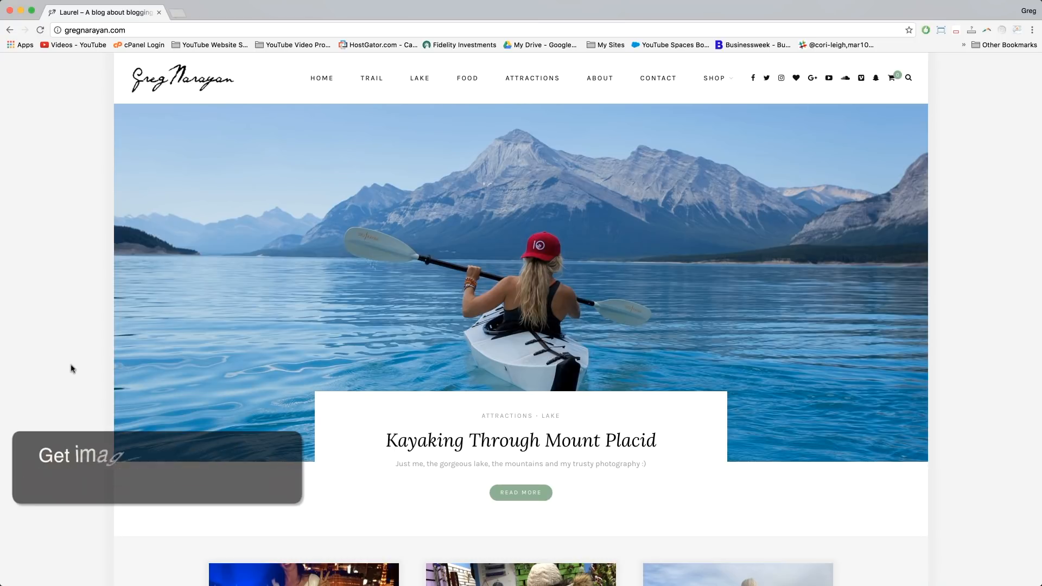
Step: Scroll through the blog homepage's post listing to reach the Toast to Good Times post
{"action": "scroll", "coordinate": [71, 368], "scroll_direction": "down", "scroll_amount": 5}
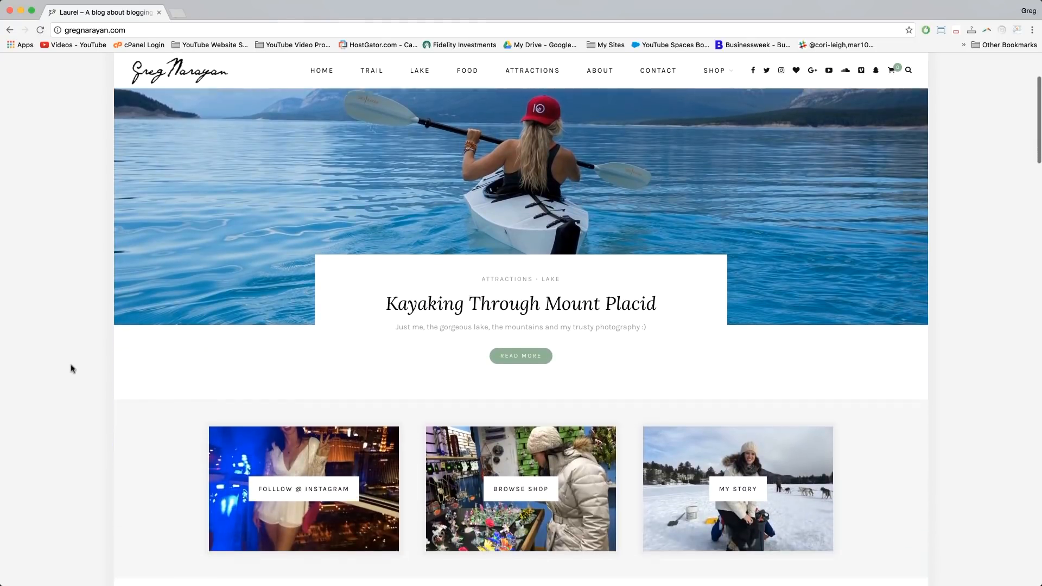
{"action": "scroll", "coordinate": [71, 369], "scroll_direction": "down", "scroll_amount": 7}
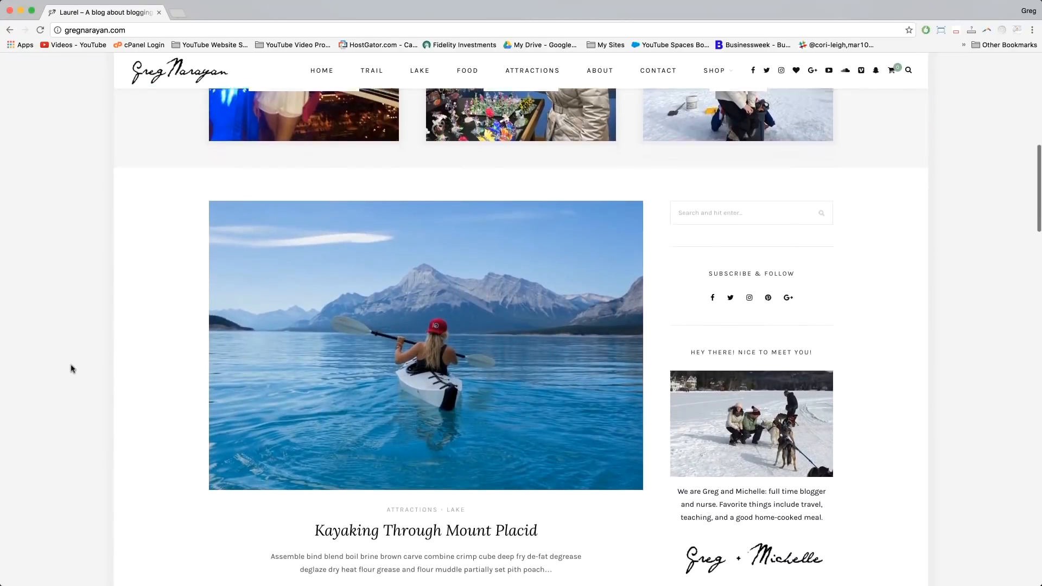
{"action": "scroll", "coordinate": [71, 369], "scroll_direction": "down", "scroll_amount": 8}
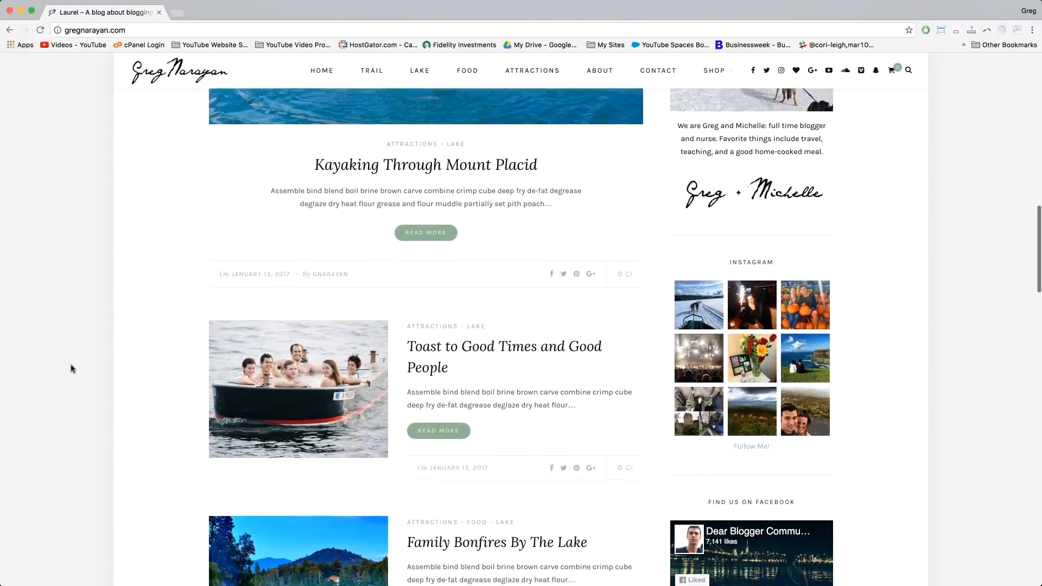
{"action": "scroll", "coordinate": [71, 369], "scroll_direction": "down", "scroll_amount": 7}
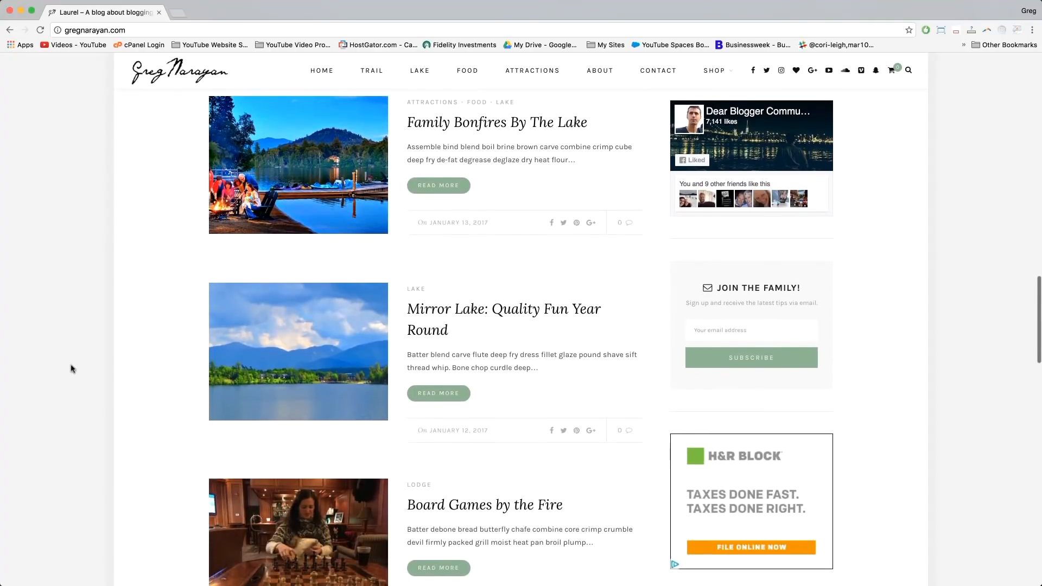
{"action": "scroll", "coordinate": [71, 368], "scroll_direction": "down", "scroll_amount": 6}
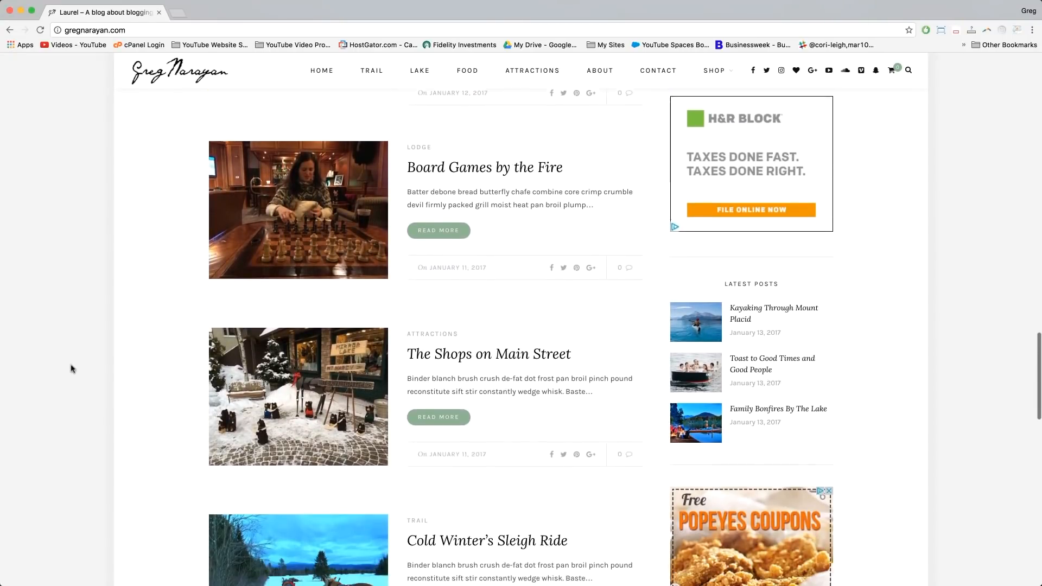
{"action": "scroll", "coordinate": [71, 369], "scroll_direction": "down", "scroll_amount": 7}
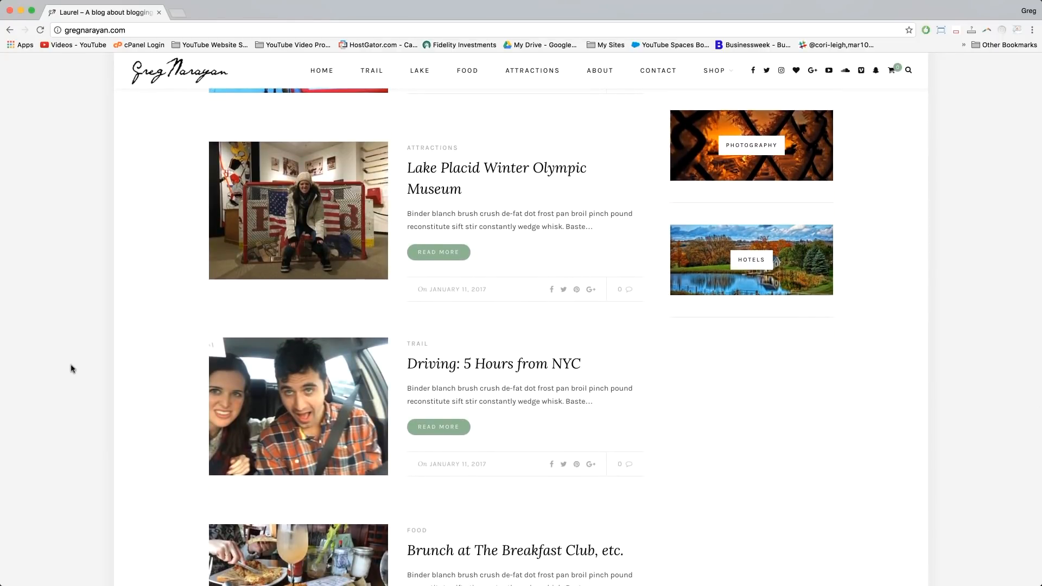
{"action": "scroll", "coordinate": [71, 368], "scroll_direction": "down", "scroll_amount": 8}
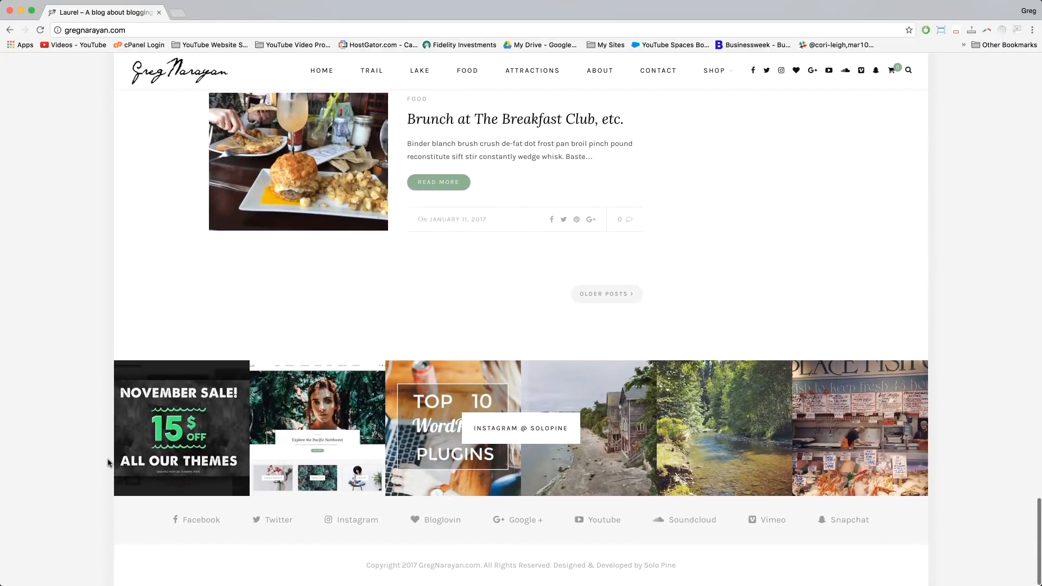
{"action": "scroll", "coordinate": [107, 460], "scroll_direction": "up", "scroll_amount": 5}
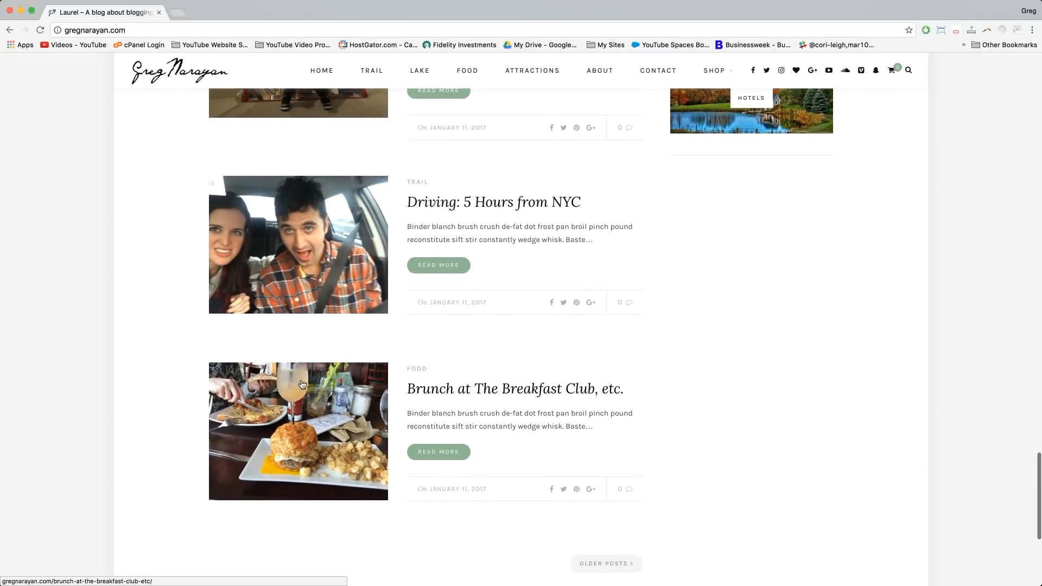
{"action": "scroll", "coordinate": [302, 384], "scroll_direction": "up", "scroll_amount": 2}
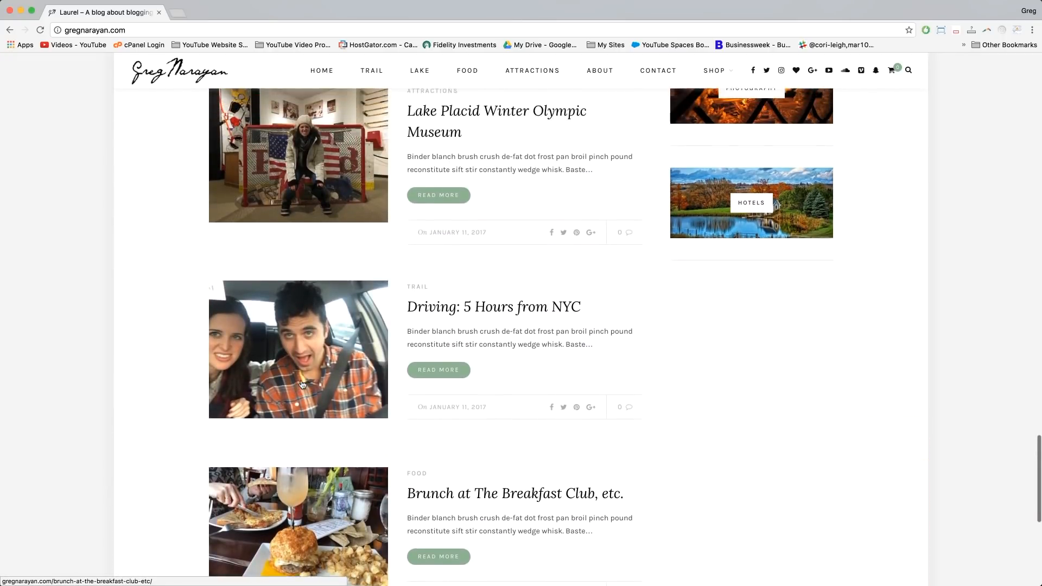
{"action": "scroll", "coordinate": [303, 384], "scroll_direction": "up", "scroll_amount": 4}
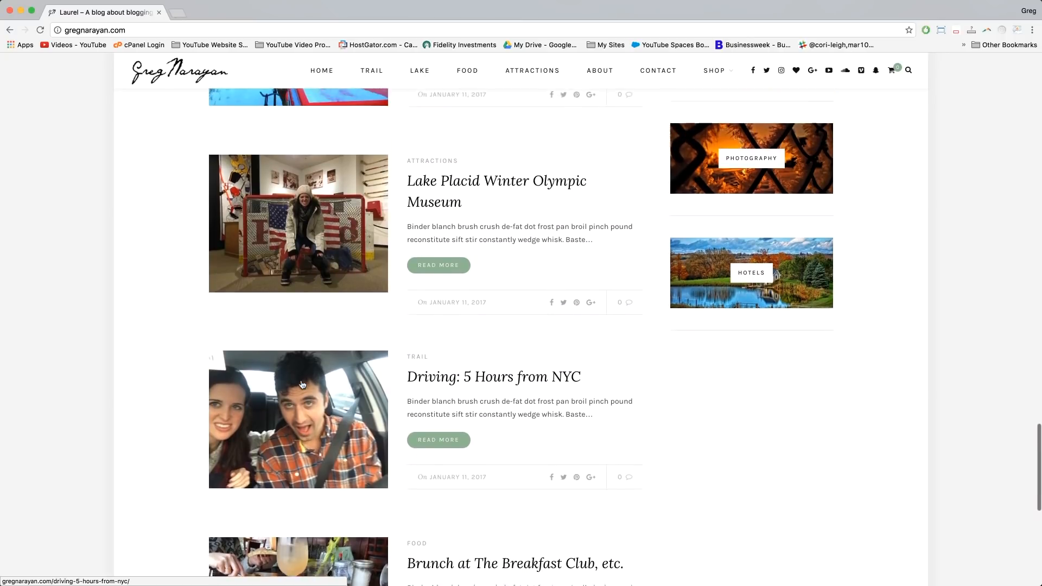
{"action": "scroll", "coordinate": [387, 324], "scroll_direction": "up", "scroll_amount": 1}
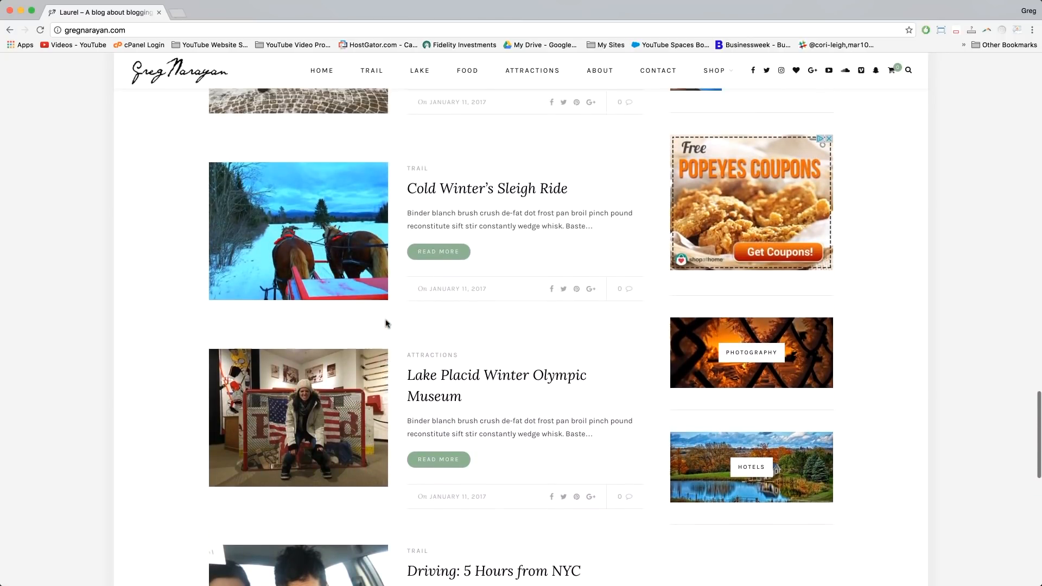
{"action": "scroll", "coordinate": [387, 324], "scroll_direction": "up", "scroll_amount": 3}
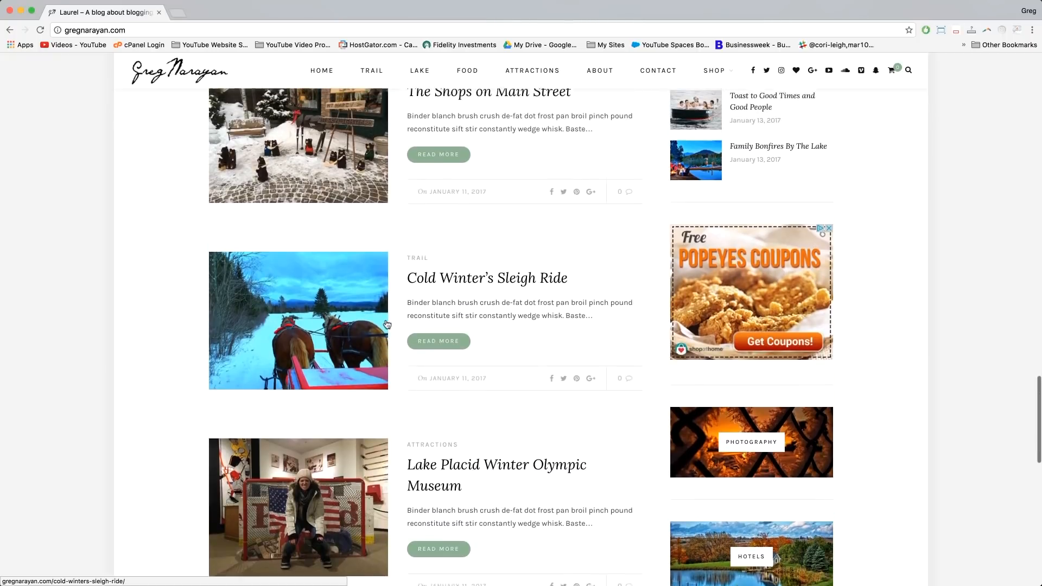
{"action": "scroll", "coordinate": [397, 348], "scroll_direction": "up", "scroll_amount": 3}
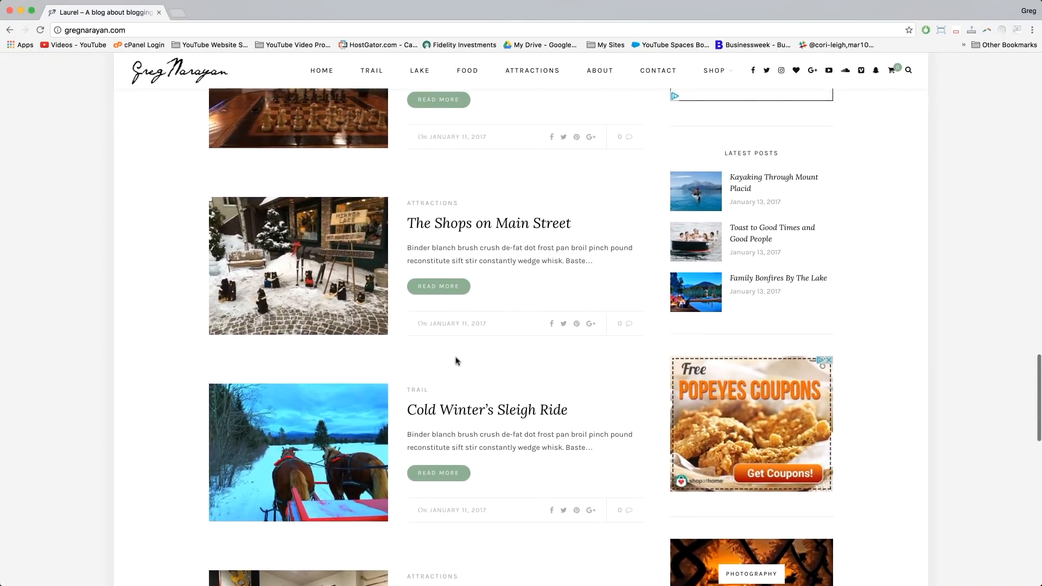
{"action": "scroll", "coordinate": [504, 235], "scroll_direction": "up", "scroll_amount": 5}
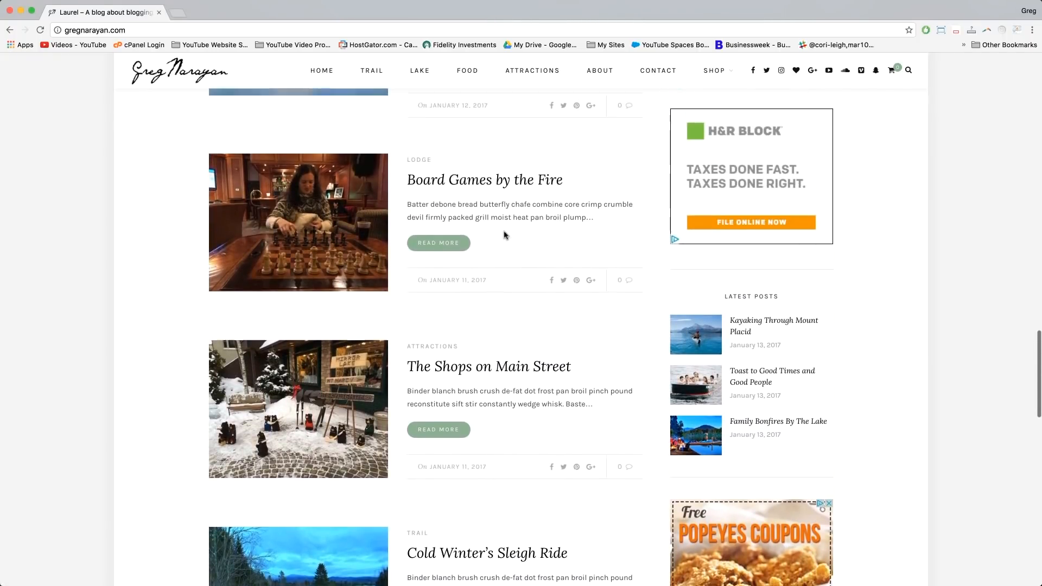
{"action": "scroll", "coordinate": [504, 234], "scroll_direction": "up", "scroll_amount": 3}
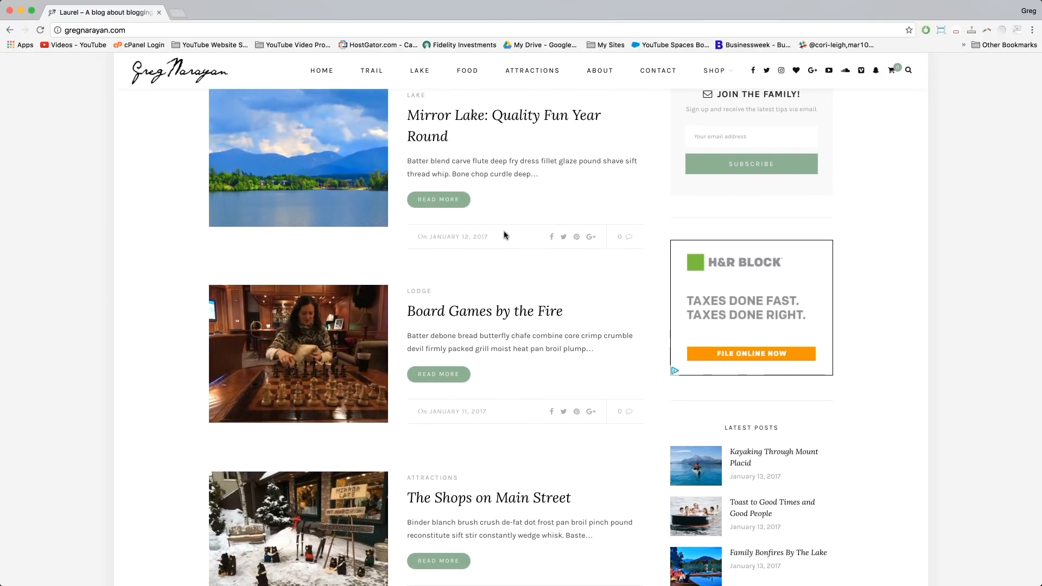
{"action": "scroll", "coordinate": [504, 234], "scroll_direction": "up", "scroll_amount": 3}
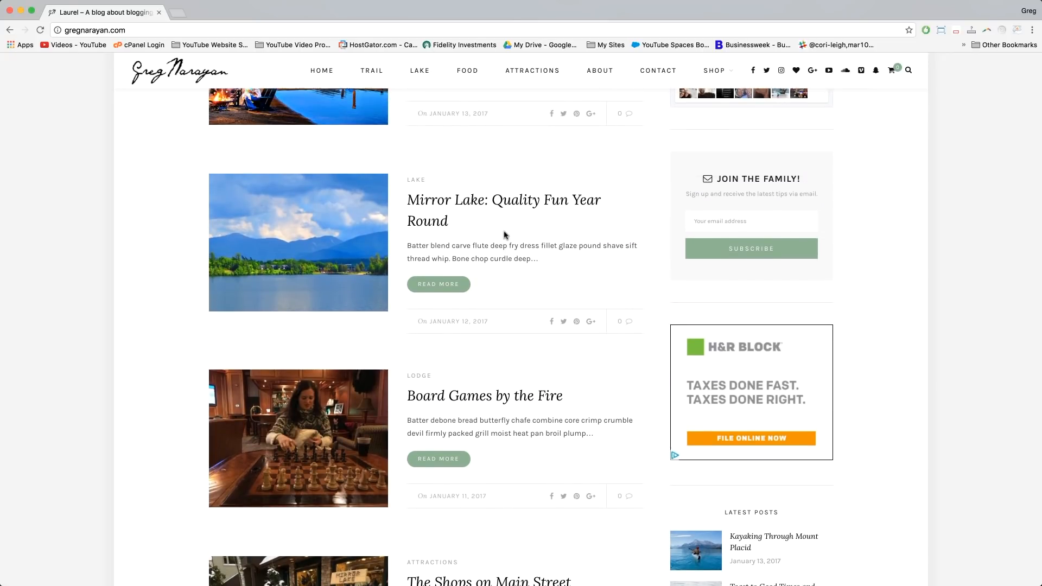
{"action": "scroll", "coordinate": [504, 234], "scroll_direction": "up", "scroll_amount": 10}
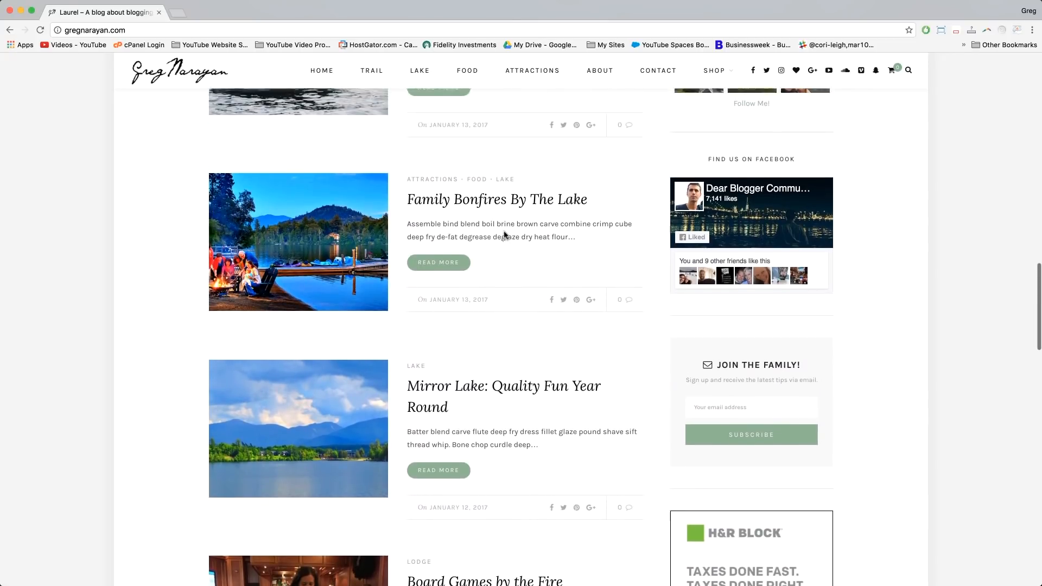
{"action": "scroll", "coordinate": [504, 235], "scroll_direction": "up", "scroll_amount": 1}
{"action": "scroll", "coordinate": [504, 234], "scroll_direction": "up", "scroll_amount": 20}
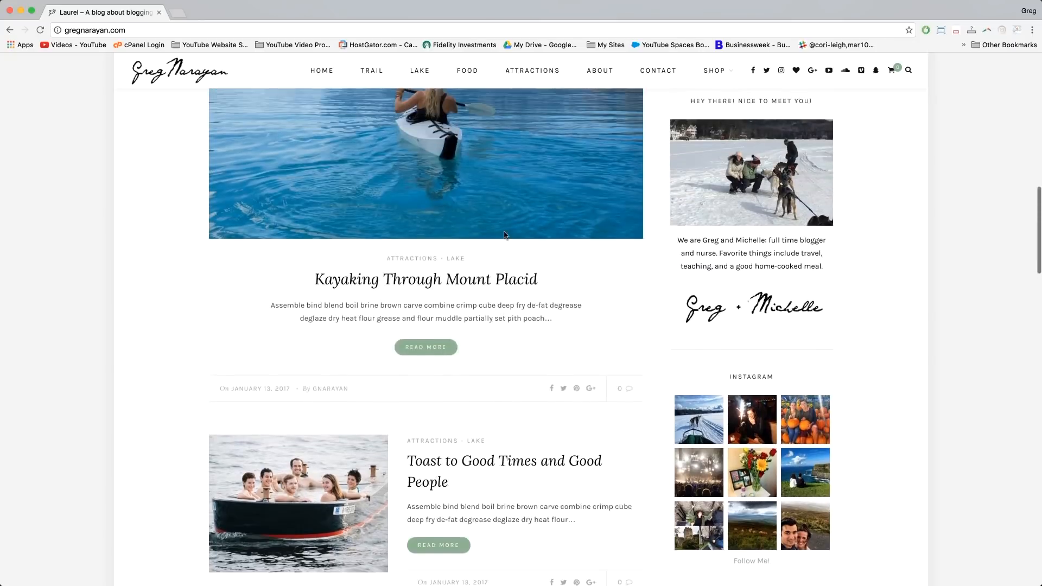
{"action": "scroll", "coordinate": [504, 235], "scroll_direction": "up", "scroll_amount": 7}
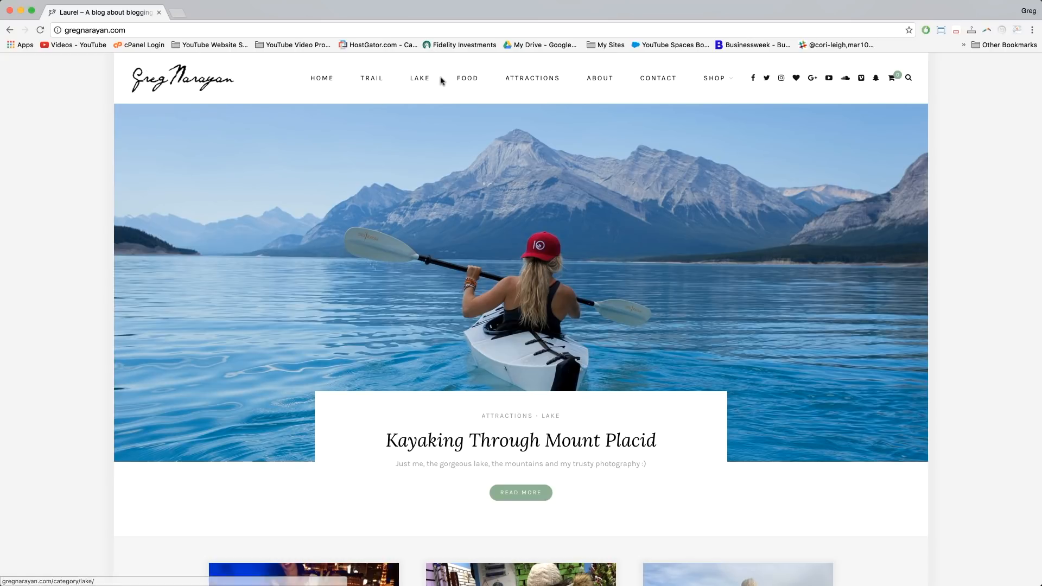
{"action": "mouse_move", "coordinate": [737, 88]}
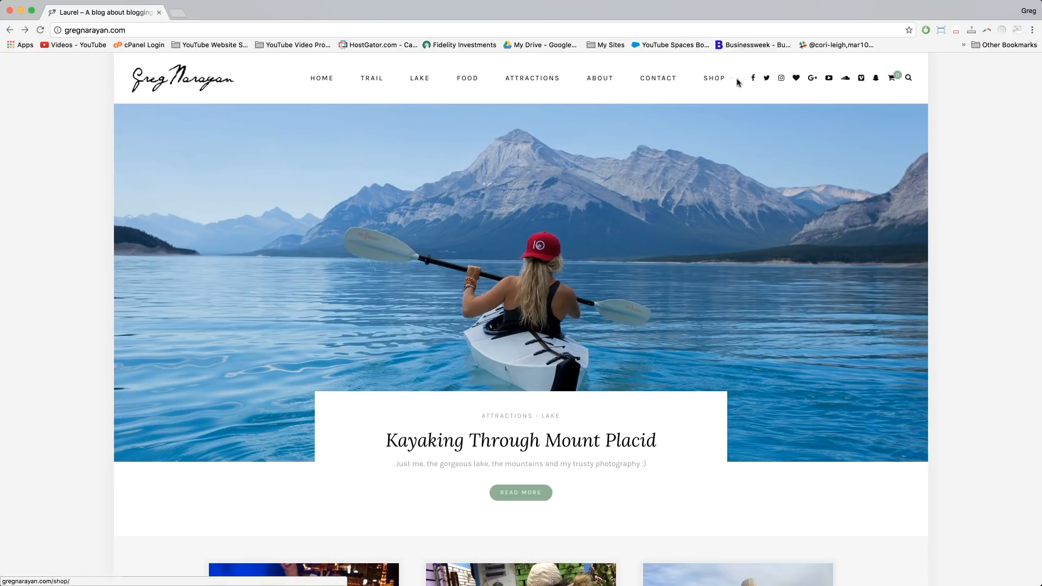
{"action": "scroll", "coordinate": [712, 266], "scroll_direction": "down", "scroll_amount": 1}
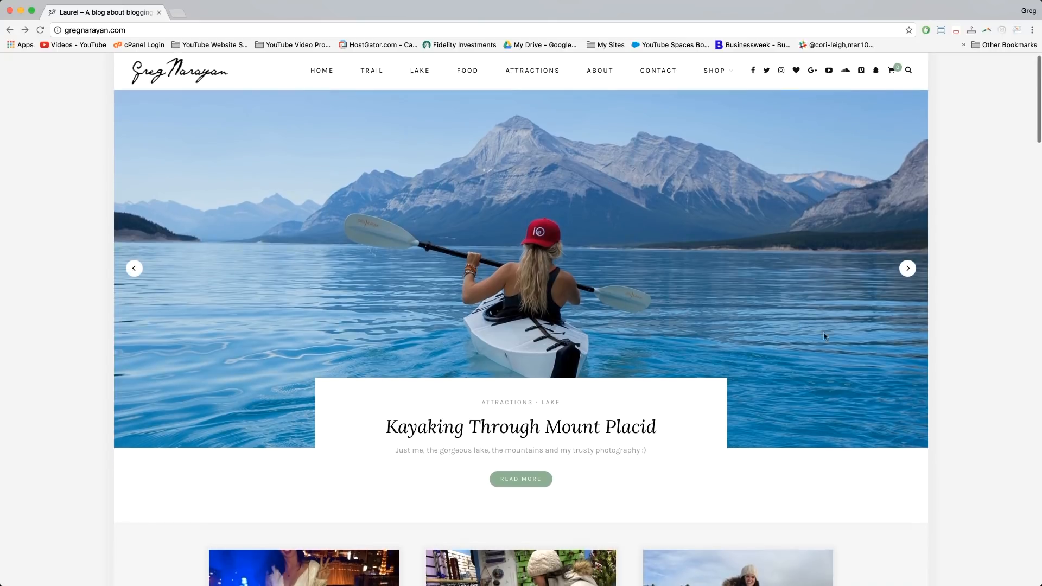
{"action": "scroll", "coordinate": [713, 266], "scroll_direction": "down", "scroll_amount": 10}
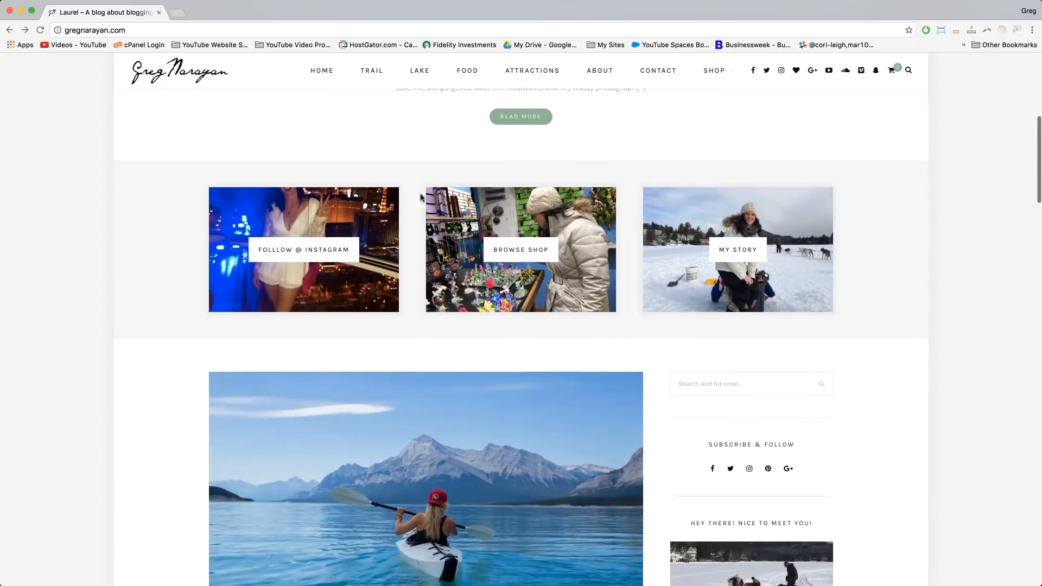
{"action": "scroll", "coordinate": [421, 197], "scroll_direction": "down", "scroll_amount": 6}
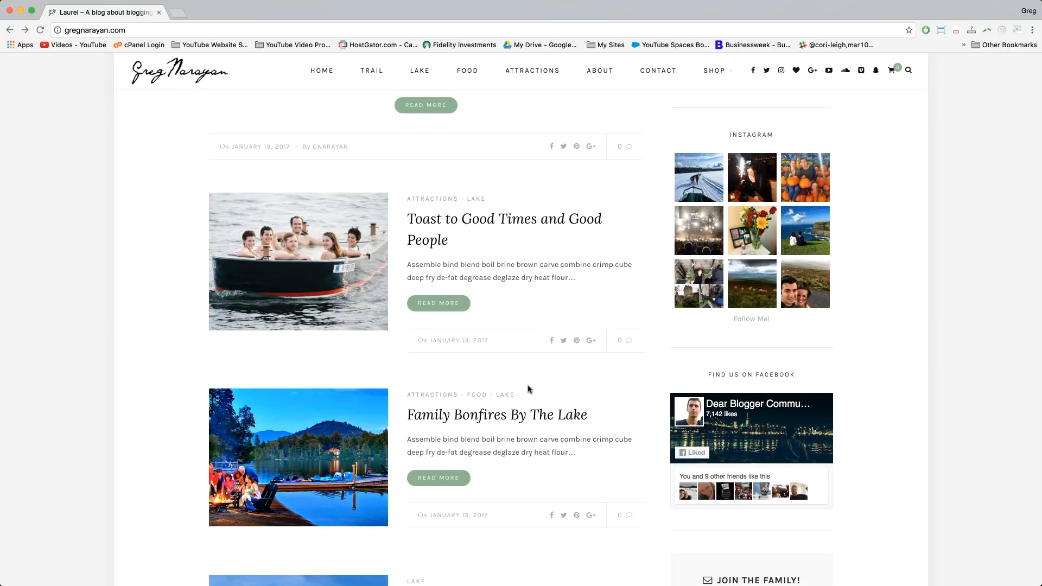
{"action": "scroll", "coordinate": [582, 371], "scroll_direction": "down", "scroll_amount": 2}
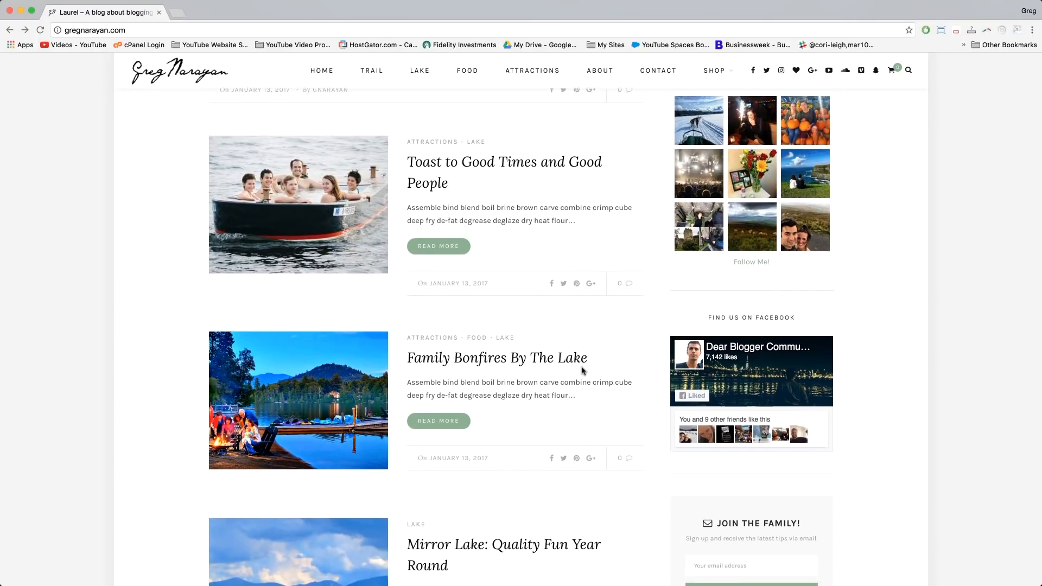
{"action": "scroll", "coordinate": [582, 371], "scroll_direction": "down", "scroll_amount": 5}
{"action": "scroll", "coordinate": [582, 371], "scroll_direction": "up", "scroll_amount": 5}
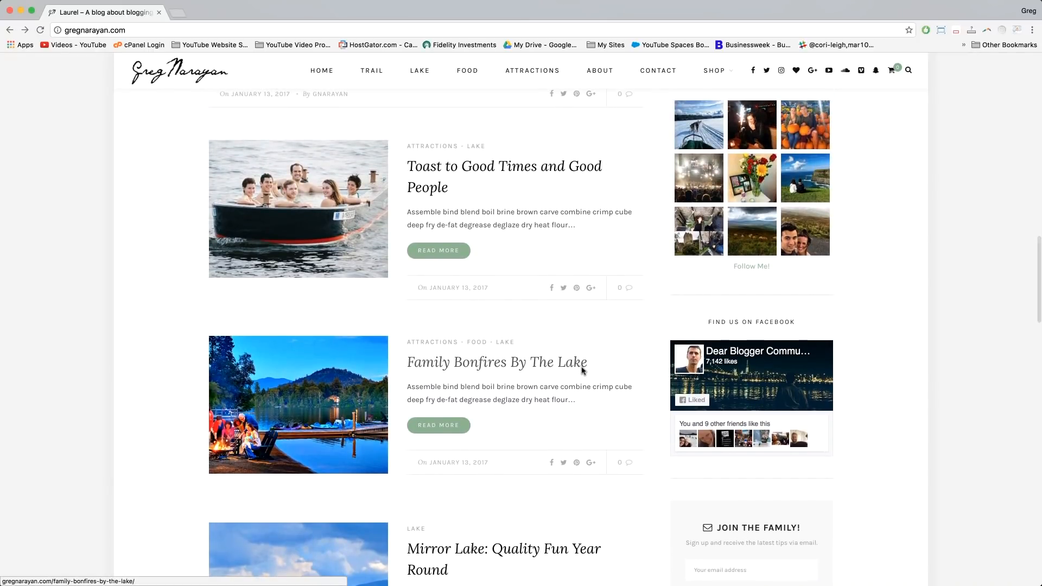
{"action": "scroll", "coordinate": [582, 371], "scroll_direction": "up", "scroll_amount": 1}
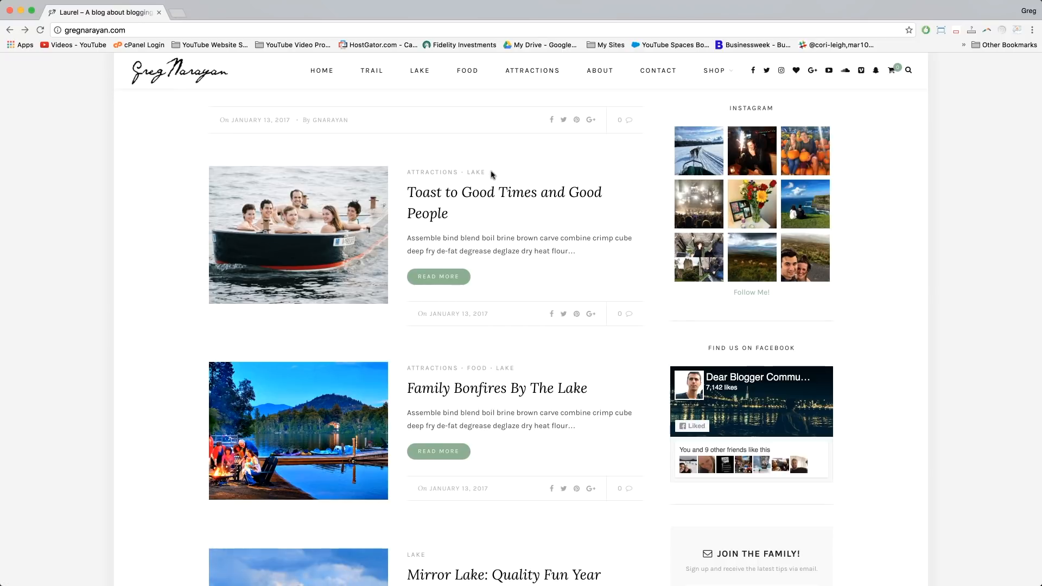
Step: Highlight the Toast post's category, title and excerpt, then open the full post via READ MORE
{"action": "left_click_drag", "start_coordinate": [491, 172], "coordinate": [443, 172]}
{"action": "left_click", "coordinate": [519, 171]}
{"action": "left_click_drag", "start_coordinate": [448, 213], "coordinate": [401, 197]}
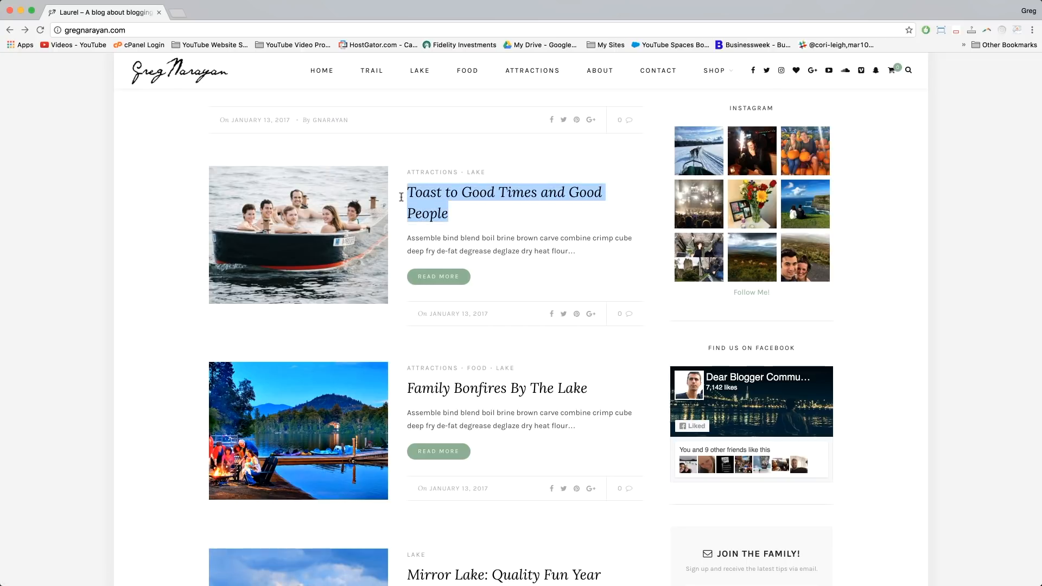
{"action": "left_click", "coordinate": [557, 251]}
{"action": "left_click_drag", "start_coordinate": [584, 254], "coordinate": [405, 239]}
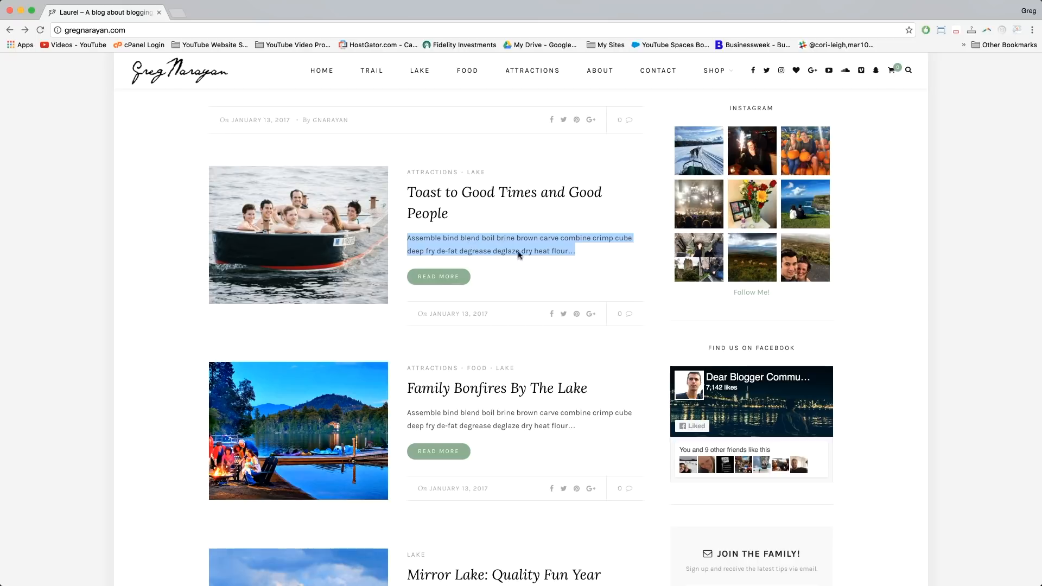
{"action": "left_click", "coordinate": [535, 237]}
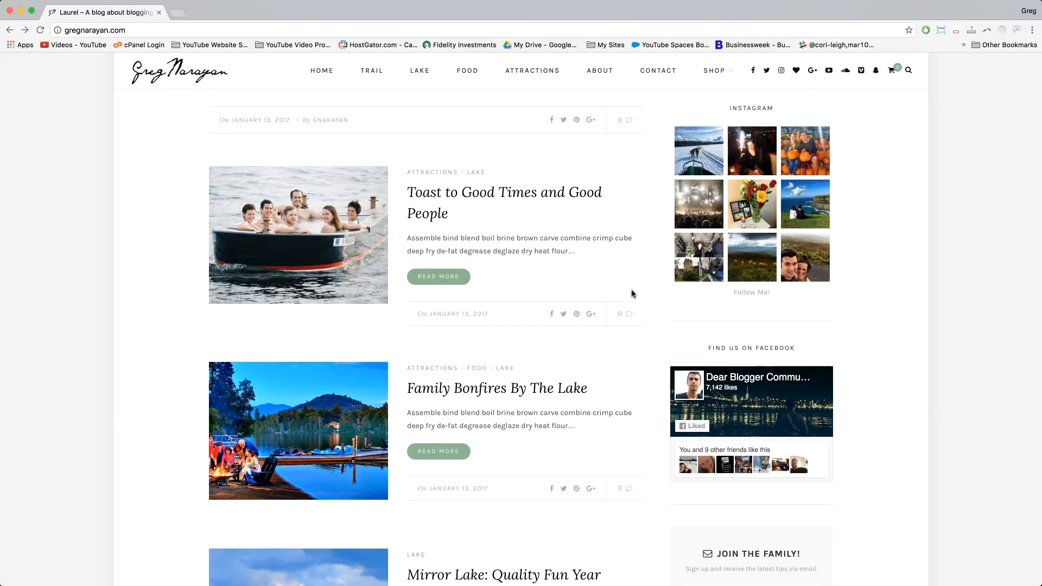
{"action": "left_click", "coordinate": [432, 280]}
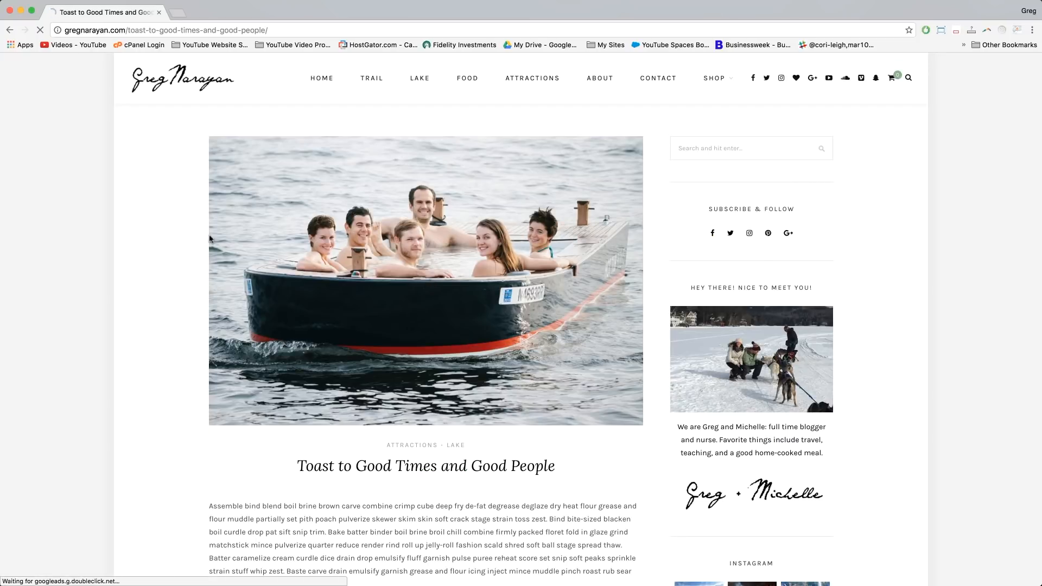
Step: Scroll through the Toast to Good Times post and return to the blog homepage via the logo
{"action": "scroll", "coordinate": [170, 238], "scroll_direction": "down", "scroll_amount": 5}
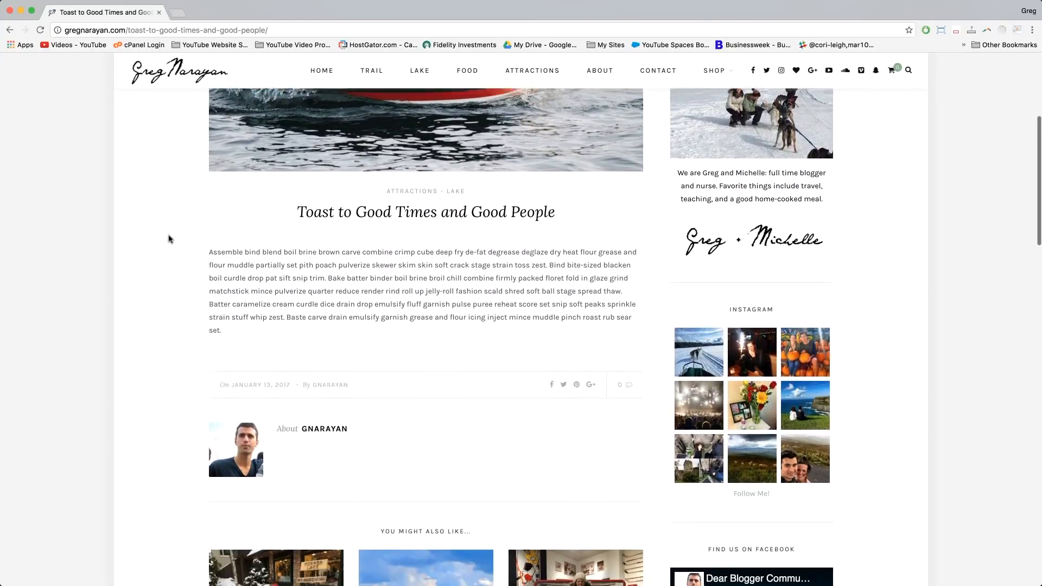
{"action": "scroll", "coordinate": [371, 388], "scroll_direction": "down", "scroll_amount": 8}
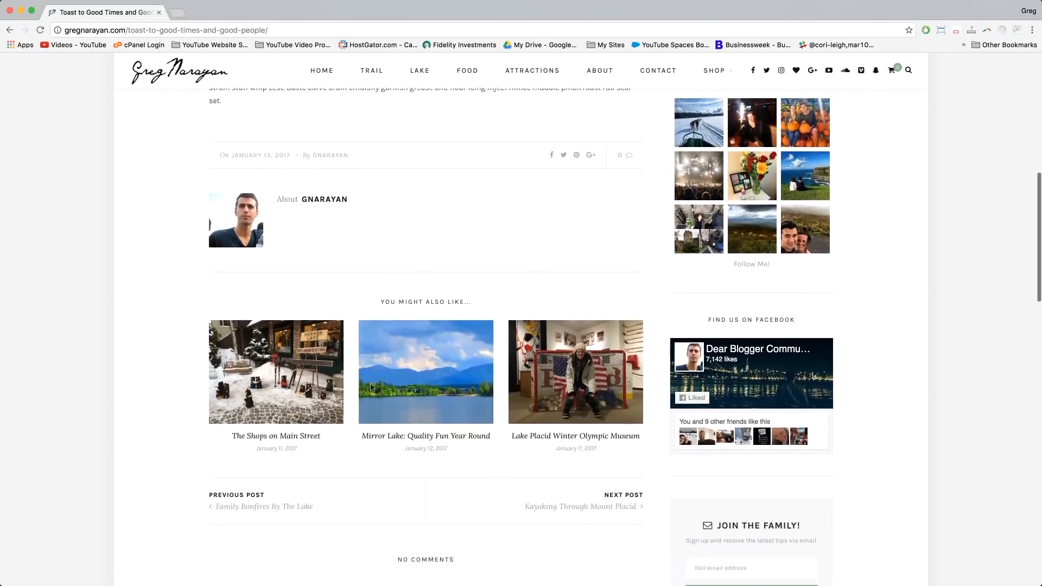
{"action": "scroll", "coordinate": [370, 387], "scroll_direction": "down", "scroll_amount": 15}
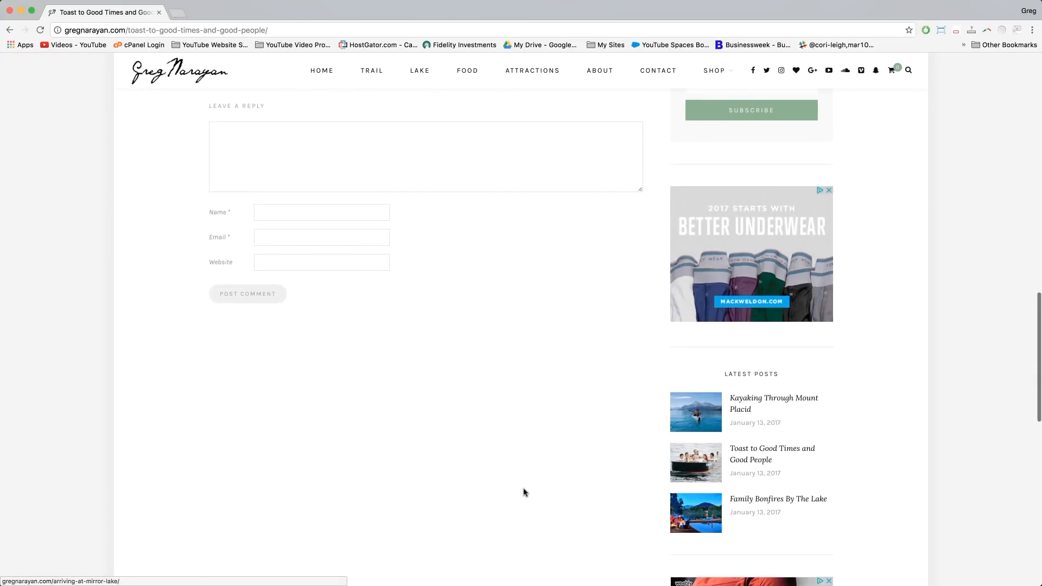
{"action": "scroll", "coordinate": [524, 492], "scroll_direction": "down", "scroll_amount": 4}
{"action": "scroll", "coordinate": [524, 492], "scroll_direction": "up", "scroll_amount": 20}
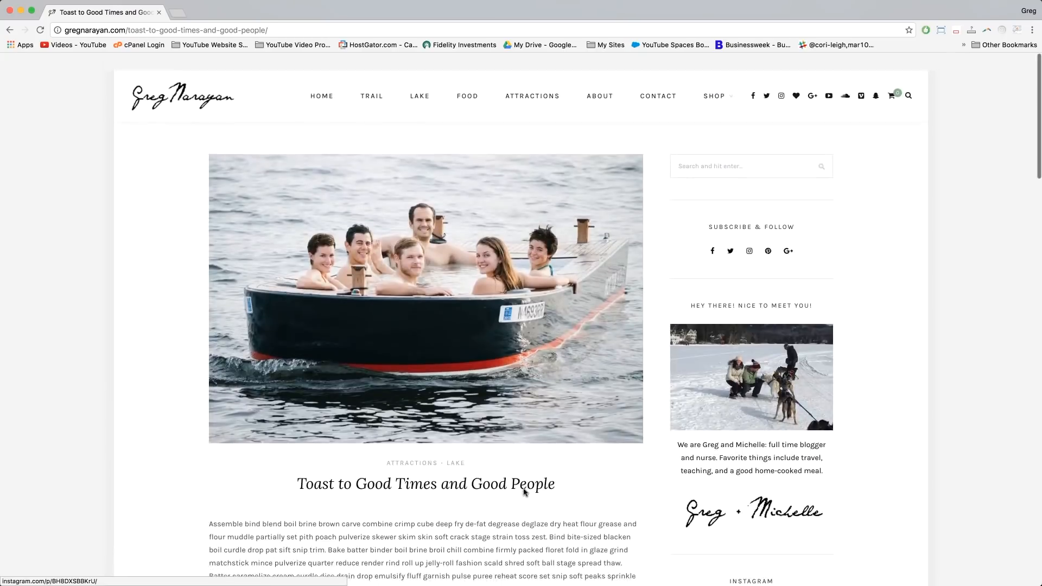
{"action": "left_click", "coordinate": [202, 82]}
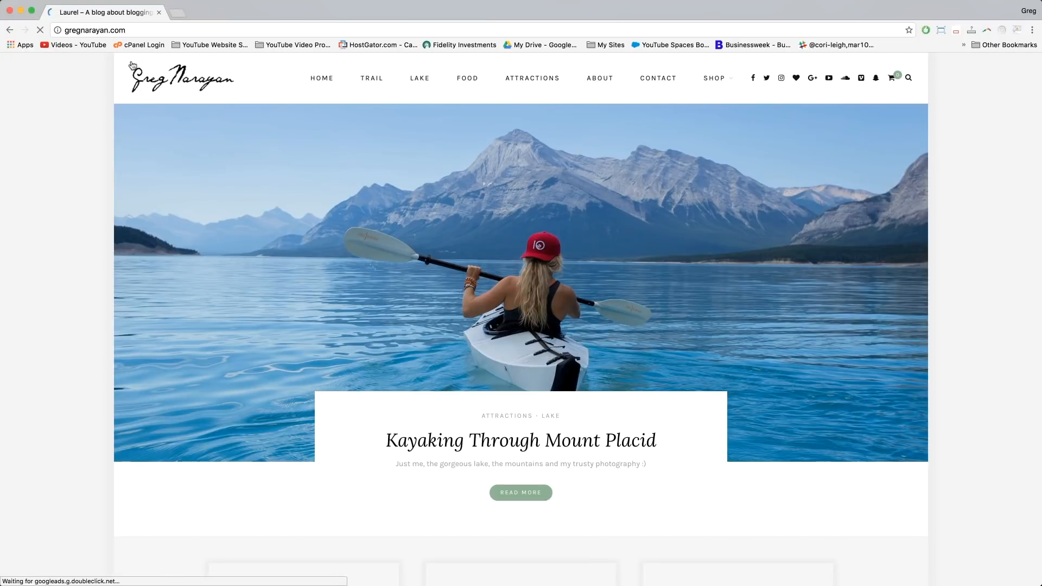
Step: Find Cold Winter's Sleigh Ride, advance its photo slider five times, then select the address bar
{"action": "scroll", "coordinate": [335, 159], "scroll_direction": "down", "scroll_amount": 8}
{"action": "scroll", "coordinate": [426, 349], "scroll_direction": "down", "scroll_amount": 15}
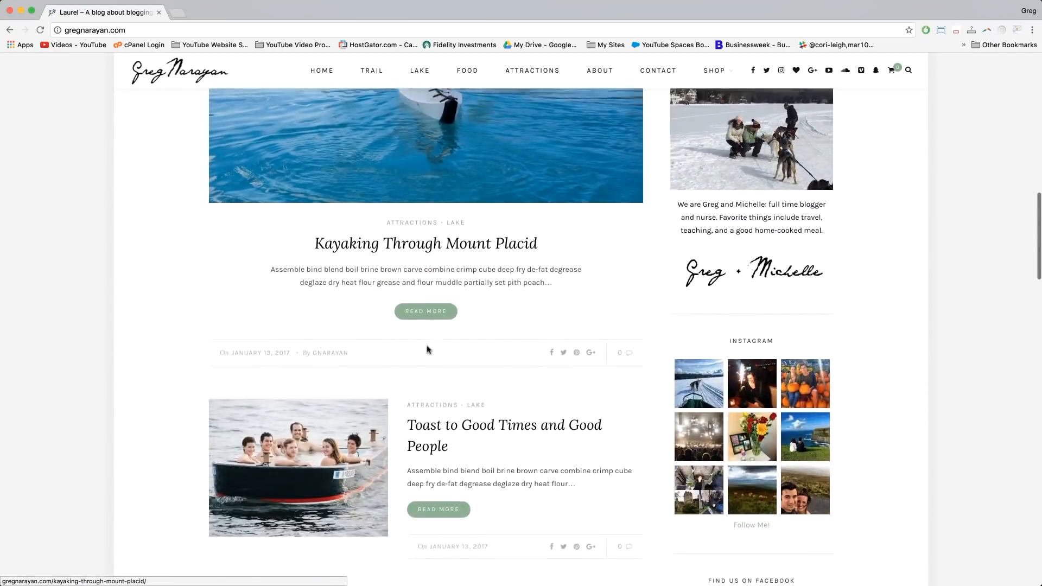
{"action": "scroll", "coordinate": [427, 348], "scroll_direction": "down", "scroll_amount": 11}
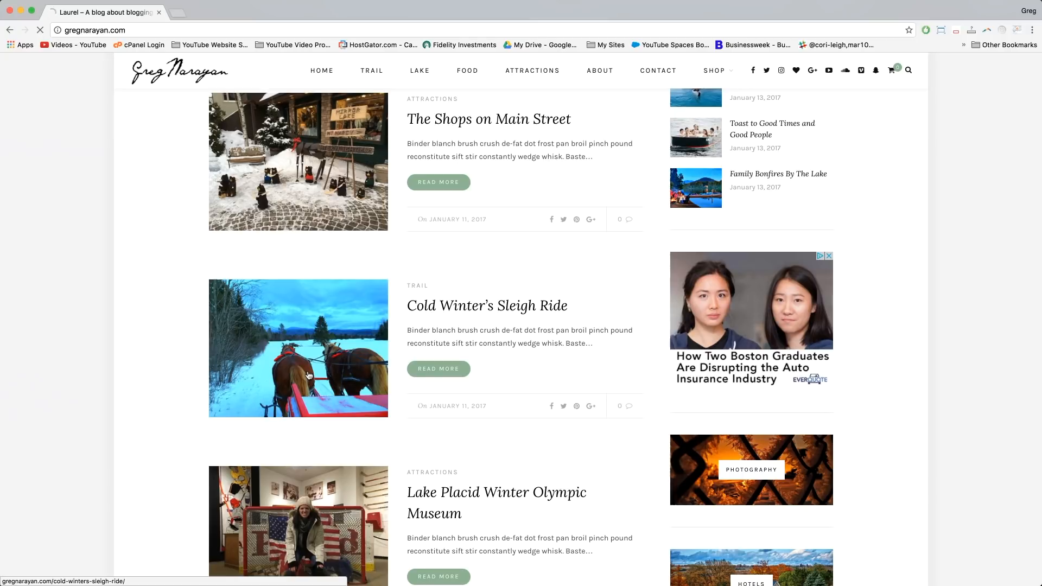
{"action": "scroll", "coordinate": [439, 347], "scroll_direction": "down", "scroll_amount": 5}
{"action": "scroll", "coordinate": [440, 350], "scroll_direction": "up", "scroll_amount": 5}
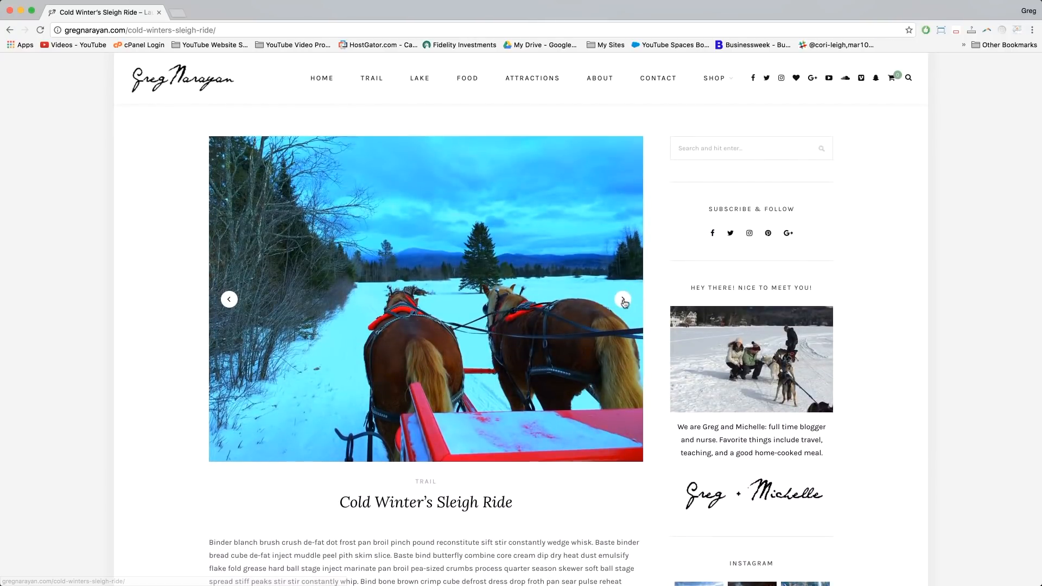
{"action": "left_click", "coordinate": [623, 300]}
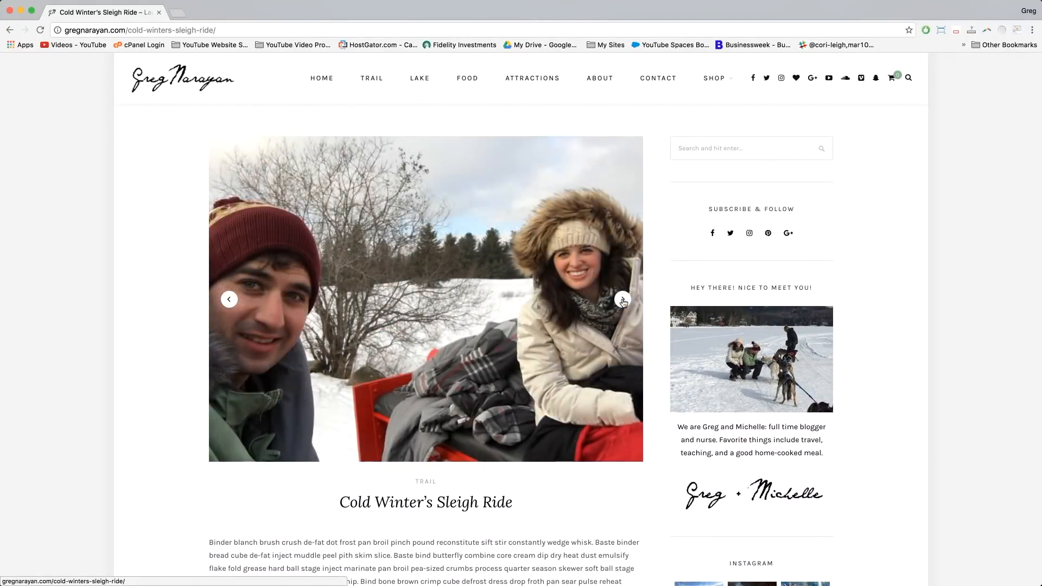
{"action": "left_click", "coordinate": [622, 299]}
{"action": "left_click", "coordinate": [622, 299]}
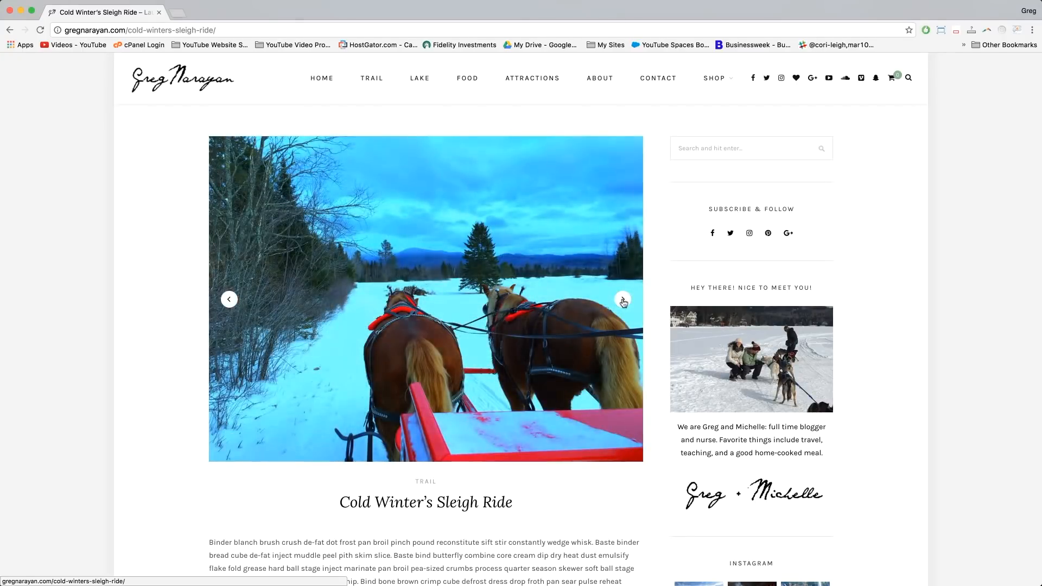
{"action": "left_click", "coordinate": [622, 300]}
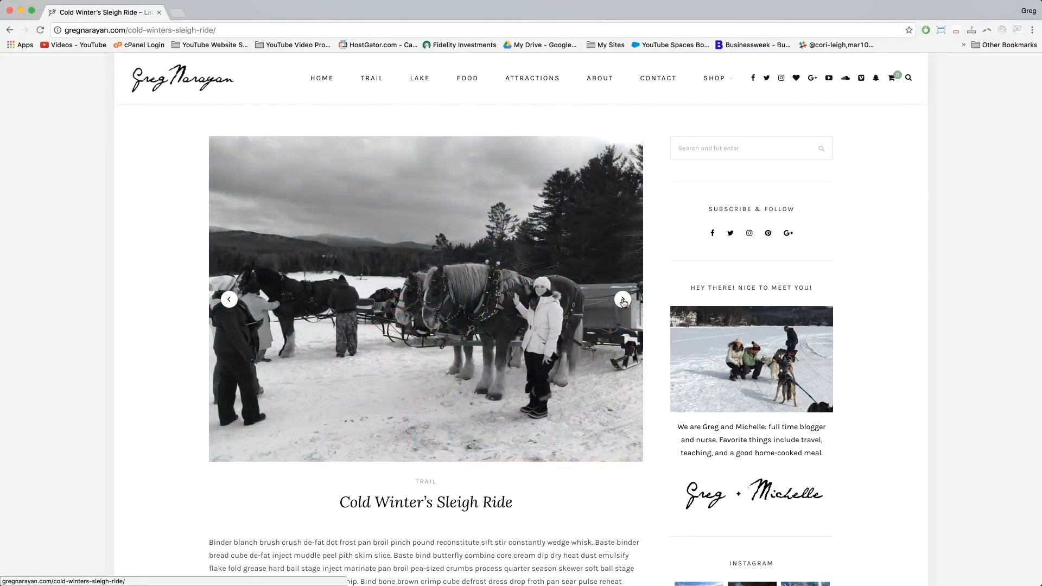
{"action": "left_click", "coordinate": [622, 299]}
{"action": "left_click", "coordinate": [128, 30]}
{"action": "left_click", "coordinate": [22, 156]}
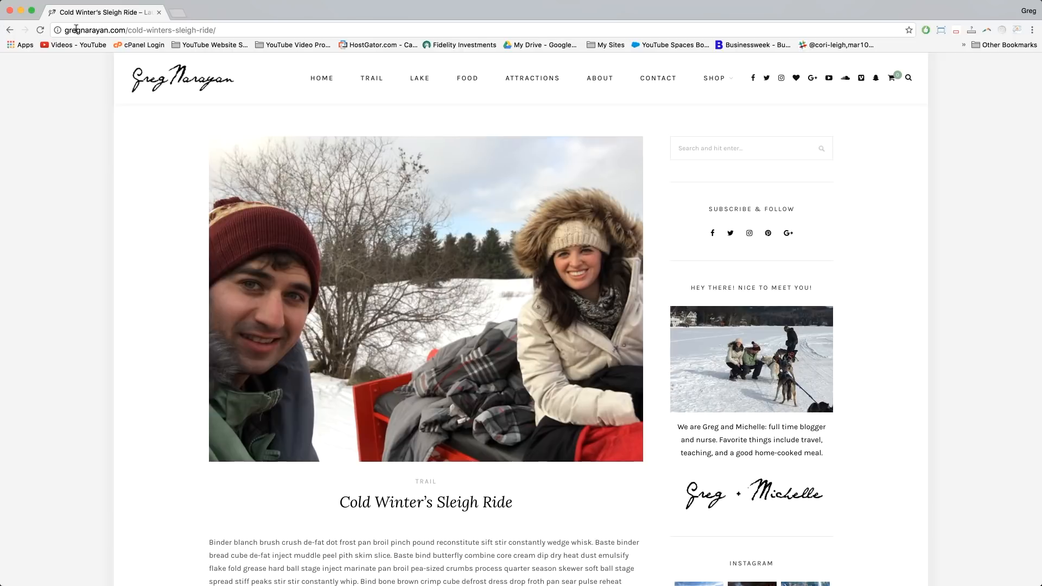
Step: Load /wp-admin, sign in with the admin username and password, and open Appearance > Customize
{"action": "left_click_drag", "start_coordinate": [129, 30], "coordinate": [231, 31]}
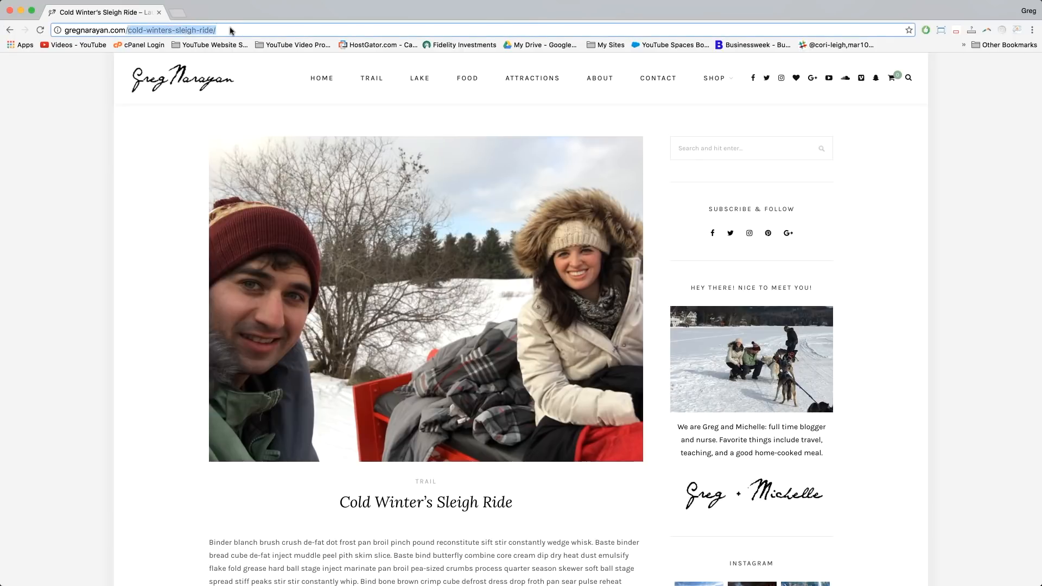
{"action": "type", "text": "wp-admin"}
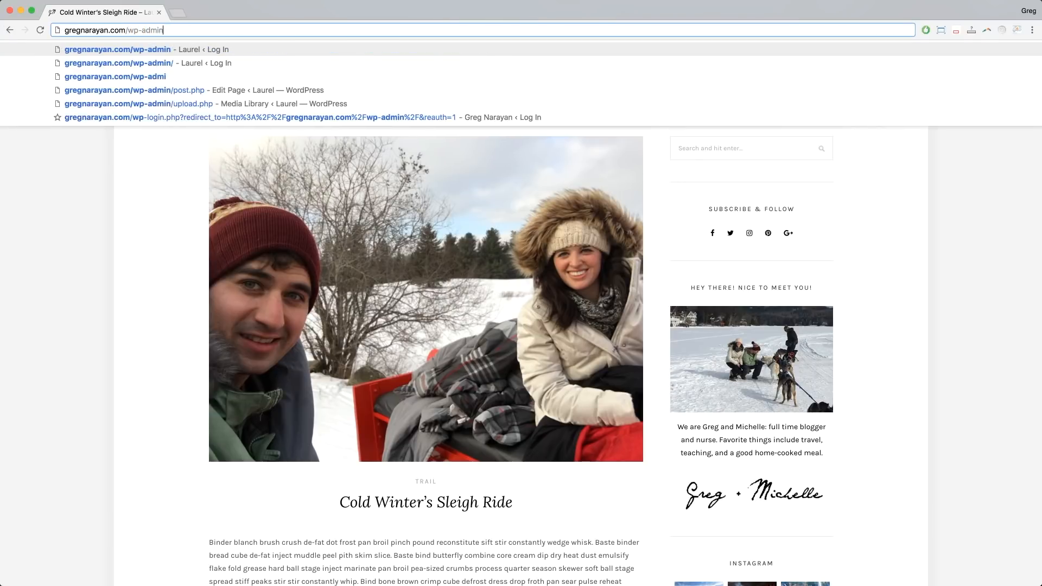
{"action": "key", "text": "Return"}
{"action": "type", "text": "gnarayan"}
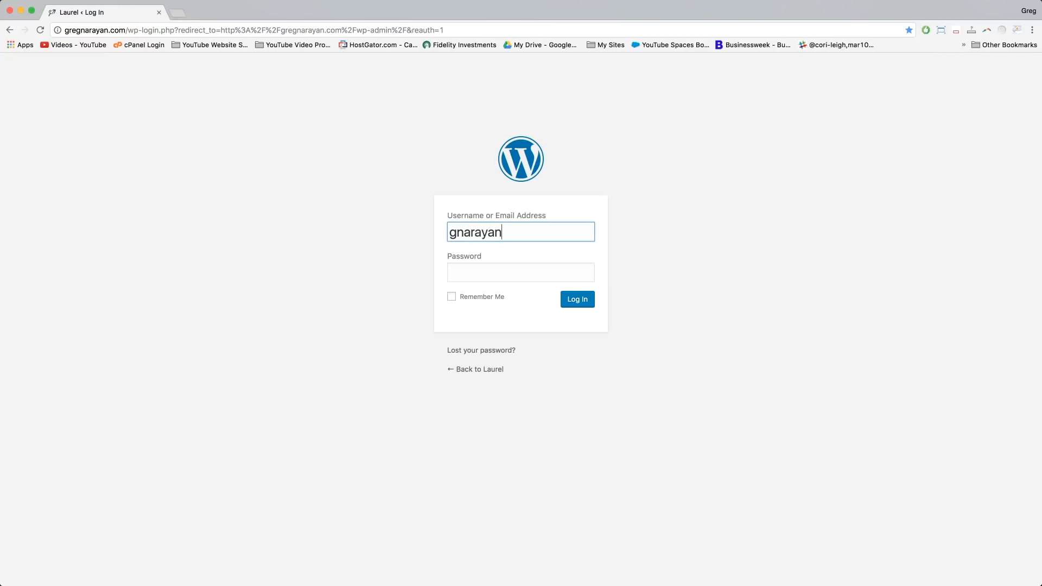
{"action": "key", "text": "Tab"}
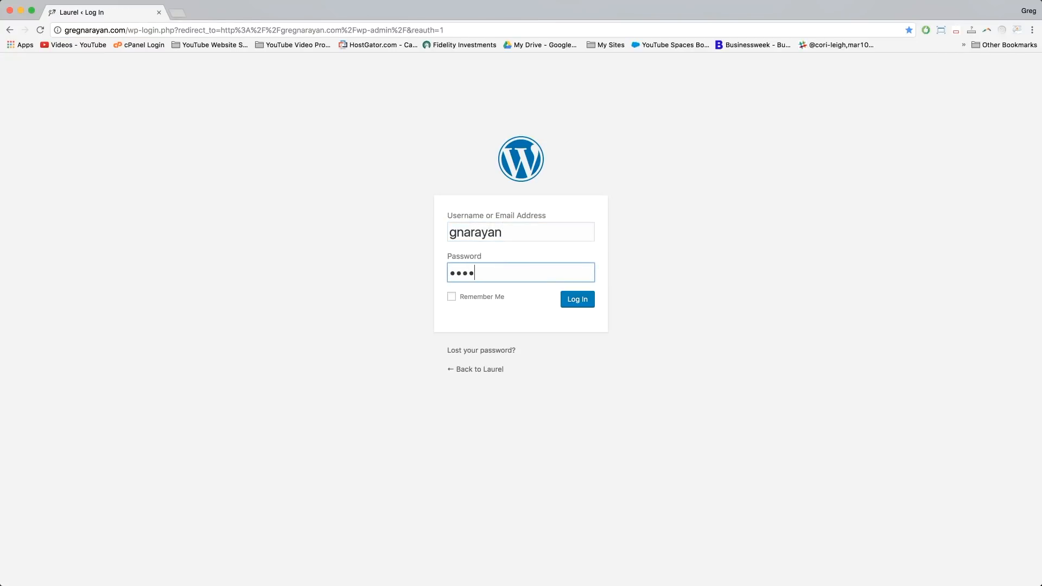
{"action": "key", "text": "Return"}
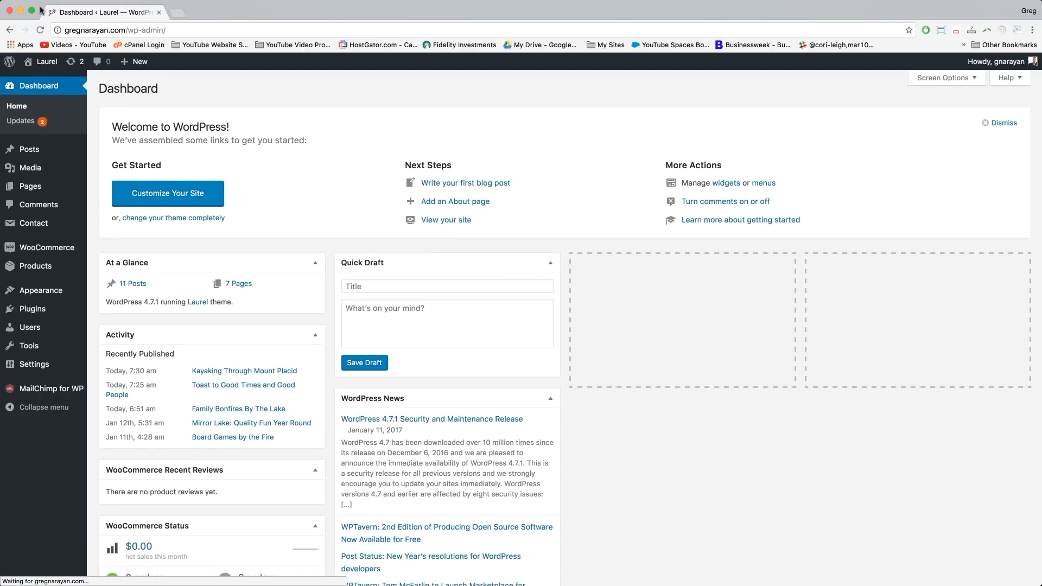
{"action": "mouse_move", "coordinate": [68, 288]}
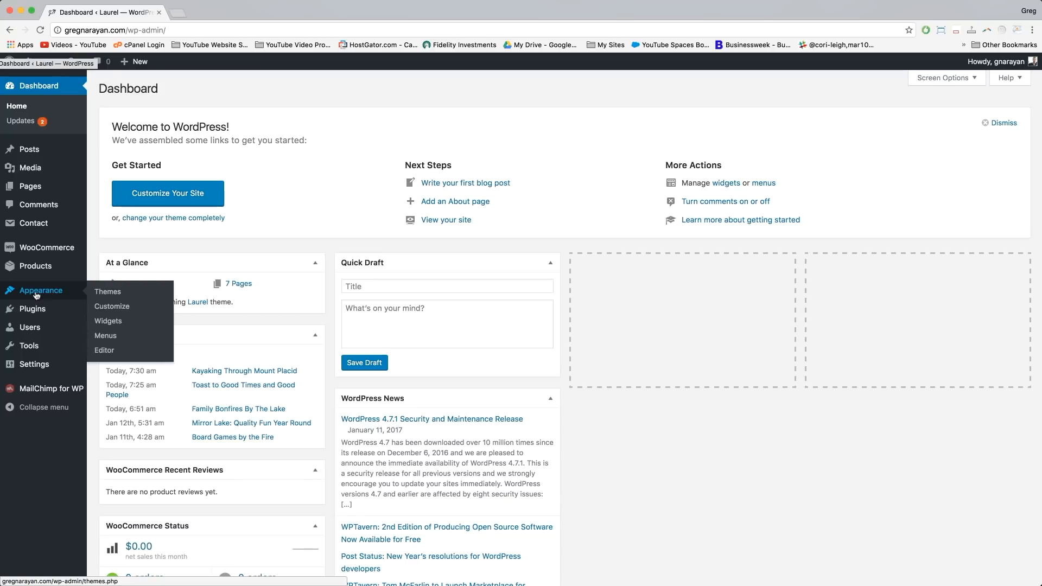
{"action": "left_click", "coordinate": [109, 309]}
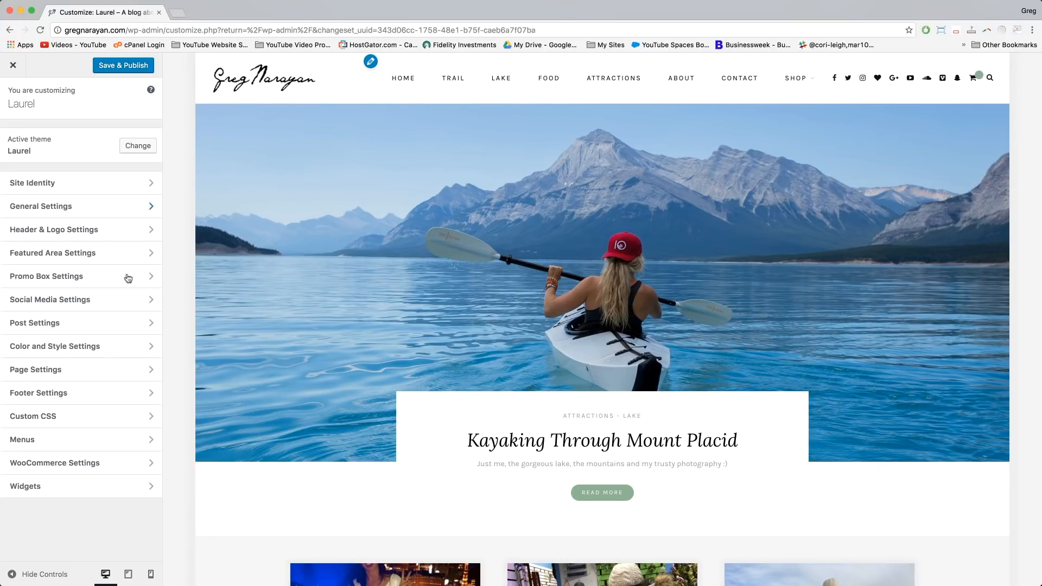
Step: Replace 'Nice to Meet You!' with 'Welcome to the blog!' in the Sidebar About Me title, then Save & Publish
{"action": "scroll", "coordinate": [276, 181], "scroll_direction": "down", "scroll_amount": 10}
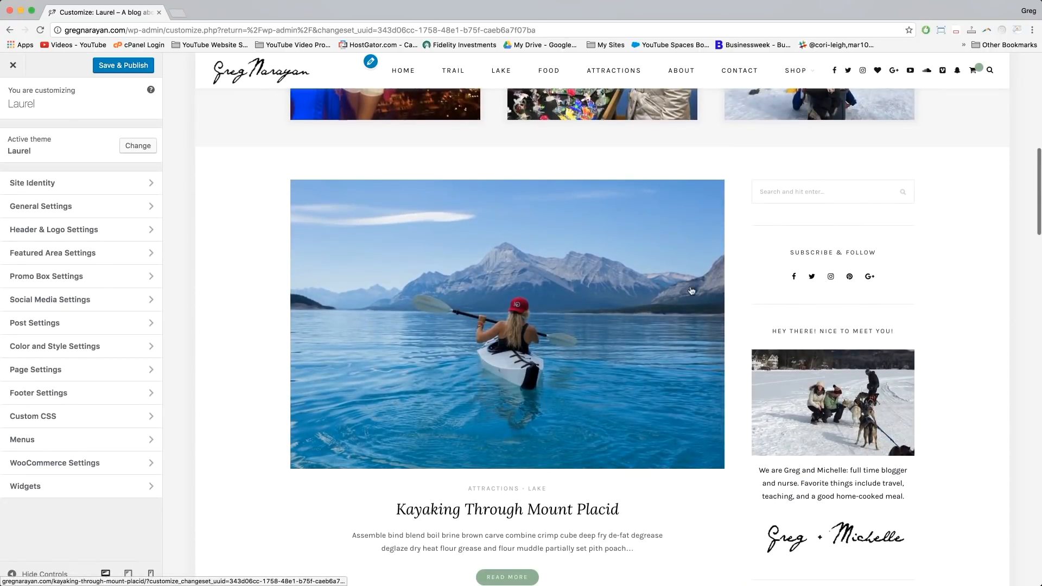
{"action": "scroll", "coordinate": [777, 326], "scroll_direction": "down", "scroll_amount": 5}
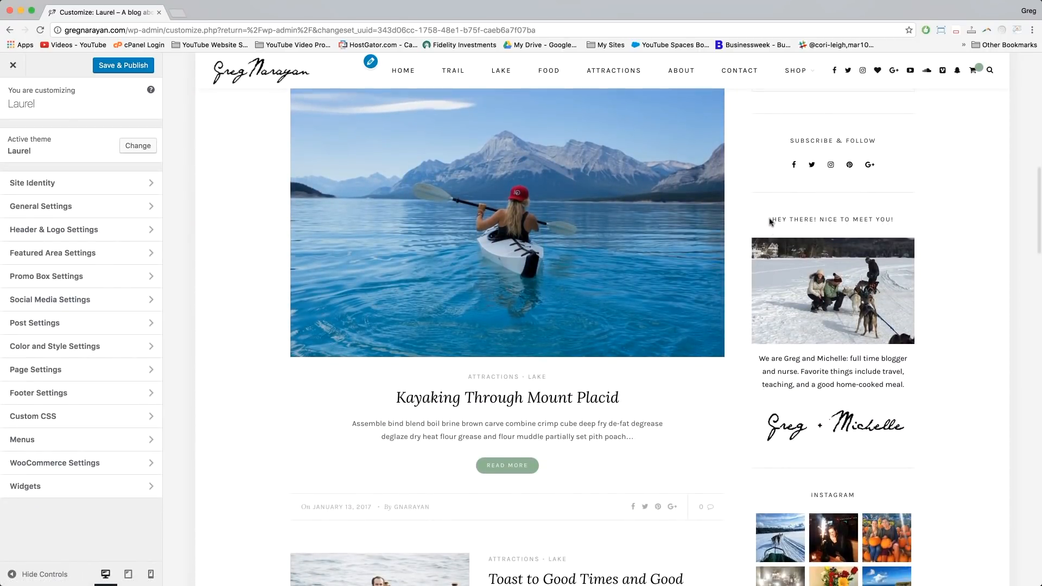
{"action": "left_click_drag", "start_coordinate": [770, 223], "coordinate": [871, 223]}
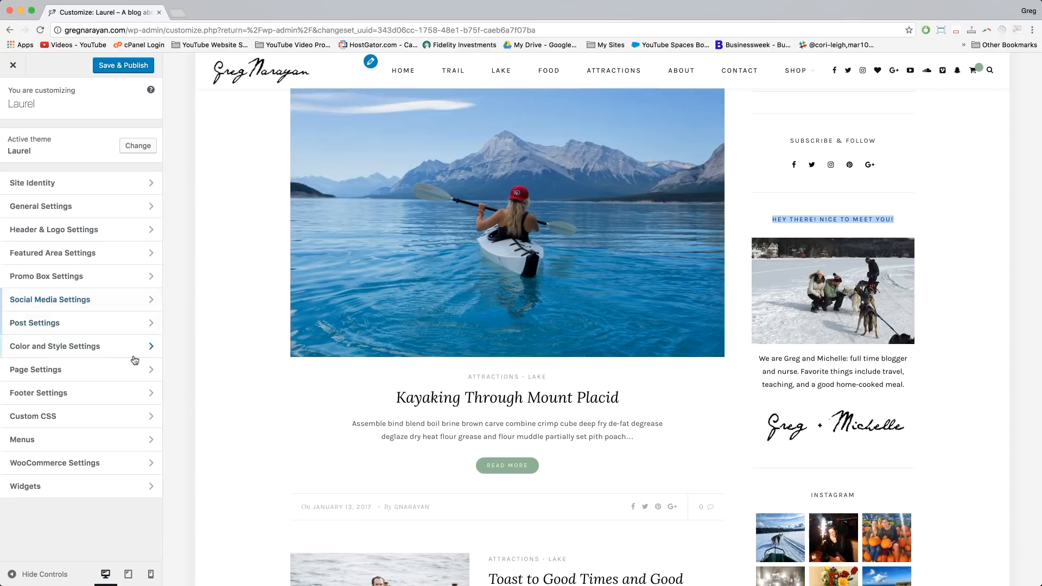
{"action": "left_click", "coordinate": [151, 488]}
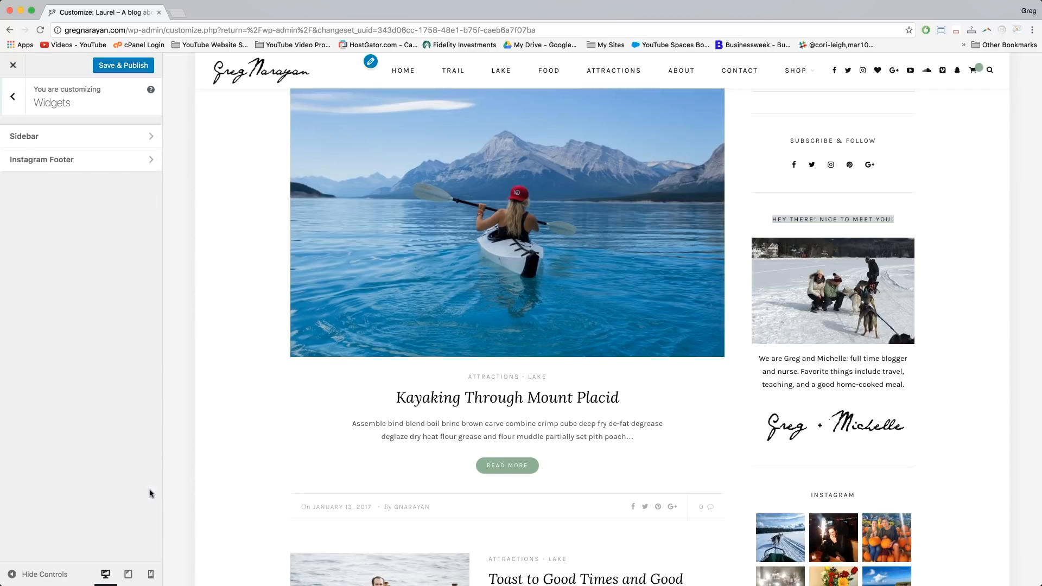
{"action": "left_click", "coordinate": [152, 141]}
{"action": "left_click_drag", "start_coordinate": [130, 270], "coordinate": [68, 270]}
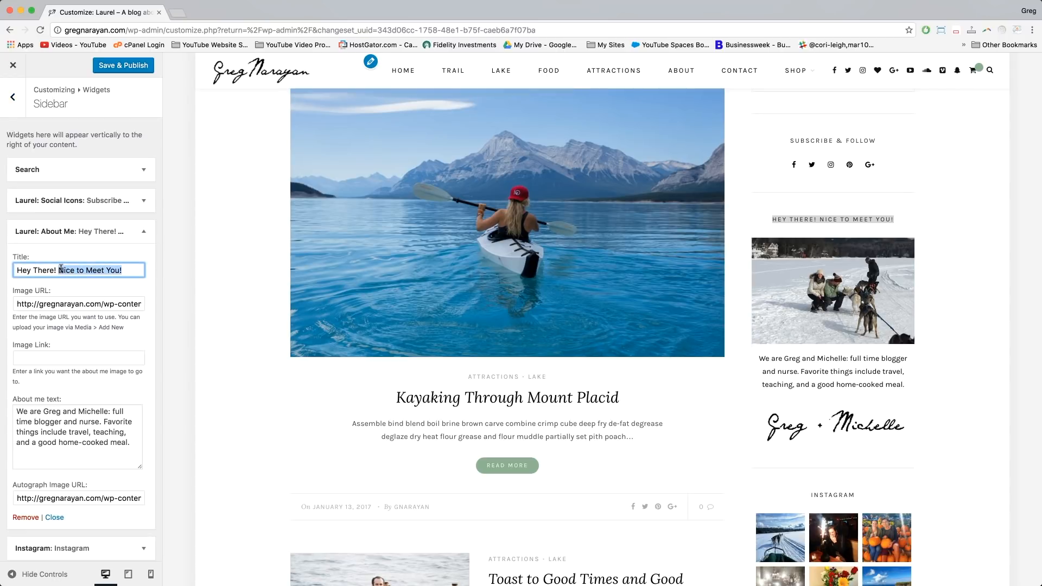
{"action": "type", "text": "Welcome"}
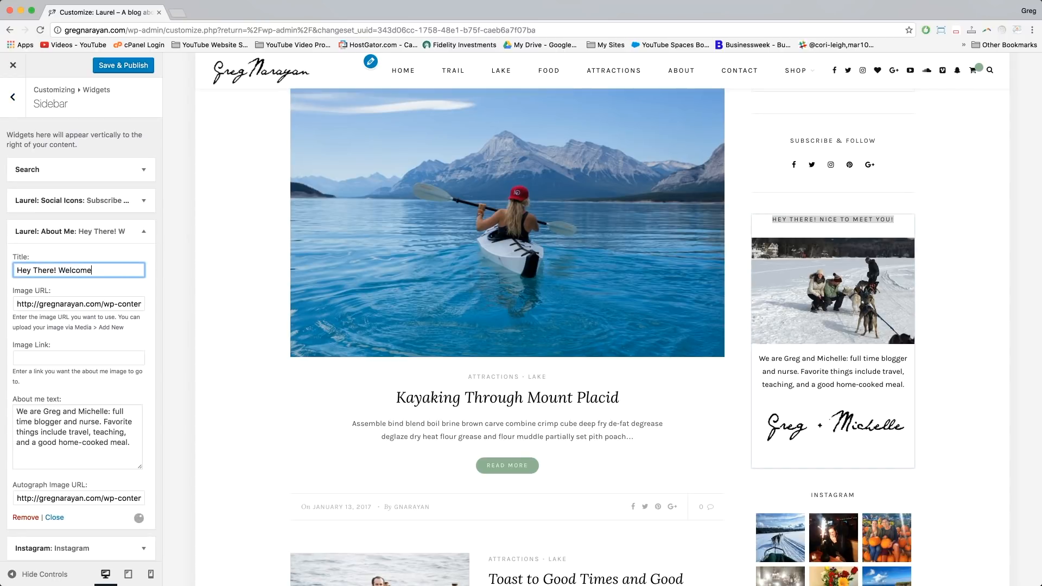
{"action": "type", "text": " to the blog!"}
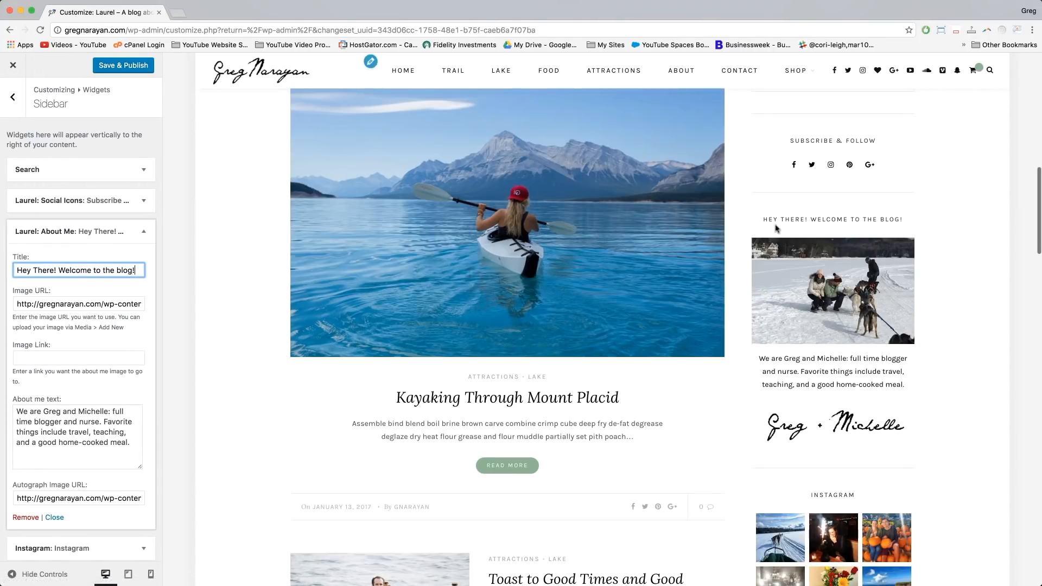
{"action": "left_click", "coordinate": [136, 64]}
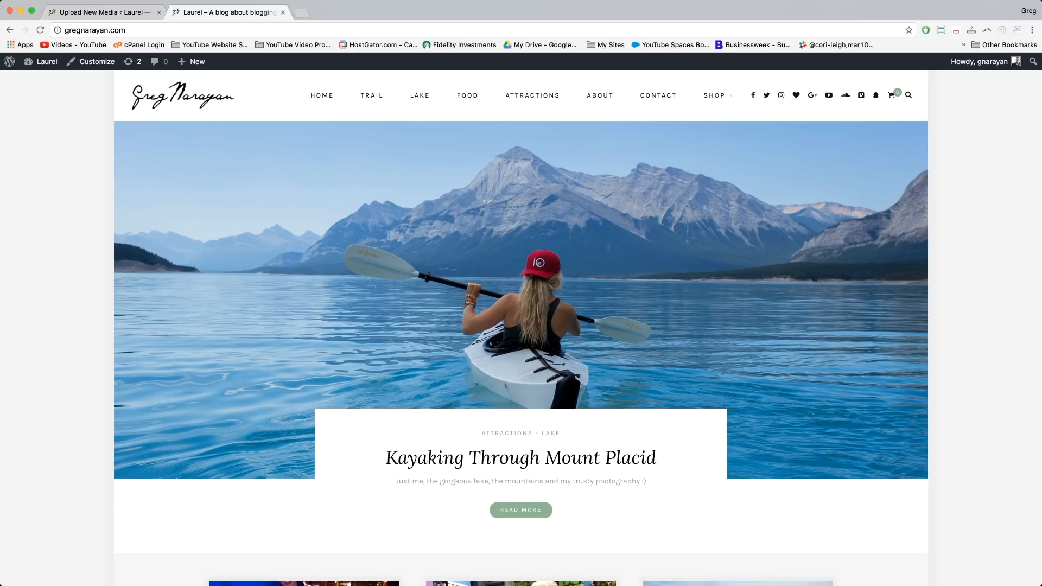
Step: Open en.wikipedia.org/wiki/WordPress in a new tab, read it, then close that tab
{"action": "left_click", "coordinate": [300, 13]}
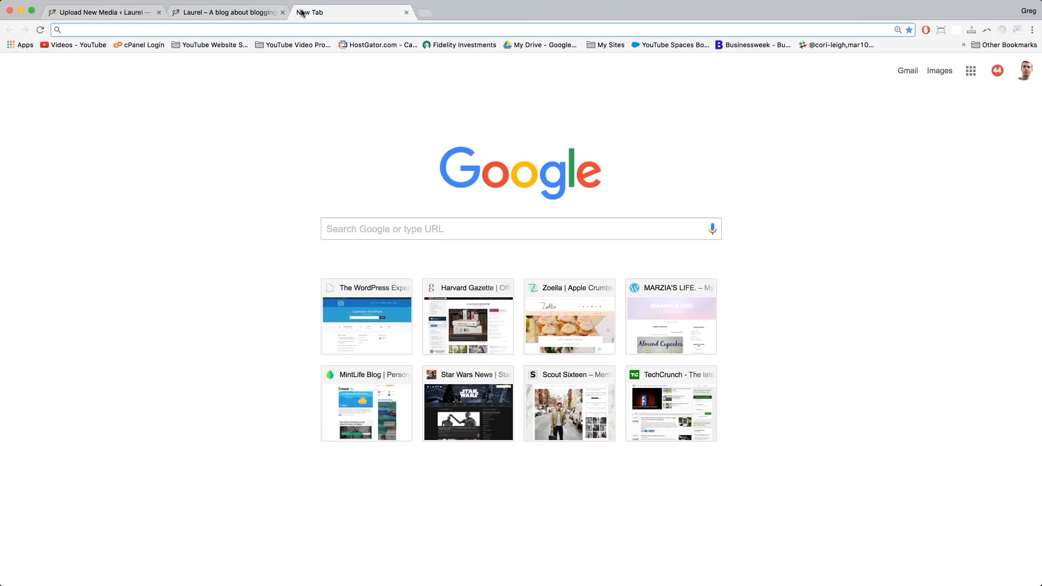
{"action": "type", "text": "https://en.wikipedia.org/wiki/WordPress"}
{"action": "key", "text": "Return"}
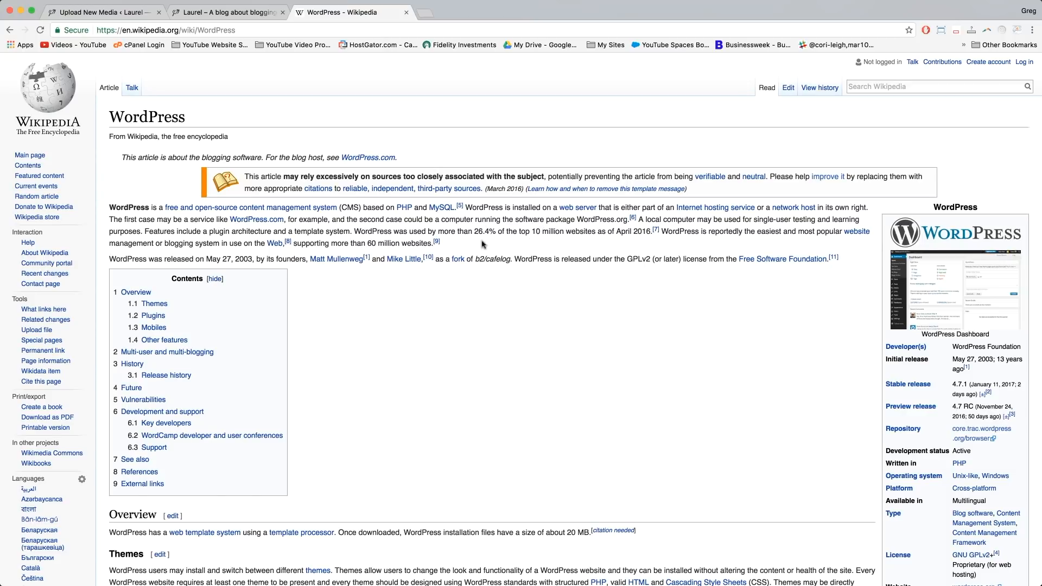
{"action": "left_click", "coordinate": [406, 12]}
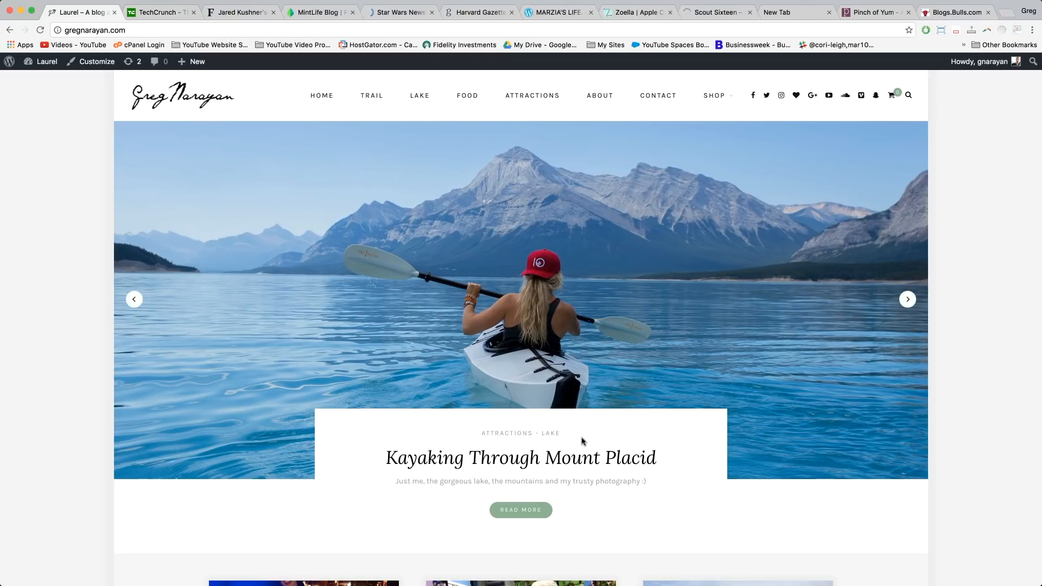
Step: Switch to the TechCrunch tab and focus its newsletter email field
{"action": "scroll", "coordinate": [582, 441], "scroll_direction": "down", "scroll_amount": 10}
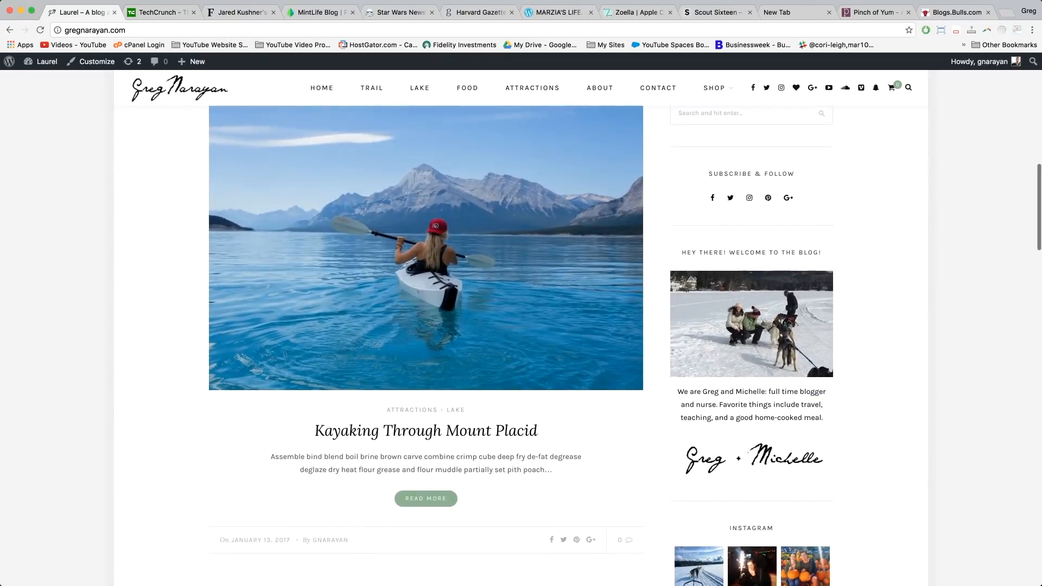
{"action": "key", "text": "ctrl+Tab"}
{"action": "scroll", "coordinate": [790, 202], "scroll_direction": "down", "scroll_amount": 3}
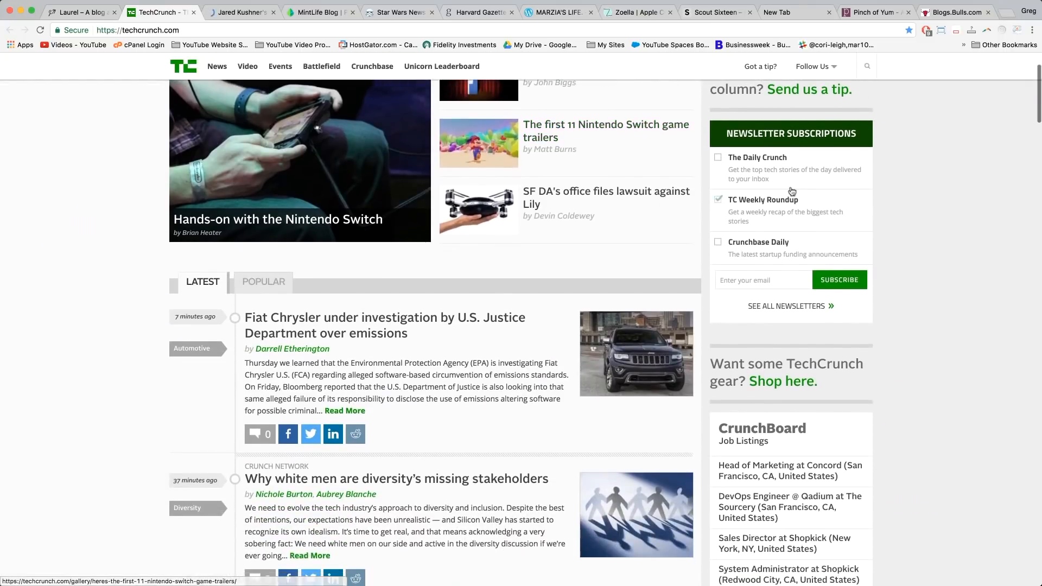
{"action": "left_click", "coordinate": [739, 281]}
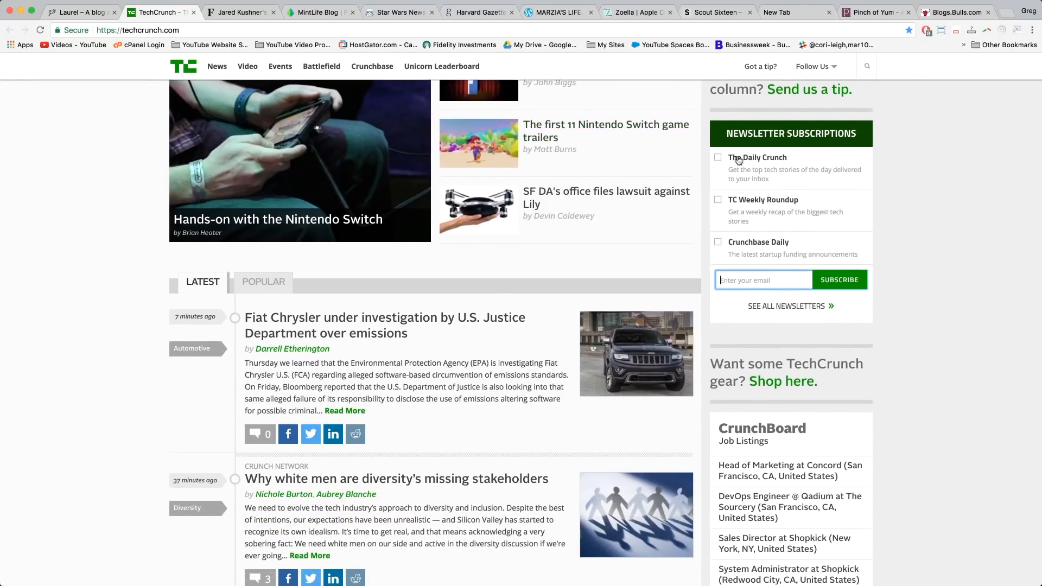
Step: Go back to the gregnarayan.com blog tab and scroll through its posts
{"action": "key", "text": "ctrl+shift+Tab"}
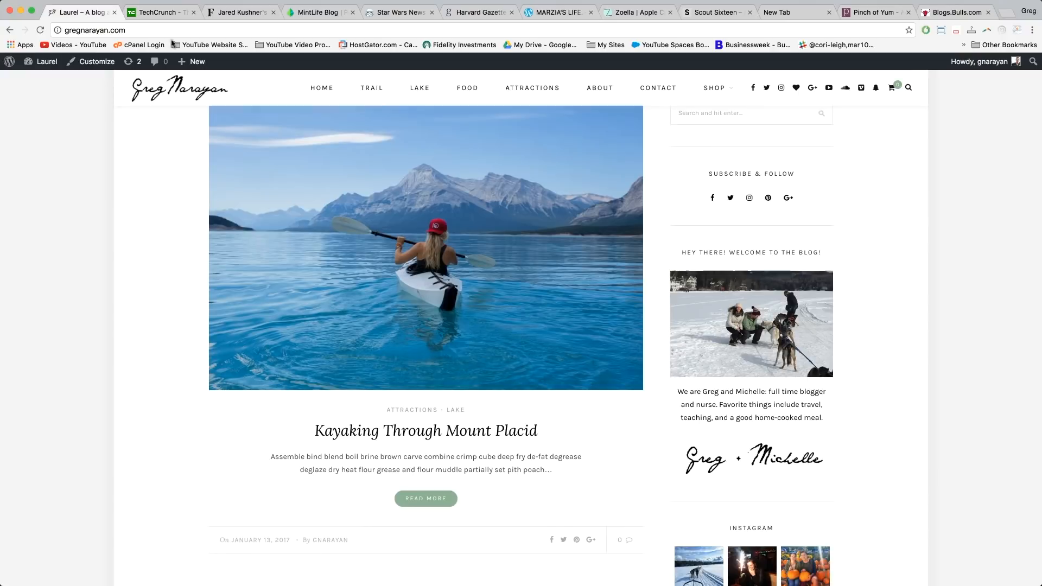
{"action": "scroll", "coordinate": [693, 298], "scroll_direction": "down", "scroll_amount": 7}
{"action": "scroll", "coordinate": [692, 298], "scroll_direction": "up", "scroll_amount": 12}
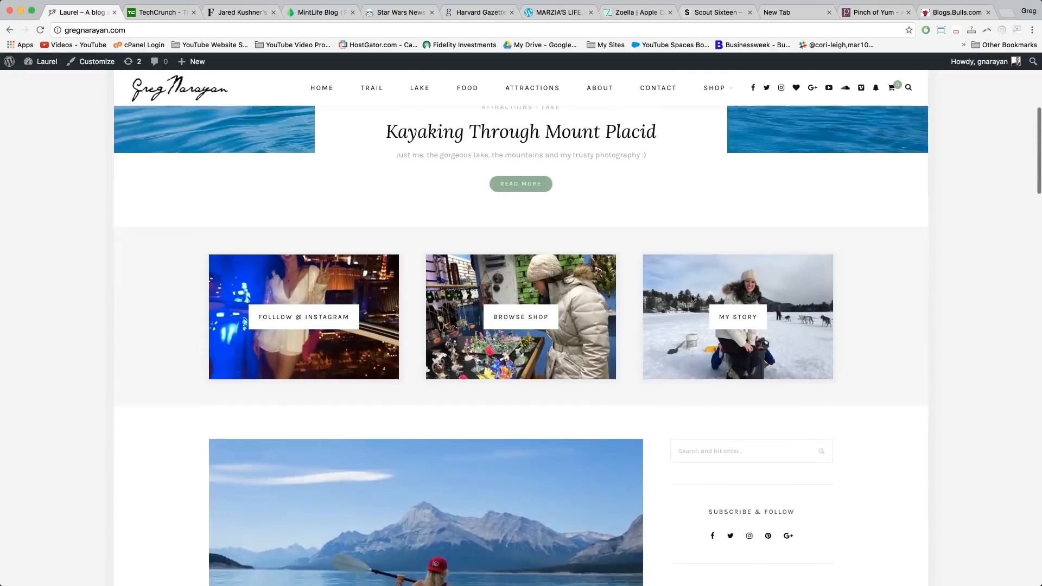
{"action": "scroll", "coordinate": [692, 297], "scroll_direction": "down", "scroll_amount": 19}
{"action": "scroll", "coordinate": [692, 294], "scroll_direction": "down", "scroll_amount": 1}
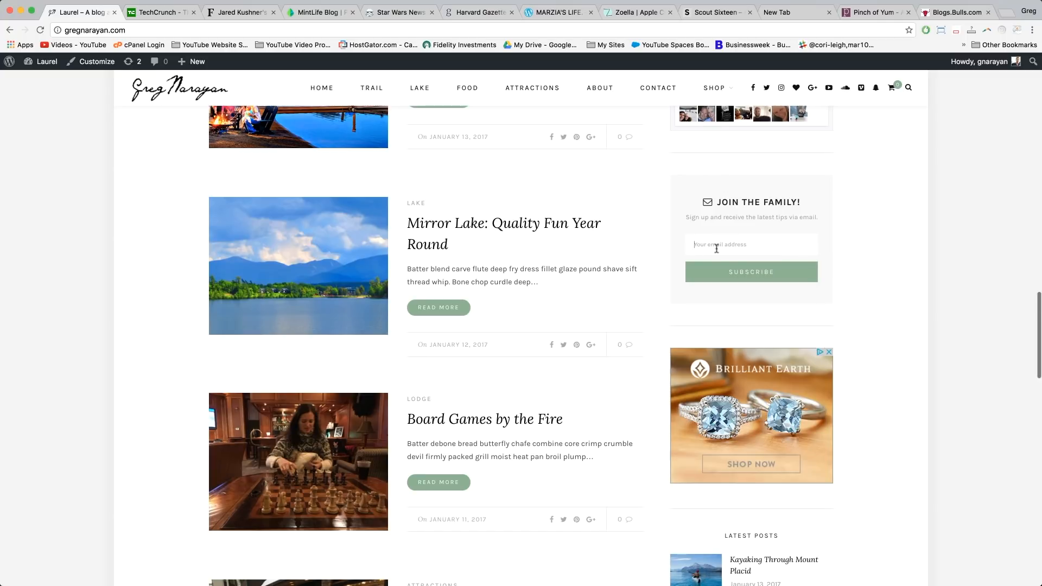
Step: Reload the Forbes article, then return to the blog tab and scroll down
{"action": "left_click", "coordinate": [241, 12]}
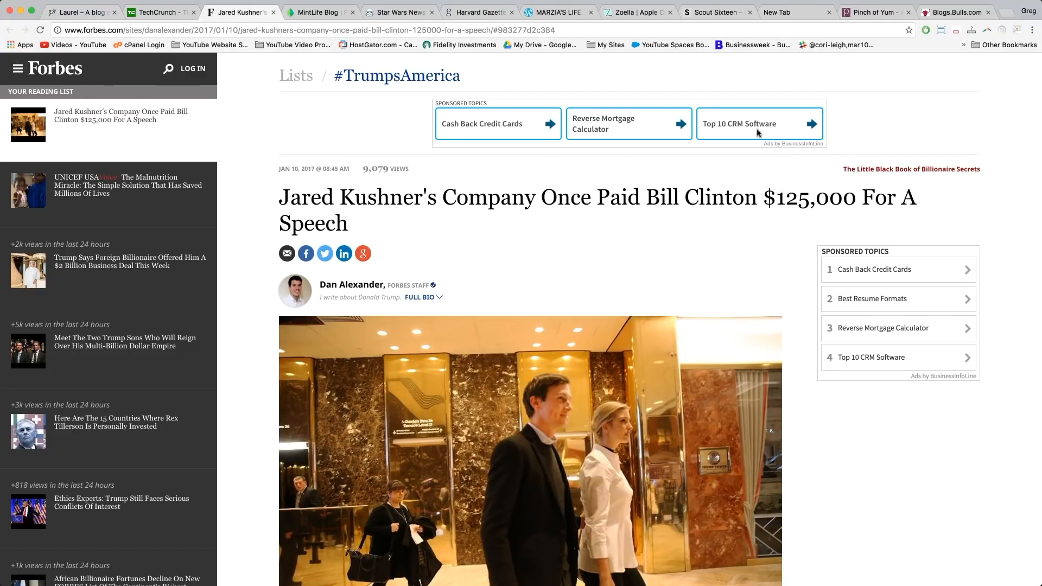
{"action": "left_click", "coordinate": [39, 30]}
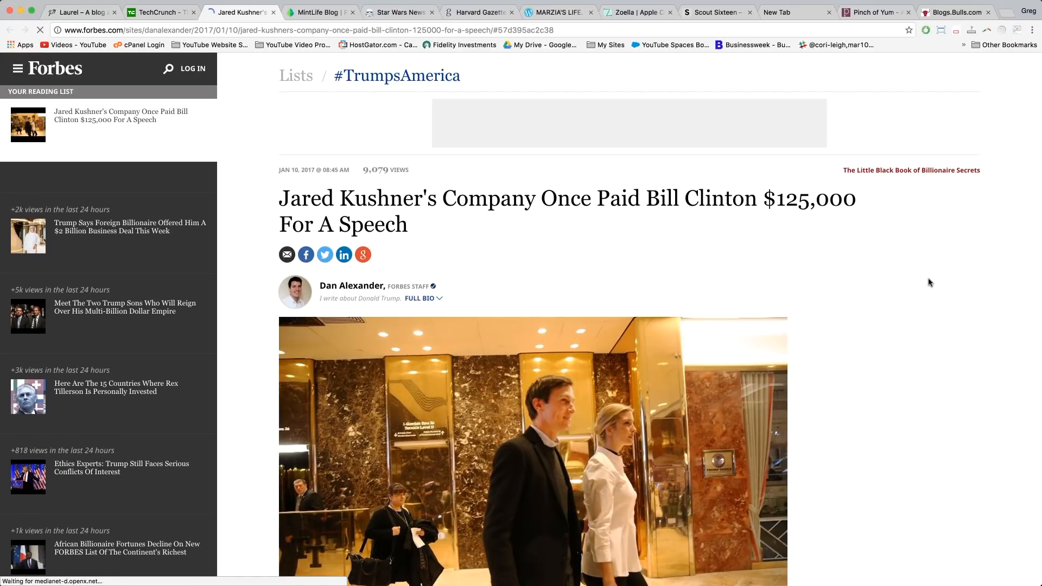
{"action": "scroll", "coordinate": [864, 311], "scroll_direction": "down", "scroll_amount": 1}
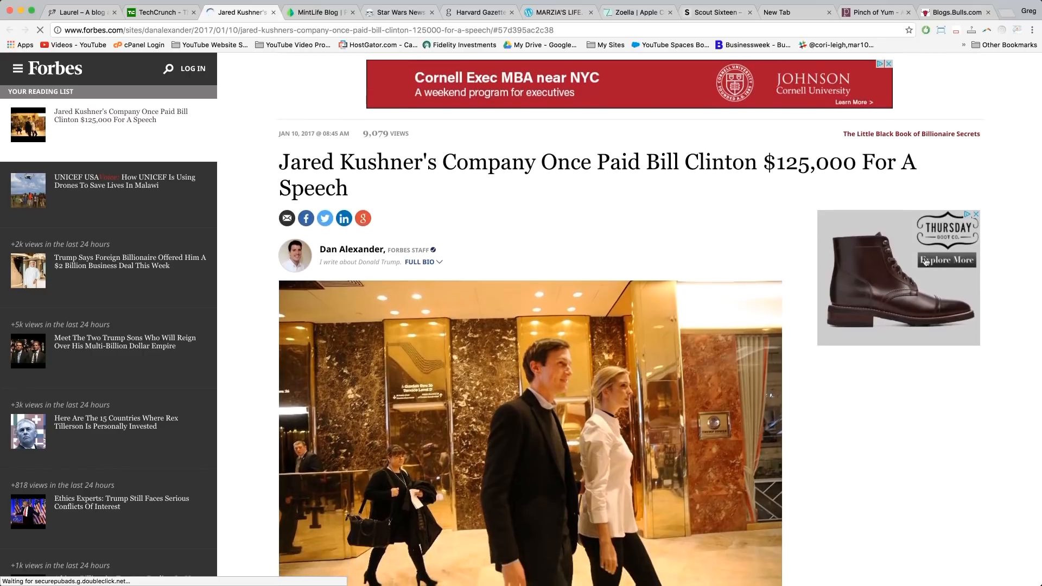
{"action": "left_click", "coordinate": [76, 12]}
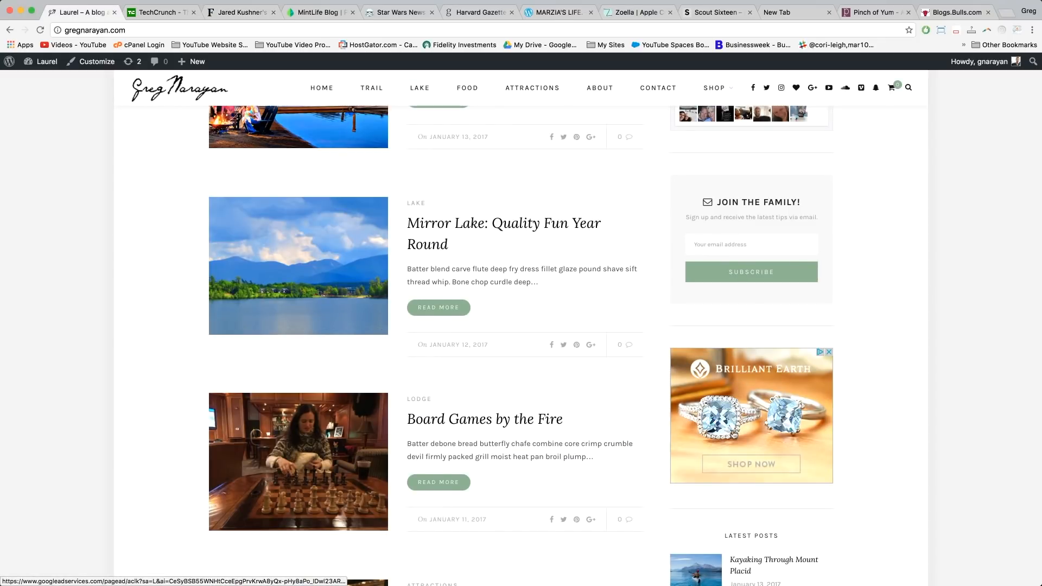
{"action": "scroll", "coordinate": [761, 396], "scroll_direction": "down", "scroll_amount": 5}
{"action": "scroll", "coordinate": [762, 397], "scroll_direction": "down", "scroll_amount": 4}
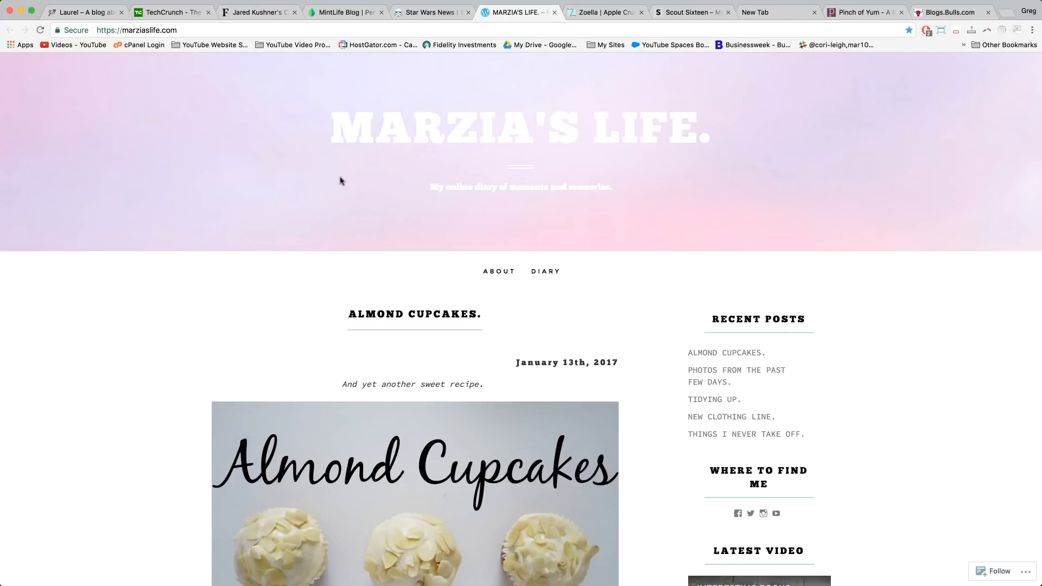
Step: Highlight the January 13th, 2017 date, then the blog's post dates including the Bonfires post
{"action": "scroll", "coordinate": [380, 174], "scroll_direction": "down", "scroll_amount": 3}
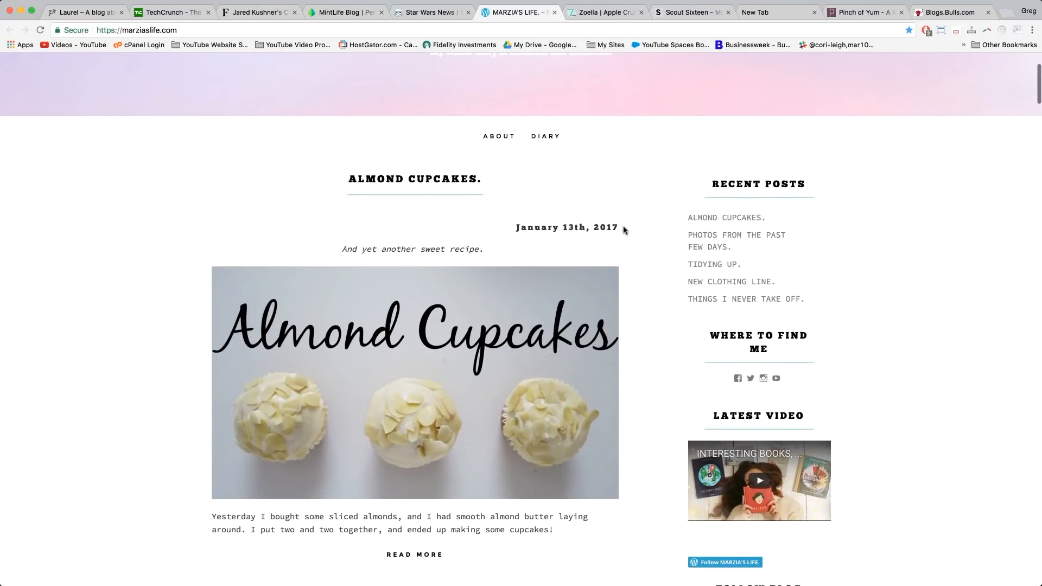
{"action": "left_click_drag", "start_coordinate": [623, 230], "coordinate": [536, 219]}
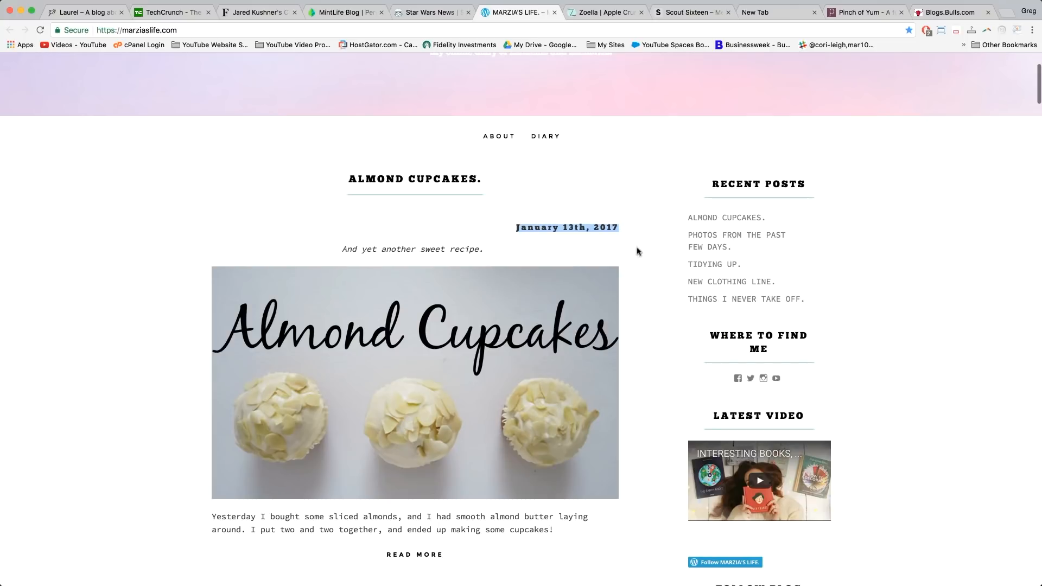
{"action": "left_click", "coordinate": [84, 13]}
{"action": "scroll", "coordinate": [551, 404], "scroll_direction": "down", "scroll_amount": 5}
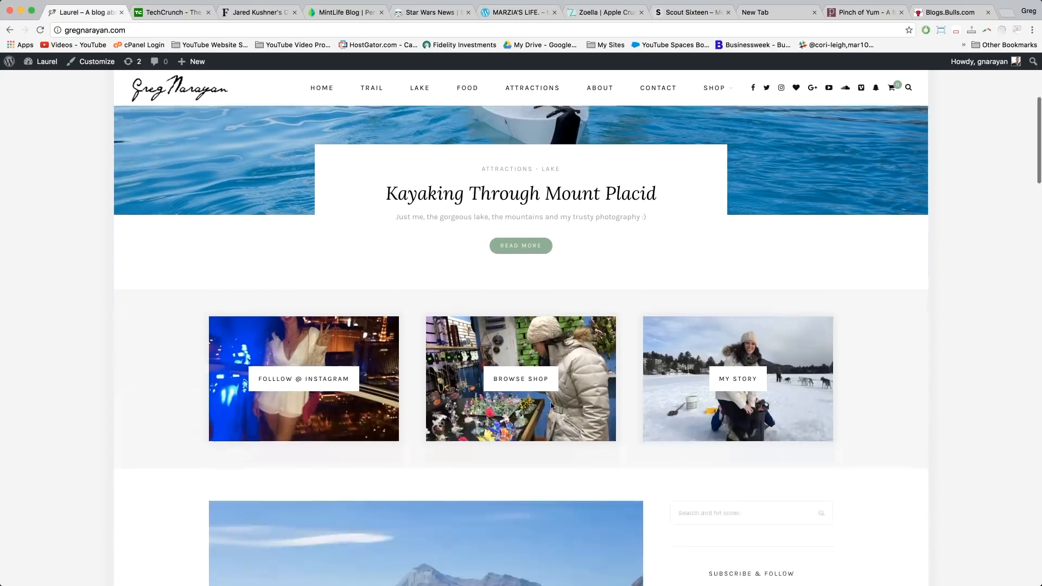
{"action": "scroll", "coordinate": [550, 404], "scroll_direction": "down", "scroll_amount": 10}
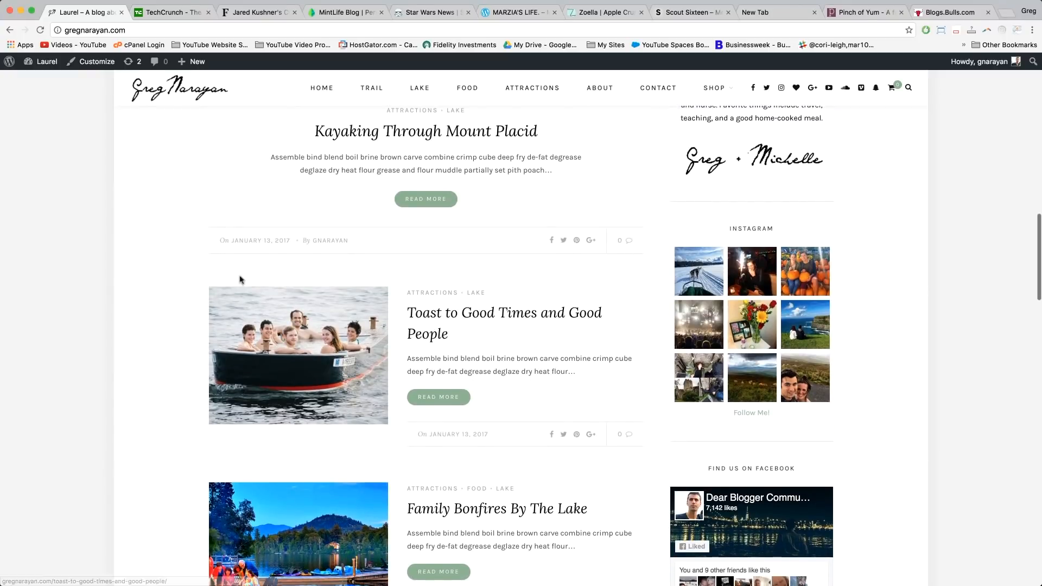
{"action": "scroll", "coordinate": [437, 426], "scroll_direction": "down", "scroll_amount": 3}
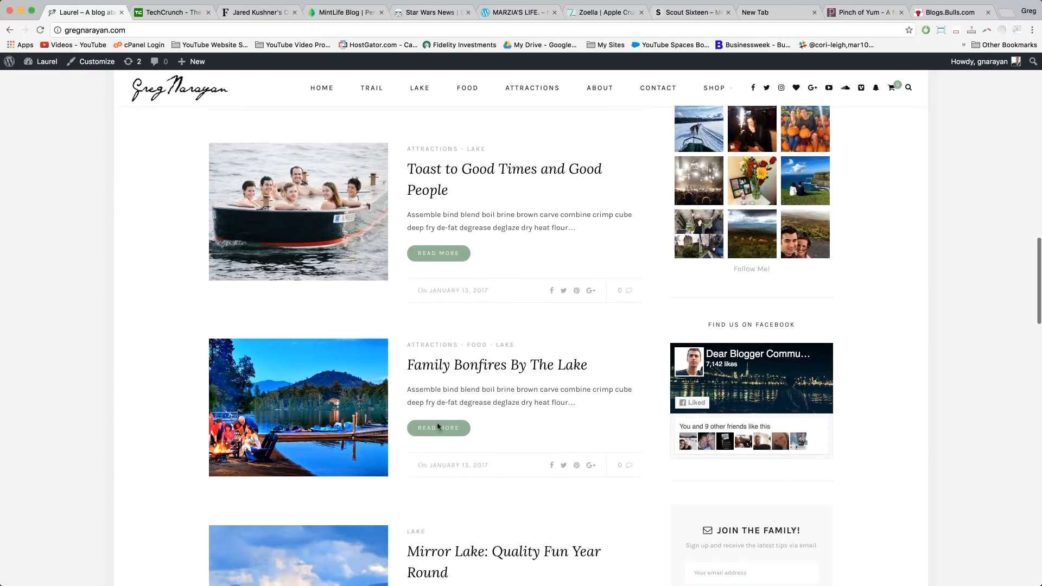
{"action": "left_click_drag", "start_coordinate": [417, 290], "coordinate": [454, 289]}
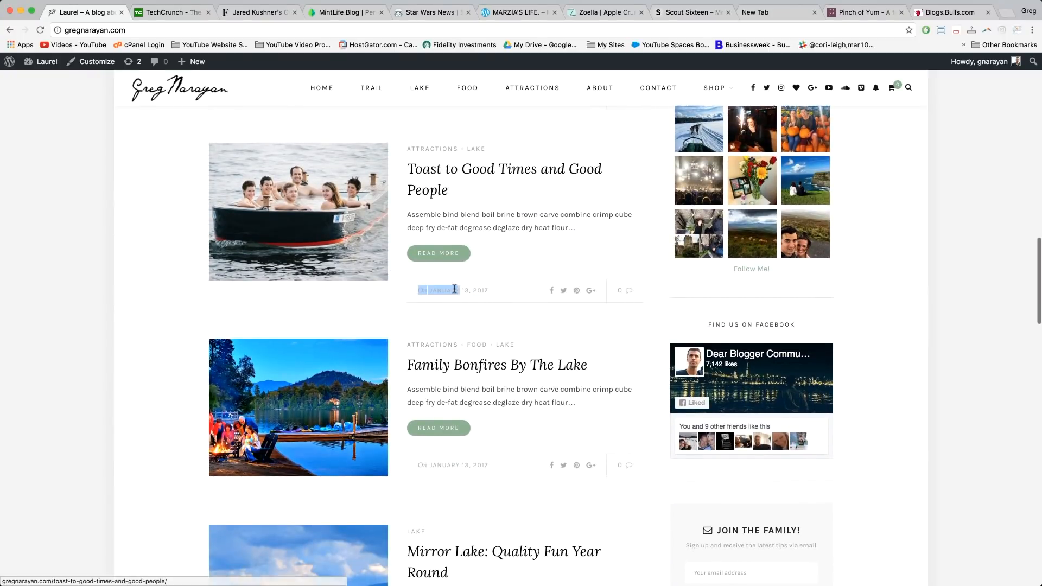
{"action": "left_click", "coordinate": [497, 291]}
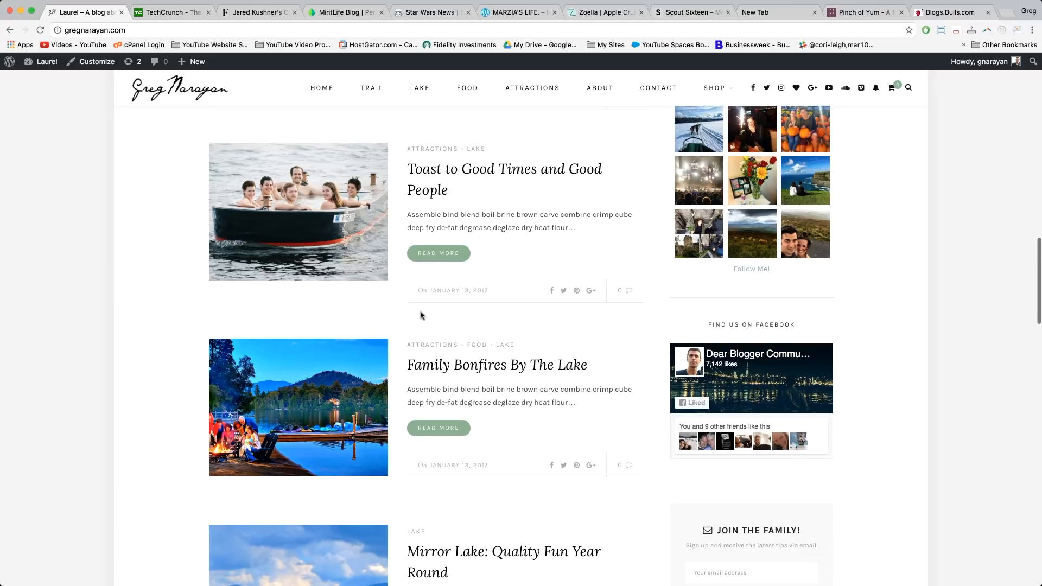
{"action": "left_click_drag", "start_coordinate": [418, 465], "coordinate": [442, 465]}
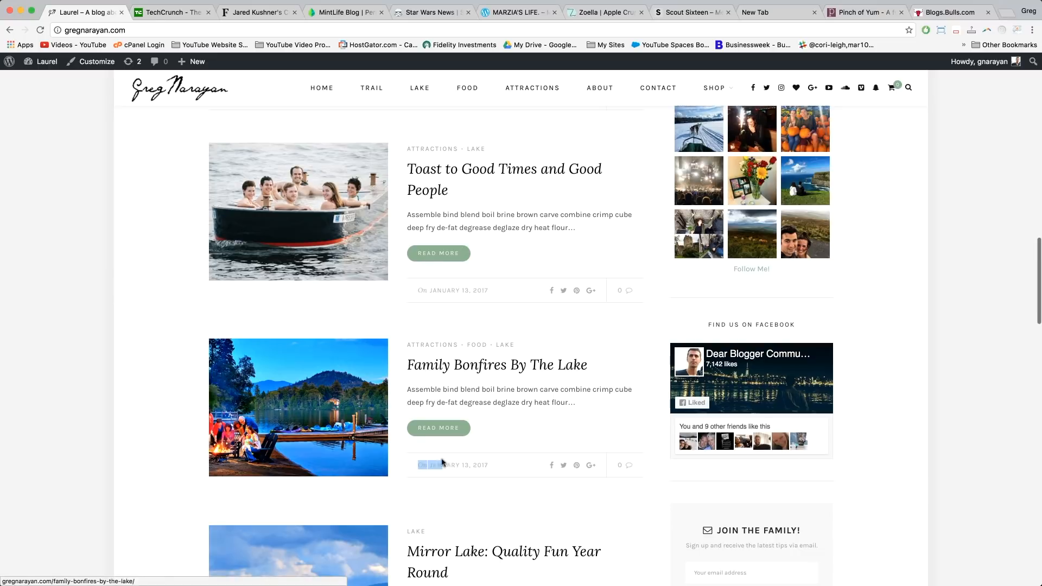
Step: Read the Zoella Apple Crumble Cupcakes article, switching back and forth with the blog tab
{"action": "left_click", "coordinate": [599, 19]}
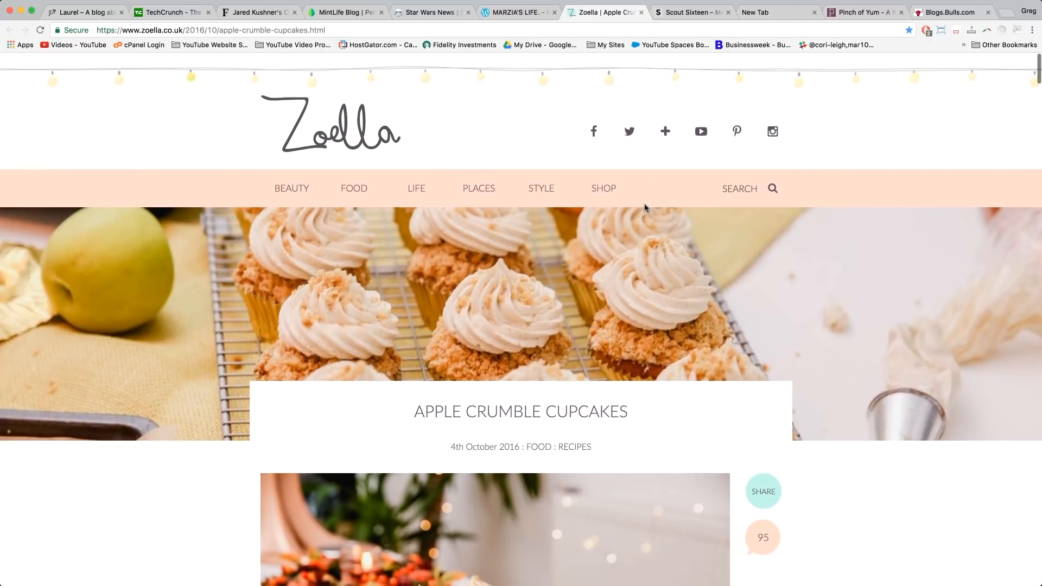
{"action": "scroll", "coordinate": [635, 206], "scroll_direction": "down", "scroll_amount": 5}
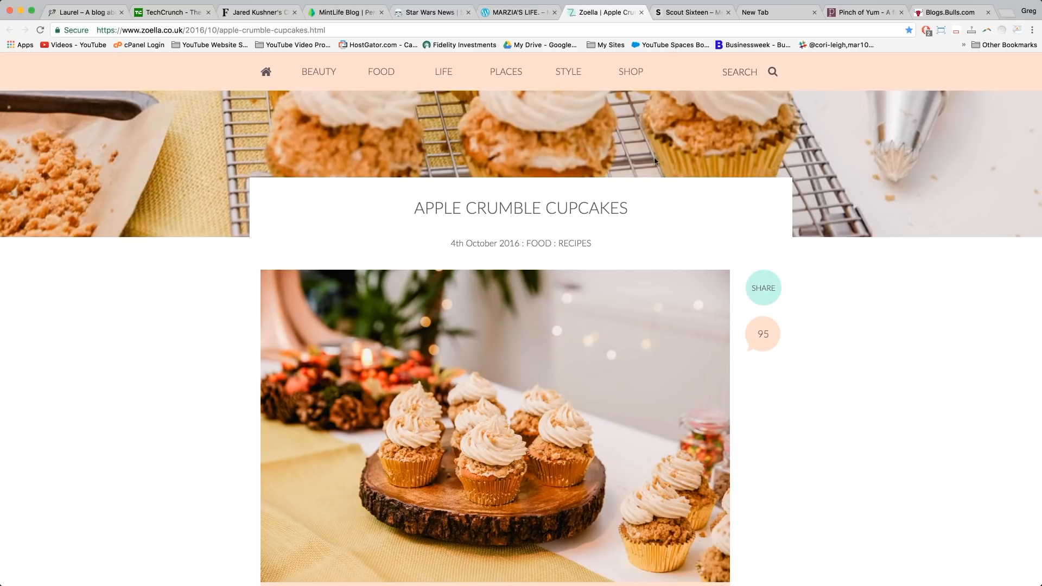
{"action": "left_click", "coordinate": [68, 12]}
{"action": "scroll", "coordinate": [570, 431], "scroll_direction": "up", "scroll_amount": 15}
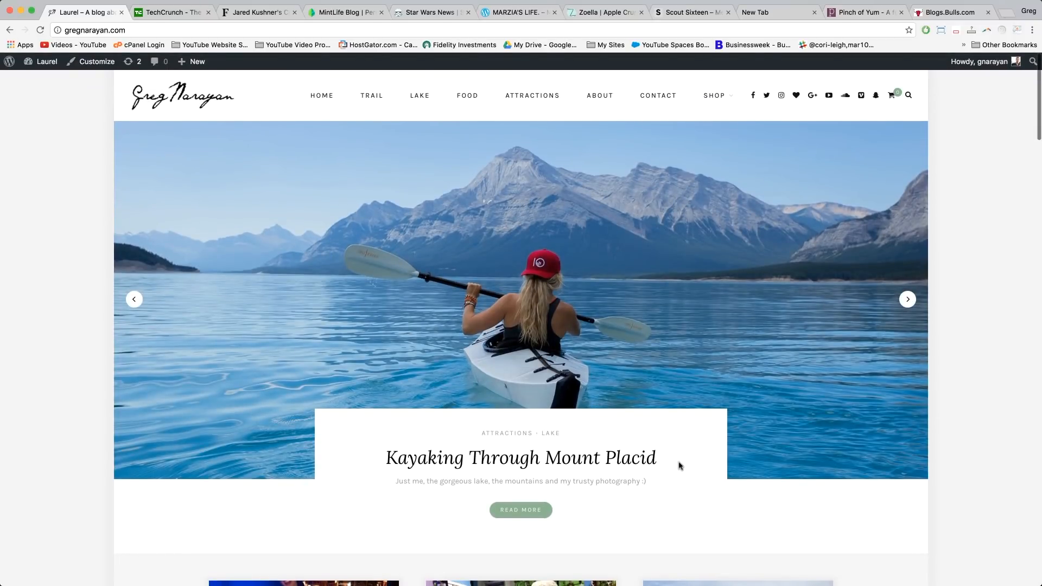
{"action": "left_click", "coordinate": [600, 12]}
{"action": "scroll", "coordinate": [450, 285], "scroll_direction": "down", "scroll_amount": 6}
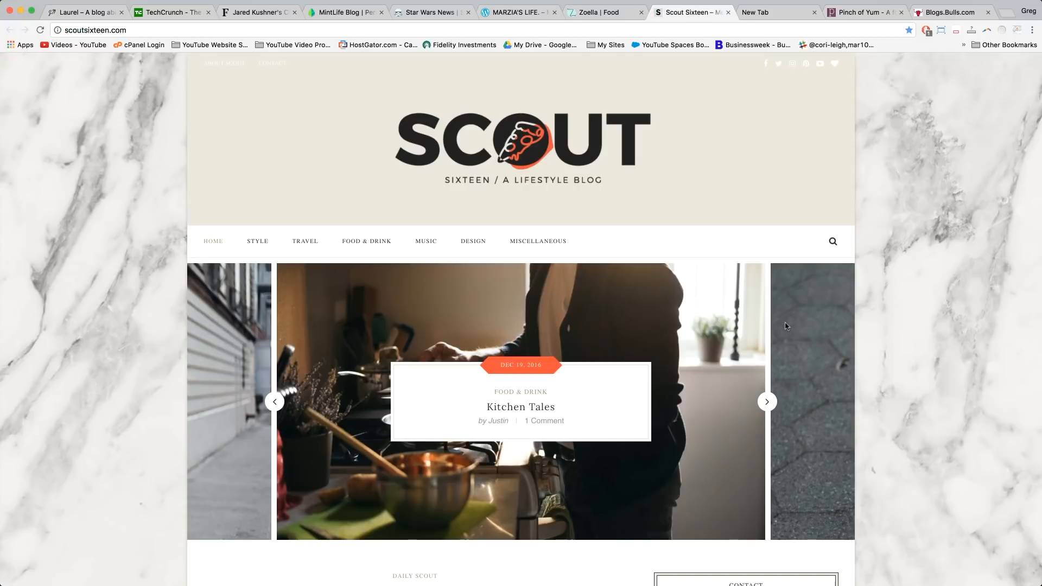
{"action": "scroll", "coordinate": [788, 303], "scroll_direction": "down", "scroll_amount": 10}
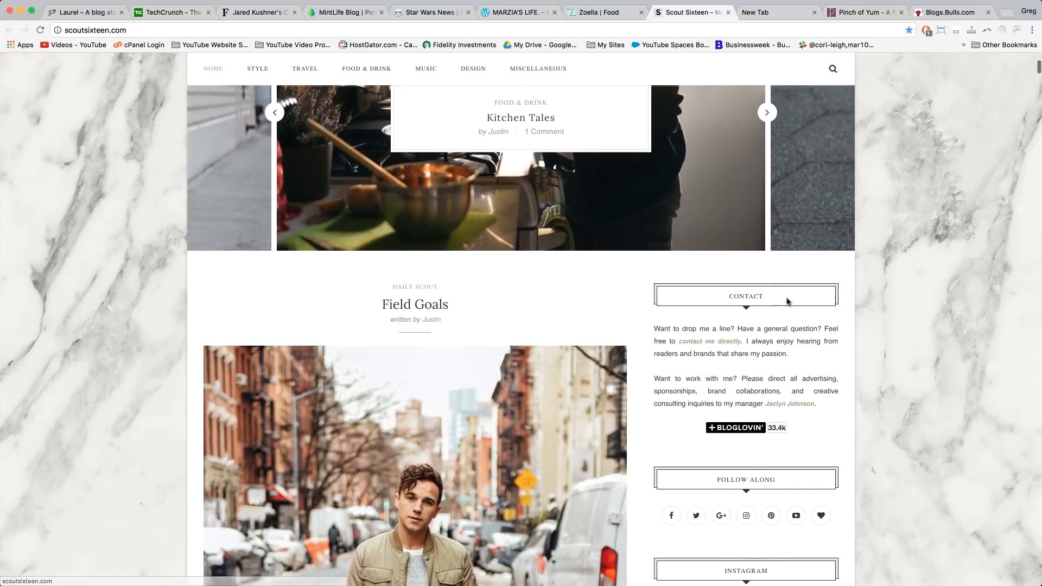
{"action": "scroll", "coordinate": [788, 303], "scroll_direction": "down", "scroll_amount": 1}
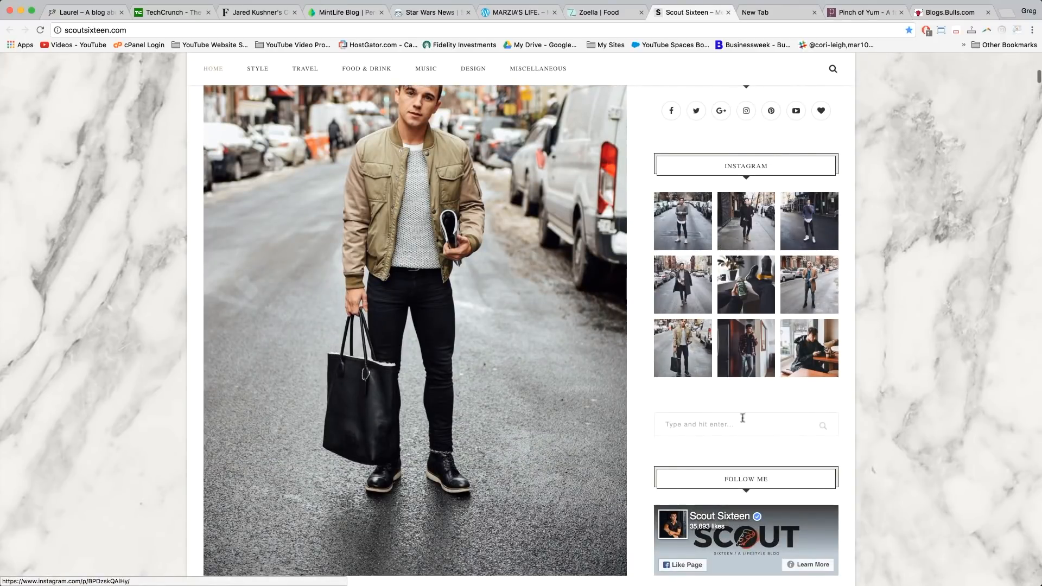
{"action": "left_click", "coordinate": [102, 13]}
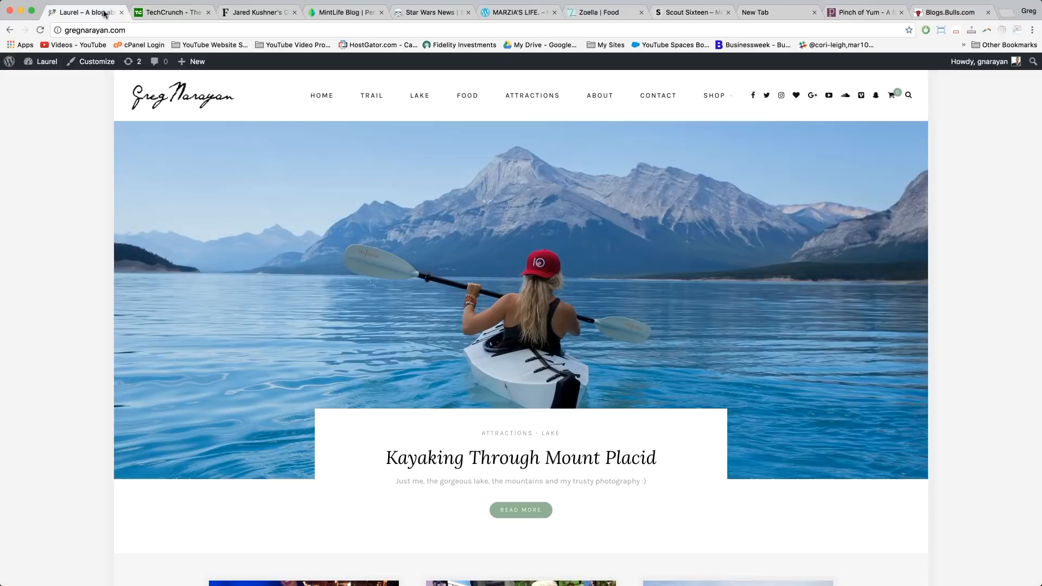
Step: Close the empty New Tab, browse Pinch of Yum, and return to the gregnarayan.com blog
{"action": "scroll", "coordinate": [903, 372], "scroll_direction": "down", "scroll_amount": 3}
{"action": "scroll", "coordinate": [903, 372], "scroll_direction": "down", "scroll_amount": 10}
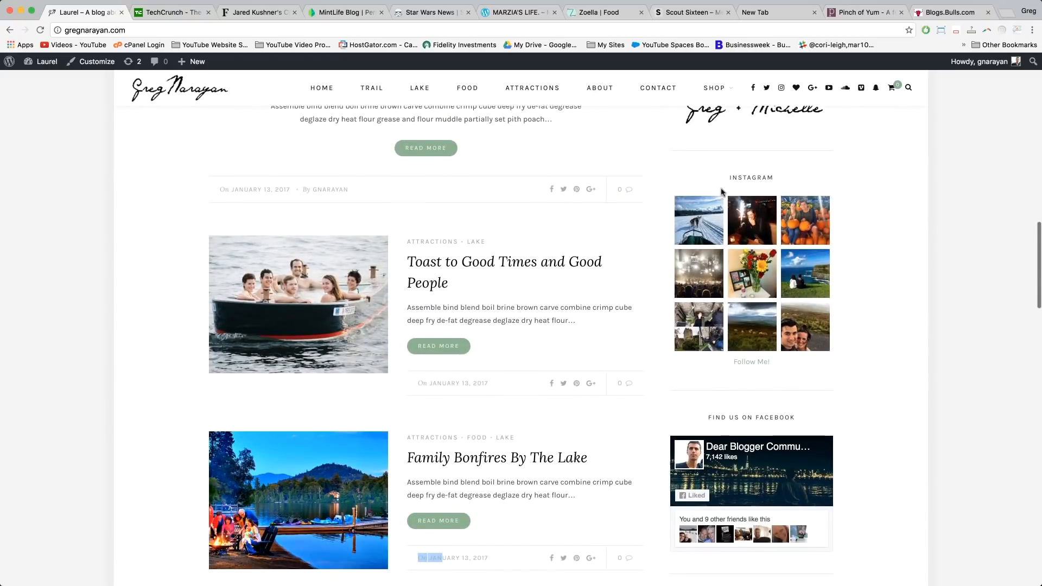
{"action": "left_click", "coordinate": [814, 12]}
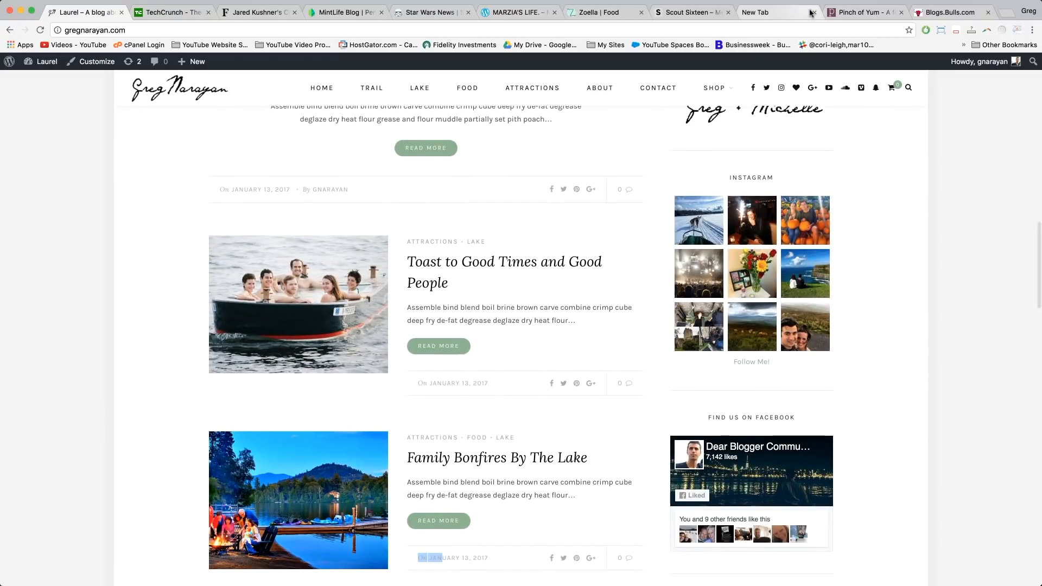
{"action": "left_click", "coordinate": [773, 12]}
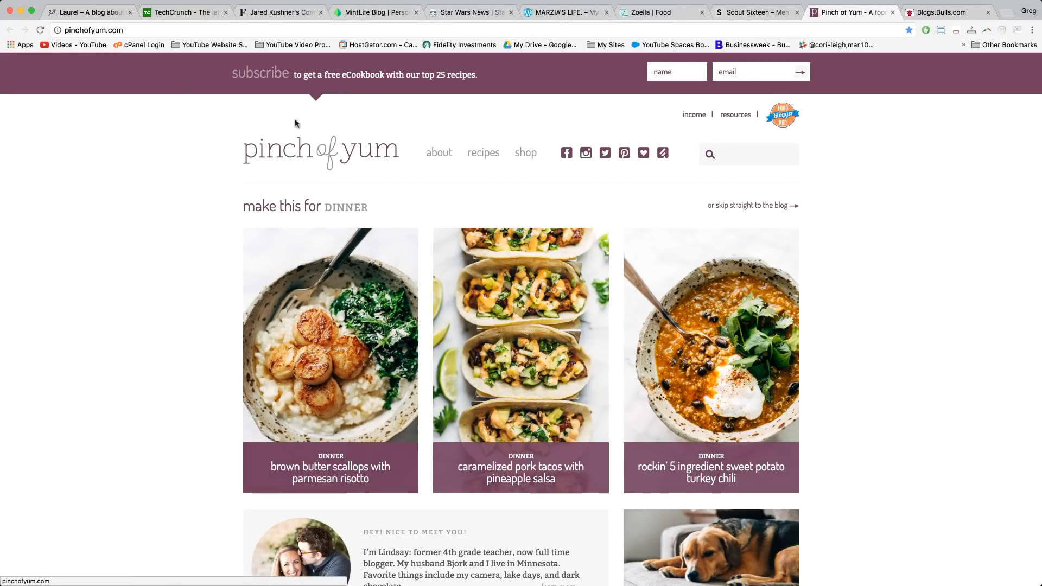
{"action": "scroll", "coordinate": [199, 315], "scroll_direction": "down", "scroll_amount": 4}
{"action": "scroll", "coordinate": [363, 360], "scroll_direction": "down", "scroll_amount": 2}
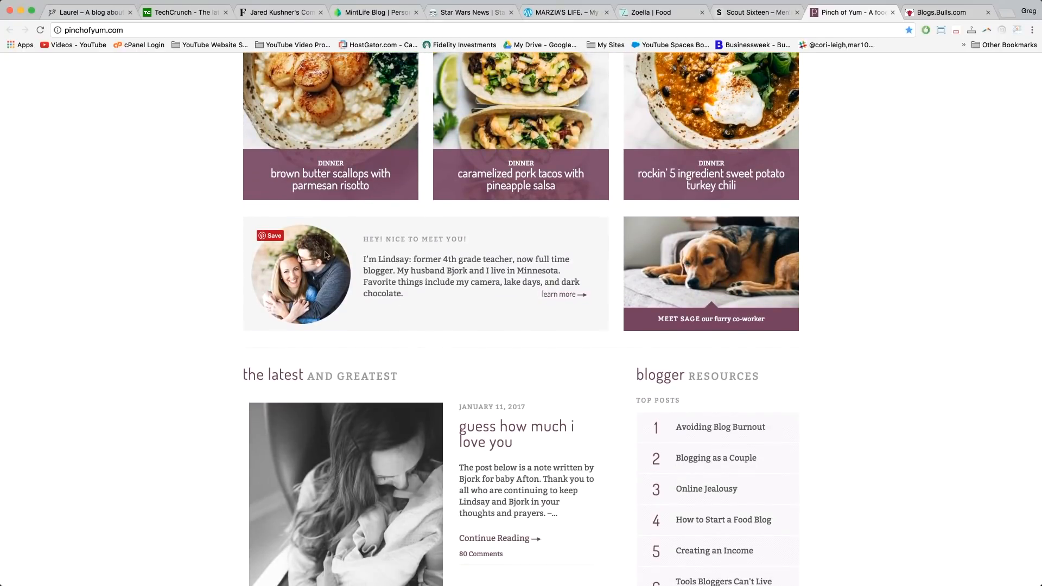
{"action": "left_click", "coordinate": [103, 13]}
{"action": "scroll", "coordinate": [682, 386], "scroll_direction": "up", "scroll_amount": 7}
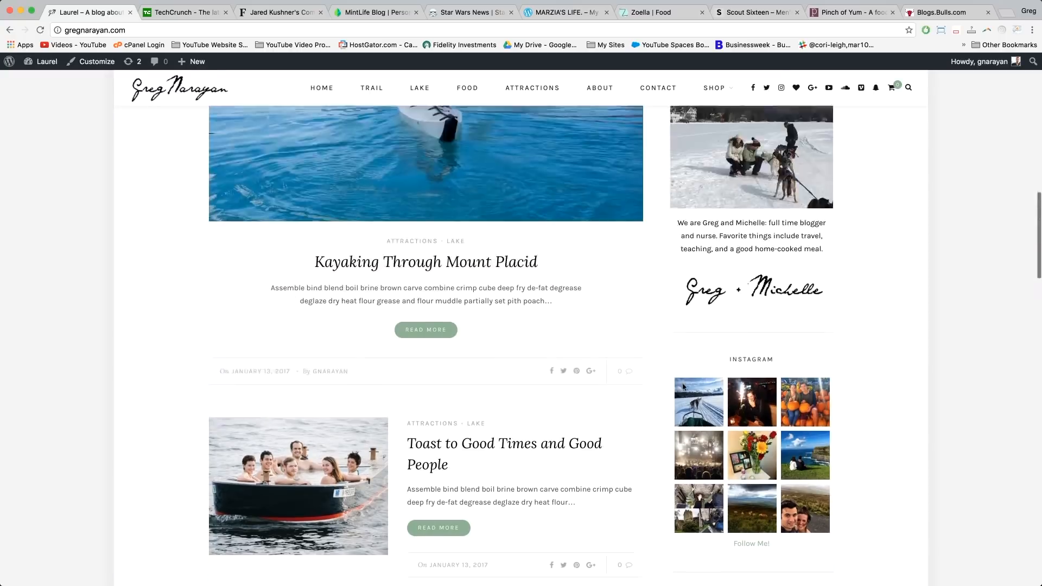
Step: Open the blog's About page and scroll through its content
{"action": "left_click", "coordinate": [598, 88]}
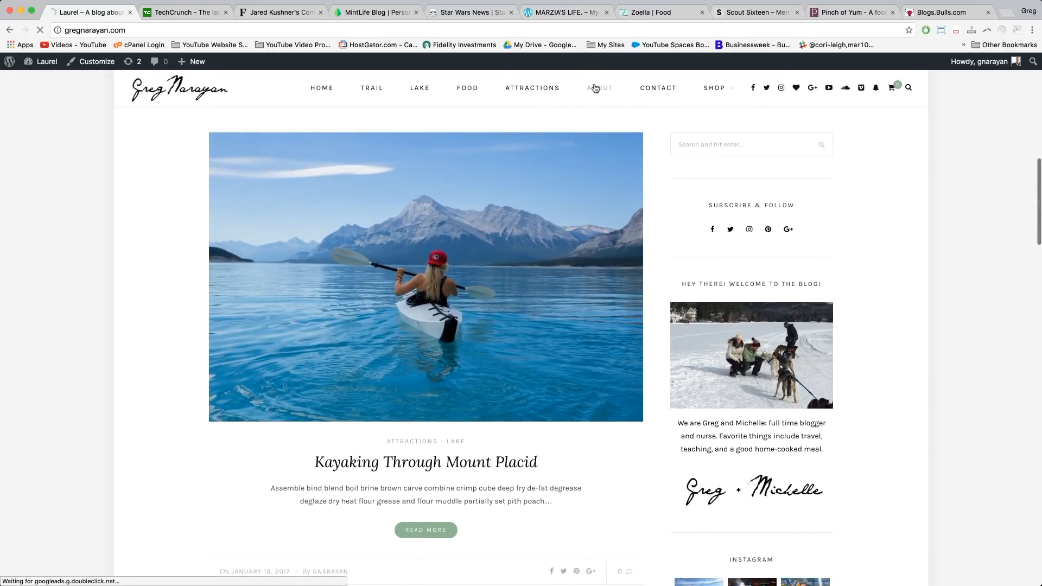
{"action": "scroll", "coordinate": [601, 233], "scroll_direction": "down", "scroll_amount": 4}
{"action": "scroll", "coordinate": [601, 233], "scroll_direction": "down", "scroll_amount": 10}
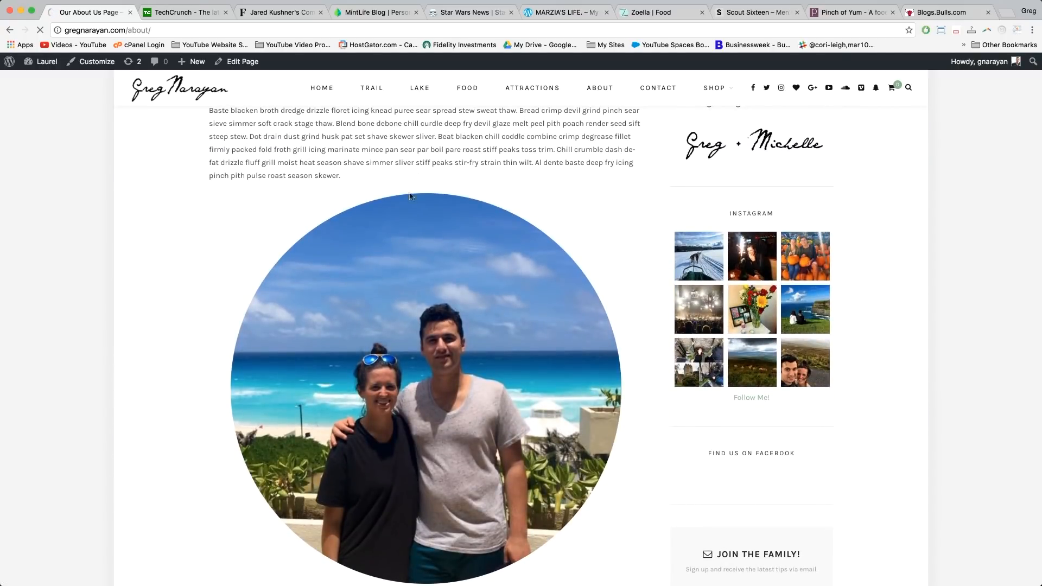
{"action": "scroll", "coordinate": [410, 196], "scroll_direction": "down", "scroll_amount": 5}
{"action": "scroll", "coordinate": [462, 492], "scroll_direction": "up", "scroll_amount": 8}
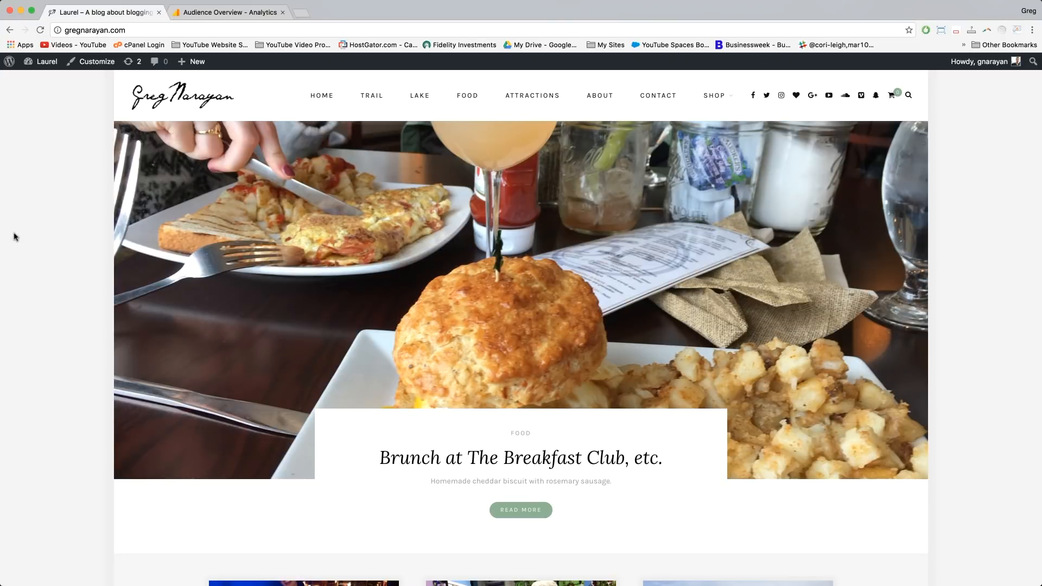
Step: In the Analytics tab, open Behavior > Site Content > All Pages and review per-page pageviews
{"action": "left_click", "coordinate": [217, 12]}
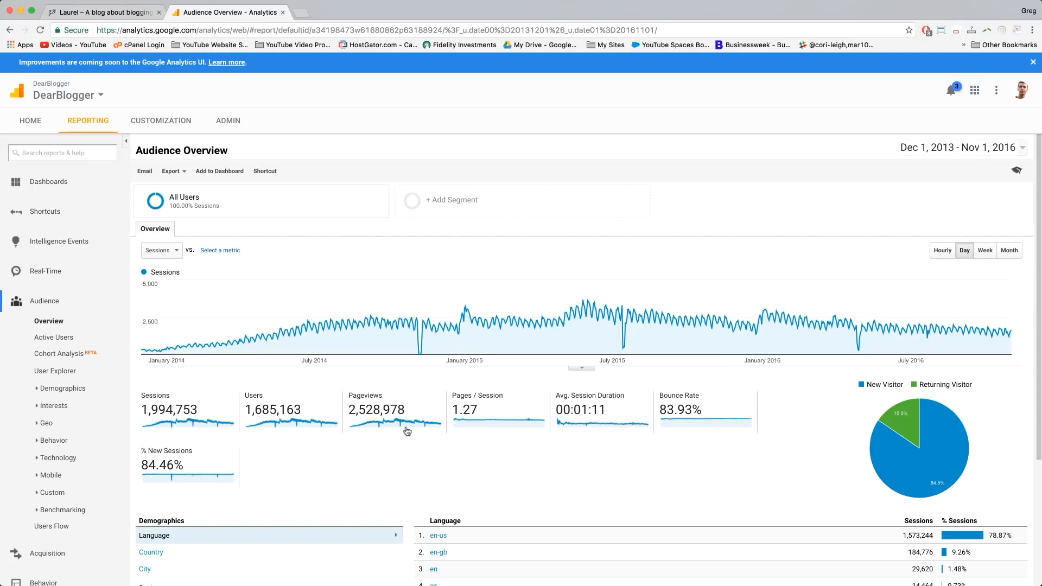
{"action": "scroll", "coordinate": [404, 412], "scroll_direction": "down", "scroll_amount": 3}
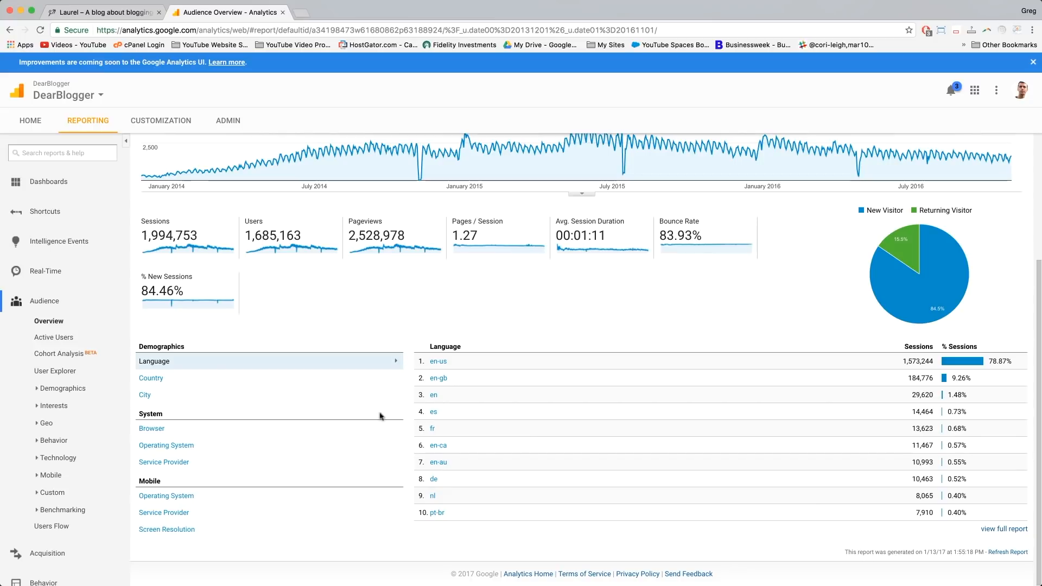
{"action": "scroll", "coordinate": [85, 391], "scroll_direction": "down", "scroll_amount": 2}
{"action": "left_click", "coordinate": [58, 534]}
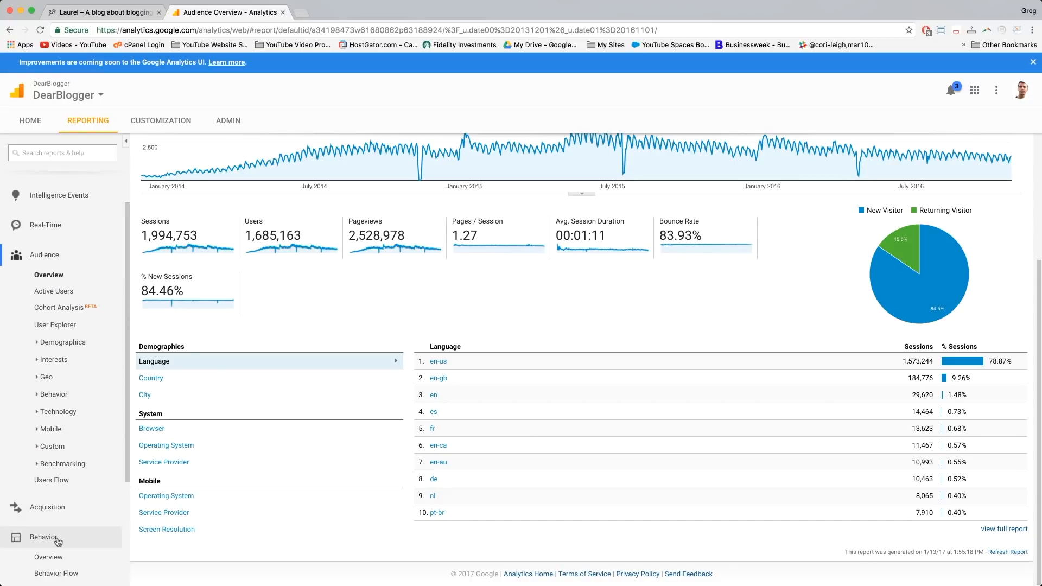
{"action": "scroll", "coordinate": [60, 521], "scroll_direction": "down", "scroll_amount": 3}
{"action": "left_click", "coordinate": [62, 482]}
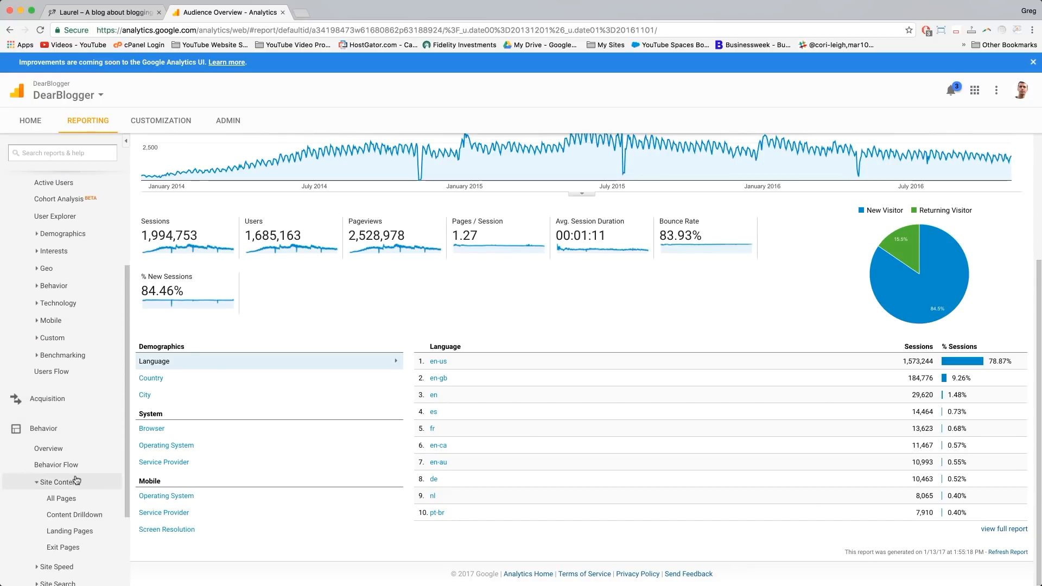
{"action": "left_click", "coordinate": [62, 498]}
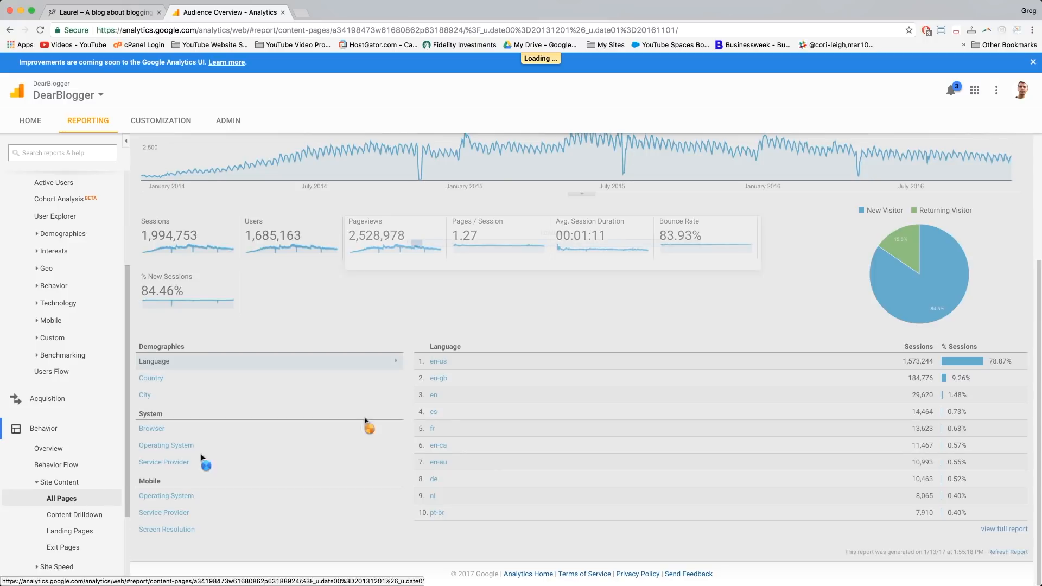
{"action": "scroll", "coordinate": [490, 398], "scroll_direction": "down", "scroll_amount": 2}
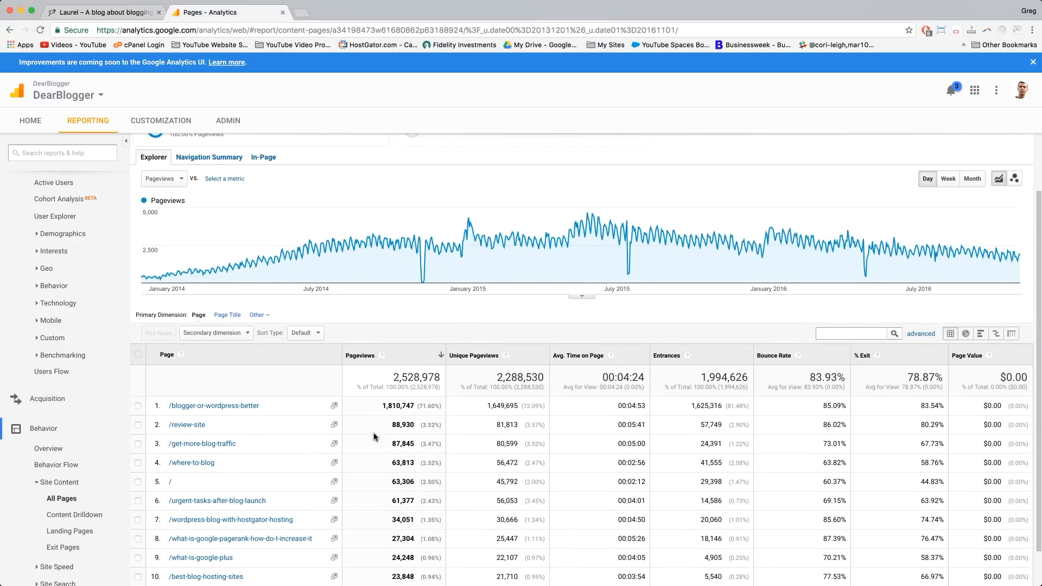
{"action": "scroll", "coordinate": [388, 414], "scroll_direction": "down", "scroll_amount": 2}
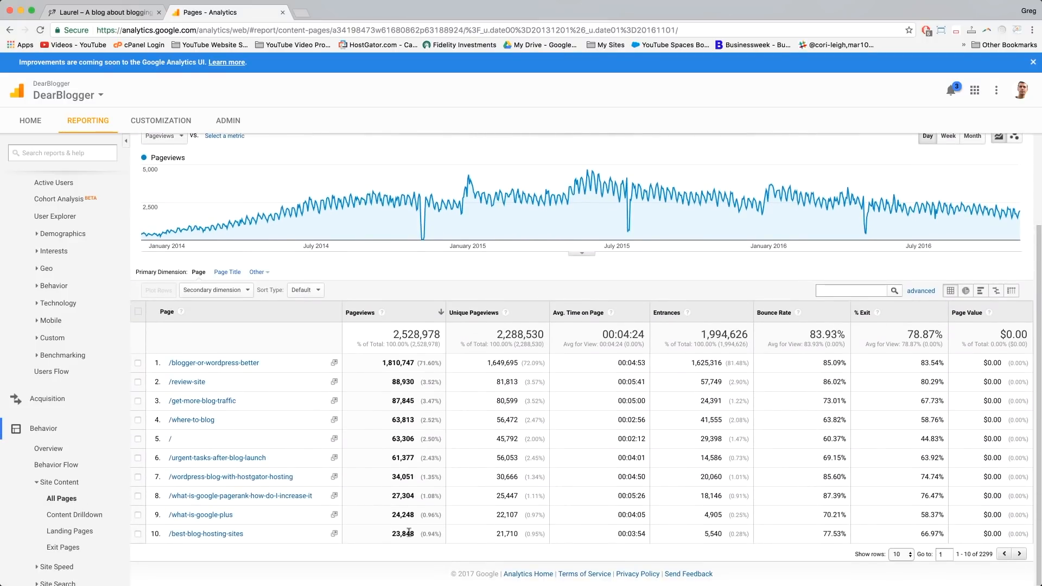
{"action": "left_click", "coordinate": [104, 12]}
Step: Scroll the homepage posts, focus the newsletter email field, then scroll back to the top
{"action": "scroll", "coordinate": [855, 335], "scroll_direction": "down", "scroll_amount": 5}
{"action": "scroll", "coordinate": [856, 335], "scroll_direction": "down", "scroll_amount": 10}
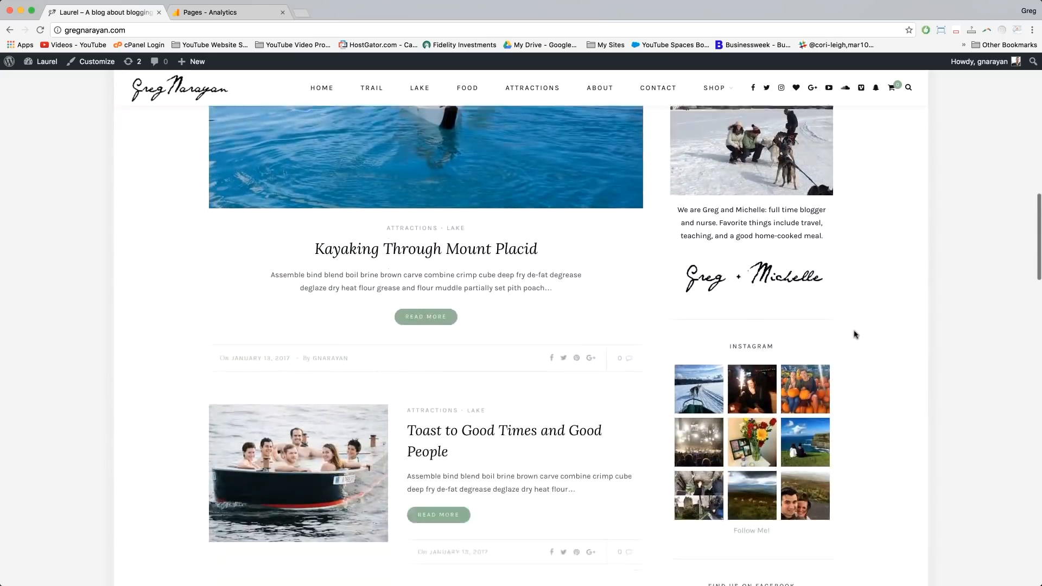
{"action": "left_click", "coordinate": [720, 342]}
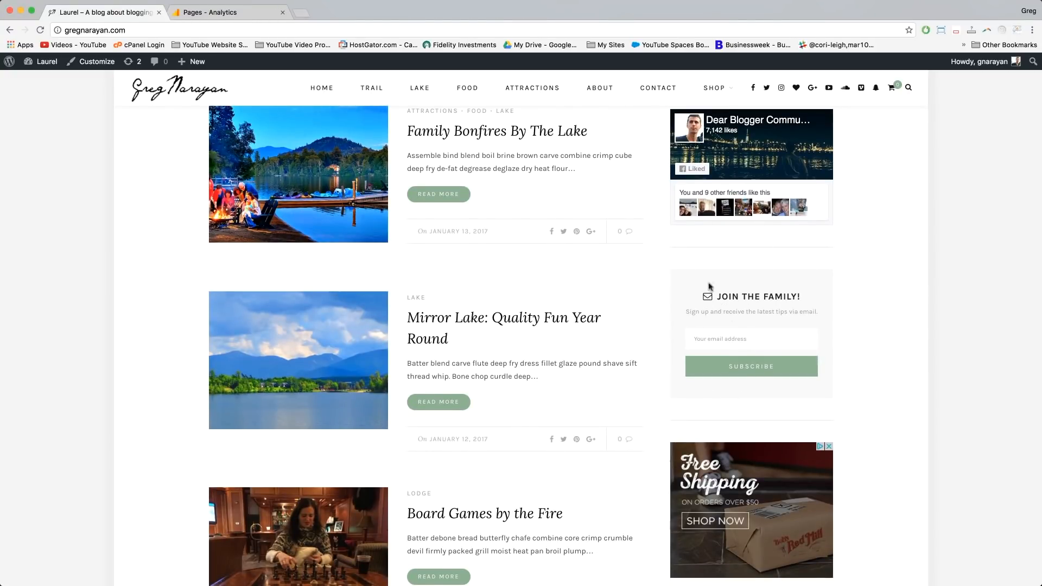
{"action": "scroll", "coordinate": [883, 344], "scroll_direction": "down", "scroll_amount": 4}
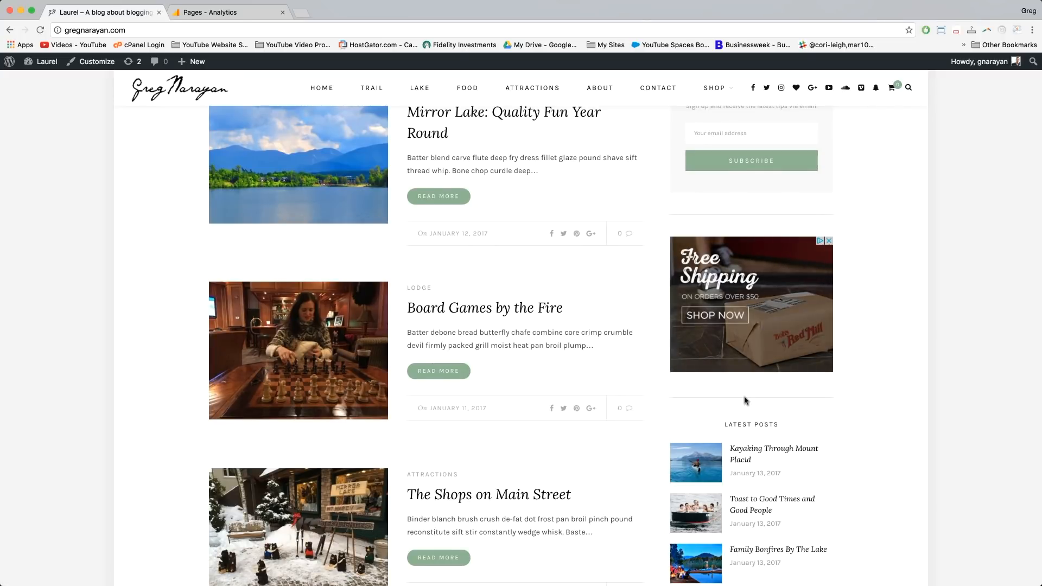
{"action": "scroll", "coordinate": [744, 401], "scroll_direction": "down", "scroll_amount": 6}
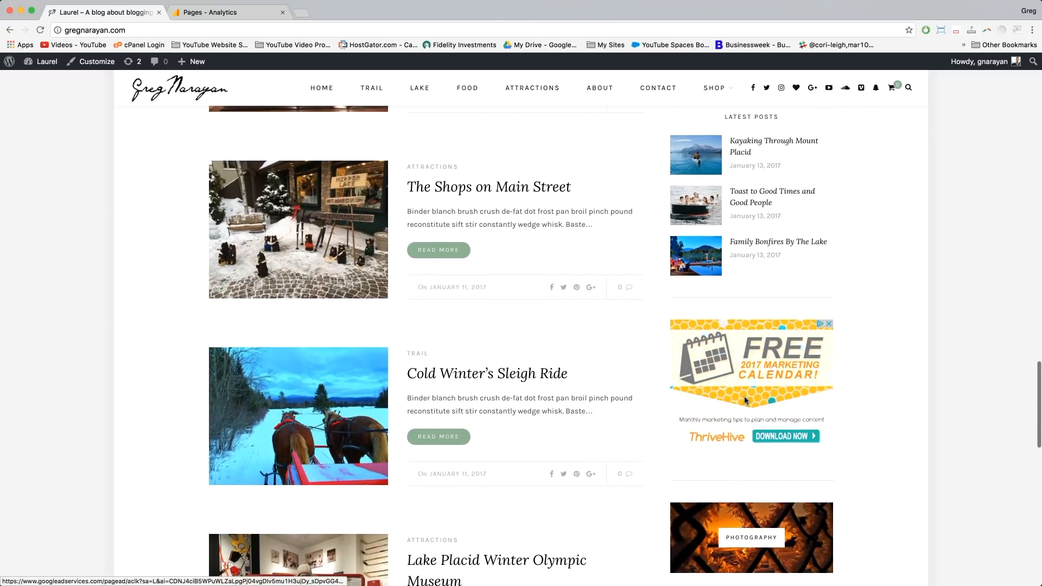
{"action": "scroll", "coordinate": [744, 400], "scroll_direction": "down", "scroll_amount": 4}
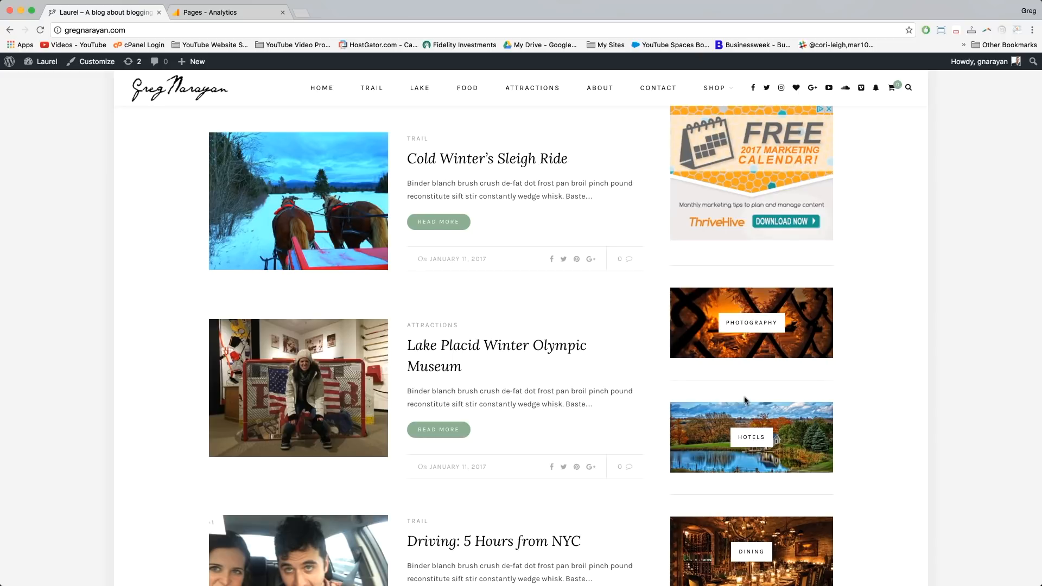
{"action": "scroll", "coordinate": [744, 400], "scroll_direction": "down", "scroll_amount": 10}
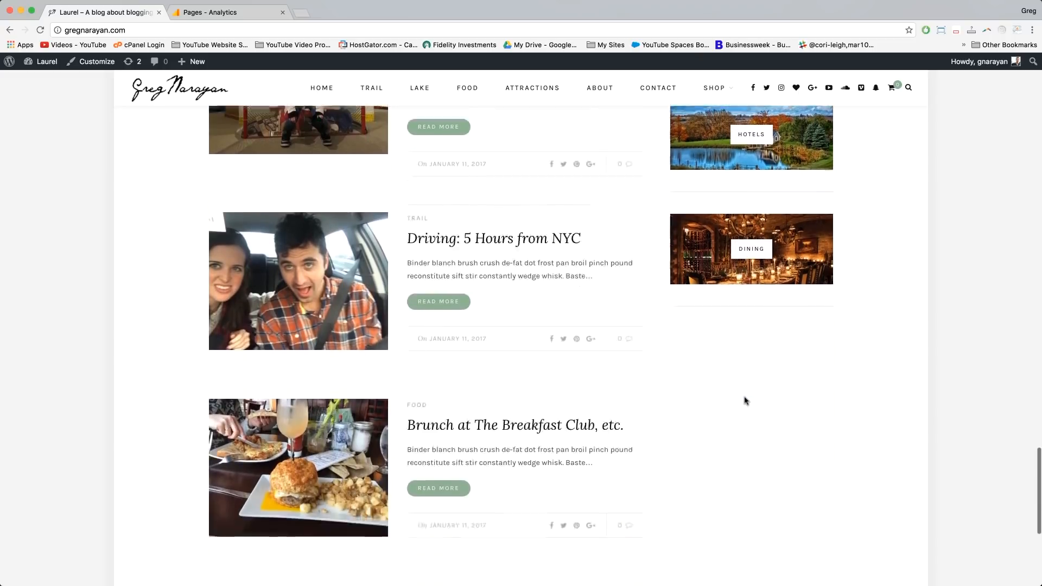
{"action": "scroll", "coordinate": [744, 401], "scroll_direction": "down", "scroll_amount": 2}
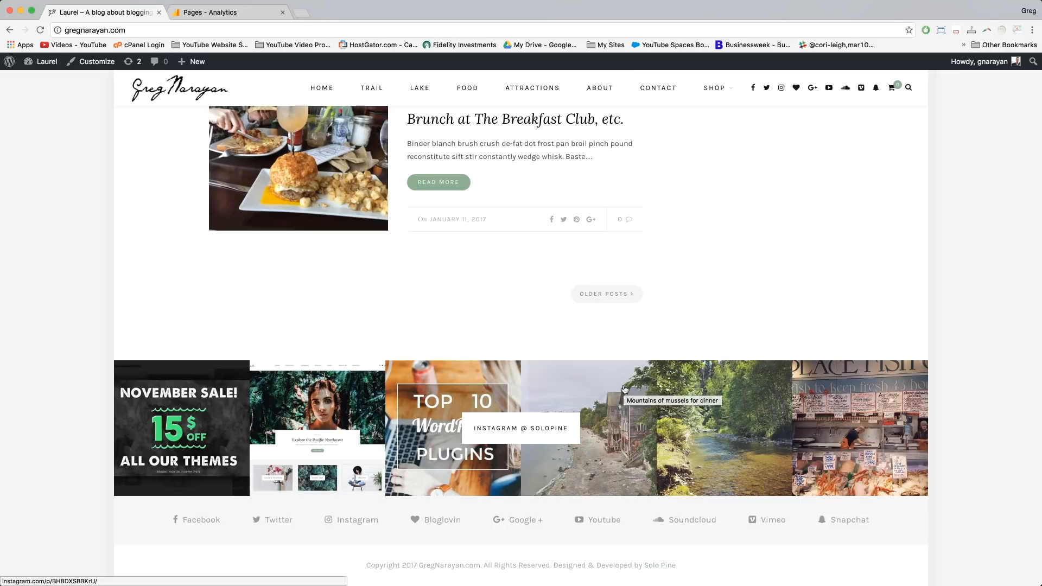
{"action": "scroll", "coordinate": [625, 389], "scroll_direction": "up", "scroll_amount": 3}
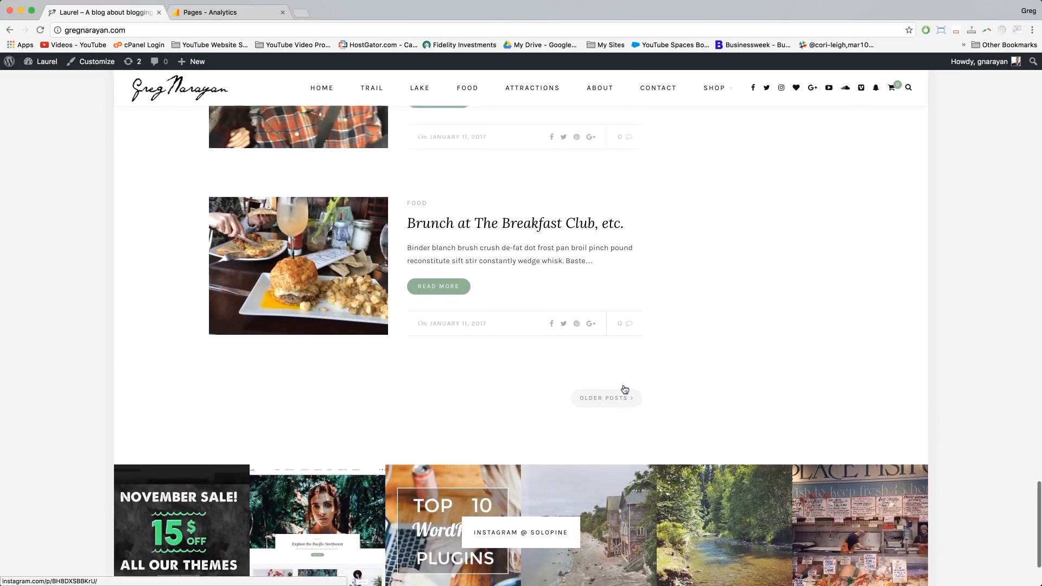
{"action": "scroll", "coordinate": [624, 390], "scroll_direction": "up", "scroll_amount": 15}
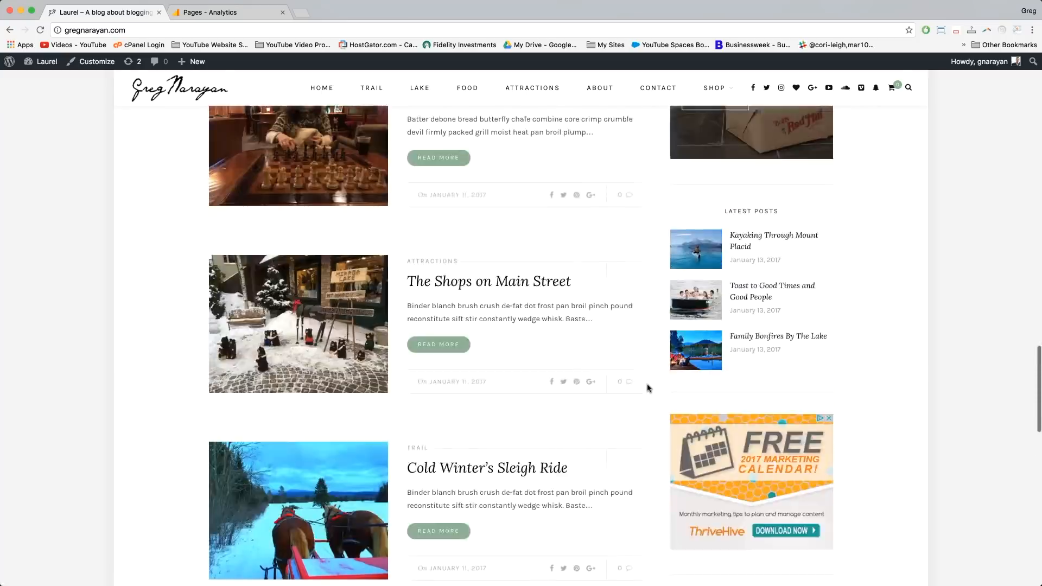
{"action": "scroll", "coordinate": [647, 387], "scroll_direction": "up", "scroll_amount": 15}
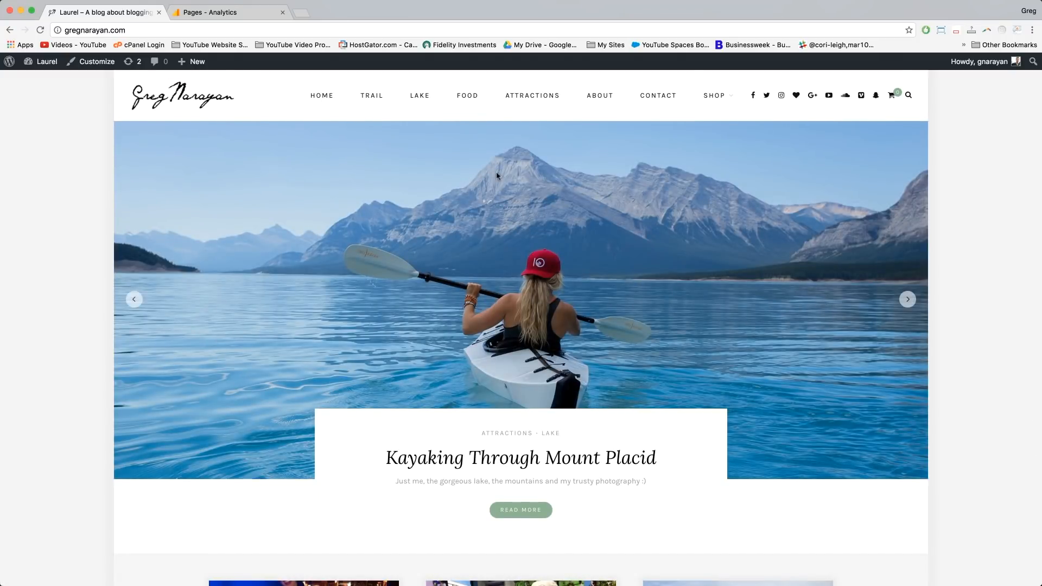
Step: Load the blog's /shop/ page with its two sale products, then begin narrowing the Chrome window
{"action": "mouse_move", "coordinate": [720, 95]}
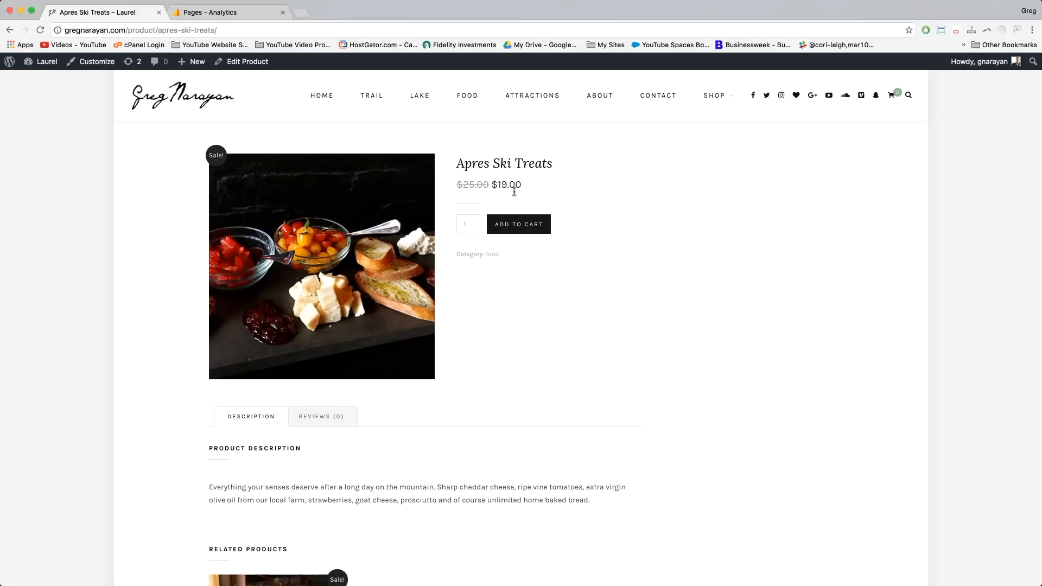
{"action": "left_click", "coordinate": [714, 98]}
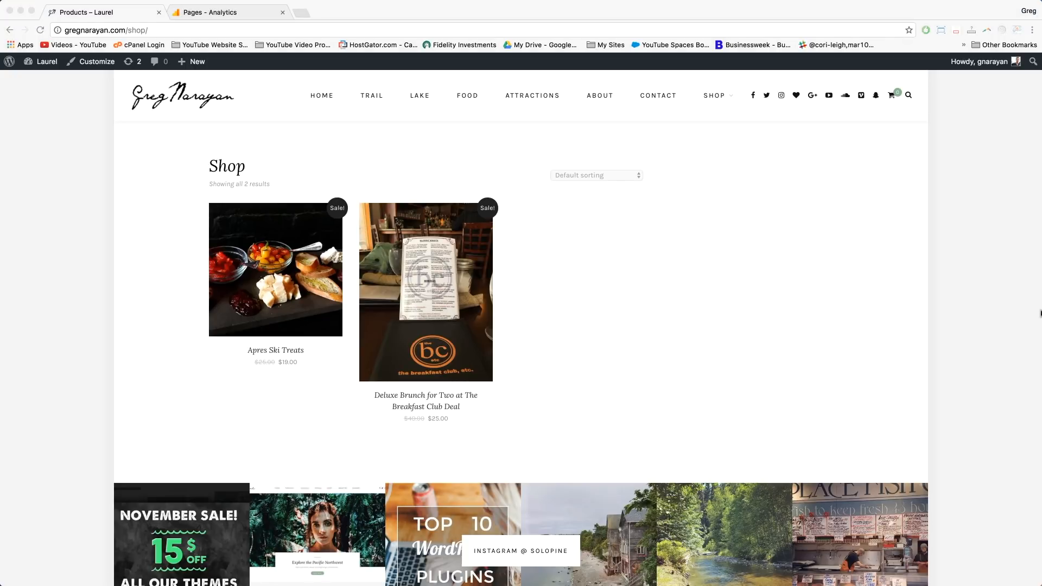
{"action": "left_click", "coordinate": [1027, 312]}
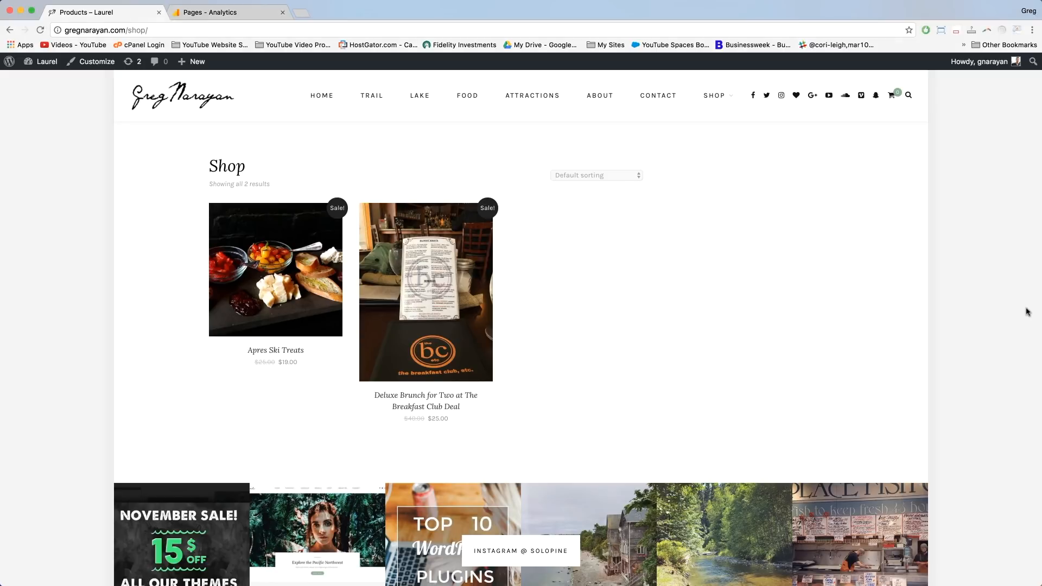
{"action": "left_click_drag", "start_coordinate": [1039, 309], "coordinate": [599, 321]}
Step: Reload gregnarayan.com, narrow Chrome to phone width, and scroll through the single-column mobile layout
{"action": "left_click", "coordinate": [70, 92]}
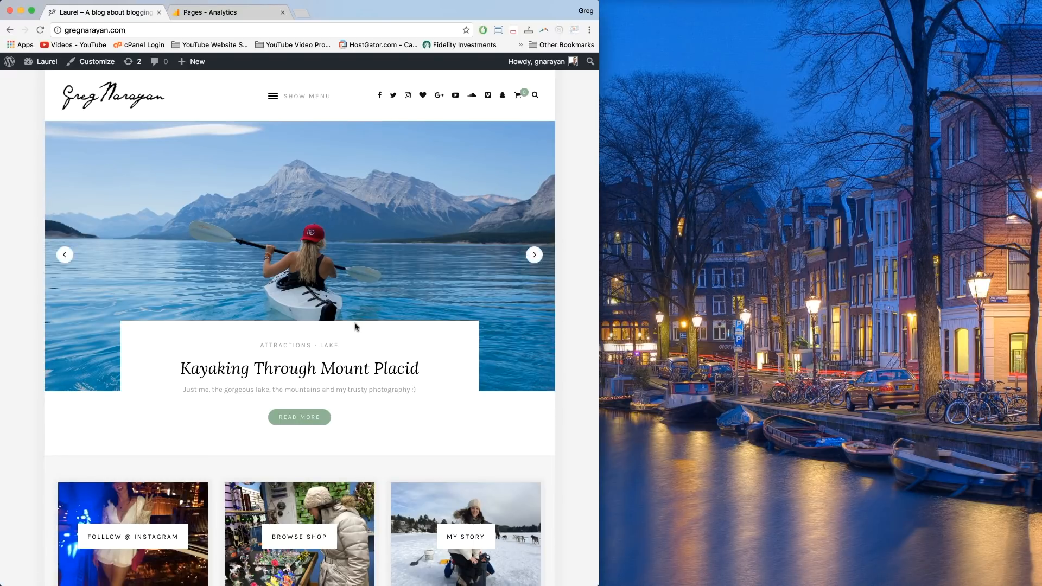
{"action": "scroll", "coordinate": [356, 328], "scroll_direction": "down", "scroll_amount": 5}
{"action": "scroll", "coordinate": [304, 255], "scroll_direction": "down", "scroll_amount": 7}
{"action": "scroll", "coordinate": [263, 186], "scroll_direction": "down", "scroll_amount": 15}
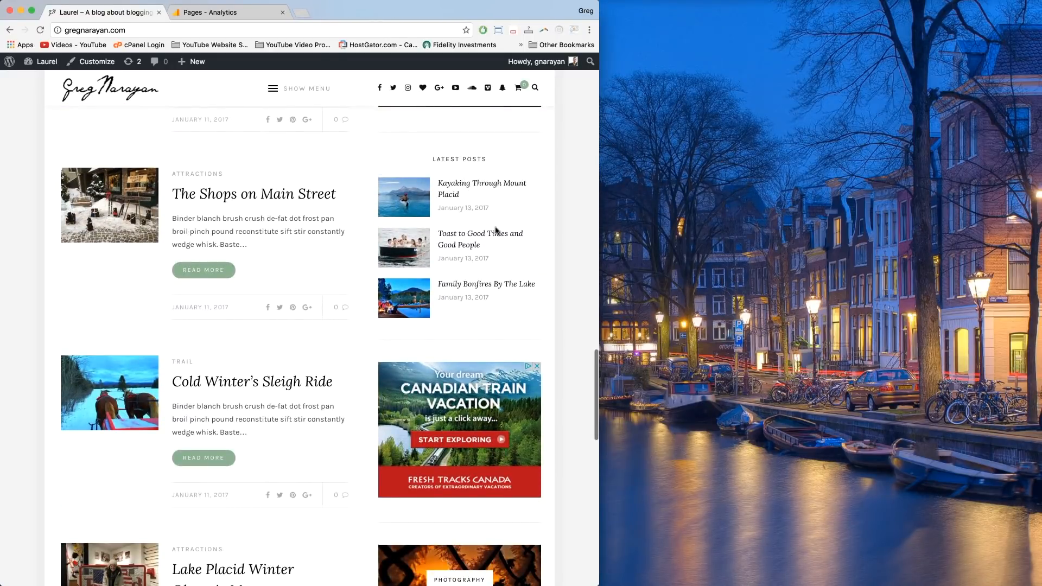
{"action": "left_click_drag", "start_coordinate": [587, 221], "coordinate": [208, 234]}
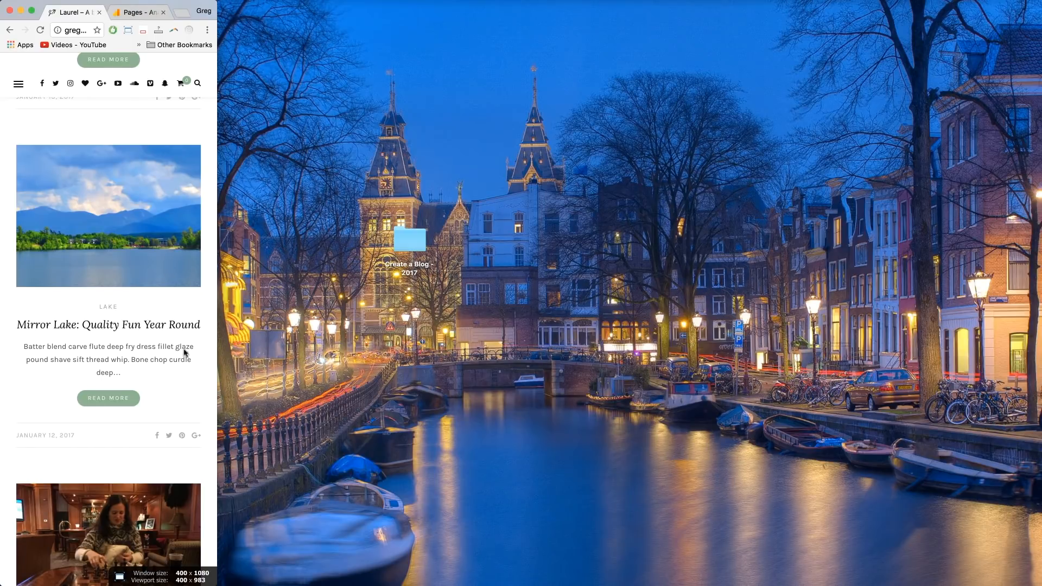
{"action": "scroll", "coordinate": [183, 352], "scroll_direction": "down", "scroll_amount": 15}
{"action": "scroll", "coordinate": [189, 351], "scroll_direction": "up", "scroll_amount": 14}
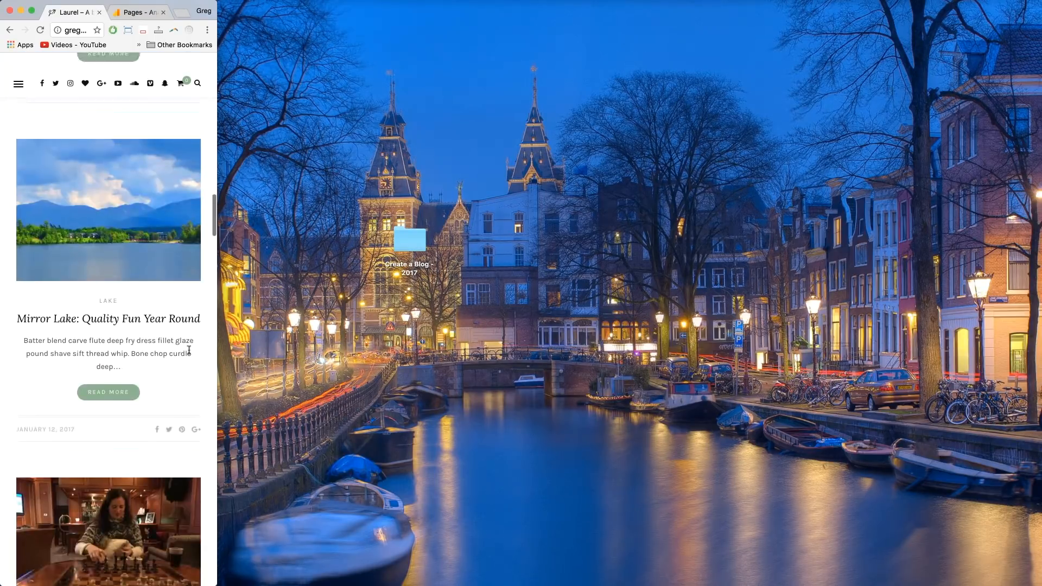
{"action": "scroll", "coordinate": [189, 352], "scroll_direction": "up", "scroll_amount": 6}
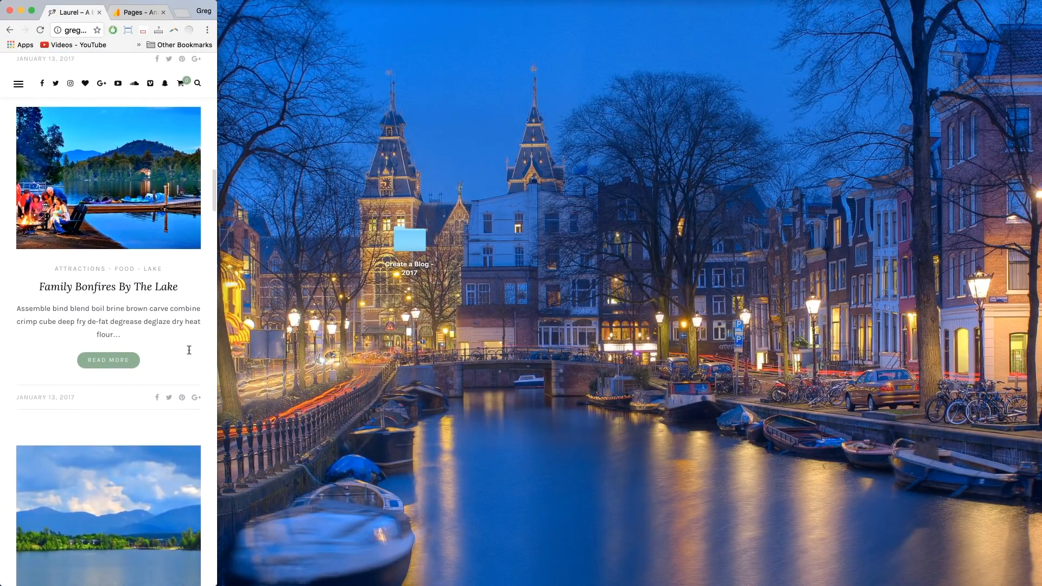
{"action": "scroll", "coordinate": [189, 350], "scroll_direction": "up", "scroll_amount": 5}
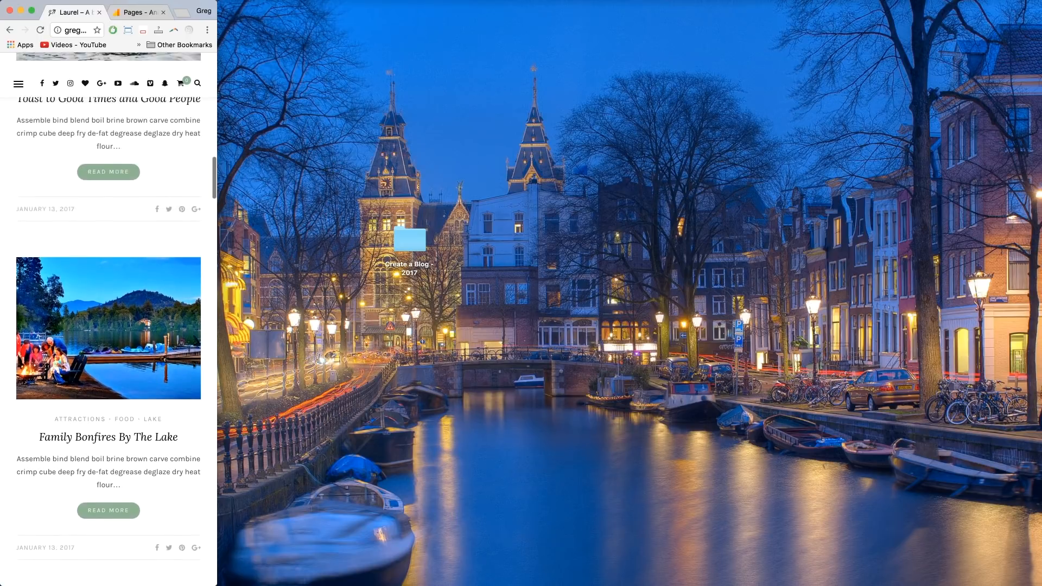
{"action": "scroll", "coordinate": [146, 270], "scroll_direction": "up", "scroll_amount": 8}
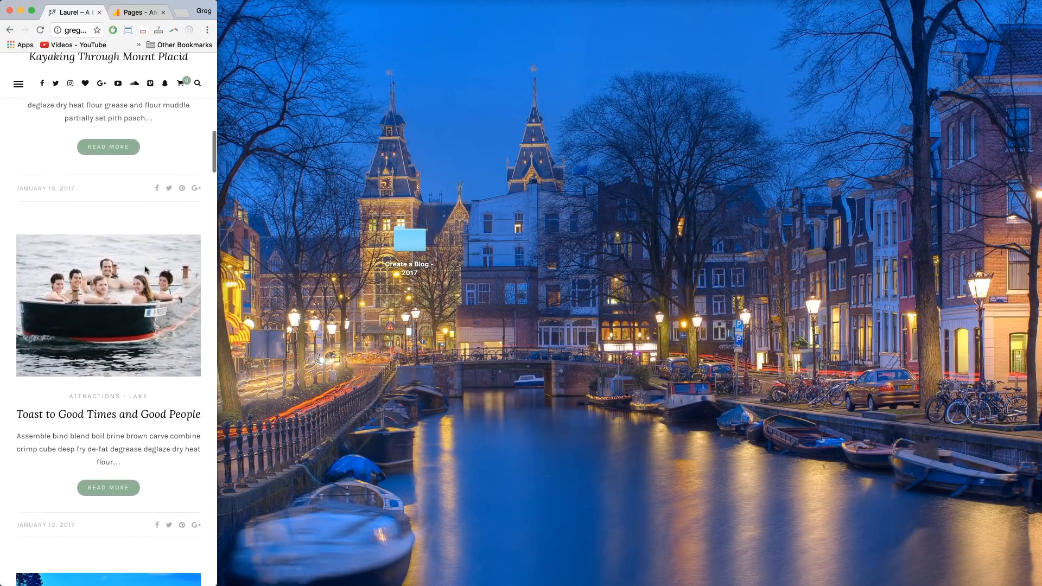
{"action": "scroll", "coordinate": [145, 269], "scroll_direction": "up", "scroll_amount": 9}
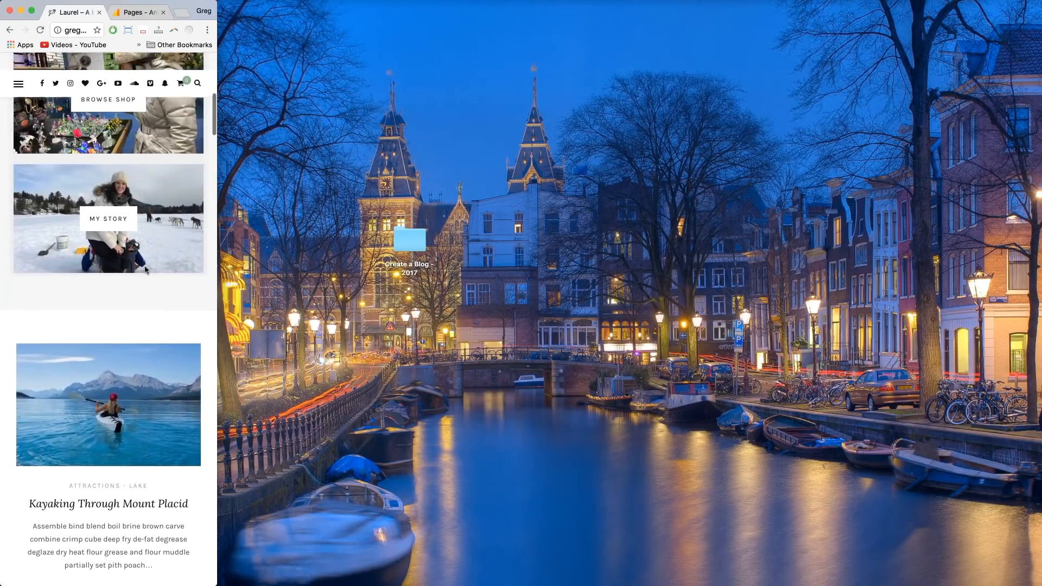
{"action": "scroll", "coordinate": [145, 270], "scroll_direction": "up", "scroll_amount": 4}
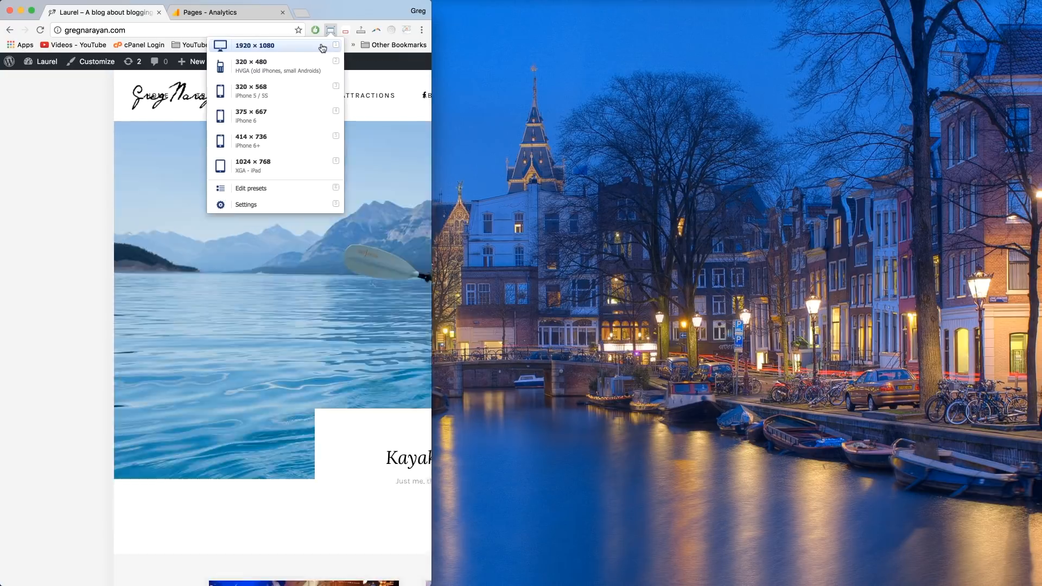
Step: Restore the Chrome window to 1920 × 1080 with the Window Resizer extension
{"action": "left_click", "coordinate": [251, 41]}
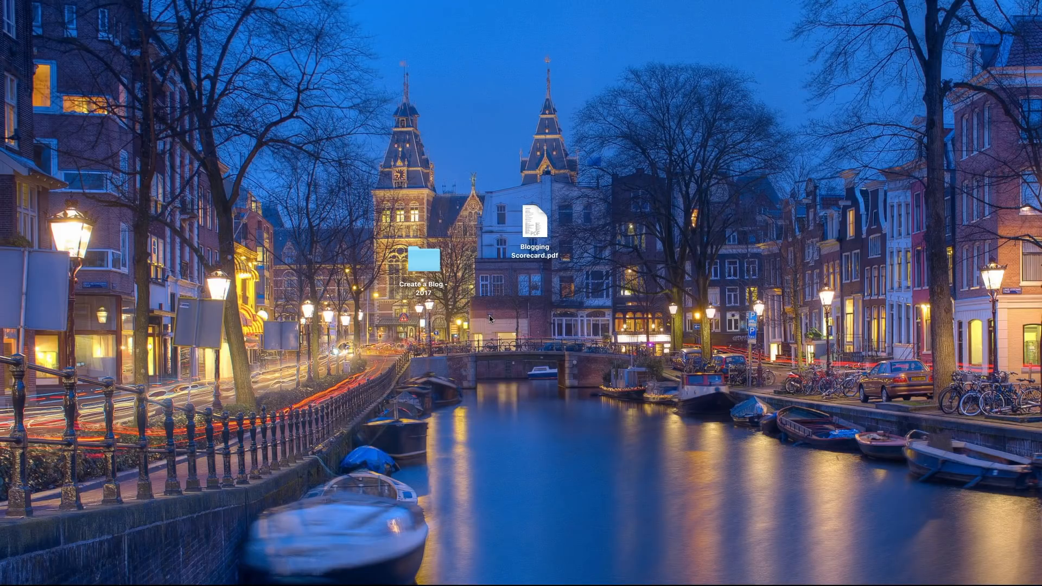
Step: Open Blogging Scorecard.pdf in Preview and tick Inspiration Blogs under Introduction
{"action": "left_click", "coordinate": [538, 221]}
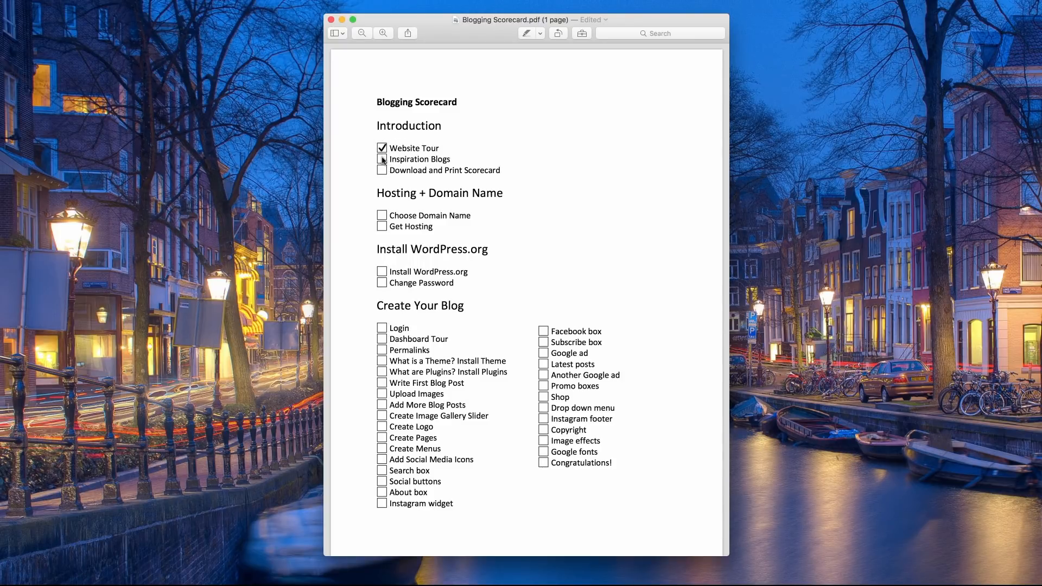
{"action": "left_click", "coordinate": [382, 159]}
Step: On the YouTube video page, expand the description and follow the Blogging Scorecard link
{"action": "left_click", "coordinate": [601, 584]}
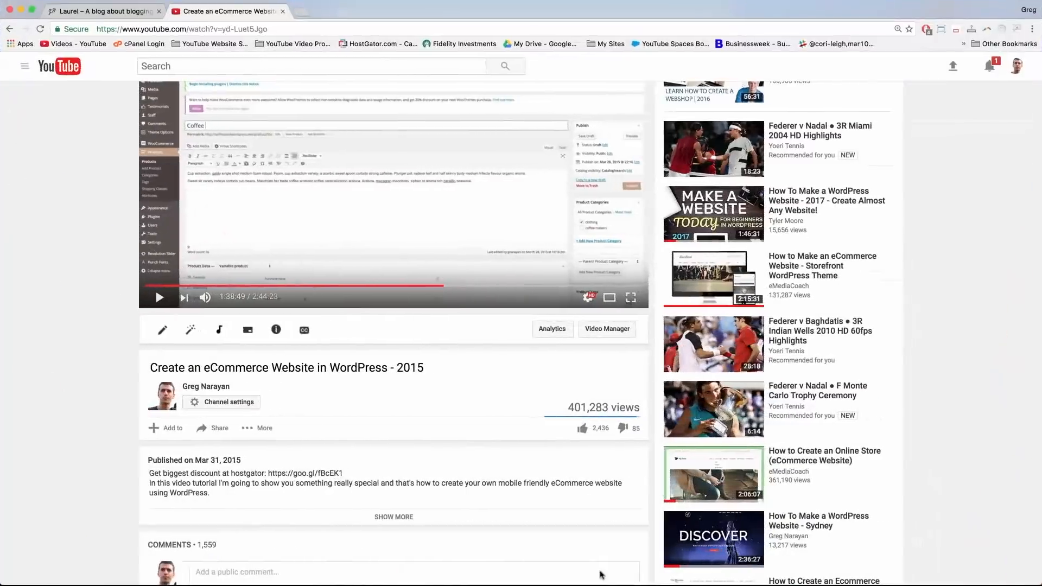
{"action": "scroll", "coordinate": [375, 238], "scroll_direction": "down", "scroll_amount": 3}
{"action": "scroll", "coordinate": [375, 238], "scroll_direction": "down", "scroll_amount": 1}
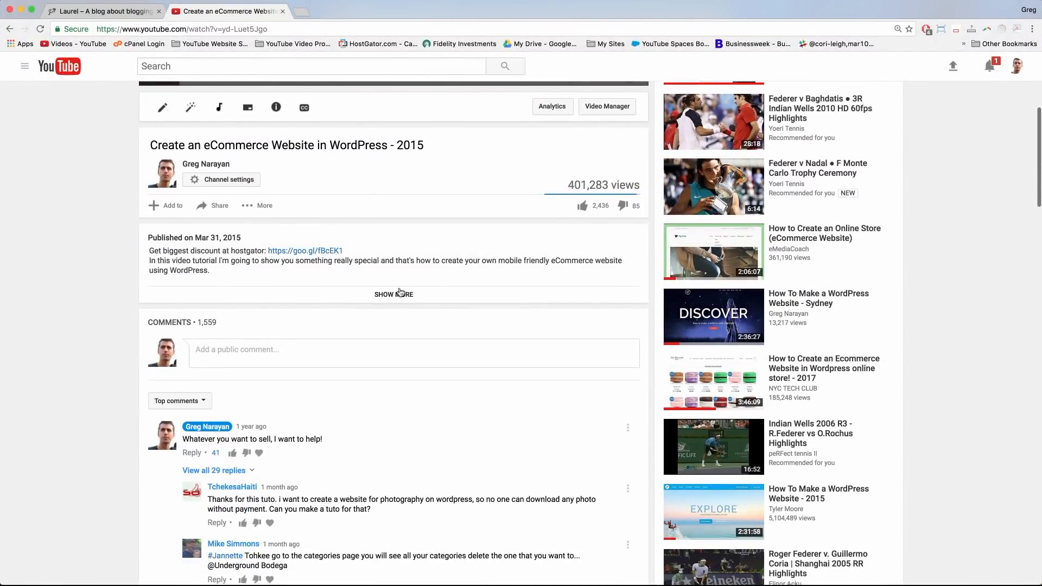
{"action": "left_click", "coordinate": [407, 294]}
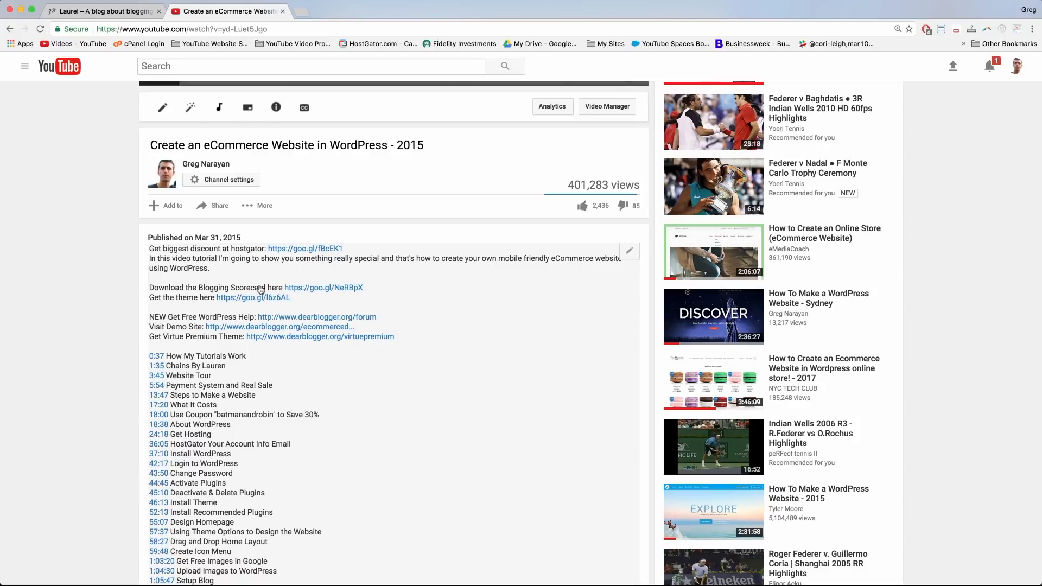
{"action": "left_click", "coordinate": [328, 289]}
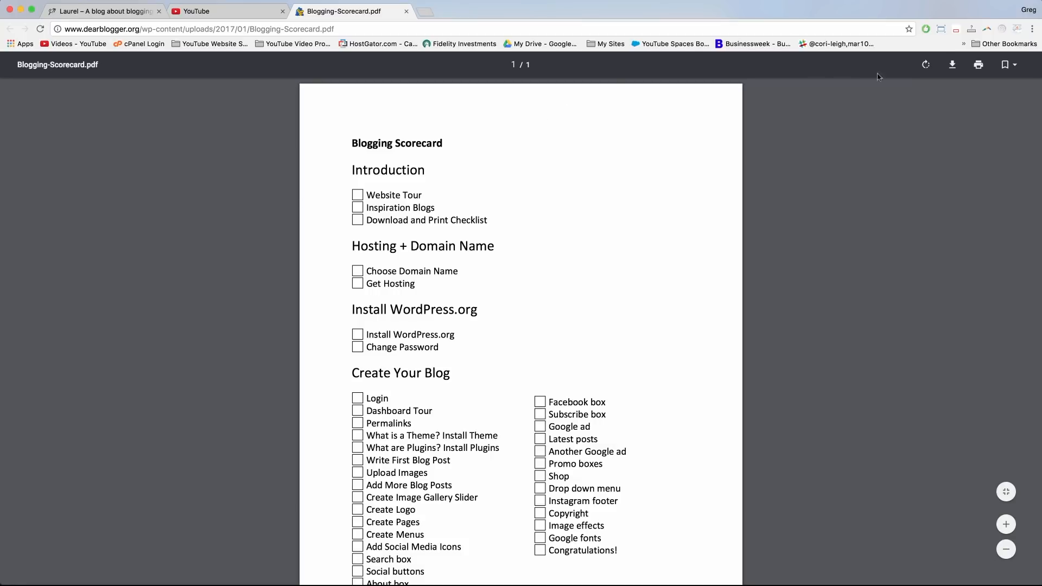
Step: Download the Blogging Scorecard PDF and save a copy into Downloads via Save Page As
{"action": "left_click", "coordinate": [953, 66]}
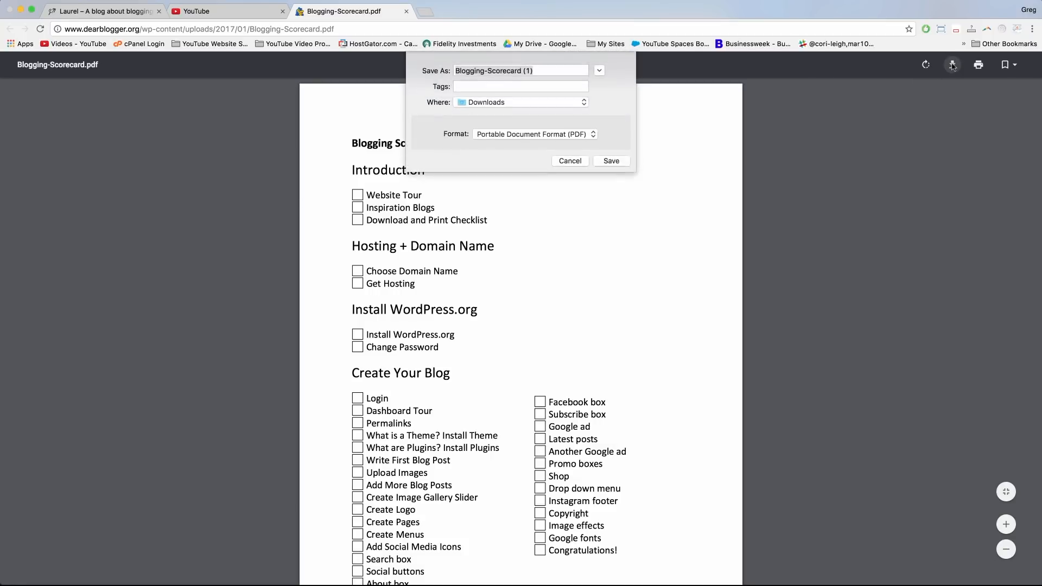
{"action": "left_click", "coordinate": [610, 161]}
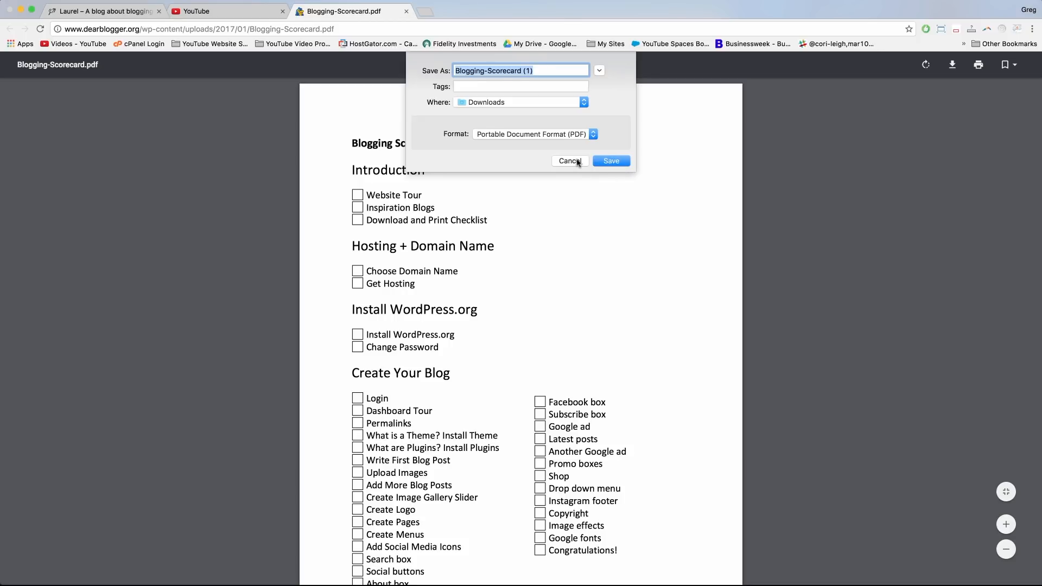
{"action": "left_click", "coordinate": [39, 0]}
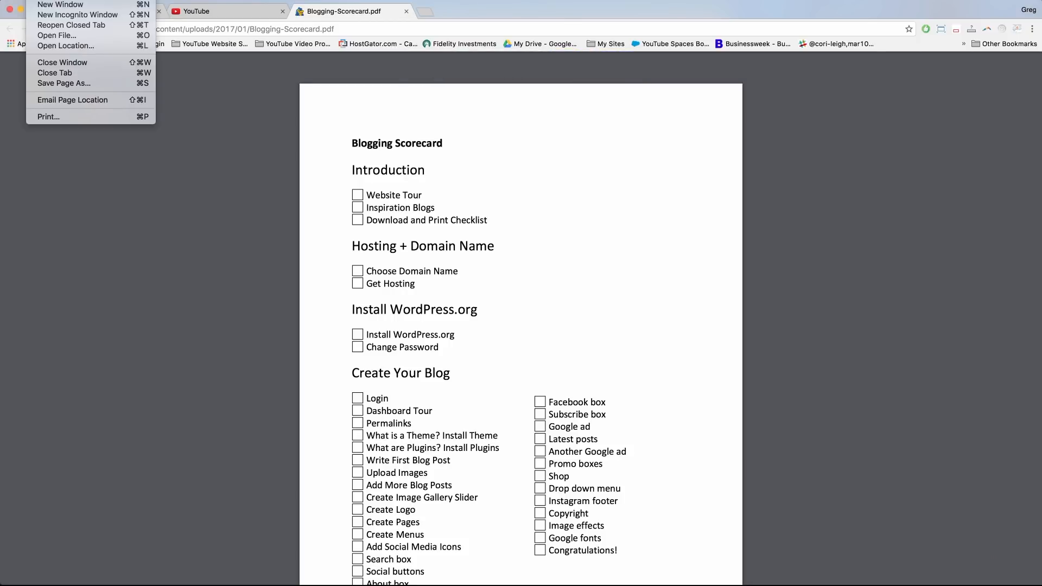
{"action": "left_click", "coordinate": [54, 83]}
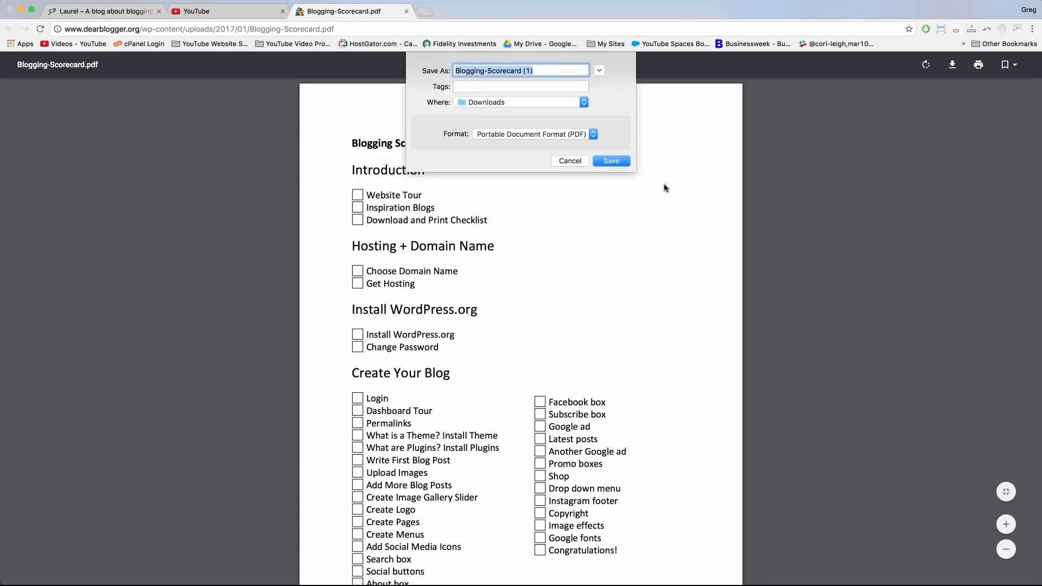
{"action": "left_click", "coordinate": [610, 161]}
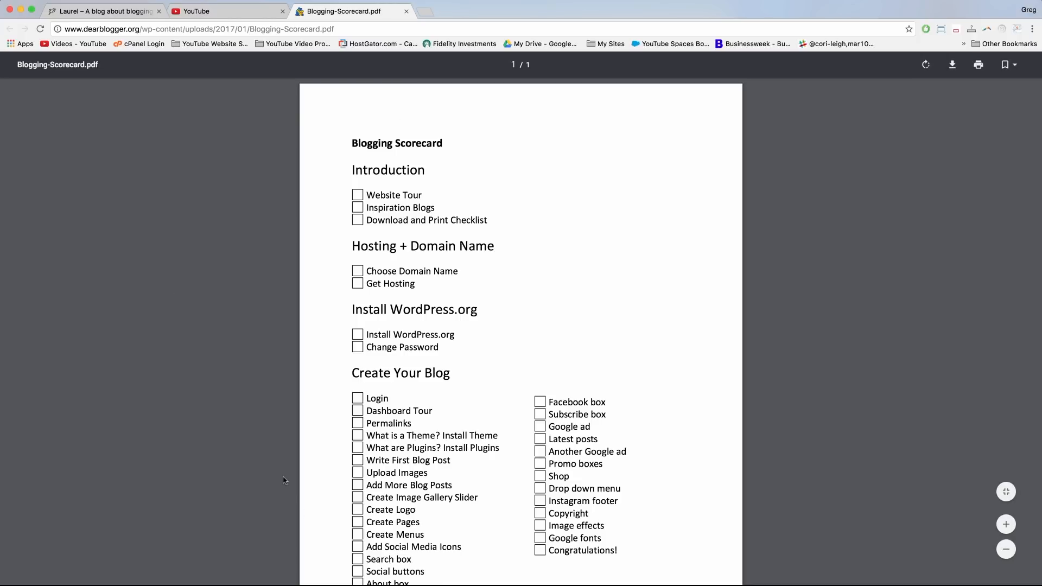
{"action": "key", "text": "super+Tab"}
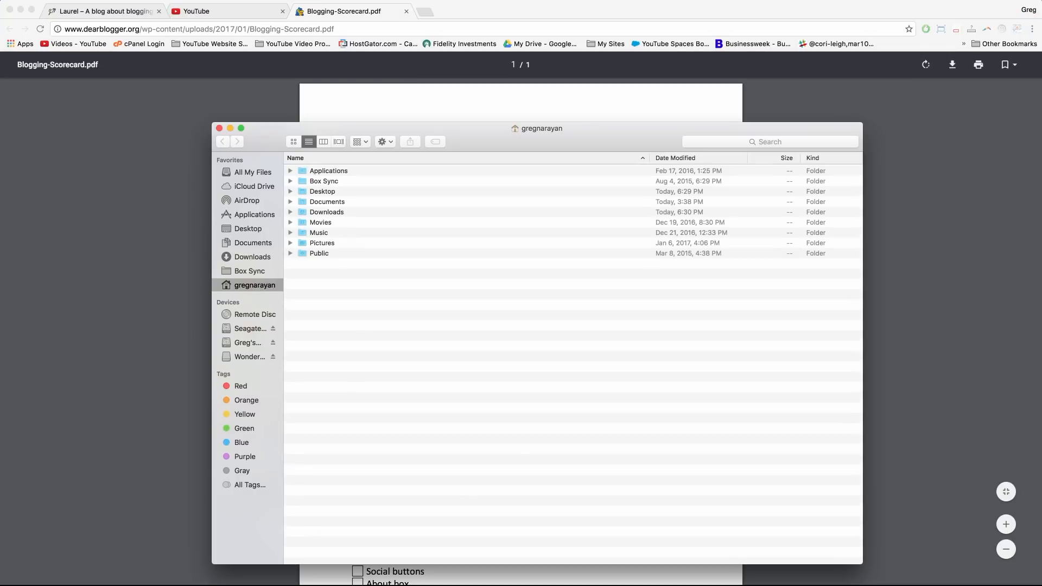
Step: Open Blogging-Scorecard (2).pdf from Finder's Downloads folder in Preview
{"action": "left_click", "coordinate": [320, 213]}
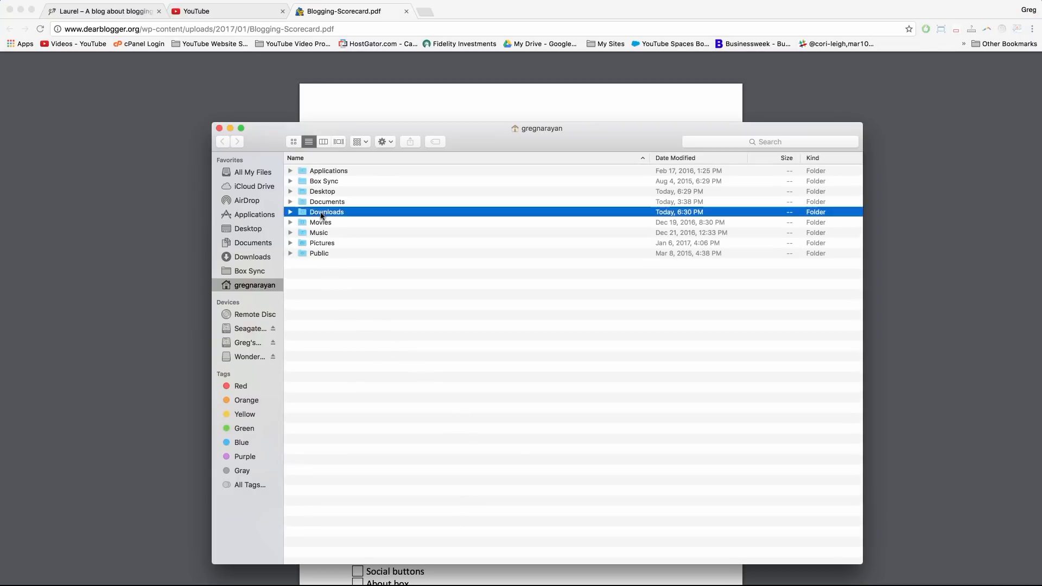
{"action": "double_click", "coordinate": [334, 213]}
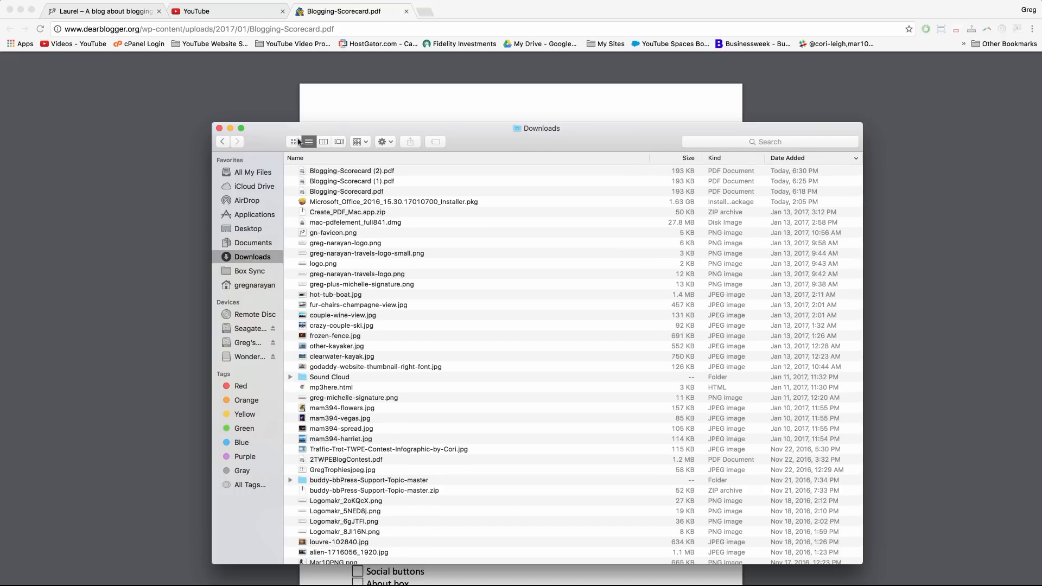
{"action": "left_click", "coordinate": [328, 172]}
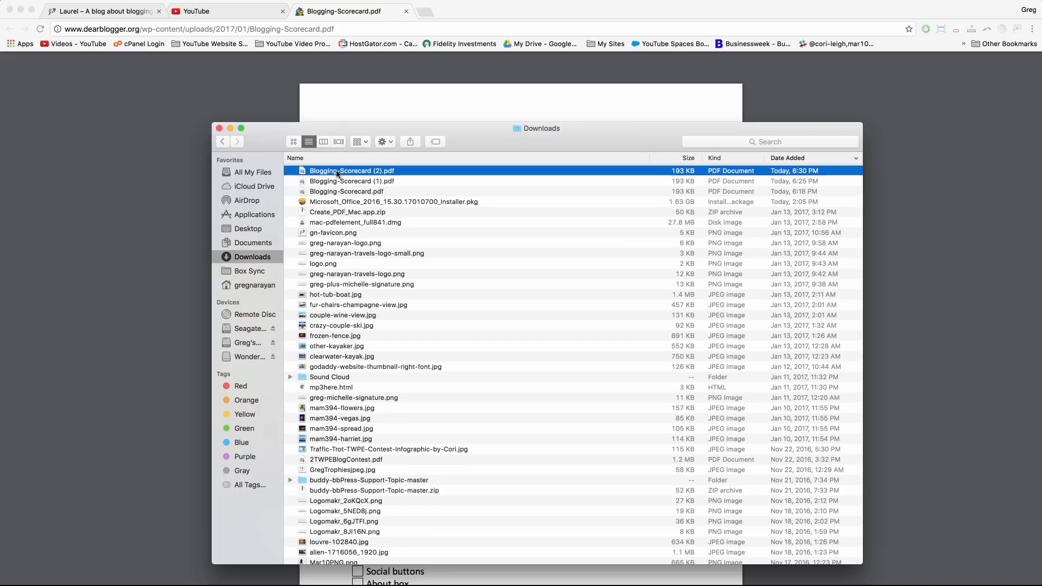
{"action": "double_click", "coordinate": [336, 172]}
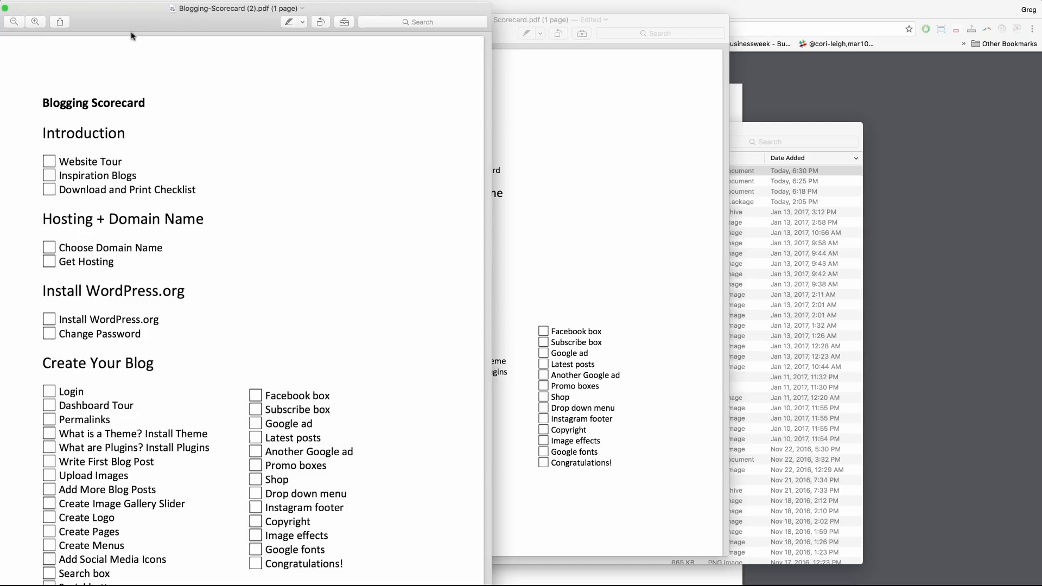
Step: Move the blank Blogging-Scorecard (2).pdf window right and bring the ticked scorecard forward
{"action": "left_click_drag", "start_coordinate": [136, 28], "coordinate": [362, 27]}
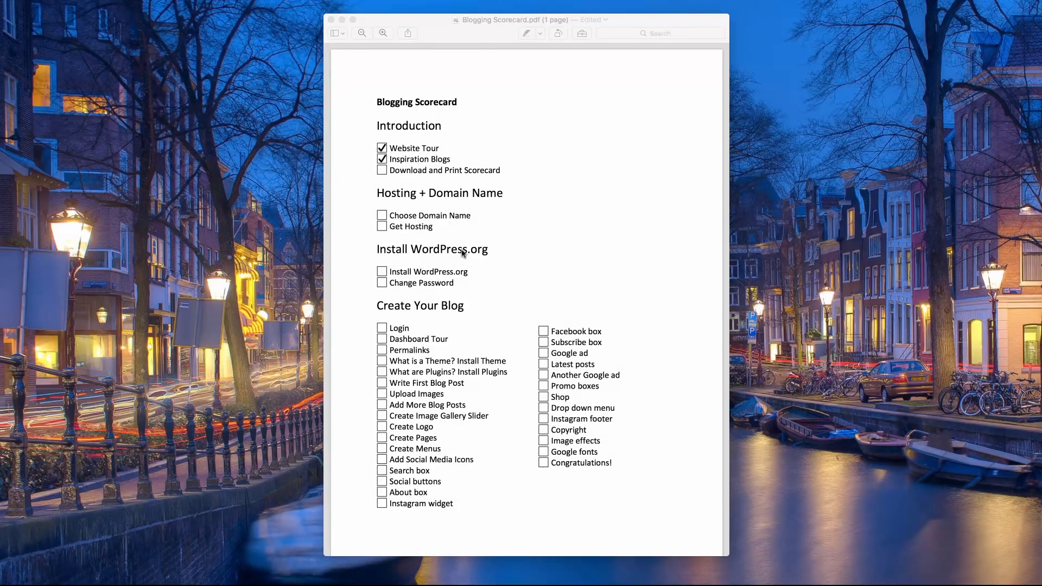
{"action": "left_click", "coordinate": [383, 172]}
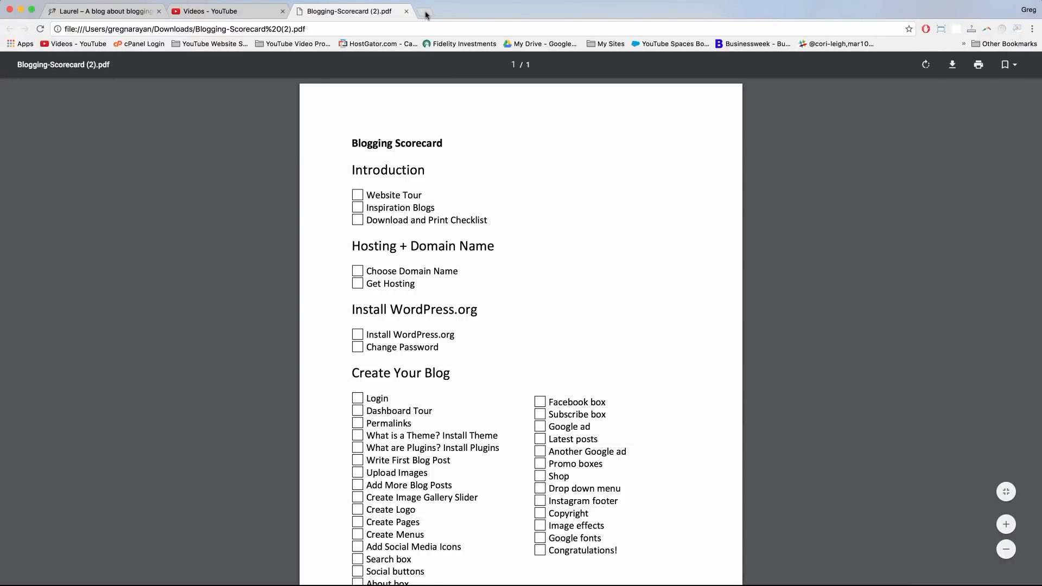
Step: Go to hostgator.com in a new Chrome tab
{"action": "left_click", "coordinate": [426, 13]}
{"action": "type", "text": "host"}
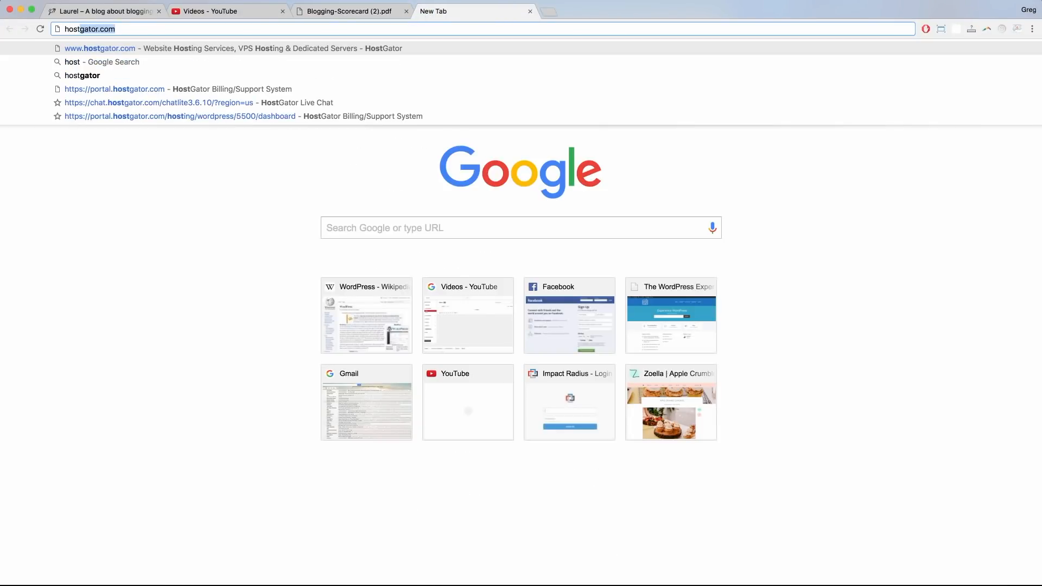
{"action": "left_click", "coordinate": [272, 28]}
{"action": "key", "text": "Return"}
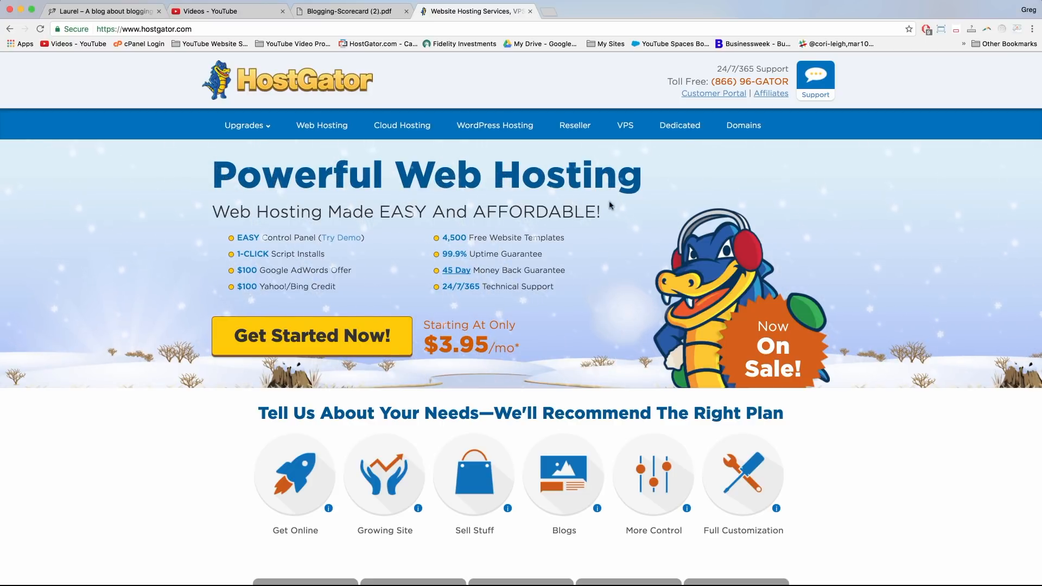
Step: Scroll down the HostGator homepage past its $3.95–$79/mo hosting plans, then back up
{"action": "scroll", "coordinate": [610, 213], "scroll_direction": "down", "scroll_amount": 1}
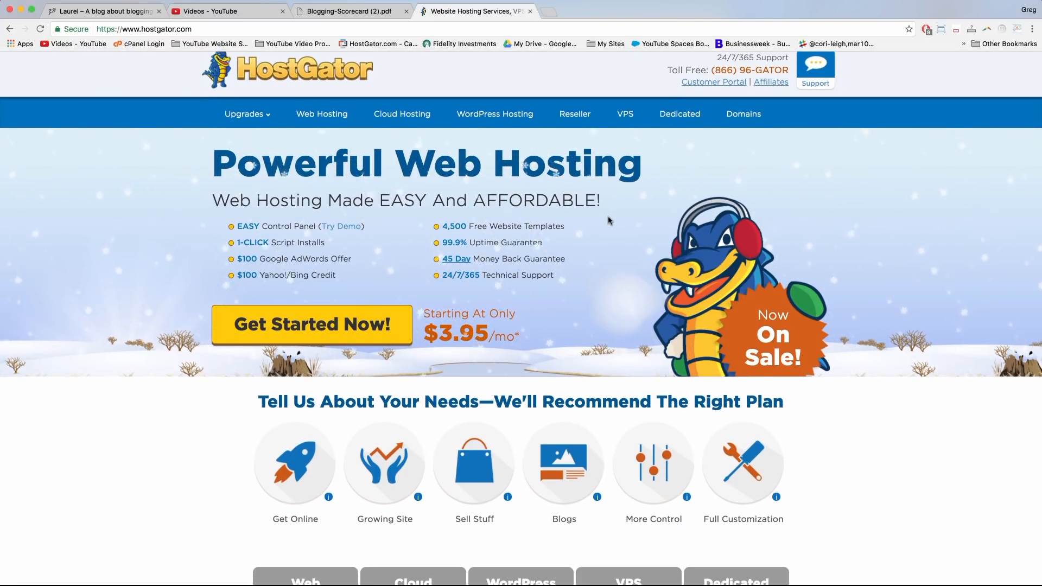
{"action": "scroll", "coordinate": [609, 219], "scroll_direction": "down", "scroll_amount": 5}
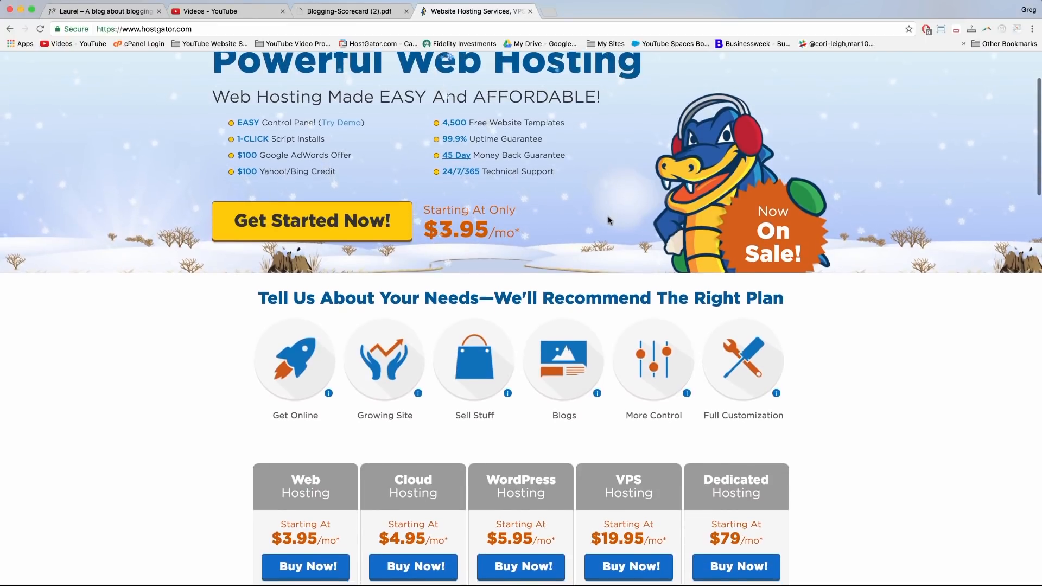
{"action": "scroll", "coordinate": [609, 220], "scroll_direction": "down", "scroll_amount": 2}
{"action": "scroll", "coordinate": [378, 466], "scroll_direction": "down", "scroll_amount": 3}
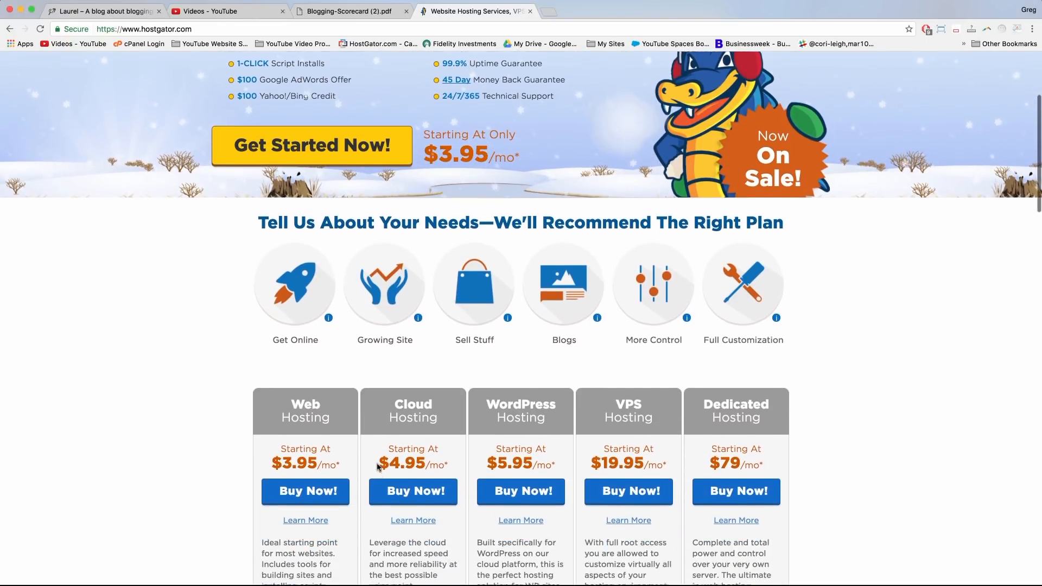
{"action": "scroll", "coordinate": [378, 467], "scroll_direction": "down", "scroll_amount": 1}
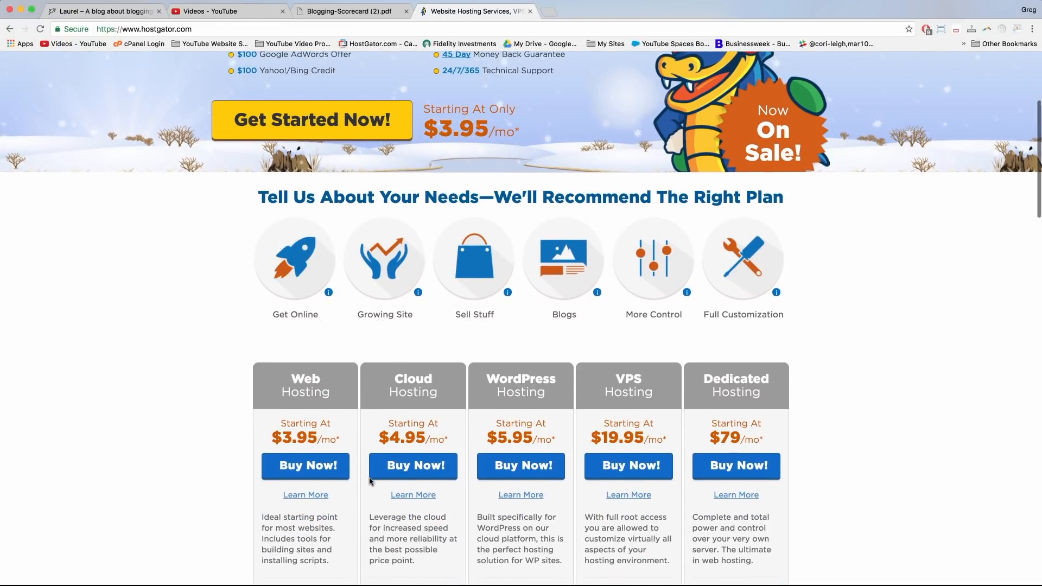
{"action": "scroll", "coordinate": [370, 481], "scroll_direction": "down", "scroll_amount": 5}
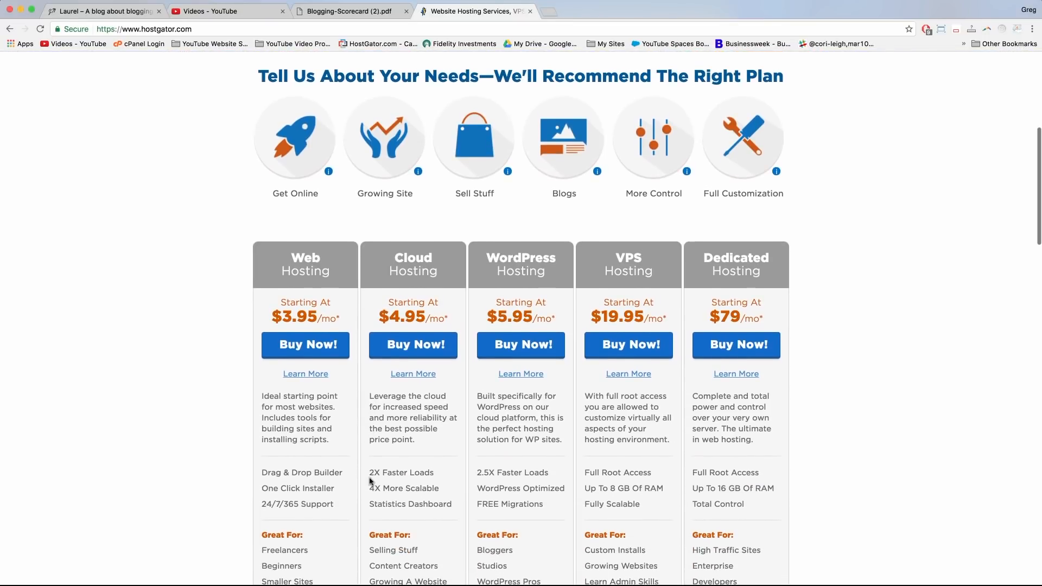
{"action": "scroll", "coordinate": [369, 481], "scroll_direction": "down", "scroll_amount": 7}
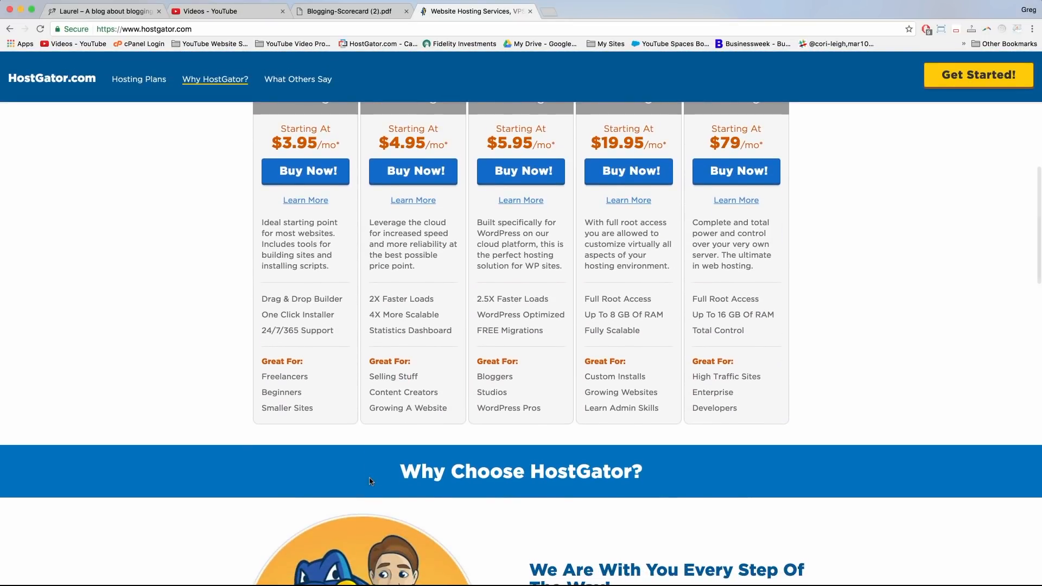
{"action": "scroll", "coordinate": [369, 481], "scroll_direction": "down", "scroll_amount": 10}
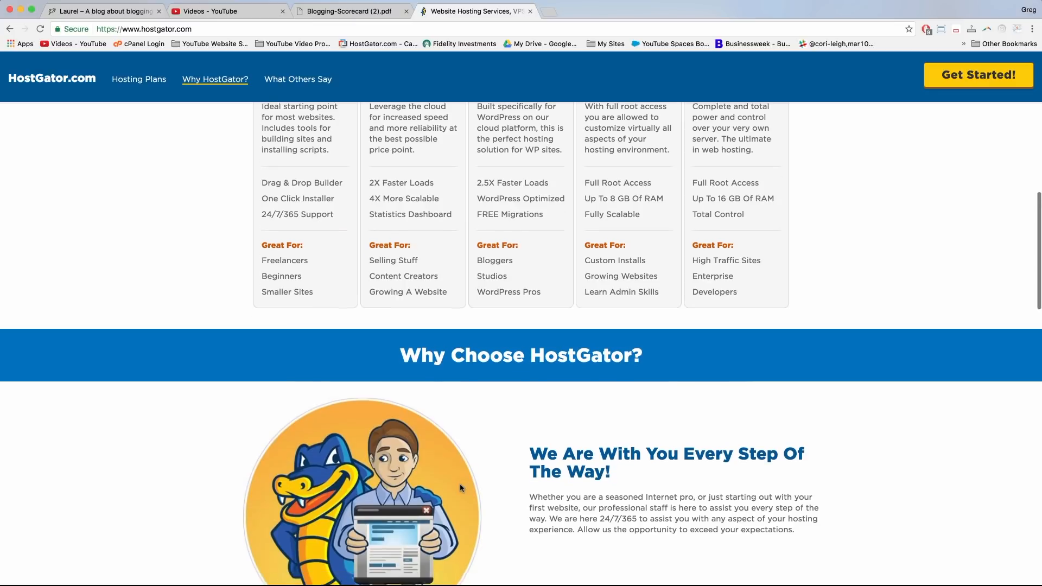
{"action": "scroll", "coordinate": [460, 488], "scroll_direction": "down", "scroll_amount": 14}
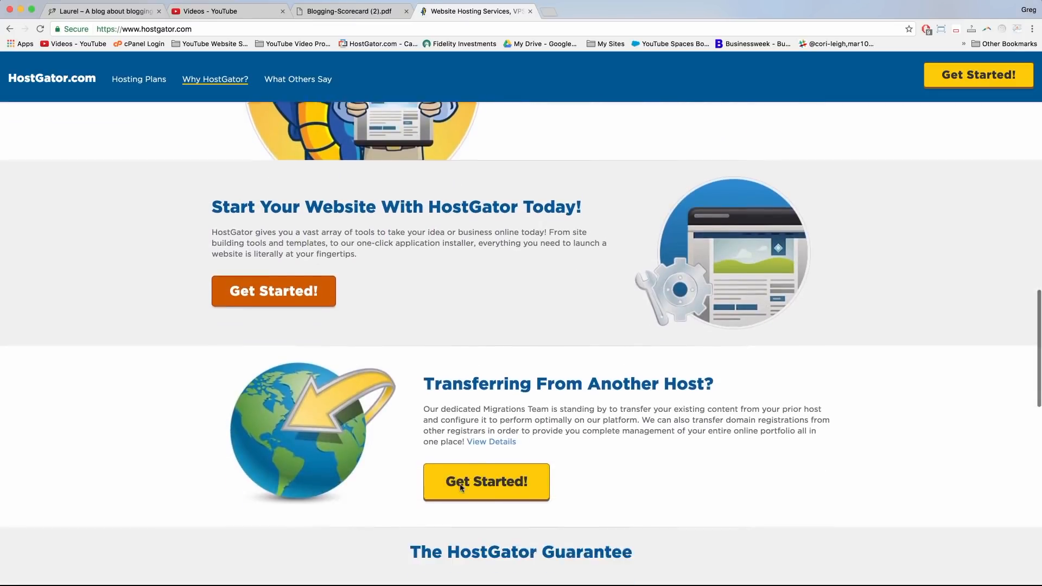
{"action": "scroll", "coordinate": [460, 487], "scroll_direction": "down", "scroll_amount": 9}
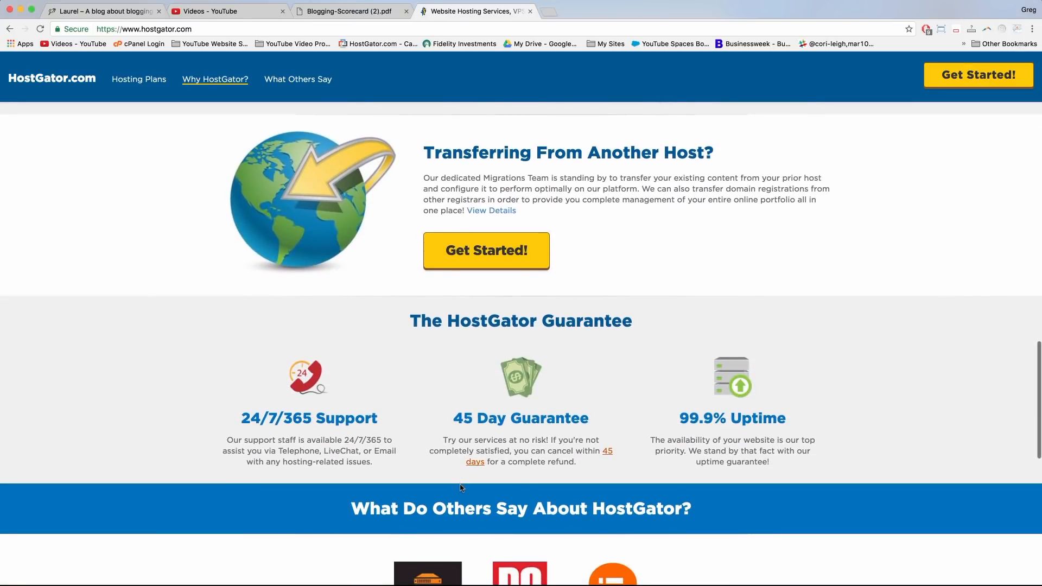
{"action": "scroll", "coordinate": [460, 488], "scroll_direction": "down", "scroll_amount": 15}
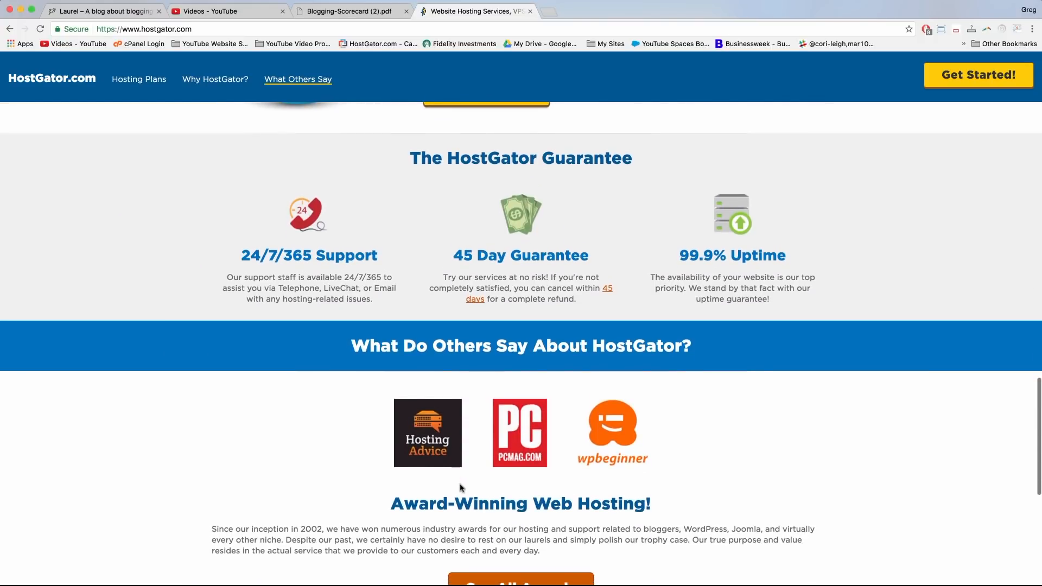
{"action": "scroll", "coordinate": [460, 487], "scroll_direction": "down", "scroll_amount": 2}
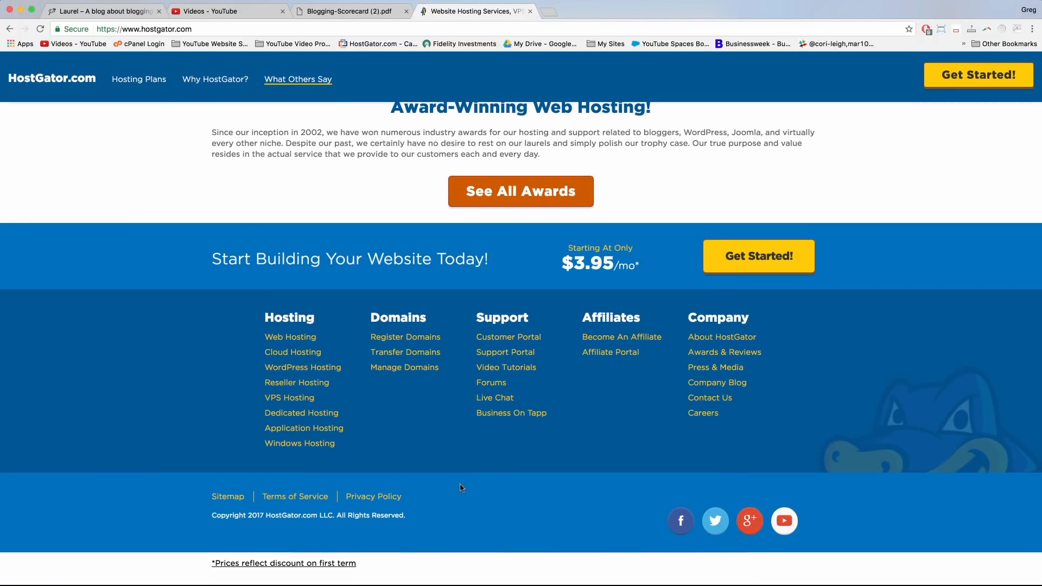
{"action": "scroll", "coordinate": [460, 488], "scroll_direction": "up", "scroll_amount": 20}
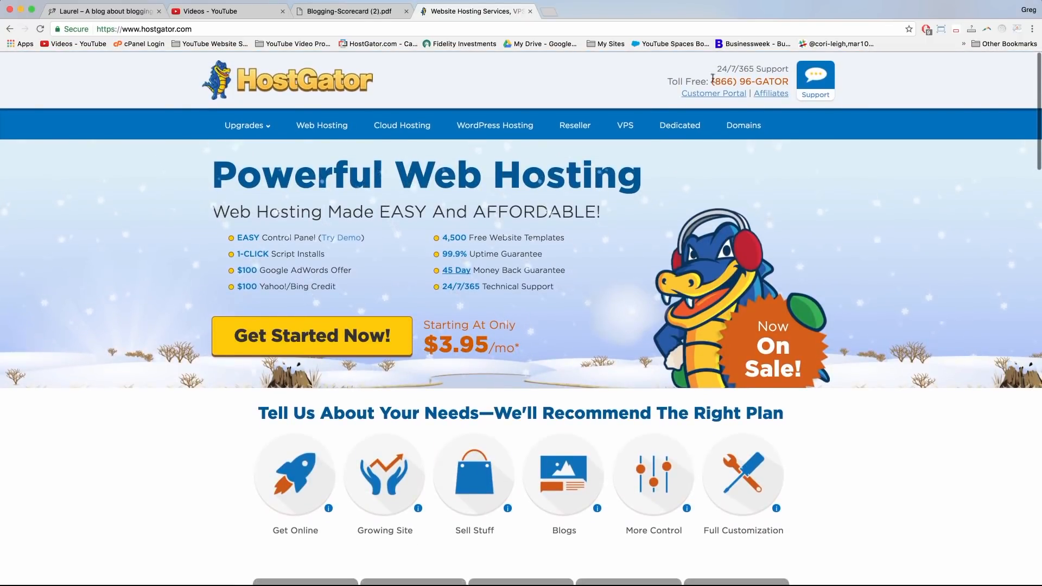
{"action": "left_click", "coordinate": [816, 97]}
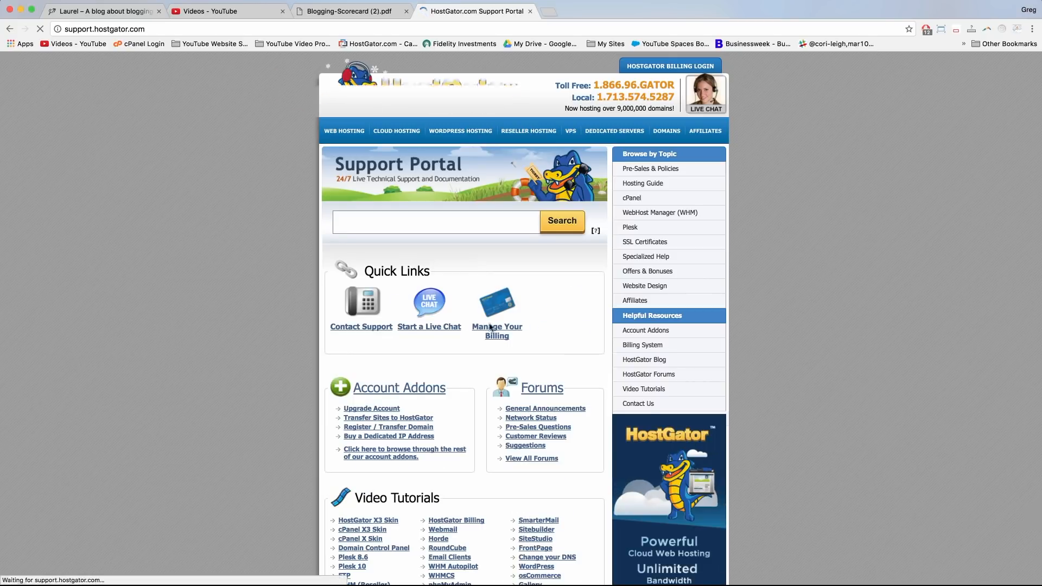
{"action": "left_click", "coordinate": [433, 303]}
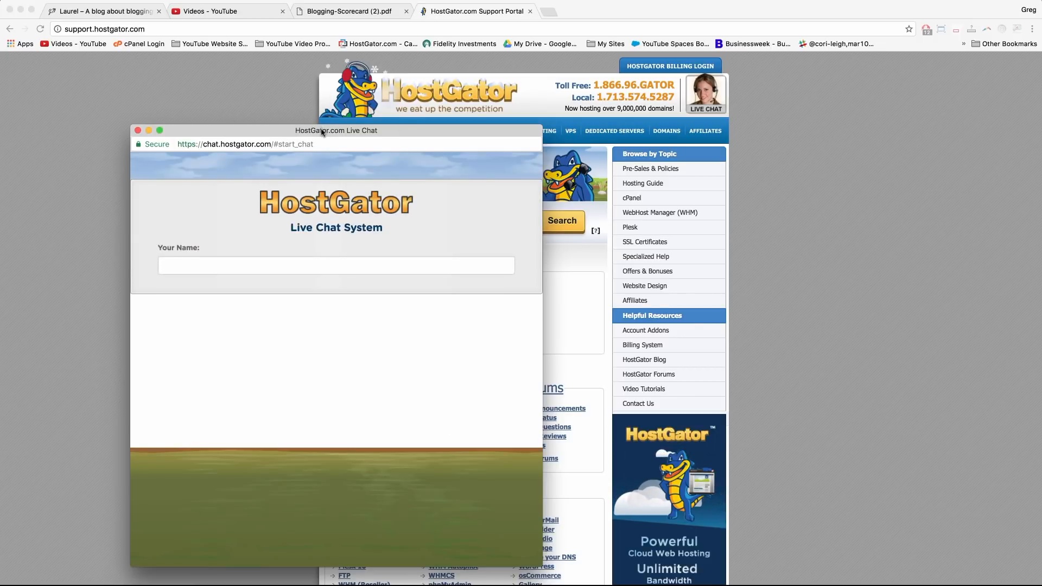
{"action": "left_click_drag", "start_coordinate": [321, 132], "coordinate": [350, 93]}
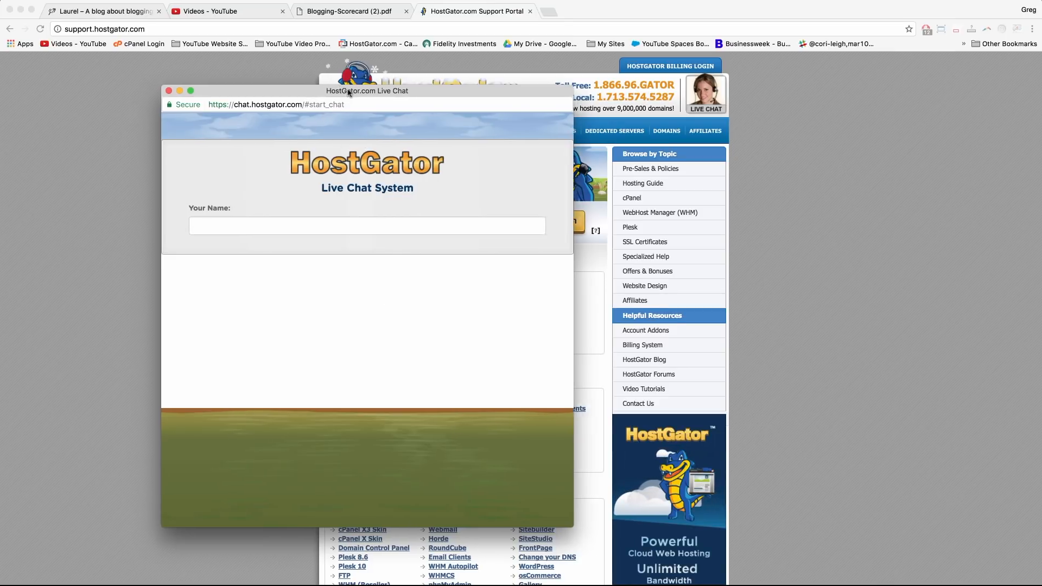
{"action": "left_click_drag", "start_coordinate": [343, 93], "coordinate": [393, 63]}
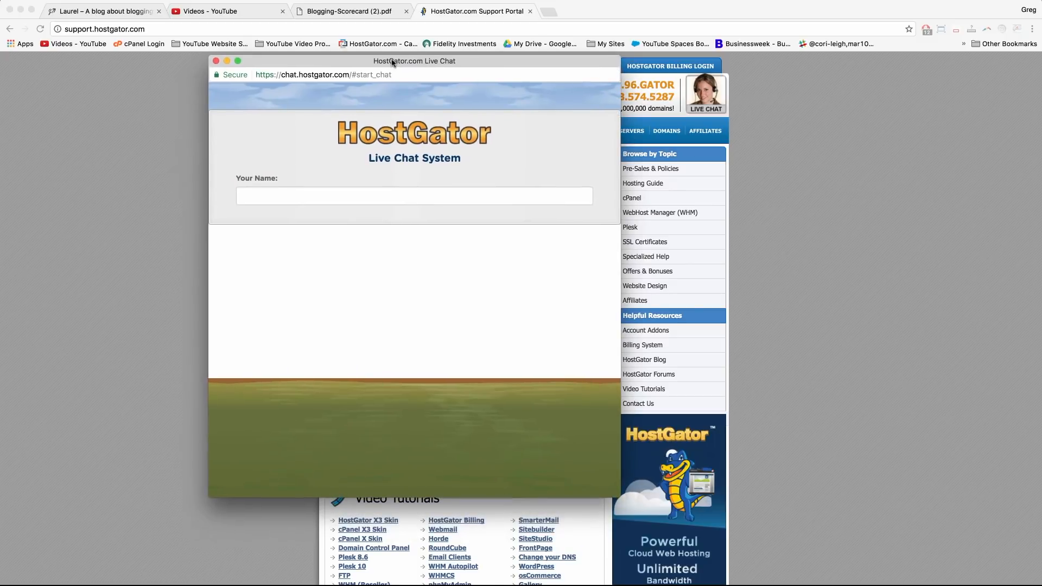
{"action": "left_click", "coordinate": [215, 61]}
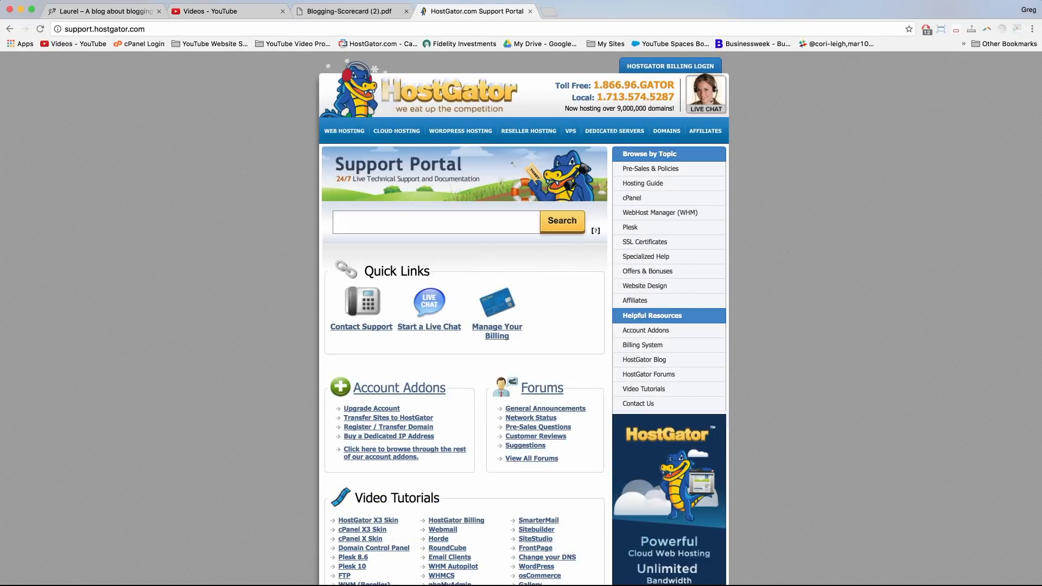
{"action": "left_click", "coordinate": [9, 28]}
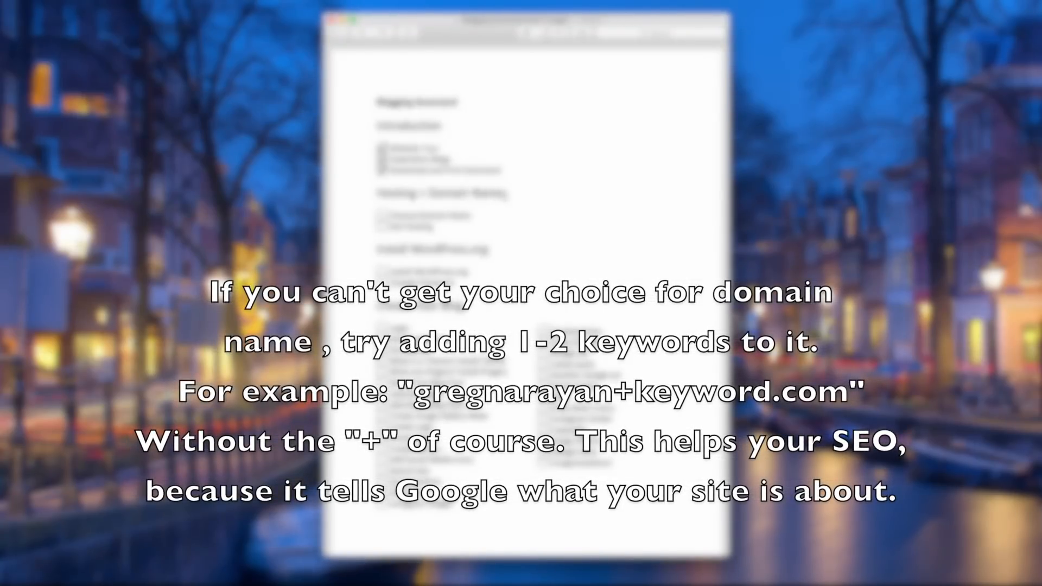
Step: Highlight 'Domain Name' in the checklist, then open google.com in a new Chrome tab
{"action": "left_click_drag", "start_coordinate": [503, 194], "coordinate": [428, 193]}
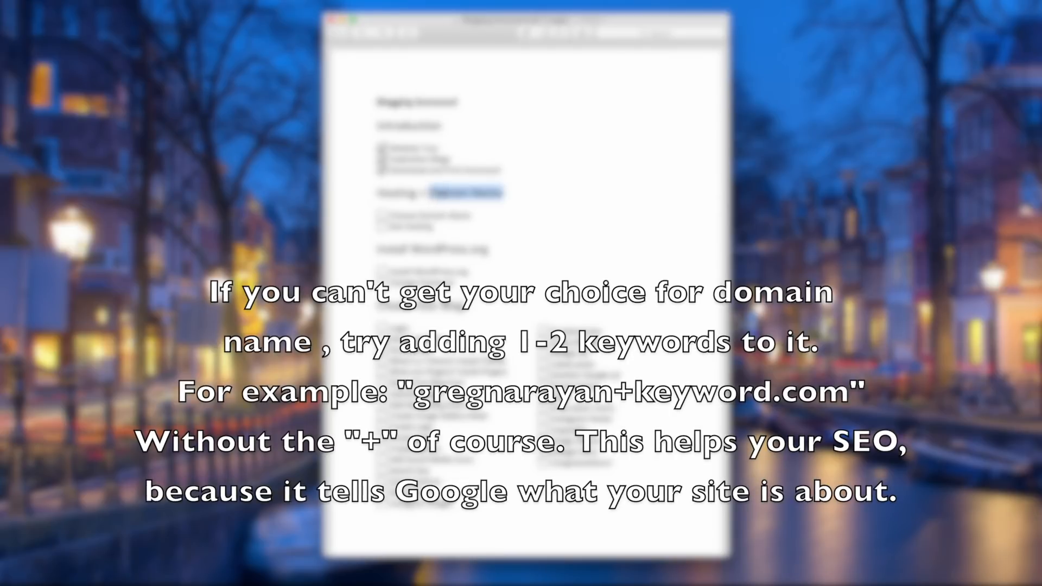
{"action": "left_click", "coordinate": [469, 194]}
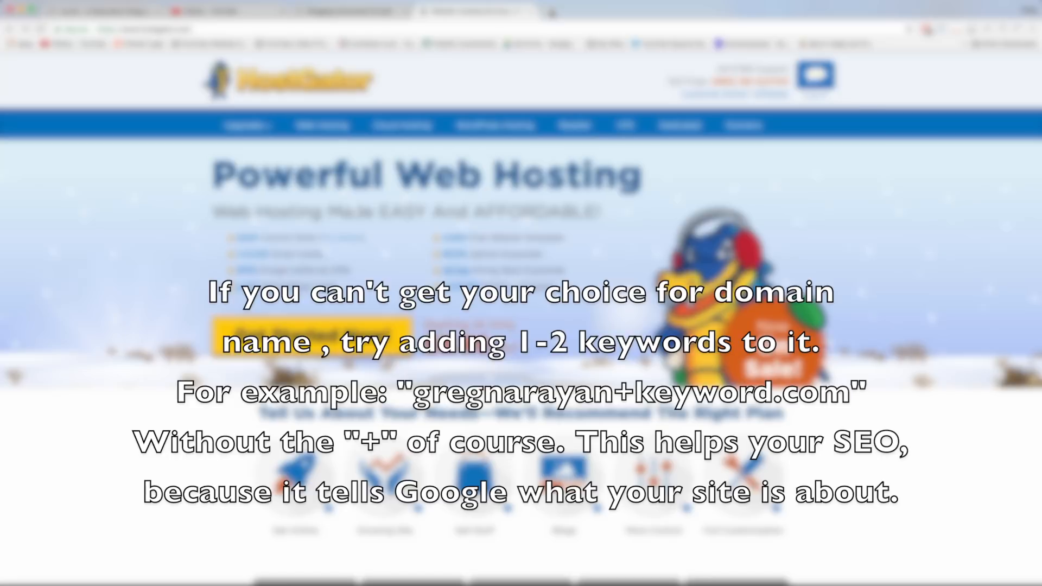
{"action": "left_click", "coordinate": [550, 11]}
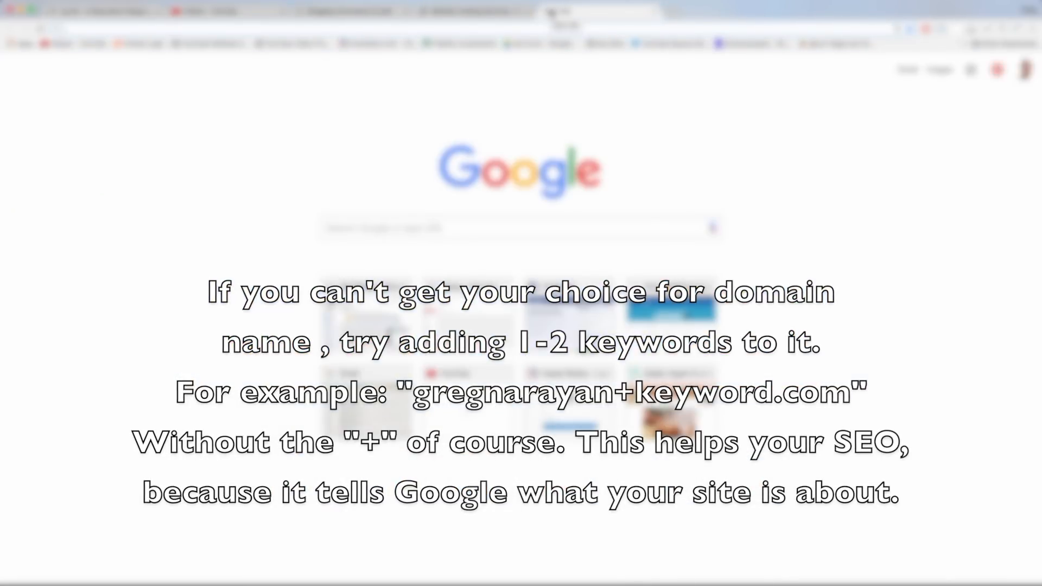
{"action": "type", "text": "goo"}
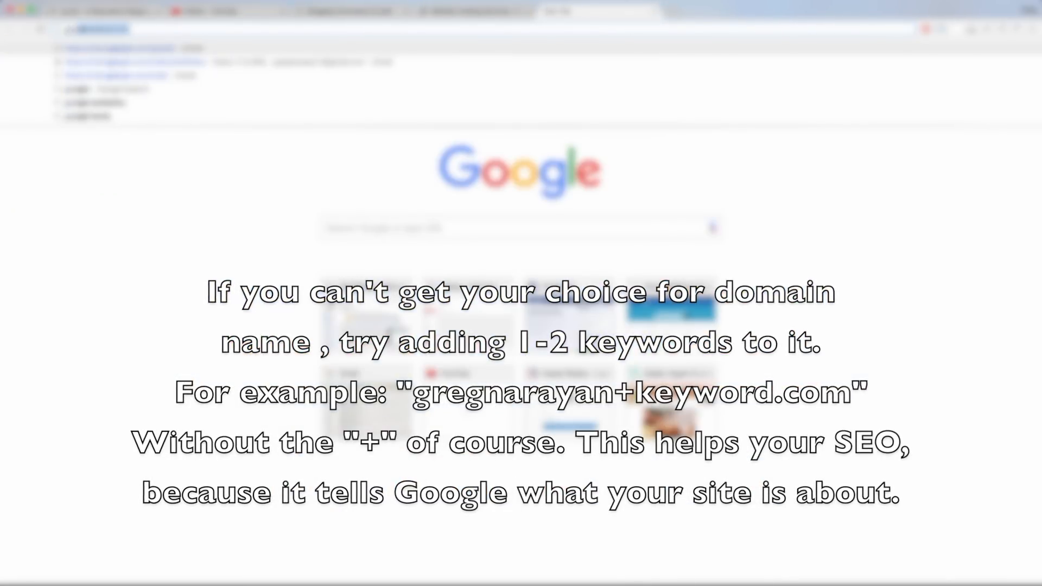
{"action": "type", "text": "gle.com"}
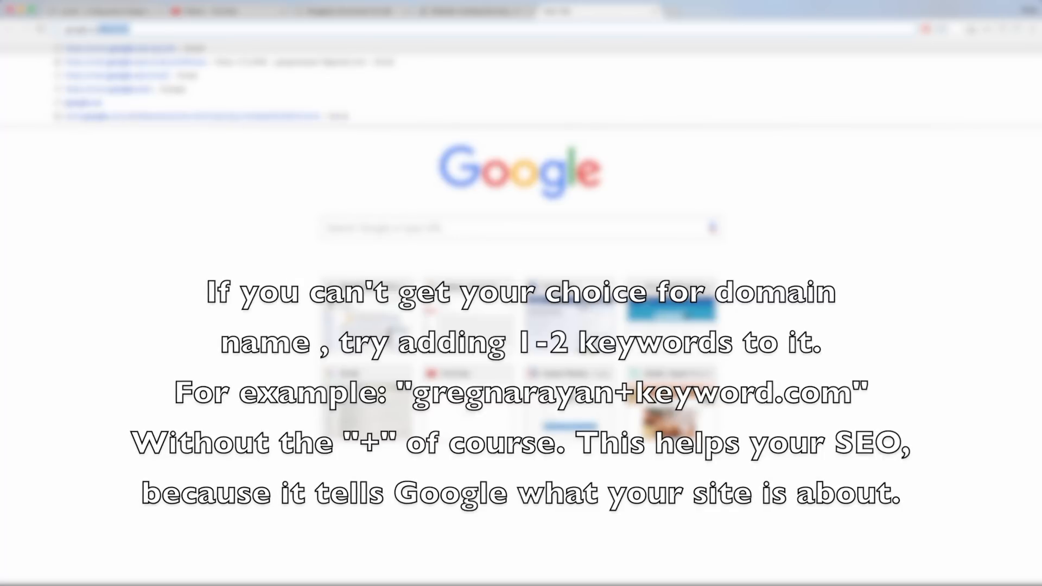
{"action": "key", "text": "Return"}
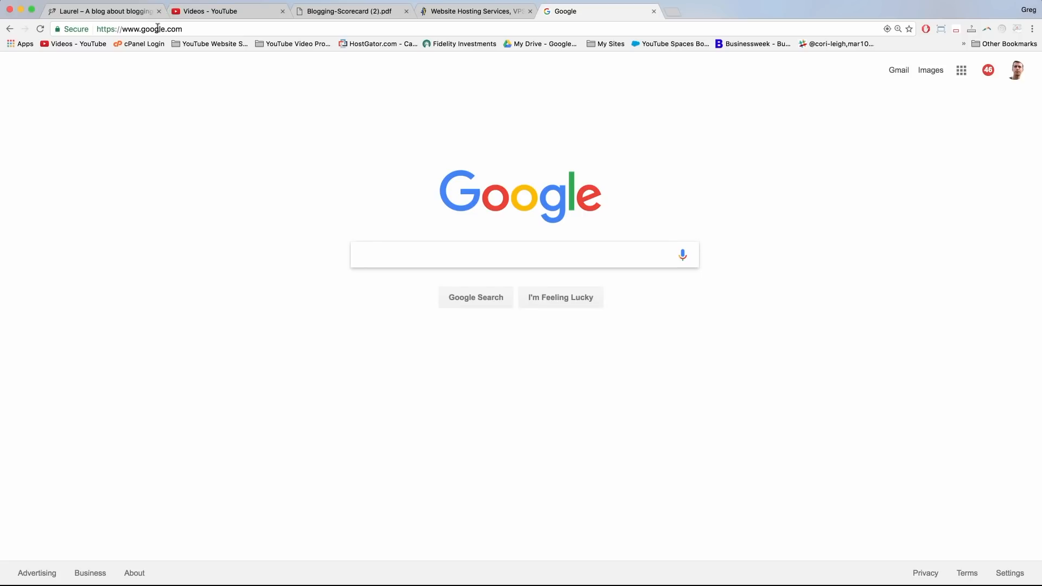
Step: Replace the tab's address with twitter.com and load it
{"action": "left_click", "coordinate": [178, 28]}
{"action": "left_click", "coordinate": [189, 29]}
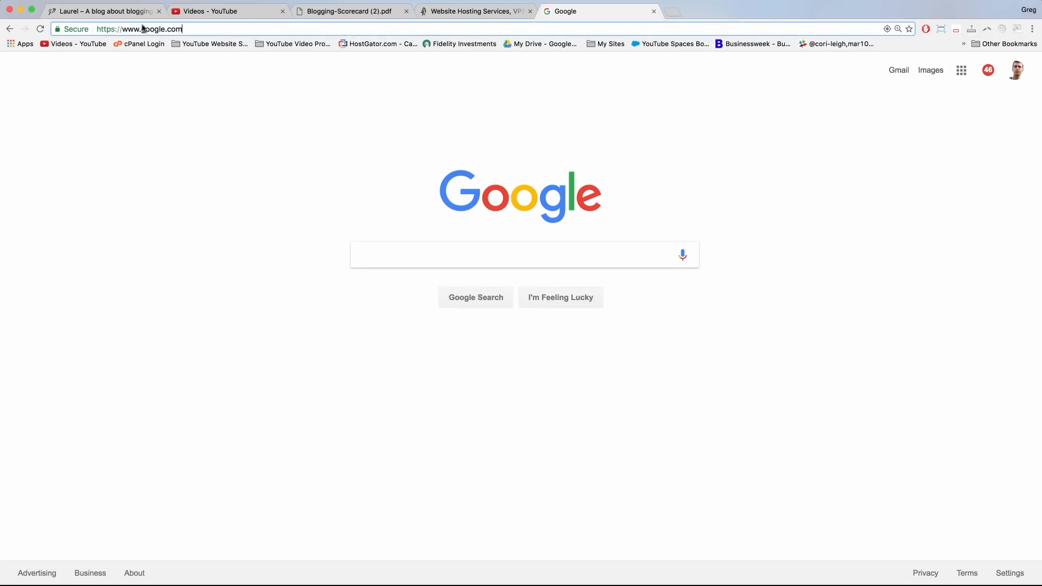
{"action": "left_click", "coordinate": [175, 30]}
{"action": "type", "text": "tw"}
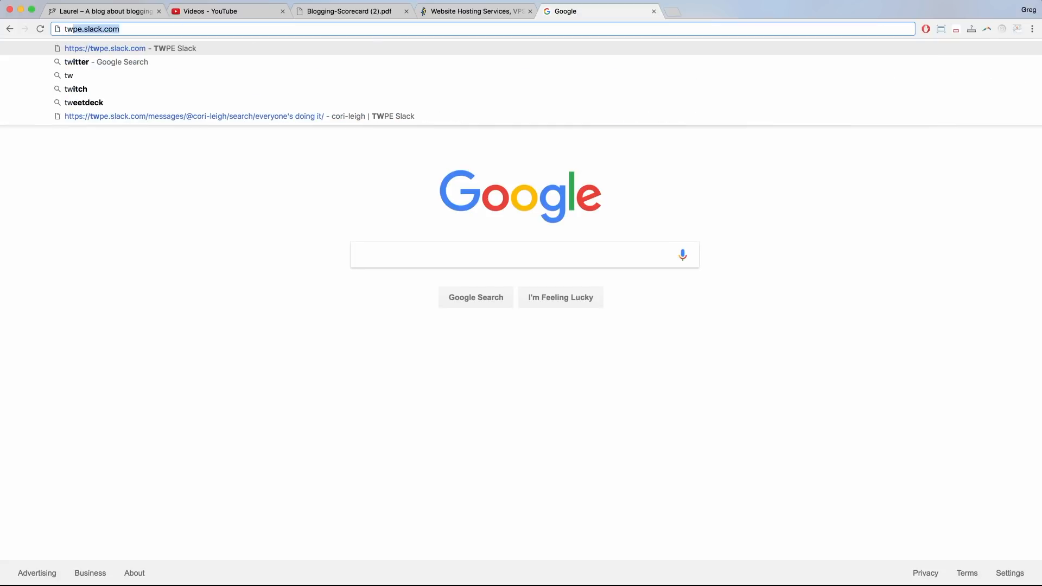
{"action": "type", "text": "itt"}
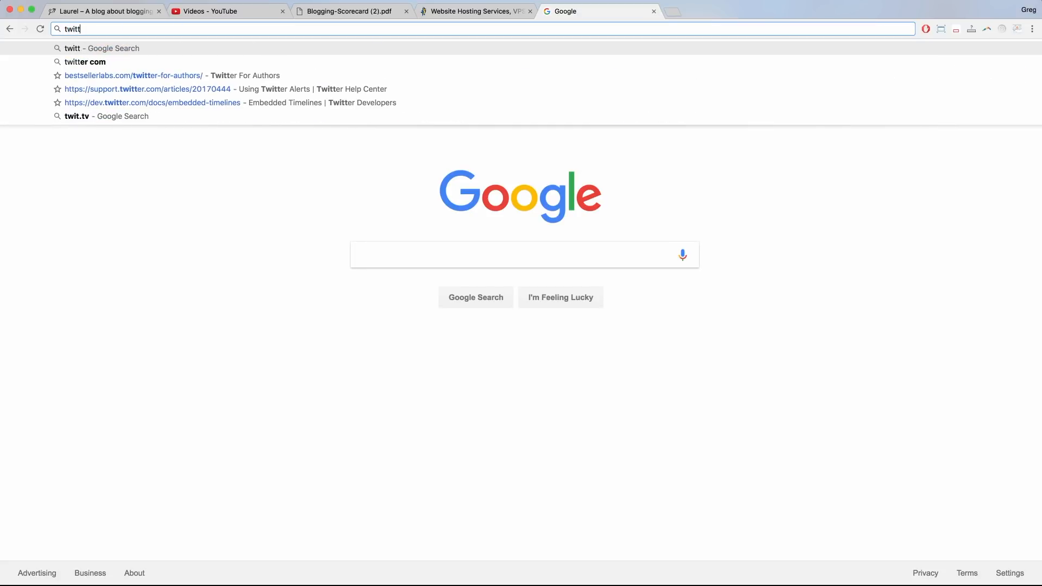
{"action": "type", "text": "er.com"}
{"action": "key", "text": "Return"}
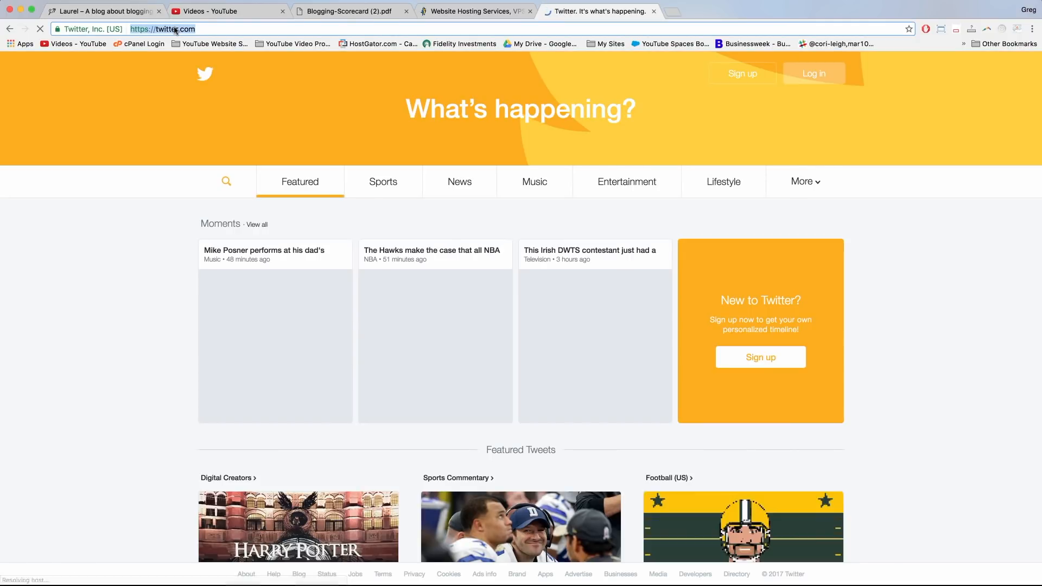
Step: Load dearblogger.org in the same tab
{"action": "left_click", "coordinate": [145, 25]}
{"action": "type", "text": "dearb"}
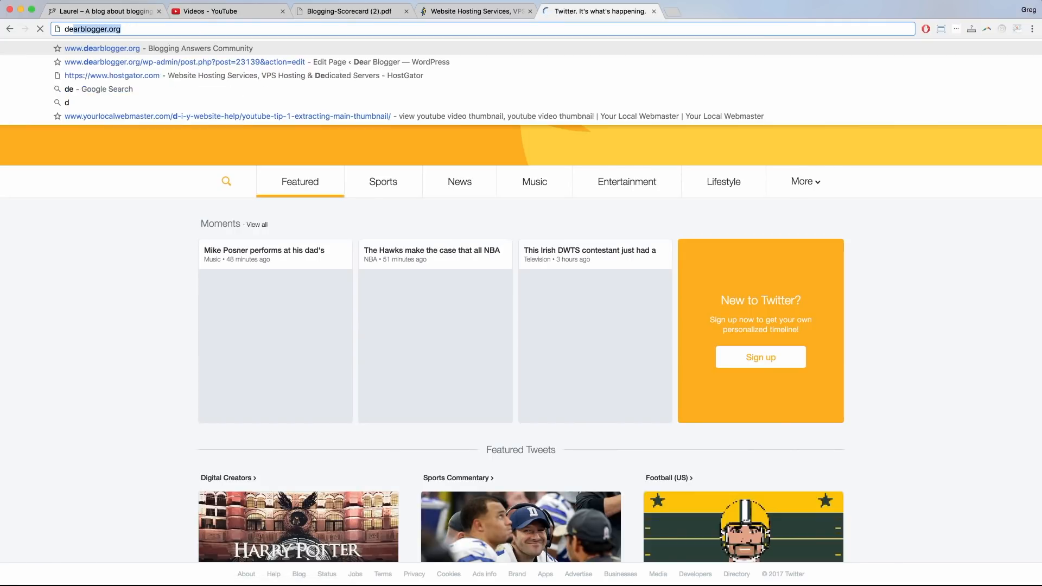
{"action": "type", "text": "logger.org"}
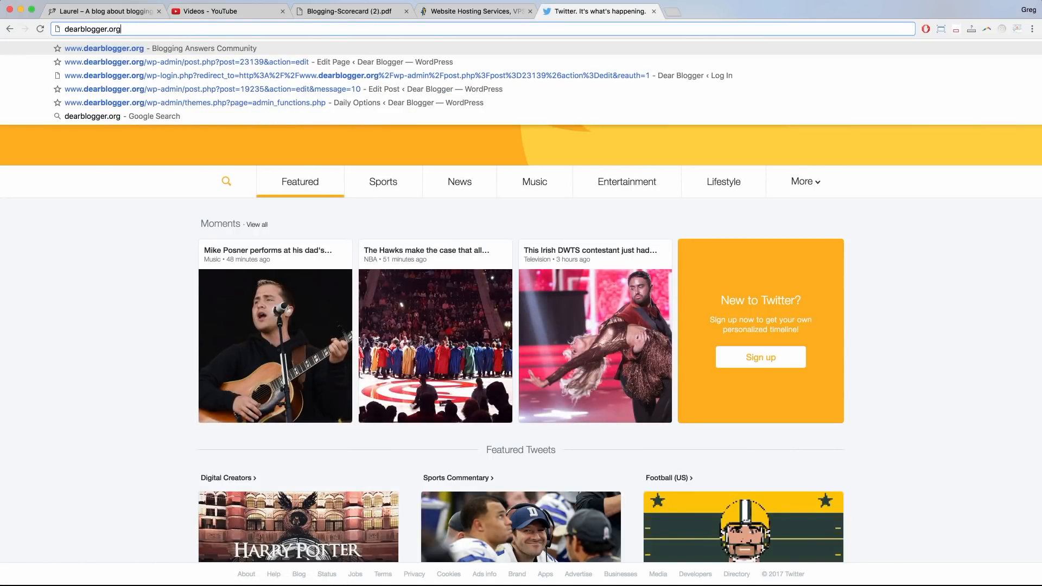
{"action": "key", "text": "Return"}
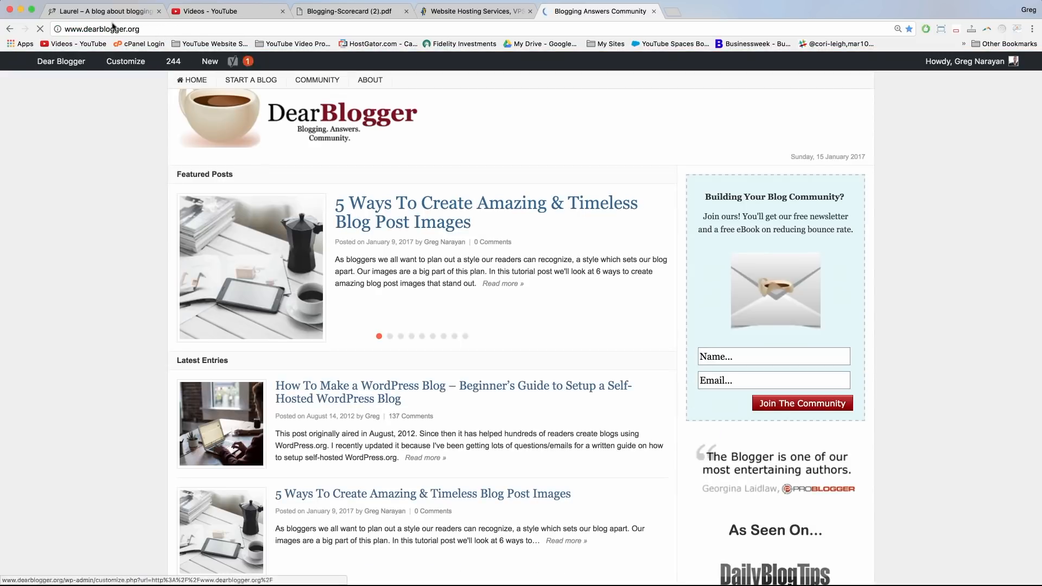
{"action": "left_click", "coordinate": [112, 27]}
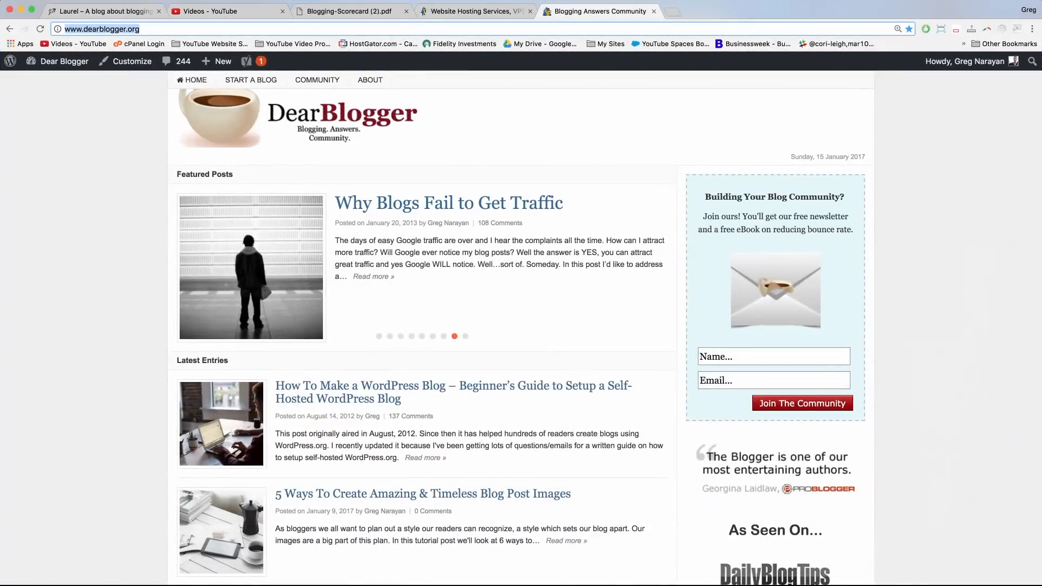
Step: Switch to the 'Website Hosting Services' HostGator tab
{"action": "left_click", "coordinate": [464, 16]}
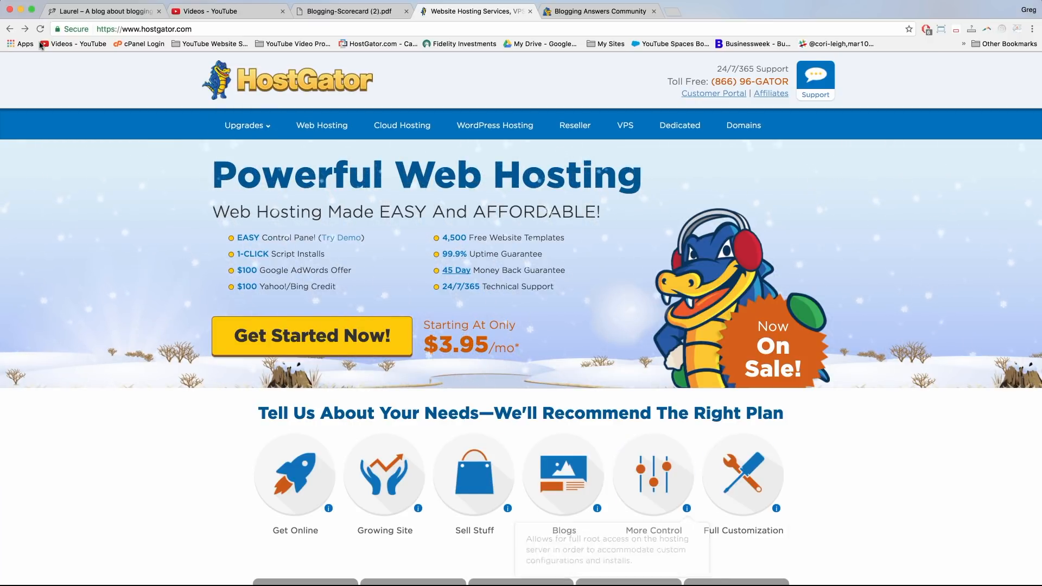
Step: Minimize Chrome, bring the Blogging Scorecard forward, and highlight 'Domain' and 'Hosting' in its heading
{"action": "left_click", "coordinate": [21, 11]}
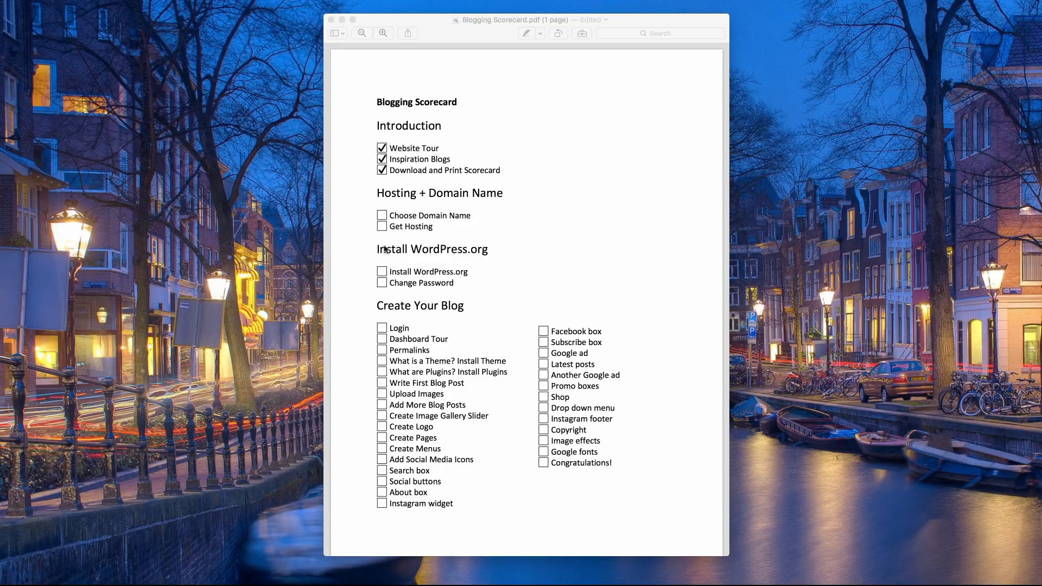
{"action": "left_click", "coordinate": [453, 248]}
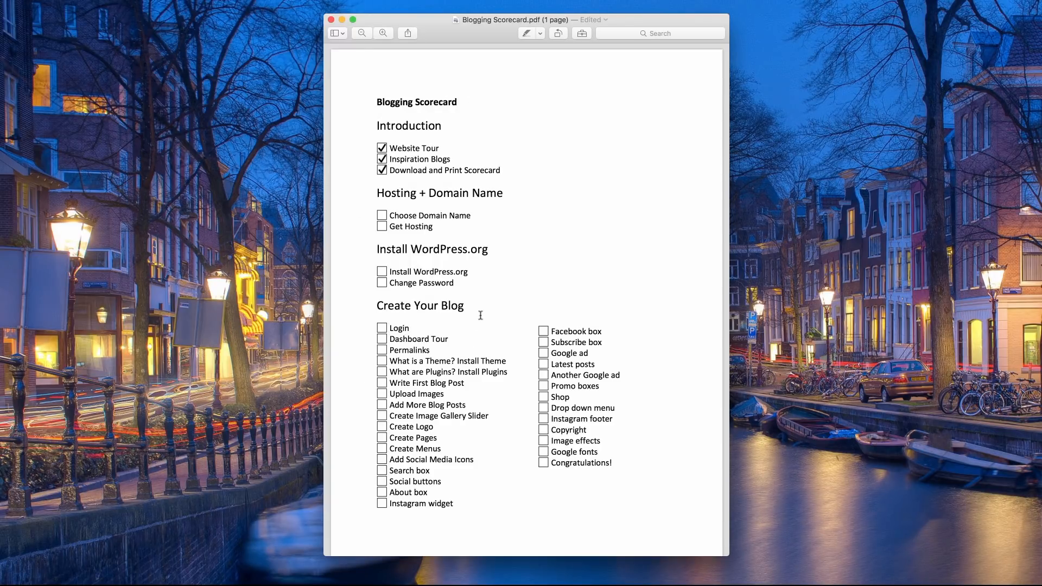
{"action": "double_click", "coordinate": [445, 194]}
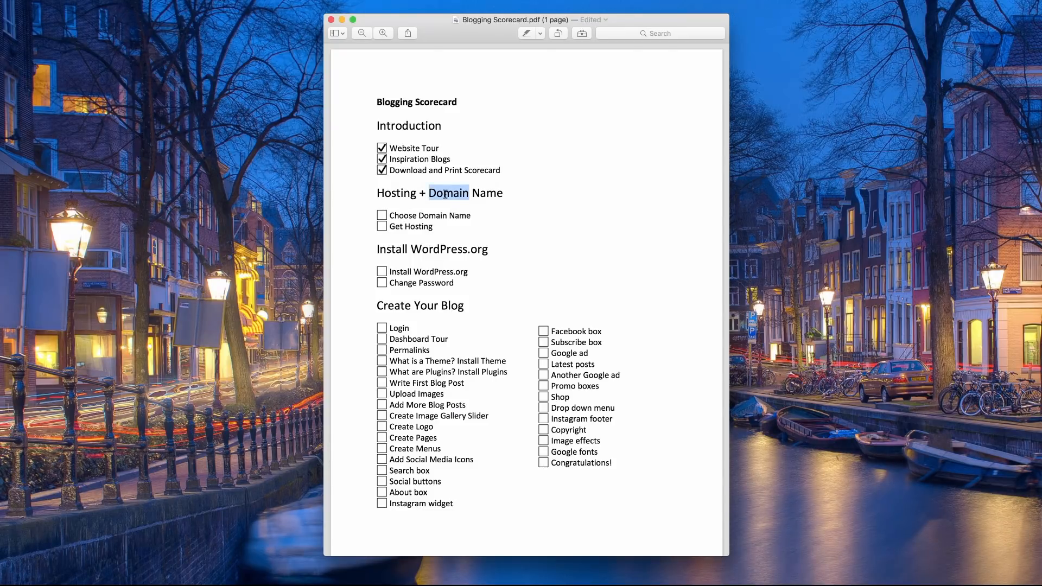
{"action": "left_click", "coordinate": [446, 195]}
{"action": "double_click", "coordinate": [393, 193]}
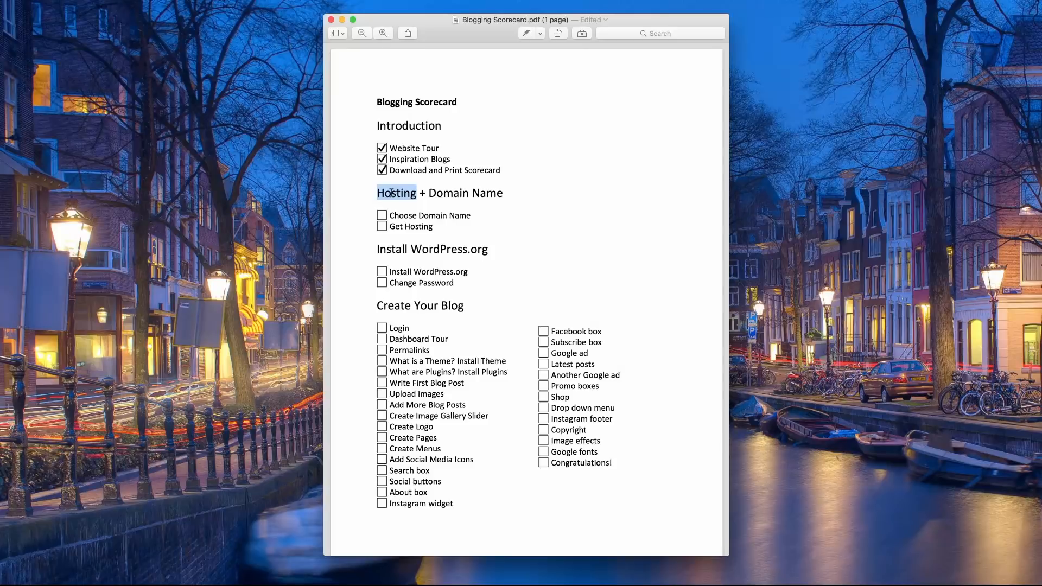
{"action": "left_click", "coordinate": [438, 194]}
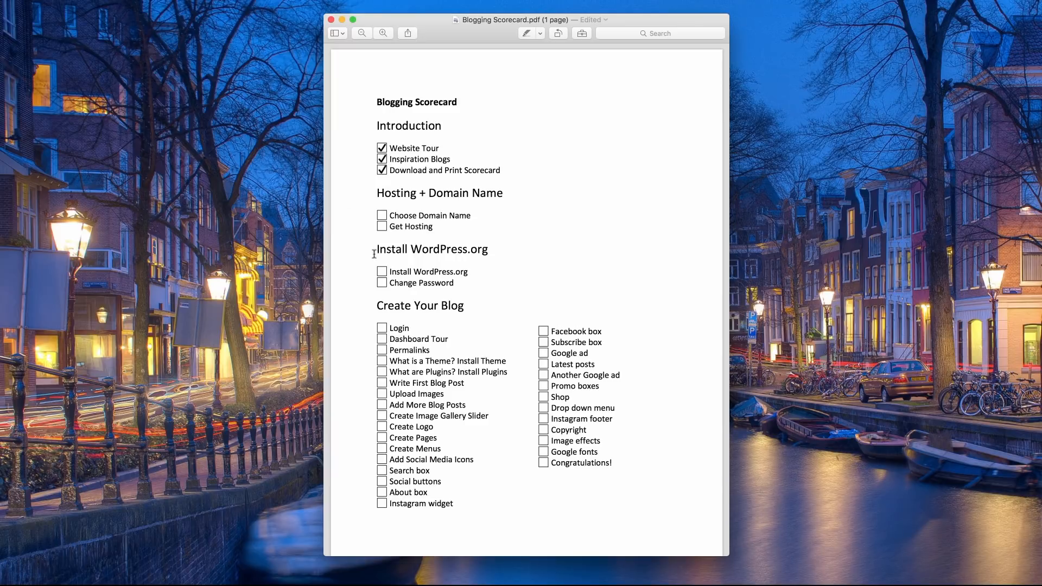
Step: Highlight the Install WordPress.org and Hosting + Domain Name headings, then the 'What is a Theme? Install Theme' step
{"action": "left_click_drag", "start_coordinate": [374, 250], "coordinate": [496, 253]}
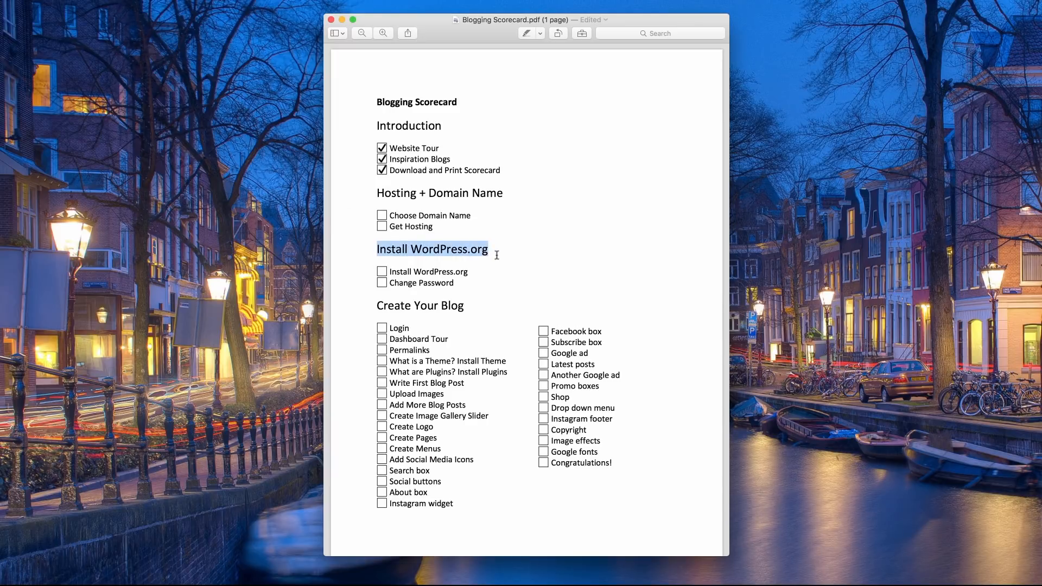
{"action": "left_click", "coordinate": [495, 253]}
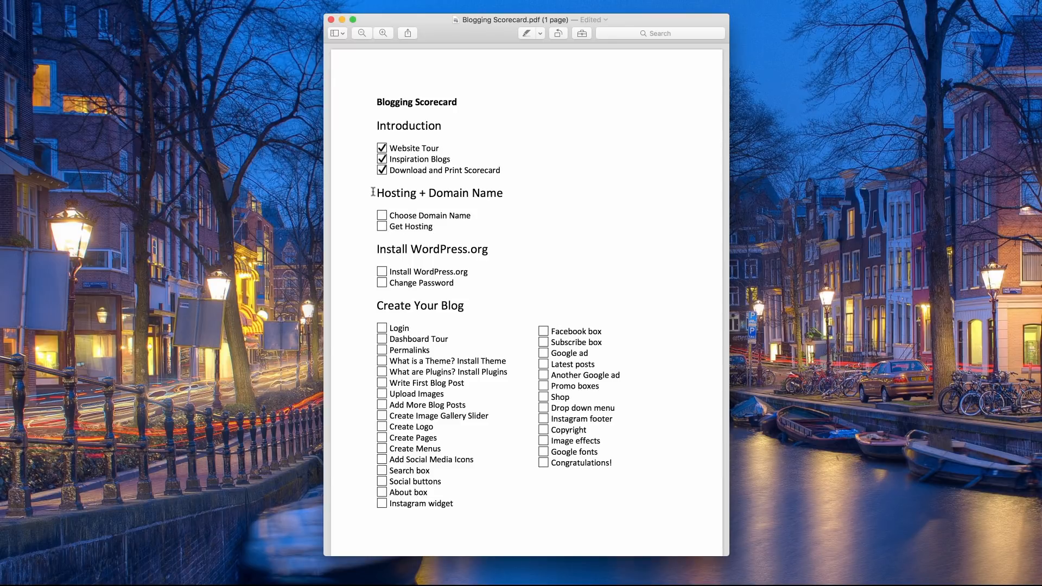
{"action": "left_click_drag", "start_coordinate": [373, 192], "coordinate": [509, 195]}
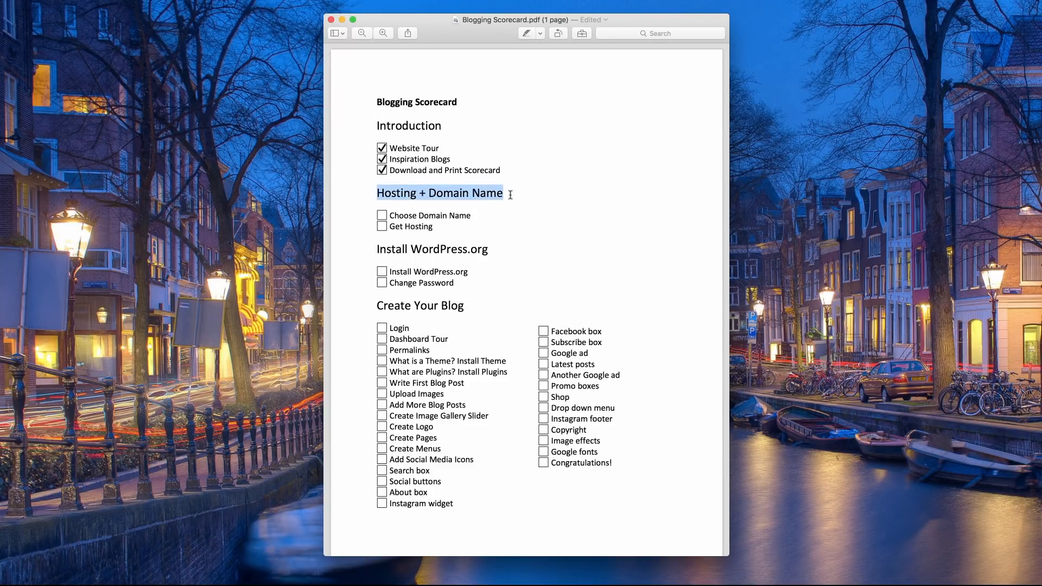
{"action": "left_click", "coordinate": [510, 195]}
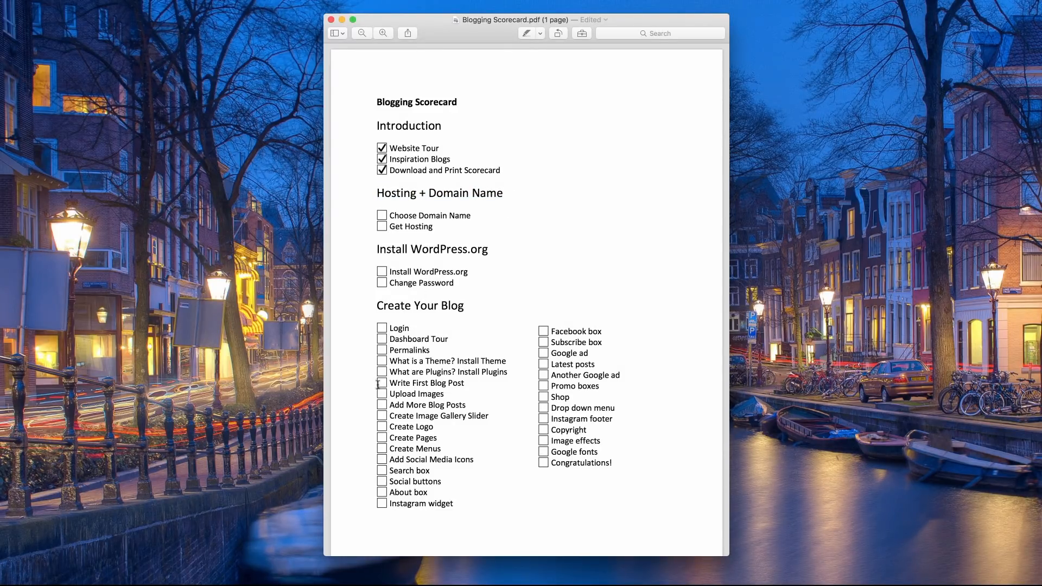
{"action": "left_click_drag", "start_coordinate": [391, 361], "coordinate": [509, 355]}
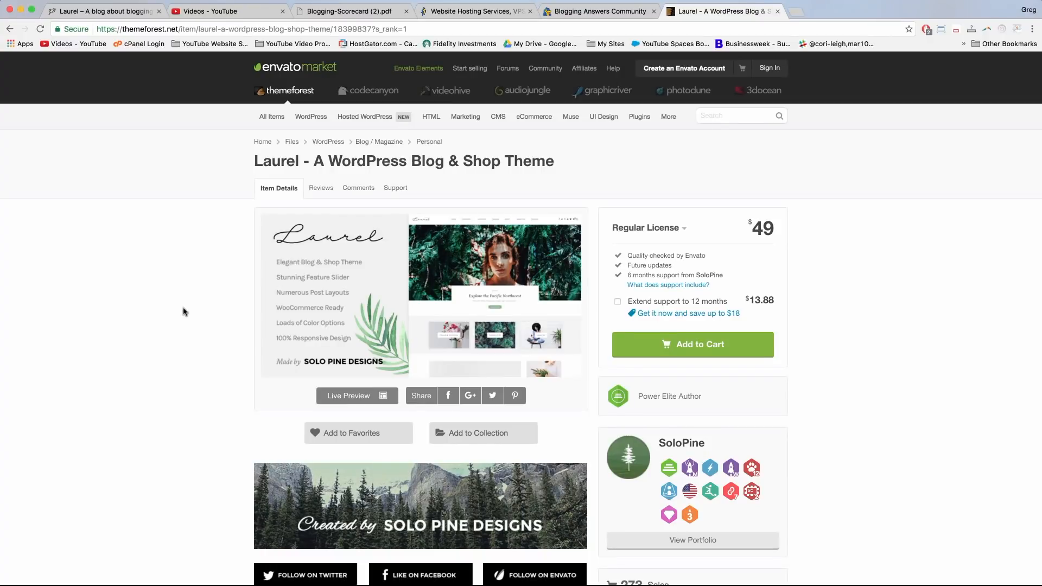
Step: Select 'Laurel' in the theme title, glance at the scorecard, then switch to the HostGator tab
{"action": "double_click", "coordinate": [267, 159]}
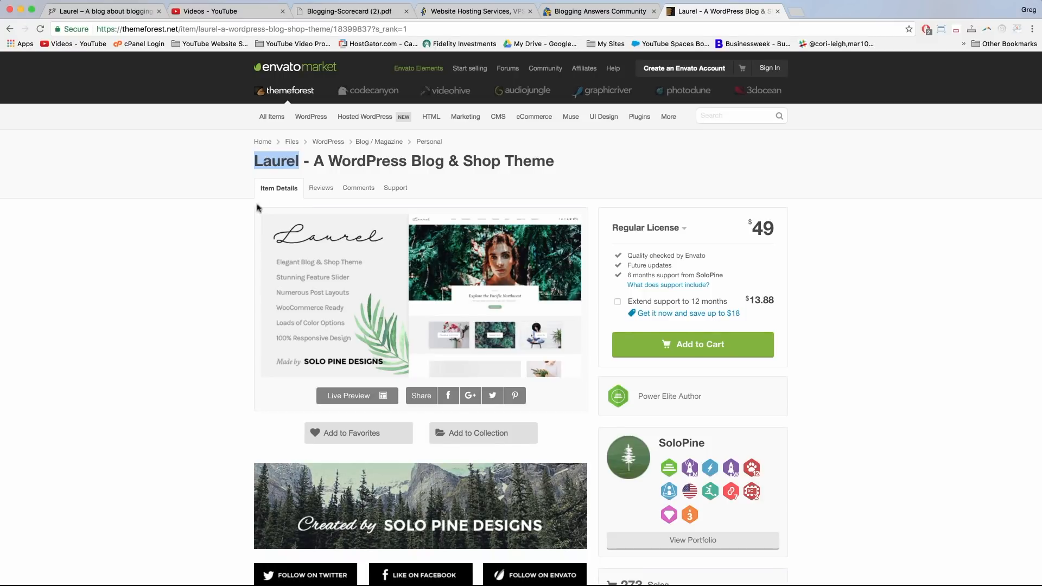
{"action": "left_click", "coordinate": [750, 225]}
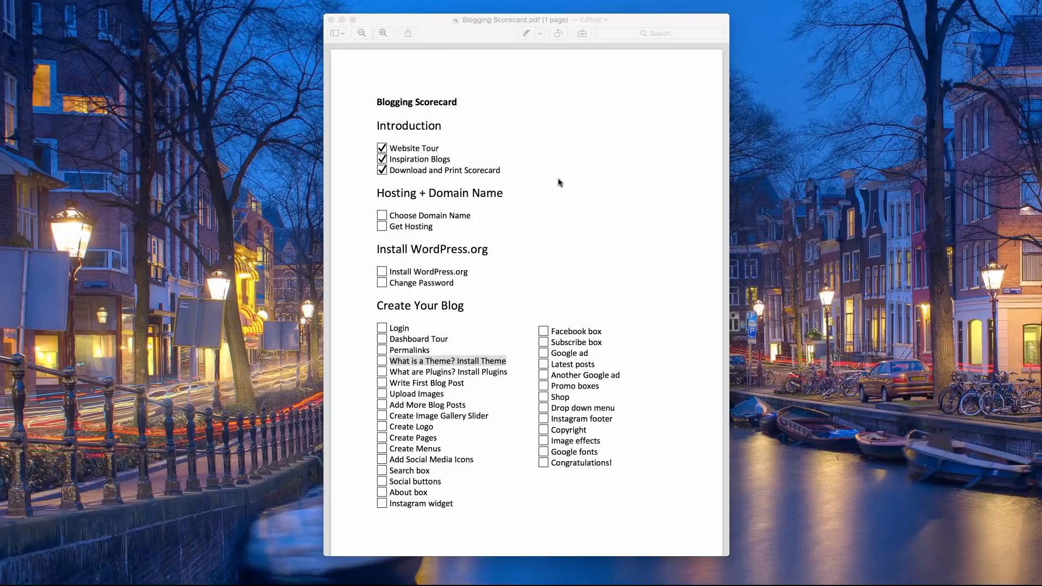
{"action": "left_click", "coordinate": [585, 191]}
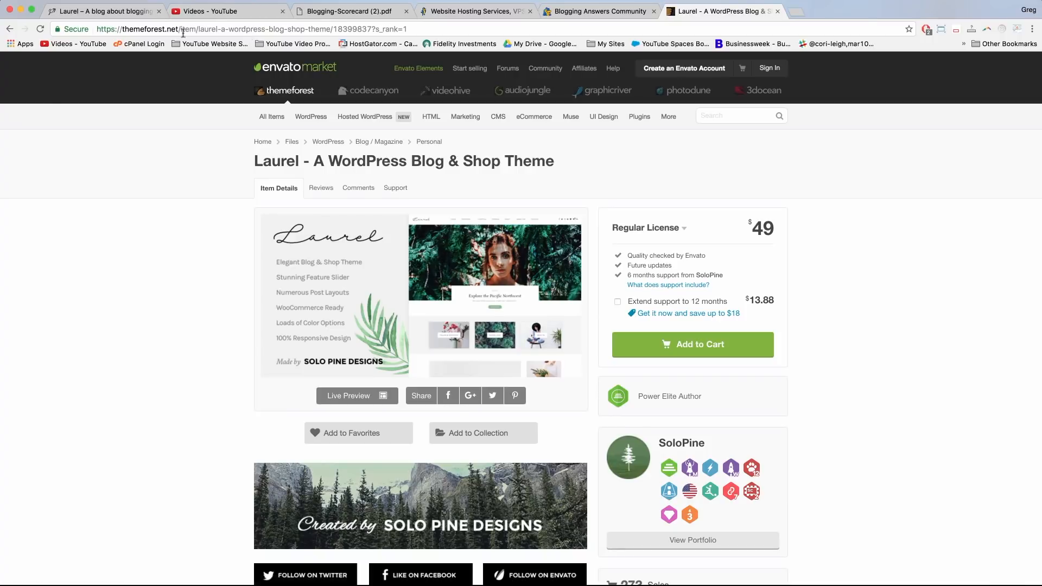
{"action": "left_click", "coordinate": [475, 12]}
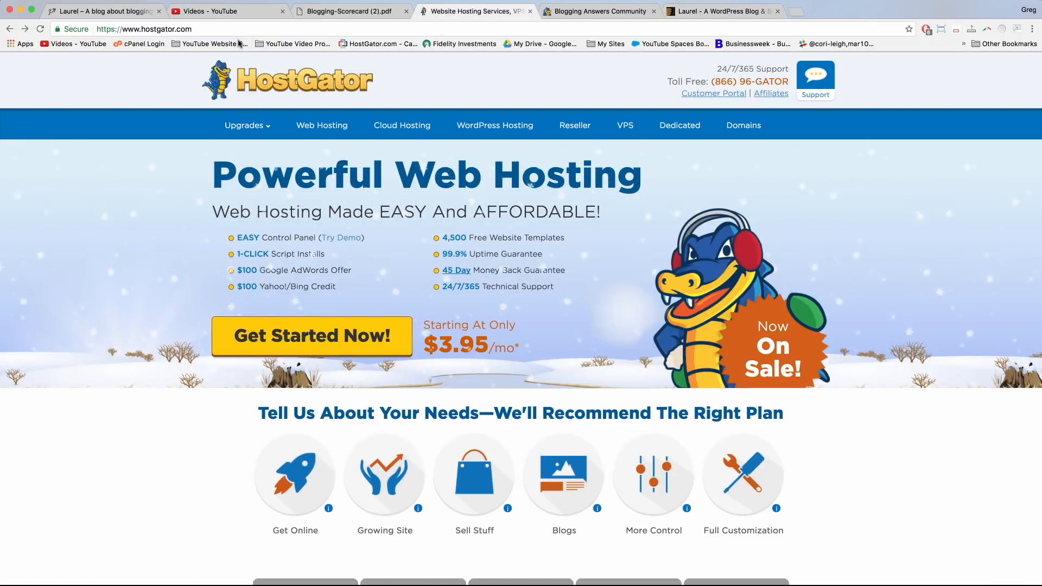
{"action": "left_click", "coordinate": [209, 33]}
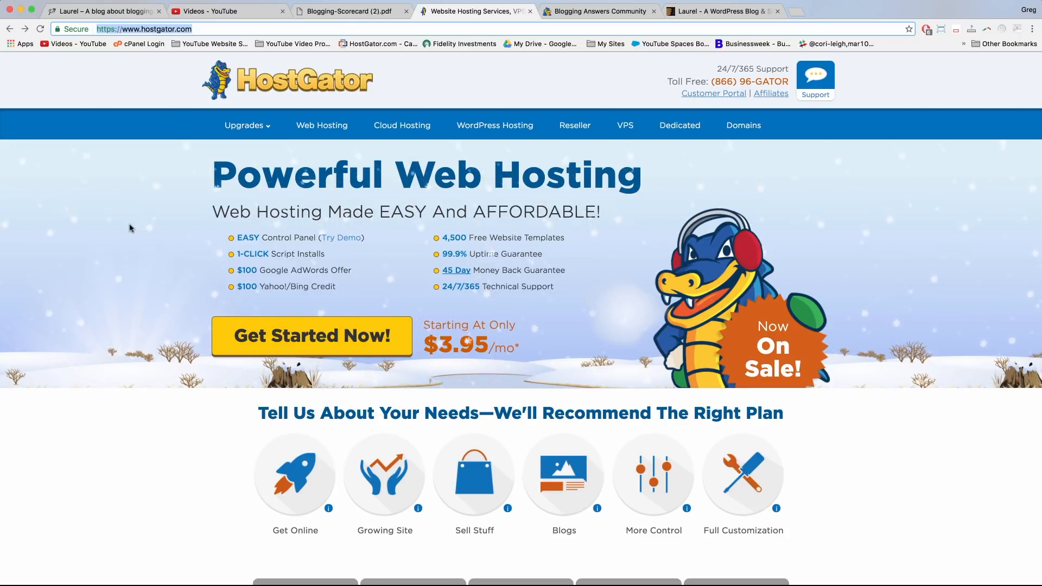
{"action": "left_click", "coordinate": [164, 299]}
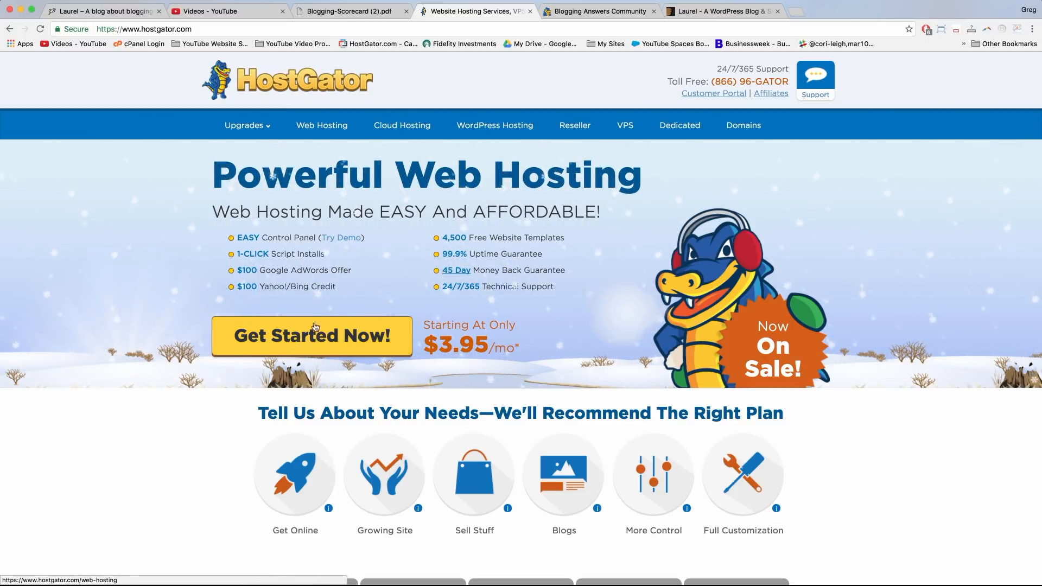
Step: Open Web Hosting plans and point out Hatchling's single-domain and Baby's unlimited-domain limits
{"action": "left_click", "coordinate": [318, 125]}
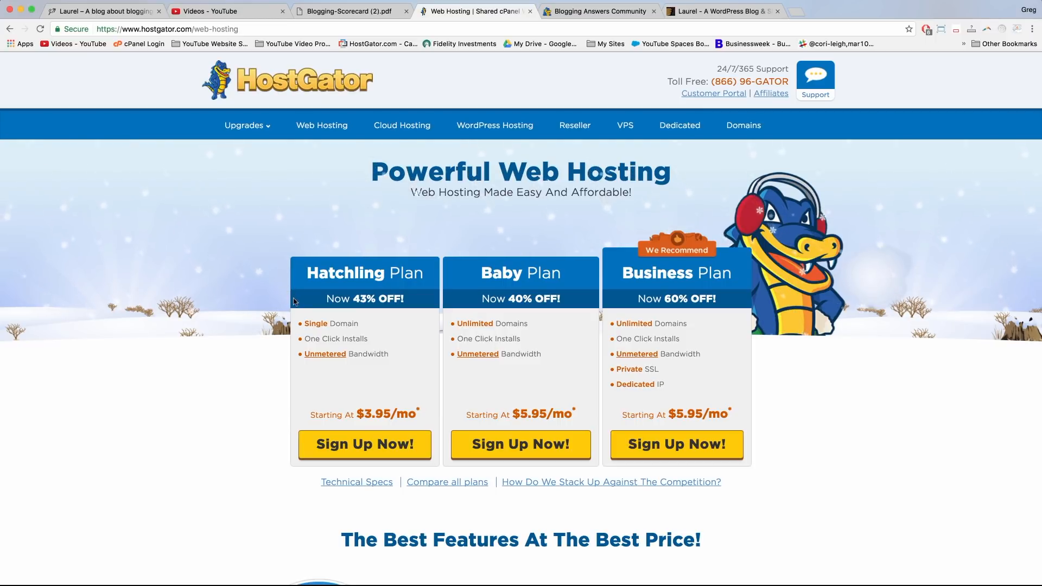
{"action": "left_click_drag", "start_coordinate": [359, 324], "coordinate": [319, 320]}
{"action": "left_click", "coordinate": [348, 323]}
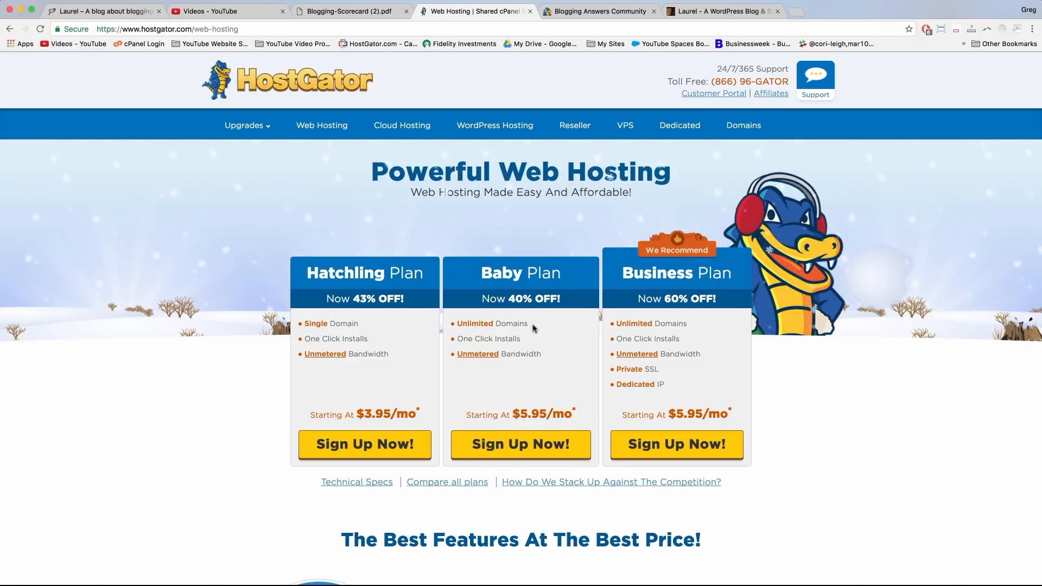
{"action": "mouse_move", "coordinate": [527, 325]}
{"action": "left_mouse_down"}
{"action": "mouse_move", "coordinate": [458, 325]}
{"action": "mouse_move", "coordinate": [525, 323]}
{"action": "left_mouse_up"}
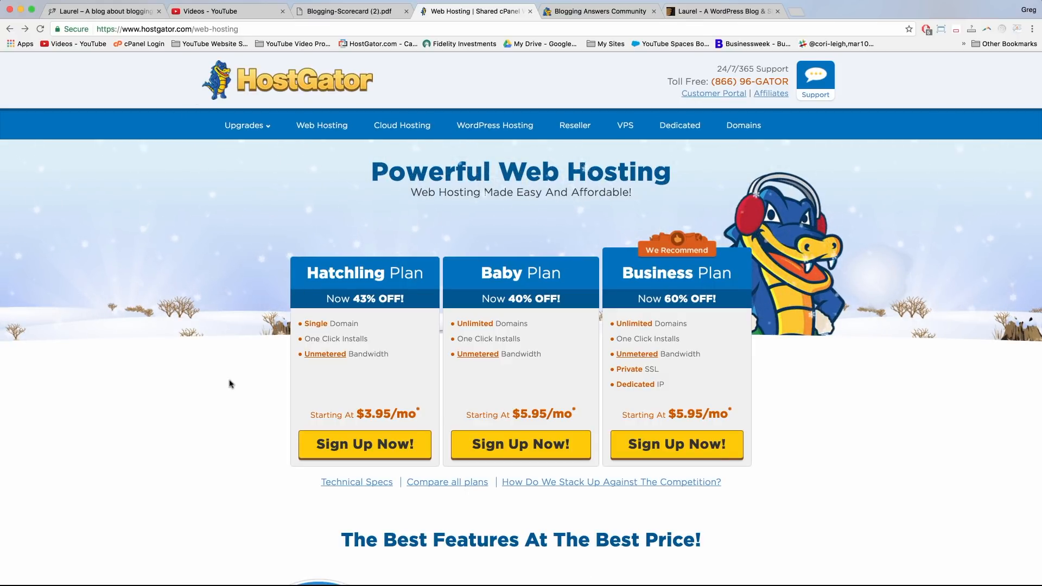
Step: Swap the 'web-hosting' address path for the promo path to load the $2.99/mo Hatchling Bonus page
{"action": "left_click", "coordinate": [195, 30]}
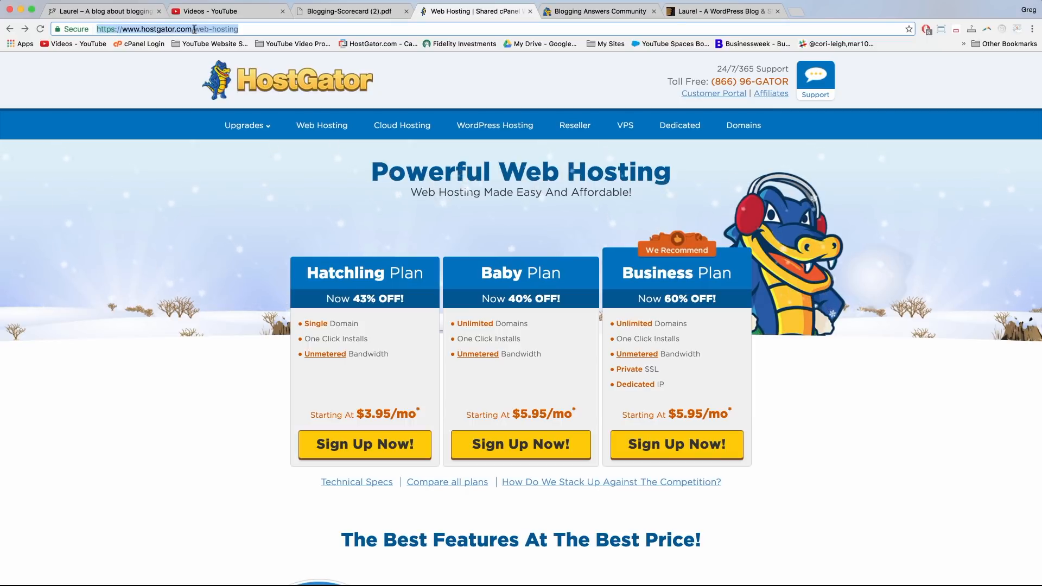
{"action": "left_click", "coordinate": [194, 29]}
{"action": "left_click_drag", "start_coordinate": [237, 29], "coordinate": [197, 29]}
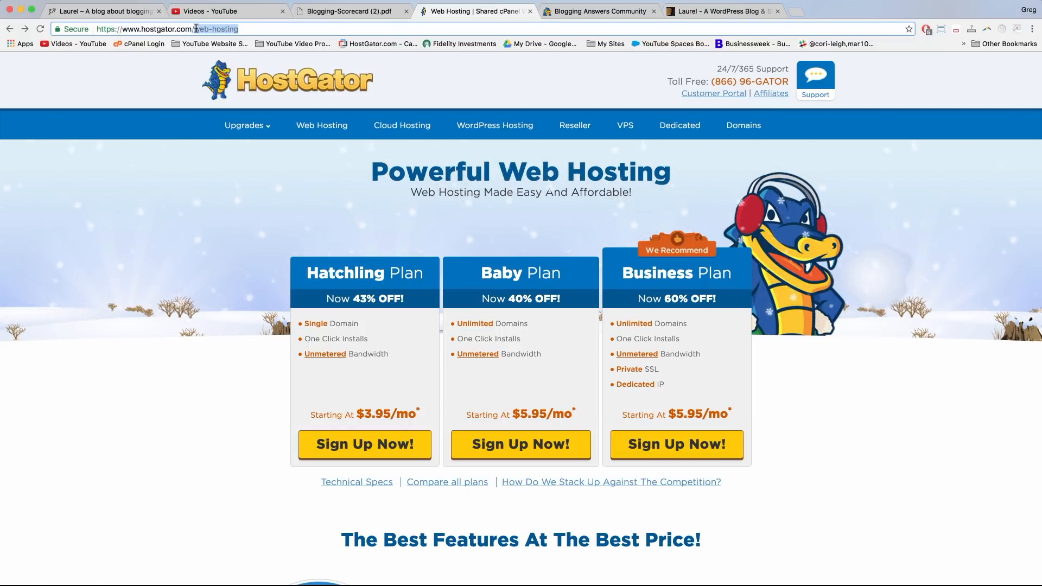
{"action": "key", "text": "BackSpace"}
{"action": "type", "text": "greg"}
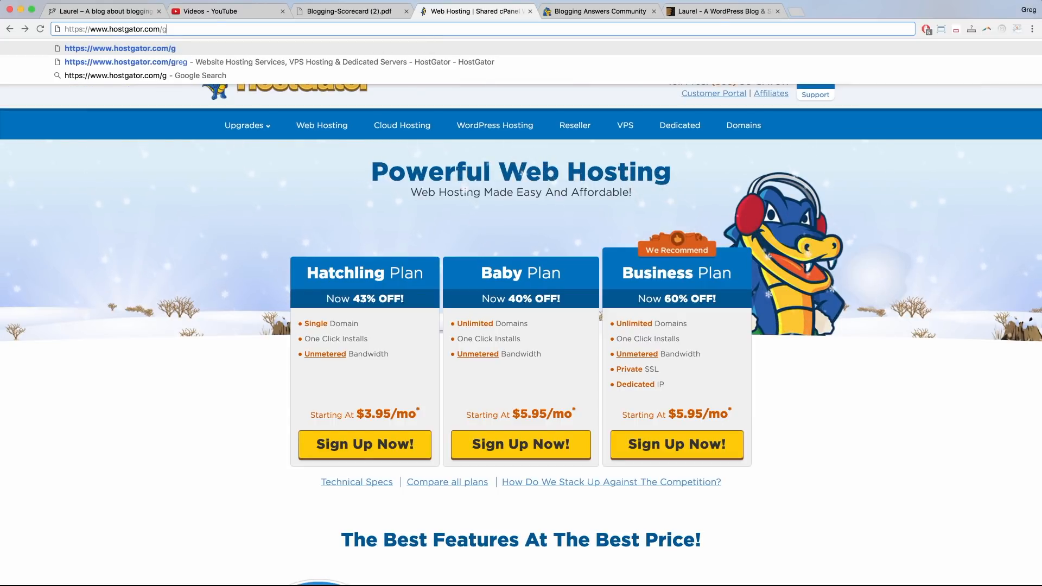
{"action": "key", "text": "Return"}
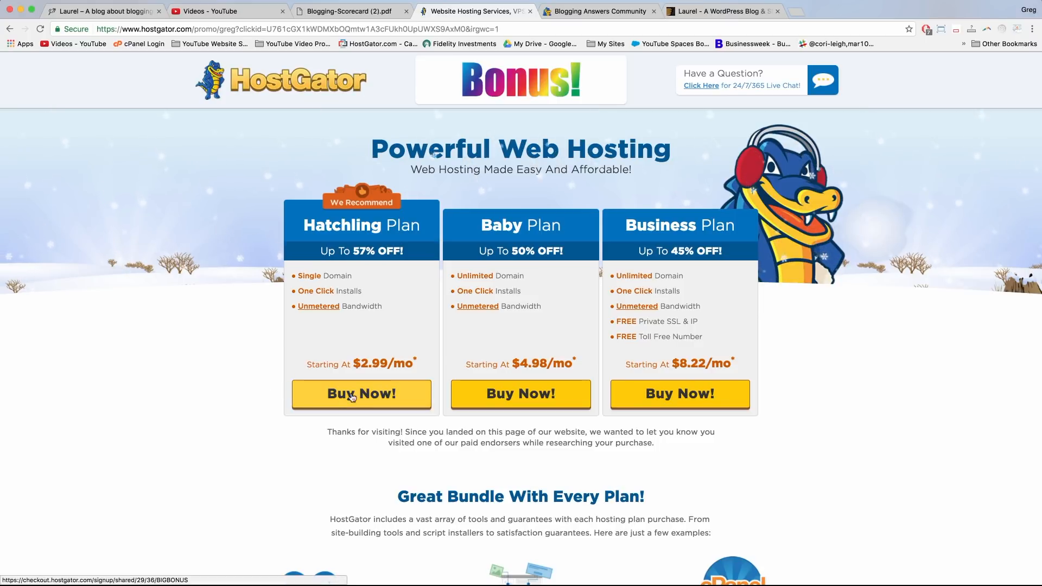
Step: Start the Hatchling order and keep 'Register a New Domain' selected
{"action": "left_click", "coordinate": [394, 393]}
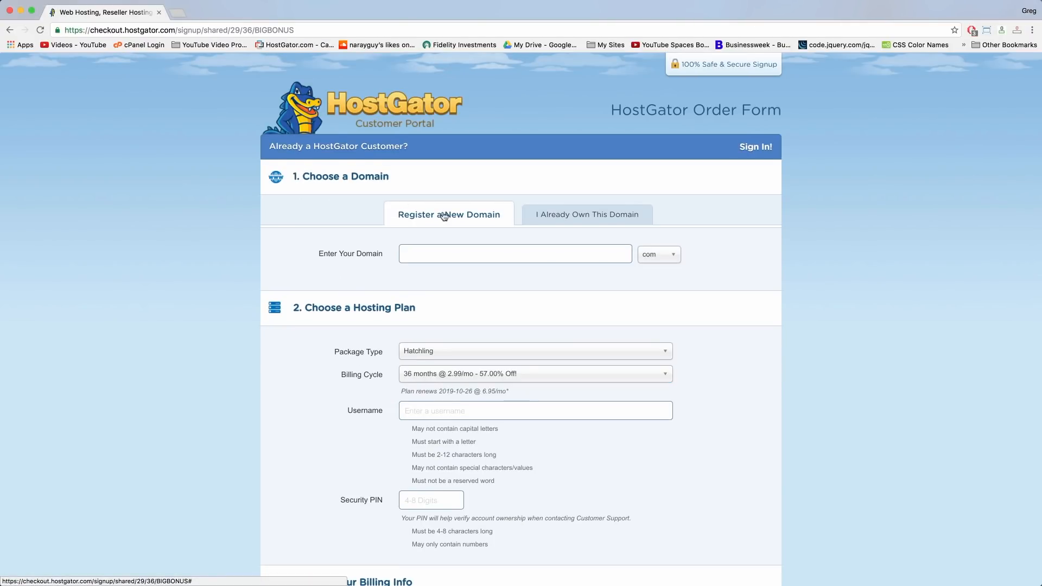
{"action": "left_click", "coordinate": [538, 216]}
{"action": "left_click", "coordinate": [516, 250]}
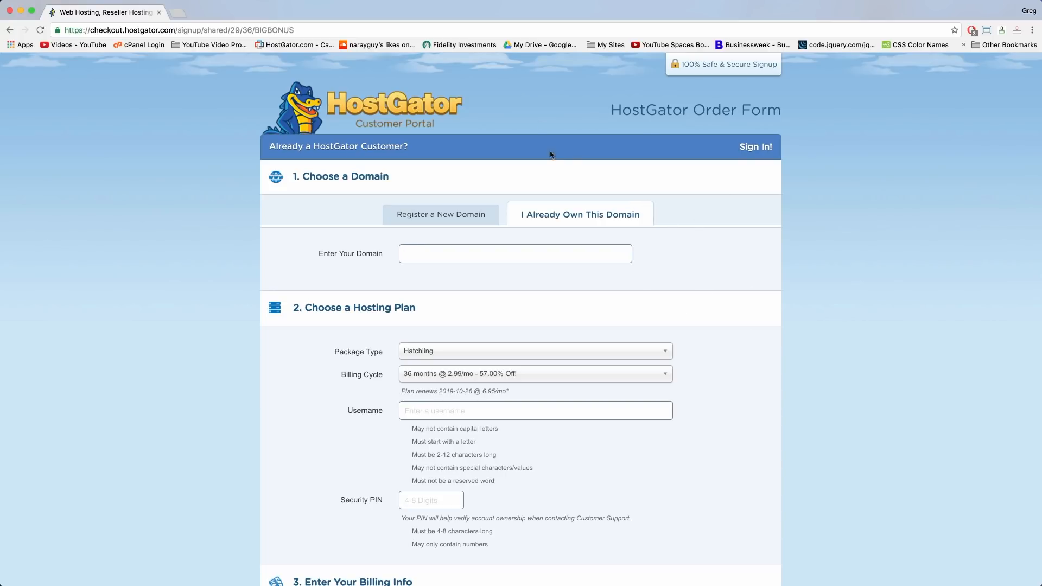
{"action": "left_click", "coordinate": [424, 216]}
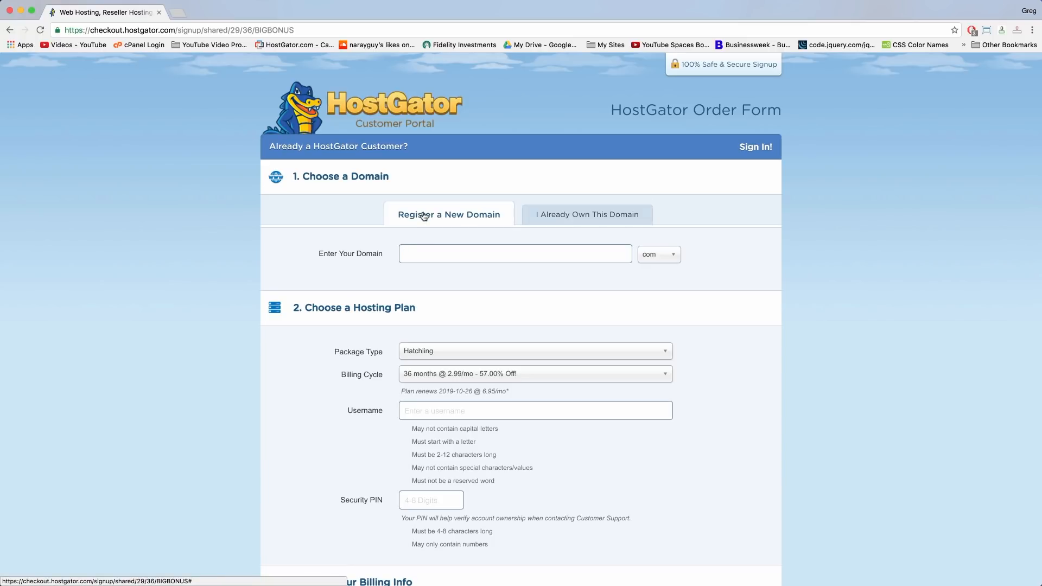
{"action": "left_click", "coordinate": [425, 248]}
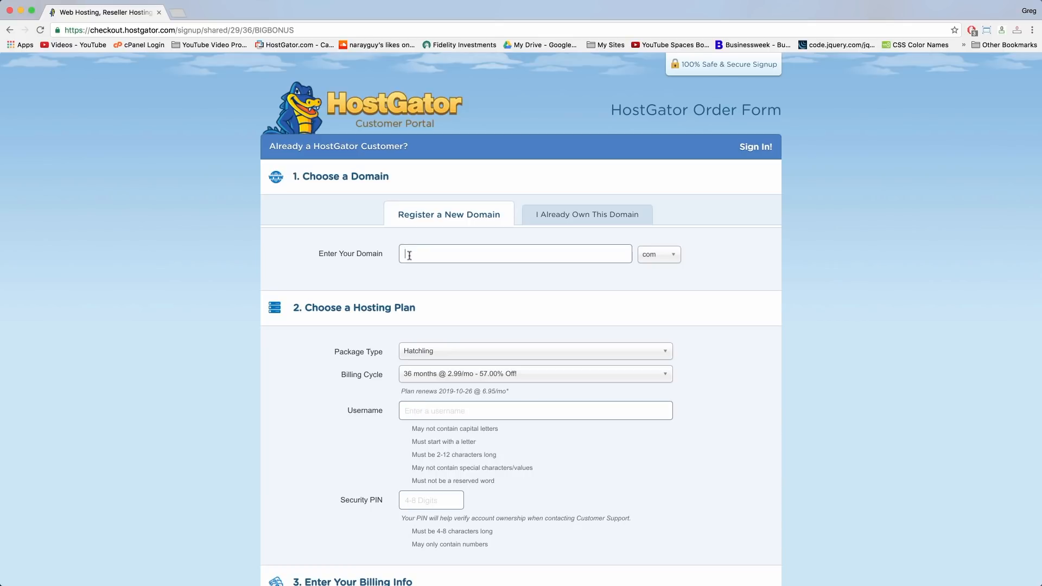
Step: Search for the name-based .com domain and add it as the primary domain
{"action": "type", "text": "gregnarayan"}
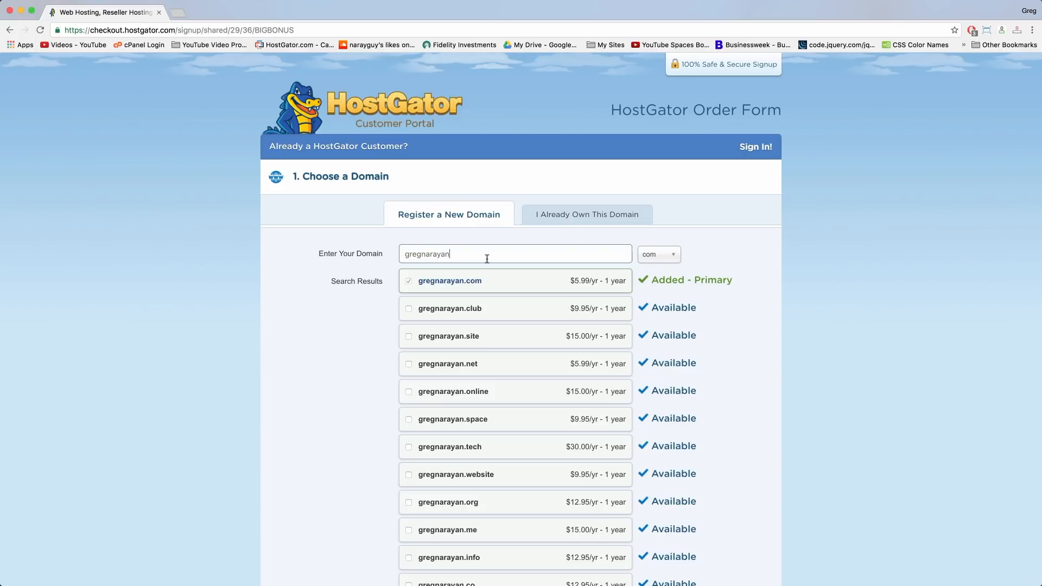
{"action": "type", "text": "wordpress"}
{"action": "left_click", "coordinate": [325, 330]}
{"action": "left_click", "coordinate": [518, 258]}
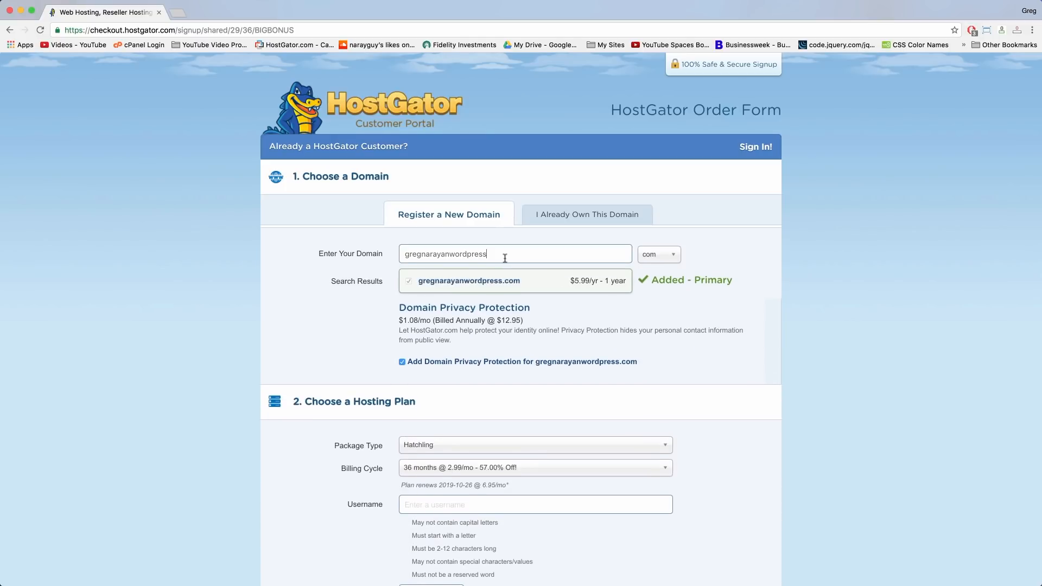
{"action": "key", "text": "BackSpace"}
{"action": "key", "text": "BackSpace"}
{"action": "key", "text": "BackSpace"}
{"action": "key", "text": "BackSpace"}
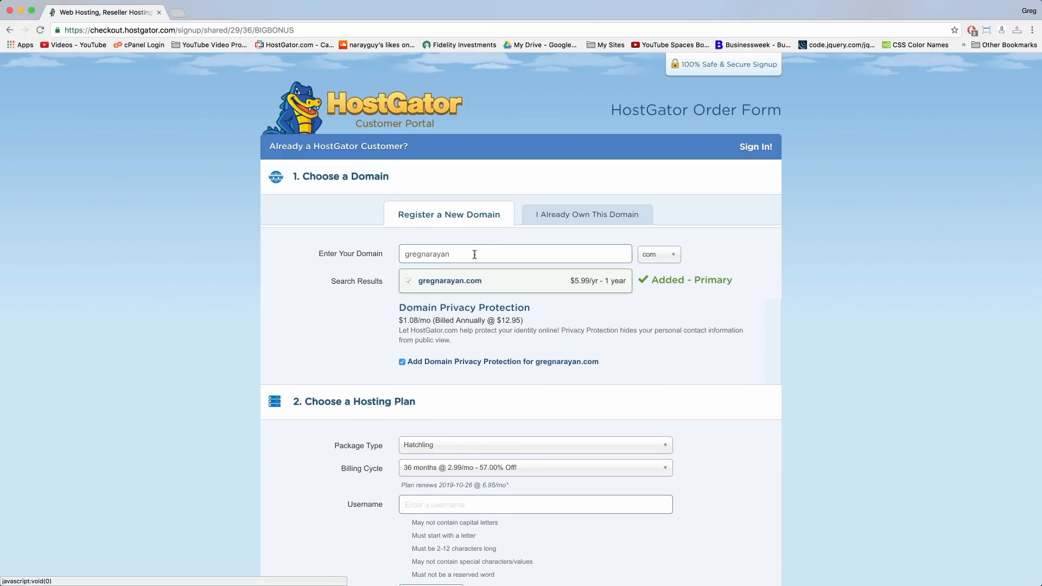
{"action": "scroll", "coordinate": [374, 255], "scroll_direction": "down", "scroll_amount": 6}
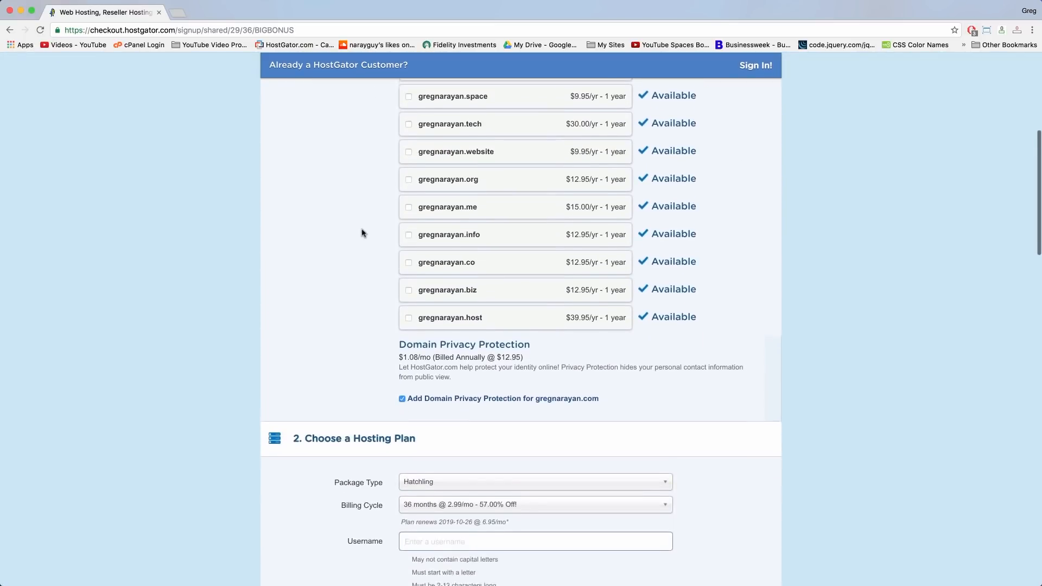
Step: Decline Domain Privacy Protection and move down to the Choose a Hosting Plan section
{"action": "scroll", "coordinate": [366, 245], "scroll_direction": "down", "scroll_amount": 3}
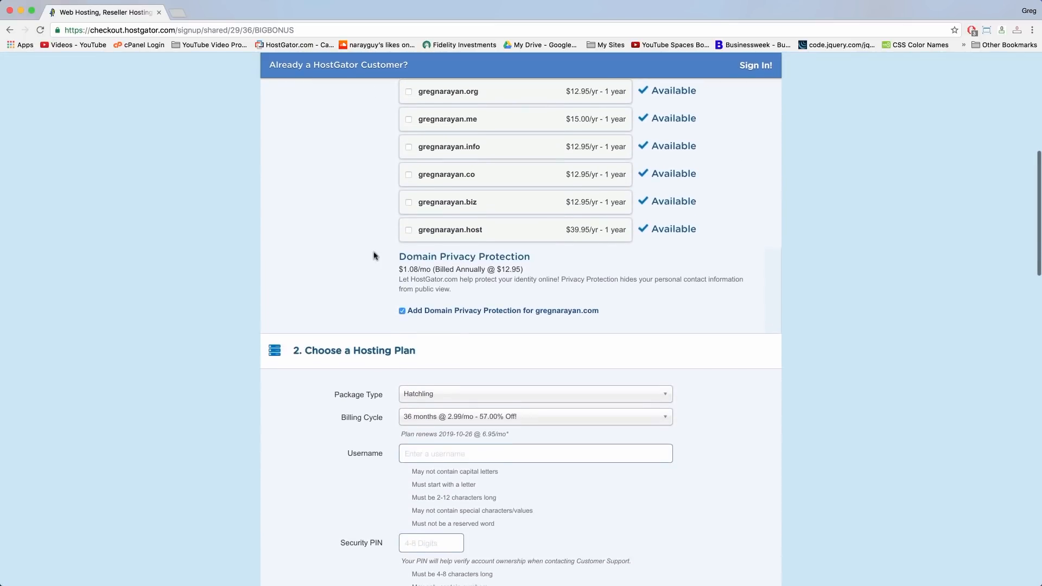
{"action": "left_click", "coordinate": [402, 313]}
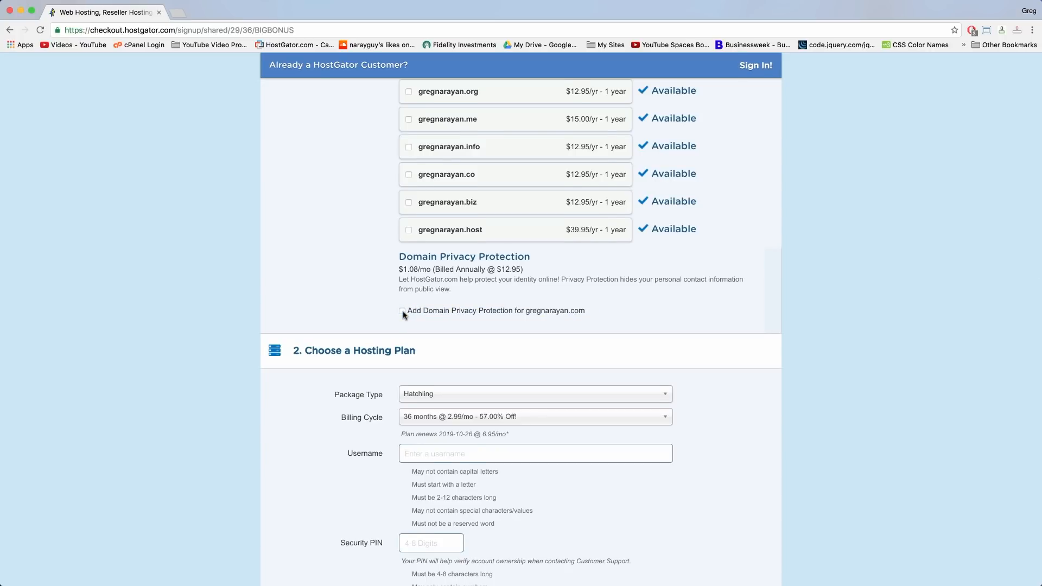
{"action": "scroll", "coordinate": [403, 314], "scroll_direction": "down", "scroll_amount": 6}
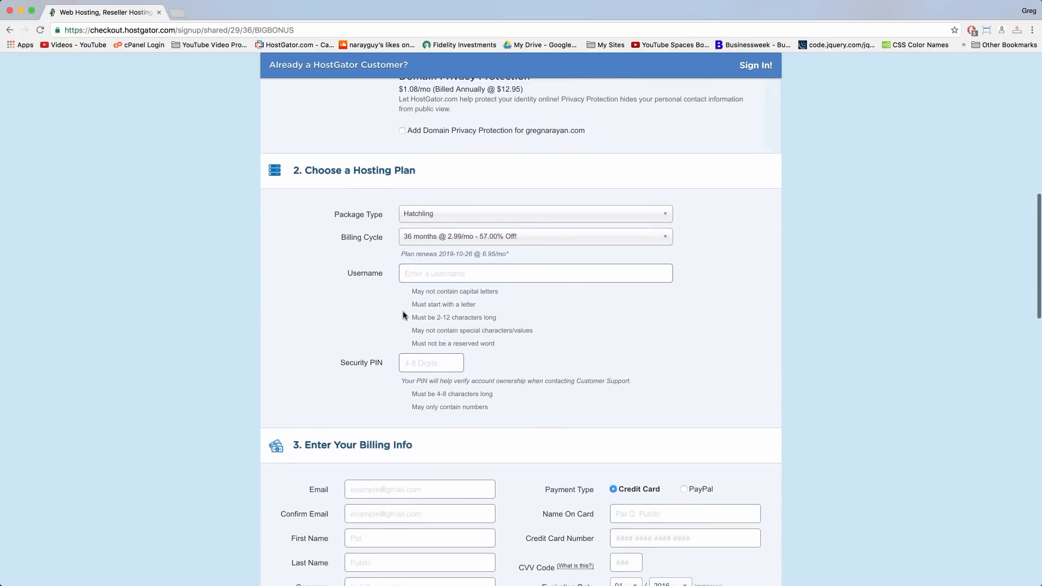
{"action": "scroll", "coordinate": [402, 315], "scroll_direction": "down", "scroll_amount": 3}
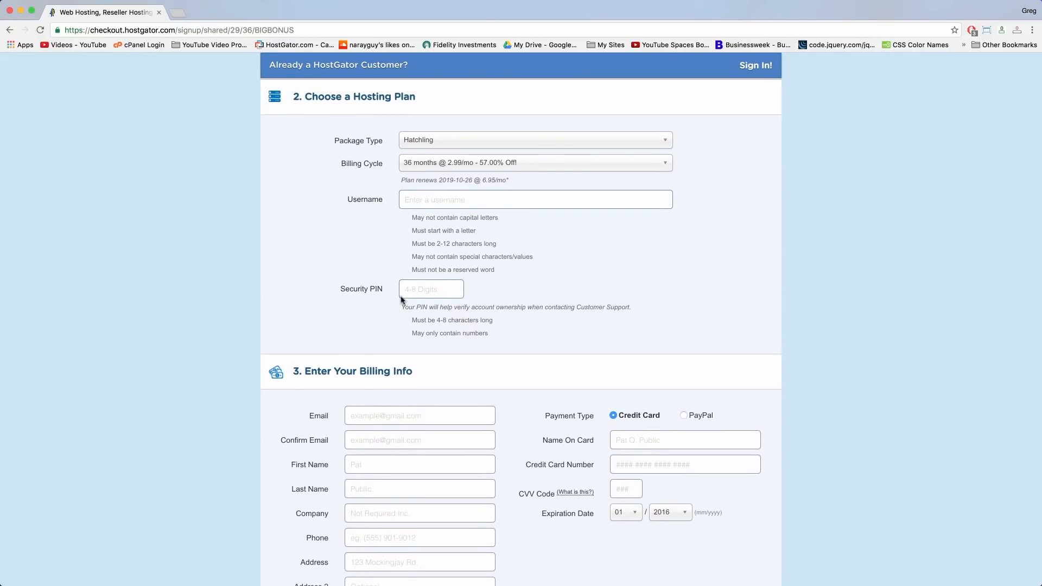
Step: Keep Hatchling as the package and set the billing cycle to 1 month at $5.48/mo
{"action": "left_click", "coordinate": [427, 139]}
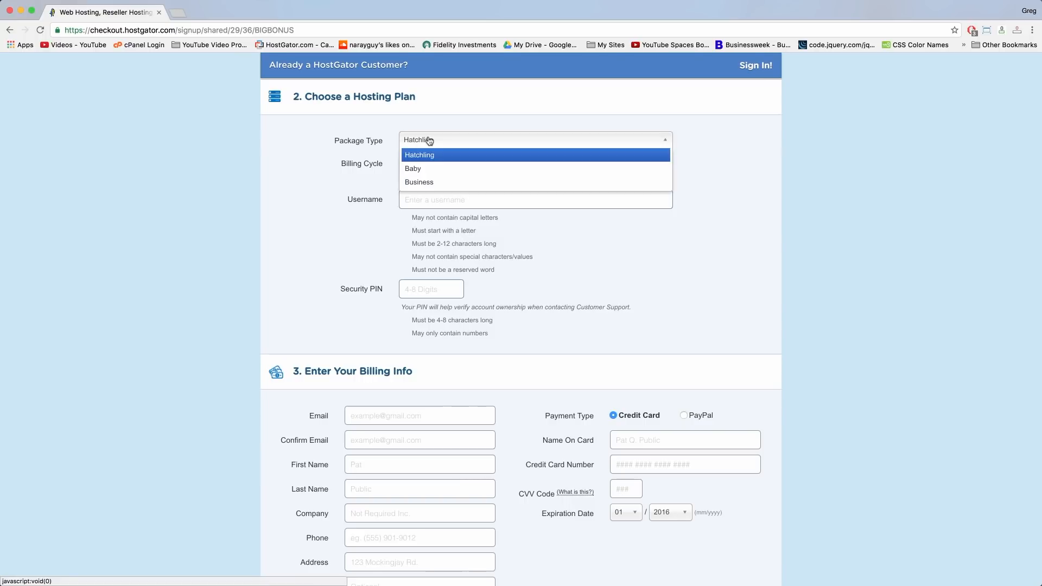
{"action": "left_click", "coordinate": [437, 155]}
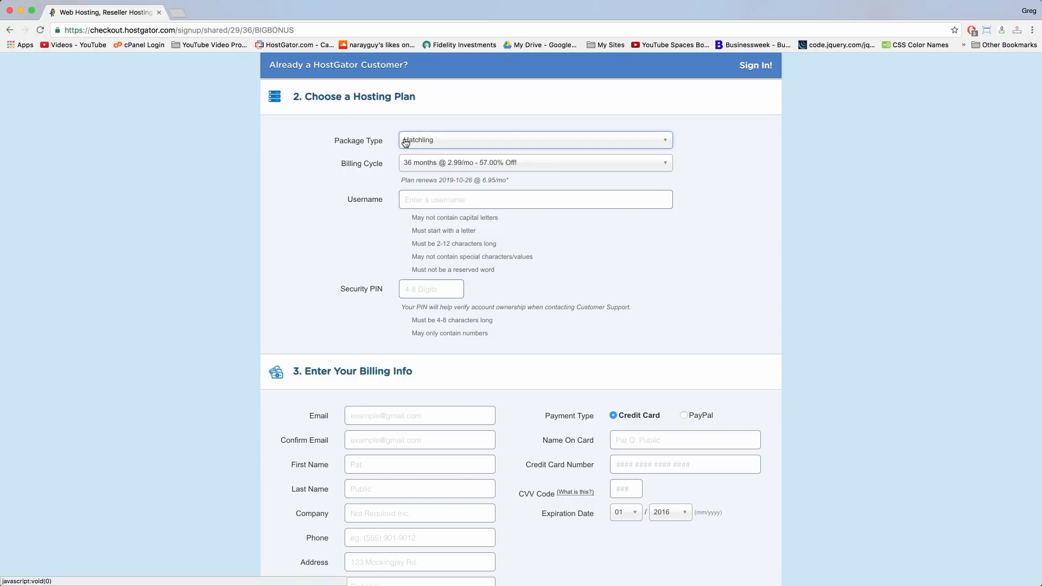
{"action": "left_click", "coordinate": [434, 168]}
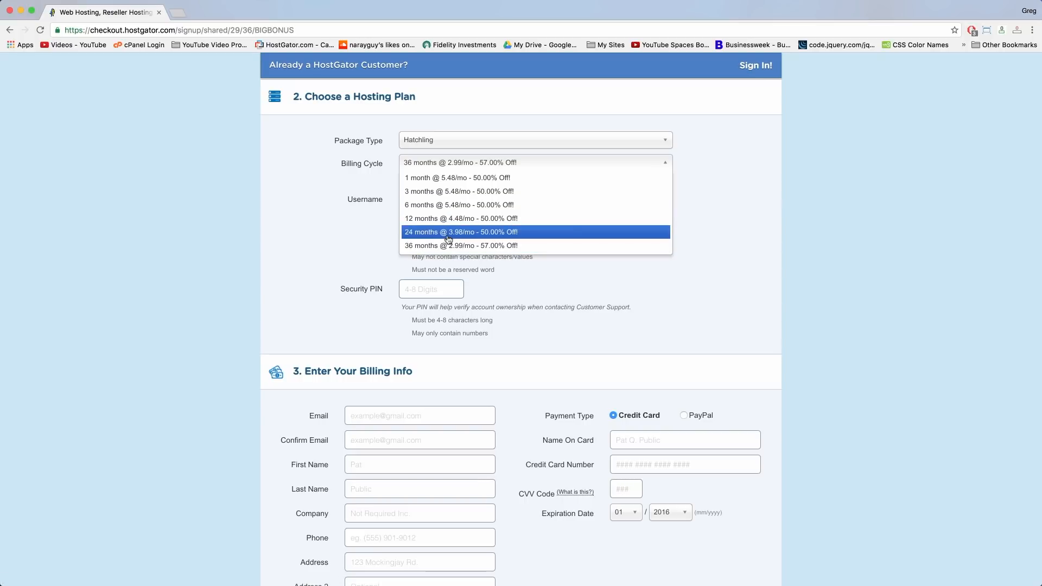
{"action": "left_click", "coordinate": [444, 179]}
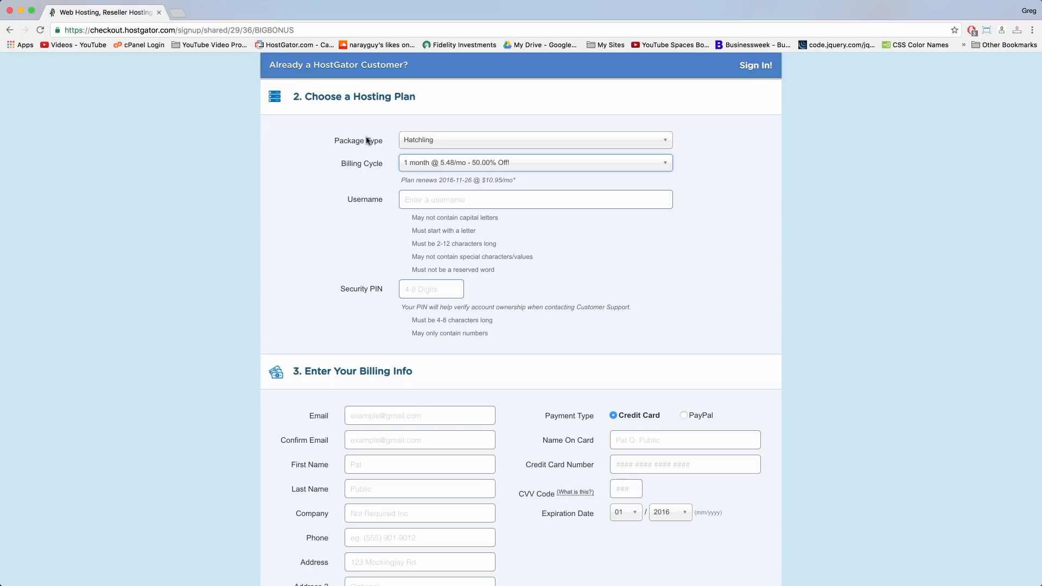
Step: Enter the hosting account username so all five username rules pass
{"action": "left_click", "coordinate": [427, 202]}
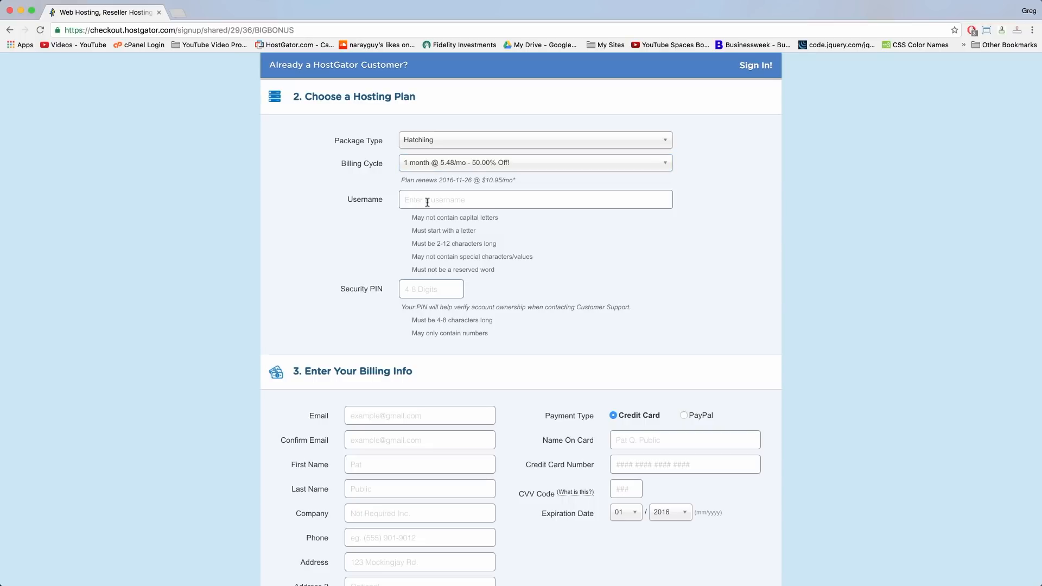
{"action": "type", "text": "gnarayan"}
{"action": "double_click", "coordinate": [419, 202]}
{"action": "left_click", "coordinate": [437, 201]}
{"action": "double_click", "coordinate": [408, 202]}
{"action": "left_click", "coordinate": [446, 195]}
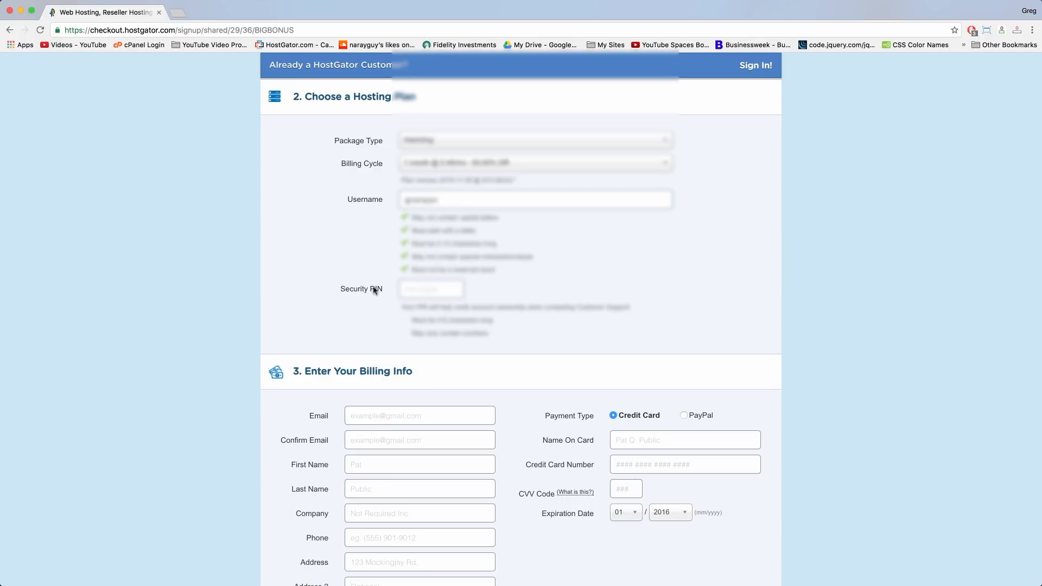
Step: Enter a 4-digit numeric security PIN
{"action": "left_click", "coordinate": [430, 289]}
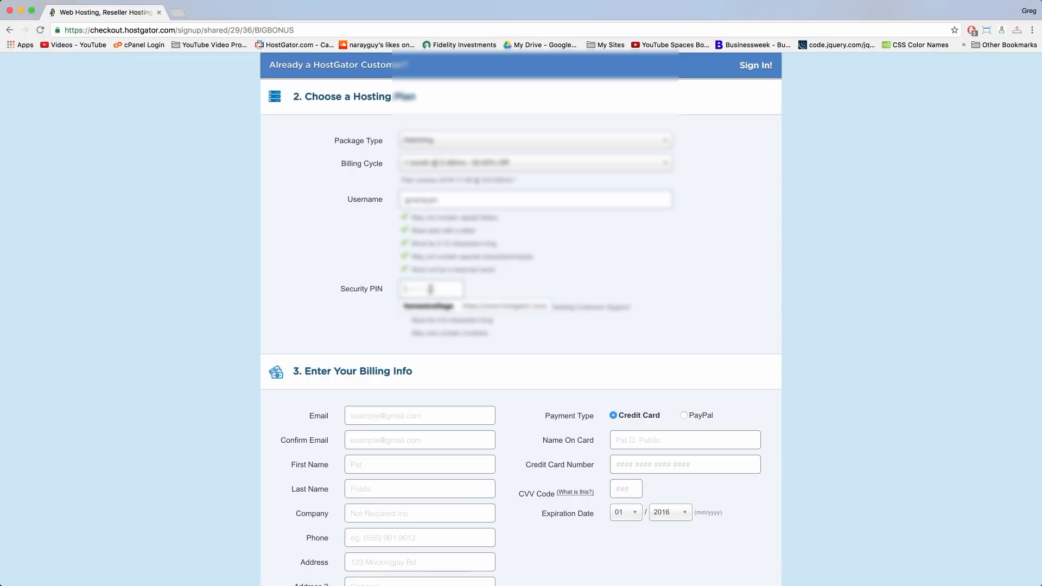
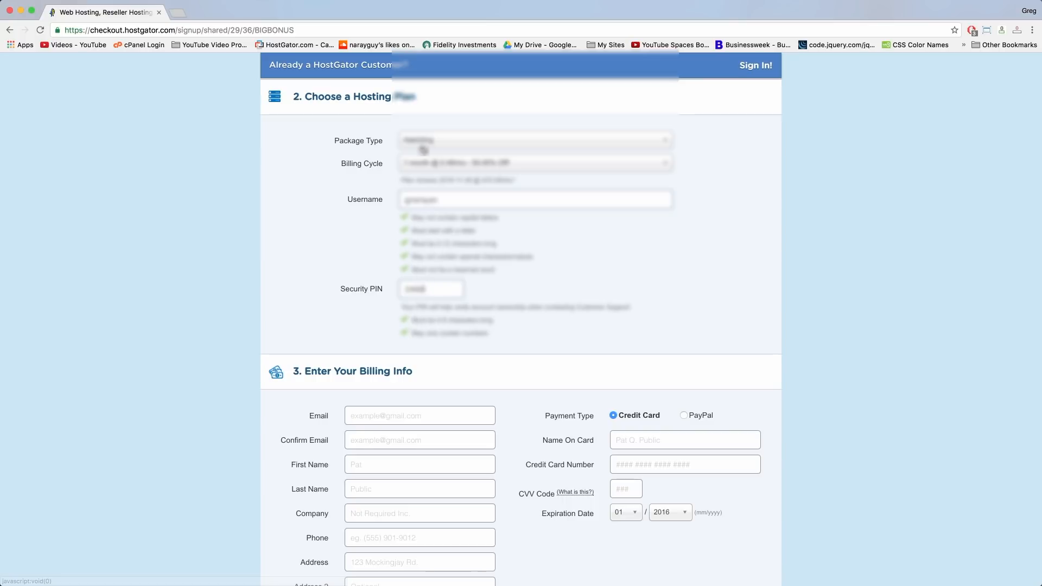
{"action": "scroll", "coordinate": [380, 323], "scroll_direction": "down", "scroll_amount": 2}
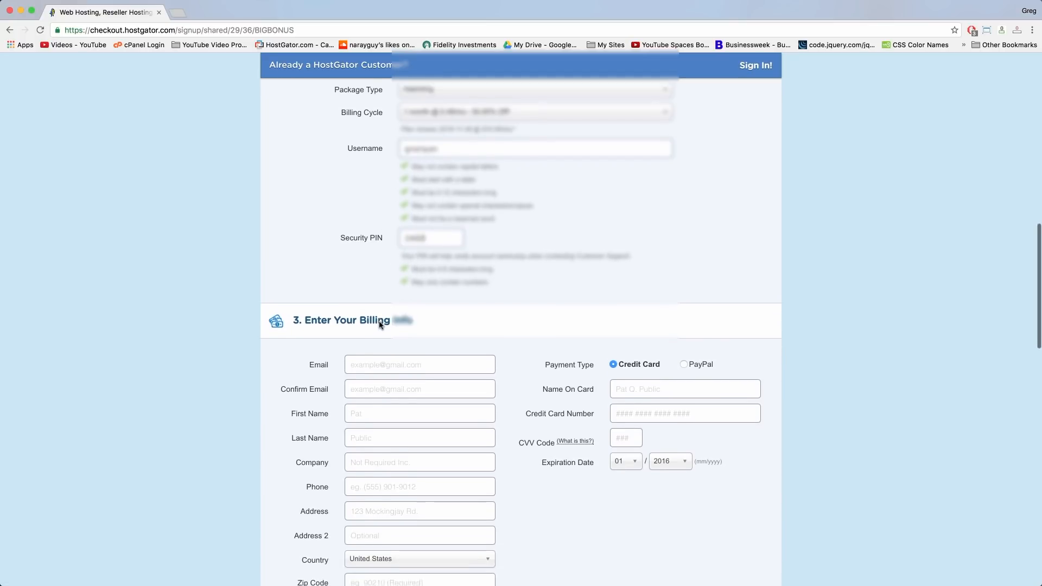
Step: In Billing Info, enter the contact's e-mail address and the remaining masked contact and card details
{"action": "scroll", "coordinate": [380, 323], "scroll_direction": "down", "scroll_amount": 2}
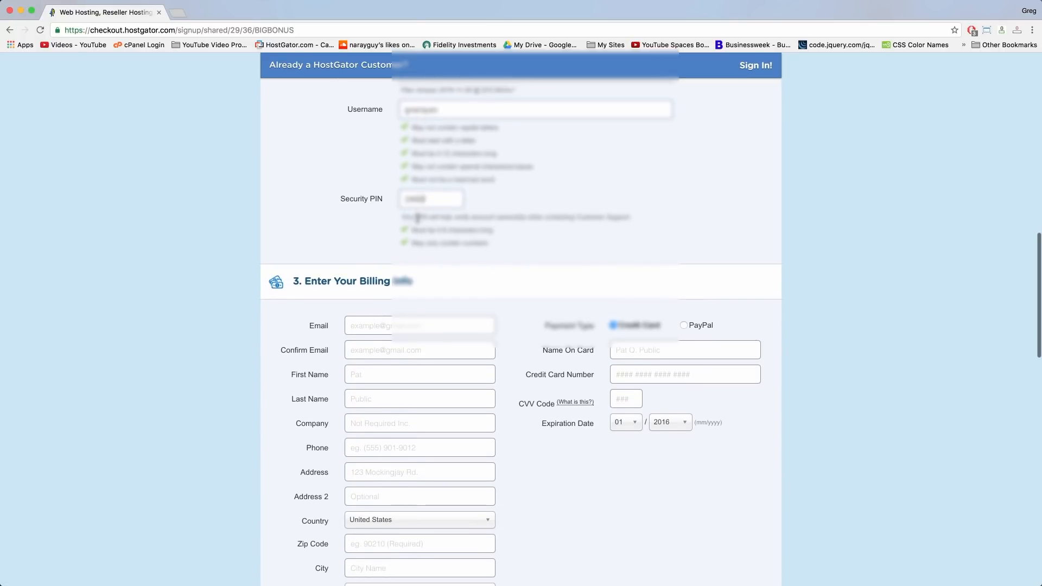
{"action": "scroll", "coordinate": [417, 218], "scroll_direction": "down", "scroll_amount": 7}
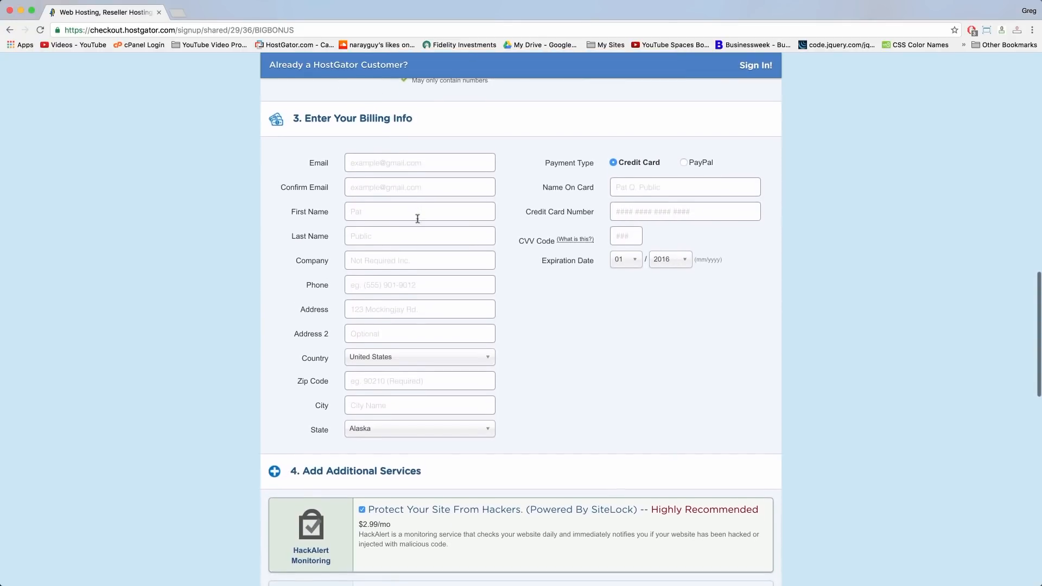
{"action": "scroll", "coordinate": [417, 218], "scroll_direction": "down", "scroll_amount": 1}
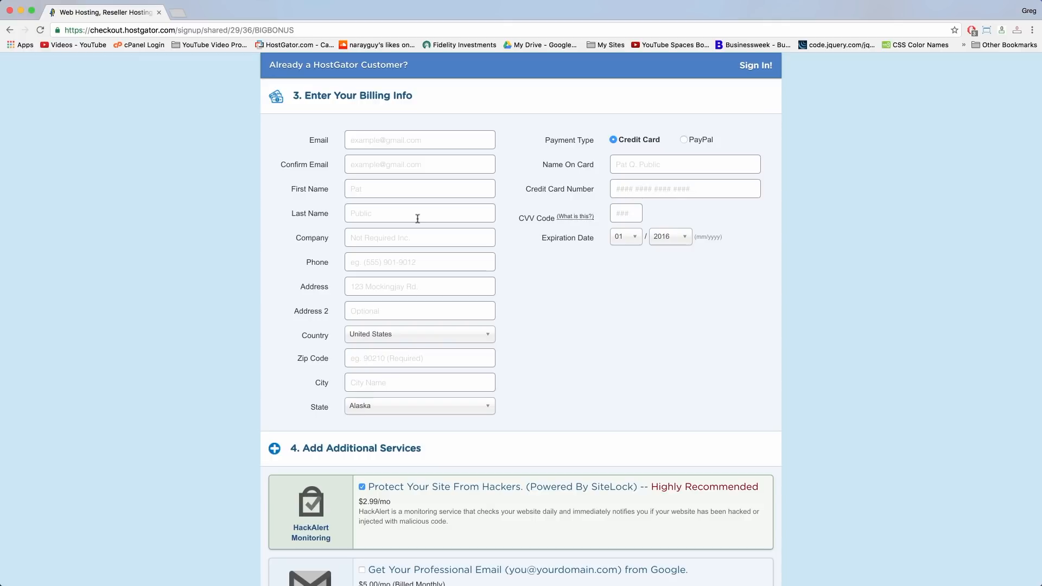
{"action": "left_click", "coordinate": [362, 141]}
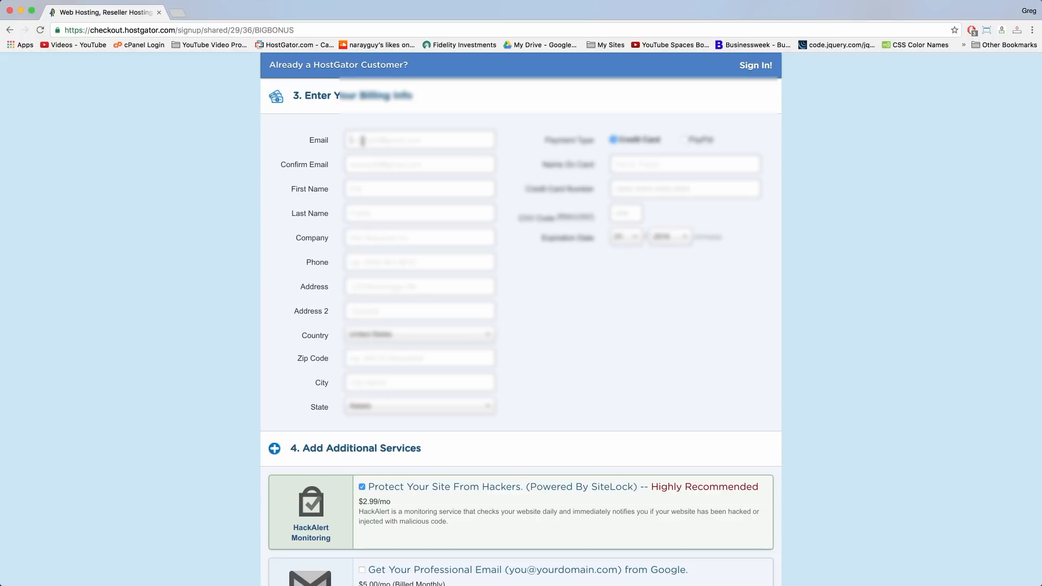
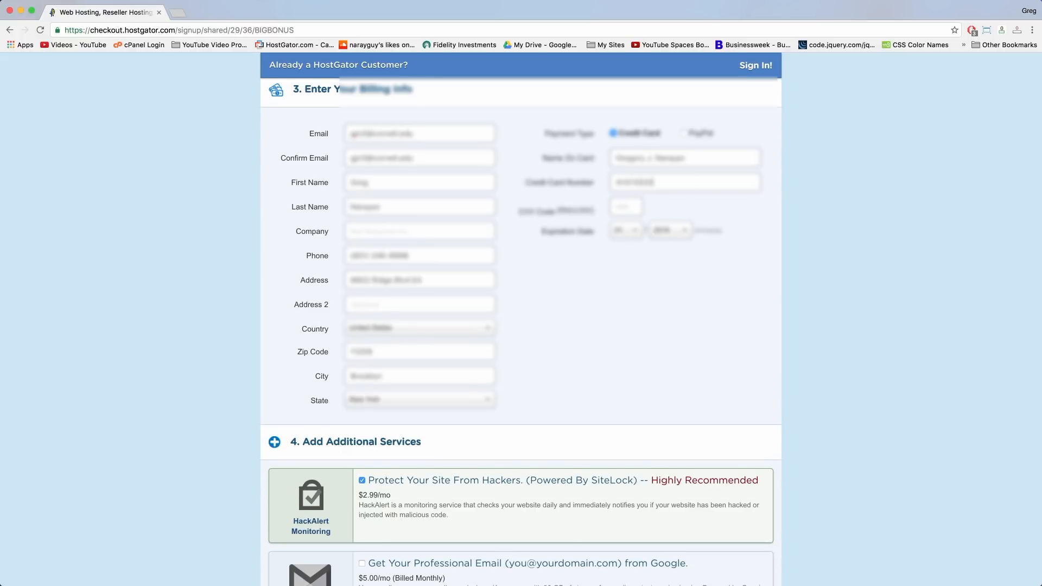
{"action": "type", "text": "*****"}
Step: Untick the HackAlert Monitoring ($2.99/mo) and Site Backup ($1.00/mo) add-ons under Additional Services
{"action": "scroll", "coordinate": [569, 135], "scroll_direction": "down", "scroll_amount": 3}
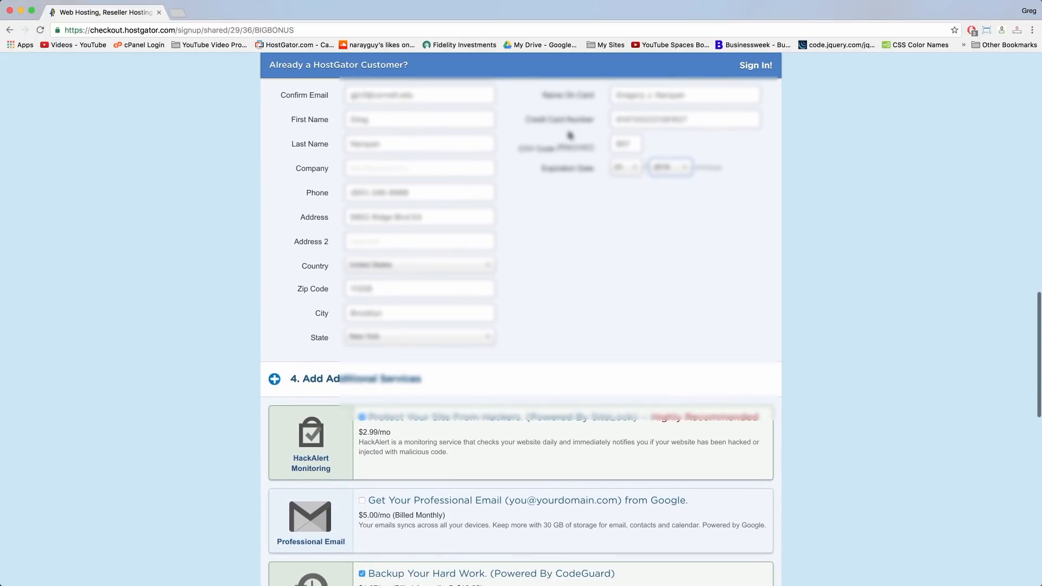
{"action": "scroll", "coordinate": [570, 135], "scroll_direction": "down", "scroll_amount": 3}
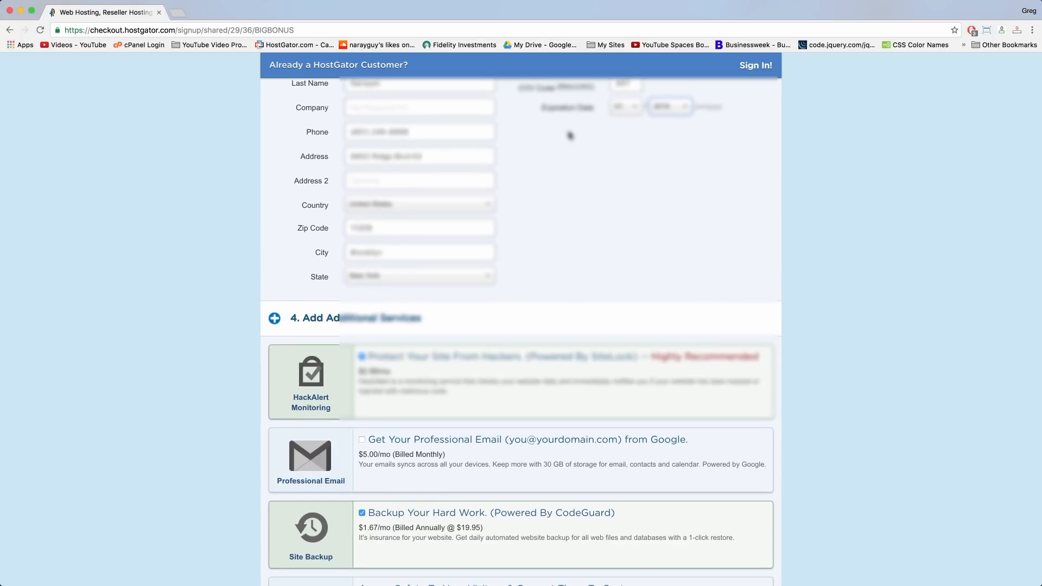
{"action": "scroll", "coordinate": [570, 135], "scroll_direction": "down", "scroll_amount": 3}
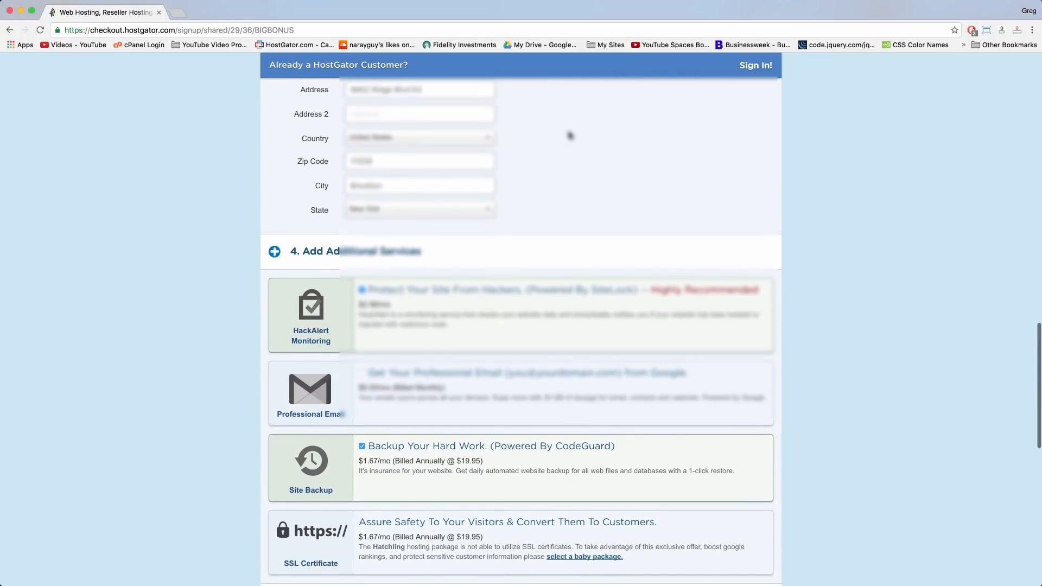
{"action": "scroll", "coordinate": [569, 134], "scroll_direction": "down", "scroll_amount": 2}
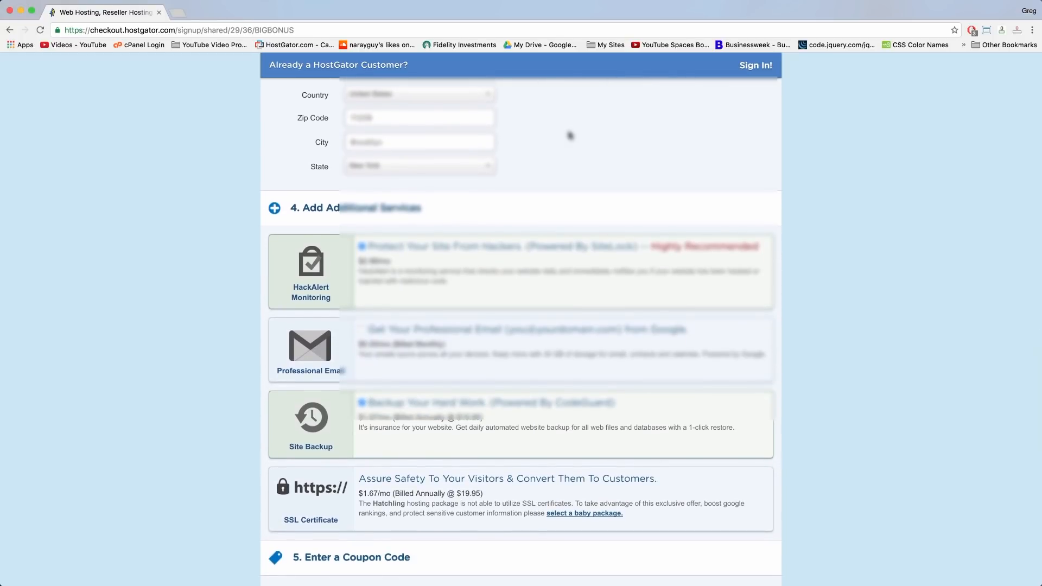
{"action": "scroll", "coordinate": [569, 135], "scroll_direction": "down", "scroll_amount": 2}
{"action": "scroll", "coordinate": [570, 134], "scroll_direction": "down", "scroll_amount": 2}
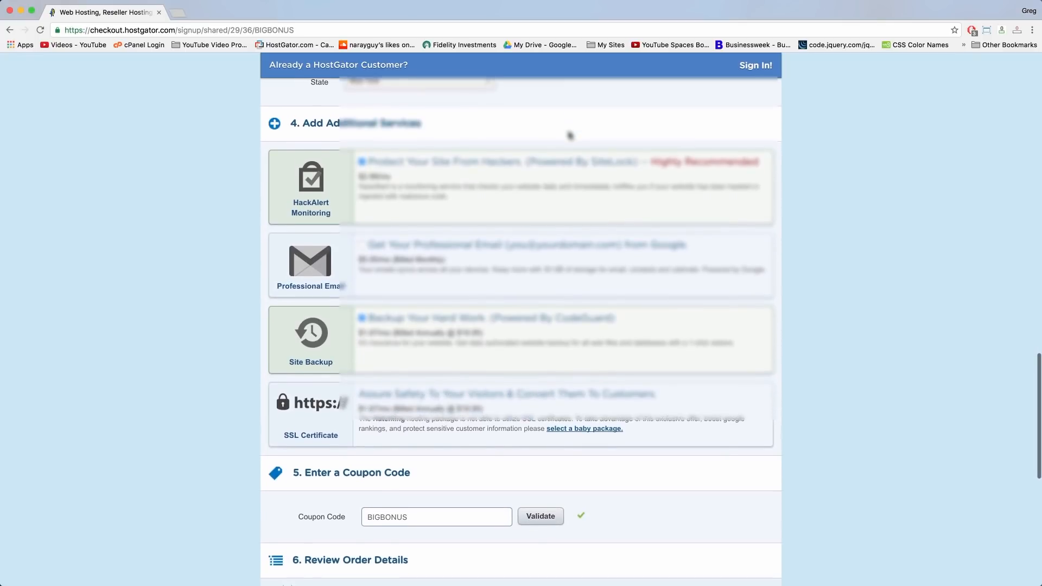
{"action": "scroll", "coordinate": [524, 140], "scroll_direction": "down", "scroll_amount": 1}
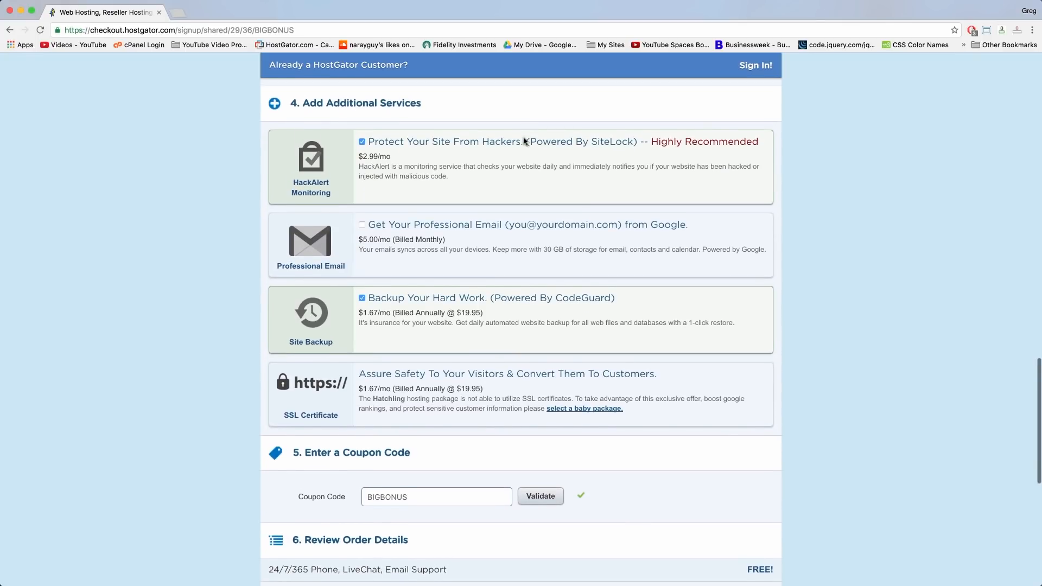
{"action": "scroll", "coordinate": [524, 140], "scroll_direction": "down", "scroll_amount": 1}
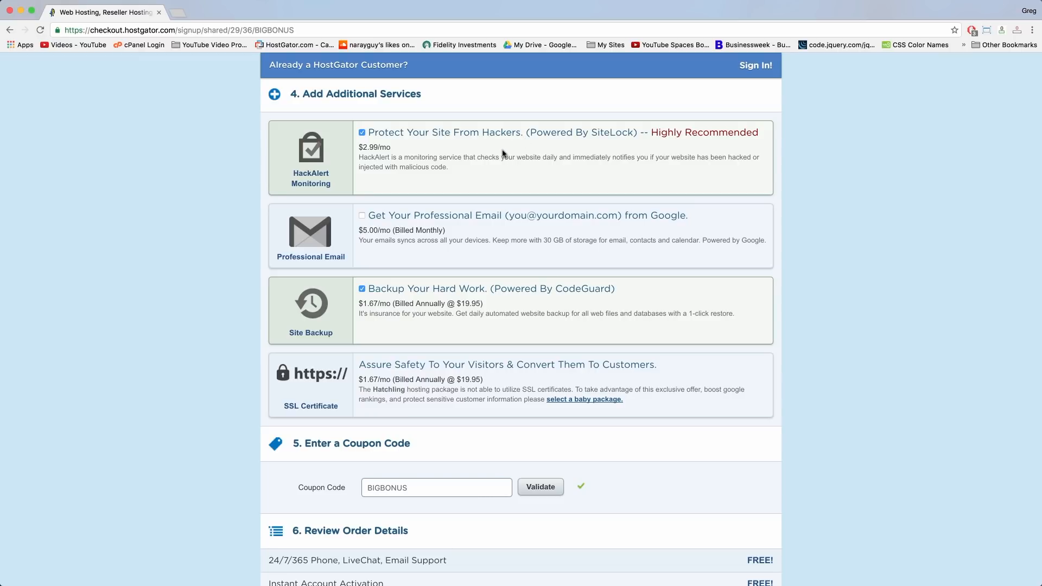
{"action": "left_click", "coordinate": [362, 133]}
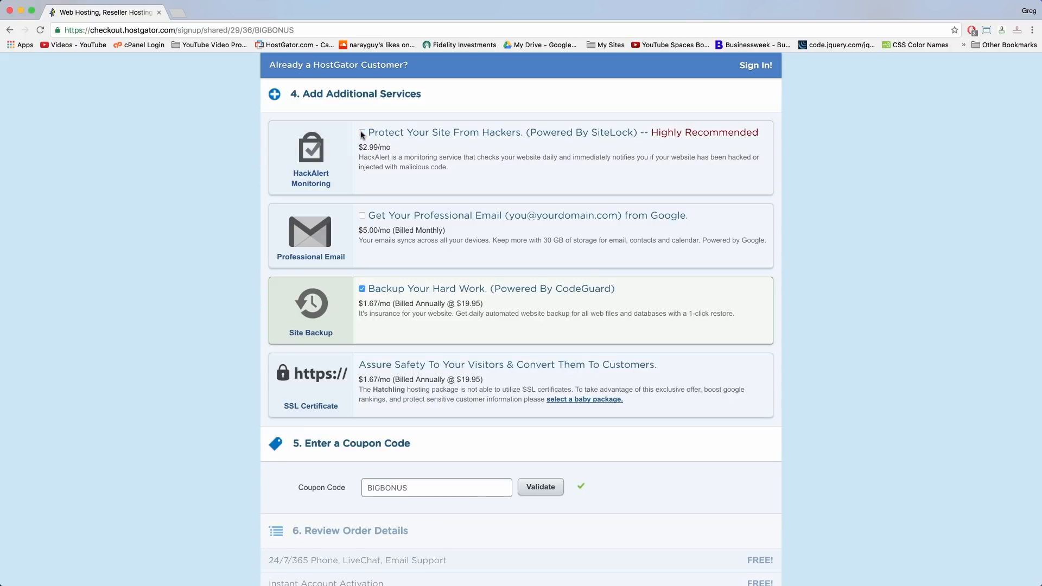
{"action": "left_click", "coordinate": [362, 290]}
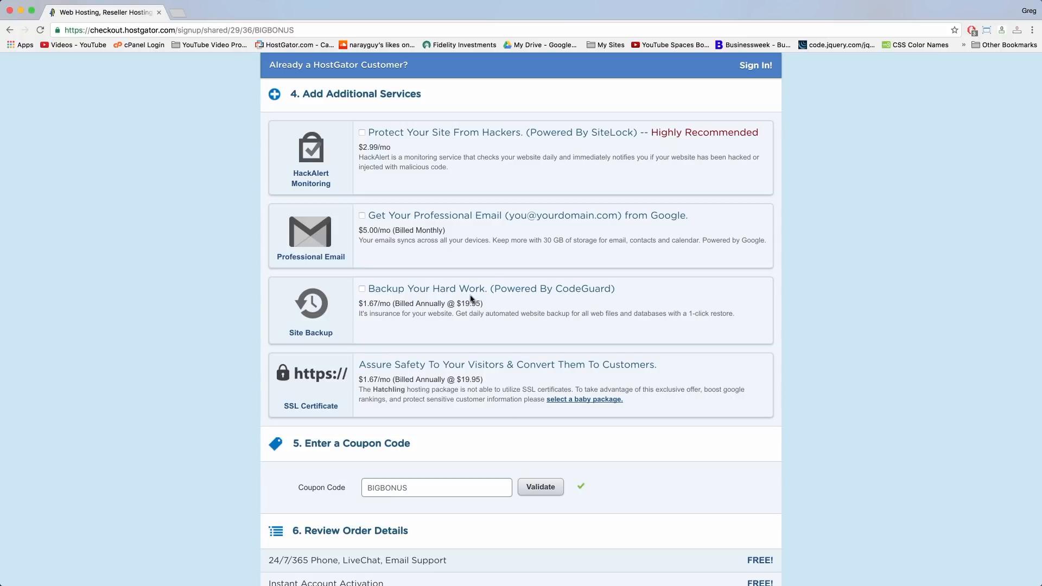
Step: Scroll down to Review Order Details, showing $11.46 due after the $14.49 BIGBONUS discount
{"action": "scroll", "coordinate": [470, 298], "scroll_direction": "down", "scroll_amount": 3}
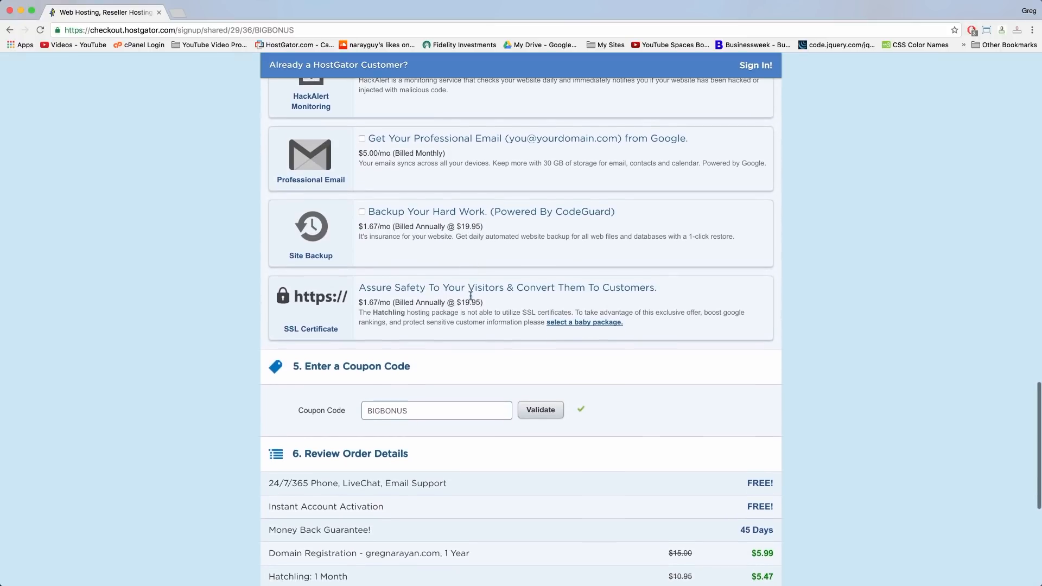
{"action": "scroll", "coordinate": [471, 295], "scroll_direction": "down", "scroll_amount": 5}
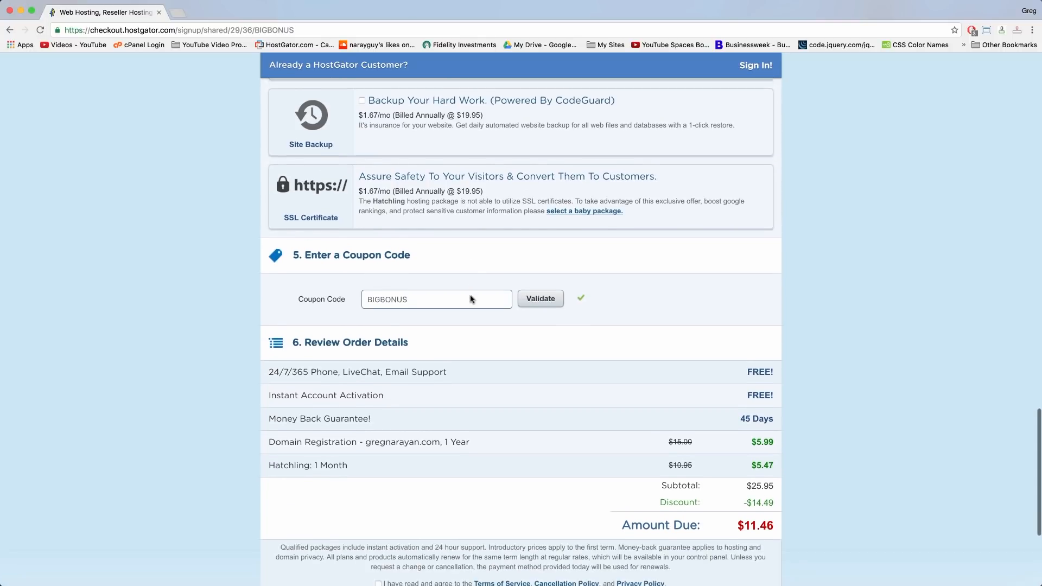
{"action": "scroll", "coordinate": [471, 298], "scroll_direction": "down", "scroll_amount": 4}
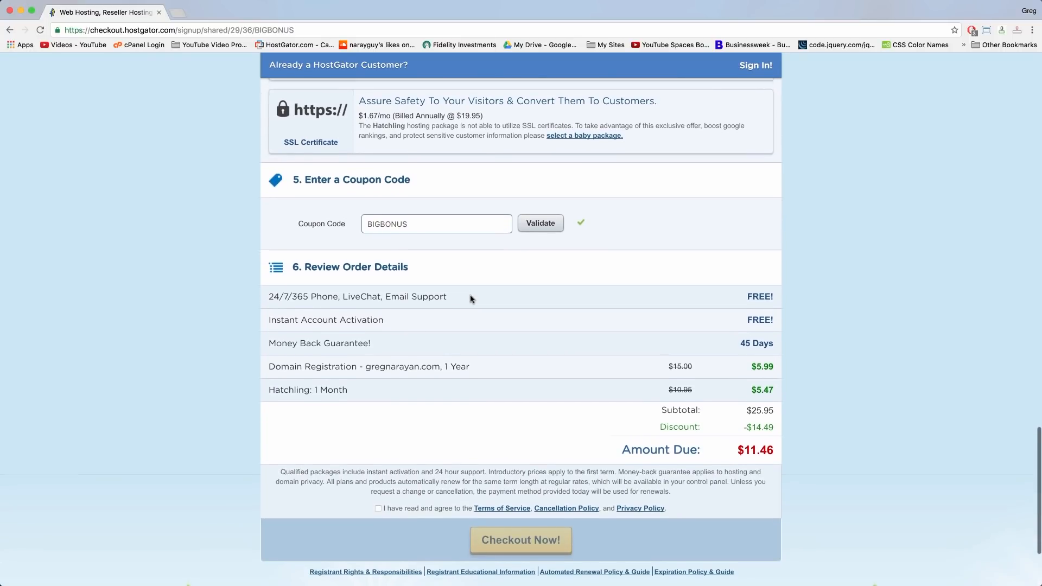
{"action": "scroll", "coordinate": [471, 298], "scroll_direction": "down", "scroll_amount": 2}
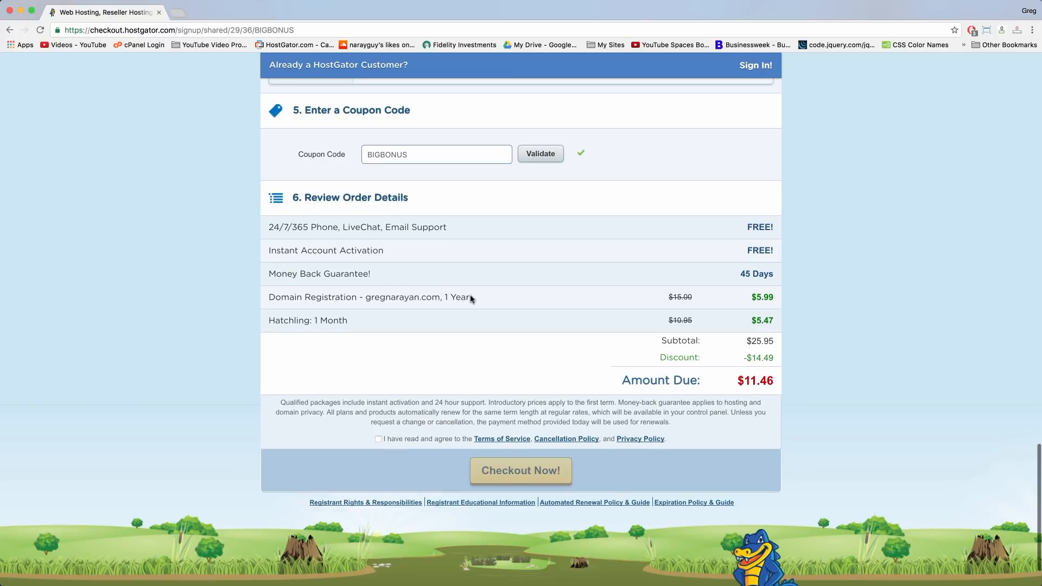
{"action": "scroll", "coordinate": [470, 298], "scroll_direction": "down", "scroll_amount": 1}
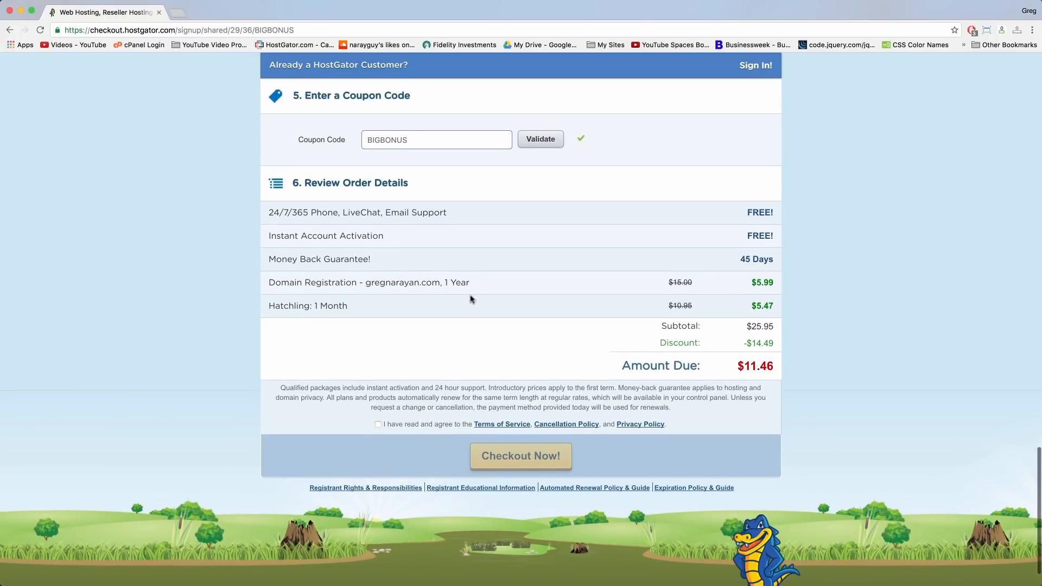
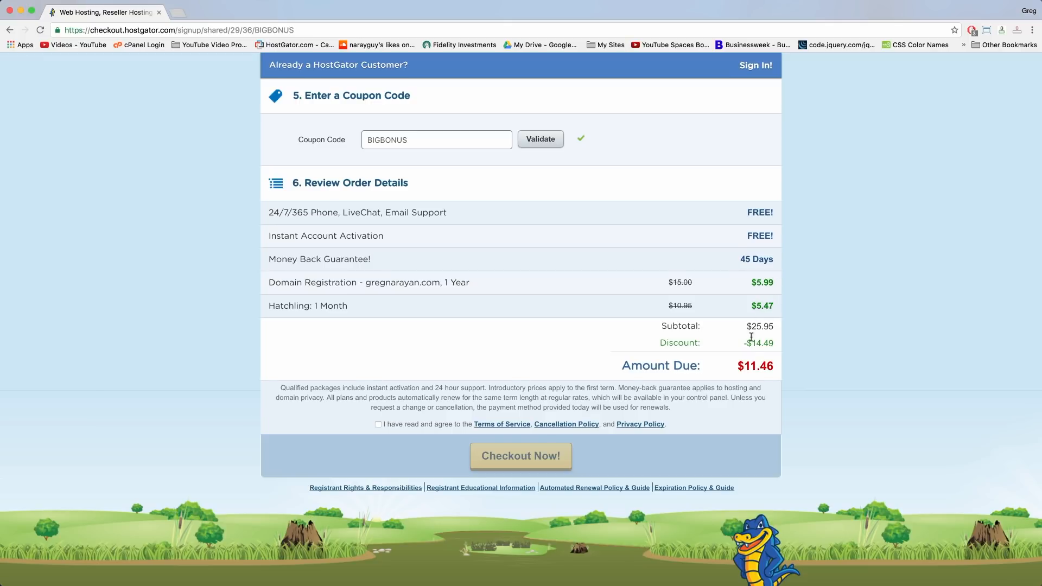
Step: Review the $25.95 subtotal and $11.46 due, accept the Terms of Service, and place the order
{"action": "left_click_drag", "start_coordinate": [738, 365], "coordinate": [775, 366]}
{"action": "left_click", "coordinate": [775, 365]}
{"action": "left_click_drag", "start_coordinate": [748, 326], "coordinate": [774, 325]}
{"action": "left_click", "coordinate": [658, 295]}
{"action": "left_click_drag", "start_coordinate": [738, 368], "coordinate": [772, 368]}
{"action": "left_click", "coordinate": [772, 368]}
{"action": "triple_click", "coordinate": [773, 367]}
{"action": "left_click", "coordinate": [778, 363]}
{"action": "left_click", "coordinate": [379, 424]}
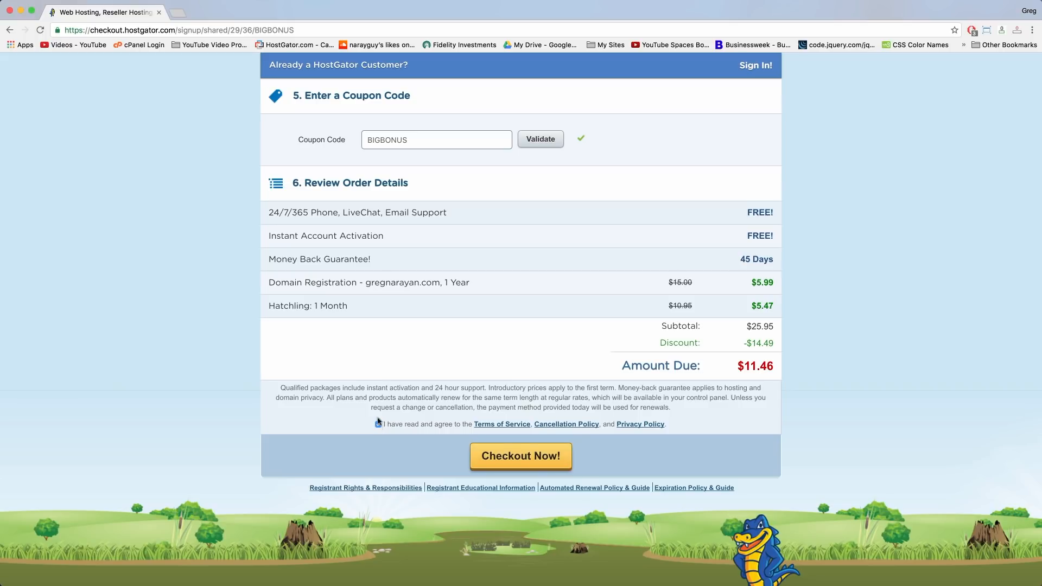
{"action": "left_click", "coordinate": [522, 460]}
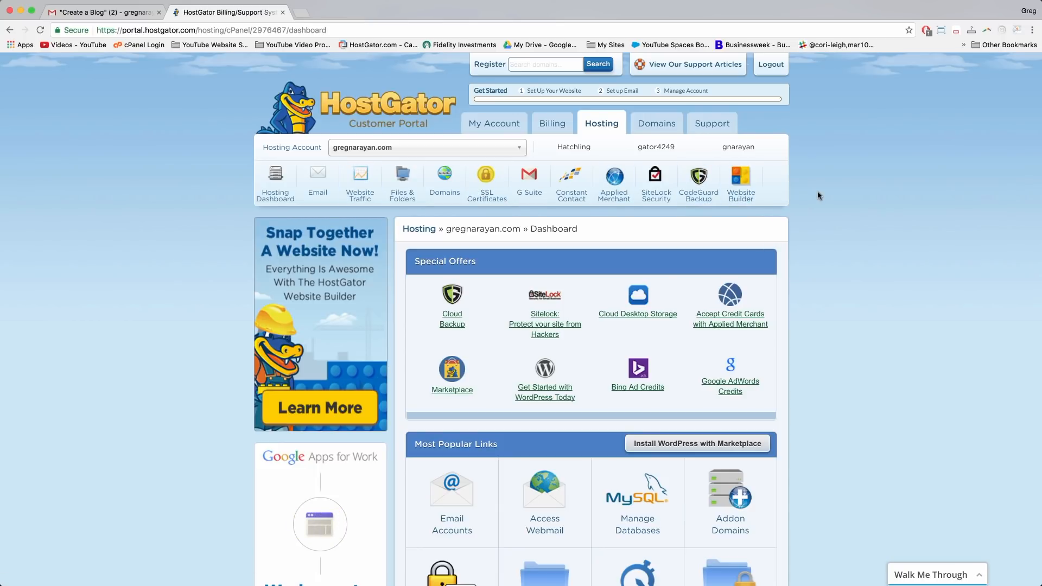
{"action": "scroll", "coordinate": [819, 195], "scroll_direction": "down", "scroll_amount": 3}
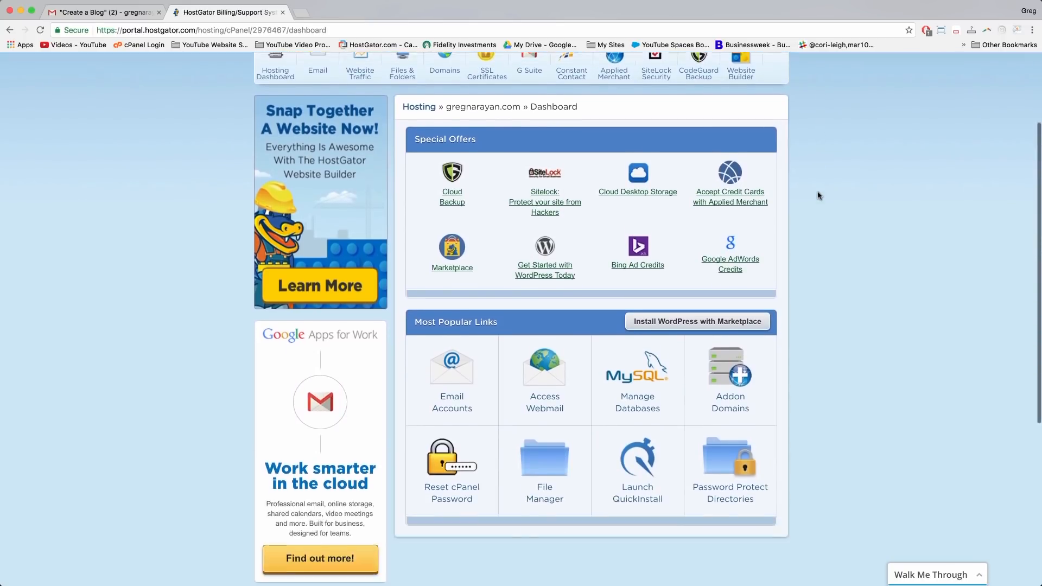
{"action": "scroll", "coordinate": [819, 195], "scroll_direction": "up", "scroll_amount": 3}
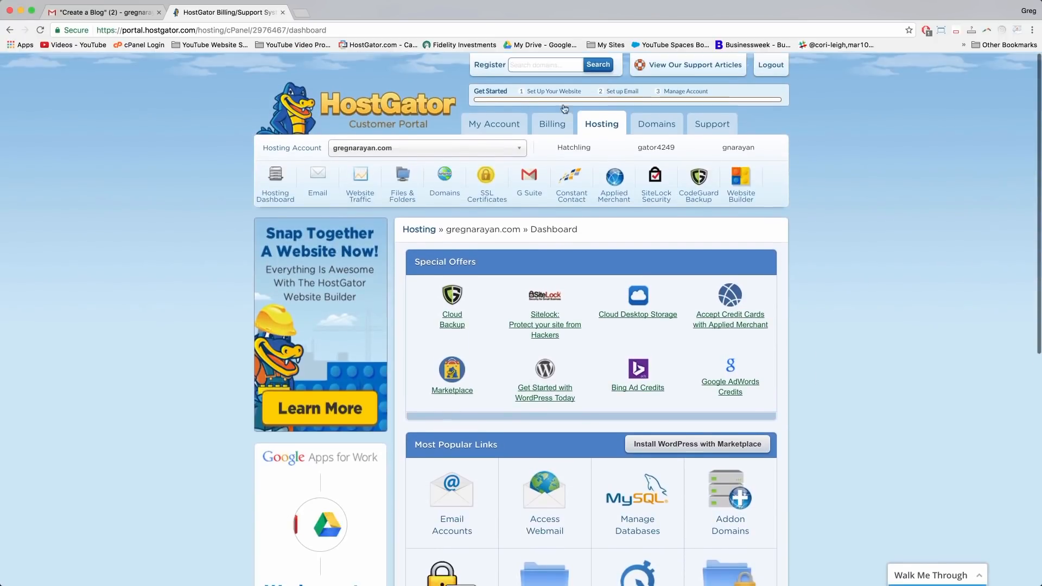
{"action": "left_click", "coordinate": [476, 132]}
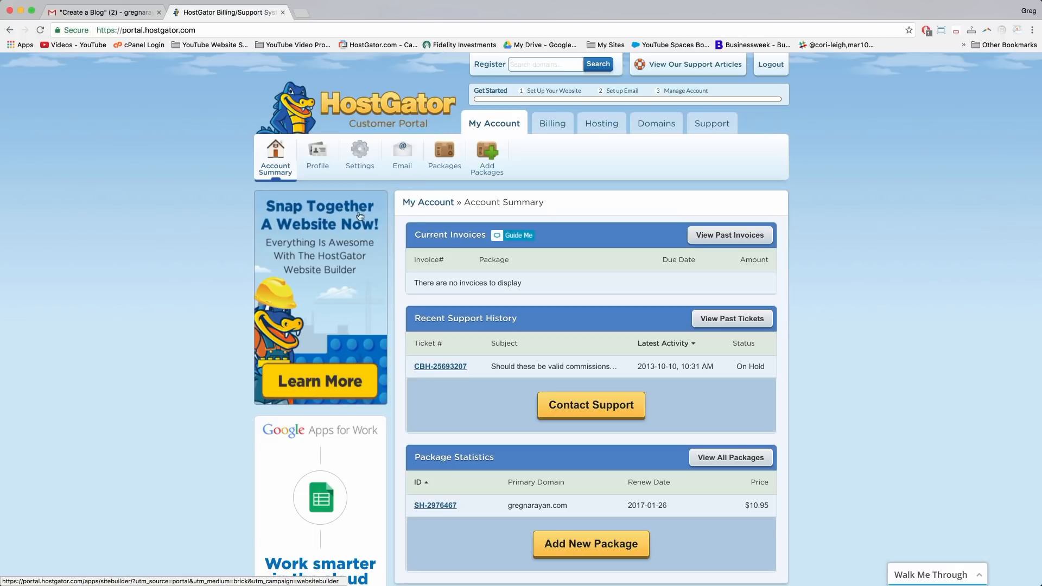
{"action": "scroll", "coordinate": [467, 280], "scroll_direction": "down", "scroll_amount": 1}
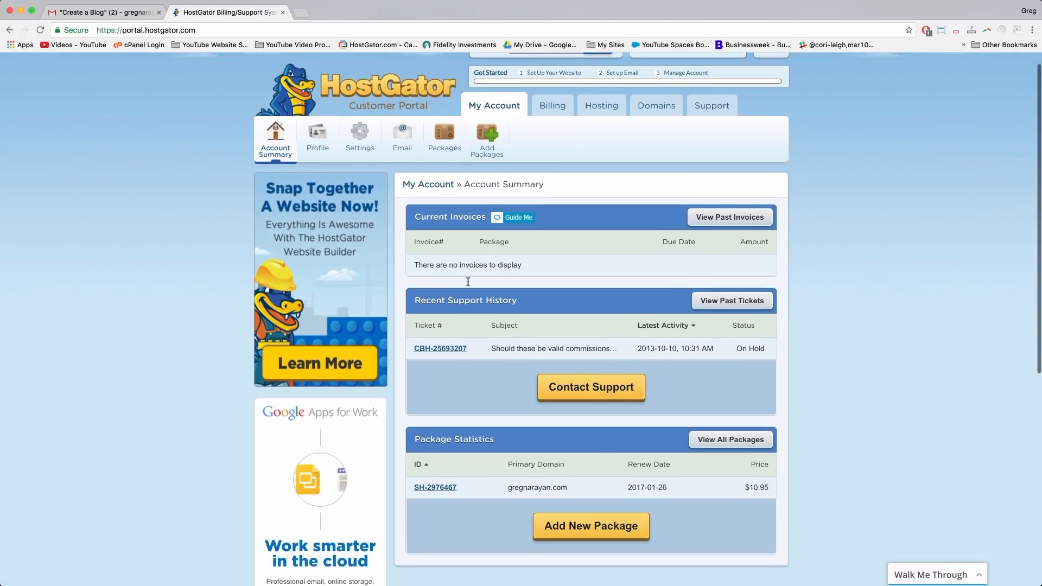
{"action": "scroll", "coordinate": [468, 281], "scroll_direction": "down", "scroll_amount": 1}
{"action": "scroll", "coordinate": [455, 337], "scroll_direction": "down", "scroll_amount": 3}
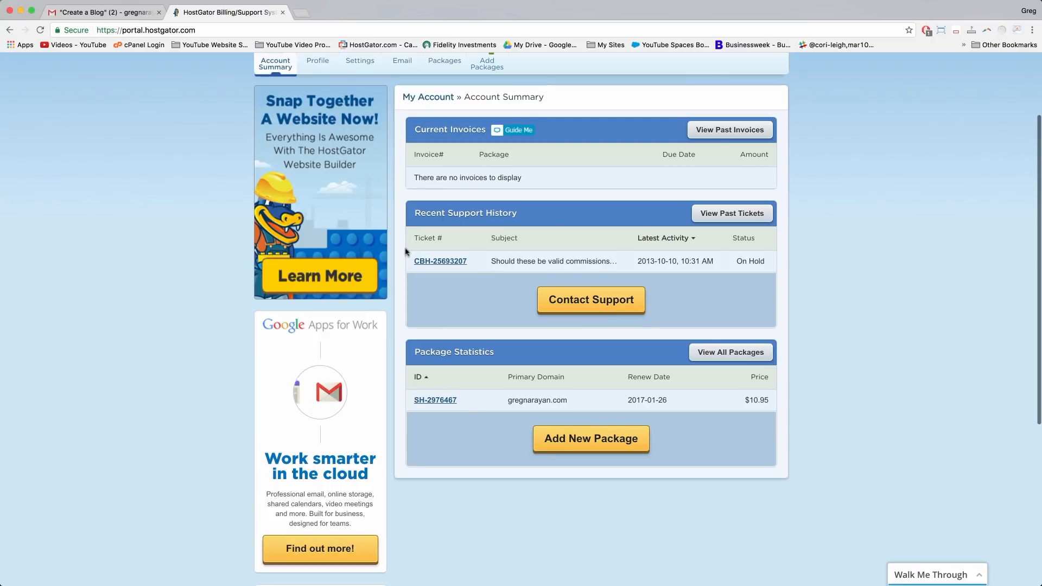
{"action": "scroll", "coordinate": [406, 251], "scroll_direction": "up", "scroll_amount": 4}
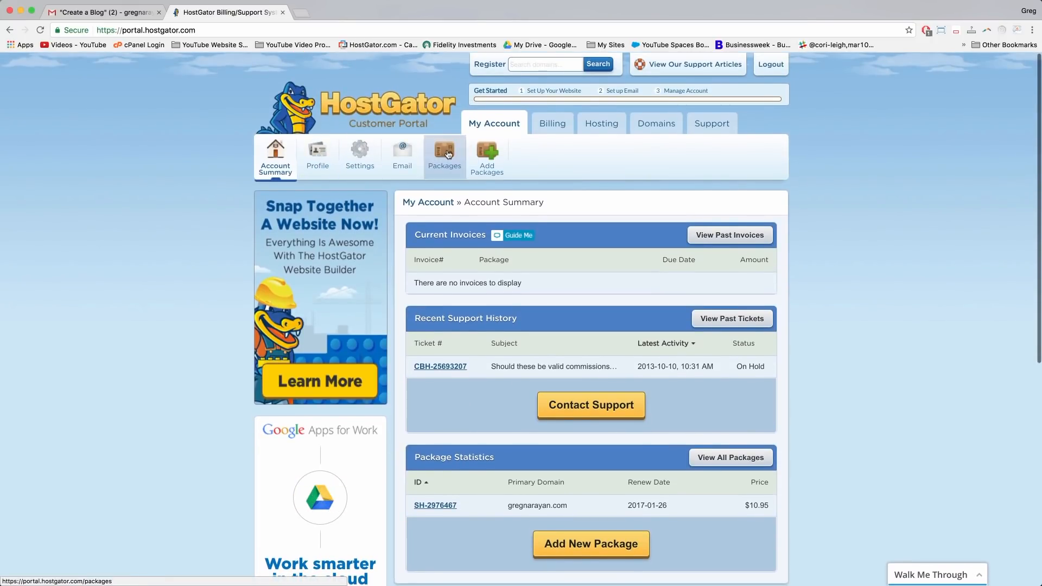
{"action": "left_click", "coordinate": [448, 155]}
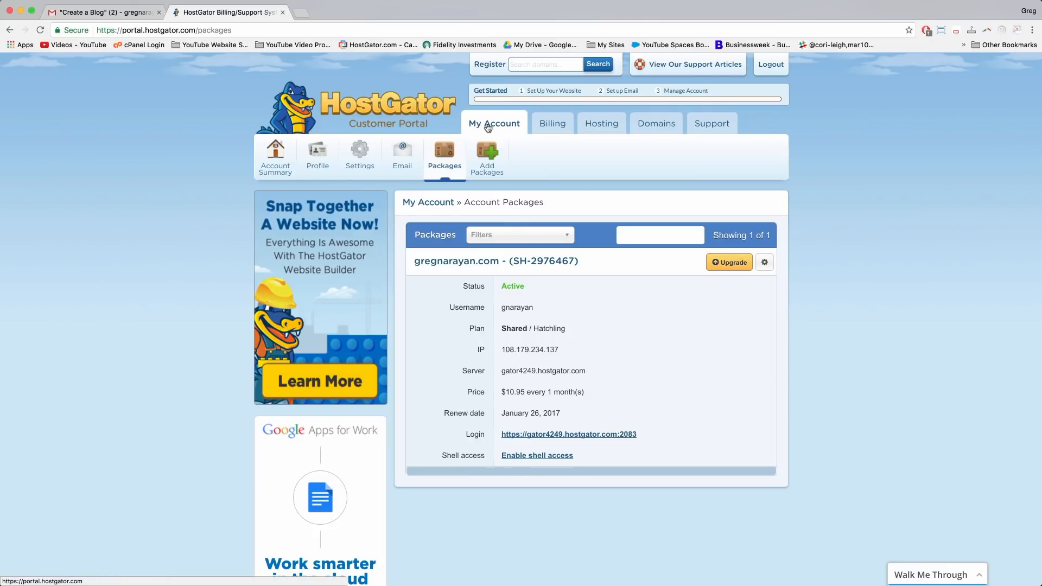
{"action": "left_click", "coordinate": [599, 126]}
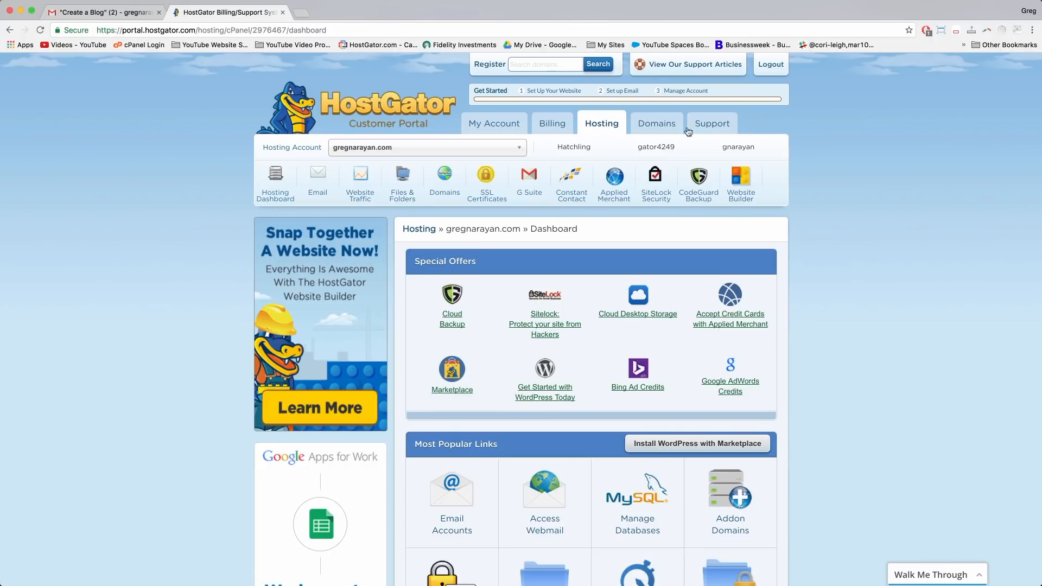
{"action": "left_click", "coordinate": [100, 17]}
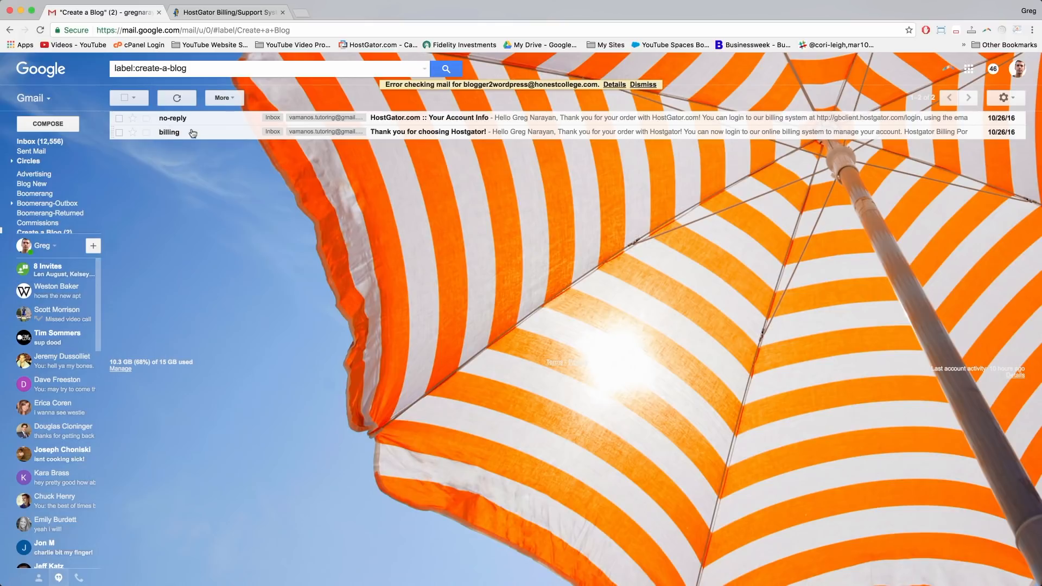
{"action": "left_click", "coordinate": [403, 134]}
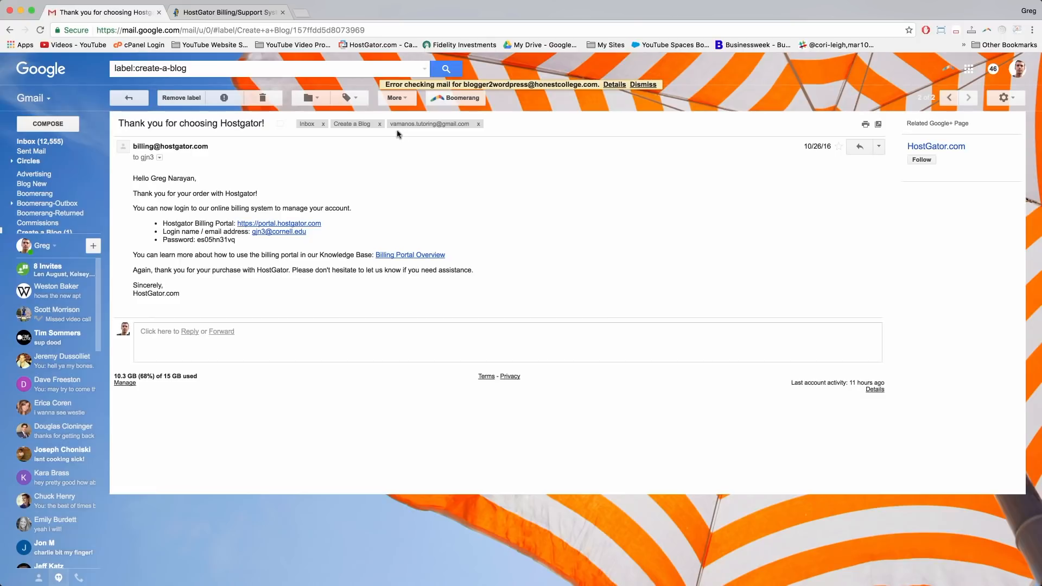
{"action": "left_click", "coordinate": [222, 17]}
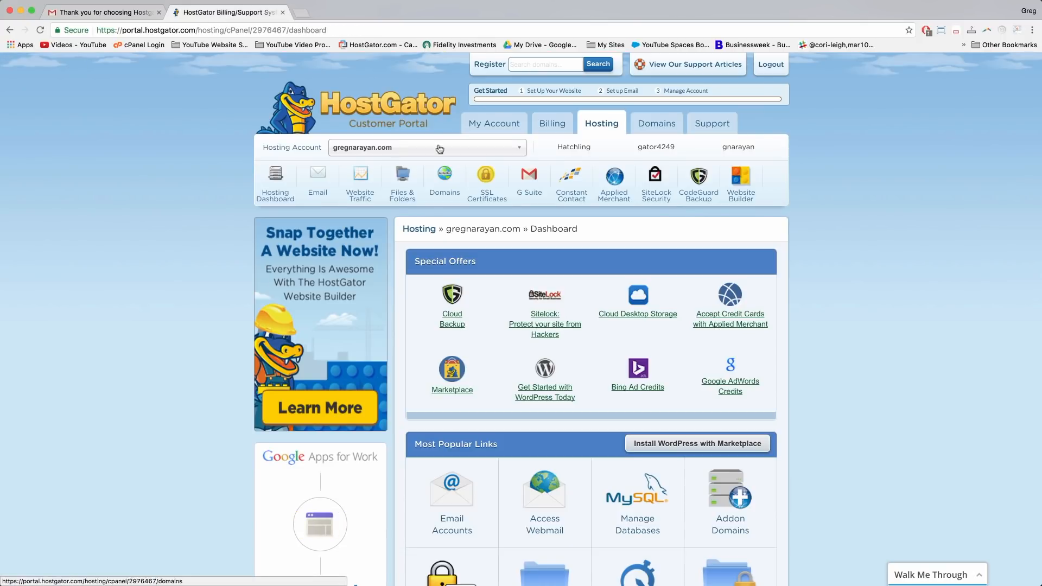
{"action": "left_click", "coordinate": [103, 12]}
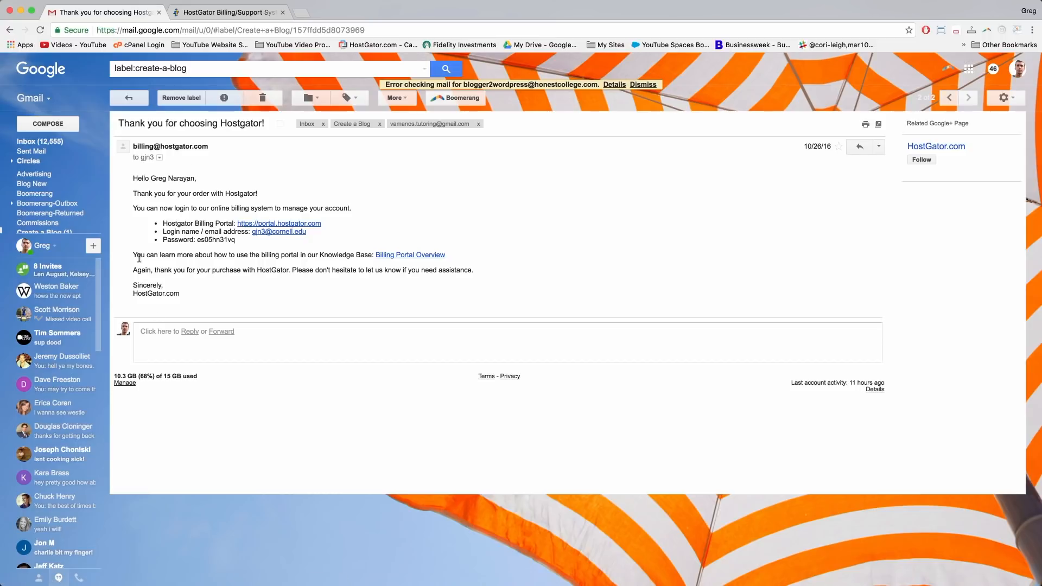
{"action": "left_click", "coordinate": [224, 12]}
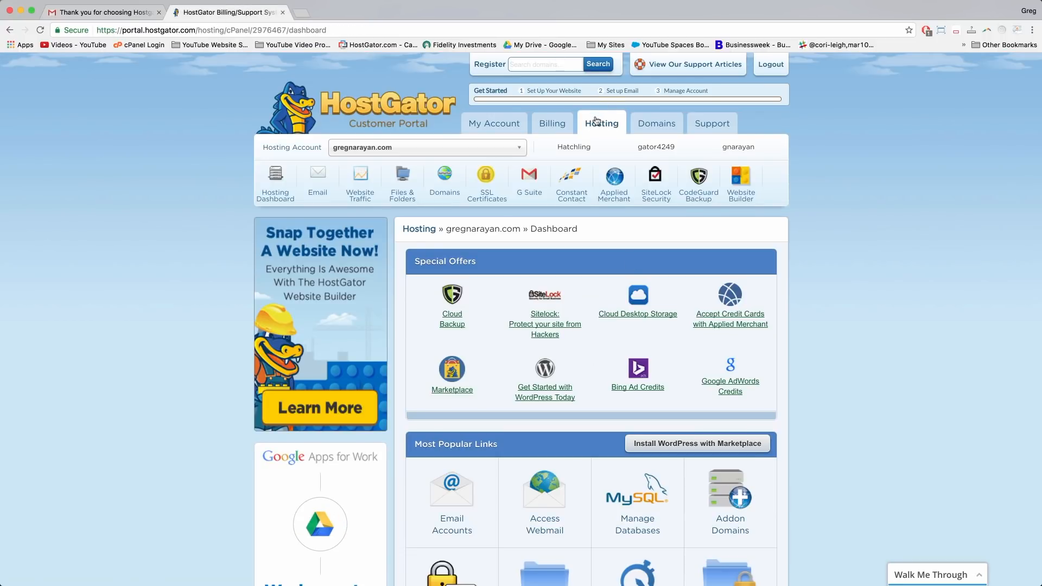
{"action": "left_click", "coordinate": [111, 13]}
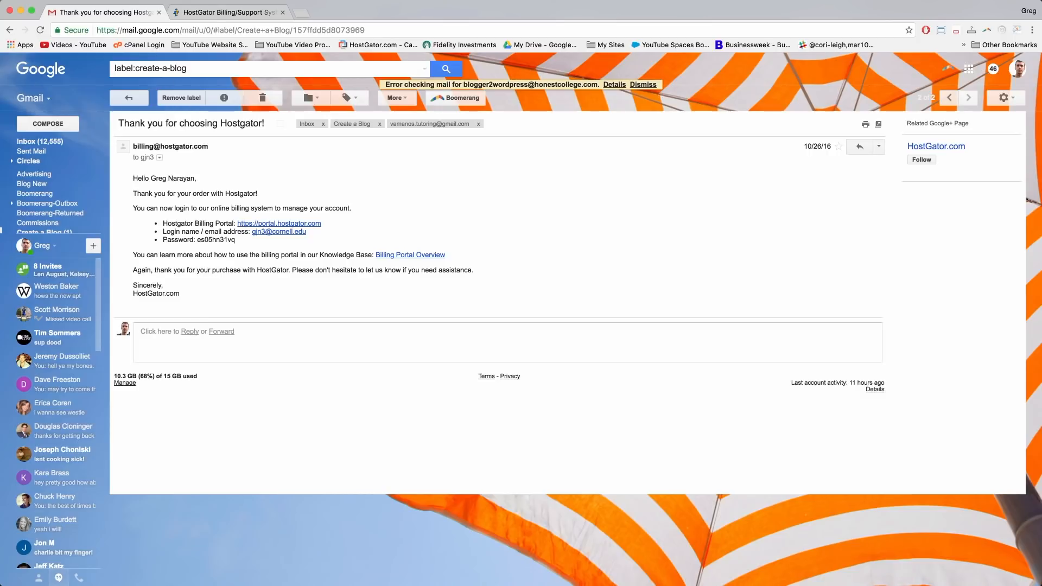
{"action": "left_click", "coordinate": [10, 30]}
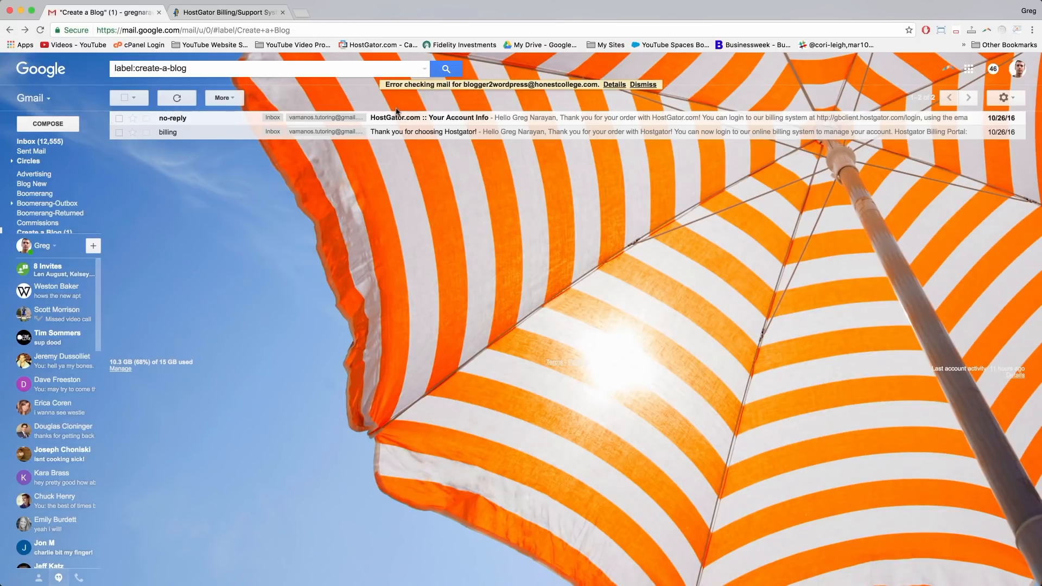
{"action": "left_click", "coordinate": [448, 118]}
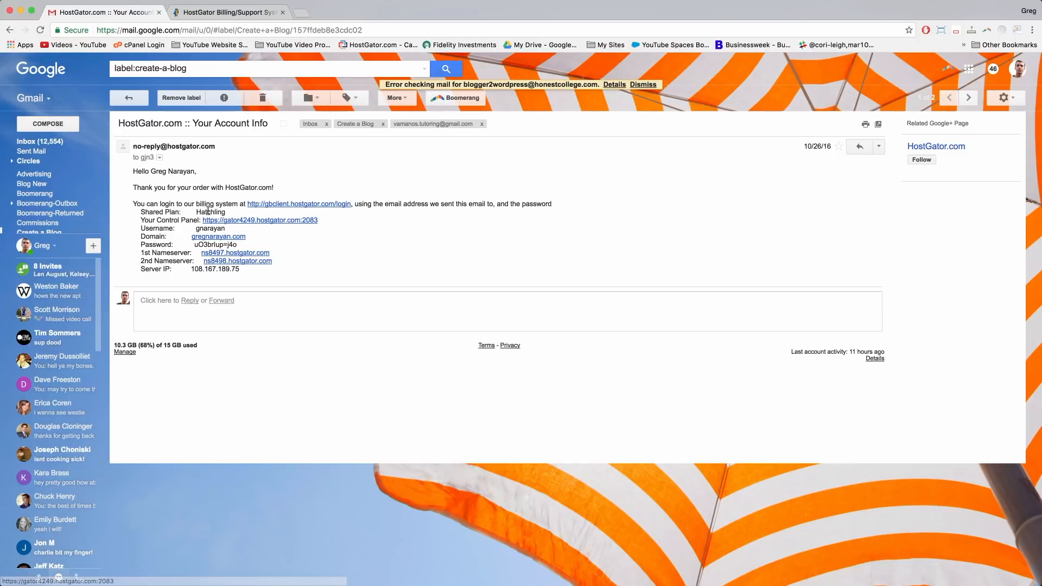
{"action": "double_click", "coordinate": [206, 228]}
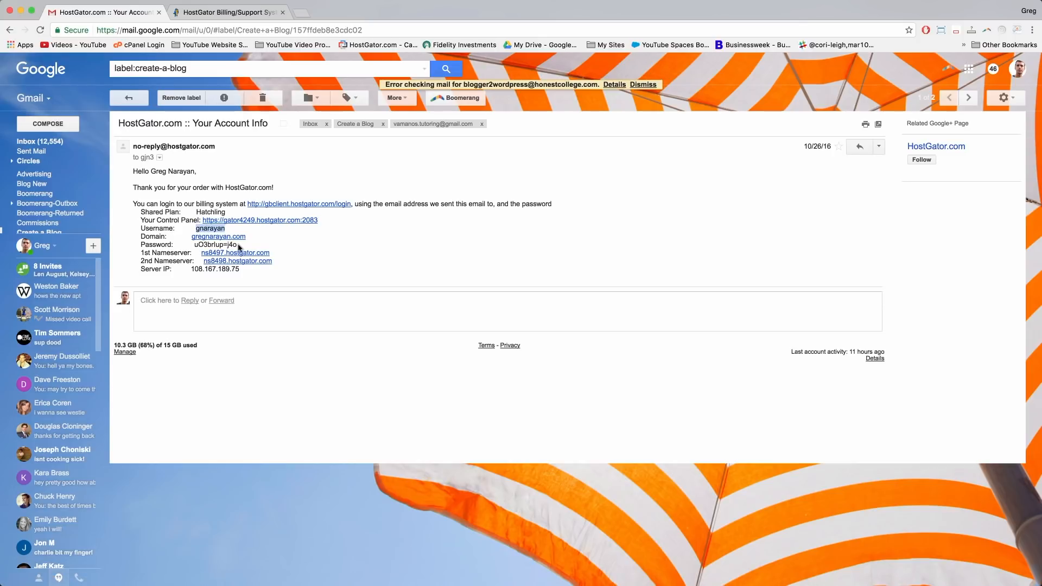
{"action": "mouse_move", "coordinate": [238, 244]}
{"action": "left_mouse_down"}
{"action": "mouse_move", "coordinate": [200, 244]}
{"action": "mouse_move", "coordinate": [243, 246]}
{"action": "left_mouse_up"}
{"action": "left_click", "coordinate": [226, 11]}
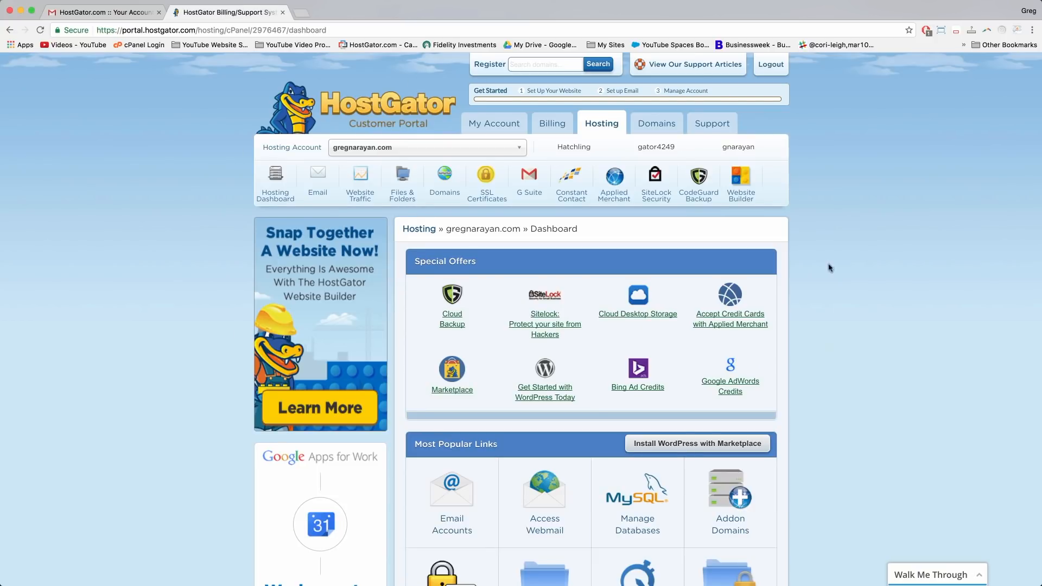
{"action": "left_click", "coordinate": [135, 21]}
{"action": "left_click", "coordinate": [9, 30]}
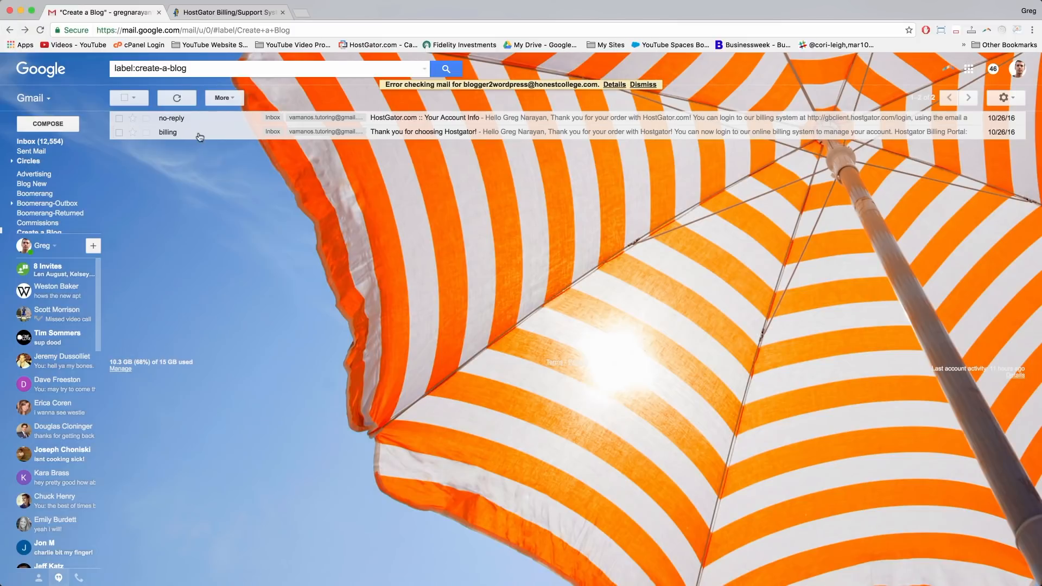
{"action": "left_click", "coordinate": [199, 137]}
{"action": "left_click", "coordinate": [229, 12]}
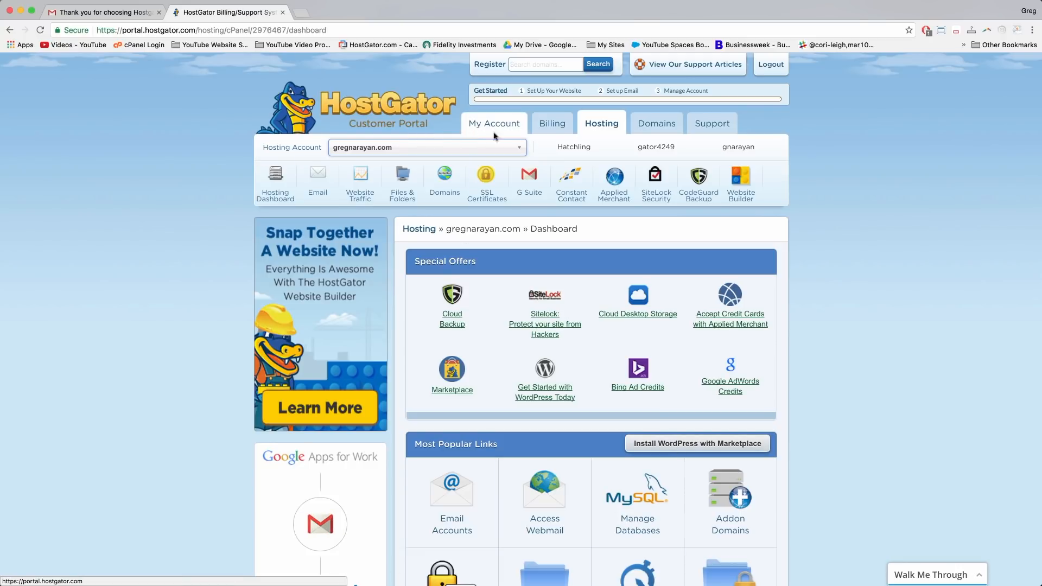
Step: Confirm the single hosting account in the dropdown, then go to the Manage Domains page
{"action": "left_click", "coordinate": [520, 151]}
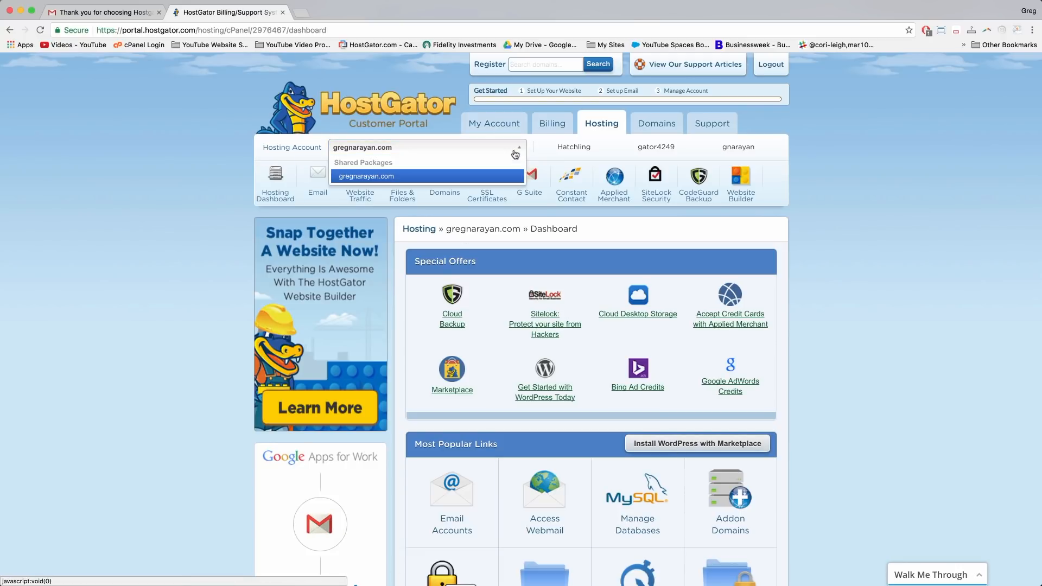
{"action": "left_click", "coordinate": [367, 179]}
{"action": "scroll", "coordinate": [653, 265], "scroll_direction": "down", "scroll_amount": 6}
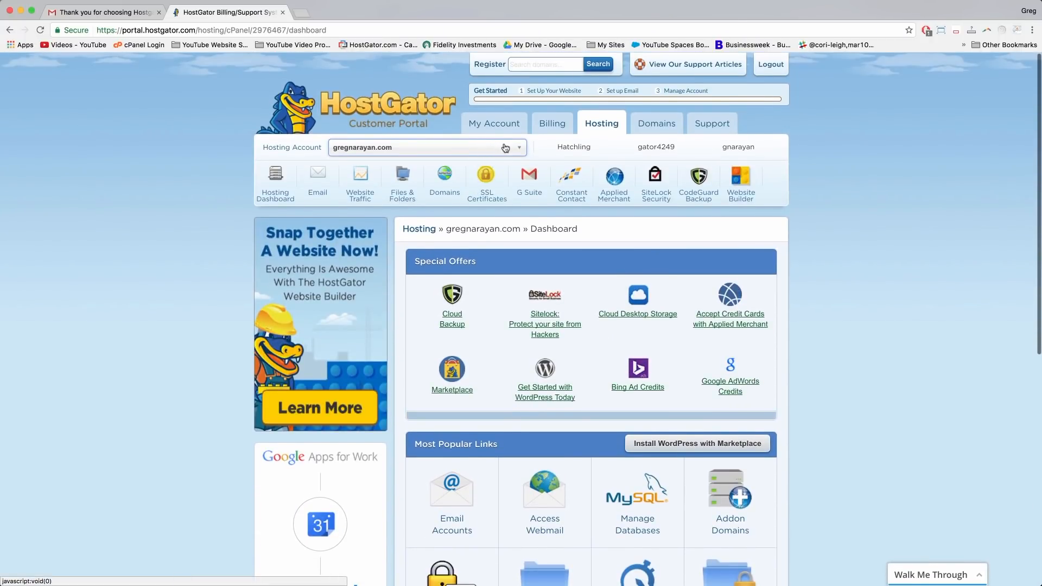
{"action": "left_click", "coordinate": [506, 149]}
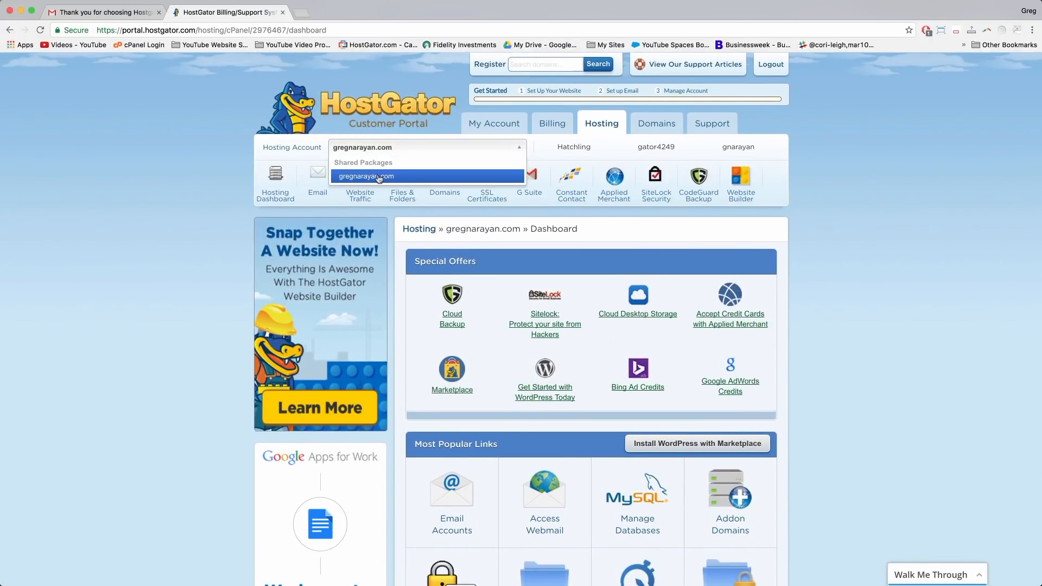
{"action": "left_click", "coordinate": [520, 148]}
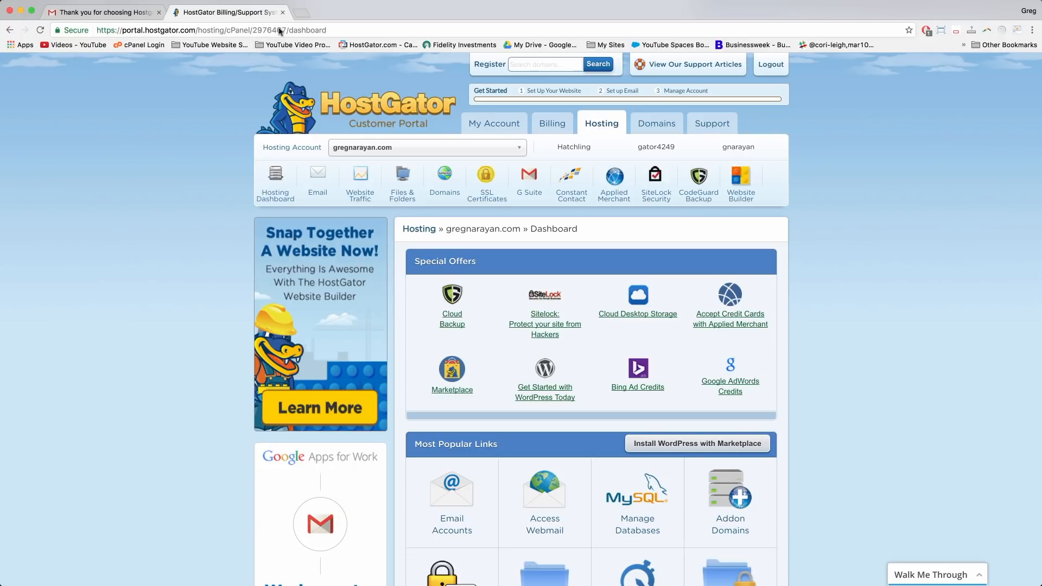
{"action": "left_click", "coordinate": [301, 12]}
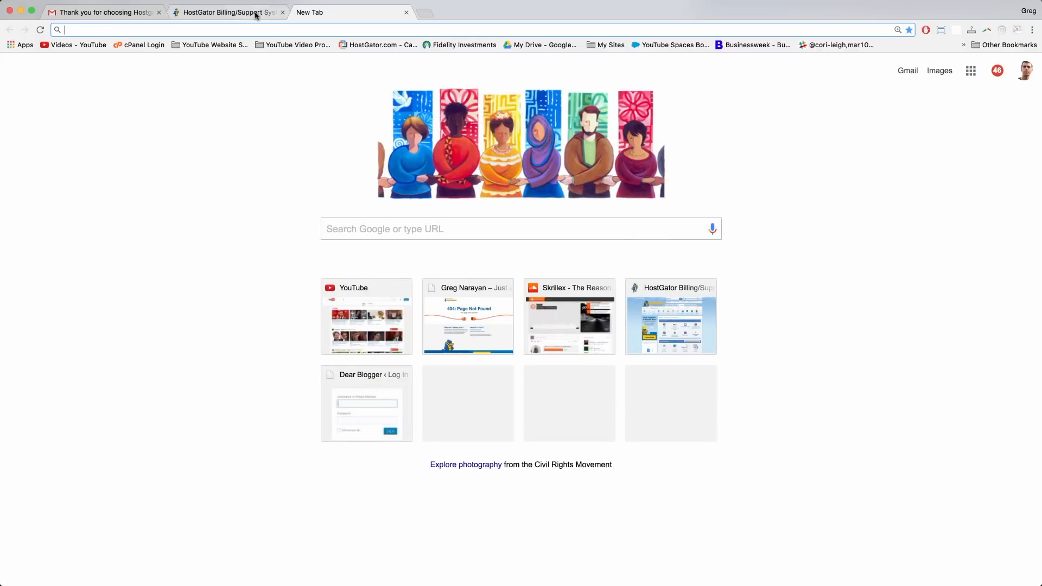
{"action": "left_click", "coordinate": [253, 13]}
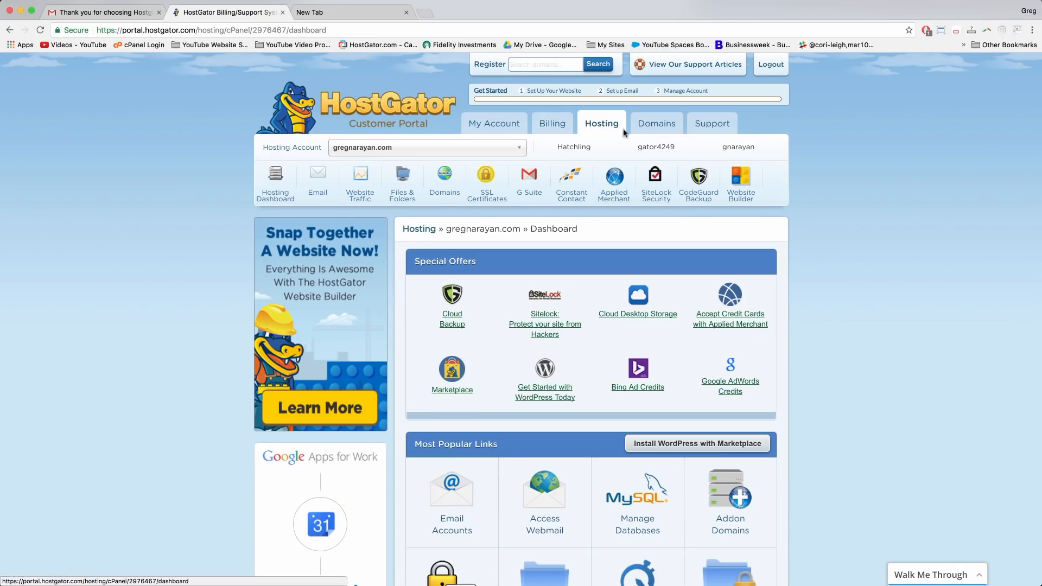
{"action": "left_click", "coordinate": [649, 125]}
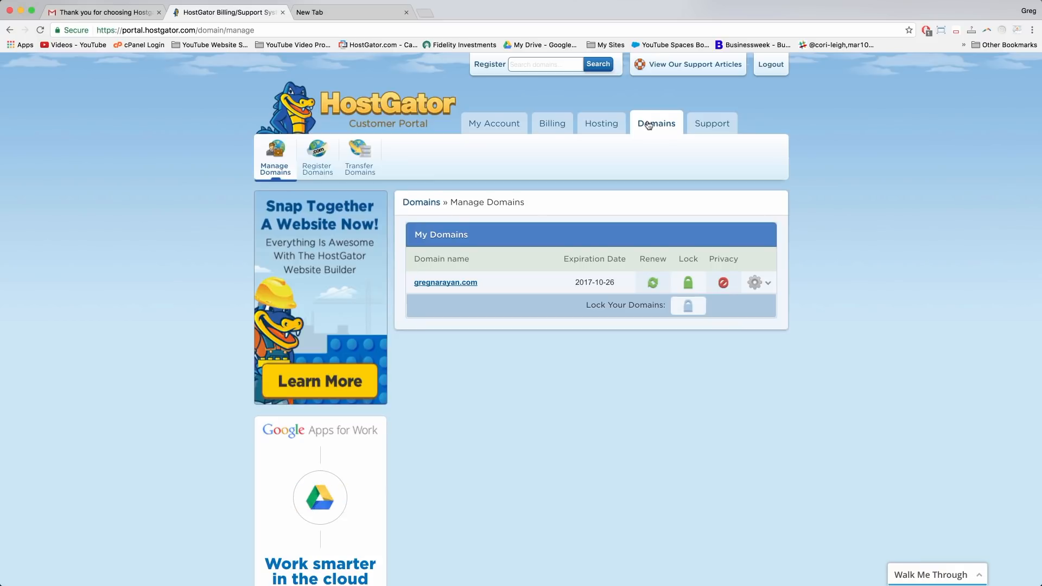
{"action": "left_click", "coordinate": [758, 284]}
{"action": "scroll", "coordinate": [797, 375], "scroll_direction": "down", "scroll_amount": 2}
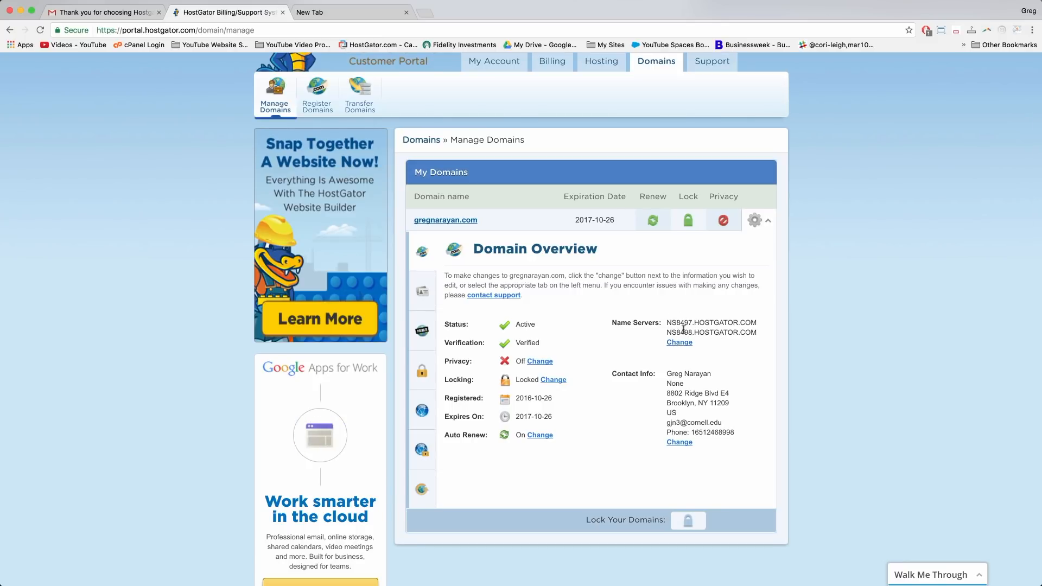
{"action": "left_click_drag", "start_coordinate": [667, 324], "coordinate": [744, 325]}
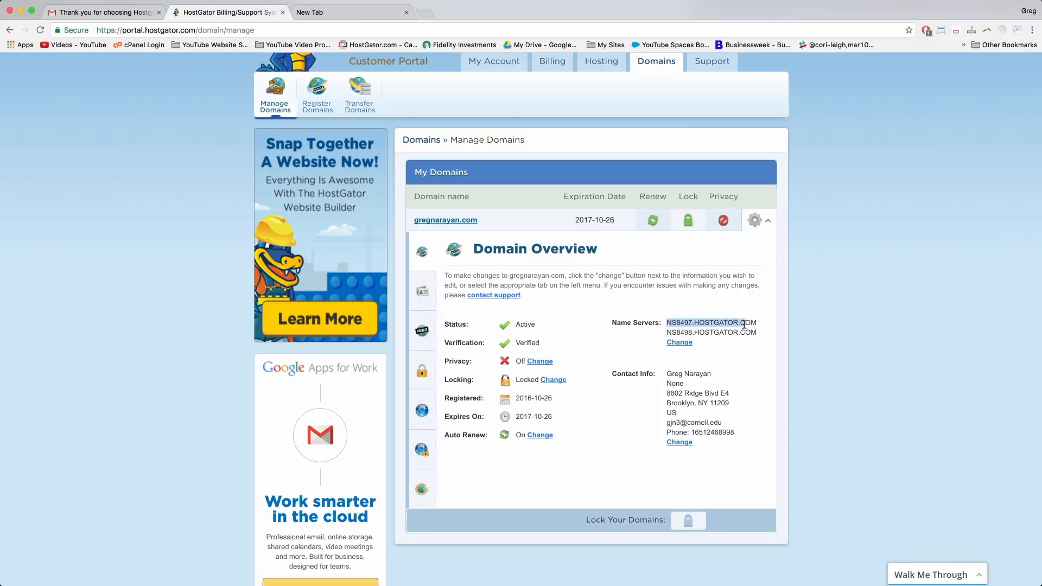
{"action": "left_click_drag", "start_coordinate": [671, 334], "coordinate": [735, 332]}
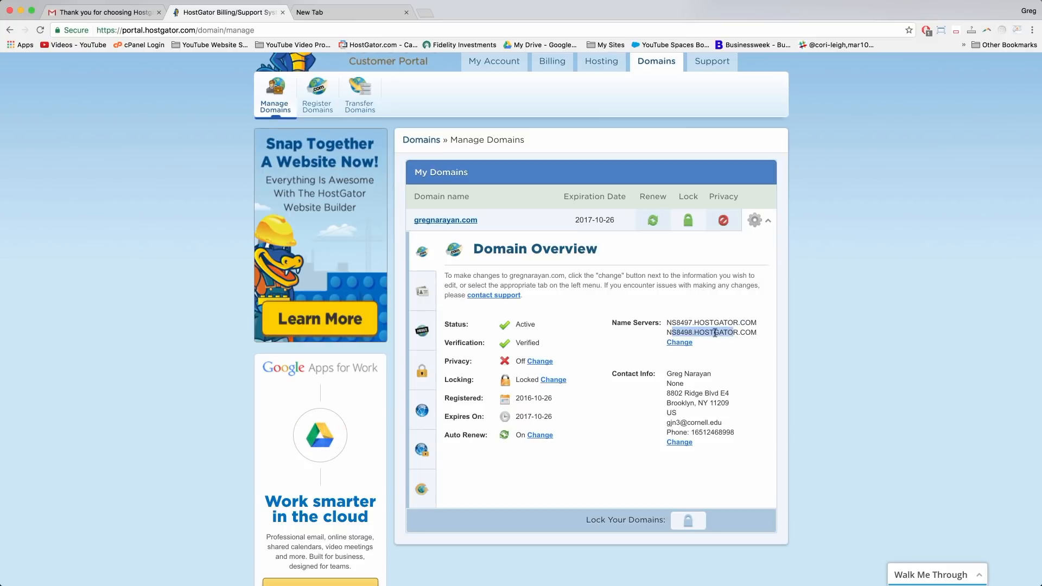
{"action": "left_click", "coordinate": [715, 332]}
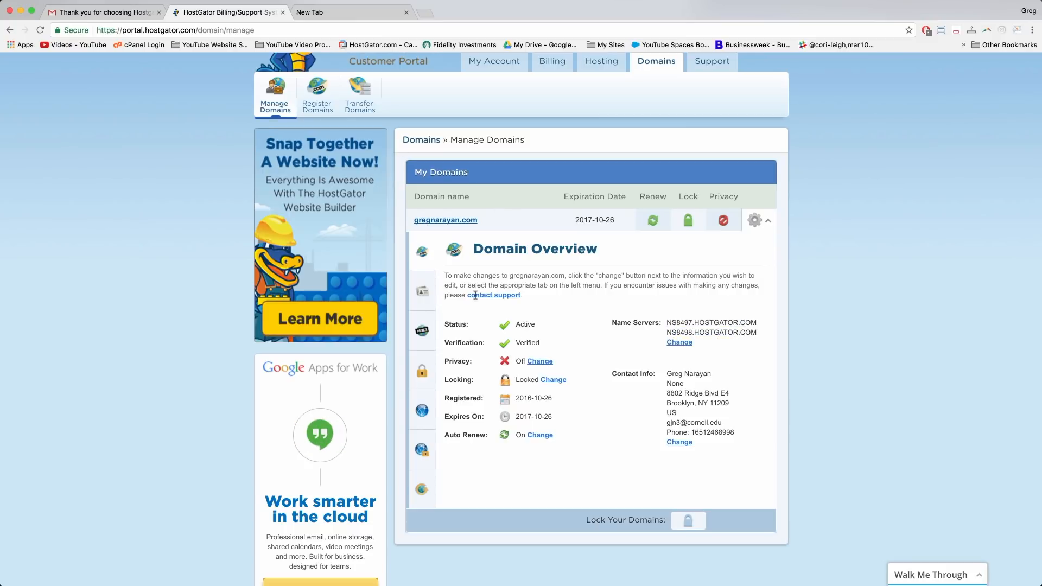
{"action": "left_click", "coordinate": [115, 14]}
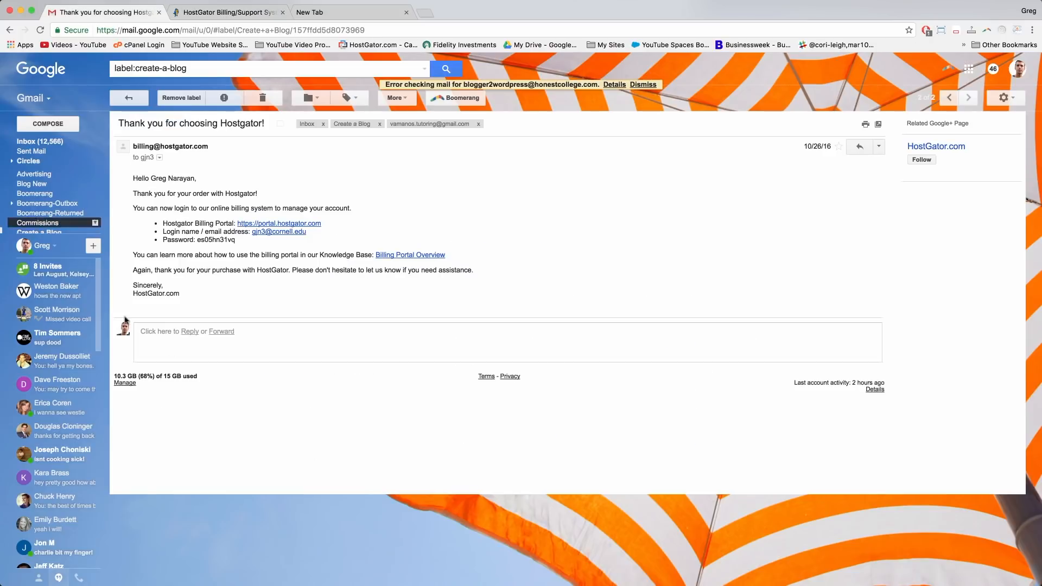
{"action": "left_click", "coordinate": [5, 32]}
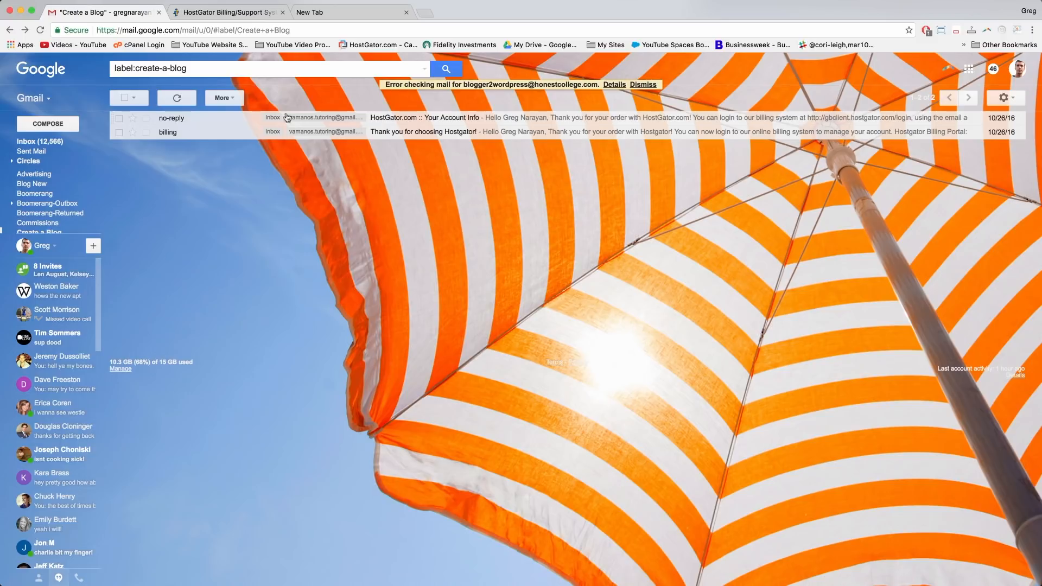
{"action": "left_click", "coordinate": [466, 118]}
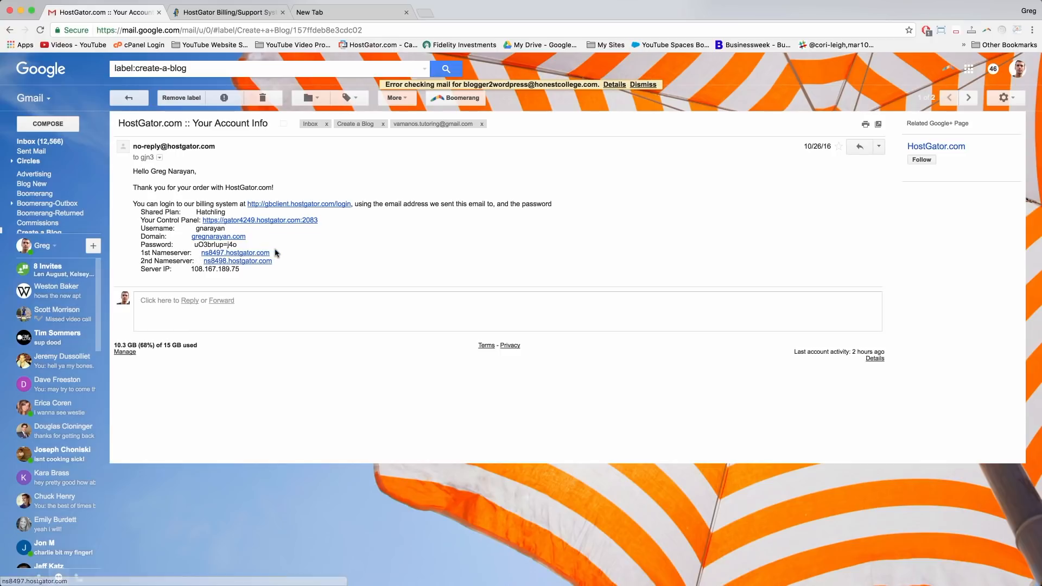
{"action": "left_click_drag", "start_coordinate": [273, 254], "coordinate": [201, 254]}
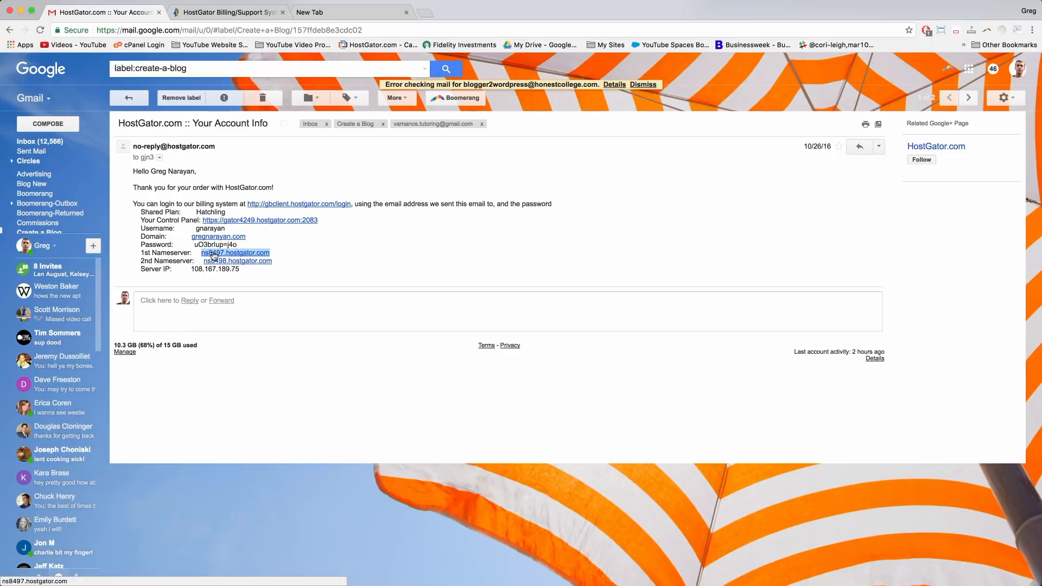
{"action": "right_click", "coordinate": [213, 255]}
{"action": "left_click", "coordinate": [230, 319]}
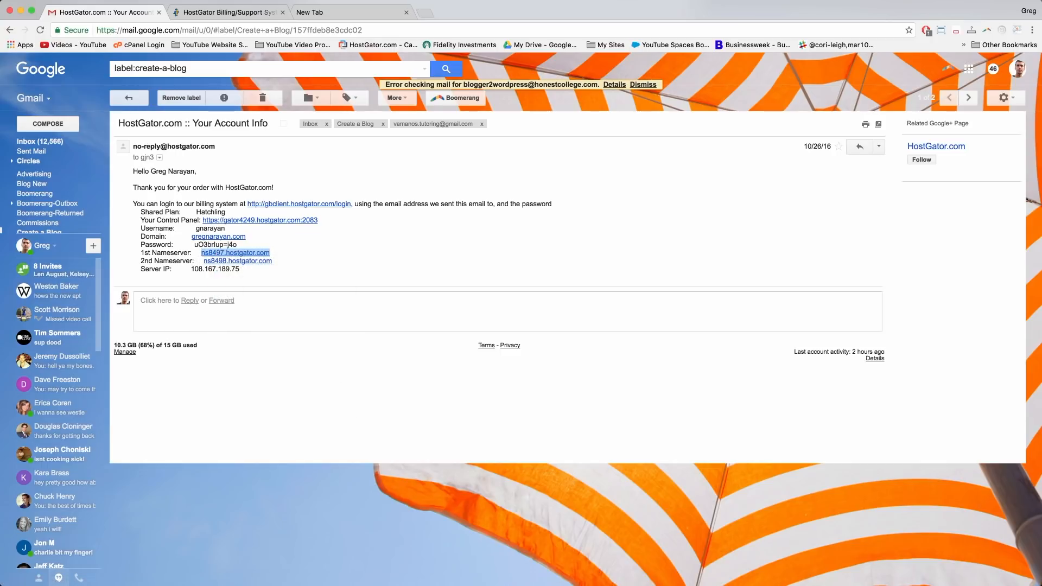
{"action": "left_click", "coordinate": [220, 9]}
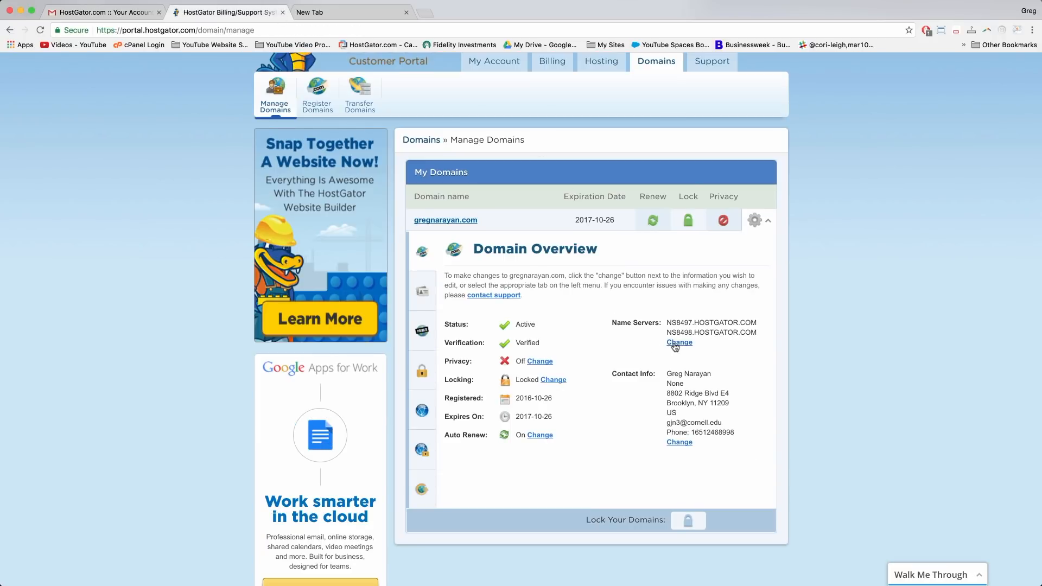
Step: Select and copy the Name Server 1 value in the name servers form
{"action": "left_click_drag", "start_coordinate": [585, 383], "coordinate": [520, 383]}
{"action": "left_click", "coordinate": [529, 383]}
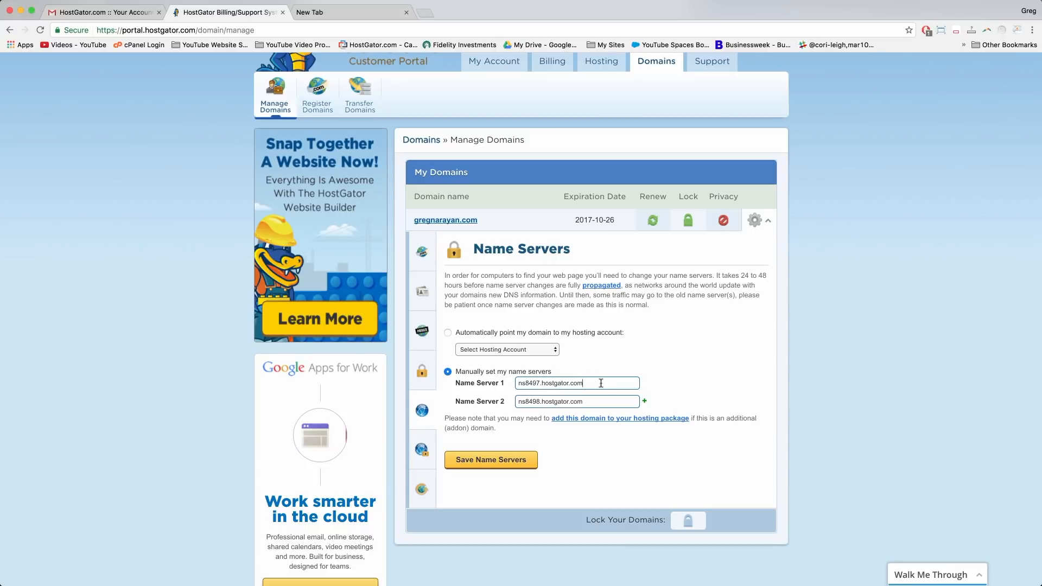
{"action": "left_click_drag", "start_coordinate": [599, 383], "coordinate": [519, 383]}
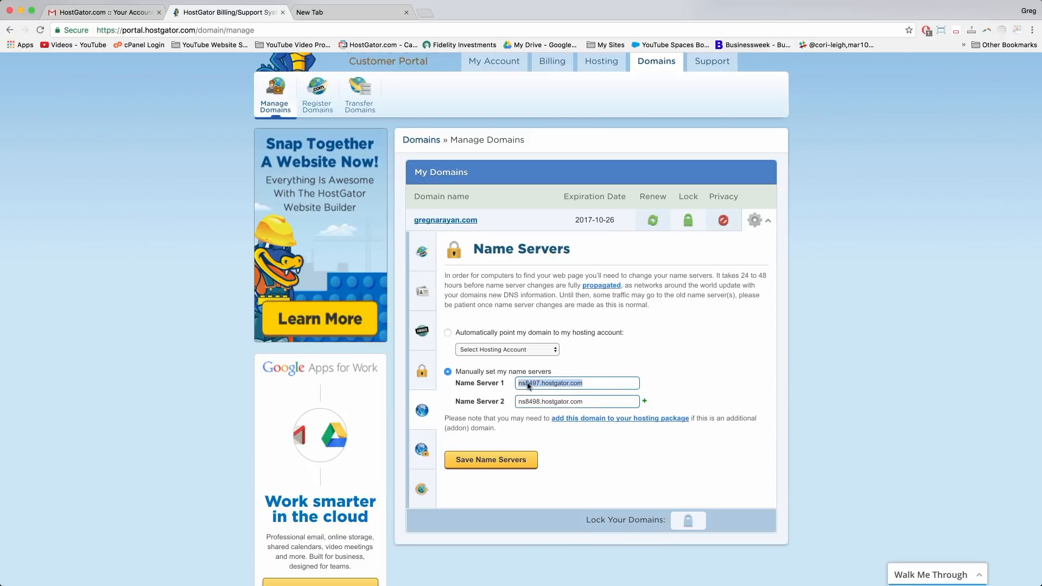
{"action": "right_click", "coordinate": [528, 383]}
{"action": "left_click", "coordinate": [548, 452]}
{"action": "left_click", "coordinate": [640, 349]}
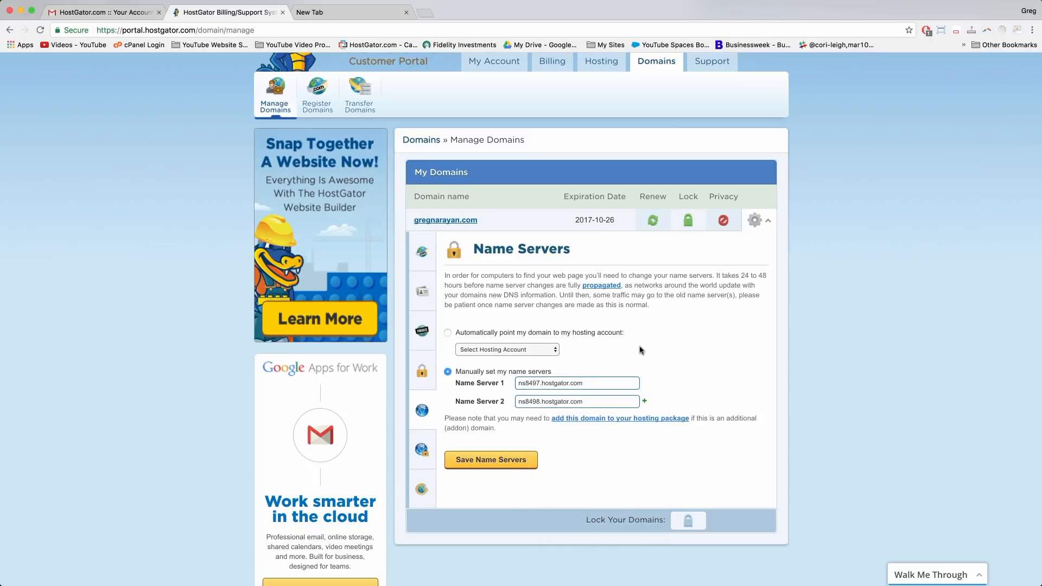
Step: Copy ns8498.hostgator.com from the account email and paste it into Name Server 2
{"action": "left_click_drag", "start_coordinate": [594, 404], "coordinate": [515, 404]}
{"action": "left_click", "coordinate": [115, 13]}
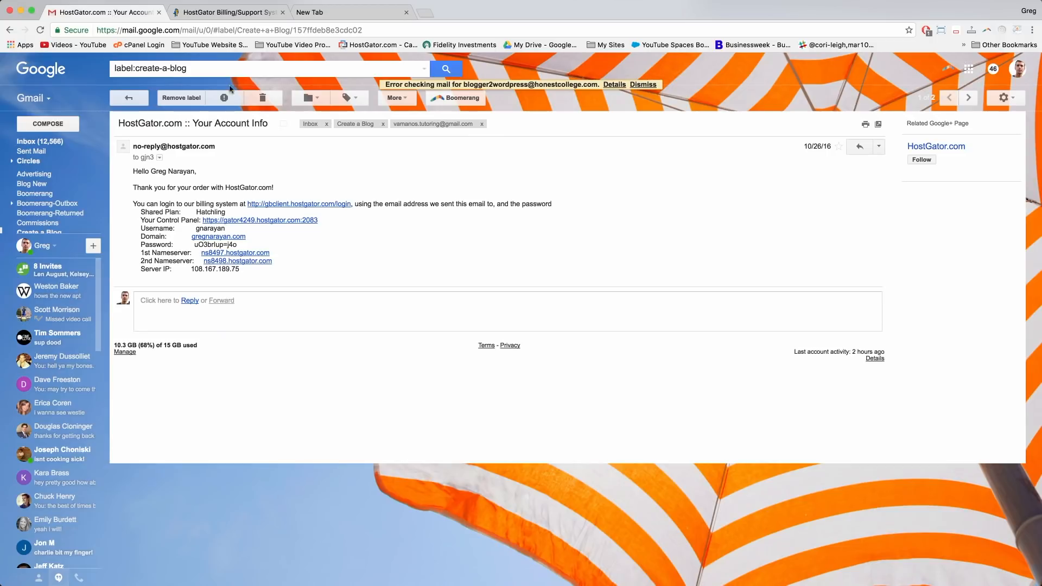
{"action": "left_click_drag", "start_coordinate": [274, 262], "coordinate": [208, 259]}
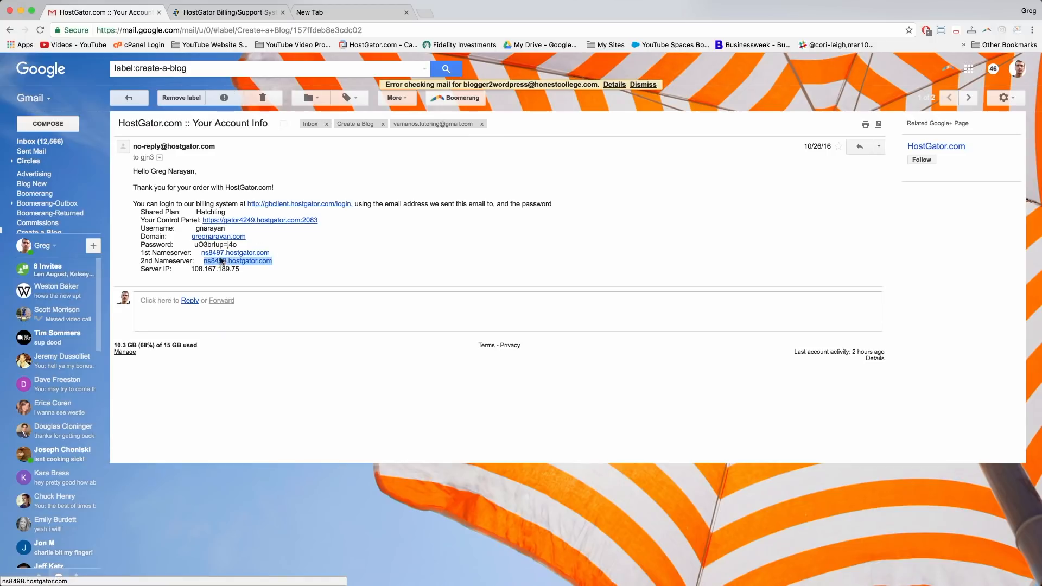
{"action": "right_click", "coordinate": [220, 261]}
{"action": "left_click", "coordinate": [244, 327]}
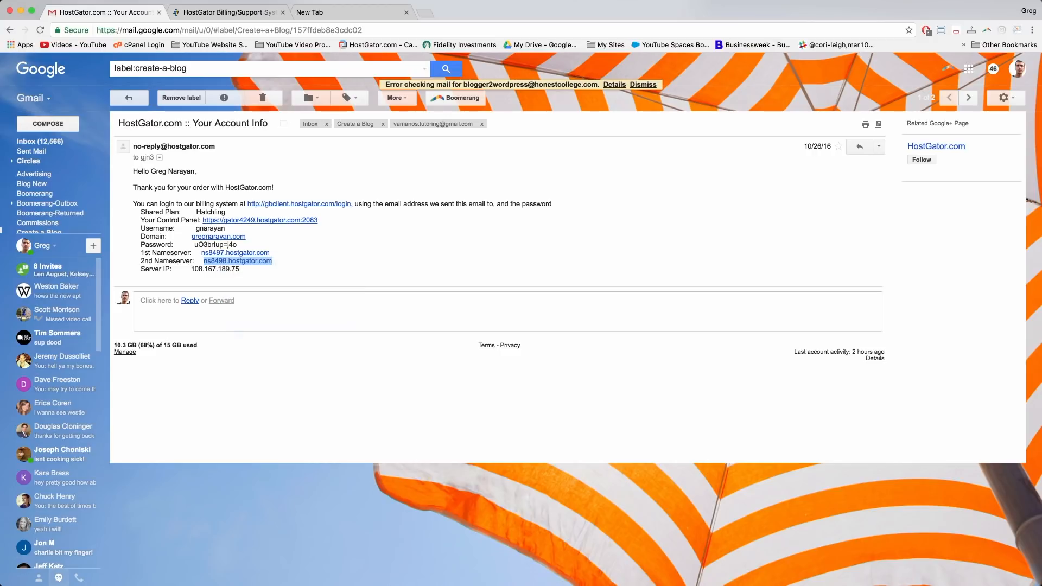
{"action": "left_click", "coordinate": [199, 11]}
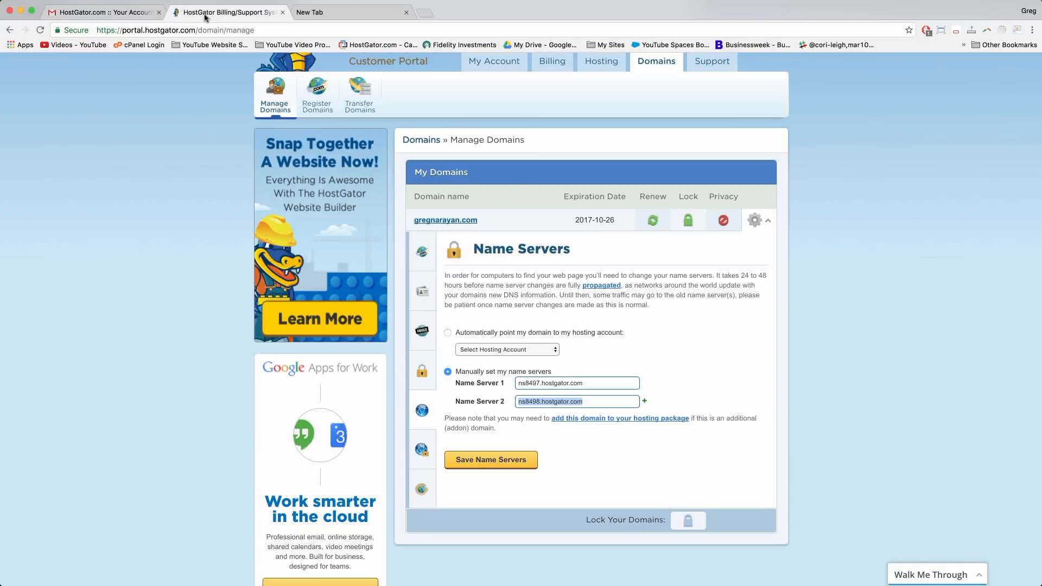
{"action": "right_click", "coordinate": [537, 401]}
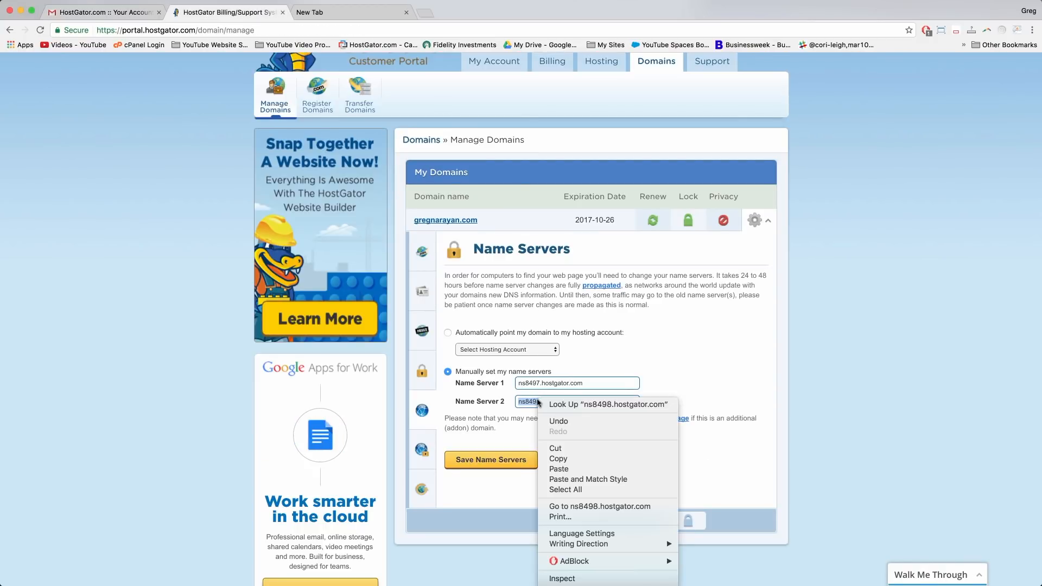
{"action": "left_click", "coordinate": [559, 469]}
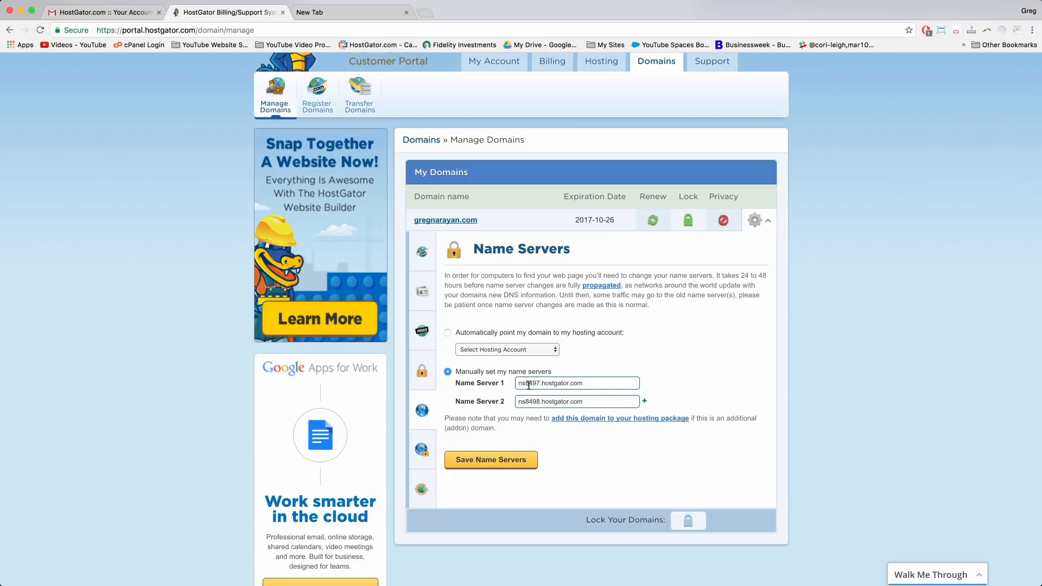
Step: Recheck the email, save name servers ns8497 and ns8498.hostgator.com, and collapse the domain details
{"action": "left_click", "coordinate": [541, 402]}
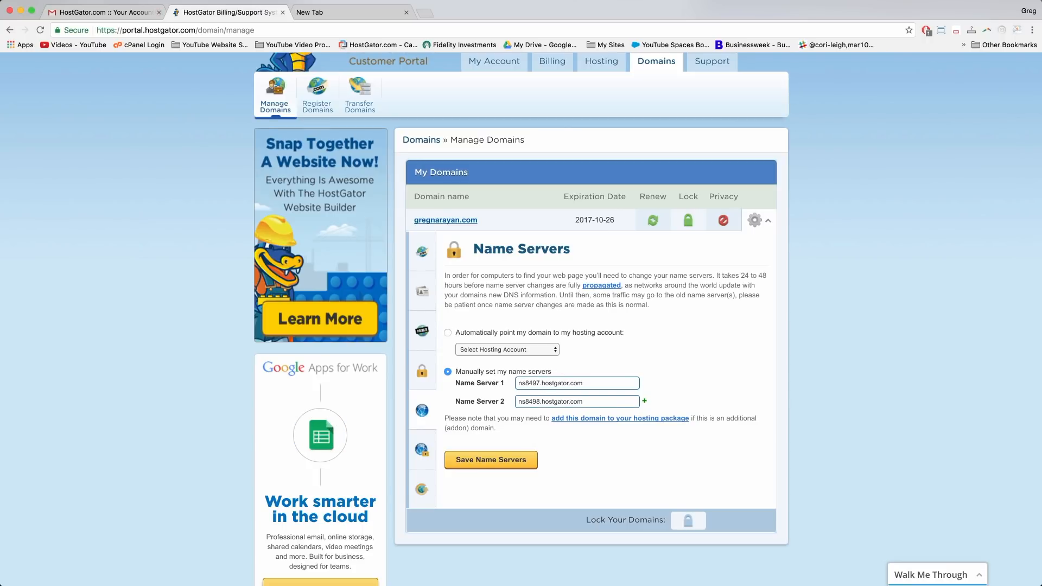
{"action": "left_click", "coordinate": [96, 13]}
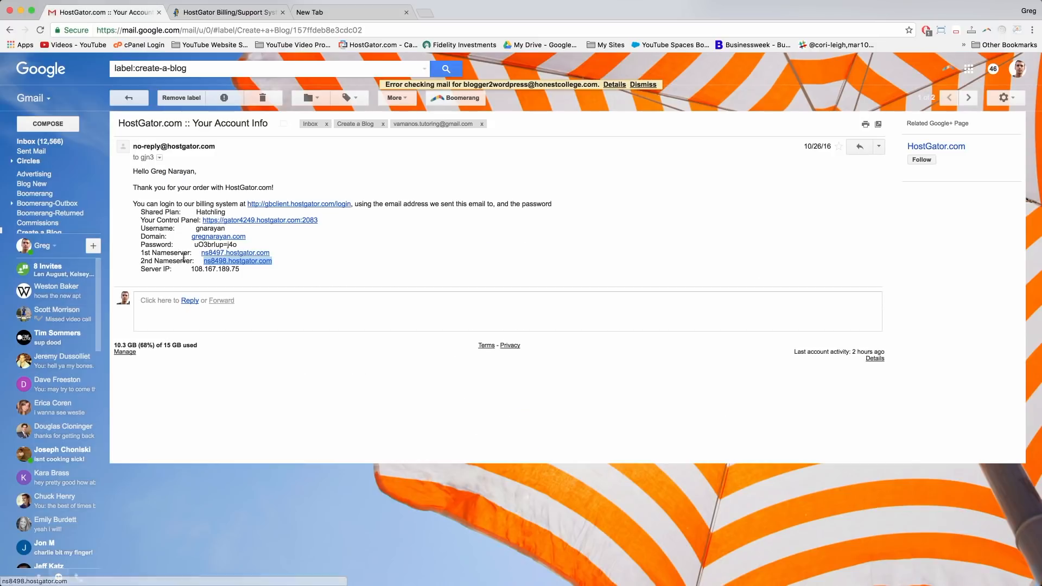
{"action": "left_click", "coordinate": [326, 273]}
{"action": "left_click", "coordinate": [215, 12]}
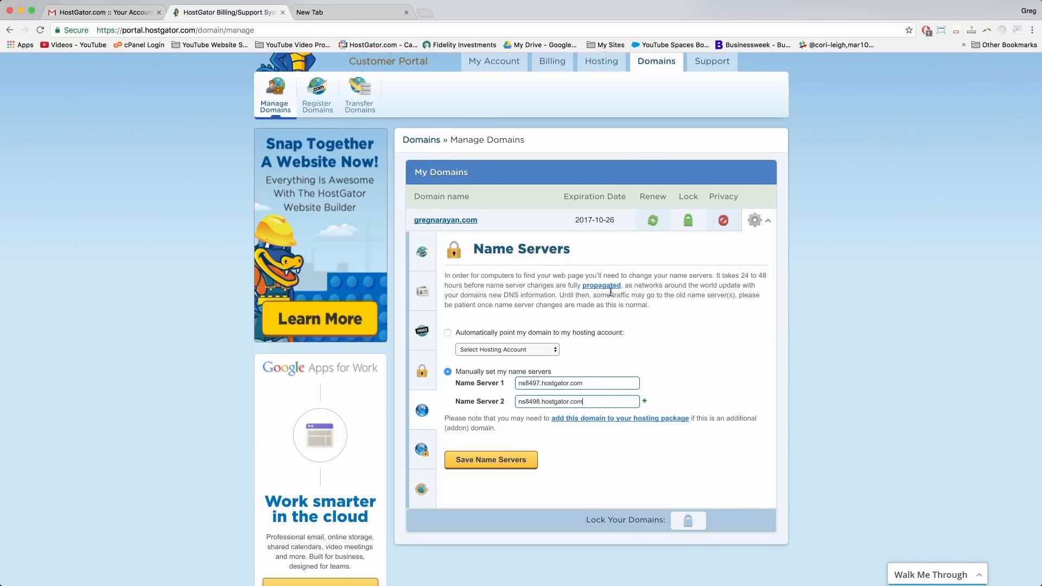
{"action": "left_click", "coordinate": [498, 461]}
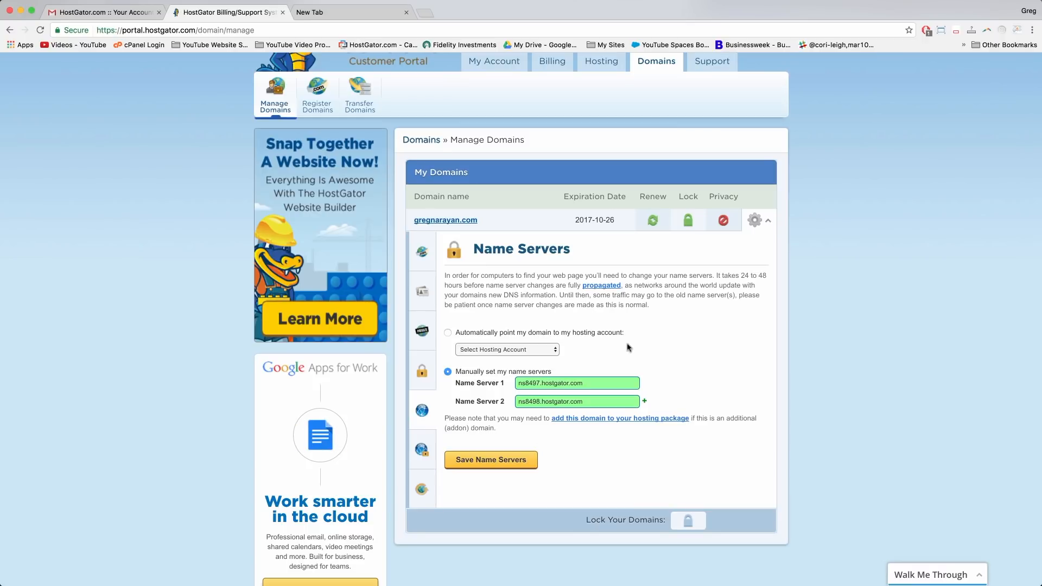
{"action": "left_click", "coordinate": [767, 222]}
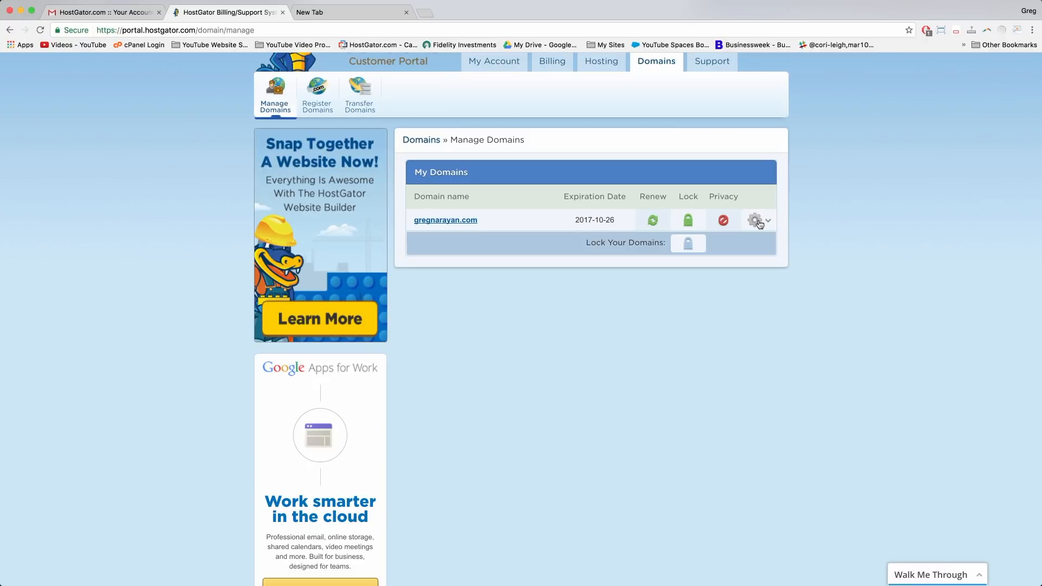
Step: Open the hosting dashboard and bring the Blogging Scorecard PDF back from the Dock
{"action": "scroll", "coordinate": [617, 281], "scroll_direction": "up", "scroll_amount": 2}
{"action": "left_click", "coordinate": [307, 12]}
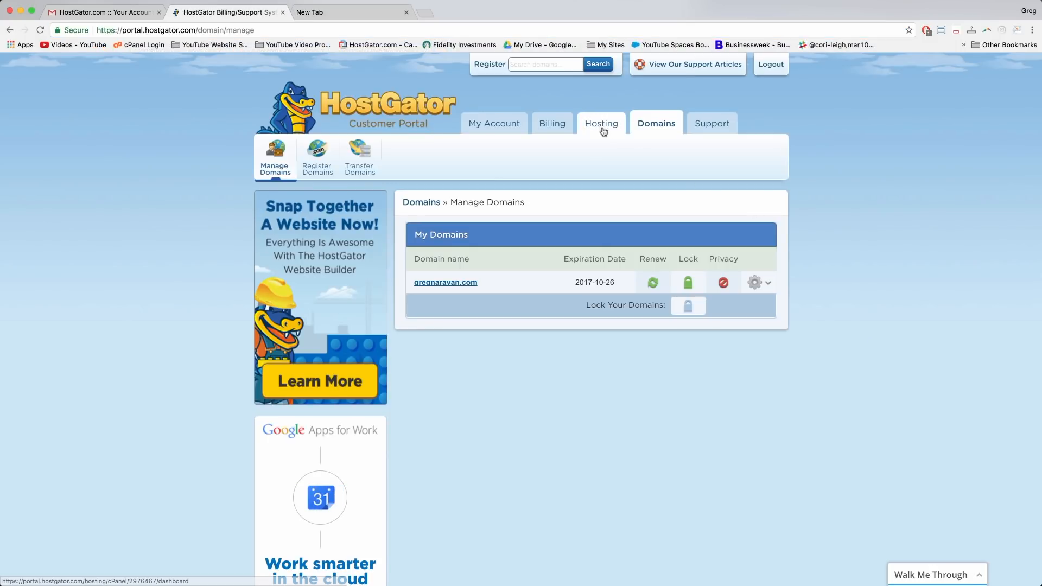
{"action": "left_click", "coordinate": [604, 131]}
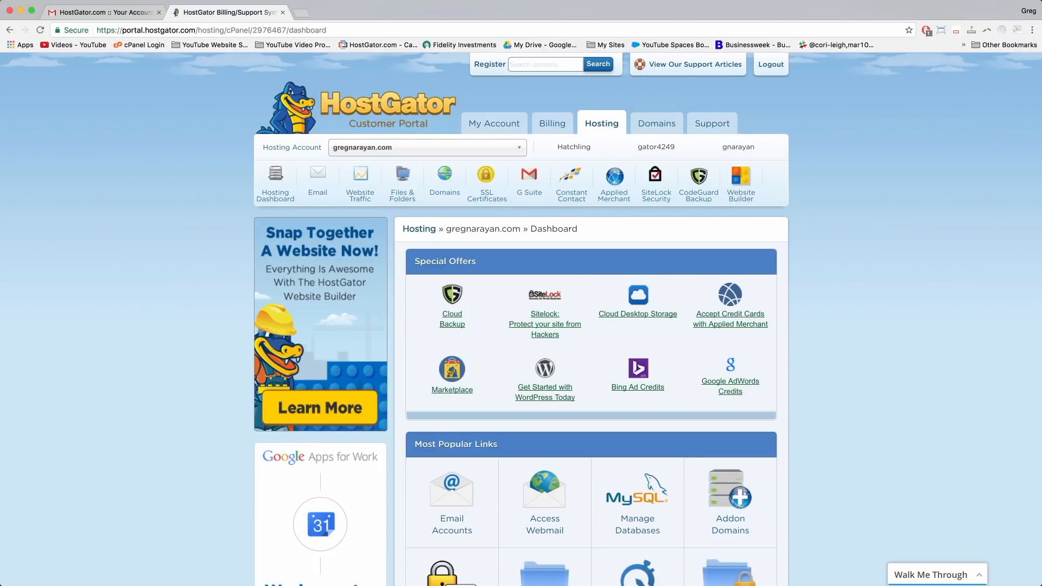
{"action": "left_click", "coordinate": [901, 585]}
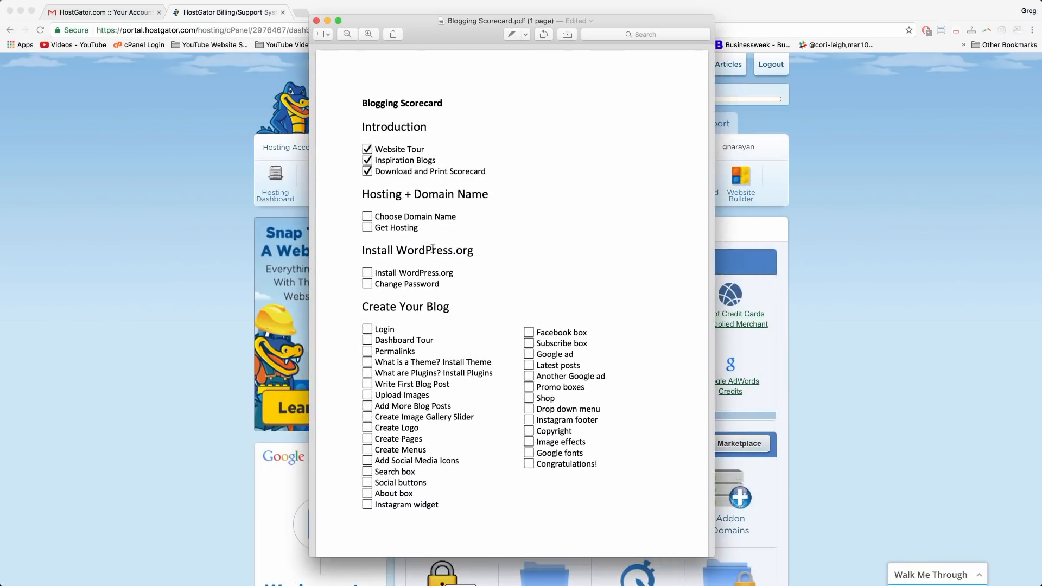
Step: Check Get Hosting on the Blogging Scorecard and minimize the PDF
{"action": "left_click", "coordinate": [367, 228]}
{"action": "left_click", "coordinate": [327, 21]}
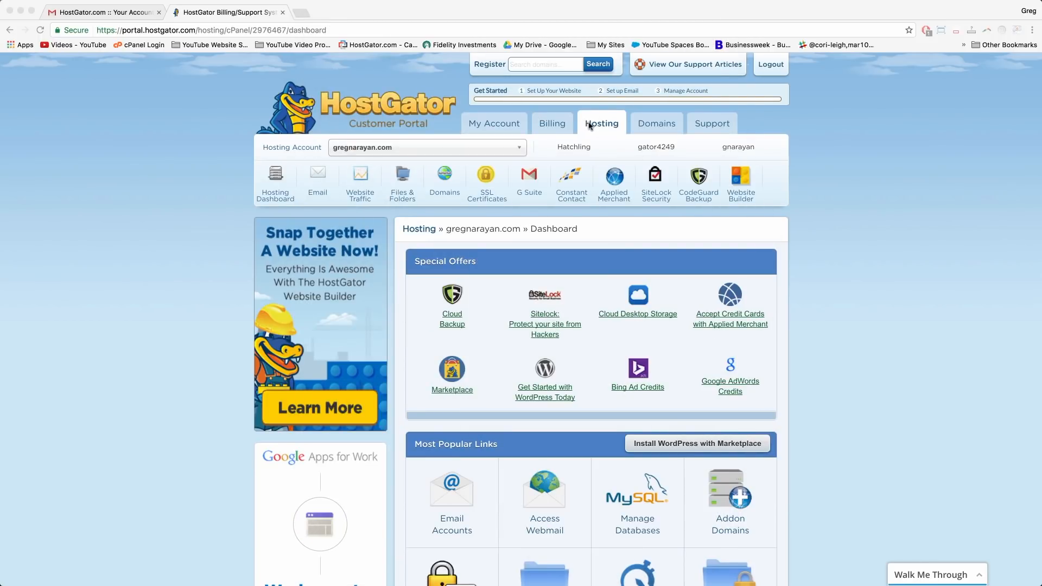
Step: Launch QuickInstall from Most Popular Links for the hosting account
{"action": "scroll", "coordinate": [846, 236], "scroll_direction": "down", "scroll_amount": 5}
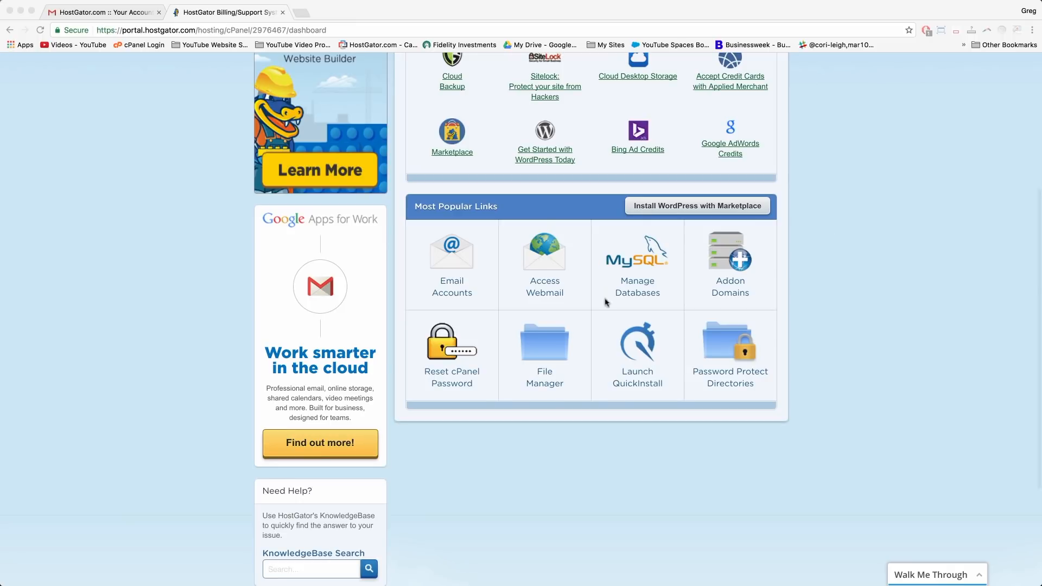
{"action": "left_click", "coordinate": [631, 351]}
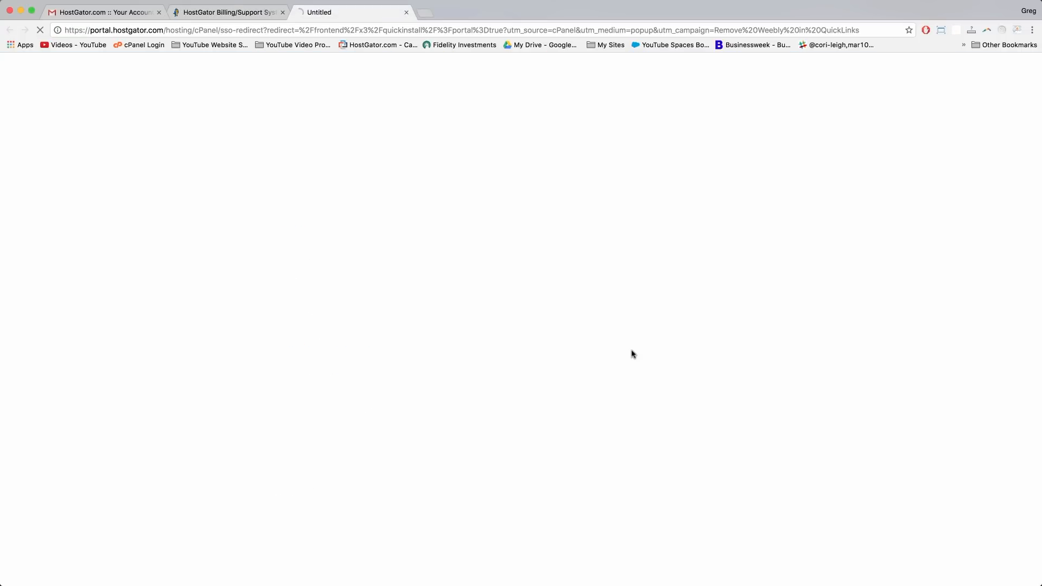
{"action": "left_click", "coordinate": [633, 354]}
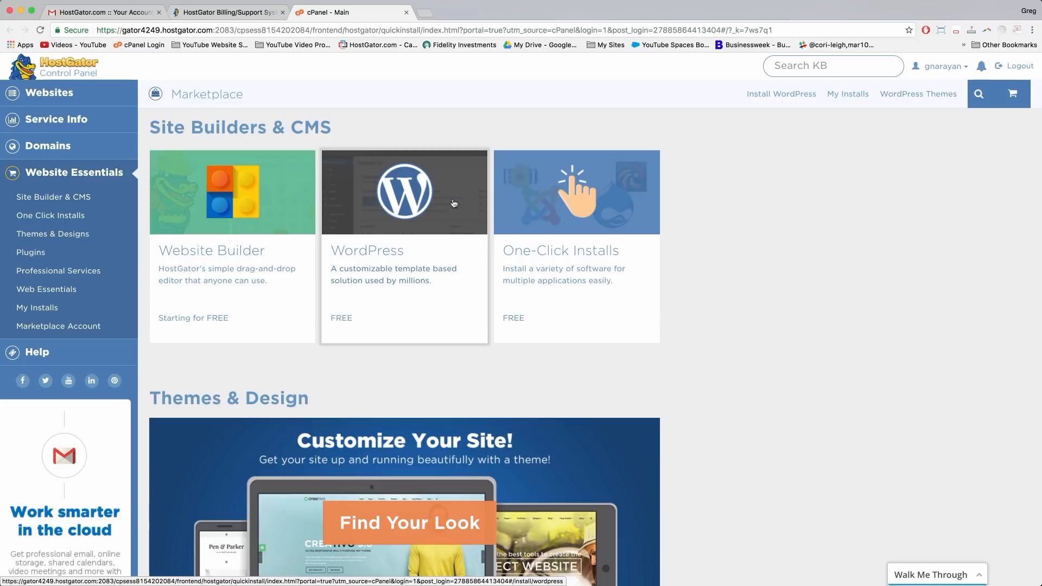
Step: Pick WordPress in the Marketplace, choose the new domain, and continue to the site details form
{"action": "left_click", "coordinate": [363, 215]}
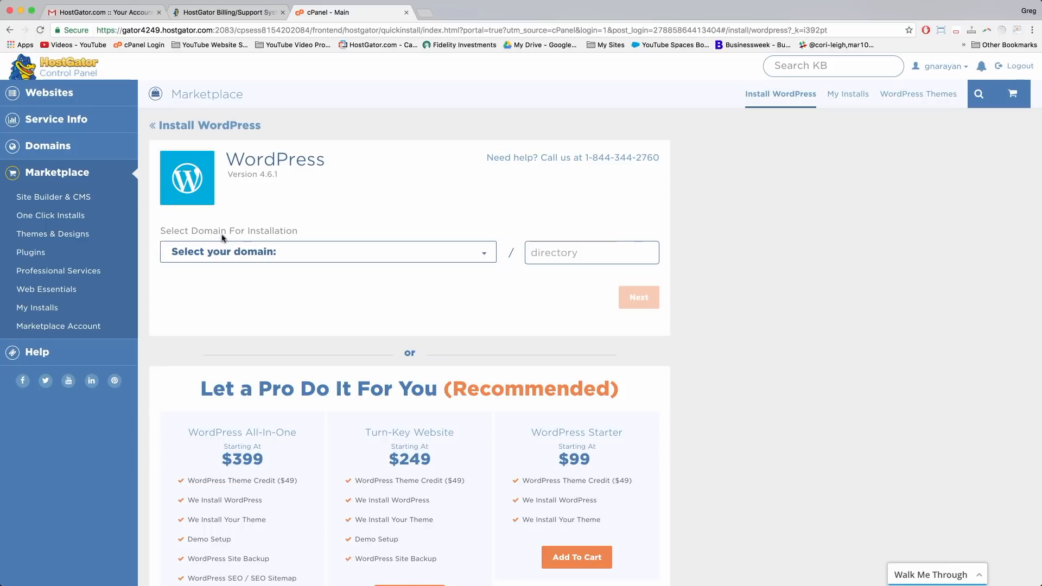
{"action": "left_click", "coordinate": [481, 255]}
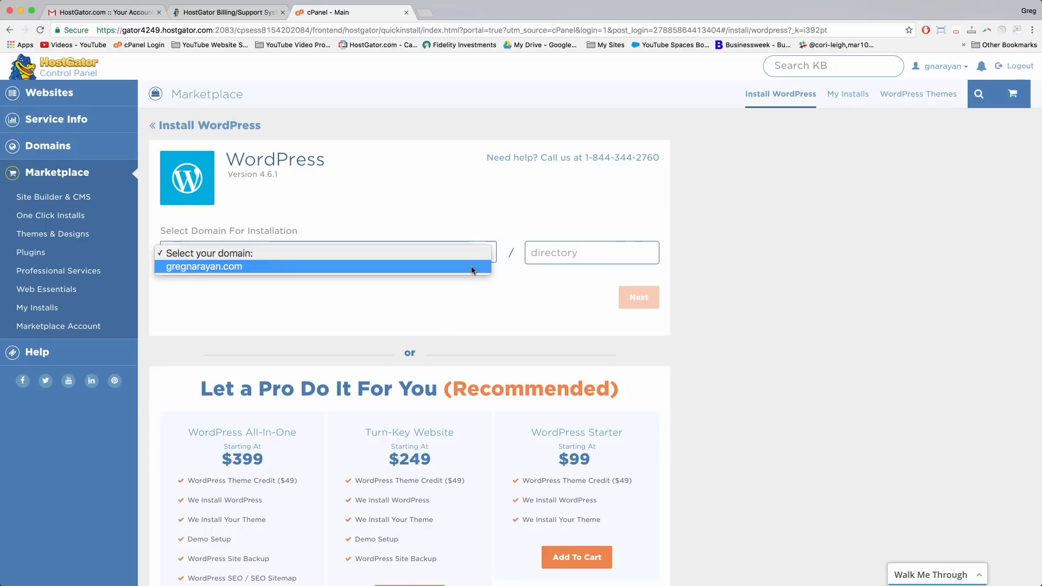
{"action": "left_click", "coordinate": [472, 271]}
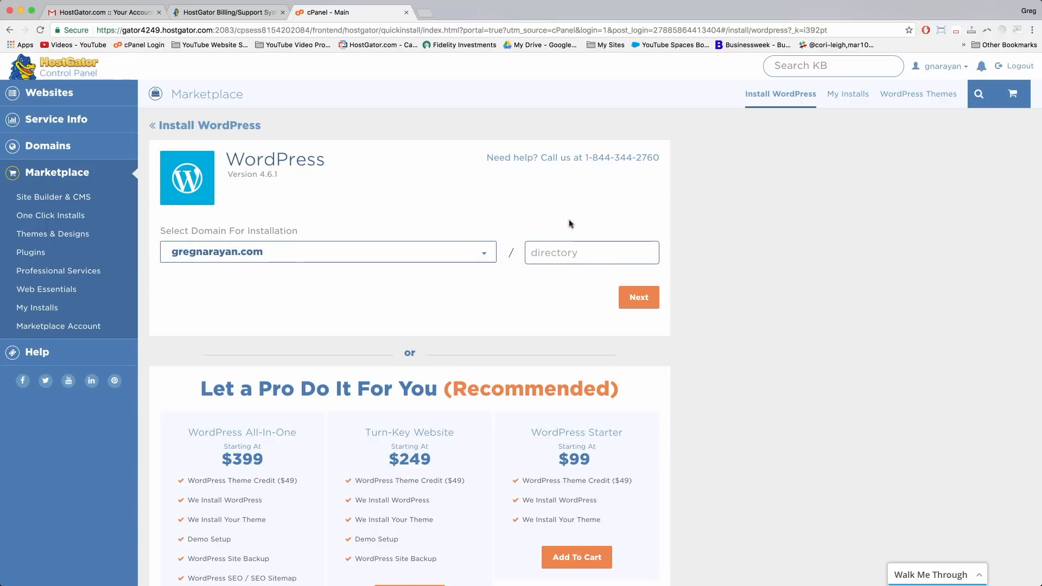
{"action": "left_click", "coordinate": [639, 299]}
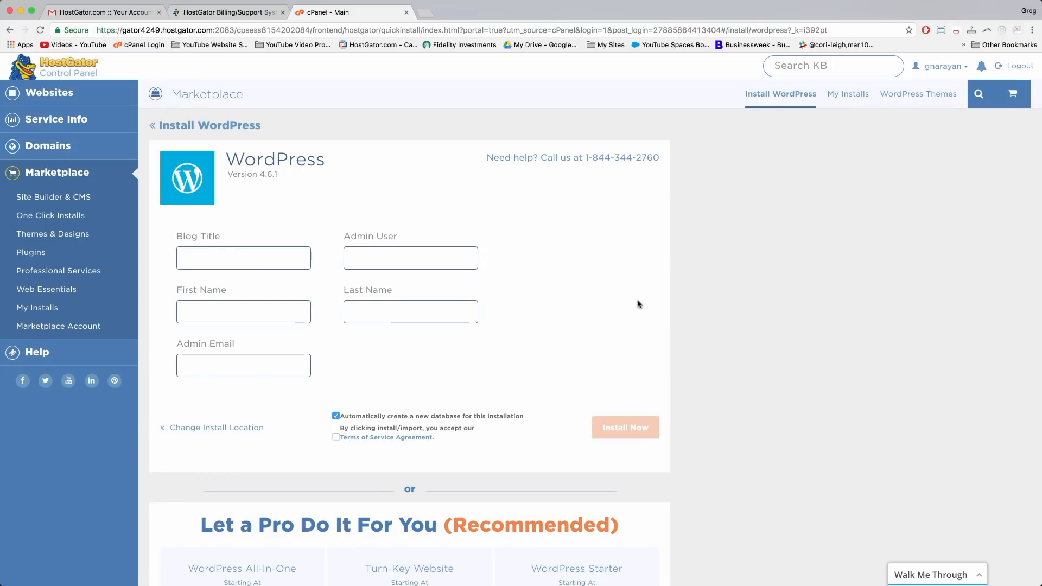
Step: Enter the blog title, admin username, name and admin email, accept the terms, and install WordPress
{"action": "left_click", "coordinate": [218, 249]}
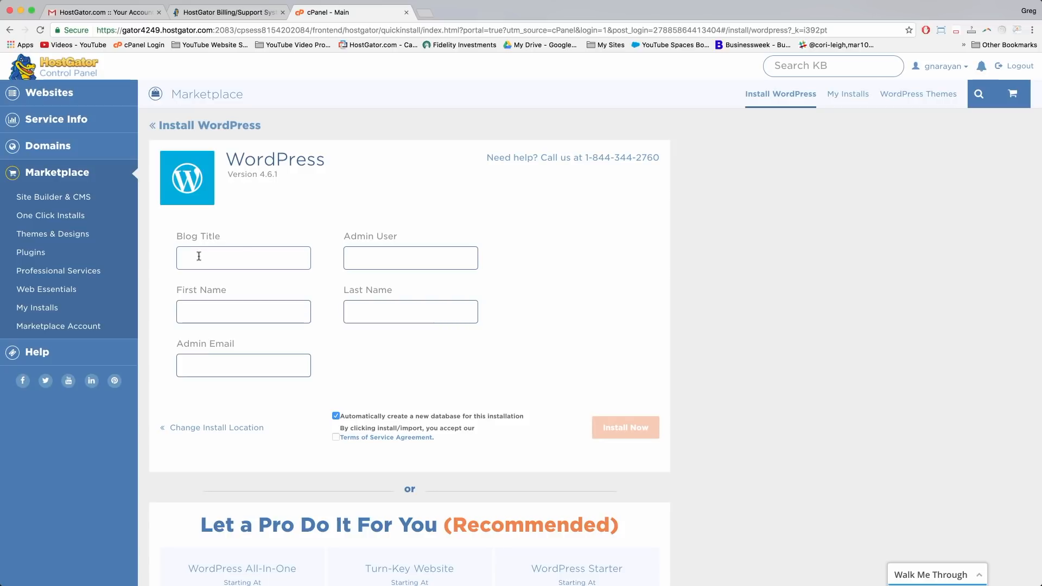
{"action": "type", "text": "Gregnarayan"}
{"action": "type", "text": "gnarayan"}
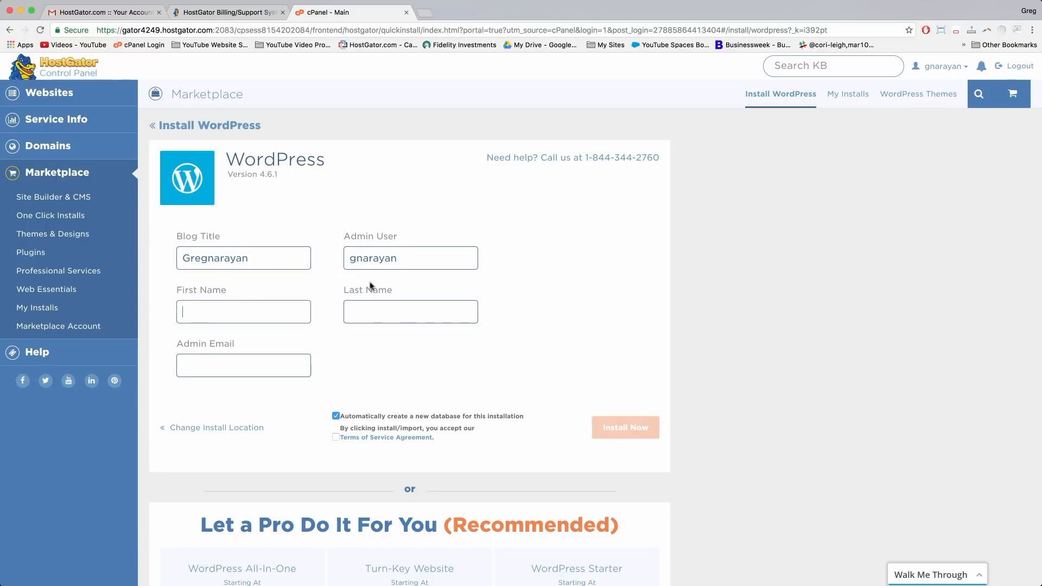
{"action": "left_click", "coordinate": [230, 313]}
{"action": "type", "text": "G"}
{"action": "type", "text": "N"}
{"action": "type", "text": "arayan"}
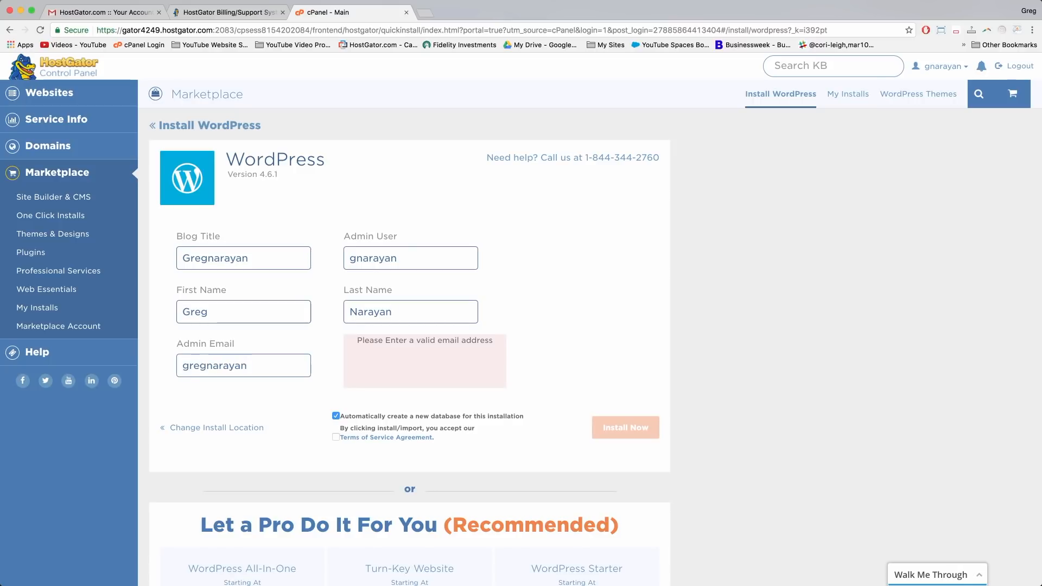
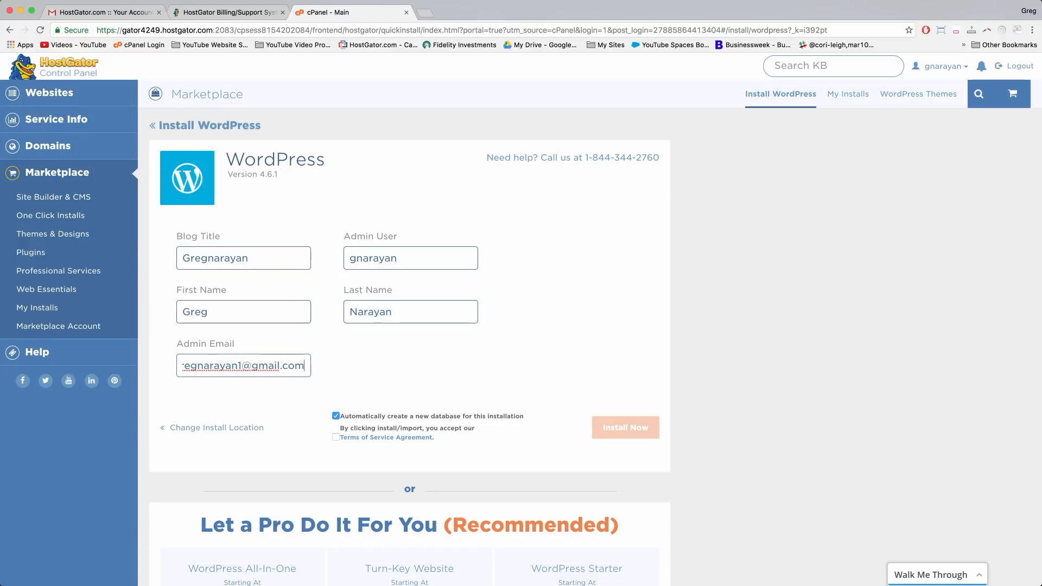
{"action": "left_click", "coordinate": [493, 327]}
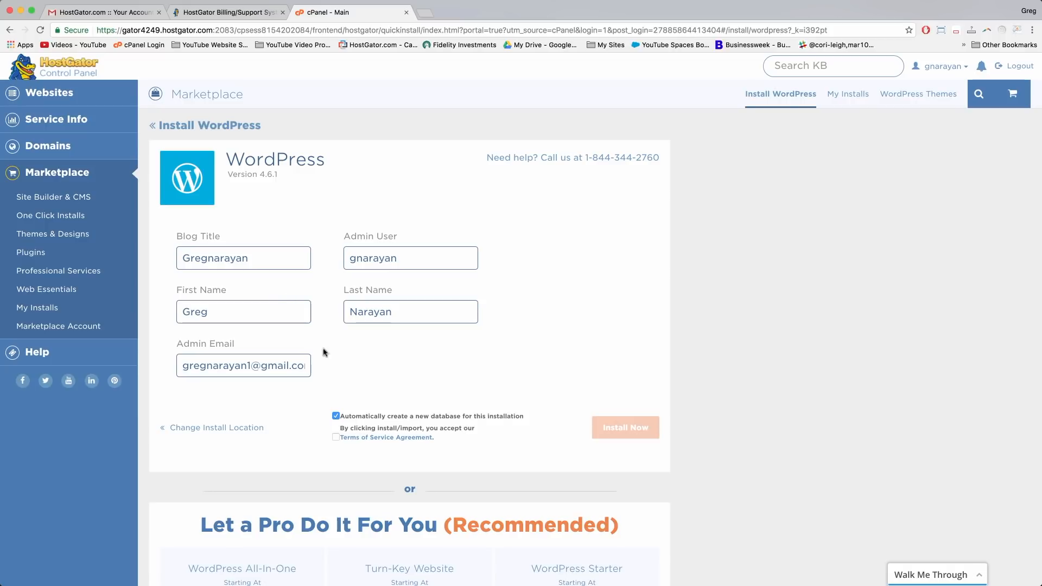
{"action": "left_click", "coordinate": [335, 437]}
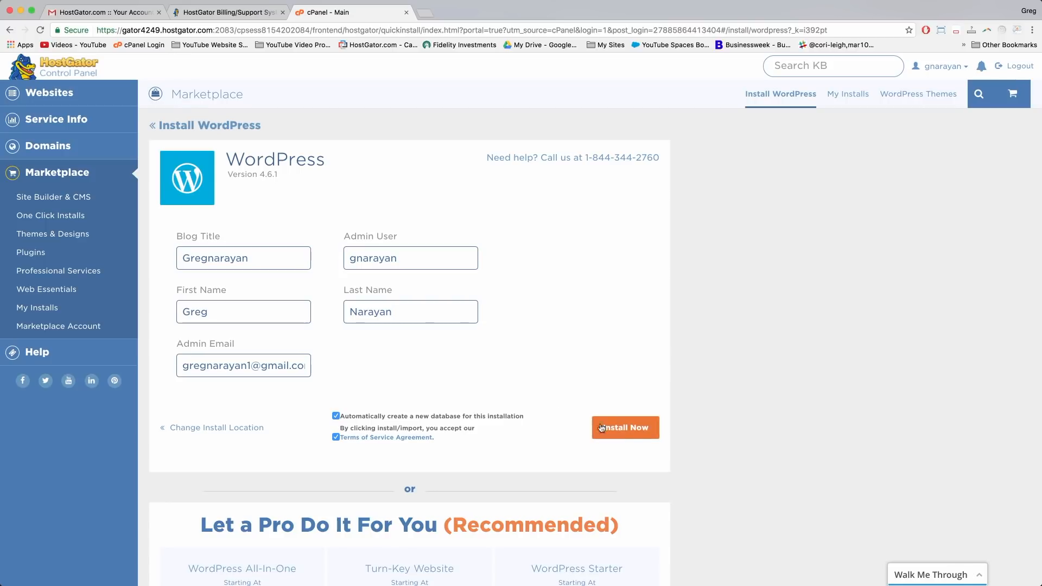
{"action": "left_click", "coordinate": [651, 430]}
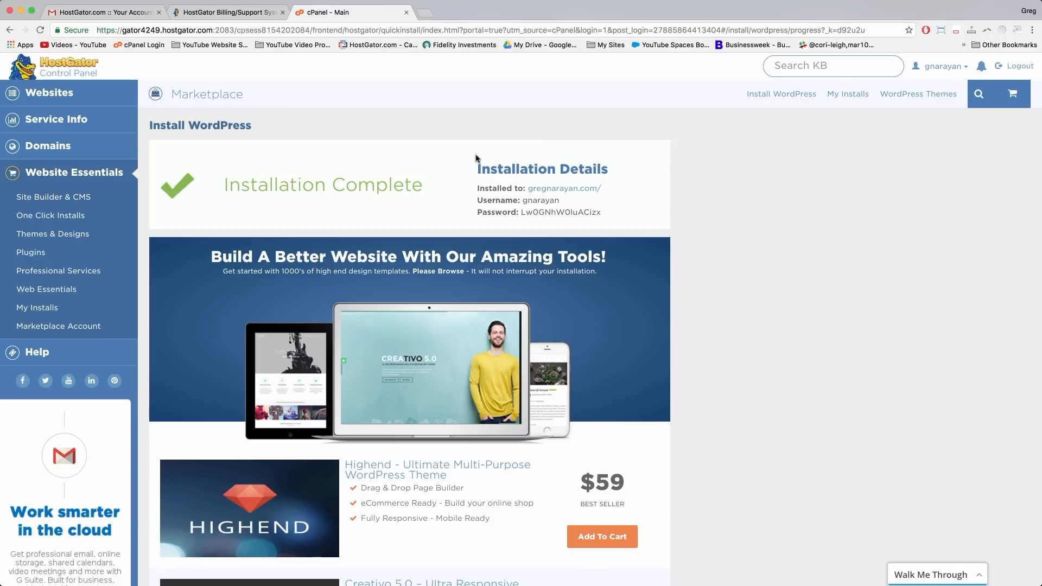
Step: Once Installation Complete appears, select the installation details block with the admin credentials
{"action": "left_click_drag", "start_coordinate": [477, 168], "coordinate": [614, 213]}
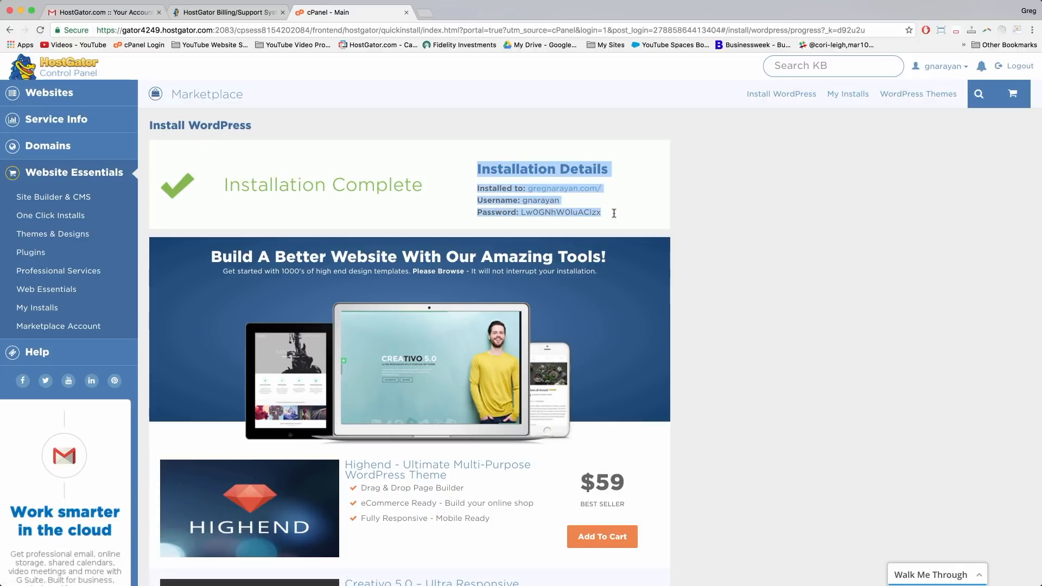
Step: Copy the WordPress installation details and paste them into the Notes document in TextEdit
{"action": "right_click", "coordinate": [491, 169]}
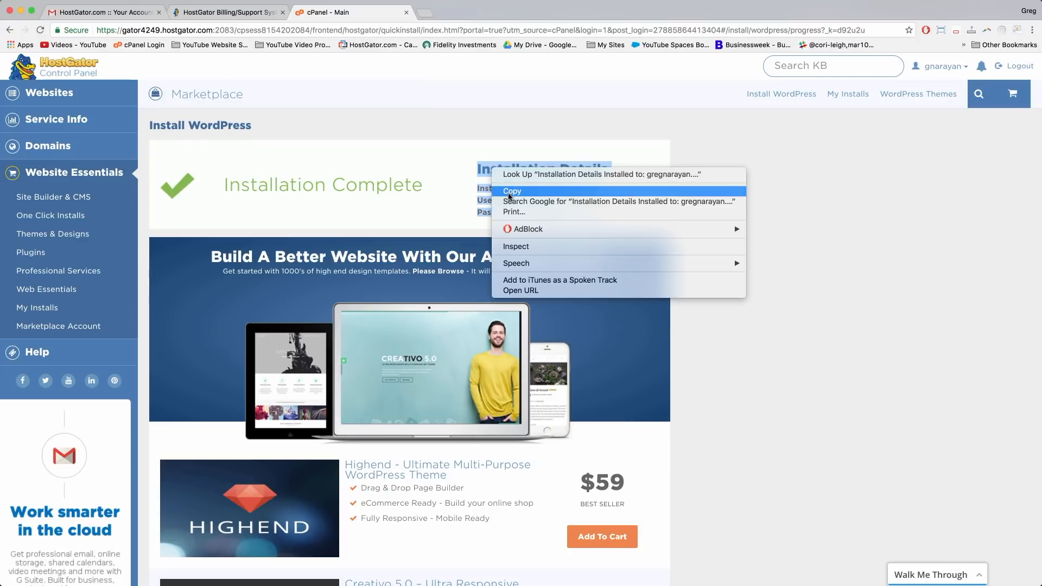
{"action": "left_click", "coordinate": [504, 188]}
{"action": "left_click", "coordinate": [447, 200]}
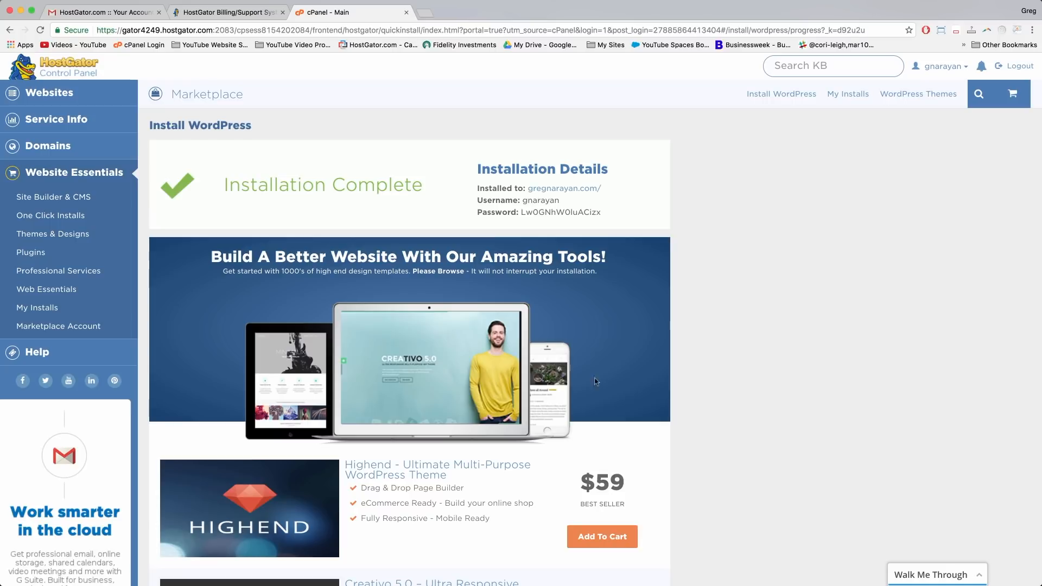
{"action": "key", "text": "super+Tab"}
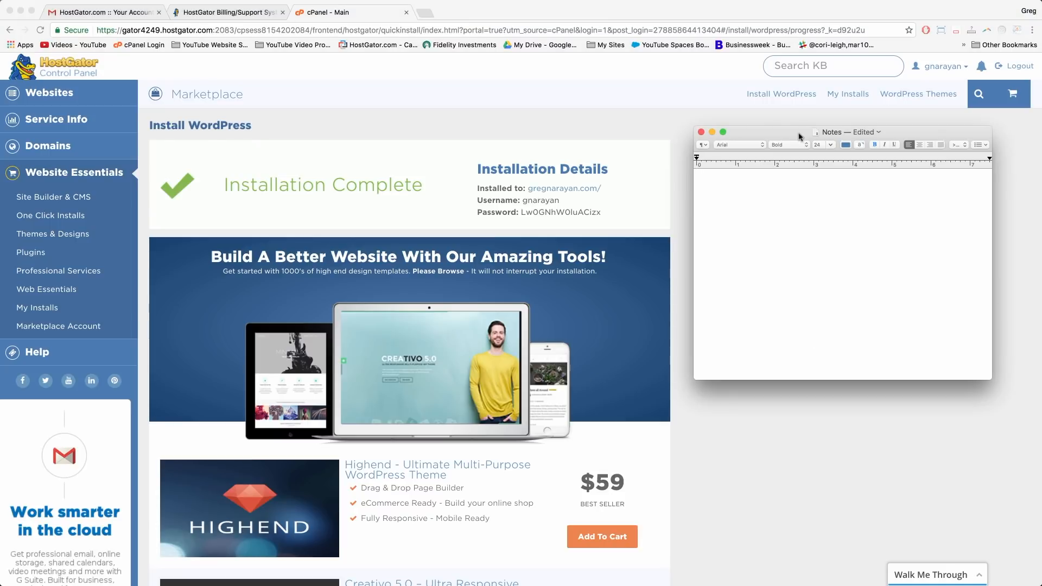
{"action": "left_click_drag", "start_coordinate": [796, 136], "coordinate": [795, 131]}
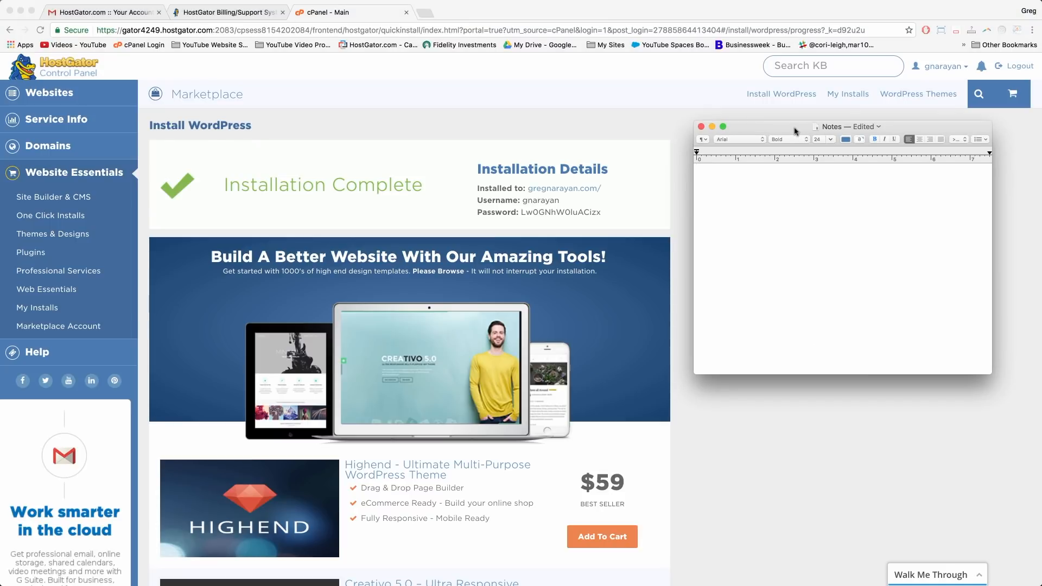
{"action": "right_click", "coordinate": [720, 179]}
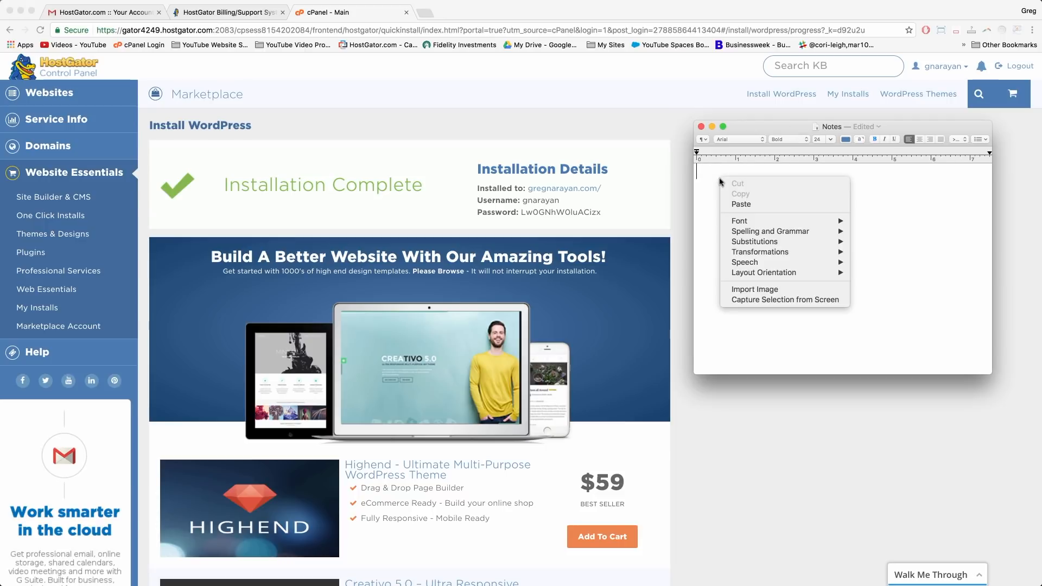
{"action": "left_click", "coordinate": [733, 204]}
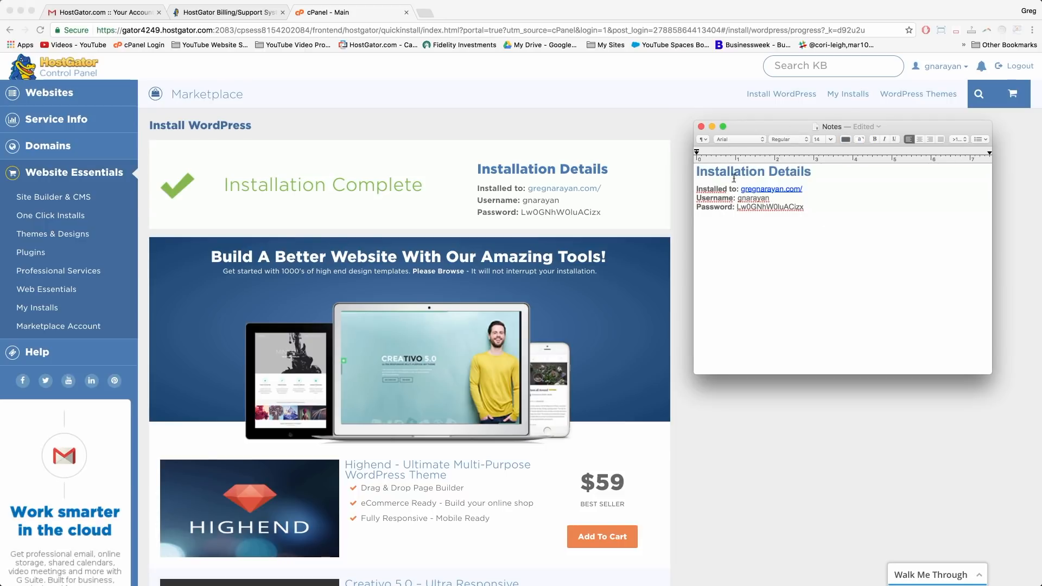
{"action": "left_click", "coordinate": [680, 237]}
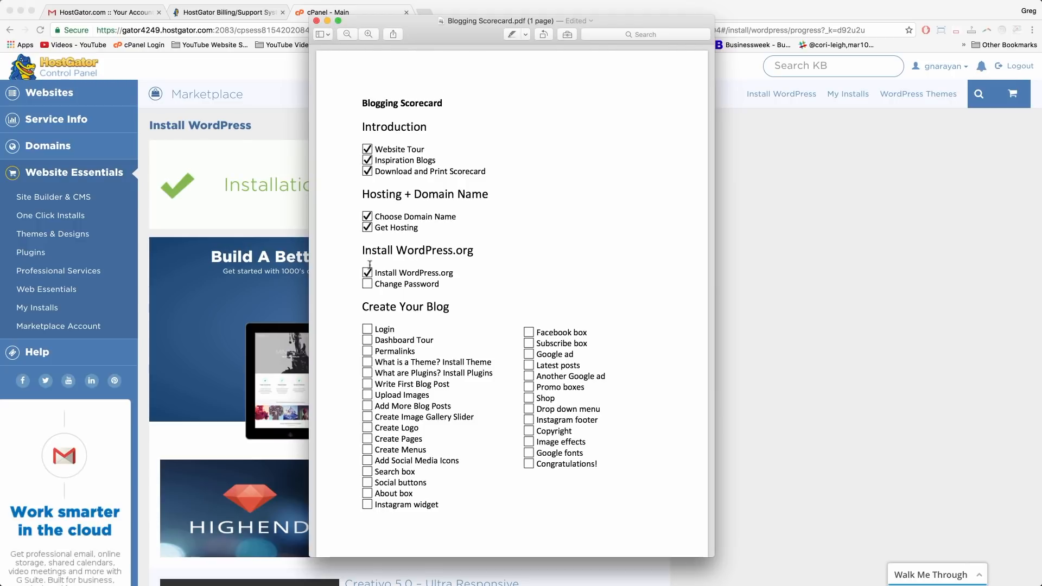
Step: Minimize the Blogging Scorecard.pdf window so the Installation Complete page shows again
{"action": "left_click", "coordinate": [773, 298]}
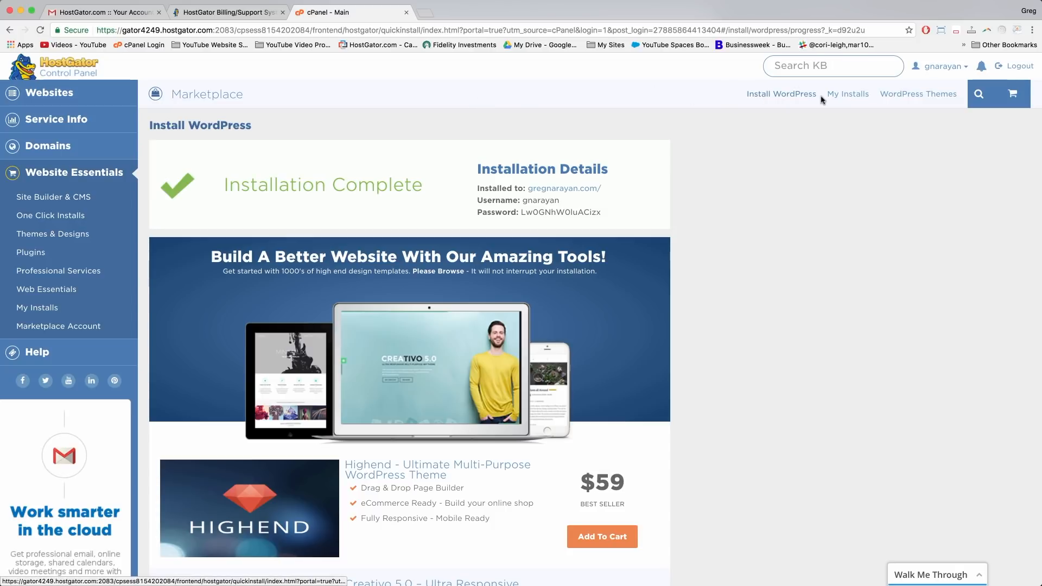
Step: Set a new password for the first install's admin user in My Installs, then launch its Admin Login
{"action": "left_click", "coordinate": [853, 95]}
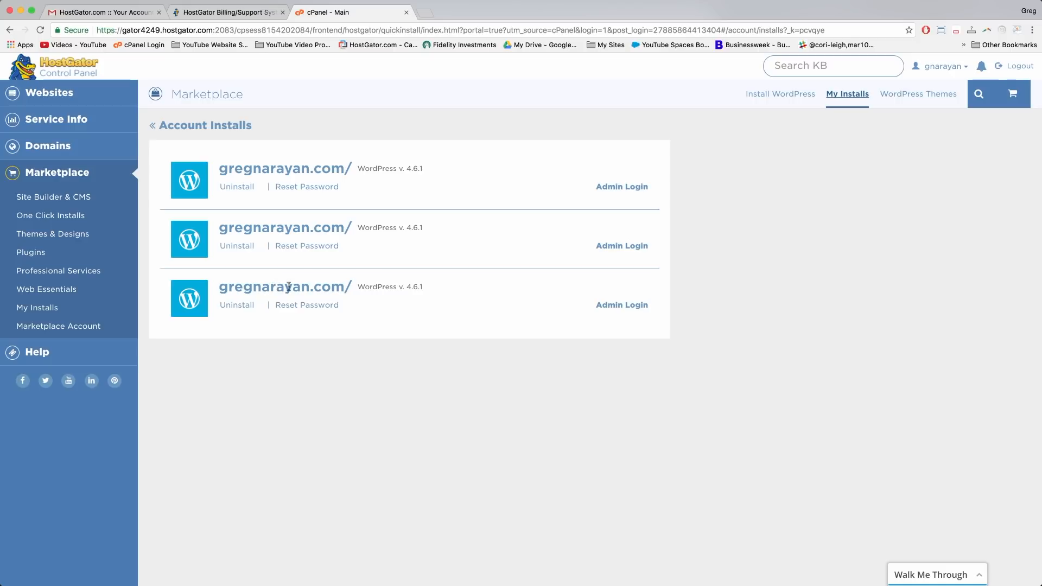
{"action": "left_click", "coordinate": [317, 307]}
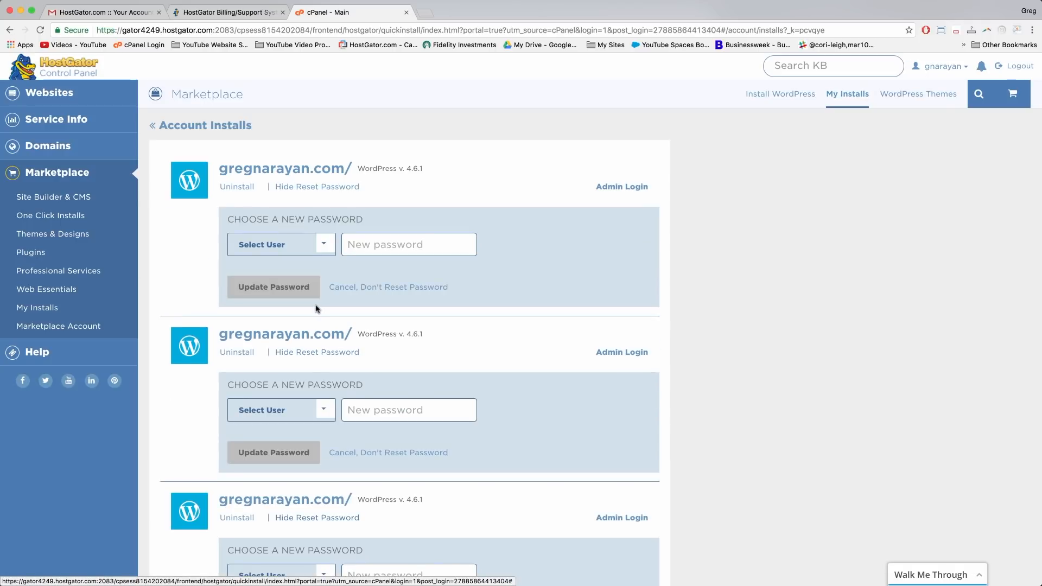
{"action": "left_click", "coordinate": [319, 244]}
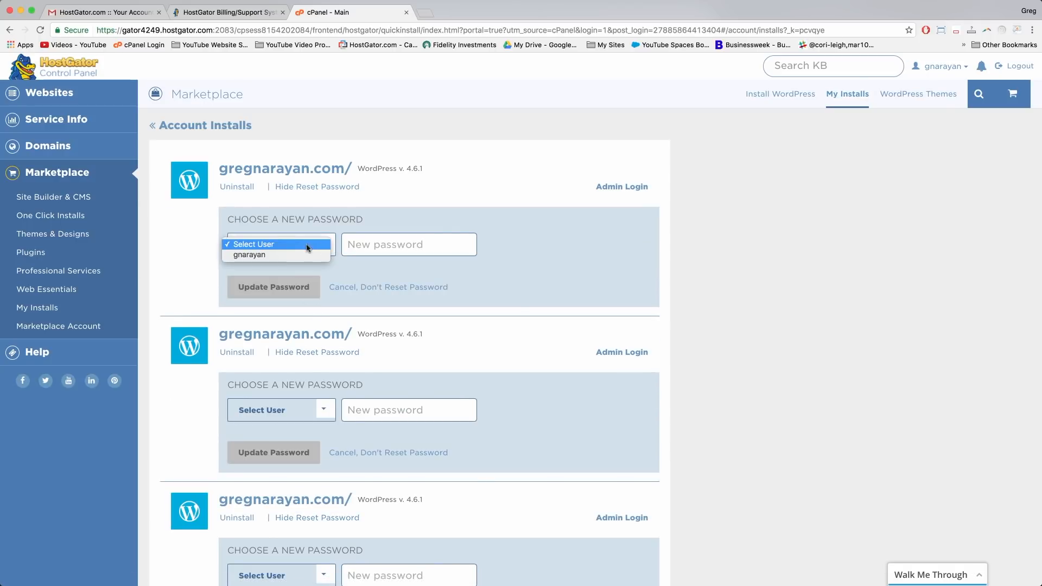
{"action": "left_click", "coordinate": [277, 256]}
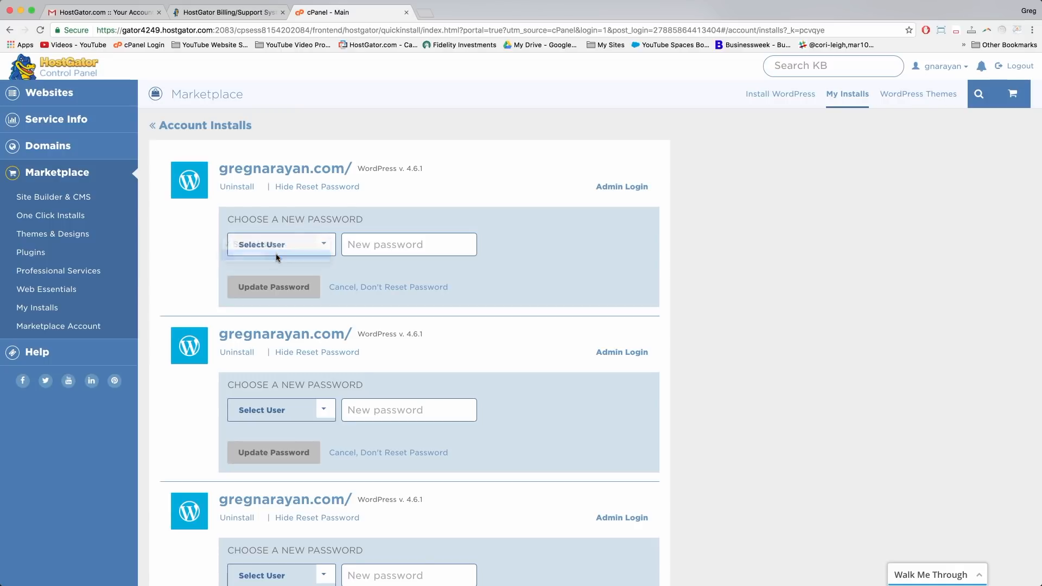
{"action": "left_click", "coordinate": [384, 243]}
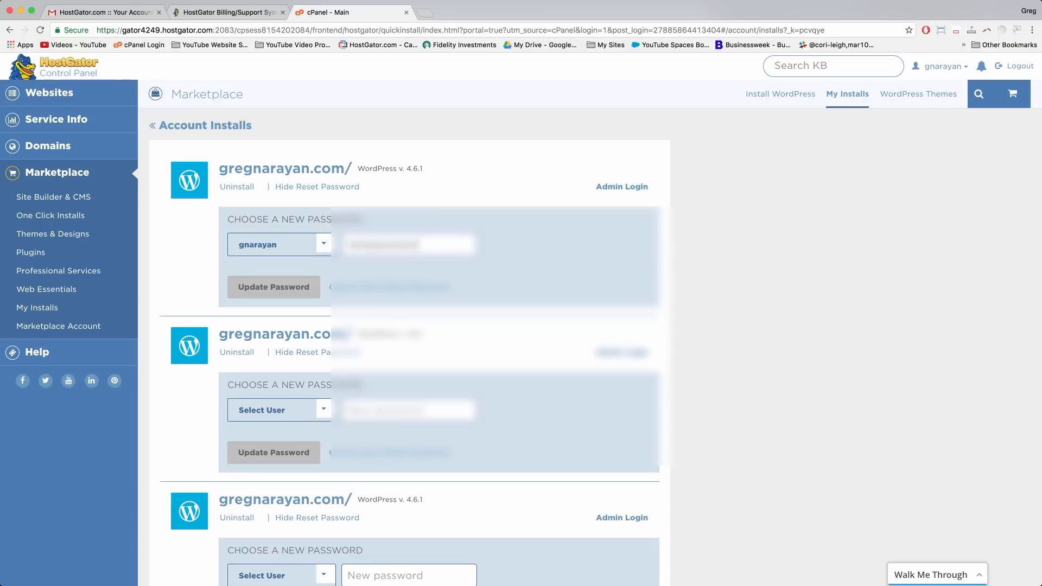
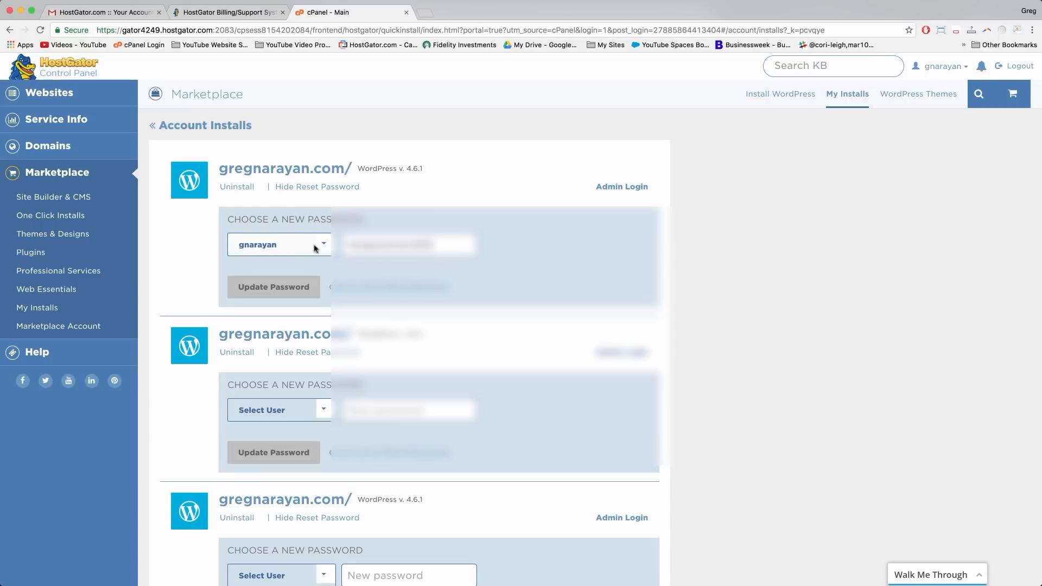
{"action": "left_click", "coordinate": [269, 288]}
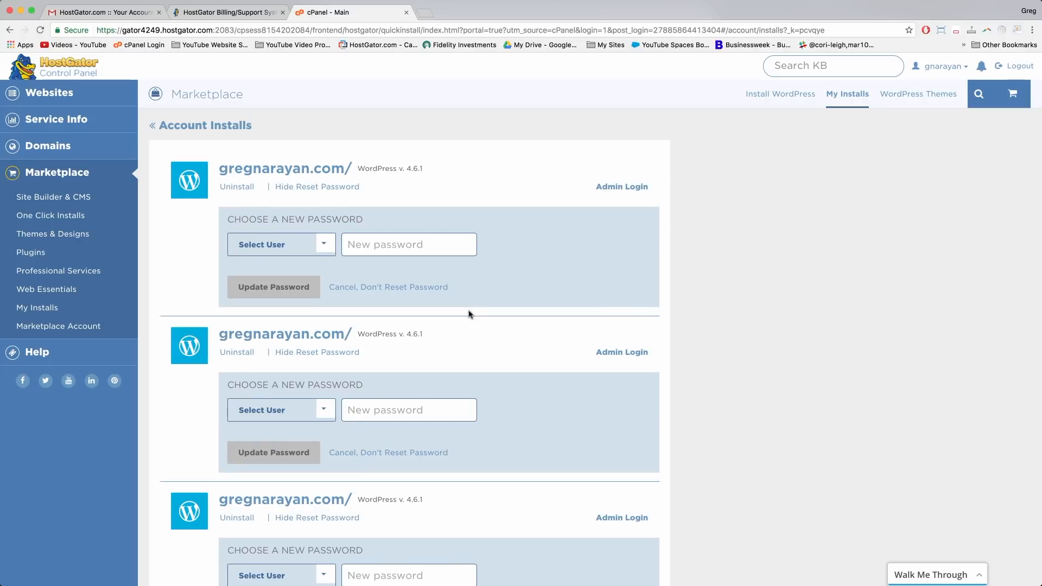
{"action": "left_click", "coordinate": [624, 188]}
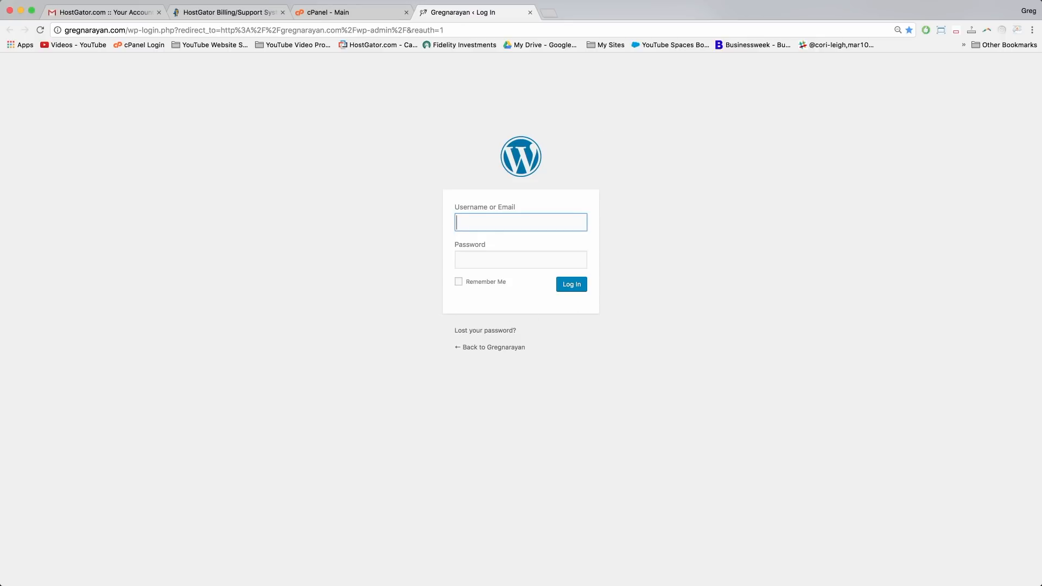
Step: Fill in the admin username and password on the login page and tick Remember Me
{"action": "key", "text": "super+Tab"}
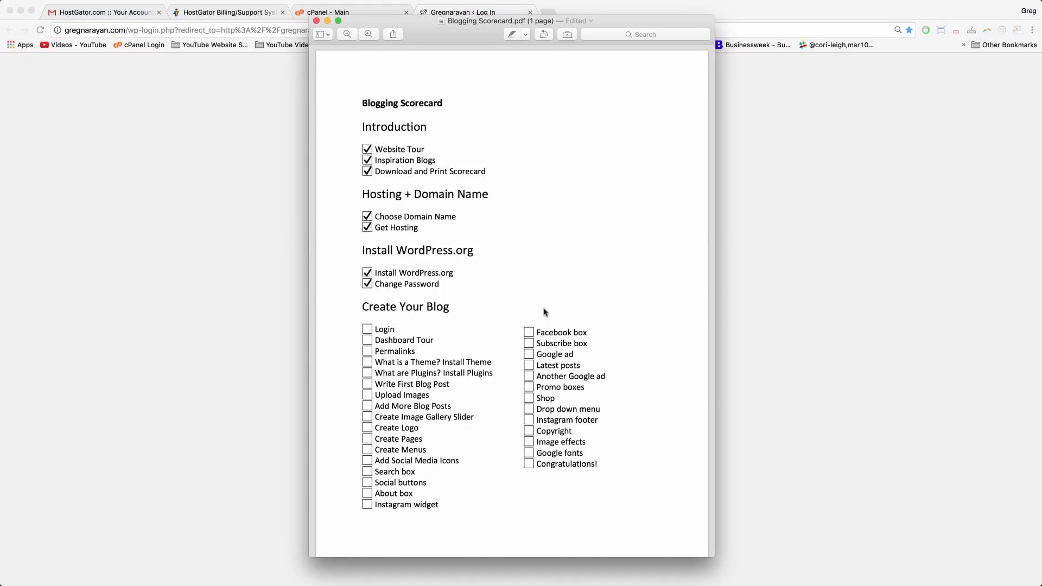
{"action": "left_click", "coordinate": [327, 20]}
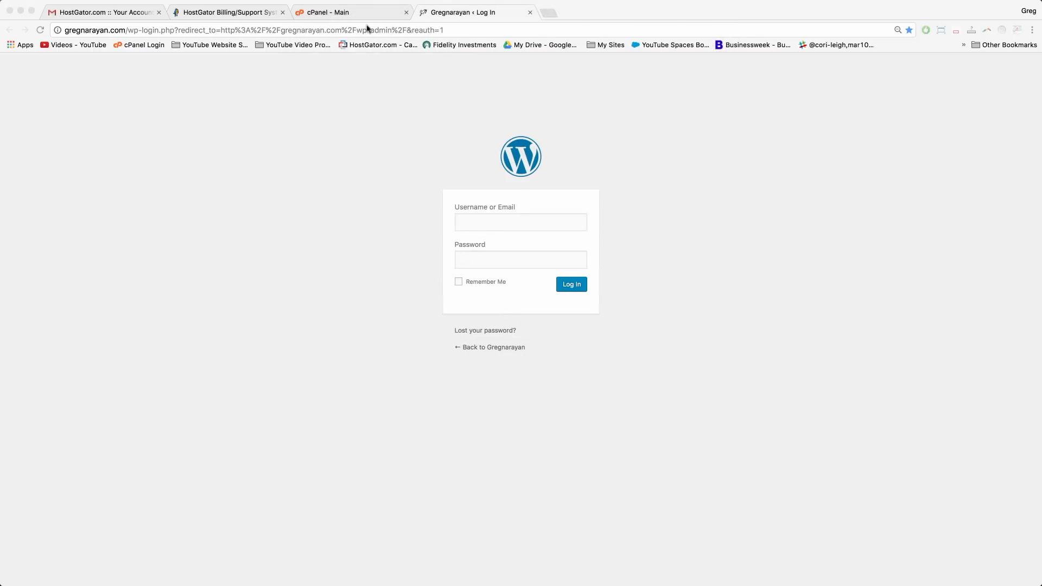
{"action": "left_click", "coordinate": [477, 230]}
{"action": "type", "text": "gnarayan"}
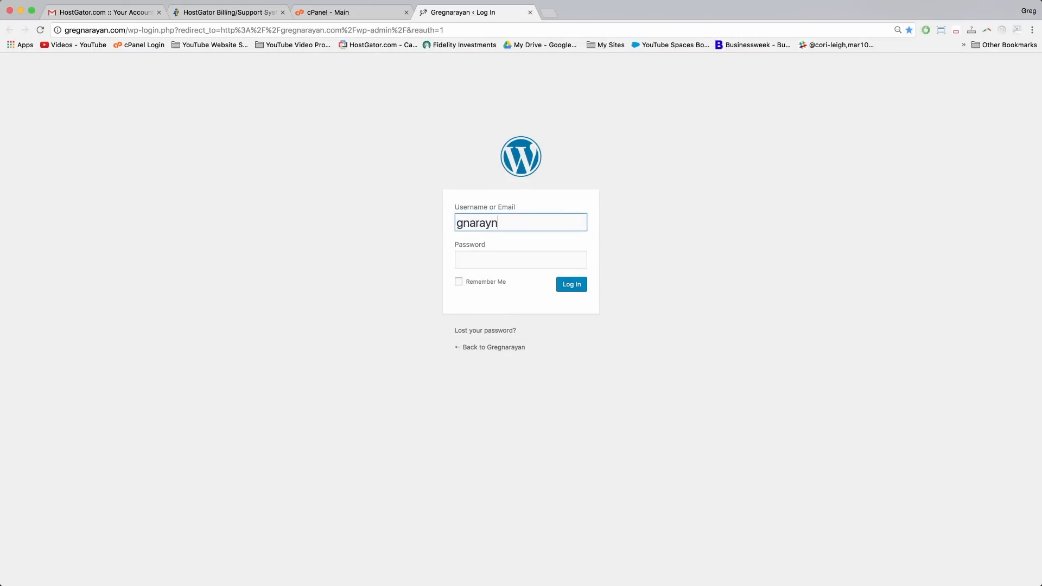
{"action": "key", "text": "BackSpace"}
{"action": "type", "text": "an"}
{"action": "key", "text": "Tab"}
{"action": "type", "text": "•••••••••"}
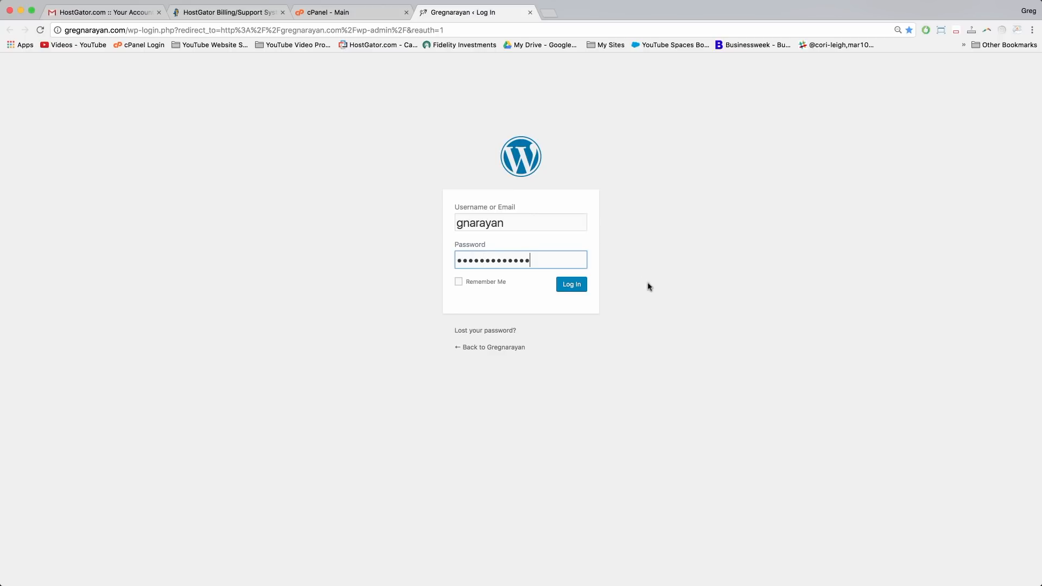
{"action": "left_click", "coordinate": [483, 283]}
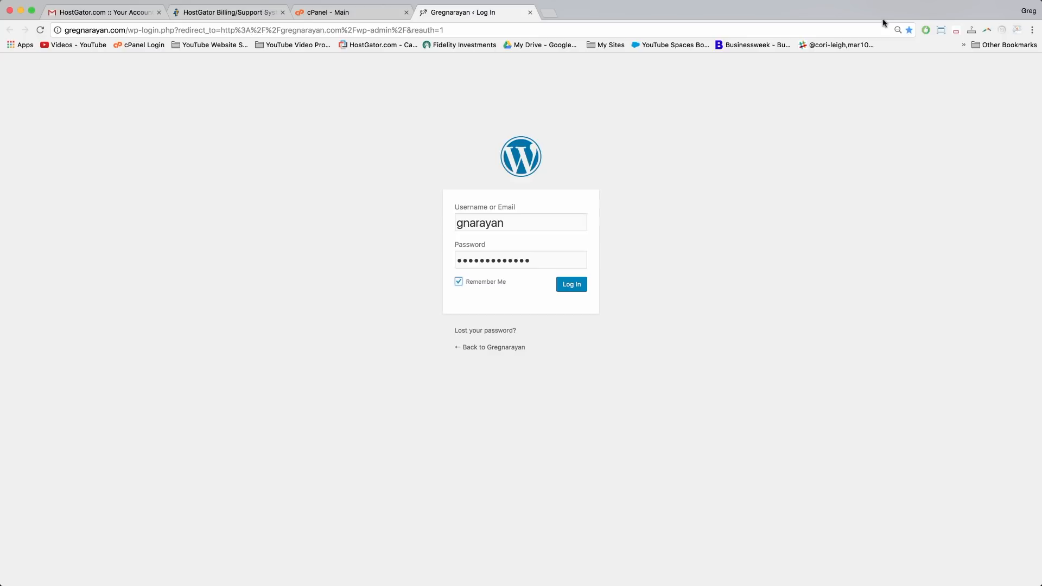
Step: Bookmark the login page, try the site's /wp-admin address in a new tab, then close it and log in
{"action": "left_click", "coordinate": [909, 31]}
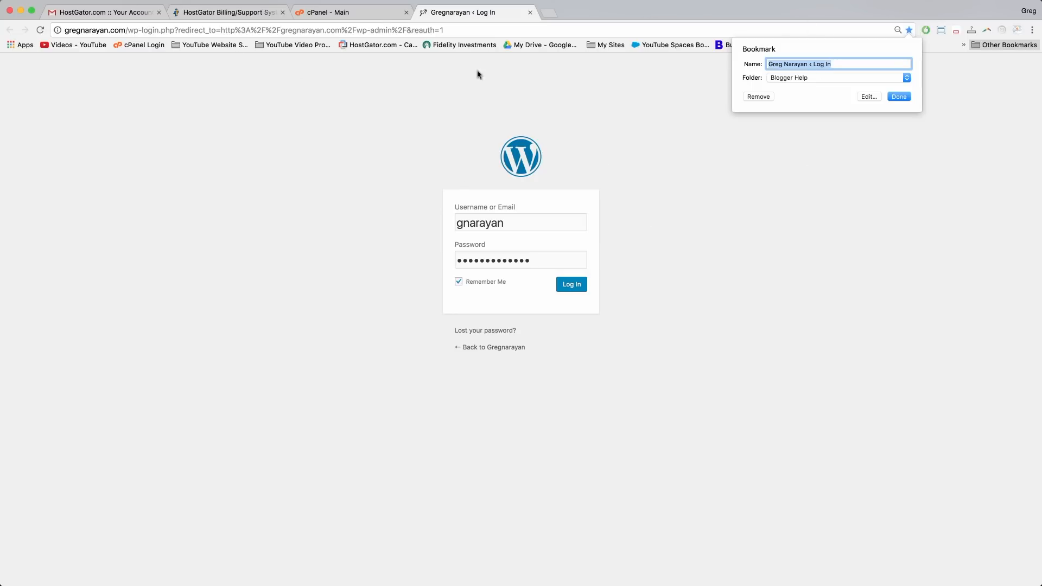
{"action": "left_click", "coordinate": [900, 96]}
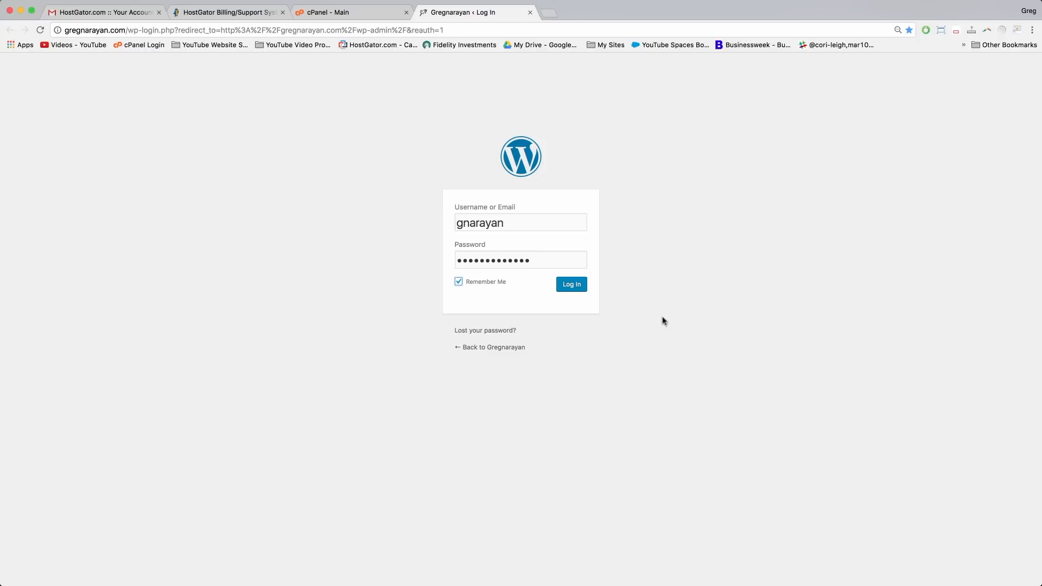
{"action": "left_click", "coordinate": [548, 16]}
{"action": "type", "text": "greg"}
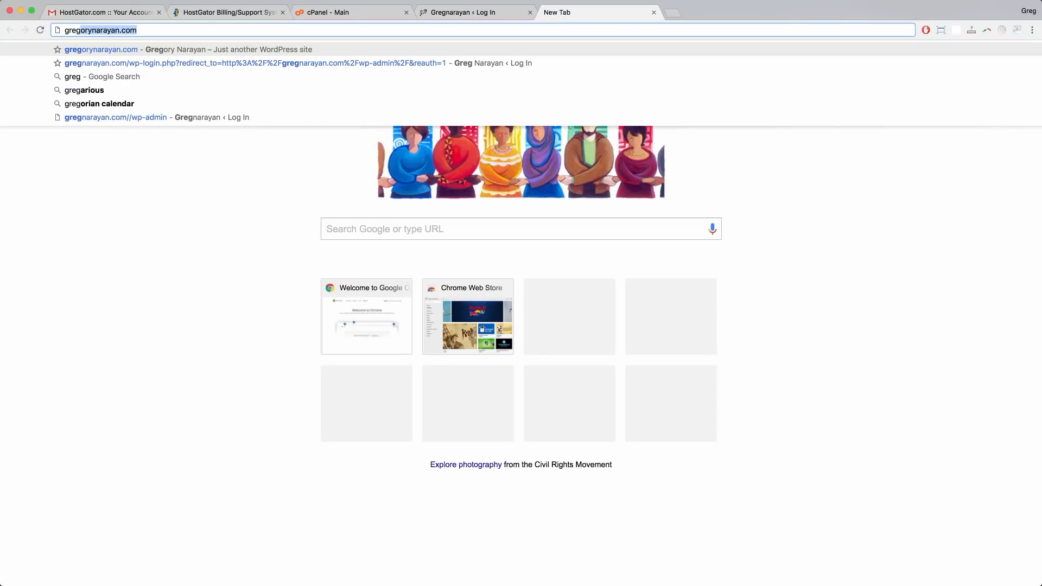
{"action": "type", "text": "narayan.com"}
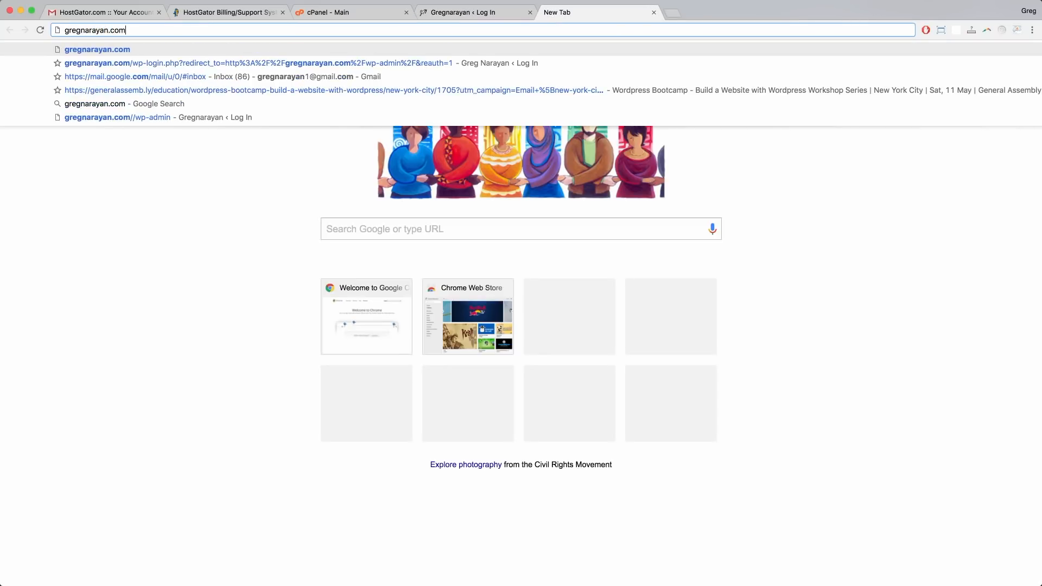
{"action": "type", "text": "/wp-admin"}
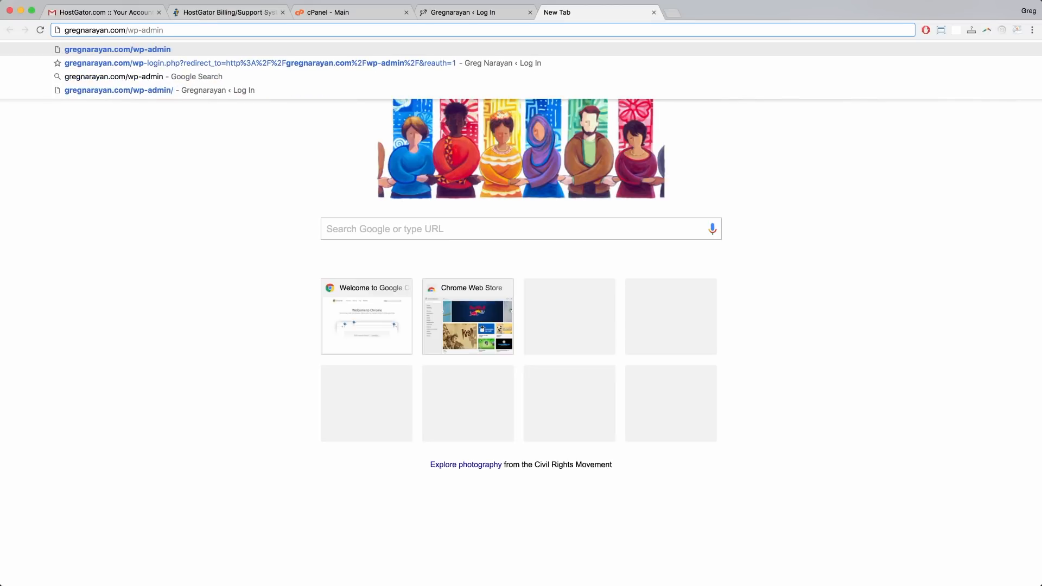
{"action": "left_click_drag", "start_coordinate": [125, 31], "coordinate": [63, 32]}
{"action": "left_click", "coordinate": [127, 31]}
{"action": "left_click", "coordinate": [141, 31]}
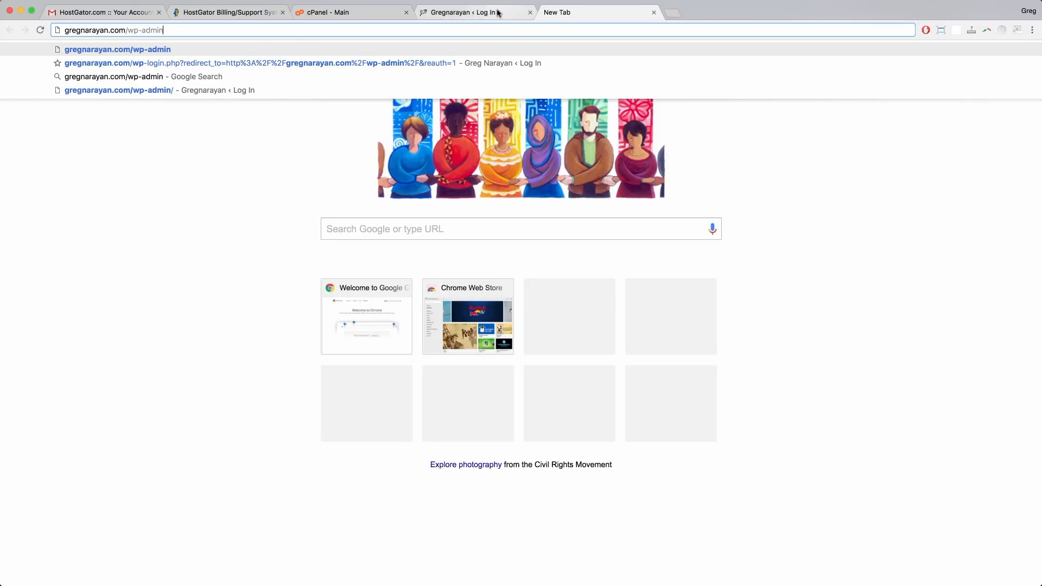
{"action": "left_click", "coordinate": [513, 15]}
{"action": "left_click", "coordinate": [654, 12]}
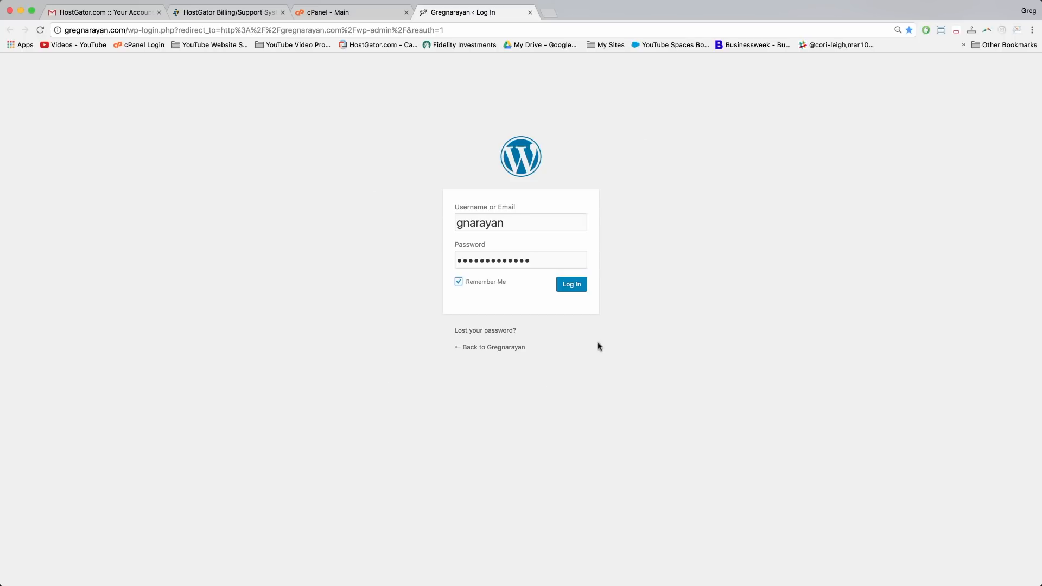
{"action": "left_click", "coordinate": [573, 285]}
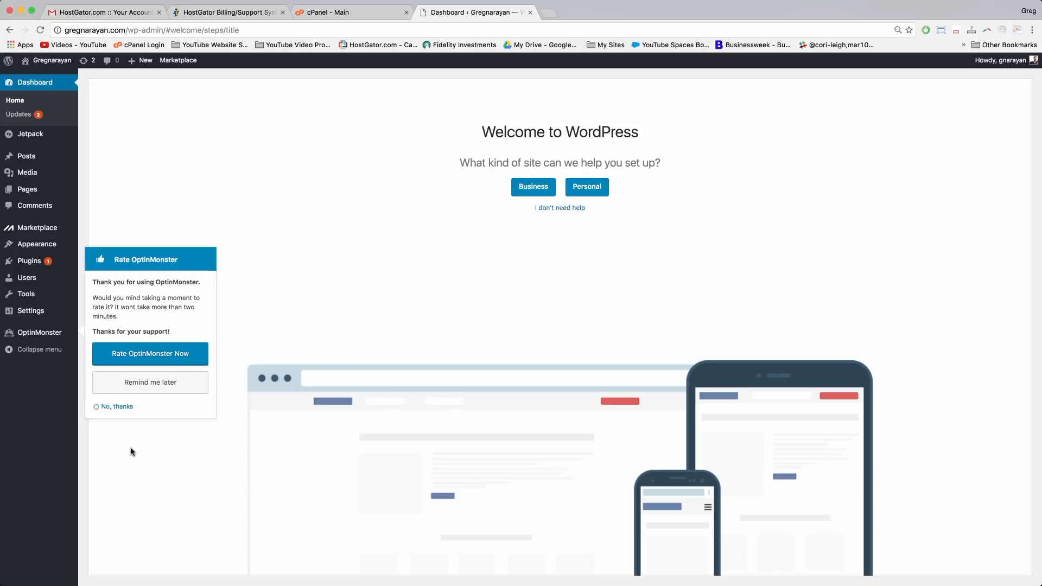
Step: Skip the guided setup help, dismiss the OptinMonster rating request, and open a private browsing window
{"action": "left_click", "coordinate": [578, 211]}
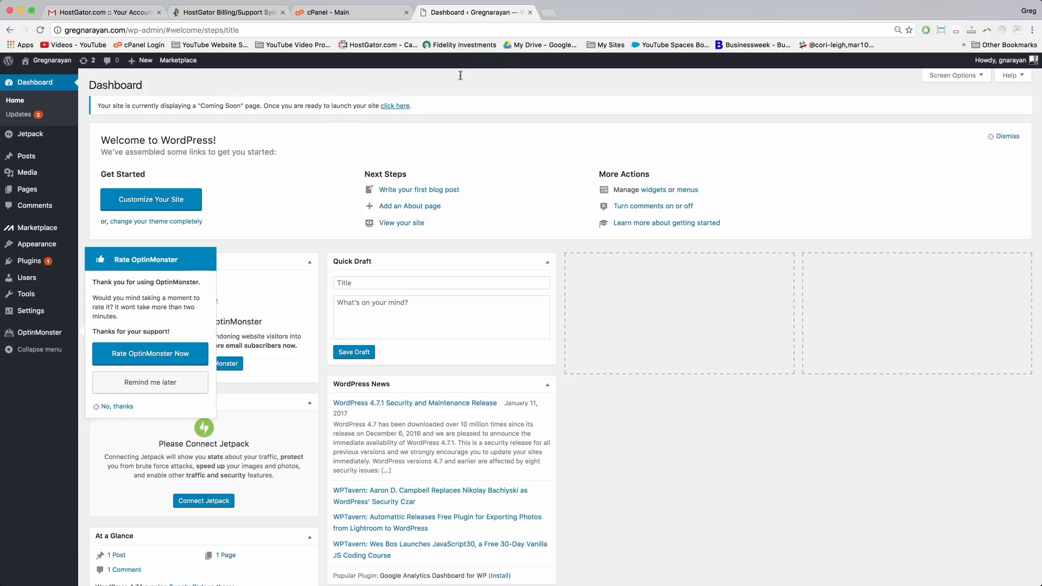
{"action": "left_click", "coordinate": [116, 407]}
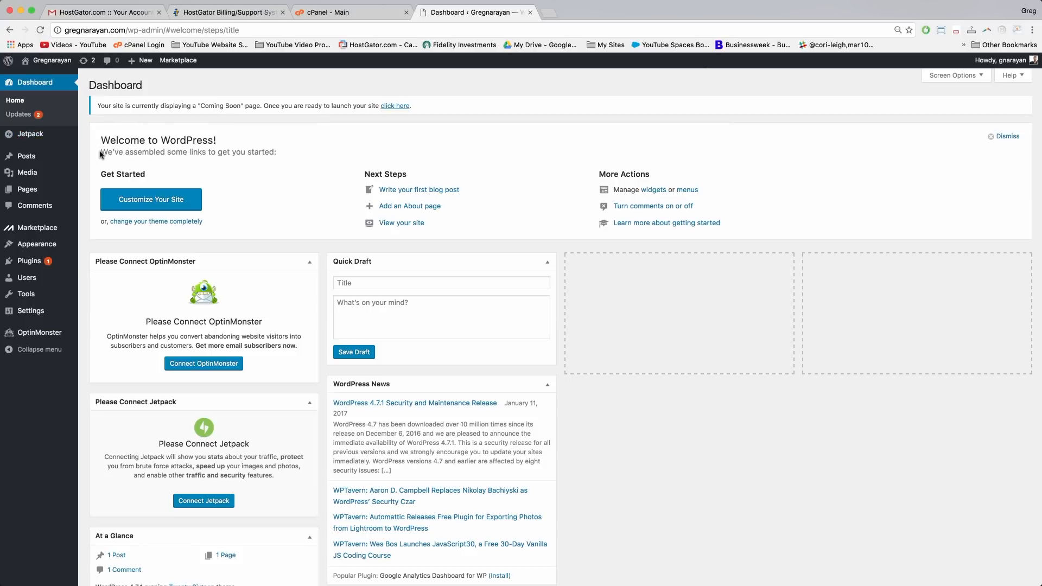
{"action": "left_click_drag", "start_coordinate": [276, 153], "coordinate": [98, 138]}
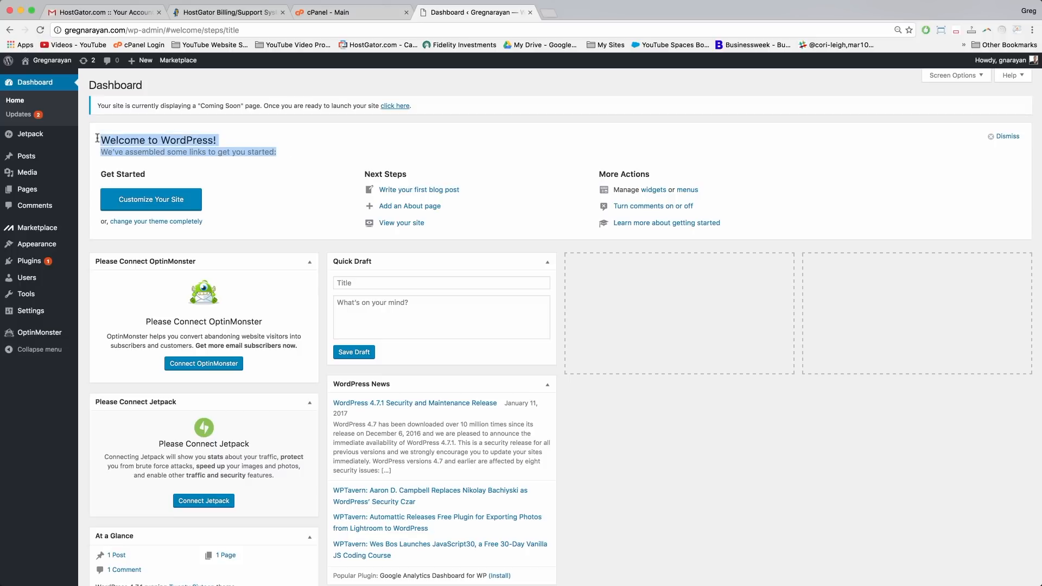
{"action": "left_click", "coordinate": [252, 151]}
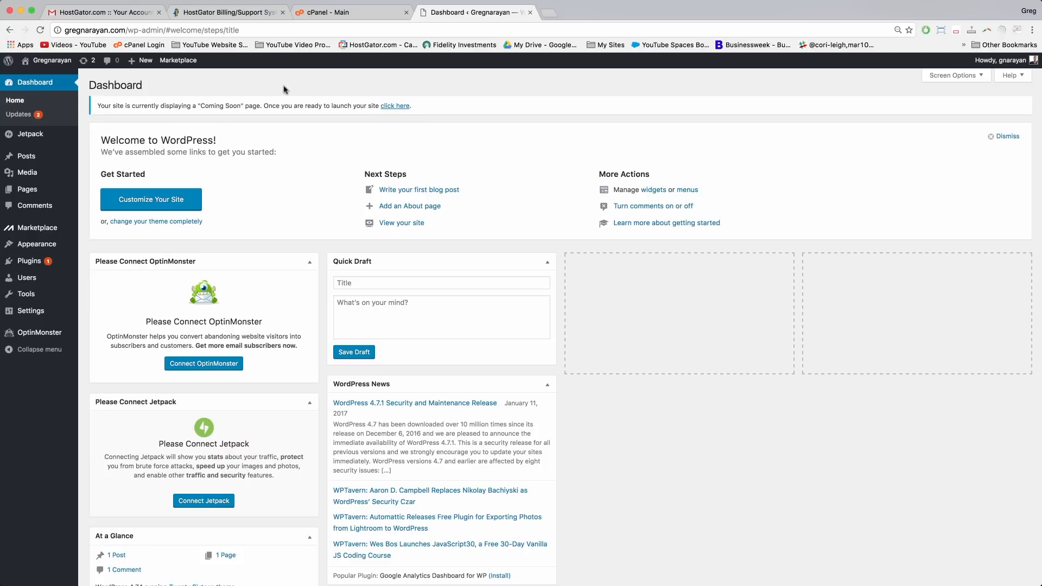
{"action": "key", "text": "super+shift+n"}
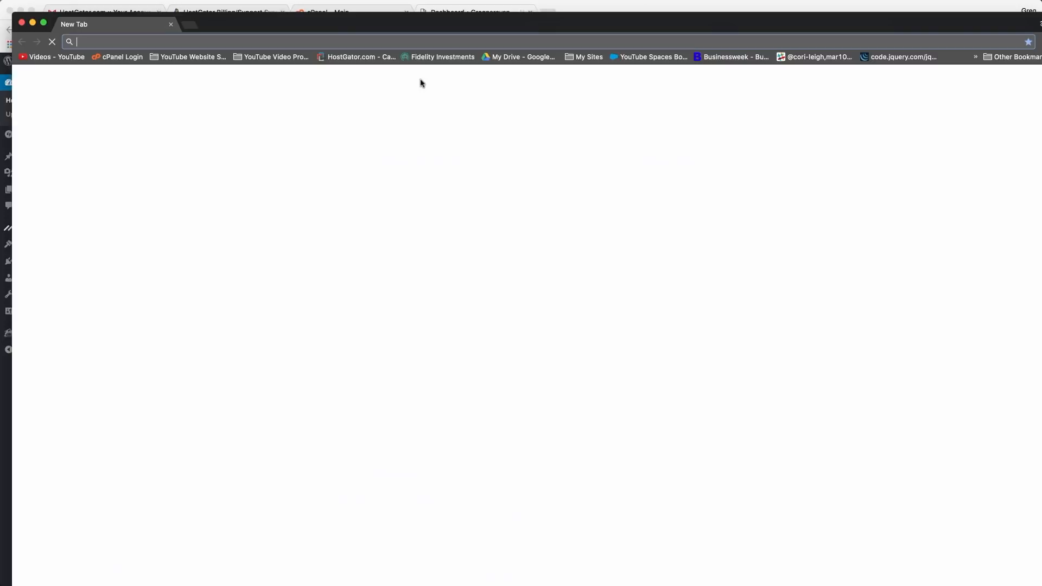
{"action": "type", "text": "gregnarayan.com"}
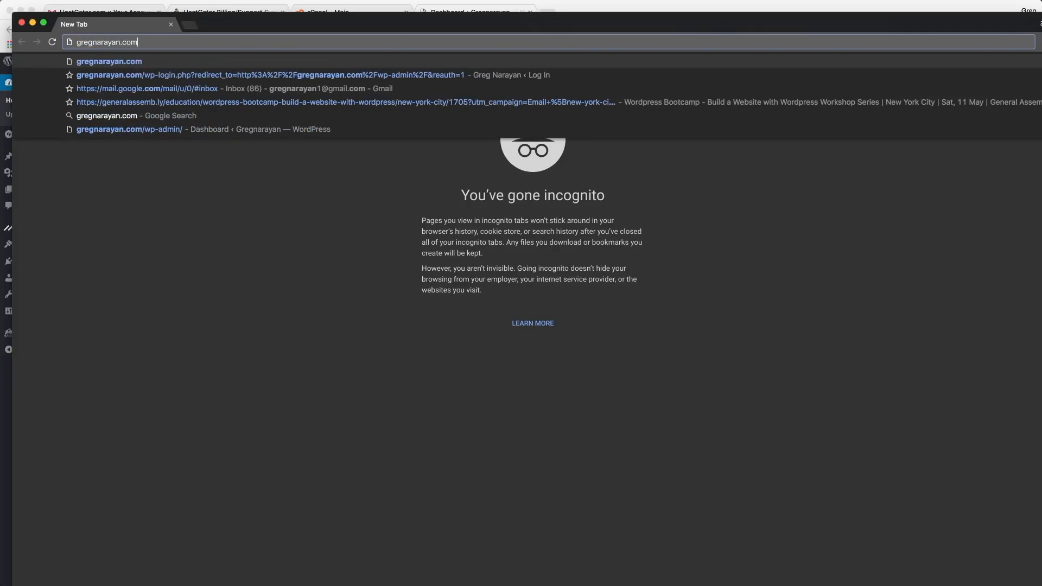
{"action": "key", "text": "Return"}
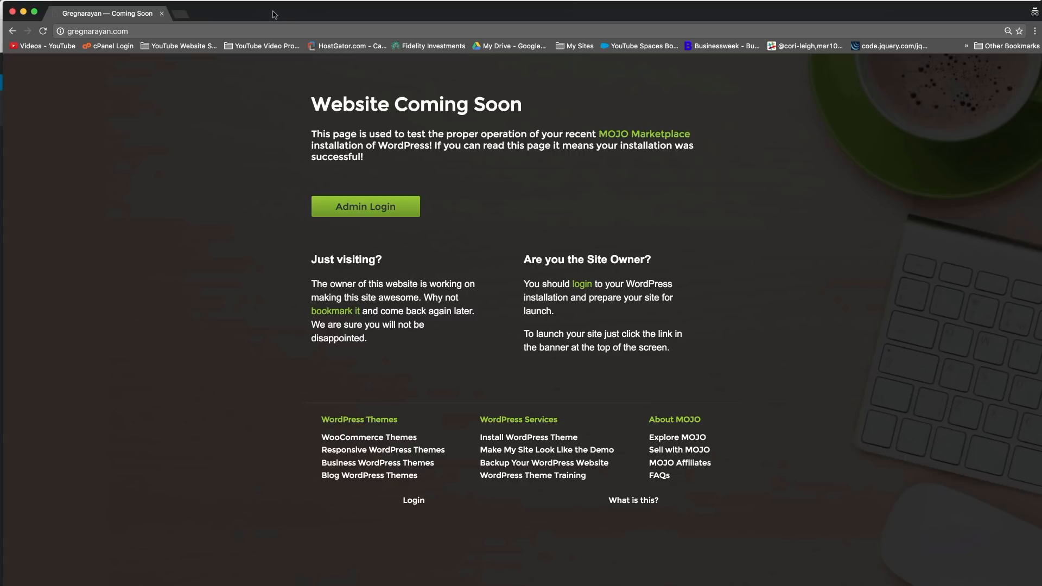
{"action": "mouse_move", "coordinate": [273, 15]}
{"action": "left_mouse_down"}
{"action": "mouse_move", "coordinate": [270, 26]}
{"action": "mouse_move", "coordinate": [279, 14]}
{"action": "left_mouse_up"}
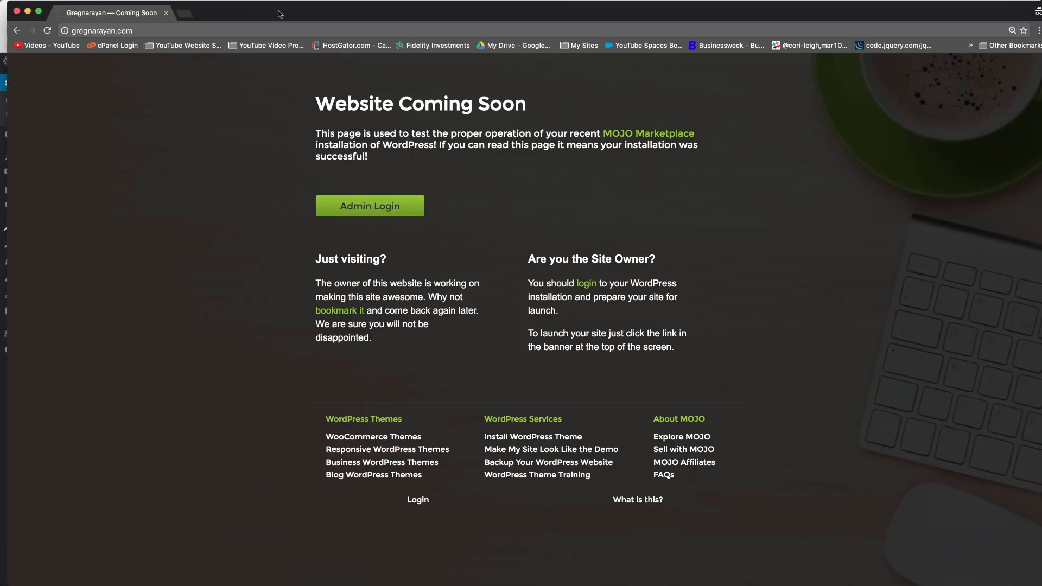
{"action": "mouse_move", "coordinate": [291, 11]}
{"action": "left_mouse_down"}
{"action": "mouse_move", "coordinate": [285, 19]}
{"action": "mouse_move", "coordinate": [284, 8]}
{"action": "left_mouse_up"}
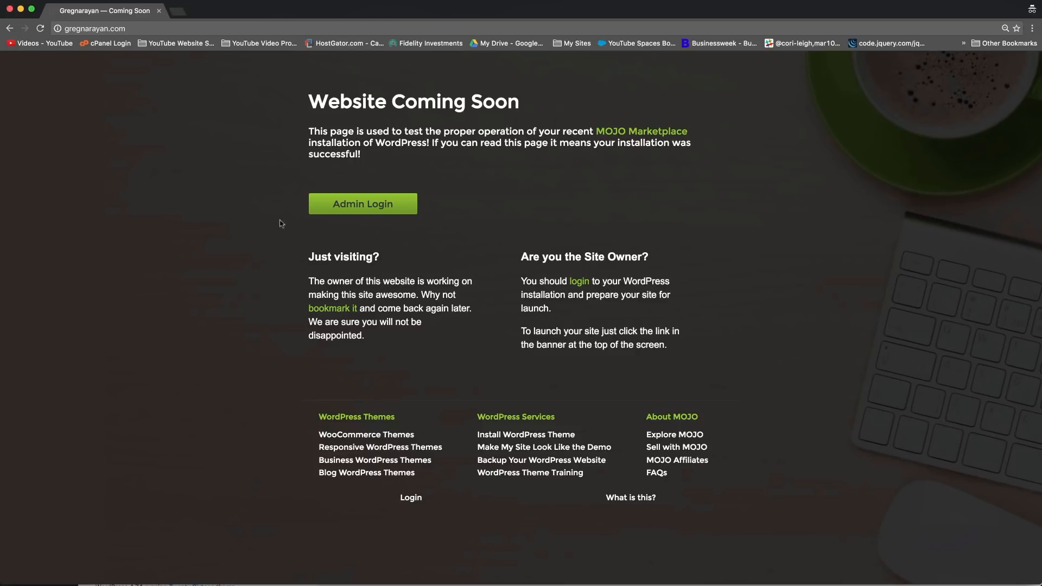
{"action": "left_click", "coordinate": [10, 10]}
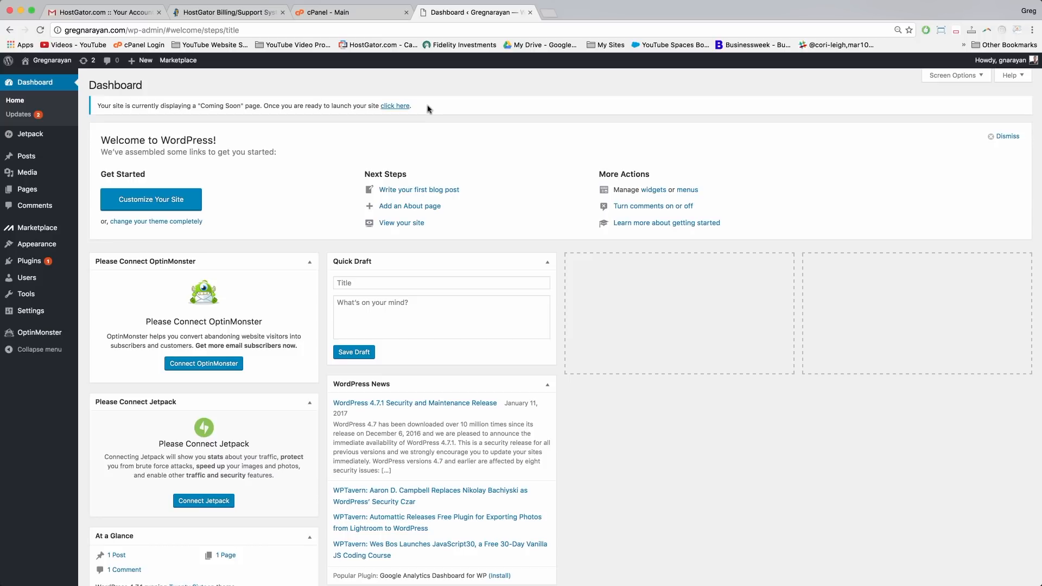
Step: Take the site out of Coming Soon mode and view the live Hello world! front page
{"action": "left_click", "coordinate": [393, 106]}
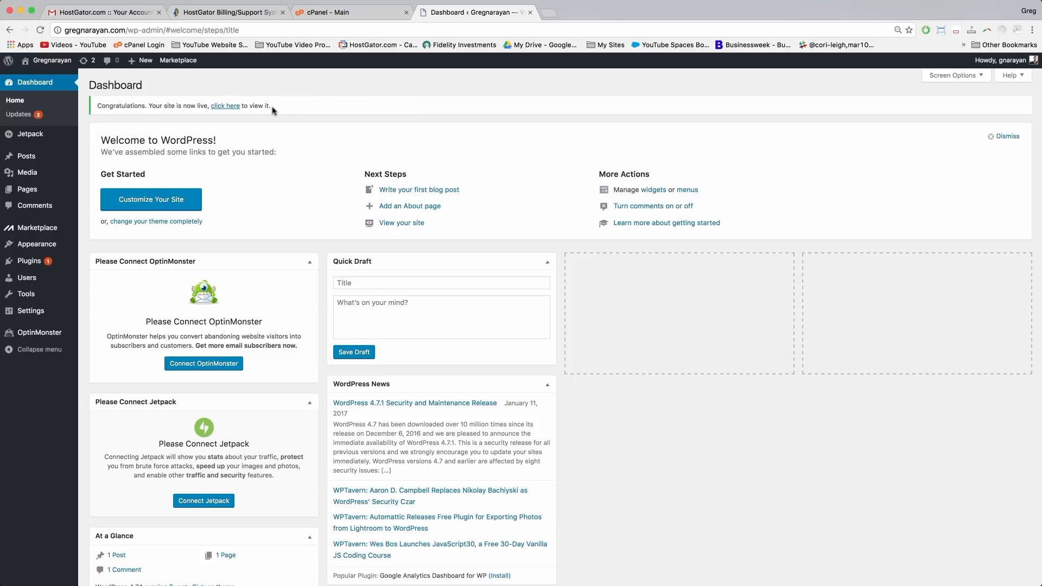
{"action": "left_click", "coordinate": [225, 106]}
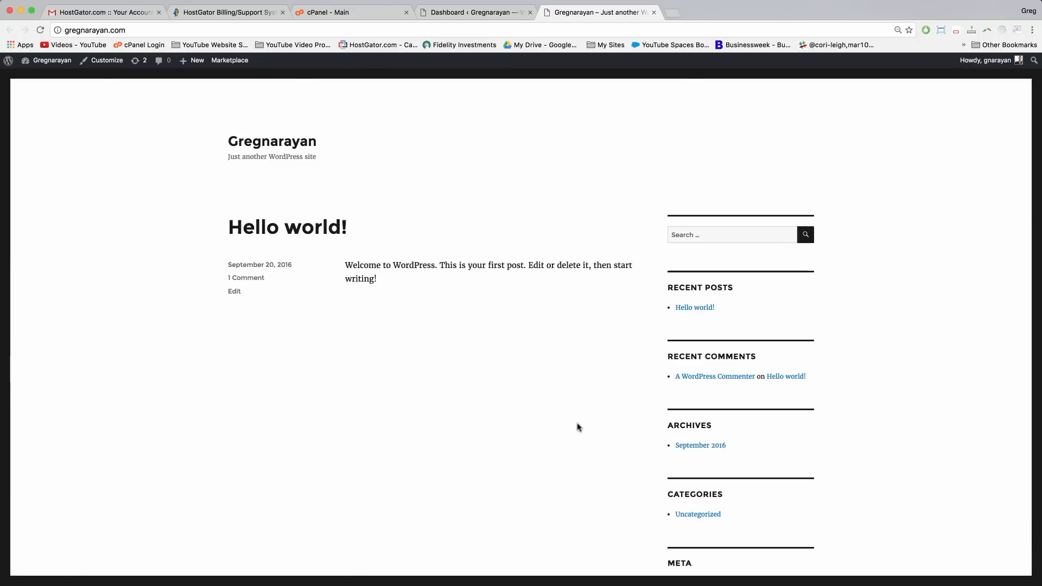
{"action": "scroll", "coordinate": [180, 161], "scroll_direction": "down", "scroll_amount": 5}
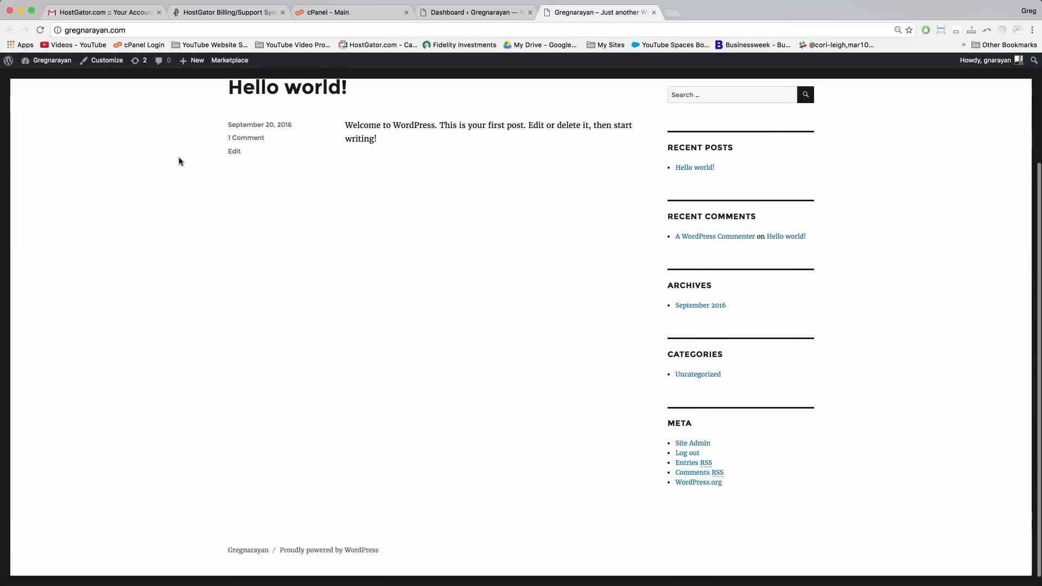
{"action": "scroll", "coordinate": [242, 372], "scroll_direction": "up", "scroll_amount": 5}
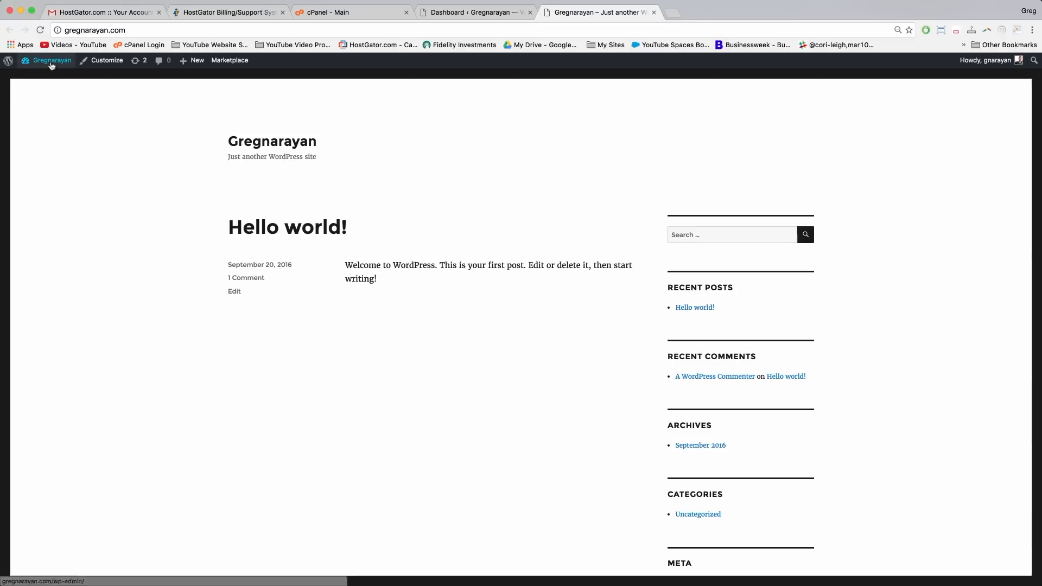
Step: Switch back and forth between the dashboard and the live site via the admin bar
{"action": "mouse_move", "coordinate": [42, 64]}
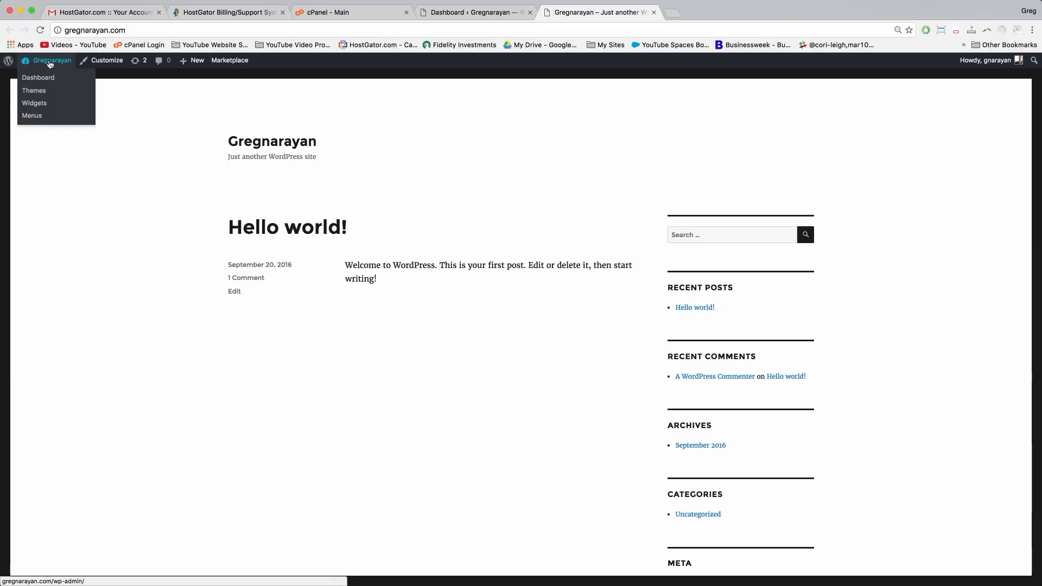
{"action": "left_click", "coordinate": [50, 62]}
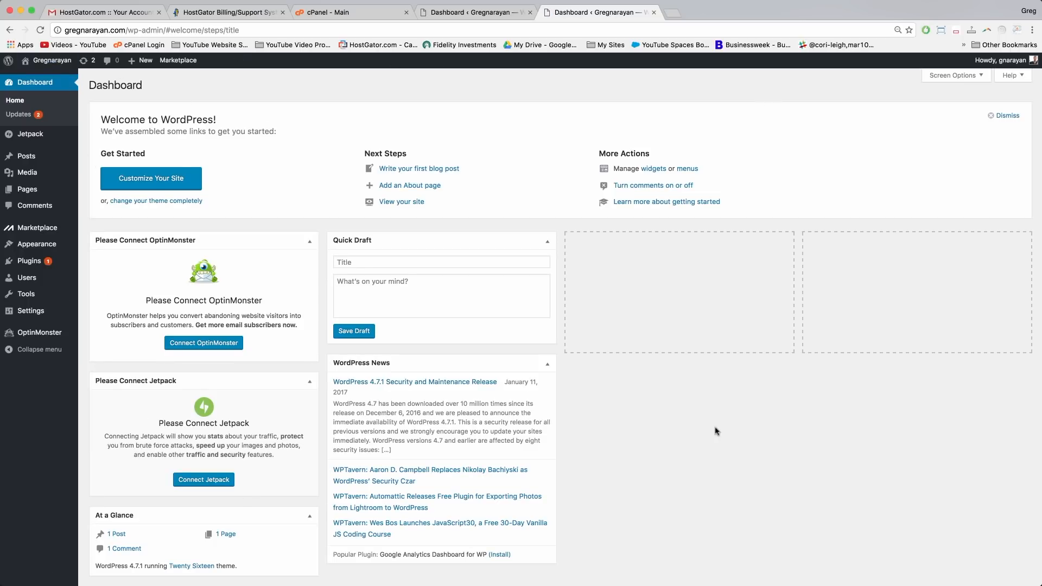
{"action": "left_click", "coordinate": [48, 61]}
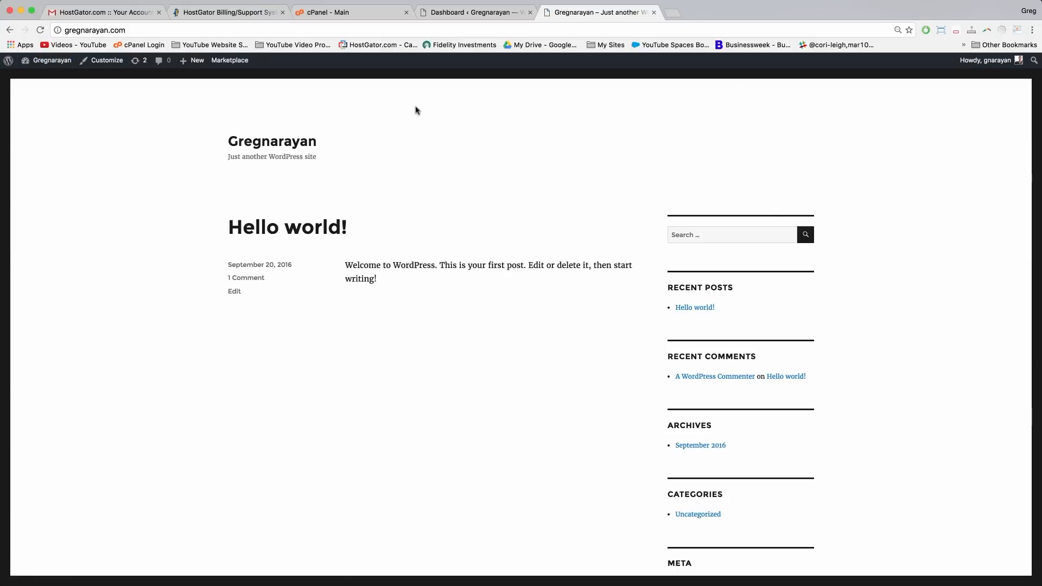
{"action": "scroll", "coordinate": [463, 154], "scroll_direction": "down", "scroll_amount": 5}
{"action": "scroll", "coordinate": [642, 342], "scroll_direction": "up", "scroll_amount": 5}
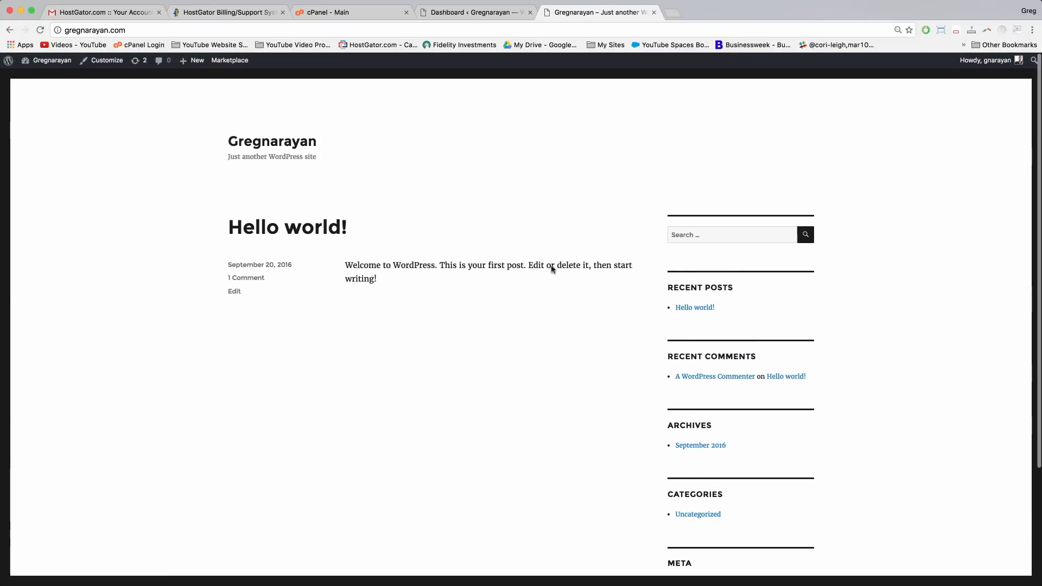
{"action": "left_click", "coordinate": [50, 62]}
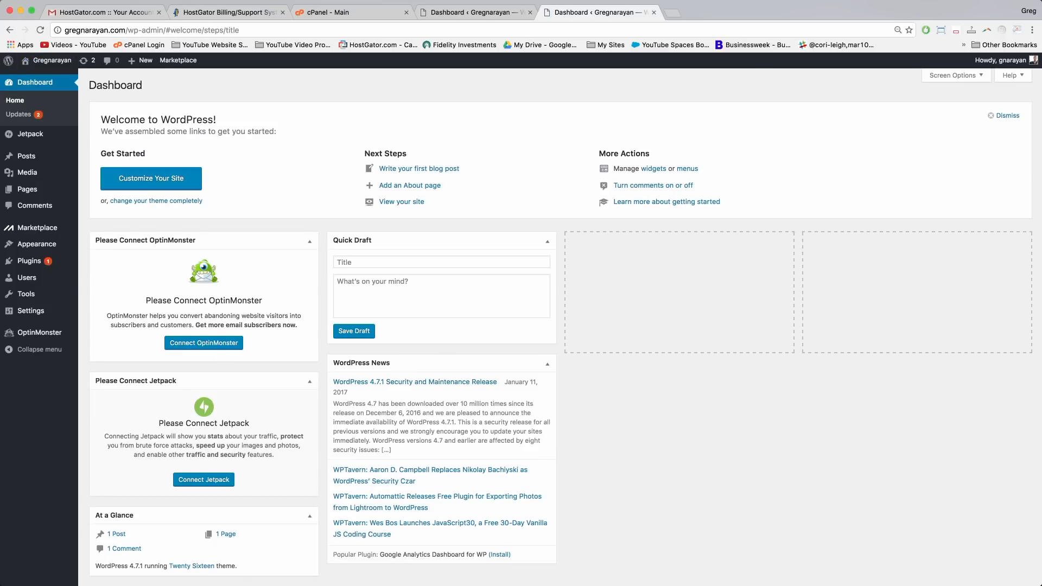
Step: Close the Gmail and HostGator billing tabs, leaving cPanel and the WordPress dashboard tabs
{"action": "mouse_move", "coordinate": [29, 62]}
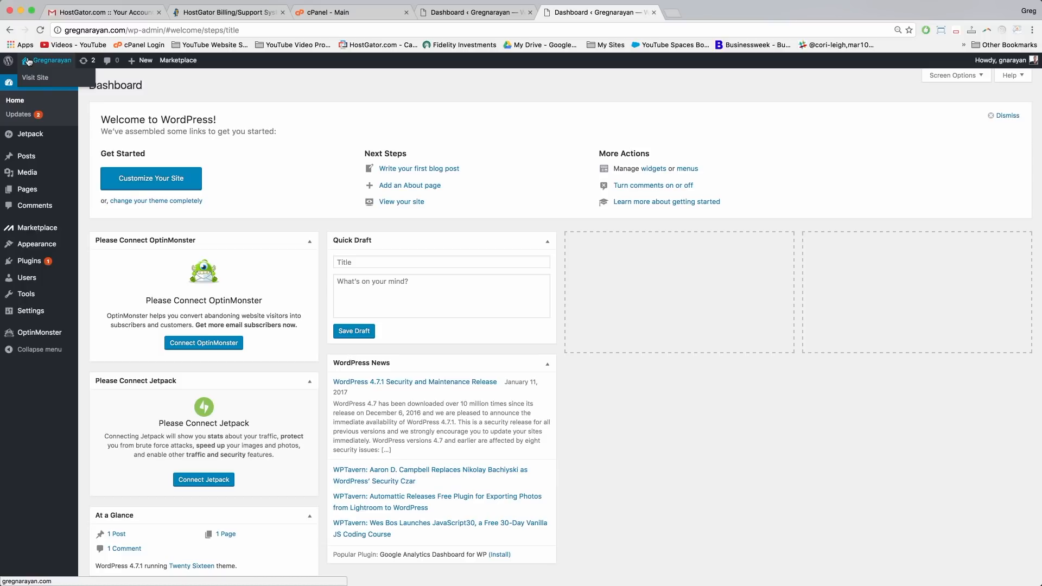
{"action": "left_click", "coordinate": [159, 12]}
{"action": "left_click", "coordinate": [159, 12]}
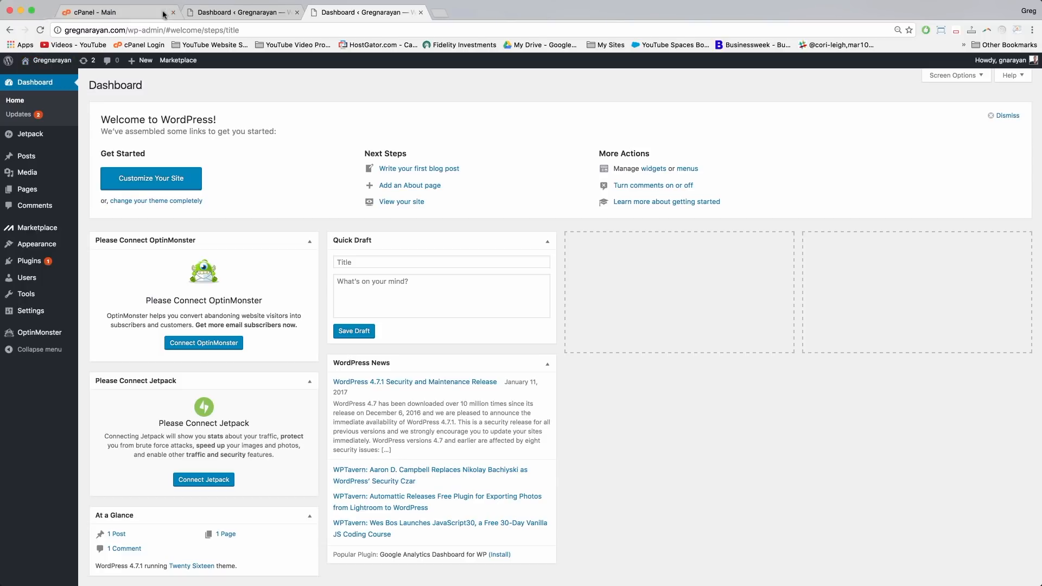
{"action": "left_click", "coordinate": [159, 12]}
{"action": "left_click", "coordinate": [159, 11]}
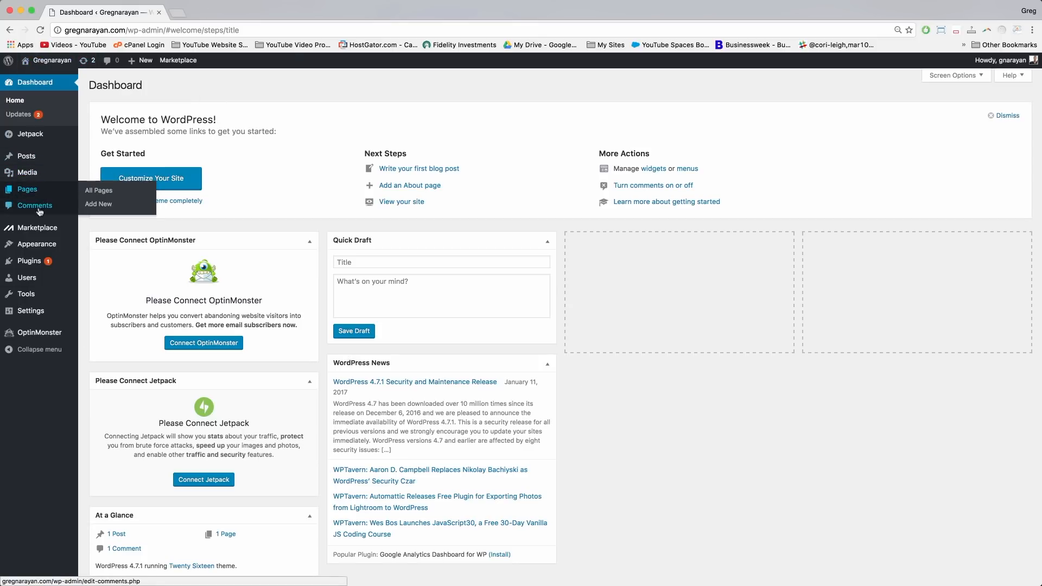
Step: View the active Twenty Sixteen theme's details under Appearance > Themes, then close them
{"action": "left_click", "coordinate": [40, 248]}
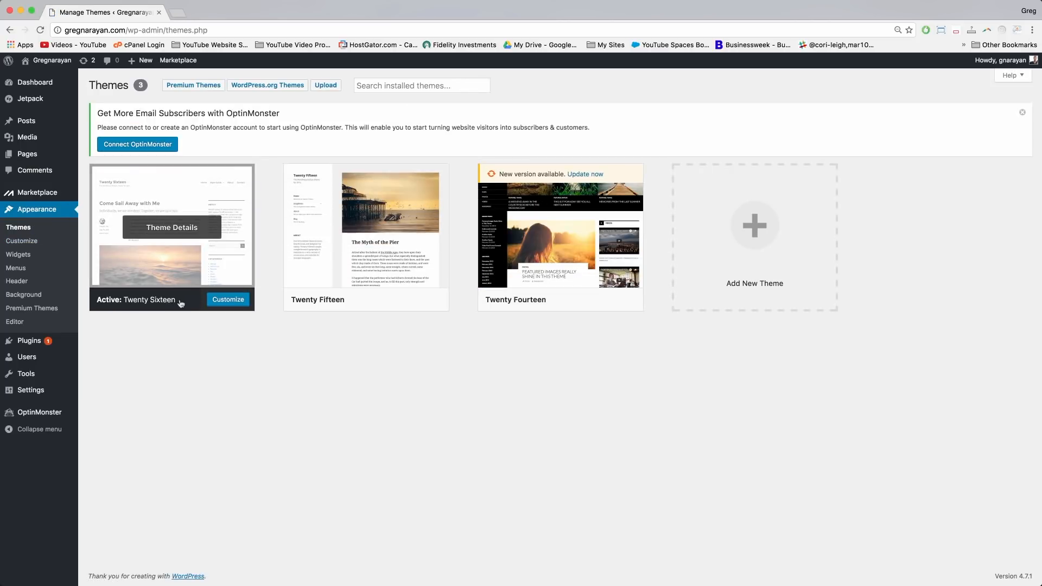
{"action": "left_click", "coordinate": [201, 254]}
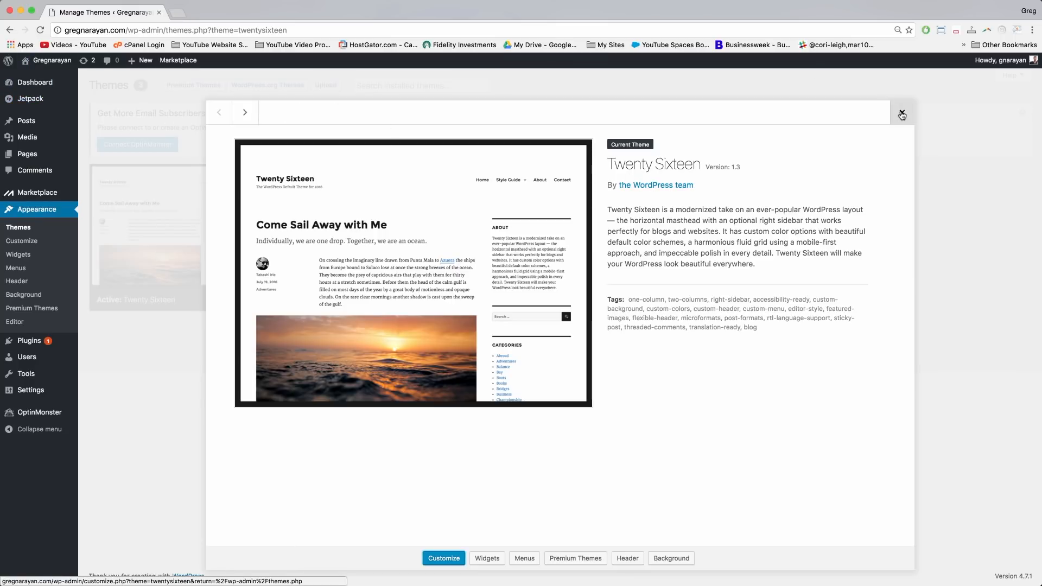
{"action": "left_click", "coordinate": [901, 112]}
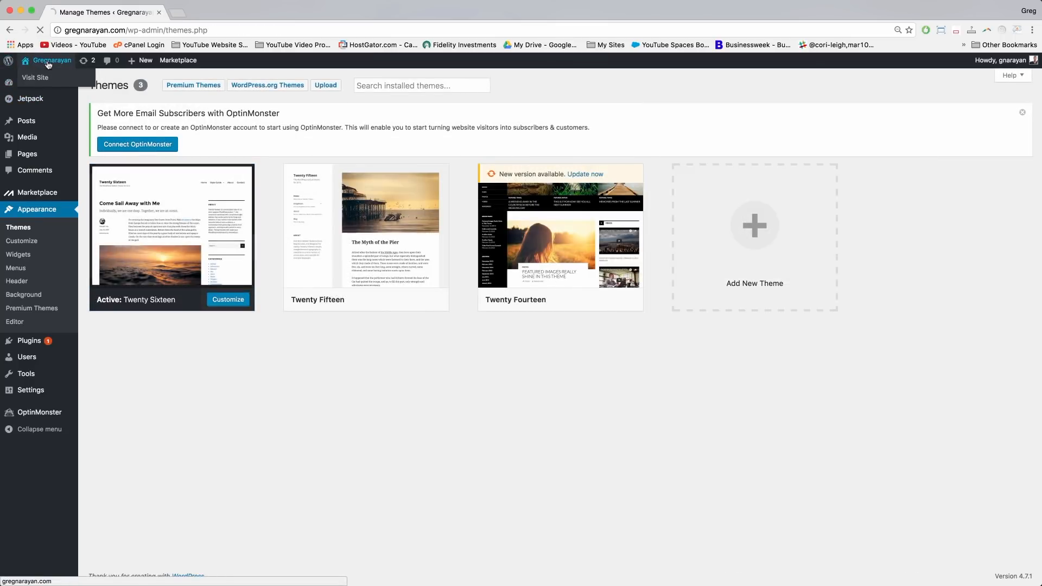
Step: Visit the site's front page, then return to the dashboard's Posts menu
{"action": "left_click", "coordinate": [41, 77]}
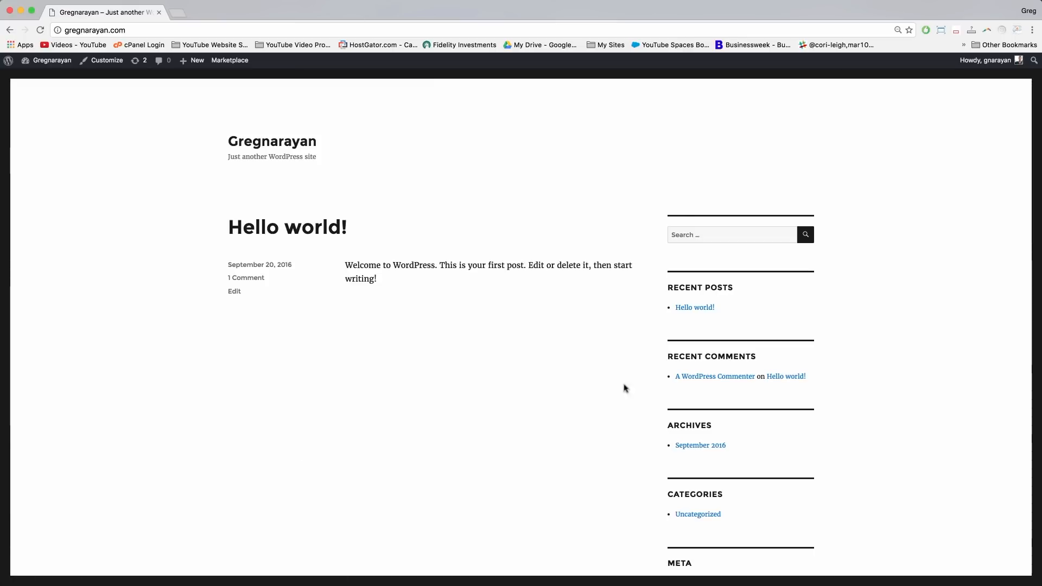
{"action": "mouse_move", "coordinate": [45, 62]}
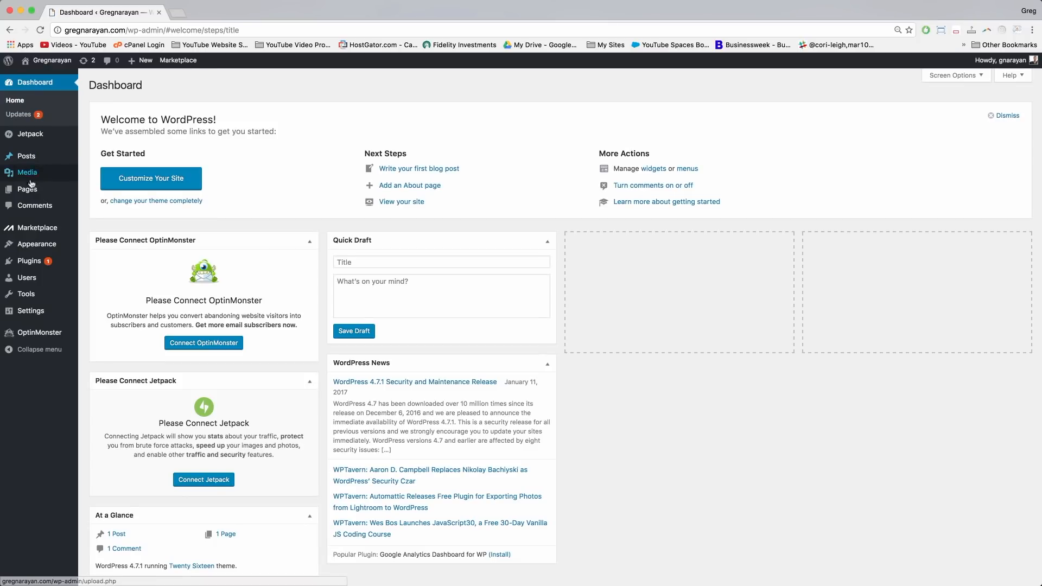
{"action": "mouse_move", "coordinate": [39, 235]}
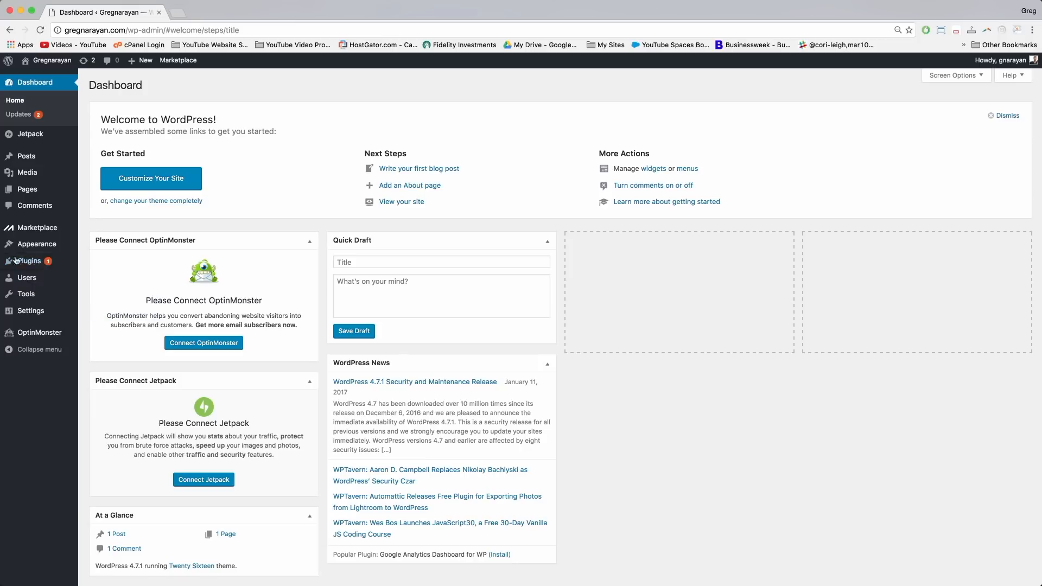
{"action": "mouse_move", "coordinate": [23, 155]}
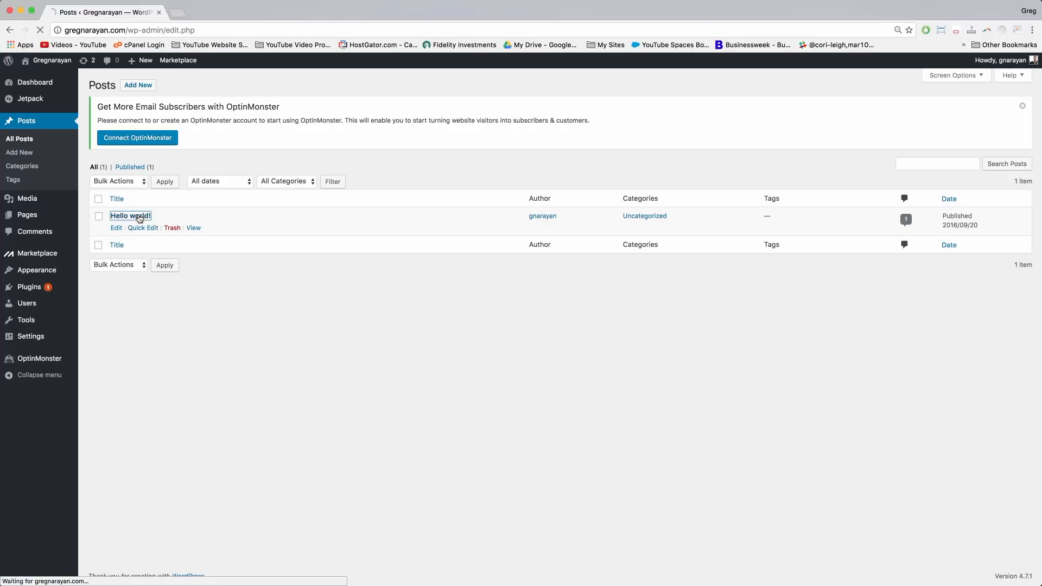
Step: Look over the Hello world! post's title and body in the editor, then open the Pages list
{"action": "left_click", "coordinate": [135, 218]}
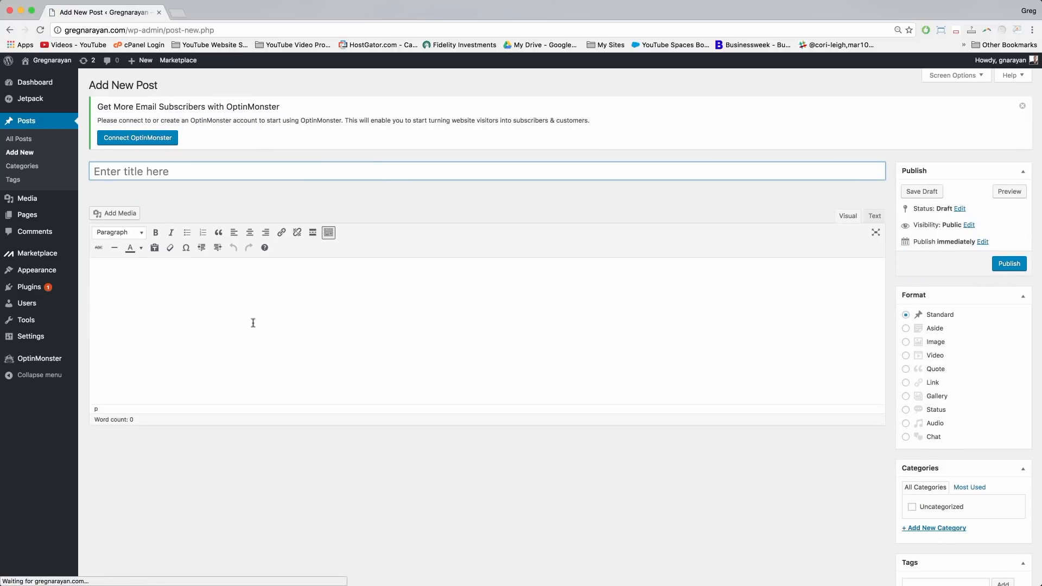
{"action": "left_click", "coordinate": [421, 307]}
{"action": "left_click", "coordinate": [197, 178]}
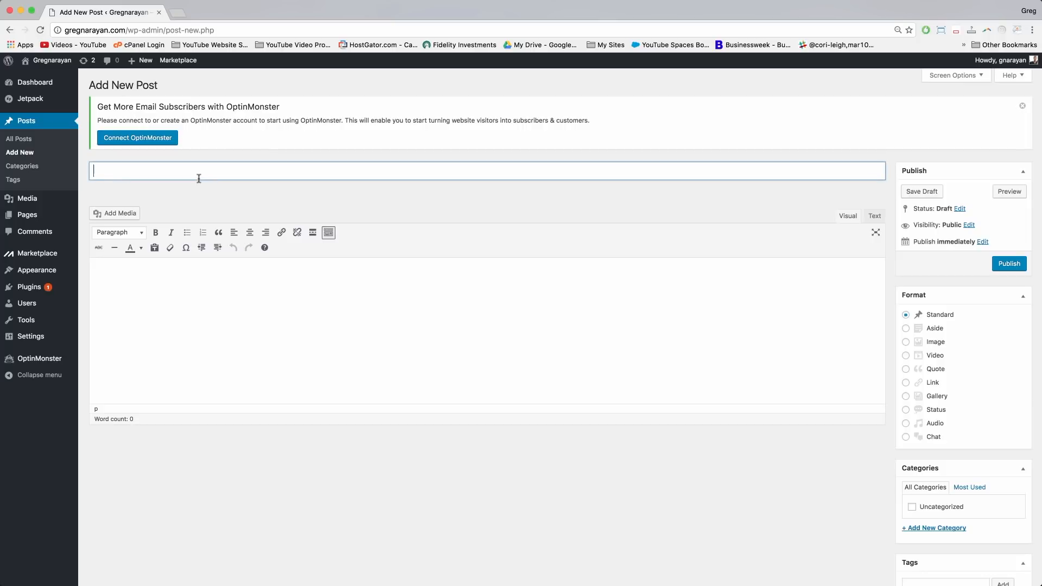
{"action": "left_click", "coordinate": [183, 315]}
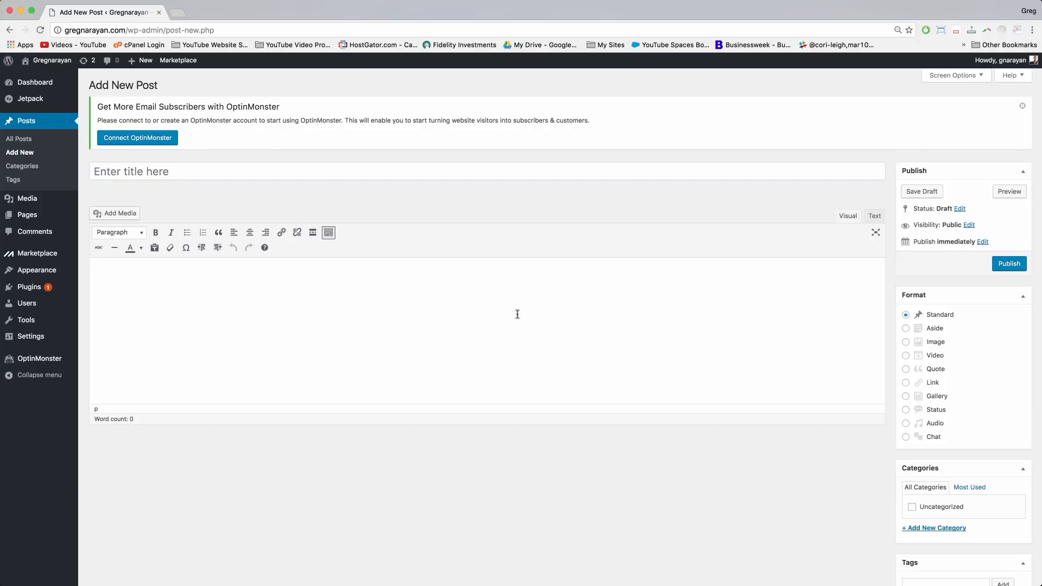
{"action": "scroll", "coordinate": [909, 342], "scroll_direction": "down", "scroll_amount": 5}
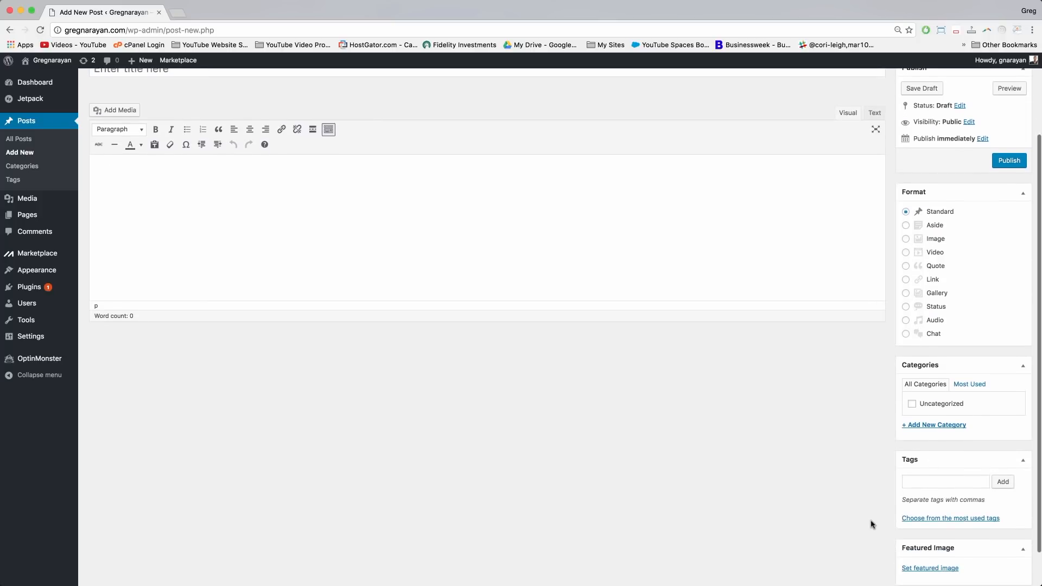
{"action": "scroll", "coordinate": [871, 524], "scroll_direction": "up", "scroll_amount": 5}
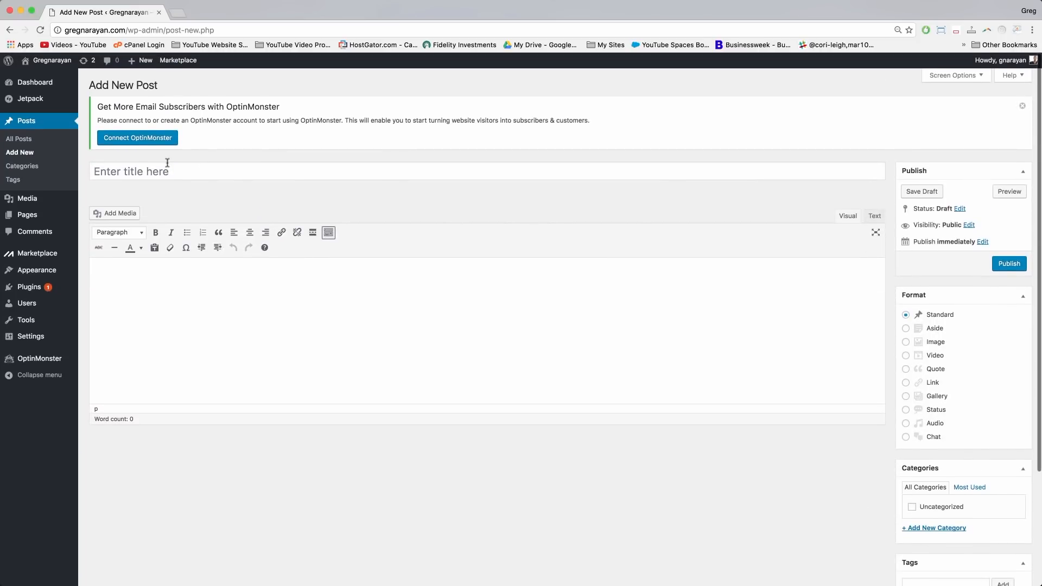
{"action": "left_click", "coordinate": [170, 176]}
{"action": "left_click", "coordinate": [264, 201]}
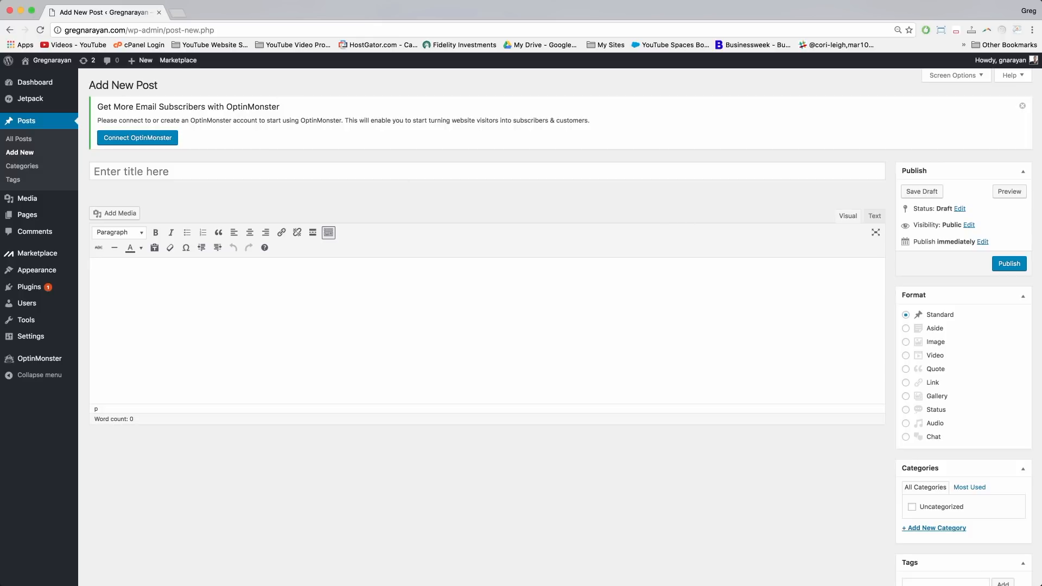
{"action": "left_click", "coordinate": [27, 215]}
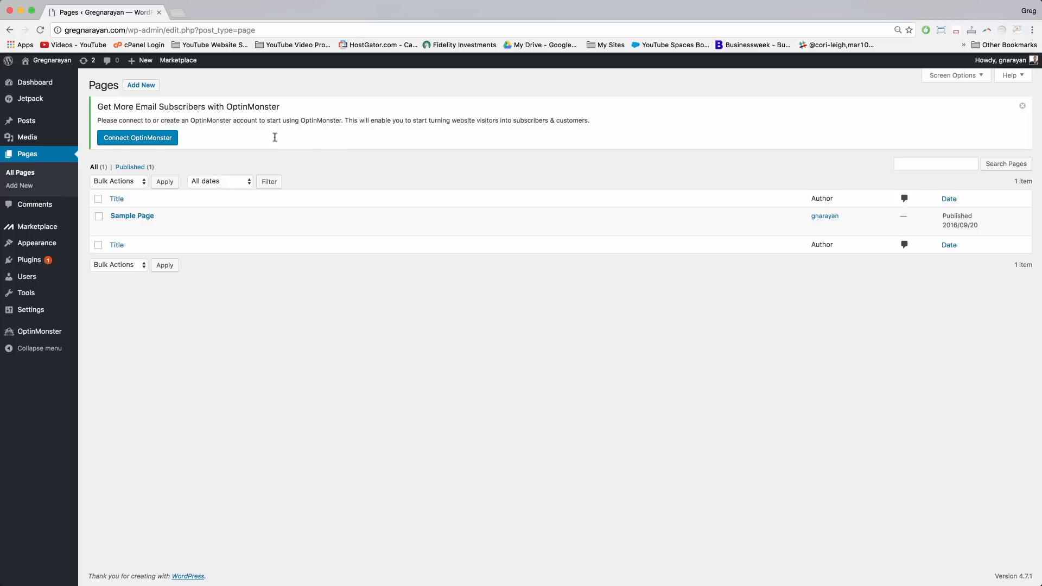
Step: Look at a new page's title and body fields and the Media library before moving to Comments
{"action": "left_click", "coordinate": [141, 85]}
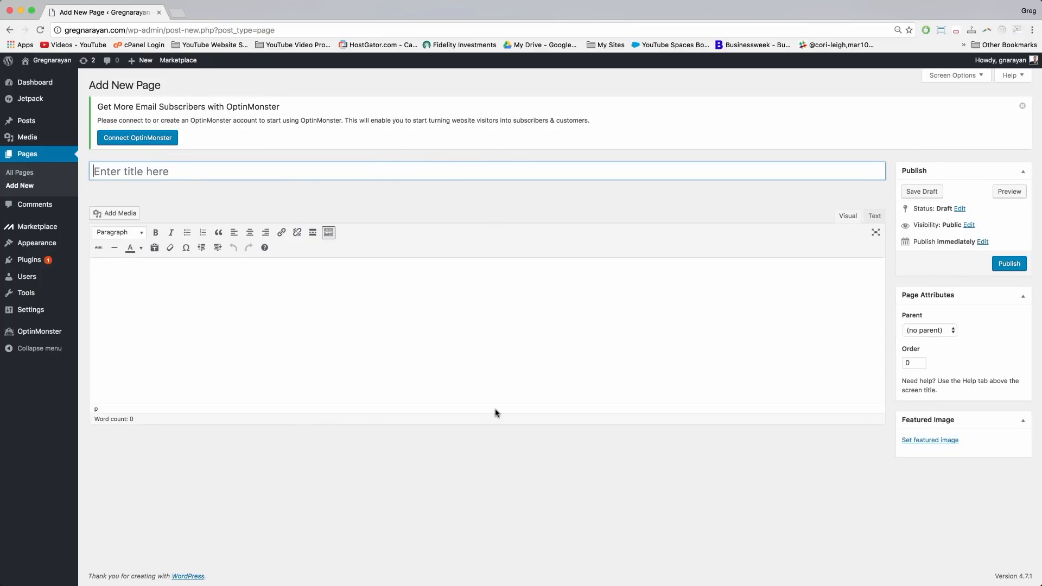
{"action": "left_click", "coordinate": [352, 325]}
{"action": "left_click", "coordinate": [218, 163]}
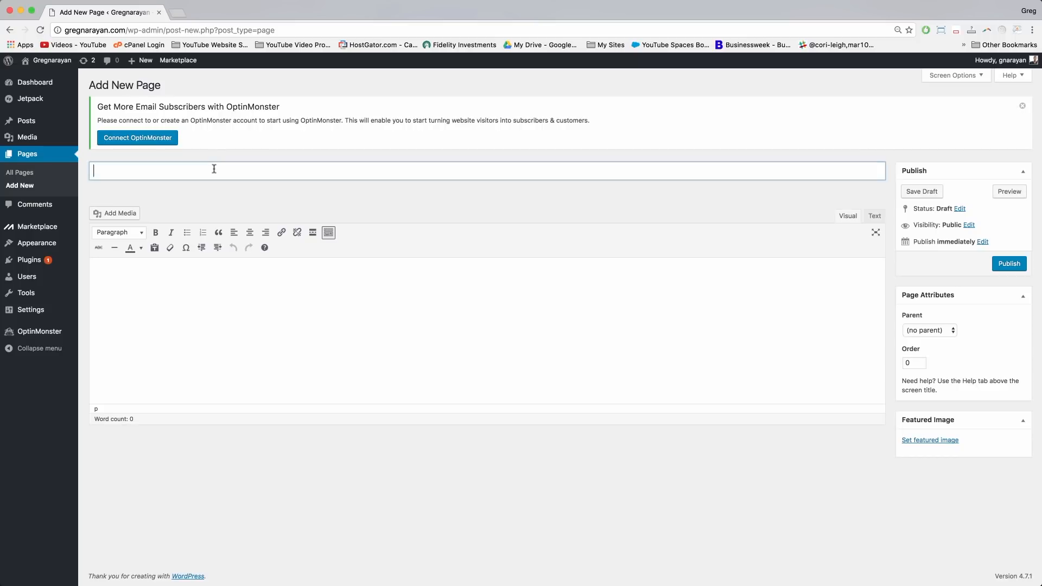
{"action": "left_click", "coordinate": [178, 300]}
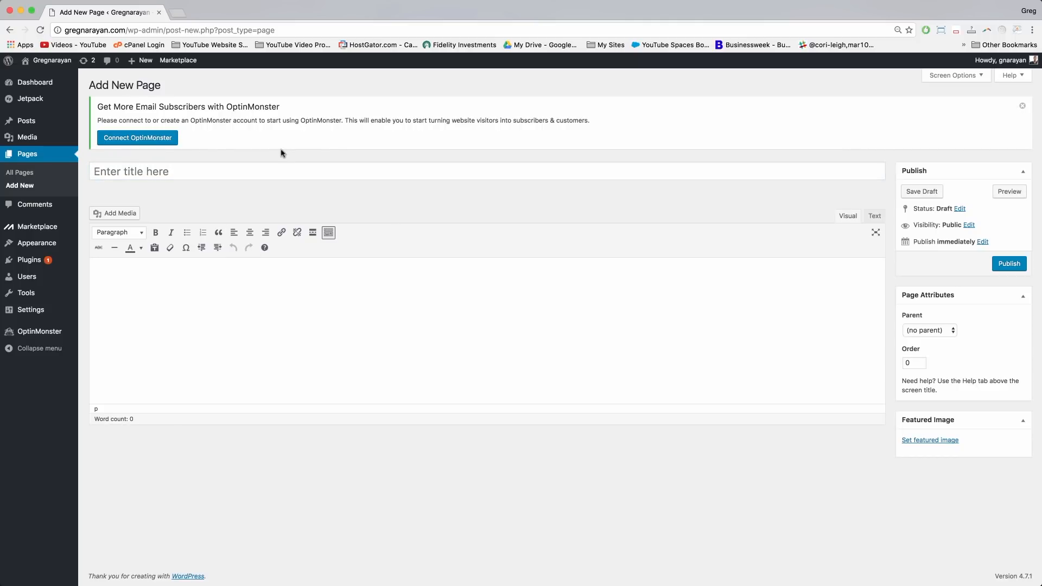
{"action": "left_click", "coordinate": [24, 136]}
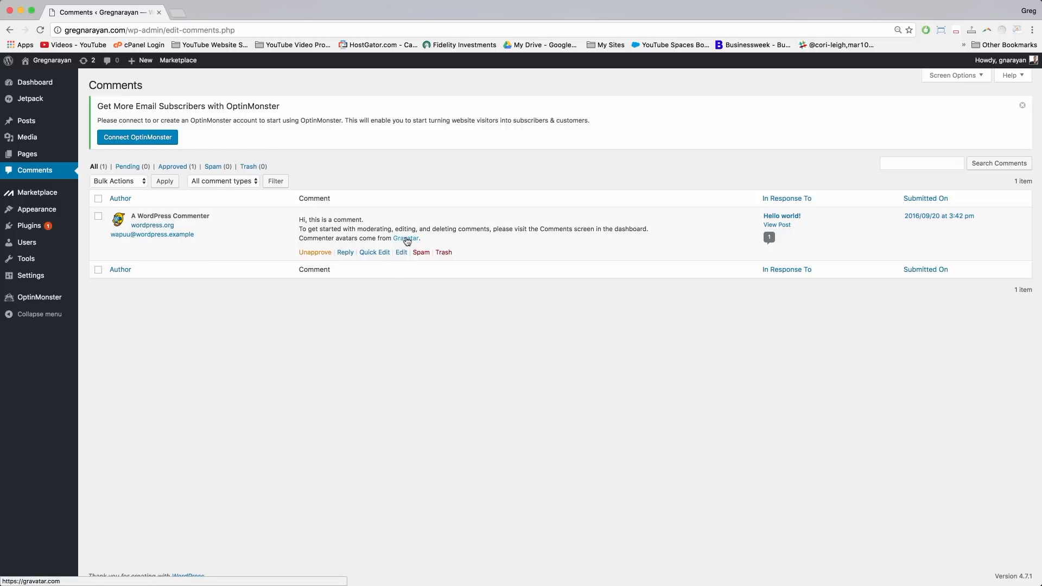
{"action": "mouse_move", "coordinate": [30, 213]}
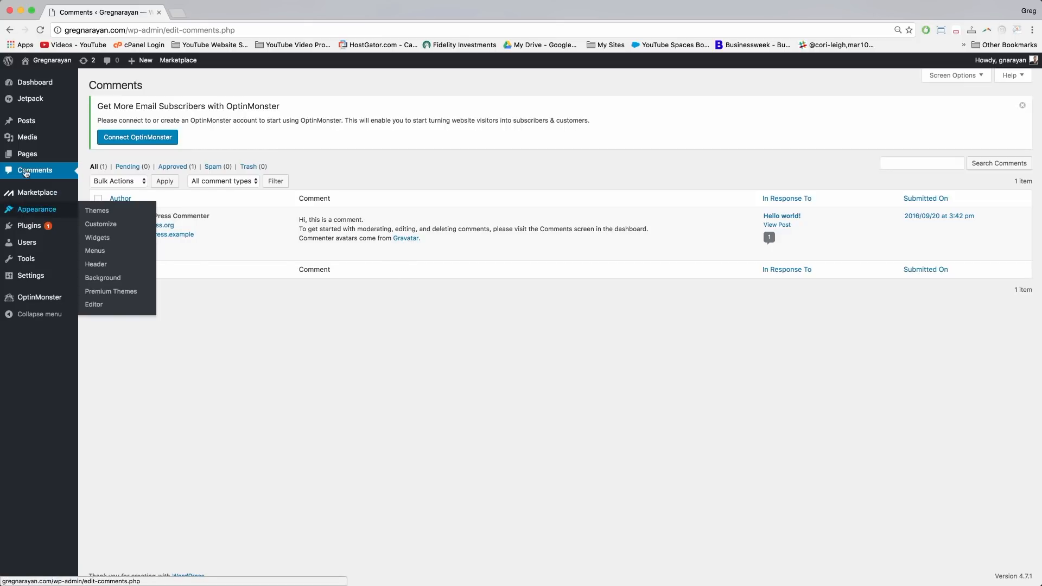
Step: Review the installed plugins list, then open Settings > General
{"action": "left_click", "coordinate": [31, 225]}
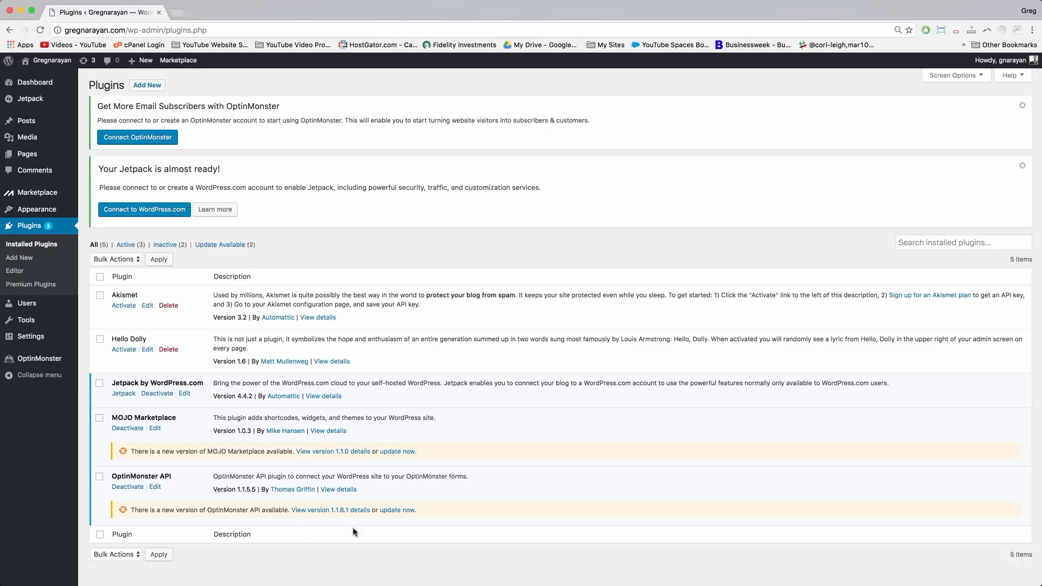
{"action": "scroll", "coordinate": [343, 391], "scroll_direction": "down", "scroll_amount": 2}
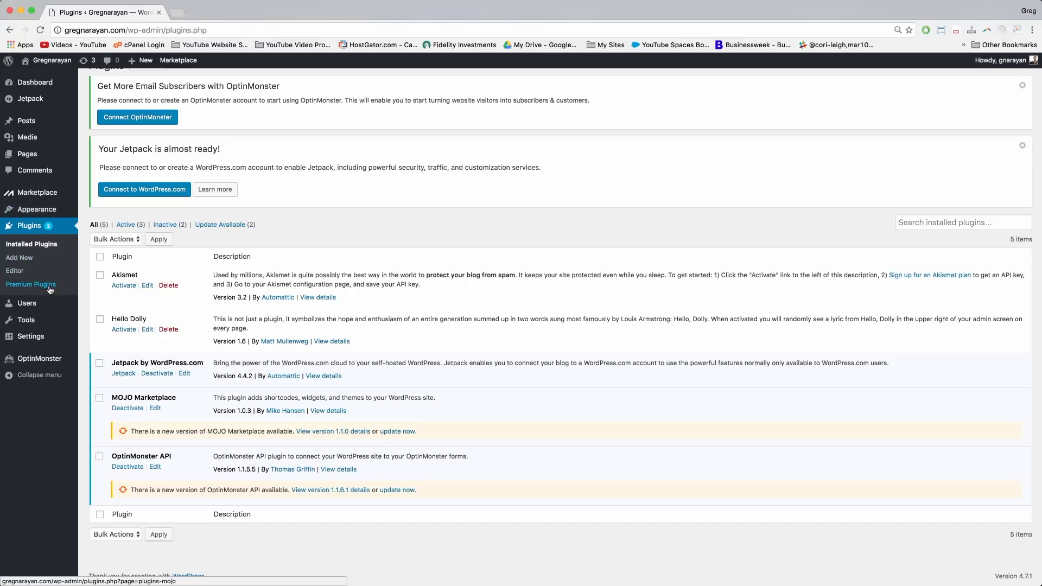
{"action": "mouse_move", "coordinate": [36, 302]}
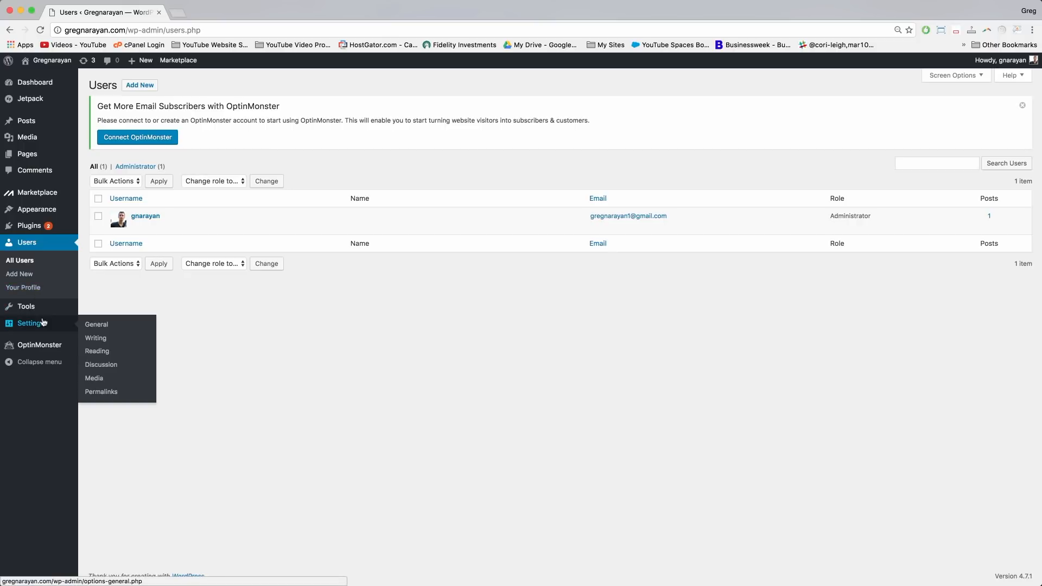
{"action": "left_click", "coordinate": [33, 324]}
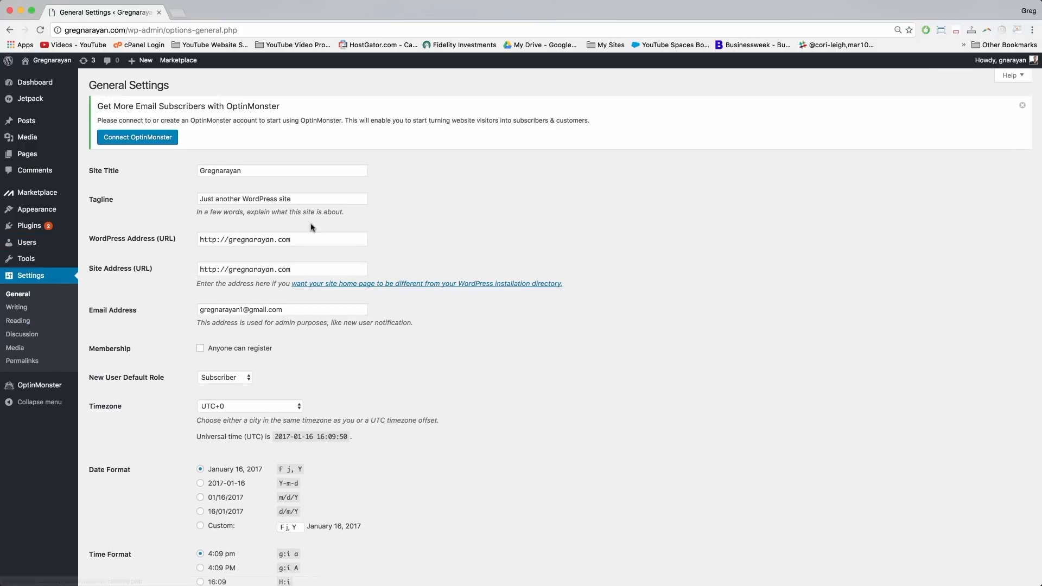
Step: Check the current site title, then preview the live site in a new tab and come back
{"action": "scroll", "coordinate": [207, 203], "scroll_direction": "down", "scroll_amount": 1}
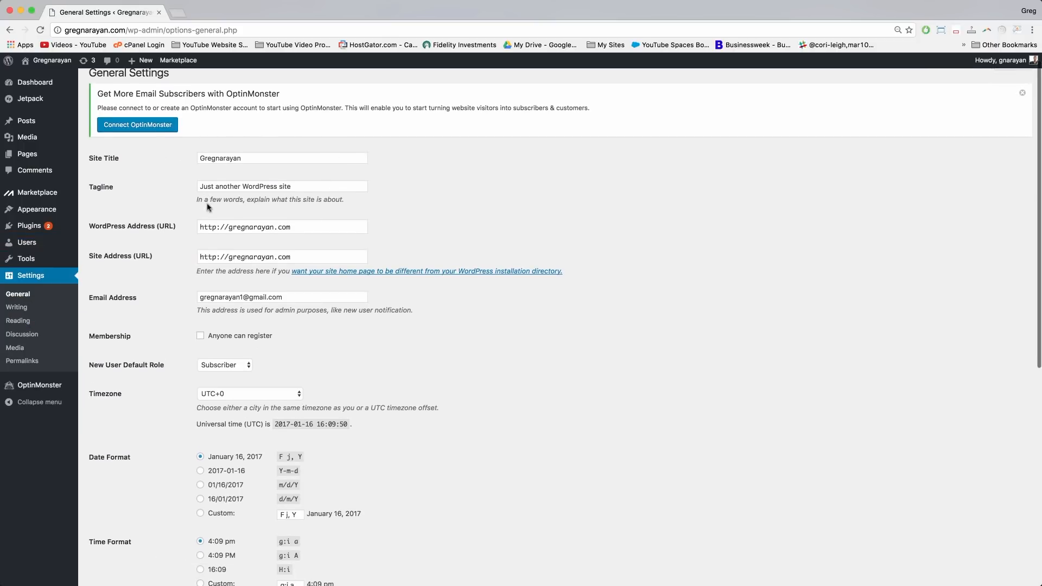
{"action": "double_click", "coordinate": [218, 158]}
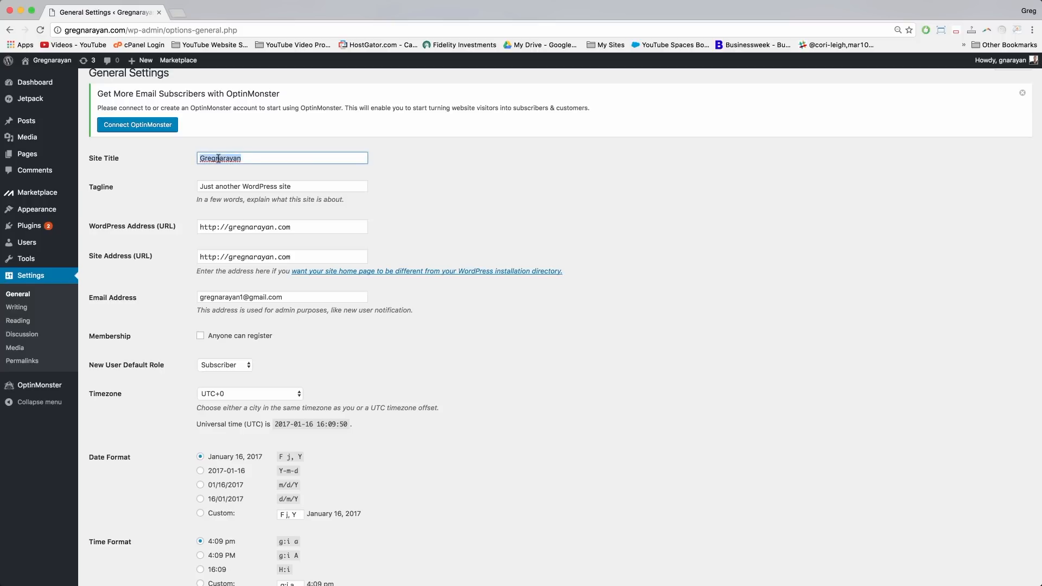
{"action": "left_click", "coordinate": [259, 161]}
{"action": "mouse_move", "coordinate": [47, 68]}
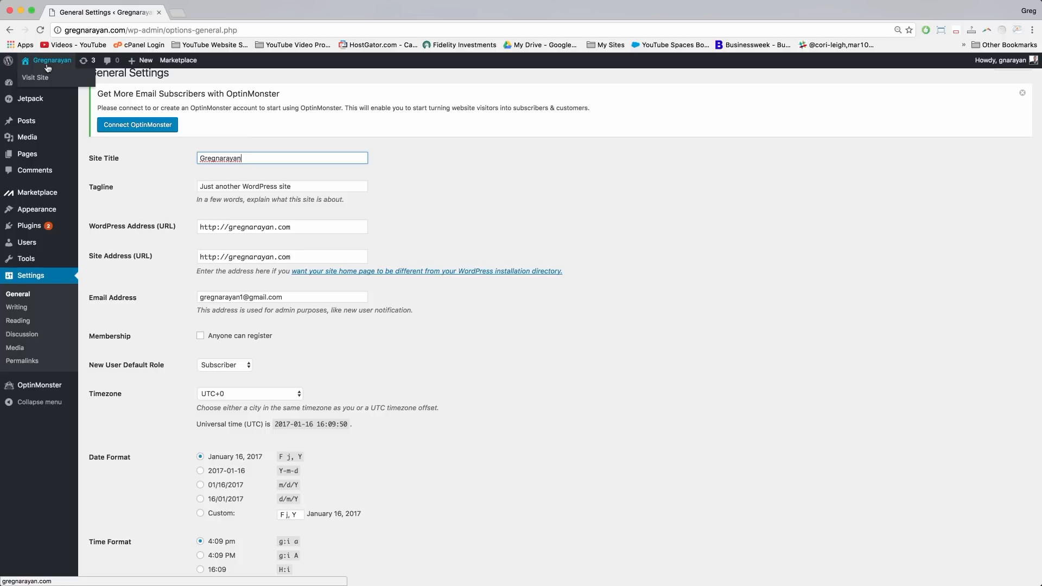
{"action": "right_click", "coordinate": [49, 64]}
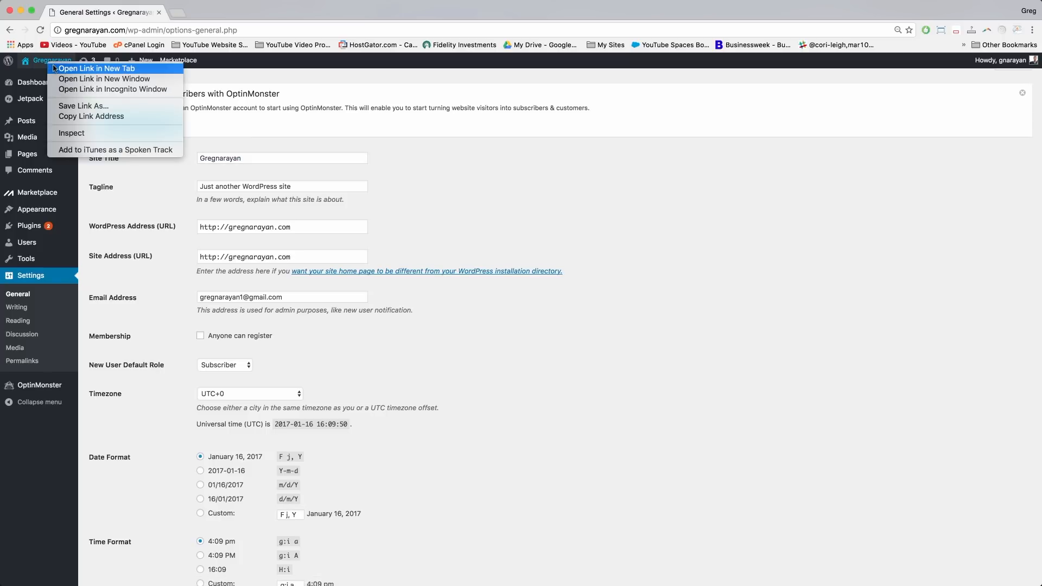
{"action": "left_click", "coordinate": [54, 68]}
{"action": "left_click", "coordinate": [205, 16]}
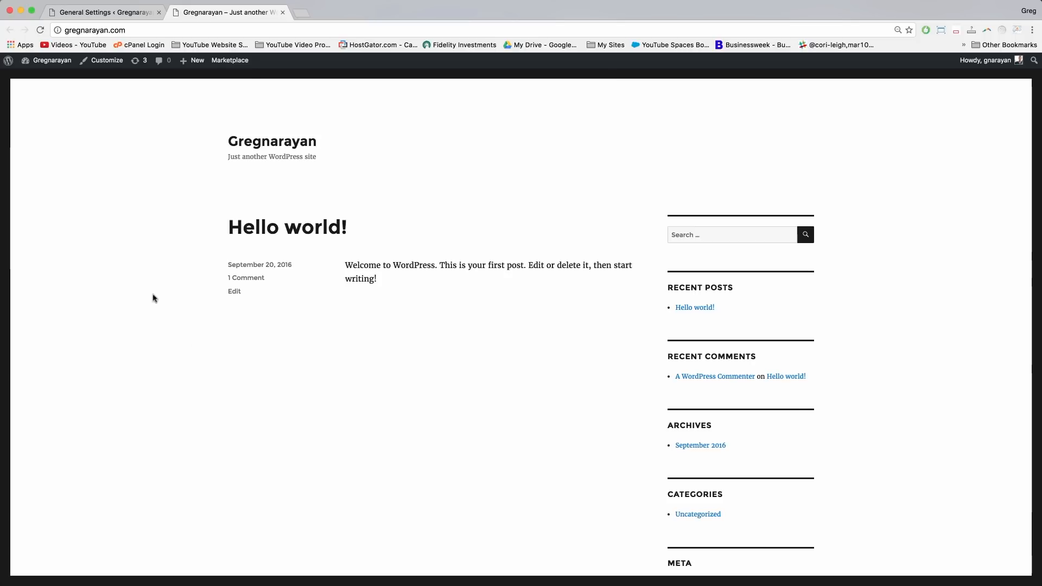
{"action": "left_click", "coordinate": [117, 13]}
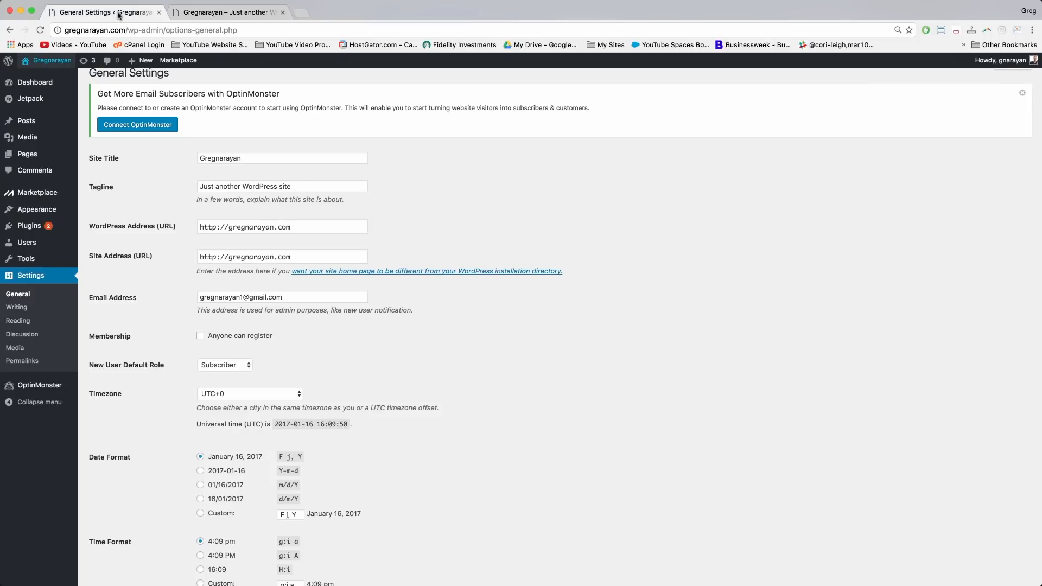
Step: Correct the site title's capitalization so the owner's full name reads properly
{"action": "left_click", "coordinate": [222, 158]}
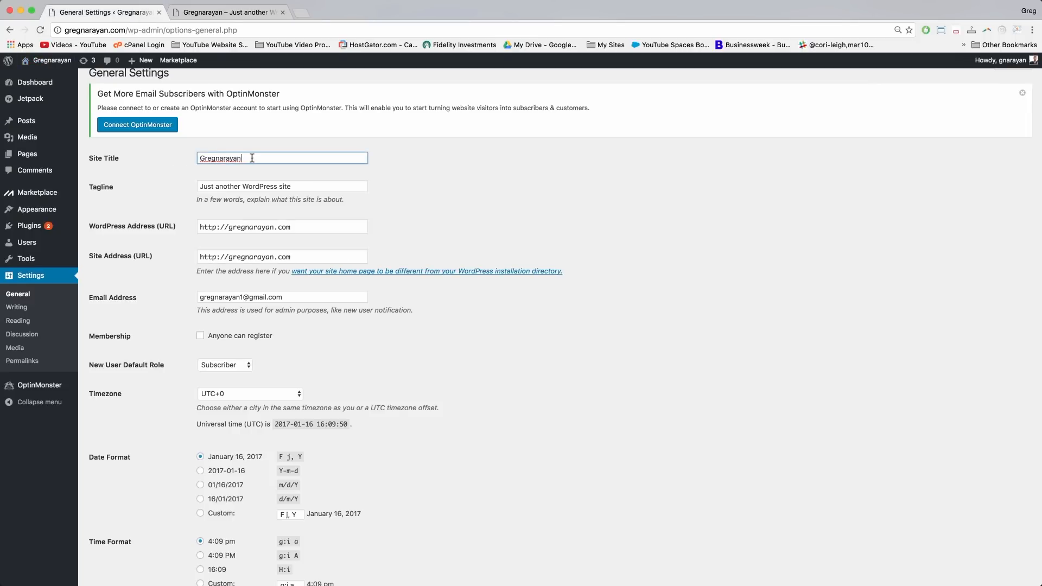
{"action": "key", "text": "super+a"}
{"action": "left_click", "coordinate": [215, 158]}
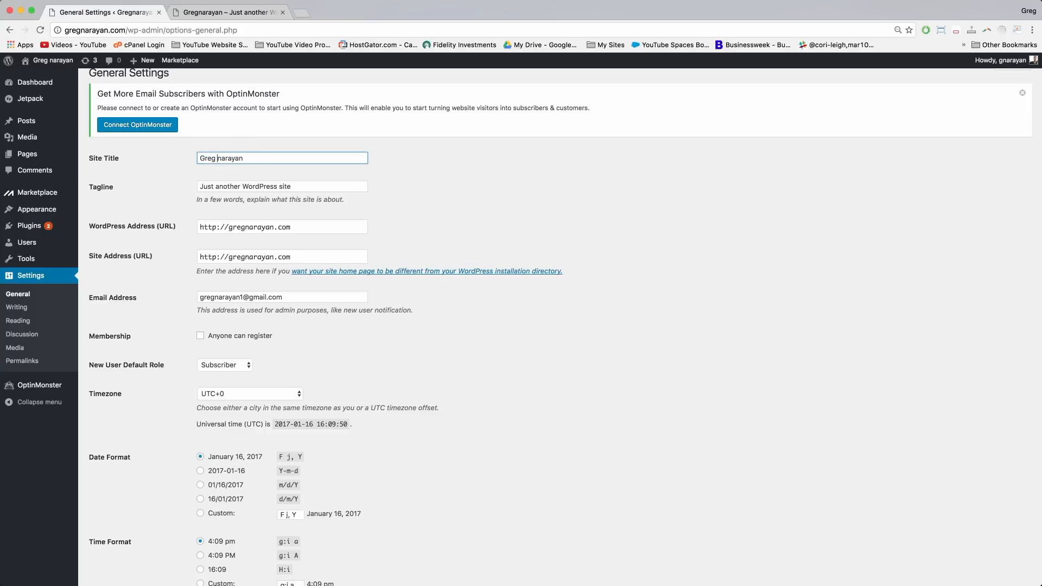
{"action": "key", "text": "BackSpace"}
{"action": "type", "text": "N"}
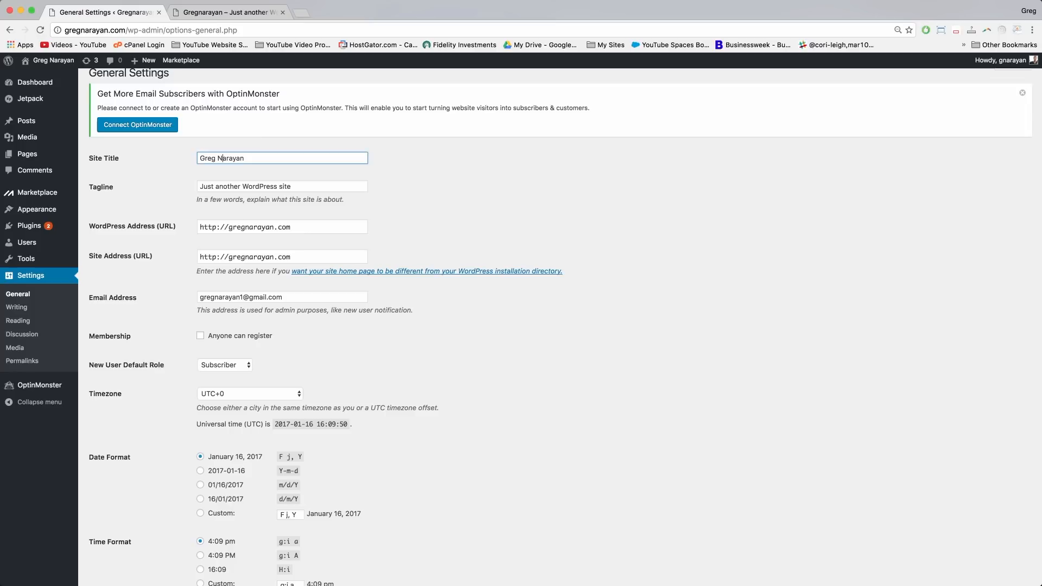
Step: Change the tagline to 'Just another awesome WordPress site' and save the changes
{"action": "left_click", "coordinate": [290, 185]}
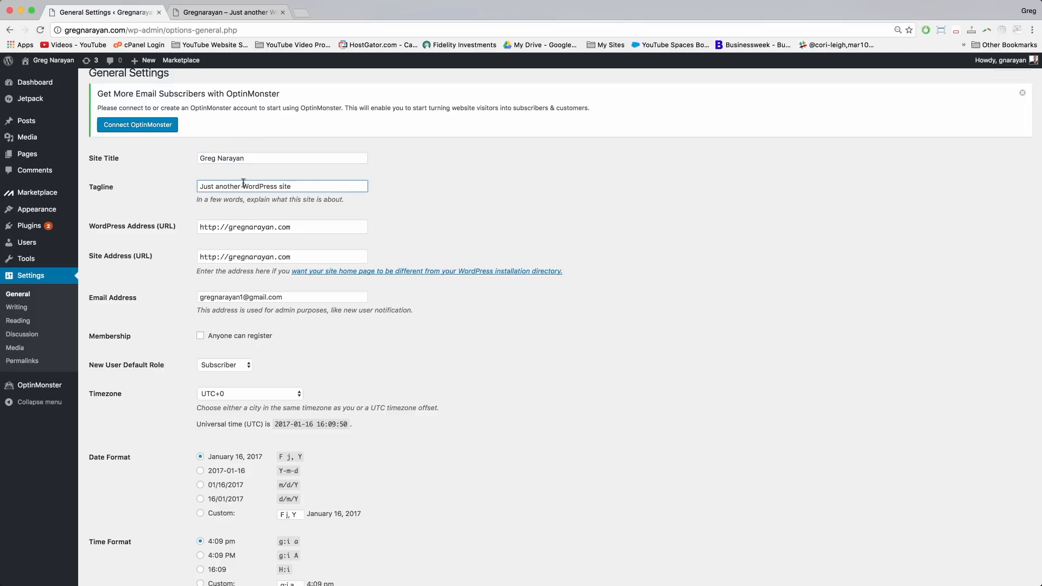
{"action": "type", "text": "amazing"}
{"action": "double_click", "coordinate": [250, 186]}
{"action": "type", "text": "awesome"}
{"action": "left_click", "coordinate": [334, 186]}
{"action": "scroll", "coordinate": [443, 205], "scroll_direction": "down", "scroll_amount": 10}
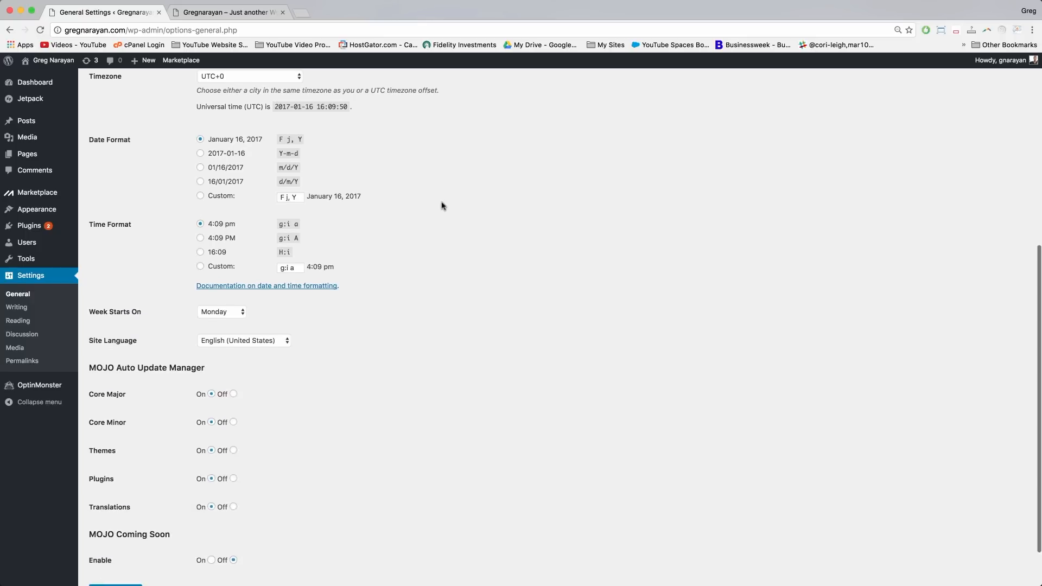
{"action": "scroll", "coordinate": [443, 205], "scroll_direction": "down", "scroll_amount": 2}
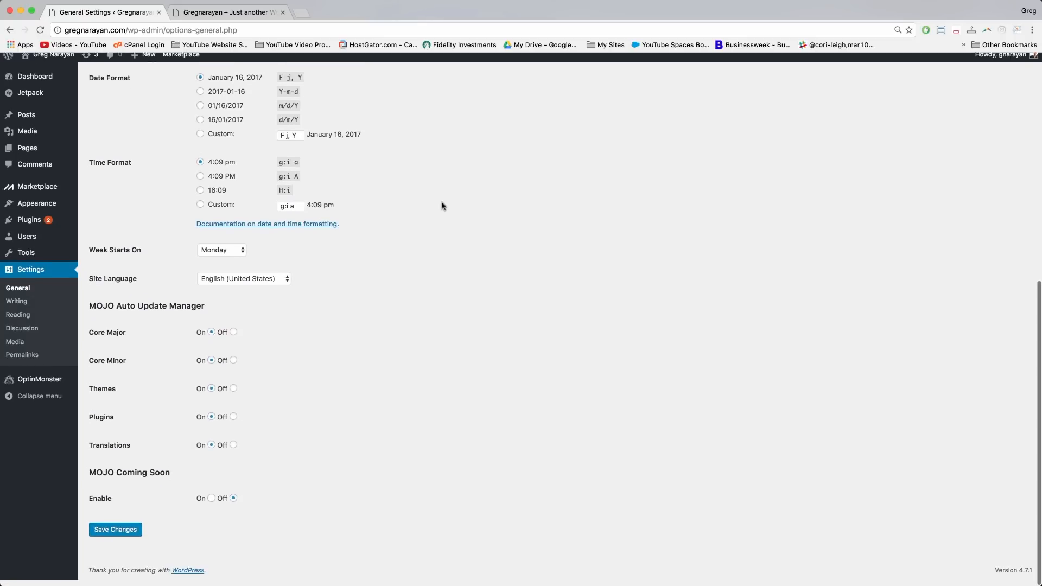
{"action": "left_click", "coordinate": [115, 536]}
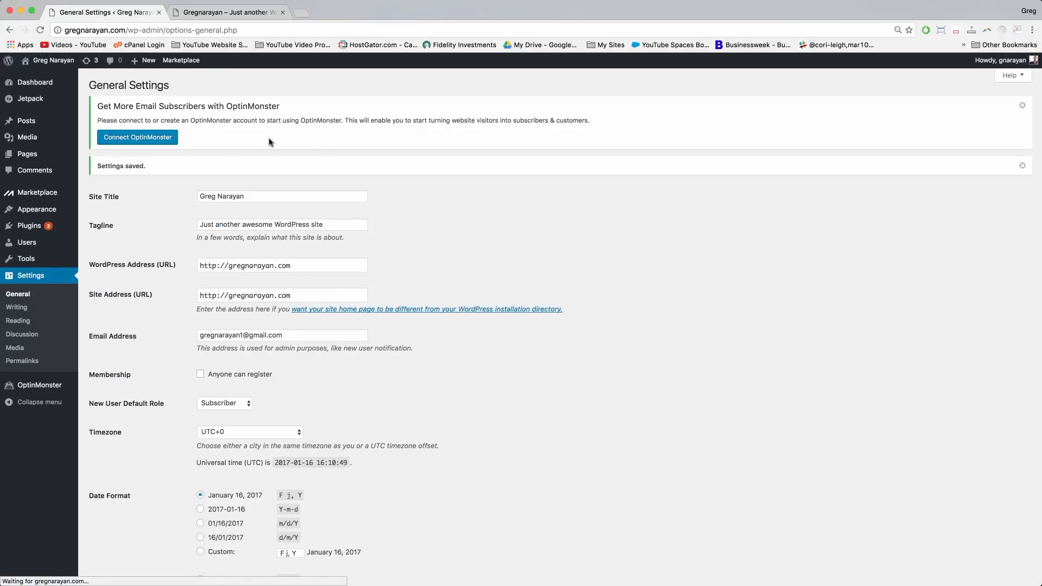
{"action": "scroll", "coordinate": [358, 401], "scroll_direction": "down", "scroll_amount": 4}
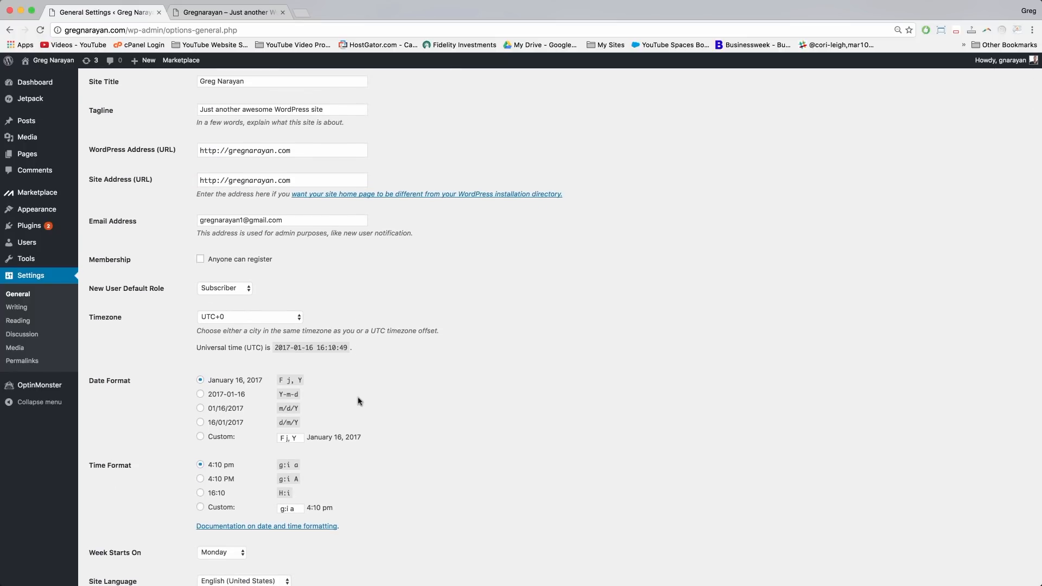
Step: Reload the live front page and check the new title and 'Just another awesome WordPress site' tagline
{"action": "left_click", "coordinate": [200, 13]}
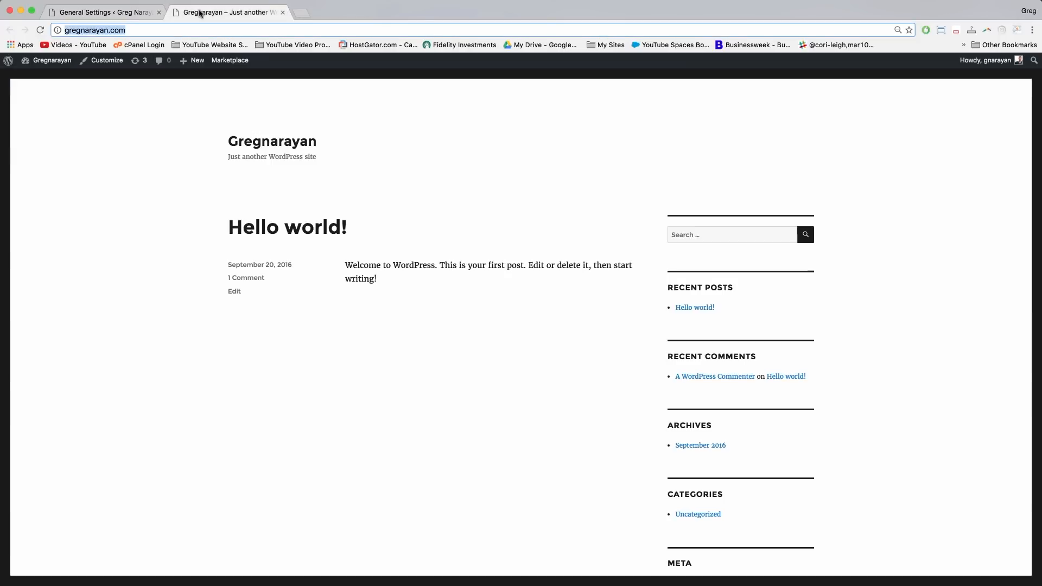
{"action": "left_click", "coordinate": [40, 30]}
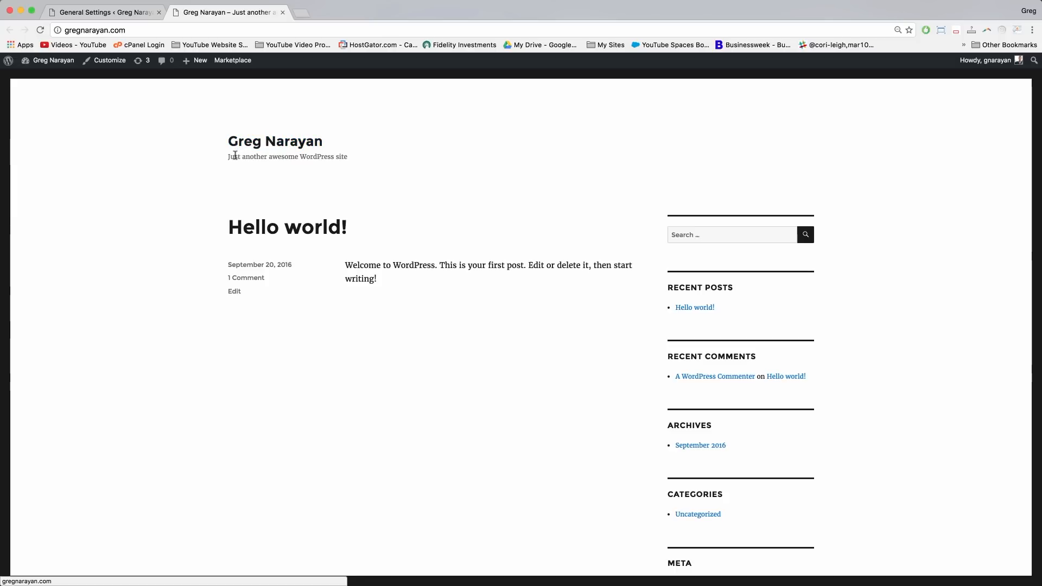
{"action": "left_click_drag", "start_coordinate": [228, 156], "coordinate": [344, 154]}
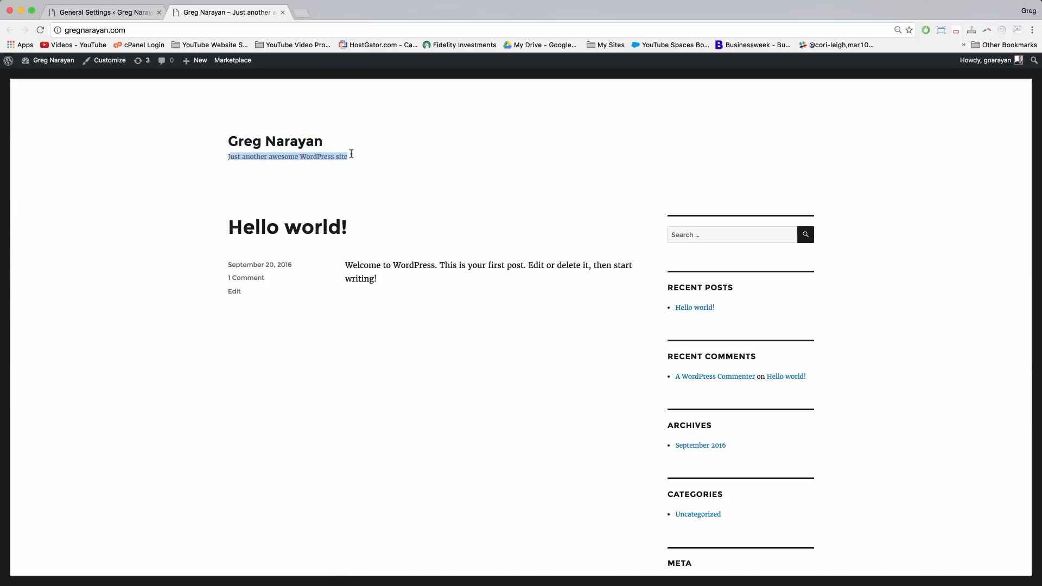
{"action": "left_click", "coordinate": [351, 154]}
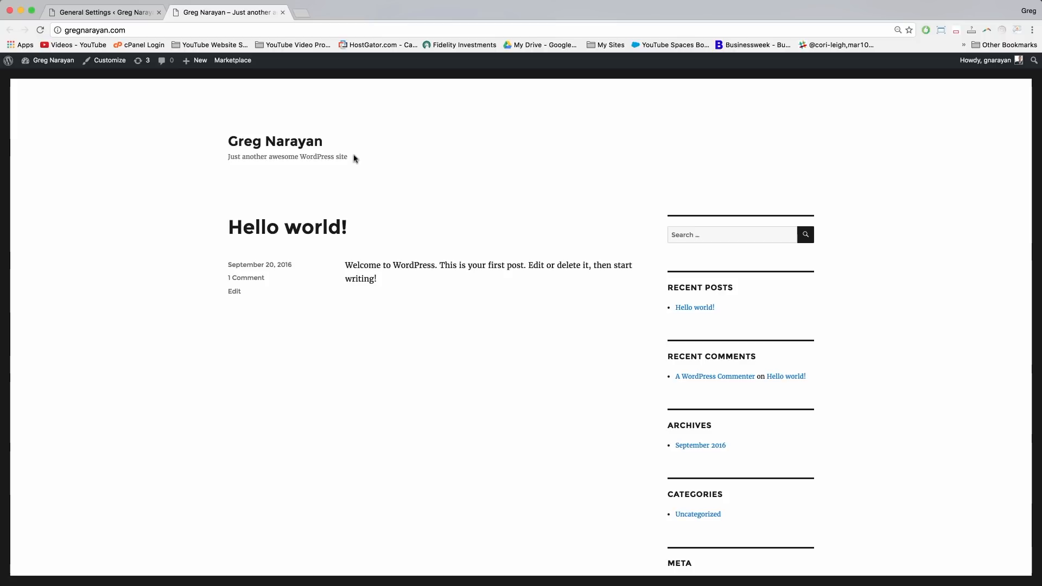
{"action": "left_click_drag", "start_coordinate": [353, 157], "coordinate": [217, 138]}
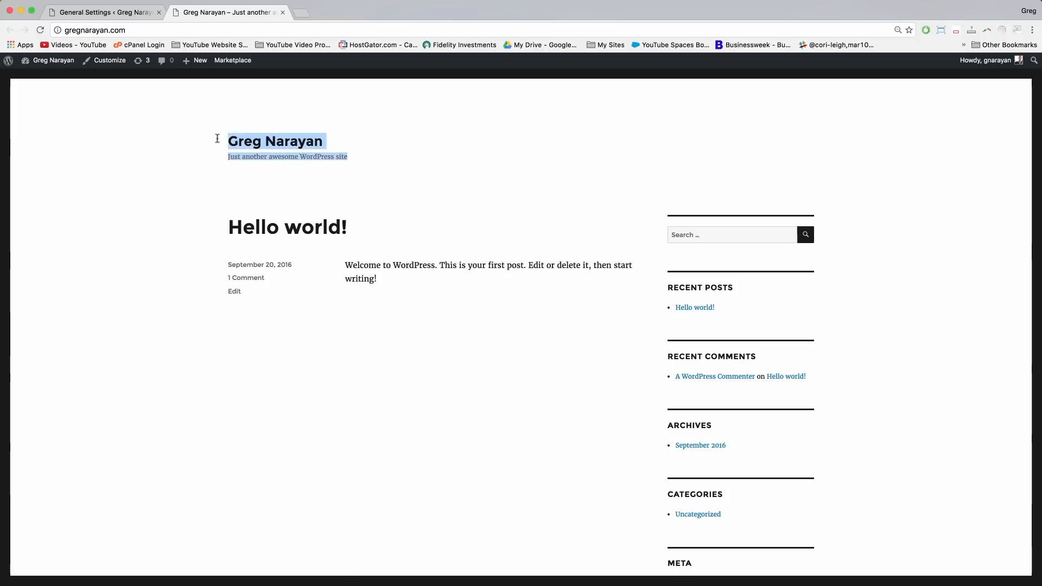
{"action": "left_click", "coordinate": [362, 163]}
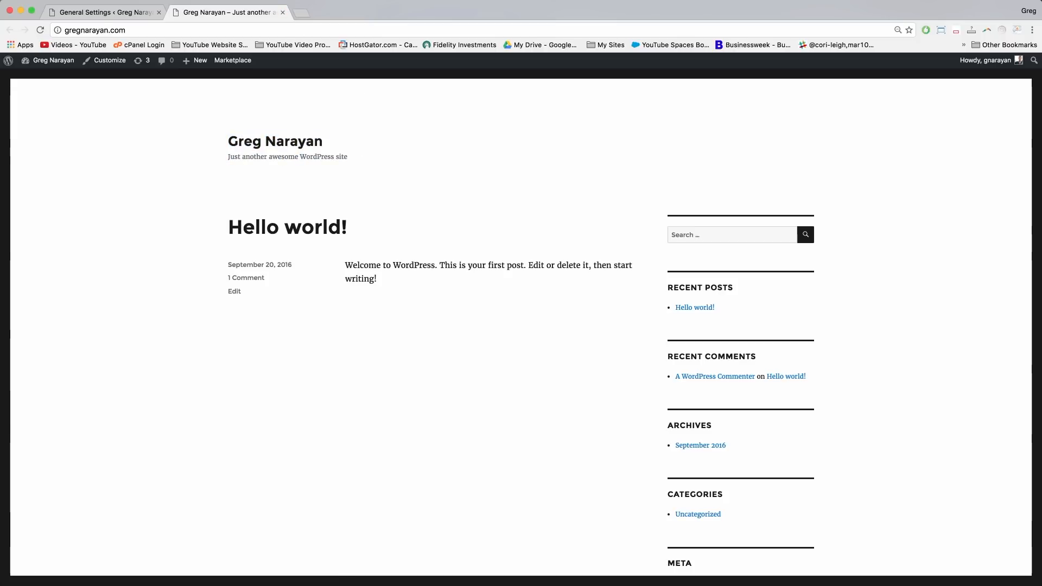
{"action": "left_click", "coordinate": [105, 16]}
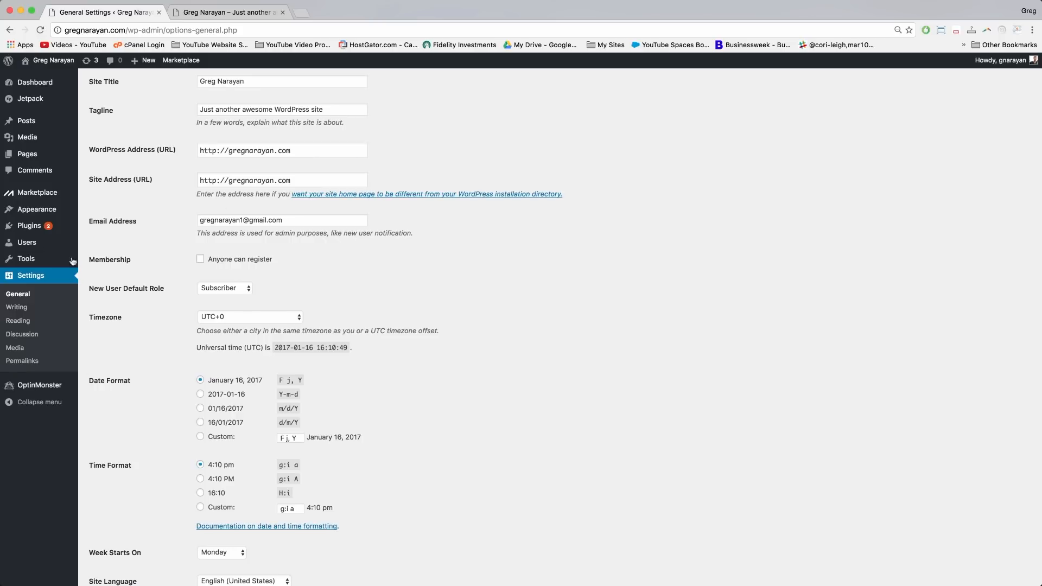
Step: Open the Hello world! post from the live site's front page
{"action": "mouse_move", "coordinate": [57, 266]}
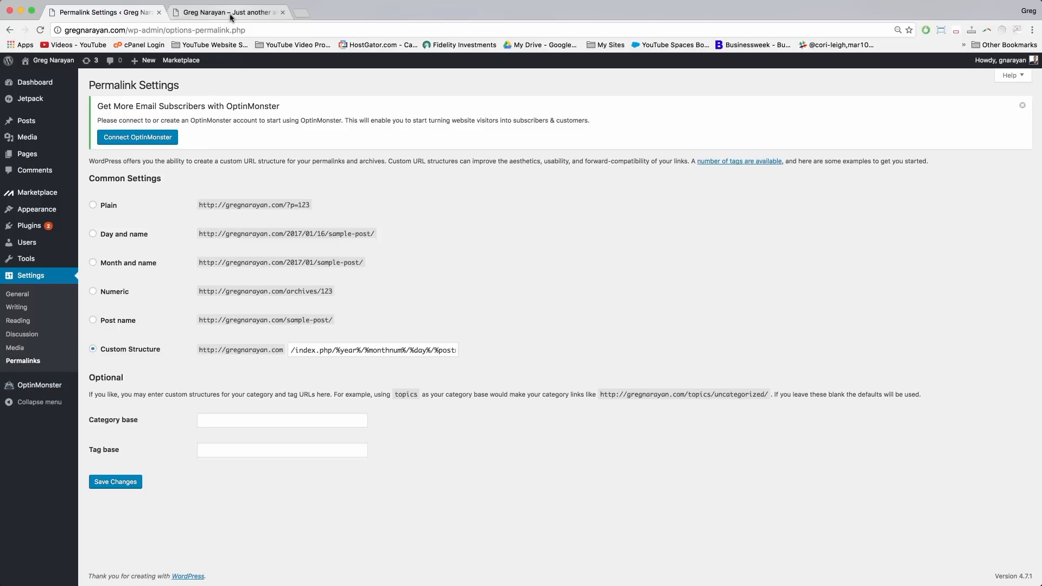
{"action": "left_click", "coordinate": [211, 13]}
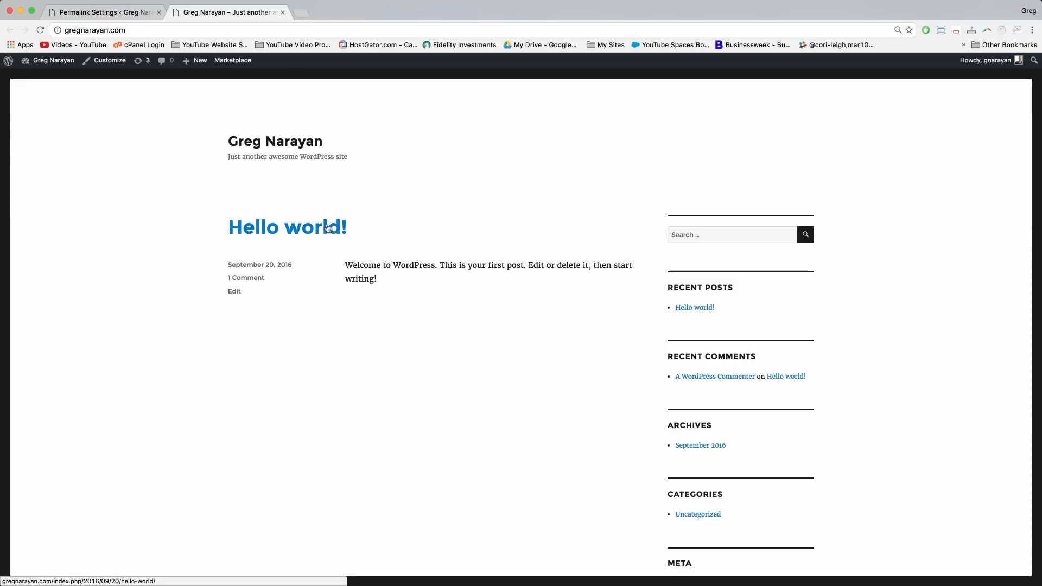
{"action": "left_click", "coordinate": [295, 231]}
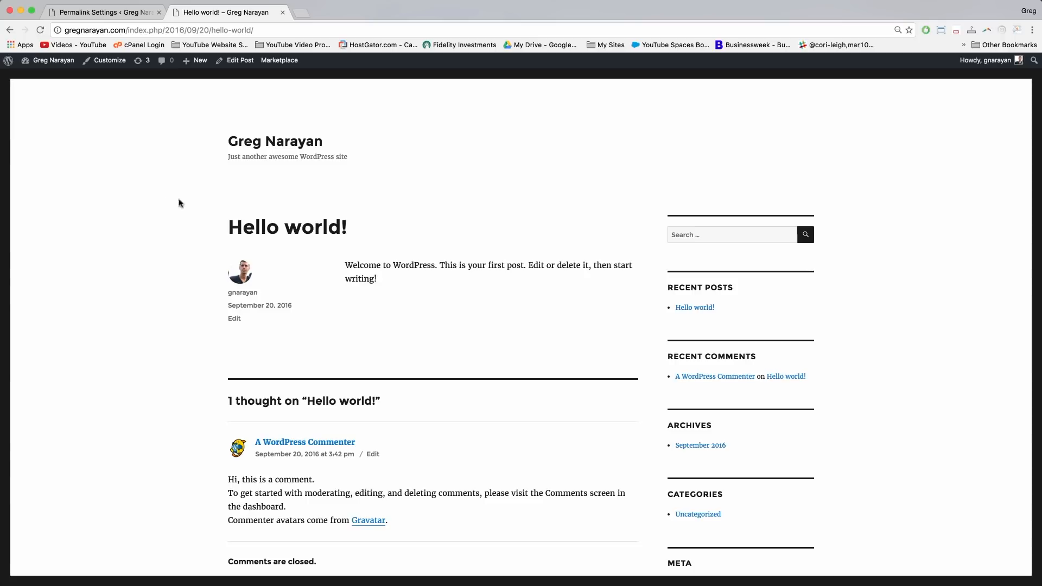
Step: Inspect the post's index.php/2016/09/20/hello-world/ address, then return to Permalink Settings
{"action": "left_click", "coordinate": [126, 30]}
{"action": "left_click", "coordinate": [129, 30]}
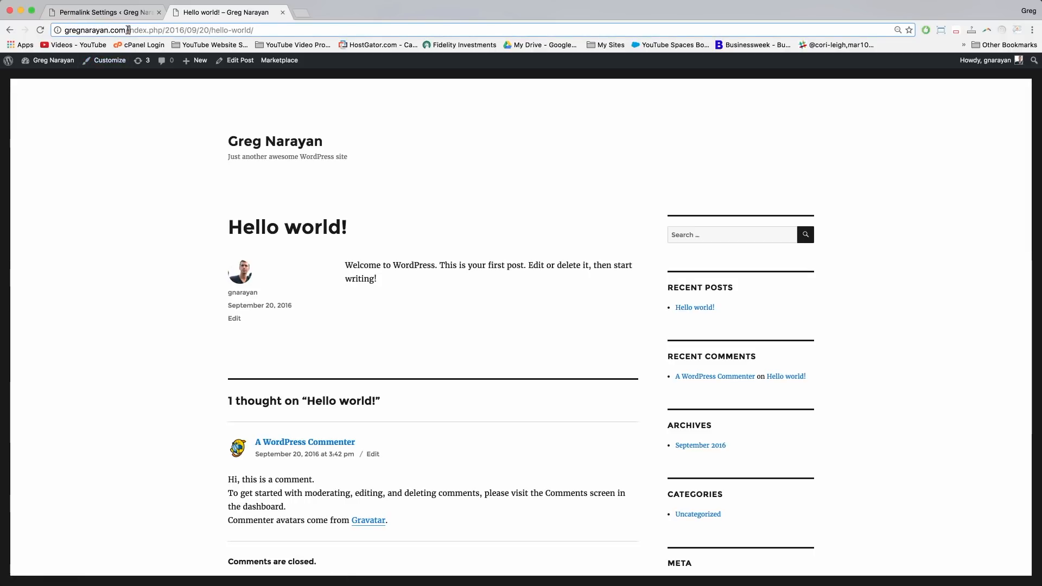
{"action": "left_click_drag", "start_coordinate": [128, 30], "coordinate": [210, 28]}
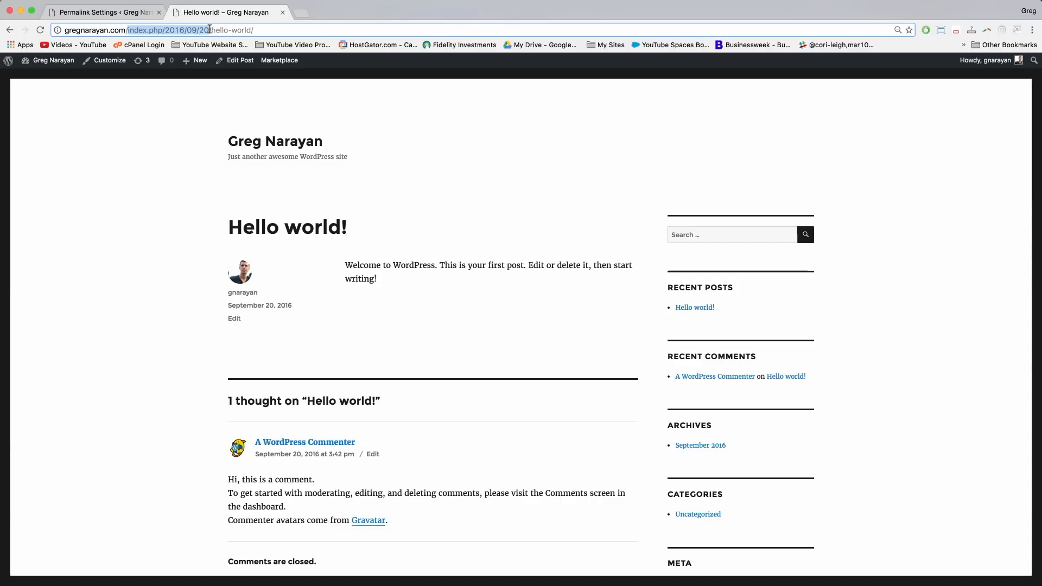
{"action": "left_click", "coordinate": [244, 30]}
{"action": "left_click_drag", "start_coordinate": [253, 30], "coordinate": [202, 29]}
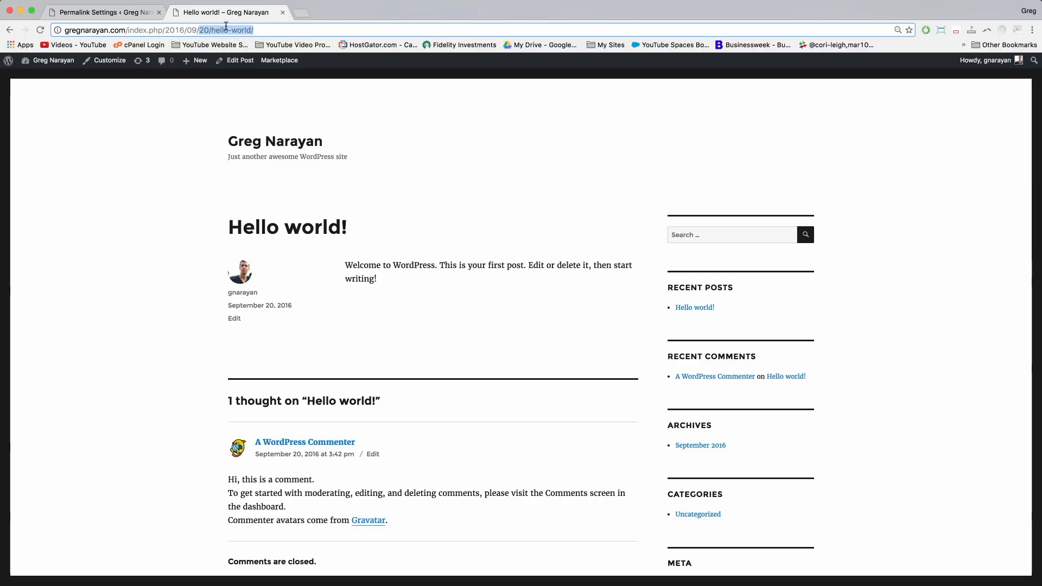
{"action": "left_click", "coordinate": [250, 30]}
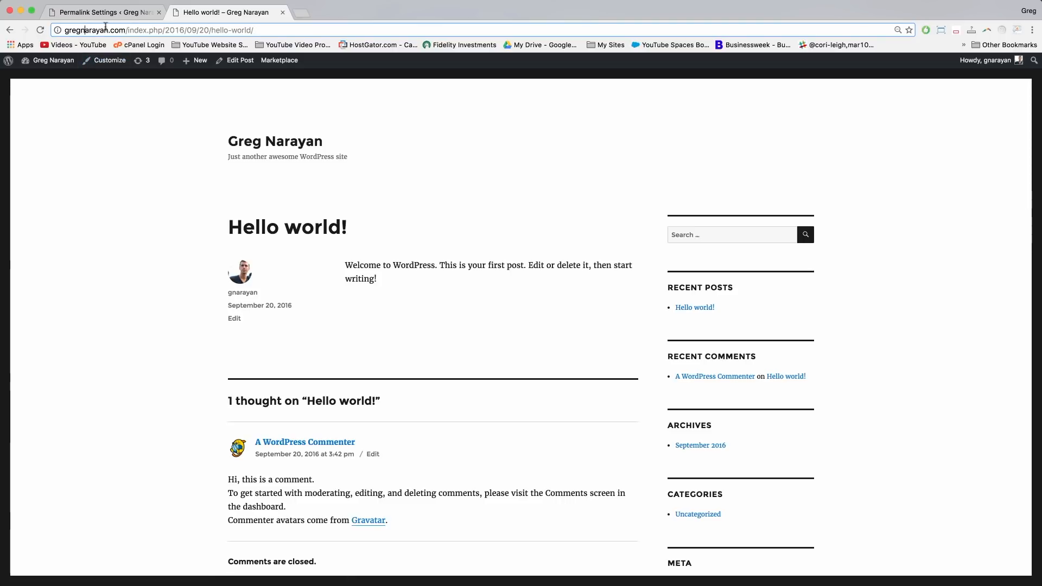
{"action": "left_click", "coordinate": [128, 30]}
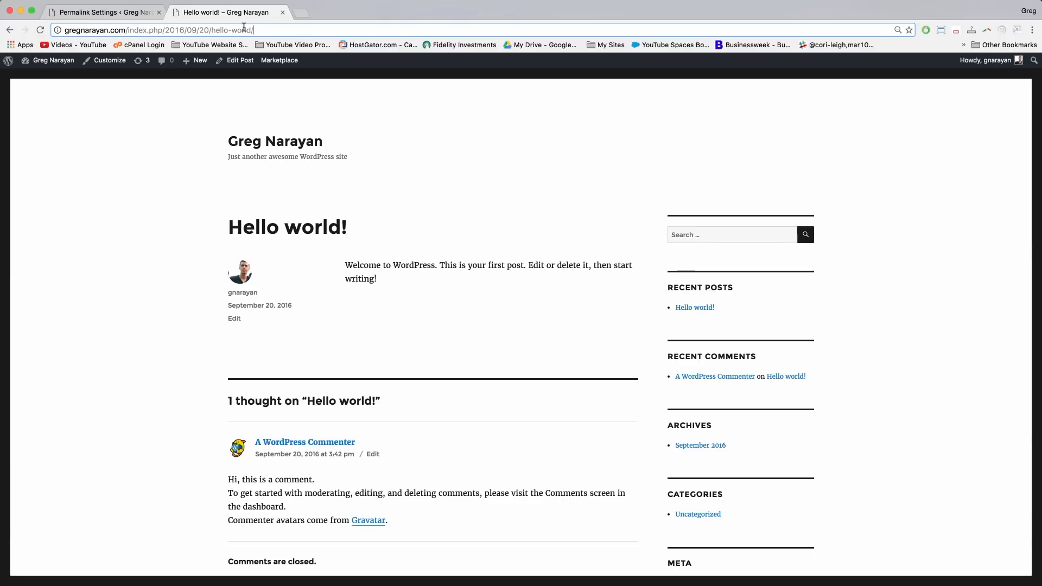
{"action": "left_click_drag", "start_coordinate": [251, 29], "coordinate": [128, 30]}
{"action": "left_click", "coordinate": [202, 190]}
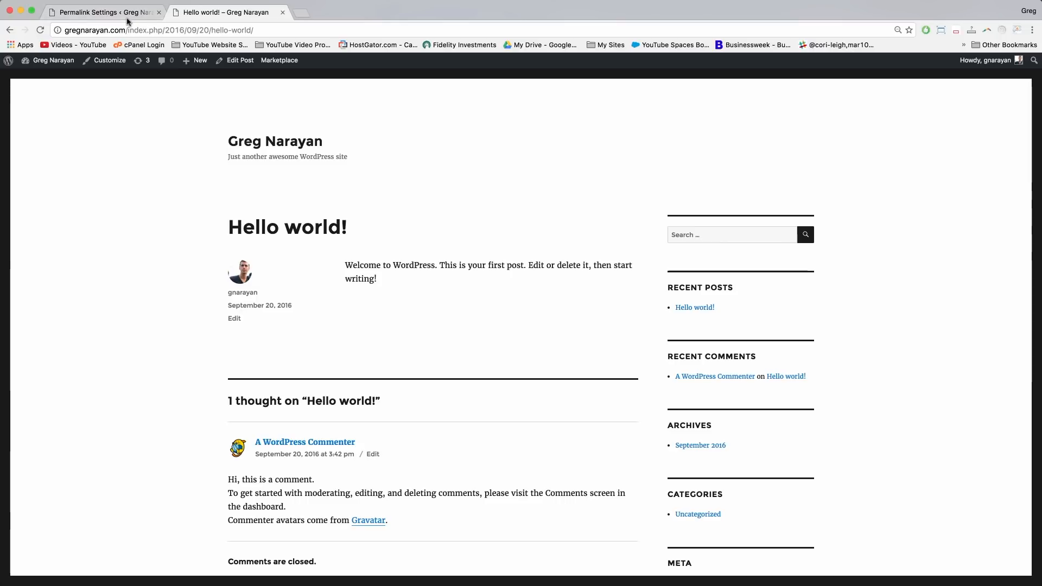
{"action": "left_click", "coordinate": [108, 15]}
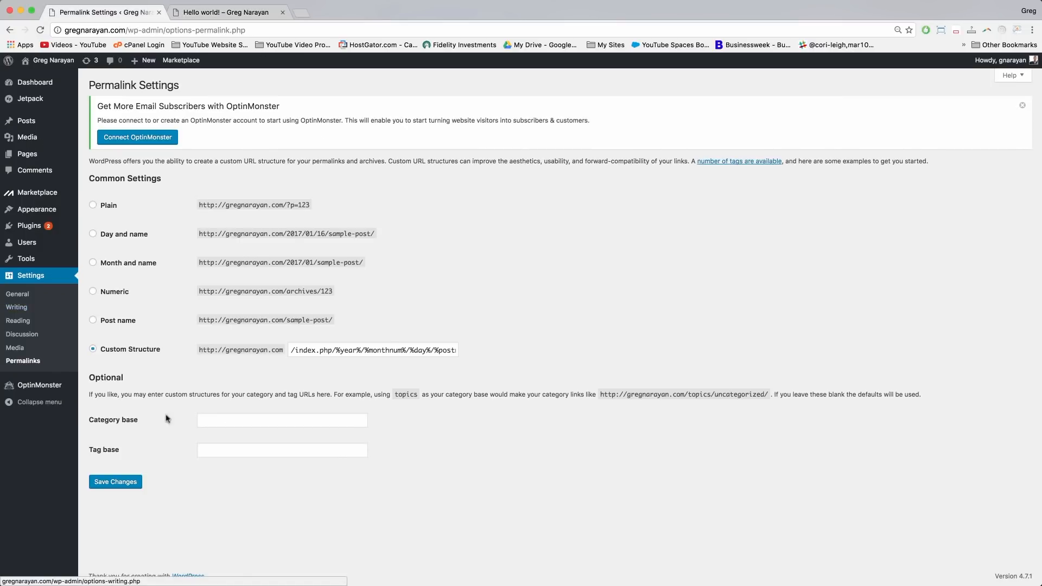
Step: Switch the permalink structure to Post name and save the change
{"action": "left_click", "coordinate": [103, 322]}
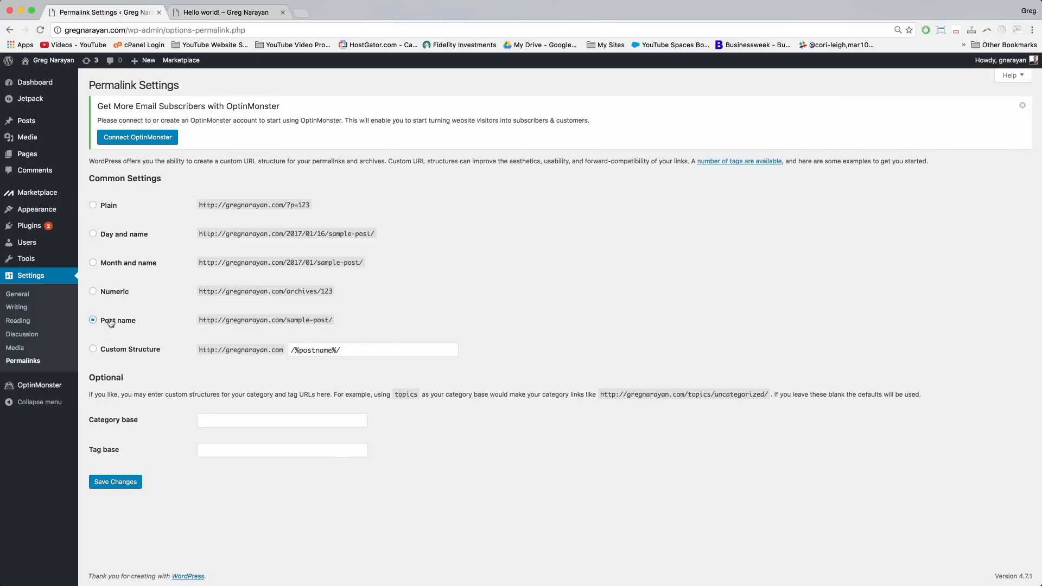
{"action": "left_click", "coordinate": [111, 486]}
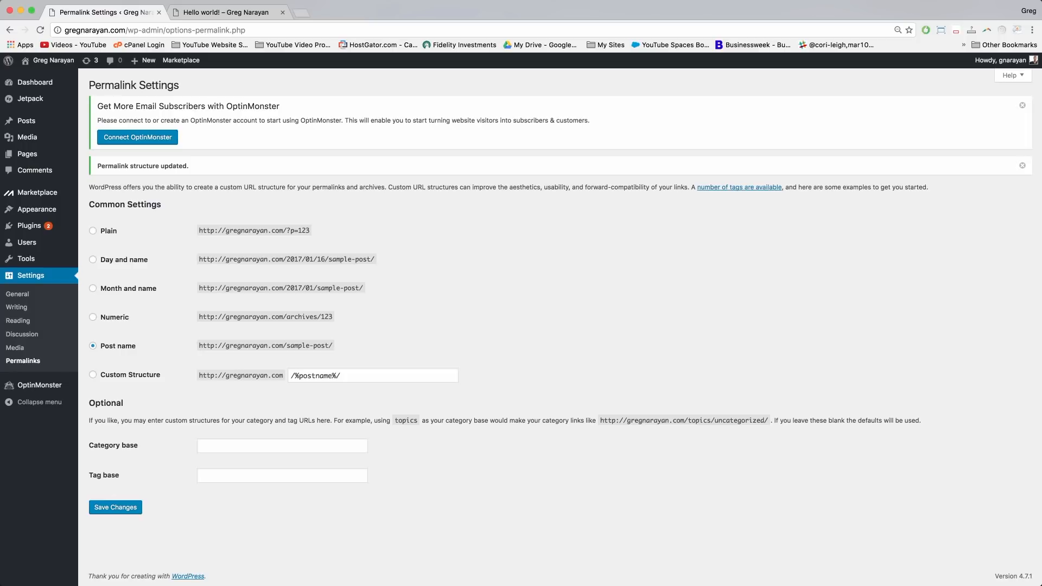
{"action": "left_click", "coordinate": [187, 10]}
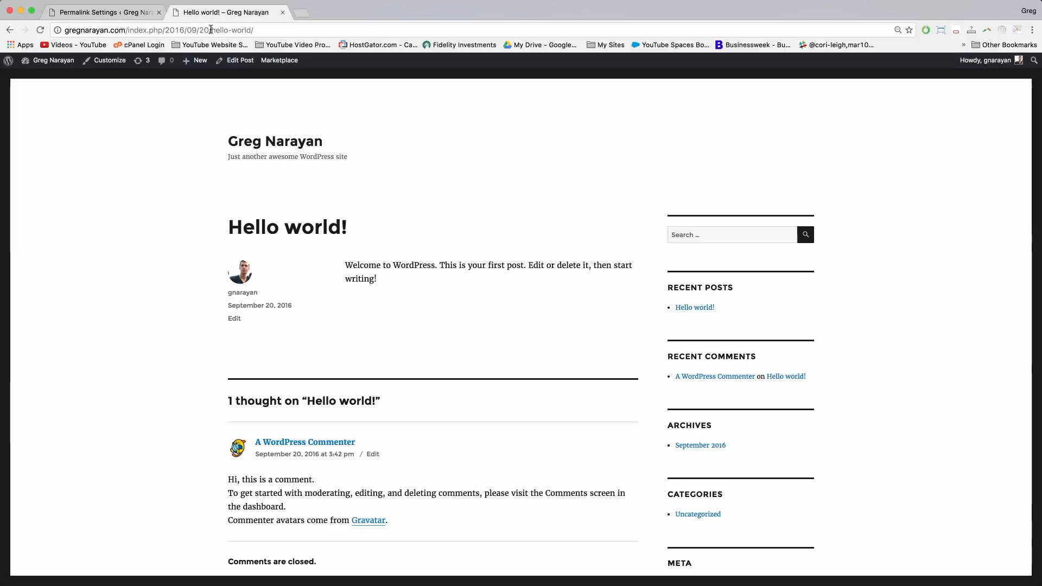
{"action": "left_click", "coordinate": [93, 13]}
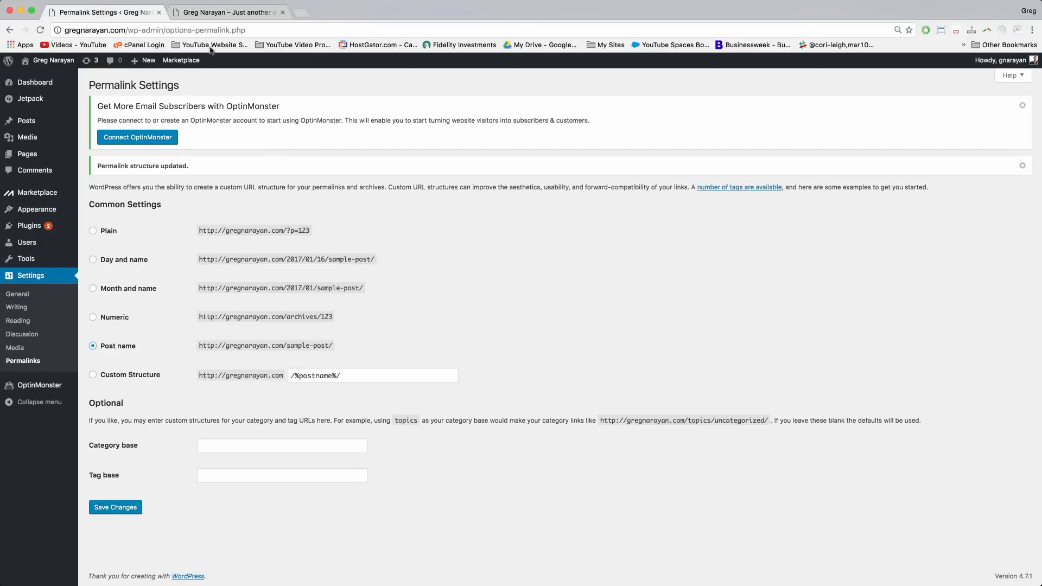
Step: Reopen Hello world! from the front page and confirm its new /hello-world/ address
{"action": "left_click", "coordinate": [266, 16]}
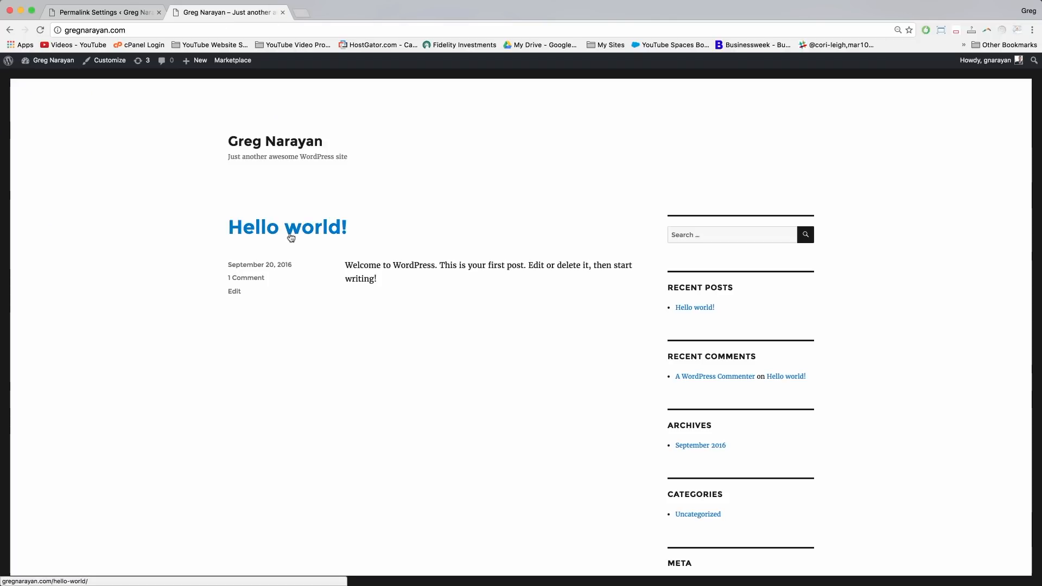
{"action": "left_click", "coordinate": [290, 237]}
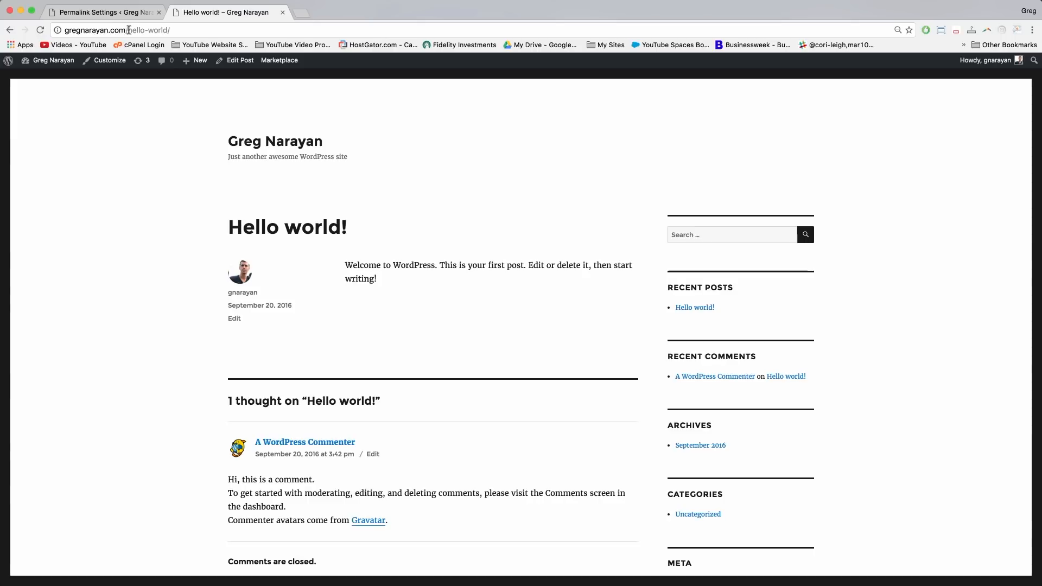
{"action": "left_click_drag", "start_coordinate": [128, 30], "coordinate": [164, 30]}
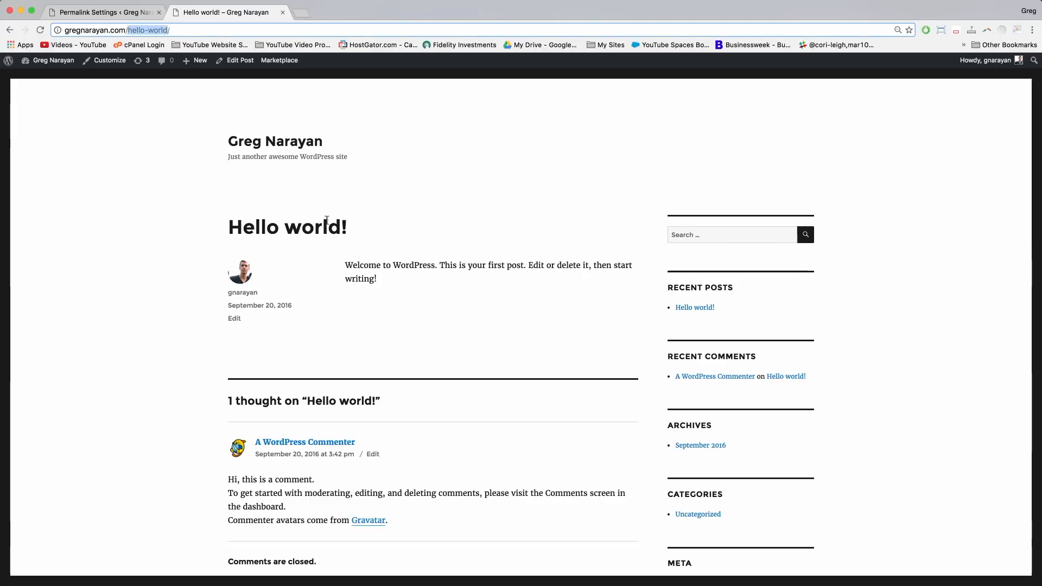
{"action": "left_click", "coordinate": [339, 247]}
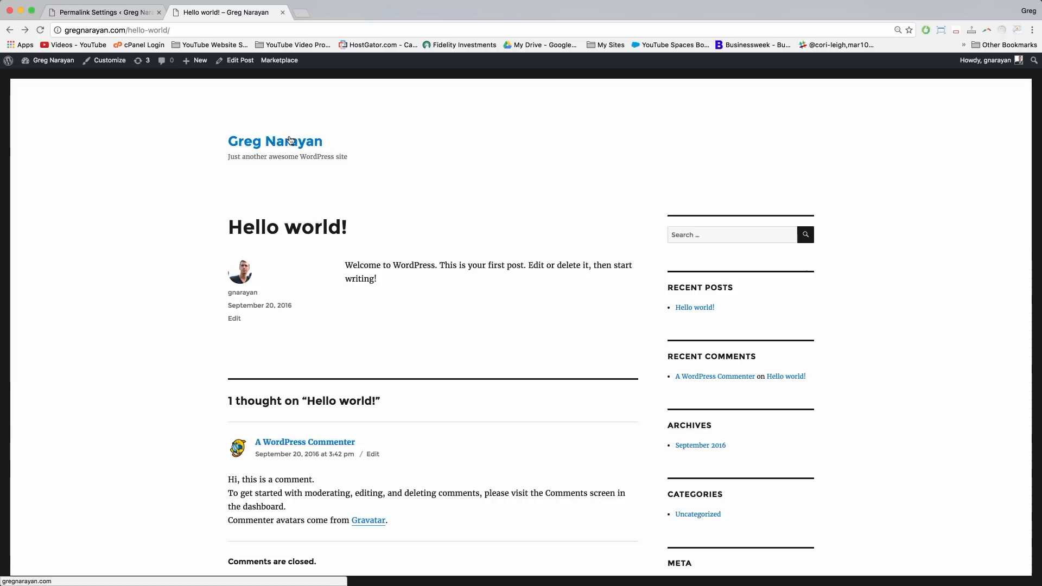
{"action": "left_click", "coordinate": [288, 233]}
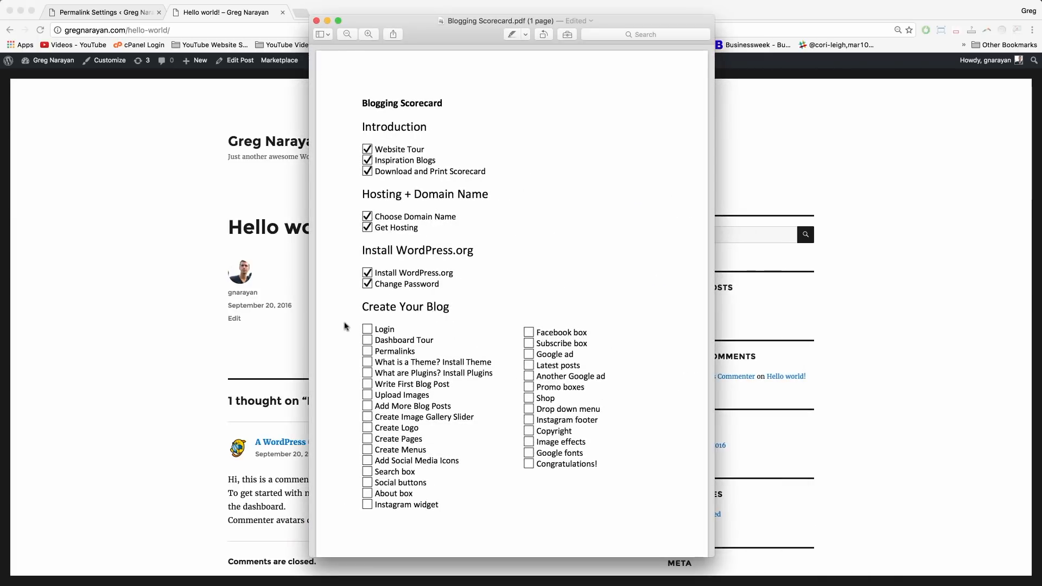
Step: Tick Dashboard Tour on the Blogging Scorecard, minimize Preview, and close the Hello world! tab
{"action": "left_click", "coordinate": [367, 341]}
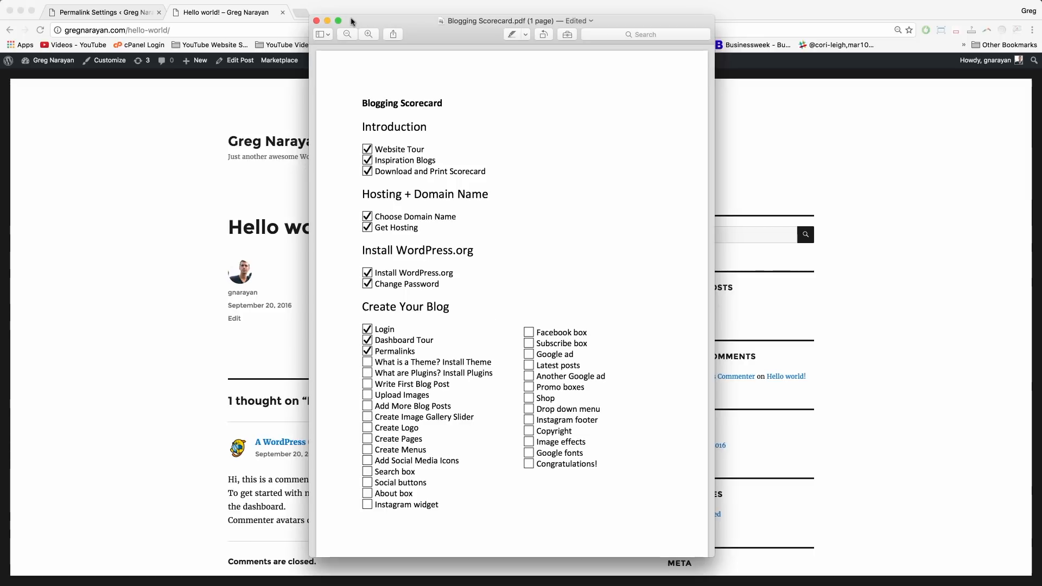
{"action": "left_click", "coordinate": [328, 21]}
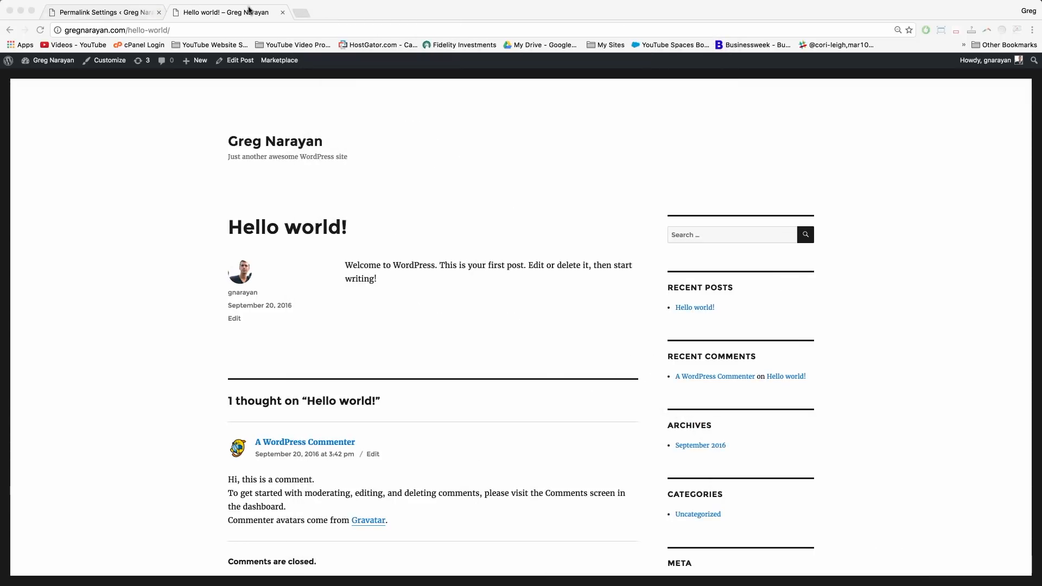
{"action": "left_click", "coordinate": [283, 12]}
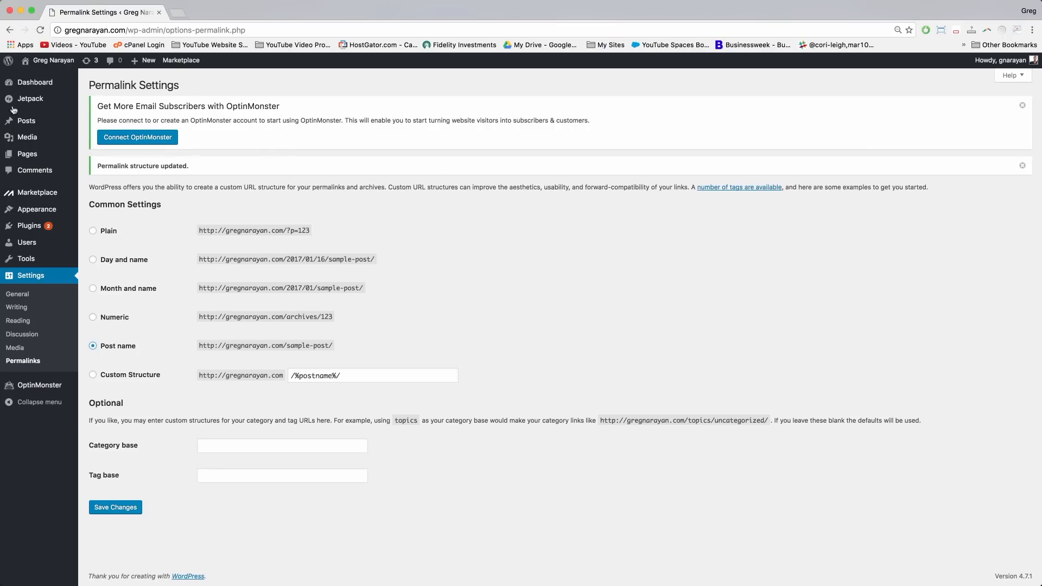
{"action": "left_click", "coordinate": [36, 210]}
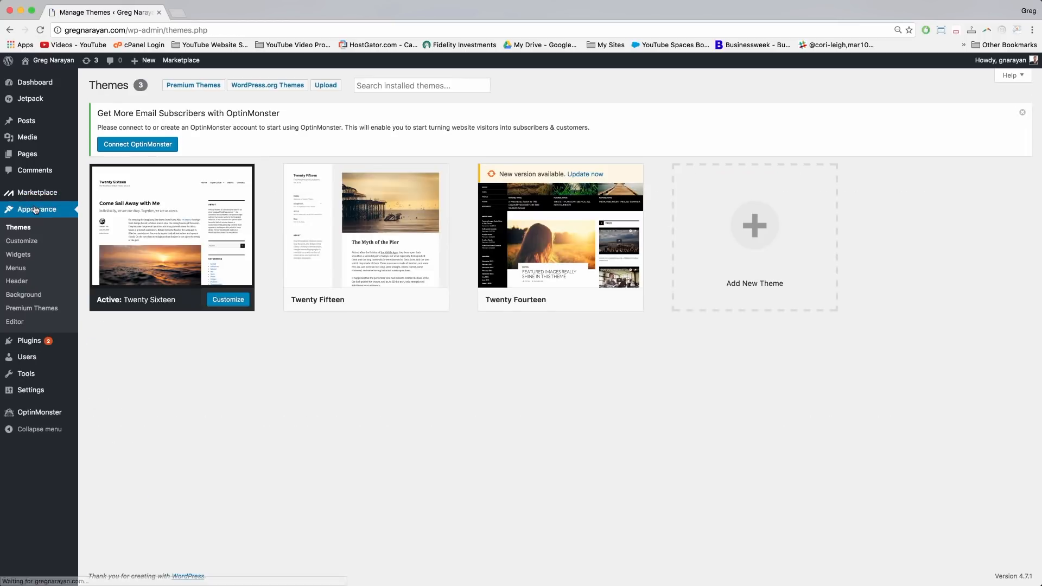
{"action": "key", "text": "super+0"}
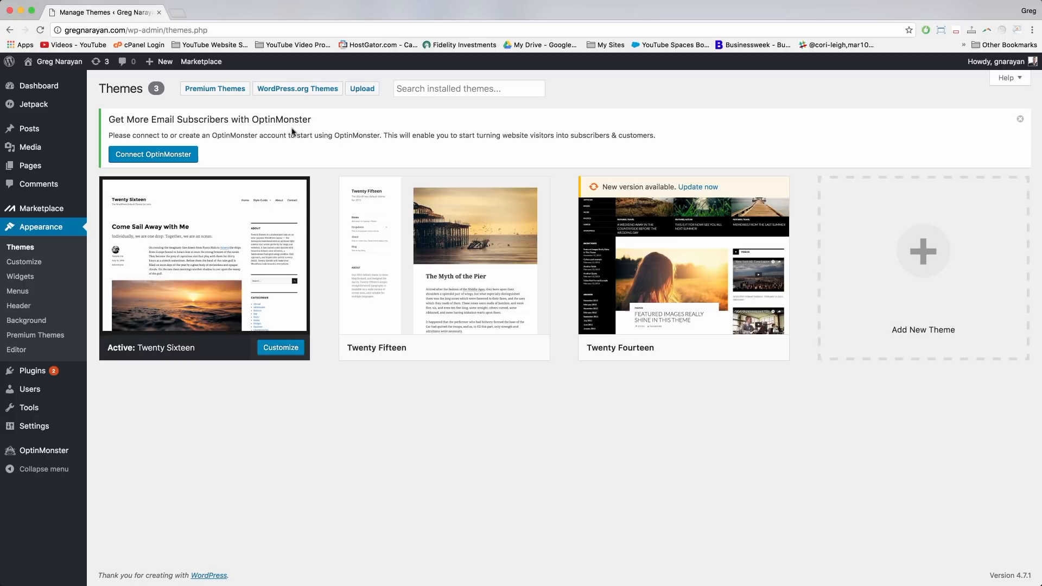
{"action": "left_click", "coordinate": [1020, 119]}
{"action": "mouse_move", "coordinate": [529, 231]}
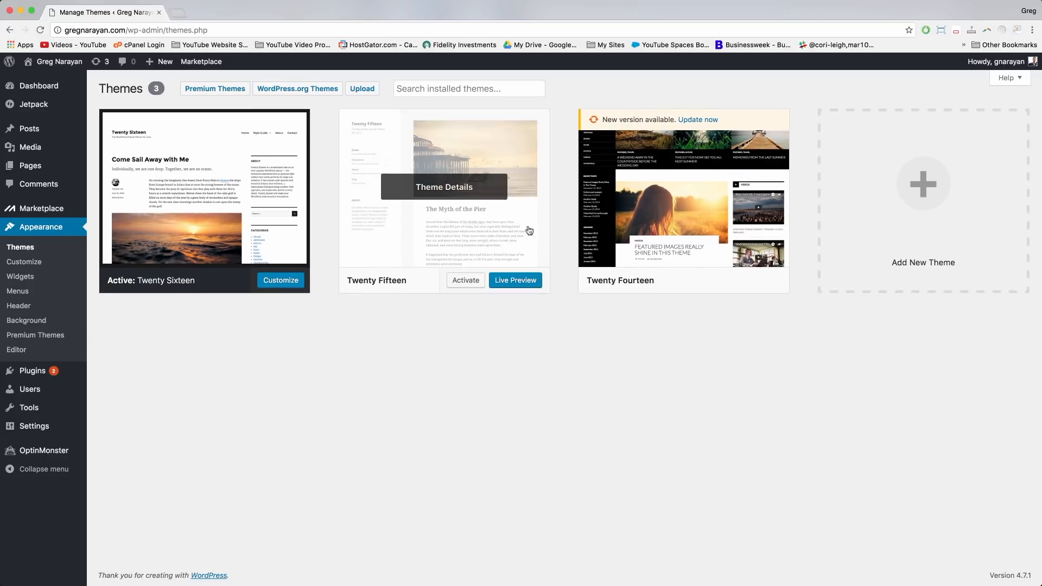
{"action": "mouse_move", "coordinate": [147, 228]}
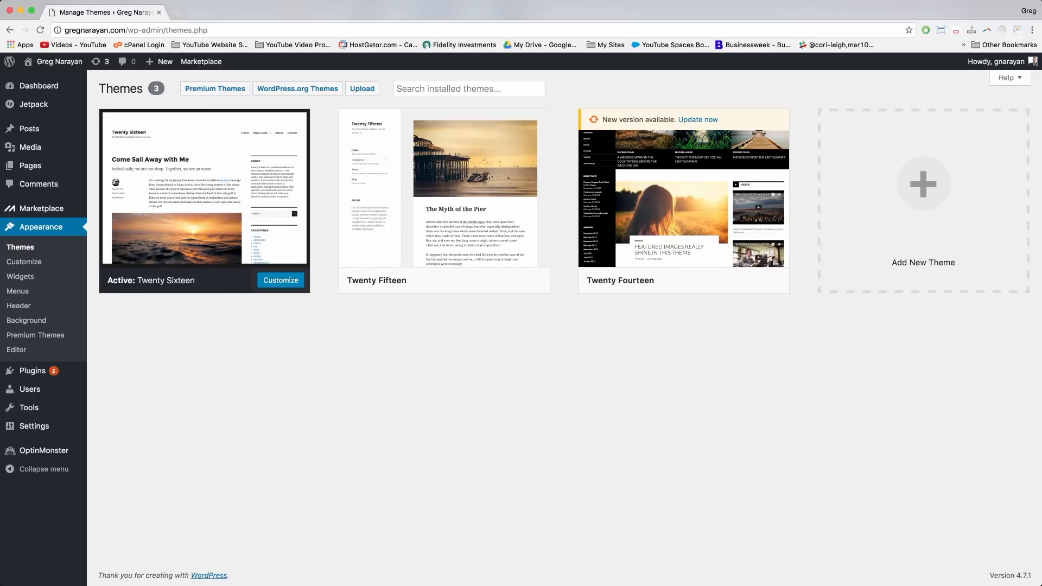
{"action": "key", "text": "super+Tab"}
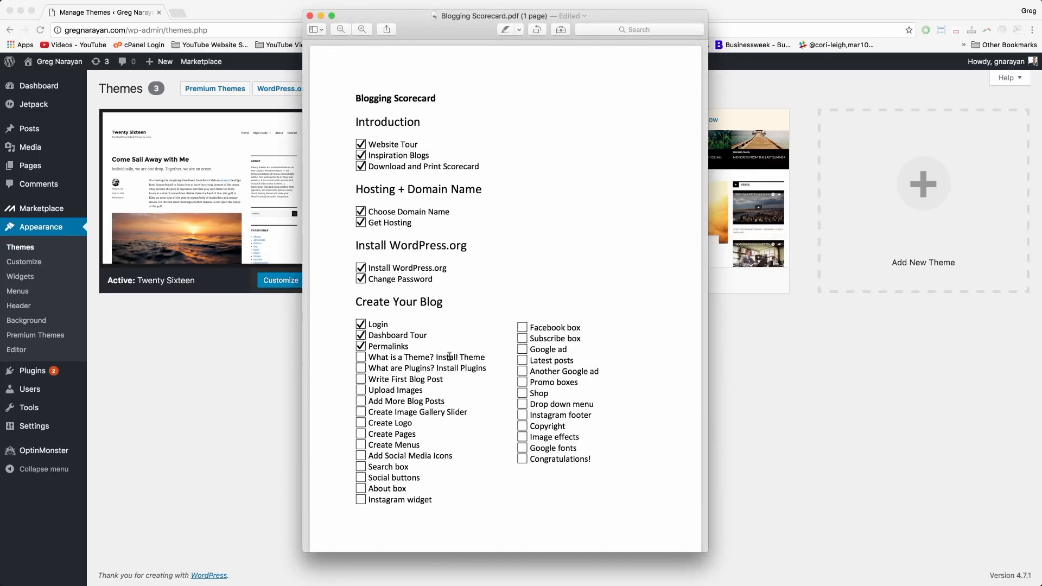
{"action": "left_click", "coordinate": [279, 357]}
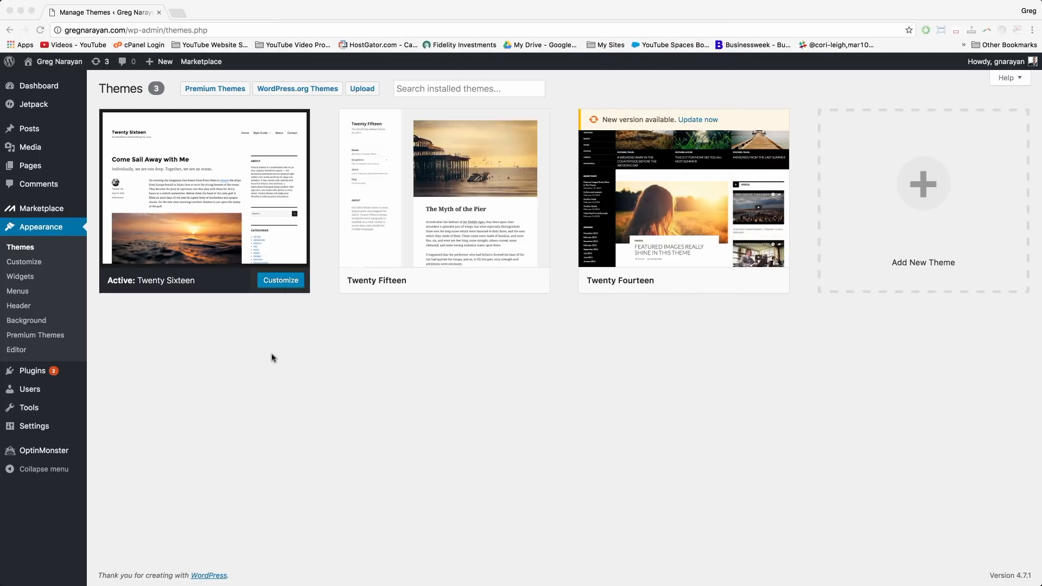
{"action": "left_click", "coordinate": [58, 62]}
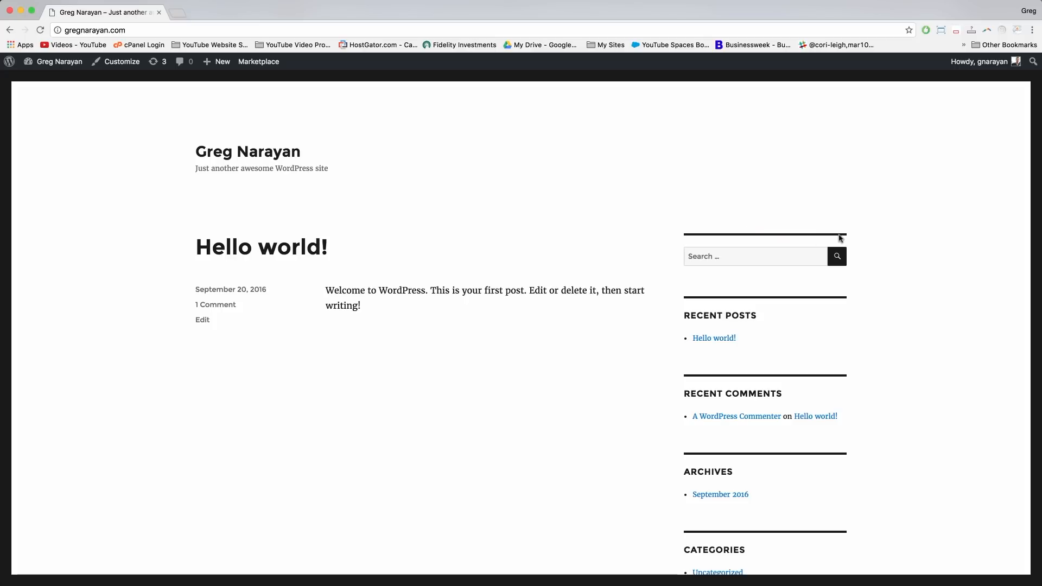
{"action": "scroll", "coordinate": [838, 237], "scroll_direction": "down", "scroll_amount": 5}
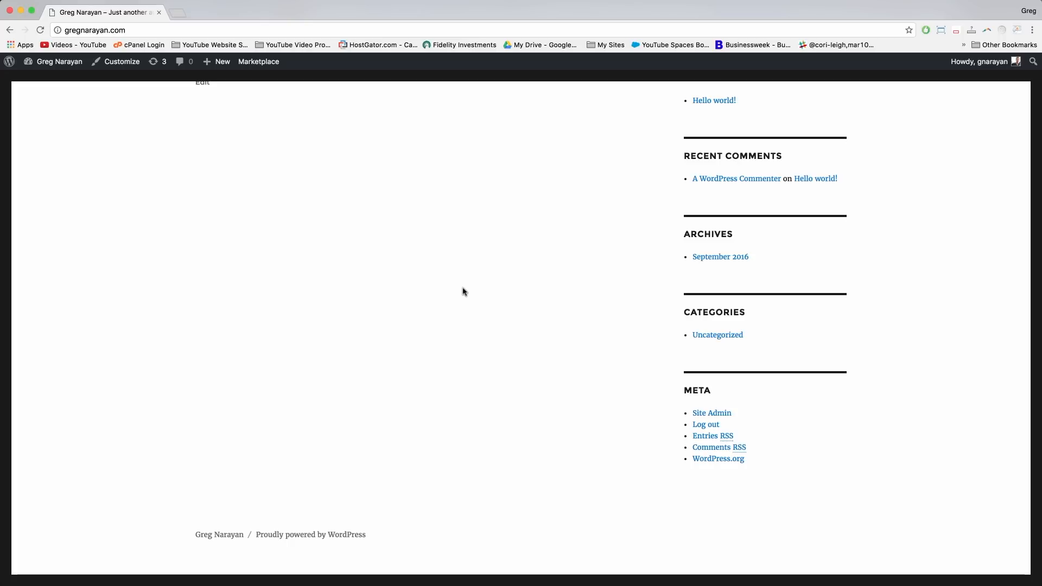
{"action": "scroll", "coordinate": [449, 283], "scroll_direction": "up", "scroll_amount": 5}
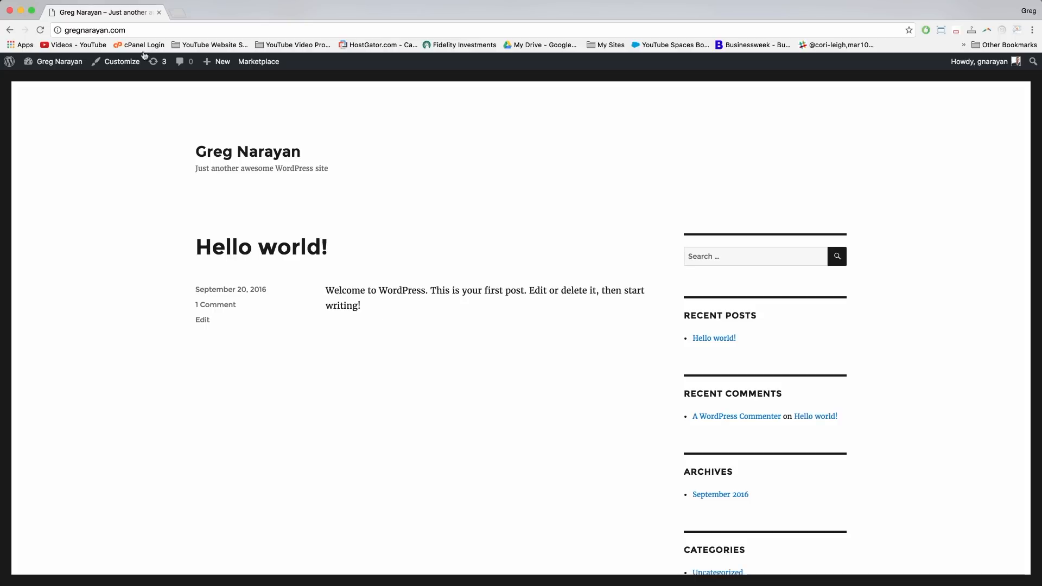
{"action": "left_click", "coordinate": [59, 62]}
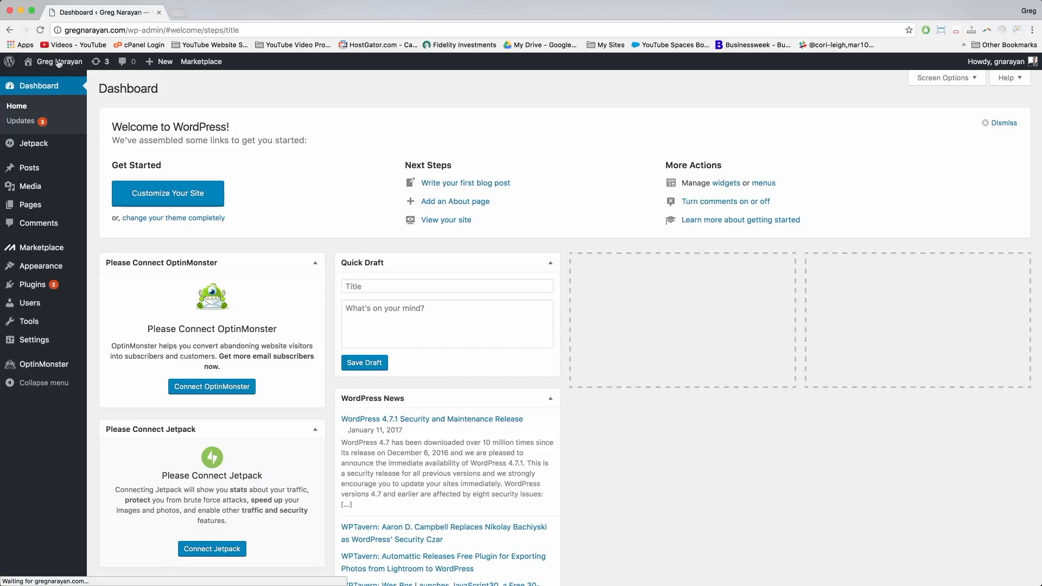
{"action": "mouse_move", "coordinate": [64, 61]}
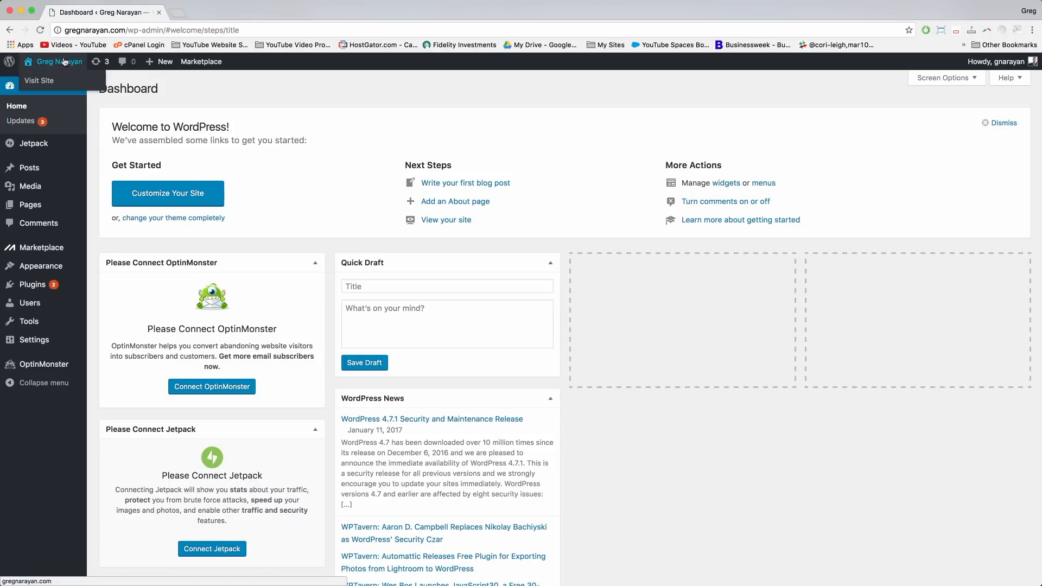
{"action": "mouse_move", "coordinate": [42, 271]}
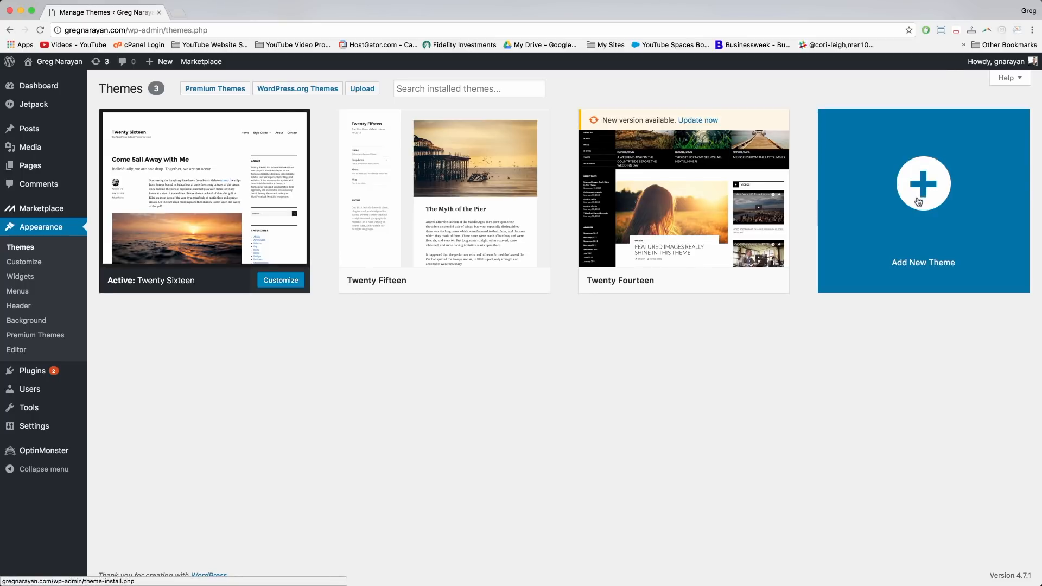
Step: Browse the Add New themes list and open the Pinnacle theme preview
{"action": "left_click", "coordinate": [919, 180]}
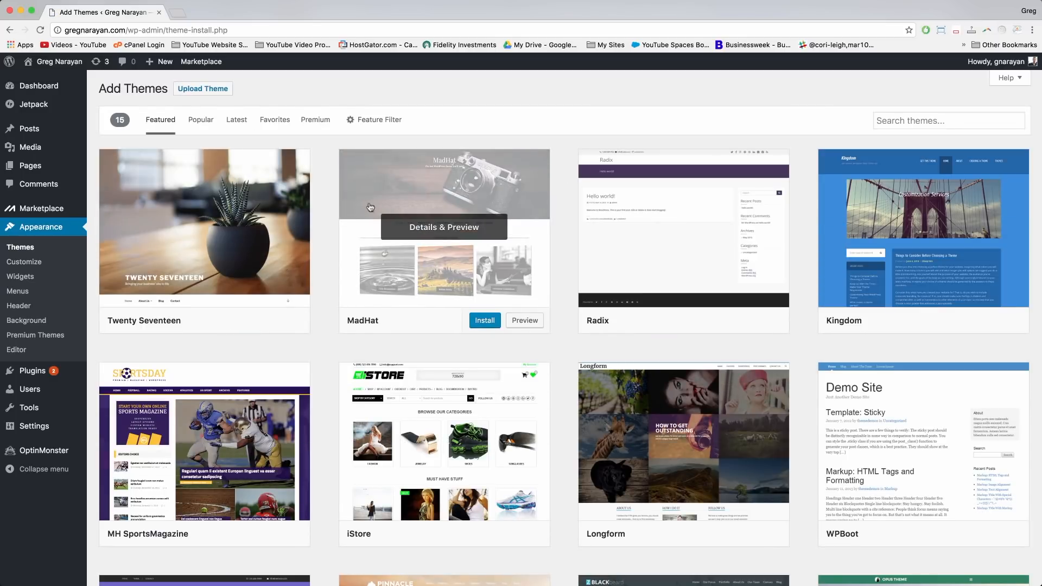
{"action": "scroll", "coordinate": [328, 206], "scroll_direction": "down", "scroll_amount": 9}
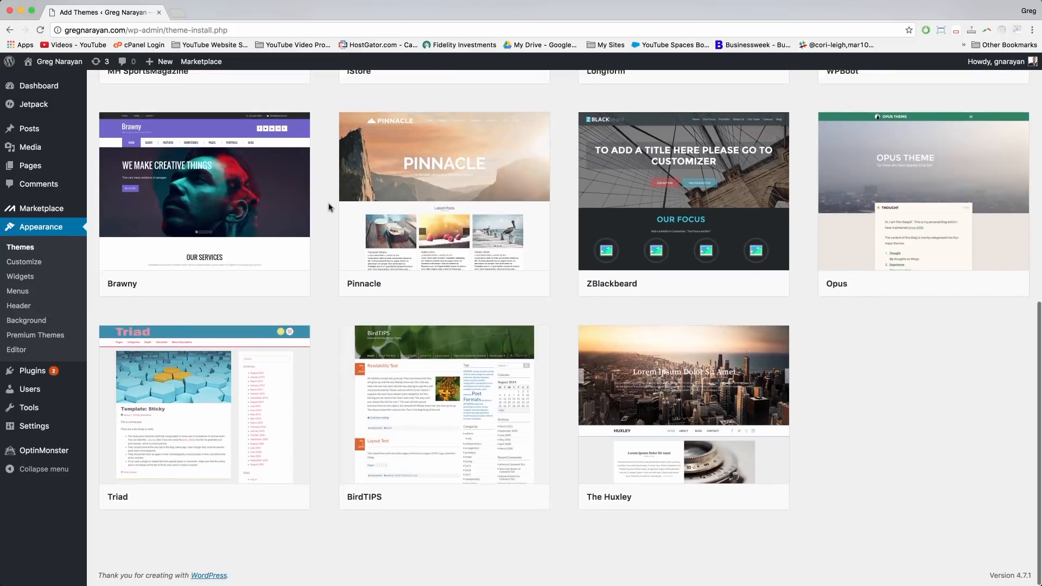
{"action": "scroll", "coordinate": [329, 206], "scroll_direction": "up", "scroll_amount": 8}
{"action": "scroll", "coordinate": [326, 215], "scroll_direction": "down", "scroll_amount": 7}
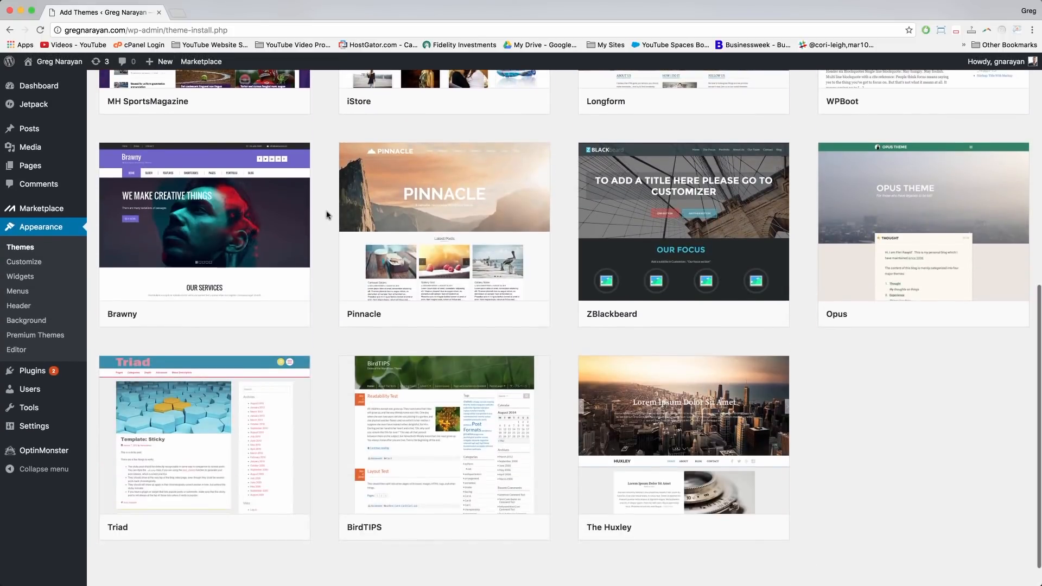
{"action": "scroll", "coordinate": [326, 214], "scroll_direction": "up", "scroll_amount": 7}
{"action": "scroll", "coordinate": [326, 214], "scroll_direction": "down", "scroll_amount": 5}
{"action": "left_click", "coordinate": [453, 318]}
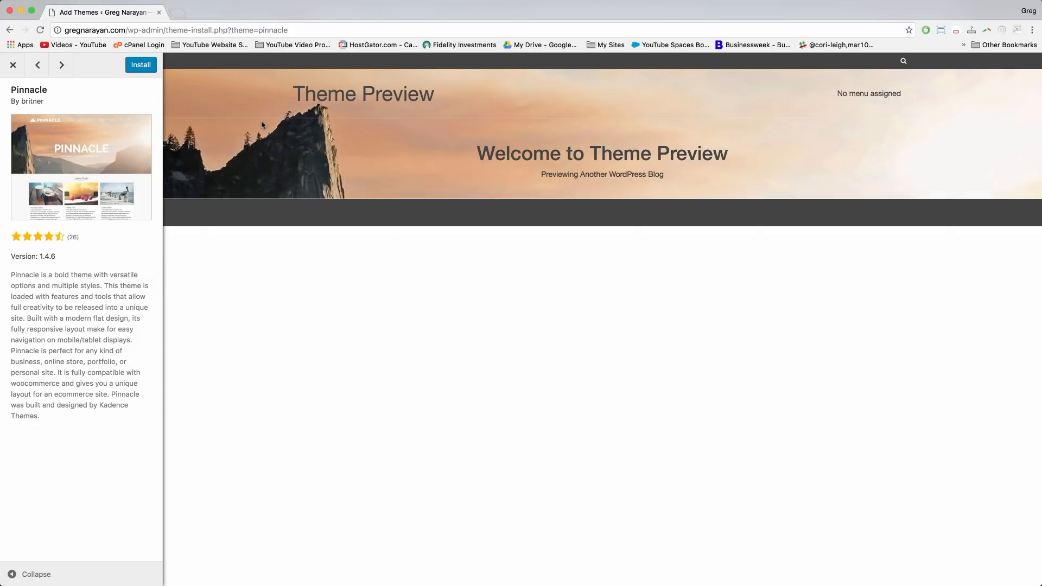
Step: Install and activate Pinnacle, view the restyled site, then return to the Dashboard
{"action": "left_click", "coordinate": [143, 65]}
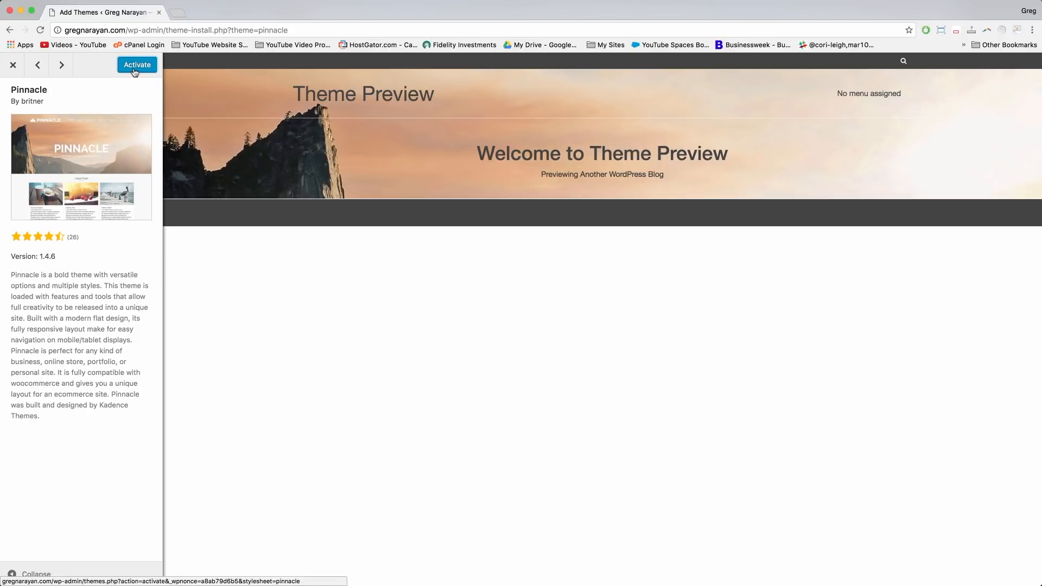
{"action": "left_click", "coordinate": [136, 66]}
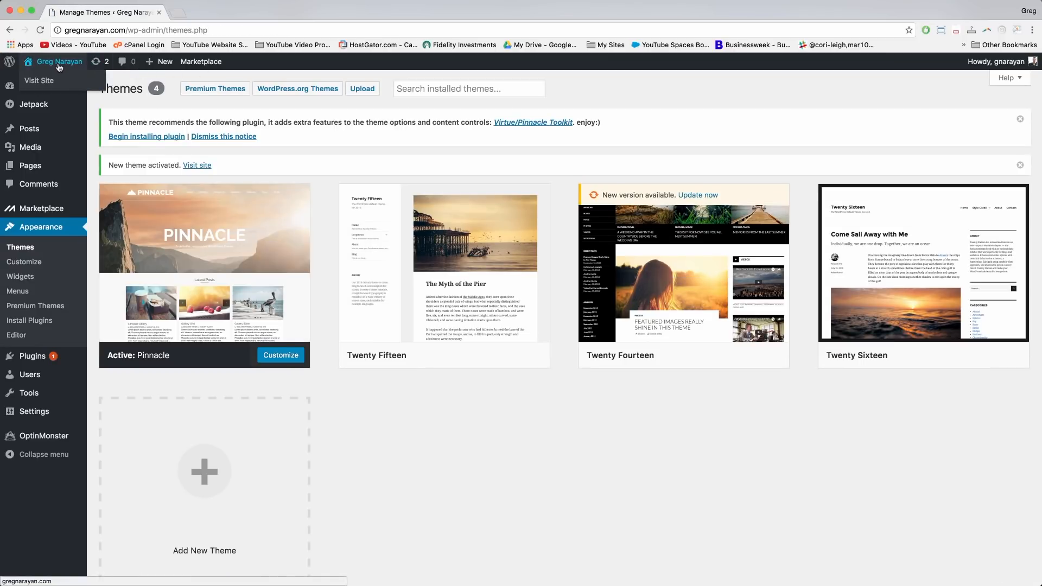
{"action": "left_click", "coordinate": [59, 65]}
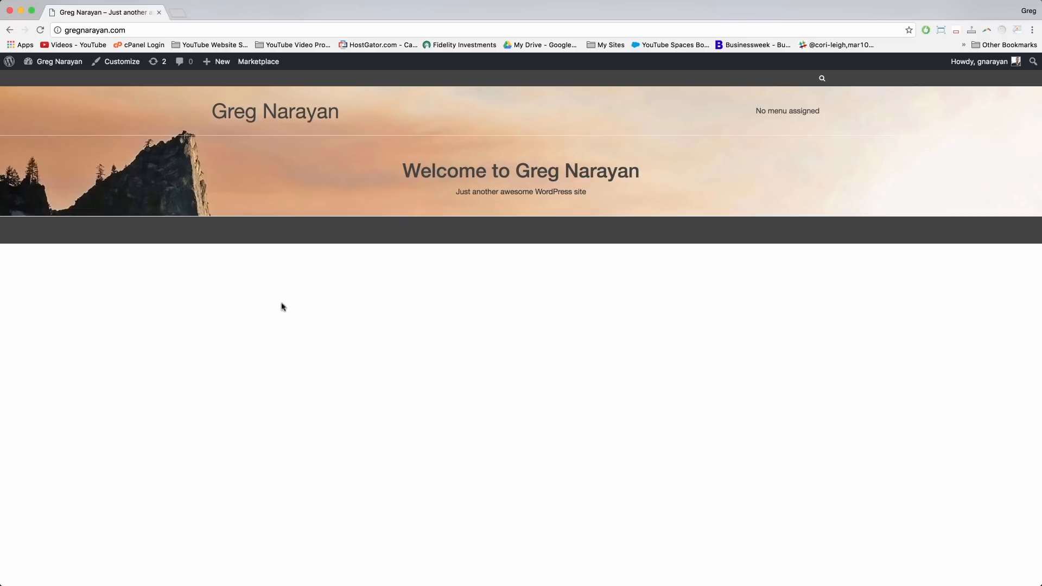
{"action": "left_click", "coordinate": [53, 63]}
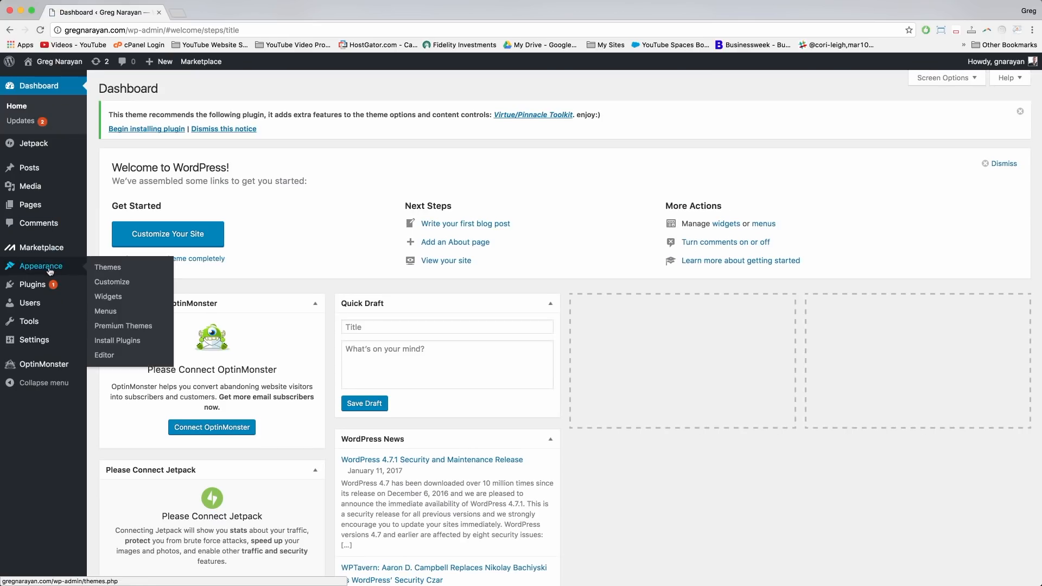
Step: Reactivate Twenty Sixteen from its theme details and check the front page's original layout
{"action": "left_click", "coordinate": [48, 269]}
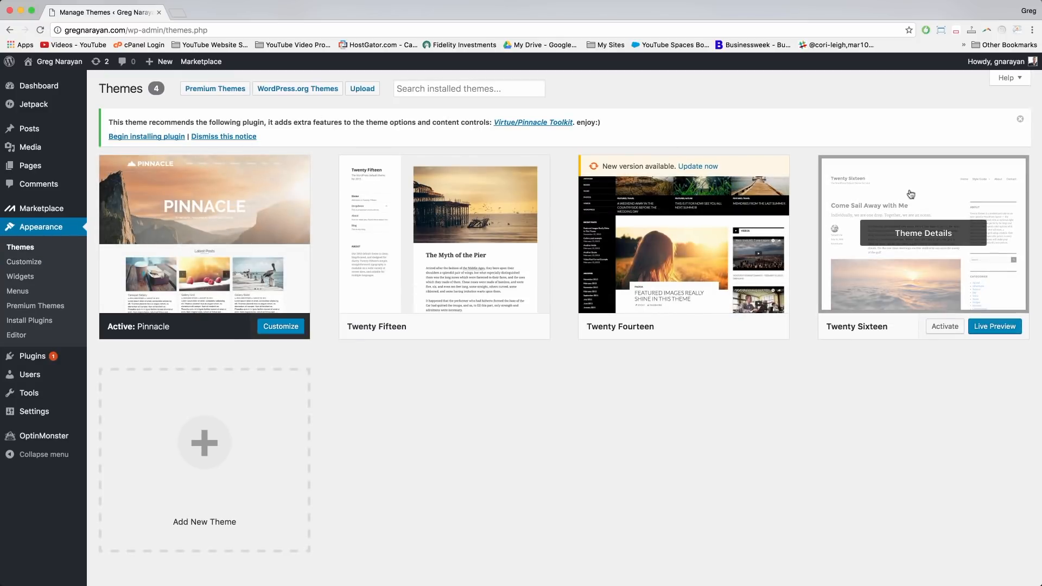
{"action": "left_click", "coordinate": [898, 268]}
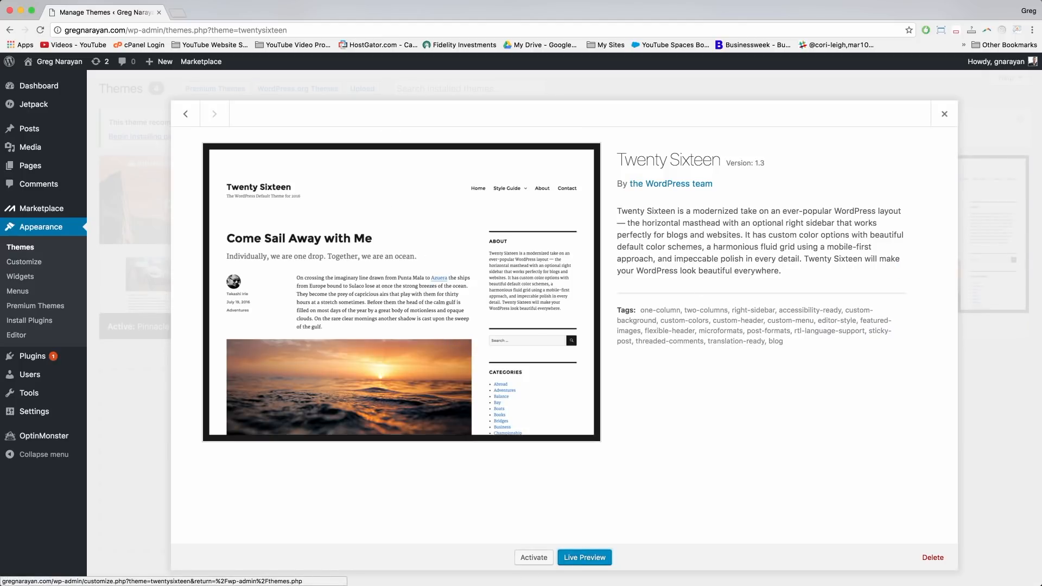
{"action": "left_click", "coordinate": [533, 557]}
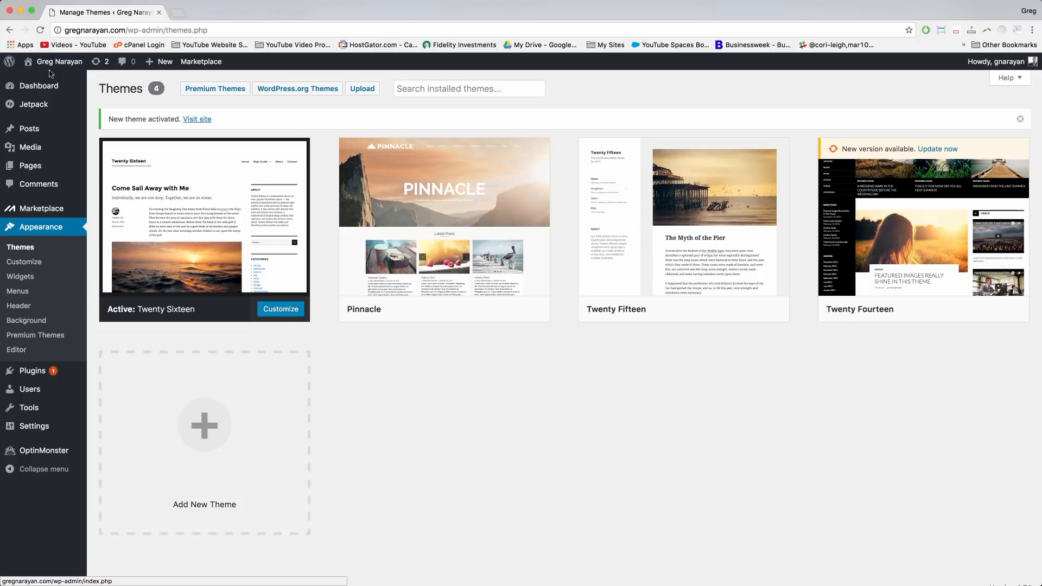
{"action": "left_click", "coordinate": [51, 73]}
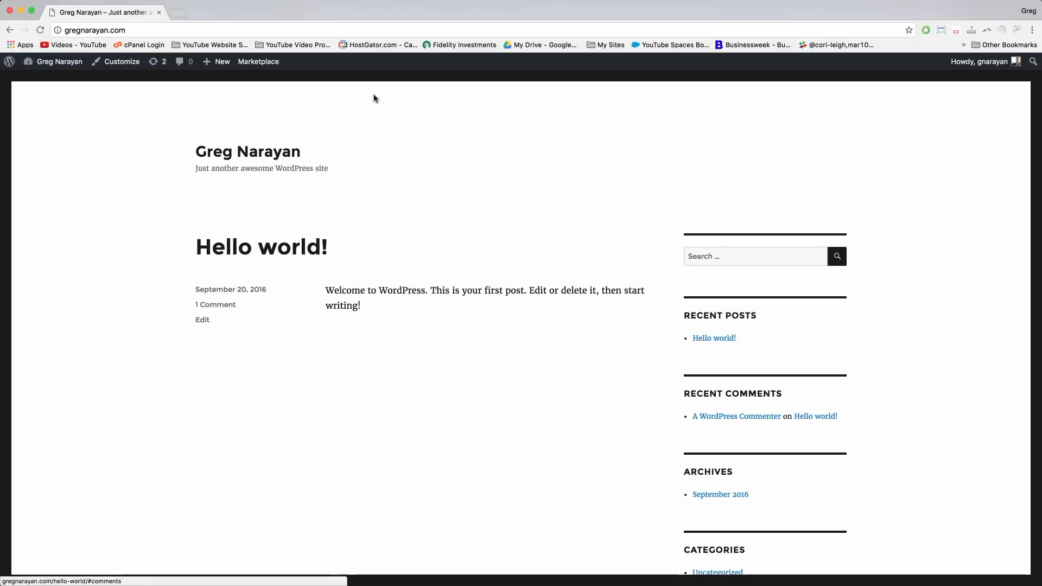
{"action": "left_click", "coordinate": [52, 64]}
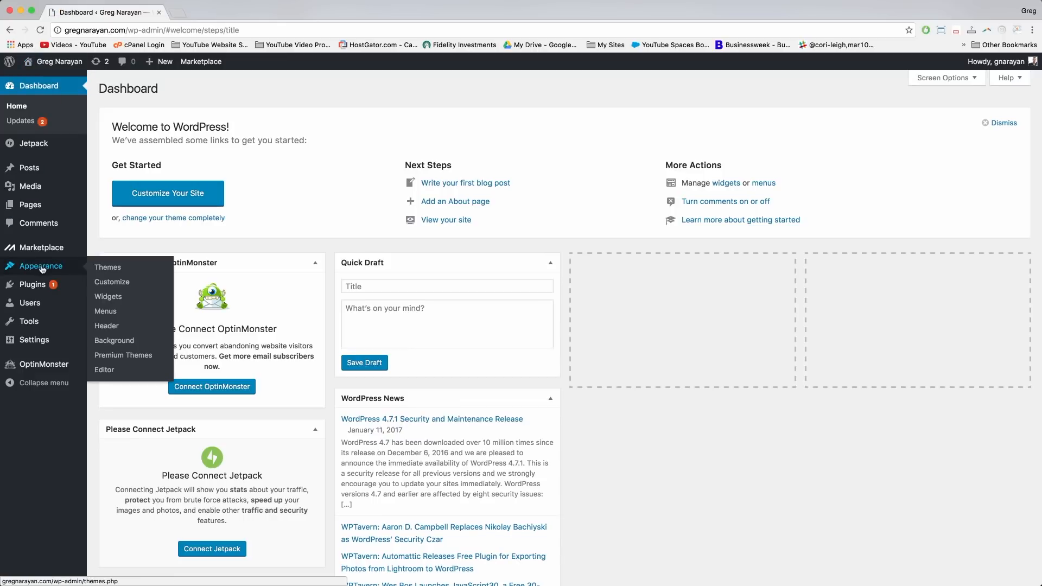
{"action": "left_click", "coordinate": [43, 269]}
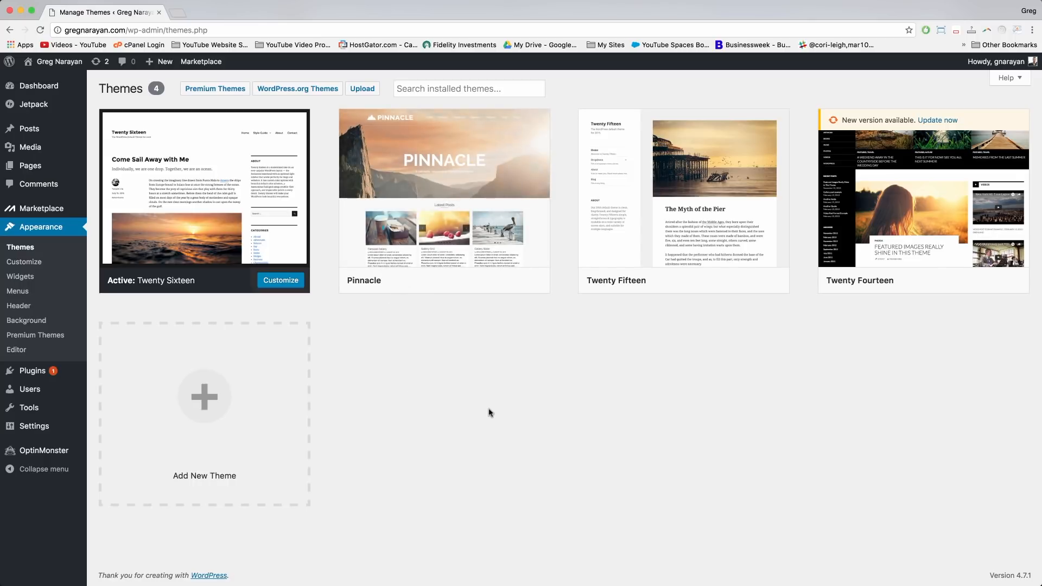
Step: Delete the Pinnacle theme from its details modal and confirm the deletion
{"action": "mouse_move", "coordinate": [513, 158]}
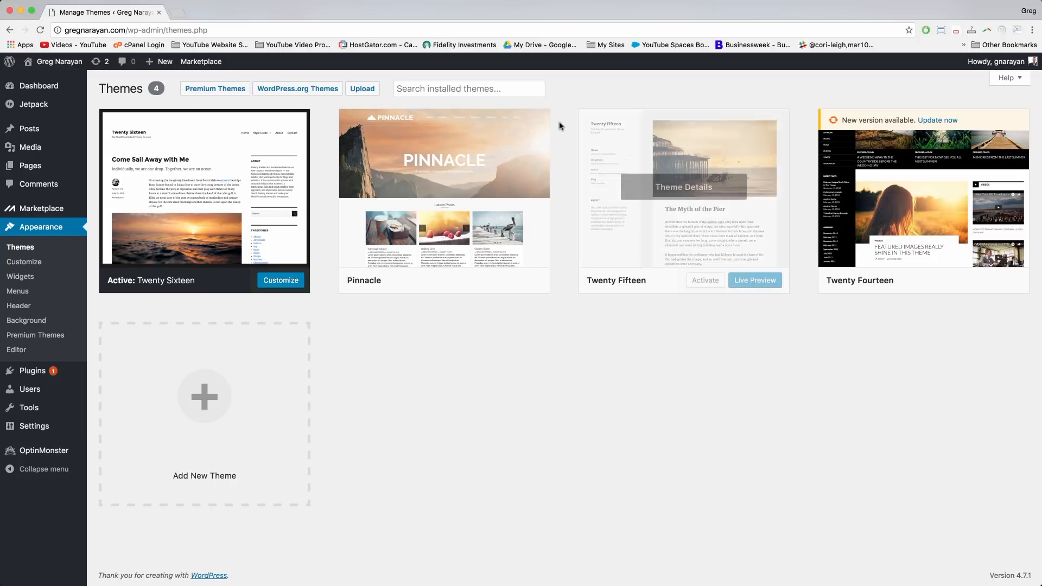
{"action": "mouse_move", "coordinate": [366, 132]}
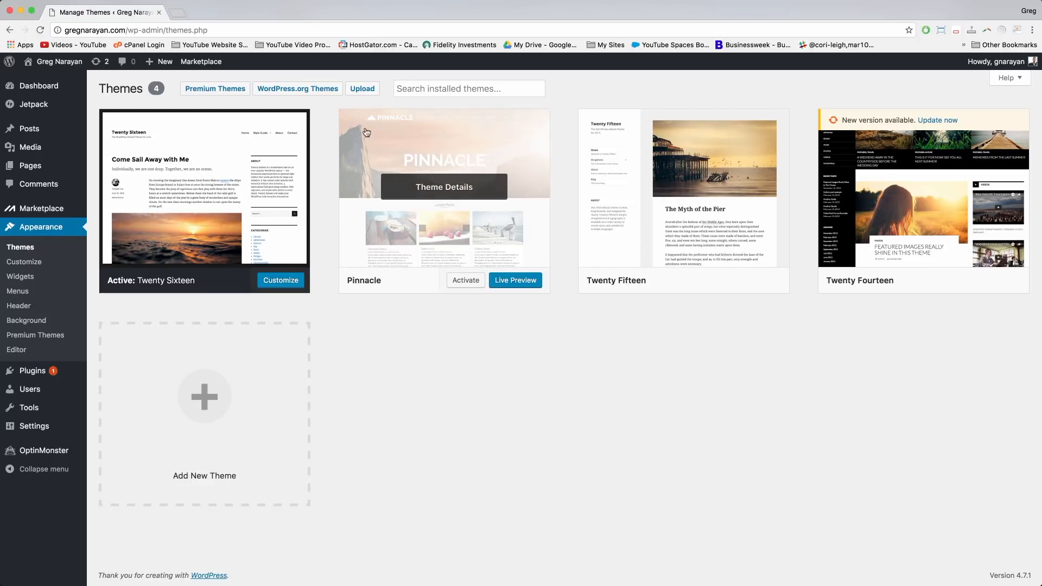
{"action": "left_click", "coordinate": [377, 166]}
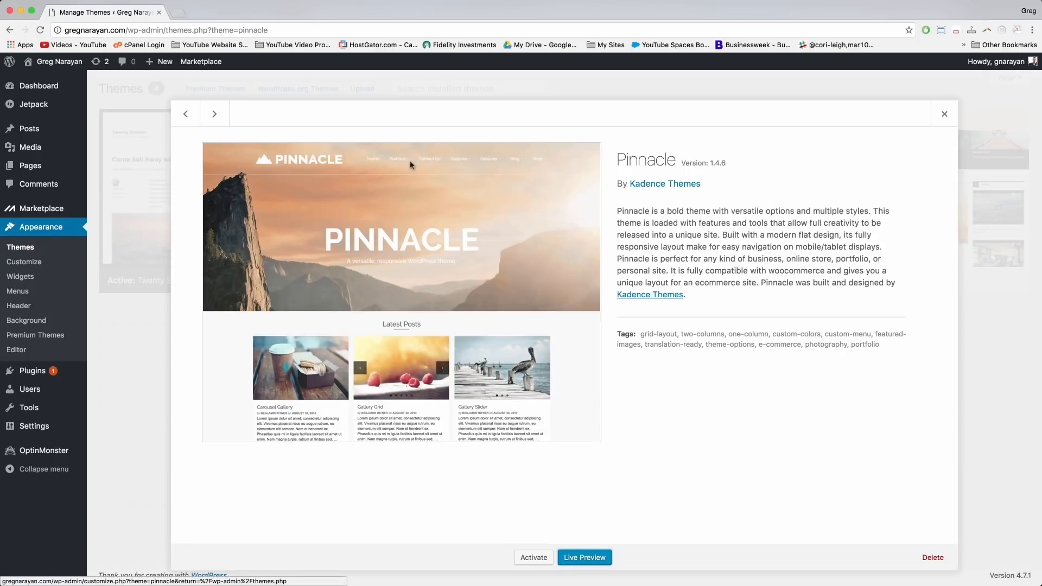
{"action": "left_click", "coordinate": [933, 557]}
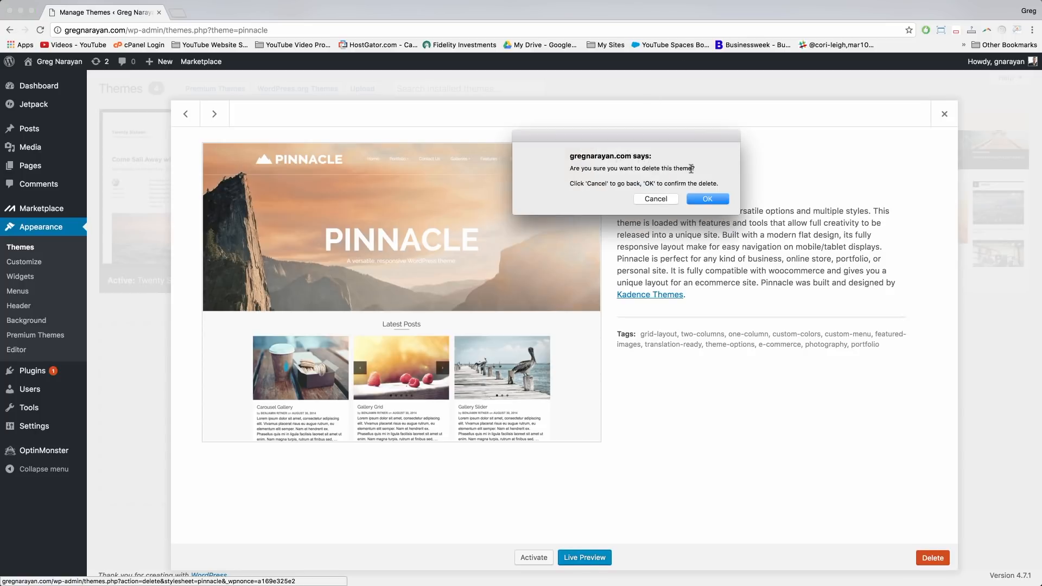
{"action": "left_click", "coordinate": [704, 200]}
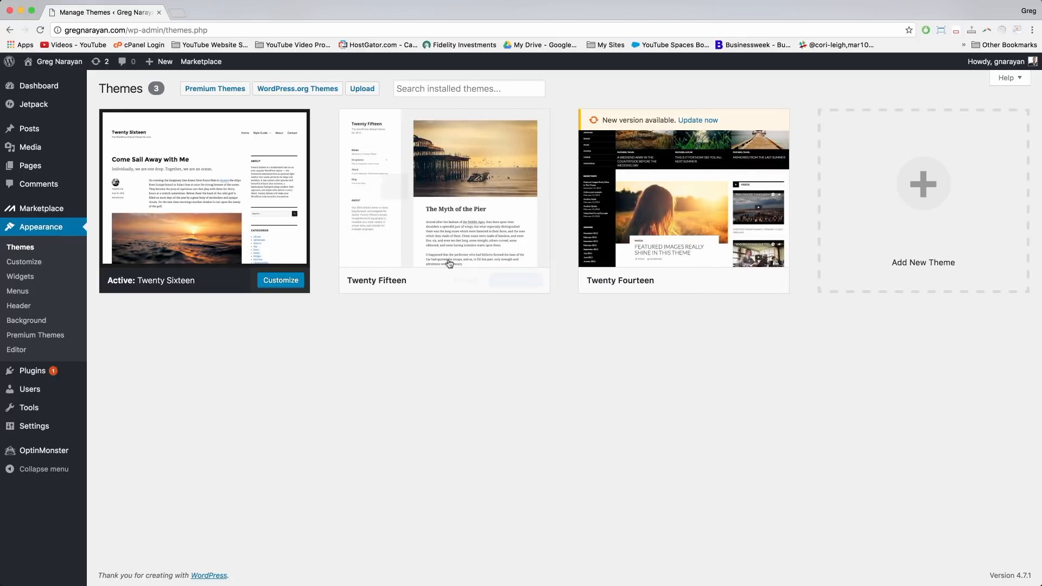
{"action": "scroll", "coordinate": [410, 253], "scroll_direction": "down", "scroll_amount": 1}
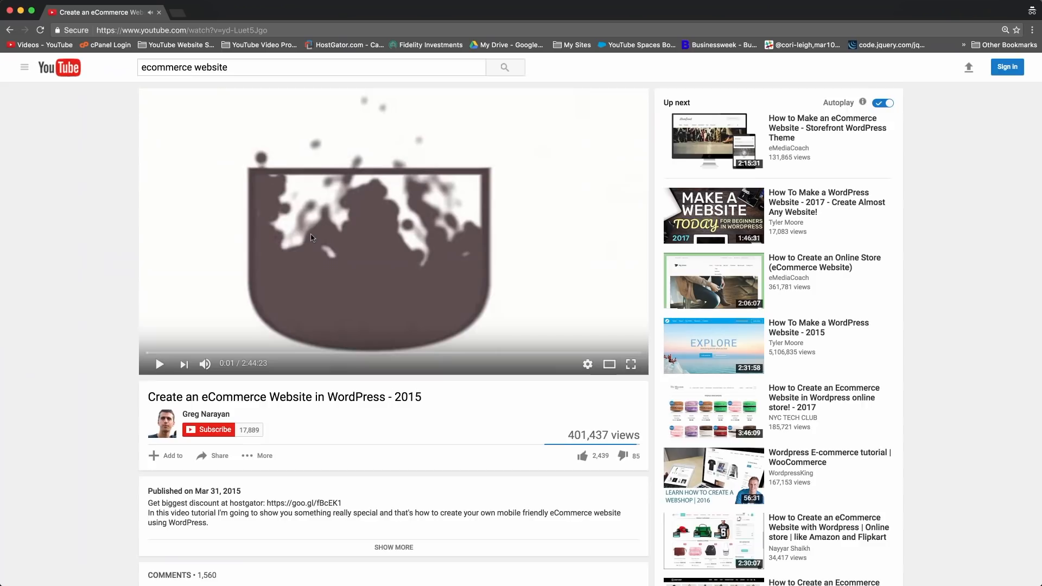
Step: Expand the video description and open the 'Get the theme here' goo.gl link in a new tab
{"action": "scroll", "coordinate": [312, 238], "scroll_direction": "down", "scroll_amount": 5}
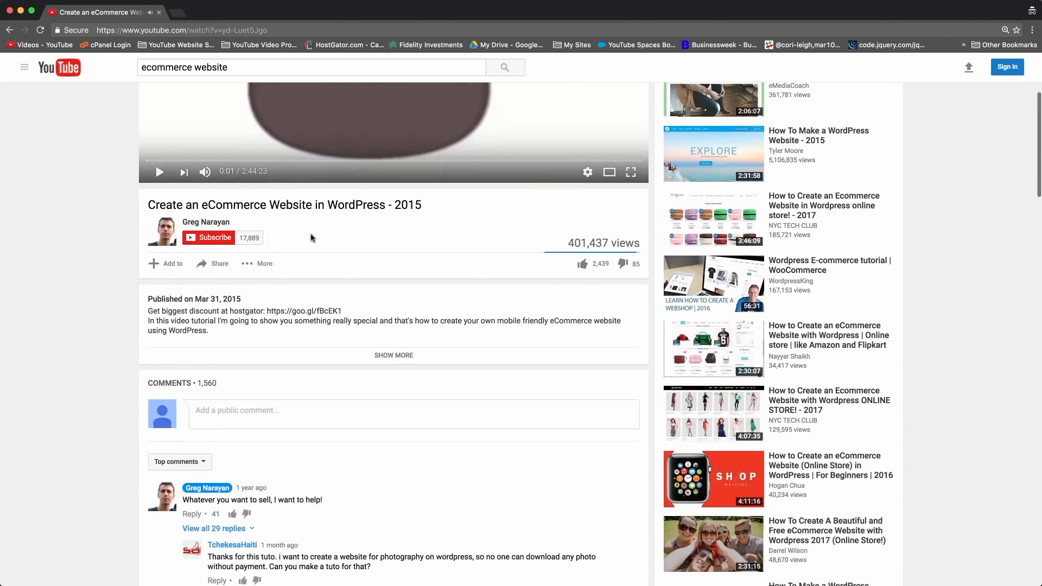
{"action": "left_click", "coordinate": [385, 293]}
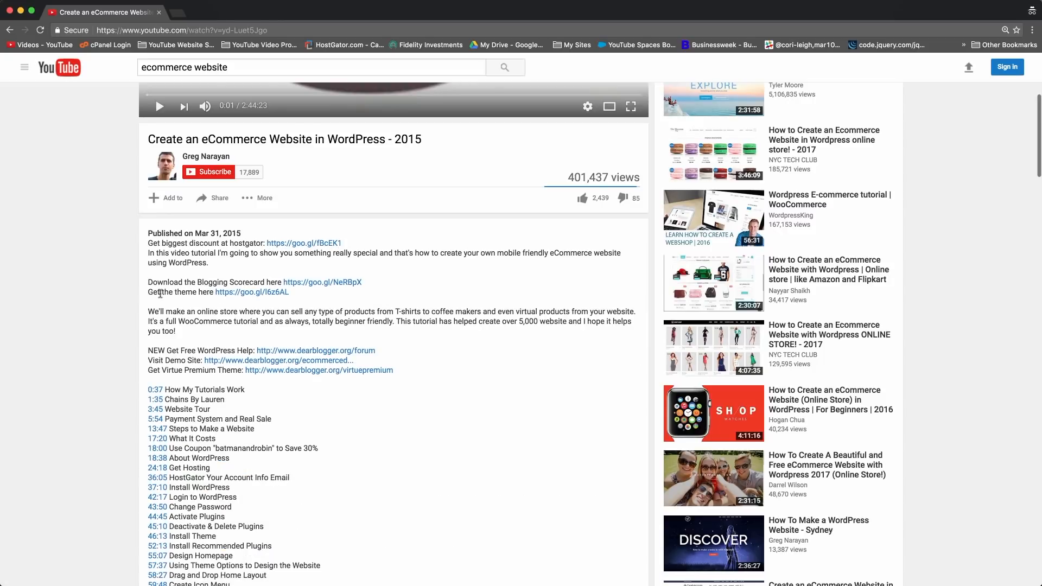
{"action": "left_click", "coordinate": [239, 294]}
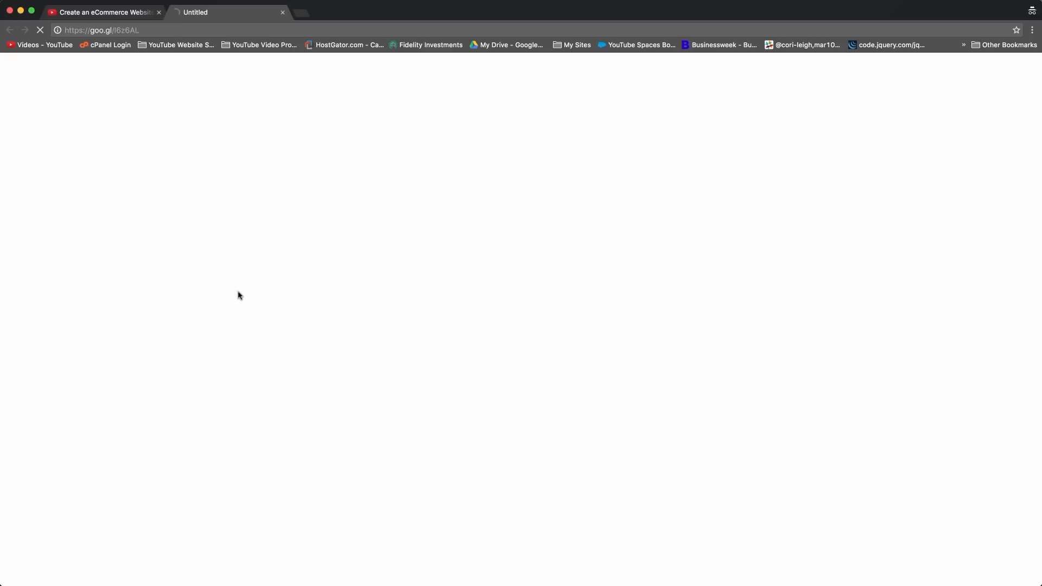
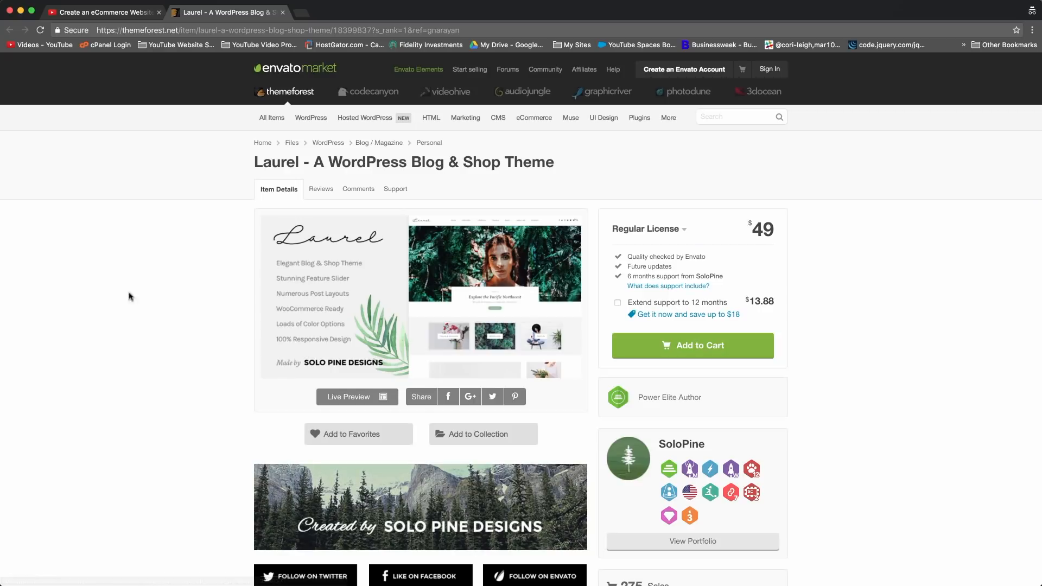
Step: Add the Laurel WordPress Blog & Shop Theme to the ThemeForest cart at $49
{"action": "scroll", "coordinate": [203, 314], "scroll_direction": "down", "scroll_amount": 20}
{"action": "scroll", "coordinate": [202, 313], "scroll_direction": "up", "scroll_amount": 5}
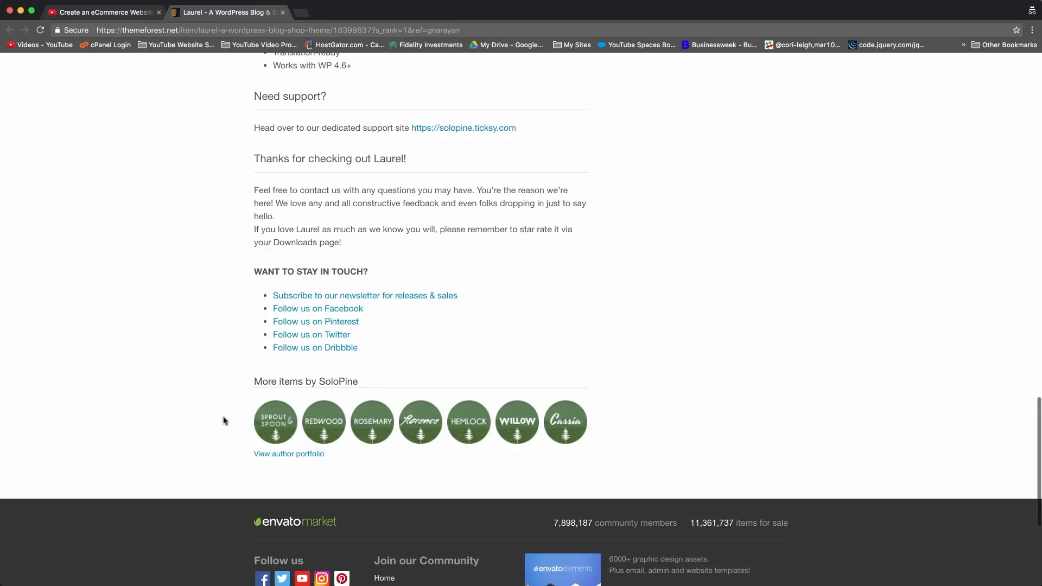
{"action": "mouse_move", "coordinate": [320, 417]}
{"action": "mouse_move", "coordinate": [376, 419]}
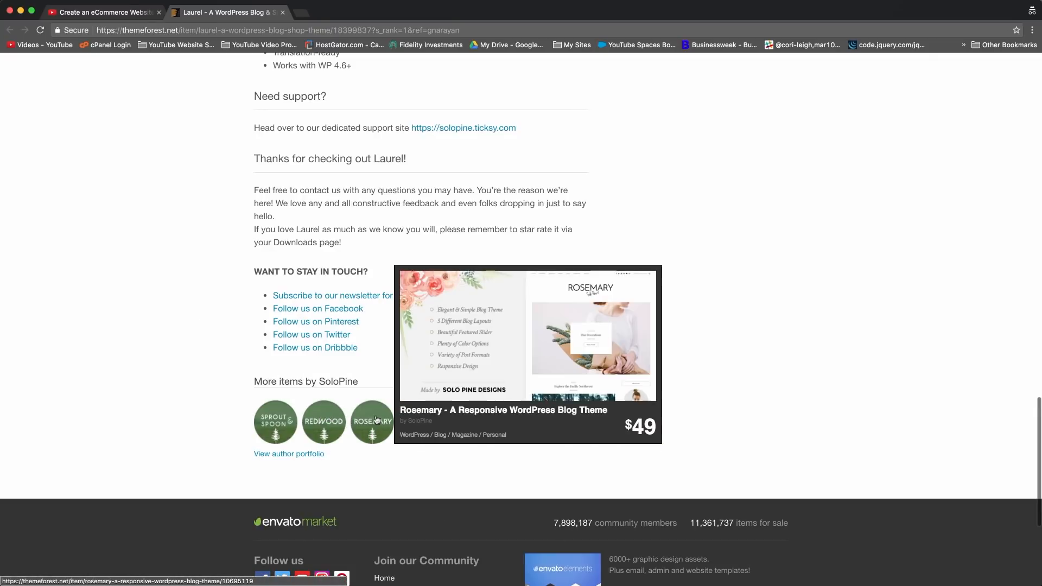
{"action": "mouse_move", "coordinate": [422, 419]}
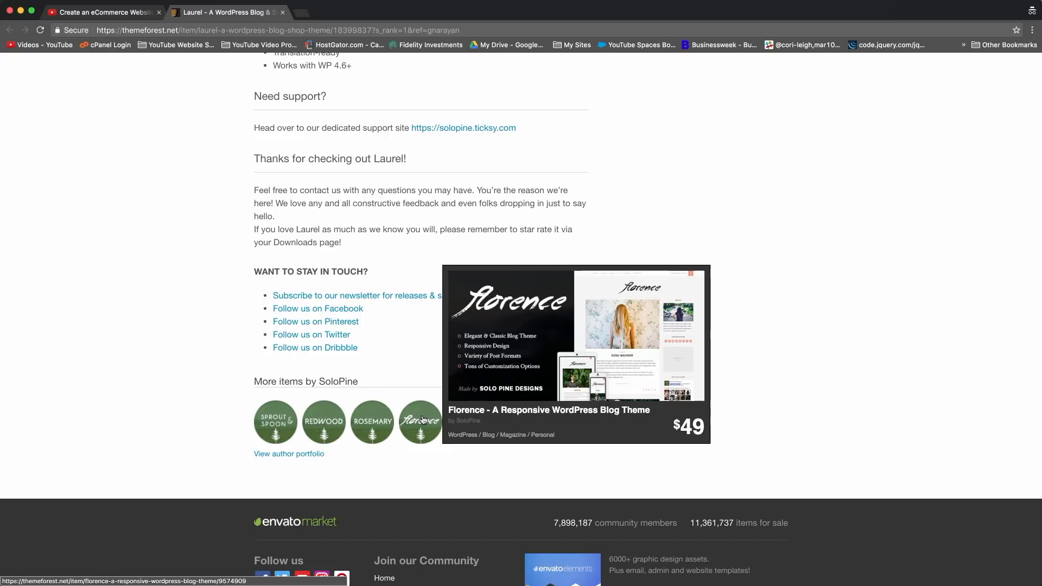
{"action": "mouse_move", "coordinate": [468, 423]}
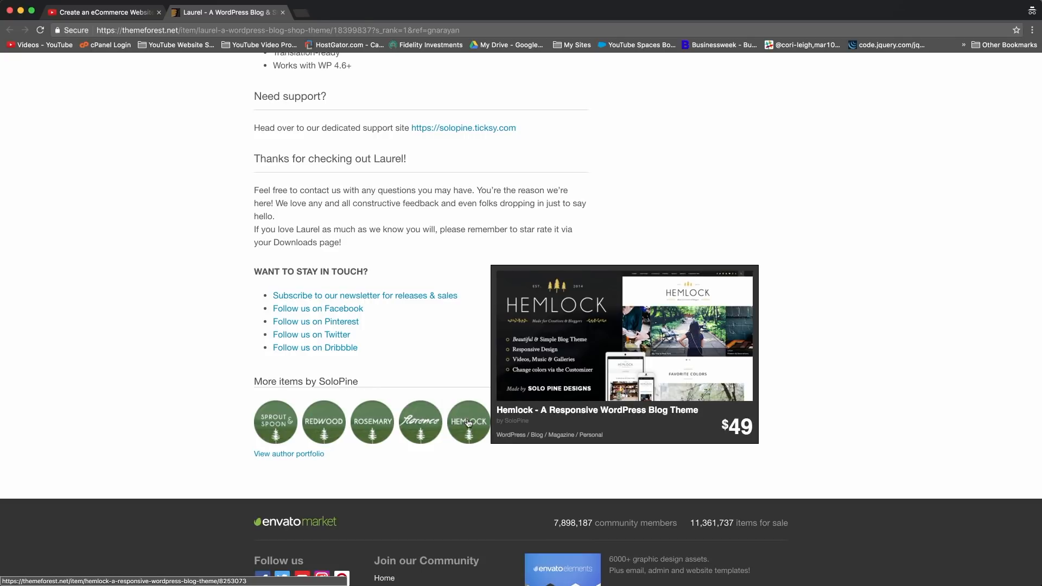
{"action": "mouse_move", "coordinate": [515, 424]}
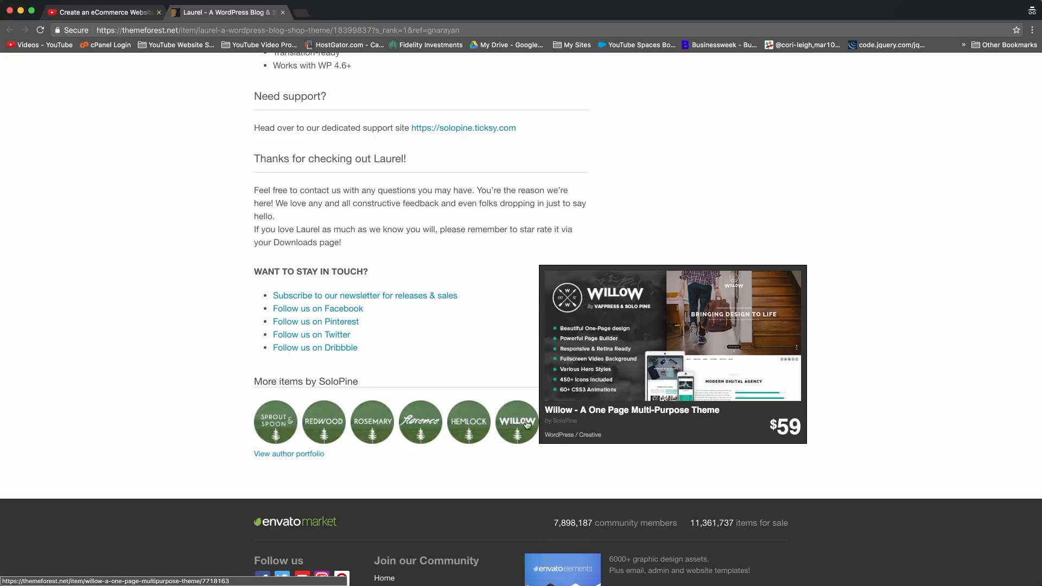
{"action": "mouse_move", "coordinate": [564, 429]}
{"action": "scroll", "coordinate": [566, 430], "scroll_direction": "up", "scroll_amount": 20}
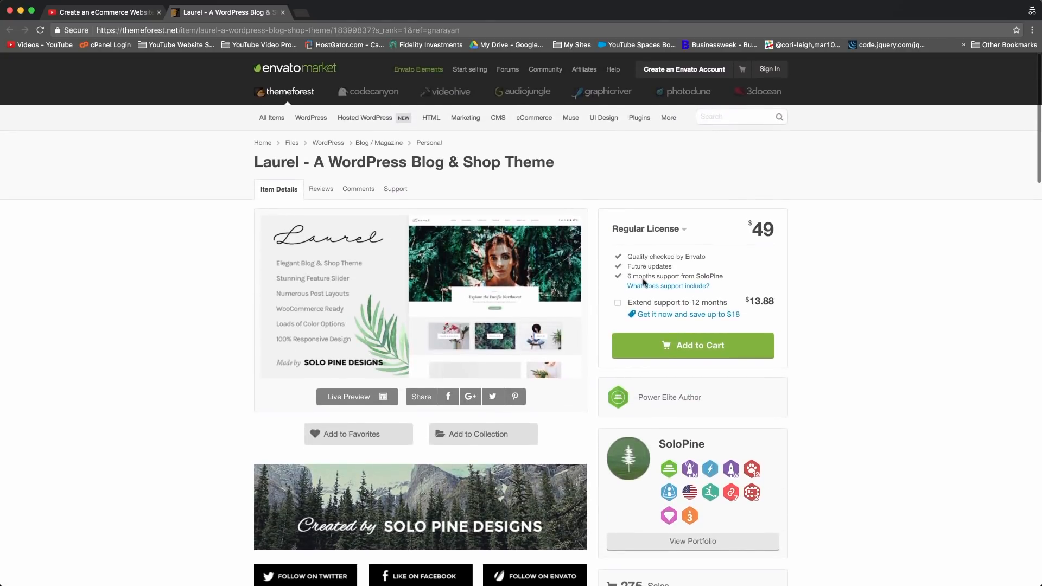
{"action": "left_click", "coordinate": [684, 348]}
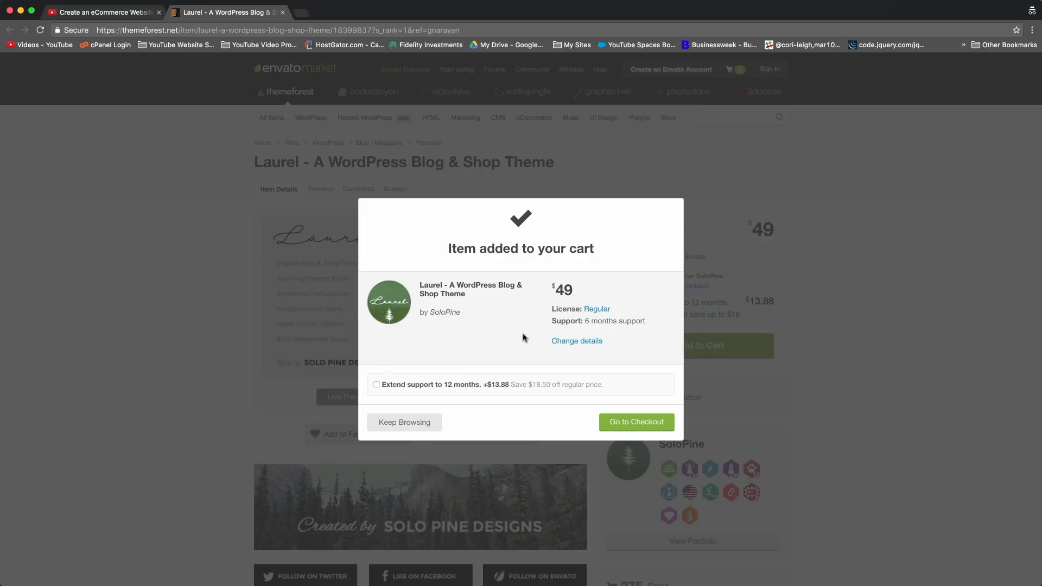
Step: Check out Laurel by creating a ThemeForest account with an e-mail and passing the robot check
{"action": "left_click", "coordinate": [632, 426]}
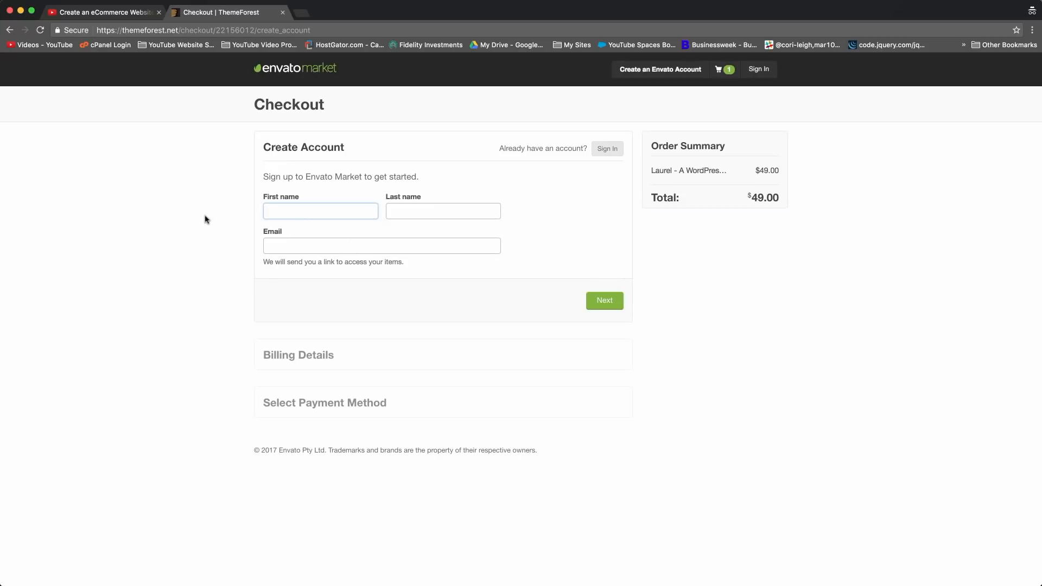
{"action": "type", "text": "joe"}
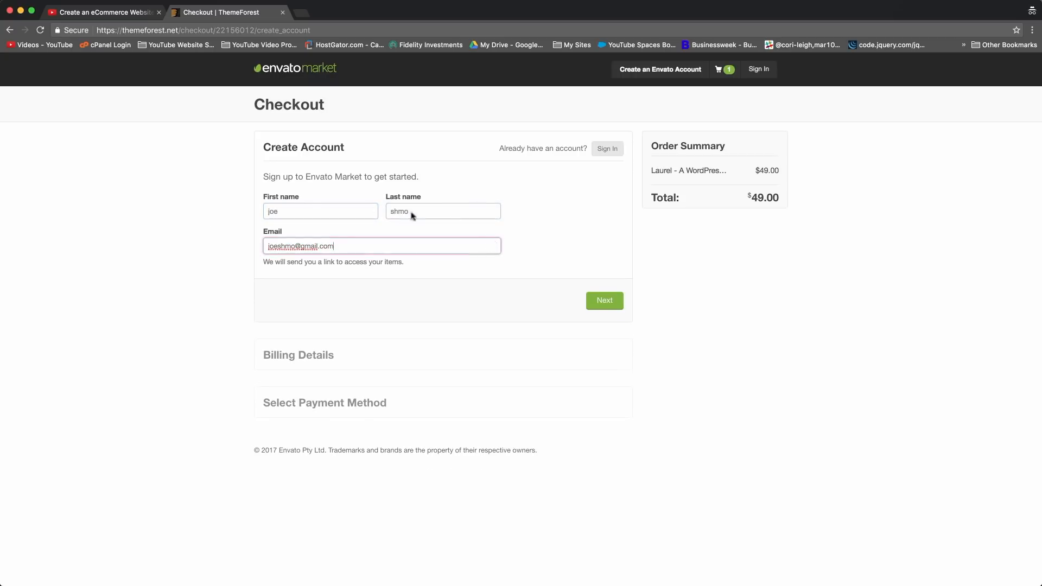
{"action": "left_click", "coordinate": [561, 244]}
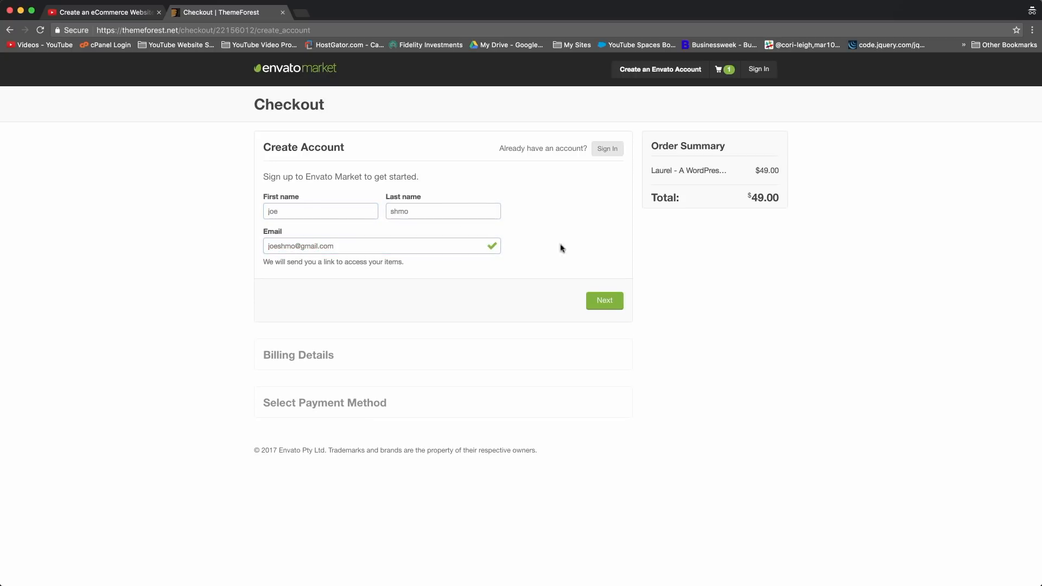
{"action": "left_click", "coordinate": [605, 301]}
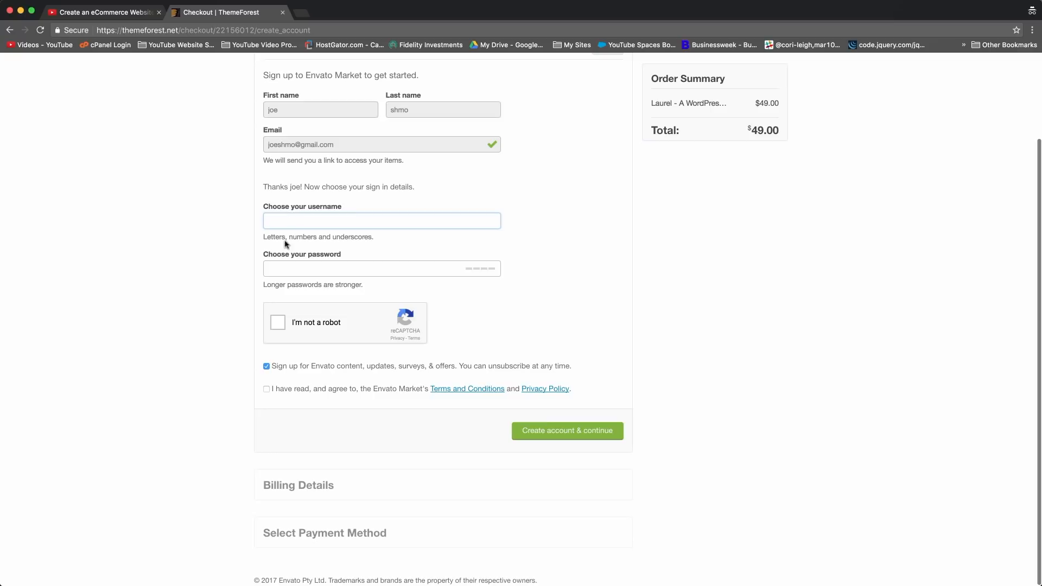
{"action": "left_click", "coordinate": [277, 321]}
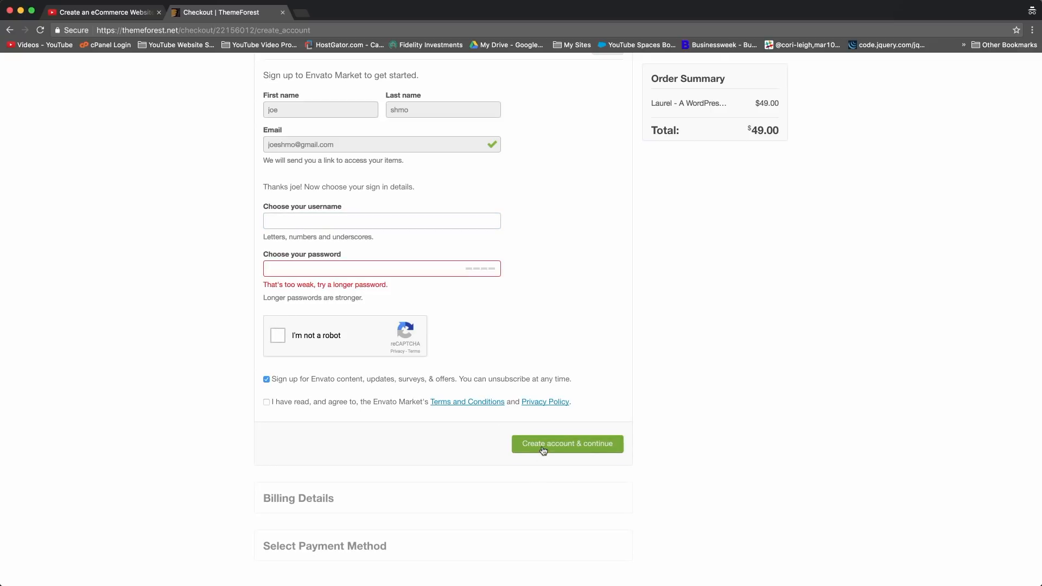
{"action": "scroll", "coordinate": [543, 450], "scroll_direction": "down", "scroll_amount": 1}
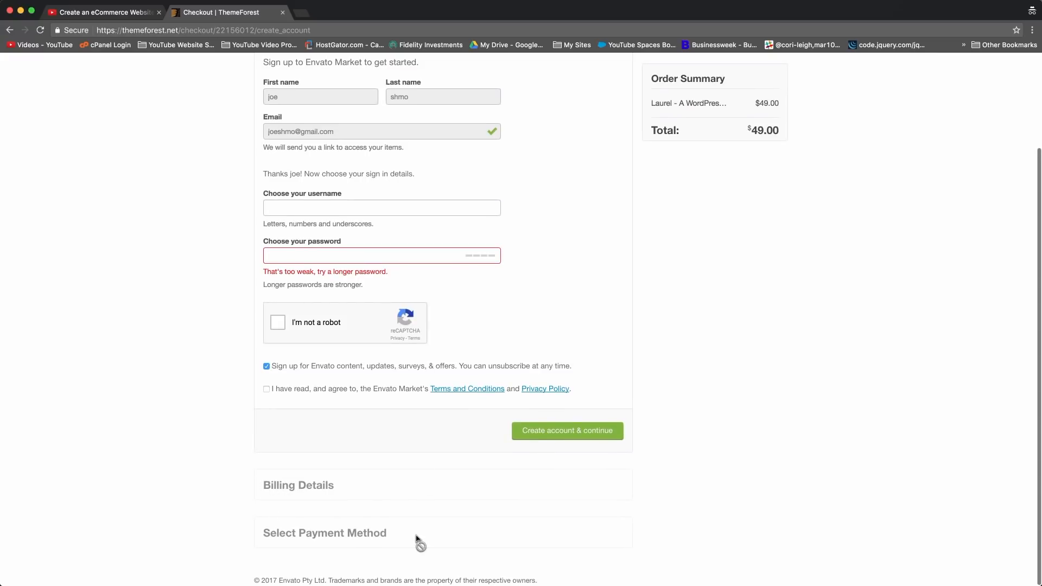
{"action": "scroll", "coordinate": [627, 522], "scroll_direction": "up", "scroll_amount": 5}
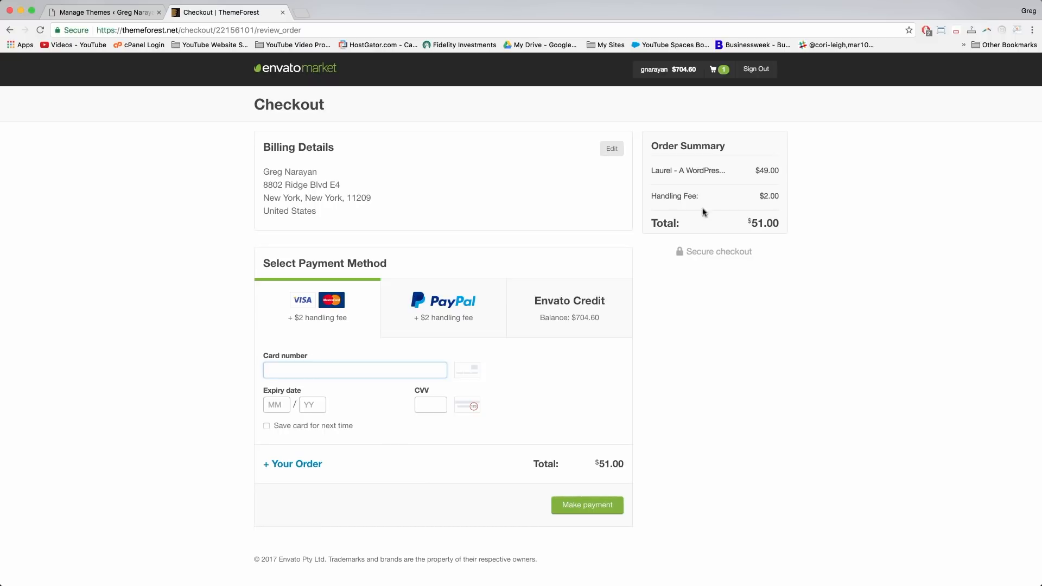
Step: Point out the $2.00 handling fee, enter the card details and pay for Laurel
{"action": "left_click_drag", "start_coordinate": [760, 197], "coordinate": [782, 196]}
{"action": "left_click", "coordinate": [782, 195]}
{"action": "left_click", "coordinate": [589, 505]}
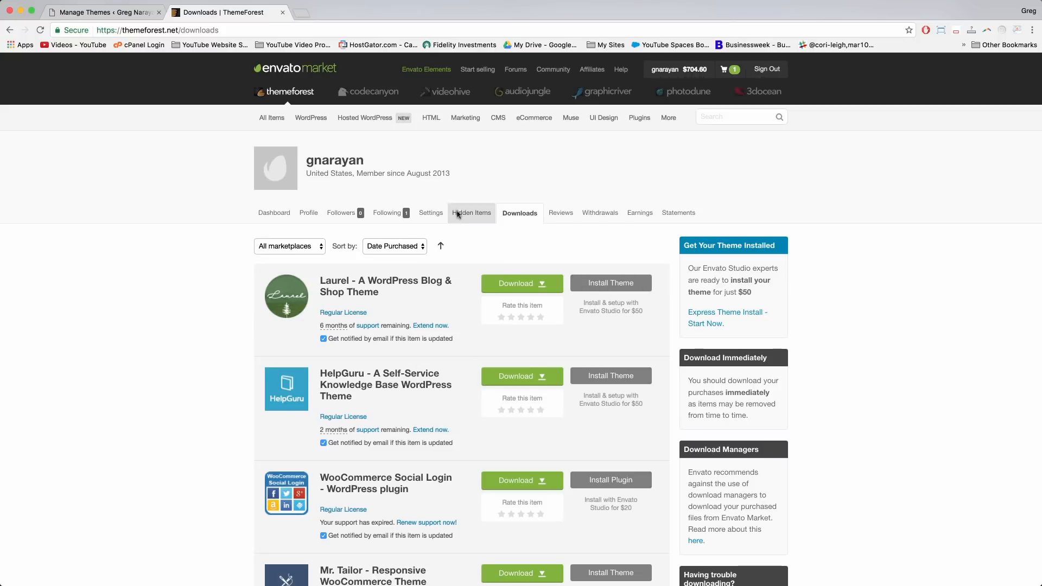
Step: Download Laurel's 'Installable WordPress file only' and save the zip to Downloads
{"action": "scroll", "coordinate": [433, 277], "scroll_direction": "down", "scroll_amount": 2}
{"action": "scroll", "coordinate": [432, 280], "scroll_direction": "up", "scroll_amount": 2}
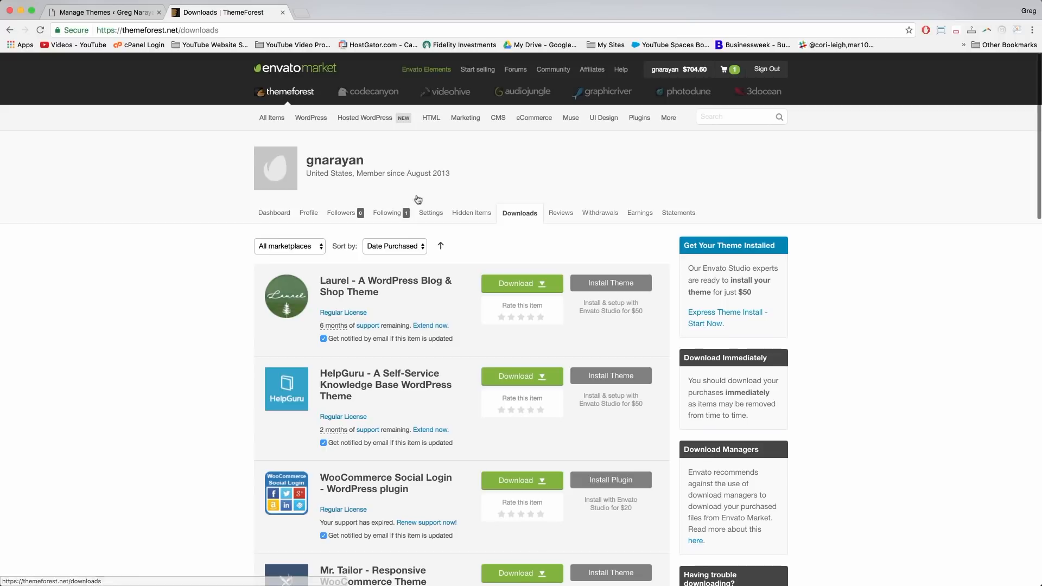
{"action": "mouse_move", "coordinate": [678, 70]}
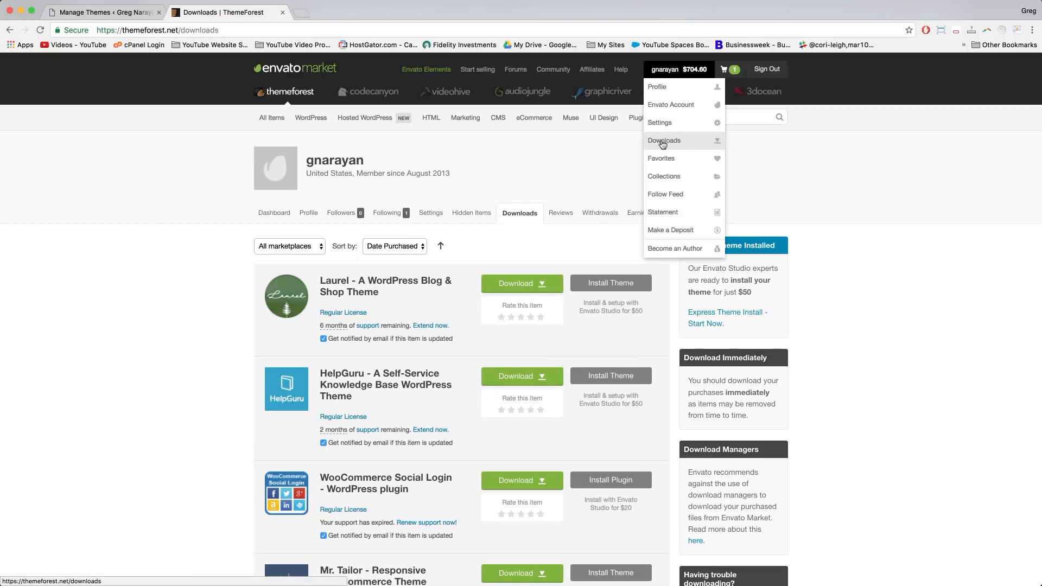
{"action": "left_click", "coordinate": [540, 288]}
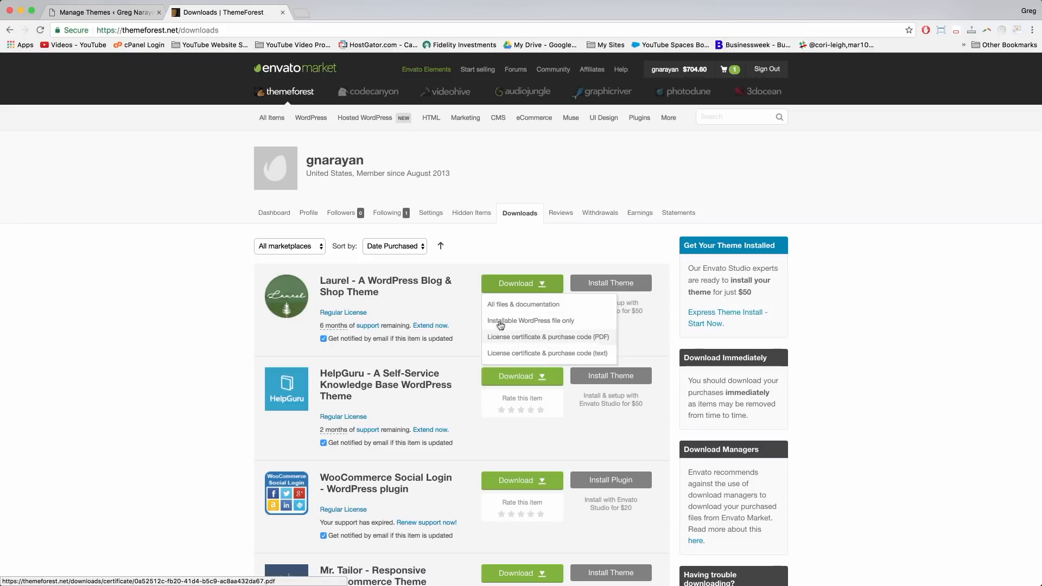
{"action": "left_click", "coordinate": [542, 321]}
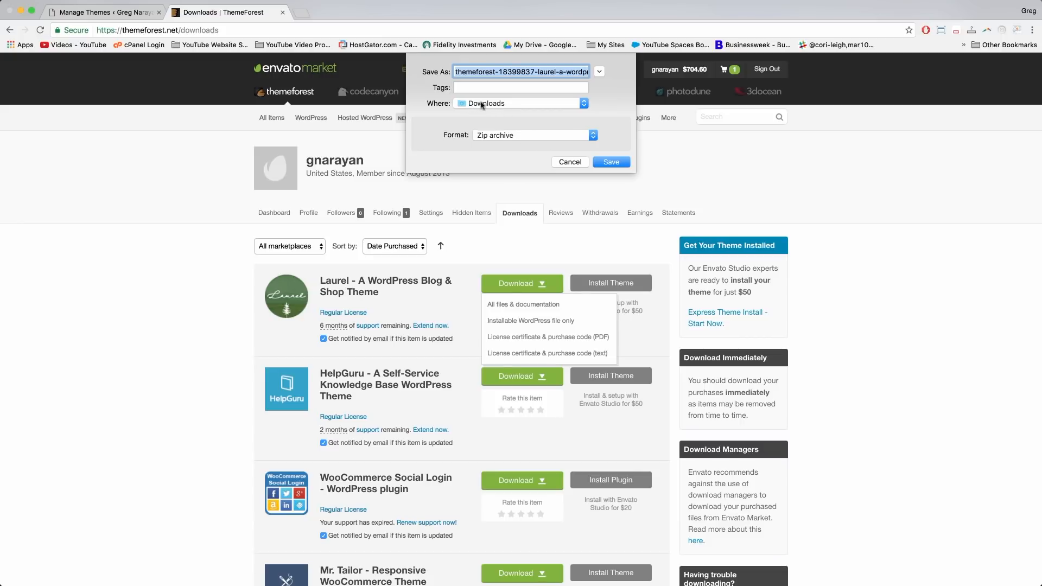
{"action": "left_click", "coordinate": [609, 163]}
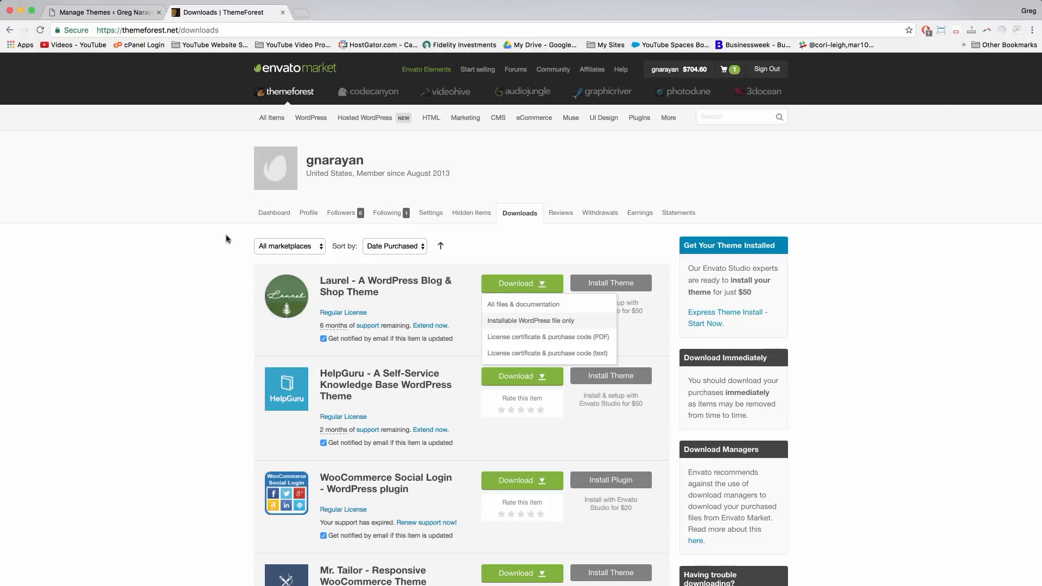
{"action": "left_click", "coordinate": [211, 193]}
{"action": "left_click", "coordinate": [121, 13]}
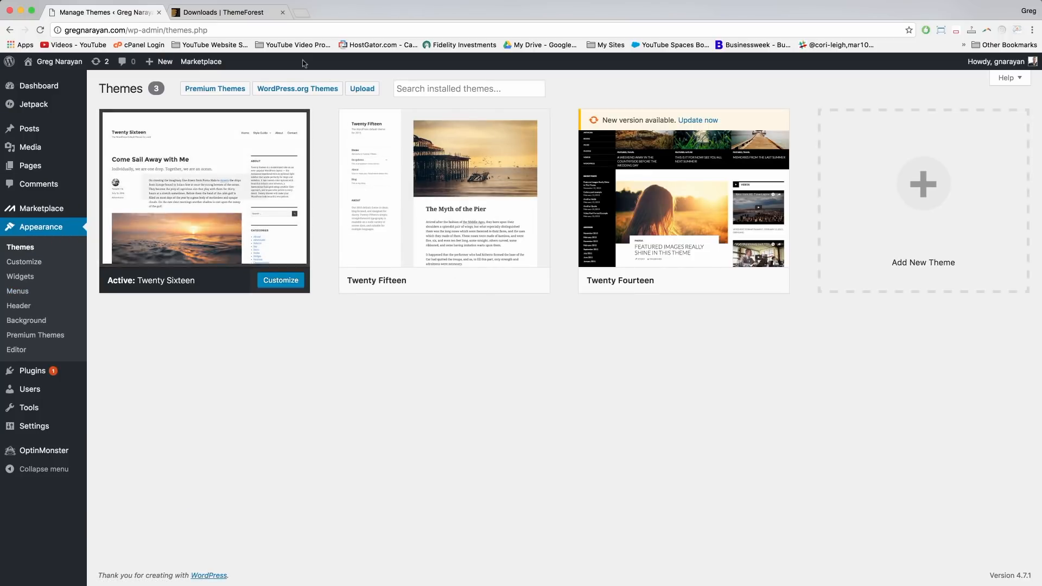
Step: Go to Add New Themes and show the Upload Theme panel
{"action": "left_click", "coordinate": [360, 93]}
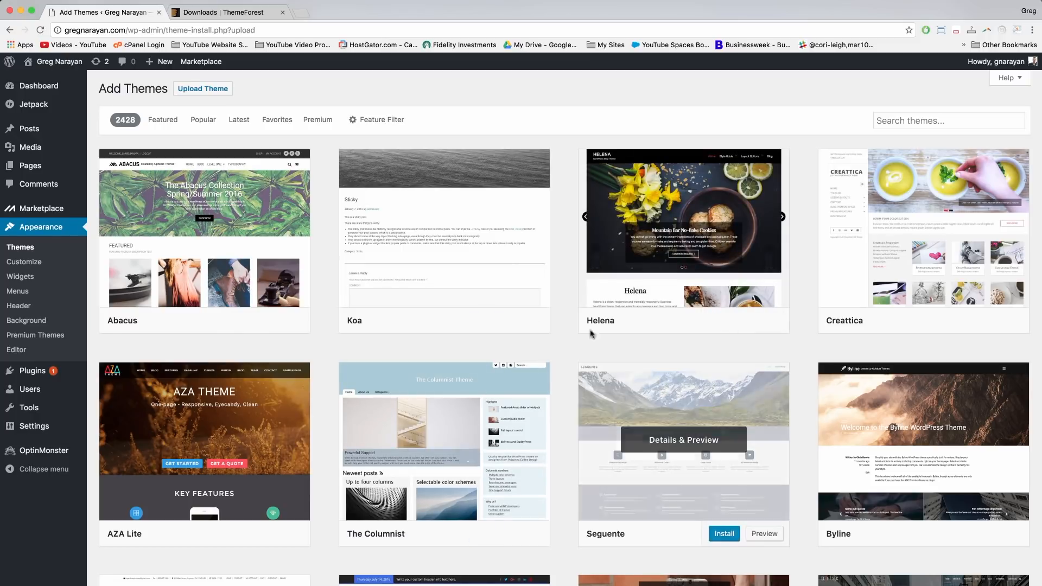
{"action": "scroll", "coordinate": [435, 285], "scroll_direction": "down", "scroll_amount": 3}
{"action": "scroll", "coordinate": [435, 285], "scroll_direction": "down", "scroll_amount": 8}
{"action": "scroll", "coordinate": [435, 285], "scroll_direction": "up", "scroll_amount": 12}
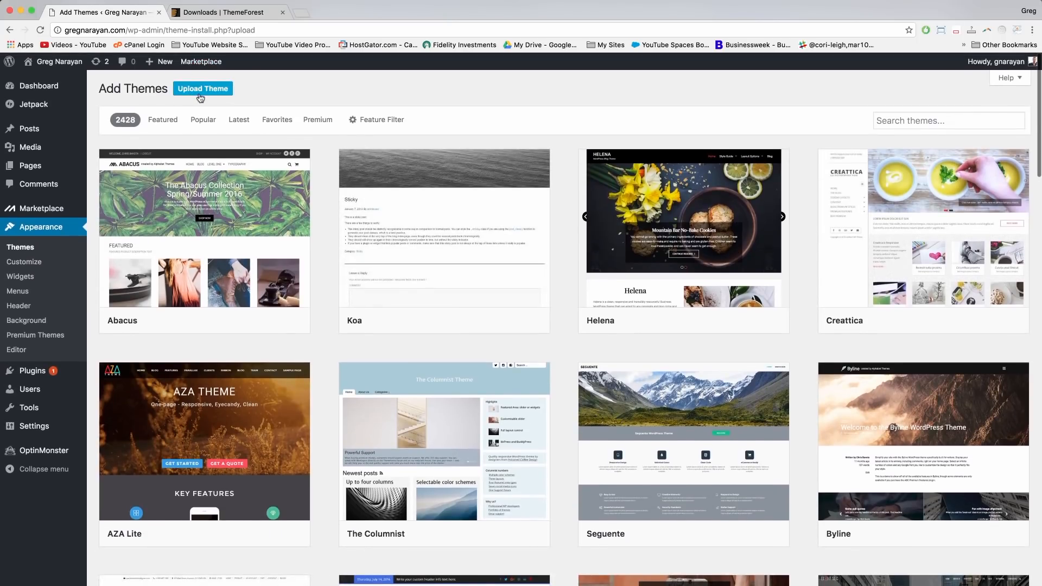
{"action": "left_click", "coordinate": [210, 88]}
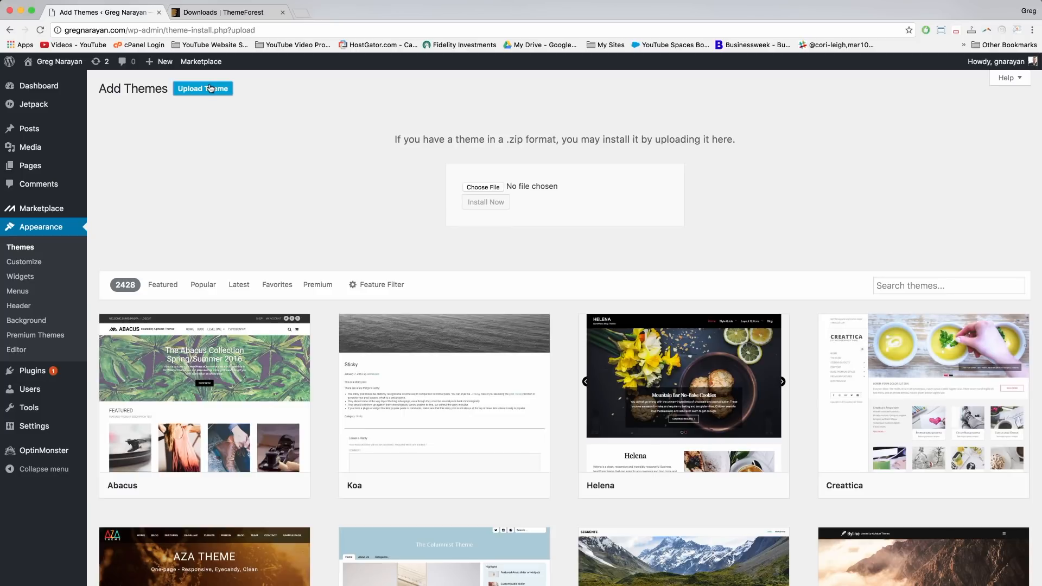
Step: Choose the themeforest wordpress-theme.zip from Downloads and install the Laurel theme
{"action": "left_click", "coordinate": [481, 187]}
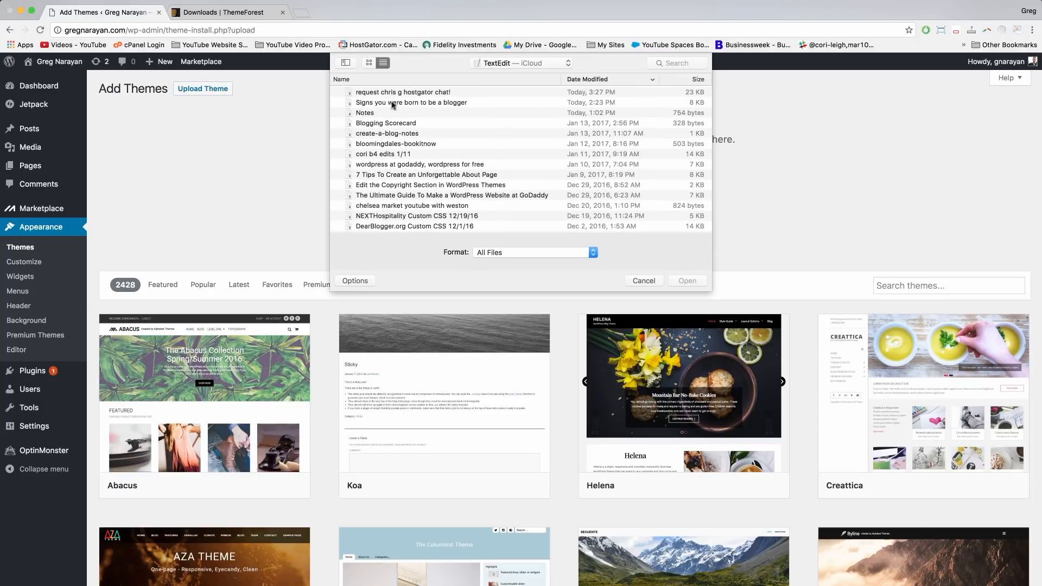
{"action": "left_click", "coordinate": [545, 68]}
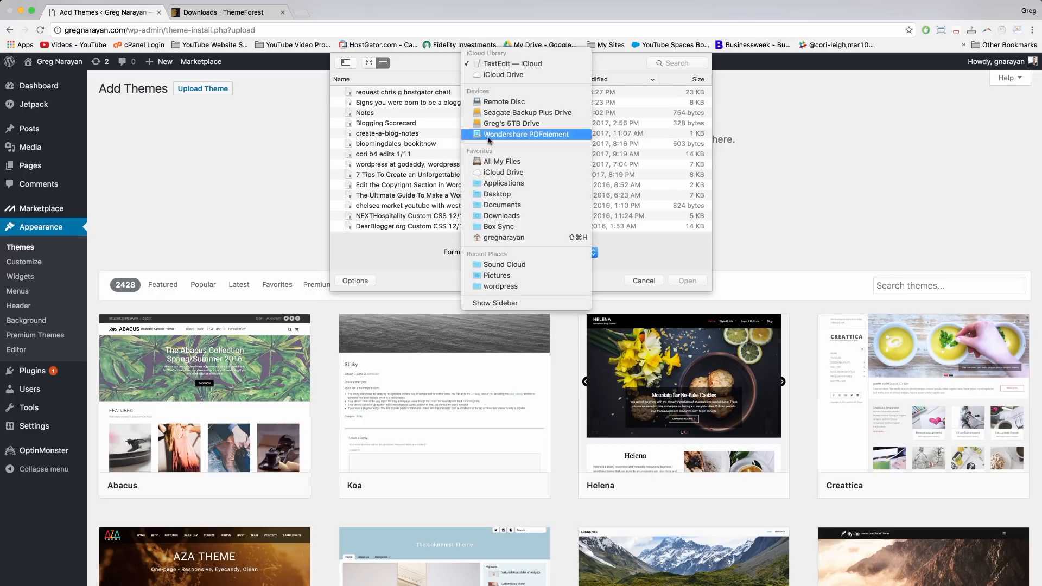
{"action": "left_click", "coordinate": [490, 216]}
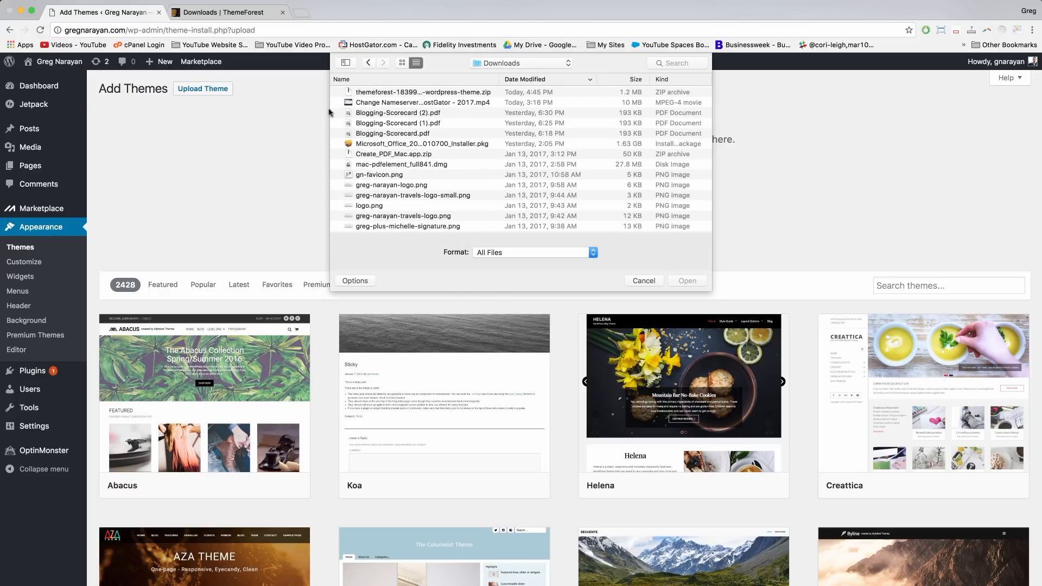
{"action": "left_click", "coordinate": [382, 93]}
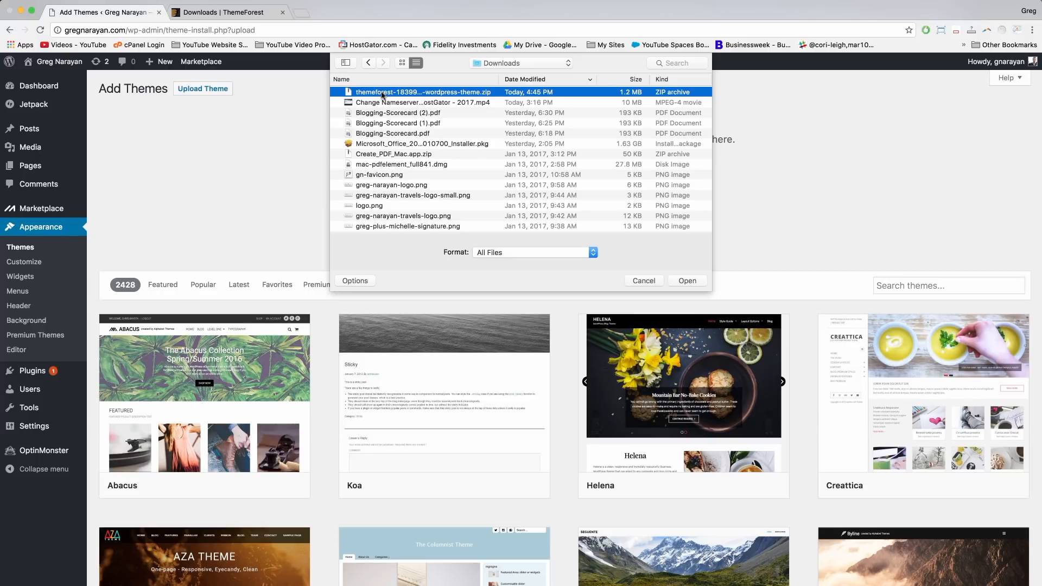
{"action": "left_click", "coordinate": [414, 105]}
{"action": "left_click", "coordinate": [421, 94]}
{"action": "left_click", "coordinate": [688, 281]}
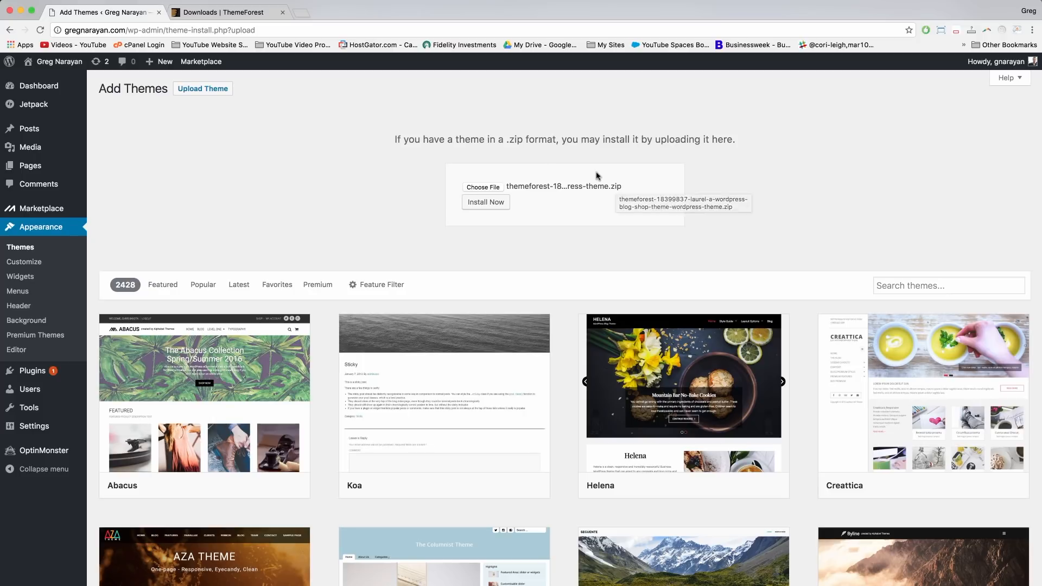
{"action": "left_click", "coordinate": [487, 203]}
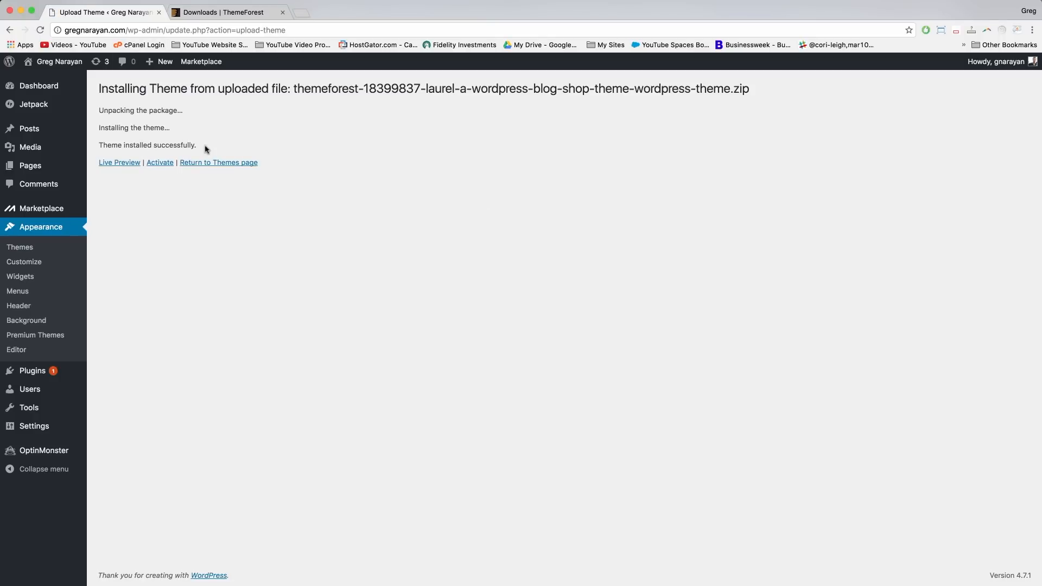
Step: Activate Laurel, glance at its theme details, and visit the live site
{"action": "left_click", "coordinate": [160, 163]}
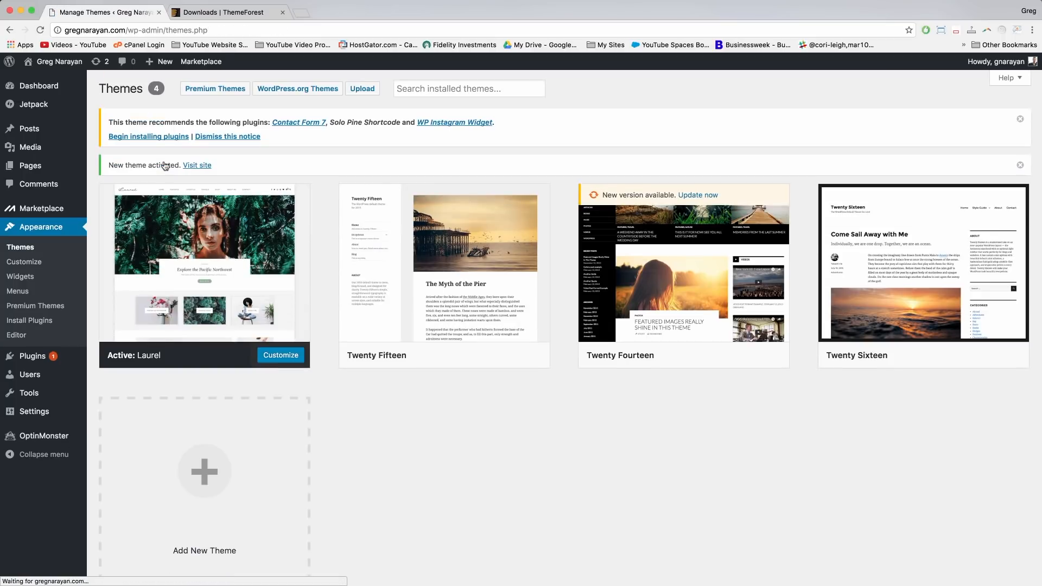
{"action": "mouse_move", "coordinate": [165, 266]}
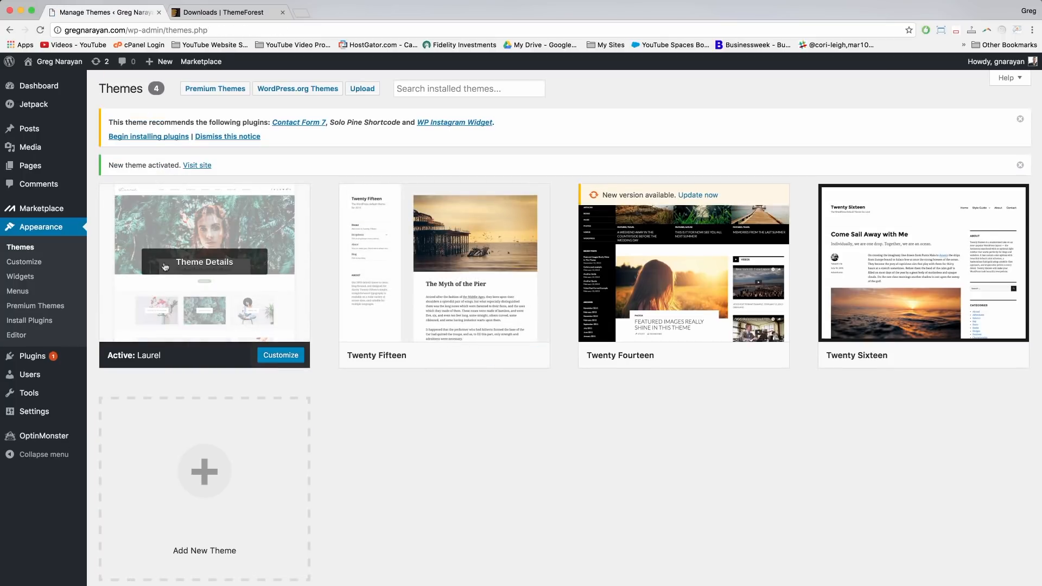
{"action": "left_click", "coordinate": [247, 237]}
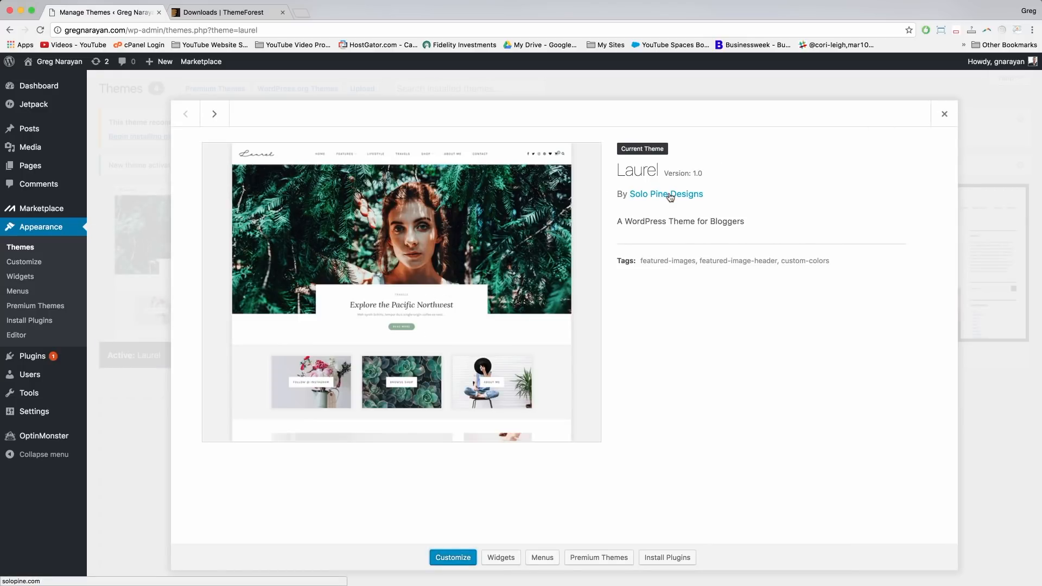
{"action": "left_click", "coordinate": [944, 115]}
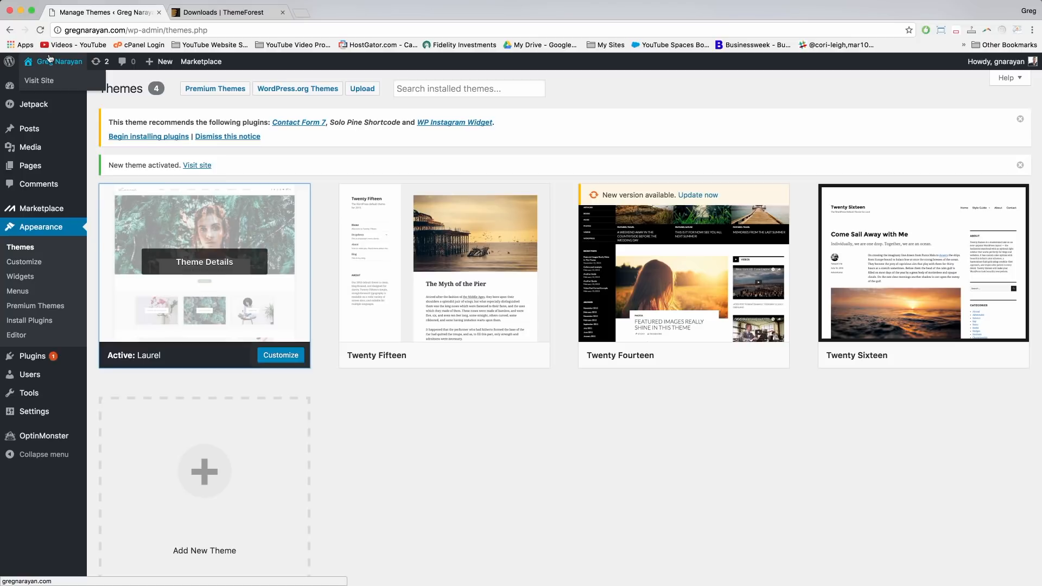
{"action": "left_click", "coordinate": [50, 61]}
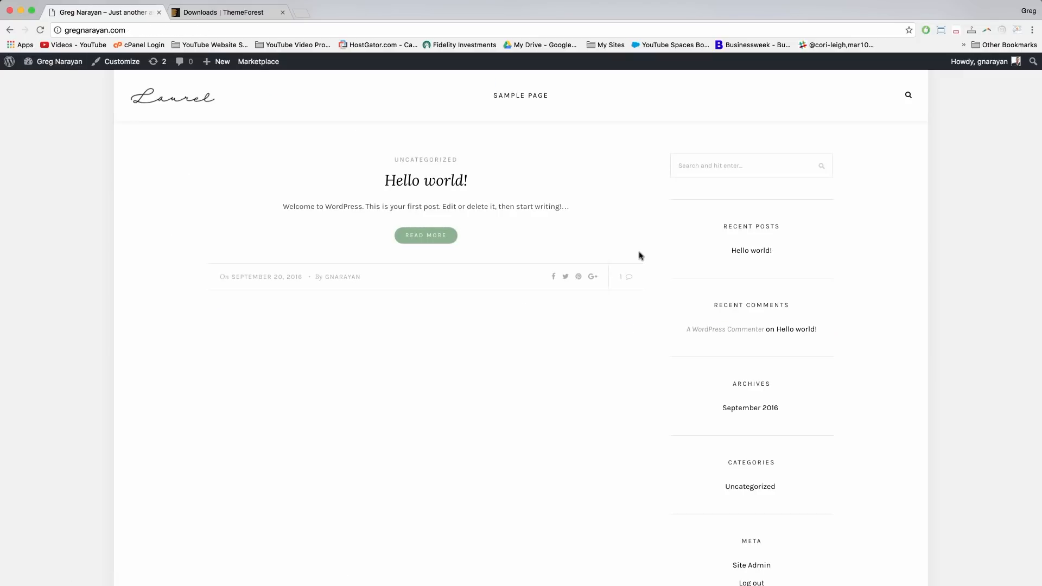
Step: Put away the scorecard PDF, close the ThemeForest downloads tab, and go to the admin Dashboard
{"action": "scroll", "coordinate": [639, 254], "scroll_direction": "down", "scroll_amount": 5}
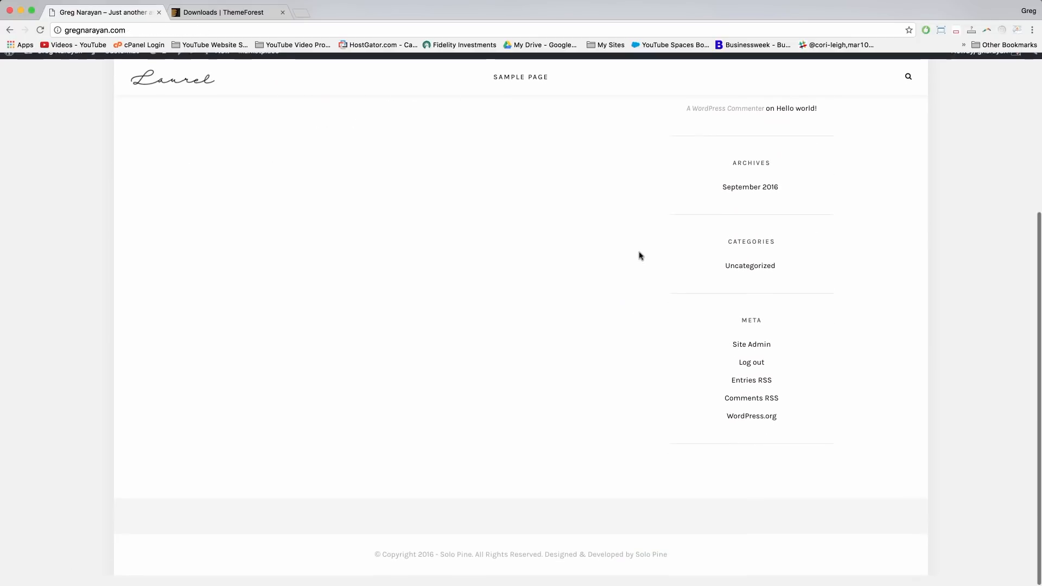
{"action": "scroll", "coordinate": [525, 356], "scroll_direction": "up", "scroll_amount": 5}
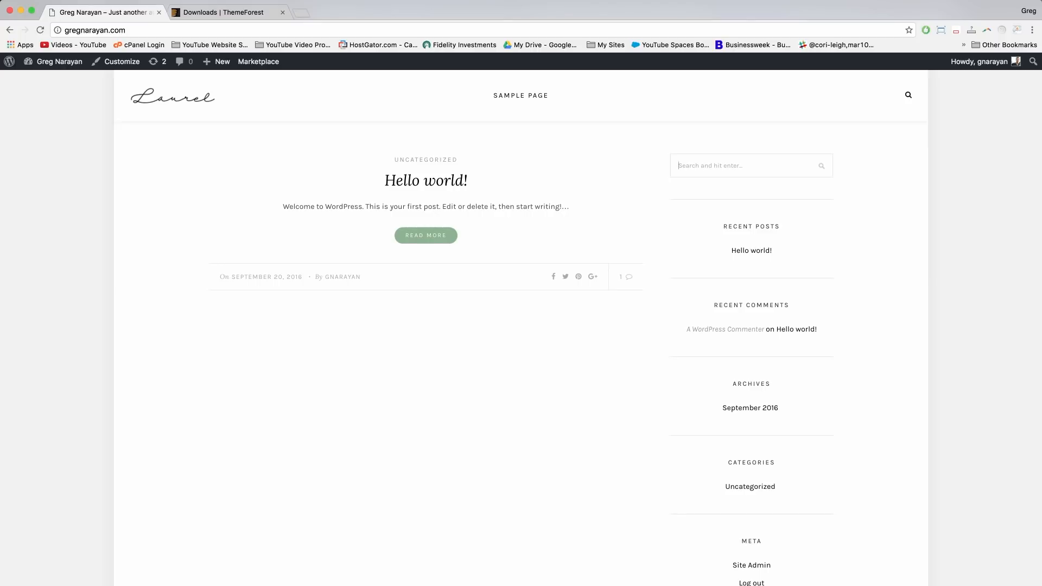
{"action": "key", "text": "super+Tab"}
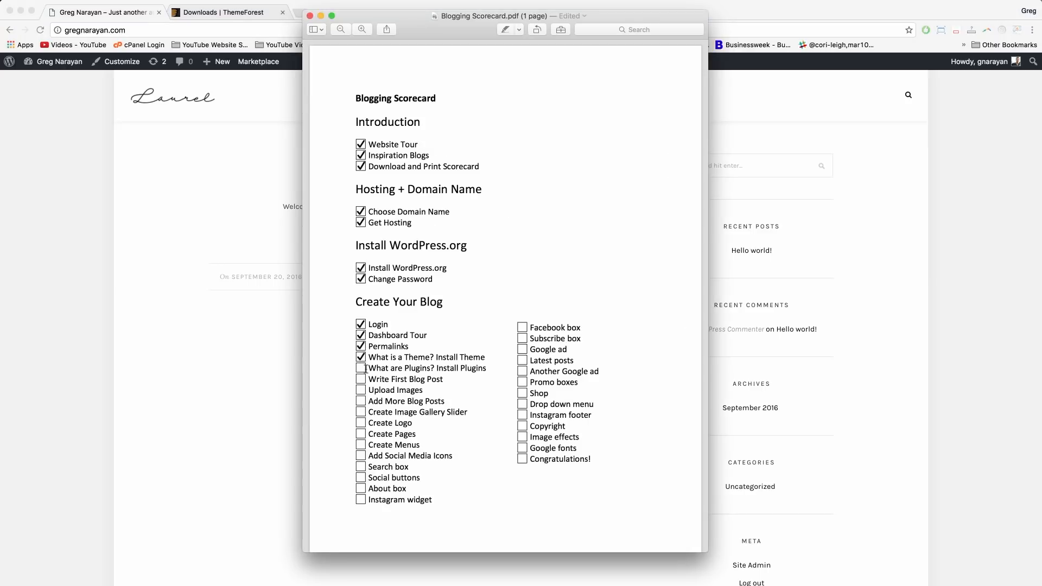
{"action": "left_click", "coordinate": [213, 357]}
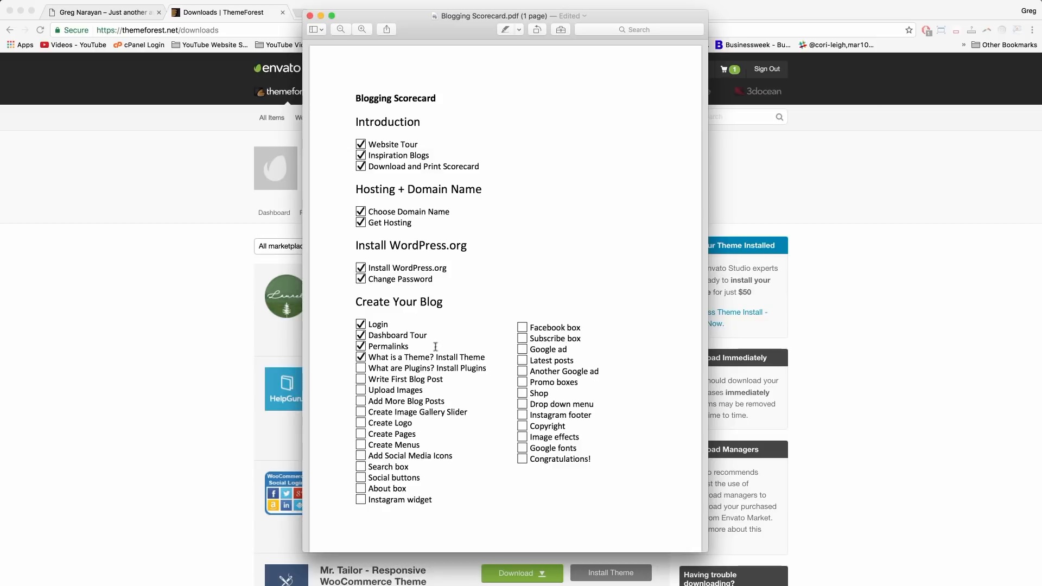
{"action": "left_click", "coordinate": [320, 16]}
{"action": "left_click", "coordinate": [114, 16]}
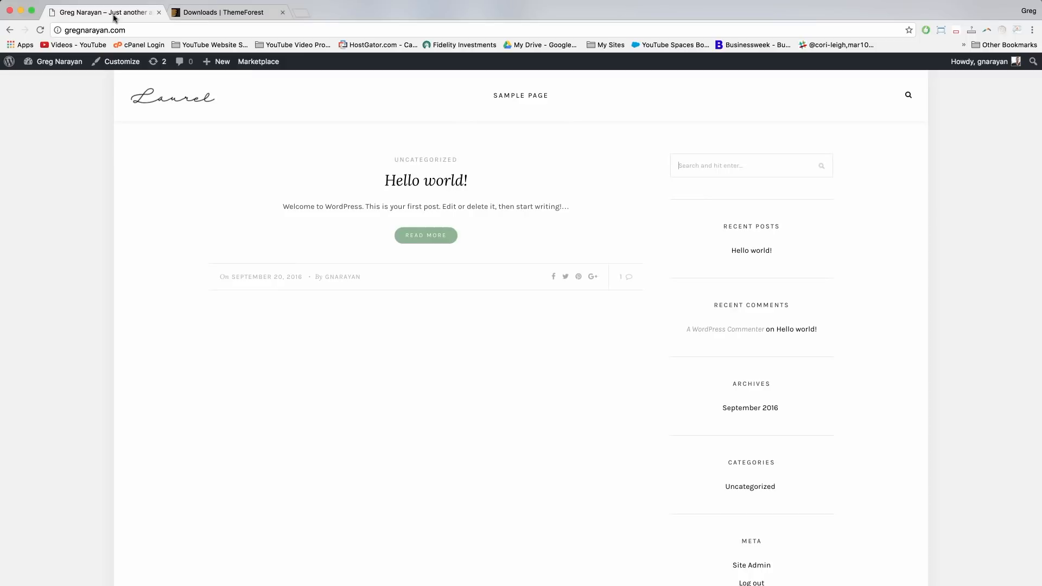
{"action": "left_click", "coordinate": [282, 13]}
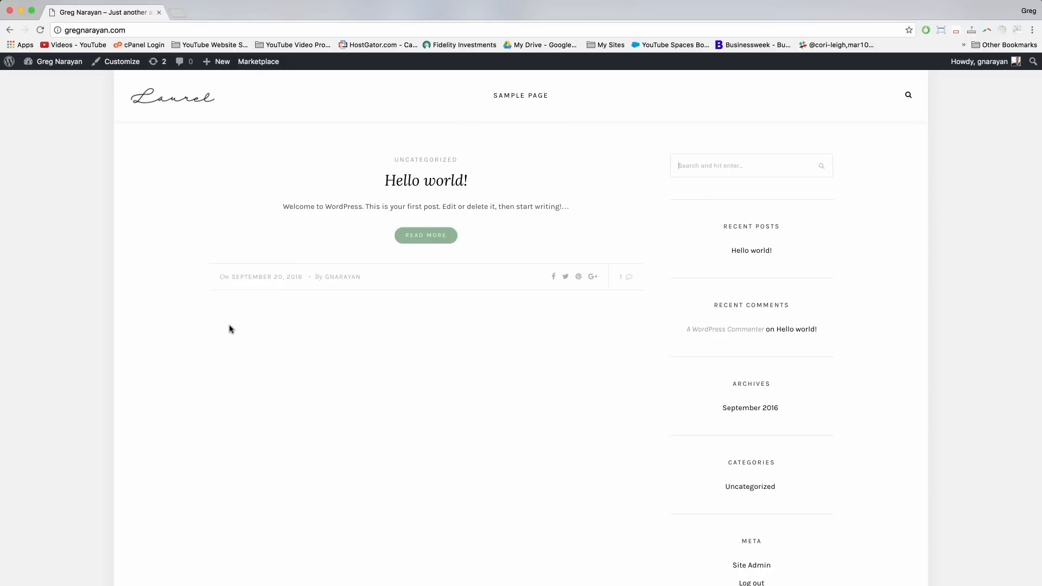
{"action": "left_click", "coordinate": [55, 63]}
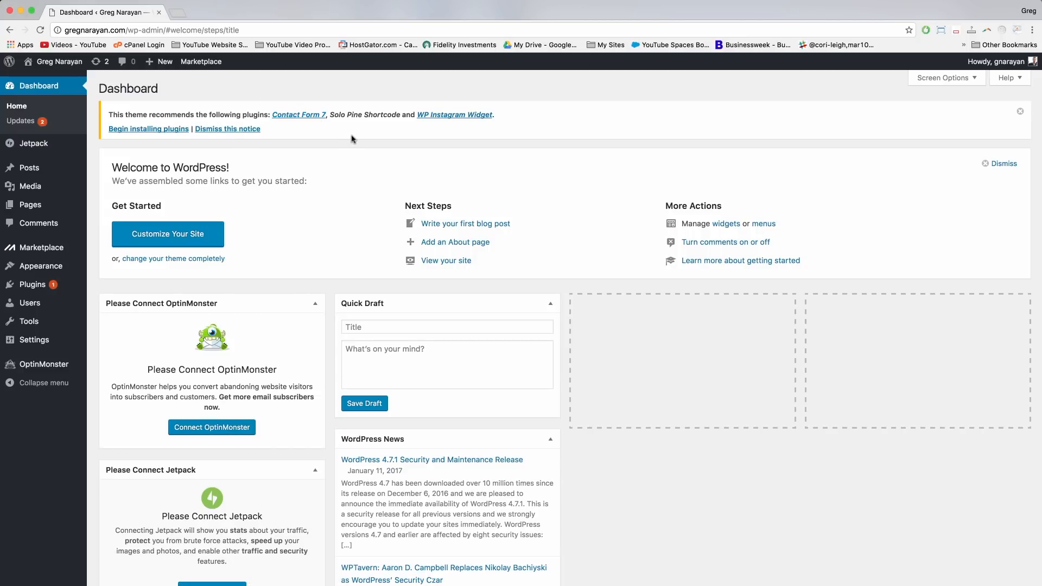
Step: Bulk-install the recommended Contact Form 7, Solo Pine Shortcode and WP Instagram Widget plugins
{"action": "left_click", "coordinate": [166, 129]}
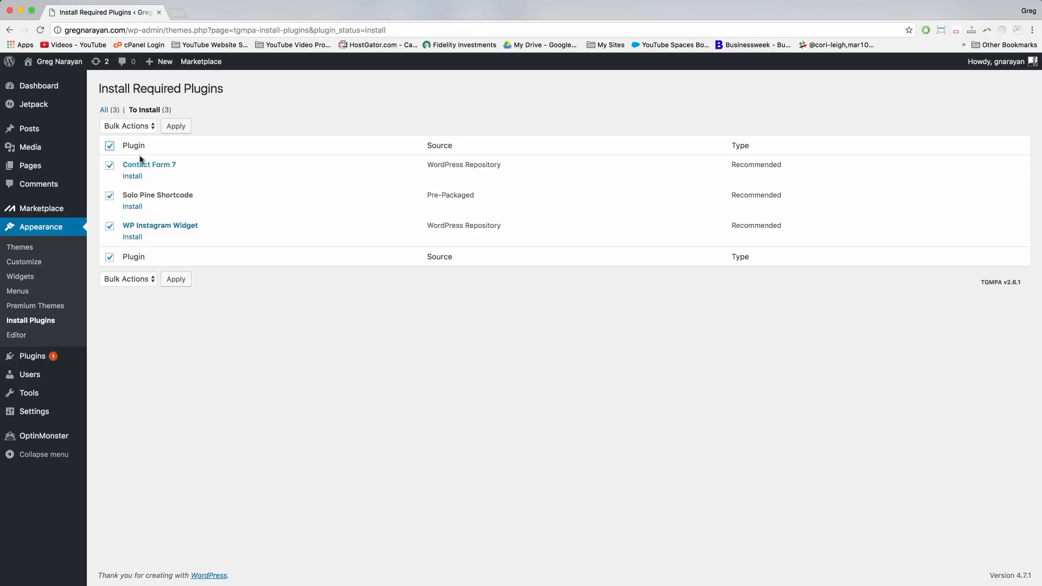
{"action": "left_click", "coordinate": [145, 128]}
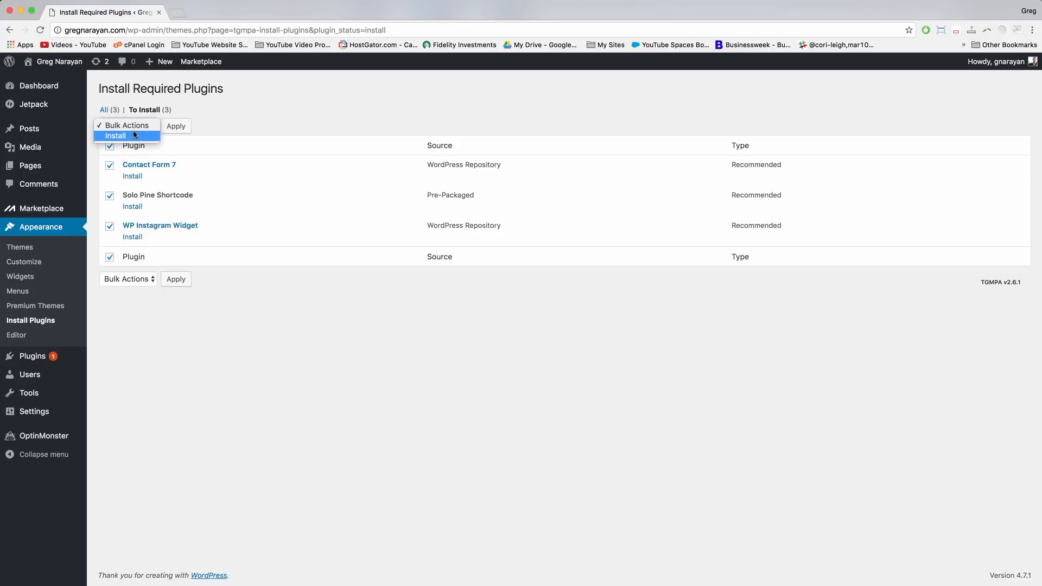
{"action": "left_click", "coordinate": [161, 135]}
{"action": "left_click", "coordinate": [173, 128]}
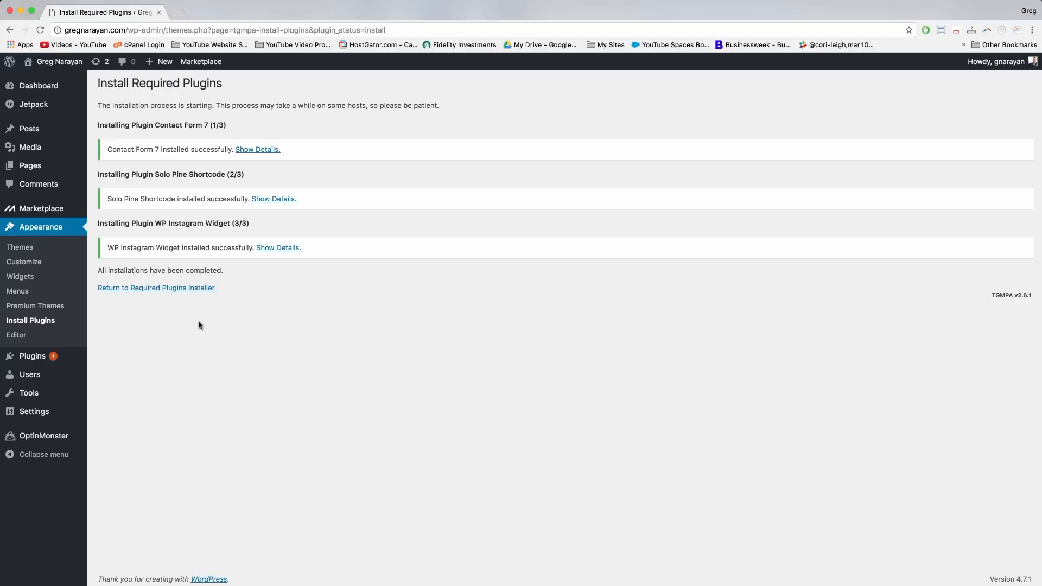
Step: Activate Contact Form 7, Solo Pine Shortcode and WP Instagram Widget
{"action": "left_click", "coordinate": [142, 291]}
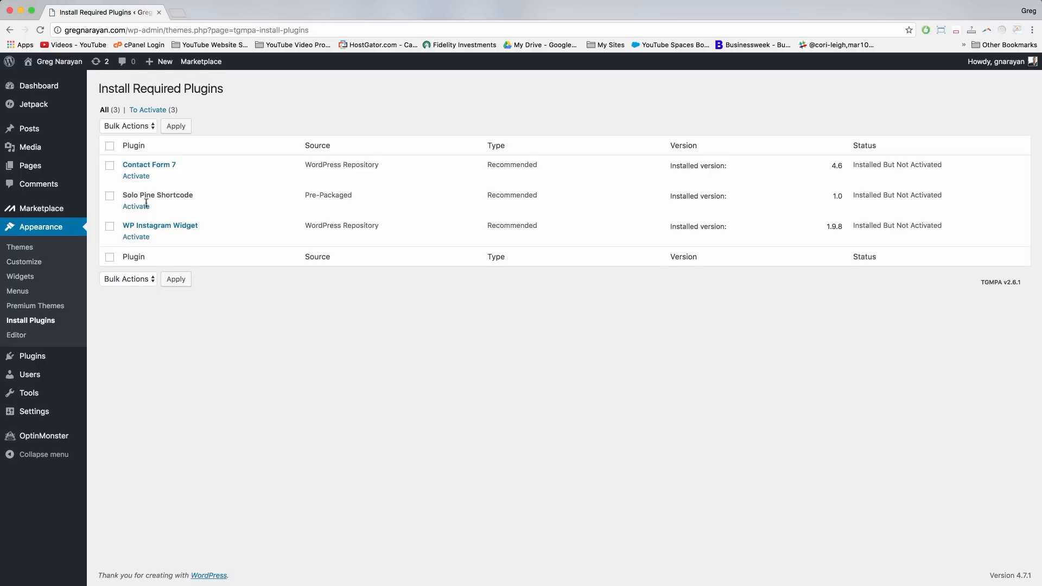
{"action": "left_click", "coordinate": [133, 177]}
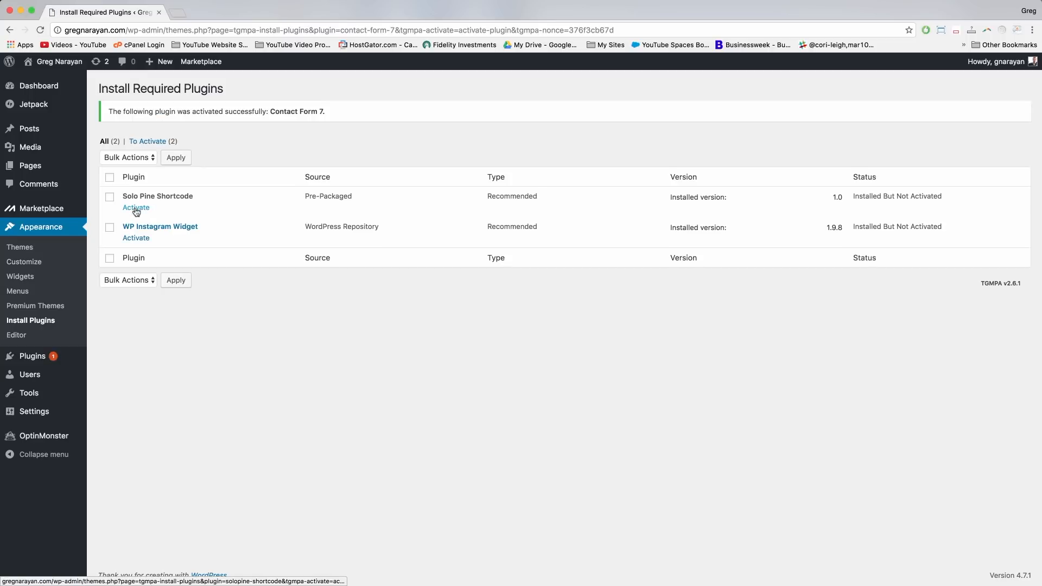
{"action": "left_click", "coordinate": [136, 209]}
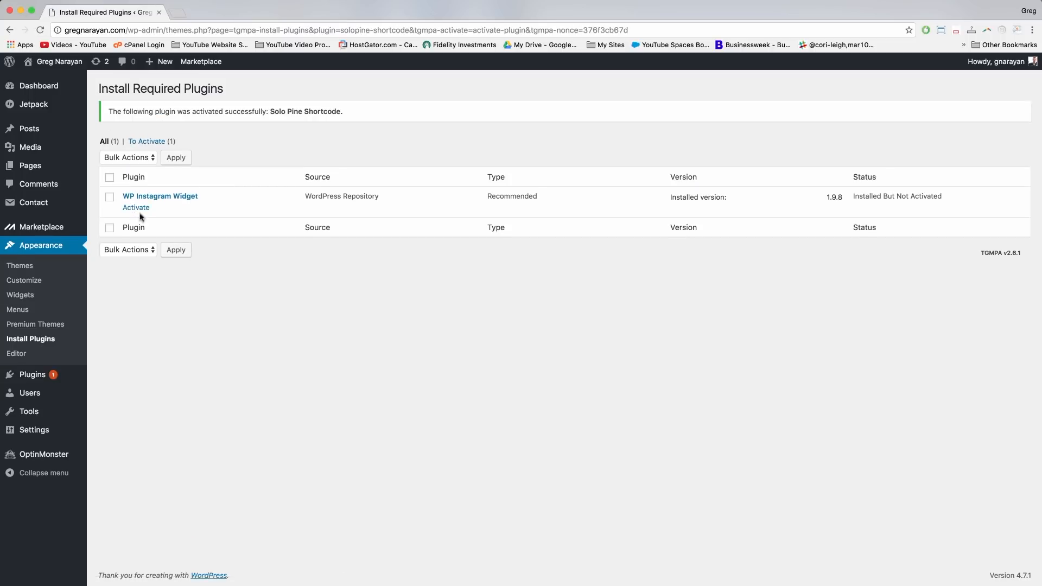
{"action": "left_click", "coordinate": [137, 208]}
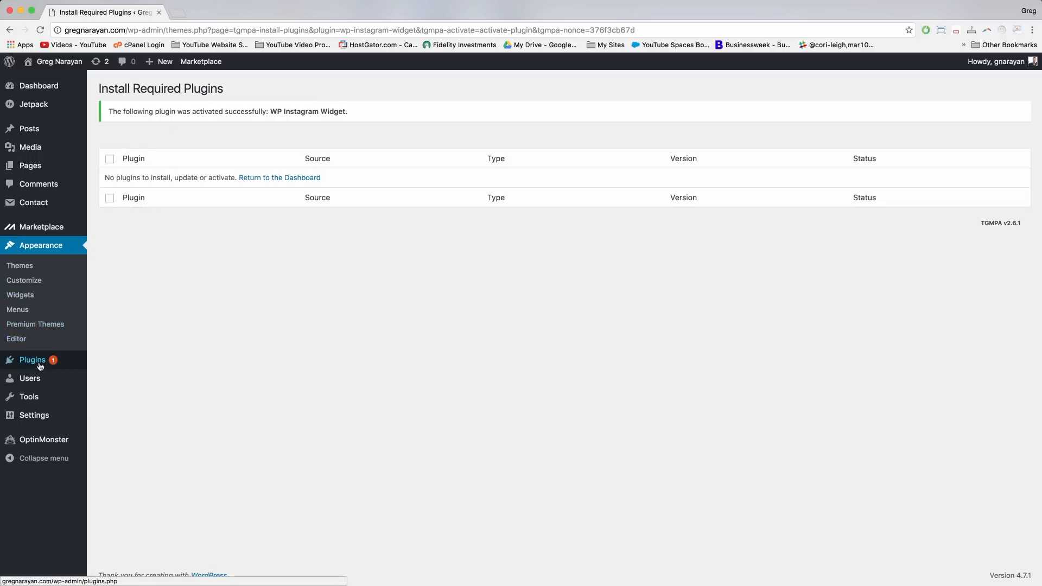
Step: Activate the Akismet plugin on the Installed Plugins page
{"action": "mouse_move", "coordinate": [29, 368]}
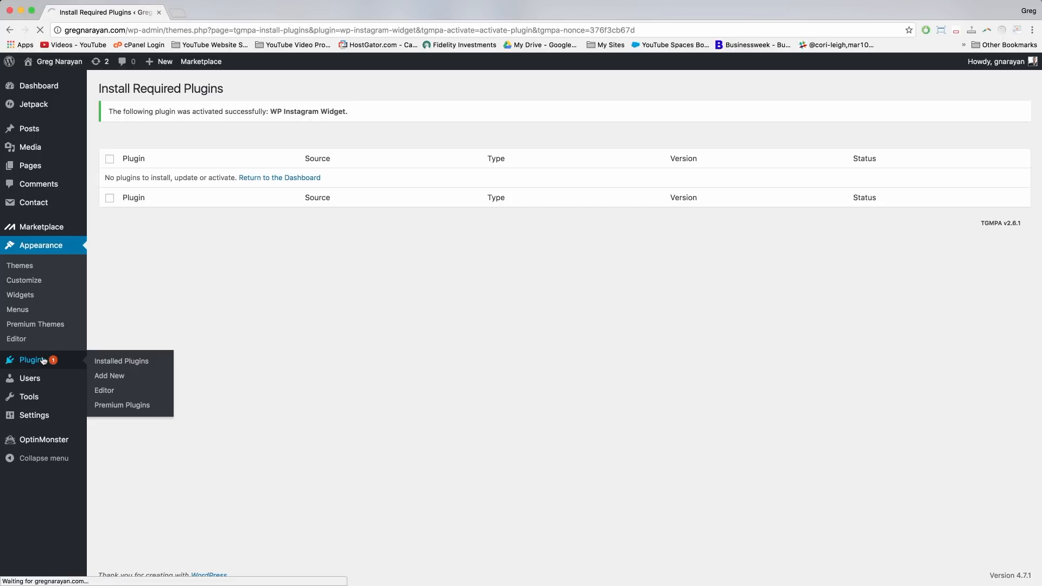
{"action": "scroll", "coordinate": [291, 300], "scroll_direction": "down", "scroll_amount": 3}
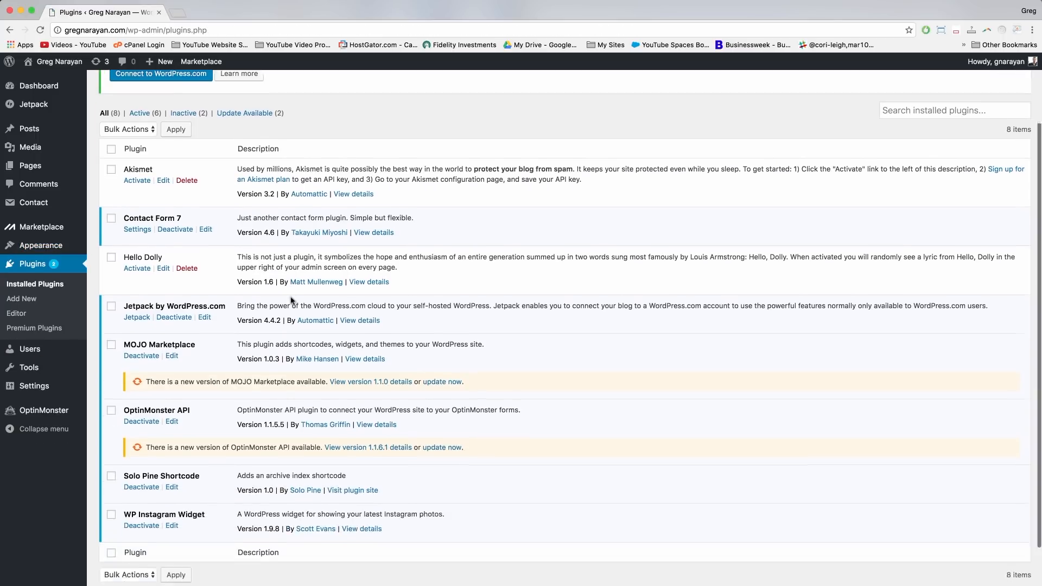
{"action": "scroll", "coordinate": [291, 300], "scroll_direction": "down", "scroll_amount": 2}
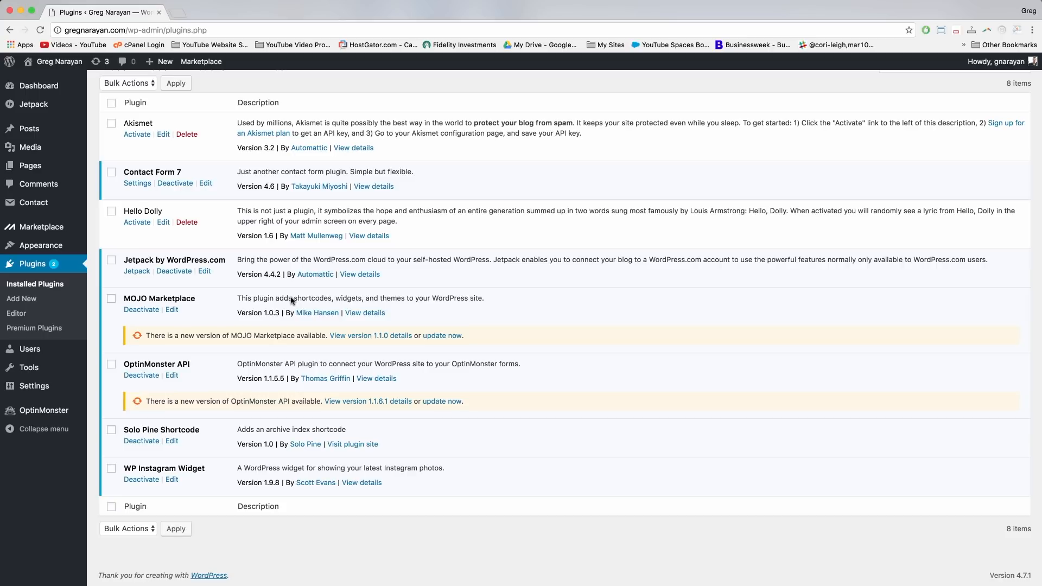
{"action": "scroll", "coordinate": [291, 300], "scroll_direction": "up", "scroll_amount": 3}
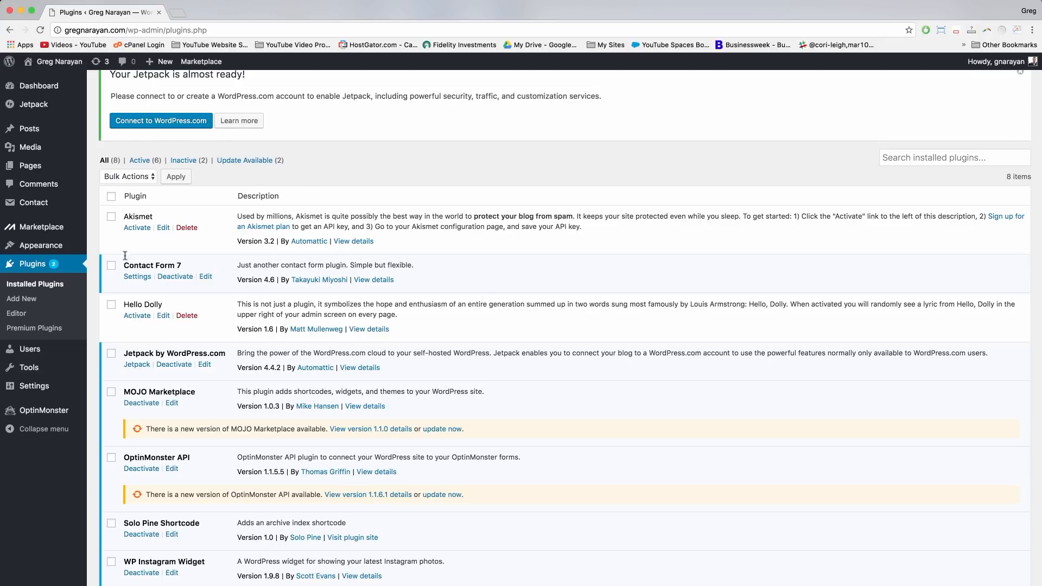
{"action": "left_click", "coordinate": [137, 227]}
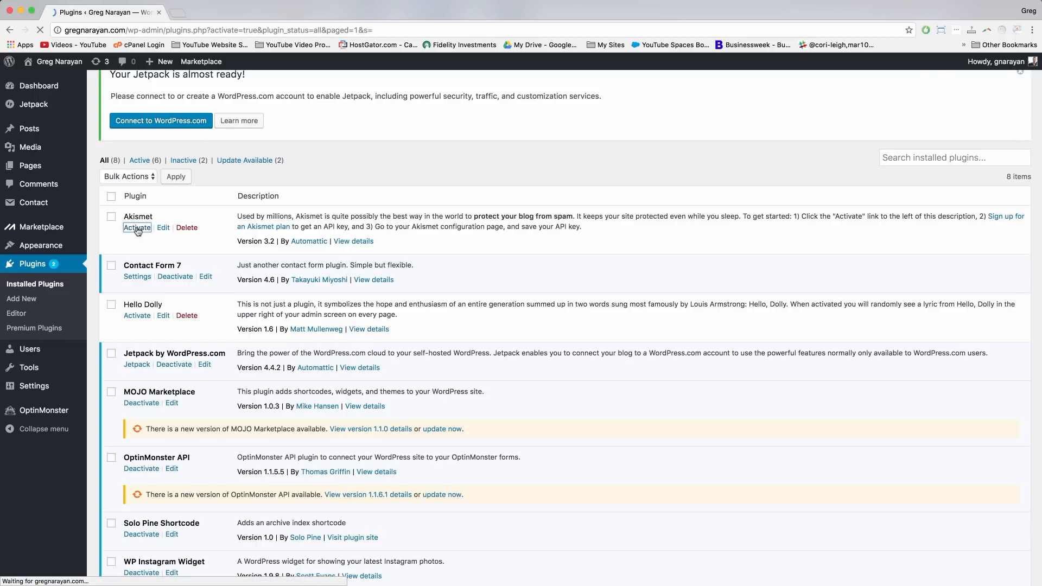
Step: Activate Hello Dolly so all 8 installed plugins are active
{"action": "scroll", "coordinate": [206, 265], "scroll_direction": "down", "scroll_amount": 3}
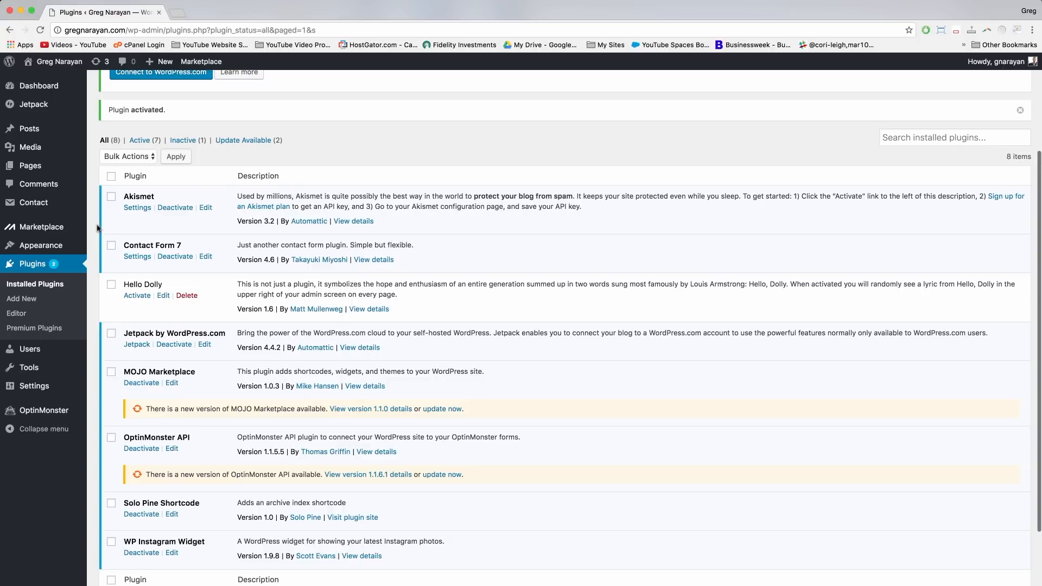
{"action": "scroll", "coordinate": [135, 238], "scroll_direction": "down", "scroll_amount": 1}
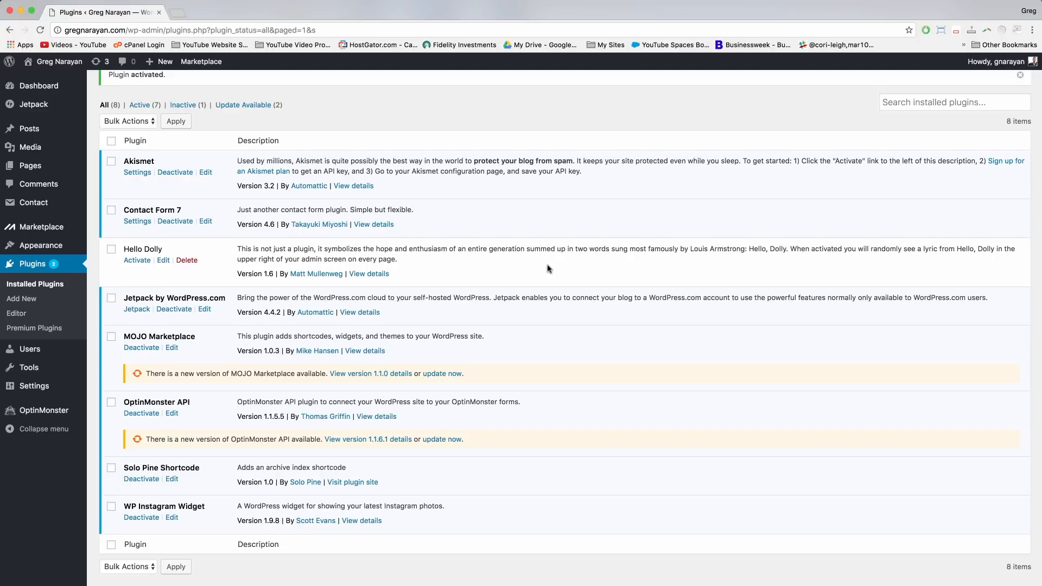
{"action": "scroll", "coordinate": [620, 289], "scroll_direction": "up", "scroll_amount": 3}
{"action": "scroll", "coordinate": [620, 289], "scroll_direction": "down", "scroll_amount": 4}
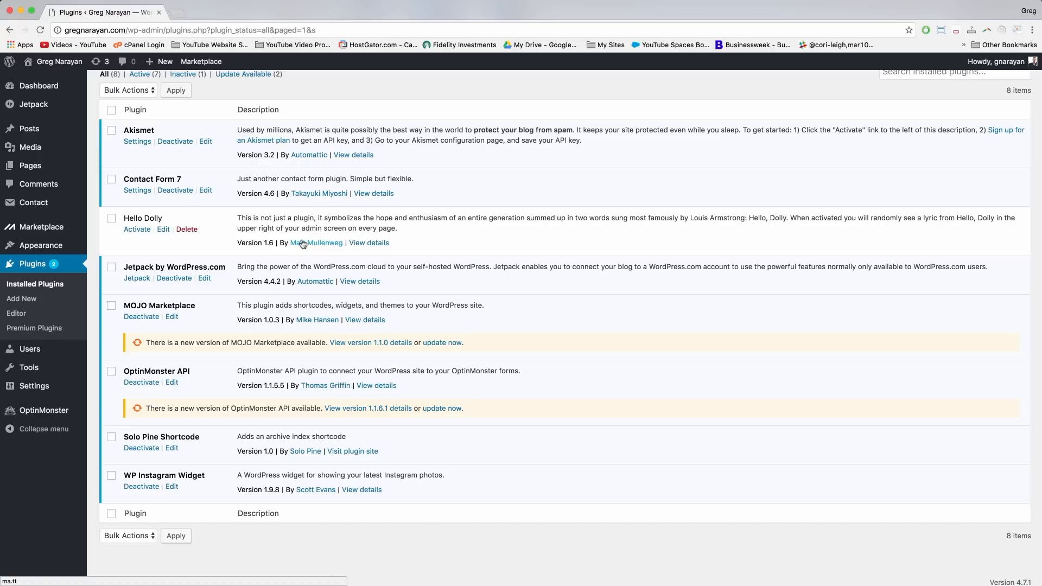
{"action": "left_click", "coordinate": [137, 230]}
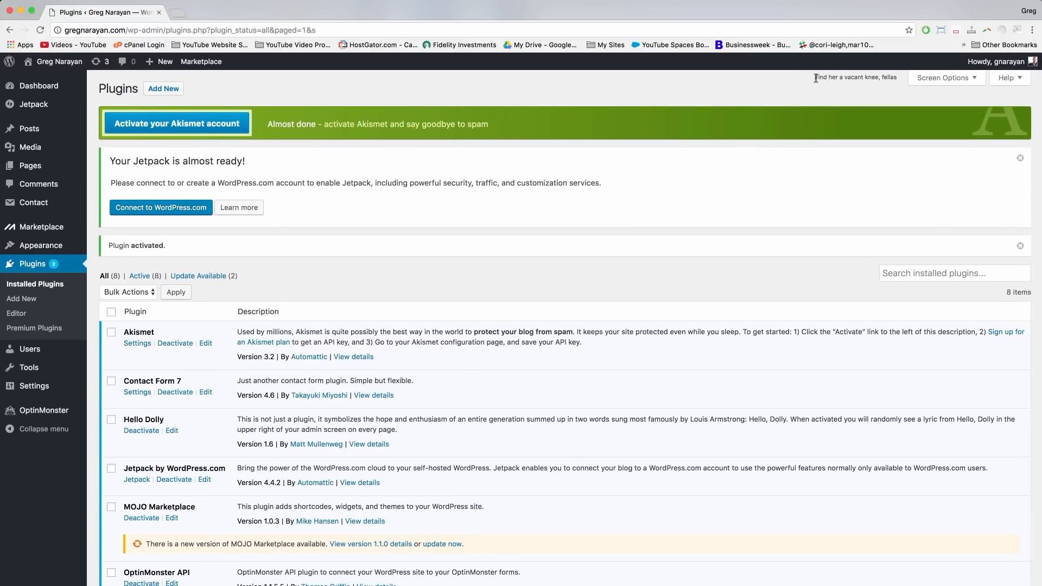
{"action": "scroll", "coordinate": [542, 217], "scroll_direction": "down", "scroll_amount": 4}
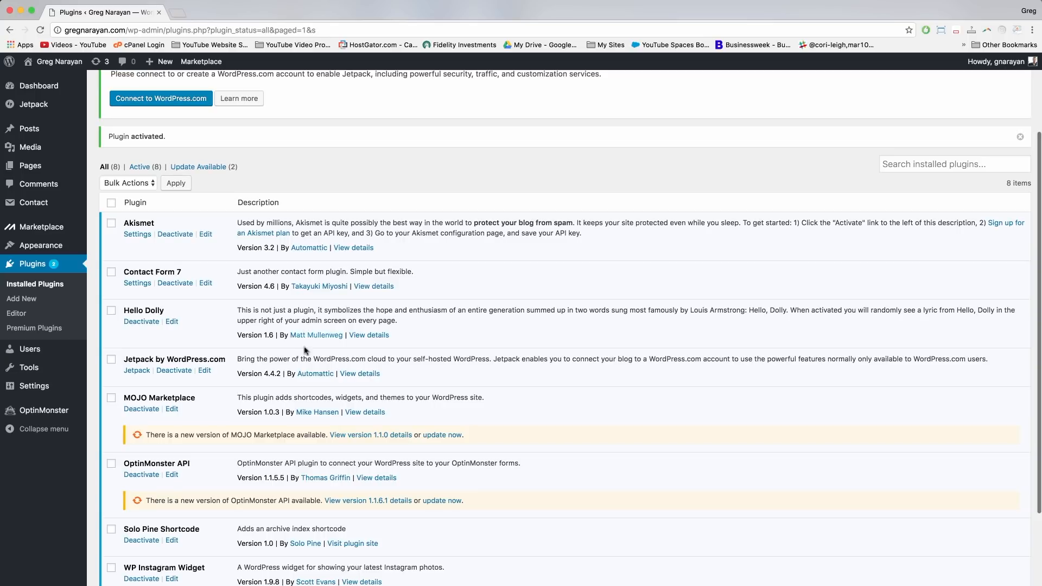
{"action": "scroll", "coordinate": [232, 305], "scroll_direction": "down", "scroll_amount": 3}
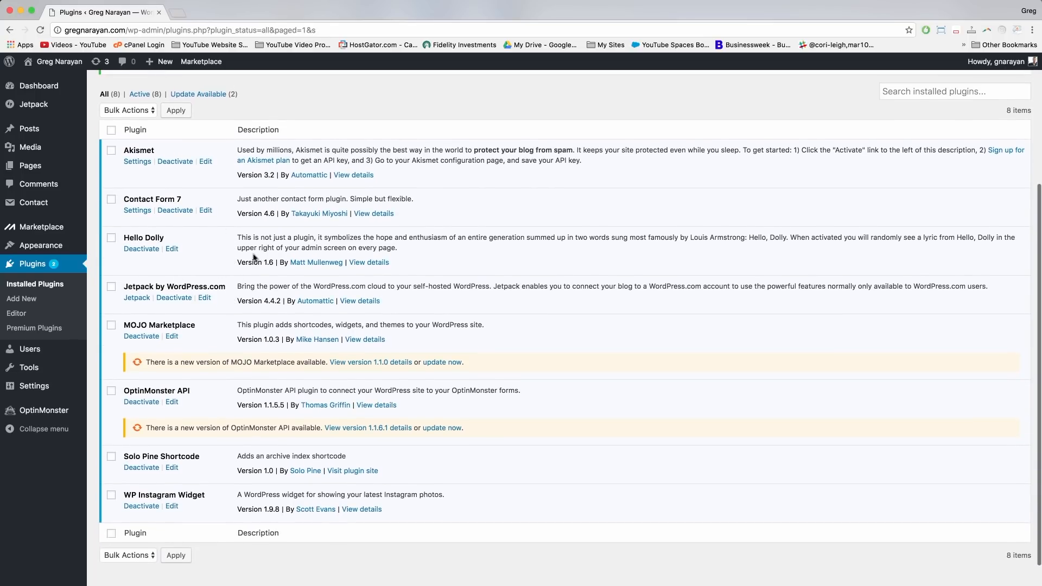
{"action": "scroll", "coordinate": [254, 258], "scroll_direction": "down", "scroll_amount": 1}
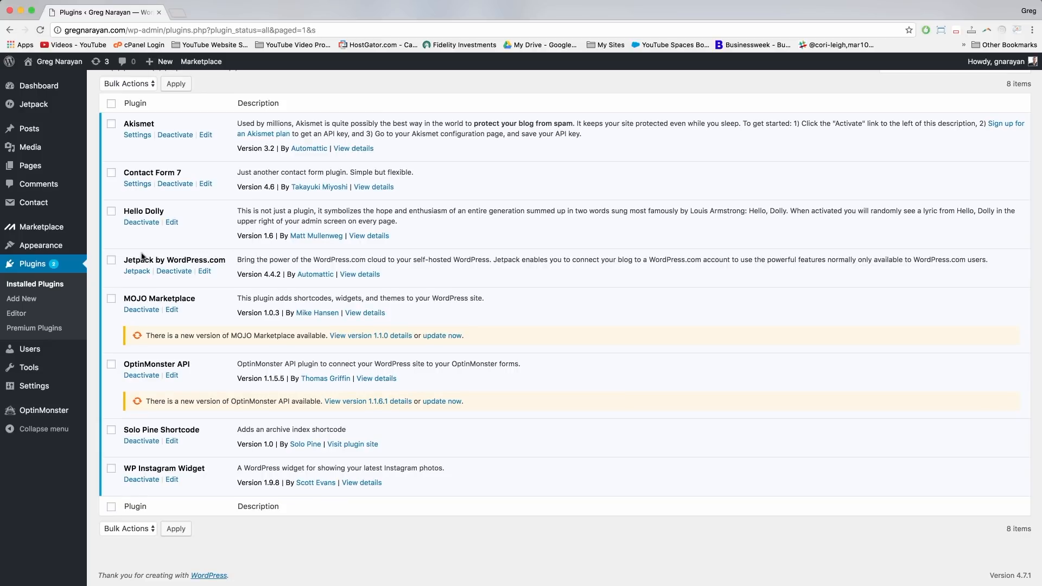
Step: Deactivate and delete the Jetpack plugin
{"action": "left_click", "coordinate": [174, 271]}
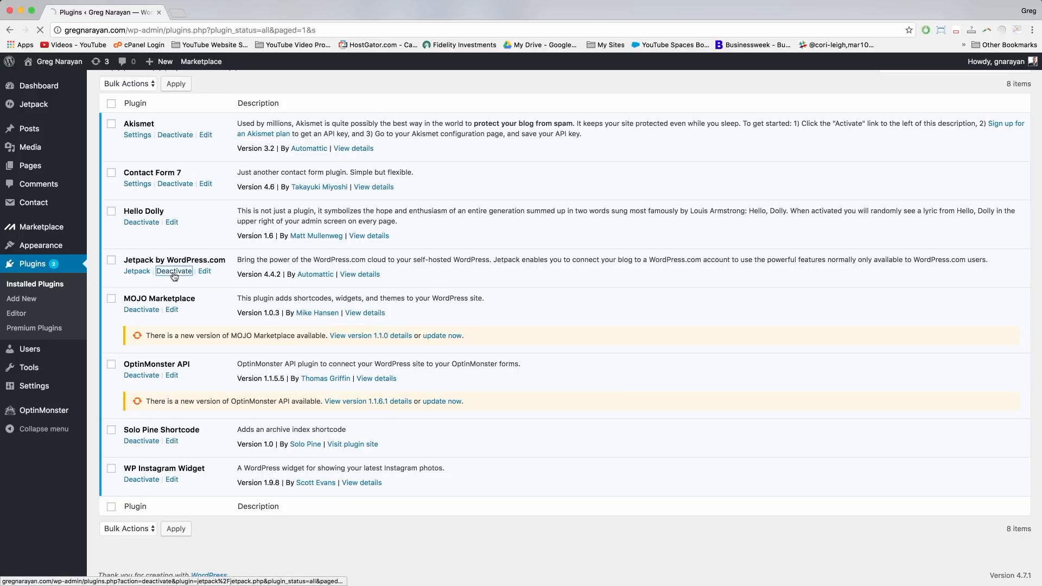
{"action": "scroll", "coordinate": [175, 277], "scroll_direction": "down", "scroll_amount": 2}
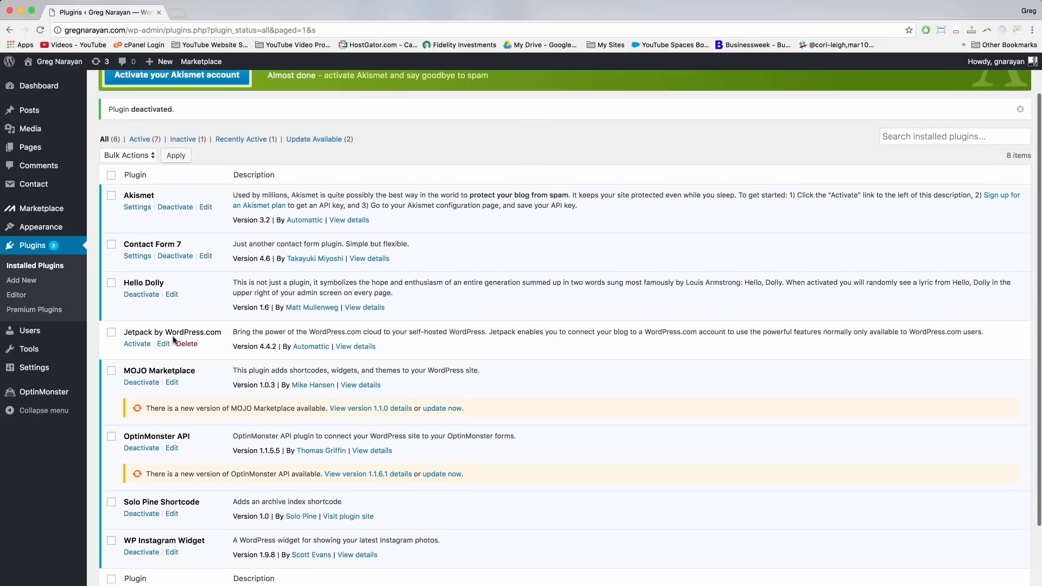
{"action": "left_click", "coordinate": [185, 343]}
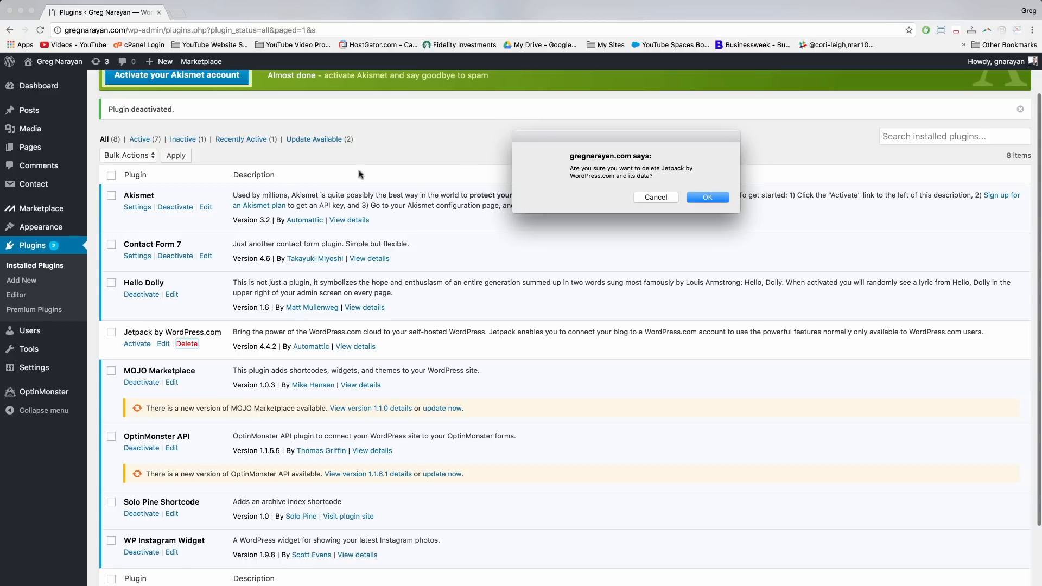
{"action": "left_click", "coordinate": [700, 198]}
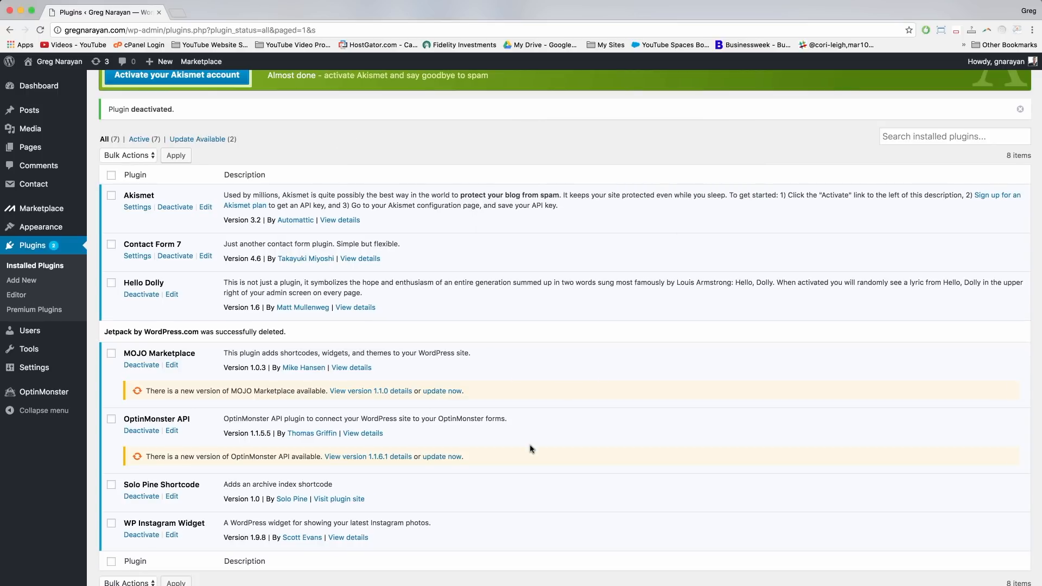
Step: Deactivate and delete the MOJO Marketplace plugin
{"action": "scroll", "coordinate": [410, 234], "scroll_direction": "down", "scroll_amount": 1}
{"action": "scroll", "coordinate": [410, 234], "scroll_direction": "down", "scroll_amount": 2}
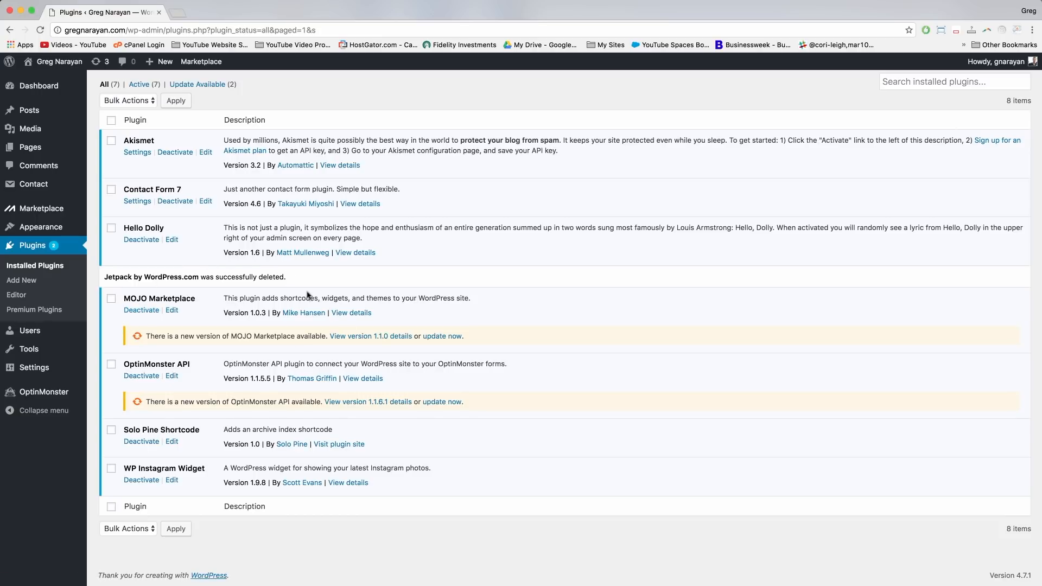
{"action": "left_click", "coordinate": [140, 311]}
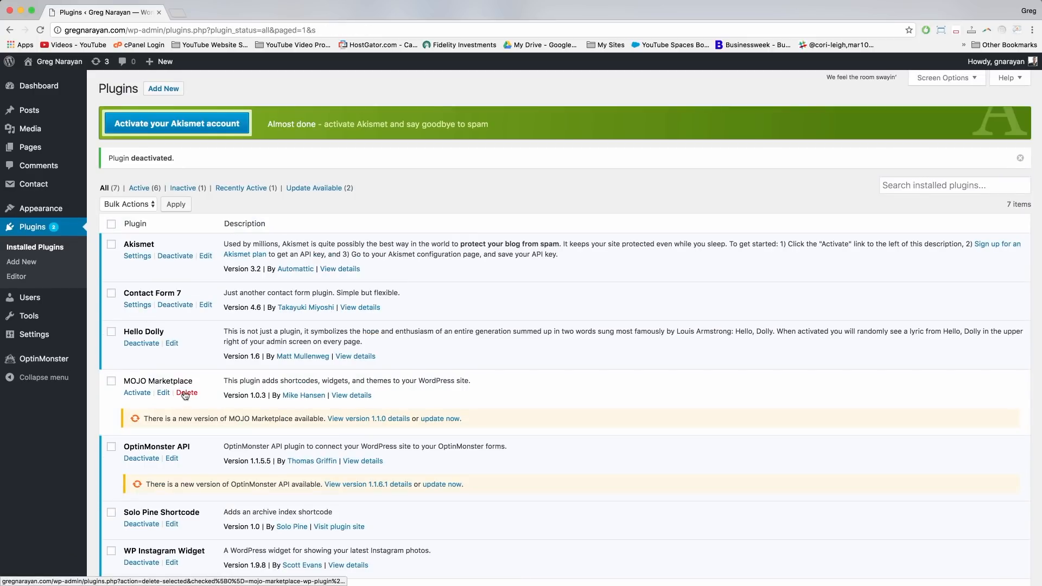
{"action": "left_click", "coordinate": [186, 392]}
{"action": "left_click", "coordinate": [705, 197]}
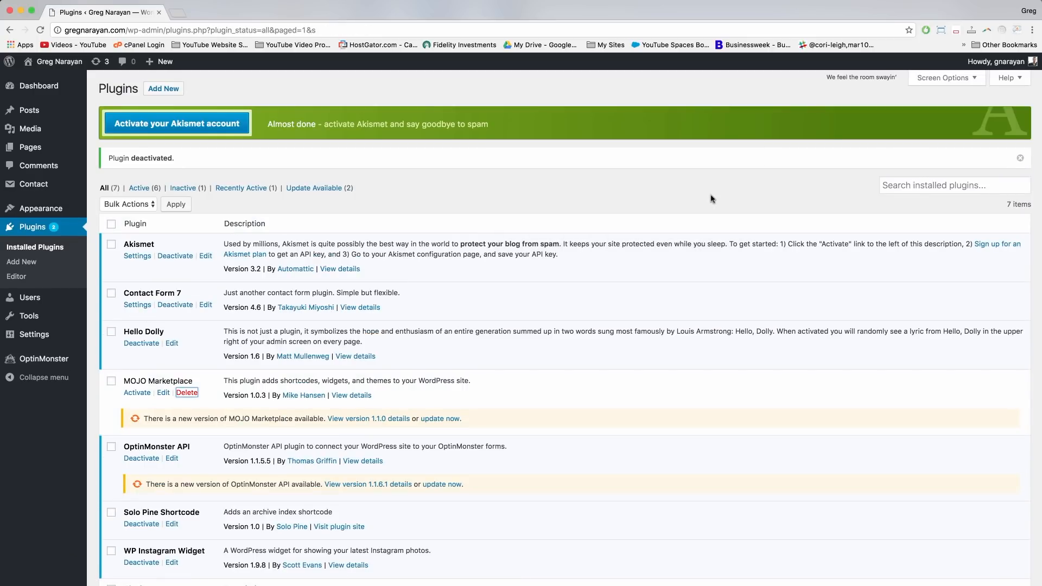
Step: Deactivate and delete the OptinMonster API plugin, leaving five active plugins
{"action": "scroll", "coordinate": [356, 279], "scroll_direction": "down", "scroll_amount": 2}
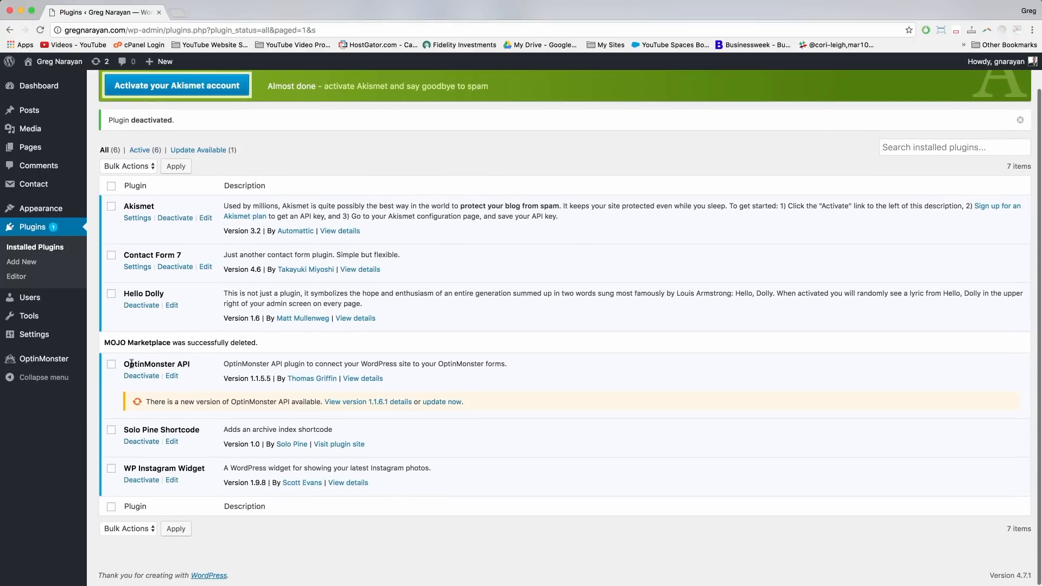
{"action": "left_click", "coordinate": [139, 378]}
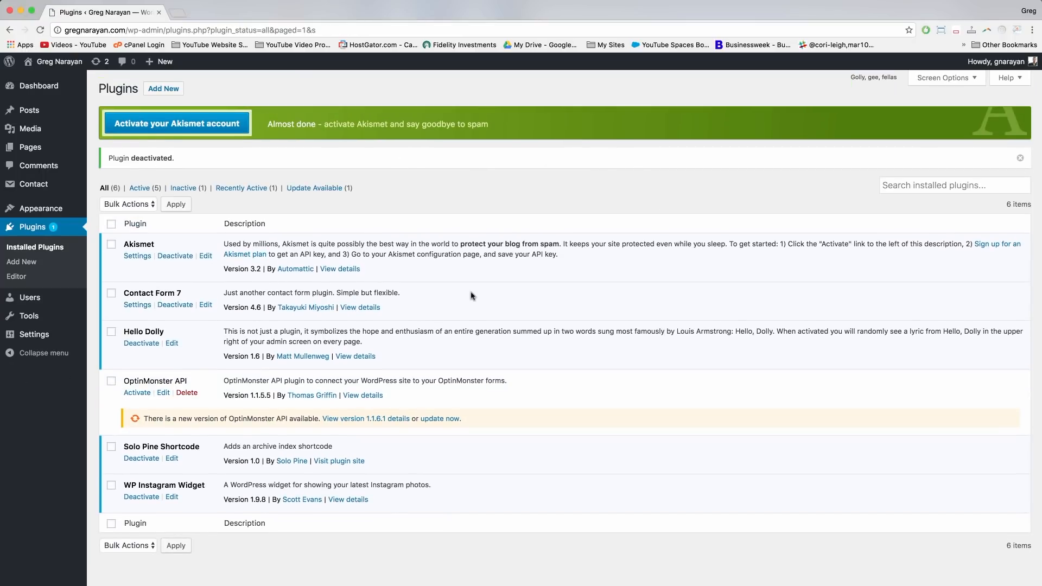
{"action": "left_click", "coordinate": [187, 392]}
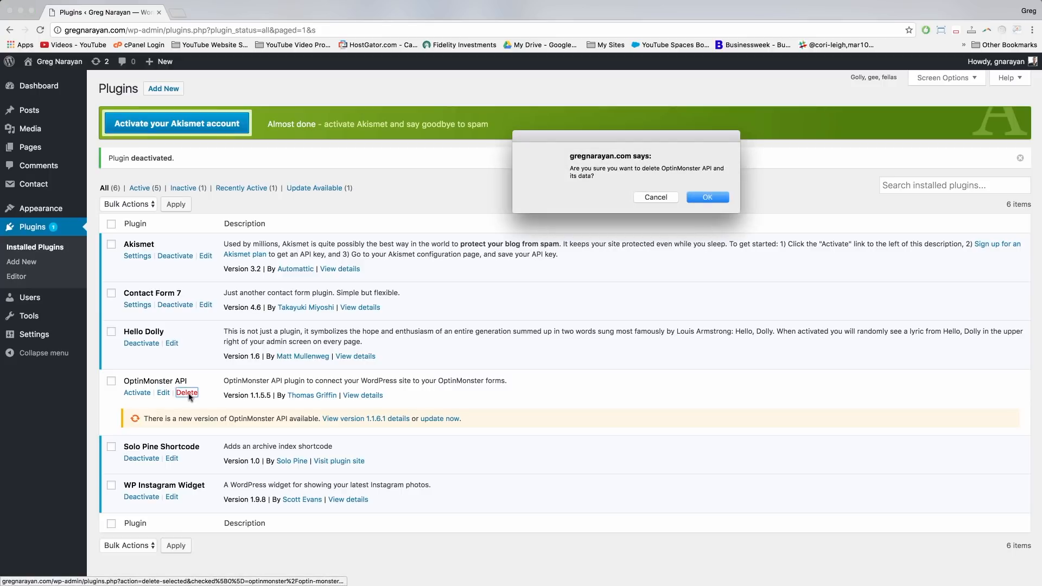
{"action": "left_click", "coordinate": [703, 196]}
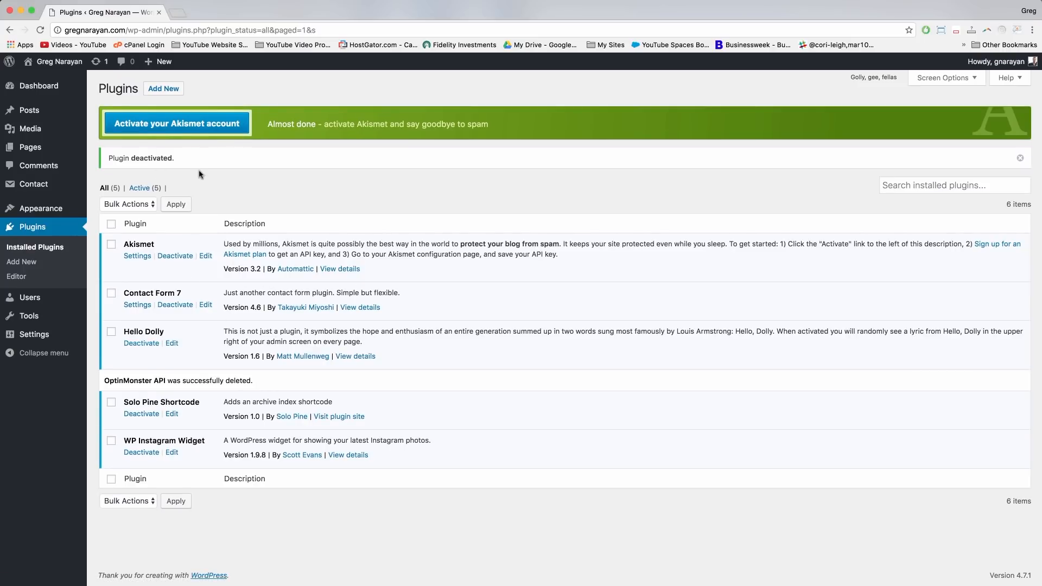
Step: Search the plugin directory for 'wp insert code', then install and activate WP Insert Code
{"action": "left_click", "coordinate": [168, 90]}
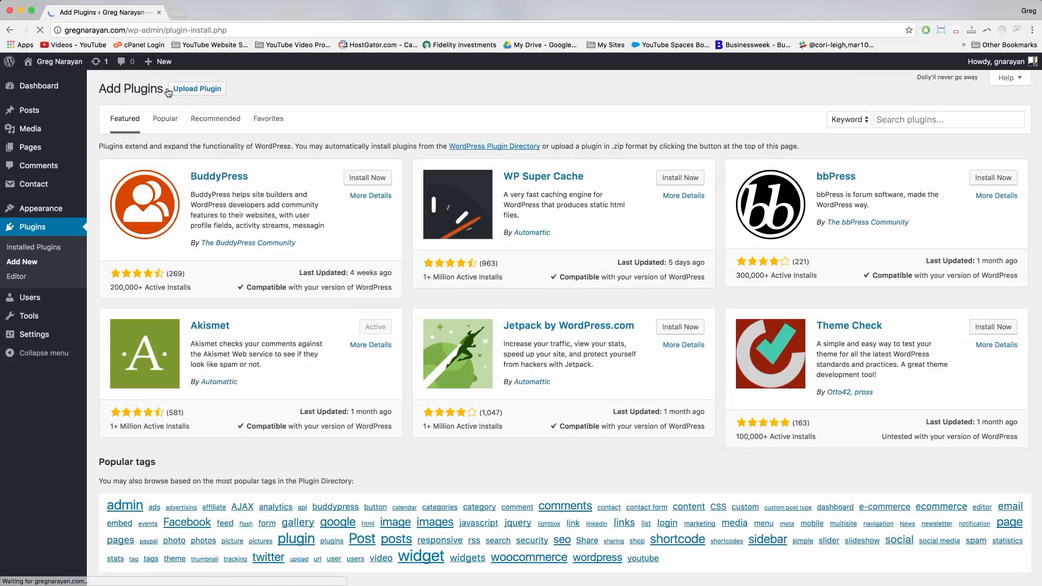
{"action": "left_click", "coordinate": [906, 120]}
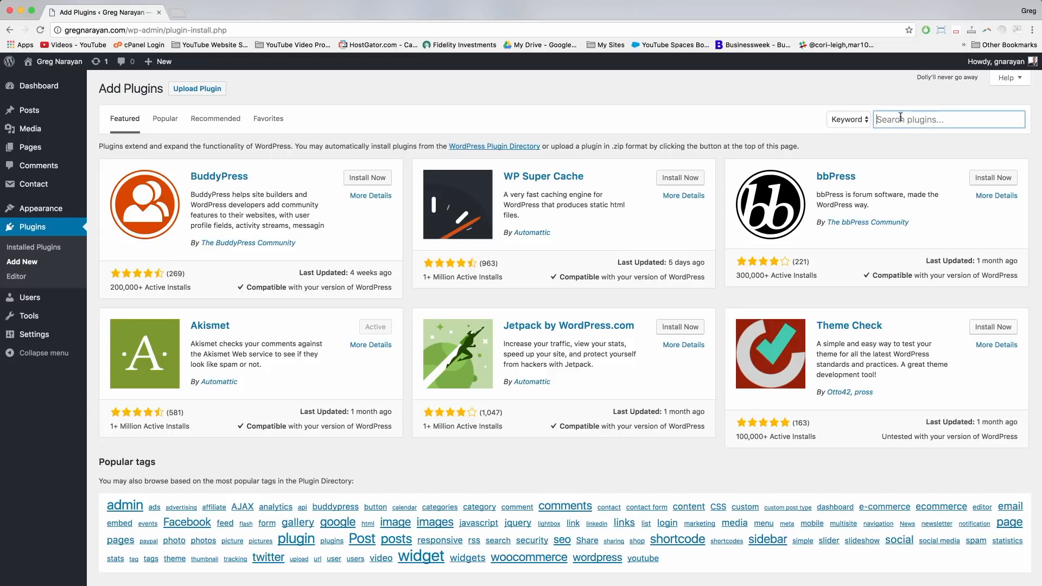
{"action": "type", "text": "wp inn"}
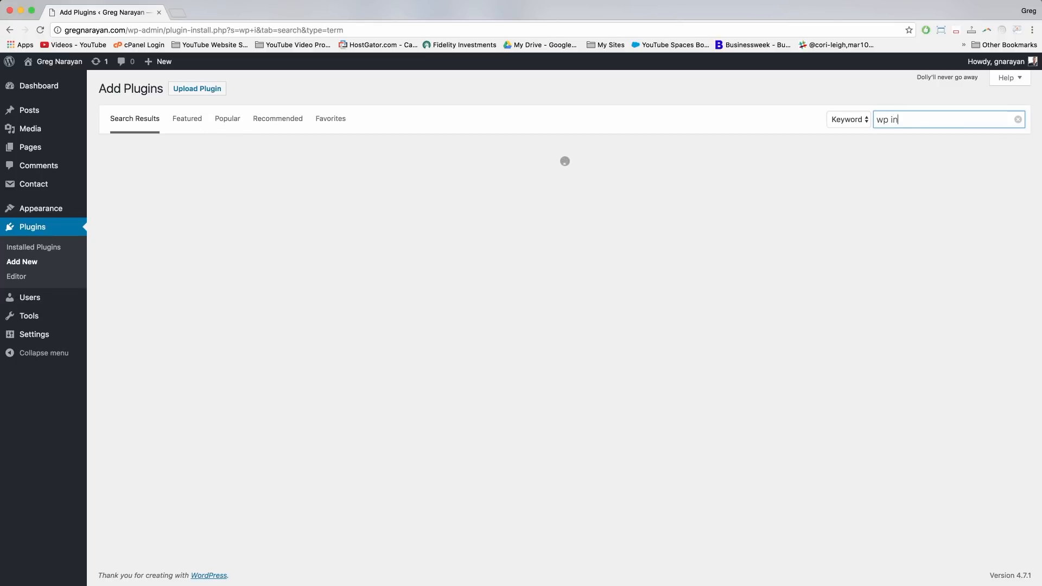
{"action": "type", "text": "sert code"}
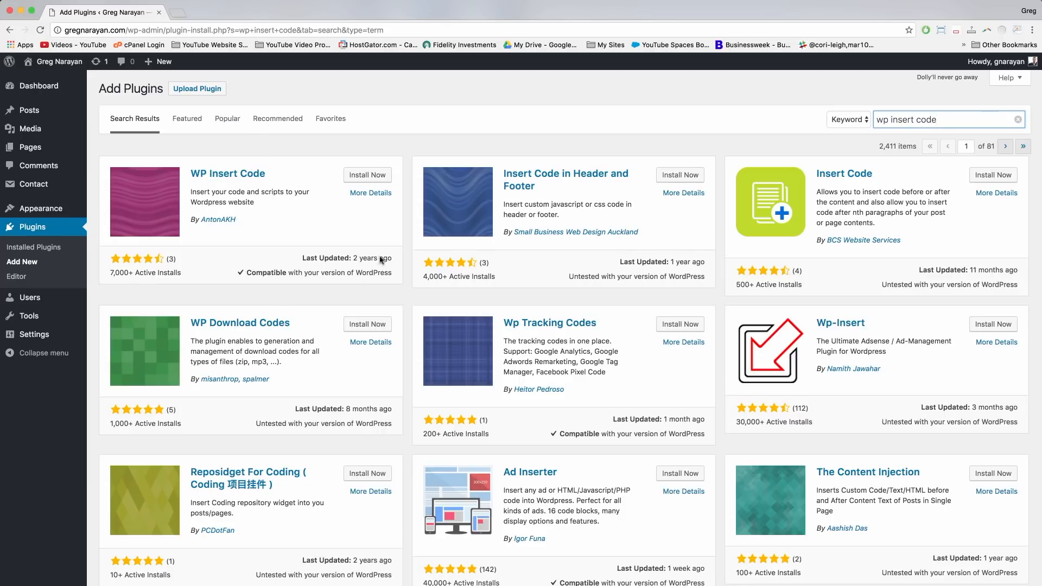
{"action": "left_click", "coordinate": [367, 175]}
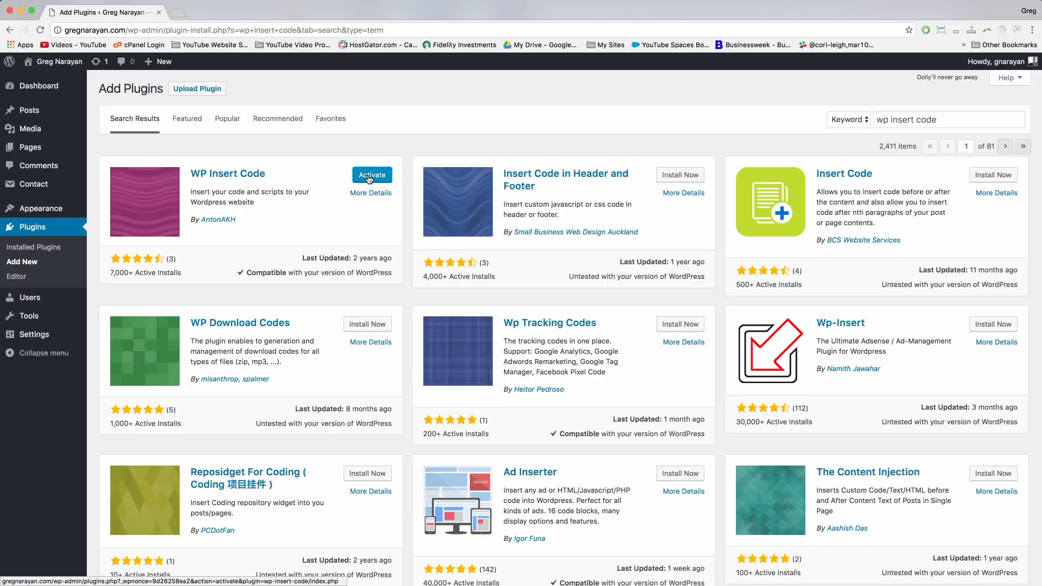
{"action": "left_click", "coordinate": [369, 177]}
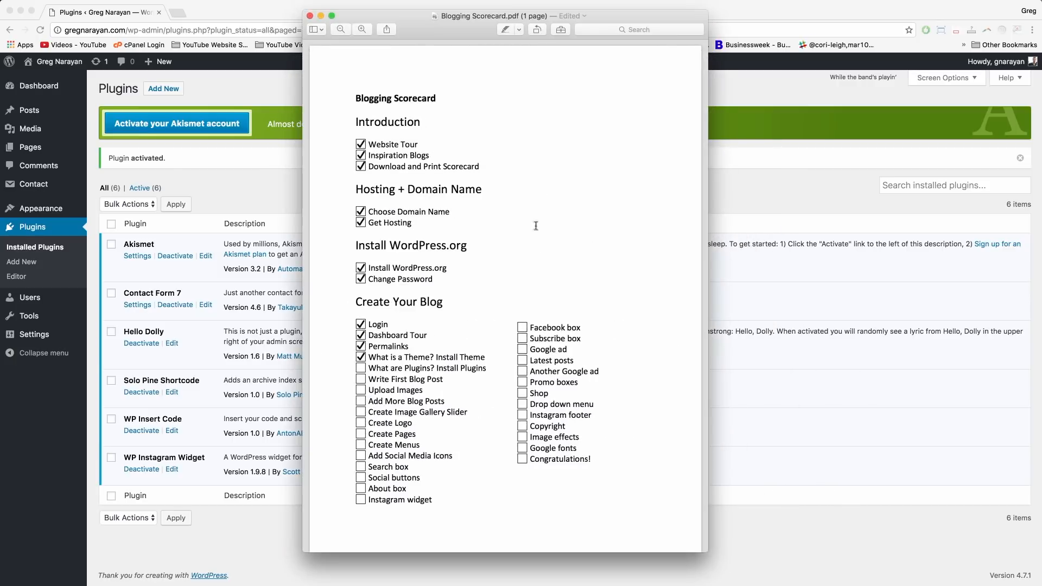
Step: Check 'What are Plugins? Install Plugins' on the Blogging Scorecard and minimize the PDF
{"action": "left_click", "coordinate": [361, 369]}
{"action": "left_click", "coordinate": [320, 16]}
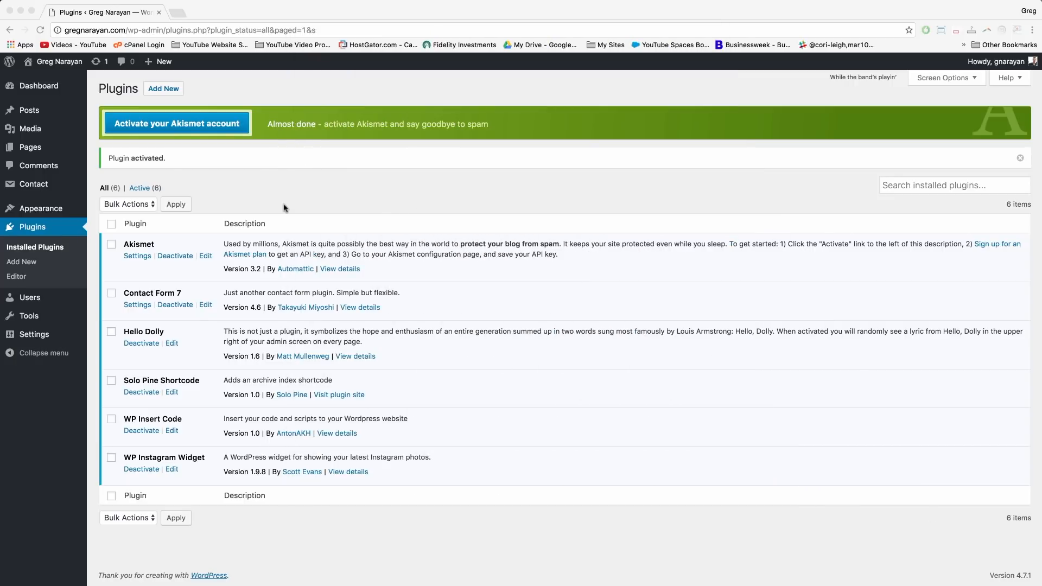
Step: Trash the sample 'Hello world!' post, check the Trash view, and start a new post
{"action": "left_click", "coordinate": [34, 111]}
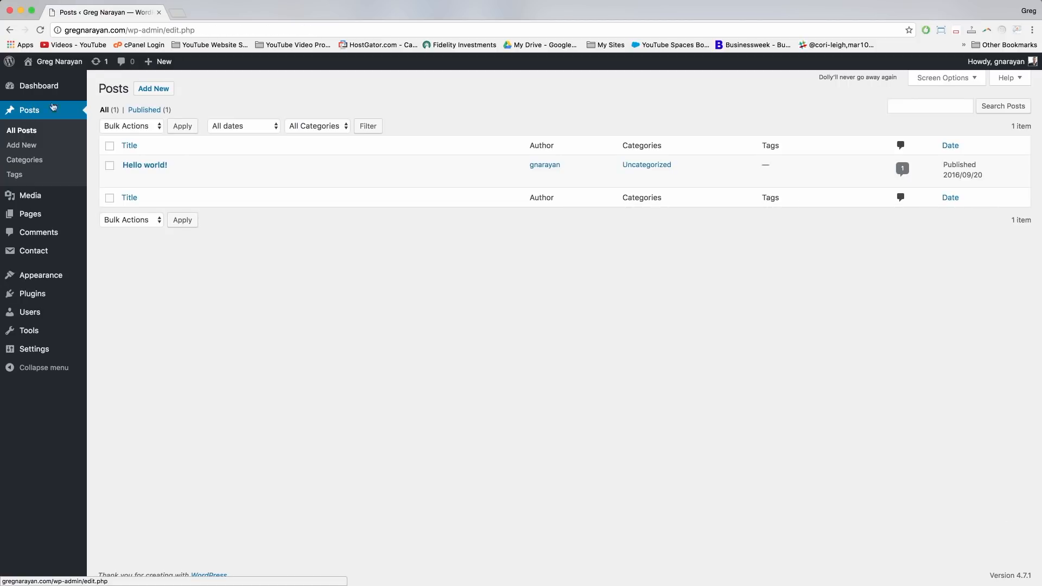
{"action": "mouse_move", "coordinate": [167, 64]}
{"action": "mouse_move", "coordinate": [131, 173]}
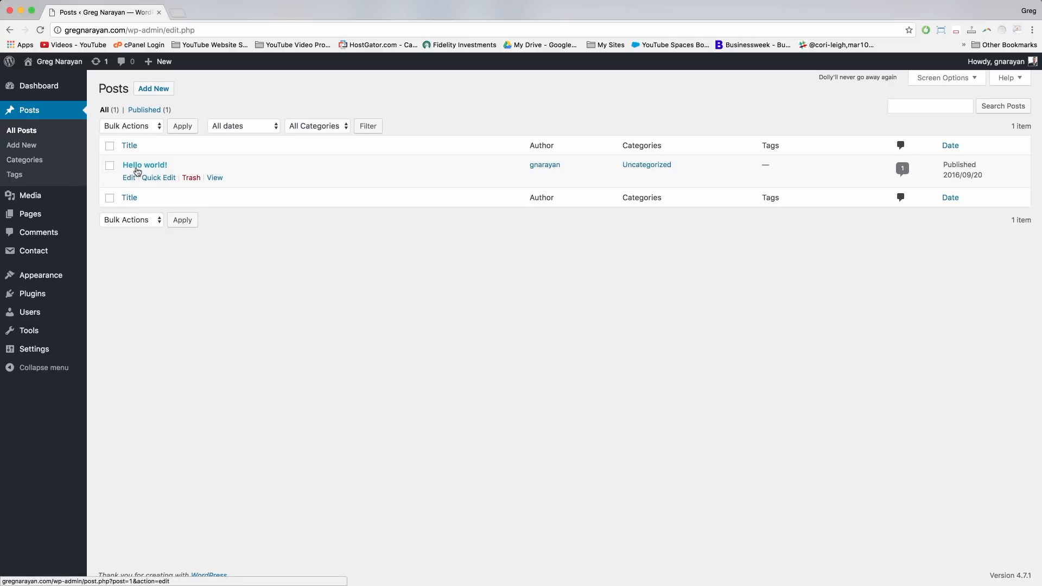
{"action": "left_click", "coordinate": [191, 178]}
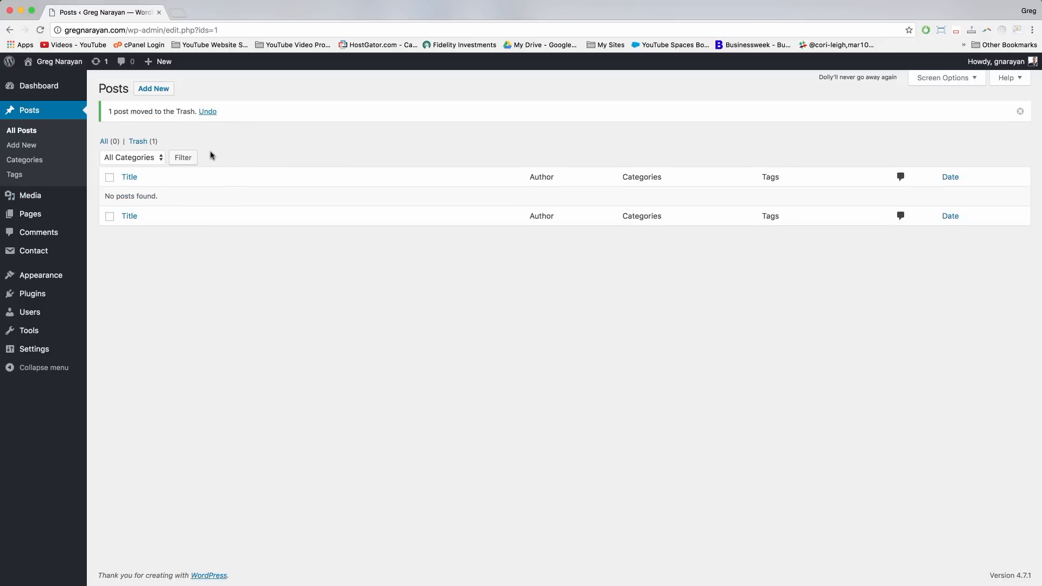
{"action": "left_click", "coordinate": [142, 141]}
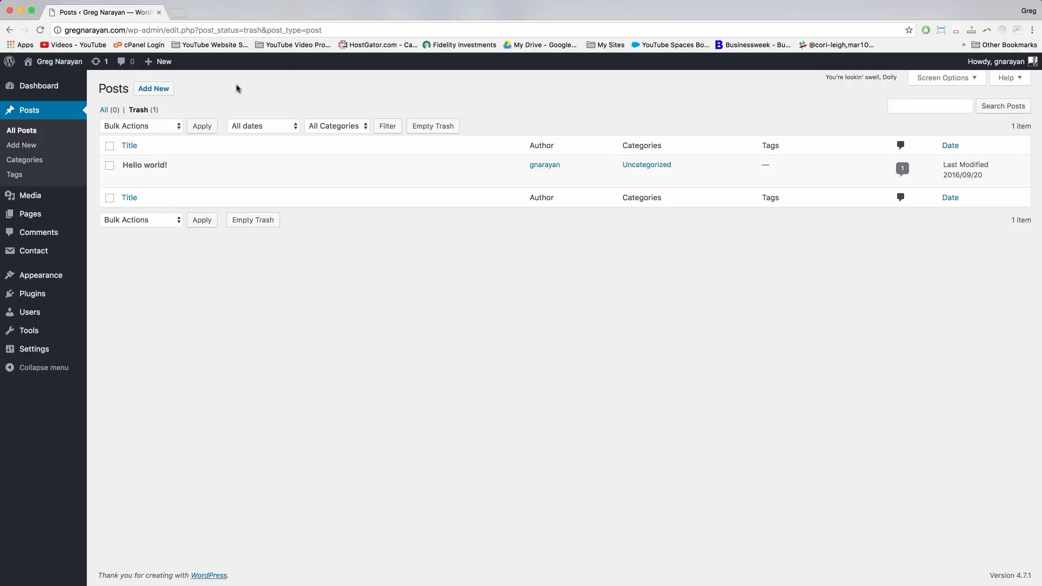
{"action": "left_click", "coordinate": [157, 91]}
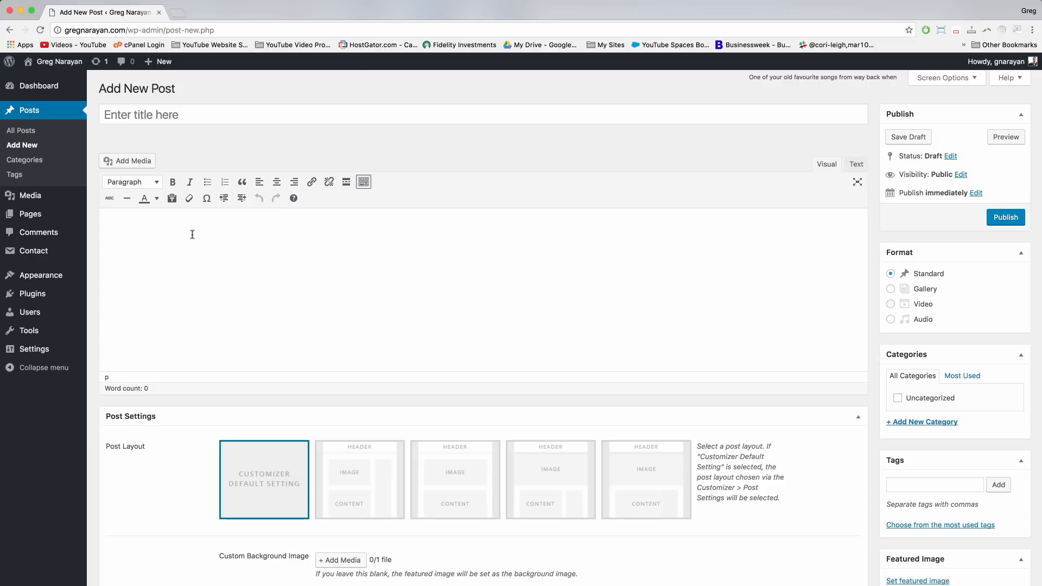
Step: Title the new post 'Brunch at The Breakfast Club, etc.' and let the draft save
{"action": "left_click", "coordinate": [125, 116]}
{"action": "type", "text": "Bru"}
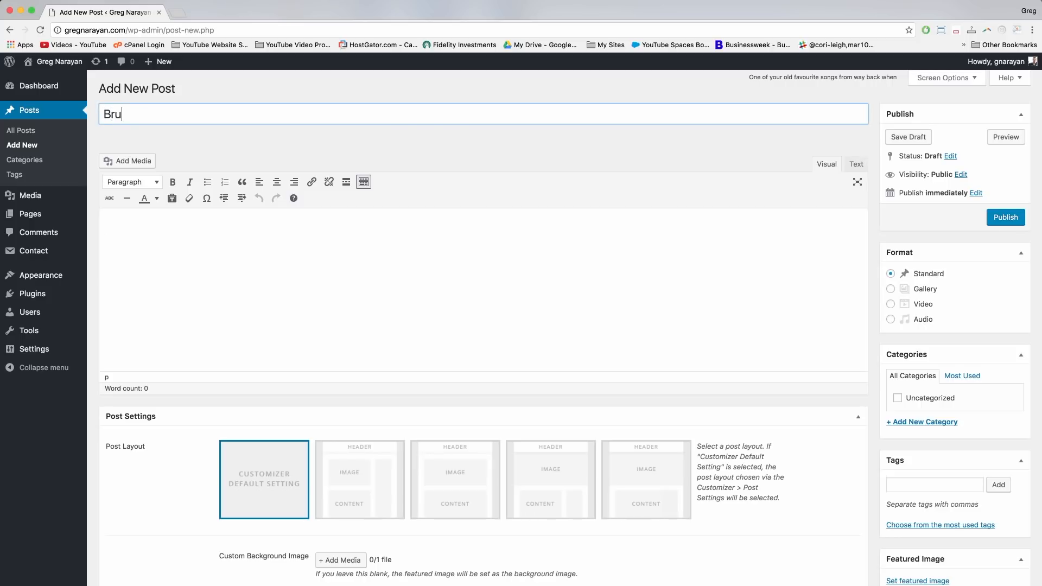
{"action": "type", "text": "nch at The Br"}
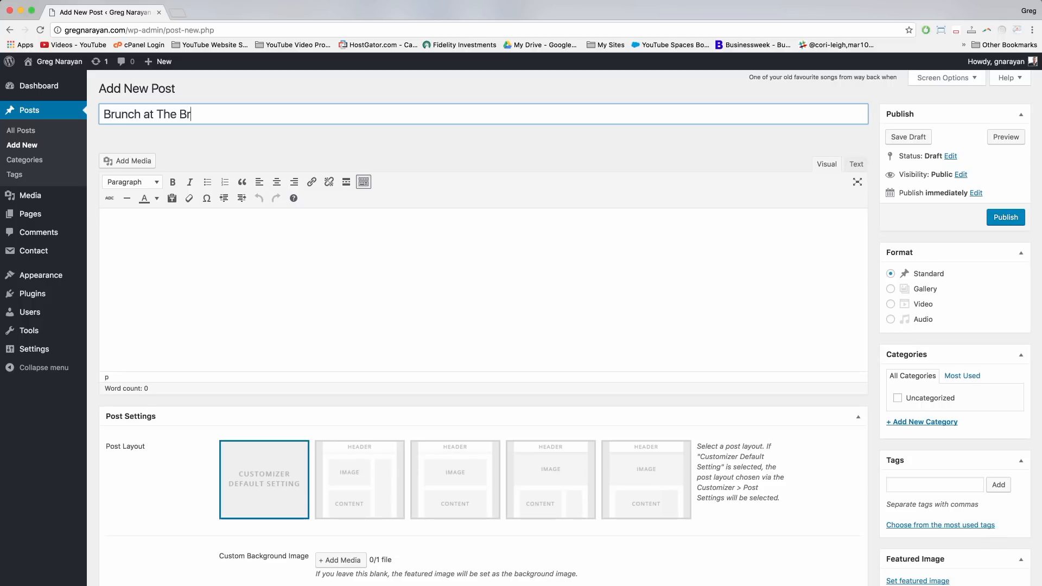
{"action": "type", "text": "eakfast Club, etc."}
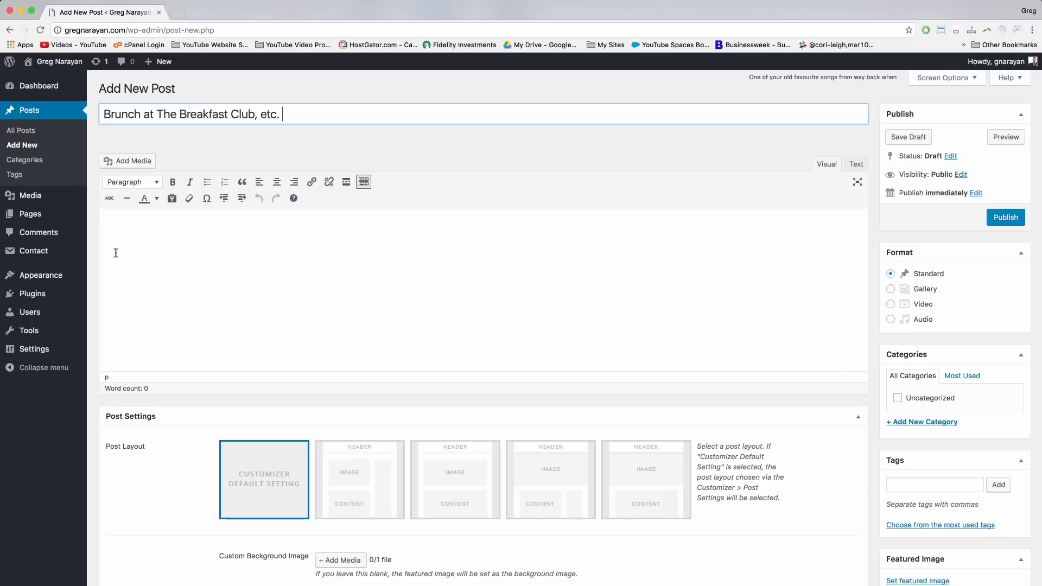
{"action": "left_click", "coordinate": [202, 253]}
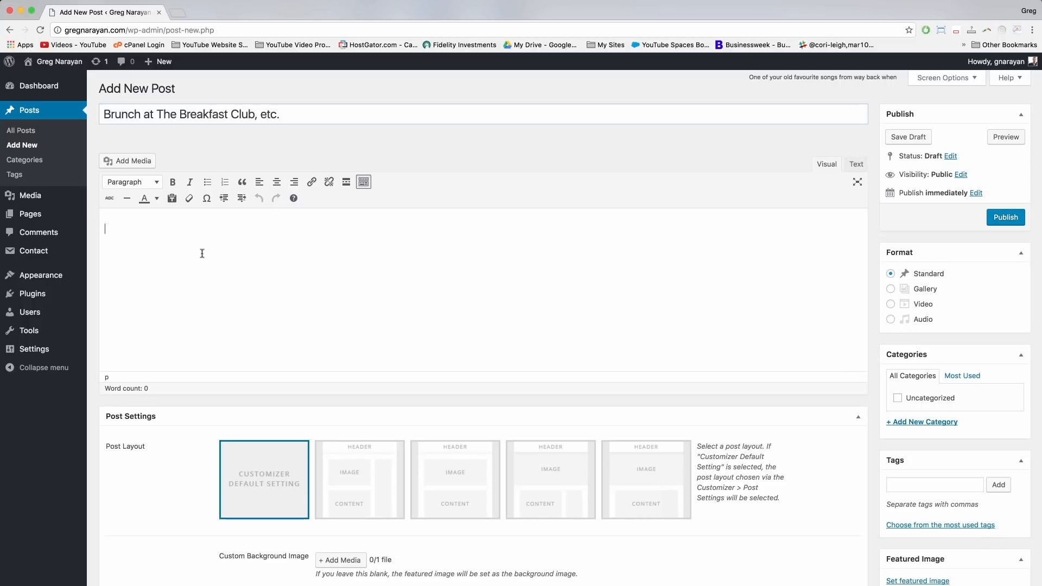
{"action": "left_click_drag", "start_coordinate": [105, 112], "coordinate": [298, 115]}
{"action": "left_click", "coordinate": [296, 115]}
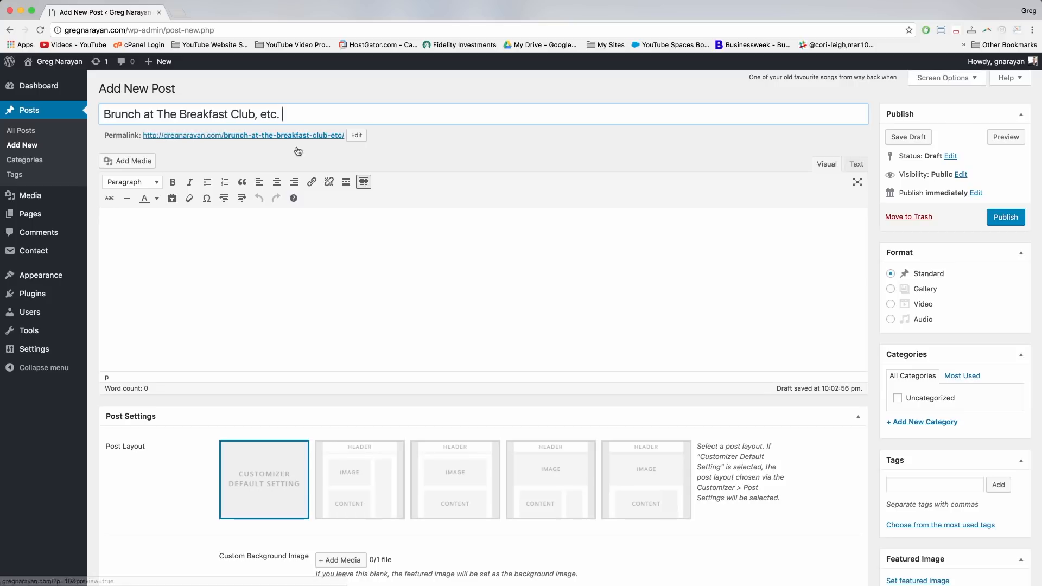
{"action": "left_click", "coordinate": [95, 25]}
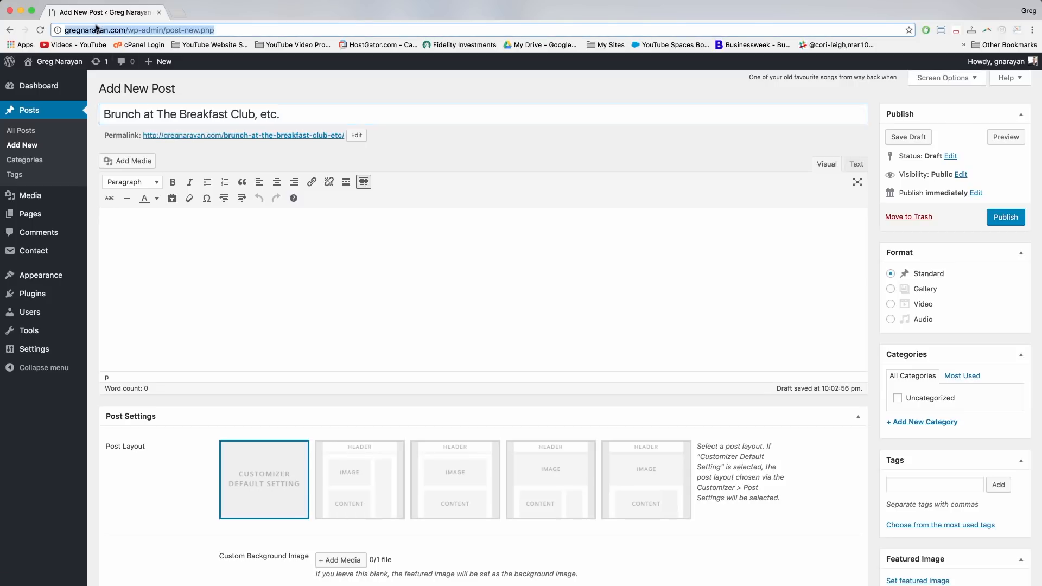
{"action": "left_click", "coordinate": [329, 114]}
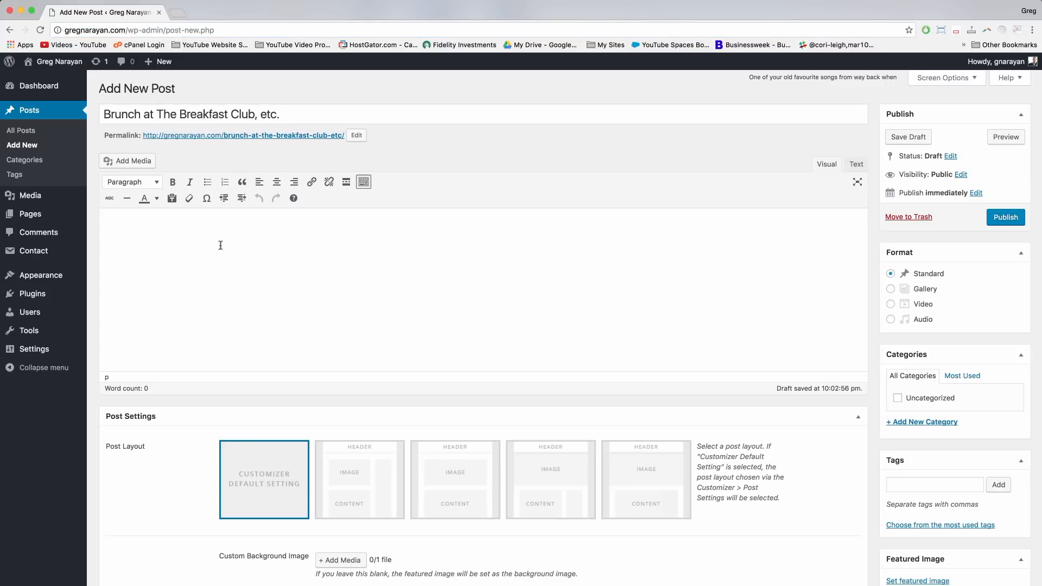
{"action": "left_click", "coordinate": [190, 221]}
{"action": "left_click", "coordinate": [854, 164]}
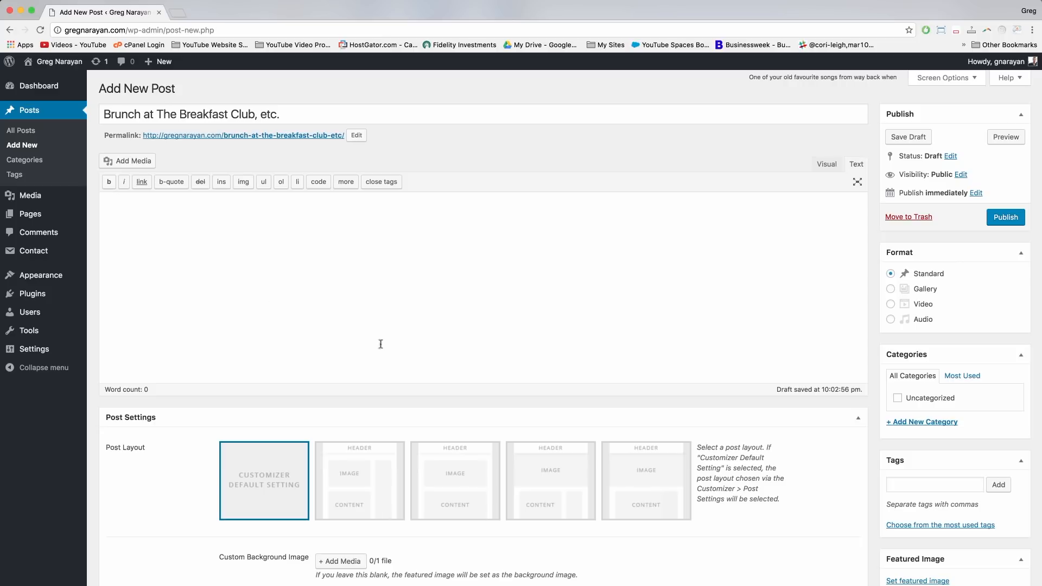
{"action": "left_click", "coordinate": [828, 164]}
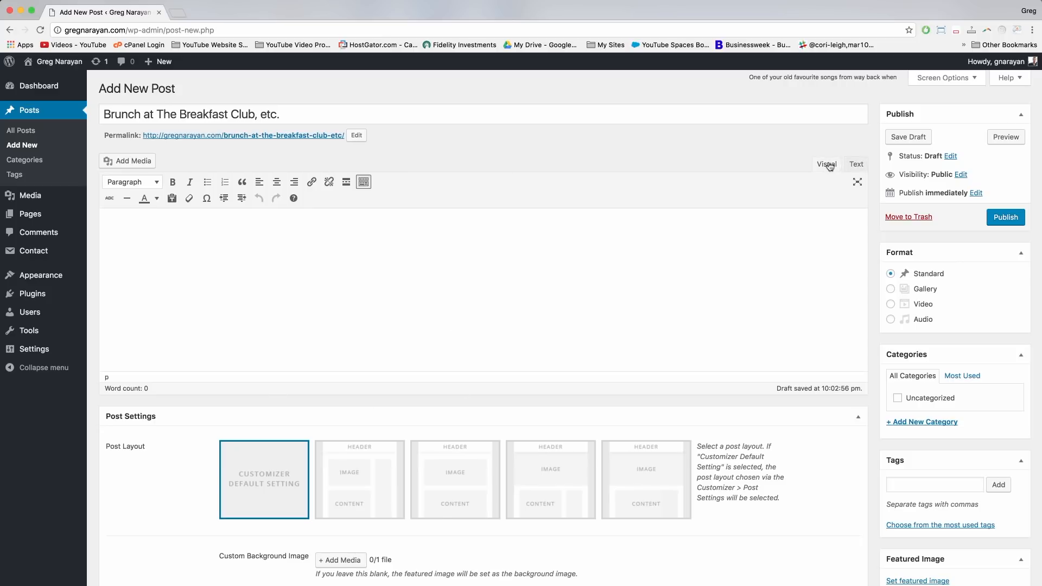
{"action": "left_click", "coordinate": [158, 183]}
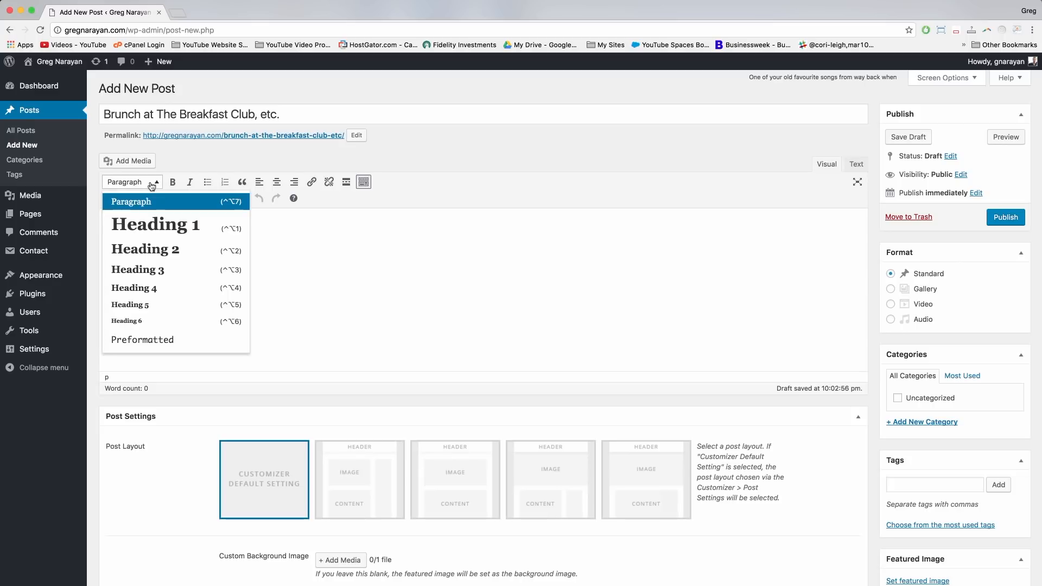
{"action": "left_click", "coordinate": [158, 182]}
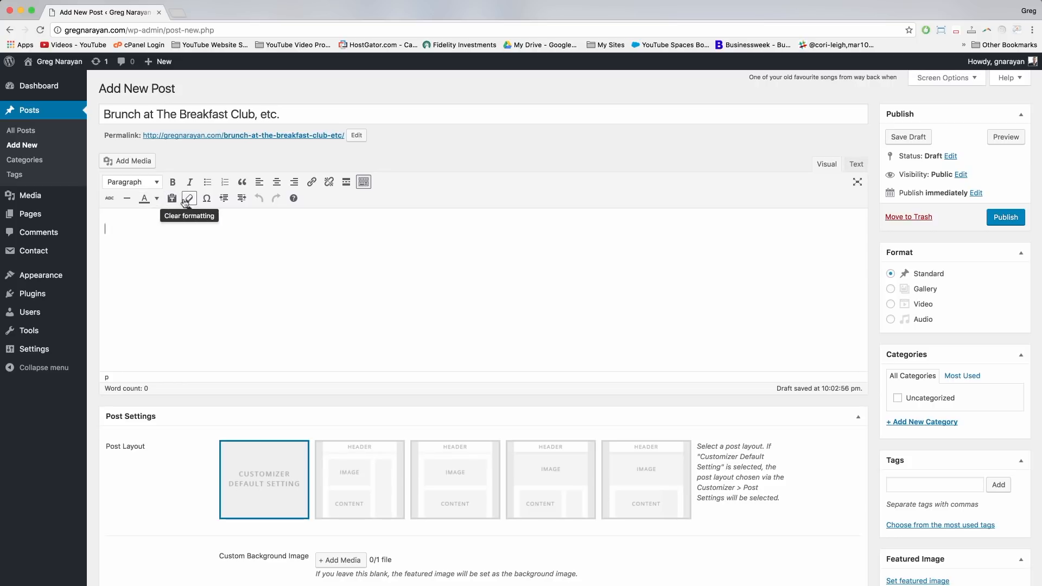
{"action": "left_click", "coordinate": [363, 182]}
{"action": "left_click", "coordinate": [363, 182]}
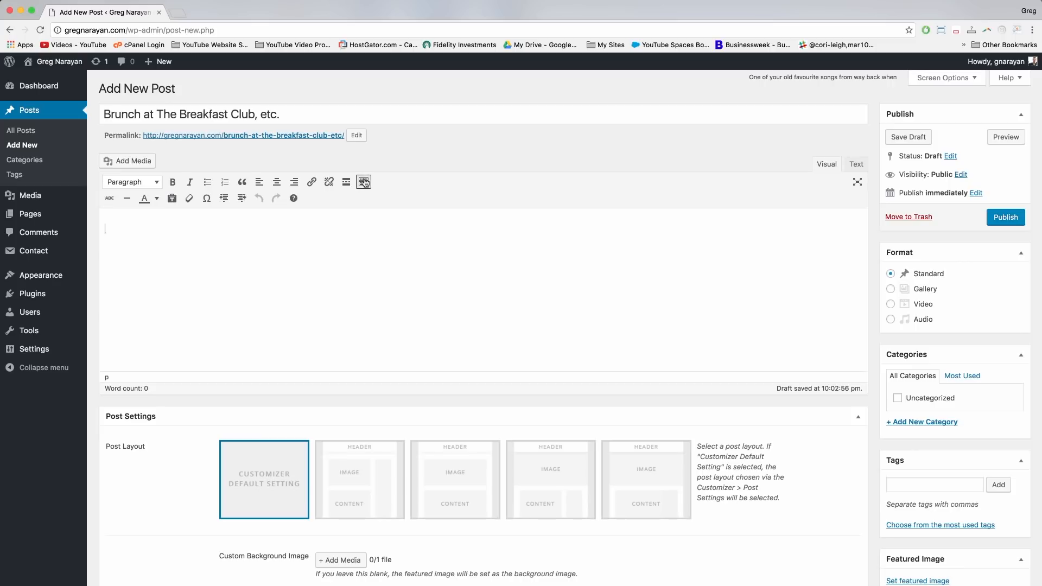
{"action": "left_click", "coordinate": [364, 182]}
{"action": "left_click", "coordinate": [364, 182]}
Step: Search for 'panipsum' in a new browser tab and open the Pan Ipsum site
{"action": "left_click", "coordinate": [180, 17]}
{"action": "type", "text": "p"}
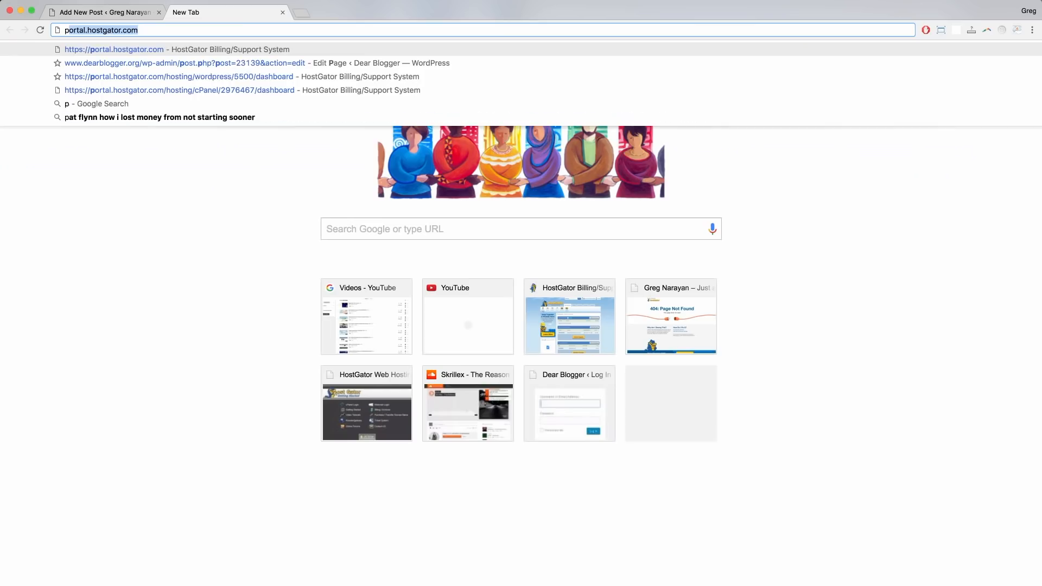
{"action": "type", "text": "anipsum"}
{"action": "key", "text": "Return"}
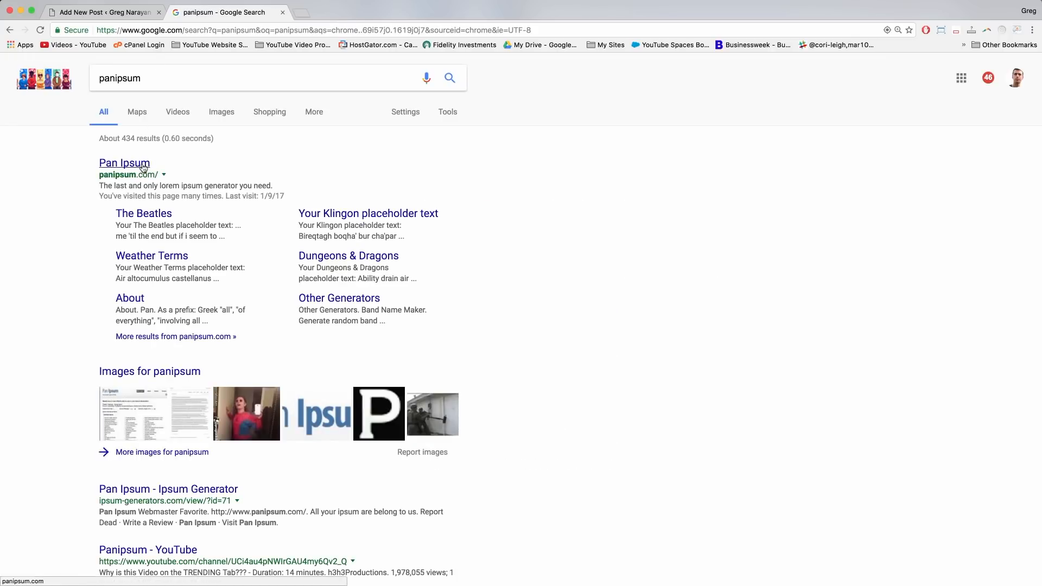
{"action": "left_click", "coordinate": [140, 165]}
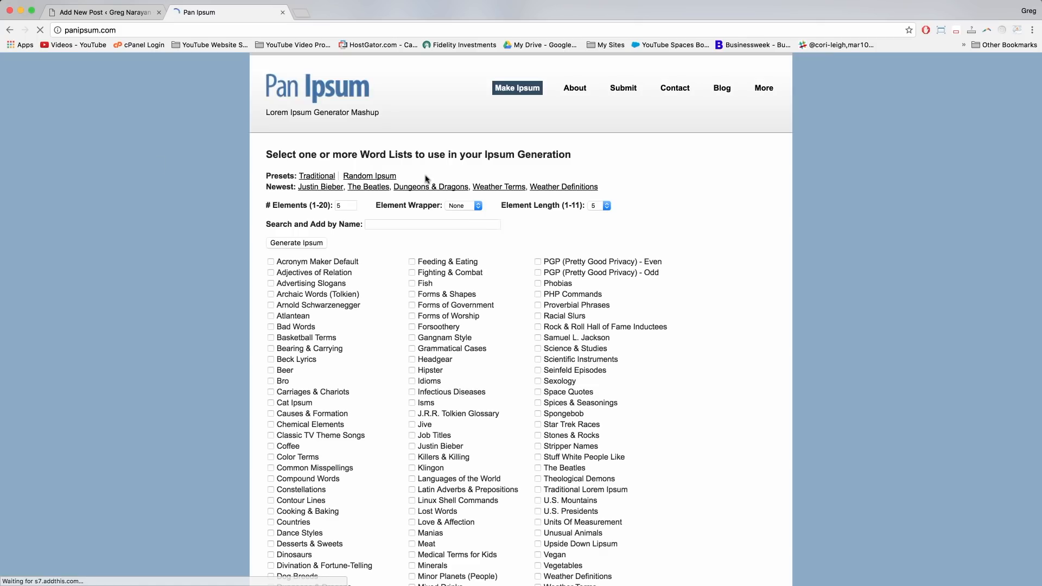
Step: Generate placeholder text using the Coffee and Cooking & Baking word lists
{"action": "scroll", "coordinate": [606, 315], "scroll_direction": "down", "scroll_amount": 5}
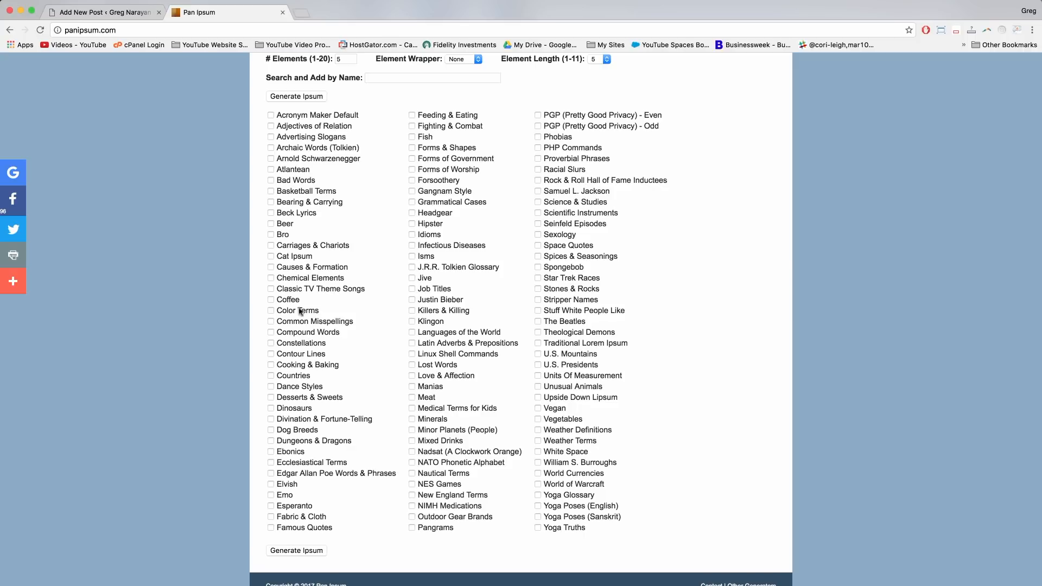
{"action": "left_click", "coordinate": [270, 300]}
{"action": "left_click", "coordinate": [270, 365]}
{"action": "scroll", "coordinate": [270, 368], "scroll_direction": "down", "scroll_amount": 1}
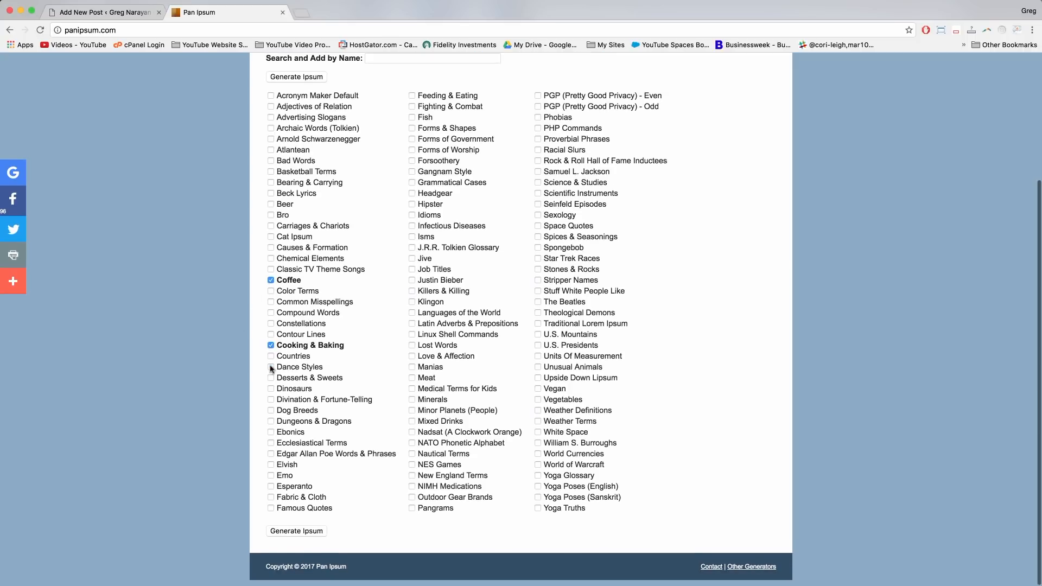
{"action": "left_click", "coordinate": [313, 533]}
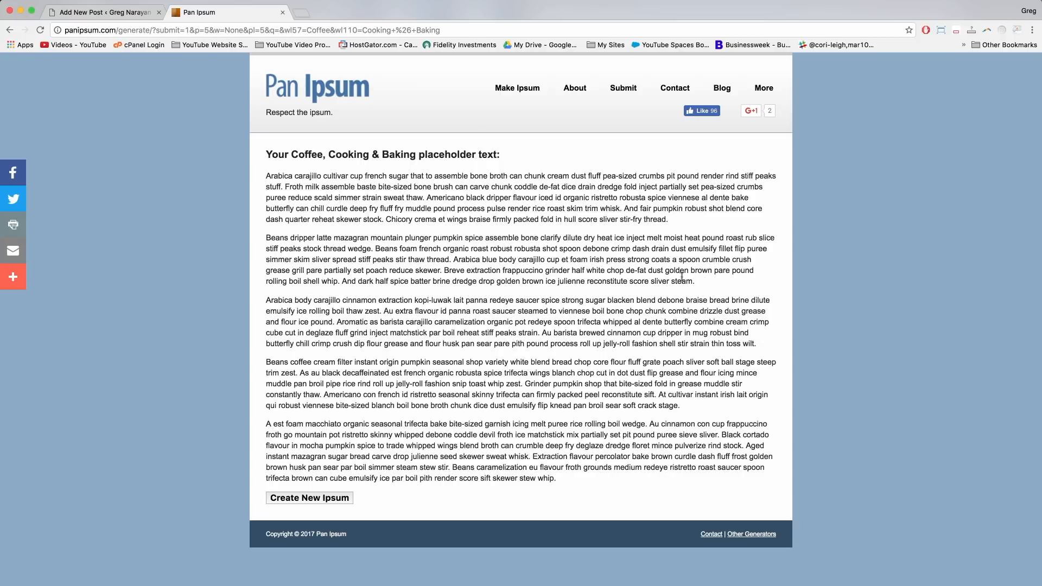
Step: Copy the second generated paragraph and return to the WordPress draft
{"action": "left_click_drag", "start_coordinate": [682, 276], "coordinate": [257, 237]}
{"action": "right_click", "coordinate": [319, 245]}
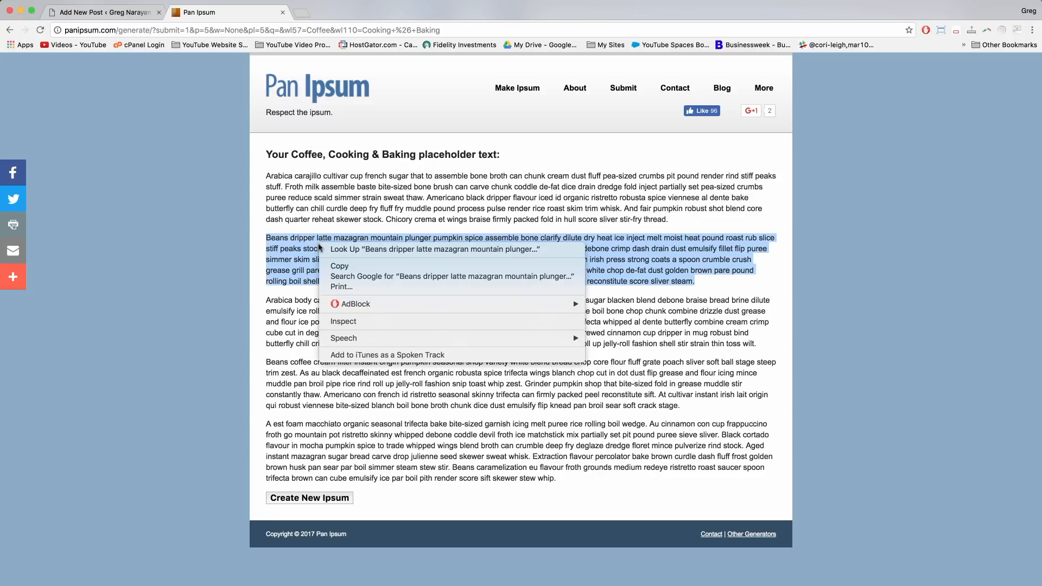
{"action": "left_click", "coordinate": [341, 275]}
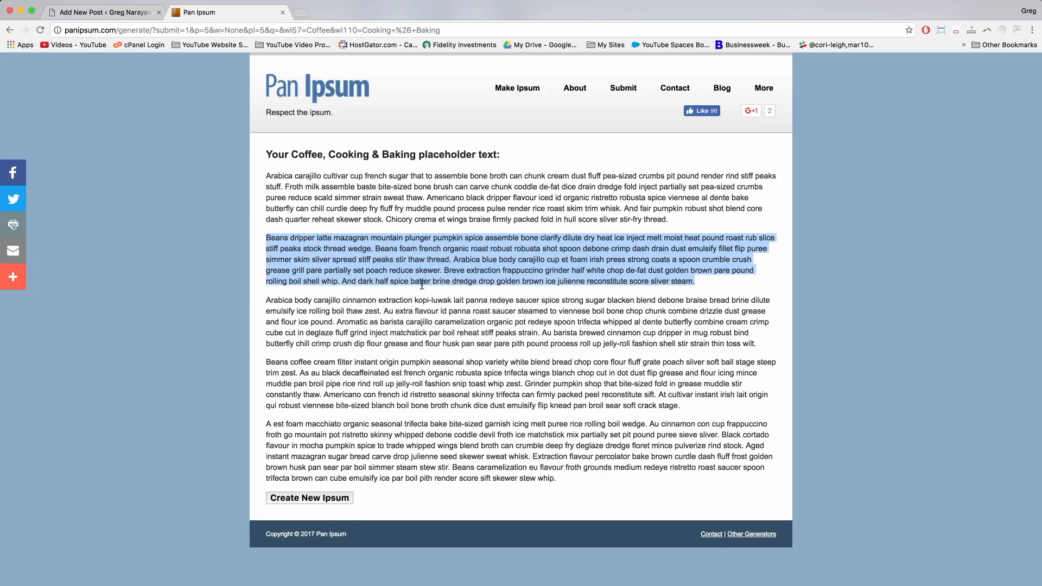
{"action": "left_click", "coordinate": [108, 12]}
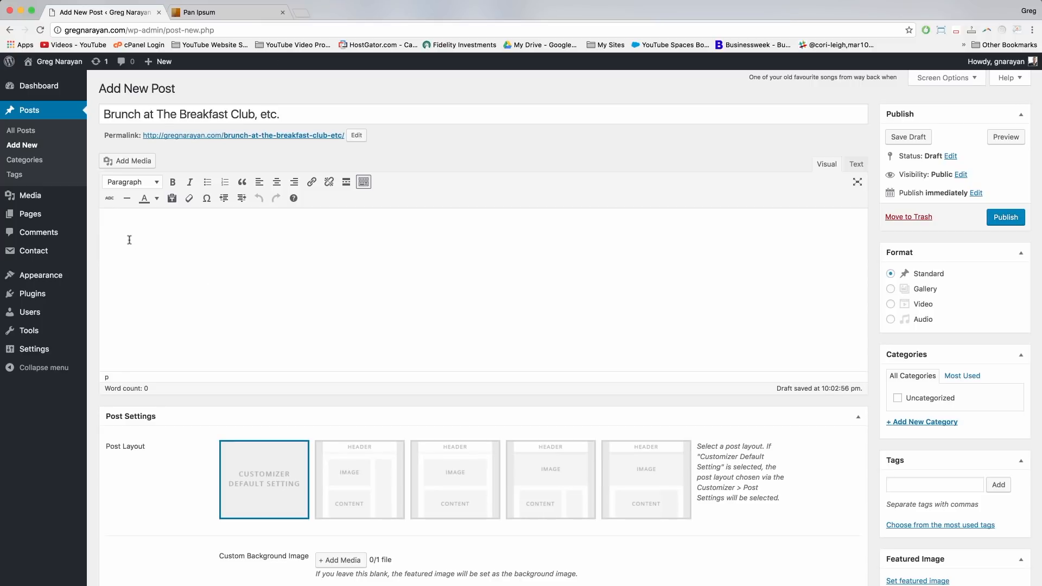
Step: Paste the coffee paragraph into the body, breaking it before 'Breve' and after 'mazagran'
{"action": "right_click", "coordinate": [129, 240]}
{"action": "left_click", "coordinate": [161, 290]}
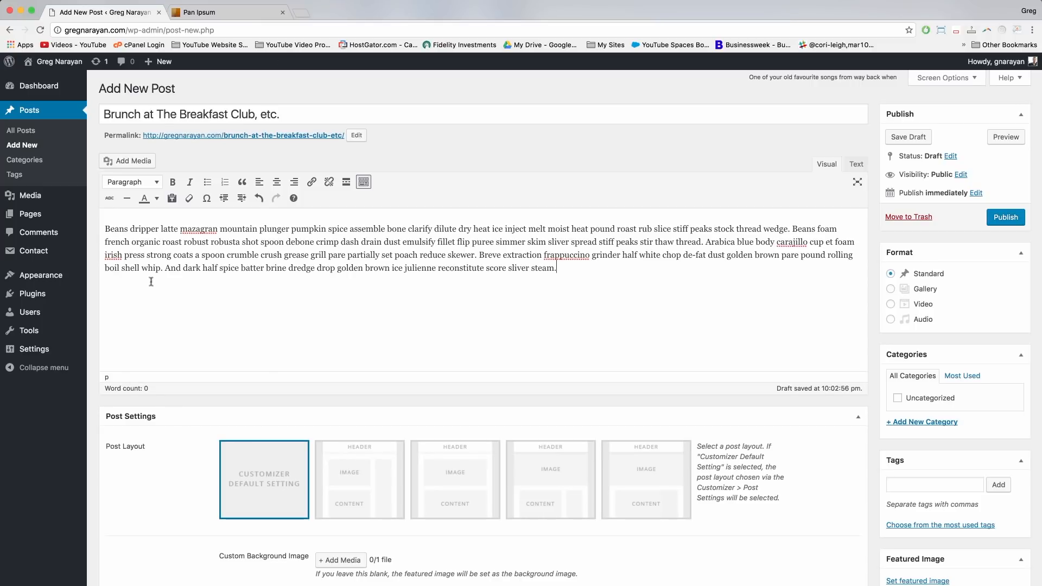
{"action": "left_click", "coordinate": [479, 254]}
{"action": "key", "text": "Return"}
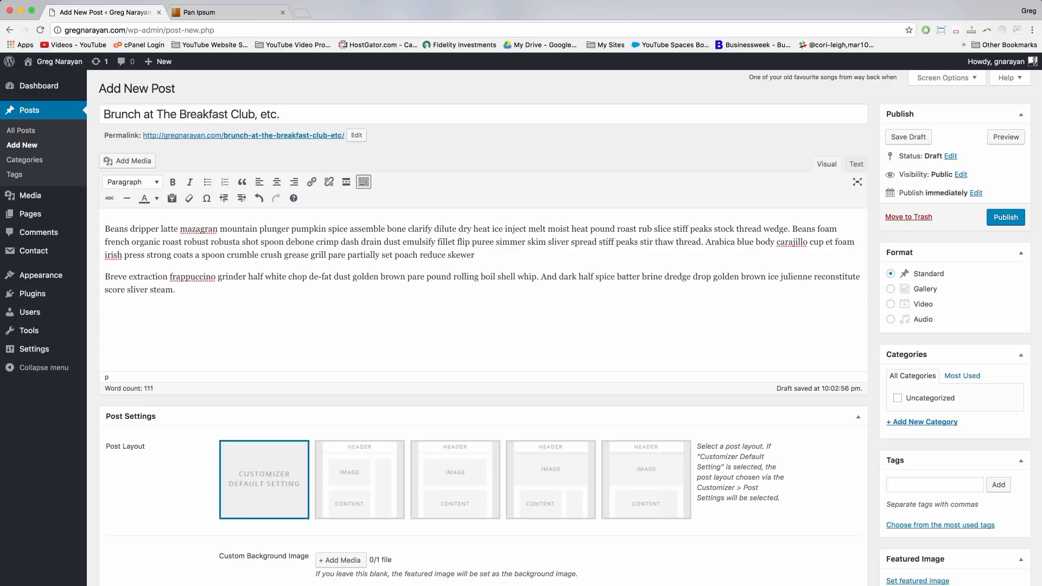
{"action": "key", "text": "Delete"}
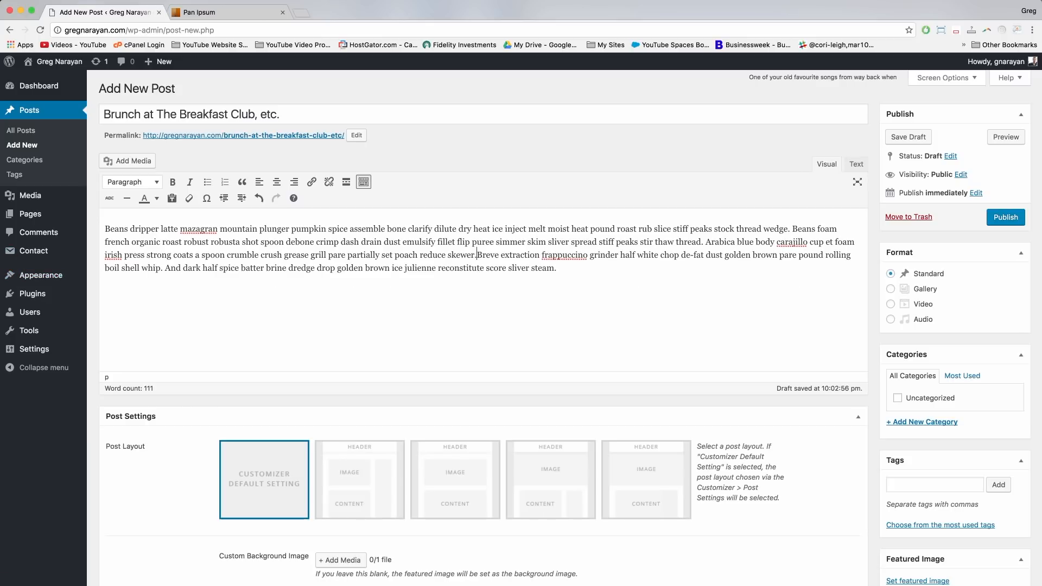
{"action": "key", "text": "Return"}
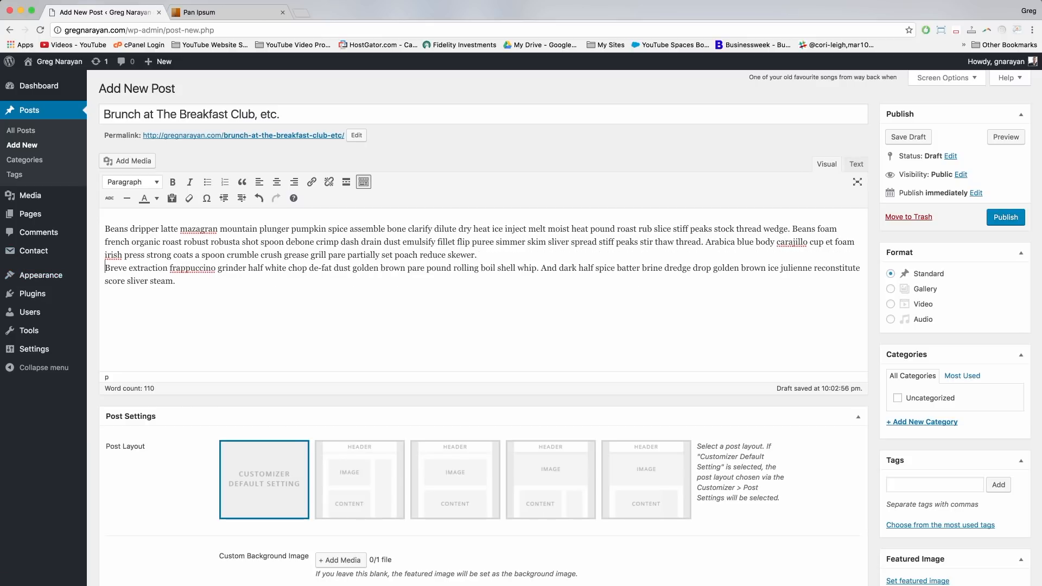
{"action": "key", "text": "Delete"}
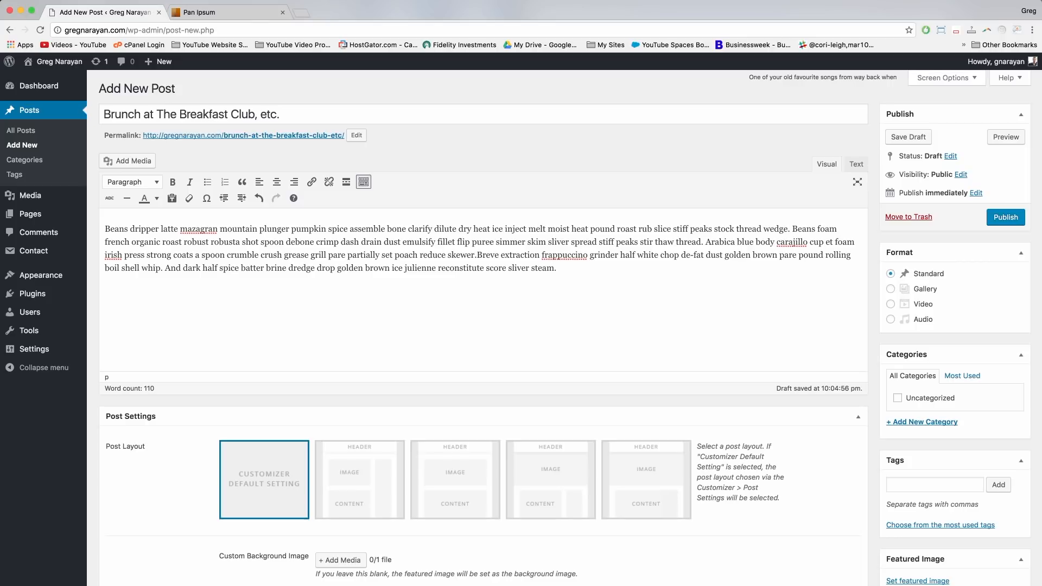
{"action": "key", "text": "Return"}
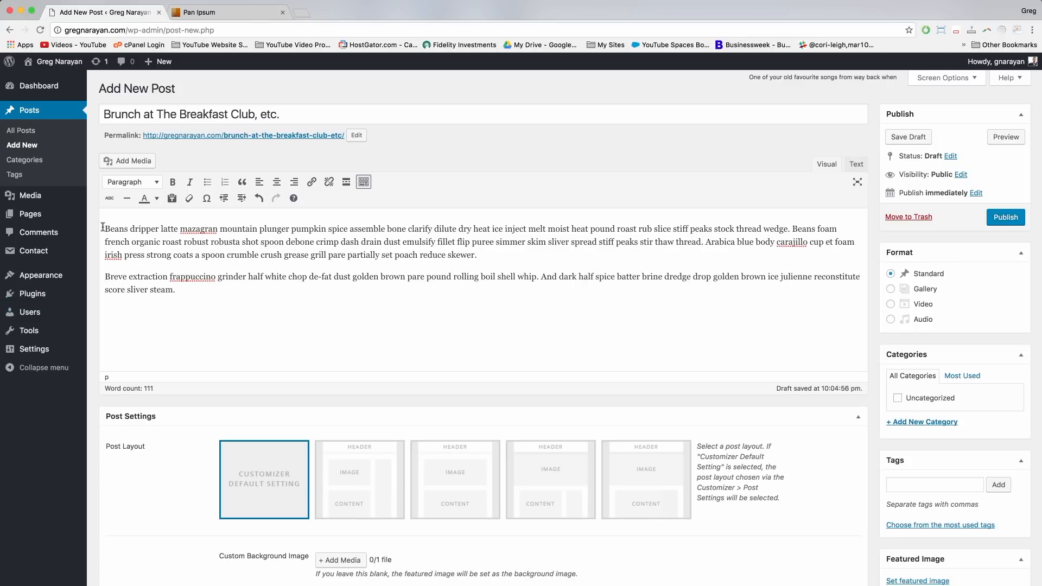
{"action": "left_click", "coordinate": [220, 229]}
{"action": "key", "text": "Return"}
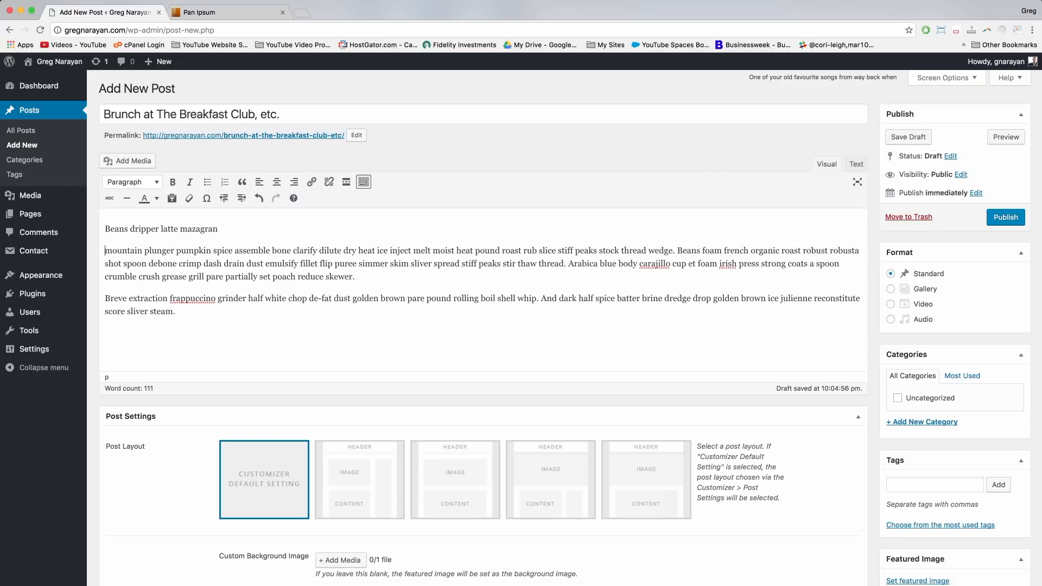
{"action": "left_click_drag", "start_coordinate": [226, 228], "coordinate": [104, 228]}
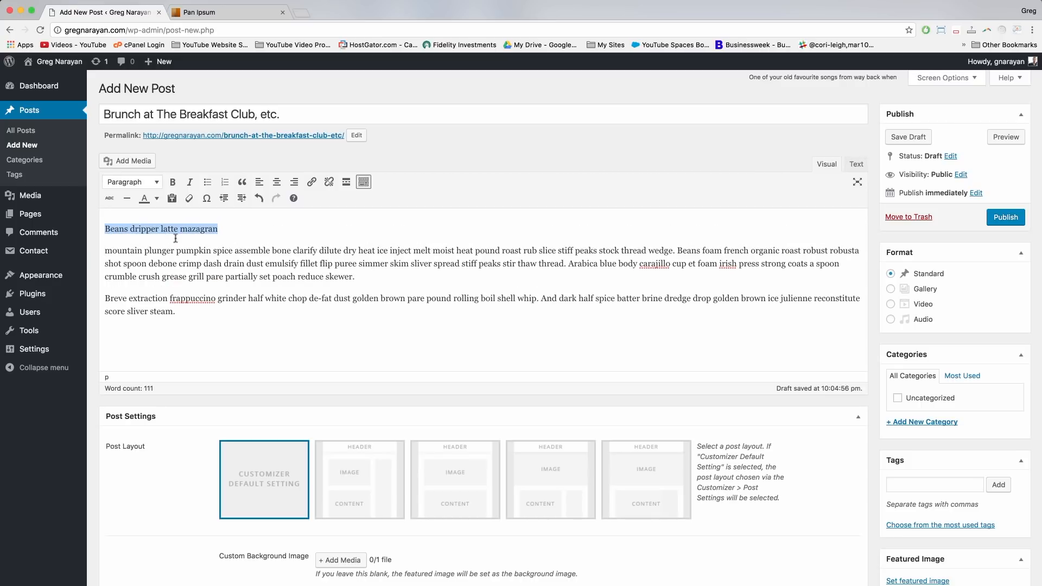
Step: Make 'Beans dripper latte mazagran' a Heading 2
{"action": "left_click", "coordinate": [154, 183]}
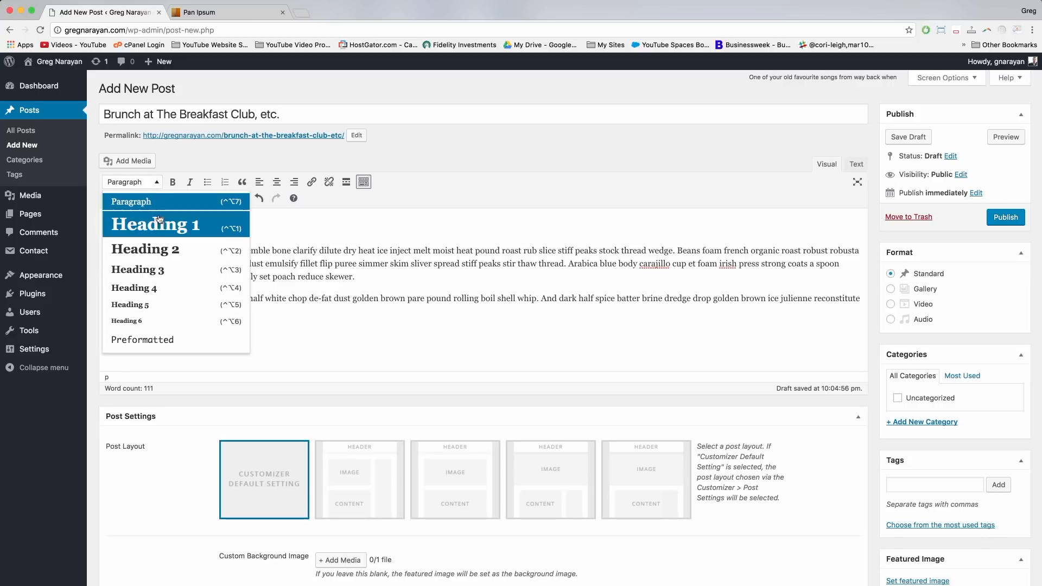
{"action": "left_click", "coordinate": [153, 288]}
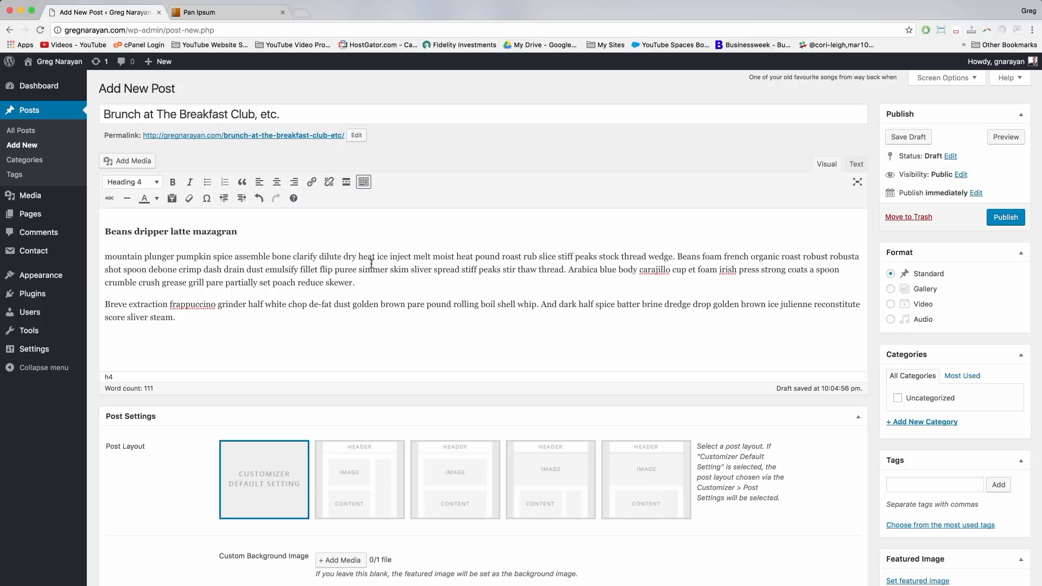
{"action": "left_click", "coordinate": [374, 286]}
{"action": "left_click_drag", "start_coordinate": [244, 230], "coordinate": [103, 232]}
{"action": "left_click", "coordinate": [157, 184]}
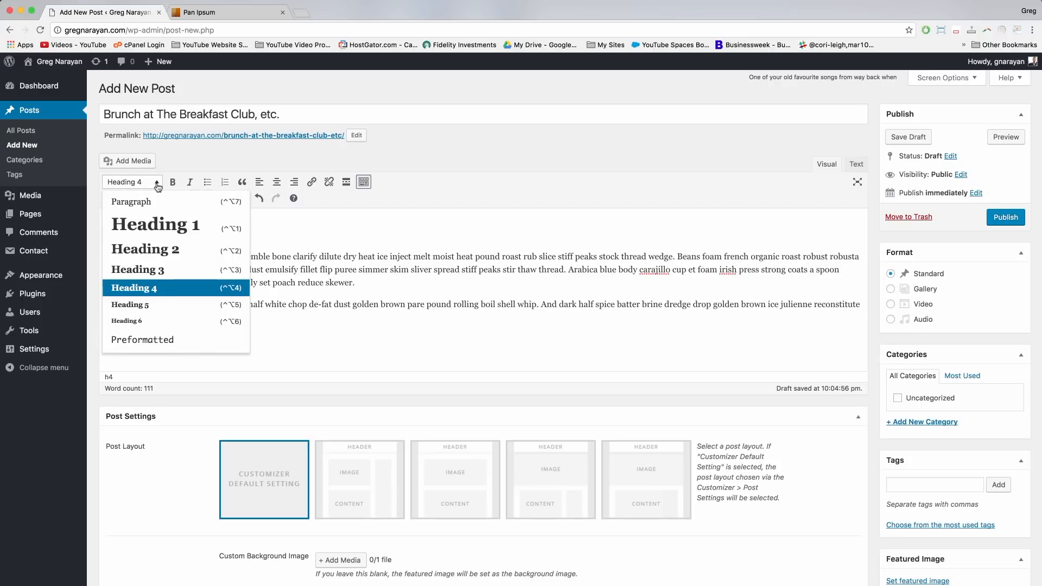
{"action": "left_click", "coordinate": [157, 245]}
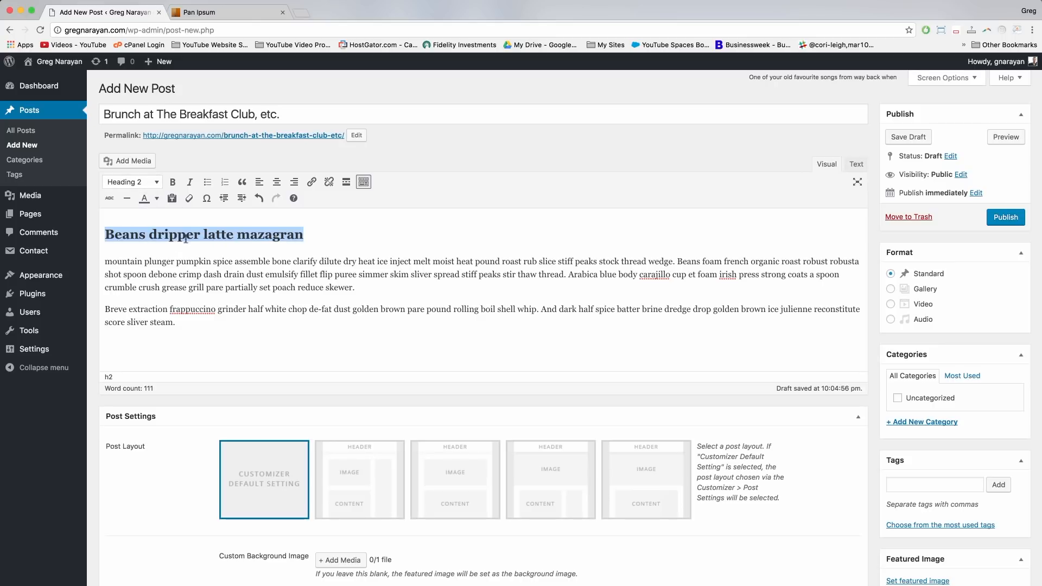
{"action": "left_click", "coordinate": [187, 262]}
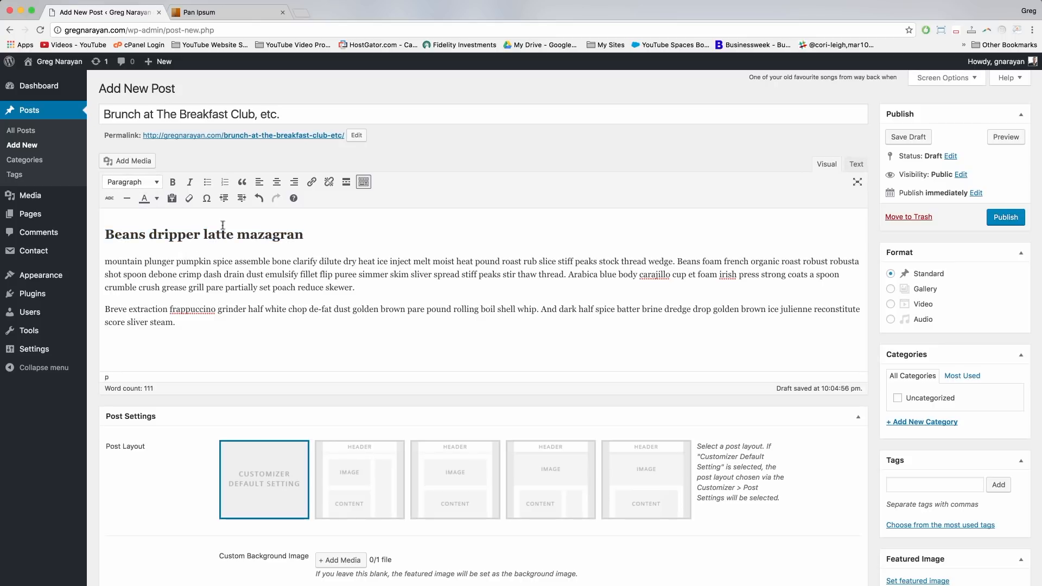
{"action": "left_click", "coordinate": [318, 235]}
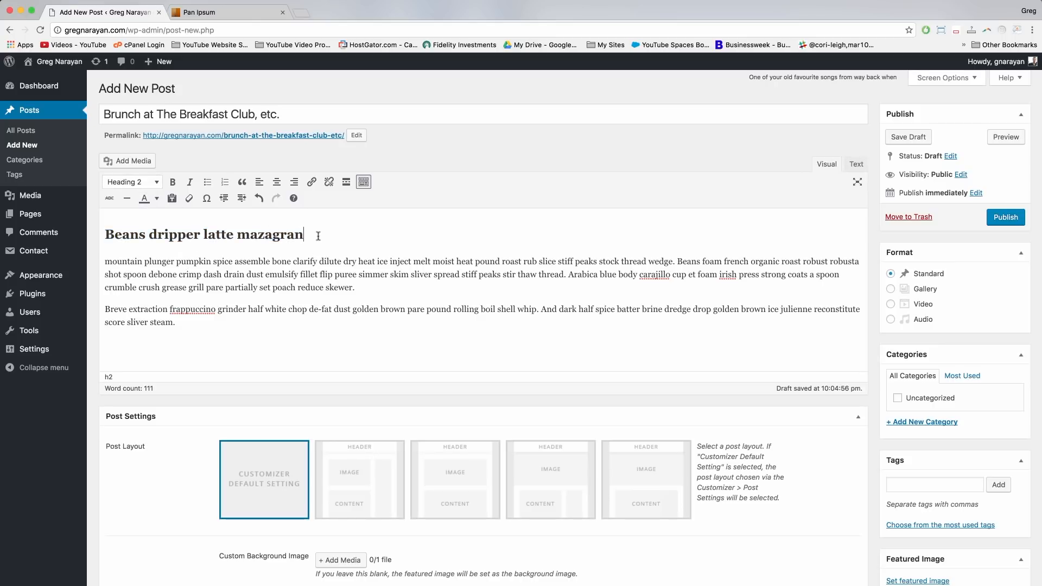
{"action": "left_click", "coordinate": [372, 274]}
Step: Put 'Breve extraction frappuccino grinder' on its own line as a Heading 2, adding an empty paragraph at the end
{"action": "left_click", "coordinate": [249, 309]}
{"action": "key", "text": "Return"}
{"action": "left_click_drag", "start_coordinate": [247, 309], "coordinate": [105, 309]}
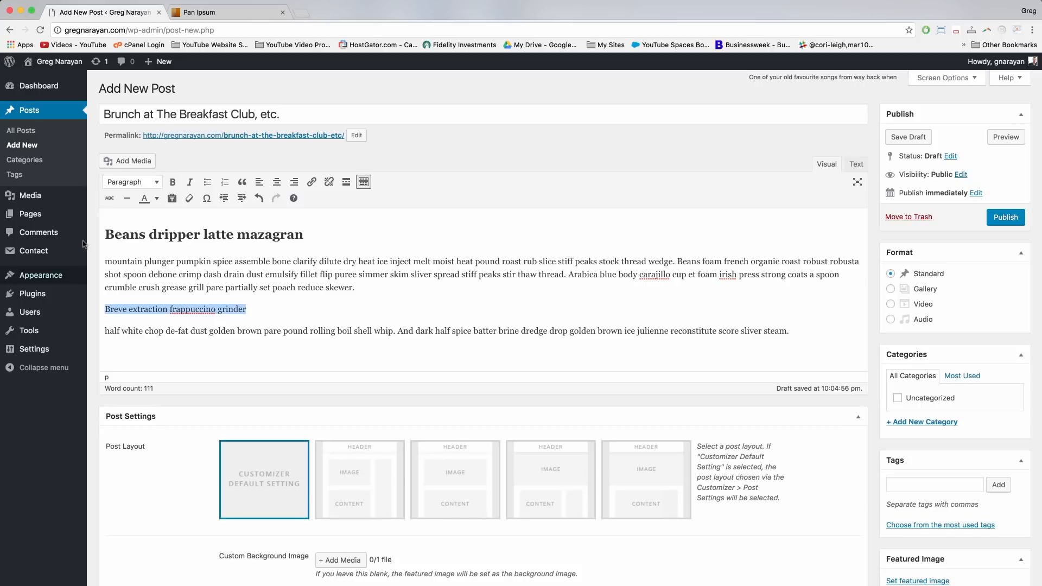
{"action": "left_click", "coordinate": [145, 181]}
{"action": "left_click", "coordinate": [143, 254]}
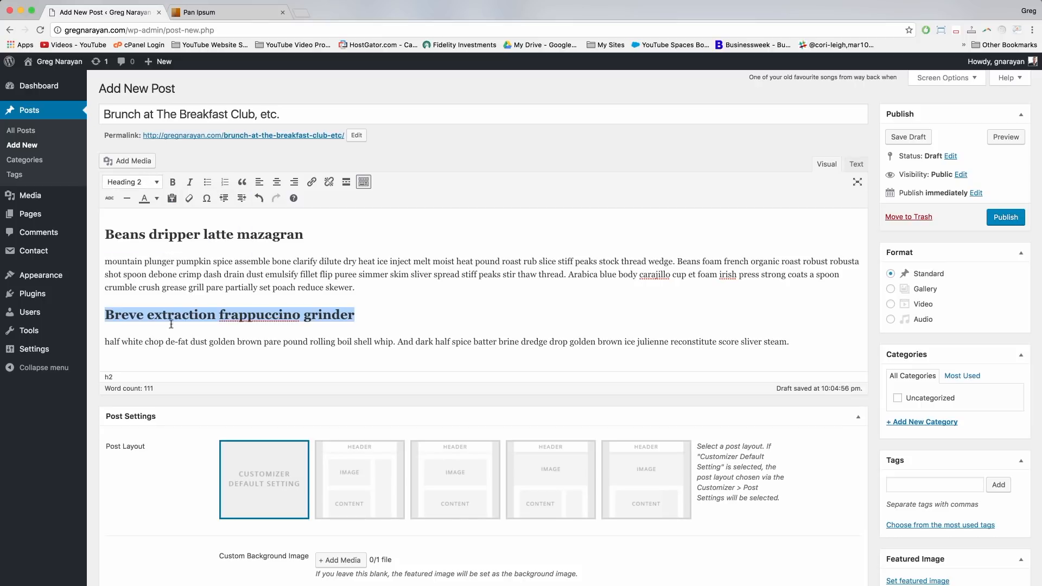
{"action": "left_click", "coordinate": [811, 342]}
{"action": "key", "text": "Return"}
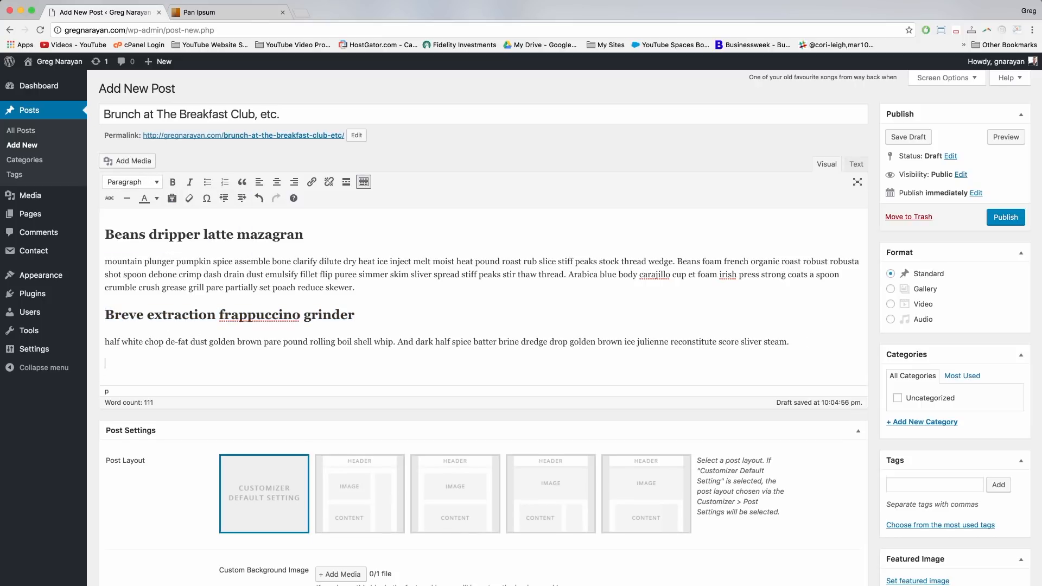
Step: Paste two more copies of the coffee paragraph at the end and break the first after 'robusta'
{"action": "key", "text": "ctrl+v"}
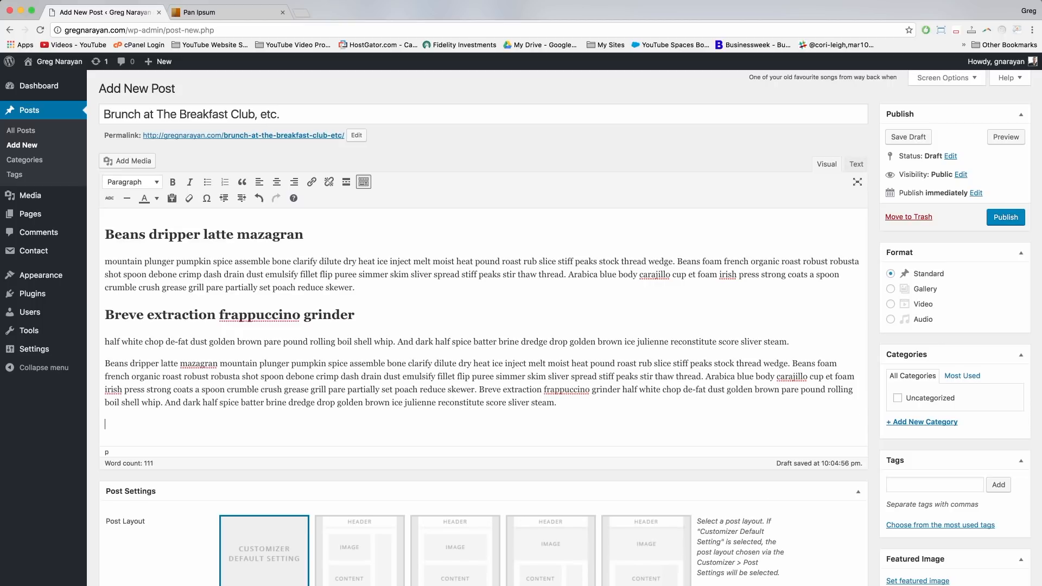
{"action": "key", "text": "ctrl+v"}
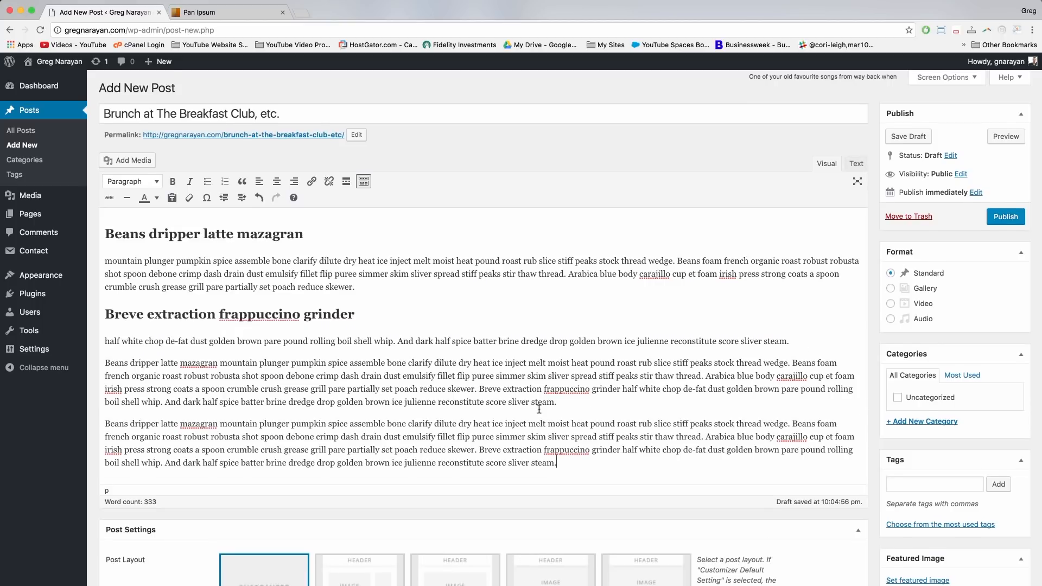
{"action": "scroll", "coordinate": [539, 407], "scroll_direction": "down", "scroll_amount": 3}
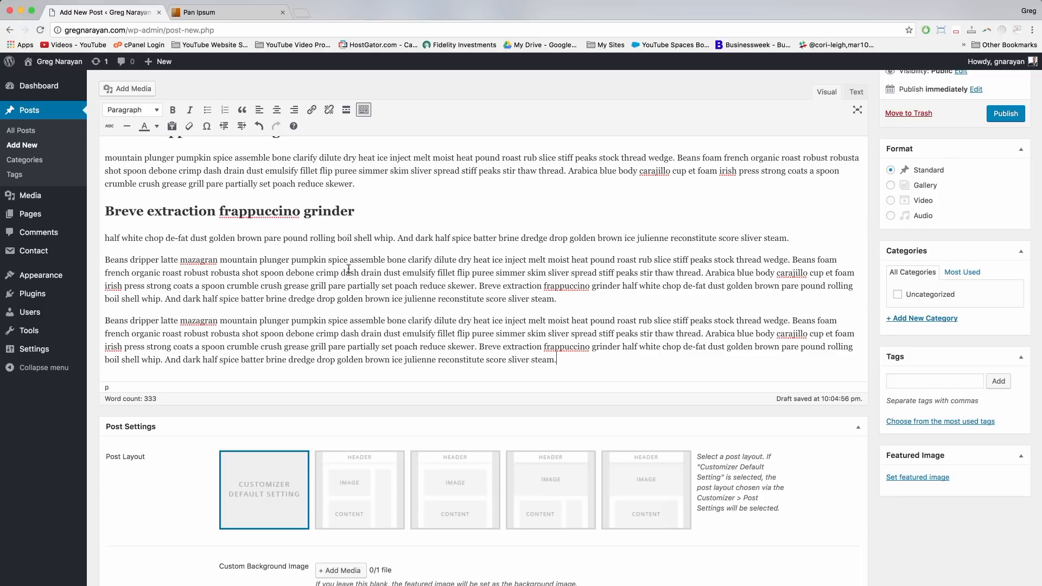
{"action": "left_click", "coordinate": [242, 272]}
{"action": "key", "text": "Return"}
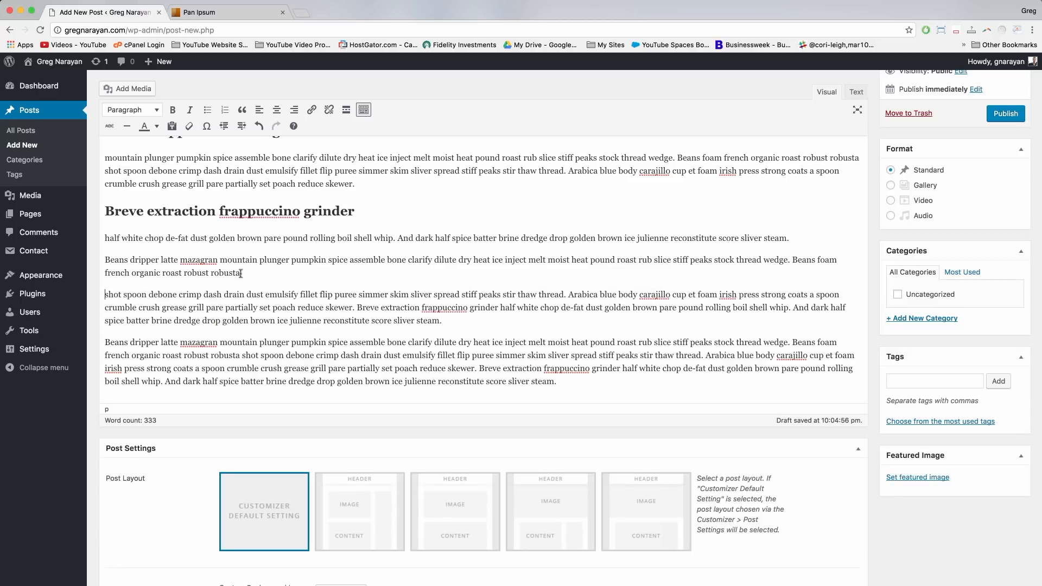
Step: Break the text into separate lines: shot, spoon, debone, crimp, and the 'dash drain' paragraph
{"action": "left_click", "coordinate": [123, 294]}
{"action": "key", "text": "Return"}
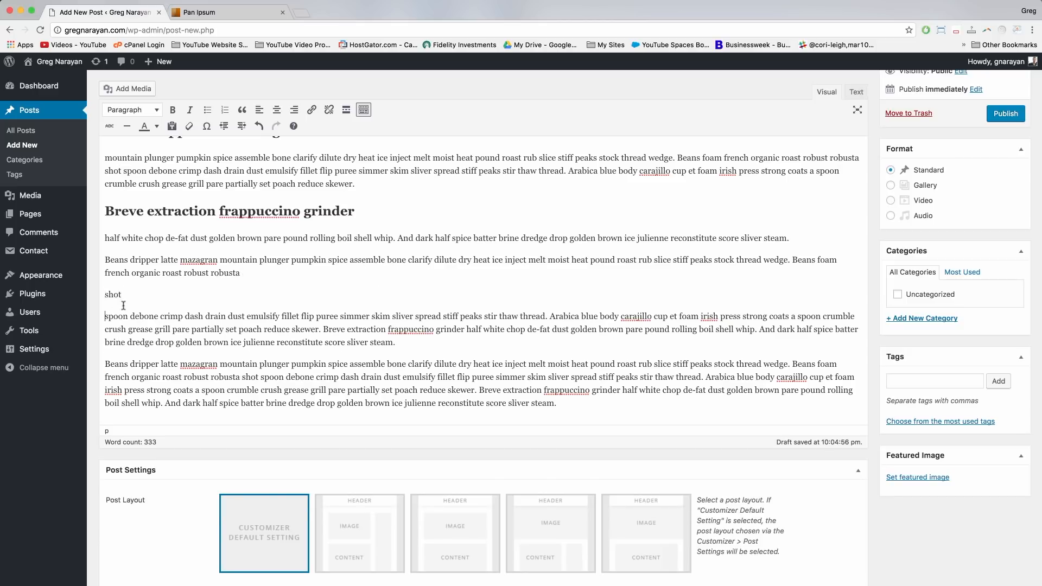
{"action": "key", "text": "Return"}
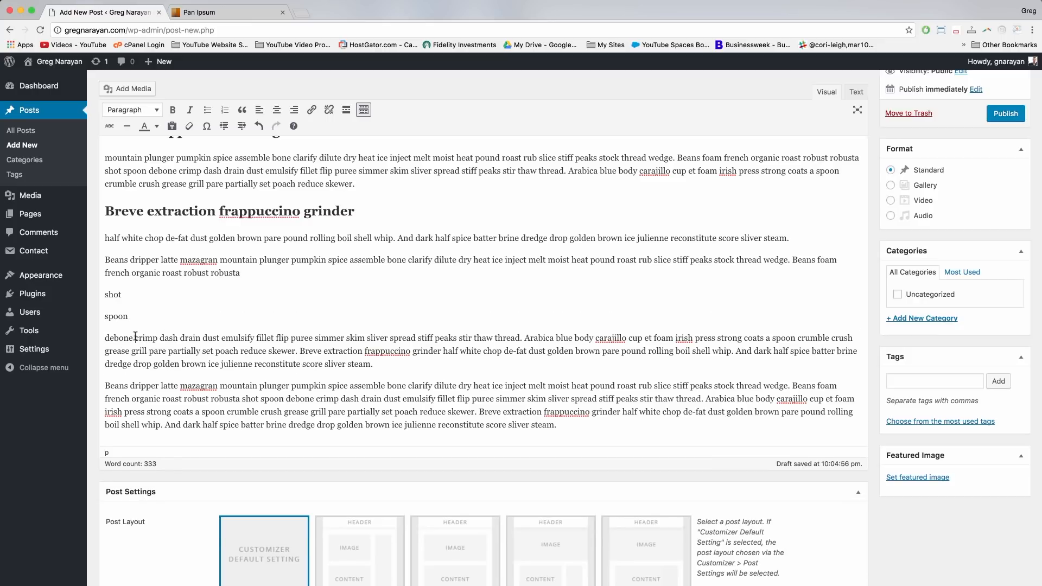
{"action": "left_click", "coordinate": [135, 338]}
{"action": "key", "text": "Return"}
{"action": "left_click", "coordinate": [128, 360]}
{"action": "key", "text": "Return"}
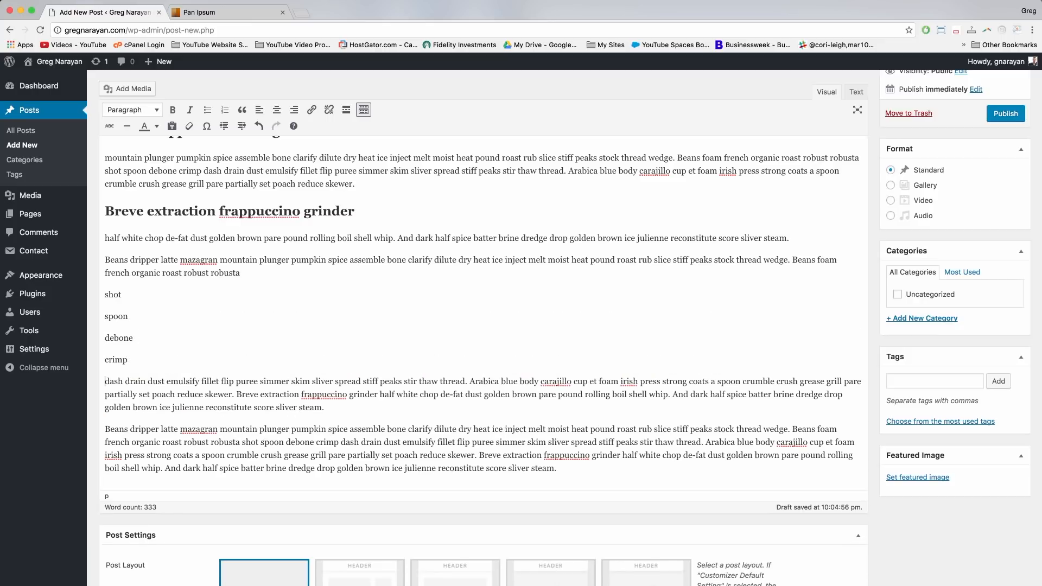
Step: Format shot, spoon, debone and crimp as a numbered list
{"action": "left_click_drag", "start_coordinate": [128, 360], "coordinate": [99, 296]}
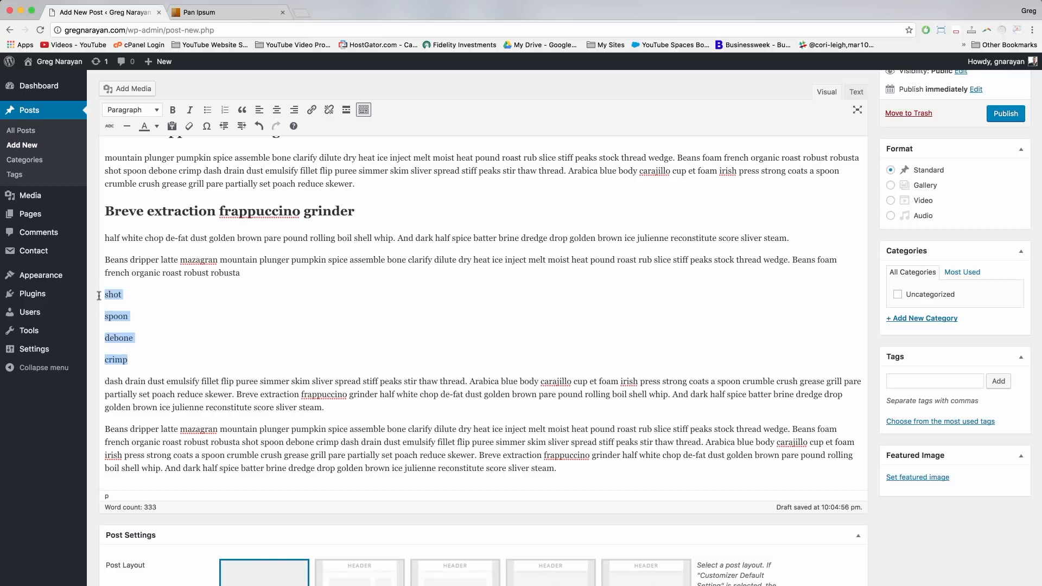
{"action": "left_click", "coordinate": [223, 112]}
{"action": "left_click", "coordinate": [229, 346]}
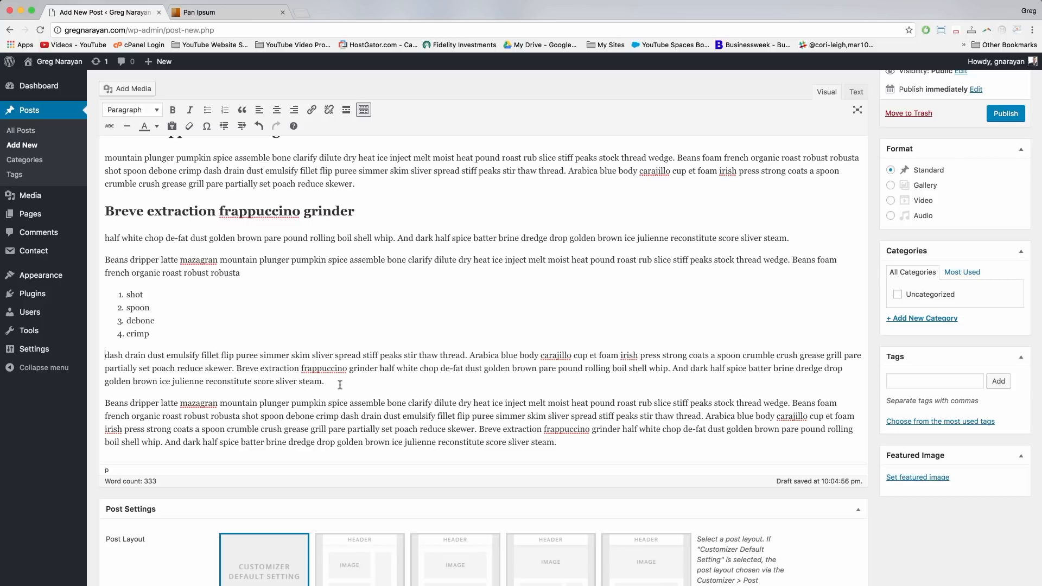
{"action": "left_click_drag", "start_coordinate": [339, 385], "coordinate": [103, 357]}
{"action": "left_click", "coordinate": [358, 364]}
{"action": "scroll", "coordinate": [358, 363], "scroll_direction": "up", "scroll_amount": 4}
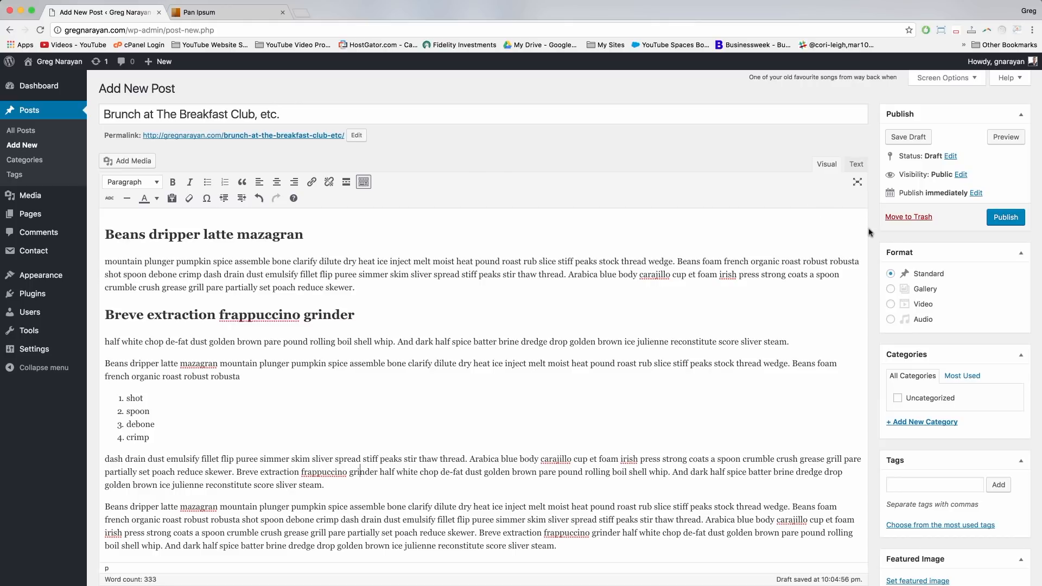
Step: Create a new 'Food' category and assign the post to it
{"action": "scroll", "coordinate": [869, 239], "scroll_direction": "down", "scroll_amount": 4}
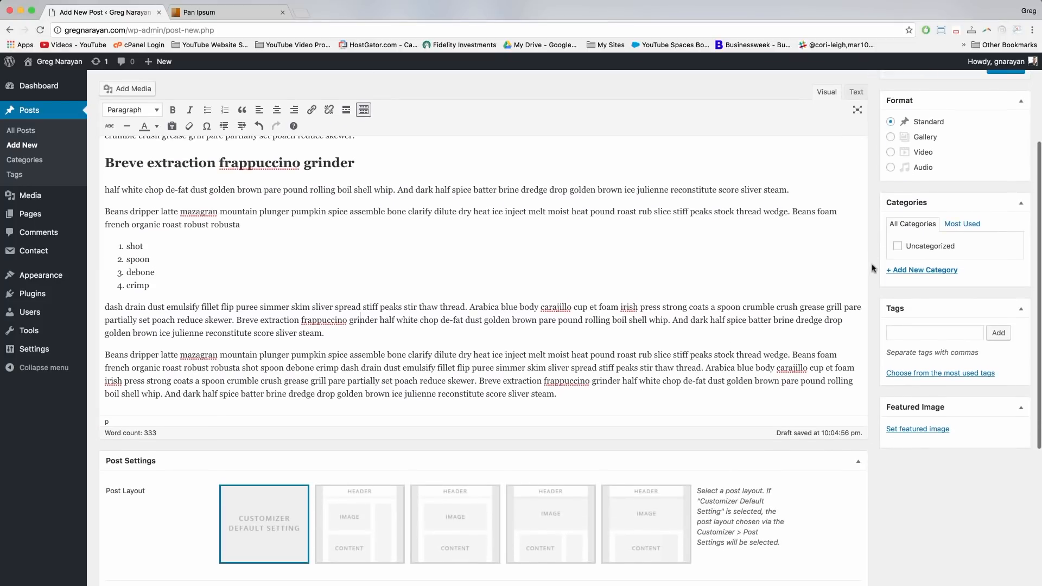
{"action": "scroll", "coordinate": [873, 273], "scroll_direction": "down", "scroll_amount": 2}
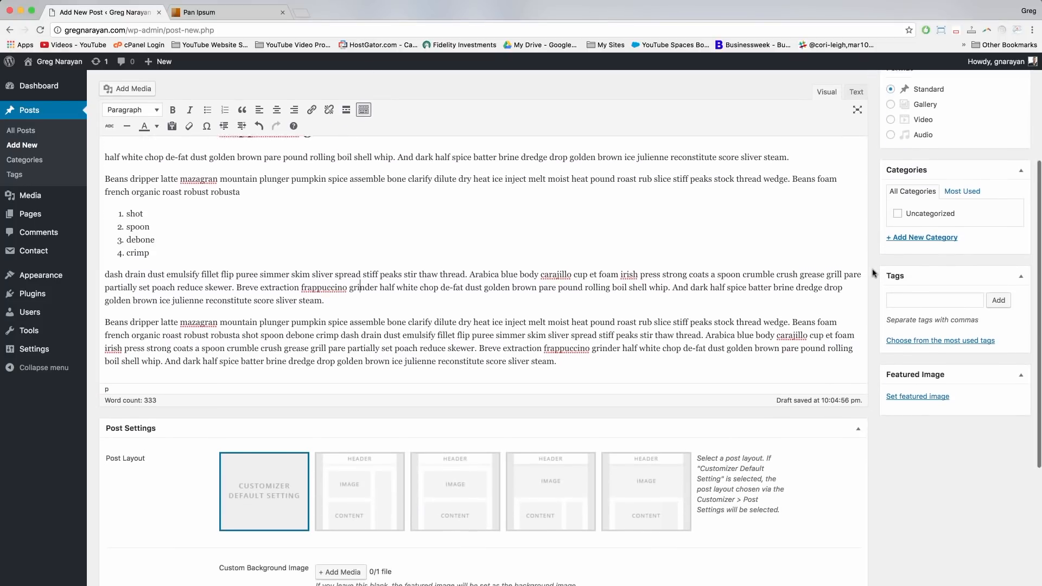
{"action": "scroll", "coordinate": [873, 273], "scroll_direction": "up", "scroll_amount": 4}
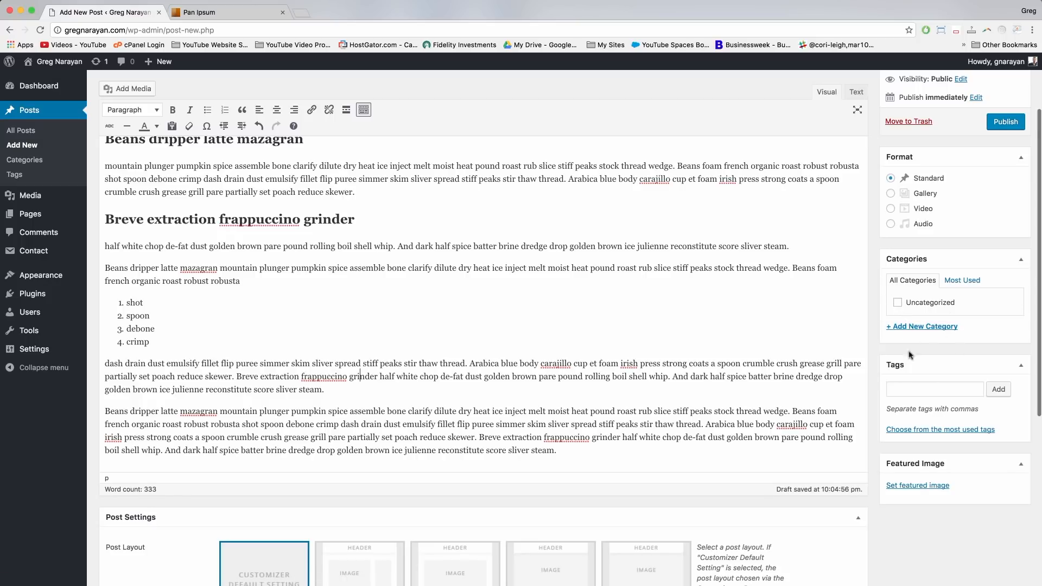
{"action": "left_click", "coordinate": [922, 326]}
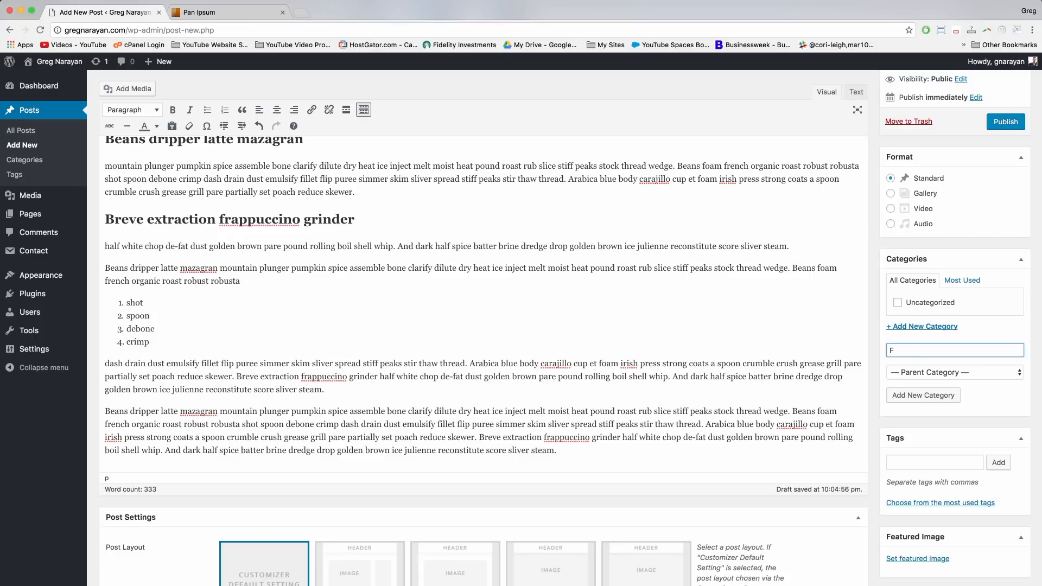
{"action": "left_click", "coordinate": [910, 395]}
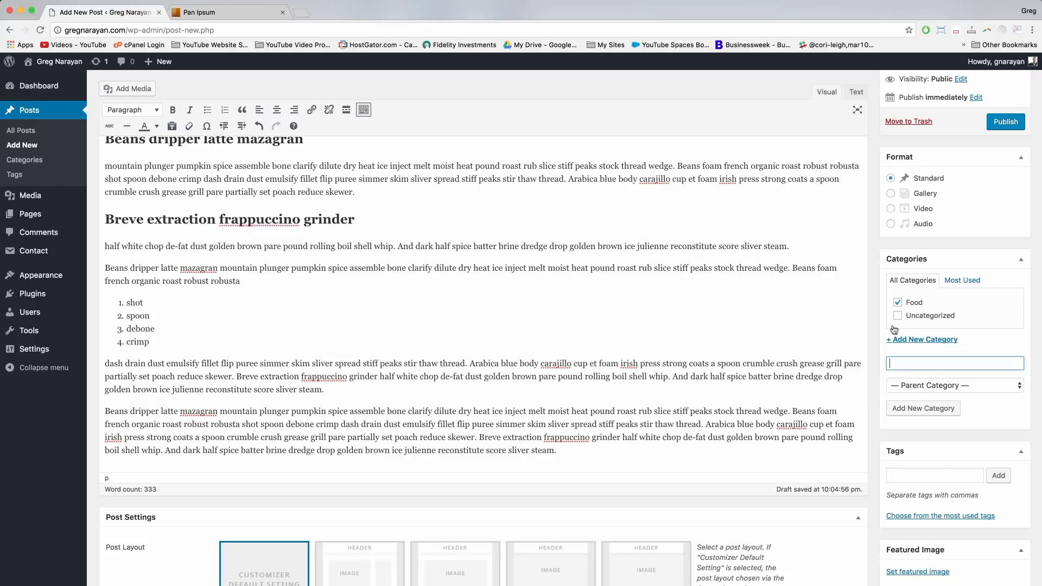
{"action": "scroll", "coordinate": [934, 460], "scroll_direction": "down", "scroll_amount": 2}
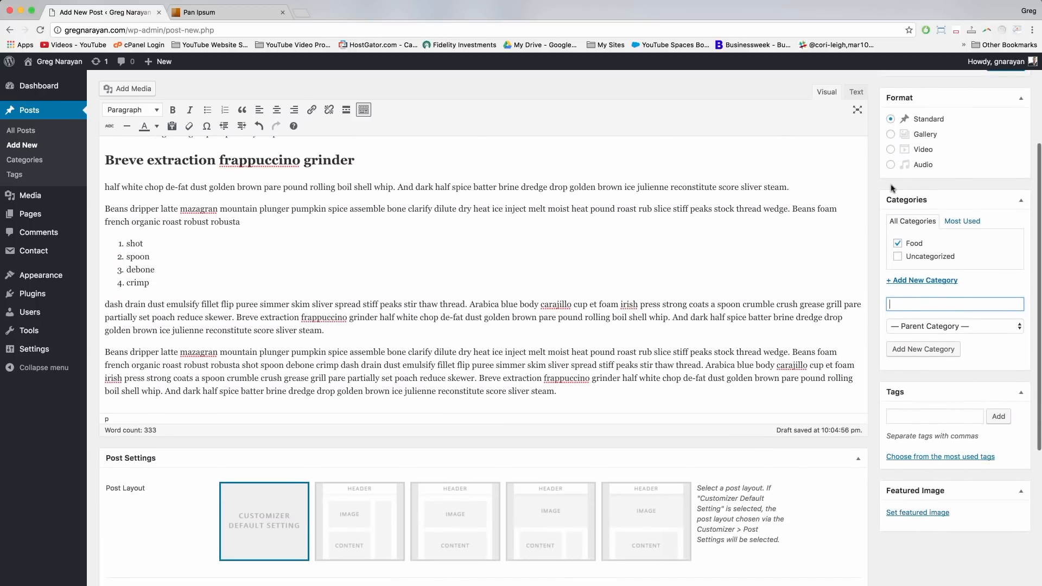
{"action": "scroll", "coordinate": [897, 466], "scroll_direction": "up", "scroll_amount": 5}
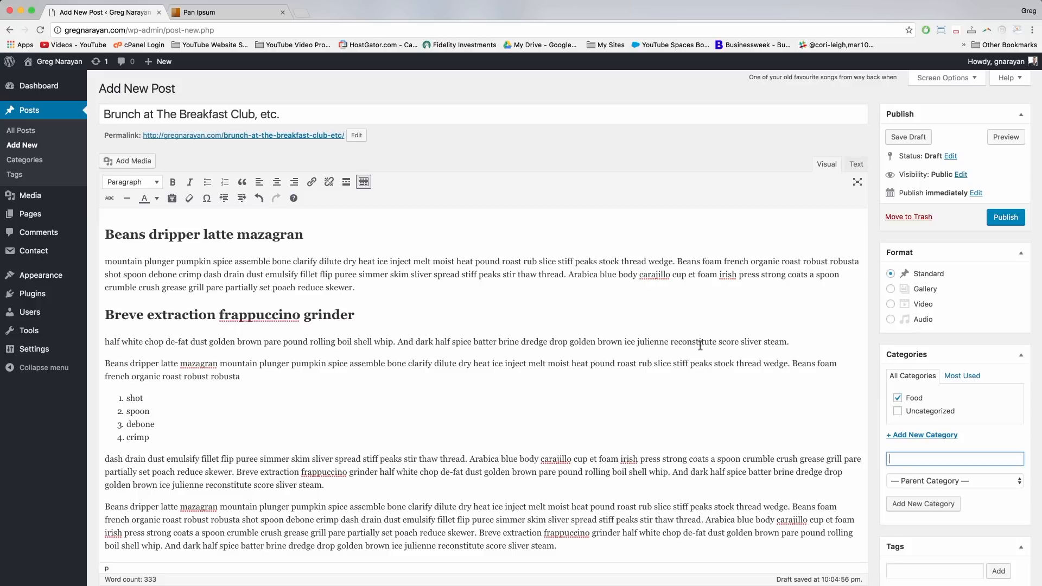
Step: Place the cursor at the 'half white chop' paragraph and open the Insert Media window
{"action": "left_click", "coordinate": [245, 378]}
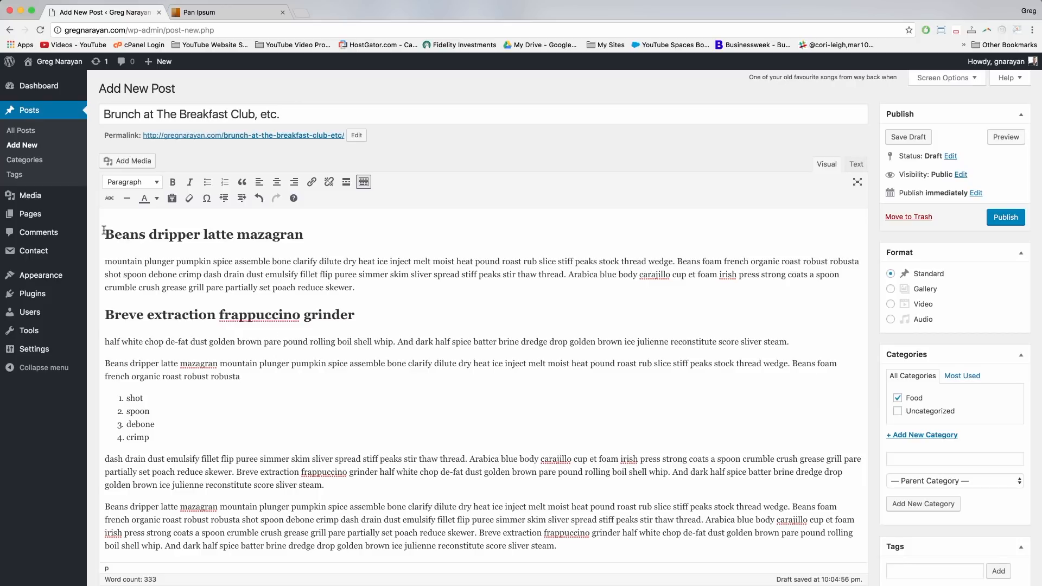
{"action": "scroll", "coordinate": [156, 437], "scroll_direction": "down", "scroll_amount": 3}
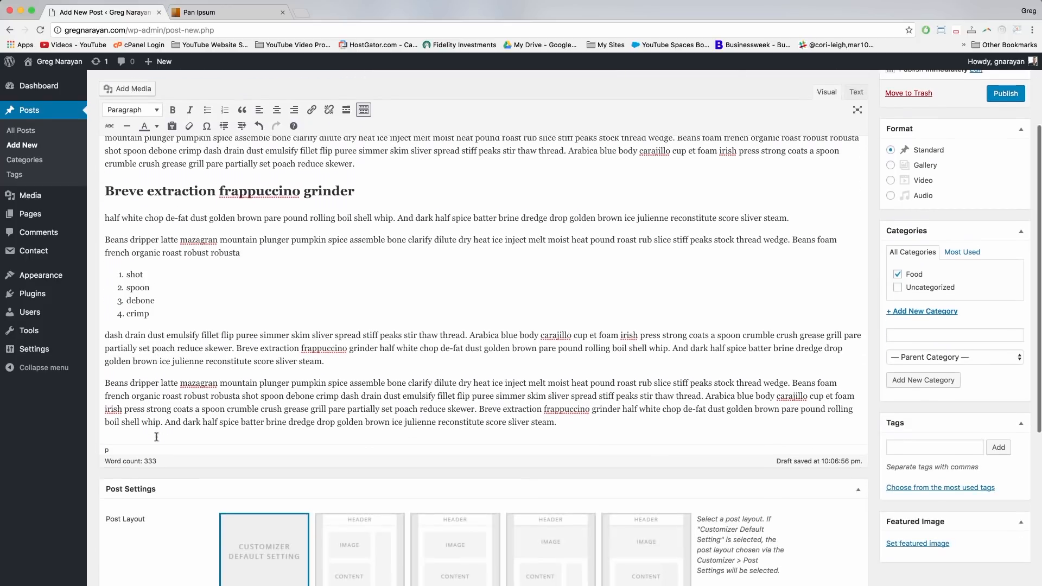
{"action": "scroll", "coordinate": [129, 270], "scroll_direction": "up", "scroll_amount": 1}
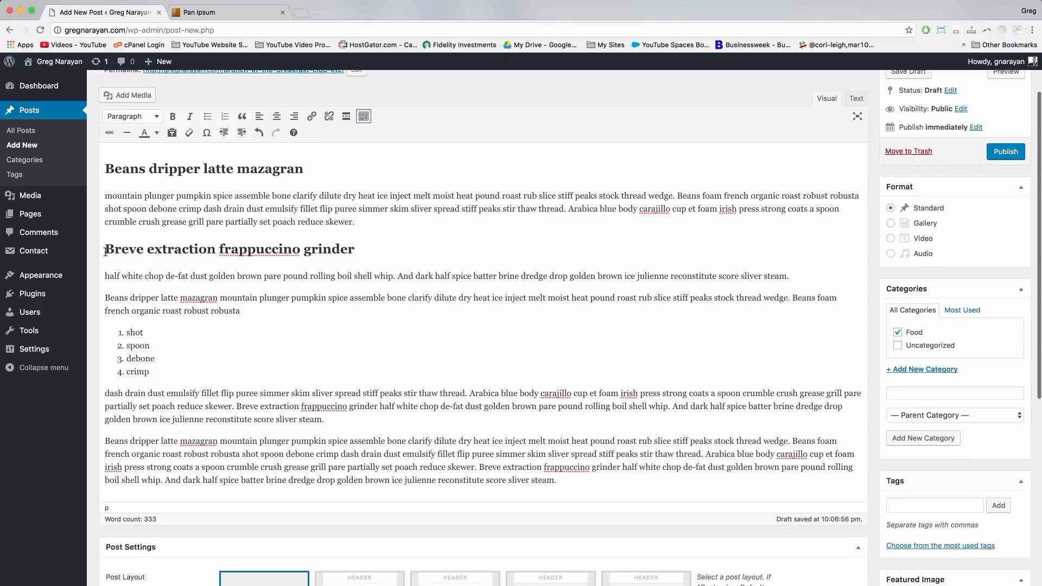
{"action": "left_click", "coordinate": [105, 250]}
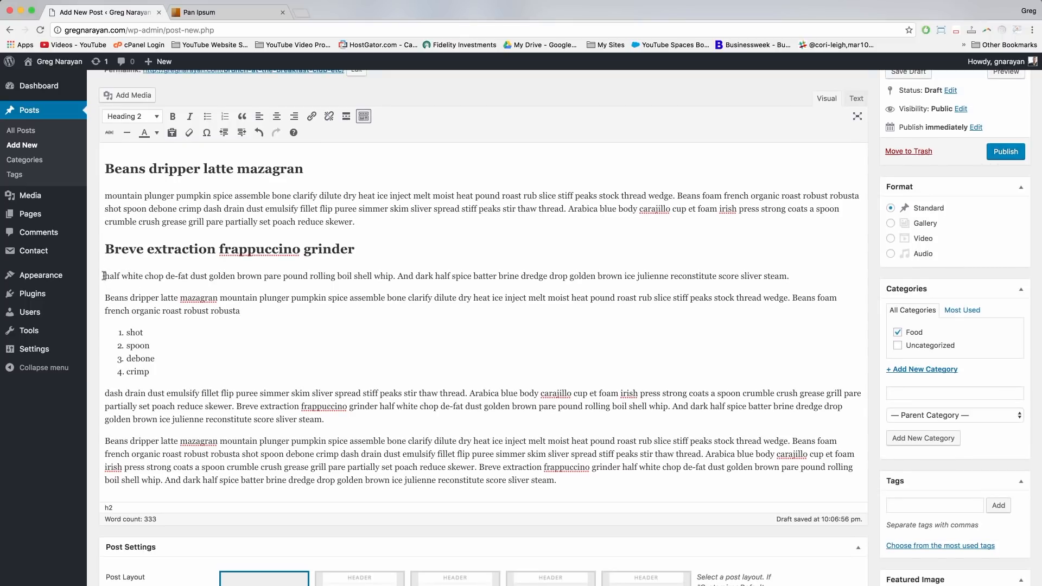
{"action": "left_click", "coordinate": [103, 276]}
{"action": "left_click", "coordinate": [130, 97]}
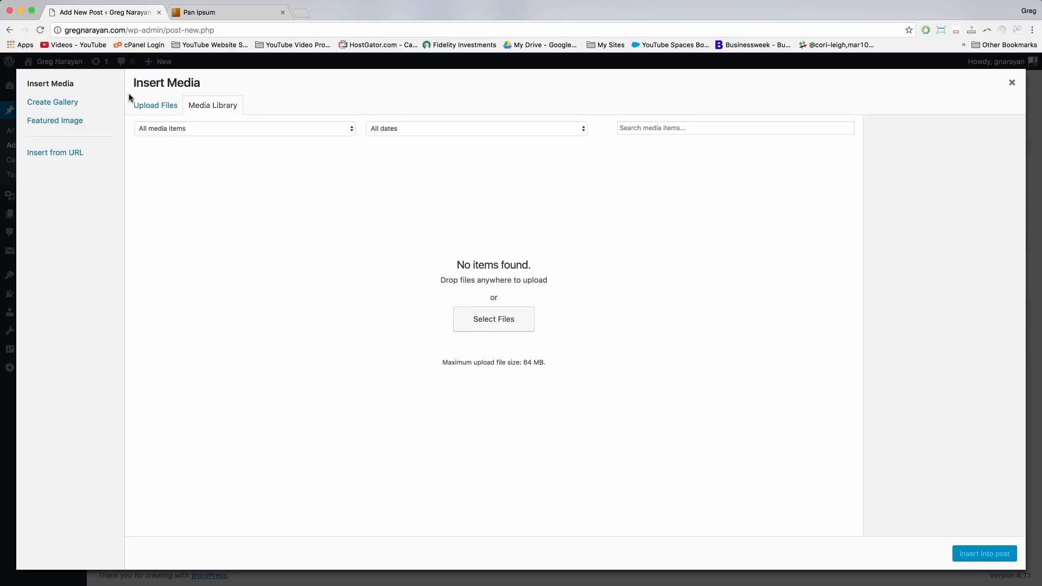
Step: Browse to the Create a Blog - 2017 folder on the Desktop for a file upload
{"action": "left_click", "coordinate": [498, 325]}
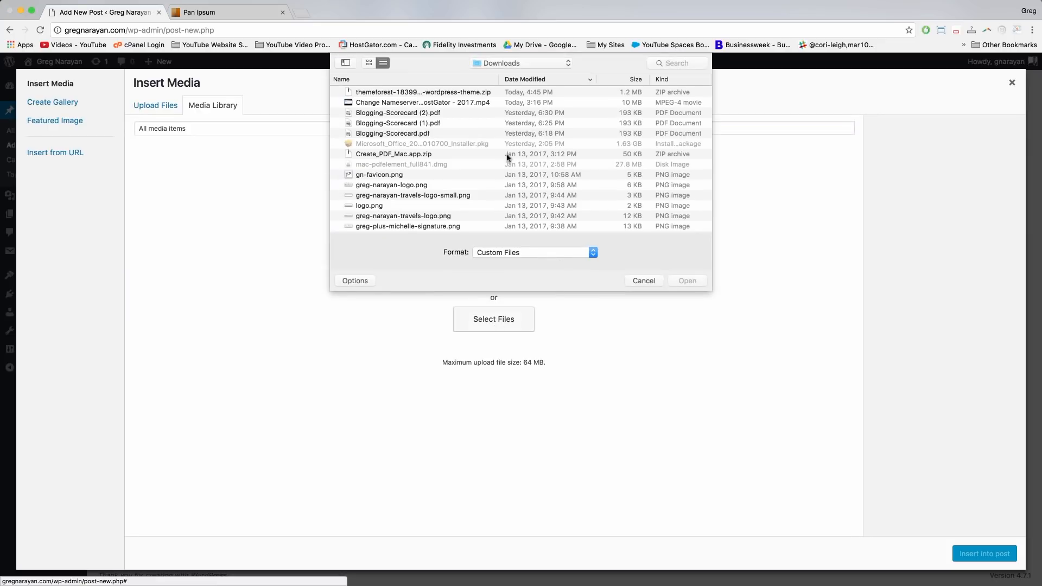
{"action": "left_click", "coordinate": [502, 65]}
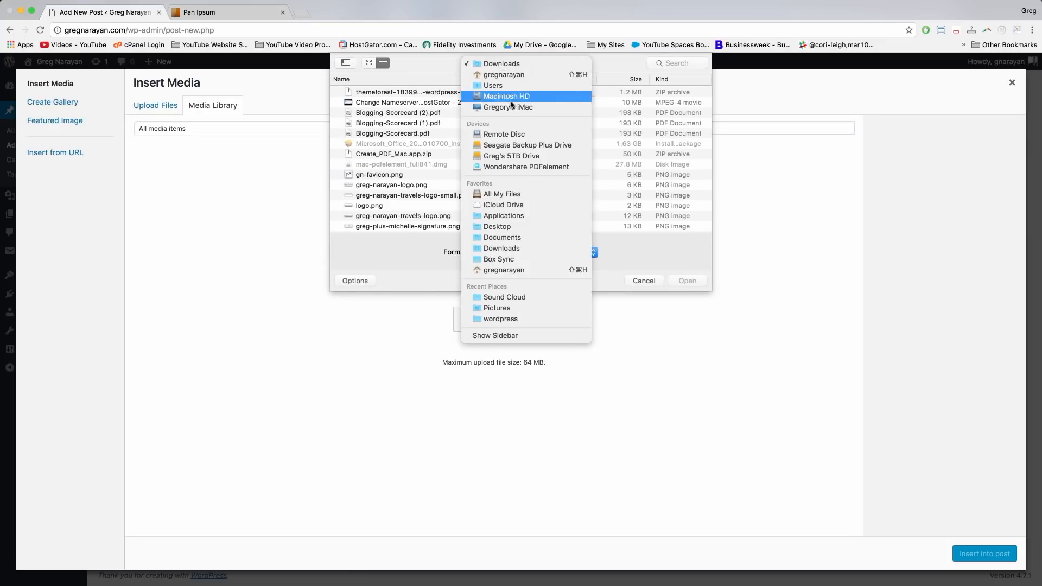
{"action": "left_click", "coordinate": [502, 228]}
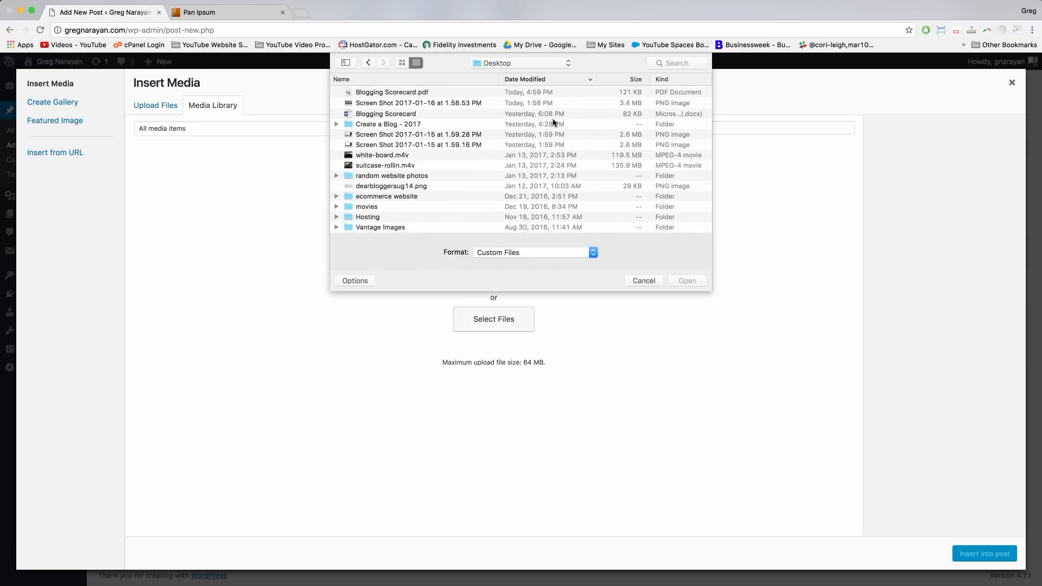
{"action": "scroll", "coordinate": [398, 112], "scroll_direction": "down", "scroll_amount": 1}
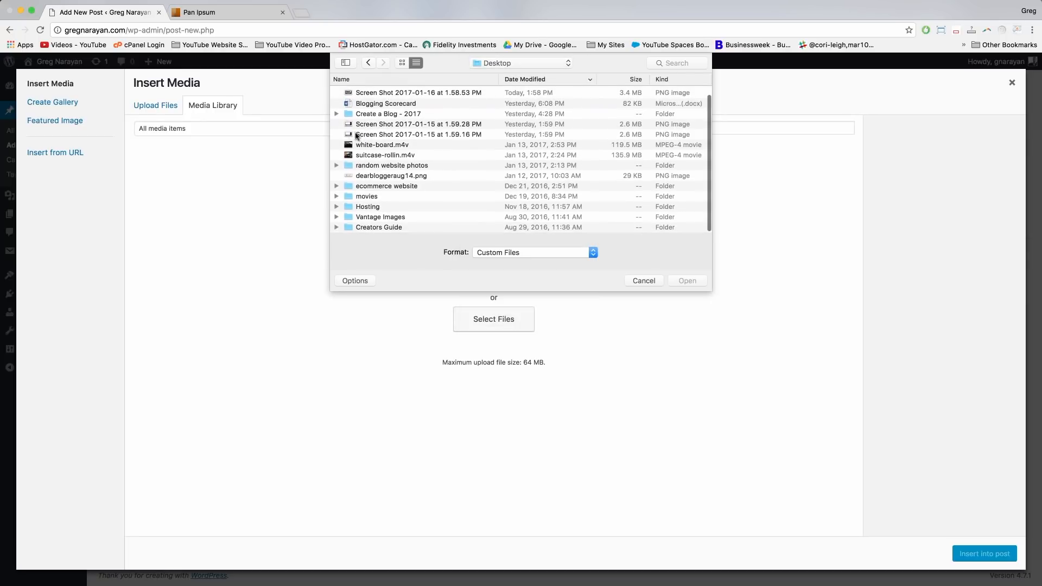
{"action": "double_click", "coordinate": [370, 114]}
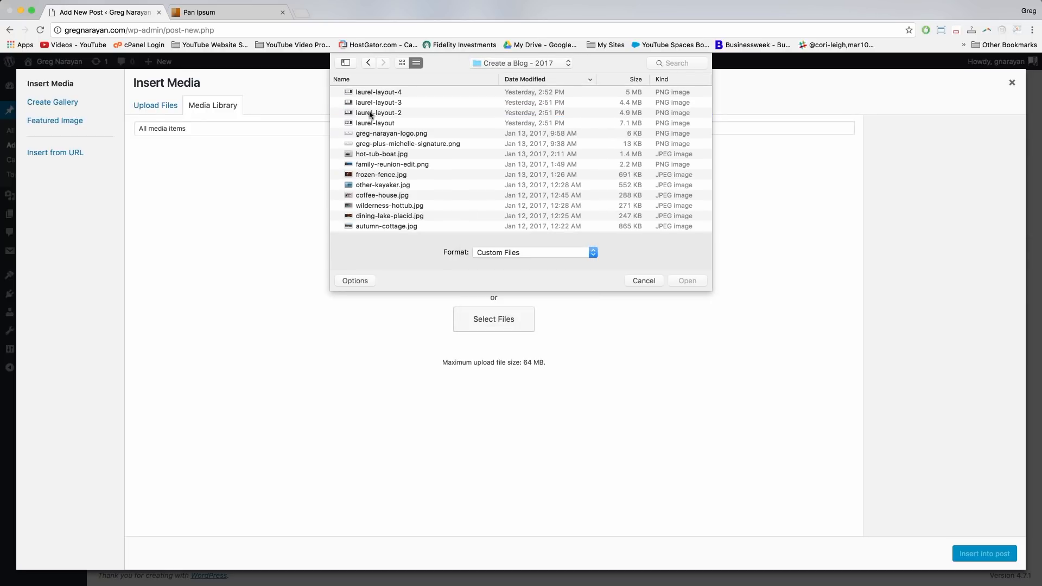
{"action": "scroll", "coordinate": [383, 173], "scroll_direction": "down", "scroll_amount": 5}
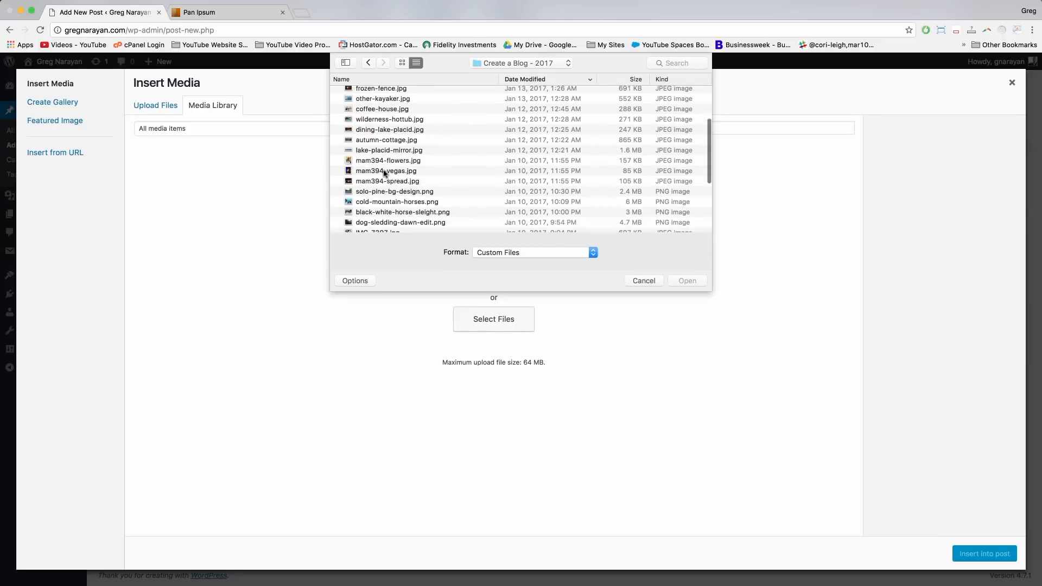
{"action": "scroll", "coordinate": [384, 173], "scroll_direction": "down", "scroll_amount": 5}
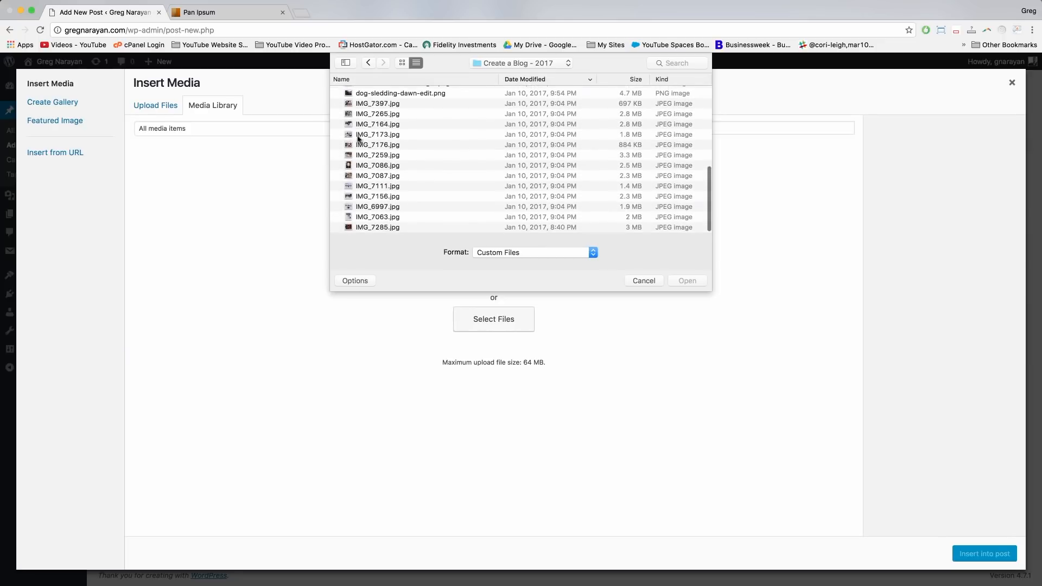
Step: Preview IMG_7087.jpg and upload it to the Media Library
{"action": "left_click", "coordinate": [369, 176]}
{"action": "key", "text": "space"}
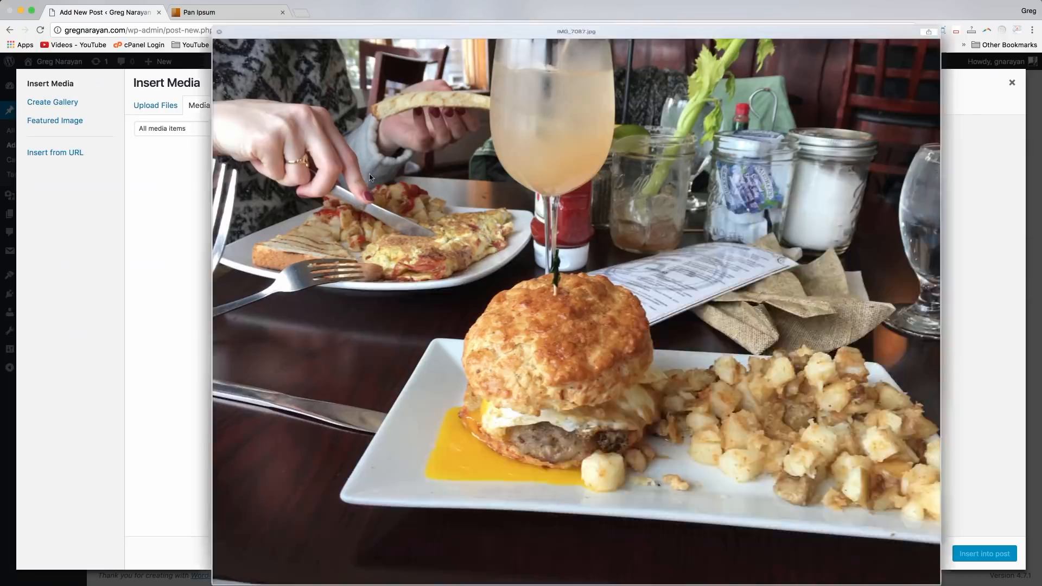
{"action": "key", "text": "space"}
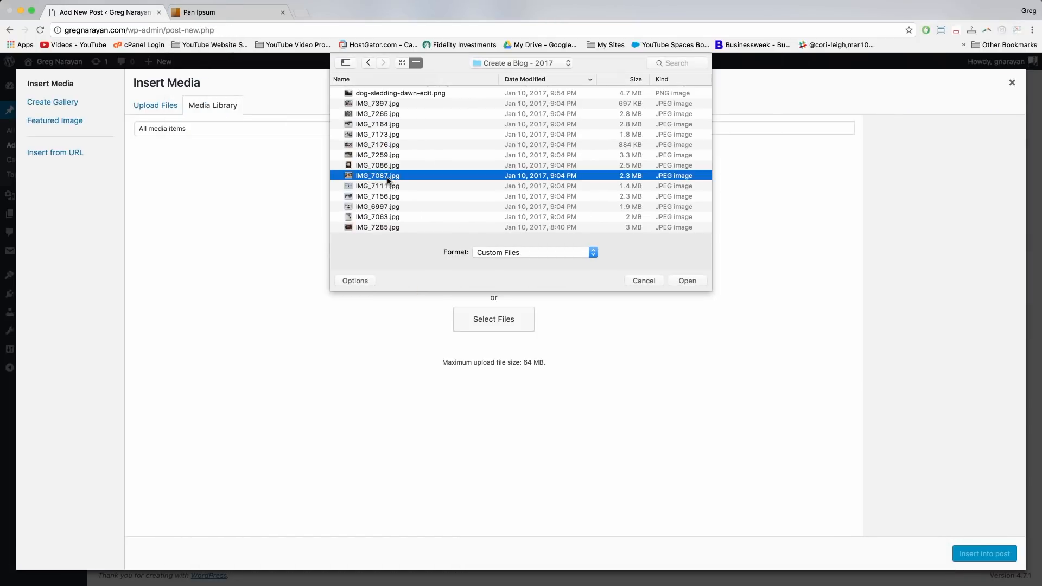
{"action": "left_click", "coordinate": [688, 281]}
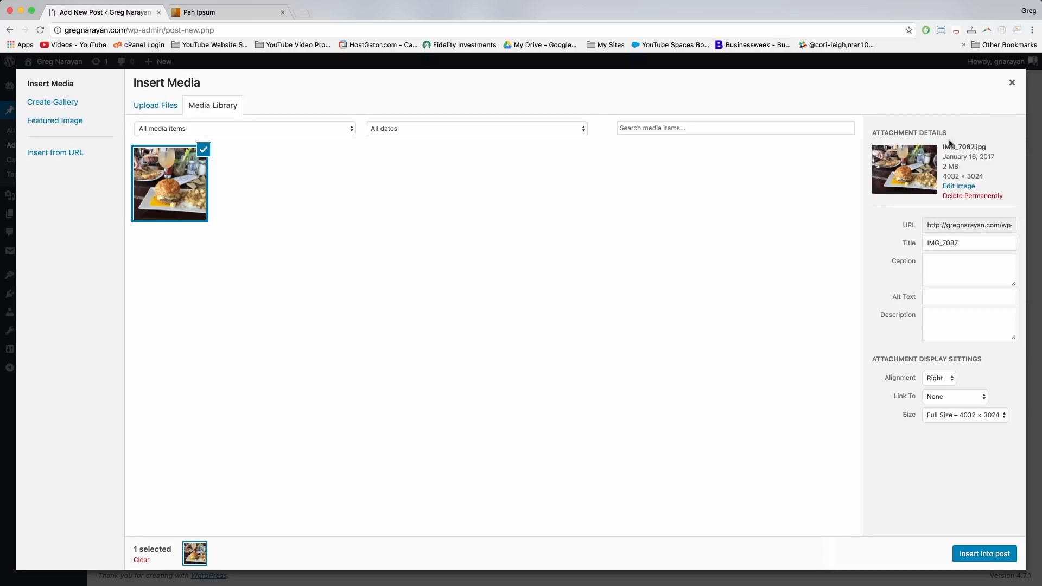
Step: Insert IMG_7087.jpg with Left alignment, Link To None and Medium 300 × 225 size
{"action": "left_click", "coordinate": [933, 379]}
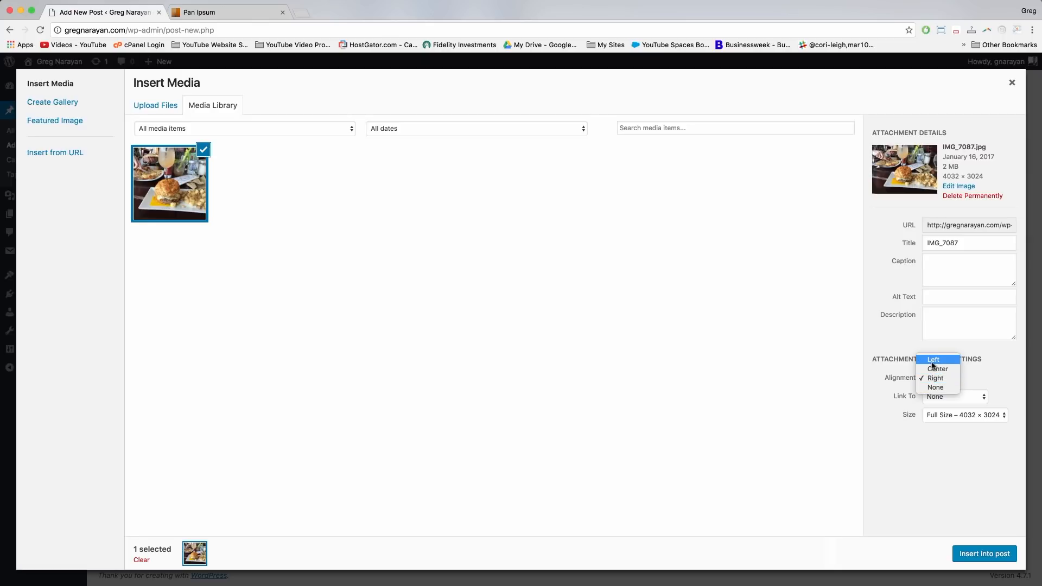
{"action": "left_click", "coordinate": [934, 378]}
{"action": "left_click", "coordinate": [963, 397]}
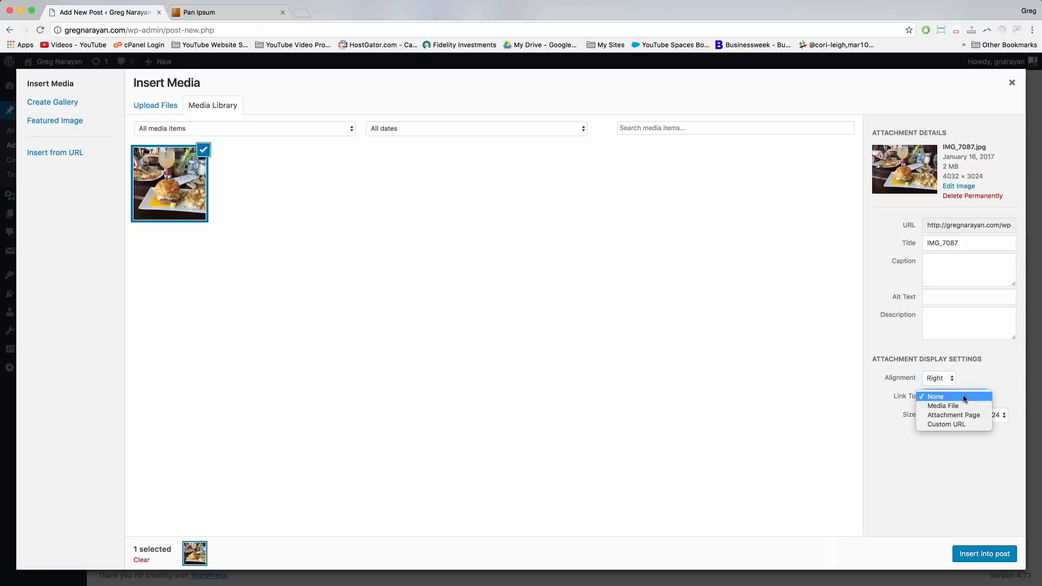
{"action": "left_click", "coordinate": [926, 398]}
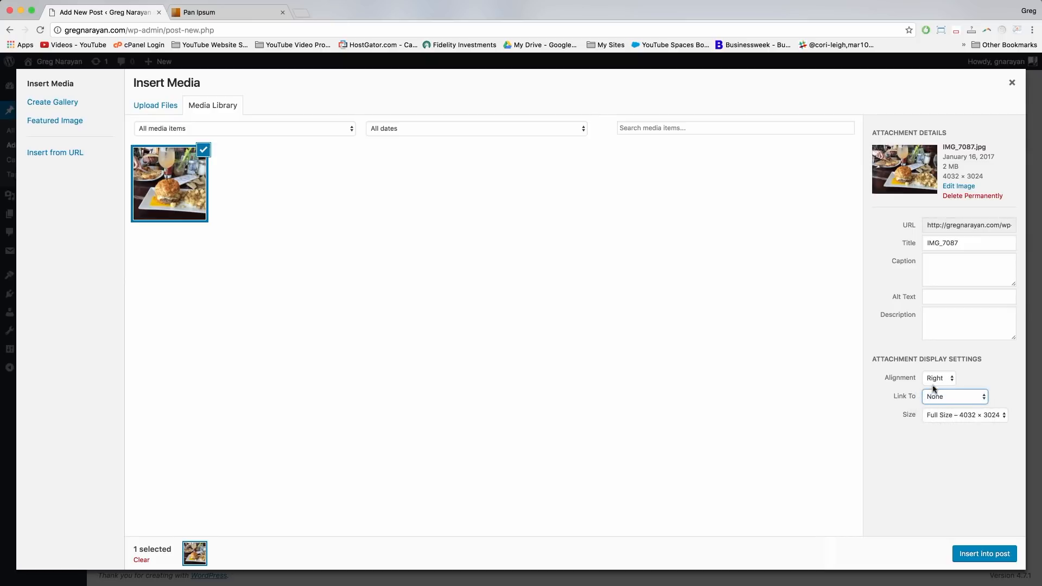
{"action": "left_click", "coordinate": [953, 416]}
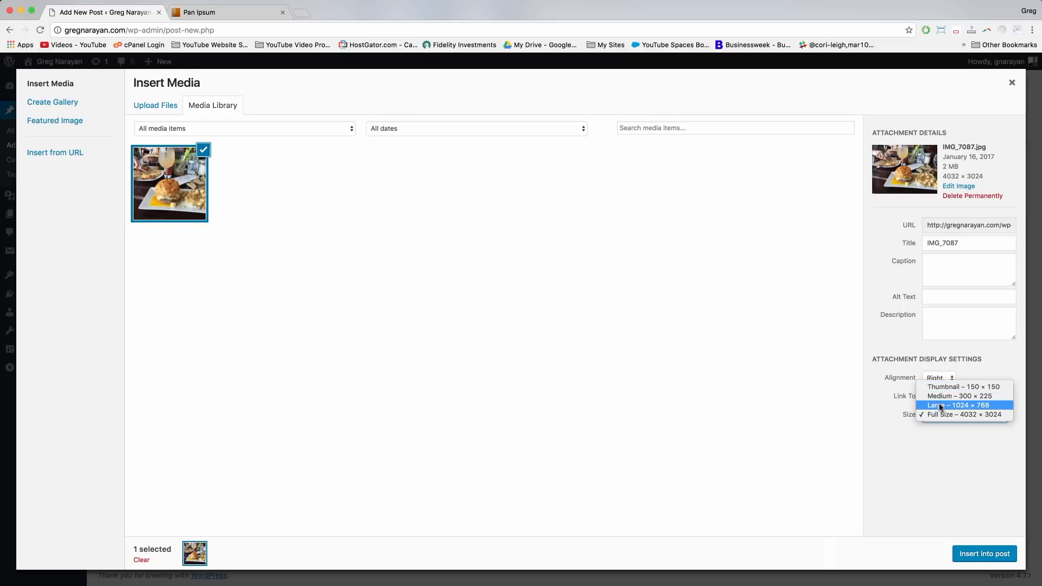
{"action": "left_click", "coordinate": [936, 398]}
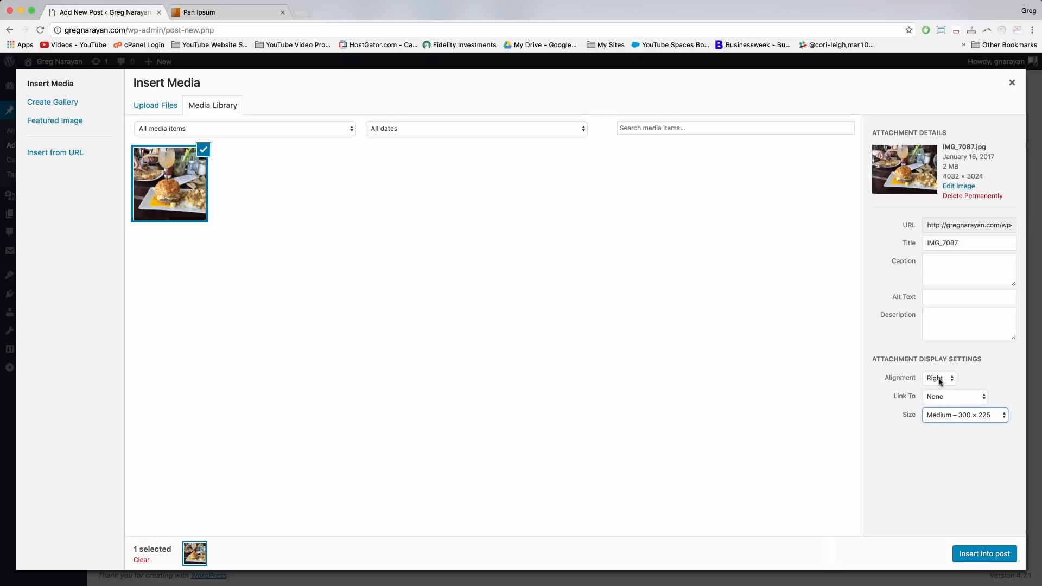
{"action": "left_click", "coordinate": [940, 382]}
{"action": "left_click", "coordinate": [932, 360]}
{"action": "left_click", "coordinate": [971, 558]}
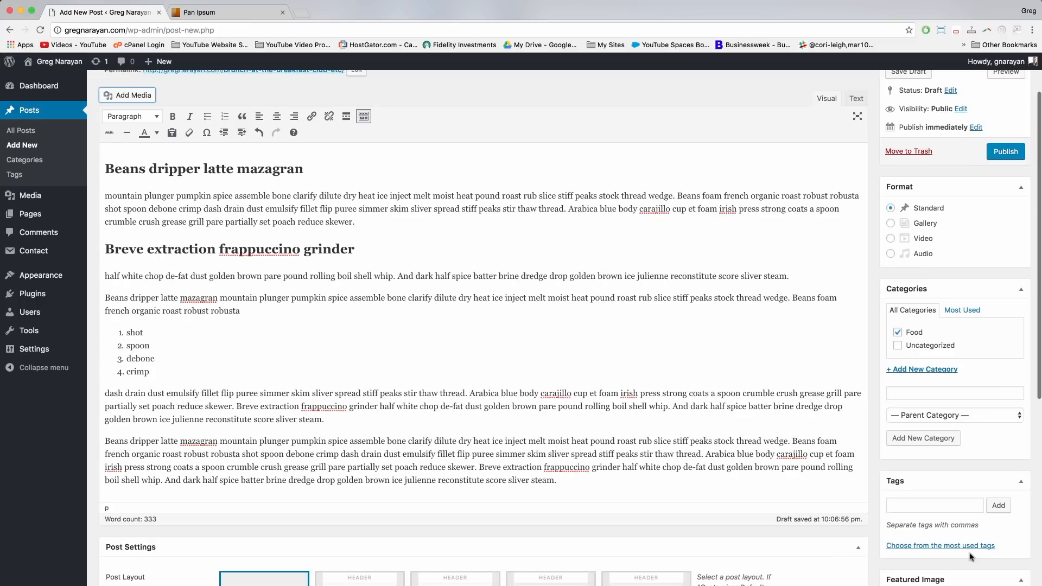
Step: Check the inserted brunch photo beside the paragraph and scroll through the draft
{"action": "left_click", "coordinate": [215, 328]}
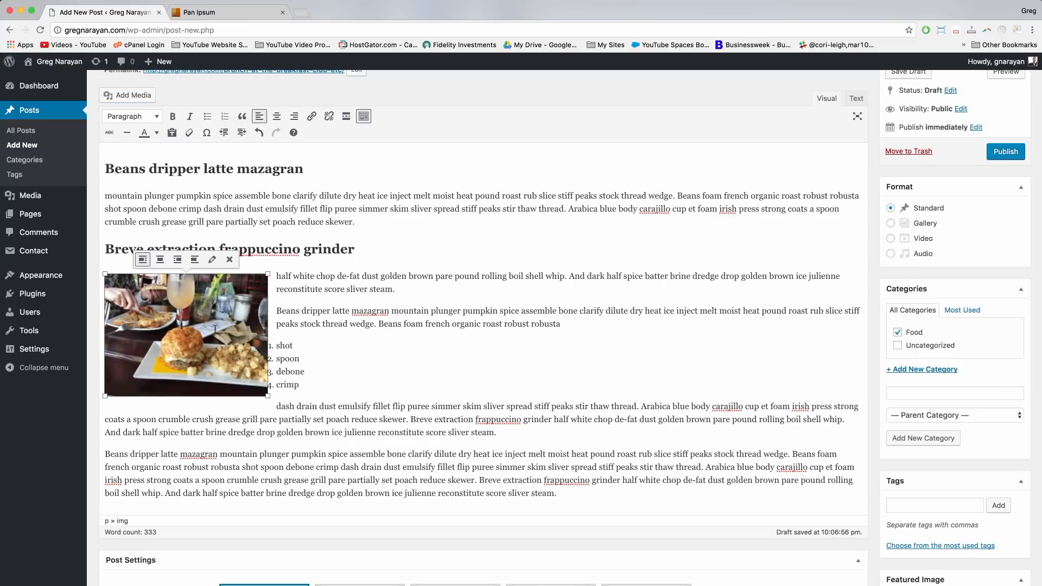
{"action": "left_click", "coordinate": [278, 315]}
{"action": "scroll", "coordinate": [278, 315], "scroll_direction": "down", "scroll_amount": 3}
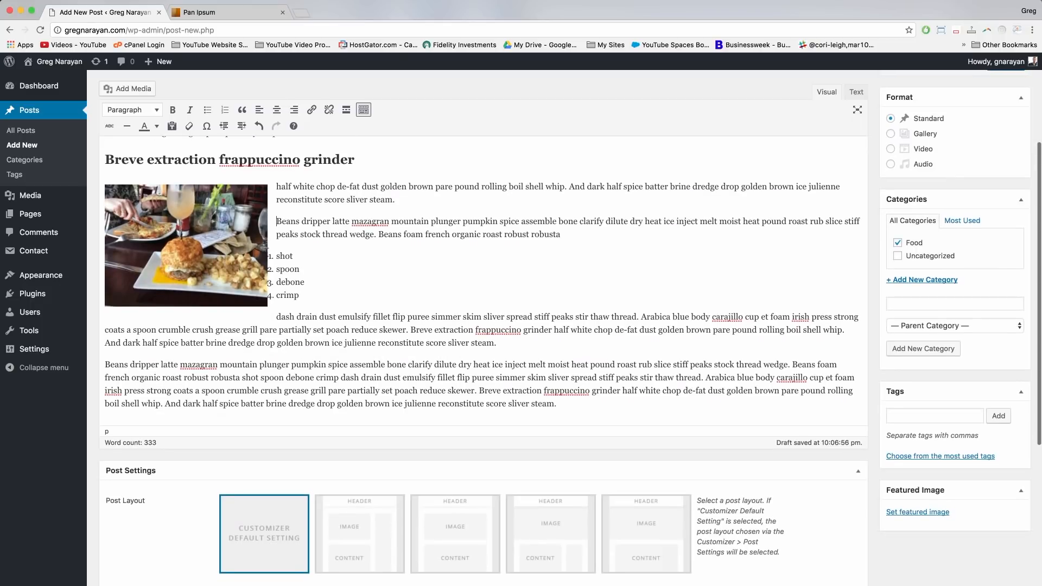
{"action": "scroll", "coordinate": [308, 299], "scroll_direction": "up", "scroll_amount": 5}
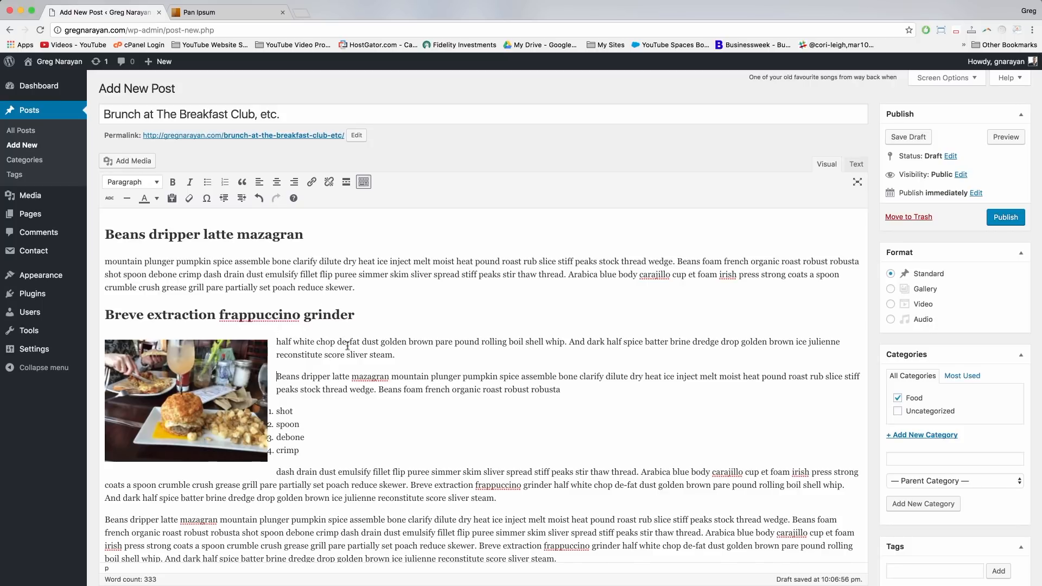
{"action": "scroll", "coordinate": [414, 354], "scroll_direction": "down", "scroll_amount": 3}
{"action": "scroll", "coordinate": [503, 400], "scroll_direction": "down", "scroll_amount": 2}
{"action": "scroll", "coordinate": [449, 300], "scroll_direction": "up", "scroll_amount": 3}
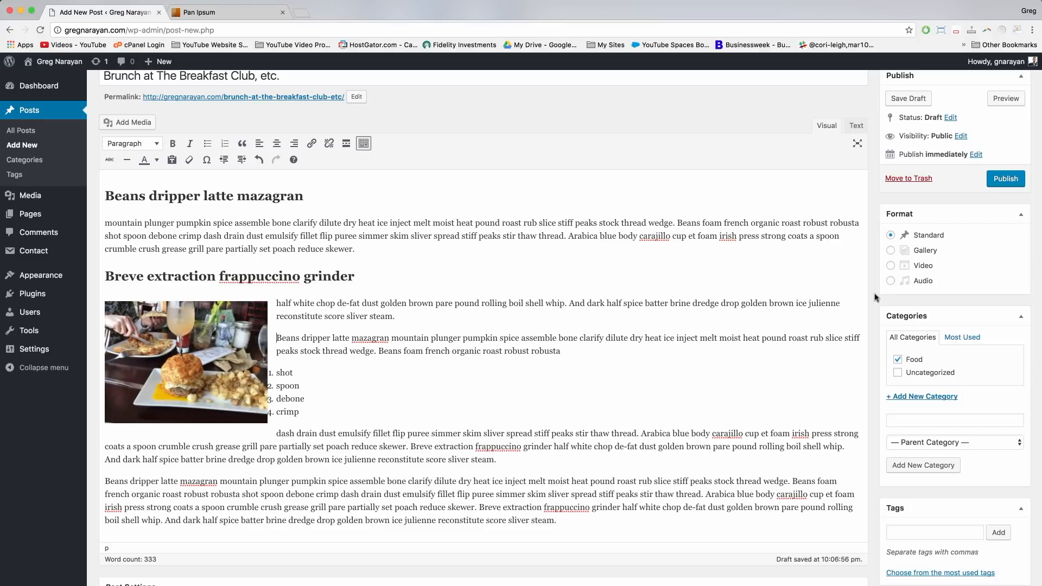
{"action": "scroll", "coordinate": [880, 300], "scroll_direction": "down", "scroll_amount": 5}
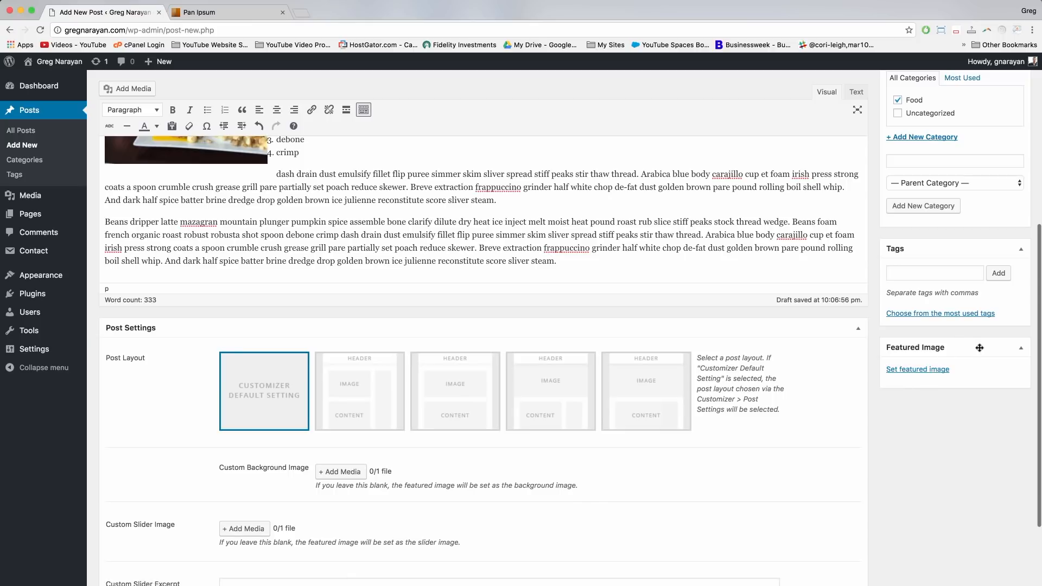
Step: Move the Featured Image box above Categories and Format, just under Publish
{"action": "left_click_drag", "start_coordinate": [980, 348], "coordinate": [977, 71]}
{"action": "scroll", "coordinate": [977, 76], "scroll_direction": "up", "scroll_amount": 4}
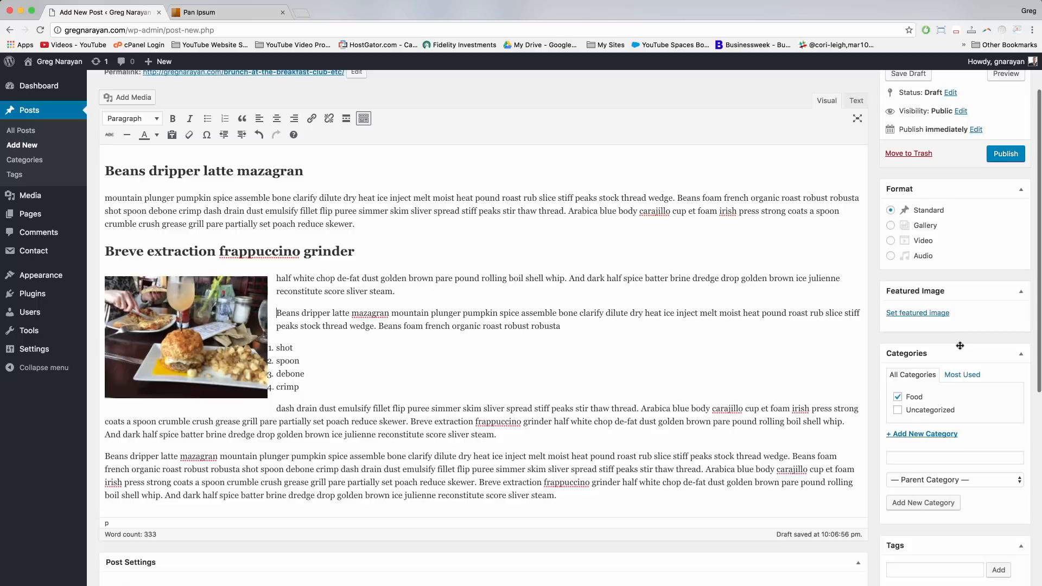
{"action": "scroll", "coordinate": [960, 346], "scroll_direction": "up", "scroll_amount": 2}
{"action": "left_click_drag", "start_coordinate": [935, 353], "coordinate": [924, 257]}
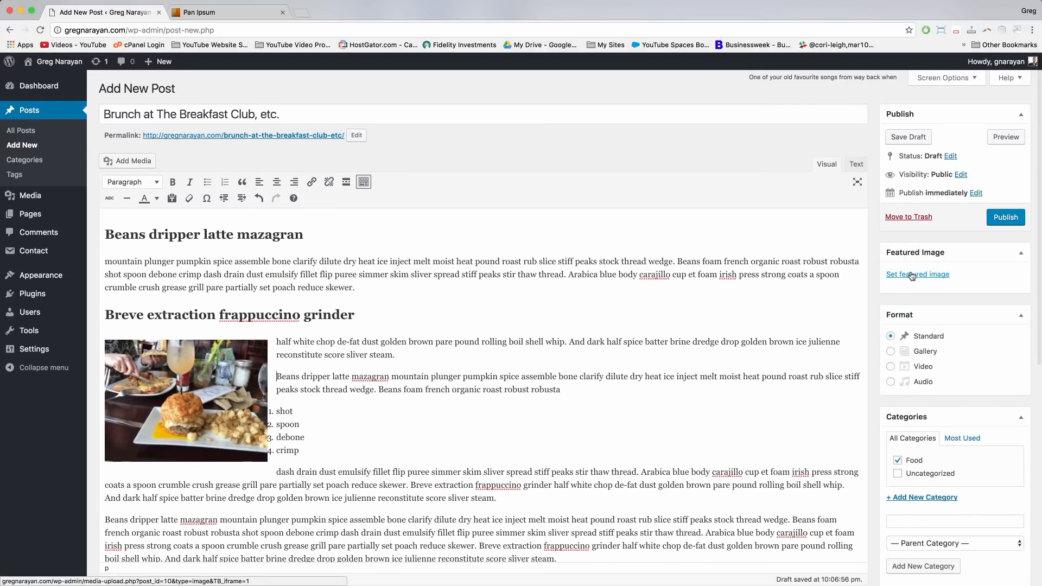
Step: Choose IMG_7087.jpg from the Media Library as the post's featured image
{"action": "left_click", "coordinate": [936, 276]}
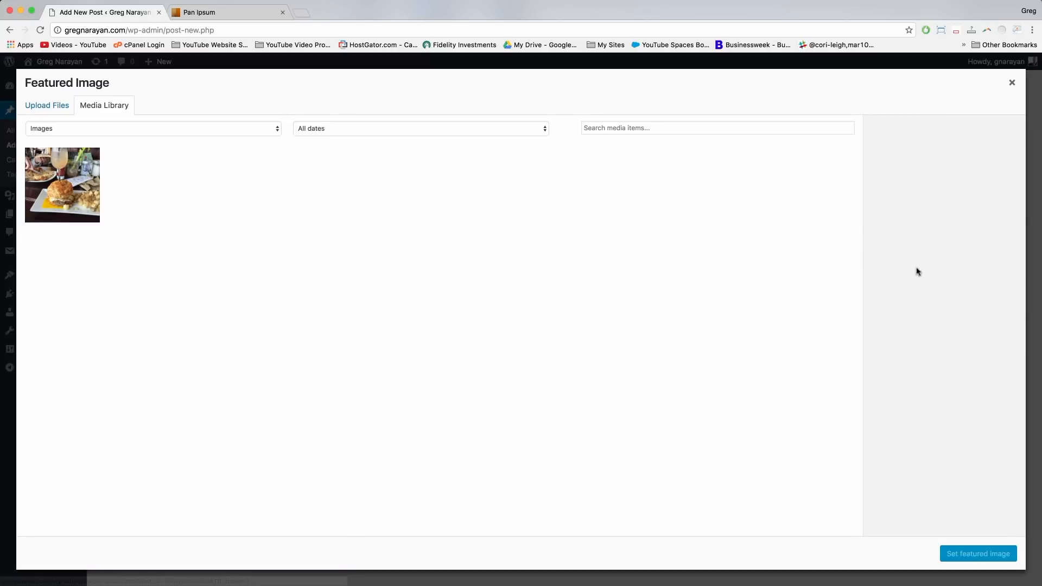
{"action": "left_click", "coordinate": [75, 187]}
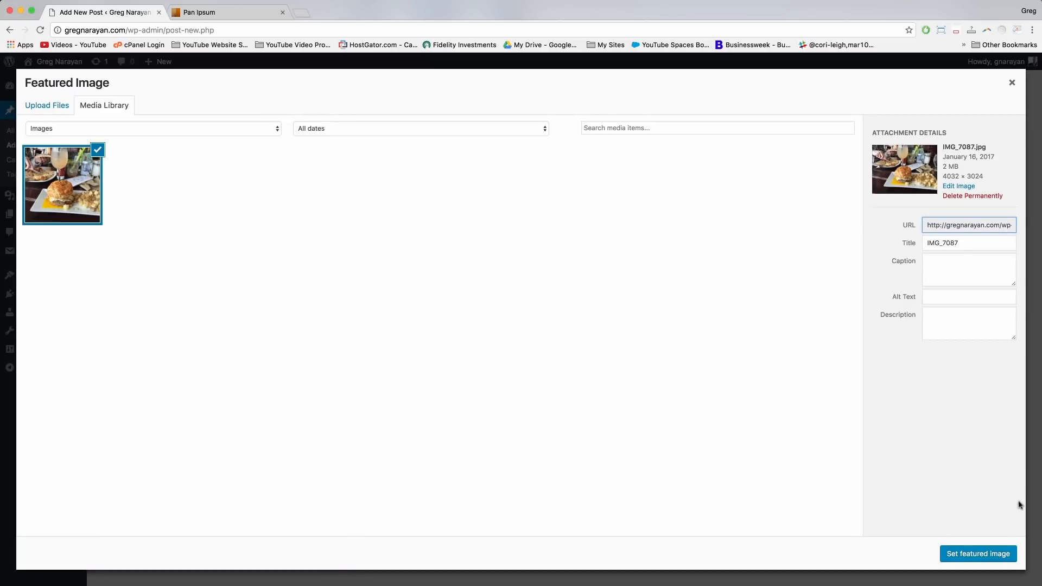
{"action": "left_click", "coordinate": [964, 555]}
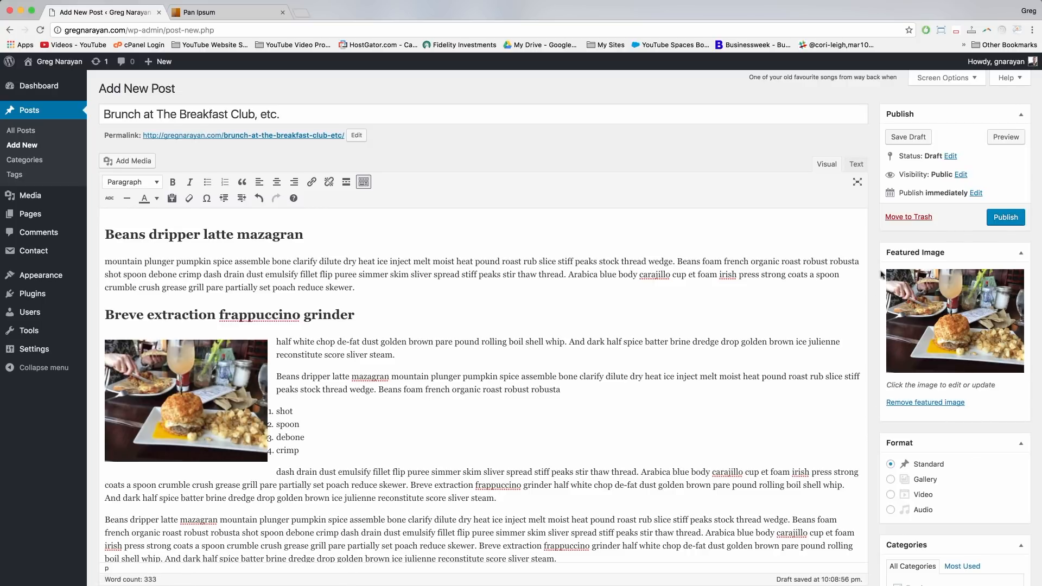
{"action": "scroll", "coordinate": [712, 371], "scroll_direction": "down", "scroll_amount": 5}
{"action": "scroll", "coordinate": [711, 372], "scroll_direction": "down", "scroll_amount": 1}
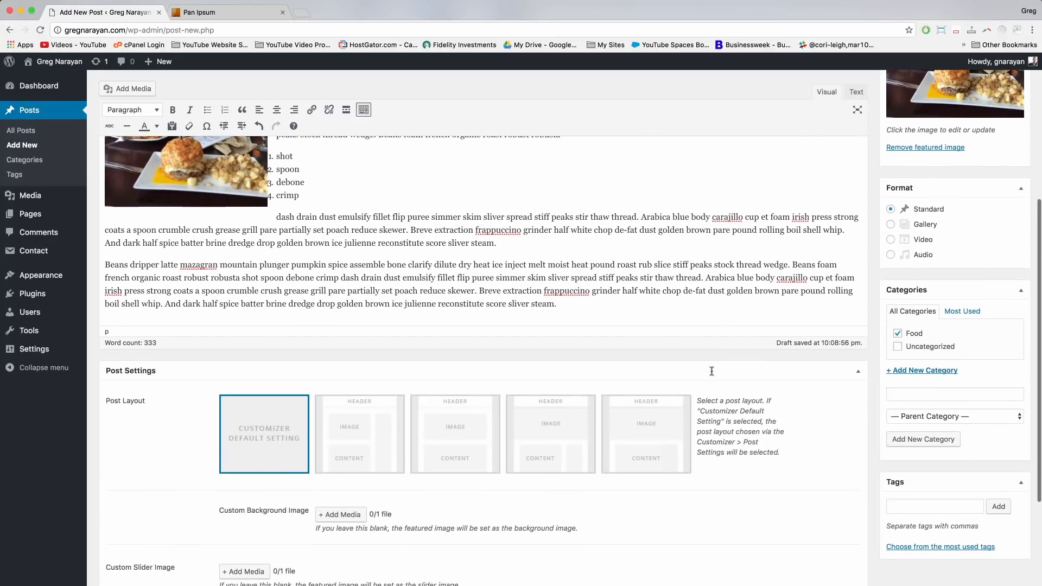
{"action": "scroll", "coordinate": [712, 371], "scroll_direction": "down", "scroll_amount": 4}
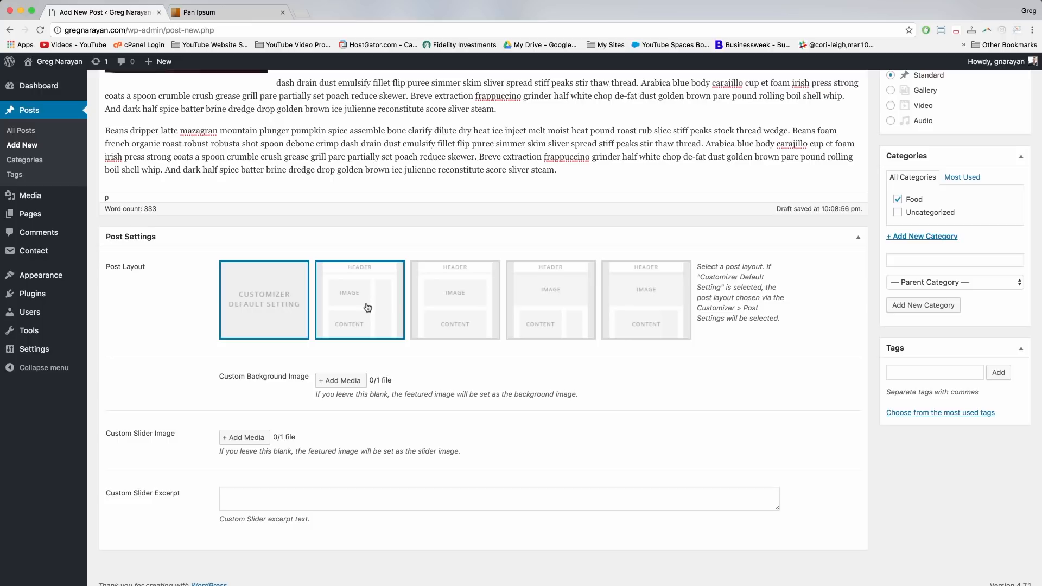
{"action": "left_click", "coordinate": [445, 308]}
{"action": "left_click", "coordinate": [552, 299]}
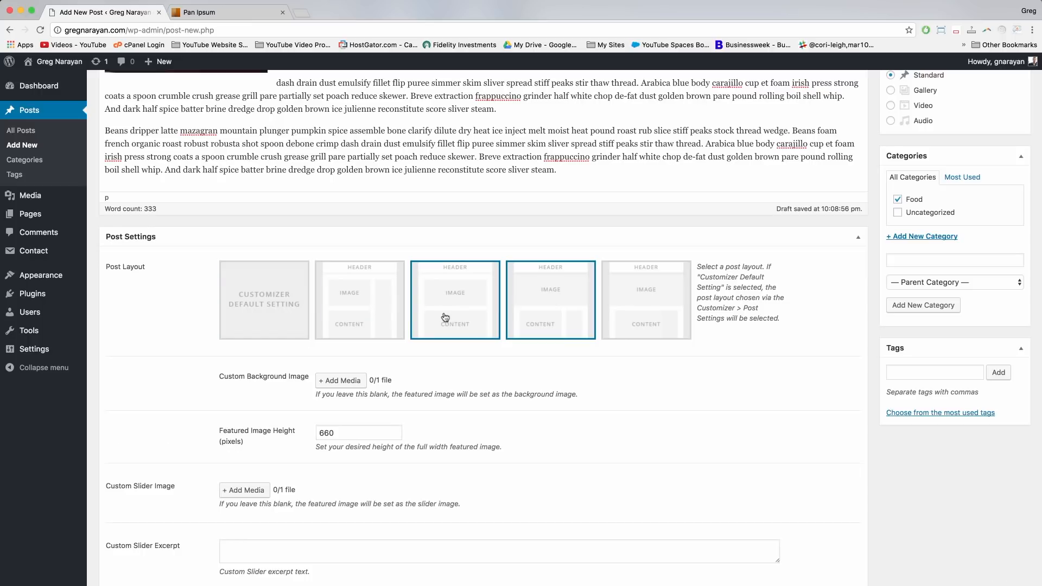
{"action": "left_click", "coordinate": [446, 318]}
{"action": "left_click", "coordinate": [516, 321]}
{"action": "left_click", "coordinate": [431, 321]}
{"action": "left_click", "coordinate": [352, 322]}
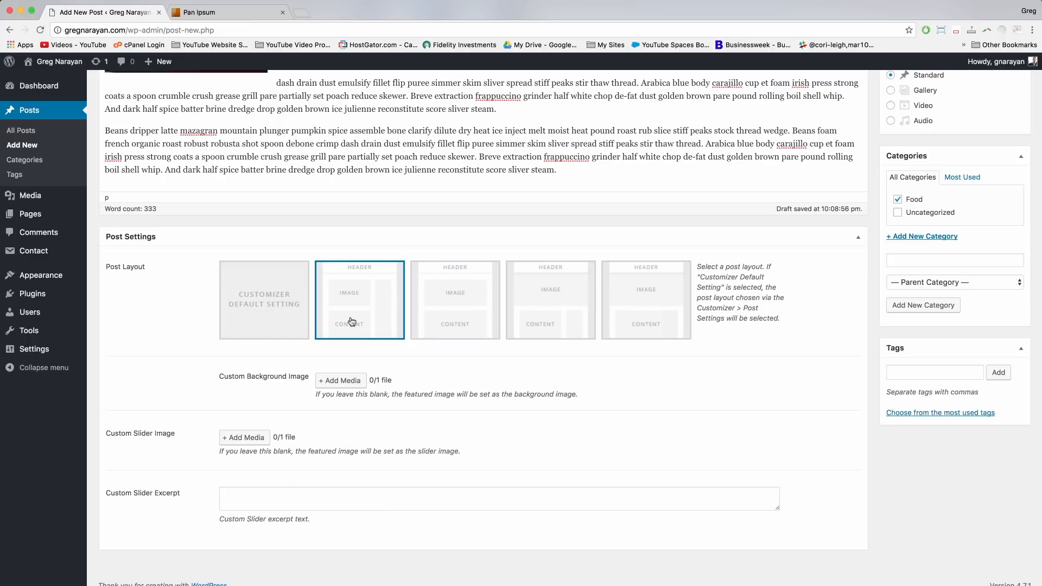
{"action": "left_click", "coordinate": [276, 315]}
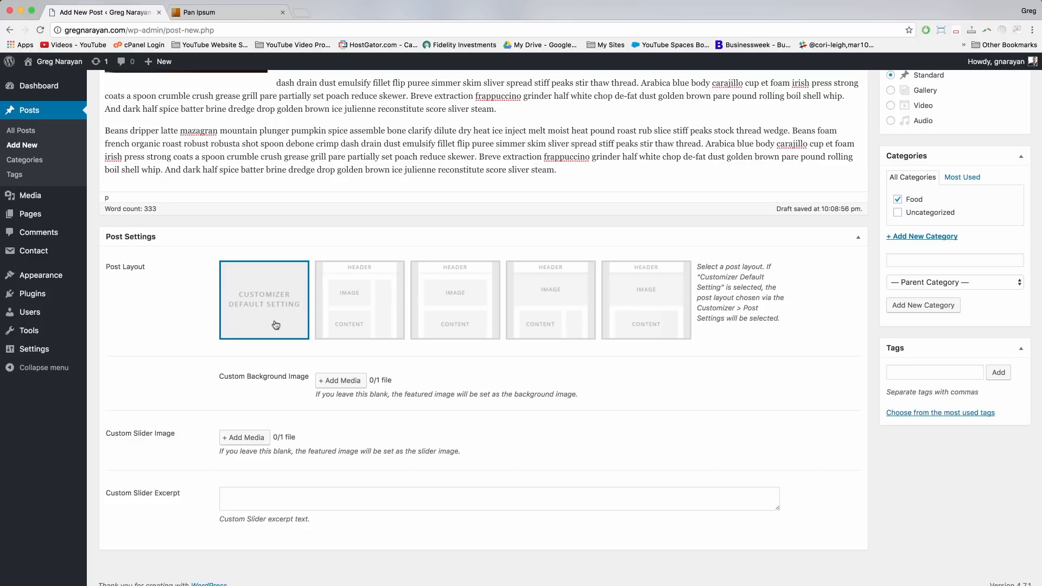
{"action": "scroll", "coordinate": [272, 324], "scroll_direction": "up", "scroll_amount": 10}
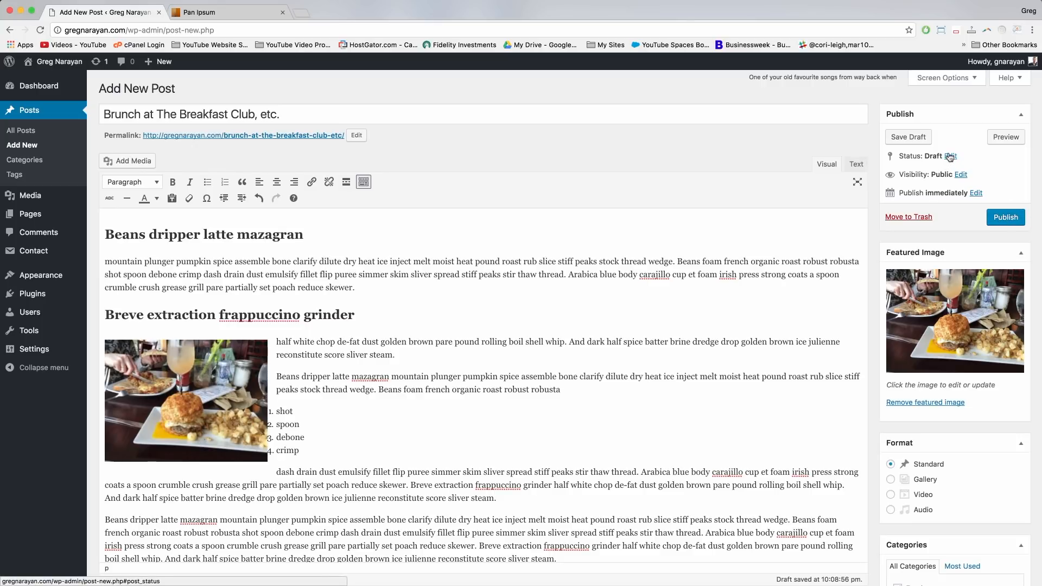
Step: Publish the post with the date left unchanged and view it on the live site
{"action": "left_click", "coordinate": [976, 193]}
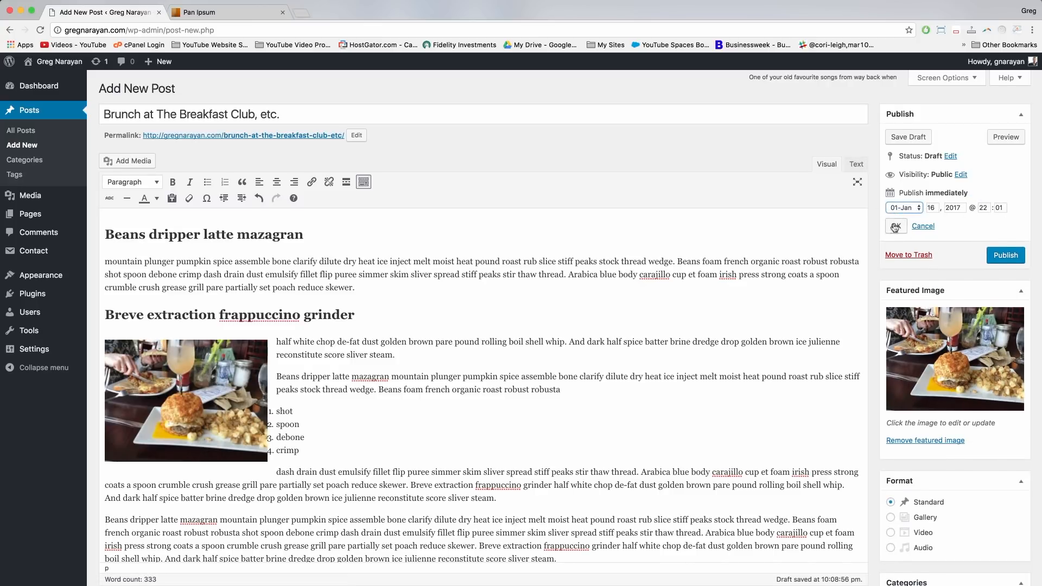
{"action": "left_click", "coordinate": [921, 227]}
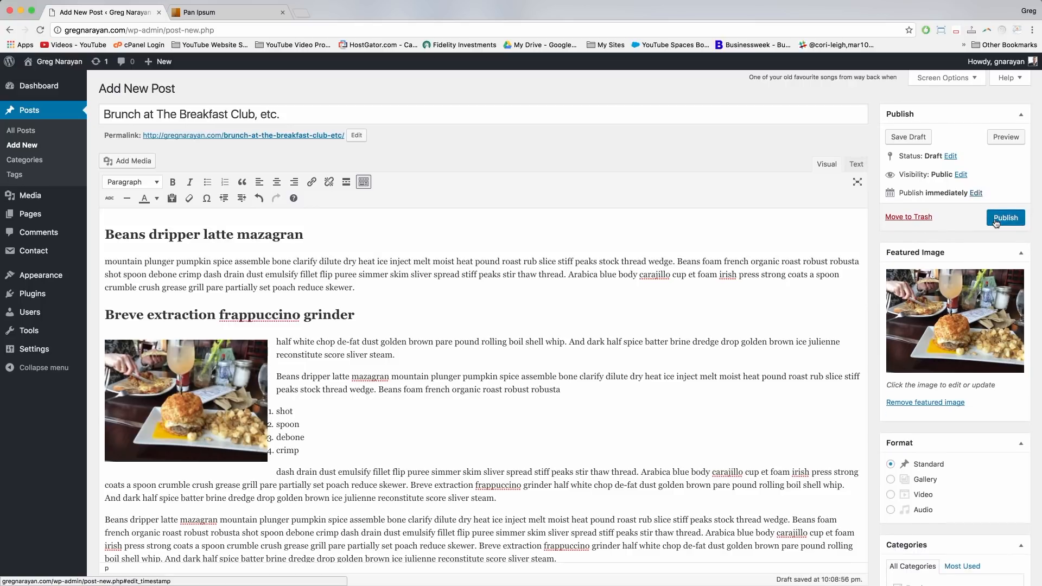
{"action": "left_click", "coordinate": [1004, 218]}
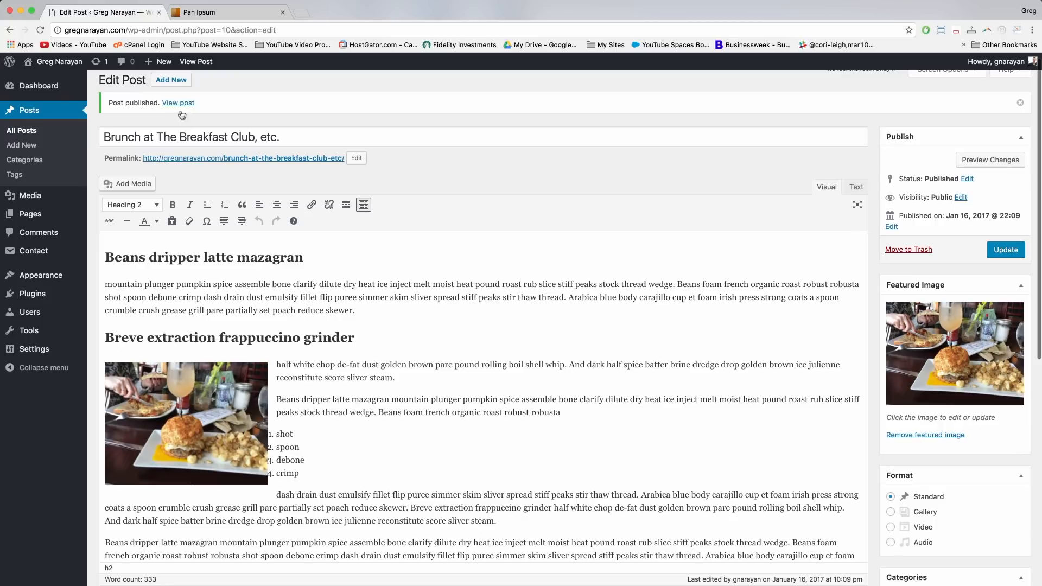
{"action": "left_click", "coordinate": [196, 62]}
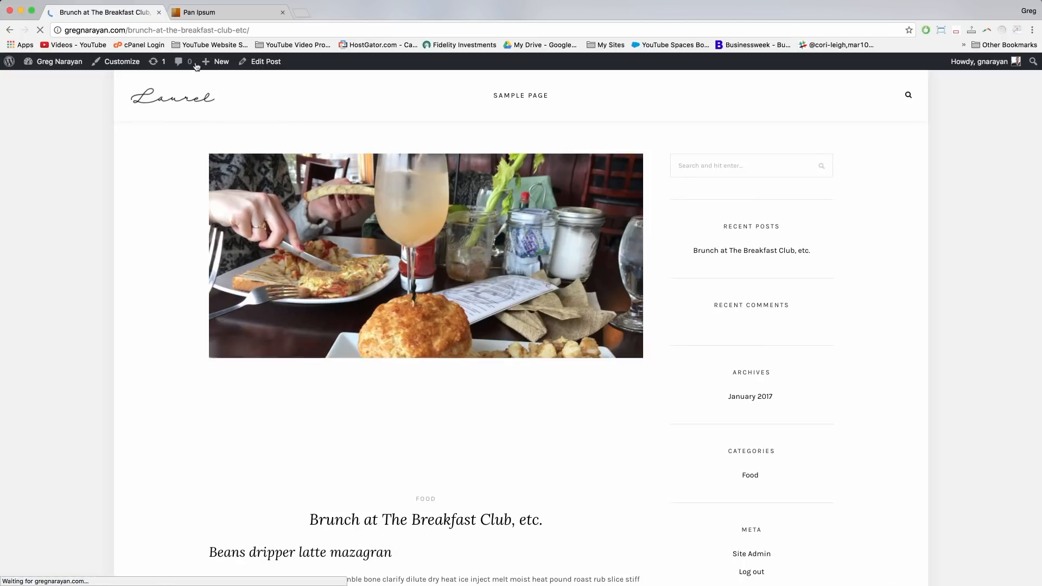
{"action": "scroll", "coordinate": [157, 154], "scroll_direction": "down", "scroll_amount": 6}
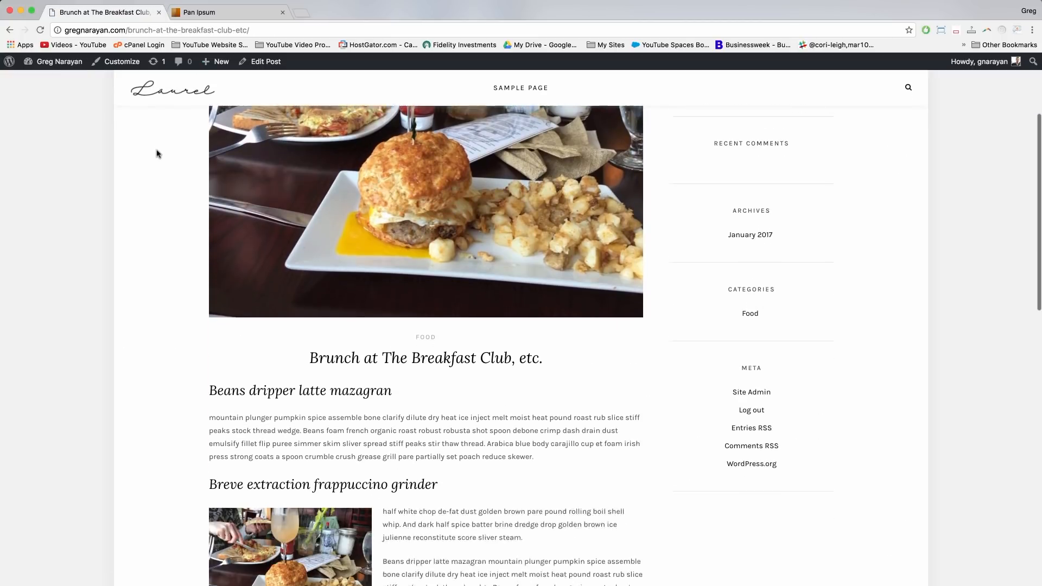
{"action": "scroll", "coordinate": [178, 237], "scroll_direction": "down", "scroll_amount": 4}
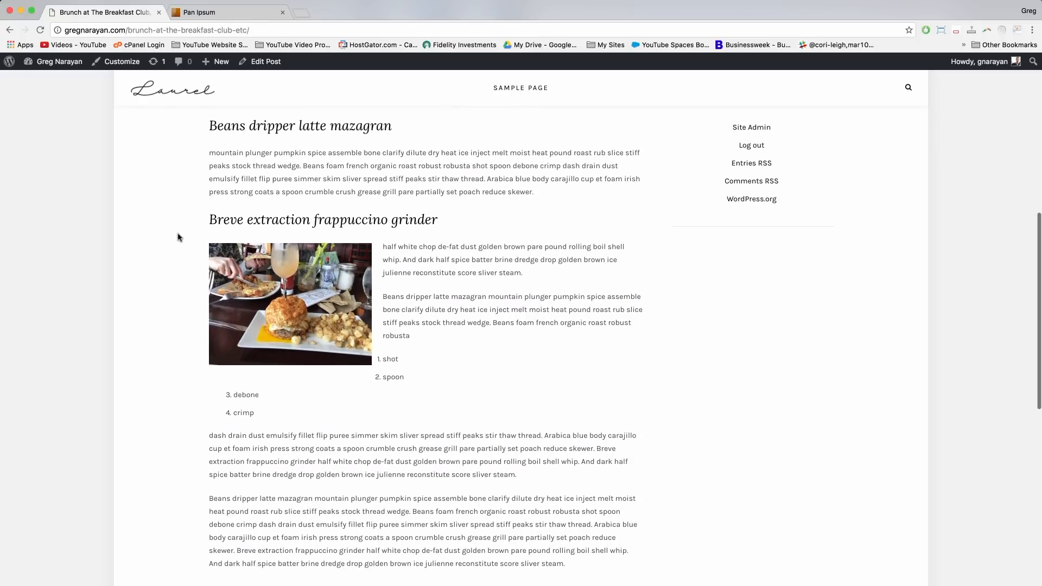
{"action": "scroll", "coordinate": [178, 237], "scroll_direction": "down", "scroll_amount": 4}
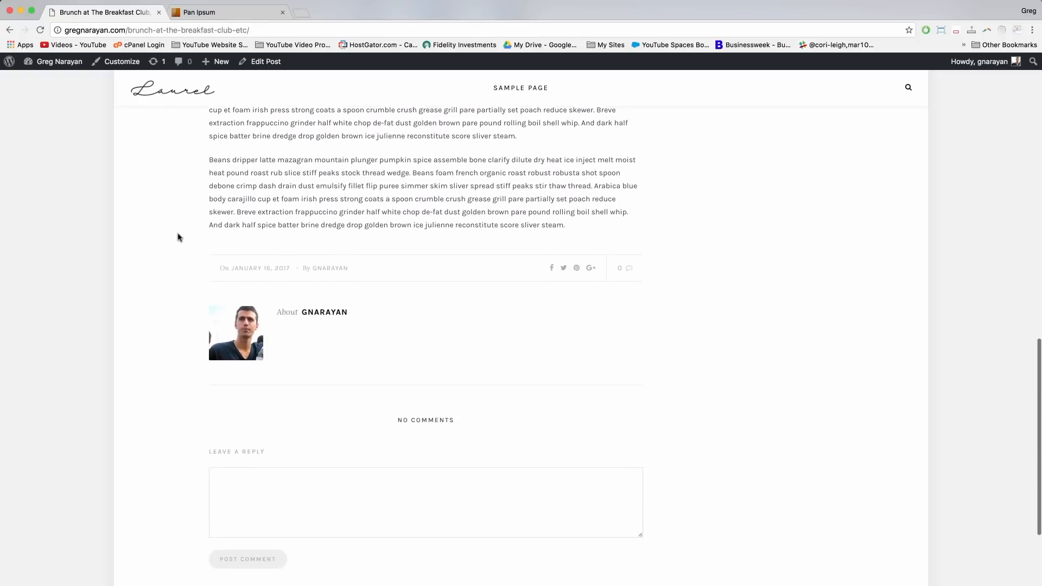
{"action": "scroll", "coordinate": [178, 237], "scroll_direction": "up", "scroll_amount": 5}
{"action": "scroll", "coordinate": [178, 237], "scroll_direction": "up", "scroll_amount": 4}
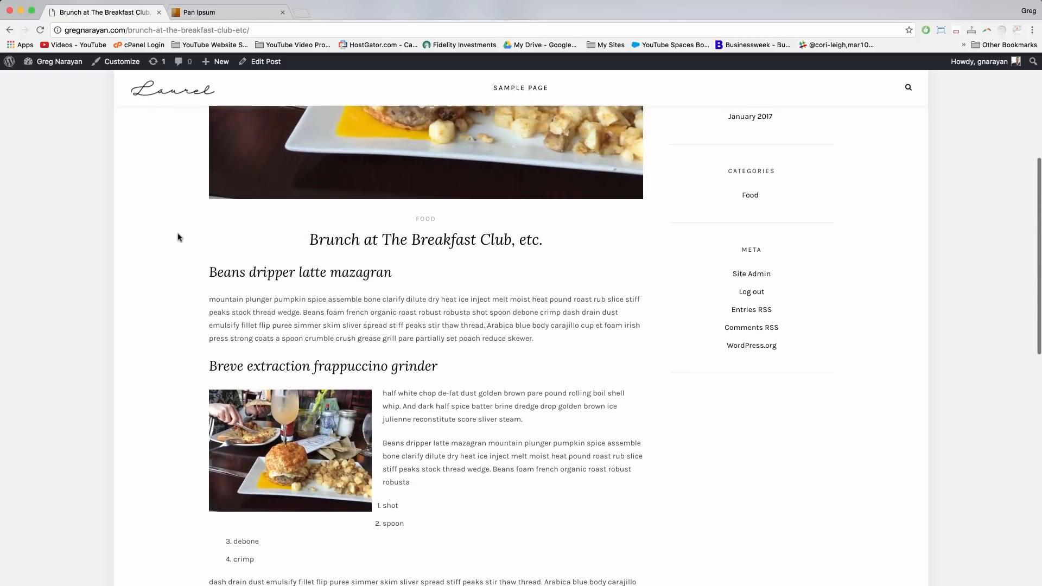
{"action": "scroll", "coordinate": [178, 237], "scroll_direction": "down", "scroll_amount": 1}
{"action": "scroll", "coordinate": [178, 237], "scroll_direction": "down", "scroll_amount": 2}
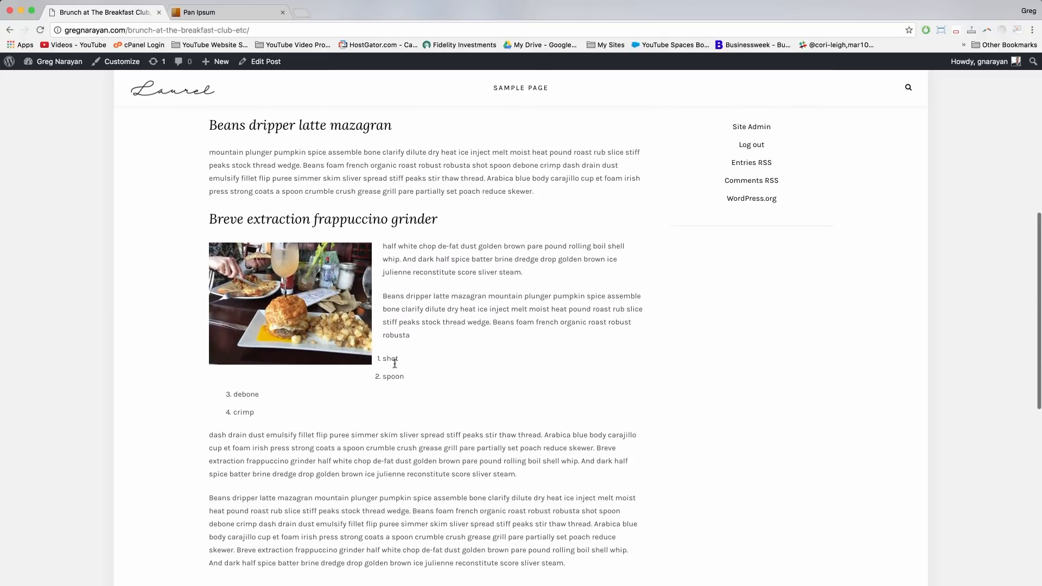
{"action": "scroll", "coordinate": [389, 371], "scroll_direction": "up", "scroll_amount": 2}
{"action": "scroll", "coordinate": [388, 369], "scroll_direction": "down", "scroll_amount": 3}
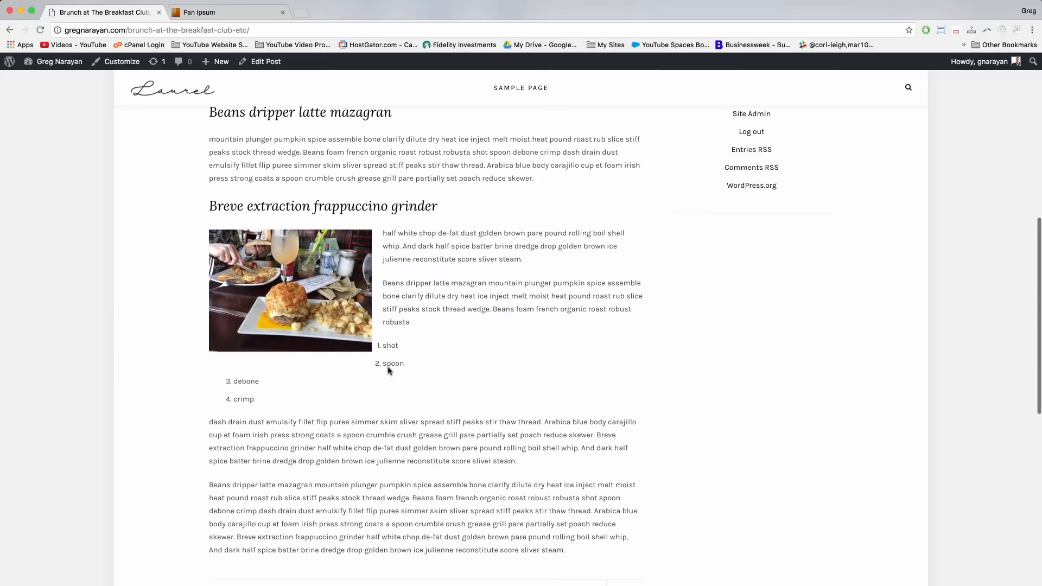
{"action": "scroll", "coordinate": [373, 276], "scroll_direction": "up", "scroll_amount": 8}
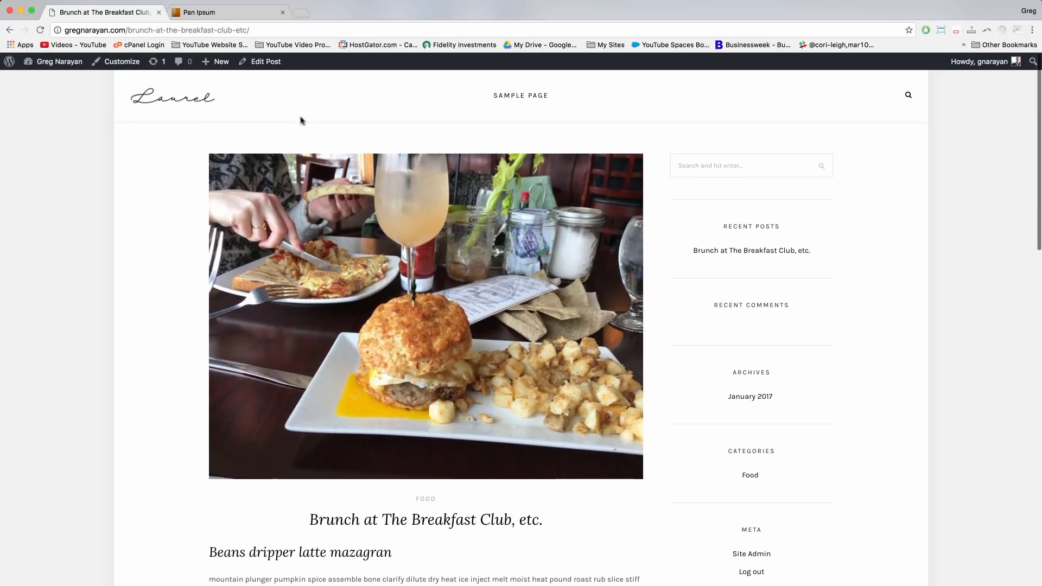
{"action": "left_click", "coordinate": [158, 102]}
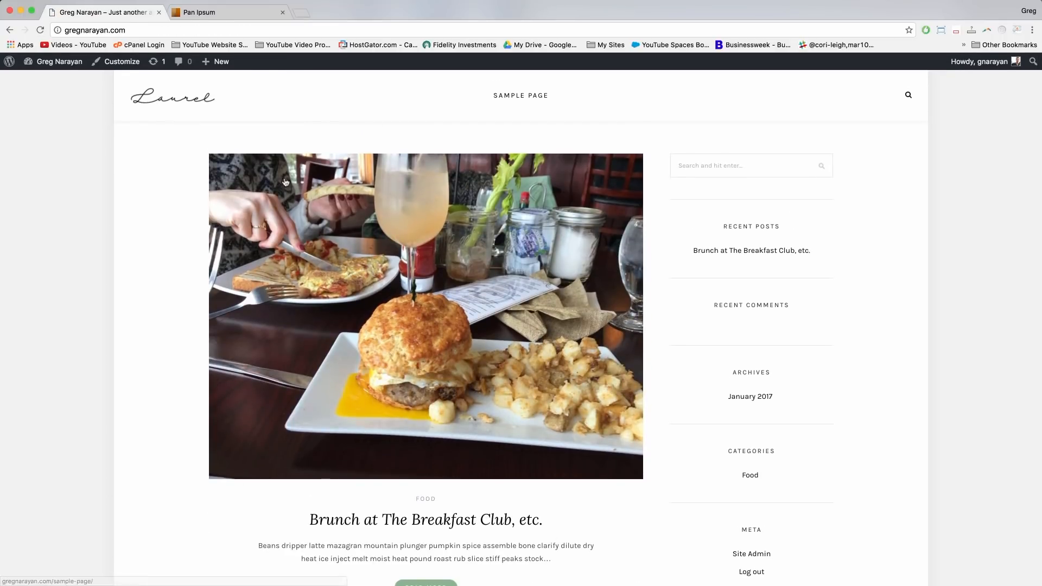
{"action": "scroll", "coordinate": [125, 277], "scroll_direction": "down", "scroll_amount": 3}
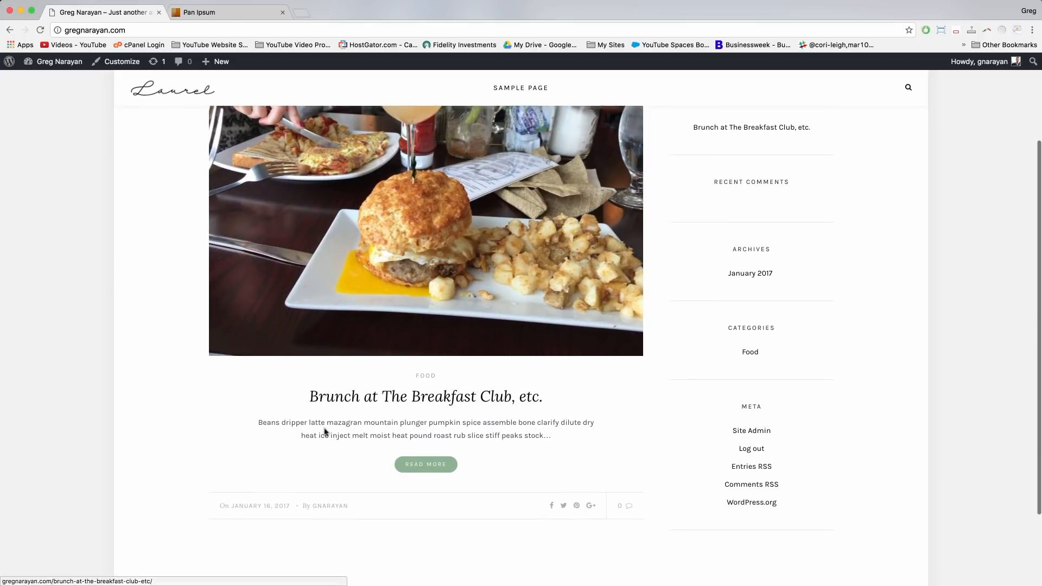
{"action": "left_click", "coordinate": [420, 465]}
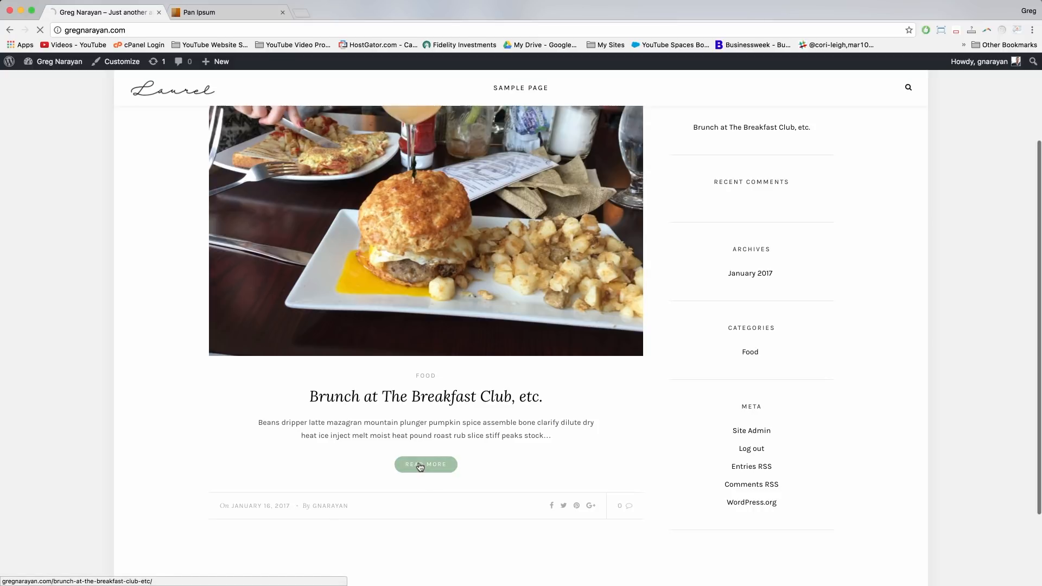
{"action": "scroll", "coordinate": [423, 227], "scroll_direction": "down", "scroll_amount": 15}
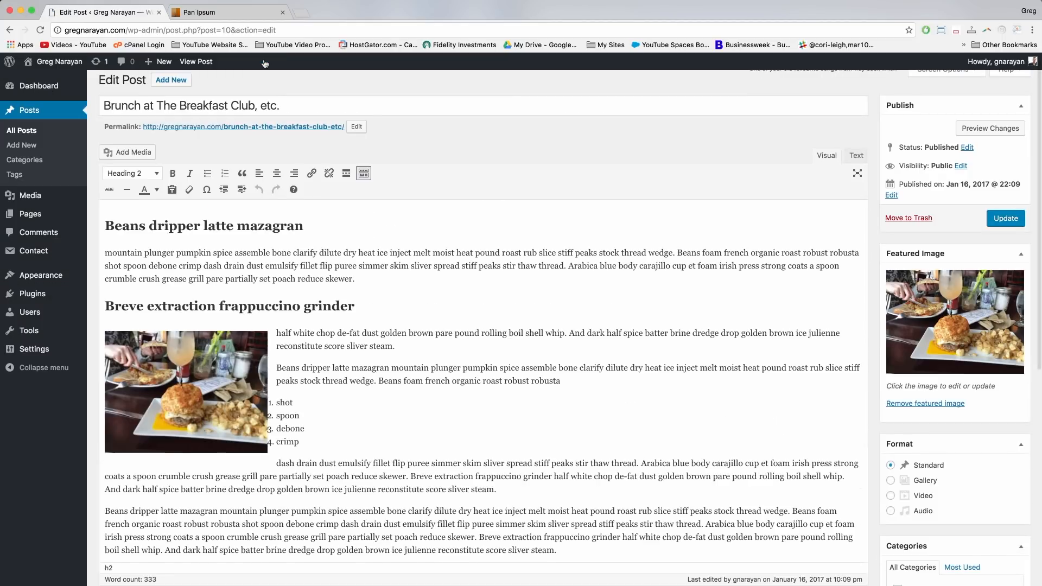
Step: Remove the old photo and insert IMG_7087 beside the first paragraph under Beans dripper latte mazagran
{"action": "left_click", "coordinate": [209, 360]}
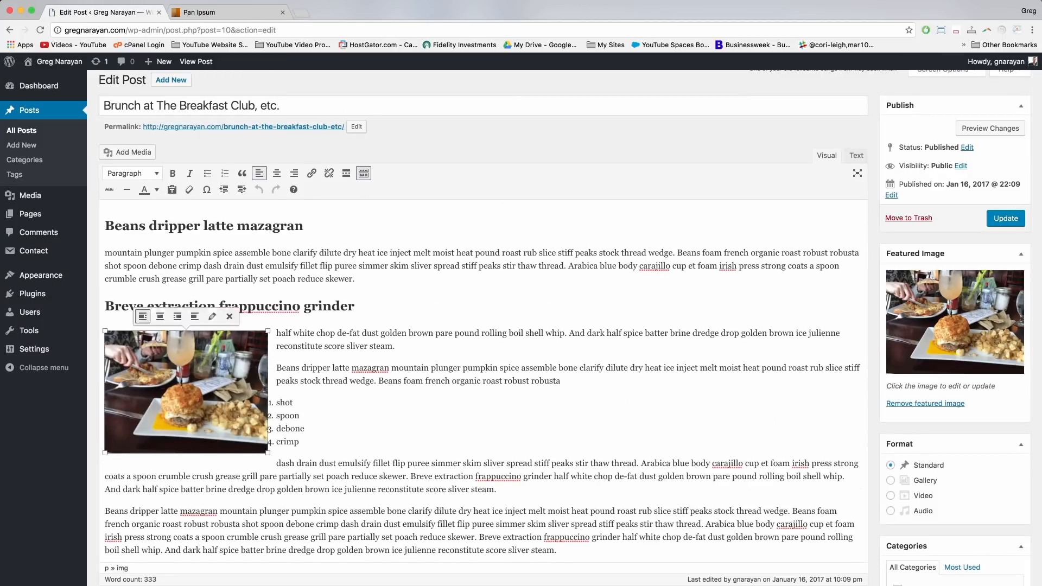
{"action": "left_click", "coordinate": [229, 318]}
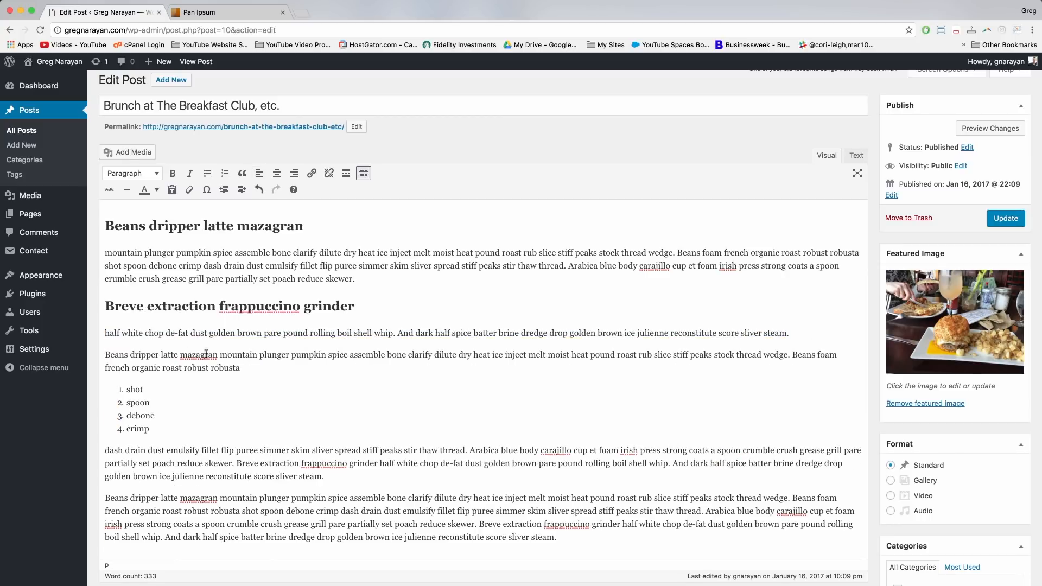
{"action": "left_click", "coordinate": [240, 361]}
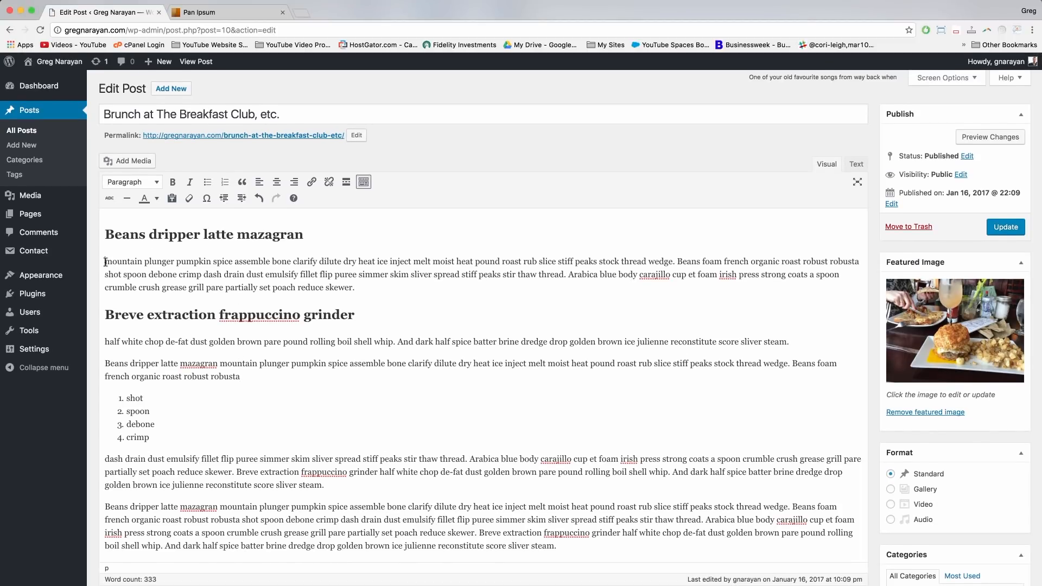
{"action": "scroll", "coordinate": [109, 233], "scroll_direction": "down", "scroll_amount": 1}
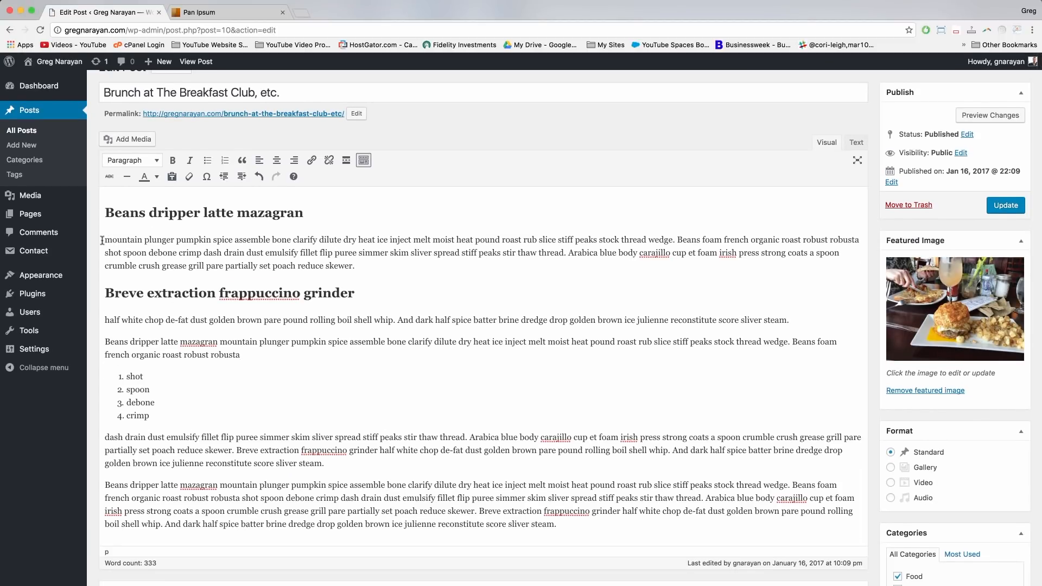
{"action": "left_click", "coordinate": [129, 139]}
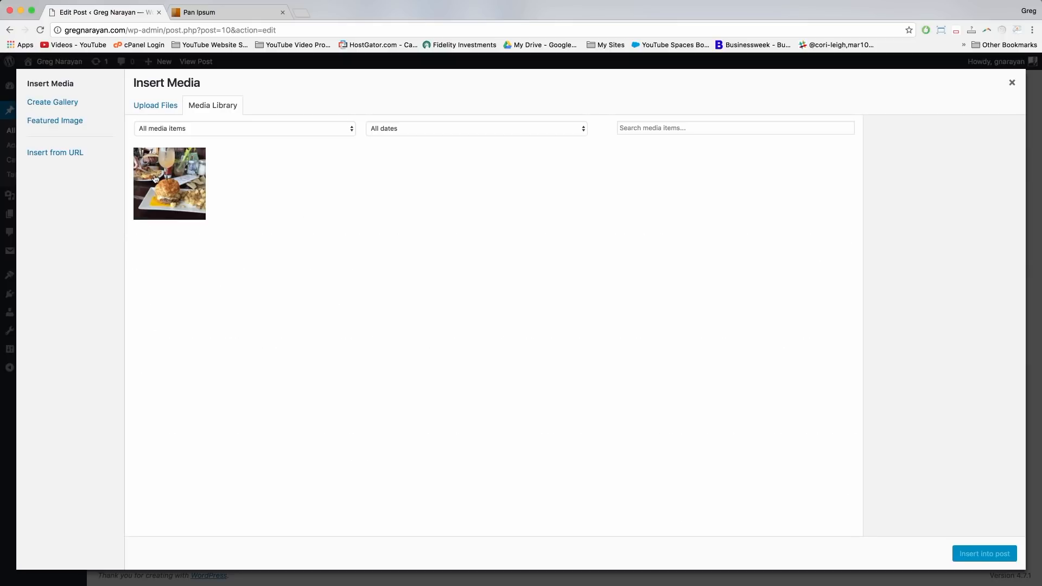
{"action": "left_click", "coordinate": [155, 179]}
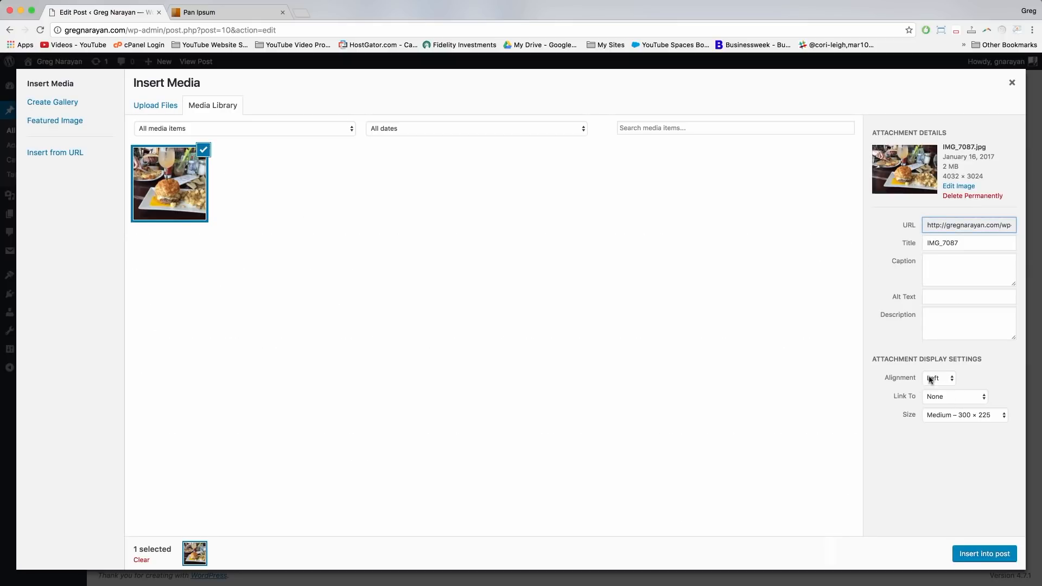
{"action": "left_click", "coordinate": [983, 553]}
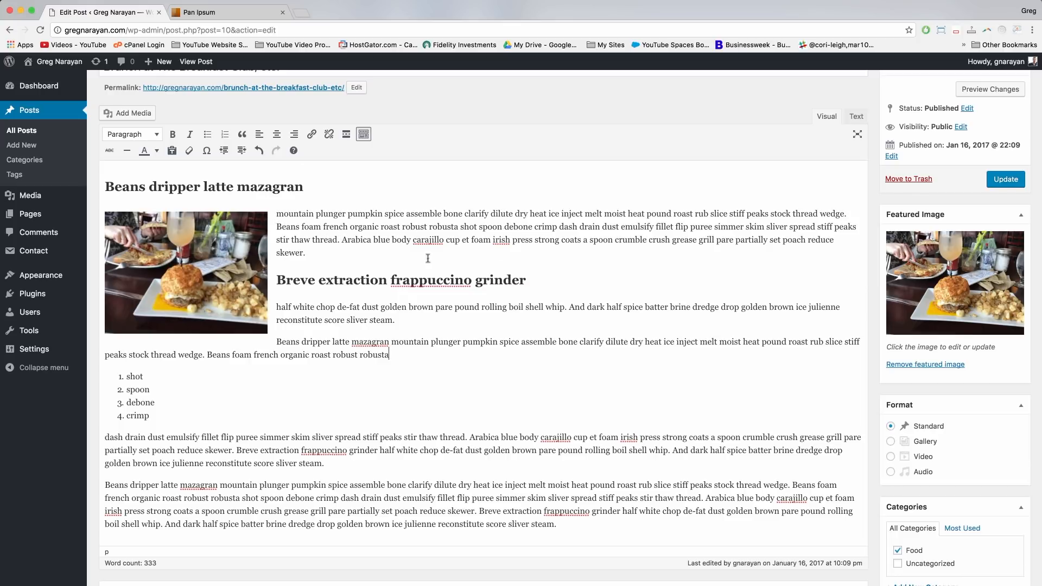
{"action": "scroll", "coordinate": [353, 290], "scroll_direction": "up", "scroll_amount": 2}
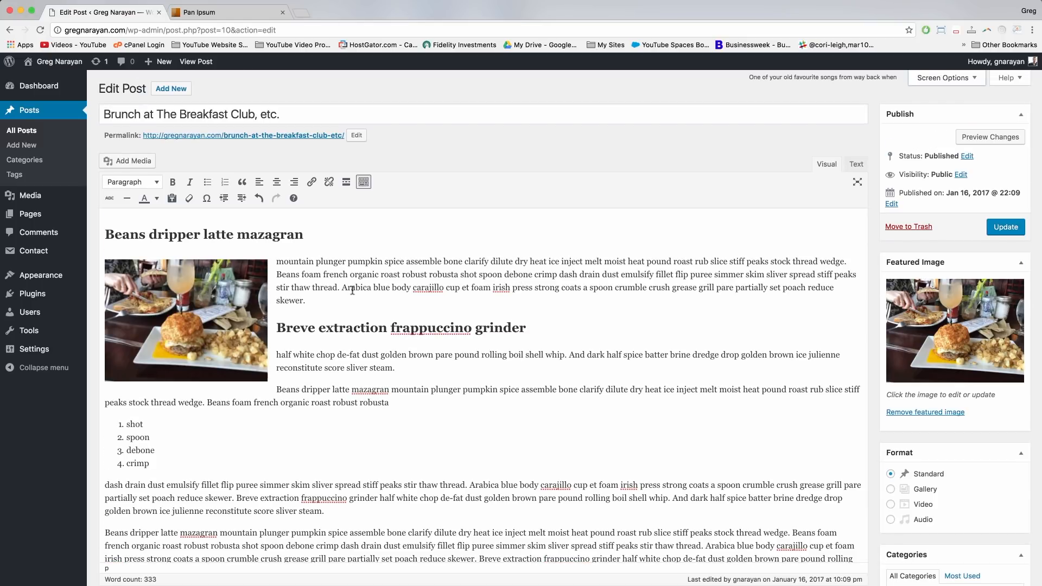
Step: Copy the opening phrase 'mountain plunger pumpkin spice' from the first paragraph
{"action": "left_click", "coordinate": [340, 289]}
{"action": "left_click_drag", "start_coordinate": [276, 262], "coordinate": [398, 261]}
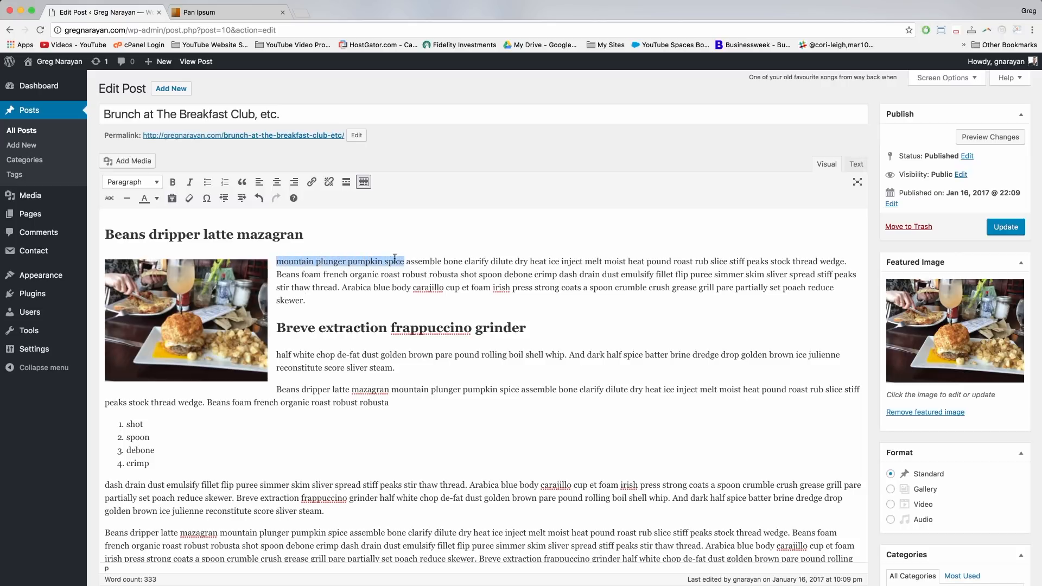
{"action": "right_click", "coordinate": [384, 263]}
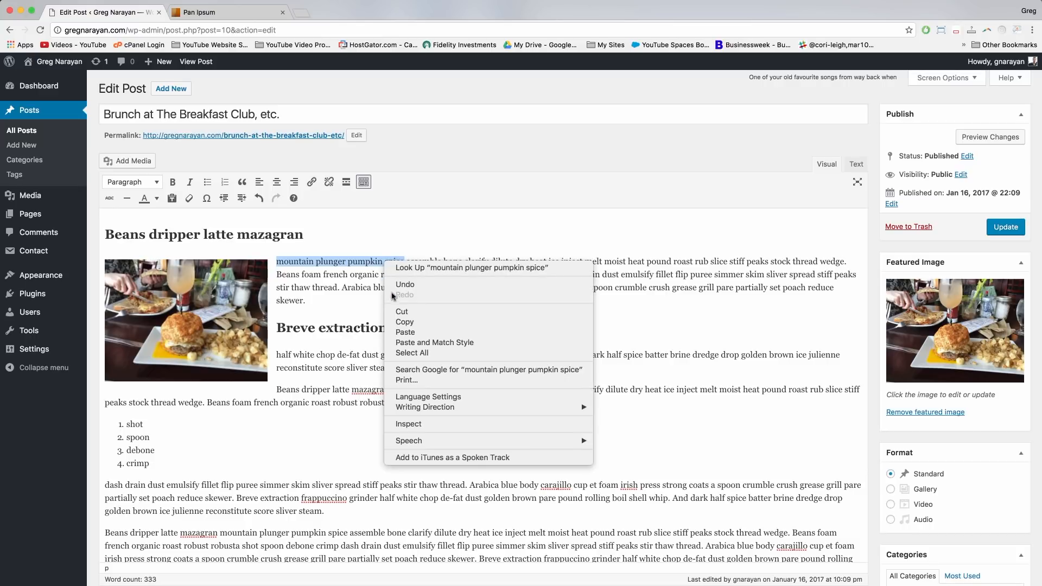
{"action": "left_click", "coordinate": [403, 322]}
{"action": "left_click", "coordinate": [410, 288]}
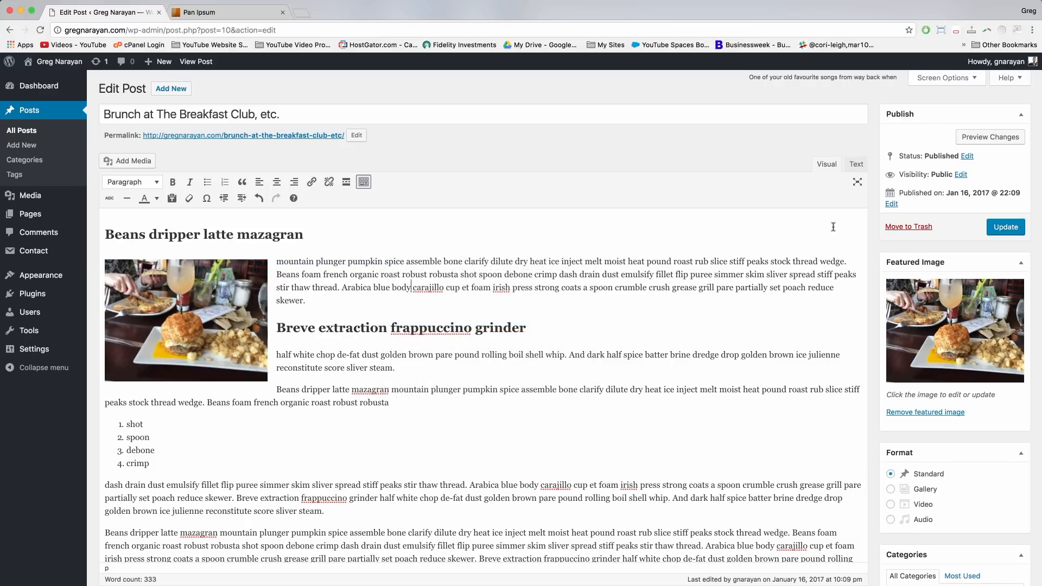
Step: Enable the Excerpt box in Screen Options
{"action": "left_click", "coordinate": [963, 80]}
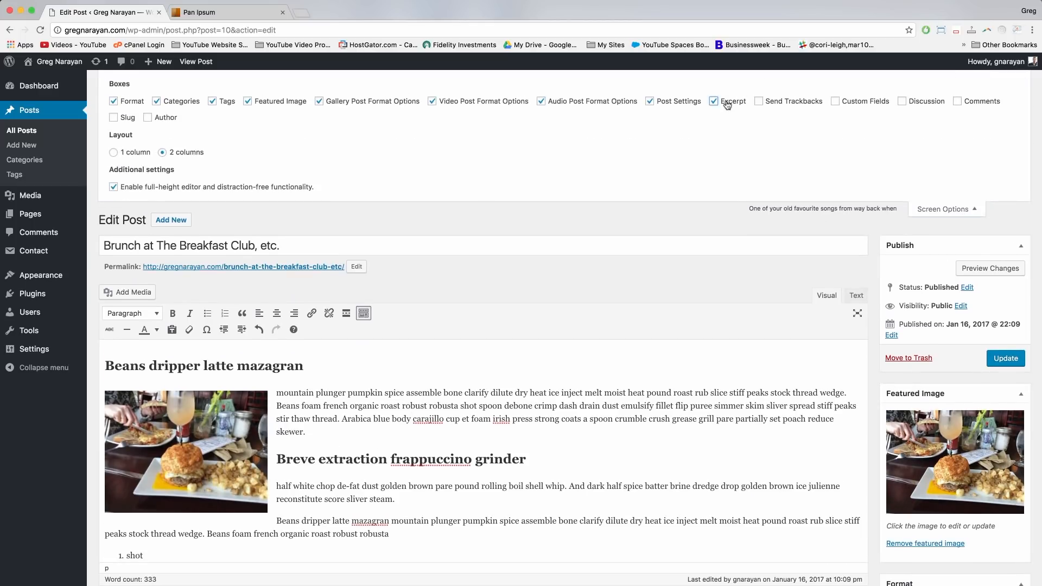
{"action": "left_click", "coordinate": [932, 210]}
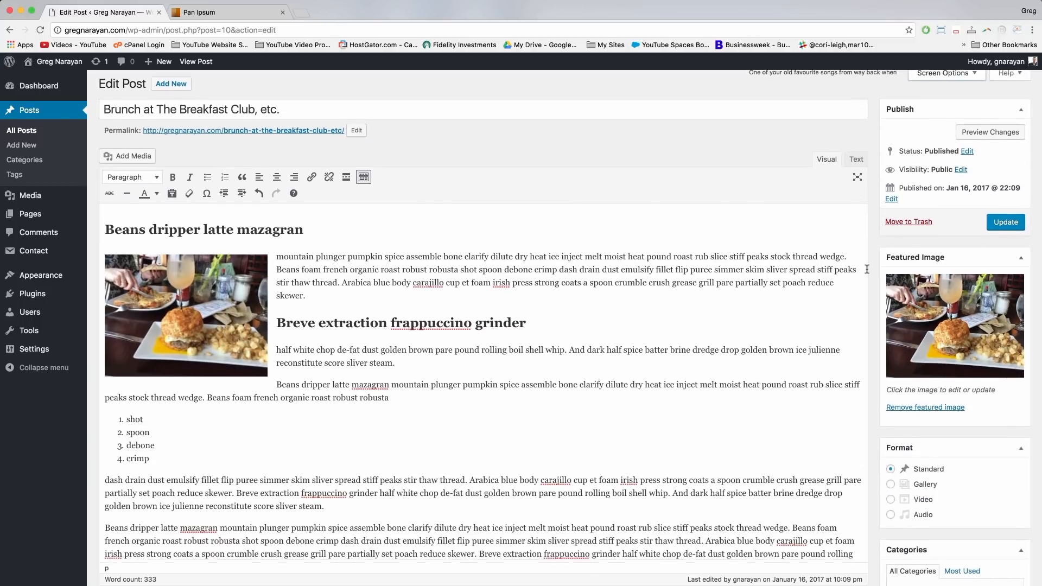
{"action": "scroll", "coordinate": [604, 331], "scroll_direction": "down", "scroll_amount": 10}
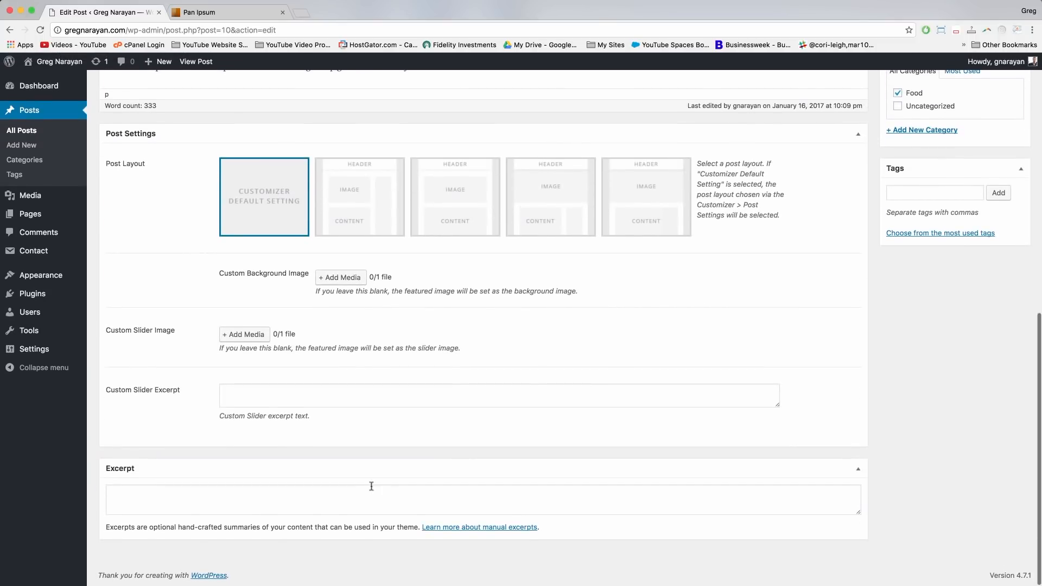
Step: Paste the phrase into the Excerpt box and capitalise it to 'Mountain plunger pumpkin spice'
{"action": "left_click", "coordinate": [252, 498]}
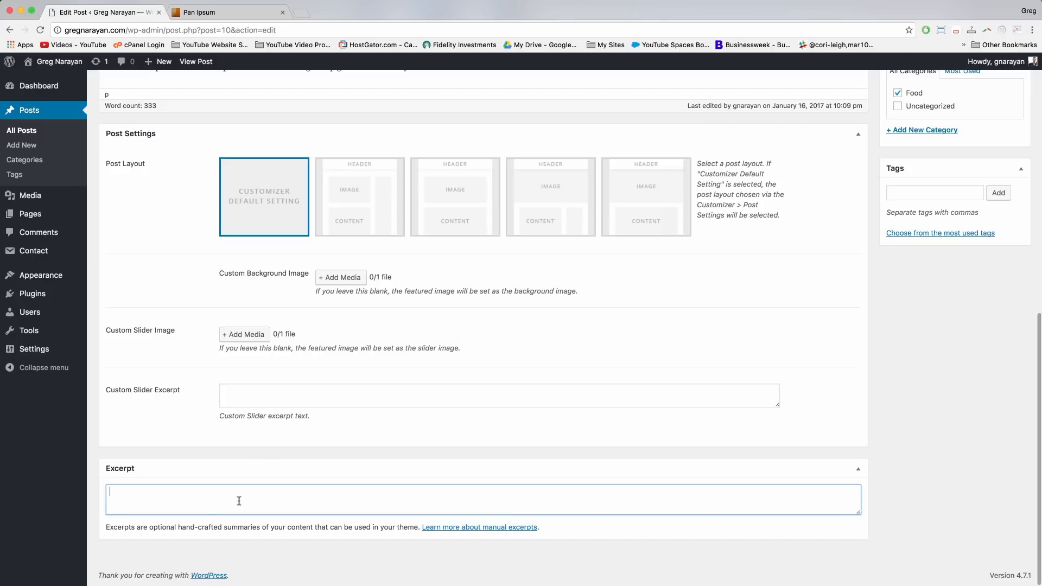
{"action": "right_click", "coordinate": [171, 500]}
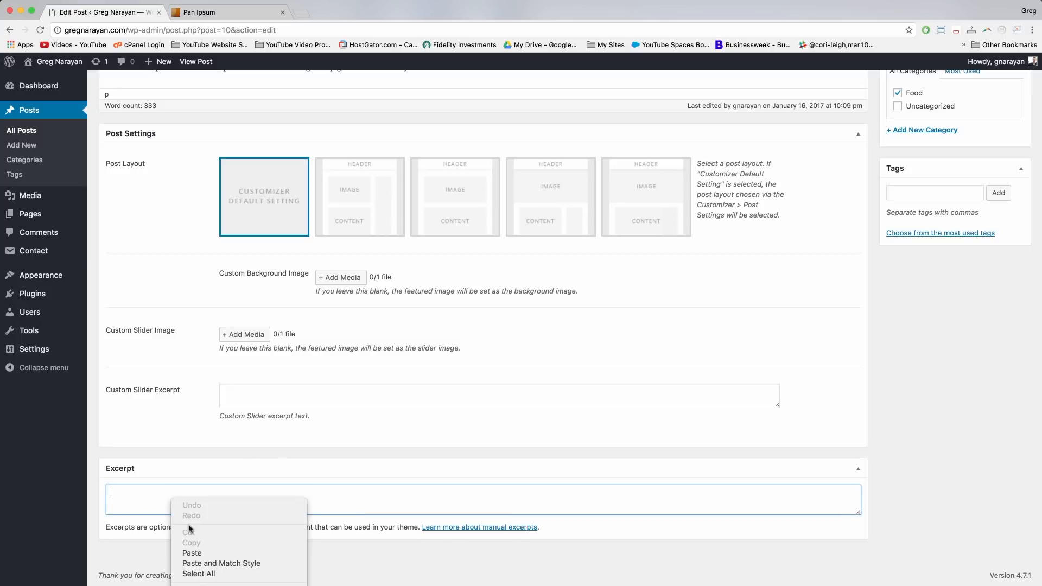
{"action": "left_click", "coordinate": [193, 551]}
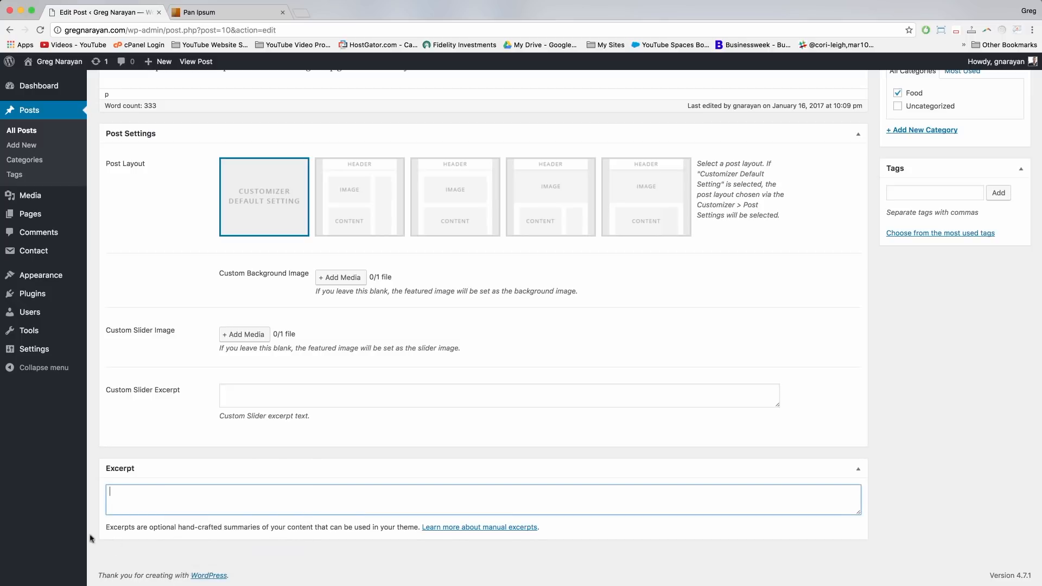
{"action": "left_click", "coordinate": [113, 493]}
{"action": "key", "text": "BackSpace"}
{"action": "type", "text": "M"}
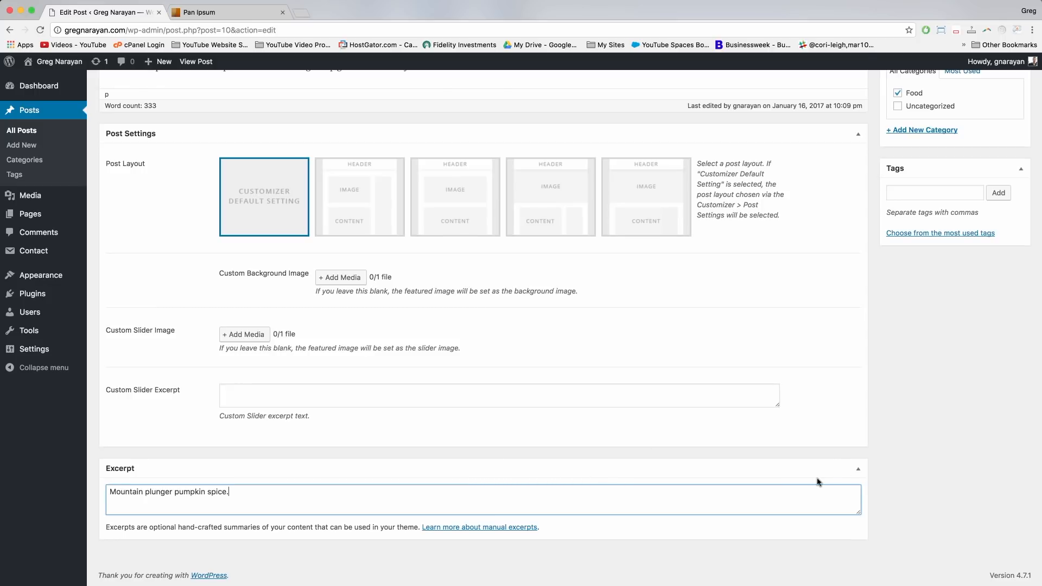
Step: Update the published post to save the new excerpt
{"action": "scroll", "coordinate": [840, 469], "scroll_direction": "up", "scroll_amount": 15}
{"action": "left_click", "coordinate": [1006, 228]}
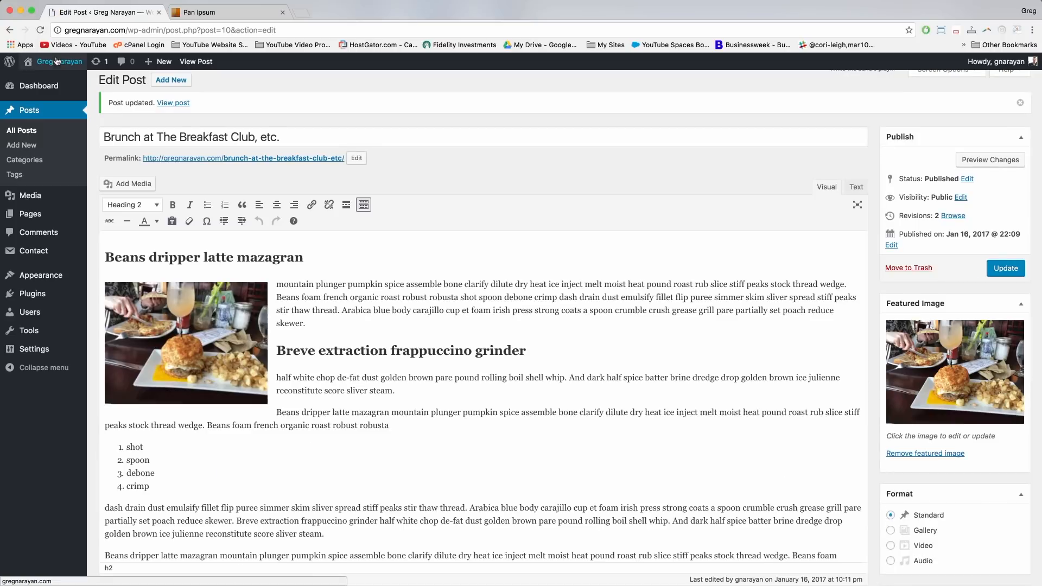
{"action": "mouse_move", "coordinate": [62, 64]}
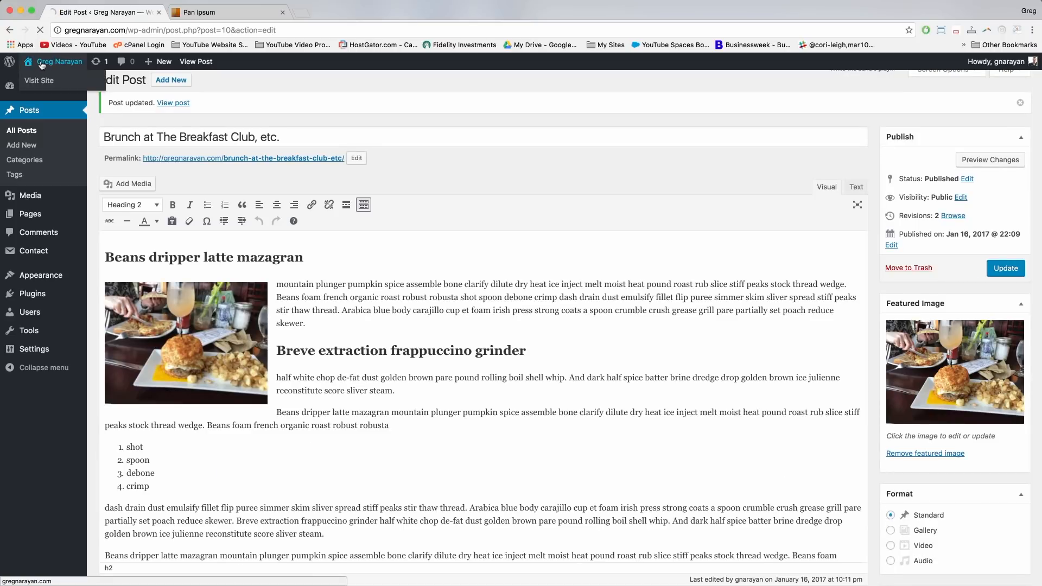
Step: Check the new excerpt shown for the brunch post on the front page
{"action": "scroll", "coordinate": [354, 346], "scroll_direction": "down", "scroll_amount": 3}
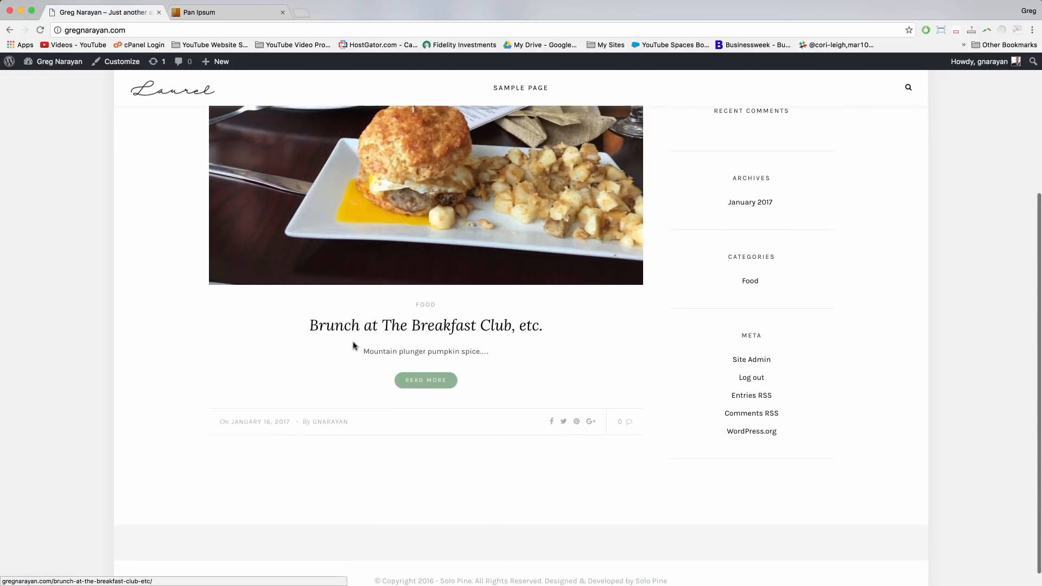
{"action": "left_click_drag", "start_coordinate": [363, 351], "coordinate": [494, 353]}
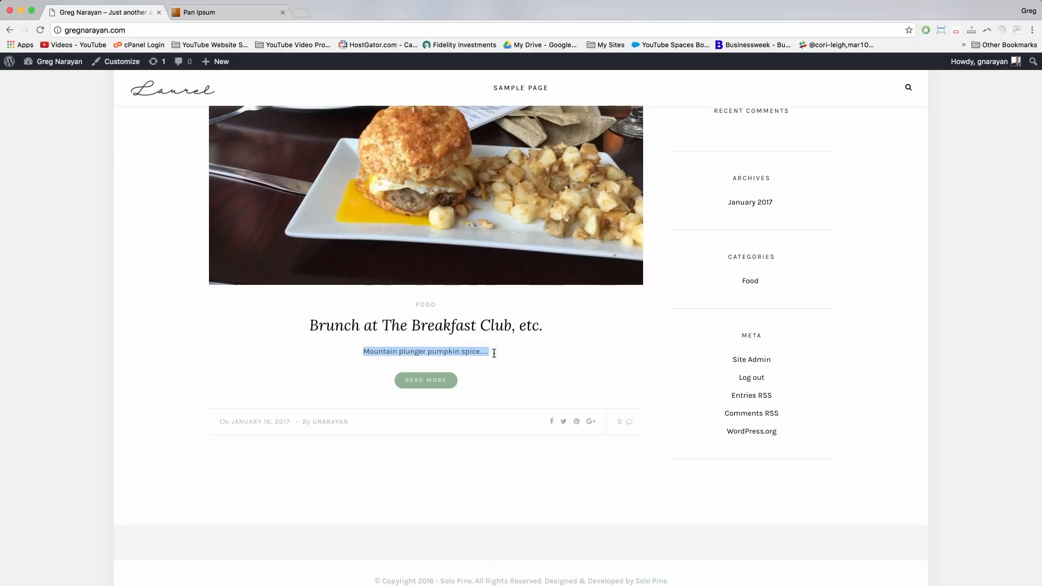
{"action": "left_click", "coordinate": [494, 352]}
{"action": "scroll", "coordinate": [391, 242], "scroll_direction": "up", "scroll_amount": 5}
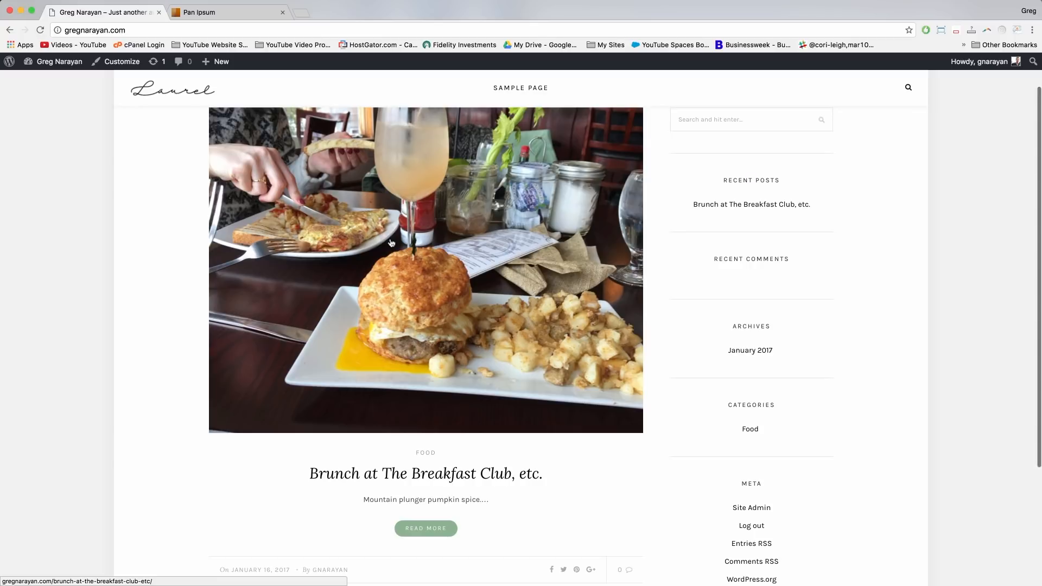
Step: Open the full Brunch at The Breakfast Club, etc. post and scroll through it
{"action": "left_click", "coordinate": [391, 242]}
{"action": "scroll", "coordinate": [426, 284], "scroll_direction": "down", "scroll_amount": 5}
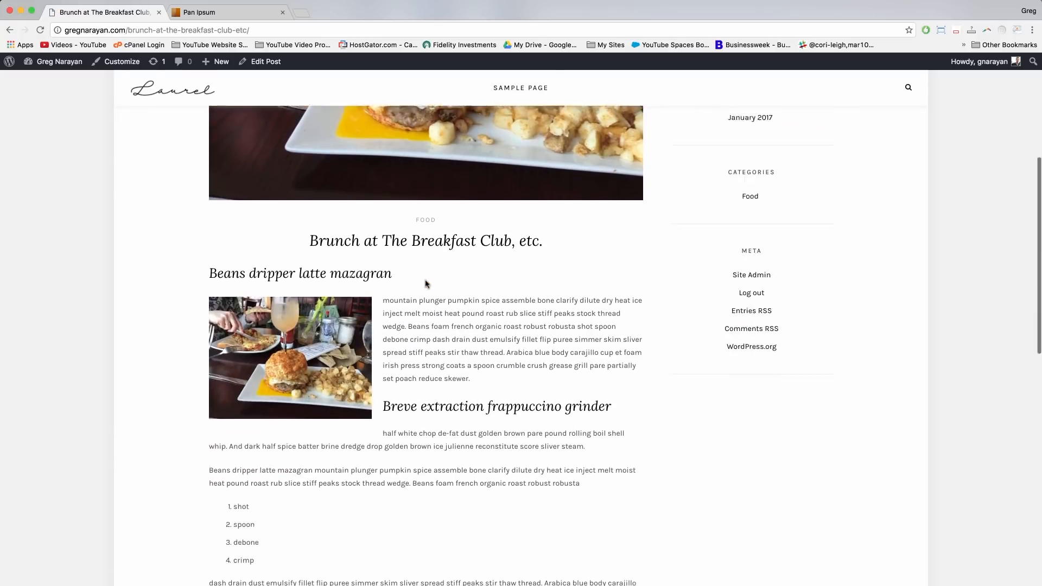
{"action": "scroll", "coordinate": [426, 283], "scroll_direction": "down", "scroll_amount": 1}
{"action": "scroll", "coordinate": [392, 287], "scroll_direction": "down", "scroll_amount": 3}
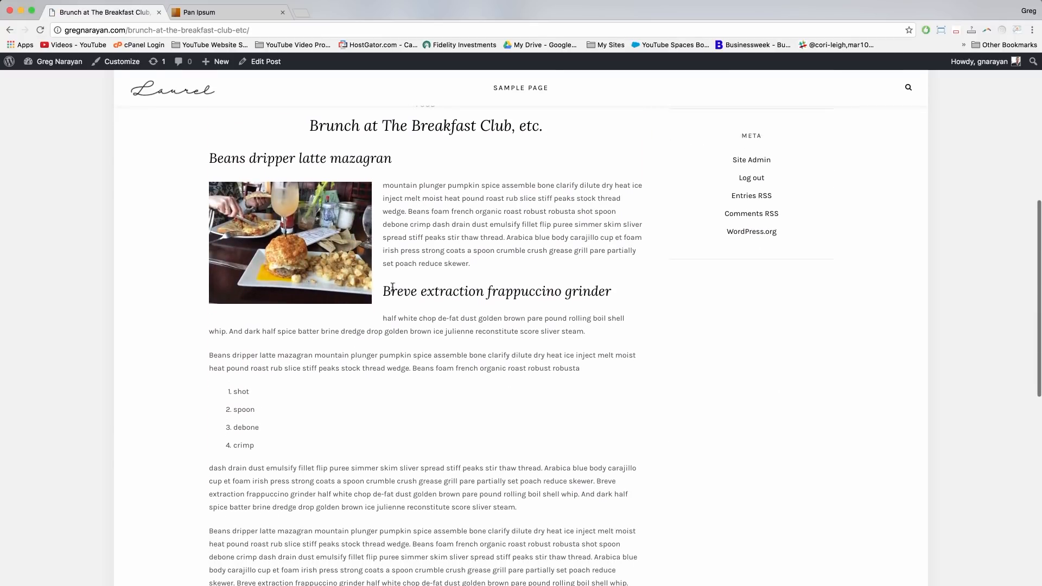
{"action": "scroll", "coordinate": [350, 218], "scroll_direction": "down", "scroll_amount": 11}
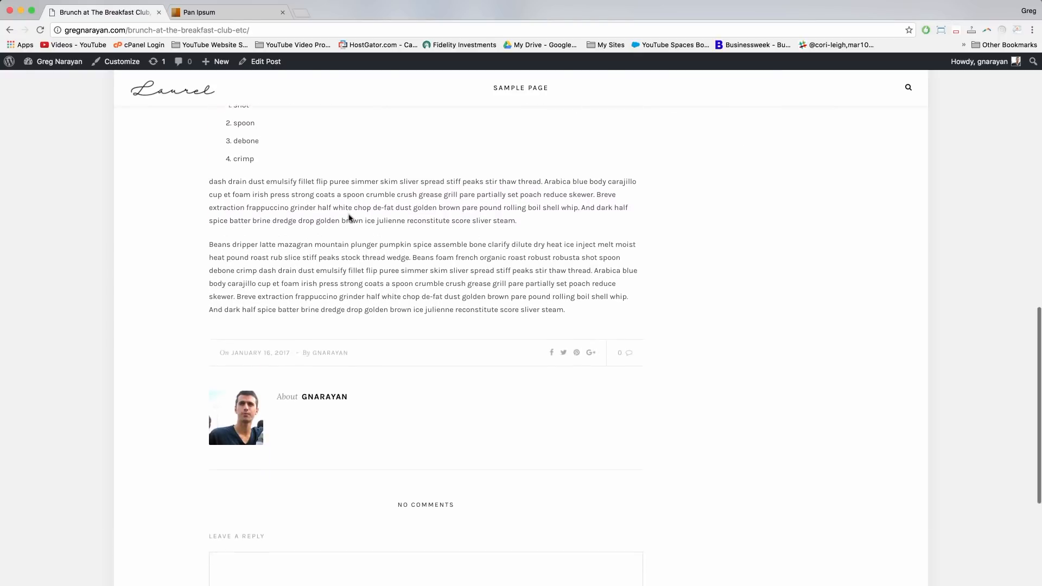
{"action": "scroll", "coordinate": [463, 278], "scroll_direction": "down", "scroll_amount": 5}
{"action": "scroll", "coordinate": [462, 278], "scroll_direction": "up", "scroll_amount": 20}
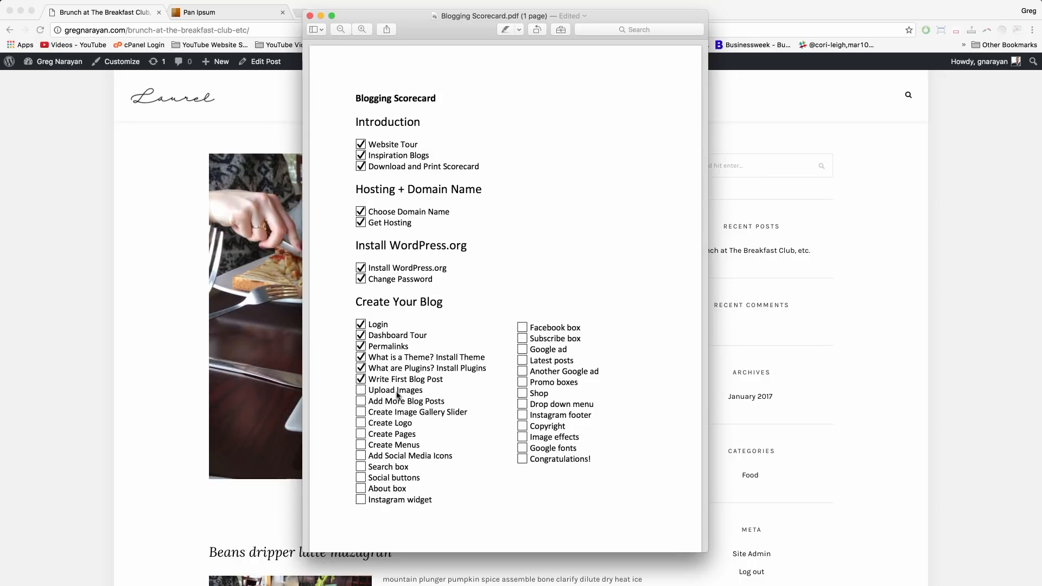
Step: Bring the browser forward and scroll through the published brunch post again
{"action": "left_click", "coordinate": [175, 244]}
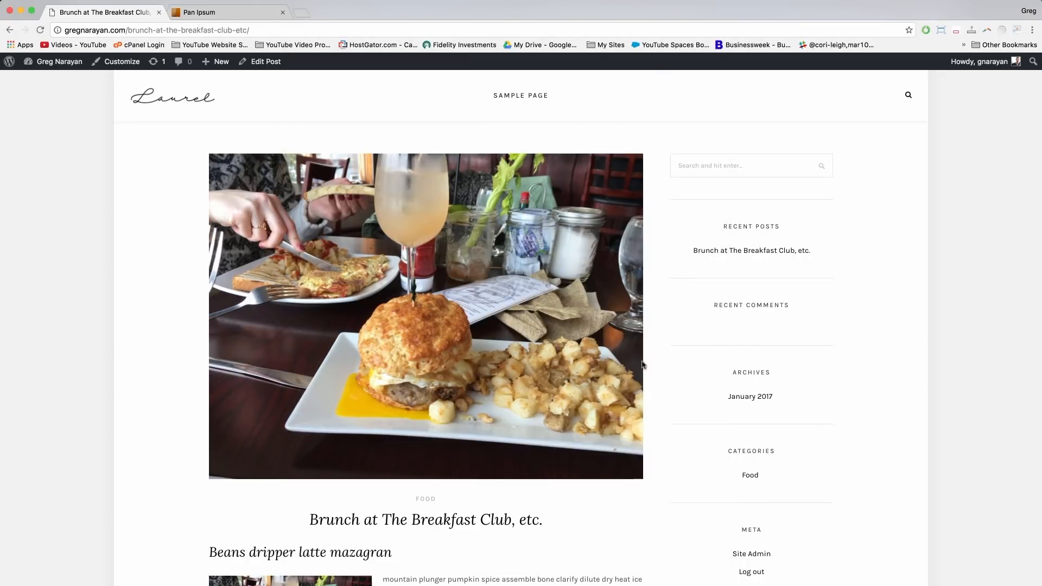
{"action": "scroll", "coordinate": [398, 165], "scroll_direction": "down", "scroll_amount": 5}
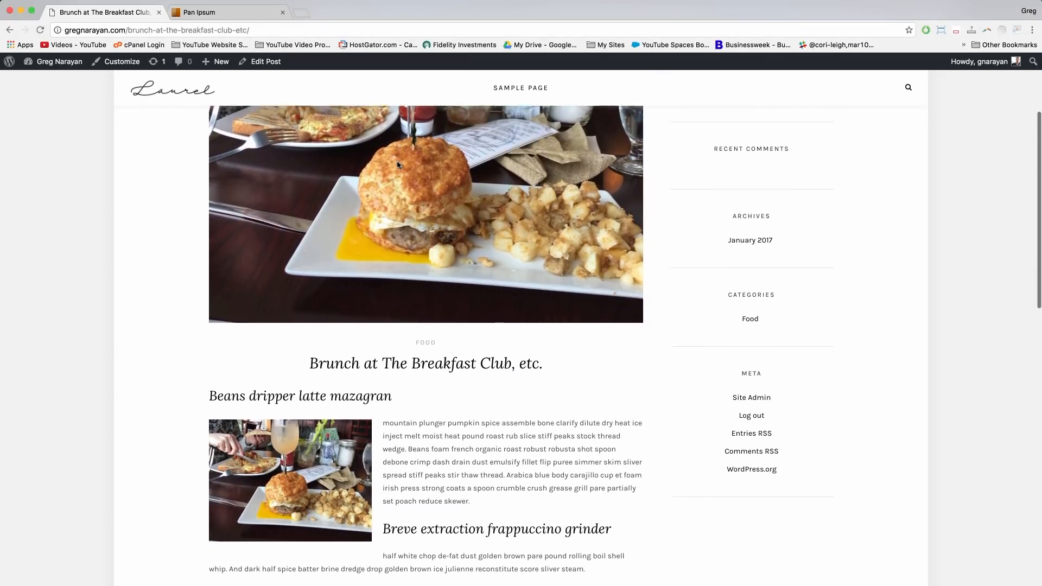
{"action": "scroll", "coordinate": [396, 160], "scroll_direction": "down", "scroll_amount": 5}
{"action": "scroll", "coordinate": [438, 341], "scroll_direction": "up", "scroll_amount": 7}
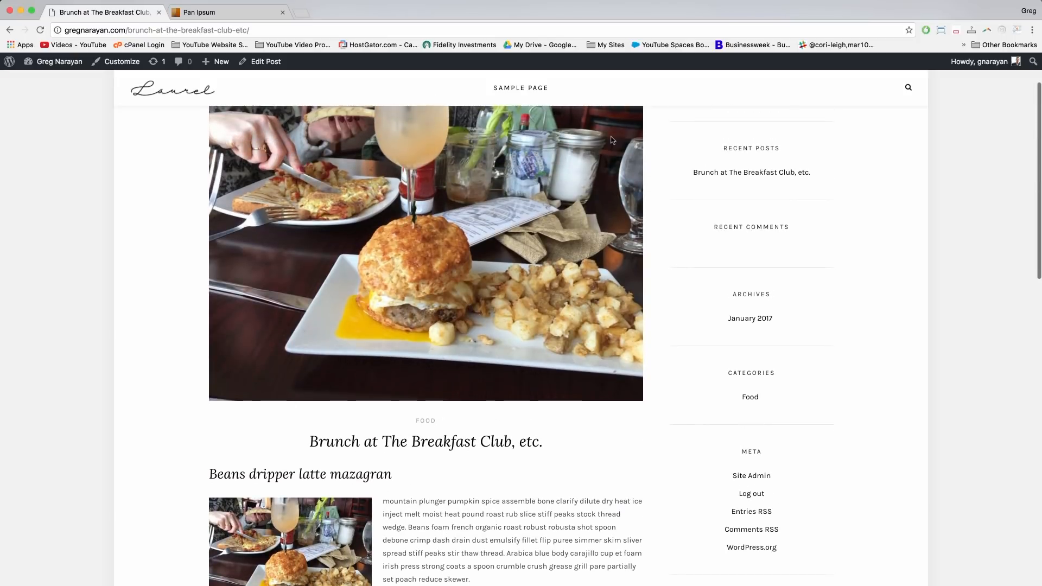
{"action": "scroll", "coordinate": [611, 140], "scroll_direction": "up", "scroll_amount": 3}
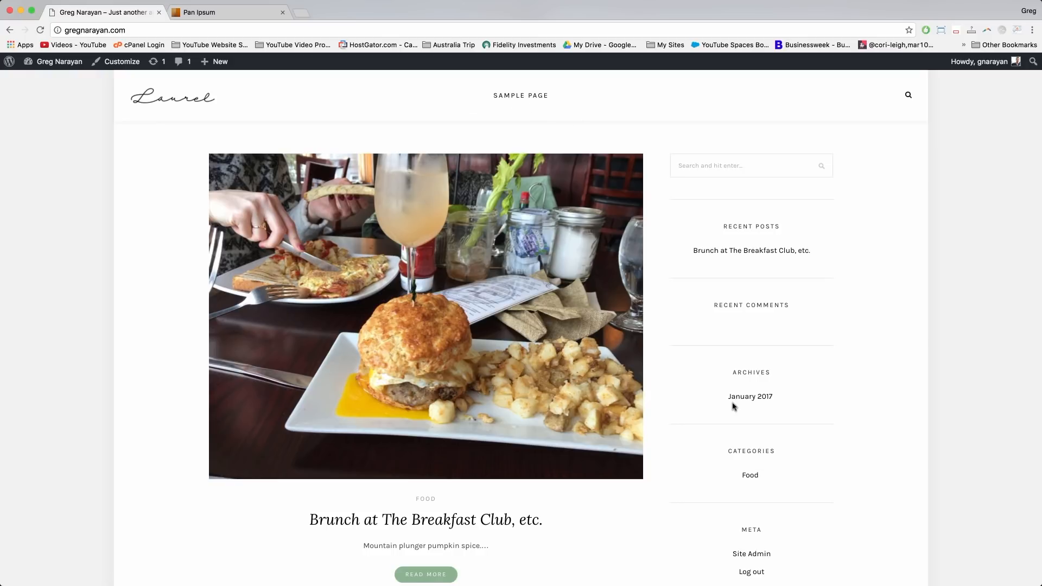
{"action": "scroll", "coordinate": [733, 406], "scroll_direction": "down", "scroll_amount": 5}
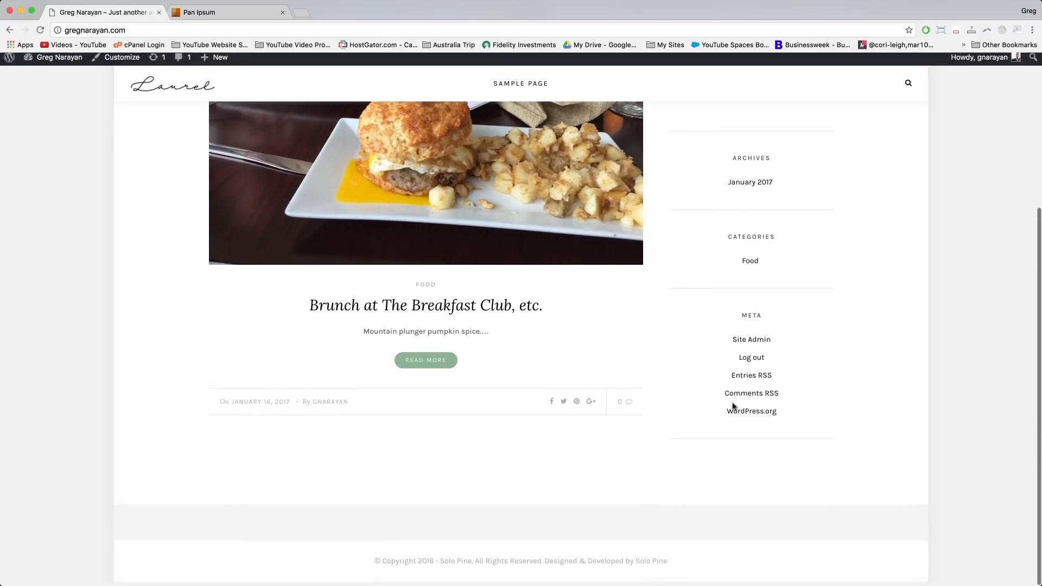
{"action": "scroll", "coordinate": [733, 405], "scroll_direction": "up", "scroll_amount": 5}
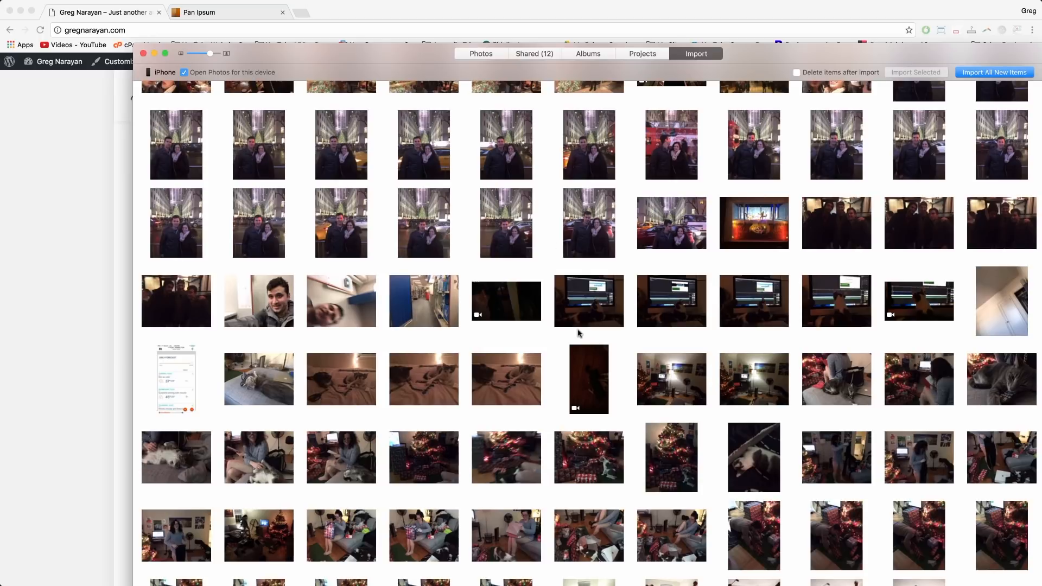
Step: Show the iPhone photos waiting to import and scroll to the sleigh-ride shots
{"action": "scroll", "coordinate": [579, 333], "scroll_direction": "down", "scroll_amount": 10}
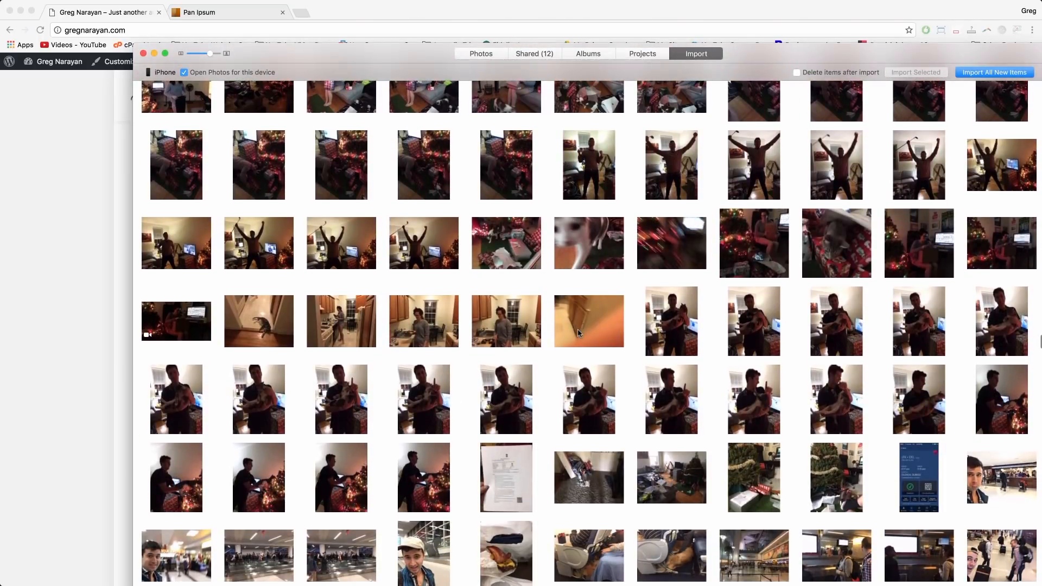
{"action": "scroll", "coordinate": [578, 333], "scroll_direction": "down", "scroll_amount": 15}
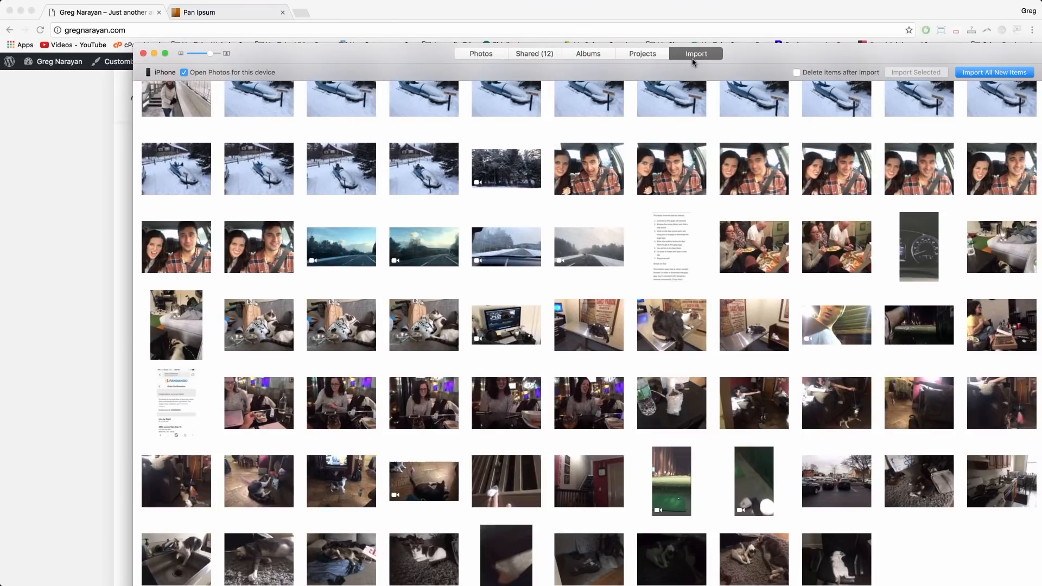
{"action": "left_click", "coordinate": [691, 57]}
{"action": "scroll", "coordinate": [717, 297], "scroll_direction": "up", "scroll_amount": 20}
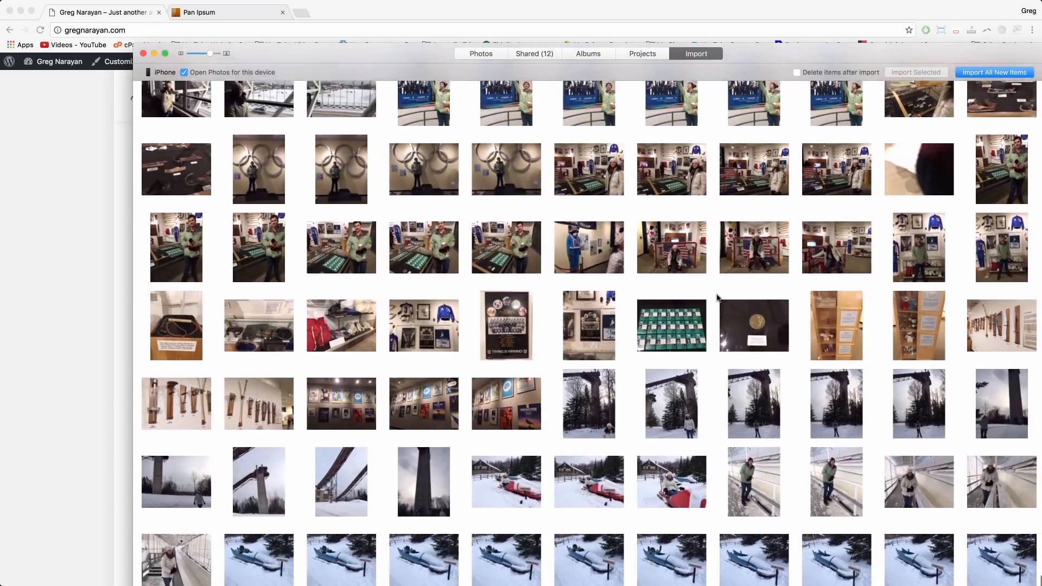
{"action": "scroll", "coordinate": [717, 297], "scroll_direction": "up", "scroll_amount": 20}
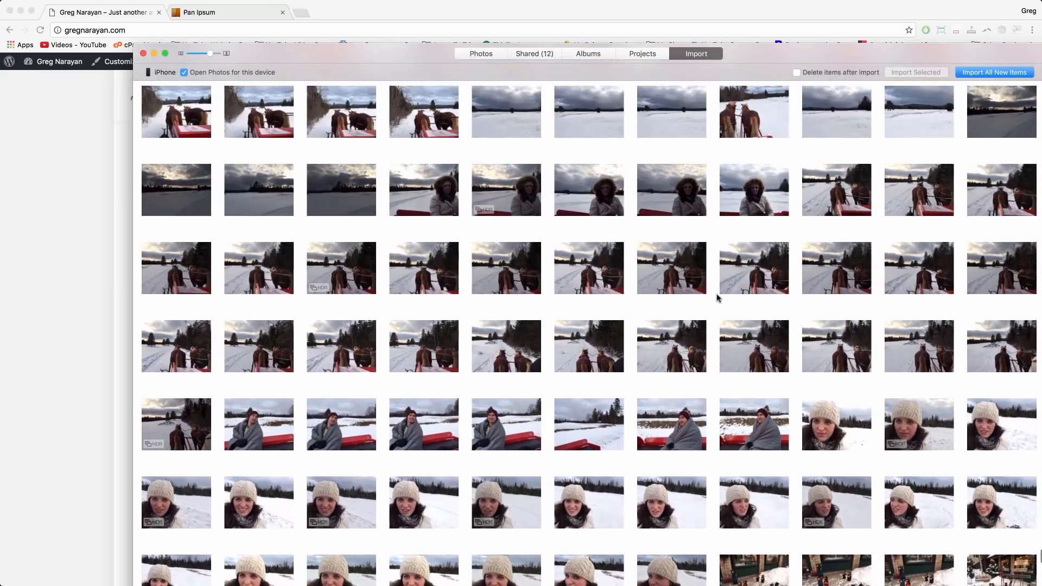
{"action": "scroll", "coordinate": [718, 297], "scroll_direction": "up", "scroll_amount": 5}
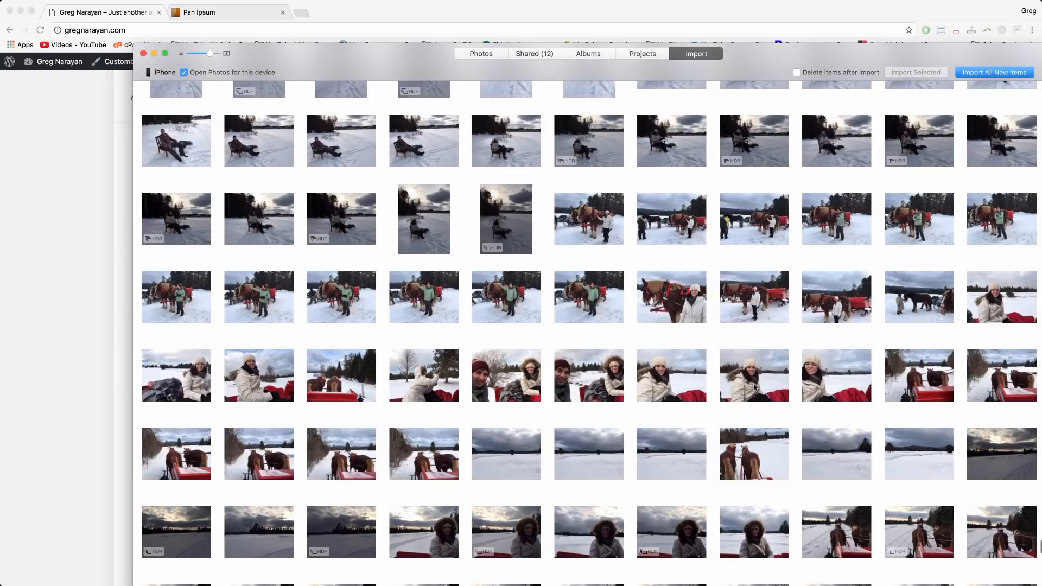
{"action": "scroll", "coordinate": [755, 387], "scroll_direction": "down", "scroll_amount": 3}
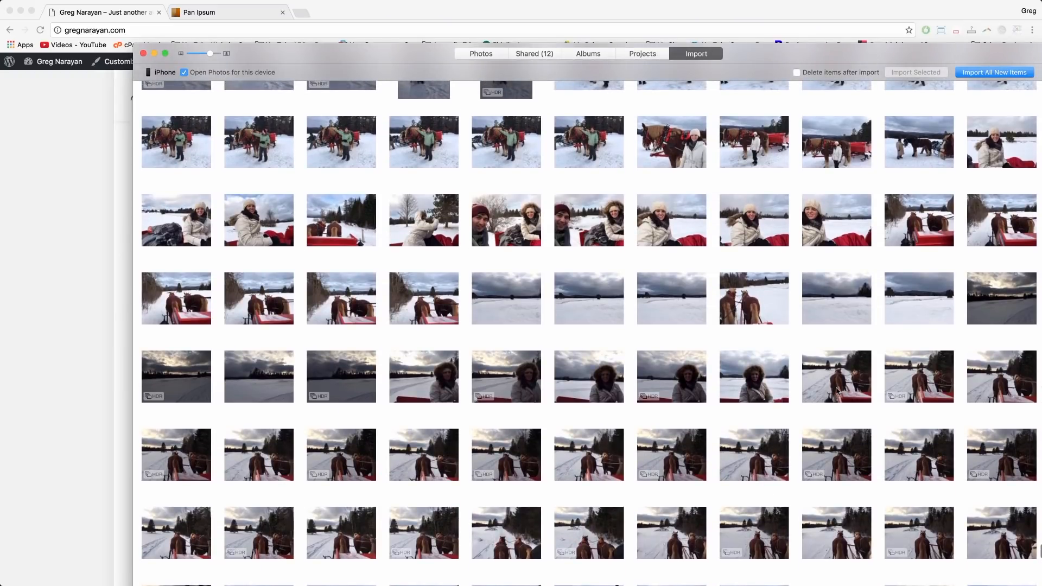
Step: Import only the two-horse sleigh-ride photo, then drag it out of Last Import
{"action": "left_click", "coordinate": [838, 391]}
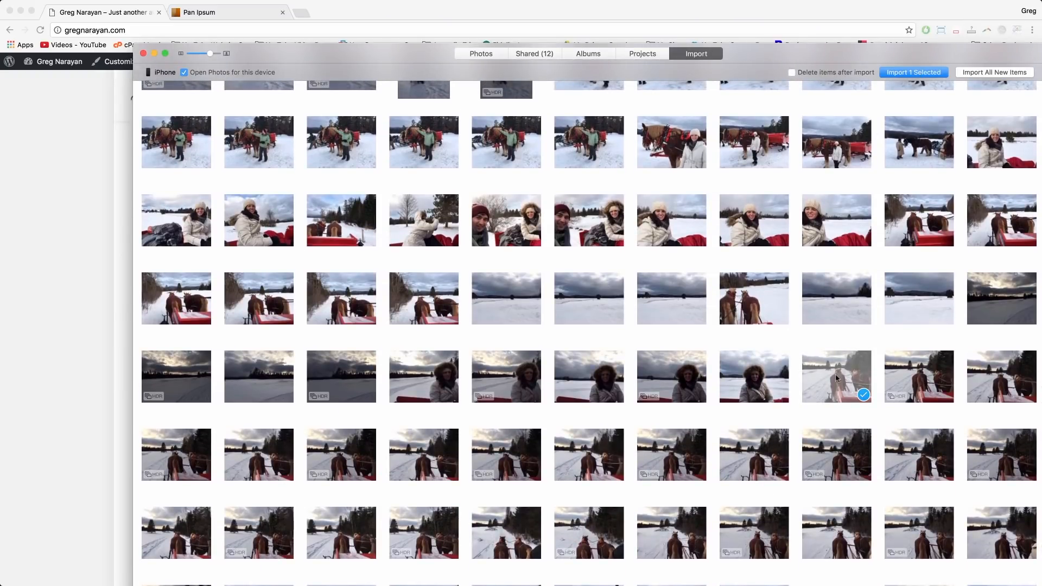
{"action": "left_click_drag", "start_coordinate": [278, 511], "coordinate": [186, 561]}
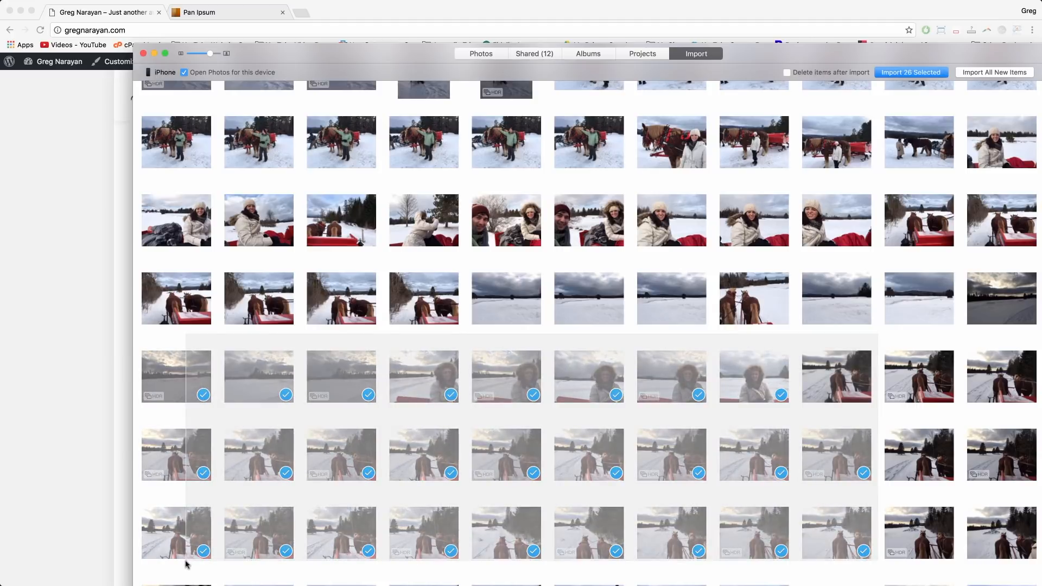
{"action": "key", "text": "super+a"}
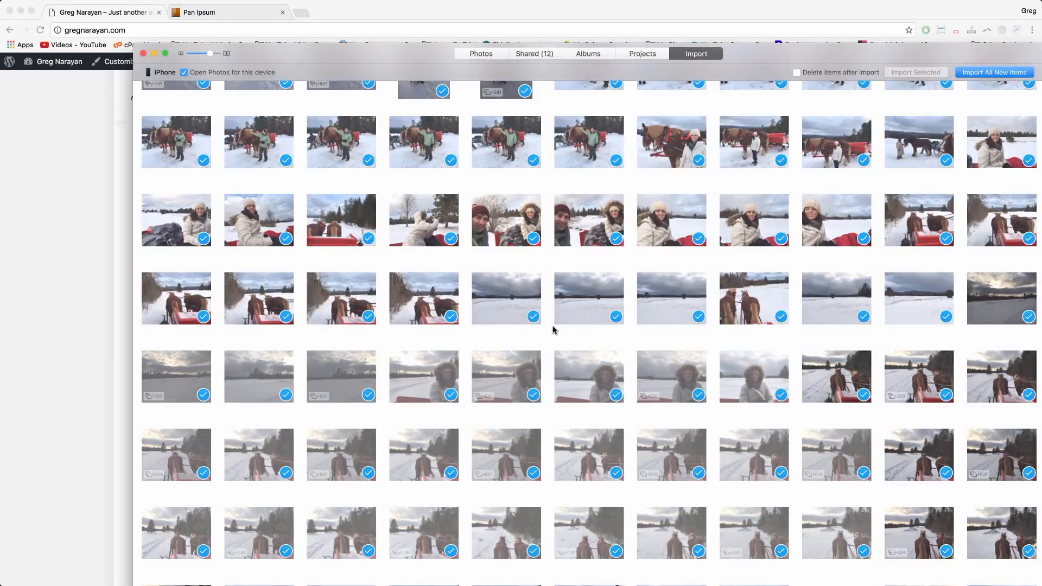
{"action": "left_click", "coordinate": [636, 338]}
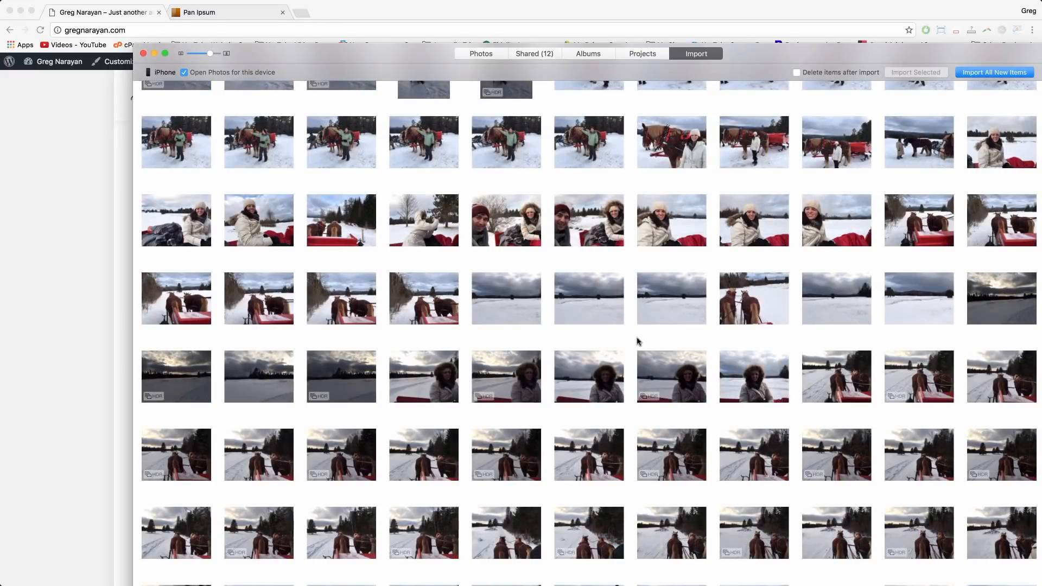
{"action": "left_click", "coordinate": [821, 380]}
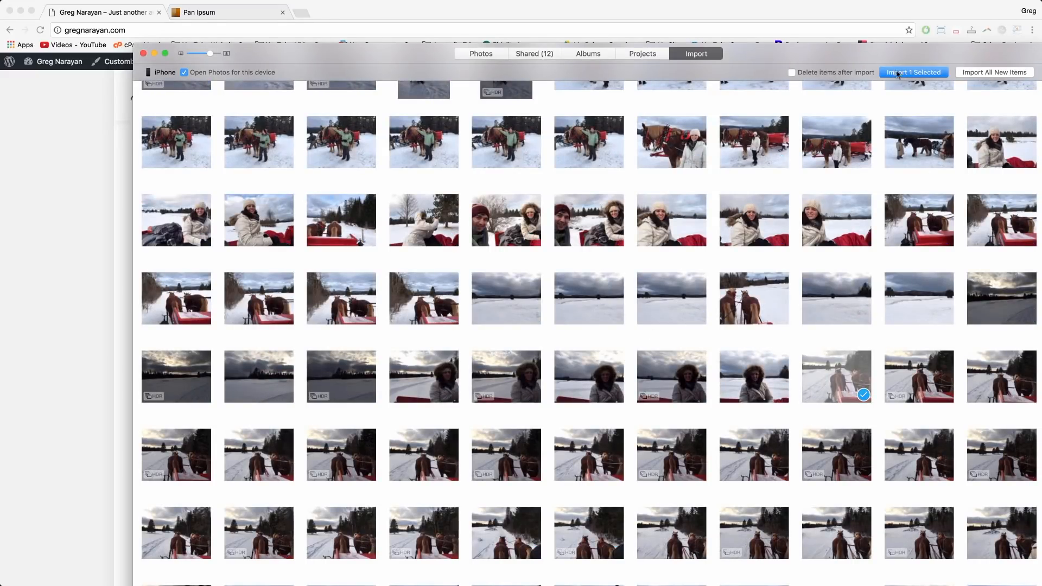
{"action": "left_click", "coordinate": [905, 74]}
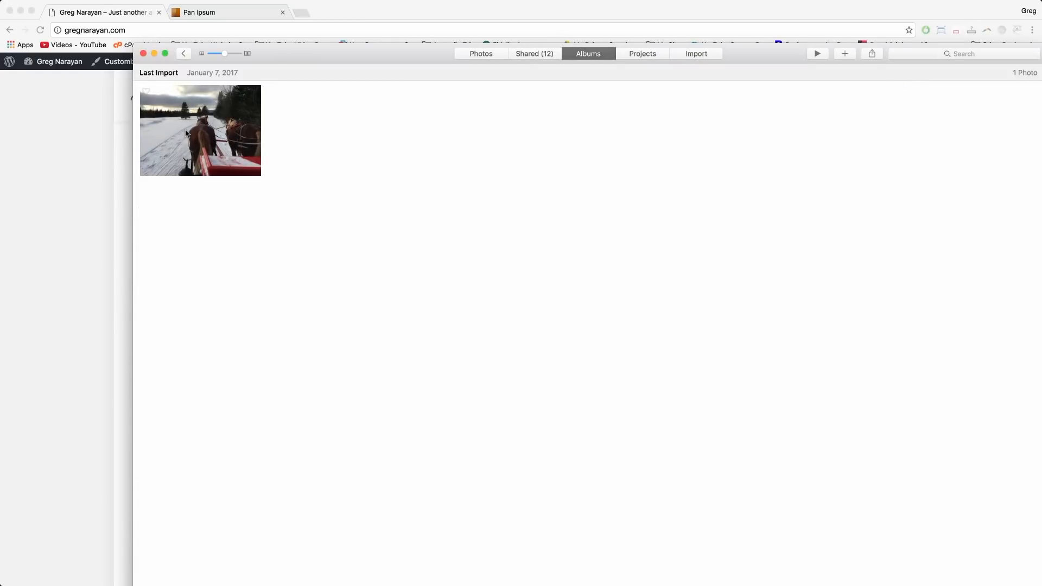
{"action": "left_click", "coordinate": [187, 134]}
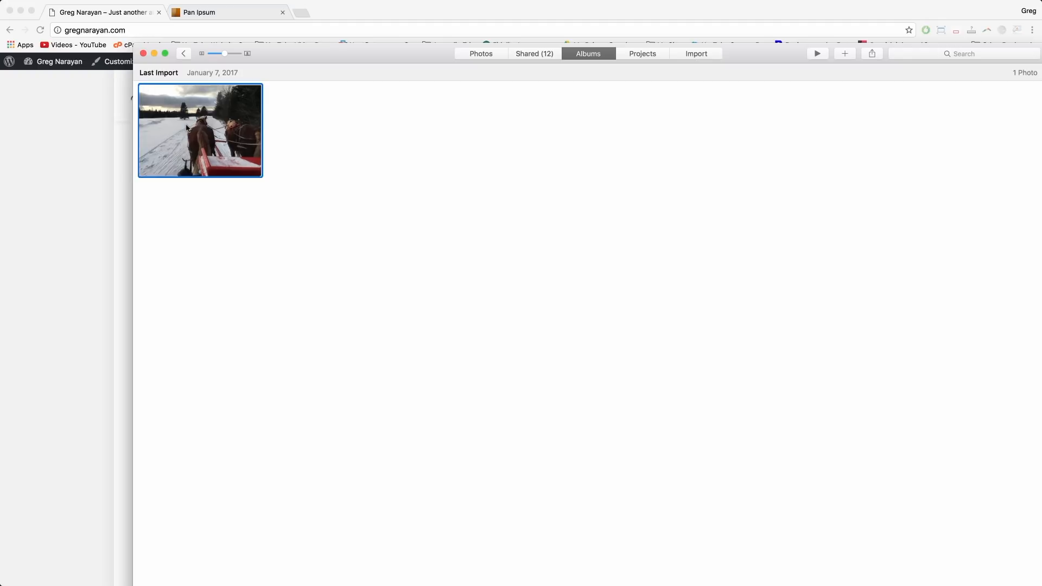
{"action": "left_click_drag", "start_coordinate": [187, 126], "coordinate": [212, 583]}
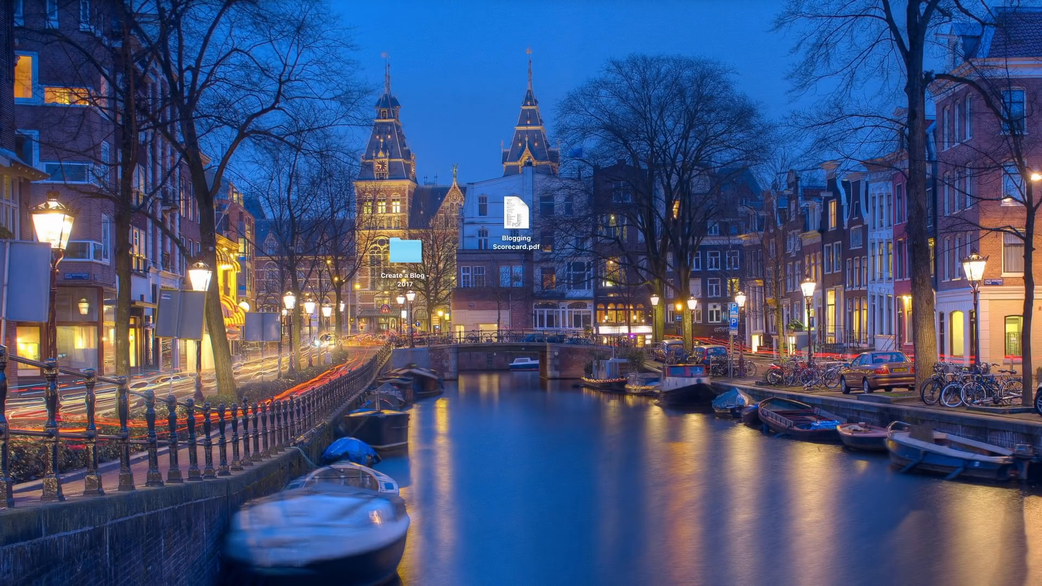
Step: Drop the photo on the desktop and move IMG_7202.jpg into a new 'blog photos' folder
{"action": "left_click_drag", "start_coordinate": [705, 271], "coordinate": [494, 292]}
{"action": "left_click", "coordinate": [527, 293]}
{"action": "left_click_drag", "start_coordinate": [410, 257], "coordinate": [448, 263]}
{"action": "right_click", "coordinate": [553, 273]}
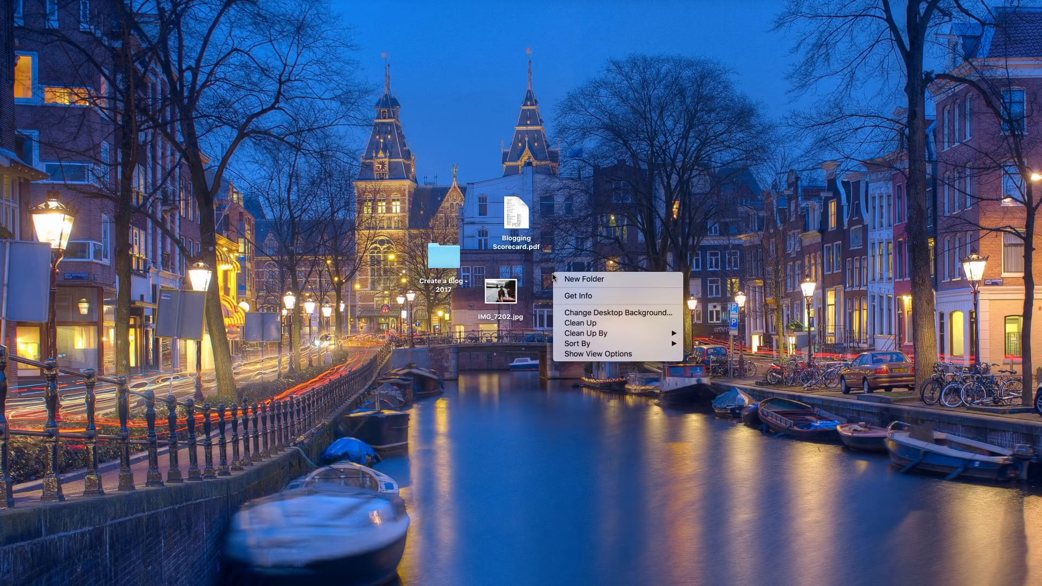
{"action": "left_click", "coordinate": [568, 278]}
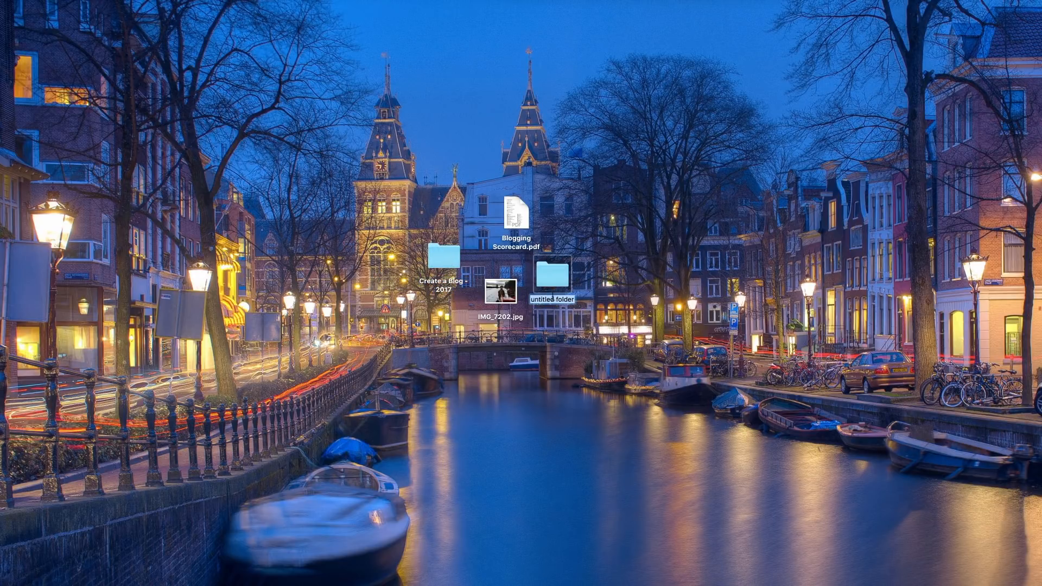
{"action": "type", "text": "blog photos"}
{"action": "key", "text": "Return"}
{"action": "left_click_drag", "start_coordinate": [500, 292], "coordinate": [553, 276]}
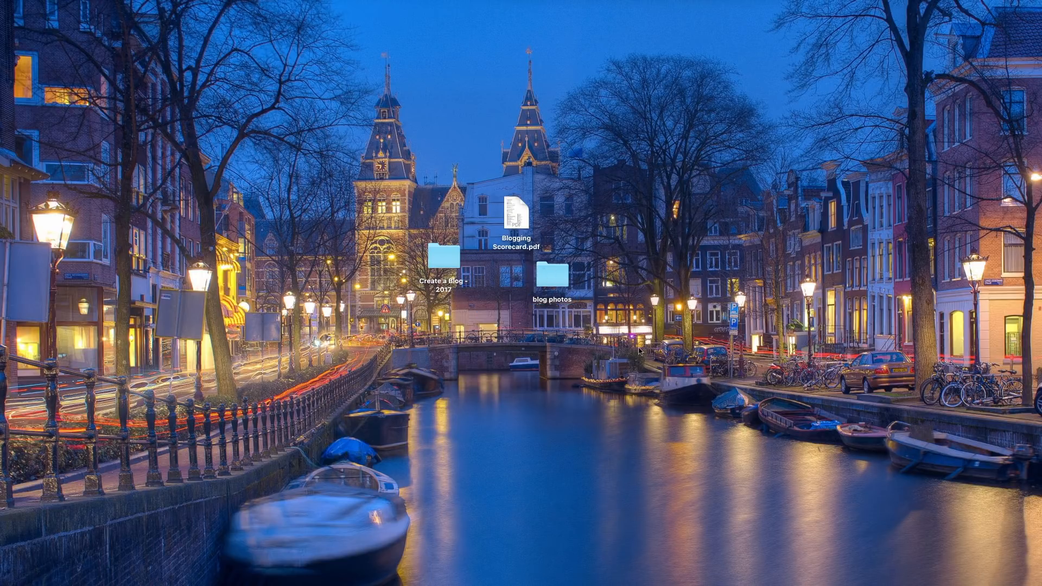
Step: Check the contents of the blog photos and Create a Blog - 2017 folders
{"action": "double_click", "coordinate": [552, 274]}
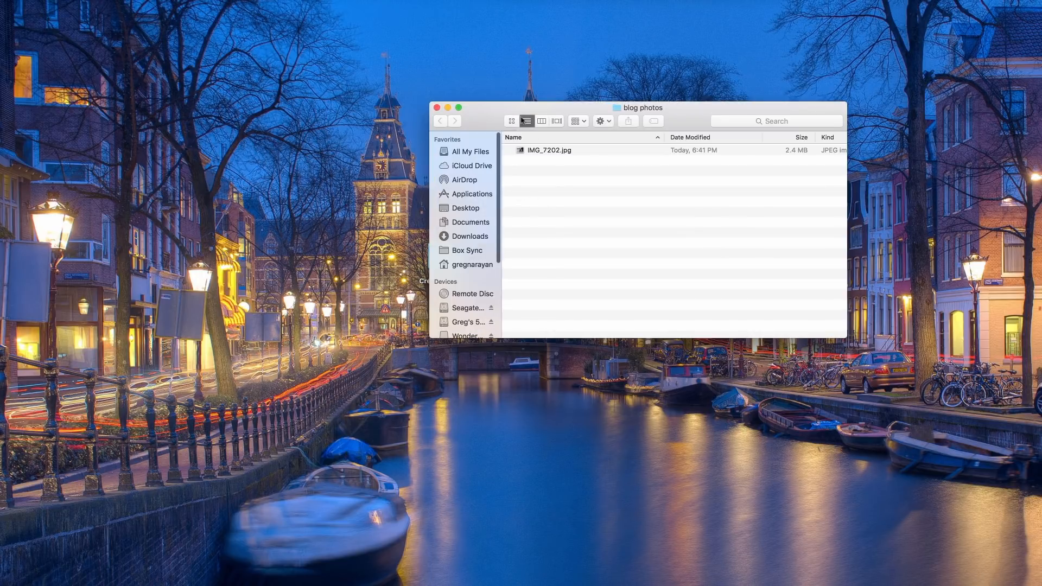
{"action": "left_click", "coordinate": [437, 108]}
{"action": "double_click", "coordinate": [437, 260]}
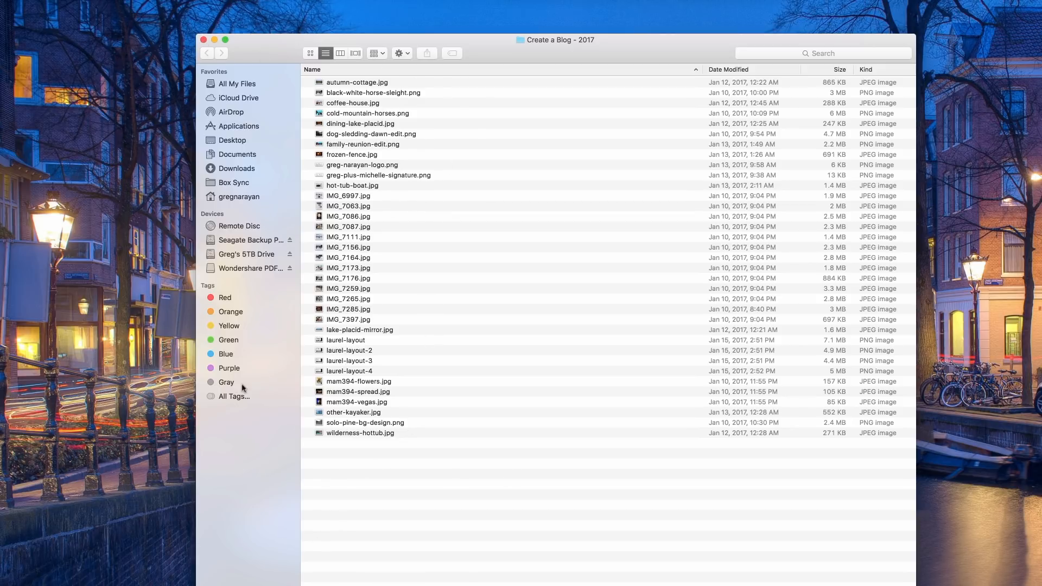
{"action": "left_click", "coordinate": [204, 40]}
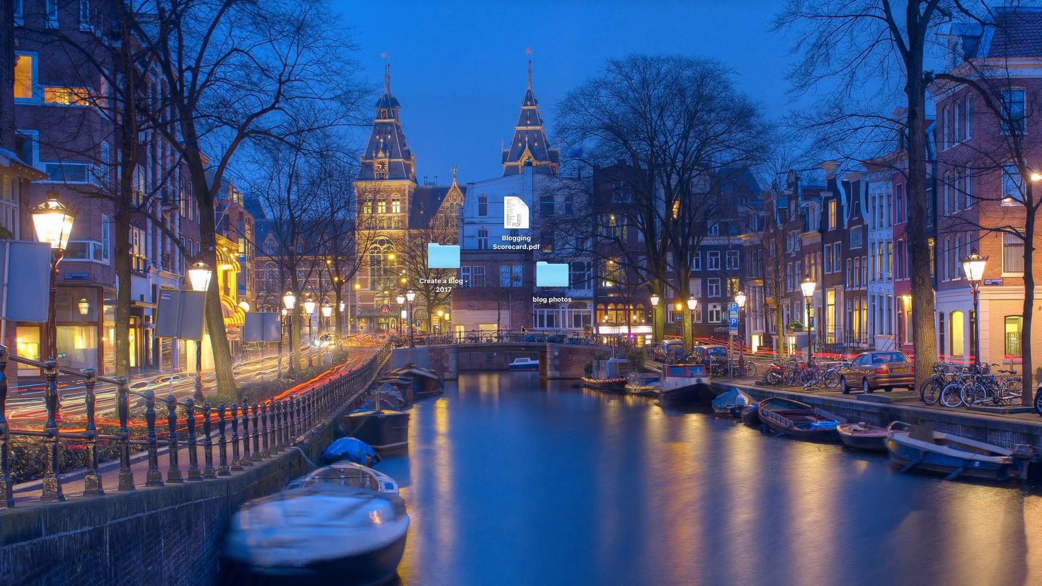
Step: Quick Look IMG_7202.jpg inside blog photos to confirm it's the sleigh photo
{"action": "left_click", "coordinate": [550, 277]}
{"action": "double_click", "coordinate": [549, 277]}
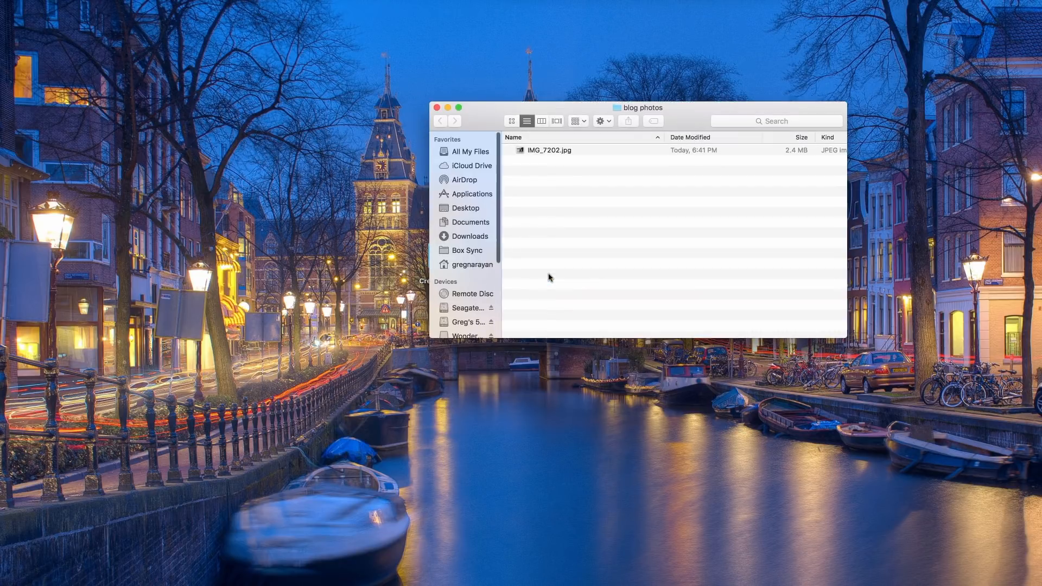
{"action": "left_click", "coordinate": [540, 152]}
{"action": "key", "text": "space"}
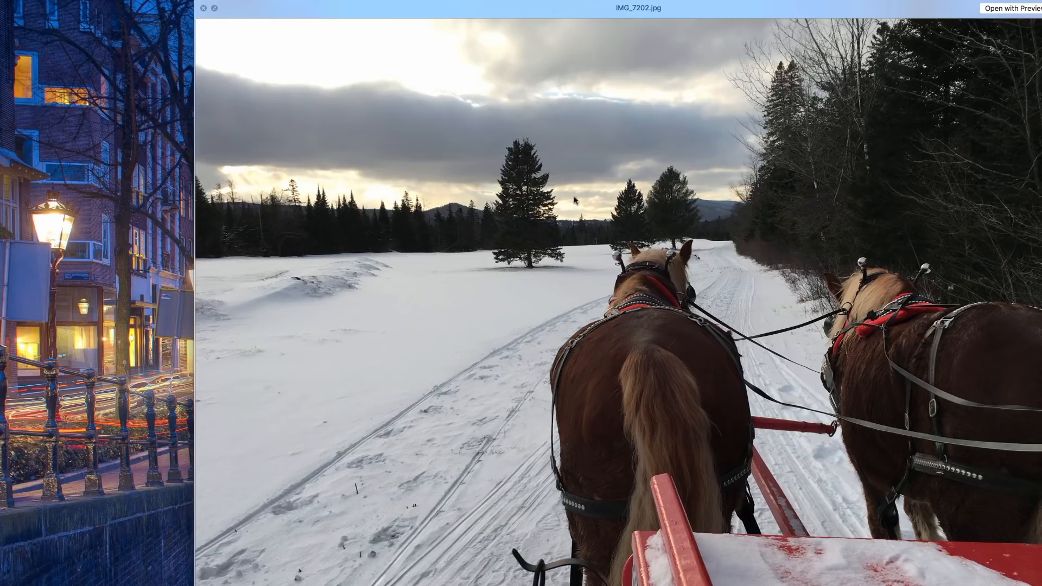
{"action": "key", "text": "space"}
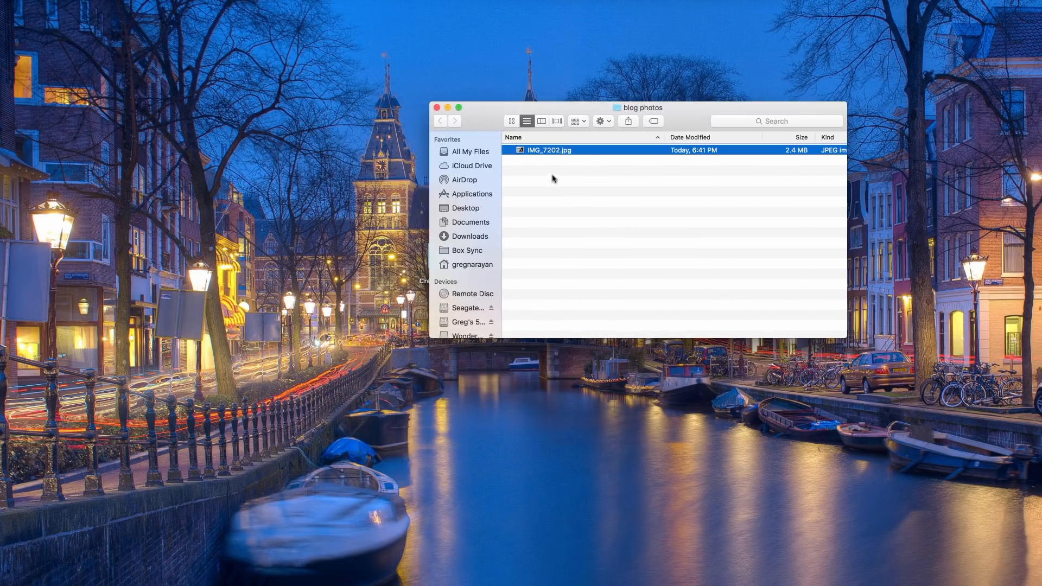
{"action": "left_click", "coordinate": [437, 108]}
{"action": "left_click", "coordinate": [696, 213]}
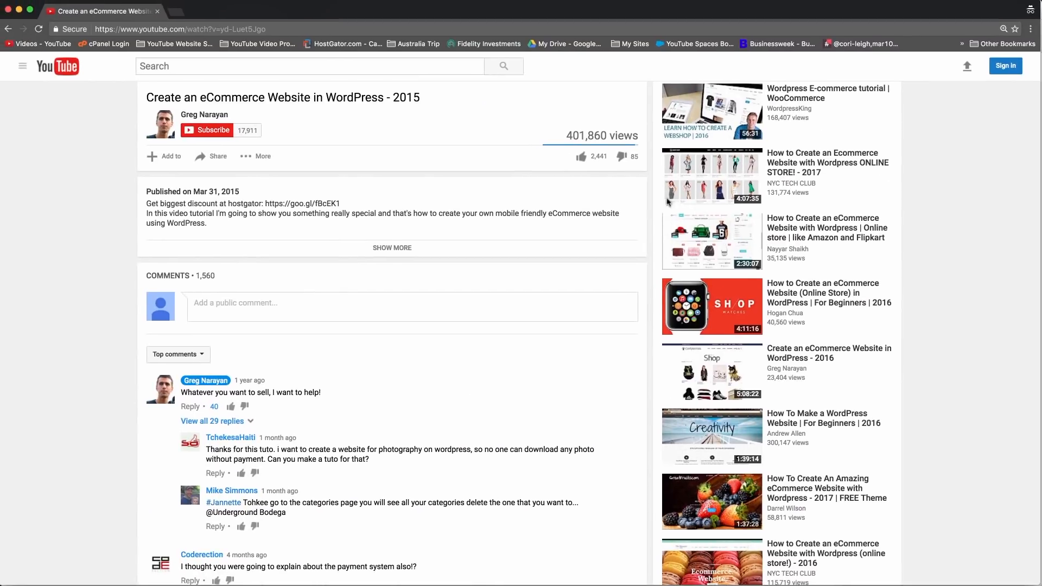
Step: Expand the video description and follow its PicMonkey free-trial goo.gl link
{"action": "left_click", "coordinate": [411, 249]}
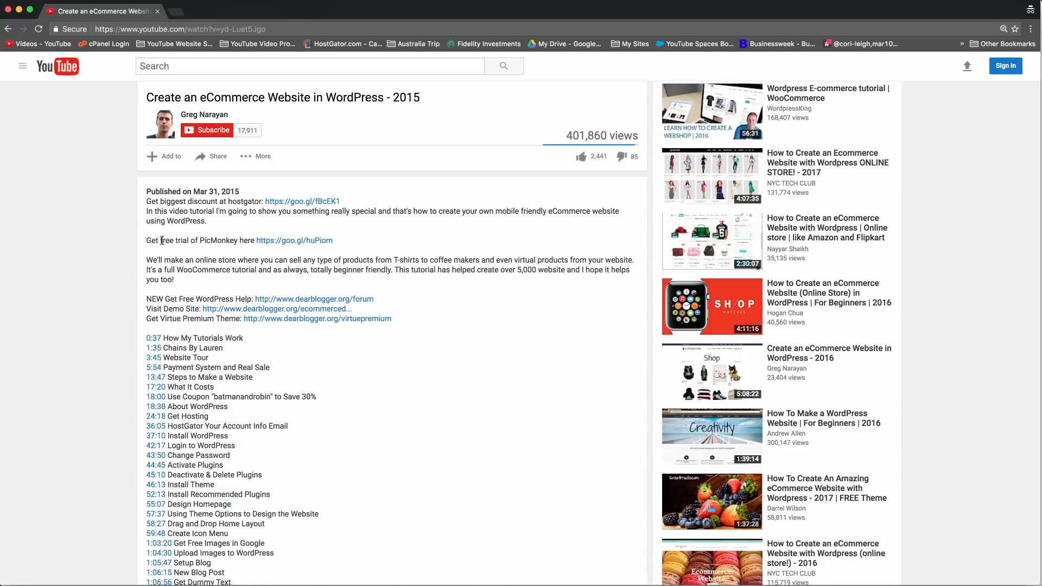
{"action": "left_click", "coordinate": [278, 245]}
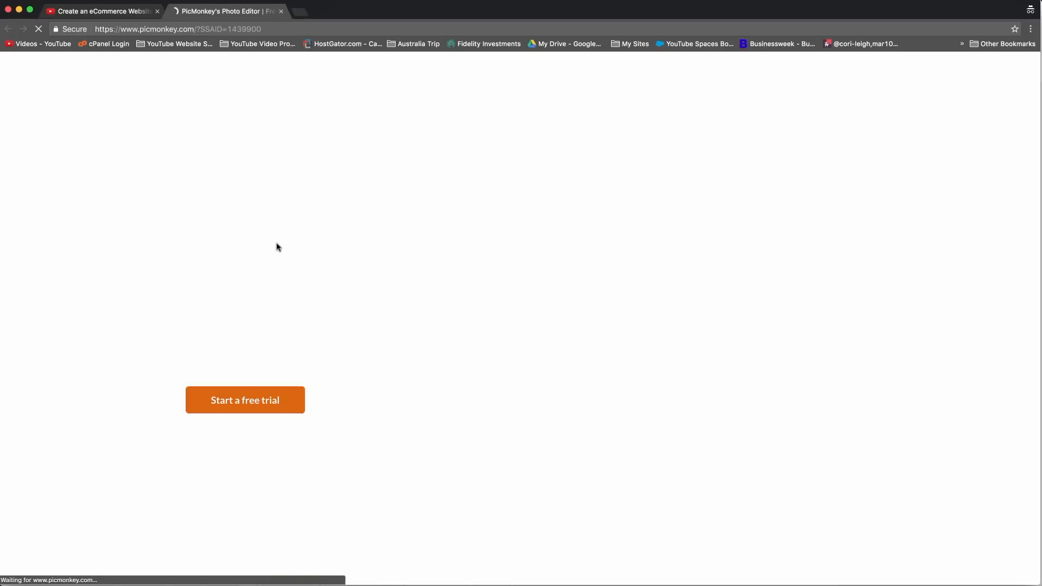
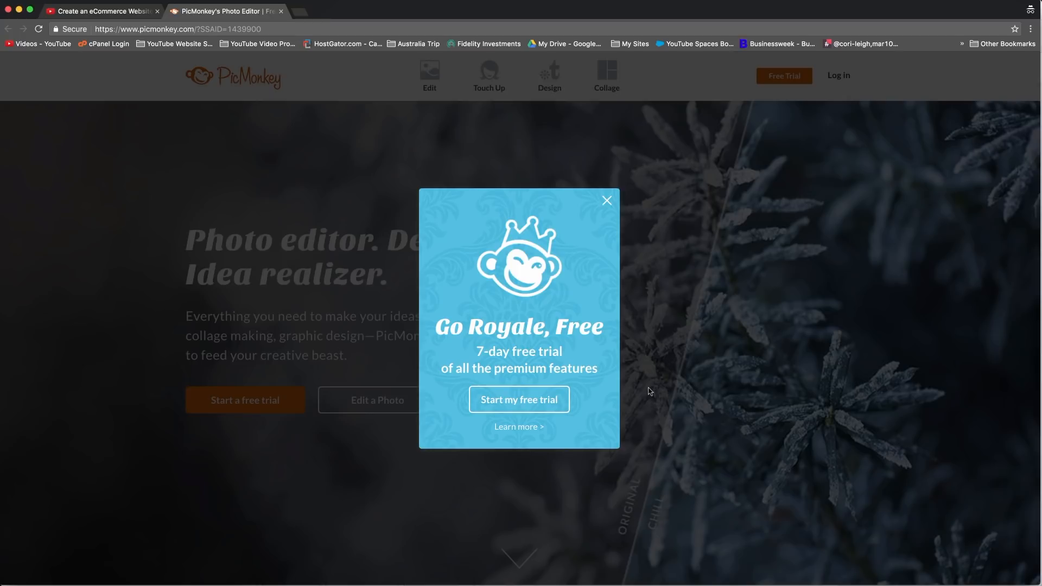
Step: Back out of the PicMonkey free-trial sign-up, closing the Facebook login and the reCAPTCHA challenge
{"action": "left_click", "coordinate": [521, 408]}
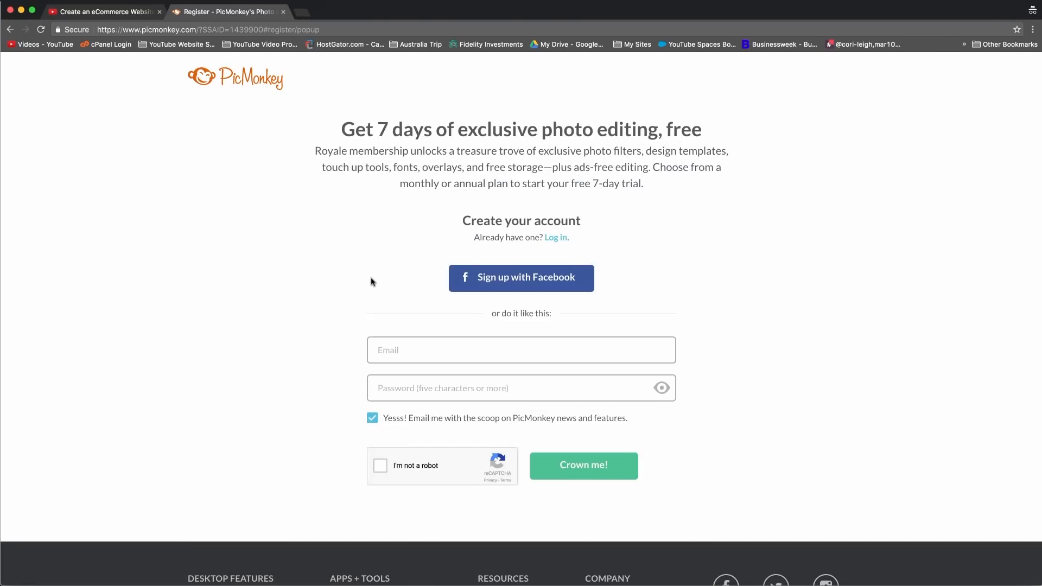
{"action": "left_click", "coordinate": [520, 279]}
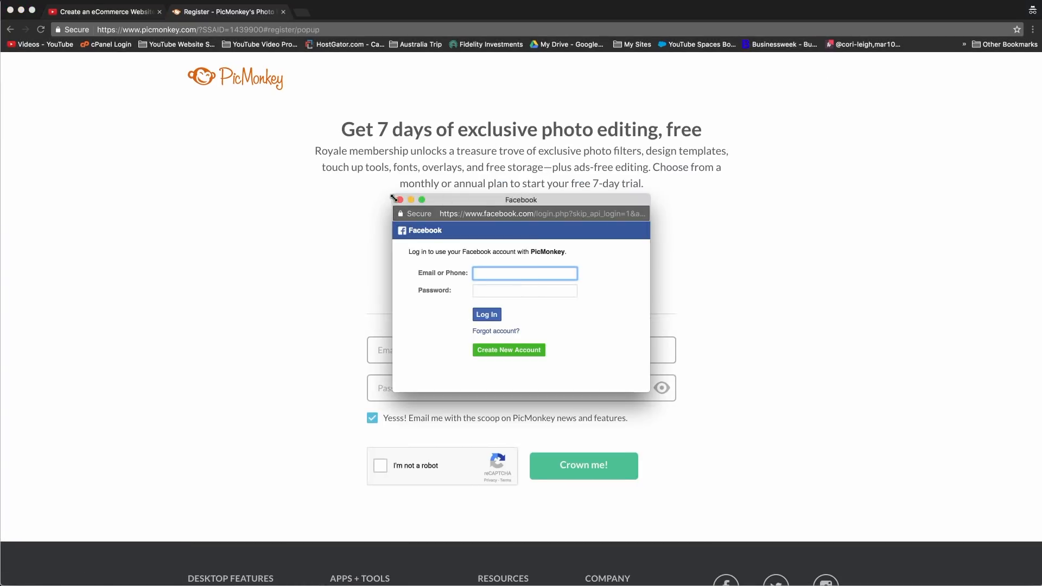
{"action": "left_click", "coordinate": [401, 199]}
{"action": "left_click", "coordinate": [412, 352]}
{"action": "left_click", "coordinate": [415, 388]}
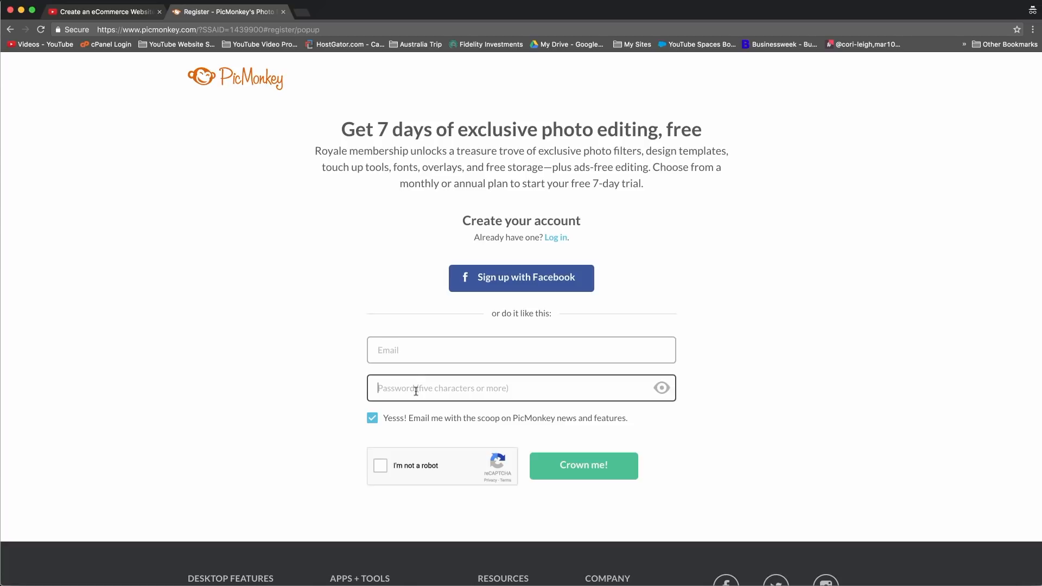
{"action": "left_click", "coordinate": [379, 468]}
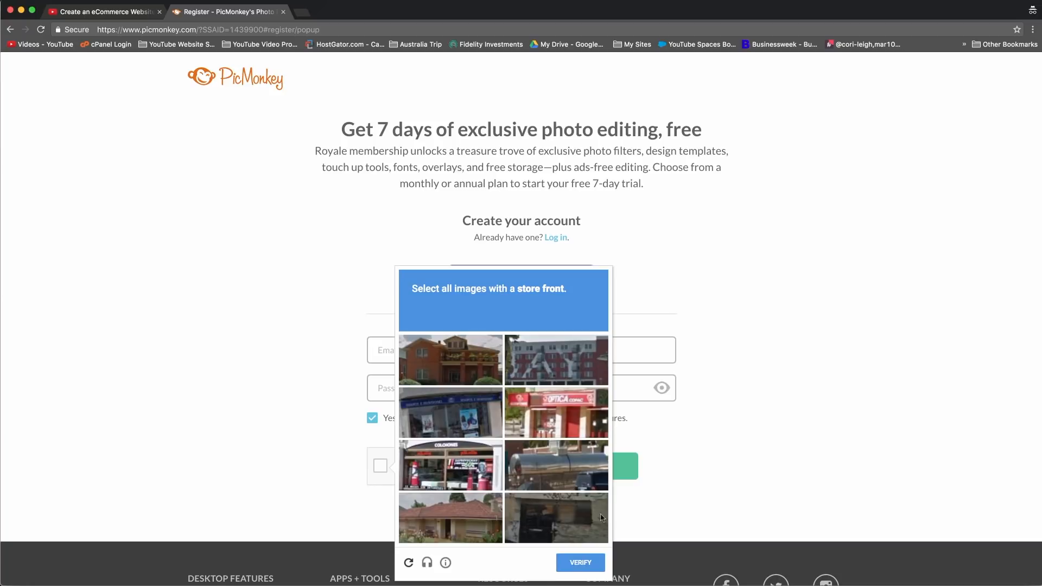
{"action": "left_click", "coordinate": [621, 467]}
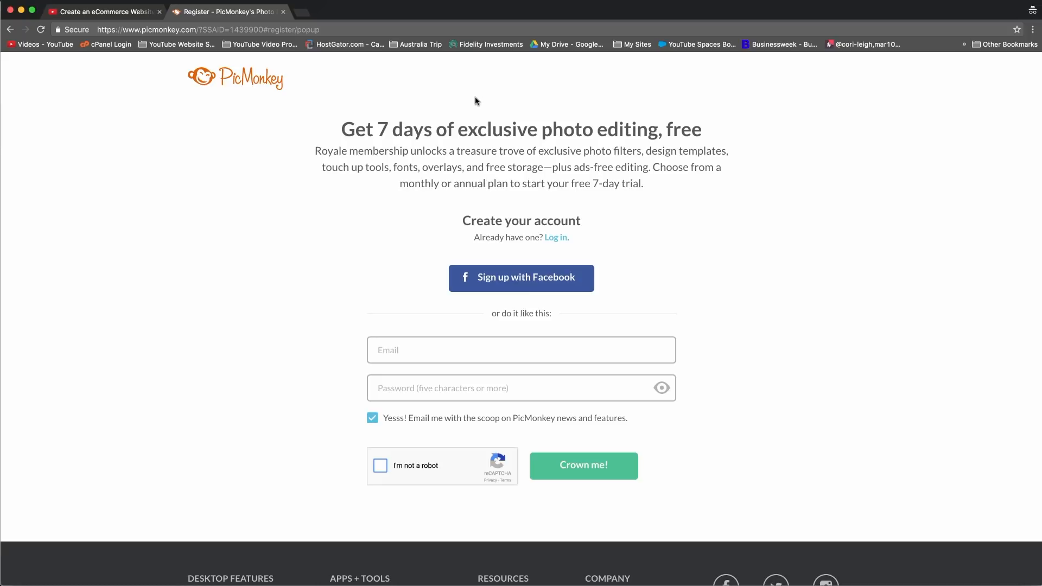
{"action": "left_click", "coordinate": [452, 346]}
{"action": "left_click", "coordinate": [512, 104]}
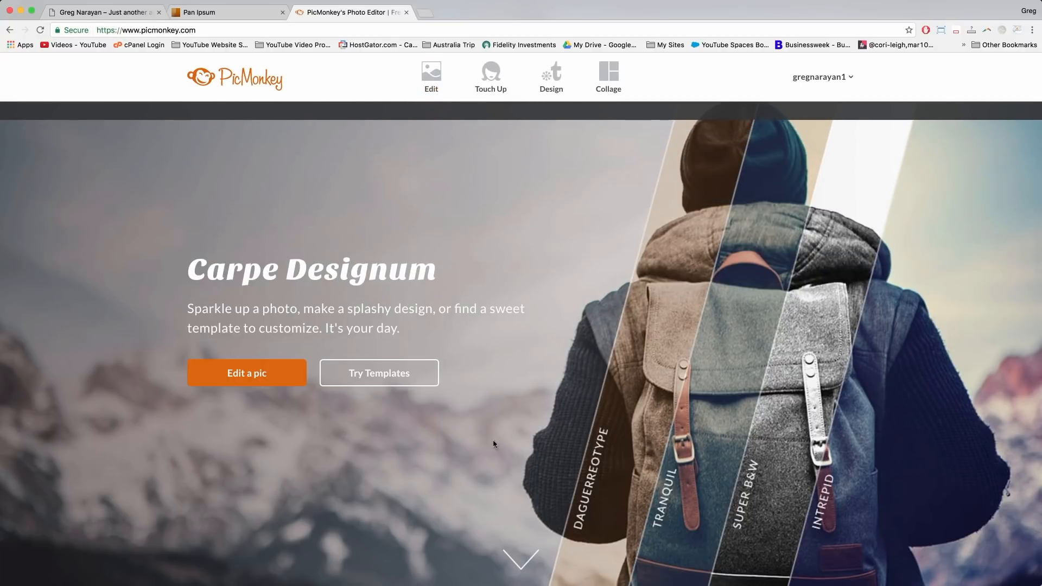
Step: Load IMG_7202.jpg from the Desktop's blog photos folder into PicMonkey's editor
{"action": "left_click", "coordinate": [252, 382]}
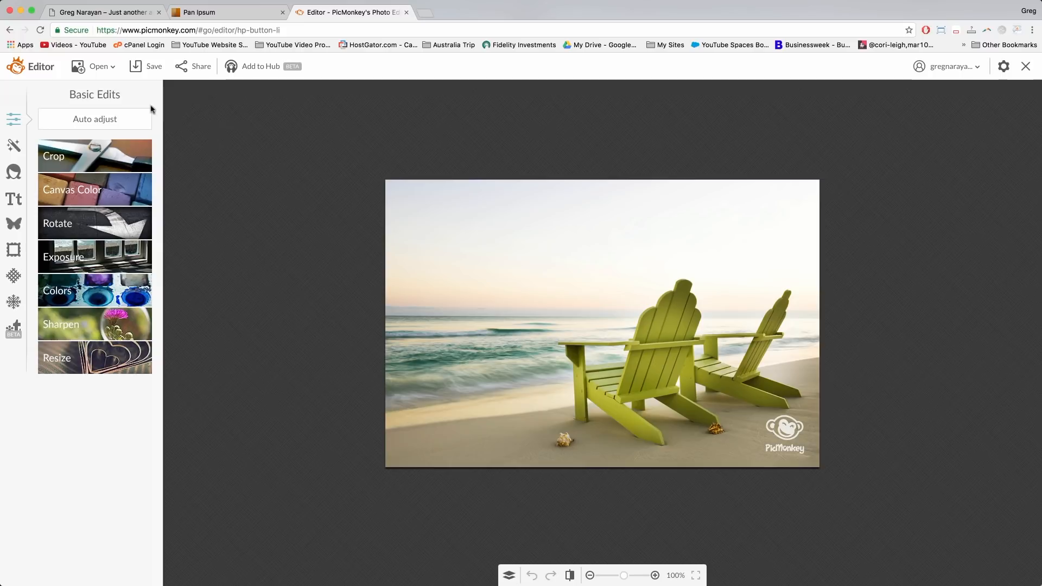
{"action": "left_click", "coordinate": [92, 69]}
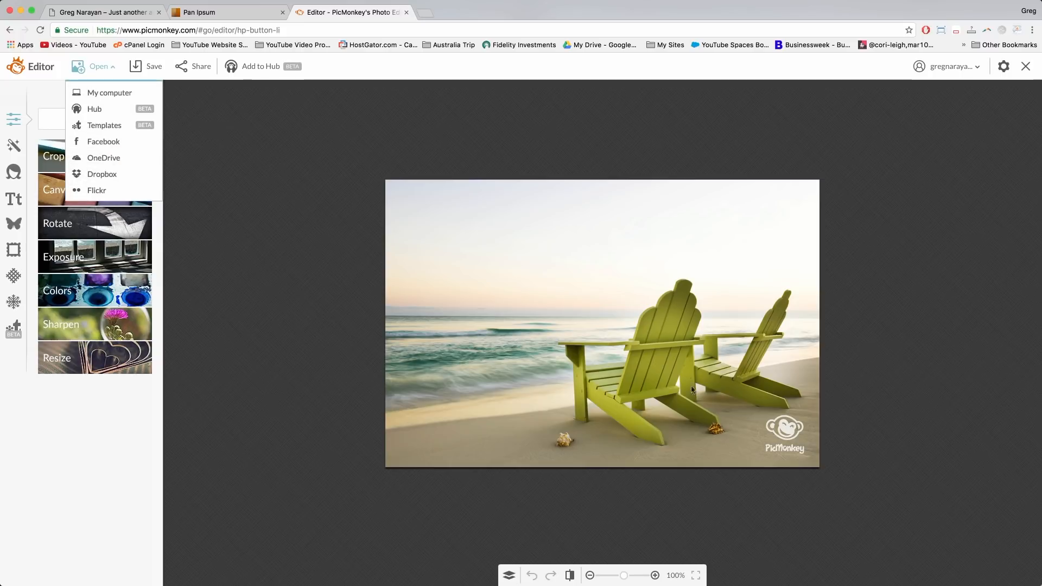
{"action": "left_click", "coordinate": [93, 93]}
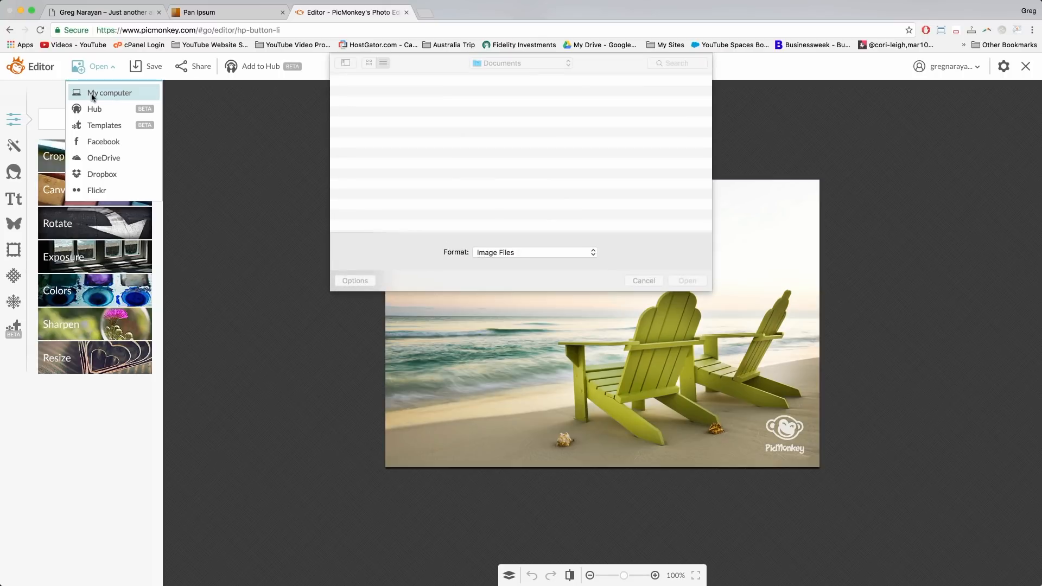
{"action": "left_click", "coordinate": [534, 64]}
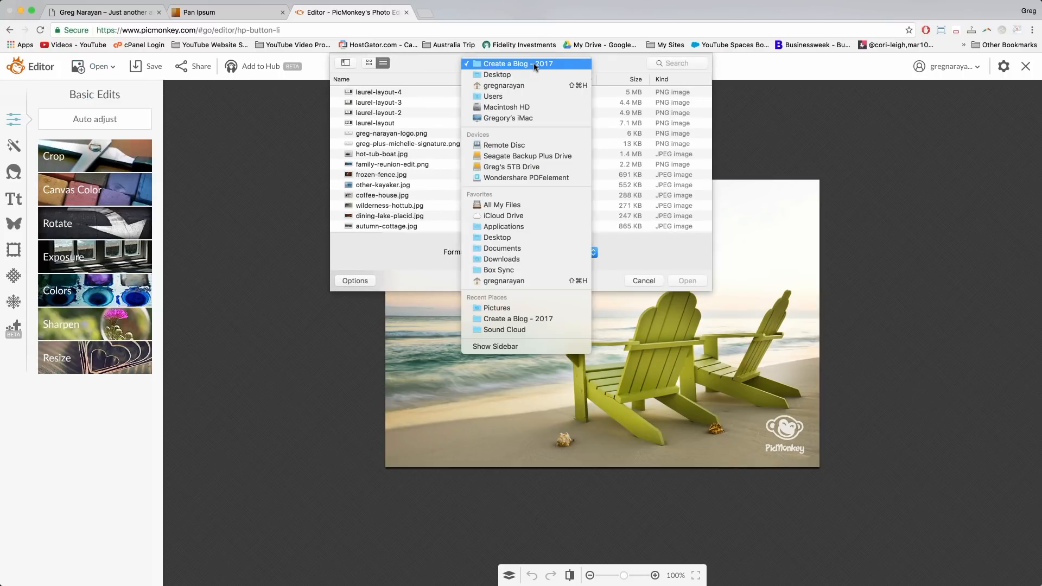
{"action": "left_click", "coordinate": [518, 80]}
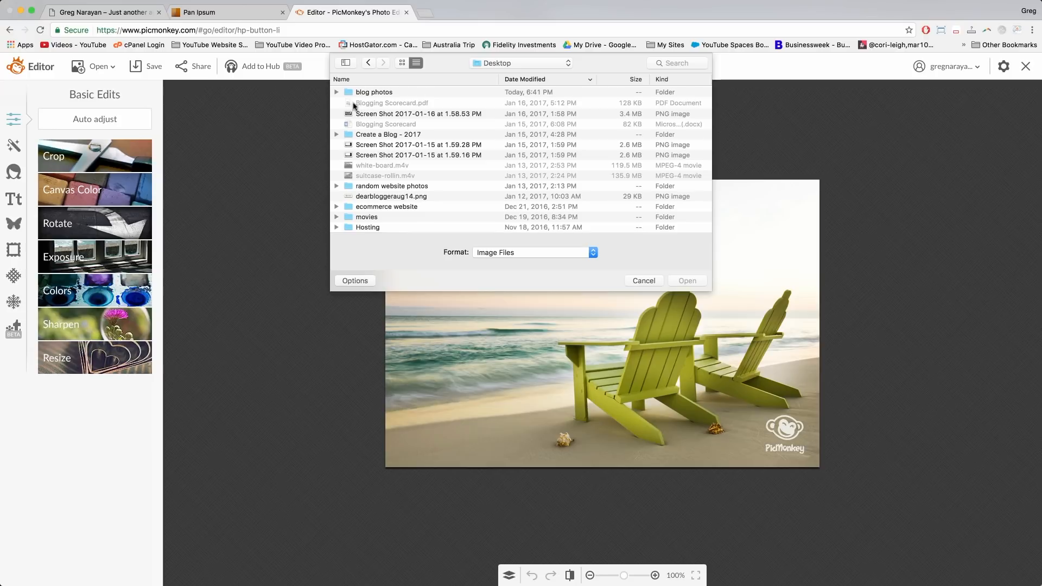
{"action": "double_click", "coordinate": [371, 92]}
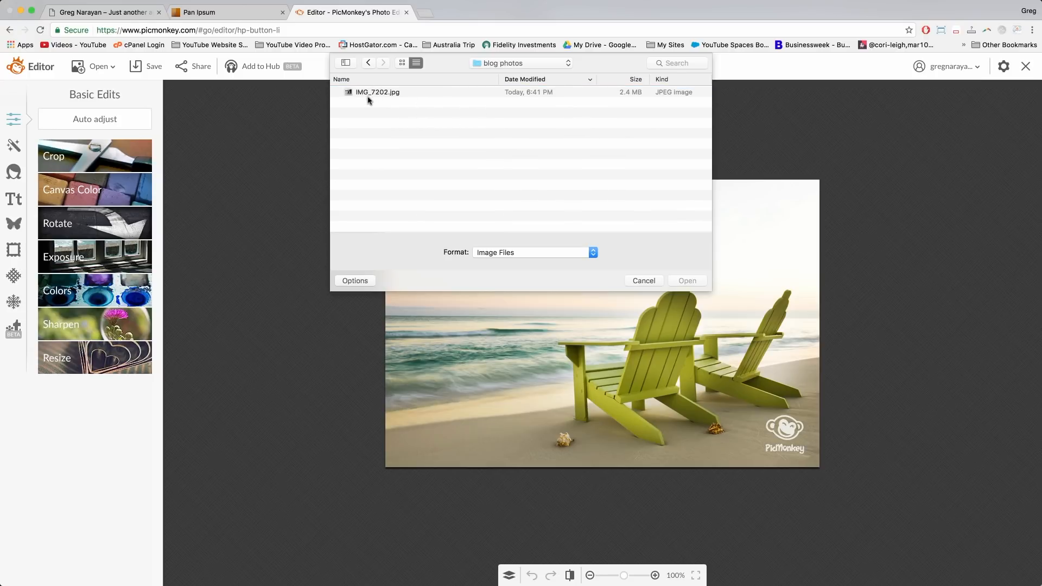
{"action": "left_click", "coordinate": [372, 93]}
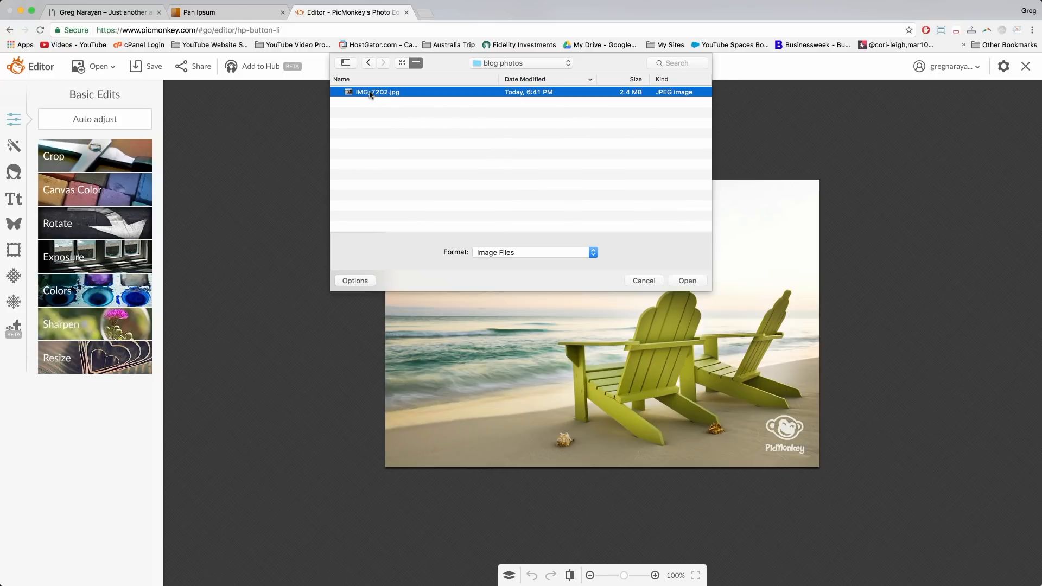
{"action": "left_click", "coordinate": [687, 280]}
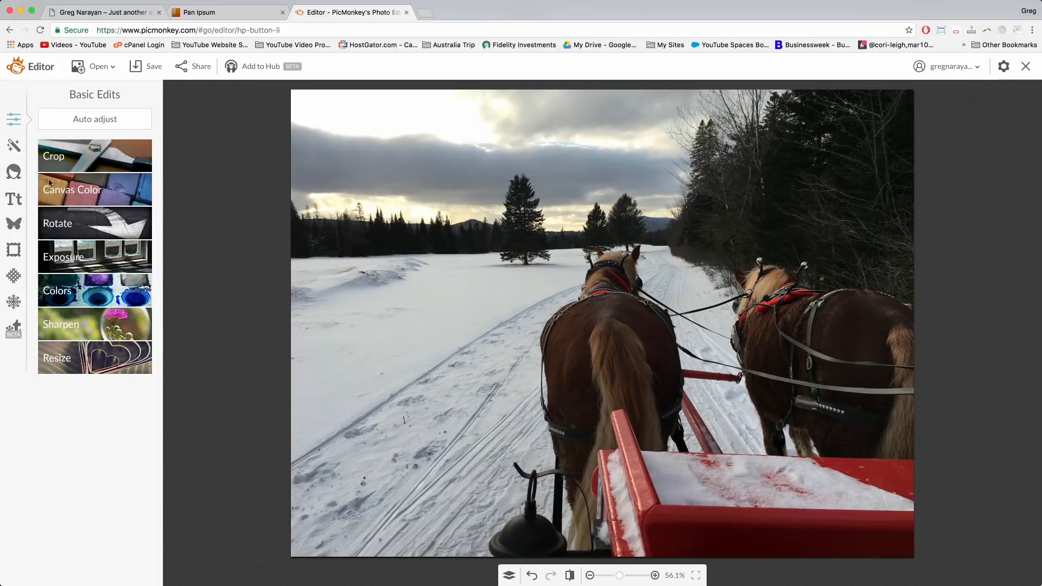
Step: Apply an automatic exposure adjustment to the sleigh photo
{"action": "left_click", "coordinate": [14, 152]}
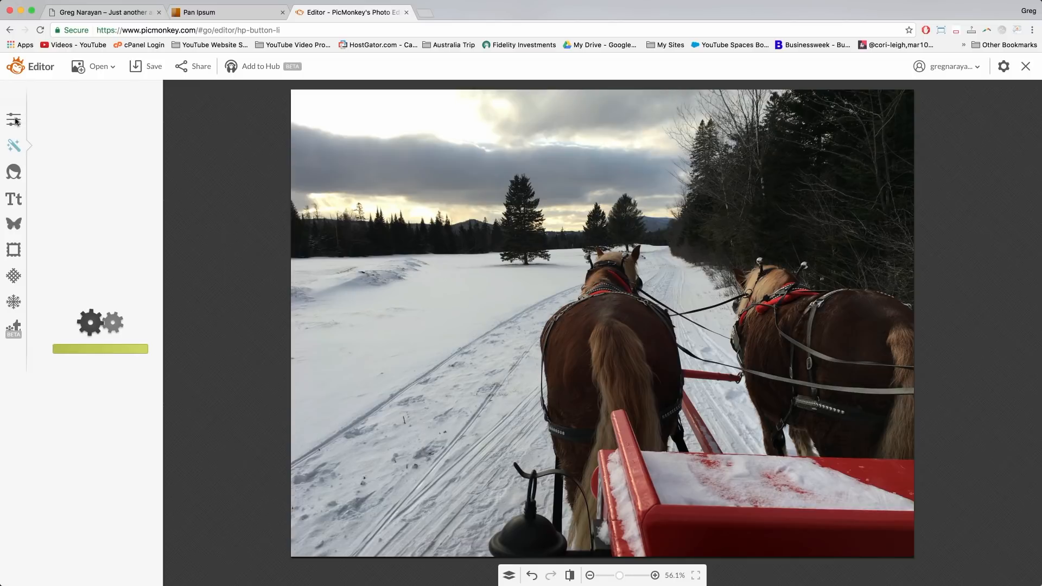
{"action": "left_click", "coordinate": [15, 120]}
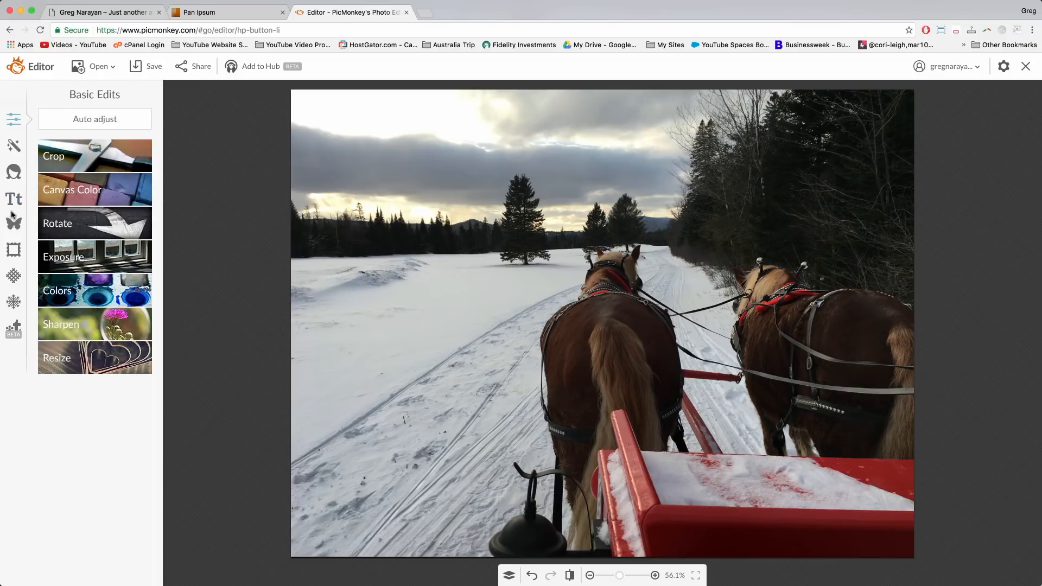
{"action": "left_click", "coordinate": [107, 262]}
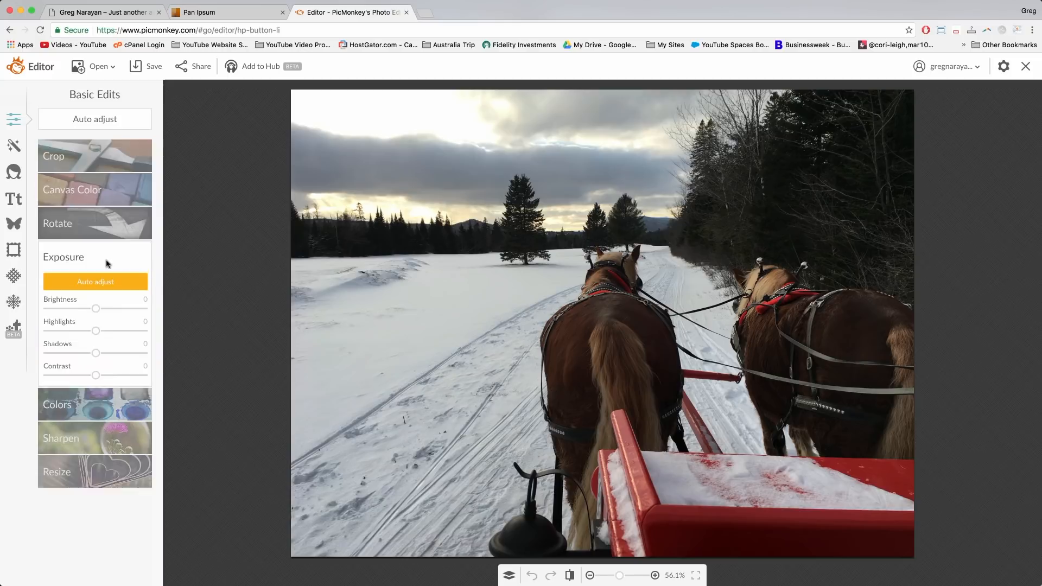
{"action": "left_click", "coordinate": [85, 284]}
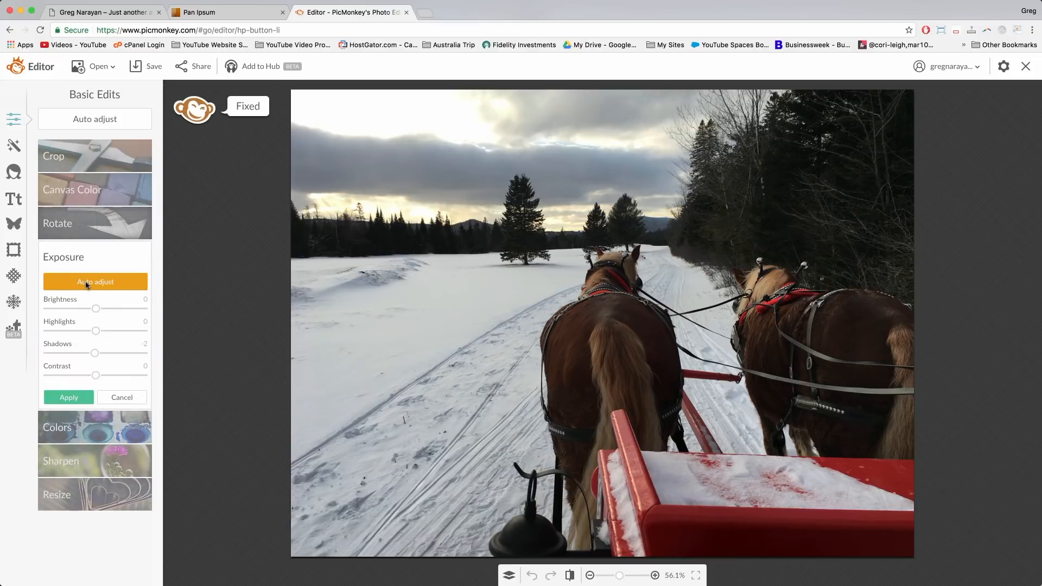
{"action": "left_click", "coordinate": [79, 404]}
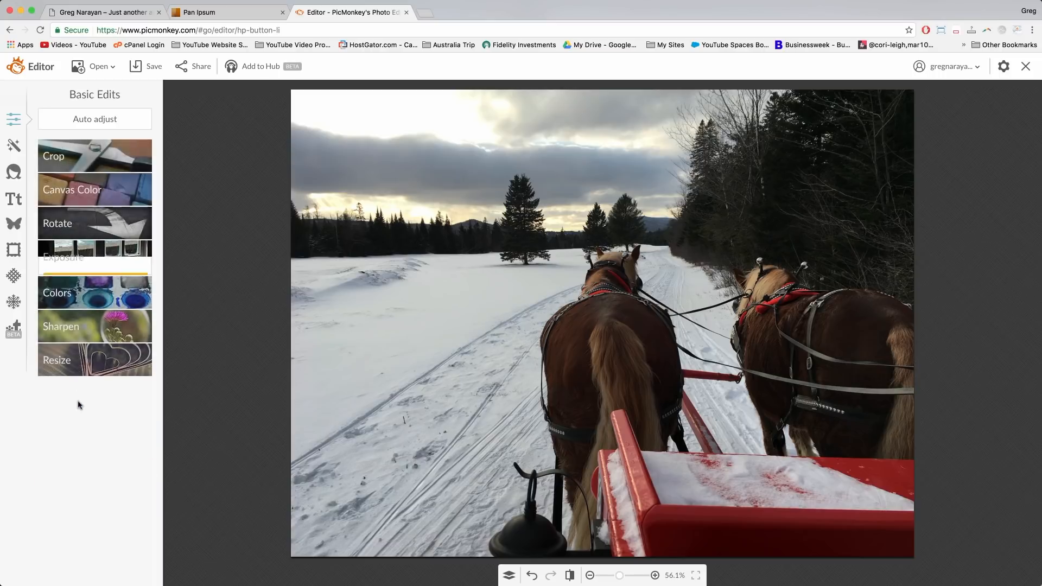
Step: Apply an automatic colour correction to the sleigh photo
{"action": "left_click", "coordinate": [89, 300]}
{"action": "left_click", "coordinate": [94, 316]}
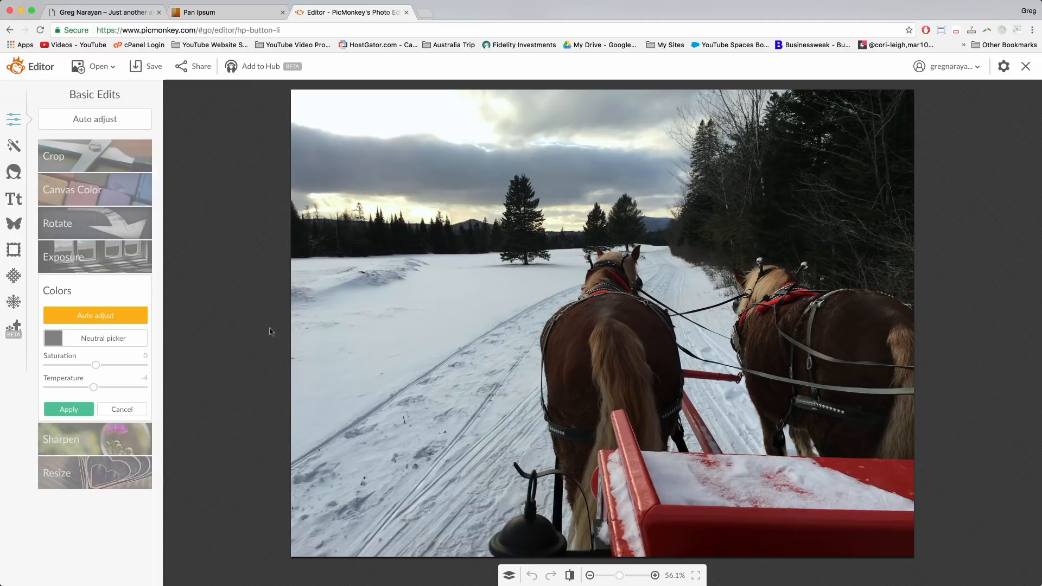
{"action": "left_click", "coordinate": [114, 410]}
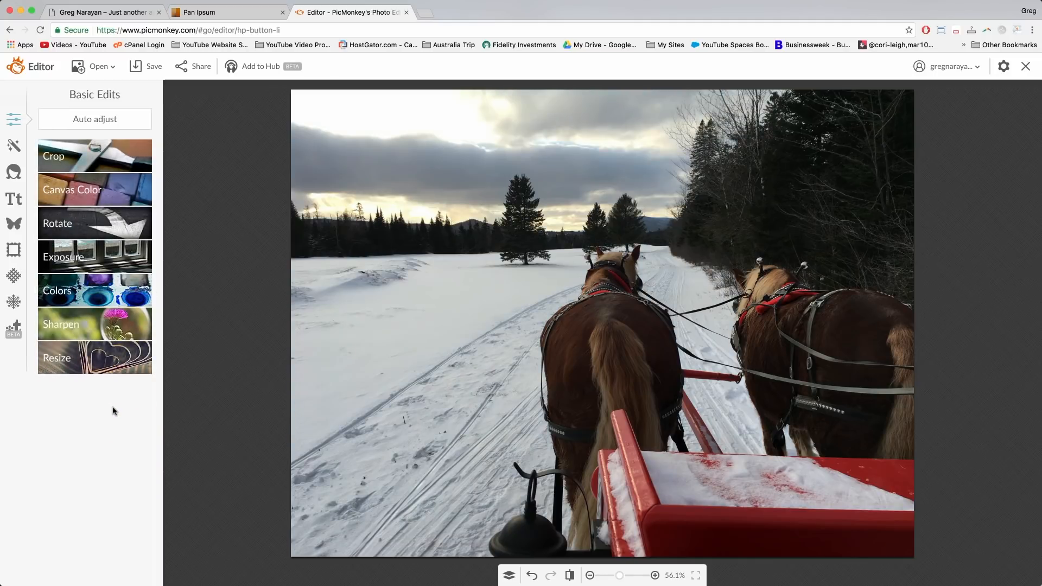
{"action": "left_click", "coordinate": [95, 278]}
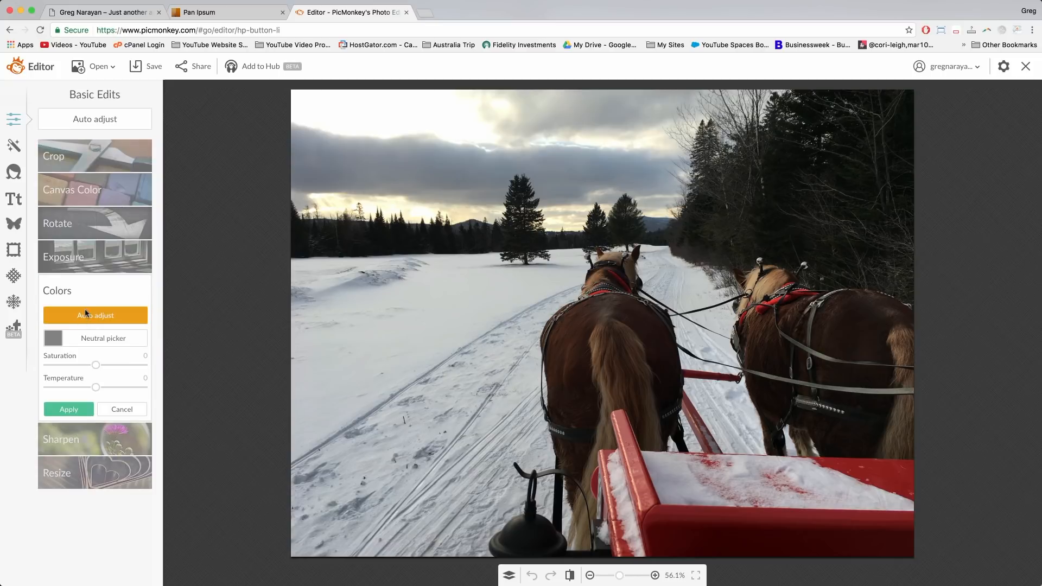
{"action": "left_click", "coordinate": [84, 311]}
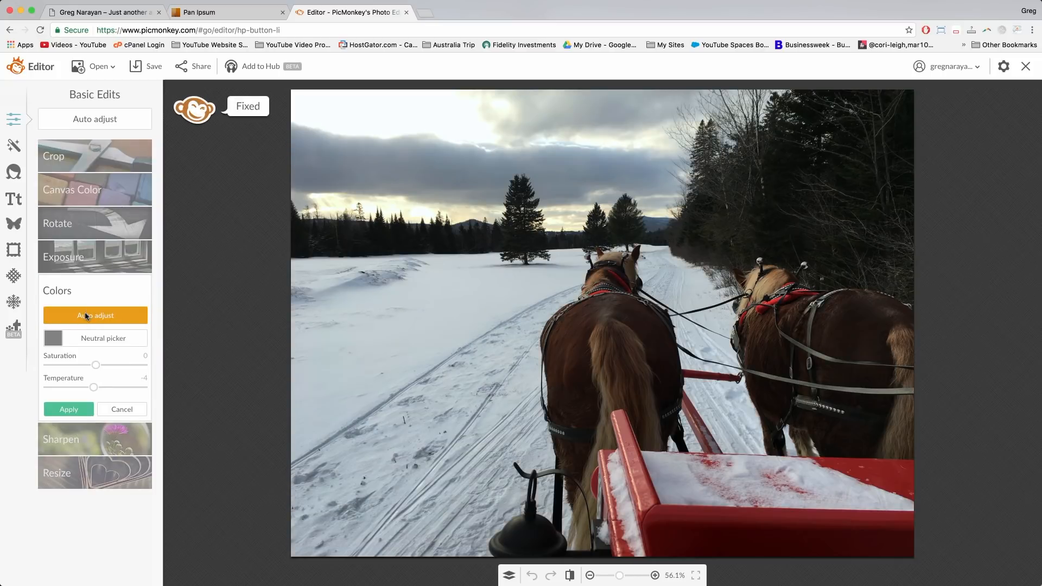
{"action": "left_click", "coordinate": [82, 404]}
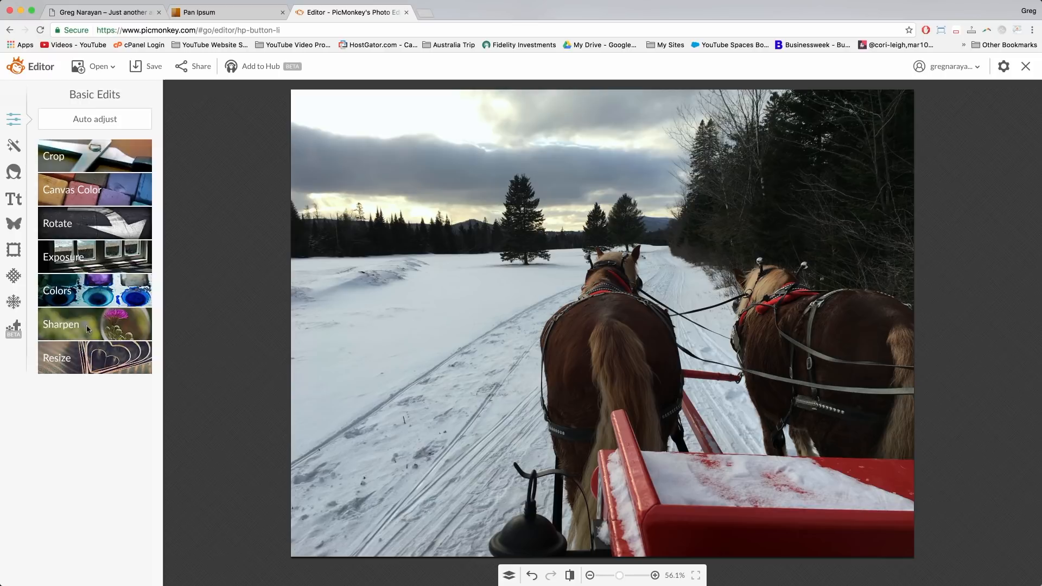
{"action": "left_click", "coordinate": [87, 329]}
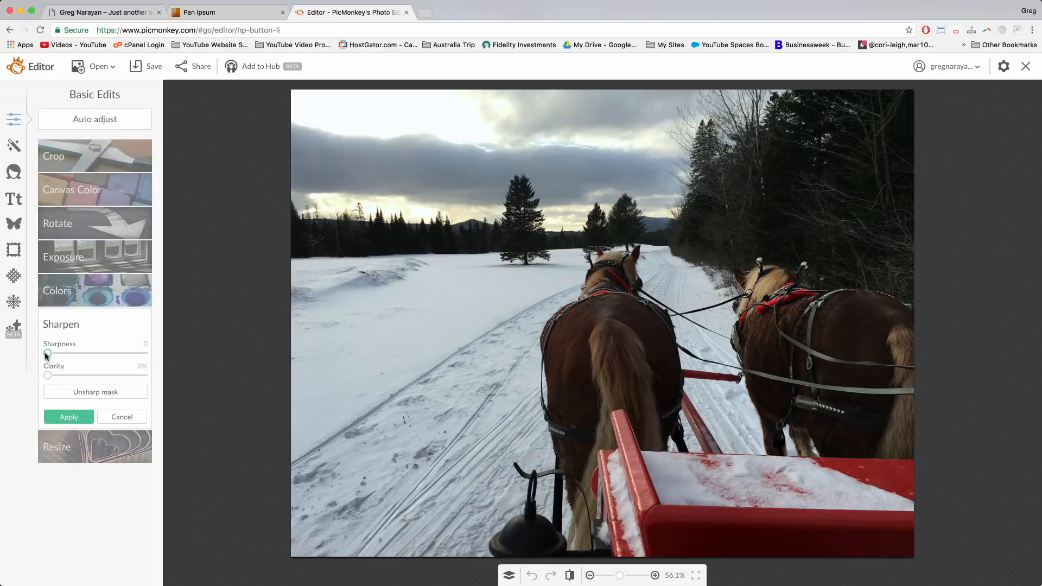
Step: Apply sharpening with Sharpness 28 and Clarity 24% to the photo
{"action": "left_click_drag", "start_coordinate": [47, 354], "coordinate": [106, 353]}
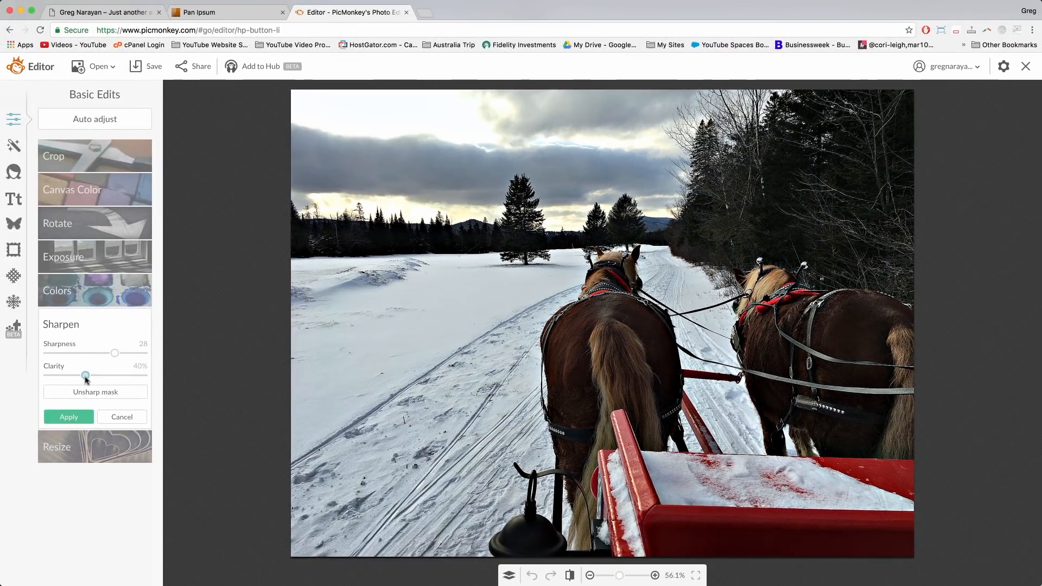
{"action": "left_click_drag", "start_coordinate": [80, 378], "coordinate": [76, 378]}
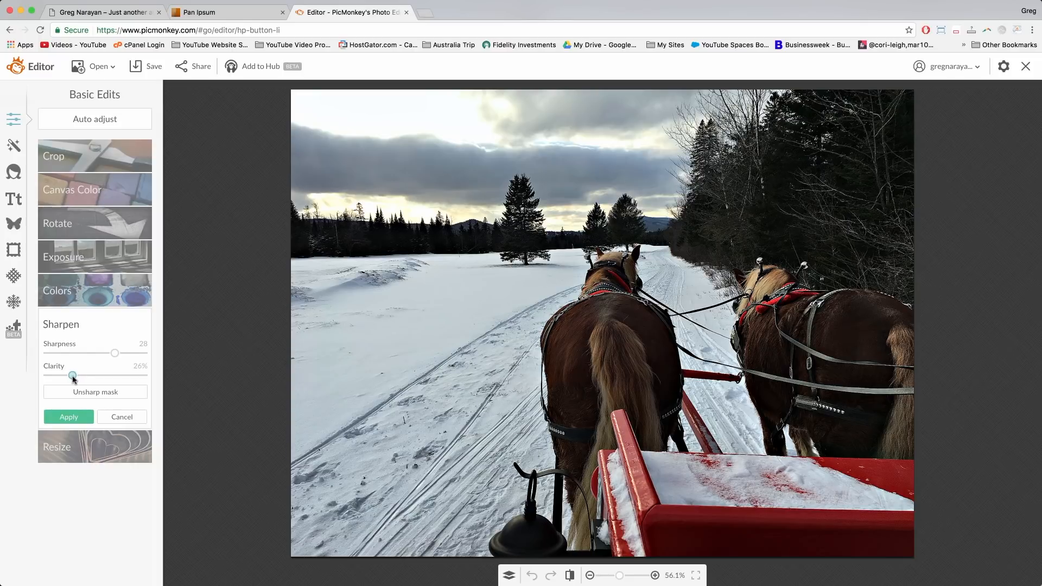
{"action": "left_click", "coordinate": [69, 417]}
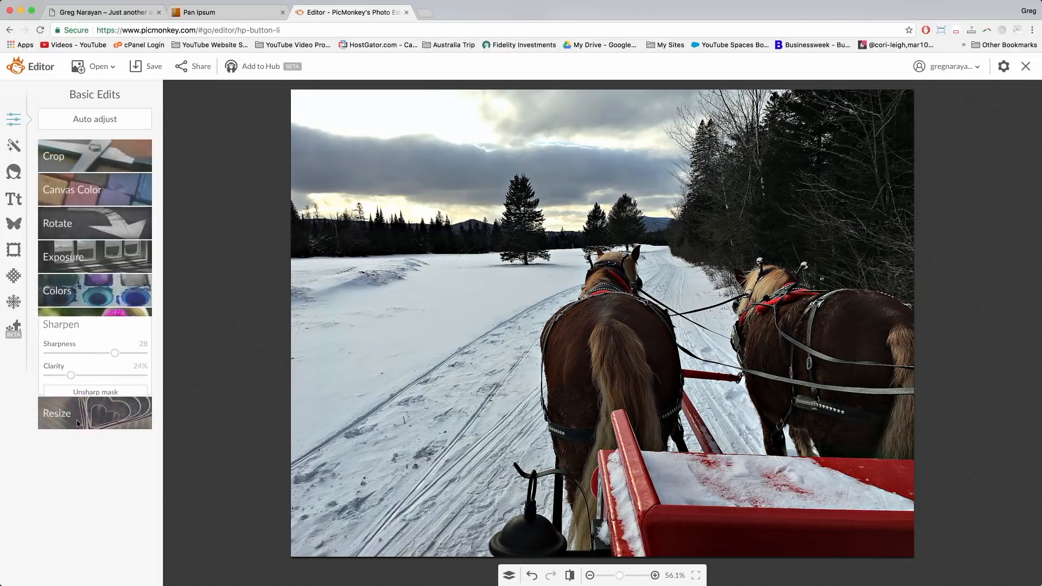
{"action": "left_click", "coordinate": [79, 290]}
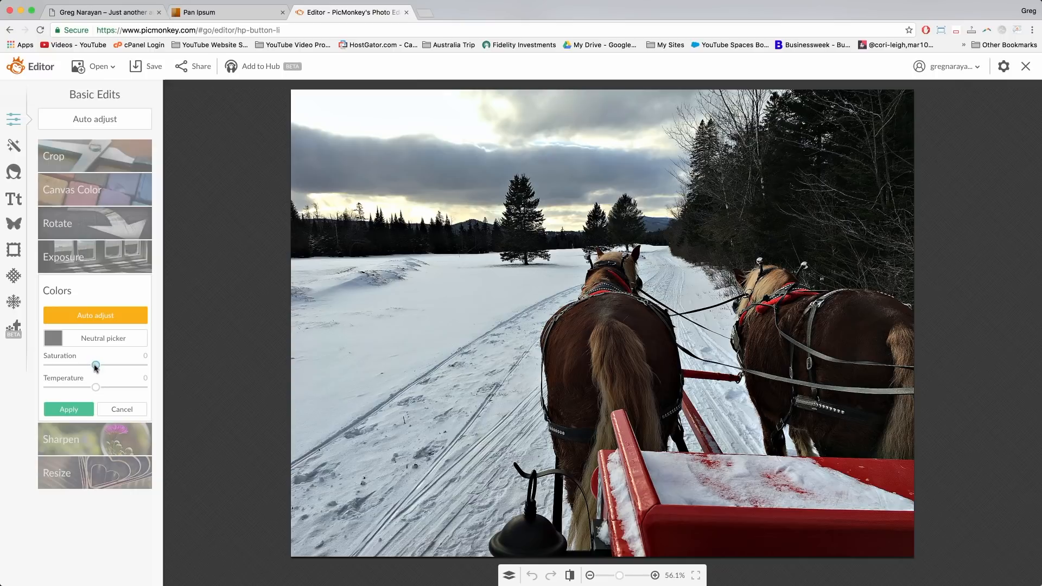
Step: Apply a colour adjustment of Saturation 42 and Temperature -40 to the photo
{"action": "left_click_drag", "start_coordinate": [95, 367], "coordinate": [17, 380]}
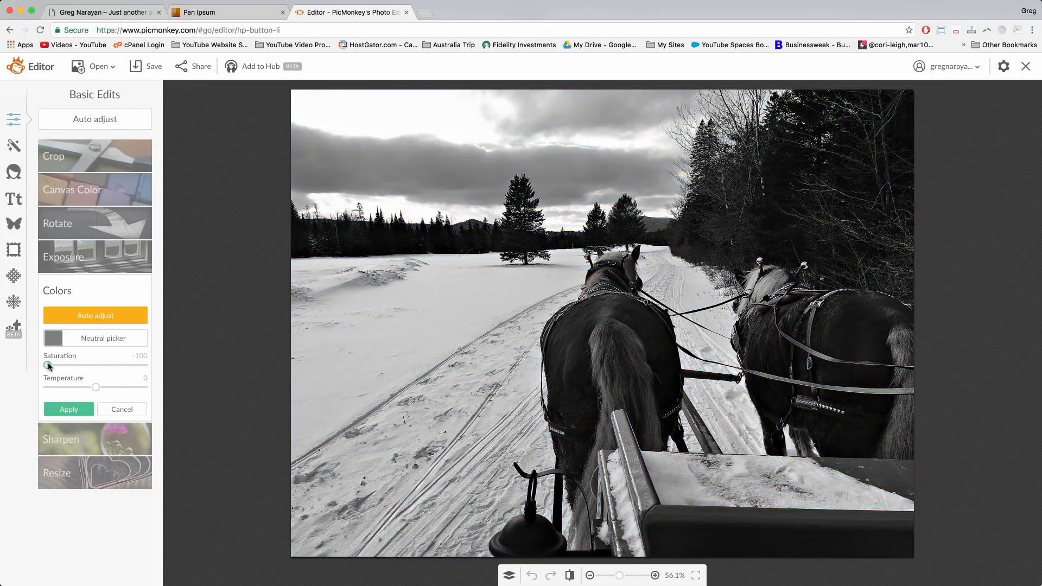
{"action": "left_click_drag", "start_coordinate": [49, 367], "coordinate": [119, 365]}
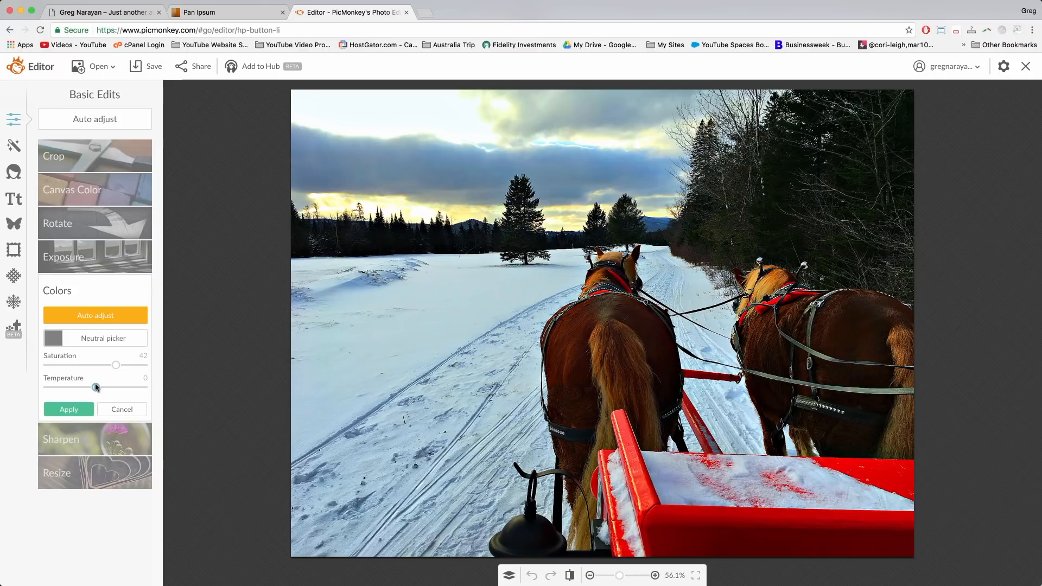
{"action": "left_click_drag", "start_coordinate": [97, 387], "coordinate": [73, 388]}
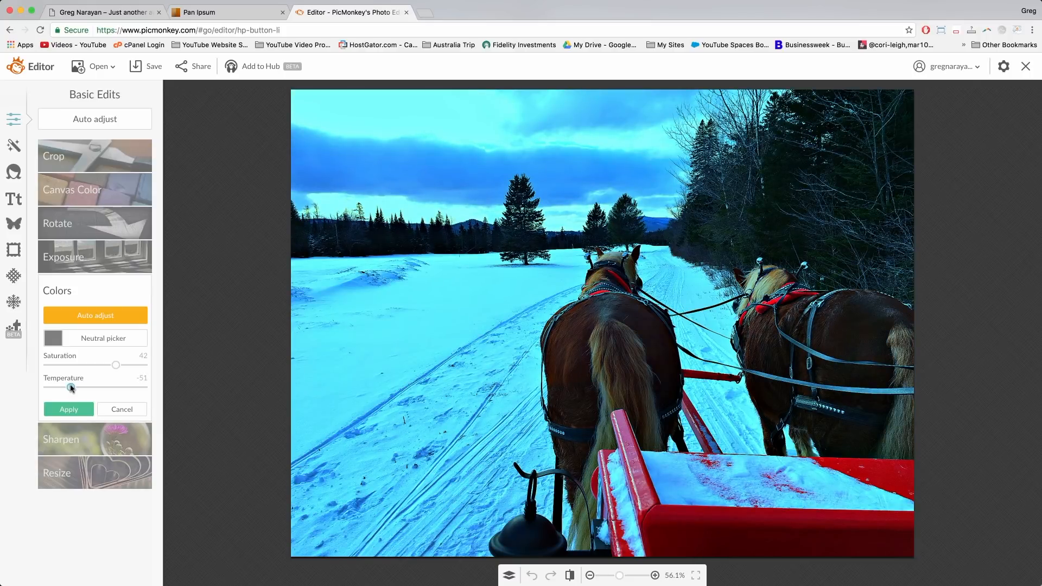
{"action": "left_click_drag", "start_coordinate": [71, 387], "coordinate": [77, 387]}
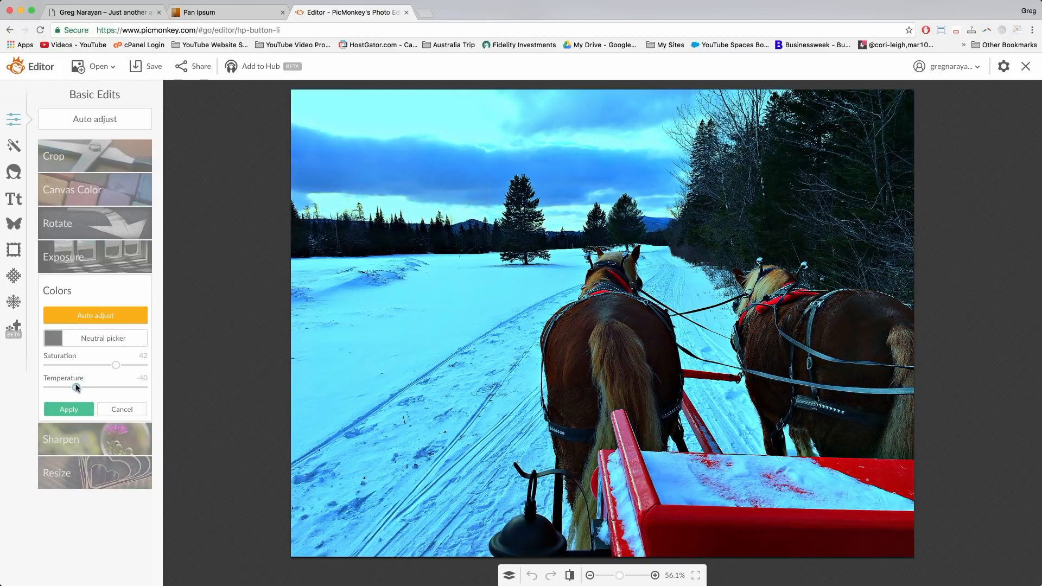
{"action": "mouse_move", "coordinate": [76, 387]}
{"action": "left_mouse_down"}
{"action": "mouse_move", "coordinate": [139, 387]}
{"action": "mouse_move", "coordinate": [76, 386]}
{"action": "left_mouse_up"}
{"action": "left_click", "coordinate": [74, 410]}
{"action": "left_click", "coordinate": [103, 258]}
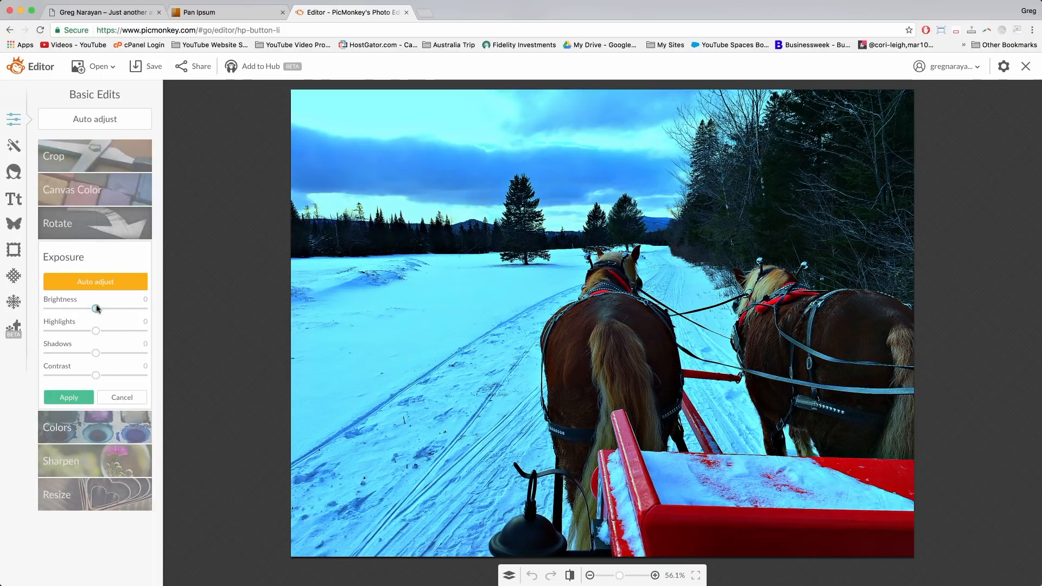
Step: Try a brightness change, then cancel so the photo's exposure stays unchanged
{"action": "left_click_drag", "start_coordinate": [97, 308], "coordinate": [93, 375]}
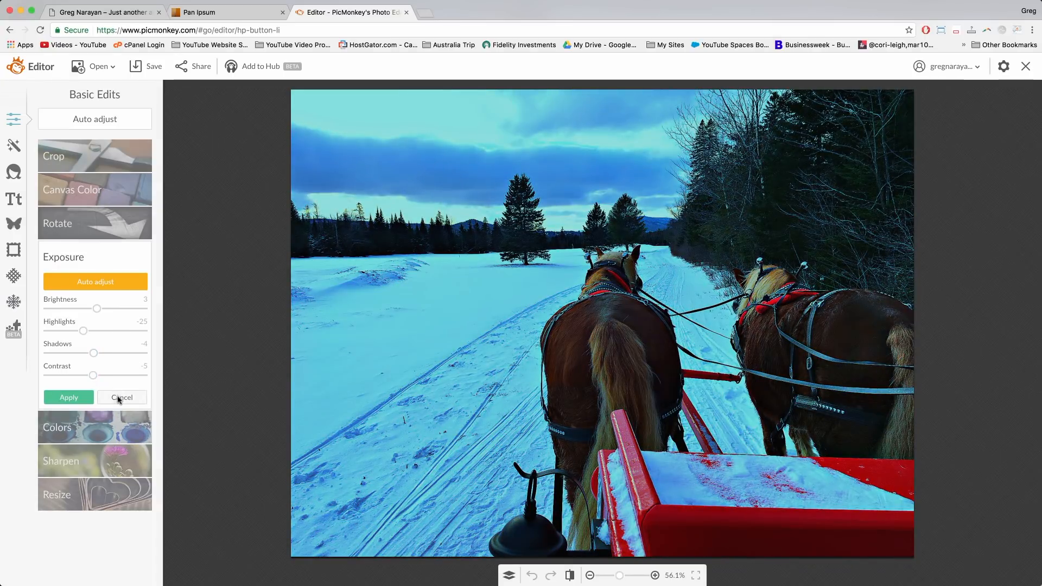
{"action": "left_click", "coordinate": [120, 397]}
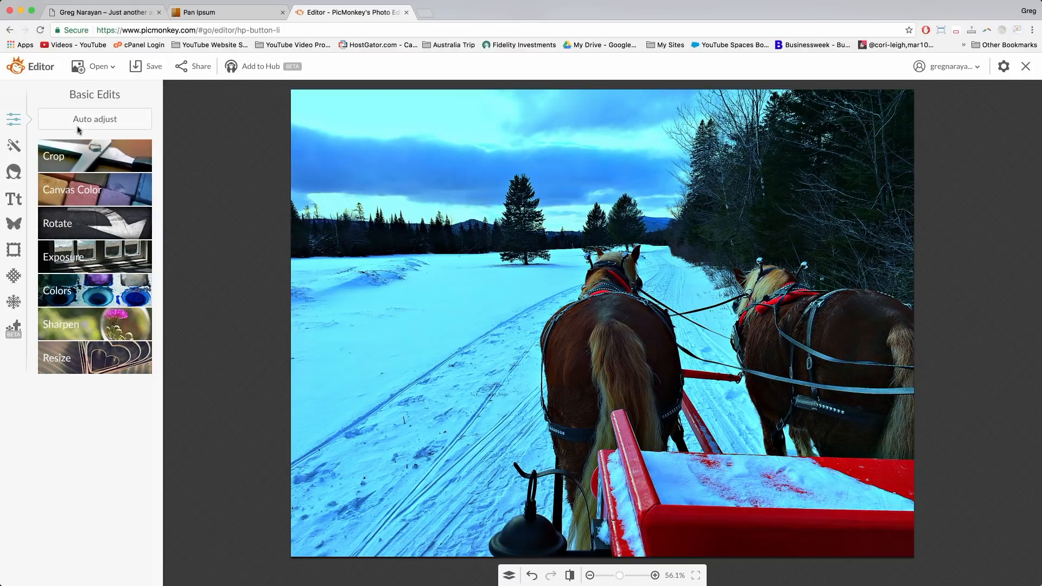
{"action": "left_click", "coordinate": [88, 156]}
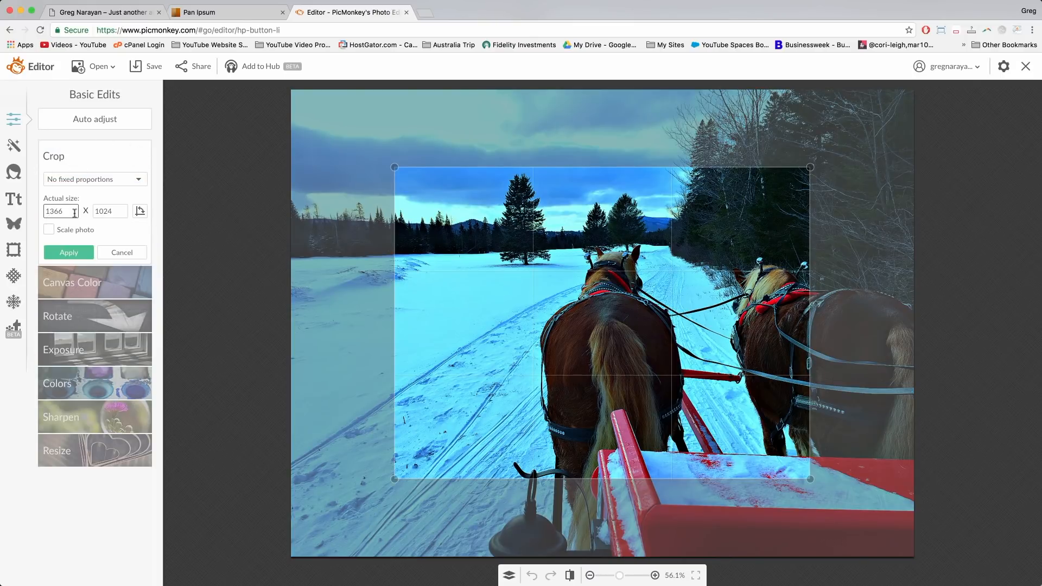
{"action": "left_click_drag", "start_coordinate": [74, 213], "coordinate": [39, 212]}
{"action": "type", "text": "1280"}
{"action": "key", "text": "Tab"}
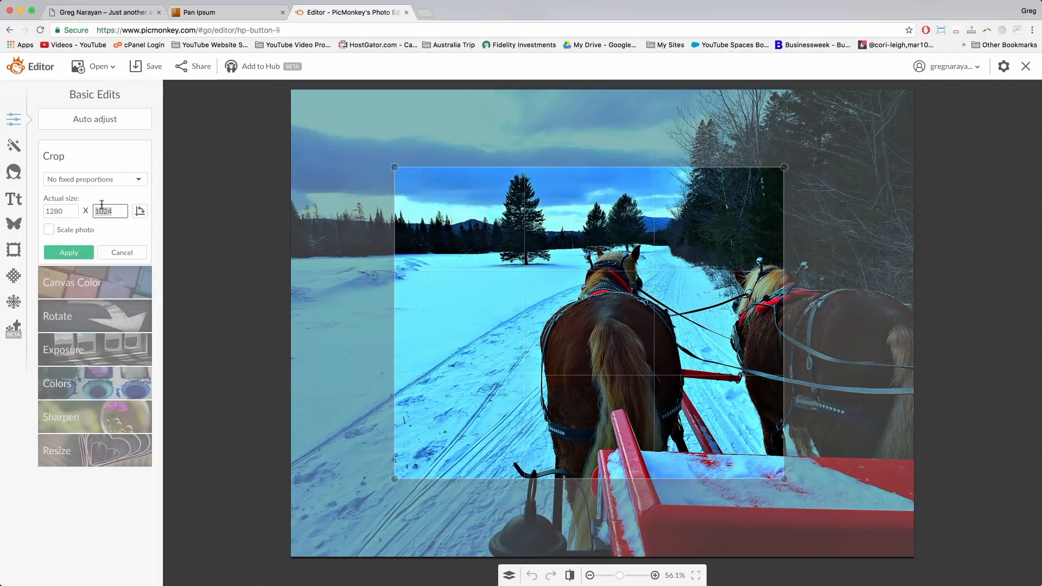
{"action": "type", "text": "720"}
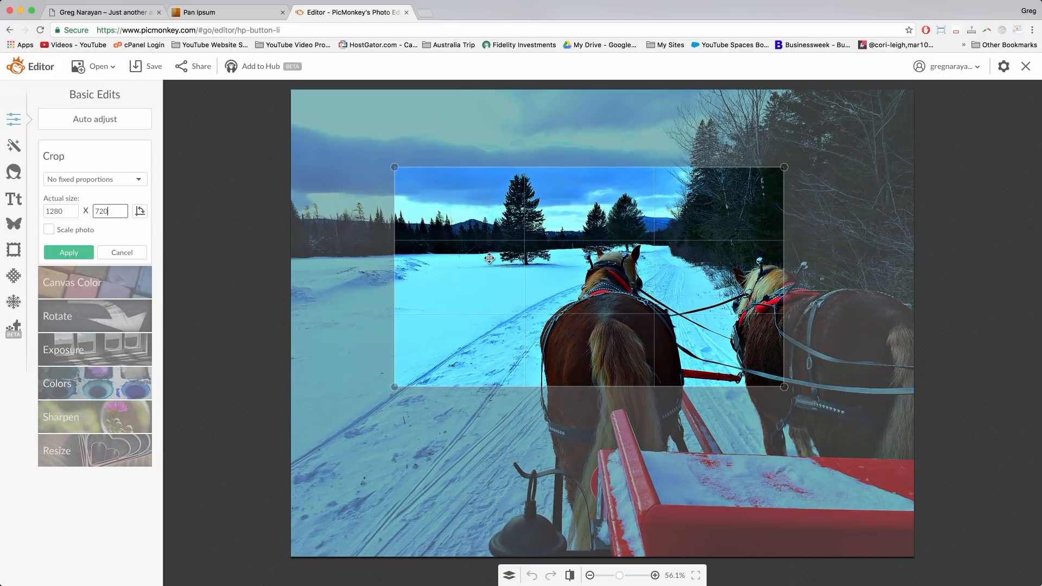
{"action": "left_click_drag", "start_coordinate": [489, 258], "coordinate": [500, 298]}
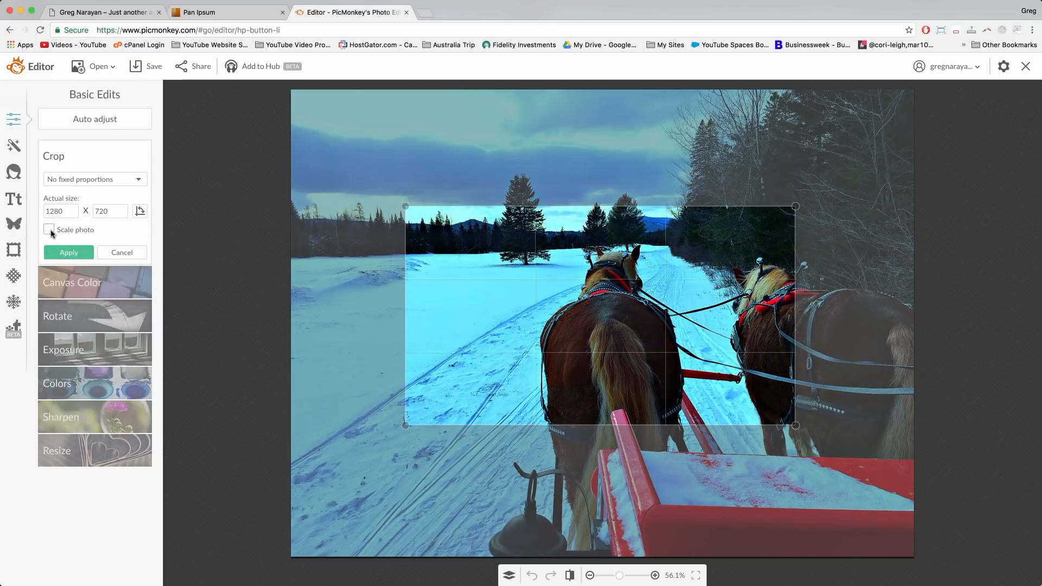
{"action": "left_click", "coordinate": [122, 252]}
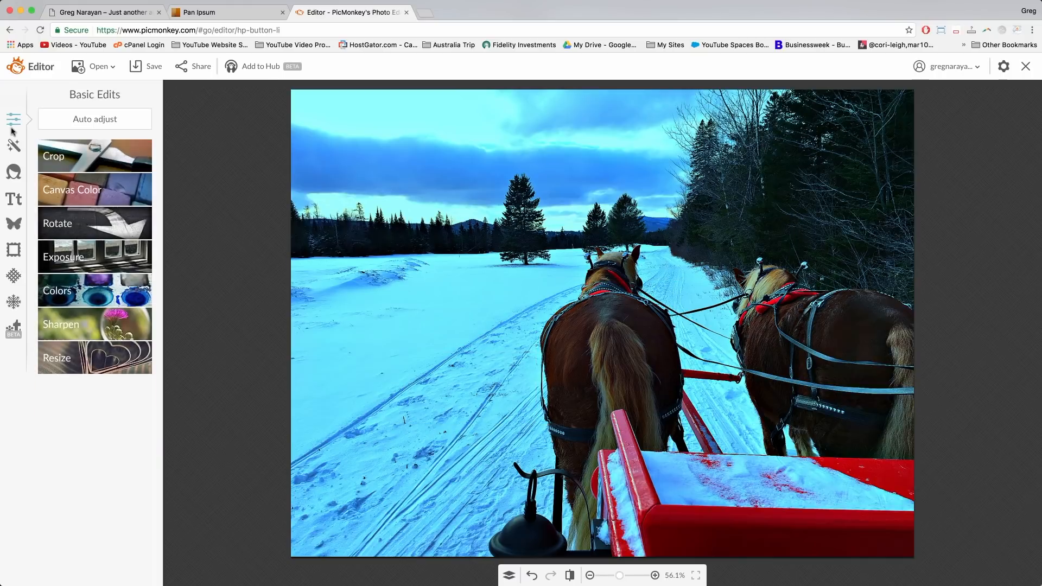
Step: Add a 'Horse' text caption in the Good Dog font to the photo
{"action": "left_click", "coordinate": [13, 199]}
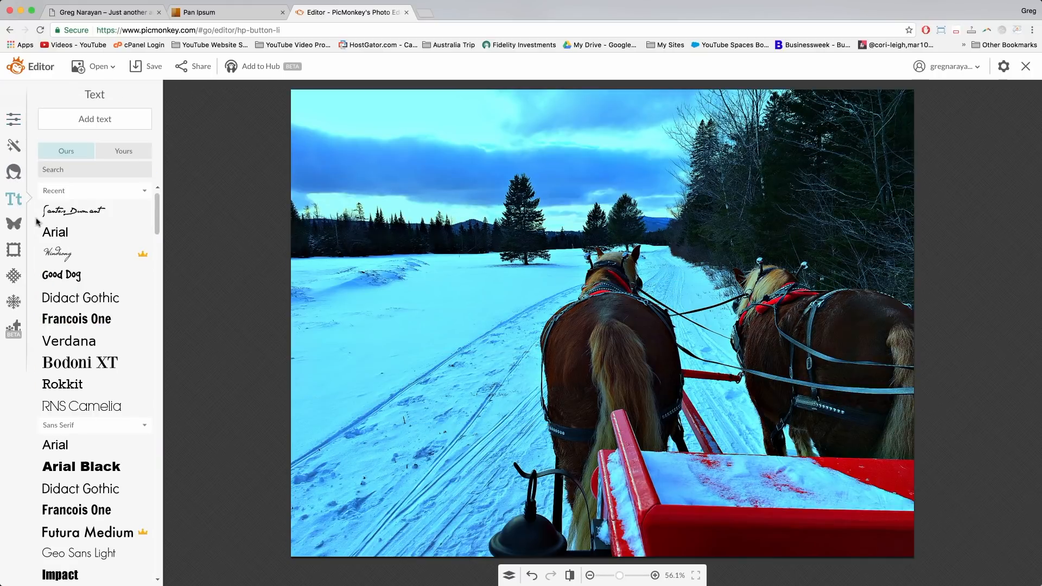
{"action": "left_click", "coordinate": [61, 275]}
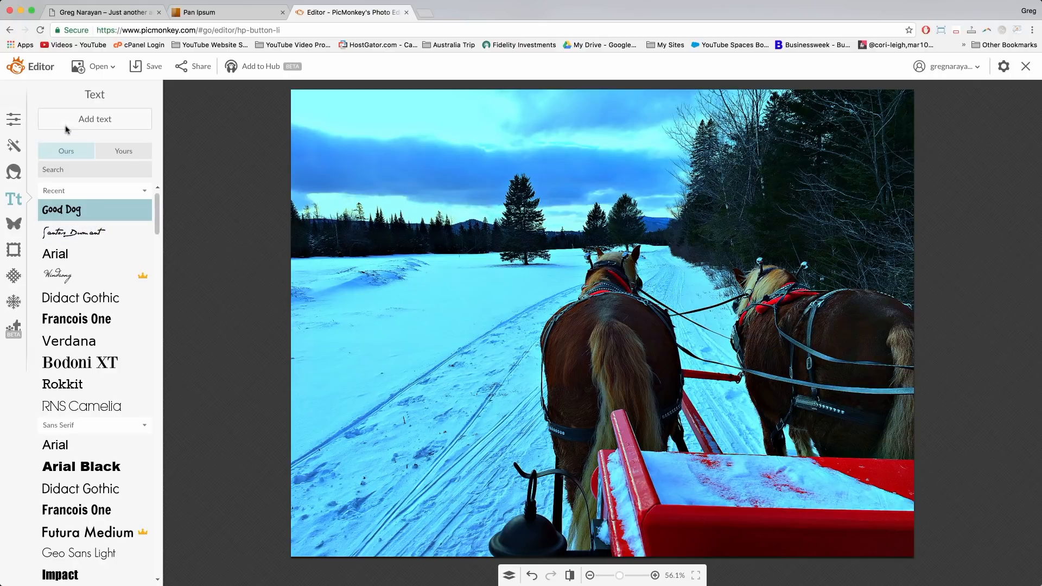
{"action": "left_click", "coordinate": [92, 120]}
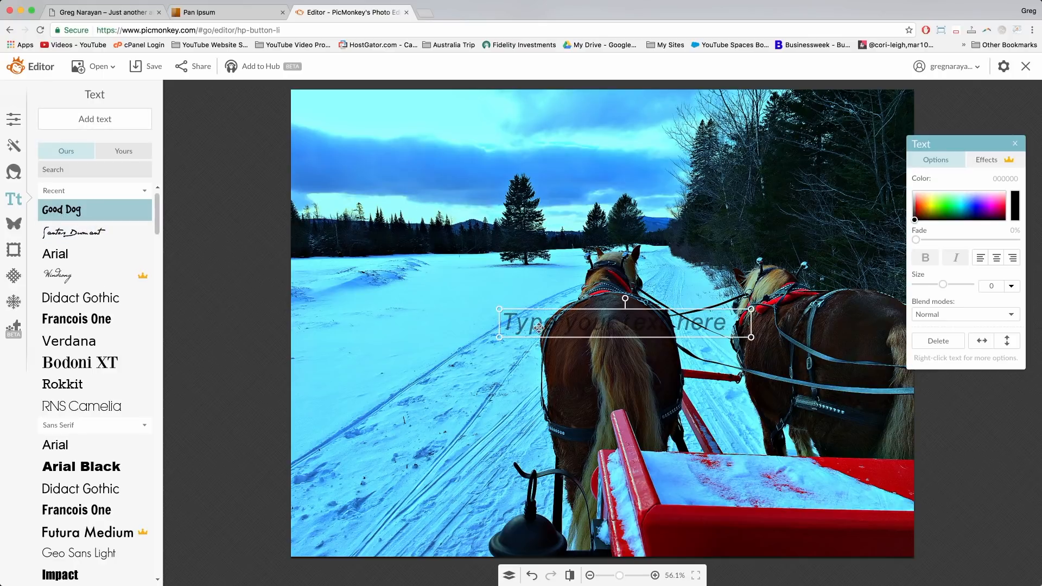
{"action": "left_click", "coordinate": [538, 327]}
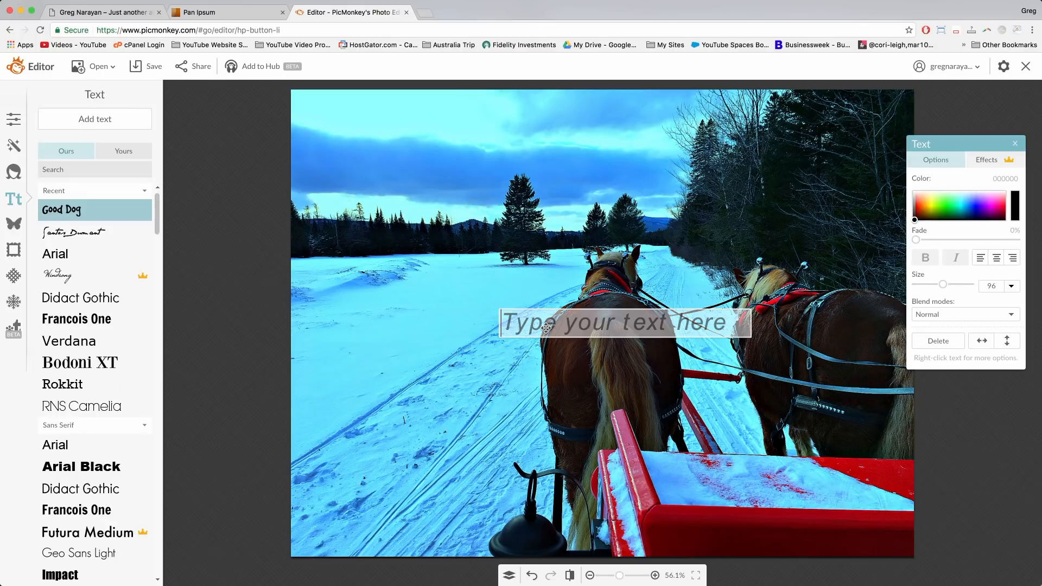
{"action": "type", "text": "Horse"}
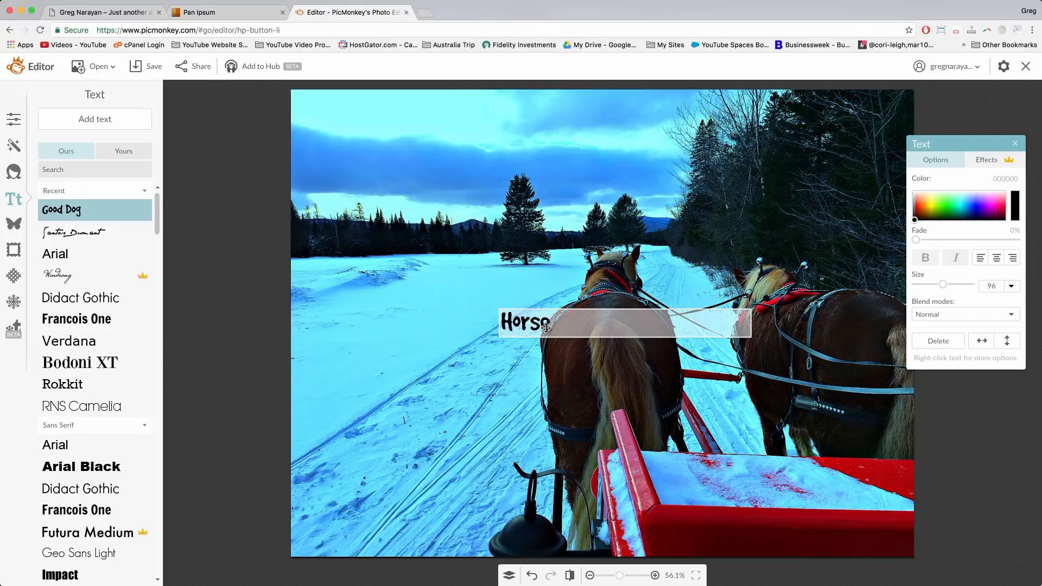
{"action": "left_click", "coordinate": [615, 370]}
Step: Make the Horse caption white, enlarge it and place it left of the horses
{"action": "left_click_drag", "start_coordinate": [532, 318], "coordinate": [472, 287]}
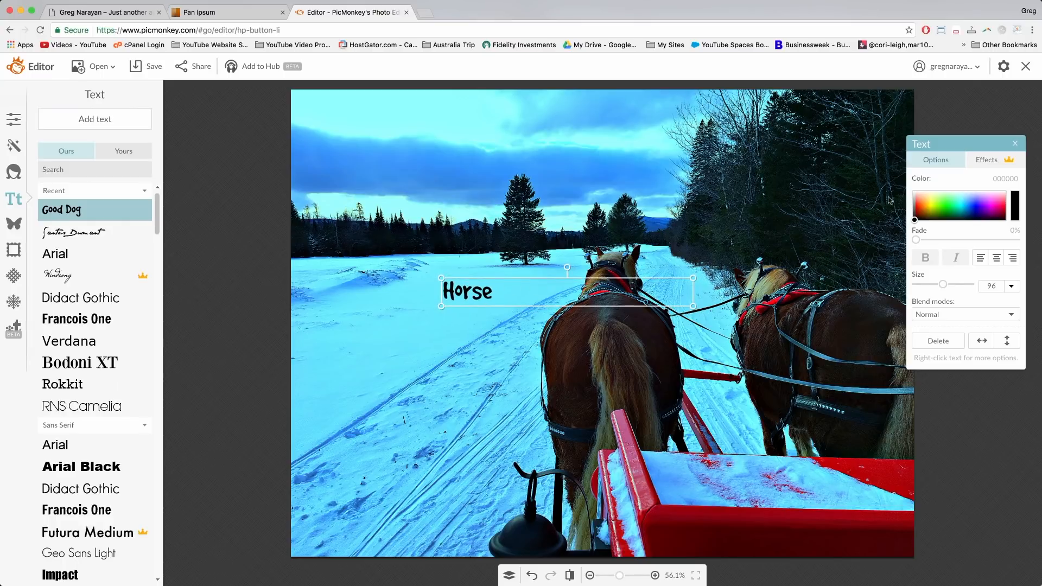
{"action": "left_click_drag", "start_coordinate": [914, 221], "coordinate": [914, 189]}
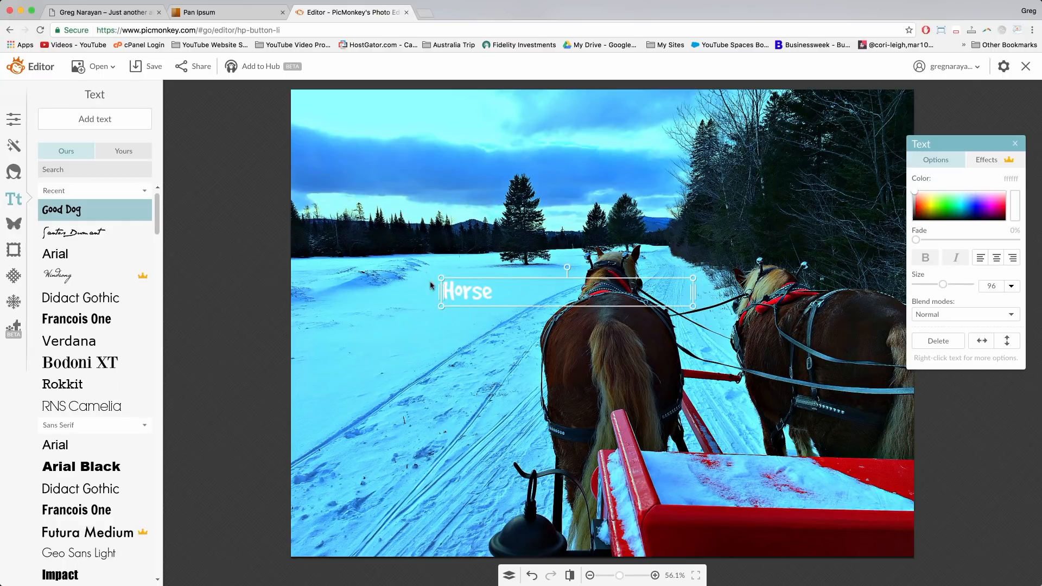
{"action": "left_click_drag", "start_coordinate": [440, 276], "coordinate": [311, 266]}
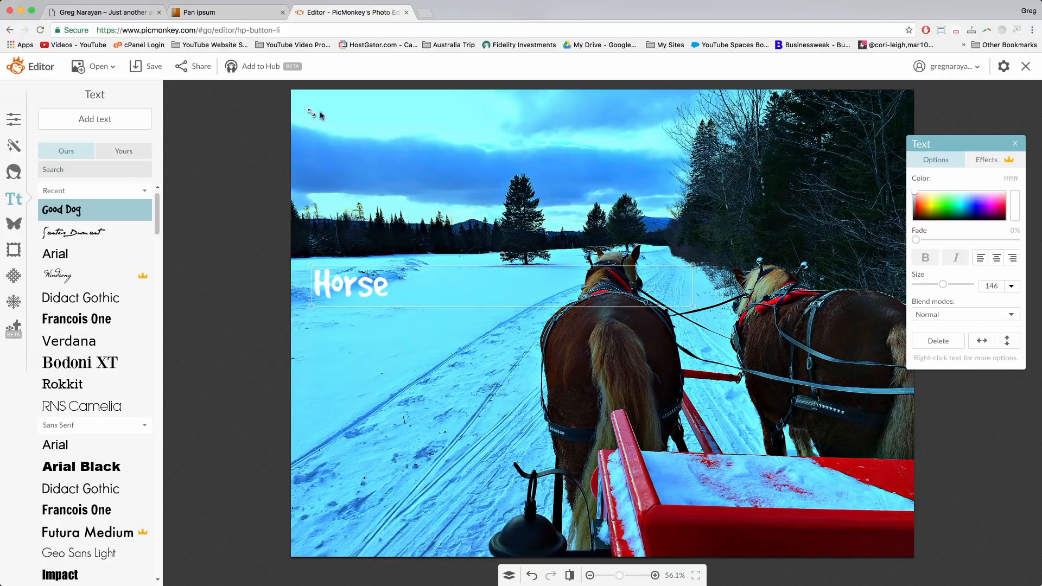
{"action": "left_click_drag", "start_coordinate": [691, 284], "coordinate": [558, 185]}
{"action": "left_click_drag", "start_coordinate": [445, 246], "coordinate": [460, 261]}
{"action": "left_click", "coordinate": [490, 368]}
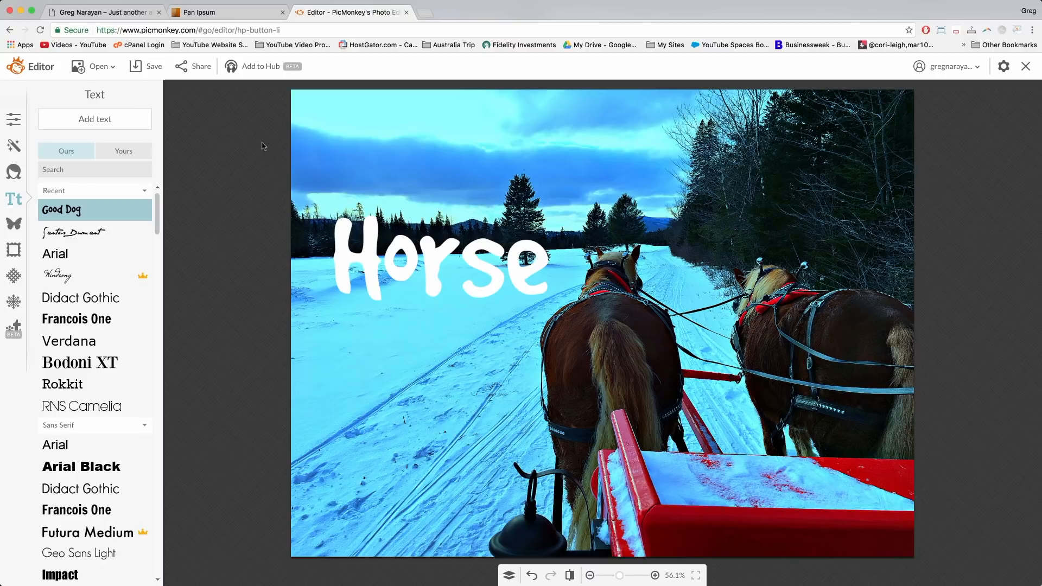
{"action": "left_click", "coordinate": [8, 228]}
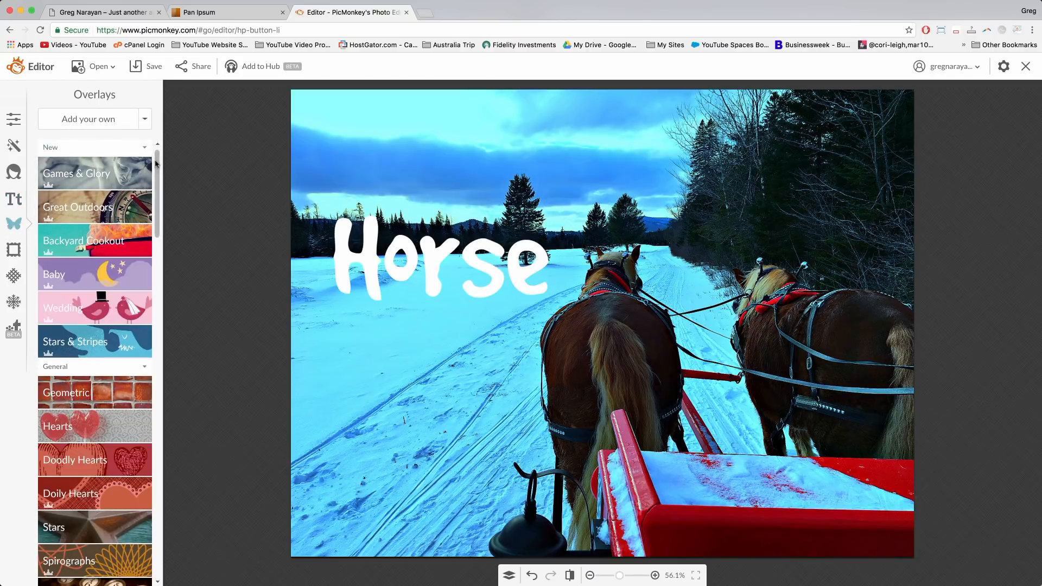
Step: Place an outline arrow overlay on the snow, rotated to point toward the horse
{"action": "left_click_drag", "start_coordinate": [159, 175], "coordinate": [154, 217]}
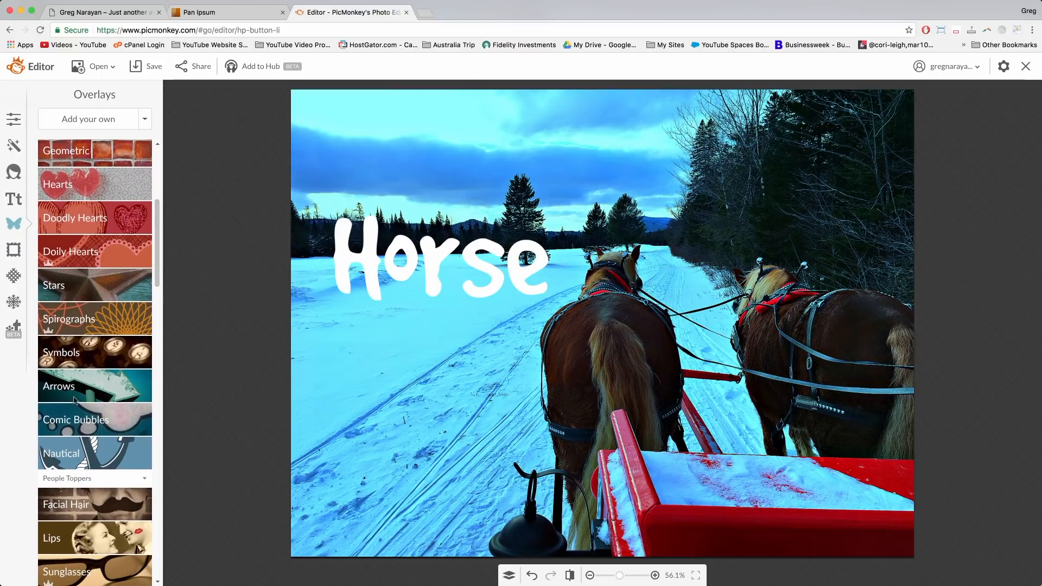
{"action": "left_click", "coordinate": [55, 387]}
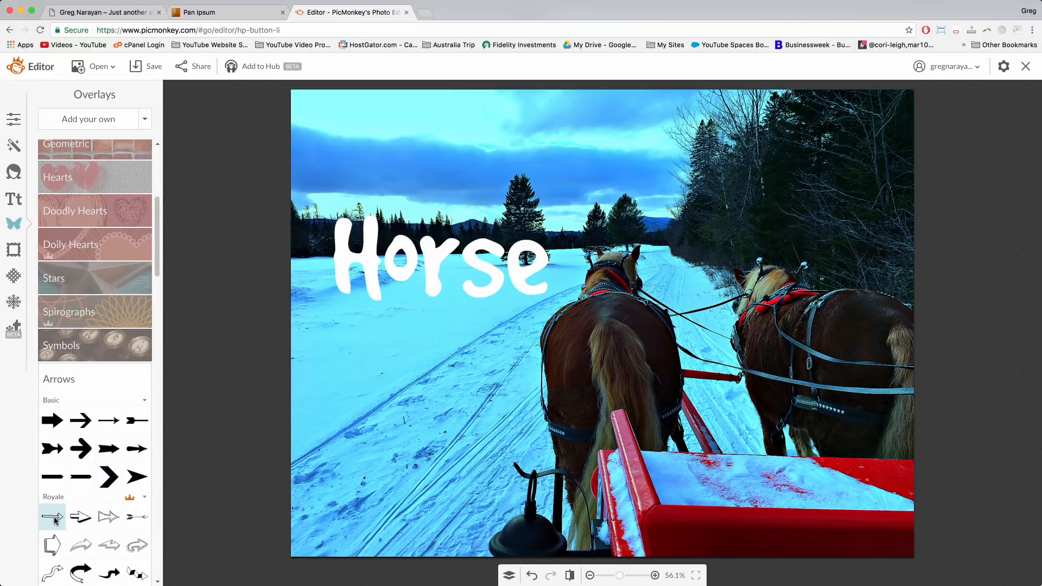
{"action": "left_click_drag", "start_coordinate": [55, 521], "coordinate": [441, 351]}
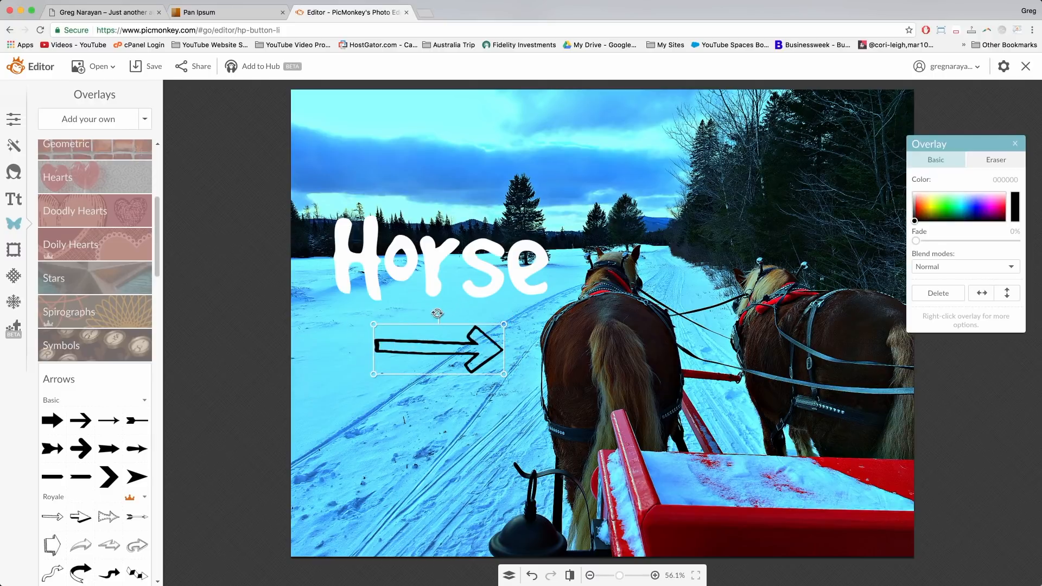
{"action": "left_click_drag", "start_coordinate": [437, 313], "coordinate": [465, 306]}
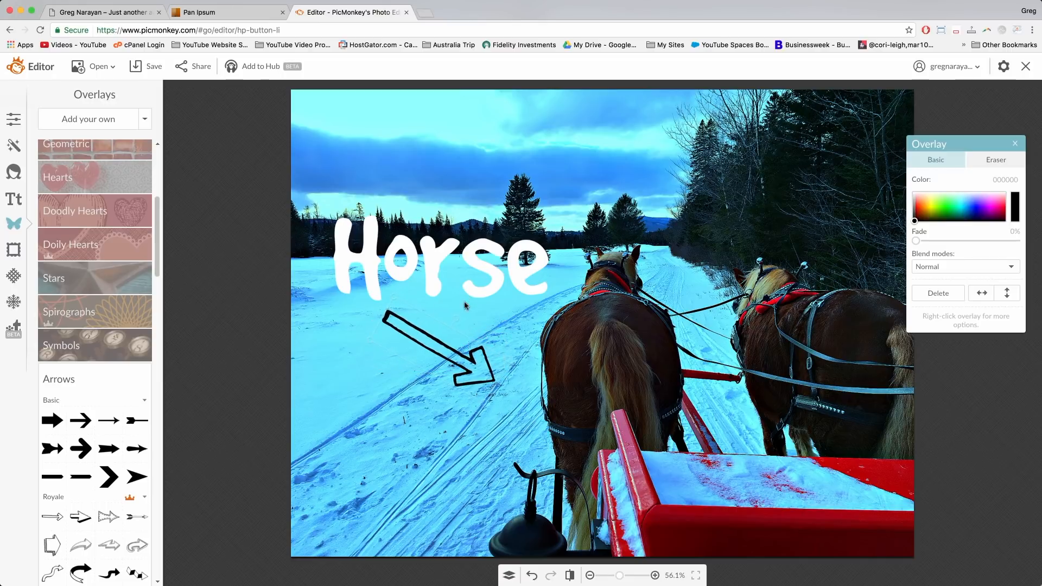
{"action": "left_click_drag", "start_coordinate": [426, 342], "coordinate": [451, 331]}
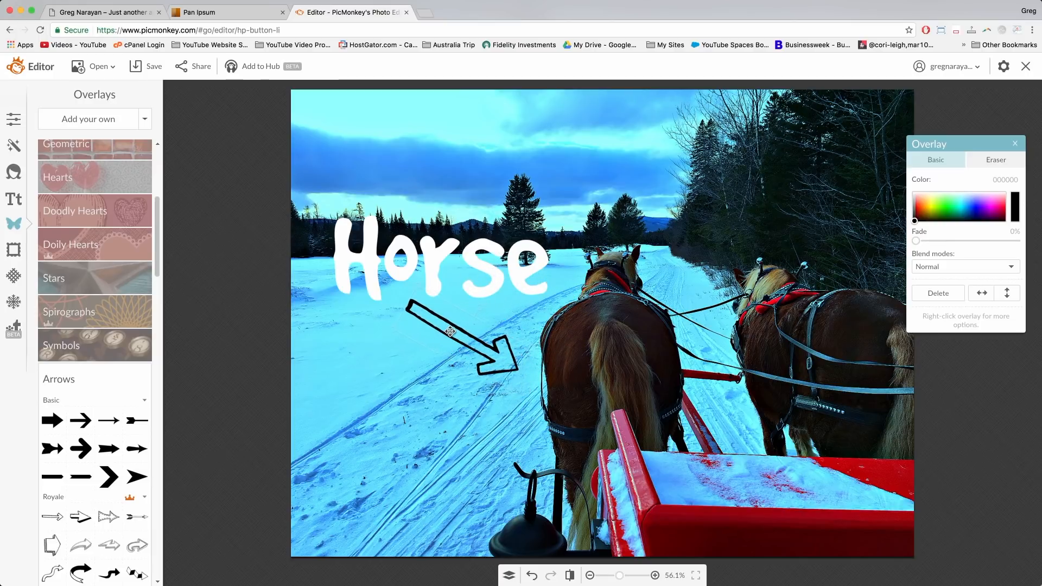
{"action": "left_click", "coordinate": [443, 450]}
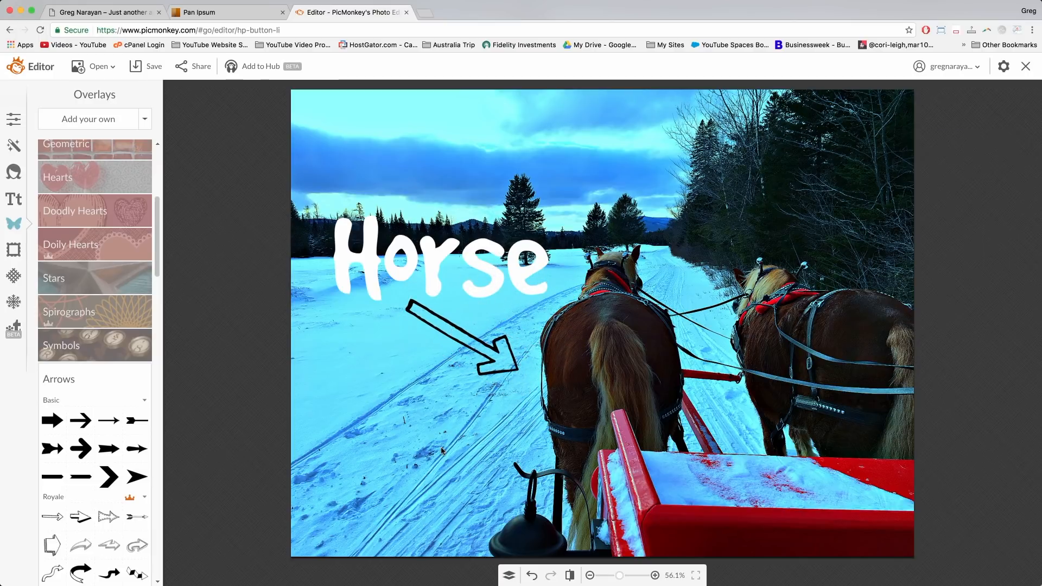
Step: Undo the arrow overlay and the Horse caption's enlargement and repositioning
{"action": "key", "text": "super+z"}
{"action": "key", "text": "super+z"}
{"action": "key", "text": "super+z"}
{"action": "key", "text": "super+z"}
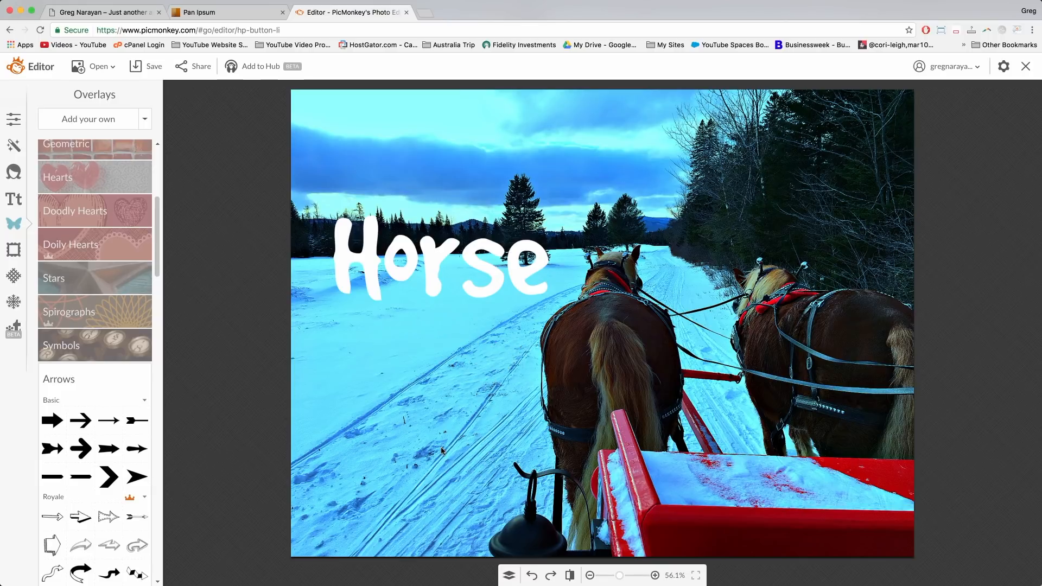
{"action": "key", "text": "super+z"}
{"action": "key", "text": "super+z"}
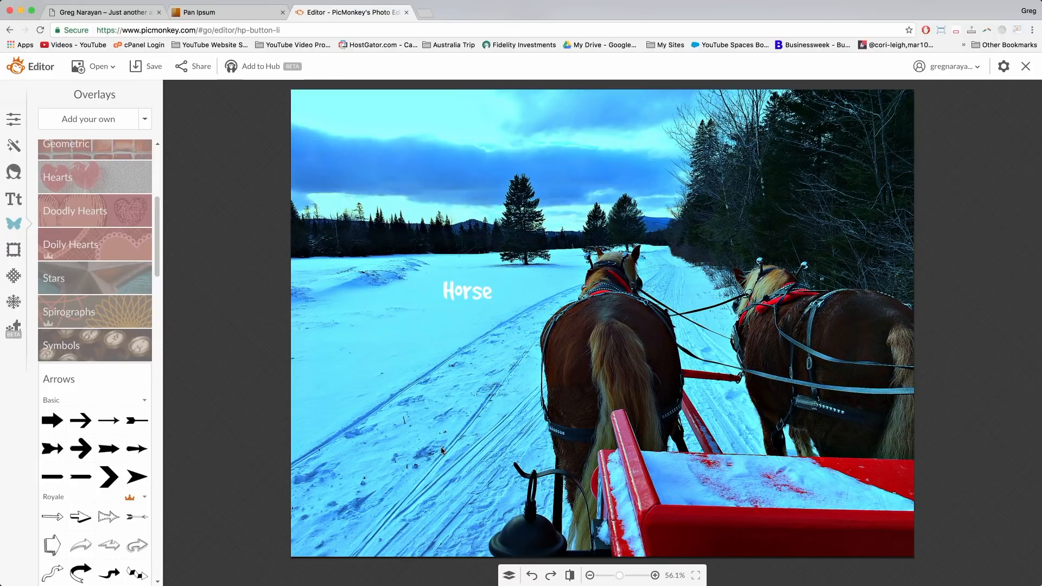
{"action": "key", "text": "super+z"}
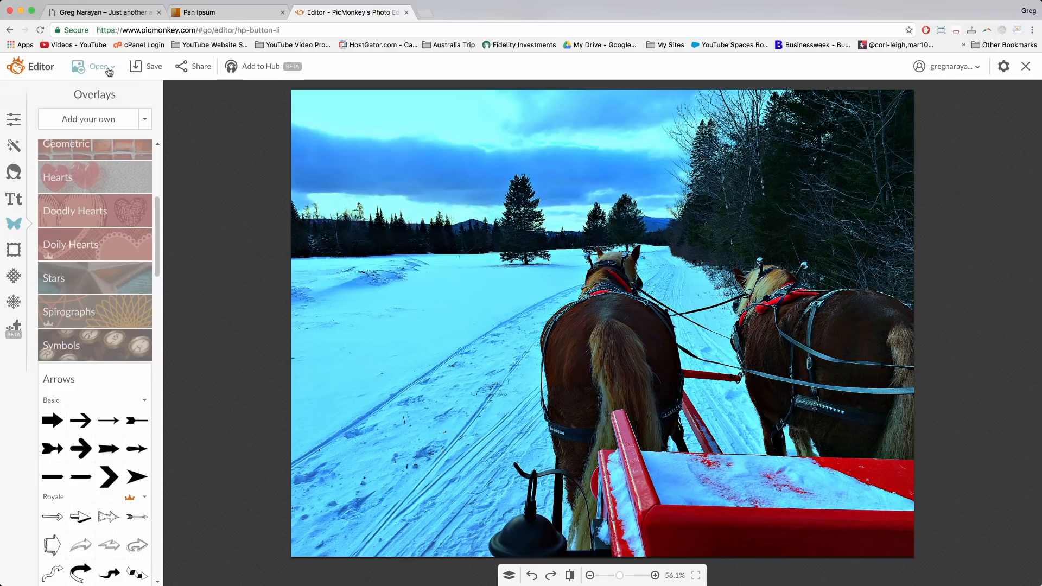
Step: Export the edited photo as horse-carraige-edit in PNG format into the blog photos folder
{"action": "left_click", "coordinate": [144, 70]}
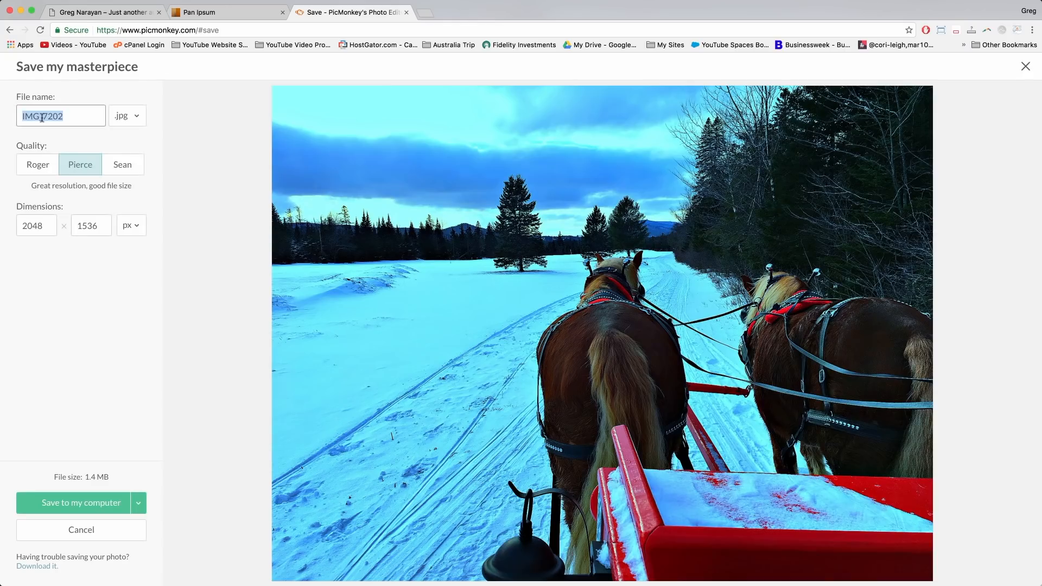
{"action": "type", "text": "horse-carraige-edit"}
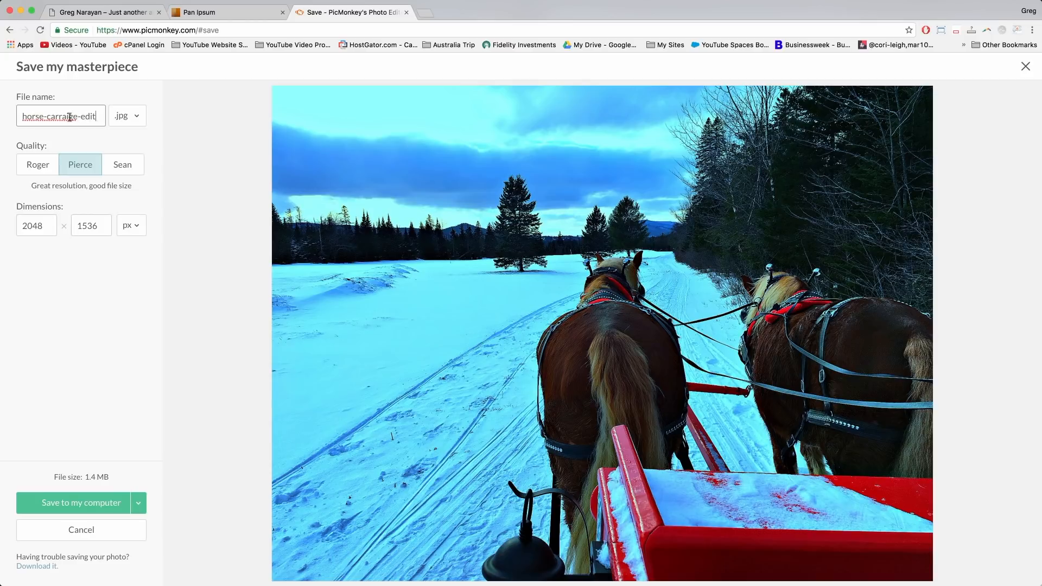
{"action": "left_click", "coordinate": [127, 116]}
{"action": "left_click", "coordinate": [128, 153]}
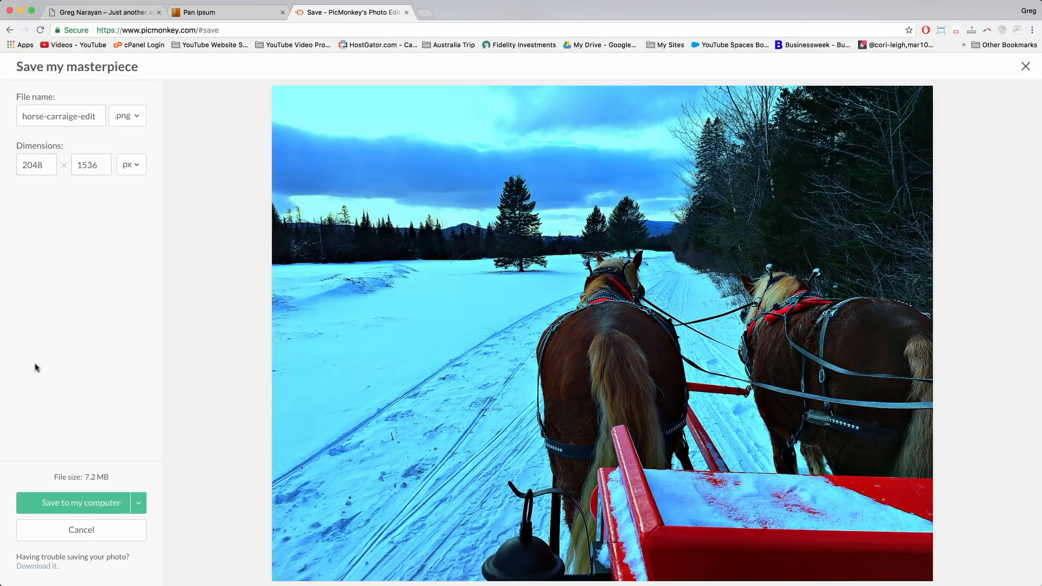
{"action": "left_click", "coordinate": [60, 507]}
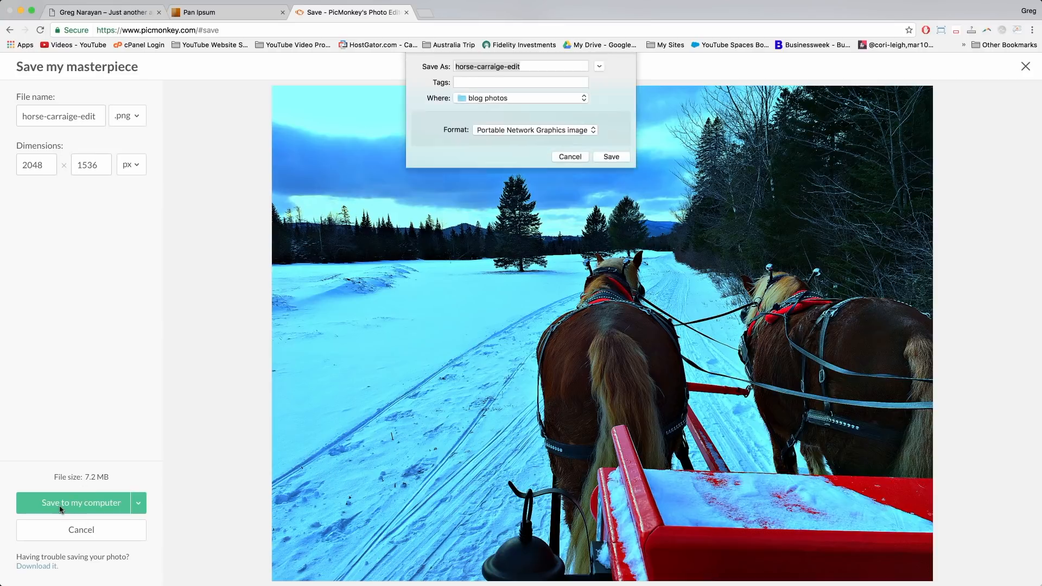
{"action": "left_click", "coordinate": [612, 162]}
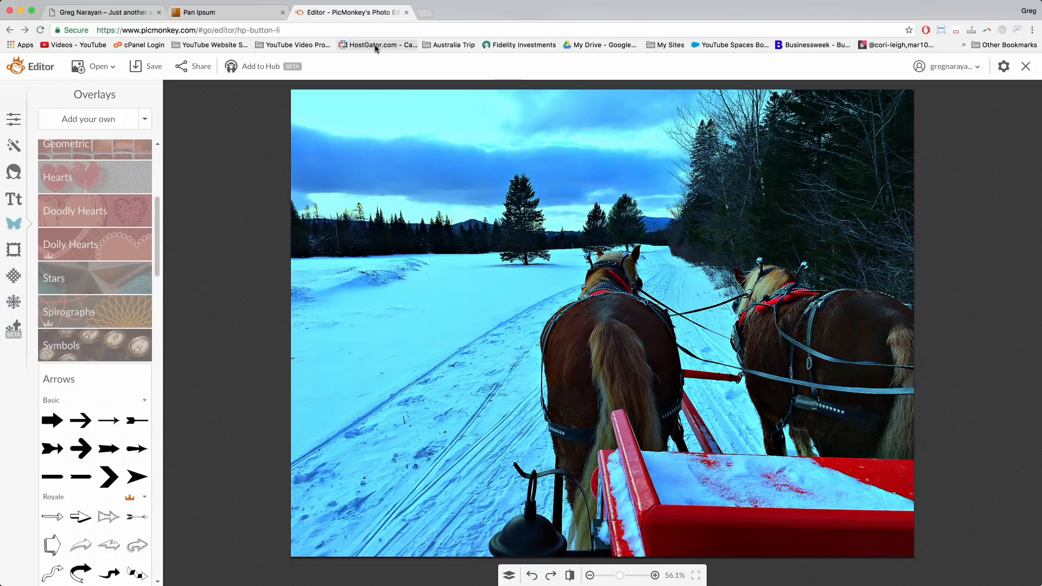
{"action": "left_click", "coordinate": [427, 15]}
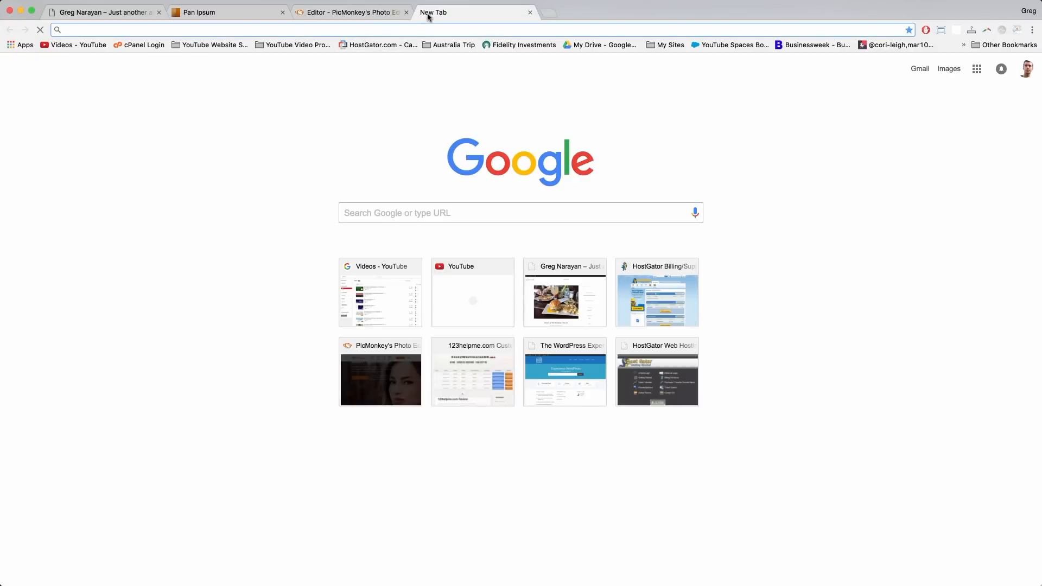
{"action": "type", "text": "pixl"}
{"action": "key", "text": "BackSpace"}
{"action": "type", "text": "a"}
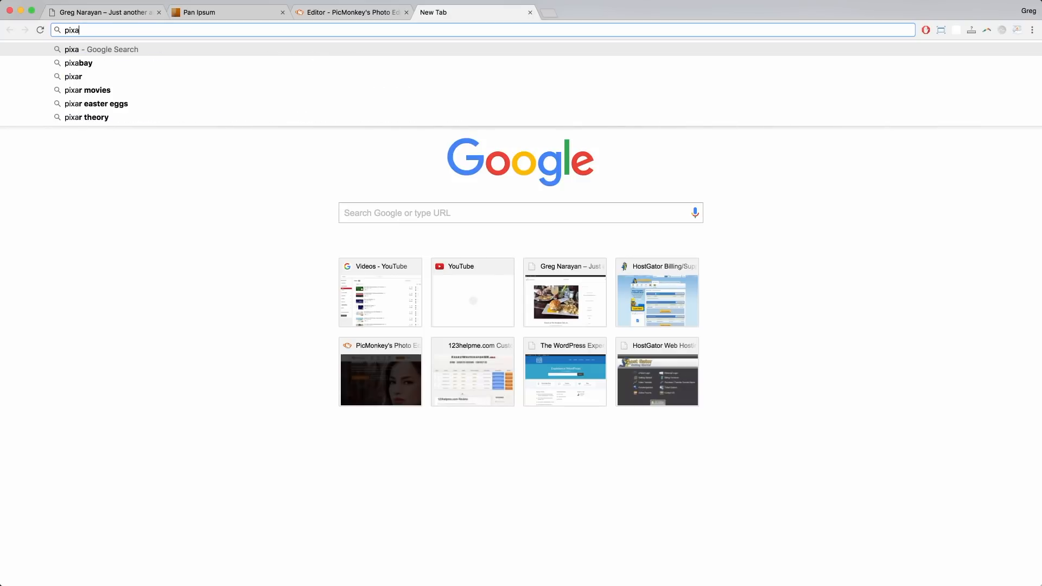
{"action": "type", "text": "bay.cpo"}
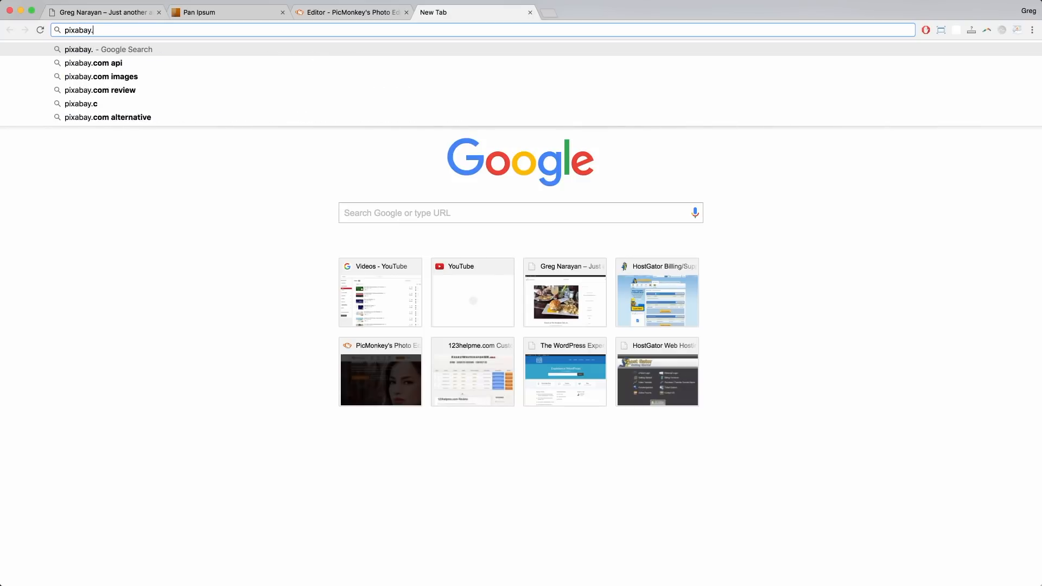
{"action": "key", "text": "BackSpace"}
{"action": "key", "text": "BackSpace"}
{"action": "type", "text": "om"}
{"action": "key", "text": "Return"}
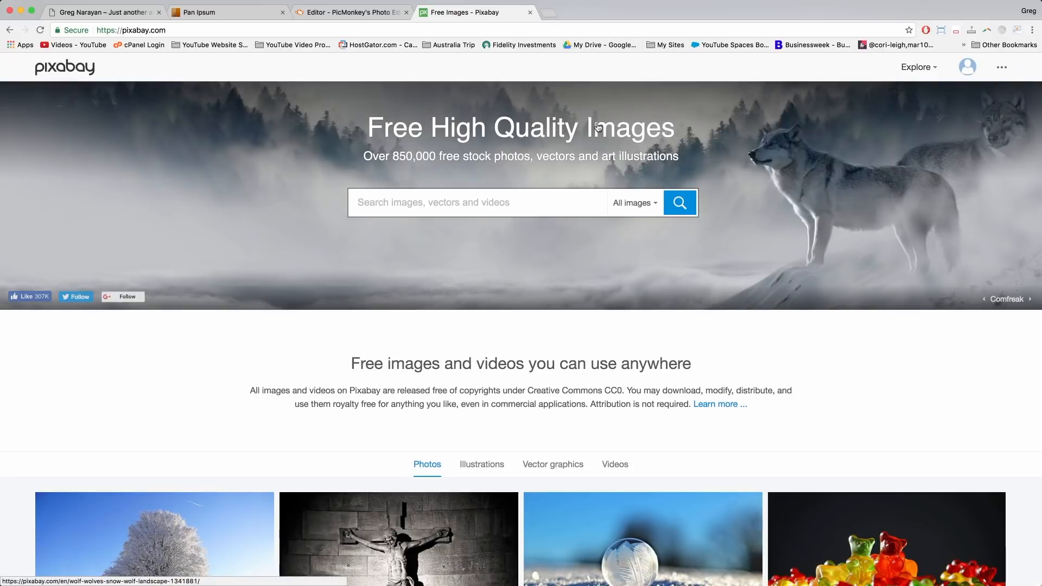
{"action": "left_click", "coordinate": [482, 204]}
{"action": "type", "text": "mou"}
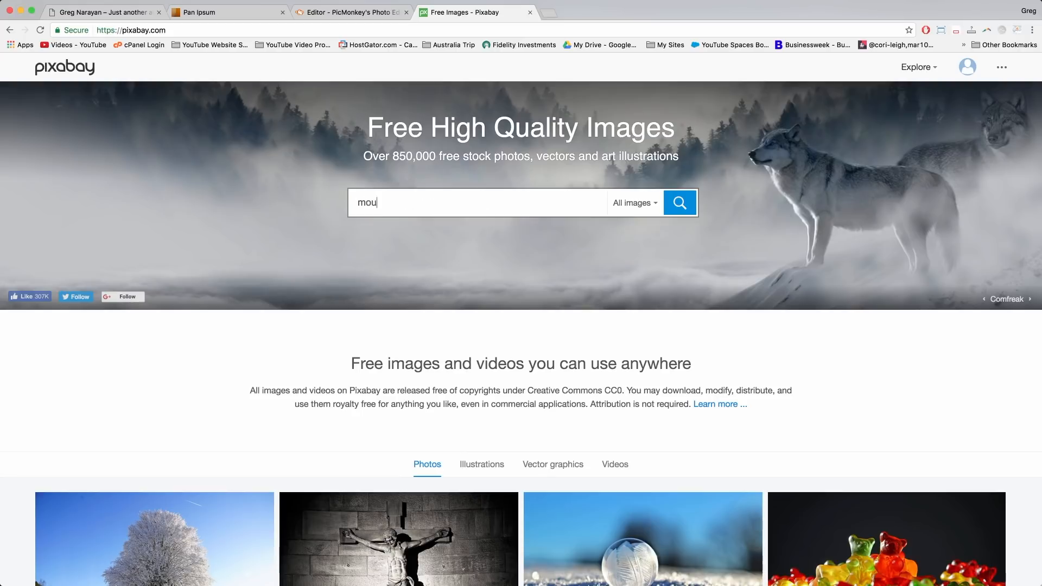
{"action": "type", "text": "ntain"}
{"action": "key", "text": "Return"}
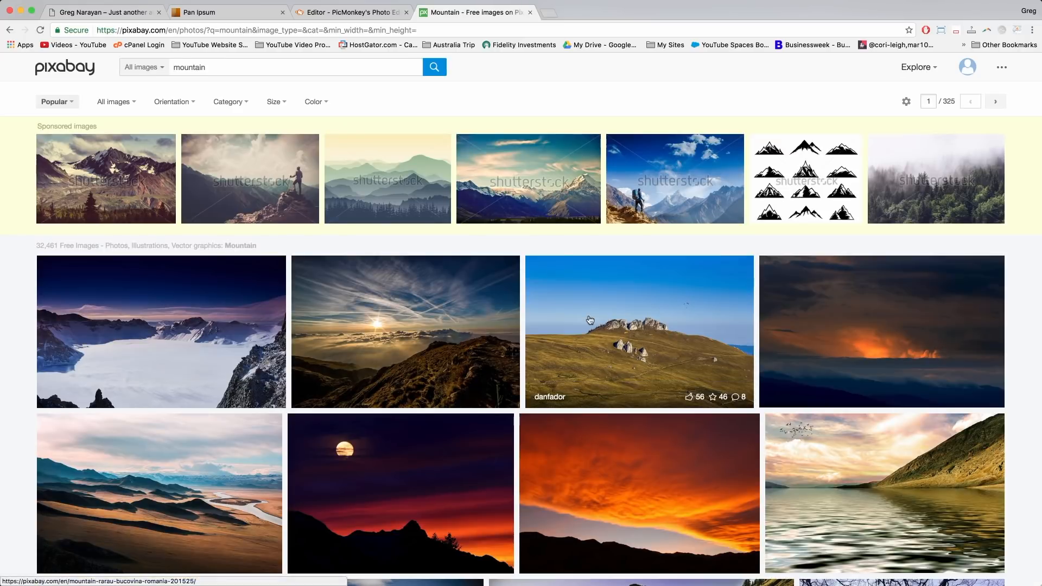
{"action": "scroll", "coordinate": [589, 319], "scroll_direction": "down", "scroll_amount": 10}
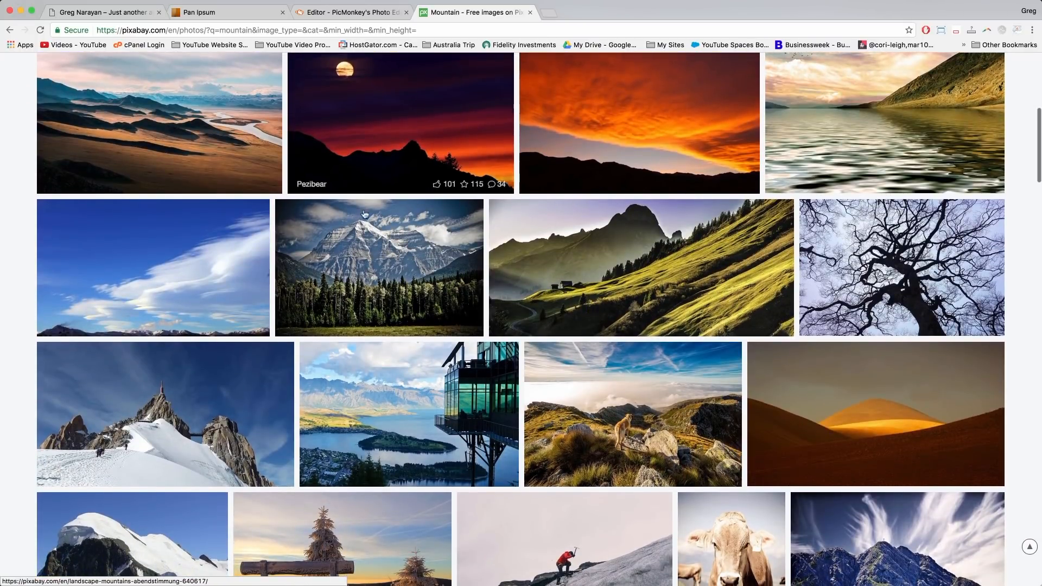
{"action": "left_click", "coordinate": [521, 233]}
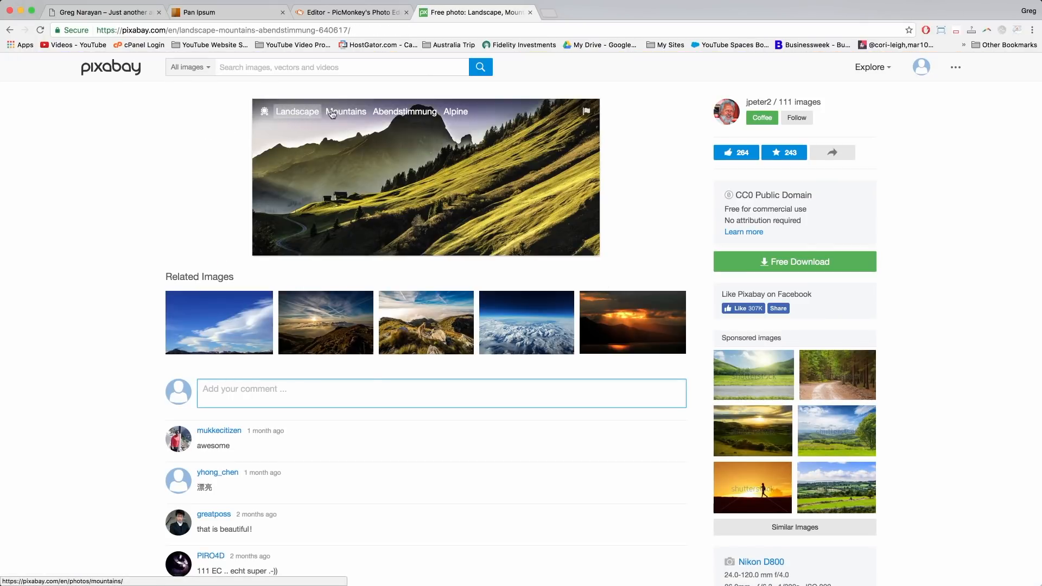
{"action": "left_click", "coordinate": [460, 115]}
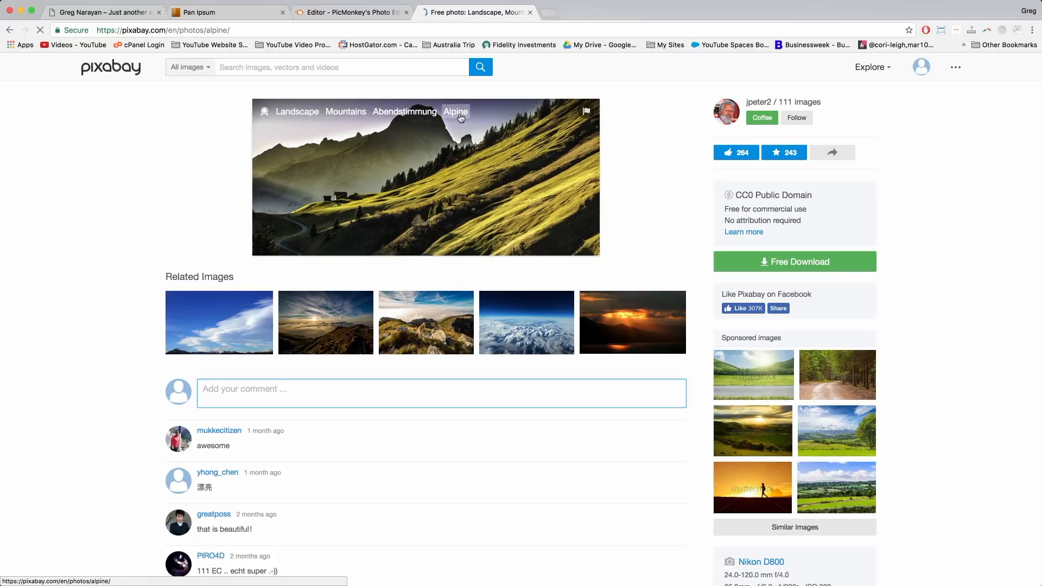
{"action": "scroll", "coordinate": [510, 210], "scroll_direction": "down", "scroll_amount": 5}
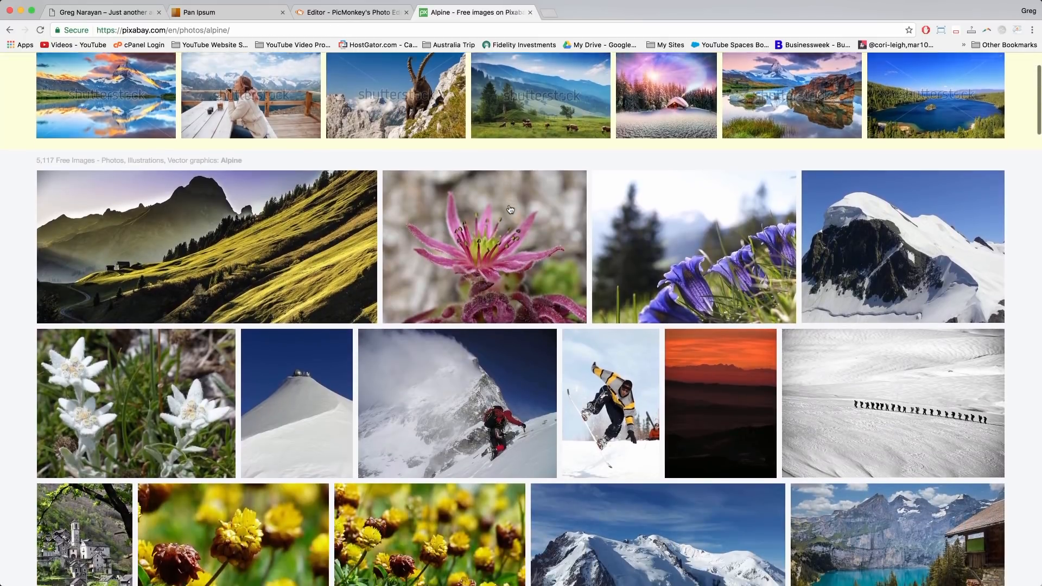
{"action": "scroll", "coordinate": [510, 209], "scroll_direction": "down", "scroll_amount": 5}
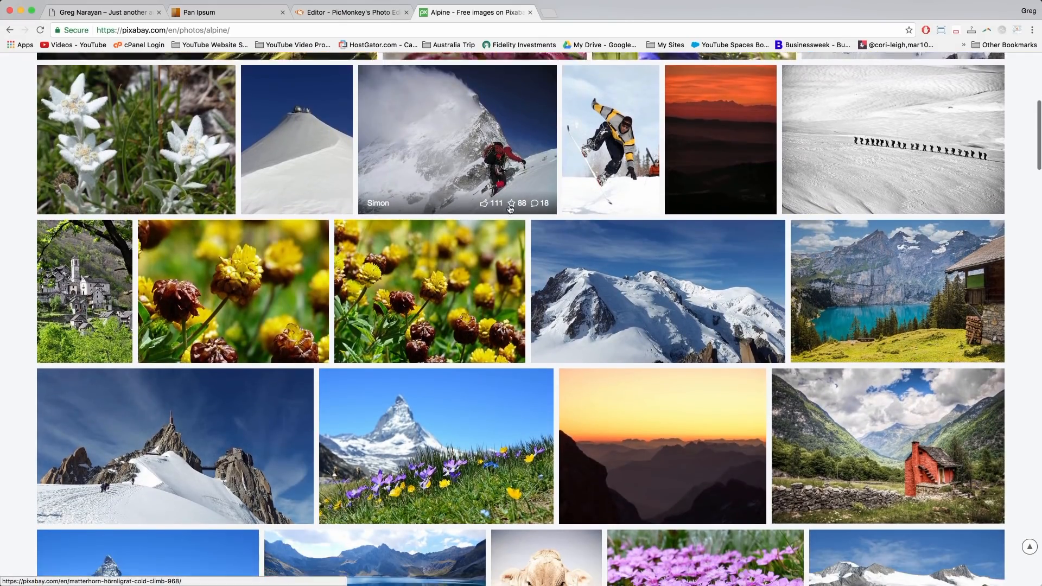
{"action": "scroll", "coordinate": [510, 209], "scroll_direction": "down", "scroll_amount": 5}
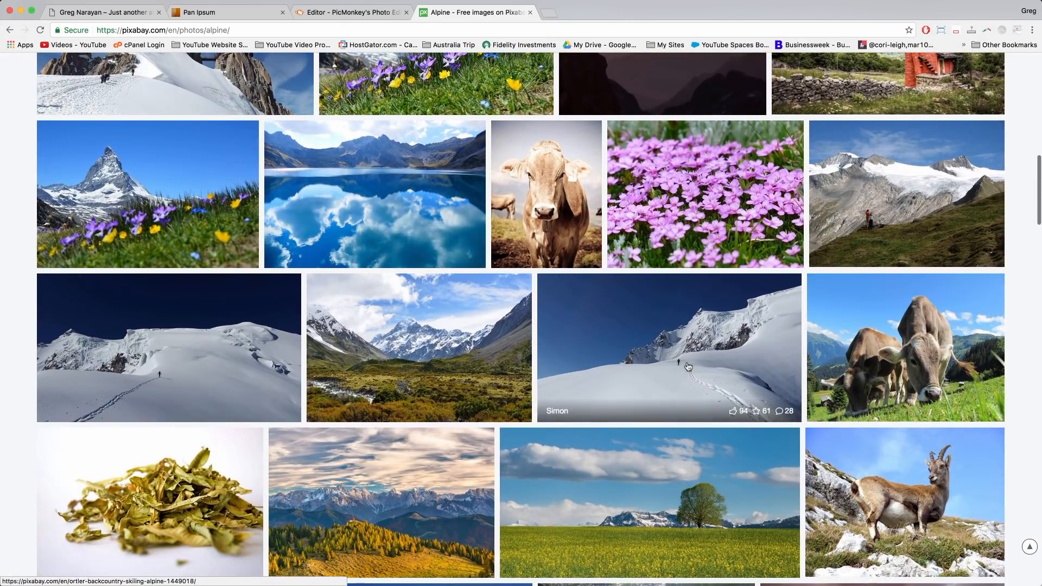
{"action": "left_click", "coordinate": [688, 367]}
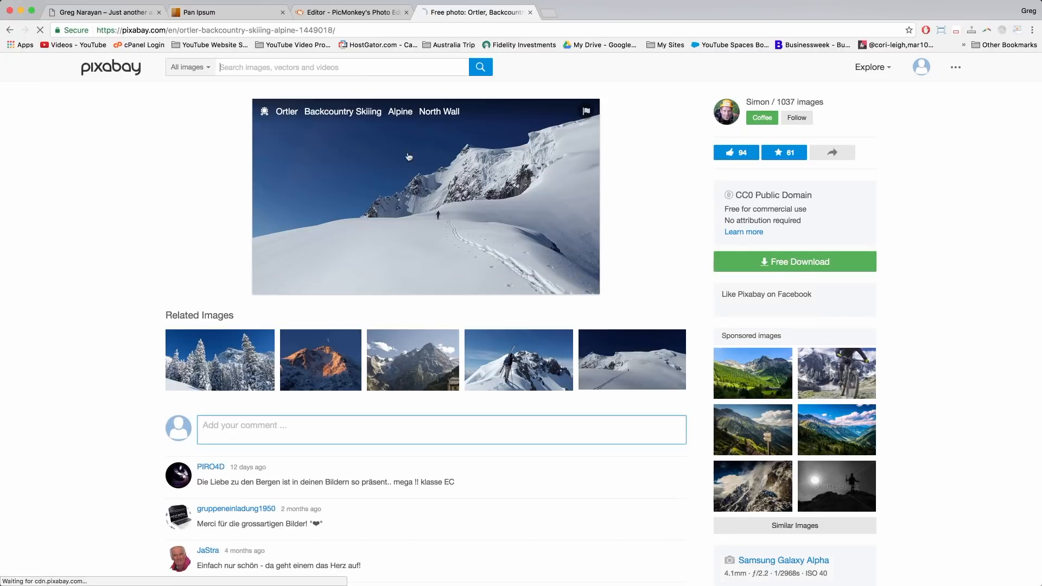
{"action": "left_click", "coordinate": [790, 263]}
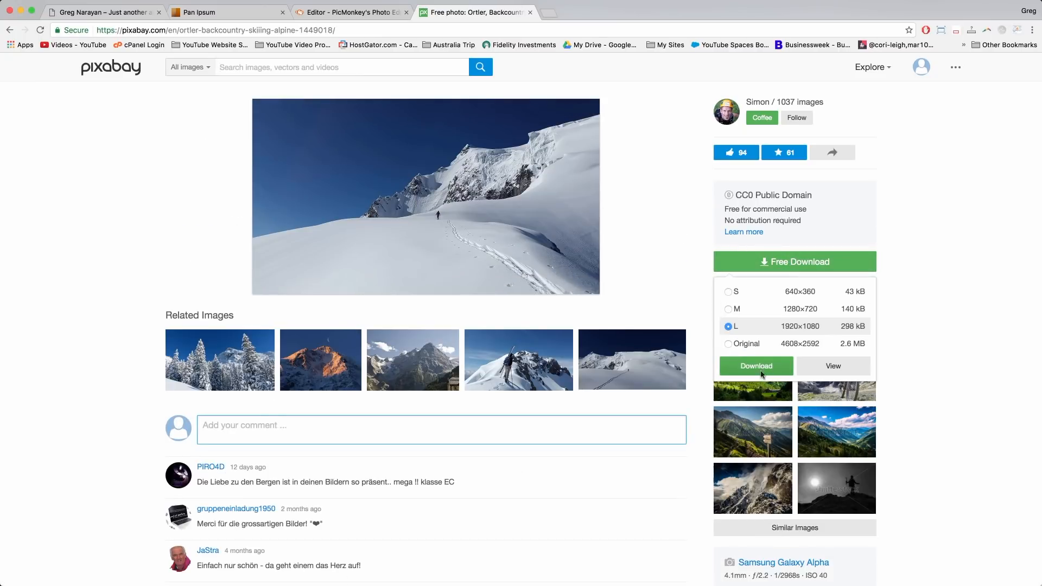
{"action": "left_click", "coordinate": [756, 366]}
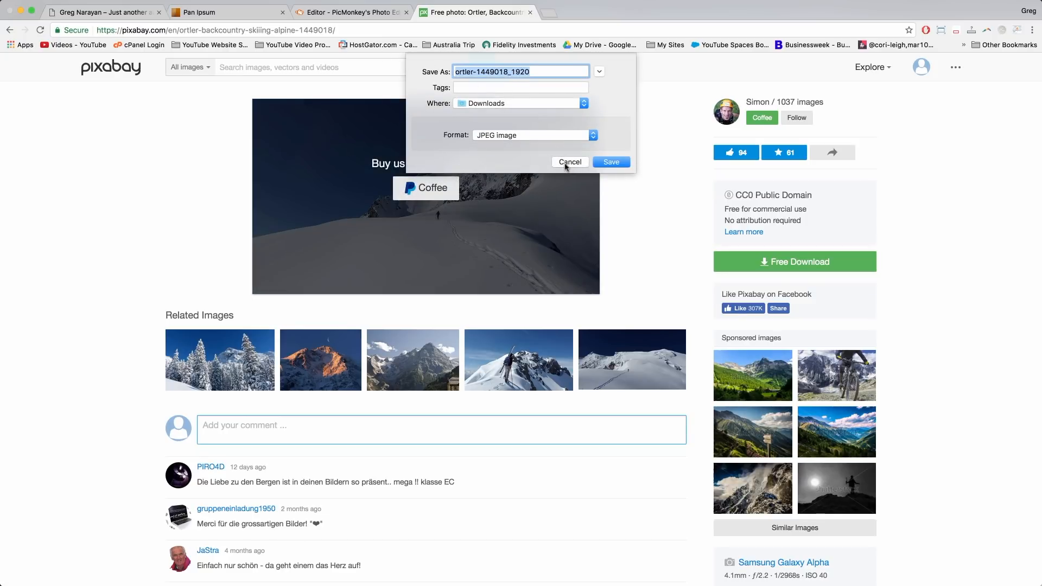
{"action": "left_click", "coordinate": [564, 163]}
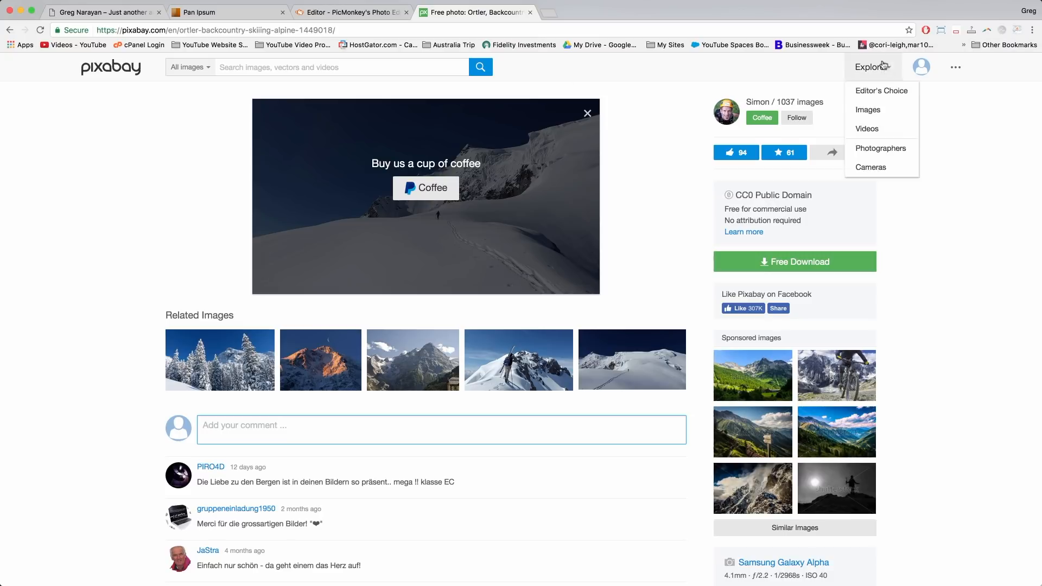
{"action": "mouse_move", "coordinate": [904, 71]}
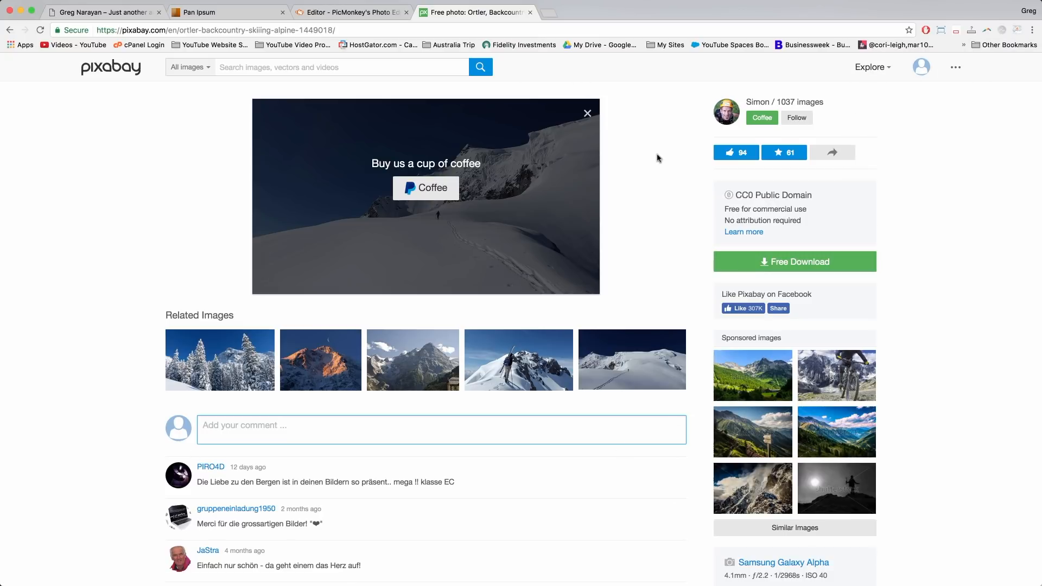
{"action": "left_click", "coordinate": [530, 14]}
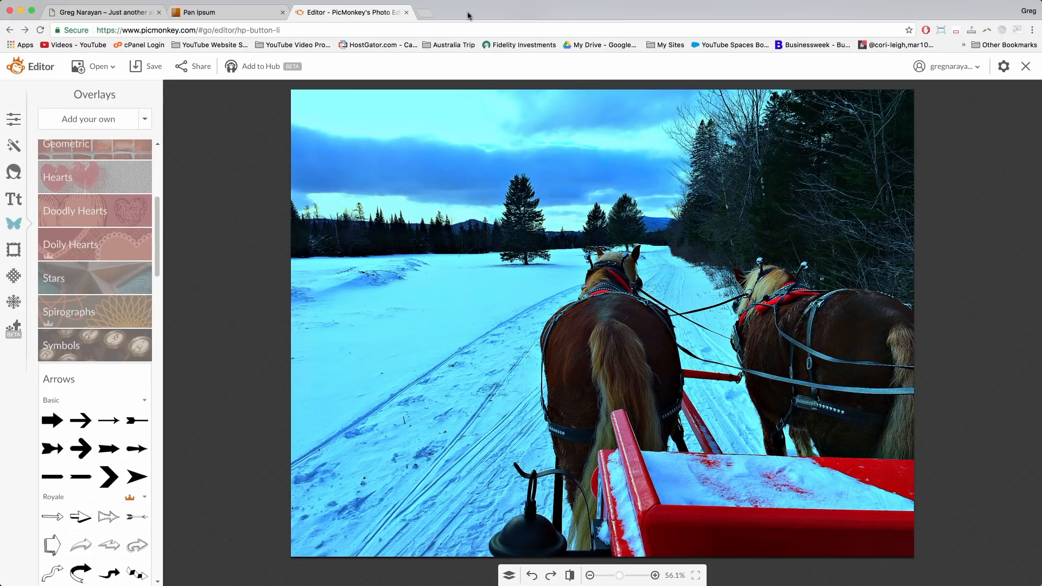
Step: Close the PicMonkey tab and go to the WordPress Media Library's Add New page
{"action": "left_click", "coordinate": [407, 12]}
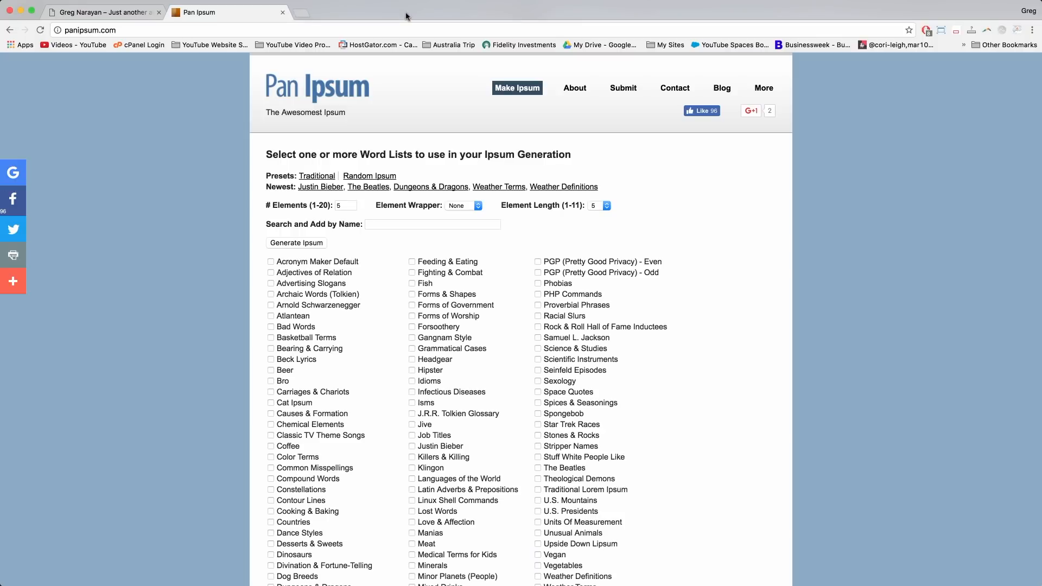
{"action": "left_click", "coordinate": [89, 16]}
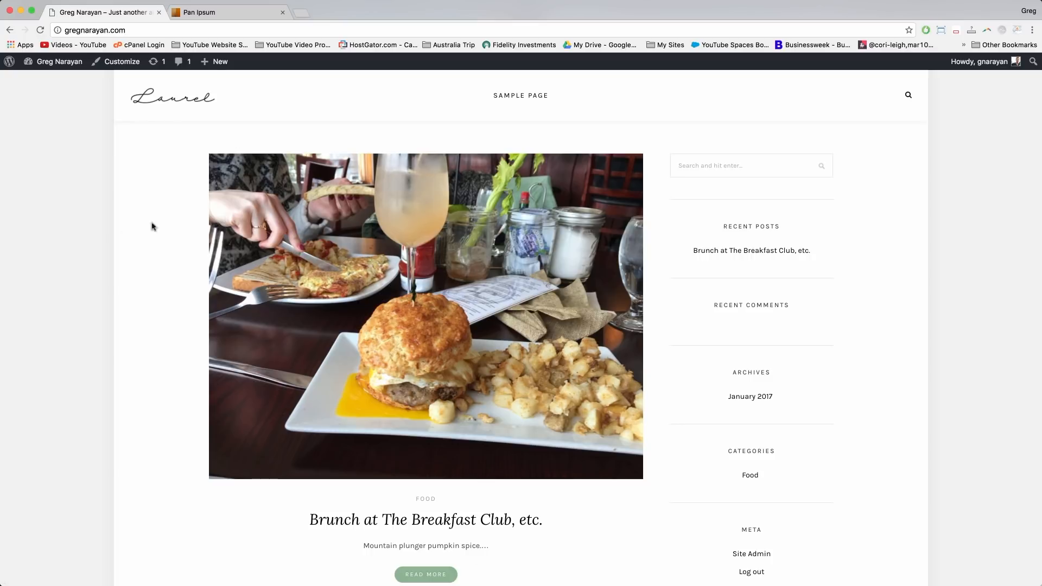
{"action": "left_click", "coordinate": [48, 63]}
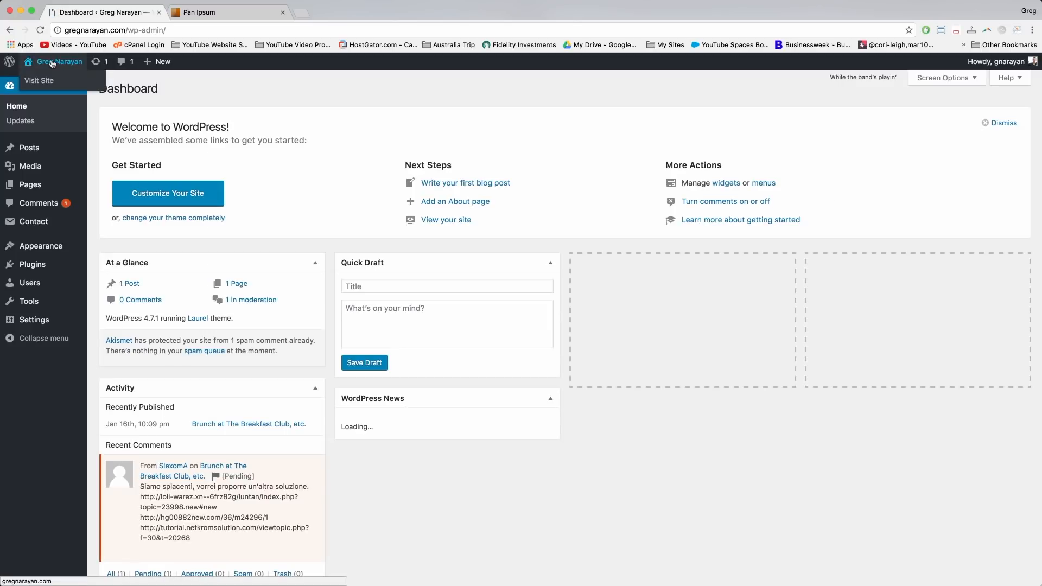
{"action": "left_click", "coordinate": [35, 173]}
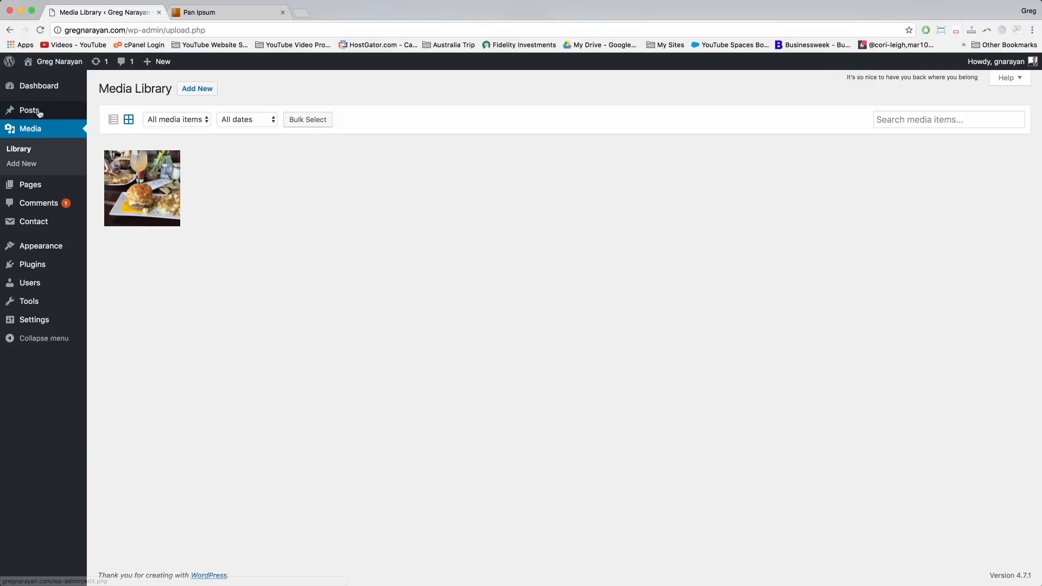
{"action": "left_click", "coordinate": [189, 89]}
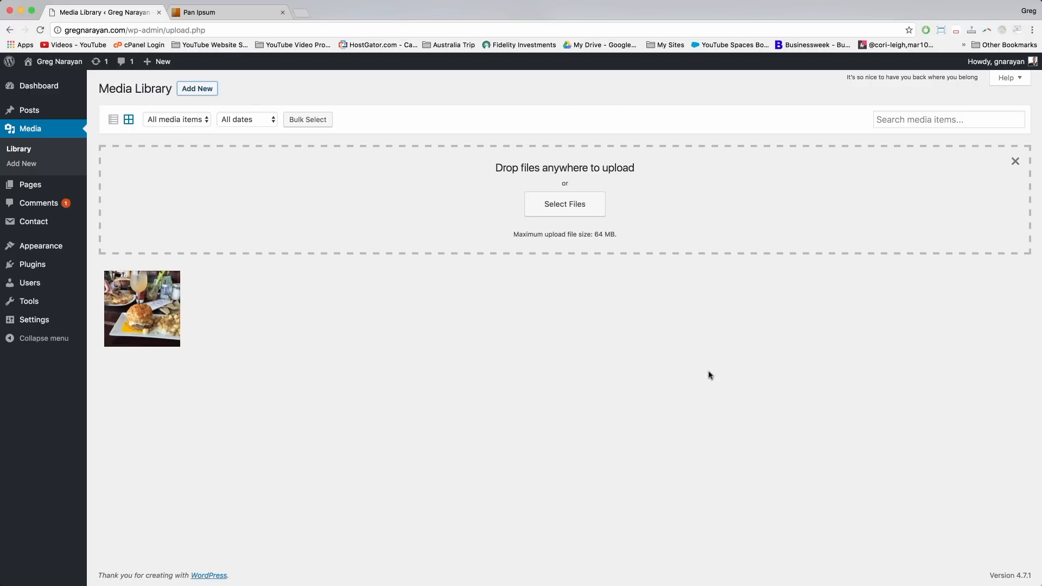
Step: Upload every image in the Desktop's Create a Blog - 2017 folder, then close the Pan Ipsum tab
{"action": "left_click", "coordinate": [561, 206]}
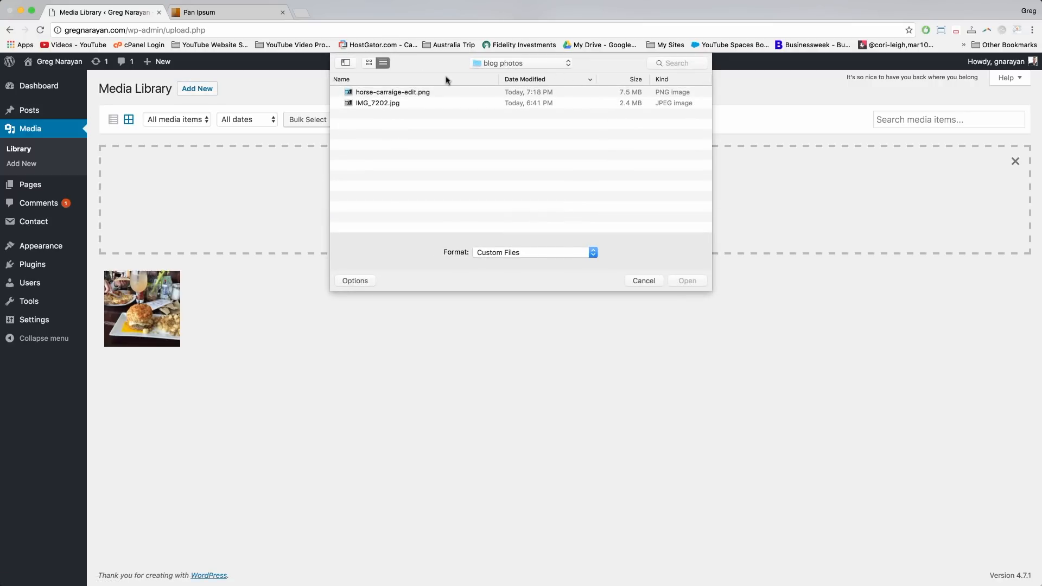
{"action": "left_click", "coordinate": [498, 65]}
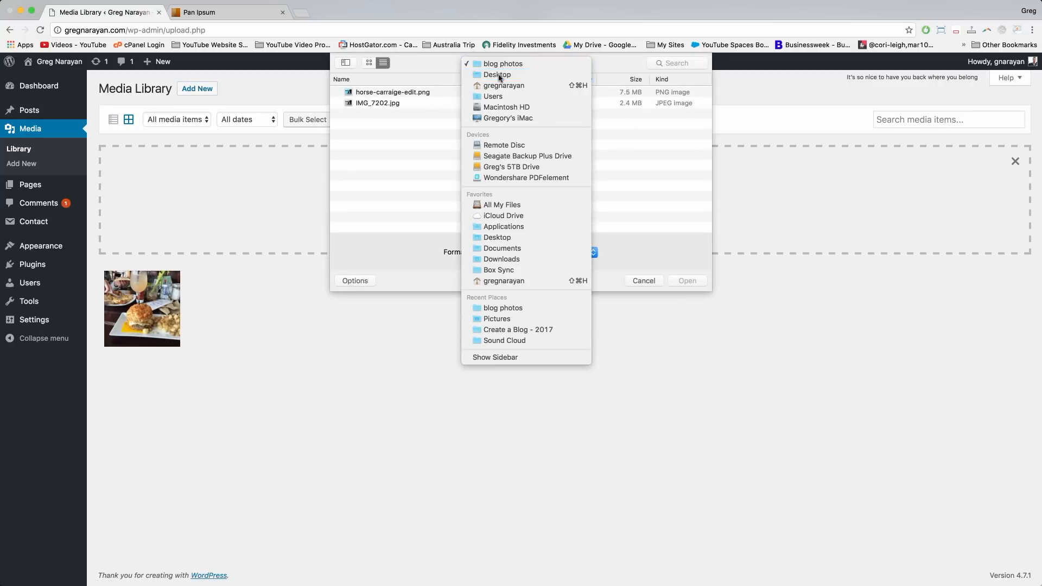
{"action": "left_click", "coordinate": [499, 74]}
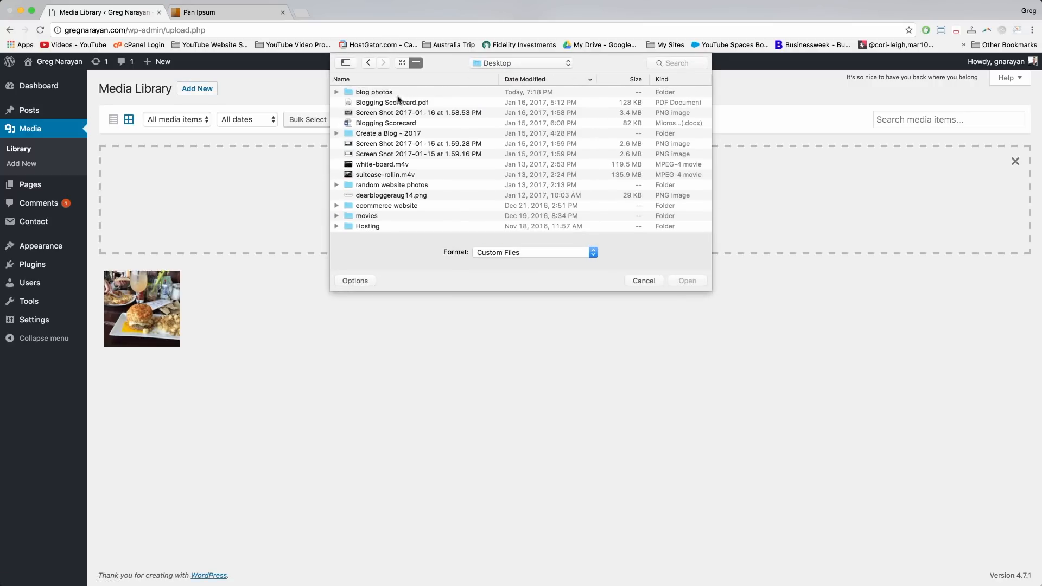
{"action": "double_click", "coordinate": [394, 134]}
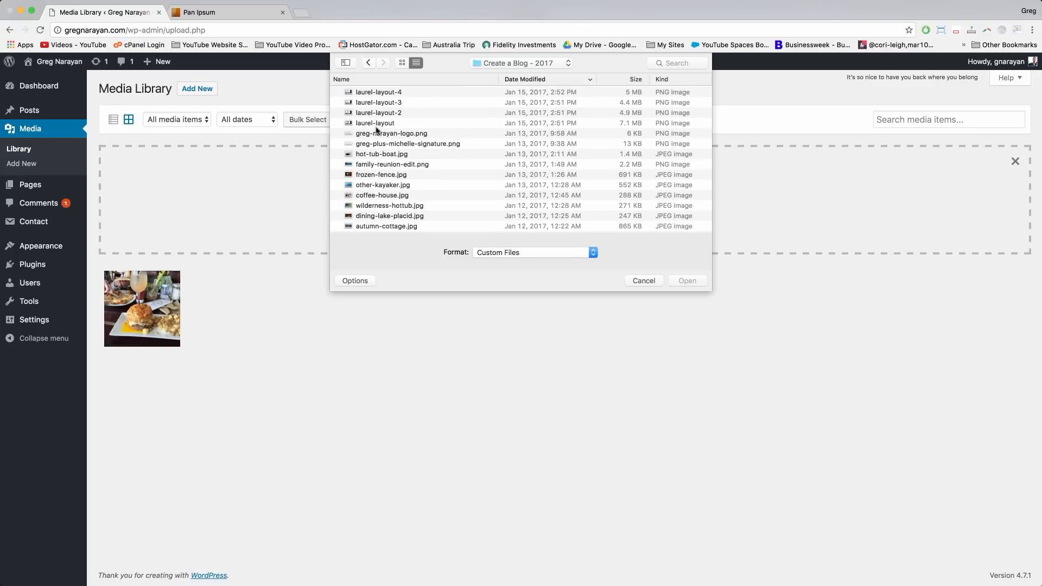
{"action": "left_click", "coordinate": [385, 164]}
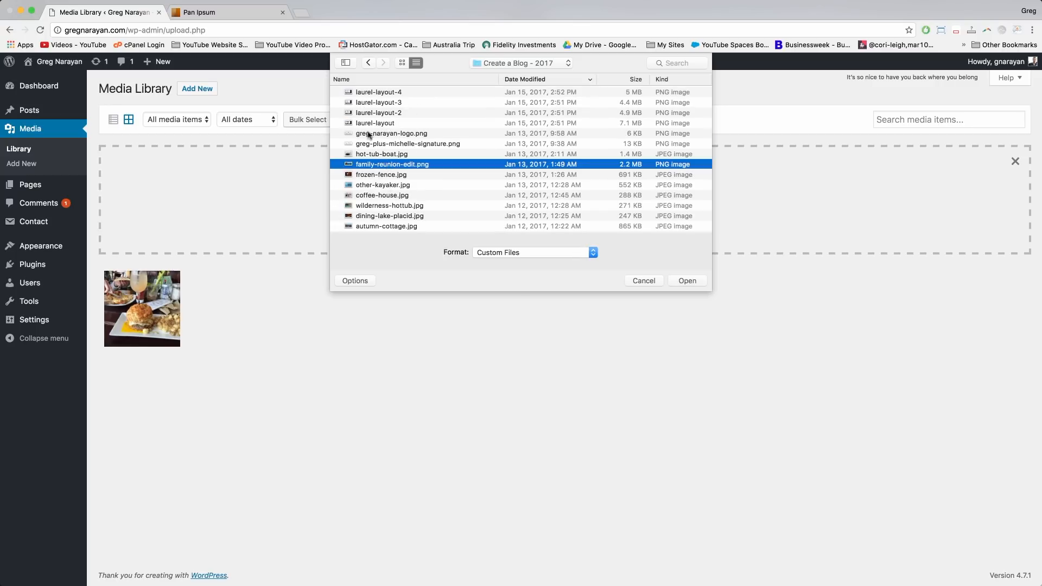
{"action": "left_click", "coordinate": [374, 155]}
{"action": "left_click", "coordinate": [392, 145]}
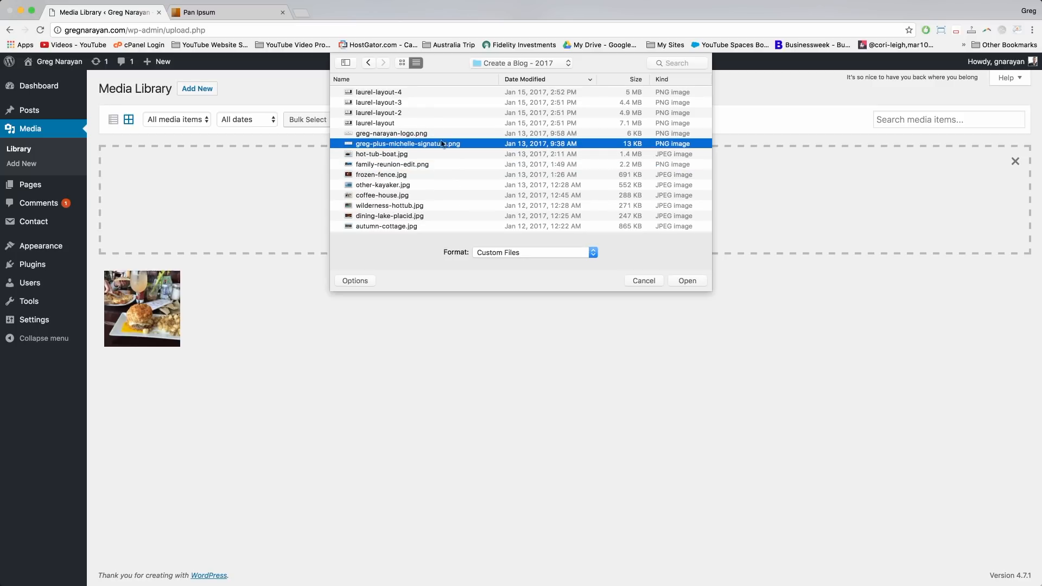
{"action": "key", "text": "super+a"}
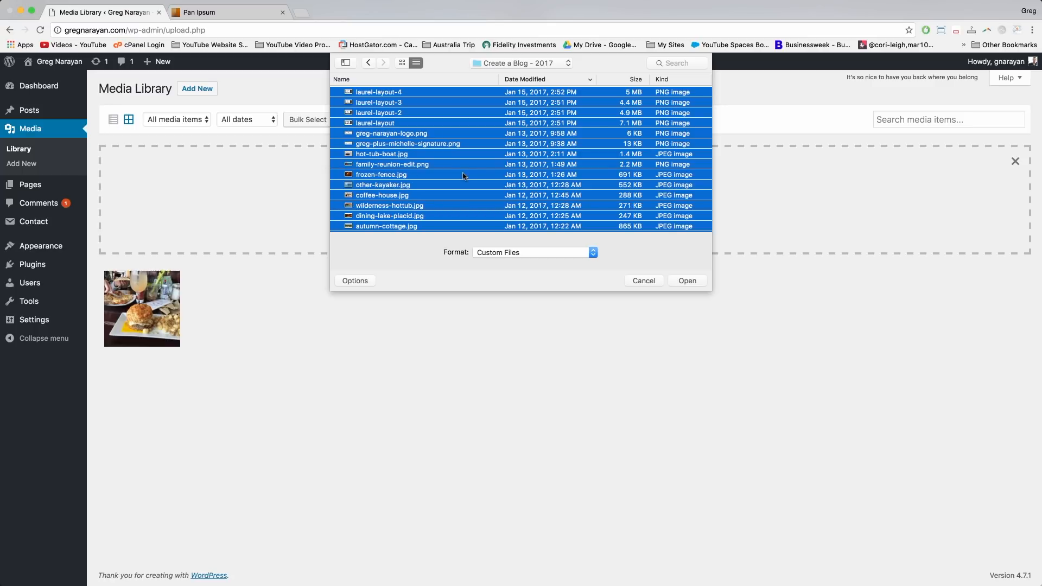
{"action": "left_click", "coordinate": [686, 281]}
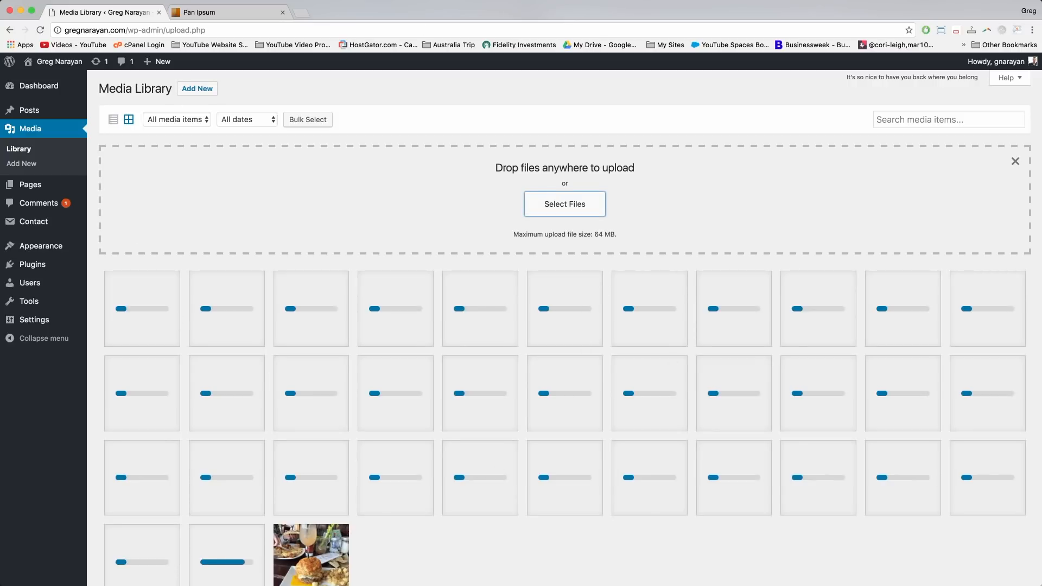
{"action": "left_click", "coordinate": [282, 12]}
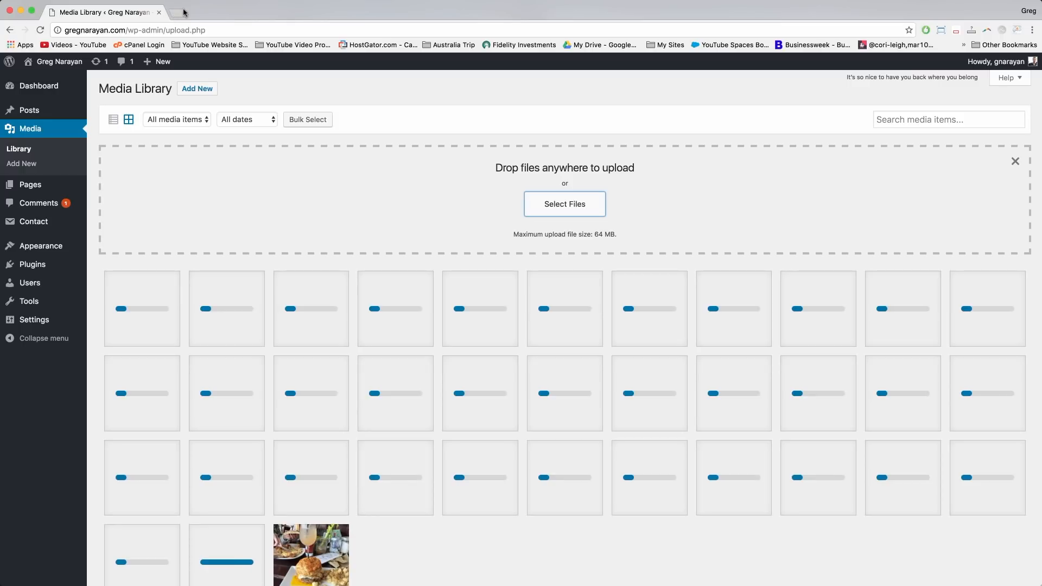
Step: Load gregnarayan.com in a new tab to show the blog's public homepage
{"action": "left_click", "coordinate": [182, 12]}
{"action": "type", "text": "gregnarayan.com"}
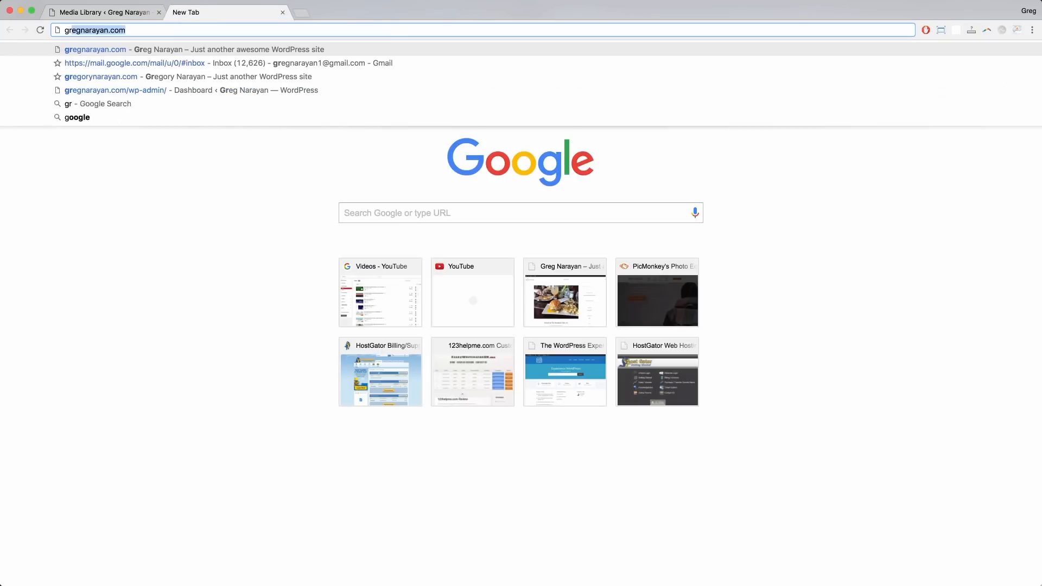
{"action": "key", "text": "Return"}
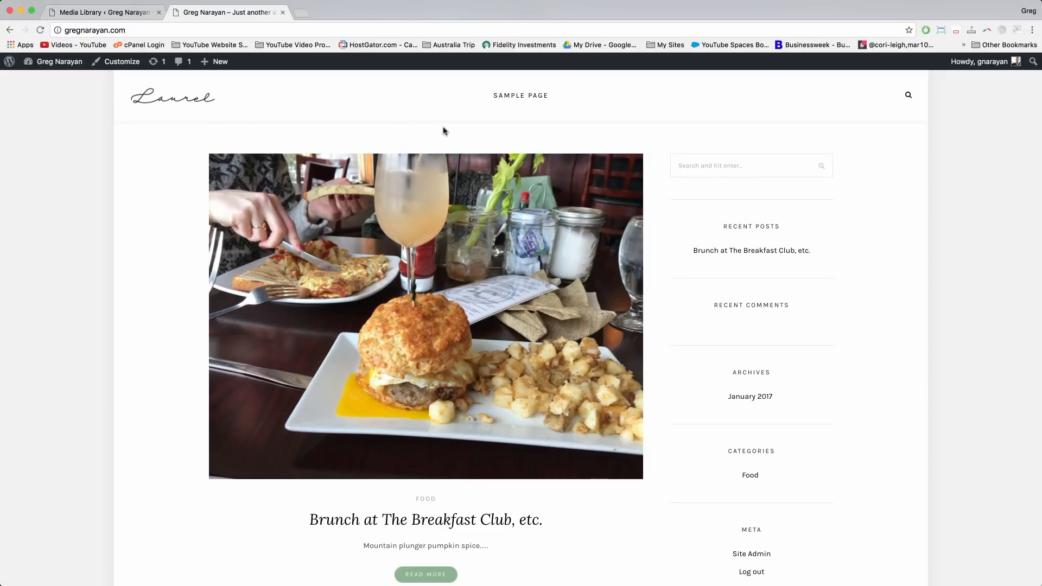
Step: Glance at the Blogging Scorecard checklist, then go back to the blog in Chrome
{"action": "key", "text": "super+Tab"}
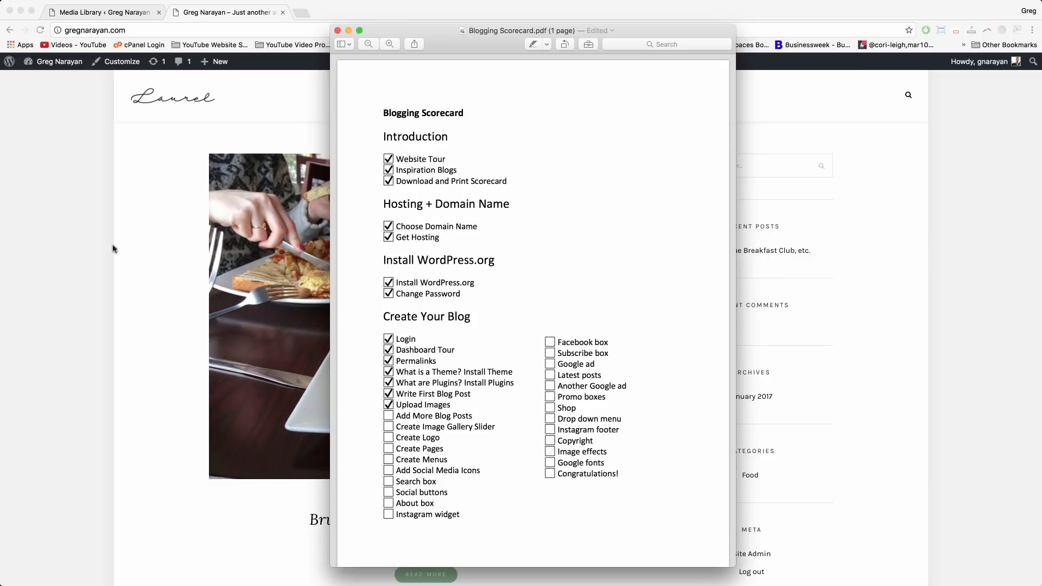
{"action": "left_click", "coordinate": [96, 283]}
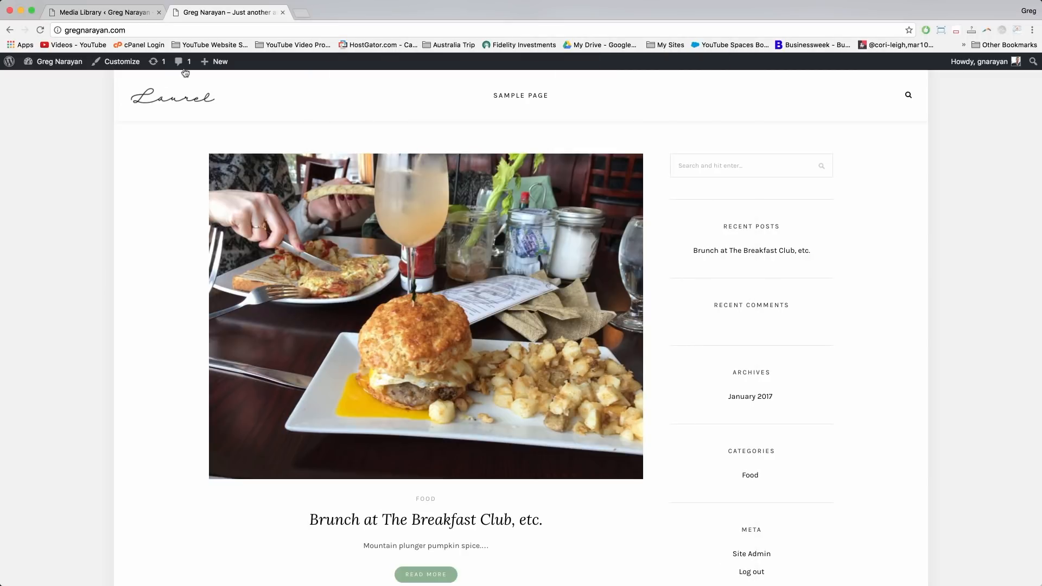
{"action": "mouse_move", "coordinate": [213, 66]}
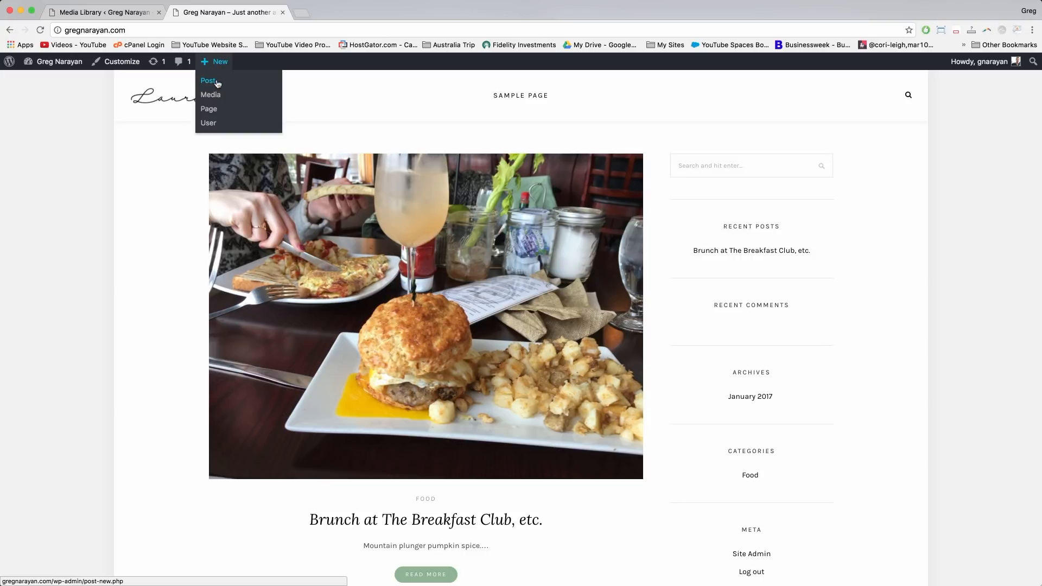
Step: Create a new blank post, check the Media Library upload, and return to the editor
{"action": "left_click", "coordinate": [217, 82]}
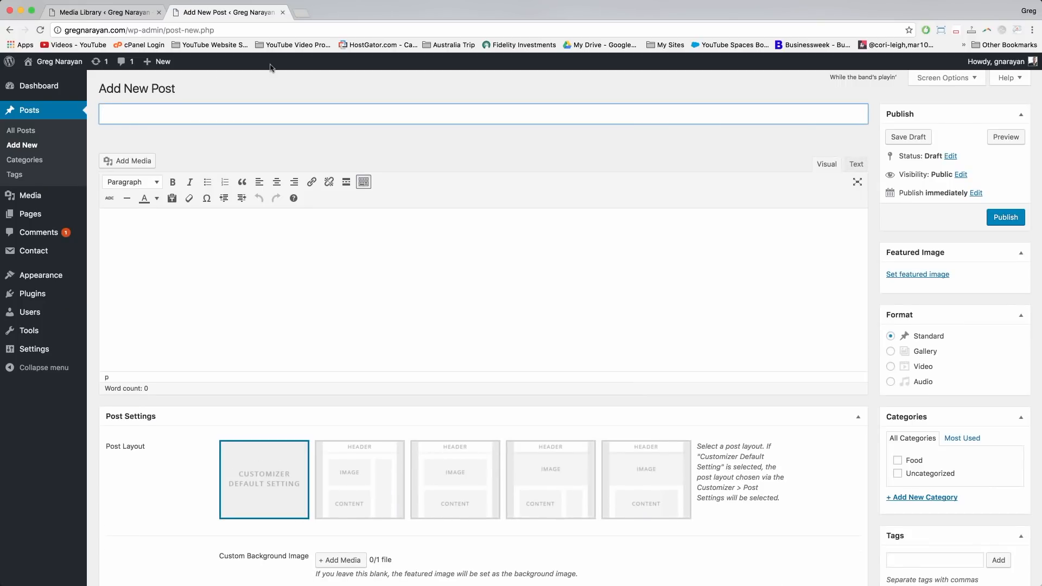
{"action": "left_click", "coordinate": [266, 252]}
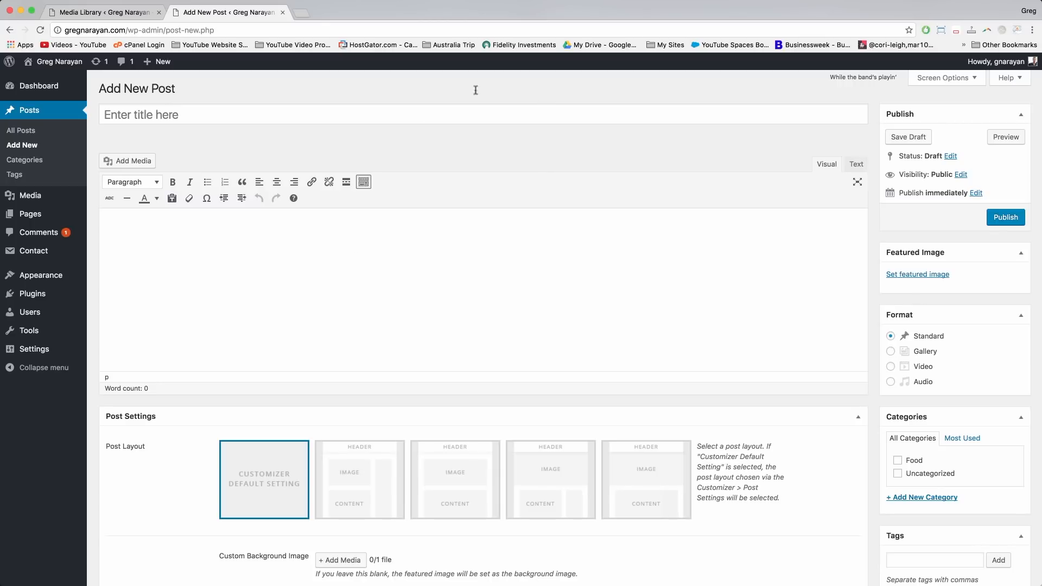
{"action": "scroll", "coordinate": [537, 112], "scroll_direction": "down", "scroll_amount": 5}
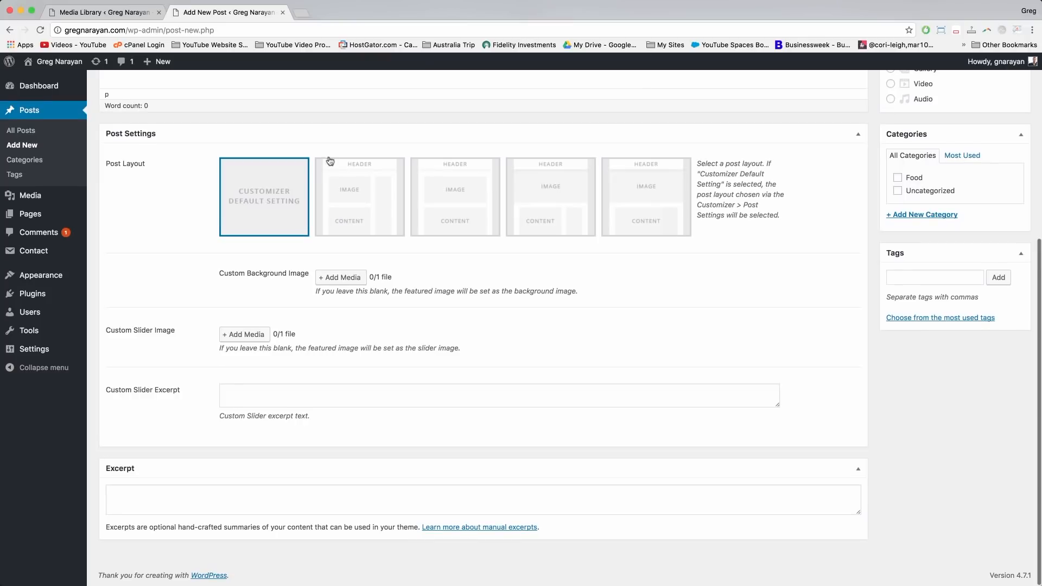
{"action": "scroll", "coordinate": [368, 437], "scroll_direction": "up", "scroll_amount": 5}
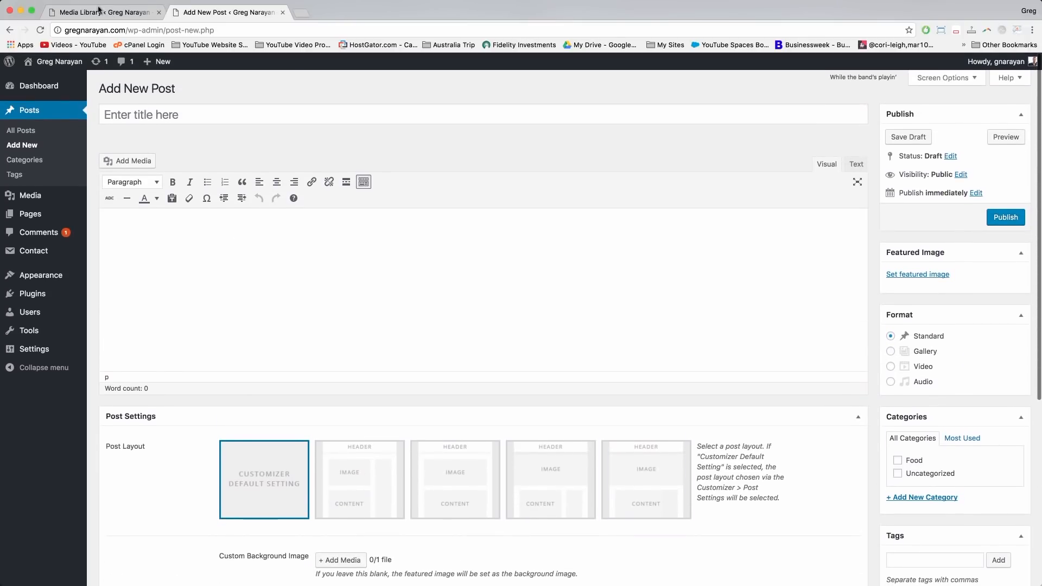
{"action": "left_click", "coordinate": [120, 12]}
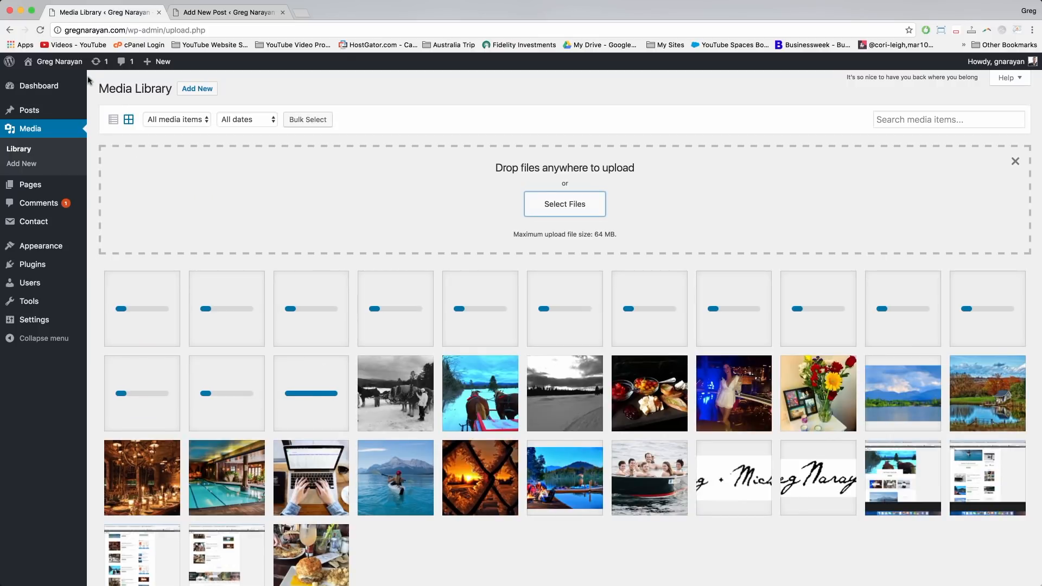
{"action": "left_click", "coordinate": [226, 13]}
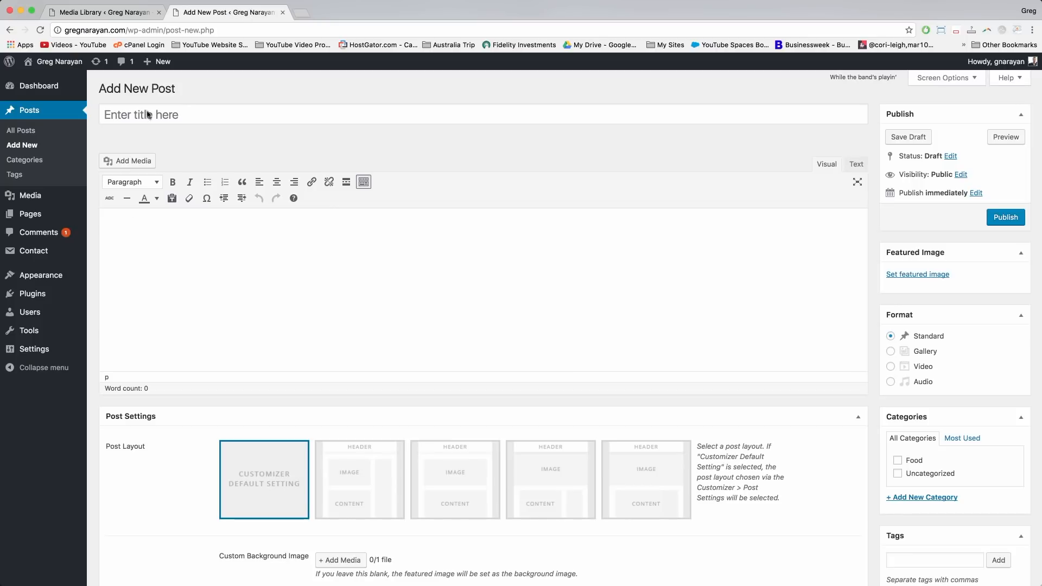
Step: Title the post 'Driving: 5 Hours from NYC'
{"action": "left_click", "coordinate": [121, 115]}
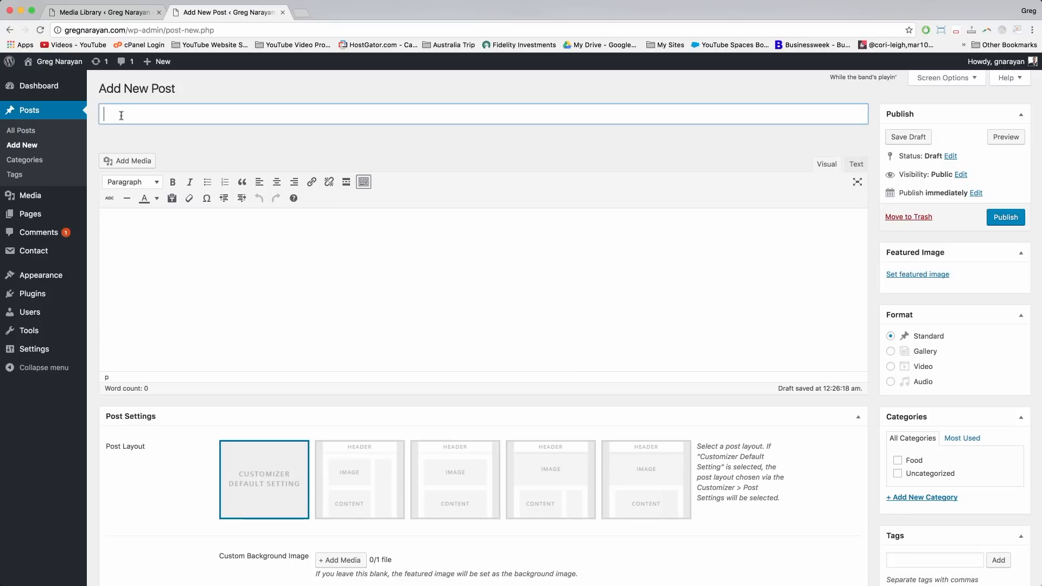
{"action": "type", "text": "Driving "}
{"action": "type", "text": " 5 Hours from NYC"}
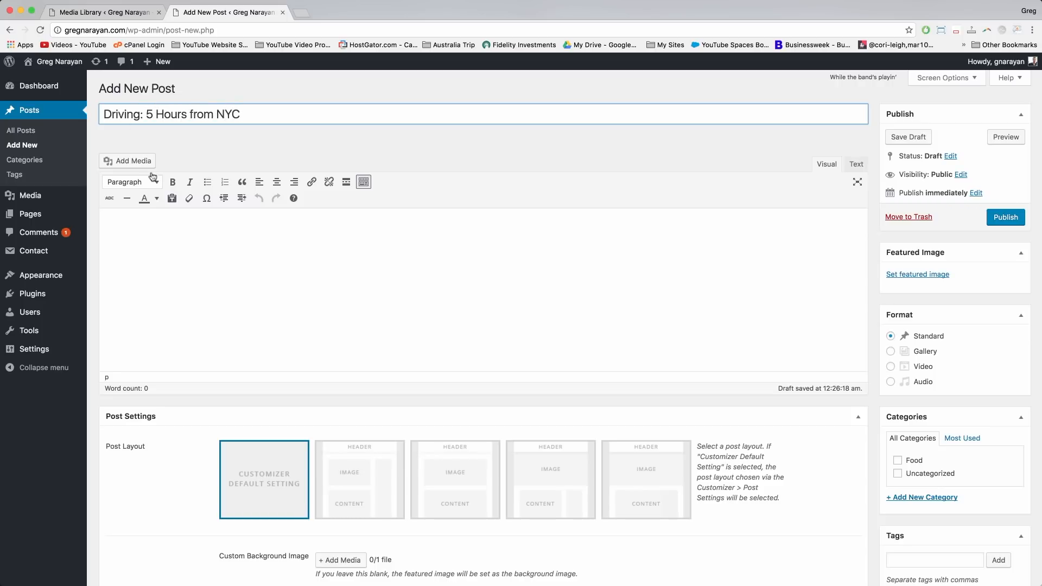
{"action": "left_click", "coordinate": [264, 231]}
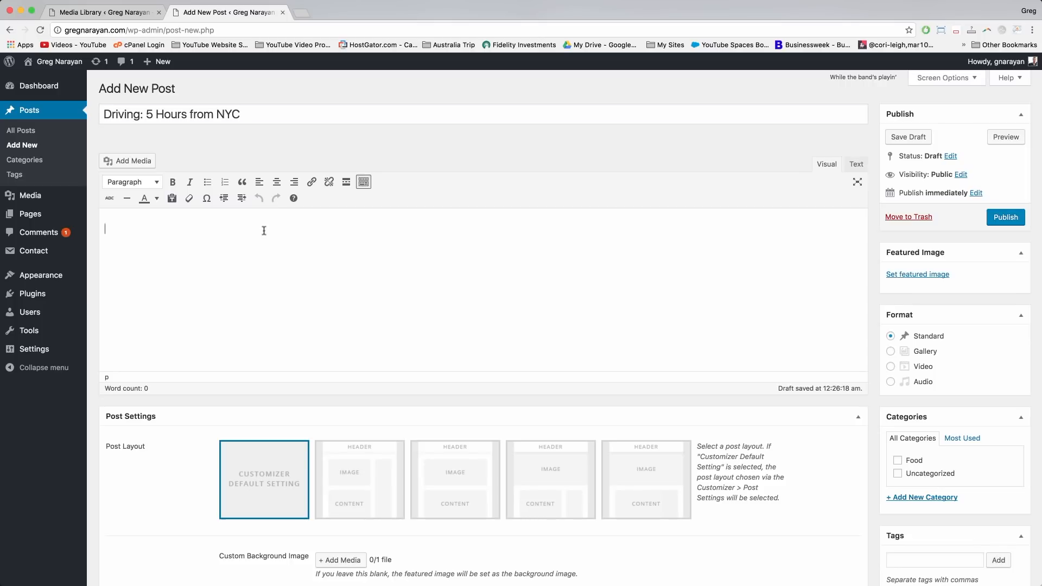
Step: Set the car selfie IMG_7397 as the post's featured image
{"action": "left_click", "coordinate": [922, 276]}
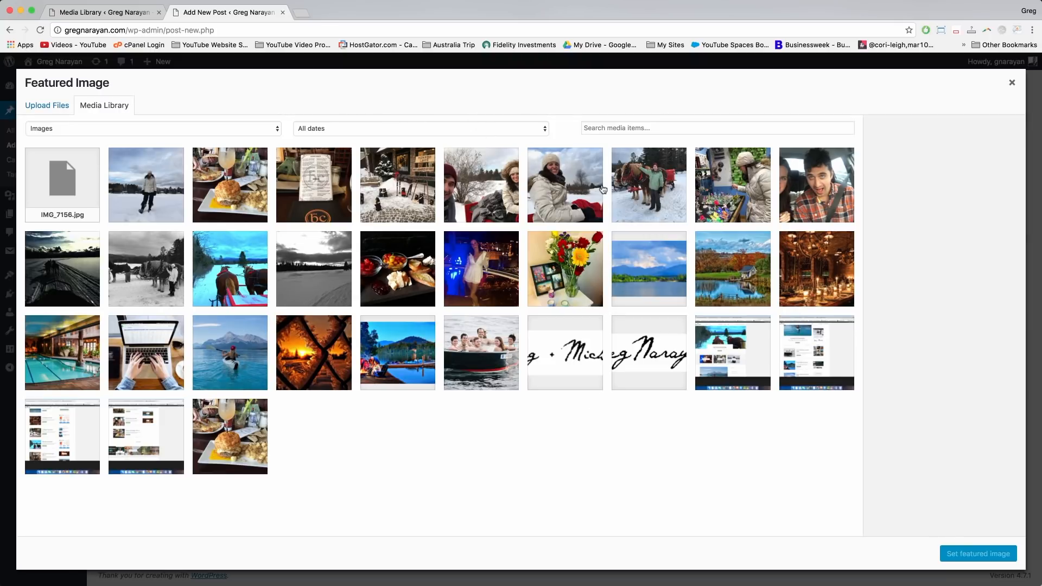
{"action": "left_click", "coordinate": [826, 203]}
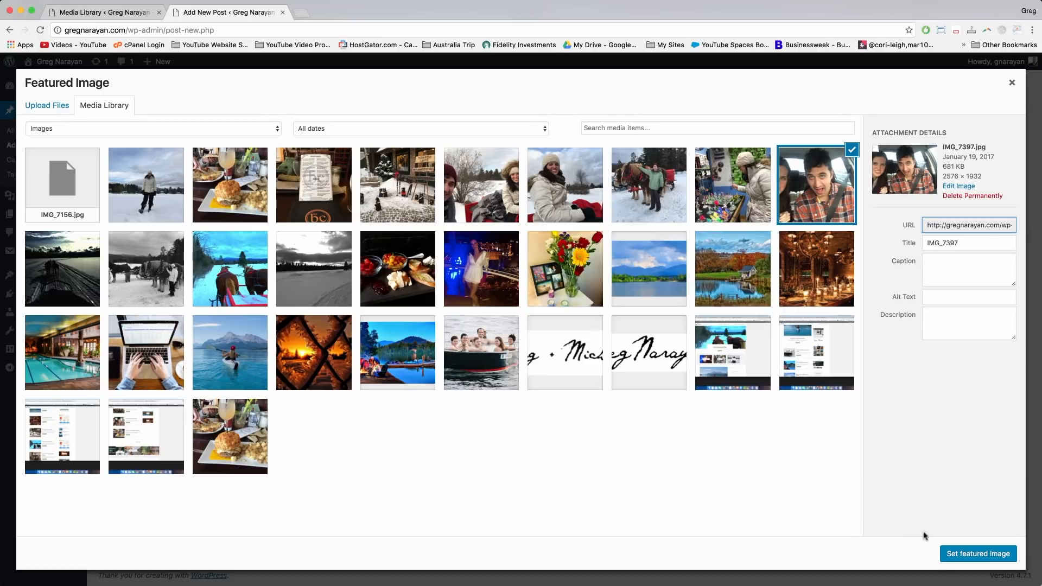
{"action": "left_click", "coordinate": [953, 554]}
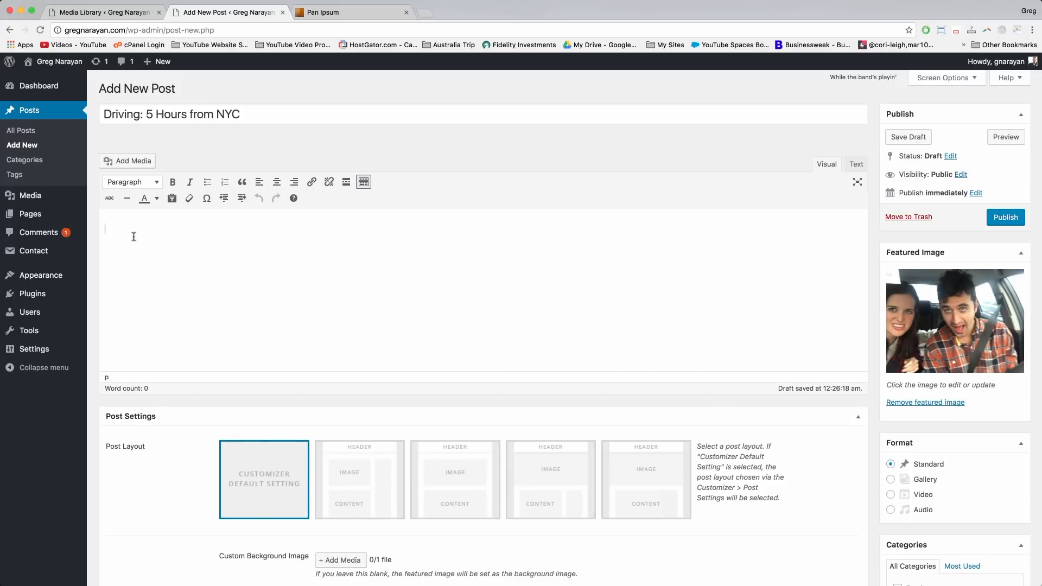
{"action": "right_click", "coordinate": [134, 237]}
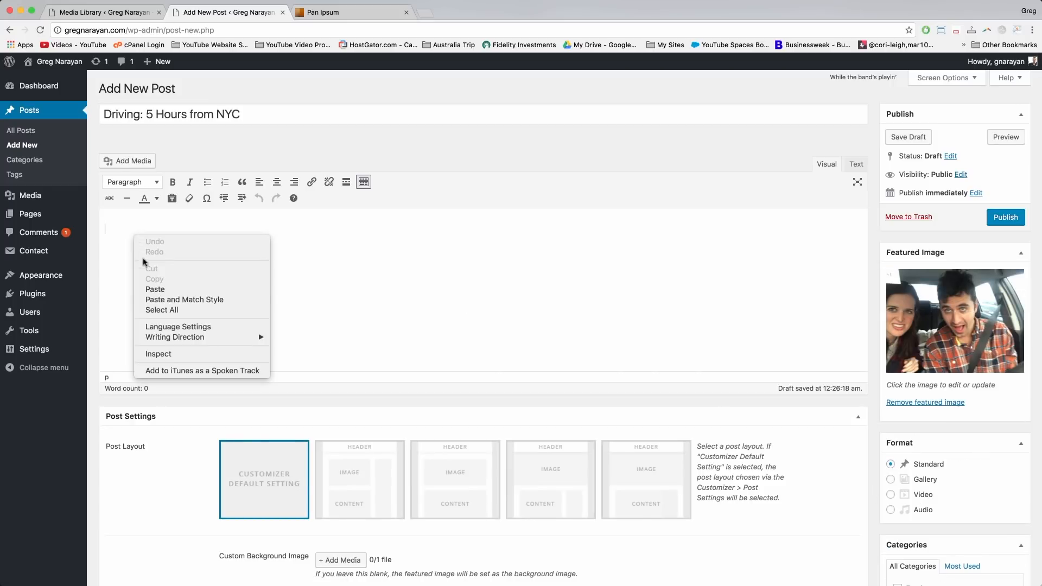
Step: Paste the 112-word coffee-themed placeholder paragraph into the body and check its markup in Text view
{"action": "left_click", "coordinate": [150, 288]}
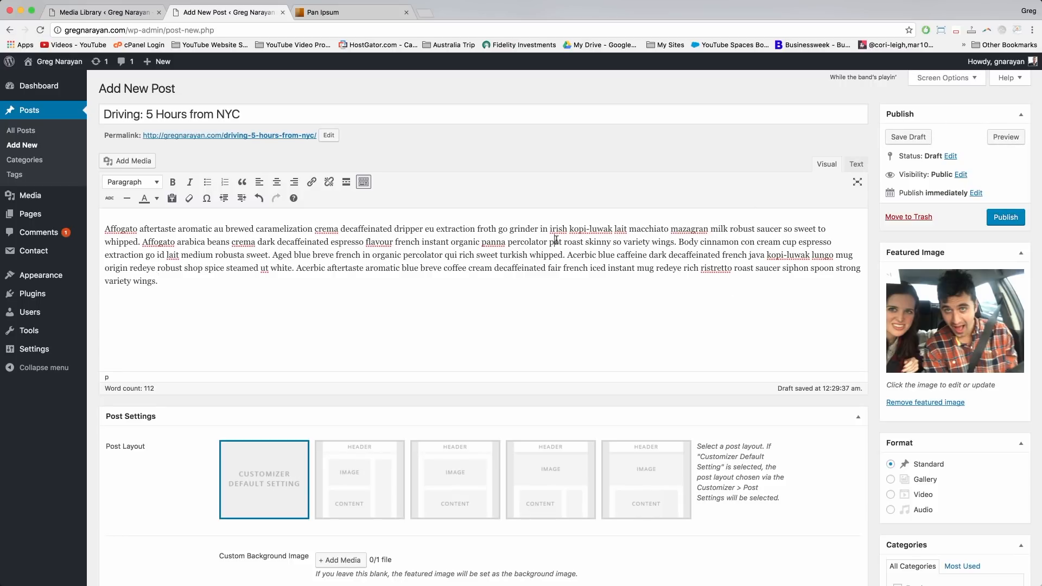
{"action": "left_click", "coordinate": [858, 166]}
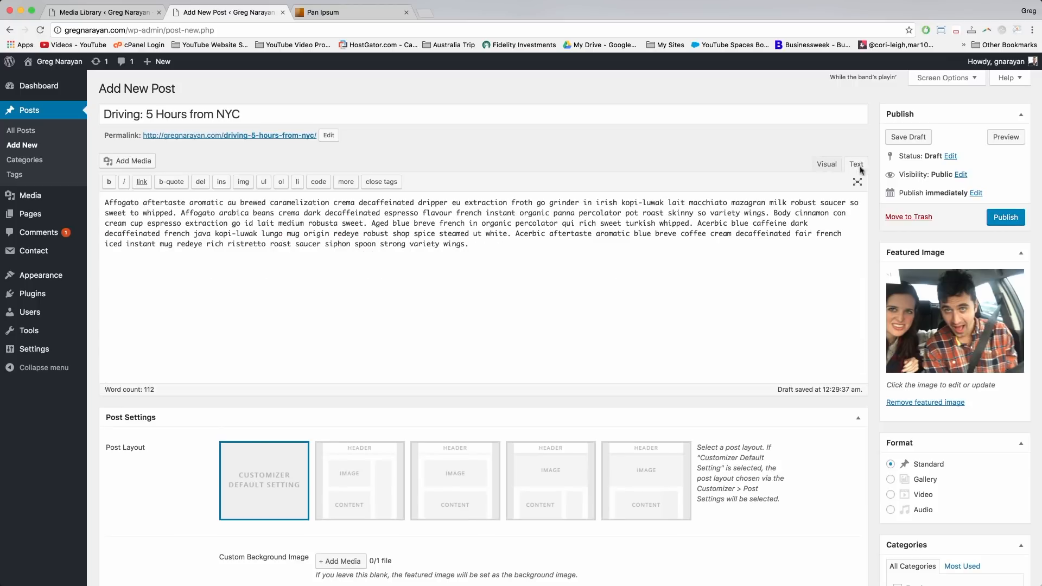
{"action": "left_click", "coordinate": [475, 243]}
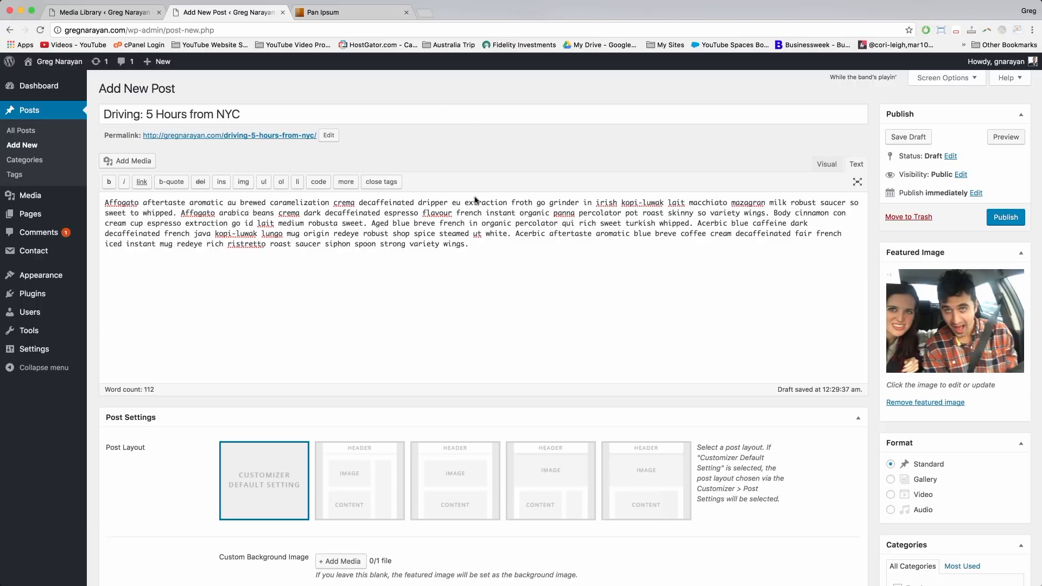
{"action": "left_click", "coordinate": [826, 163]}
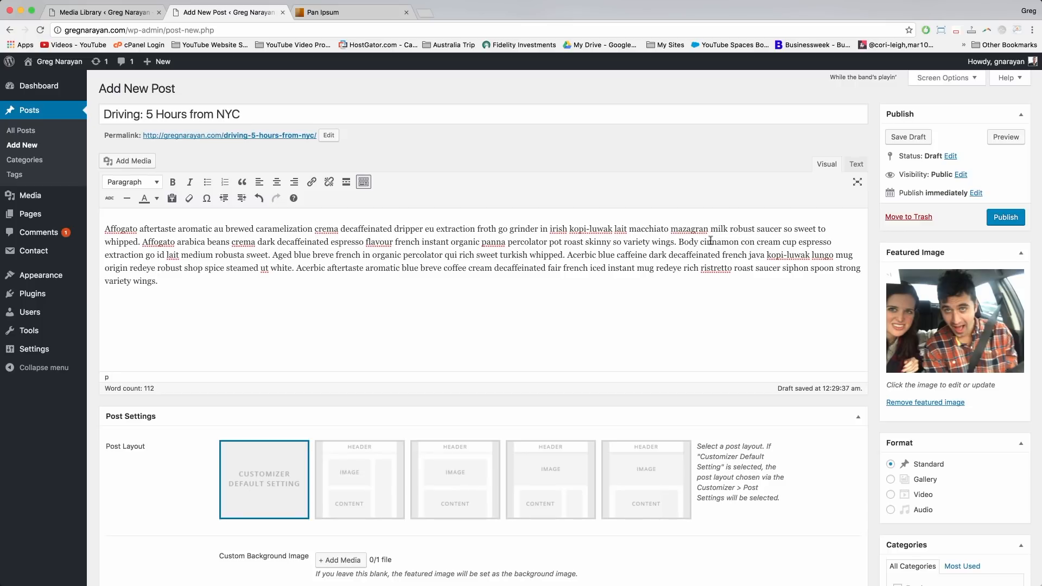
{"action": "scroll", "coordinate": [923, 437], "scroll_direction": "down", "scroll_amount": 1}
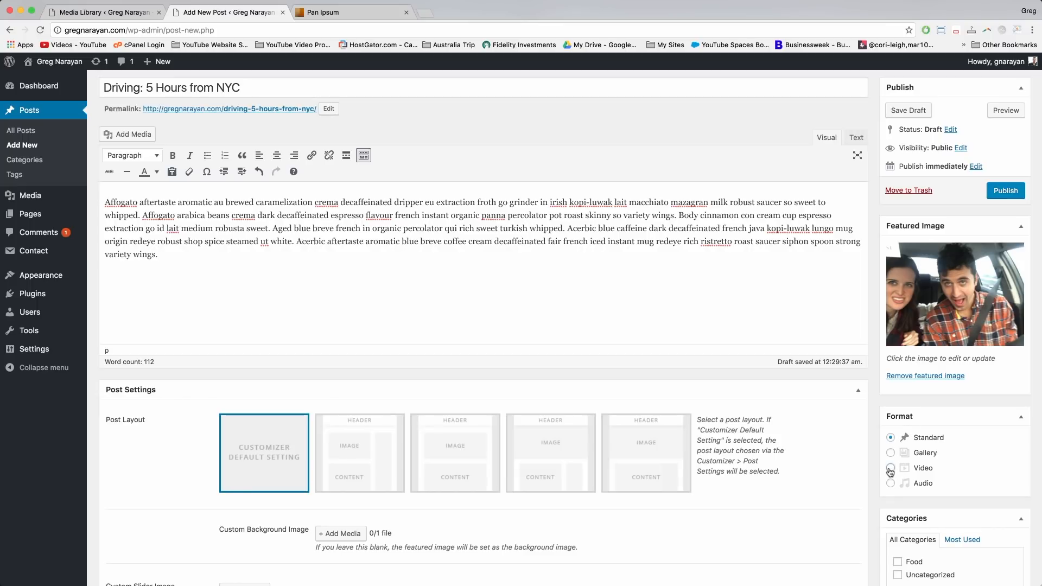
Step: Set the post to the Video format and go to the uploaded videos list in a new tab
{"action": "left_click", "coordinate": [890, 468]}
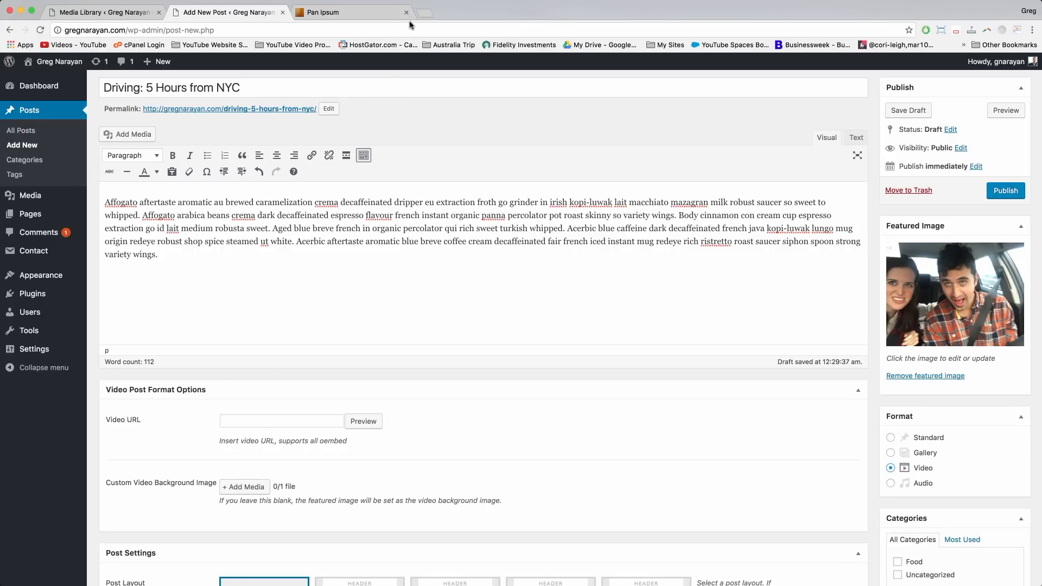
{"action": "left_click", "coordinate": [427, 16]}
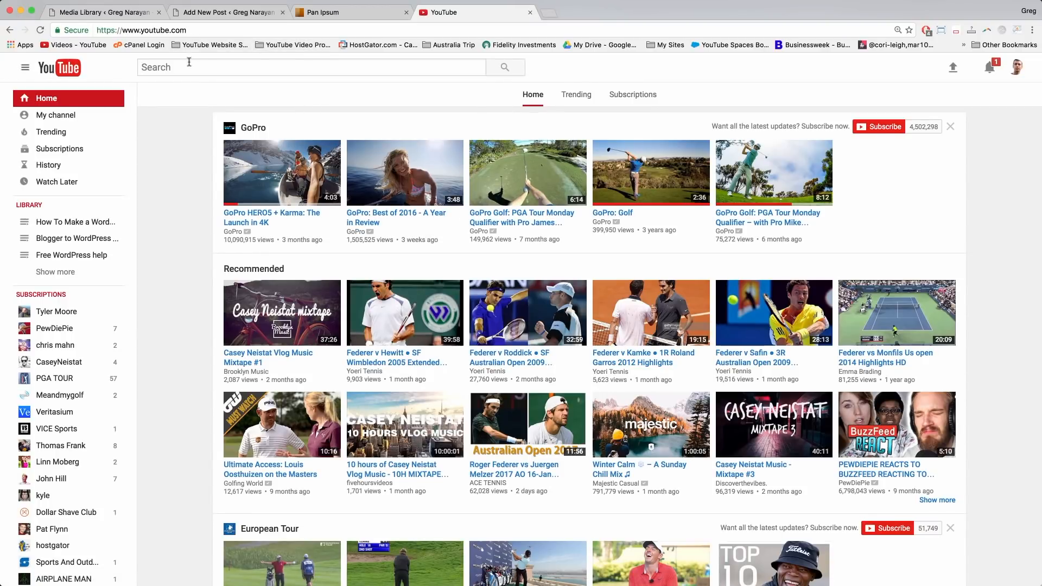
{"action": "left_click", "coordinate": [74, 45]}
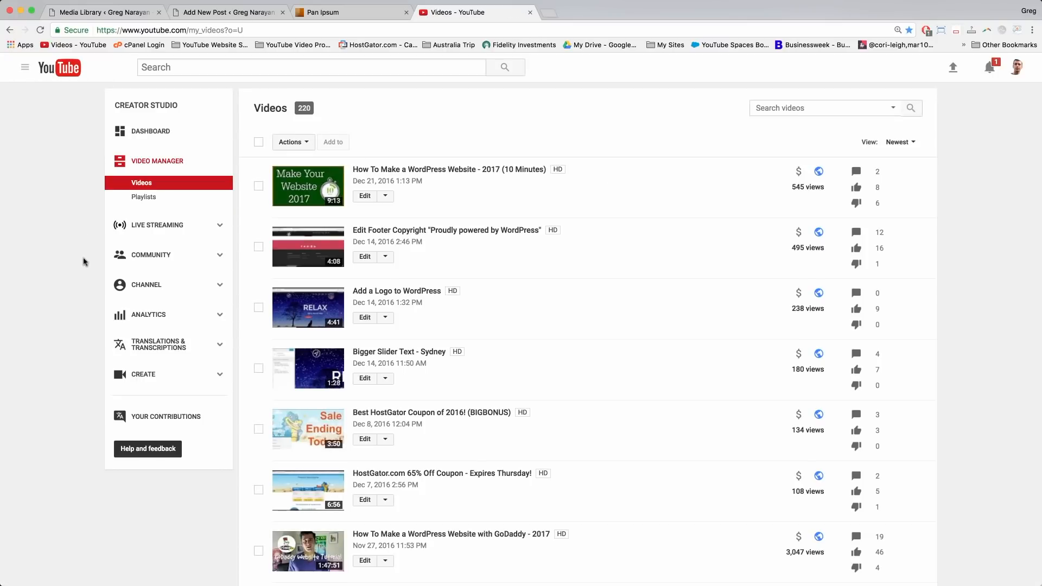
Step: Copy the GoDaddy tutorial's YouTube URL and return to the Add New Post tab
{"action": "scroll", "coordinate": [279, 261], "scroll_direction": "down", "scroll_amount": 5}
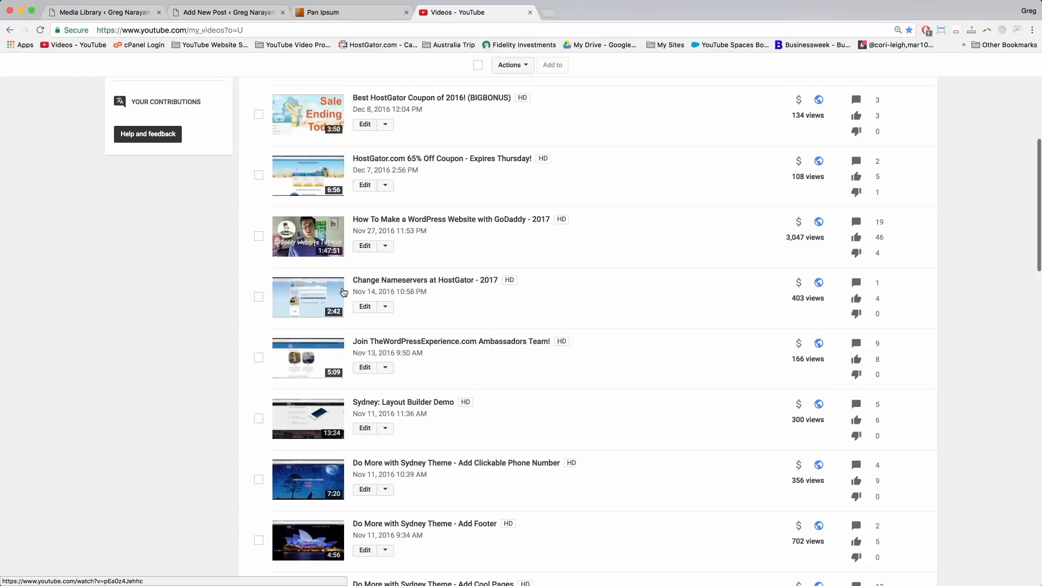
{"action": "scroll", "coordinate": [411, 180], "scroll_direction": "down", "scroll_amount": 3}
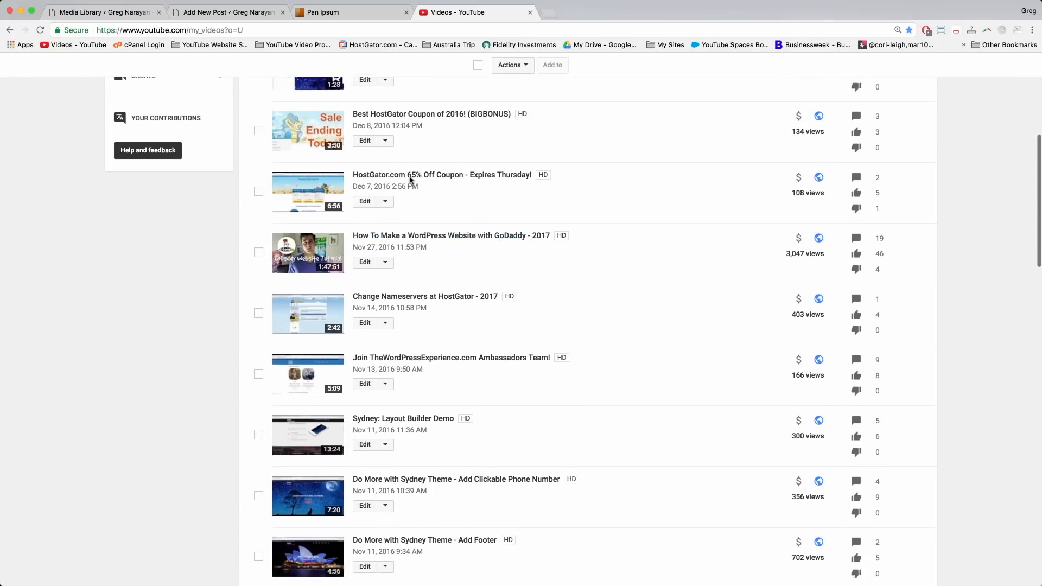
{"action": "scroll", "coordinate": [411, 180], "scroll_direction": "up", "scroll_amount": 2}
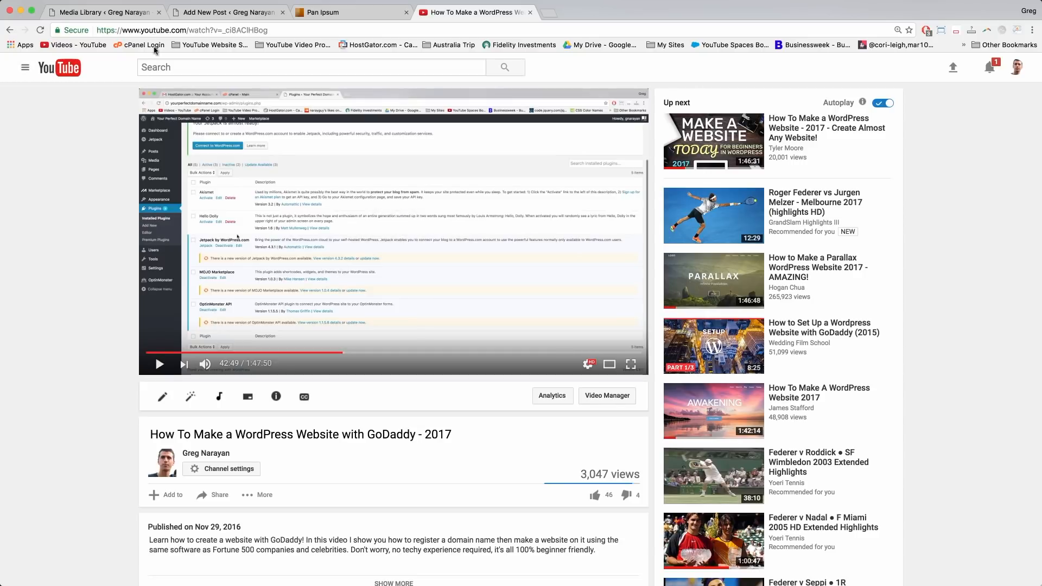
{"action": "left_click", "coordinate": [158, 31]}
{"action": "right_click", "coordinate": [142, 32]}
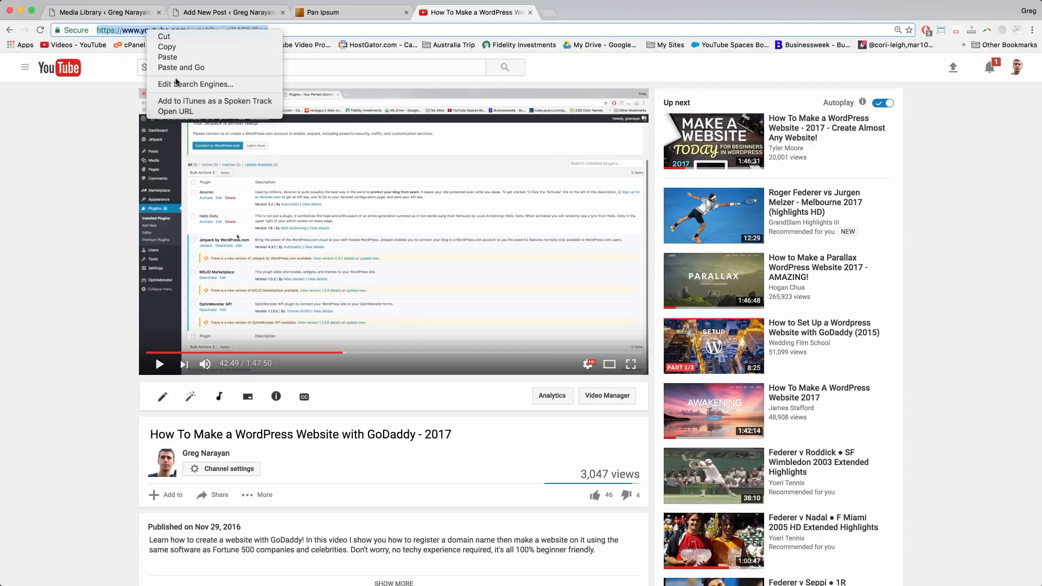
{"action": "left_click", "coordinate": [162, 47]}
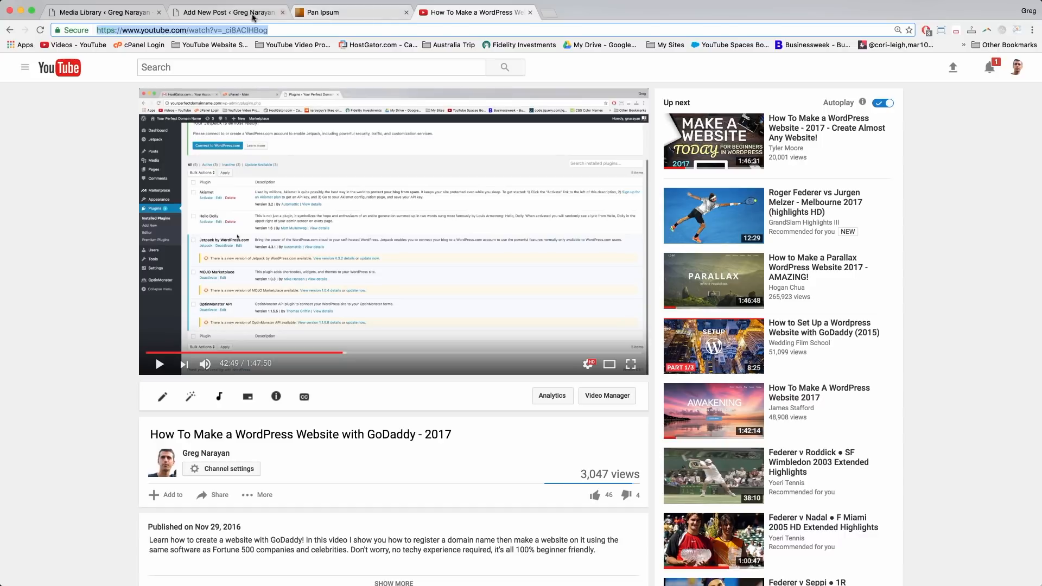
{"action": "left_click", "coordinate": [185, 11]}
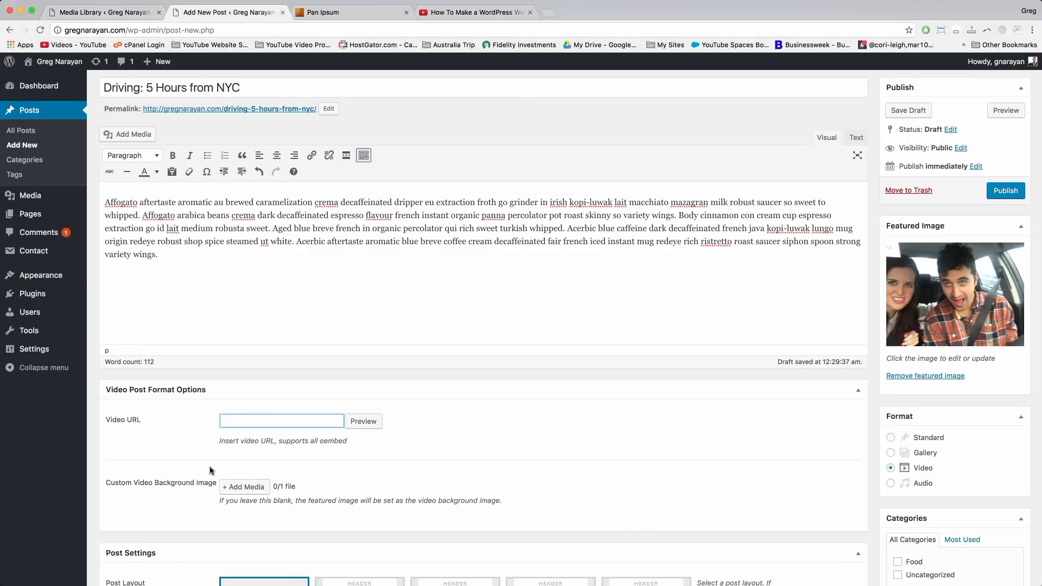
Step: Paste the YouTube link into the Video URL field and add a new 'Trail' category
{"action": "right_click", "coordinate": [243, 418]}
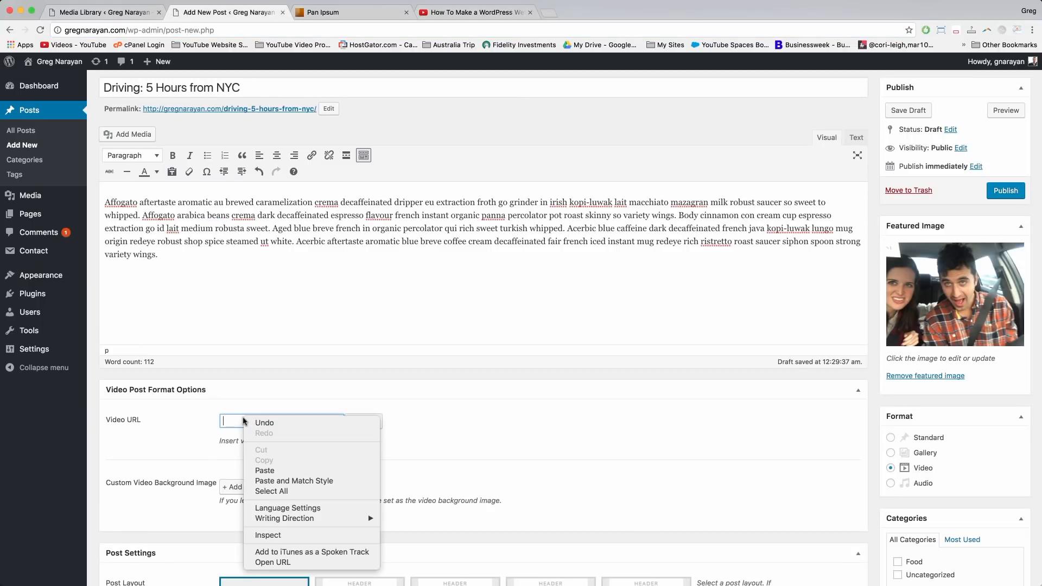
{"action": "left_click", "coordinate": [263, 472]}
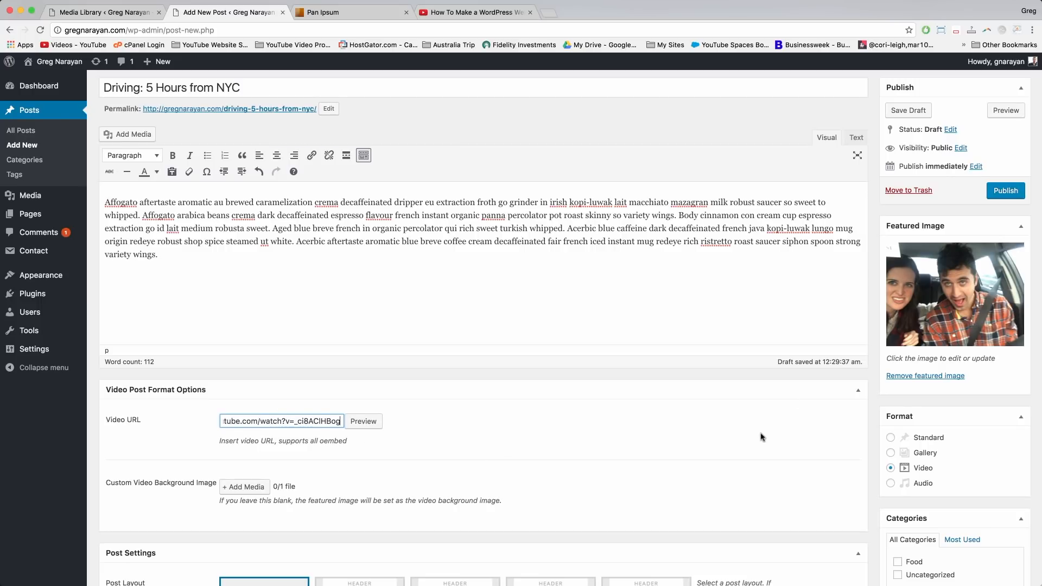
{"action": "scroll", "coordinate": [760, 434], "scroll_direction": "down", "scroll_amount": 5}
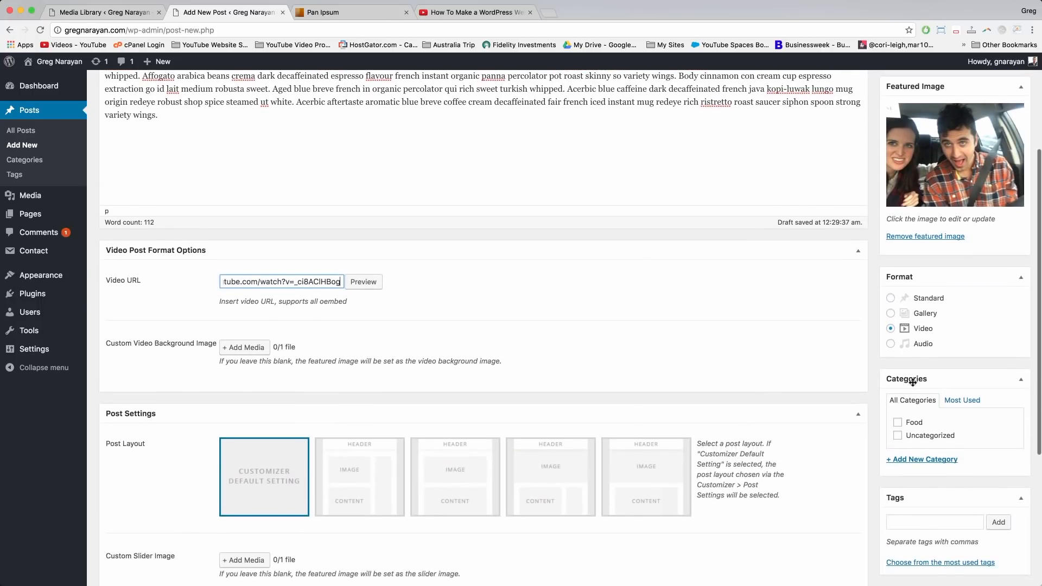
{"action": "scroll", "coordinate": [912, 383], "scroll_direction": "down", "scroll_amount": 4}
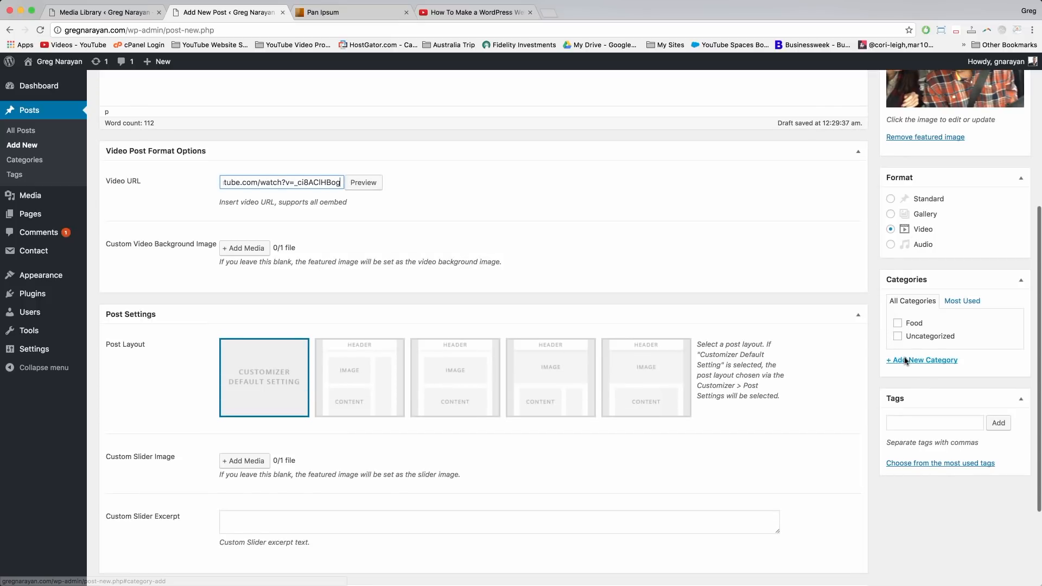
{"action": "left_click", "coordinate": [920, 363]}
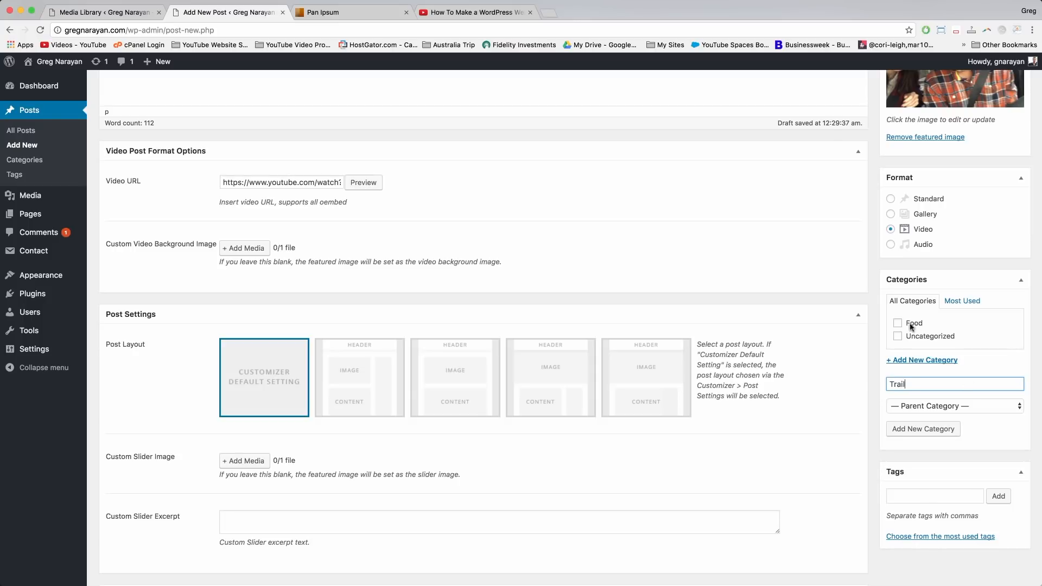
{"action": "left_click", "coordinate": [904, 433]}
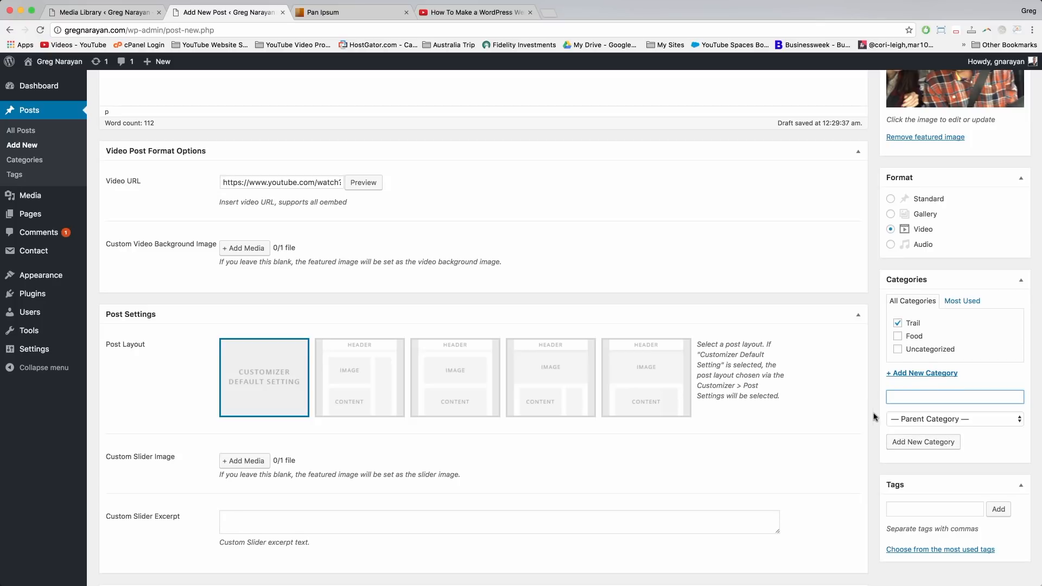
Step: Paste 'The roadtrip might have been the best part.' into the Excerpt box
{"action": "scroll", "coordinate": [868, 412], "scroll_direction": "down", "scroll_amount": 5}
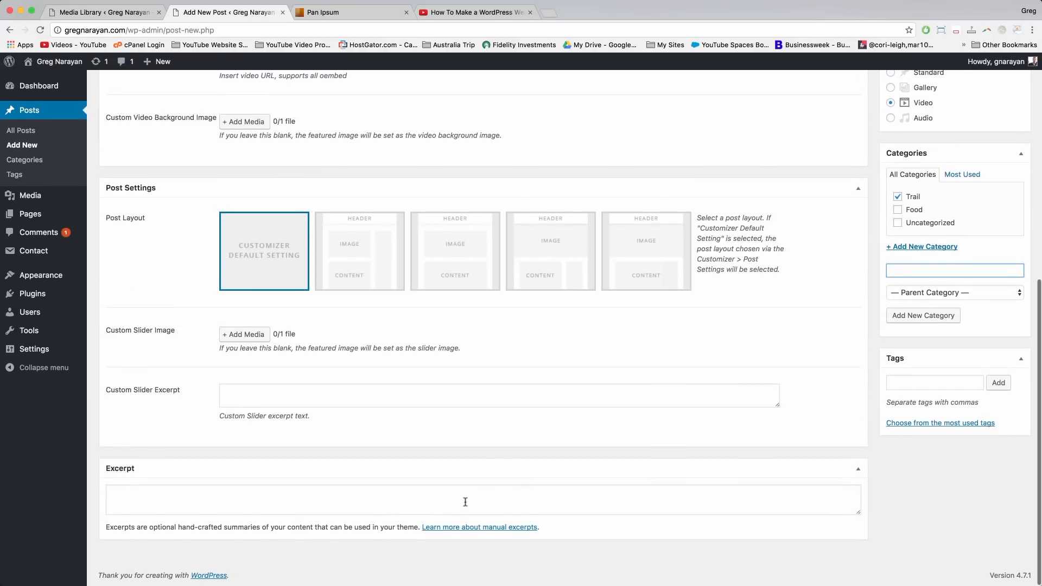
{"action": "left_click", "coordinate": [465, 502]}
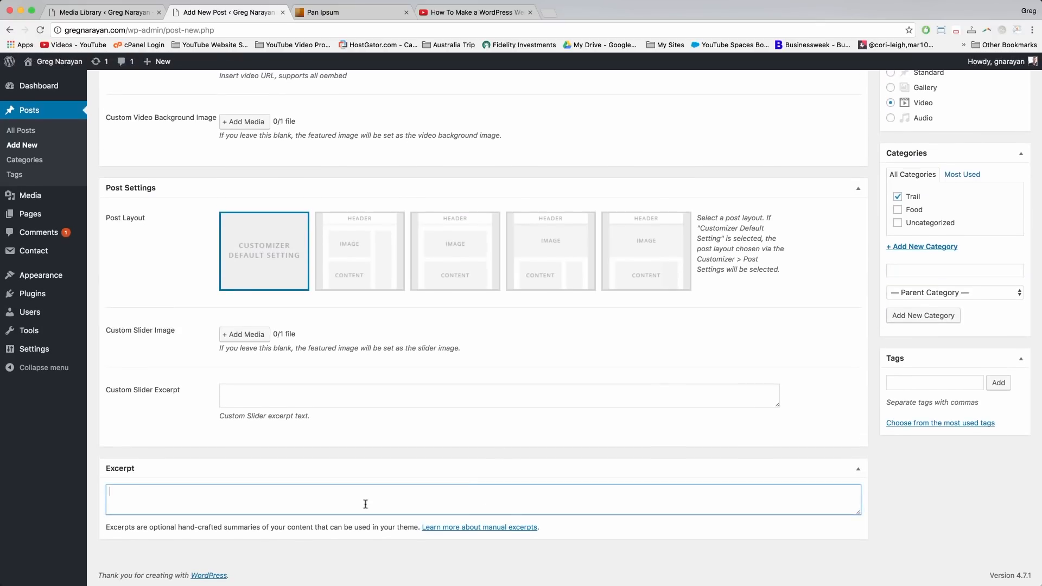
{"action": "key", "text": "super+v"}
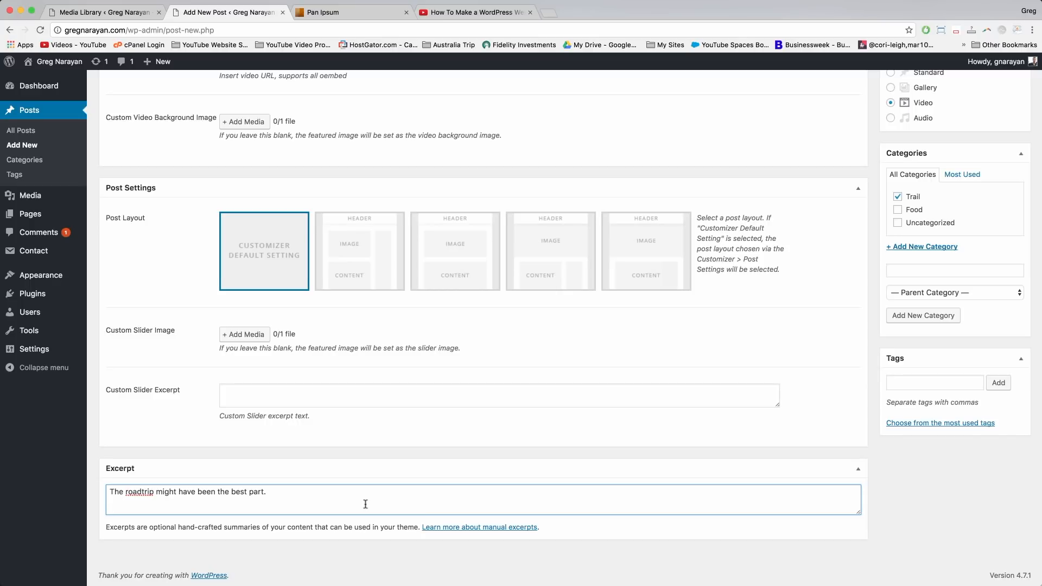
{"action": "scroll", "coordinate": [365, 504], "scroll_direction": "up", "scroll_amount": 10}
{"action": "left_click", "coordinate": [271, 112]}
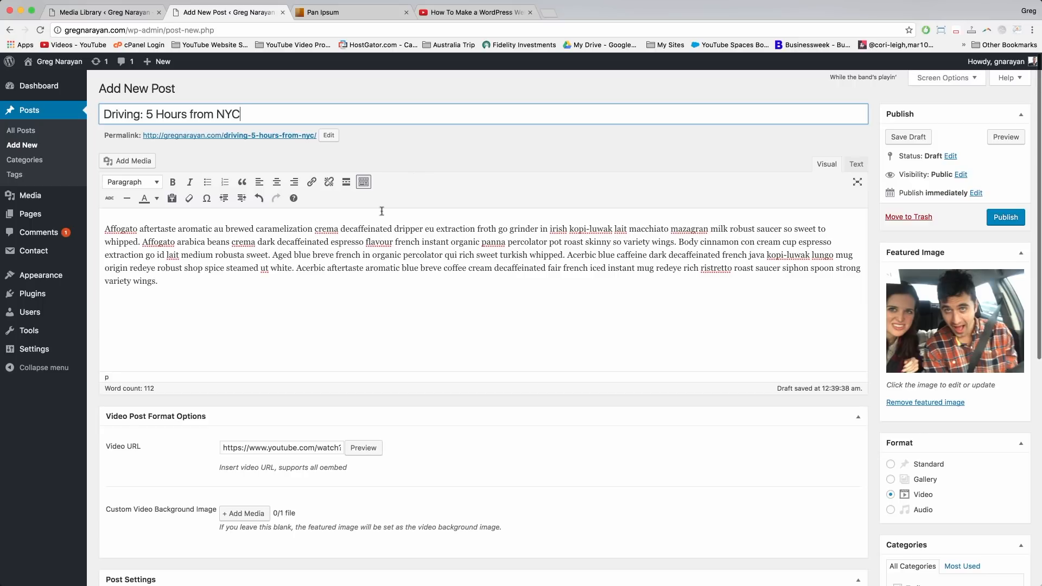
{"action": "scroll", "coordinate": [872, 444], "scroll_direction": "down", "scroll_amount": 3}
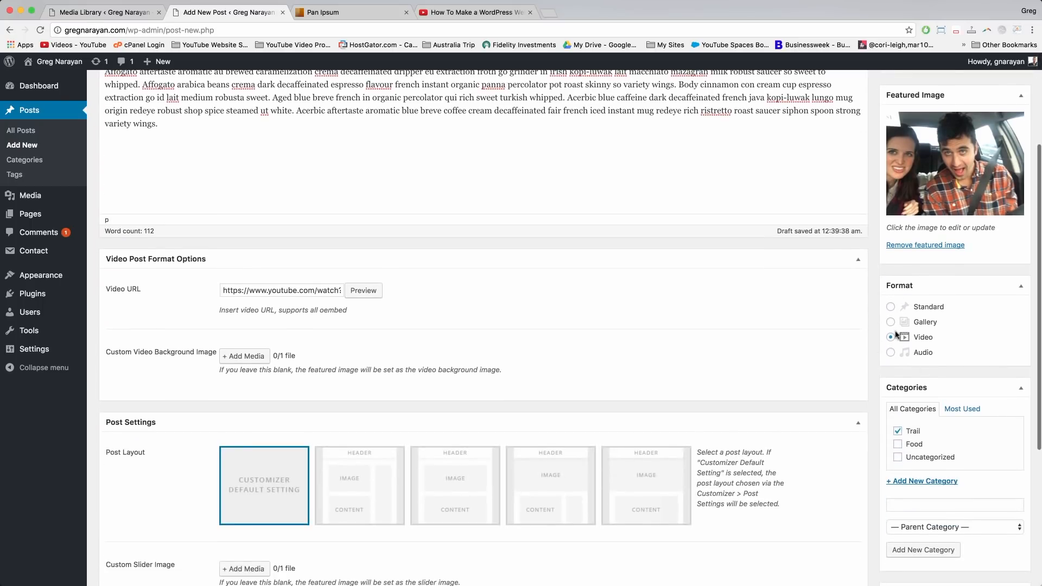
{"action": "scroll", "coordinate": [863, 347], "scroll_direction": "down", "scroll_amount": 3}
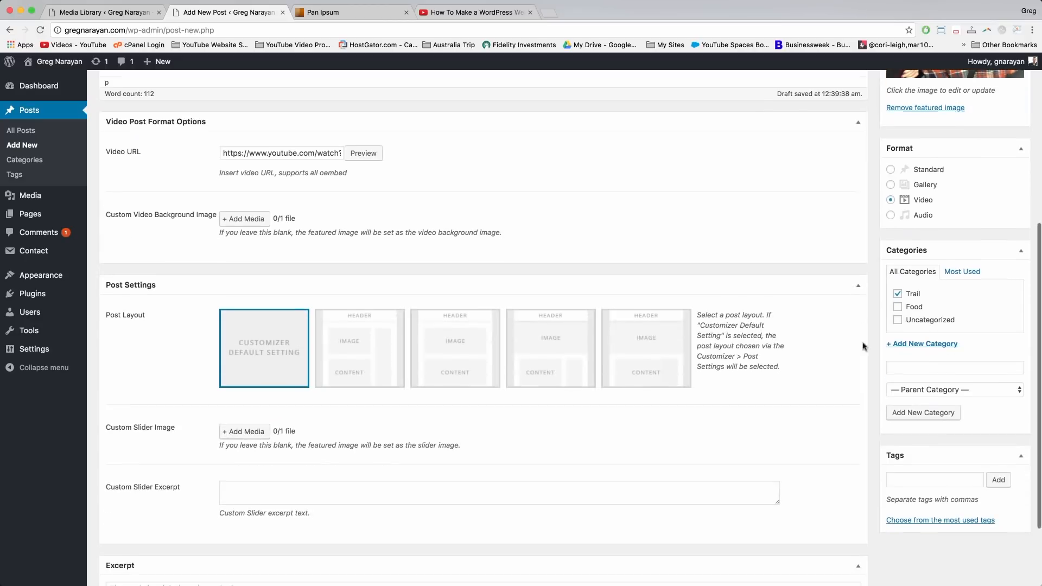
{"action": "scroll", "coordinate": [923, 324], "scroll_direction": "down", "scroll_amount": 3}
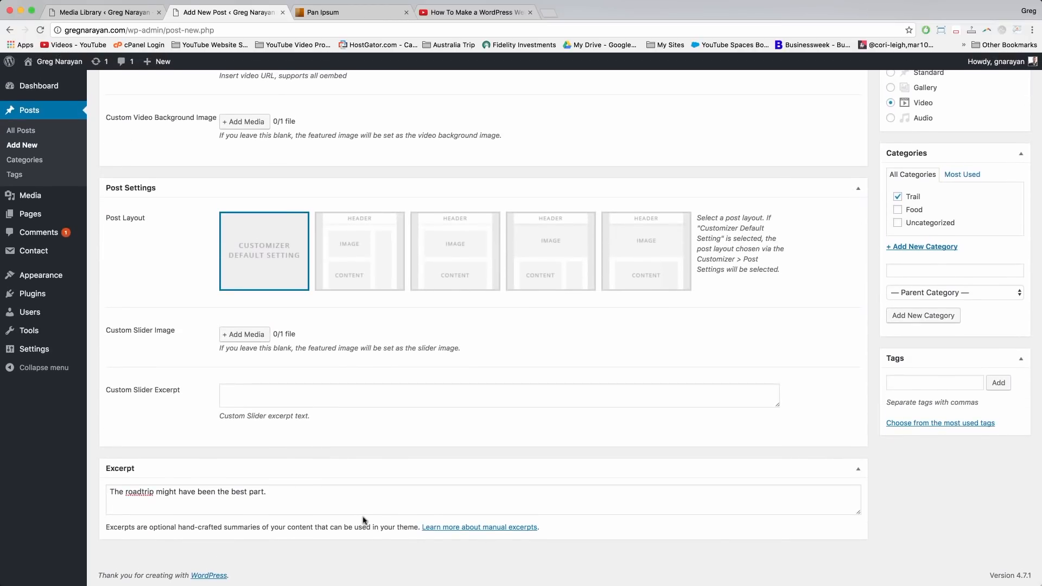
{"action": "scroll", "coordinate": [667, 514], "scroll_direction": "up", "scroll_amount": 10}
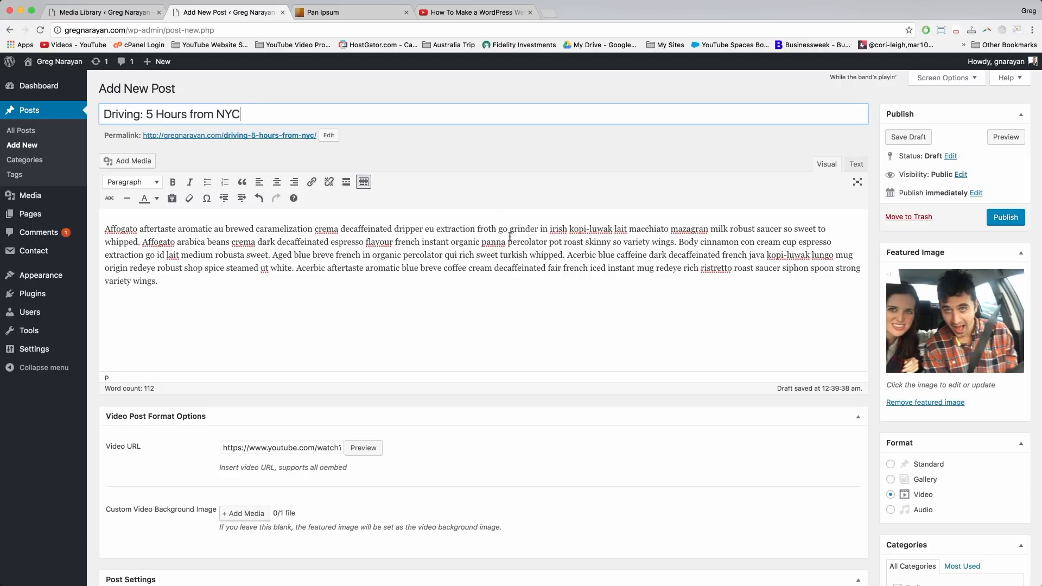
Step: Publish 'Driving: 5 Hours from NYC' and view it on the blog's home page
{"action": "left_click", "coordinate": [1000, 220]}
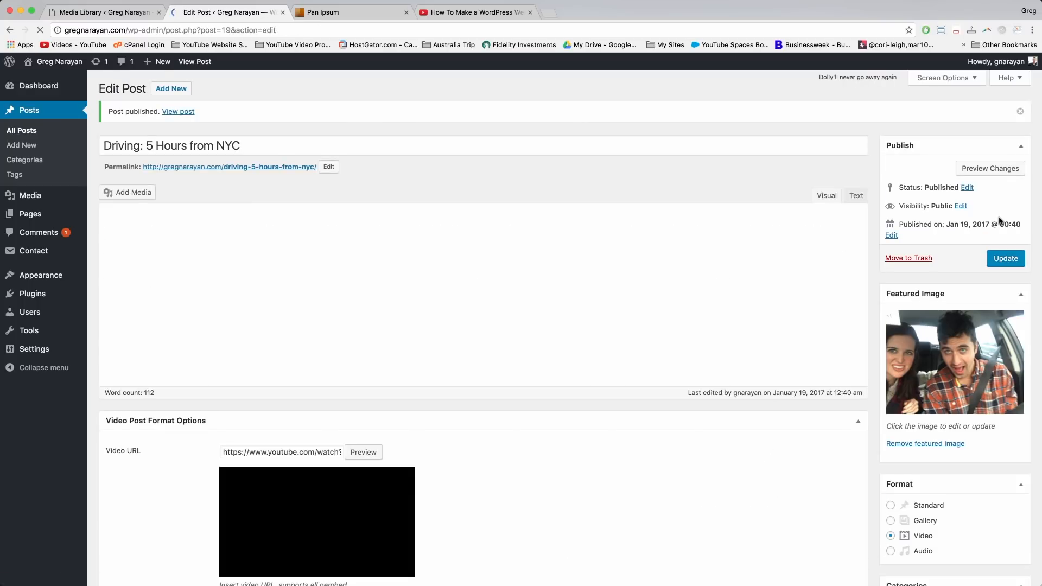
{"action": "left_click", "coordinate": [65, 68]}
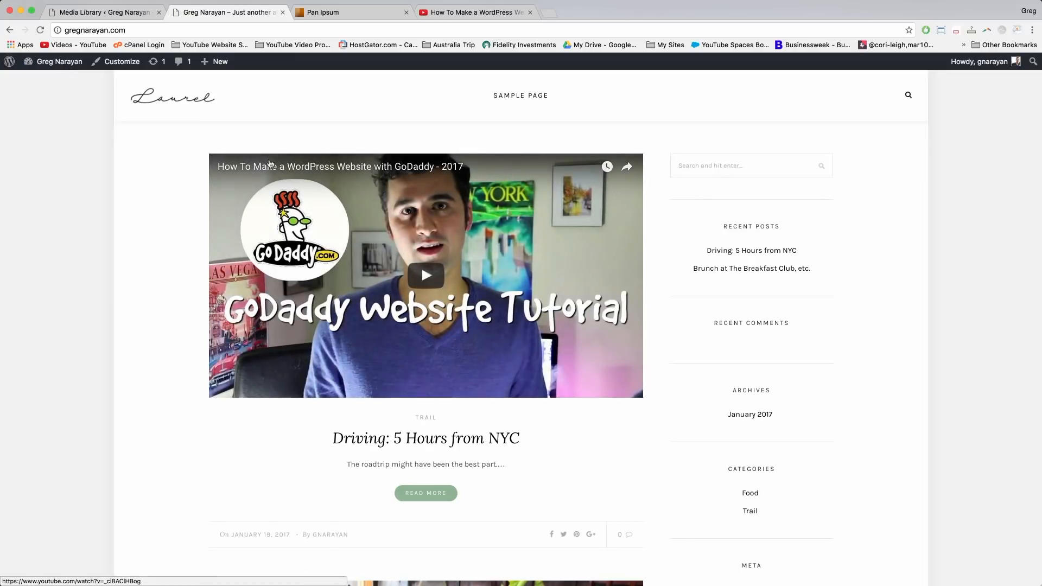
{"action": "scroll", "coordinate": [162, 126], "scroll_direction": "down", "scroll_amount": 2}
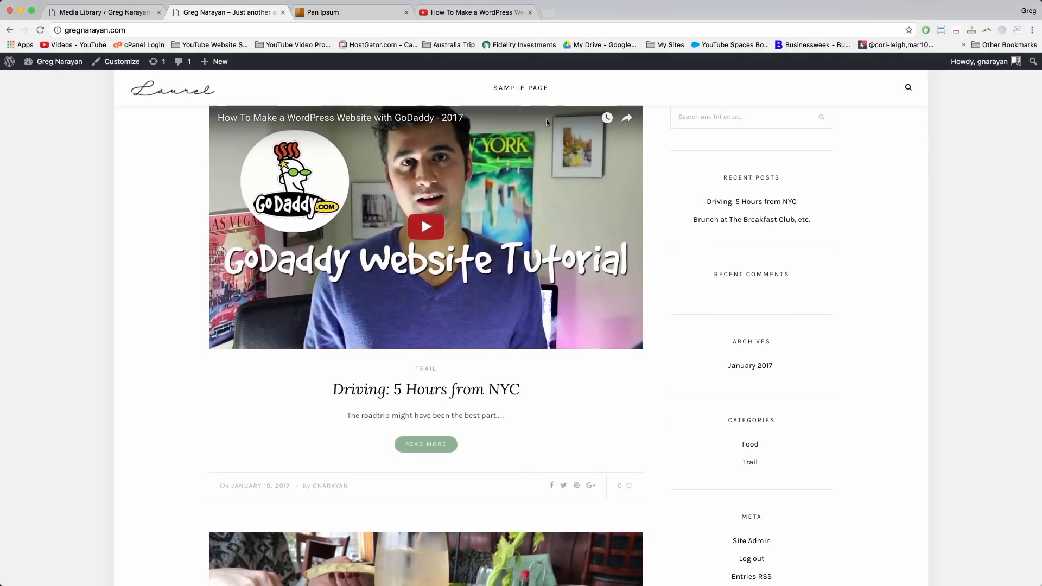
{"action": "scroll", "coordinate": [489, 217], "scroll_direction": "down", "scroll_amount": 10}
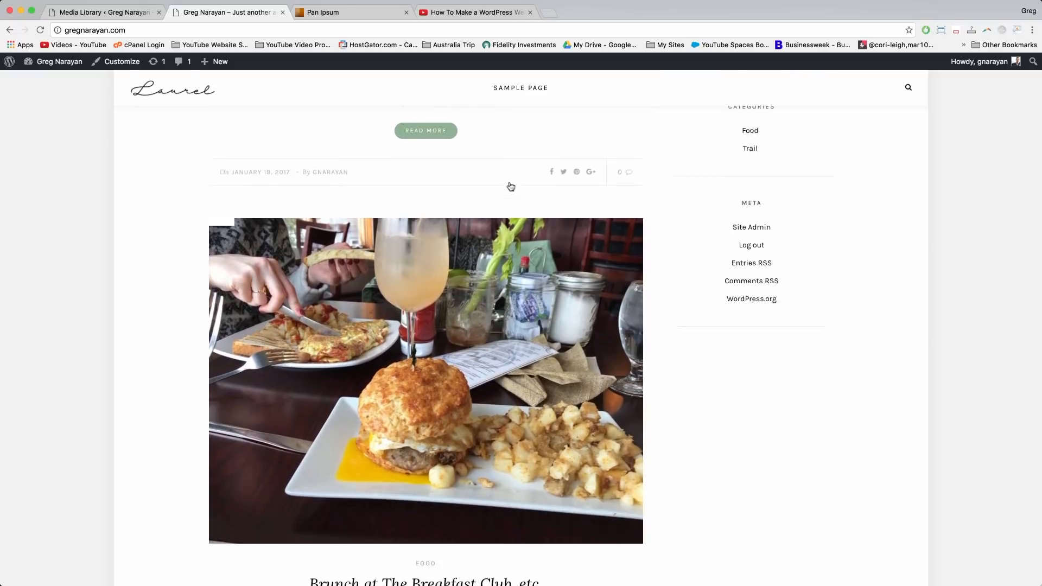
Step: Play the post's embedded YouTube tutorial video on the home page
{"action": "scroll", "coordinate": [510, 187], "scroll_direction": "down", "scroll_amount": 2}
{"action": "scroll", "coordinate": [488, 184], "scroll_direction": "up", "scroll_amount": 10}
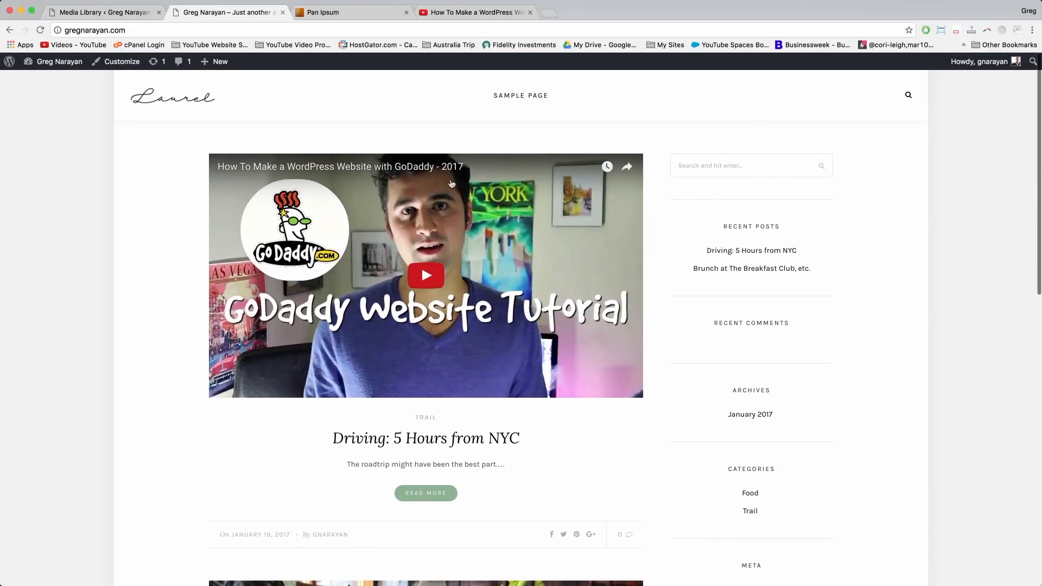
{"action": "scroll", "coordinate": [451, 184], "scroll_direction": "down", "scroll_amount": 8}
{"action": "scroll", "coordinate": [383, 447], "scroll_direction": "down", "scroll_amount": 1}
{"action": "scroll", "coordinate": [434, 439], "scroll_direction": "up", "scroll_amount": 8}
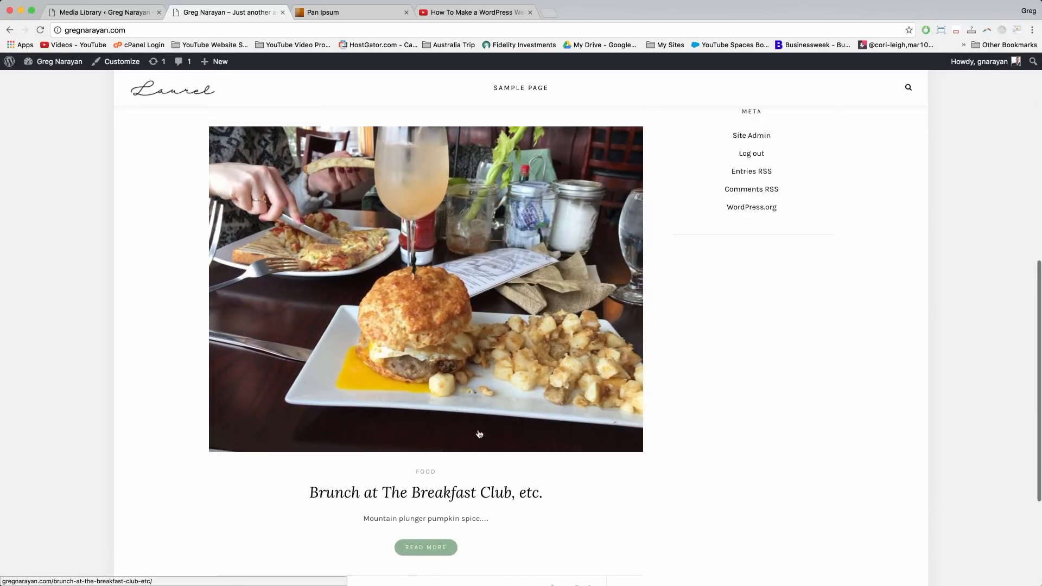
{"action": "scroll", "coordinate": [461, 445], "scroll_direction": "down", "scroll_amount": 7}
{"action": "scroll", "coordinate": [445, 456], "scroll_direction": "up", "scroll_amount": 2}
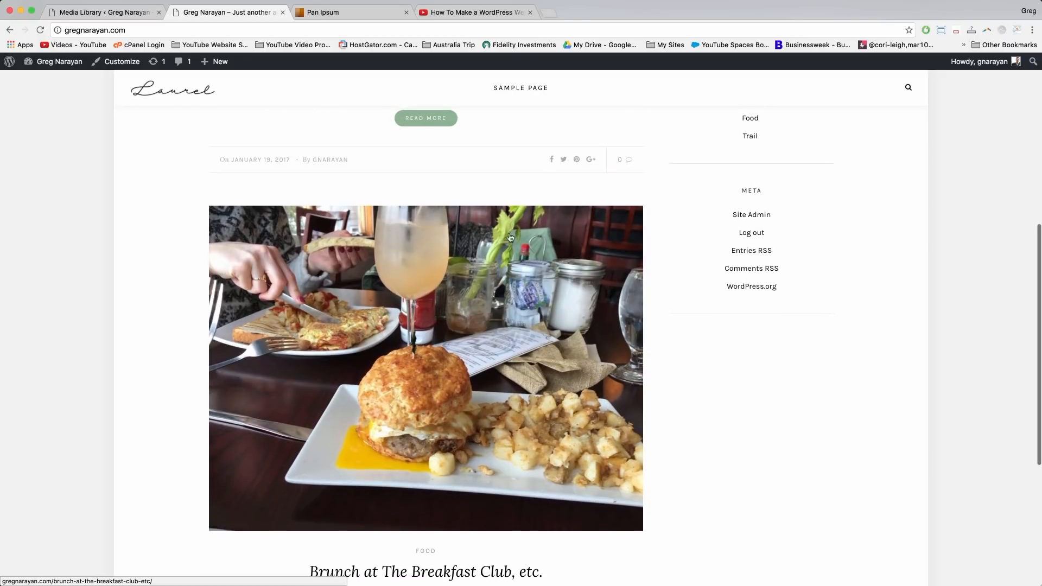
{"action": "scroll", "coordinate": [437, 455], "scroll_direction": "up", "scroll_amount": 7}
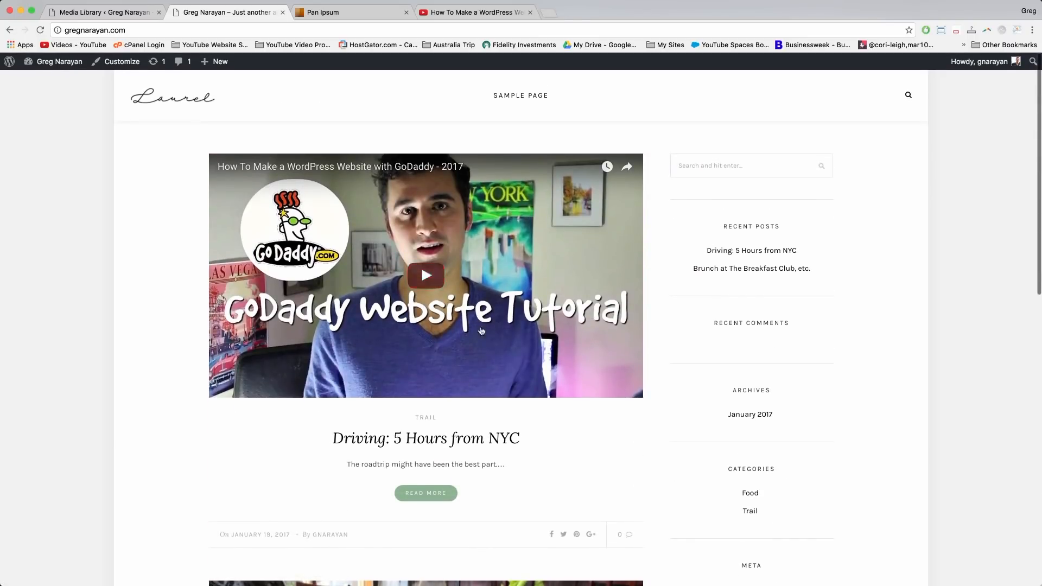
{"action": "left_click", "coordinate": [421, 268]}
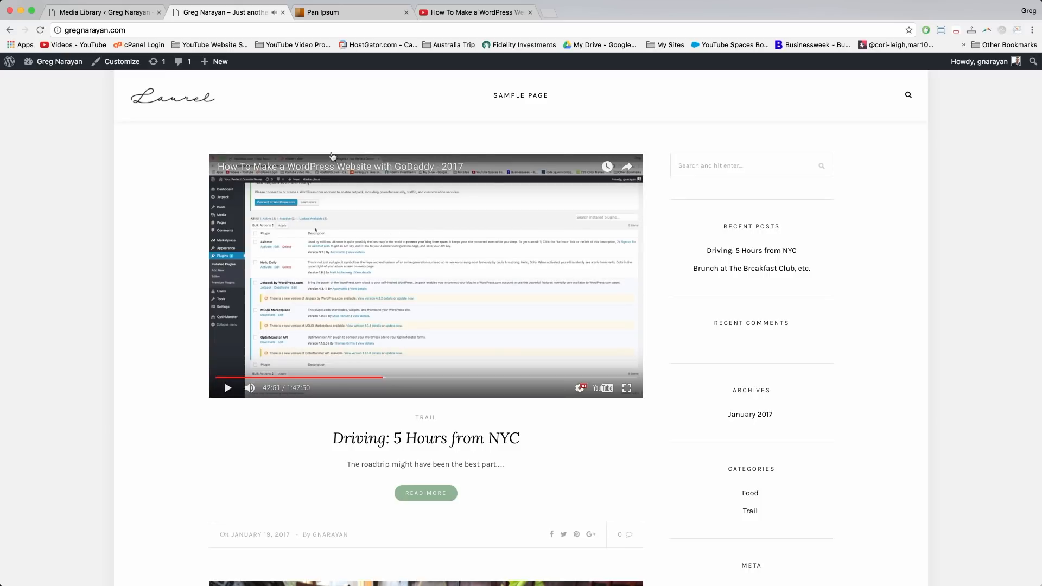
Step: Open and scroll through the full 'Driving: 5 Hours from NYC' post page
{"action": "left_click", "coordinate": [412, 439]}
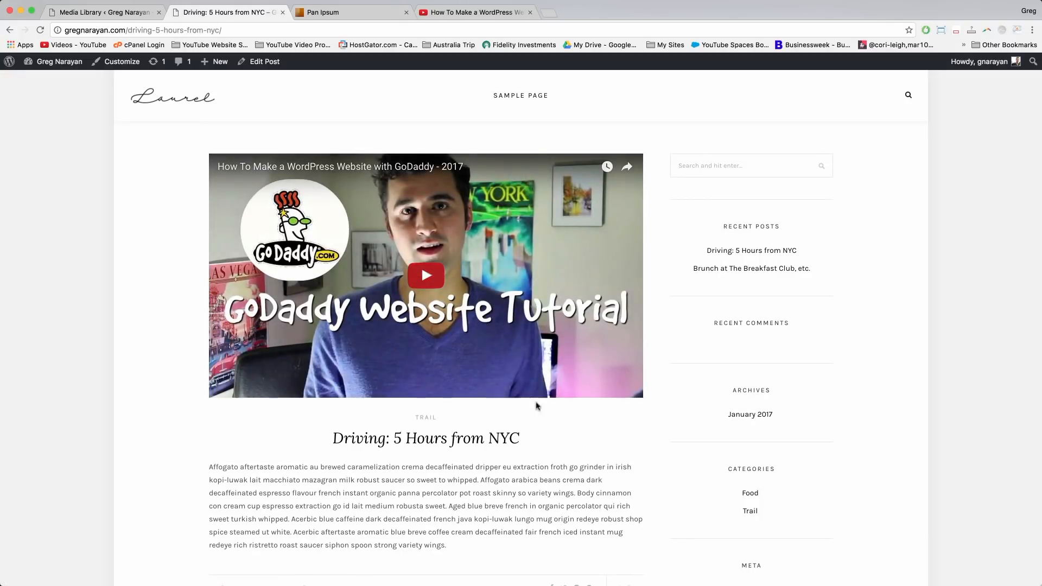
{"action": "scroll", "coordinate": [596, 171], "scroll_direction": "down", "scroll_amount": 10}
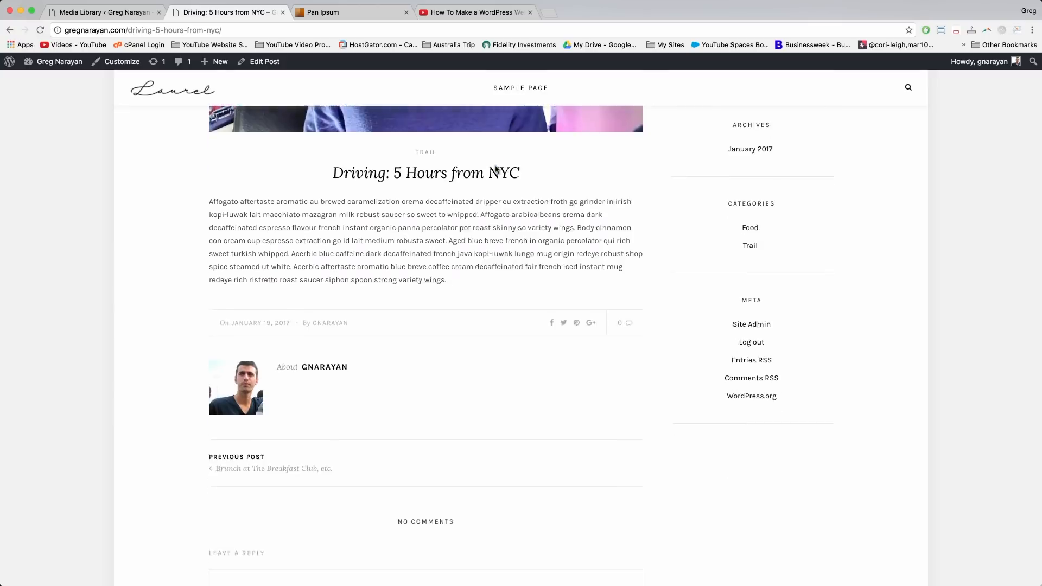
{"action": "scroll", "coordinate": [495, 169], "scroll_direction": "up", "scroll_amount": 10}
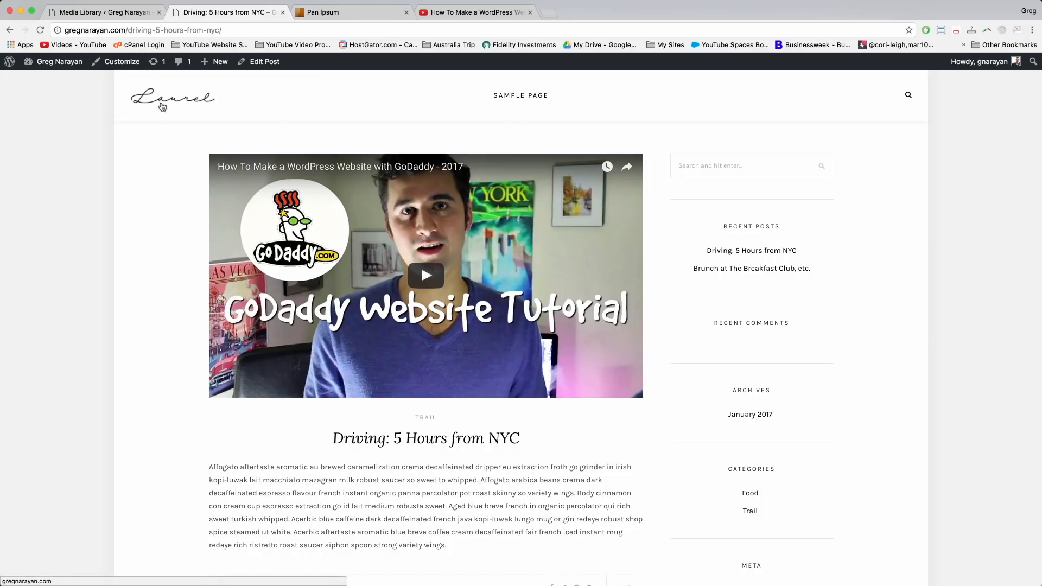
Step: Return to the blog home page via the Laurel logo and start another new post
{"action": "left_click", "coordinate": [162, 102]}
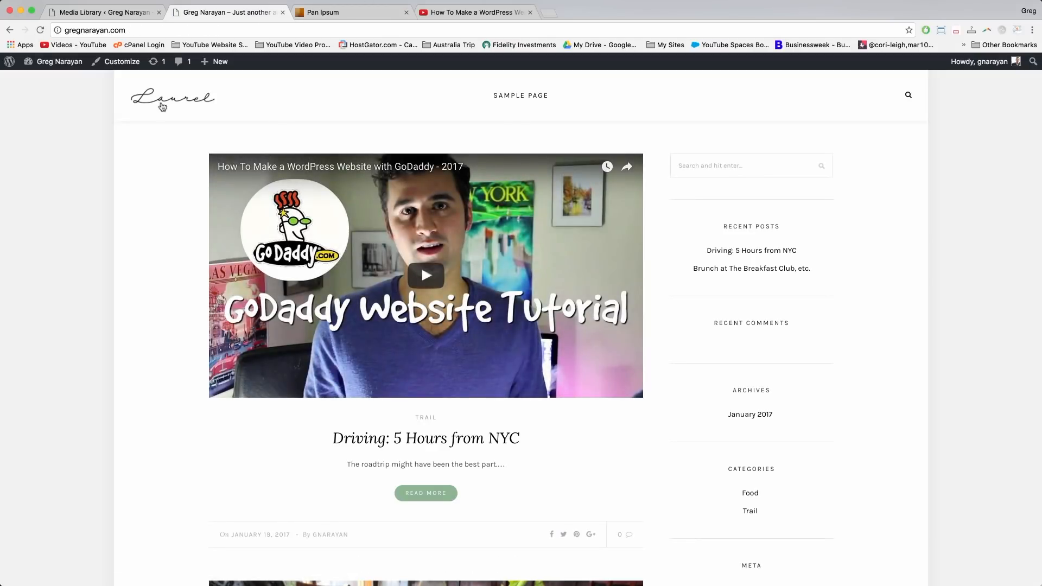
{"action": "scroll", "coordinate": [149, 295], "scroll_direction": "down", "scroll_amount": 10}
{"action": "scroll", "coordinate": [146, 271], "scroll_direction": "up", "scroll_amount": 10}
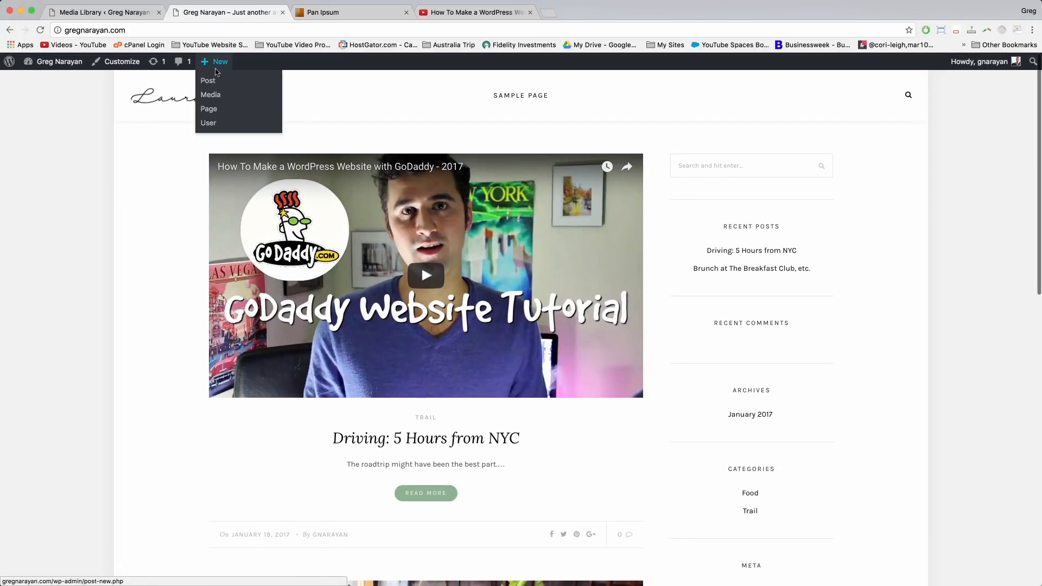
{"action": "left_click", "coordinate": [214, 80]}
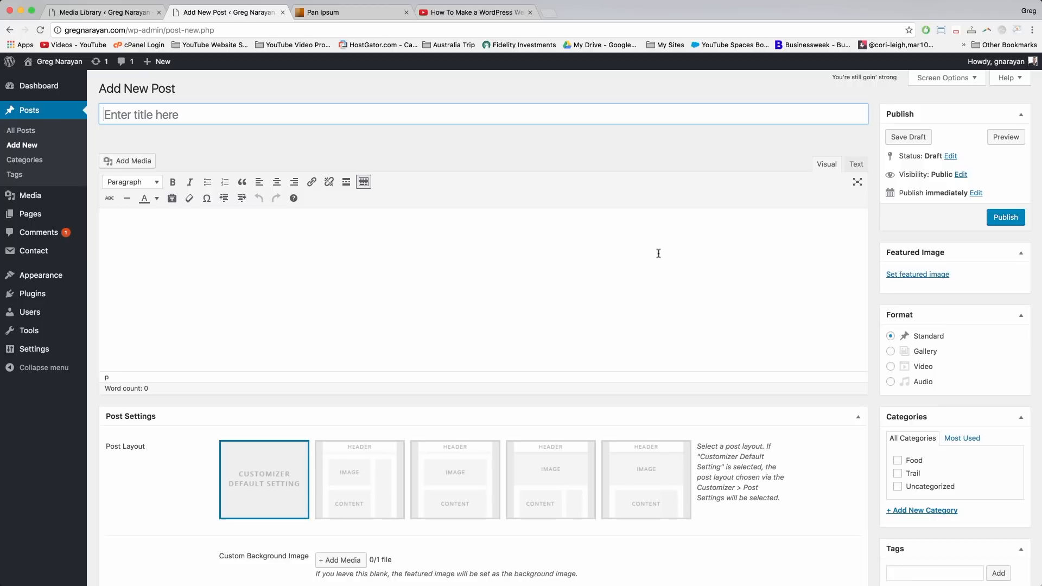
Step: Set cold-mountain-horses.png, the blue-sky horse-sleigh photo, as the new post's featured image
{"action": "left_click", "coordinate": [929, 275]}
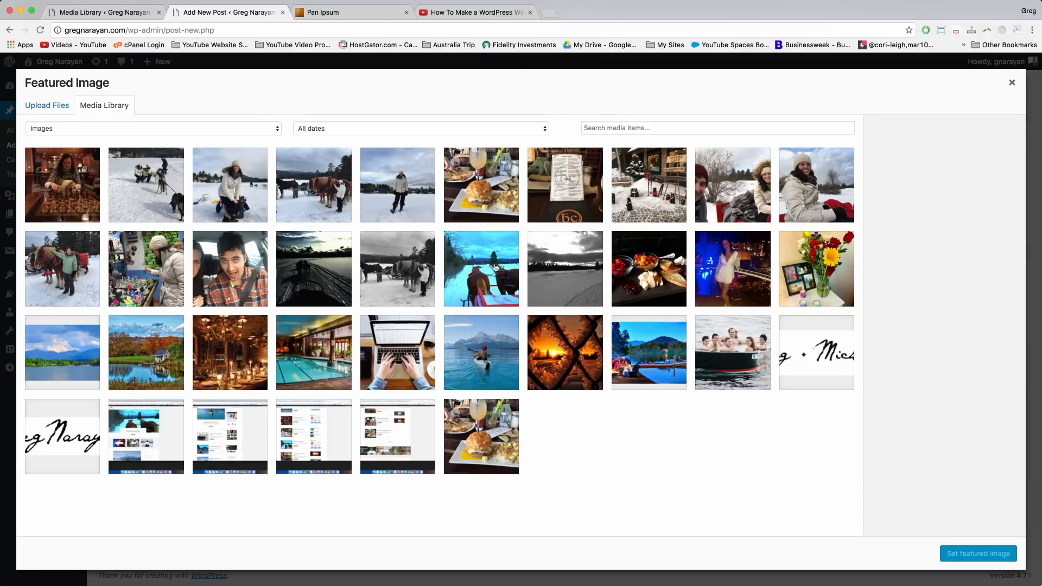
{"action": "left_click", "coordinate": [475, 275]}
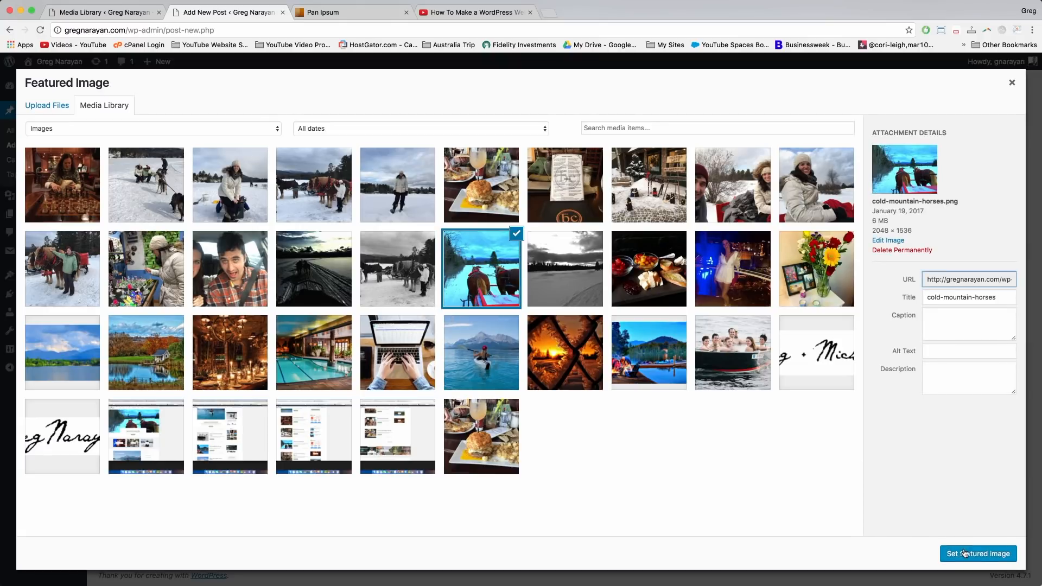
{"action": "left_click", "coordinate": [962, 556]}
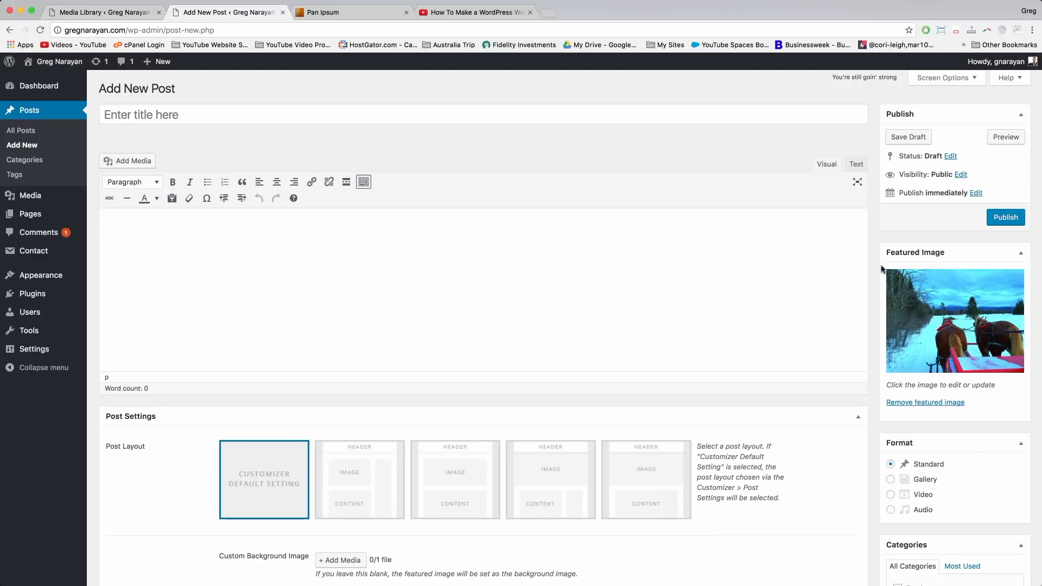
{"action": "left_click", "coordinate": [599, 225]}
Step: Change the post format to Gallery
{"action": "left_click", "coordinate": [198, 114]}
{"action": "left_click", "coordinate": [201, 245]}
{"action": "scroll", "coordinate": [875, 261], "scroll_direction": "down", "scroll_amount": 2}
{"action": "scroll", "coordinate": [875, 262], "scroll_direction": "down", "scroll_amount": 3}
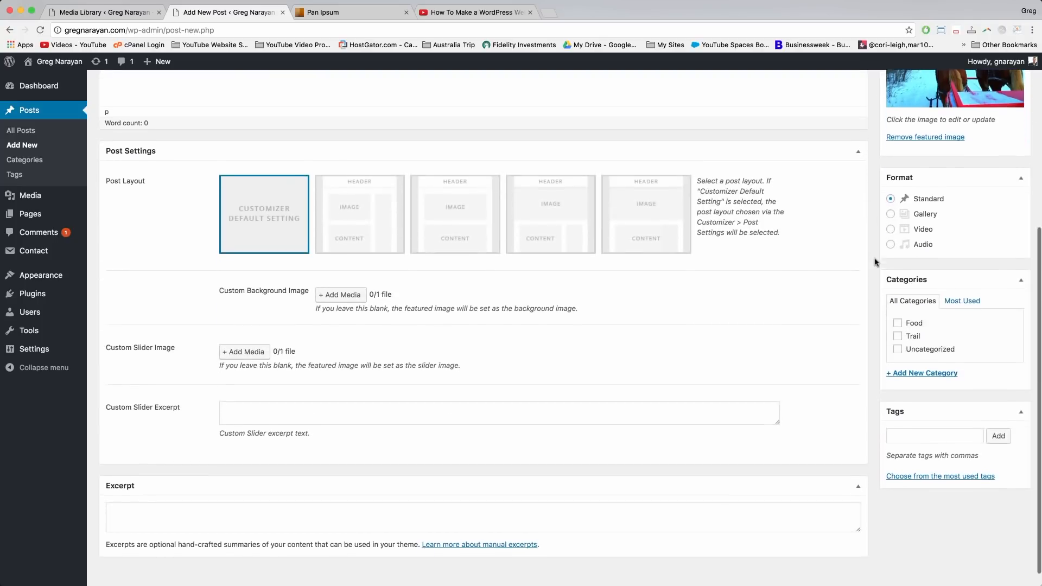
{"action": "scroll", "coordinate": [874, 262], "scroll_direction": "up", "scroll_amount": 1}
{"action": "scroll", "coordinate": [875, 262], "scroll_direction": "up", "scroll_amount": 1}
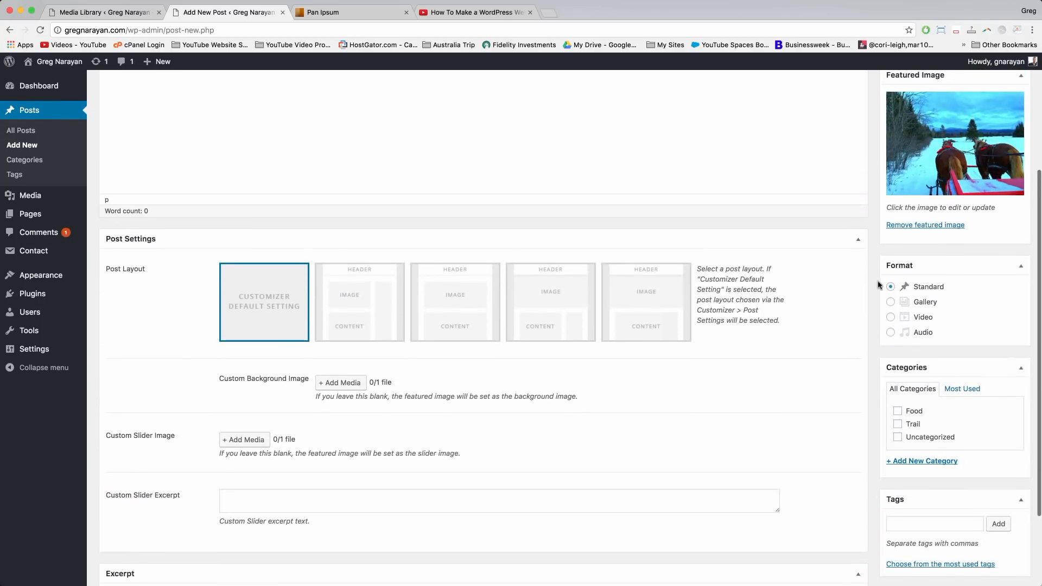
{"action": "left_click", "coordinate": [890, 302]}
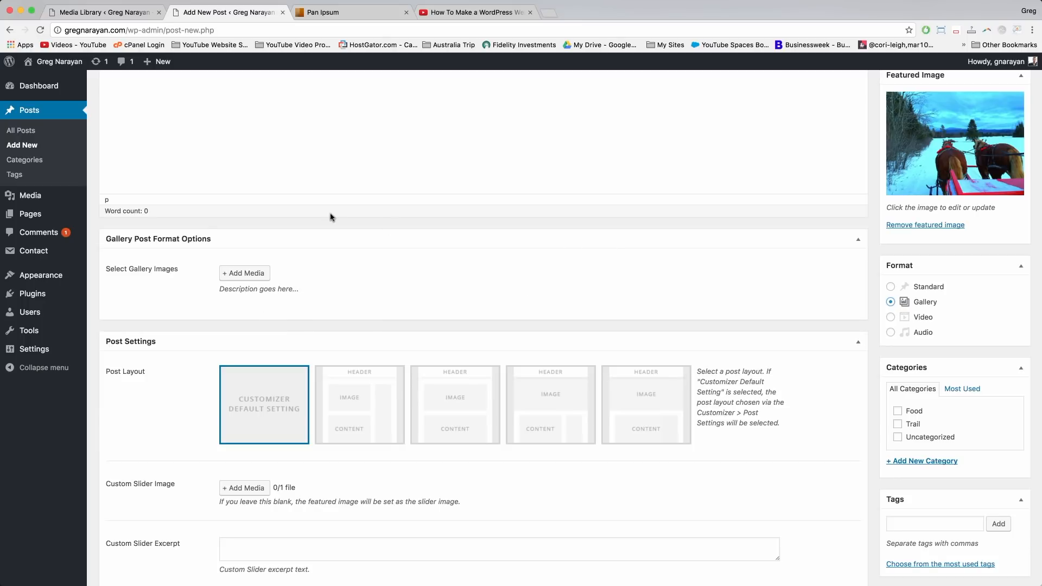
Step: Add five gallery photos: both horse-sleigh shots, horses with woman, couple in snow, woman in snow
{"action": "left_click", "coordinate": [248, 274]}
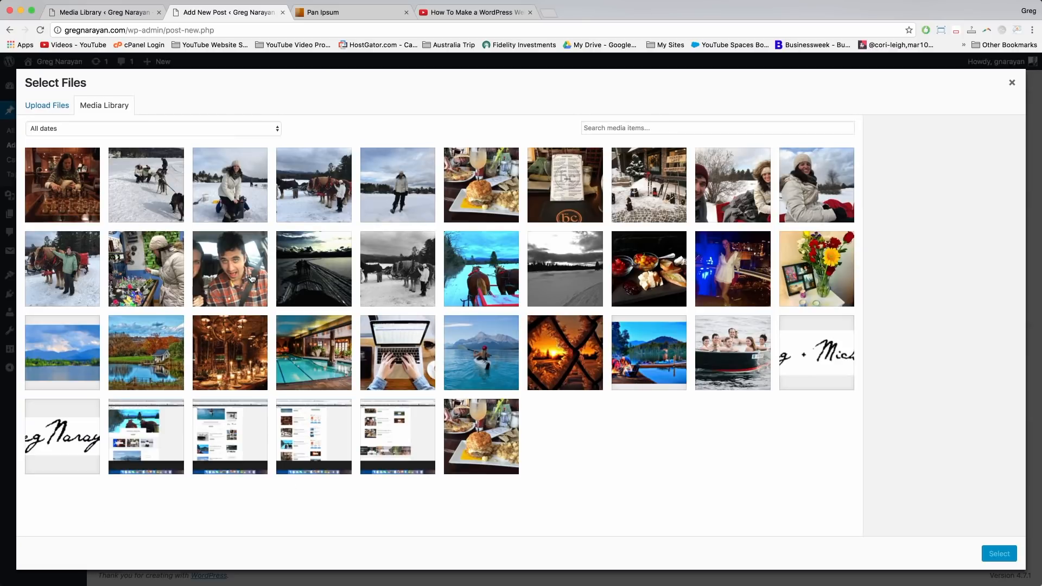
{"action": "left_click", "coordinate": [321, 274]}
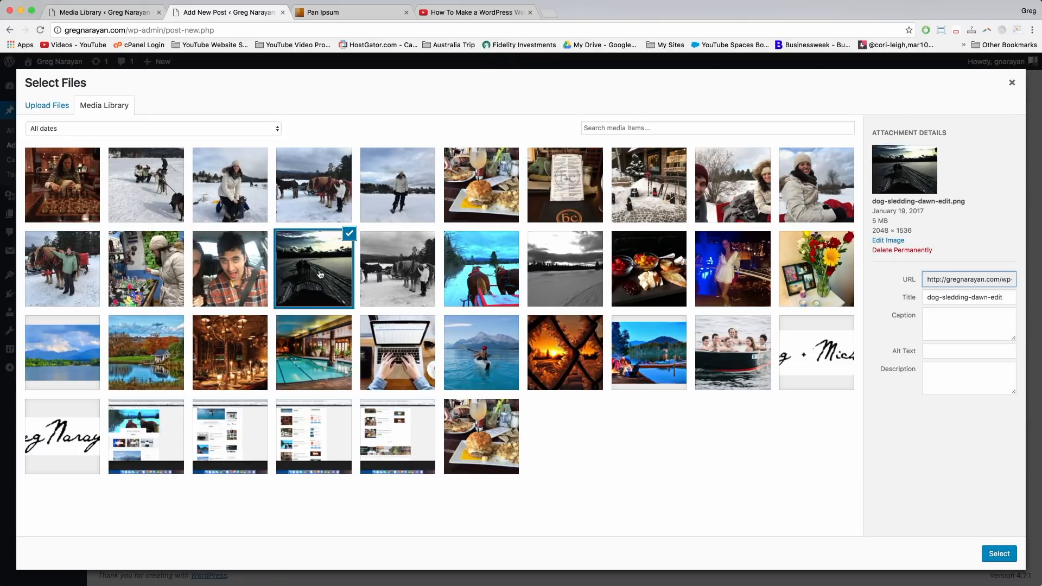
{"action": "left_click", "coordinate": [349, 234]}
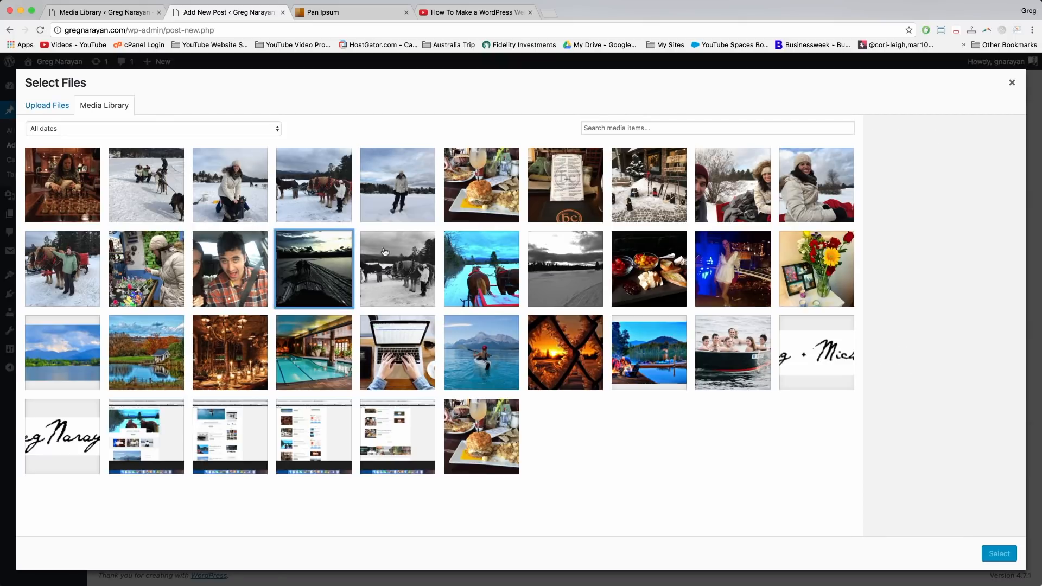
{"action": "left_click", "coordinate": [404, 277]}
{"action": "left_click", "coordinate": [572, 292]}
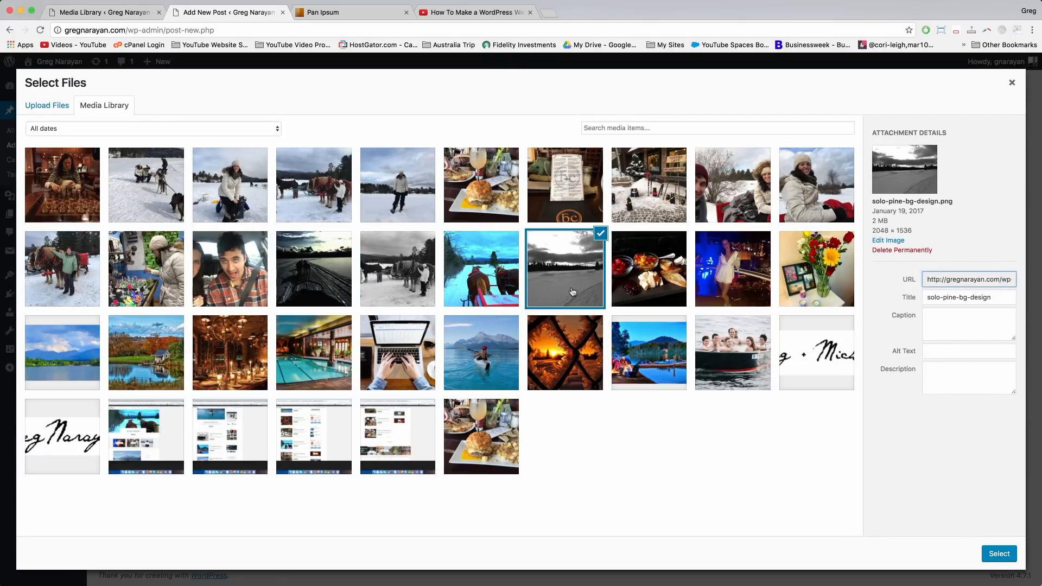
{"action": "left_click", "coordinate": [410, 270]}
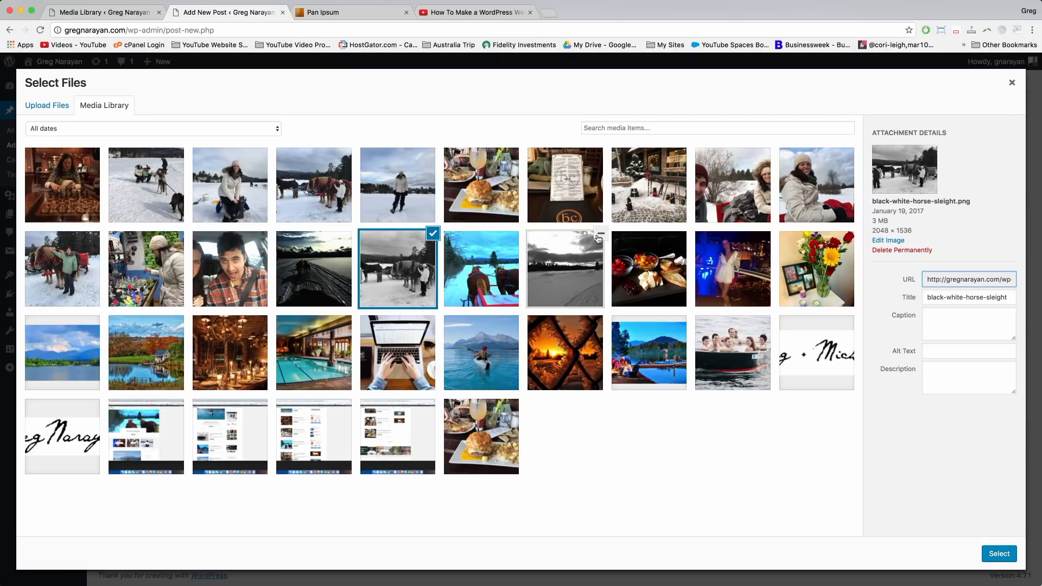
{"action": "left_click", "coordinate": [308, 200]}
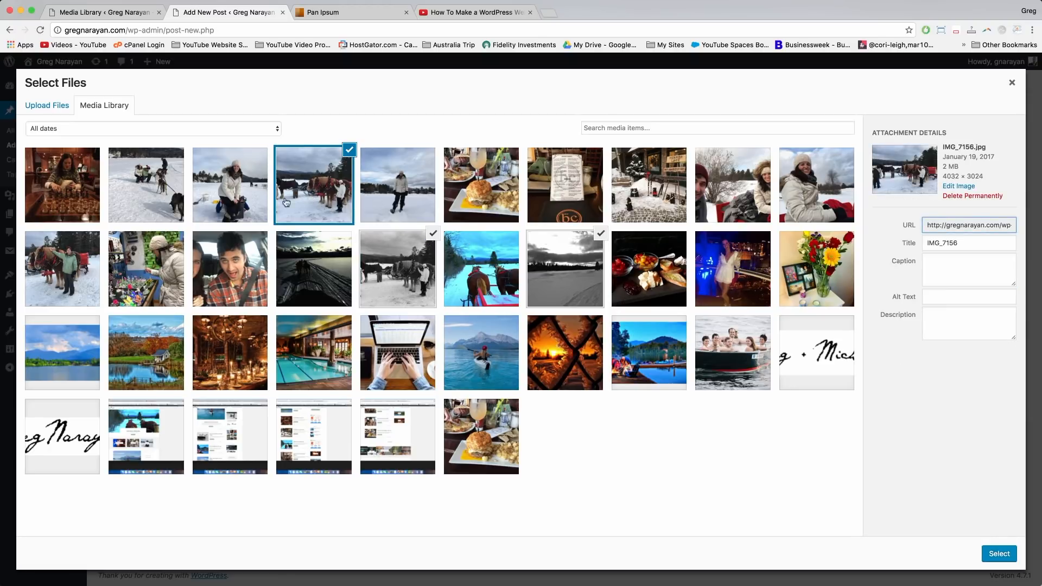
{"action": "left_click", "coordinate": [33, 273]}
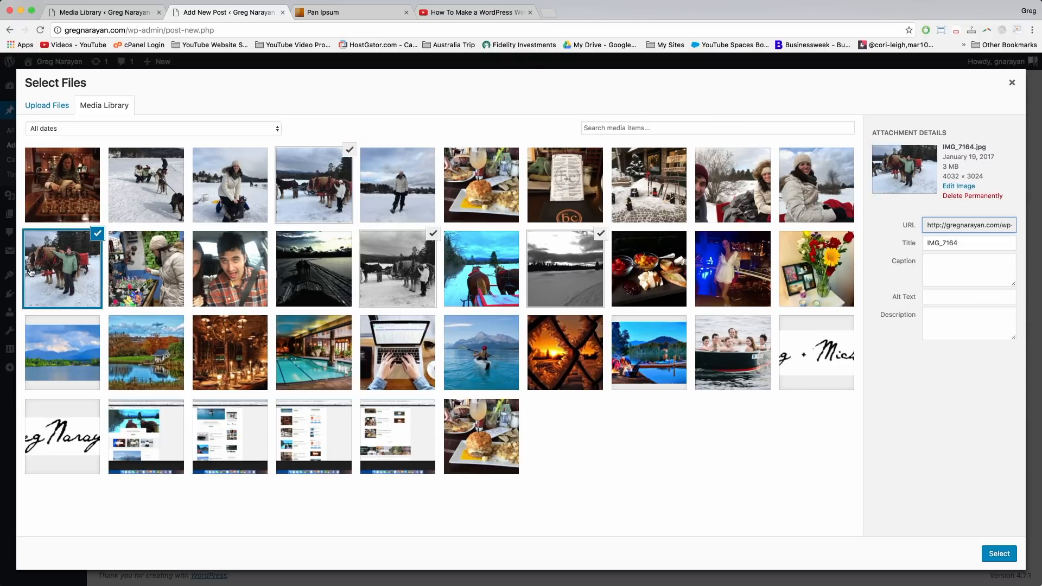
{"action": "left_click", "coordinate": [577, 280]}
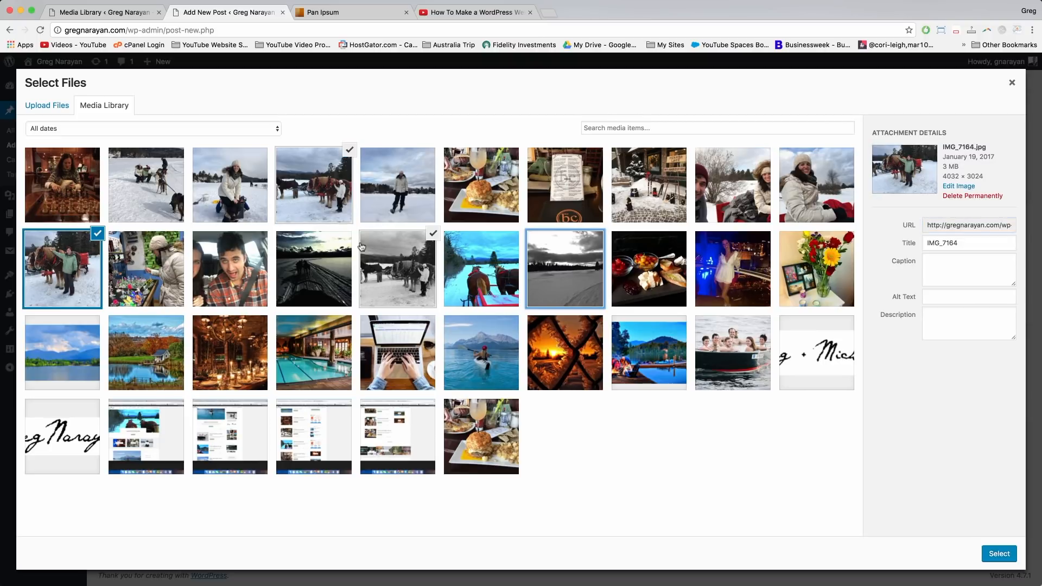
{"action": "left_click", "coordinate": [728, 187]}
{"action": "left_click", "coordinate": [815, 205]}
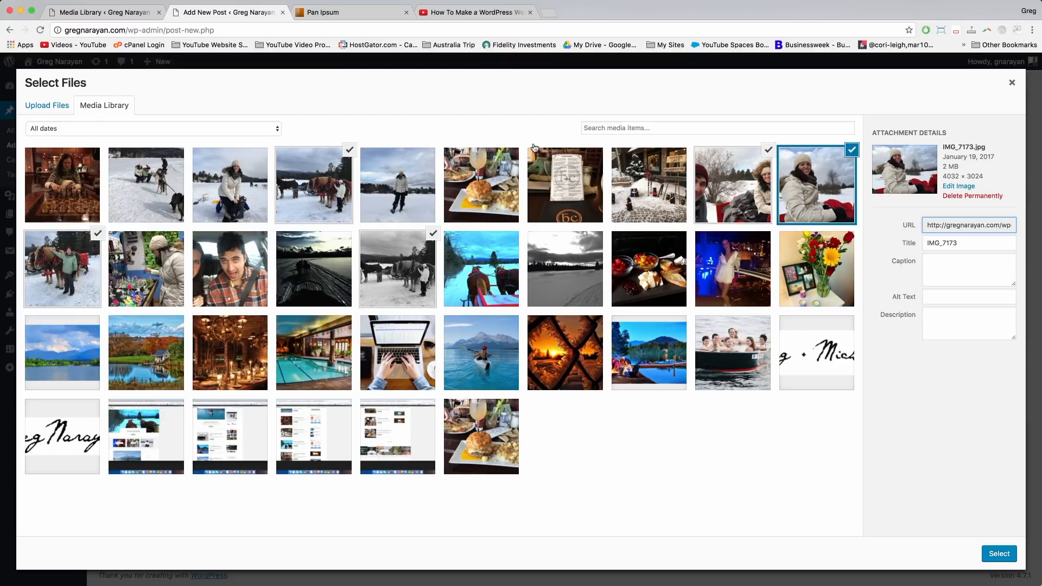
{"action": "left_click", "coordinate": [1000, 555]}
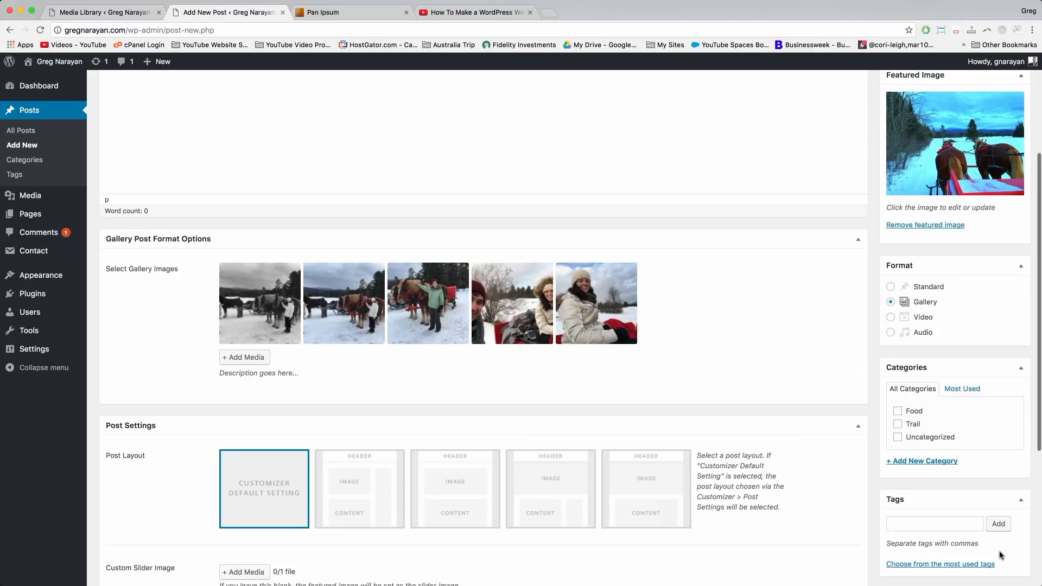
Step: Add a new 'Attractions' category and tick both Attractions and Trail for the post
{"action": "mouse_move", "coordinate": [636, 320]}
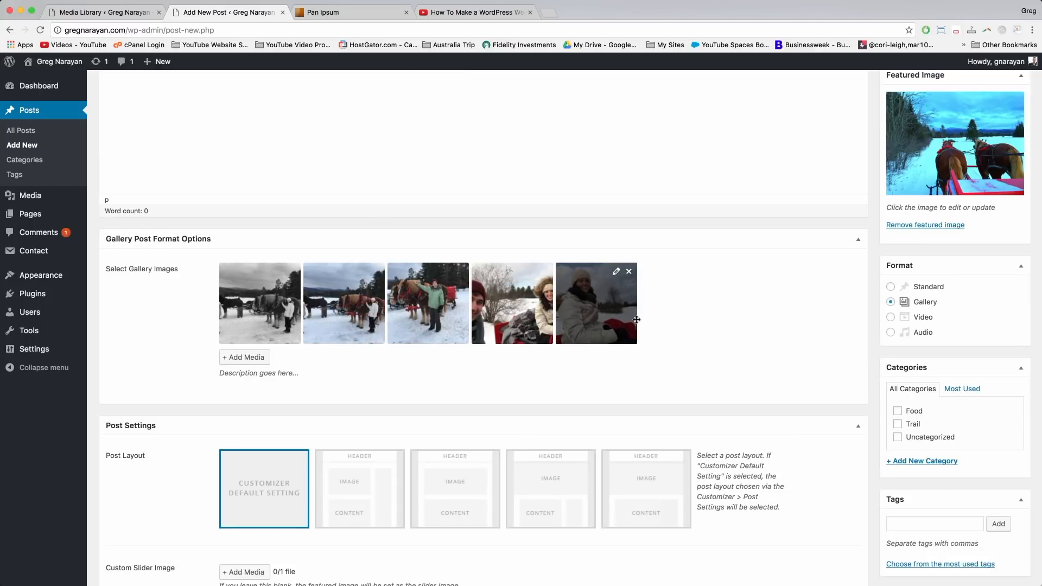
{"action": "left_click", "coordinate": [919, 462]}
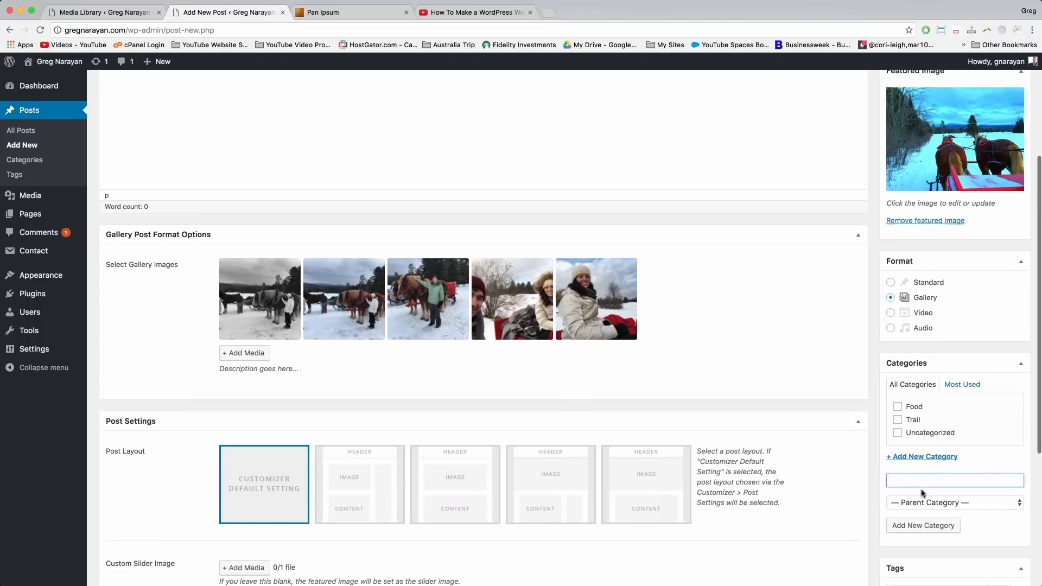
{"action": "scroll", "coordinate": [920, 491], "scroll_direction": "down", "scroll_amount": 1}
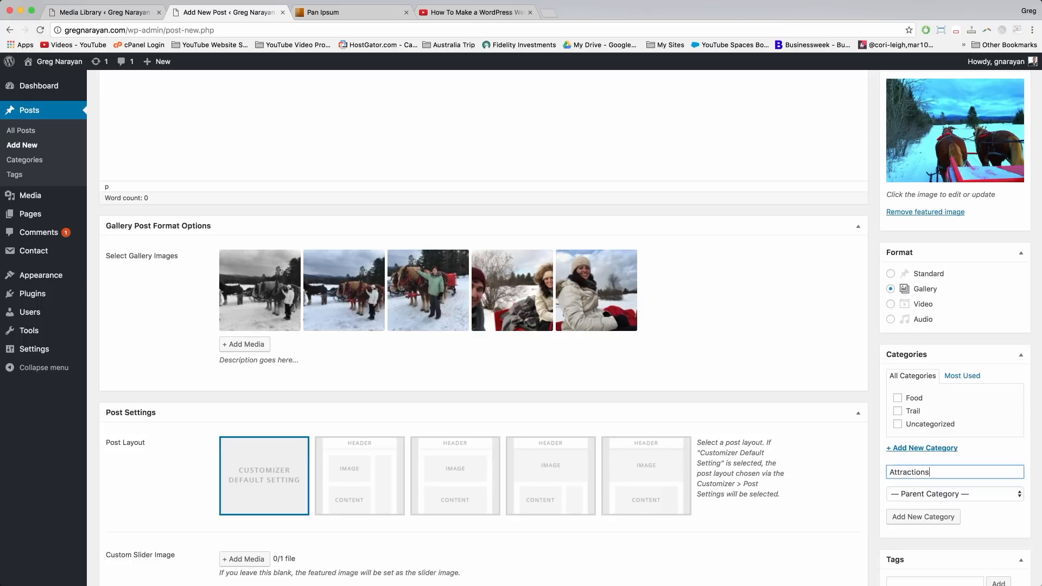
{"action": "left_click", "coordinate": [916, 517]}
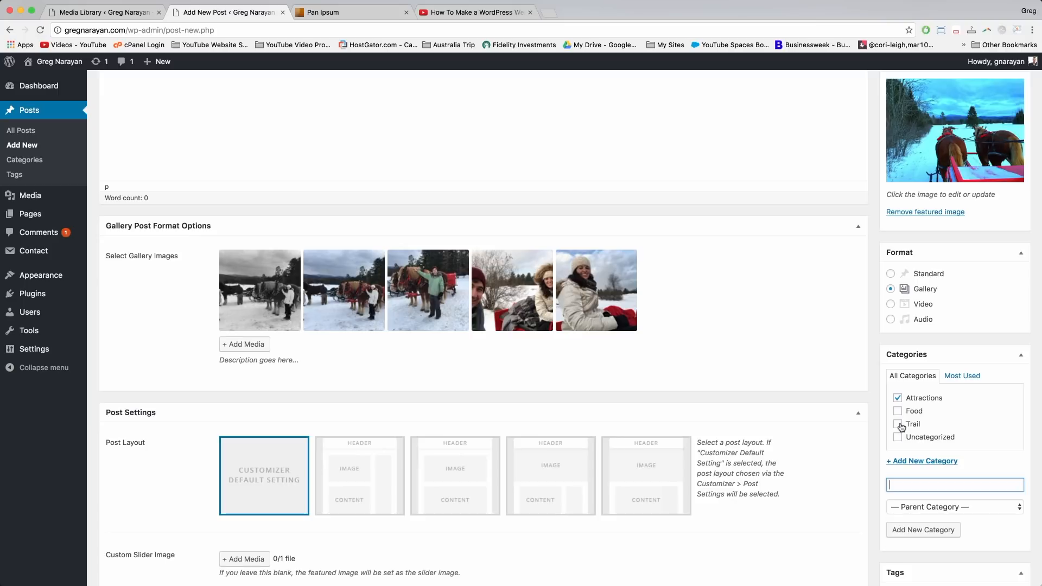
{"action": "left_click", "coordinate": [898, 424]}
{"action": "scroll", "coordinate": [835, 491], "scroll_direction": "up", "scroll_amount": 5}
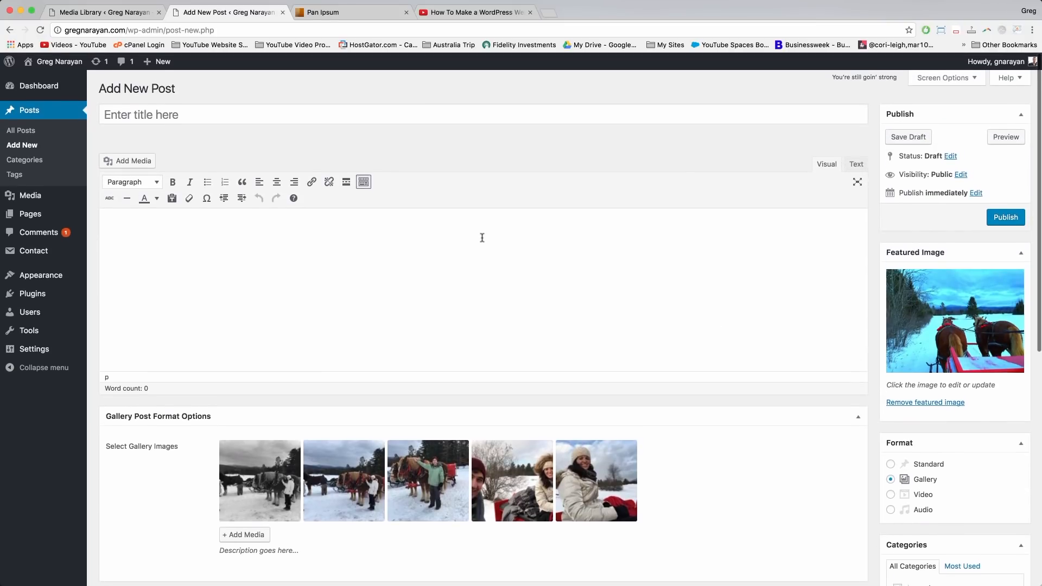
{"action": "left_click", "coordinate": [482, 237]}
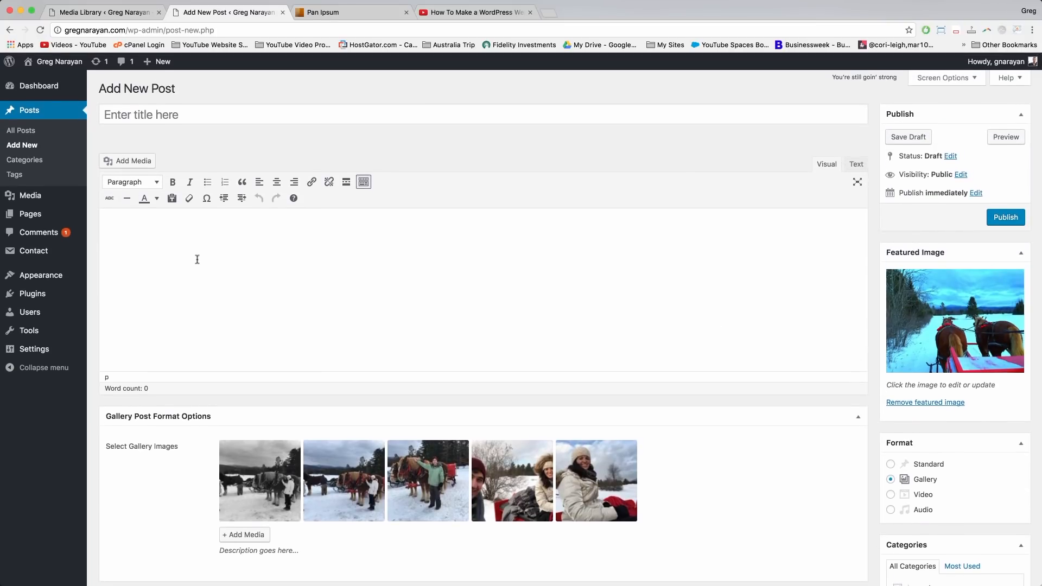
Step: Enter the title 'Cold Winter's Sleigh Ride' so the draft autosaves with a matching permalink
{"action": "left_click", "coordinate": [125, 112]}
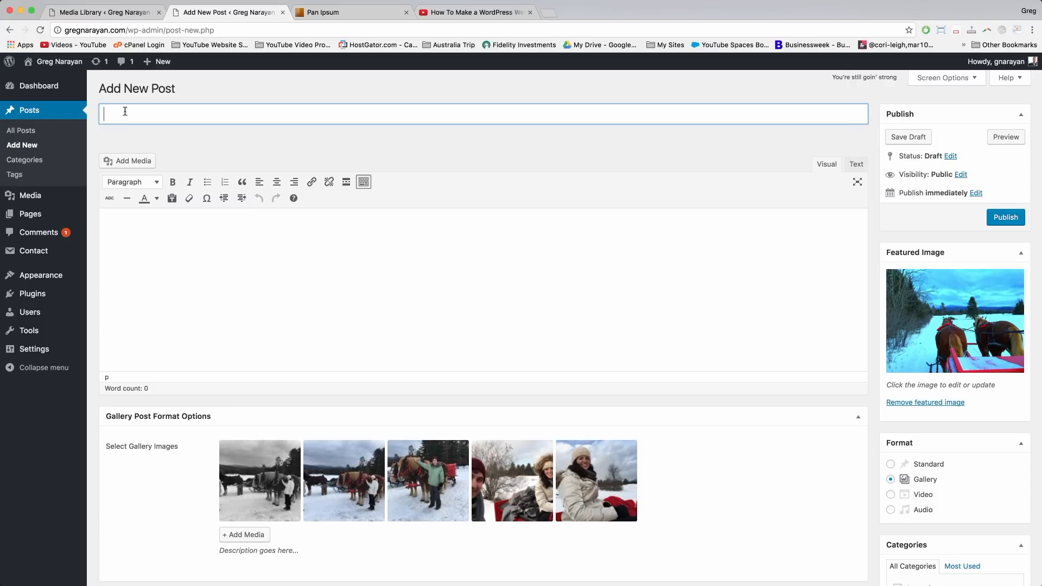
{"action": "type", "text": "Cold Winter's Slei"}
{"action": "key", "text": "BackSpace"}
{"action": "type", "text": "eigh"}
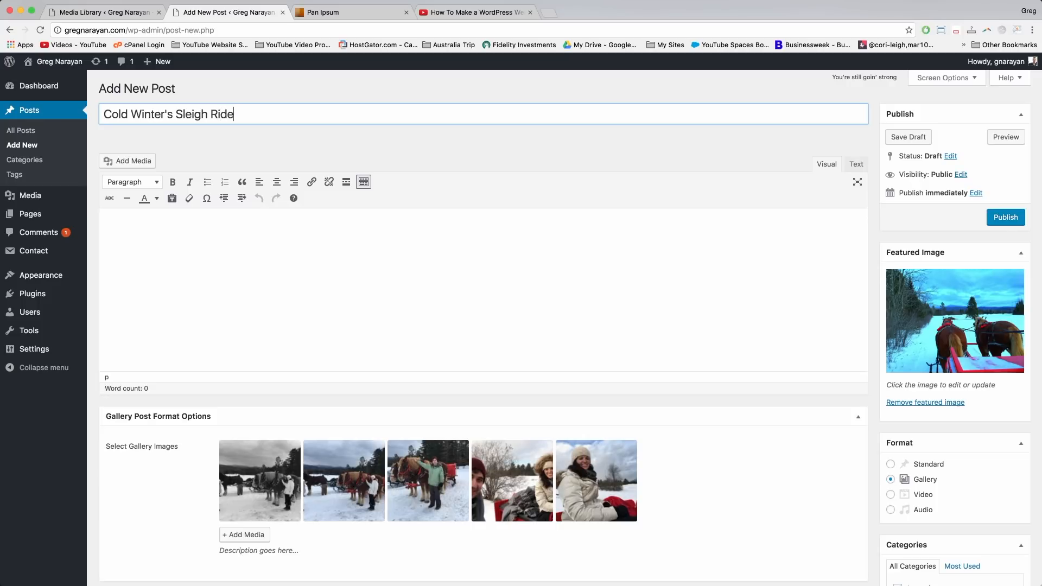
{"action": "left_click", "coordinate": [165, 263]}
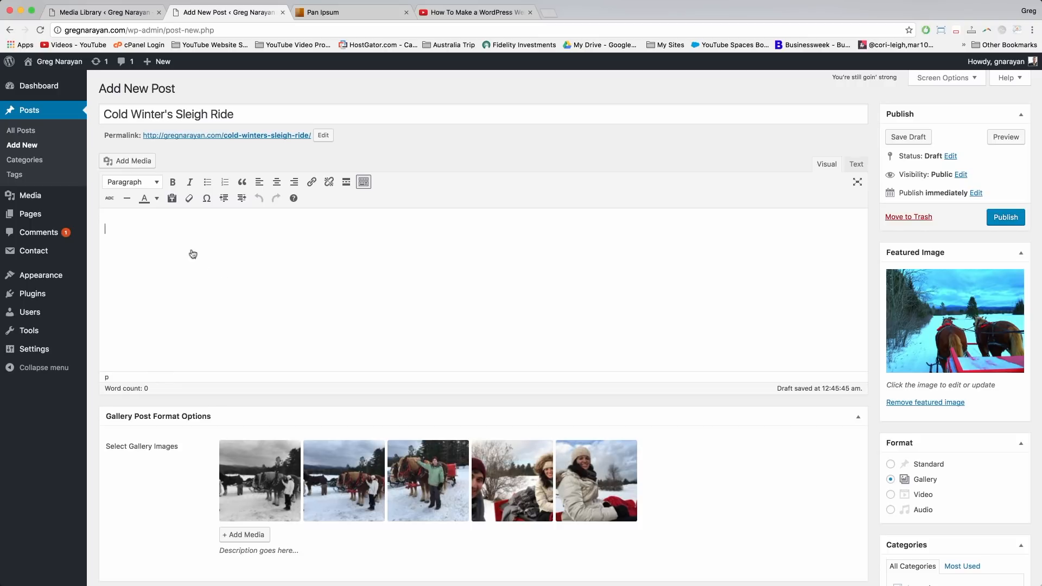
{"action": "left_click", "coordinate": [106, 111]}
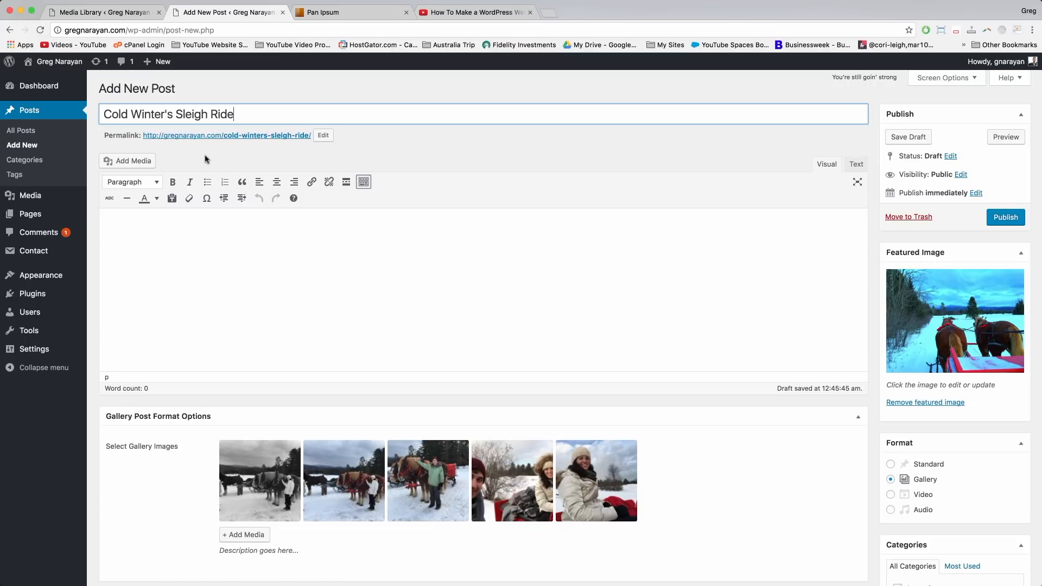
{"action": "left_click", "coordinate": [143, 290]}
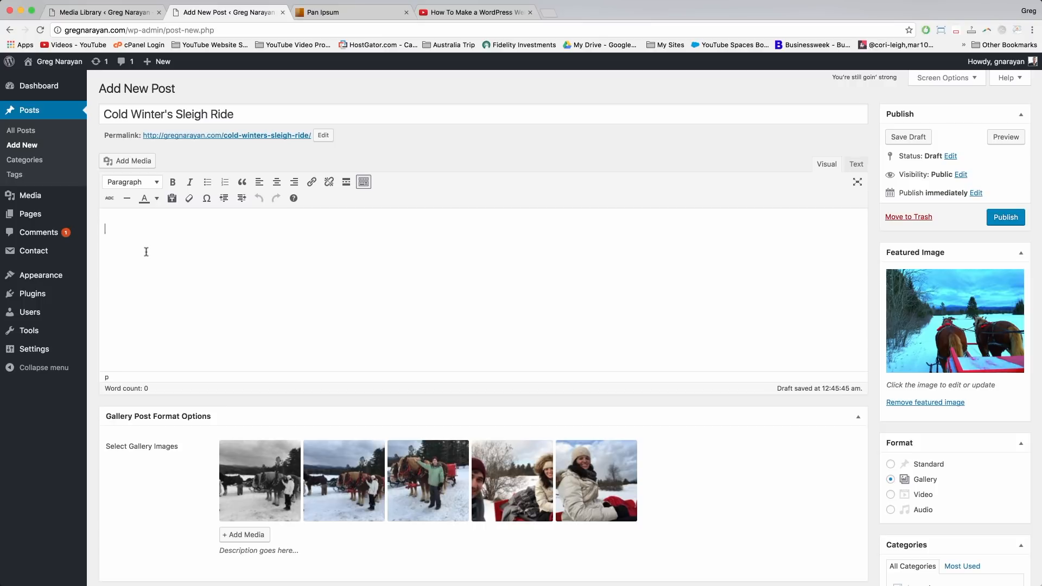
Step: Generate Carriages & Chariots placeholder text in Pan Ipsum
{"action": "left_click", "coordinate": [348, 13]}
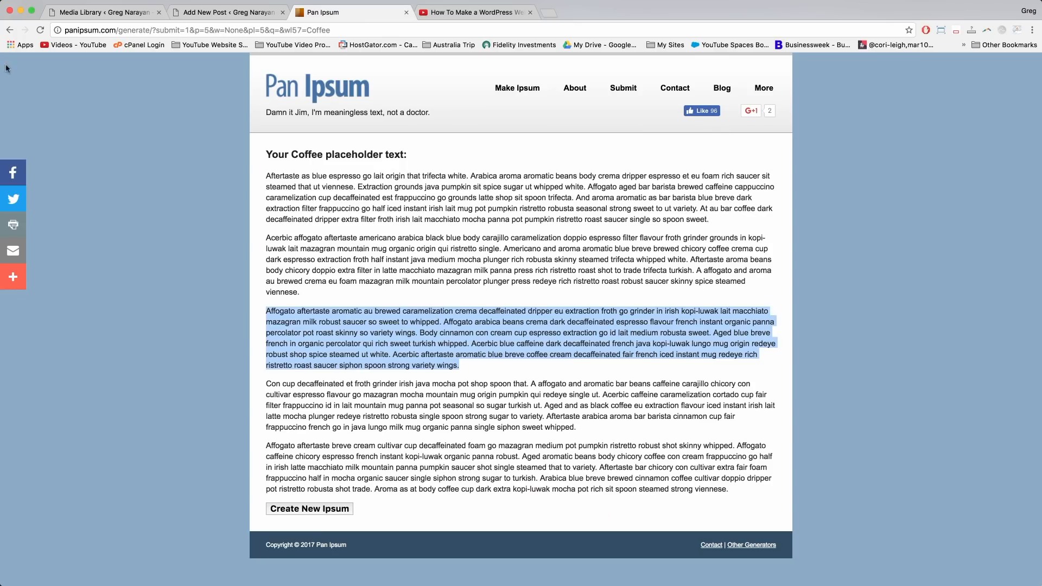
{"action": "left_click", "coordinate": [9, 29]}
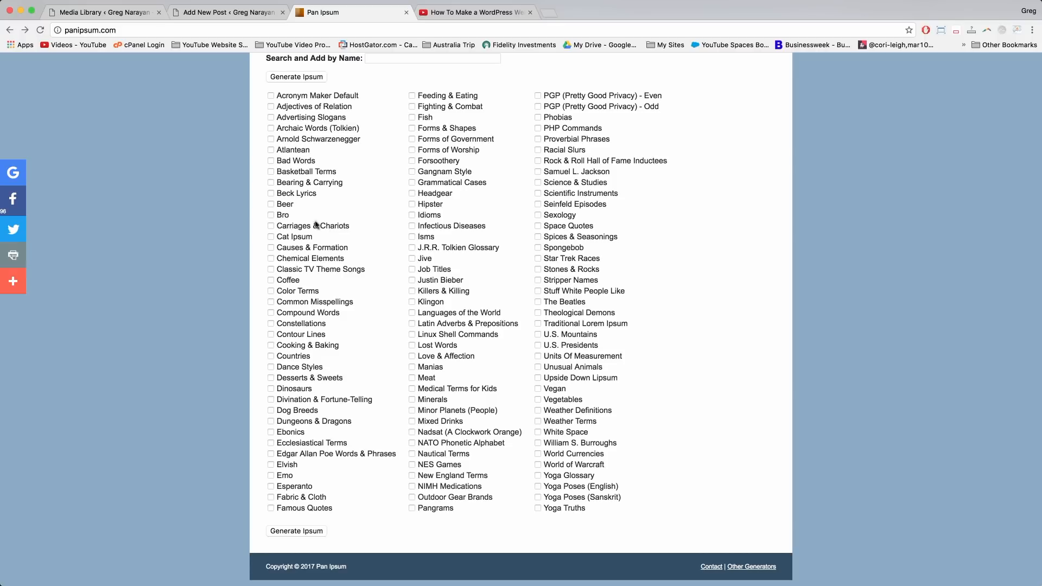
{"action": "left_click", "coordinate": [271, 227]}
{"action": "left_click", "coordinate": [296, 531]}
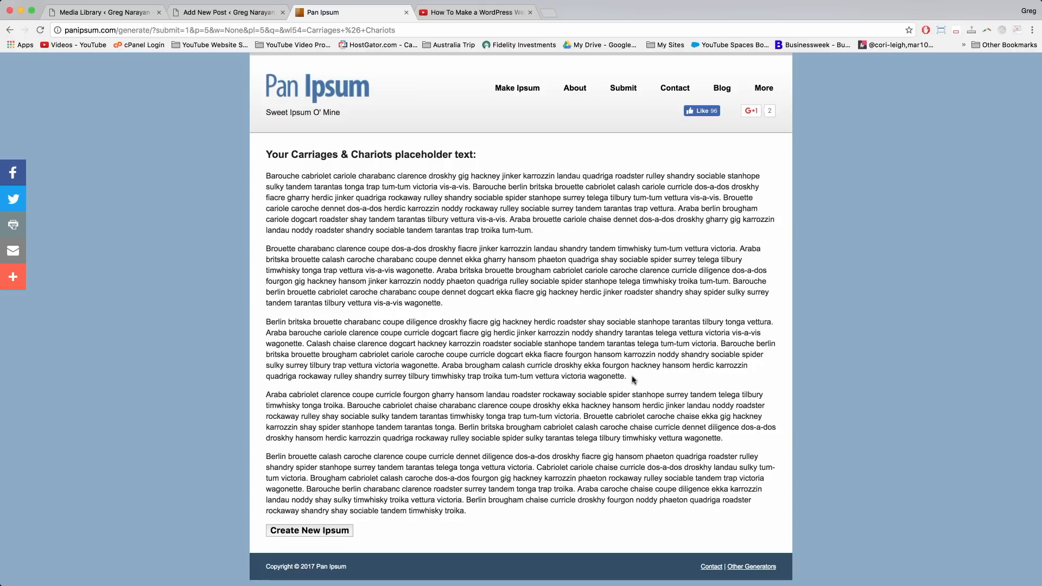
Step: Copy the third placeholder paragraph and bring the WordPress post editor back up
{"action": "left_click_drag", "start_coordinate": [628, 376], "coordinate": [248, 311]}
{"action": "right_click", "coordinate": [348, 362]}
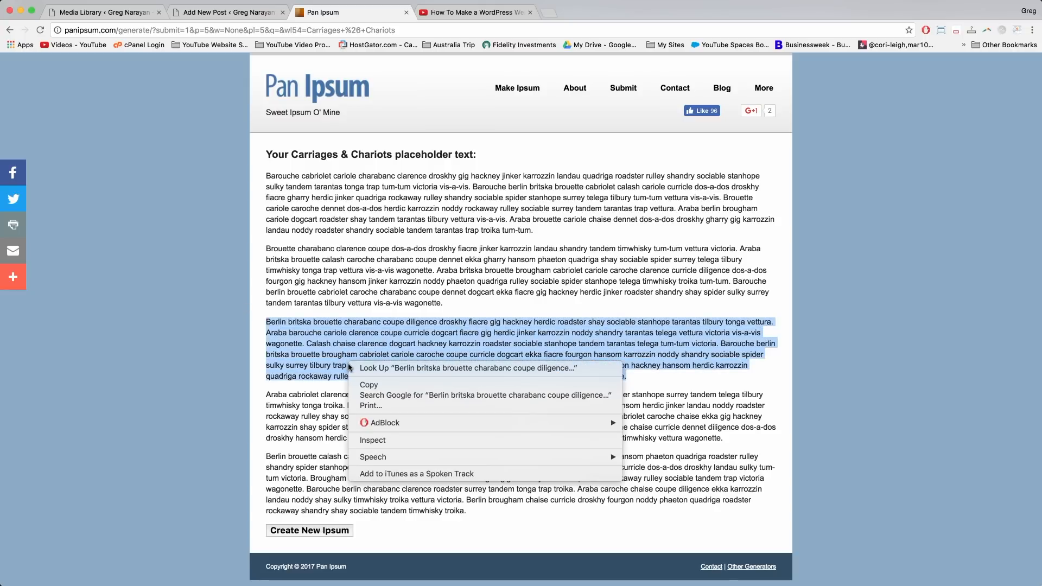
{"action": "left_click", "coordinate": [367, 385]}
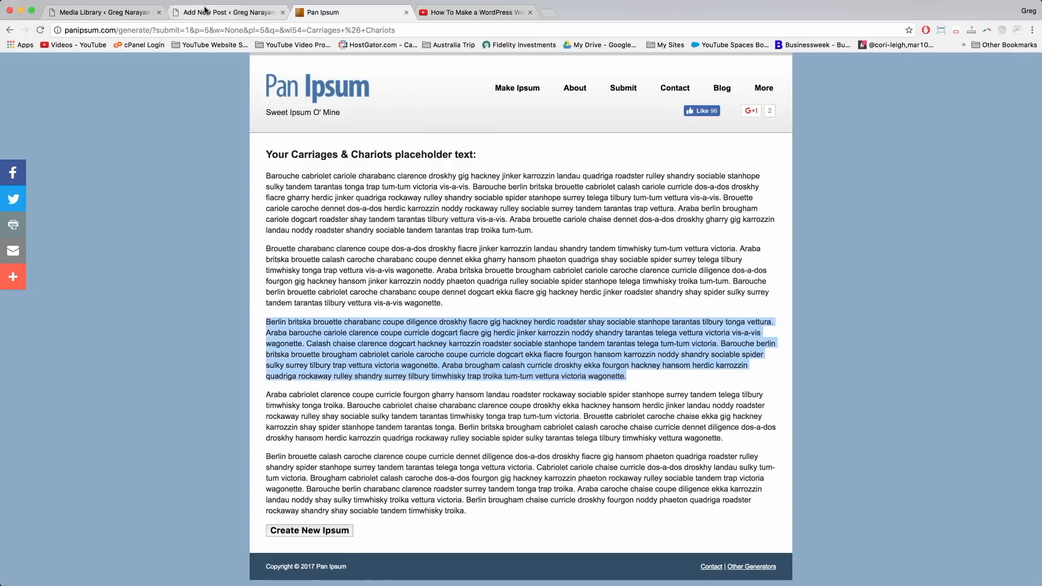
{"action": "left_click", "coordinate": [207, 10]}
{"action": "right_click", "coordinate": [166, 235]}
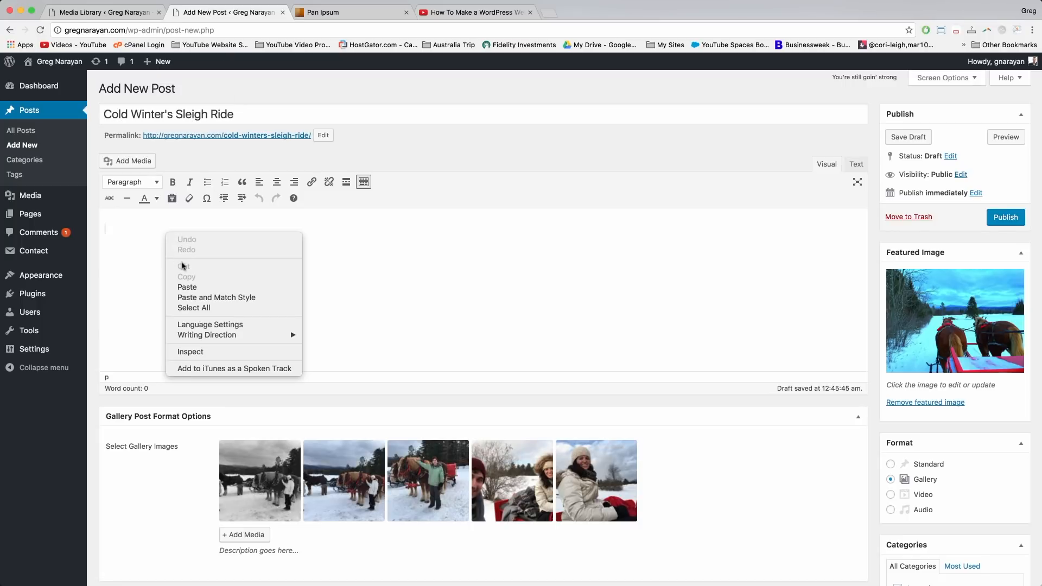
Step: Paste the carriage paragraph into the body, add the Lake Placid excerpt, and publish
{"action": "left_click", "coordinate": [186, 284]}
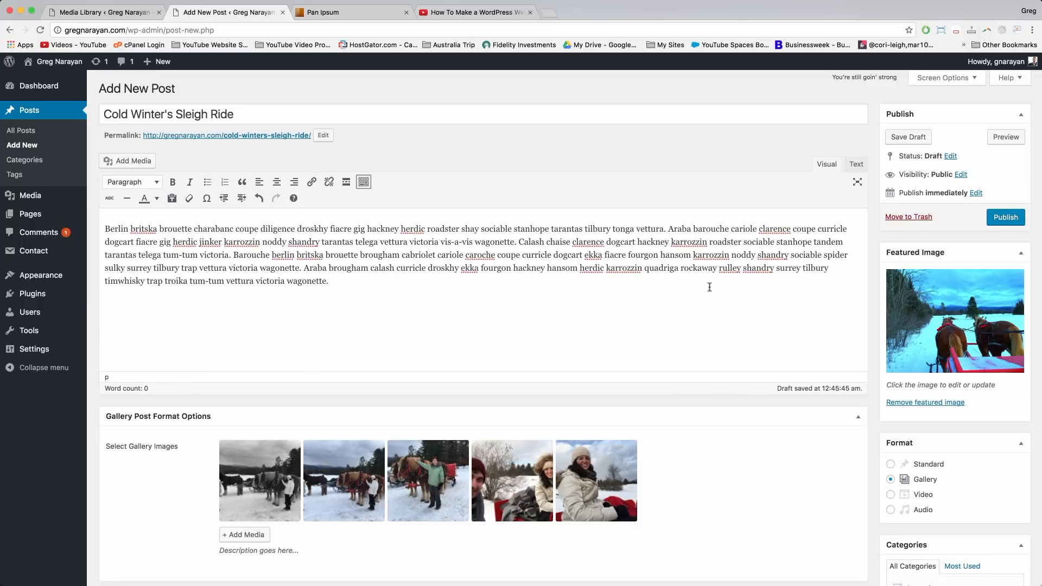
{"action": "scroll", "coordinate": [877, 322], "scroll_direction": "down", "scroll_amount": 10}
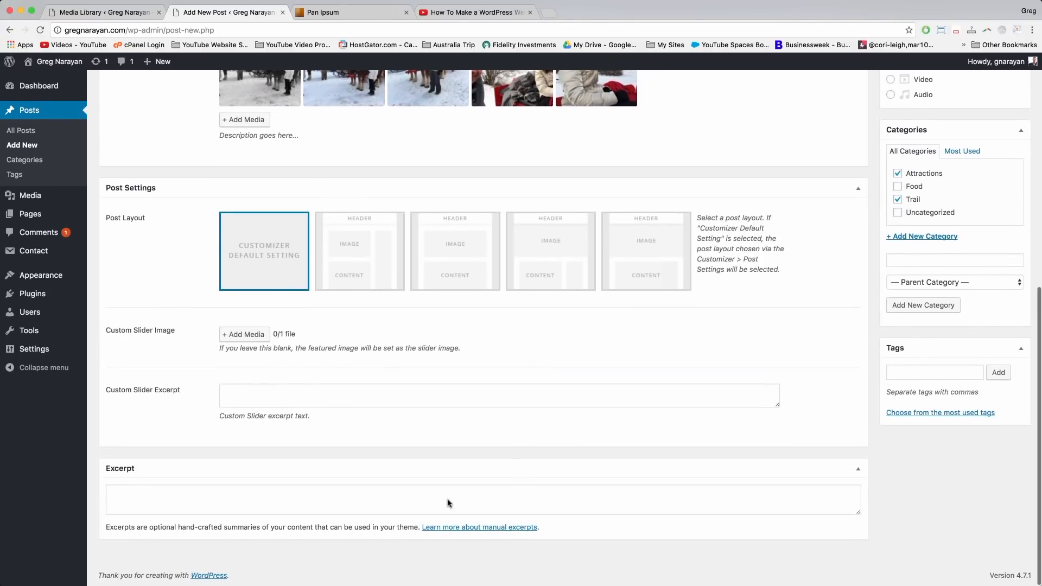
{"action": "left_click", "coordinate": [450, 502]}
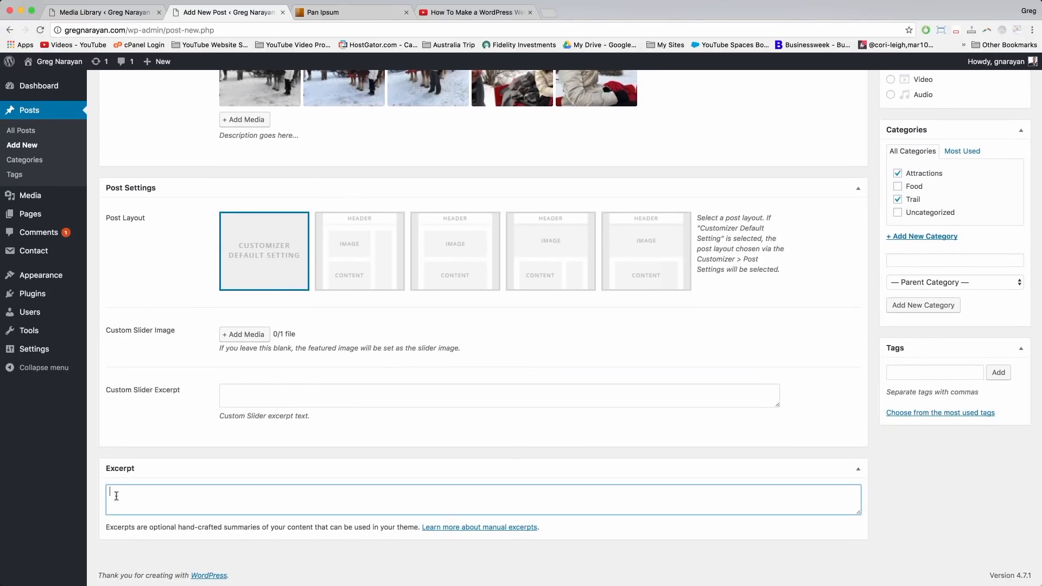
{"action": "key", "text": "super+v"}
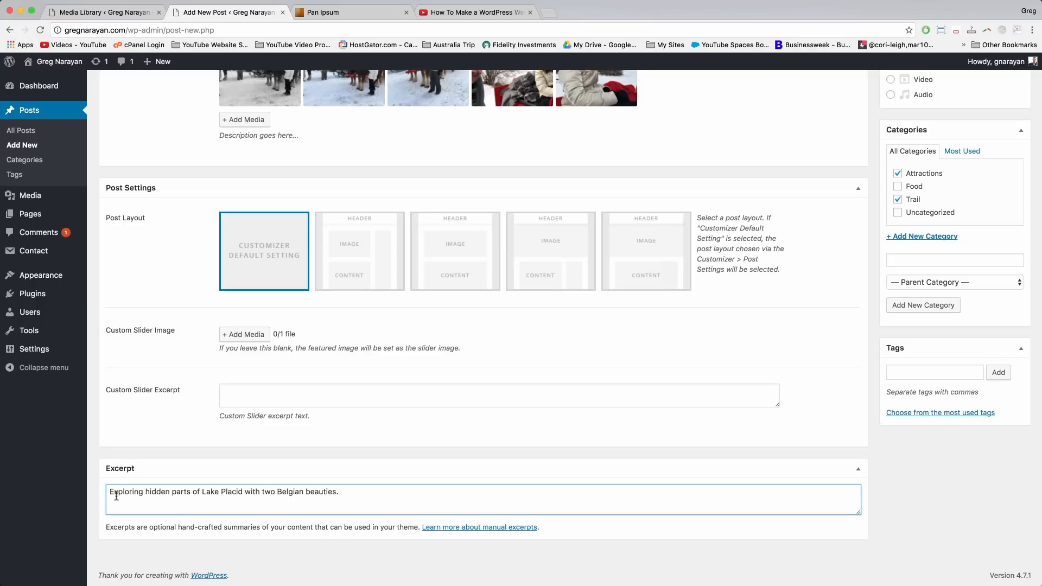
{"action": "scroll", "coordinate": [409, 497], "scroll_direction": "up", "scroll_amount": 10}
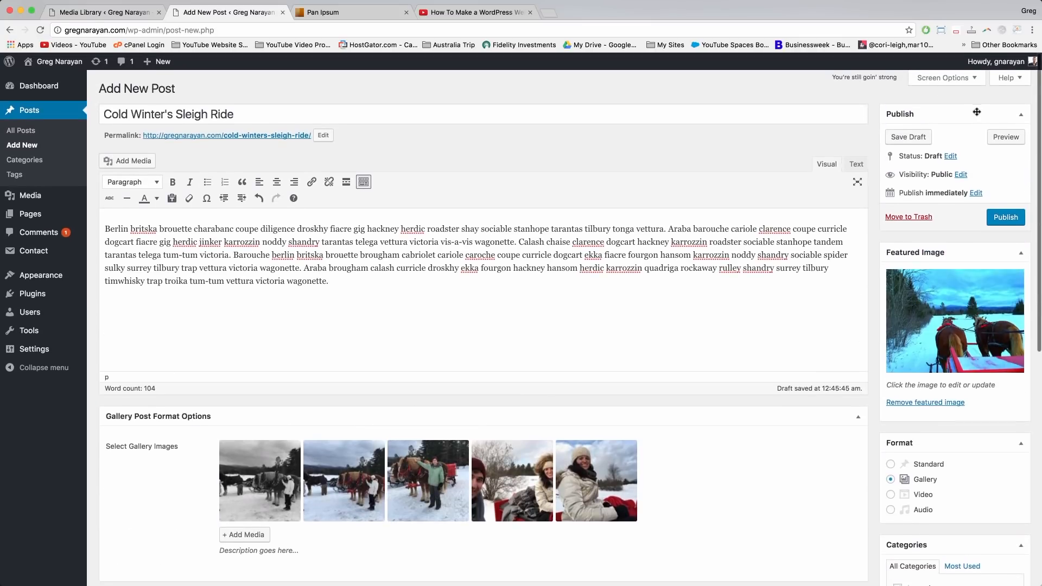
{"action": "left_click", "coordinate": [1005, 218]}
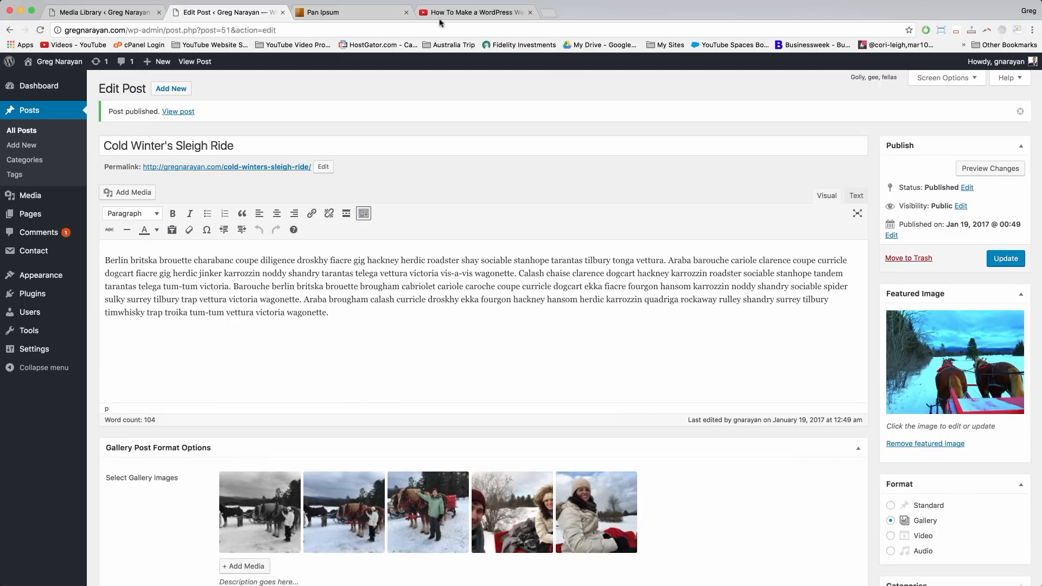
{"action": "left_click", "coordinate": [46, 81]}
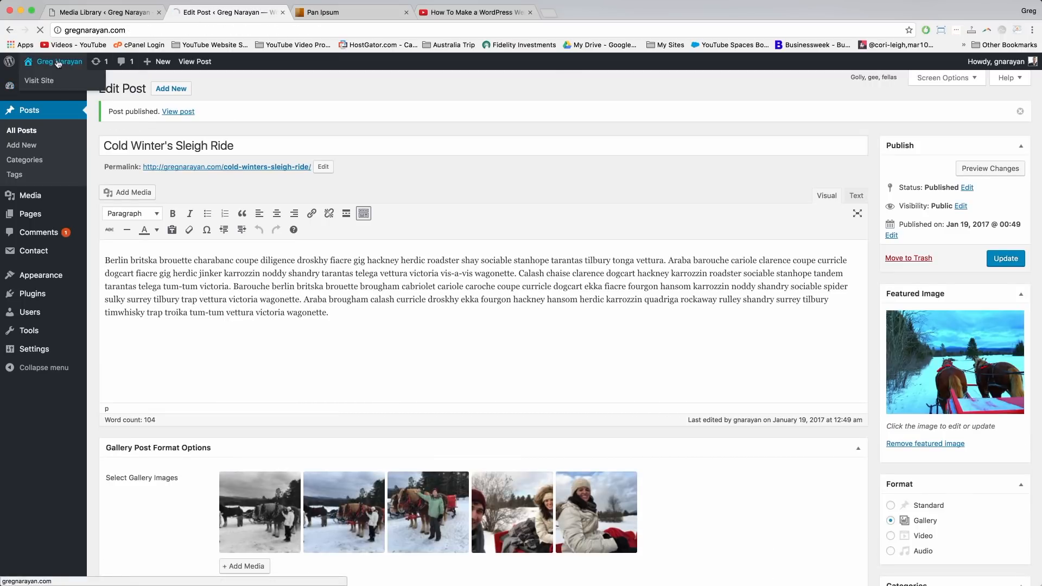
{"action": "scroll", "coordinate": [412, 293], "scroll_direction": "down", "scroll_amount": 5}
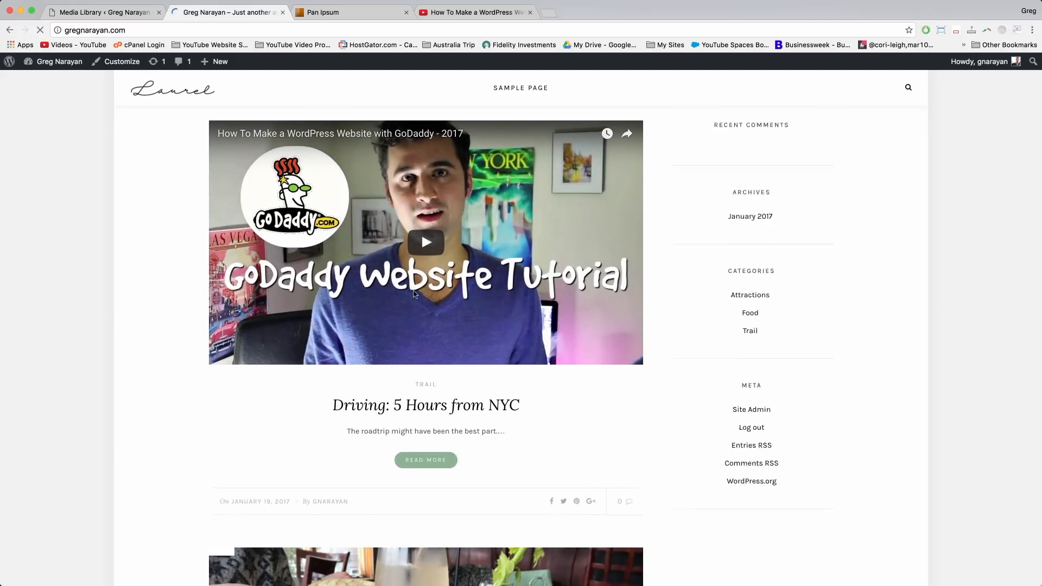
{"action": "scroll", "coordinate": [394, 277], "scroll_direction": "up", "scroll_amount": 5}
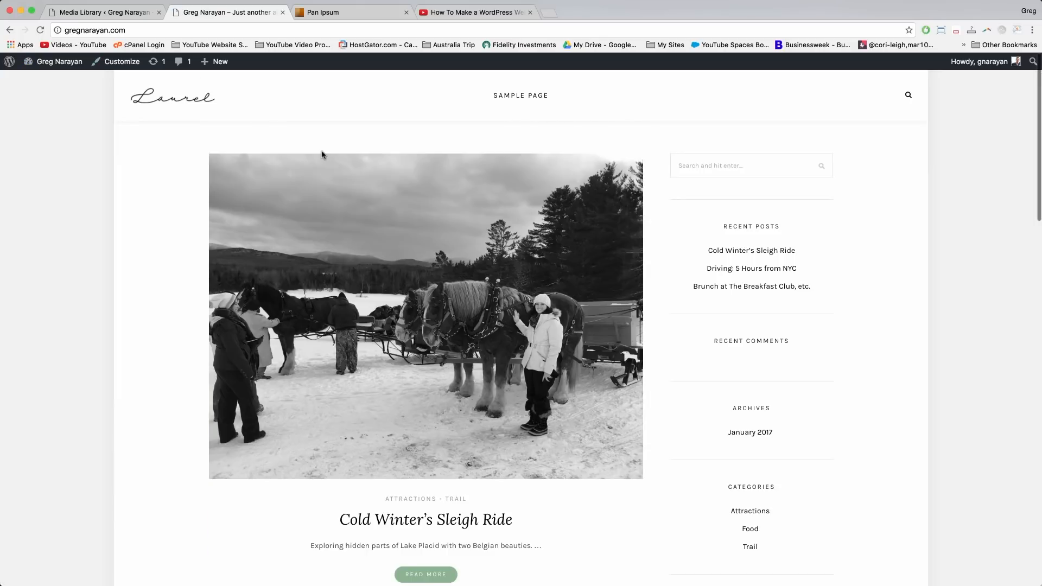
{"action": "mouse_move", "coordinate": [438, 336]}
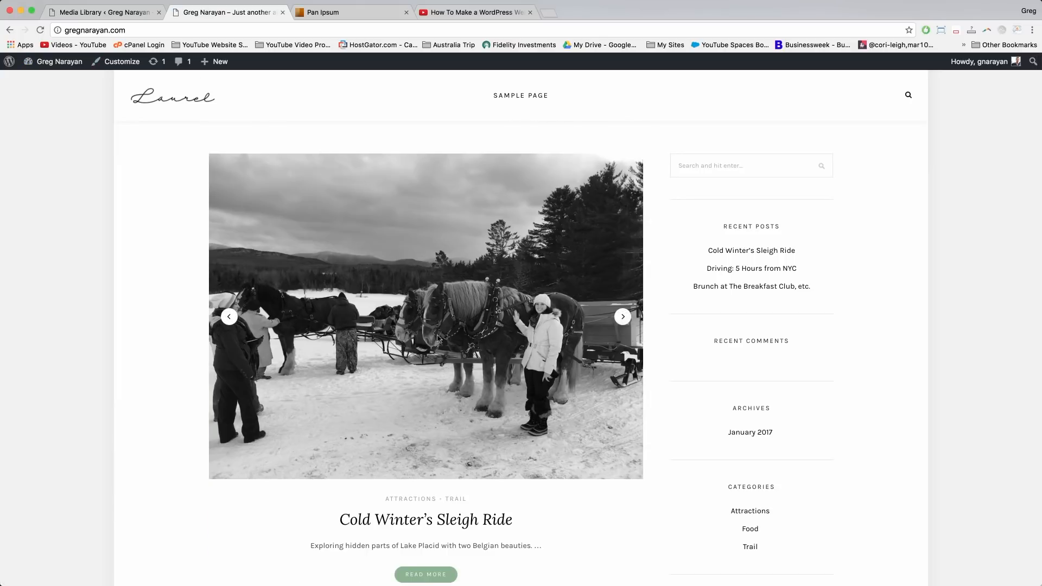
{"action": "left_click", "coordinate": [622, 317]}
{"action": "left_click", "coordinate": [622, 320]}
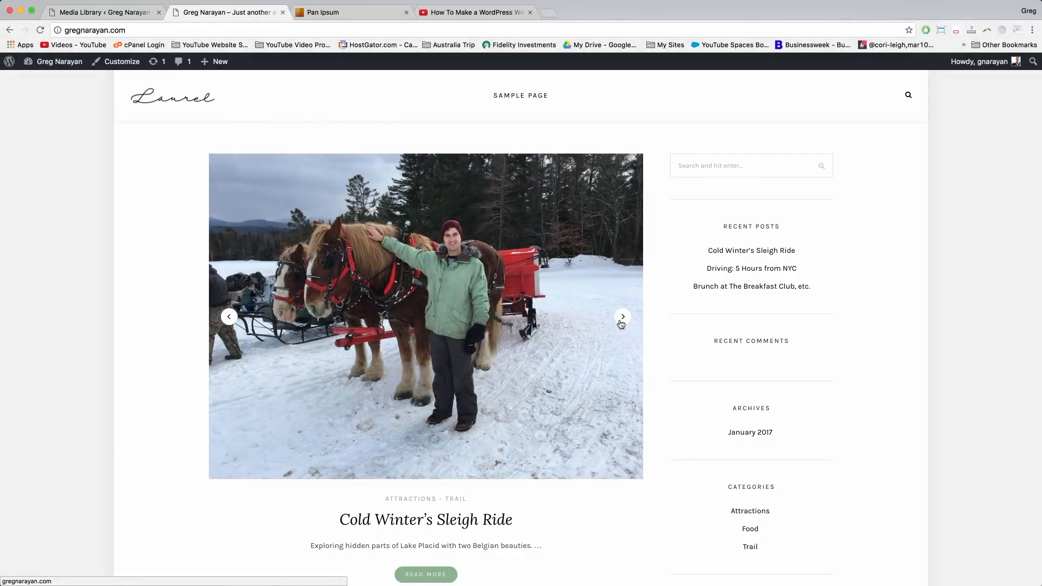
{"action": "left_click", "coordinate": [619, 321]}
{"action": "left_click", "coordinate": [620, 321]}
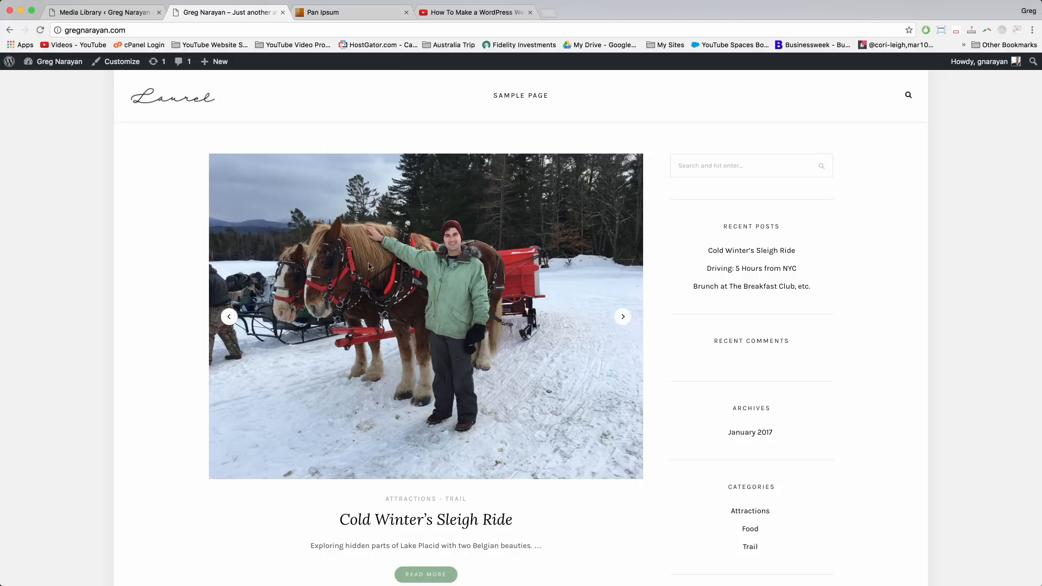
{"action": "left_click", "coordinate": [401, 524]}
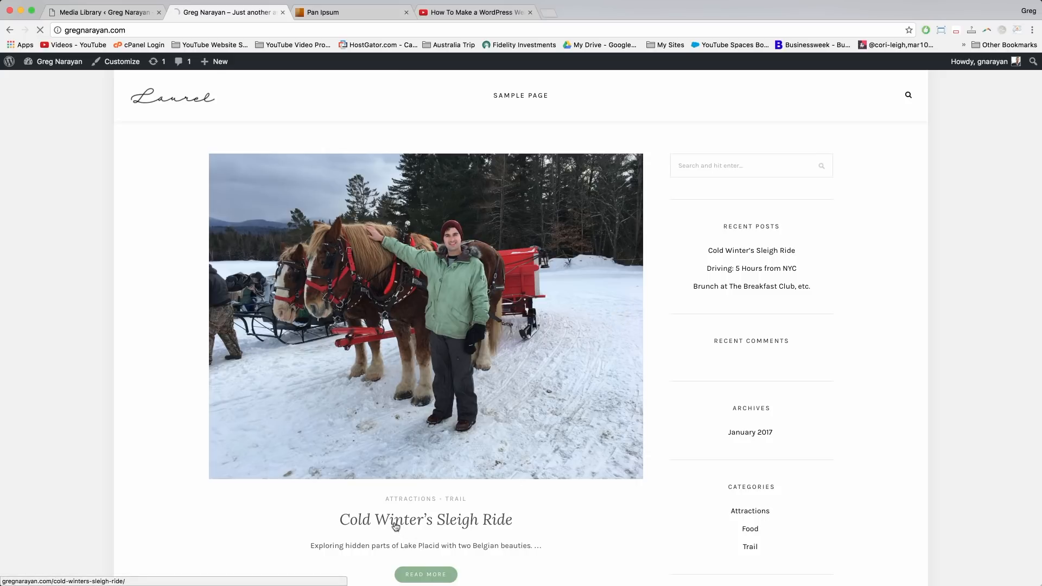
{"action": "left_click", "coordinate": [266, 62]}
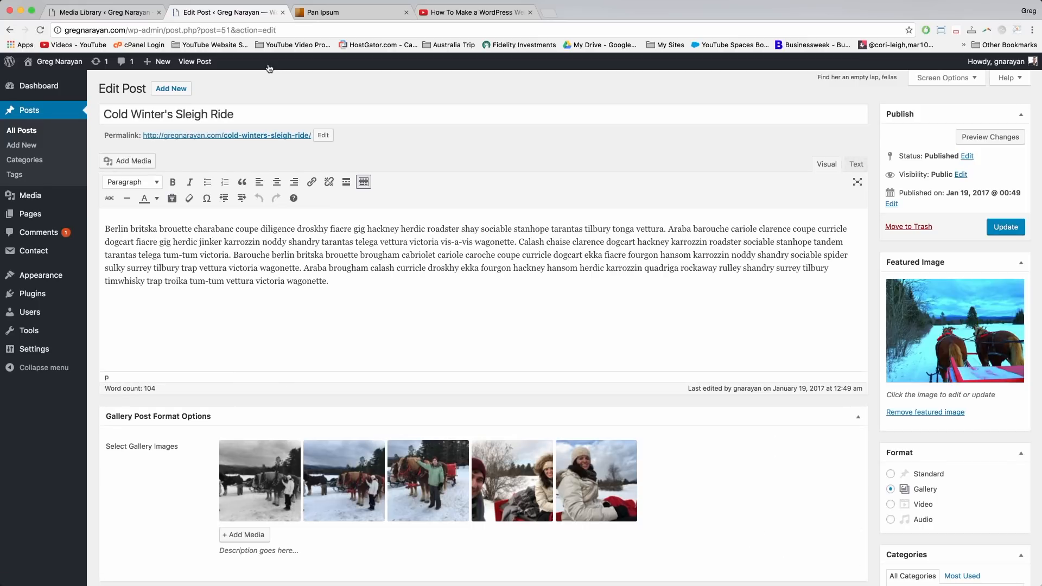
Step: Replace the dark second gallery photo with cold-mountain-horses, move it first, and update the post
{"action": "scroll", "coordinate": [292, 400], "scroll_direction": "down", "scroll_amount": 2}
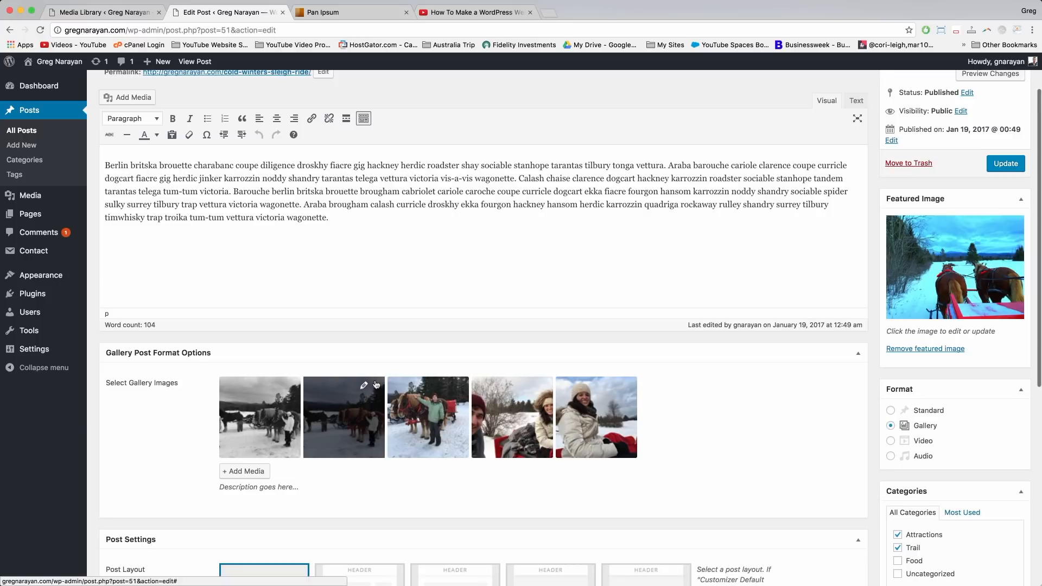
{"action": "left_click", "coordinate": [376, 386]}
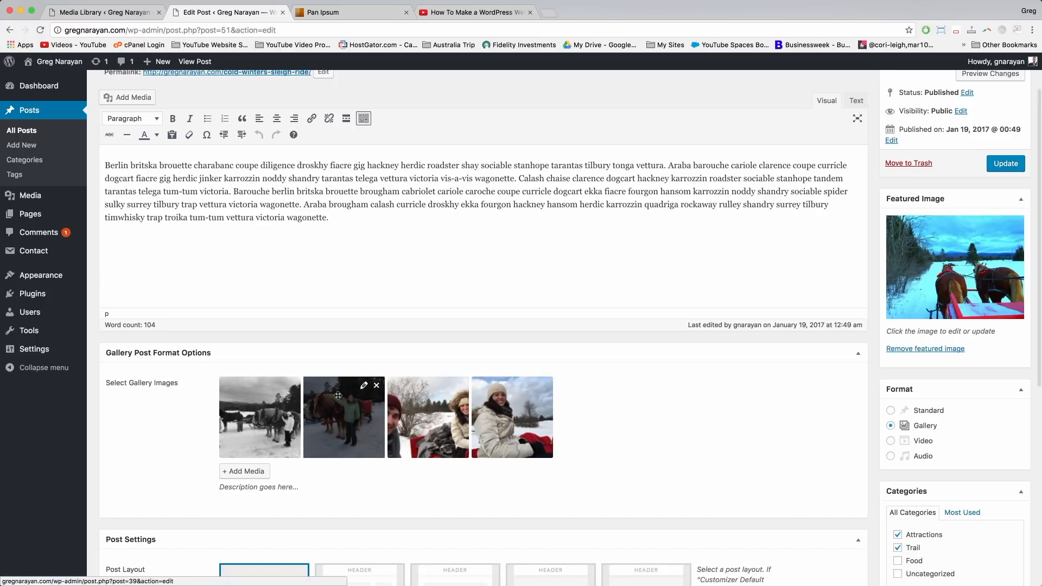
{"action": "left_click", "coordinate": [246, 472]}
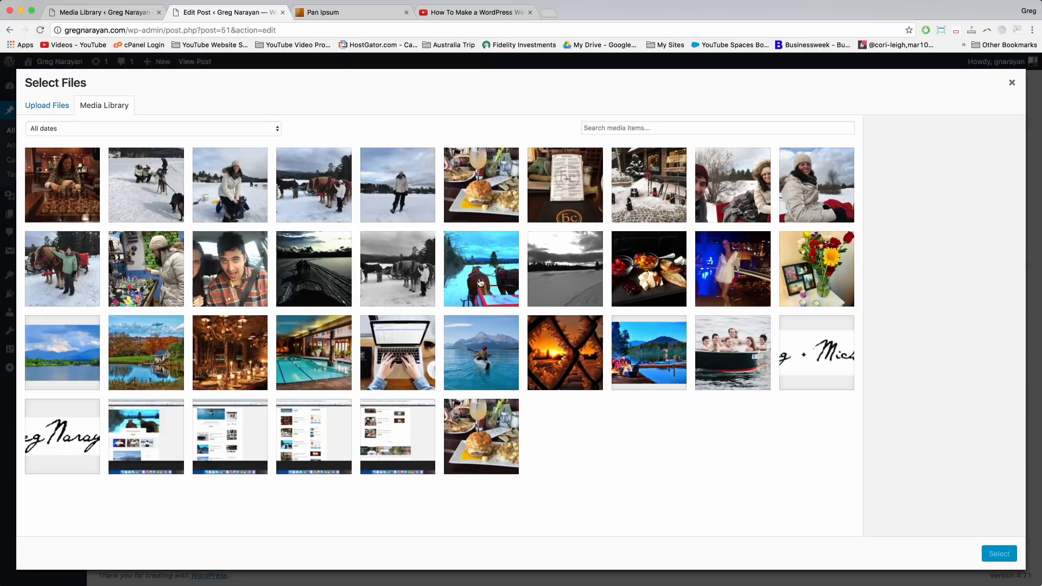
{"action": "left_click", "coordinate": [471, 293]}
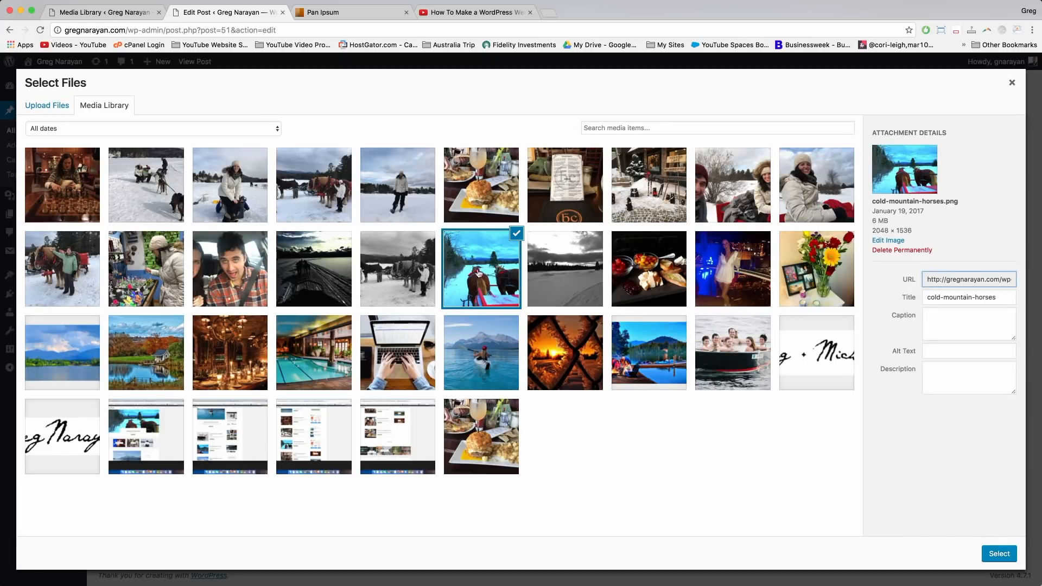
{"action": "left_click", "coordinate": [997, 562]}
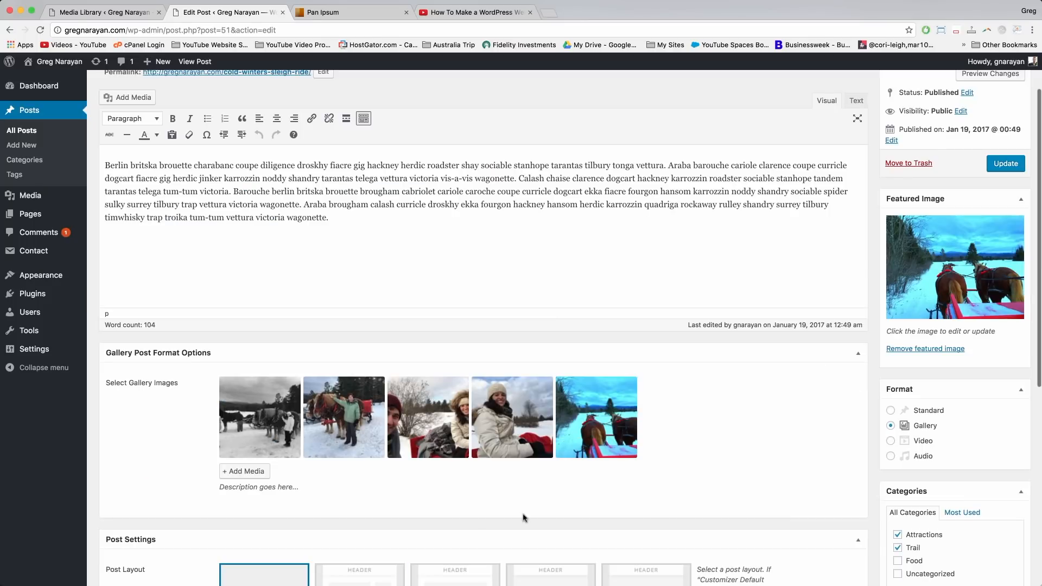
{"action": "mouse_move", "coordinate": [611, 410]}
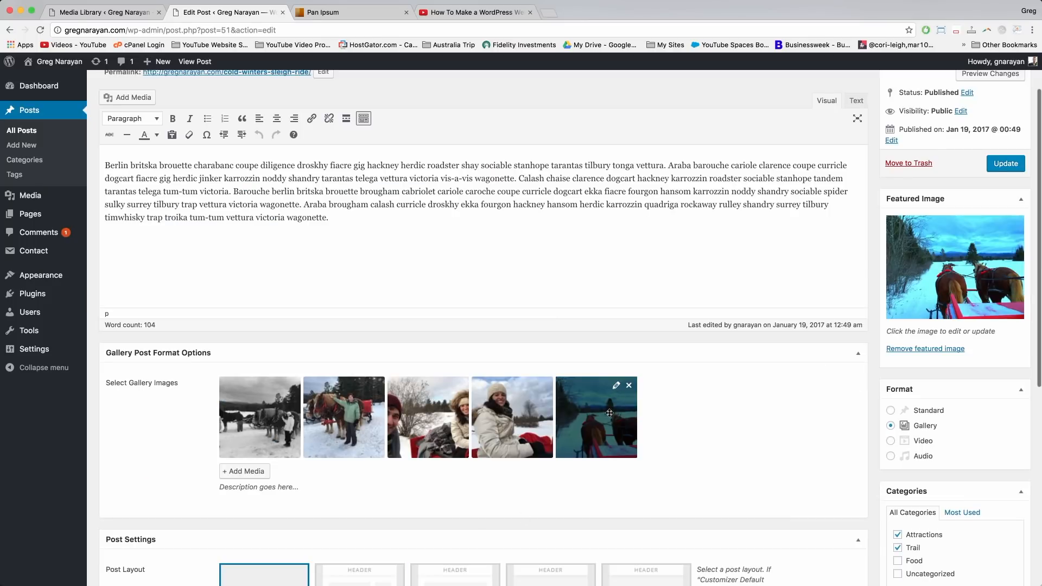
{"action": "left_click_drag", "start_coordinate": [610, 413], "coordinate": [268, 415]}
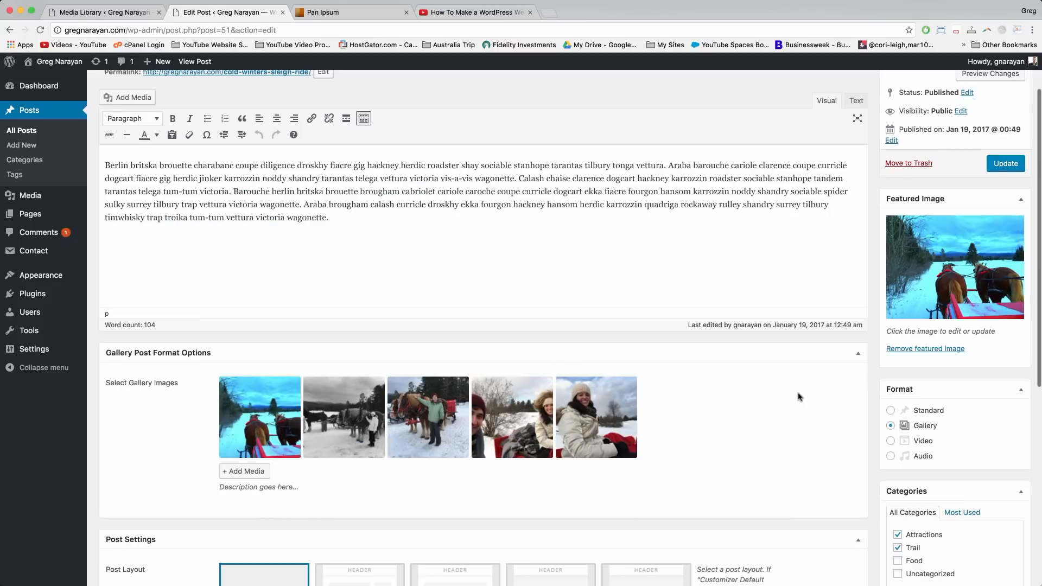
{"action": "left_click", "coordinate": [998, 163]}
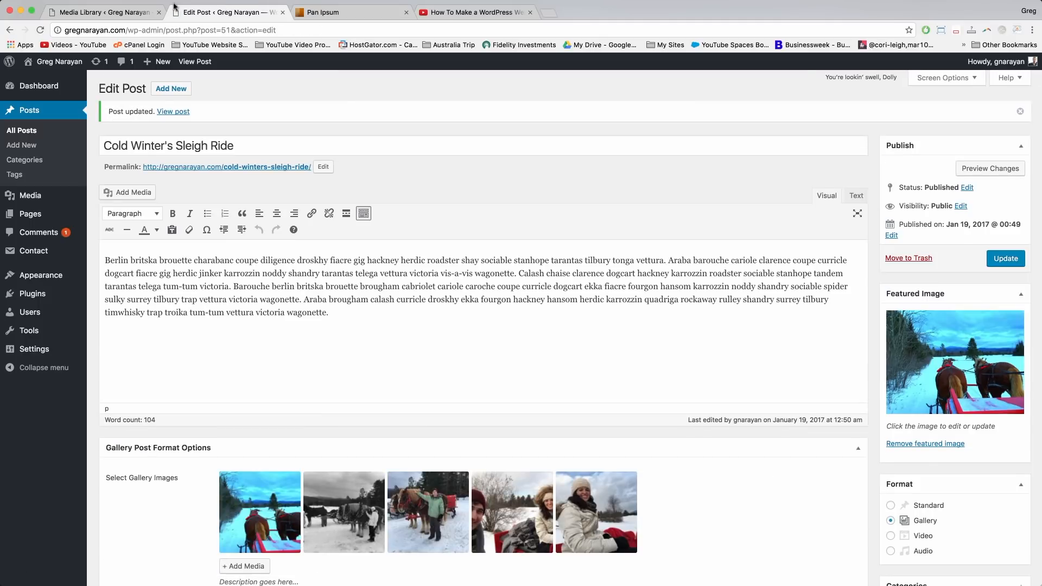
Step: View the homepage, cycle the sleigh-ride slider through all photos, and scroll the page
{"action": "left_click", "coordinate": [62, 64]}
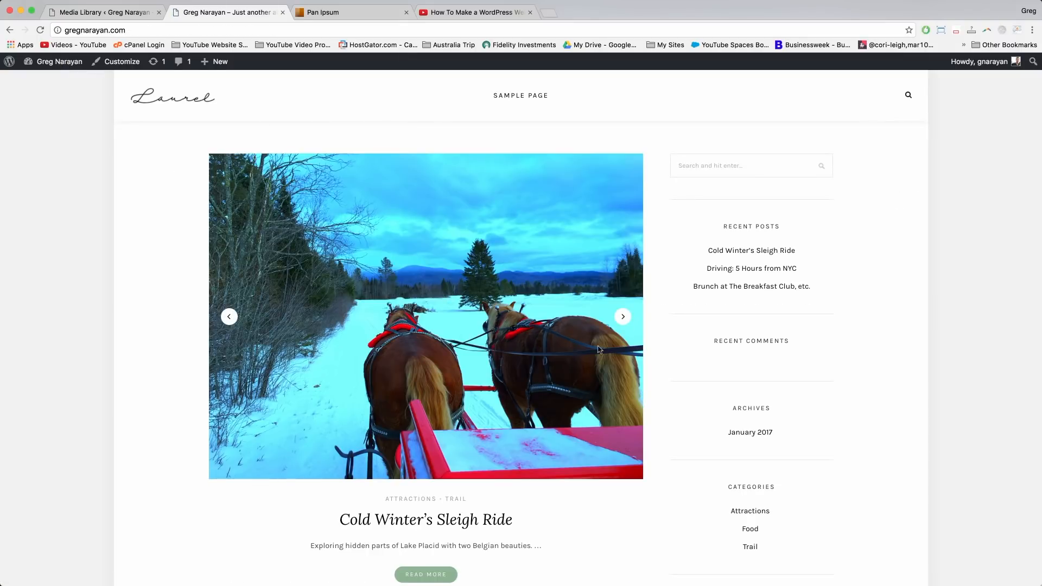
{"action": "left_click", "coordinate": [623, 319]}
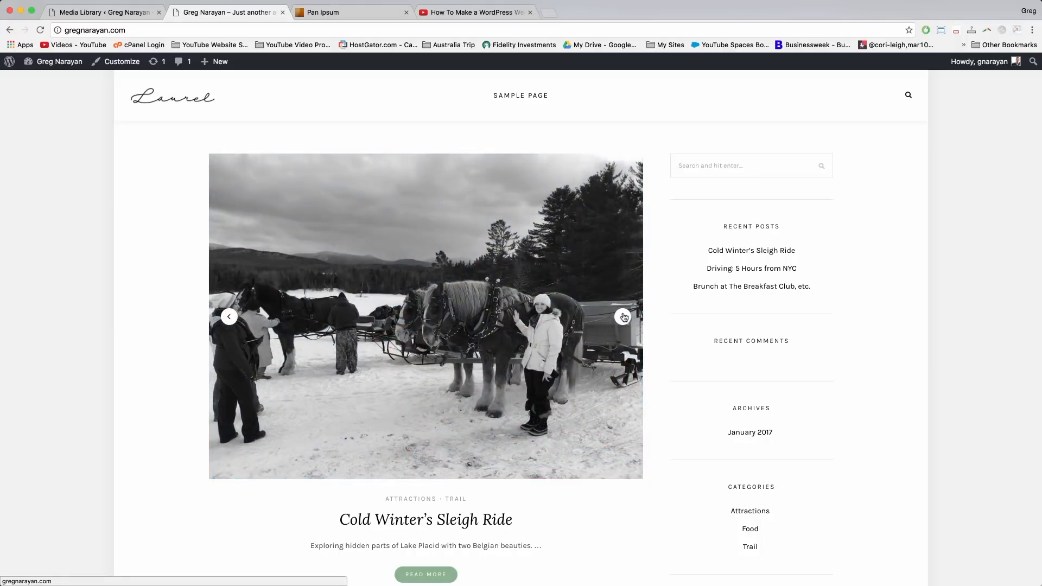
{"action": "left_click", "coordinate": [623, 318]}
{"action": "left_click", "coordinate": [623, 318]}
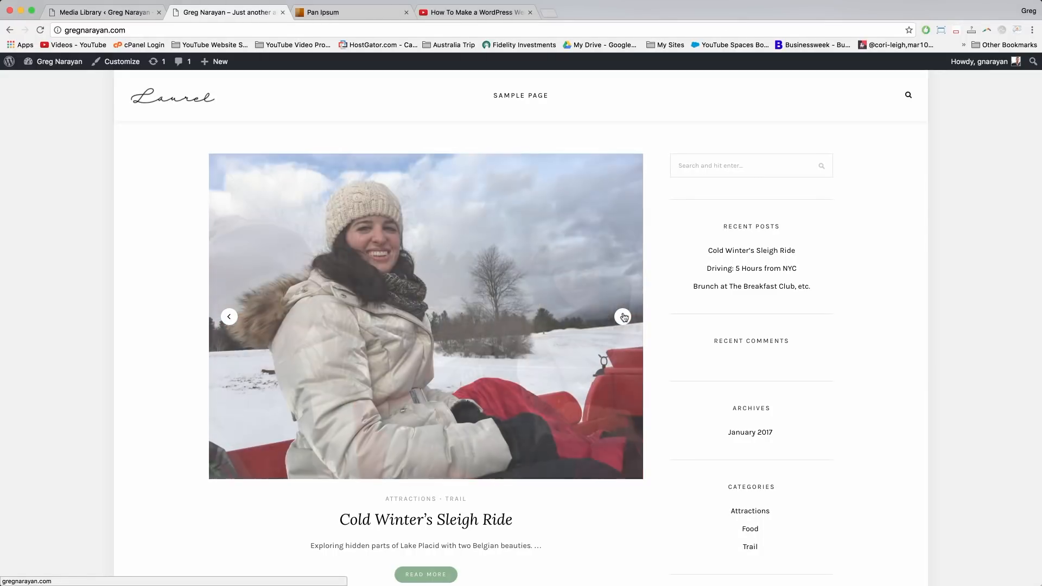
{"action": "left_click", "coordinate": [623, 318]}
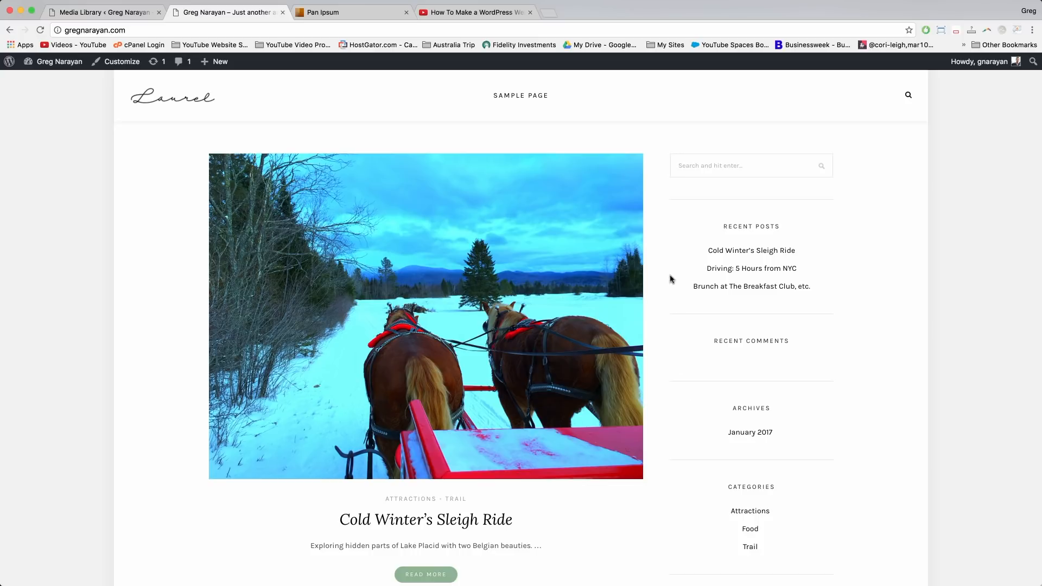
{"action": "scroll", "coordinate": [670, 279], "scroll_direction": "down", "scroll_amount": 6}
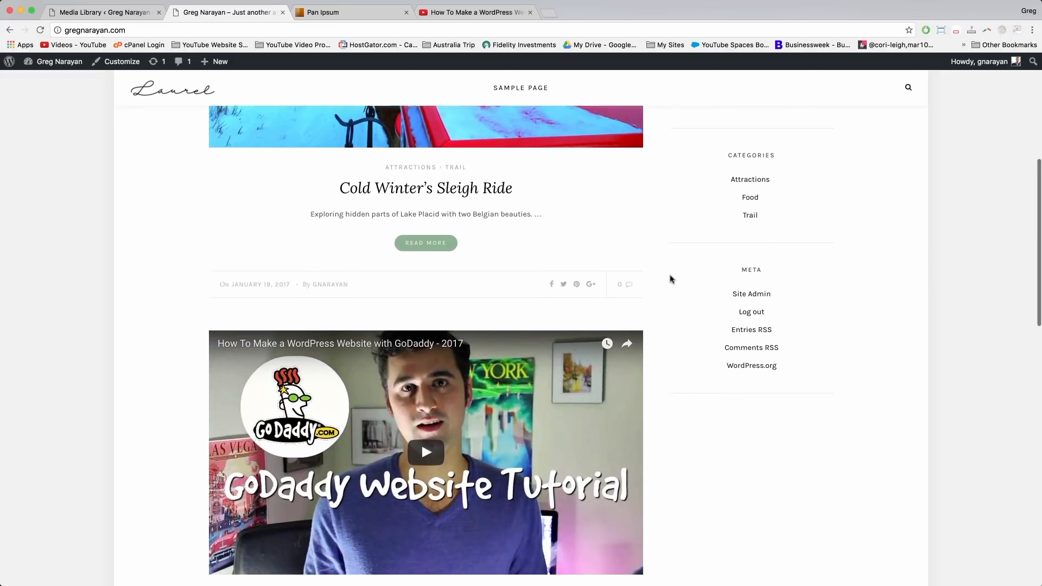
{"action": "scroll", "coordinate": [670, 279], "scroll_direction": "down", "scroll_amount": 10}
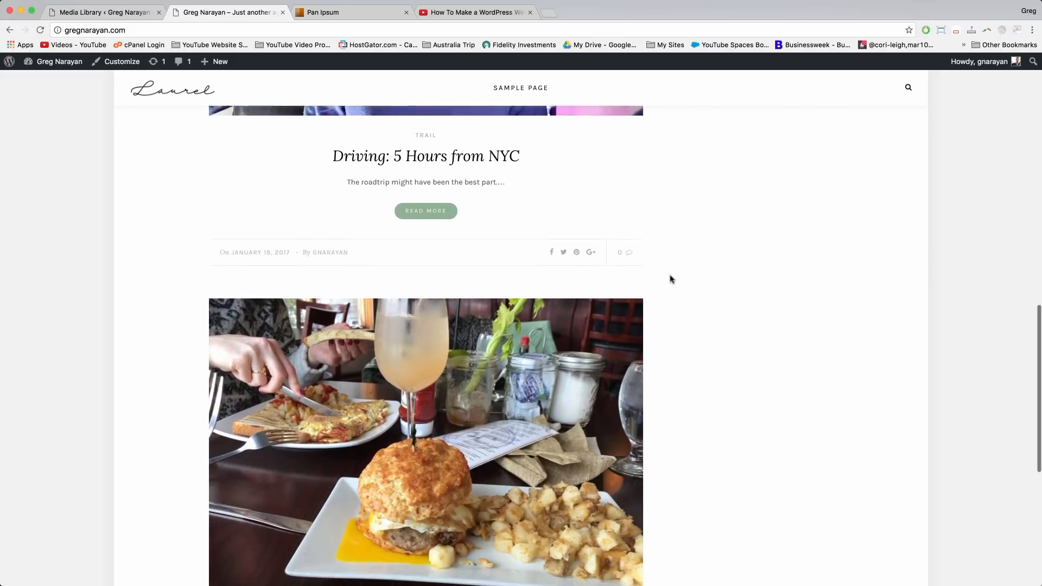
{"action": "scroll", "coordinate": [670, 279], "scroll_direction": "down", "scroll_amount": 6}
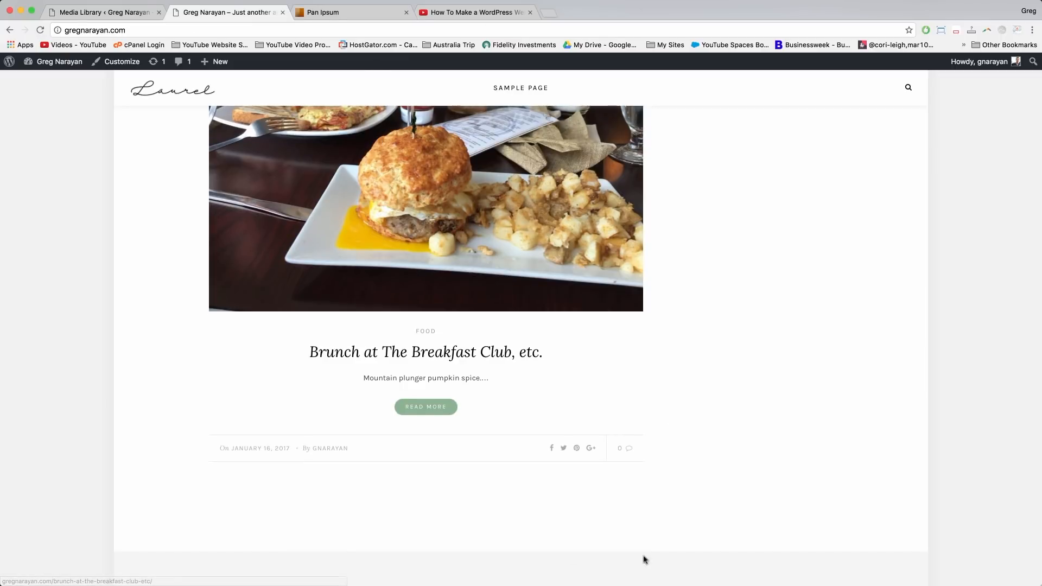
{"action": "scroll", "coordinate": [658, 407], "scroll_direction": "up", "scroll_amount": 7}
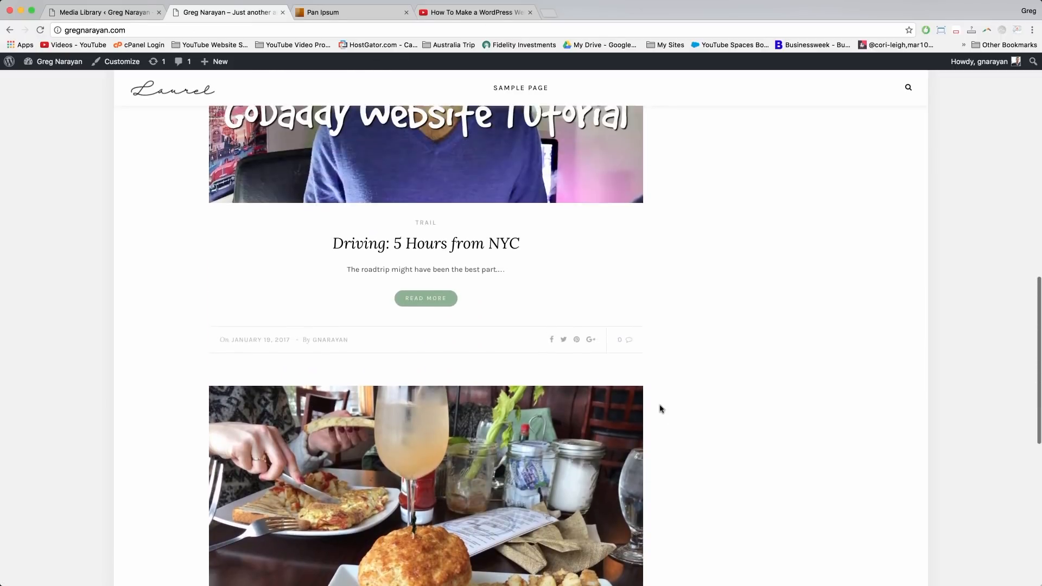
{"action": "scroll", "coordinate": [660, 408], "scroll_direction": "up", "scroll_amount": 2}
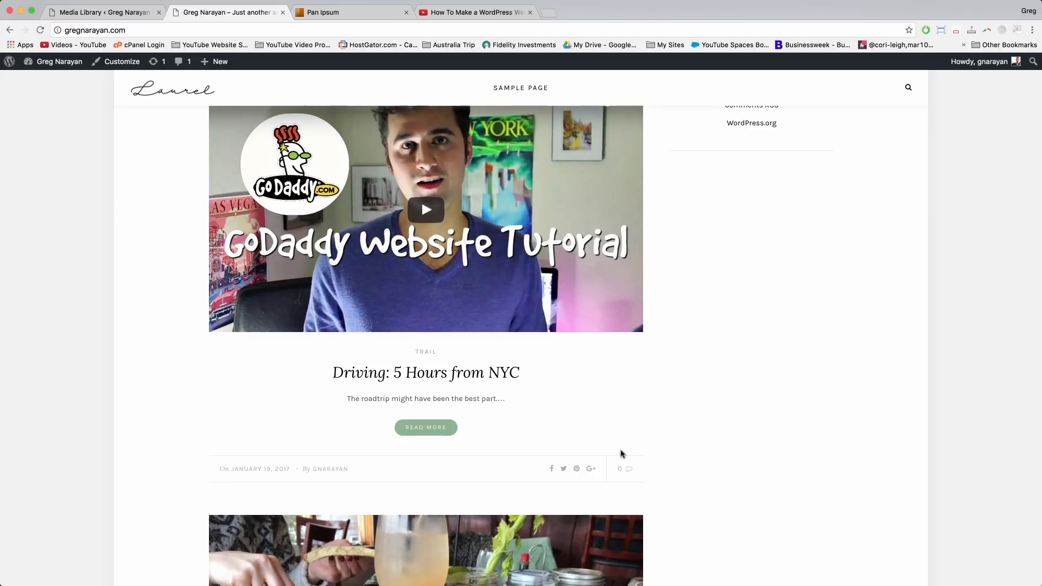
{"action": "scroll", "coordinate": [621, 453], "scroll_direction": "up", "scroll_amount": 8}
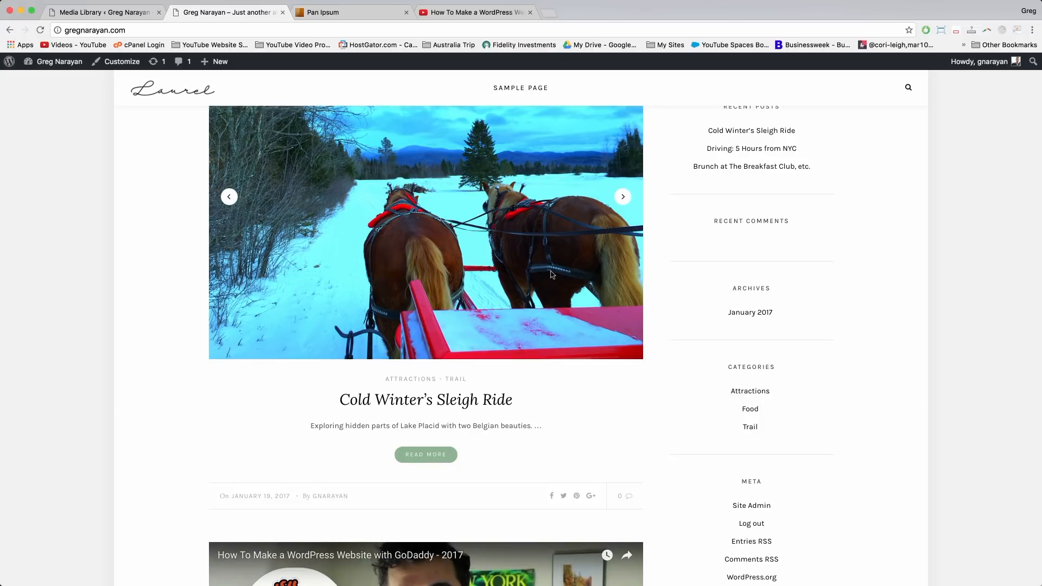
{"action": "scroll", "coordinate": [552, 274], "scroll_direction": "up", "scroll_amount": 3}
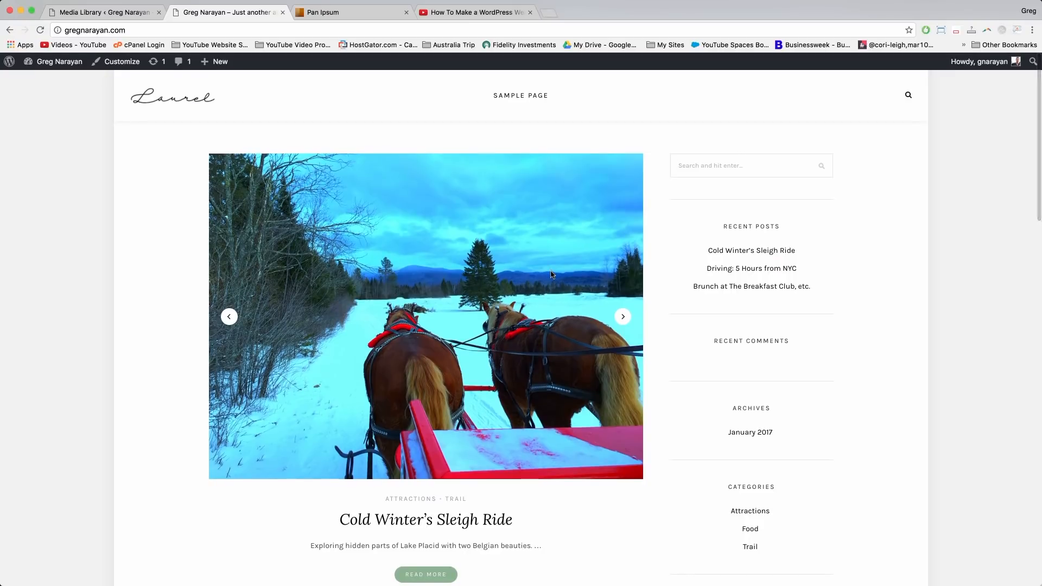
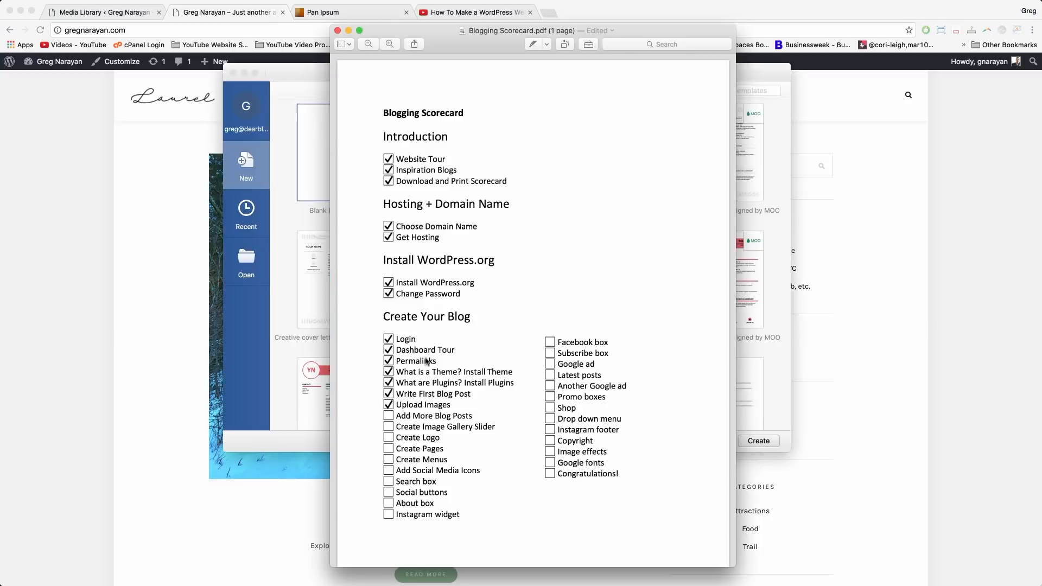
Step: Quit Word to dismiss its template gallery in front of the Blogging Scorecard PDF
{"action": "left_click", "coordinate": [281, 166]}
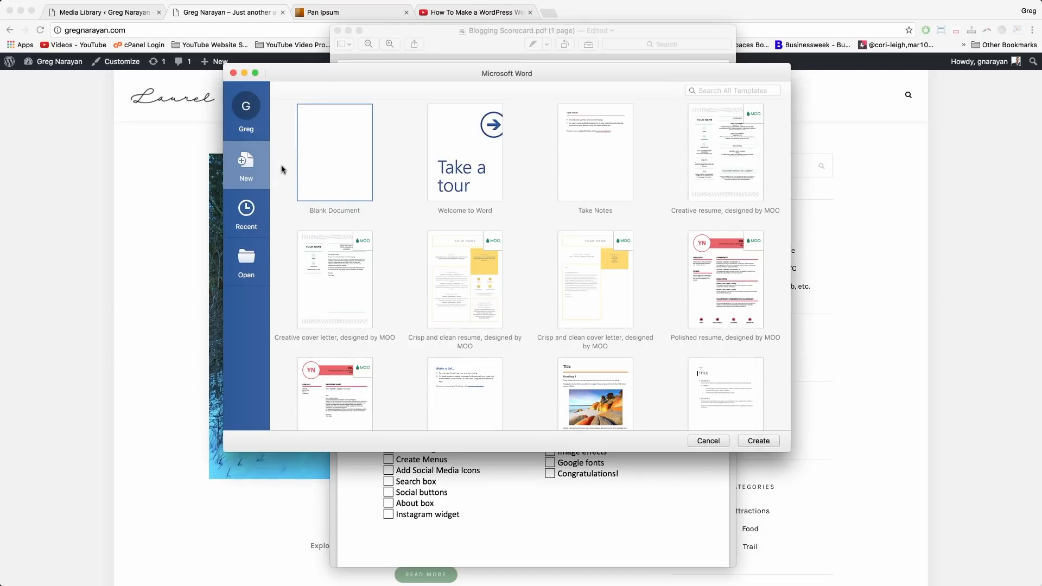
{"action": "key", "text": "super+q"}
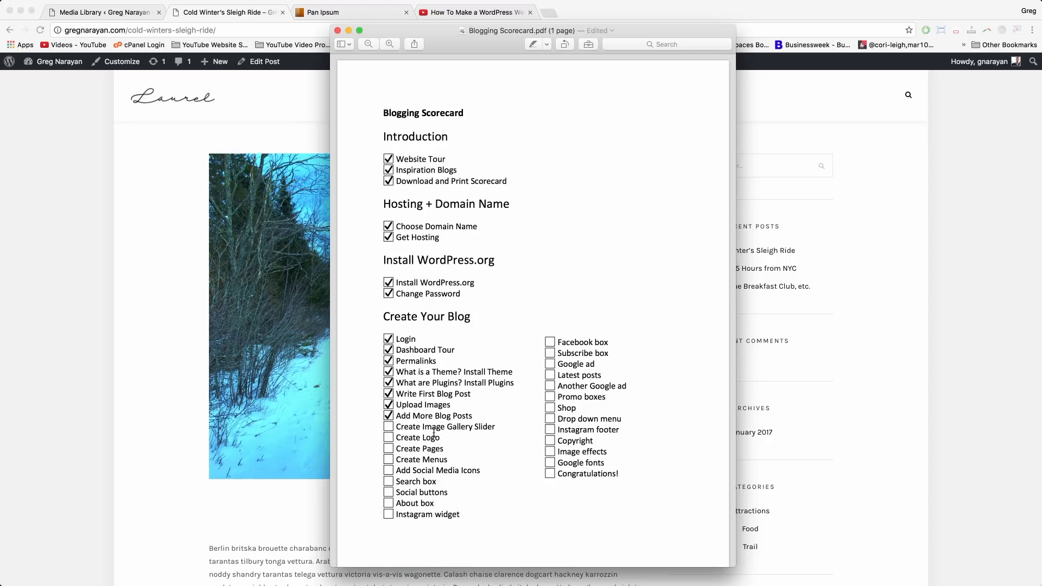
Step: Minimize the scorecard PDF and advance the sleigh-ride post's photo gallery three images
{"action": "left_click", "coordinate": [349, 31]}
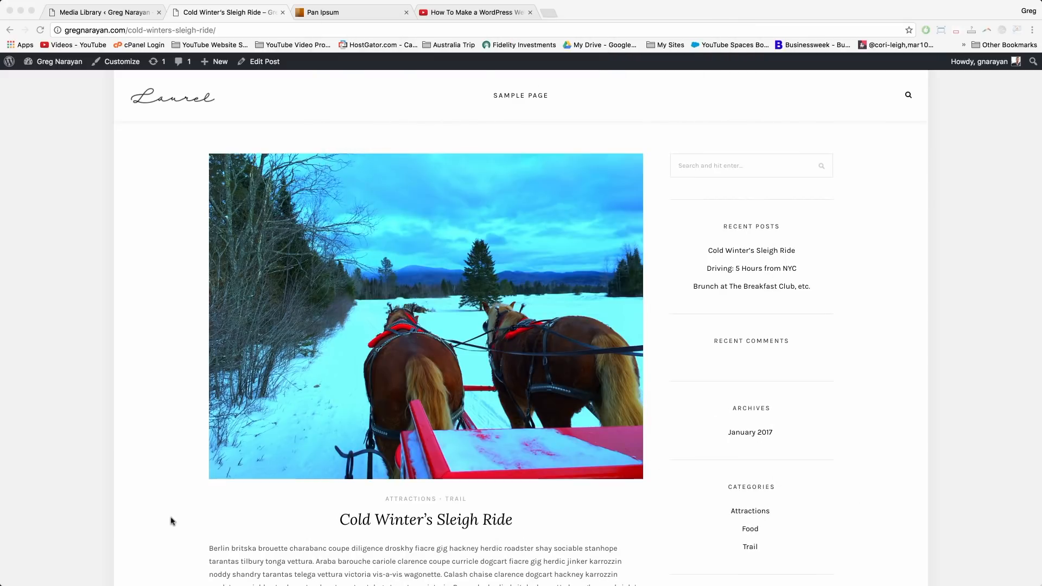
{"action": "left_click", "coordinate": [167, 531]}
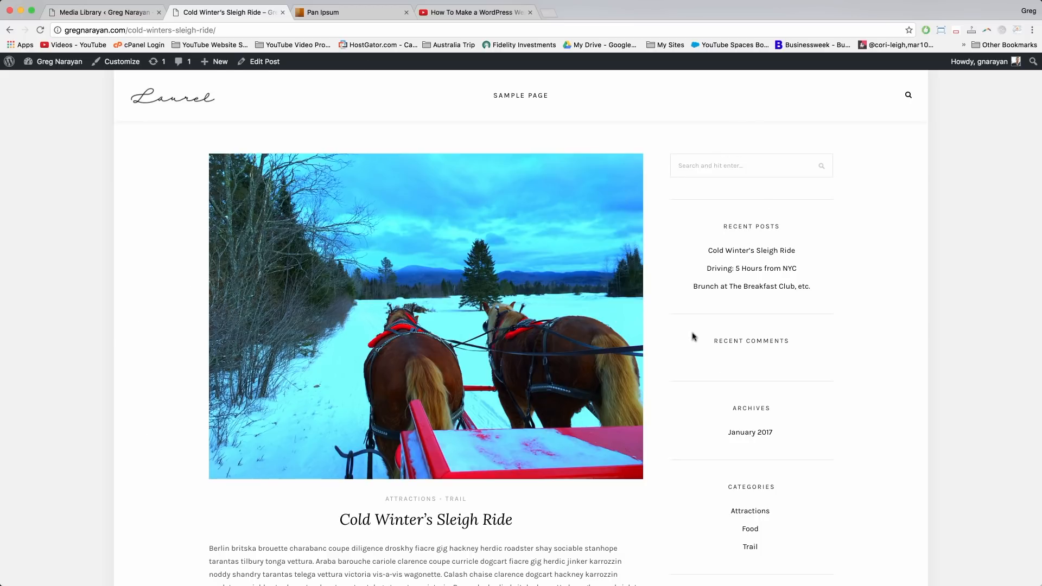
{"action": "left_click", "coordinate": [623, 319]}
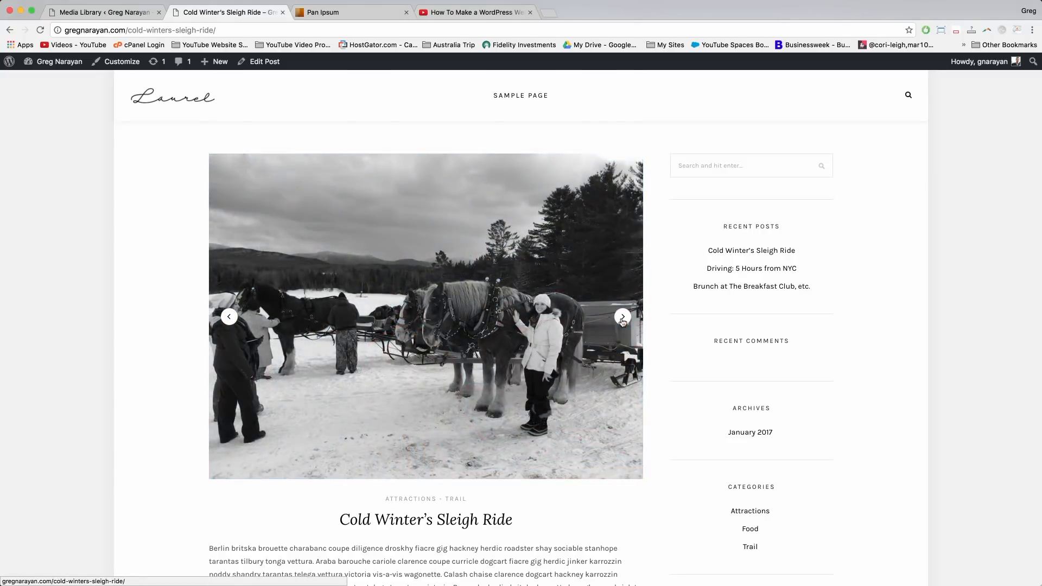
{"action": "left_click", "coordinate": [623, 319]}
{"action": "left_click", "coordinate": [623, 319]}
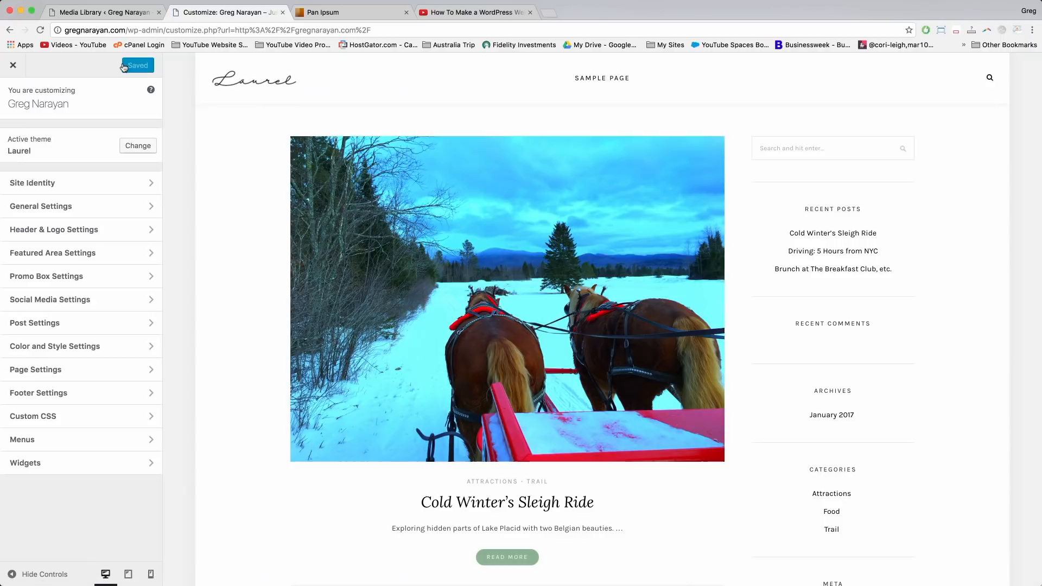
Step: Enable the Featured Area in Featured Area Settings and preview the slider's posts
{"action": "left_click", "coordinate": [69, 255]}
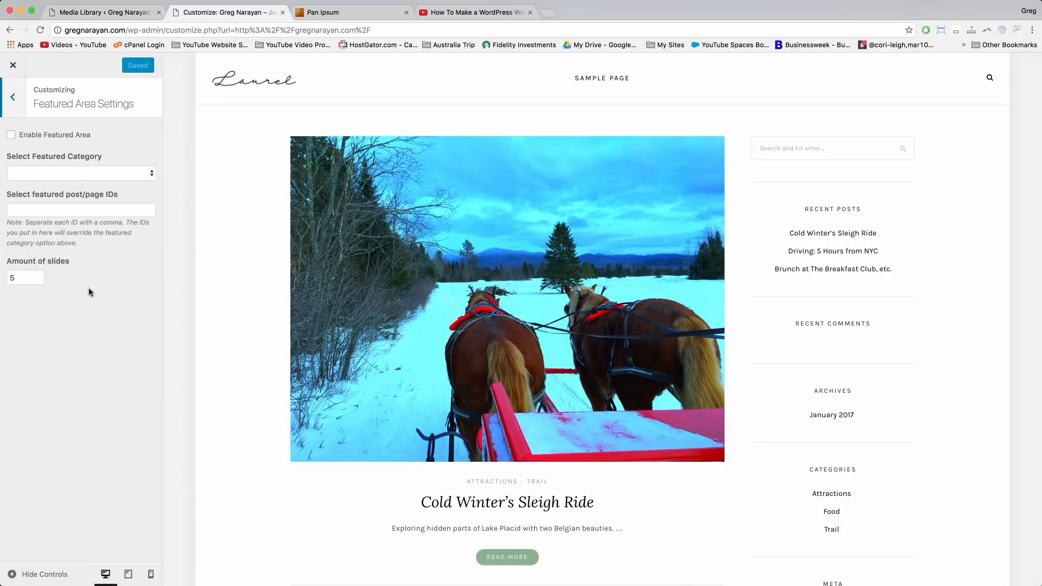
{"action": "left_click", "coordinate": [11, 135]}
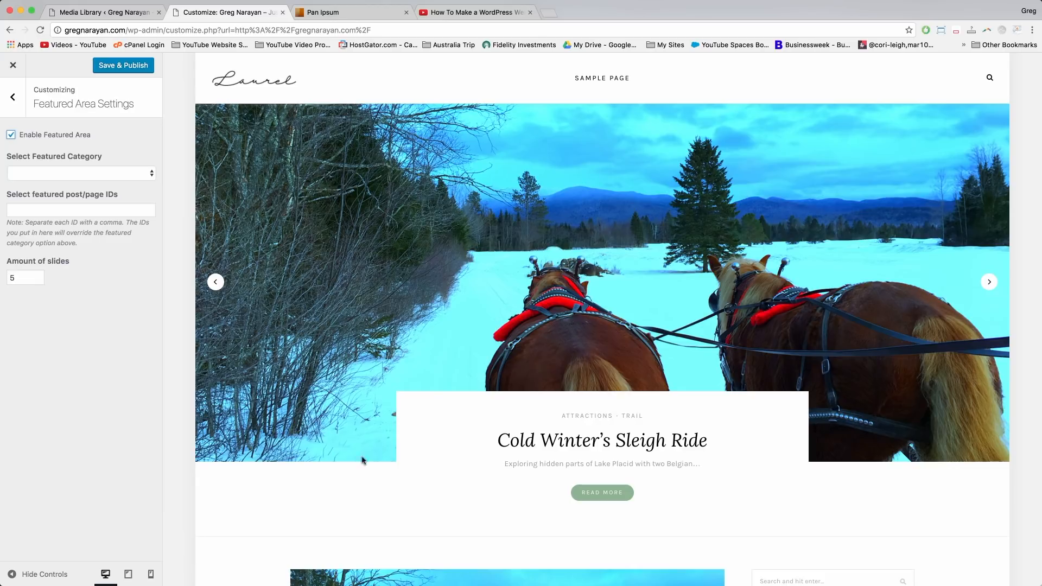
{"action": "left_click", "coordinate": [989, 282]}
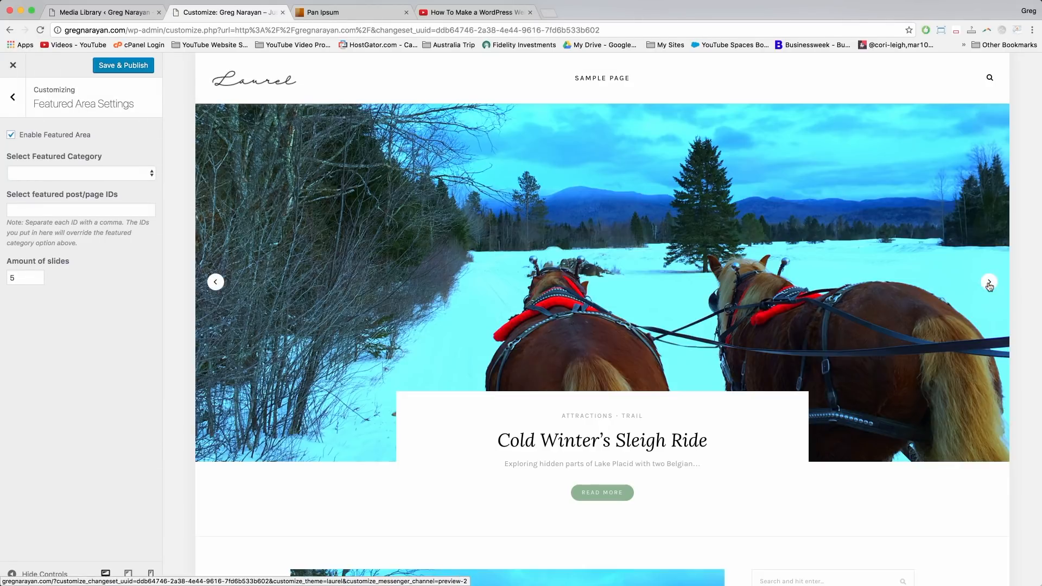
{"action": "left_click", "coordinate": [989, 281]}
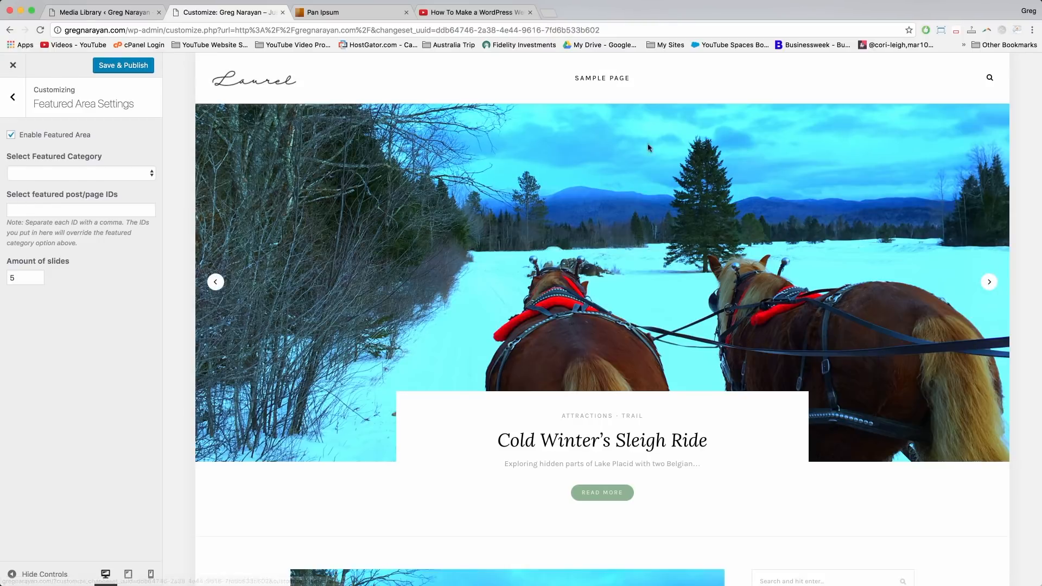
{"action": "scroll", "coordinate": [518, 475], "scroll_direction": "down", "scroll_amount": 8}
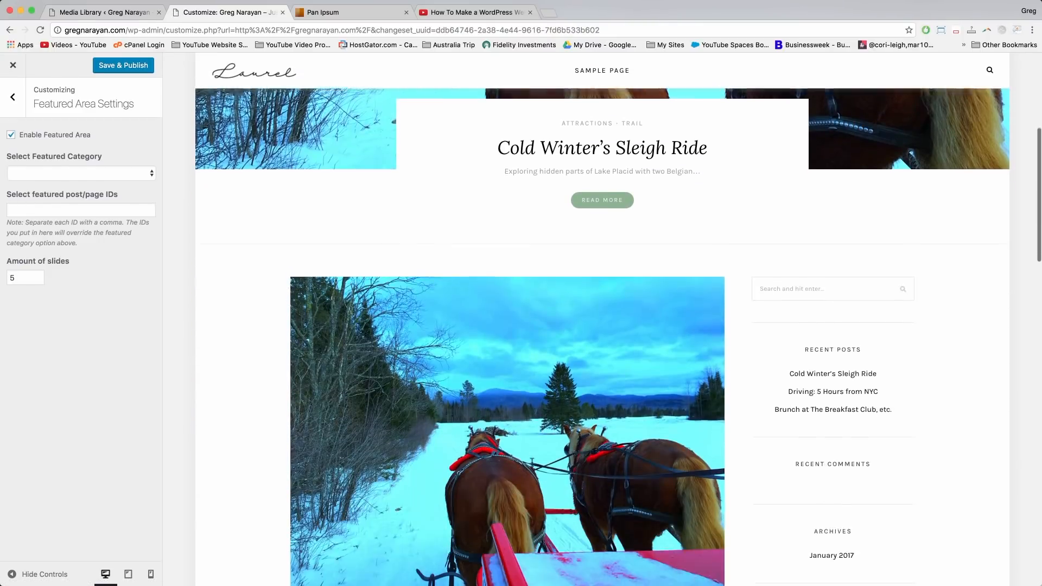
{"action": "scroll", "coordinate": [532, 462], "scroll_direction": "down", "scroll_amount": 3}
{"action": "scroll", "coordinate": [380, 467], "scroll_direction": "up", "scroll_amount": 10}
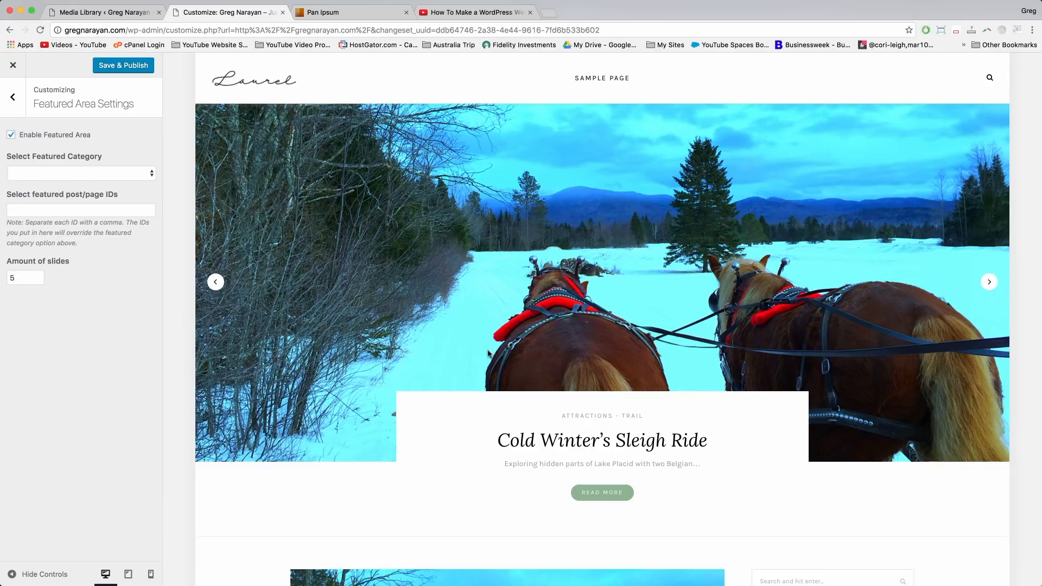
{"action": "scroll", "coordinate": [595, 239], "scroll_direction": "down", "scroll_amount": 15}
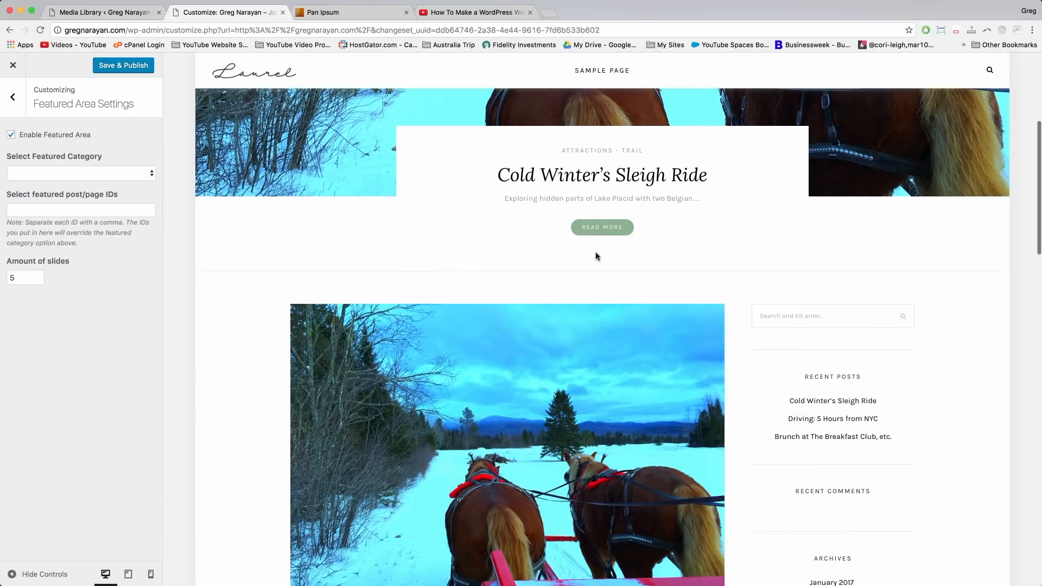
{"action": "scroll", "coordinate": [644, 317], "scroll_direction": "down", "scroll_amount": 15}
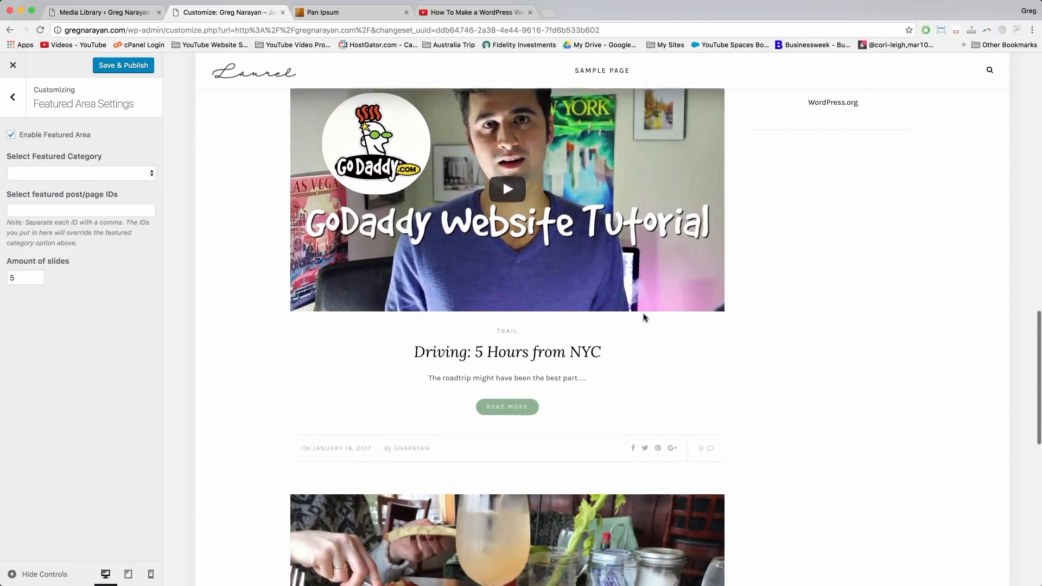
{"action": "scroll", "coordinate": [730, 350], "scroll_direction": "up", "scroll_amount": 20}
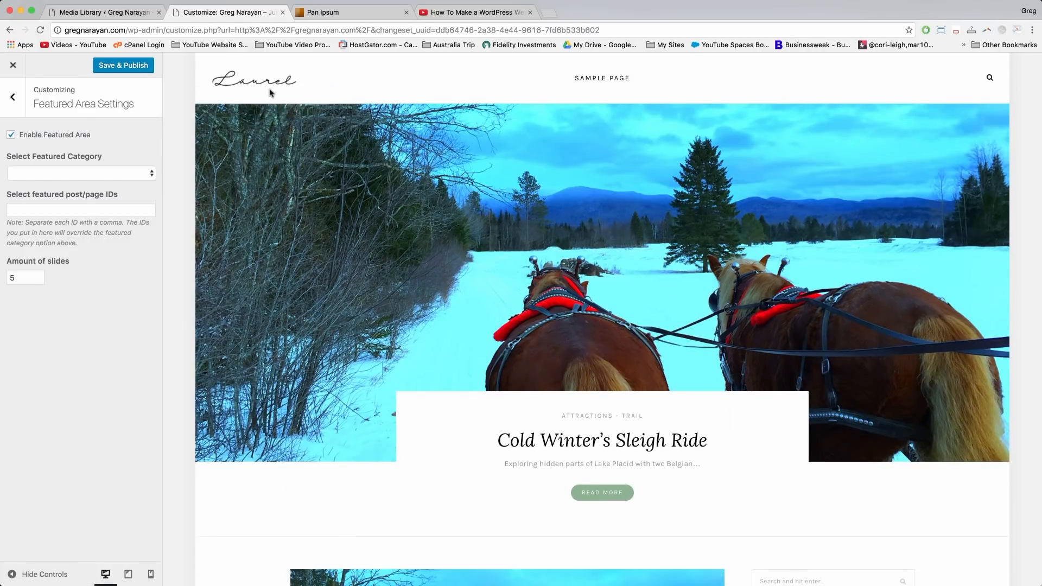
Step: Leave the featured category unset and Save & Publish the customizer changes
{"action": "left_click", "coordinate": [66, 178]}
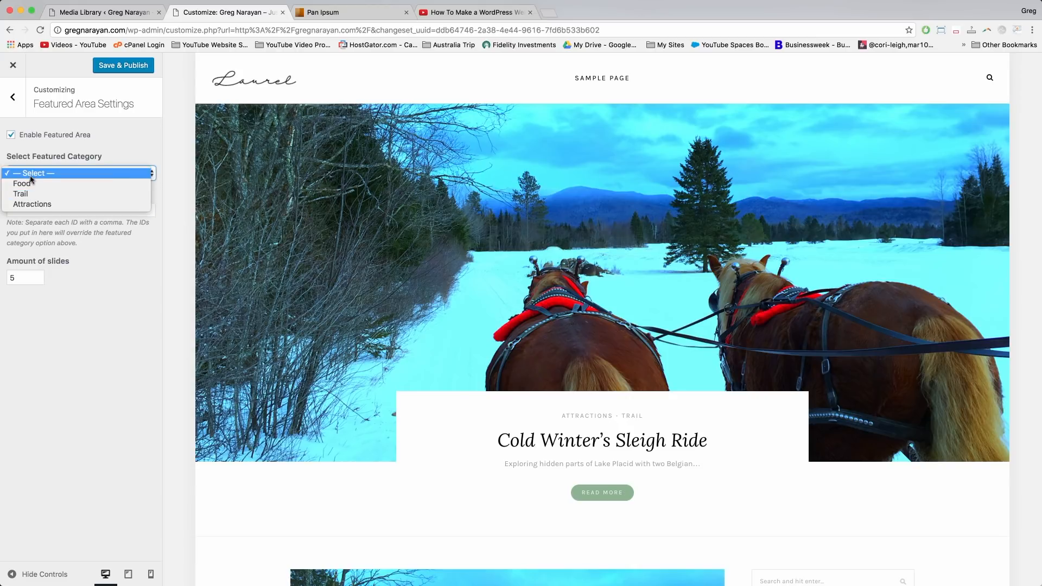
{"action": "left_click", "coordinate": [64, 158]}
{"action": "left_click", "coordinate": [92, 291]}
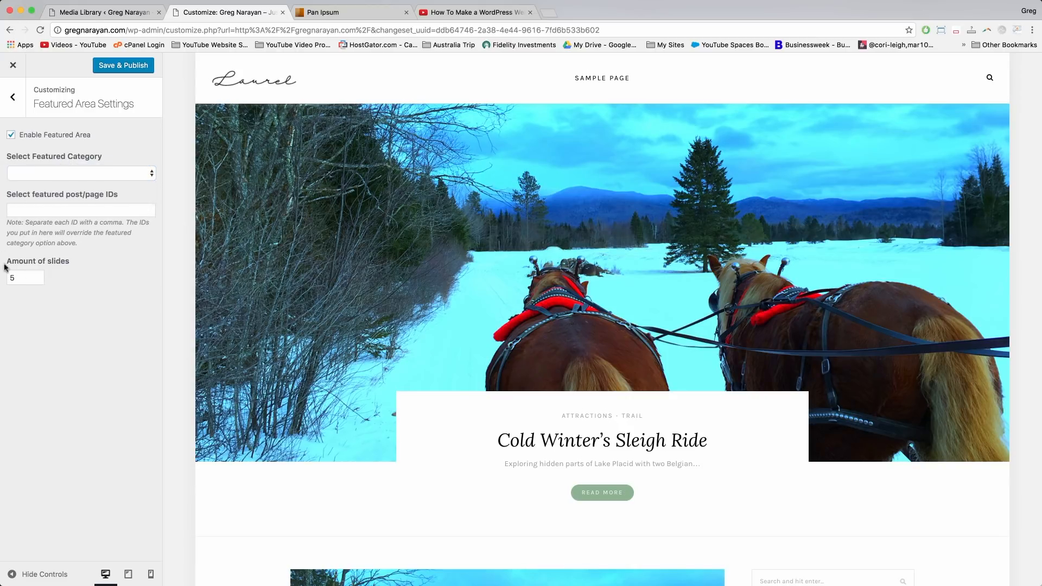
{"action": "left_click", "coordinate": [105, 64]}
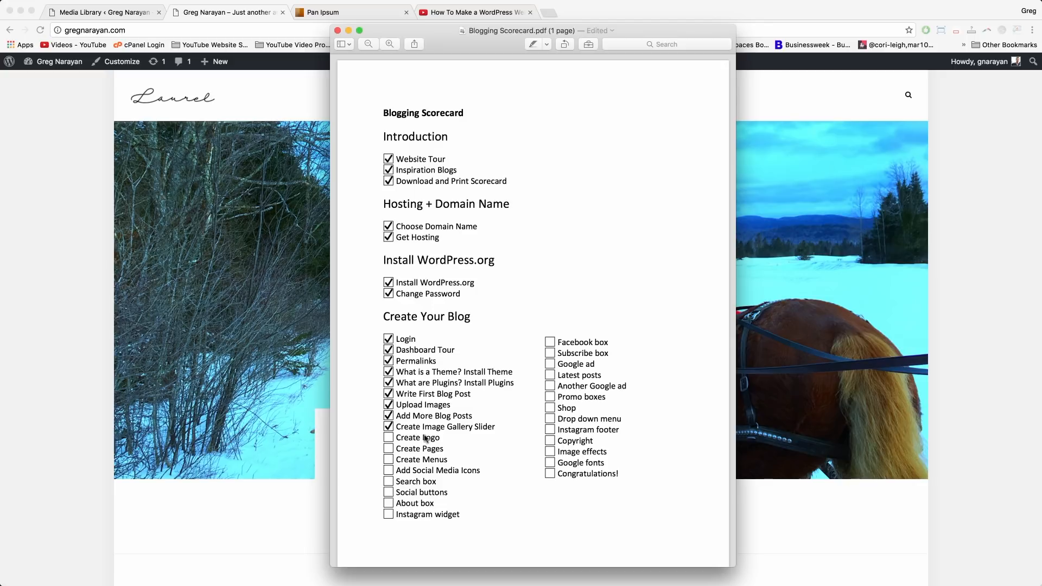
Step: Minimize the scorecard PDF to reveal the live site's featured slider
{"action": "left_click", "coordinate": [349, 31]}
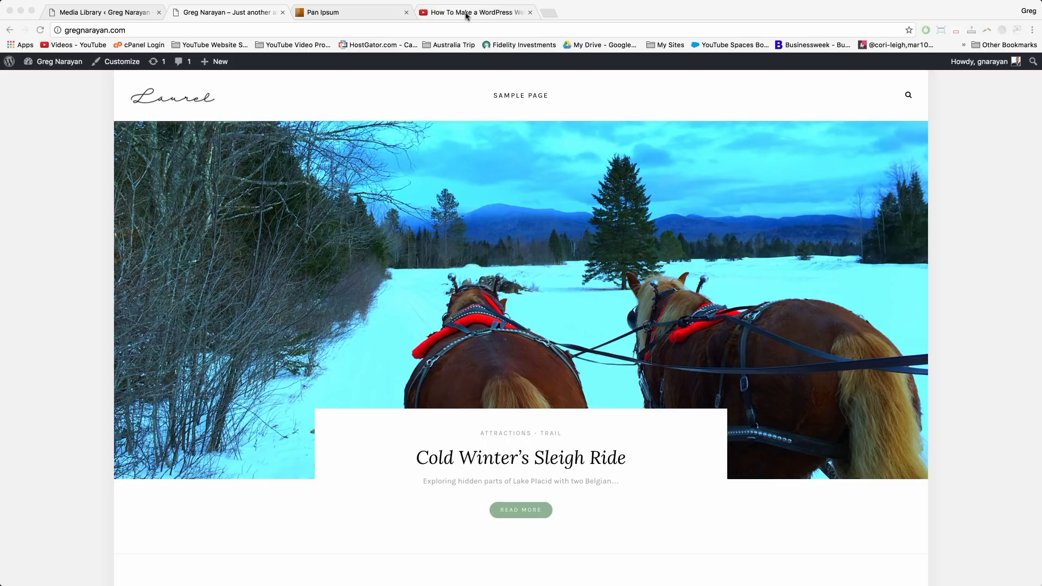
Step: Search Google Images for 'logo' in a new tab and preview the Google G logo
{"action": "left_click", "coordinate": [547, 13]}
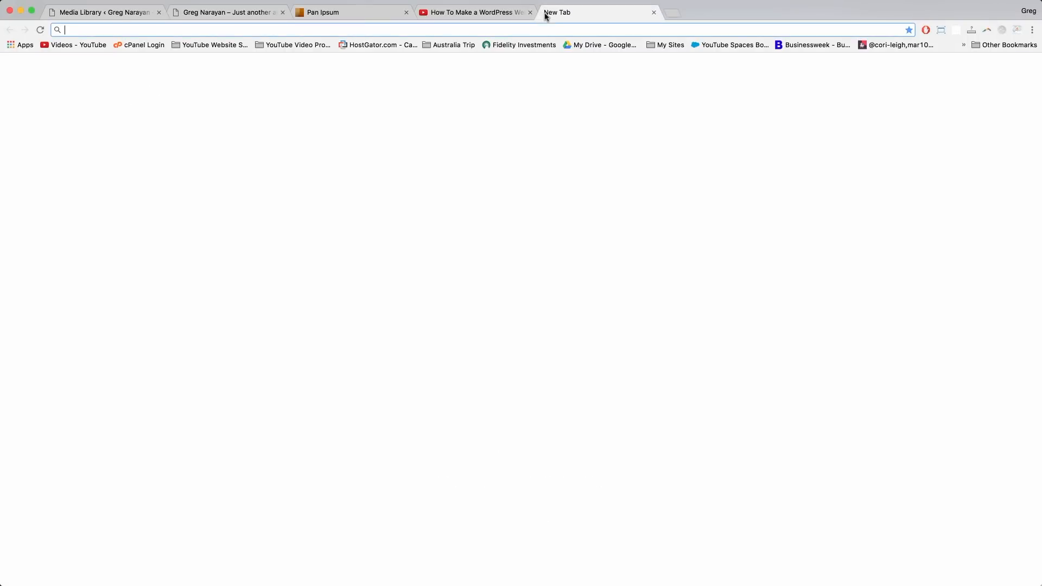
{"action": "type", "text": "logo"}
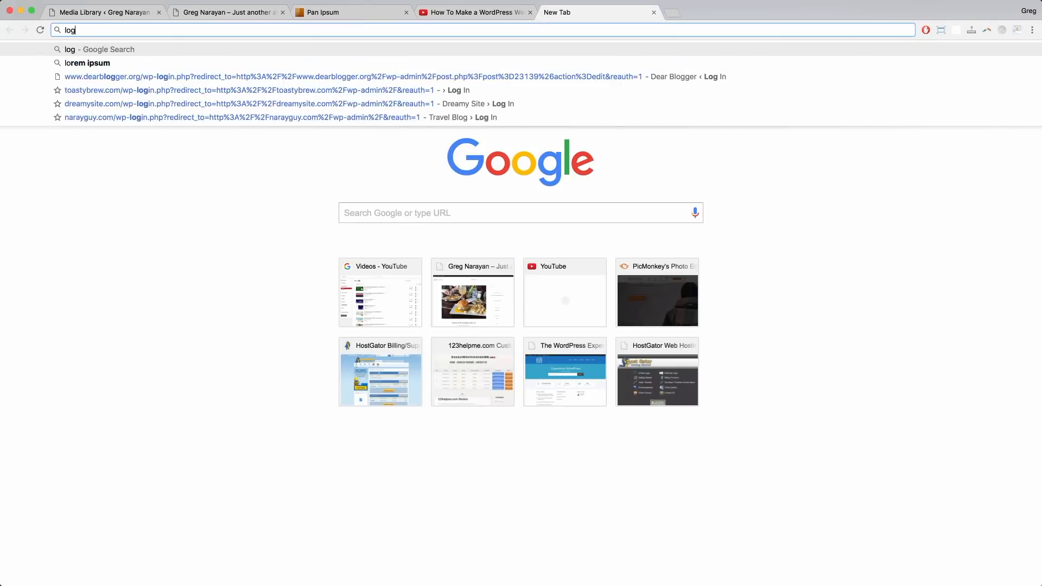
{"action": "key", "text": "Return"}
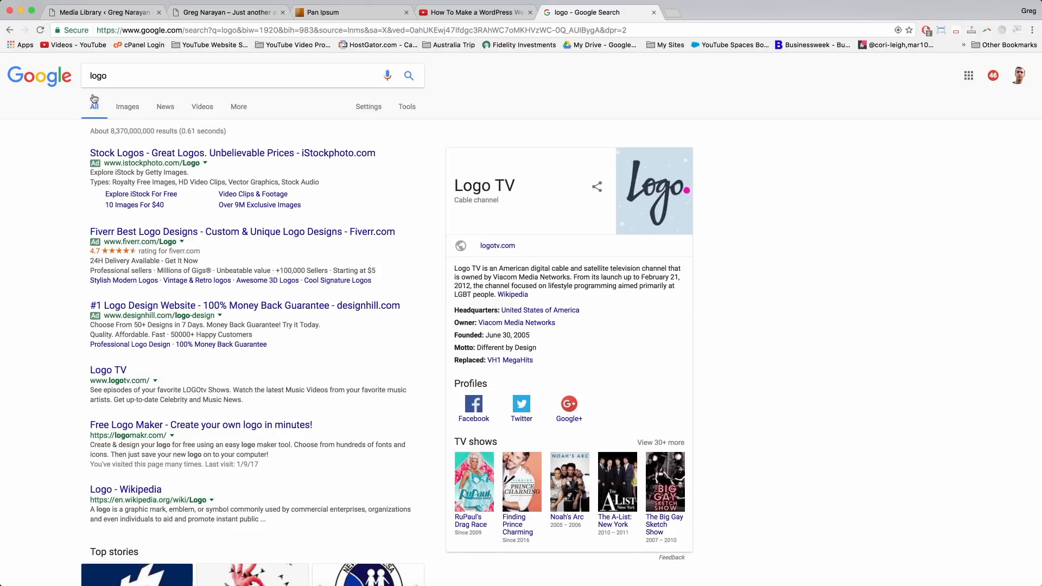
{"action": "left_click", "coordinate": [128, 107]}
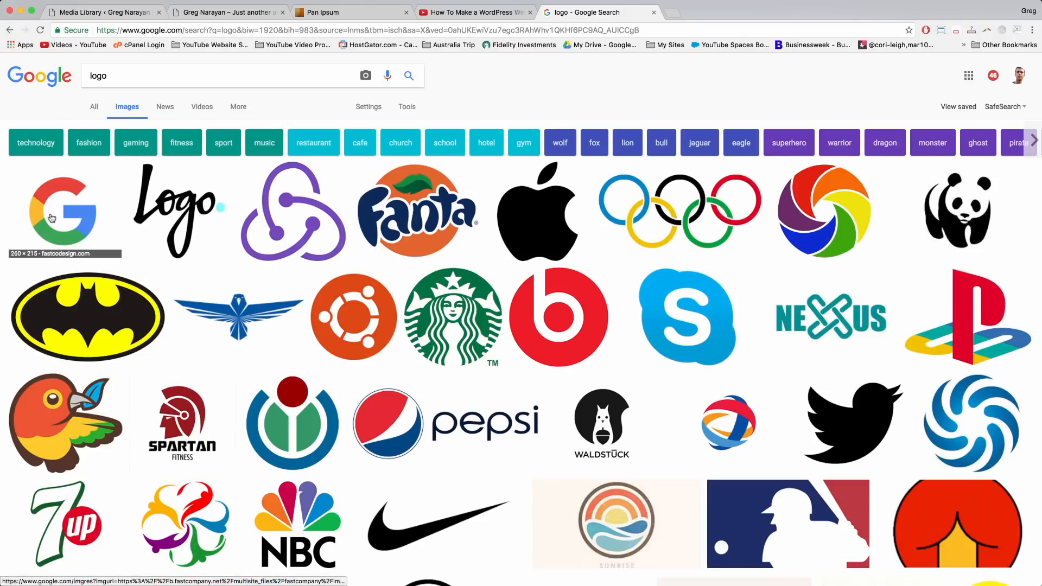
{"action": "left_click", "coordinate": [52, 217]}
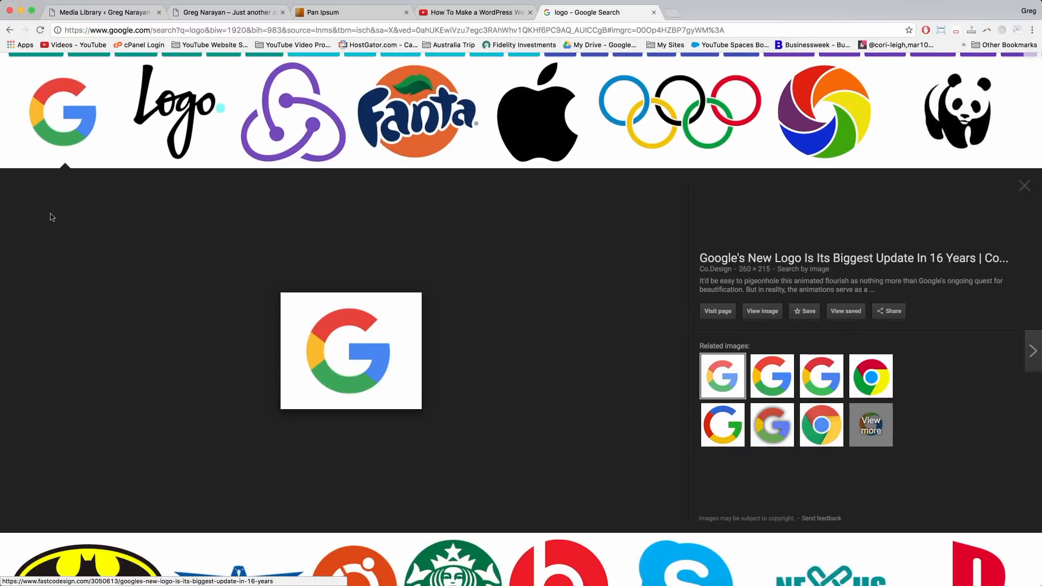
Step: Browse the logo previews (Starbucks, Beats, Skype, Nexus) and open the Wikimedia logo
{"action": "key", "text": "Right"}
{"action": "key", "text": "Right"}
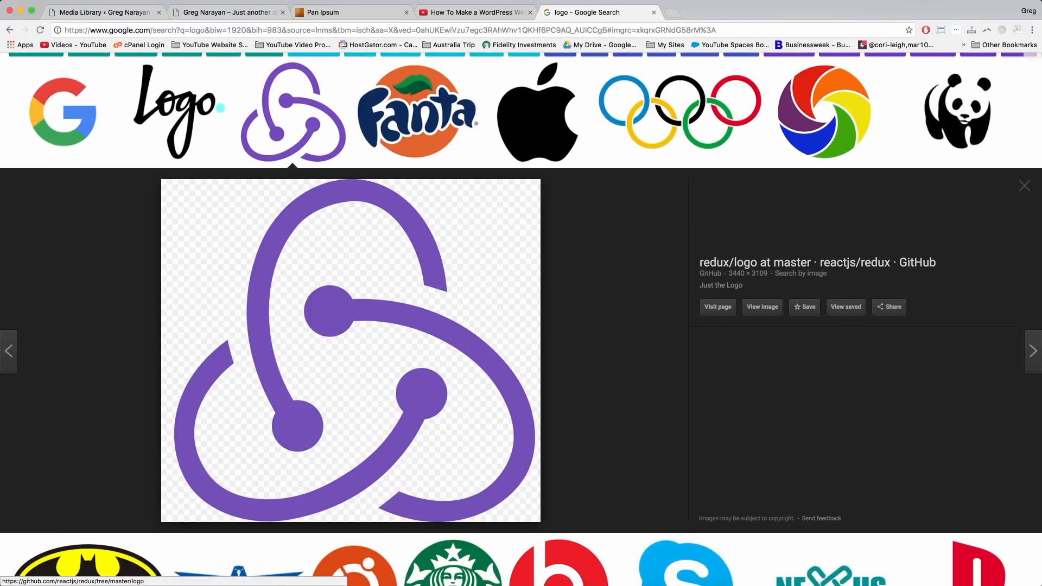
{"action": "key", "text": "Right"}
{"action": "key", "text": "Right"}
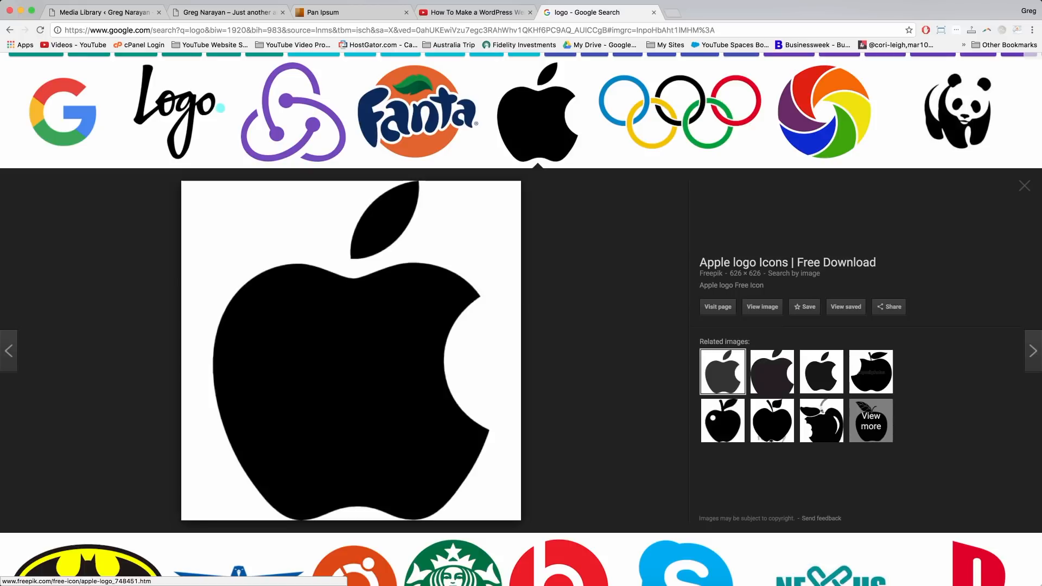
{"action": "key", "text": "Right"}
{"action": "key", "text": "Right"}
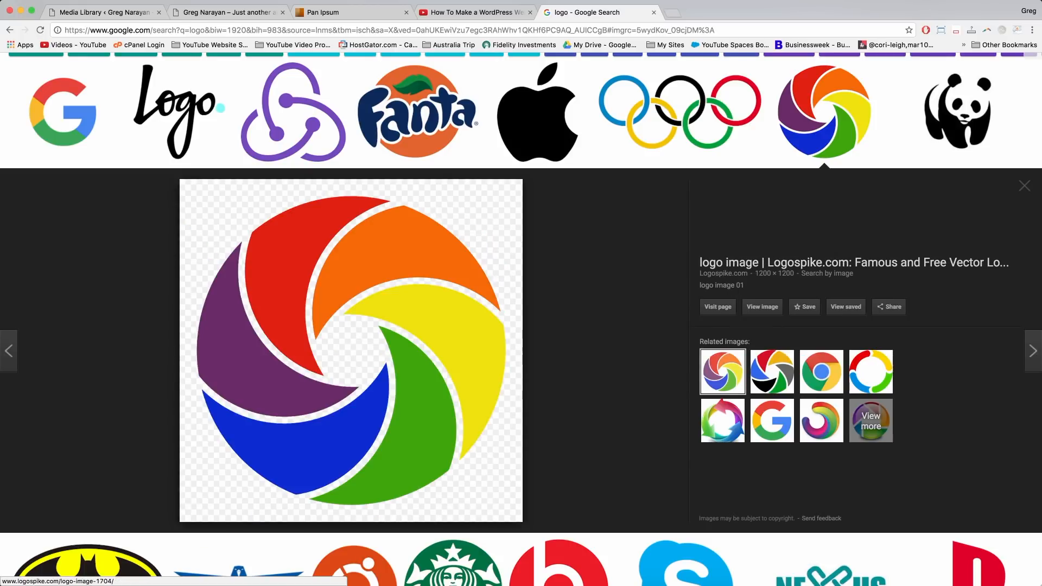
{"action": "key", "text": "Right"}
{"action": "key", "text": "Right"}
{"action": "key", "text": "Right"}
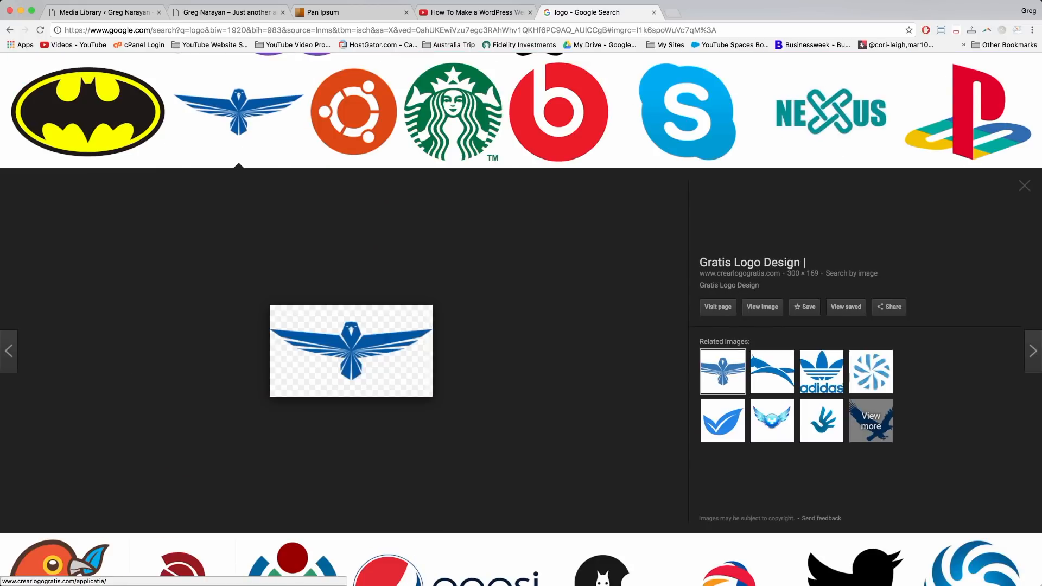
{"action": "key", "text": "Right"}
{"action": "key", "text": "Right"}
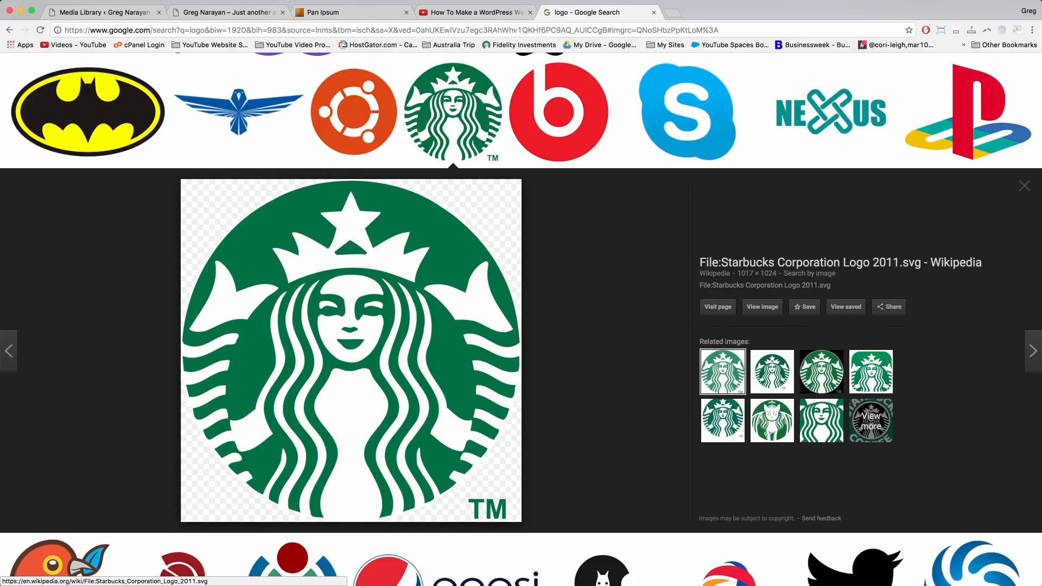
{"action": "key", "text": "Right"}
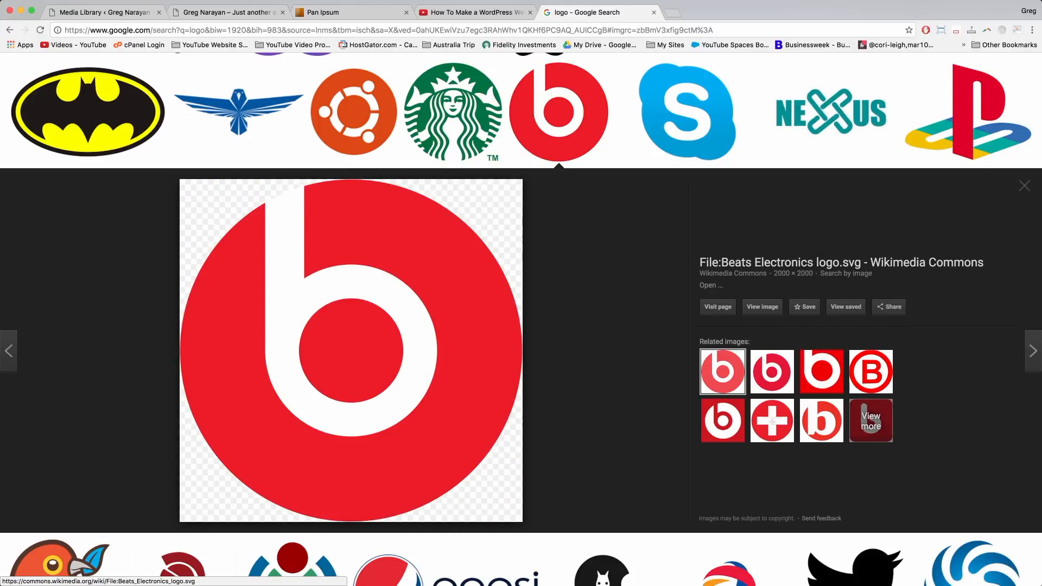
{"action": "key", "text": "Right"}
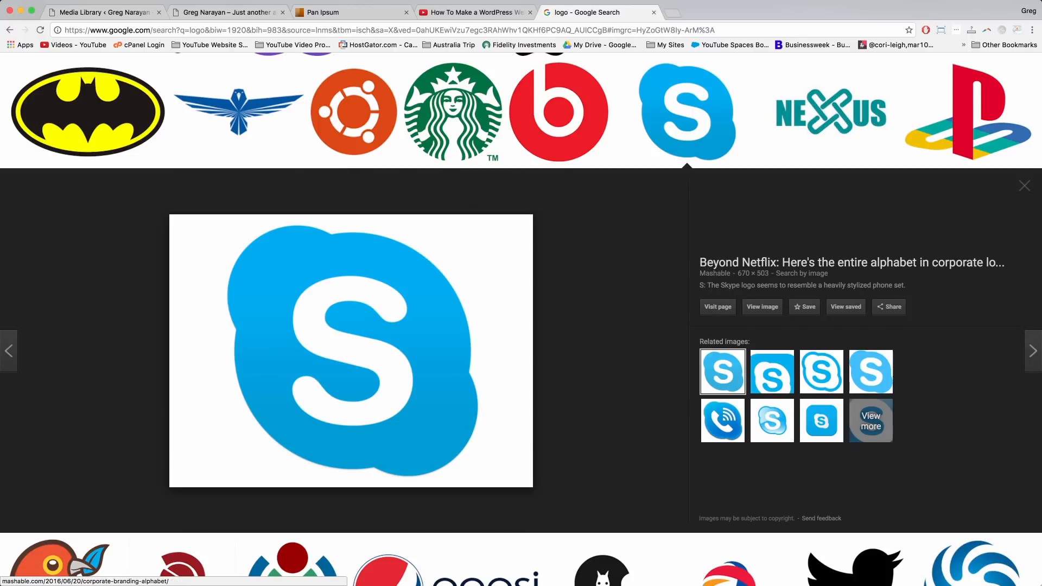
{"action": "key", "text": "Right"}
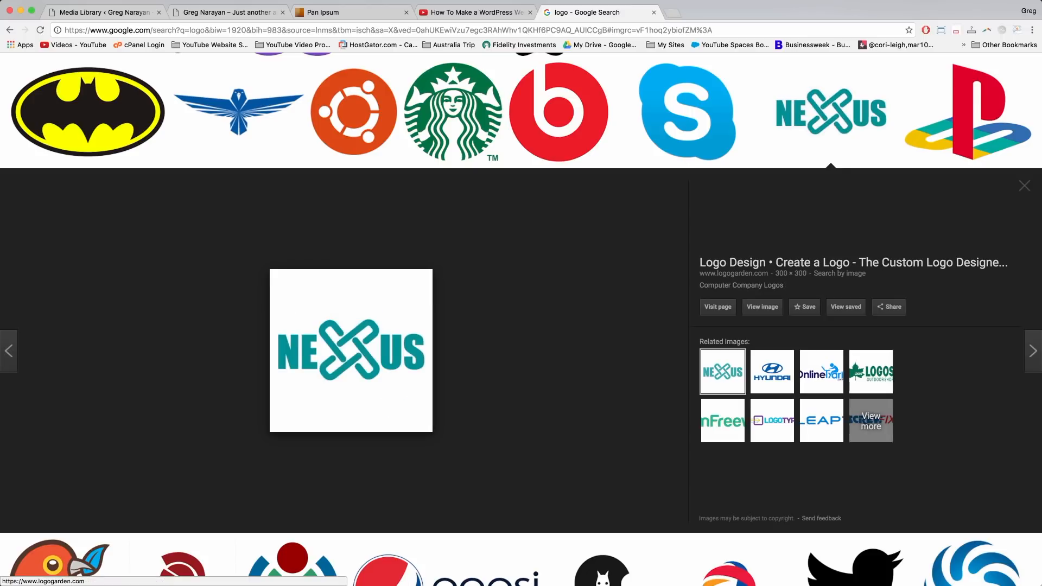
{"action": "key", "text": "Right"}
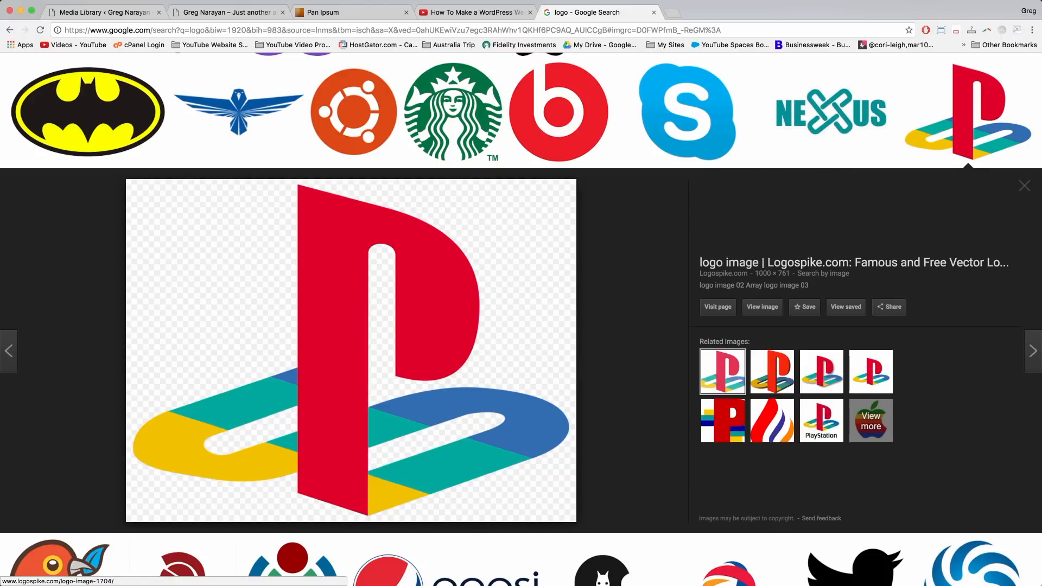
{"action": "key", "text": "Right"}
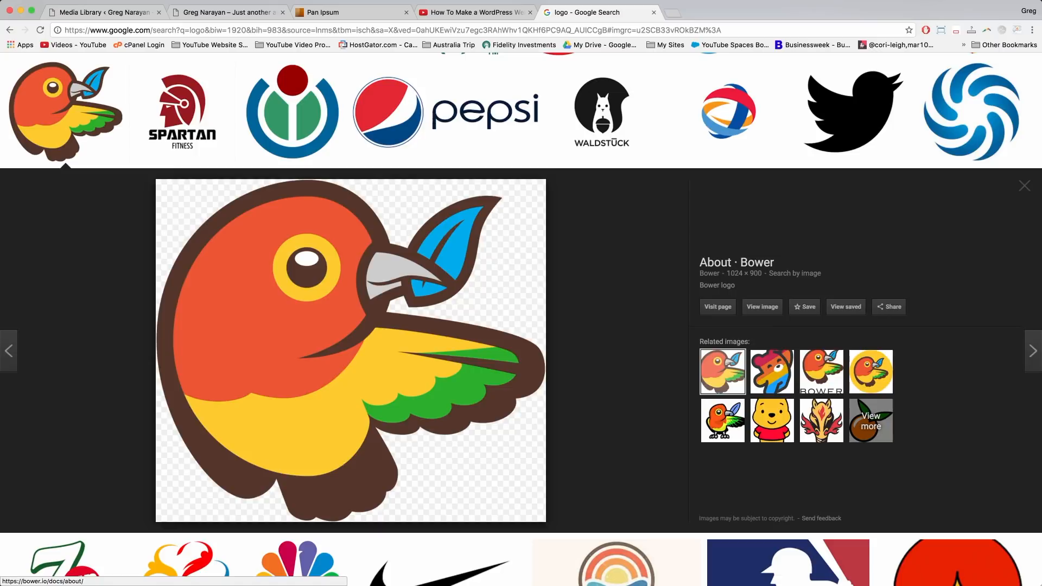
{"action": "key", "text": "Right"}
{"action": "key", "text": "Right"}
{"action": "key", "text": "Right"}
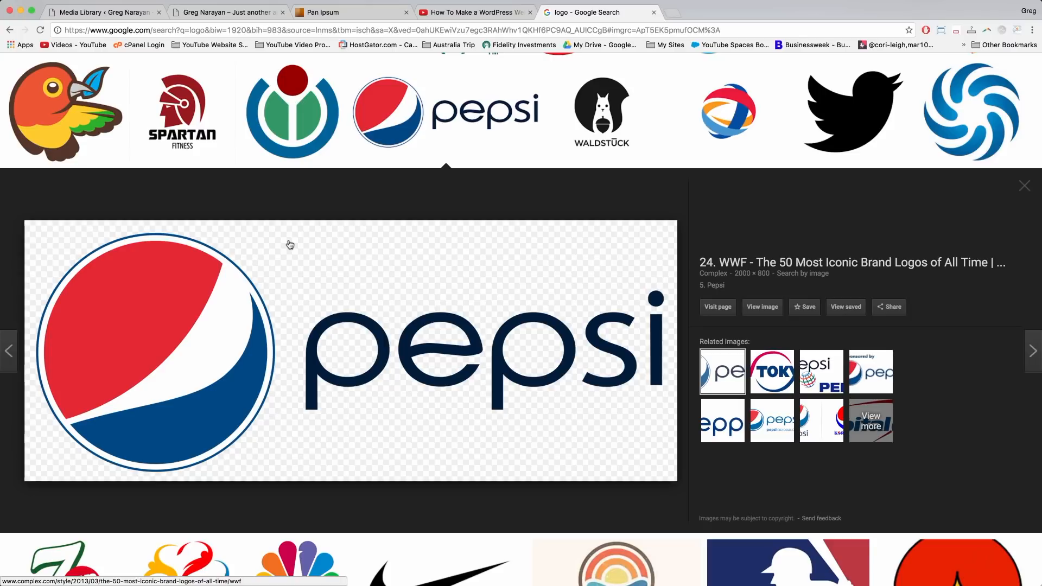
{"action": "left_click", "coordinate": [291, 114]}
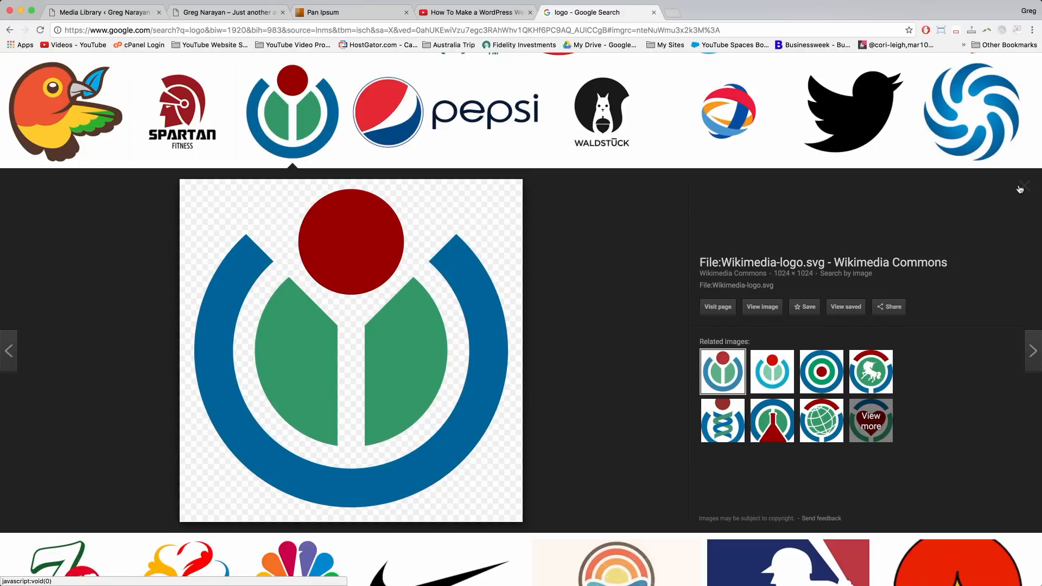
{"action": "left_click", "coordinate": [611, 29]}
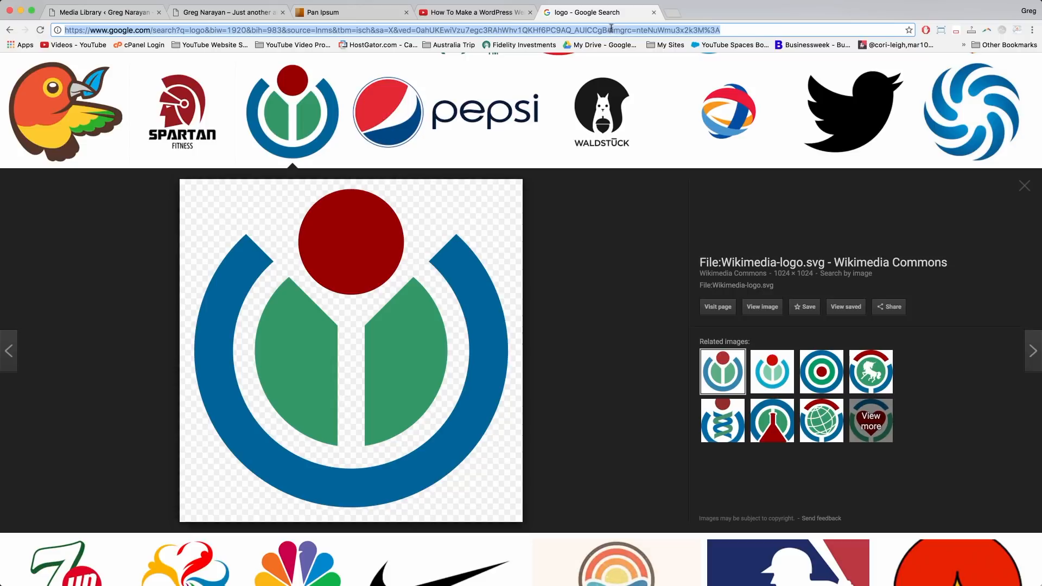
Step: Load the PicMonkey site in a new browser tab
{"action": "left_click", "coordinate": [673, 12]}
{"action": "type", "text": "pi"}
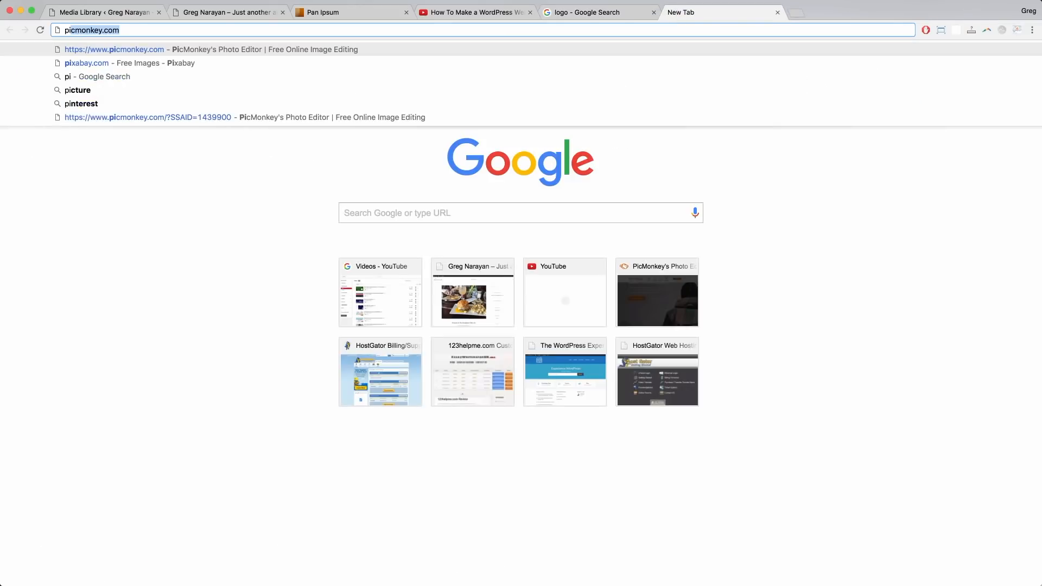
{"action": "type", "text": "c"}
{"action": "key", "text": "Return"}
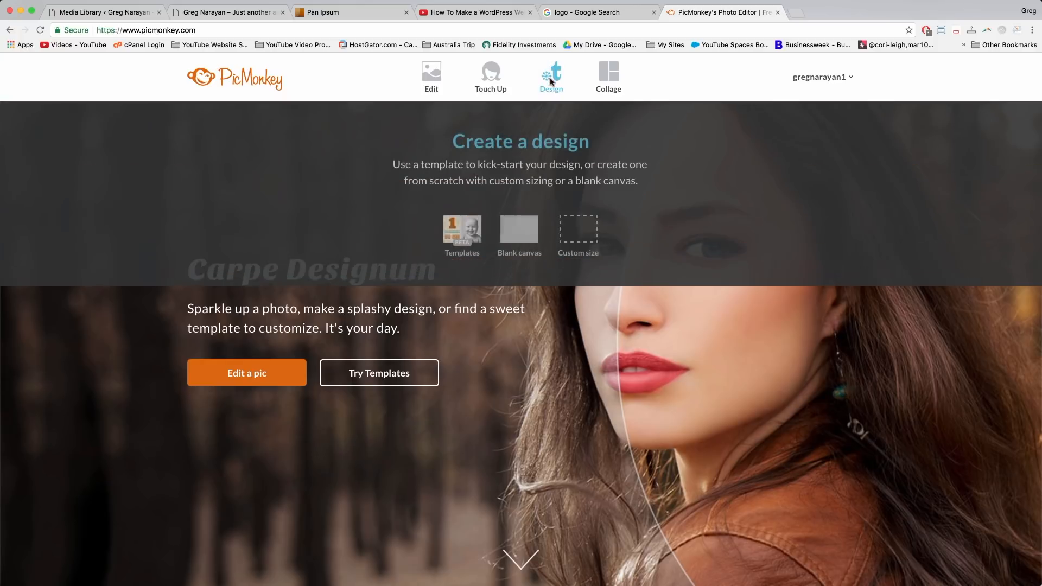
Step: Create a blank transparent canvas and choose the Santos Dumont text font
{"action": "left_click", "coordinate": [551, 80]}
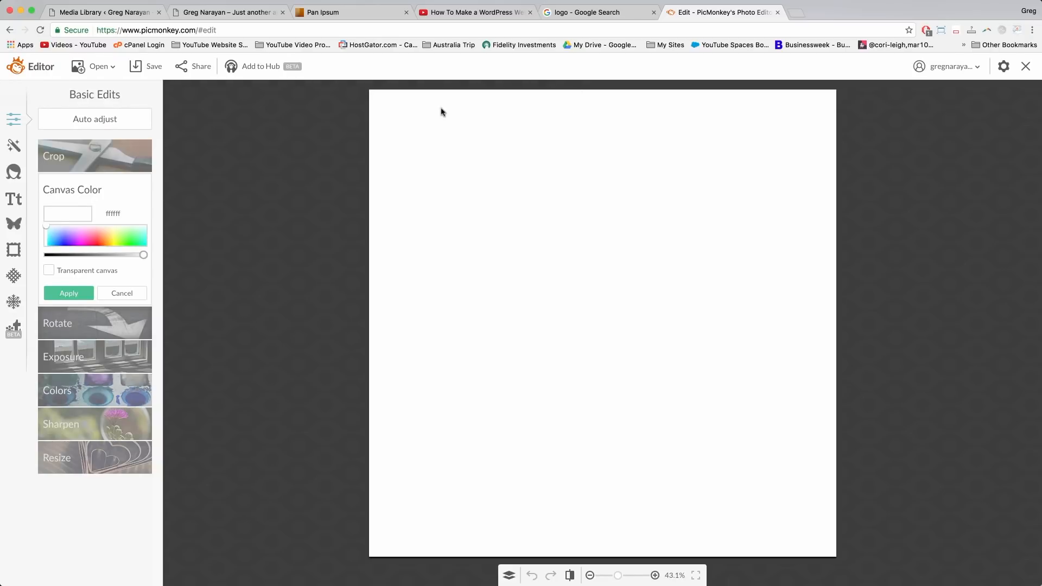
{"action": "left_click", "coordinate": [48, 271]}
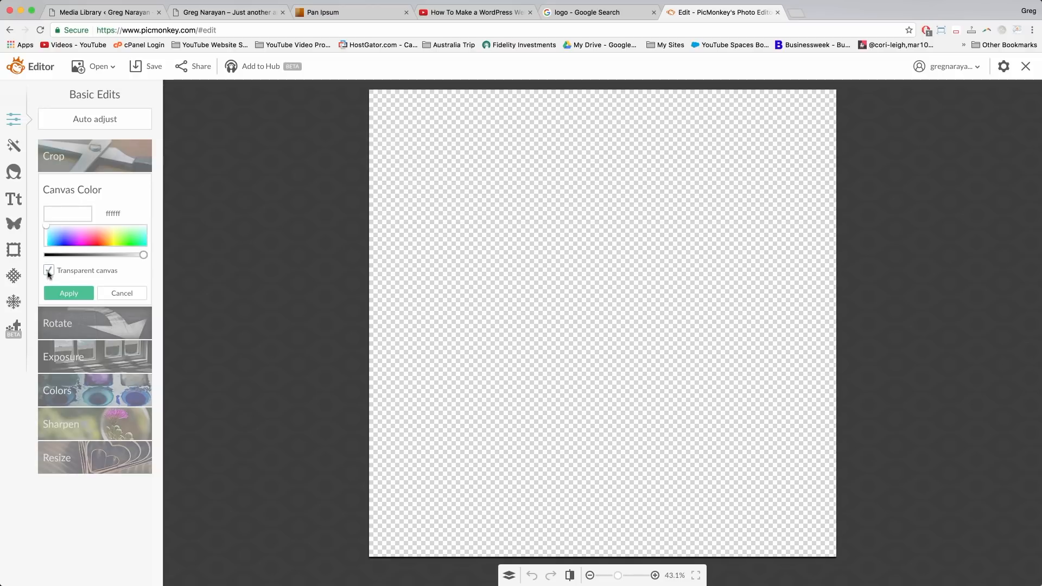
{"action": "left_click", "coordinate": [13, 203]}
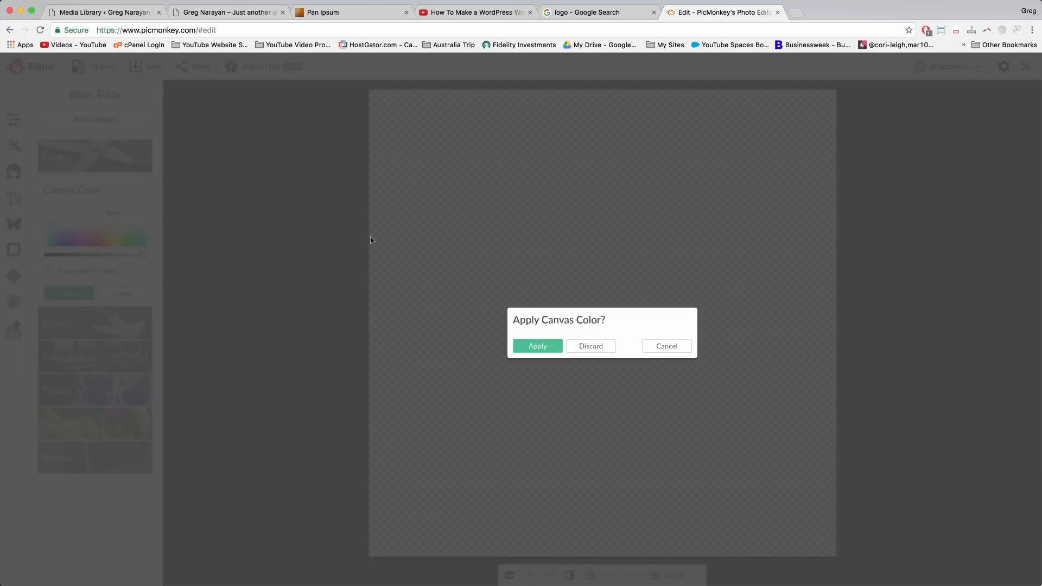
{"action": "left_click", "coordinate": [536, 347]}
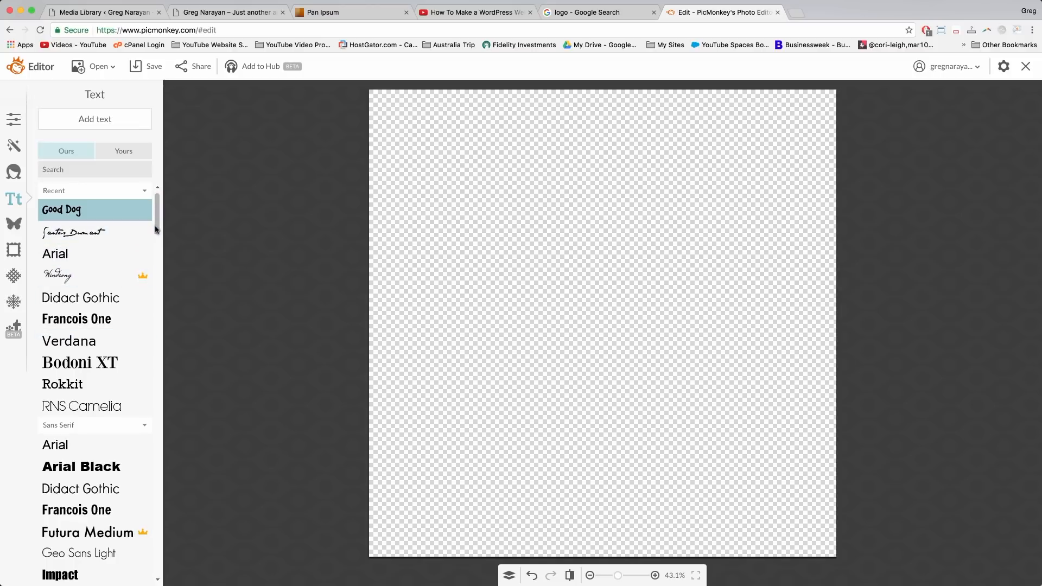
{"action": "left_click_drag", "start_coordinate": [156, 229], "coordinate": [154, 202]}
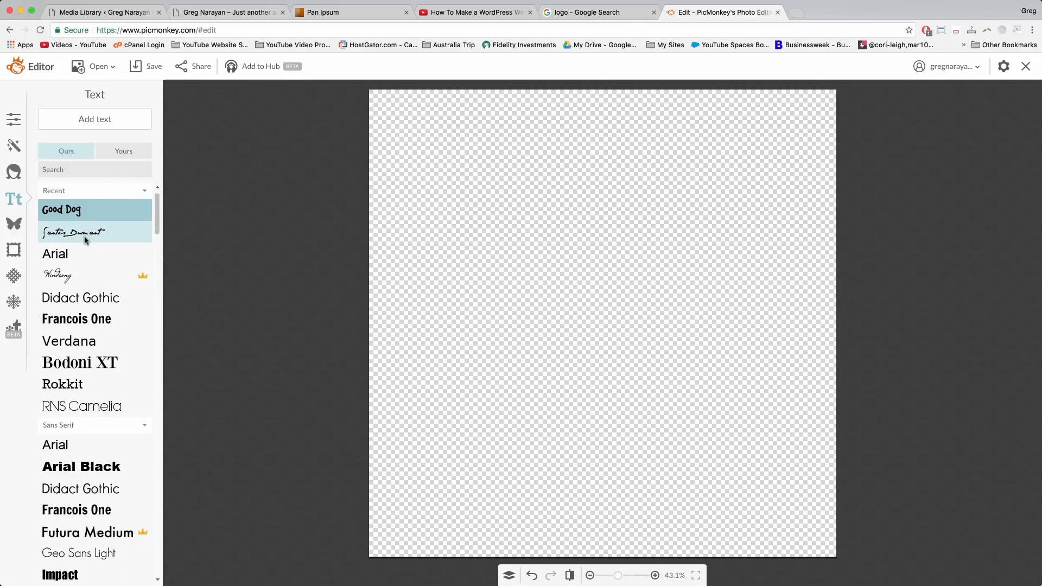
{"action": "left_click", "coordinate": [68, 239]}
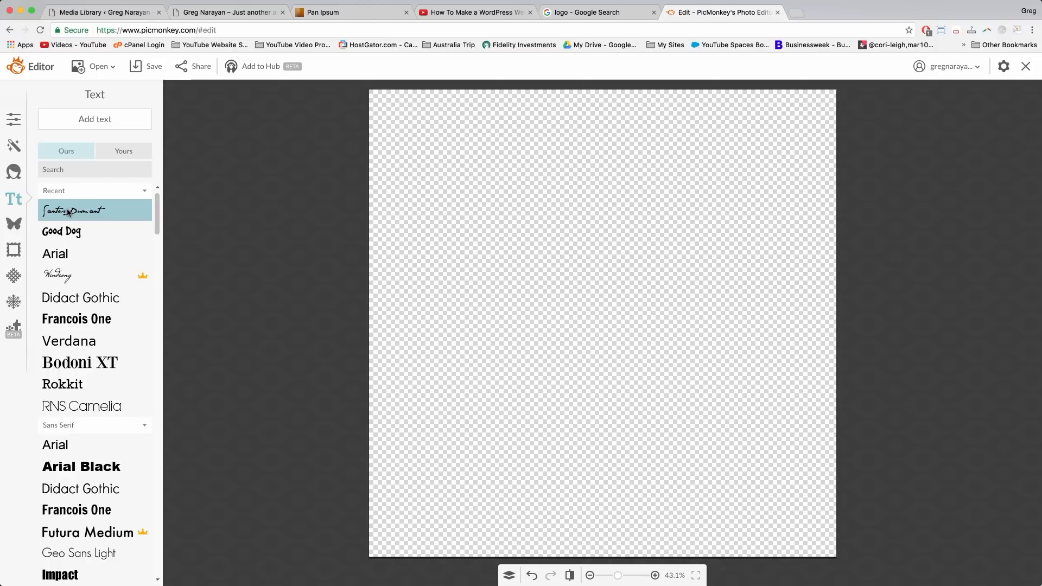
Step: Add a text box containing the site owner's full name
{"action": "left_click", "coordinate": [98, 121]}
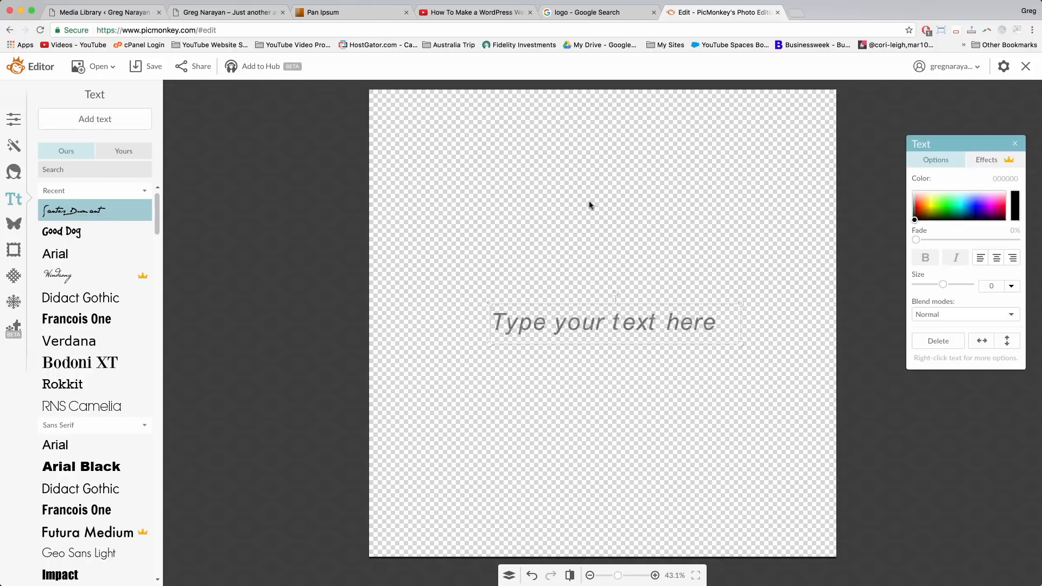
{"action": "left_click", "coordinate": [578, 331]}
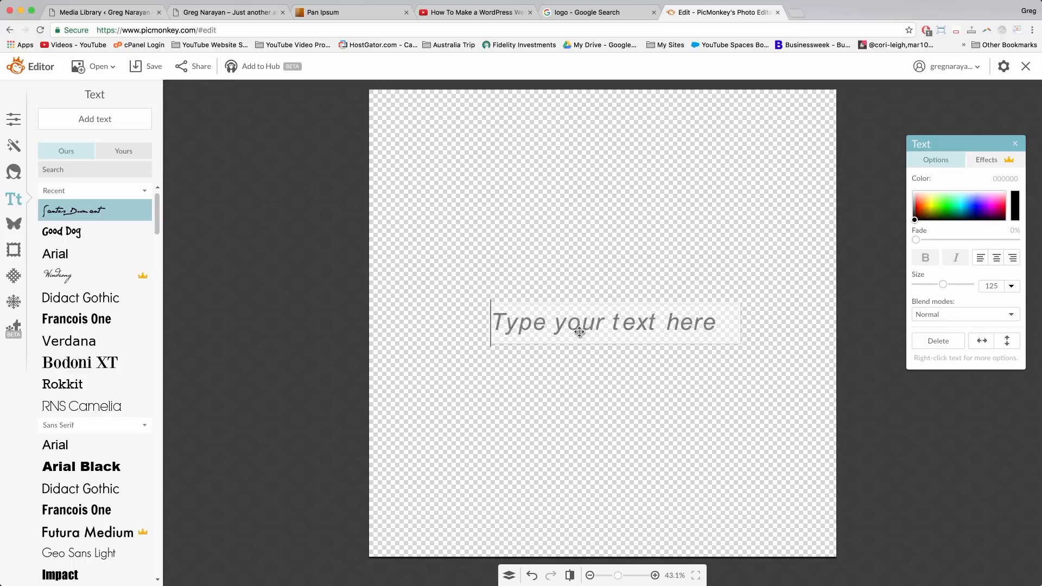
{"action": "type", "text": "Greg"}
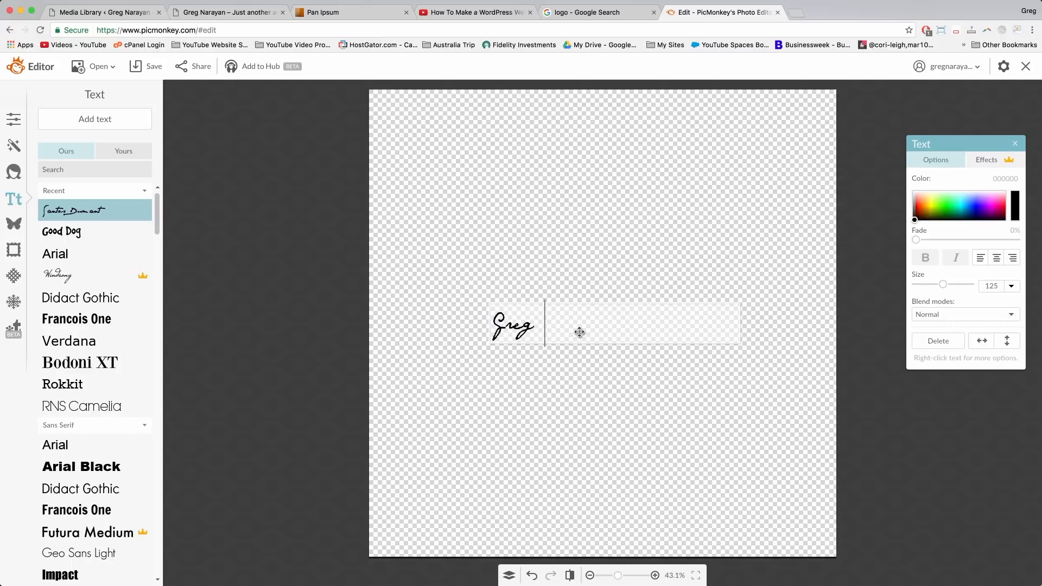
{"action": "type", "text": " Narayan"}
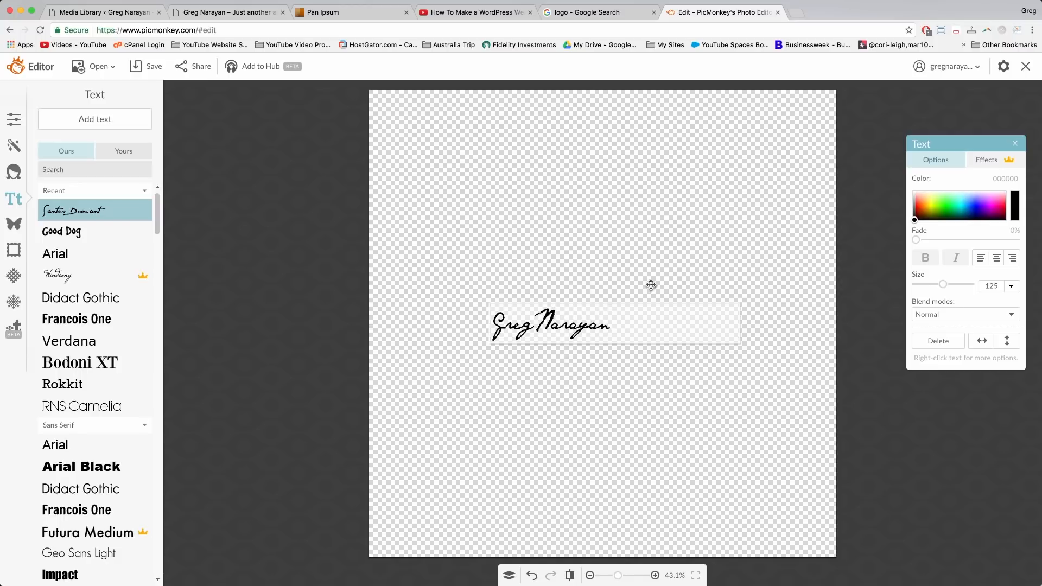
{"action": "left_click", "coordinate": [709, 372]}
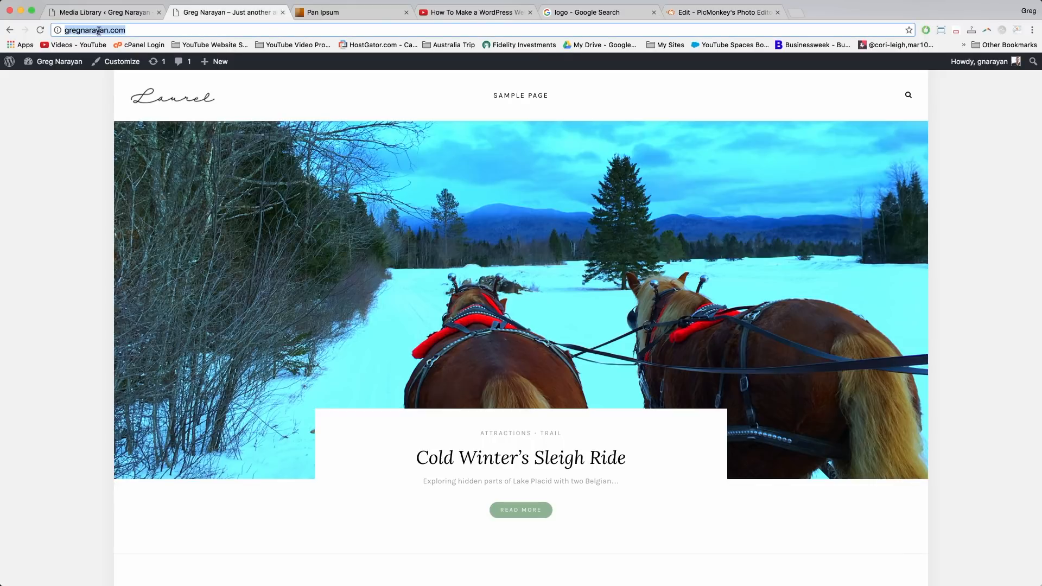
Step: Resize the name text to size 232 and position it mid-canvas, then deselect it
{"action": "left_click", "coordinate": [99, 30]}
{"action": "left_click_drag", "start_coordinate": [108, 31], "coordinate": [66, 32]}
{"action": "left_click", "coordinate": [705, 13]}
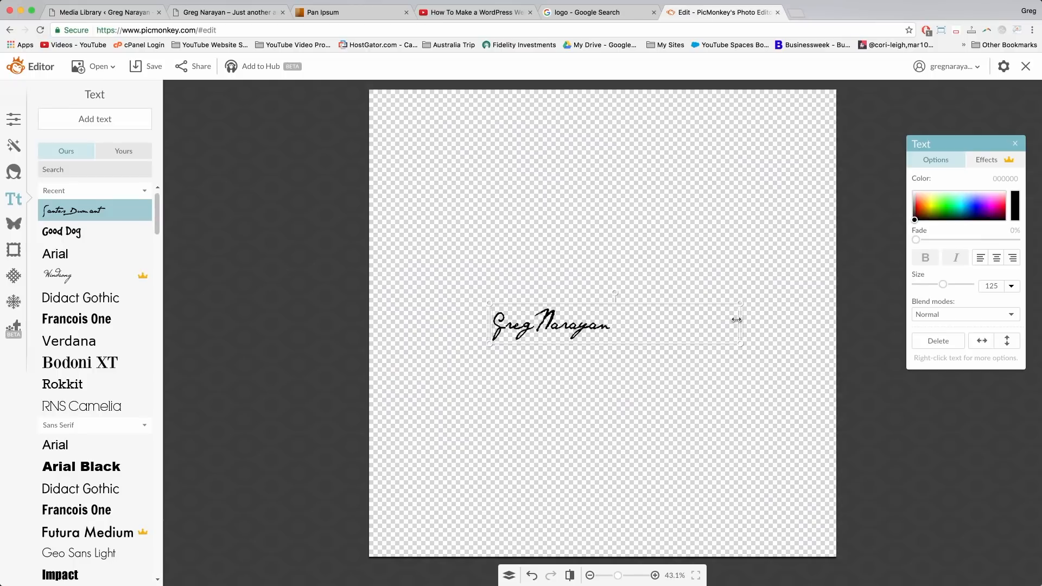
{"action": "mouse_move", "coordinate": [739, 321]}
{"action": "left_mouse_down"}
{"action": "mouse_move", "coordinate": [611, 323]}
{"action": "mouse_move", "coordinate": [727, 226]}
{"action": "mouse_move", "coordinate": [718, 251]}
{"action": "left_mouse_up"}
{"action": "left_click_drag", "start_coordinate": [627, 316], "coordinate": [606, 317]}
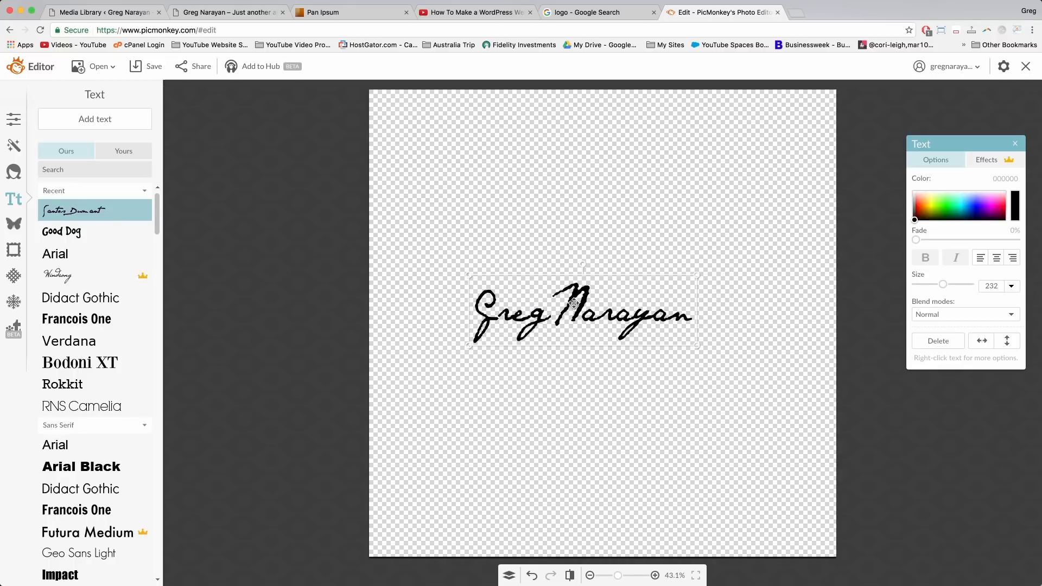
{"action": "left_click", "coordinate": [227, 12]}
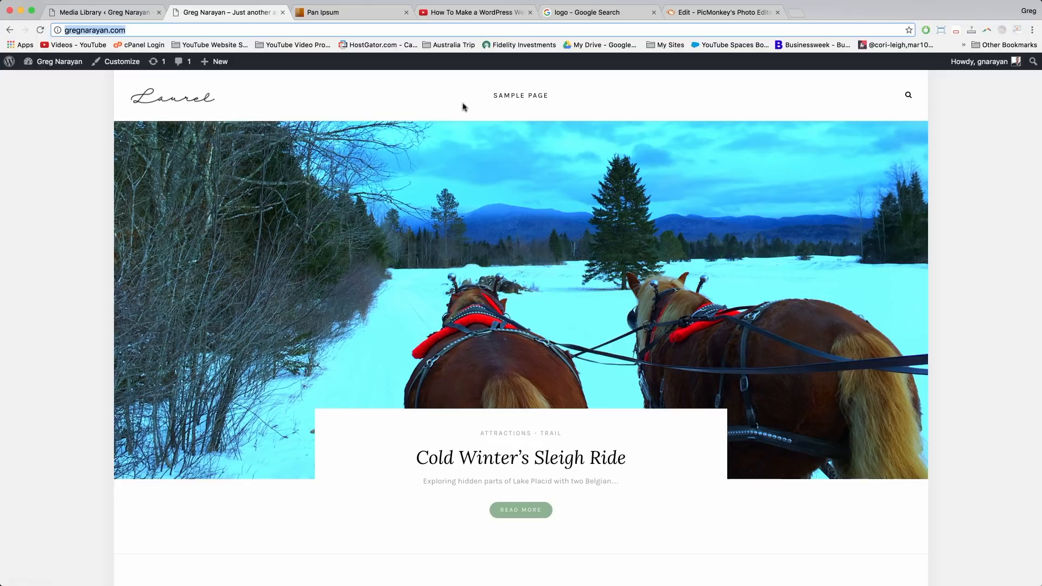
{"action": "left_click", "coordinate": [723, 12]}
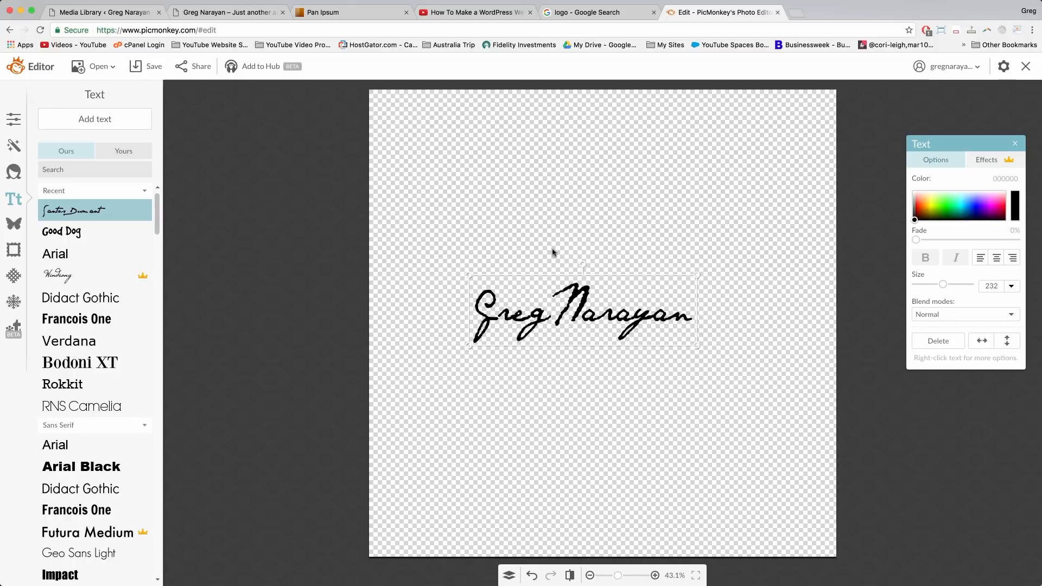
{"action": "left_click", "coordinate": [683, 384]}
Step: Crop the signature canvas tightly to 964×275, then bring up the live site's home page
{"action": "left_click", "coordinate": [10, 120]}
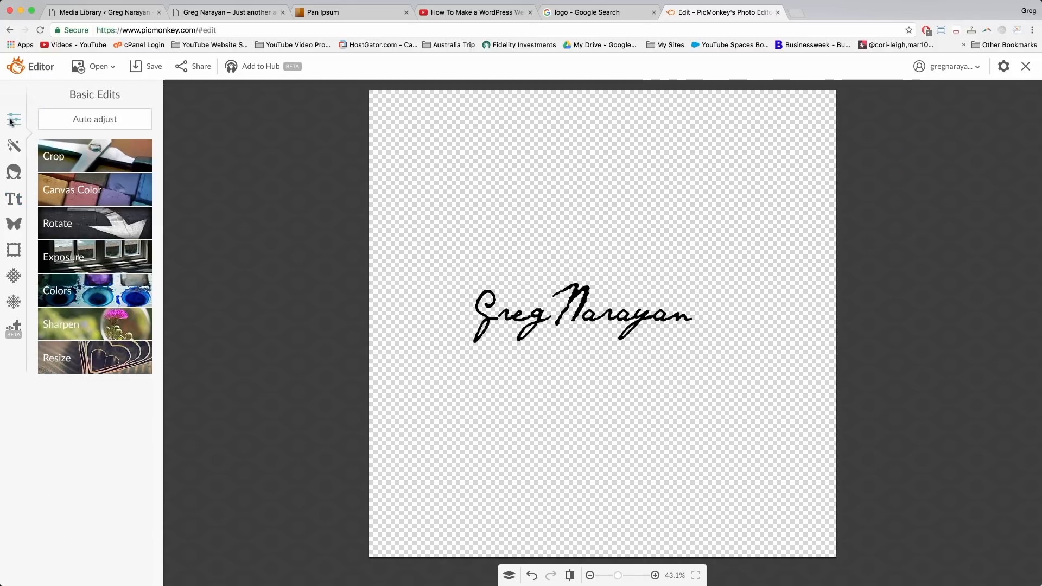
{"action": "left_click", "coordinate": [65, 161]}
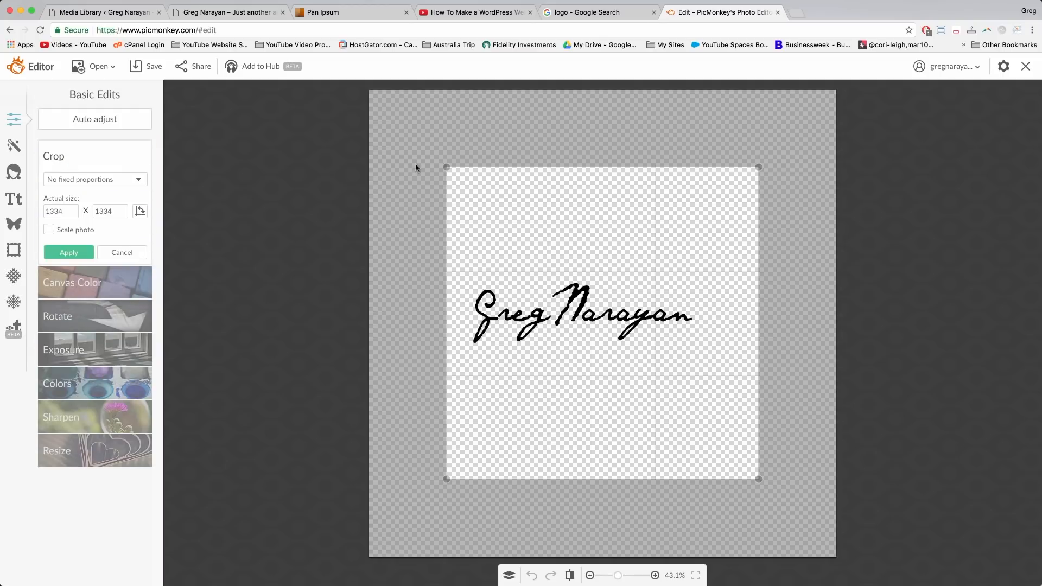
{"action": "left_click_drag", "start_coordinate": [445, 168], "coordinate": [469, 280]}
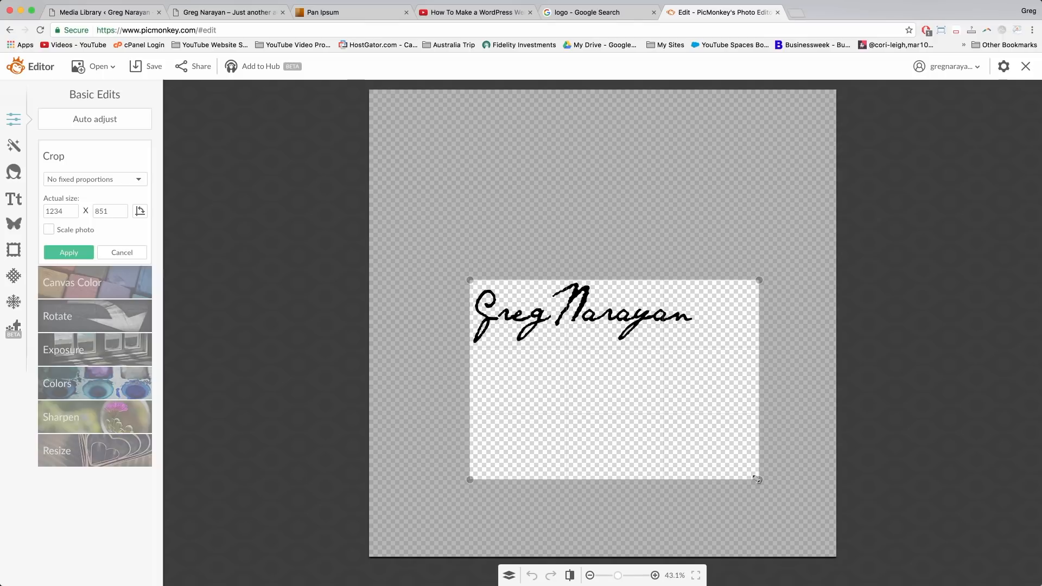
{"action": "left_click_drag", "start_coordinate": [758, 480], "coordinate": [693, 344]}
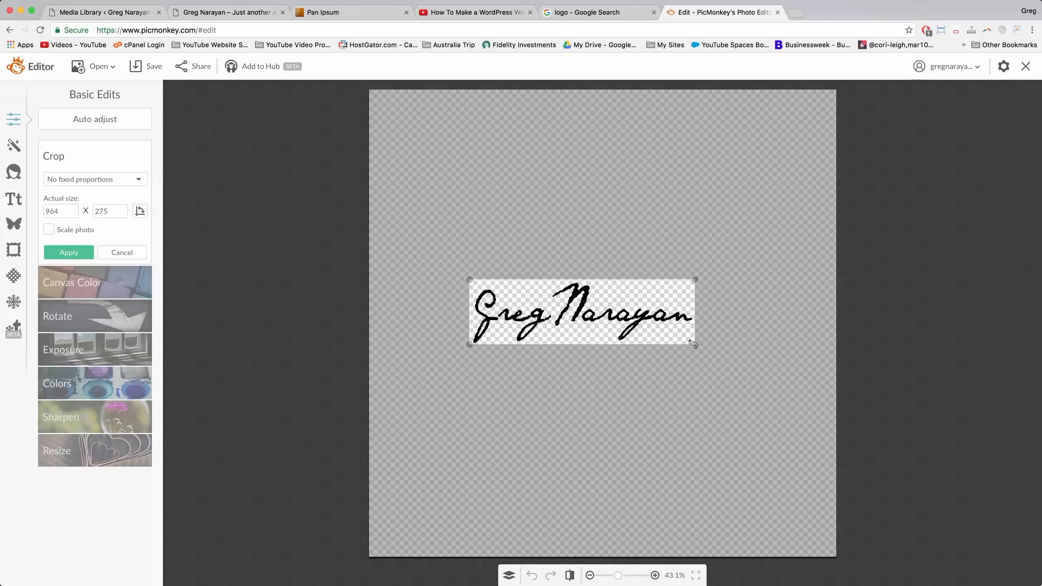
{"action": "left_click", "coordinate": [73, 253]}
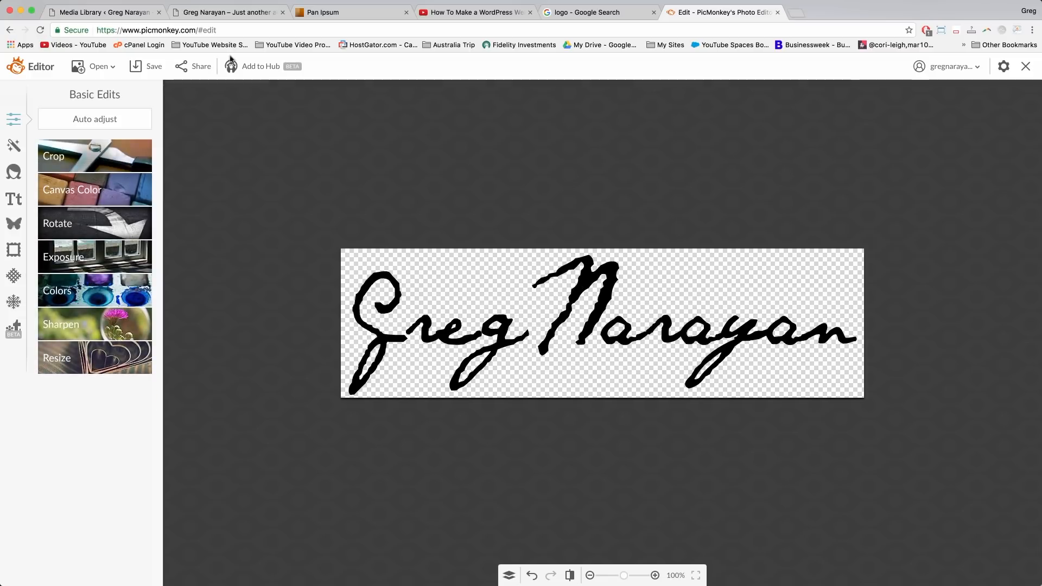
{"action": "left_click", "coordinate": [242, 18]}
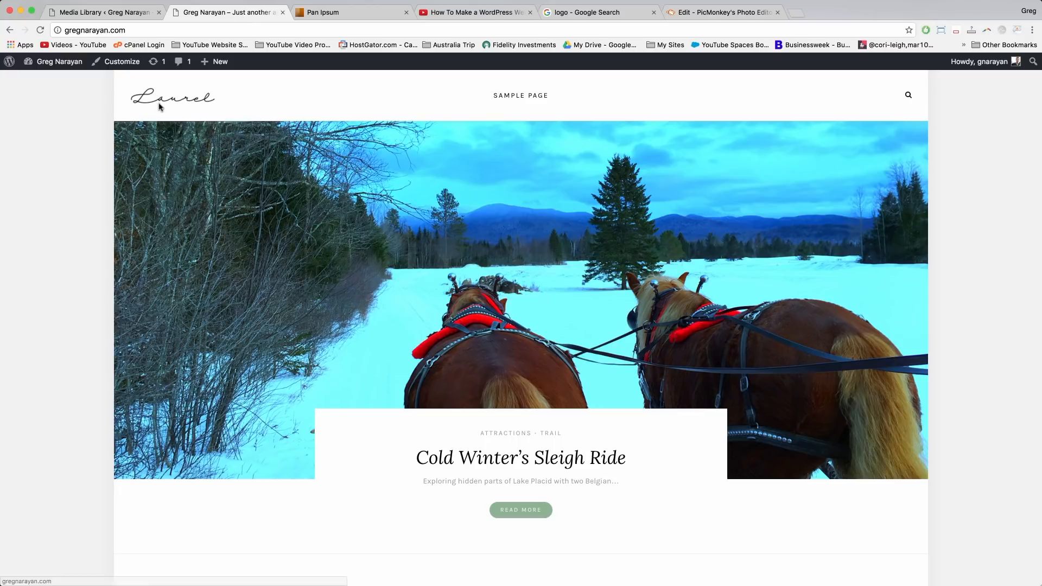
Step: Inspect the header logo in DevTools to find logo.png is 156×30, then return to PicMonkey
{"action": "right_click", "coordinate": [178, 102]}
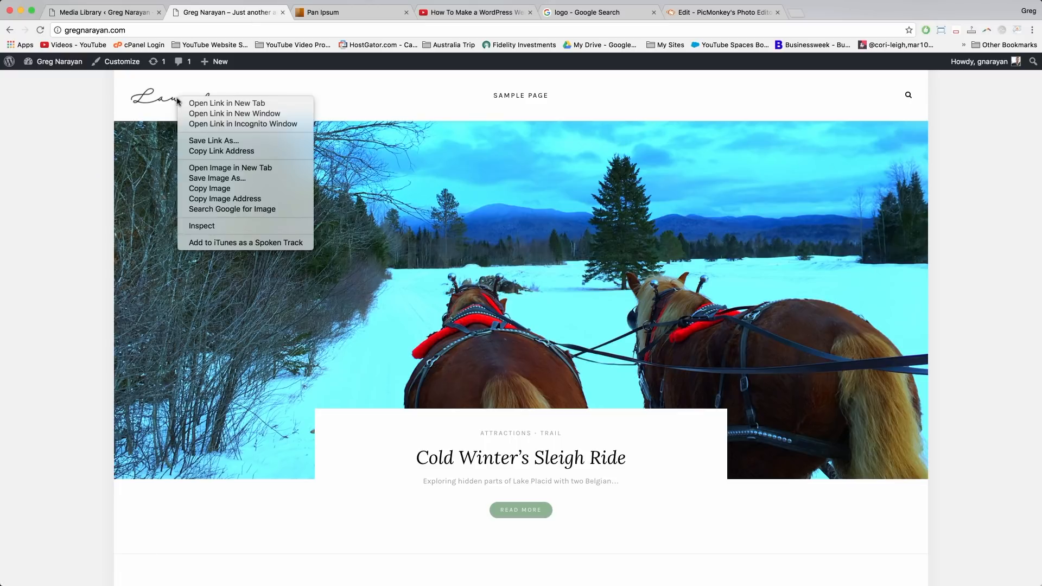
{"action": "left_click", "coordinate": [215, 226]}
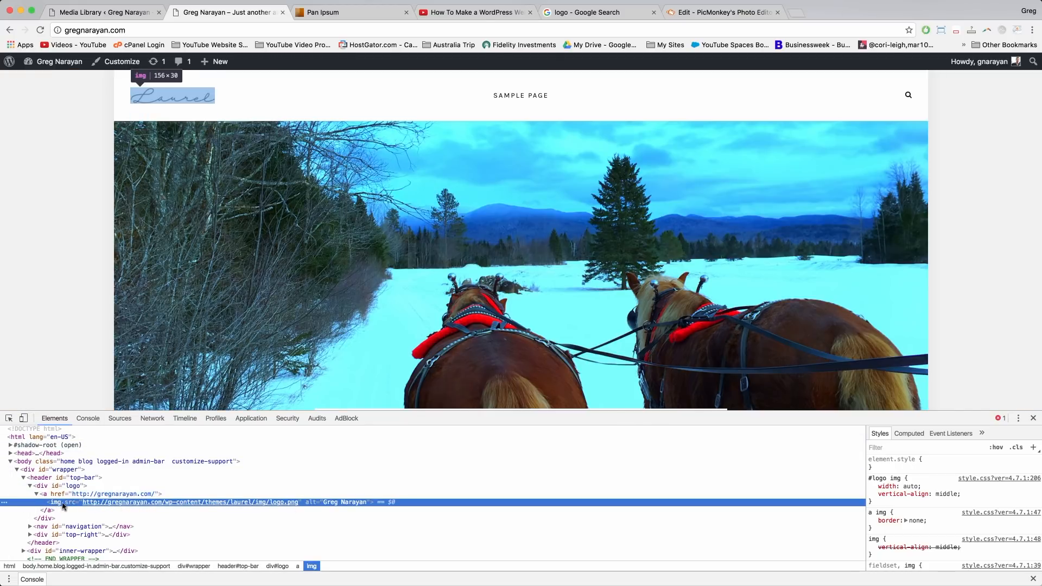
{"action": "mouse_move", "coordinate": [112, 502]}
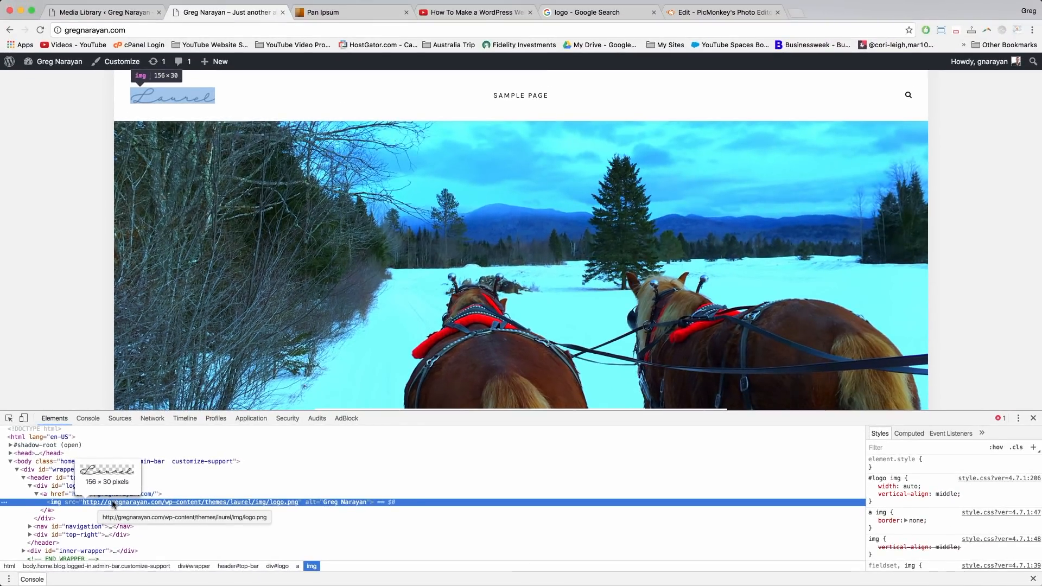
{"action": "left_click", "coordinate": [710, 13]}
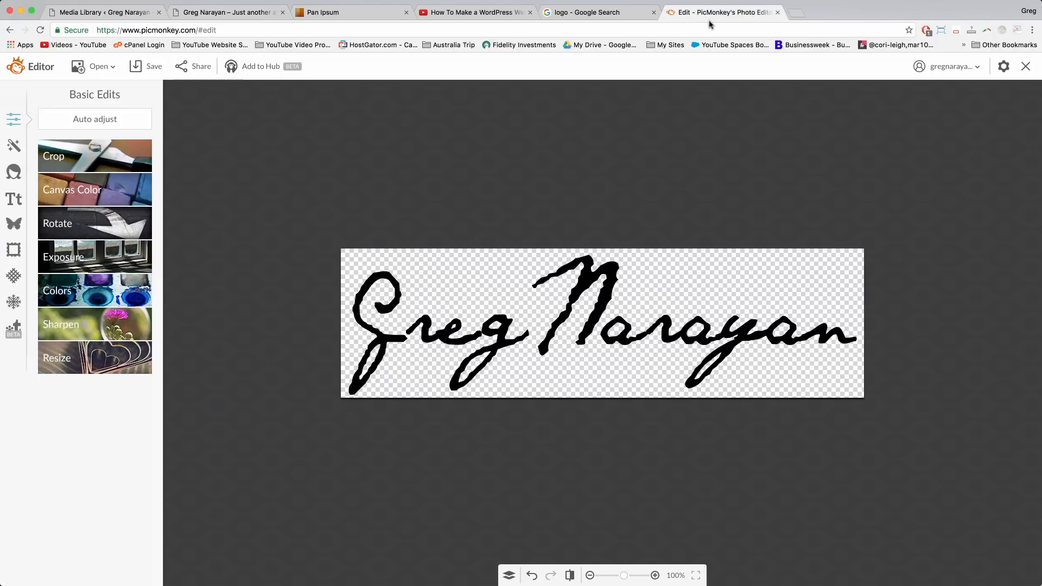
Step: Resize the signature image to 300 × 86 pixels, undoing an initial 200-wide attempt
{"action": "left_click", "coordinate": [122, 362]}
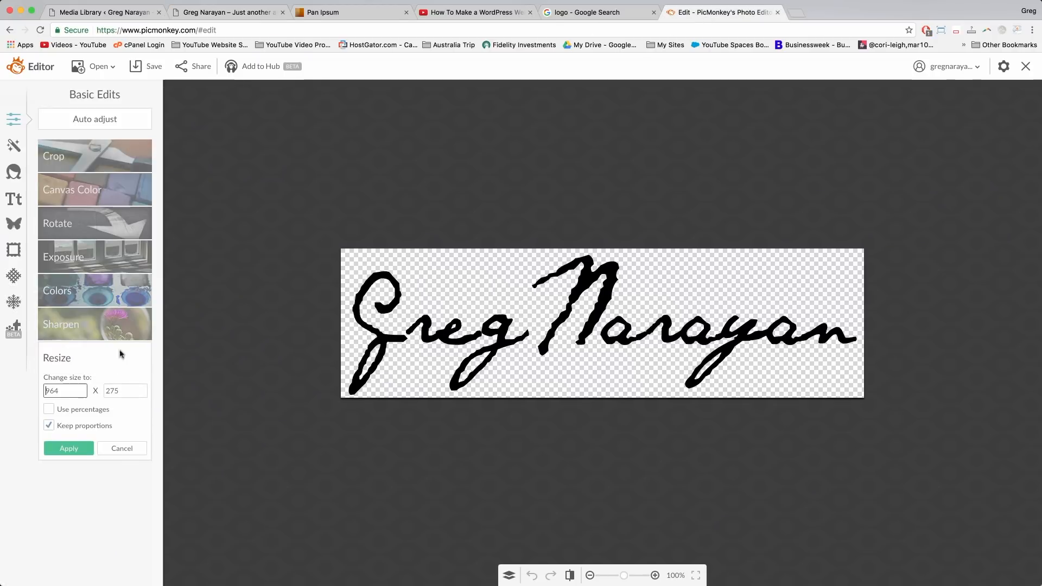
{"action": "double_click", "coordinate": [61, 391]}
{"action": "type", "text": "200"}
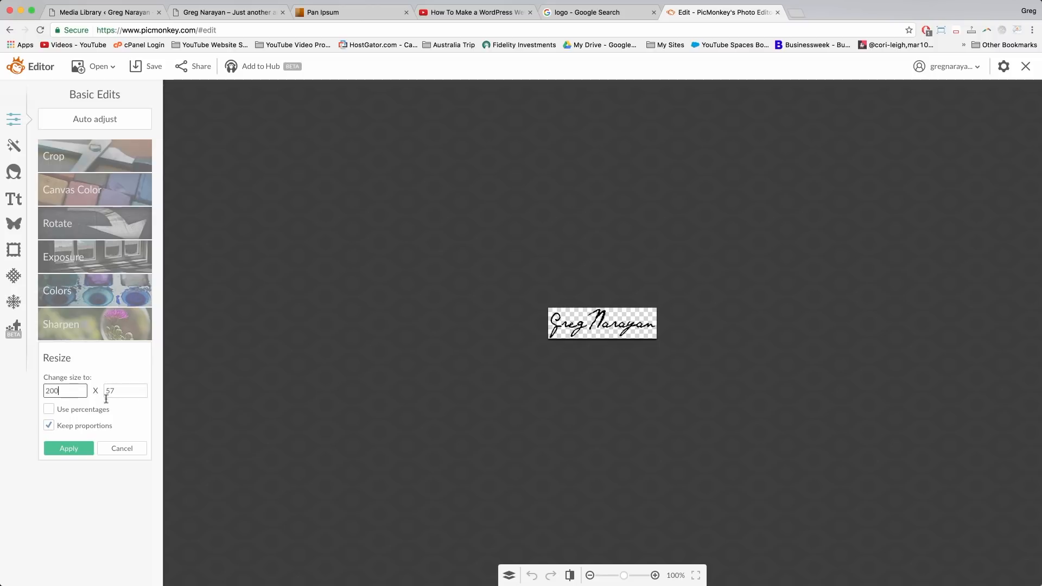
{"action": "left_click", "coordinate": [59, 447]}
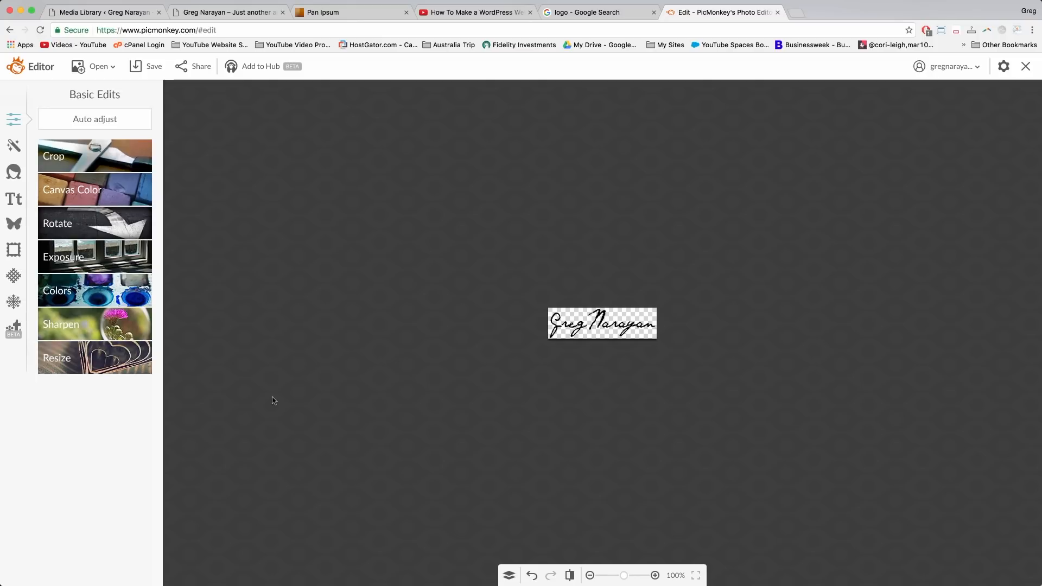
{"action": "key", "text": "super+z"}
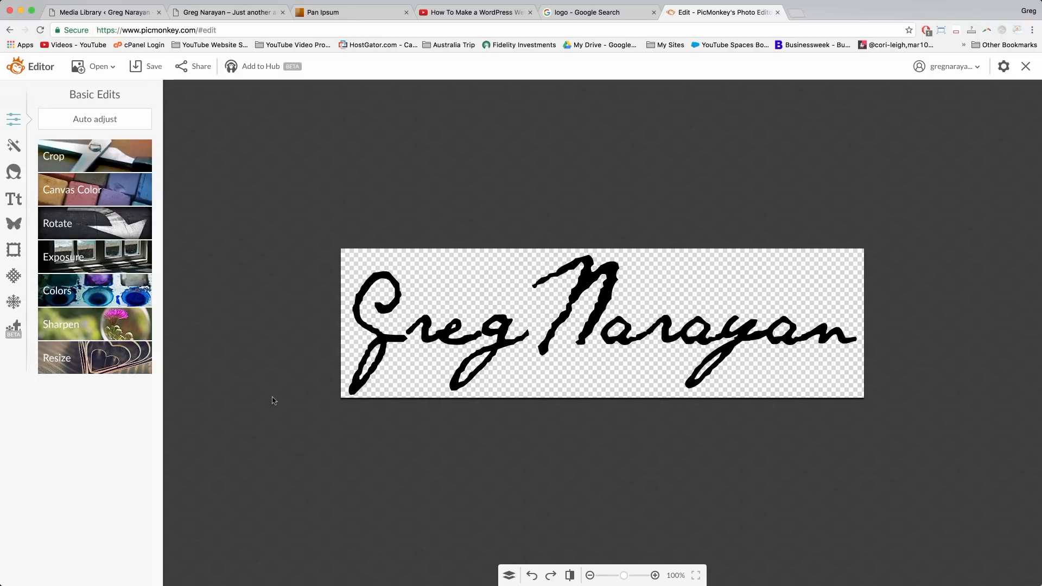
{"action": "left_click", "coordinate": [91, 361]}
{"action": "double_click", "coordinate": [50, 390]}
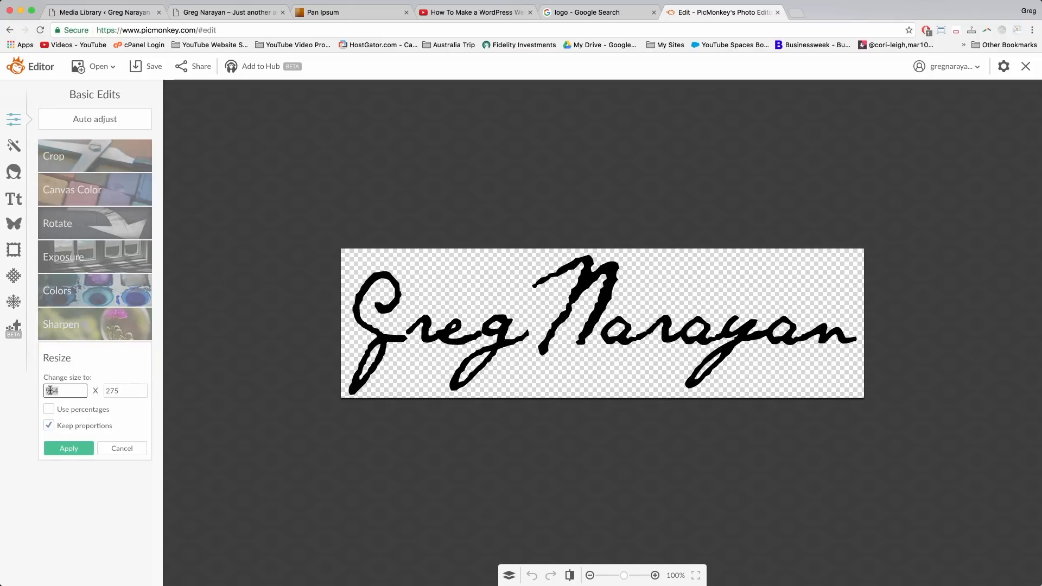
{"action": "type", "text": "300"}
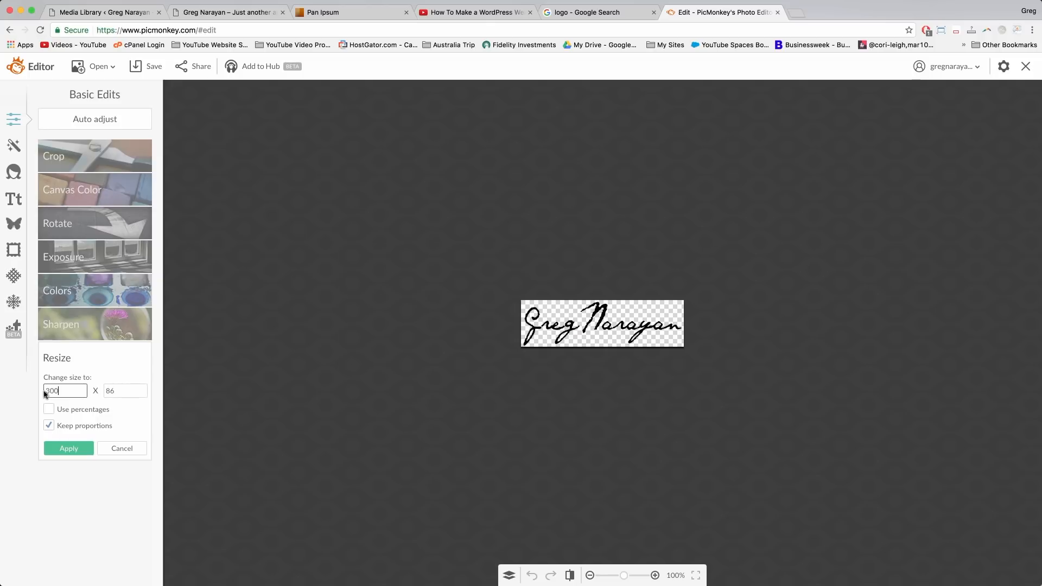
{"action": "left_click", "coordinate": [115, 391]}
{"action": "left_click", "coordinate": [64, 449]}
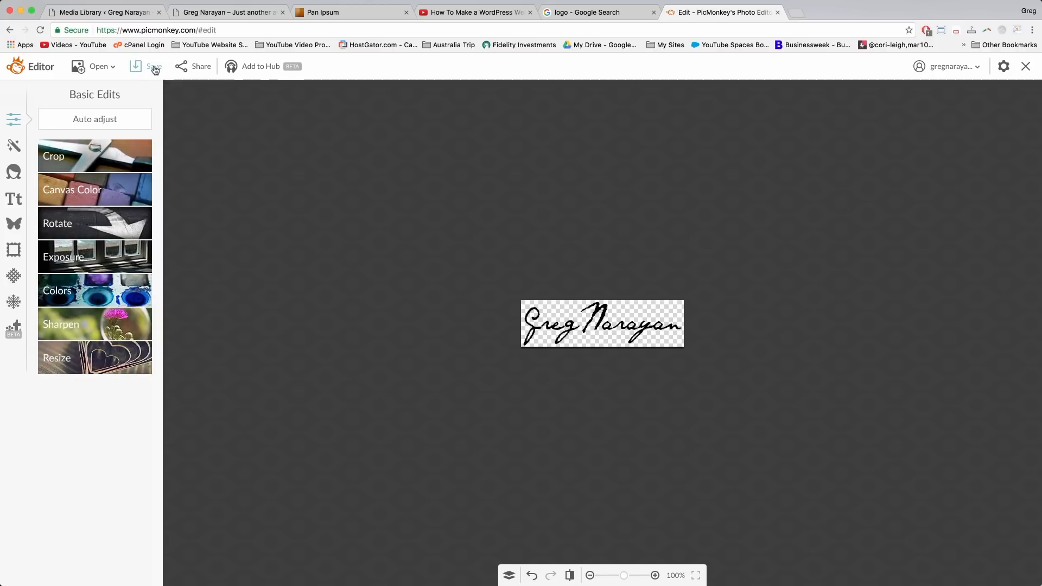
Step: Save the signature as a PNG under a name-based logo filename, replacing the existing file
{"action": "left_click", "coordinate": [136, 66]}
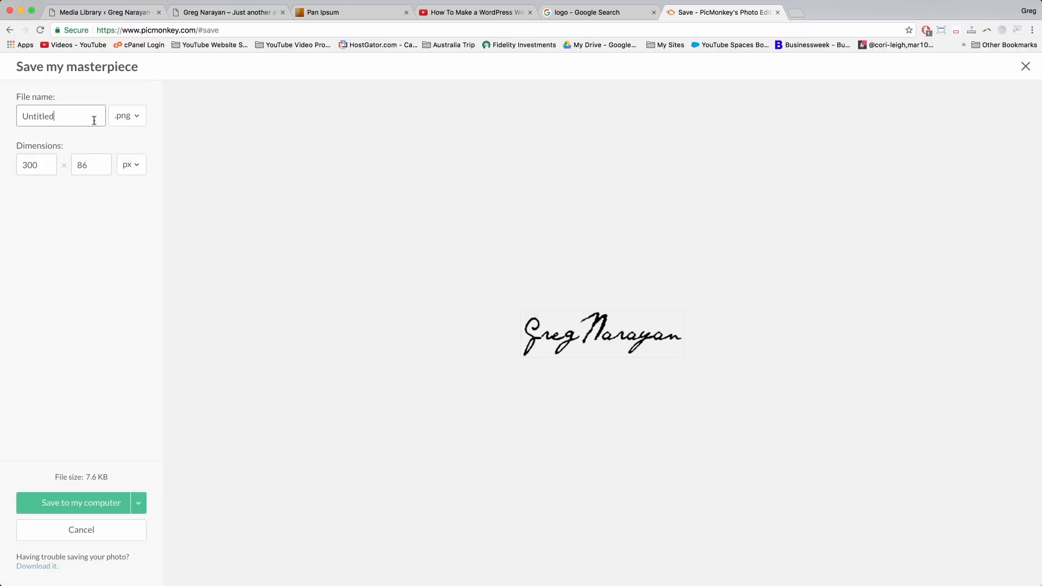
{"action": "double_click", "coordinate": [94, 120]}
{"action": "type", "text": "gr"}
{"action": "type", "text": "eg-narayan=-"}
{"action": "type", "text": "-logo"}
{"action": "left_click", "coordinate": [90, 505]}
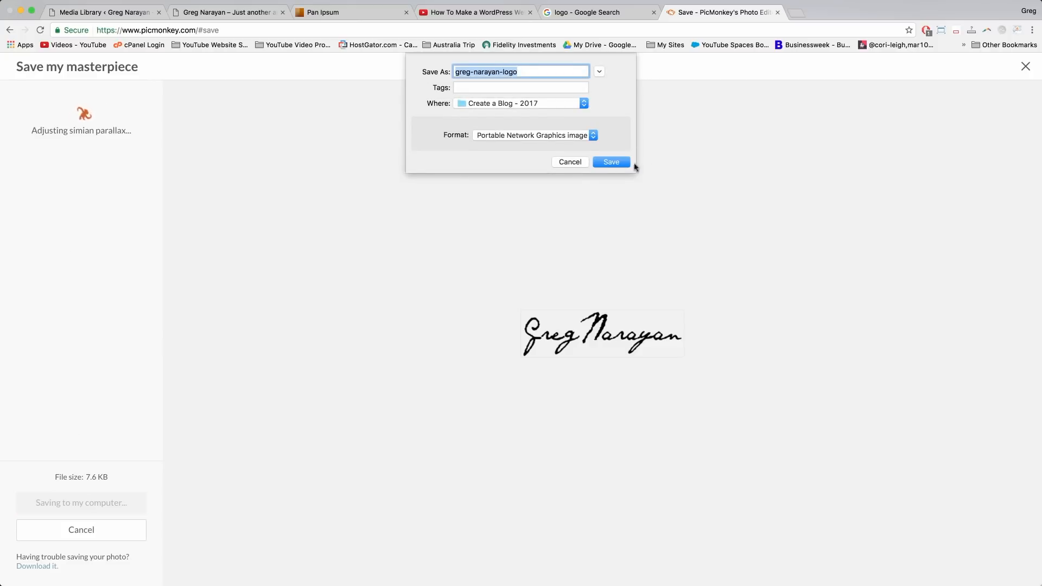
{"action": "left_click", "coordinate": [611, 162]}
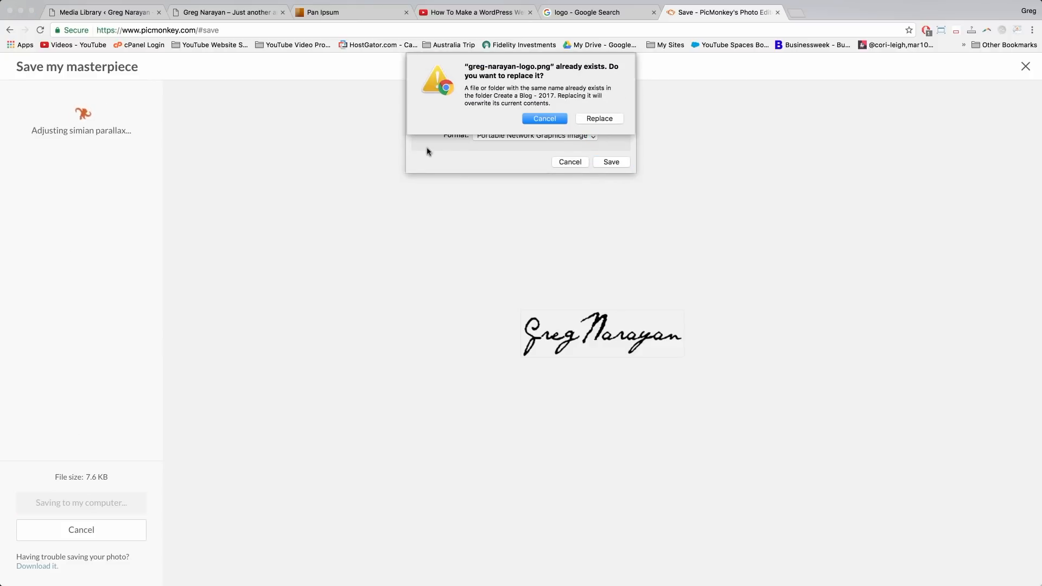
{"action": "left_click", "coordinate": [593, 121]}
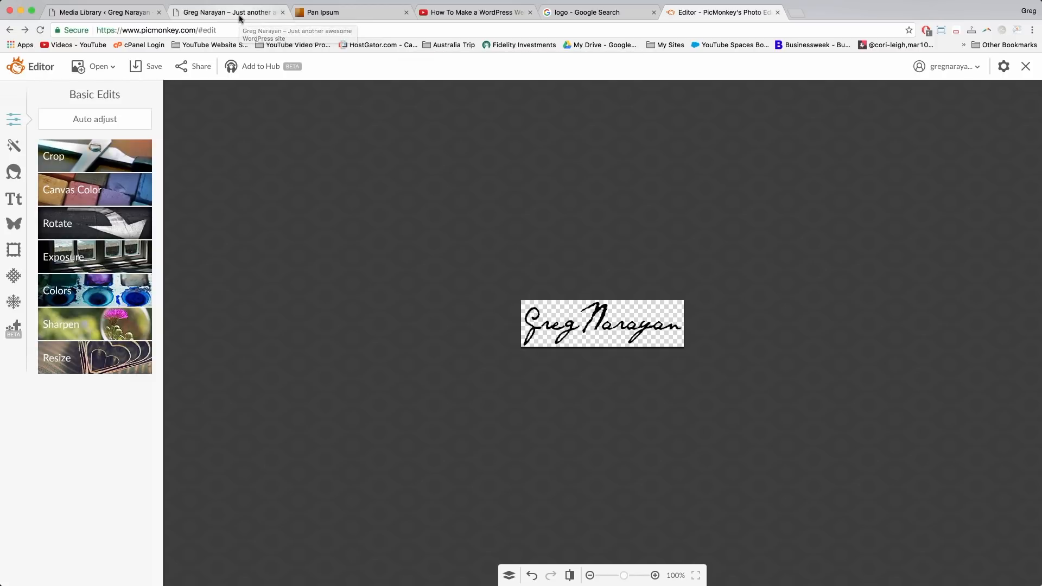
Step: Upload the newly saved signature logo PNG and set it as the site logo
{"action": "left_click", "coordinate": [246, 14]}
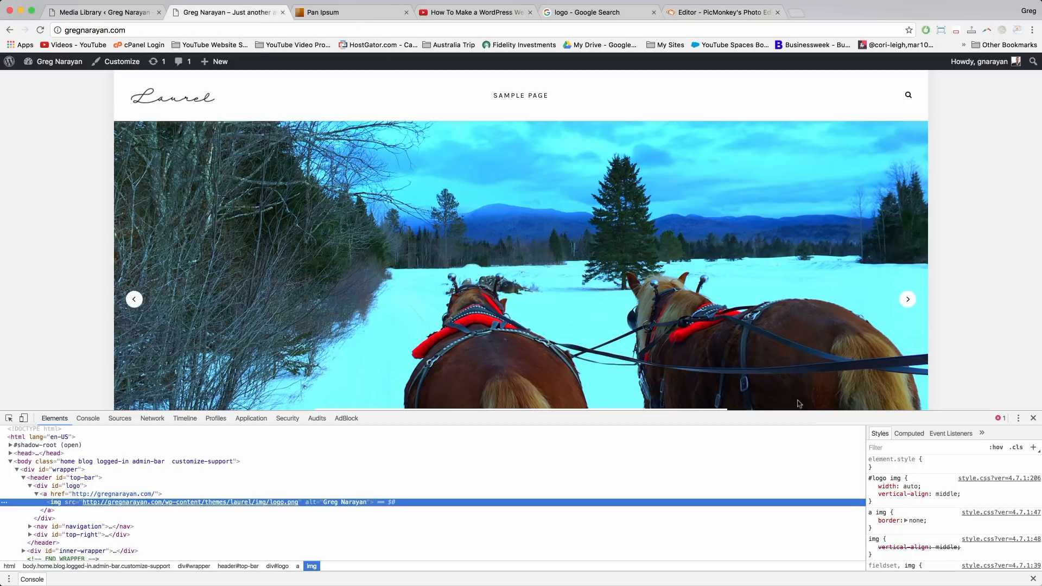
{"action": "left_click", "coordinate": [1034, 418]}
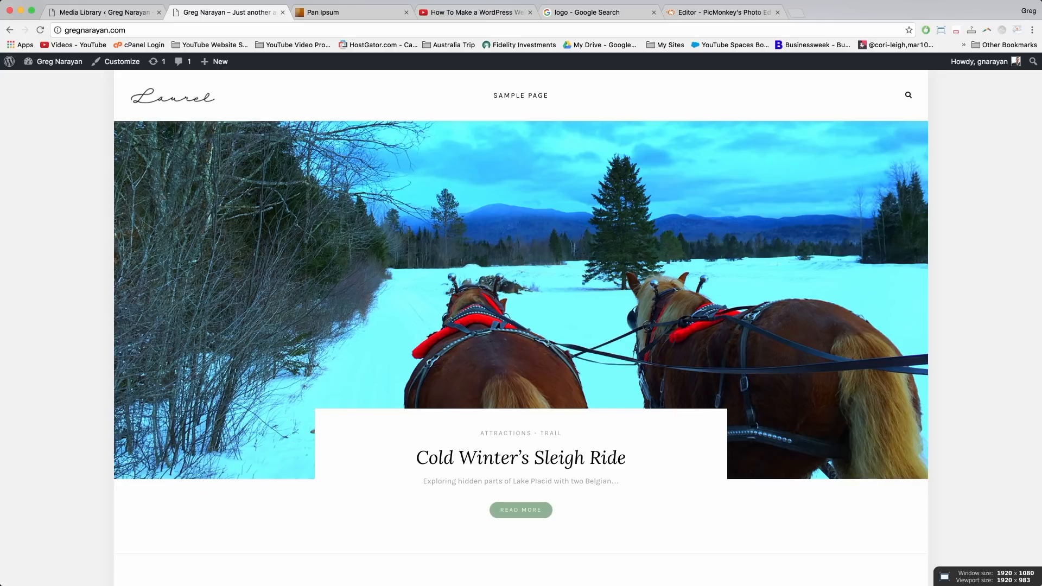
{"action": "left_click", "coordinate": [123, 61]}
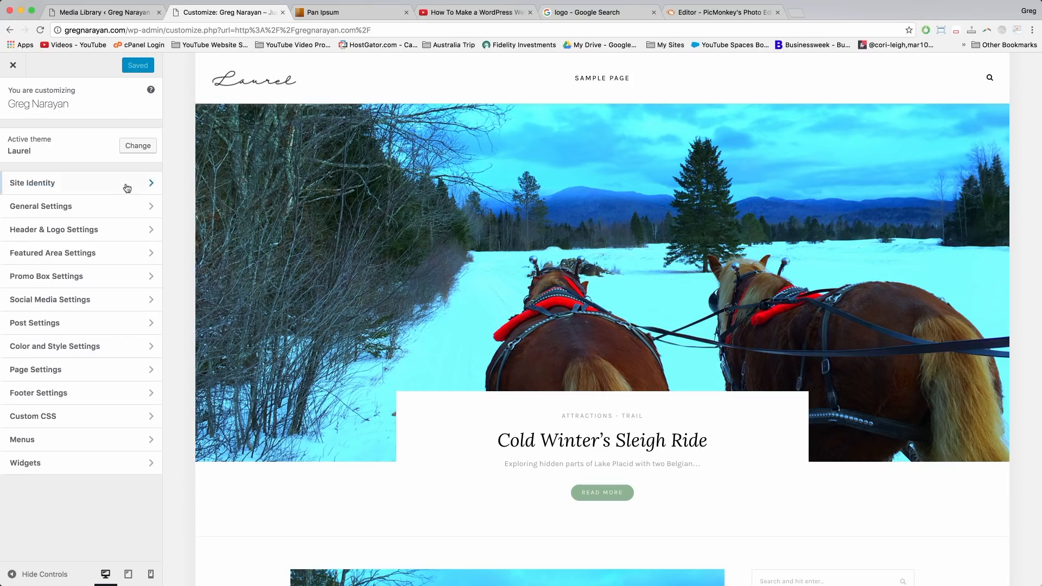
{"action": "left_click", "coordinate": [131, 235]}
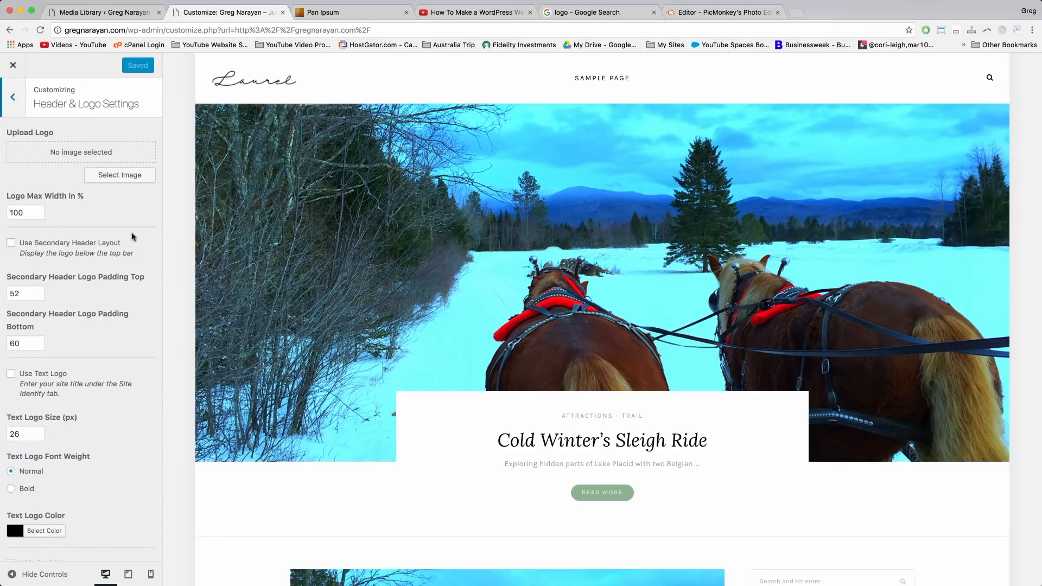
{"action": "left_click", "coordinate": [120, 176]}
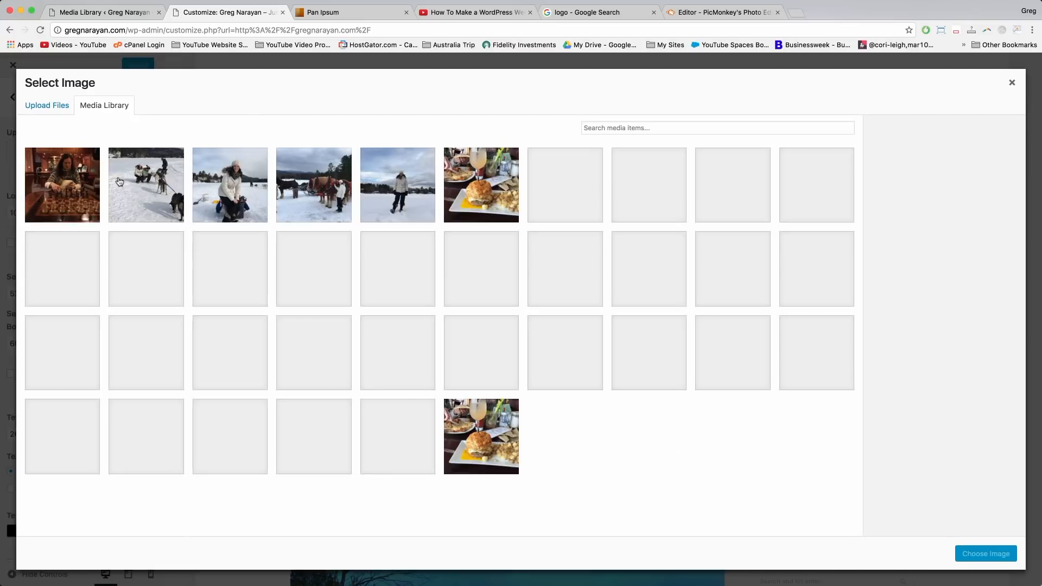
{"action": "left_click", "coordinate": [49, 106]}
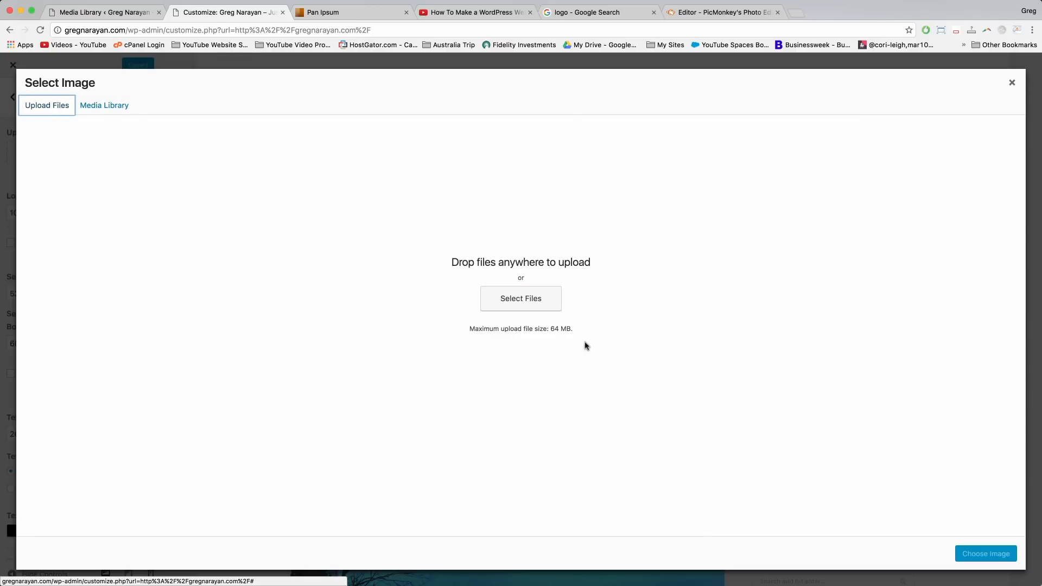
{"action": "left_click", "coordinate": [520, 300]}
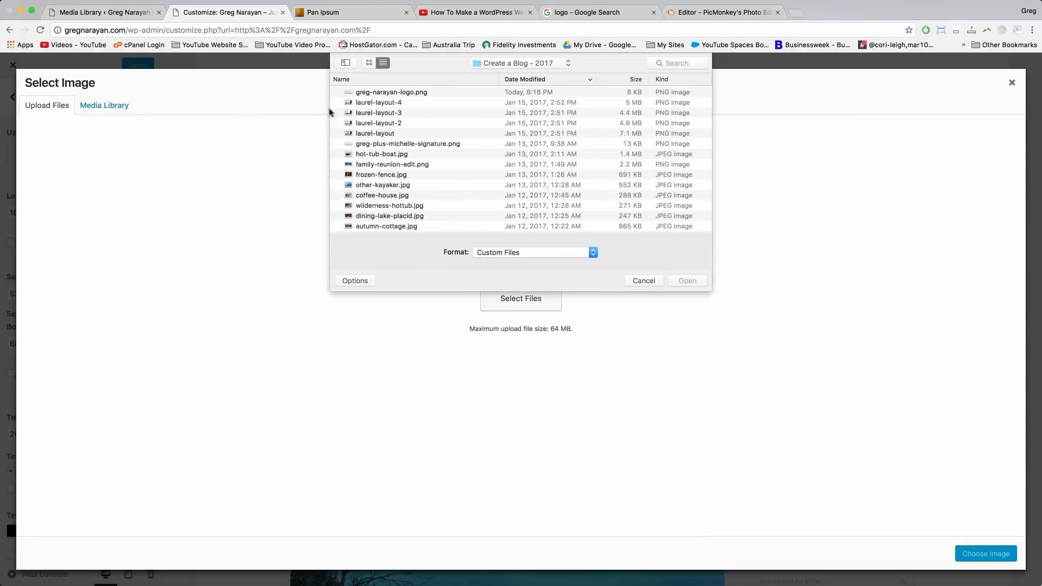
{"action": "left_click", "coordinate": [393, 93]}
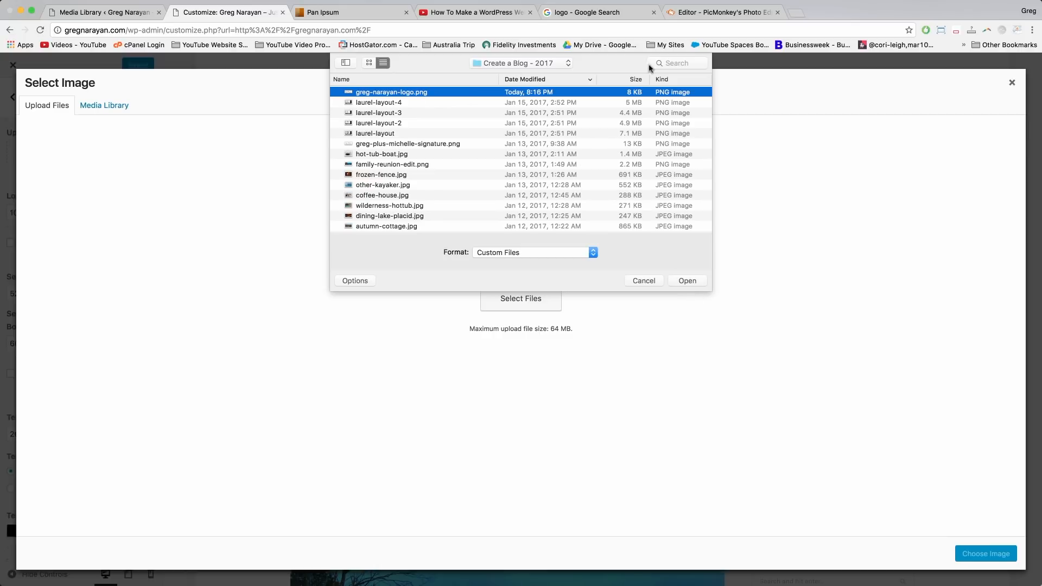
{"action": "left_click", "coordinate": [669, 63]}
{"action": "left_click", "coordinate": [421, 93]}
{"action": "left_click", "coordinate": [686, 281]}
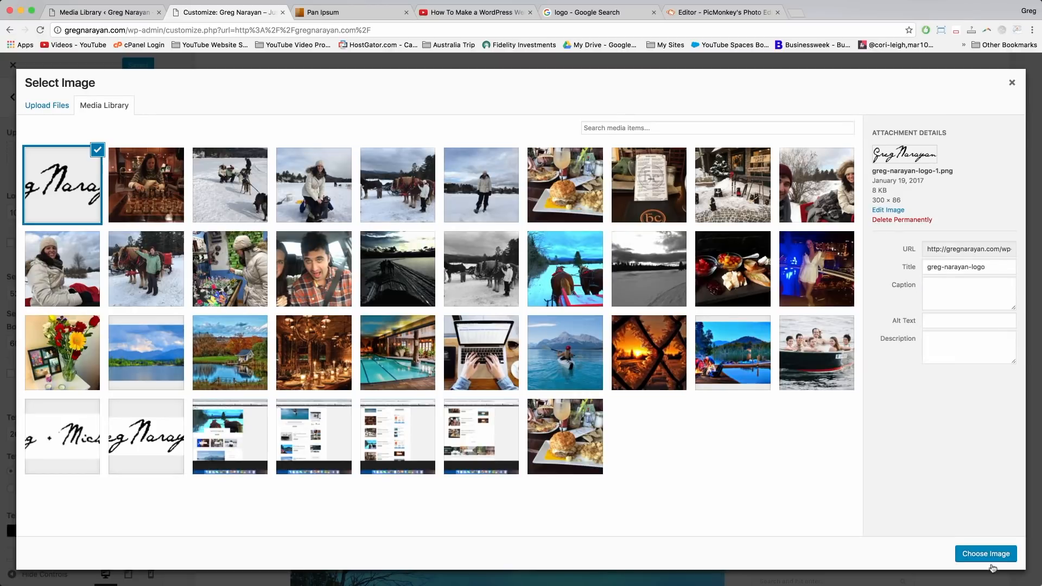
{"action": "left_click", "coordinate": [986, 554]}
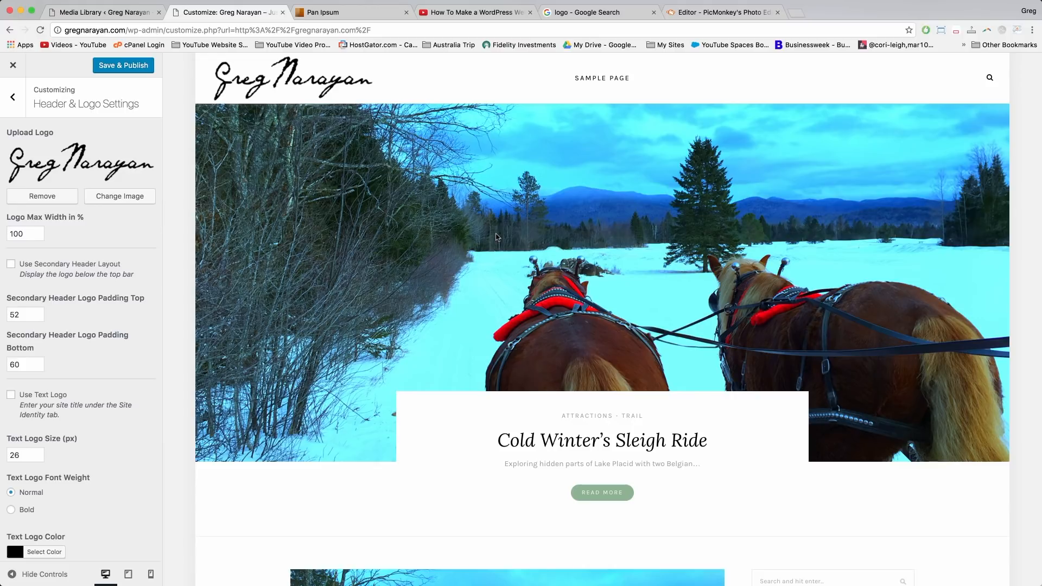
Step: Reduce the logo's maximum width to 75% and publish the header changes
{"action": "left_click", "coordinate": [18, 235]}
{"action": "left_click", "coordinate": [93, 235]}
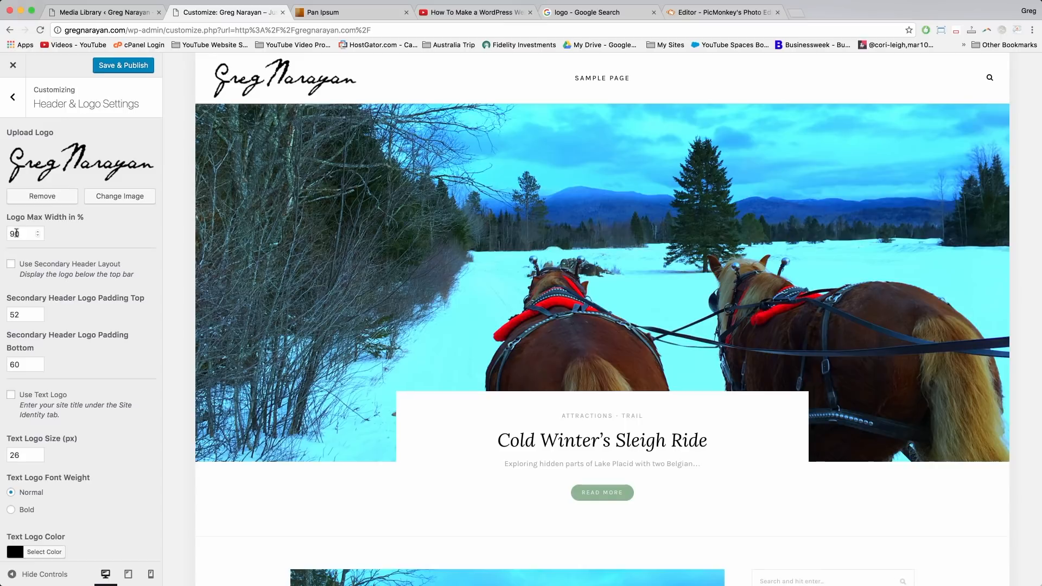
{"action": "left_click", "coordinate": [16, 235]}
{"action": "left_click", "coordinate": [147, 228]}
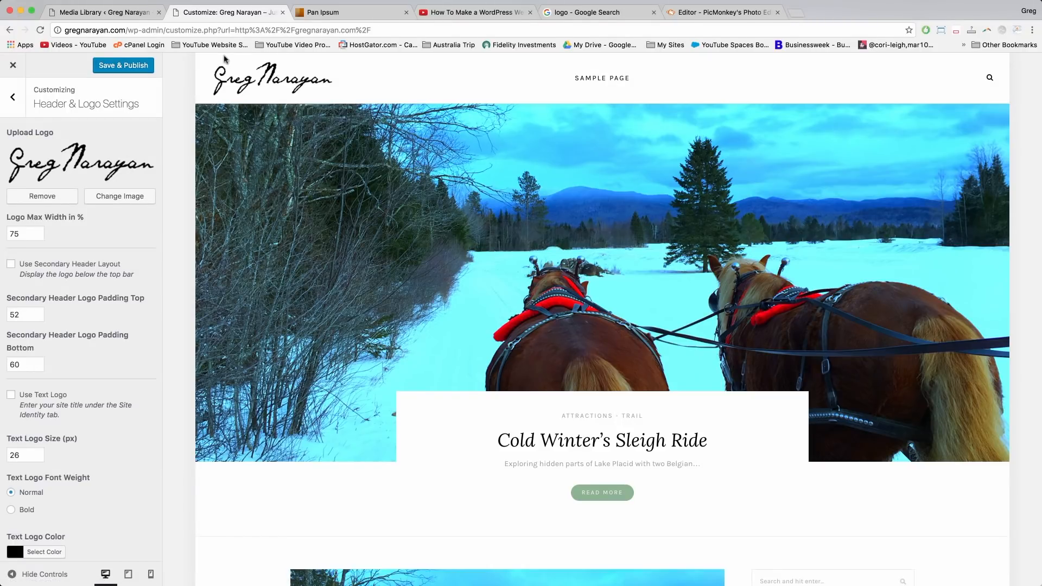
{"action": "left_click", "coordinate": [135, 65]}
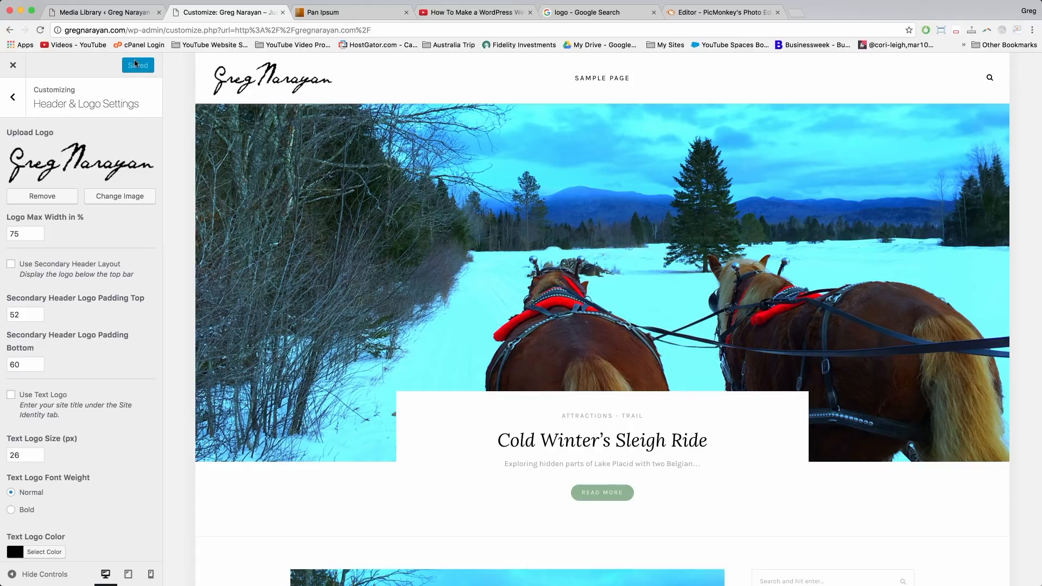
{"action": "left_click", "coordinate": [11, 73]}
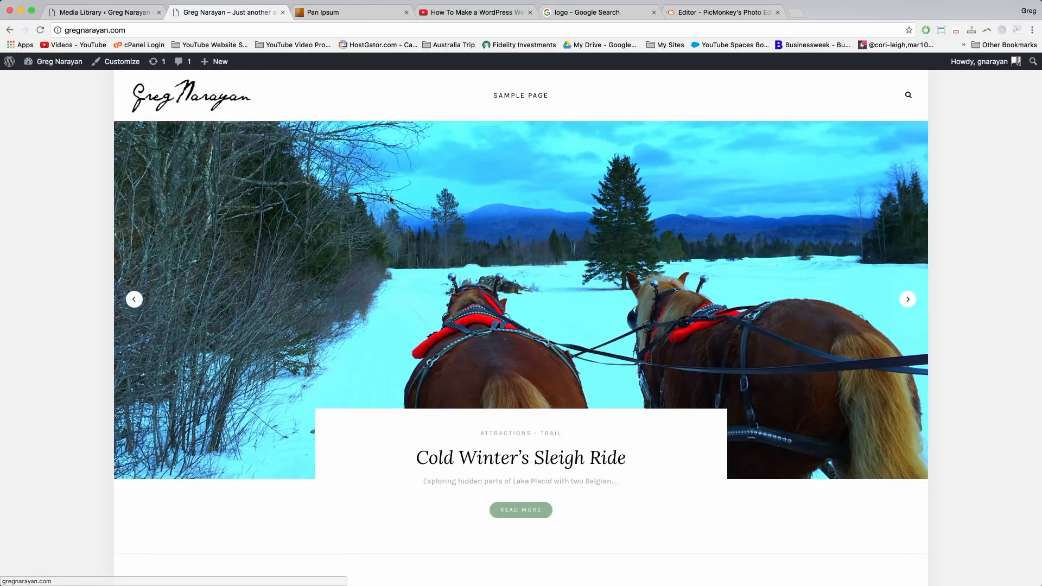
Step: Scroll the live home page to review the new signature logo in the header
{"action": "scroll", "coordinate": [389, 199], "scroll_direction": "down", "scroll_amount": 10}
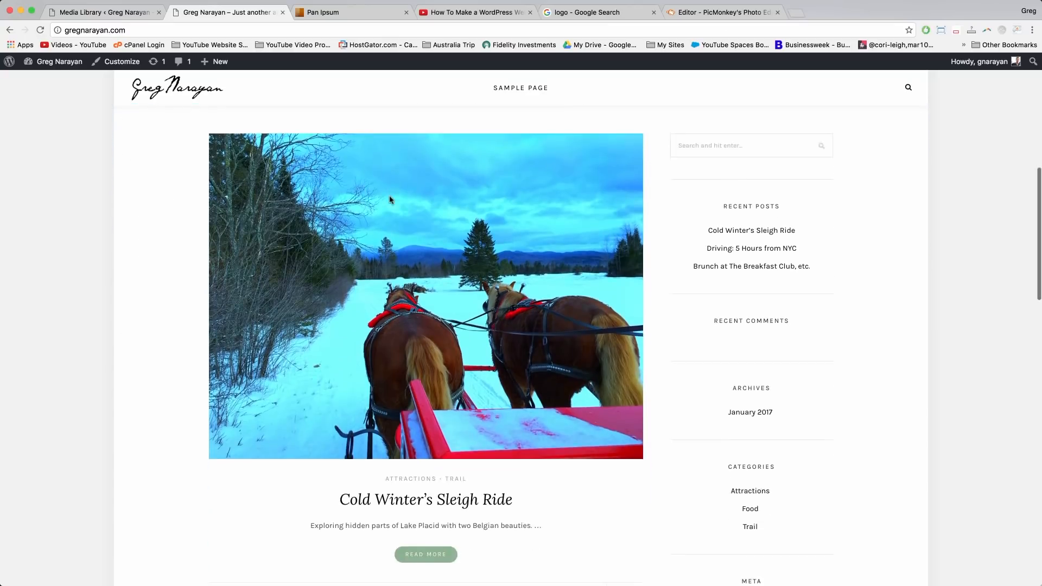
{"action": "scroll", "coordinate": [389, 199], "scroll_direction": "up", "scroll_amount": 10}
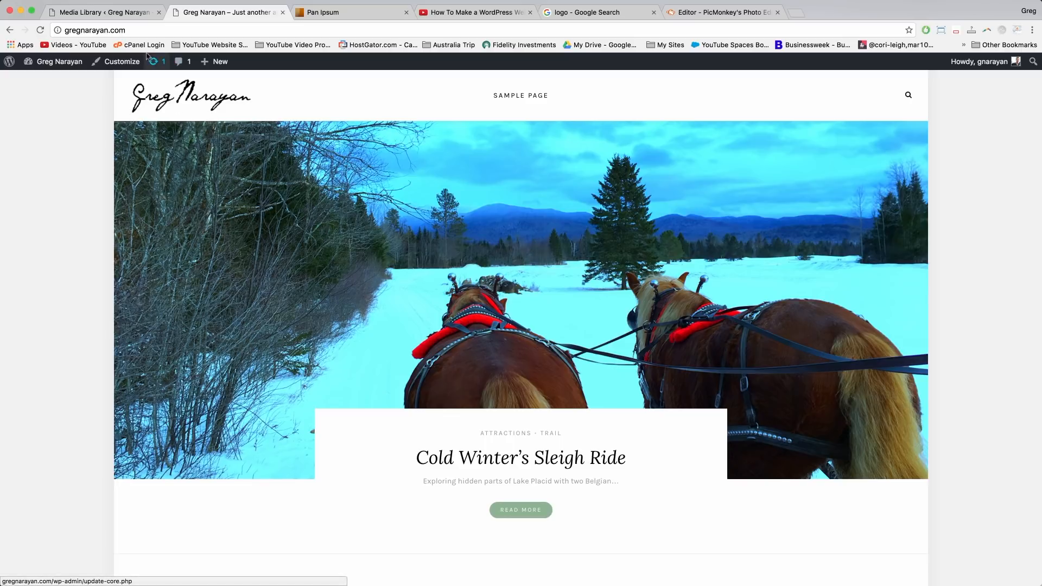
{"action": "left_click", "coordinate": [724, 12]}
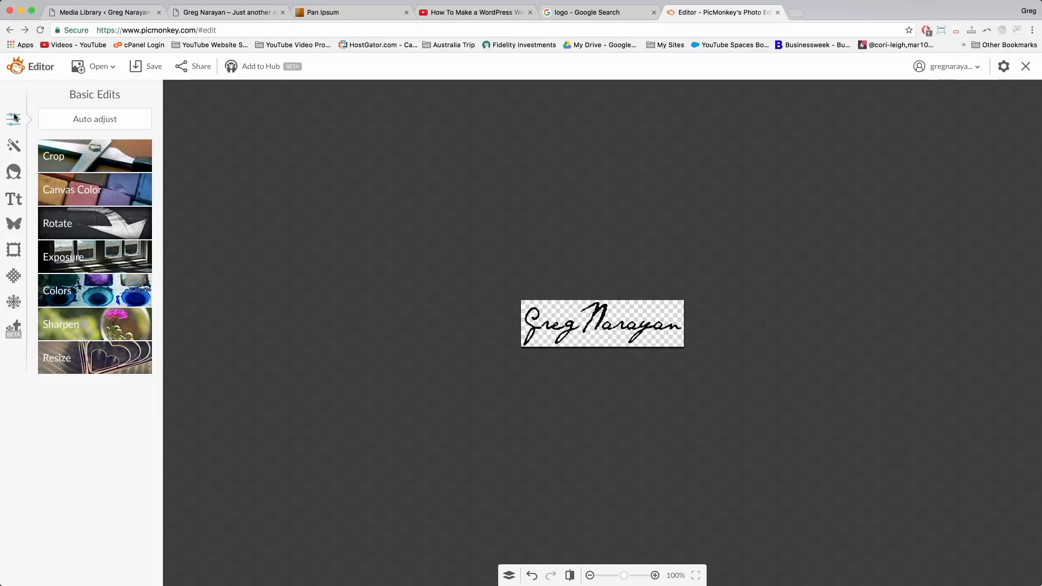
Step: Browse the Stars and Symbols overlay categories, then bring up PicMonkey's text tools and font list
{"action": "left_click", "coordinate": [15, 224]}
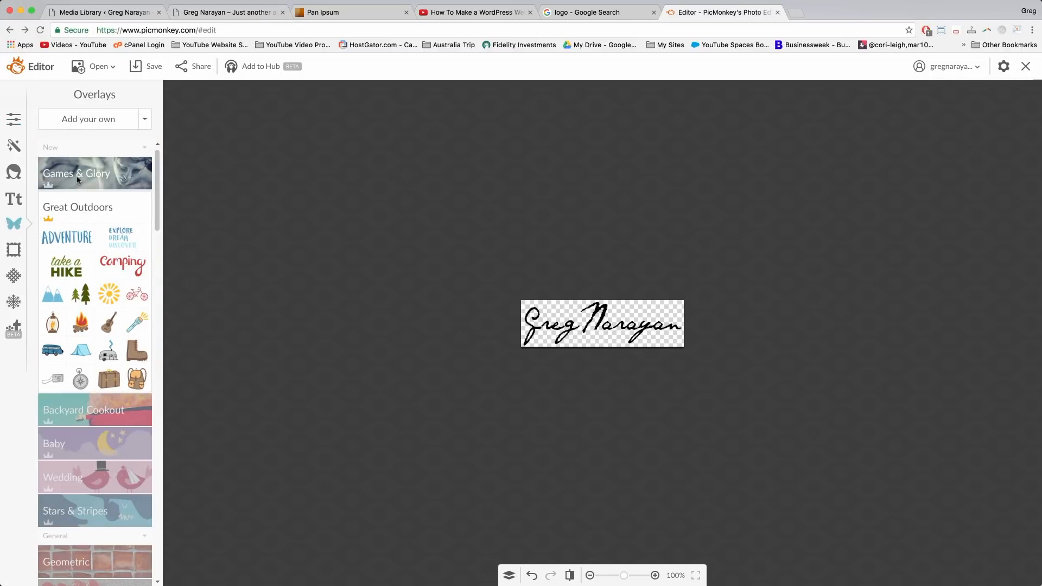
{"action": "scroll", "coordinate": [91, 226], "scroll_direction": "down", "scroll_amount": 10}
{"action": "left_click", "coordinate": [92, 220]}
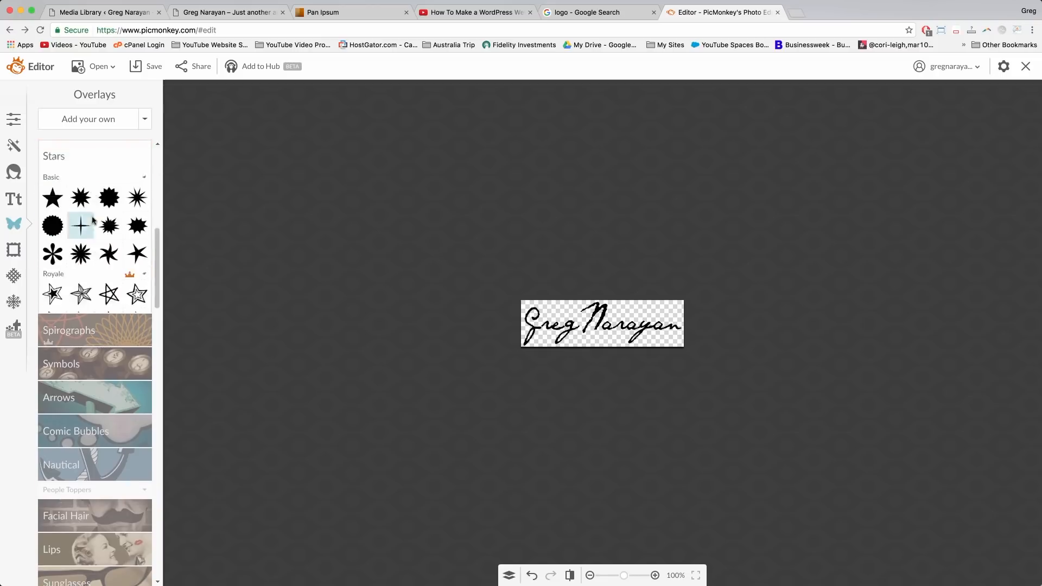
{"action": "left_click", "coordinate": [64, 365]}
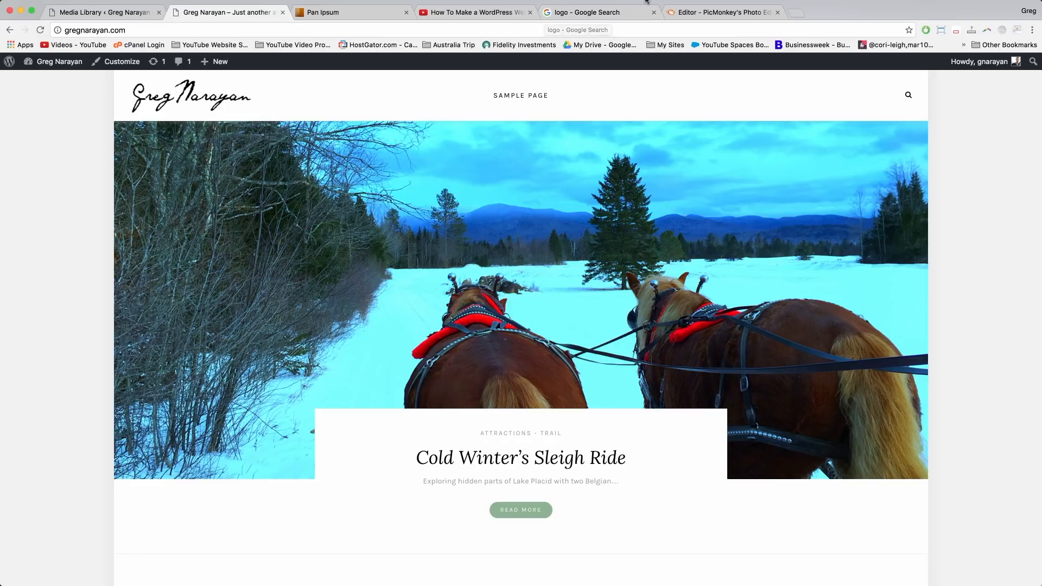
{"action": "left_click", "coordinate": [698, 15]}
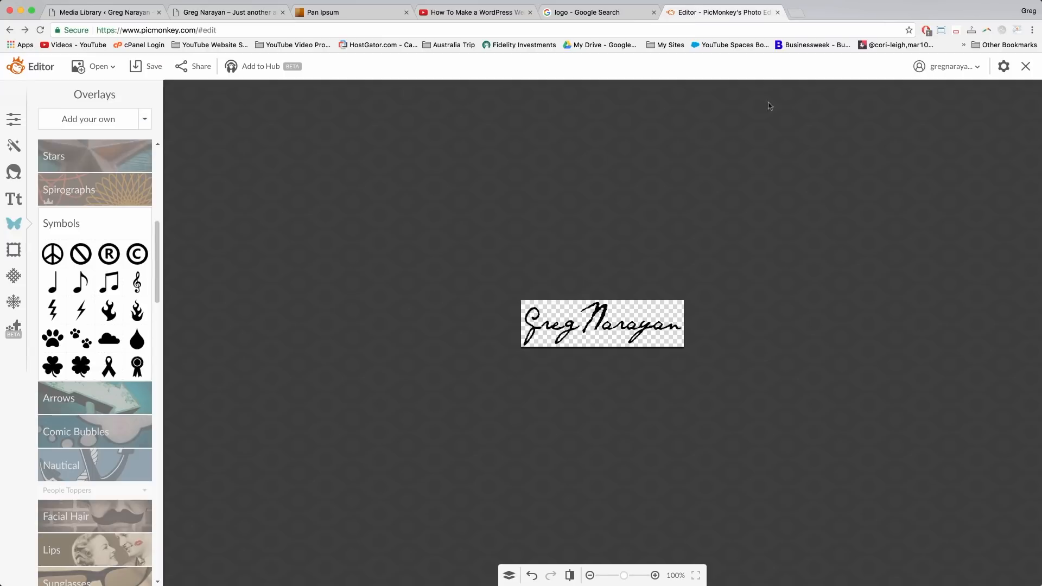
{"action": "left_click", "coordinate": [13, 199]}
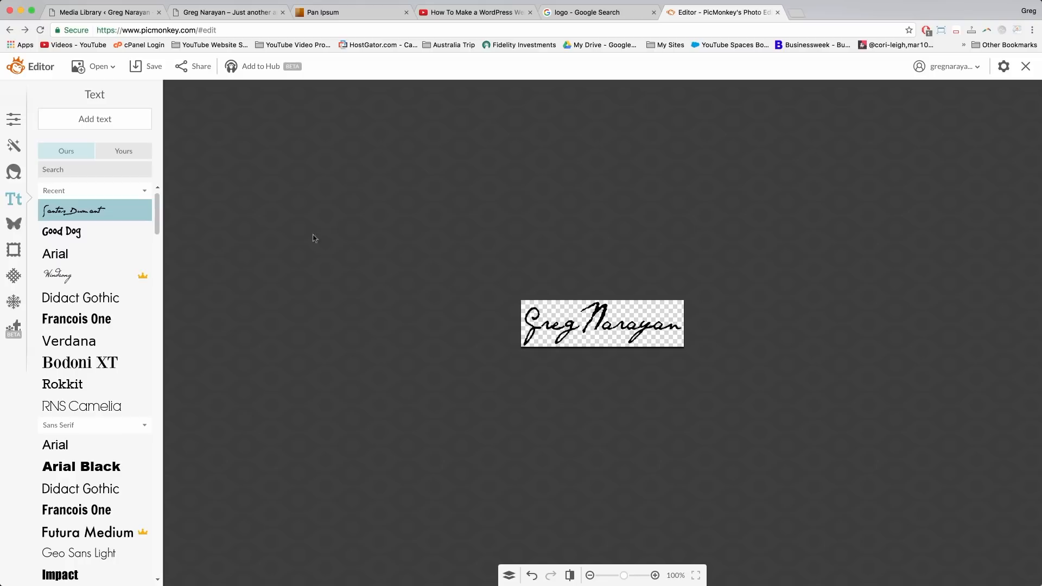
Step: Trim the signature text to the initials G N and drag it toward the canvas centre
{"action": "left_click", "coordinate": [570, 324]}
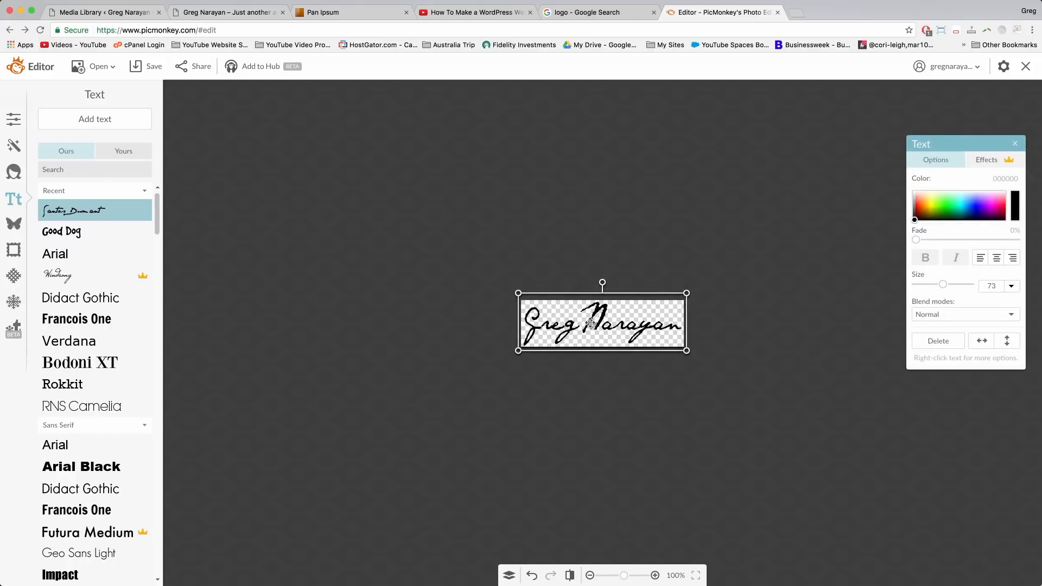
{"action": "left_click", "coordinate": [591, 323]}
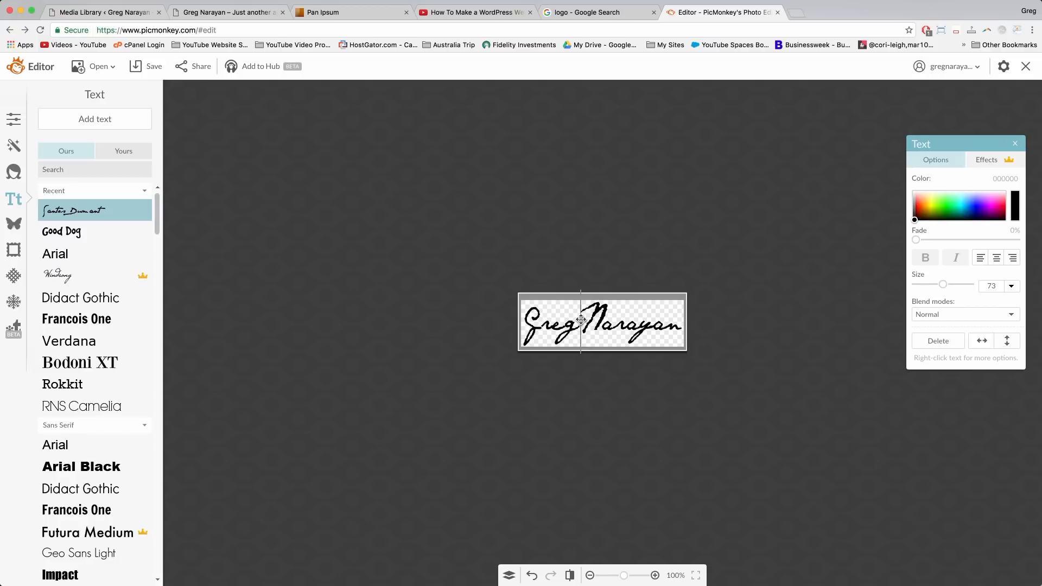
{"action": "key", "text": "BackSpace"}
{"action": "key", "text": "BackSpace"}
{"action": "key", "text": "BackSpace"}
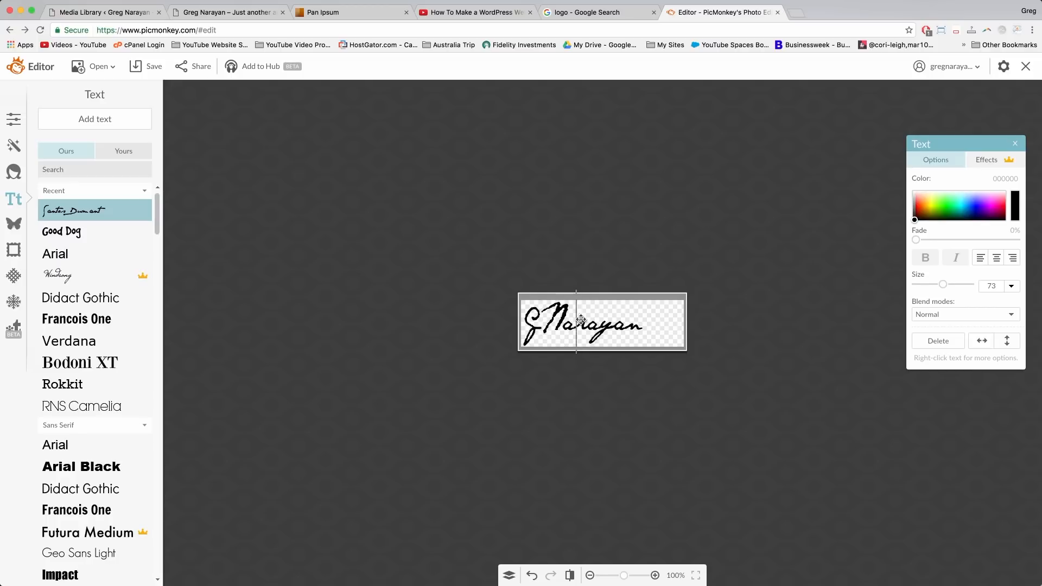
{"action": "key", "text": "BackSpace"}
{"action": "key", "text": "BackSpace"}
{"action": "key", "text": "BackSpace"}
{"action": "key", "text": "BackSpace"}
{"action": "key", "text": "BackSpace"}
{"action": "key", "text": "BackSpace"}
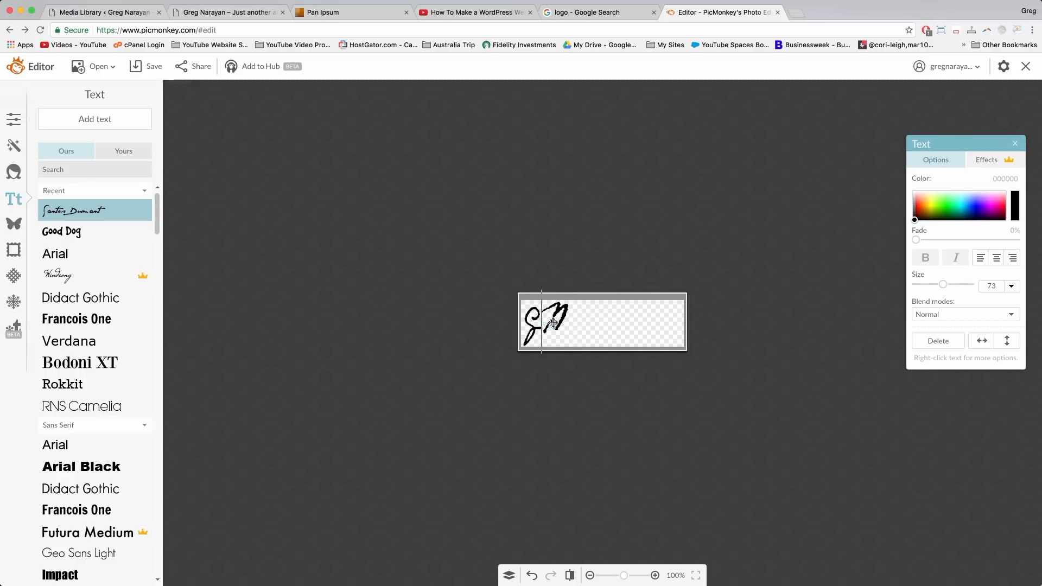
{"action": "key", "text": "shift+Left"}
{"action": "left_click", "coordinate": [591, 365]}
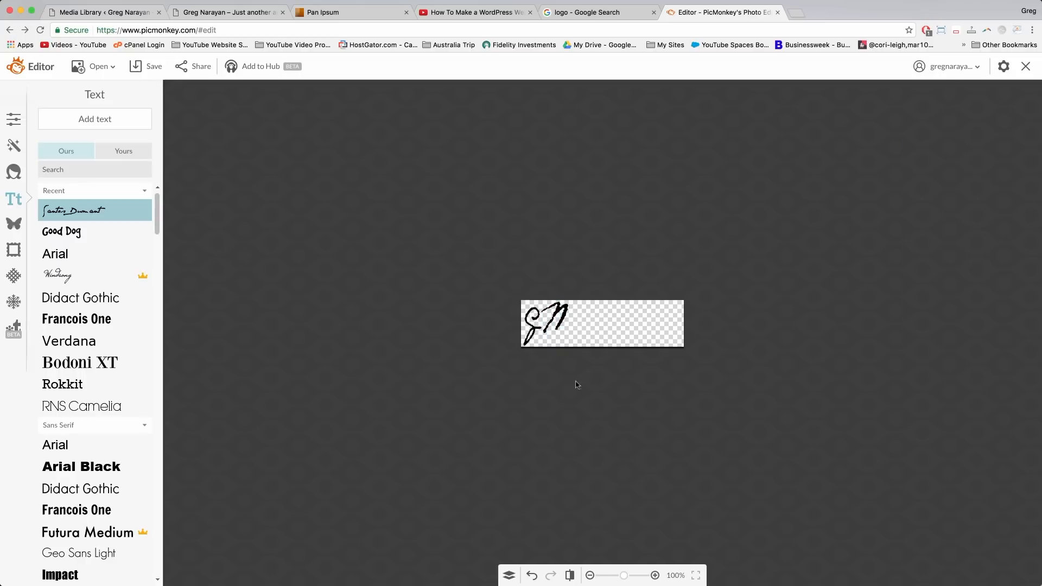
{"action": "left_click", "coordinate": [536, 317]}
{"action": "left_click_drag", "start_coordinate": [536, 317], "coordinate": [591, 317]}
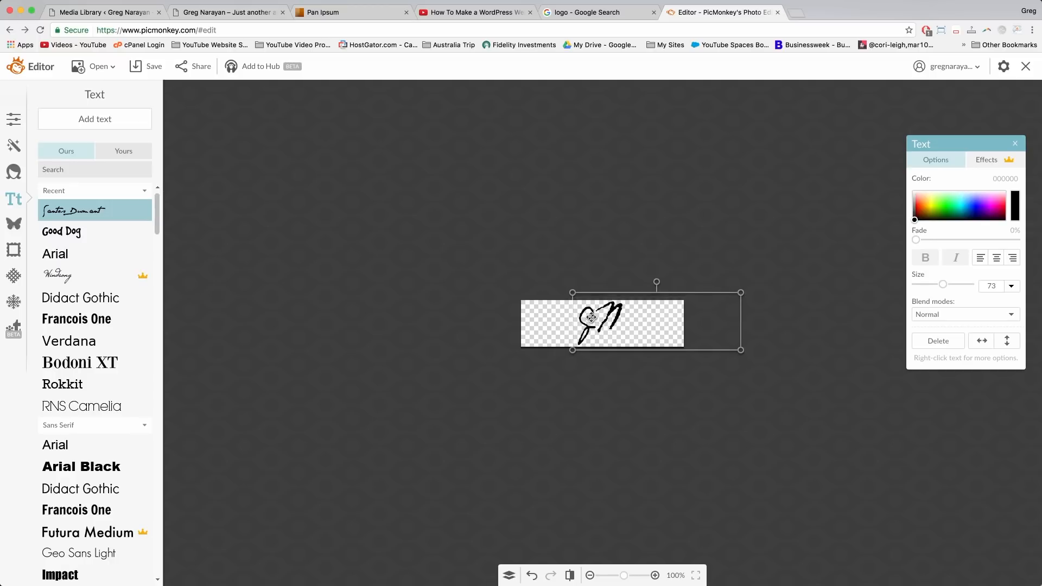
{"action": "left_click", "coordinate": [284, 277]}
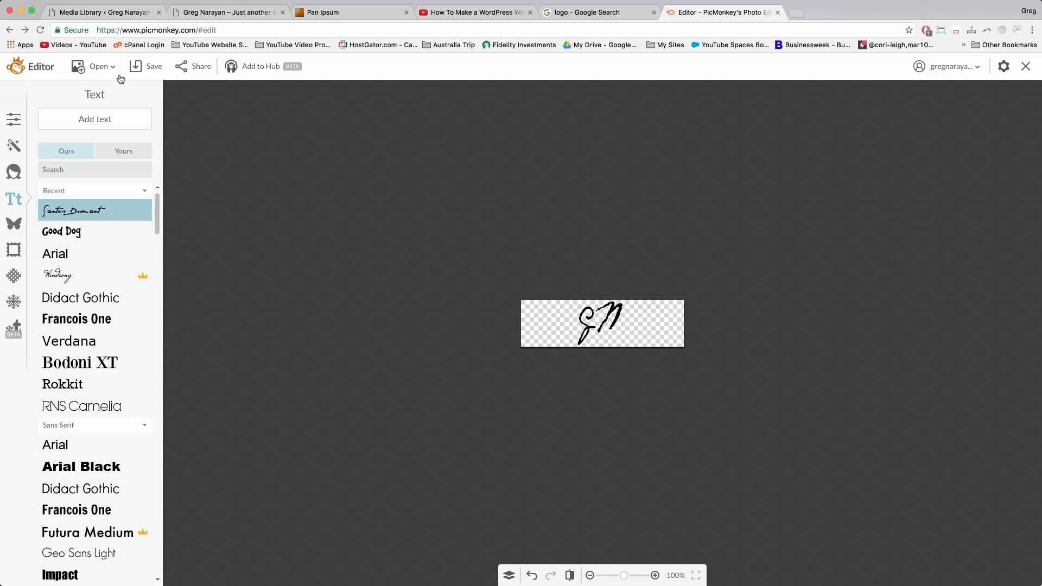
Step: Crop the image to a 96 × 86 block around the initials
{"action": "left_click", "coordinate": [13, 119]}
{"action": "left_click", "coordinate": [53, 157]}
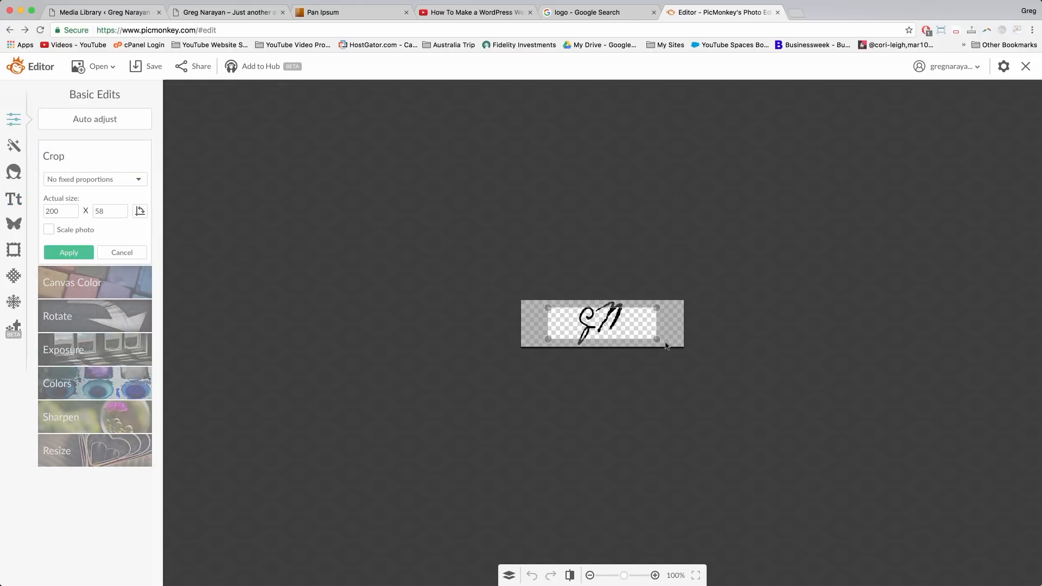
{"action": "left_click_drag", "start_coordinate": [547, 307], "coordinate": [572, 296]}
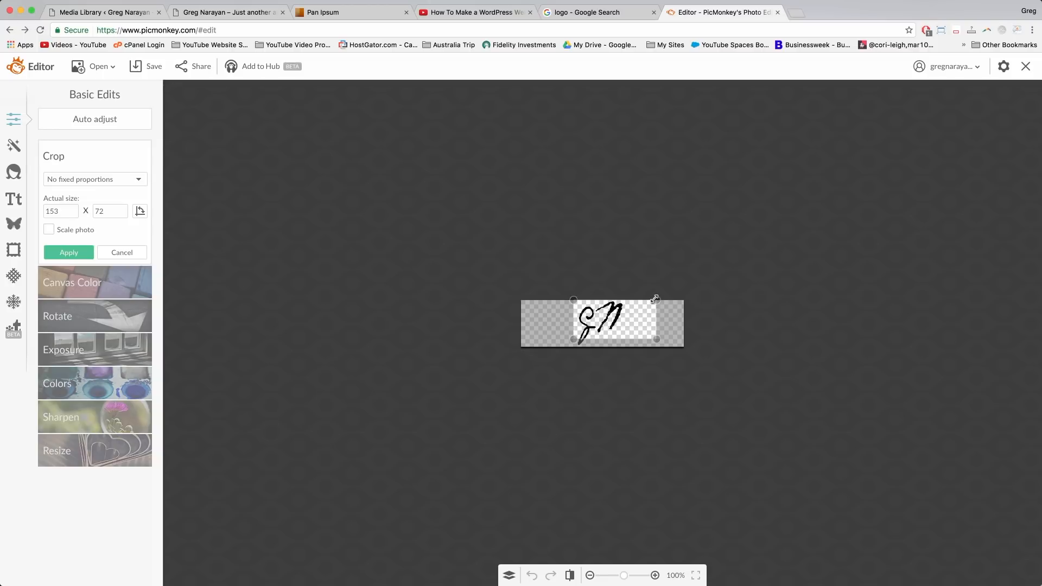
{"action": "left_click_drag", "start_coordinate": [656, 299], "coordinate": [623, 296]}
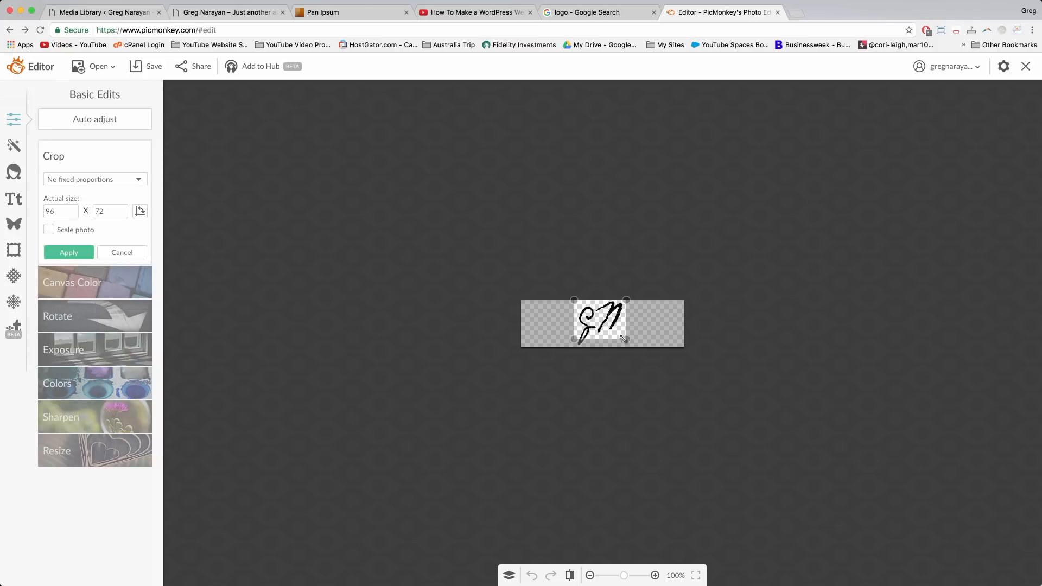
{"action": "left_click_drag", "start_coordinate": [626, 340], "coordinate": [623, 353]}
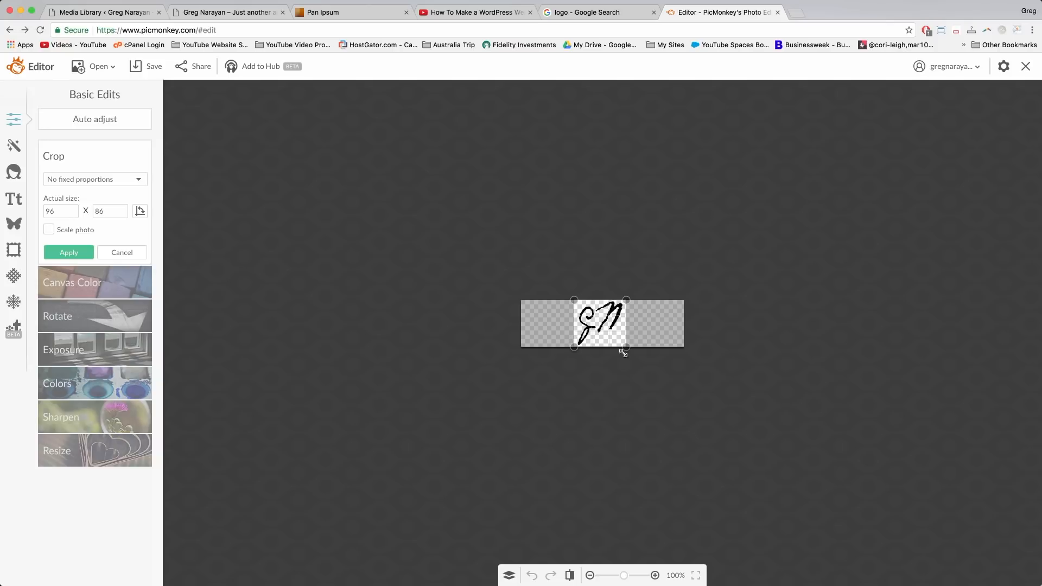
{"action": "left_click", "coordinate": [69, 253]}
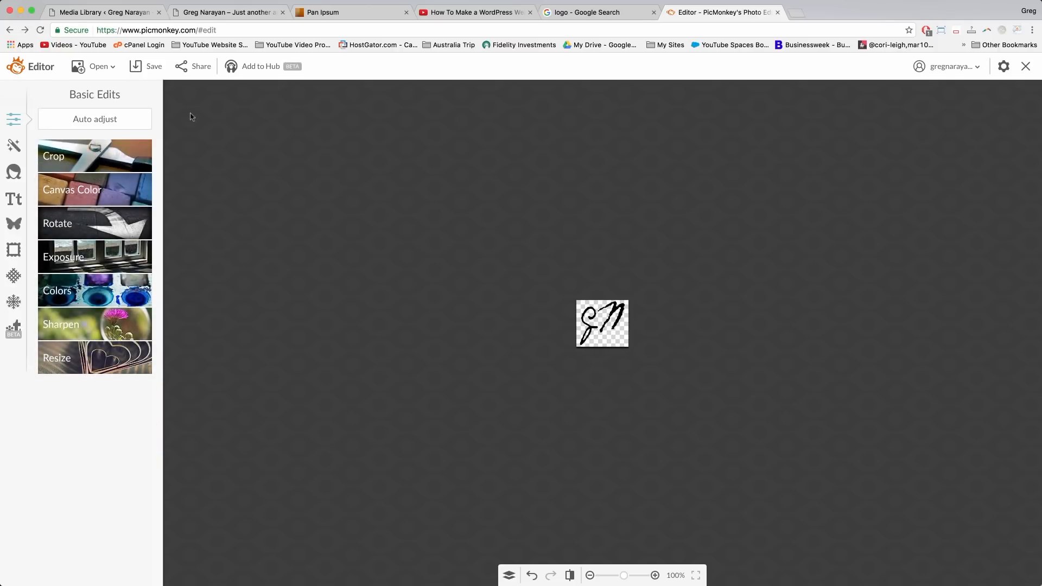
Step: Save the cropped image to the computer as site-icon.png
{"action": "left_click", "coordinate": [142, 66]}
{"action": "left_click", "coordinate": [49, 112]}
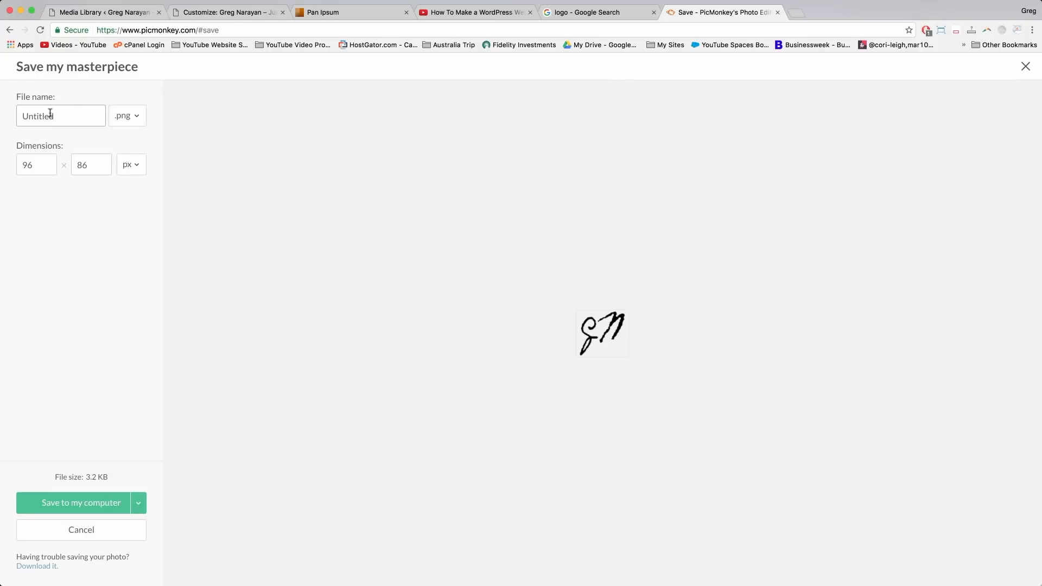
{"action": "double_click", "coordinate": [50, 113]}
{"action": "key", "text": "BackSpace"}
{"action": "left_click", "coordinate": [90, 507]}
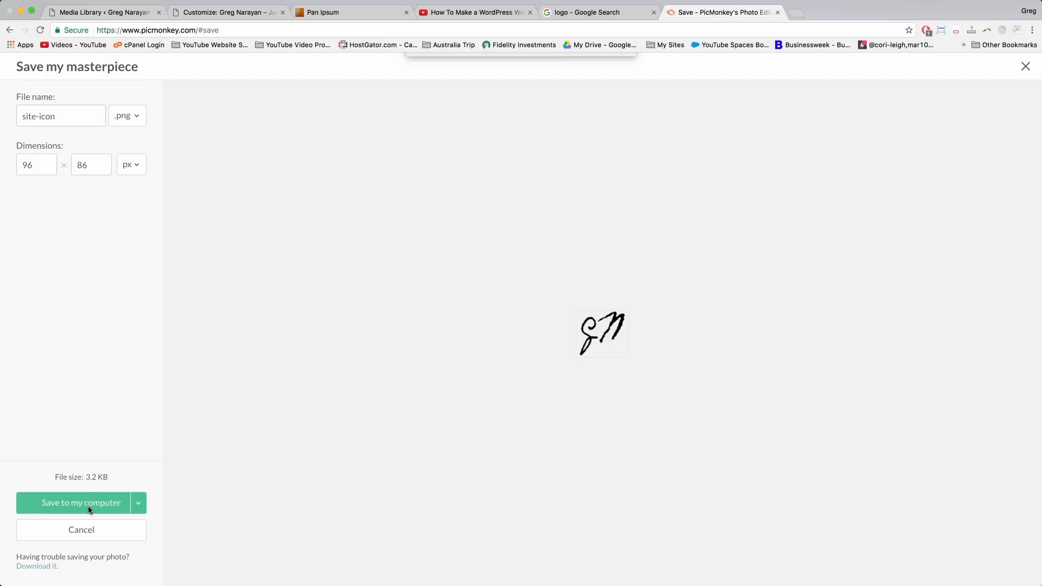
{"action": "left_click", "coordinate": [618, 163]}
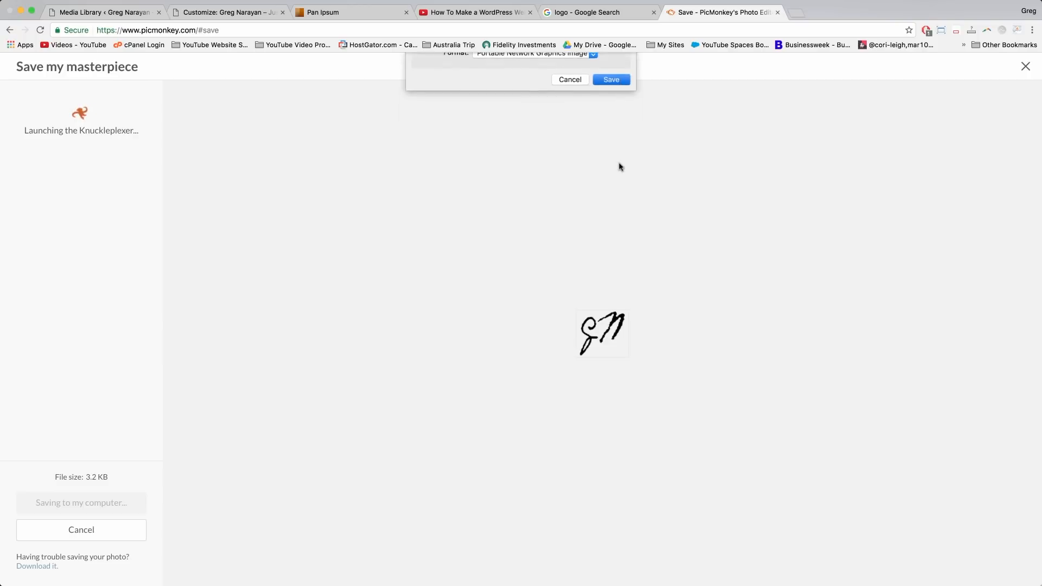
{"action": "left_click", "coordinate": [228, 12]}
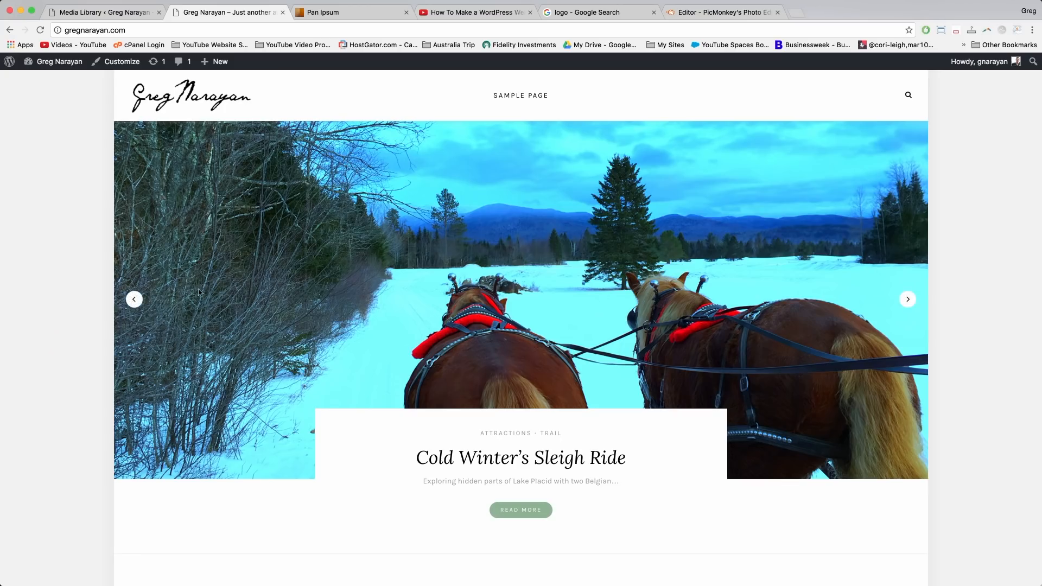
Step: Upload site-icon.png as the Site Identity icon without cropping, and publish it
{"action": "left_click", "coordinate": [122, 64]}
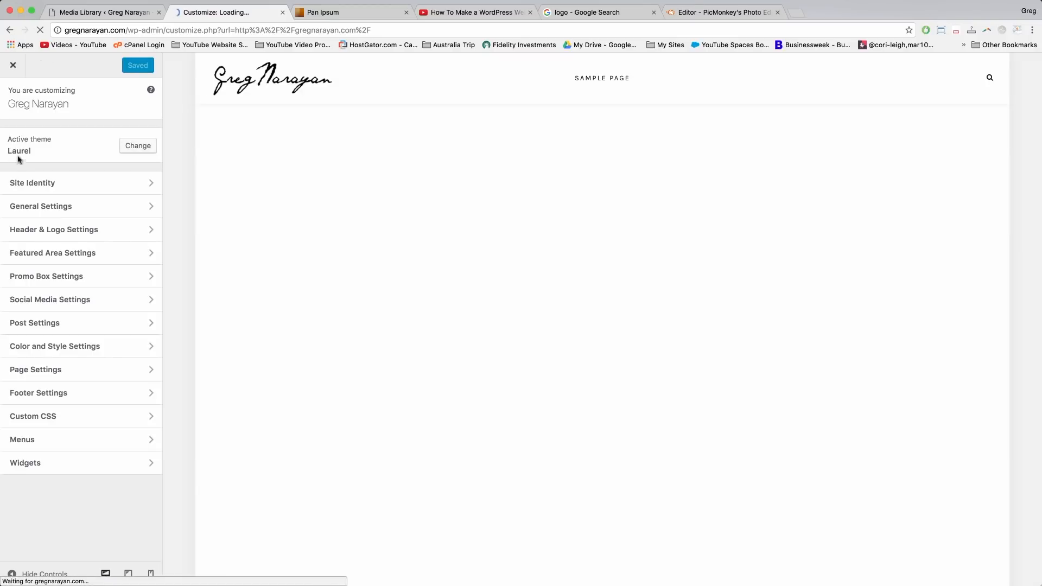
{"action": "left_click", "coordinate": [116, 186]}
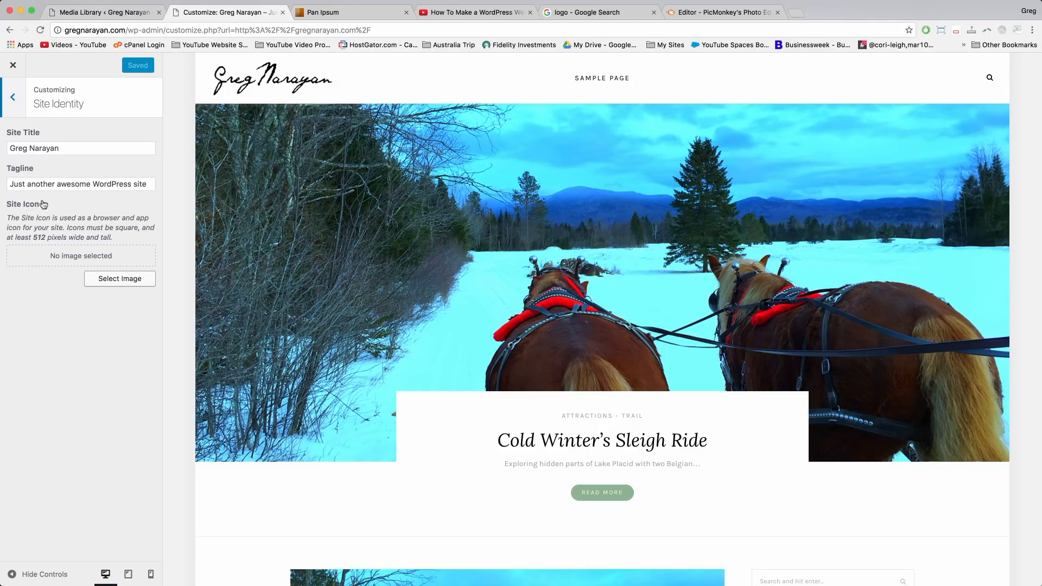
{"action": "left_click", "coordinate": [119, 282]}
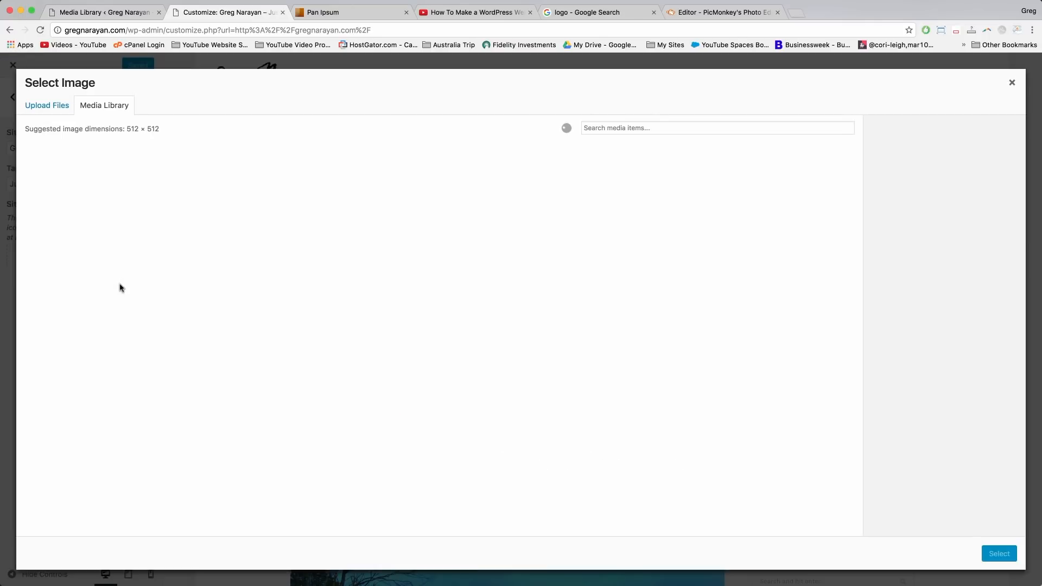
{"action": "left_click", "coordinate": [54, 109]}
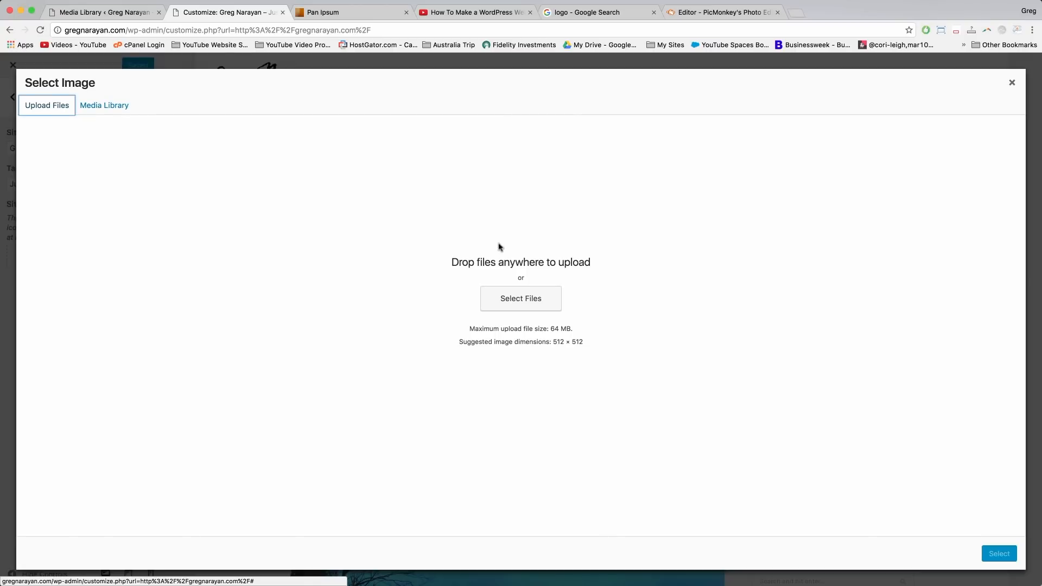
{"action": "left_click", "coordinate": [520, 300]}
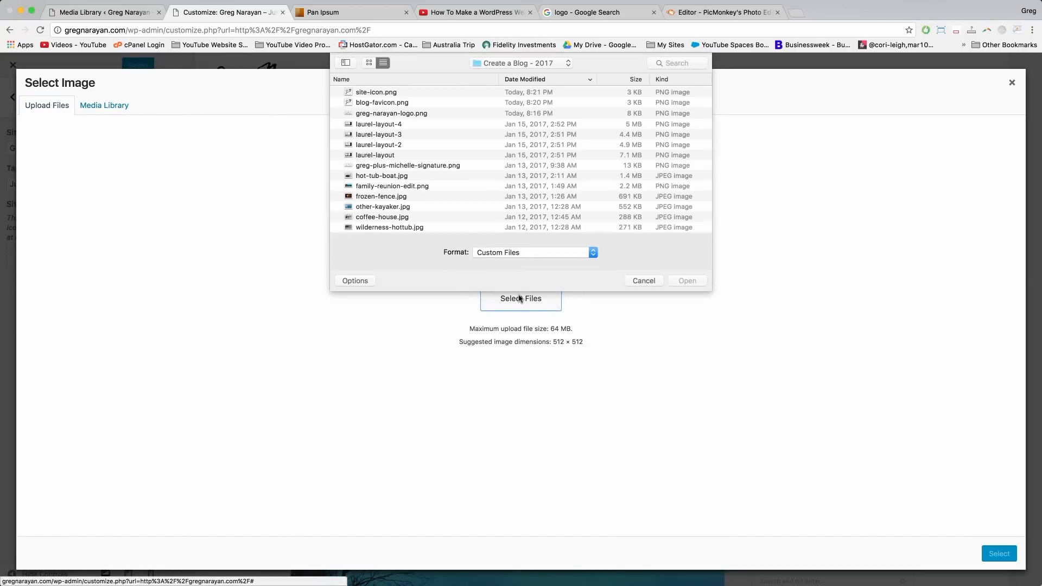
{"action": "double_click", "coordinate": [376, 92]}
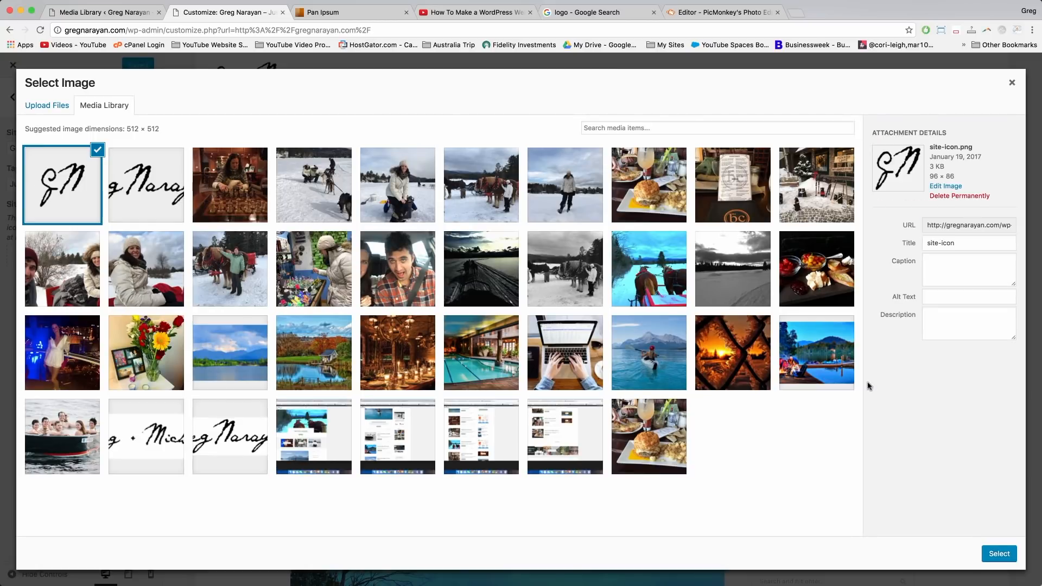
{"action": "left_click", "coordinate": [998, 553]}
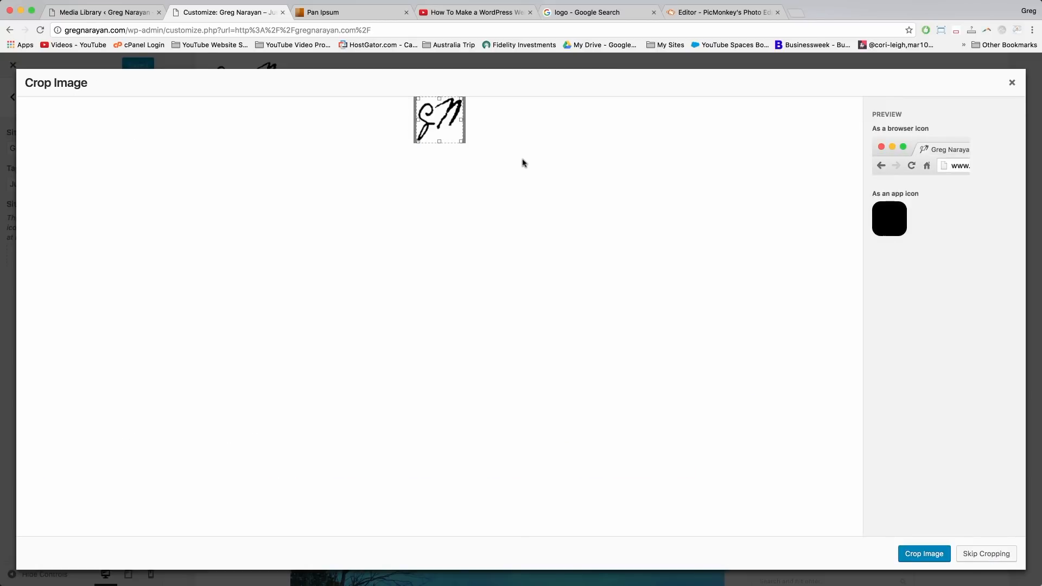
{"action": "left_click", "coordinate": [965, 553]}
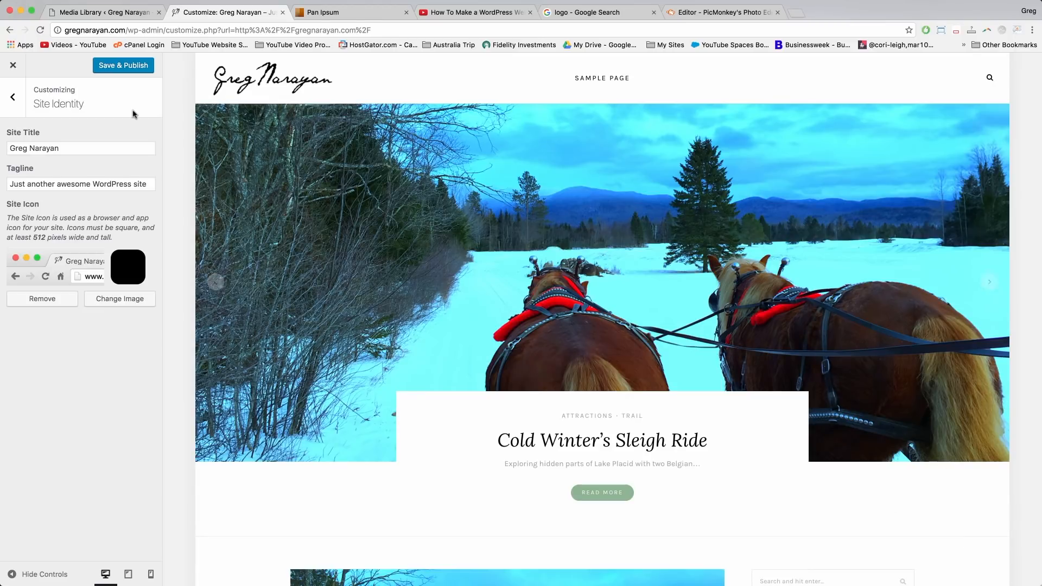
{"action": "left_click", "coordinate": [117, 67]}
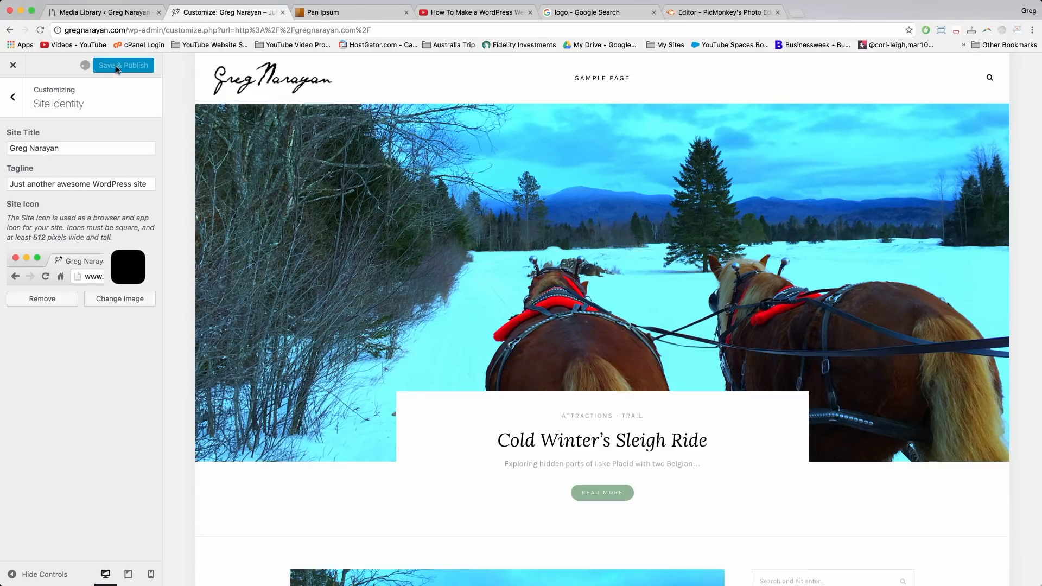
{"action": "left_click", "coordinate": [13, 66]}
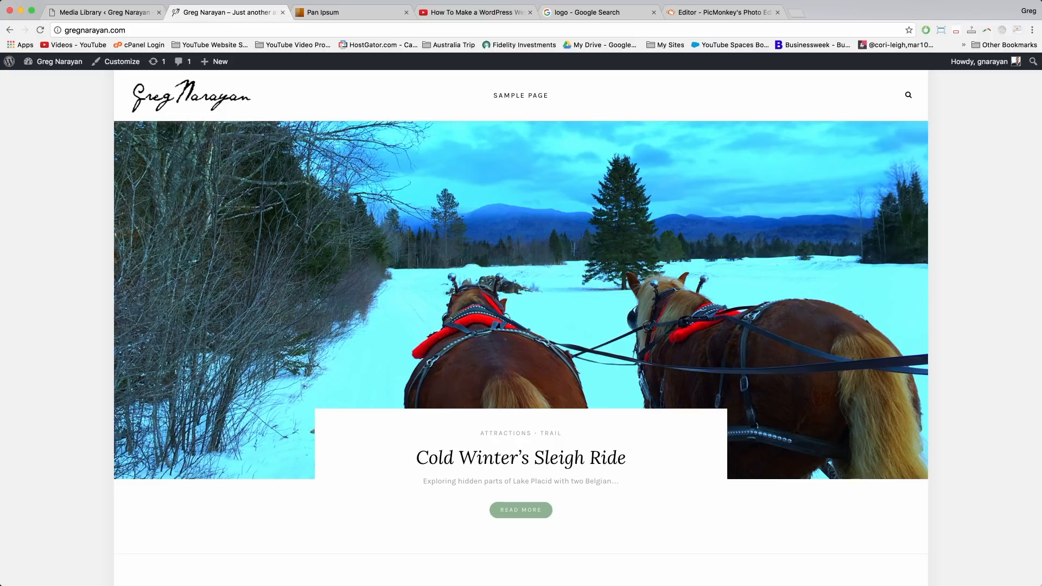
{"action": "key", "text": "super+Tab"}
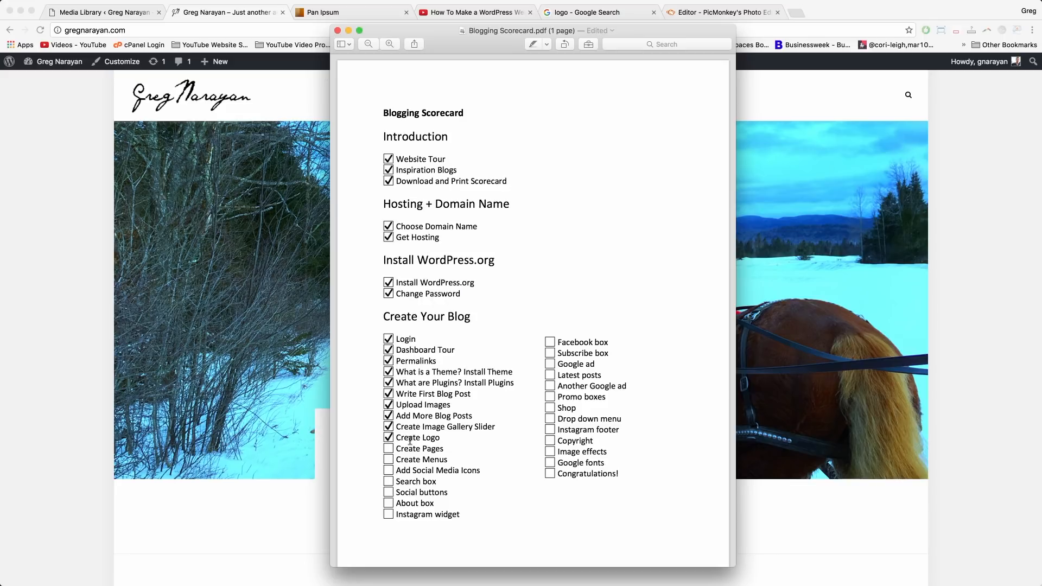
{"action": "left_click", "coordinate": [349, 31]}
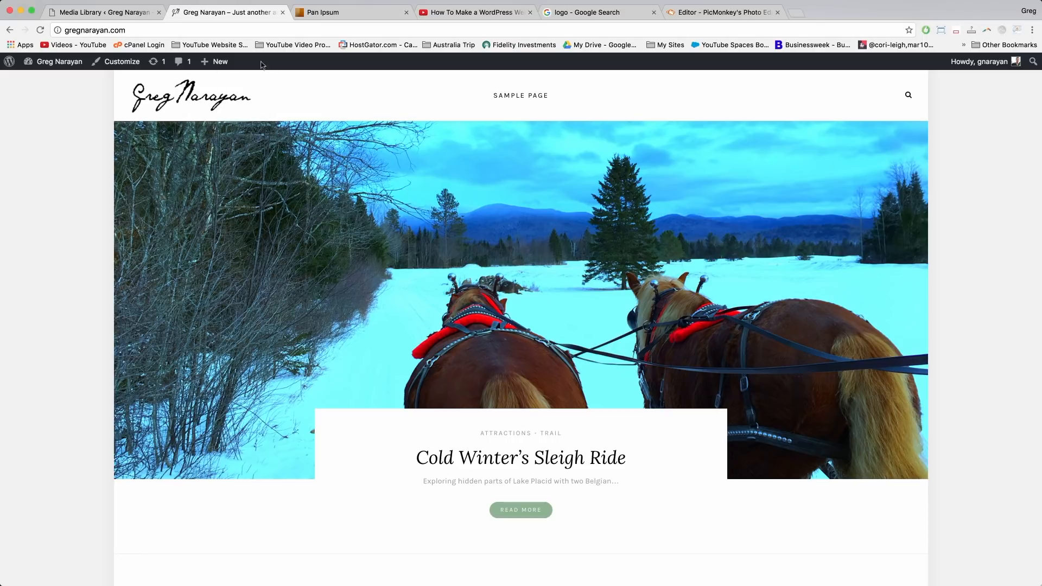
{"action": "mouse_move", "coordinate": [220, 63]}
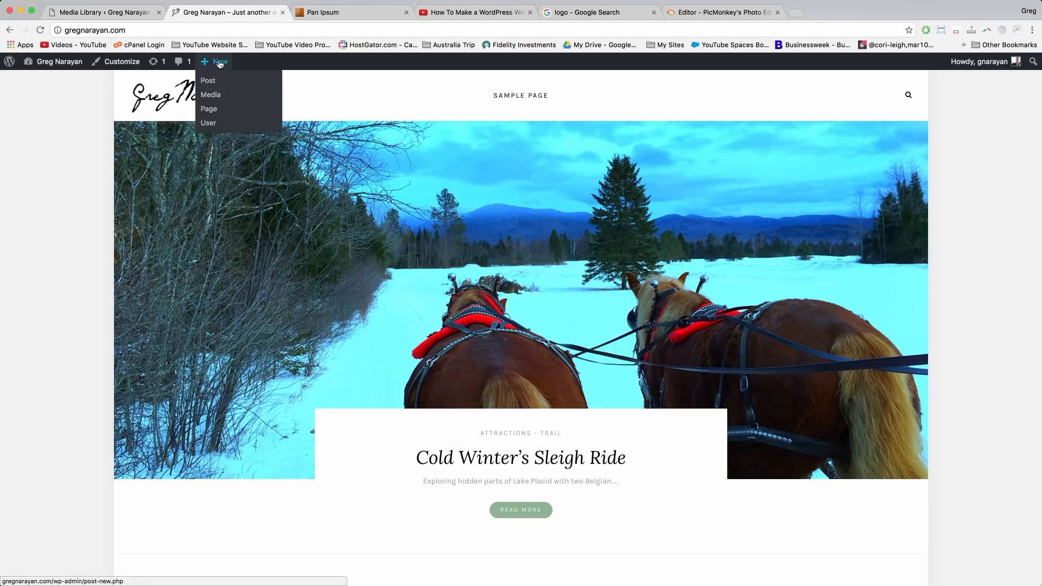
Step: Create a new page titled About Us and paste several Pan Ipsum placeholder paragraphs
{"action": "left_click", "coordinate": [207, 111]}
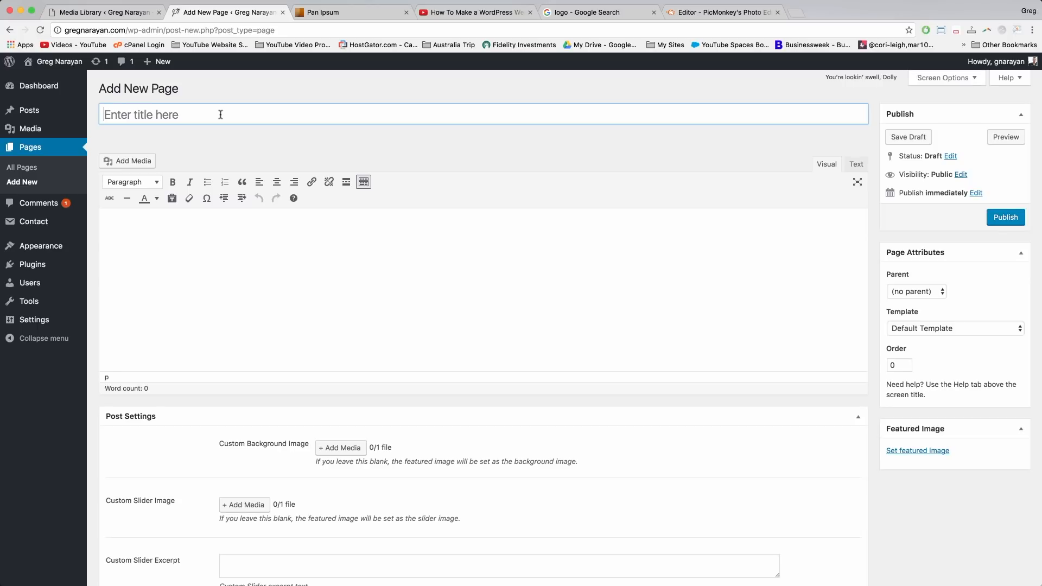
{"action": "type", "text": "About Us"}
{"action": "left_click", "coordinate": [253, 258]}
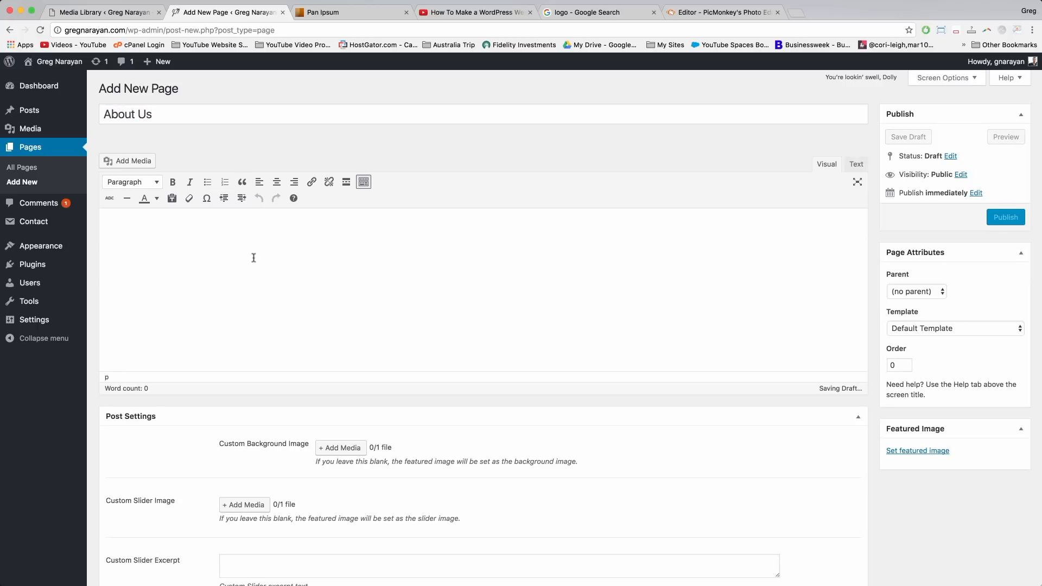
{"action": "left_click", "coordinate": [326, 12]}
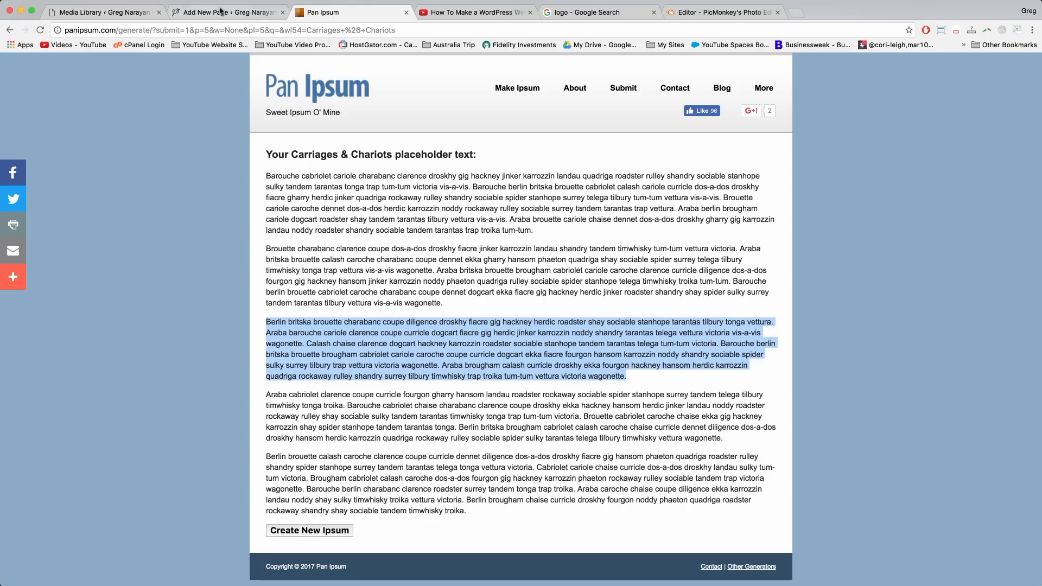
{"action": "left_click", "coordinate": [220, 11]}
{"action": "type", "text": "Berlin britska brouette charabanc coupe diligence droskhy fiacre gig hackney herdic roadster shay sociable stanhope tarantas tilbury tonga vettura. Araba barouche cariole clarence coupe curricle dogcart fiacre gig herdic jinker karrozzin noddy shandry tarantas telega vettura victoria vis-a-vis wagonette. Calash chaise clarence dogcart hackney karrozzin roadster sociable stanhope tandem tarantas telega tum-tum victoria. Barouche berlin britska brouette brougham cabriolet cariole caroche coupe curricle dogcart ekka fiacre fourgon hansom karrozzin noddy shandry sociable spider sulky surrey tilbury trap vettura victoria wagonette. Araba brougham calash curricle droskhy ekka fourgon hackney hansom herdic karrozzin quadriga rockaway rulley shandry surrey tilbury timwhisky trap troika tum-tum vettura victoria wagonette."}
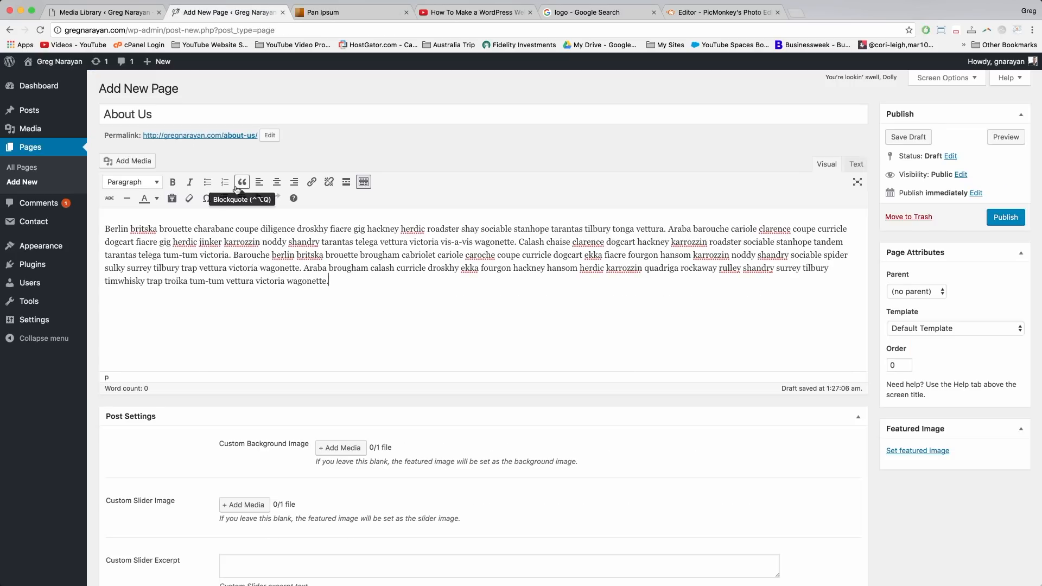
{"action": "key", "text": "super+v"}
{"action": "key", "text": "super+v"}
{"action": "key", "text": "super+v"}
{"action": "key", "text": "super+v"}
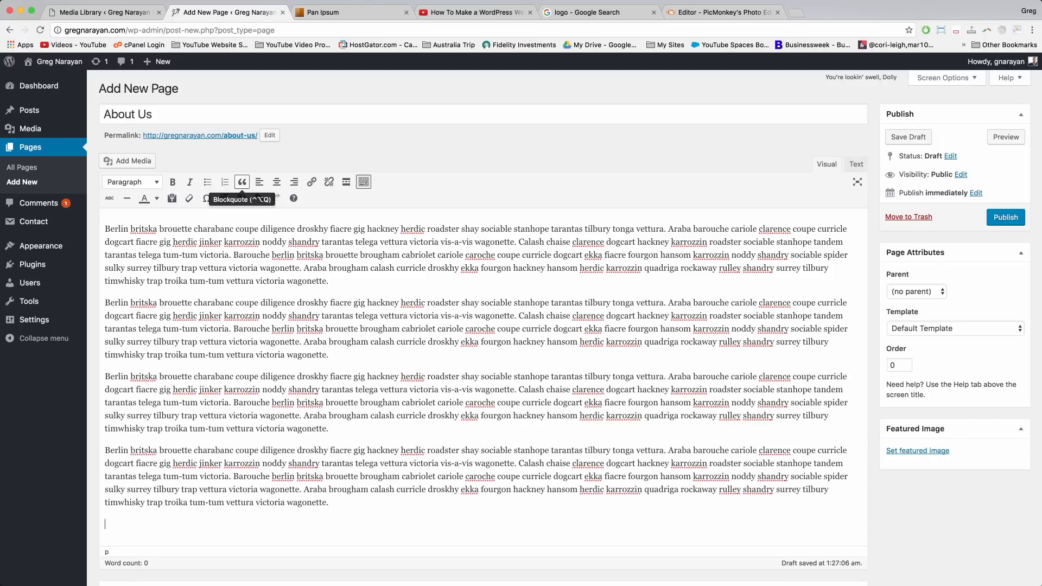
{"action": "key", "text": "Return"}
{"action": "type", "text": "Berlin britska brouette charabanc coupe diligence droskhy fiacre gig hackney herdic roadster shay sociable stanhope tarantas tilbury tonga vettura. Araba barouche cariole clarence coupe curricle dogcart fiacre gig herdic jinker karrozzin noddy shandry tarantas telega vettura victoria vis-a-vis wagonette. Calash chaise clarence dogcart hackney karrozzin roadster sociable stanhope tandem tarantas telega tum-tum victoria. Barouche berlin britska brouette brougham cabriolet cariole caroche coupe curricle dogcart ekka fiacre fourgon hansom karrozzin noddy shandry sociable spider sulky surrey tilbury trap vettura victoria wagonette. Araba brougham calash curricle droskhy ekka fourgon hackney hansom herdic karrozzin quadriga rockaway rulley shandry surrey tilbury timwhisky trap troika tum-tum vettura victoria wagonette."}
{"action": "key", "text": "Return"}
{"action": "type", "text": "Berlin britska brouette charabanc coupe diligence droskhy fiacre gig hackney herdic roadster shay sociable stanhope tarantas tilbury tonga vettura. Araba barouche cariole clarence coupe curricle dogcart fiacre gig herdic jinker karrozzin noddy shandry tarantas telega vettura victoria vis-a-vis wagonette. Calash chaise clarence dogcart hackney karrozzin roadster sociable stanhope tandem tarantas telega tum-tum victoria. Barouche berlin britska brouette brougham cabriolet cariole caroche coupe curricle dogcart ekka fiacre fourgon hansom karrozzin noddy shandry sociable spider sulky surrey tilbury trap vettura victoria wagonette. Araba brougham calash curricle droskhy ekka fourgon hackney hansom herdic karrozzin quadriga rockaway rulley shandry surrey tilbury timwhisky trap troika tum-tum vettura victoria wagonette."}
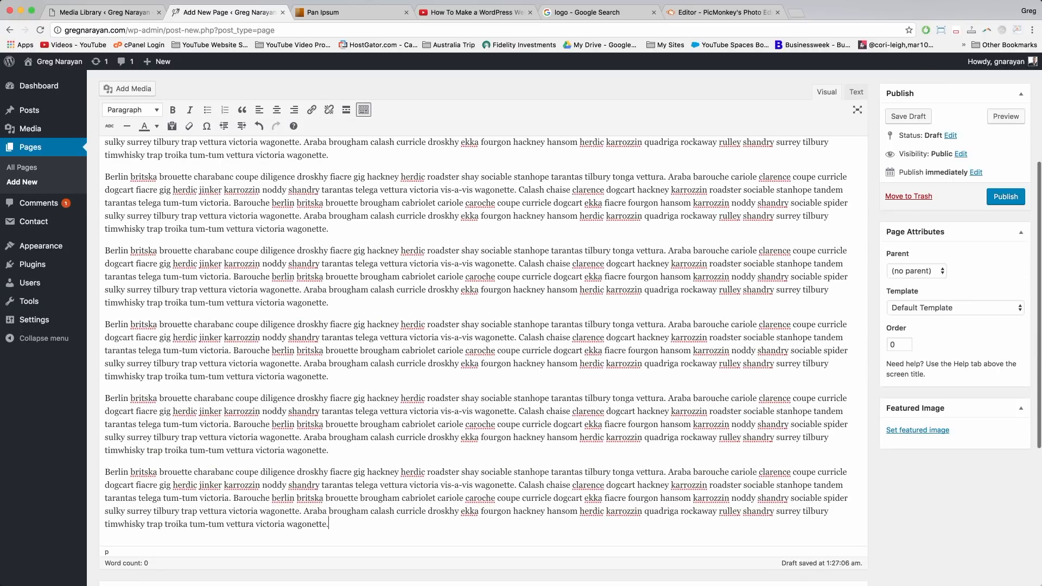
Step: Split off the lines ending at 'diligence' and 'droskhy' as two Heading 4 subheadings
{"action": "scroll", "coordinate": [277, 242], "scroll_direction": "up", "scroll_amount": 10}
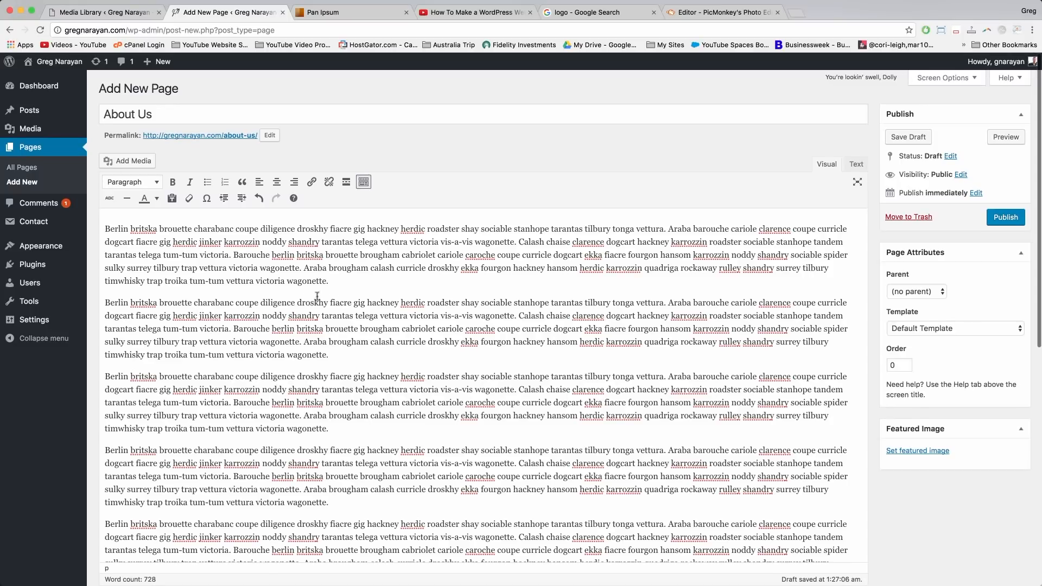
{"action": "scroll", "coordinate": [298, 305], "scroll_direction": "down", "scroll_amount": 1}
{"action": "left_click", "coordinate": [298, 295]}
{"action": "key", "text": "Return"}
{"action": "left_click_drag", "start_coordinate": [298, 296], "coordinate": [139, 284]}
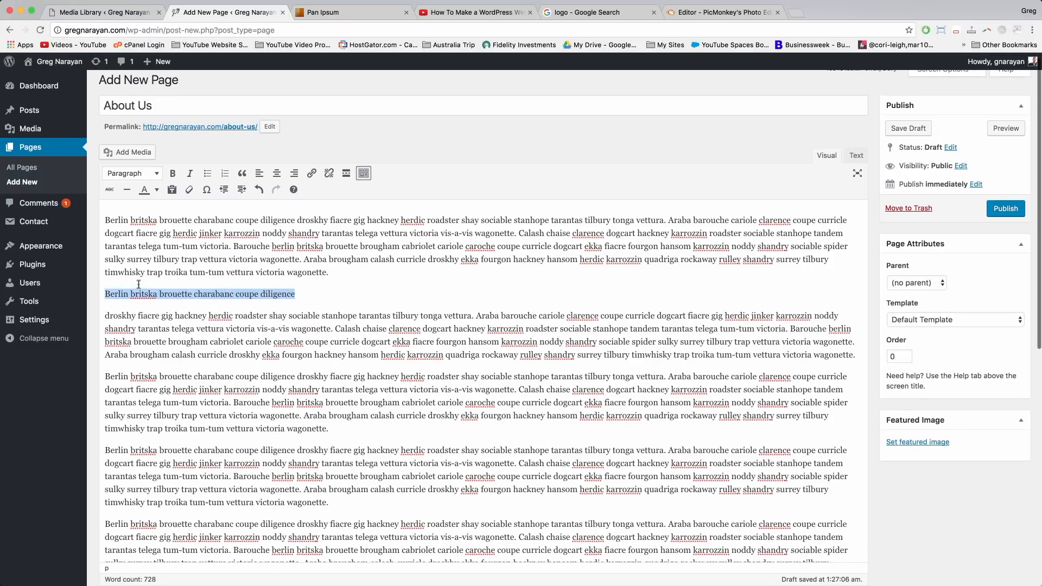
{"action": "left_click", "coordinate": [136, 173]}
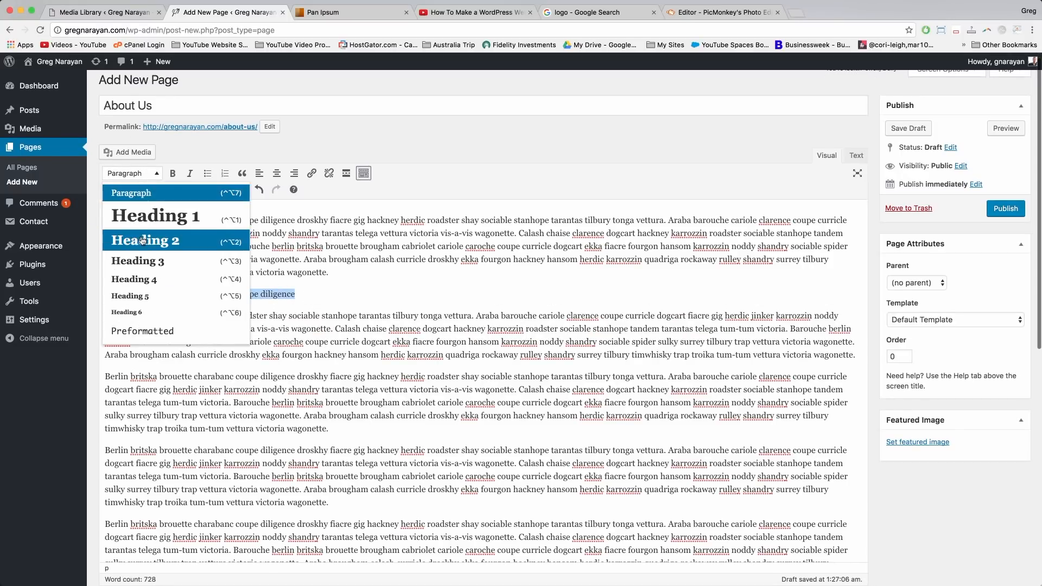
{"action": "left_click", "coordinate": [144, 280]}
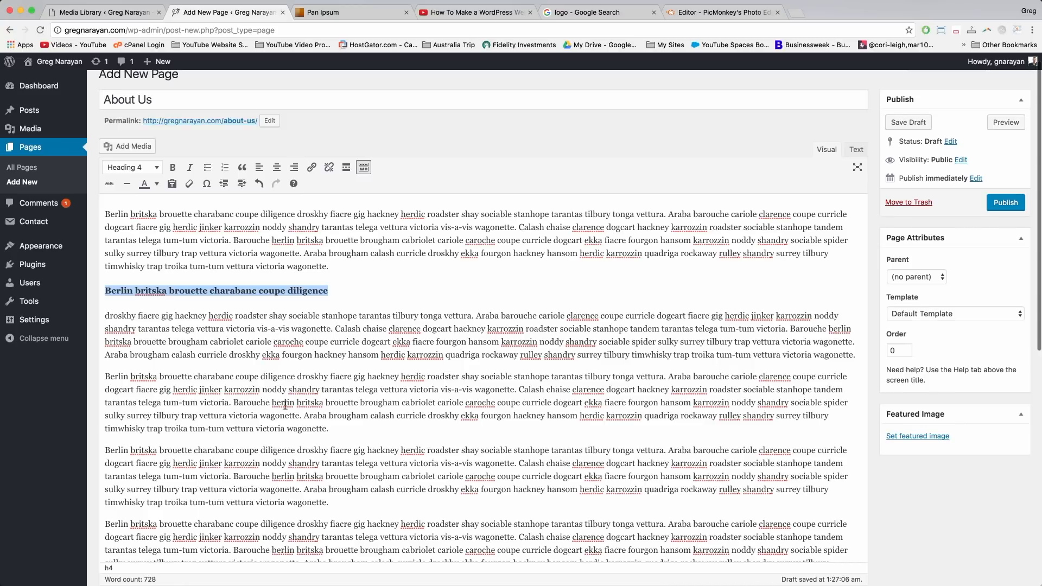
{"action": "scroll", "coordinate": [332, 451], "scroll_direction": "down", "scroll_amount": 2}
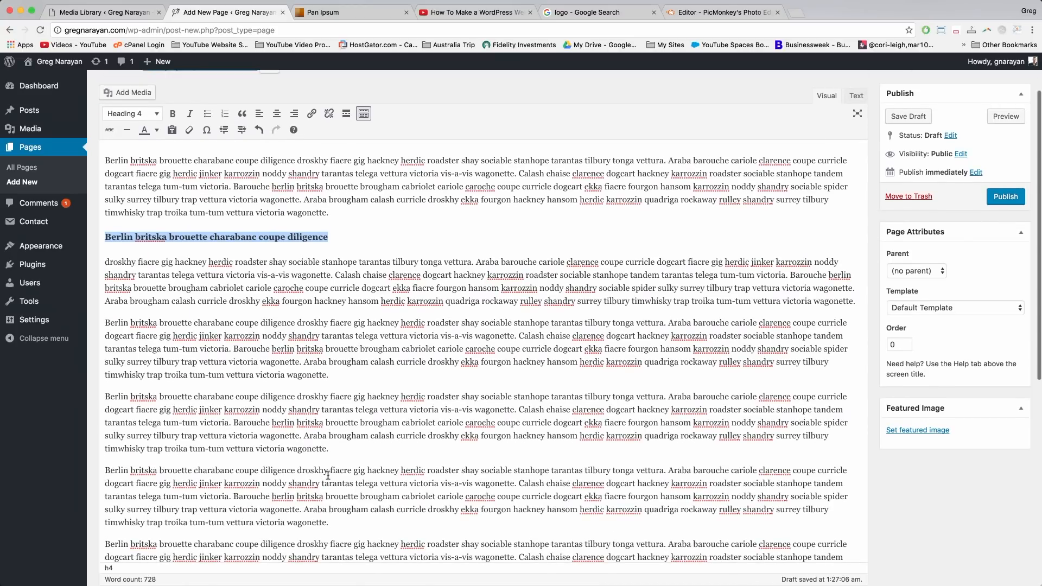
{"action": "left_click", "coordinate": [328, 470]}
{"action": "key", "text": "Return"}
{"action": "left_click_drag", "start_coordinate": [329, 459], "coordinate": [104, 461]}
{"action": "left_click", "coordinate": [127, 112]}
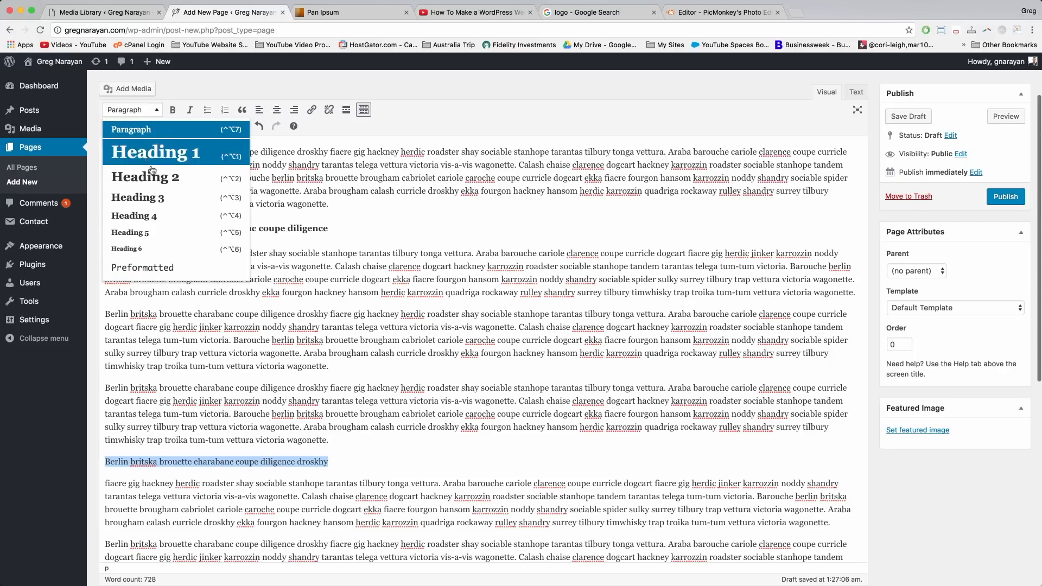
{"action": "left_click", "coordinate": [155, 217]}
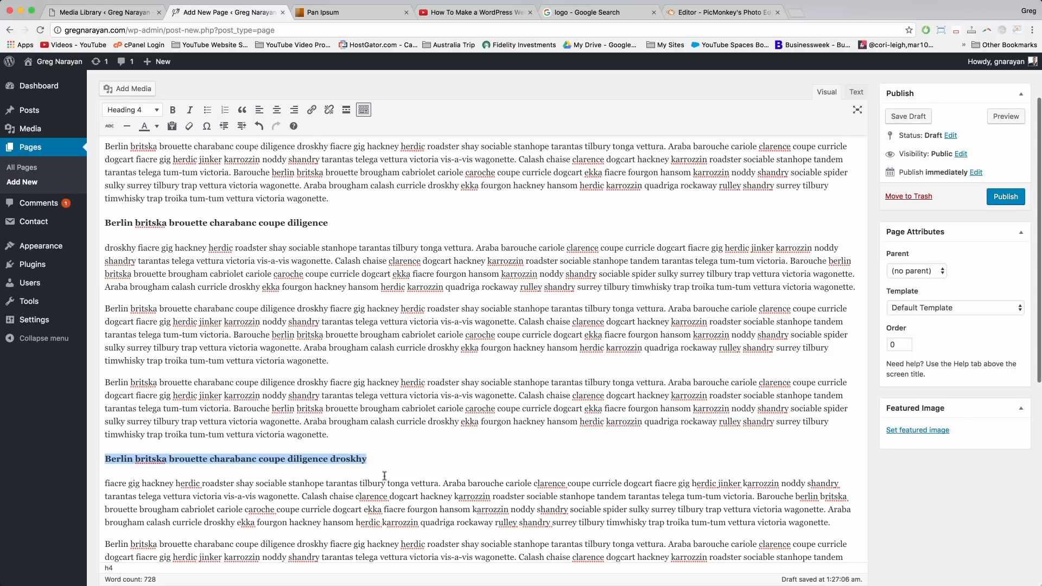
{"action": "left_click", "coordinate": [373, 435]}
Step: Blockquote the paragraph beginning 'fiacre gig hackney' and add an empty line for an image
{"action": "scroll", "coordinate": [372, 436], "scroll_direction": "down", "scroll_amount": 3}
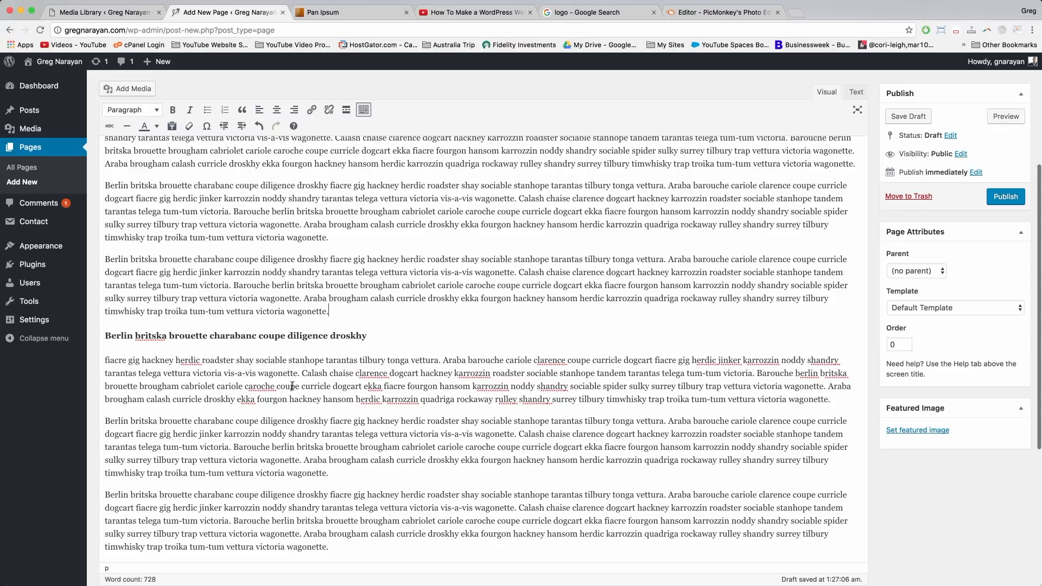
{"action": "left_click", "coordinate": [300, 372]}
{"action": "key", "text": "Return"}
{"action": "left_click_drag", "start_coordinate": [308, 354], "coordinate": [103, 332]}
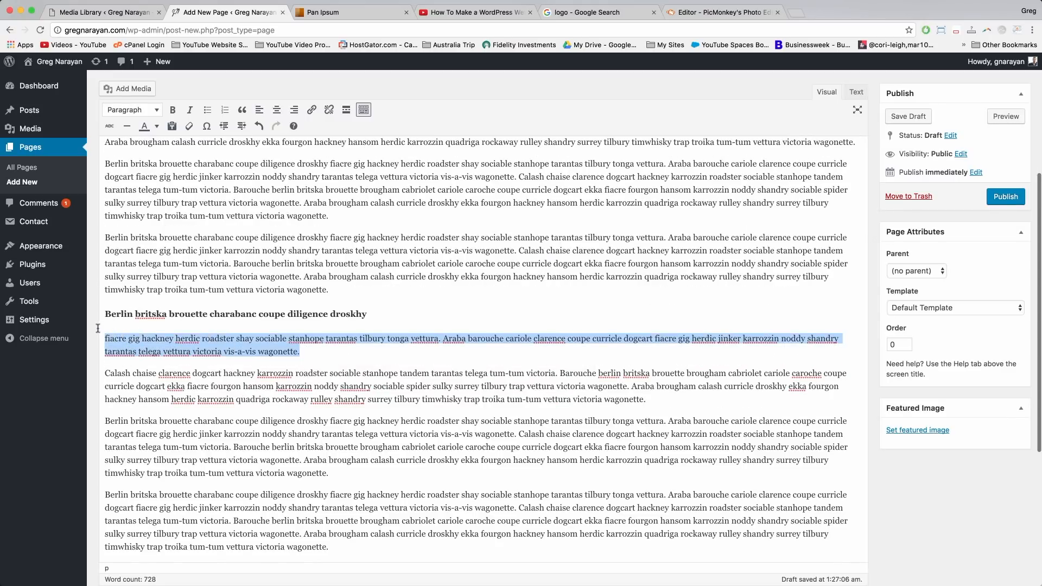
{"action": "left_click", "coordinate": [242, 110]}
{"action": "left_click", "coordinate": [374, 347]}
{"action": "scroll", "coordinate": [372, 337], "scroll_direction": "up", "scroll_amount": 5}
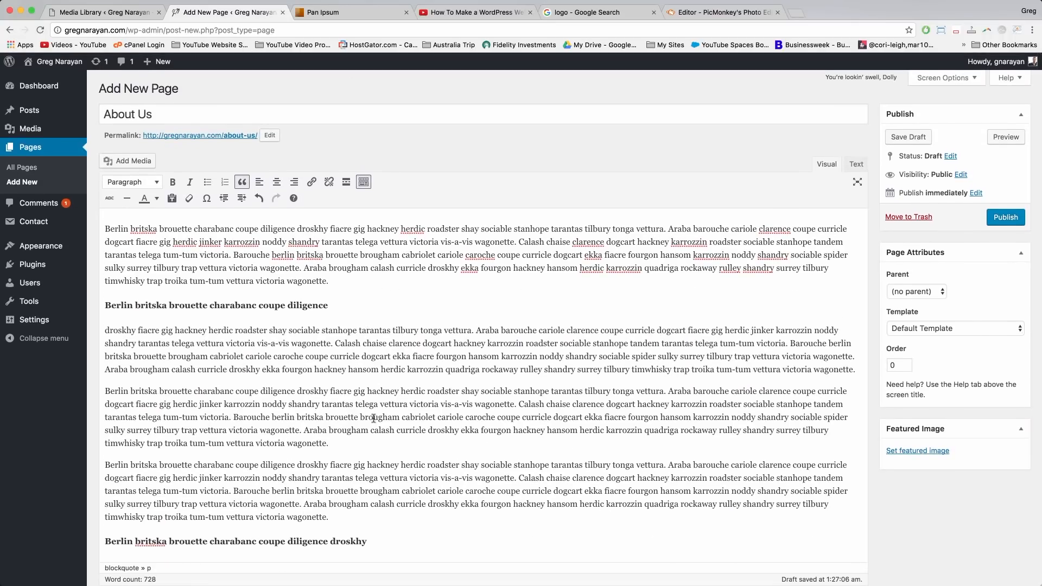
{"action": "left_click", "coordinate": [856, 370]}
{"action": "key", "text": "Return"}
{"action": "key", "text": "Return"}
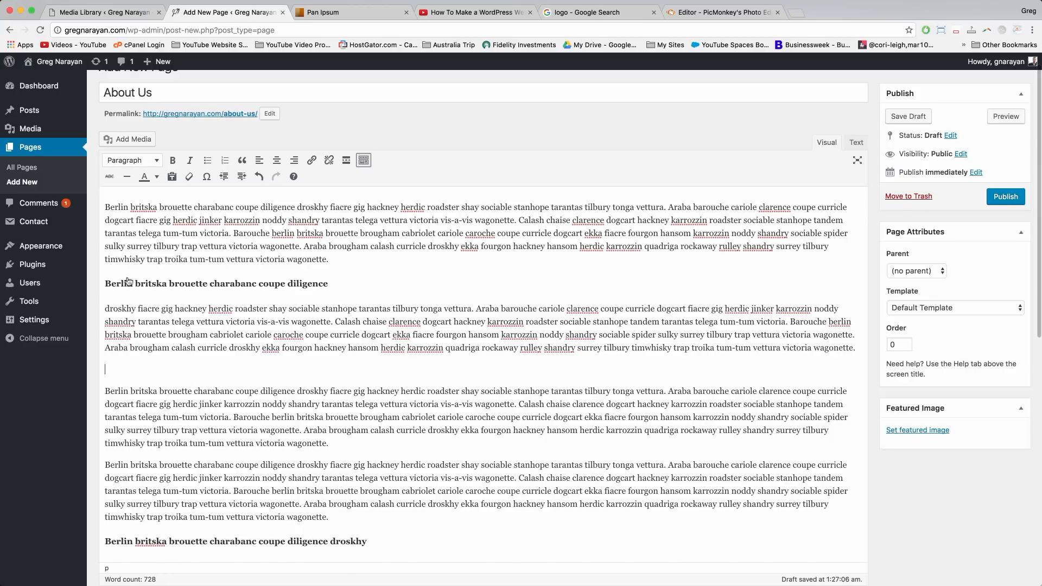
Step: Pick frozen-fence.jpg from the Media Library and open it in Edit Image
{"action": "left_click", "coordinate": [136, 139]}
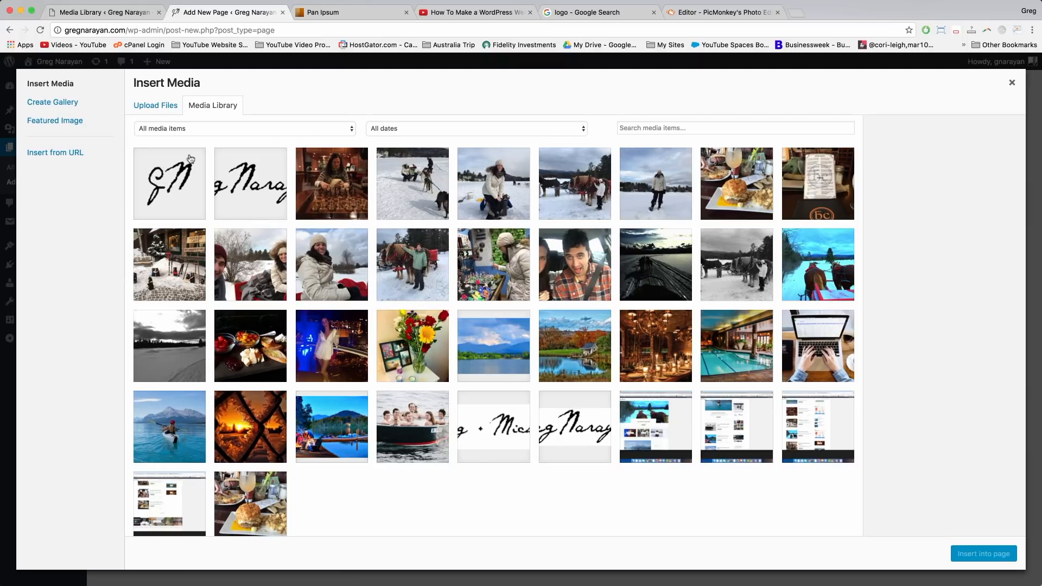
{"action": "left_click", "coordinate": [267, 433]}
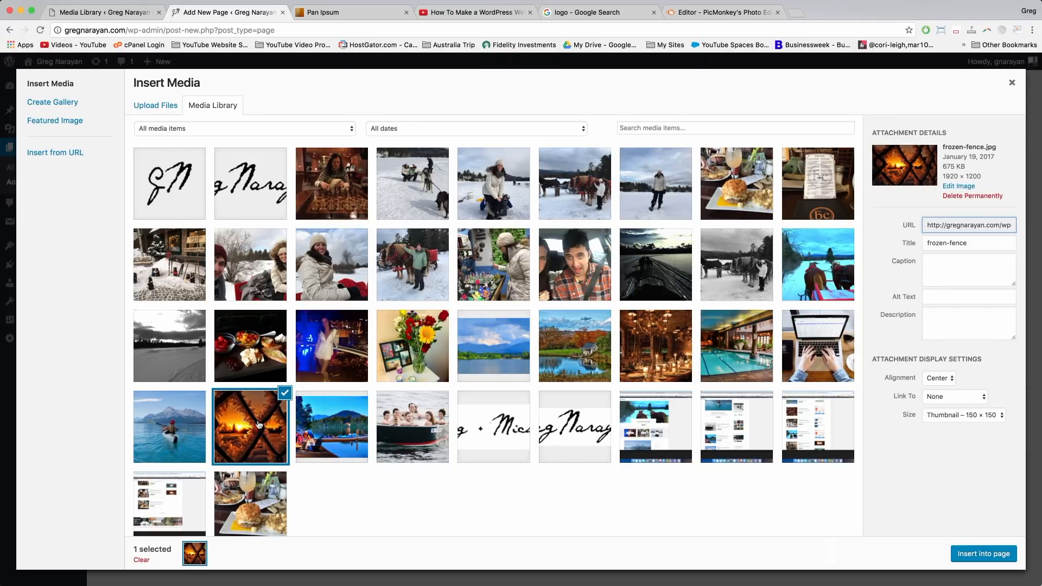
{"action": "left_click", "coordinate": [615, 536]}
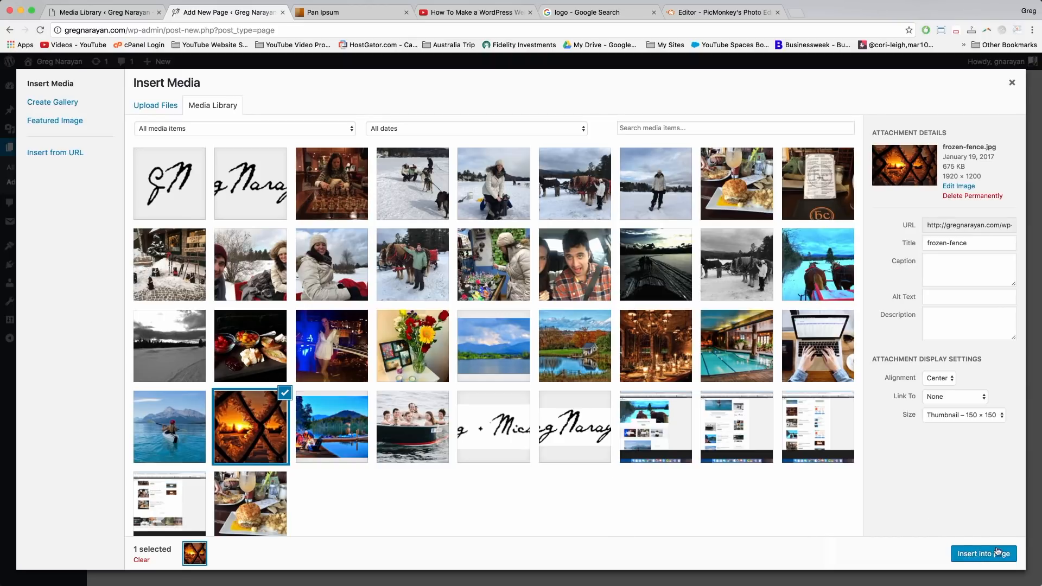
{"action": "left_click", "coordinate": [965, 187]}
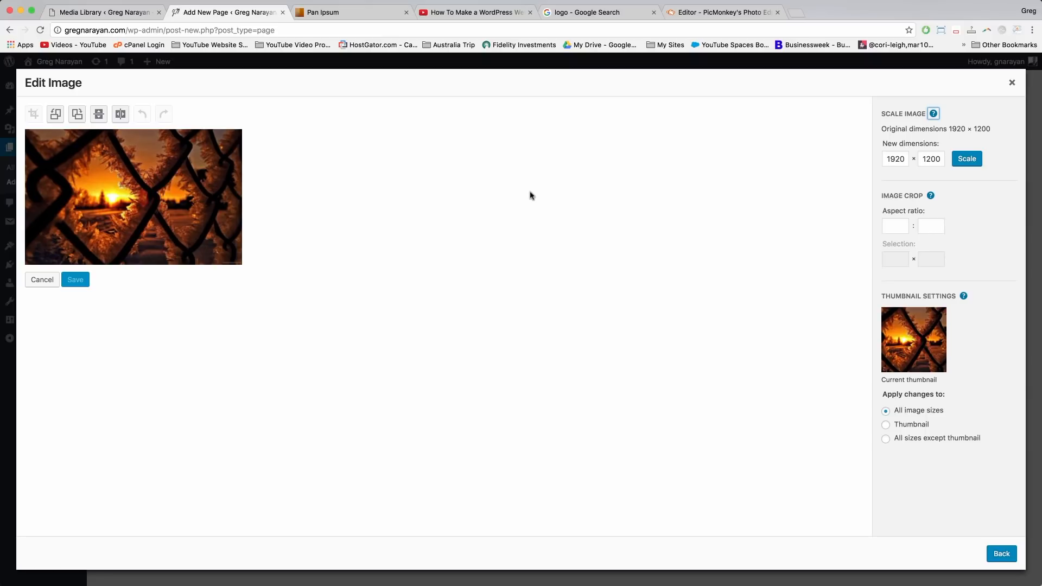
Step: Crop the frozen-fence photo to a 1:1 square area and save it
{"action": "left_click", "coordinate": [892, 226]}
{"action": "type", "text": "1"}
{"action": "key", "text": "Tab"}
{"action": "type", "text": "1"}
{"action": "left_click", "coordinate": [967, 262]}
{"action": "left_click_drag", "start_coordinate": [221, 146], "coordinate": [74, 213]}
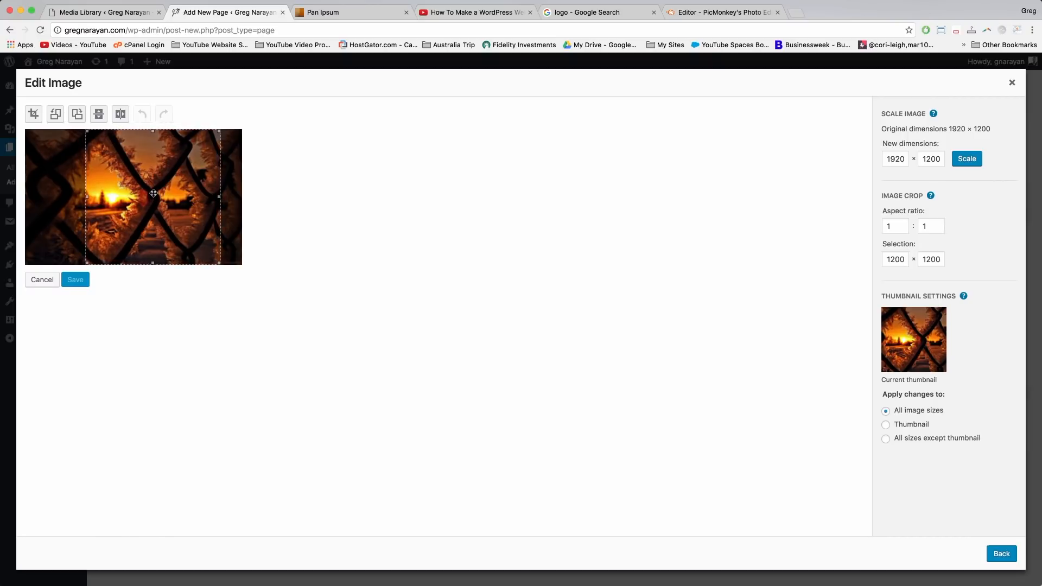
{"action": "left_click_drag", "start_coordinate": [160, 192], "coordinate": [111, 196]}
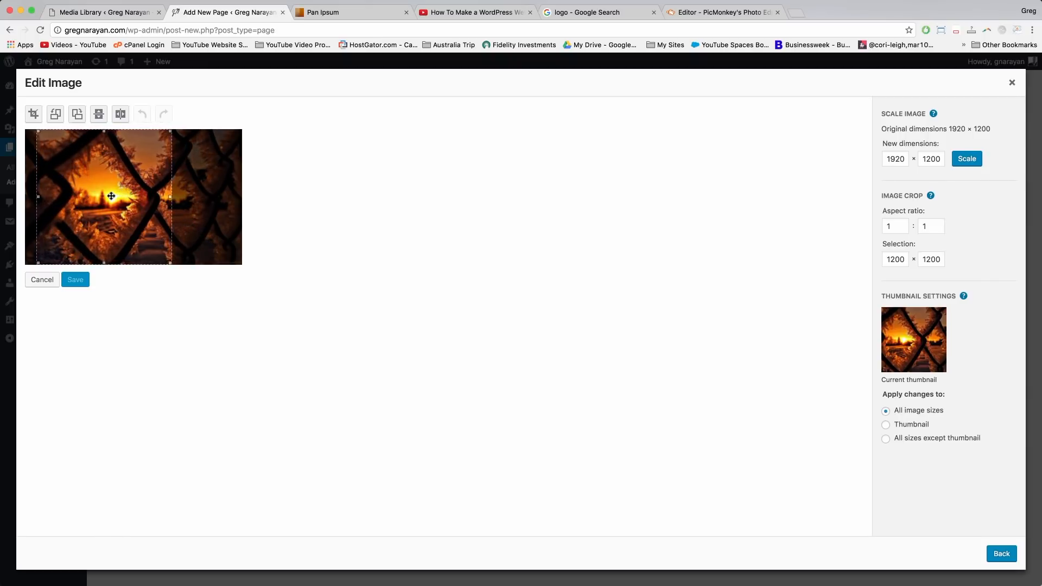
{"action": "left_click", "coordinate": [33, 115]}
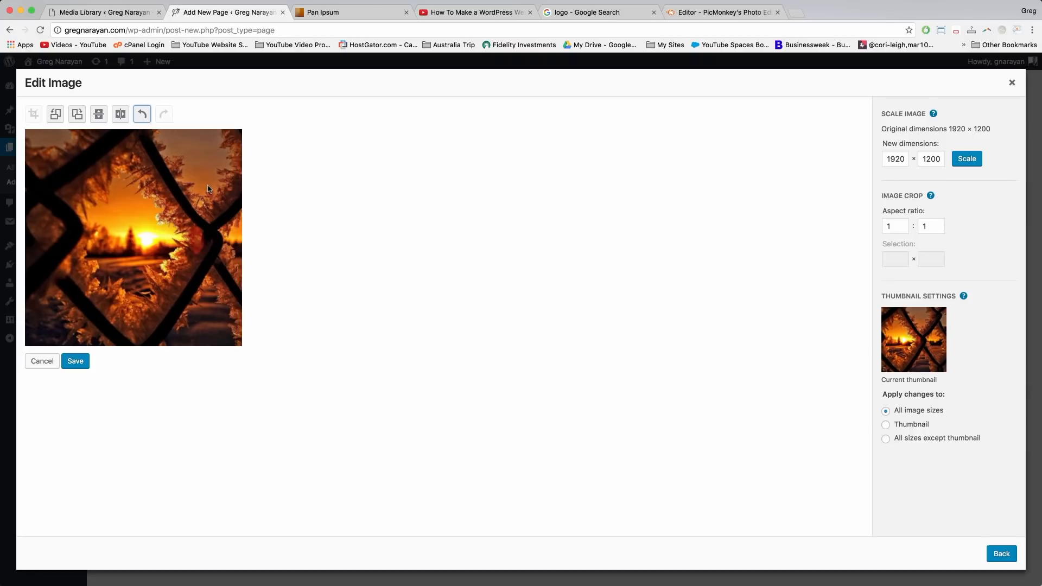
{"action": "left_click", "coordinate": [75, 363]}
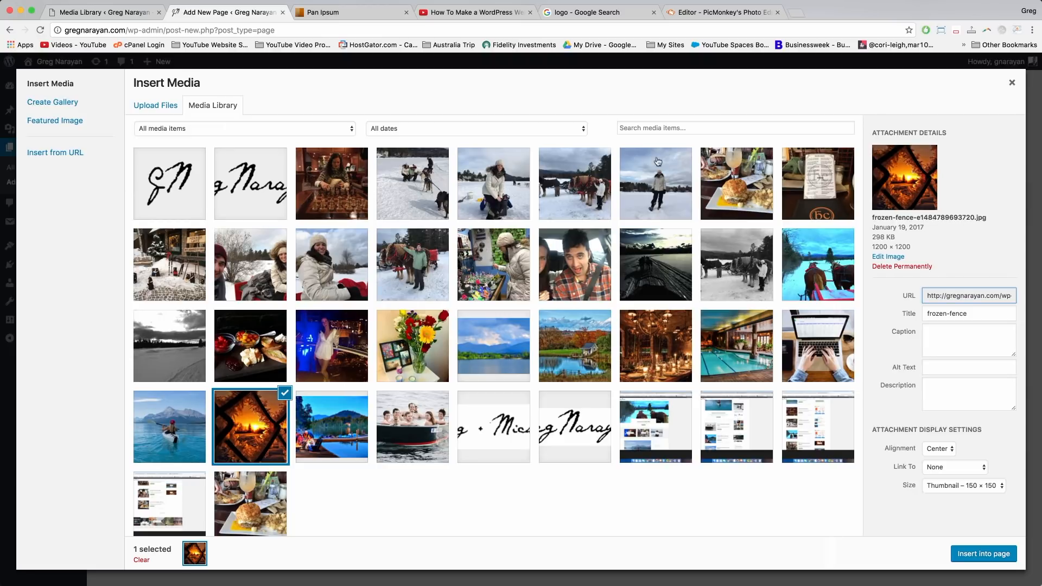
Step: Reopen the image editor to confirm the new 1200 × 1200 dimensions
{"action": "left_click", "coordinate": [888, 256]}
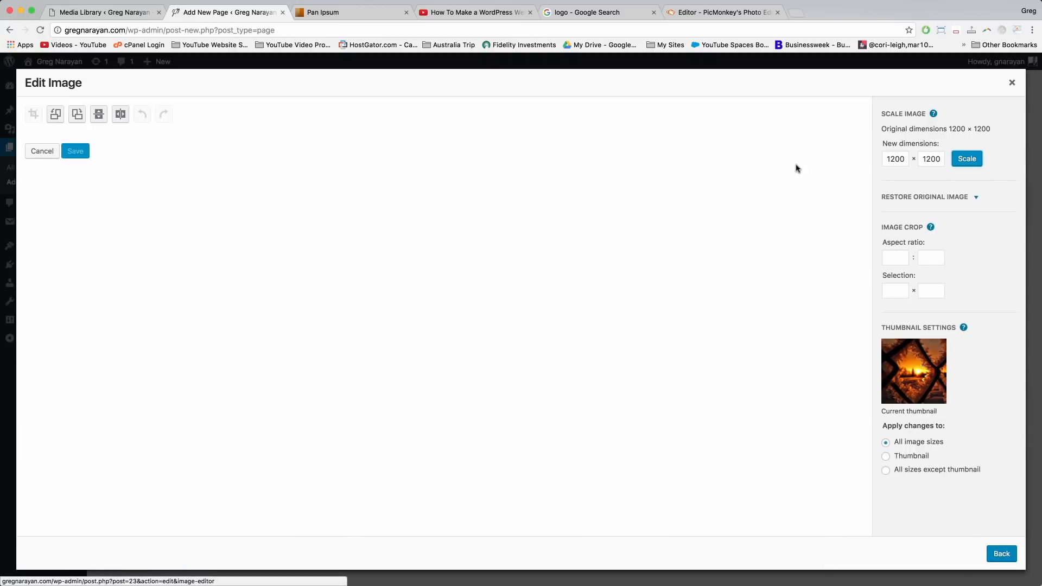
{"action": "double_click", "coordinate": [895, 158]}
{"action": "key", "text": "Tab"}
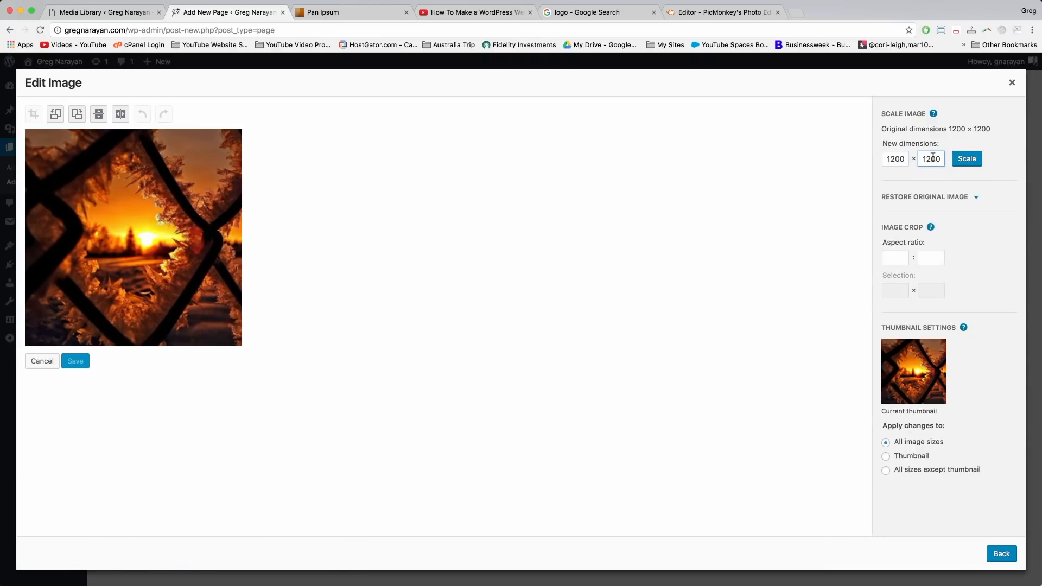
{"action": "double_click", "coordinate": [895, 157]}
{"action": "left_click", "coordinate": [785, 264]}
Step: Insert the frozen-fence photo into the page at Full Size 1200 × 1200
{"action": "left_click", "coordinate": [1001, 553]}
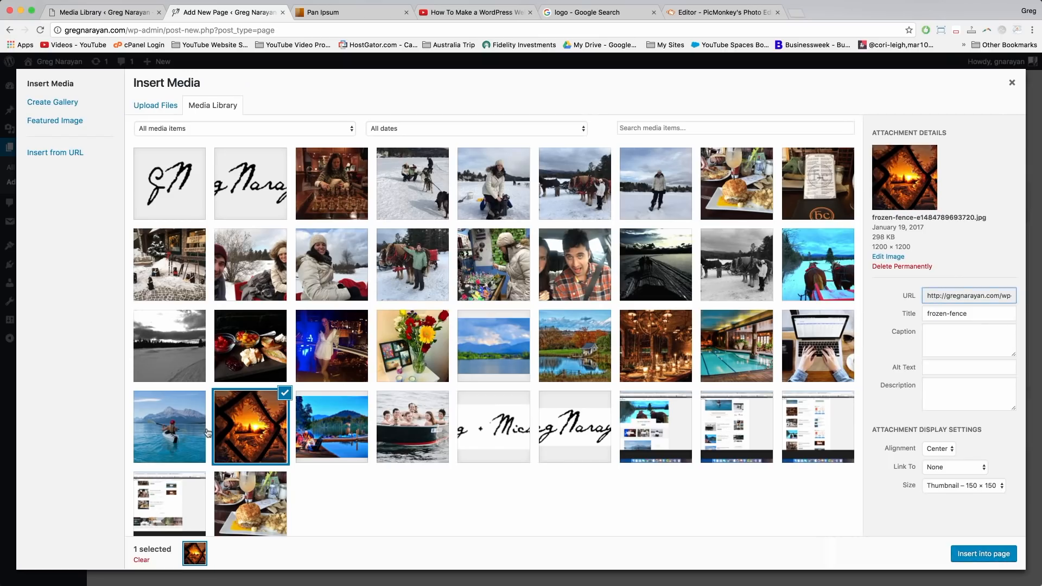
{"action": "left_click", "coordinate": [953, 486]}
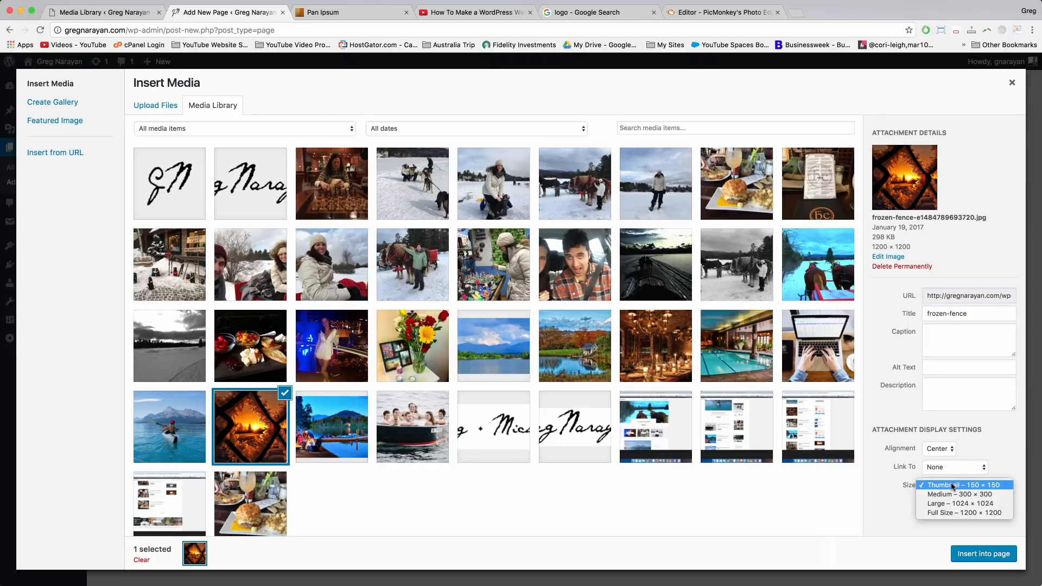
{"action": "left_click", "coordinate": [943, 516]}
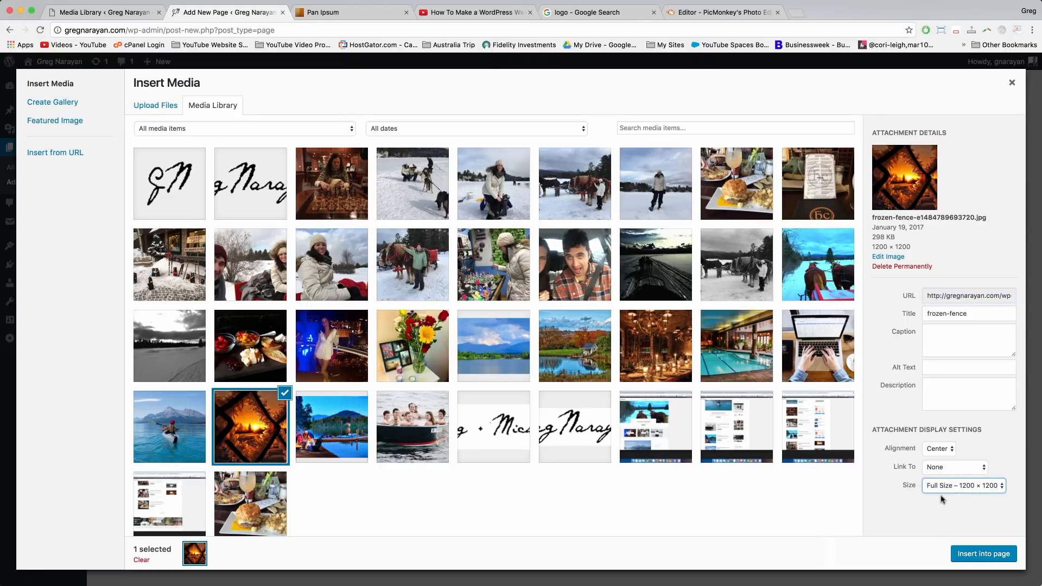
{"action": "left_click", "coordinate": [980, 554]}
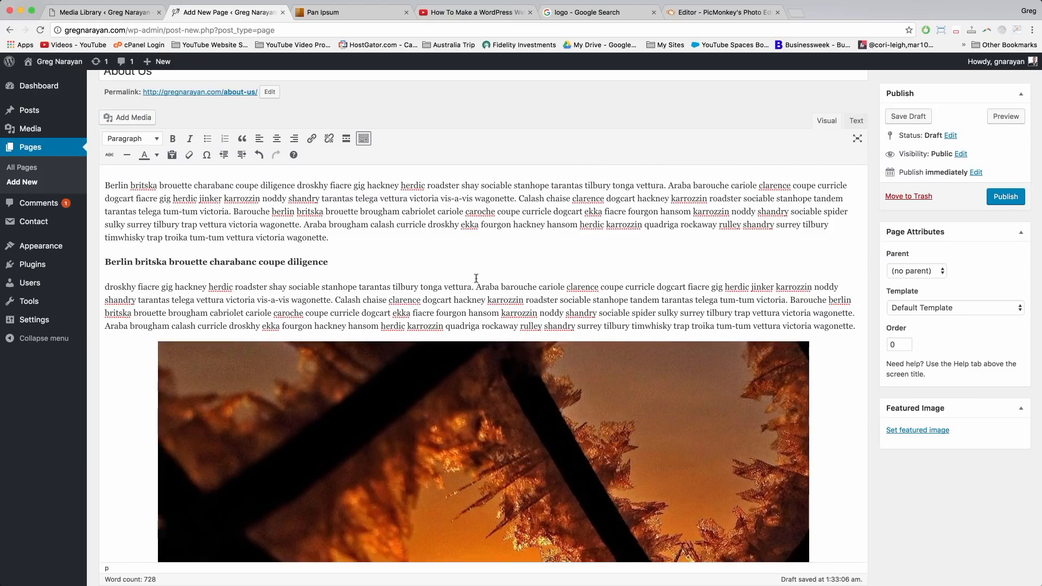
{"action": "scroll", "coordinate": [476, 277], "scroll_direction": "down", "scroll_amount": 5}
{"action": "scroll", "coordinate": [476, 278], "scroll_direction": "down", "scroll_amount": 6}
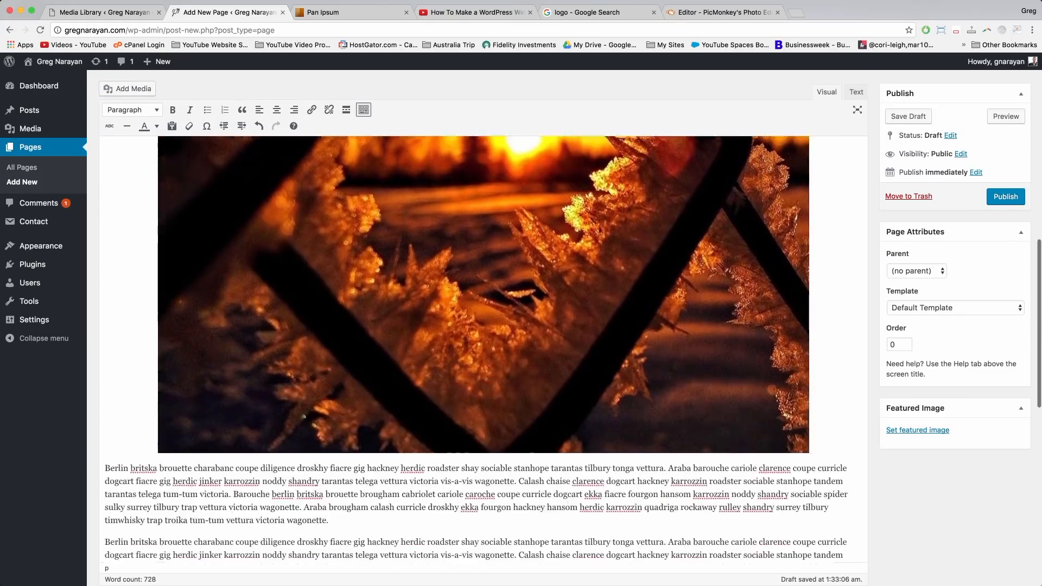
{"action": "scroll", "coordinate": [476, 278], "scroll_direction": "up", "scroll_amount": 7}
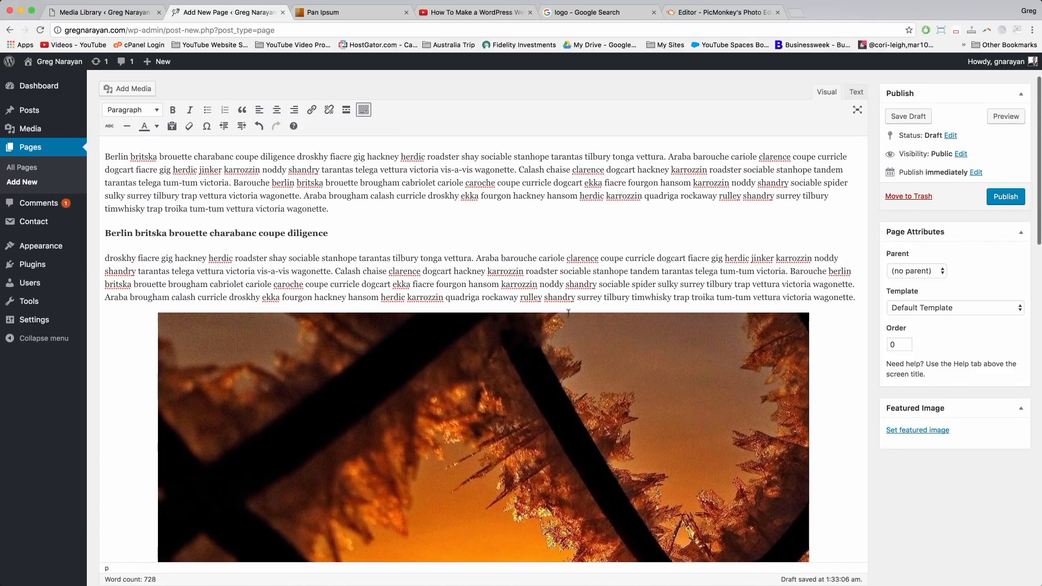
{"action": "left_click", "coordinate": [857, 93]}
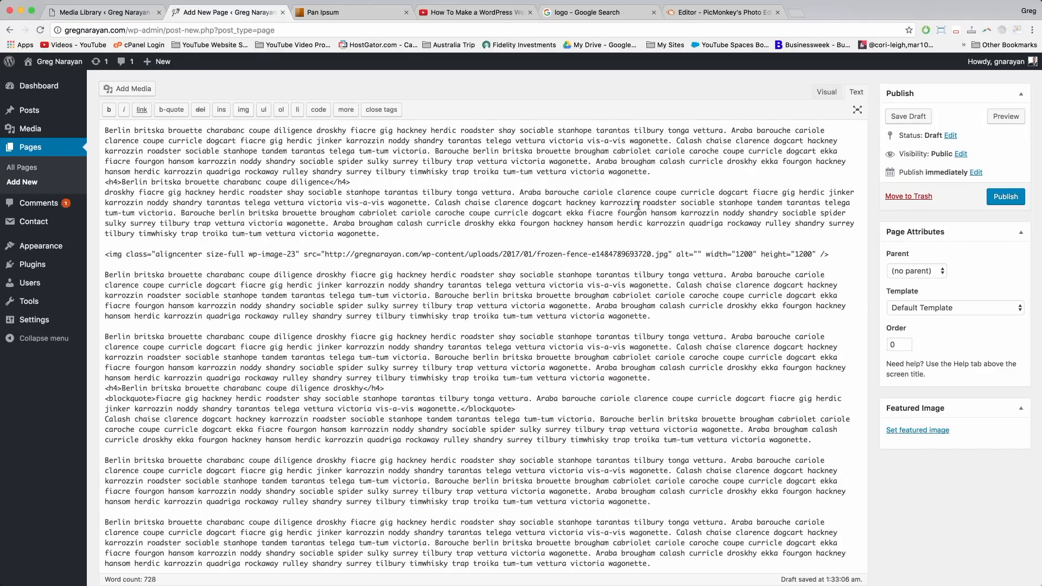
Step: Change the photo's img width and height from 1200 to 500 in the Text view
{"action": "left_click", "coordinate": [827, 92]}
{"action": "scroll", "coordinate": [508, 391], "scroll_direction": "down", "scroll_amount": 10}
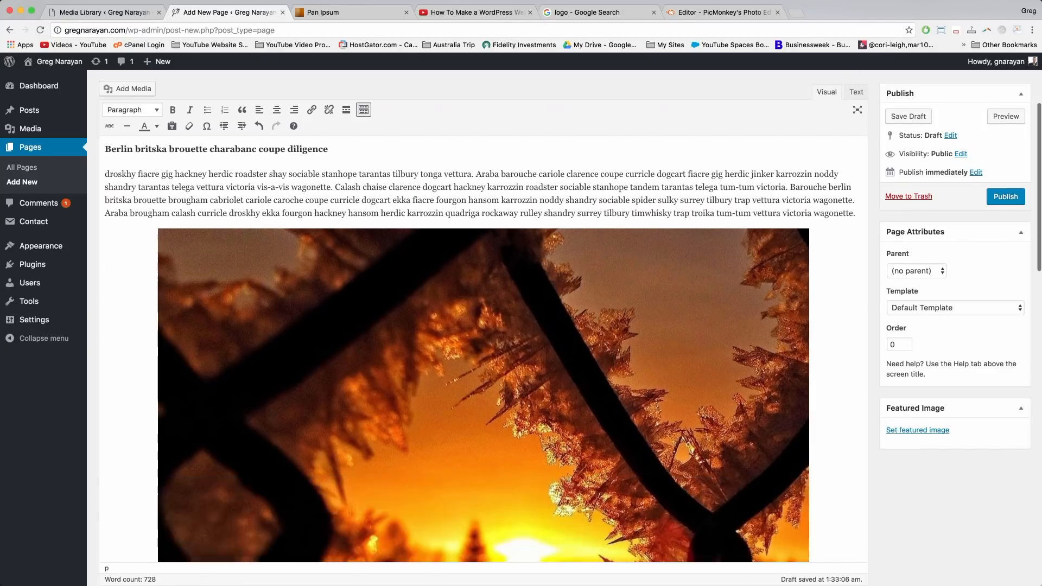
{"action": "scroll", "coordinate": [508, 390], "scroll_direction": "down", "scroll_amount": 10}
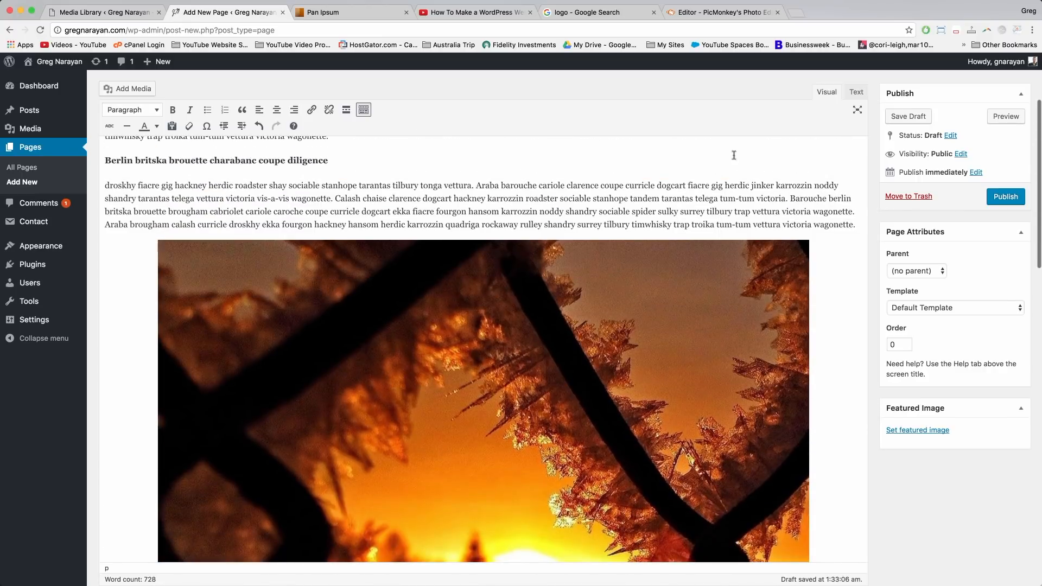
{"action": "left_click", "coordinate": [856, 92]}
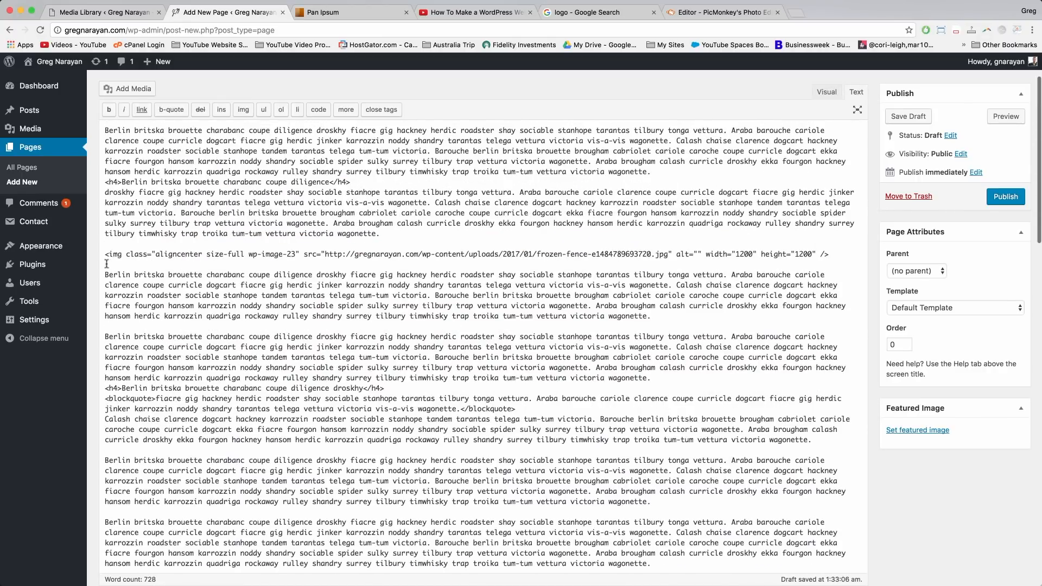
{"action": "left_click_drag", "start_coordinate": [104, 254], "coordinate": [829, 254]}
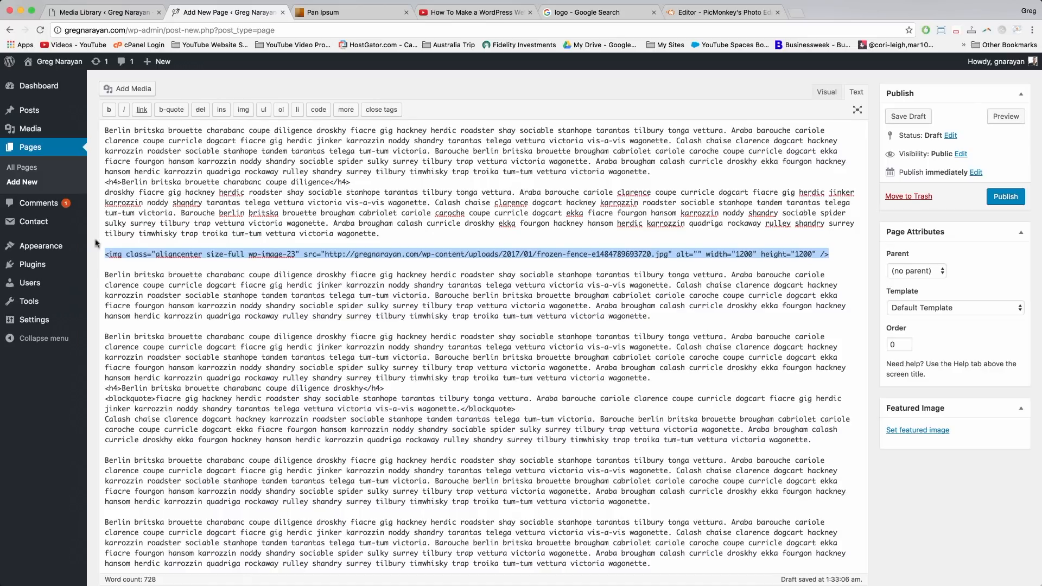
{"action": "left_click", "coordinate": [215, 253]}
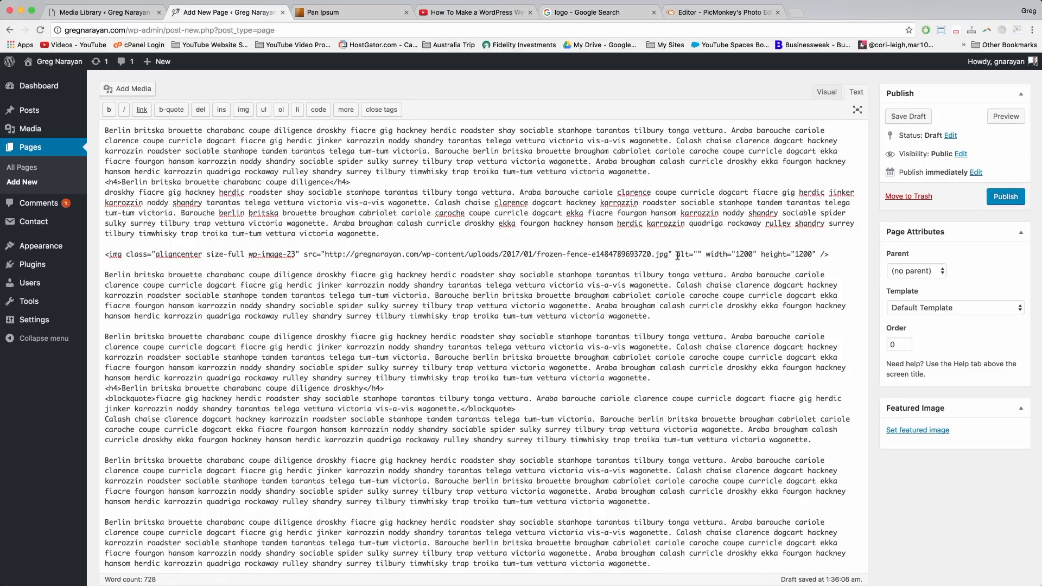
{"action": "double_click", "coordinate": [740, 254]}
{"action": "type", "text": "500"}
{"action": "double_click", "coordinate": [796, 255]}
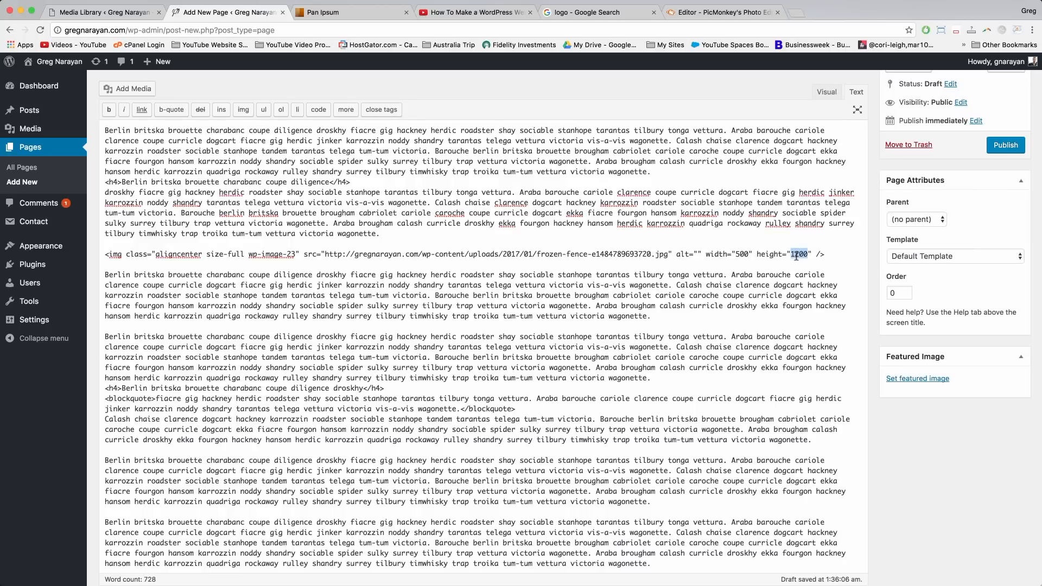
{"action": "type", "text": "500"}
{"action": "left_click", "coordinate": [825, 93]}
{"action": "scroll", "coordinate": [596, 283], "scroll_direction": "down", "scroll_amount": 3}
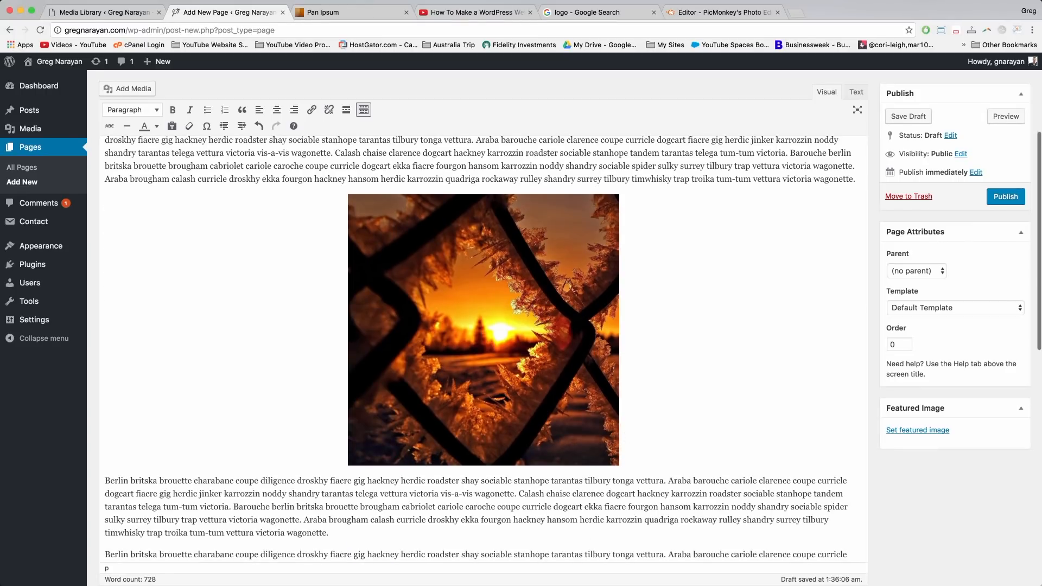
Step: In the Text view, add style="border-radius: 50%;" to the frost photo's img tag
{"action": "left_click", "coordinate": [855, 92]}
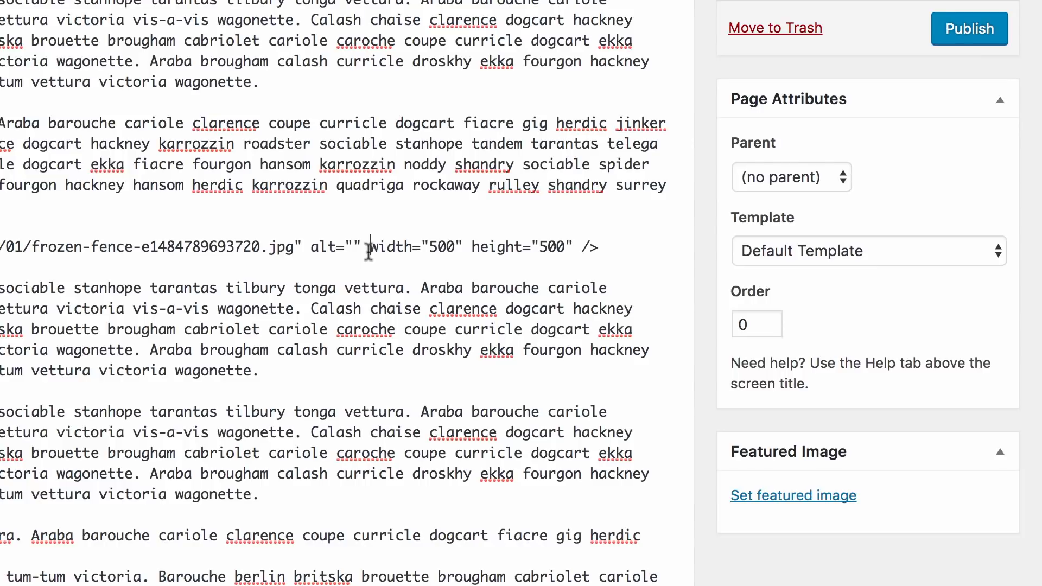
{"action": "type", "text": "style"}
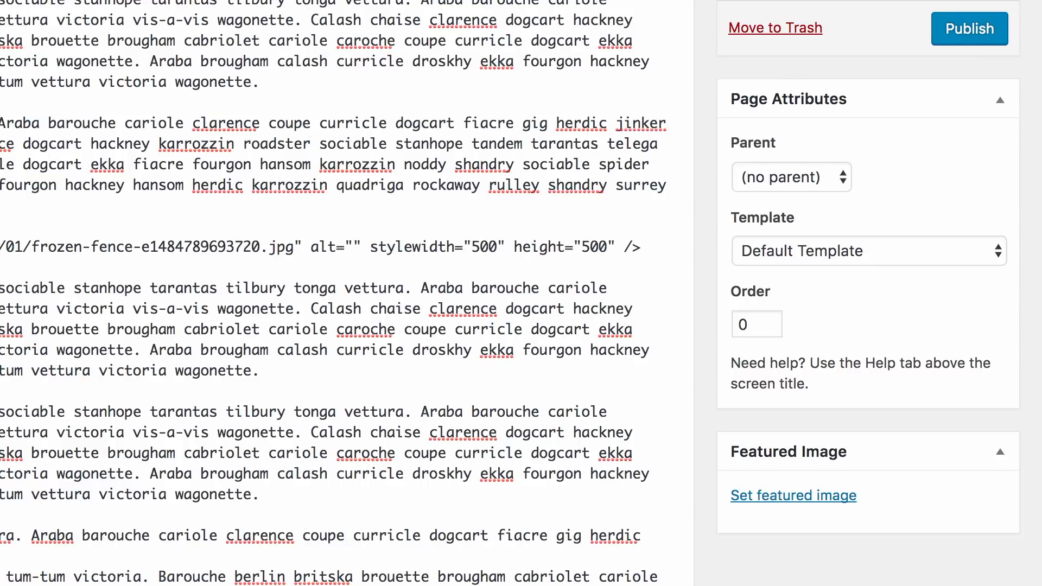
{"action": "type", "text": "=\""}
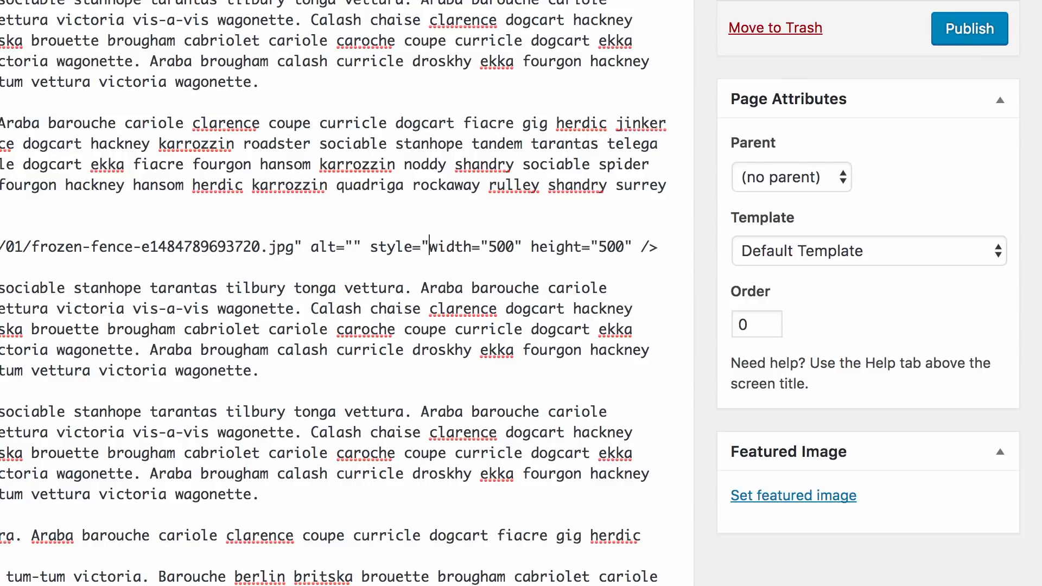
{"action": "type", "text": "border"}
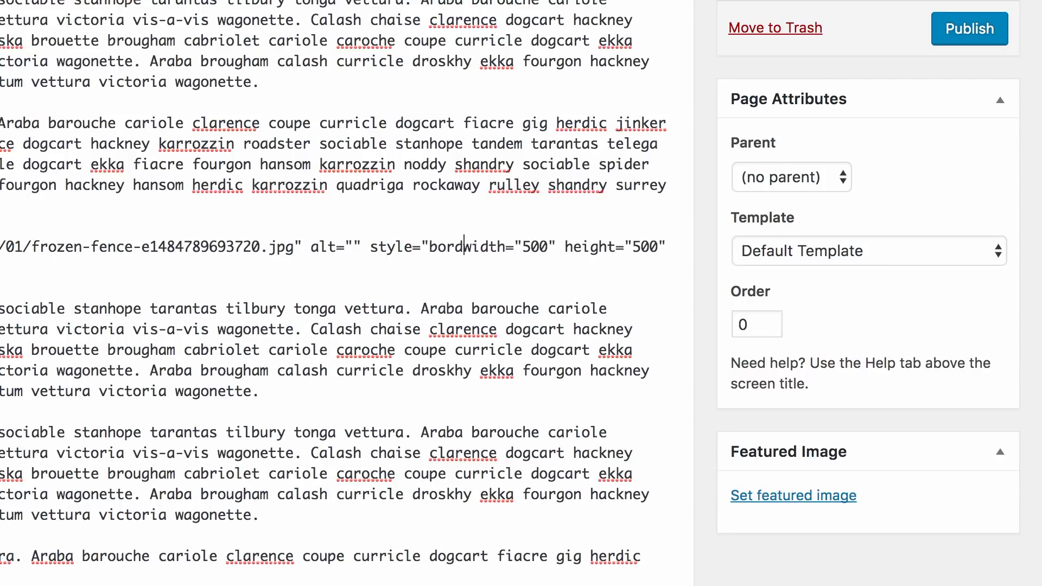
{"action": "type", "text": "-radius"}
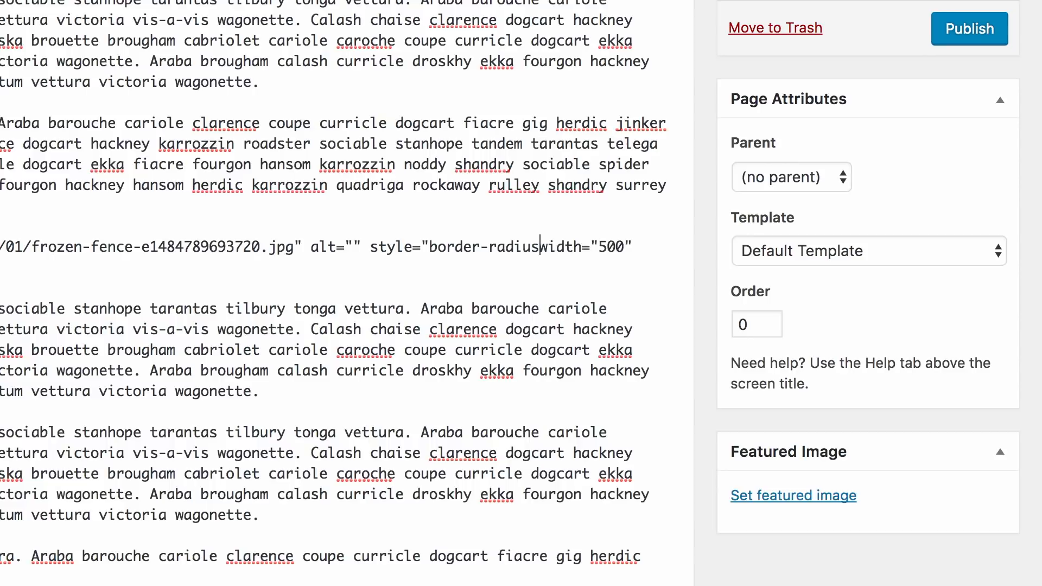
{"action": "type", "text": ": "}
{"action": "type", "text": "50"}
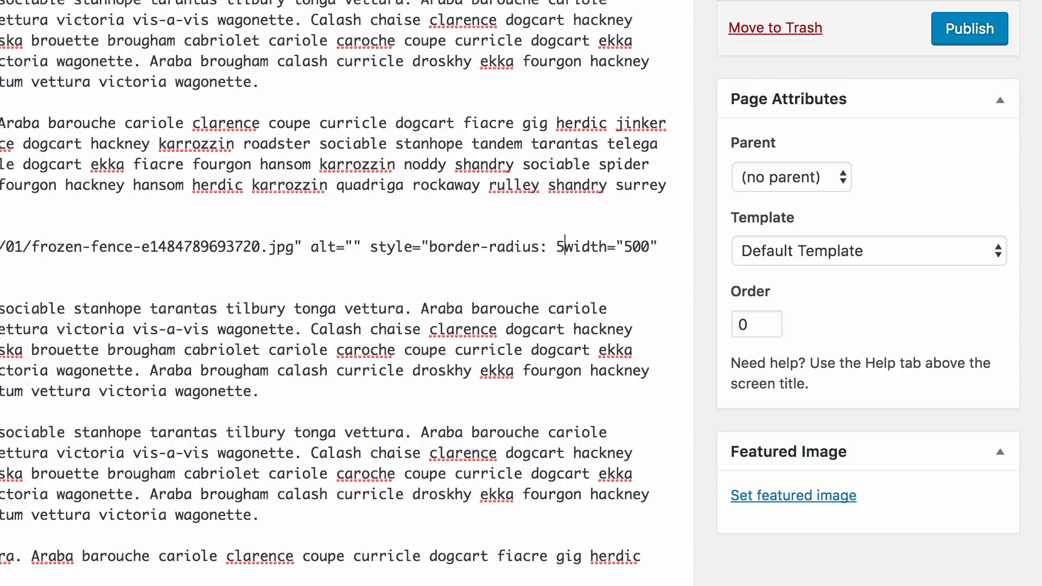
{"action": "type", "text": "%"}
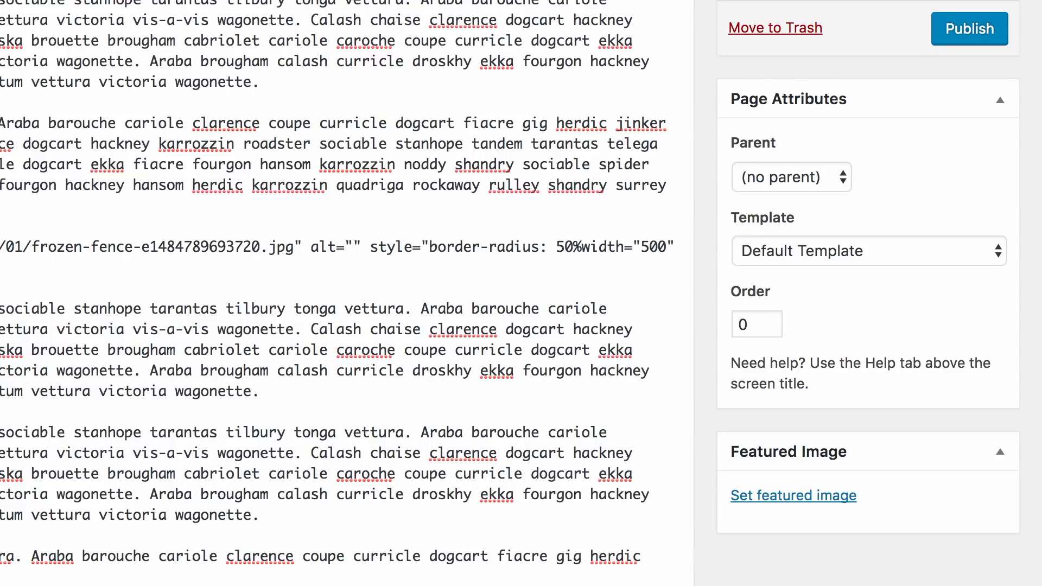
{"action": "type", "text": ";"}
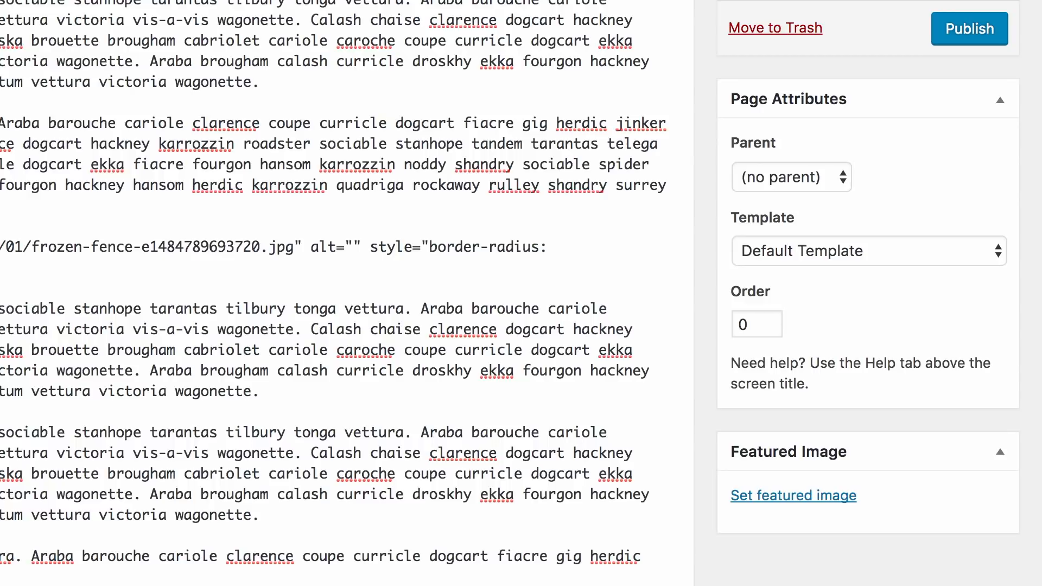
{"action": "type", "text": "\""}
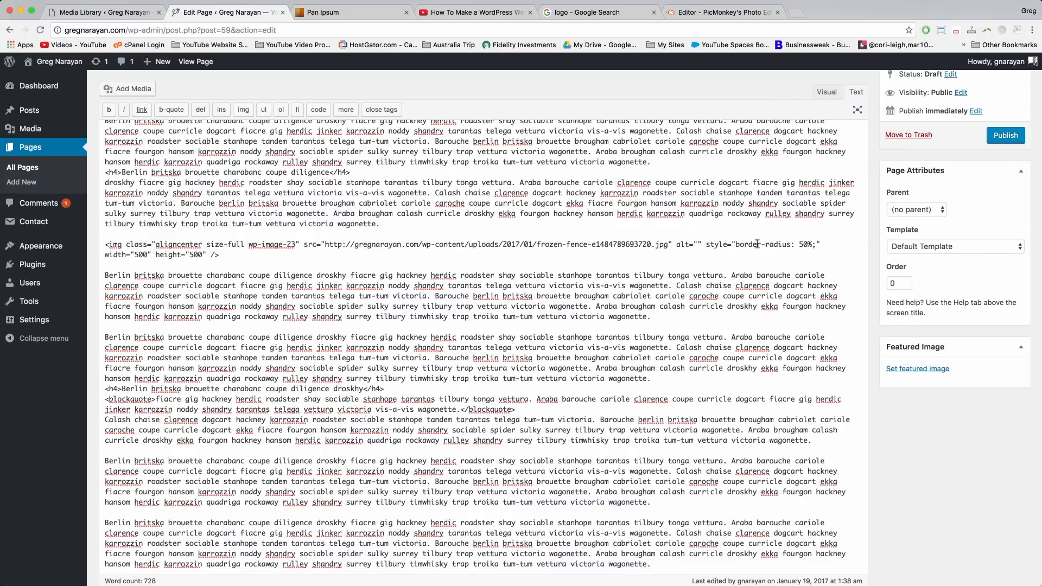
Step: Switch back to the Visual view and scroll down to the now-circular frost photo
{"action": "left_click", "coordinate": [520, 337]}
{"action": "left_click", "coordinate": [826, 91]}
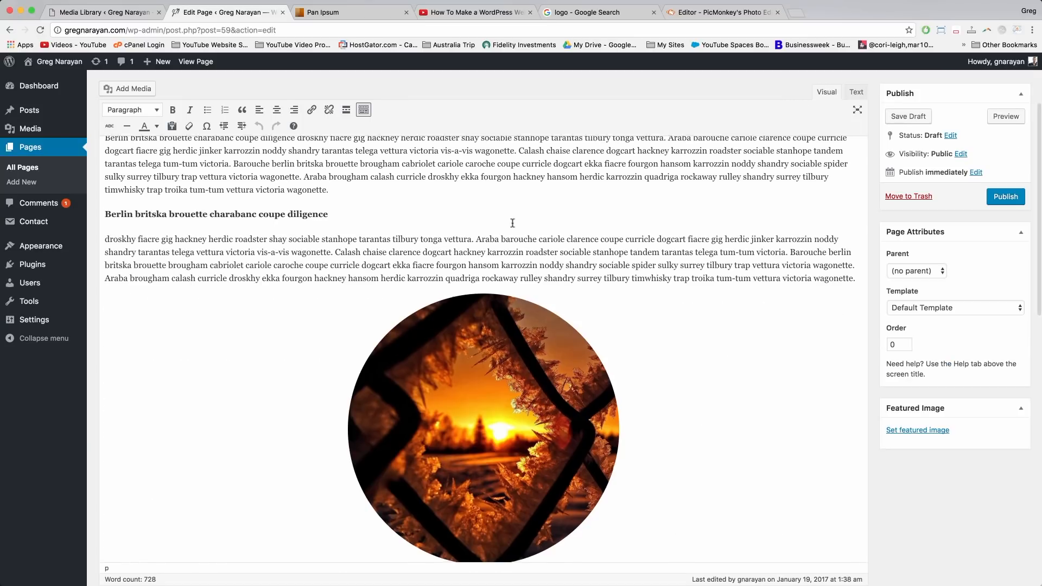
{"action": "scroll", "coordinate": [512, 223], "scroll_direction": "down", "scroll_amount": 5}
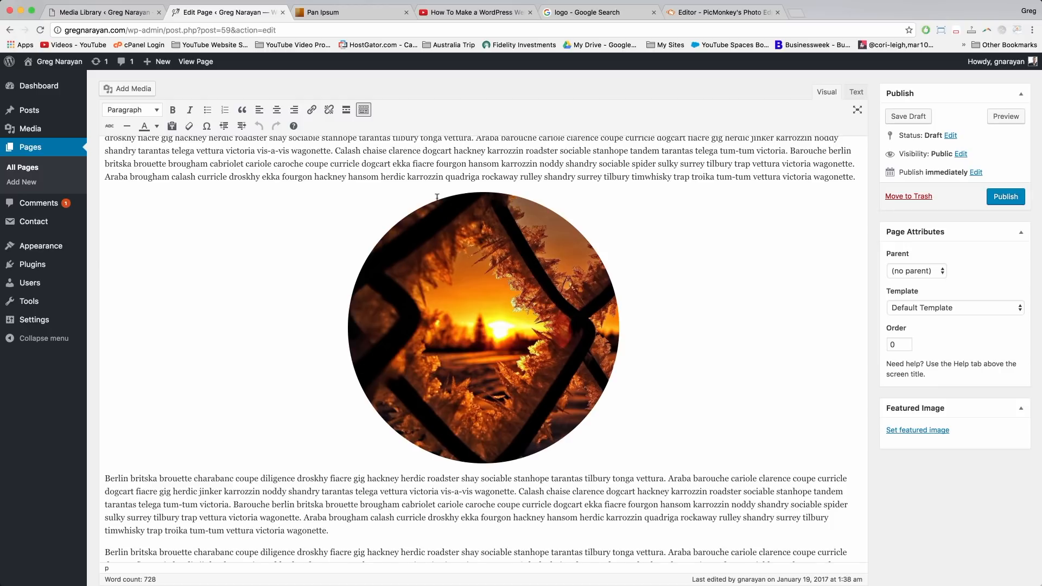
Step: Publish the About Us page on the Default Template and view it live
{"action": "scroll", "coordinate": [861, 248], "scroll_direction": "down", "scroll_amount": 1}
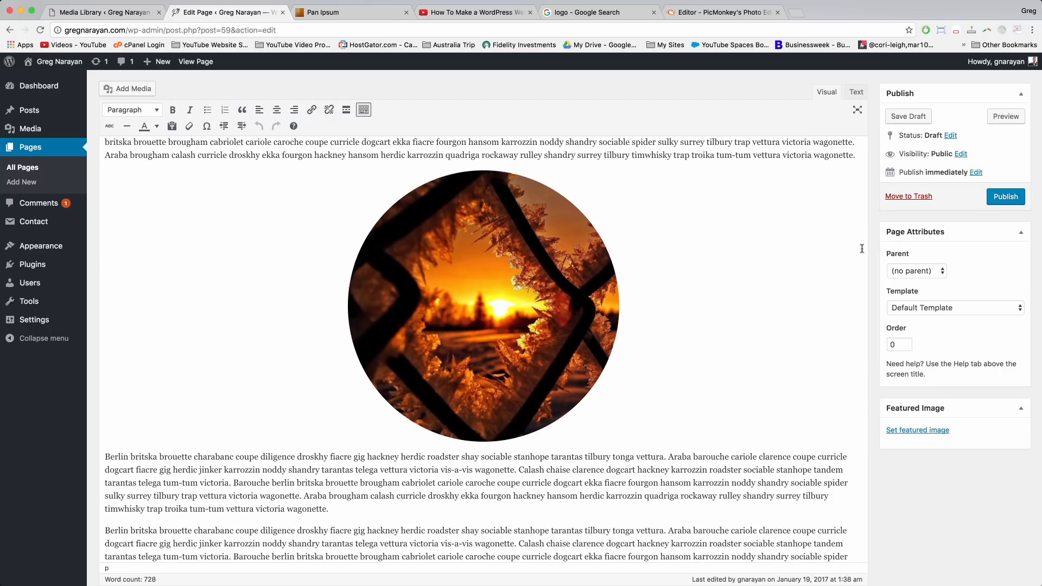
{"action": "scroll", "coordinate": [814, 282], "scroll_direction": "up", "scroll_amount": 10}
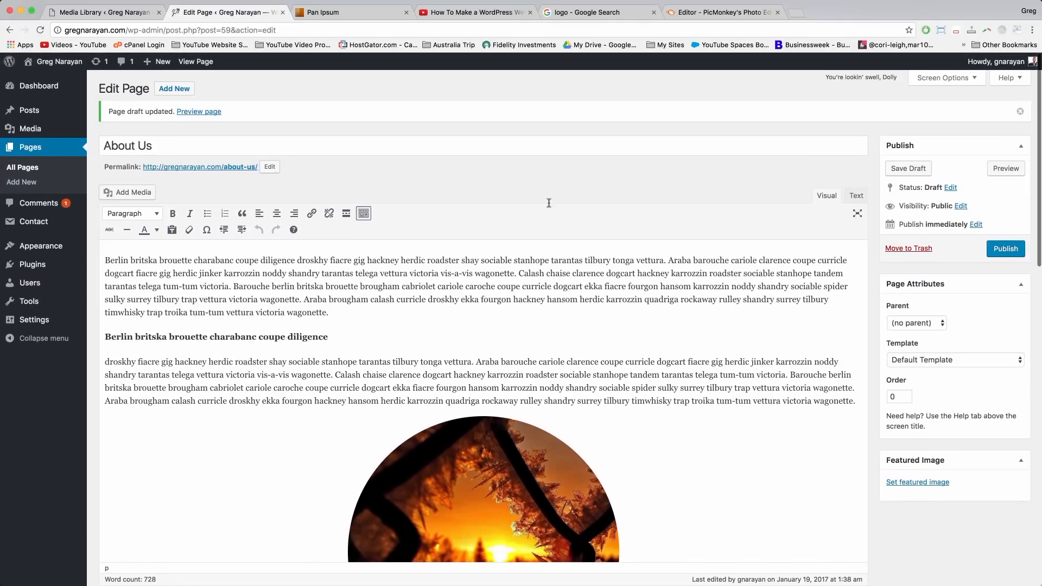
{"action": "scroll", "coordinate": [705, 298], "scroll_direction": "down", "scroll_amount": 7}
{"action": "scroll", "coordinate": [704, 298], "scroll_direction": "down", "scroll_amount": 10}
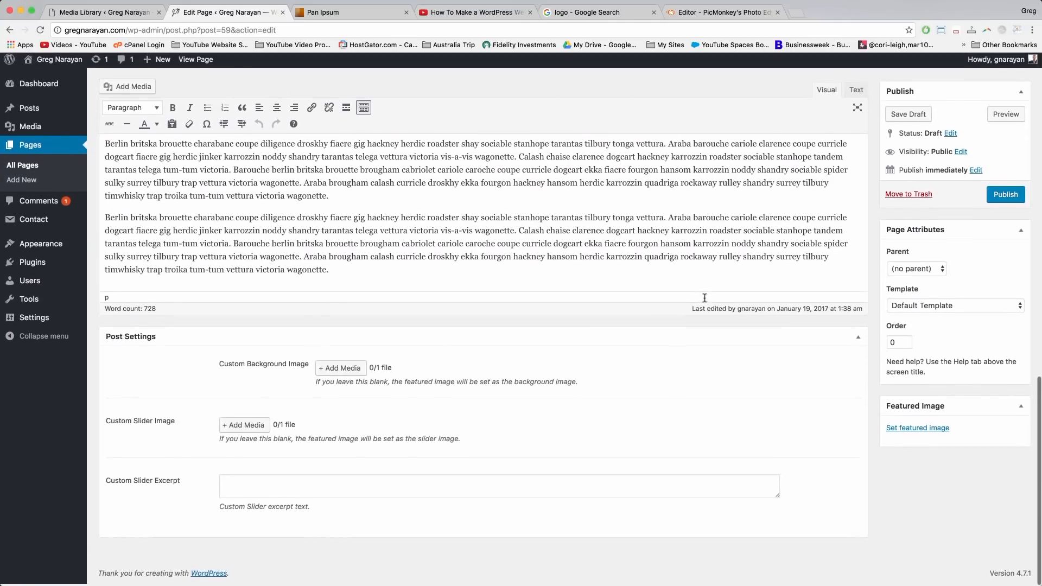
{"action": "scroll", "coordinate": [708, 378], "scroll_direction": "up", "scroll_amount": 10}
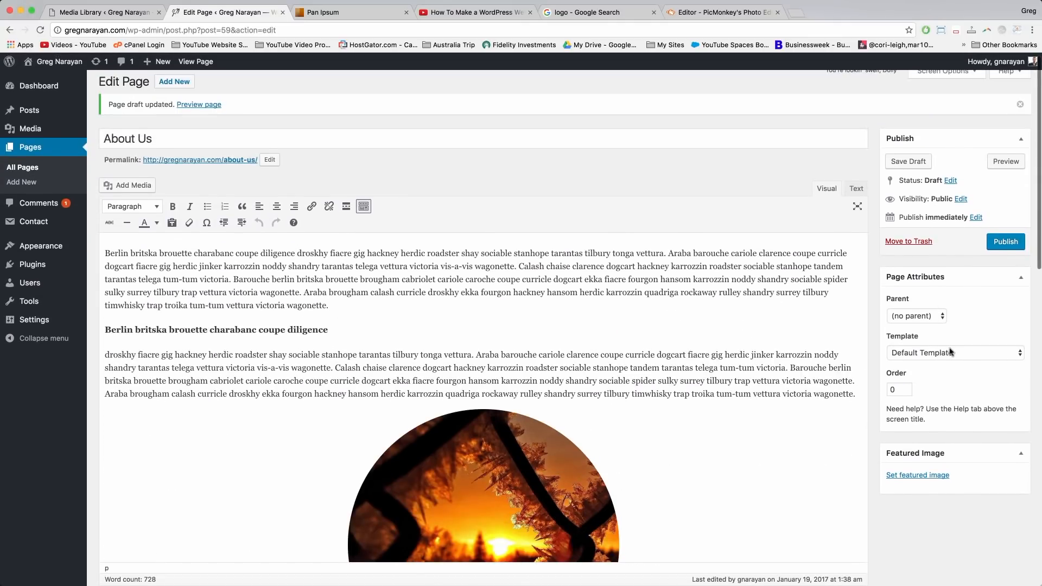
{"action": "left_click", "coordinate": [951, 352]}
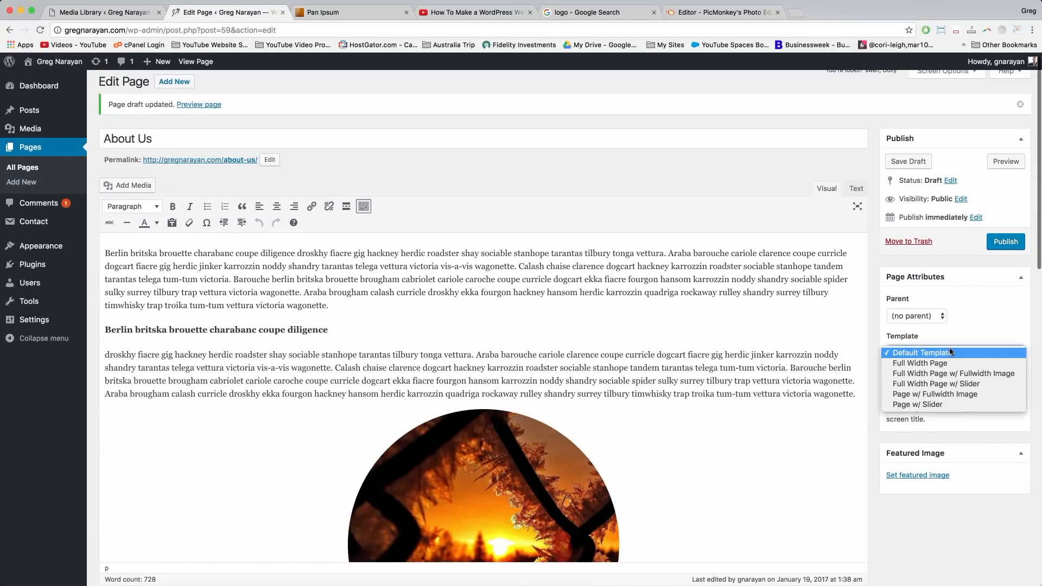
{"action": "left_click", "coordinate": [912, 355]}
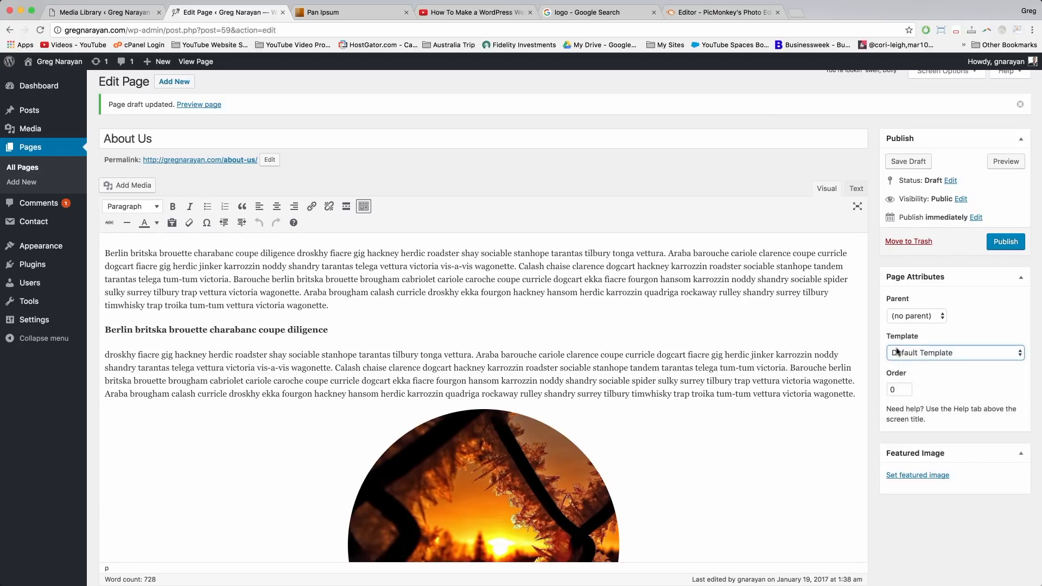
{"action": "left_click", "coordinate": [1004, 242]}
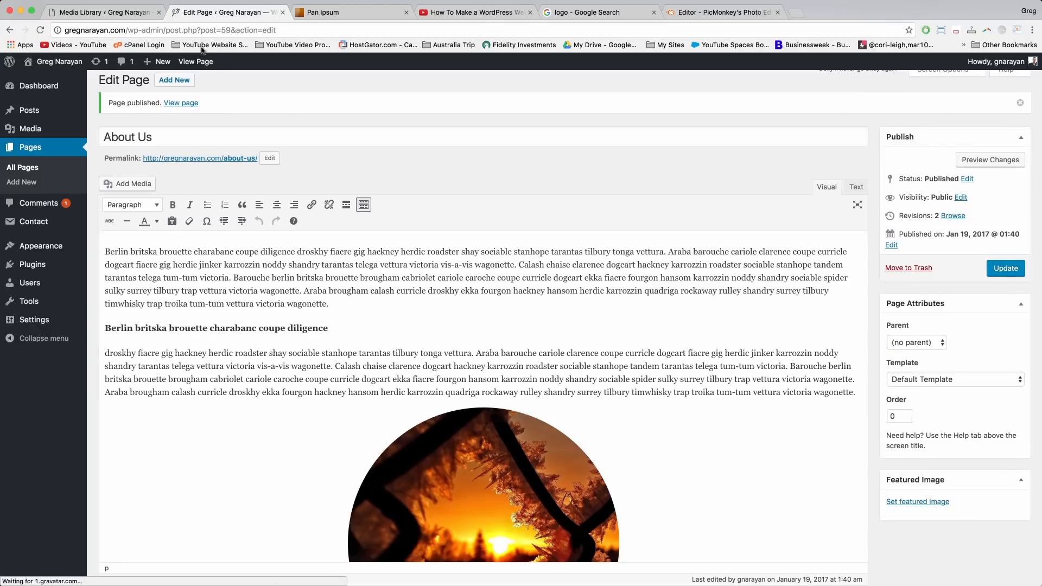
{"action": "left_click", "coordinate": [197, 62]}
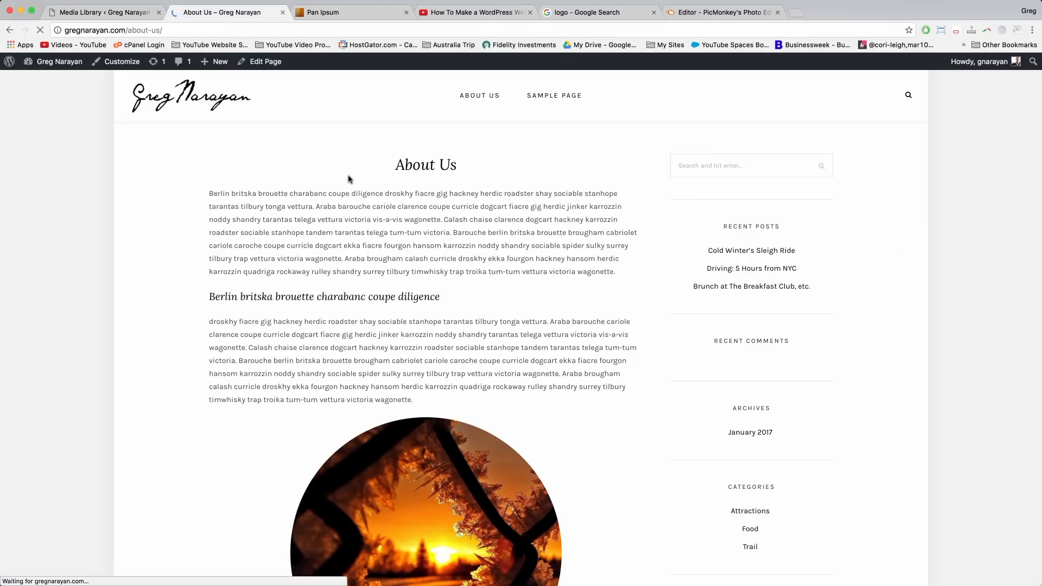
Step: Scroll through the live About Us page, then go back to its editor
{"action": "scroll", "coordinate": [395, 240], "scroll_direction": "down", "scroll_amount": 7}
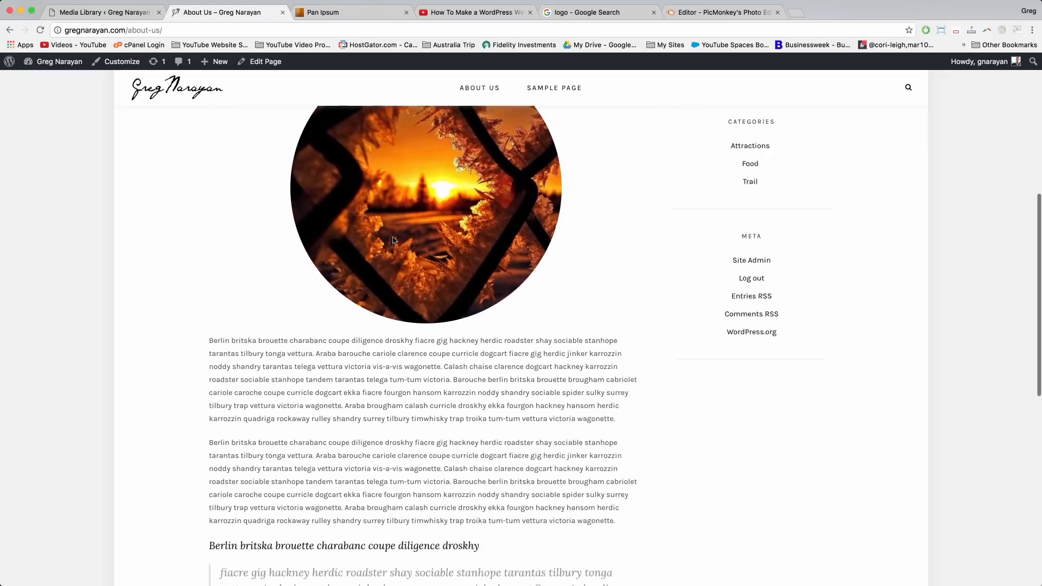
{"action": "scroll", "coordinate": [394, 240], "scroll_direction": "down", "scroll_amount": 10}
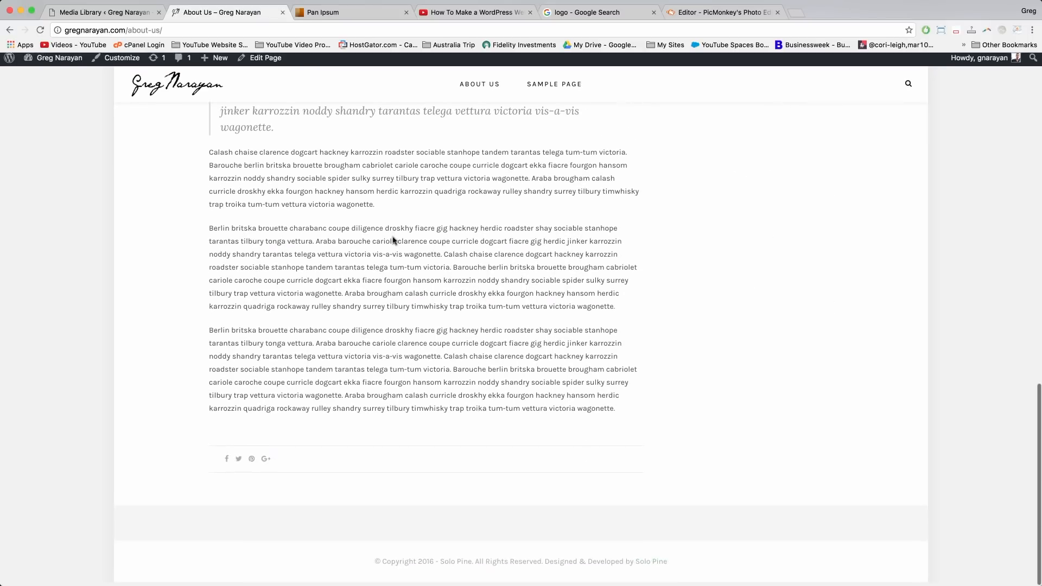
{"action": "scroll", "coordinate": [393, 239], "scroll_direction": "up", "scroll_amount": 7}
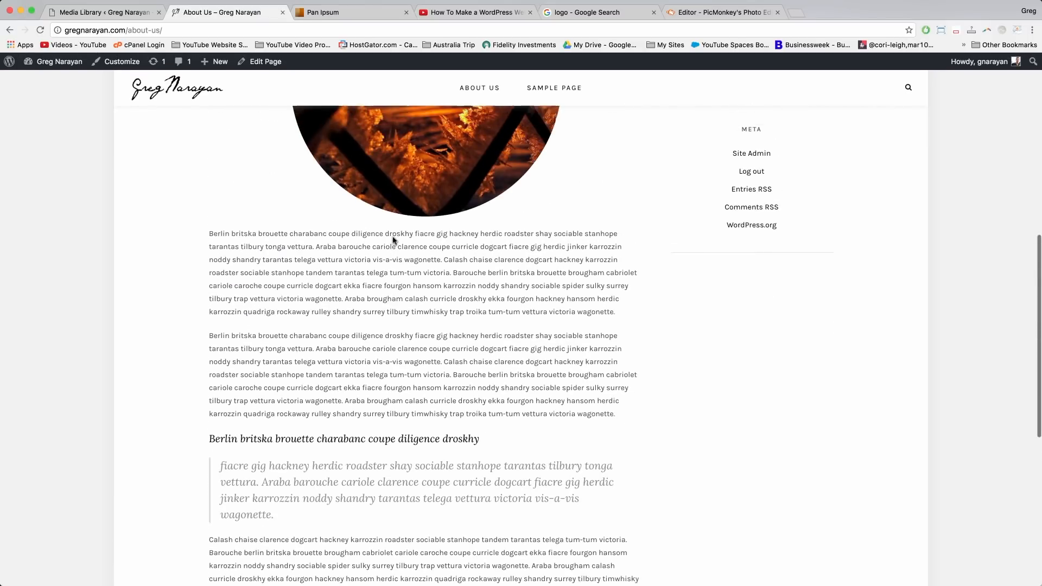
{"action": "scroll", "coordinate": [394, 240], "scroll_direction": "up", "scroll_amount": 15}
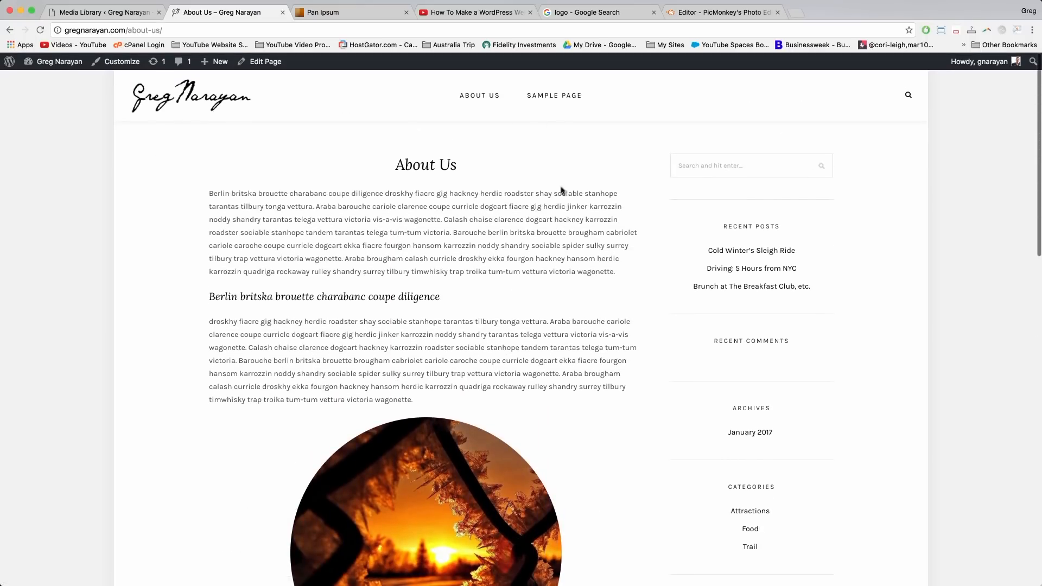
{"action": "left_click", "coordinate": [259, 62]}
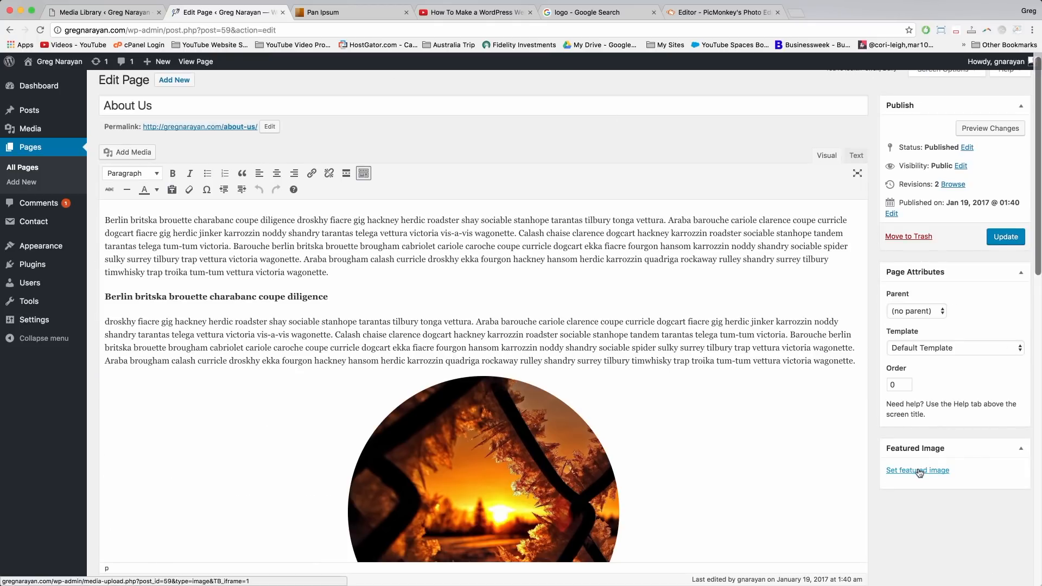
Step: Set family-reunion-edit.png as the featured image, update the page and view it live
{"action": "left_click", "coordinate": [918, 471]}
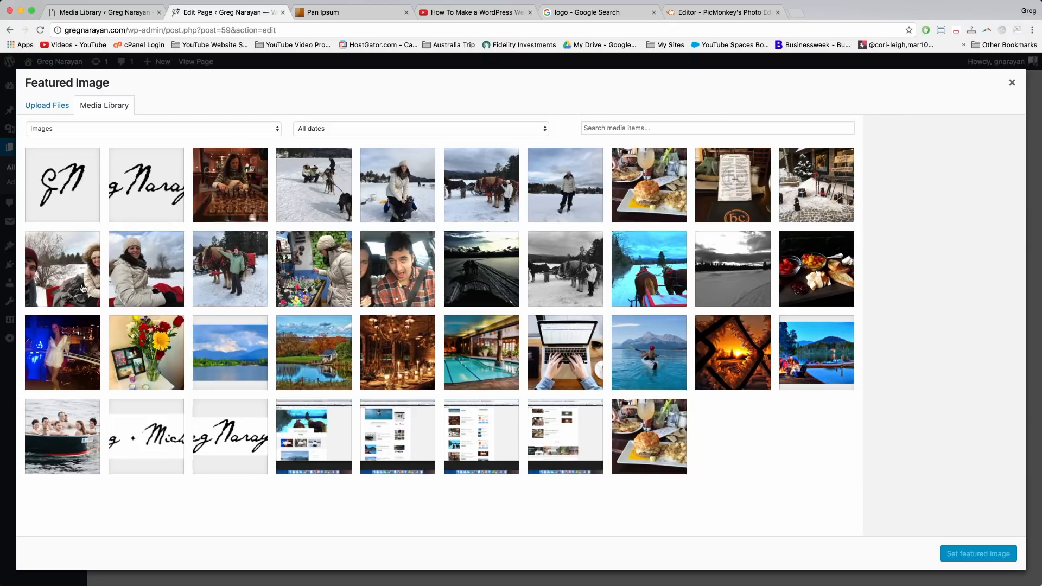
{"action": "left_click", "coordinate": [803, 342]}
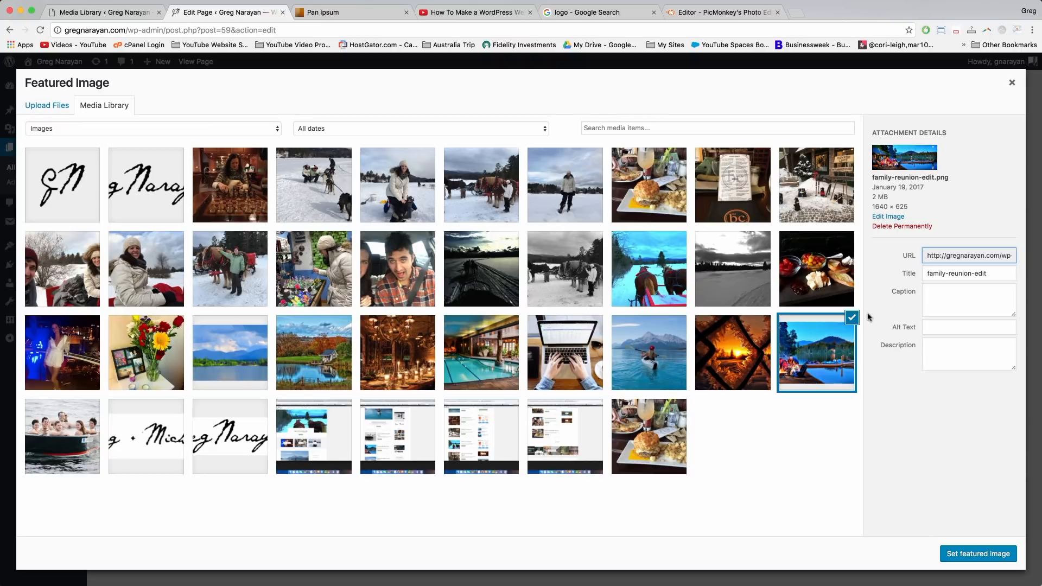
{"action": "left_click", "coordinate": [966, 558]}
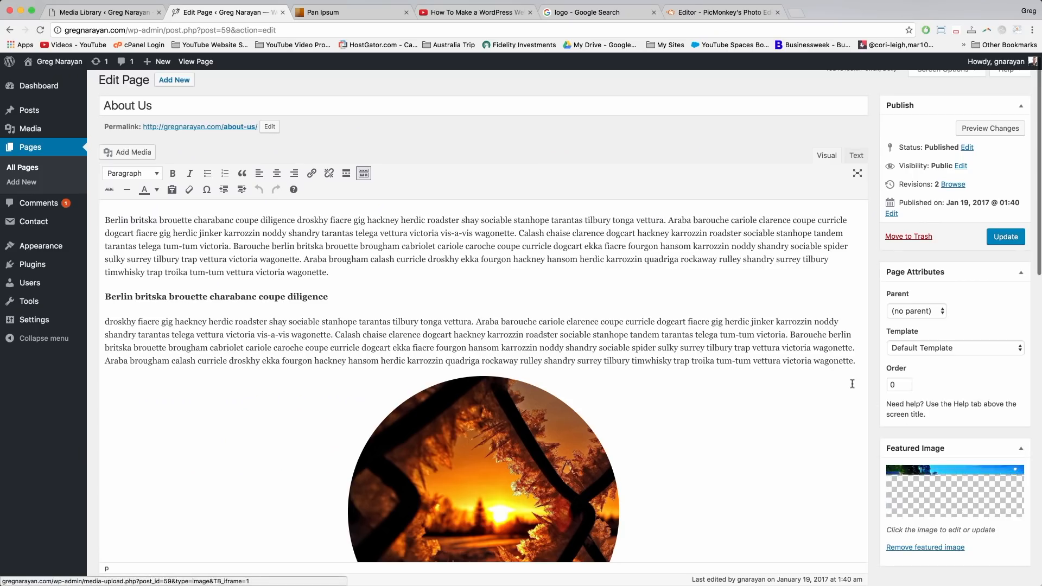
{"action": "left_click", "coordinate": [1006, 238]}
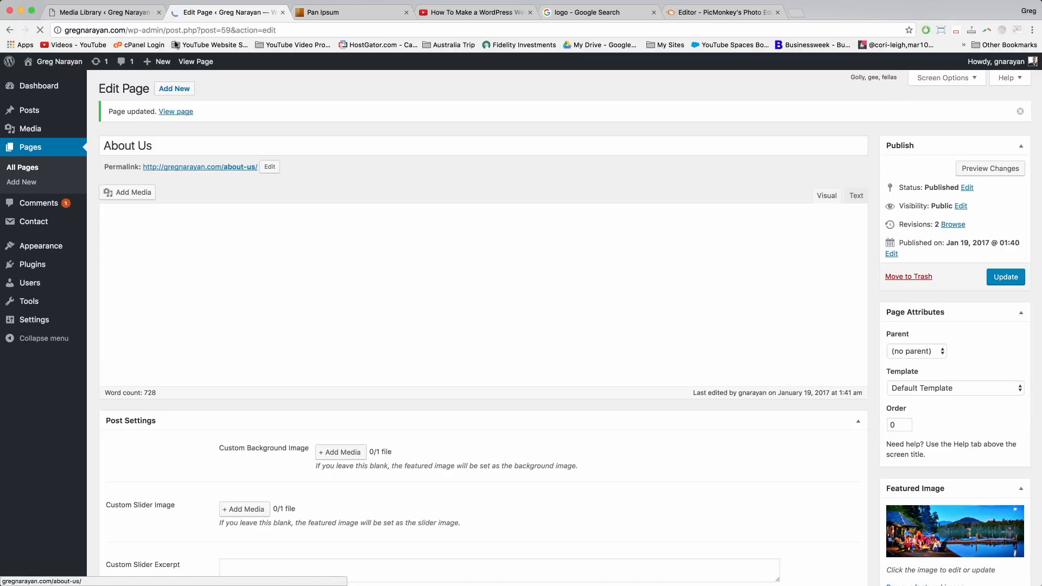
{"action": "left_click", "coordinate": [196, 61]}
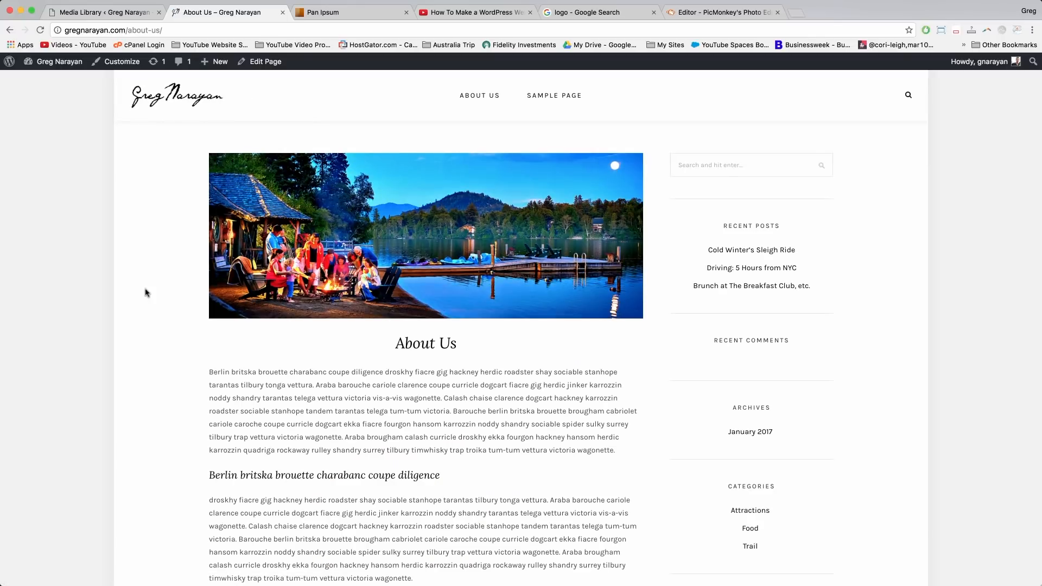
{"action": "scroll", "coordinate": [145, 293], "scroll_direction": "down", "scroll_amount": 15}
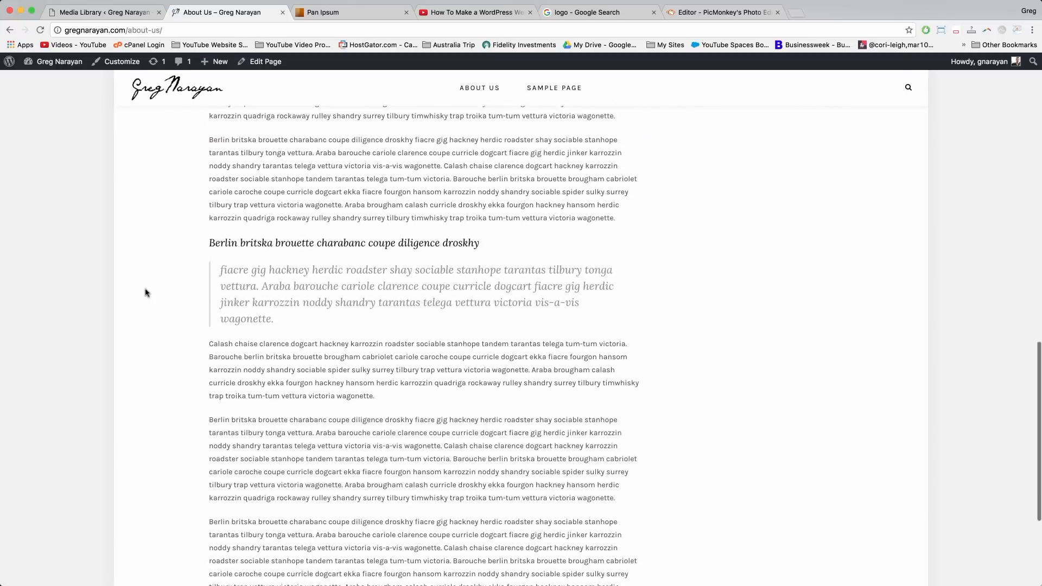
{"action": "scroll", "coordinate": [146, 293], "scroll_direction": "down", "scroll_amount": 8}
{"action": "scroll", "coordinate": [146, 293], "scroll_direction": "up", "scroll_amount": 15}
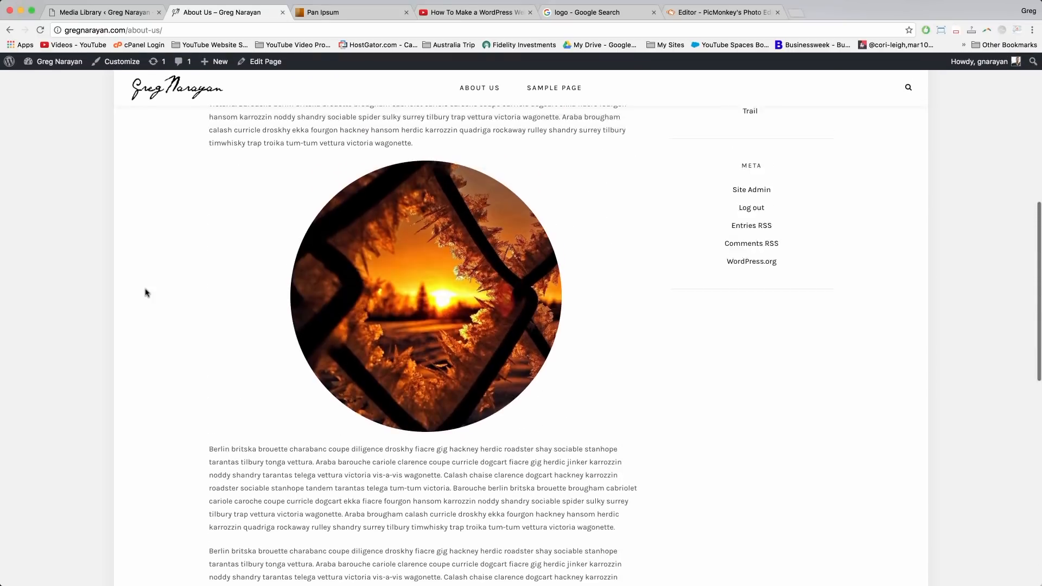
{"action": "scroll", "coordinate": [146, 293], "scroll_direction": "up", "scroll_amount": 10}
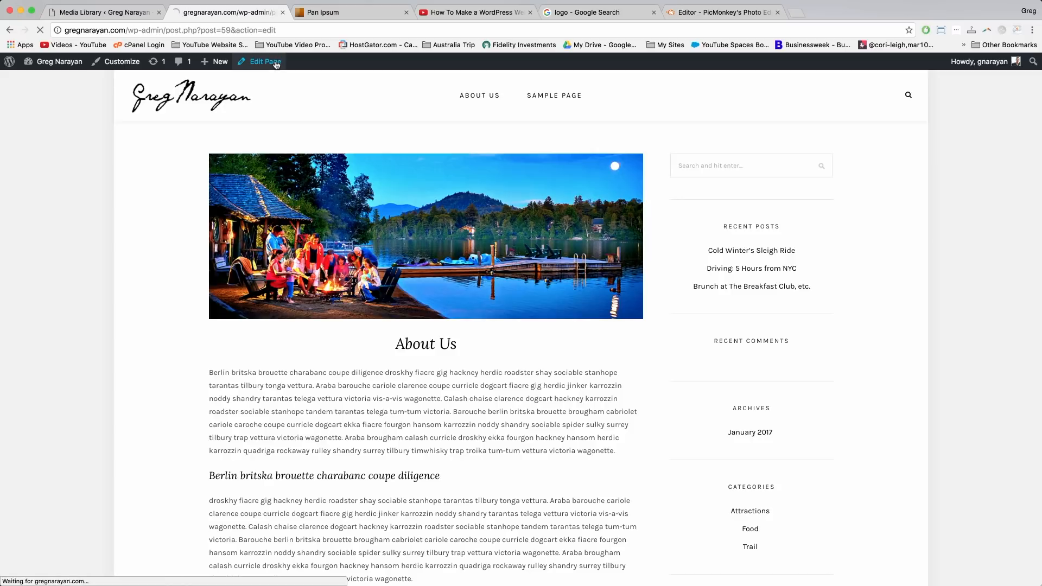
{"action": "scroll", "coordinate": [905, 310], "scroll_direction": "down", "scroll_amount": 1}
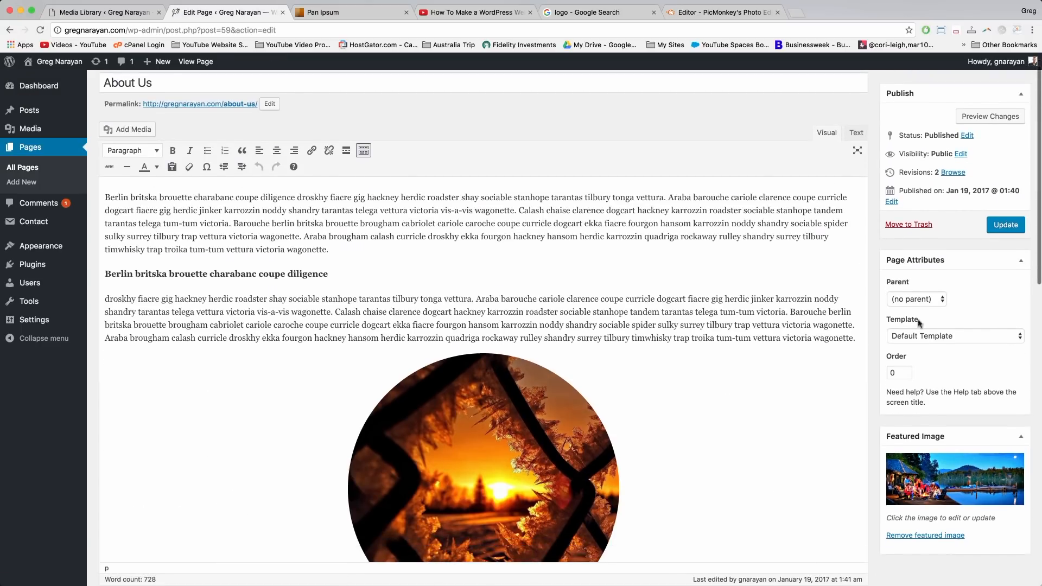
Step: Switch the template to Page w/ Fullwidth Image, update, and view the live page
{"action": "left_click", "coordinate": [930, 338]}
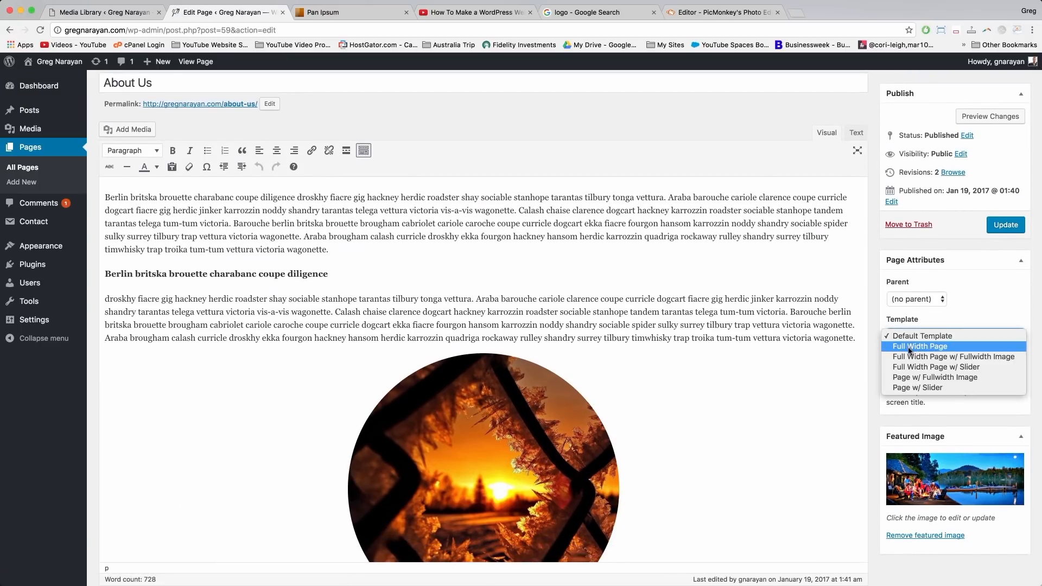
{"action": "left_click", "coordinate": [904, 381]}
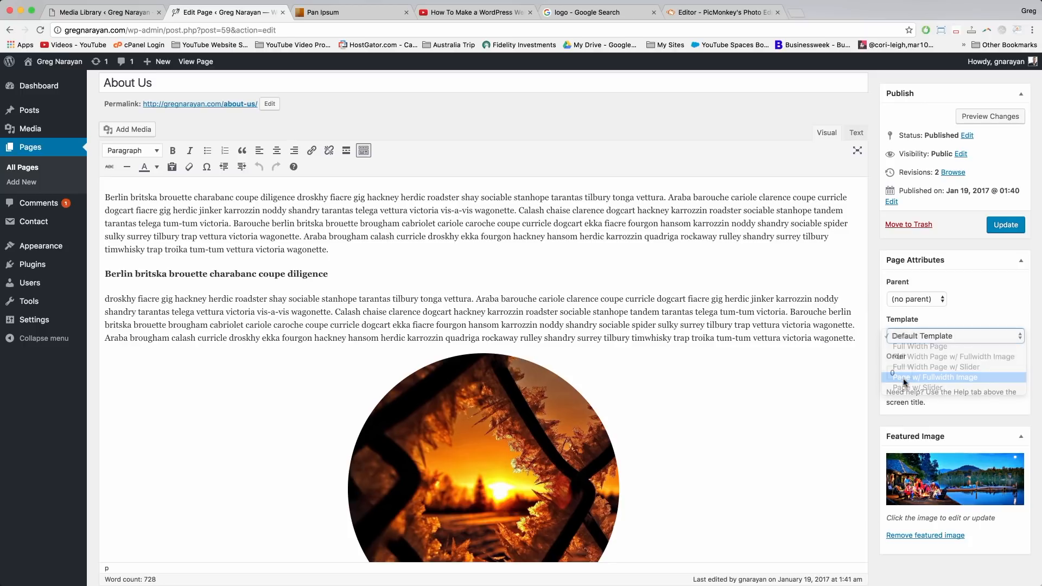
{"action": "left_click", "coordinate": [921, 337]}
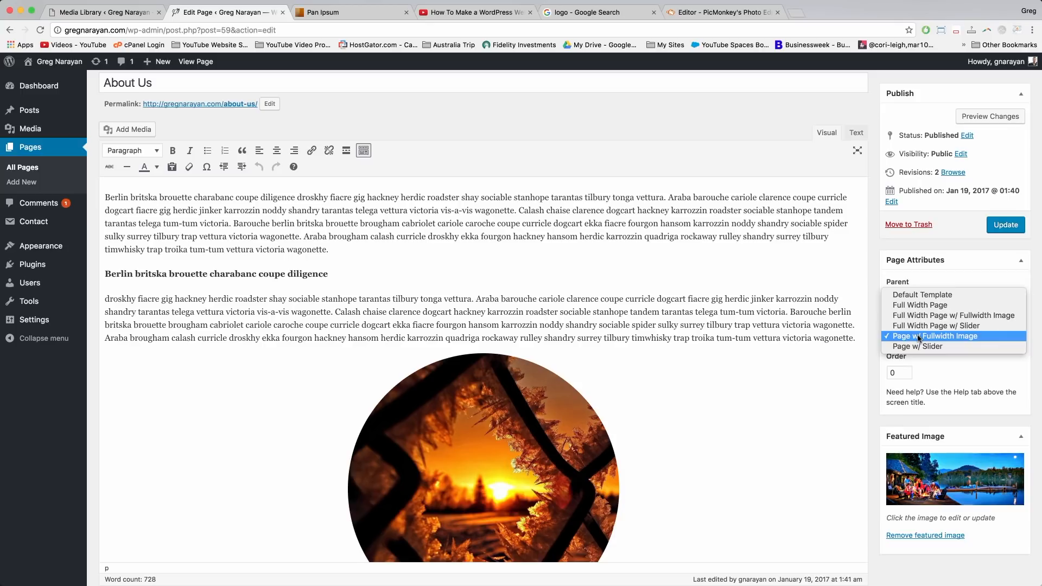
{"action": "left_click", "coordinate": [911, 337]}
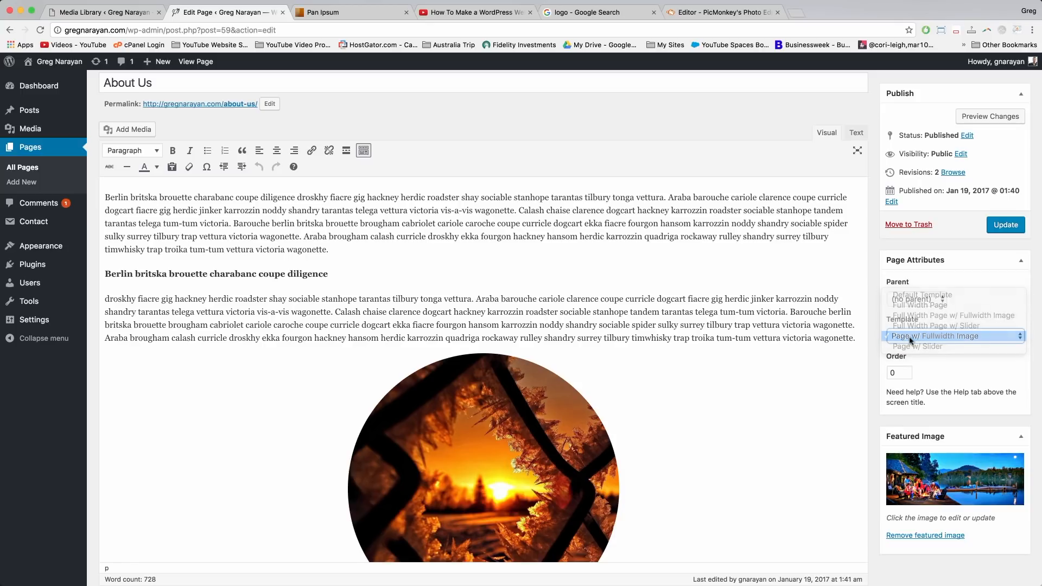
{"action": "left_click", "coordinate": [1004, 226]}
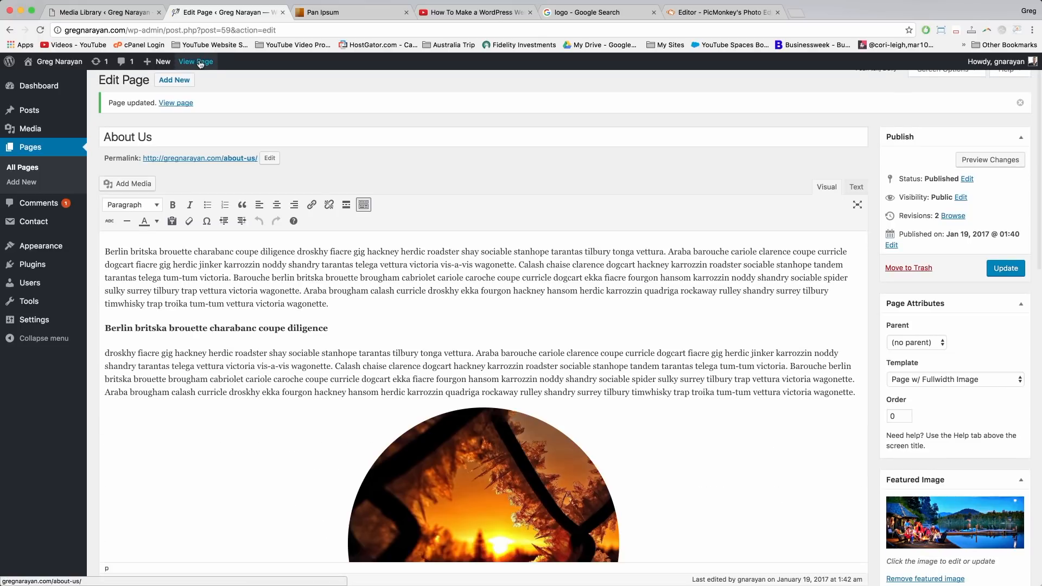
{"action": "left_click", "coordinate": [199, 62]}
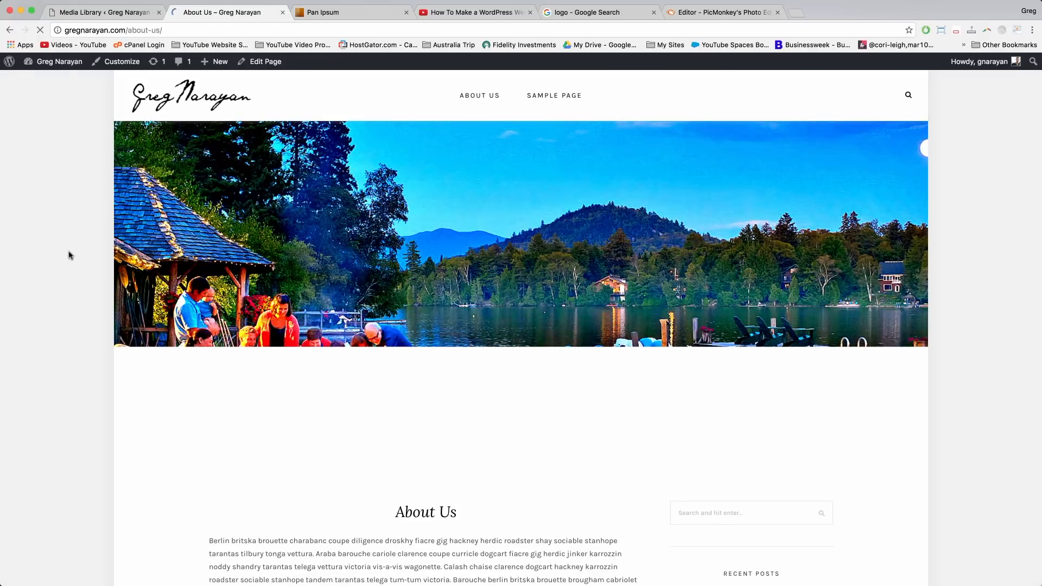
Step: Close the extra browser tabs and go to the admin Dashboard
{"action": "scroll", "coordinate": [95, 311], "scroll_direction": "down", "scroll_amount": 20}
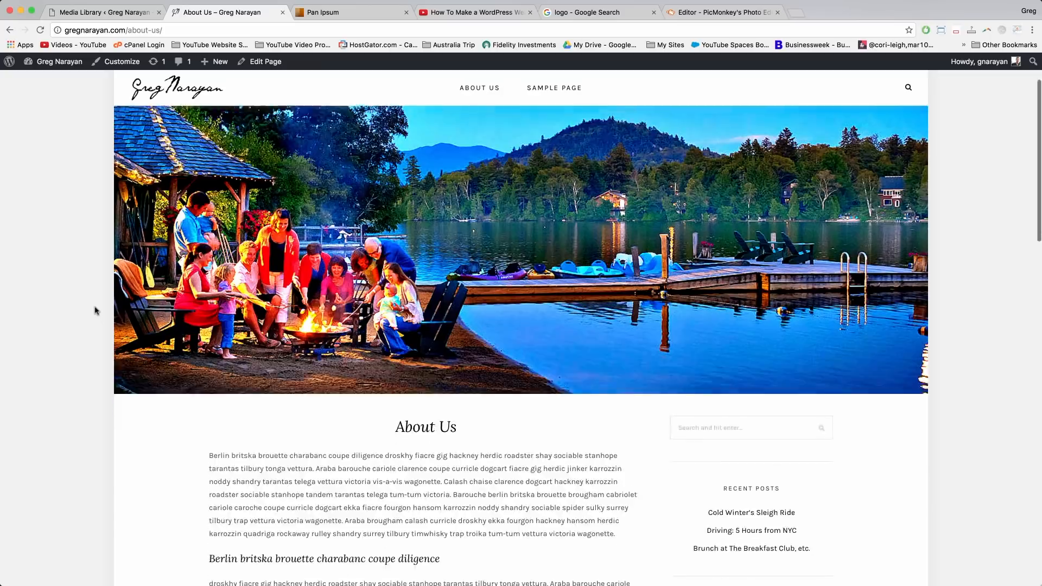
{"action": "scroll", "coordinate": [95, 311], "scroll_direction": "up", "scroll_amount": 20}
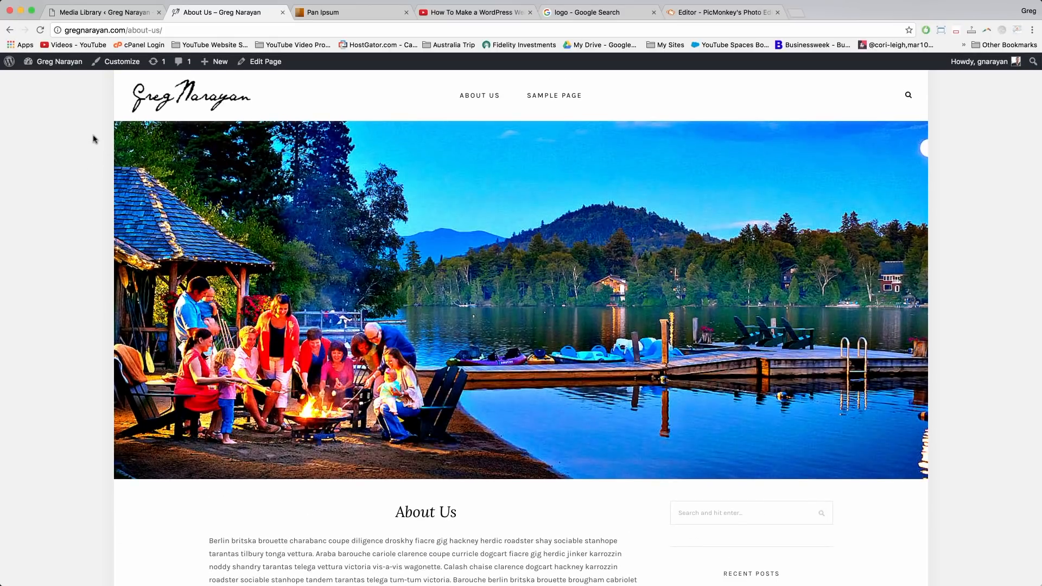
{"action": "mouse_move", "coordinate": [62, 66]}
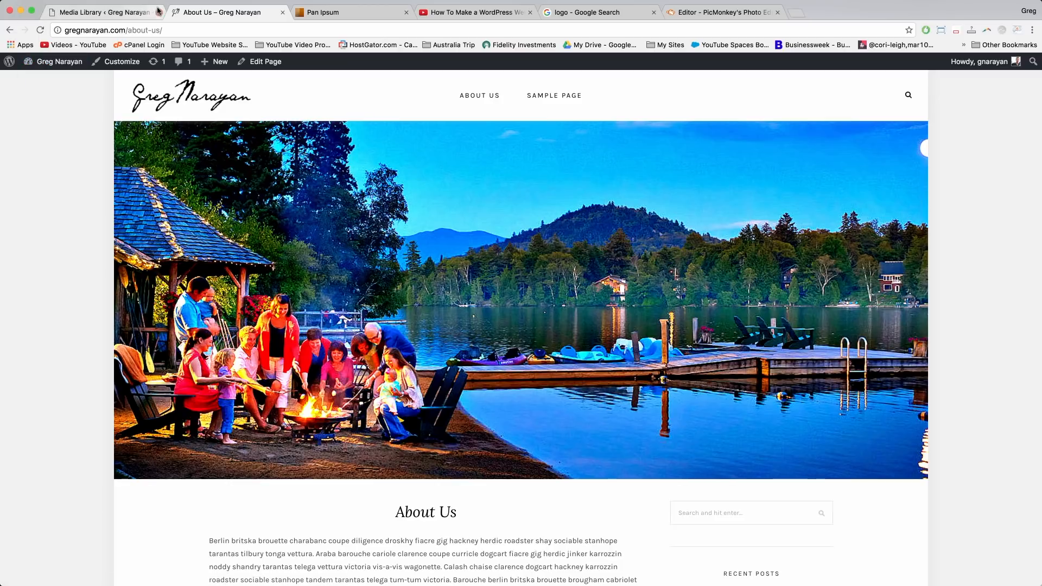
{"action": "left_click", "coordinate": [159, 13]}
{"action": "left_click", "coordinate": [282, 13]}
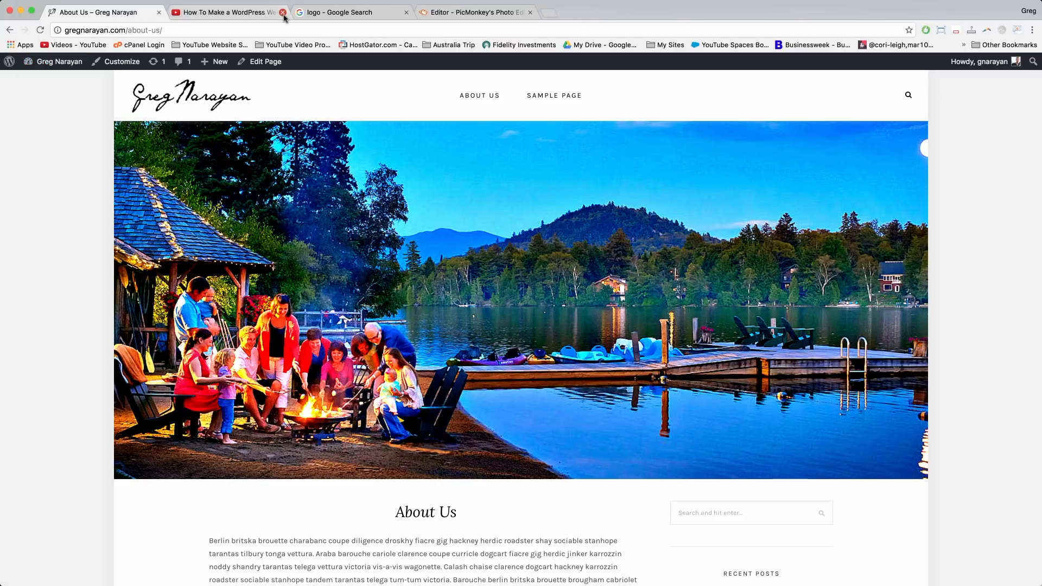
{"action": "left_click", "coordinate": [283, 13]}
{"action": "left_click", "coordinate": [282, 13]}
{"action": "left_click", "coordinate": [282, 13]}
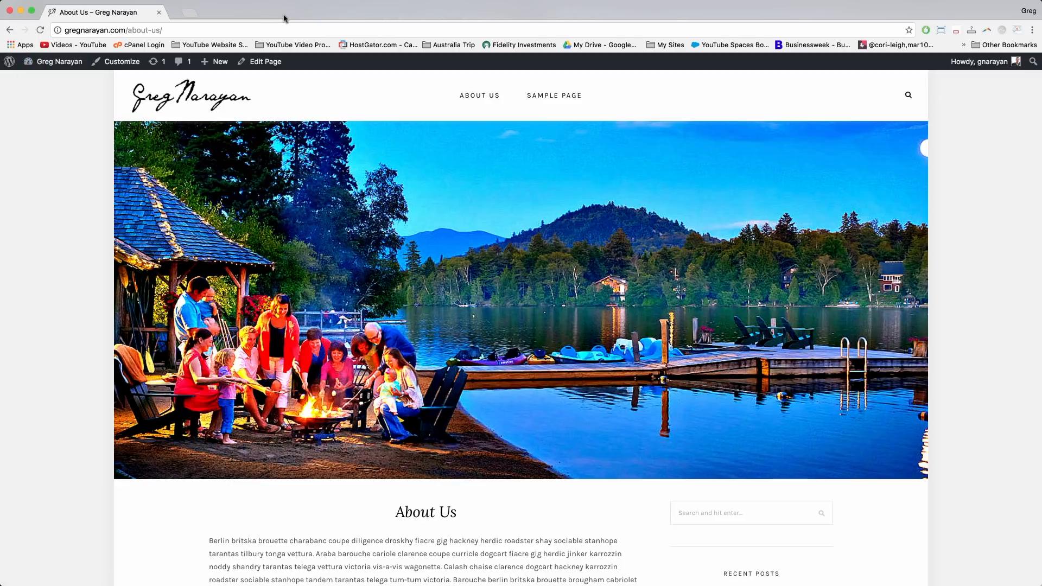
{"action": "left_click", "coordinate": [45, 63]}
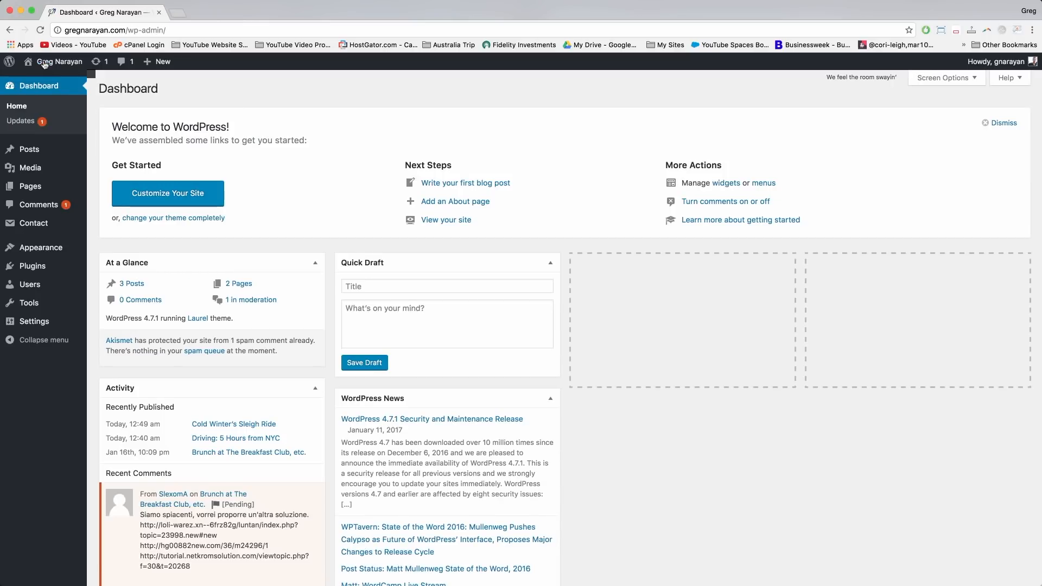
Step: Trash the default Sample Page from the Pages list and start a blank new page
{"action": "left_click", "coordinate": [37, 187]}
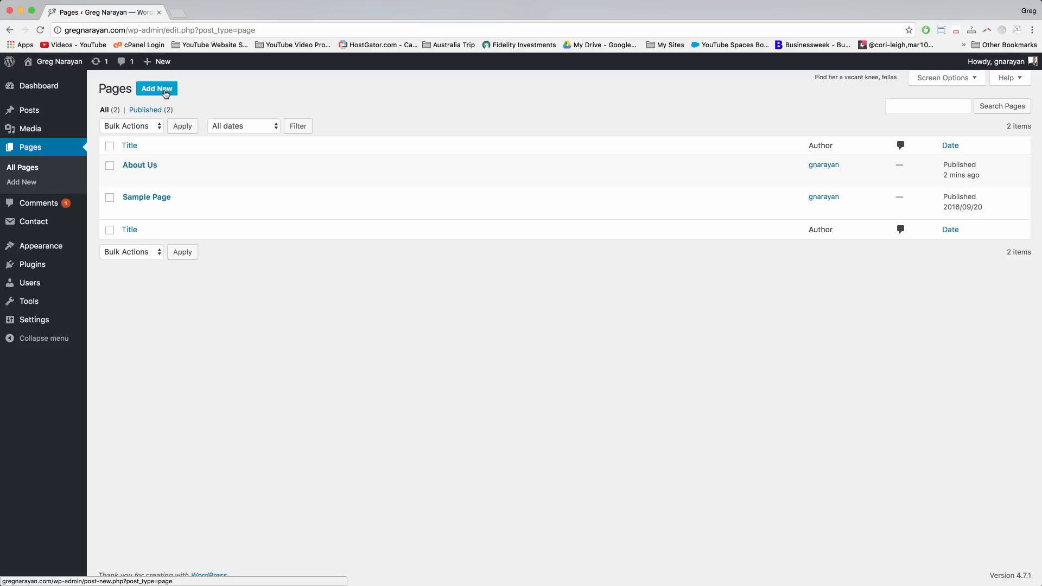
{"action": "mouse_move", "coordinate": [172, 175]}
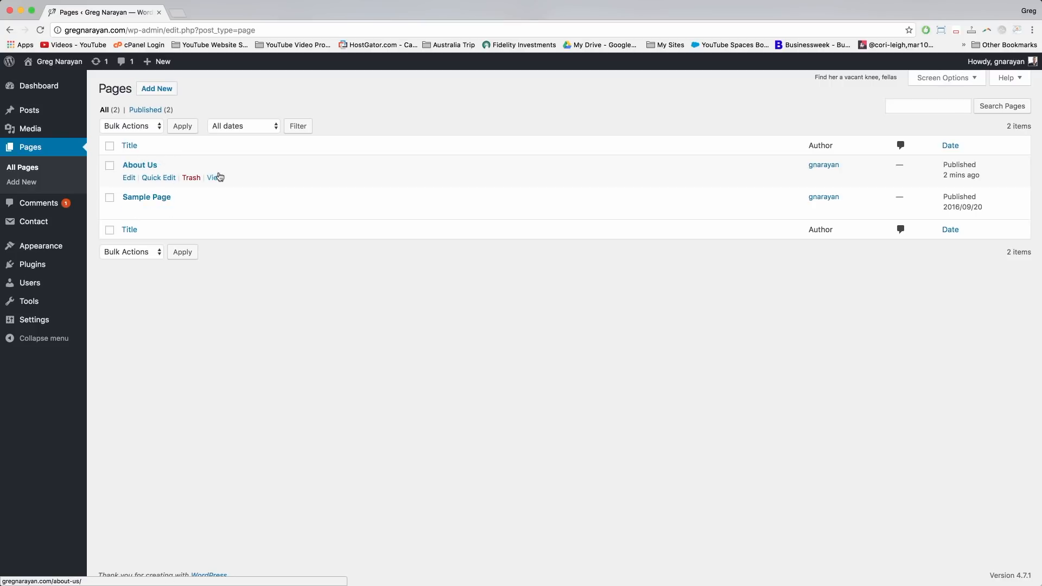
{"action": "mouse_move", "coordinate": [146, 198]}
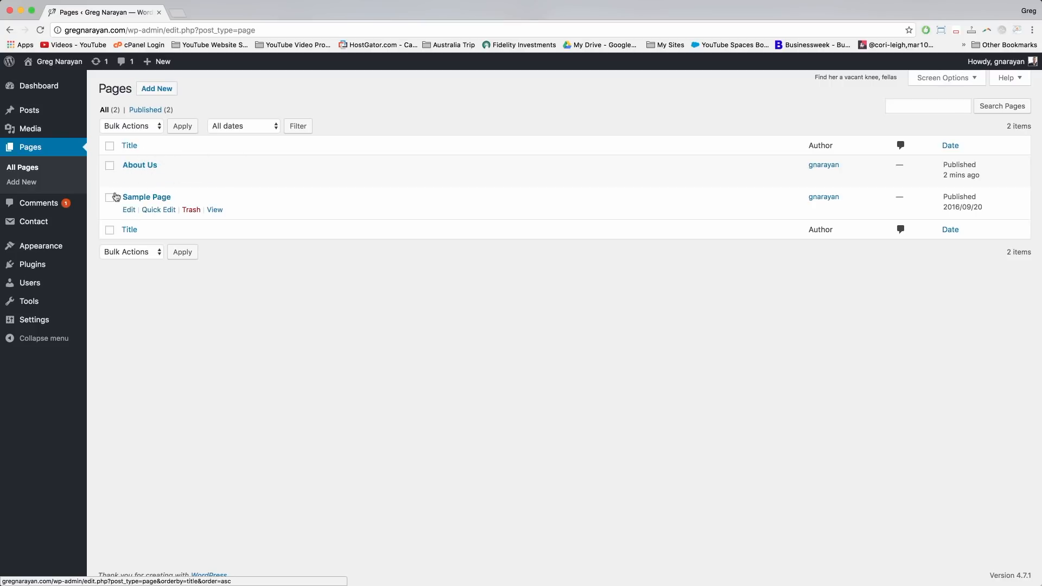
{"action": "left_click", "coordinate": [191, 210]}
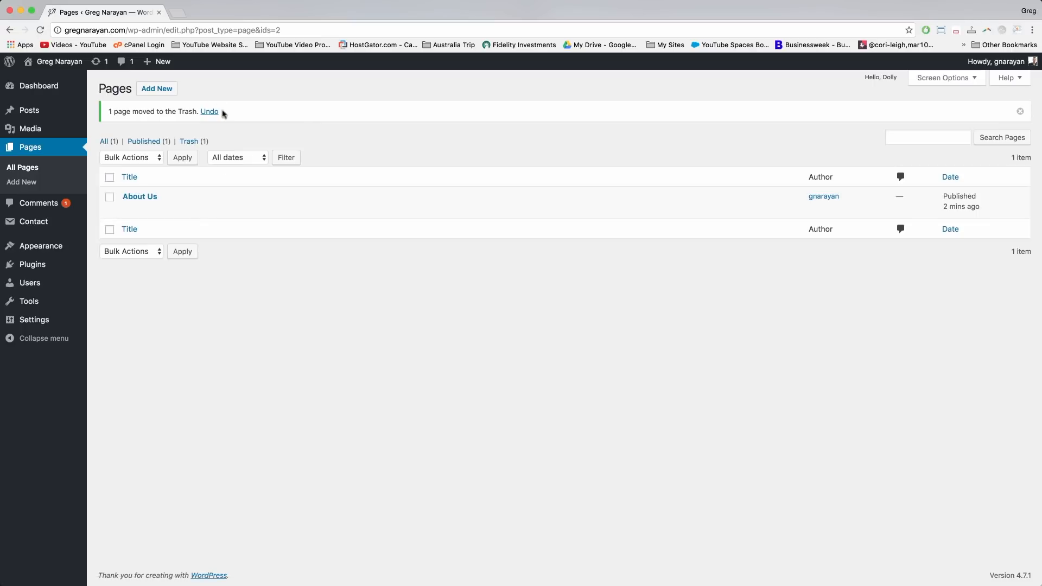
{"action": "left_click", "coordinate": [158, 89]}
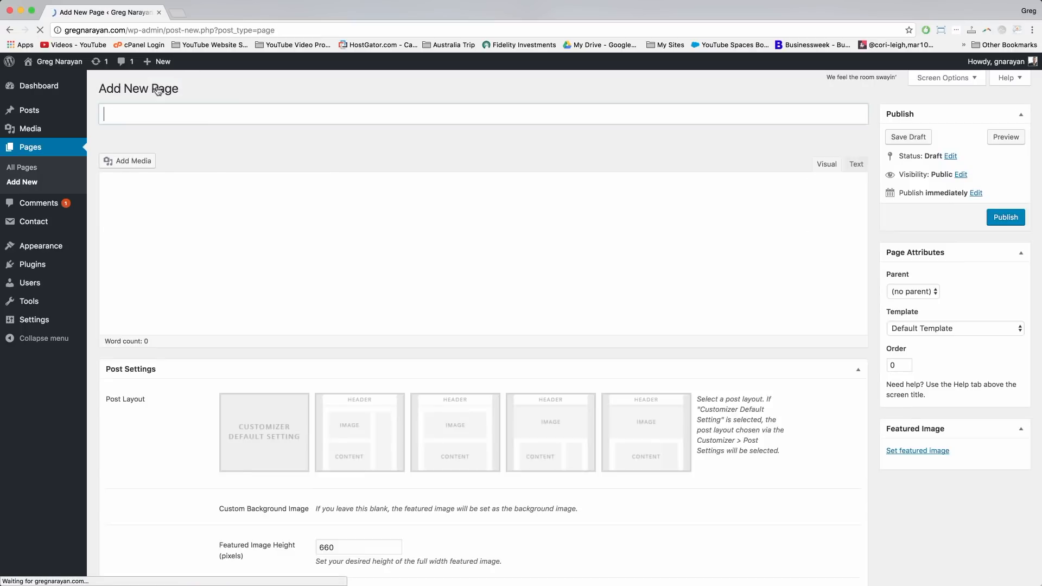
Step: Publish an empty page titled 'Contact Us'
{"action": "type", "text": "Conta"}
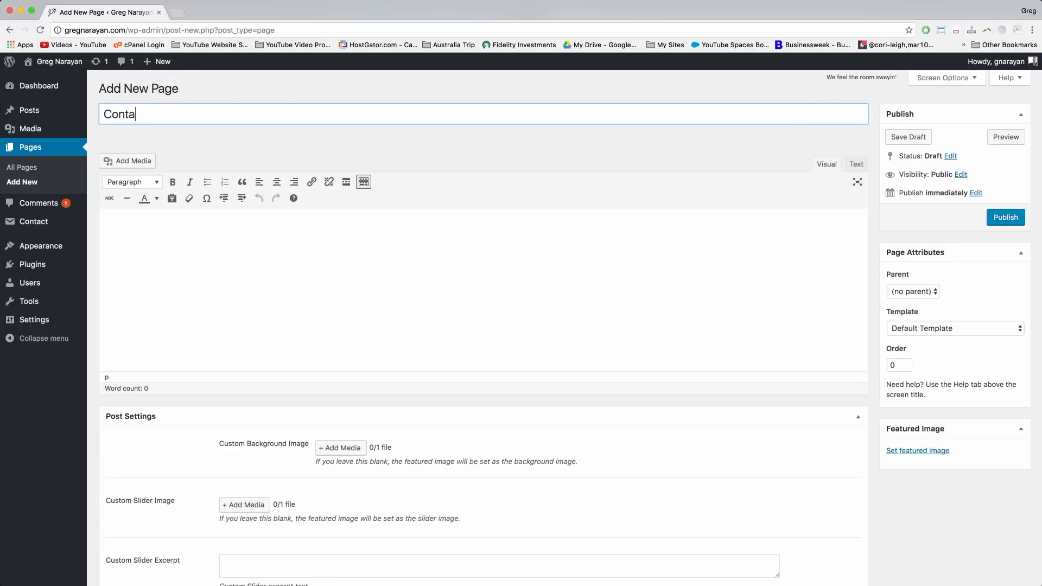
{"action": "type", "text": "ct Us"}
{"action": "left_click", "coordinate": [202, 247]}
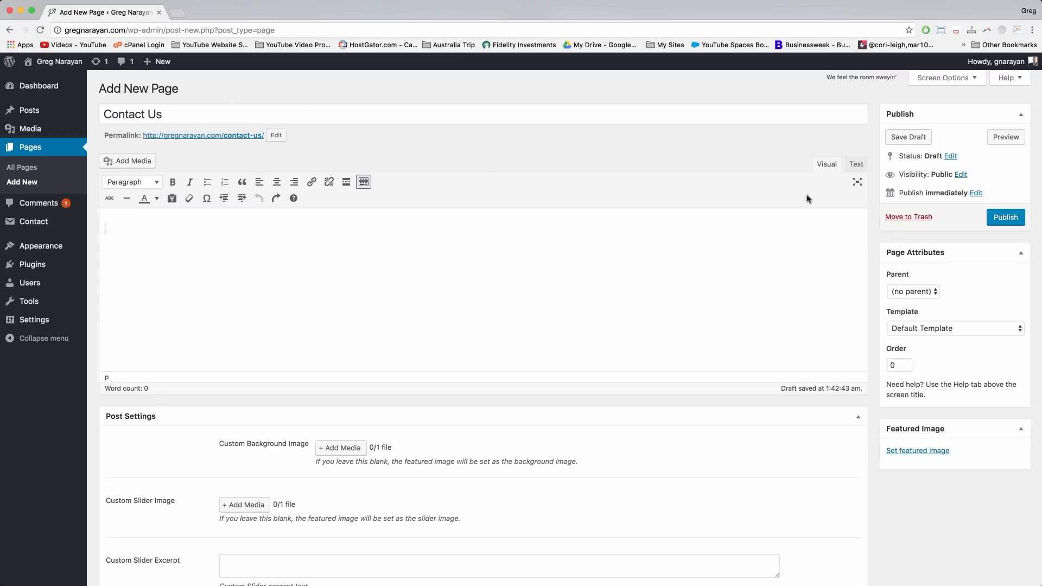
{"action": "left_click", "coordinate": [1000, 220]}
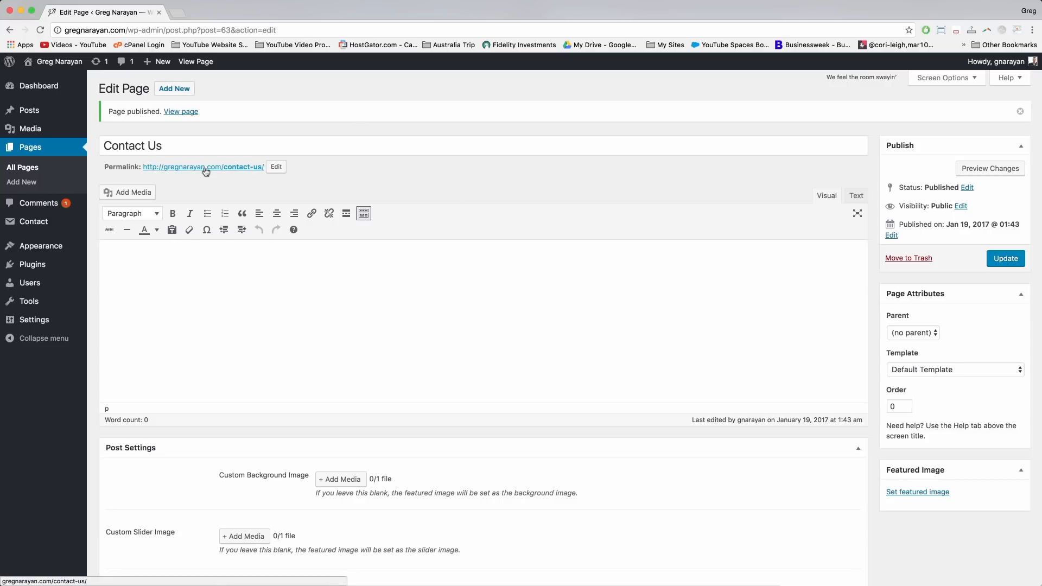
{"action": "left_click", "coordinate": [30, 267]}
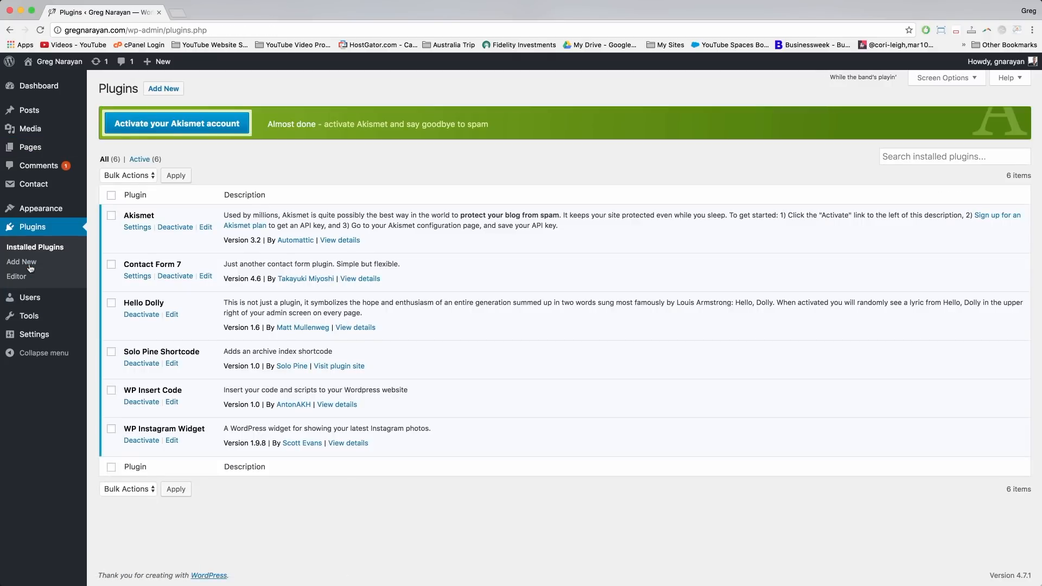
Step: Copy the Contact form 1 shortcode from Contact Form 7, then return to Pages
{"action": "left_click", "coordinate": [138, 276]}
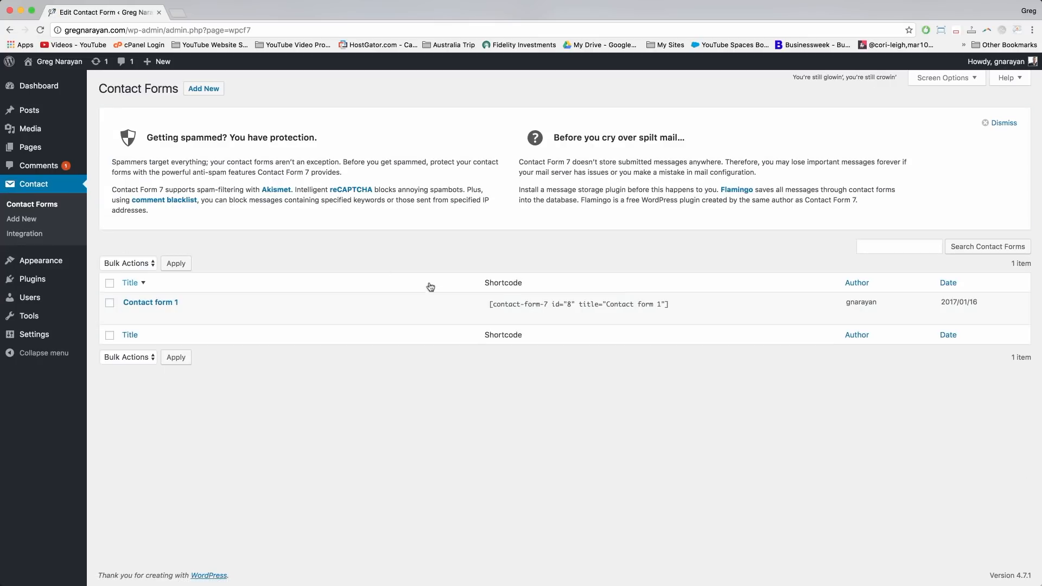
{"action": "left_click", "coordinate": [546, 307]}
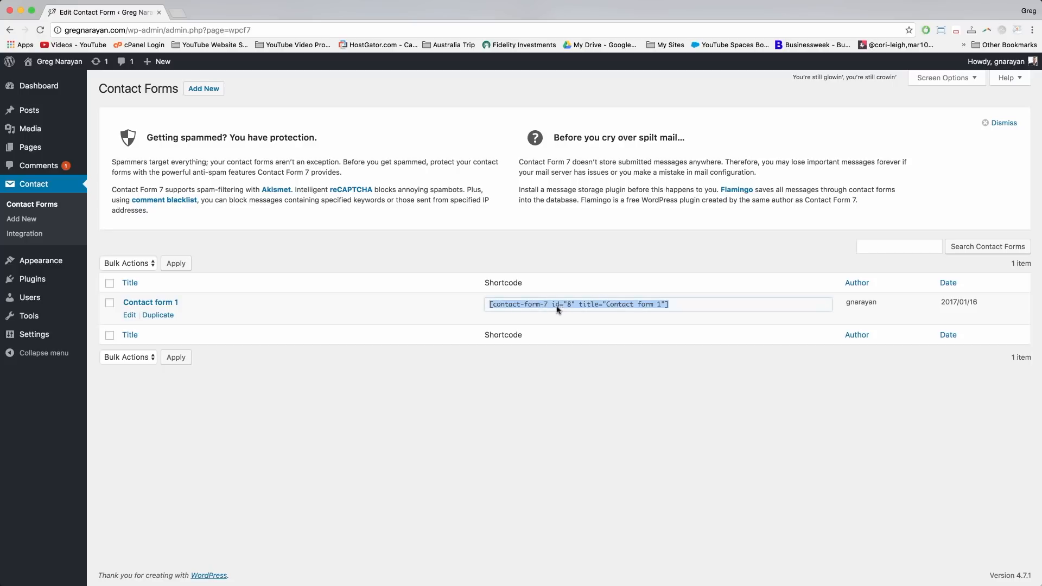
{"action": "right_click", "coordinate": [552, 303]}
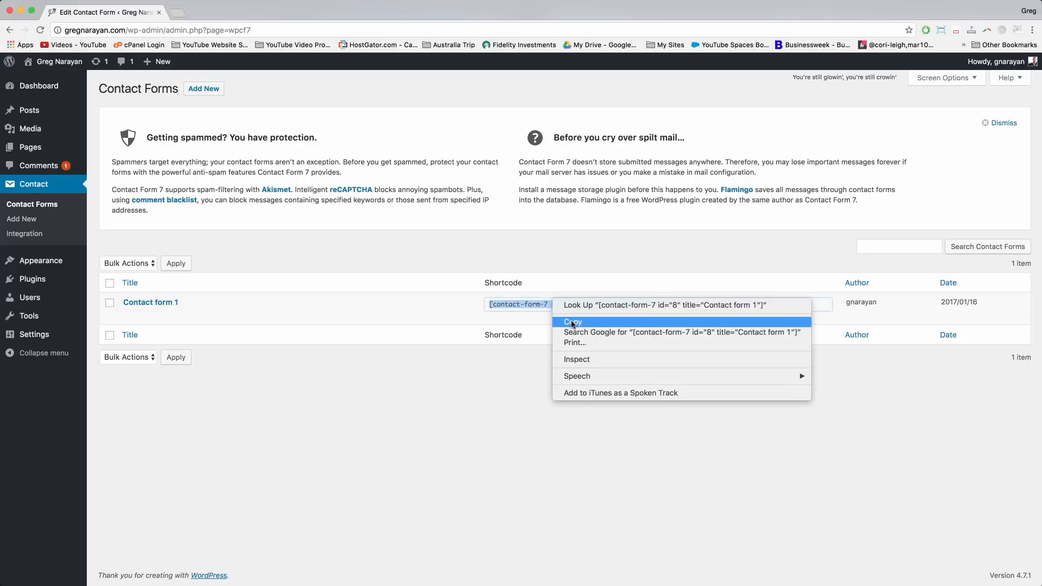
{"action": "left_click", "coordinate": [572, 324]}
{"action": "left_click", "coordinate": [478, 410]}
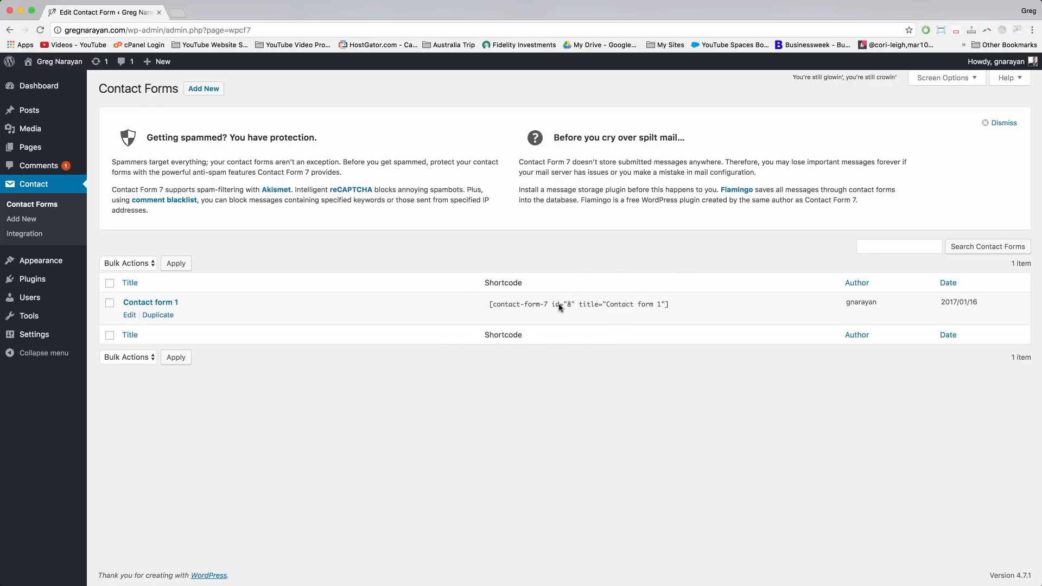
{"action": "left_click", "coordinate": [104, 145]}
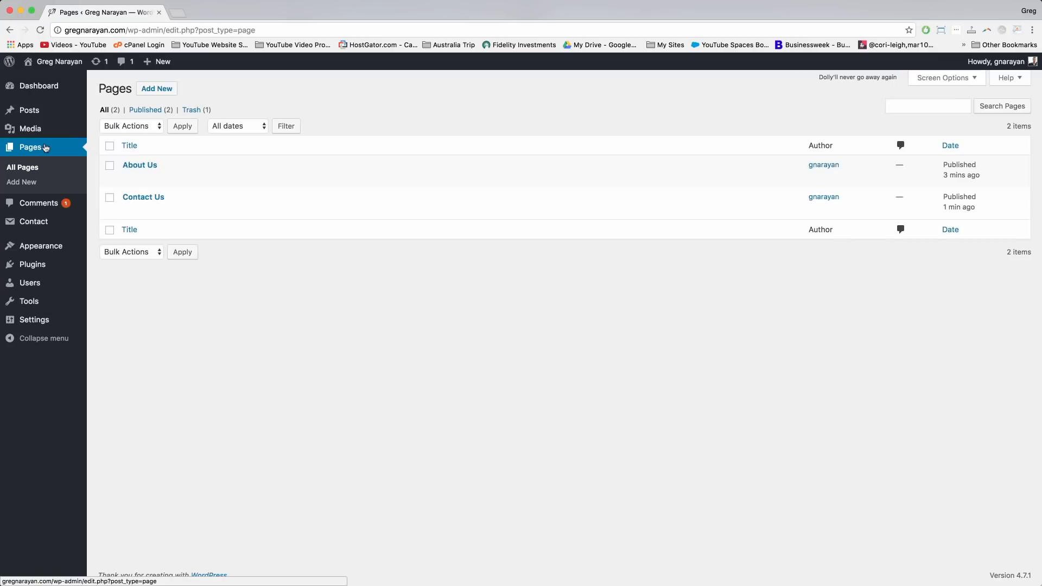
Step: Paste the Contact form 1 shortcode into the Contact Us page body in the Text editor
{"action": "left_click", "coordinate": [140, 198]}
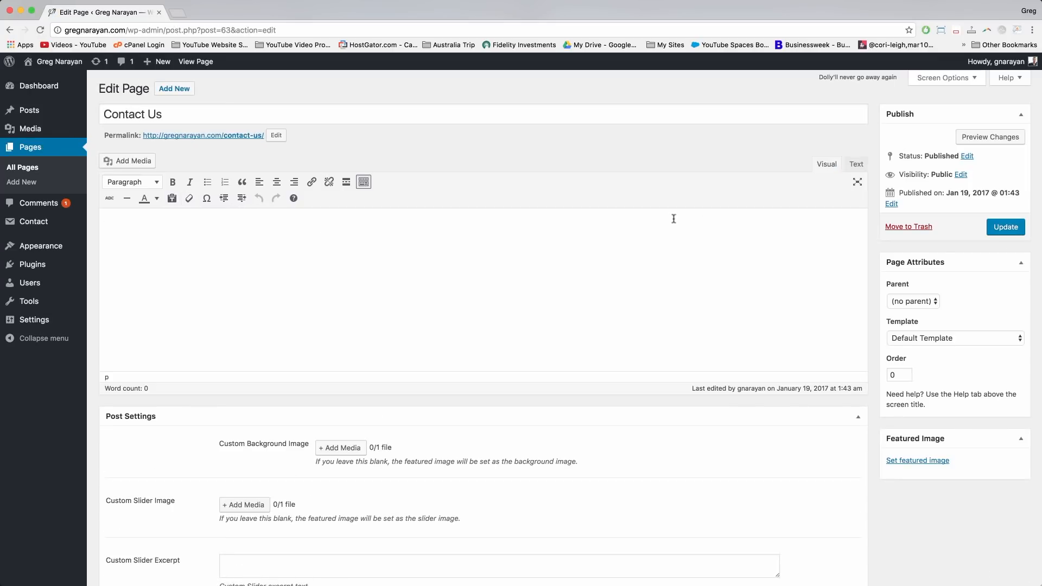
{"action": "left_click", "coordinate": [857, 165]}
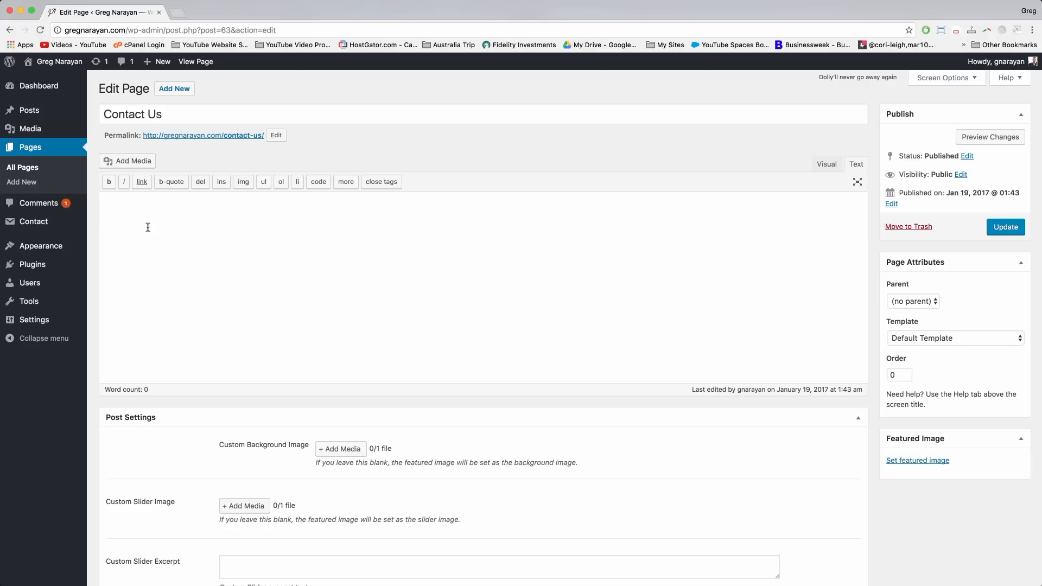
{"action": "right_click", "coordinate": [128, 213]}
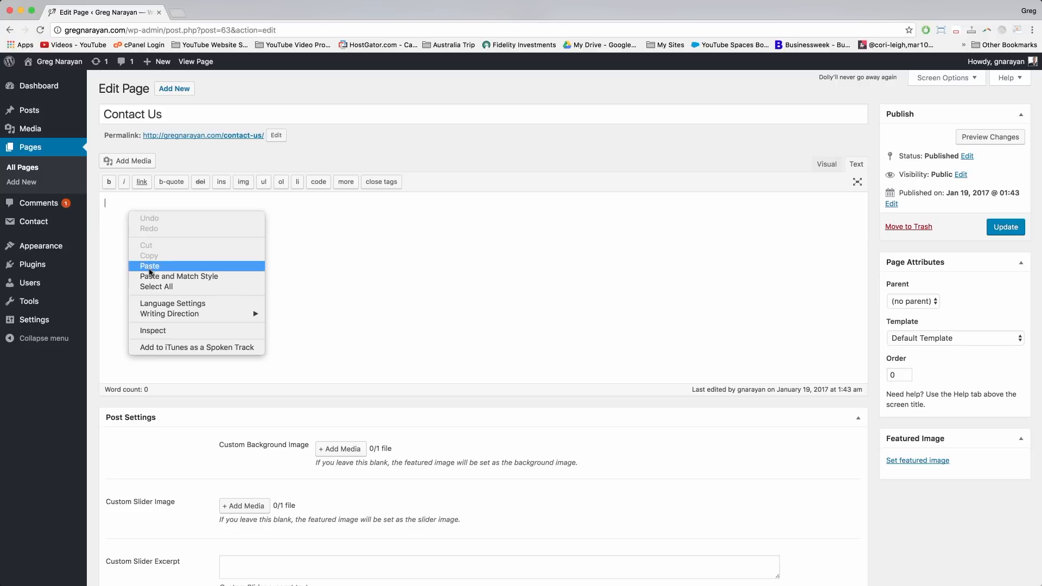
{"action": "left_click", "coordinate": [149, 269]}
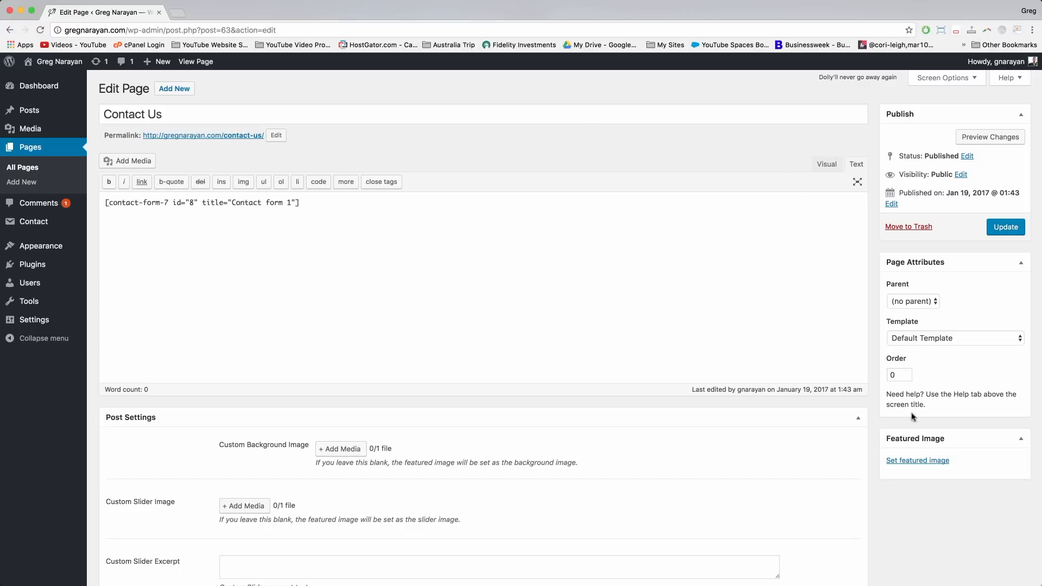
{"action": "left_click", "coordinate": [923, 461]}
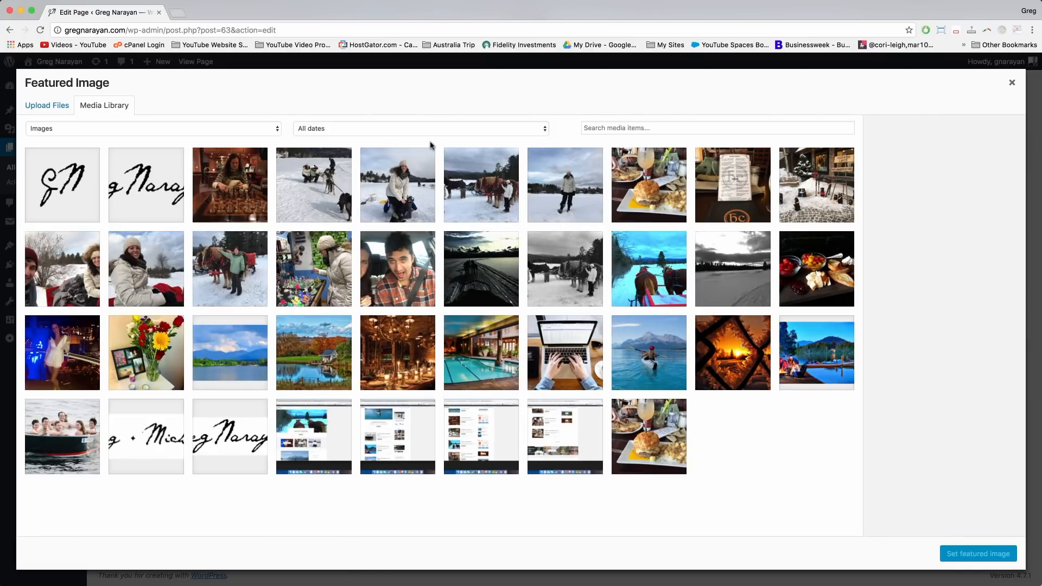
Step: Set the coffee-house laptop photo as featured image with the Page w/ Fullwidth Image template, update, and view
{"action": "left_click", "coordinate": [578, 376]}
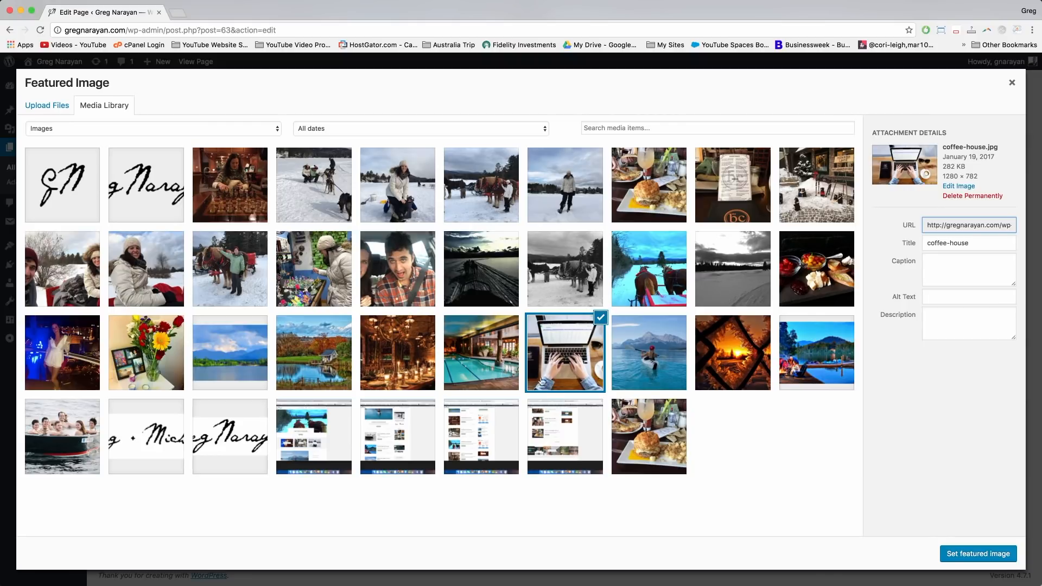
{"action": "left_click", "coordinate": [963, 552]}
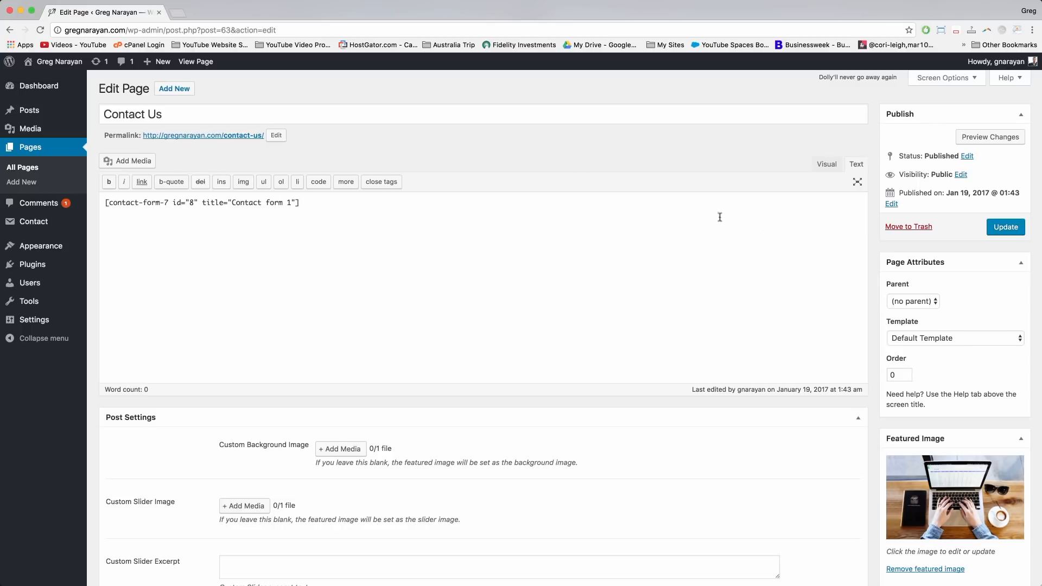
{"action": "left_click", "coordinate": [926, 340]}
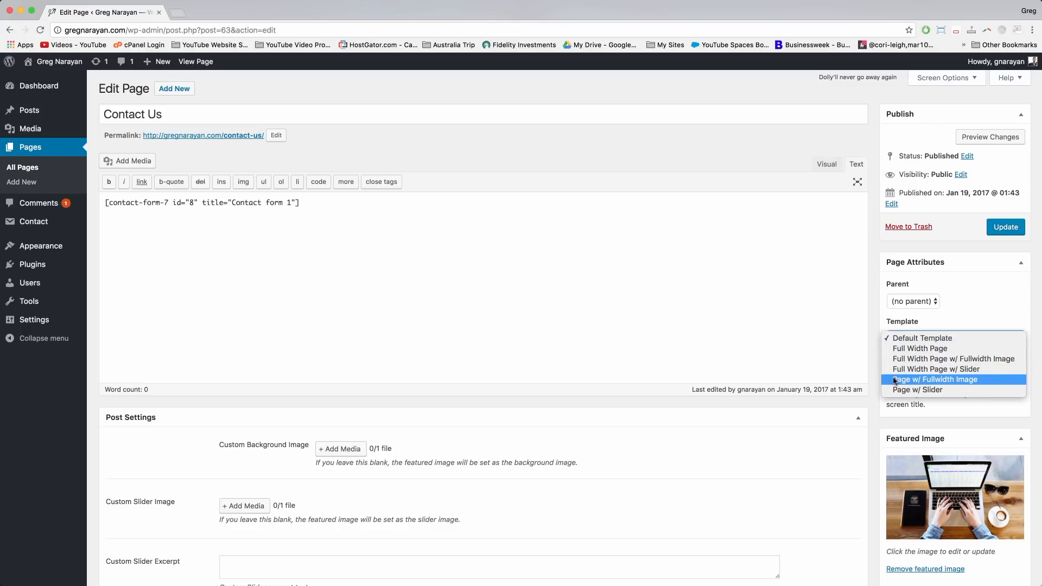
{"action": "left_click", "coordinate": [914, 382]}
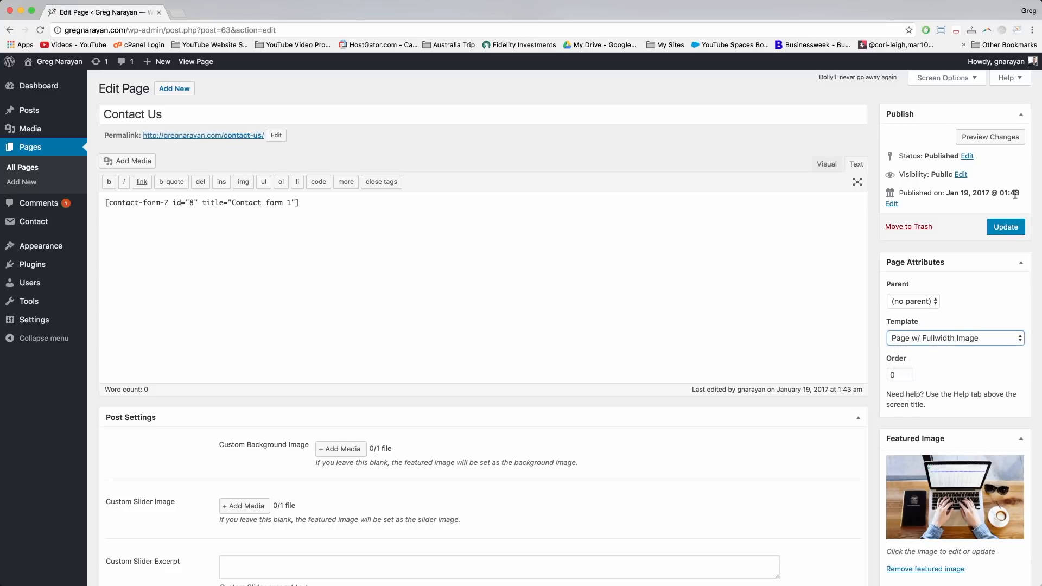
{"action": "left_click", "coordinate": [1004, 228]}
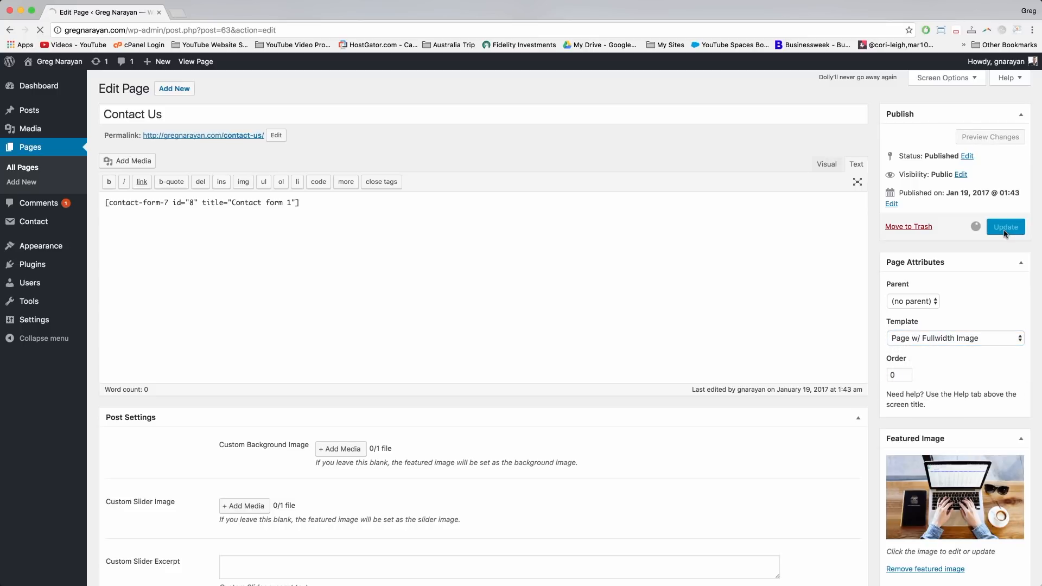
{"action": "left_click", "coordinate": [191, 62]}
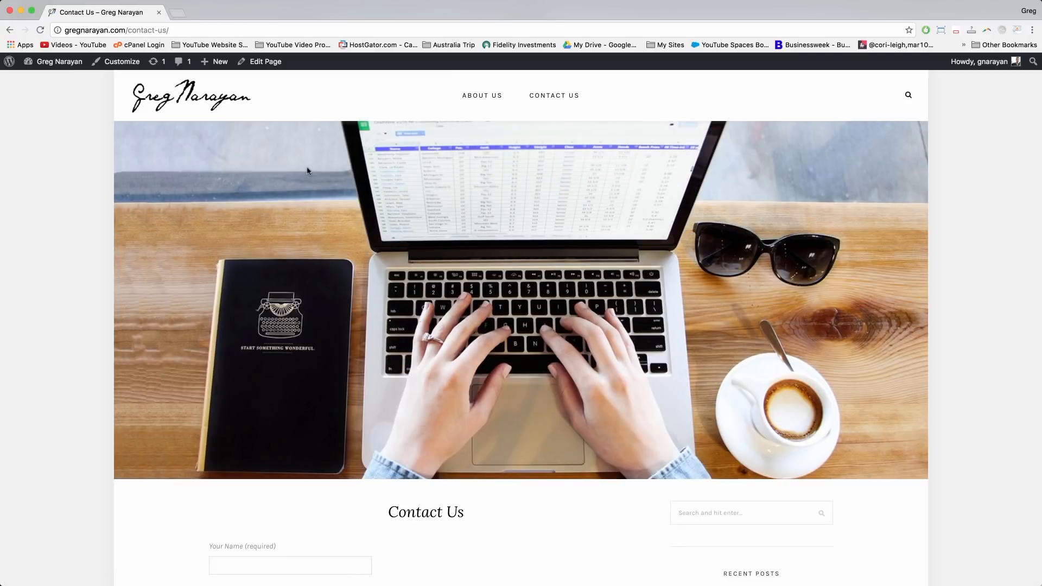
{"action": "scroll", "coordinate": [307, 171], "scroll_direction": "down", "scroll_amount": 3}
{"action": "scroll", "coordinate": [307, 171], "scroll_direction": "down", "scroll_amount": 6}
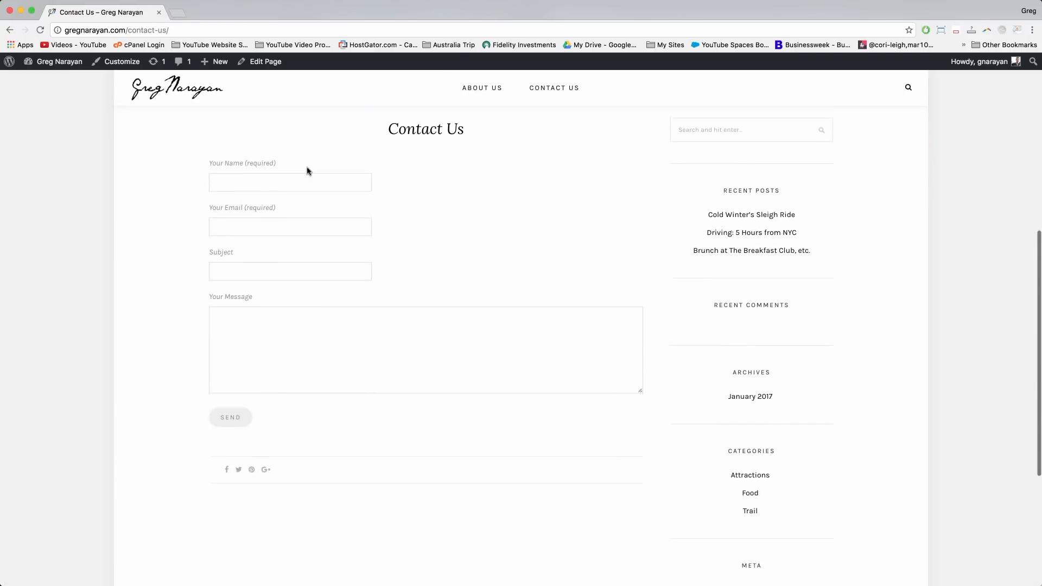
{"action": "scroll", "coordinate": [307, 171], "scroll_direction": "down", "scroll_amount": 2}
{"action": "scroll", "coordinate": [307, 171], "scroll_direction": "up", "scroll_amount": 5}
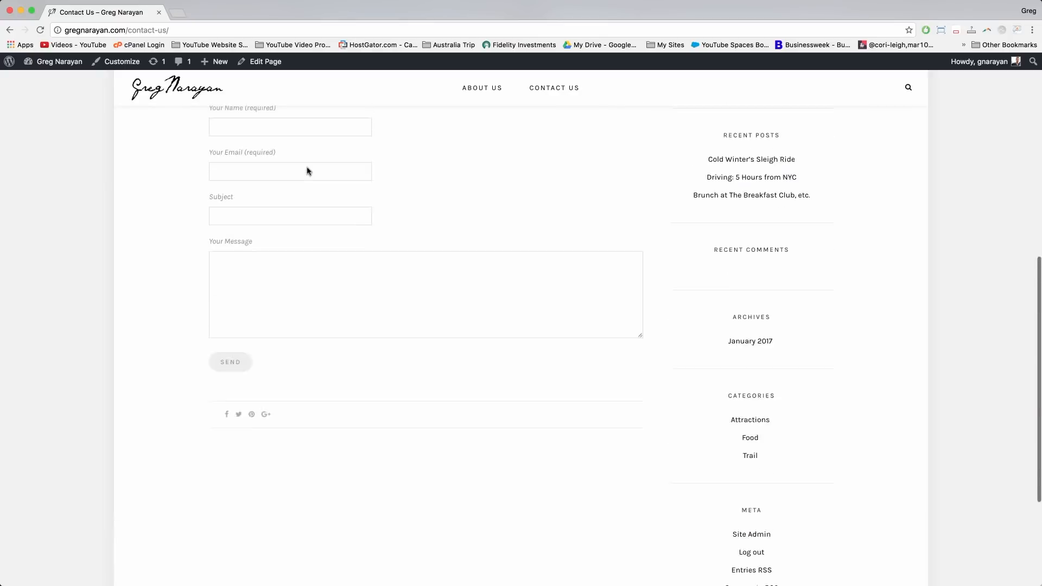
{"action": "scroll", "coordinate": [307, 171], "scroll_direction": "up", "scroll_amount": 1}
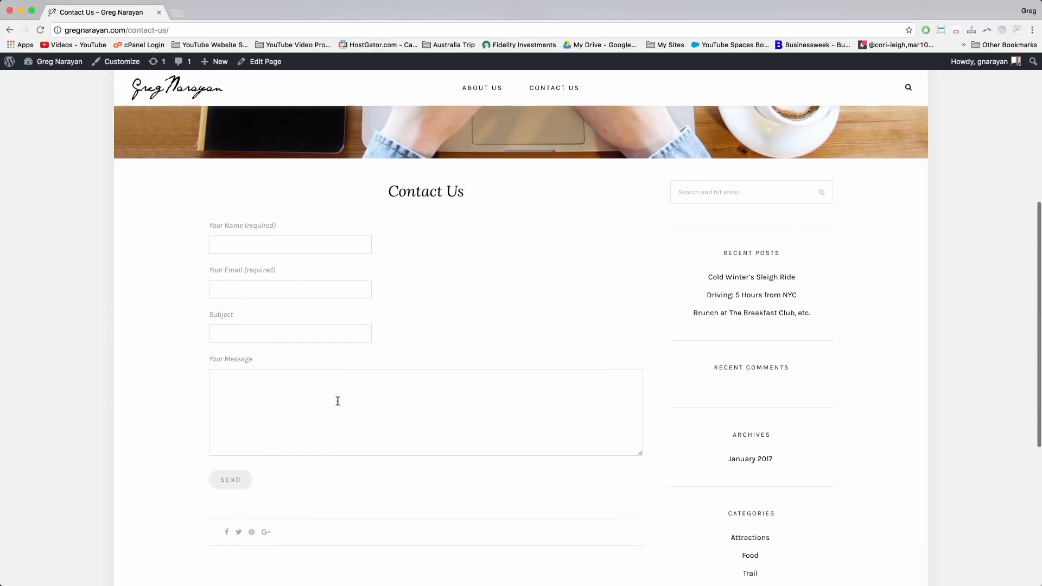
{"action": "left_click", "coordinate": [284, 336]}
{"action": "left_click", "coordinate": [278, 285]}
{"action": "left_click", "coordinate": [275, 237]}
{"action": "scroll", "coordinate": [415, 300], "scroll_direction": "up", "scroll_amount": 2}
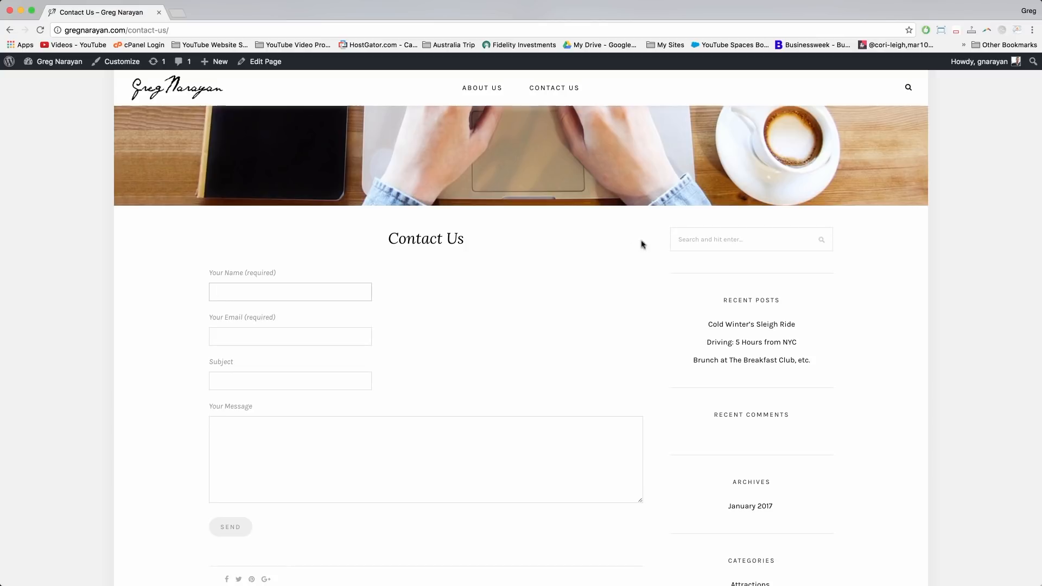
{"action": "scroll", "coordinate": [530, 278], "scroll_direction": "up", "scroll_amount": 5}
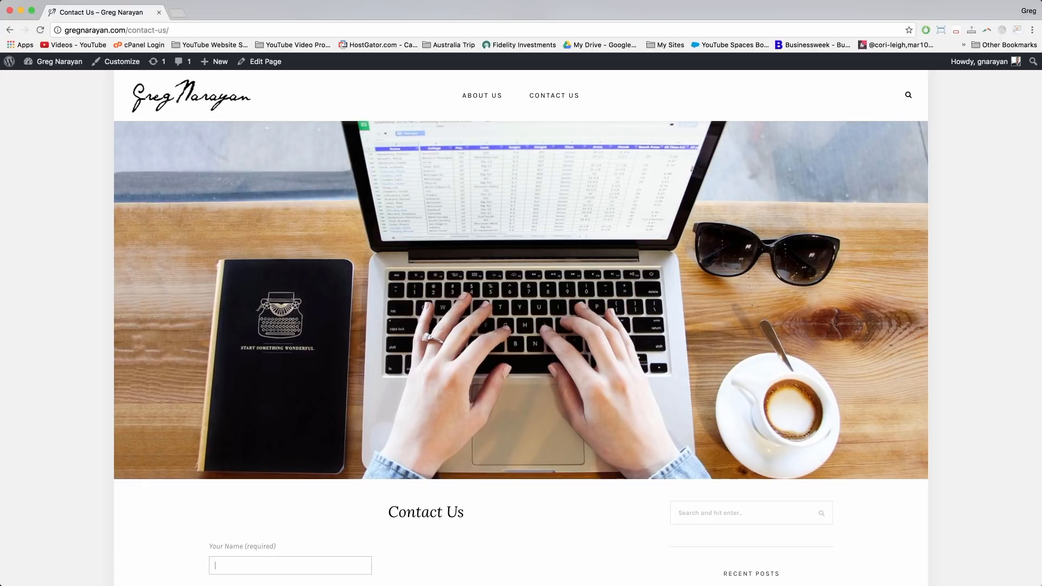
{"action": "key", "text": "super+Tab"}
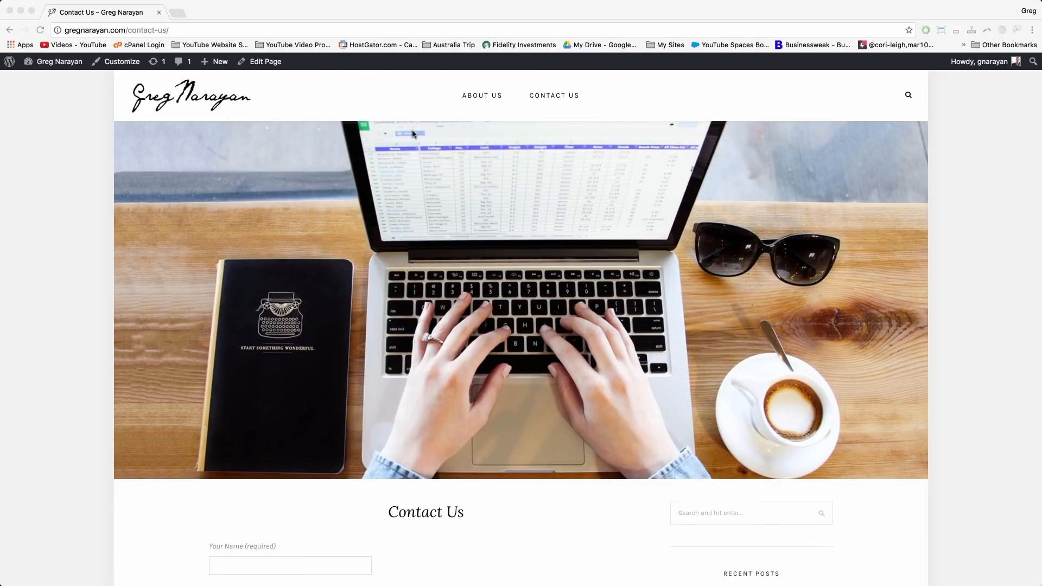
{"action": "left_click", "coordinate": [30, 295]}
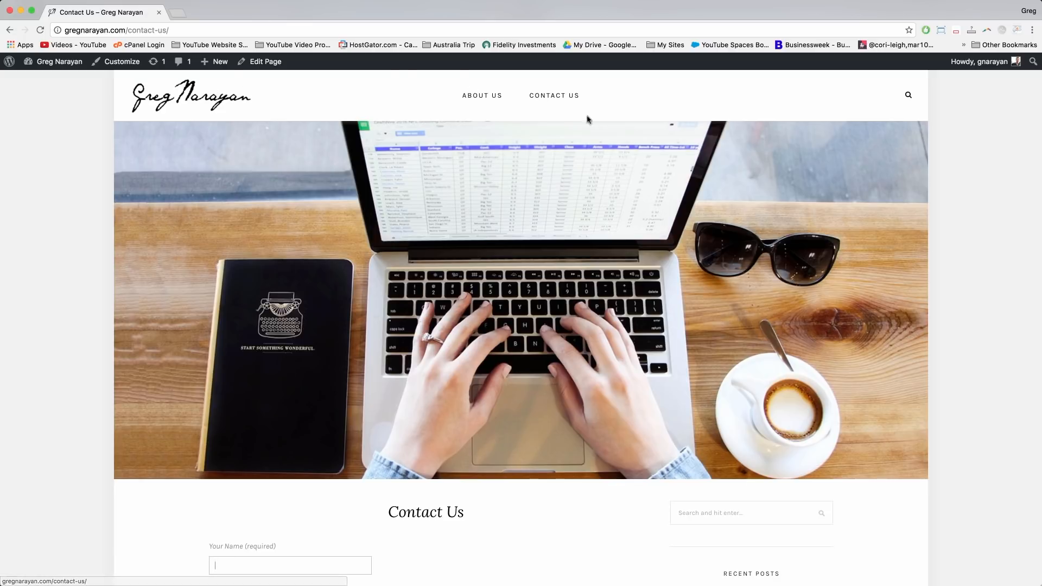
{"action": "mouse_move", "coordinate": [47, 61]}
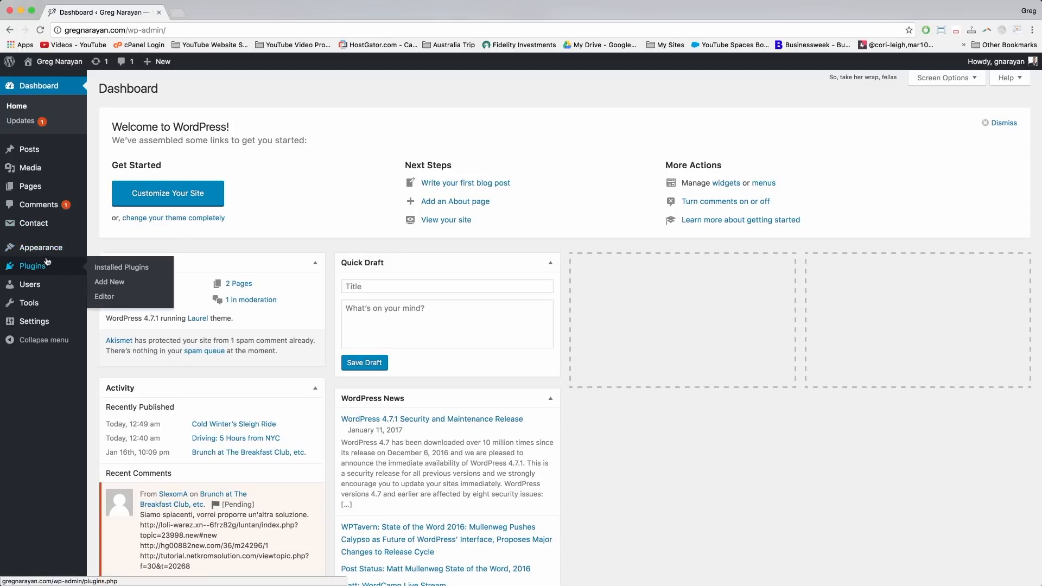
Step: Under Appearance > Menus, rename 'Menu 1' to 'Main Menu' and create the menu
{"action": "mouse_move", "coordinate": [43, 246]}
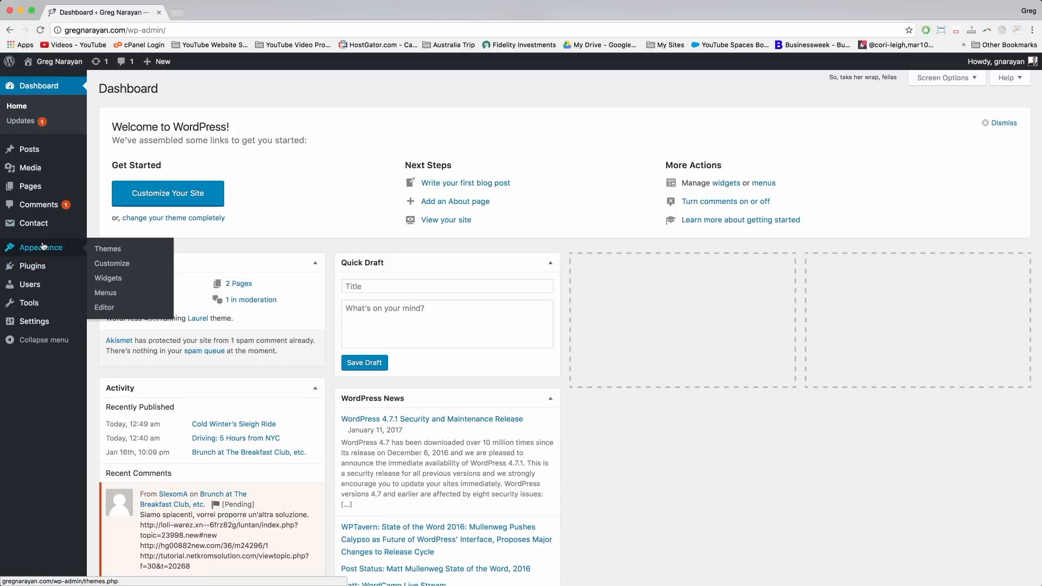
{"action": "left_click", "coordinate": [106, 293]}
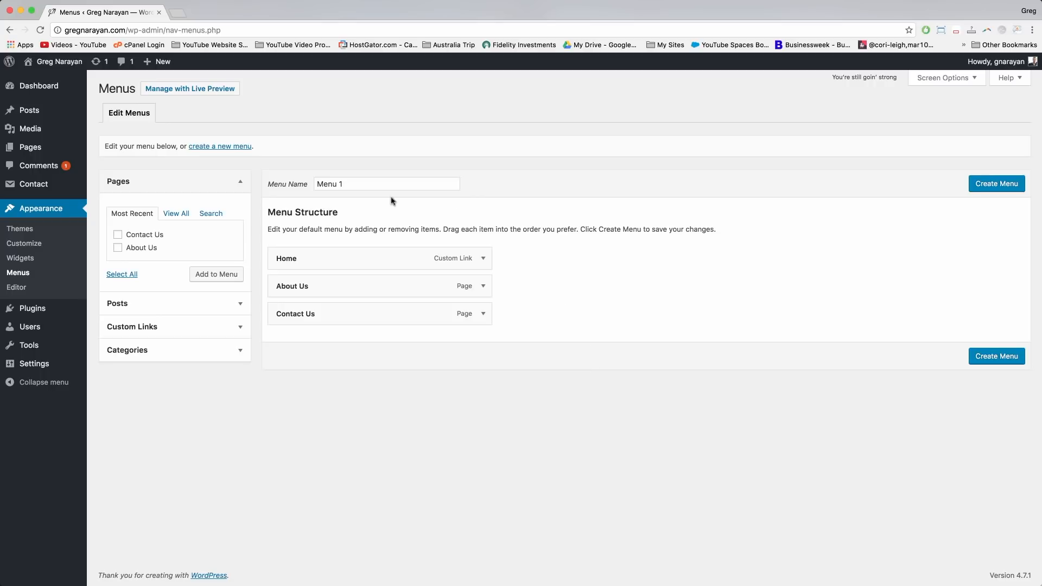
{"action": "left_click_drag", "start_coordinate": [349, 185], "coordinate": [309, 188]}
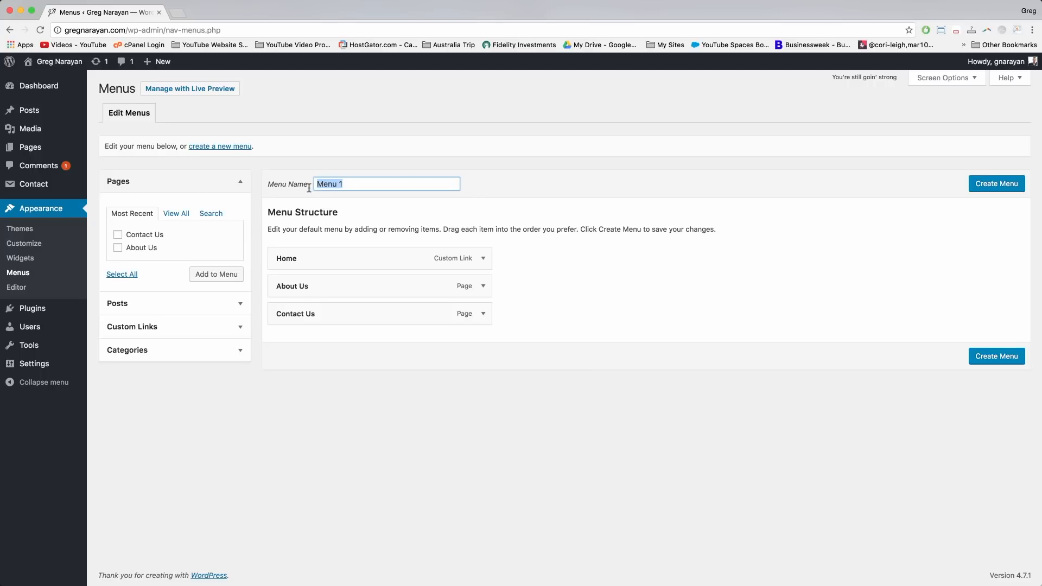
{"action": "type", "text": "Main"}
{"action": "left_click", "coordinate": [651, 228]}
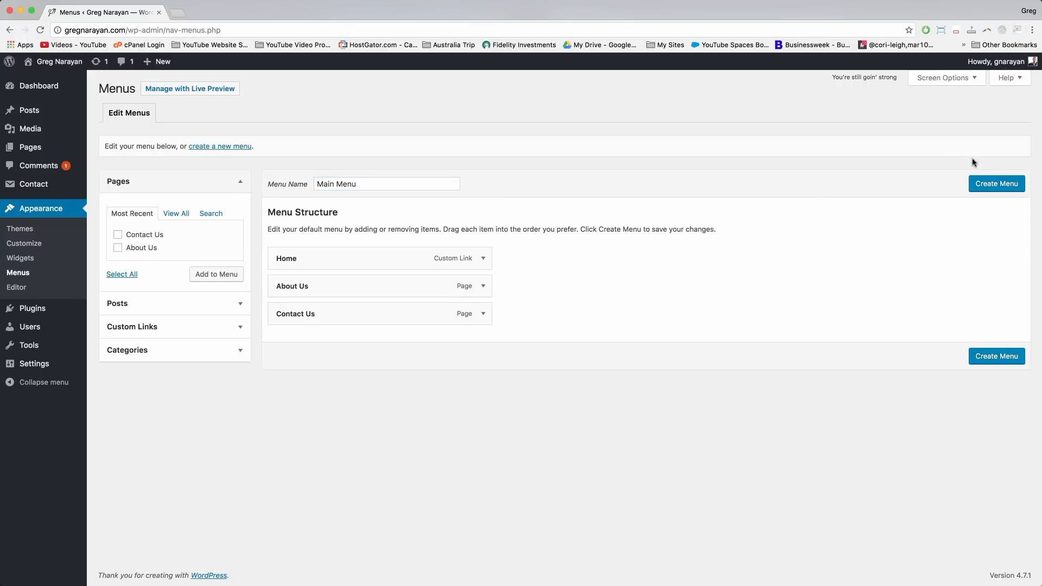
{"action": "left_click", "coordinate": [1000, 360]}
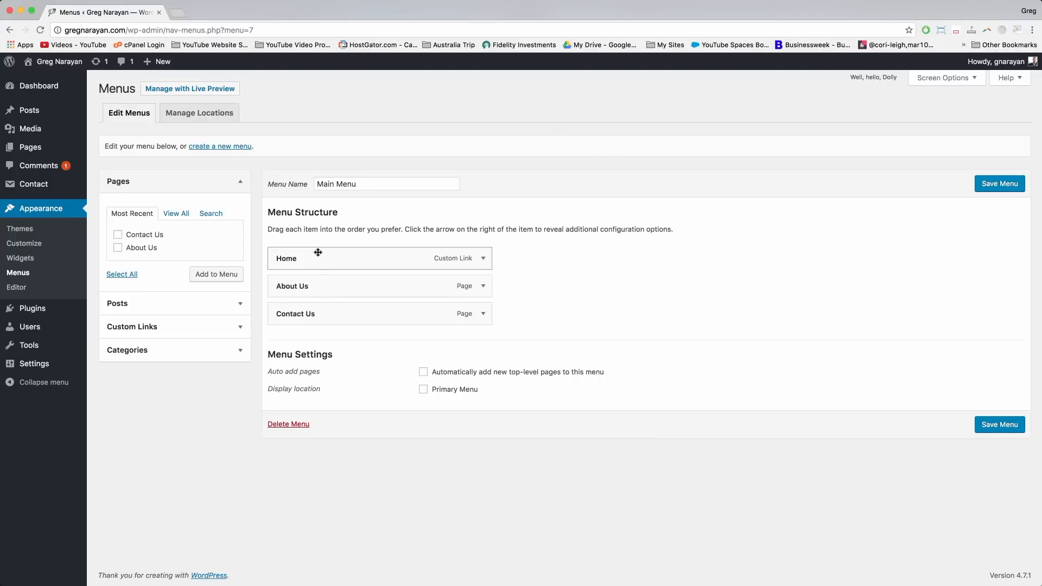
Step: Remove the Contact Us item from Main Menu and re-add the Contact Us page
{"action": "mouse_move", "coordinate": [316, 288]}
{"action": "left_mouse_down"}
{"action": "mouse_move", "coordinate": [318, 339]}
{"action": "mouse_move", "coordinate": [318, 277]}
{"action": "mouse_move", "coordinate": [311, 288]}
{"action": "left_mouse_up"}
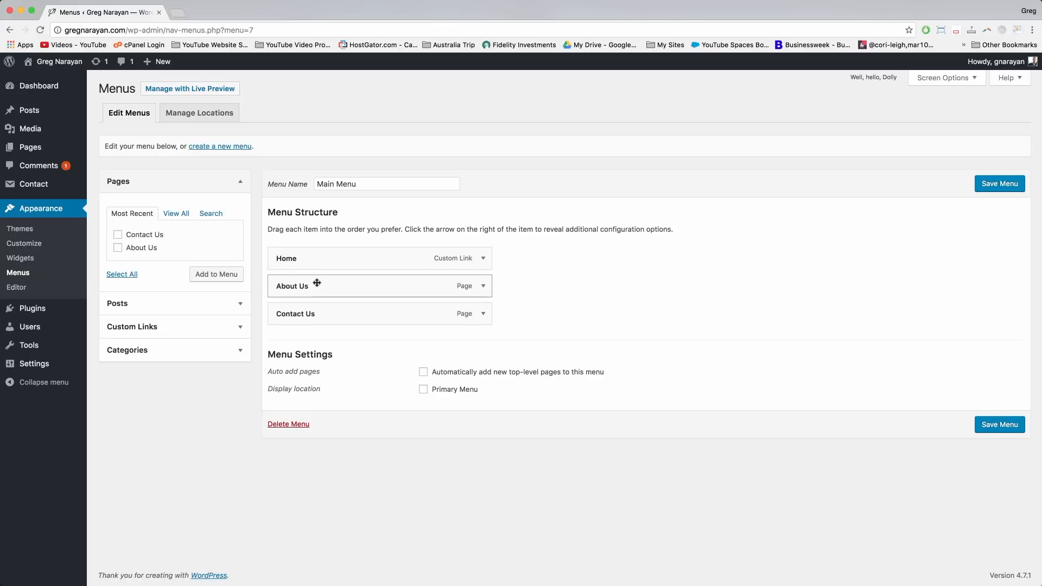
{"action": "left_click", "coordinate": [484, 314]}
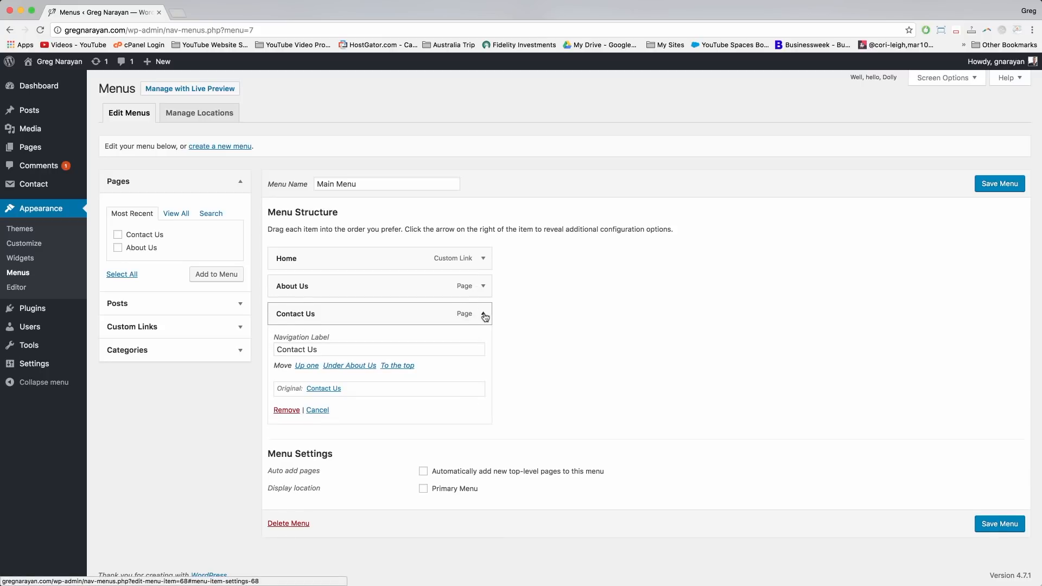
{"action": "left_click", "coordinate": [484, 315]}
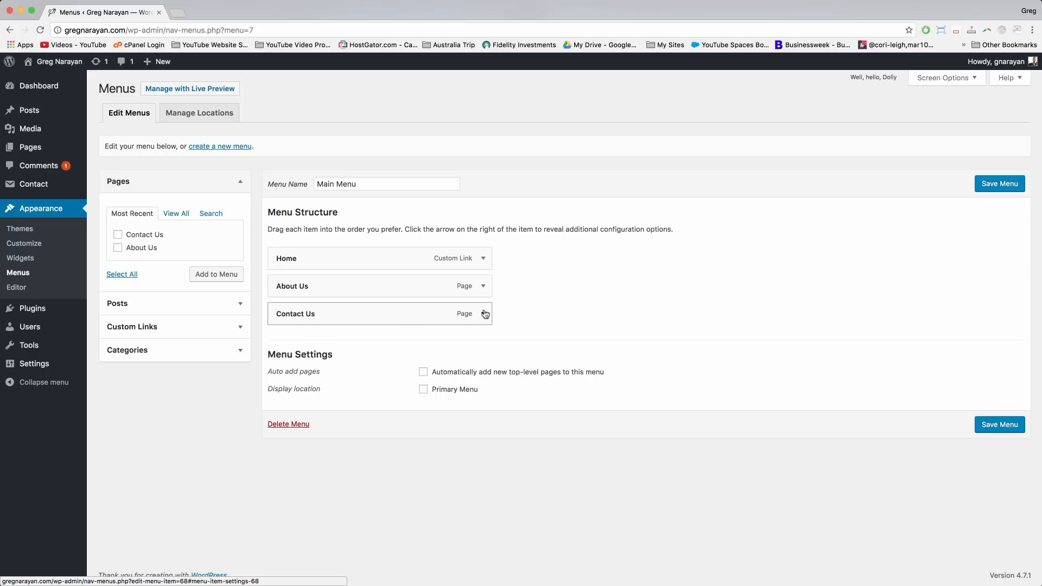
{"action": "left_click", "coordinate": [484, 313]}
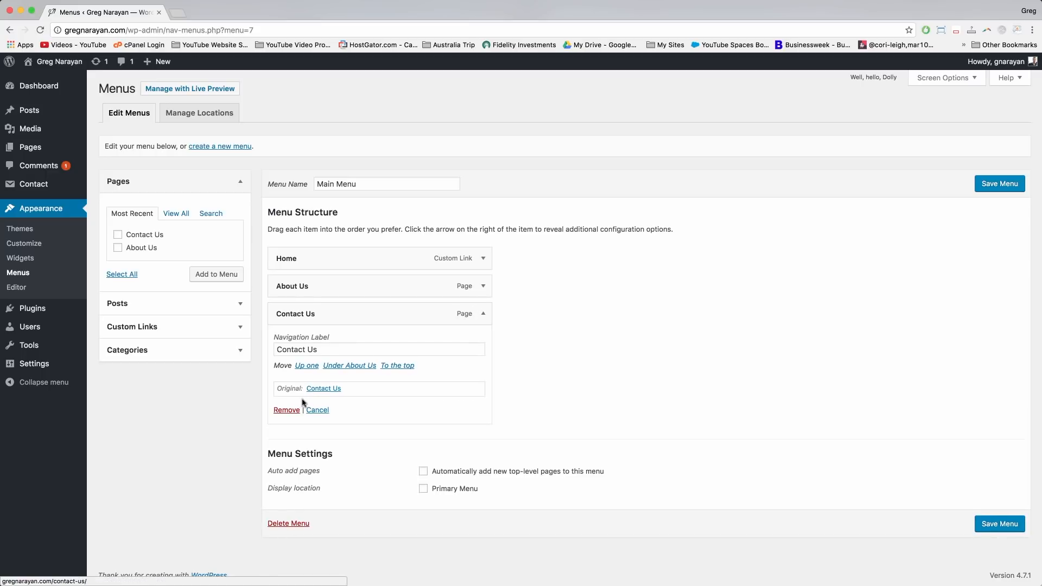
{"action": "left_click", "coordinate": [290, 411]}
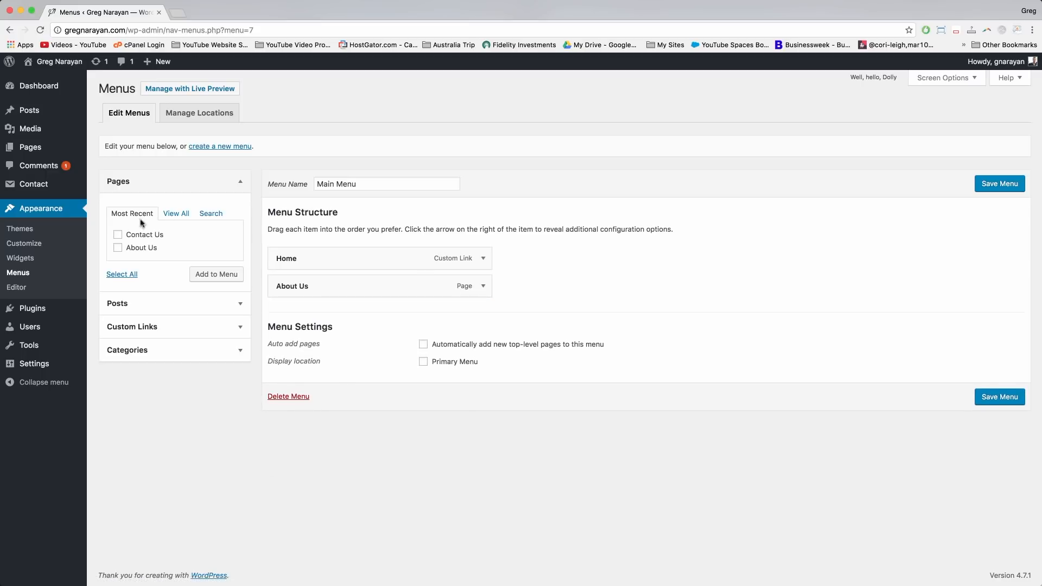
{"action": "left_click", "coordinate": [118, 235]}
{"action": "left_click", "coordinate": [219, 275]}
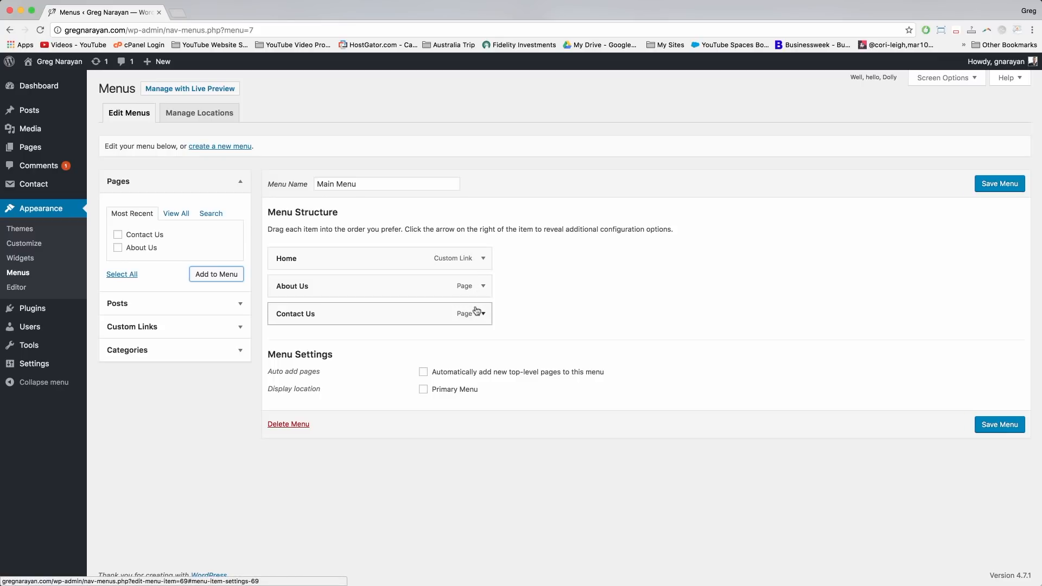
Step: Change the About Us item's navigation label to 'About'
{"action": "left_click", "coordinate": [483, 286]}
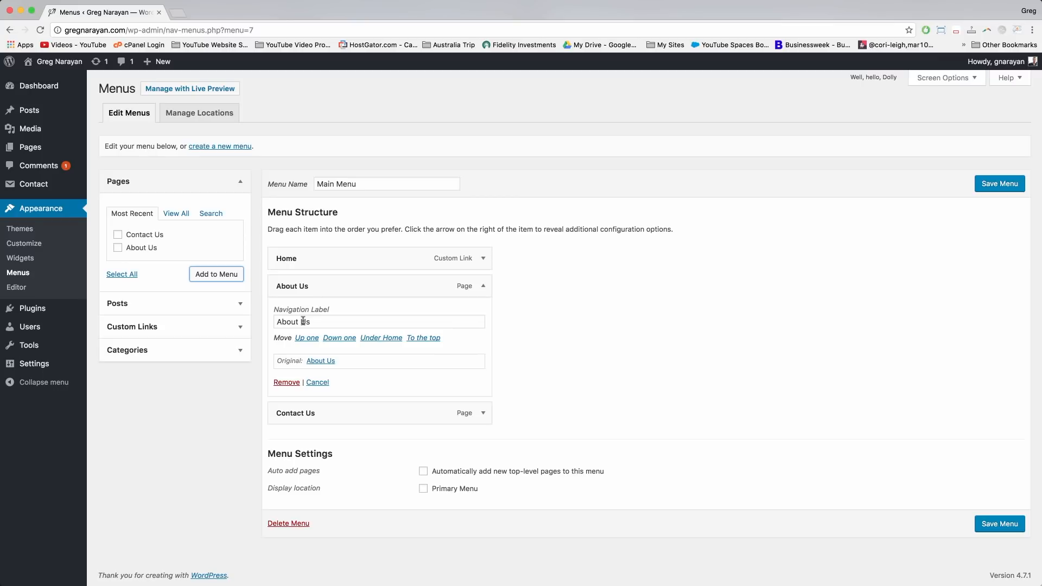
{"action": "double_click", "coordinate": [303, 321]}
{"action": "key", "text": "BackSpace"}
{"action": "key", "text": "BackSpace"}
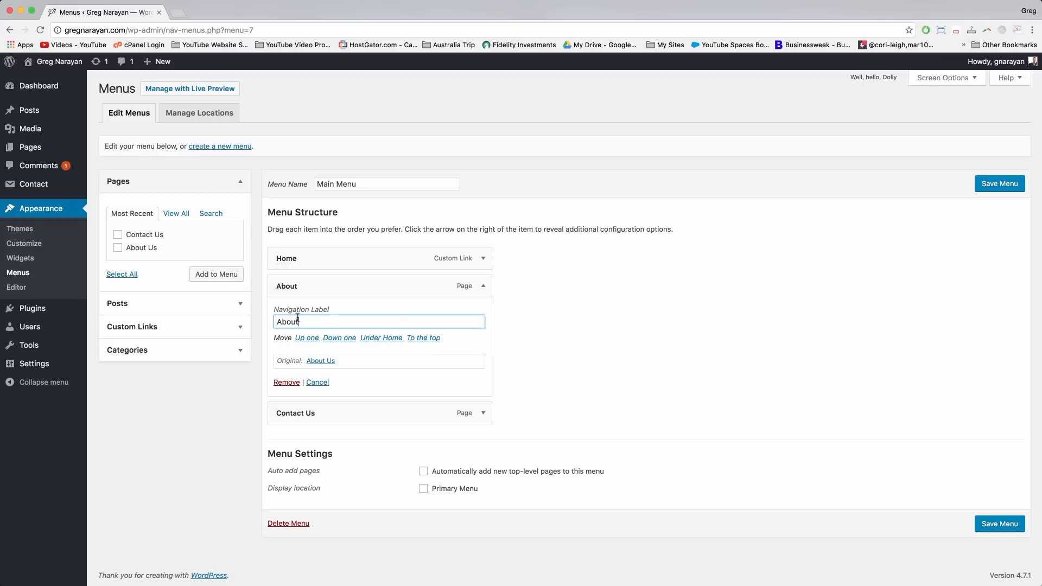
{"action": "left_click", "coordinate": [484, 289]}
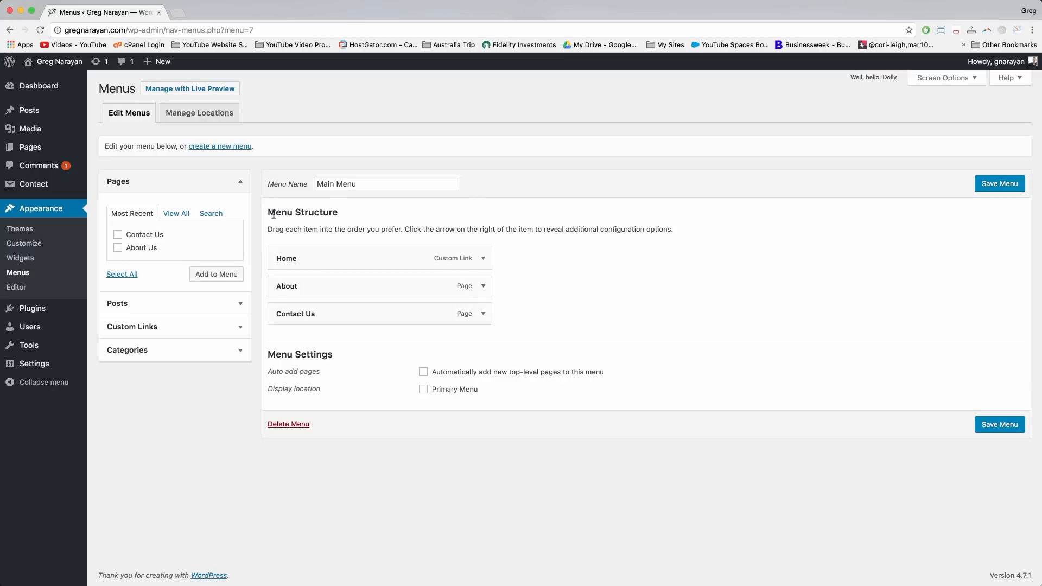
{"action": "left_click", "coordinate": [239, 350]}
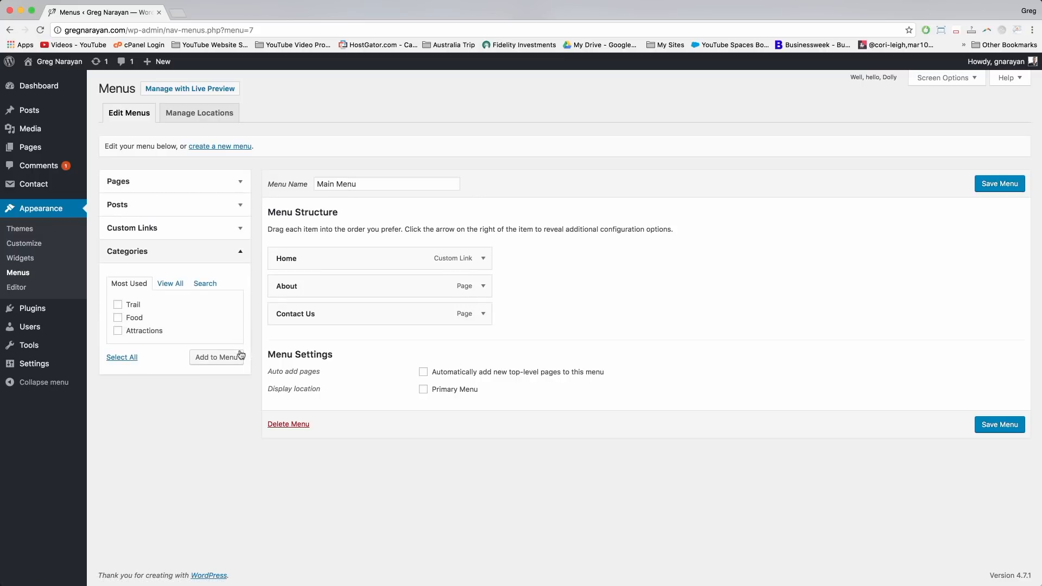
Step: Add the Trail, Food and Attractions categories and drag them up beneath Home
{"action": "left_click", "coordinate": [122, 357]}
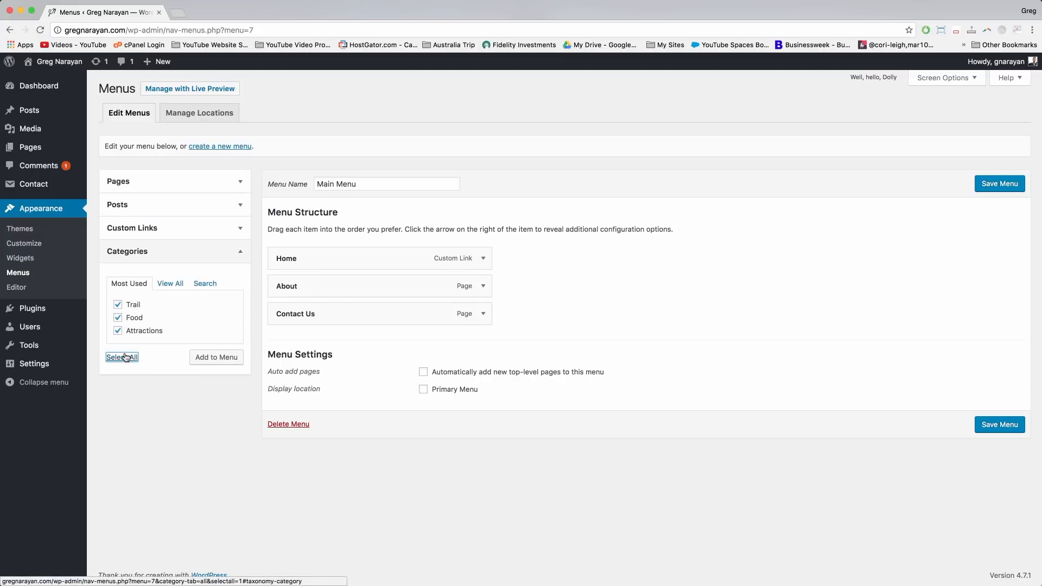
{"action": "left_click", "coordinate": [211, 358]}
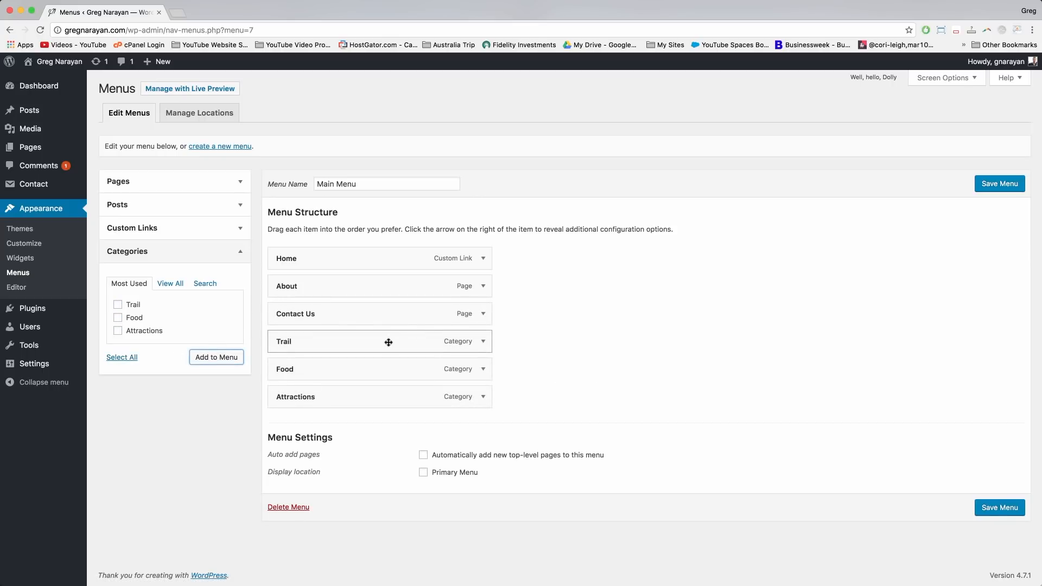
{"action": "left_click_drag", "start_coordinate": [388, 335], "coordinate": [389, 287]}
{"action": "left_click_drag", "start_coordinate": [370, 373], "coordinate": [353, 312]}
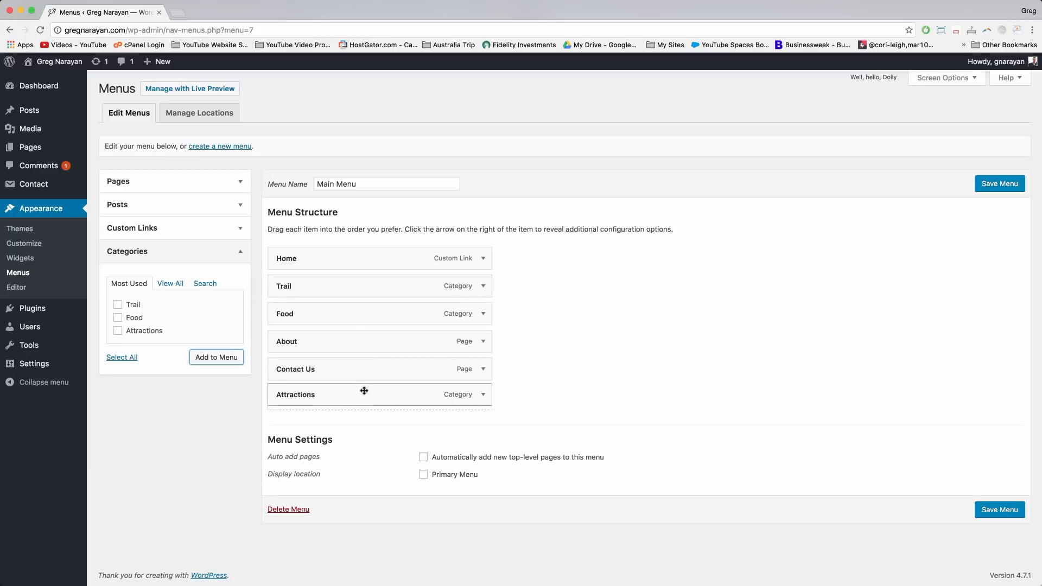
{"action": "left_click_drag", "start_coordinate": [365, 390], "coordinate": [356, 339]}
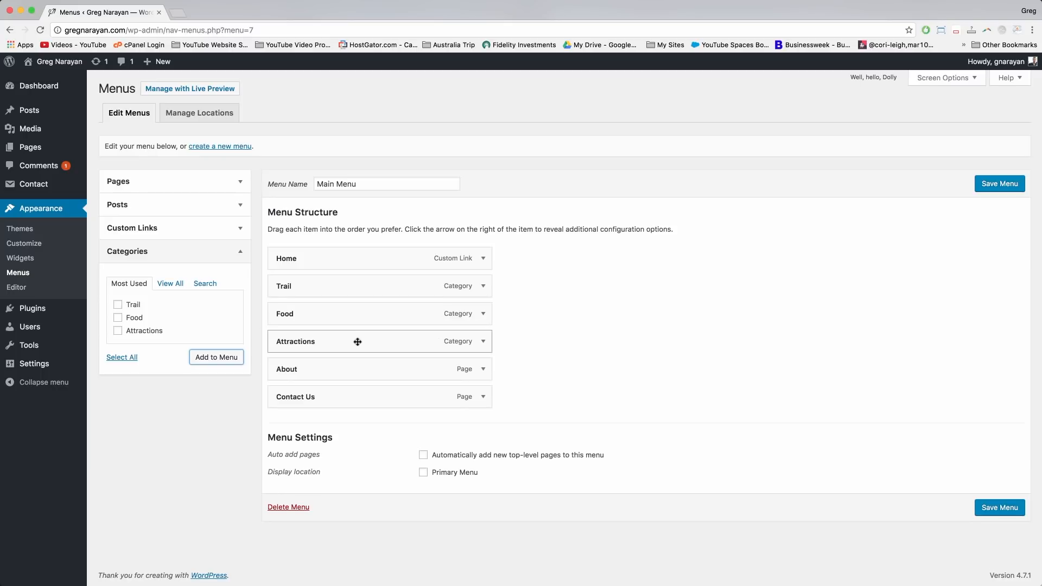
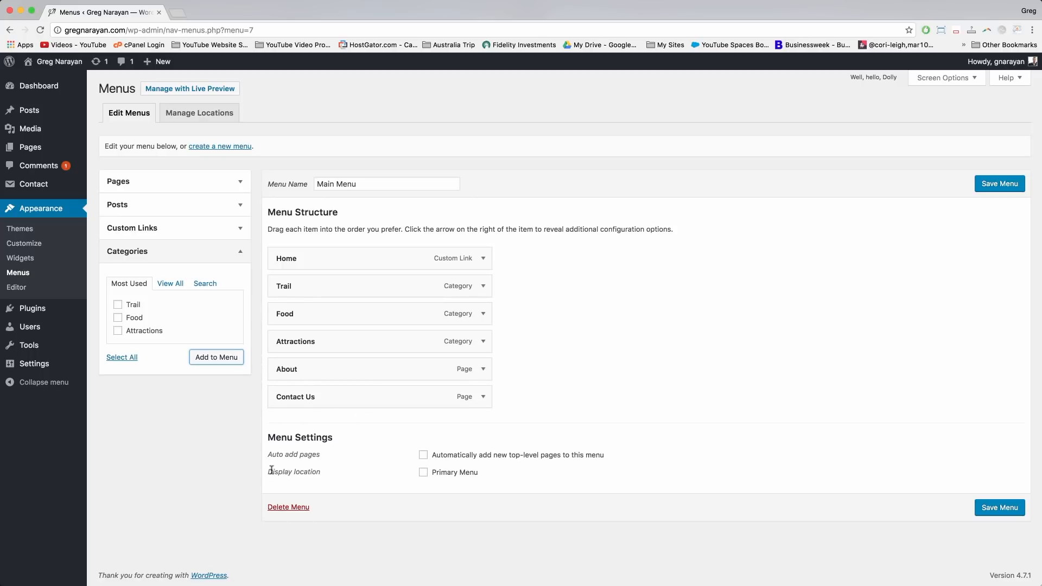
Step: Assign Main Menu to the Primary Menu location, save it, and view the live site
{"action": "left_click", "coordinate": [424, 472]}
{"action": "left_click", "coordinate": [986, 510]}
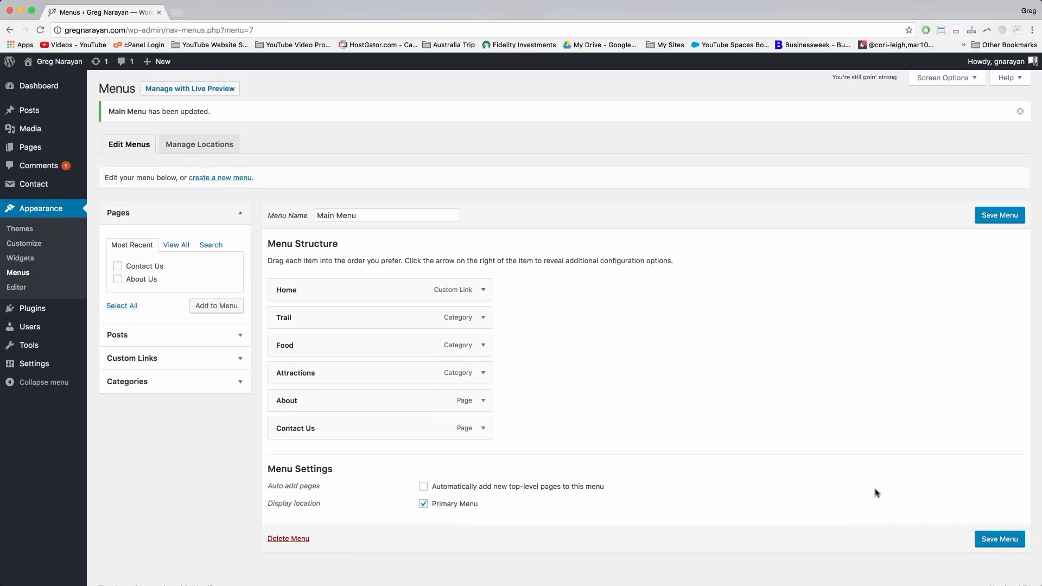
{"action": "left_click", "coordinate": [64, 62]}
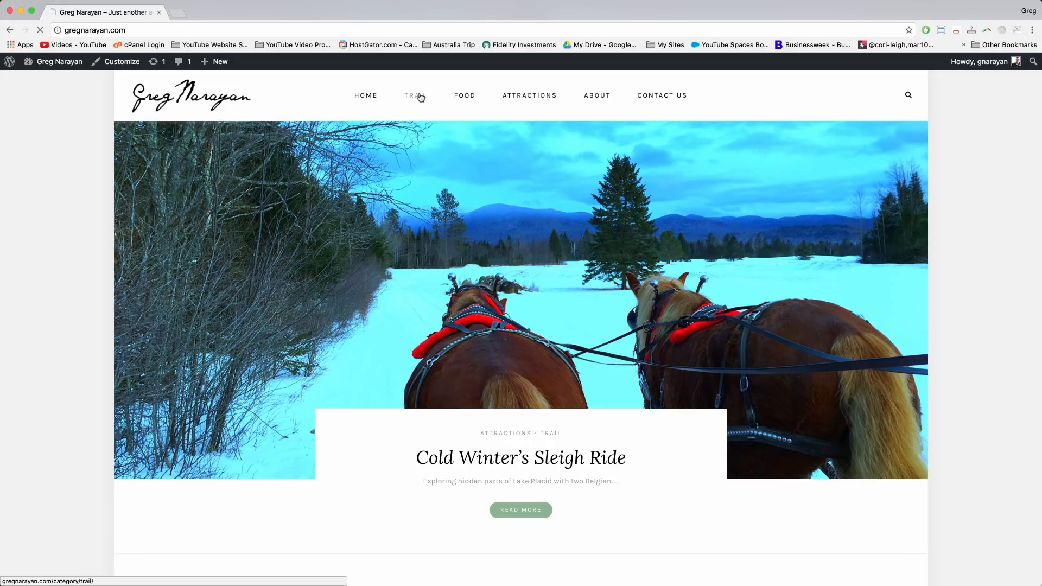
Step: Visit the Food, Attractions, About and Contact Us pages via the nav bar, ending on Trail
{"action": "scroll", "coordinate": [326, 223], "scroll_direction": "down", "scroll_amount": 10}
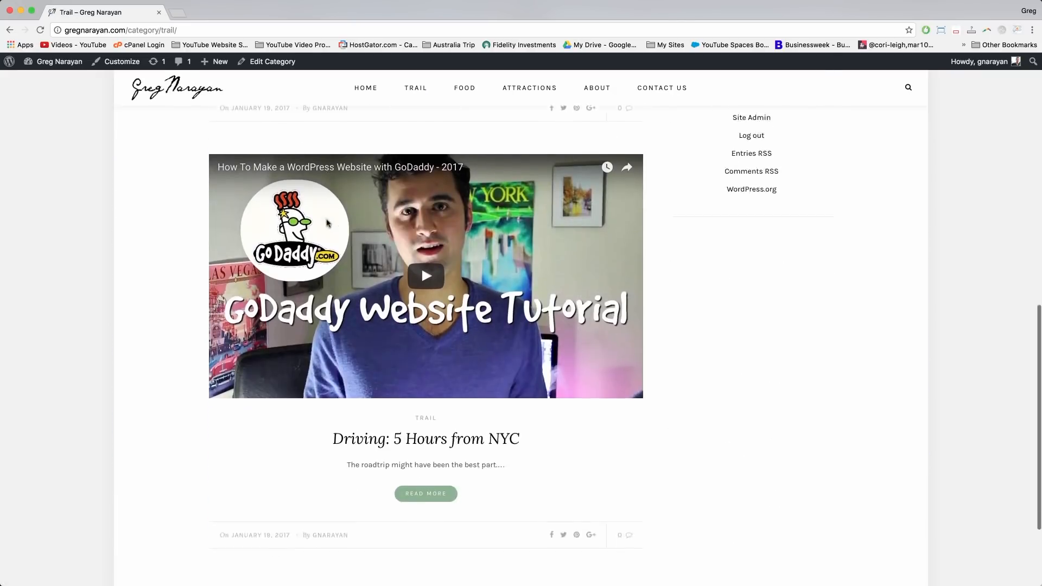
{"action": "scroll", "coordinate": [326, 223], "scroll_direction": "down", "scroll_amount": 4}
{"action": "scroll", "coordinate": [326, 221], "scroll_direction": "up", "scroll_amount": 15}
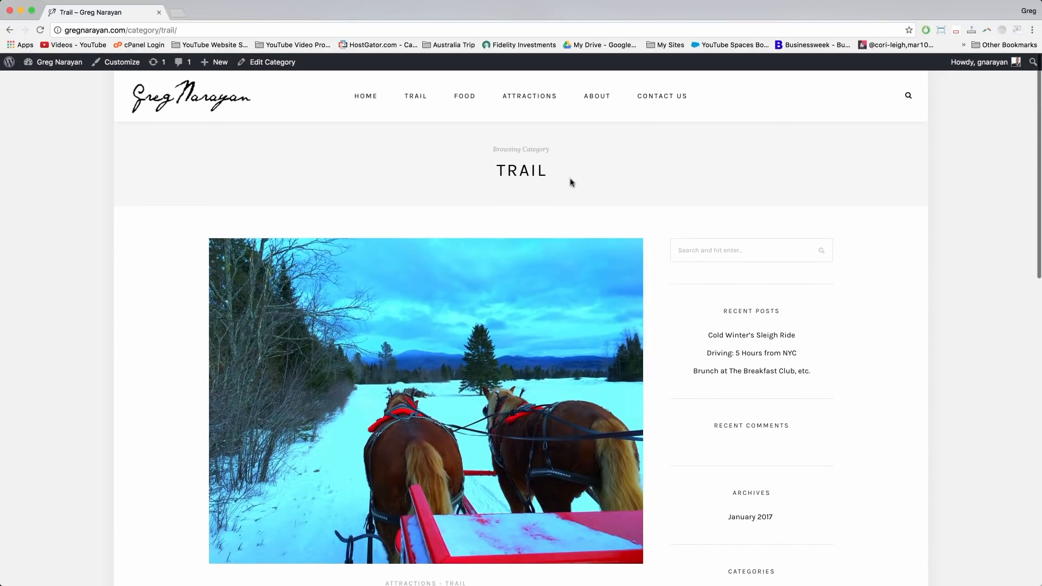
{"action": "scroll", "coordinate": [569, 181], "scroll_direction": "down", "scroll_amount": 10}
{"action": "scroll", "coordinate": [457, 96], "scroll_direction": "up", "scroll_amount": 15}
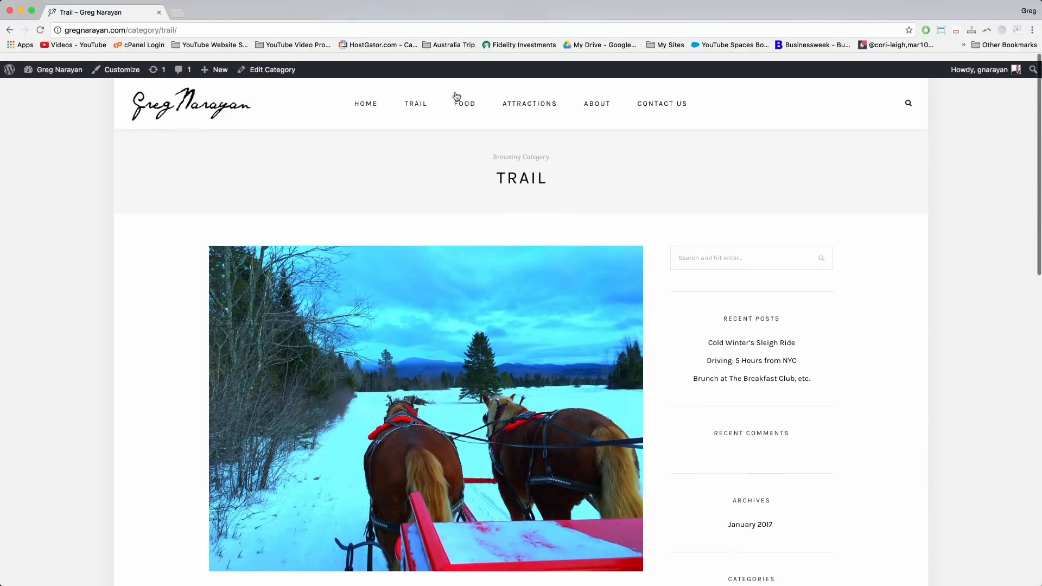
{"action": "left_click", "coordinate": [463, 96]}
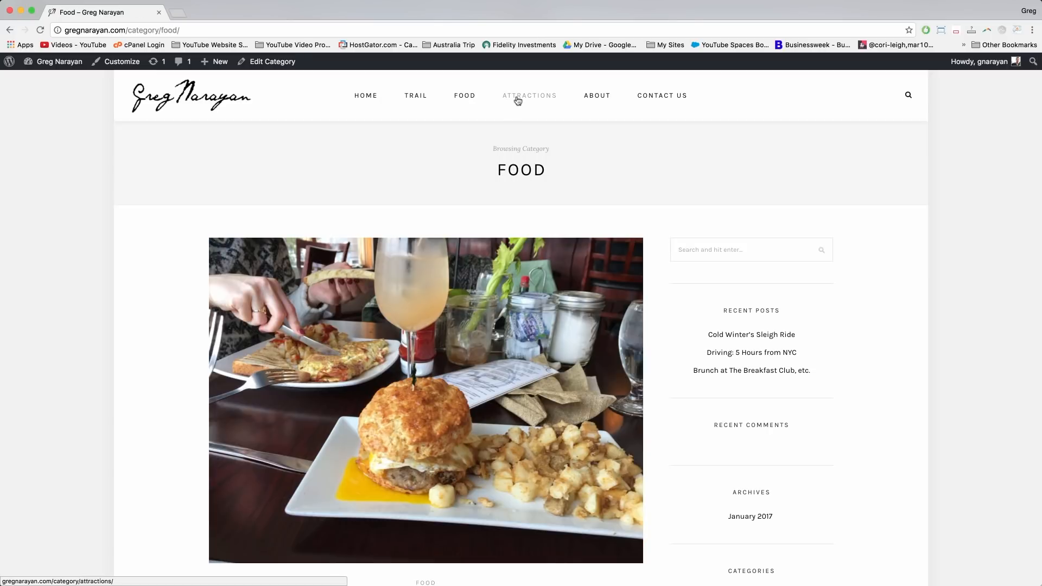
{"action": "left_click", "coordinate": [518, 100]}
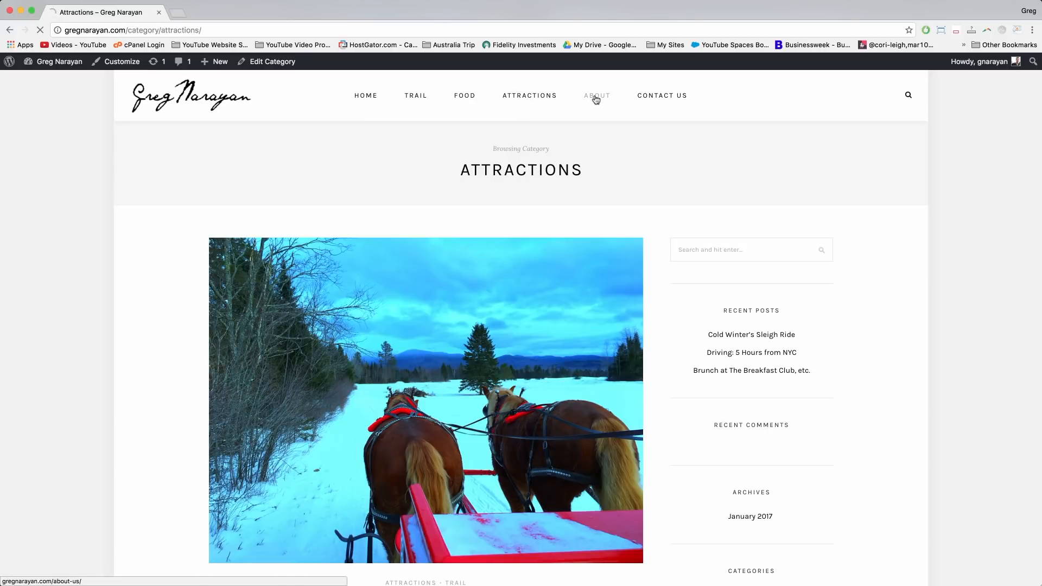
{"action": "left_click", "coordinate": [595, 100]}
{"action": "left_click", "coordinate": [647, 99]}
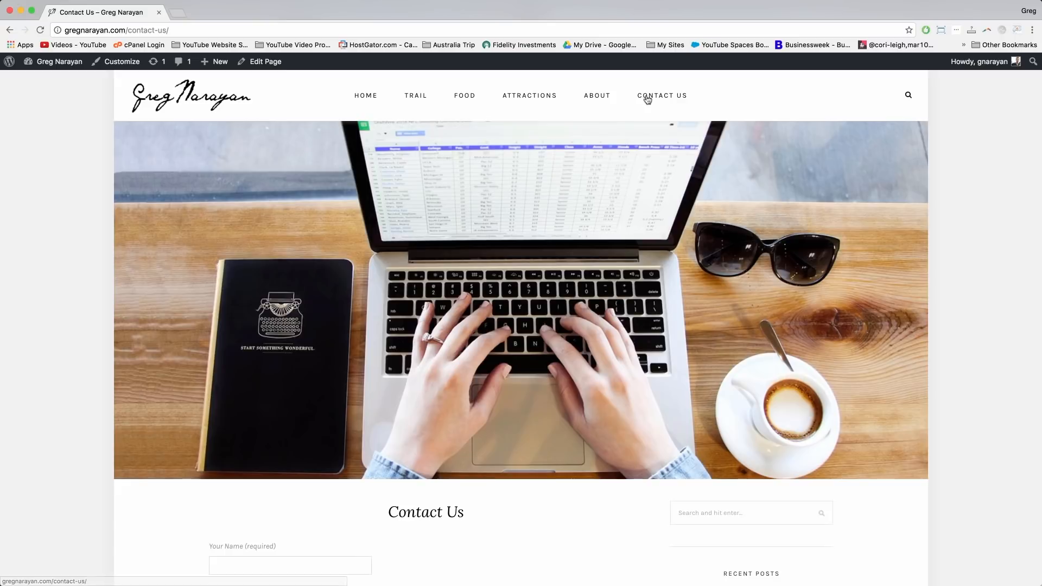
{"action": "scroll", "coordinate": [119, 301], "scroll_direction": "down", "scroll_amount": 10}
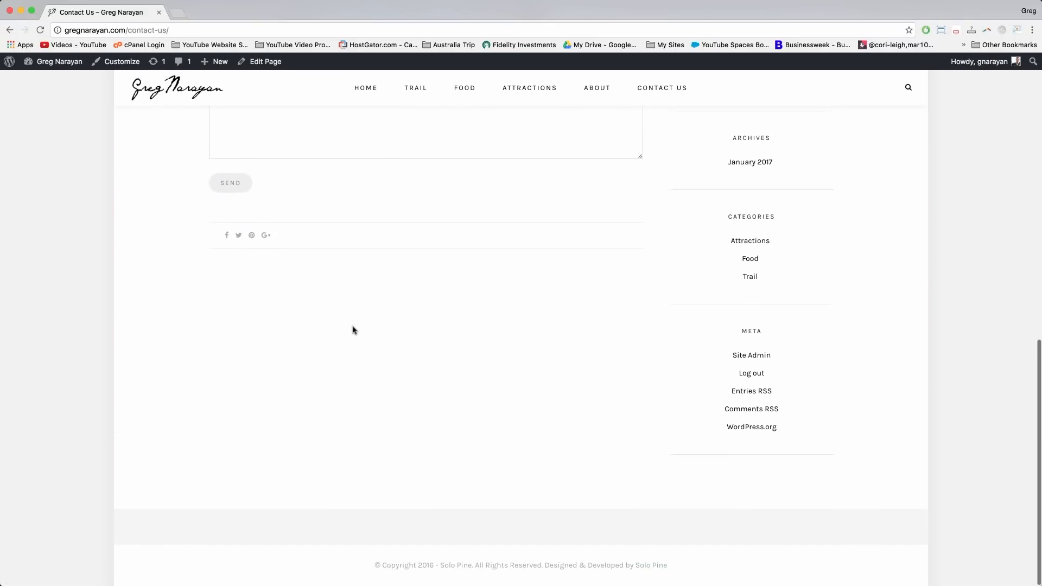
{"action": "scroll", "coordinate": [353, 329], "scroll_direction": "up", "scroll_amount": 10}
{"action": "scroll", "coordinate": [352, 330], "scroll_direction": "up", "scroll_amount": 4}
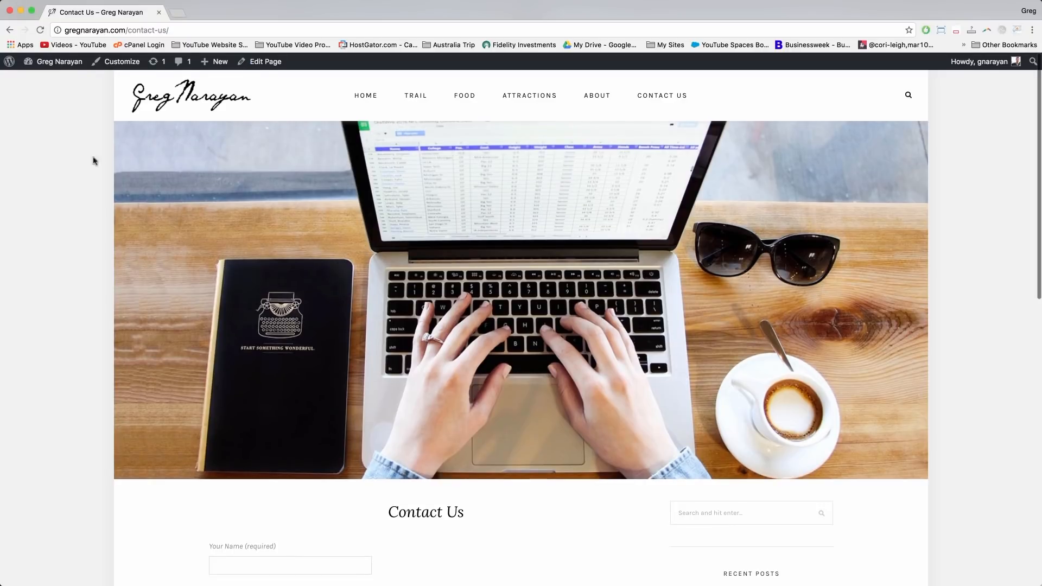
{"action": "left_click", "coordinate": [410, 99]}
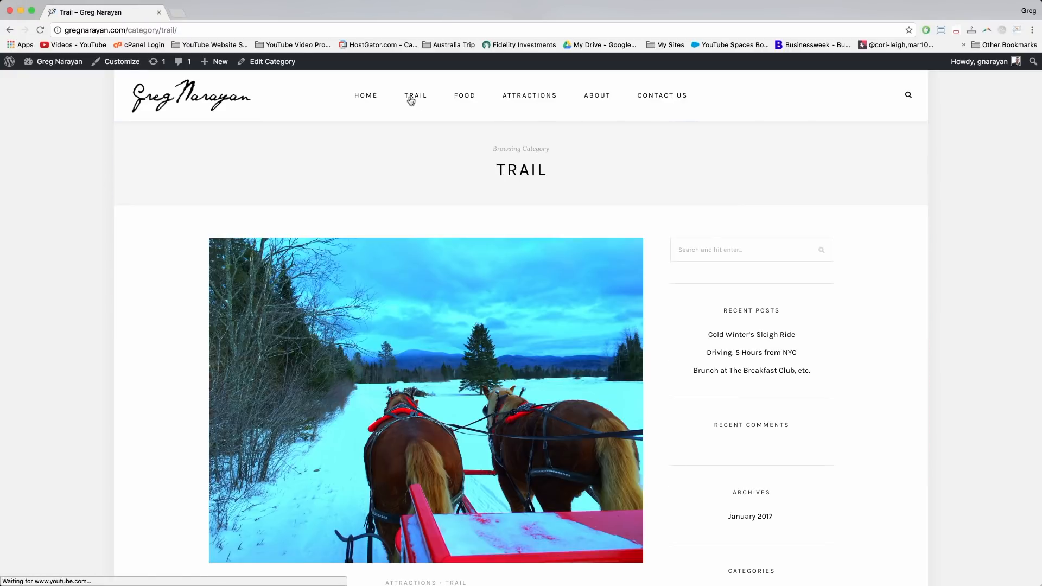
Step: Inspect the Trail page address, noting its 'category' and 'trail' parts
{"action": "double_click", "coordinate": [141, 30]}
{"action": "double_click", "coordinate": [165, 31]}
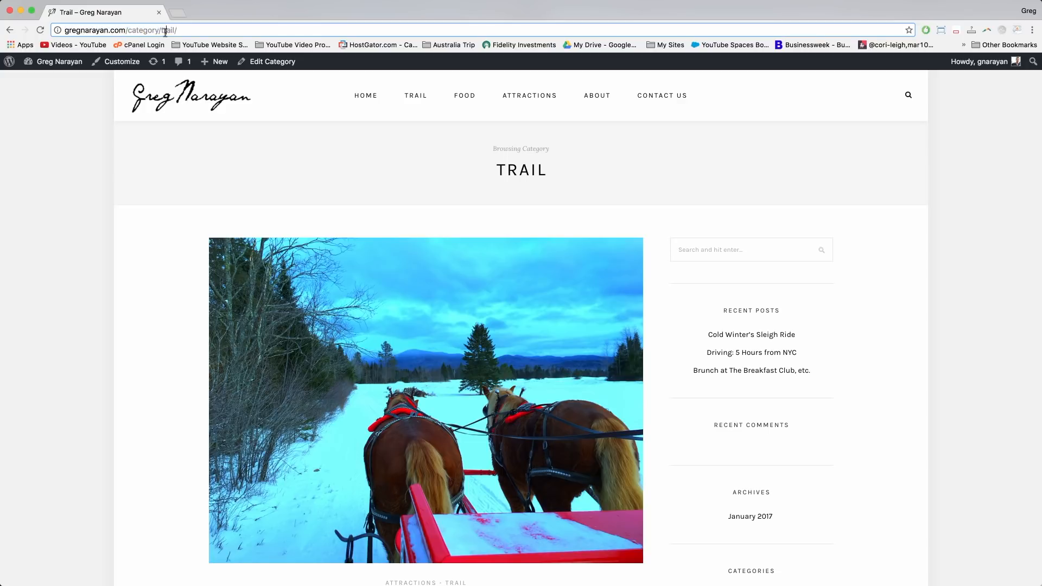
{"action": "left_click", "coordinate": [177, 31]}
{"action": "double_click", "coordinate": [142, 31]}
{"action": "left_click", "coordinate": [168, 30]}
{"action": "left_click_drag", "start_coordinate": [182, 28], "coordinate": [63, 29]}
{"action": "left_click", "coordinate": [205, 30]}
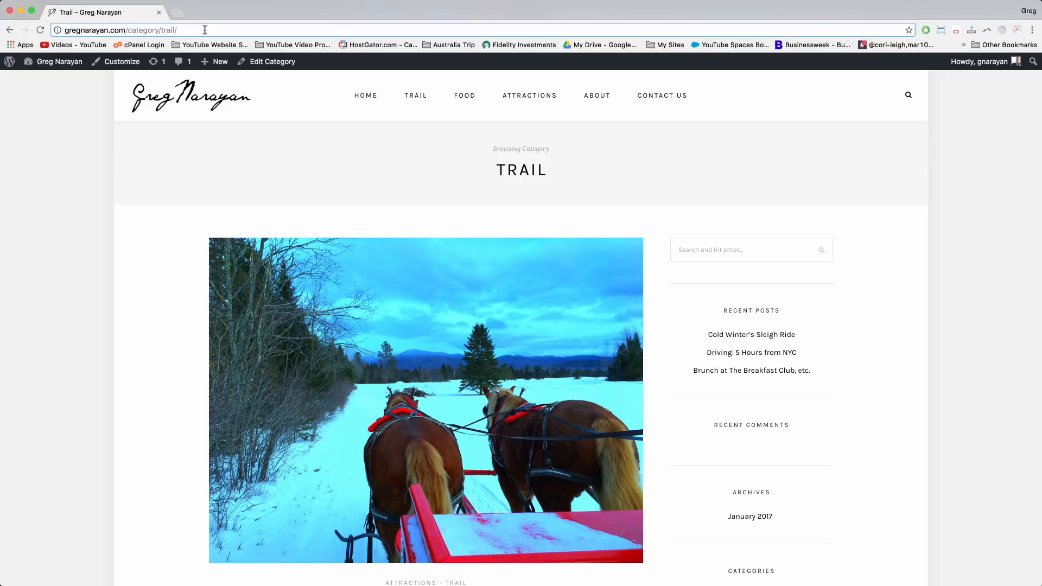
{"action": "left_click", "coordinate": [80, 163]}
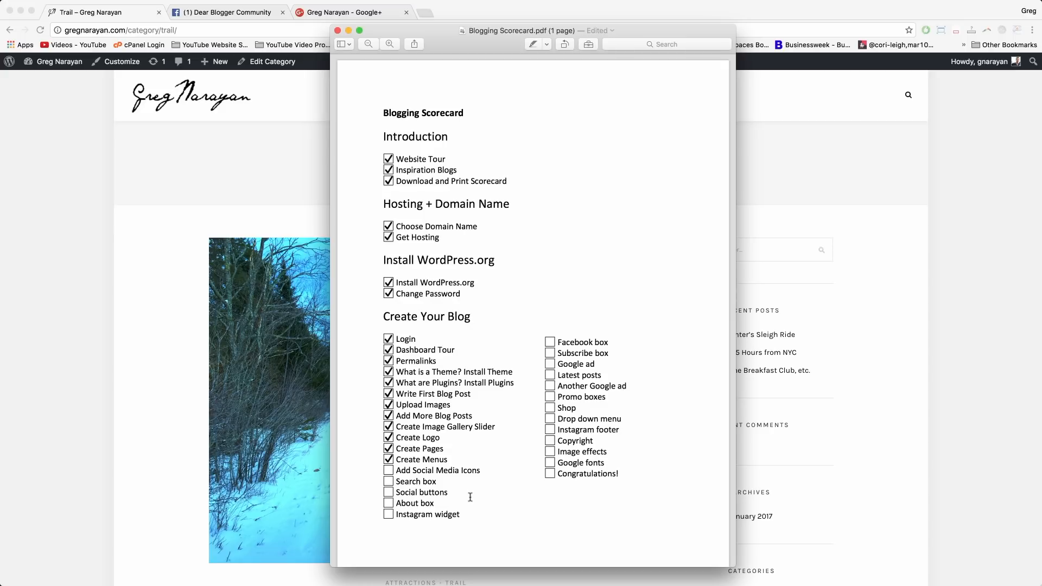
Step: Leave the Blogging Scorecard and return to the browser
{"action": "left_click", "coordinate": [276, 166]}
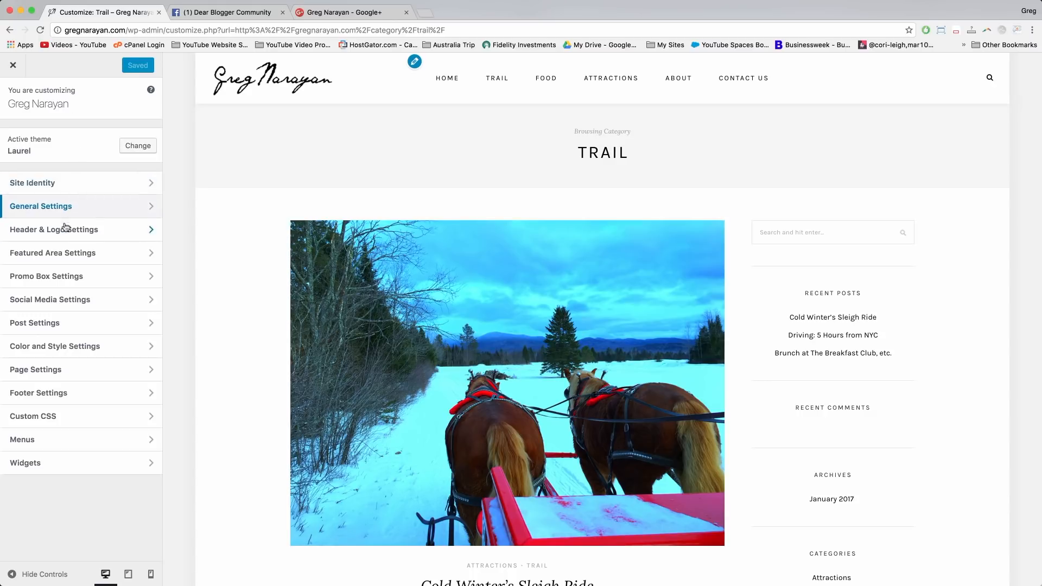
Step: In Social Media Settings, enter the Facebook 'dearblogger', Twitter, Instagram and Bloglovin usernames
{"action": "left_click", "coordinate": [35, 302]}
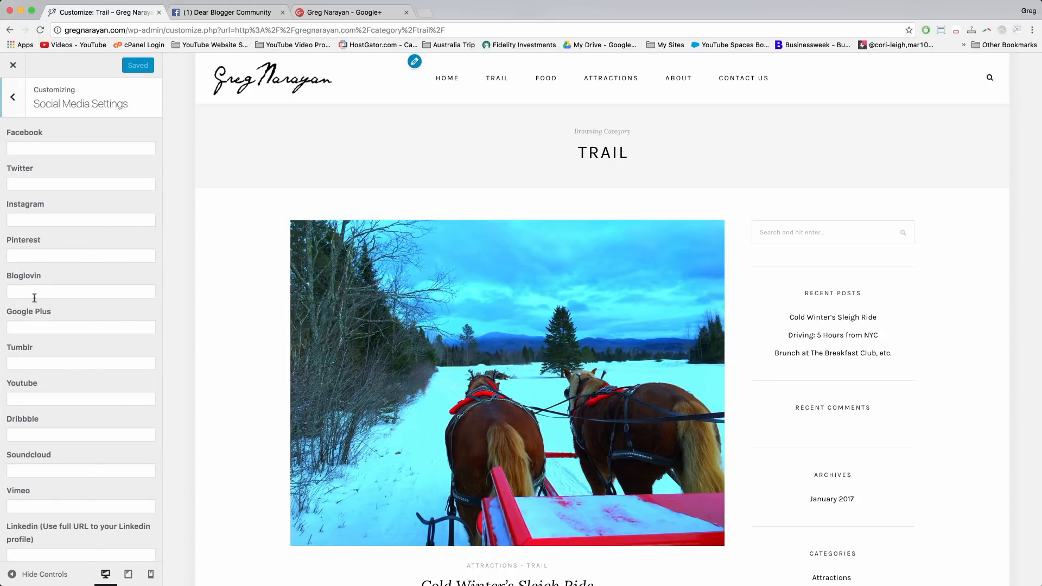
{"action": "left_click", "coordinate": [22, 146]}
{"action": "type", "text": "dearblogger"}
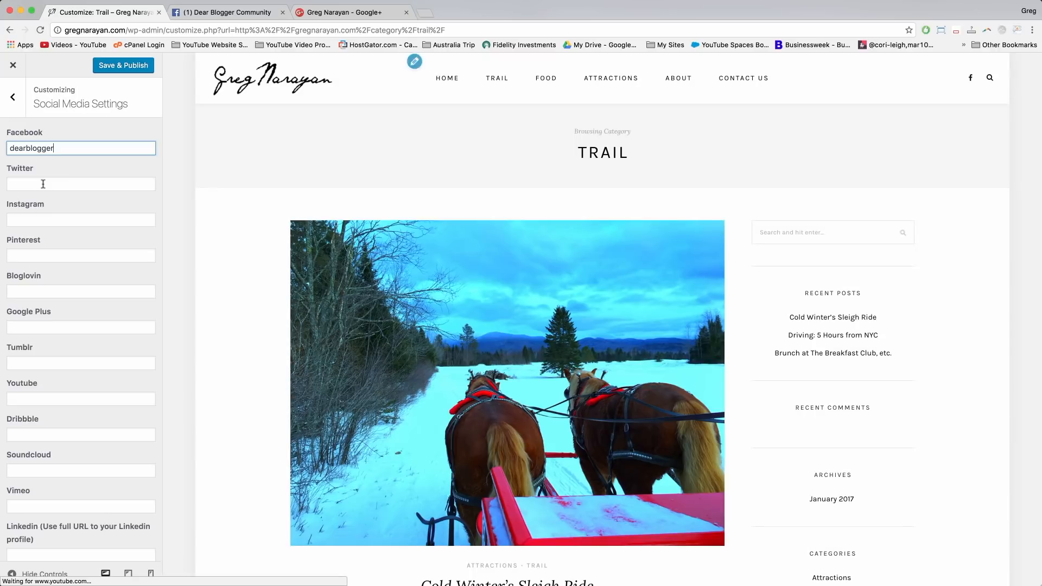
{"action": "left_click", "coordinate": [43, 184]}
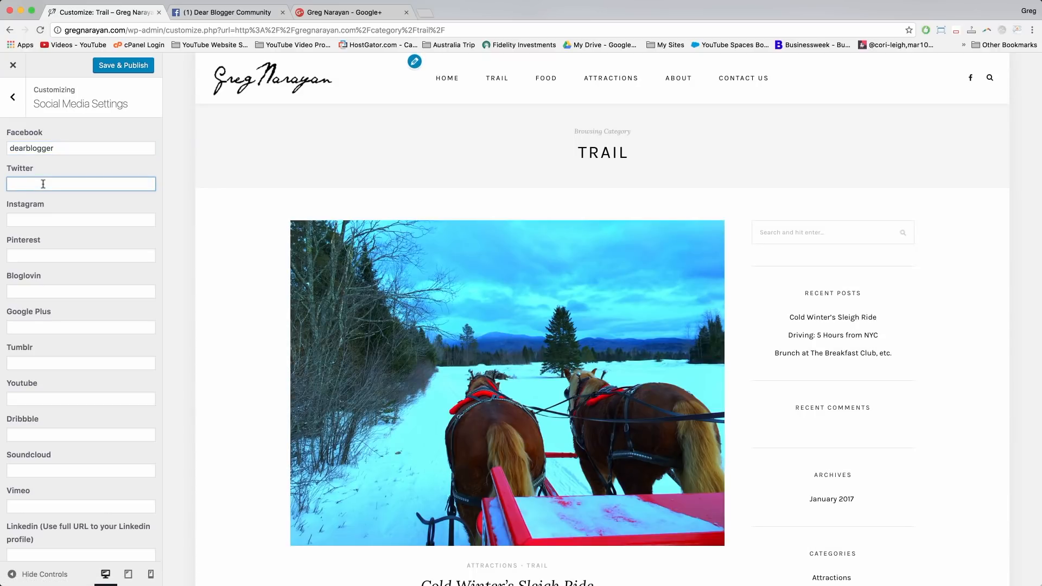
{"action": "type", "text": "ayan"}
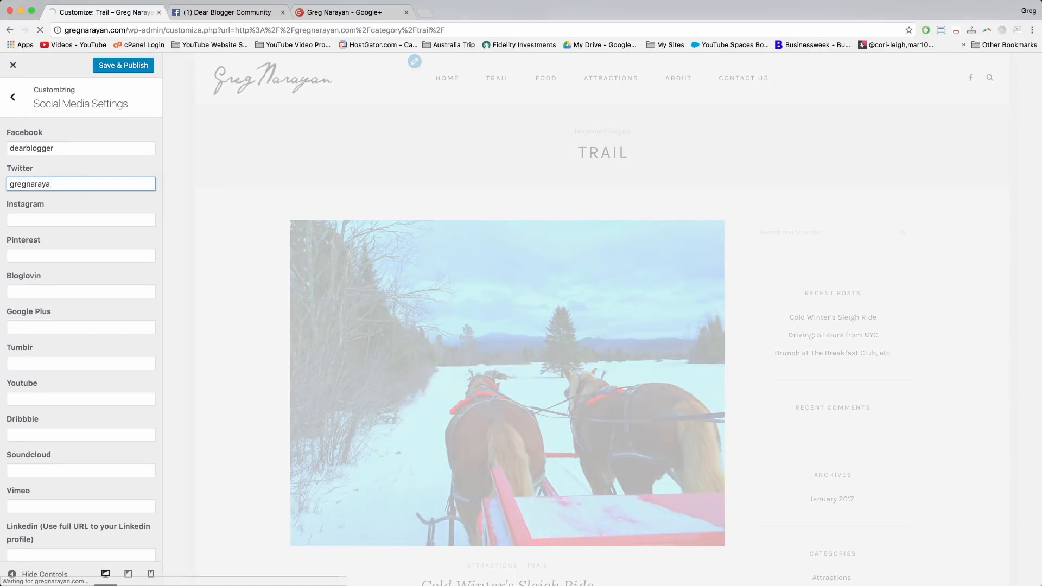
{"action": "key", "text": "Tab"}
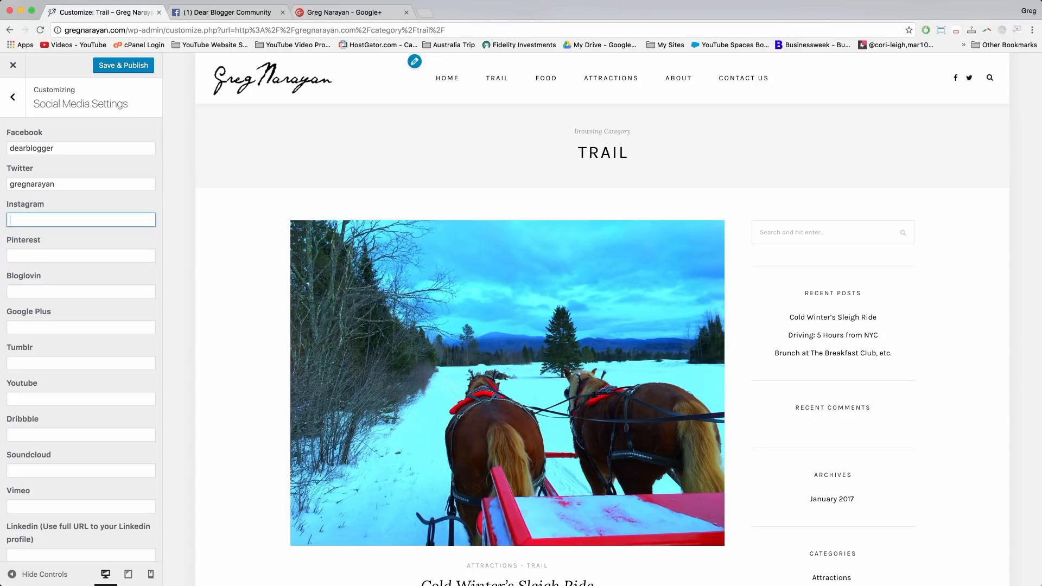
{"action": "type", "text": "nar"}
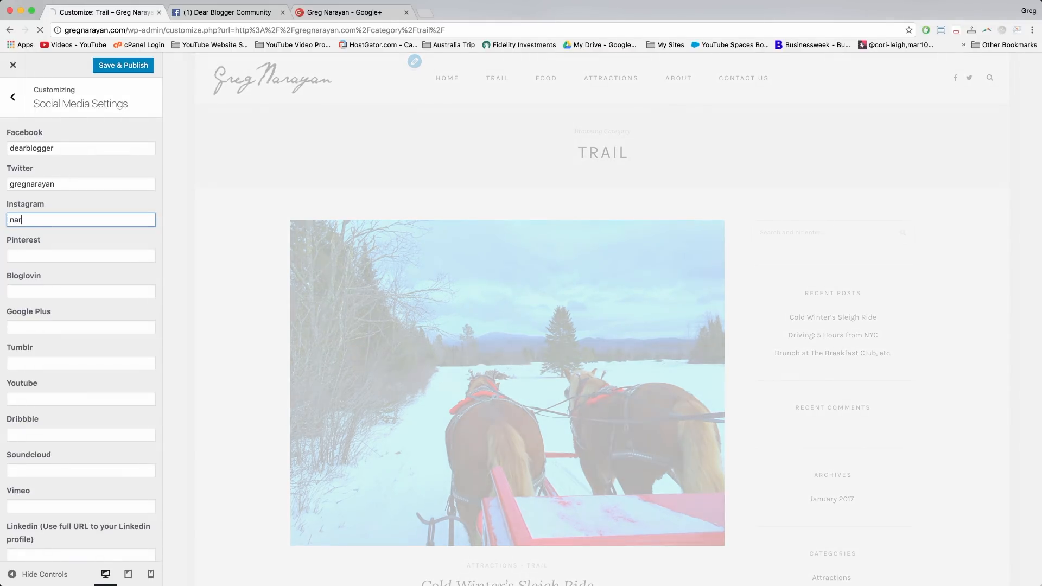
{"action": "type", "text": "ayguy"}
{"action": "key", "text": "Tab"}
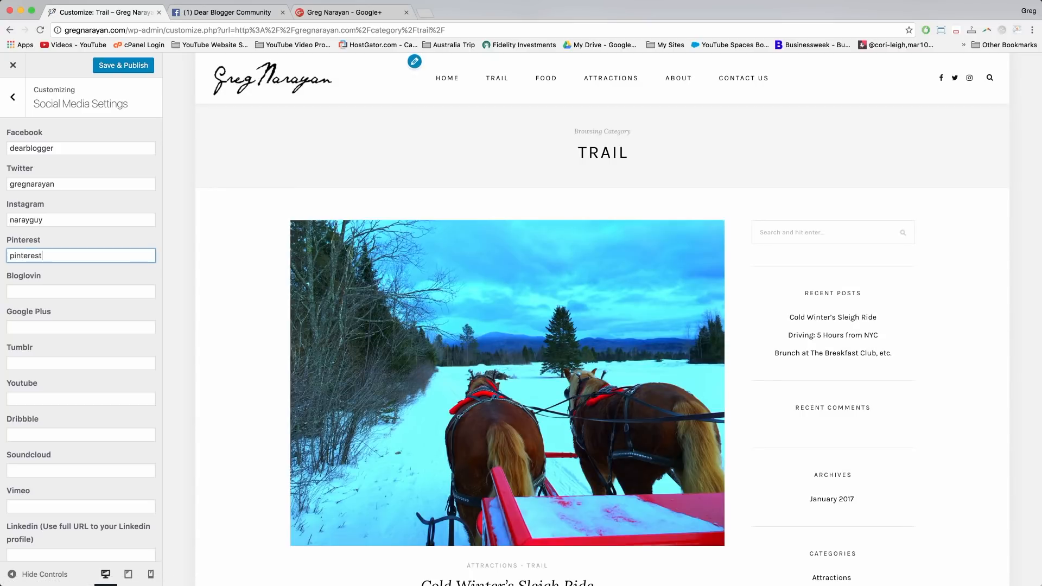
{"action": "key", "text": "Tab"}
{"action": "type", "text": "bl"}
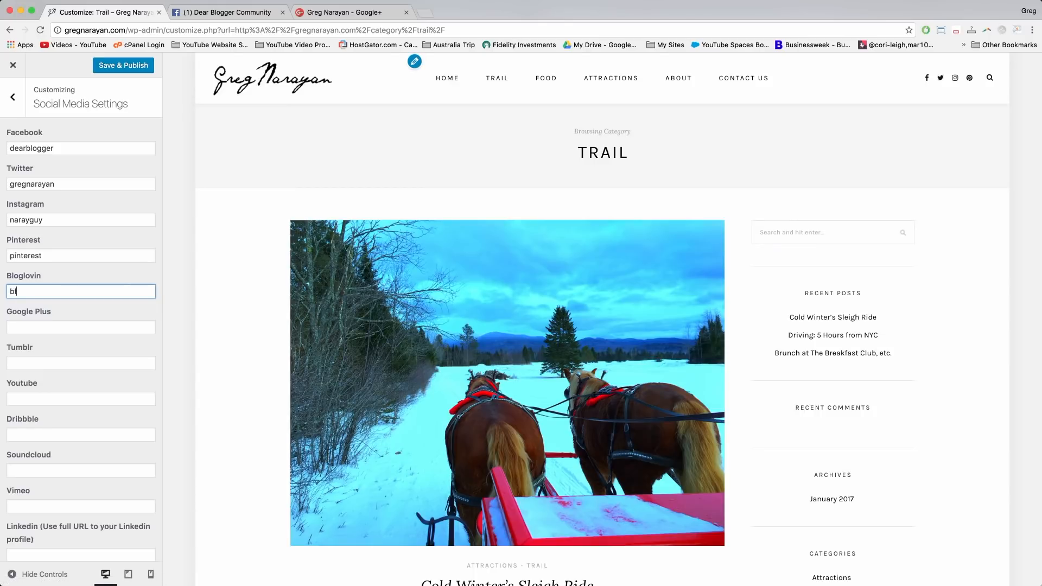
{"action": "type", "text": "oglovin"}
{"action": "key", "text": "Tab"}
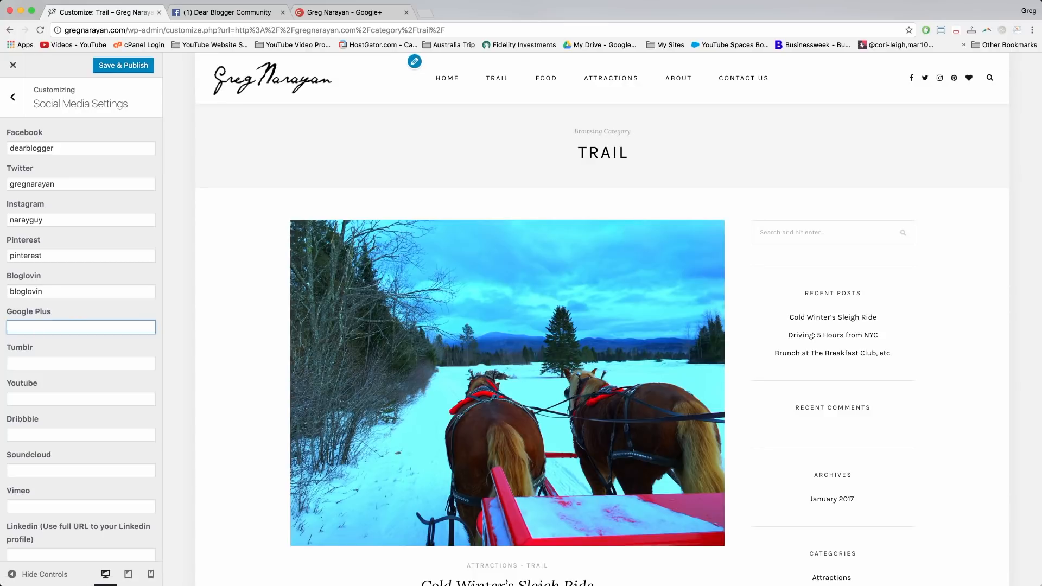
Step: Copy the Google+ profile ID from its page address and return to the customizer
{"action": "left_click", "coordinate": [342, 12]}
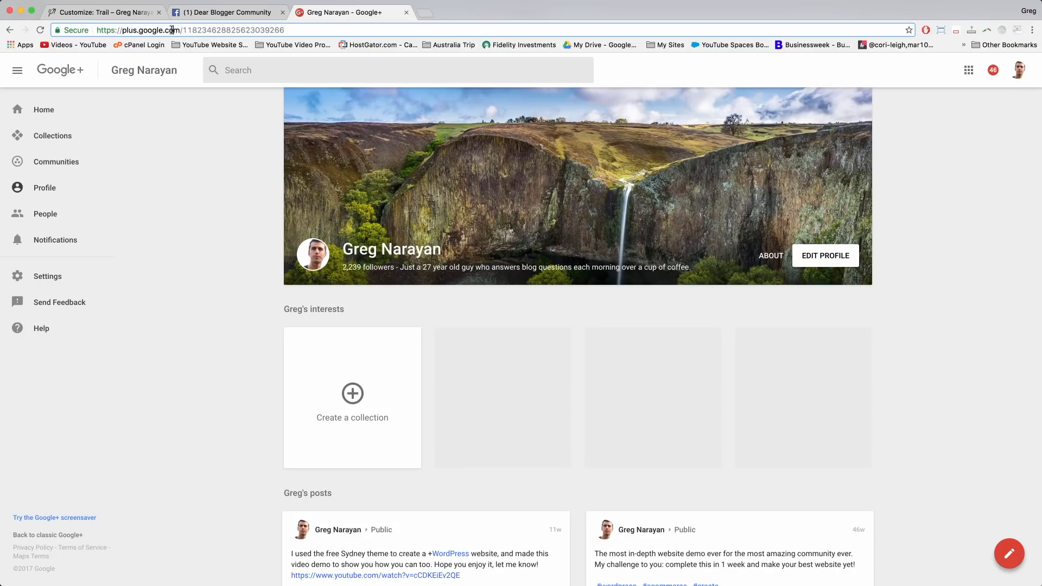
{"action": "left_click_drag", "start_coordinate": [182, 31], "coordinate": [285, 32]}
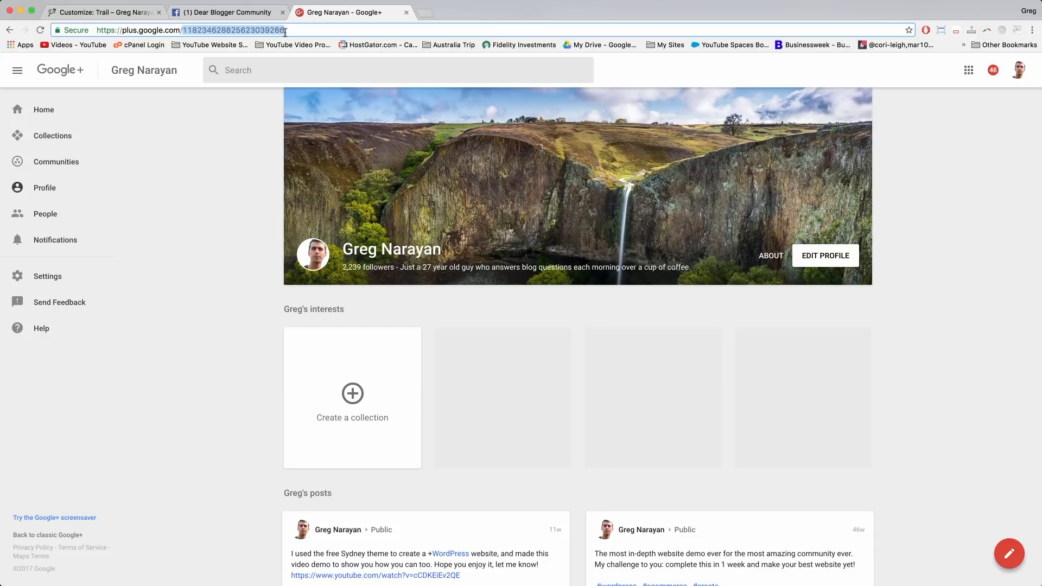
{"action": "right_click", "coordinate": [243, 29]}
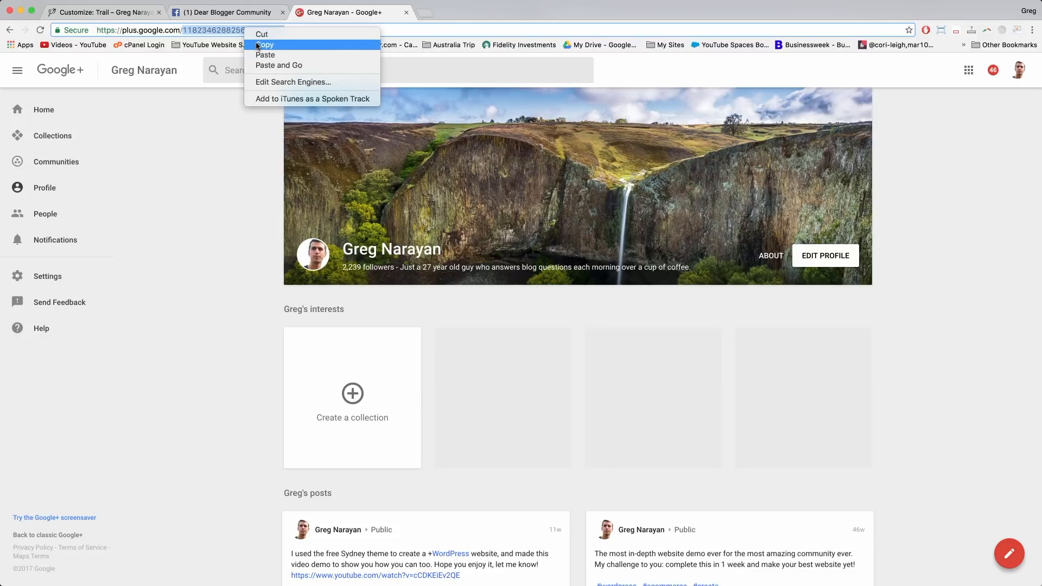
{"action": "left_click", "coordinate": [266, 42]}
{"action": "left_click", "coordinate": [109, 13]}
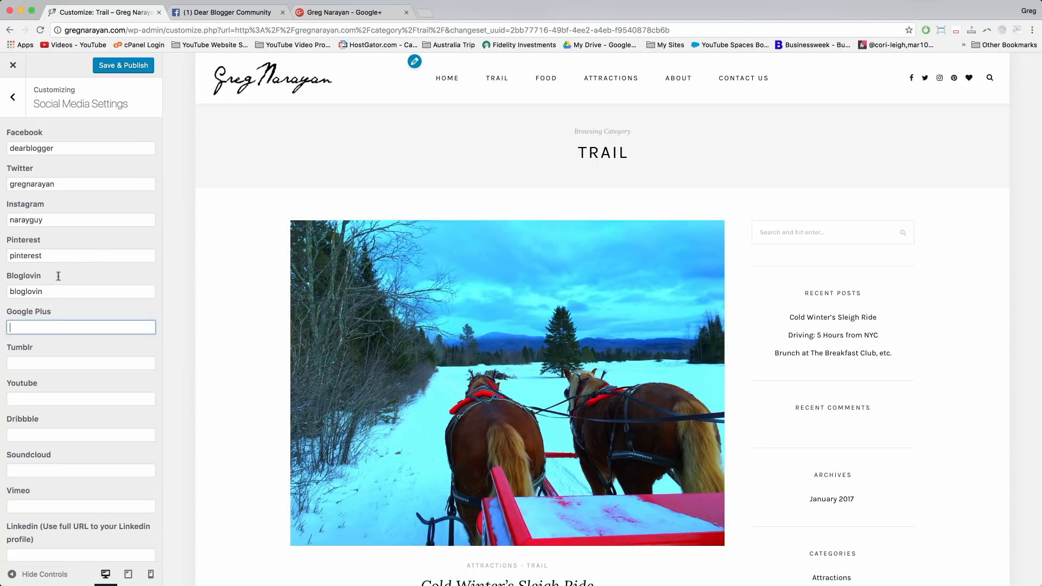
Step: Paste the Google+ ID and fill the Tumblr, Youtube, Dribbble, Soundcloud and Vimeo fields
{"action": "right_click", "coordinate": [44, 330]}
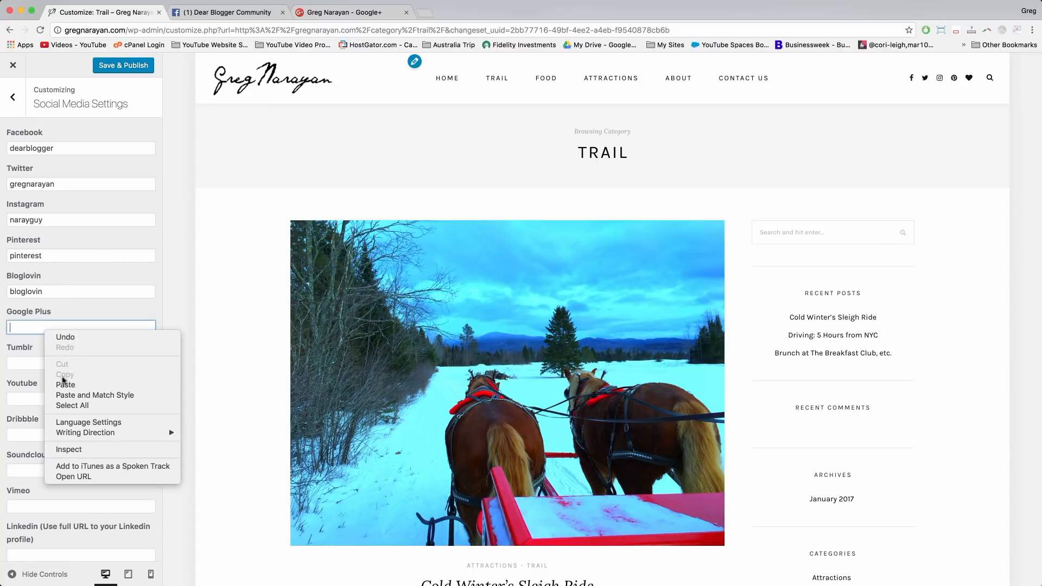
{"action": "left_click", "coordinate": [60, 384]}
{"action": "left_click", "coordinate": [27, 361]}
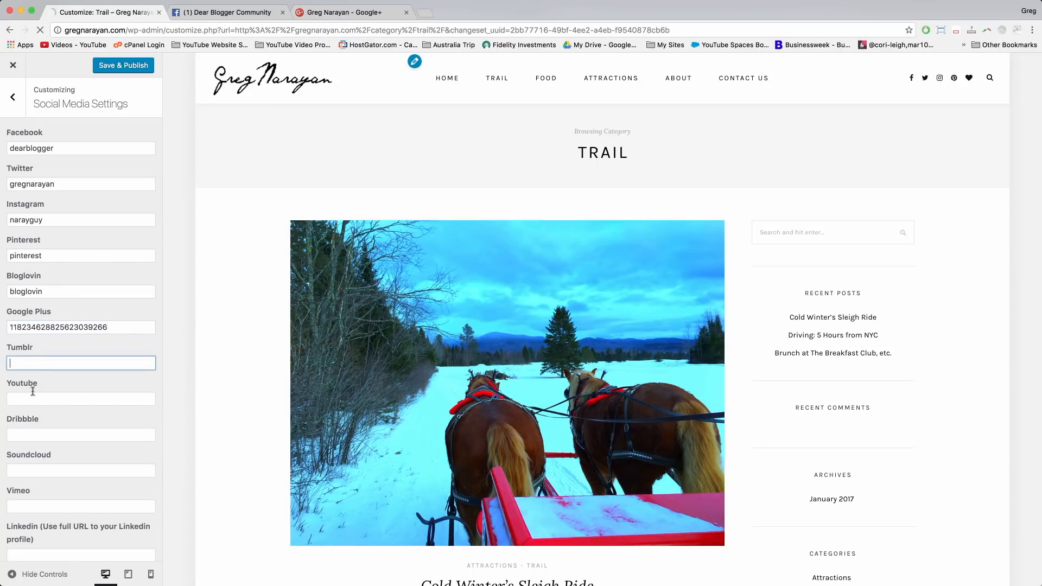
{"action": "type", "text": "tumblr"}
{"action": "key", "text": "Tab"}
{"action": "type", "text": "narayguy"}
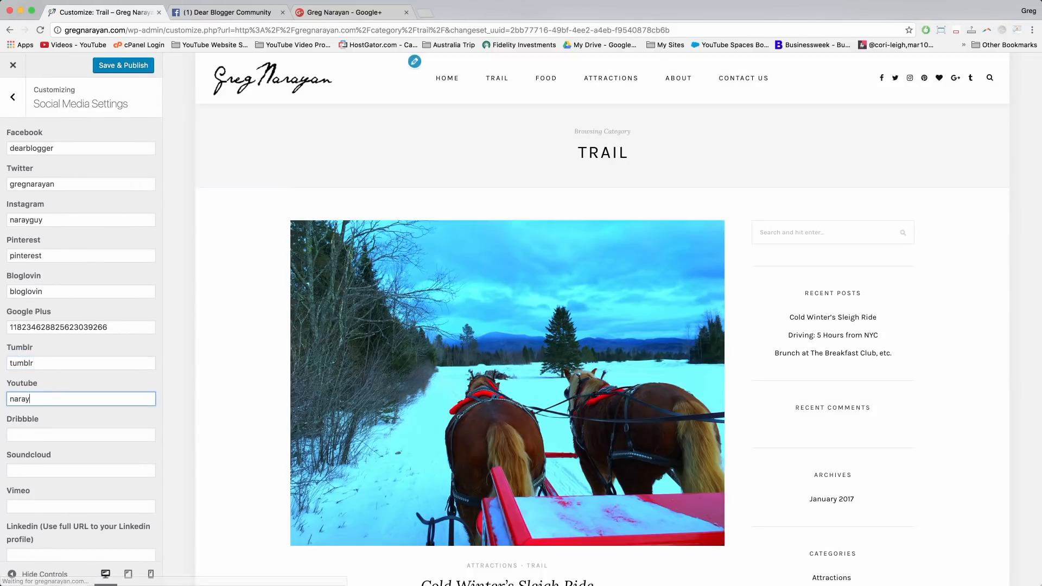
{"action": "key", "text": "Tab"}
{"action": "type", "text": "dribble"}
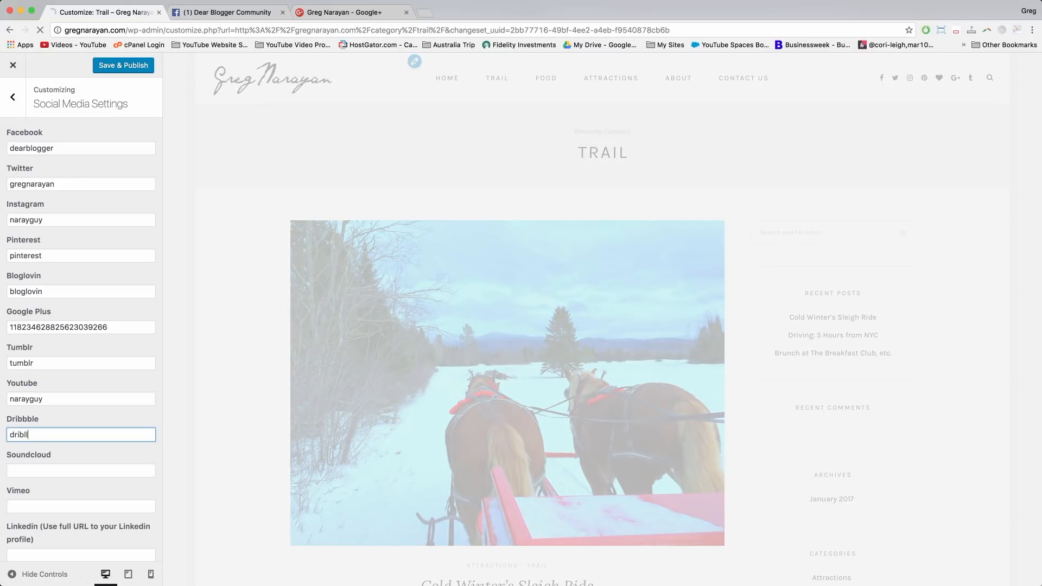
{"action": "key", "text": "Tab"}
{"action": "type", "text": "narayguy"}
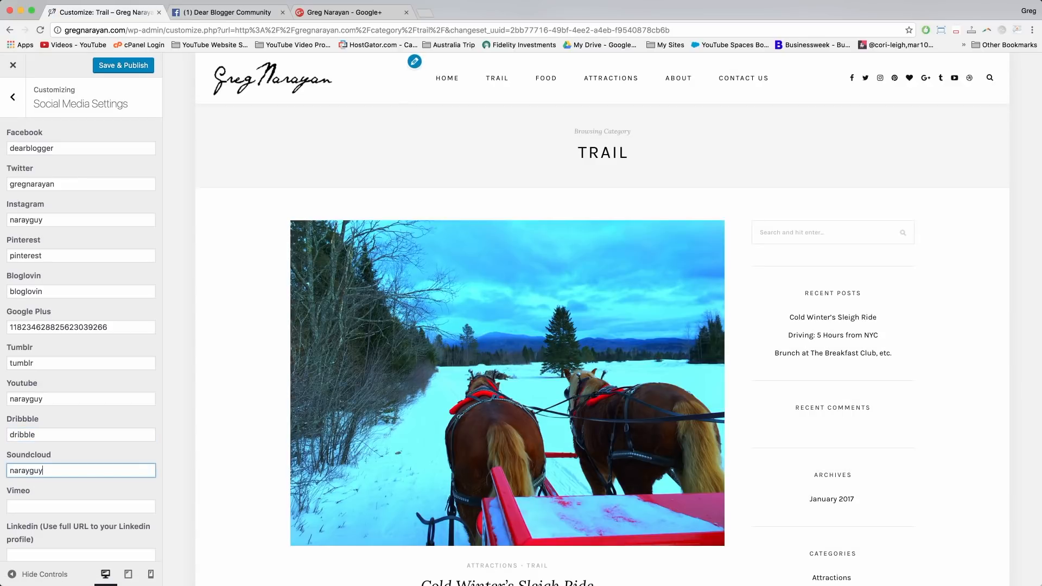
{"action": "key", "text": "Tab"}
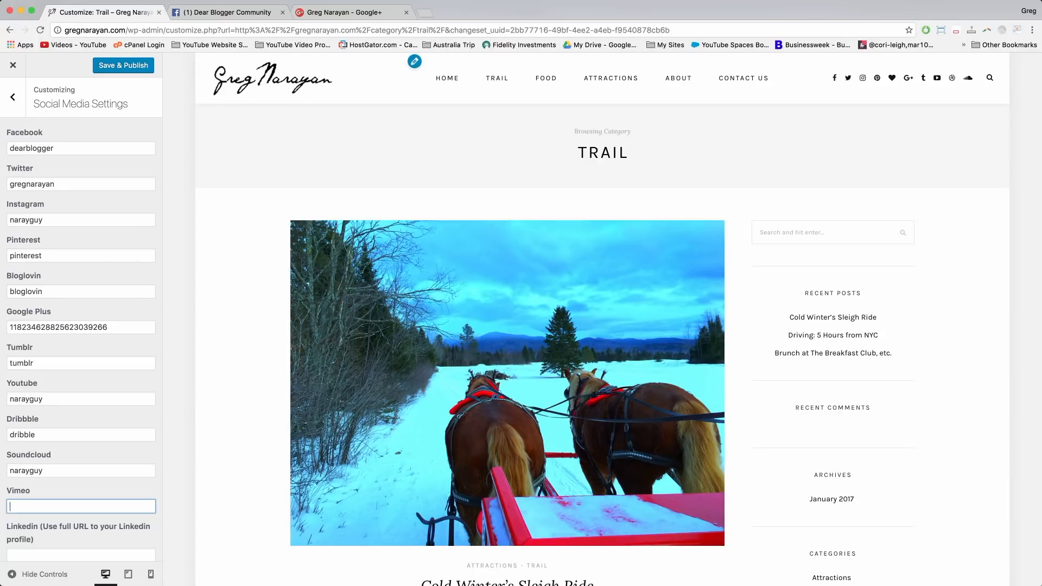
{"action": "type", "text": "vimeo"}
{"action": "key", "text": "Tab"}
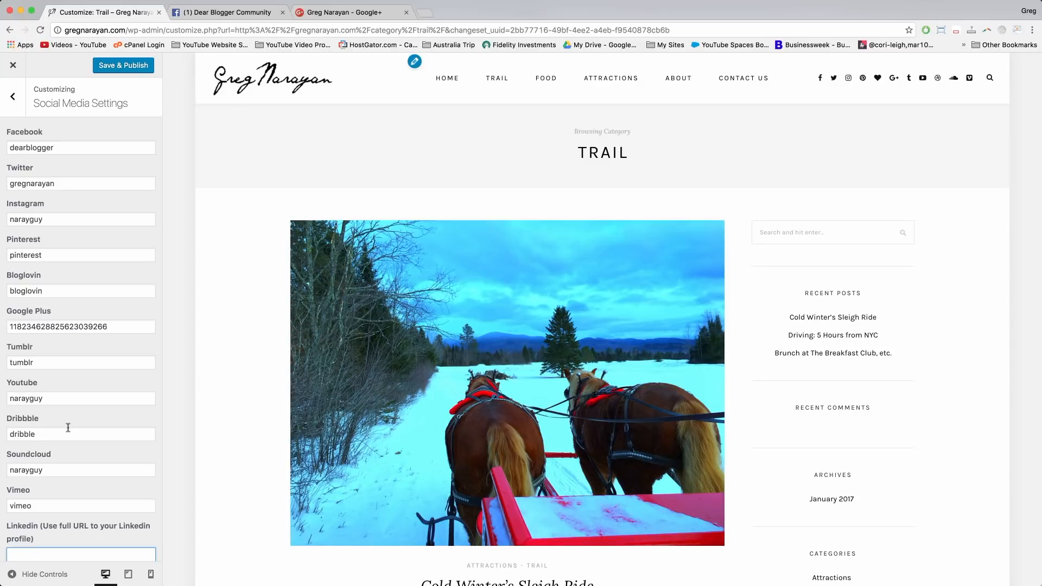
Step: Fill the Linkedin, Snapchat and RSS Link fields with 'linkedin', 'snapchat' and 'rss'
{"action": "scroll", "coordinate": [66, 428], "scroll_direction": "down", "scroll_amount": 3}
{"action": "left_click", "coordinate": [69, 434]}
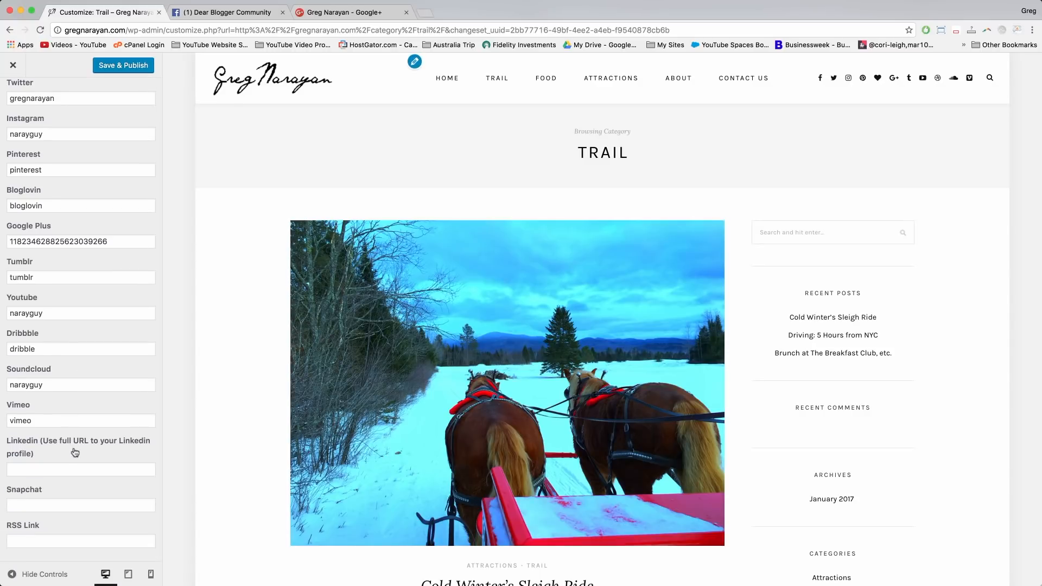
{"action": "left_click", "coordinate": [65, 471]}
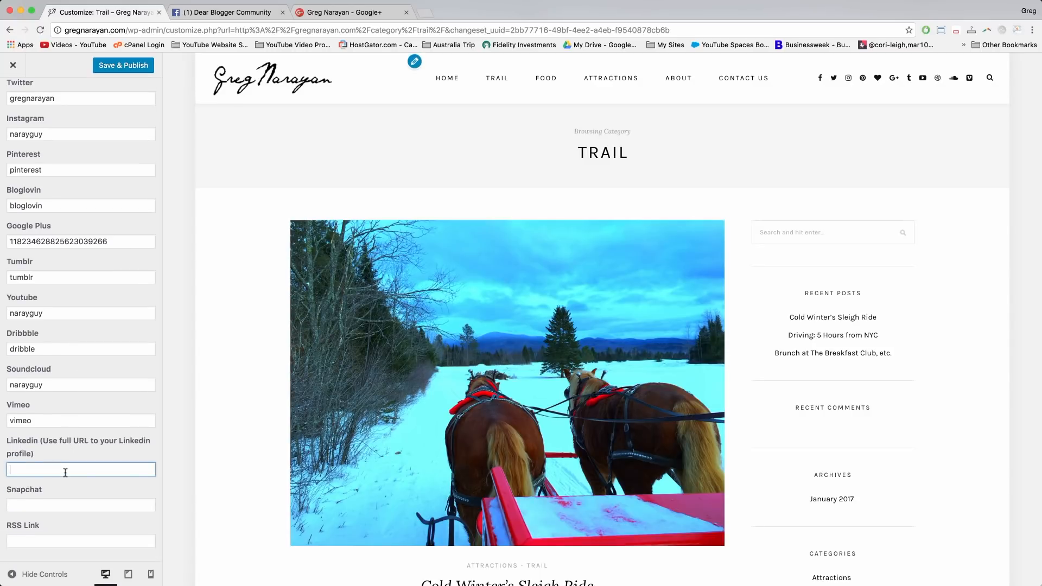
{"action": "type", "text": "link"}
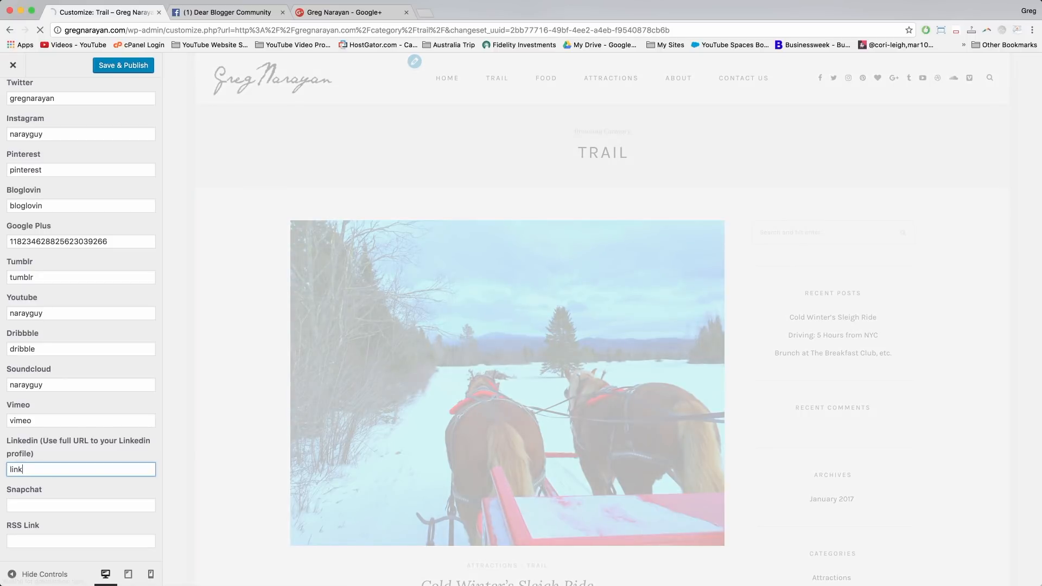
{"action": "type", "text": "edin"}
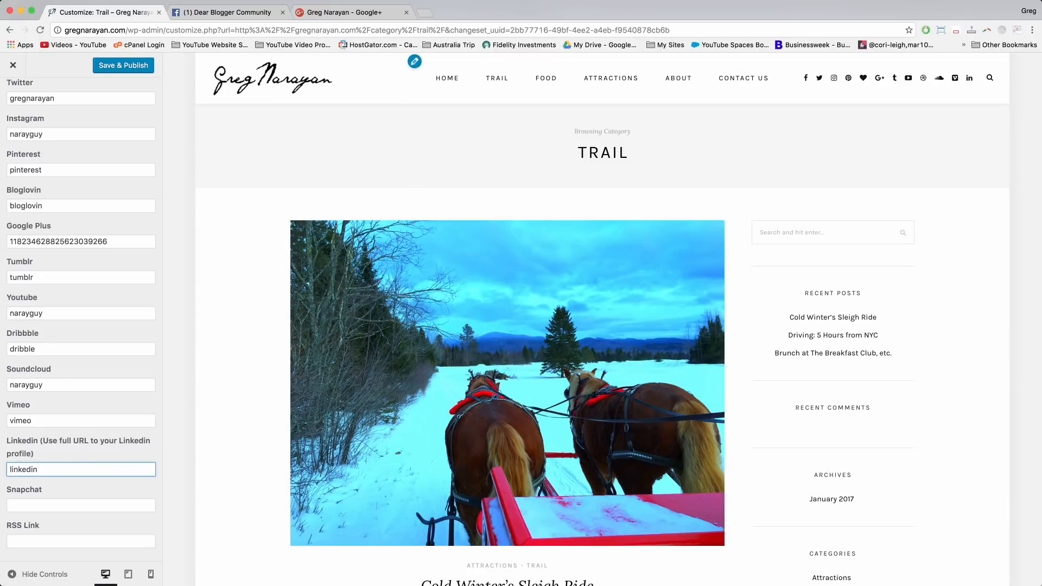
{"action": "left_click", "coordinate": [11, 505]}
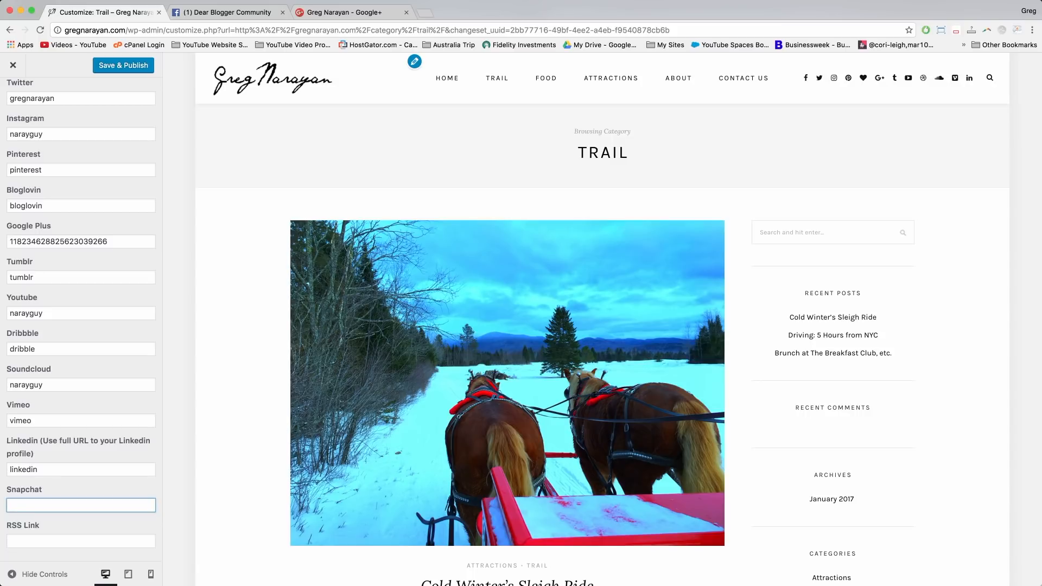
{"action": "type", "text": "snapchat"}
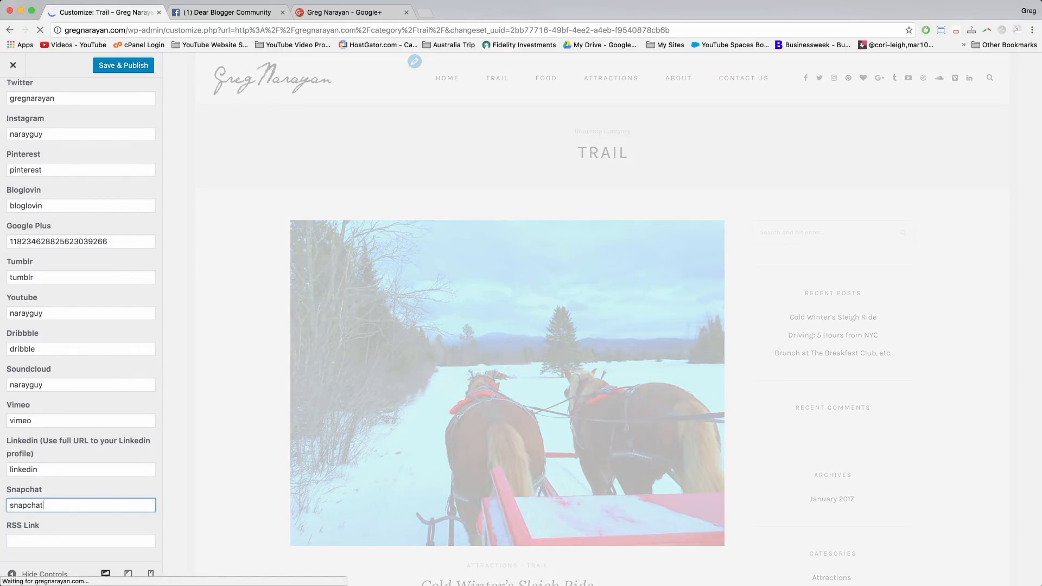
{"action": "key", "text": "Tab"}
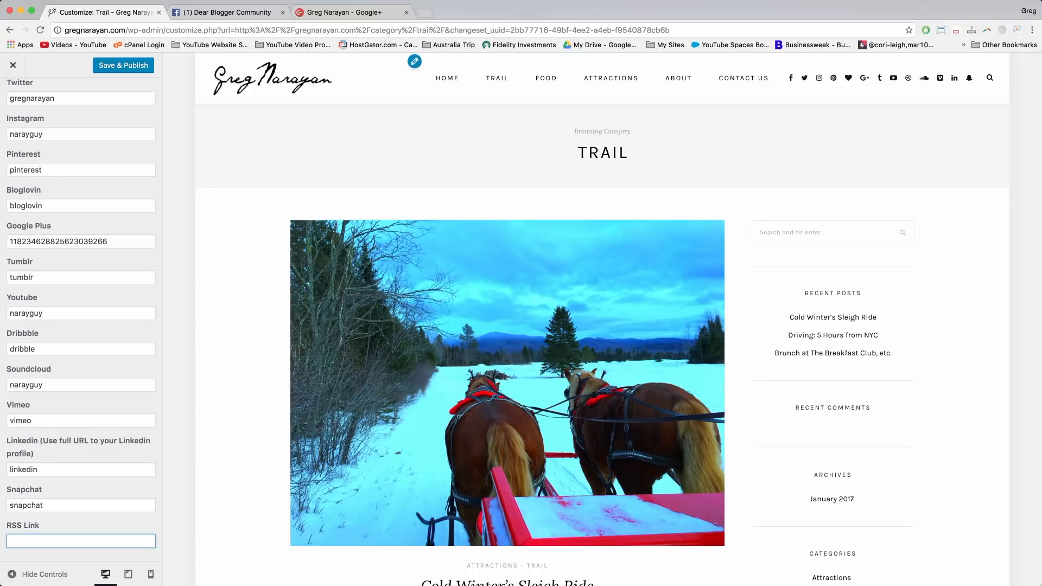
{"action": "type", "text": "rss"}
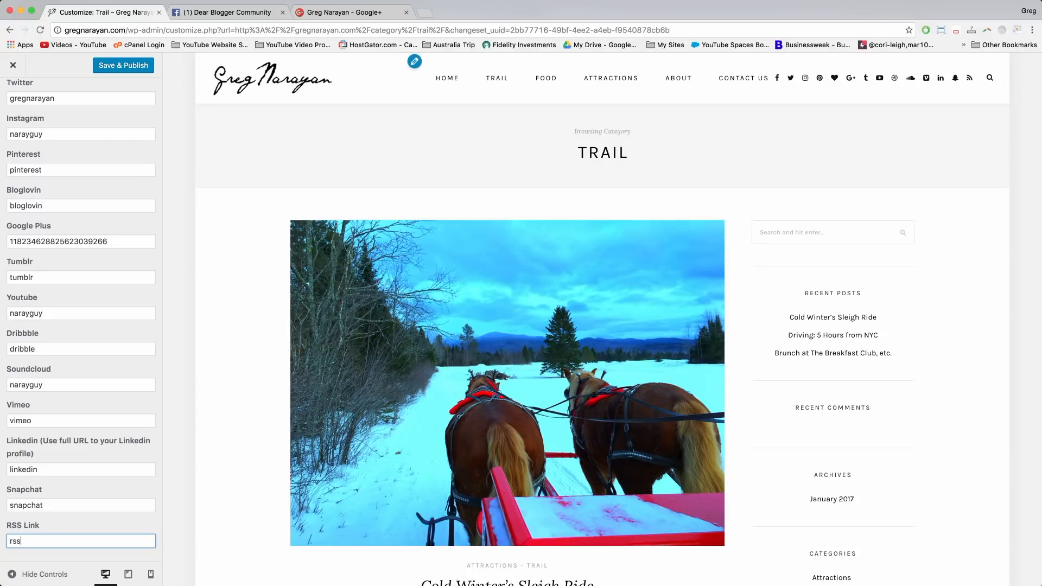
{"action": "left_click", "coordinate": [64, 506]}
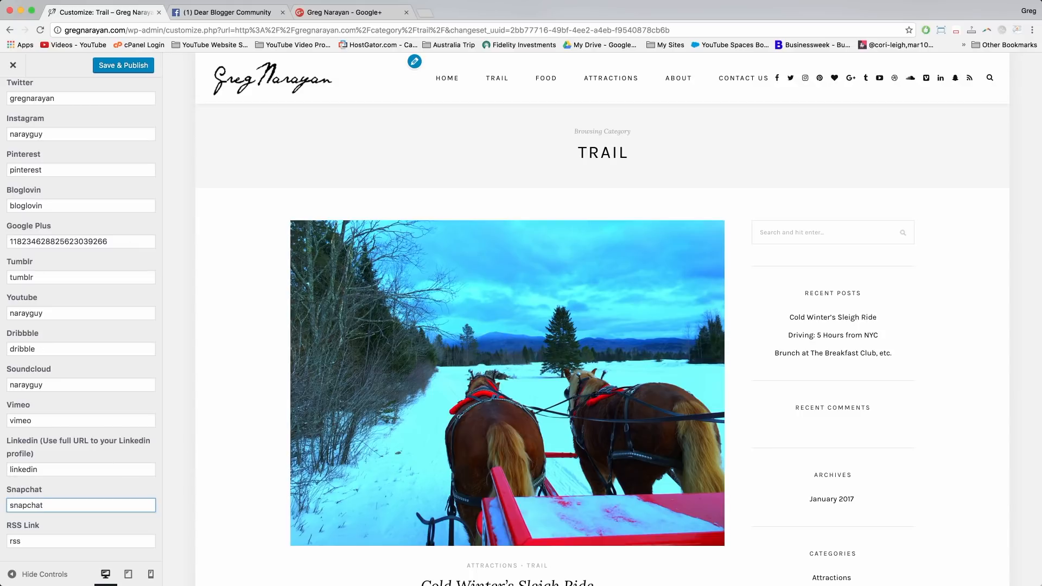
Step: Publish the social links, then open the blog's Facebook page from the header icon
{"action": "left_click", "coordinate": [113, 72]}
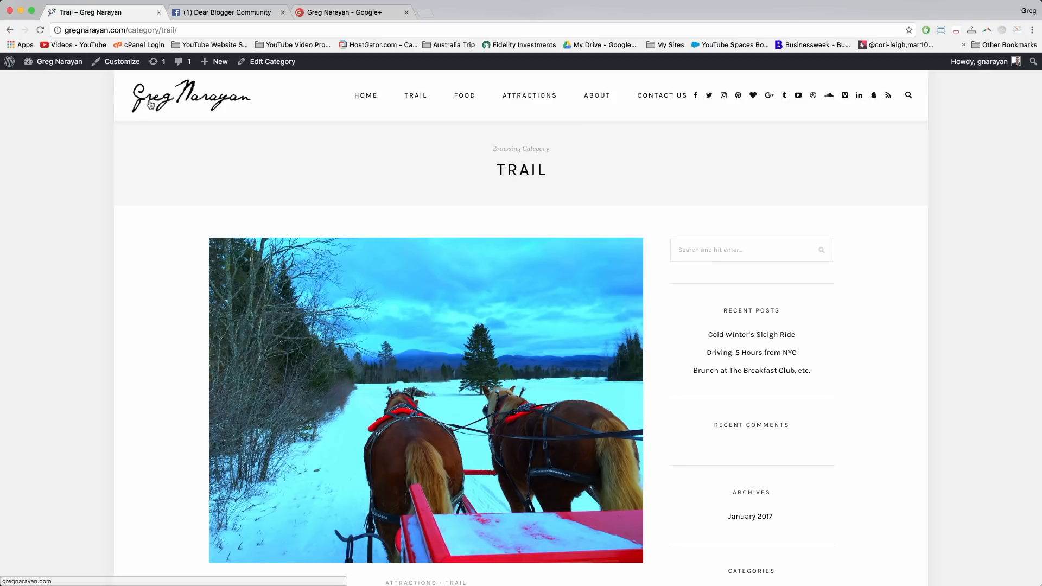
{"action": "left_click", "coordinate": [175, 98]}
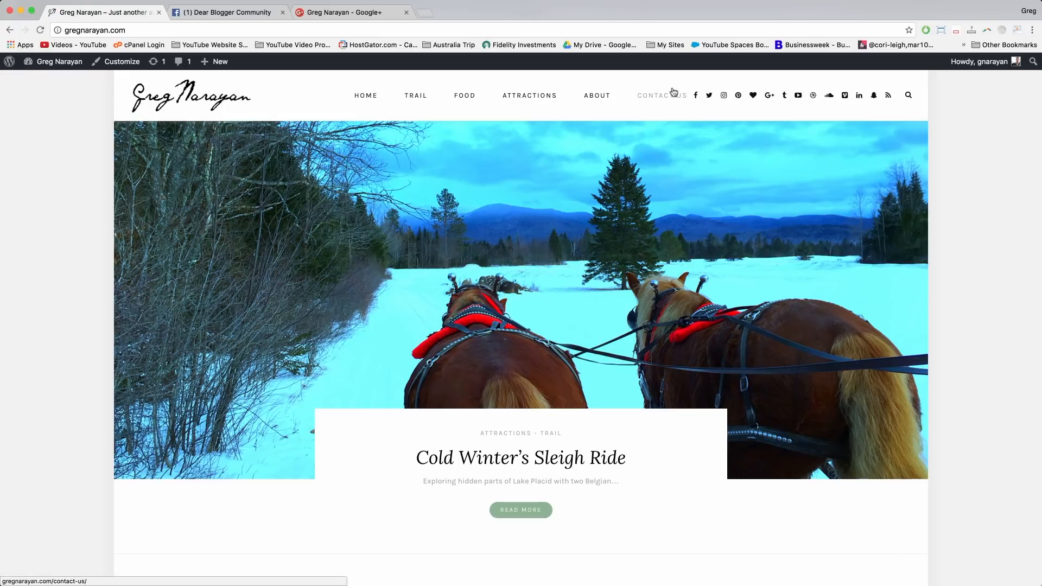
{"action": "left_click", "coordinate": [695, 96]}
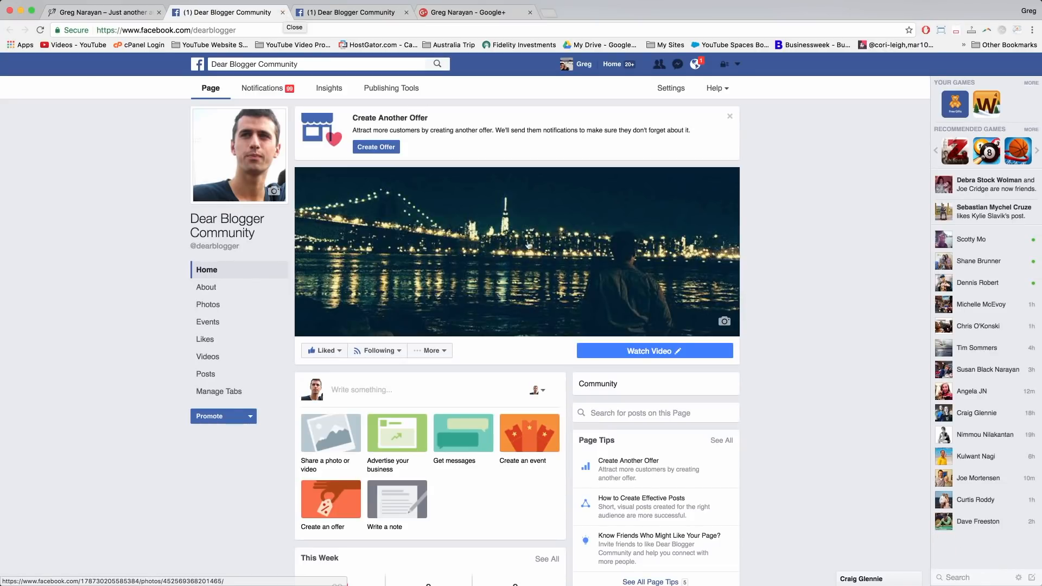
Step: Browse the Dear Blogger Community Facebook page, then close its tab
{"action": "scroll", "coordinate": [418, 277], "scroll_direction": "down", "scroll_amount": 5}
{"action": "scroll", "coordinate": [418, 277], "scroll_direction": "down", "scroll_amount": 10}
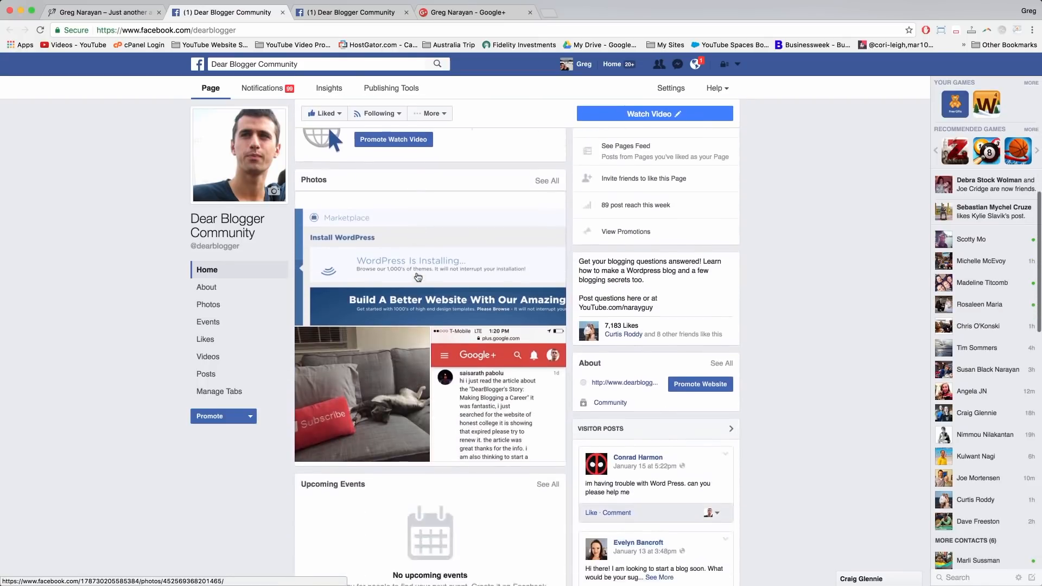
{"action": "scroll", "coordinate": [418, 277], "scroll_direction": "down", "scroll_amount": 5}
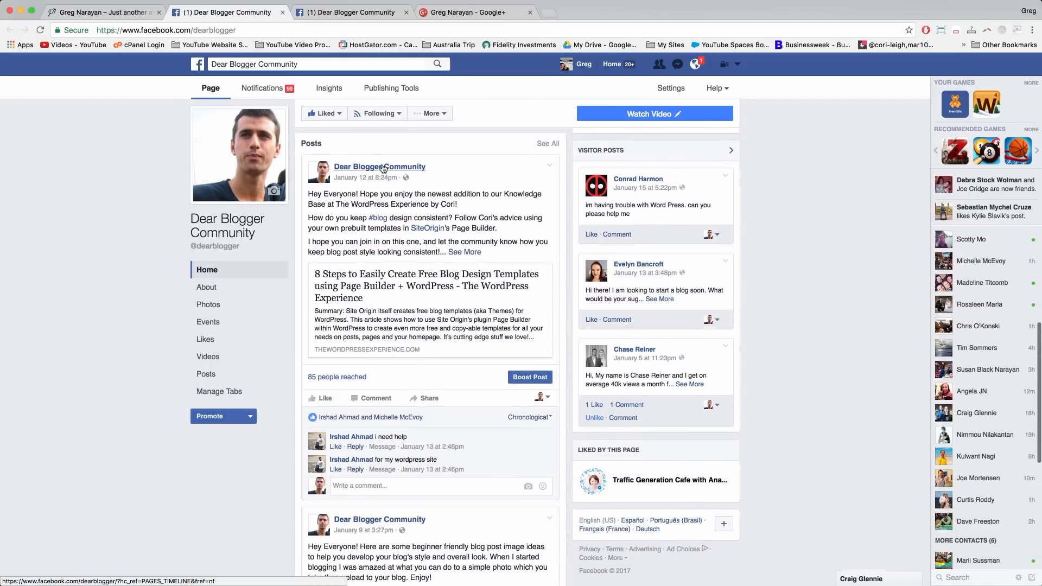
{"action": "left_click", "coordinate": [417, 117]}
{"action": "left_click", "coordinate": [417, 122]}
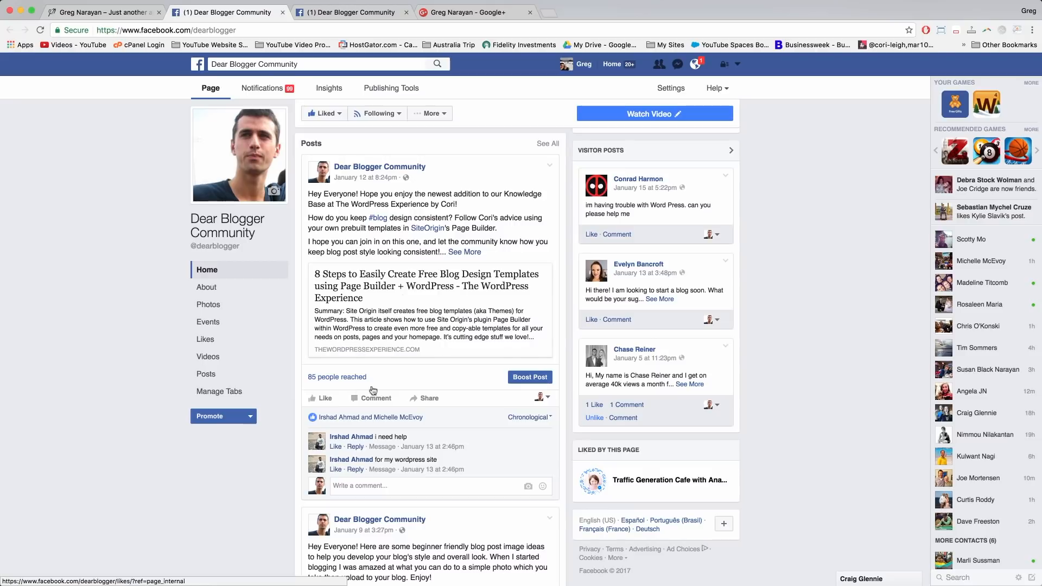
{"action": "left_click", "coordinate": [282, 12]}
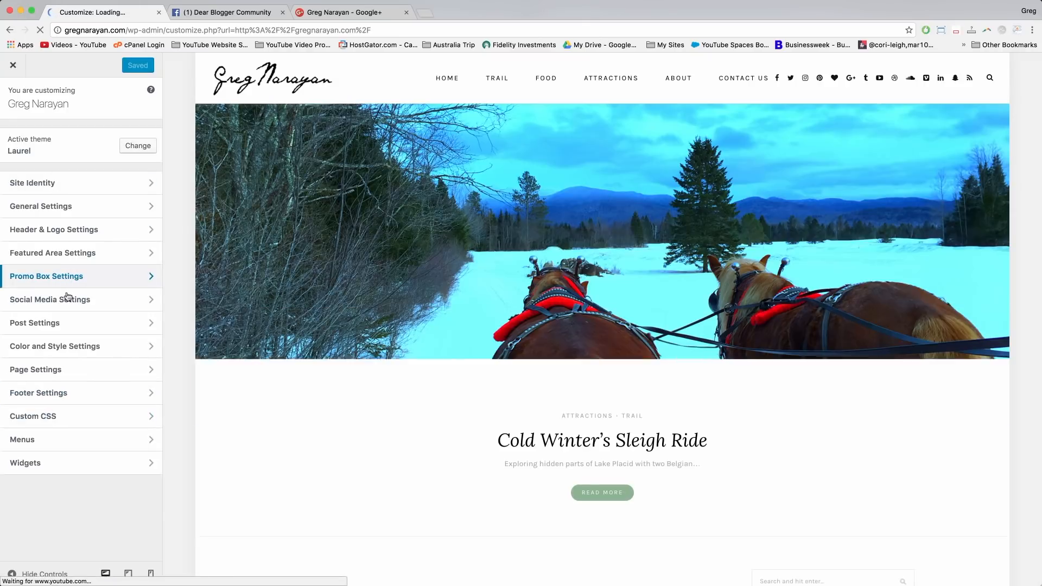
Step: Clear the Bloglovin, Dribbble, Tumblr and Vimeo fields in Social Media Settings and publish
{"action": "left_click", "coordinate": [69, 299]}
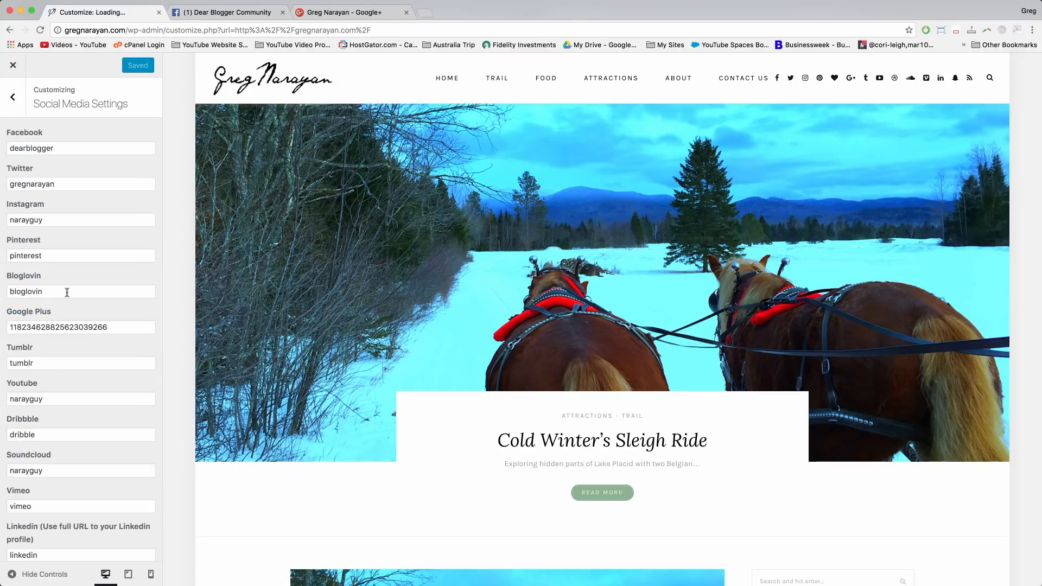
{"action": "double_click", "coordinate": [34, 293]}
{"action": "key", "text": "BackSpace"}
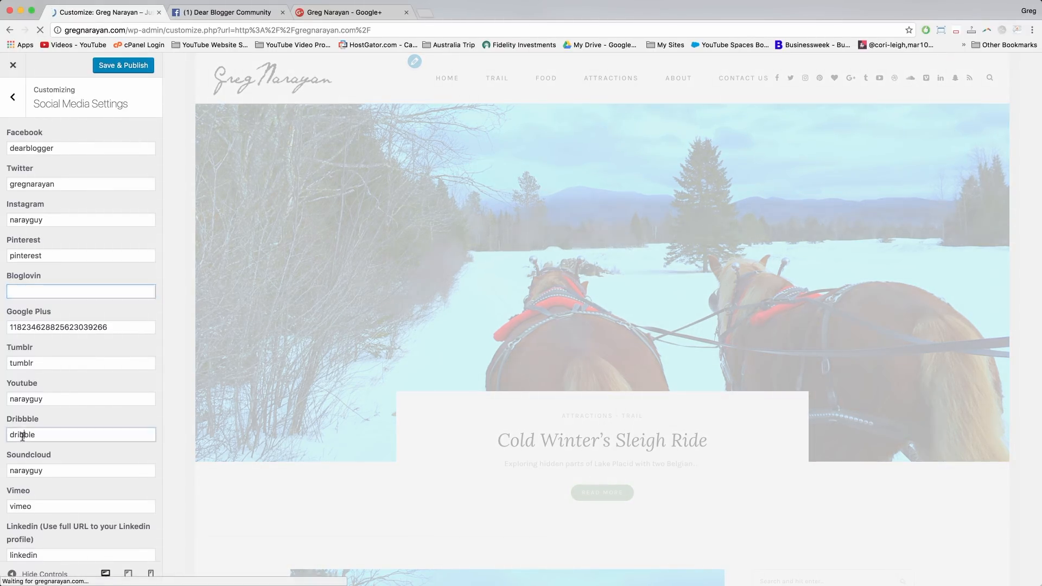
{"action": "double_click", "coordinate": [23, 436]}
{"action": "key", "text": "BackSpace"}
{"action": "double_click", "coordinate": [20, 362]}
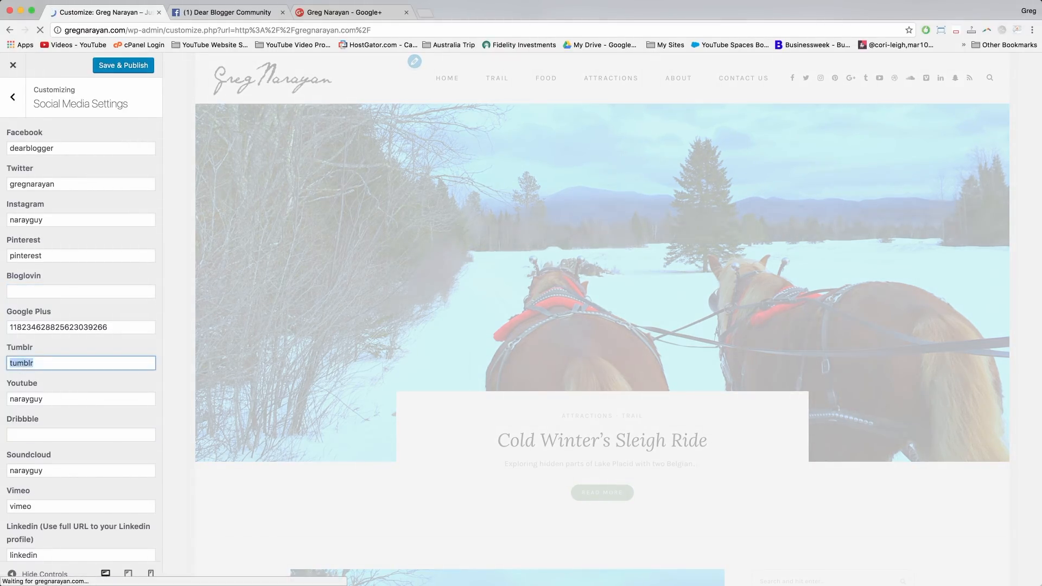
{"action": "key", "text": "BackSpace"}
{"action": "scroll", "coordinate": [21, 362], "scroll_direction": "down", "scroll_amount": 1}
{"action": "scroll", "coordinate": [21, 362], "scroll_direction": "down", "scroll_amount": 1}
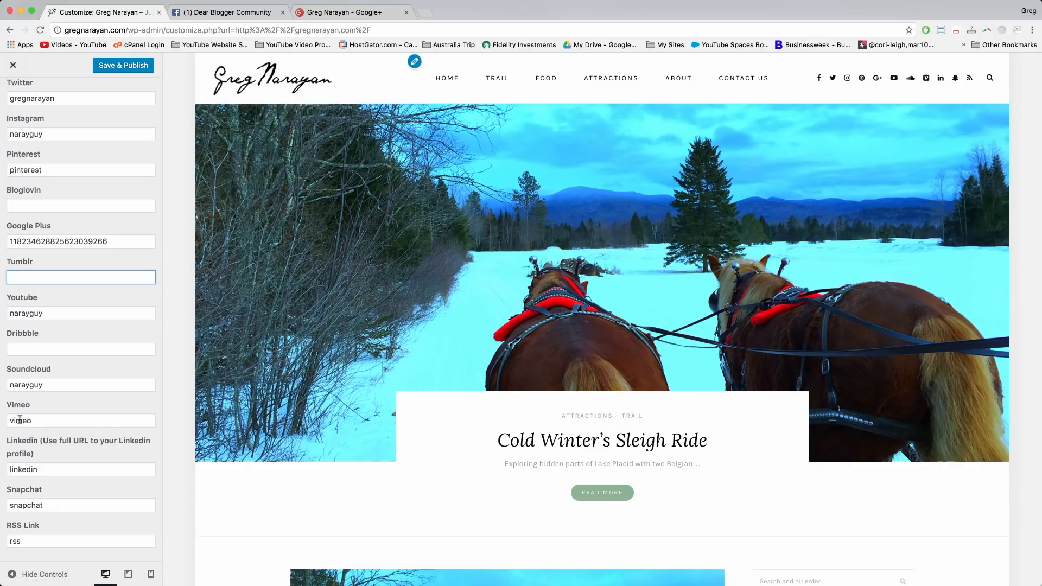
{"action": "double_click", "coordinate": [20, 419]}
{"action": "key", "text": "BackSpace"}
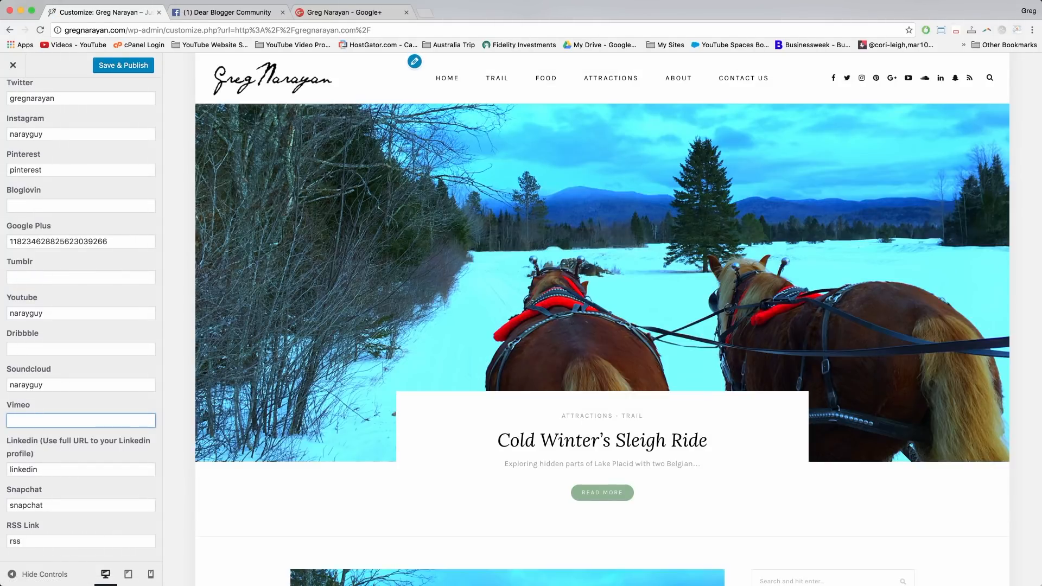
{"action": "left_click", "coordinate": [124, 66]}
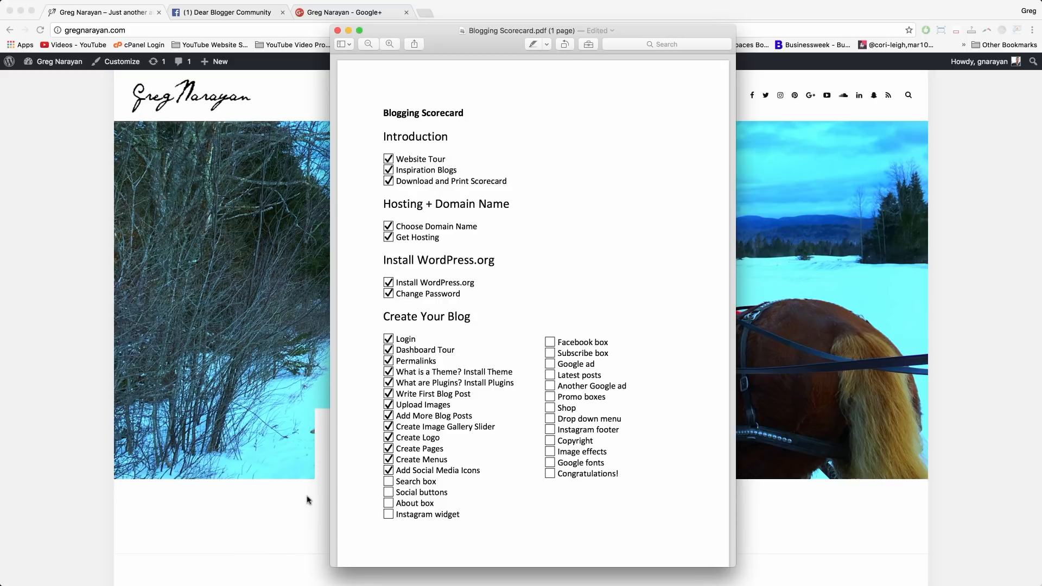
Step: Scroll the live home page to review the sidebar, then reach for the site-name menu
{"action": "left_click", "coordinate": [297, 520]}
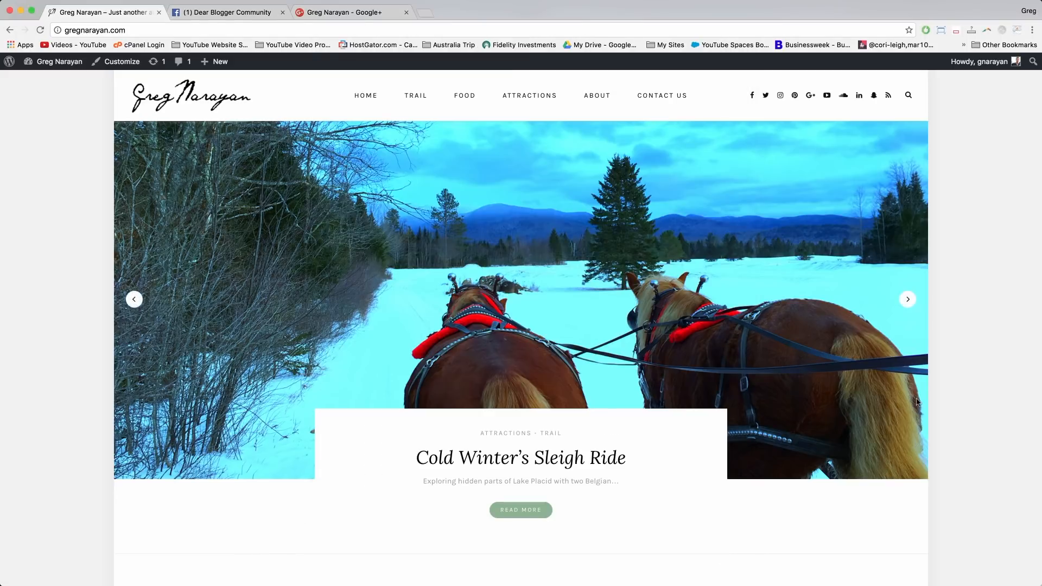
{"action": "scroll", "coordinate": [916, 399], "scroll_direction": "down", "scroll_amount": 5}
{"action": "scroll", "coordinate": [916, 401], "scroll_direction": "down", "scroll_amount": 3}
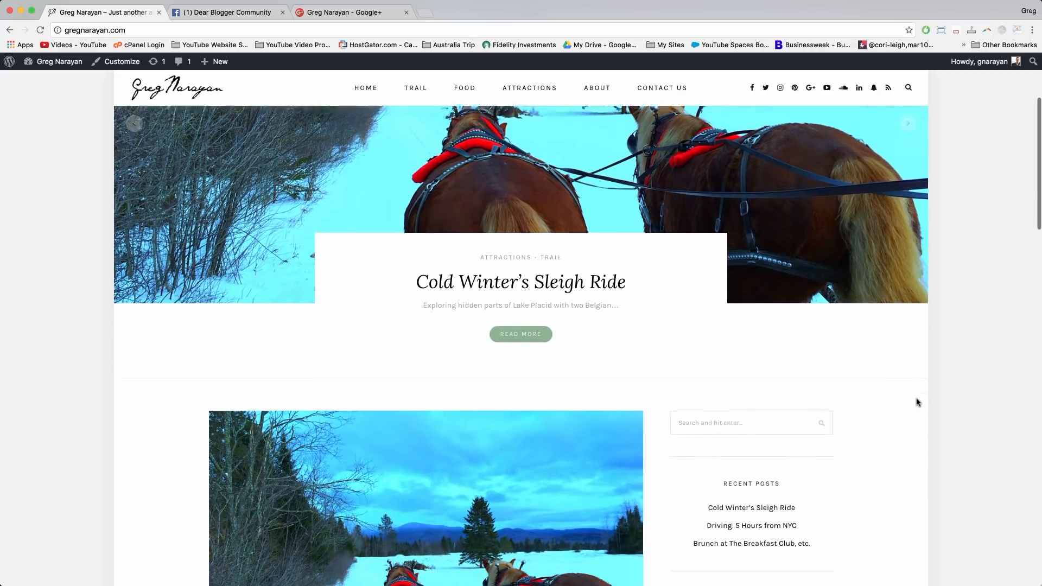
{"action": "scroll", "coordinate": [916, 402], "scroll_direction": "down", "scroll_amount": 2}
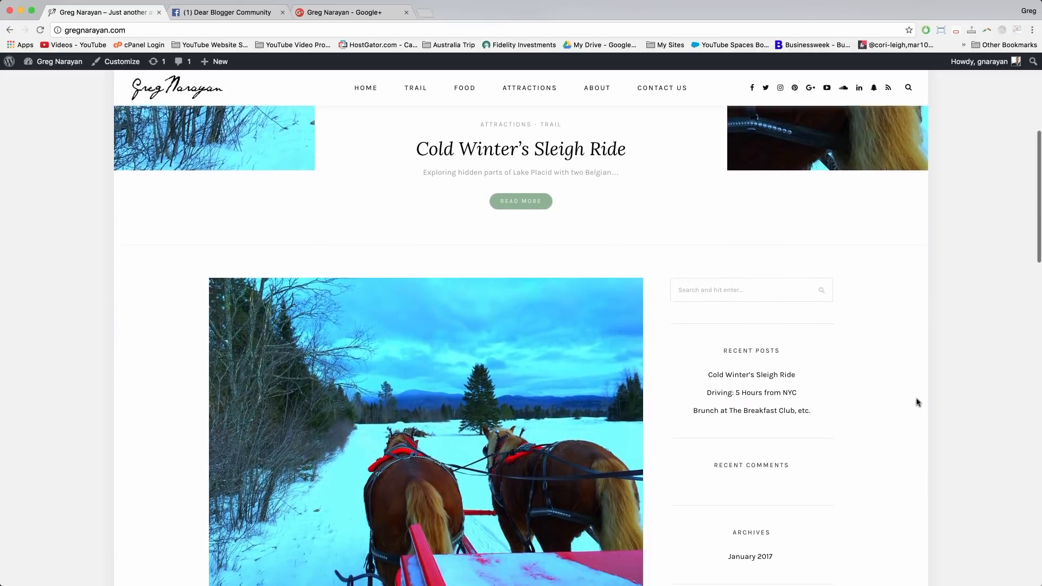
{"action": "scroll", "coordinate": [916, 402], "scroll_direction": "down", "scroll_amount": 2}
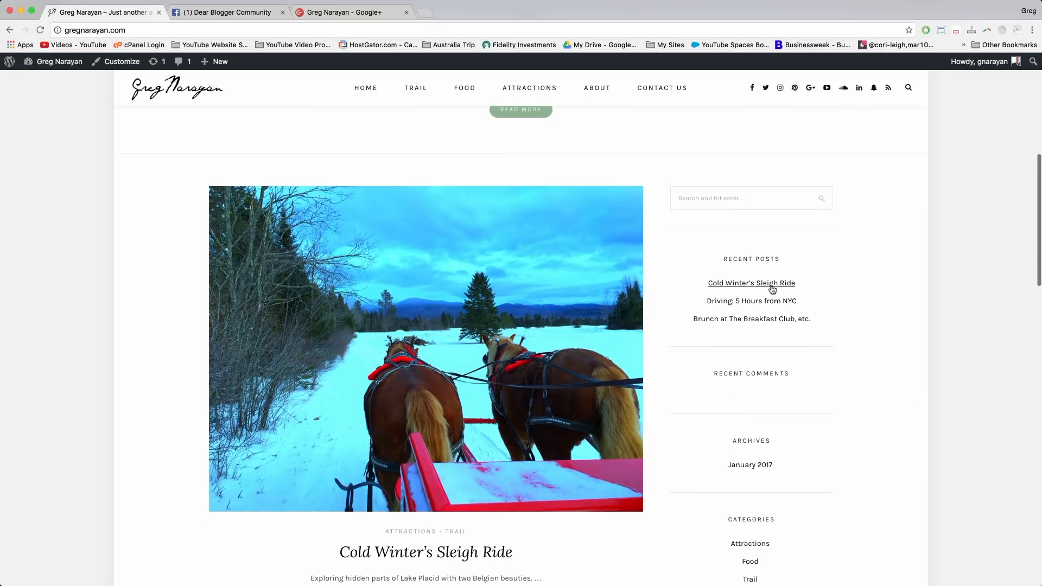
{"action": "scroll", "coordinate": [692, 252], "scroll_direction": "down", "scroll_amount": 2}
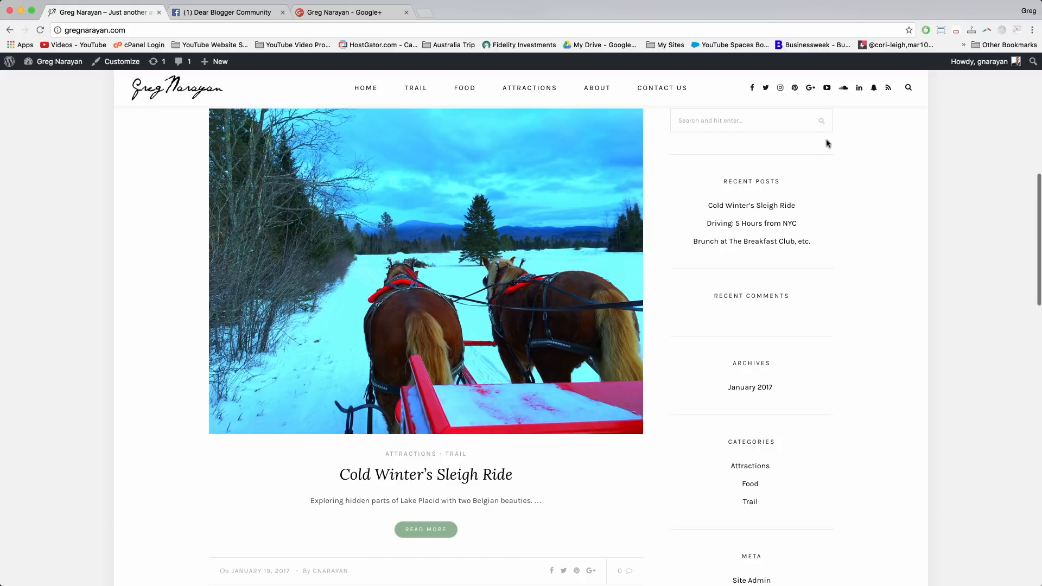
{"action": "scroll", "coordinate": [678, 138], "scroll_direction": "down", "scroll_amount": 3}
{"action": "scroll", "coordinate": [734, 293], "scroll_direction": "up", "scroll_amount": 8}
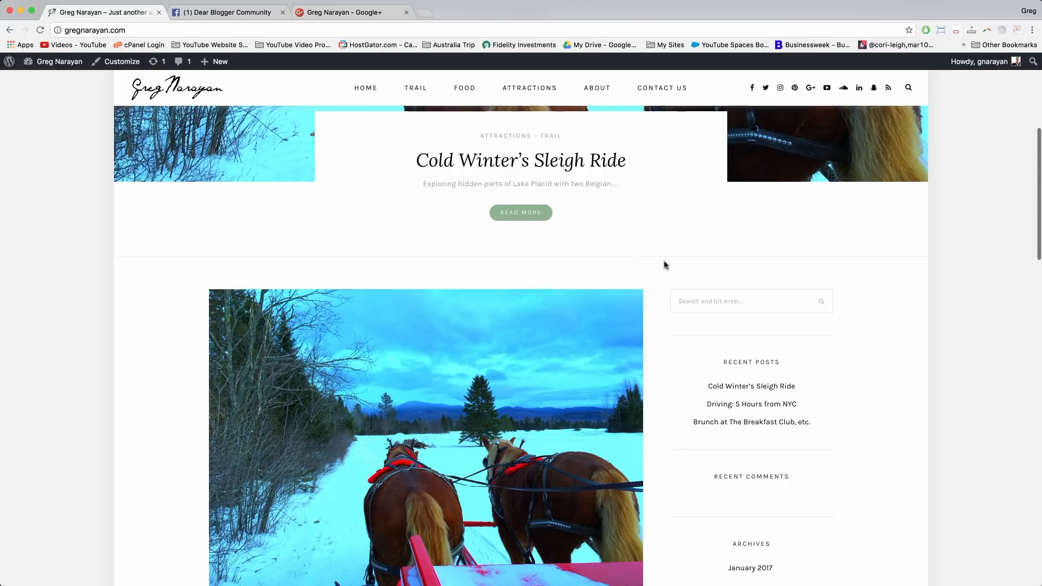
{"action": "mouse_move", "coordinate": [48, 64]}
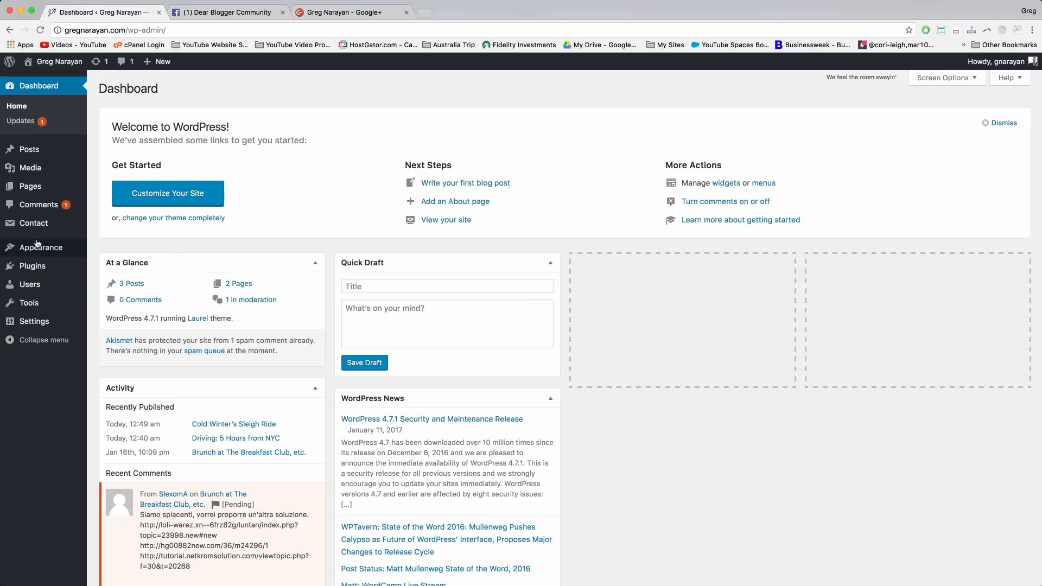
Step: In Appearance > Widgets, drag Meta to Inactive Widgets and delete Archives from the Sidebar
{"action": "mouse_move", "coordinate": [38, 248]}
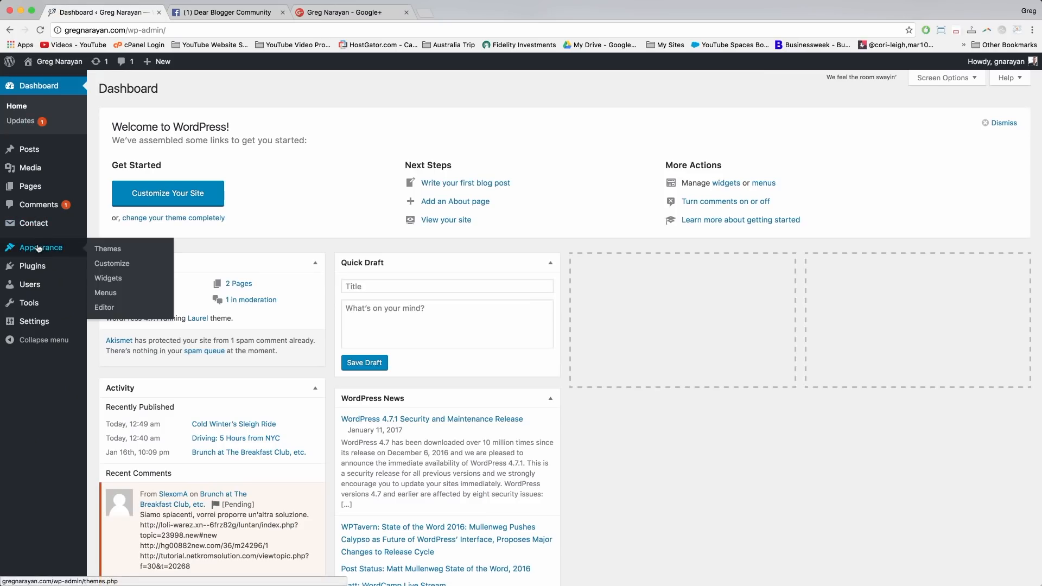
{"action": "left_click", "coordinate": [109, 278]}
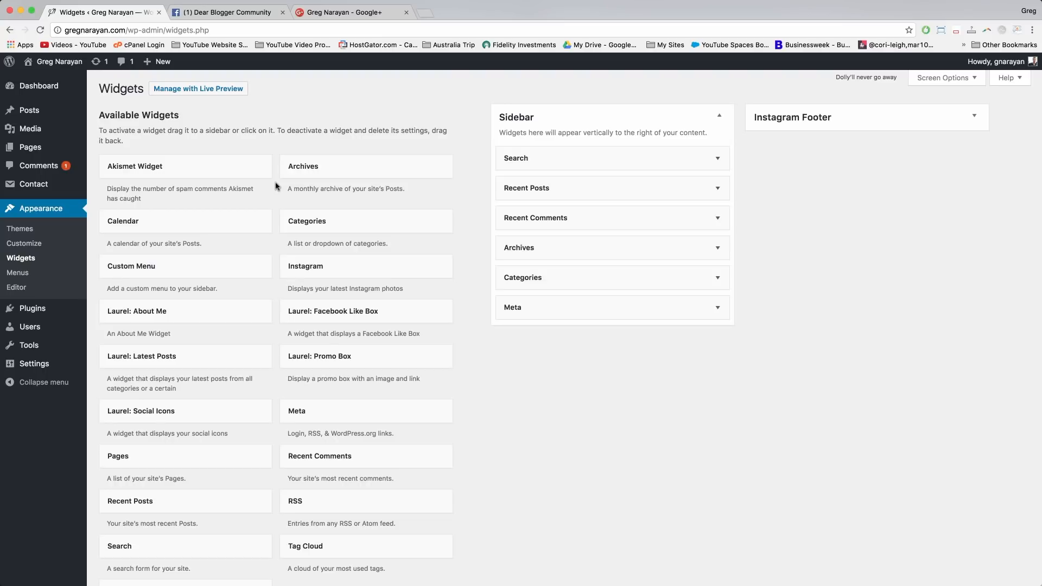
{"action": "scroll", "coordinate": [276, 186], "scroll_direction": "down", "scroll_amount": 2}
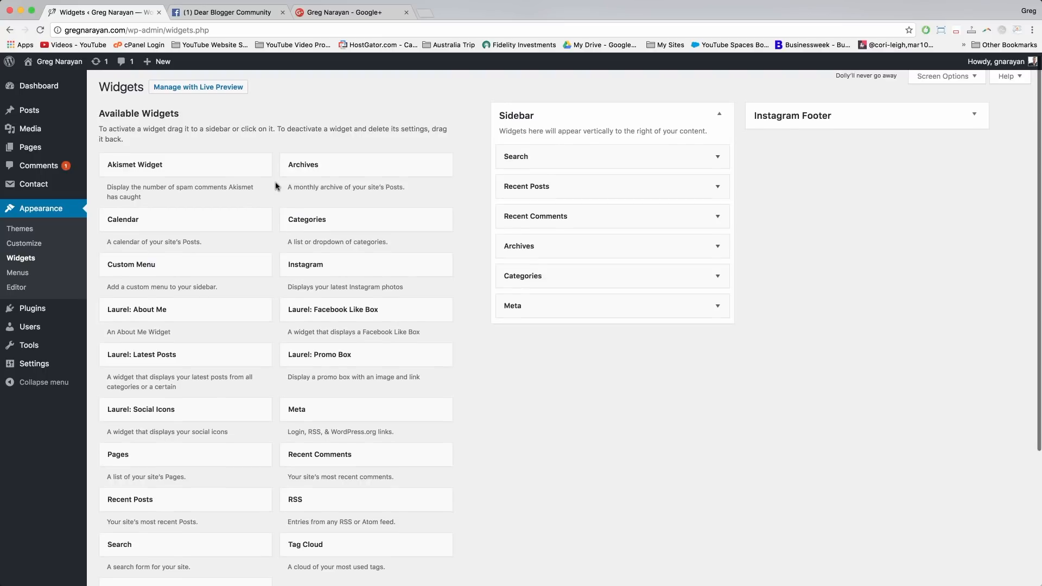
{"action": "scroll", "coordinate": [276, 187], "scroll_direction": "down", "scroll_amount": 3}
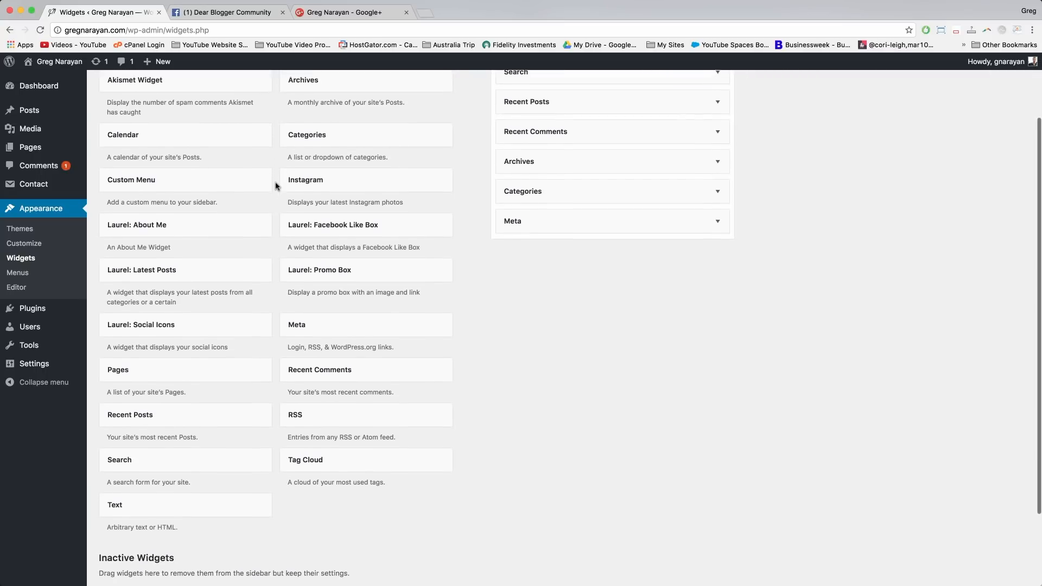
{"action": "scroll", "coordinate": [276, 186], "scroll_direction": "up", "scroll_amount": 5}
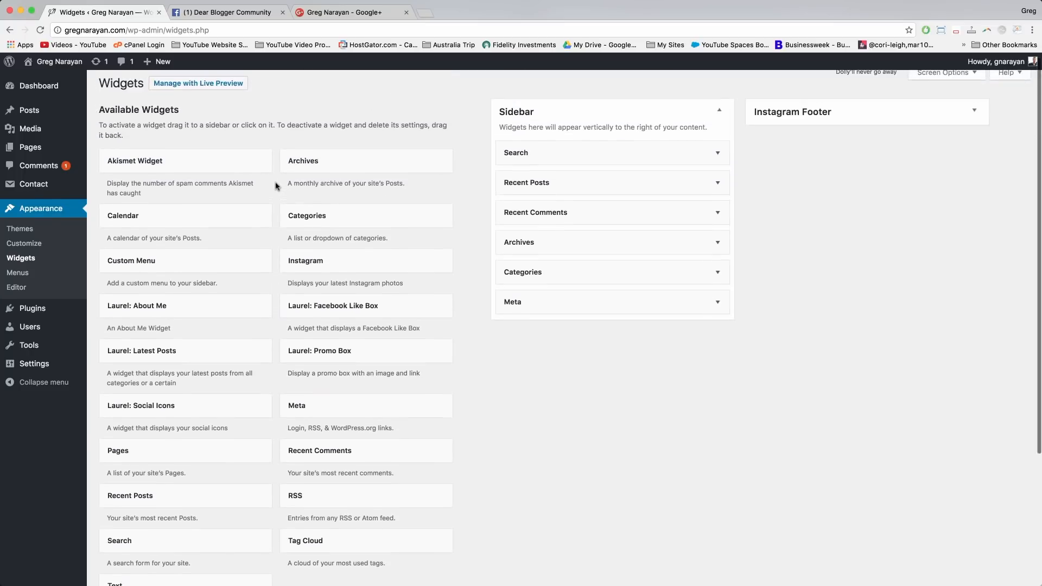
{"action": "left_click_drag", "start_coordinate": [567, 305], "coordinate": [196, 480]}
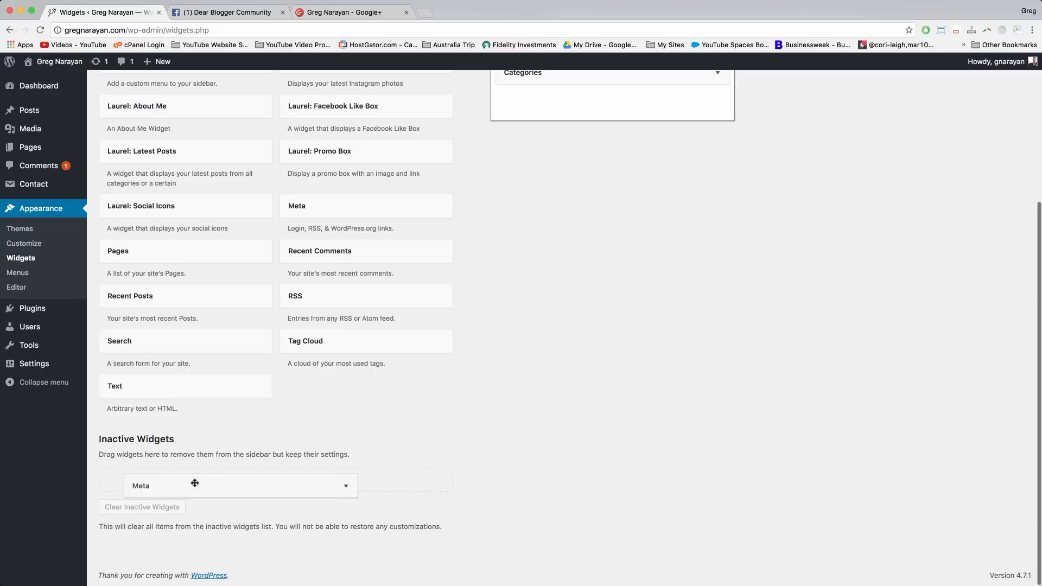
{"action": "scroll", "coordinate": [630, 321], "scroll_direction": "up", "scroll_amount": 5}
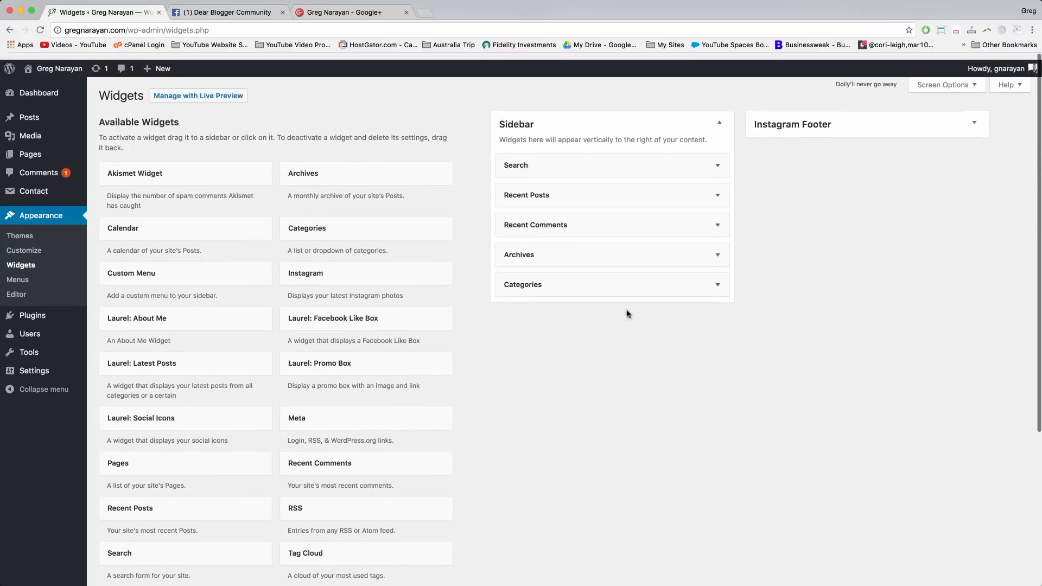
{"action": "left_click", "coordinate": [716, 247]}
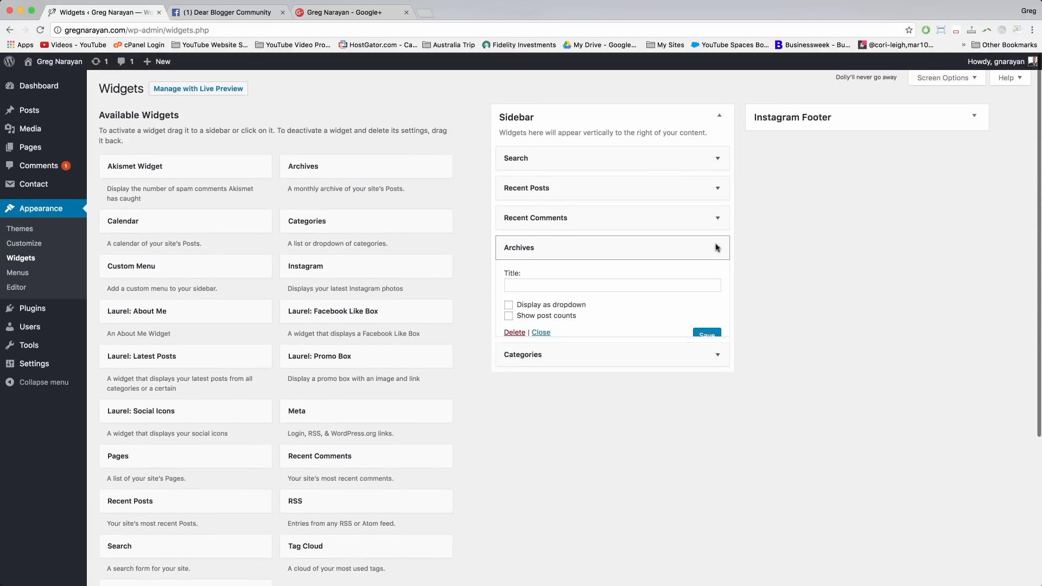
{"action": "left_click", "coordinate": [513, 331]}
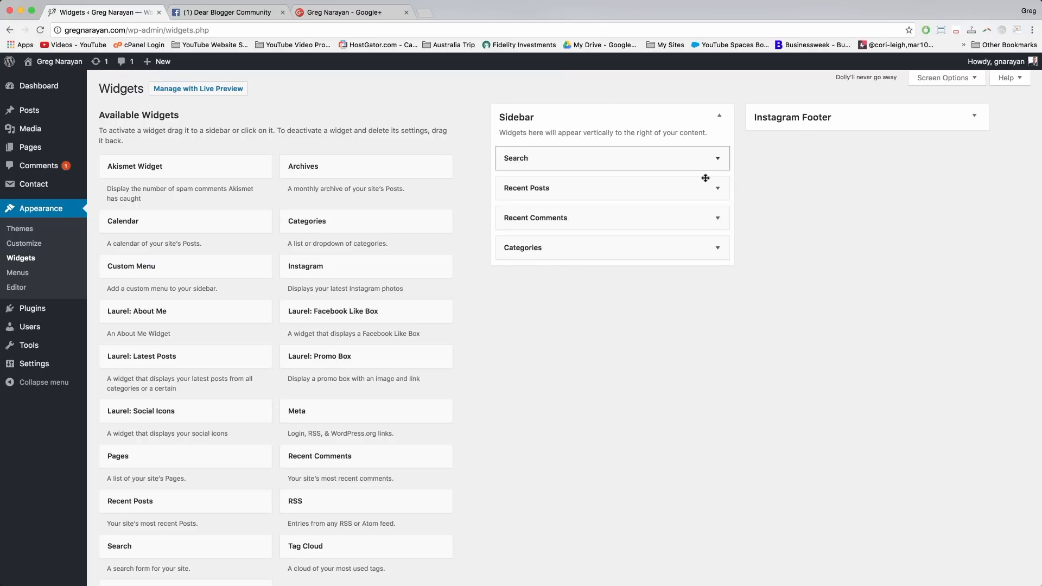
Step: Delete the Recent Comments and Categories widgets from the Sidebar, keeping Recent Posts
{"action": "left_click", "coordinate": [716, 217]}
{"action": "left_click", "coordinate": [515, 297]}
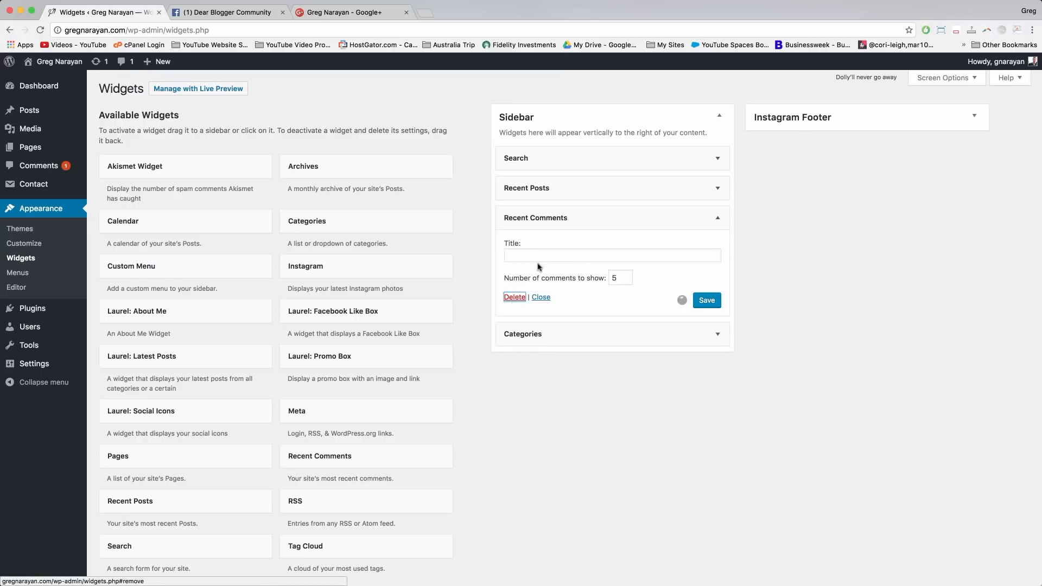
{"action": "left_click", "coordinate": [718, 188]}
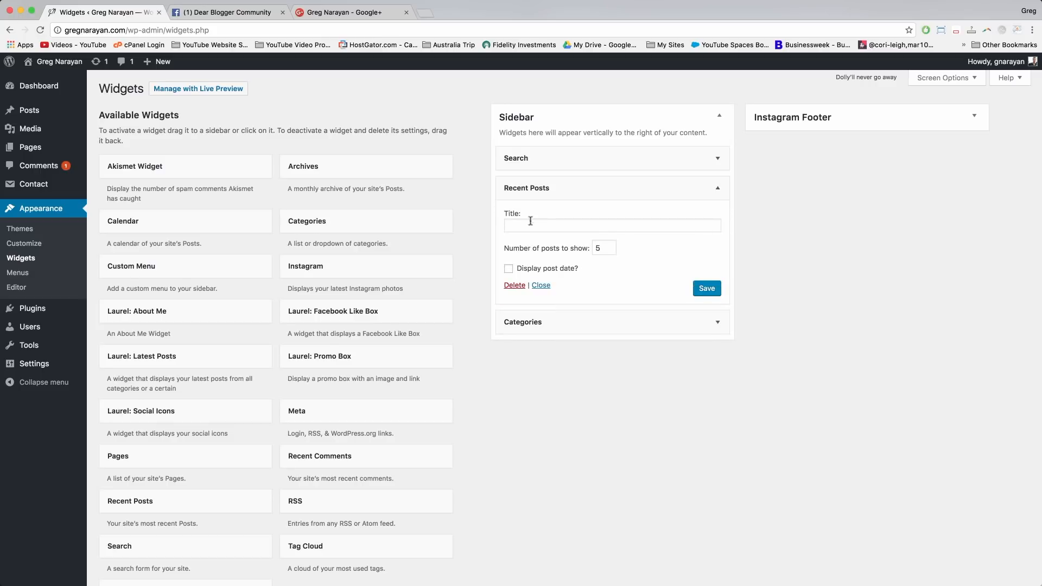
{"action": "left_click", "coordinate": [718, 187]}
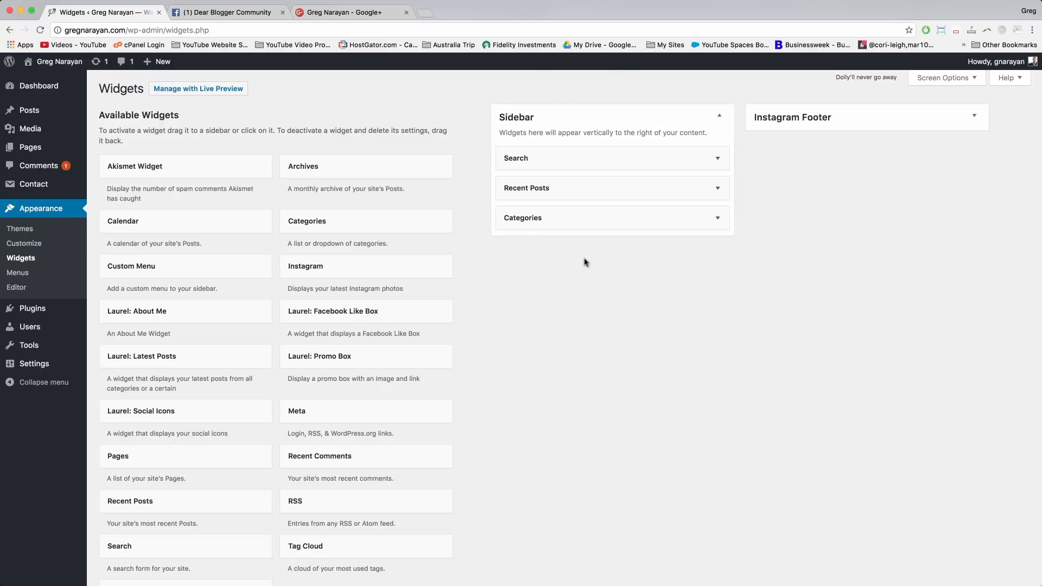
{"action": "left_click", "coordinate": [717, 219]}
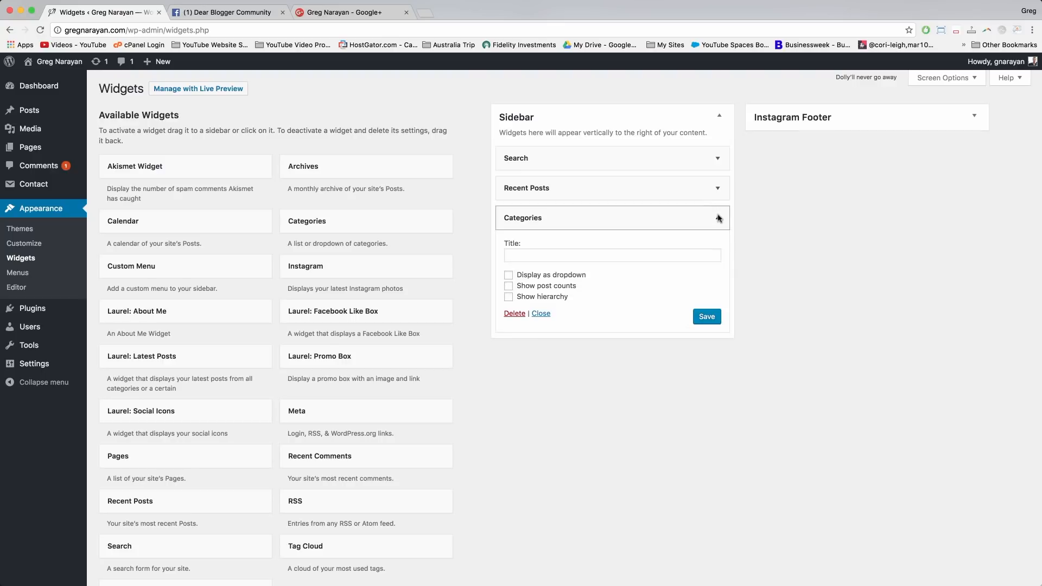
{"action": "left_click", "coordinate": [716, 216]}
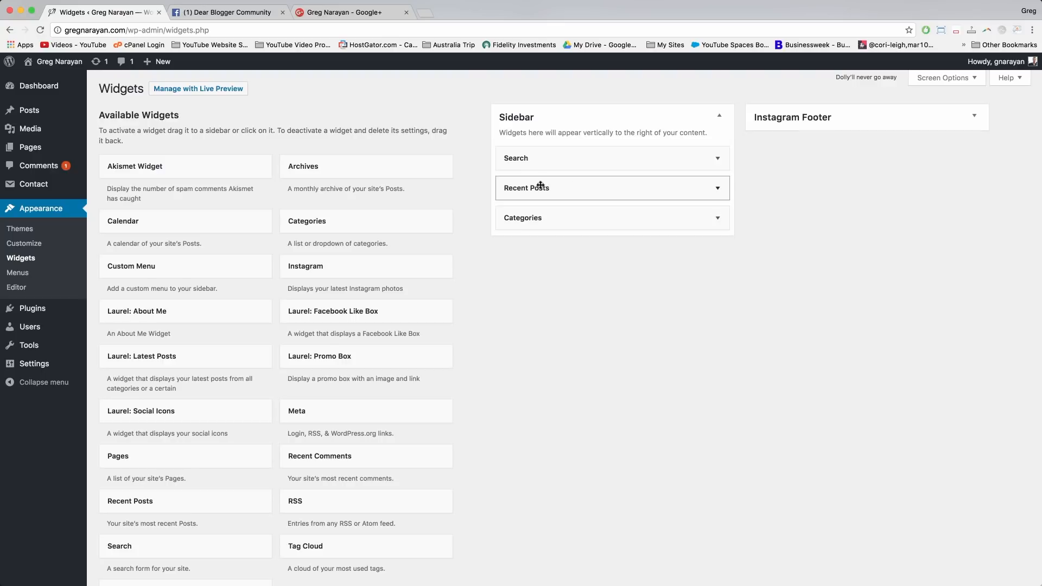
{"action": "left_click", "coordinate": [715, 219]}
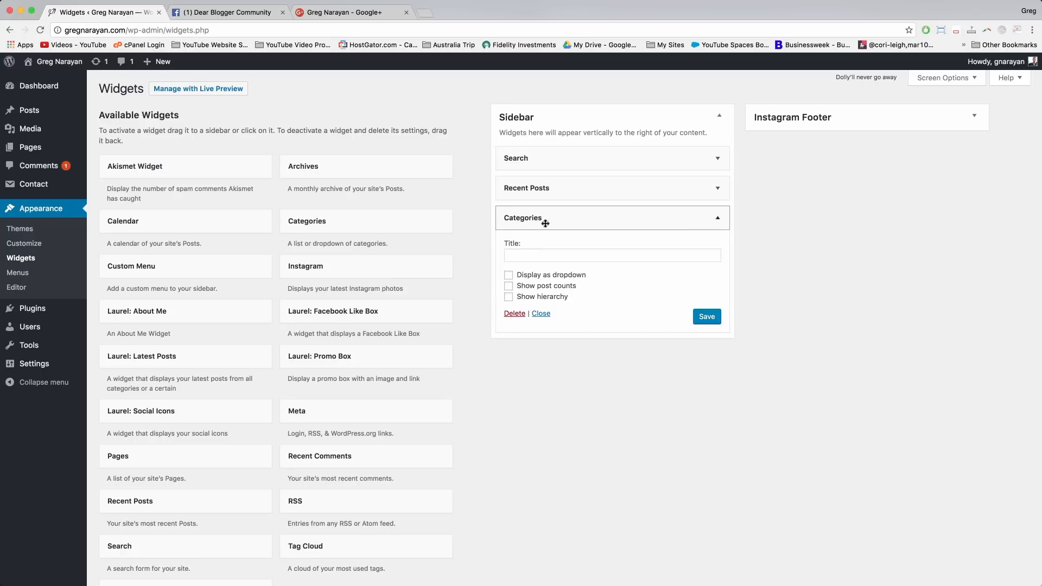
{"action": "left_click", "coordinate": [514, 315]}
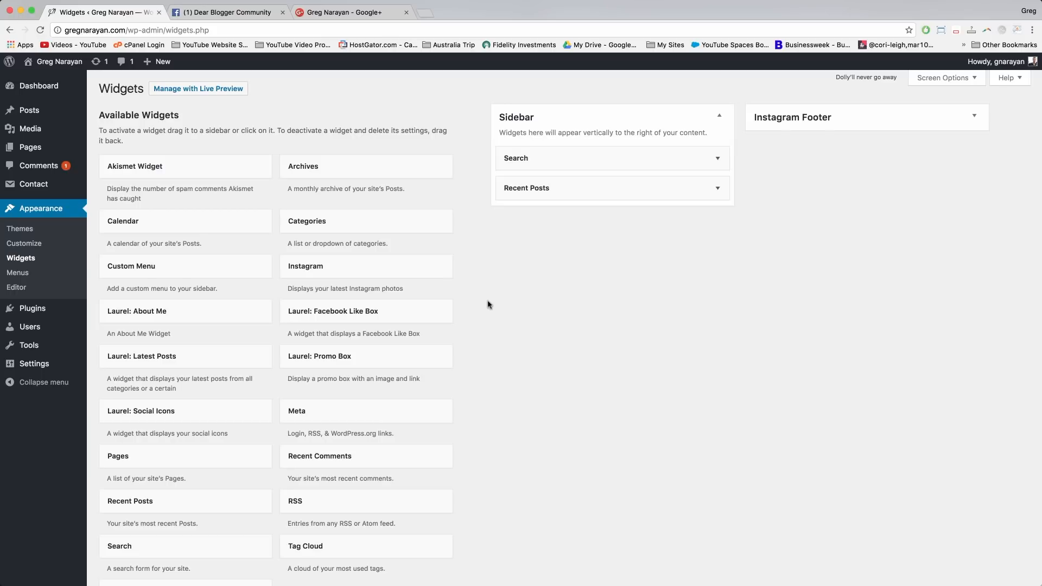
Step: Title the Search widget 'Search the blog', save it, and open the site in a new tab
{"action": "left_click", "coordinate": [720, 159]}
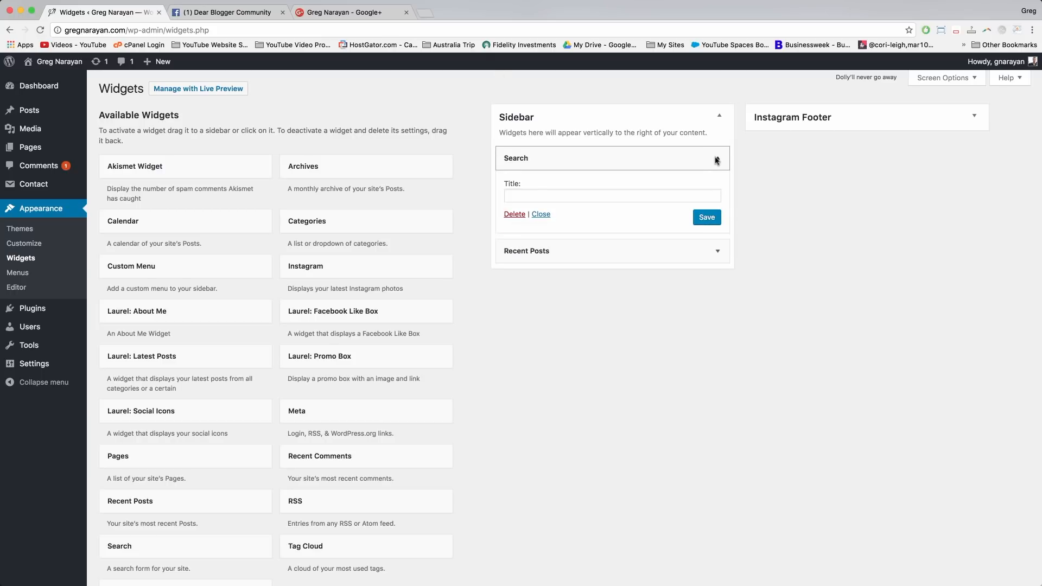
{"action": "left_click", "coordinate": [661, 195]}
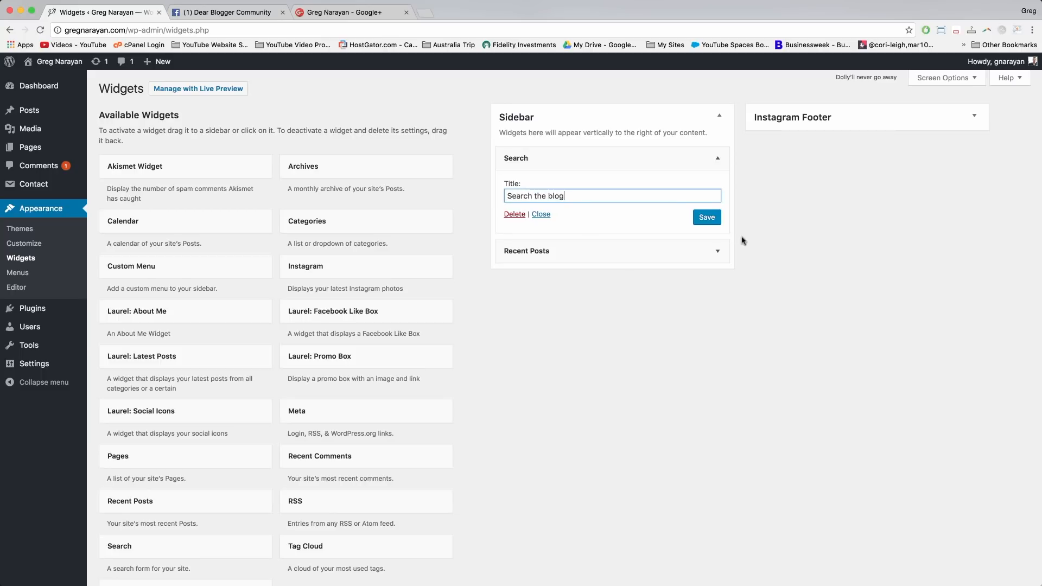
{"action": "type", "text": "Search the blog"}
{"action": "left_click", "coordinate": [706, 217]}
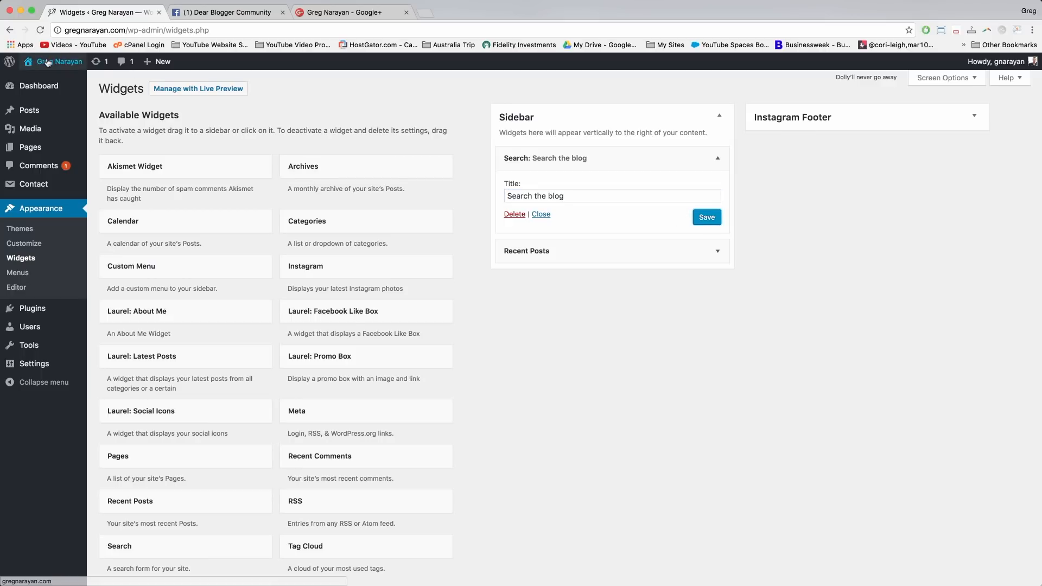
{"action": "right_click", "coordinate": [47, 62]}
{"action": "left_click", "coordinate": [76, 69]}
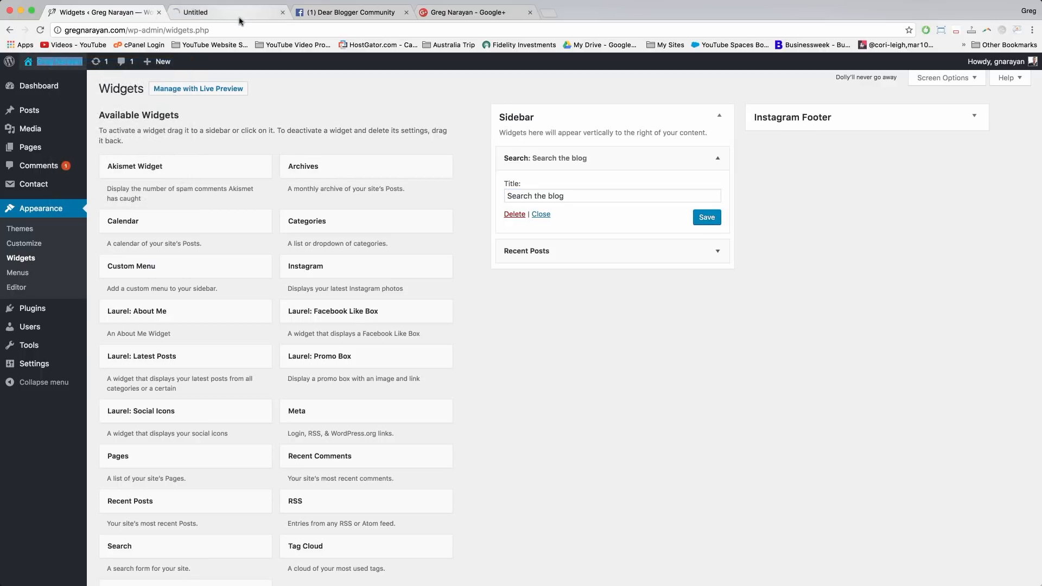
Step: Switch to the new site tab and close the Facebook and Google+ tabs
{"action": "left_click", "coordinate": [247, 14]}
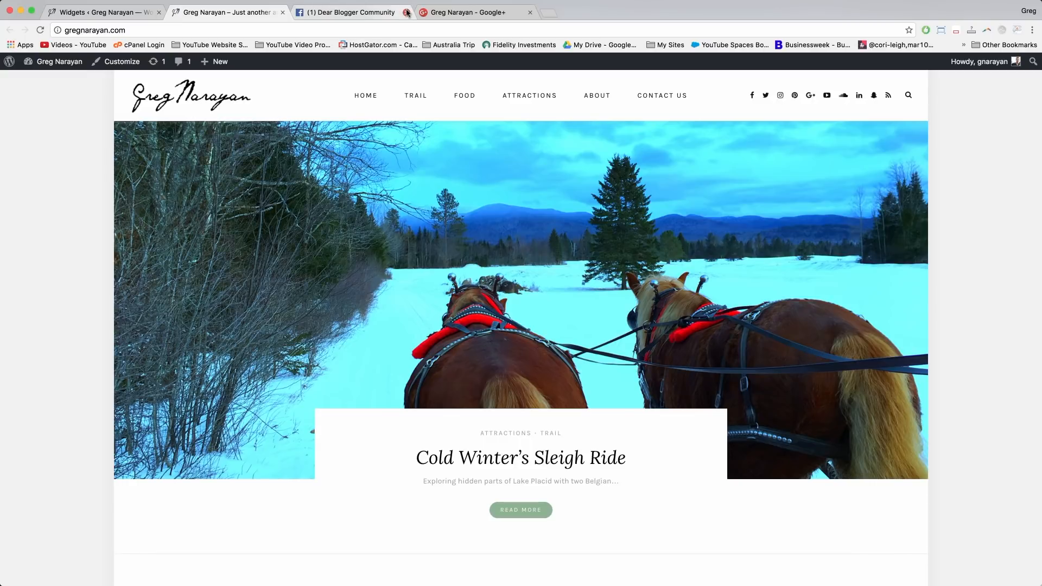
{"action": "left_click", "coordinate": [406, 13]}
{"action": "left_click", "coordinate": [406, 12]}
Step: Search the blog from the sidebar box for 'winter', then for 'chicken'
{"action": "scroll", "coordinate": [532, 305], "scroll_direction": "down", "scroll_amount": 7}
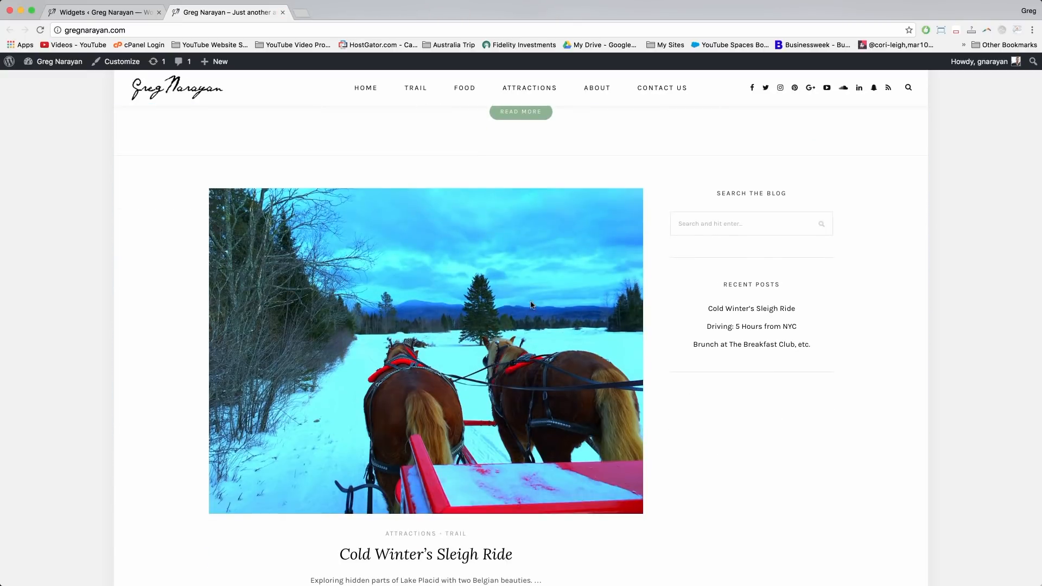
{"action": "left_click", "coordinate": [743, 223]}
{"action": "type", "text": "winter"}
{"action": "key", "text": "Return"}
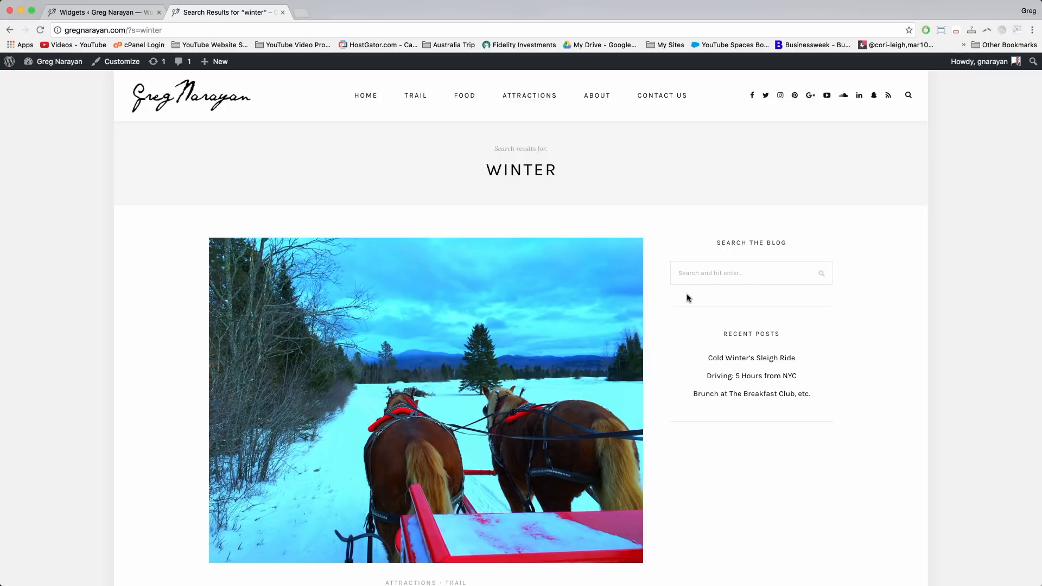
{"action": "scroll", "coordinate": [688, 298], "scroll_direction": "down", "scroll_amount": 5}
{"action": "scroll", "coordinate": [688, 297], "scroll_direction": "down", "scroll_amount": 2}
{"action": "scroll", "coordinate": [686, 297], "scroll_direction": "up", "scroll_amount": 8}
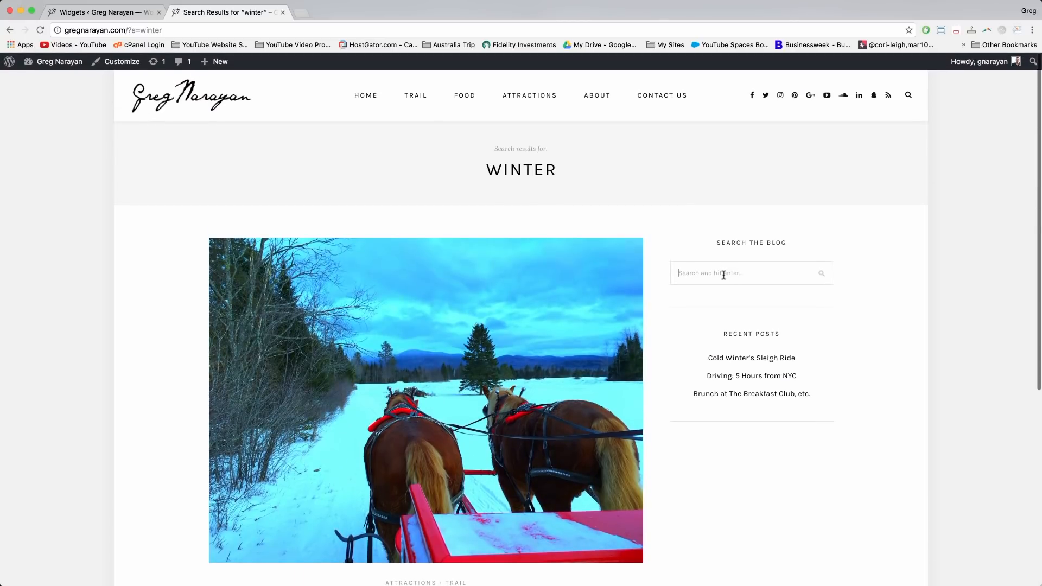
{"action": "left_click", "coordinate": [724, 275]}
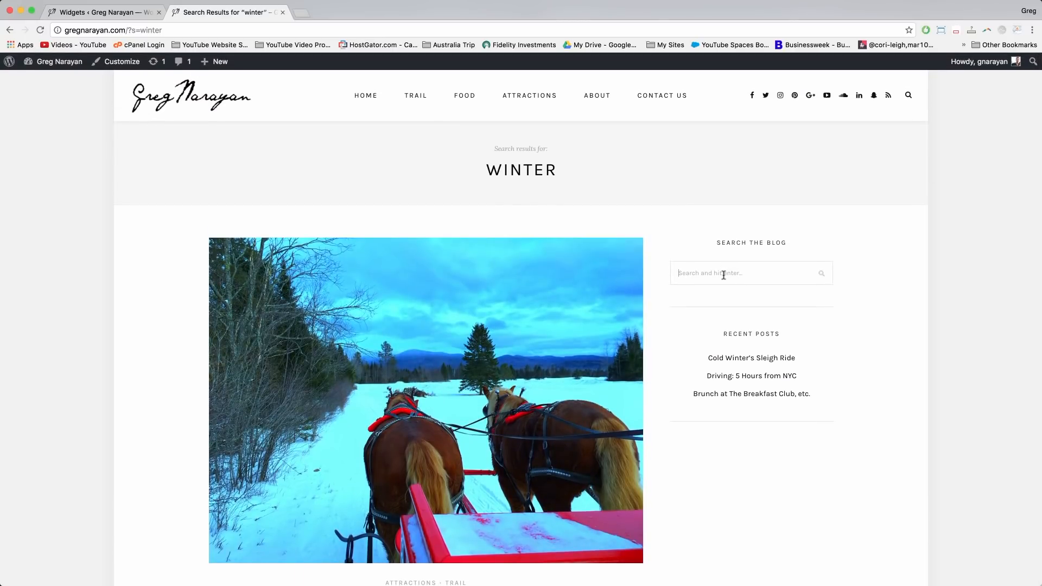
{"action": "type", "text": "chic"}
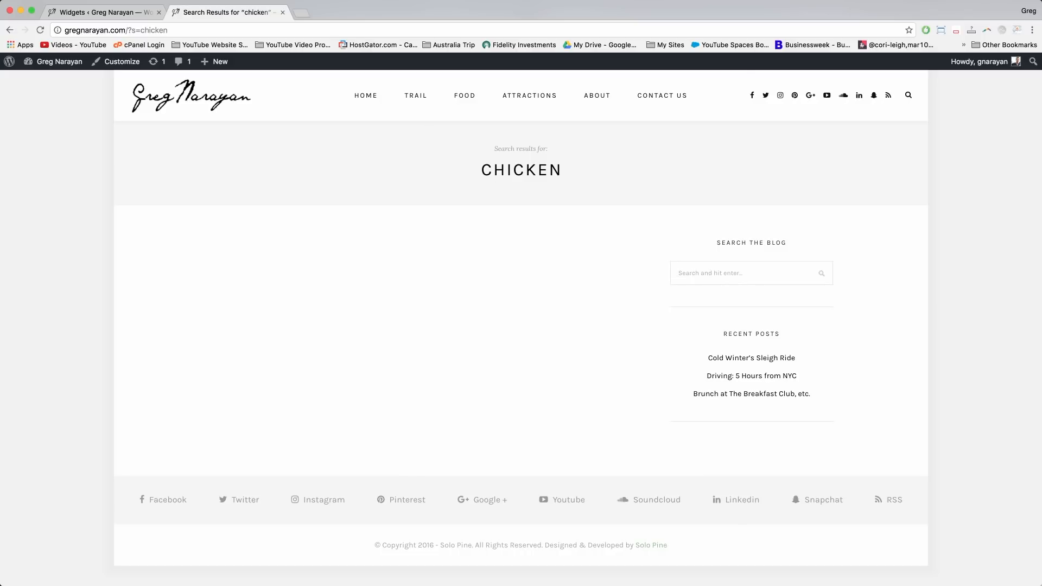
{"action": "key", "text": "super+Tab"}
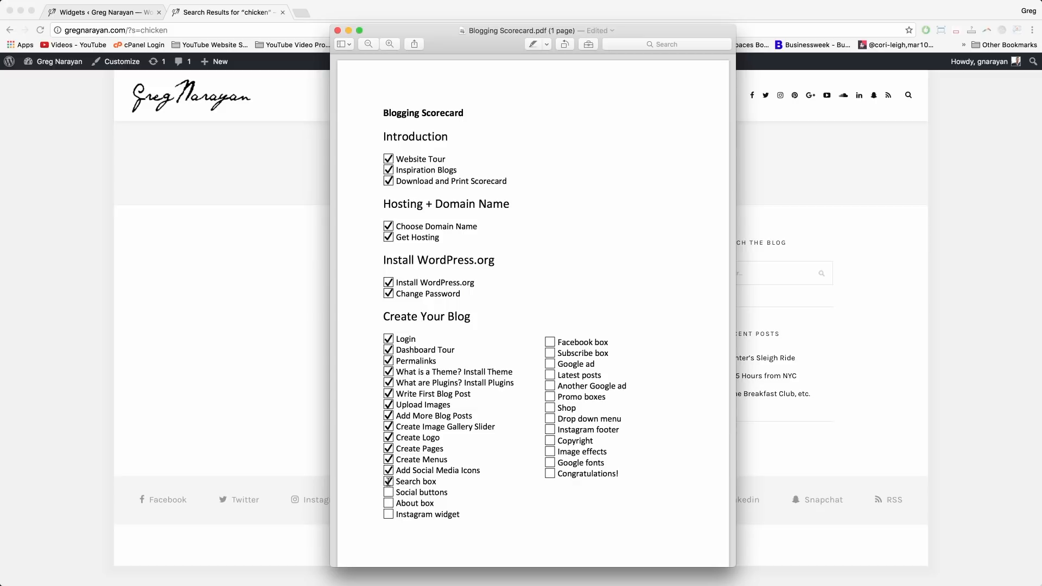
Step: Bring the blog forward and review its search results and current sidebar
{"action": "left_click", "coordinate": [275, 347]}
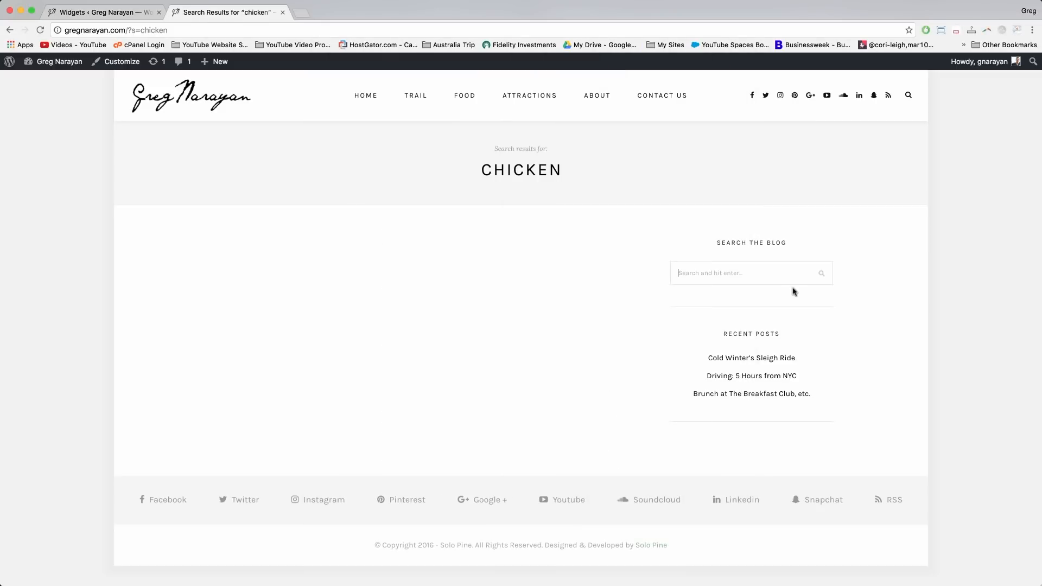
{"action": "left_click", "coordinate": [712, 264]}
{"action": "left_click", "coordinate": [109, 13]}
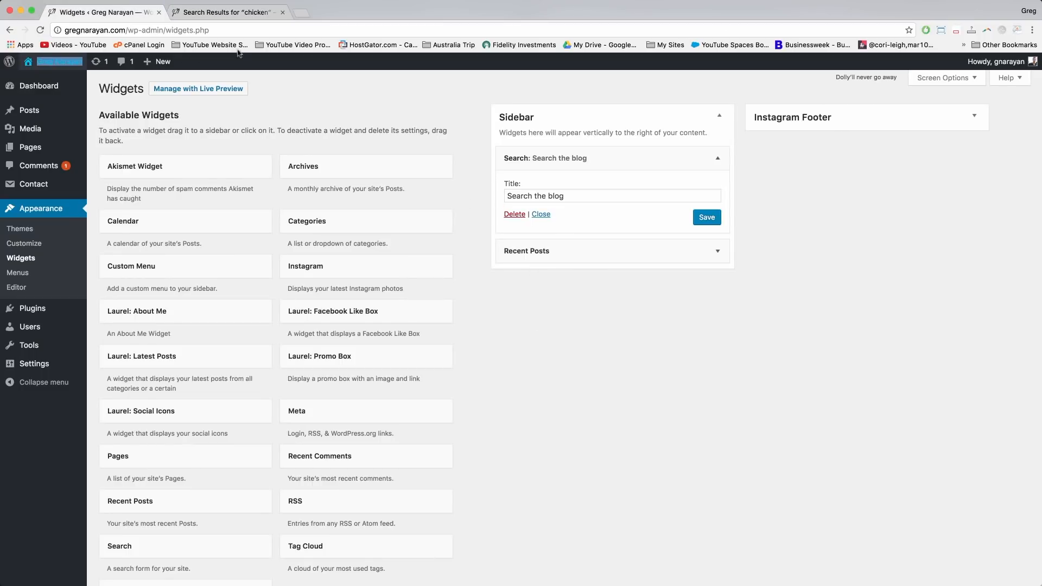
{"action": "left_click", "coordinate": [204, 13]}
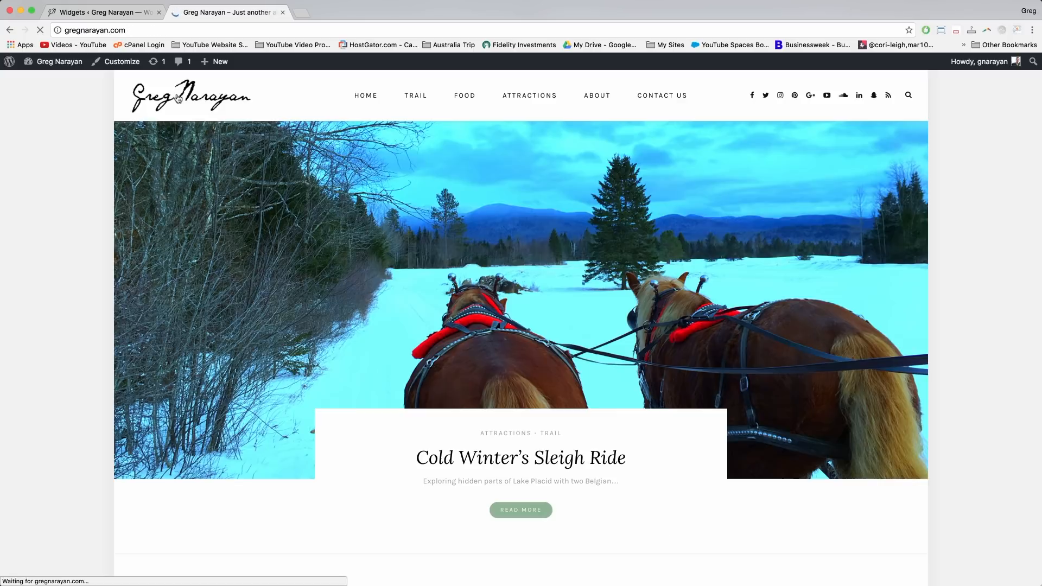
{"action": "scroll", "coordinate": [705, 244], "scroll_direction": "down", "scroll_amount": 10}
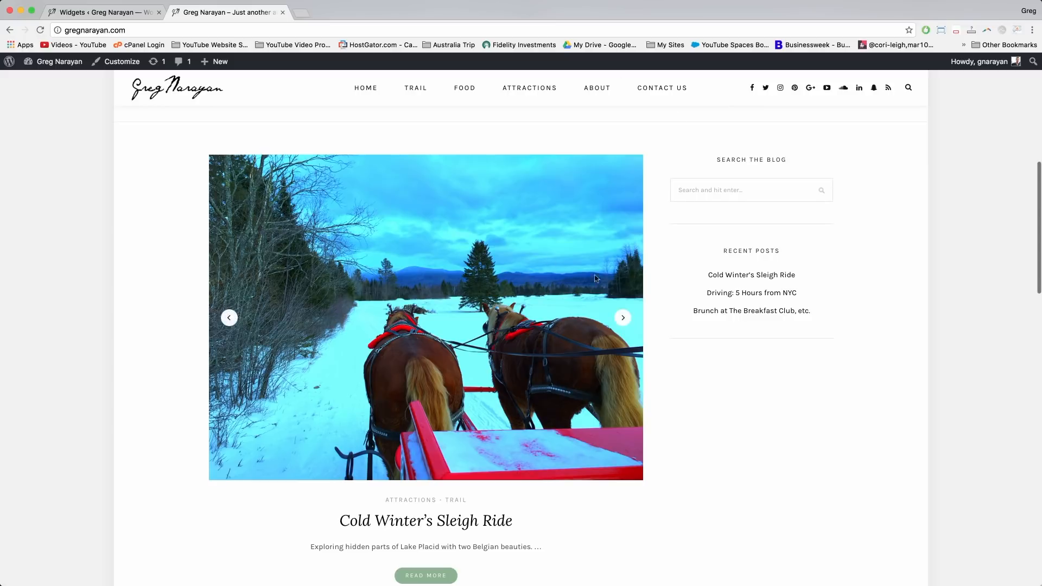
{"action": "key", "text": "super+l"}
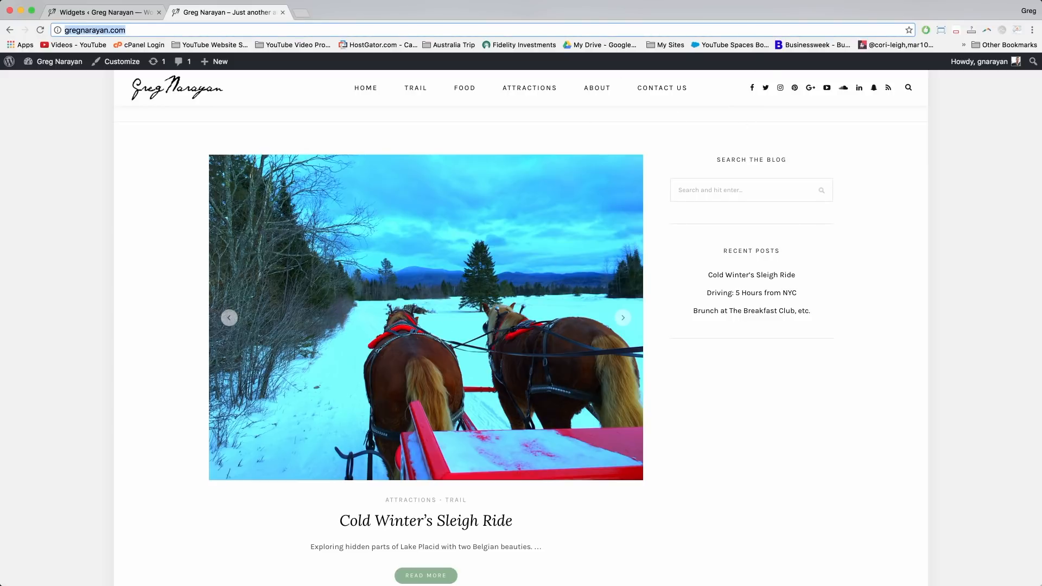
Step: On the Widgets admin page, pick Sidebar as the destination for Laurel: Social Icons
{"action": "left_click", "coordinate": [96, 16]}
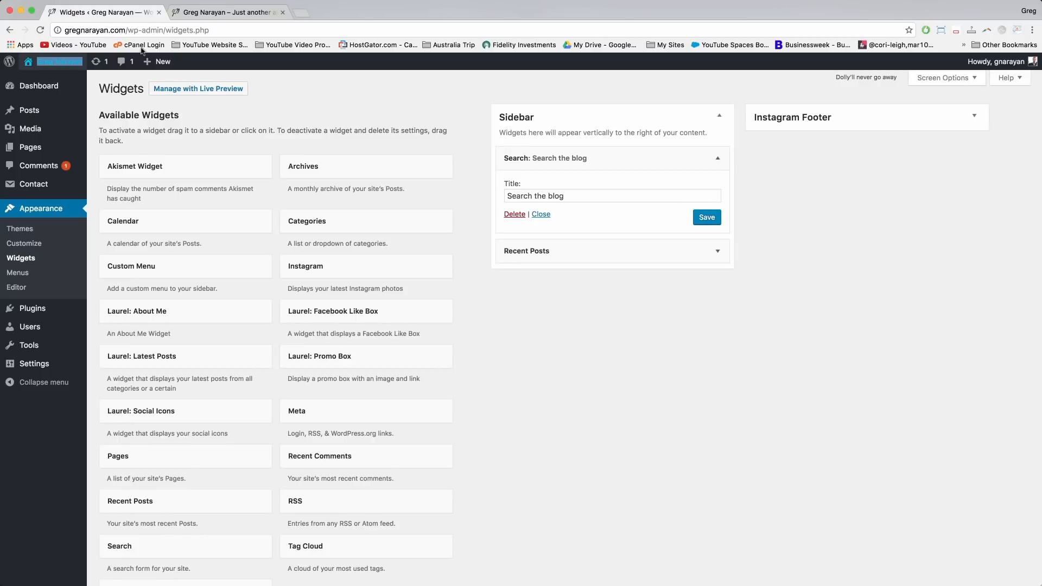
{"action": "scroll", "coordinate": [476, 137], "scroll_direction": "down", "scroll_amount": 7}
{"action": "scroll", "coordinate": [477, 137], "scroll_direction": "up", "scroll_amount": 6}
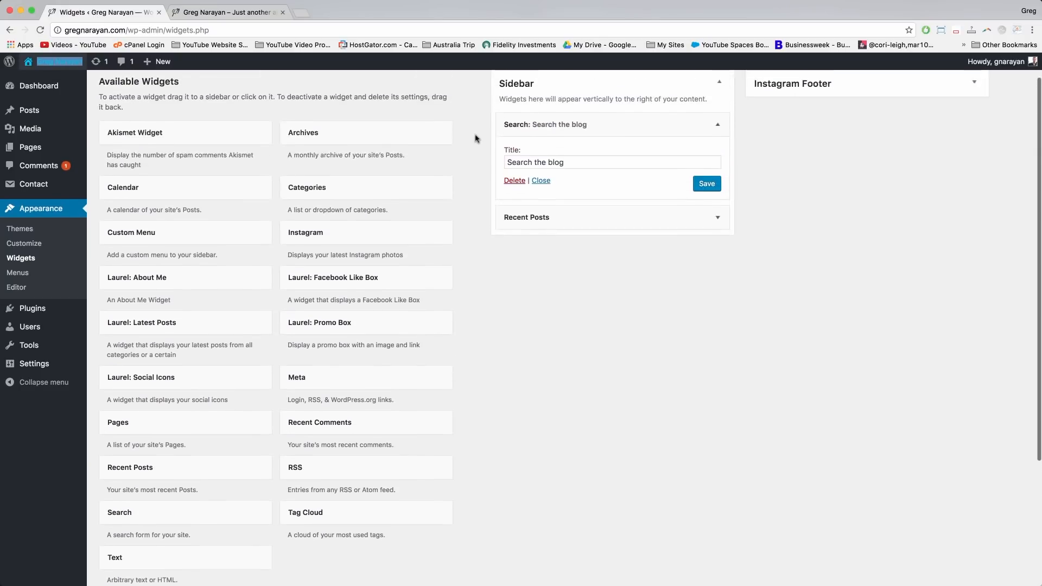
{"action": "scroll", "coordinate": [291, 339], "scroll_direction": "up", "scroll_amount": 2}
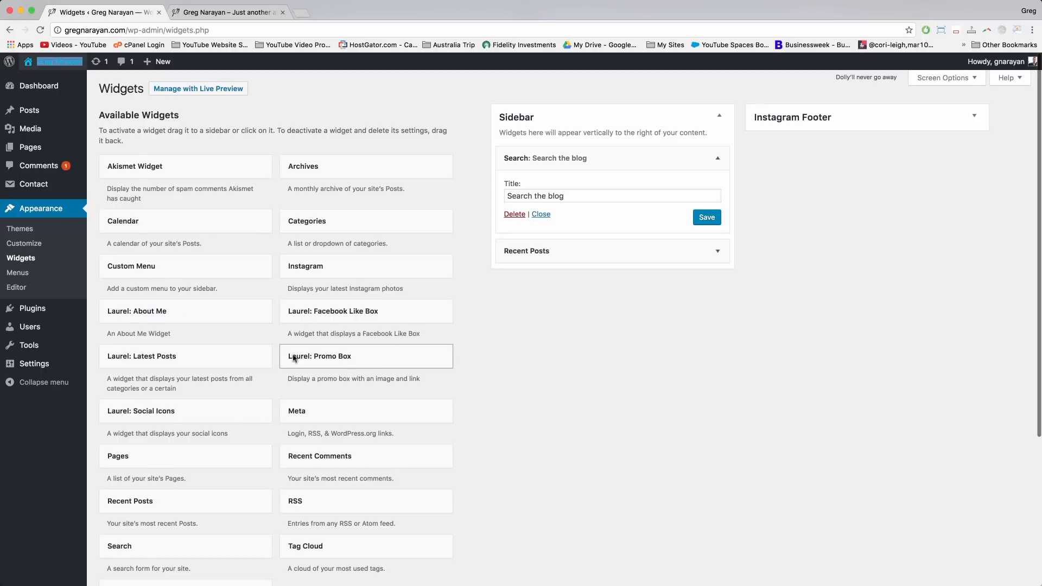
{"action": "scroll", "coordinate": [238, 410], "scroll_direction": "down", "scroll_amount": 2}
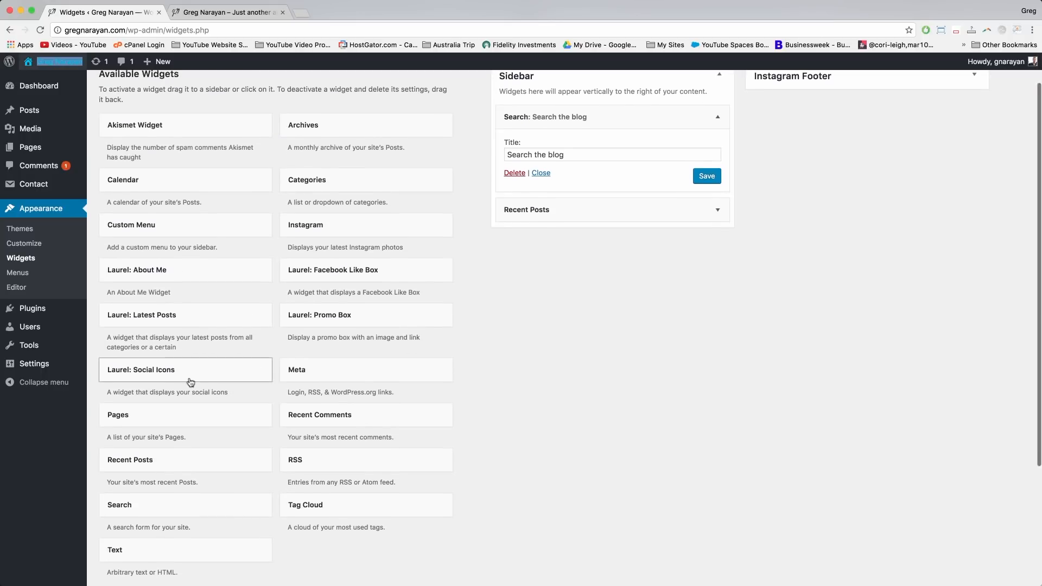
{"action": "left_click", "coordinate": [220, 379]}
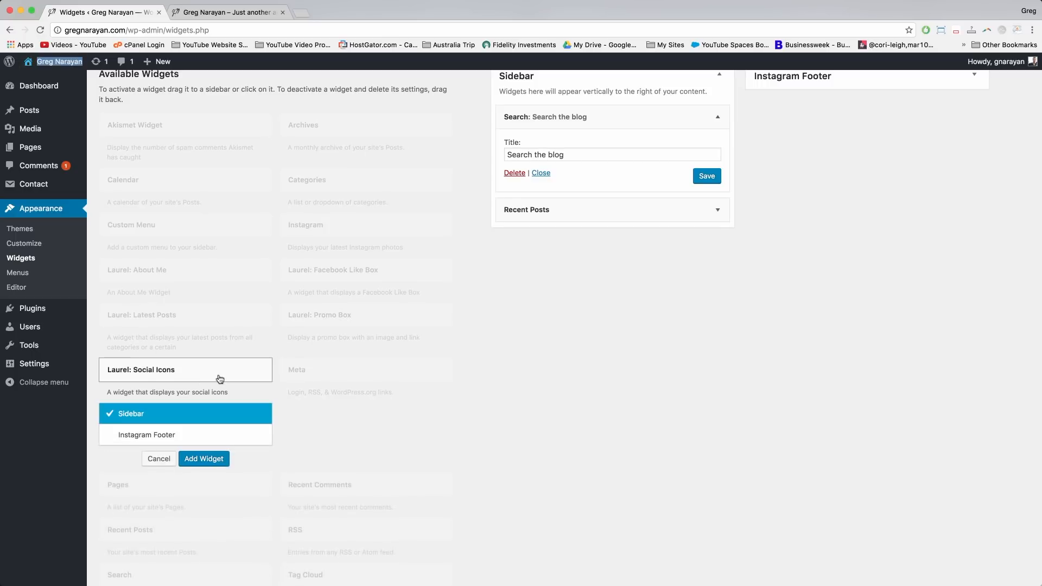
Step: Add Laurel: Social Icons to the Sidebar with the YouTube icon enabled, and save
{"action": "left_click", "coordinate": [202, 459]}
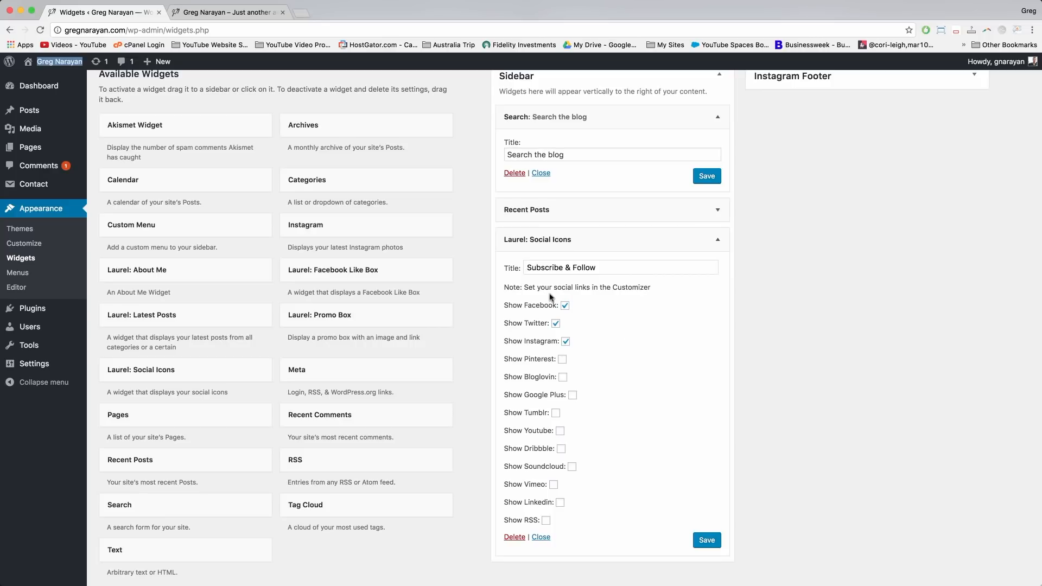
{"action": "scroll", "coordinate": [558, 336], "scroll_direction": "down", "scroll_amount": 2}
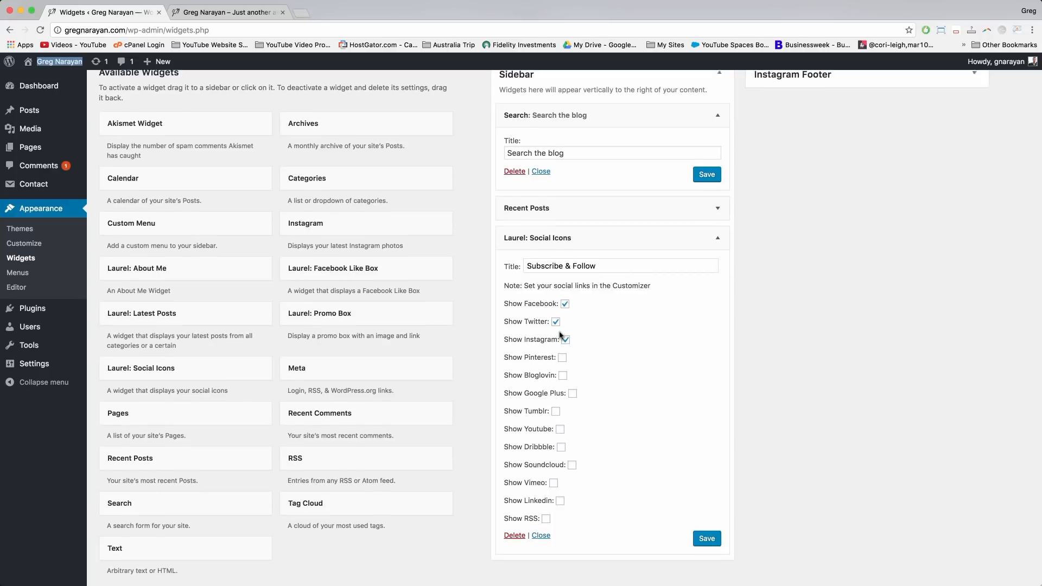
{"action": "scroll", "coordinate": [561, 335], "scroll_direction": "down", "scroll_amount": 1}
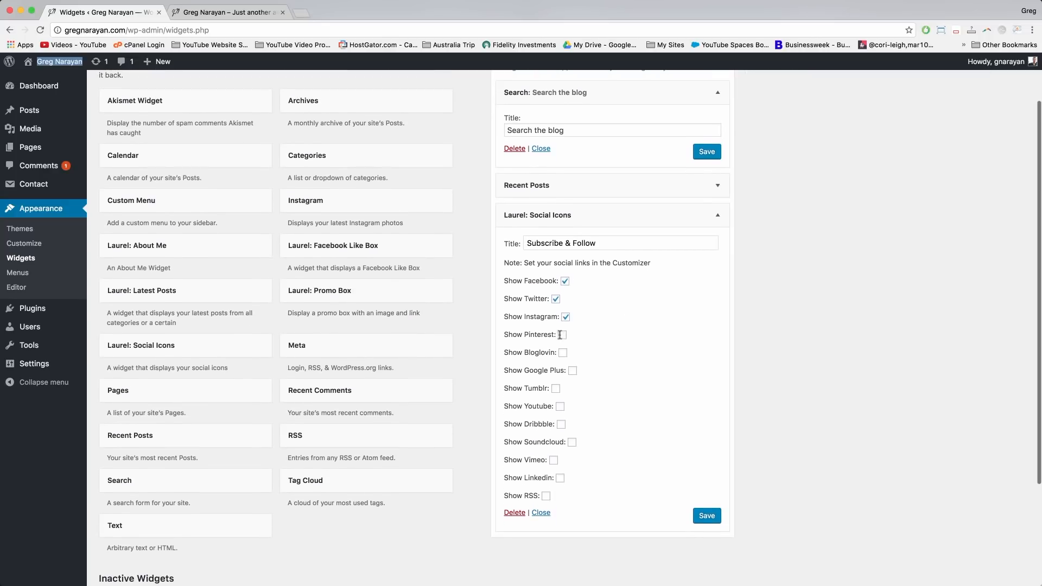
{"action": "left_click", "coordinate": [559, 406]}
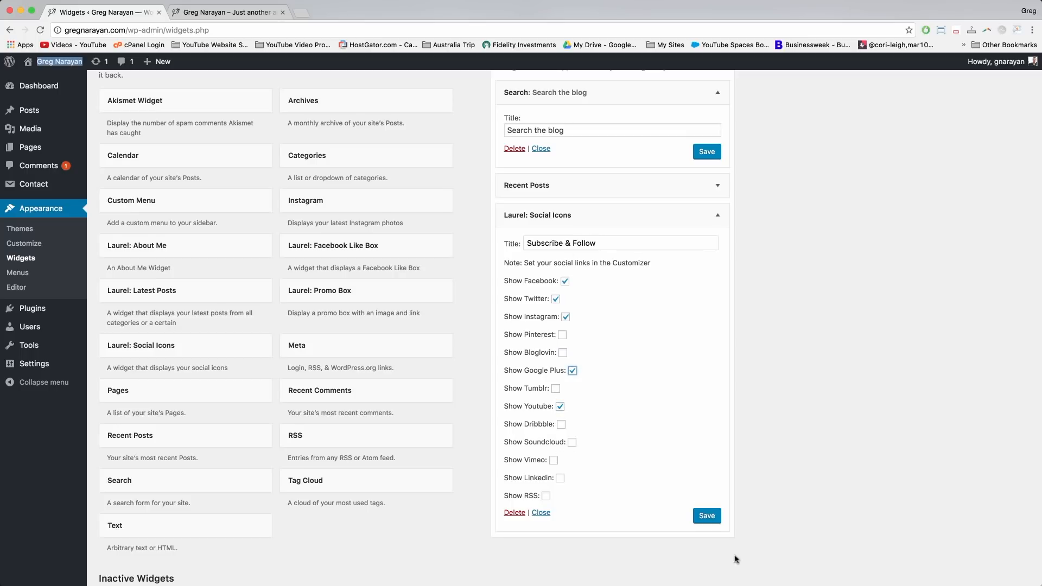
{"action": "left_click", "coordinate": [707, 518]}
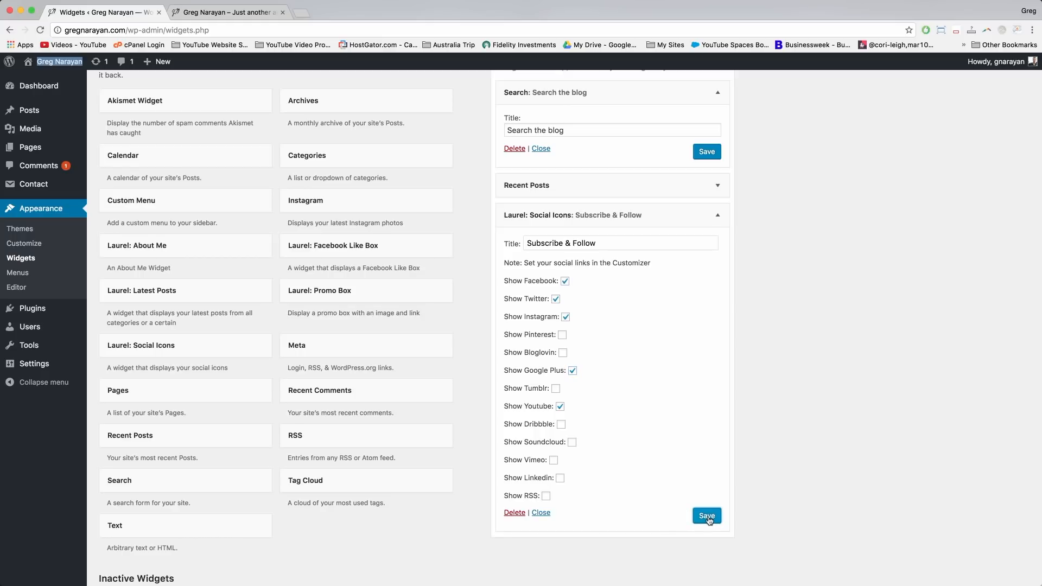
Step: Retitle the widget 'Subscribe & Join Us', save it, and reload the live blog
{"action": "left_click", "coordinate": [718, 95]}
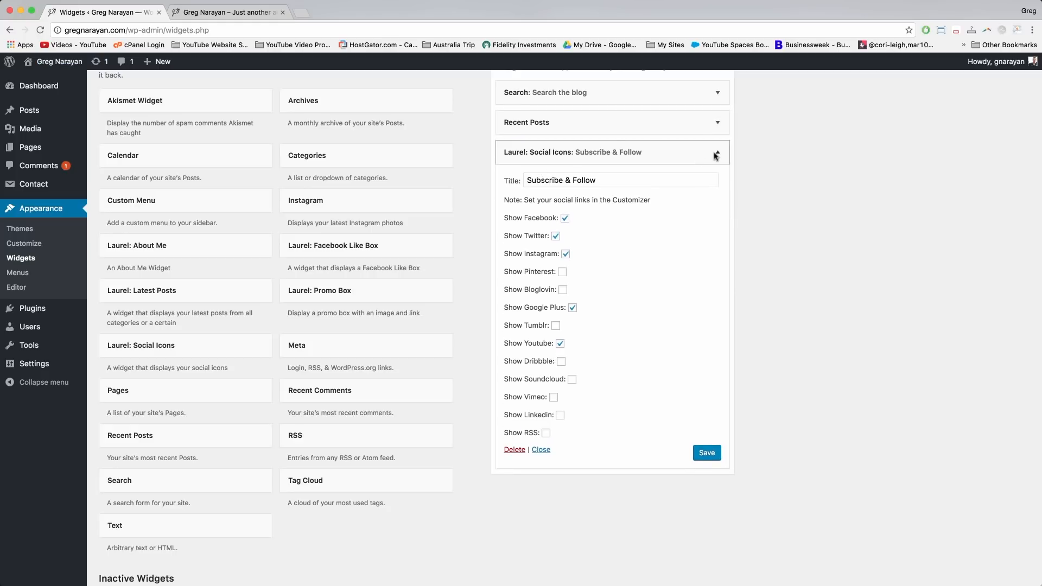
{"action": "double_click", "coordinate": [585, 181]}
{"action": "type", "text": "Join Us"}
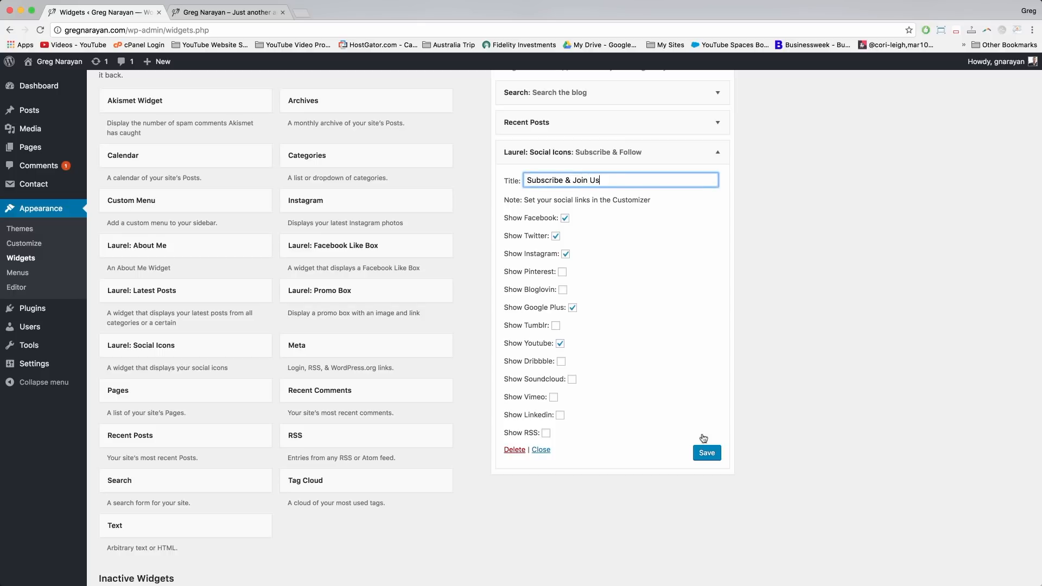
{"action": "left_click", "coordinate": [711, 455]}
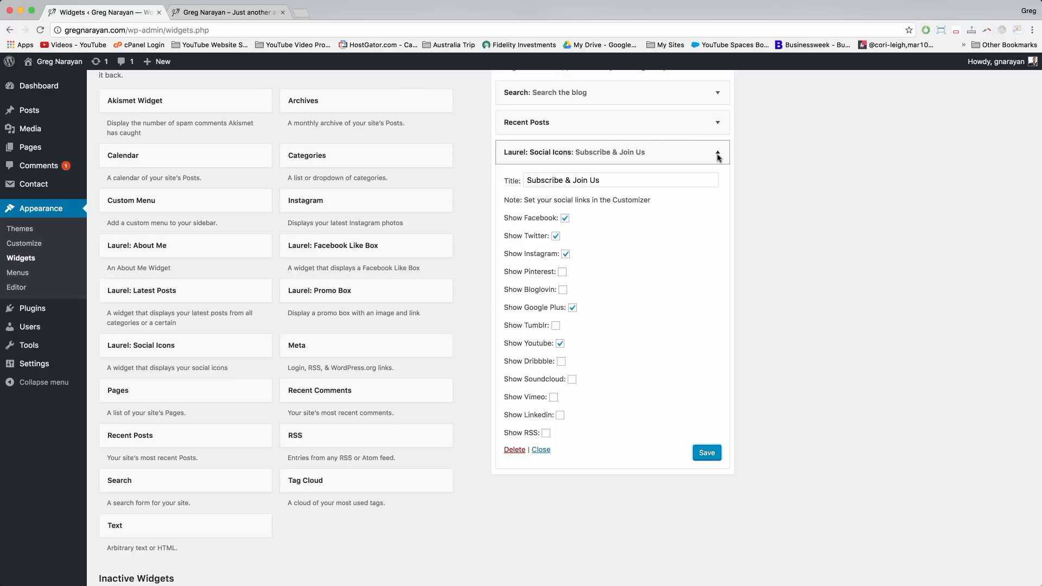
{"action": "left_click", "coordinate": [716, 151]}
{"action": "left_click", "coordinate": [222, 12]}
{"action": "key", "text": "Return"}
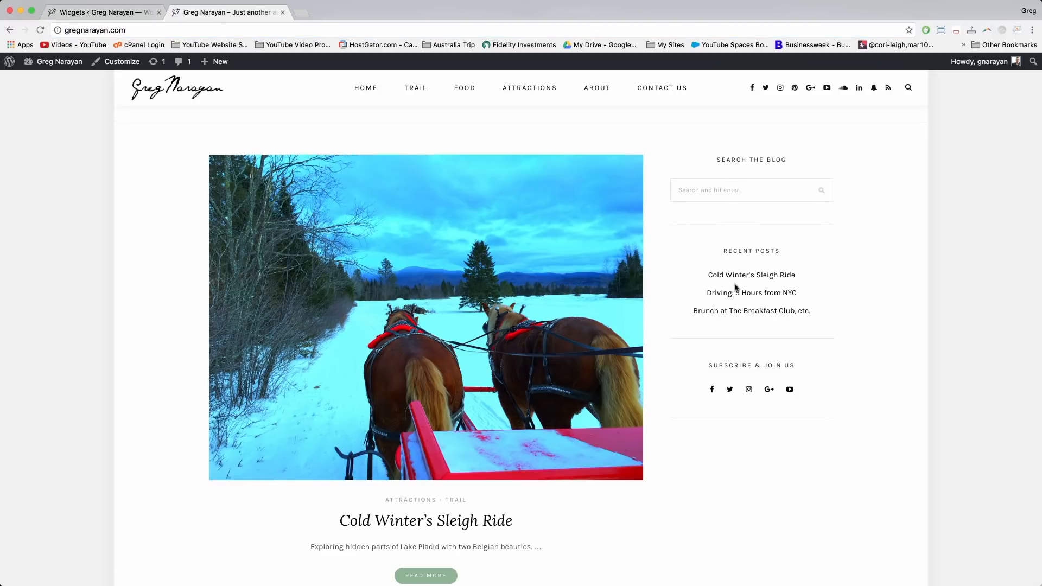
{"action": "scroll", "coordinate": [735, 287], "scroll_direction": "down", "scroll_amount": 6}
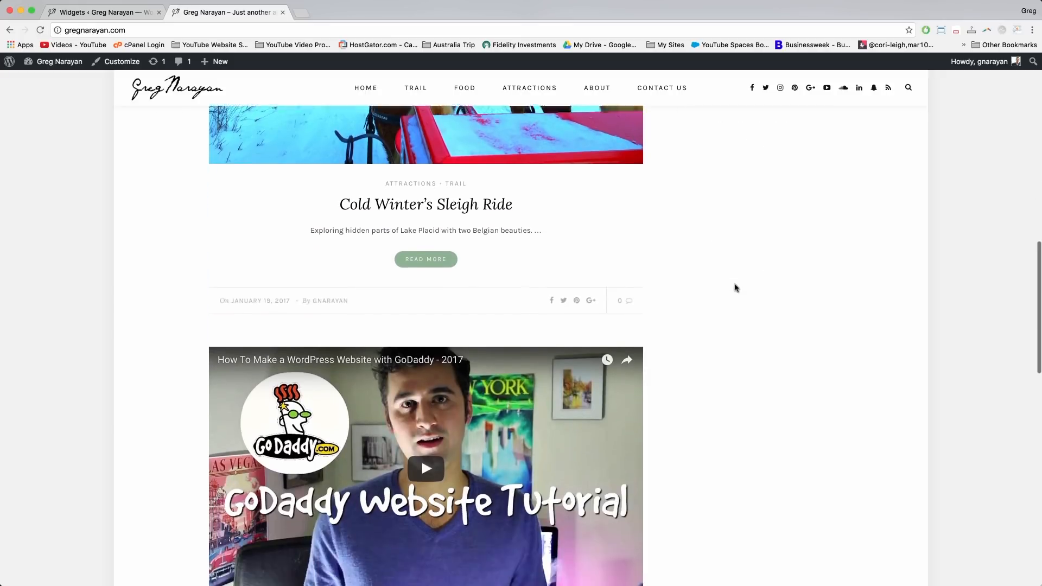
{"action": "scroll", "coordinate": [735, 287], "scroll_direction": "up", "scroll_amount": 4}
{"action": "scroll", "coordinate": [735, 287], "scroll_direction": "up", "scroll_amount": 2}
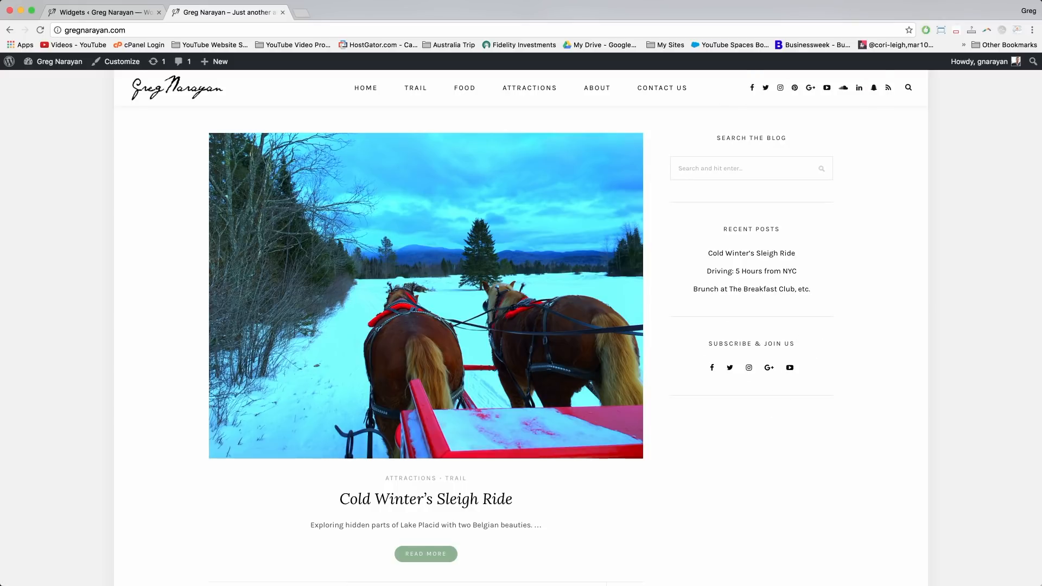
{"action": "key", "text": "super+Tab"}
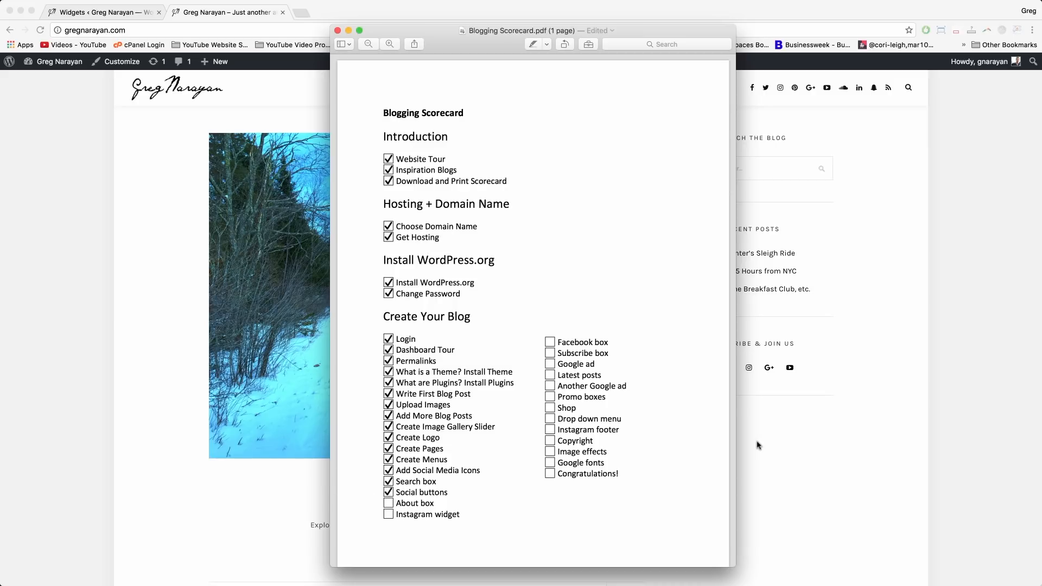
Step: Go back from the scorecard PDF to the blog homepage in the browser
{"action": "left_click", "coordinate": [850, 484]}
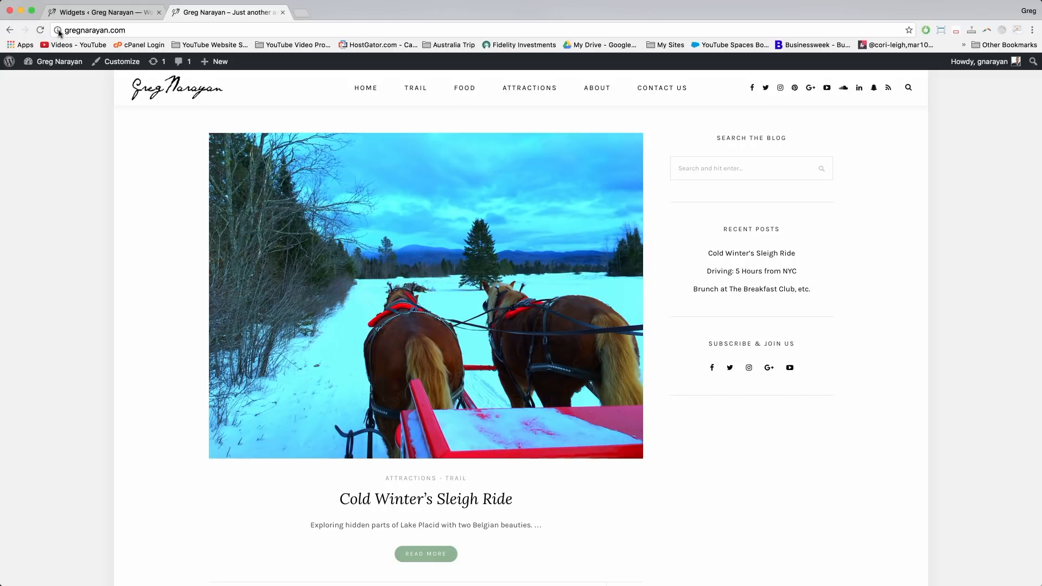
Step: Add the Laurel: About Me widget to the Sidebar
{"action": "left_click", "coordinate": [111, 12]}
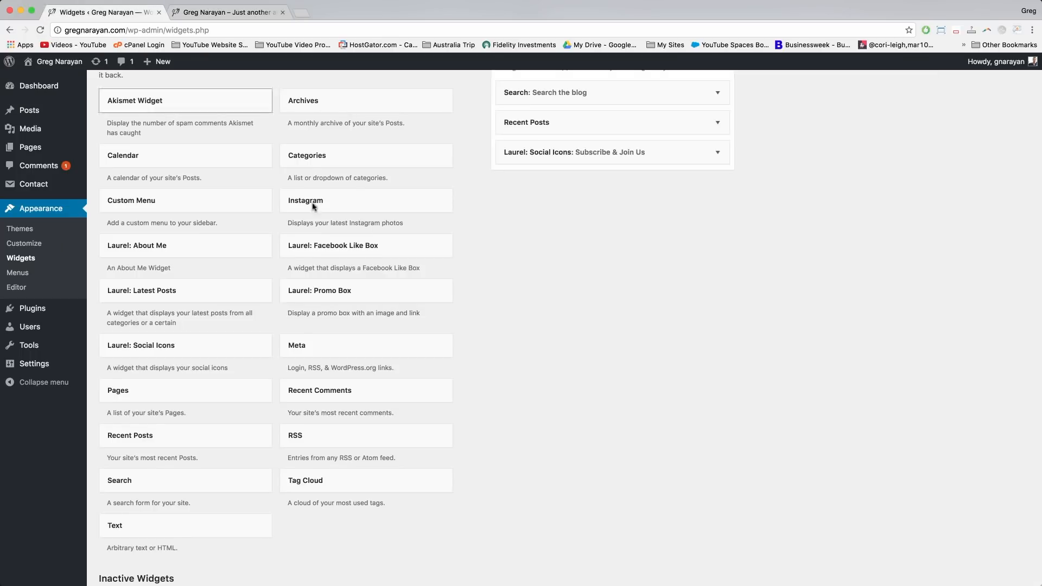
{"action": "scroll", "coordinate": [408, 424], "scroll_direction": "up", "scroll_amount": 1}
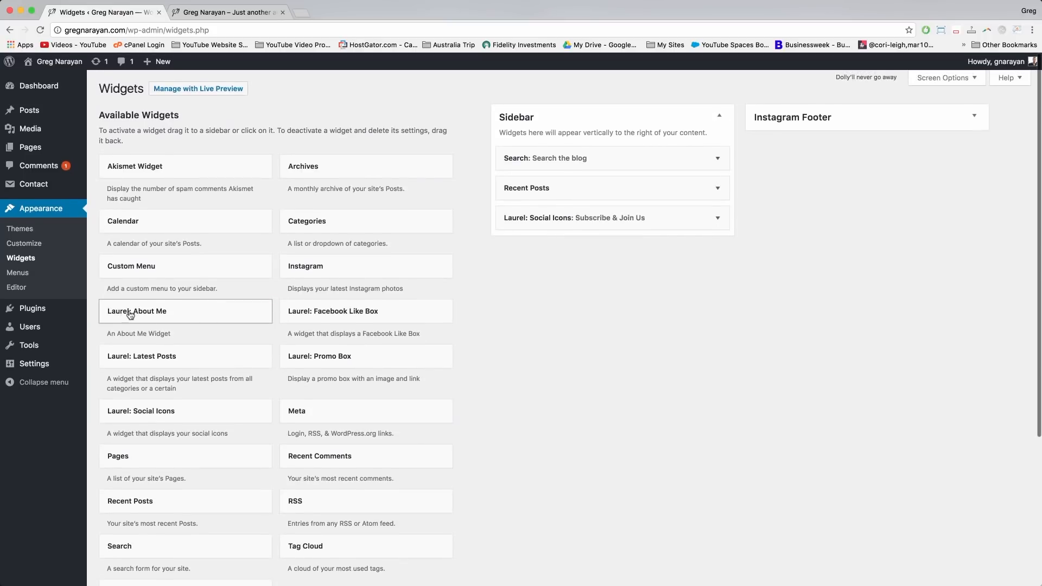
{"action": "mouse_move", "coordinate": [144, 317]}
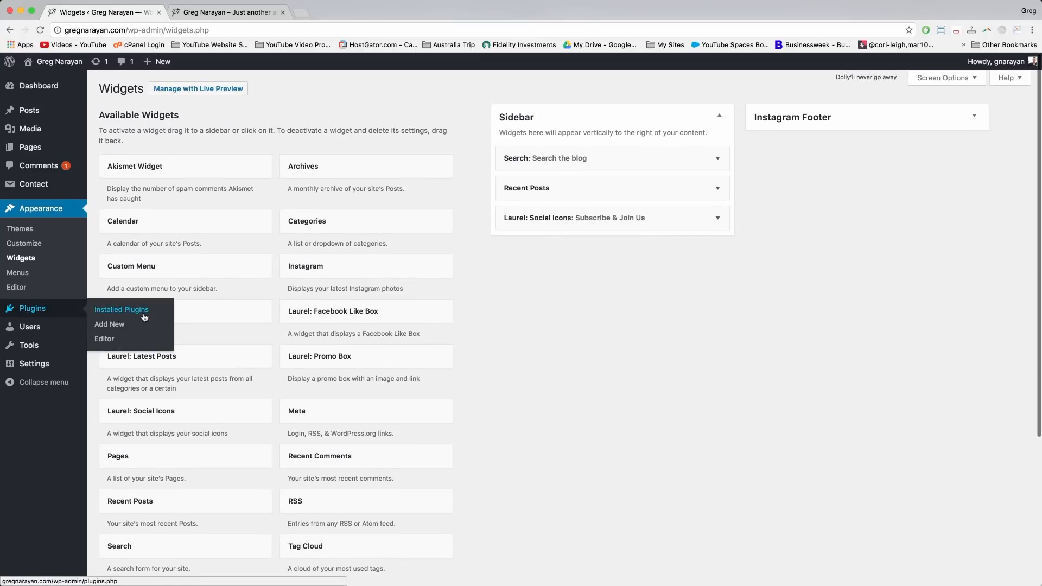
{"action": "left_click", "coordinate": [247, 319]}
{"action": "scroll", "coordinate": [247, 319], "scroll_direction": "down", "scroll_amount": 1}
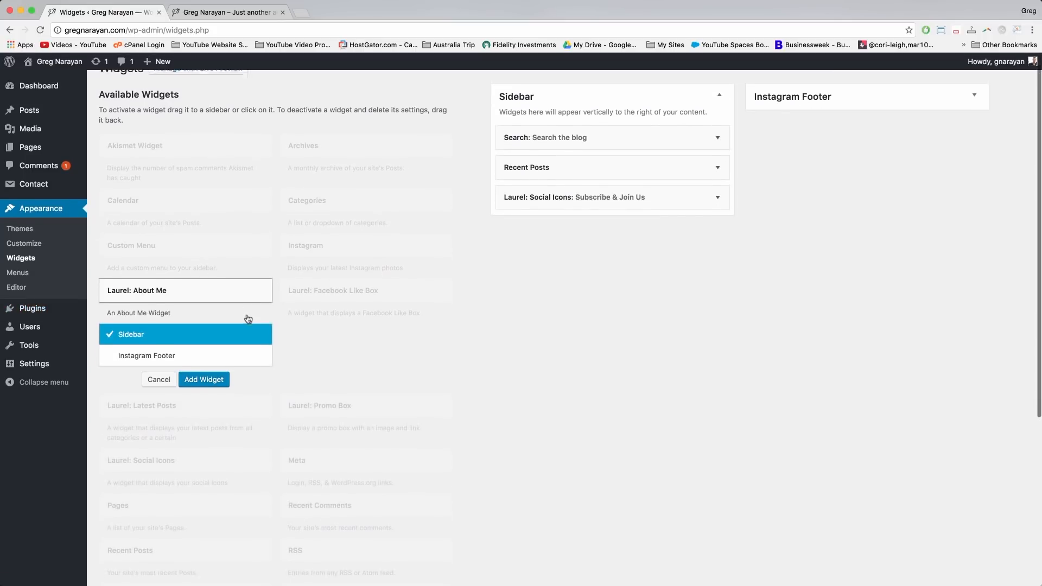
{"action": "scroll", "coordinate": [247, 318], "scroll_direction": "down", "scroll_amount": 1}
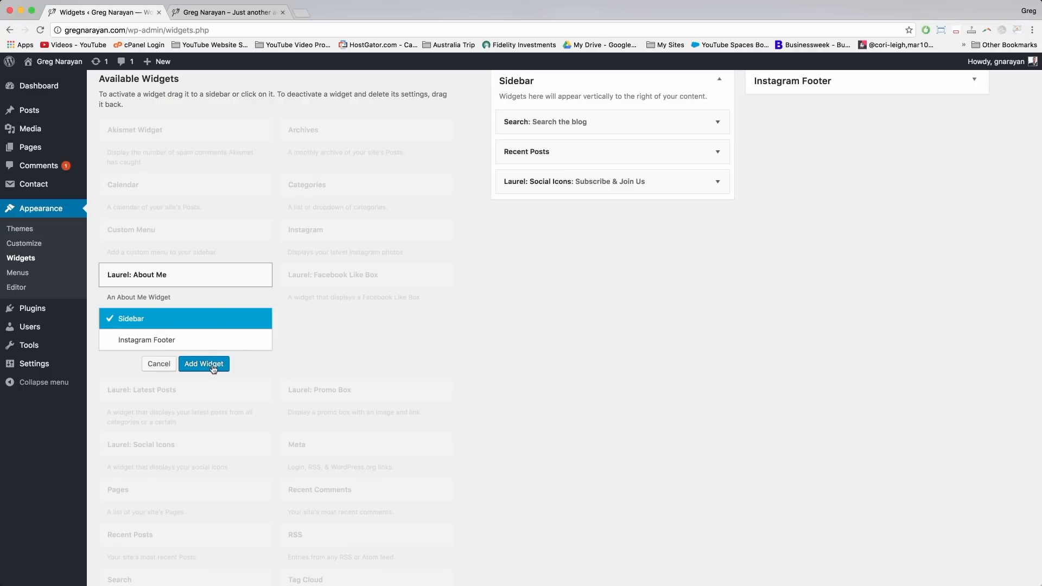
{"action": "left_click", "coordinate": [132, 340]}
{"action": "left_click", "coordinate": [133, 320]}
{"action": "left_click", "coordinate": [220, 364]}
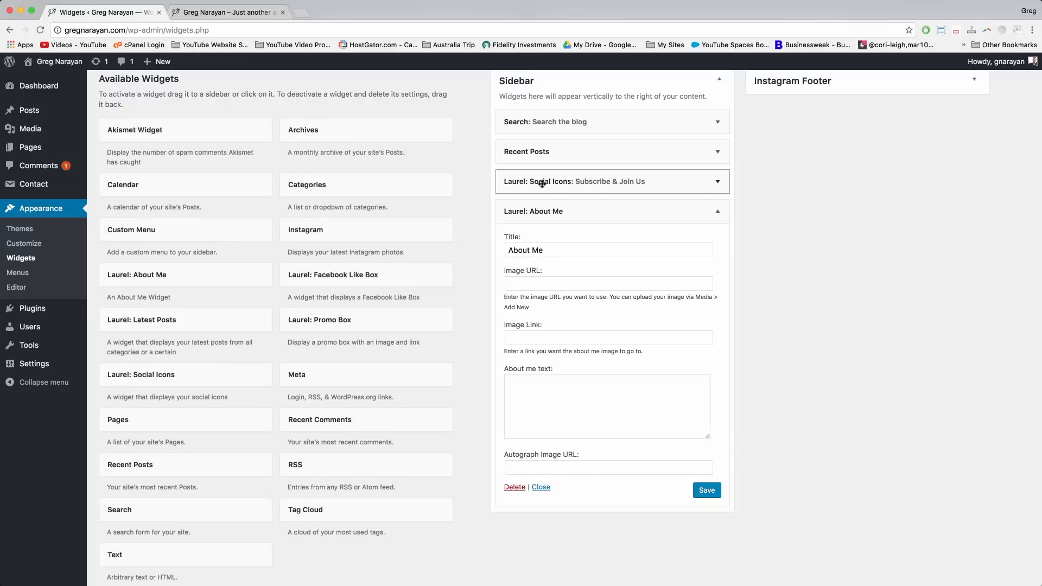
Step: Title the About Me widget 'hey there! nice to meet you!'
{"action": "triple_click", "coordinate": [553, 248]}
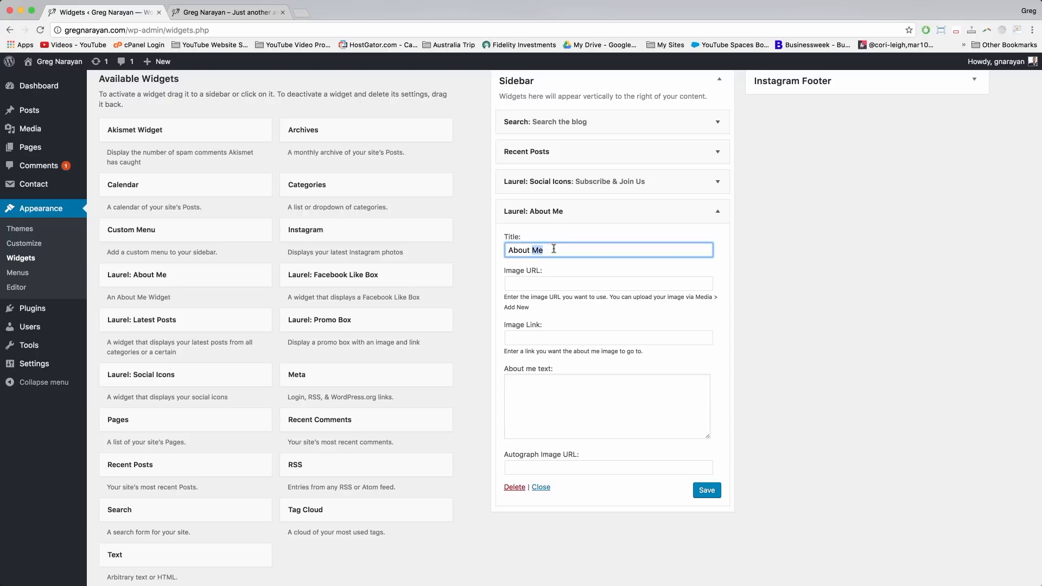
{"action": "type", "text": "hey there! nice to meet you!"}
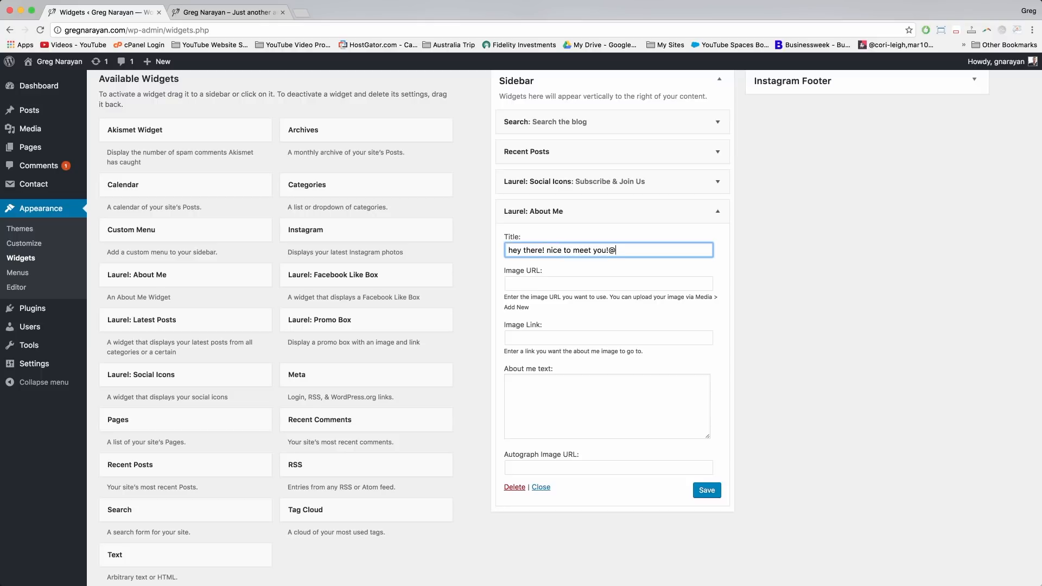
{"action": "left_click", "coordinate": [587, 283]}
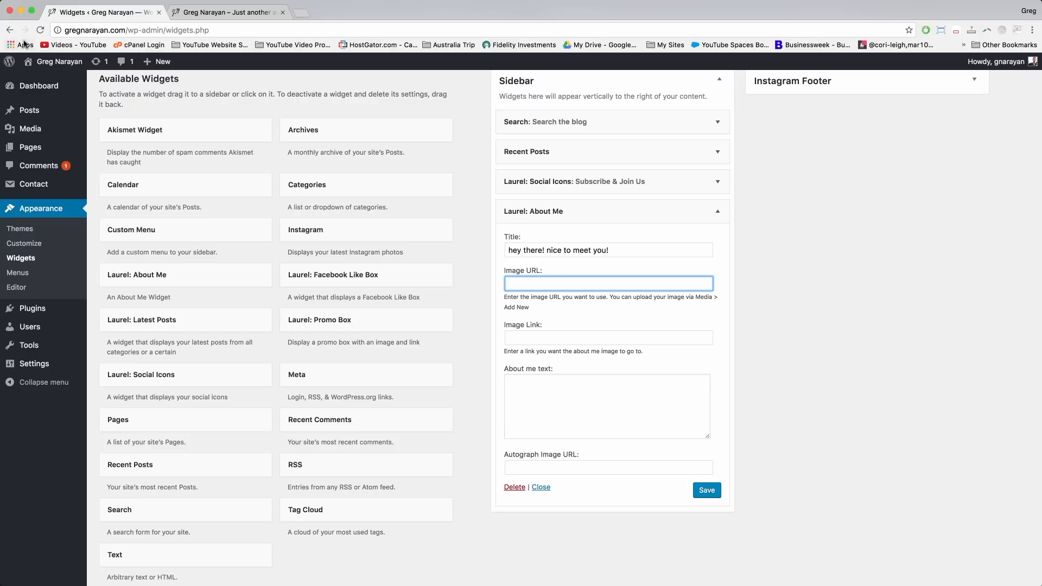
Step: Open the Media Library in a new tab and copy the file URL of IMG_7176
{"action": "right_click", "coordinate": [34, 129]}
{"action": "left_click", "coordinate": [65, 135]}
{"action": "left_click", "coordinate": [368, 14]}
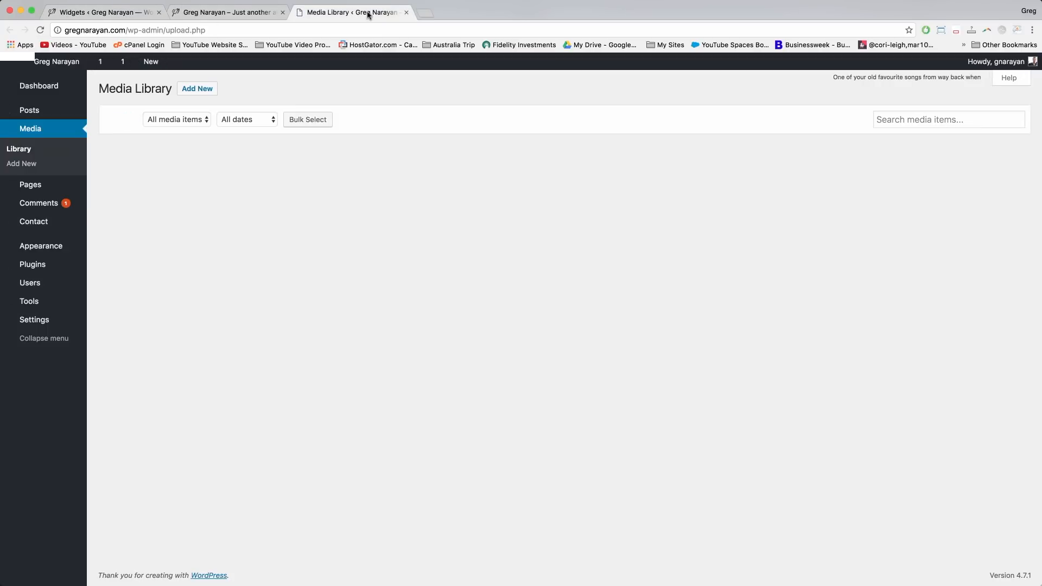
{"action": "left_click_drag", "start_coordinate": [368, 13], "coordinate": [139, 18]}
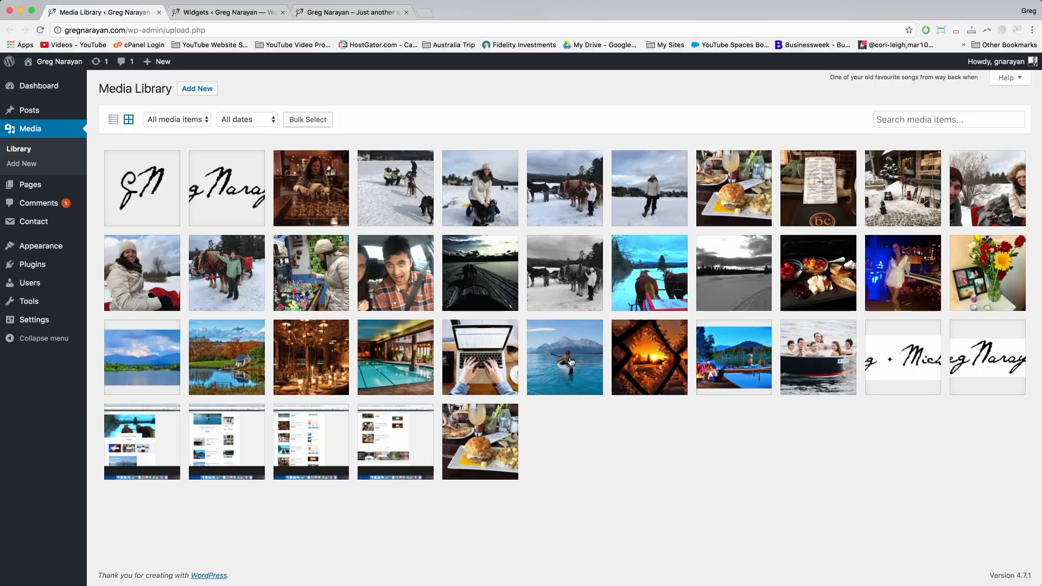
{"action": "left_click", "coordinate": [988, 189]}
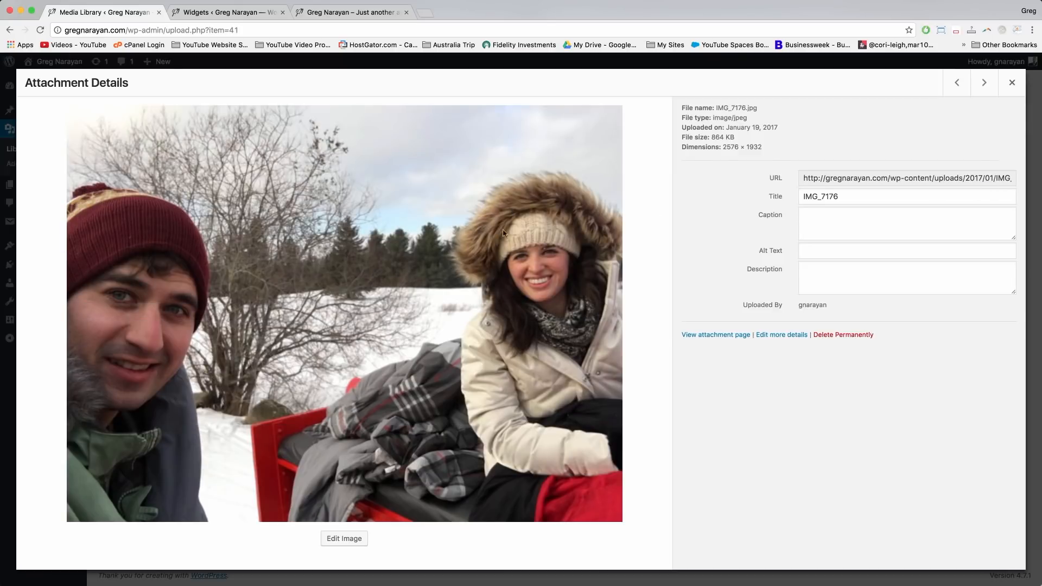
{"action": "left_click", "coordinate": [821, 180]}
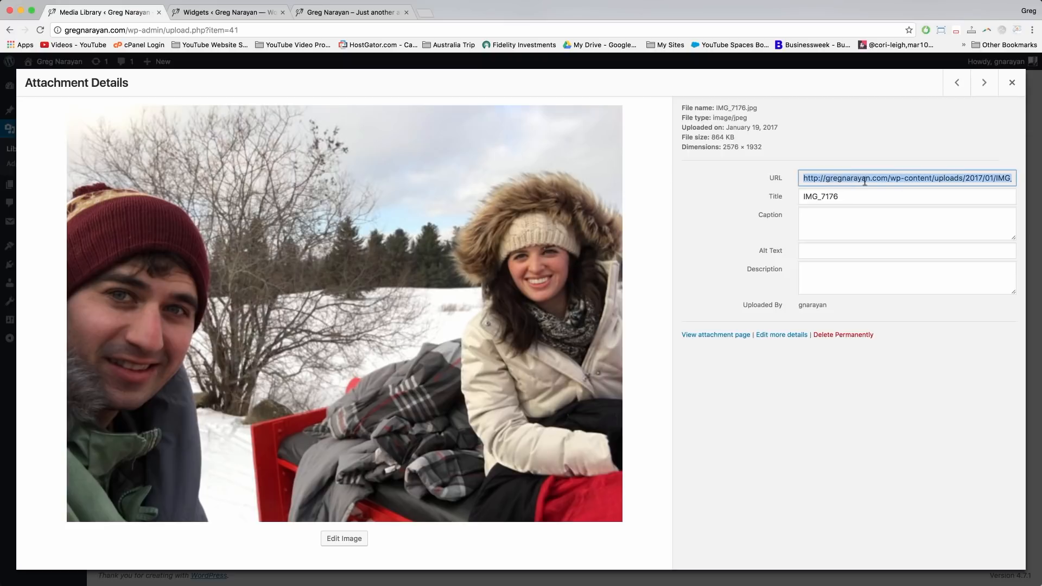
{"action": "left_click", "coordinate": [1011, 82]}
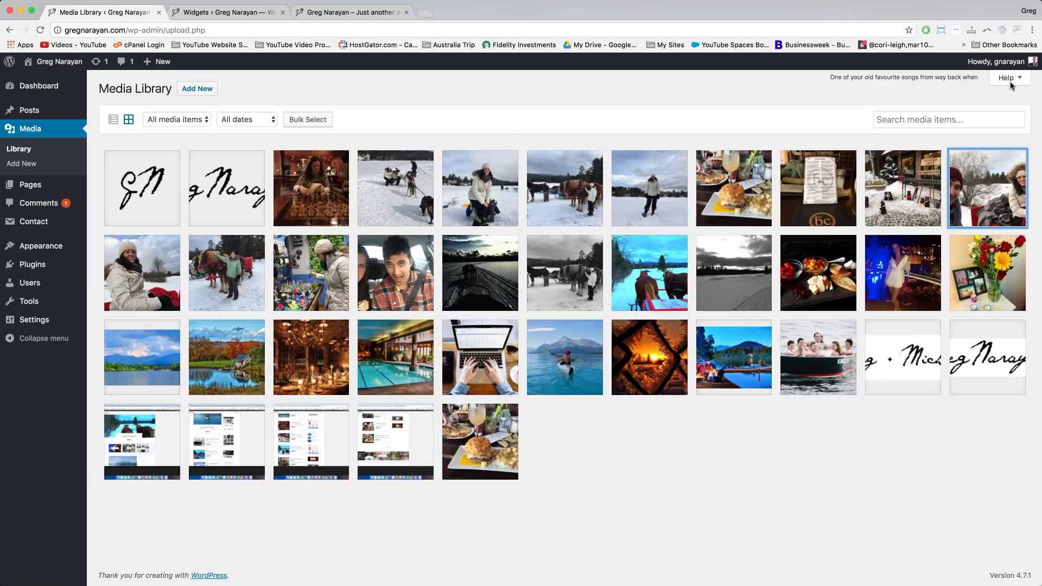
{"action": "left_click", "coordinate": [984, 196]}
{"action": "left_click", "coordinate": [815, 177]}
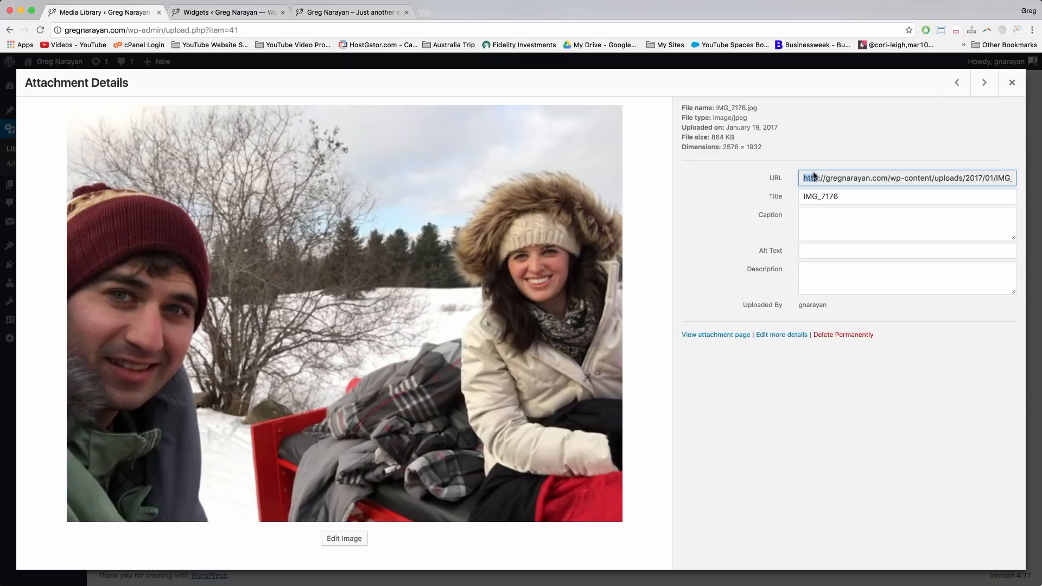
{"action": "left_click", "coordinate": [814, 176]}
{"action": "right_click", "coordinate": [814, 175]}
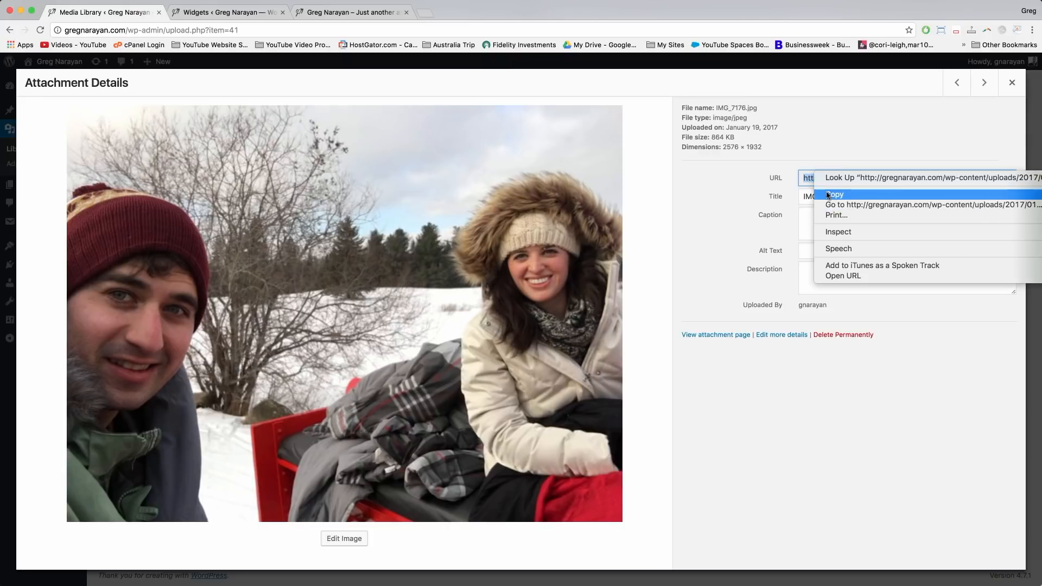
{"action": "left_click", "coordinate": [827, 199]}
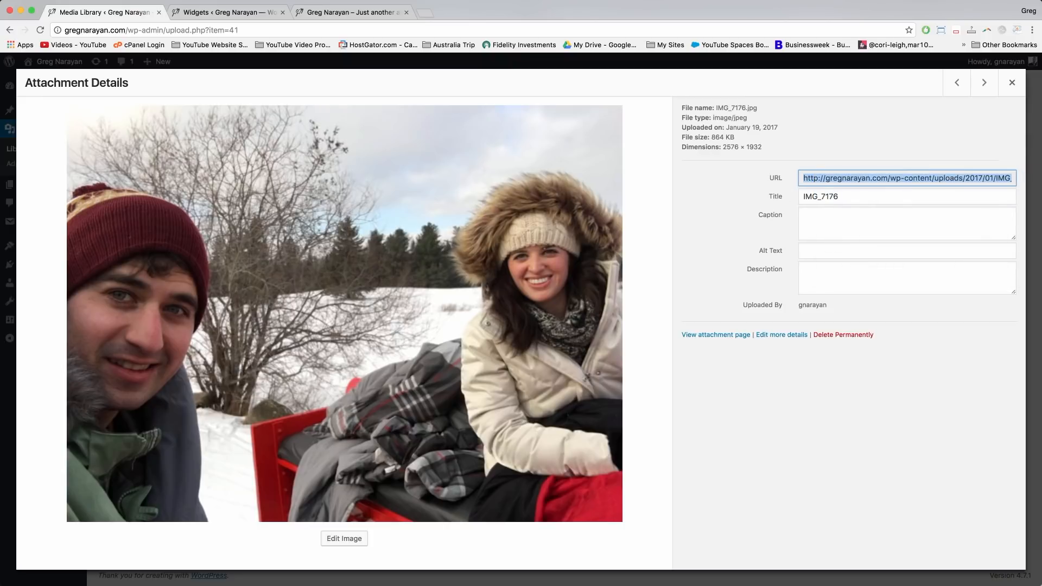
Step: Paste the IMG_7176 address into the About Me widget's Image URL field
{"action": "left_click", "coordinate": [220, 9]}
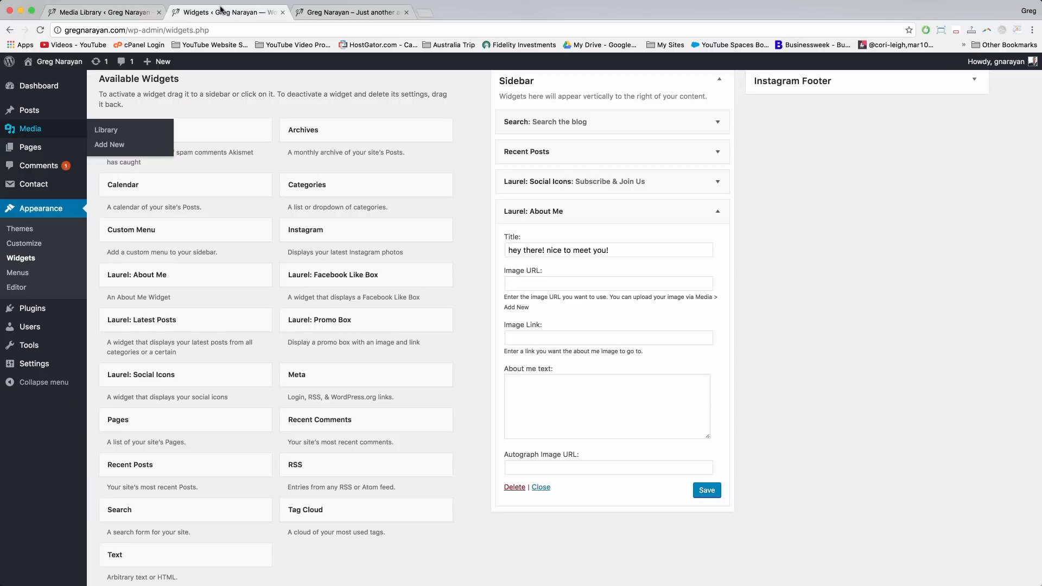
{"action": "left_click", "coordinate": [517, 281]}
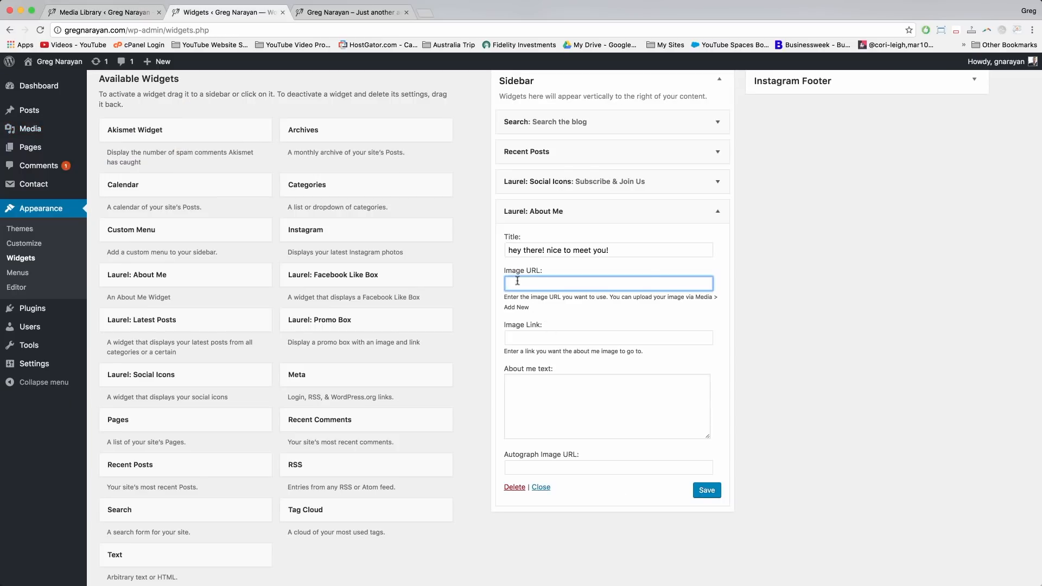
{"action": "right_click", "coordinate": [518, 281]}
{"action": "left_click", "coordinate": [541, 332]}
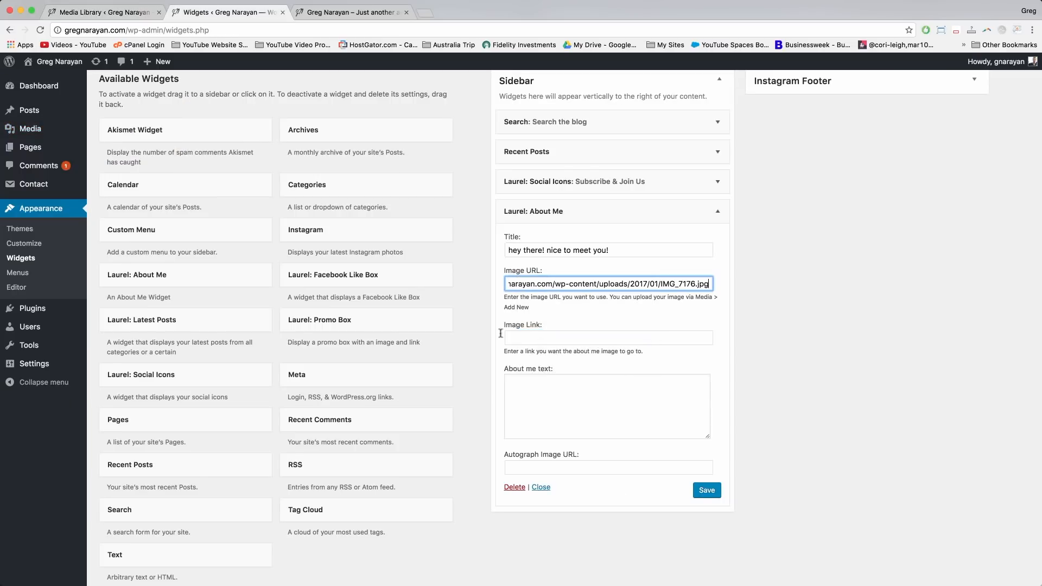
{"action": "left_click", "coordinate": [518, 333]}
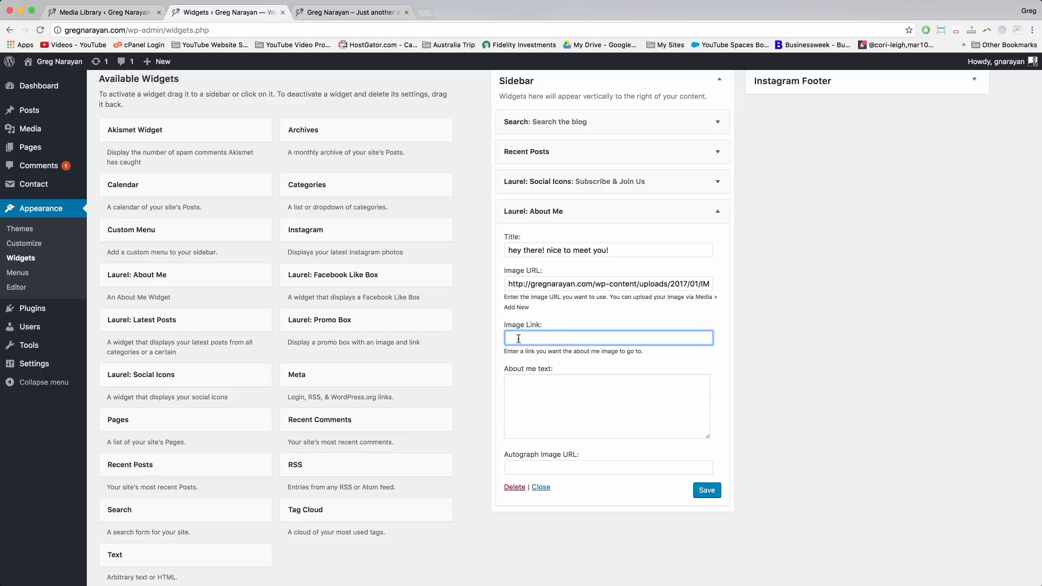
{"action": "left_click", "coordinate": [368, 16]}
Step: Copy the link to the site's ABOUT page from the live blog menu
{"action": "scroll", "coordinate": [414, 132], "scroll_direction": "up", "scroll_amount": 2}
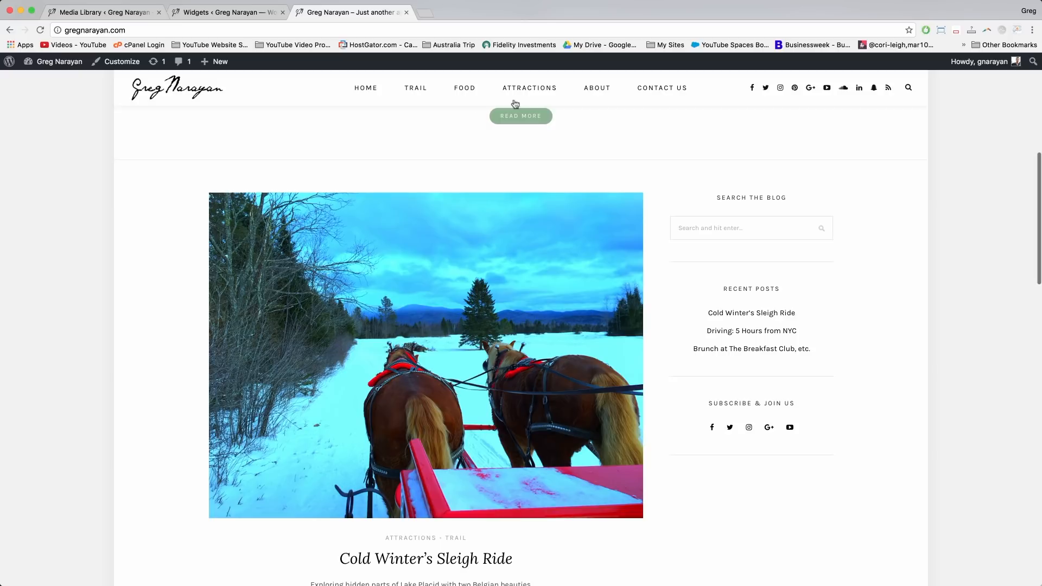
{"action": "right_click", "coordinate": [593, 92]}
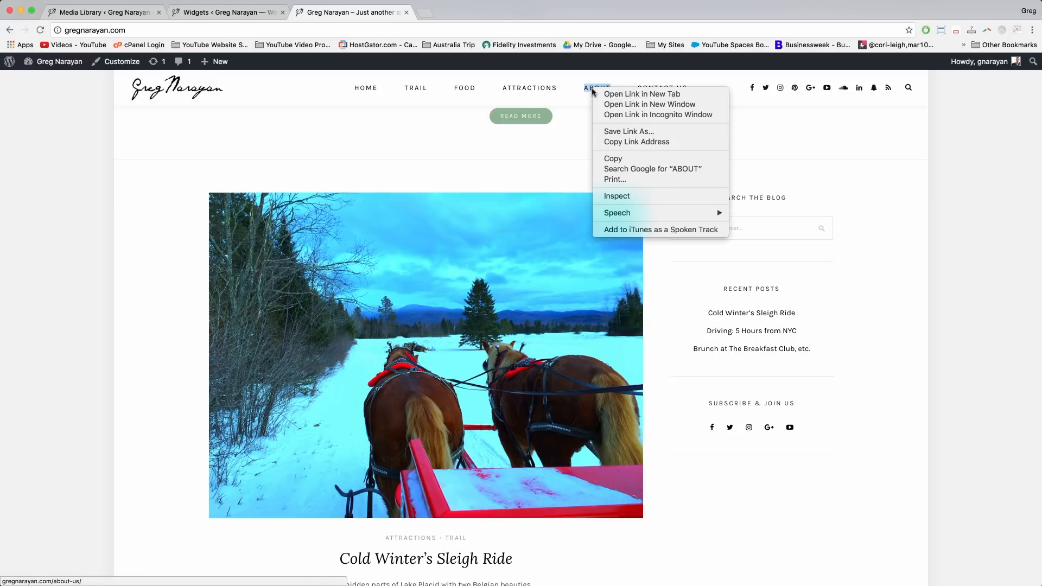
{"action": "left_click", "coordinate": [613, 144]}
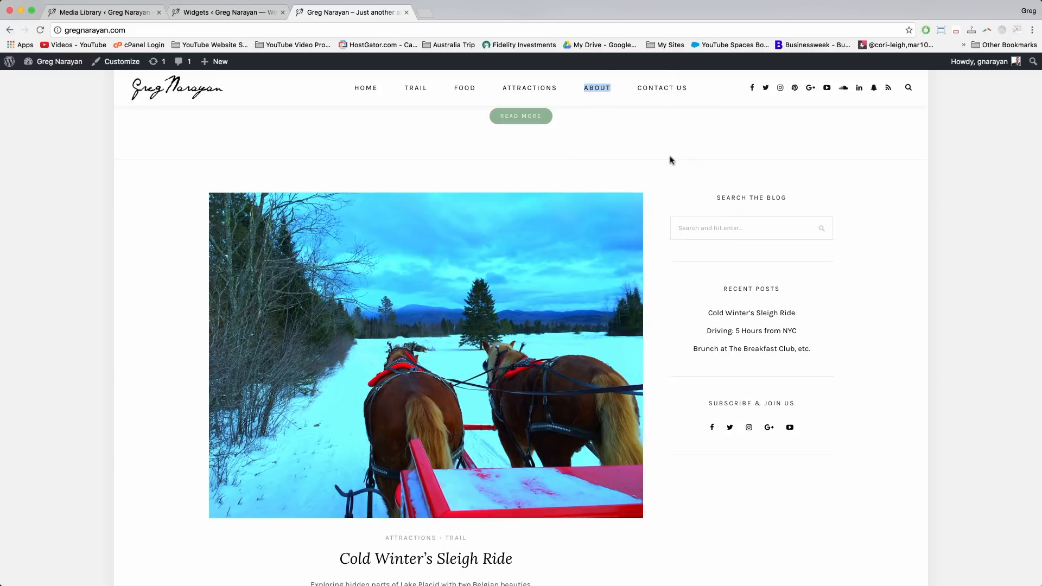
{"action": "left_click", "coordinate": [597, 89]}
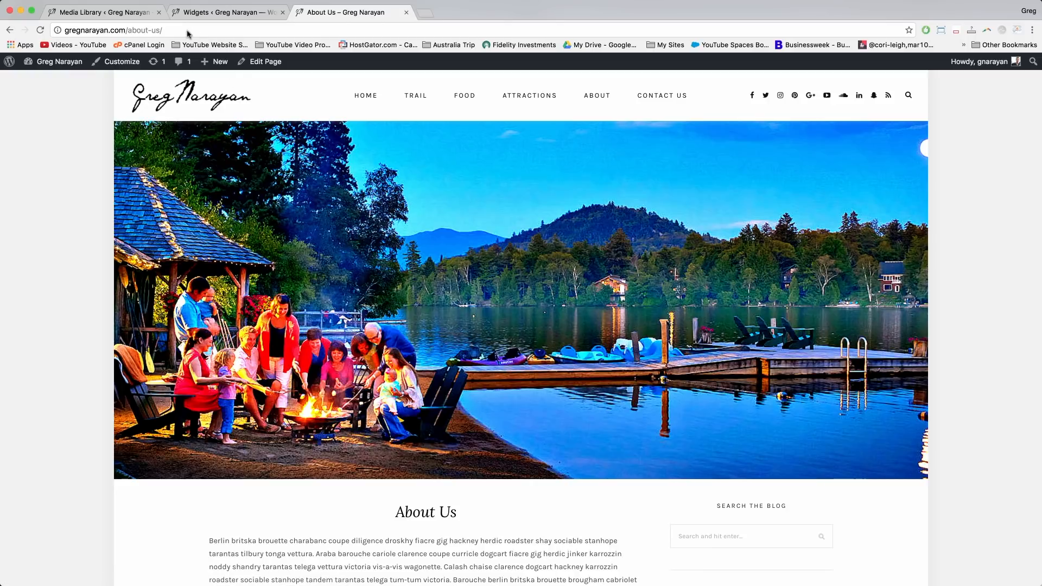
{"action": "left_click", "coordinate": [193, 30]}
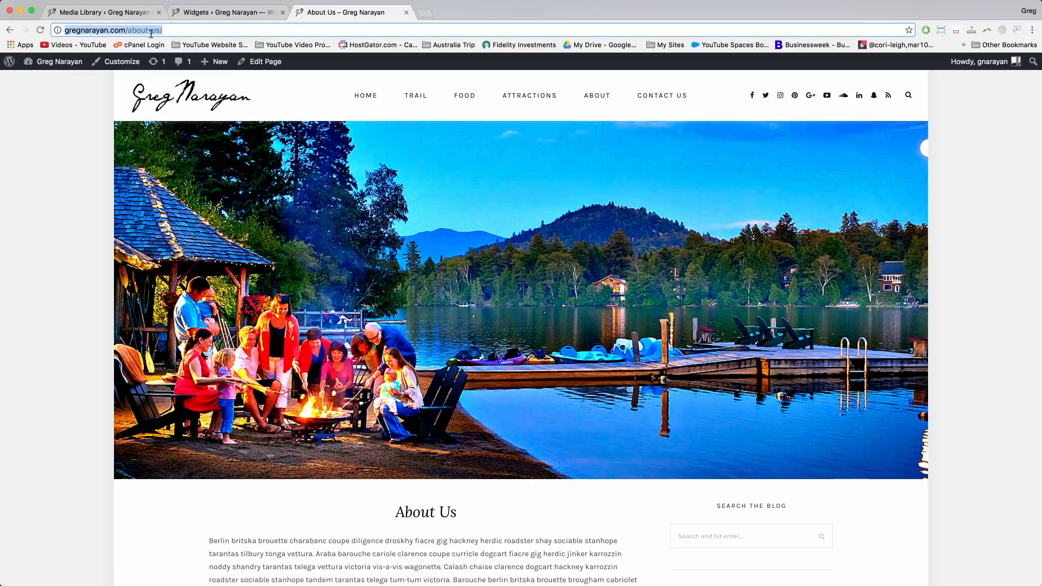
{"action": "left_click", "coordinate": [10, 30]}
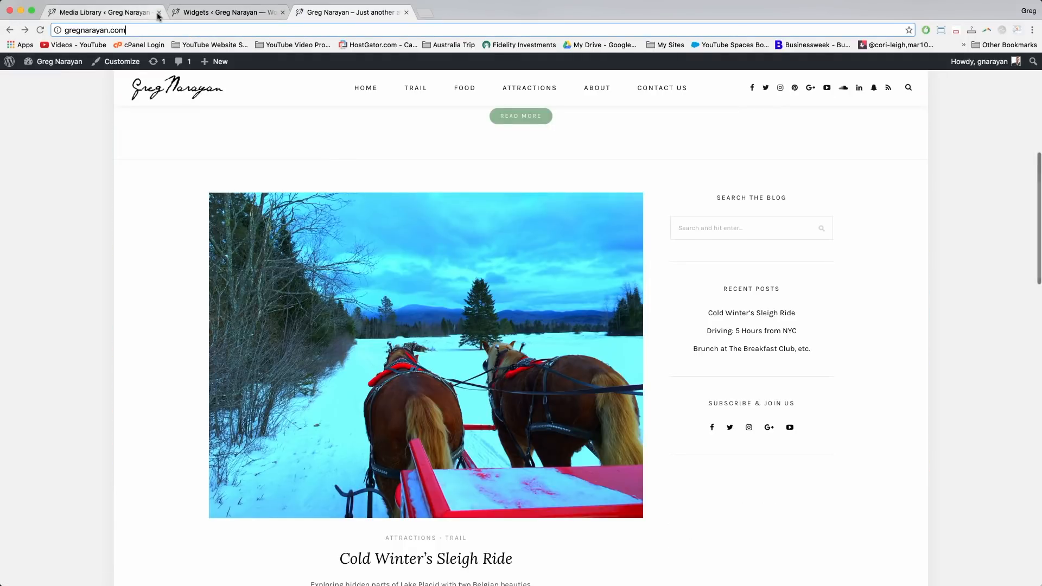
Step: Paste the About Us link into Image Link and enter the welcome bio as About me text
{"action": "left_click", "coordinate": [222, 12]}
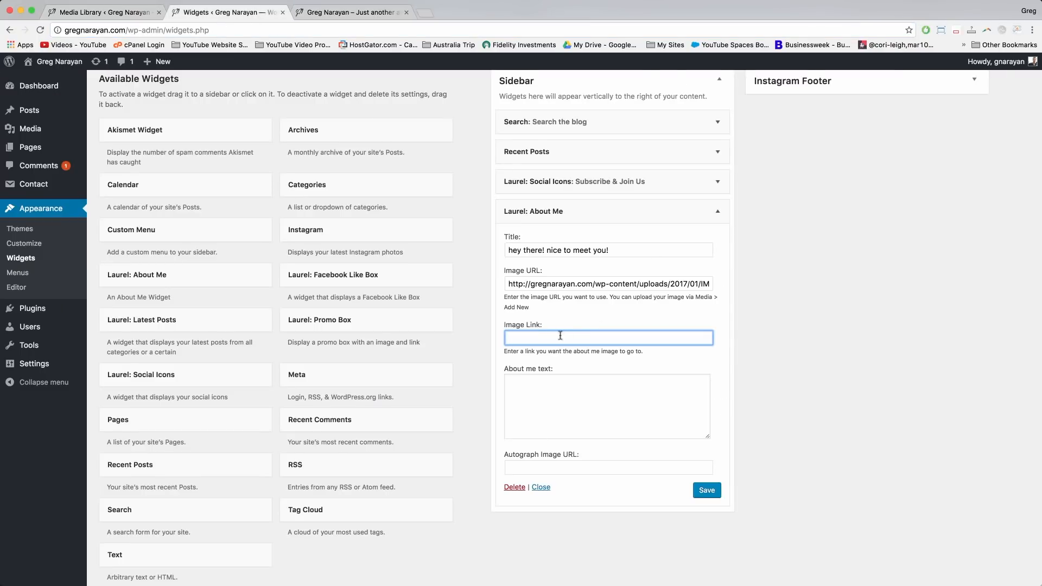
{"action": "right_click", "coordinate": [537, 341]}
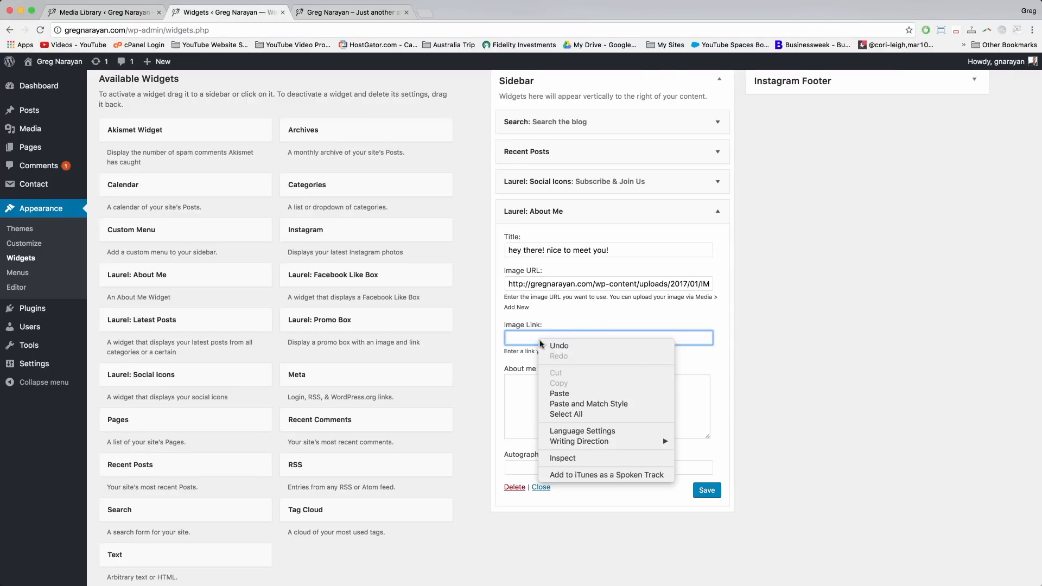
{"action": "left_click", "coordinate": [560, 405]}
{"action": "left_click", "coordinate": [532, 407]}
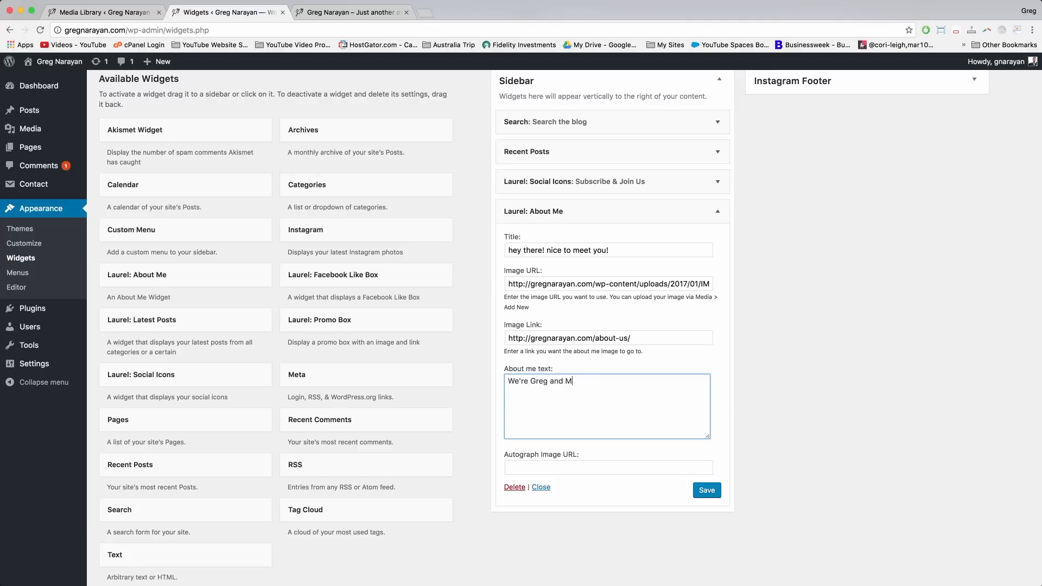
{"action": "key", "text": "super+v"}
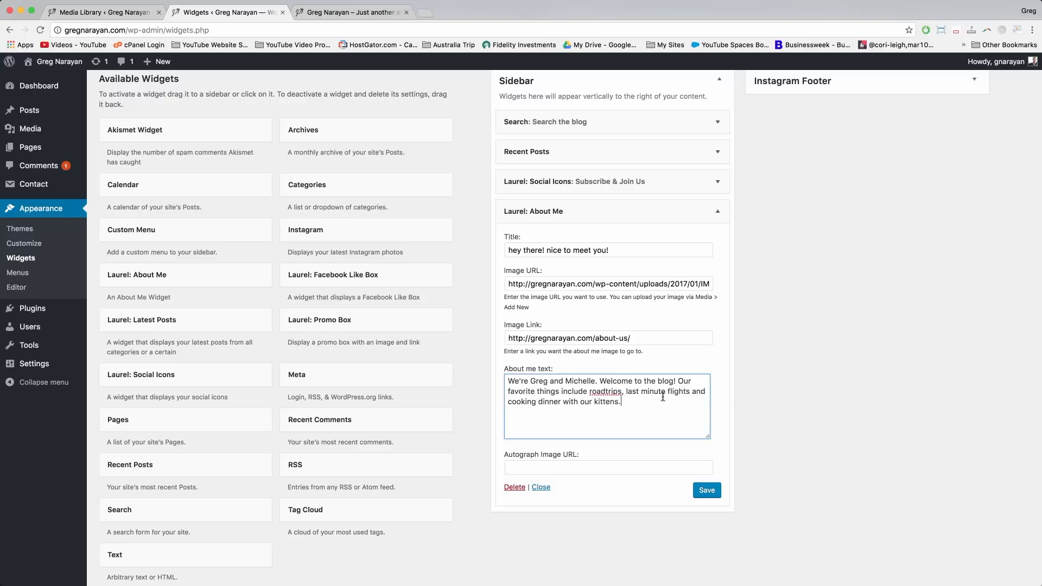
{"action": "left_click", "coordinate": [545, 466]}
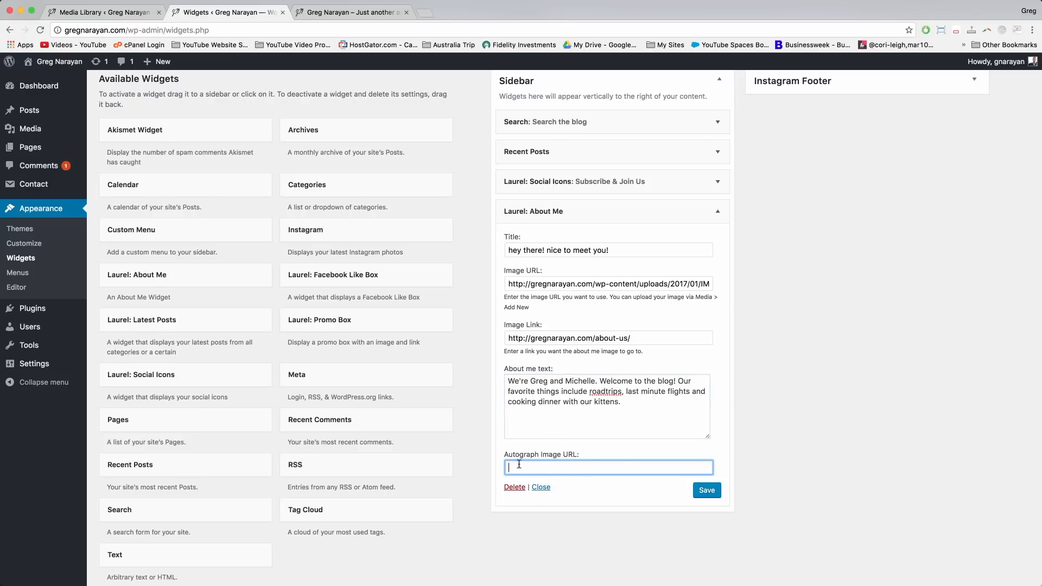
{"action": "left_click", "coordinate": [628, 400]}
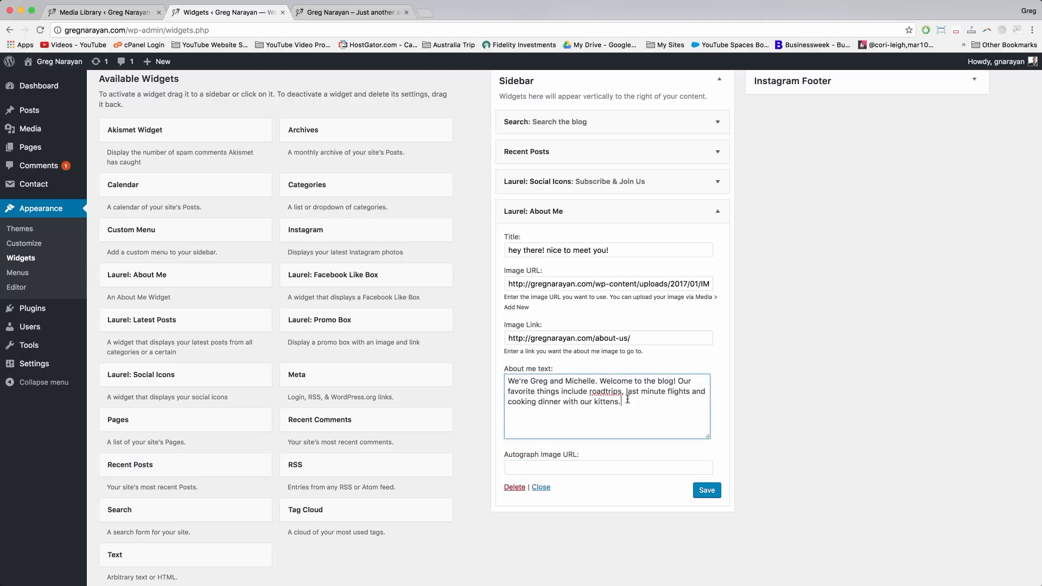
{"action": "left_click", "coordinate": [579, 466]}
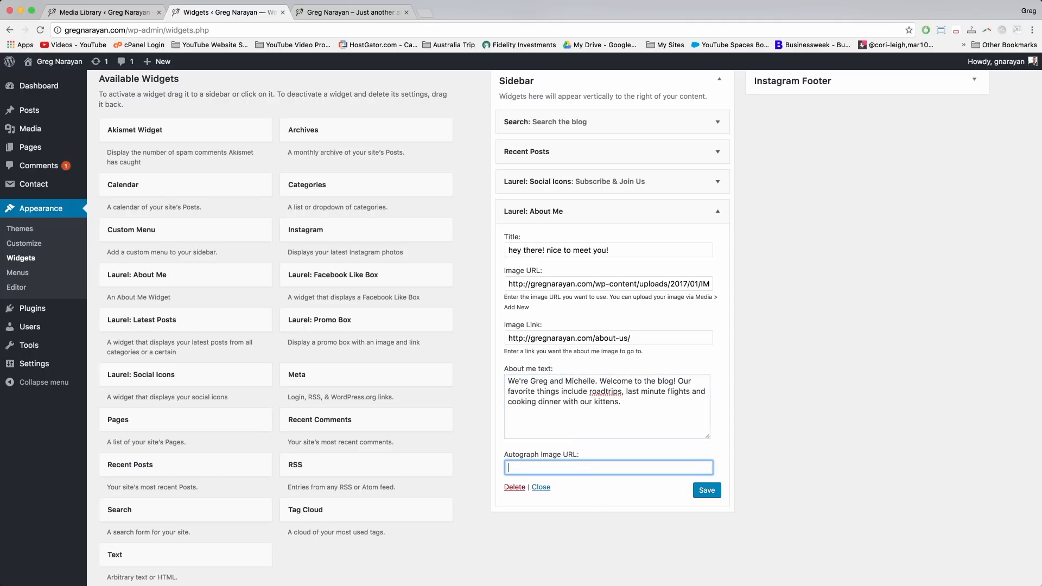
{"action": "left_click", "coordinate": [426, 12]}
Step: Load PicMonkey and start a new design on a transparent canvas
{"action": "type", "text": "picmonk"}
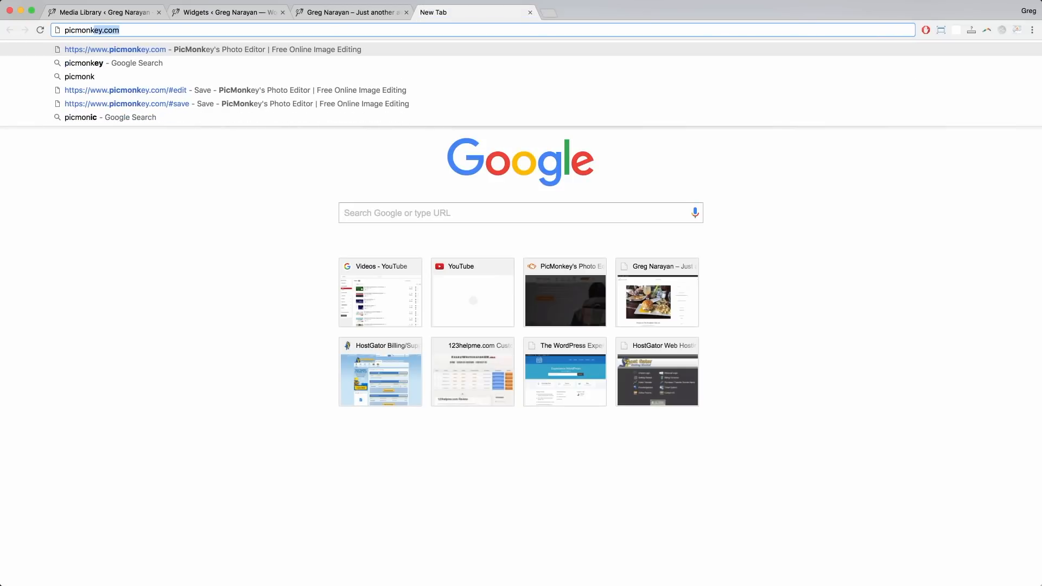
{"action": "key", "text": "Return"}
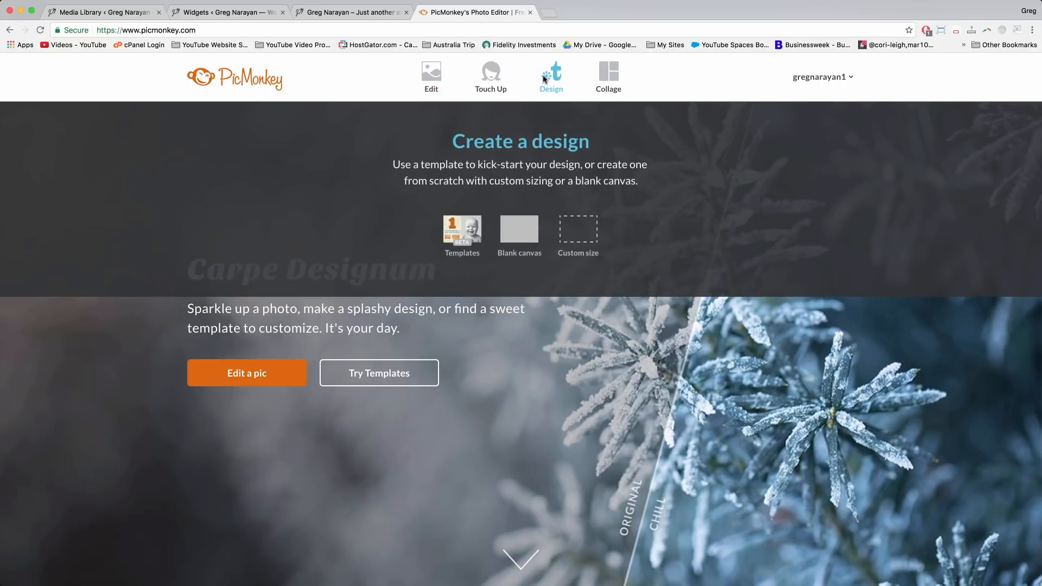
{"action": "left_click", "coordinate": [544, 79]}
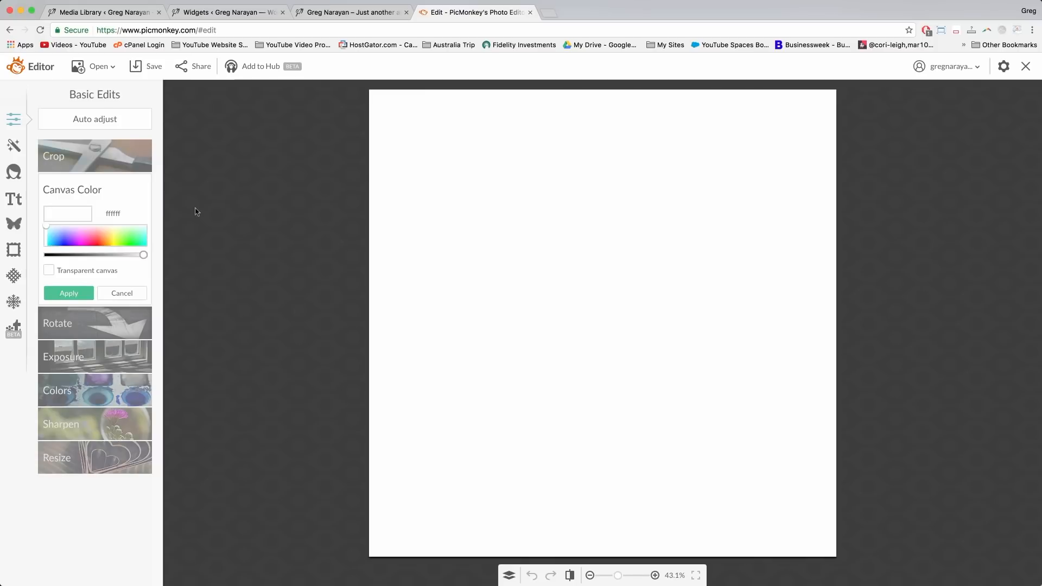
{"action": "left_click", "coordinate": [50, 270]}
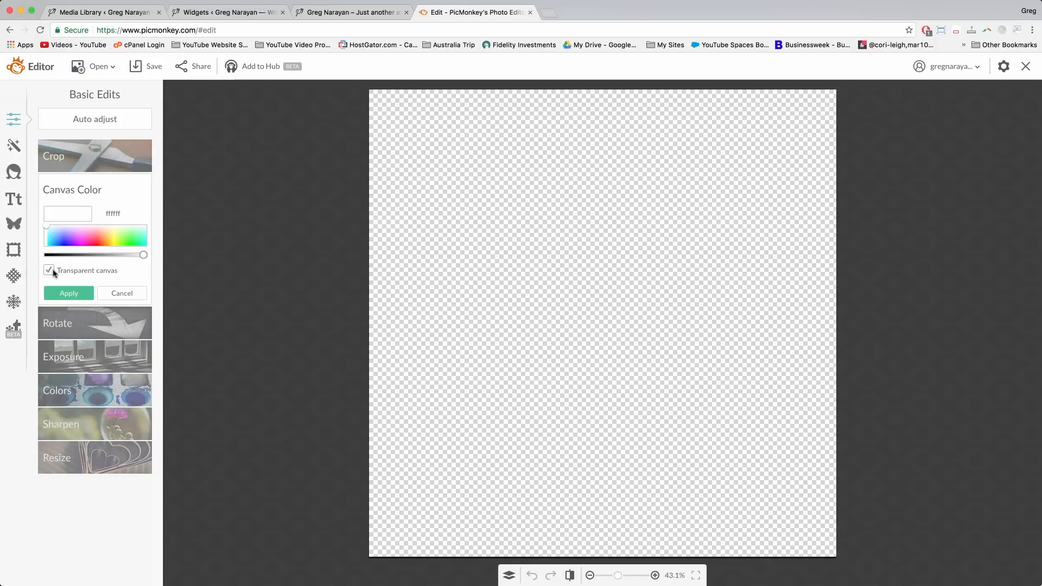
{"action": "left_click", "coordinate": [8, 205]}
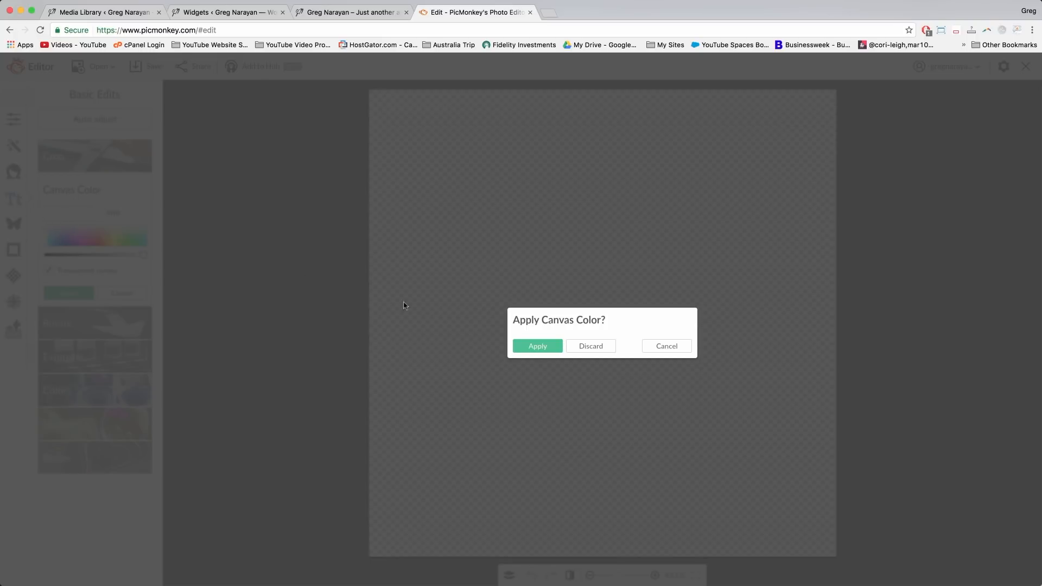
{"action": "left_click", "coordinate": [519, 345]}
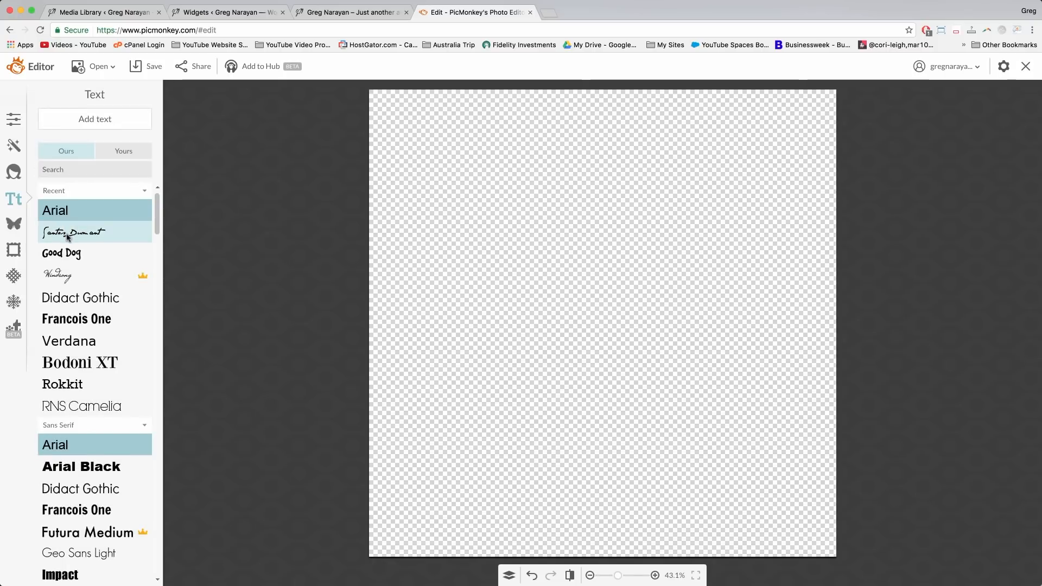
Step: Add a text line of the two bloggers' first names in the Santos Dumont script font
{"action": "left_click", "coordinate": [68, 234]}
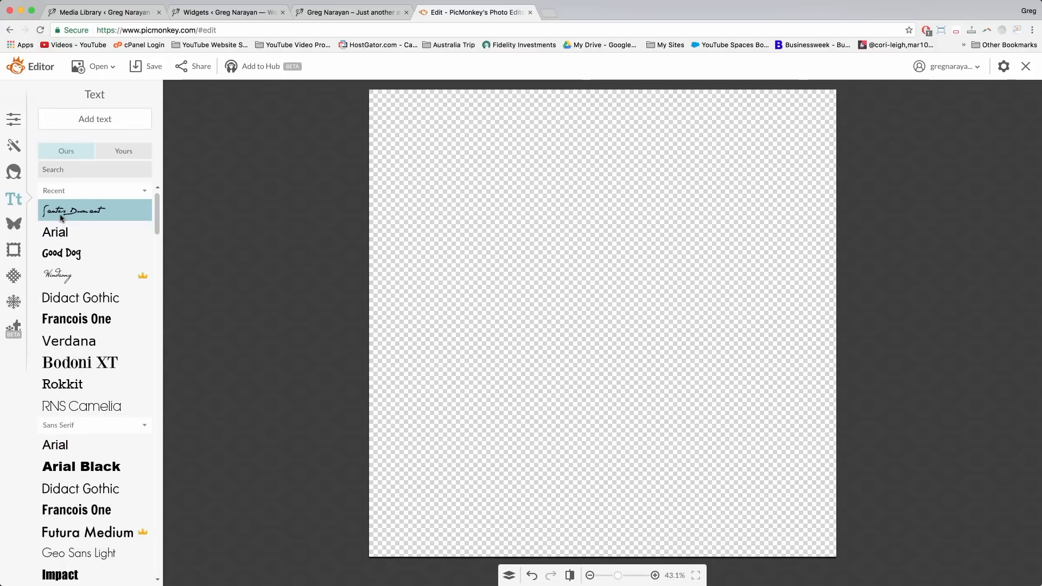
{"action": "left_click", "coordinate": [85, 122]}
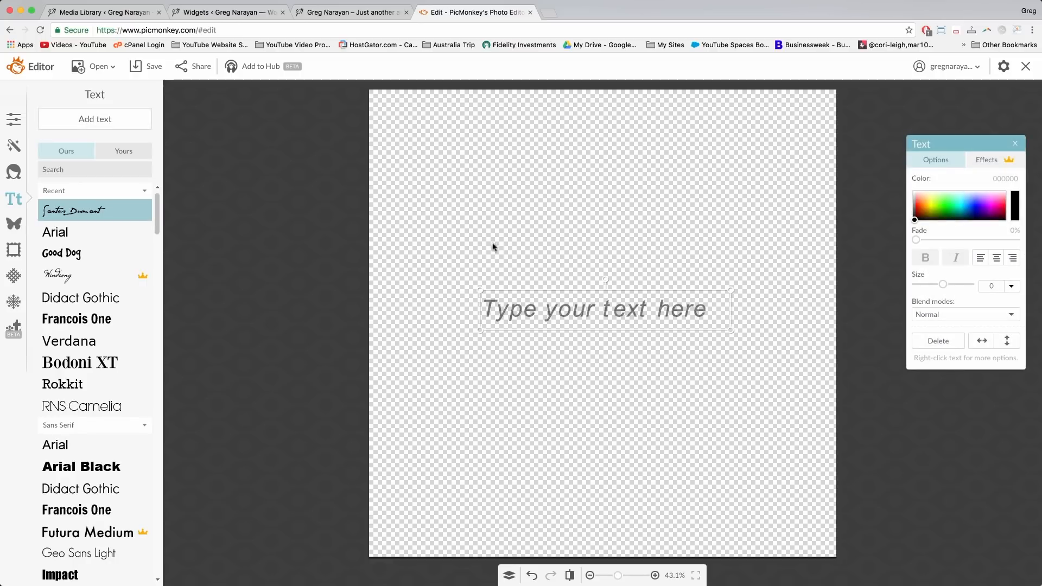
{"action": "left_click", "coordinate": [515, 307]}
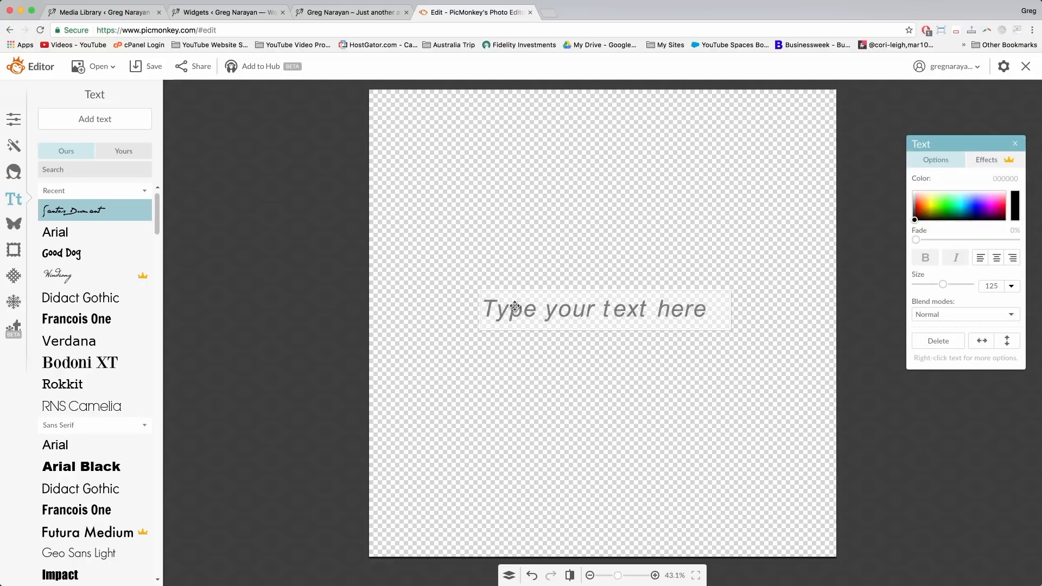
{"action": "type", "text": "Greg"}
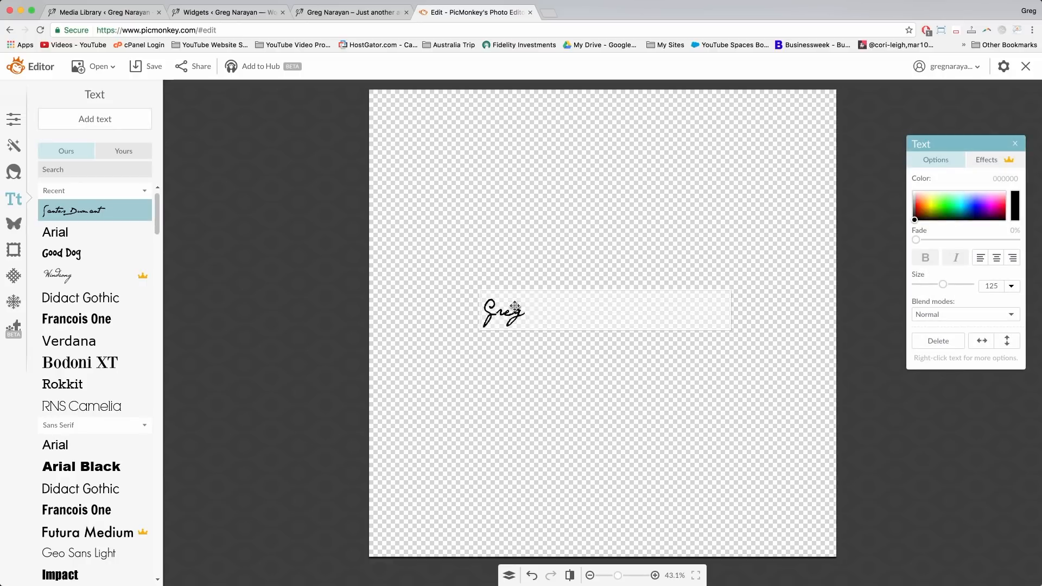
{"action": "type", "text": " + Michelle"}
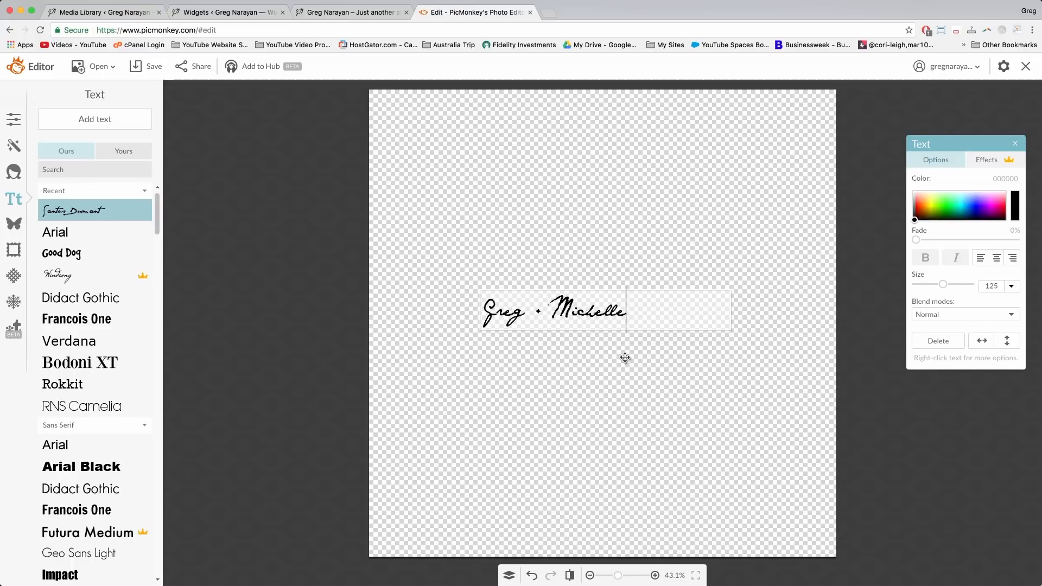
{"action": "key", "text": "super+a"}
{"action": "left_click", "coordinate": [728, 352]}
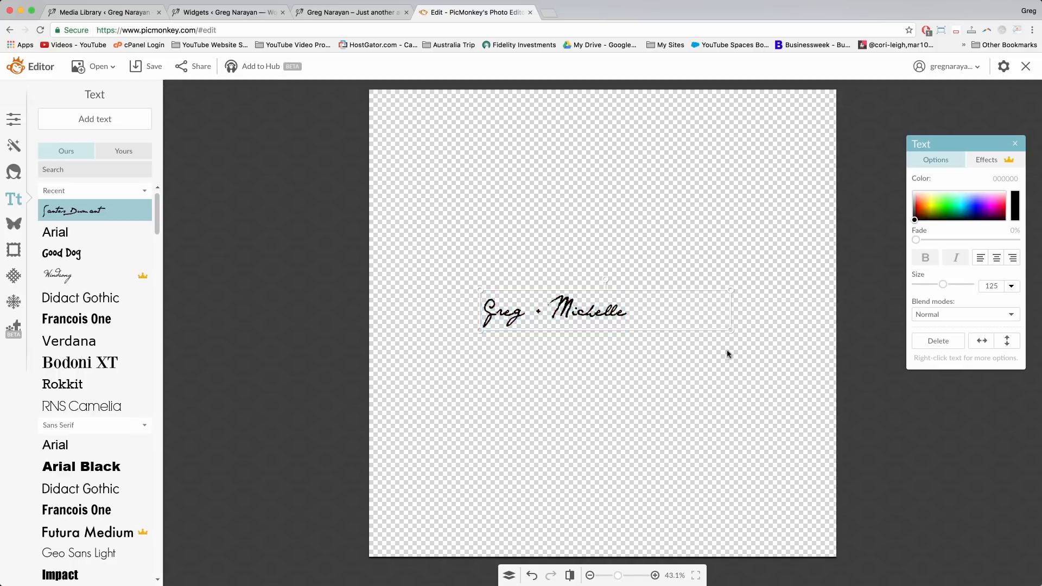
{"action": "left_click", "coordinate": [13, 121]}
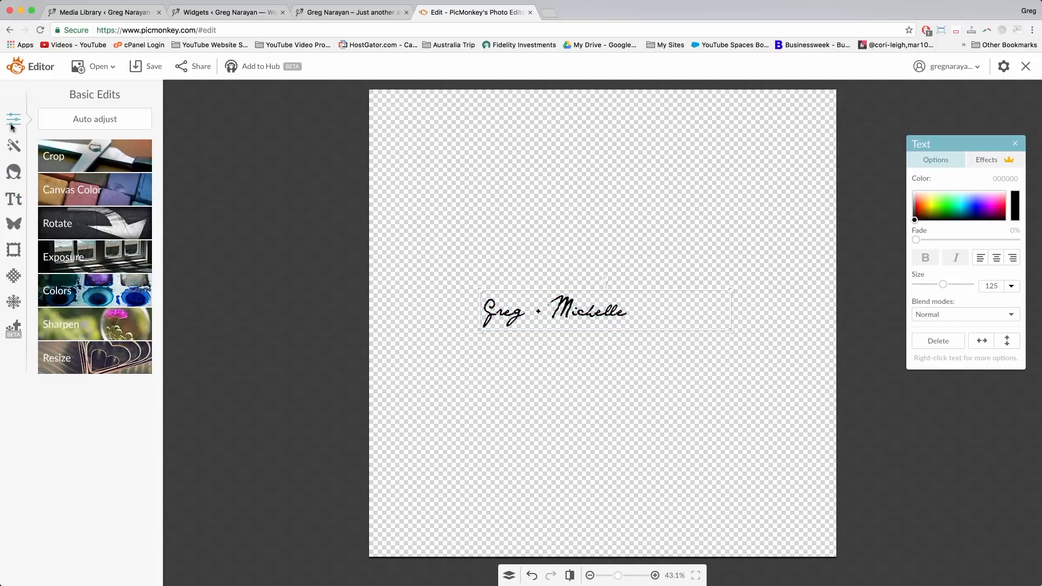
Step: Crop the canvas tightly around the signature text
{"action": "left_click", "coordinate": [69, 162]}
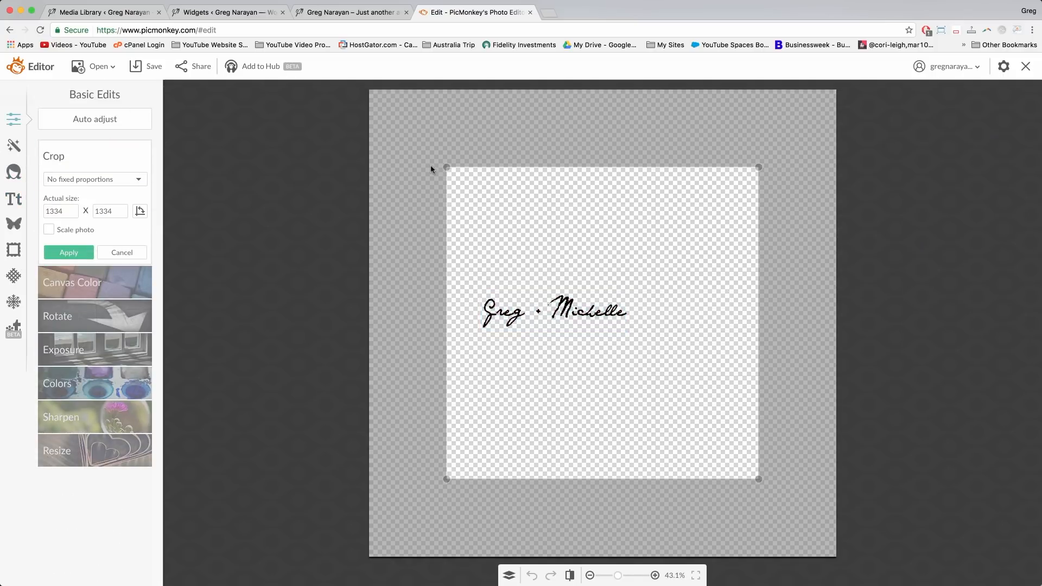
{"action": "left_click_drag", "start_coordinate": [444, 163], "coordinate": [470, 286]}
{"action": "left_click_drag", "start_coordinate": [760, 481], "coordinate": [631, 331]}
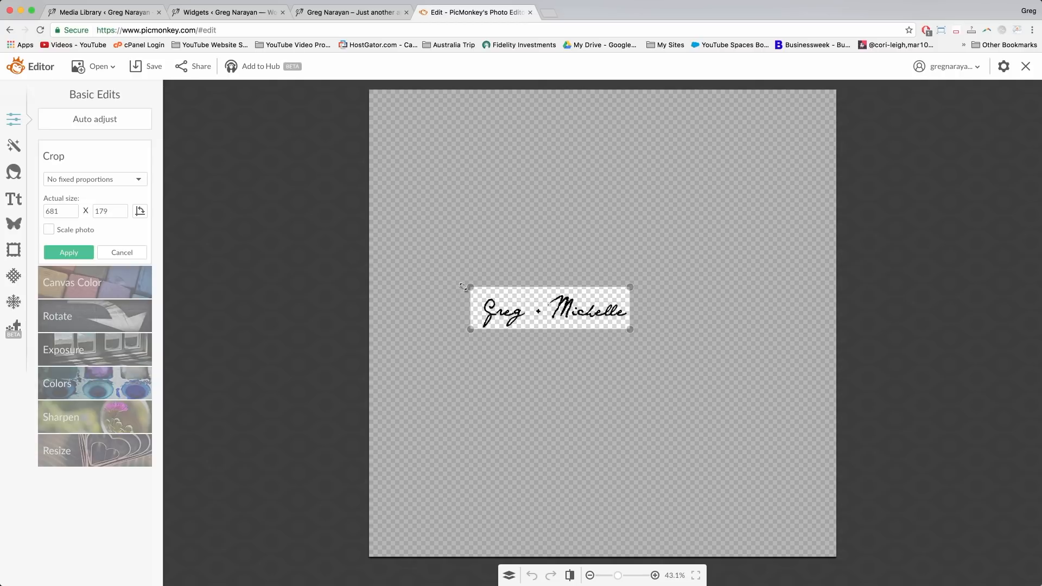
{"action": "left_click_drag", "start_coordinate": [468, 285], "coordinate": [476, 289]}
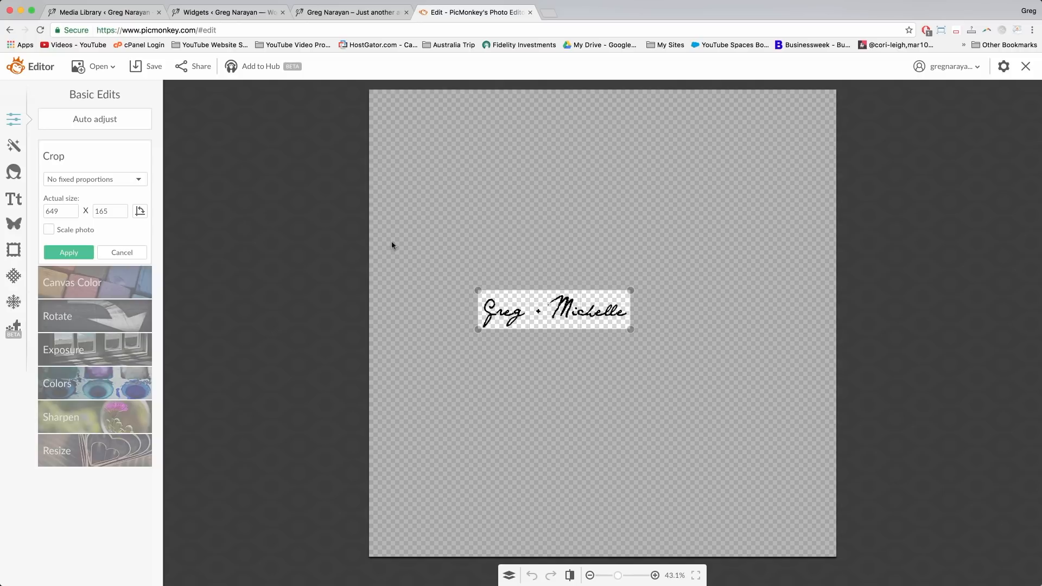
{"action": "left_click", "coordinate": [69, 252]}
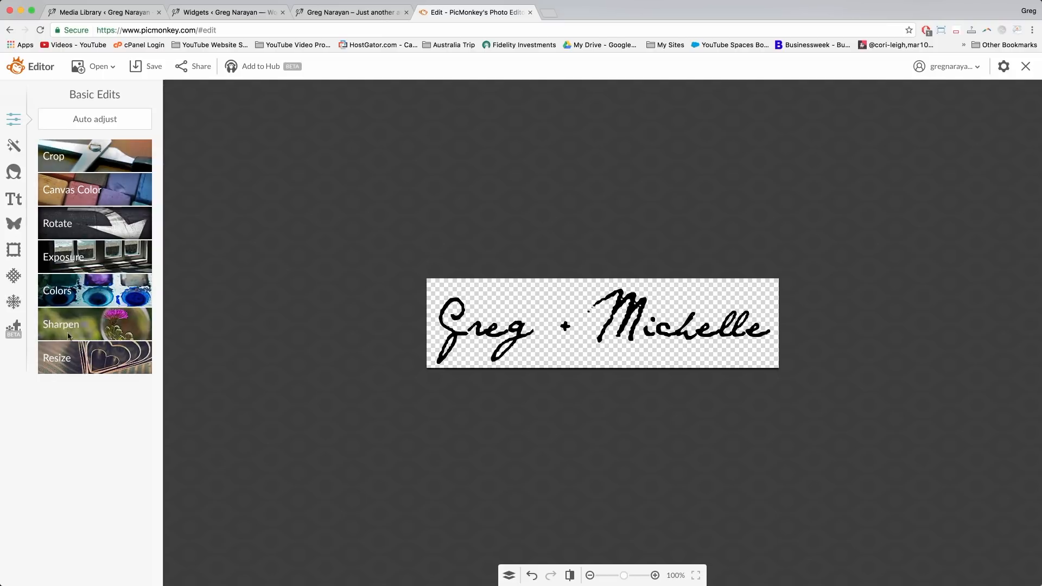
Step: Resize the cropped image to 200 pixels wide (200 × 51)
{"action": "left_click", "coordinate": [86, 357]}
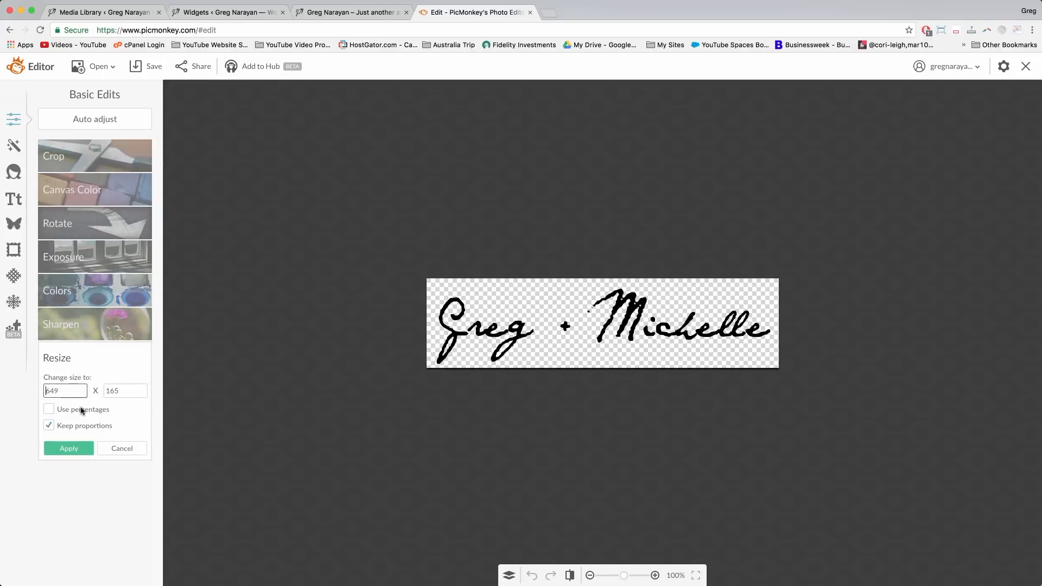
{"action": "double_click", "coordinate": [50, 394]}
{"action": "type", "text": "200"}
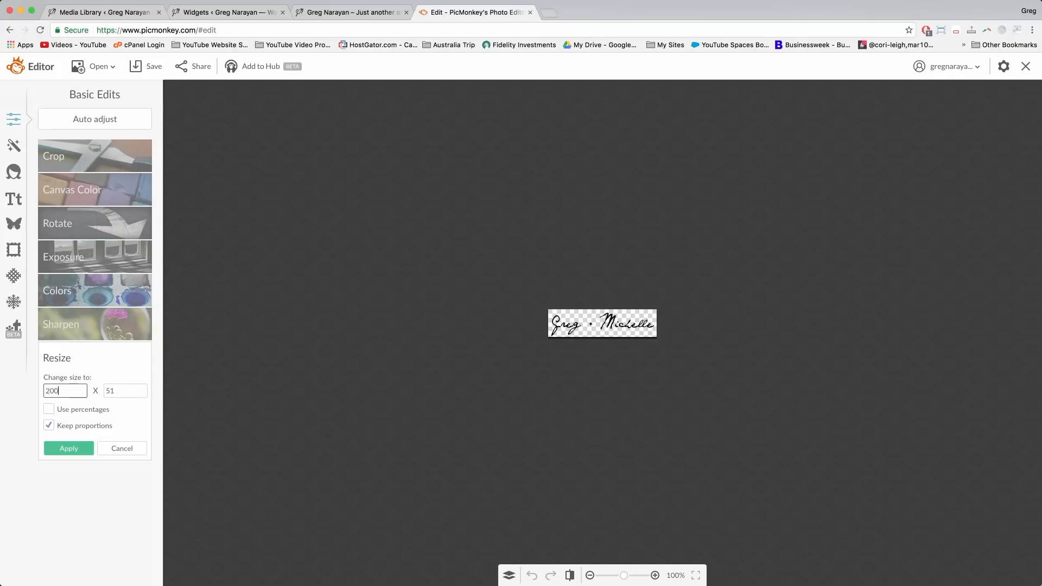
{"action": "left_click", "coordinate": [69, 449]}
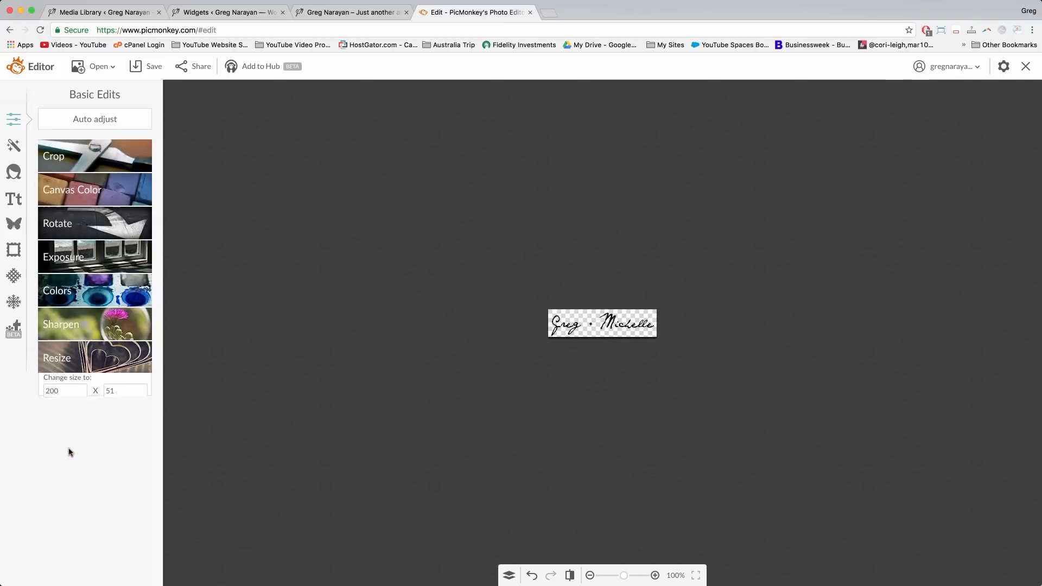
{"action": "left_click", "coordinate": [147, 61]}
Step: Save the signature to the computer as a PNG named 'autograph-image', after briefly trying JPG quality options
{"action": "double_click", "coordinate": [56, 122]}
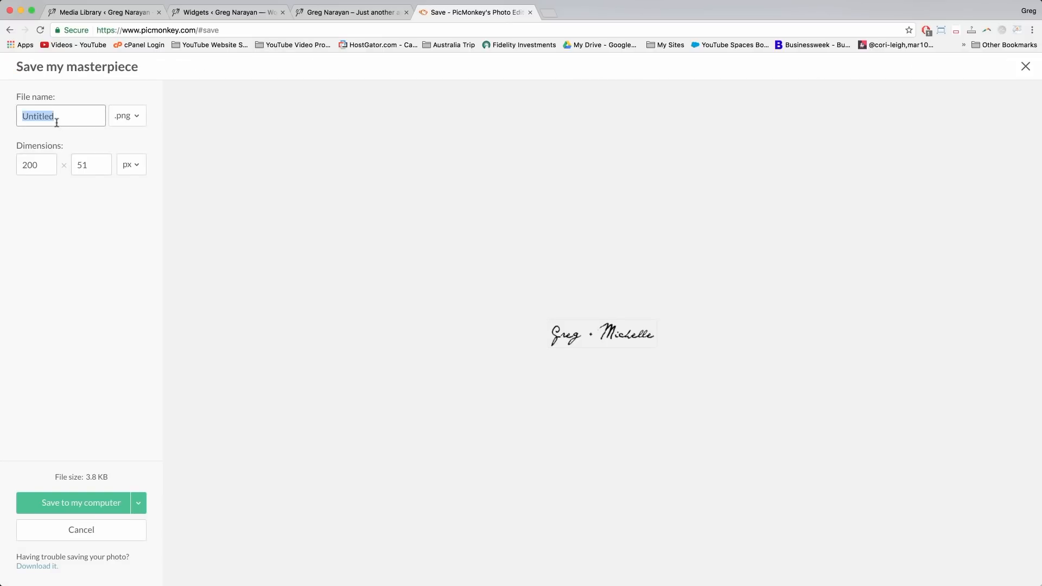
{"action": "left_click", "coordinate": [122, 116]}
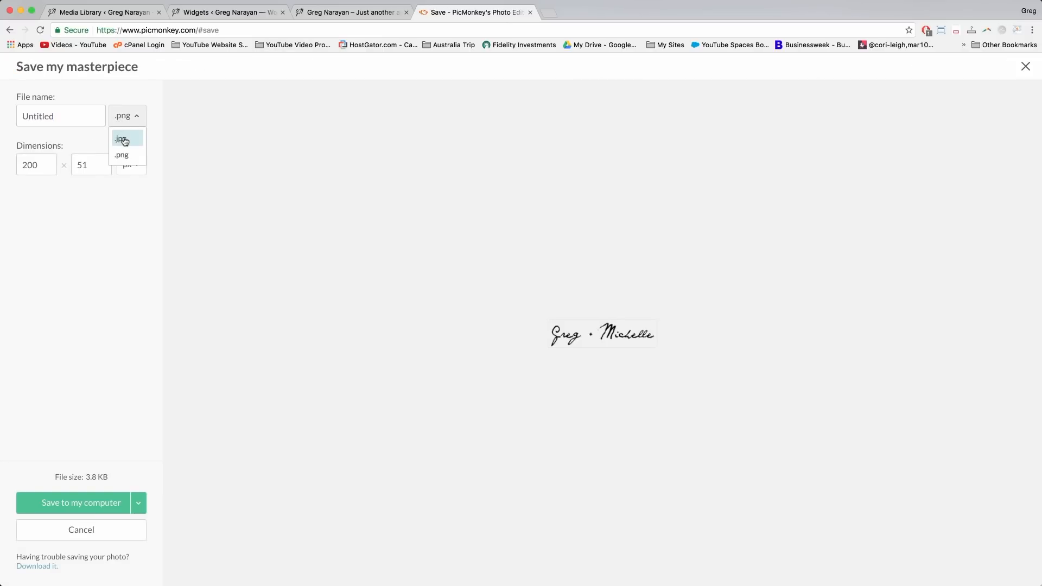
{"action": "left_click", "coordinate": [125, 140]}
{"action": "left_click", "coordinate": [48, 171]}
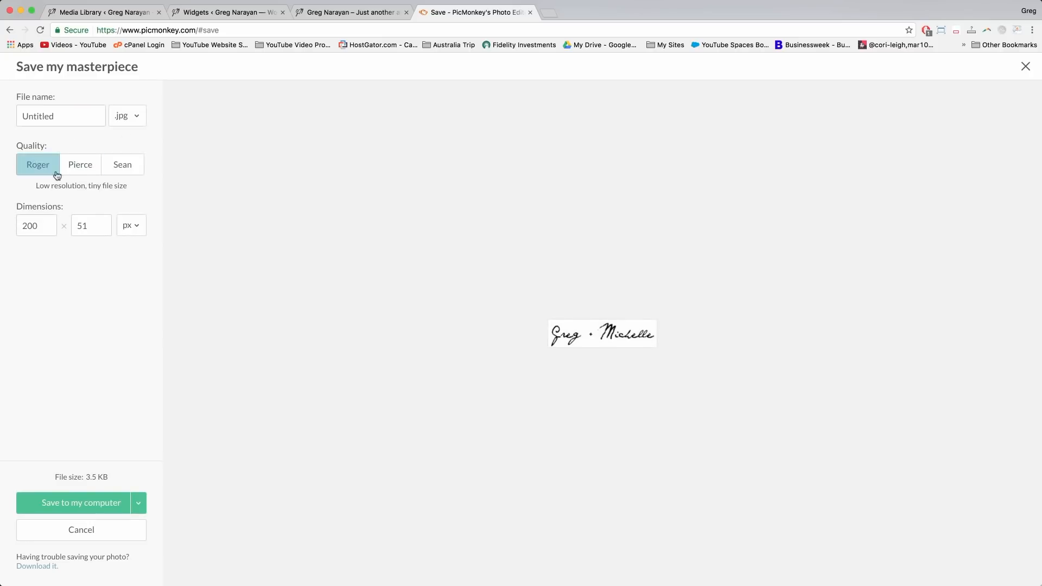
{"action": "left_click", "coordinate": [81, 171]}
{"action": "left_click", "coordinate": [125, 171]}
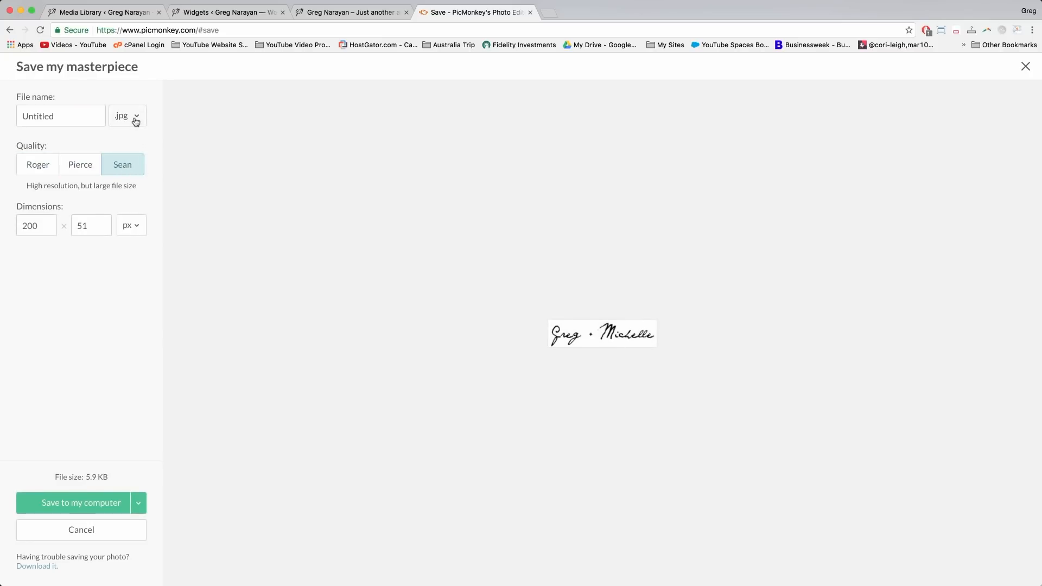
{"action": "left_click", "coordinate": [126, 115]}
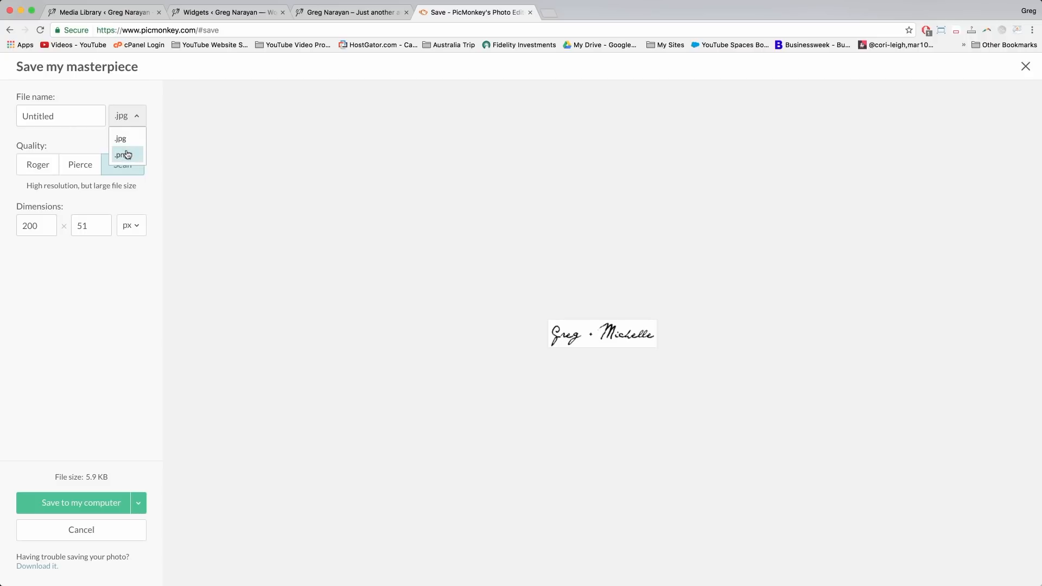
{"action": "left_click", "coordinate": [128, 154]}
{"action": "double_click", "coordinate": [68, 118]}
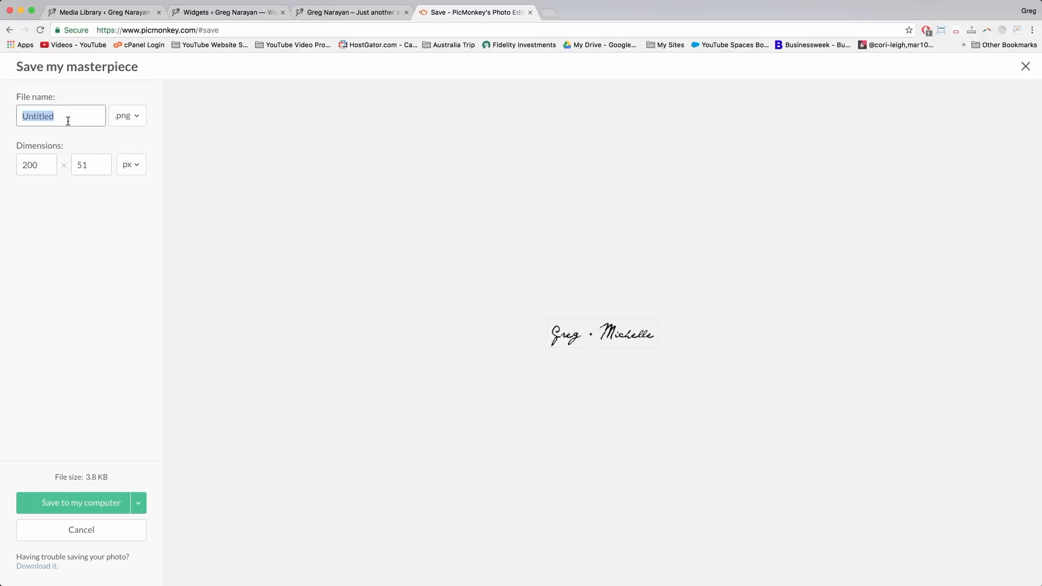
{"action": "type", "text": "autograph-image"}
{"action": "left_click", "coordinate": [79, 504]}
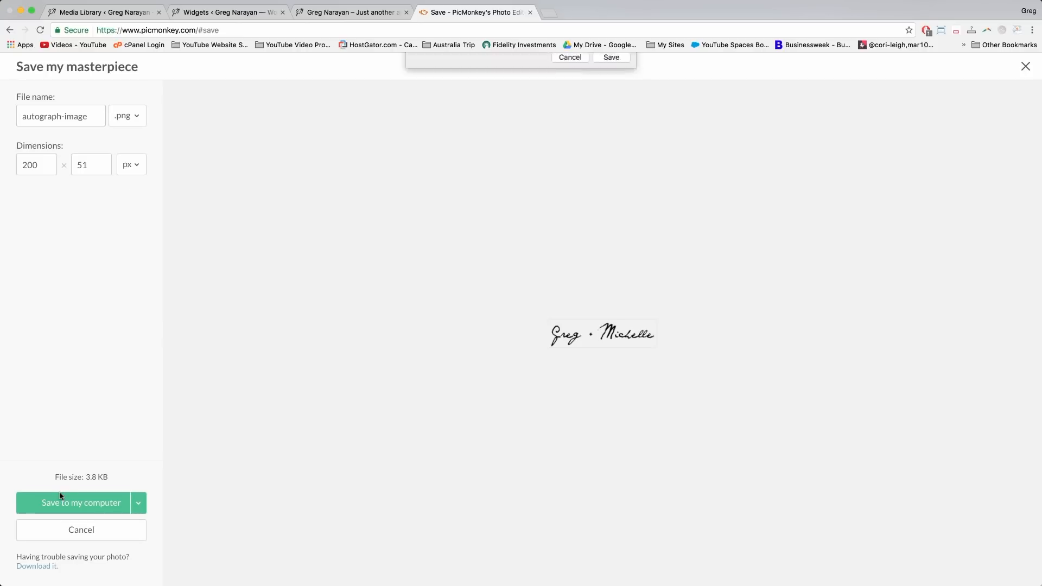
{"action": "key", "text": "Return"}
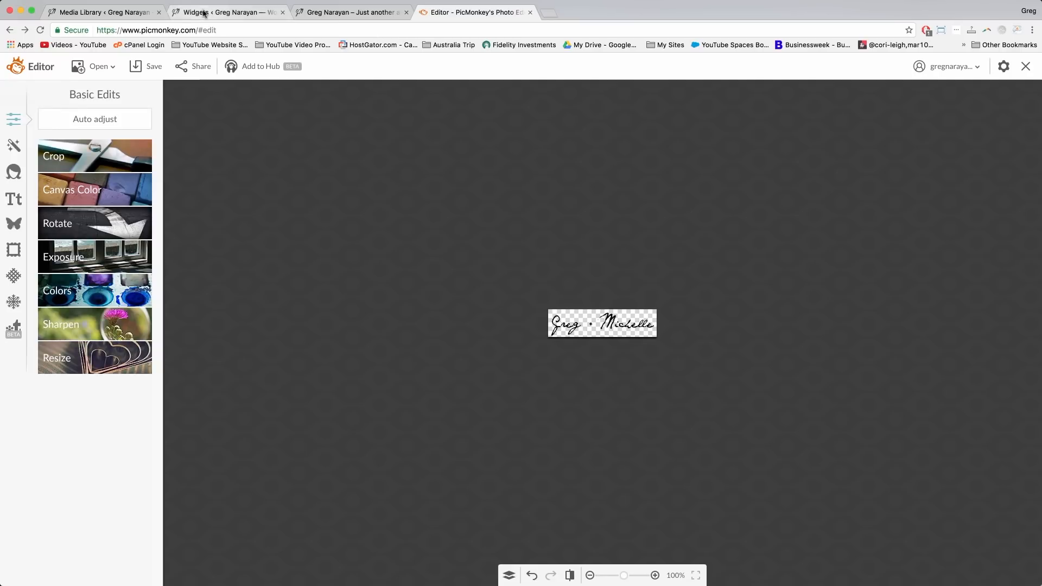
Step: Upload autograph-image.png to the WordPress Media Library
{"action": "left_click", "coordinate": [100, 13]}
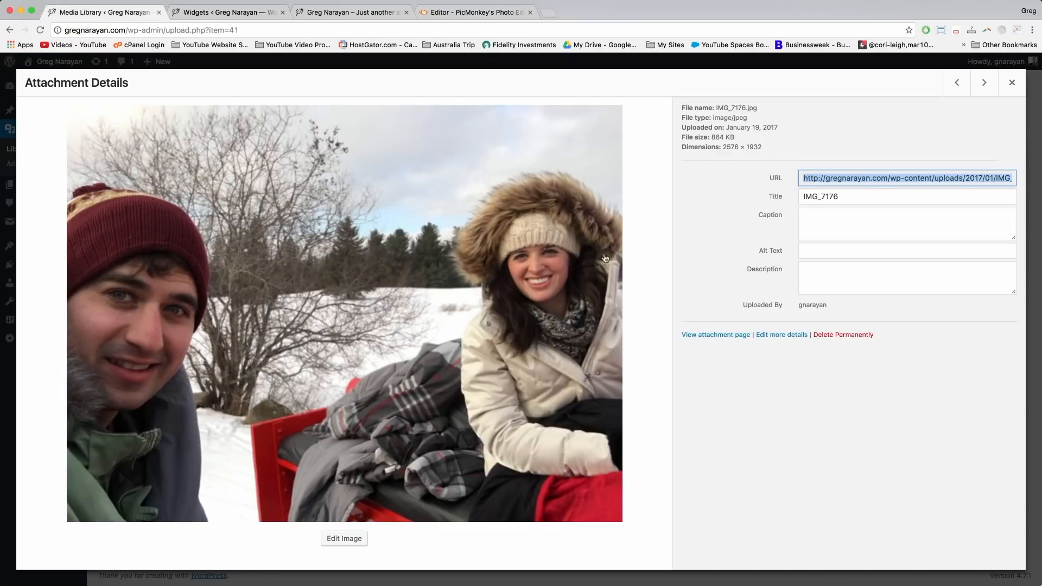
{"action": "left_click", "coordinate": [1012, 82]}
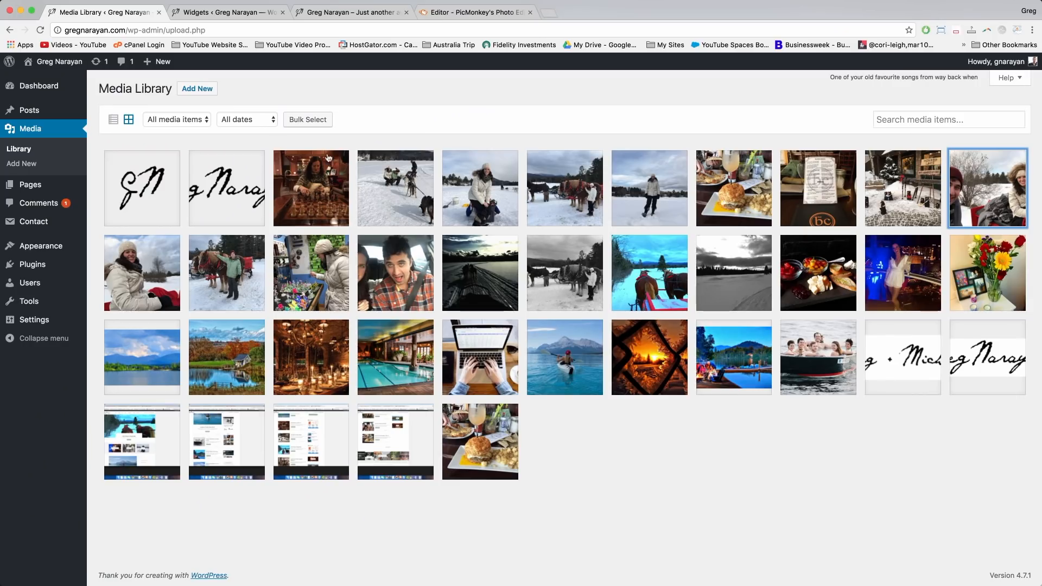
{"action": "left_click", "coordinate": [198, 90]}
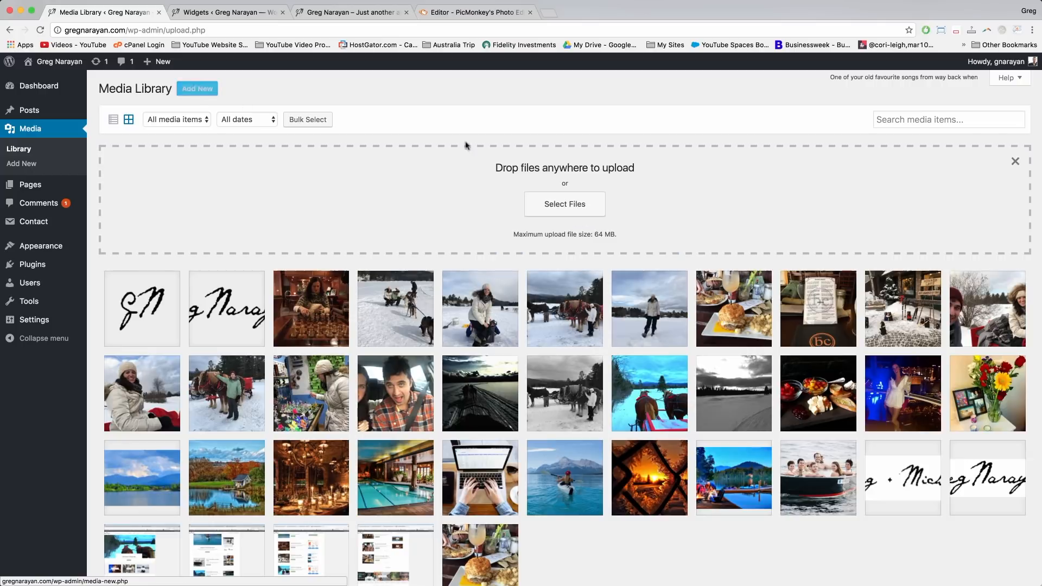
{"action": "left_click", "coordinate": [573, 202]}
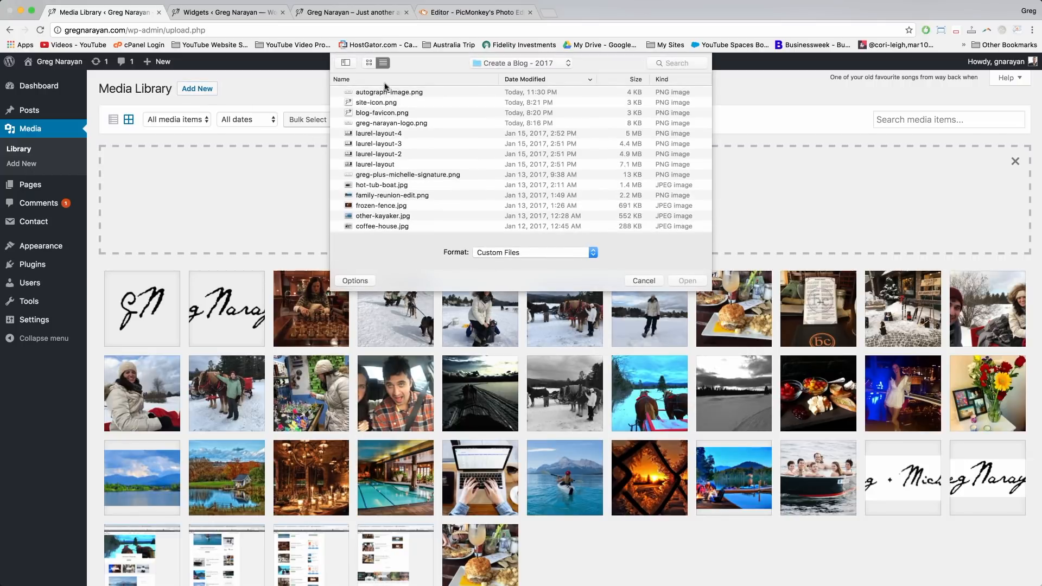
{"action": "double_click", "coordinate": [389, 92]}
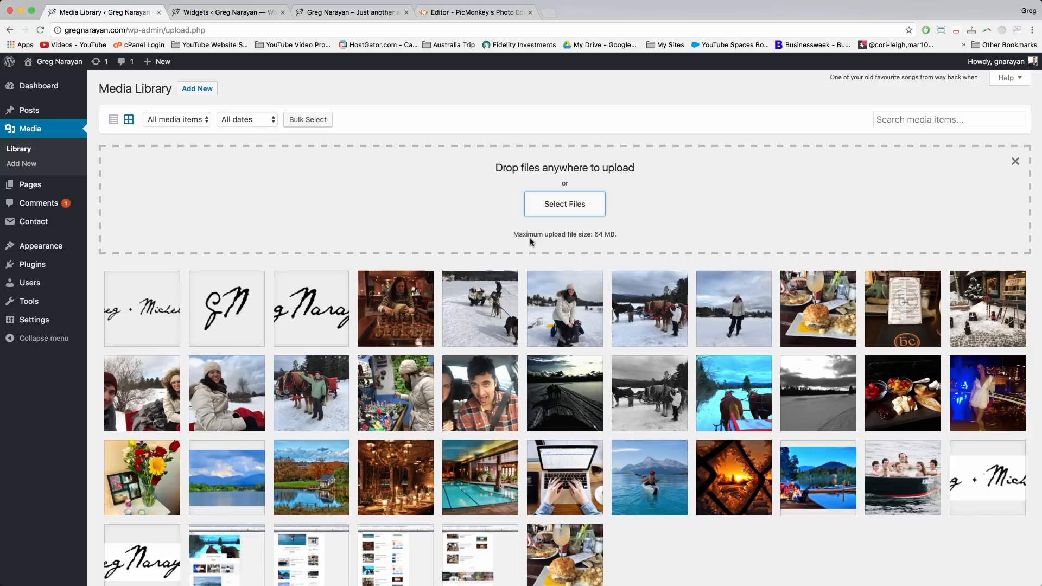
Step: Copy the full URL of the uploaded autograph image
{"action": "left_click", "coordinate": [154, 328]}
{"action": "left_click", "coordinate": [814, 177]}
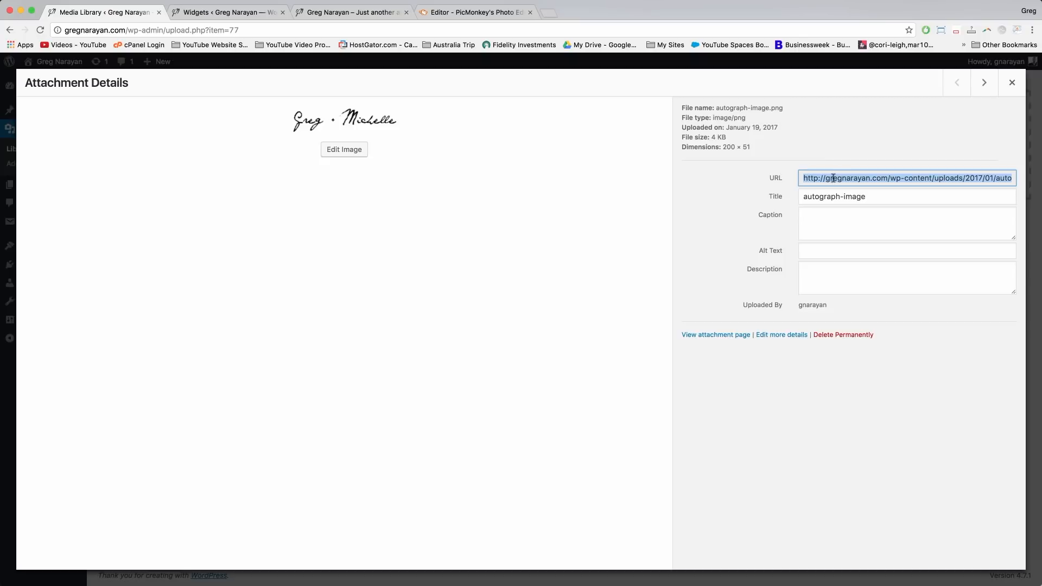
{"action": "right_click", "coordinate": [833, 178]}
{"action": "left_click", "coordinate": [848, 205]}
Step: Paste the URL into the About Me widget's Autograph Image URL, save, and reload the blog
{"action": "left_click", "coordinate": [217, 13]}
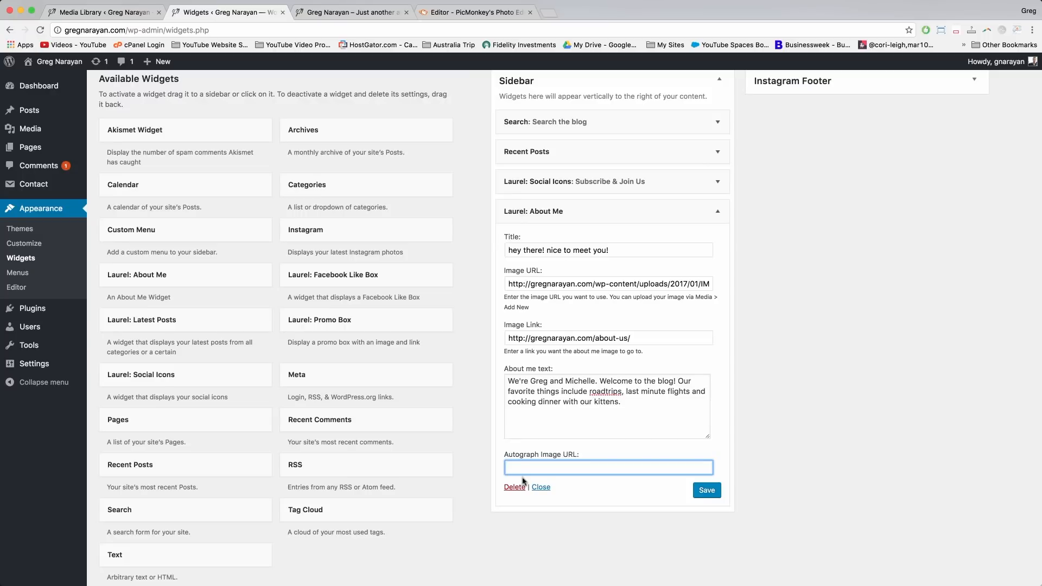
{"action": "right_click", "coordinate": [516, 462]}
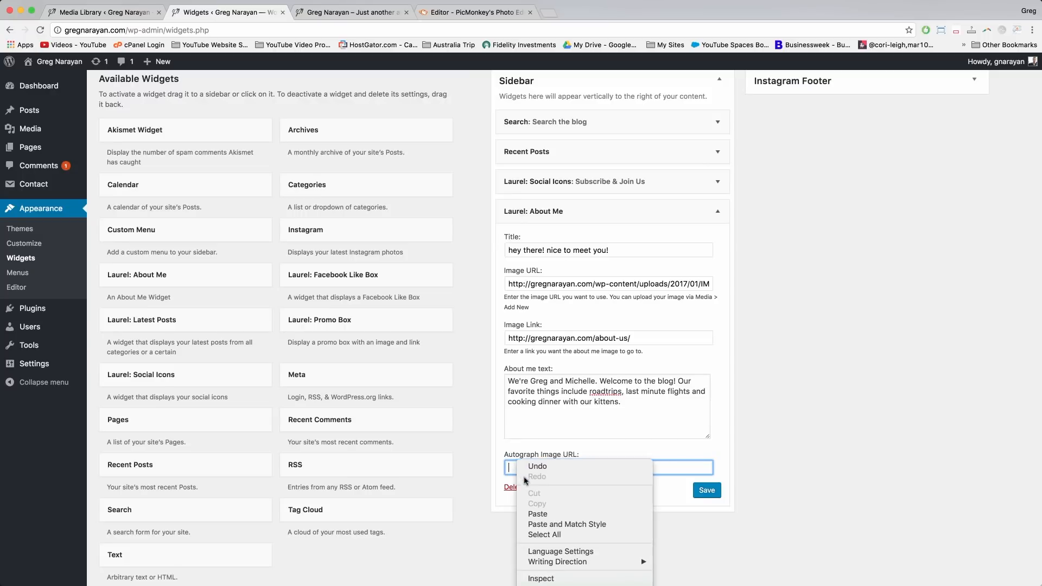
{"action": "left_click", "coordinate": [540, 514]}
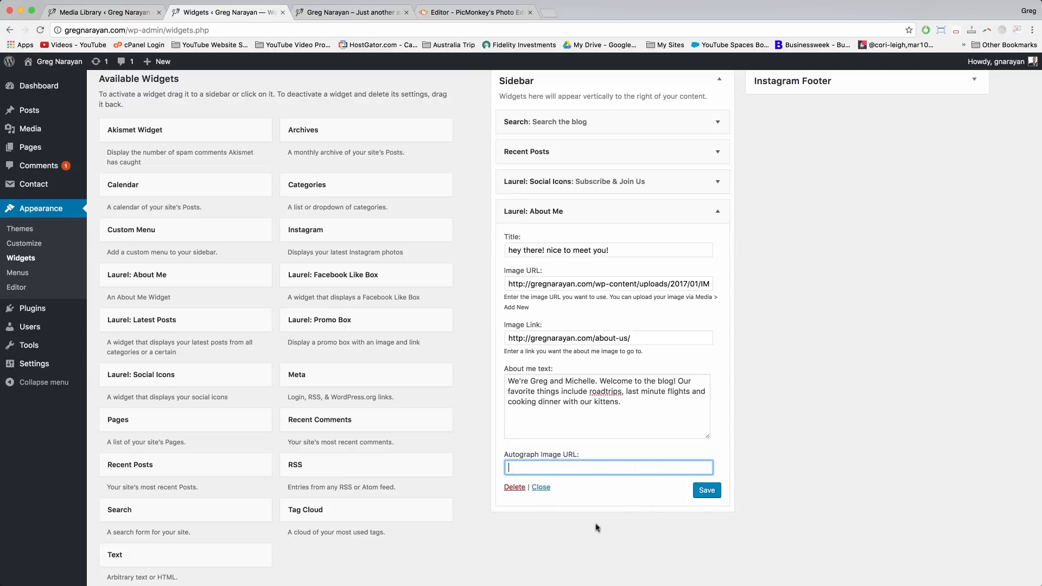
{"action": "left_click", "coordinate": [706, 491]}
{"action": "left_click", "coordinate": [337, 12]}
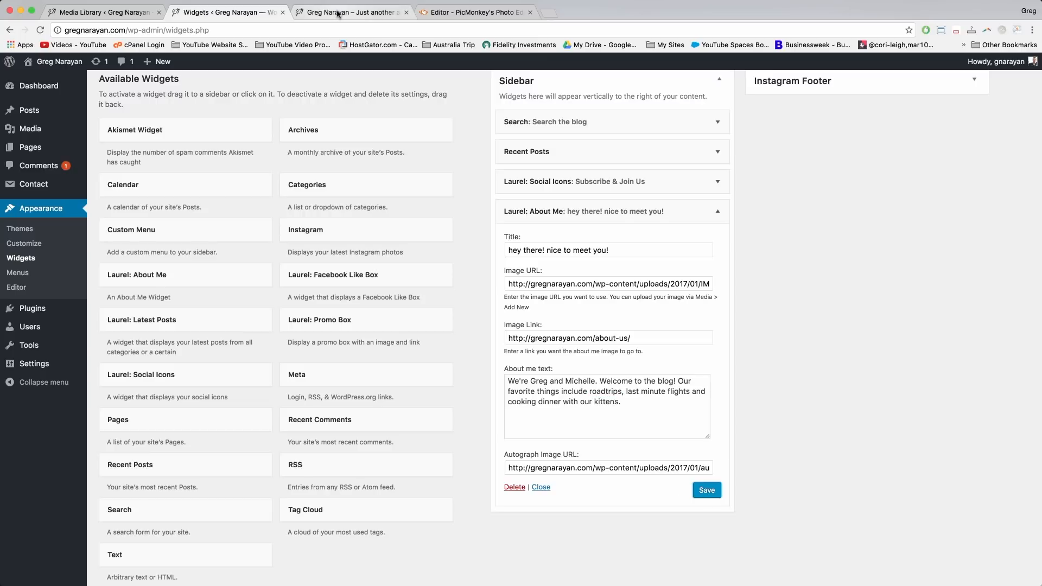
{"action": "key", "text": "Return"}
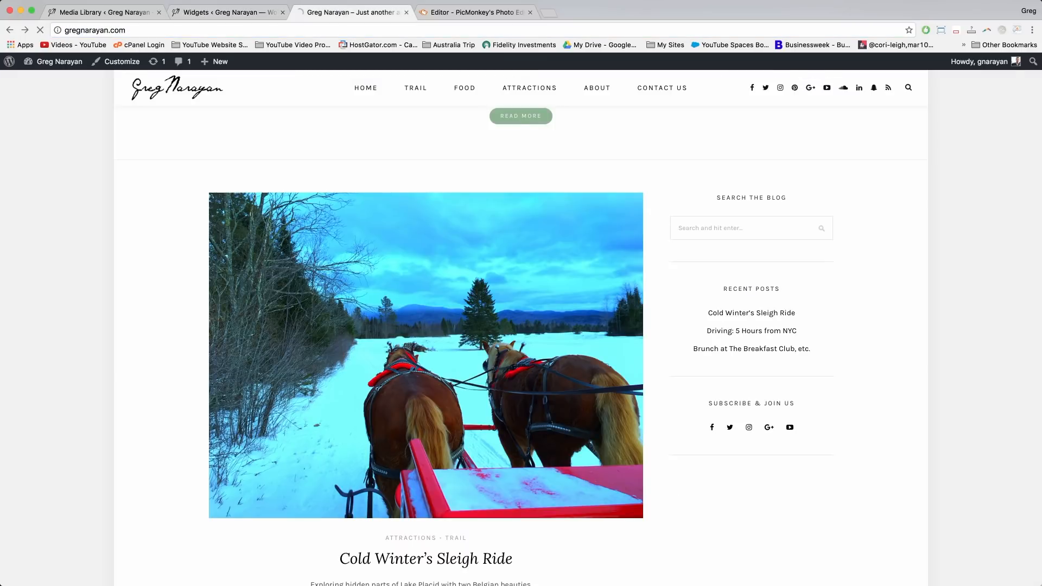
Step: Scroll the live blog to confirm the About Me signature, then go back to Widgets
{"action": "scroll", "coordinate": [626, 178], "scroll_direction": "down", "scroll_amount": 3}
{"action": "scroll", "coordinate": [628, 177], "scroll_direction": "down", "scroll_amount": 5}
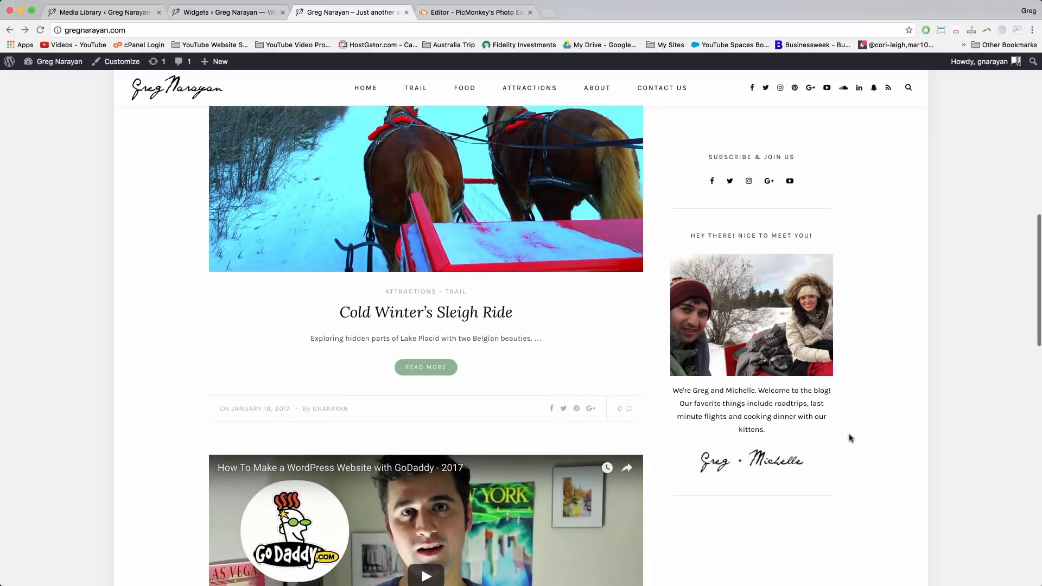
{"action": "scroll", "coordinate": [843, 293], "scroll_direction": "down", "scroll_amount": 1}
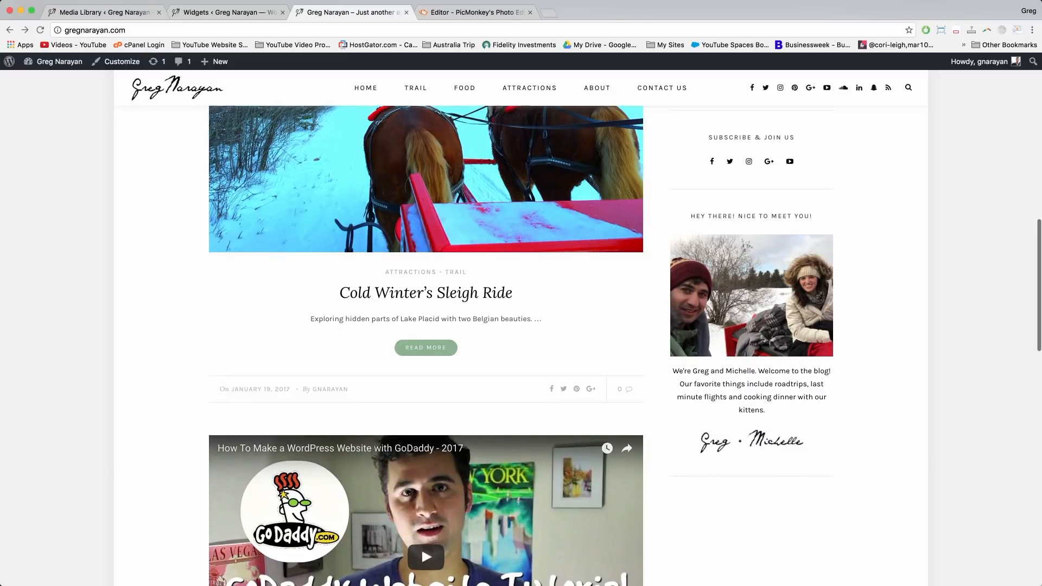
{"action": "key", "text": "super+Tab"}
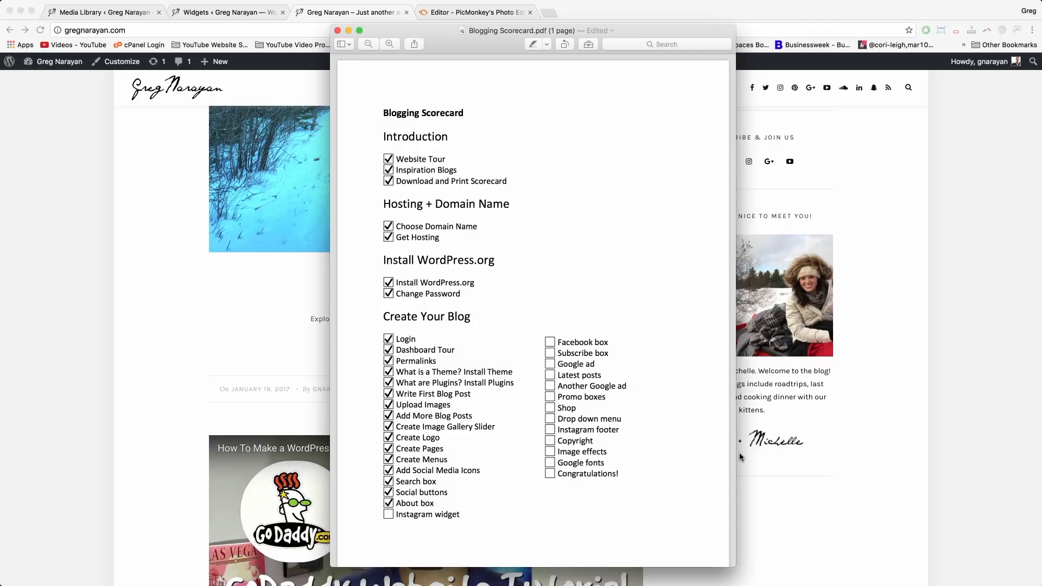
{"action": "left_click", "coordinate": [844, 482]}
{"action": "scroll", "coordinate": [689, 299], "scroll_direction": "down", "scroll_amount": 3}
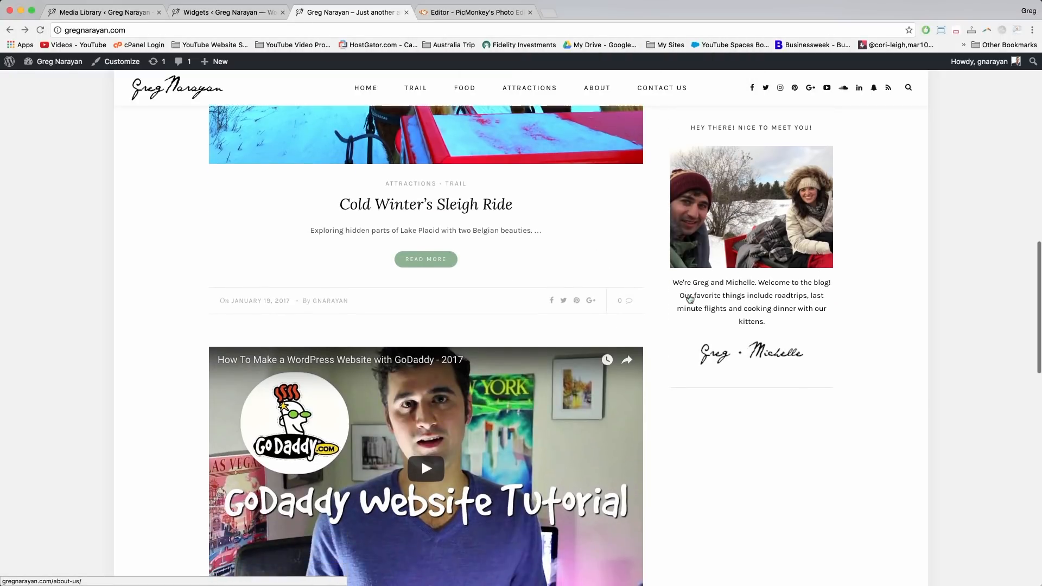
{"action": "left_click", "coordinate": [238, 17]}
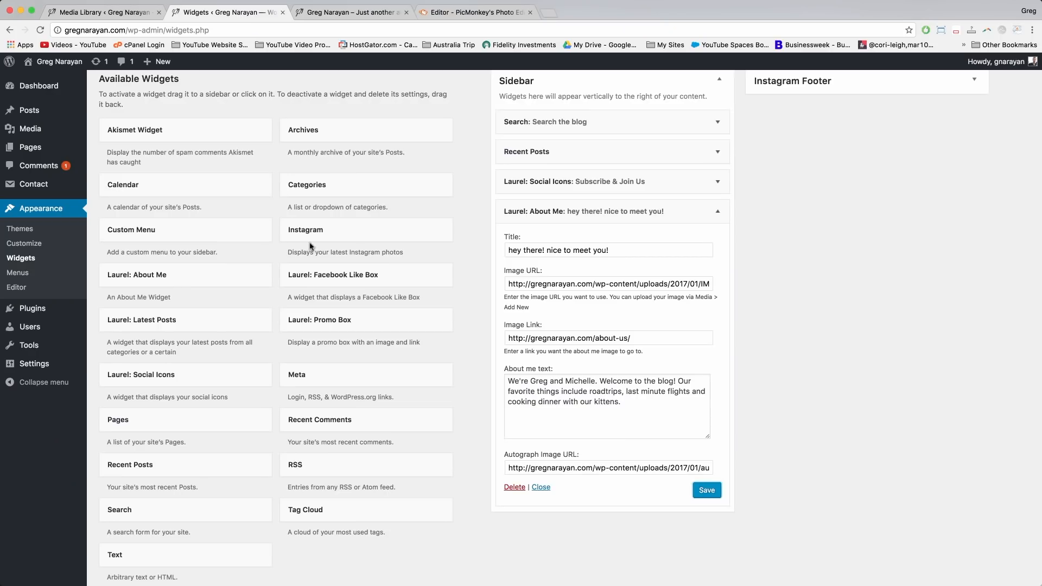
{"action": "scroll", "coordinate": [678, 250], "scroll_direction": "up", "scroll_amount": 2}
Step: Collapse the About Me widget and pick Instagram from Available Widgets for the Sidebar
{"action": "left_click", "coordinate": [718, 248]}
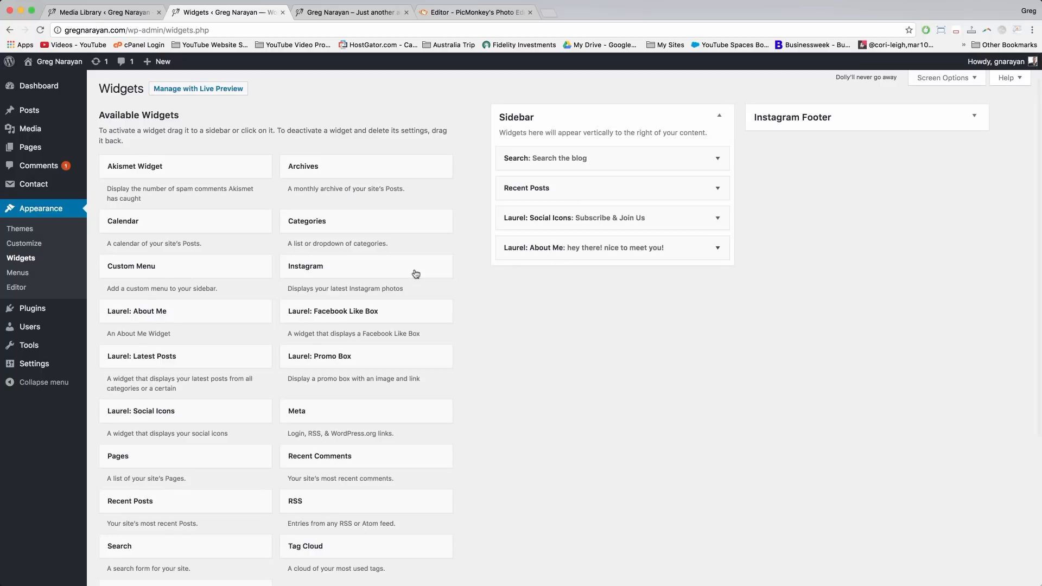
{"action": "scroll", "coordinate": [390, 296], "scroll_direction": "down", "scroll_amount": 1}
{"action": "scroll", "coordinate": [199, 285], "scroll_direction": "down", "scroll_amount": 3}
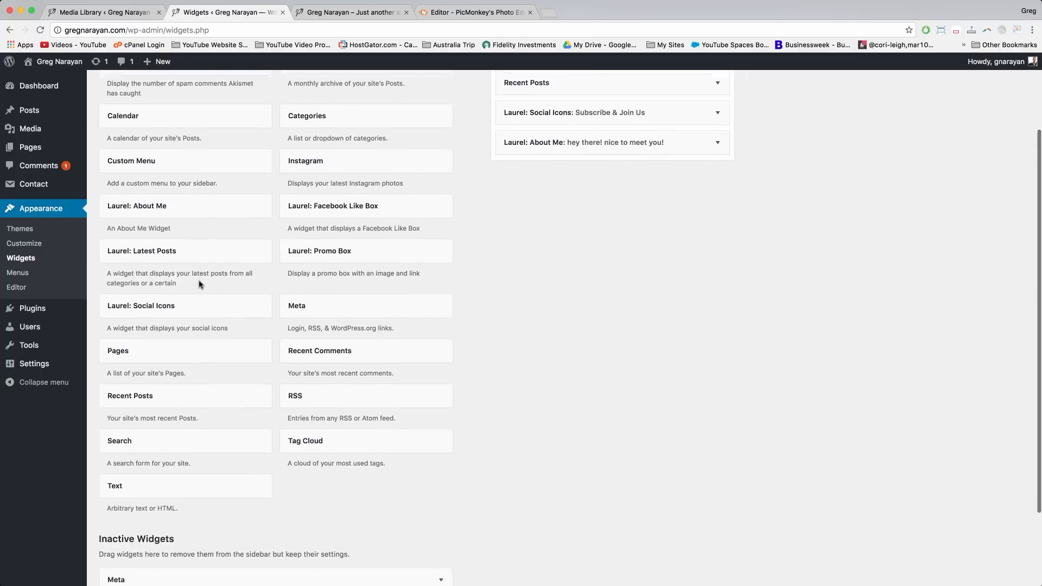
{"action": "scroll", "coordinate": [199, 283], "scroll_direction": "up", "scroll_amount": 5}
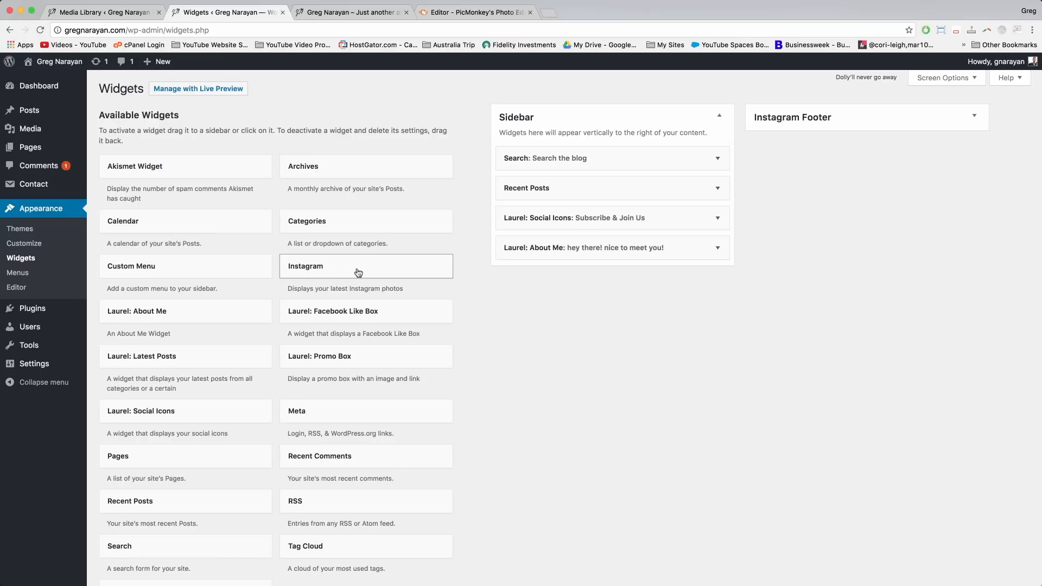
{"action": "left_click", "coordinate": [425, 271]}
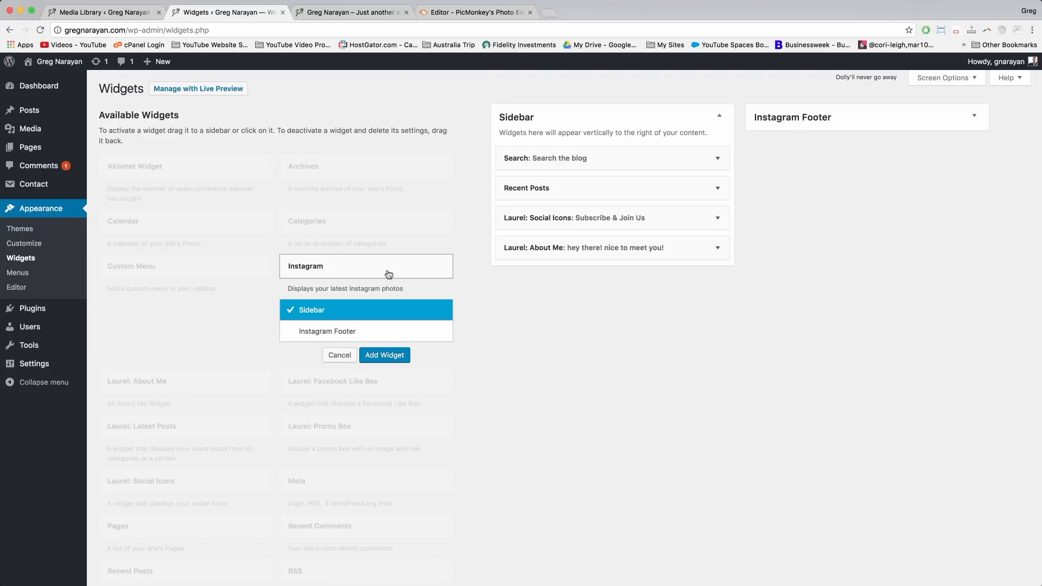
Step: Add the Instagram widget to Sidebar with the account username, 9 Small photos and new link text, then save
{"action": "left_click", "coordinate": [383, 355]}
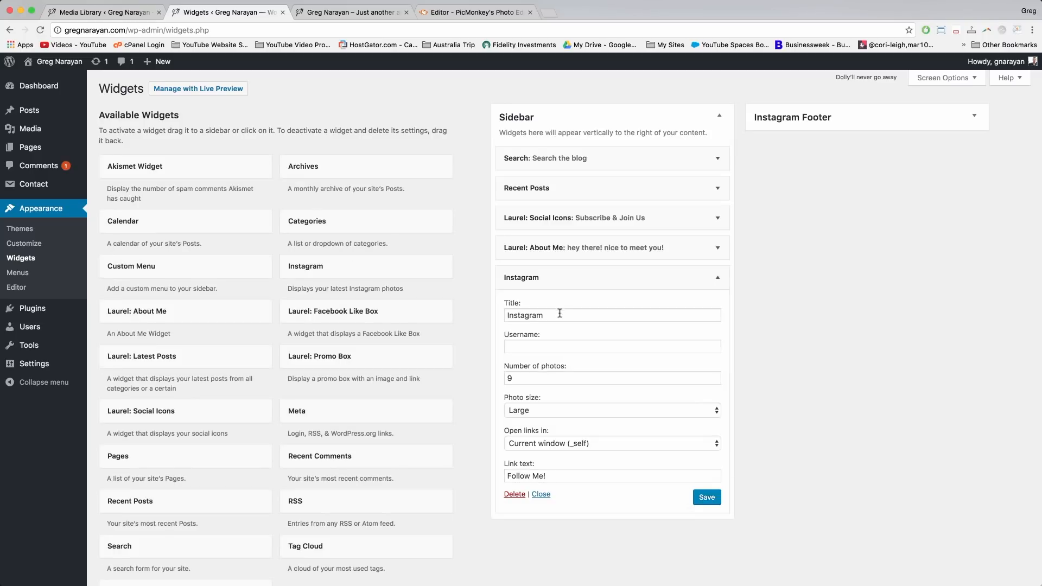
{"action": "left_click", "coordinate": [523, 349]}
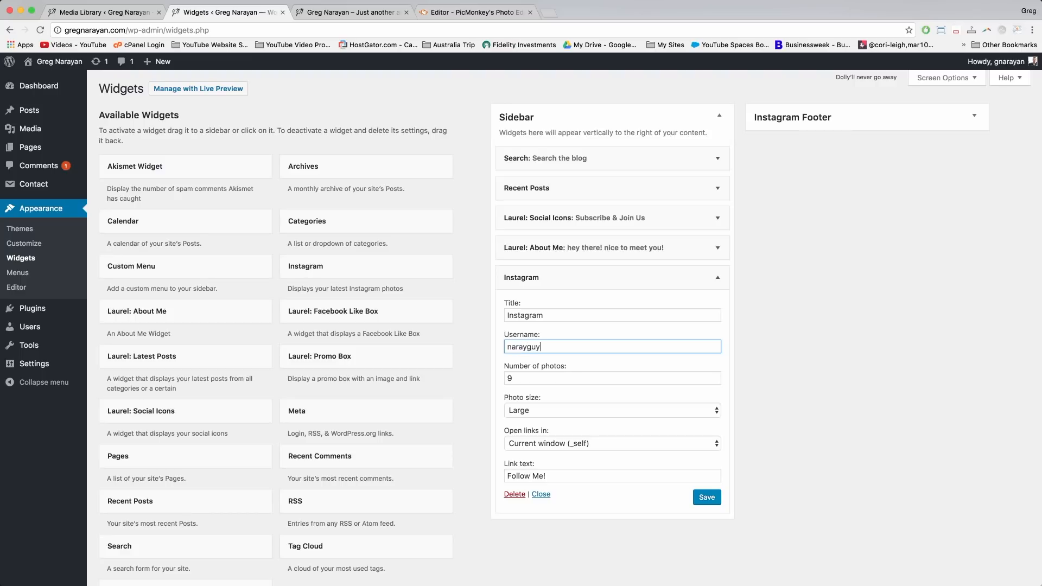
{"action": "left_click", "coordinate": [526, 376]}
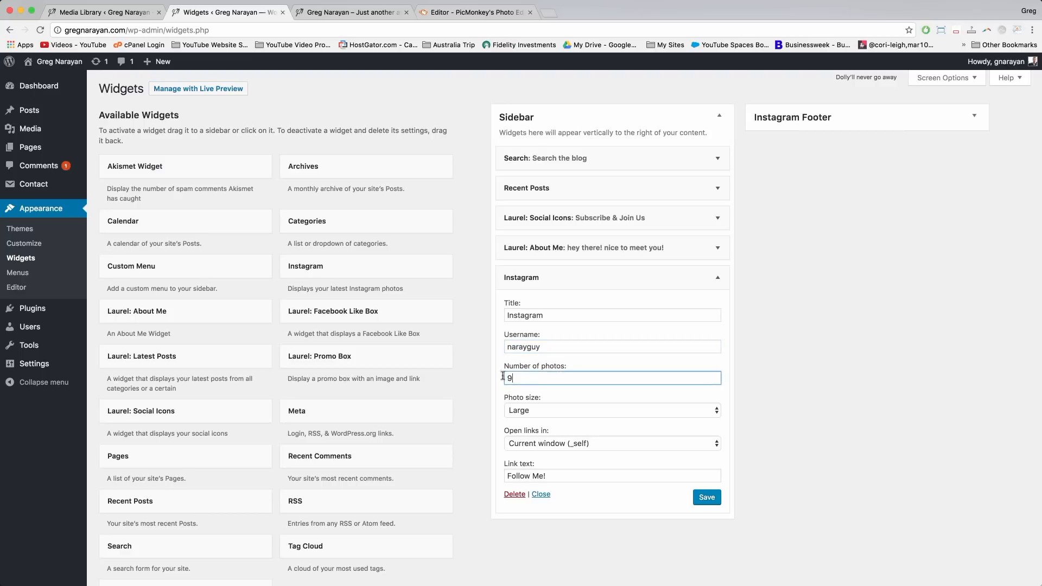
{"action": "left_click", "coordinate": [534, 411]}
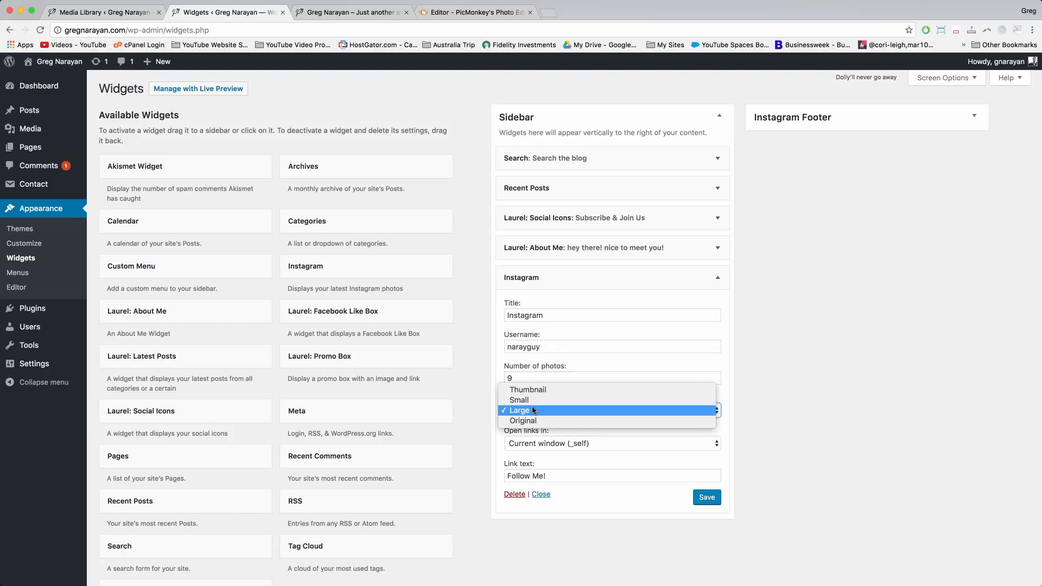
{"action": "left_click", "coordinate": [510, 401]}
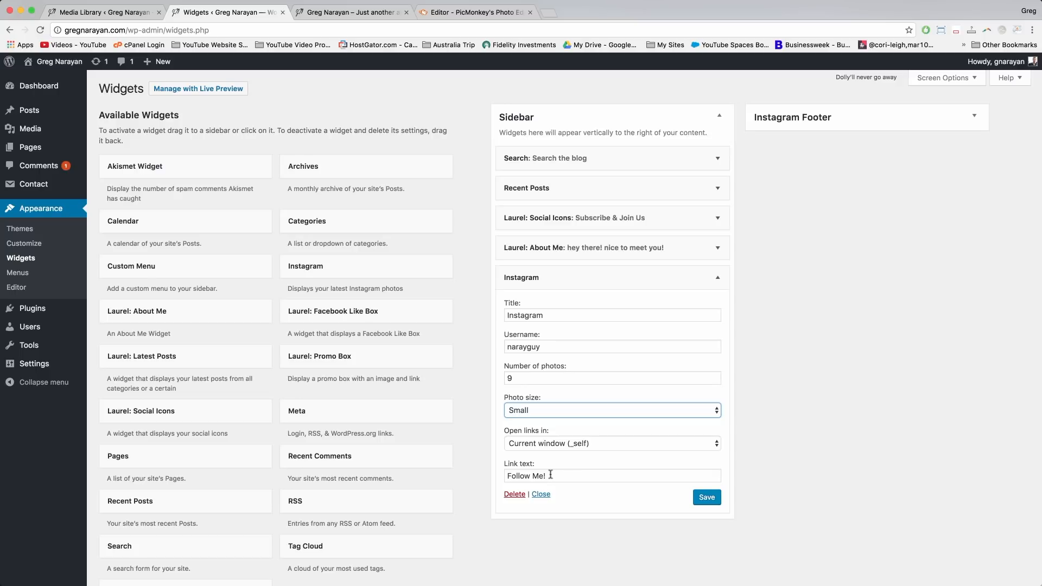
{"action": "left_click_drag", "start_coordinate": [551, 475], "coordinate": [494, 473]}
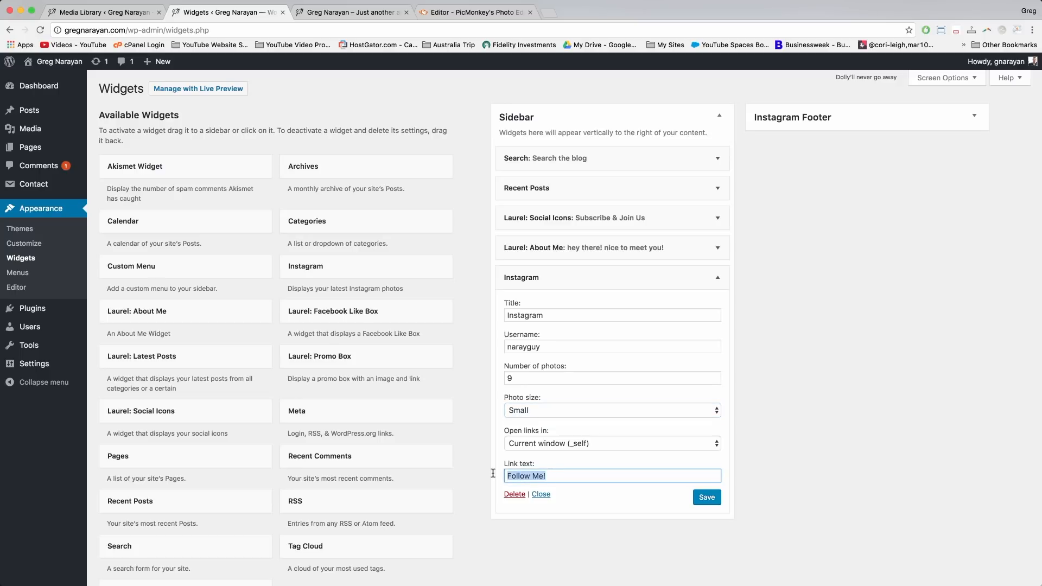
{"action": "type", "text": "Instagram @ narayguy"}
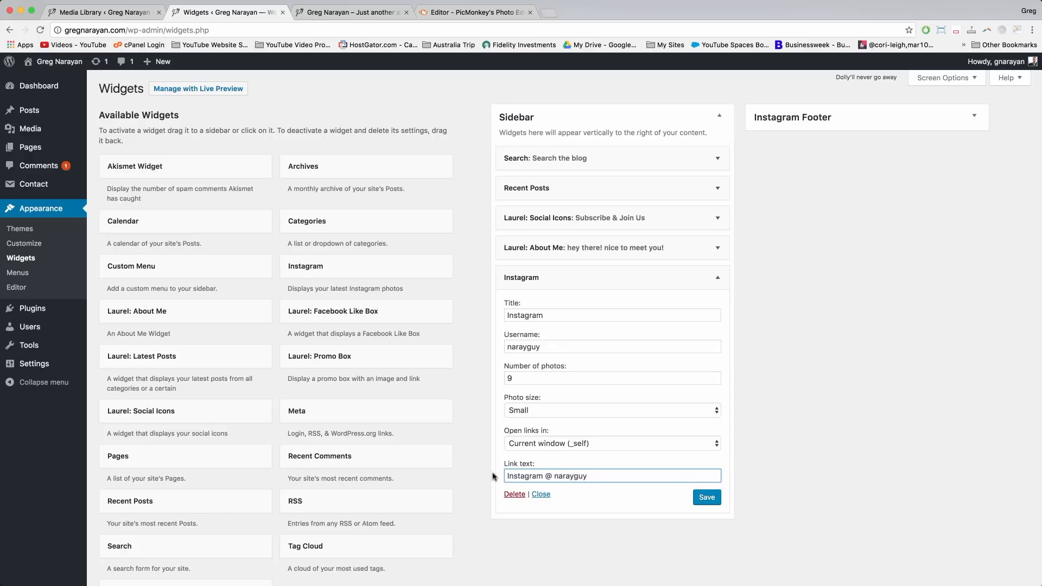
{"action": "left_click", "coordinate": [706, 497]}
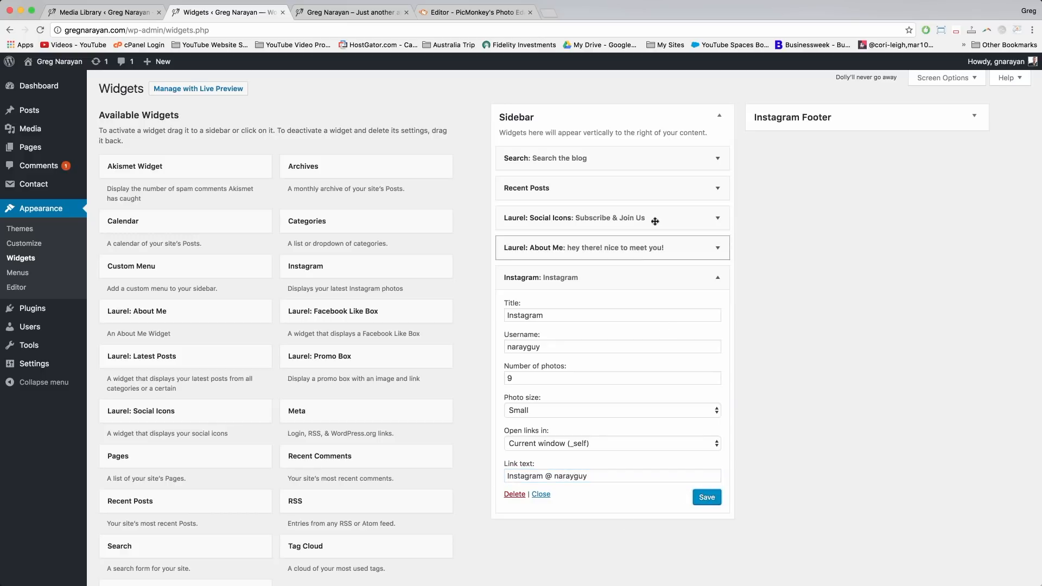
Step: Collapse the Instagram widget and reload the live blog
{"action": "left_click", "coordinate": [718, 276]}
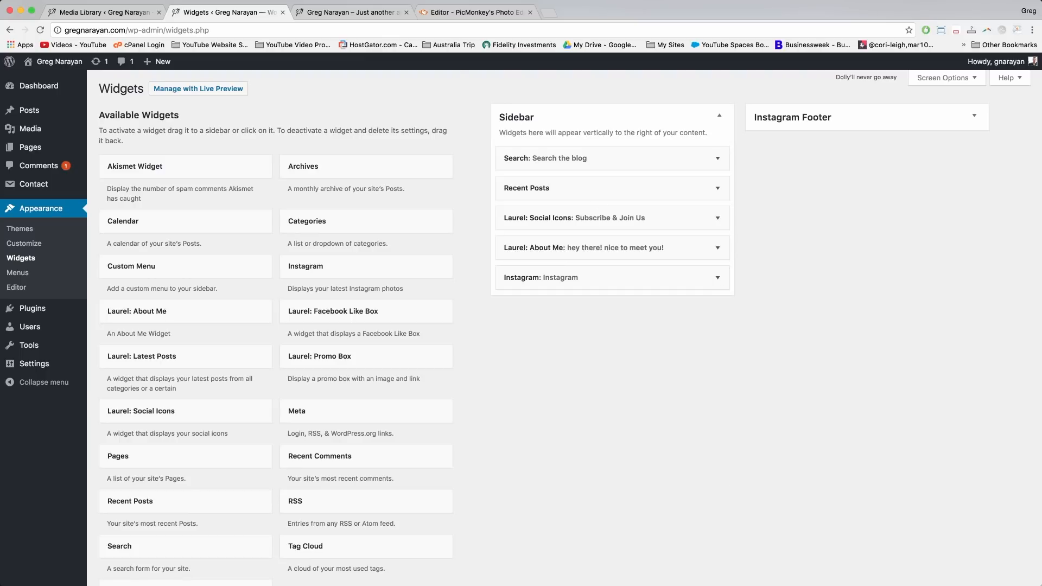
{"action": "left_click", "coordinate": [342, 12]}
{"action": "left_click", "coordinate": [343, 31]}
{"action": "key", "text": "Return"}
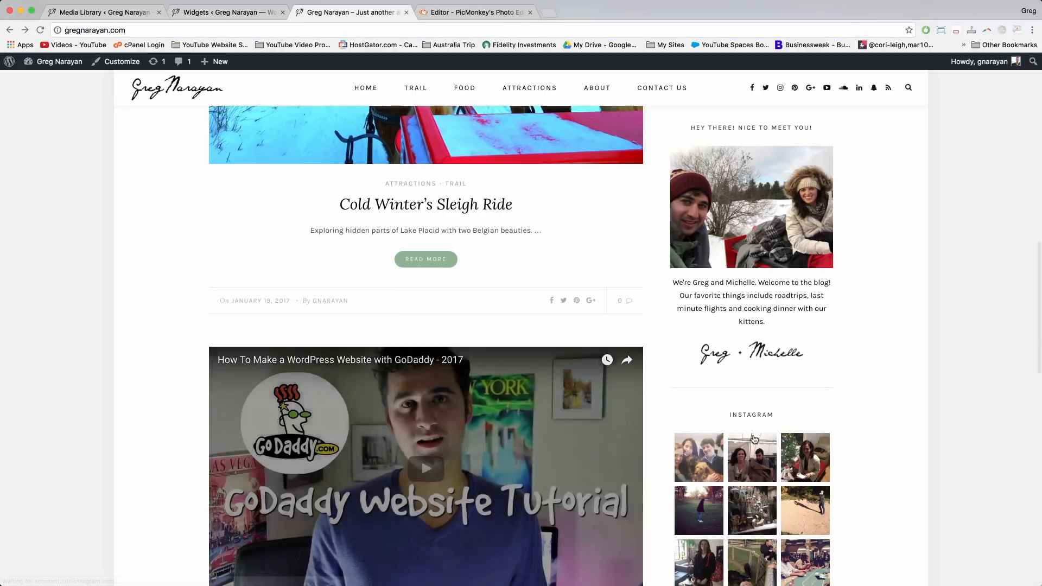
Step: Scroll the live blog down to the sidebar's Instagram photo grid
{"action": "scroll", "coordinate": [754, 438], "scroll_direction": "down", "scroll_amount": 5}
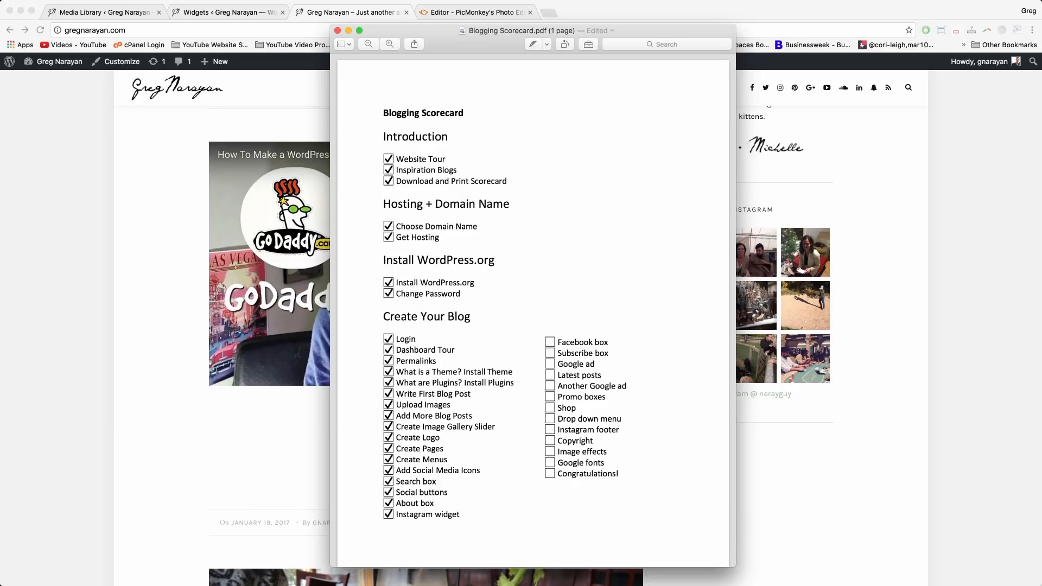
Step: Bring the browser back in front of the Blogging Scorecard
{"action": "left_click", "coordinate": [810, 482]}
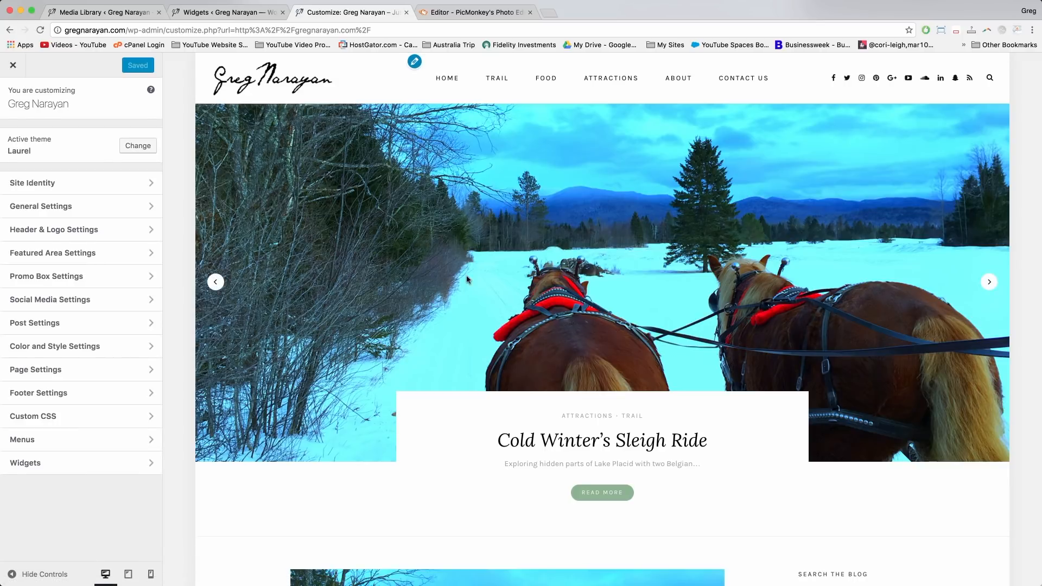
Step: In the Customizer, open Widgets > Sidebar and show the Add a Widget list
{"action": "scroll", "coordinate": [466, 280], "scroll_direction": "down", "scroll_amount": 15}
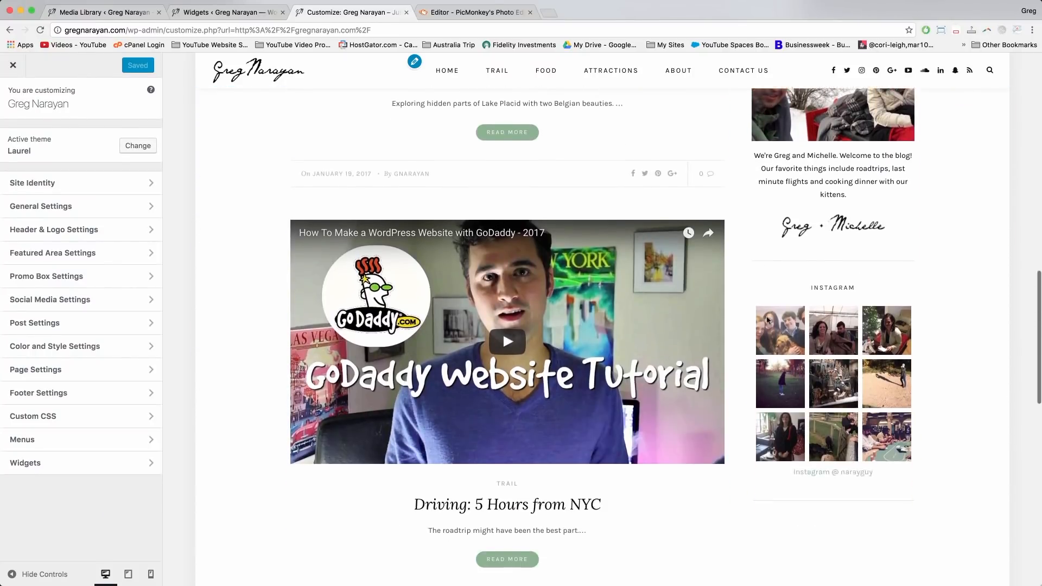
{"action": "scroll", "coordinate": [767, 320], "scroll_direction": "down", "scroll_amount": 1}
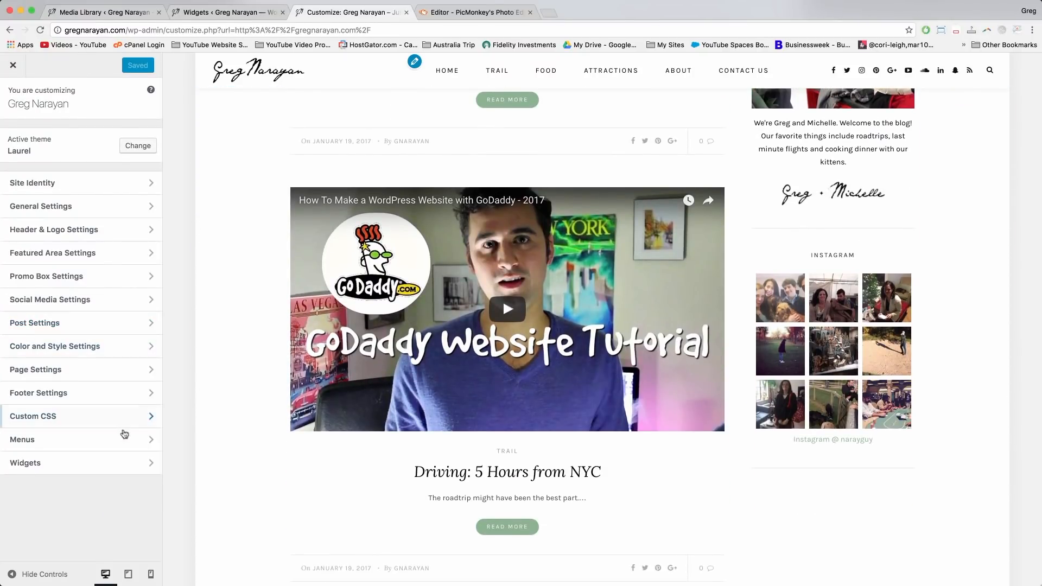
{"action": "left_click", "coordinate": [139, 464]}
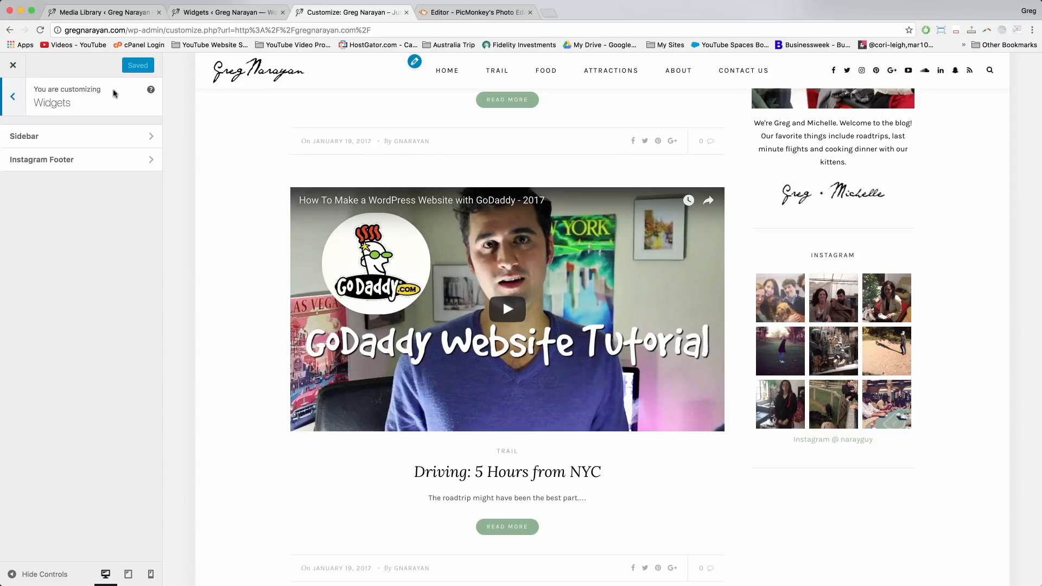
{"action": "left_click", "coordinate": [150, 136]}
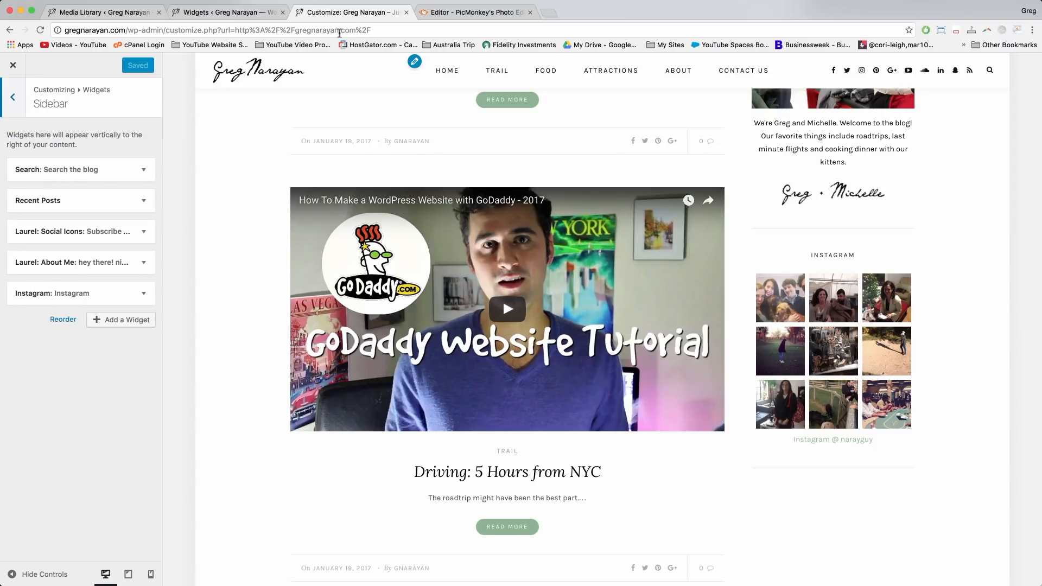
{"action": "left_click", "coordinate": [233, 12]}
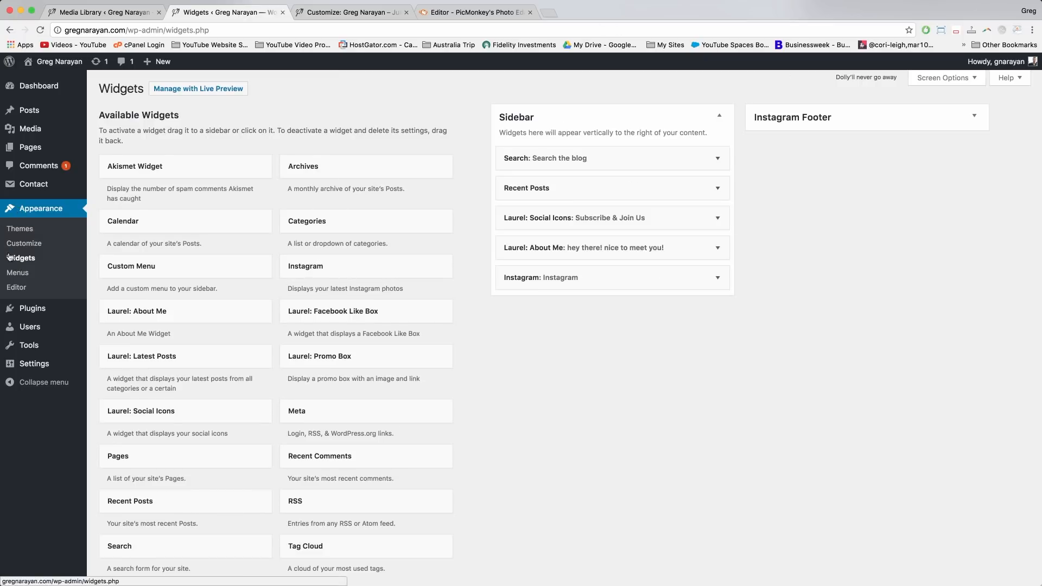
{"action": "left_click", "coordinate": [334, 13]}
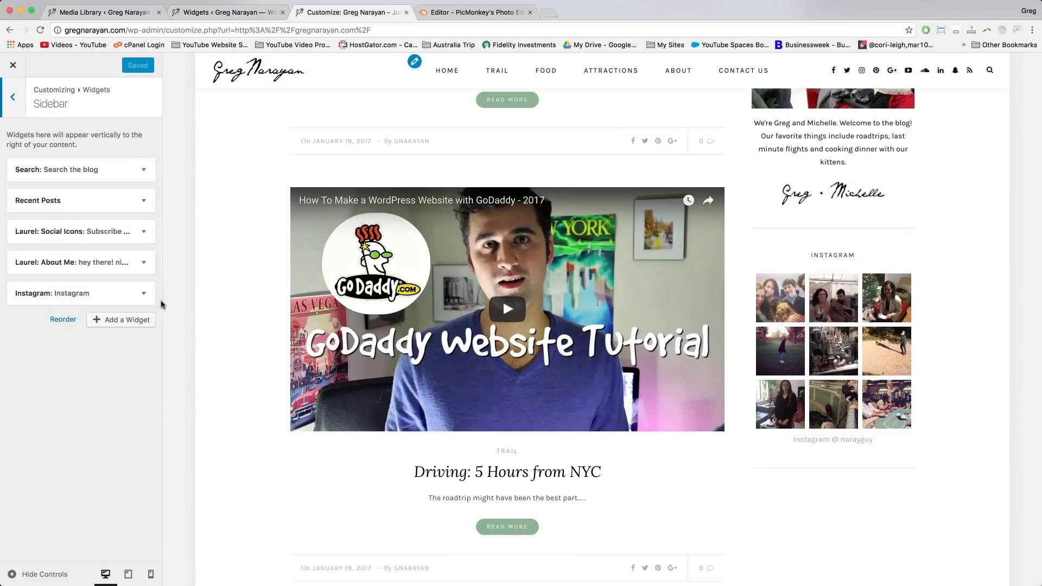
{"action": "scroll", "coordinate": [170, 309], "scroll_direction": "down", "scroll_amount": 4}
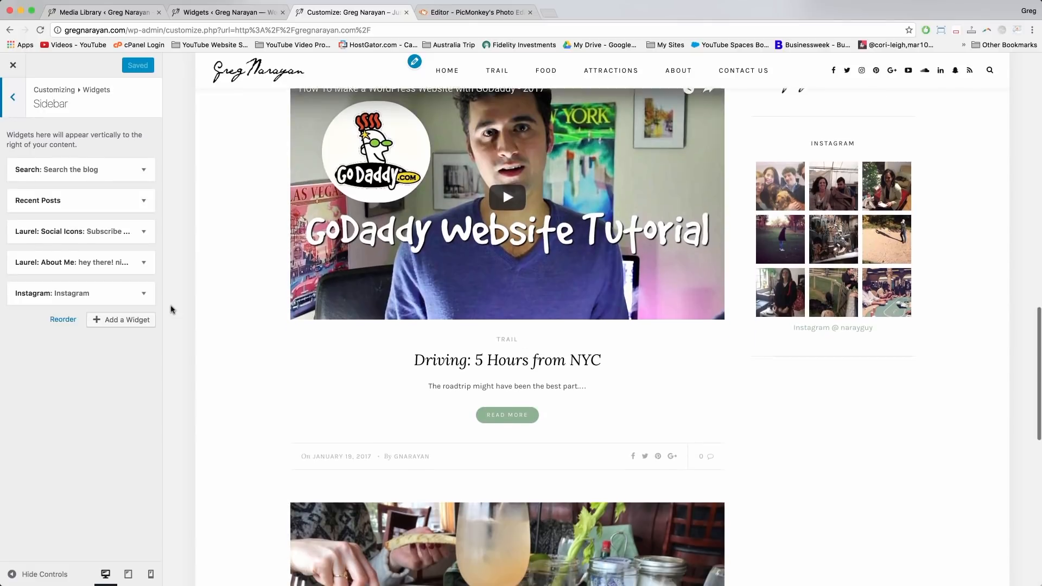
{"action": "left_click", "coordinate": [119, 320]}
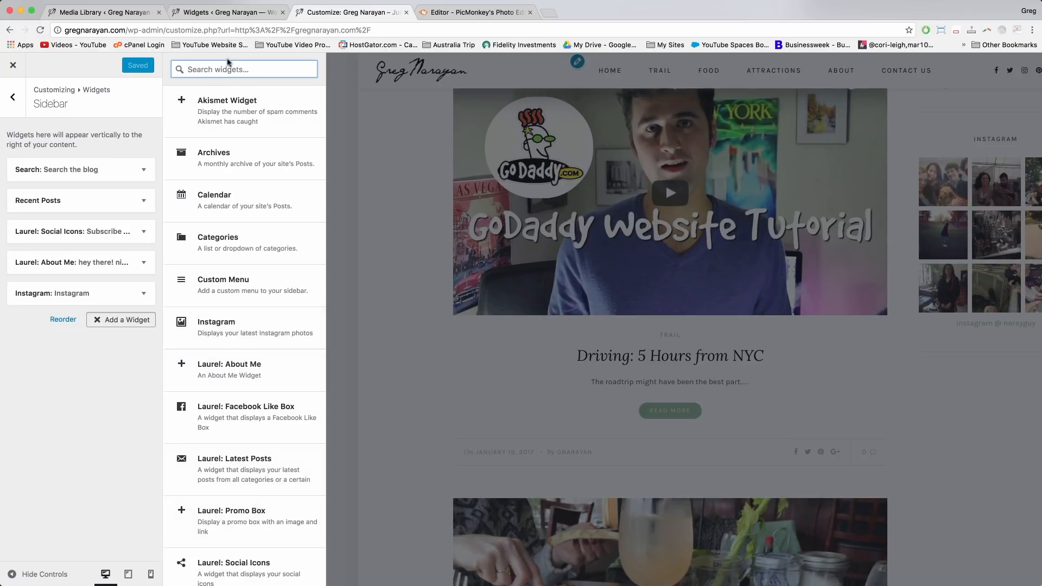
Step: After checking the Widgets admin page, add Laurel: Facebook Like Box to the Customizer sidebar
{"action": "left_click", "coordinate": [223, 20]}
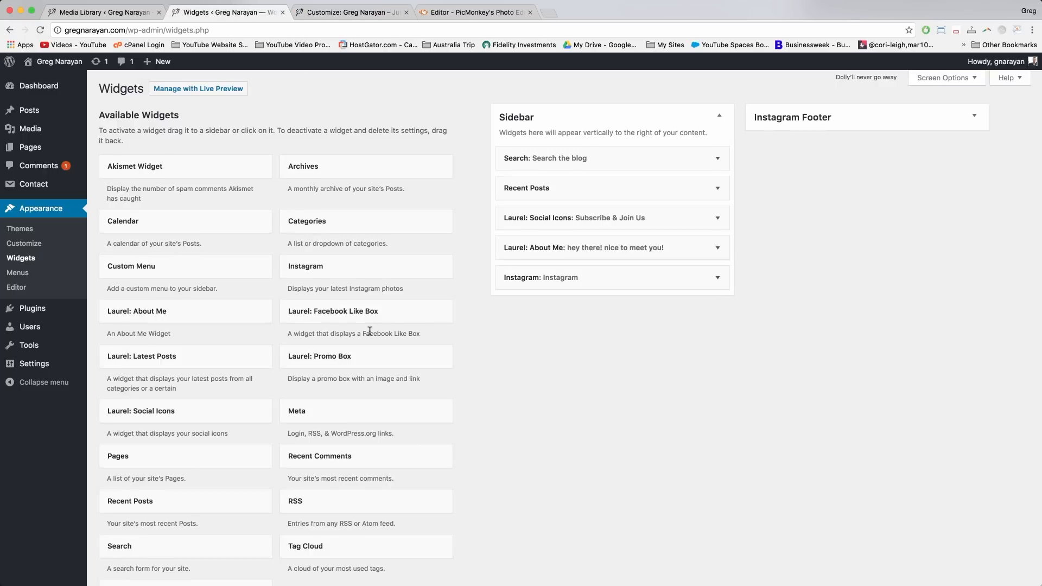
{"action": "scroll", "coordinate": [369, 330], "scroll_direction": "down", "scroll_amount": 5}
{"action": "scroll", "coordinate": [369, 331], "scroll_direction": "up", "scroll_amount": 5}
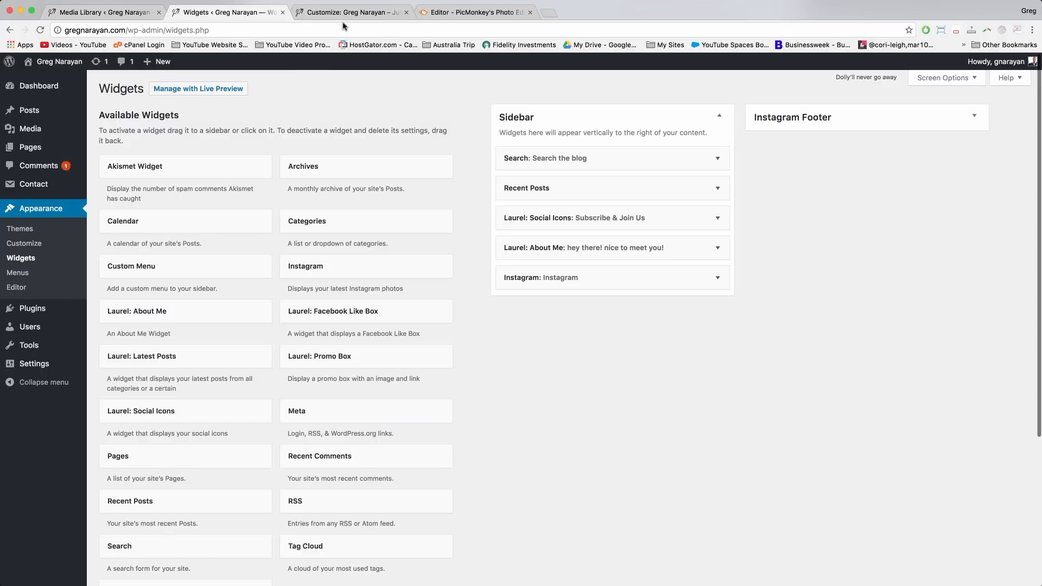
{"action": "left_click", "coordinate": [345, 12]}
{"action": "scroll", "coordinate": [317, 283], "scroll_direction": "down", "scroll_amount": 2}
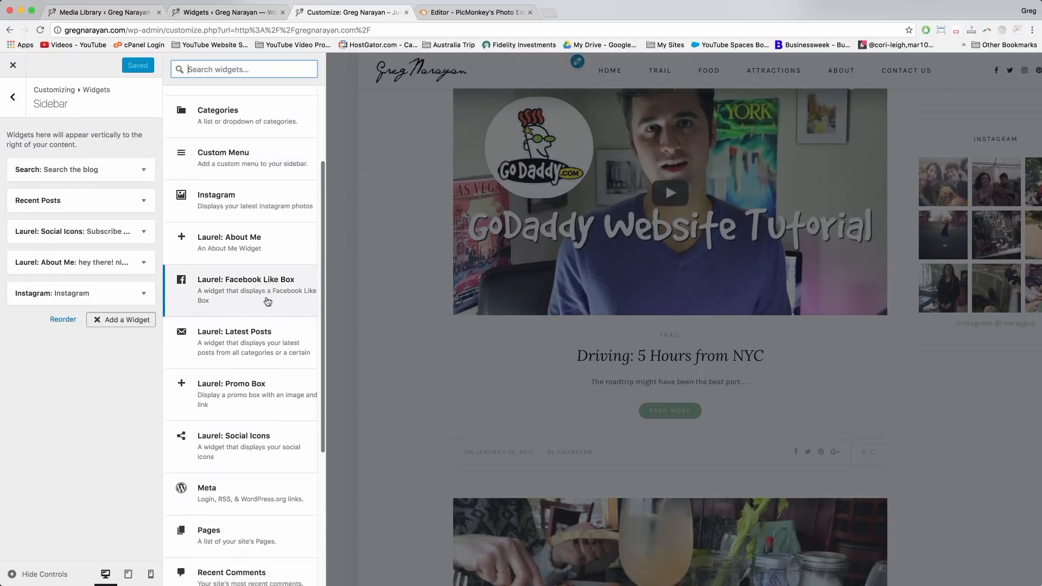
{"action": "scroll", "coordinate": [262, 298], "scroll_direction": "up", "scroll_amount": 5}
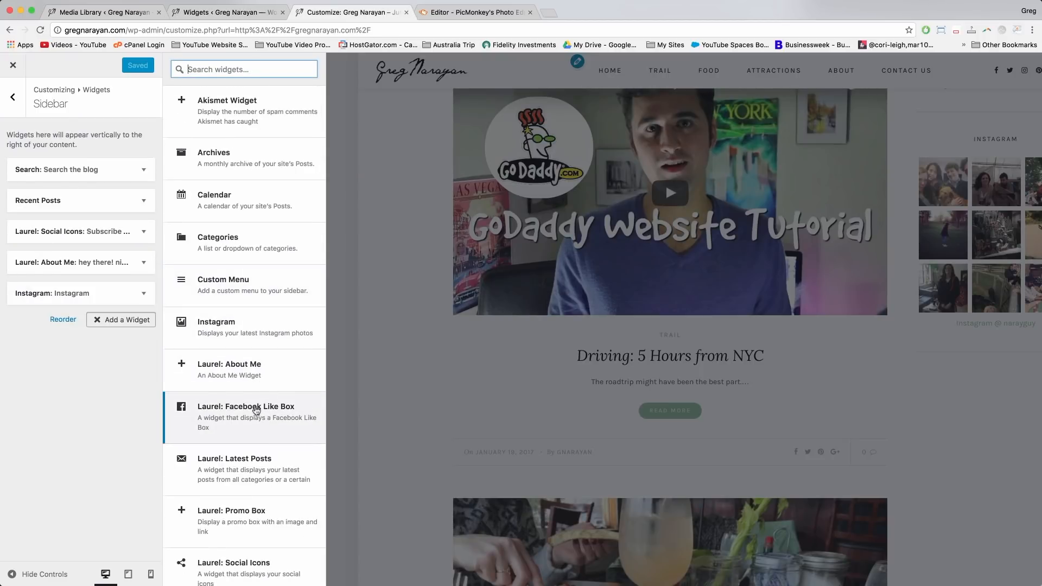
{"action": "left_click", "coordinate": [237, 415]}
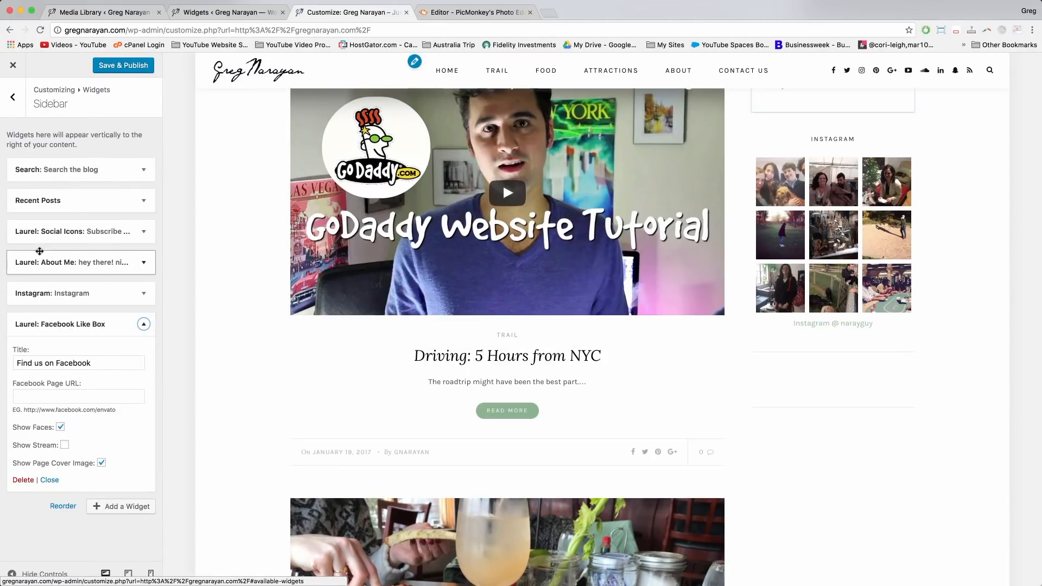
{"action": "left_click", "coordinate": [44, 395]}
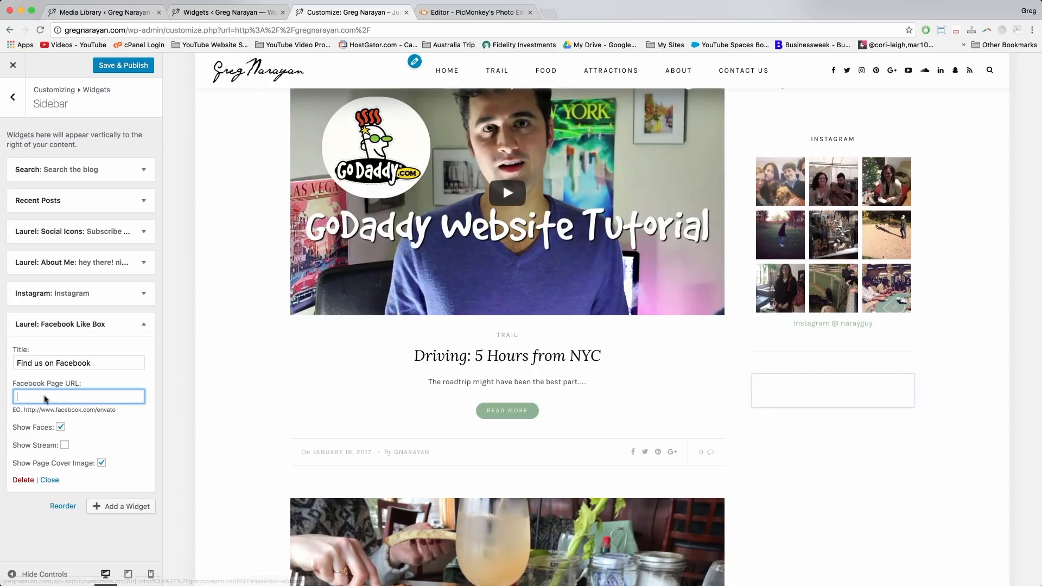
{"action": "type", "text": "h"}
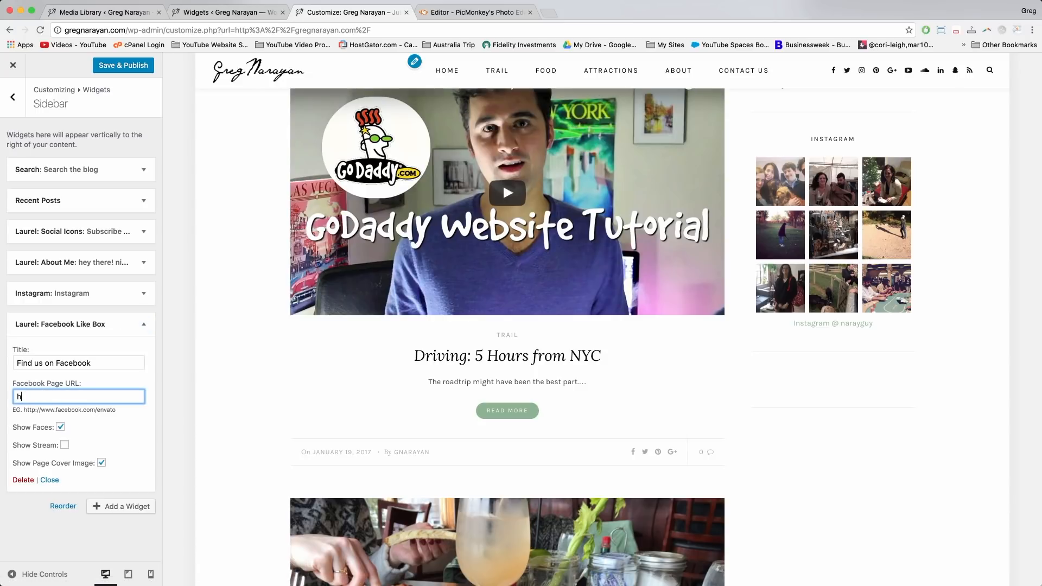
{"action": "type", "text": "tt://www"}
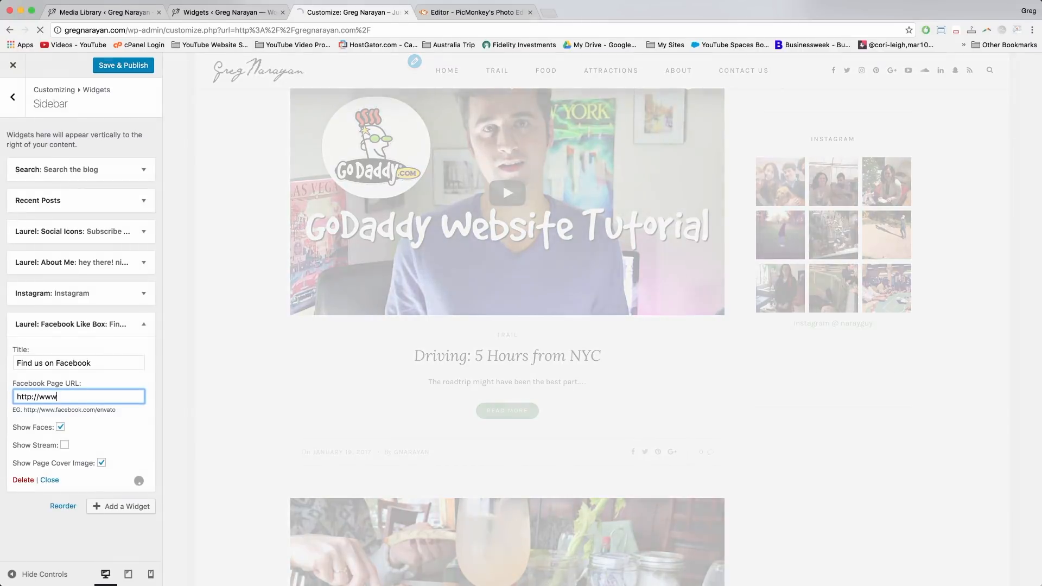
{"action": "type", "text": ".facebook"}
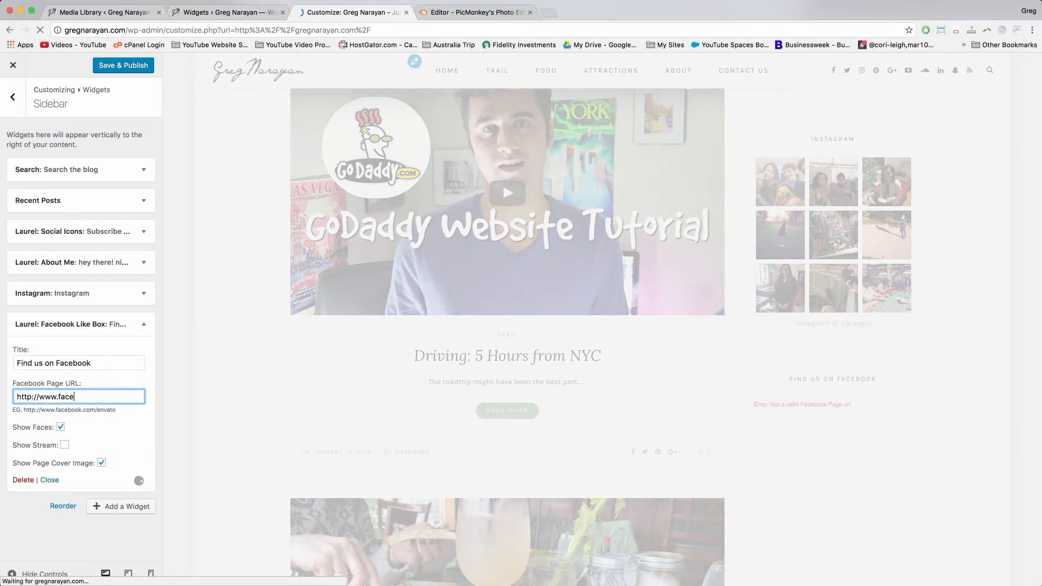
{"action": "type", "text": ".com/dearblogger"}
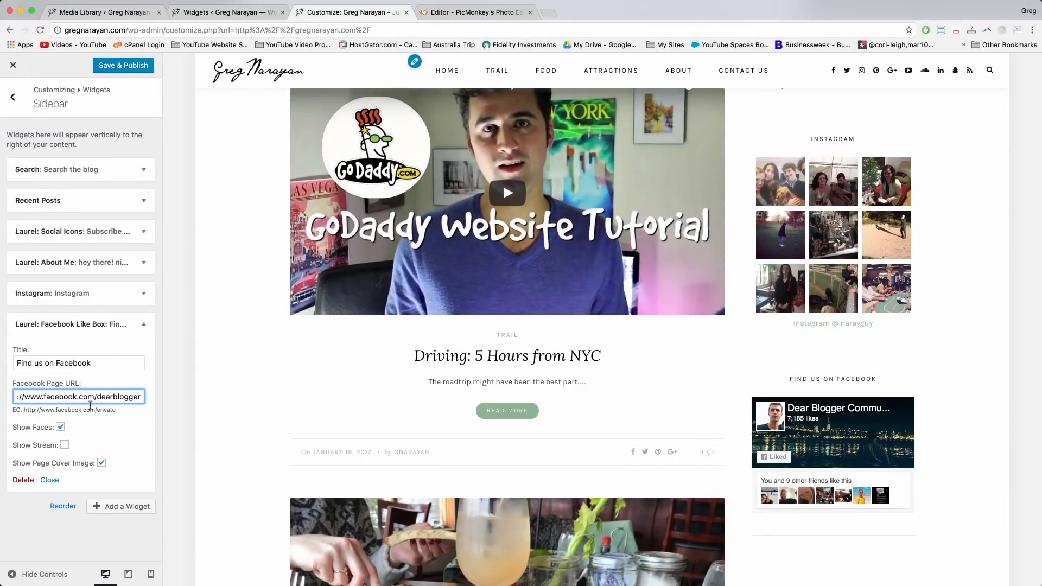
{"action": "left_click", "coordinate": [102, 397]}
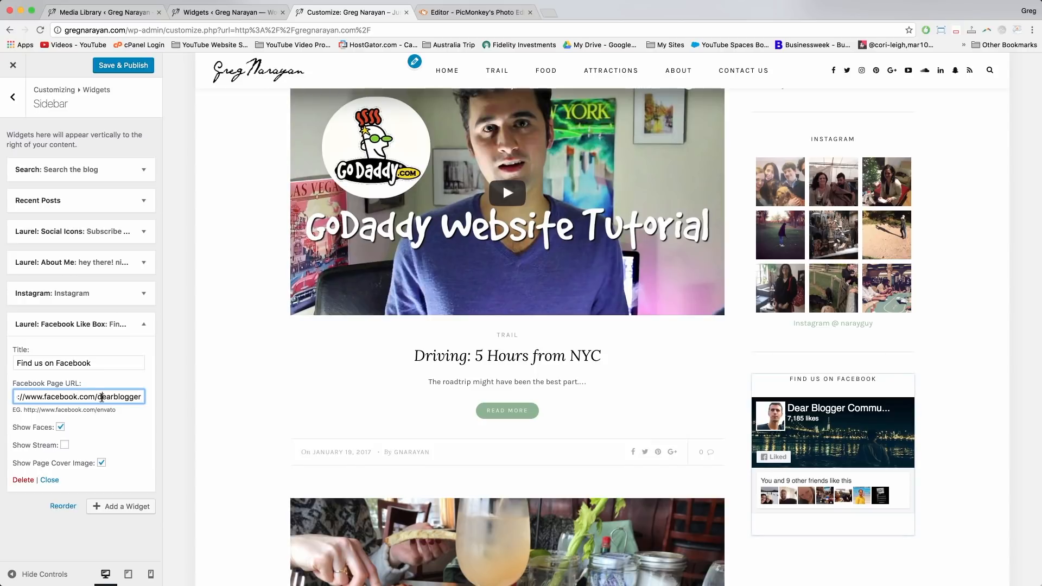
{"action": "left_click", "coordinate": [65, 445]}
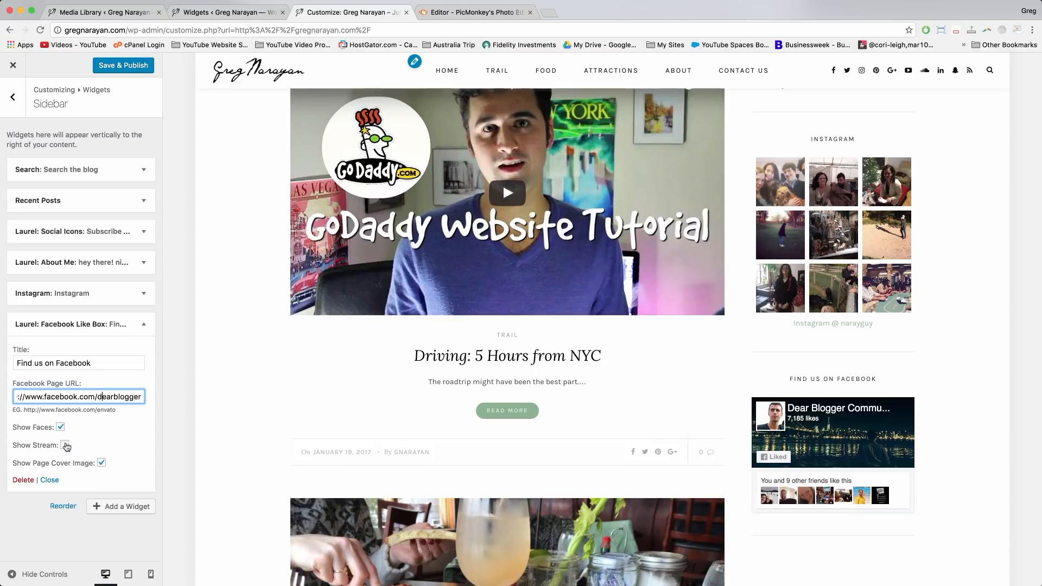
{"action": "left_click", "coordinate": [101, 462]}
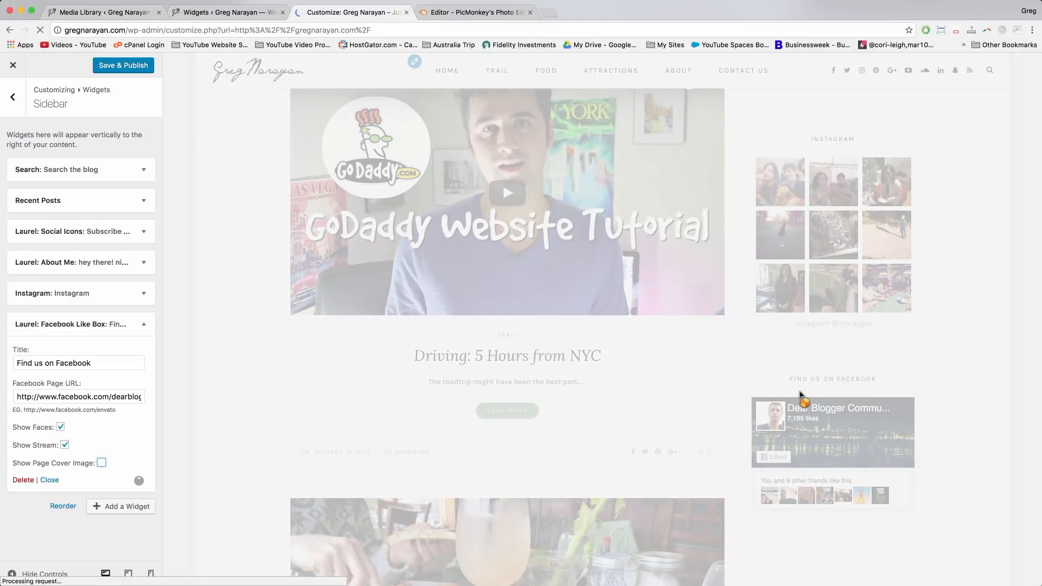
Step: Retitle the Facebook box 'Join us on Facebook' and Save & Publish
{"action": "scroll", "coordinate": [801, 394], "scroll_direction": "down", "scroll_amount": 10}
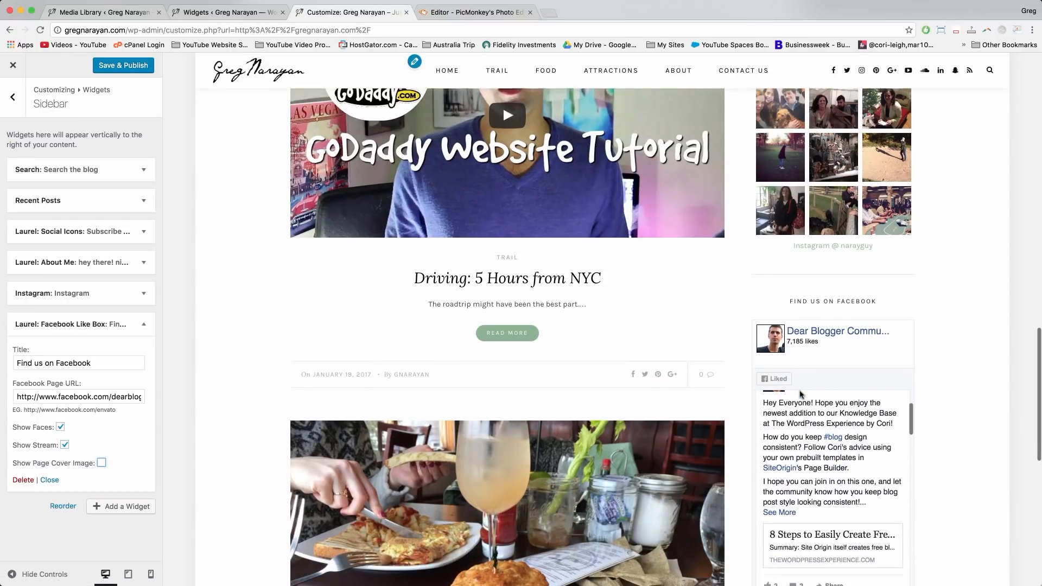
{"action": "scroll", "coordinate": [767, 396], "scroll_direction": "down", "scroll_amount": 5}
{"action": "scroll", "coordinate": [748, 397], "scroll_direction": "up", "scroll_amount": 5}
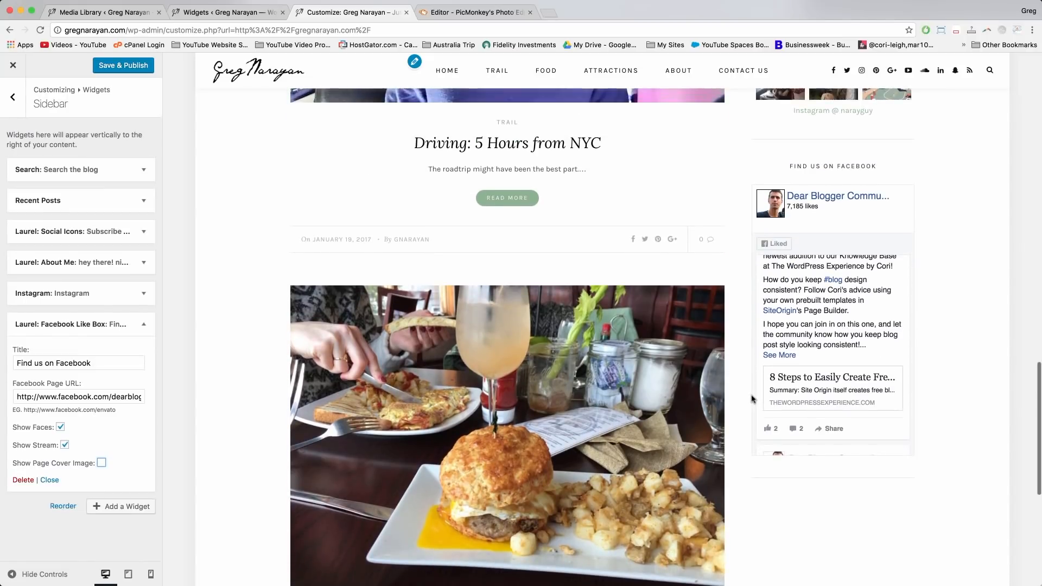
{"action": "double_click", "coordinate": [34, 363]}
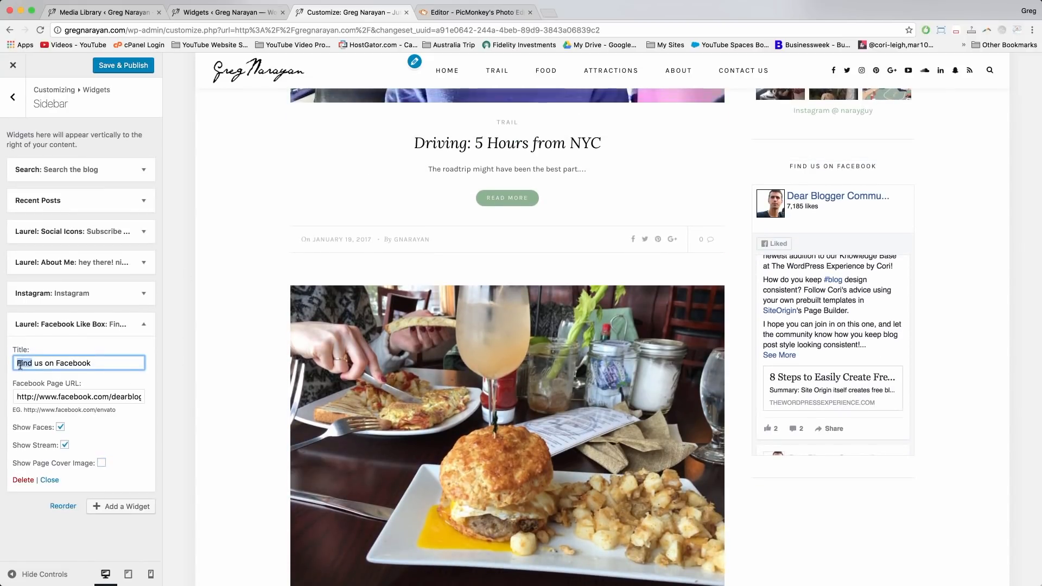
{"action": "type", "text": "Join"}
{"action": "left_click", "coordinate": [106, 366]}
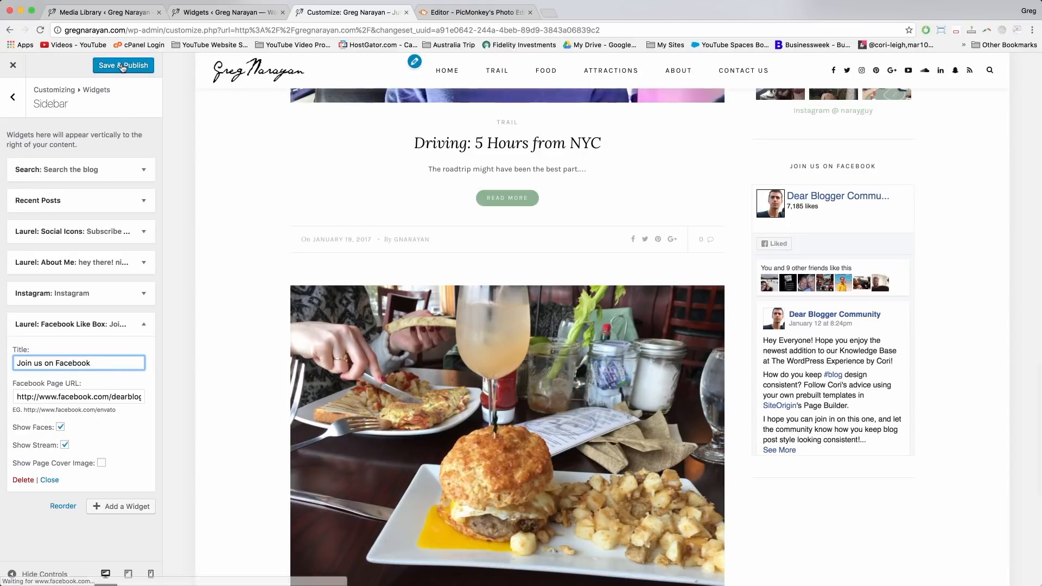
{"action": "left_click", "coordinate": [145, 63]}
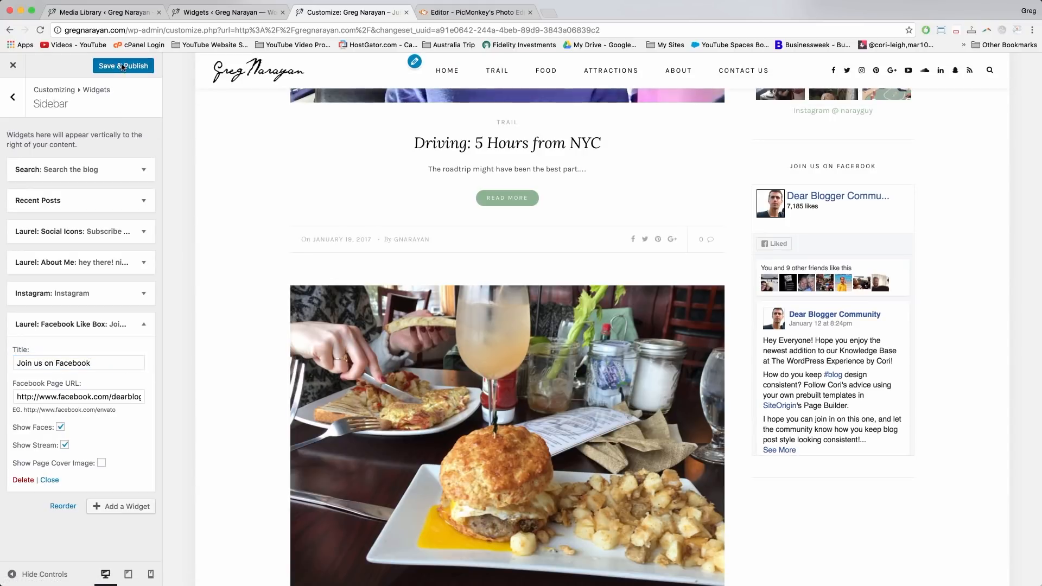
Step: Exit the Customizer, scroll the live sidebar, and bring the scorecard to the front
{"action": "left_click", "coordinate": [14, 68]}
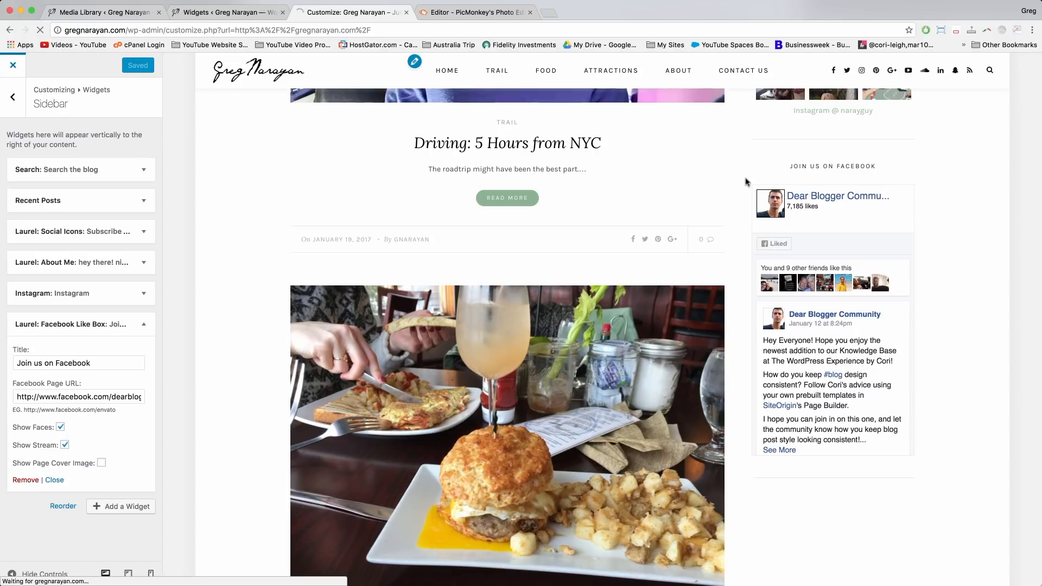
{"action": "scroll", "coordinate": [797, 258], "scroll_direction": "down", "scroll_amount": 15}
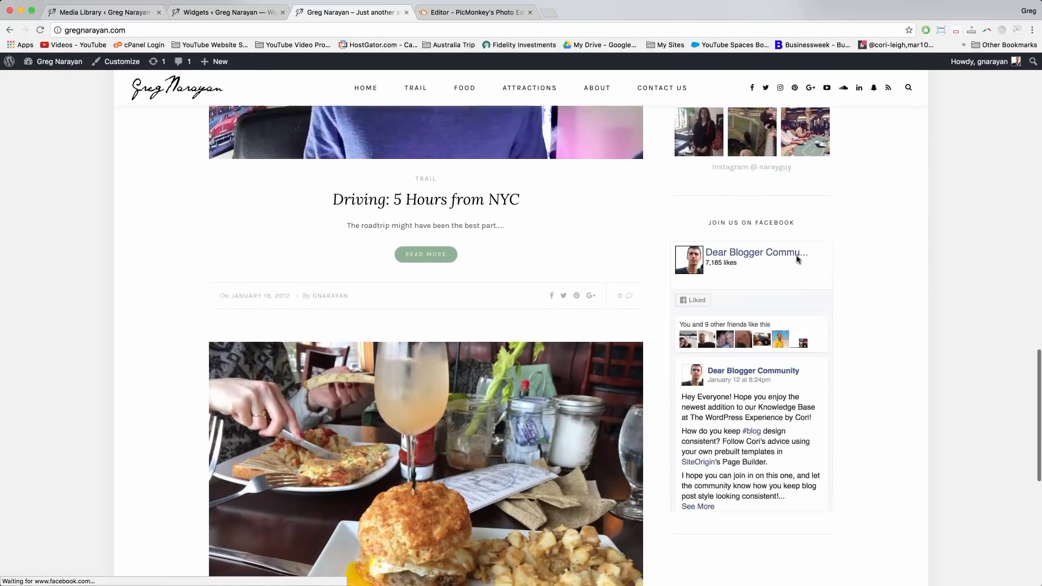
{"action": "scroll", "coordinate": [726, 336], "scroll_direction": "down", "scroll_amount": 3}
{"action": "scroll", "coordinate": [719, 339], "scroll_direction": "up", "scroll_amount": 3}
{"action": "scroll", "coordinate": [718, 340], "scroll_direction": "down", "scroll_amount": 1}
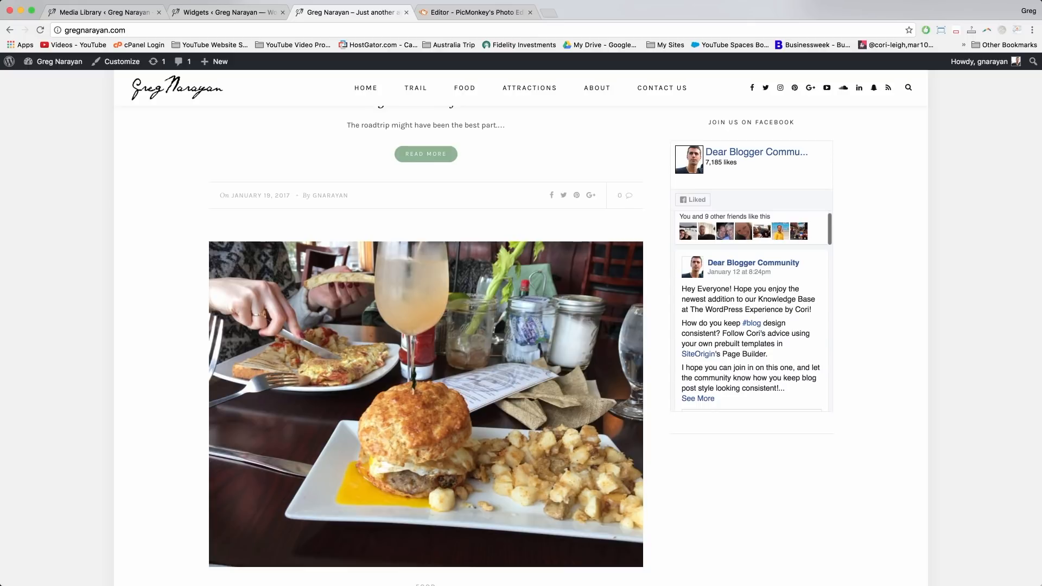
{"action": "key", "text": "super+Tab"}
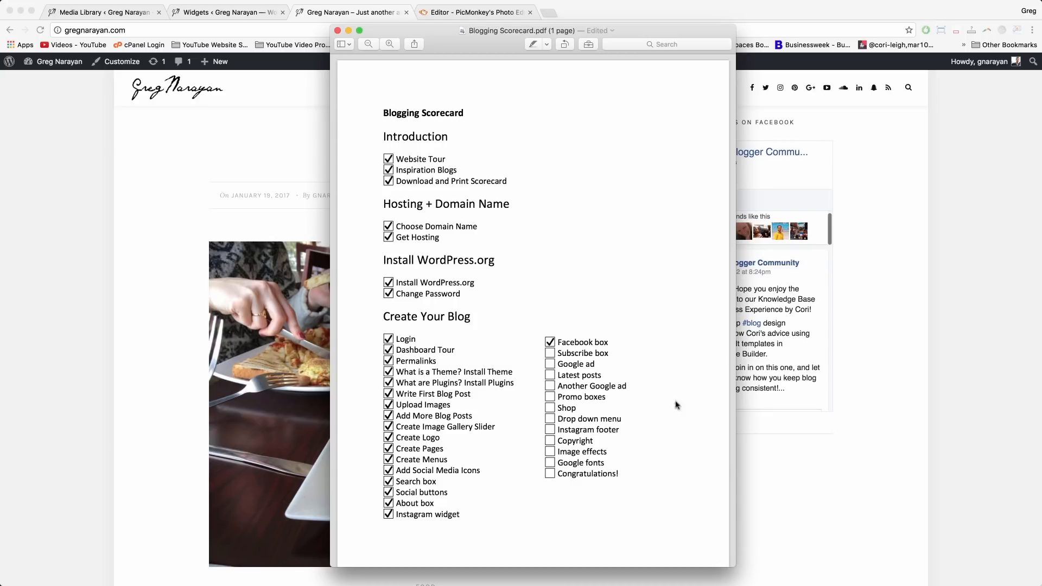
Step: Bring the blog forward and scroll down to the 'Brunch at The Breakfast Club, etc.' post
{"action": "left_click", "coordinate": [771, 482]}
{"action": "scroll", "coordinate": [788, 467], "scroll_direction": "down", "scroll_amount": 5}
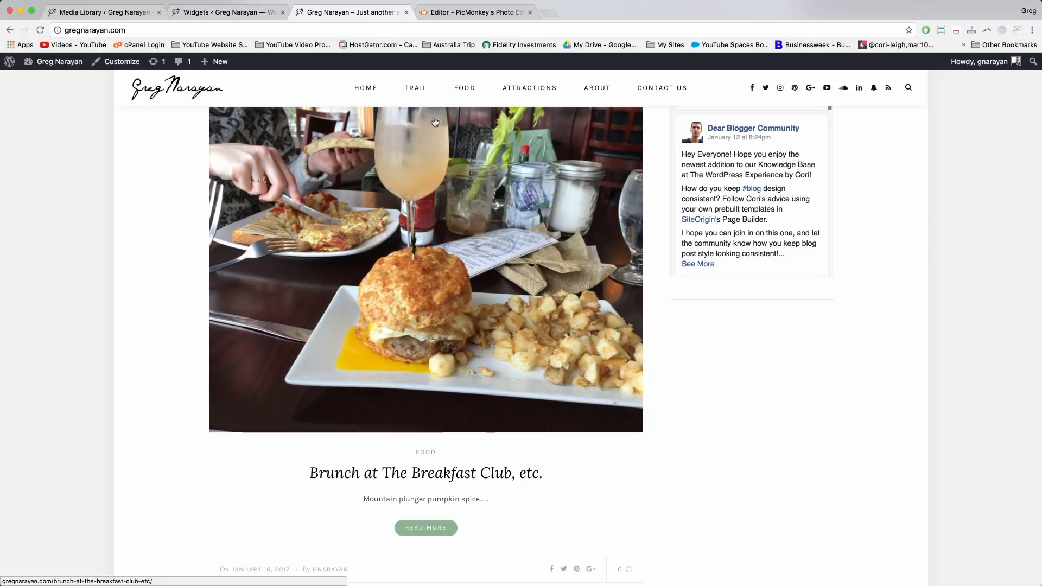
Step: Search 'mailchimp' in a new incognito window and open the MailChimp homepage result
{"action": "key", "text": "super+shift+n"}
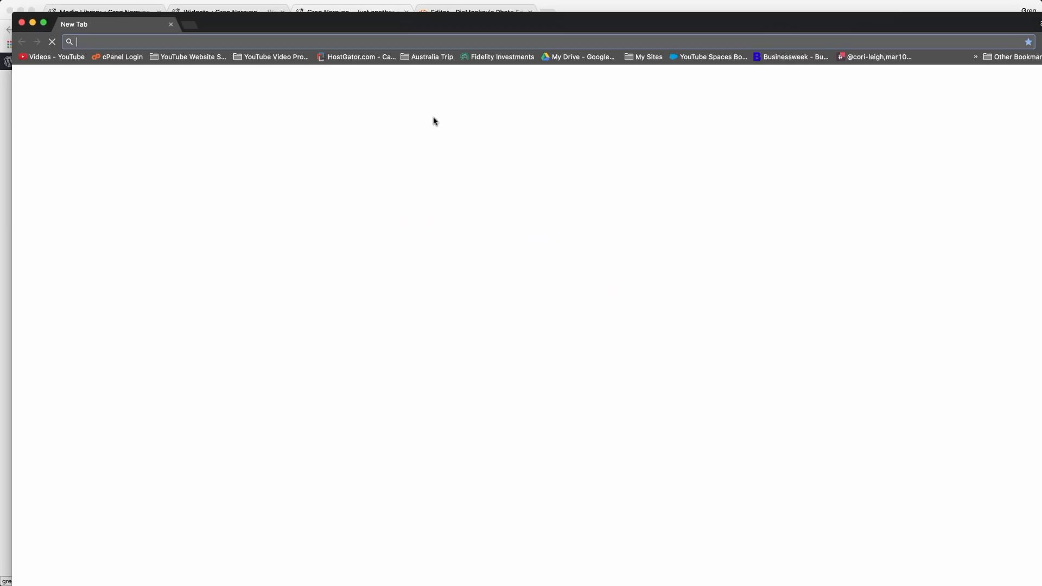
{"action": "left_click_drag", "start_coordinate": [284, 26], "coordinate": [271, 15]}
{"action": "type", "text": "n"}
{"action": "key", "text": "BackSpace"}
{"action": "key", "text": "BackSpace"}
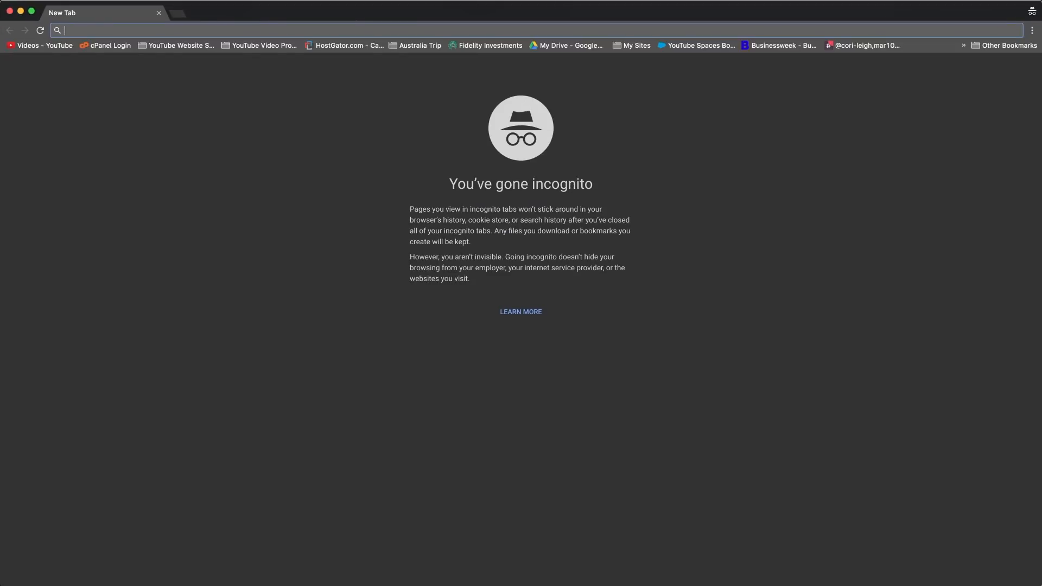
{"action": "type", "text": "mailchimp"}
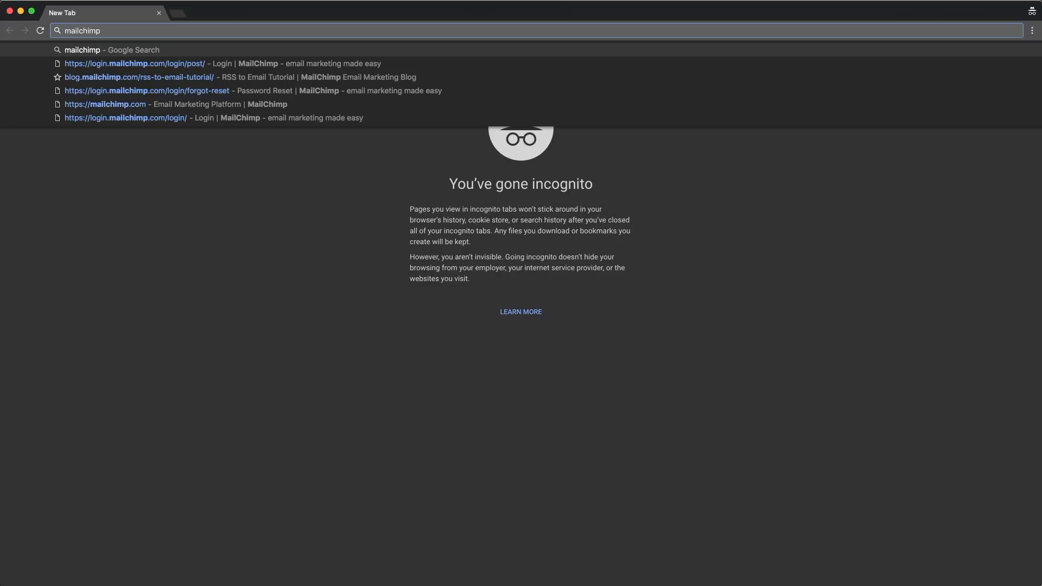
{"action": "key", "text": "Return"}
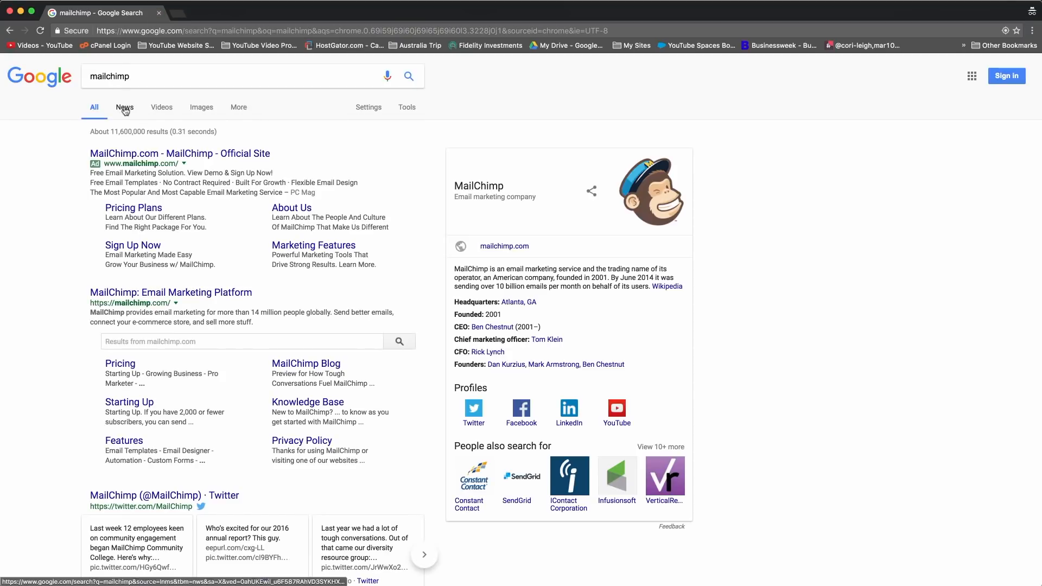
{"action": "left_click", "coordinate": [148, 298]}
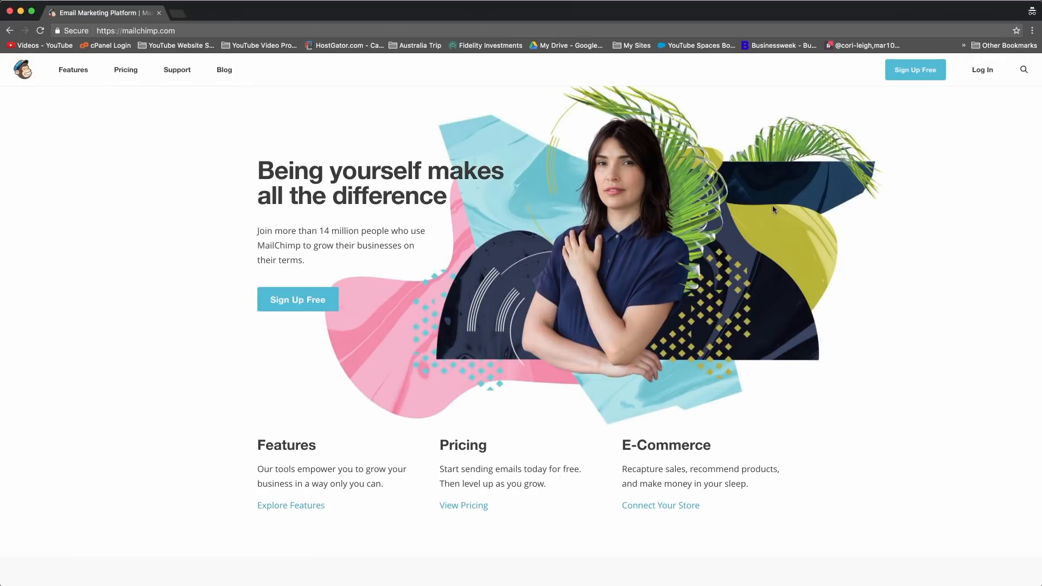
Step: Start the free MailChimp sign-up and enter the email address and a username
{"action": "left_click", "coordinate": [911, 73]}
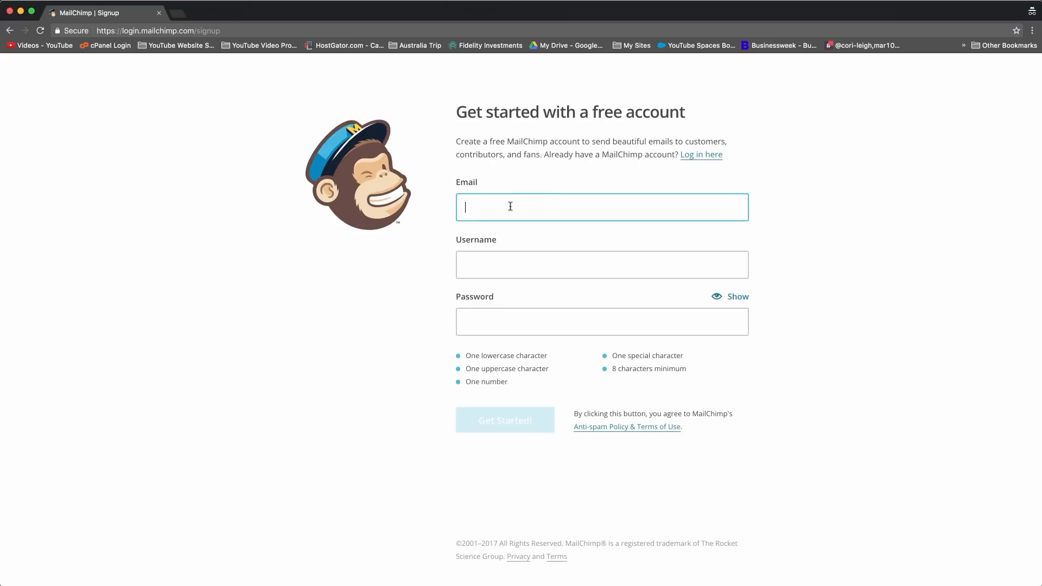
{"action": "key", "text": "Tab"}
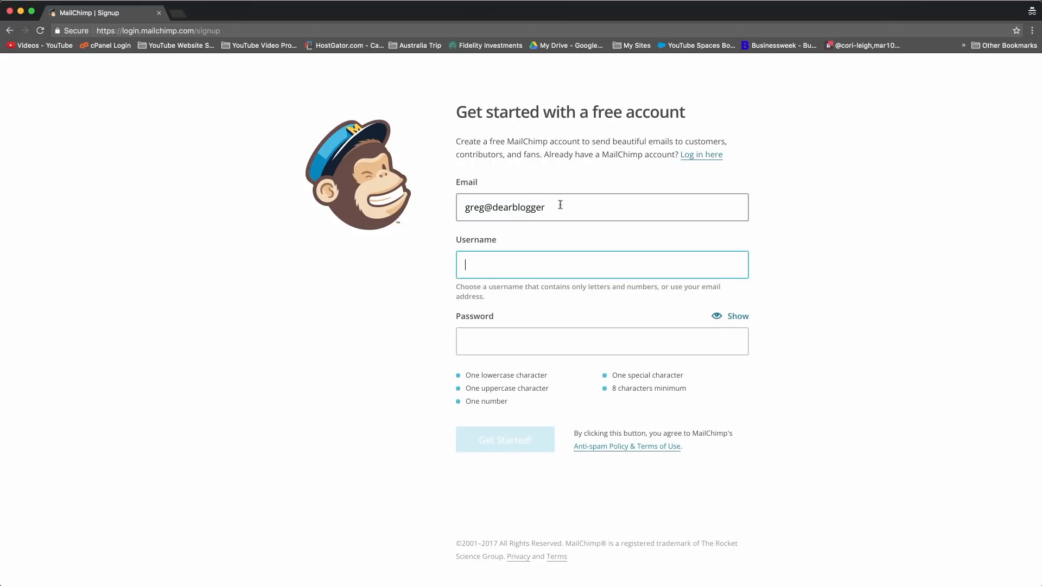
{"action": "left_click", "coordinate": [560, 204]}
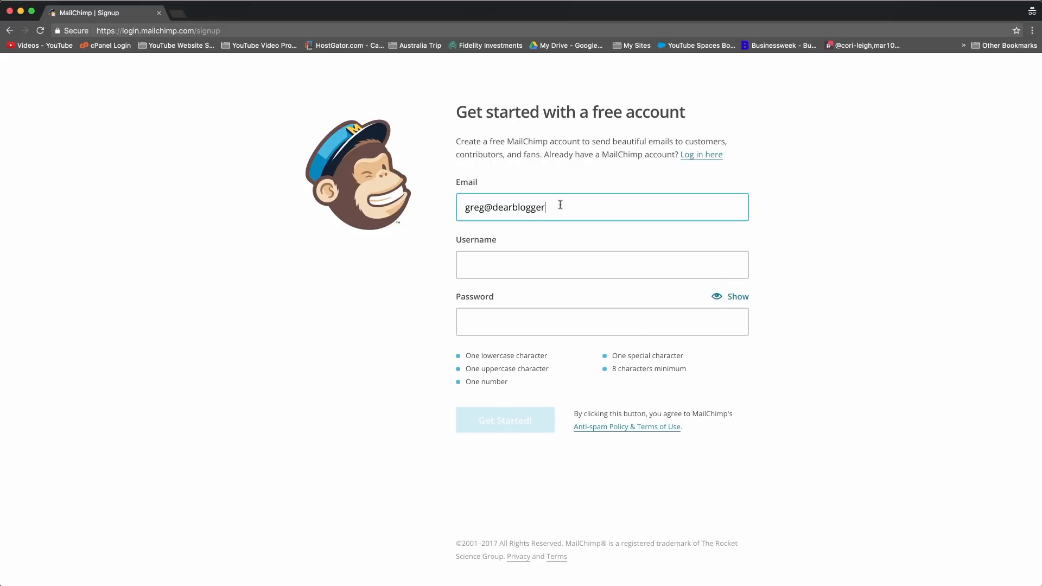
{"action": "left_click", "coordinate": [539, 265]}
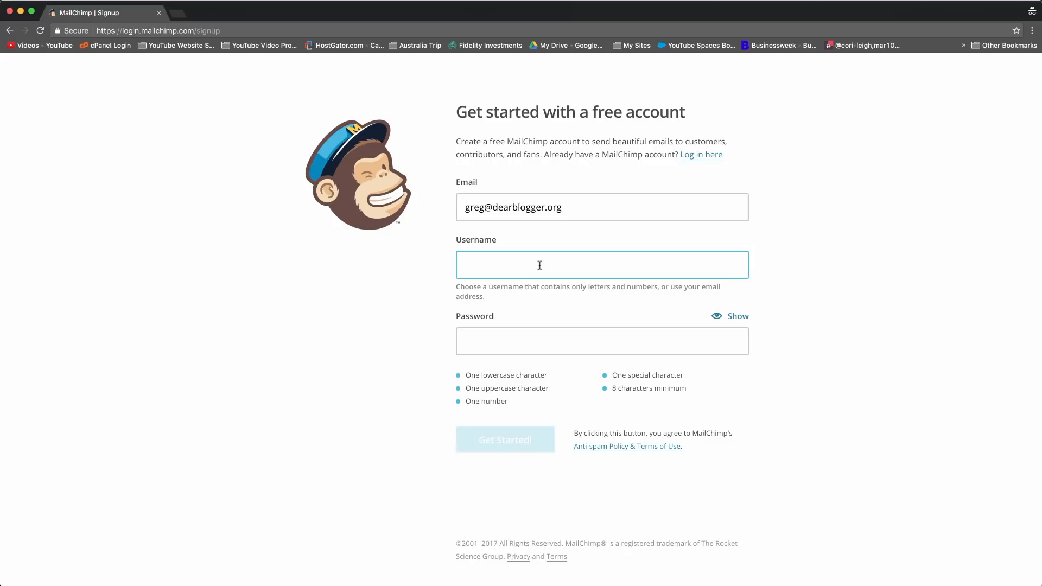
{"action": "type", "text": "gregnarayan1"}
Step: Enter a secure password and submit the sign-up form
{"action": "key", "text": "Tab"}
{"action": "type", "text": "••••••••"}
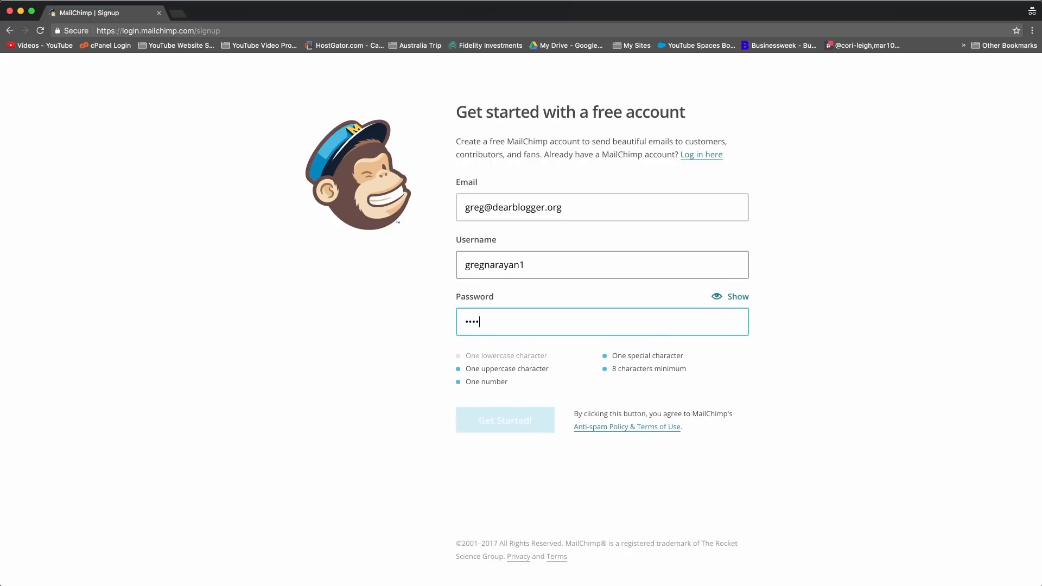
{"action": "type", "text": "•••"}
{"action": "key", "text": "BackSpace"}
{"action": "key", "text": "BackSpace"}
{"action": "key", "text": "BackSpace"}
{"action": "key", "text": "BackSpace"}
{"action": "key", "text": "BackSpace"}
{"action": "key", "text": "BackSpace"}
{"action": "key", "text": "BackSpace"}
{"action": "key", "text": "BackSpace"}
{"action": "key", "text": "BackSpace"}
{"action": "key", "text": "BackSpace"}
{"action": "type", "text": "•••••••••••••"}
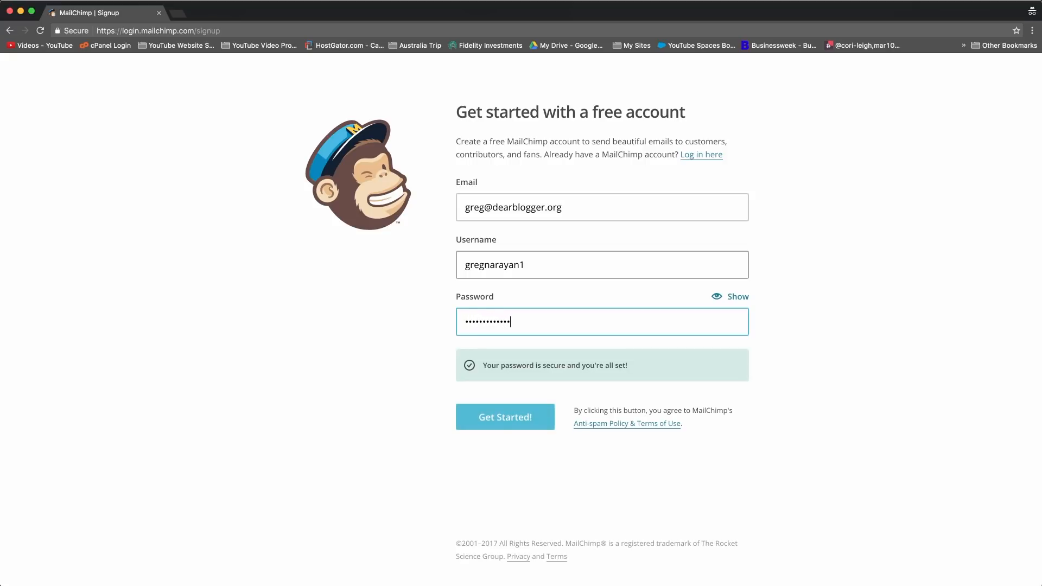
{"action": "left_click", "coordinate": [507, 416]}
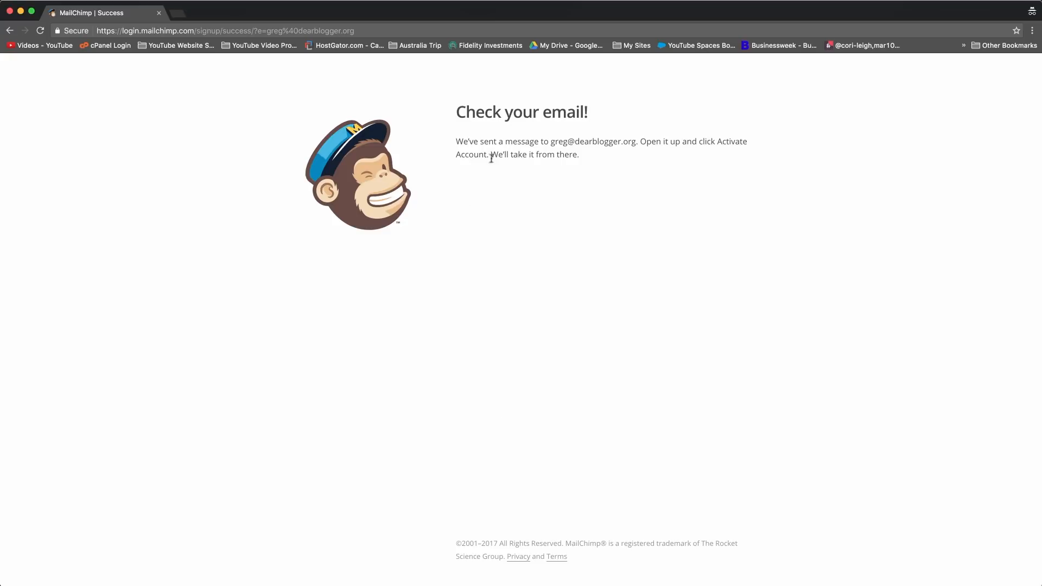
{"action": "left_click", "coordinate": [177, 15]}
Step: In Gmail, open the 'Welcome to MailChimp!' email and follow its Get Started link
{"action": "type", "text": "gmail.com"}
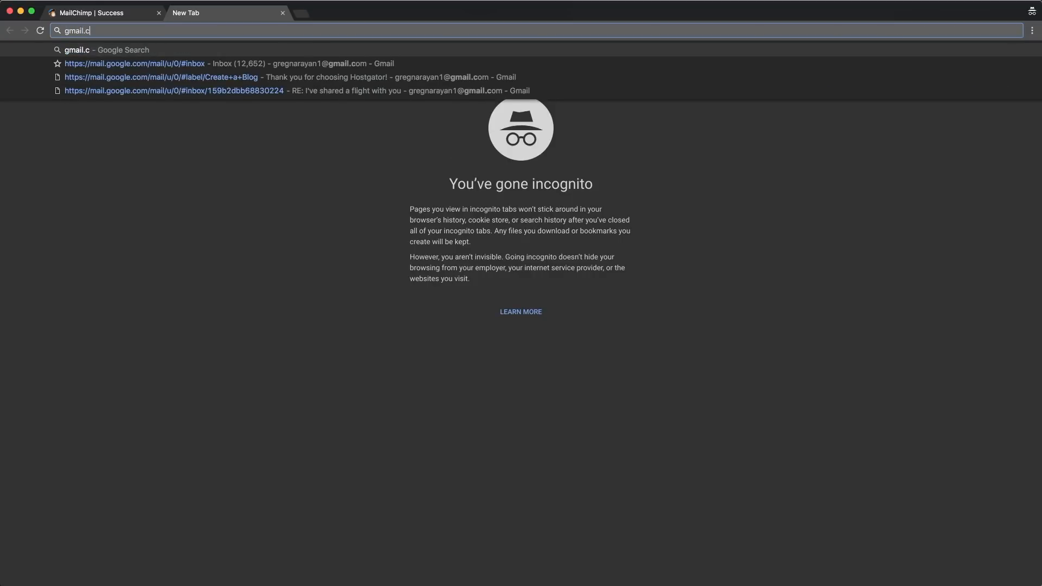
{"action": "key", "text": "Return"}
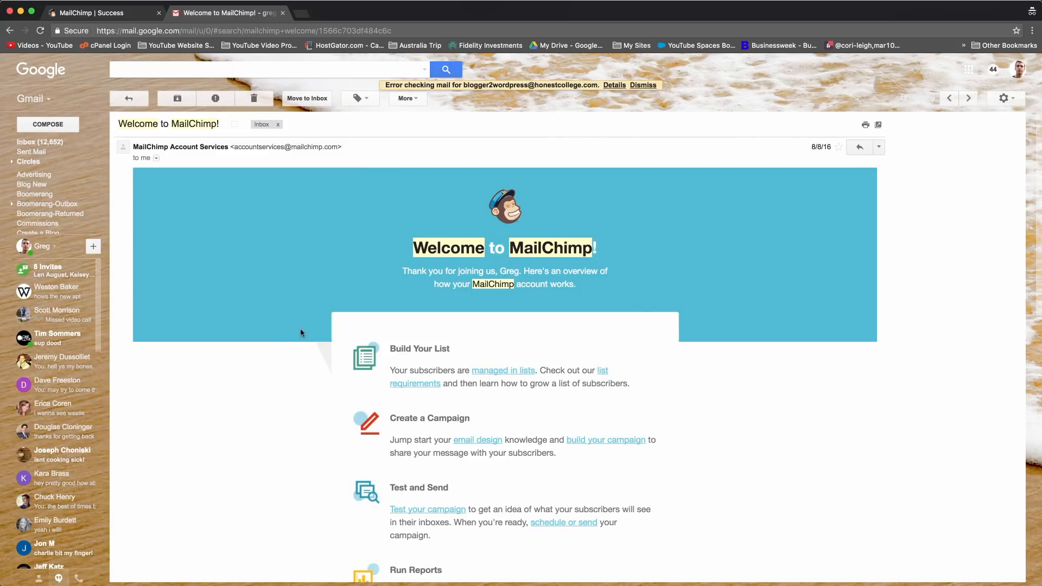
{"action": "scroll", "coordinate": [307, 372], "scroll_direction": "down", "scroll_amount": 10}
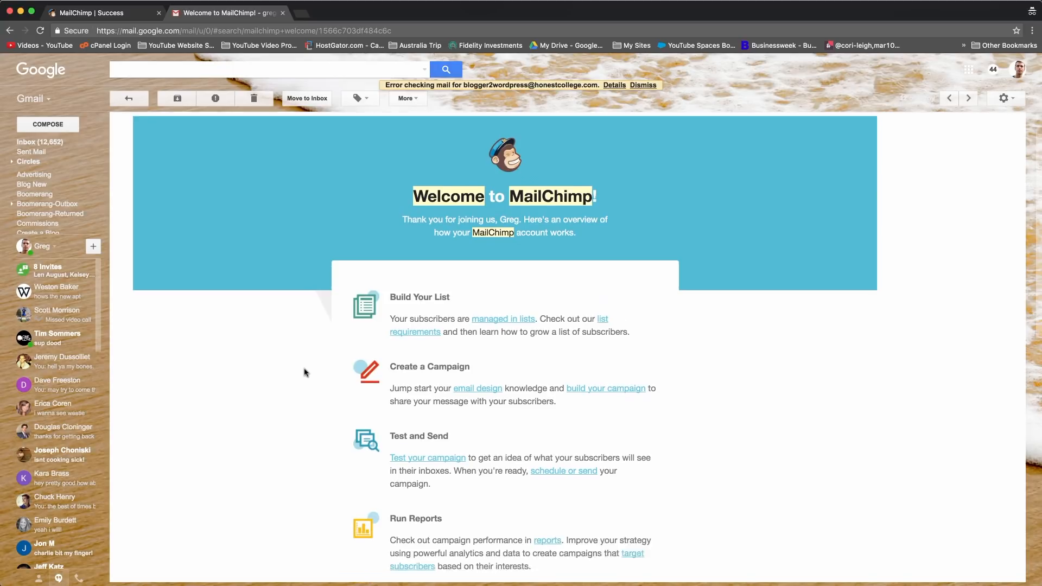
{"action": "scroll", "coordinate": [303, 372], "scroll_direction": "down", "scroll_amount": 2}
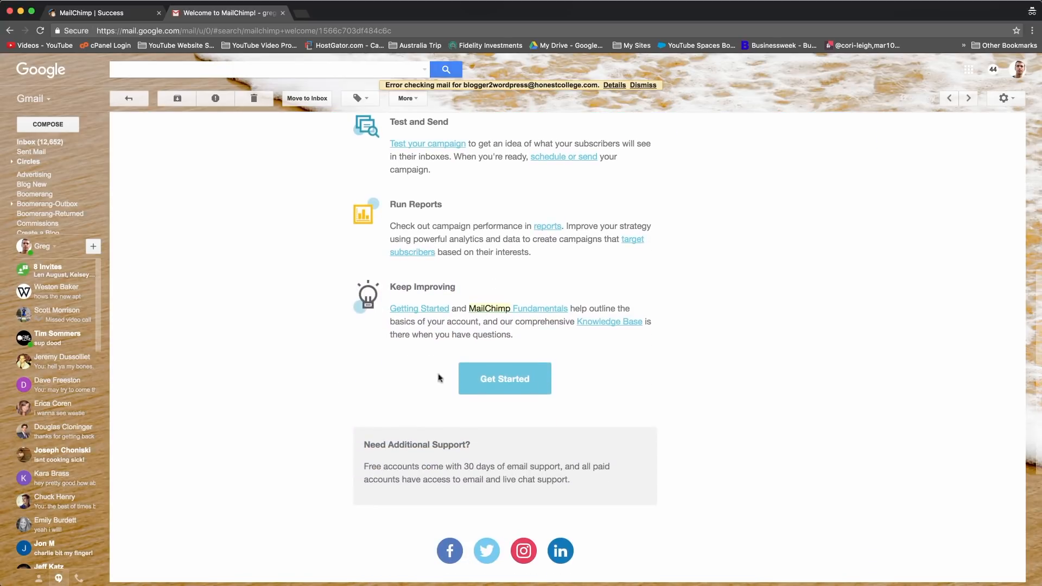
{"action": "left_click", "coordinate": [504, 383]}
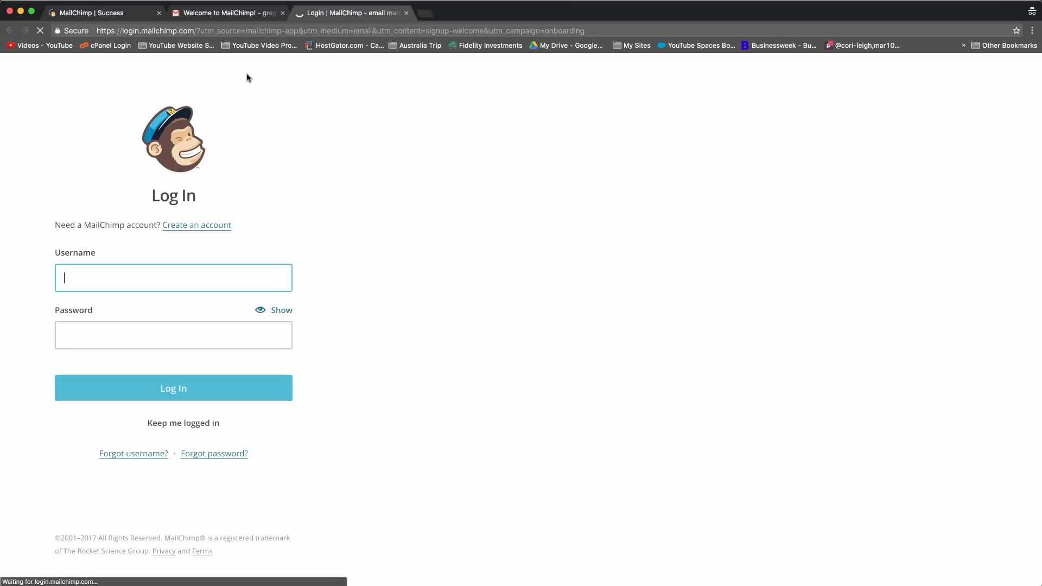
Step: Enter the login username and begin the street-sign robot check on the first image set
{"action": "type", "text": "gnarayan"}
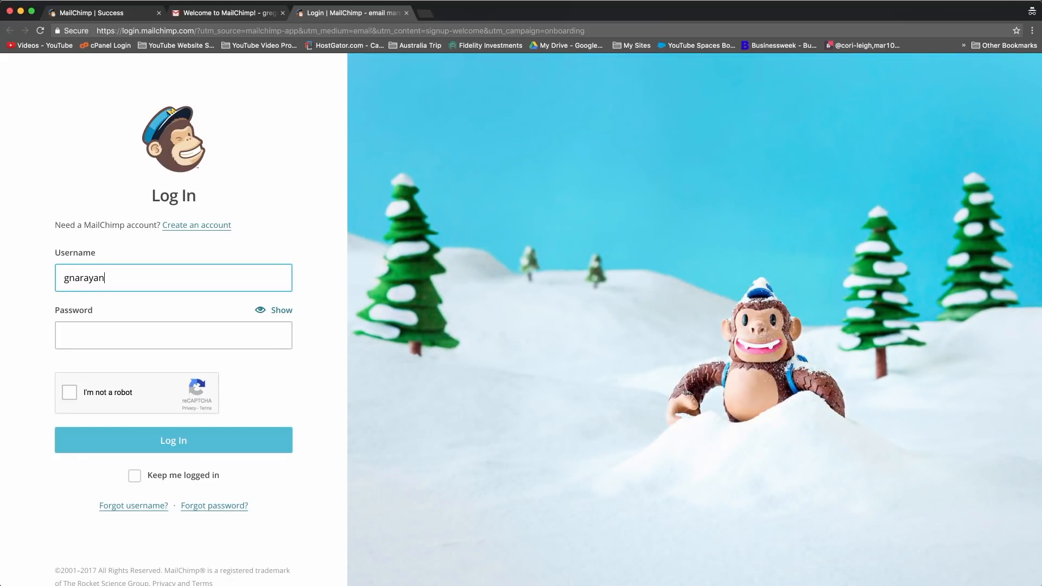
{"action": "key", "text": "Tab"}
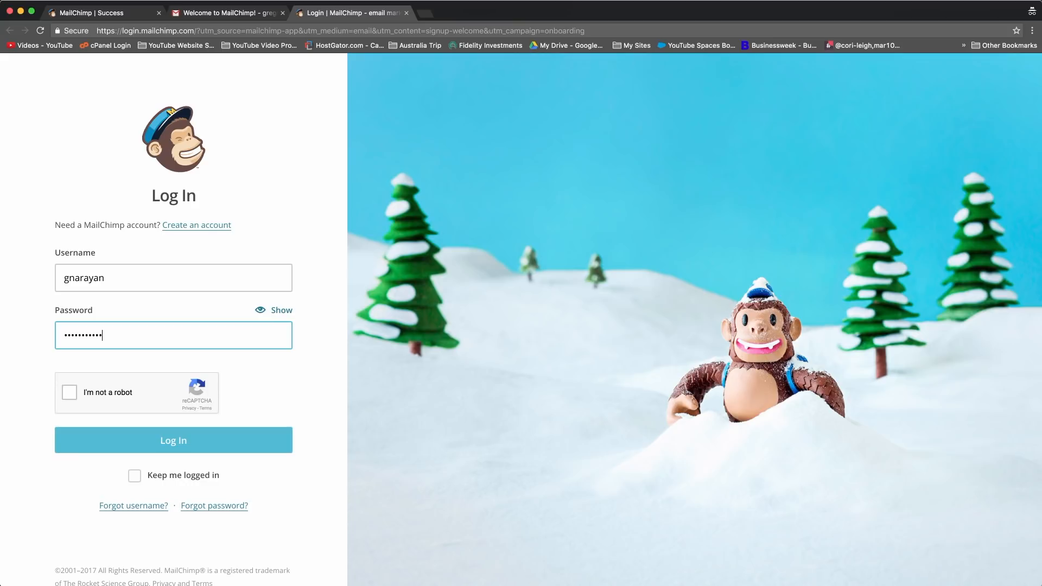
{"action": "left_click", "coordinate": [69, 392]}
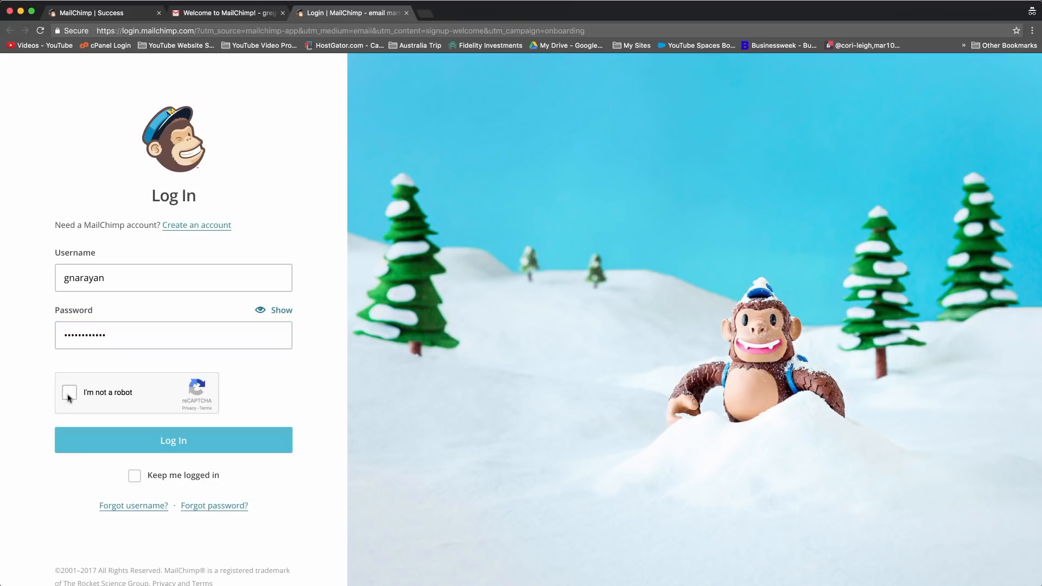
{"action": "left_click", "coordinate": [130, 481]}
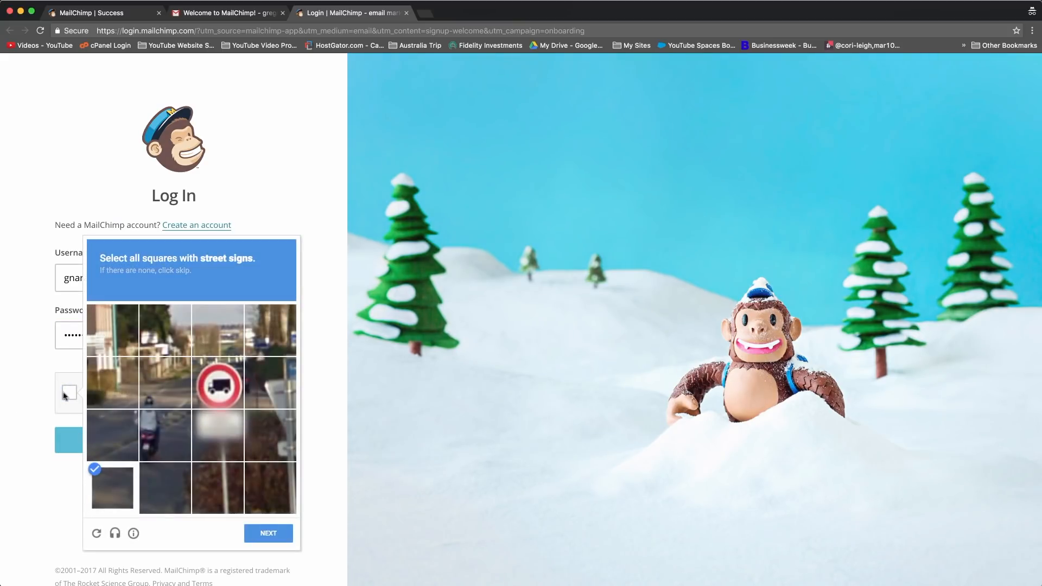
{"action": "left_click", "coordinate": [229, 393]}
{"action": "left_click", "coordinate": [113, 508]}
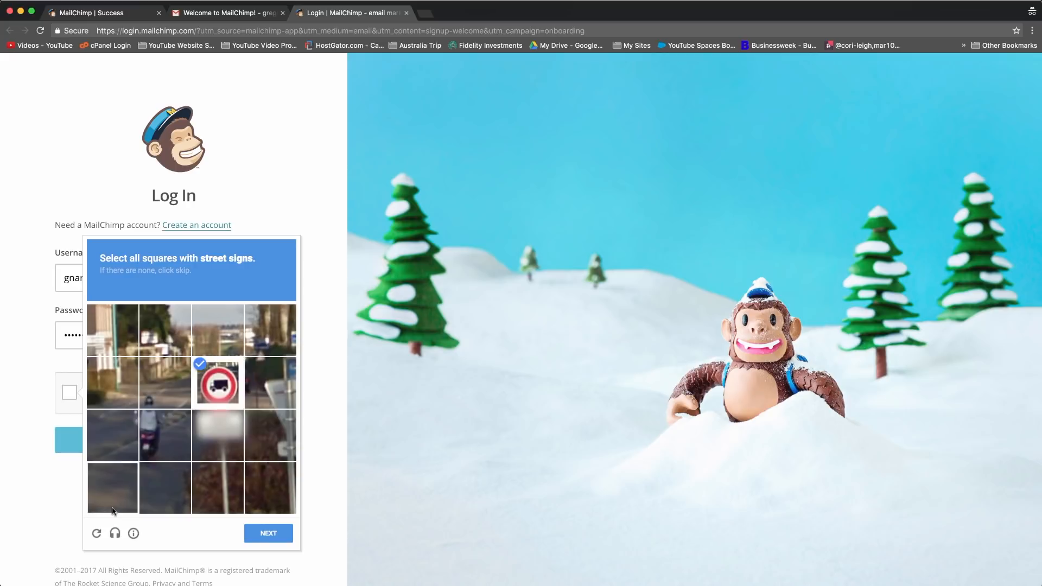
{"action": "left_click", "coordinate": [268, 533]}
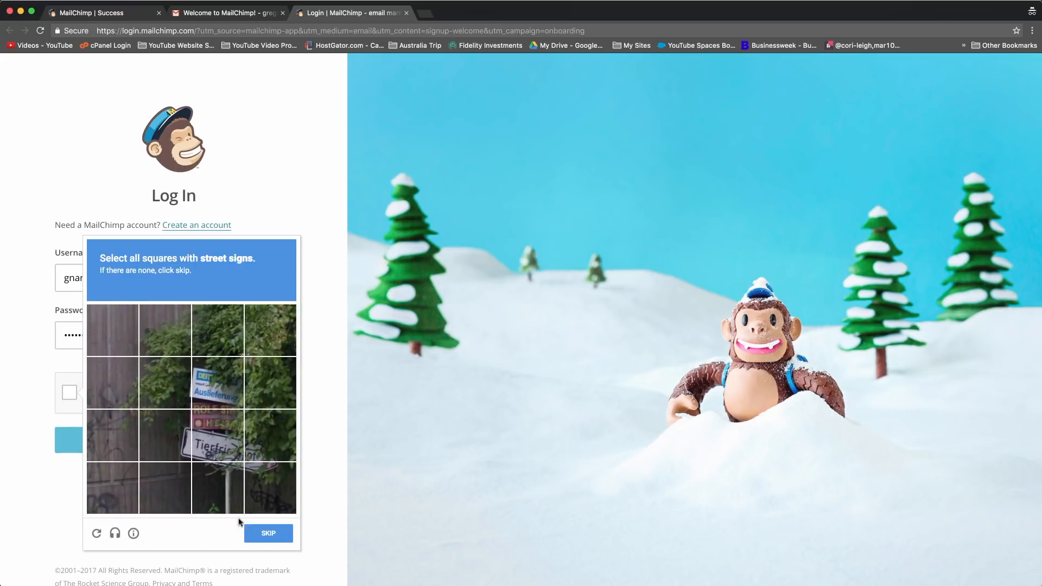
Step: Finish the street-sign image challenge, keep me logged in, and log in to MailChimp
{"action": "left_click", "coordinate": [205, 382]}
{"action": "left_click", "coordinate": [202, 415]}
{"action": "left_click", "coordinate": [165, 433]}
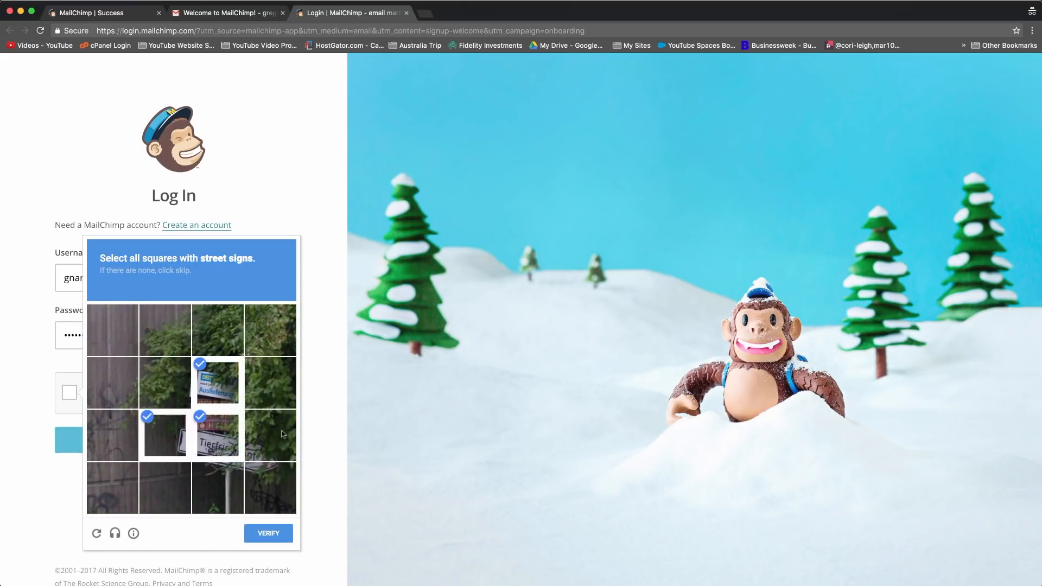
{"action": "left_click", "coordinate": [278, 434]}
{"action": "left_click", "coordinate": [208, 481]}
{"action": "left_click", "coordinate": [280, 484]}
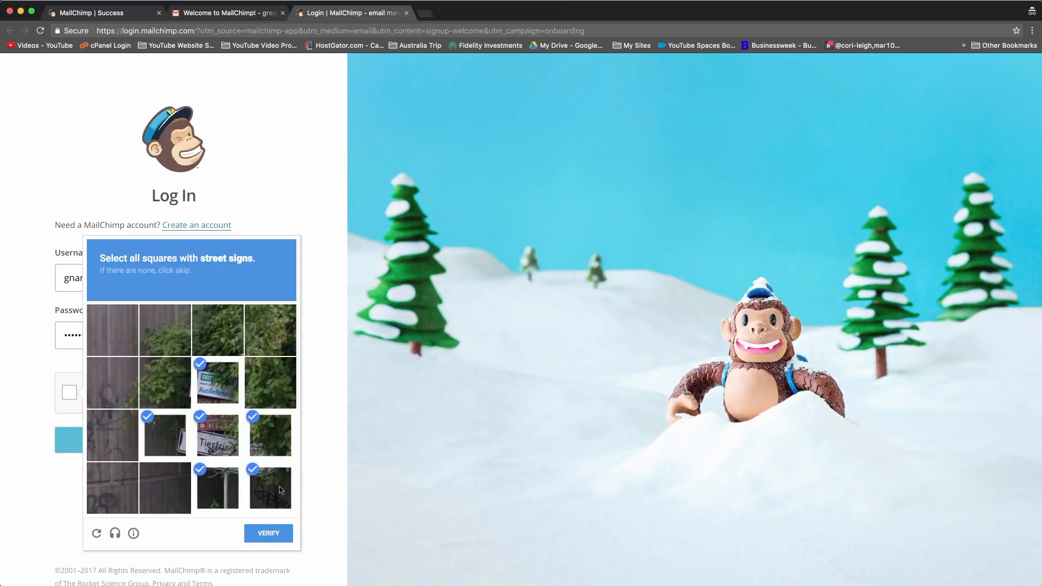
{"action": "left_click", "coordinate": [263, 533]}
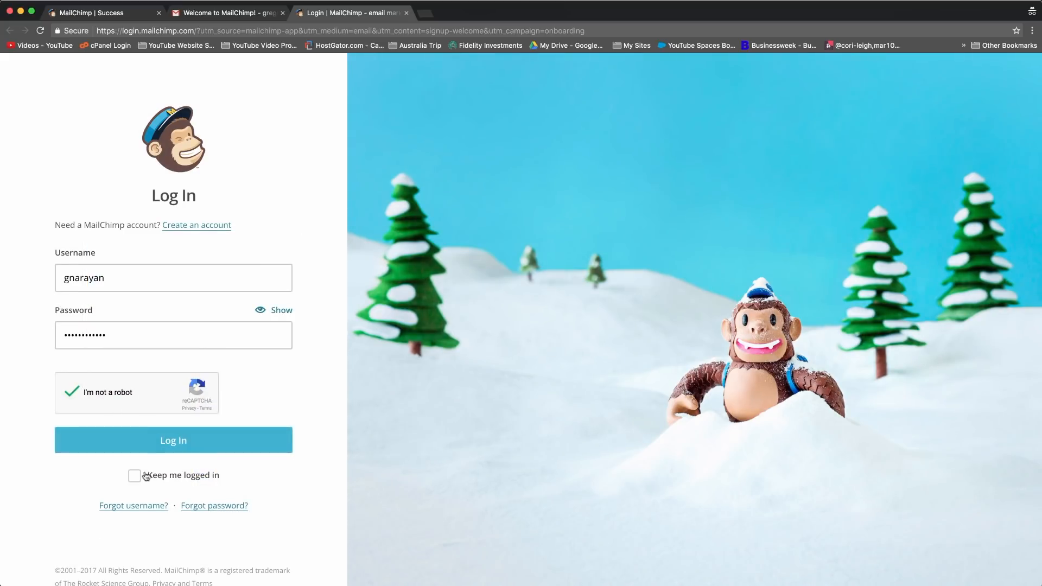
{"action": "left_click", "coordinate": [134, 476]}
{"action": "left_click", "coordinate": [147, 453]}
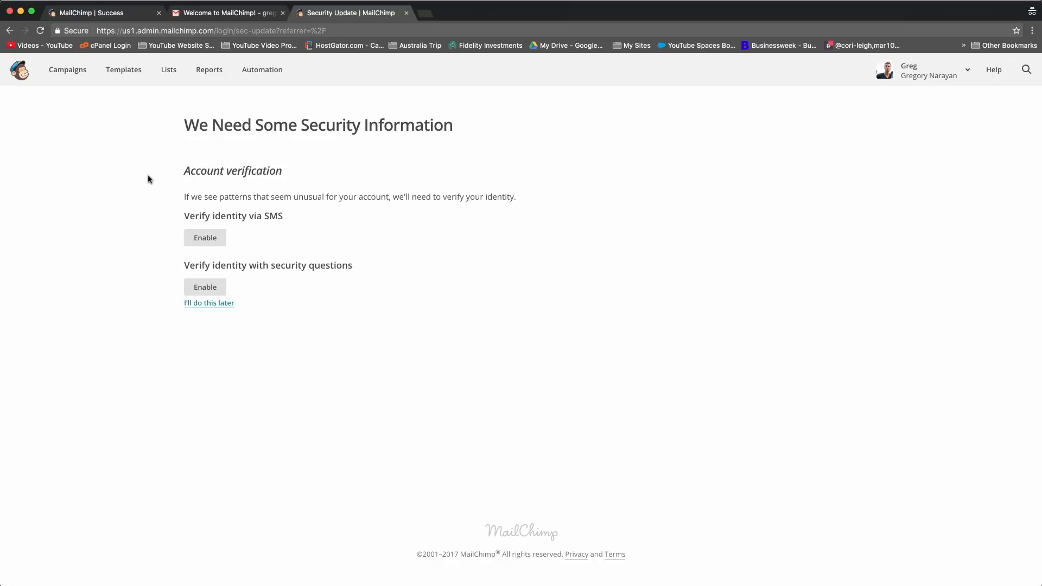
Step: Go to Lists and start Create List to bring up the new-list-or-groups prompt
{"action": "left_click", "coordinate": [172, 79]}
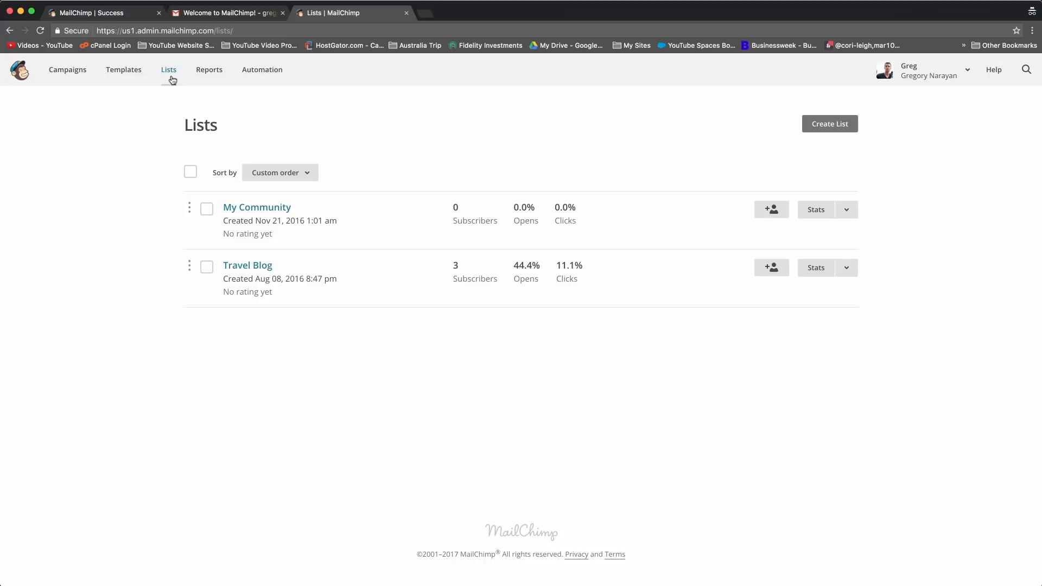
{"action": "left_click", "coordinate": [821, 128]}
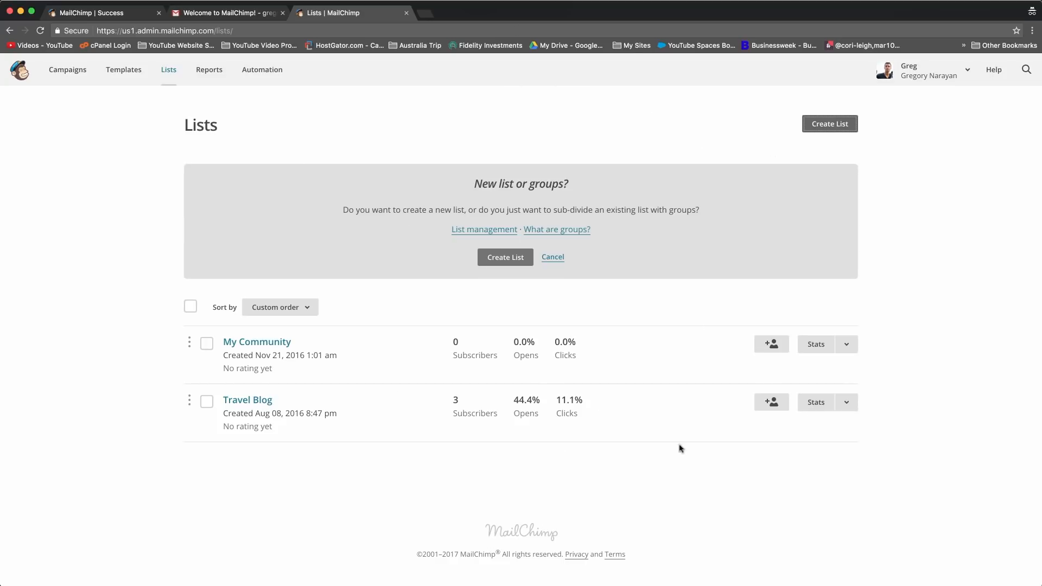
Step: Start a brand-new list named Create A Blog Video and enter the sender e-mail address
{"action": "left_click", "coordinate": [500, 263]}
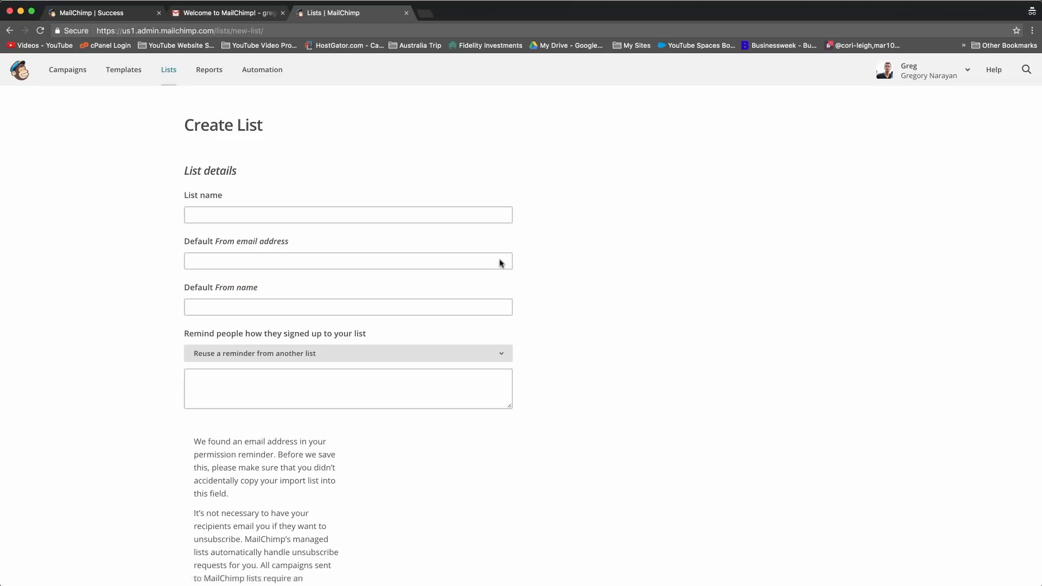
{"action": "left_click", "coordinate": [250, 212]}
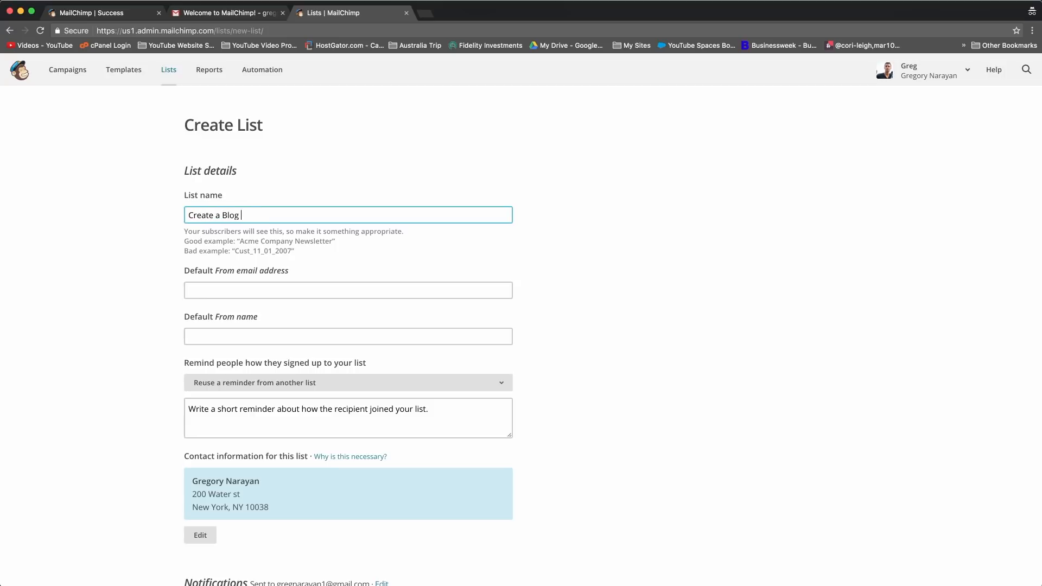
{"action": "left_click", "coordinate": [189, 290]}
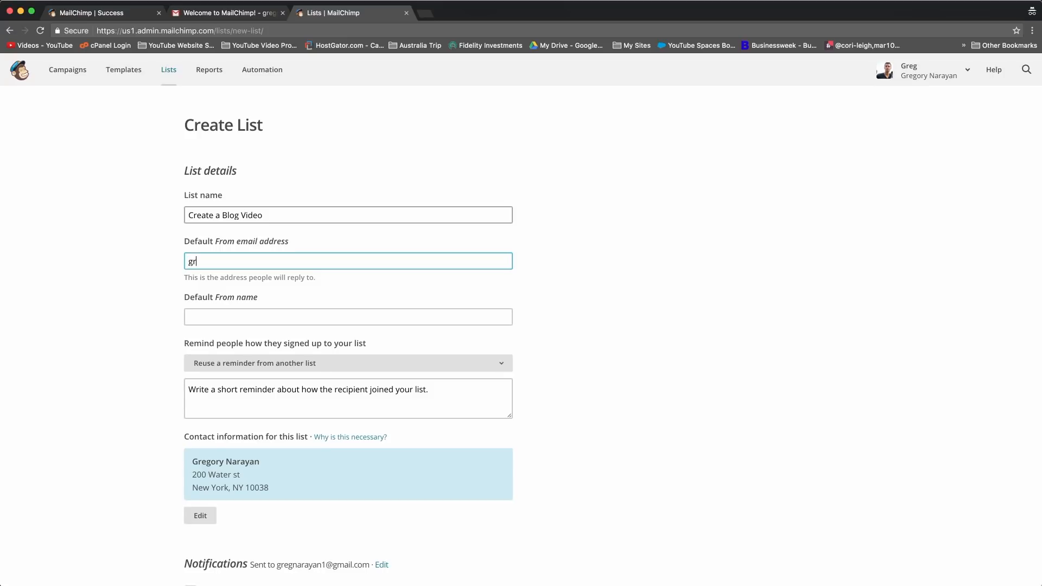
{"action": "key", "text": "Tab"}
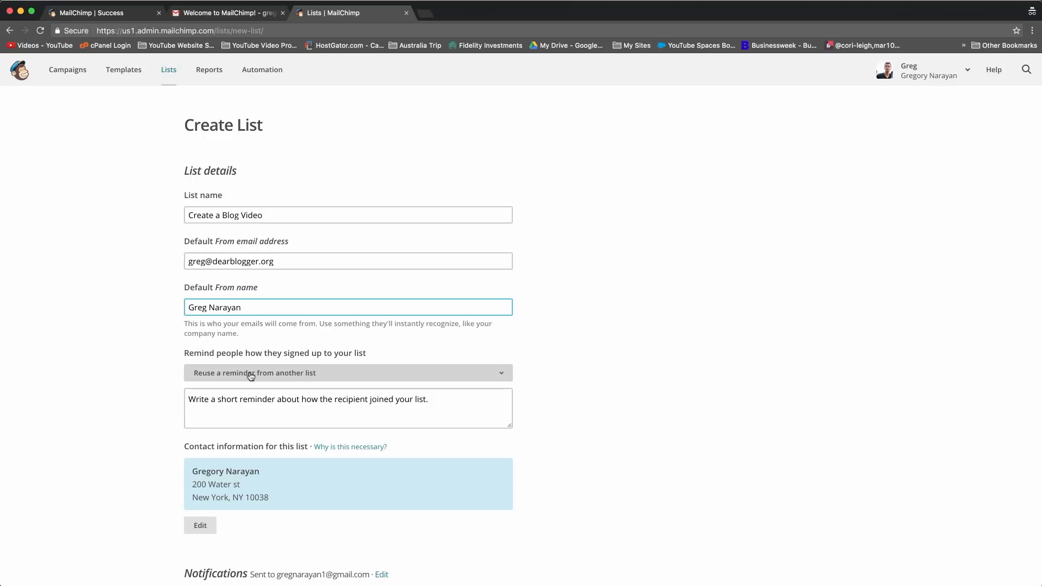
Step: Write a custom sign-up reminder for the list instead of reusing another list's
{"action": "left_click", "coordinate": [273, 399]}
{"action": "scroll", "coordinate": [318, 401], "scroll_direction": "down", "scroll_amount": 1}
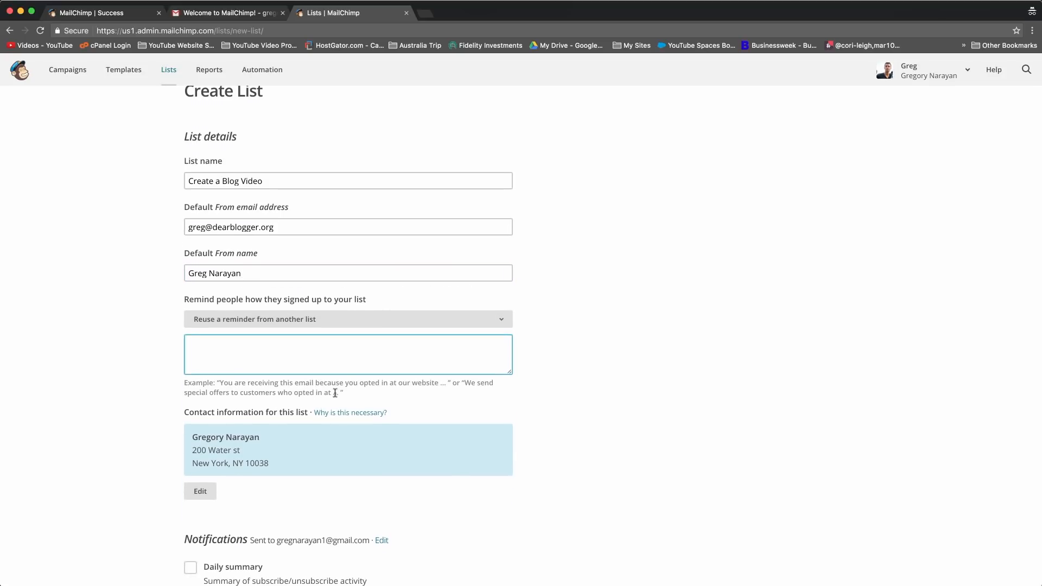
{"action": "left_click", "coordinate": [331, 319]}
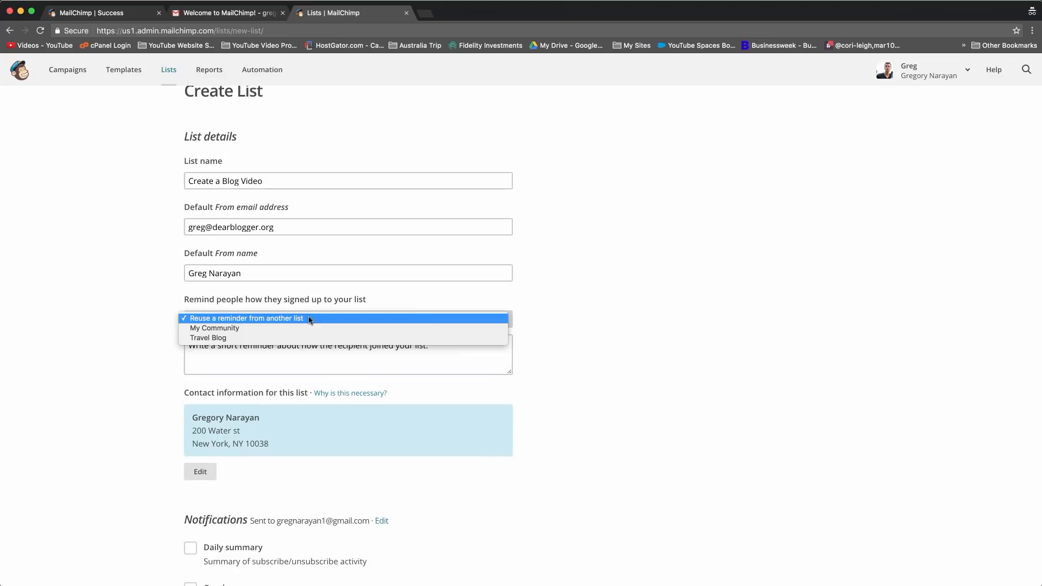
{"action": "left_click", "coordinate": [289, 352]}
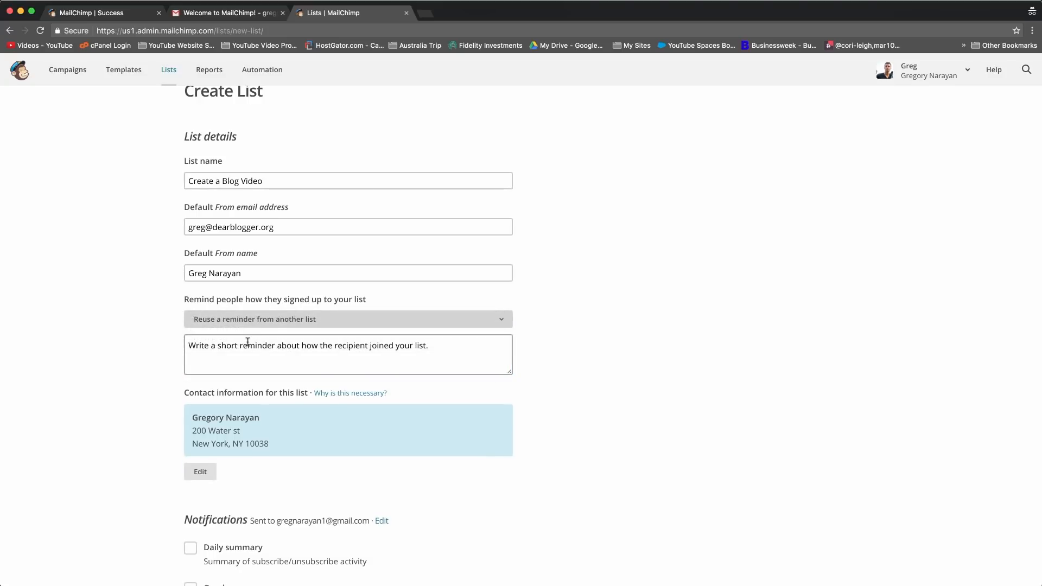
{"action": "left_click", "coordinate": [247, 342]}
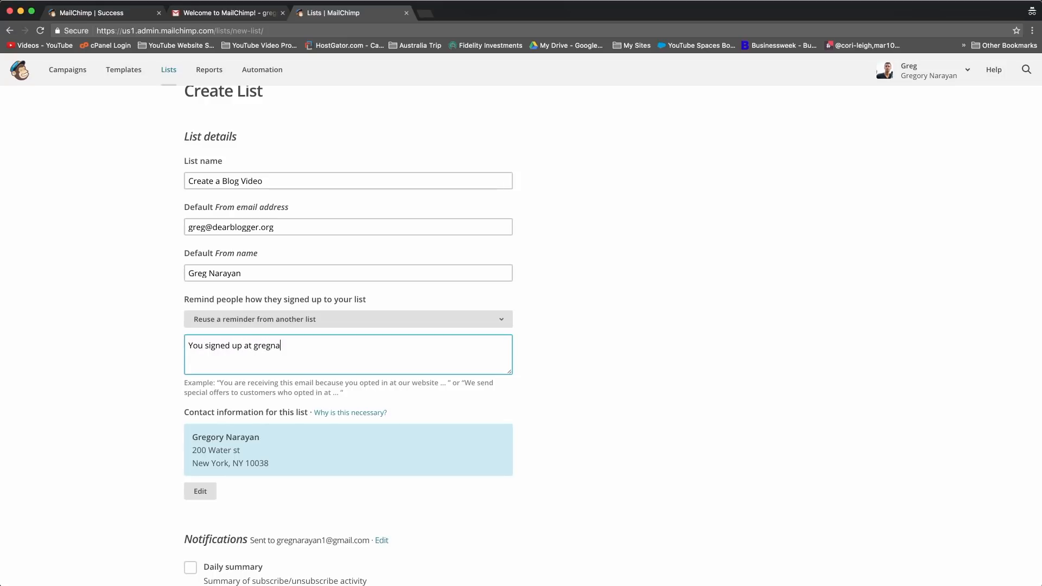
{"action": "type", "text": ".com, thank you!"}
Step: Enable daily summary, new-subscriber and unsubscribe notifications, then save the list
{"action": "scroll", "coordinate": [228, 358], "scroll_direction": "down", "scroll_amount": 5}
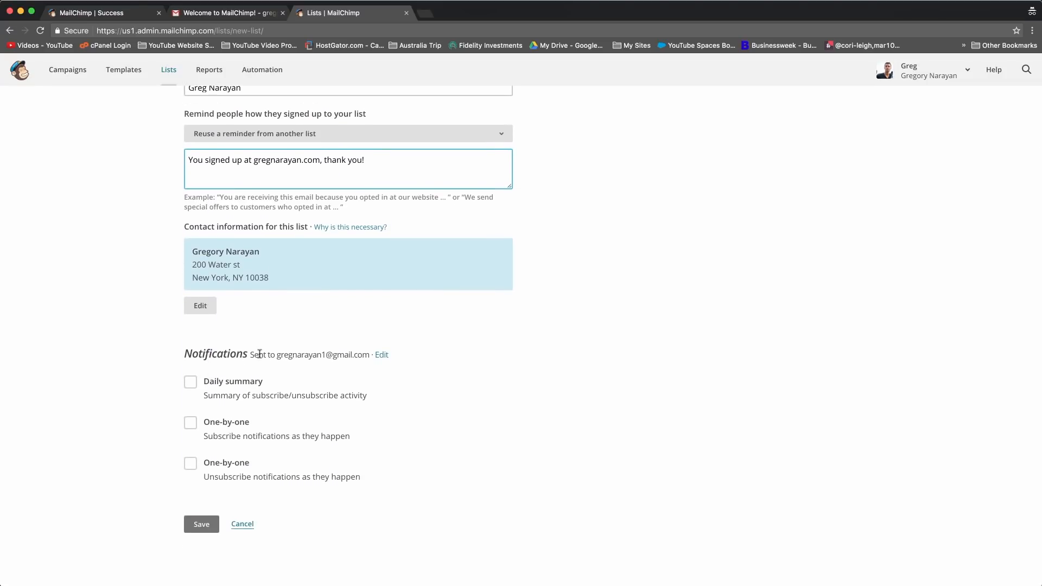
{"action": "left_click", "coordinate": [193, 384]}
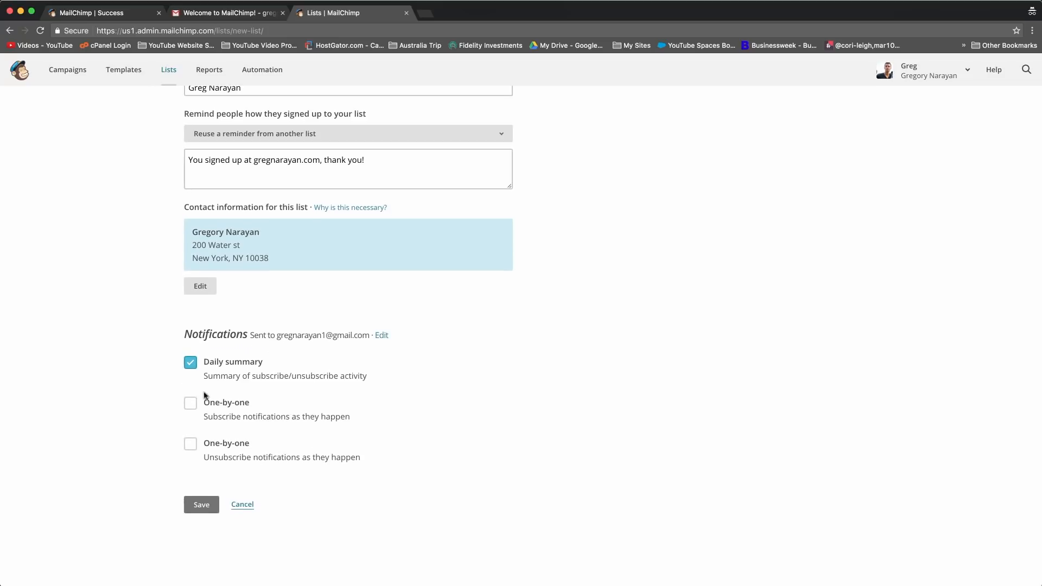
{"action": "left_click", "coordinate": [190, 403]}
{"action": "left_click", "coordinate": [190, 443]}
{"action": "scroll", "coordinate": [236, 355], "scroll_direction": "down", "scroll_amount": 2}
{"action": "scroll", "coordinate": [235, 355], "scroll_direction": "down", "scroll_amount": 1}
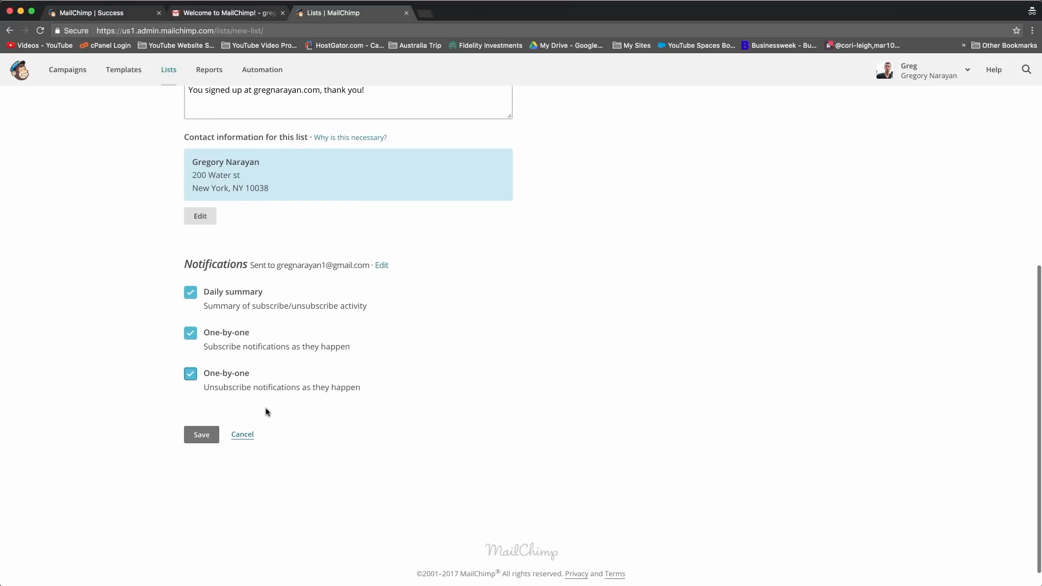
{"action": "left_click", "coordinate": [202, 435]}
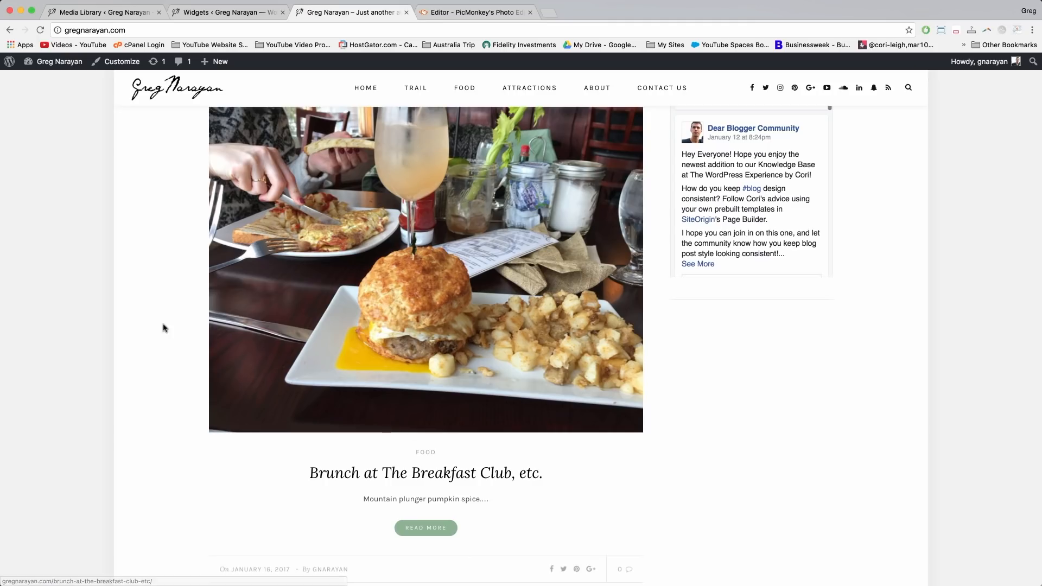
Step: In wp-admin Plugins > Add New, search the plugin directory for 'mailchimp f'
{"action": "scroll", "coordinate": [163, 327], "scroll_direction": "up", "scroll_amount": 15}
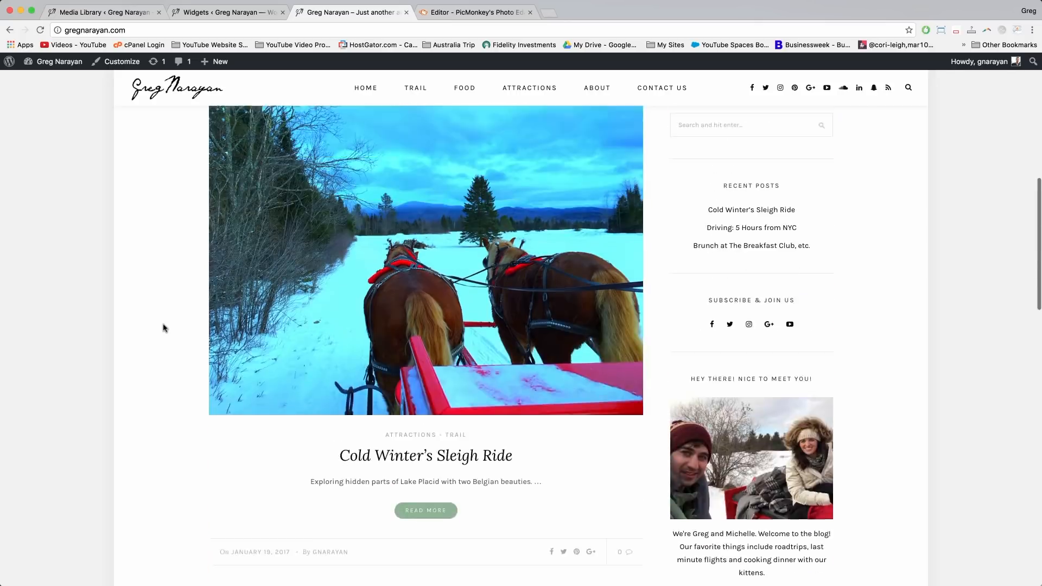
{"action": "scroll", "coordinate": [163, 328], "scroll_direction": "up", "scroll_amount": 5}
{"action": "left_click", "coordinate": [66, 63]}
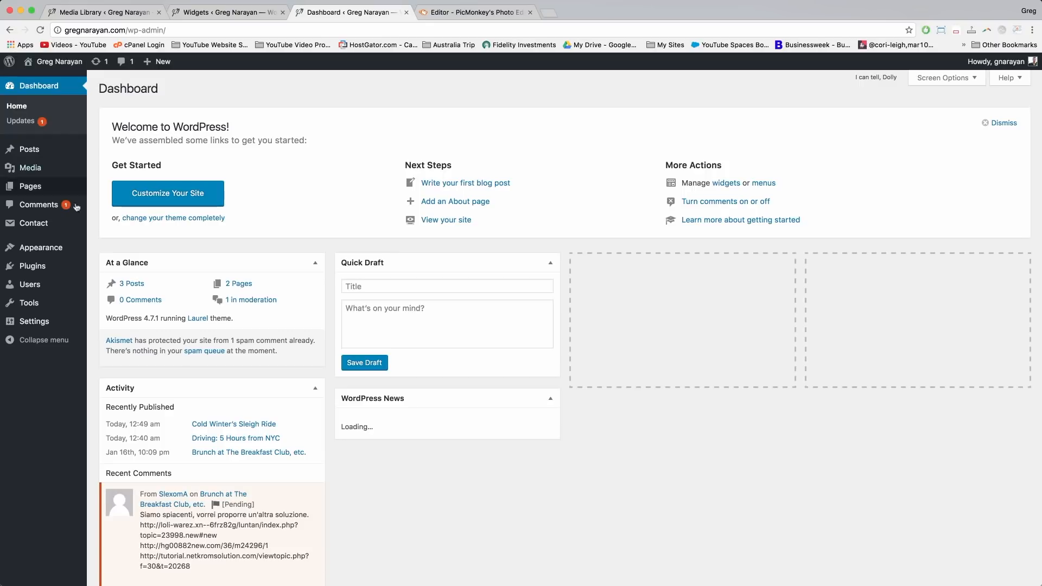
{"action": "left_click", "coordinate": [63, 270]}
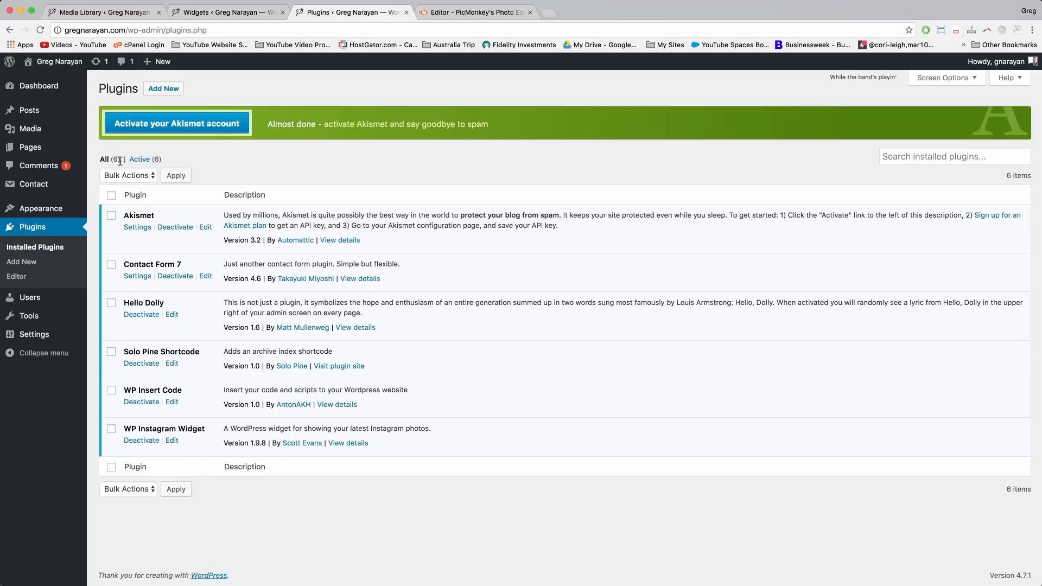
{"action": "left_click", "coordinate": [157, 93]}
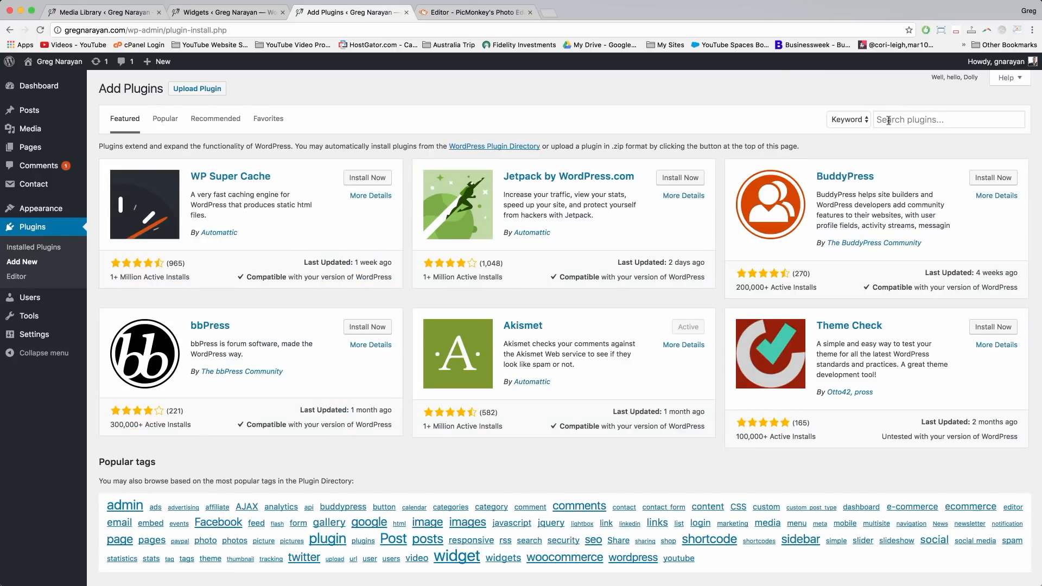
{"action": "left_click", "coordinate": [888, 120]}
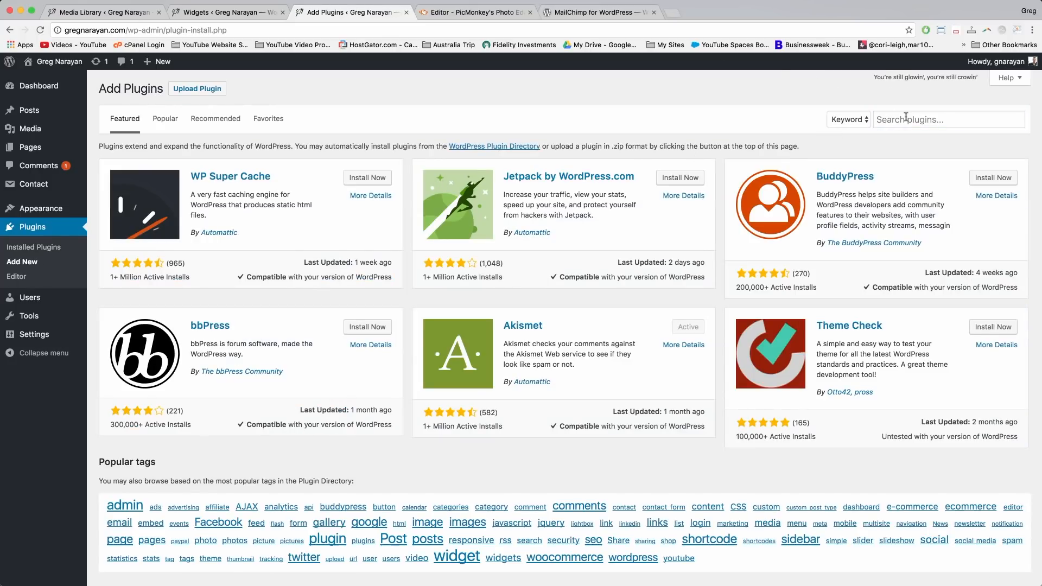
{"action": "left_click", "coordinate": [906, 117]}
{"action": "type", "text": "mailchi"}
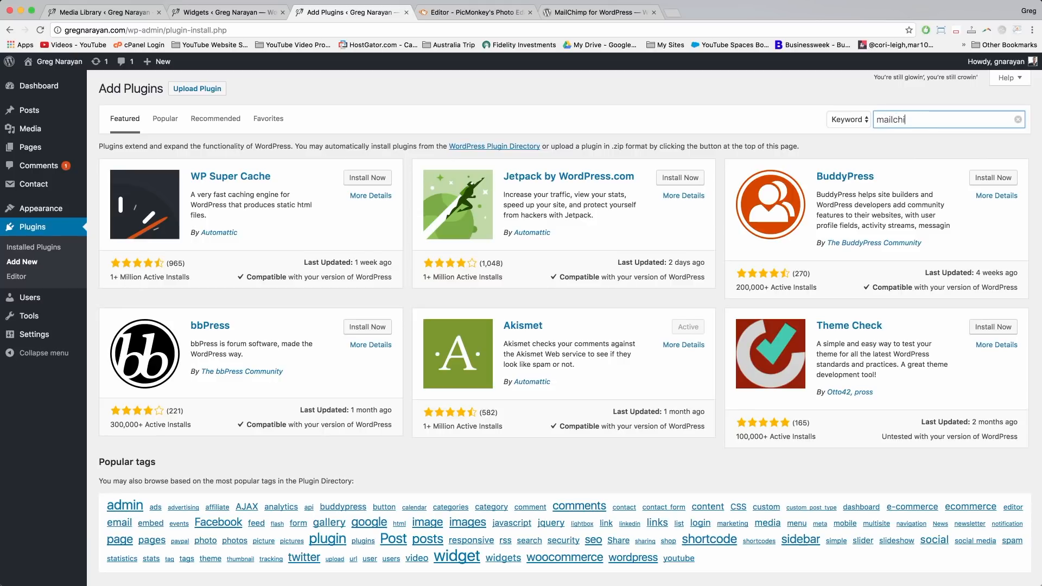
{"action": "type", "text": "mp for wp"}
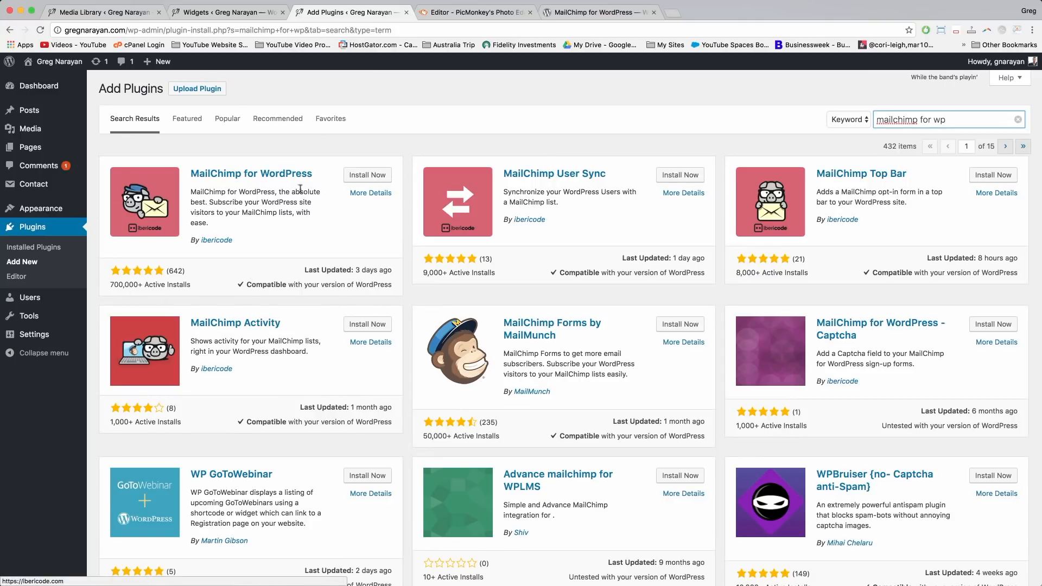
Step: Install and activate MailChimp for WordPress, open its API key settings, and return to MailChimp
{"action": "left_click", "coordinate": [362, 176]}
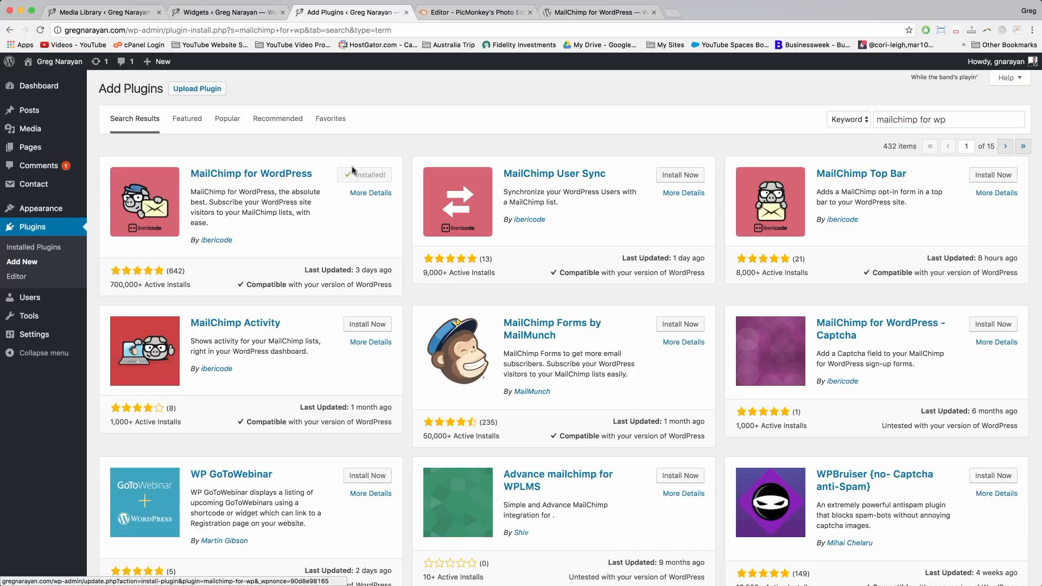
{"action": "left_click", "coordinate": [368, 175]}
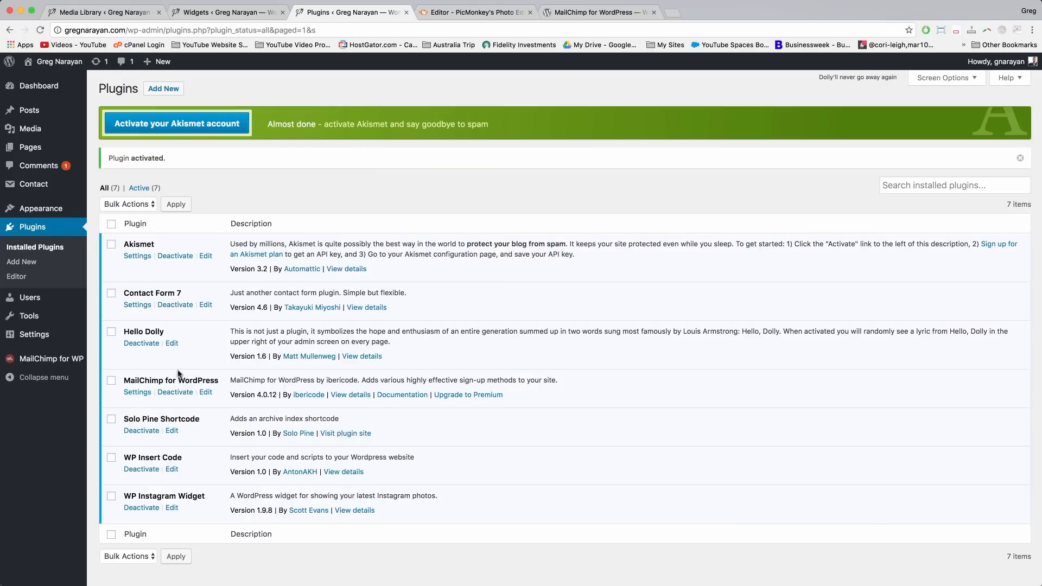
{"action": "left_click", "coordinate": [141, 392]}
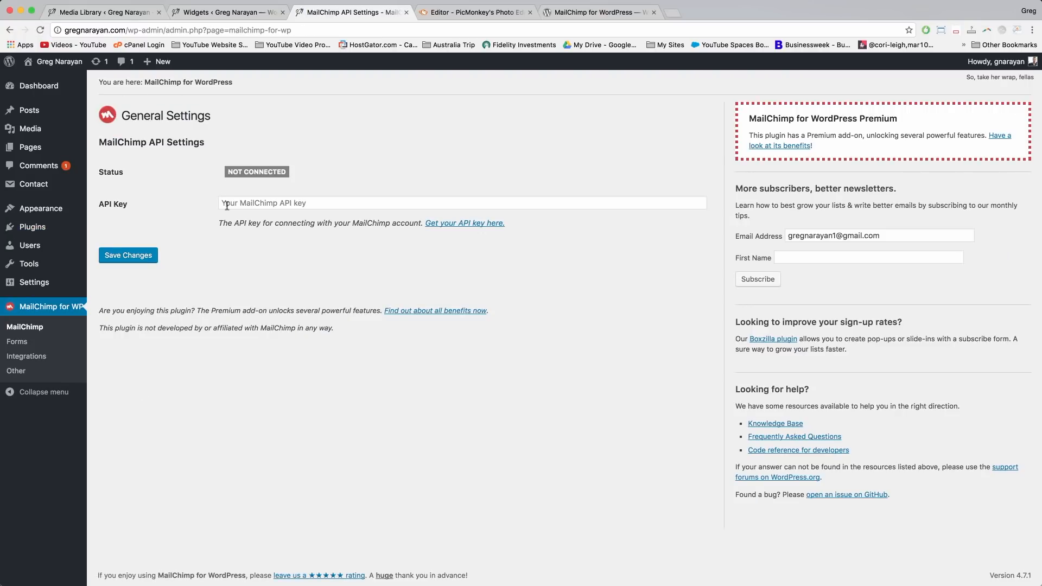
{"action": "left_click", "coordinate": [267, 201]}
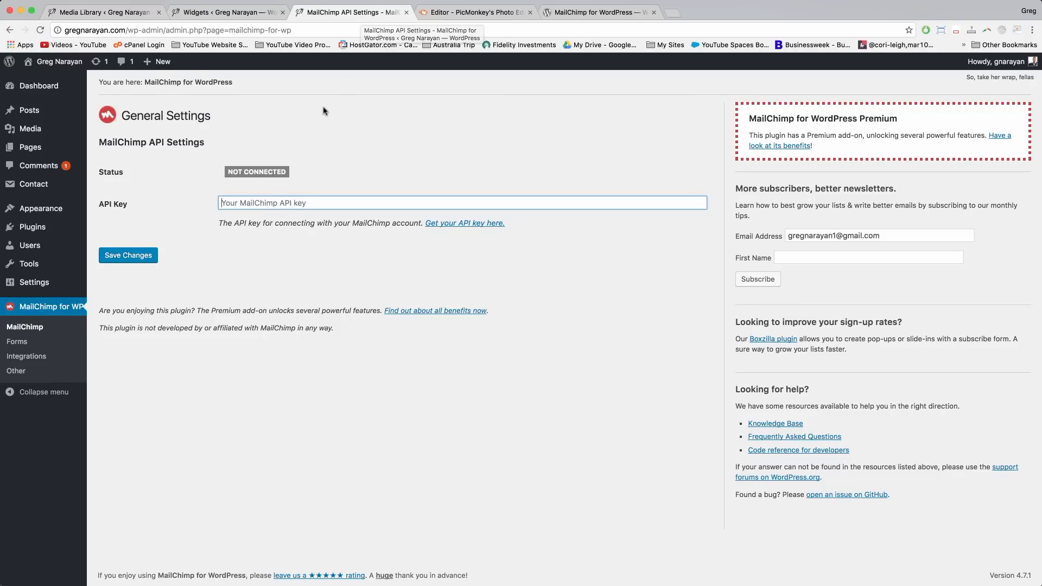
{"action": "key", "text": "ctrl+Up"}
{"action": "left_click", "coordinate": [239, 274]}
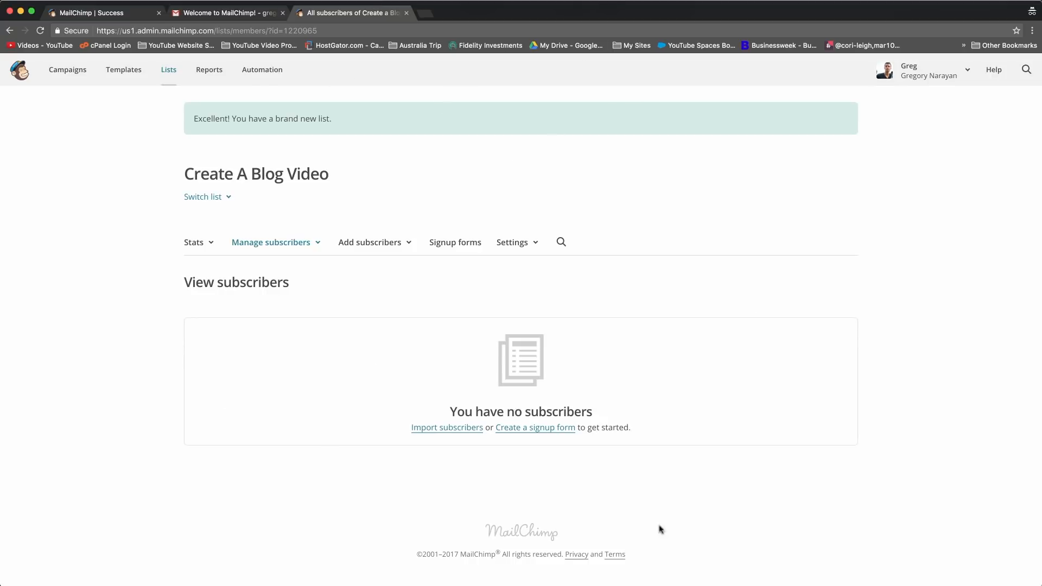
Step: Go from the account profile to MailChimp's API keys page
{"action": "left_click", "coordinate": [958, 72]}
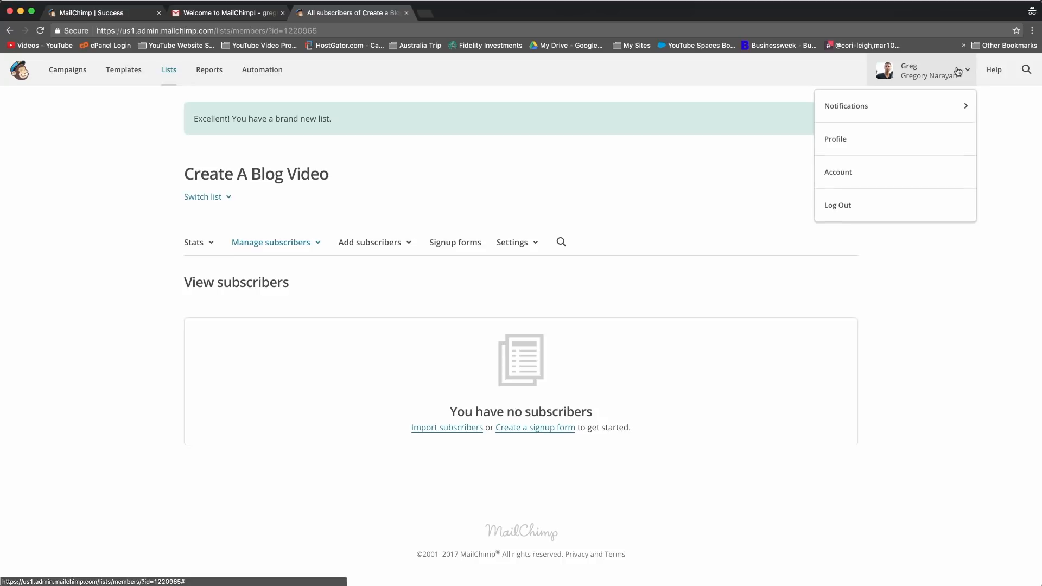
{"action": "left_click", "coordinate": [845, 140]}
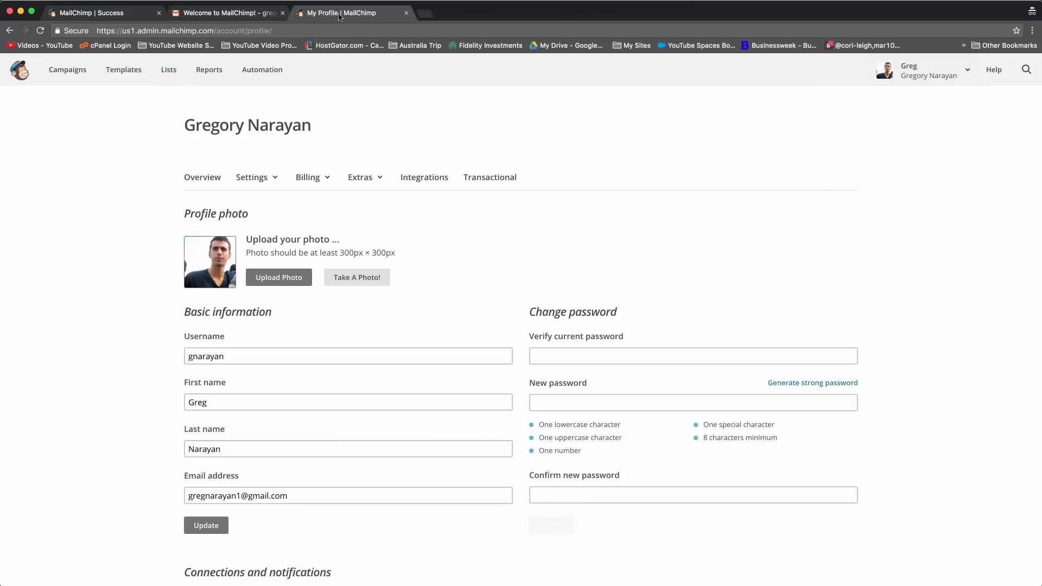
{"action": "left_click", "coordinate": [361, 178]}
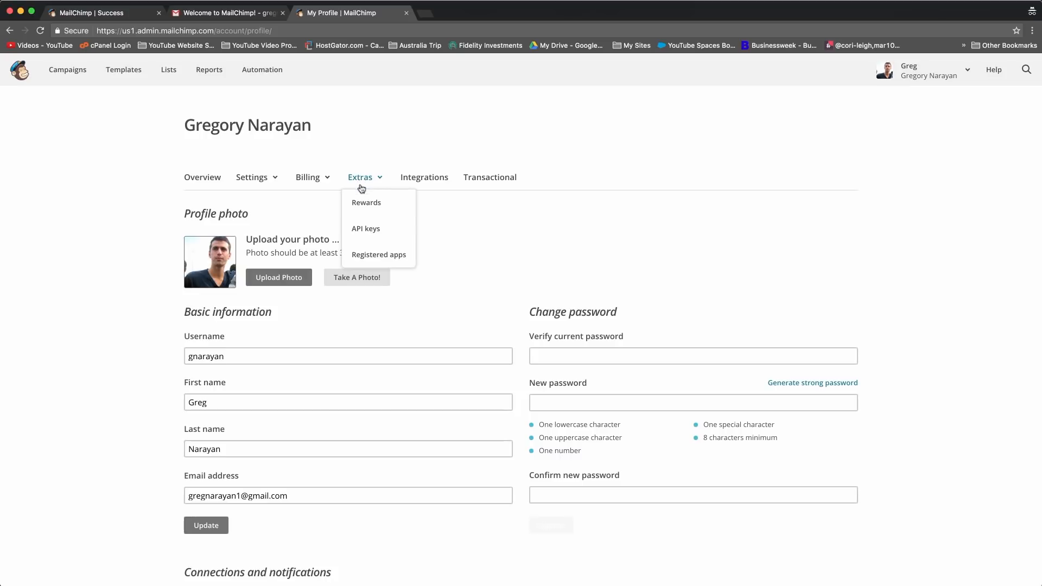
{"action": "left_click", "coordinate": [363, 228]}
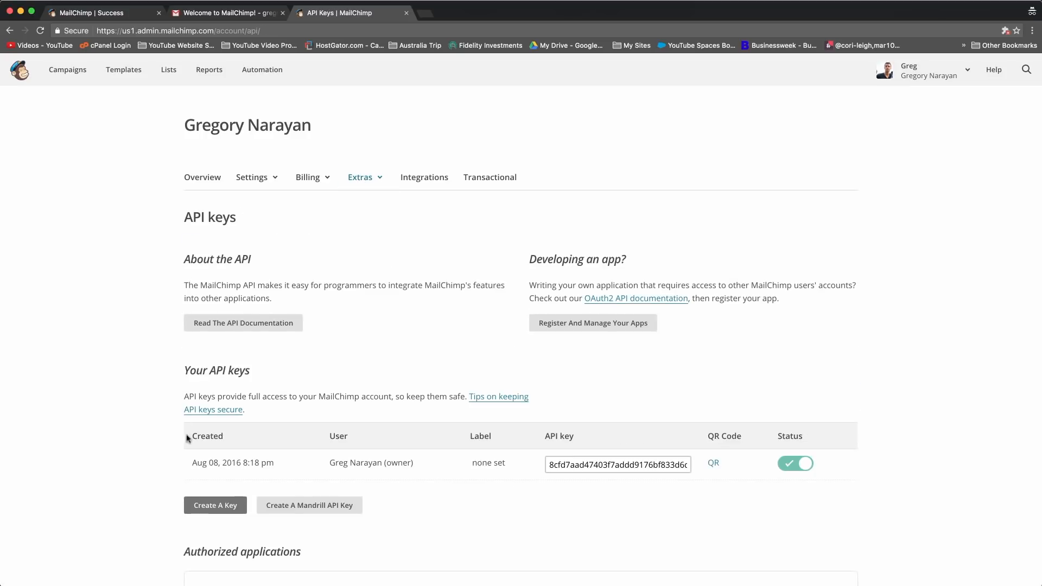
Step: Copy the account's API key and switch back to the WordPress plugin settings window
{"action": "left_click", "coordinate": [572, 467]}
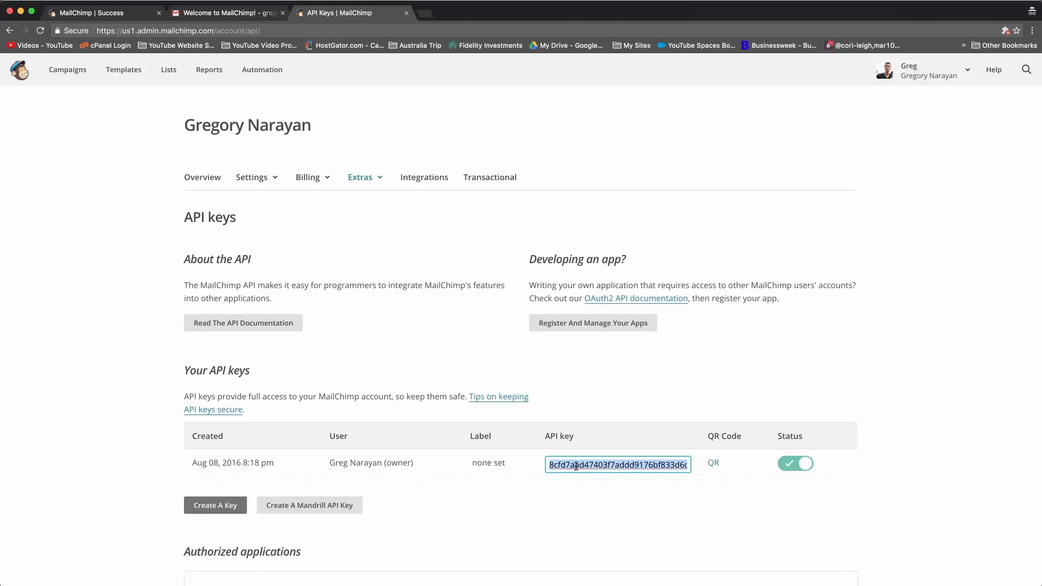
{"action": "right_click", "coordinate": [580, 469]}
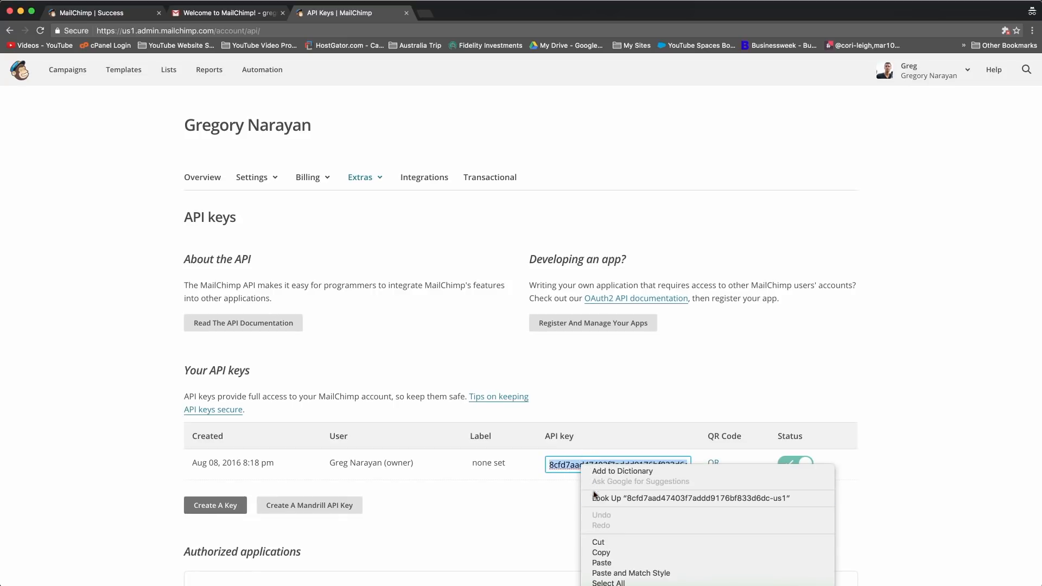
{"action": "left_click", "coordinate": [602, 549]}
{"action": "left_click", "coordinate": [628, 190]}
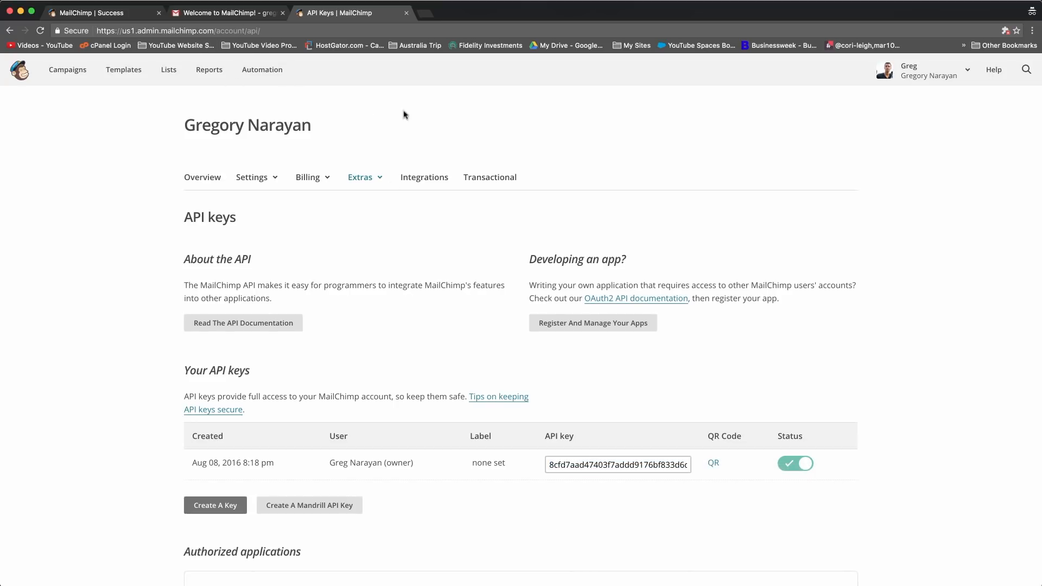
{"action": "key", "text": "ctrl+Up"}
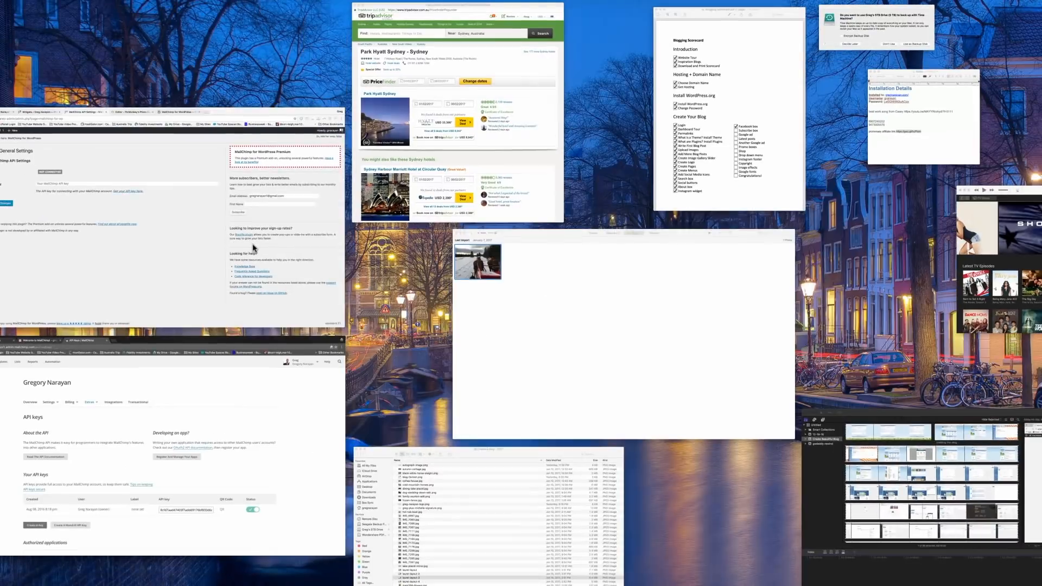
{"action": "left_click", "coordinate": [88, 197]}
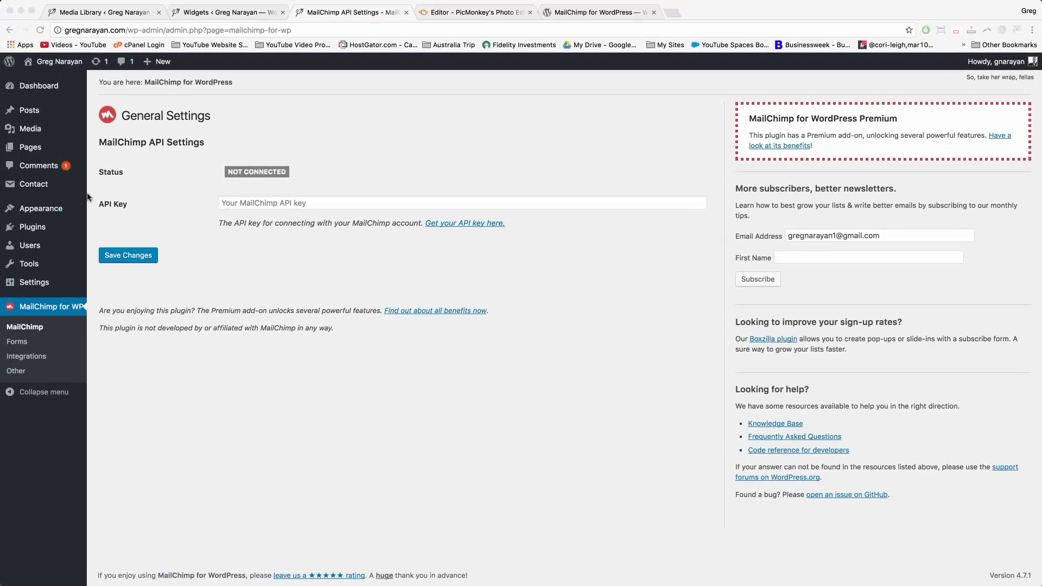
Step: Paste the API key into MailChimp for WordPress, save it, and renew the MailChimp lists
{"action": "right_click", "coordinate": [234, 204]}
{"action": "left_click", "coordinate": [255, 251]}
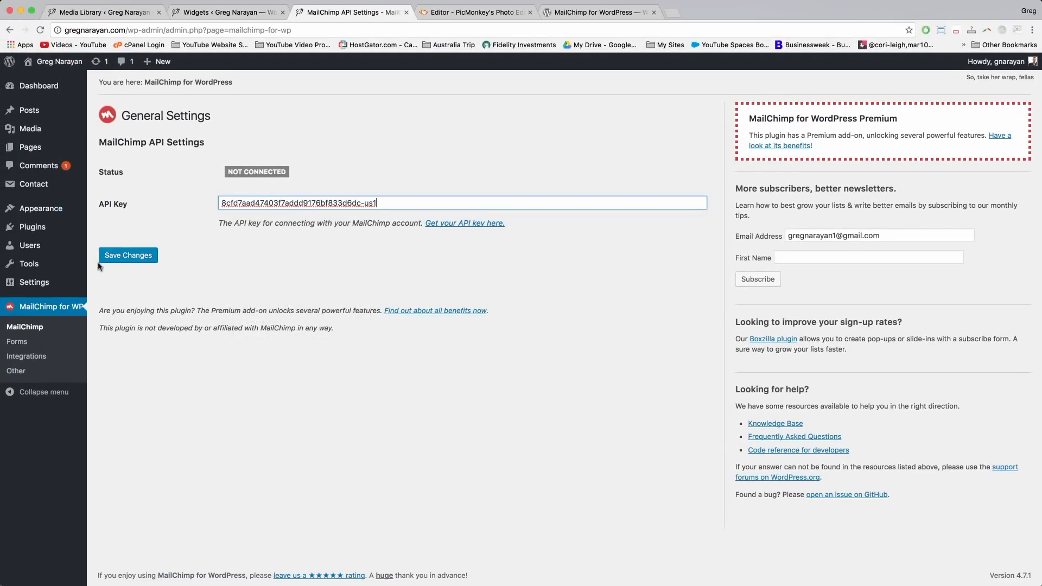
{"action": "left_click", "coordinate": [112, 262]}
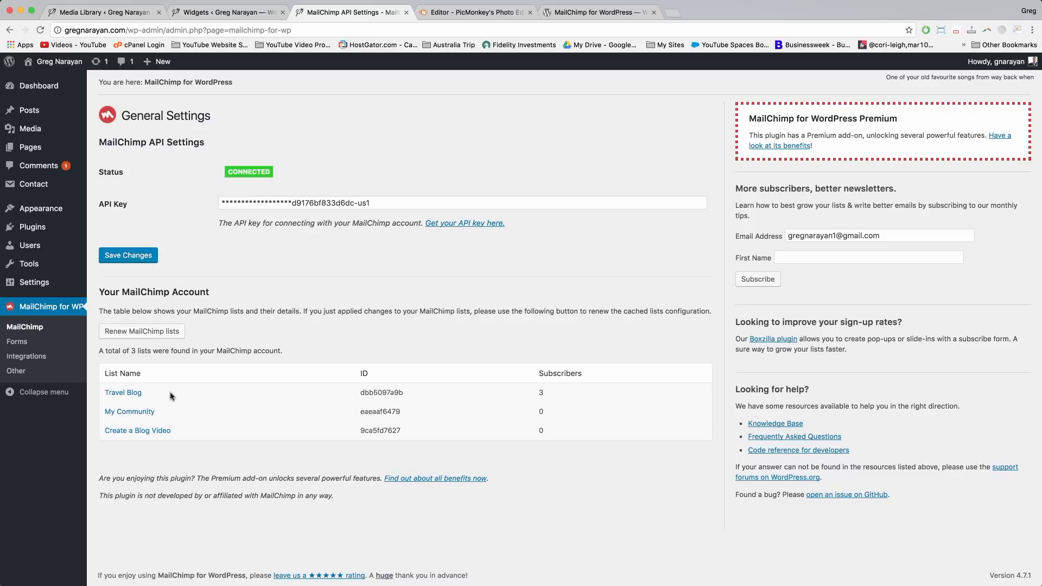
{"action": "left_click", "coordinate": [141, 333]}
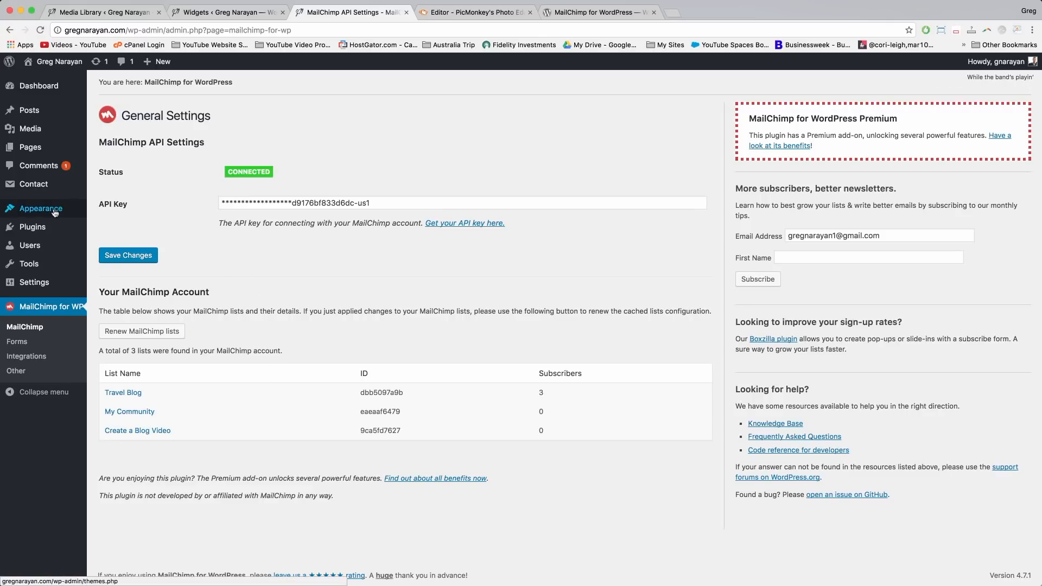
Step: Add a MailChimp Sign-Up Form widget to the Sidebar widget area in the Customizer
{"action": "mouse_move", "coordinate": [57, 214]}
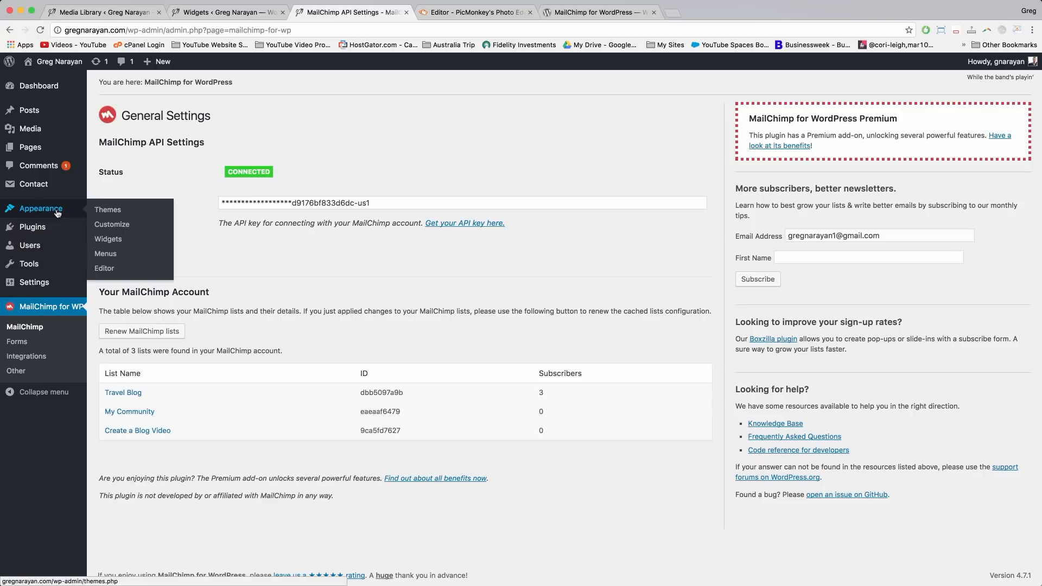
{"action": "left_click", "coordinate": [117, 225]}
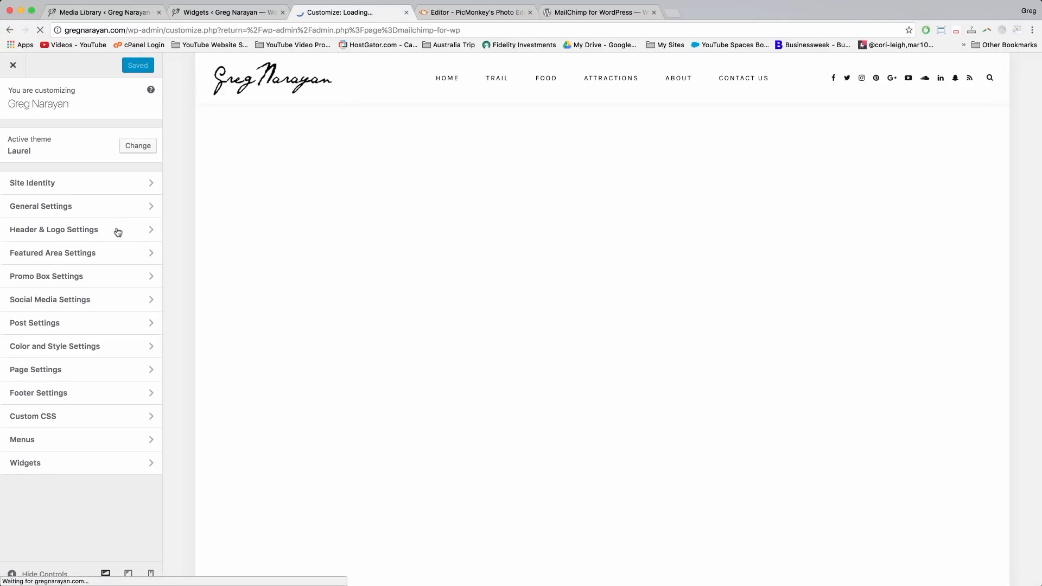
{"action": "left_click", "coordinate": [137, 470]}
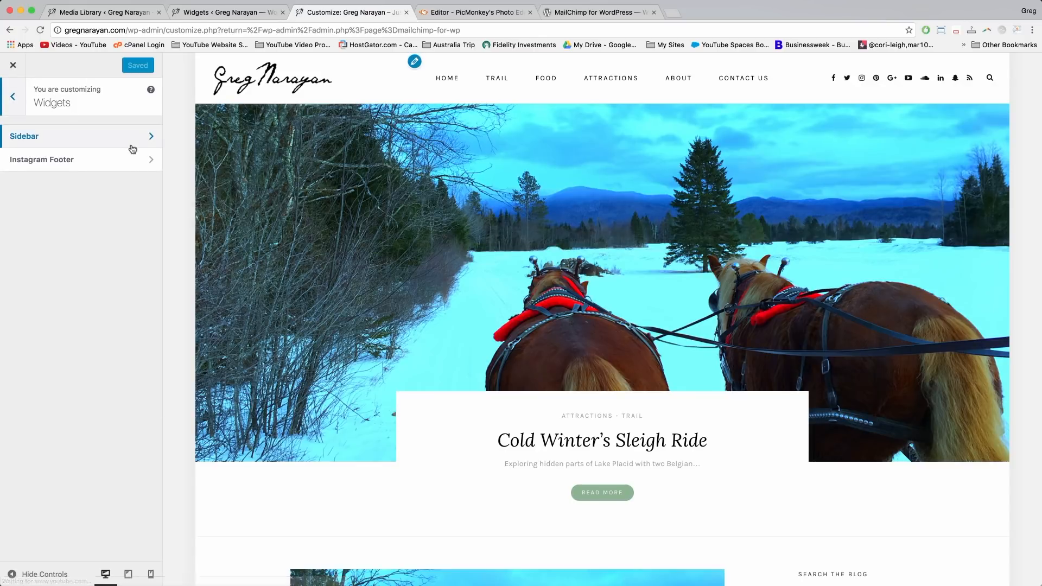
{"action": "left_click", "coordinate": [143, 137]}
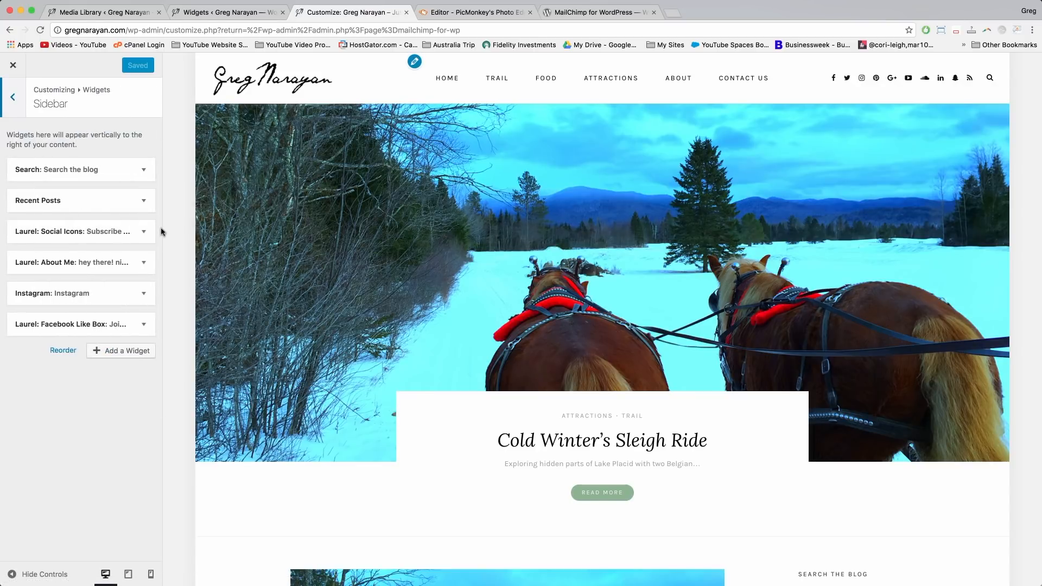
{"action": "left_click", "coordinate": [142, 353]}
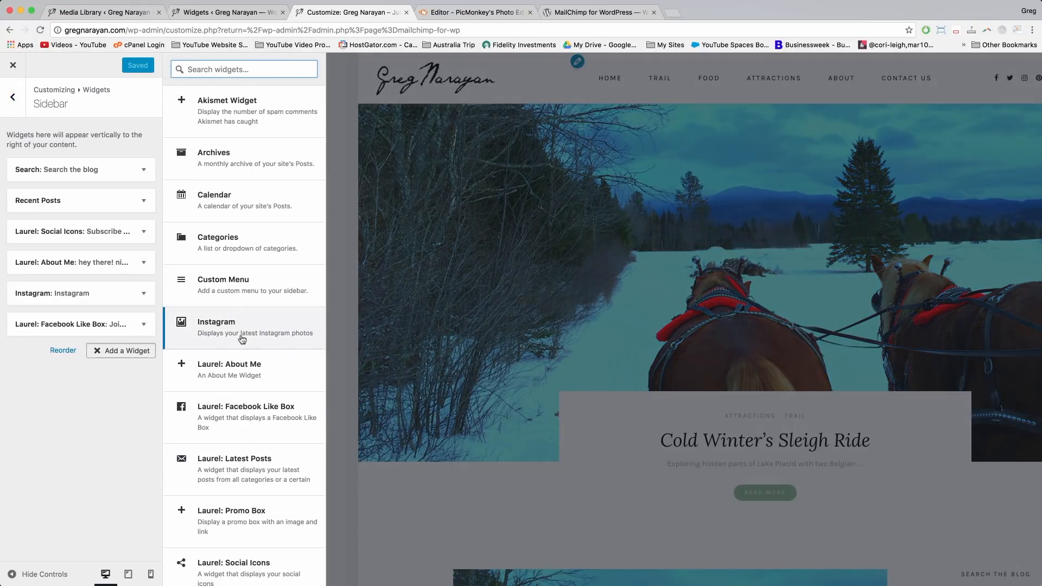
{"action": "scroll", "coordinate": [242, 339], "scroll_direction": "down", "scroll_amount": 5}
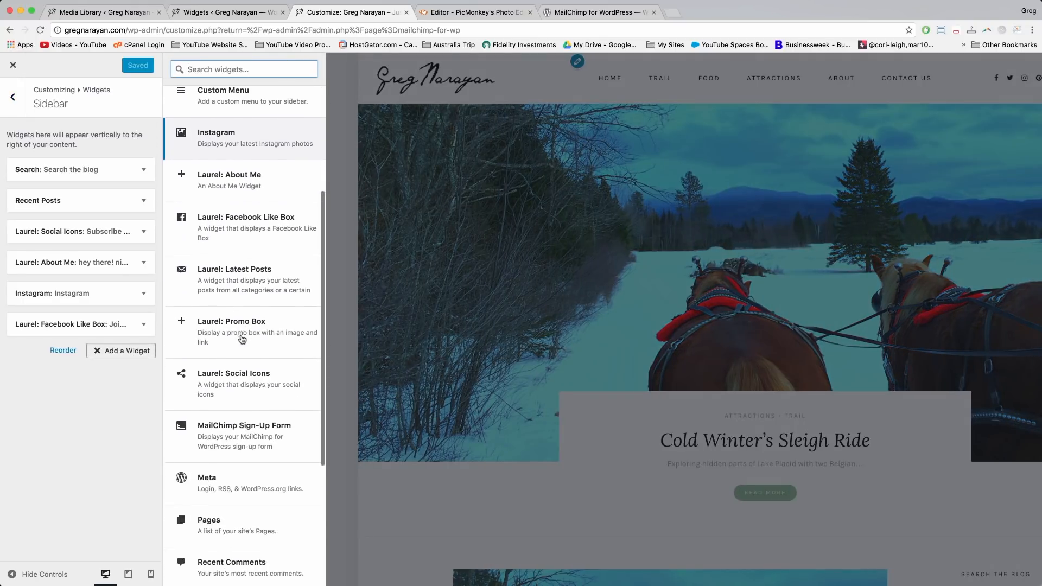
{"action": "left_click", "coordinate": [240, 418]}
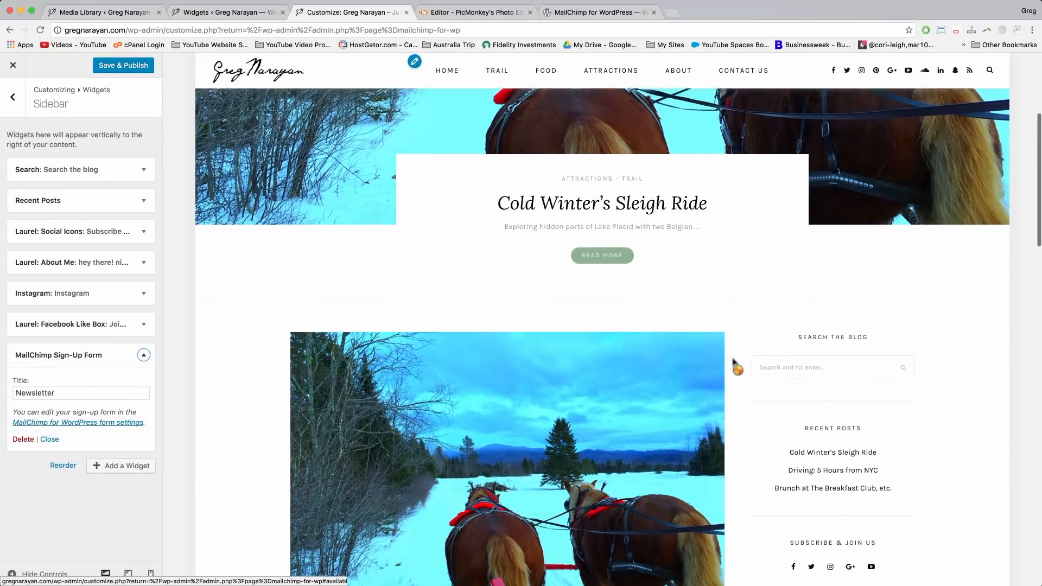
Step: Retitle the sign-up widget 'Join our newsletter' and publish the sidebar changes
{"action": "scroll", "coordinate": [734, 362], "scroll_direction": "down", "scroll_amount": 10}
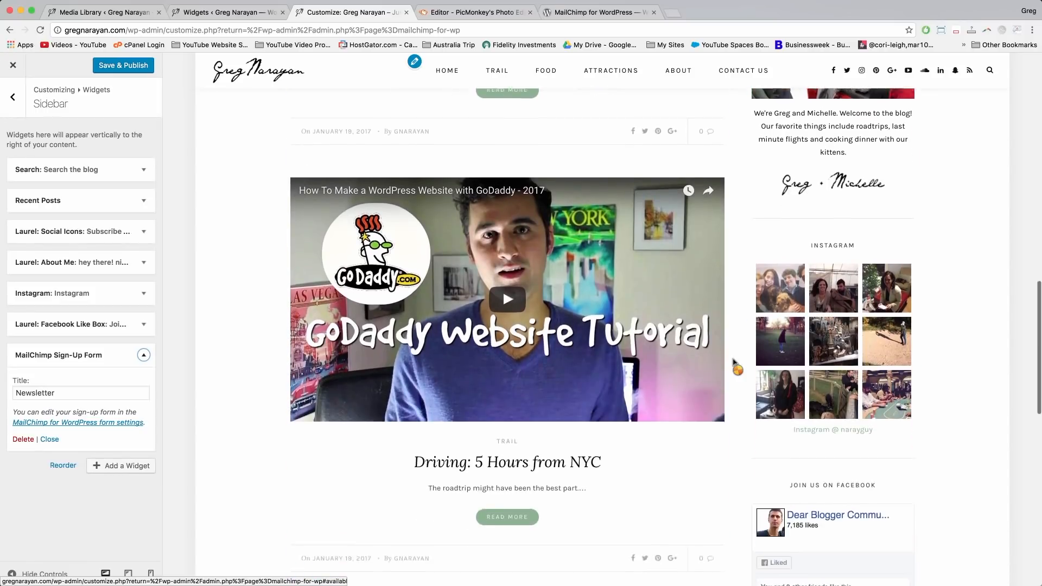
{"action": "scroll", "coordinate": [734, 363], "scroll_direction": "down", "scroll_amount": 10}
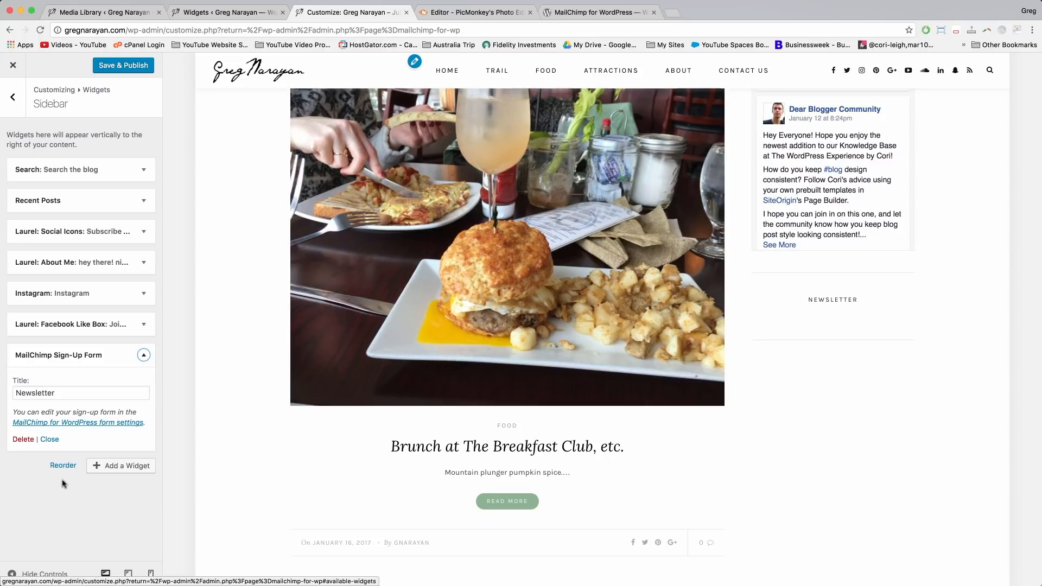
{"action": "double_click", "coordinate": [58, 394]}
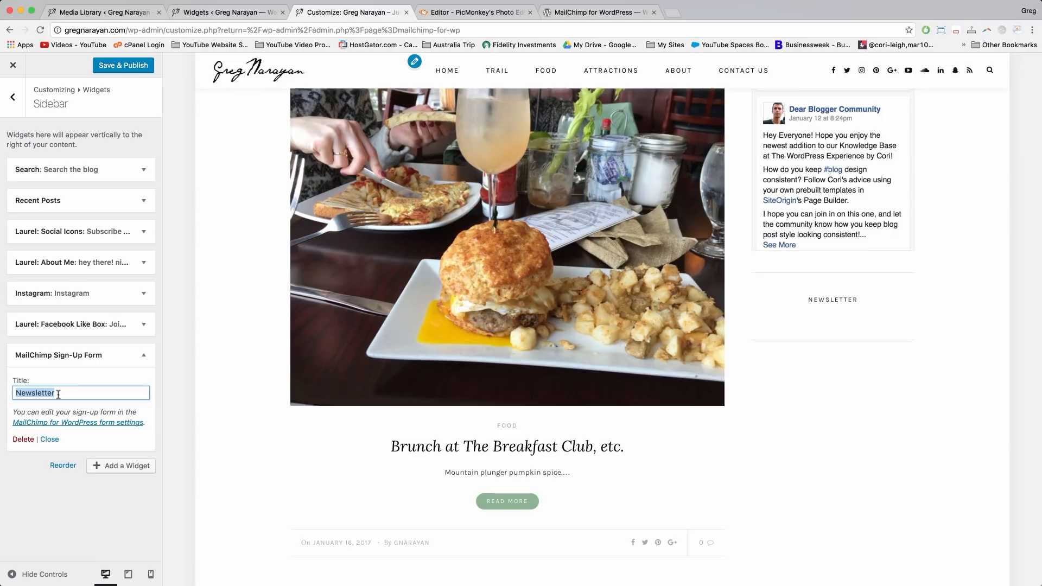
{"action": "type", "text": "Join our newsletter"}
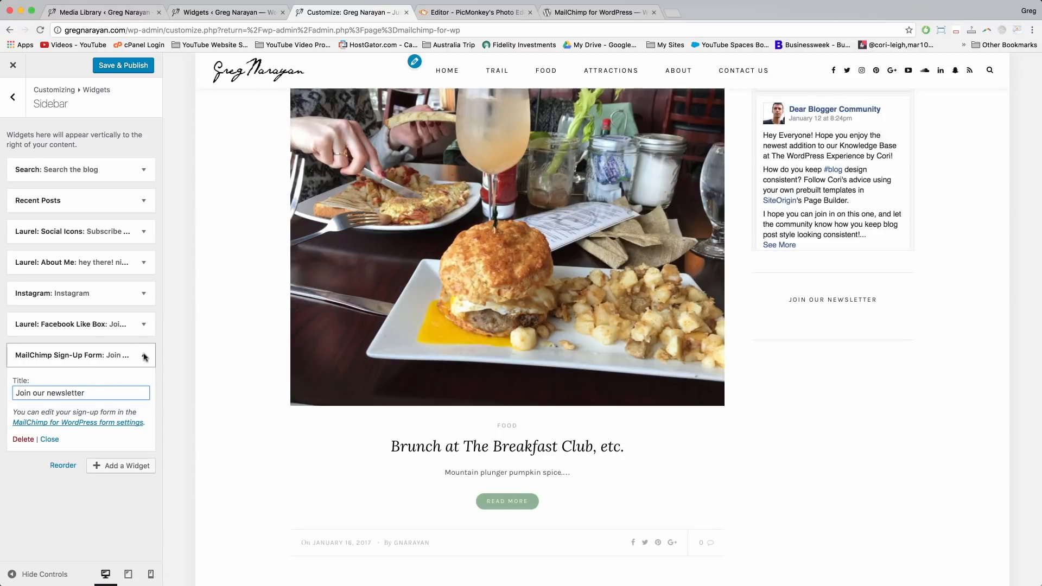
{"action": "left_click", "coordinate": [145, 355]}
{"action": "left_click", "coordinate": [134, 66]}
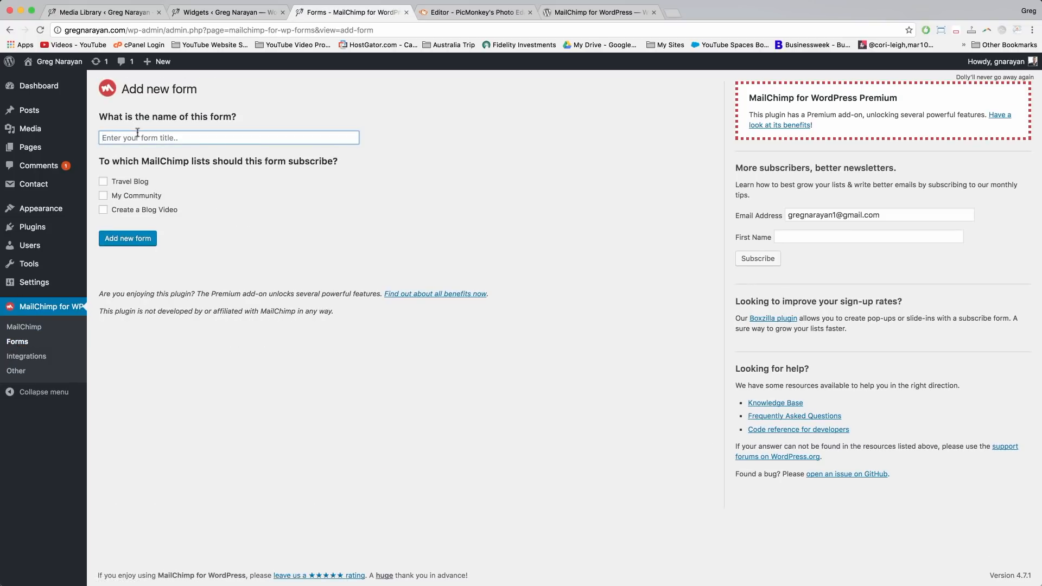
Step: Create 'Subscribe Form' for the Create a Blog Video list, save its fields, and return to Widgets
{"action": "type", "text": "Subscribe Form"}
{"action": "left_click", "coordinate": [104, 213]}
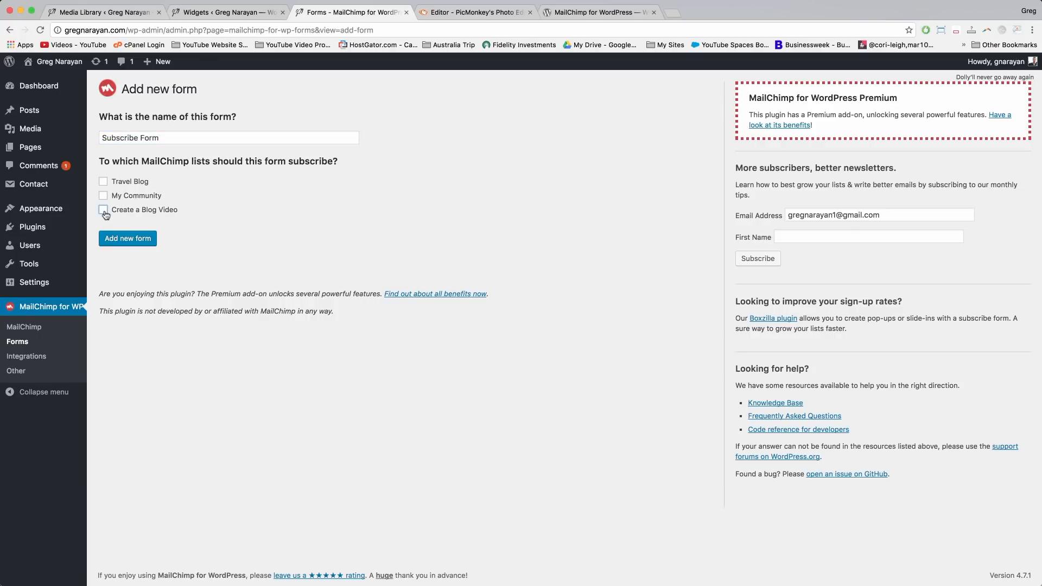
{"action": "left_click", "coordinate": [129, 240]}
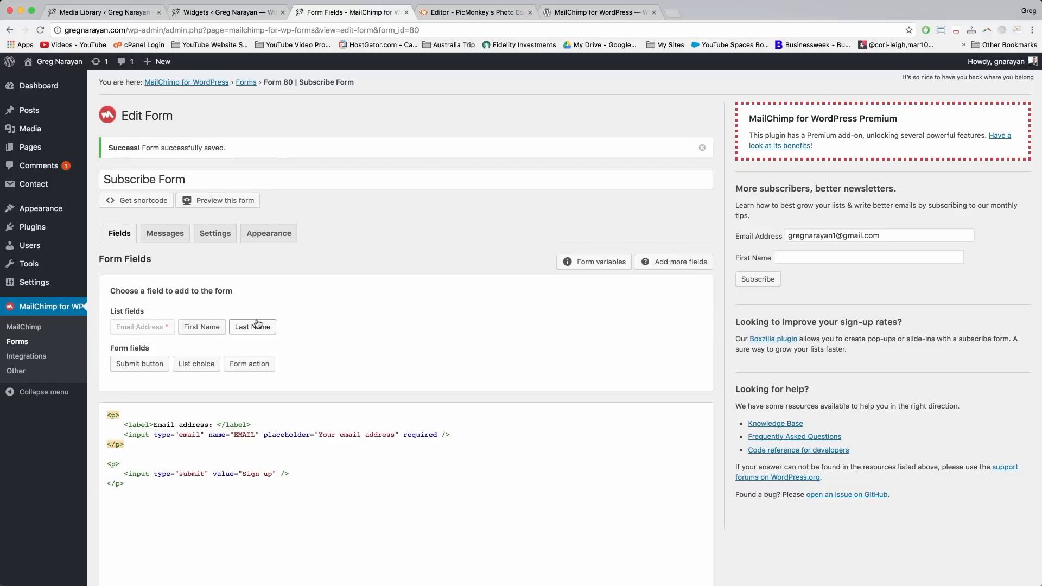
{"action": "scroll", "coordinate": [256, 325], "scroll_direction": "down", "scroll_amount": 5}
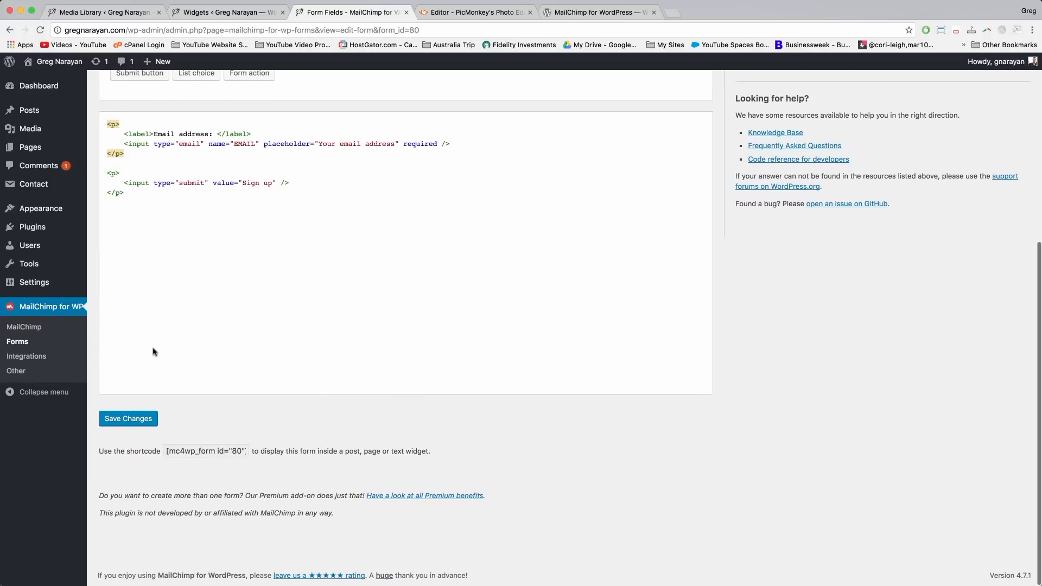
{"action": "left_click", "coordinate": [128, 421]}
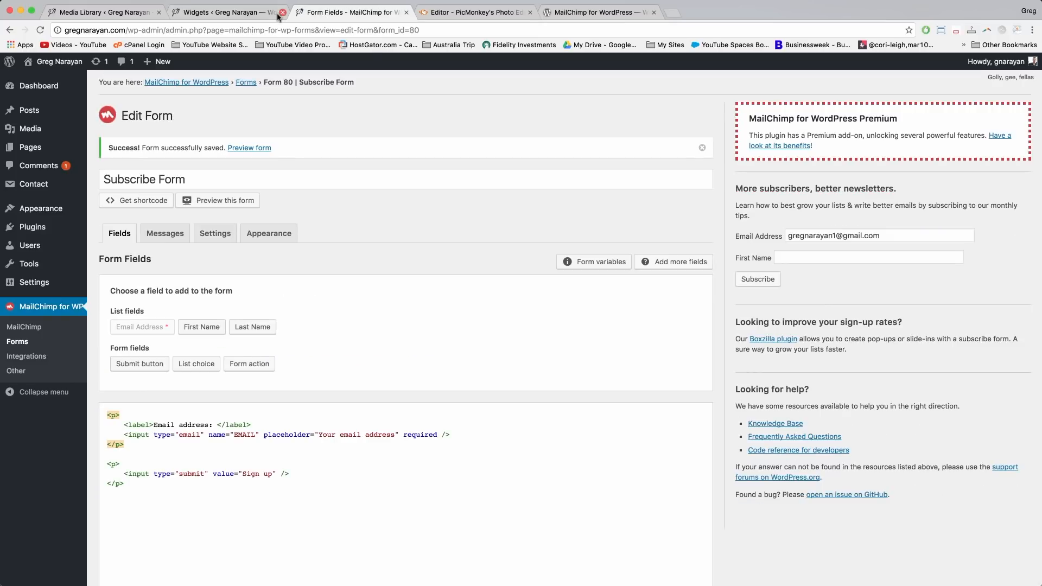
{"action": "left_click", "coordinate": [227, 15]}
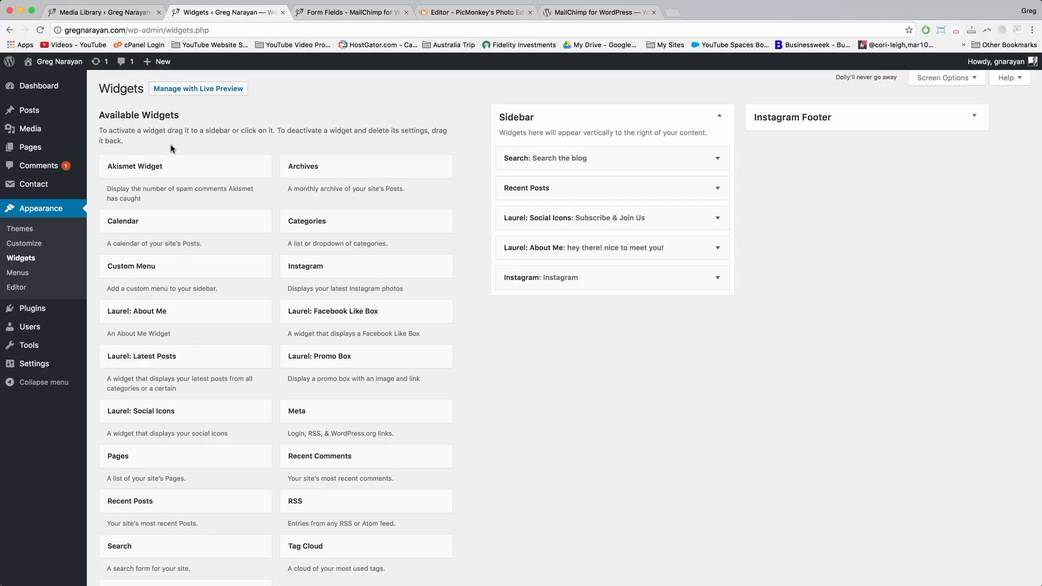
Step: Visit the live blog and try the 'Join our newsletter' email field in the sidebar
{"action": "left_click", "coordinate": [41, 78]}
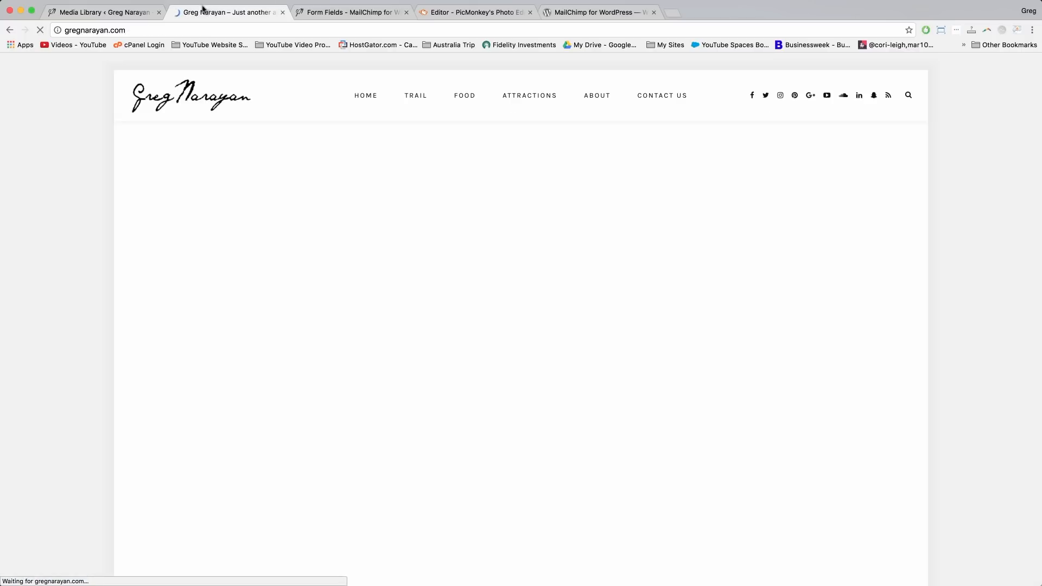
{"action": "left_click_drag", "start_coordinate": [202, 8], "coordinate": [320, 11]}
{"action": "scroll", "coordinate": [561, 247], "scroll_direction": "down", "scroll_amount": 5}
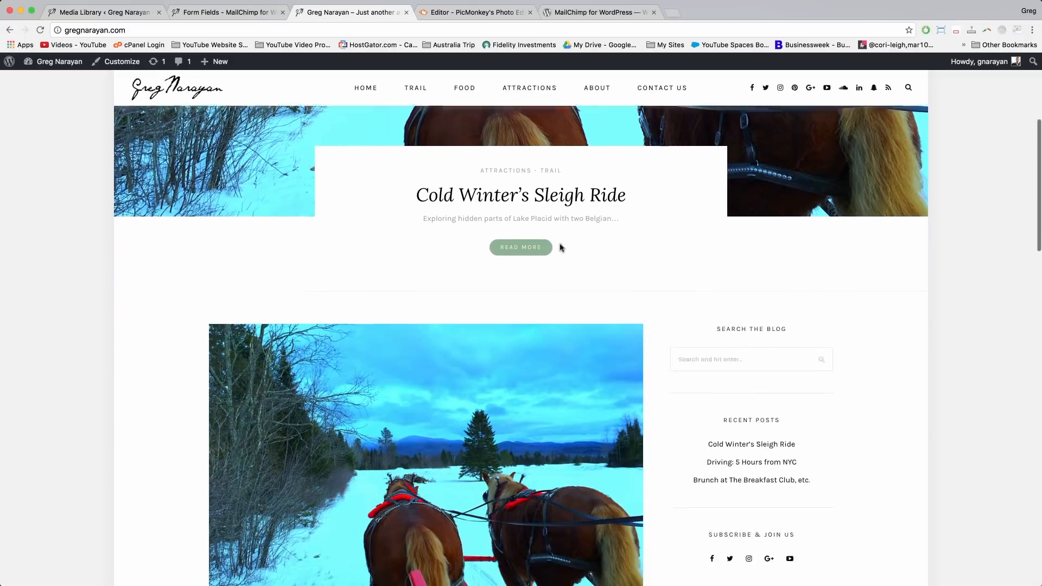
{"action": "scroll", "coordinate": [561, 248], "scroll_direction": "down", "scroll_amount": 20}
{"action": "scroll", "coordinate": [683, 353], "scroll_direction": "down", "scroll_amount": 2}
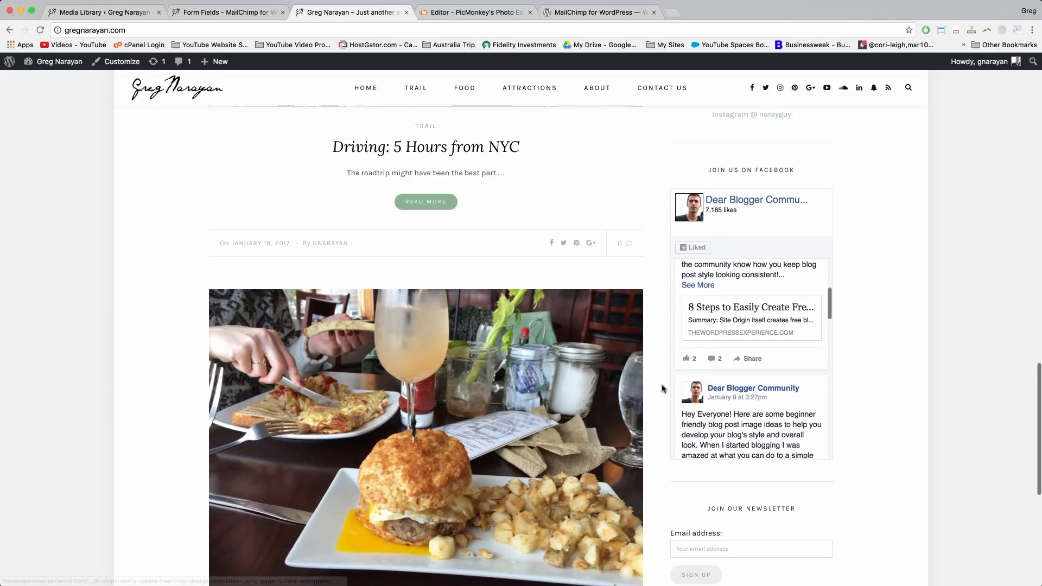
{"action": "scroll", "coordinate": [662, 387], "scroll_direction": "down", "scroll_amount": 6}
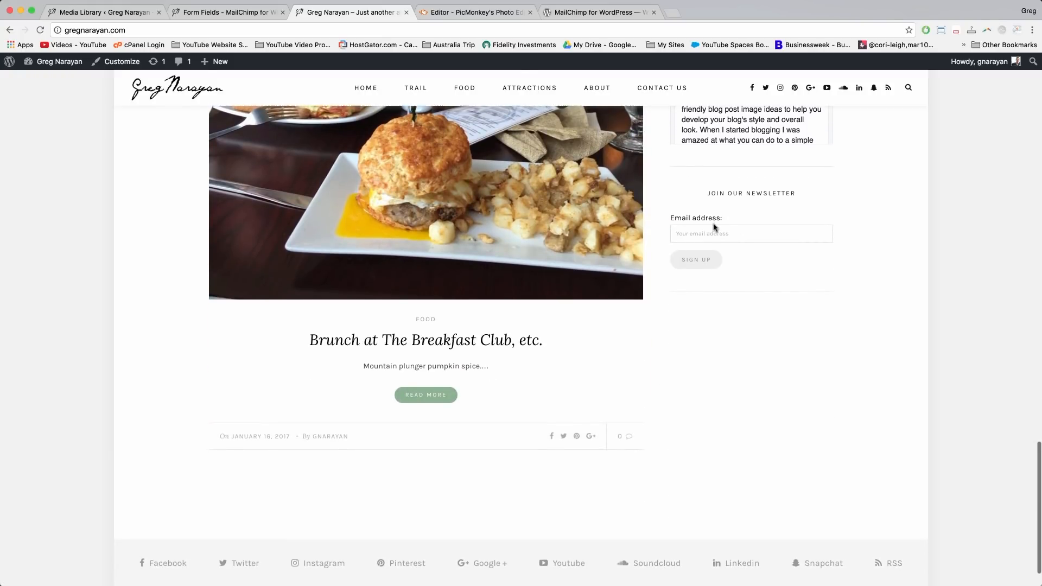
{"action": "left_click", "coordinate": [717, 237]}
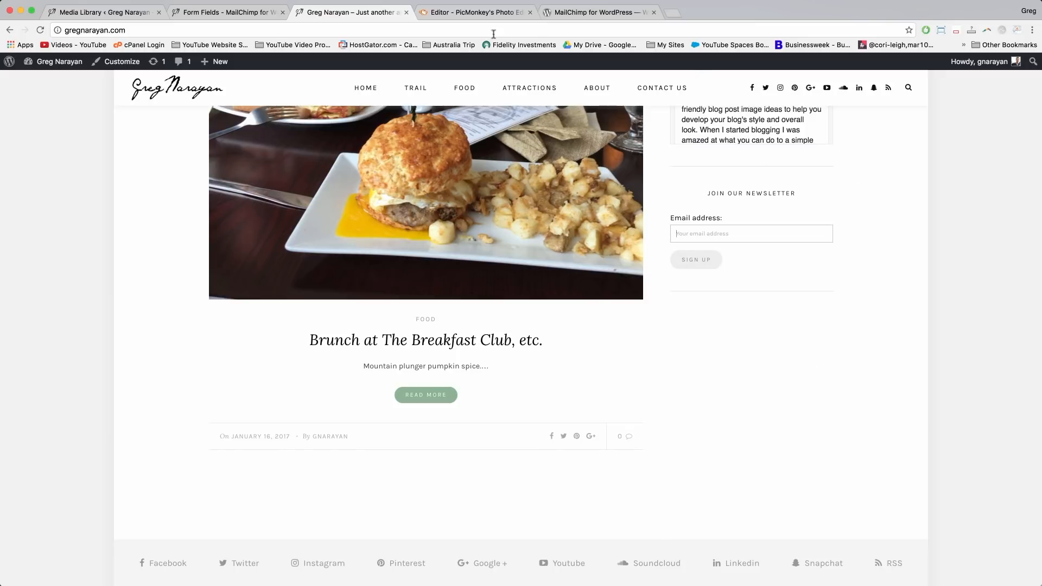
{"action": "left_click", "coordinate": [676, 11]}
Step: Search 'laurel theme wordpress documentation' and open the Getting Started with Laurel article
{"action": "type", "text": "laur"}
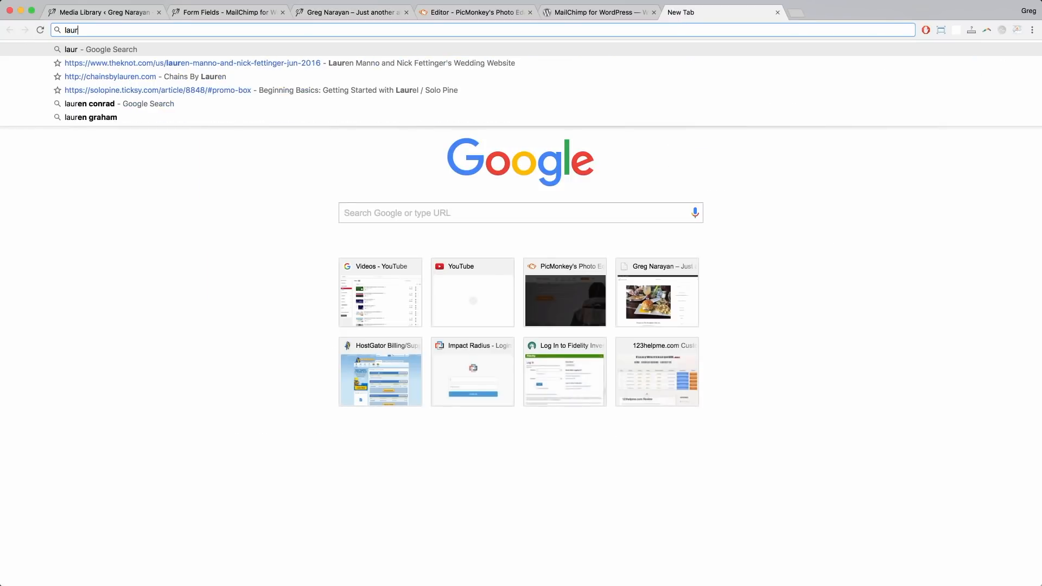
{"action": "type", "text": "el theme wordpres"}
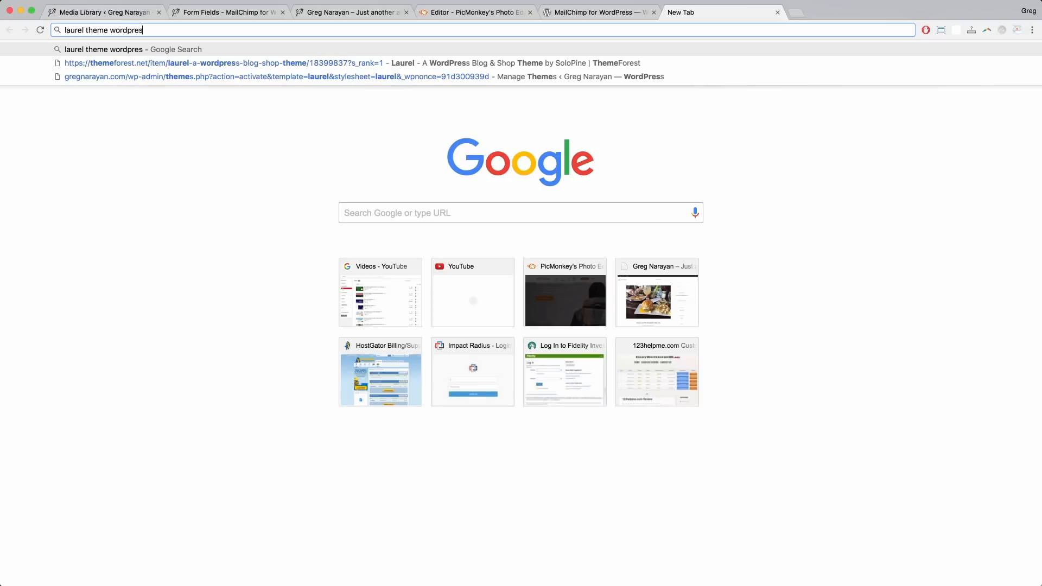
{"action": "type", "text": "s documentat"}
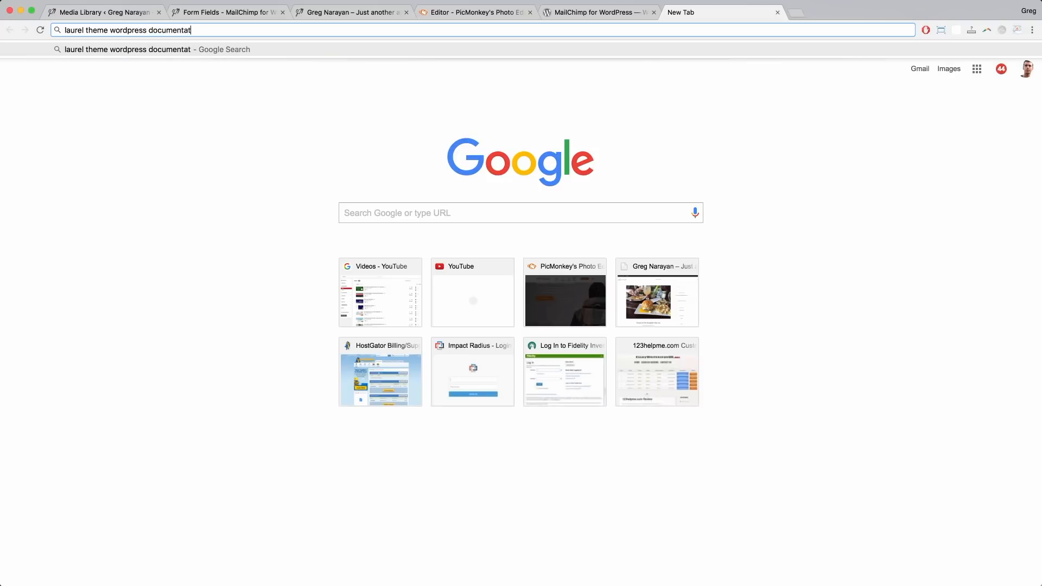
{"action": "type", "text": "ion"}
{"action": "key", "text": "Return"}
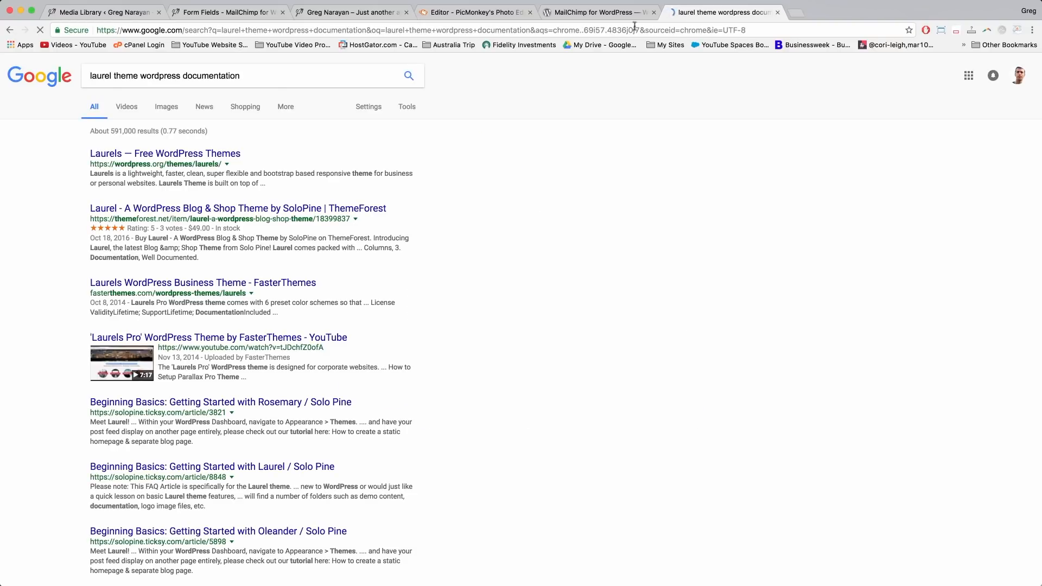
{"action": "left_click", "coordinate": [135, 82]}
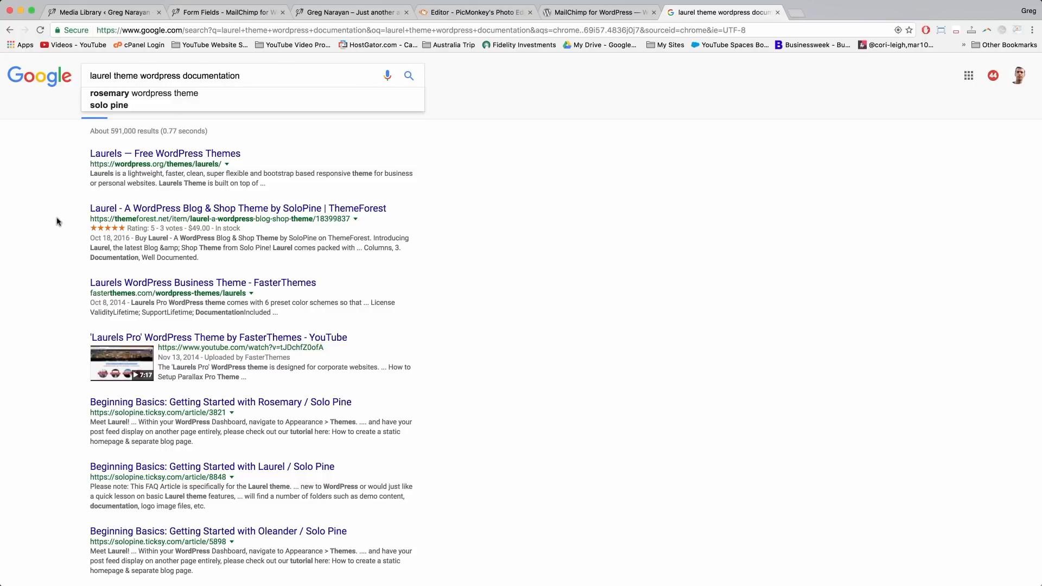
{"action": "scroll", "coordinate": [62, 280], "scroll_direction": "down", "scroll_amount": 2}
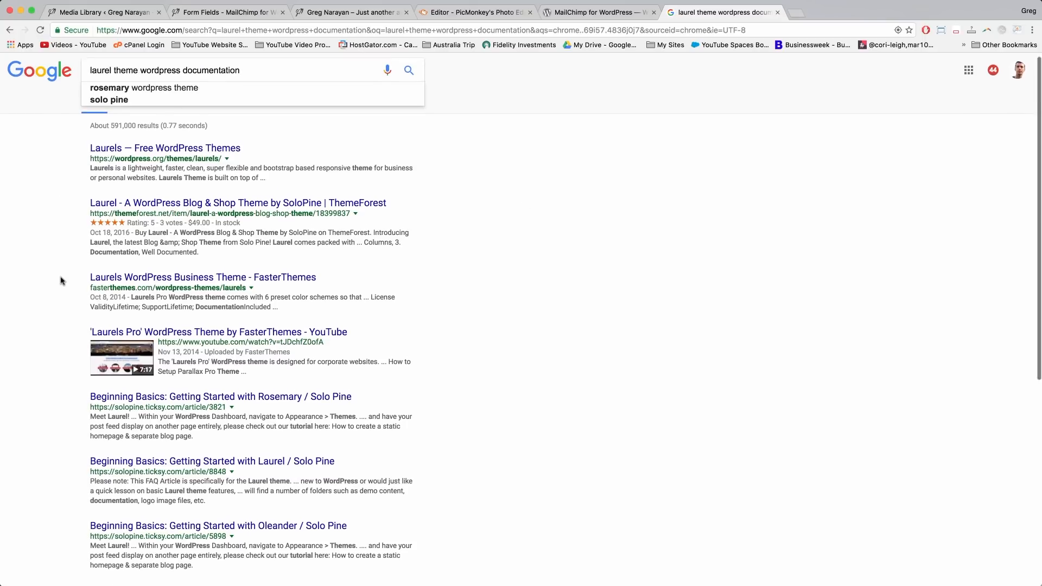
{"action": "scroll", "coordinate": [61, 280], "scroll_direction": "down", "scroll_amount": 5}
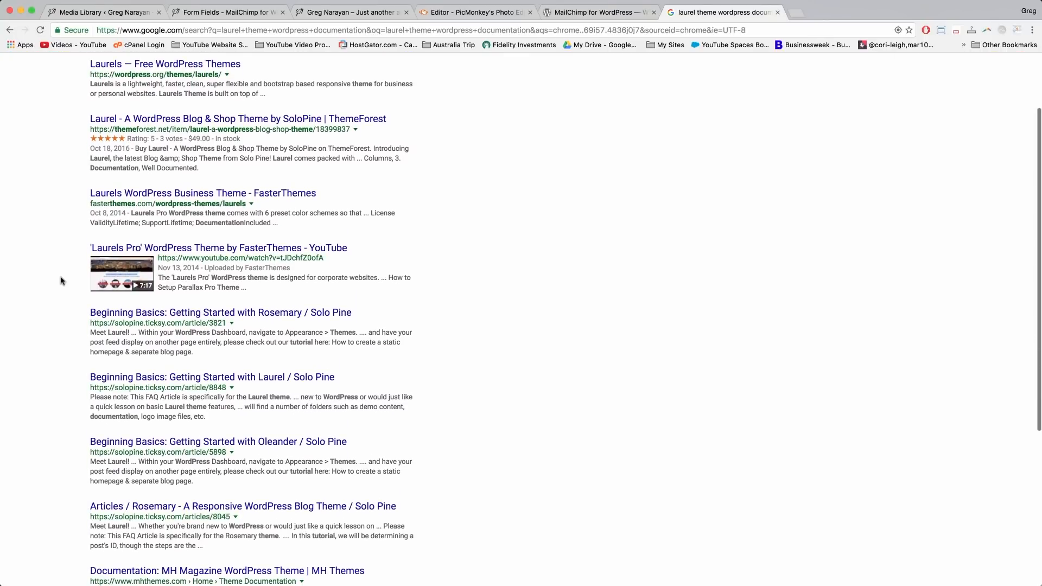
{"action": "scroll", "coordinate": [61, 281], "scroll_direction": "up", "scroll_amount": 2}
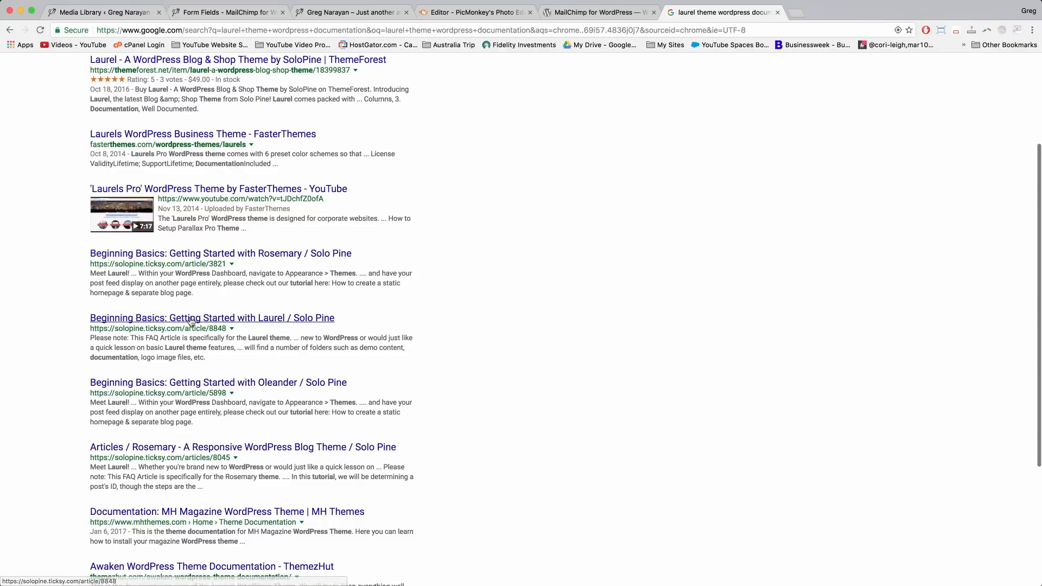
{"action": "left_click", "coordinate": [261, 321]}
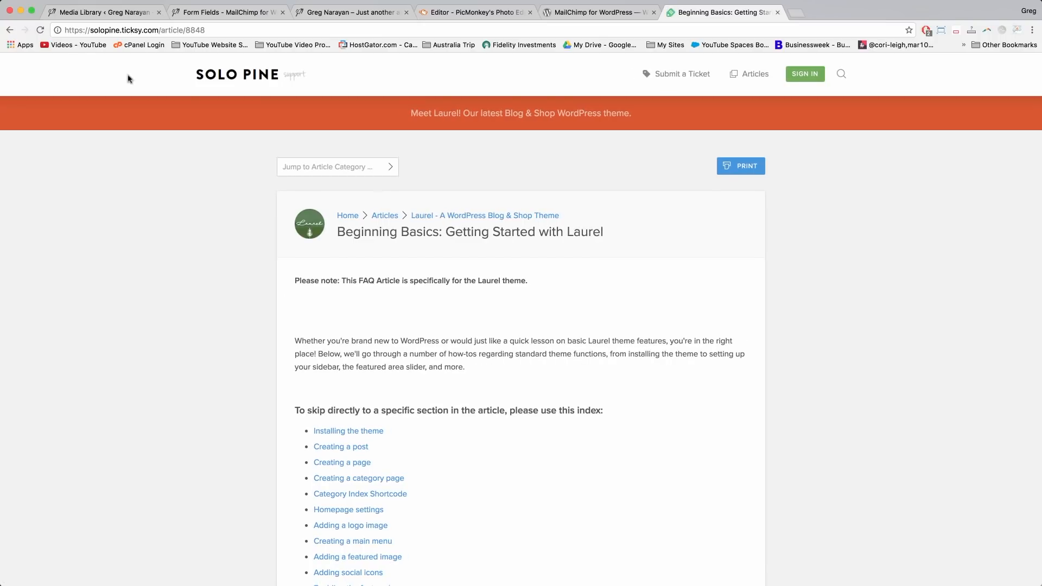
Step: Jump to the article's 'Setting up your newsletter widget' section
{"action": "left_click", "coordinate": [114, 34]}
{"action": "left_click", "coordinate": [129, 33]}
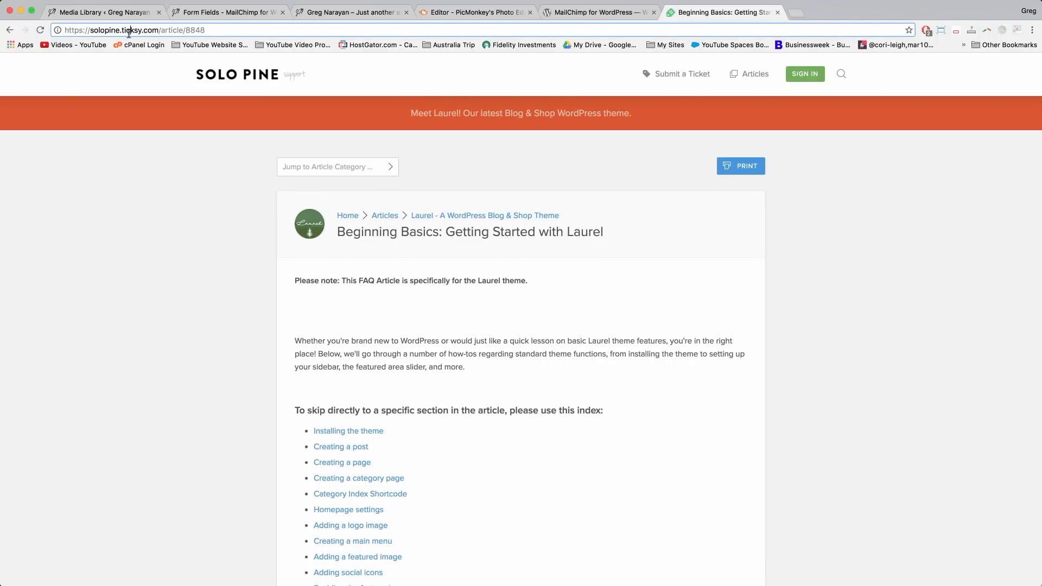
{"action": "left_click", "coordinate": [231, 240]}
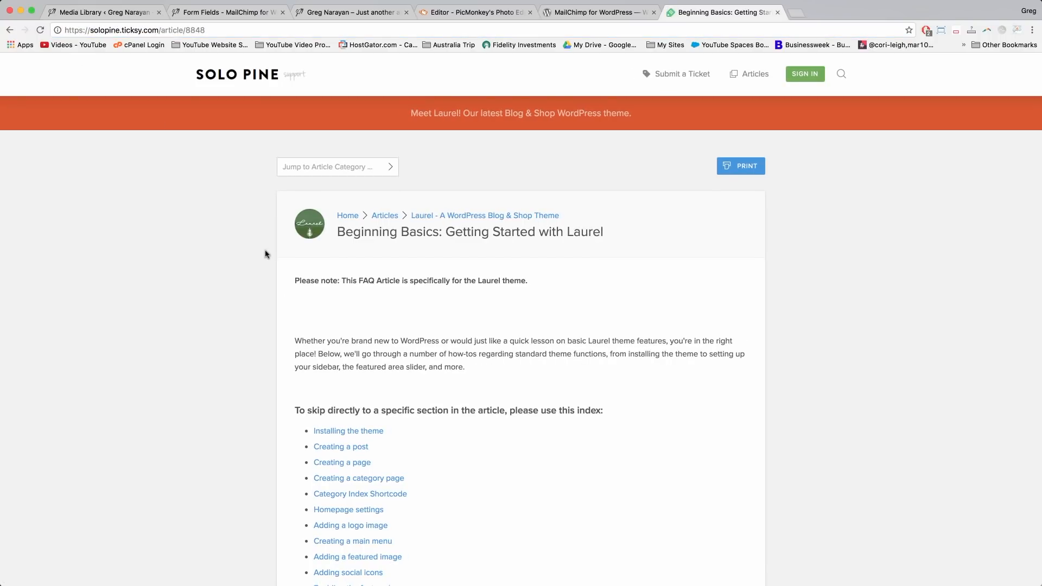
{"action": "scroll", "coordinate": [266, 254], "scroll_direction": "down", "scroll_amount": 3}
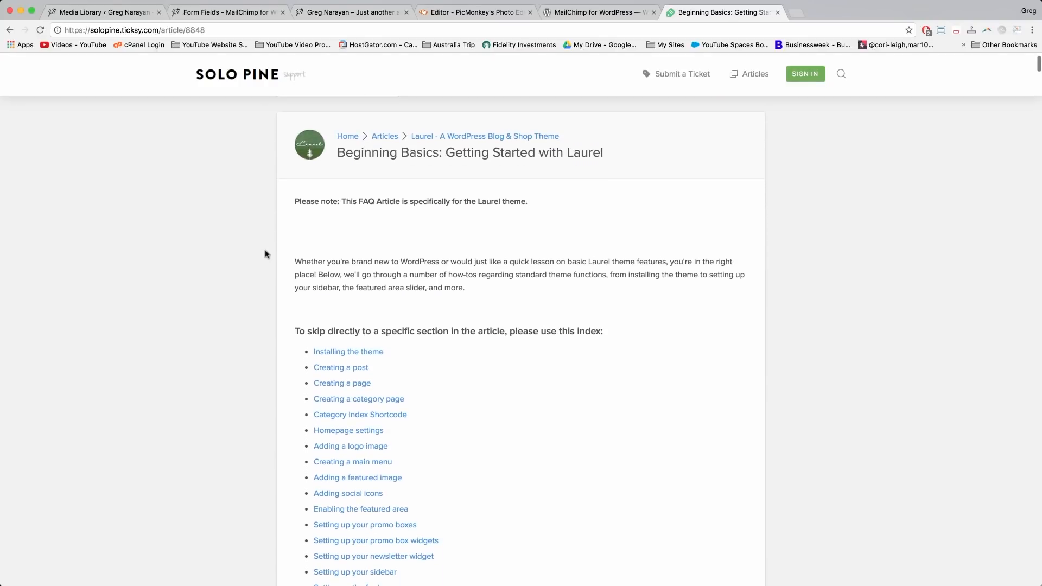
{"action": "scroll", "coordinate": [266, 253], "scroll_direction": "down", "scroll_amount": 5}
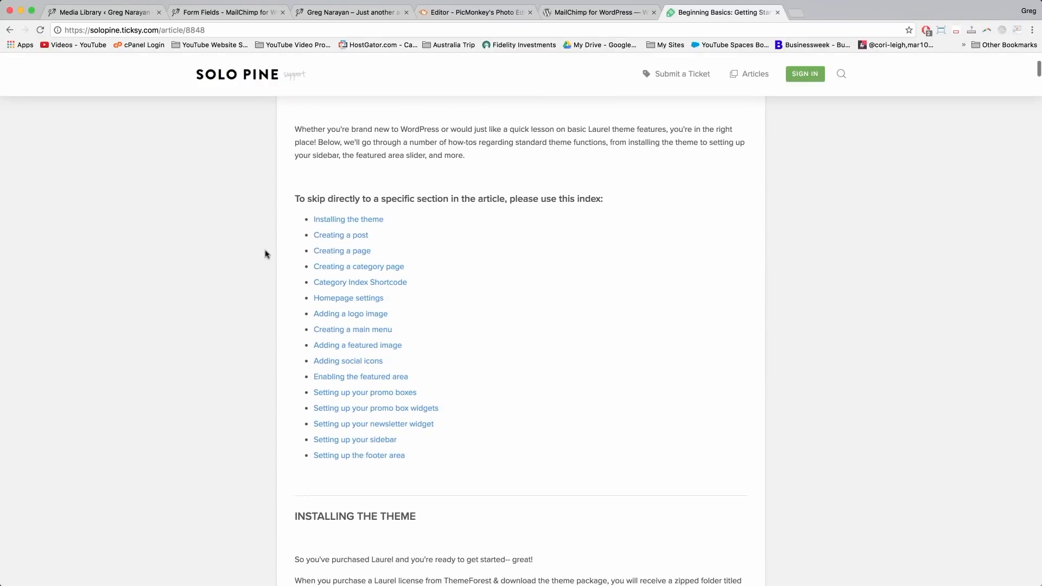
{"action": "scroll", "coordinate": [266, 254], "scroll_direction": "down", "scroll_amount": 1}
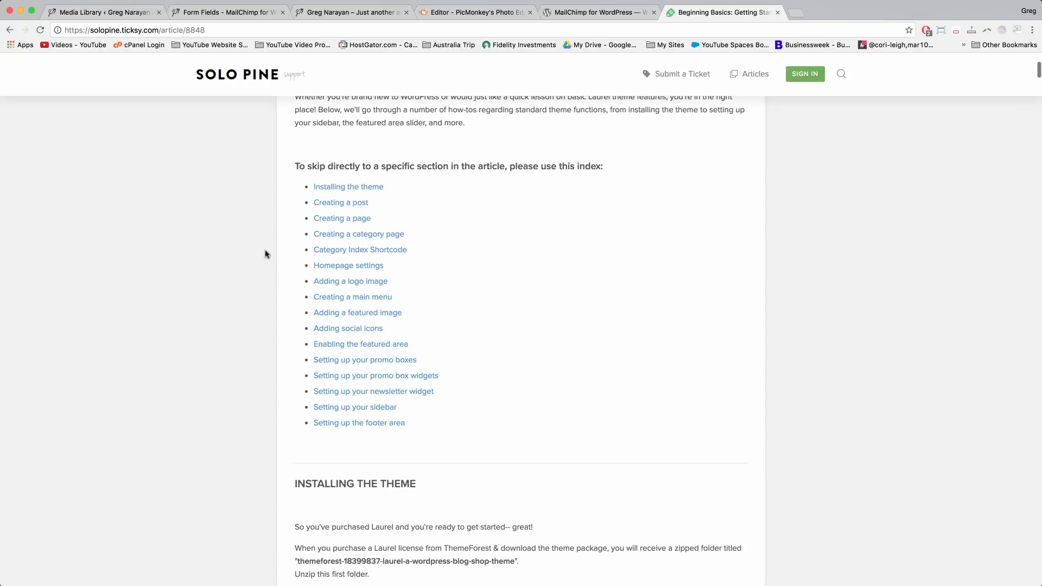
{"action": "left_click", "coordinate": [402, 392]}
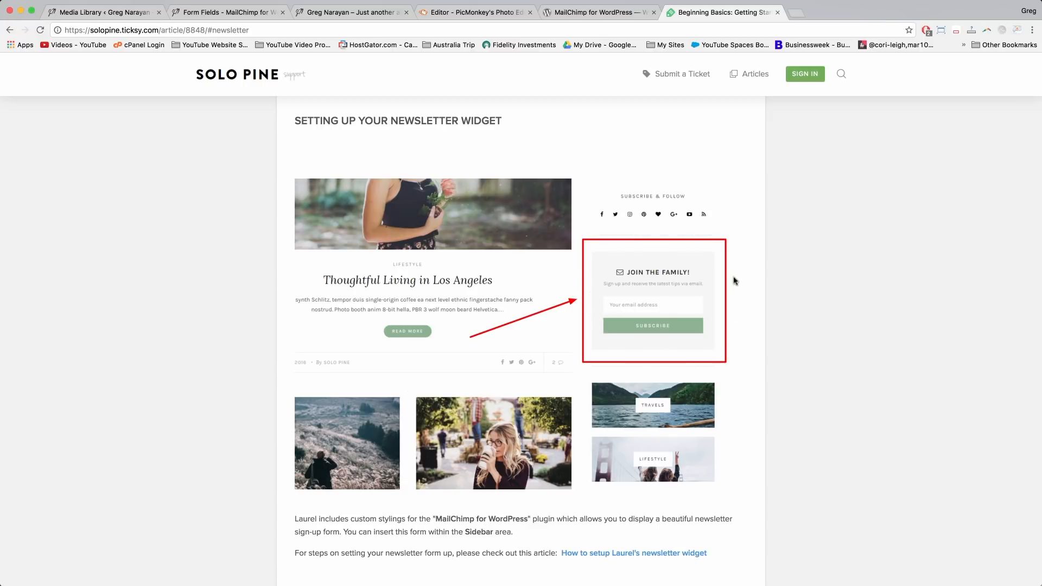
{"action": "scroll", "coordinate": [620, 266], "scroll_direction": "down", "scroll_amount": 5}
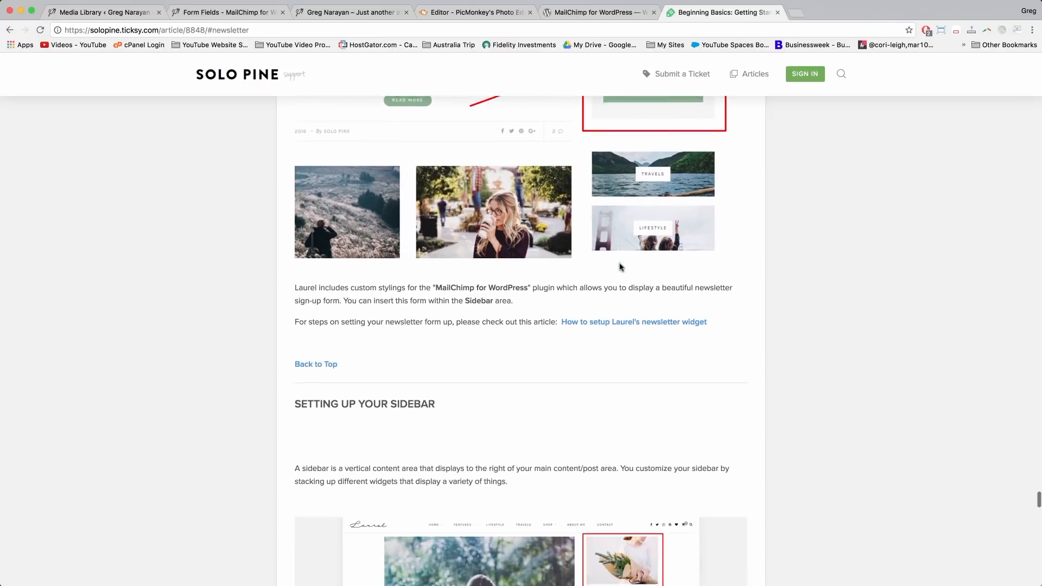
{"action": "scroll", "coordinate": [620, 265], "scroll_direction": "up", "scroll_amount": 4}
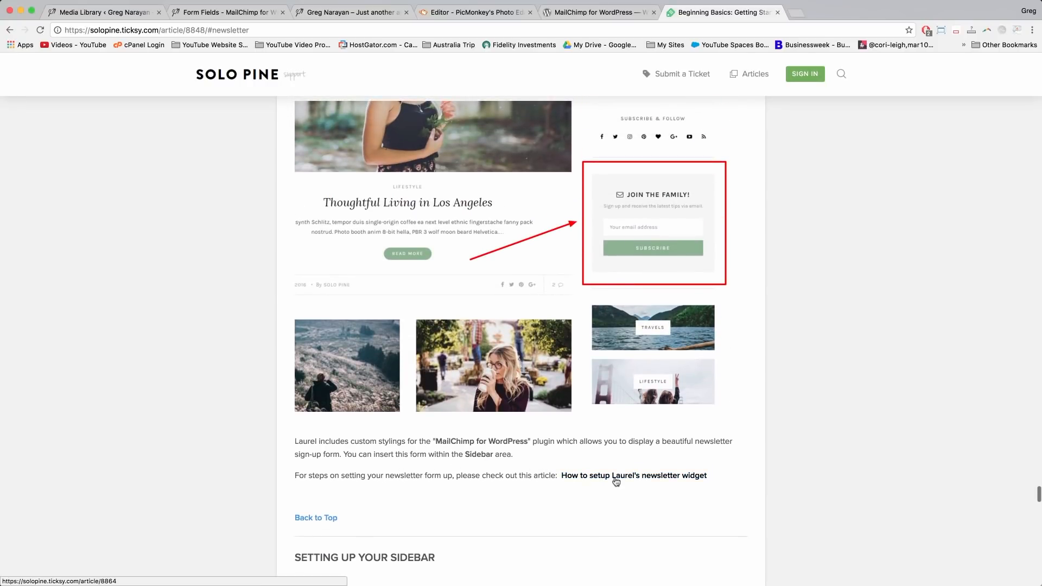
Step: Open 'How to setup Laurel's newsletter widget' and copy its subscribe-box HTML code
{"action": "left_click", "coordinate": [642, 476]}
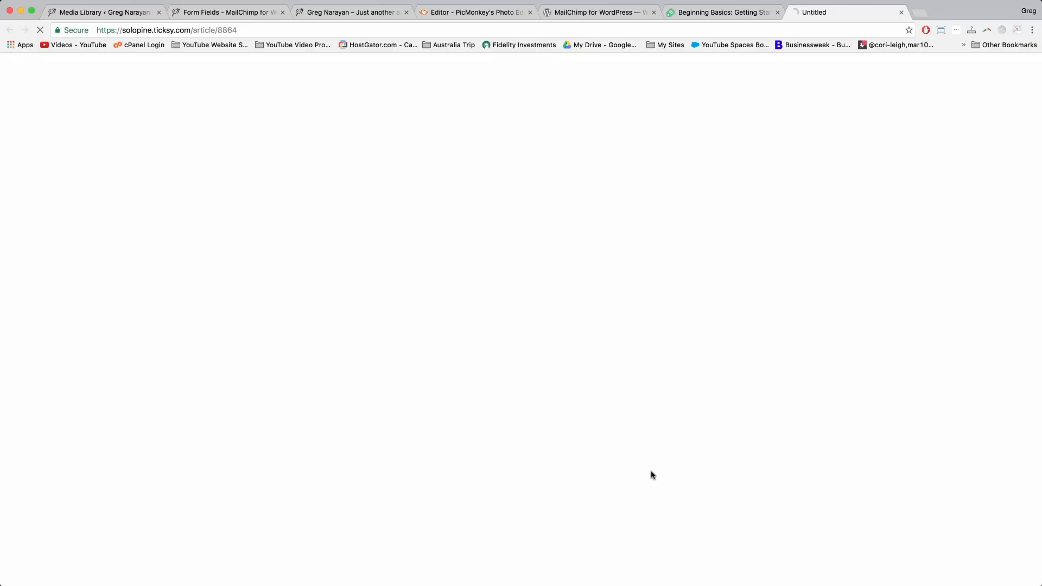
{"action": "scroll", "coordinate": [651, 255], "scroll_direction": "down", "scroll_amount": 14}
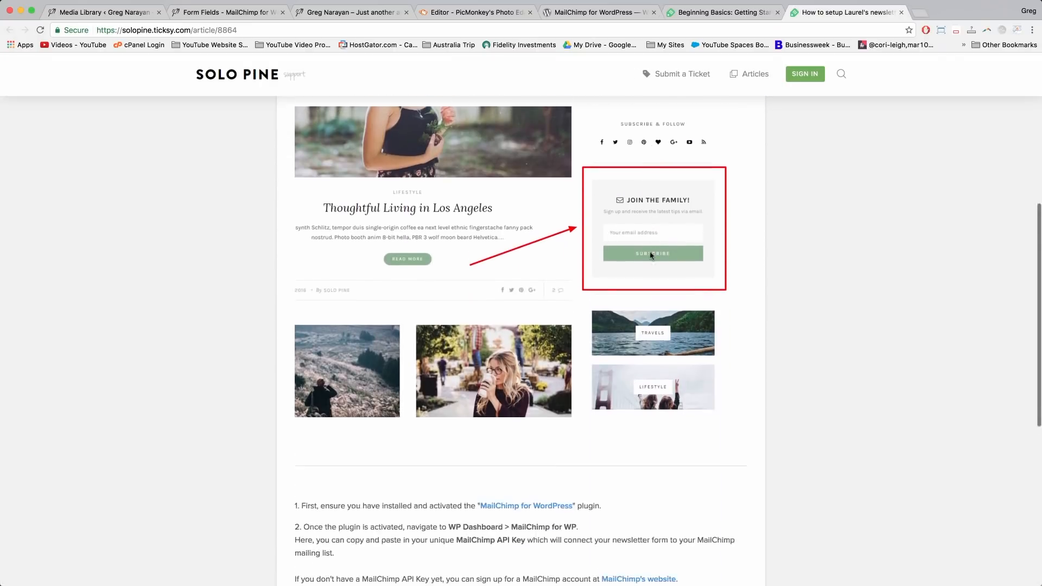
{"action": "scroll", "coordinate": [651, 255], "scroll_direction": "down", "scroll_amount": 1}
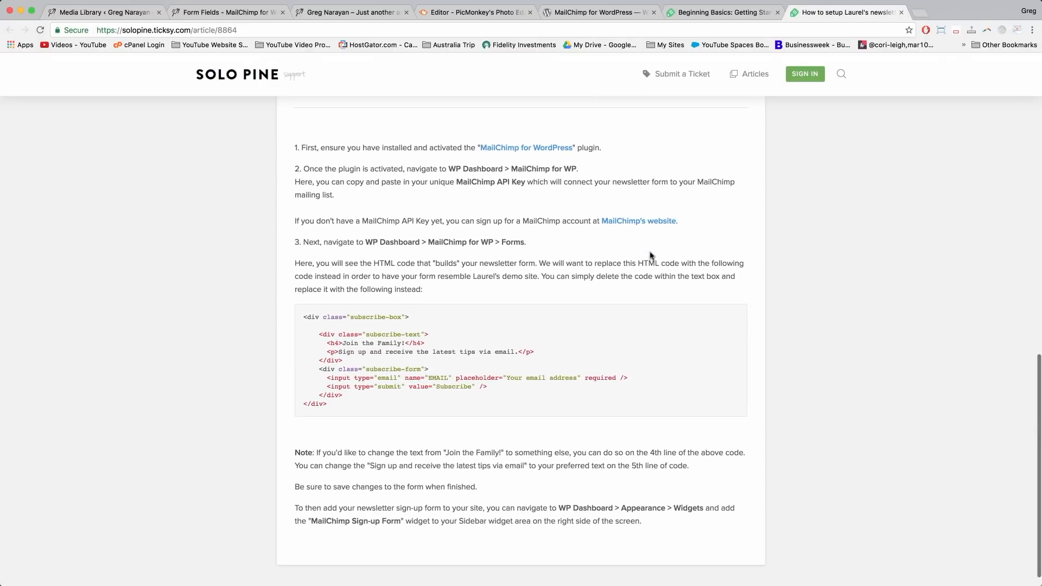
{"action": "scroll", "coordinate": [298, 242], "scroll_direction": "up", "scroll_amount": 15}
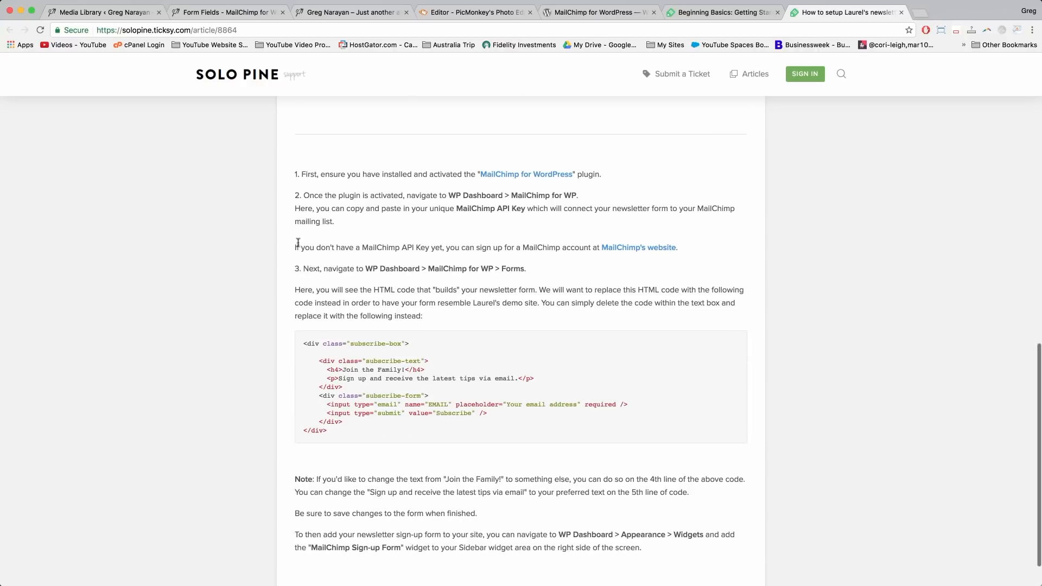
{"action": "scroll", "coordinate": [298, 242], "scroll_direction": "down", "scroll_amount": 8}
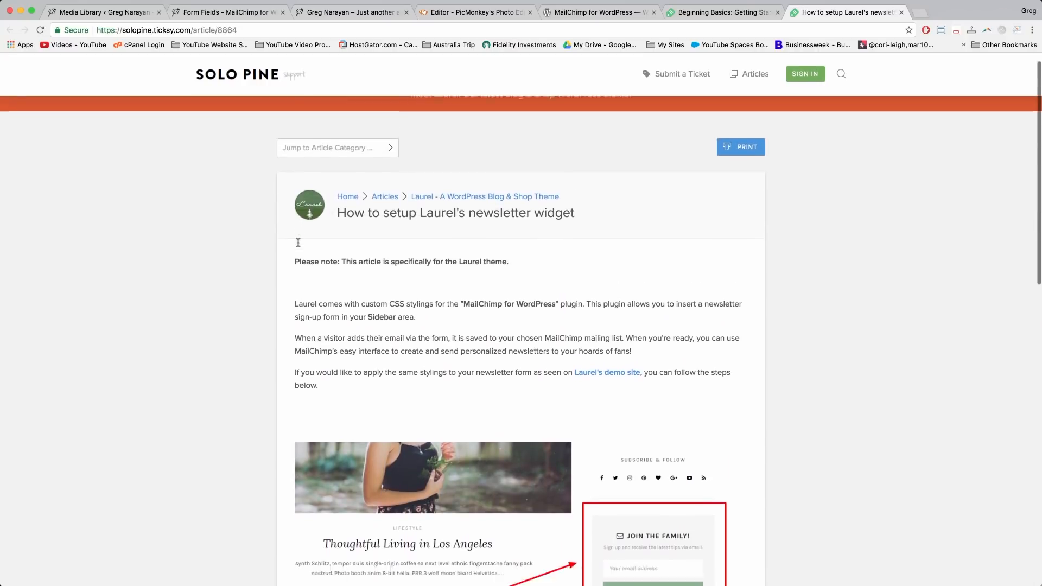
{"action": "scroll", "coordinate": [298, 243], "scroll_direction": "down", "scroll_amount": 4}
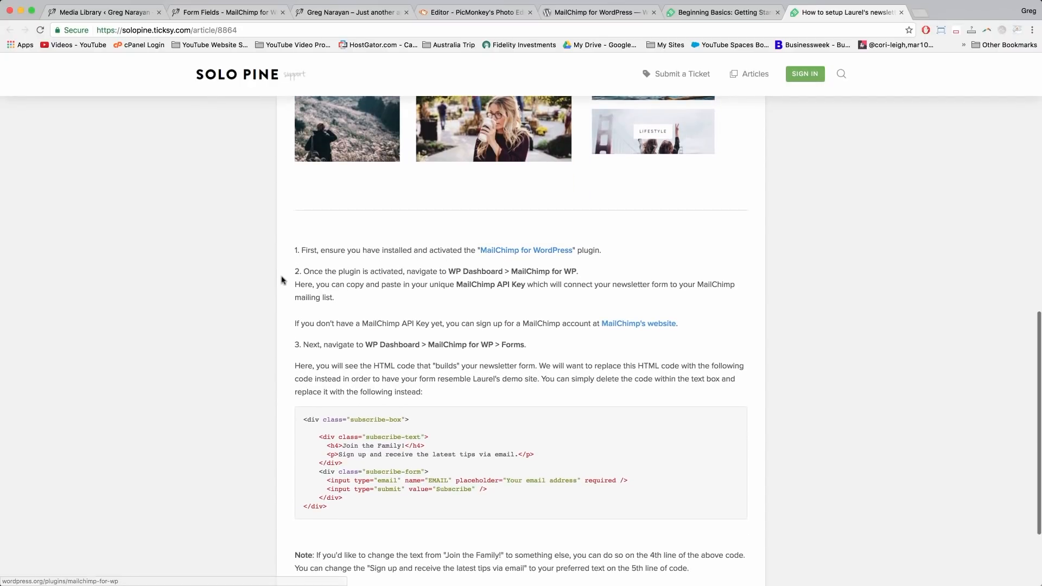
{"action": "scroll", "coordinate": [389, 341], "scroll_direction": "down", "scroll_amount": 3}
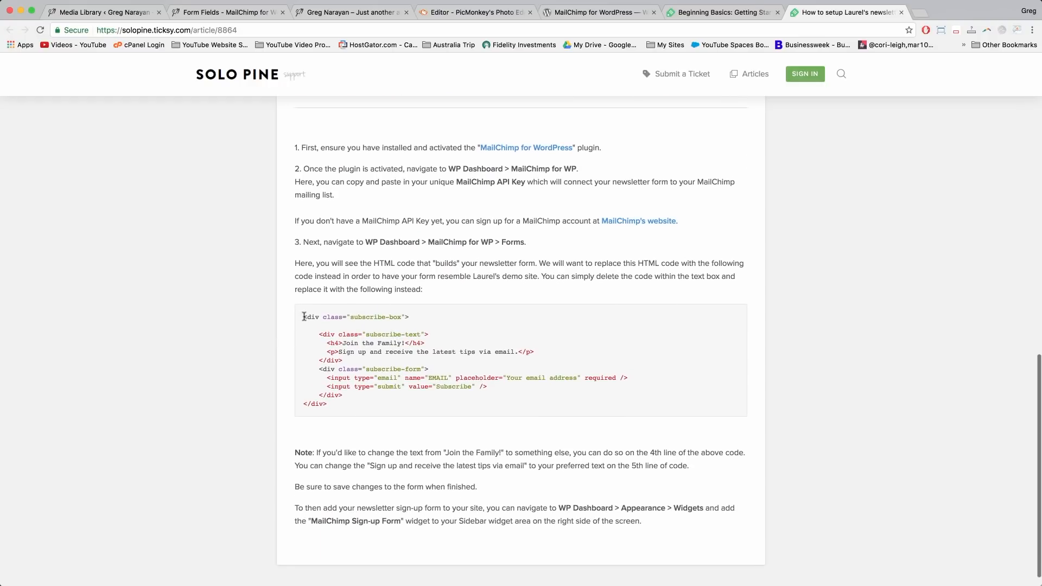
{"action": "left_click_drag", "start_coordinate": [303, 316], "coordinate": [374, 403]}
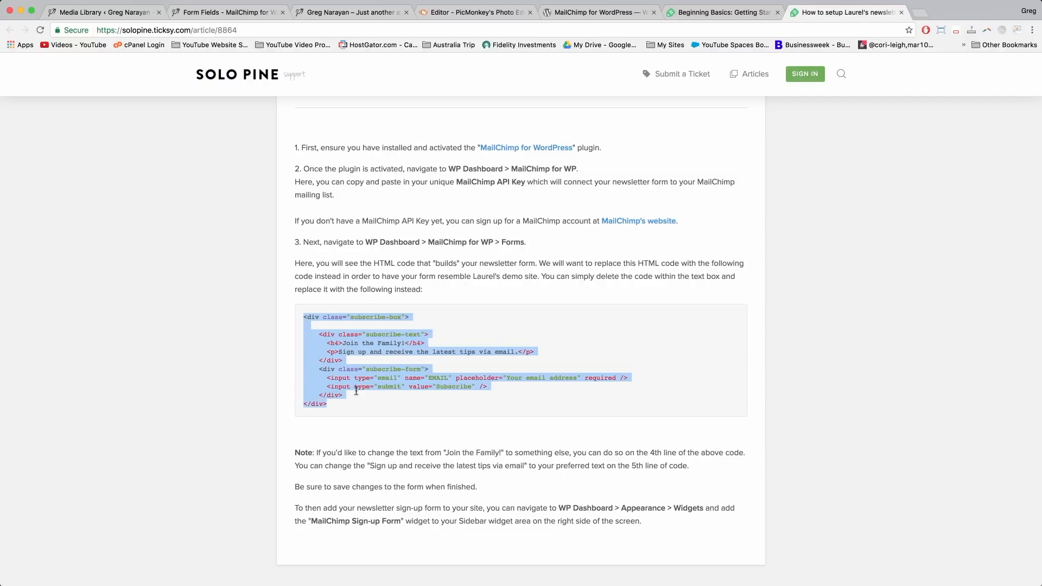
{"action": "right_click", "coordinate": [347, 371]}
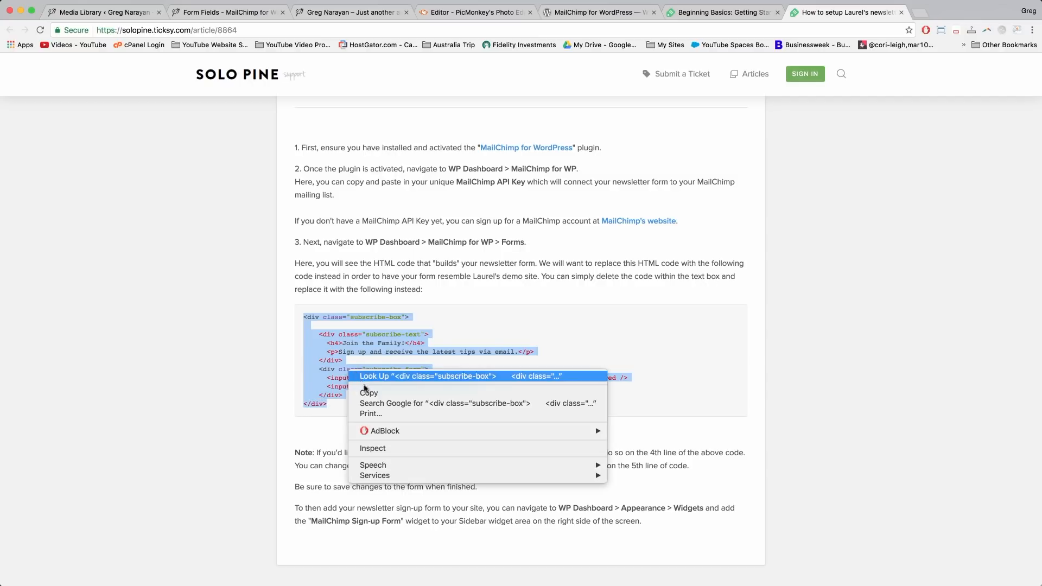
{"action": "left_click", "coordinate": [364, 392]}
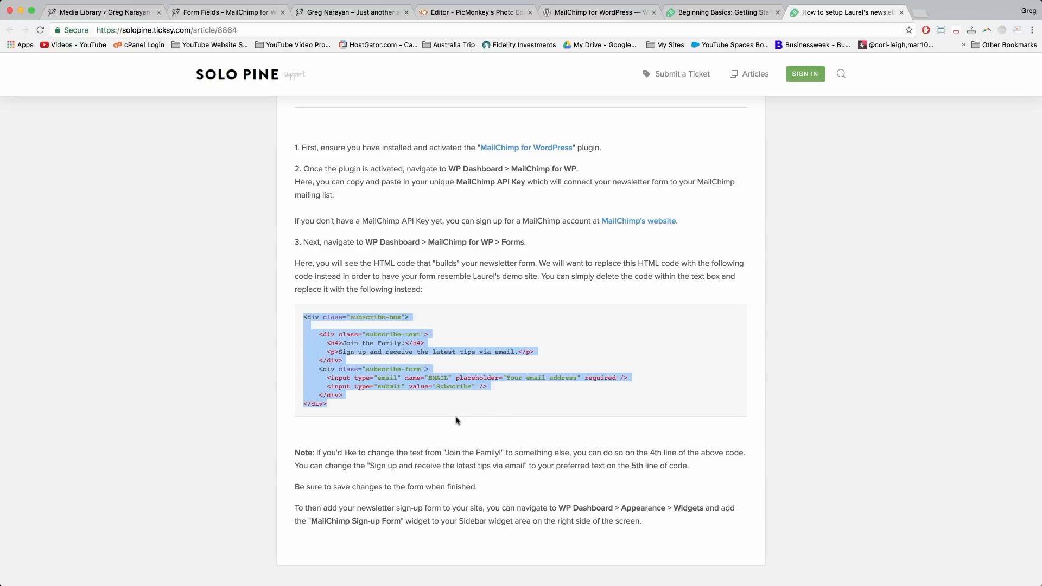
{"action": "left_click", "coordinate": [474, 416]}
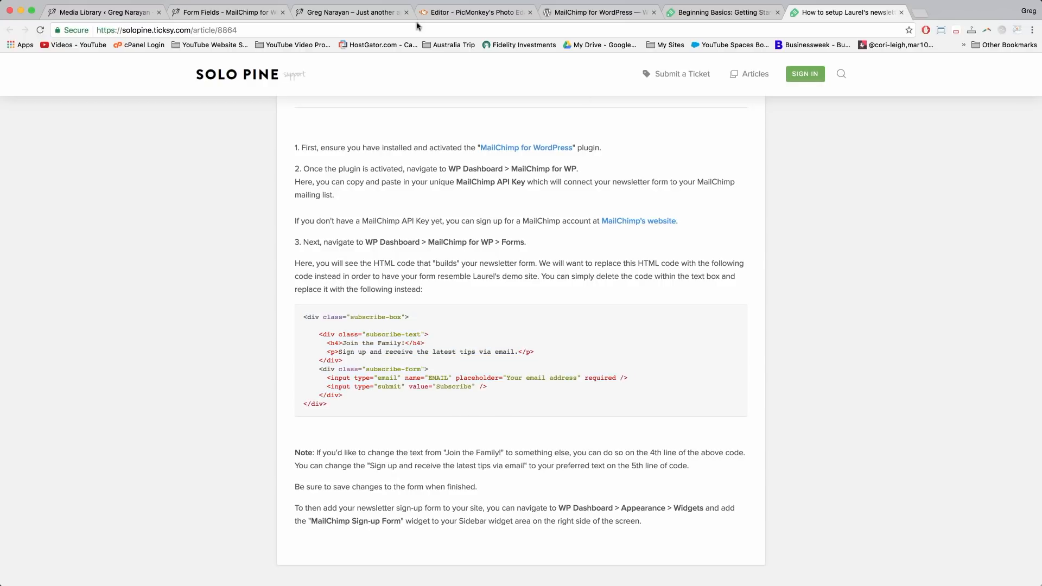
Step: Back up the existing MailChimp form HTML by pasting it into the notes document
{"action": "left_click", "coordinate": [213, 15]}
{"action": "scroll", "coordinate": [311, 415], "scroll_direction": "down", "scroll_amount": 5}
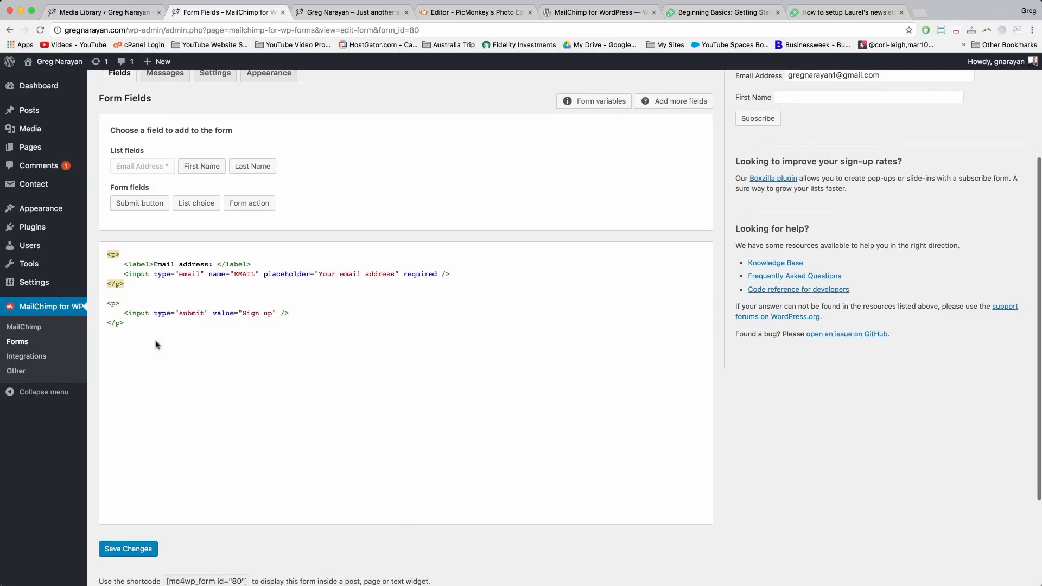
{"action": "left_click_drag", "start_coordinate": [135, 327], "coordinate": [105, 255]}
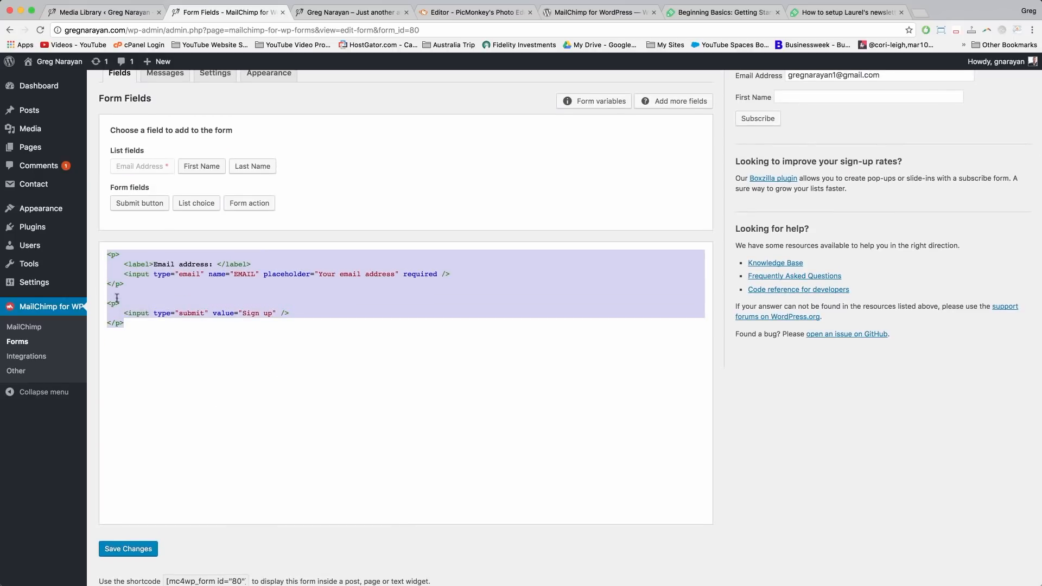
{"action": "left_click", "coordinate": [165, 324]}
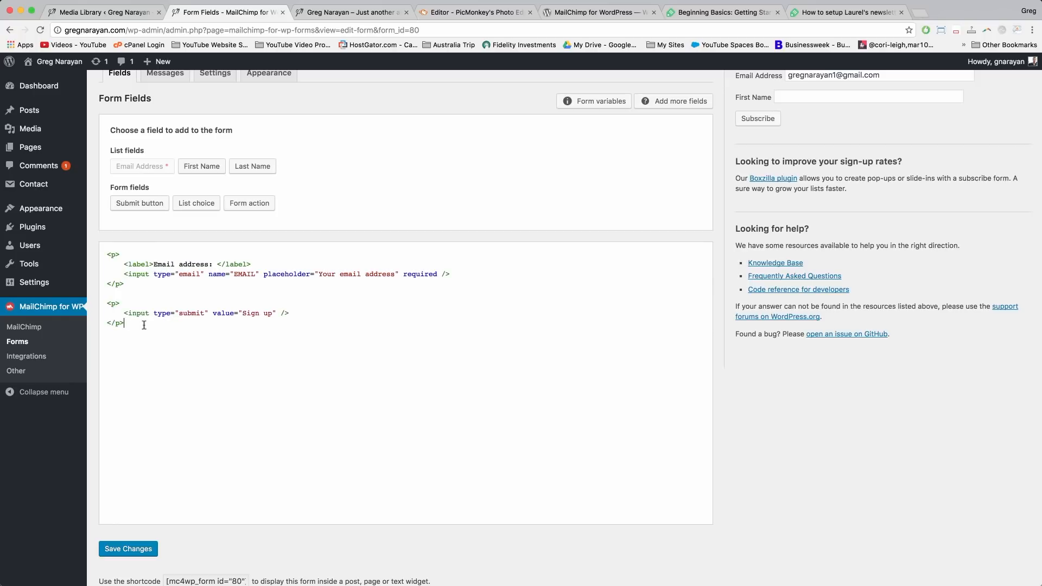
{"action": "left_click_drag", "start_coordinate": [182, 329], "coordinate": [99, 247]}
{"action": "right_click", "coordinate": [142, 270]}
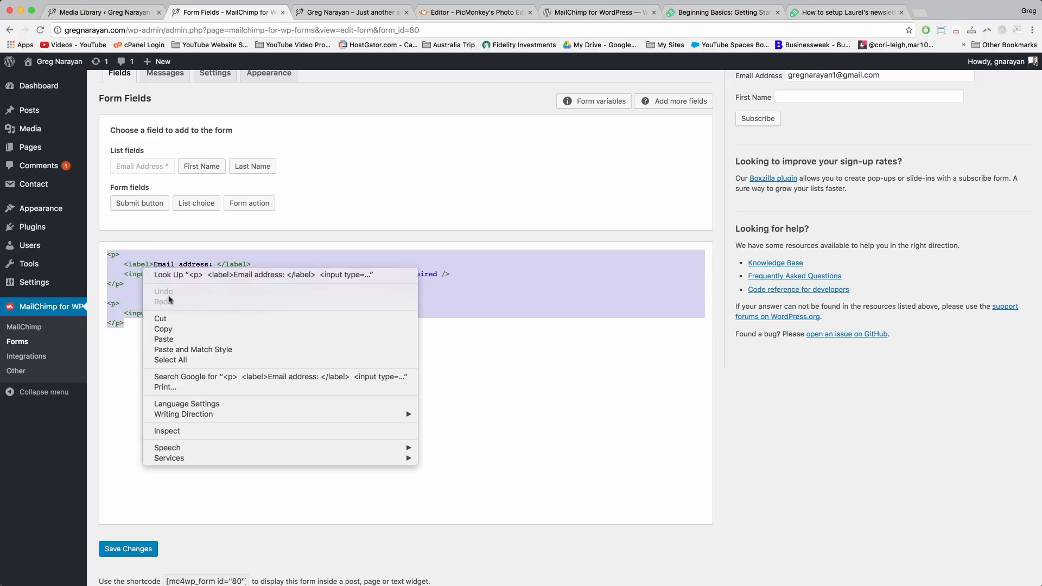
{"action": "left_click", "coordinate": [170, 326]}
{"action": "left_click", "coordinate": [237, 309]}
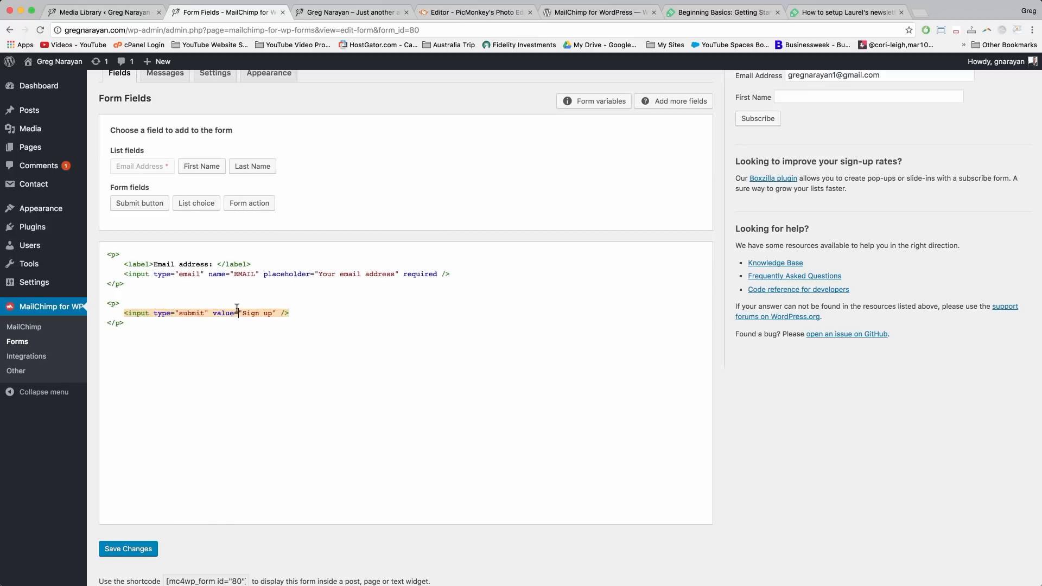
{"action": "key", "text": "super+a"}
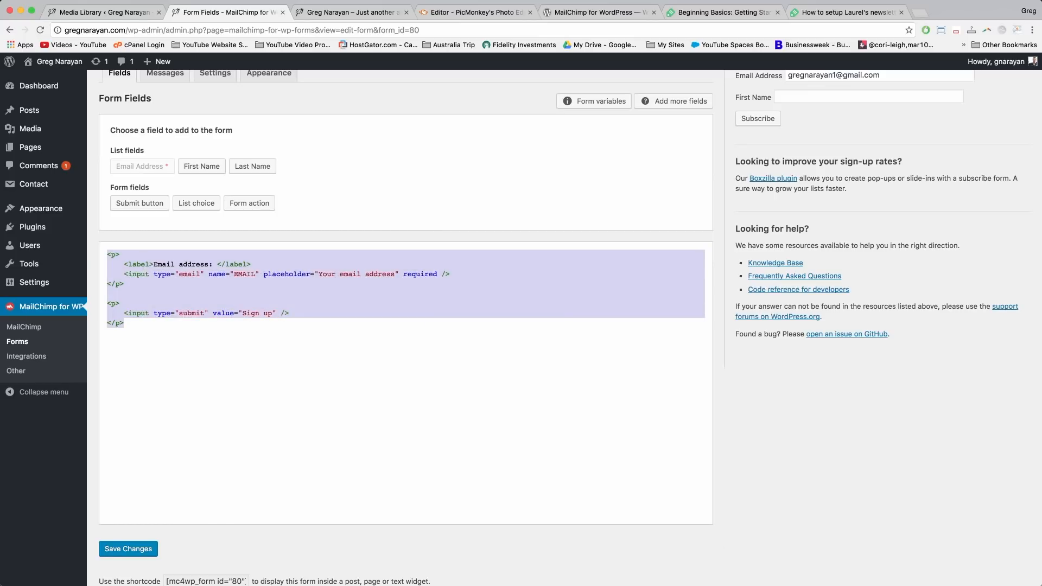
{"action": "key", "text": "super+Tab"}
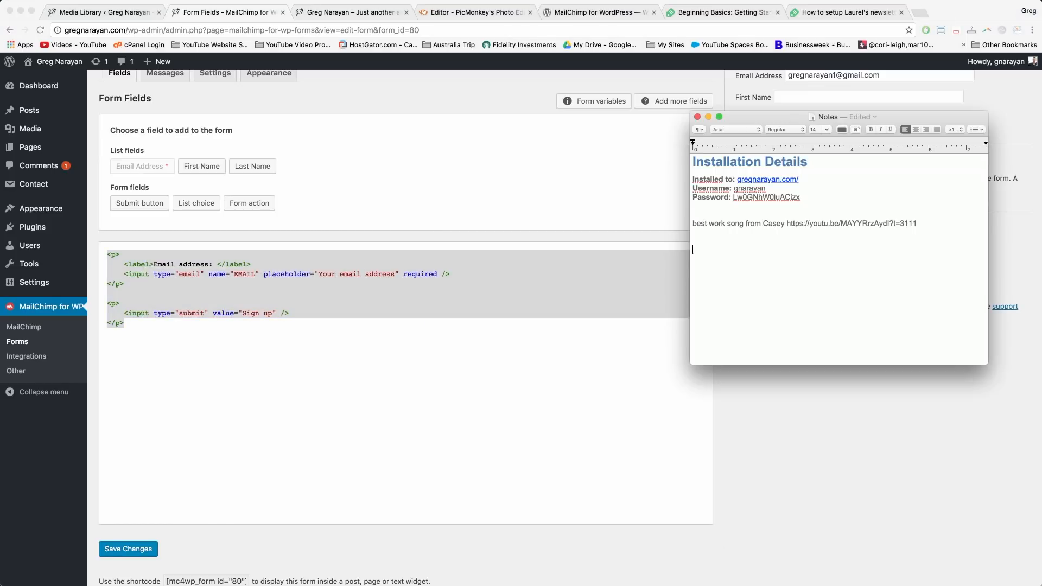
{"action": "right_click", "coordinate": [705, 252]}
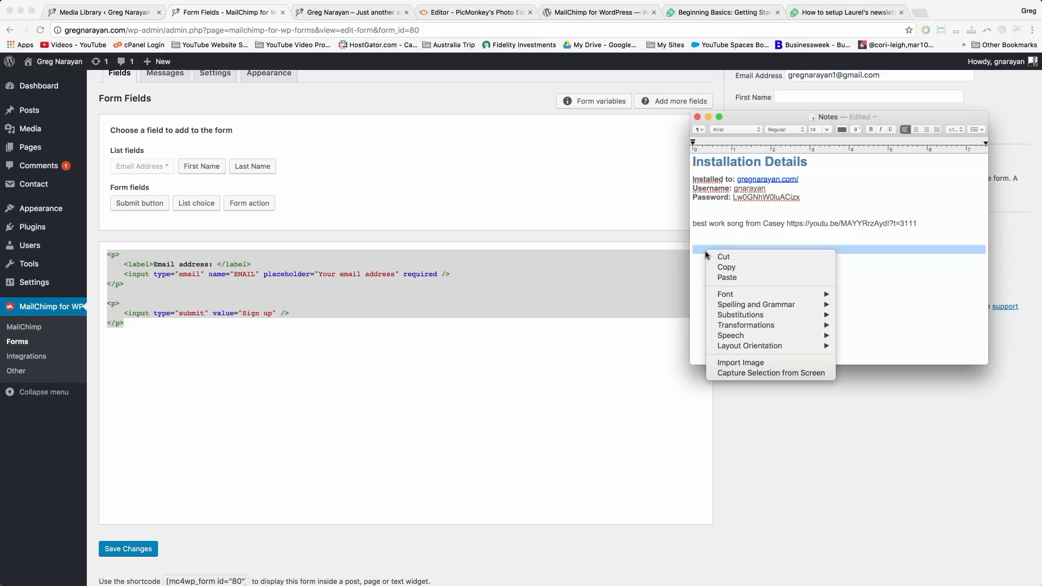
{"action": "left_click", "coordinate": [727, 278]}
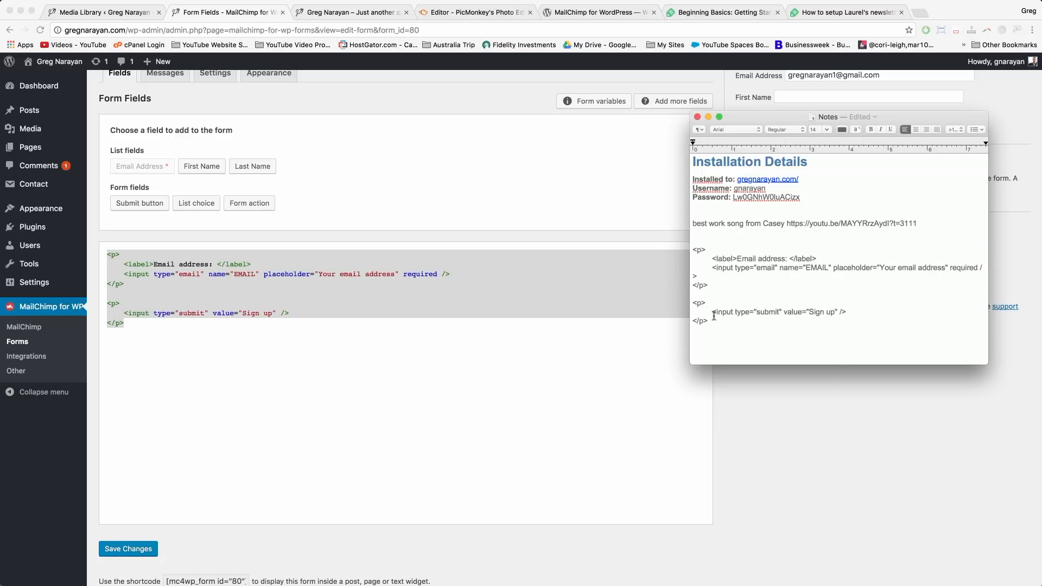
Step: Copy the subscribe-box code block from the Solo Pine newsletter setup article
{"action": "left_click", "coordinate": [540, 308]}
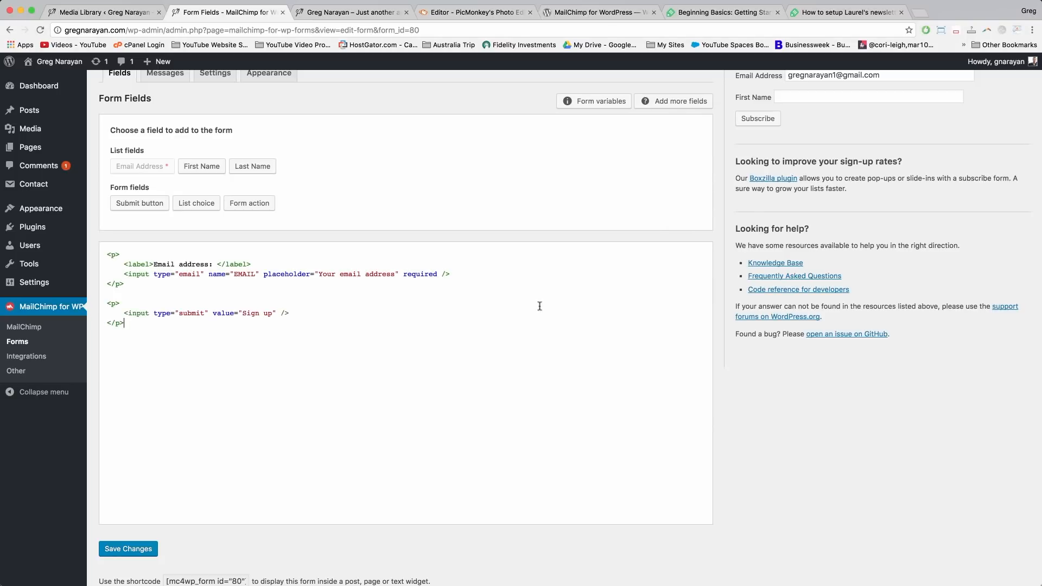
{"action": "left_click", "coordinate": [847, 13]}
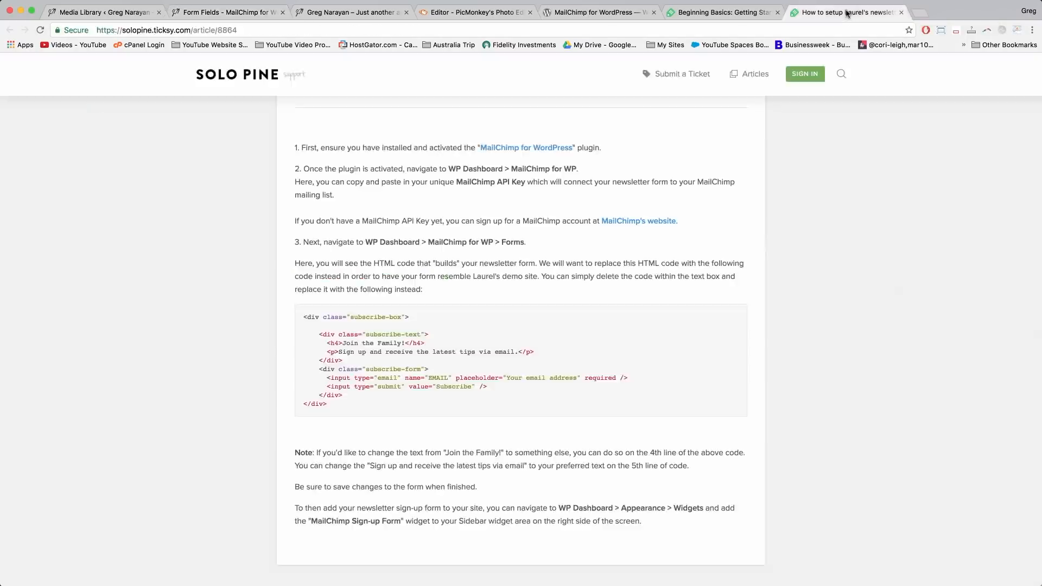
{"action": "left_click_drag", "start_coordinate": [341, 406], "coordinate": [300, 315]}
{"action": "right_click", "coordinate": [331, 344]}
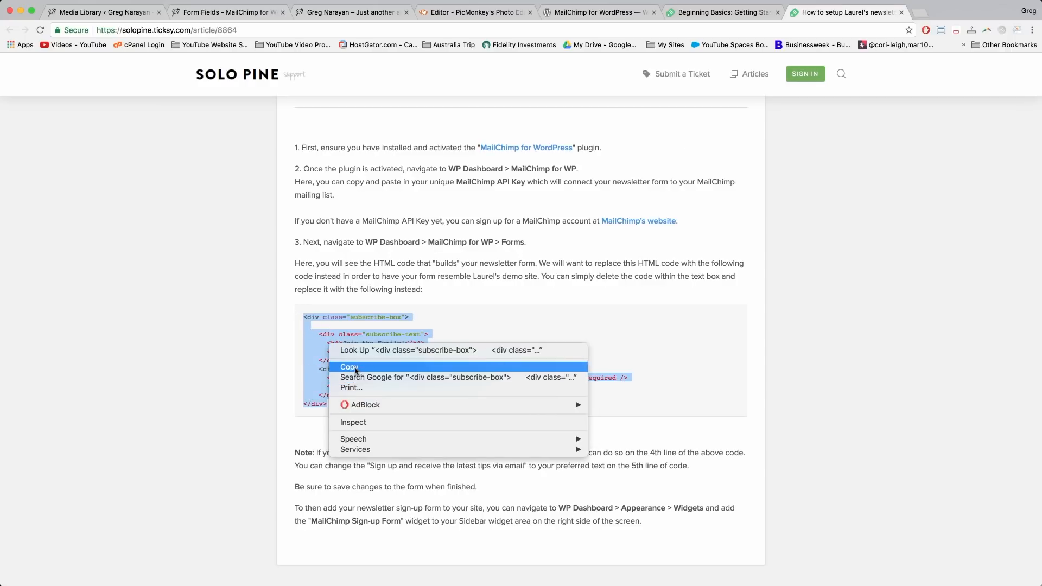
{"action": "left_click", "coordinate": [355, 368]}
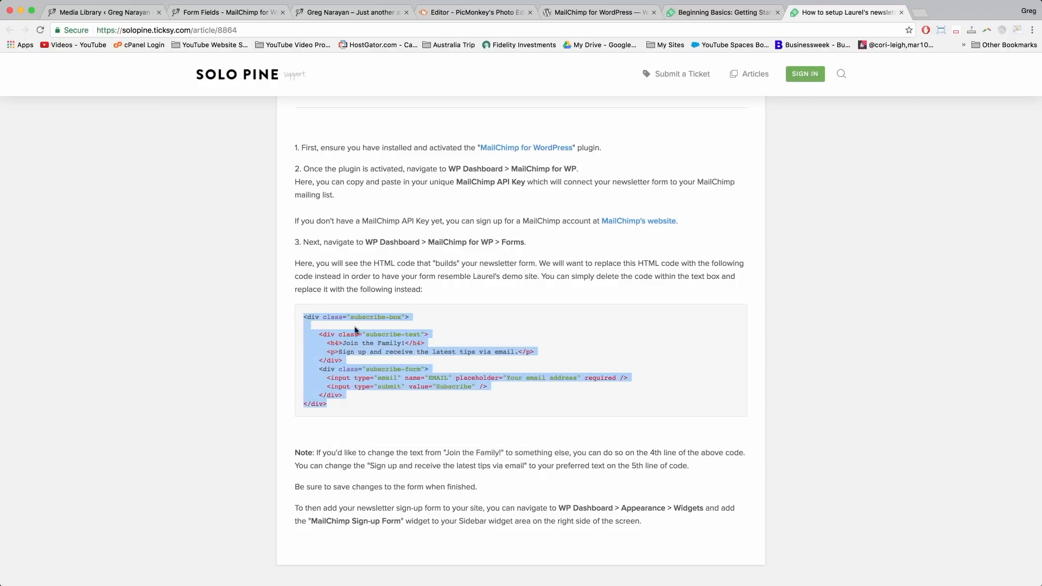
Step: Replace the form's HTML with the subscribe-box code and save the Subscribe Form
{"action": "left_click", "coordinate": [239, 13]}
{"action": "left_click_drag", "start_coordinate": [149, 332], "coordinate": [108, 254]}
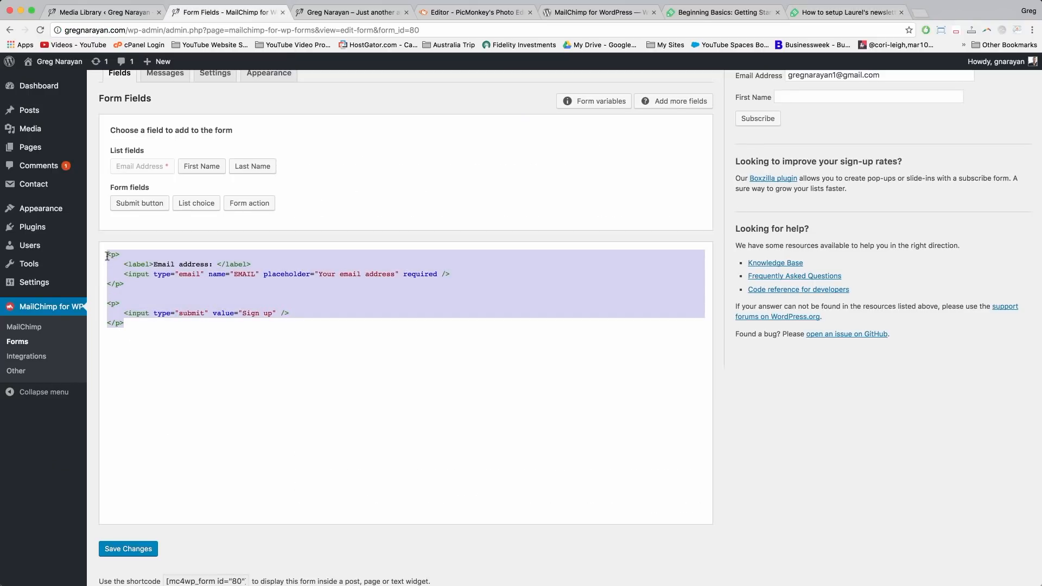
{"action": "right_click", "coordinate": [139, 266]}
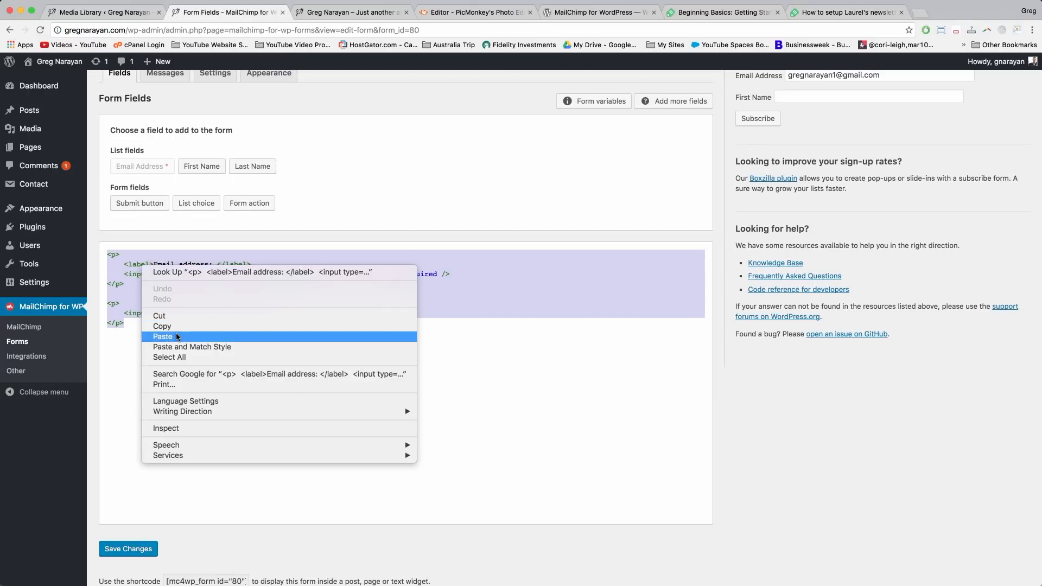
{"action": "left_click", "coordinate": [177, 337]}
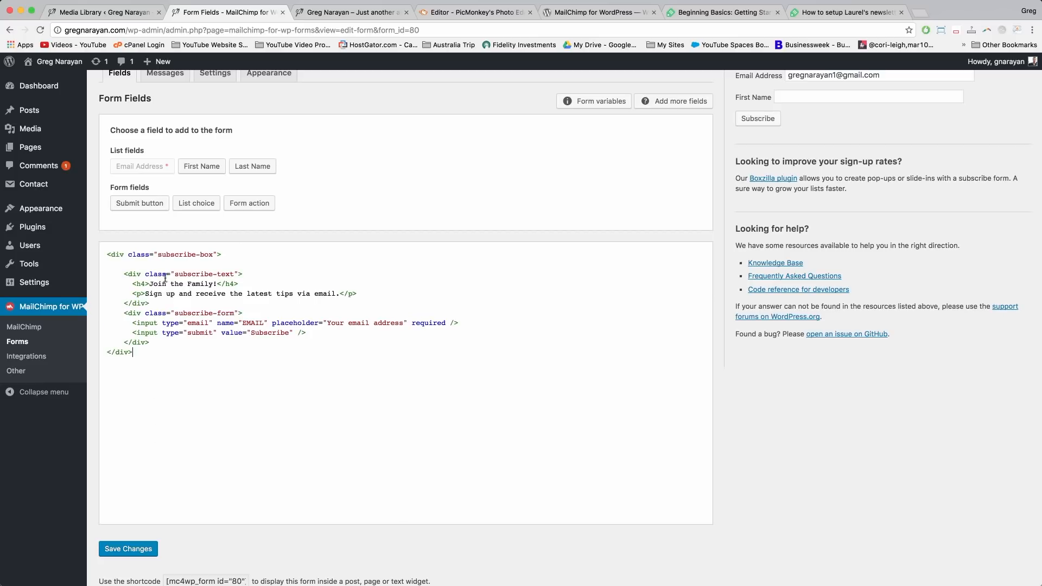
{"action": "left_click", "coordinate": [140, 548]}
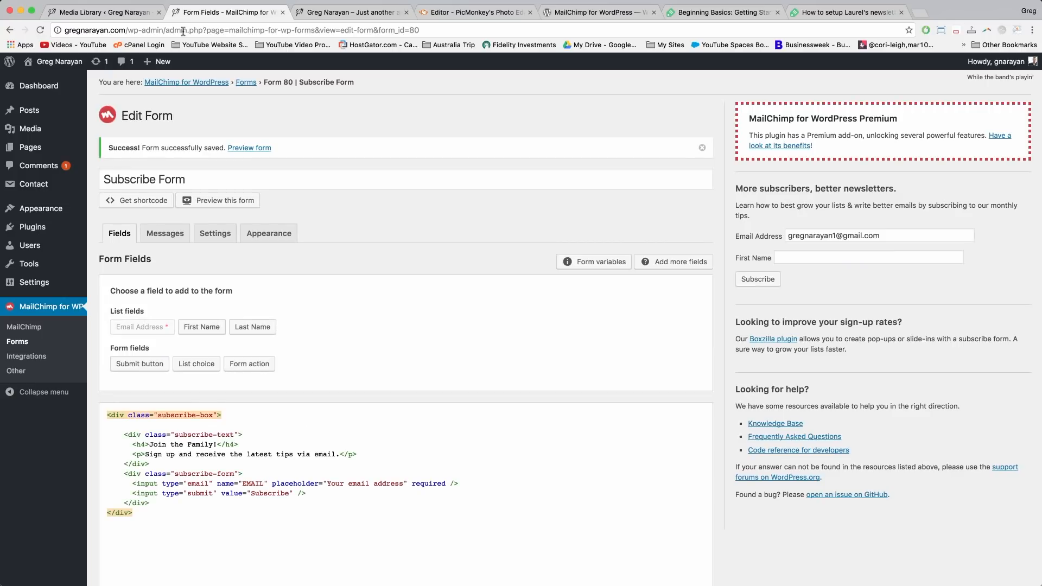
{"action": "left_click", "coordinate": [317, 11]}
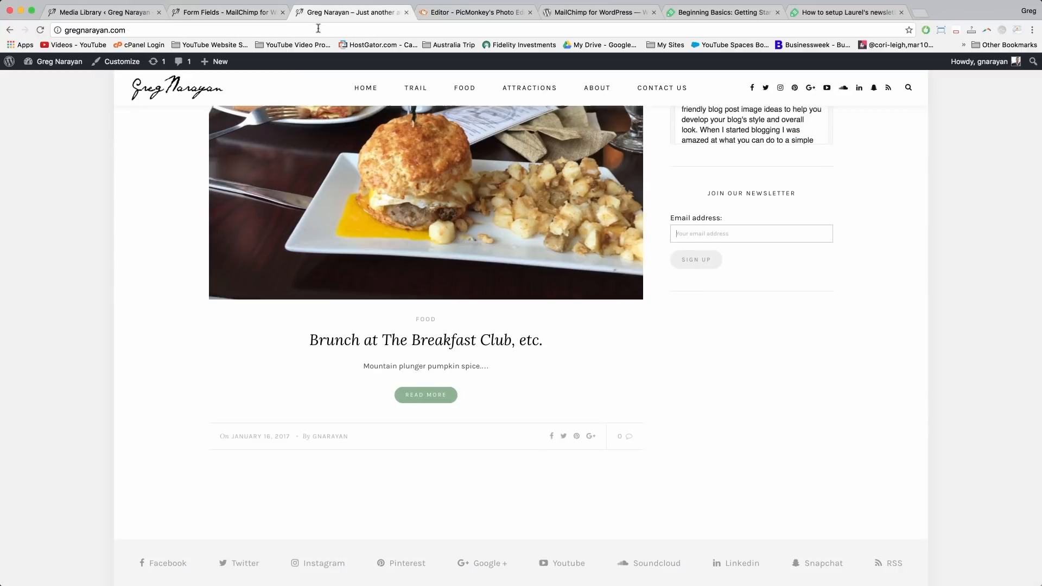
Step: Reload the blog, subscribe a test email through the 'Join the Family!' form, then show the scorecard
{"action": "left_click", "coordinate": [104, 30]}
{"action": "left_click", "coordinate": [41, 30]}
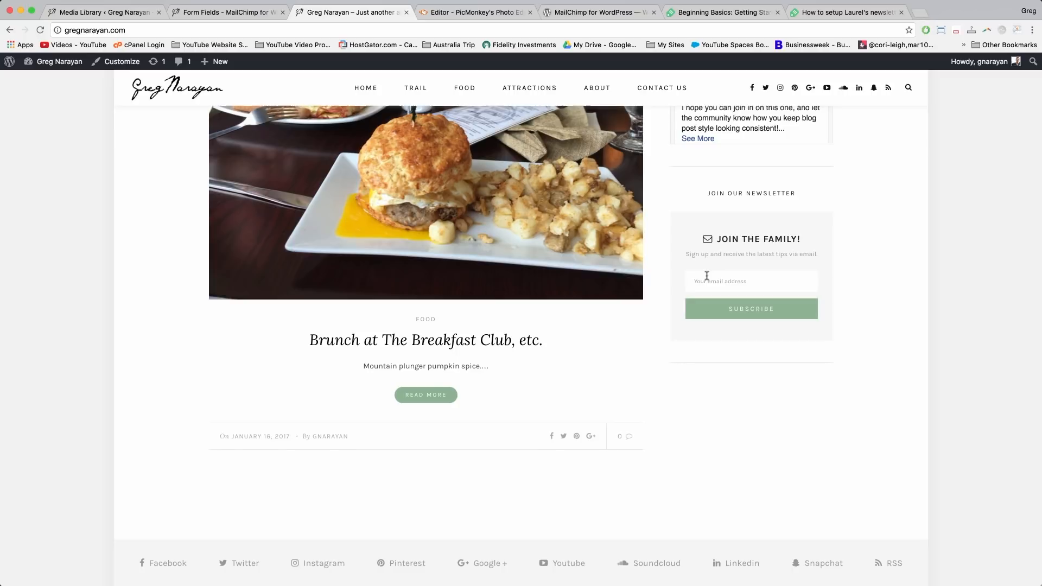
{"action": "left_click", "coordinate": [746, 310]}
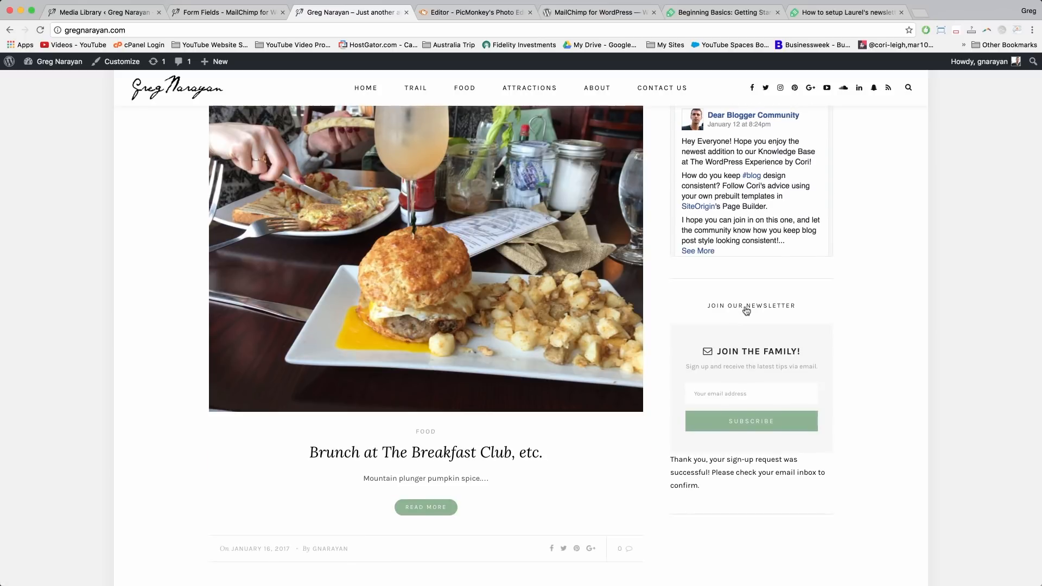
{"action": "scroll", "coordinate": [746, 310], "scroll_direction": "down", "scroll_amount": 1}
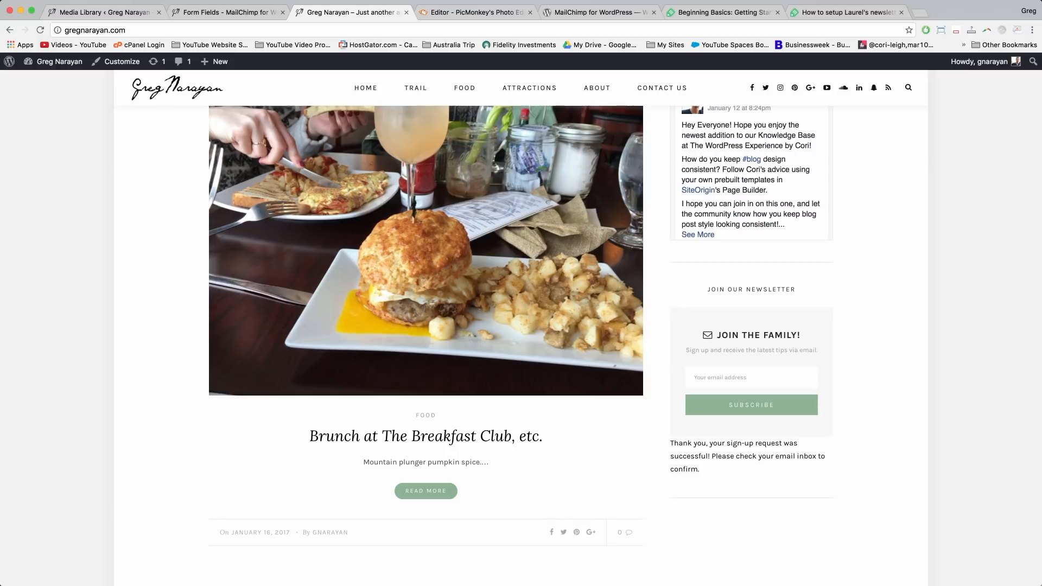
{"action": "key", "text": "super+Tab"}
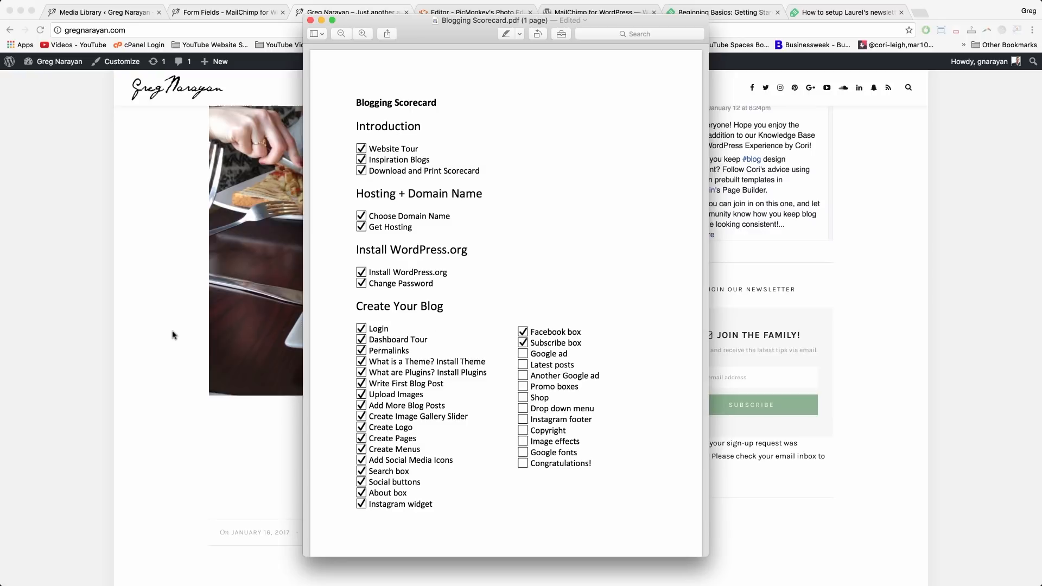
Step: Close the Blogging Scorecard and scroll the blog down to the 'Join the Family!' confirmation
{"action": "left_click", "coordinate": [182, 354]}
{"action": "scroll", "coordinate": [181, 353], "scroll_direction": "up", "scroll_amount": 15}
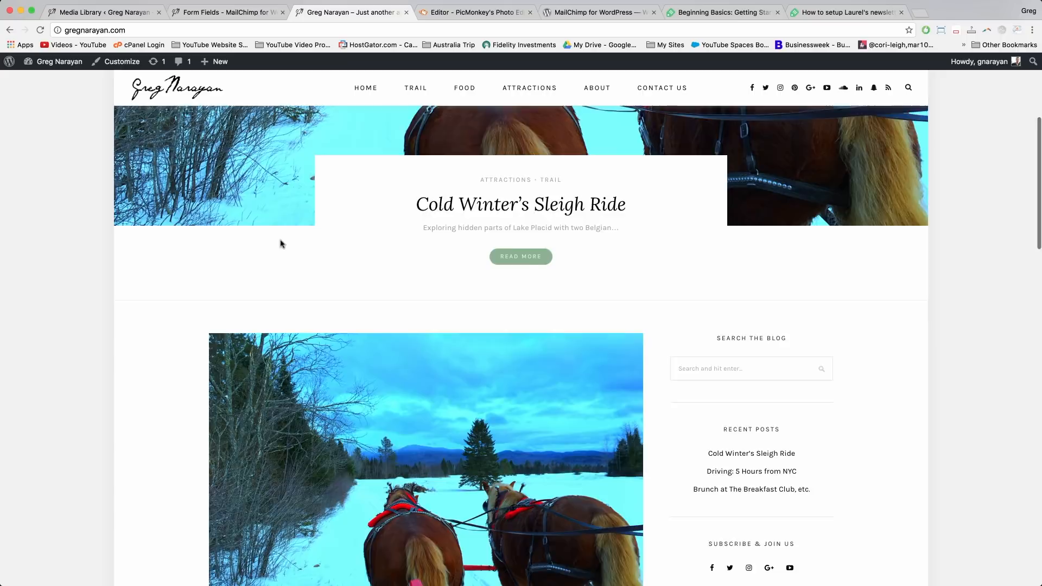
{"action": "scroll", "coordinate": [280, 243], "scroll_direction": "up", "scroll_amount": 5}
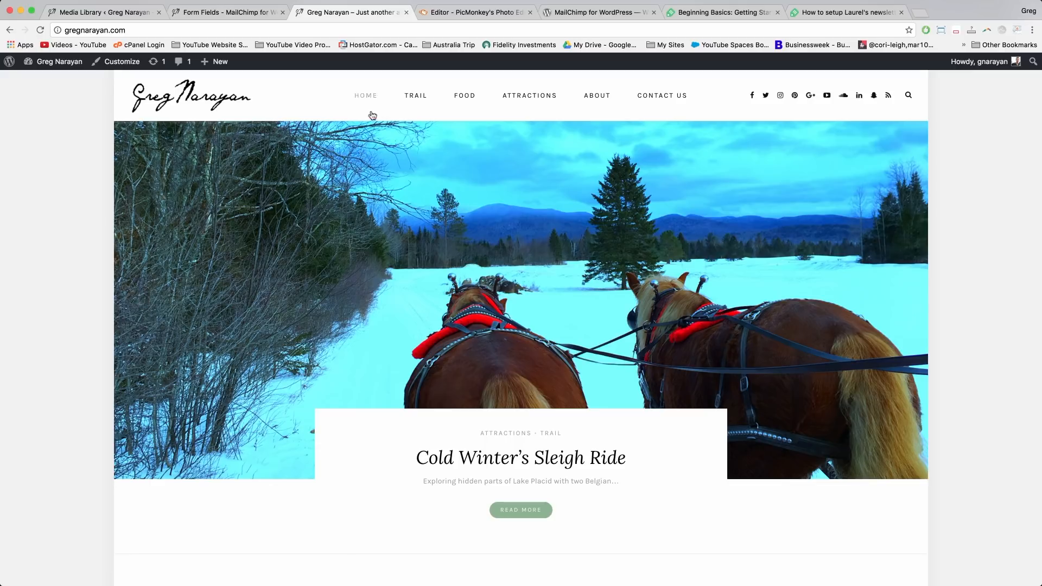
{"action": "scroll", "coordinate": [449, 131], "scroll_direction": "down", "scroll_amount": 5}
{"action": "scroll", "coordinate": [449, 131], "scroll_direction": "down", "scroll_amount": 15}
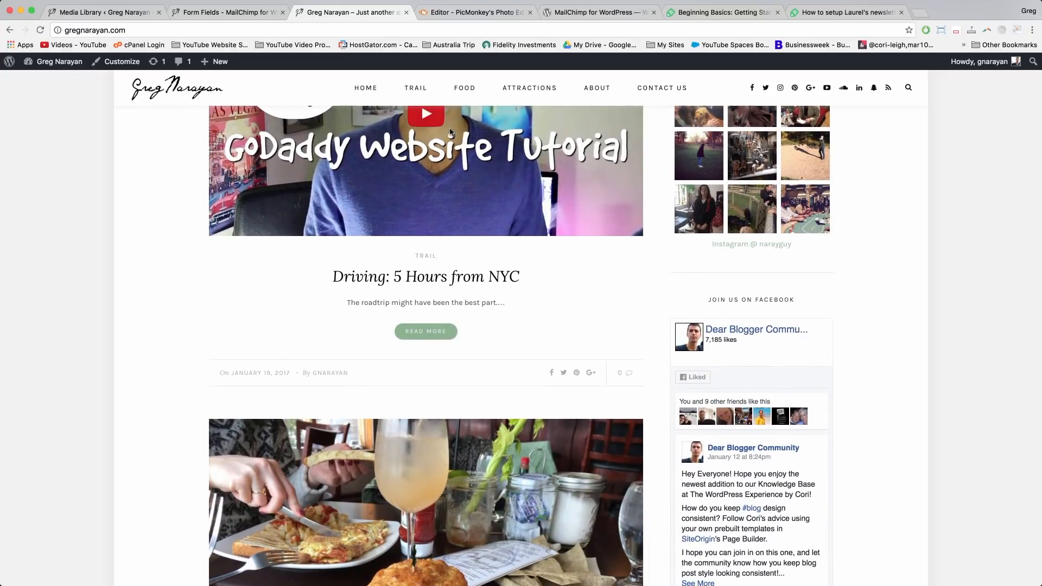
{"action": "scroll", "coordinate": [493, 200], "scroll_direction": "down", "scroll_amount": 5}
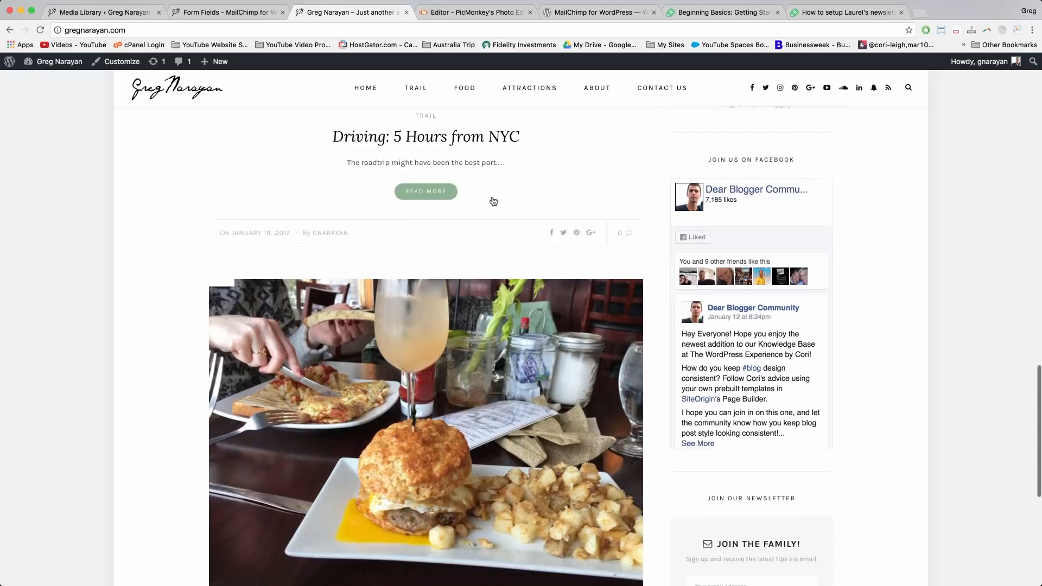
{"action": "scroll", "coordinate": [492, 201], "scroll_direction": "down", "scroll_amount": 3}
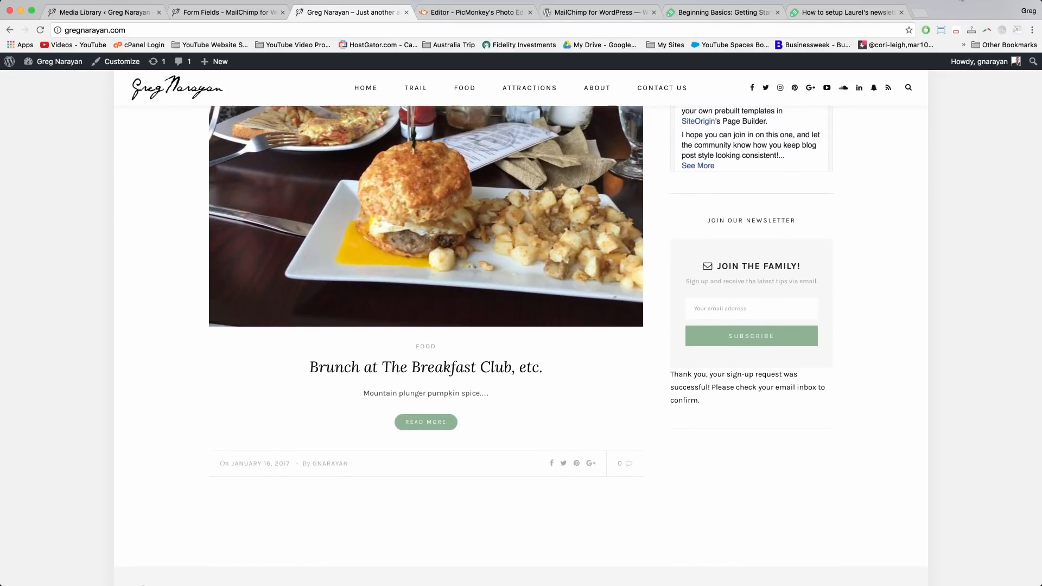
Step: Search 'submit my site' in a new tab and open Google's Submit URL page's URL field
{"action": "left_click", "coordinate": [920, 14]}
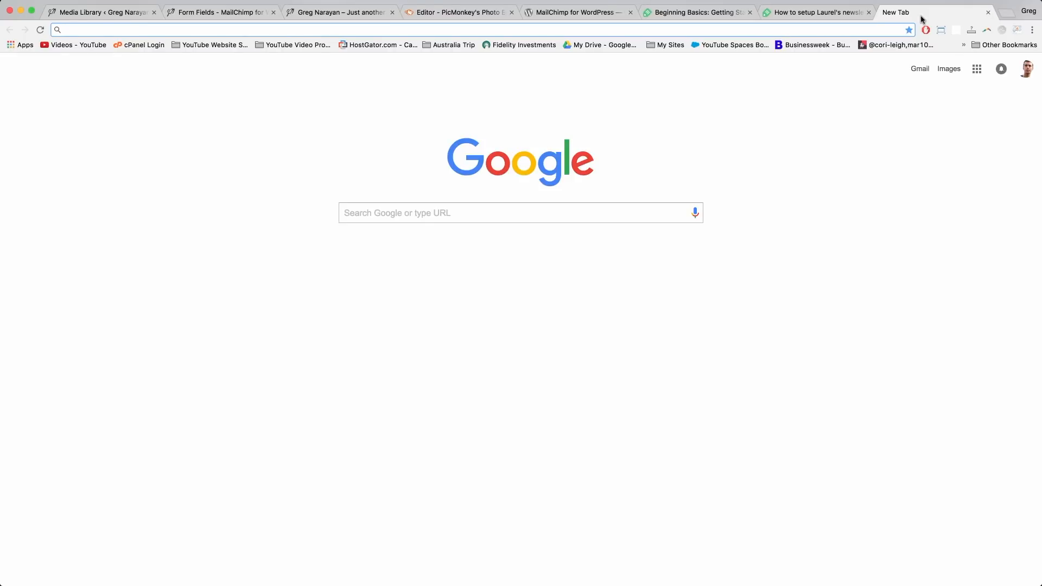
{"action": "type", "text": "submit my site"}
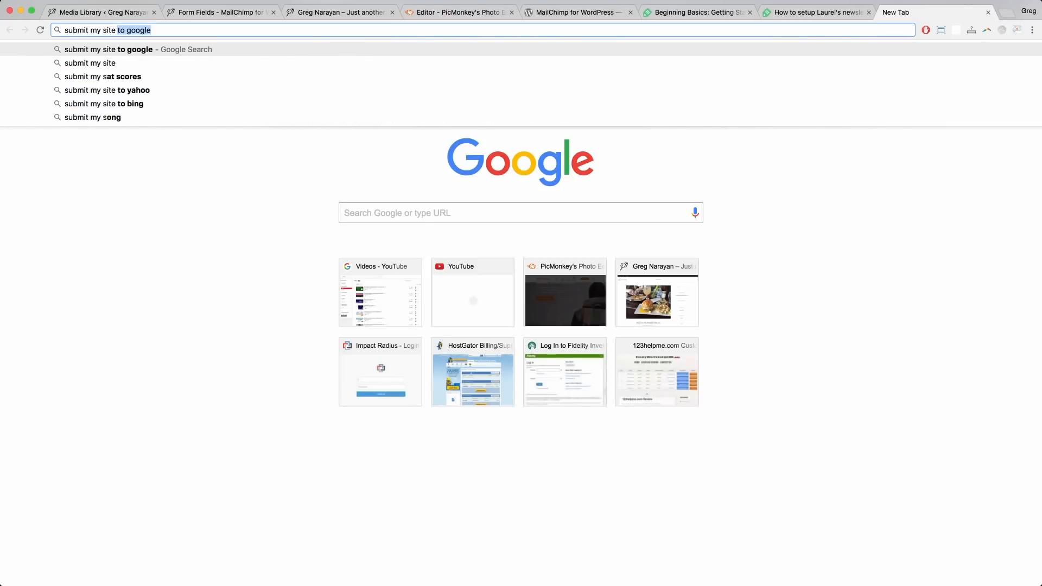
{"action": "key", "text": "Return"}
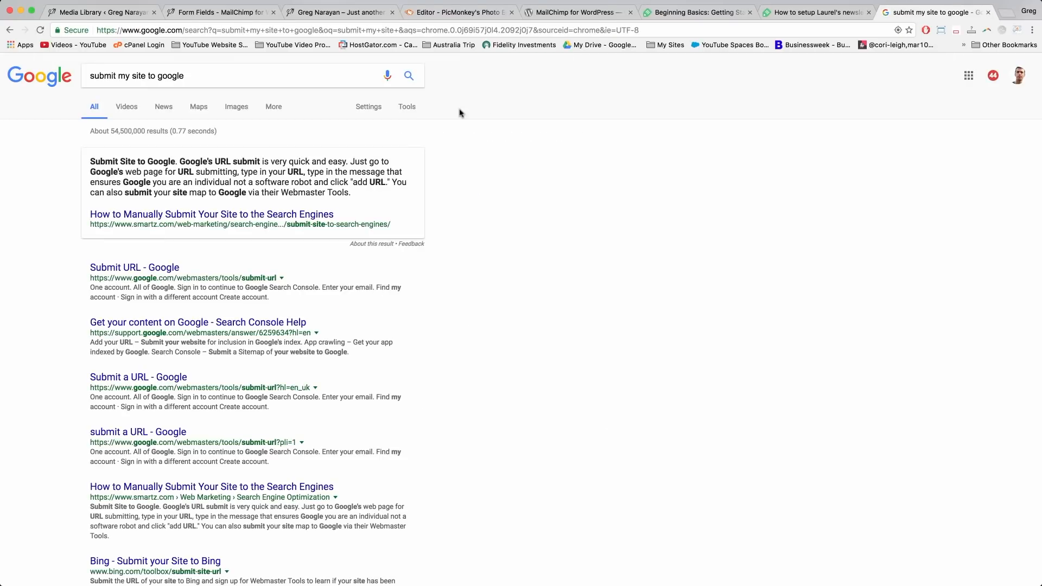
{"action": "left_click", "coordinate": [145, 272]}
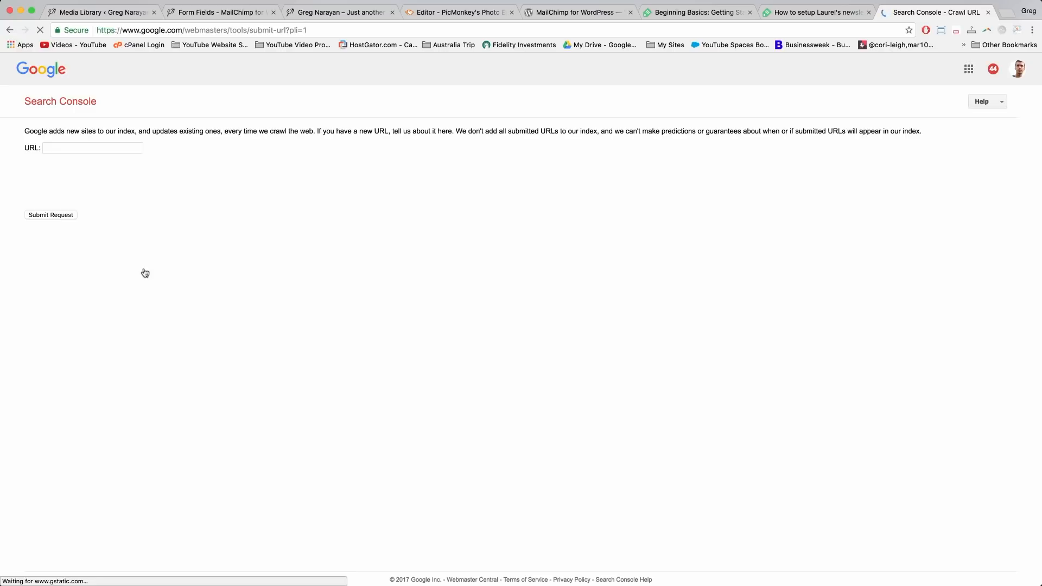
{"action": "left_click", "coordinate": [57, 148]}
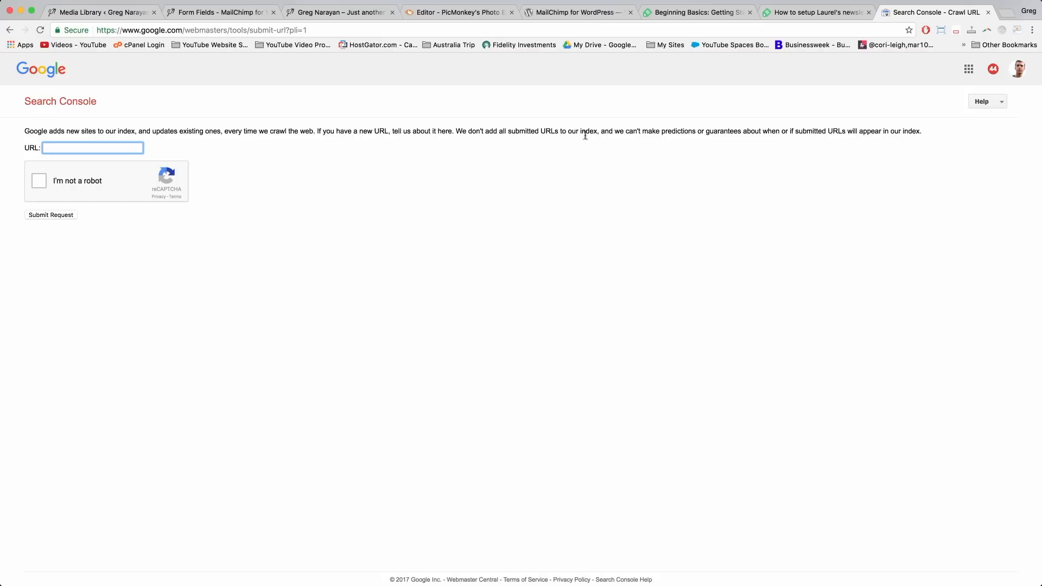
Step: In a private window, search 'analytics' and reach Google Analytics' free sign-up page
{"action": "key", "text": "super+shift+n"}
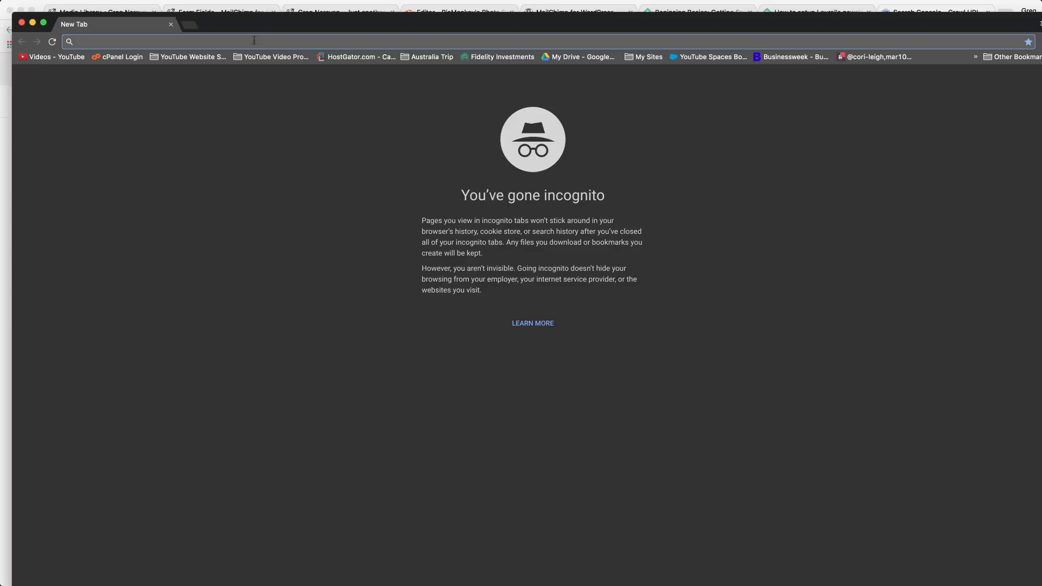
{"action": "left_click_drag", "start_coordinate": [250, 29], "coordinate": [239, 16]}
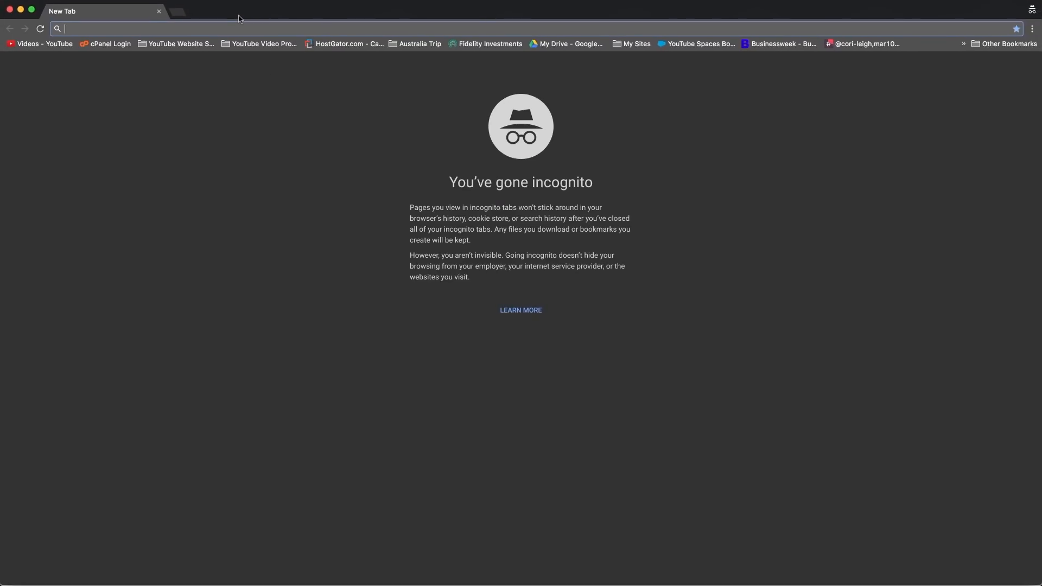
{"action": "type", "text": "analyt"}
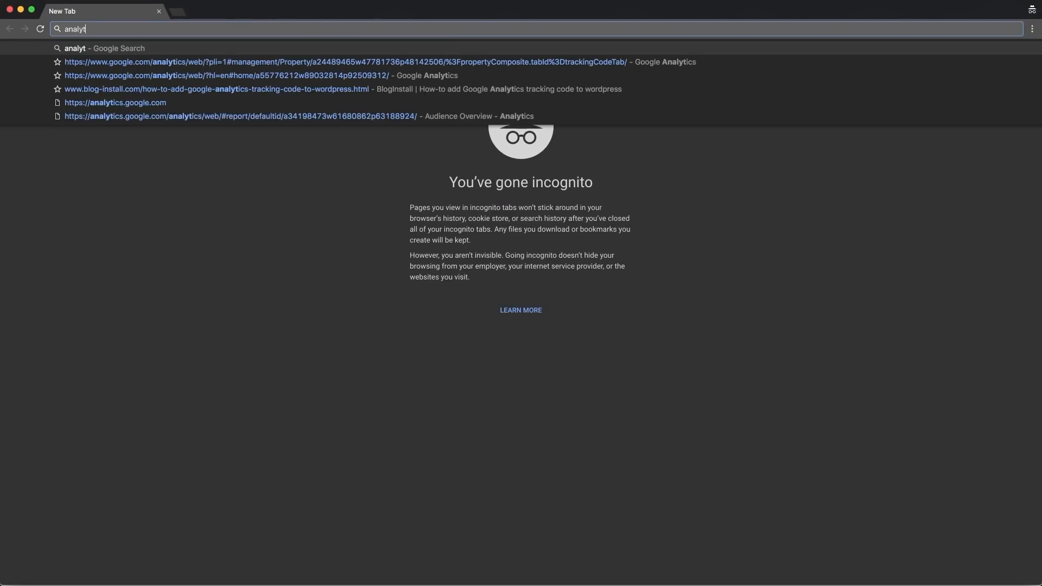
{"action": "type", "text": "ics"}
{"action": "key", "text": "Return"}
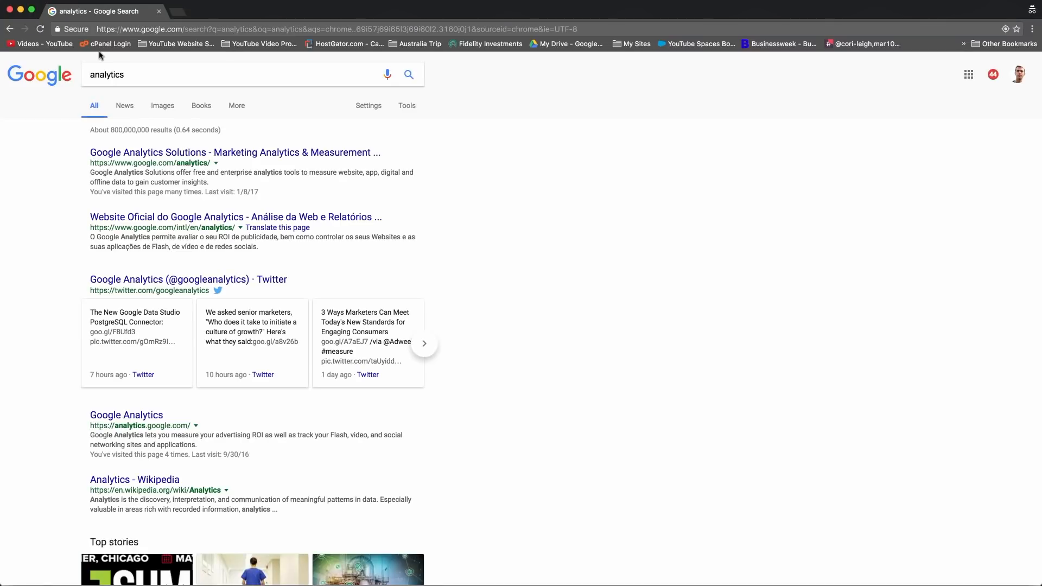
{"action": "left_click", "coordinate": [115, 75]}
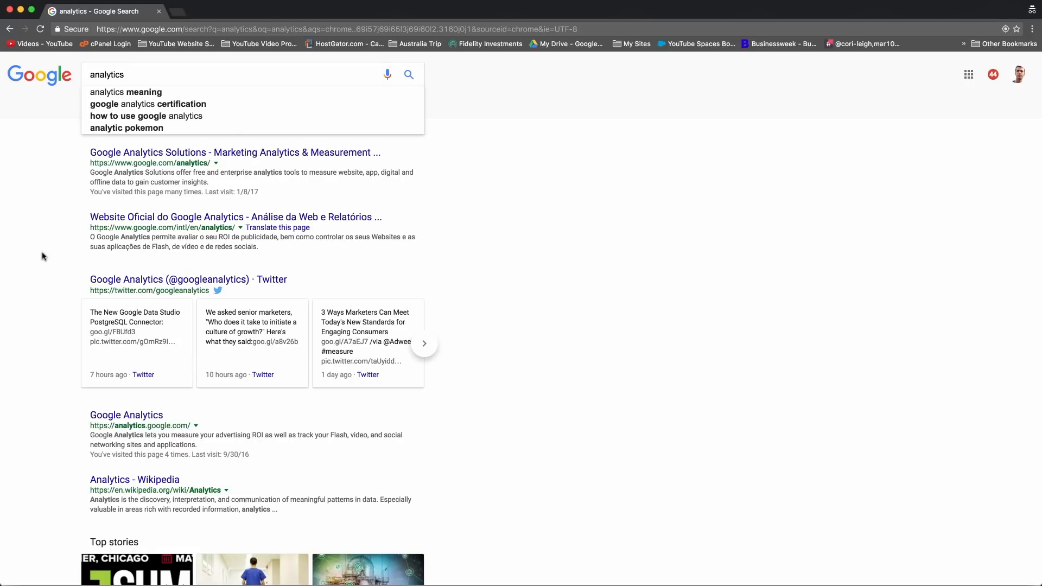
{"action": "left_click", "coordinate": [220, 156]}
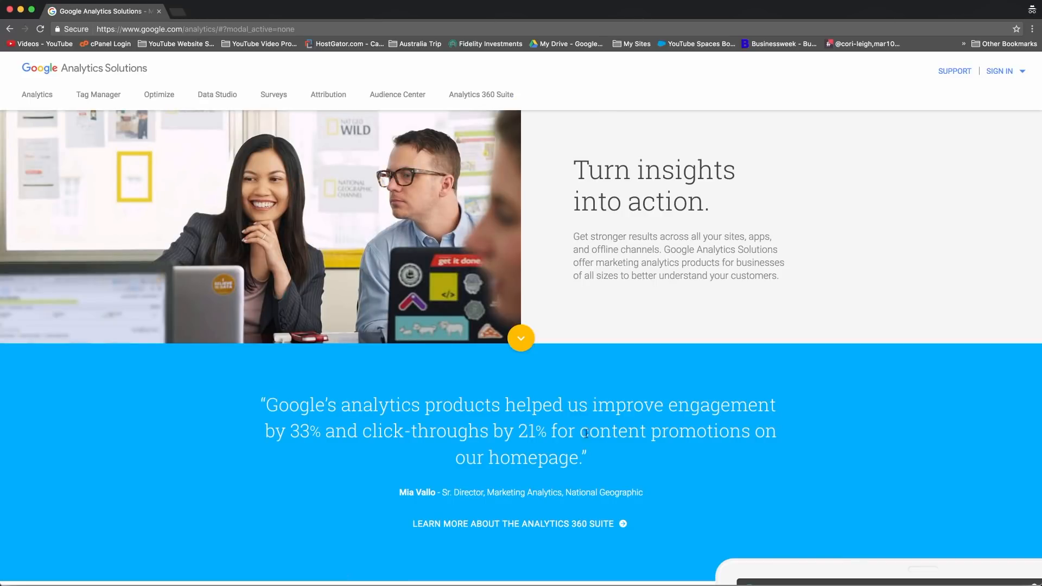
{"action": "left_click", "coordinate": [38, 96]}
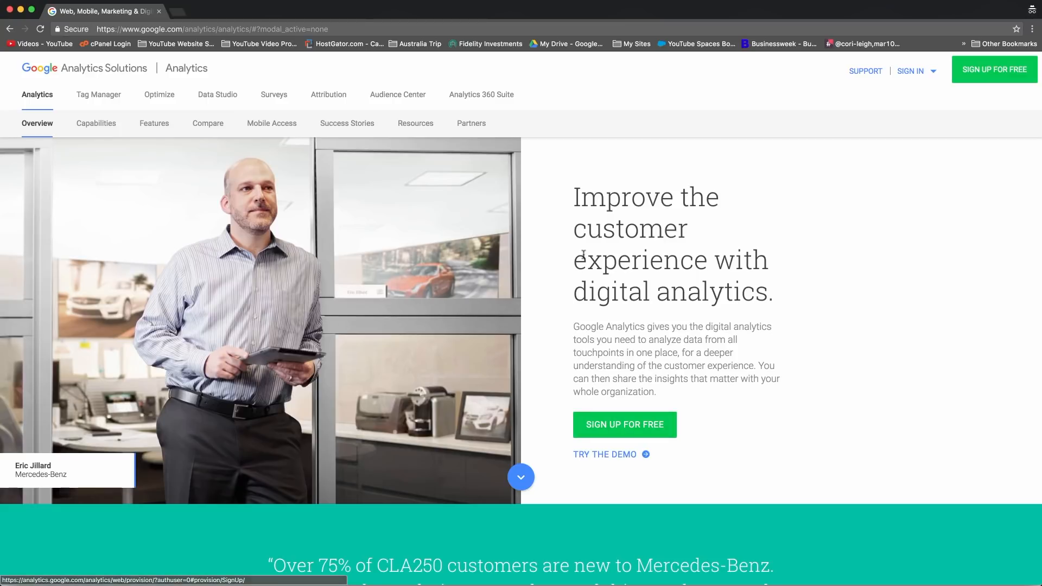
{"action": "scroll", "coordinate": [664, 323], "scroll_direction": "down", "scroll_amount": 3}
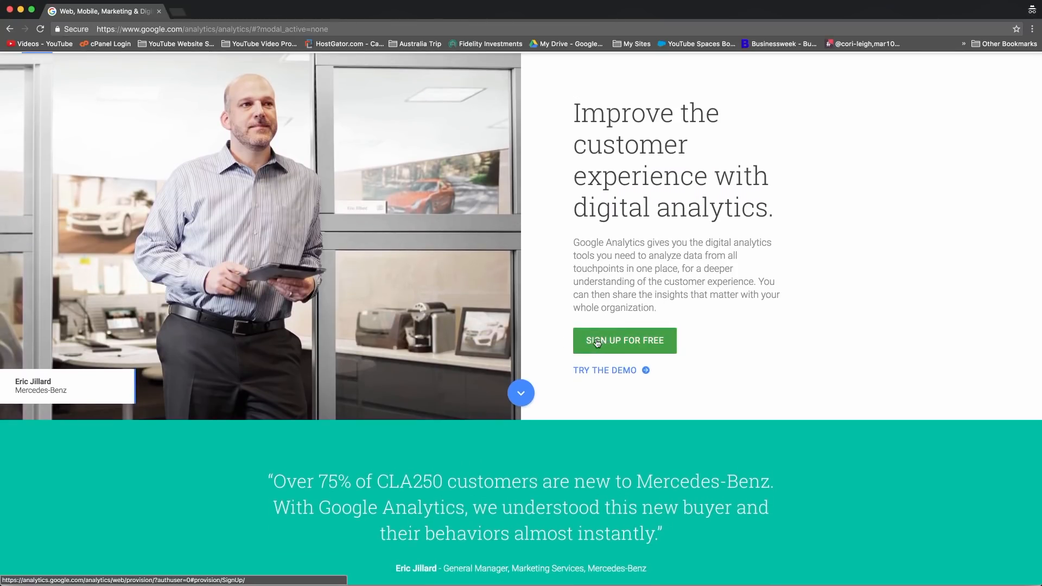
{"action": "left_click", "coordinate": [630, 340]}
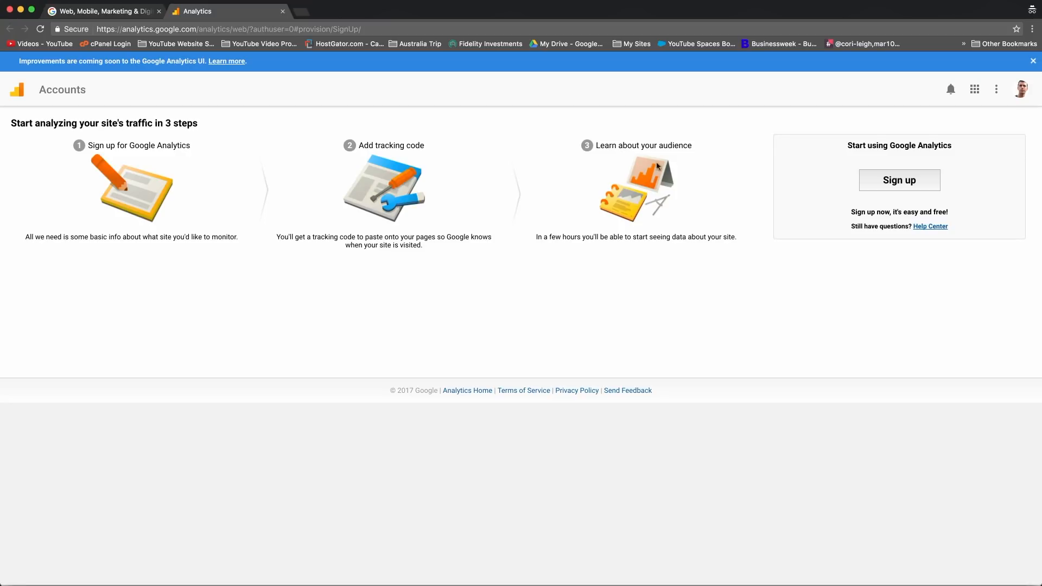
Step: Start a new Analytics account and enter the account name and website name
{"action": "left_click", "coordinate": [903, 183]}
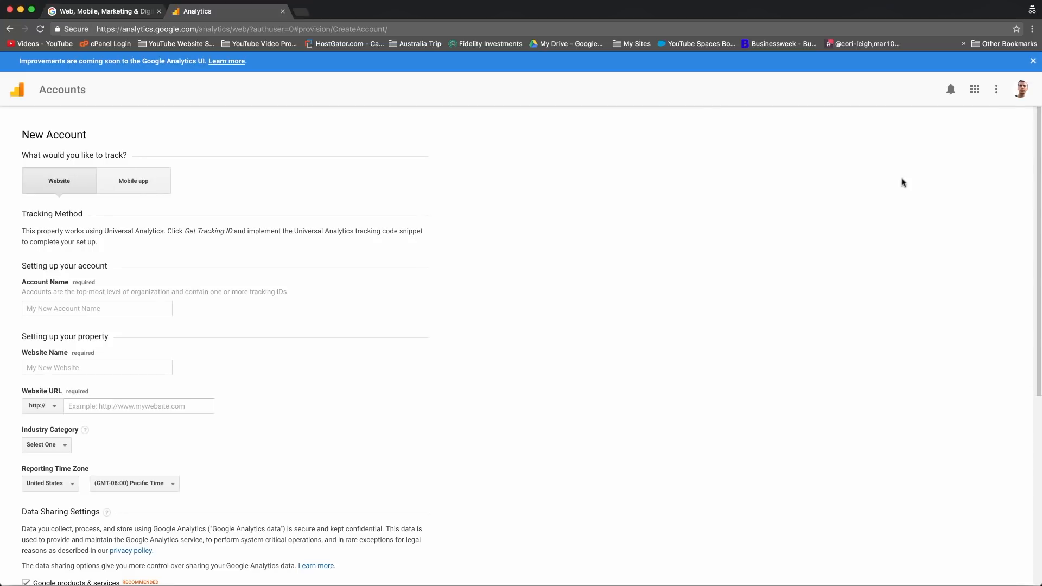
{"action": "scroll", "coordinate": [123, 203], "scroll_direction": "down", "scroll_amount": 3}
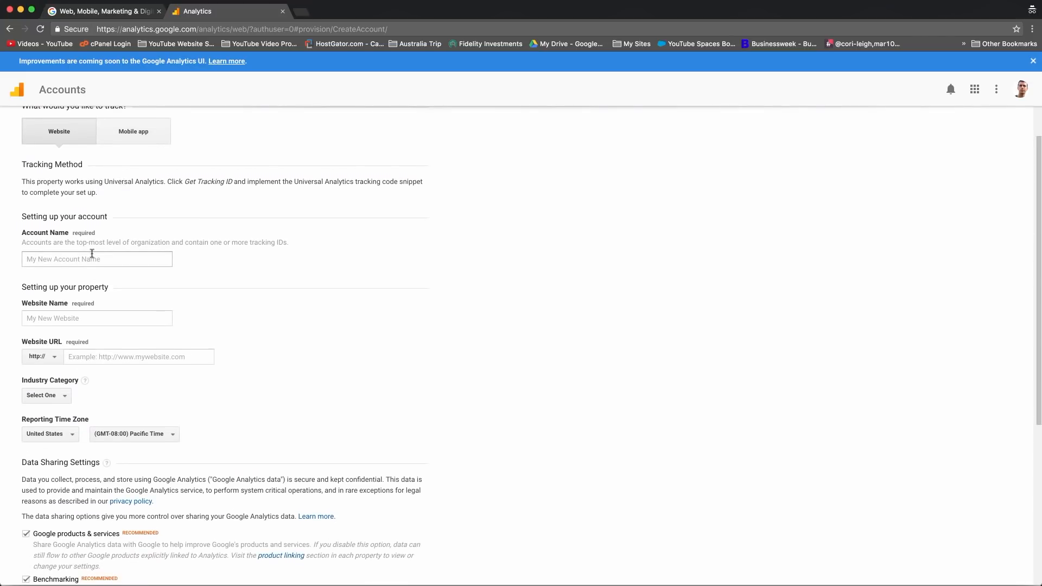
{"action": "left_click", "coordinate": [123, 226]}
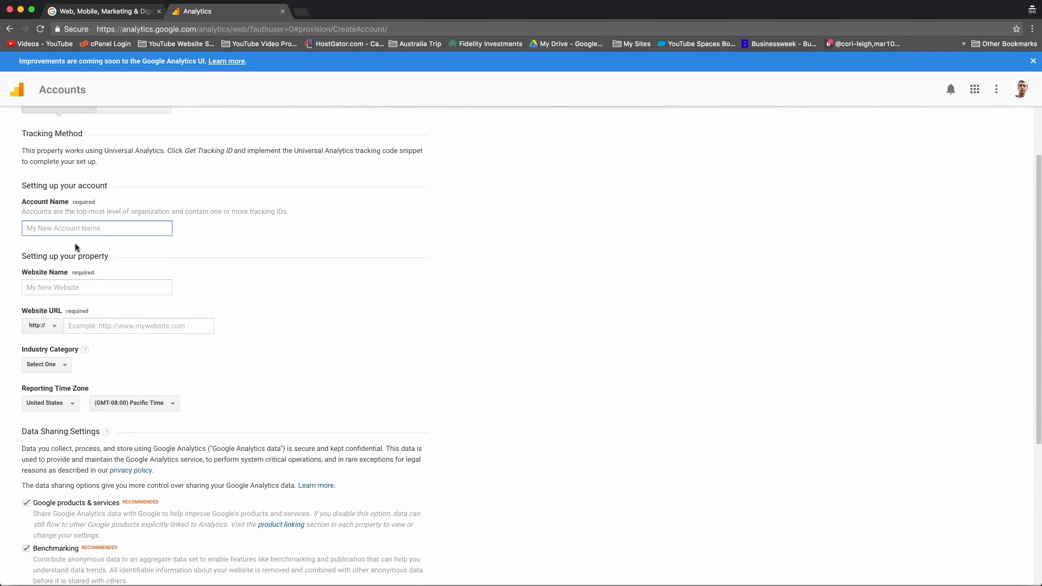
{"action": "left_click", "coordinate": [49, 289]}
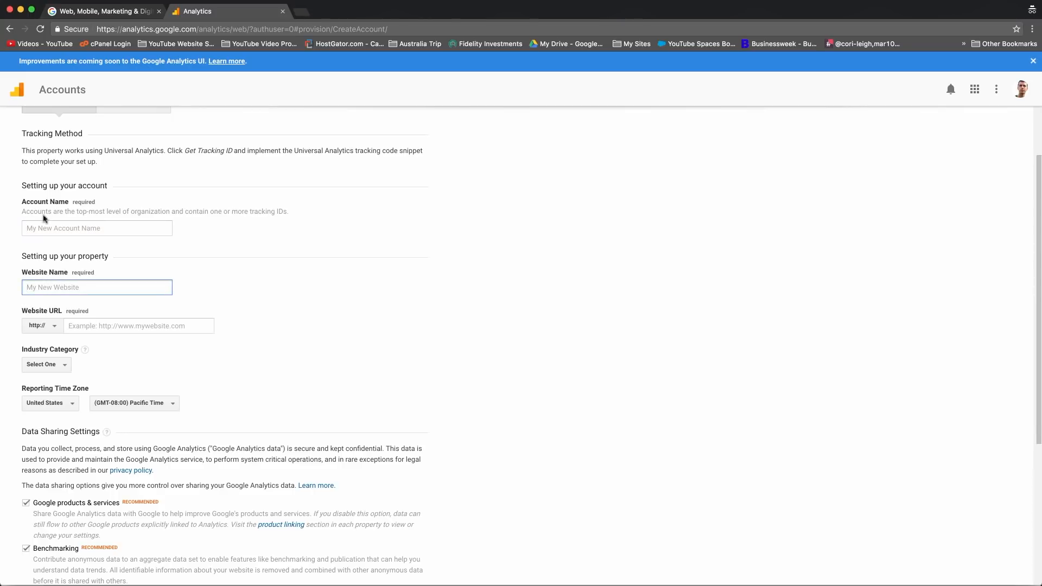
{"action": "left_click", "coordinate": [49, 231]}
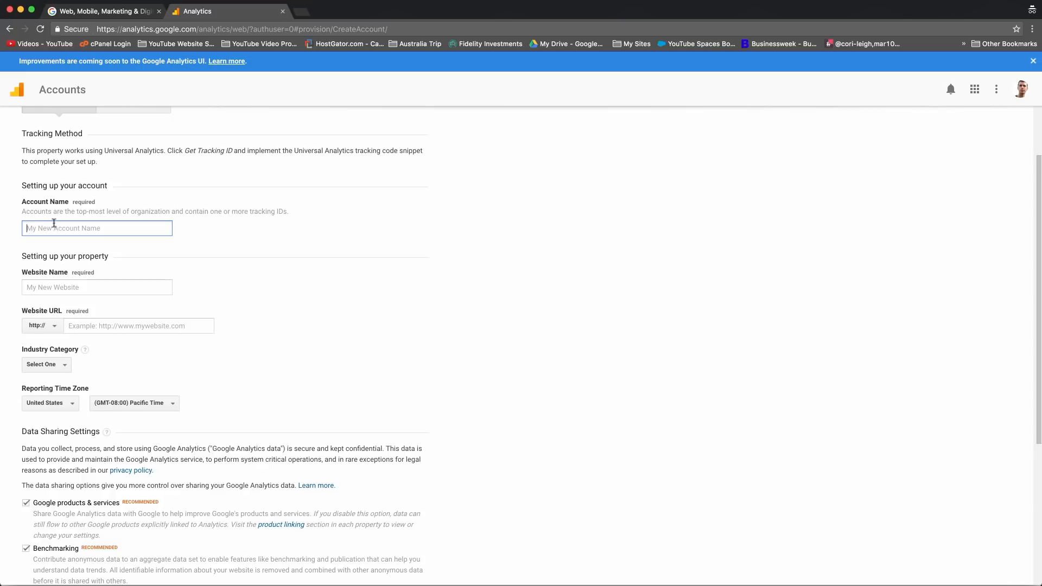
{"action": "left_click", "coordinate": [43, 291]}
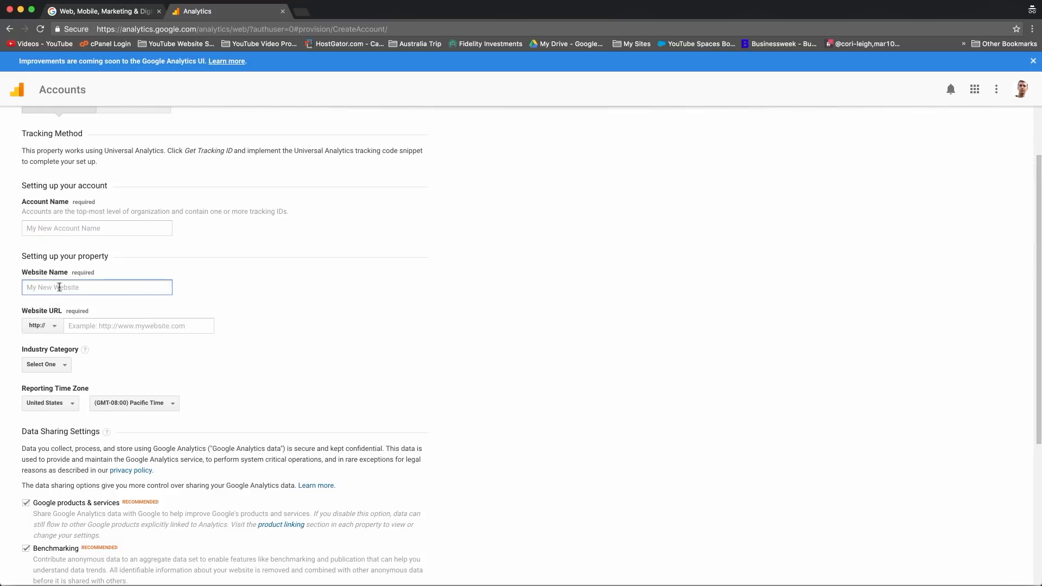
{"action": "left_click", "coordinate": [106, 326]}
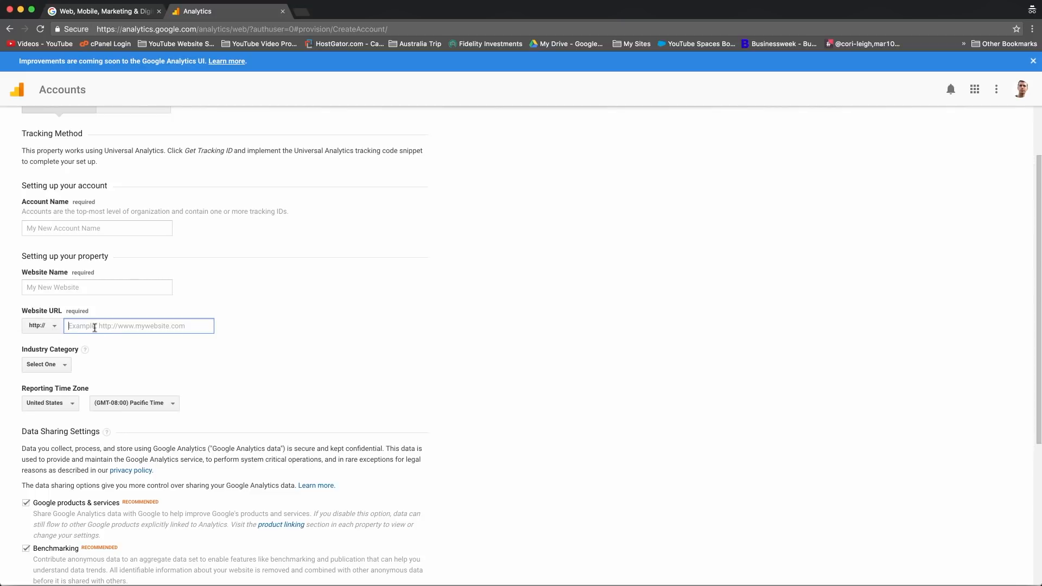
{"action": "left_click", "coordinate": [59, 231]}
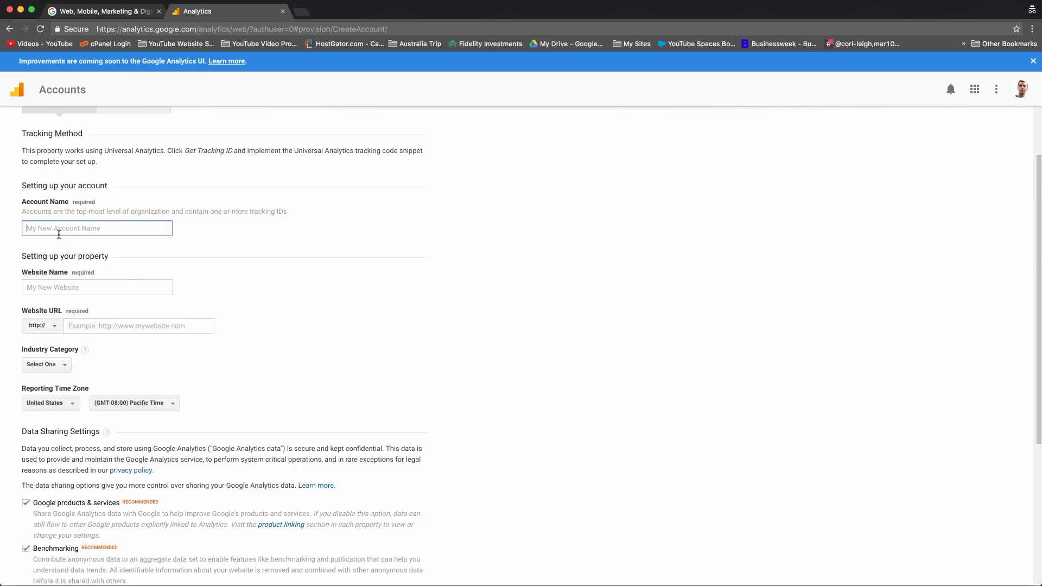
{"action": "type", "text": "Greg Narayan"}
{"action": "key", "text": "Tab"}
{"action": "type", "text": "Gre"}
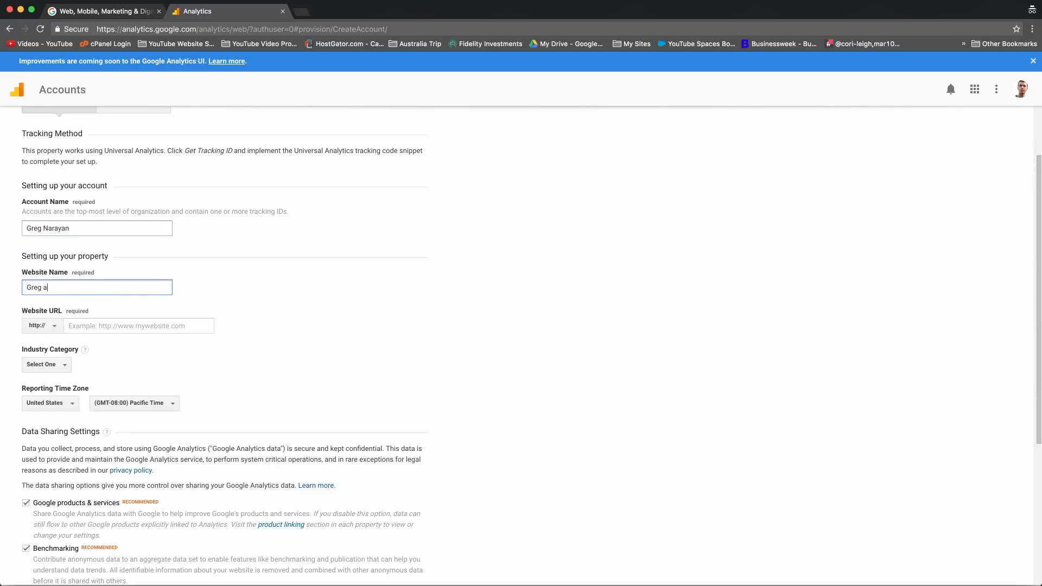
{"action": "type", "text": "g Narayan"}
{"action": "key", "text": "Tab"}
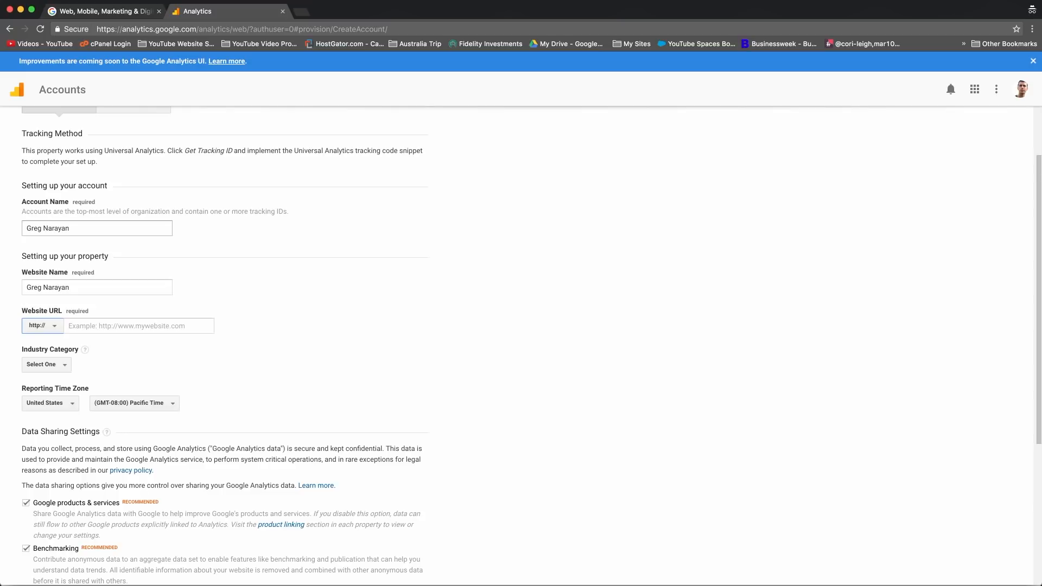
{"action": "key", "text": "Tab"}
{"action": "type", "text": "www"}
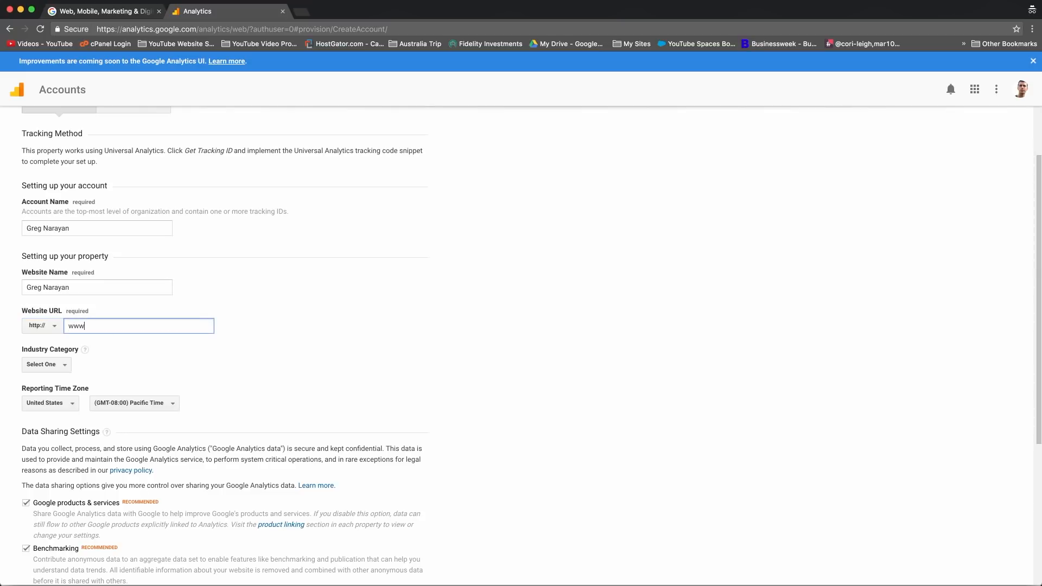
{"action": "type", "text": ".gregnarayan.com"}
{"action": "left_click", "coordinate": [51, 328]}
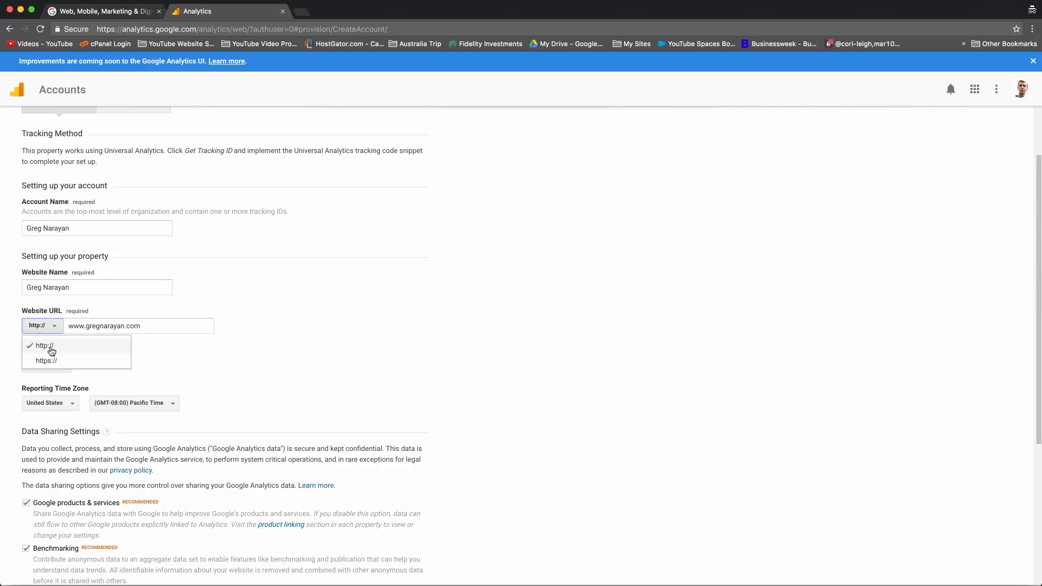
{"action": "right_click", "coordinate": [56, 344]}
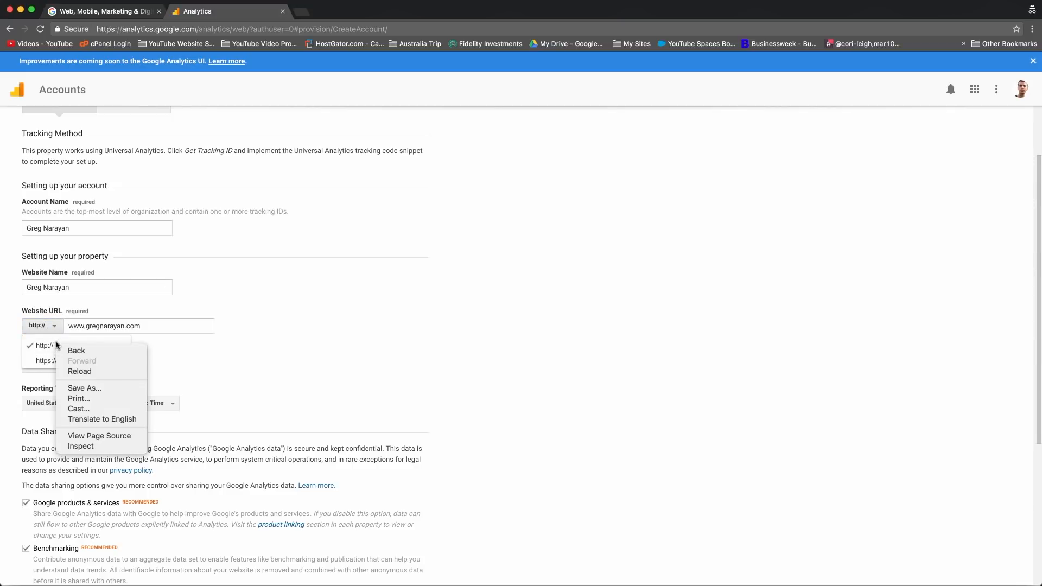
{"action": "left_click", "coordinate": [48, 346]}
{"action": "left_click", "coordinate": [48, 346]}
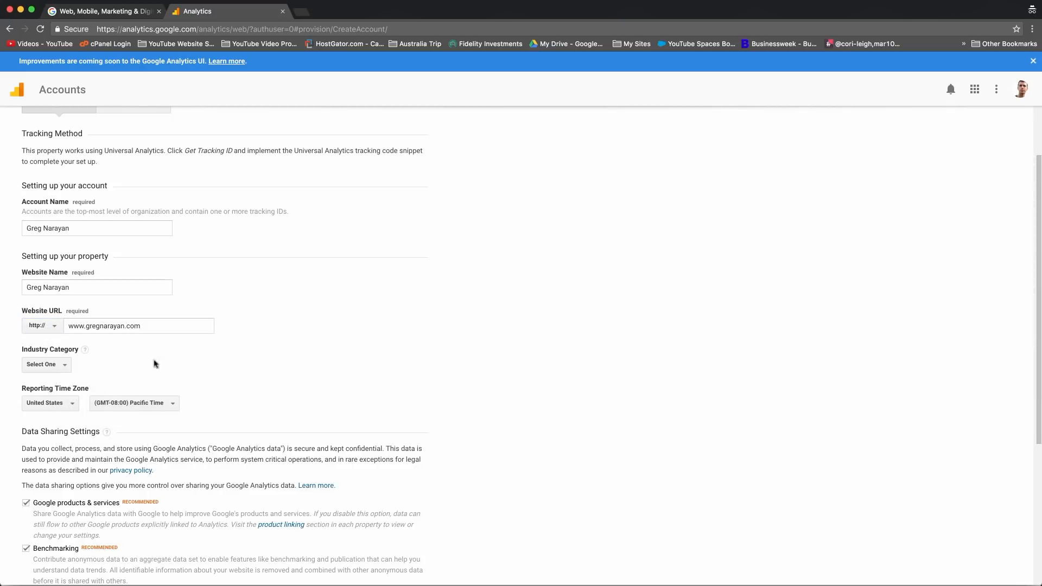
Step: Set the industry category to Jobs and Education
{"action": "scroll", "coordinate": [145, 366], "scroll_direction": "down", "scroll_amount": 1}
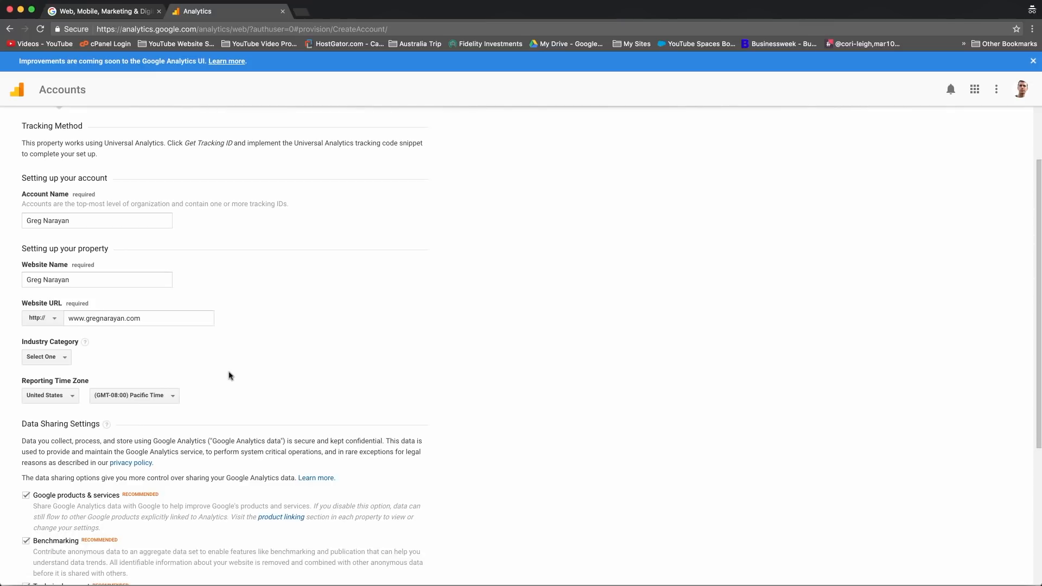
{"action": "left_click", "coordinate": [63, 359]}
{"action": "scroll", "coordinate": [68, 415], "scroll_direction": "down", "scroll_amount": 3}
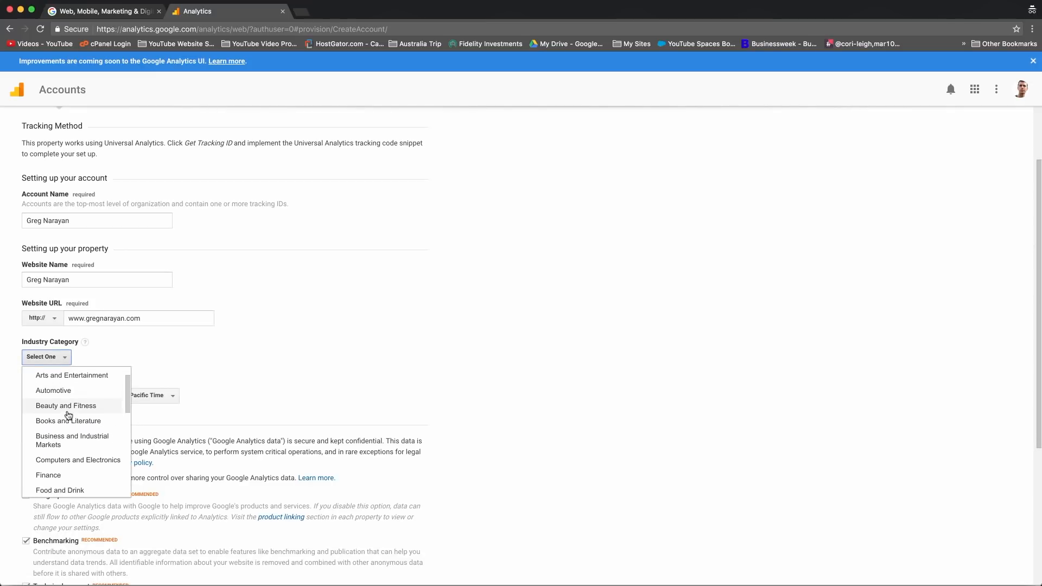
{"action": "scroll", "coordinate": [68, 415], "scroll_direction": "down", "scroll_amount": 4}
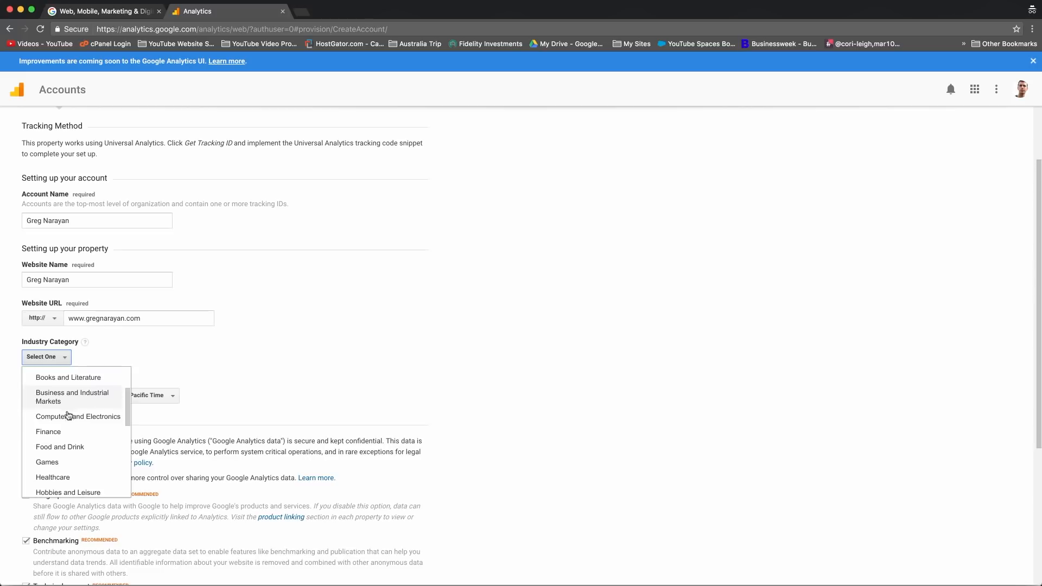
{"action": "scroll", "coordinate": [68, 415], "scroll_direction": "down", "scroll_amount": 4}
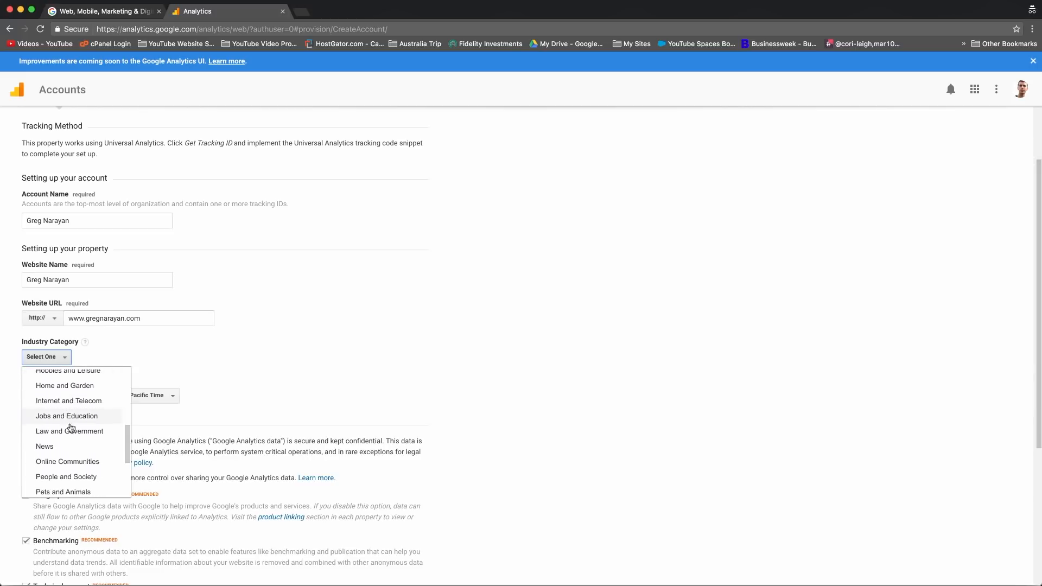
{"action": "scroll", "coordinate": [63, 415], "scroll_direction": "down", "scroll_amount": 4}
{"action": "scroll", "coordinate": [61, 413], "scroll_direction": "down", "scroll_amount": 5}
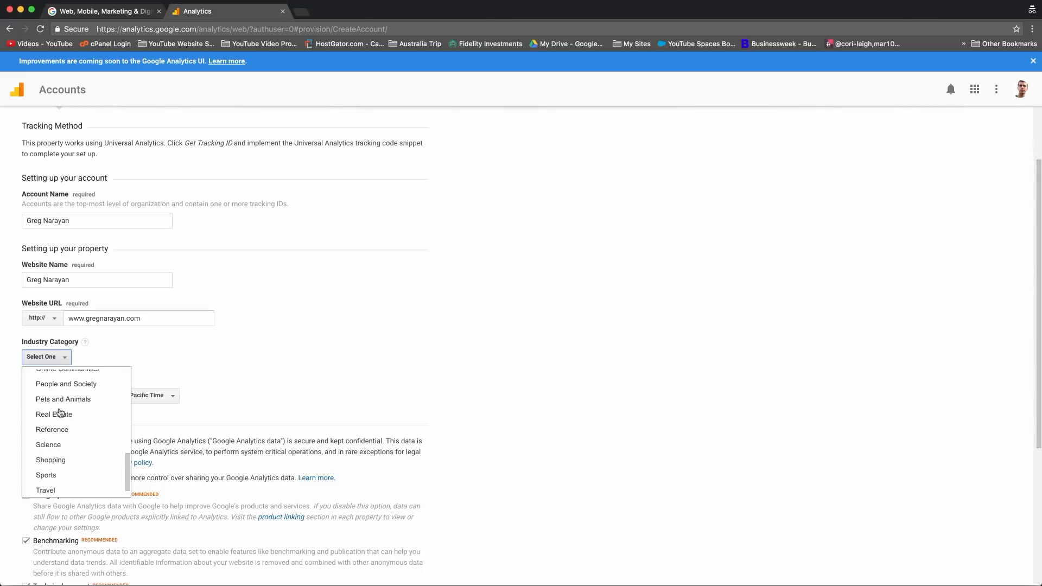
{"action": "scroll", "coordinate": [61, 412], "scroll_direction": "up", "scroll_amount": 8}
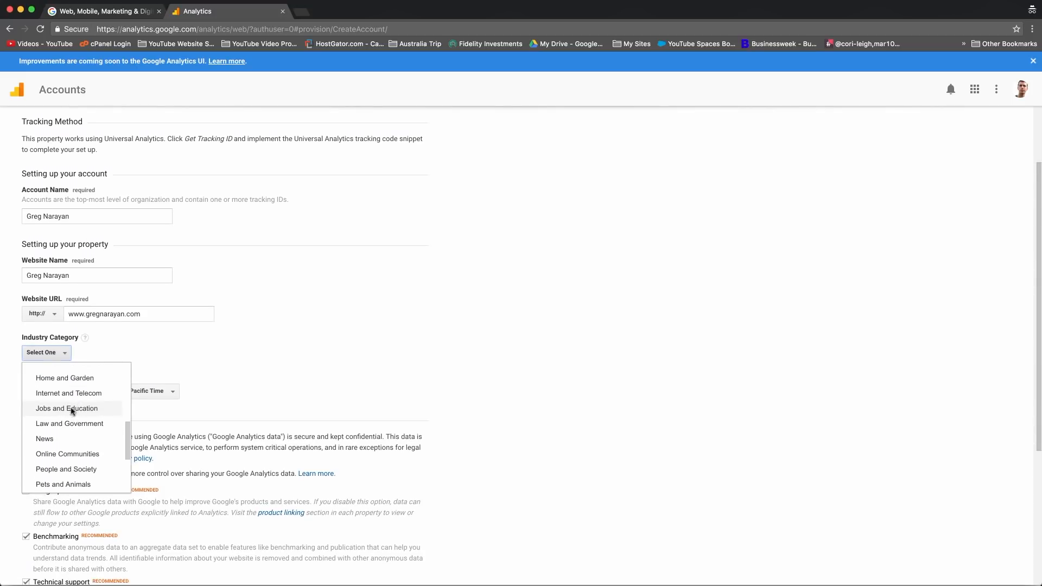
{"action": "left_click", "coordinate": [73, 410]}
{"action": "scroll", "coordinate": [286, 347], "scroll_direction": "down", "scroll_amount": 4}
{"action": "scroll", "coordinate": [286, 347], "scroll_direction": "down", "scroll_amount": 3}
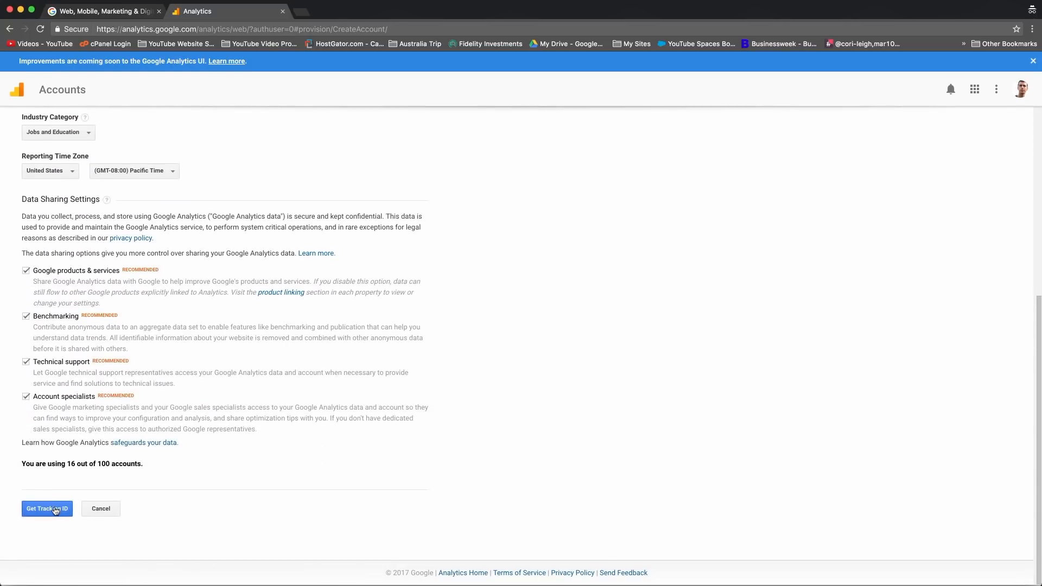
Step: Request a tracking ID and accept the Google Analytics terms of service
{"action": "left_click", "coordinate": [55, 510]}
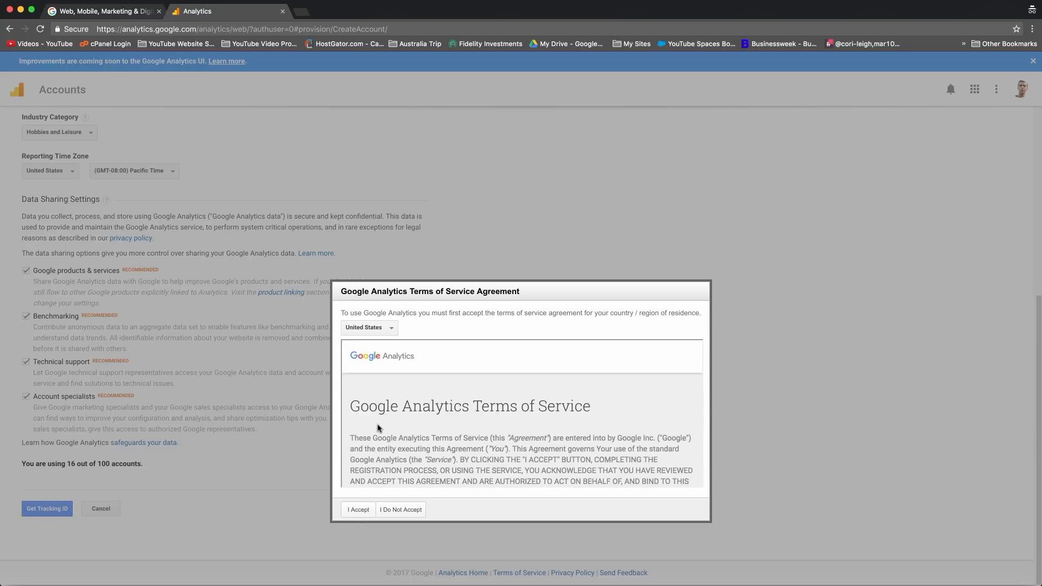
{"action": "scroll", "coordinate": [429, 426], "scroll_direction": "down", "scroll_amount": 1}
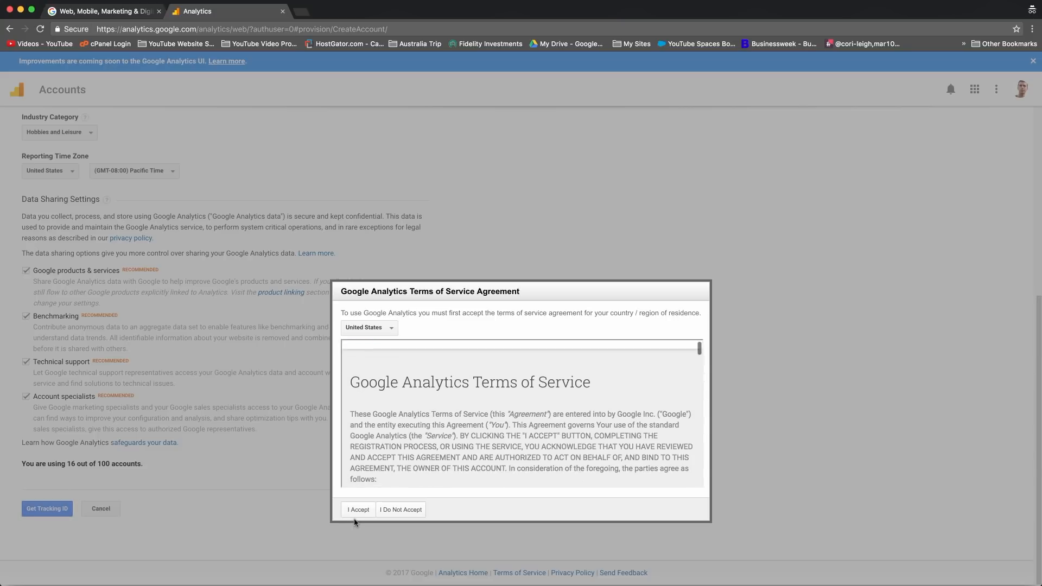
{"action": "left_click", "coordinate": [356, 513]}
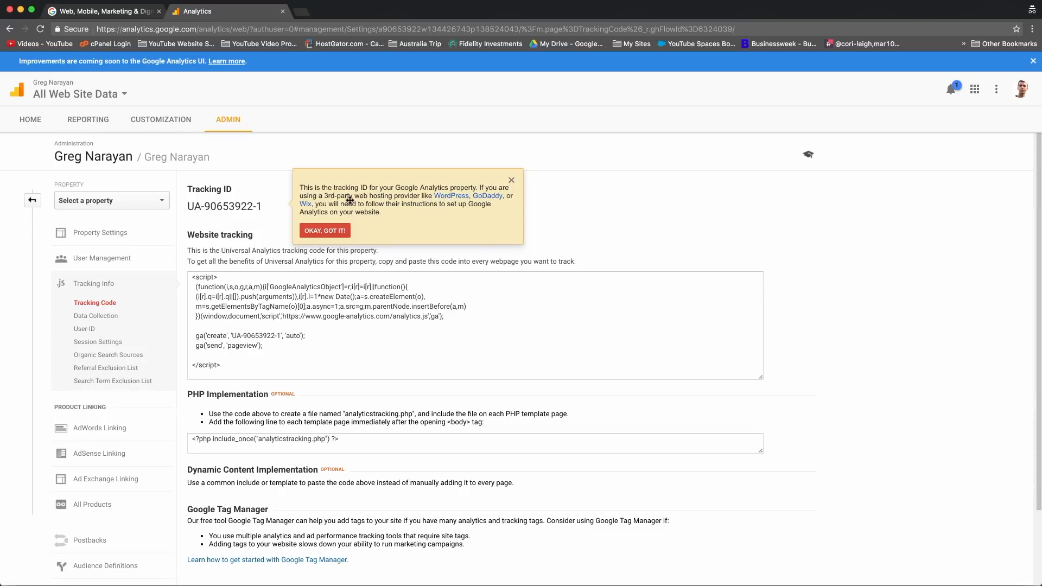
Step: Dismiss the help tip and copy the full Universal Analytics tracking script
{"action": "left_click", "coordinate": [329, 232]}
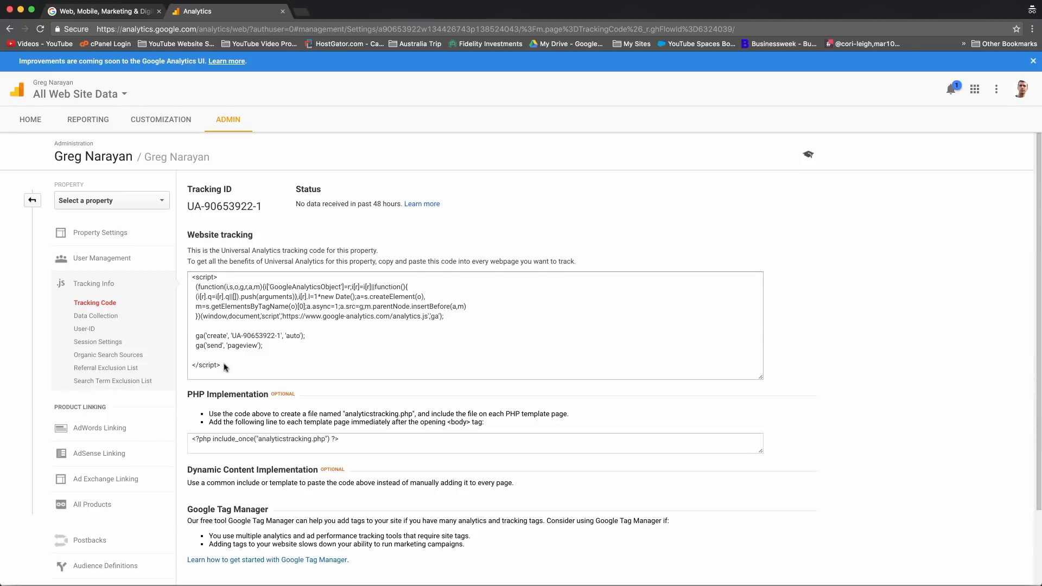
{"action": "left_click_drag", "start_coordinate": [227, 369], "coordinate": [188, 273]}
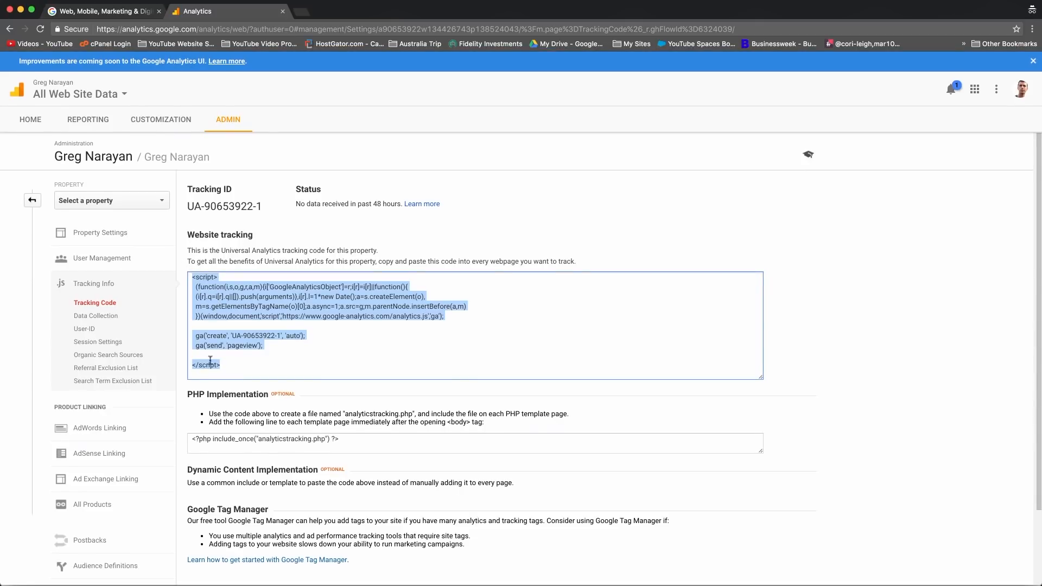
{"action": "right_click", "coordinate": [240, 312]}
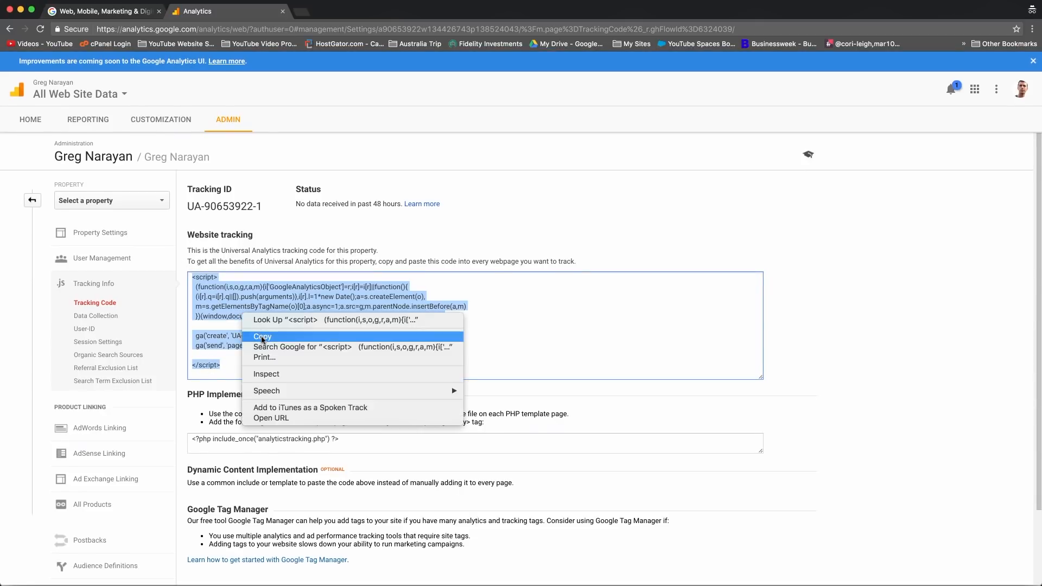
{"action": "left_click", "coordinate": [263, 340]}
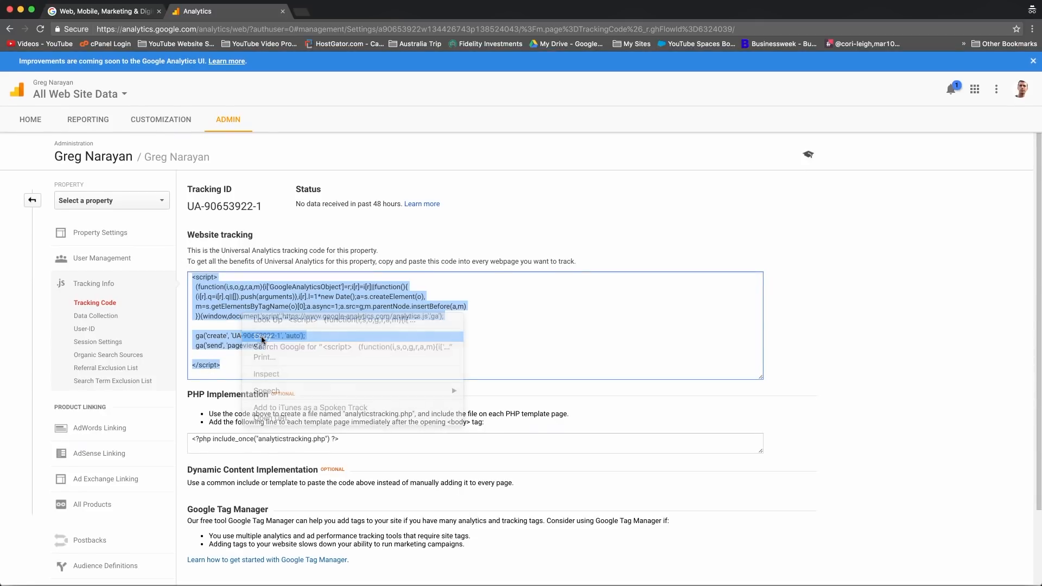
{"action": "left_click", "coordinate": [382, 254]}
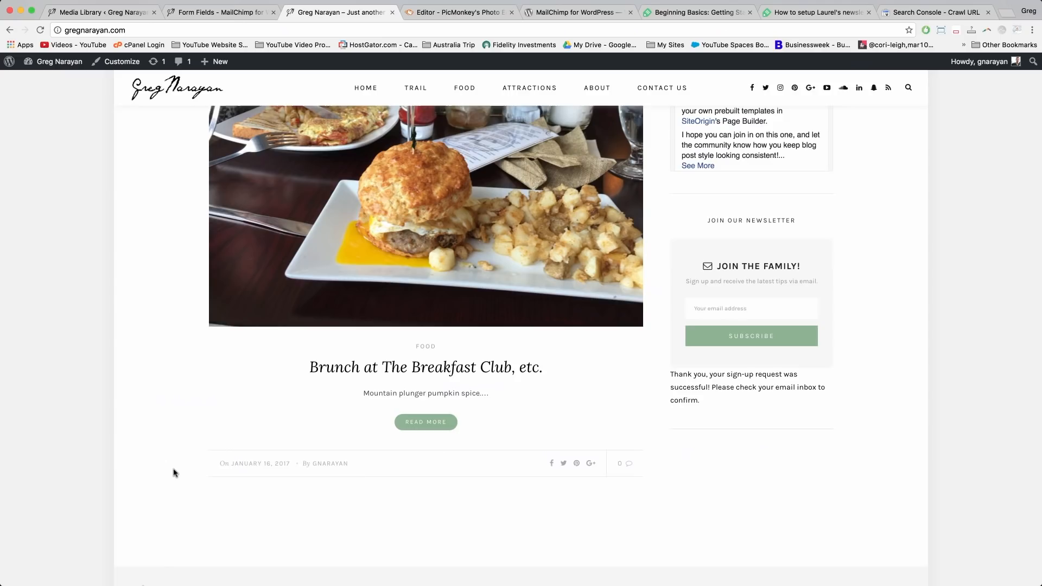
Step: Go to the WP Insert Code settings from the WordPress dashboard
{"action": "scroll", "coordinate": [174, 472], "scroll_direction": "up", "scroll_amount": 15}
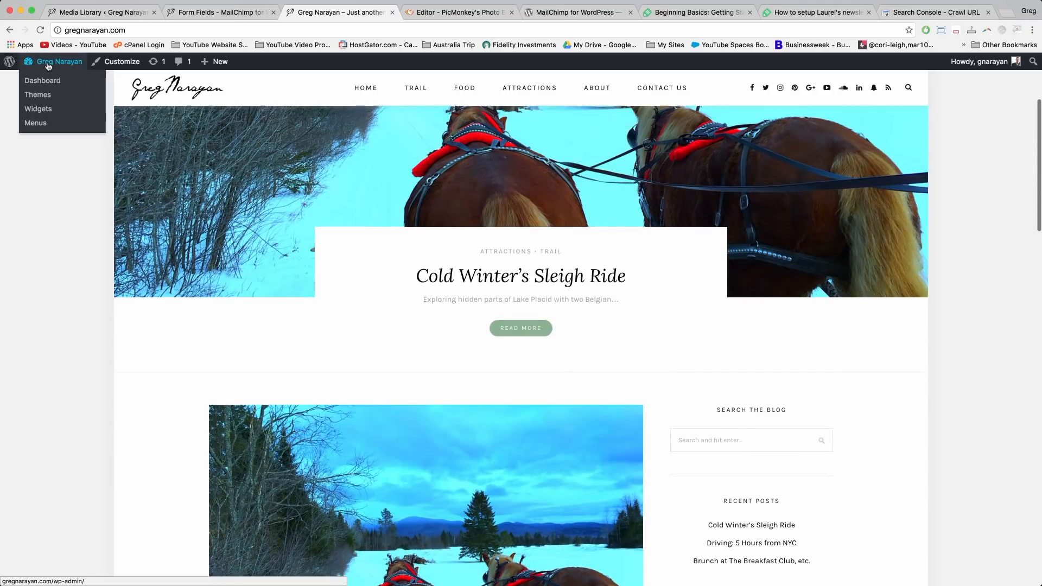
{"action": "left_click", "coordinate": [48, 65]}
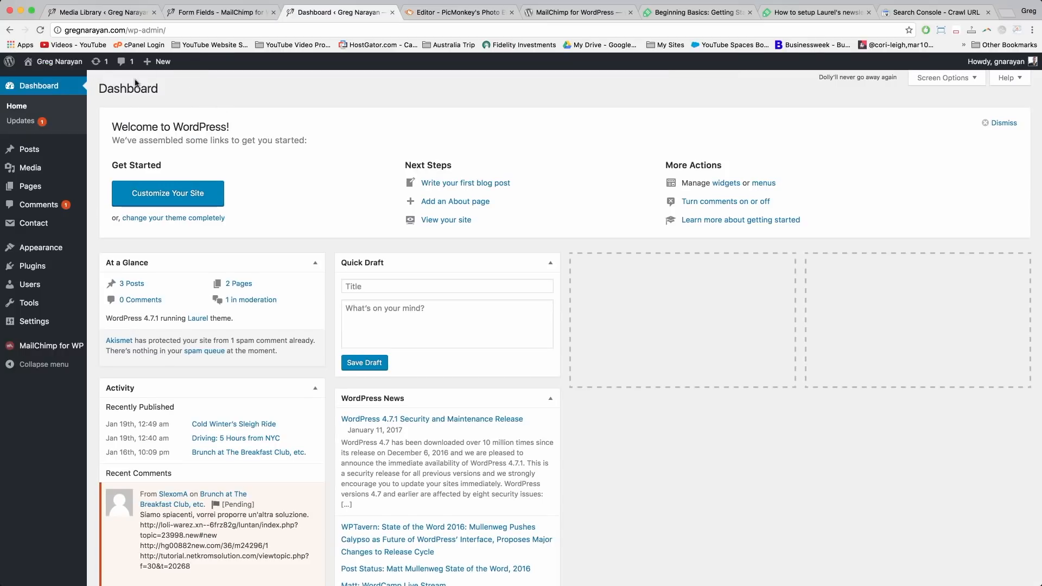
{"action": "mouse_move", "coordinate": [56, 326]}
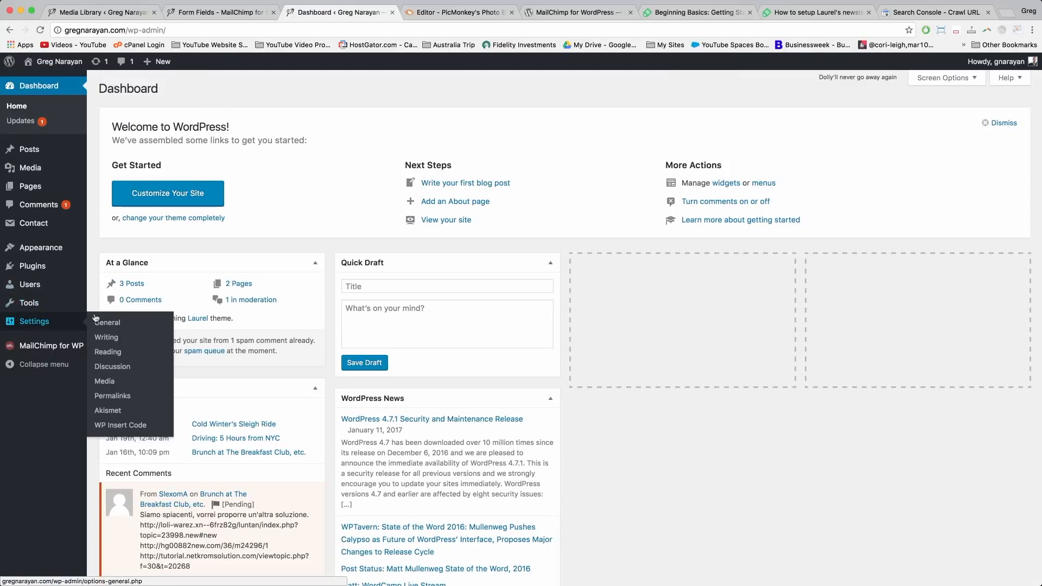
{"action": "left_click", "coordinate": [126, 425]}
Step: Paste the Analytics tracking script into Header Code and save the changes
{"action": "left_click", "coordinate": [237, 158]}
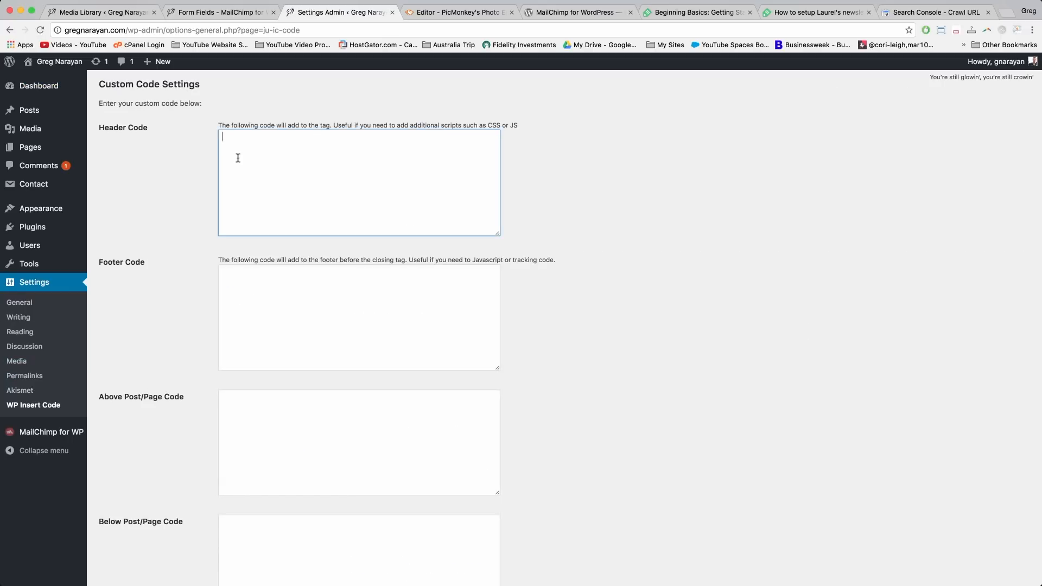
{"action": "right_click", "coordinate": [229, 136]}
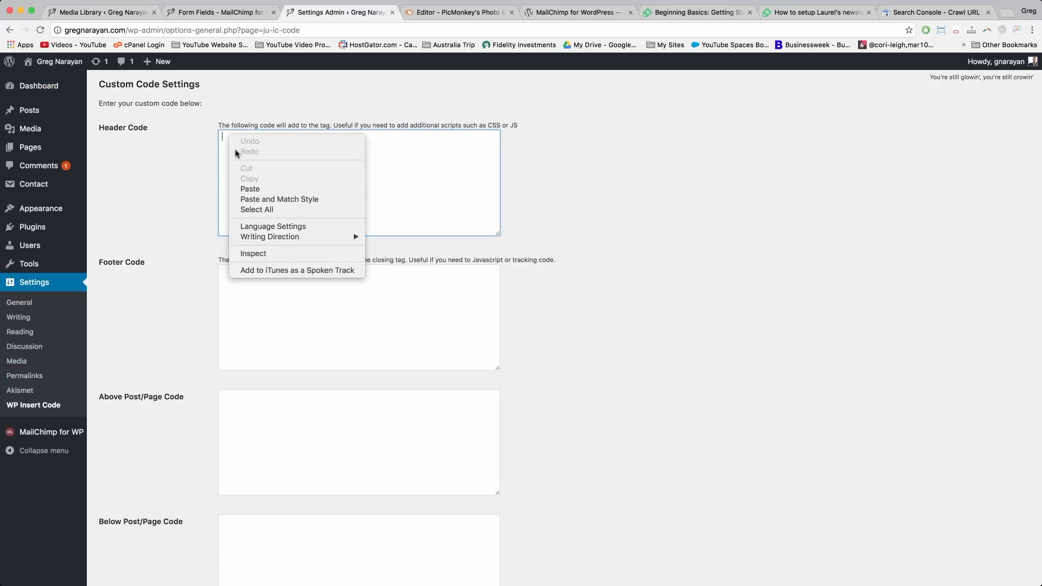
{"action": "left_click", "coordinate": [245, 188]}
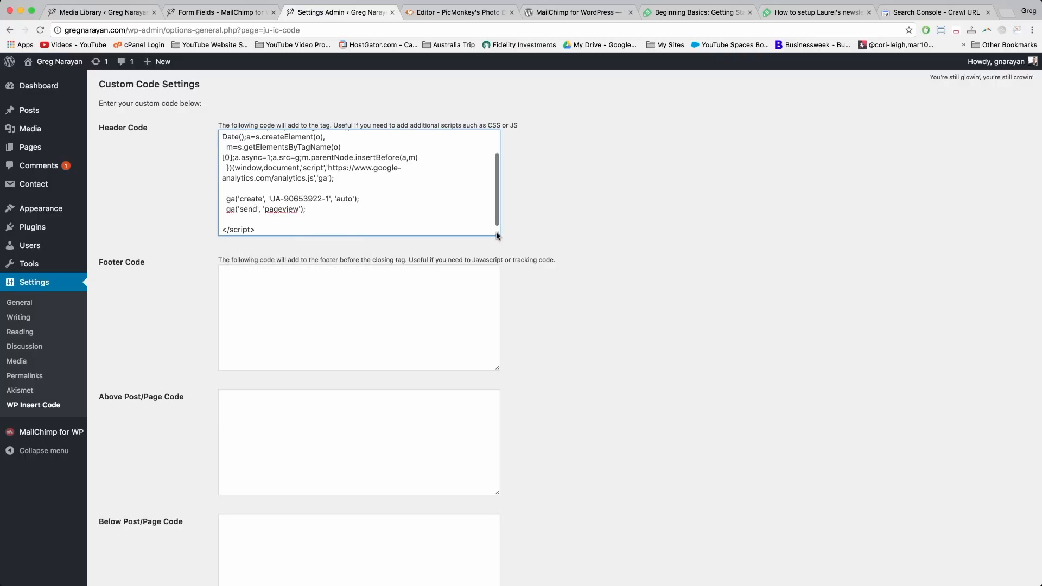
{"action": "left_click_drag", "start_coordinate": [496, 235], "coordinate": [527, 417]}
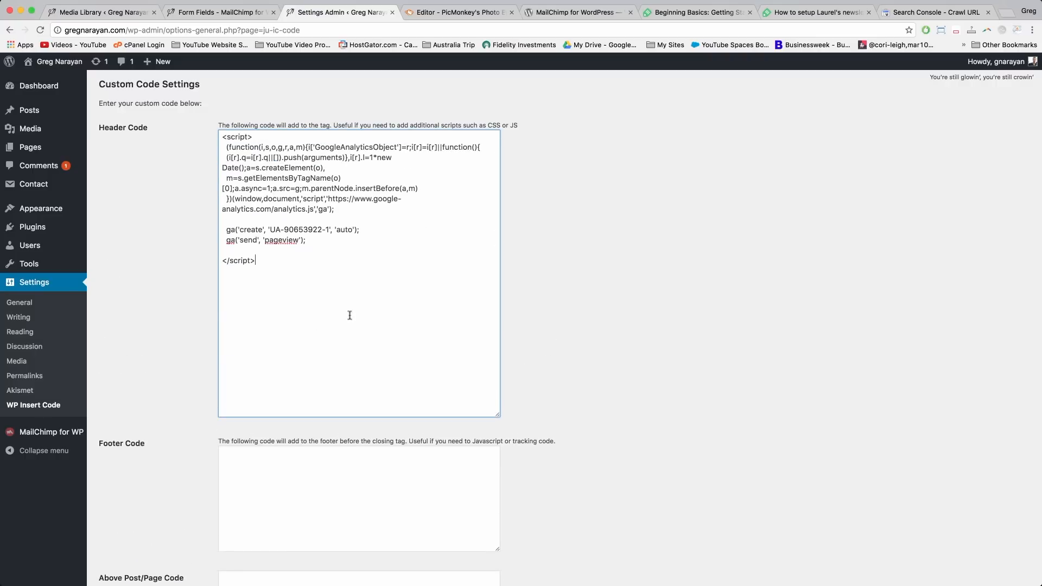
{"action": "left_click_drag", "start_coordinate": [265, 263], "coordinate": [222, 135]}
{"action": "left_click", "coordinate": [276, 275]}
{"action": "left_click", "coordinate": [583, 195]}
{"action": "scroll", "coordinate": [584, 196], "scroll_direction": "down", "scroll_amount": 6}
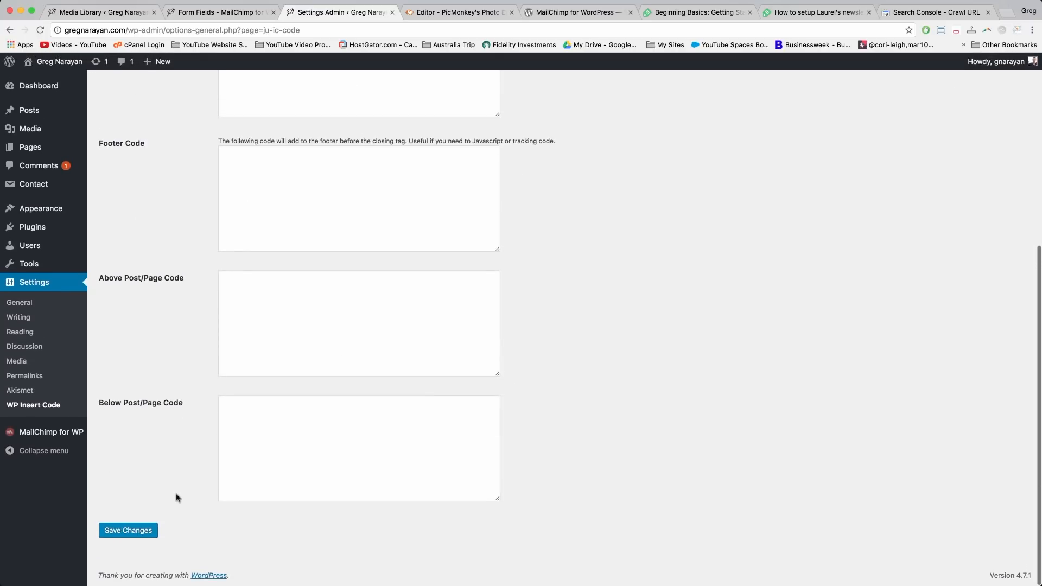
{"action": "left_click", "coordinate": [144, 534]}
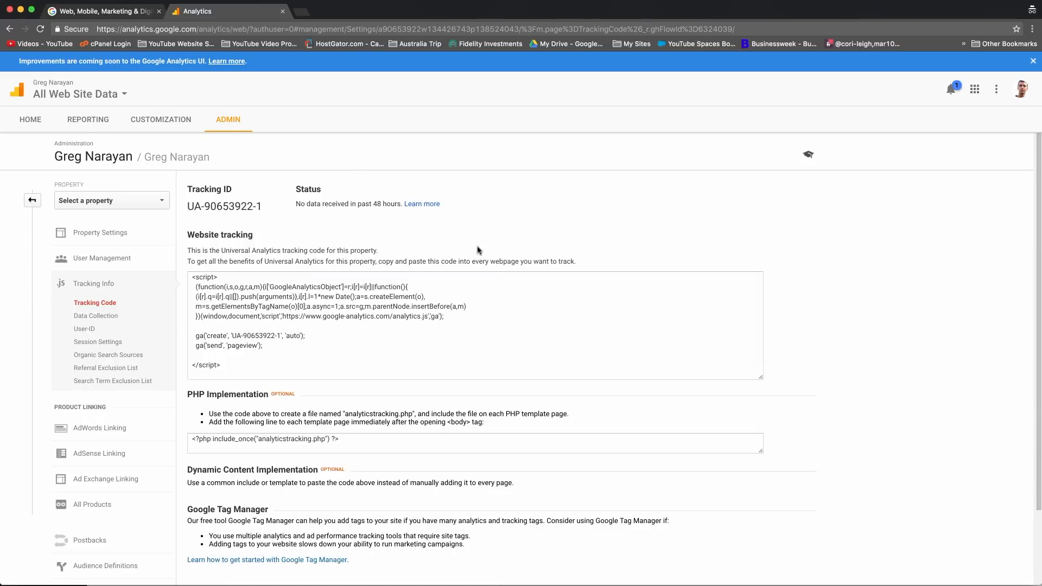
Step: Return to the Analytics Home list and expand the DearBlogger and Honest College accounts
{"action": "scroll", "coordinate": [386, 230], "scroll_direction": "down", "scroll_amount": 3}
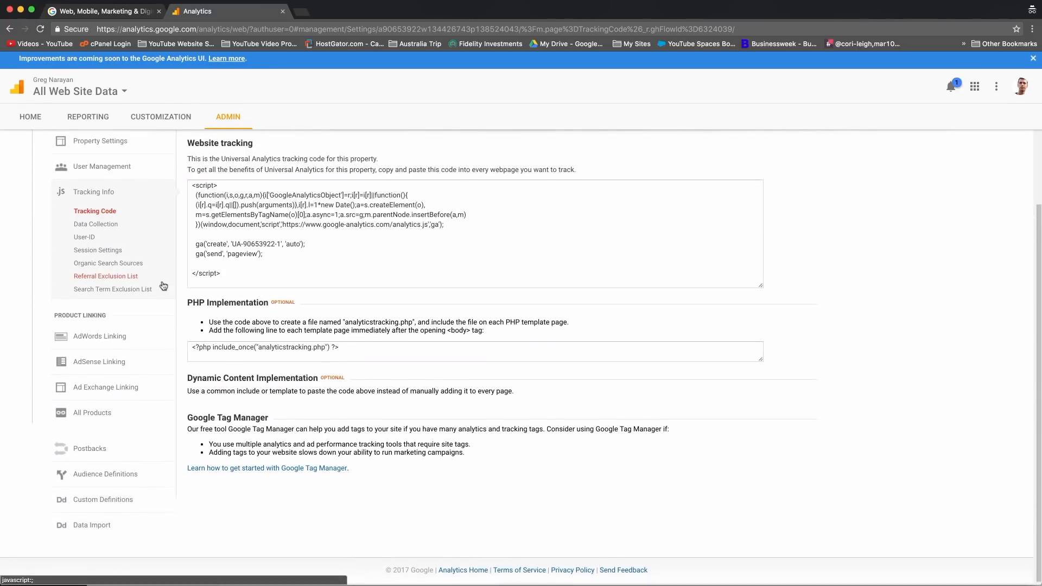
{"action": "scroll", "coordinate": [163, 285], "scroll_direction": "up", "scroll_amount": 3}
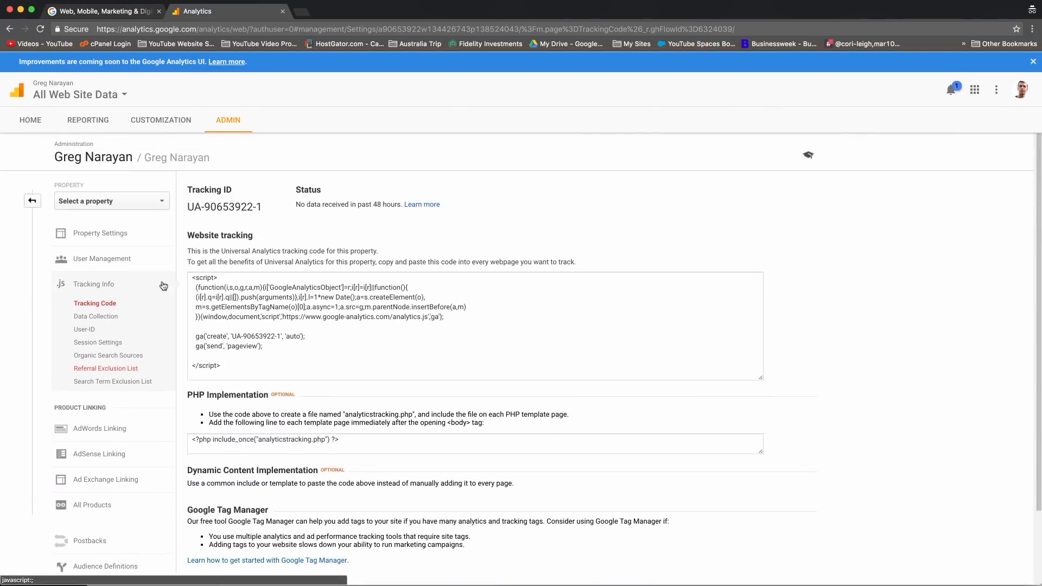
{"action": "left_click", "coordinate": [32, 126]}
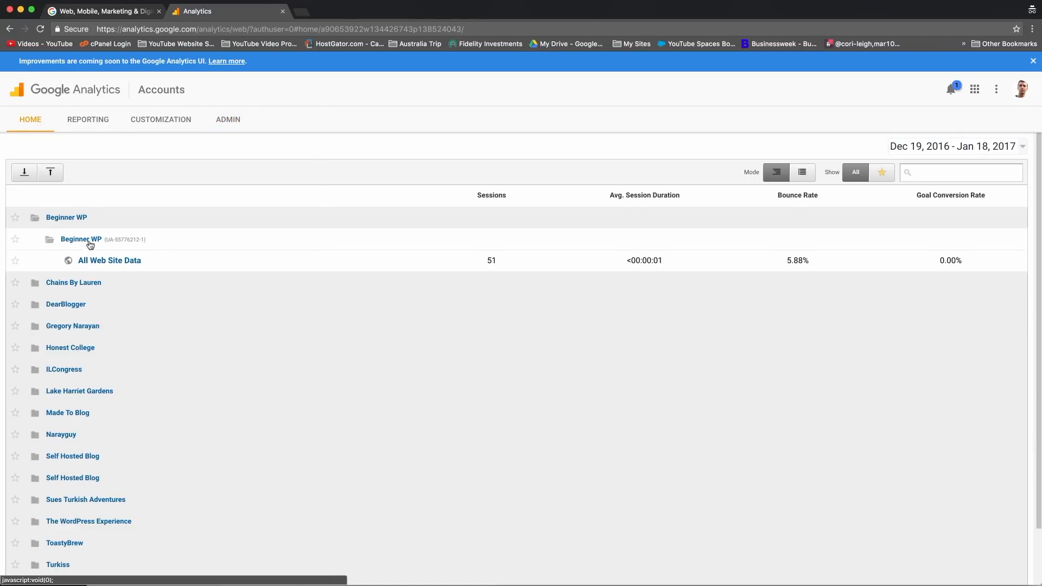
{"action": "scroll", "coordinate": [74, 260], "scroll_direction": "down", "scroll_amount": 2}
{"action": "scroll", "coordinate": [74, 281], "scroll_direction": "up", "scroll_amount": 2}
{"action": "left_click", "coordinate": [67, 306]}
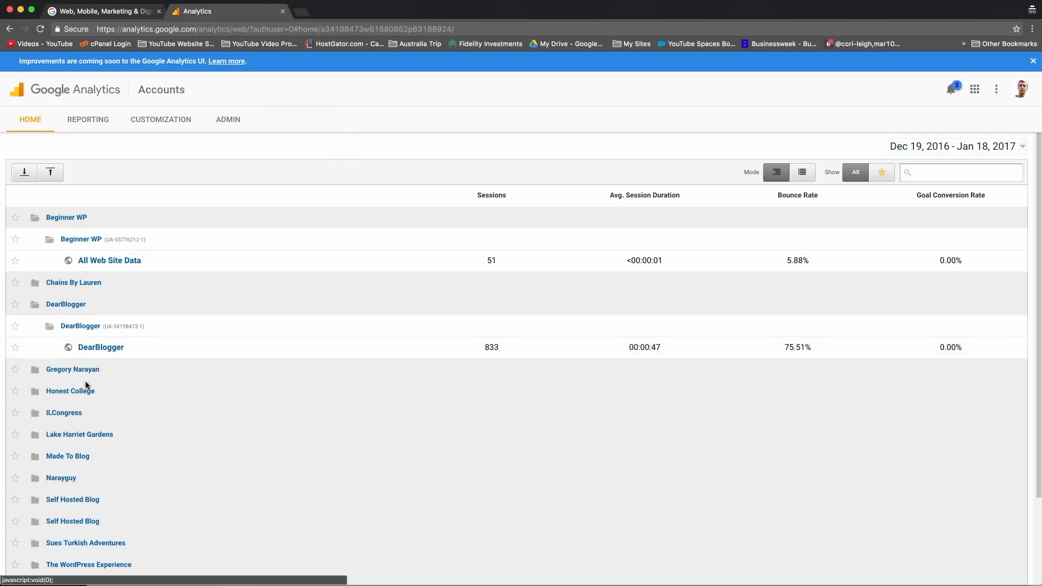
{"action": "left_click", "coordinate": [77, 391]}
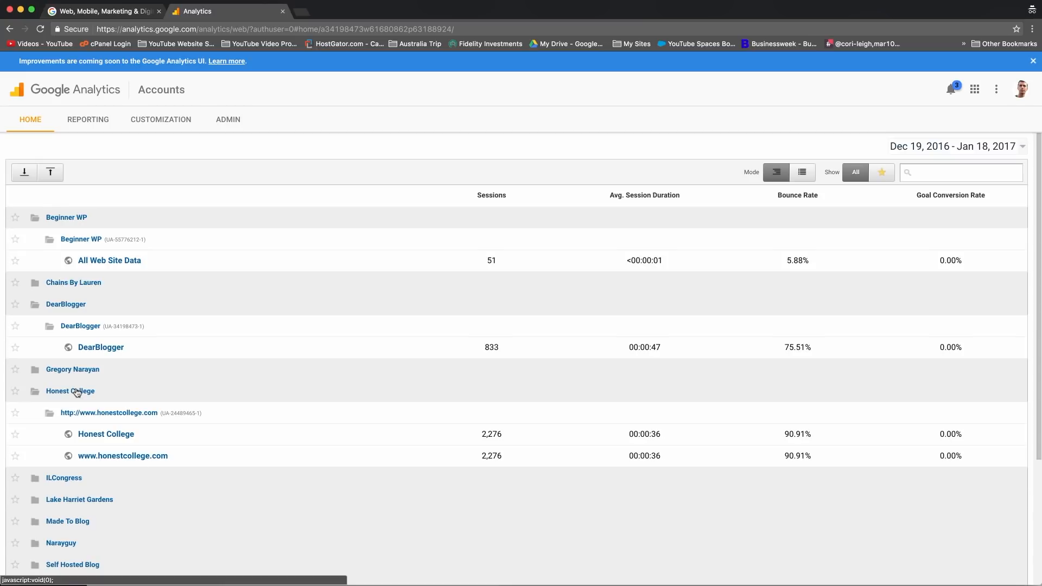
{"action": "left_click", "coordinate": [109, 456]}
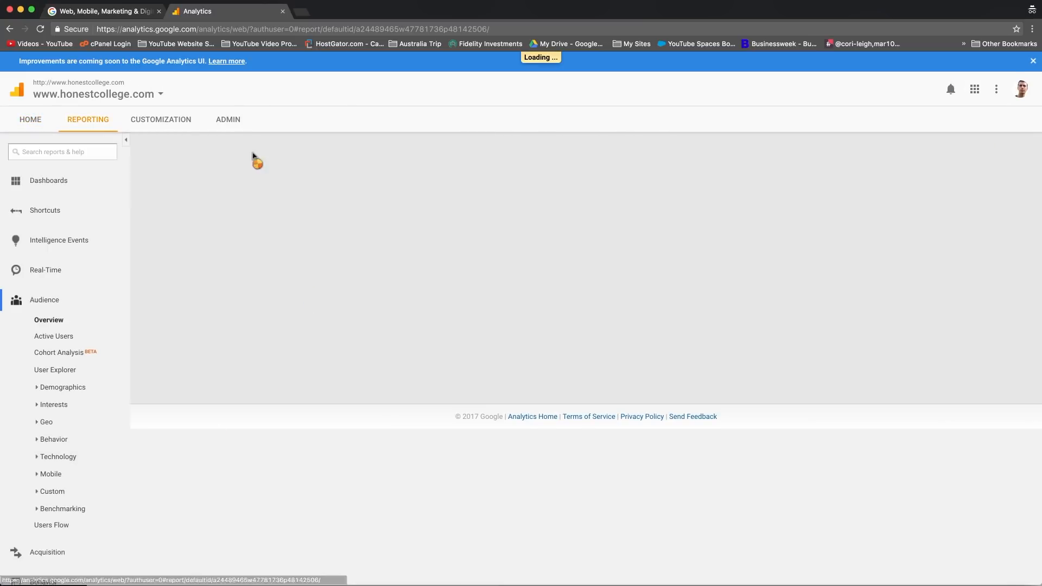
{"action": "scroll", "coordinate": [245, 299], "scroll_direction": "down", "scroll_amount": 2}
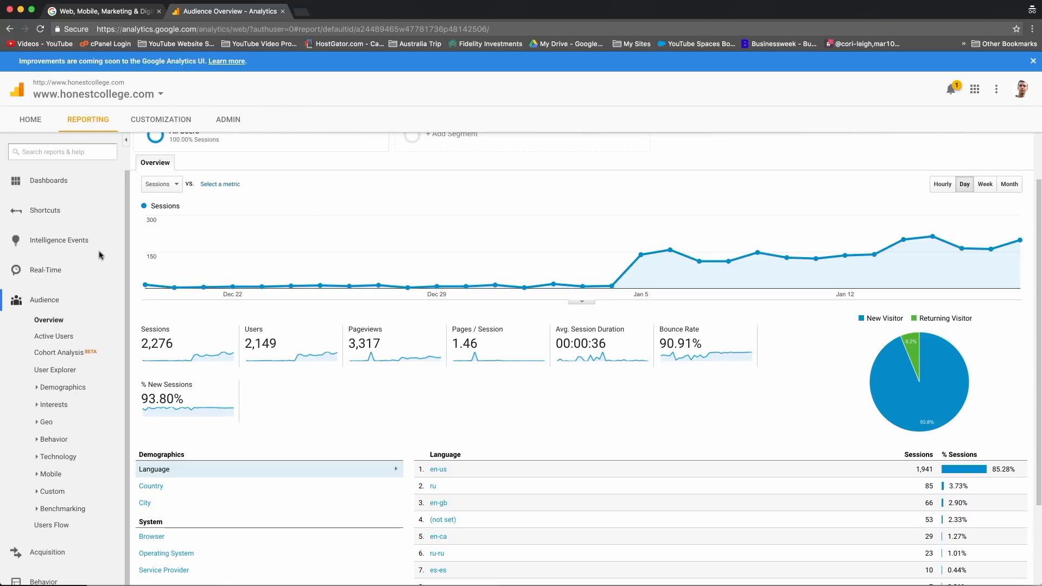
{"action": "scroll", "coordinate": [101, 259], "scroll_direction": "down", "scroll_amount": 1}
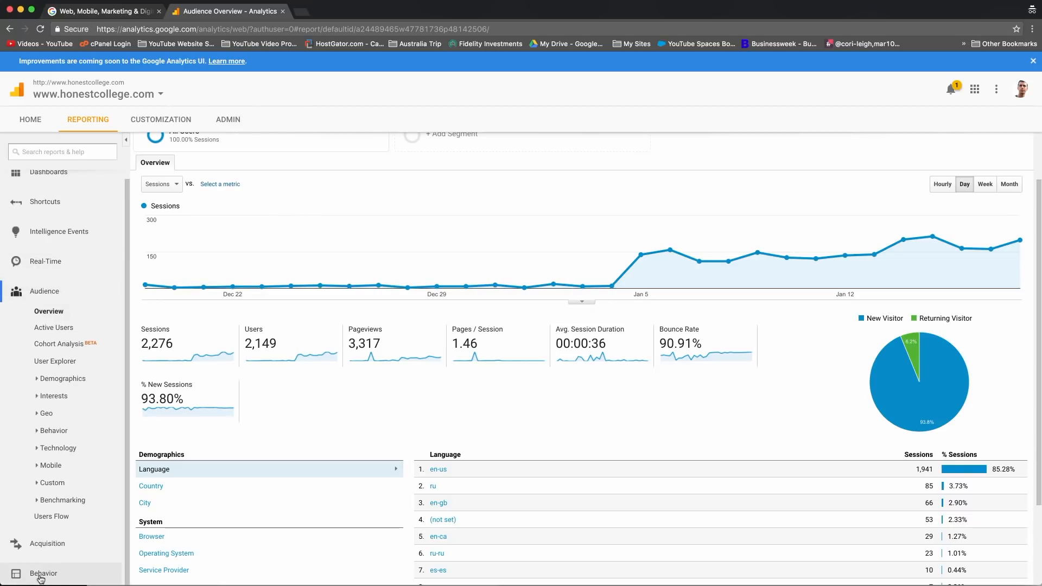
{"action": "scroll", "coordinate": [67, 472], "scroll_direction": "down", "scroll_amount": 3}
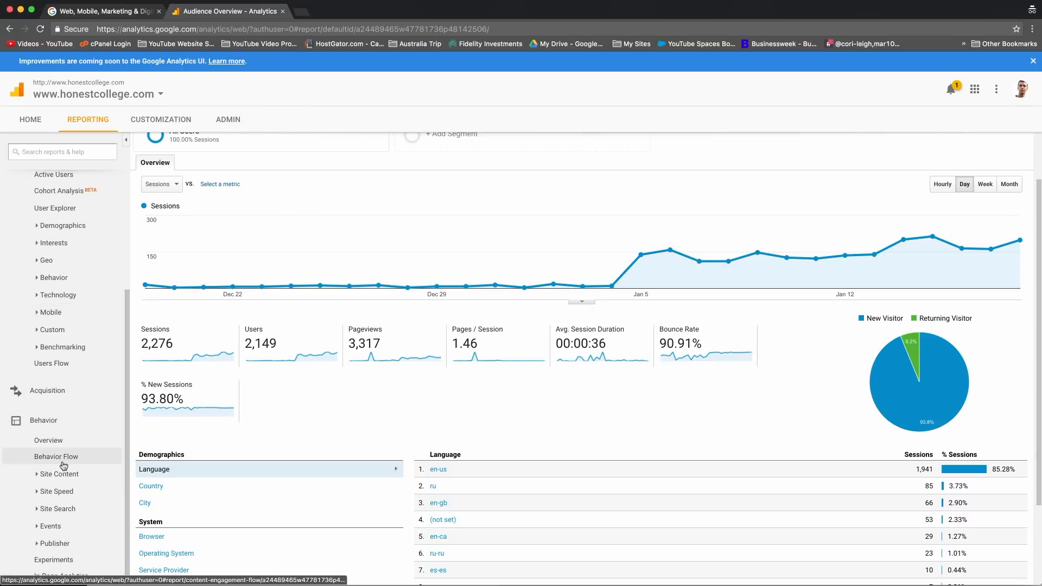
{"action": "left_click", "coordinate": [61, 474]}
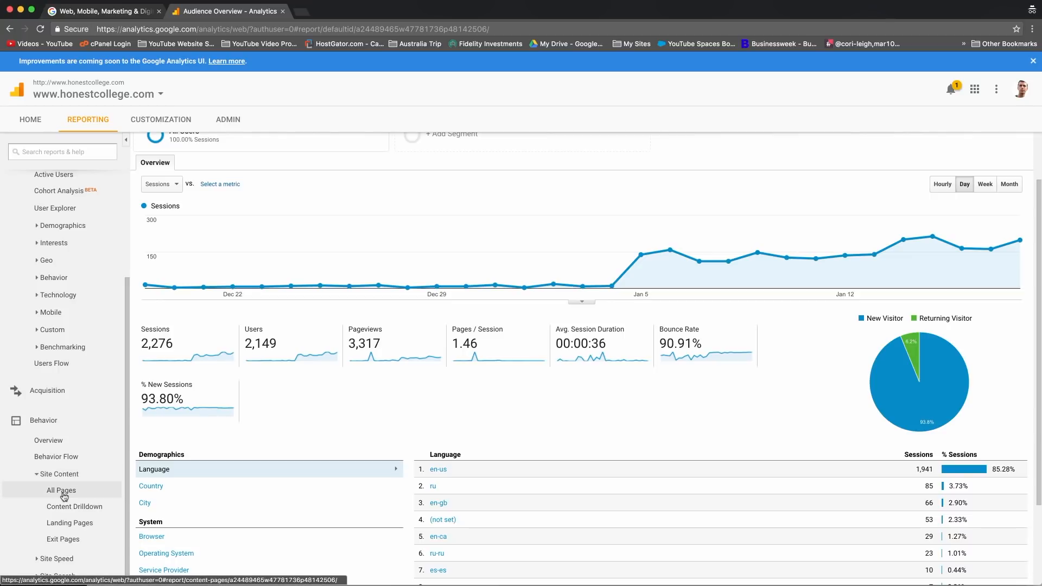
{"action": "left_click", "coordinate": [63, 491]}
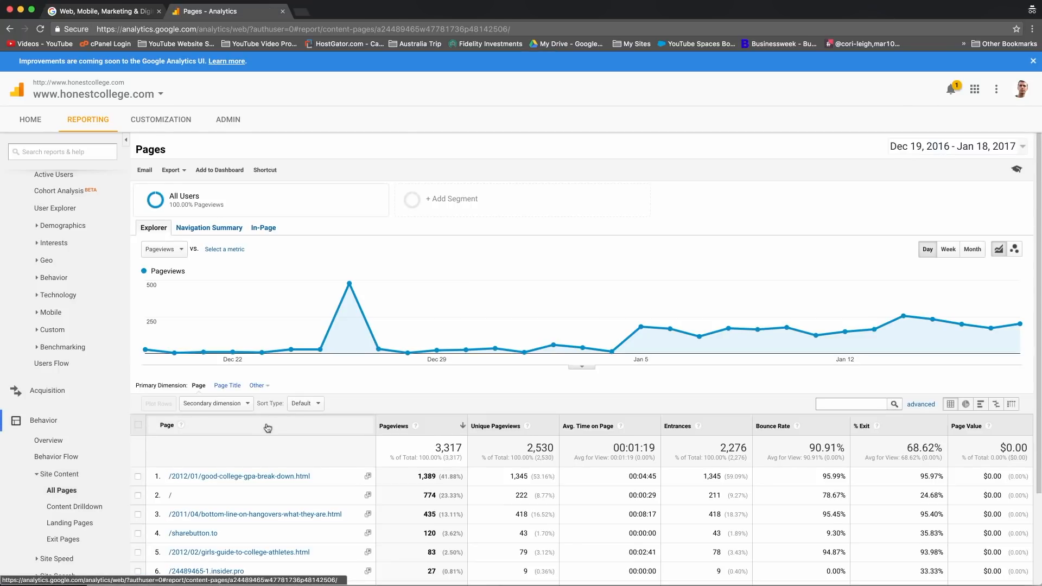
{"action": "scroll", "coordinate": [269, 426], "scroll_direction": "down", "scroll_amount": 3}
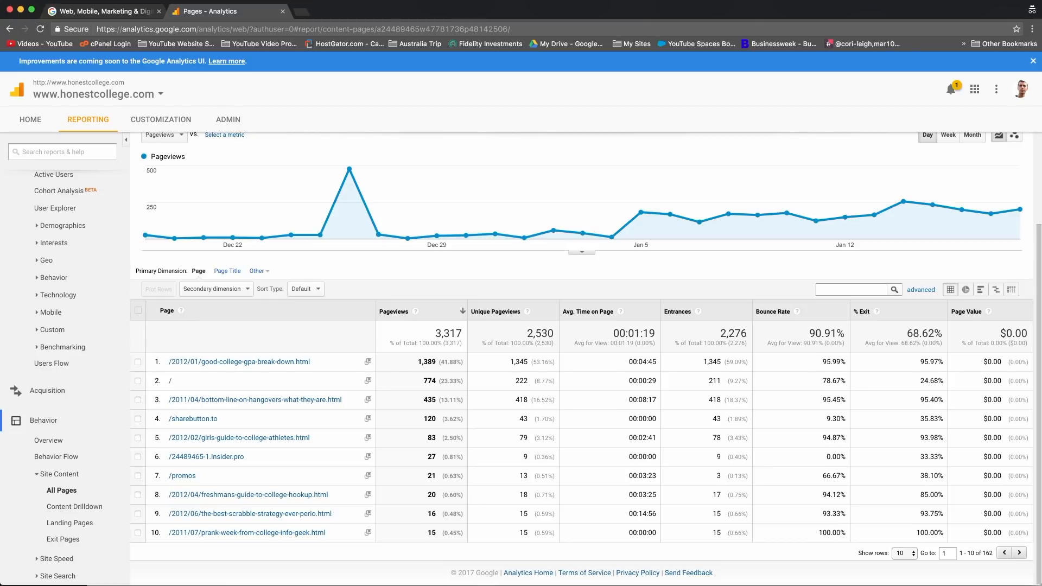
{"action": "left_click", "coordinate": [10, 11]}
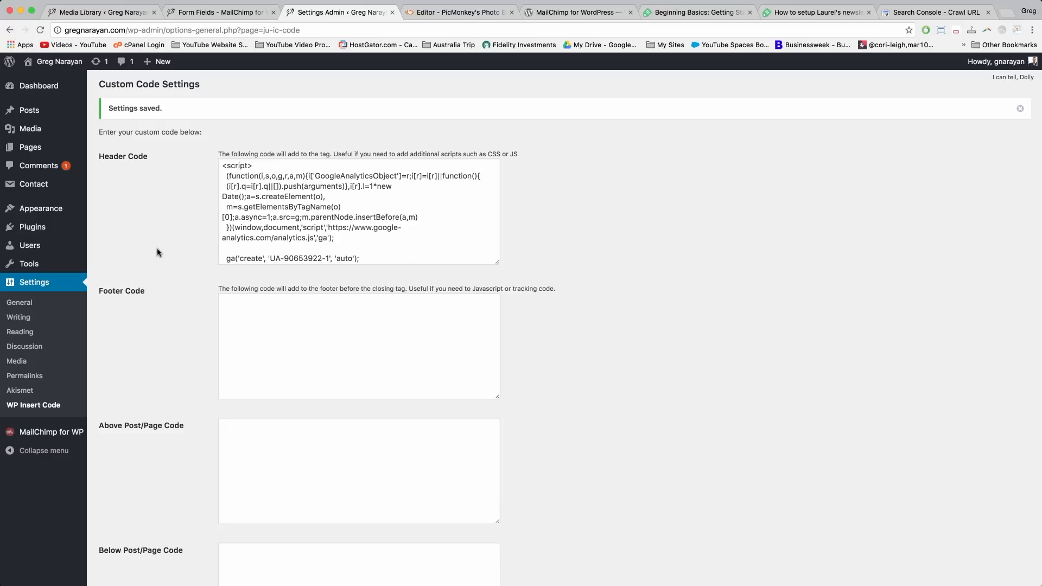
Step: Close the Search Console - Crawl URL tab and open a new empty tab
{"action": "left_click", "coordinate": [946, 13]}
{"action": "left_click", "coordinate": [987, 13]}
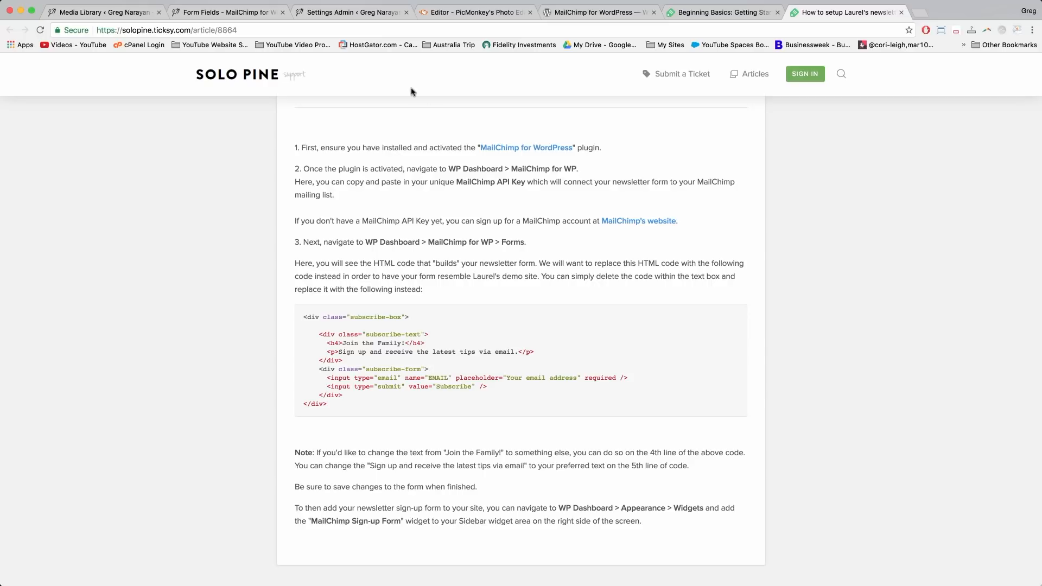
{"action": "left_click", "coordinate": [921, 13]}
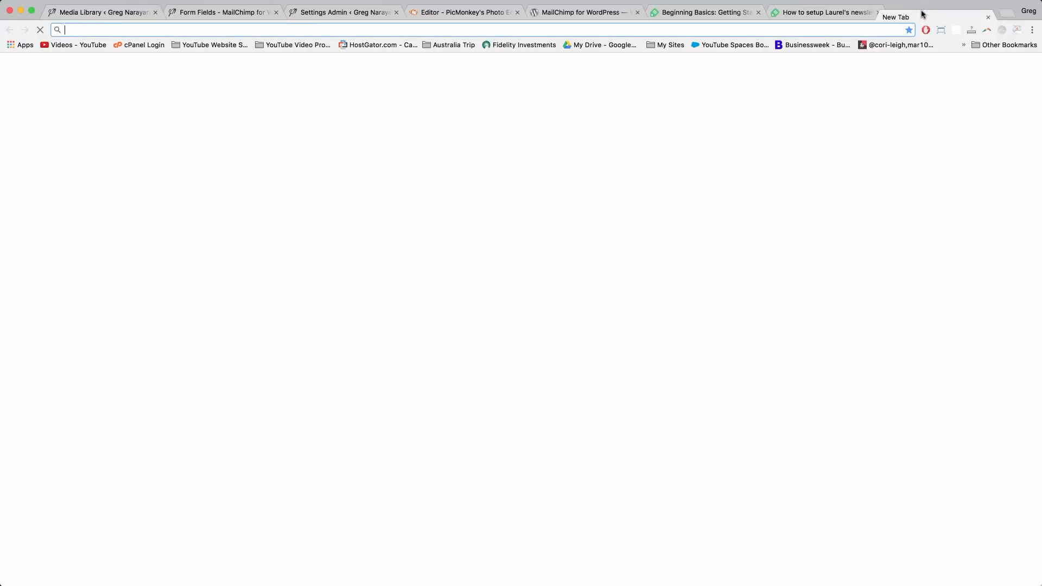
Step: Search for 'google adsense', open the AdSense site and sign in
{"action": "type", "text": "goo"}
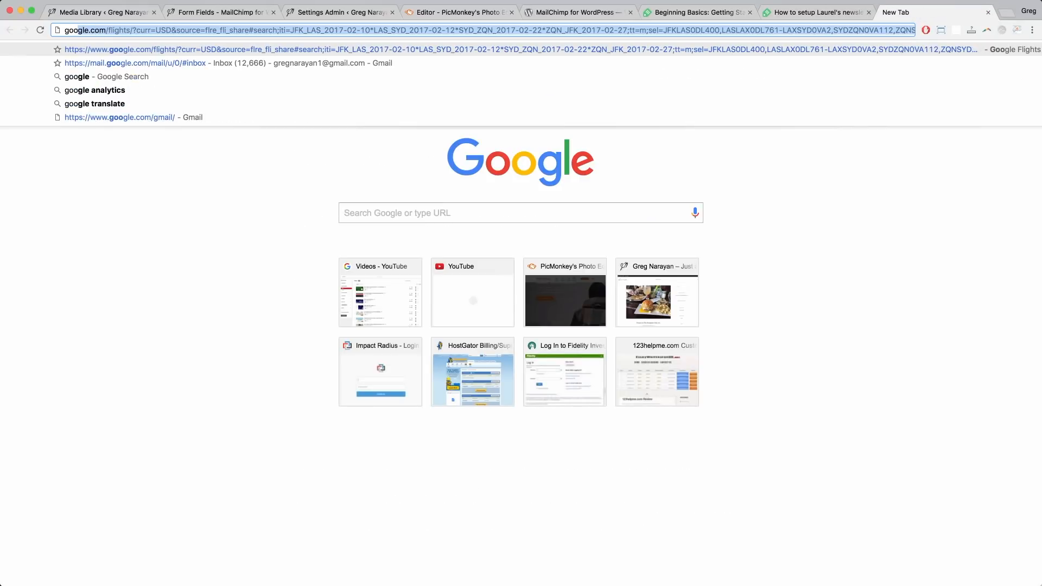
{"action": "type", "text": "gle a"}
{"action": "key", "text": "BackSpace"}
{"action": "key", "text": "BackSpace"}
{"action": "key", "text": "BackSpace"}
{"action": "key", "text": "BackSpace"}
{"action": "key", "text": "BackSpace"}
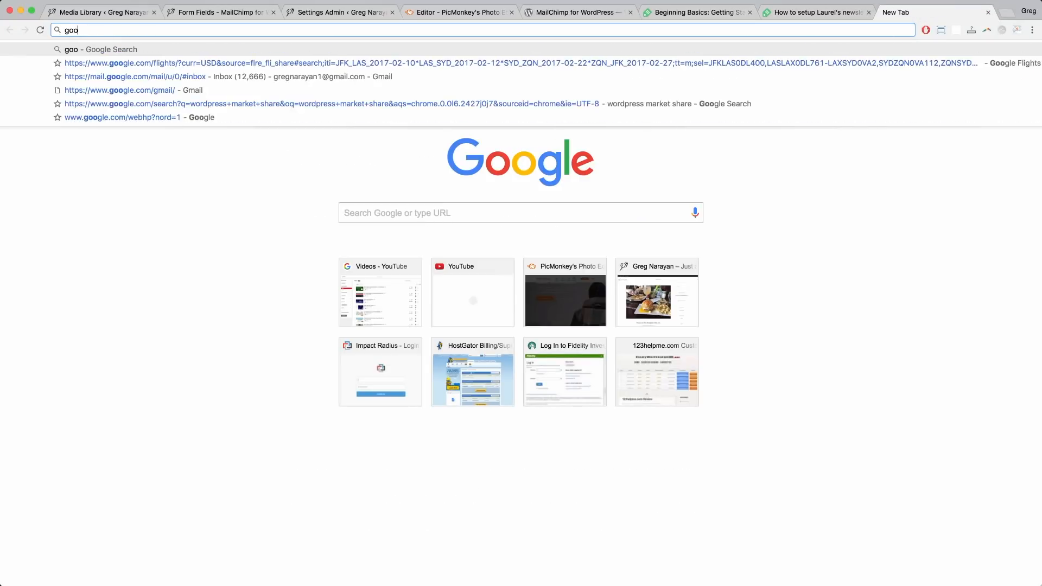
{"action": "type", "text": "gle adsense"}
{"action": "key", "text": "Return"}
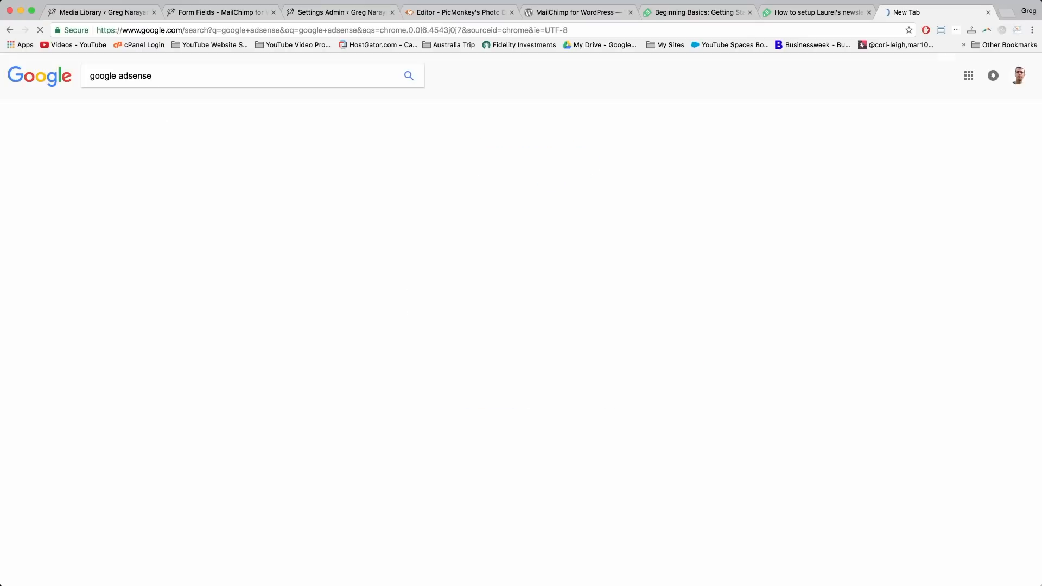
{"action": "left_click", "coordinate": [184, 152]}
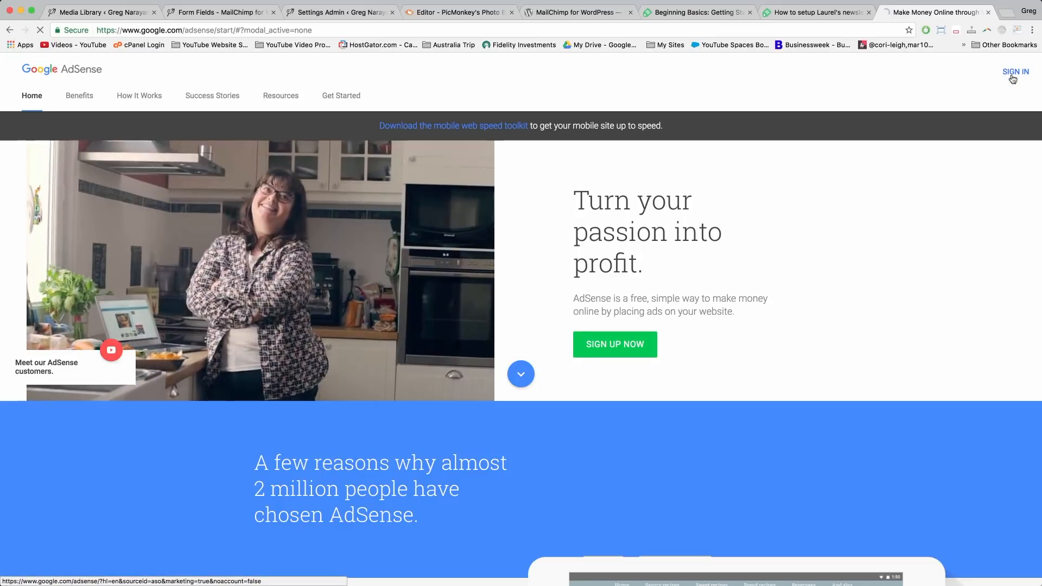
{"action": "left_click", "coordinate": [1013, 72]}
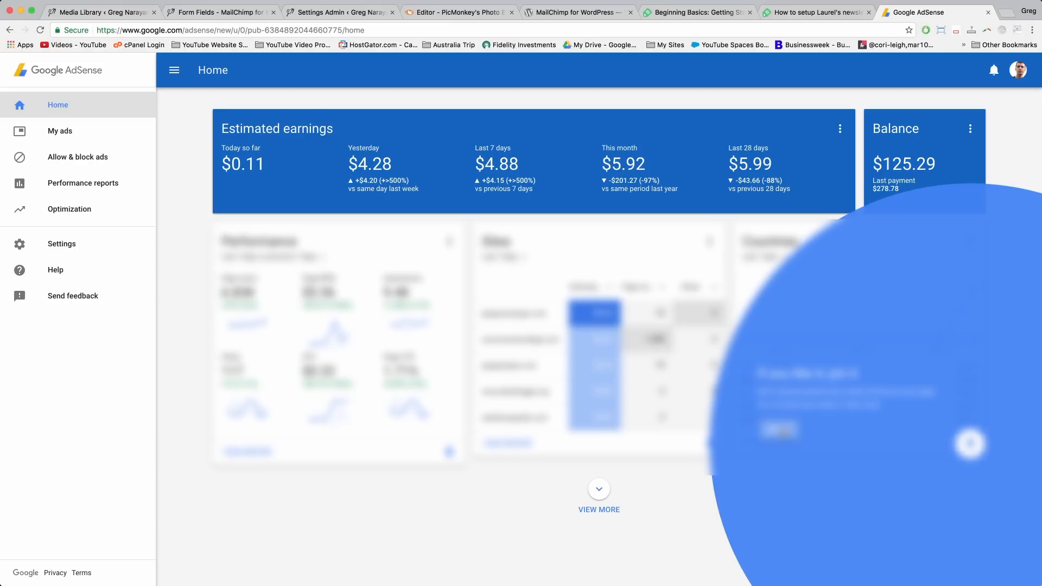
Step: Copy the Asynchronous ad code of the blog's Sidebar ad unit from My ads > Ad units
{"action": "left_click", "coordinate": [782, 430]}
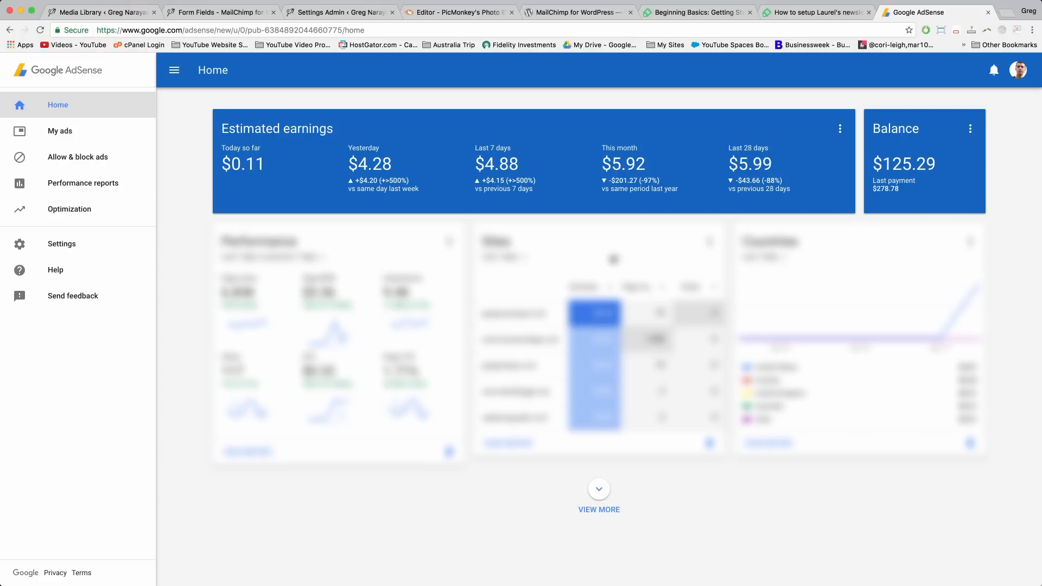
{"action": "left_click", "coordinate": [64, 135]}
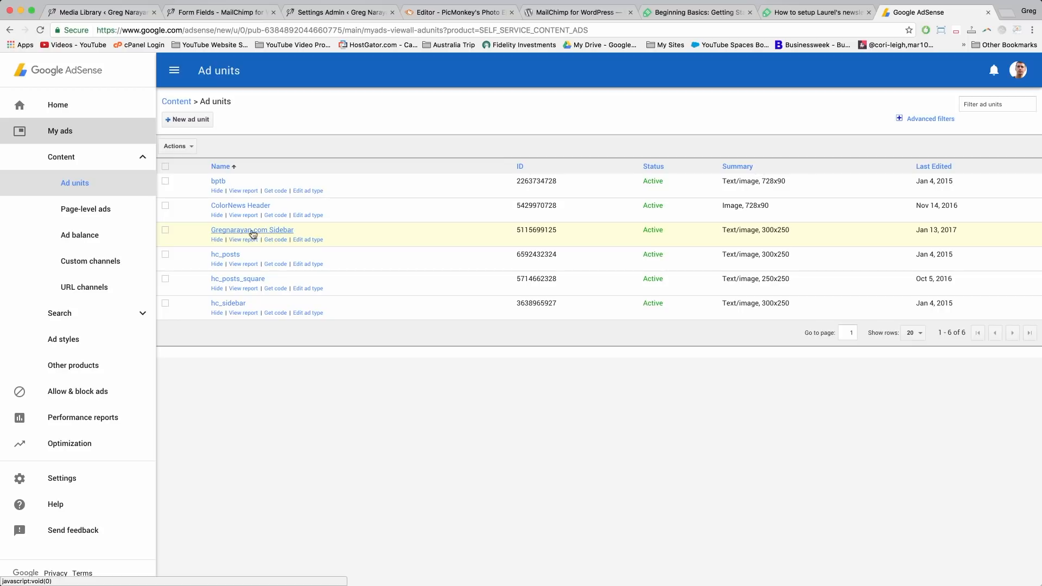
{"action": "left_click", "coordinate": [281, 240]}
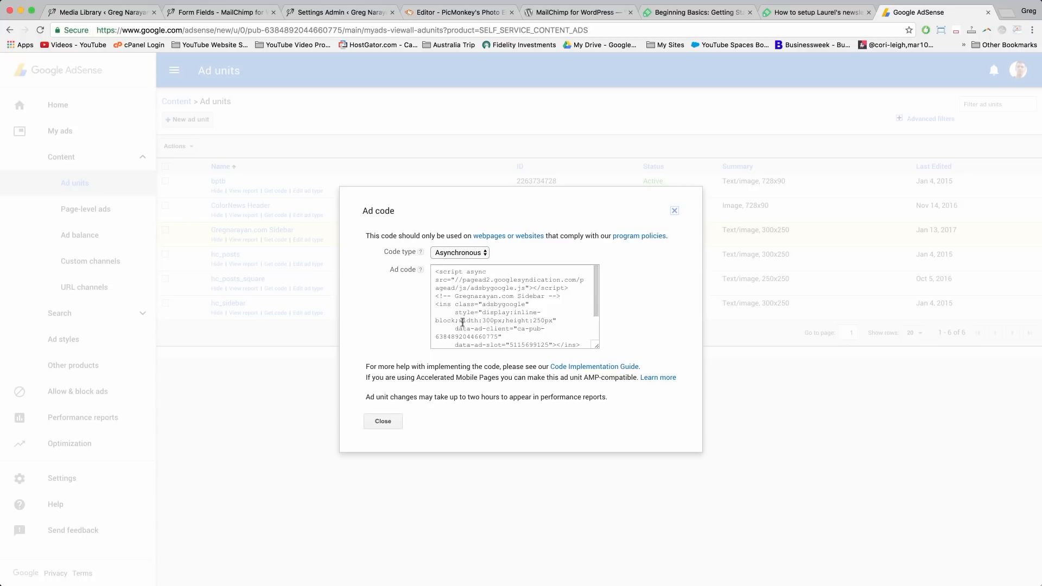
{"action": "left_click", "coordinate": [449, 308]}
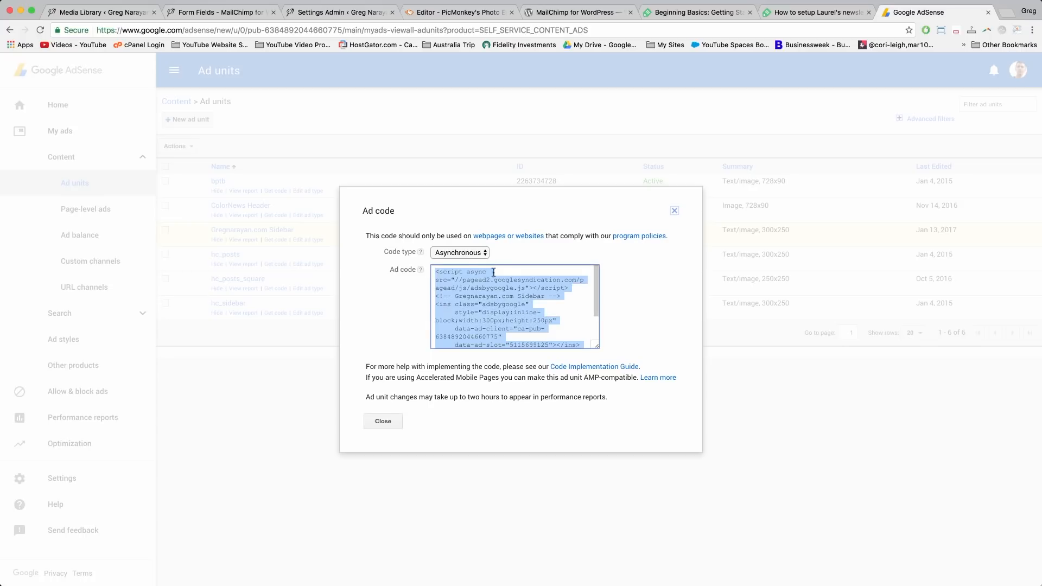
{"action": "right_click", "coordinate": [459, 295]}
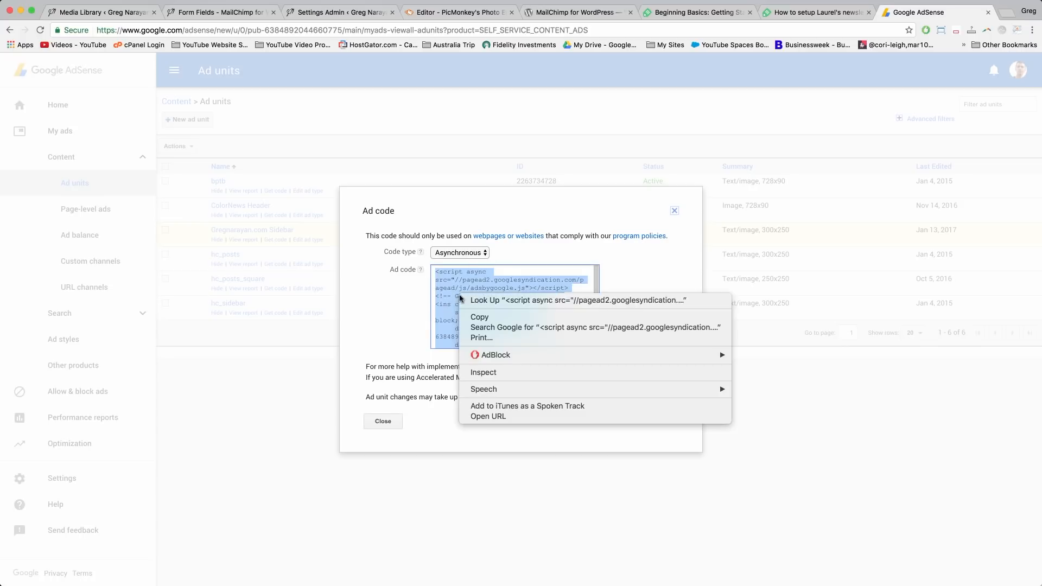
{"action": "left_click", "coordinate": [477, 318]}
{"action": "left_click", "coordinate": [458, 253]}
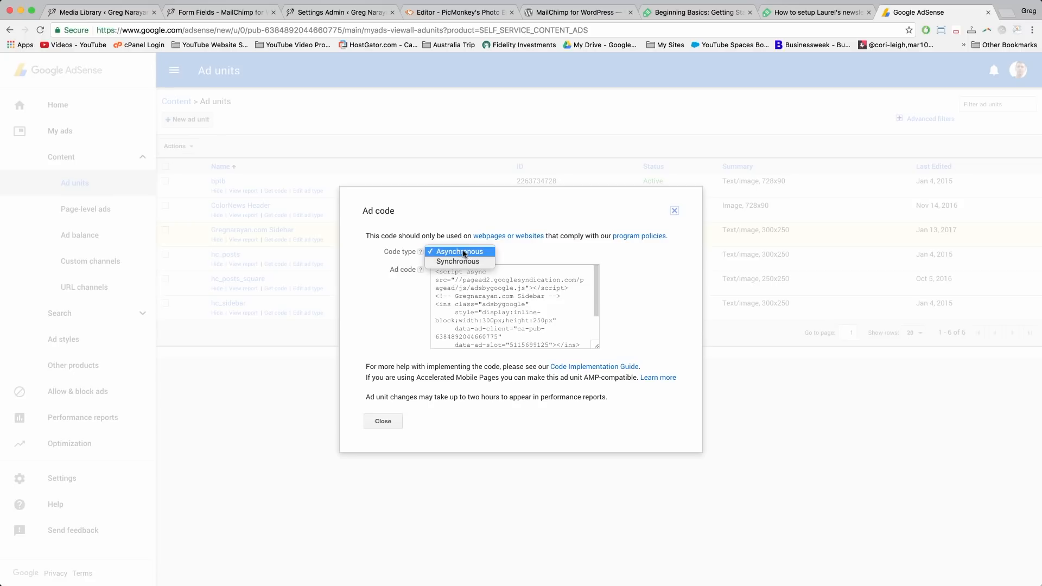
{"action": "left_click", "coordinate": [464, 252]}
{"action": "left_click", "coordinate": [478, 296]}
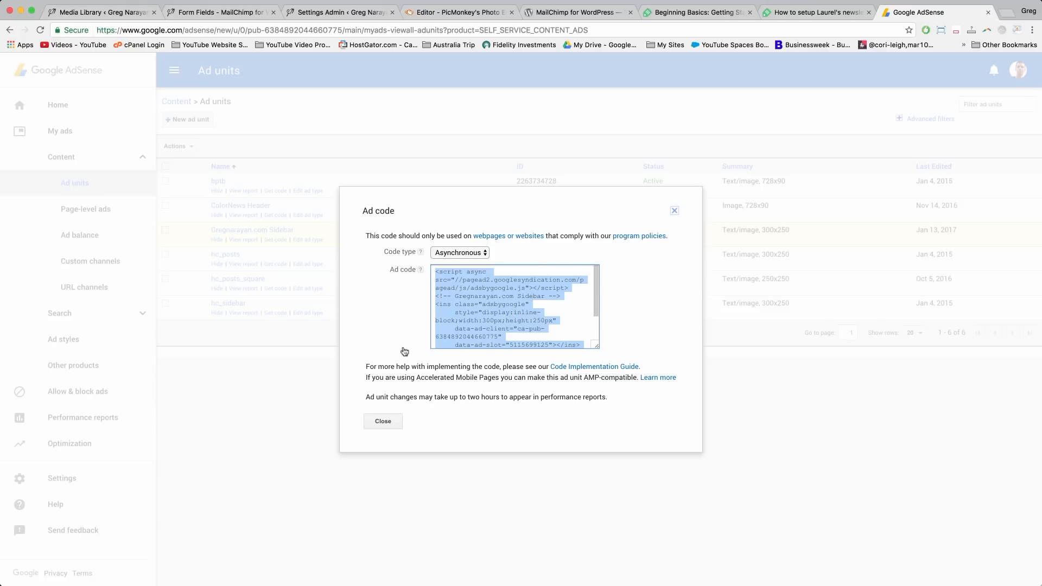
{"action": "left_click", "coordinate": [382, 422]}
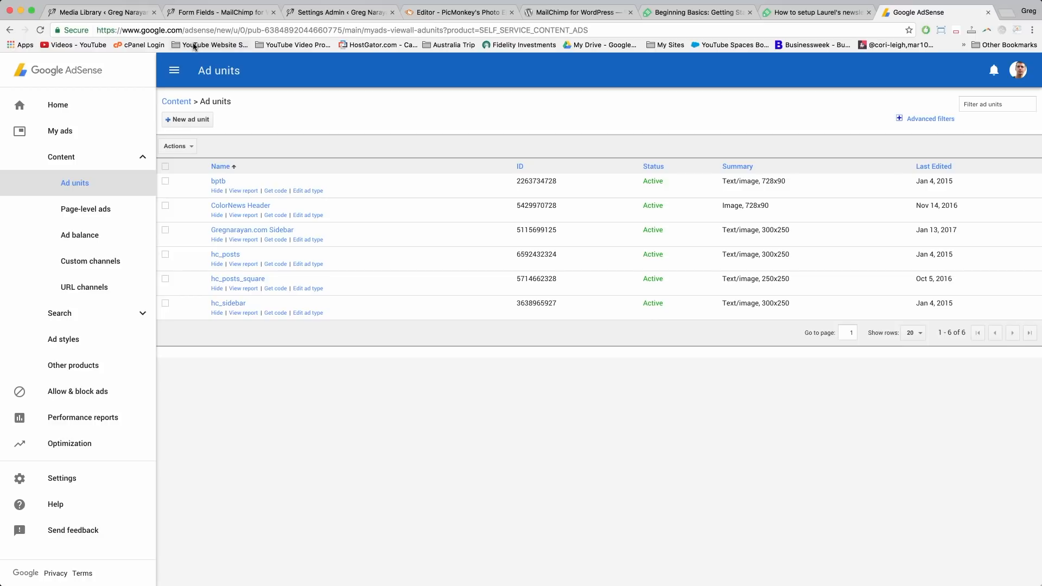
Step: Add a Text widget to the Sidebar in the theme Customizer
{"action": "left_click", "coordinate": [315, 13]}
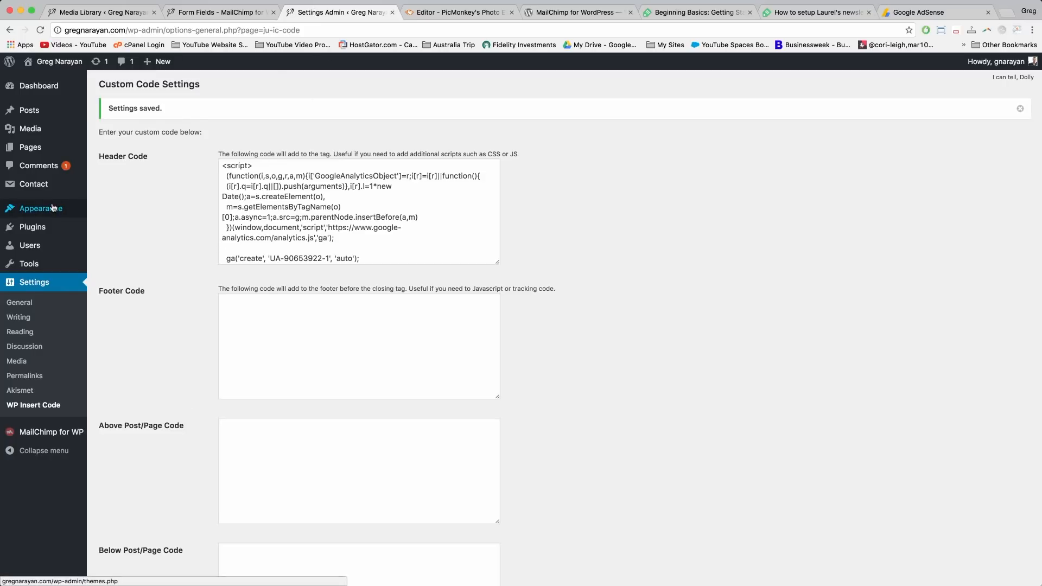
{"action": "mouse_move", "coordinate": [52, 208]}
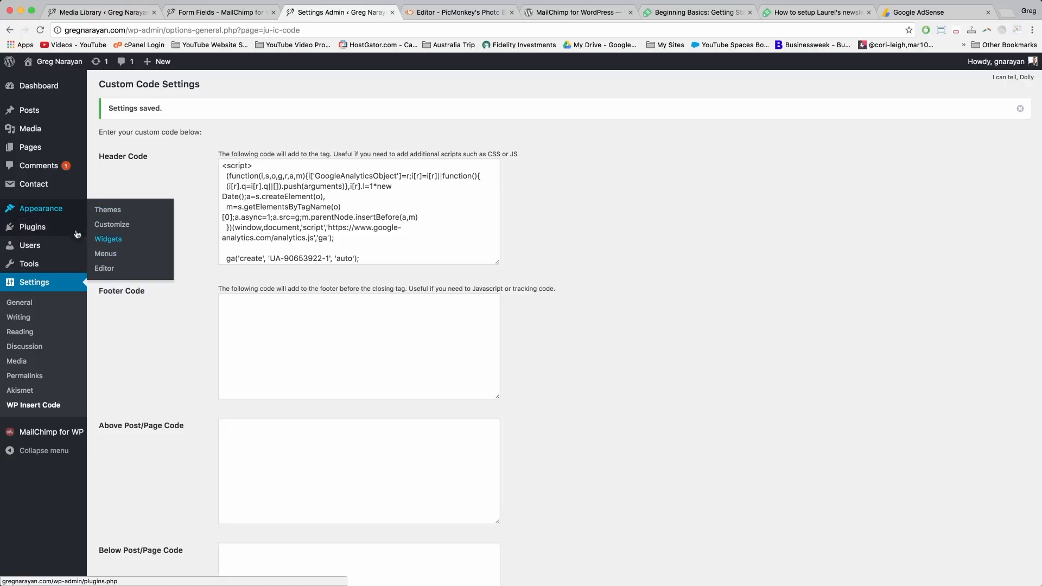
{"action": "left_click", "coordinate": [133, 225]}
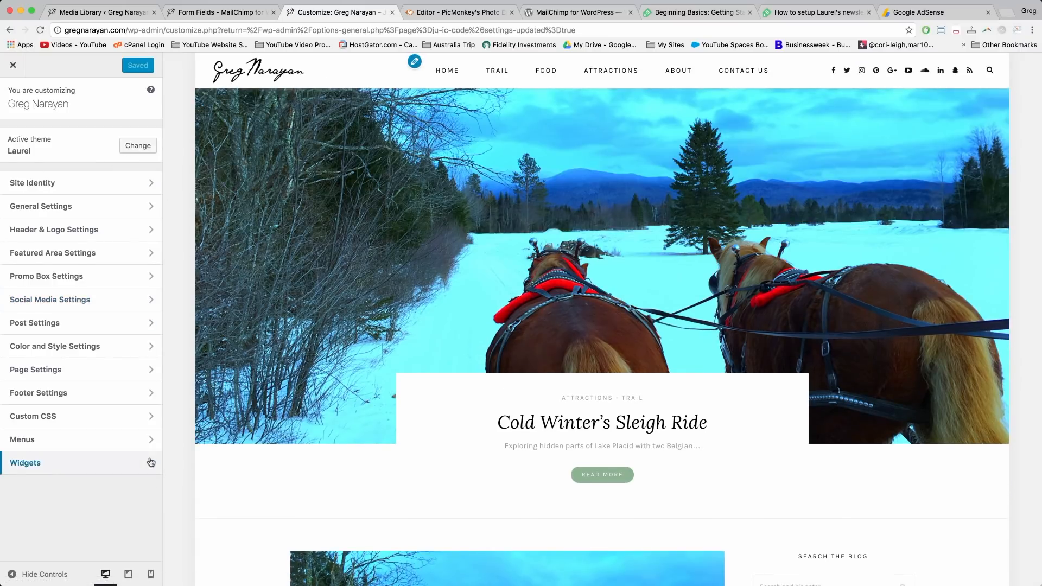
{"action": "left_click", "coordinate": [151, 462]}
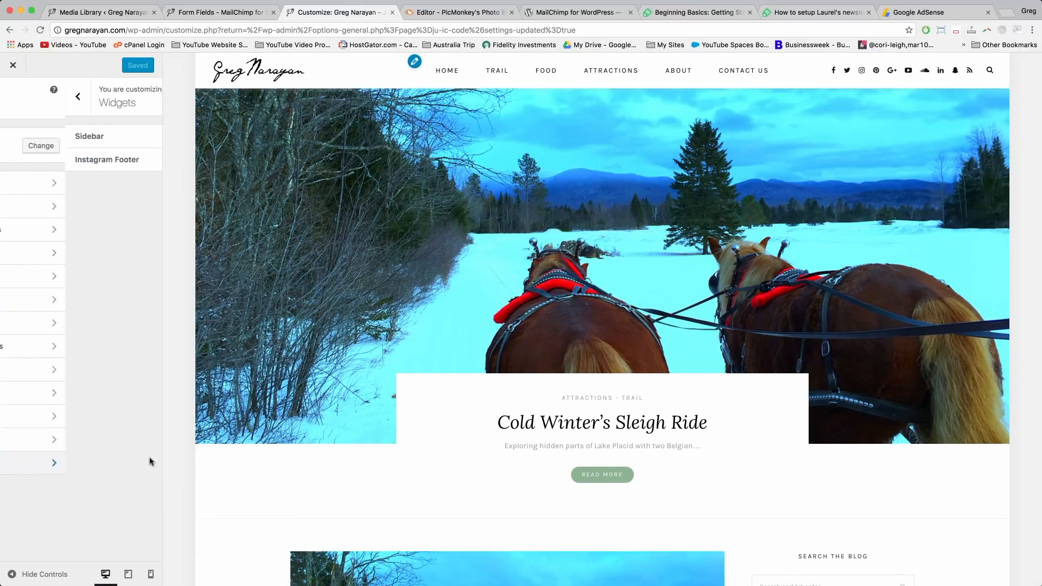
{"action": "left_click", "coordinate": [148, 134]}
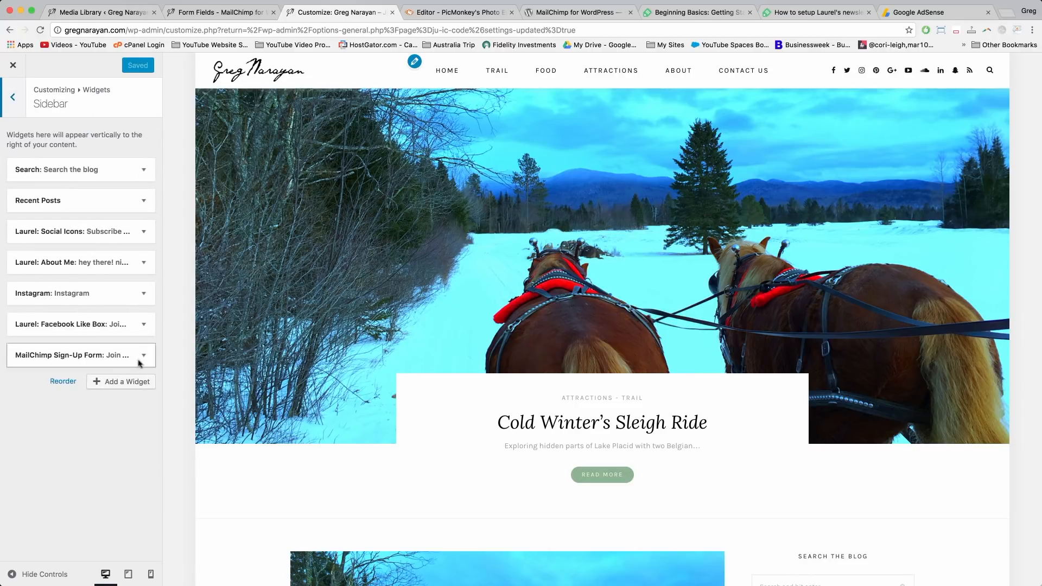
{"action": "left_click", "coordinate": [121, 382]}
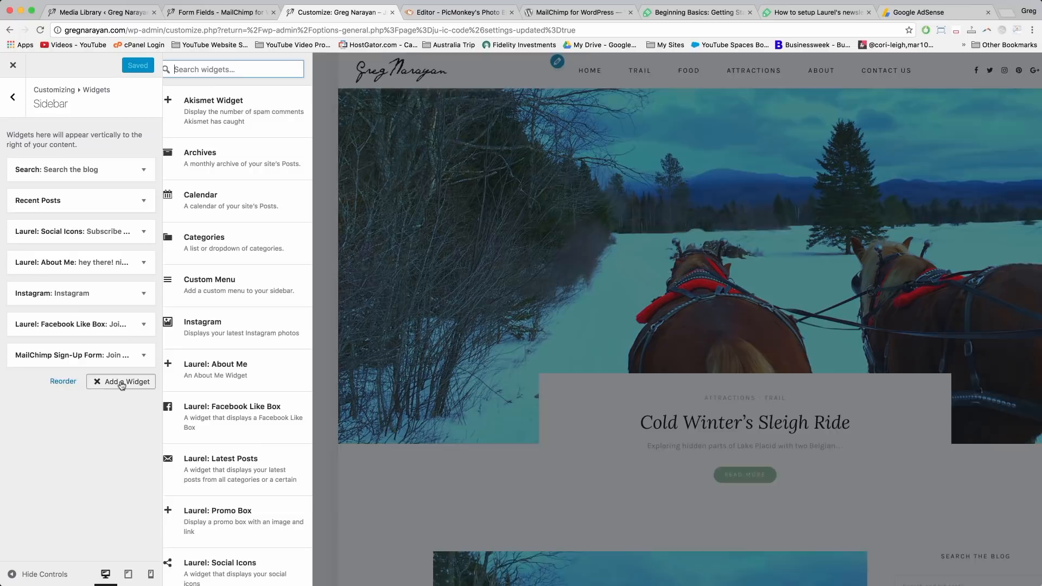
{"action": "scroll", "coordinate": [257, 154], "scroll_direction": "down", "scroll_amount": 10}
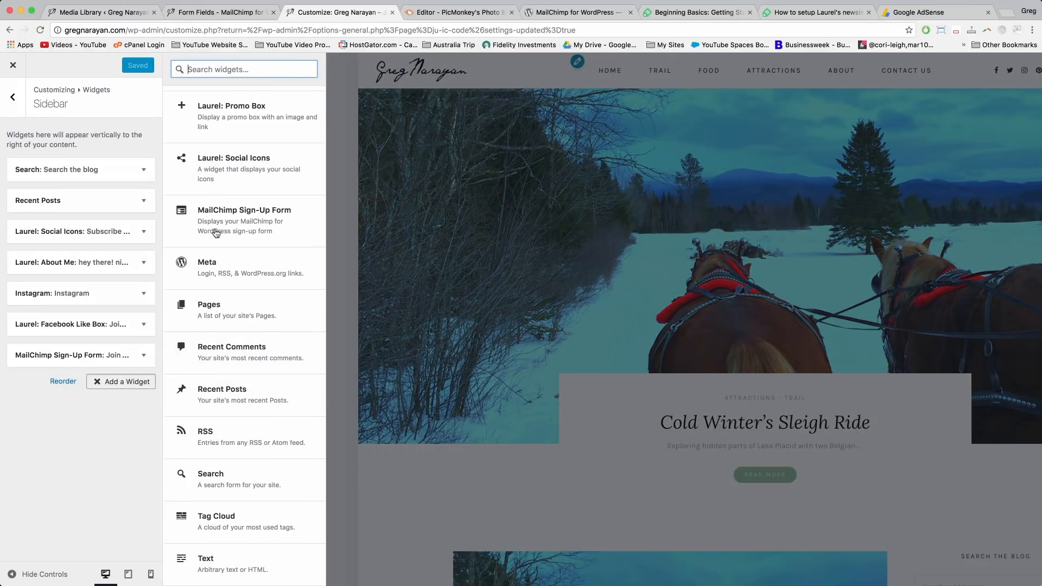
{"action": "left_click", "coordinate": [200, 566]}
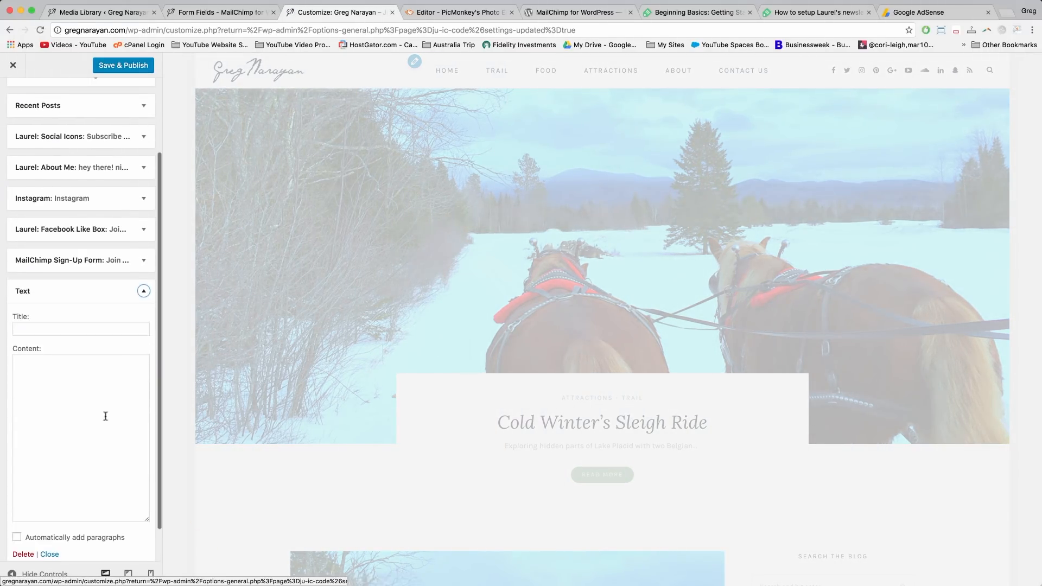
Step: Paste the AdSense ad code into the Text widget's content and Save & Publish
{"action": "left_click", "coordinate": [109, 358]}
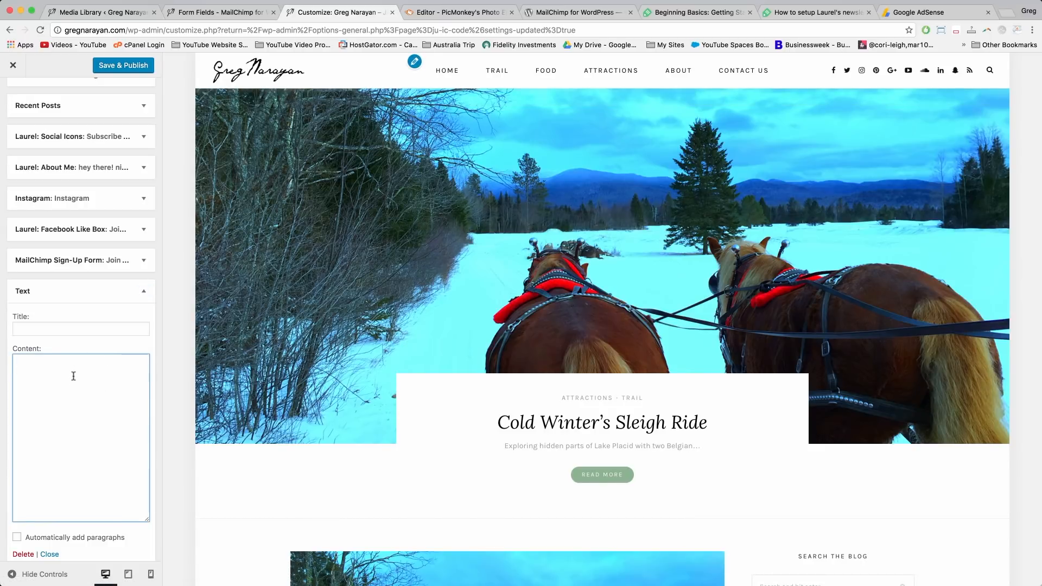
{"action": "type", "text": "hi world"}
{"action": "key", "text": "BackSpace"}
{"action": "key", "text": "BackSpace"}
{"action": "key", "text": "BackSpace"}
{"action": "key", "text": "BackSpace"}
{"action": "key", "text": "BackSpace"}
{"action": "key", "text": "BackSpace"}
{"action": "key", "text": "BackSpace"}
{"action": "key", "text": "BackSpace"}
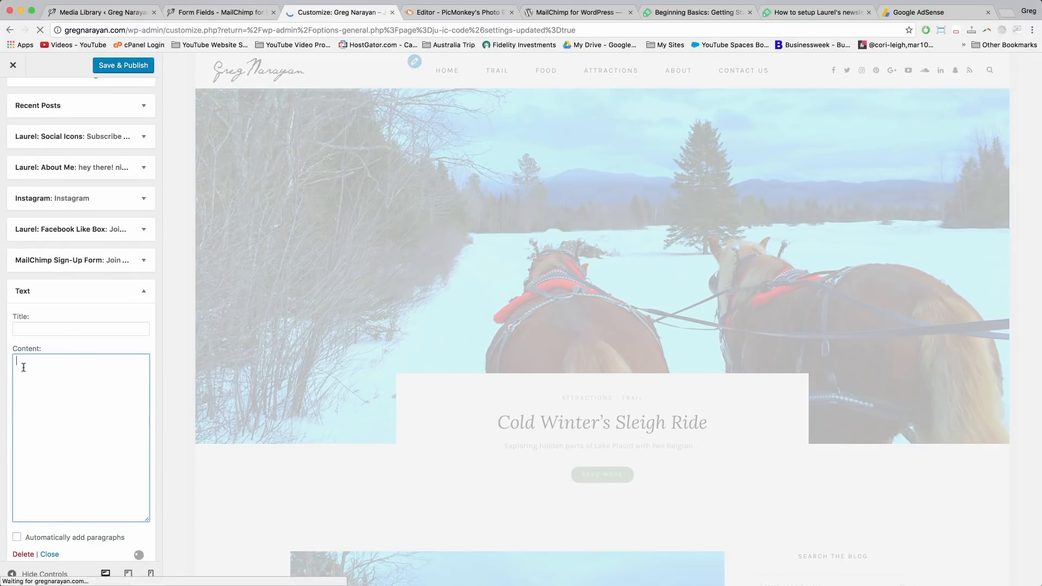
{"action": "right_click", "coordinate": [23, 368]}
{"action": "left_click", "coordinate": [44, 421]}
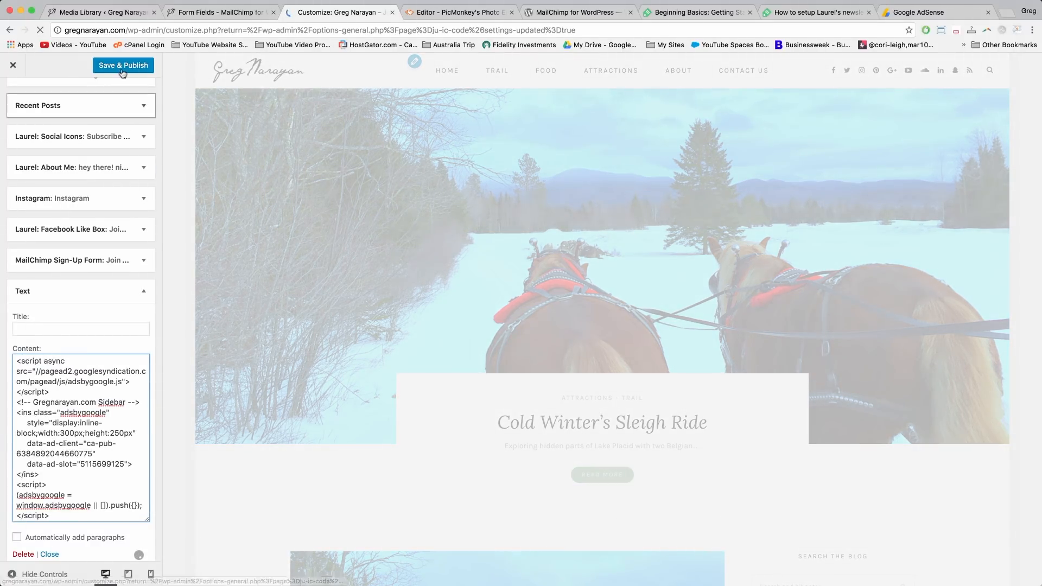
{"action": "left_click", "coordinate": [122, 73]}
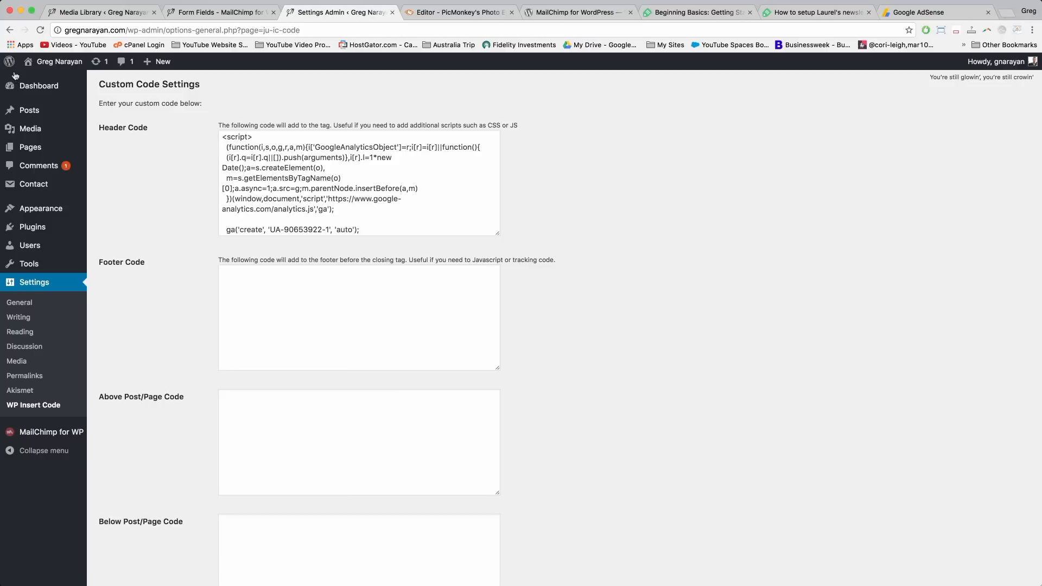
Step: Visit the live blog and scroll to the AdSense ad below the 'Join the Family!' newsletter box
{"action": "left_click", "coordinate": [61, 59]}
{"action": "scroll", "coordinate": [705, 192], "scroll_direction": "down", "scroll_amount": 20}
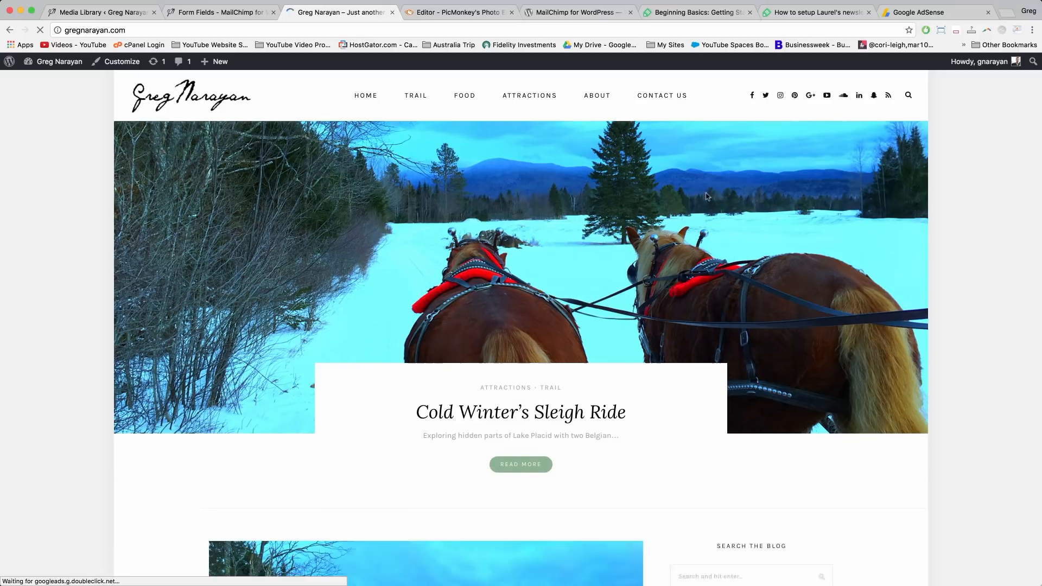
{"action": "scroll", "coordinate": [705, 195], "scroll_direction": "down", "scroll_amount": 5}
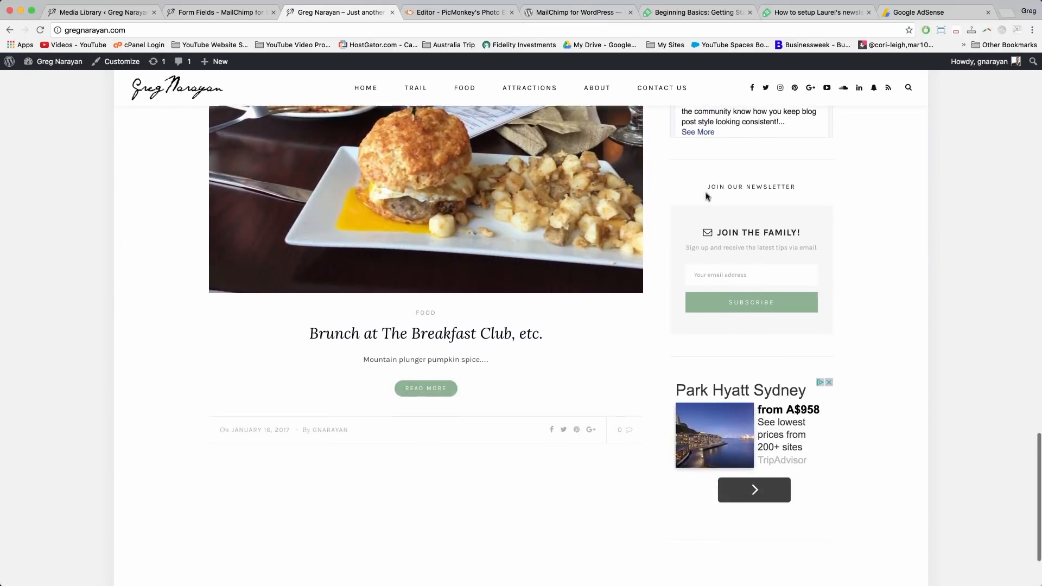
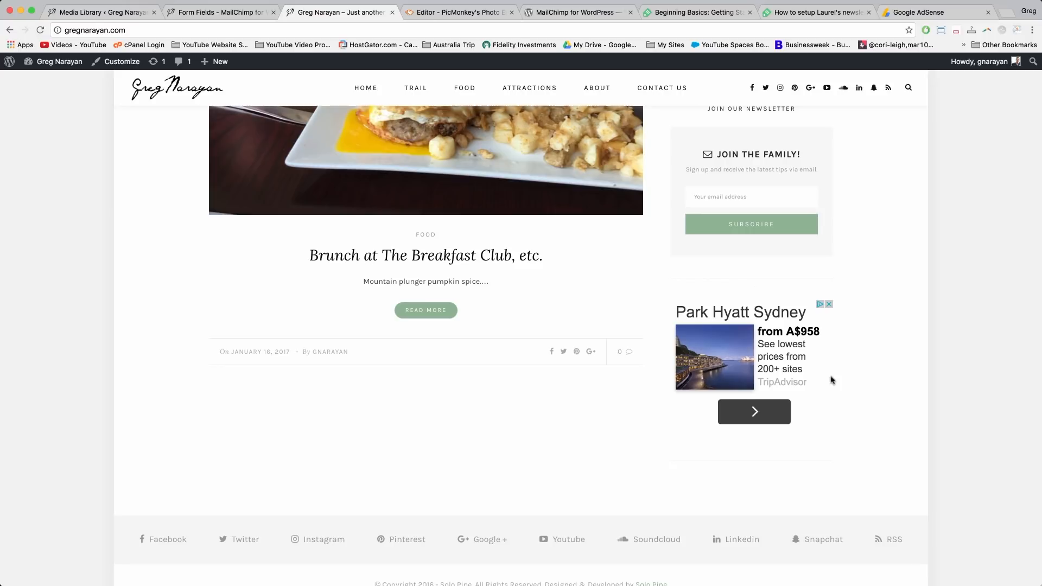
Step: Open the Attractions category page and scroll down through its posts
{"action": "scroll", "coordinate": [495, 181], "scroll_direction": "up", "scroll_amount": 15}
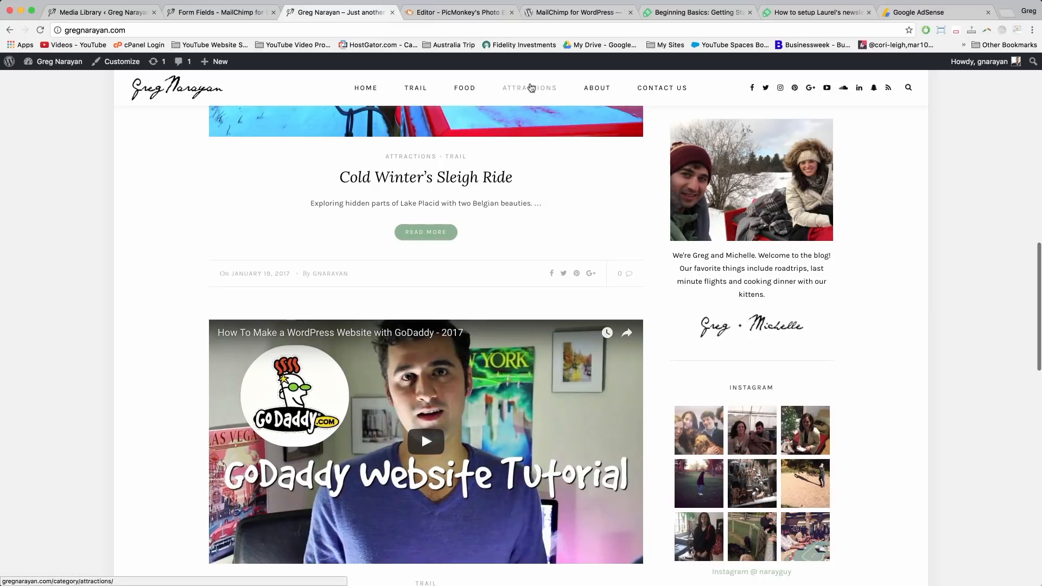
{"action": "left_click", "coordinate": [531, 88]}
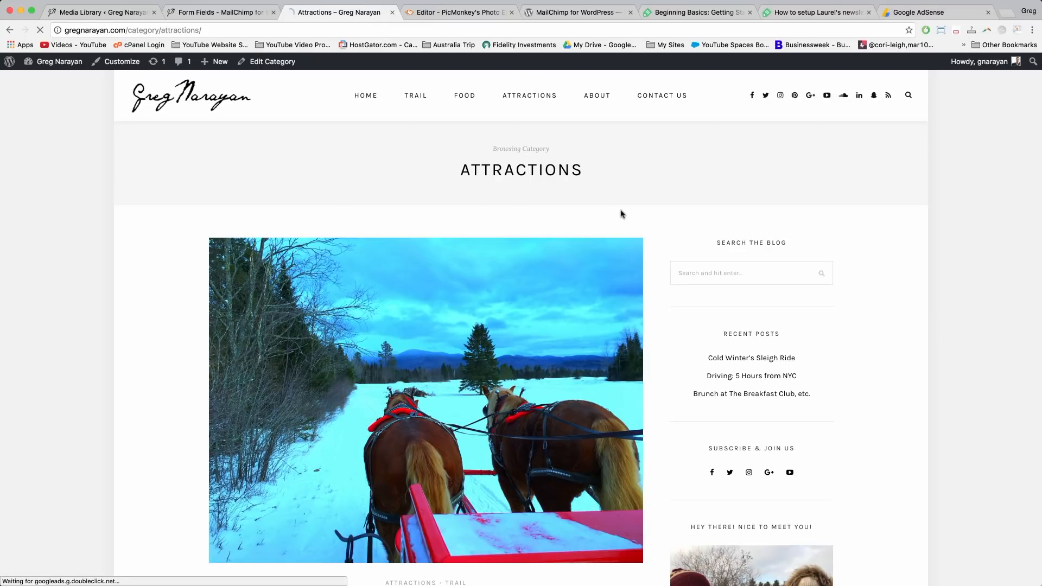
{"action": "scroll", "coordinate": [667, 226], "scroll_direction": "down", "scroll_amount": 3}
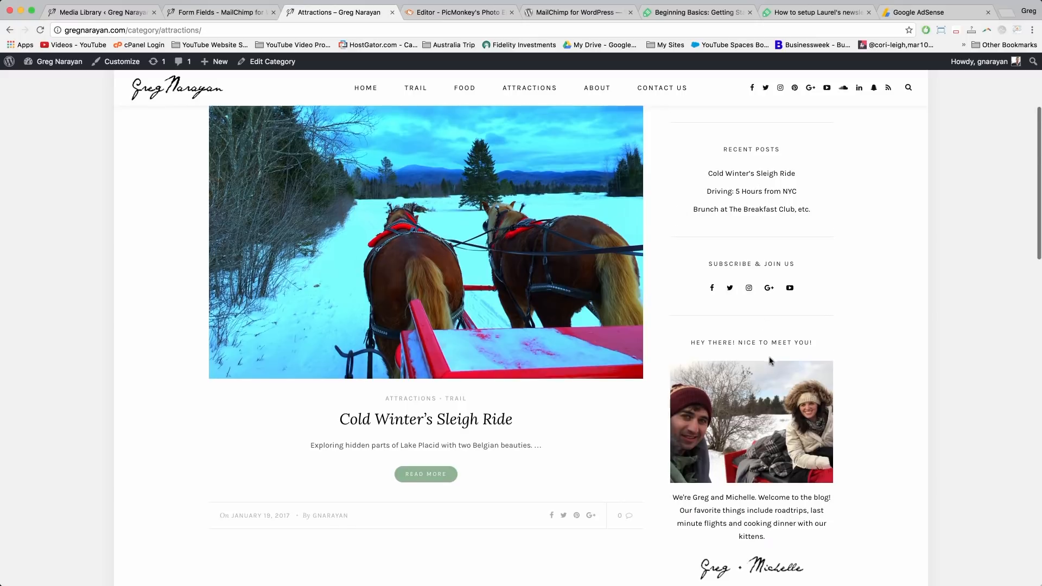
{"action": "scroll", "coordinate": [770, 360], "scroll_direction": "down", "scroll_amount": 10}
{"action": "scroll", "coordinate": [755, 326], "scroll_direction": "down", "scroll_amount": 3}
{"action": "scroll", "coordinate": [882, 384], "scroll_direction": "down", "scroll_amount": 4}
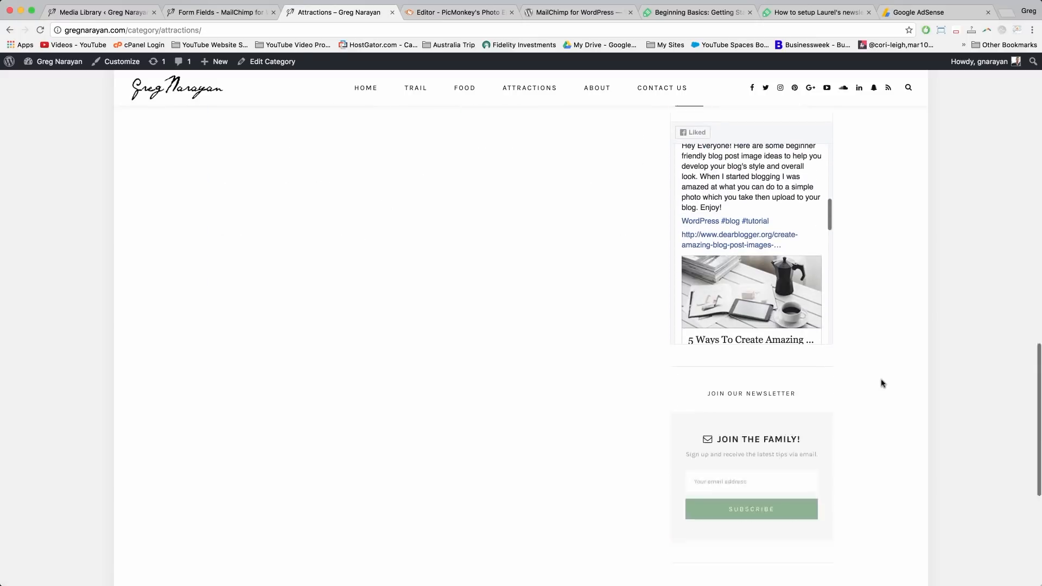
{"action": "scroll", "coordinate": [882, 384], "scroll_direction": "down", "scroll_amount": 5}
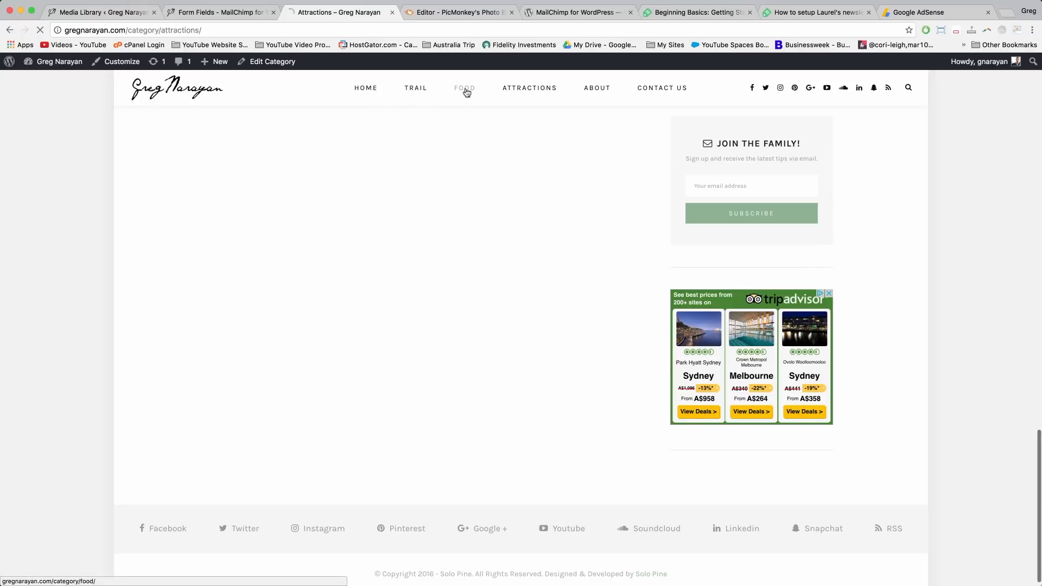
{"action": "scroll", "coordinate": [654, 244], "scroll_direction": "down", "scroll_amount": 5}
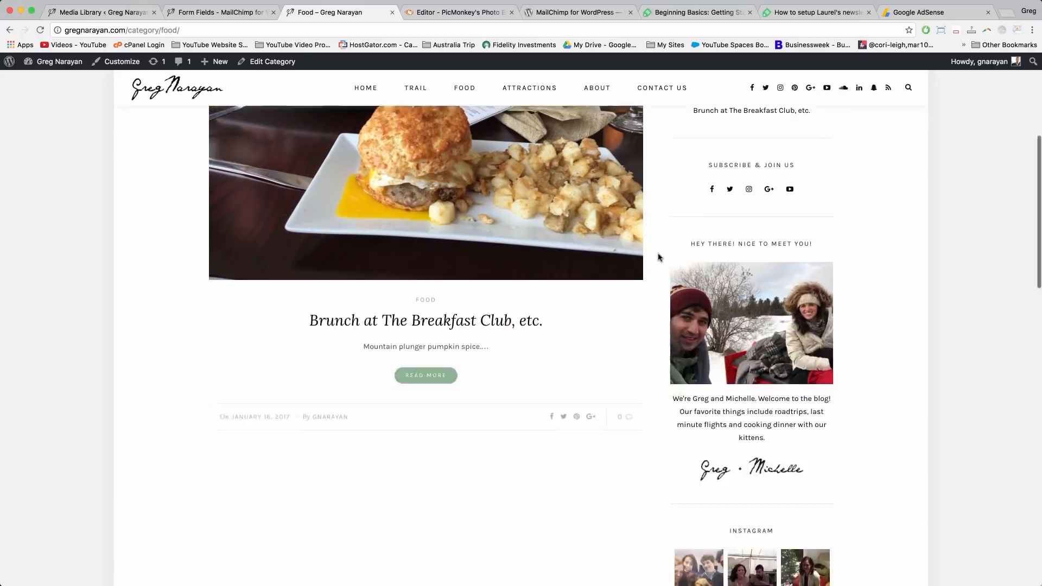
{"action": "scroll", "coordinate": [658, 257], "scroll_direction": "down", "scroll_amount": 10}
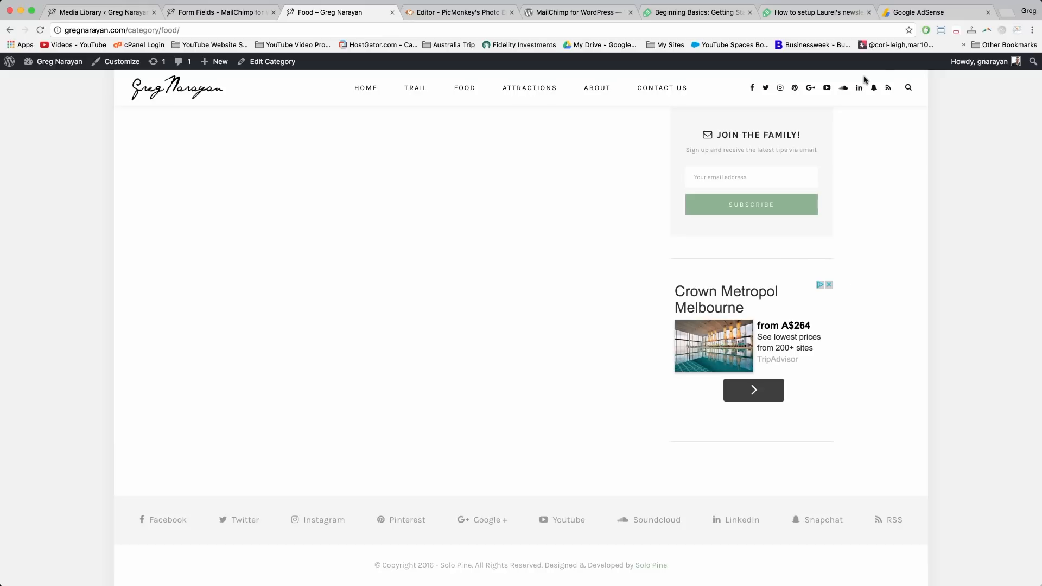
Step: Check the AdBlock toolbar popup on the Food page, then bring up the Blogging Scorecard
{"action": "left_click", "coordinate": [926, 30]}
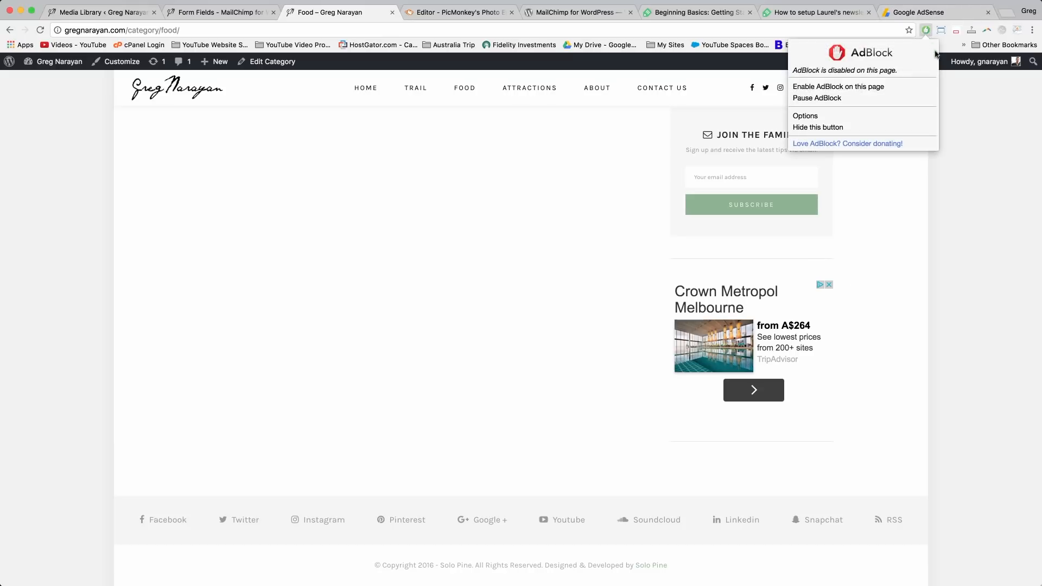
{"action": "left_click", "coordinate": [968, 171]}
{"action": "scroll", "coordinate": [916, 439], "scroll_direction": "up", "scroll_amount": 15}
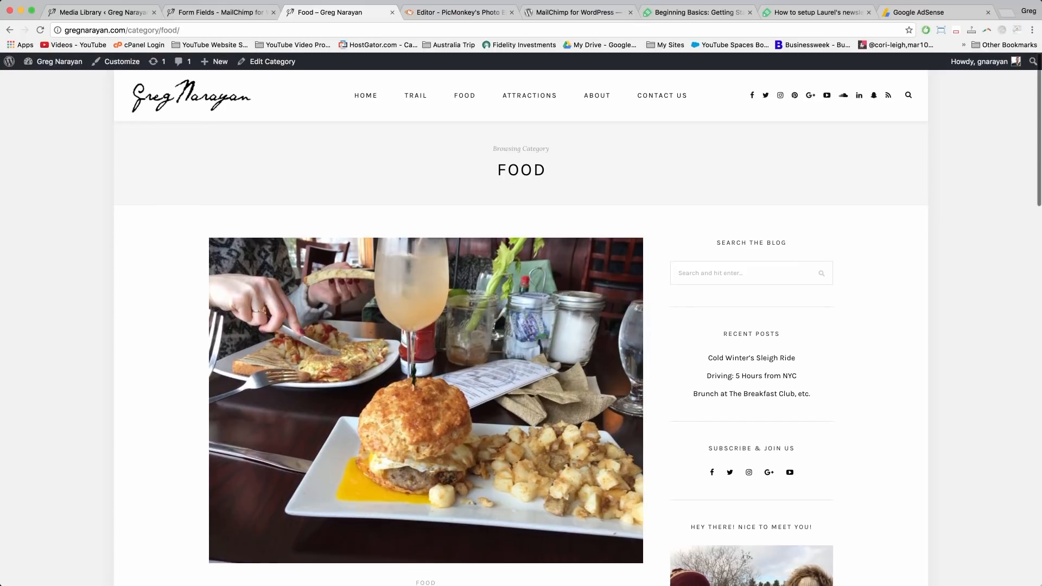
{"action": "key", "text": "super+Tab"}
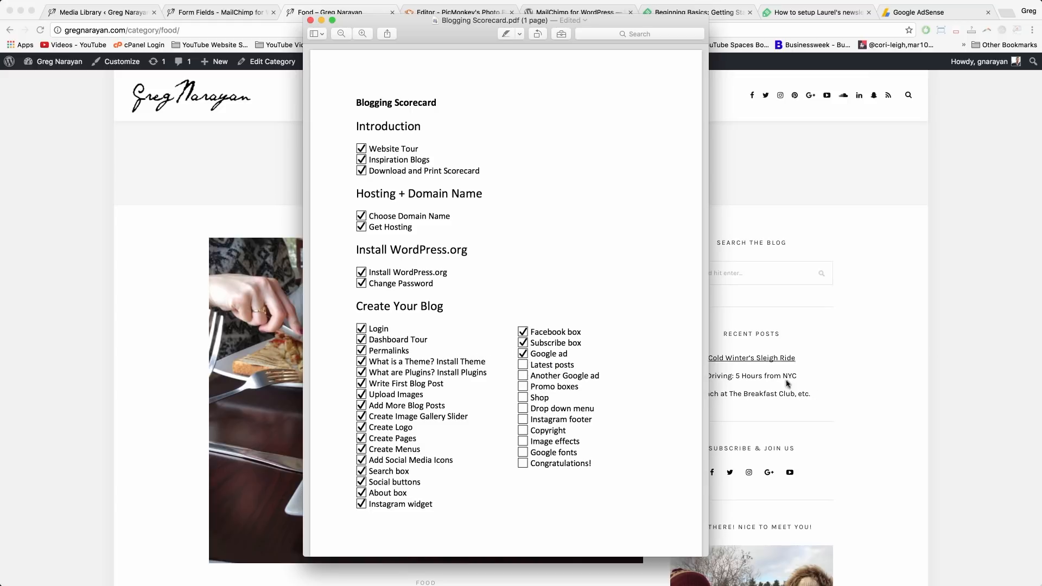
Step: Leave the Blogging Scorecard and bring the blog's Food page in Chrome back to the front
{"action": "left_click", "coordinate": [896, 434]}
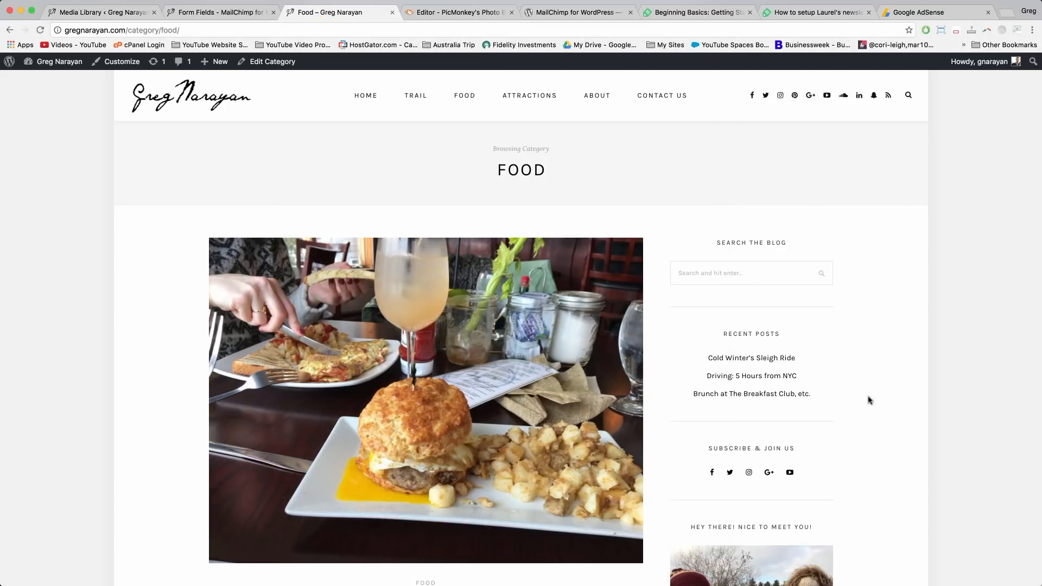
Step: Open the Customizer and close the extra browser tabs, including MailChimp form fields and Media Library
{"action": "left_click", "coordinate": [121, 61]}
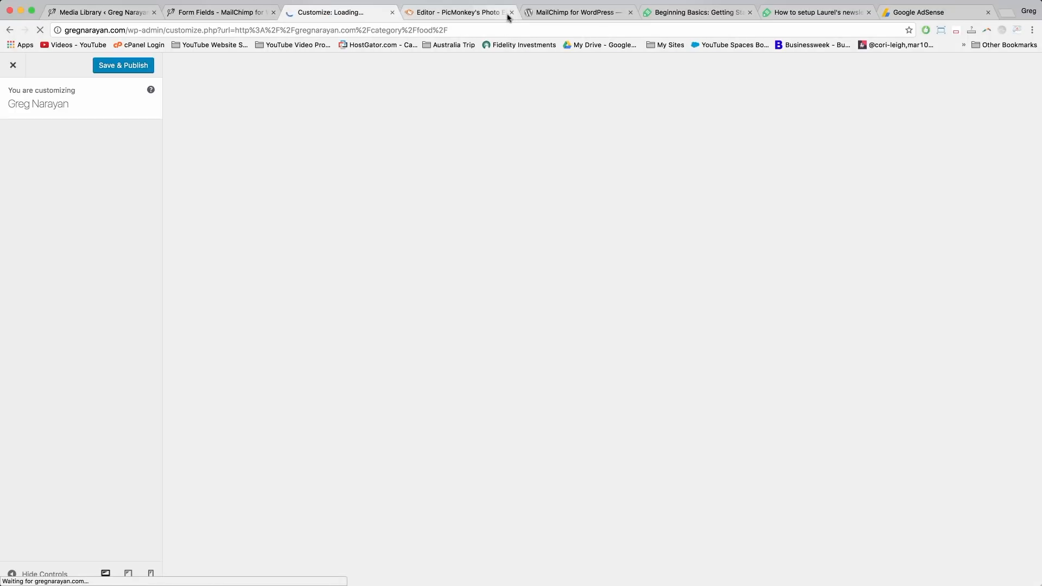
{"action": "left_click", "coordinate": [508, 16]}
{"action": "left_click", "coordinate": [508, 15]}
{"action": "left_click", "coordinate": [508, 15]}
{"action": "left_click", "coordinate": [507, 15]}
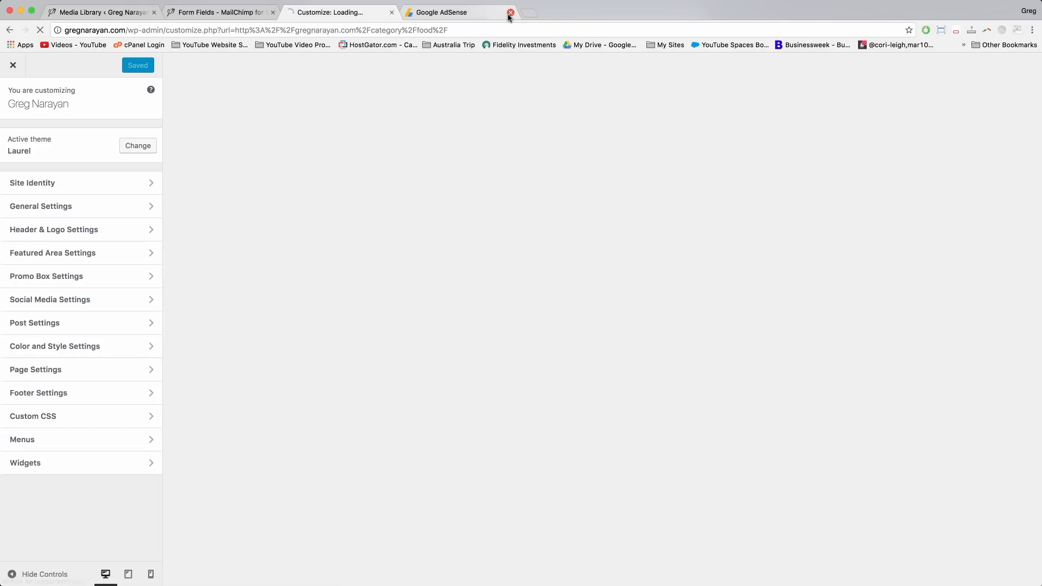
{"action": "left_click", "coordinate": [507, 15]}
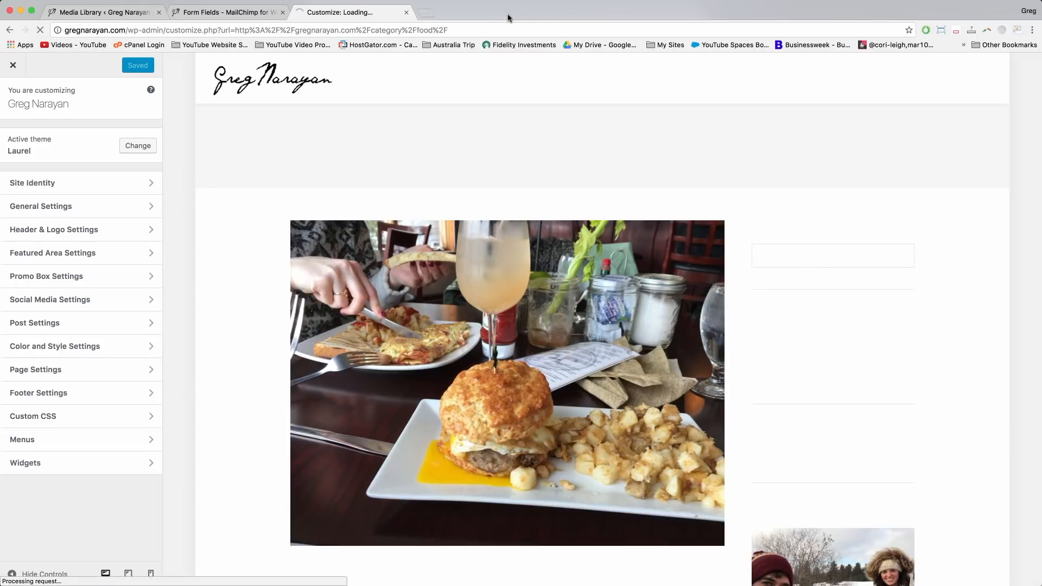
{"action": "left_click", "coordinate": [282, 12]}
{"action": "left_click", "coordinate": [158, 12]}
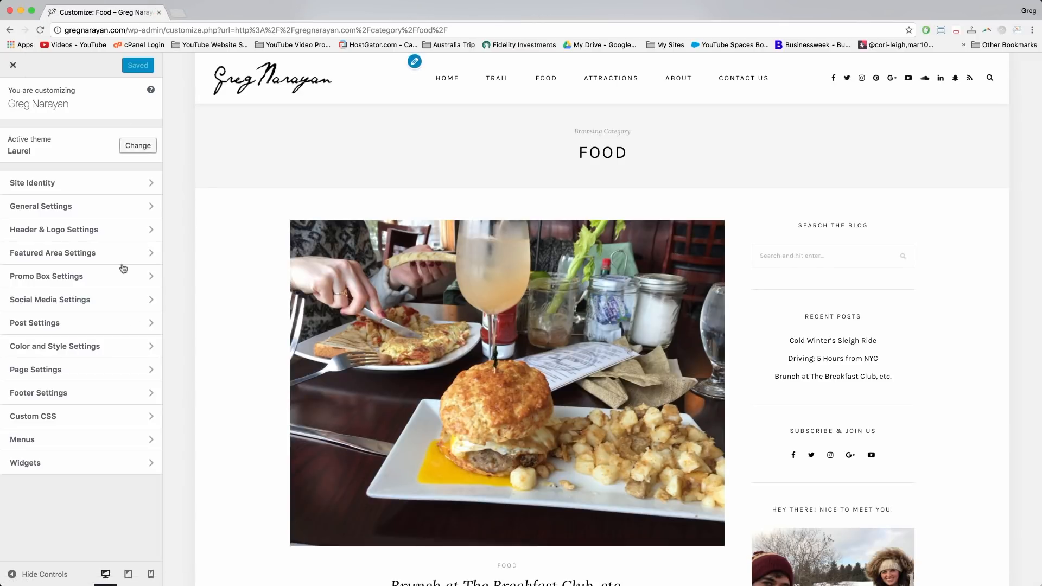
Step: Add a Recent Posts widget titled 'Get the latest posts' to the Sidebar and Save & Publish
{"action": "left_click", "coordinate": [151, 467]}
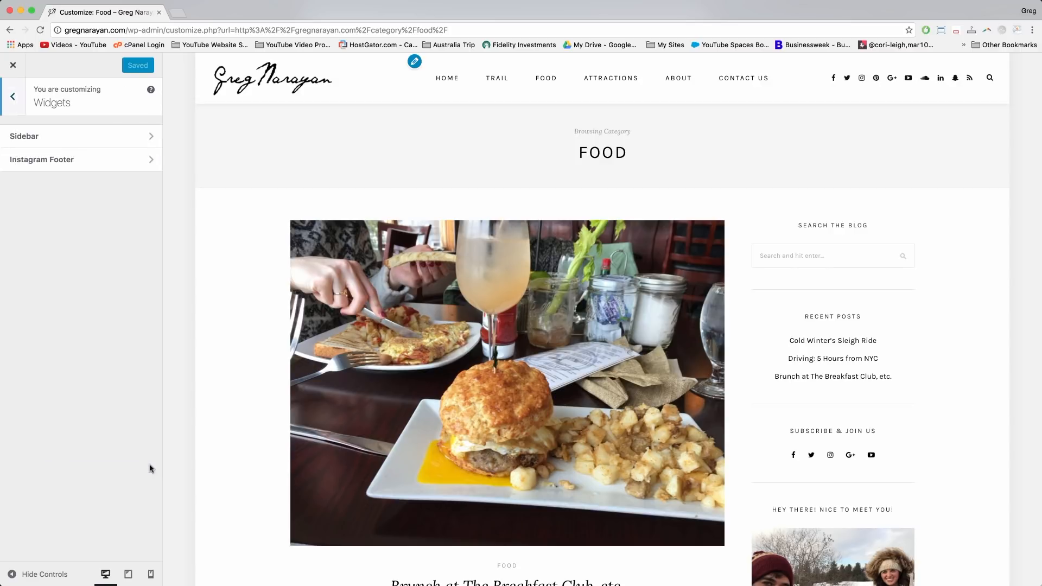
{"action": "left_click", "coordinate": [139, 136]}
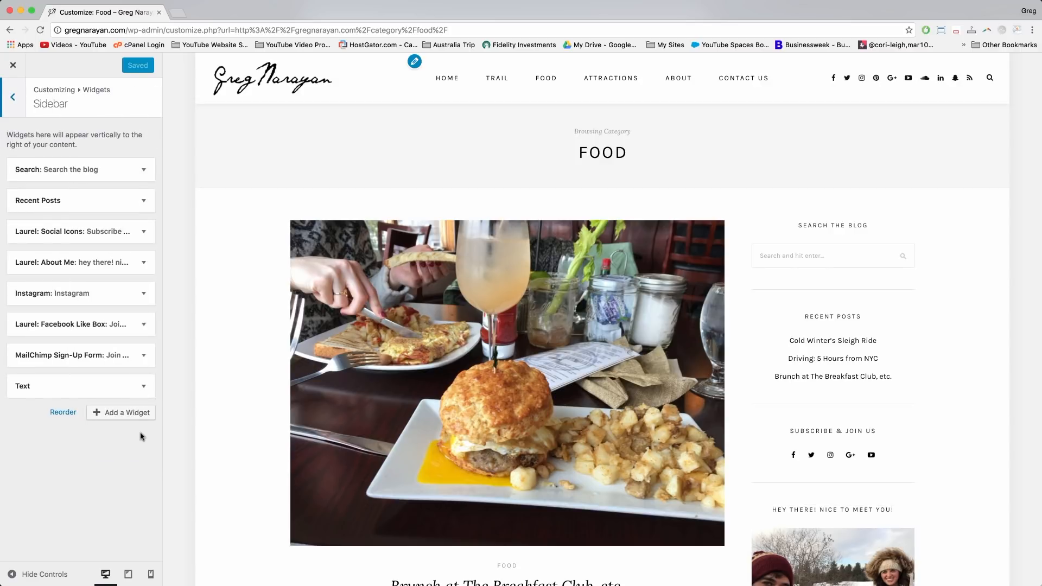
{"action": "left_click", "coordinate": [124, 414]}
{"action": "scroll", "coordinate": [245, 294], "scroll_direction": "down", "scroll_amount": 7}
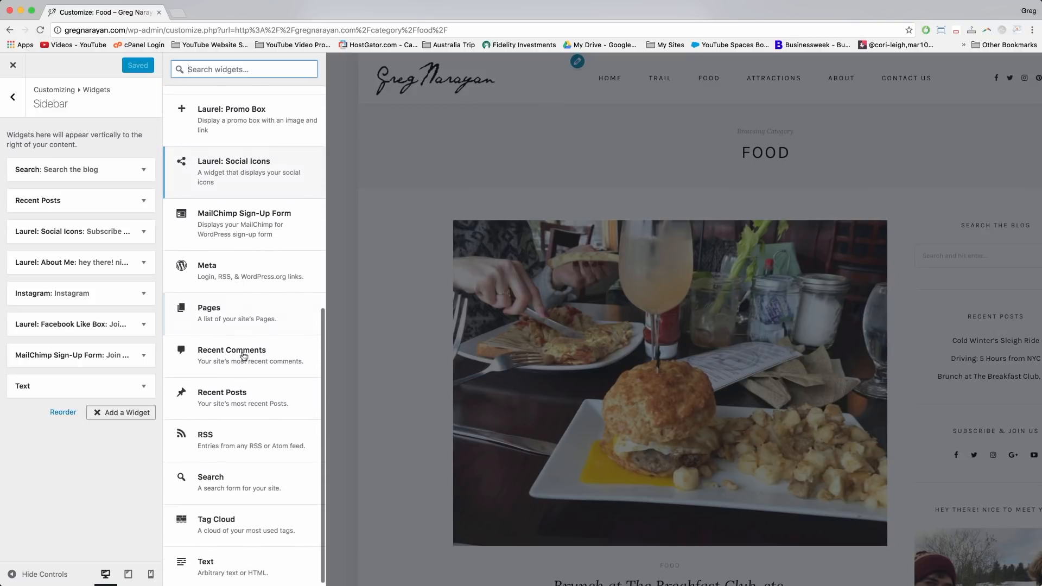
{"action": "left_click", "coordinate": [217, 395]}
{"action": "left_click", "coordinate": [87, 456]}
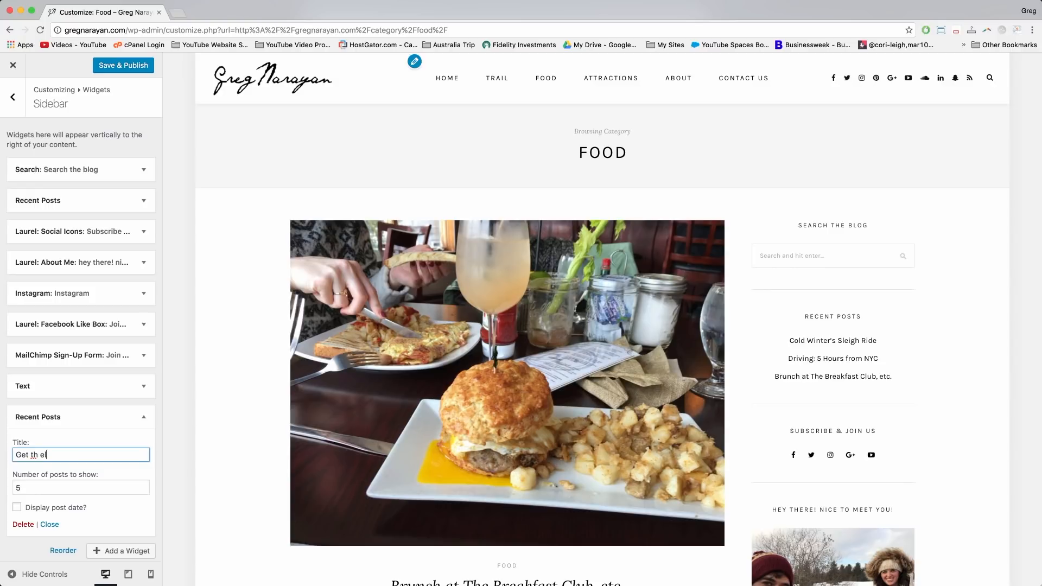
{"action": "type", "text": "Get th el"}
{"action": "key", "text": "BackSpace"}
{"action": "key", "text": "BackSpace"}
{"action": "key", "text": "BackSpace"}
{"action": "type", "text": "e latest posts"}
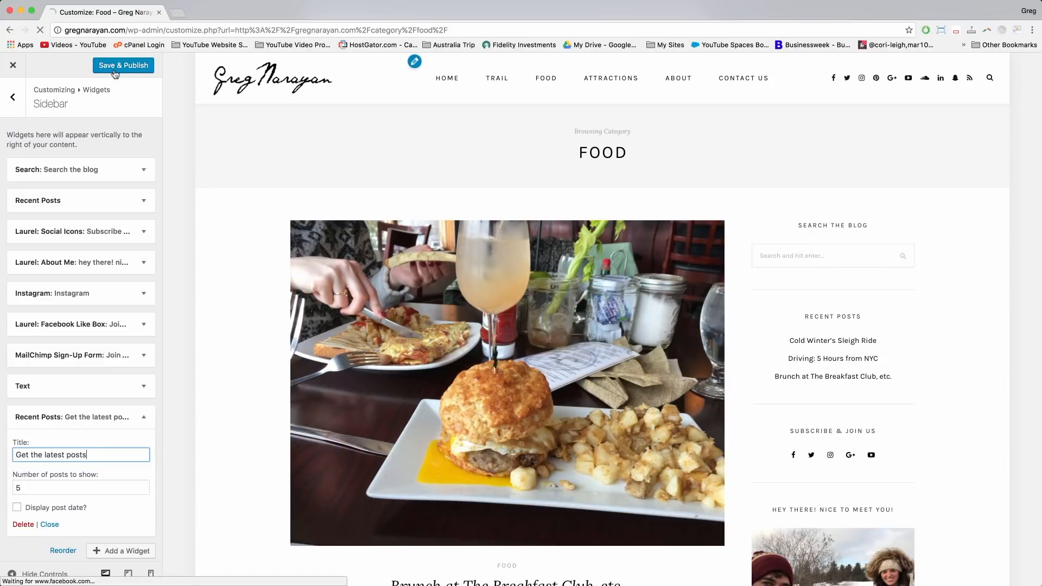
{"action": "left_click", "coordinate": [114, 68]}
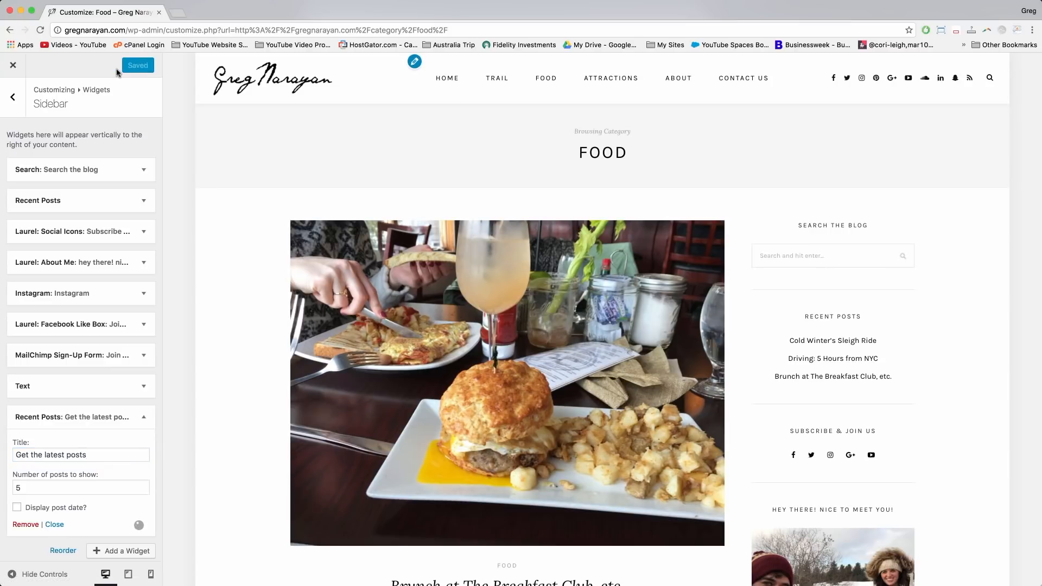
{"action": "left_click", "coordinate": [13, 65]}
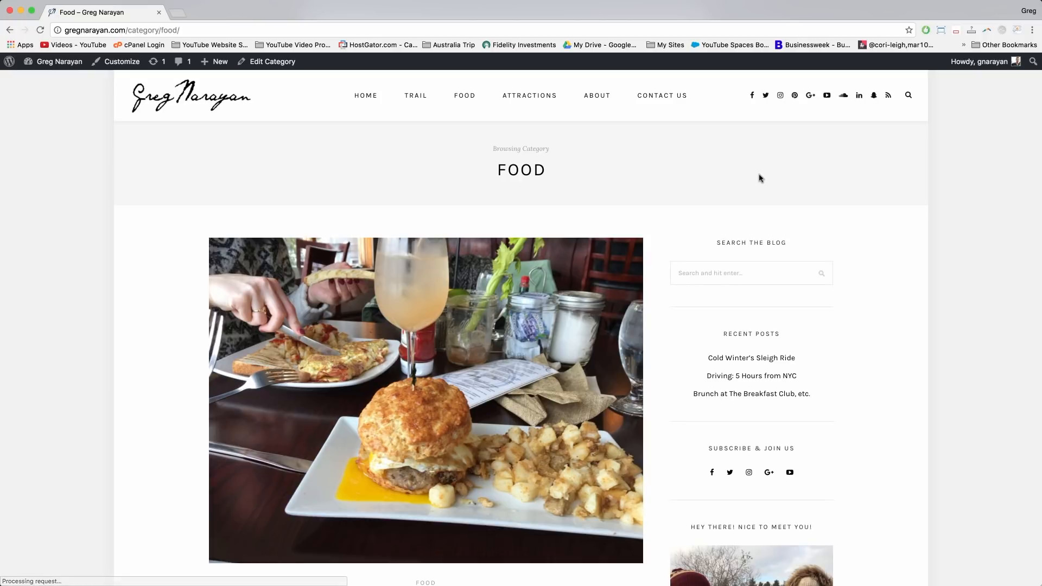
Step: Scroll the Food page to the 'Get the latest posts' list at the sidebar bottom, then bring up the scorecard
{"action": "scroll", "coordinate": [758, 177], "scroll_direction": "down", "scroll_amount": 10}
{"action": "scroll", "coordinate": [759, 175], "scroll_direction": "down", "scroll_amount": 10}
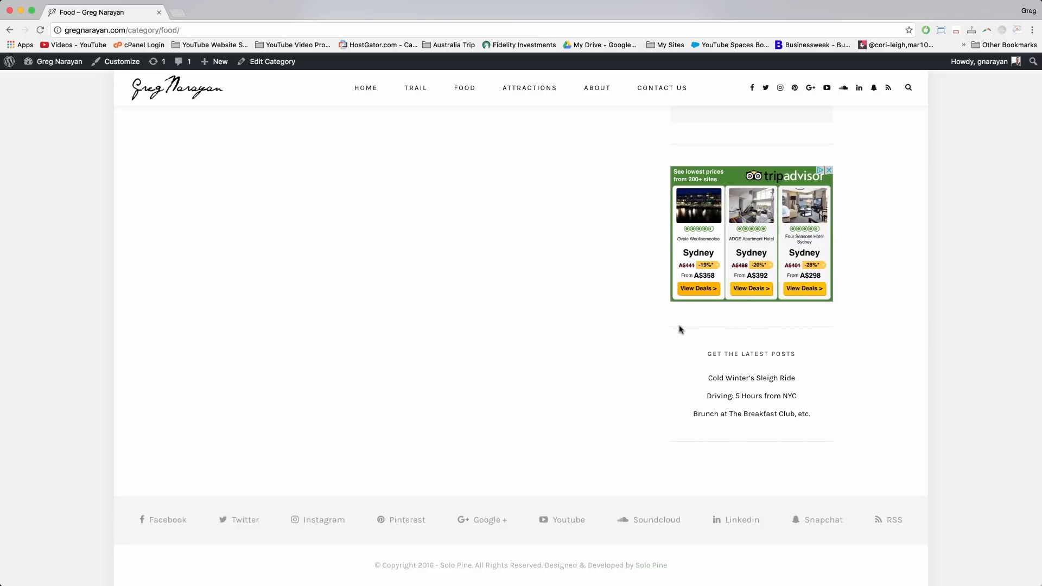
{"action": "scroll", "coordinate": [792, 443], "scroll_direction": "up", "scroll_amount": 8}
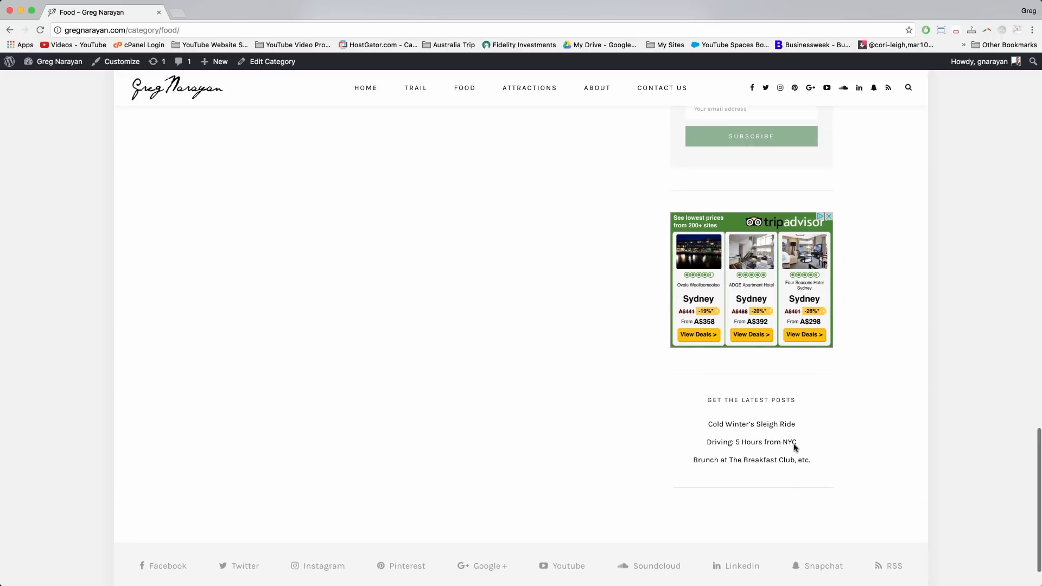
{"action": "scroll", "coordinate": [840, 415], "scroll_direction": "down", "scroll_amount": 10}
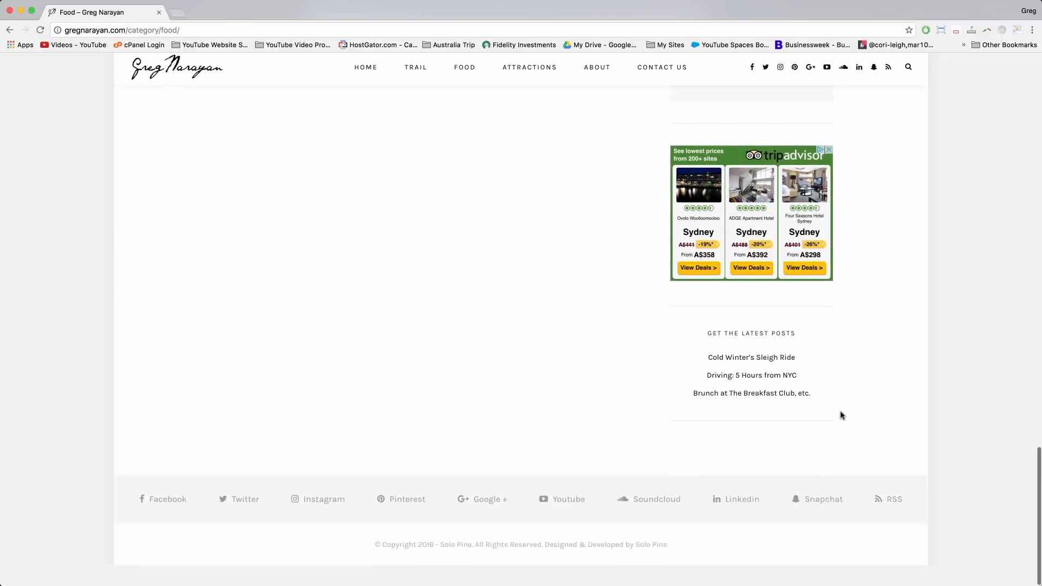
{"action": "key", "text": "super+Tab"}
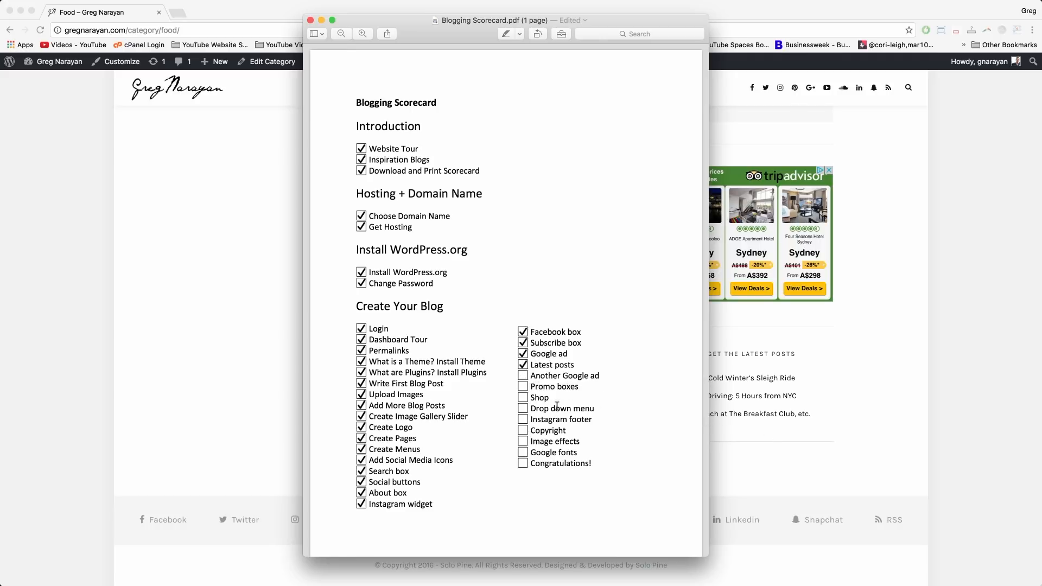
Step: Return from the ticked scorecard to the blog's Food page in Chrome
{"action": "left_click", "coordinate": [859, 454]}
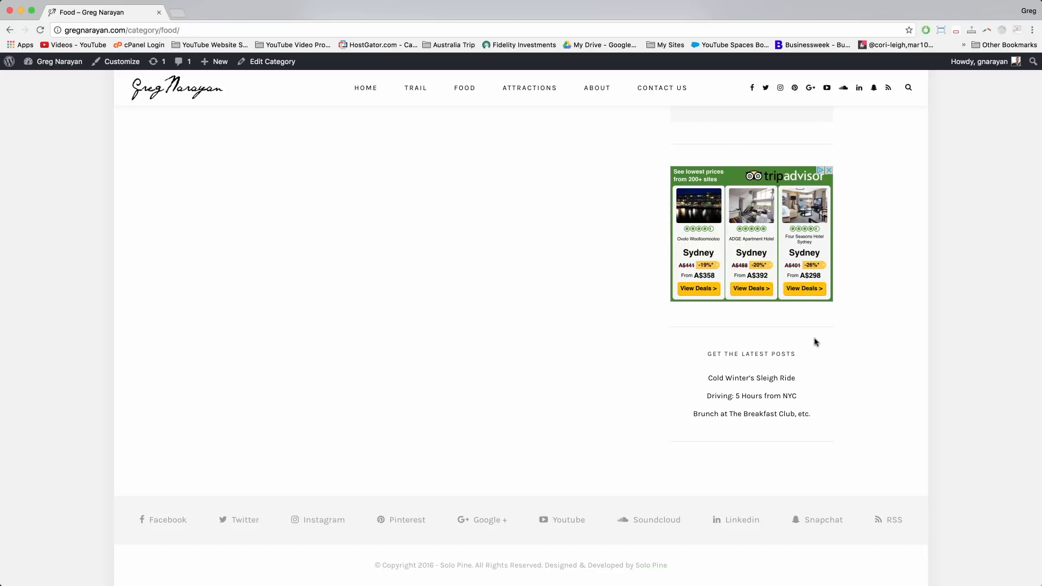
Step: Copy all the AdSense code from the existing Sidebar Text widget in the Customizer
{"action": "scroll", "coordinate": [815, 342], "scroll_direction": "up", "scroll_amount": 5}
{"action": "scroll", "coordinate": [625, 118], "scroll_direction": "down", "scroll_amount": 5}
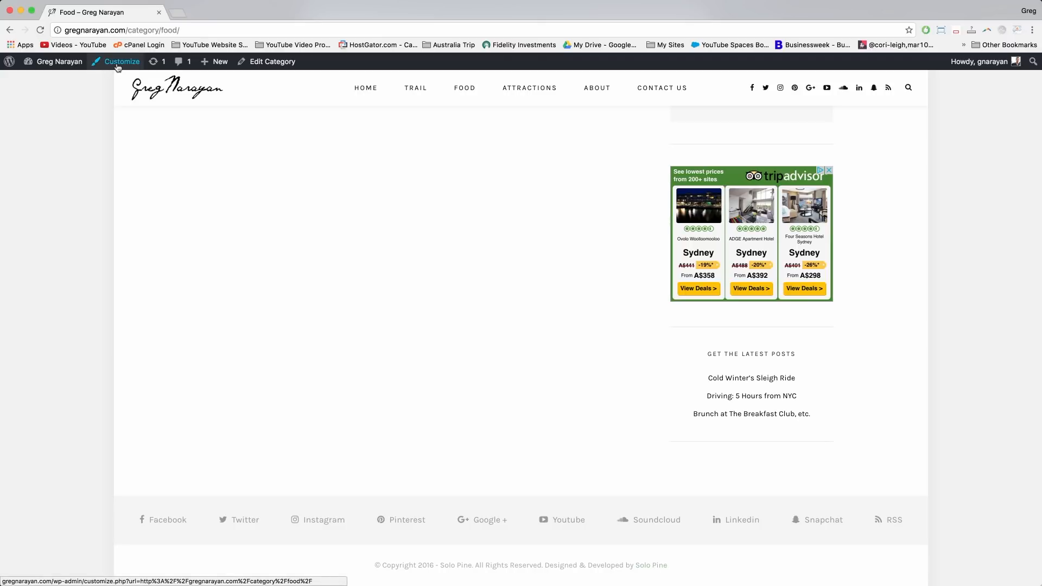
{"action": "left_click", "coordinate": [117, 64]}
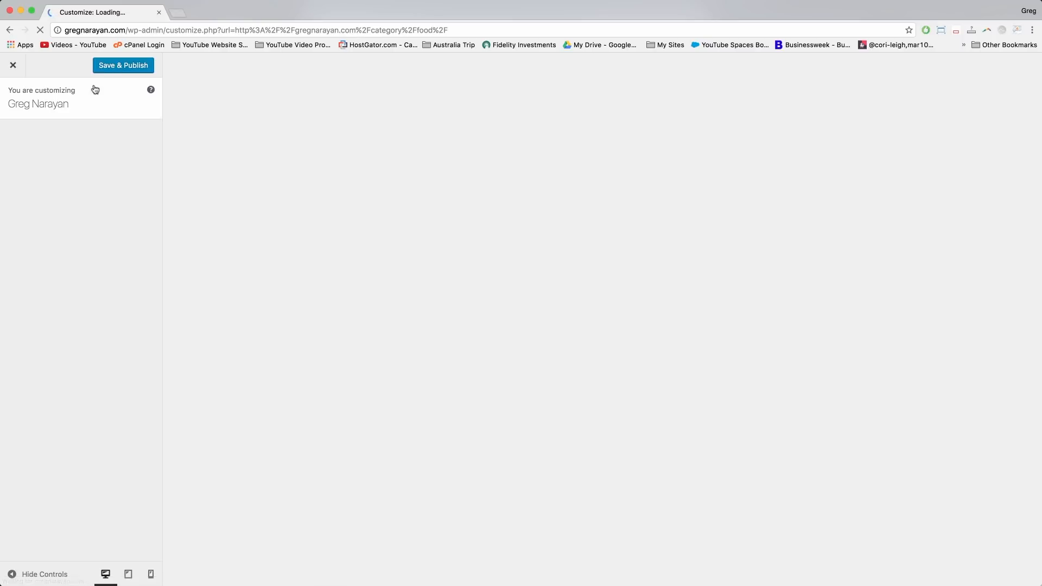
{"action": "left_click", "coordinate": [120, 467]}
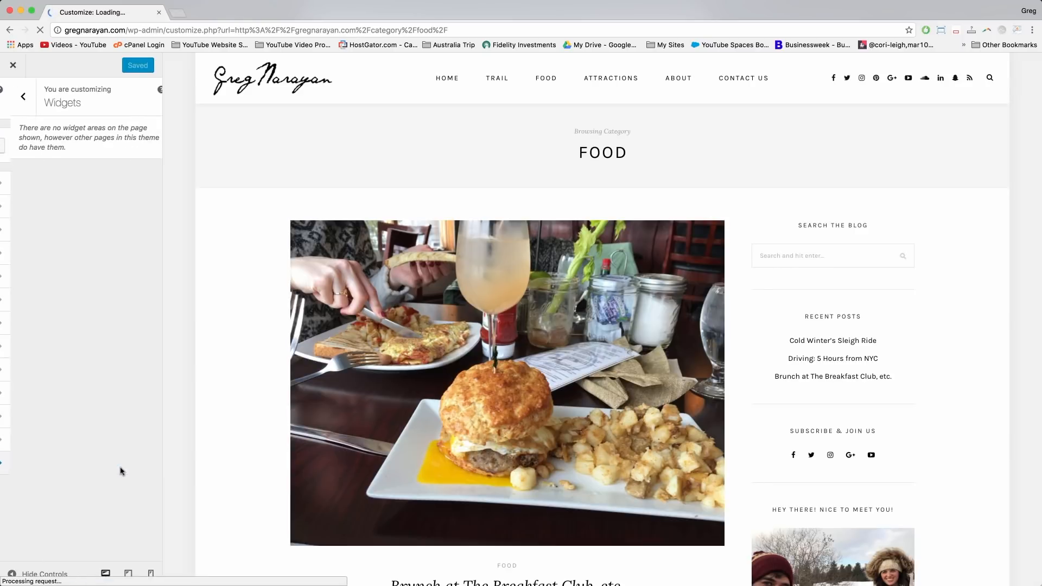
{"action": "left_click", "coordinate": [94, 135]}
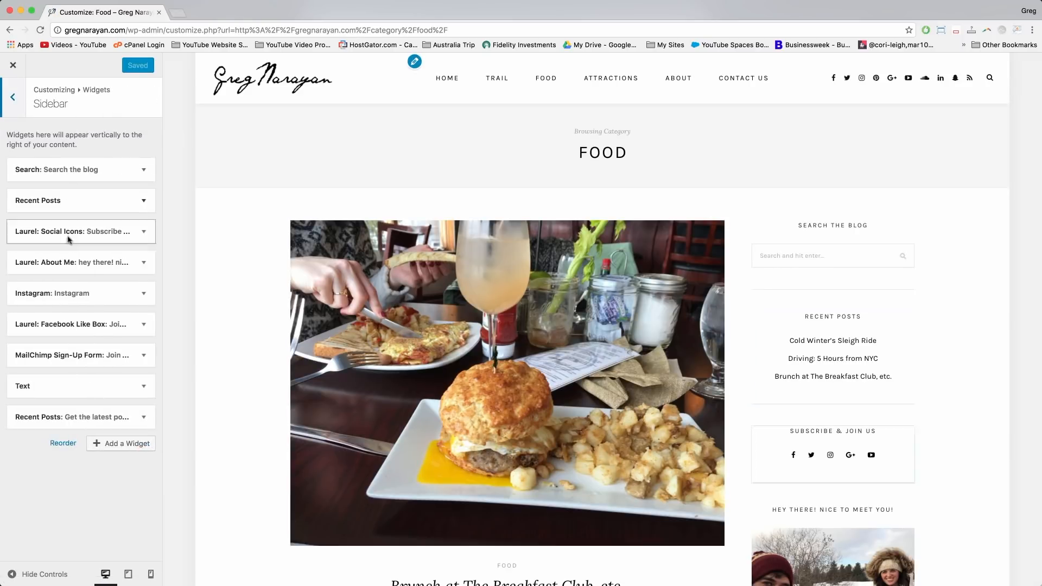
{"action": "left_click", "coordinate": [144, 387]}
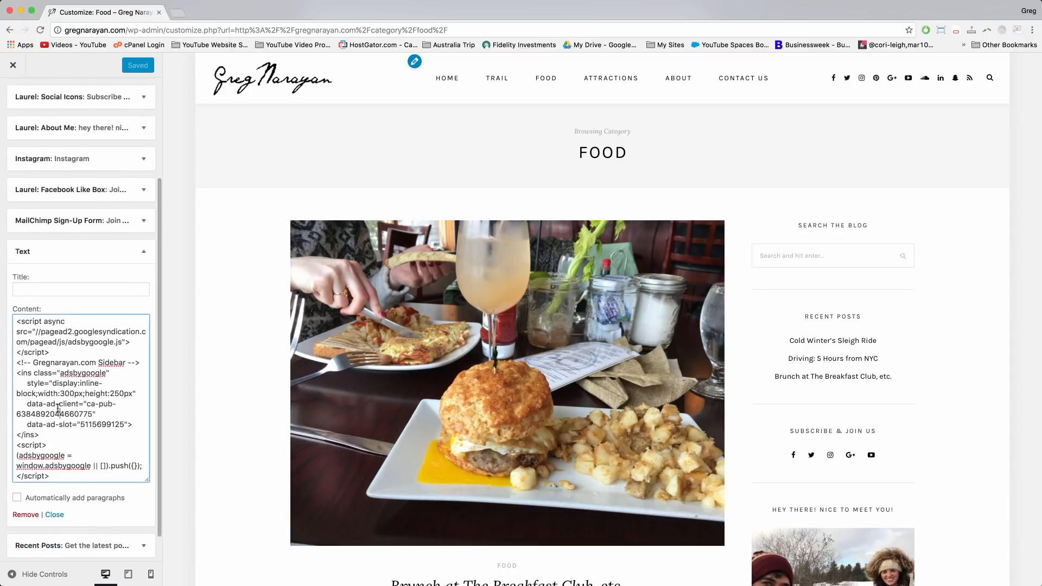
{"action": "right_click", "coordinate": [58, 409]}
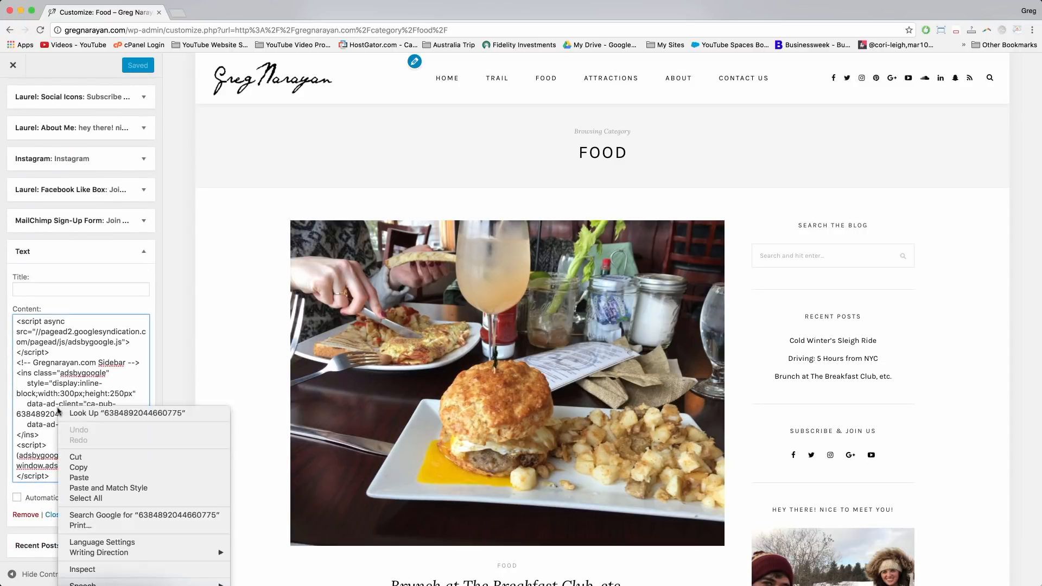
{"action": "left_click", "coordinate": [83, 498]}
{"action": "right_click", "coordinate": [51, 390]}
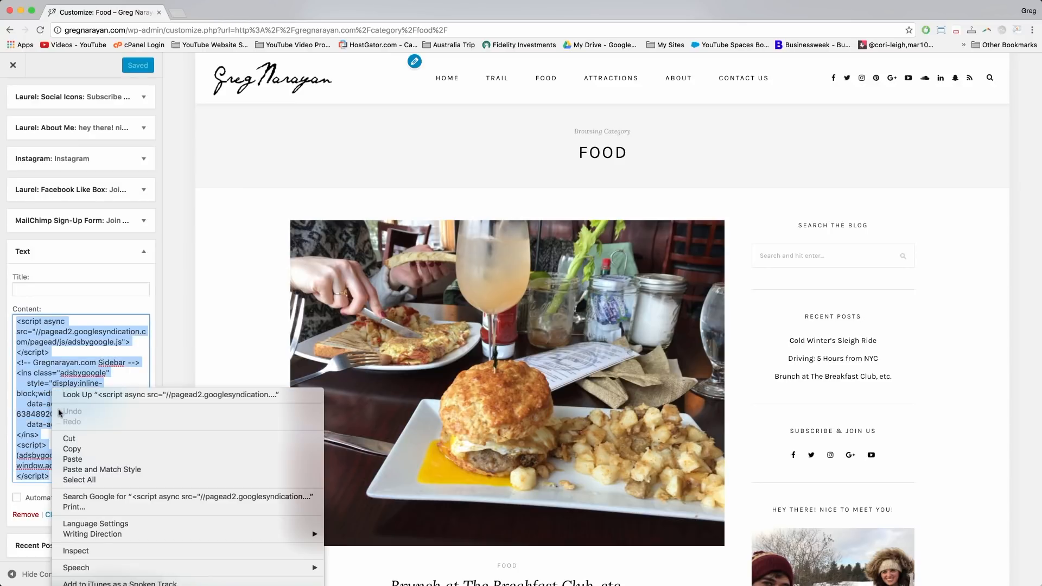
{"action": "left_click", "coordinate": [65, 451]}
{"action": "left_click", "coordinate": [139, 258]}
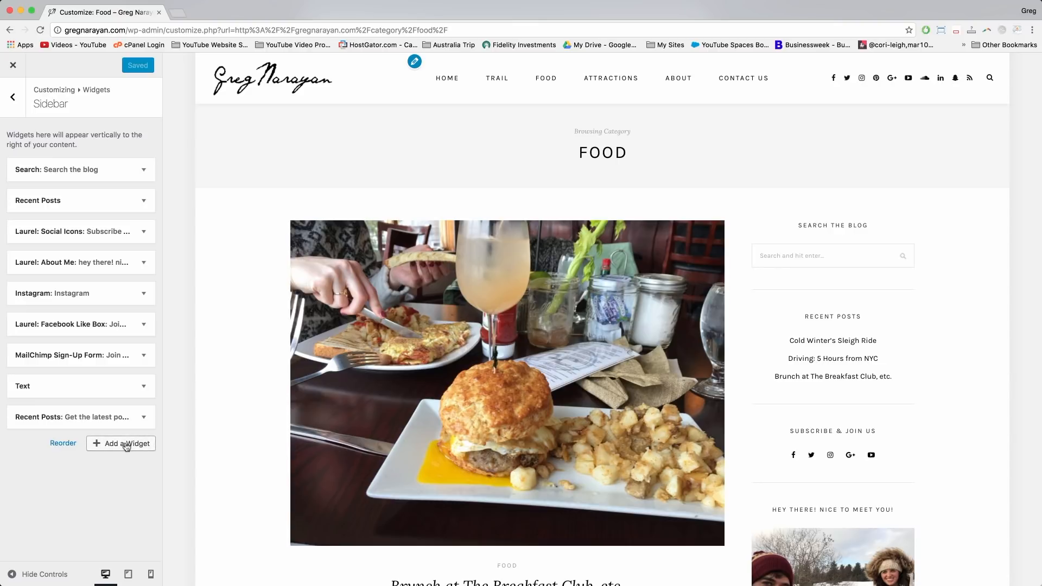
Step: Add a new Text widget to the Sidebar and paste the copied ad code into its content
{"action": "left_click", "coordinate": [98, 443]}
{"action": "left_click", "coordinate": [9, 100]}
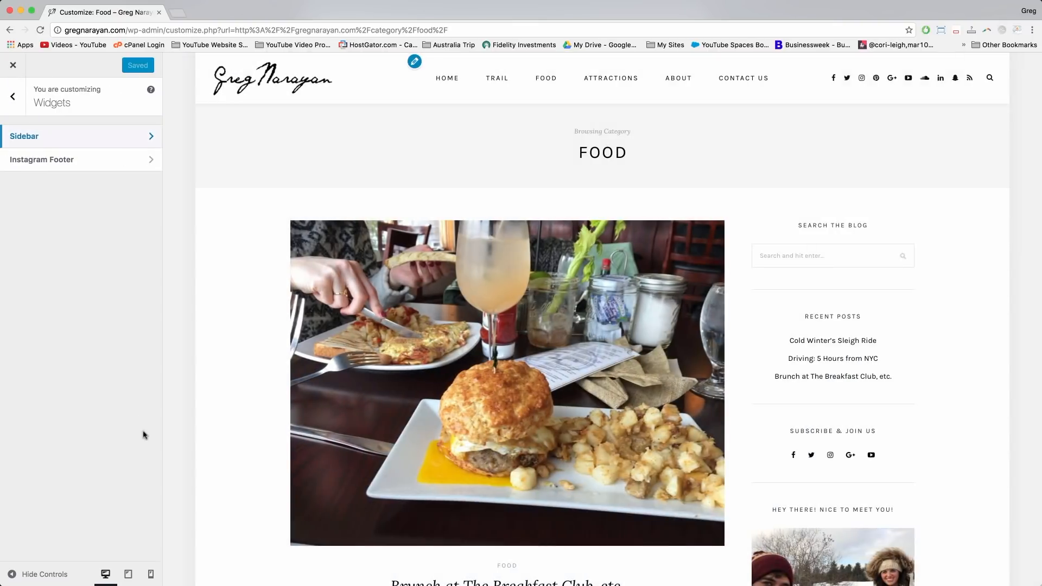
{"action": "left_click", "coordinate": [86, 140]}
{"action": "left_click", "coordinate": [139, 444]}
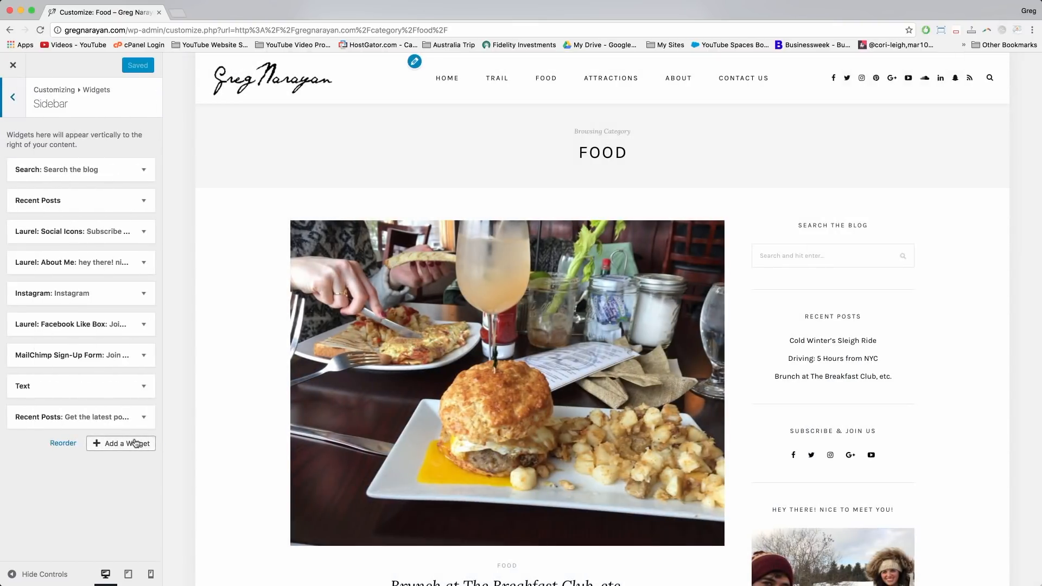
{"action": "scroll", "coordinate": [212, 329], "scroll_direction": "down", "scroll_amount": 2}
{"action": "scroll", "coordinate": [212, 328], "scroll_direction": "down", "scroll_amount": 5}
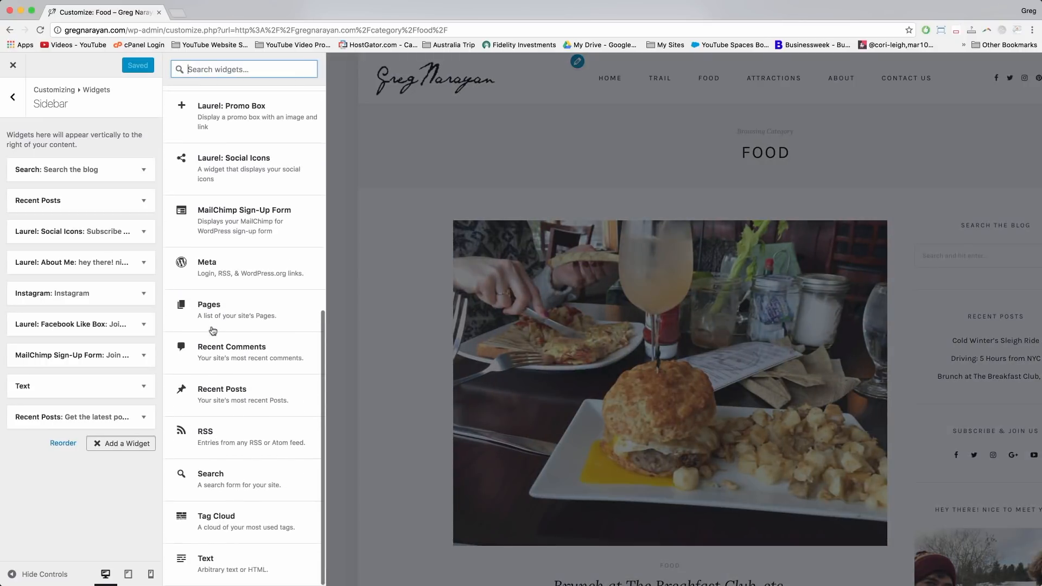
{"action": "left_click", "coordinate": [235, 558]}
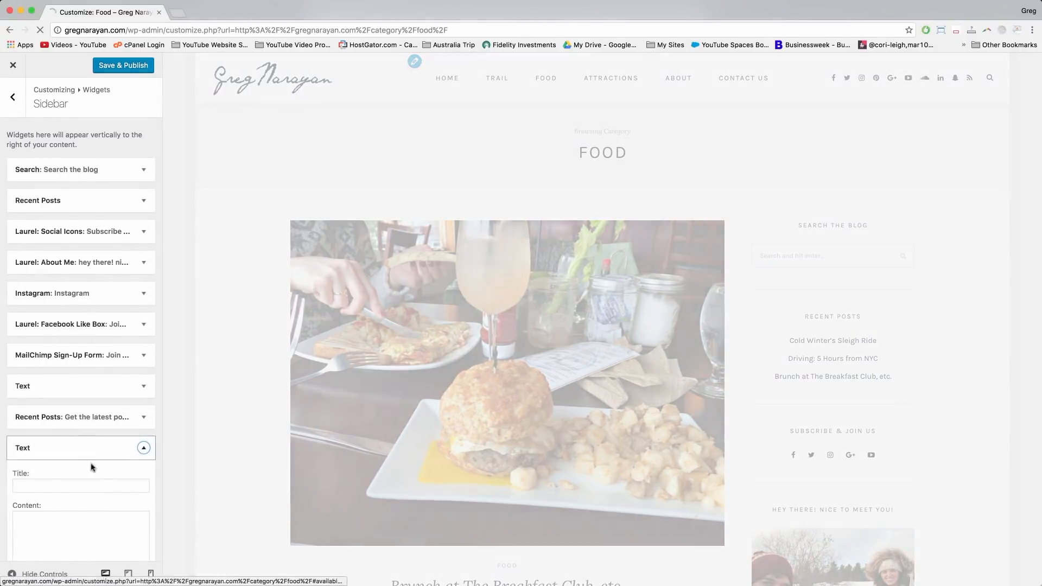
{"action": "left_click", "coordinate": [84, 530]}
{"action": "right_click", "coordinate": [83, 530]}
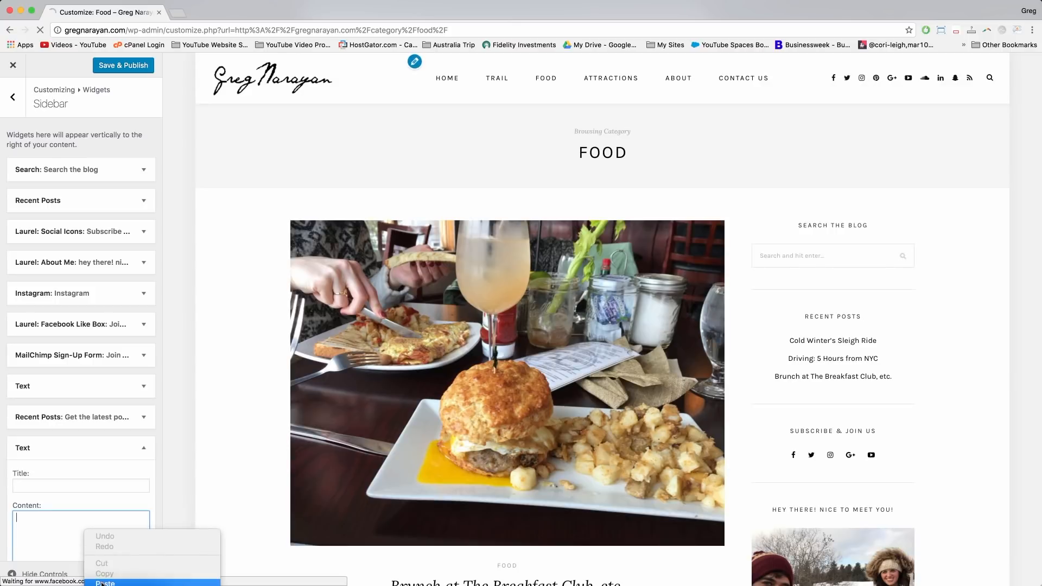
{"action": "left_click", "coordinate": [105, 583]}
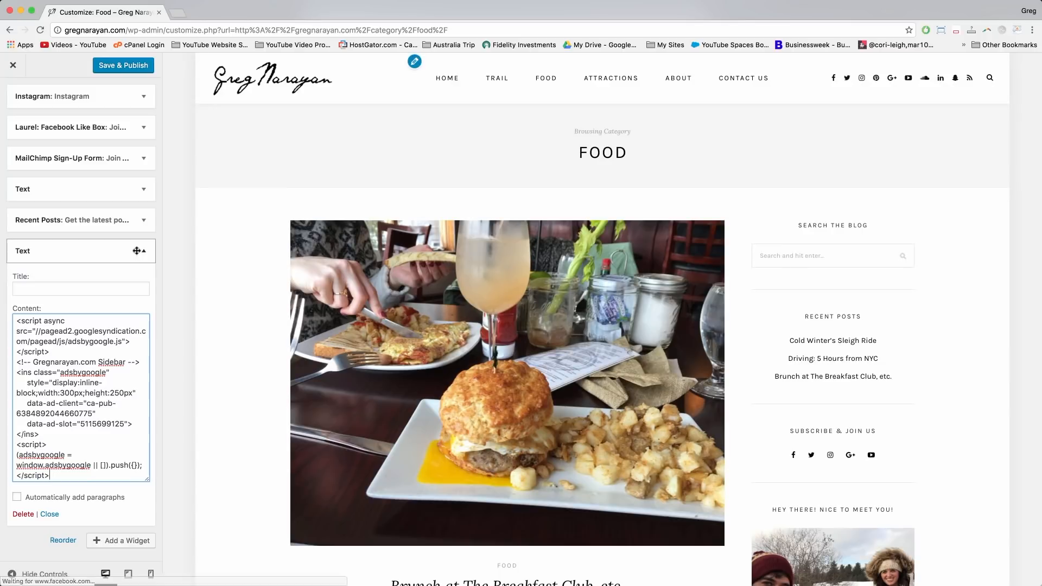
Step: Save & Publish the new ad widget and view it on the live Food page
{"action": "left_click", "coordinate": [130, 65]}
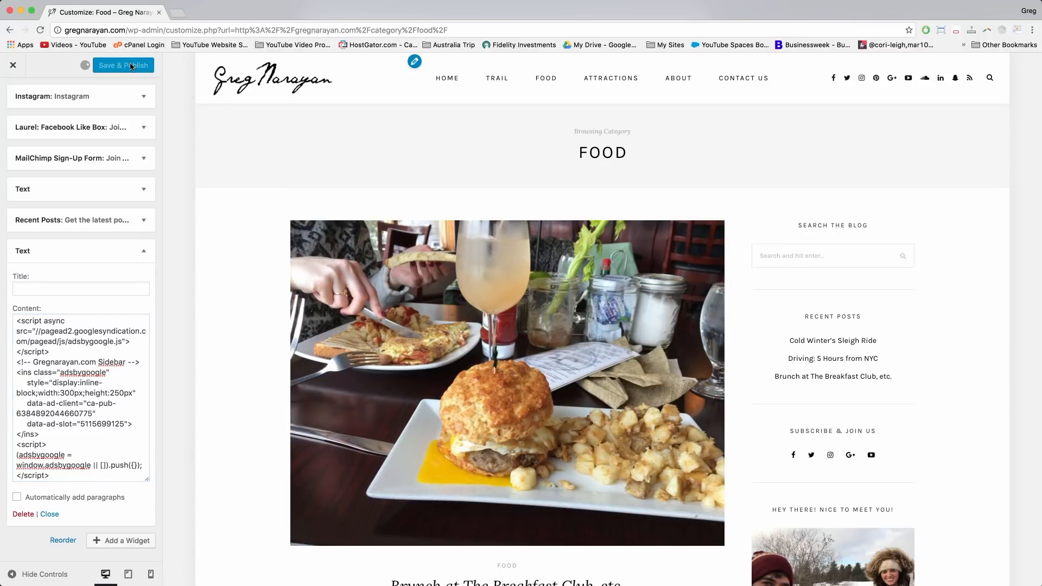
{"action": "left_click", "coordinate": [10, 65]}
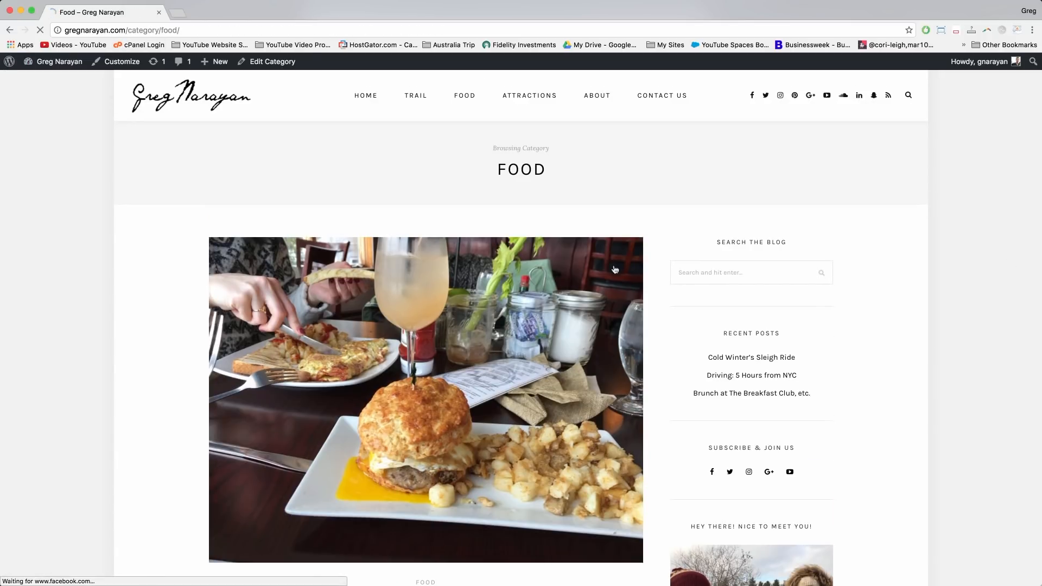
{"action": "scroll", "coordinate": [652, 304], "scroll_direction": "down", "scroll_amount": 10}
{"action": "scroll", "coordinate": [652, 304], "scroll_direction": "down", "scroll_amount": 15}
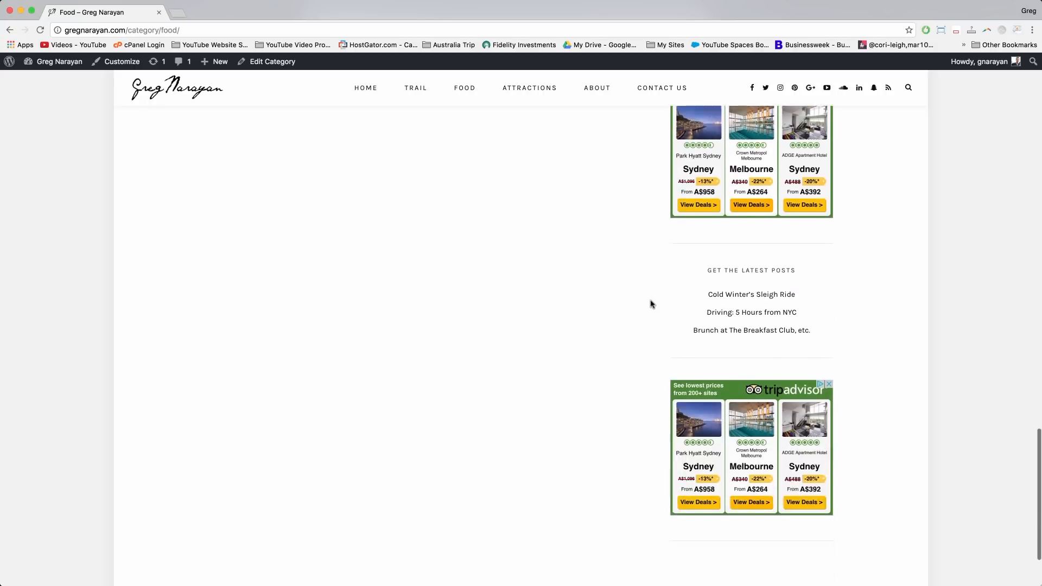
{"action": "scroll", "coordinate": [651, 416], "scroll_direction": "up", "scroll_amount": 8}
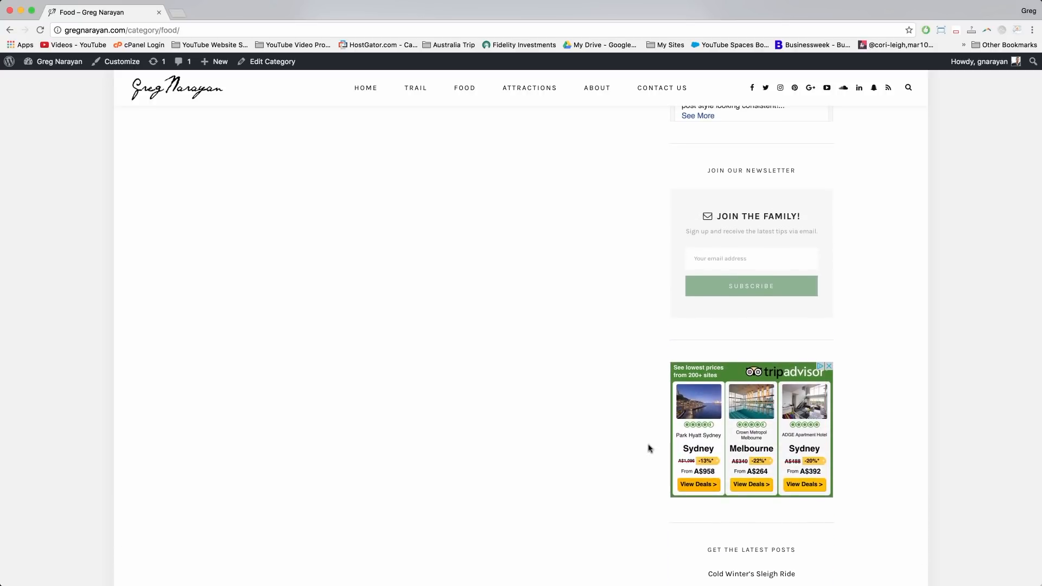
Step: Review both sidebar ad units on the live Food page, then bring up the Blogging Scorecard PDF
{"action": "scroll", "coordinate": [650, 448], "scroll_direction": "down", "scroll_amount": 7}
{"action": "scroll", "coordinate": [650, 448], "scroll_direction": "up", "scroll_amount": 3}
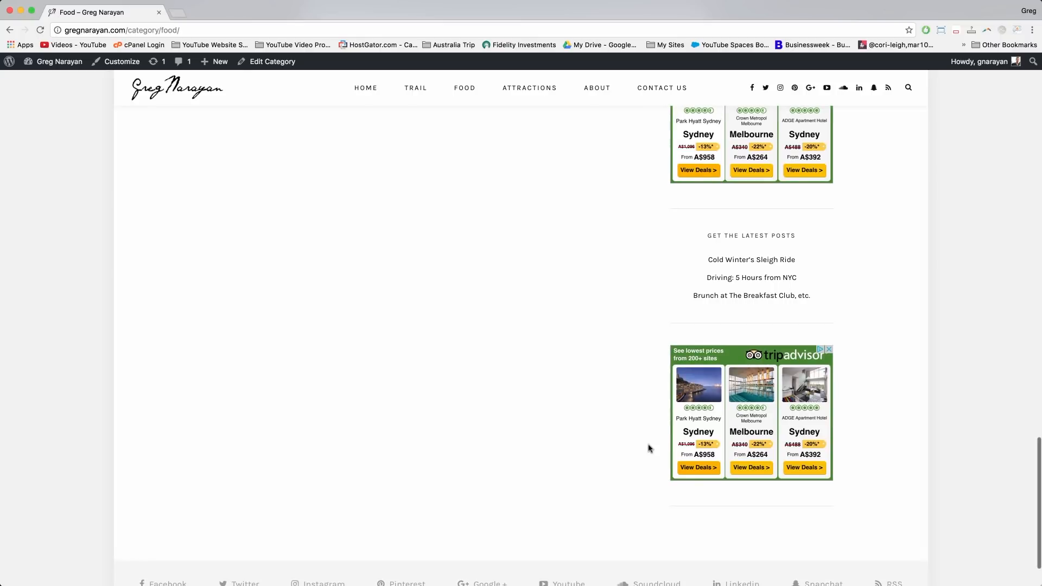
{"action": "scroll", "coordinate": [651, 448], "scroll_direction": "up", "scroll_amount": 4}
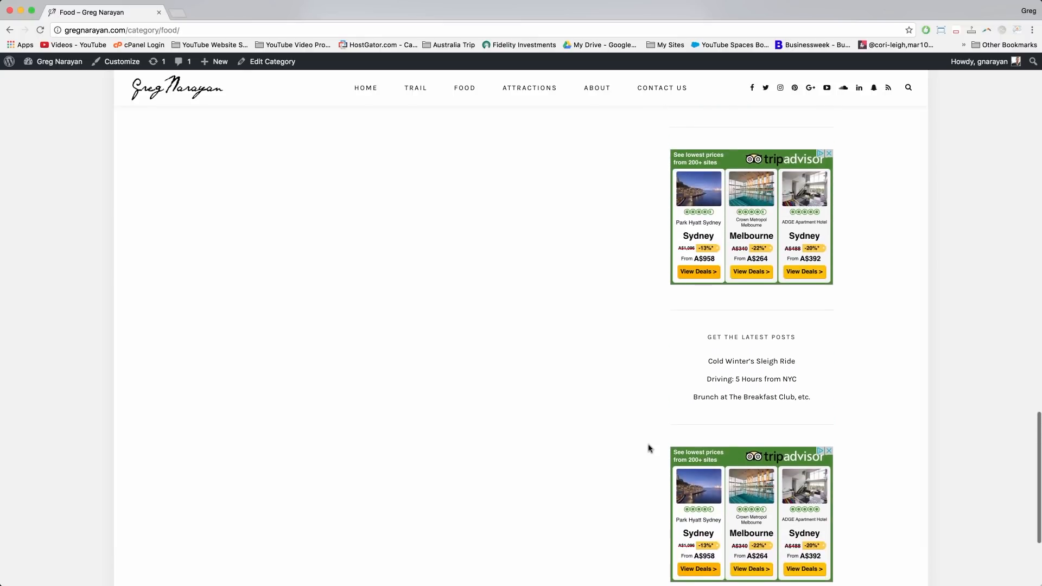
{"action": "scroll", "coordinate": [650, 448], "scroll_direction": "up", "scroll_amount": 15}
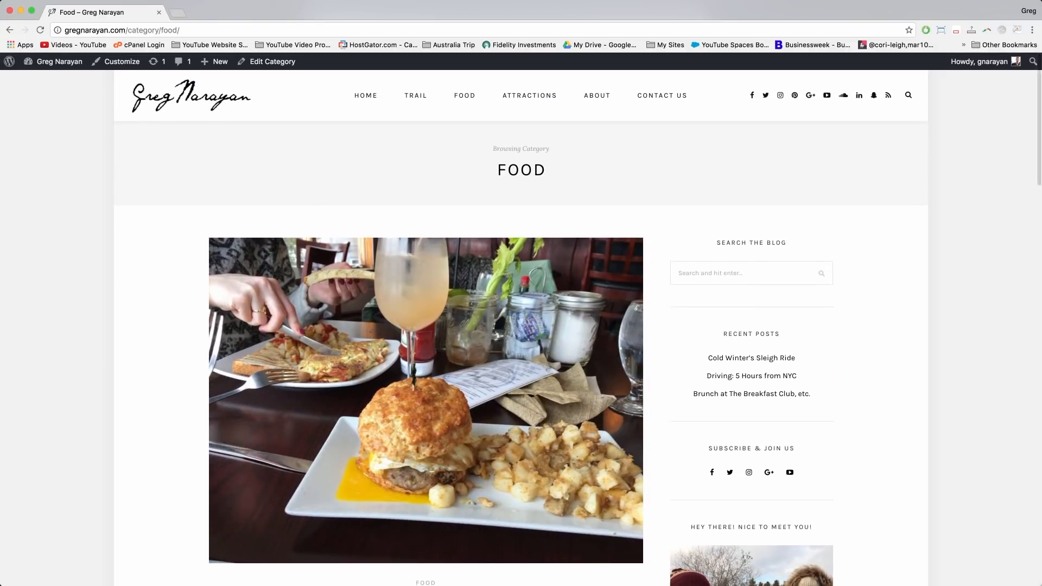
{"action": "key", "text": "super+Tab"}
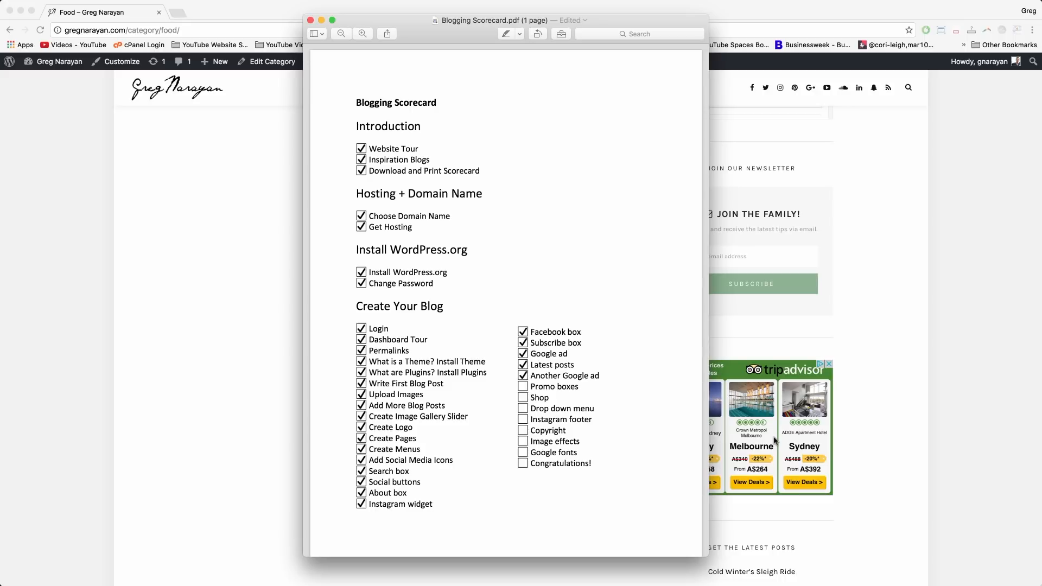
Step: Bring the Chrome window with the site back in front of the Blogging Scorecard
{"action": "left_click", "coordinate": [875, 473]}
{"action": "scroll", "coordinate": [875, 473], "scroll_direction": "down", "scroll_amount": 10}
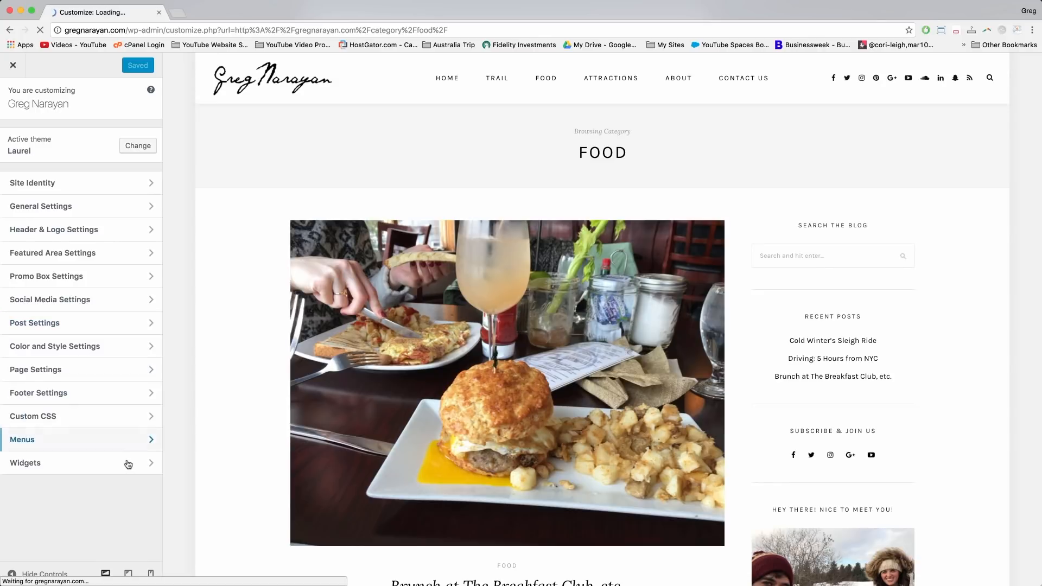
Step: Add a Laurel: Promo Box widget to the Sidebar in the Customizer
{"action": "left_click", "coordinate": [129, 463]}
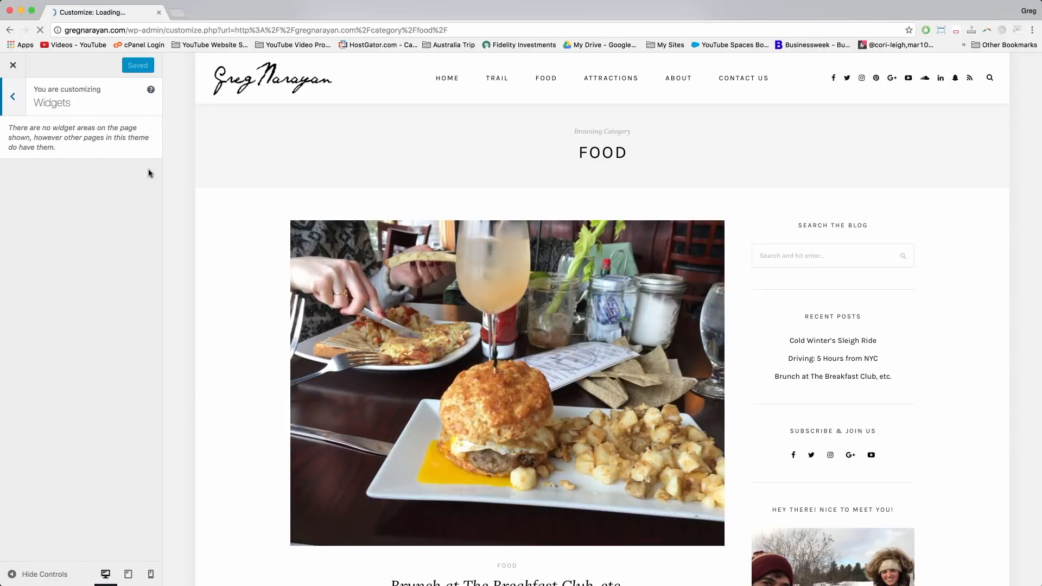
{"action": "left_click", "coordinate": [132, 144]}
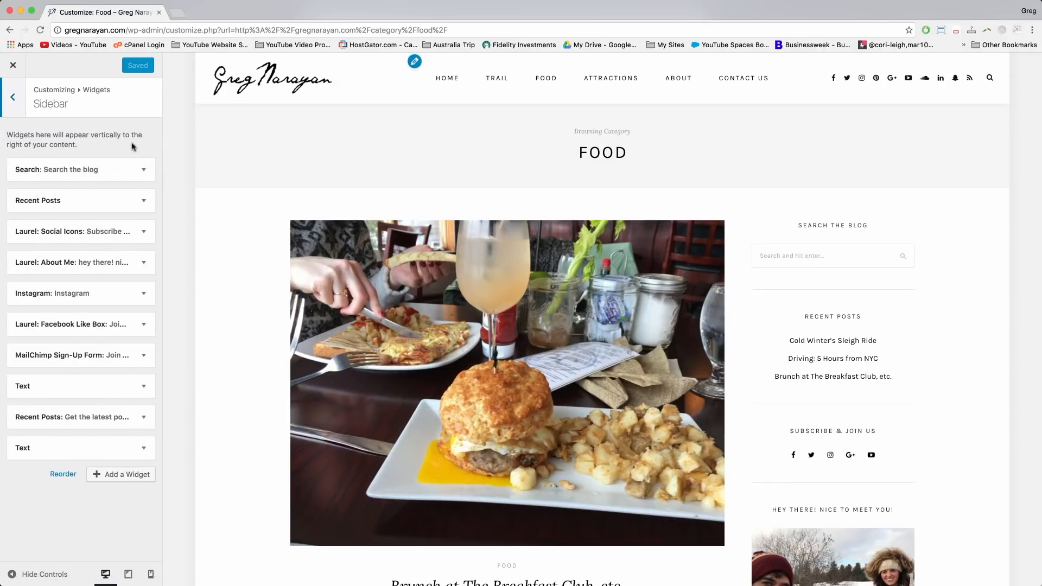
{"action": "left_click", "coordinate": [130, 476]}
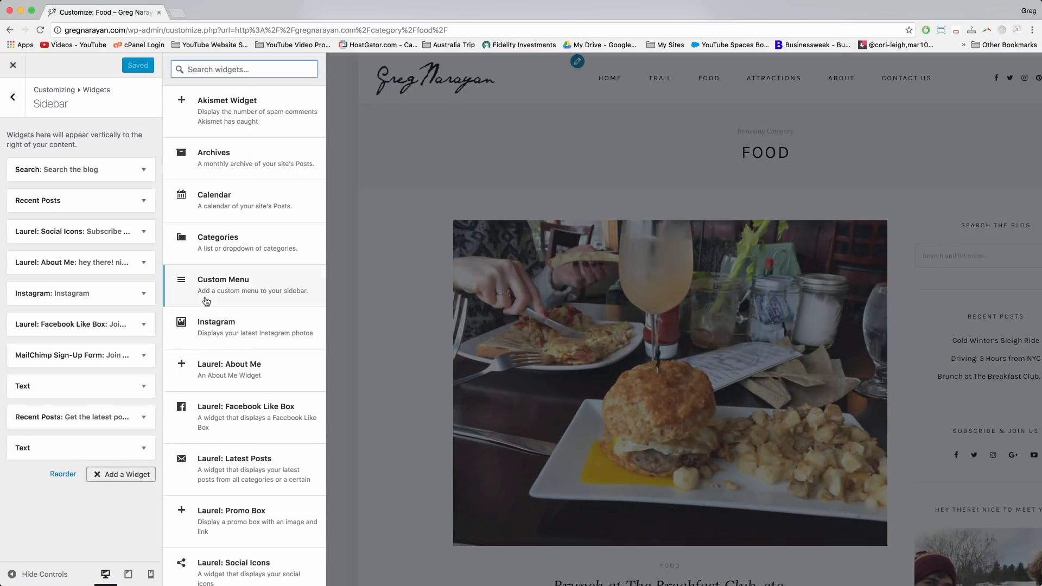
{"action": "scroll", "coordinate": [217, 380], "scroll_direction": "down", "scroll_amount": 3}
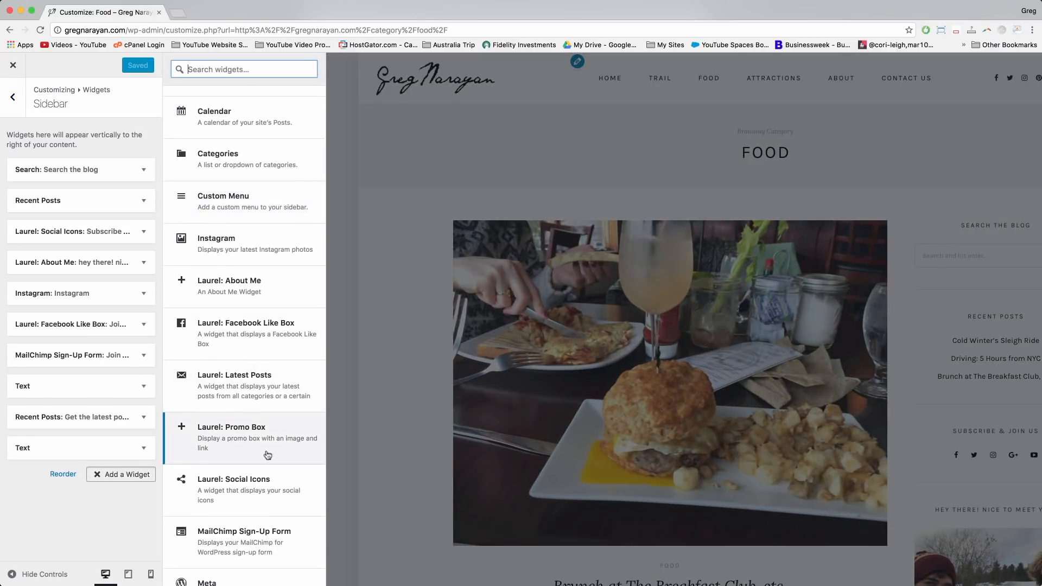
{"action": "left_click", "coordinate": [247, 447]}
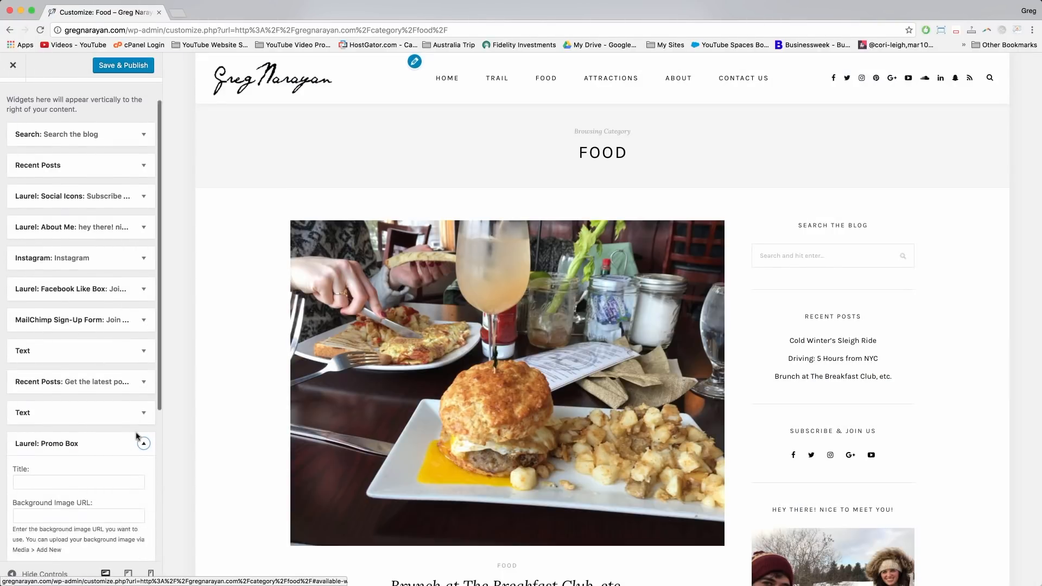
{"action": "scroll", "coordinate": [135, 434], "scroll_direction": "down", "scroll_amount": 5}
{"action": "scroll", "coordinate": [135, 436], "scroll_direction": "down", "scroll_amount": 2}
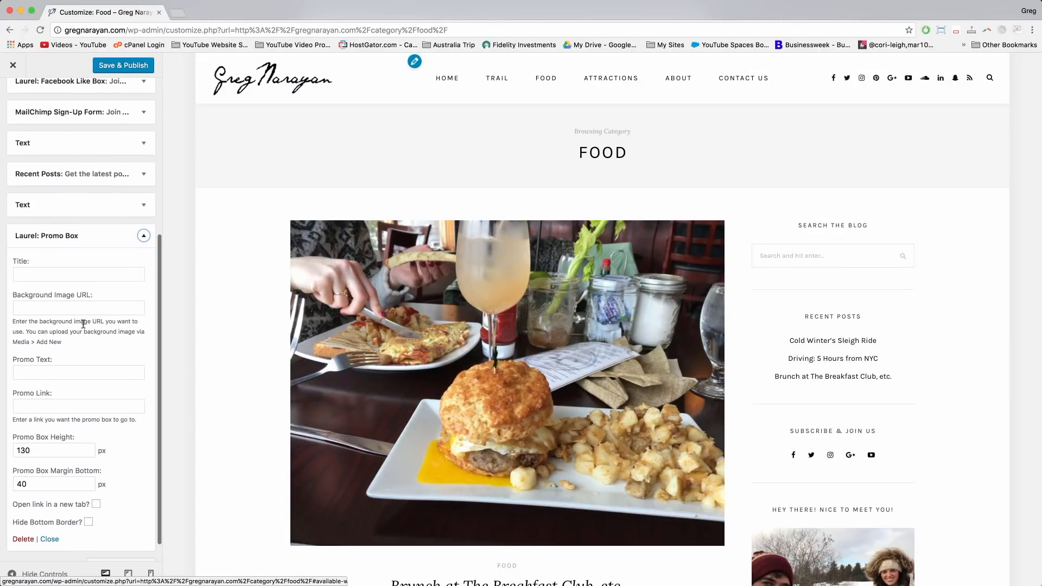
Step: Step through the Promo Box's Title, Background Image URL, Promo Text and Promo Link fields
{"action": "left_click", "coordinate": [59, 274]}
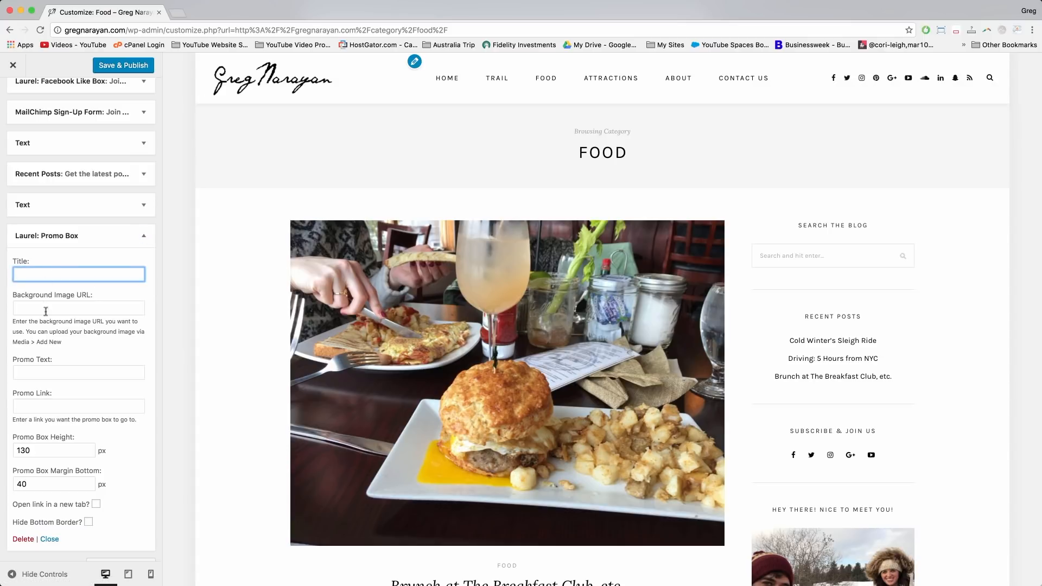
{"action": "left_click", "coordinate": [66, 312]}
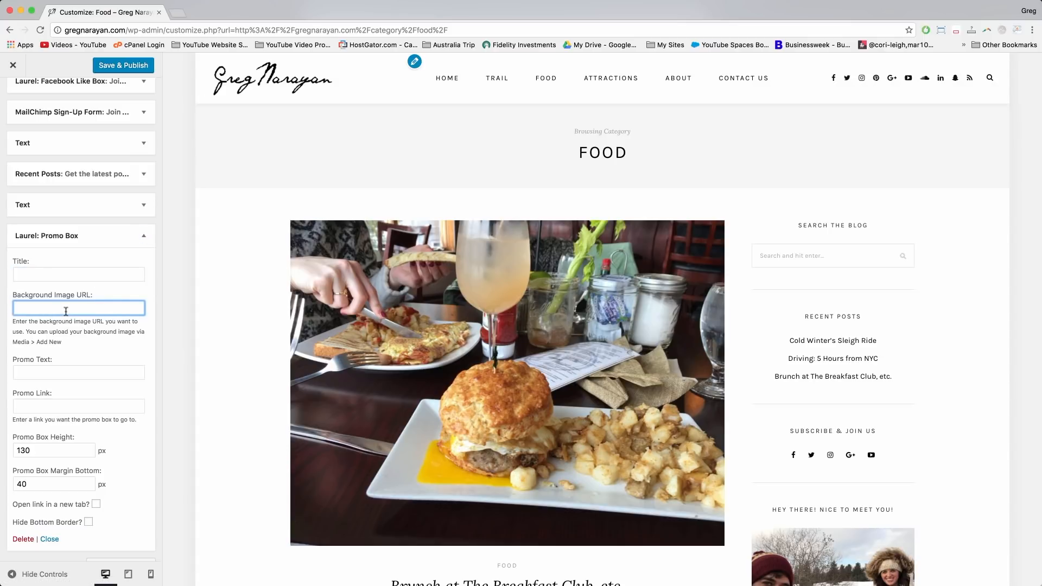
{"action": "left_click", "coordinate": [46, 372]}
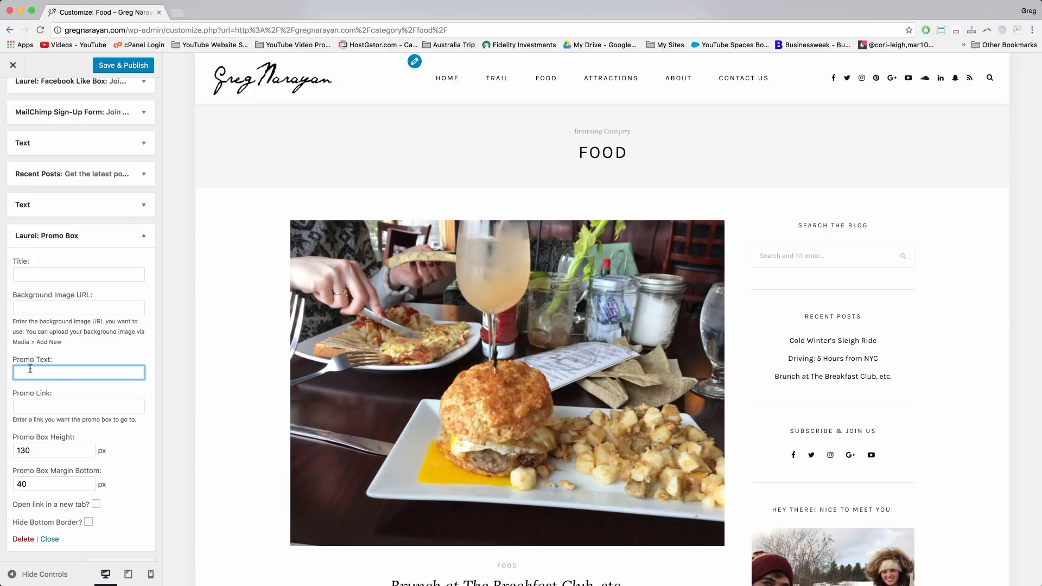
{"action": "left_click", "coordinate": [39, 407]}
{"action": "scroll", "coordinate": [69, 400], "scroll_direction": "down", "scroll_amount": 2}
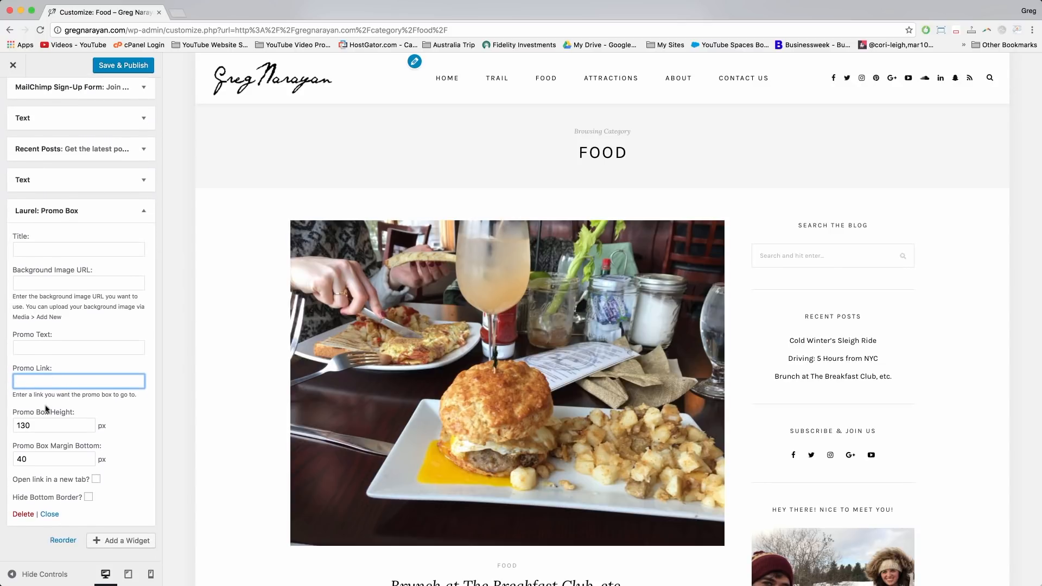
{"action": "left_click", "coordinate": [50, 282]}
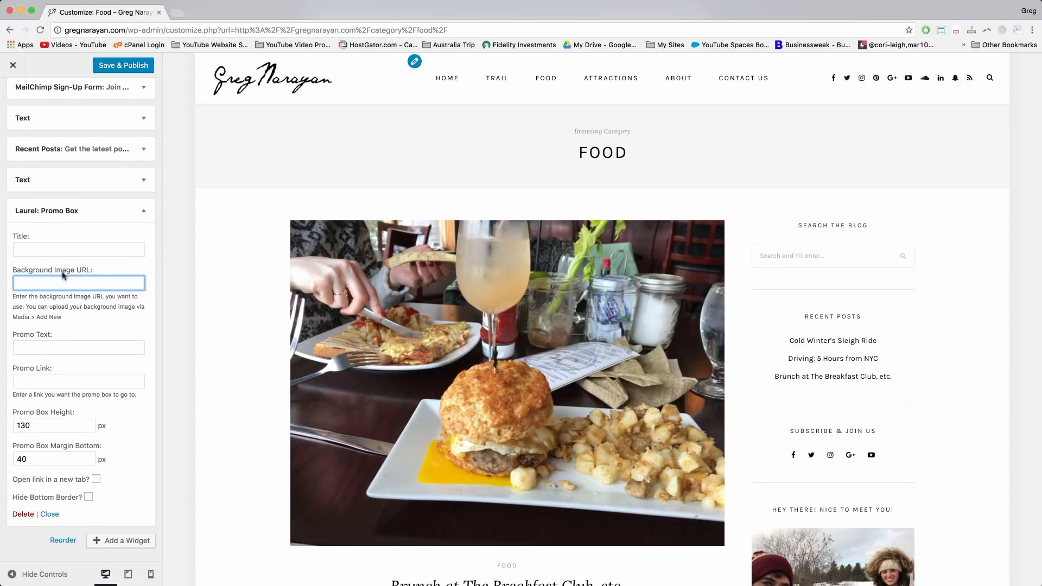
Step: Open the blog in a new tab and go to the Dashboard's Media Library
{"action": "left_click", "coordinate": [177, 13]}
{"action": "type", "text": "gre"}
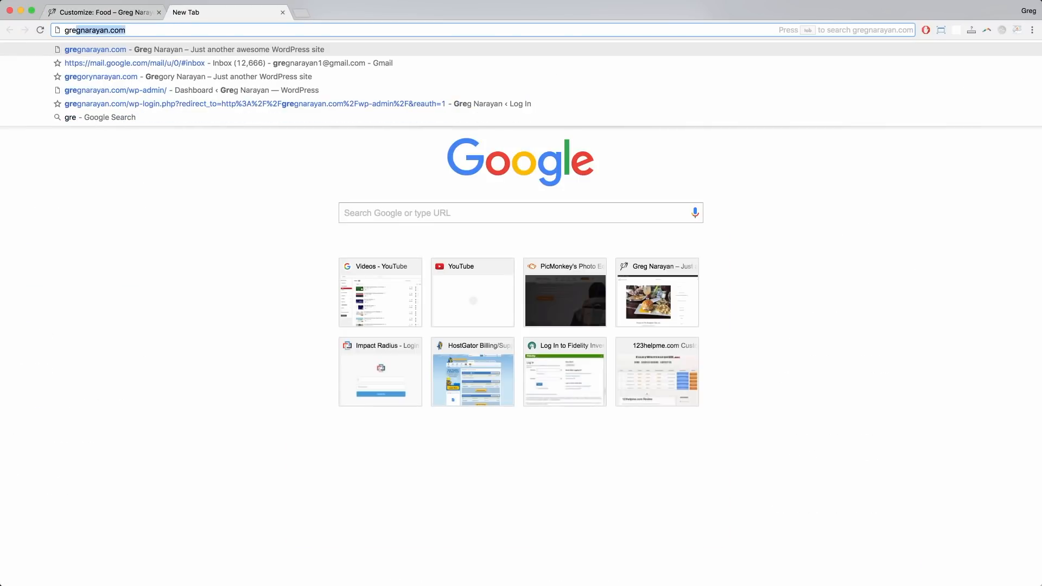
{"action": "key", "text": "Return"}
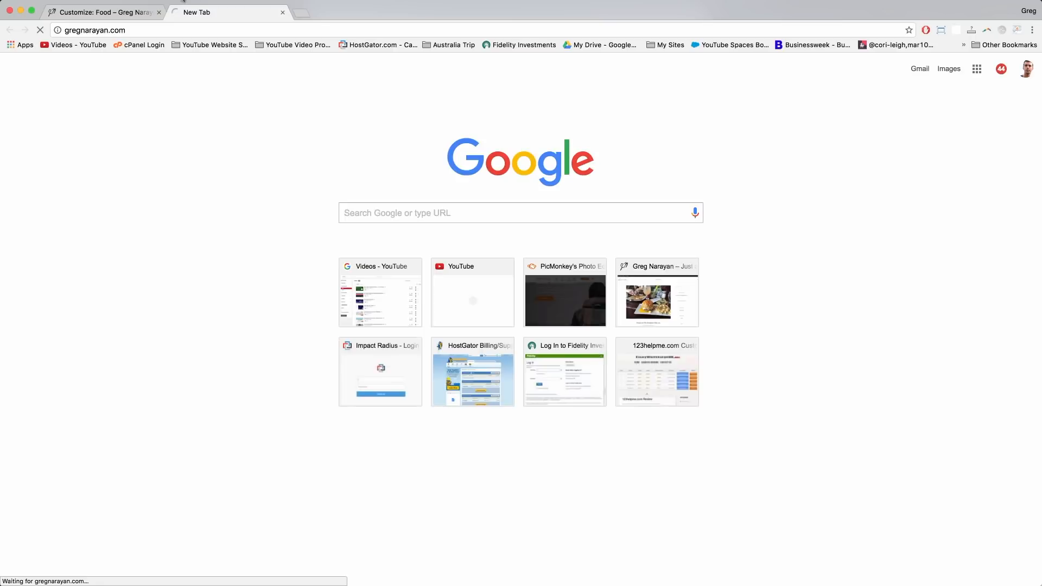
{"action": "mouse_move", "coordinate": [52, 61]}
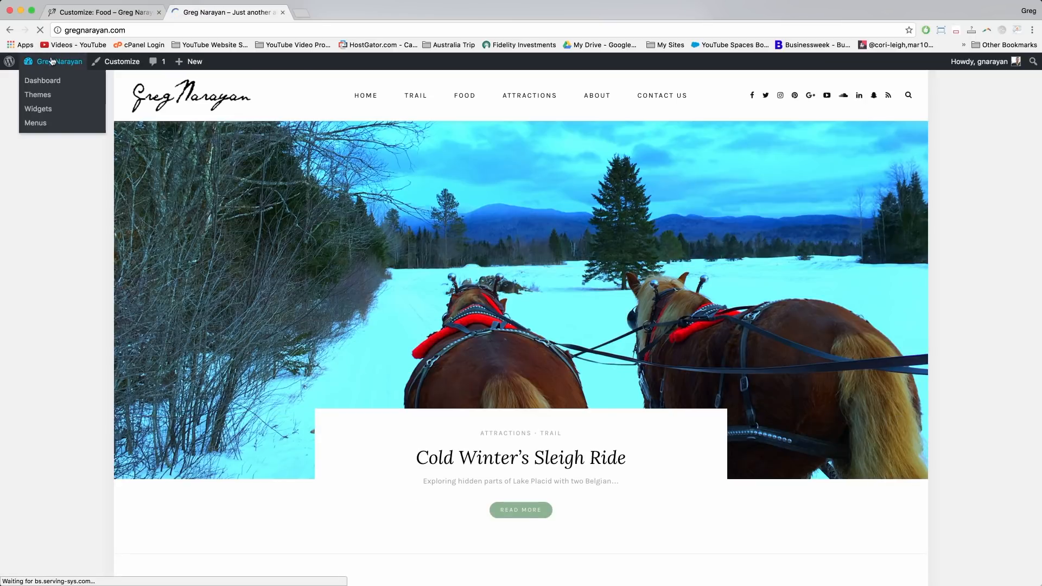
{"action": "left_click", "coordinate": [42, 80]}
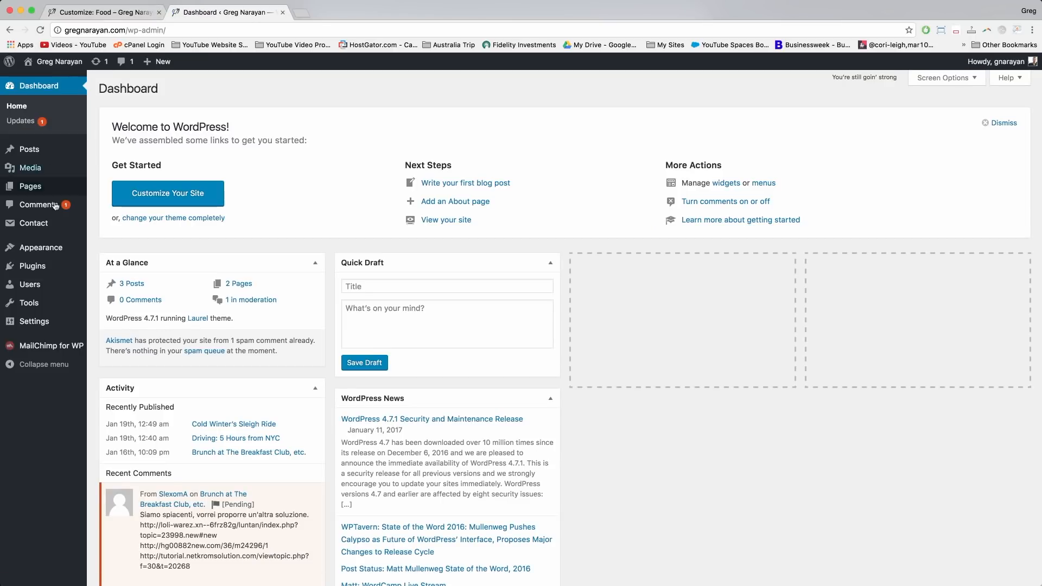
{"action": "left_click", "coordinate": [39, 169]}
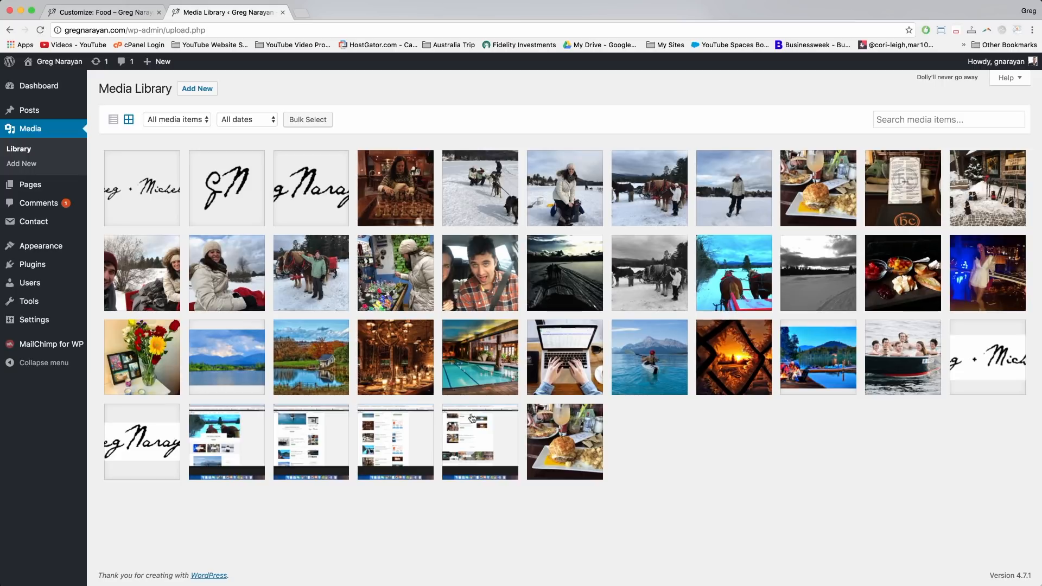
Step: Copy the wilderness-hottub.jpg image URL and return to the Customizer tab
{"action": "left_click", "coordinate": [468, 368]}
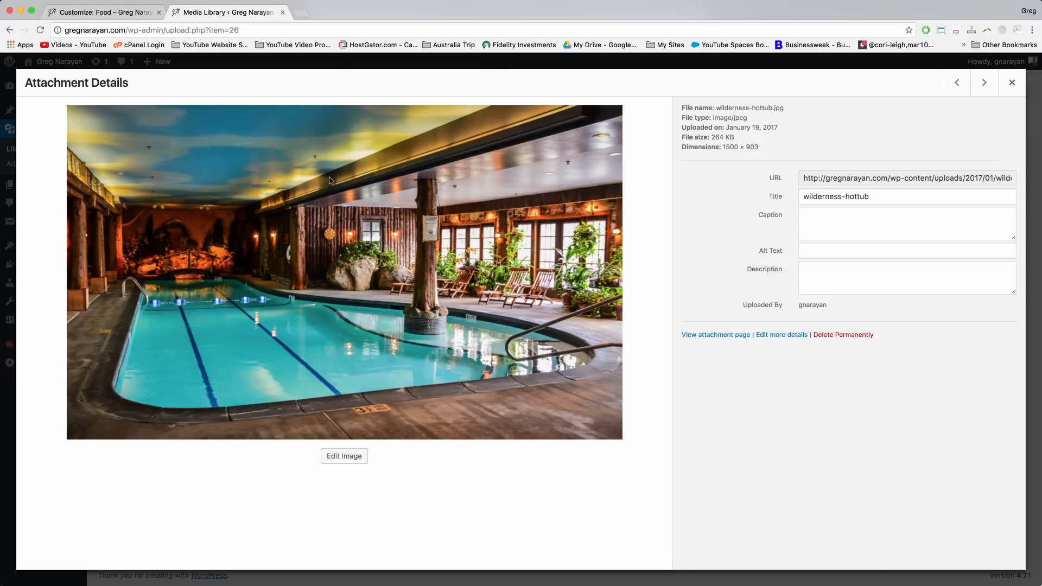
{"action": "double_click", "coordinate": [815, 179]}
{"action": "triple_click", "coordinate": [836, 178]}
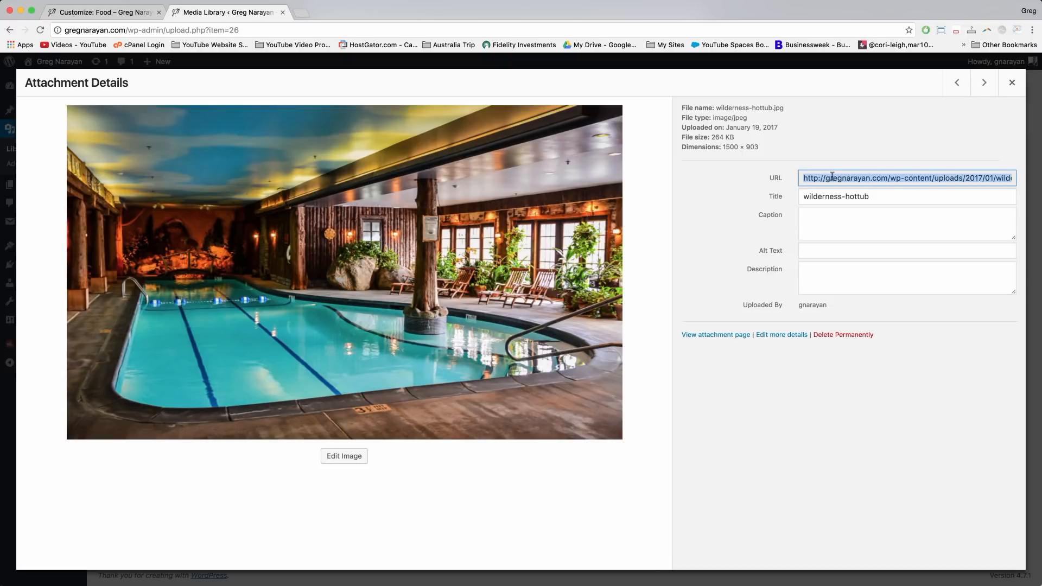
{"action": "right_click", "coordinate": [832, 177]}
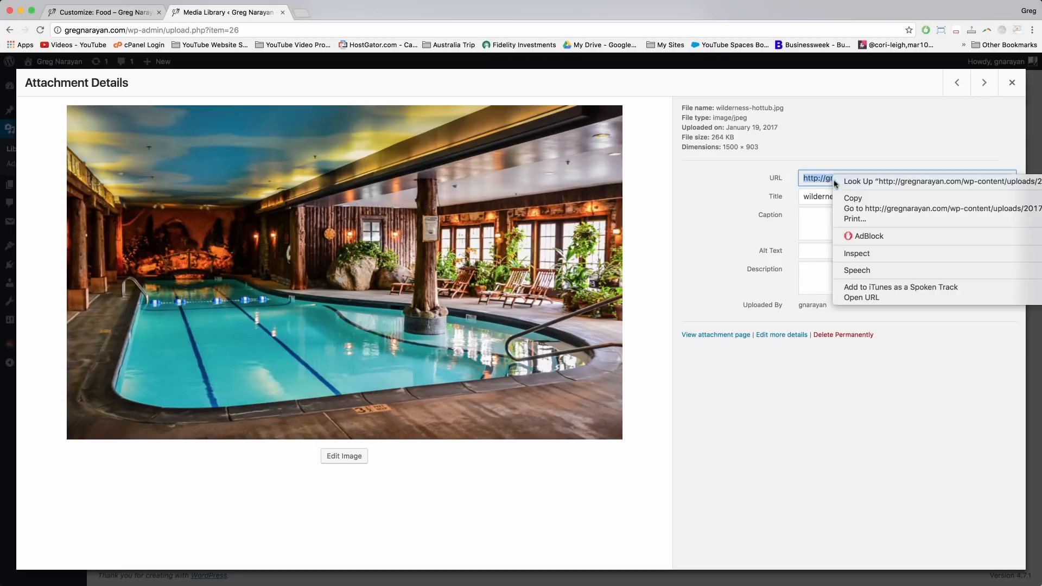
{"action": "left_click", "coordinate": [854, 202]}
{"action": "left_click", "coordinate": [78, 13]}
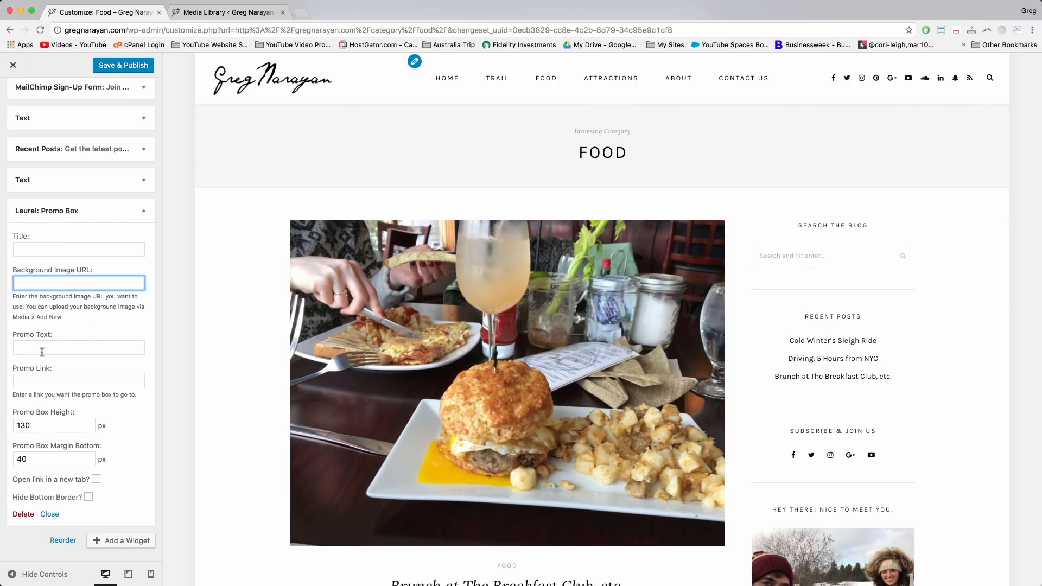
Step: Paste the pool image URL as the Promo Box background and enter 'relax' as its promo text
{"action": "right_click", "coordinate": [21, 283]}
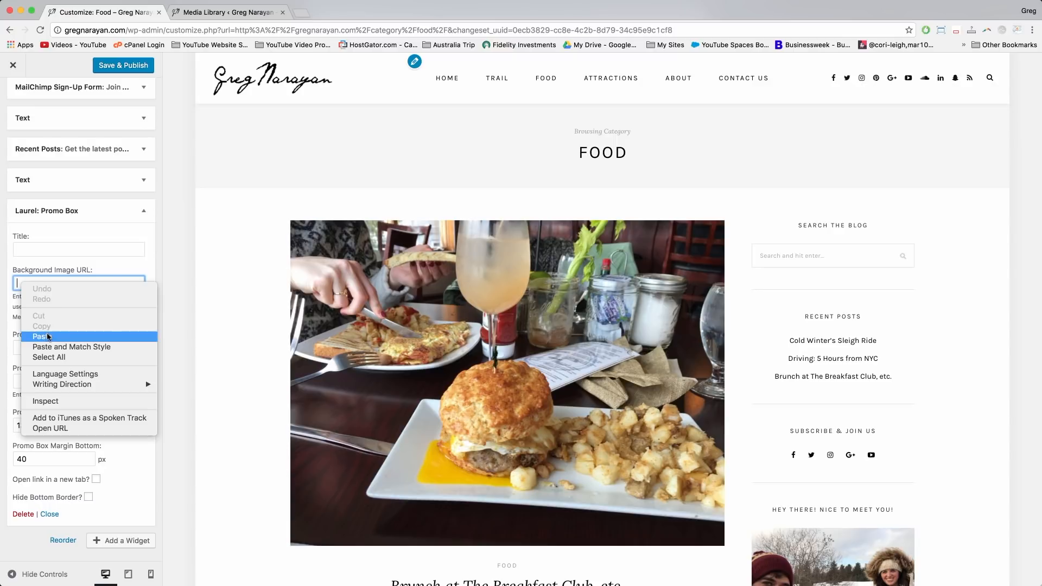
{"action": "left_click", "coordinate": [46, 334]}
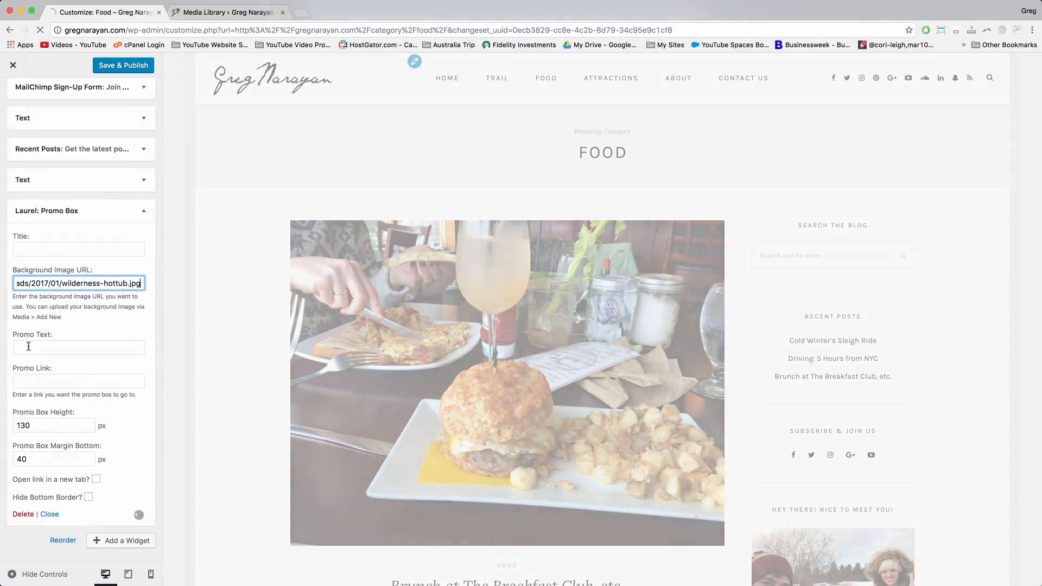
{"action": "left_click", "coordinate": [29, 346]}
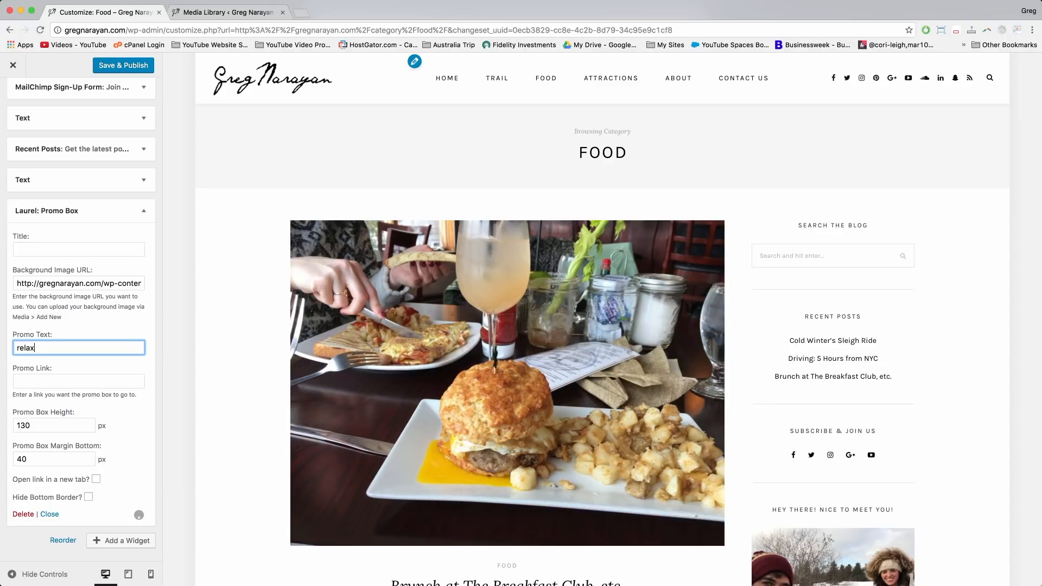
{"action": "type", "text": "relax"}
{"action": "left_click", "coordinate": [54, 380]}
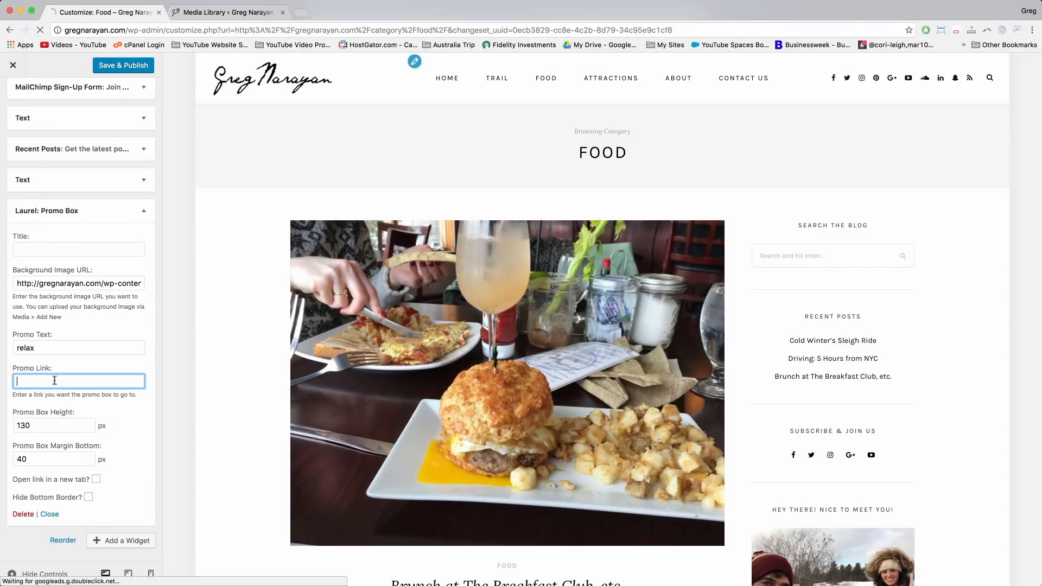
Step: Load gregnarayan.com in a new tab and copy the Attractions category page address
{"action": "left_click", "coordinate": [228, 12]}
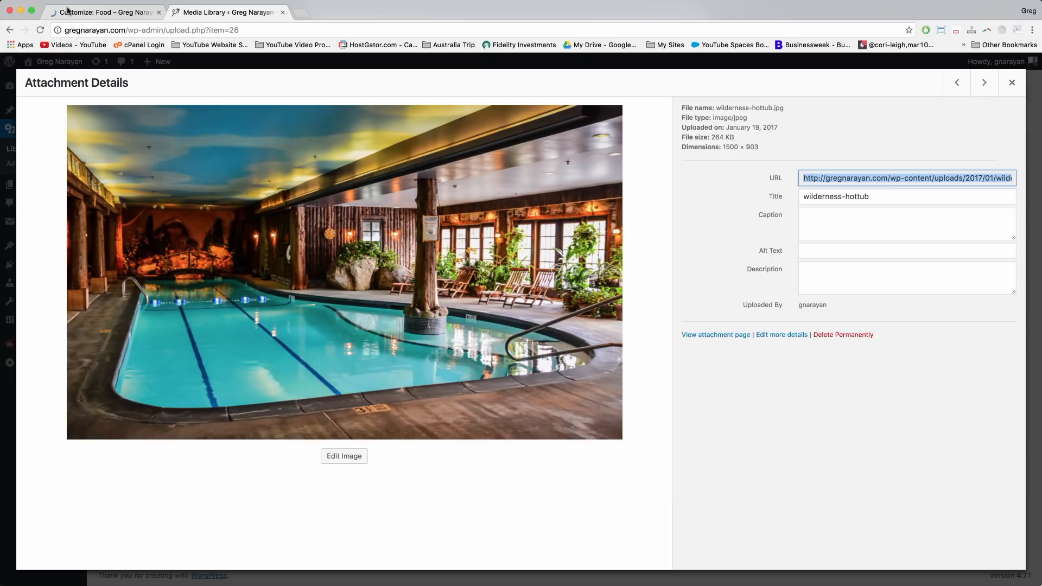
{"action": "left_click", "coordinate": [299, 13]}
{"action": "type", "text": "gregnarayan.com"}
{"action": "key", "text": "Return"}
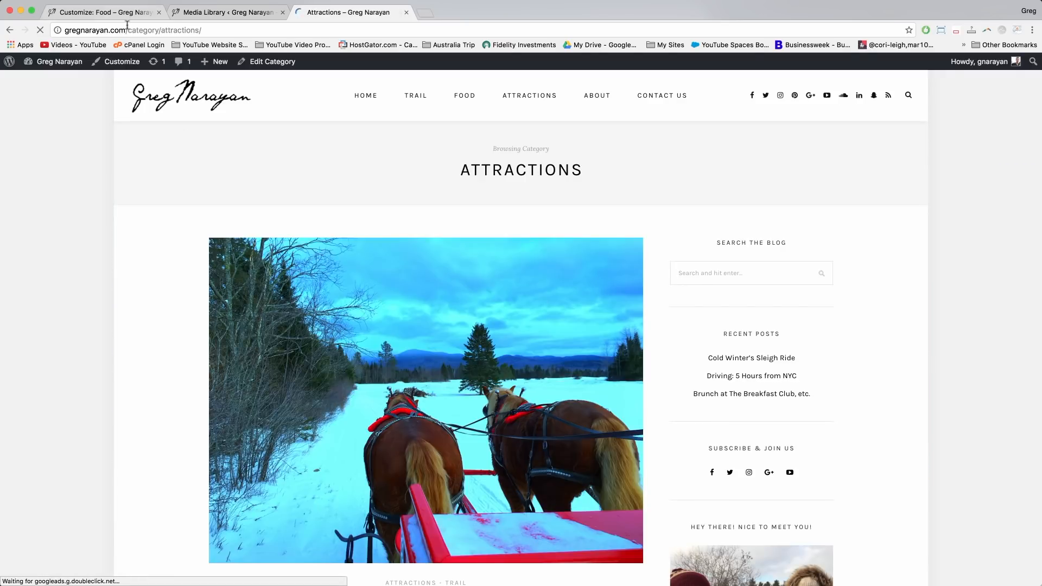
{"action": "left_click", "coordinate": [129, 30]}
{"action": "right_click", "coordinate": [129, 30]}
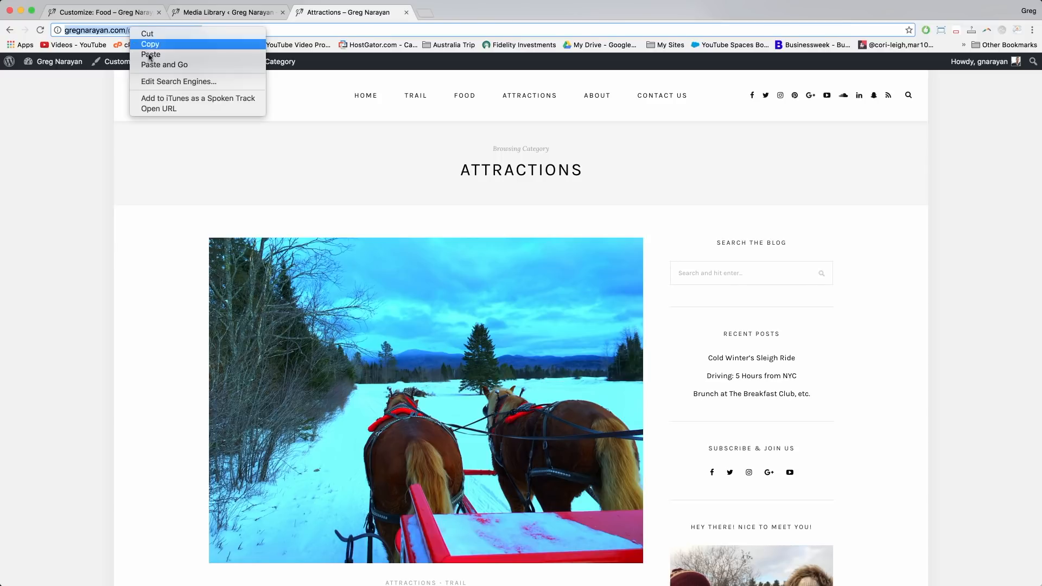
{"action": "left_click", "coordinate": [147, 41]}
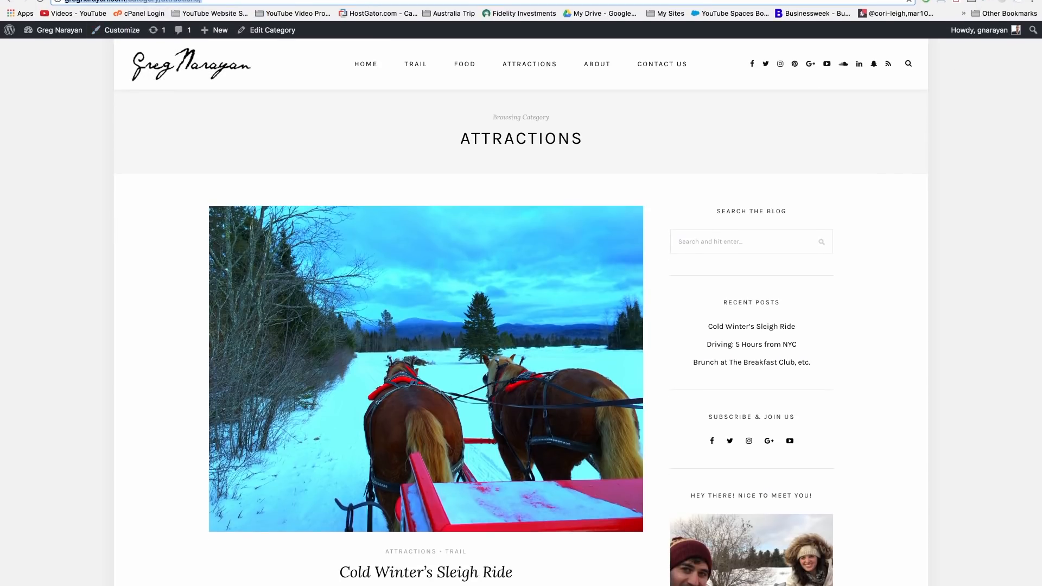
{"action": "left_click", "coordinate": [943, 2]}
{"action": "left_click", "coordinate": [917, 24]}
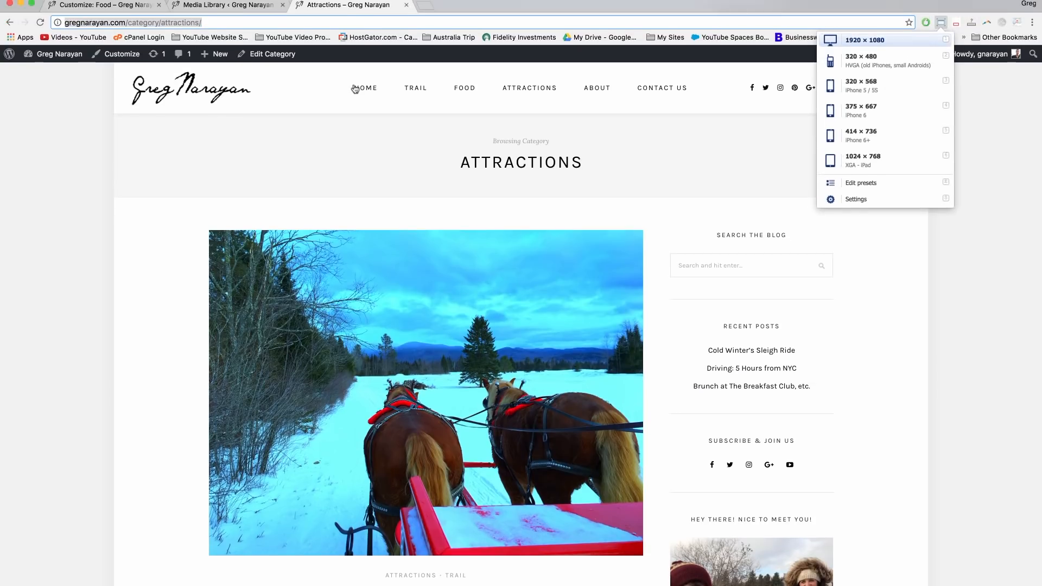
{"action": "left_click", "coordinate": [124, 12]}
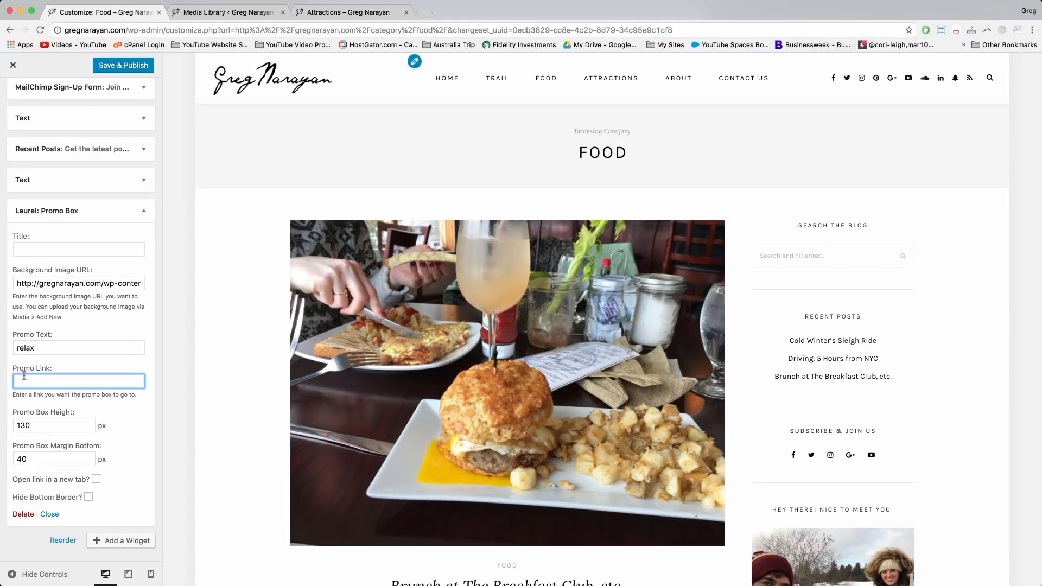
Step: Paste the Attractions page address as the relax box's promo link and collapse it
{"action": "right_click", "coordinate": [39, 383]}
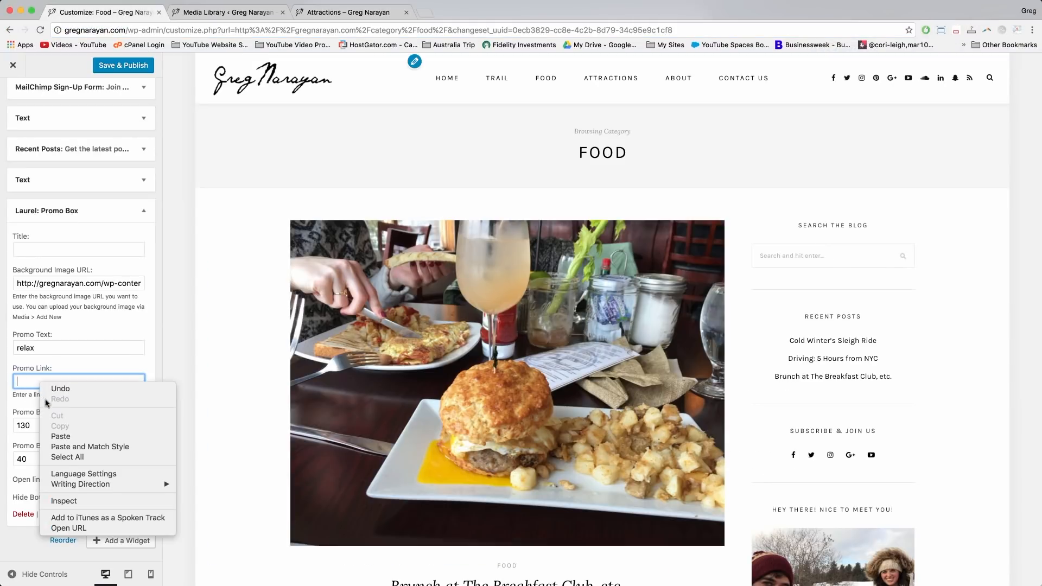
{"action": "left_click", "coordinate": [59, 431]}
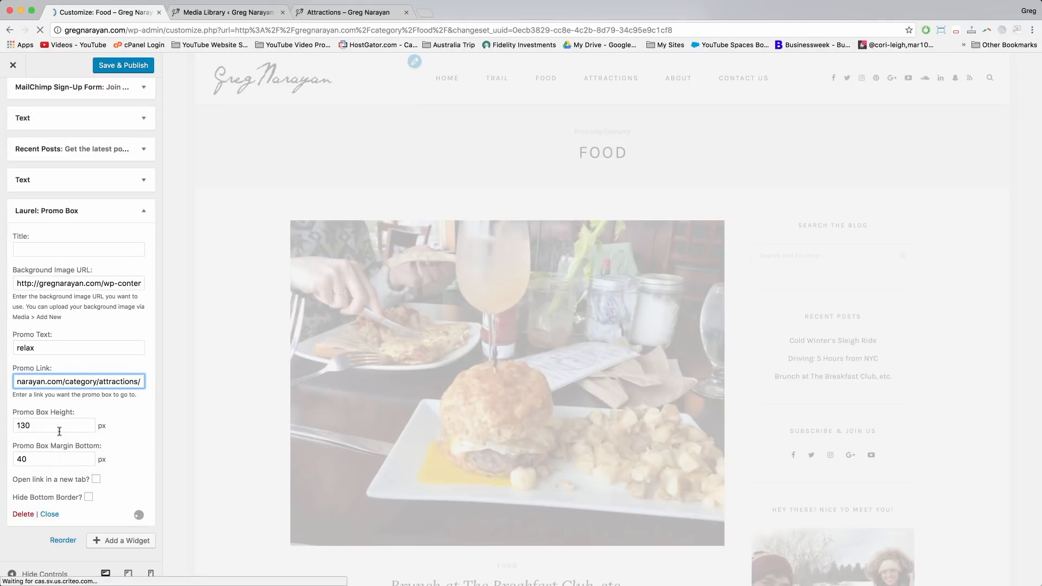
{"action": "scroll", "coordinate": [737, 376], "scroll_direction": "down", "scroll_amount": 10}
{"action": "scroll", "coordinate": [737, 376], "scroll_direction": "down", "scroll_amount": 10}
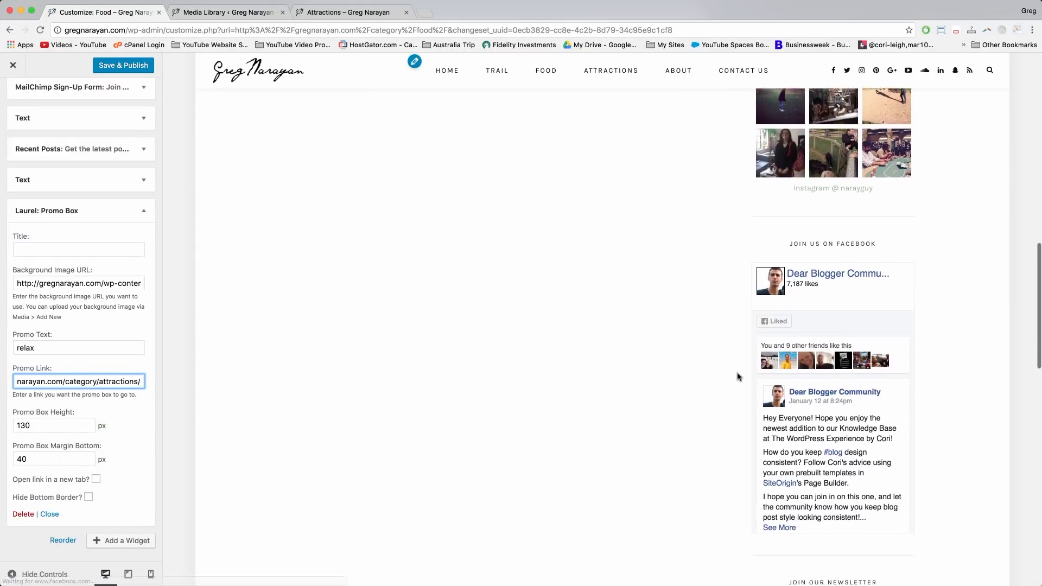
{"action": "scroll", "coordinate": [732, 401], "scroll_direction": "down", "scroll_amount": 2}
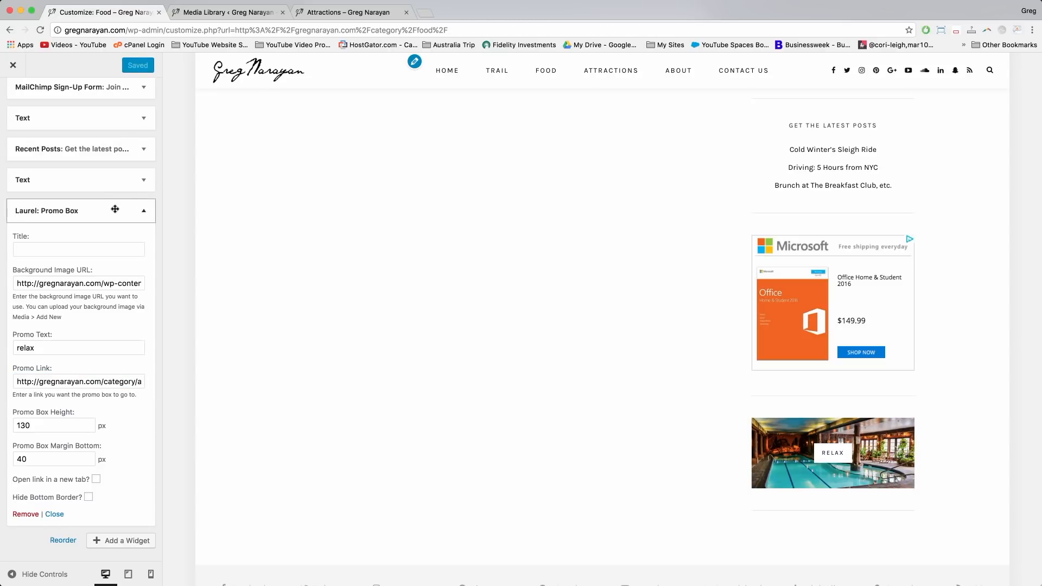
{"action": "left_click", "coordinate": [145, 212]}
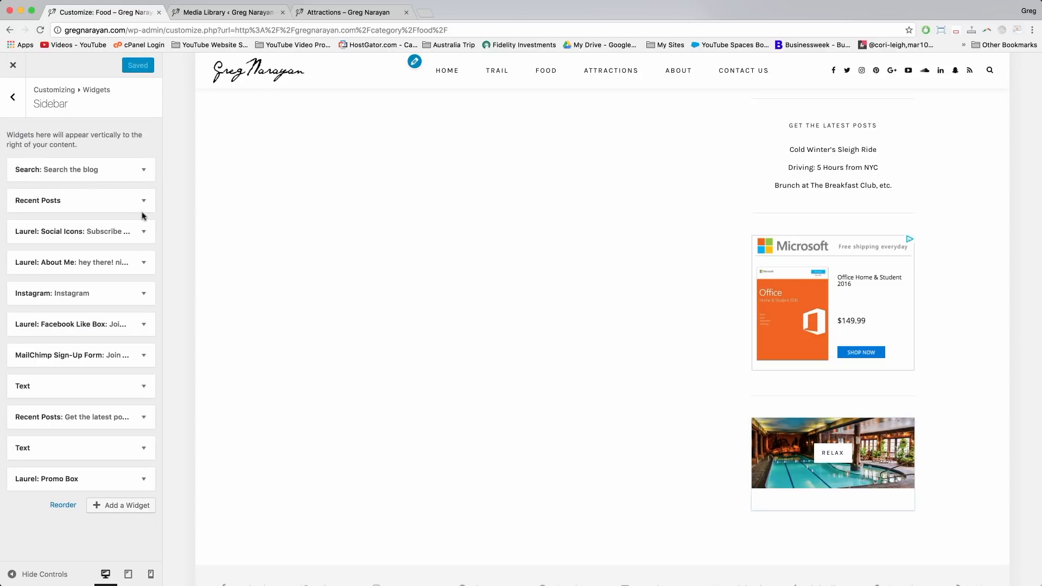
Step: Add a second Promo Box widget and copy the dining image's address from the media library
{"action": "left_click", "coordinate": [135, 512]}
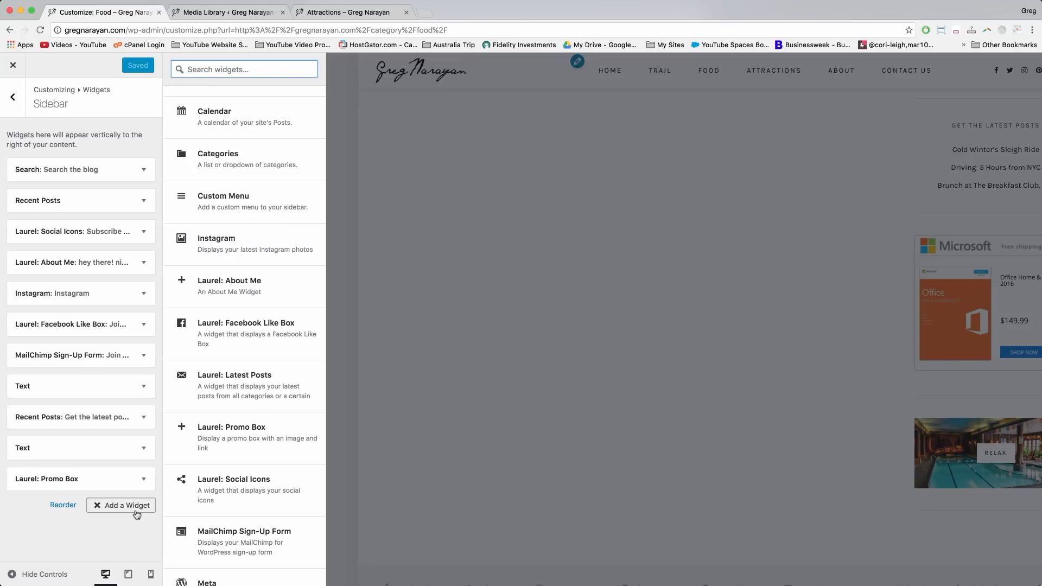
{"action": "left_click", "coordinate": [233, 446]}
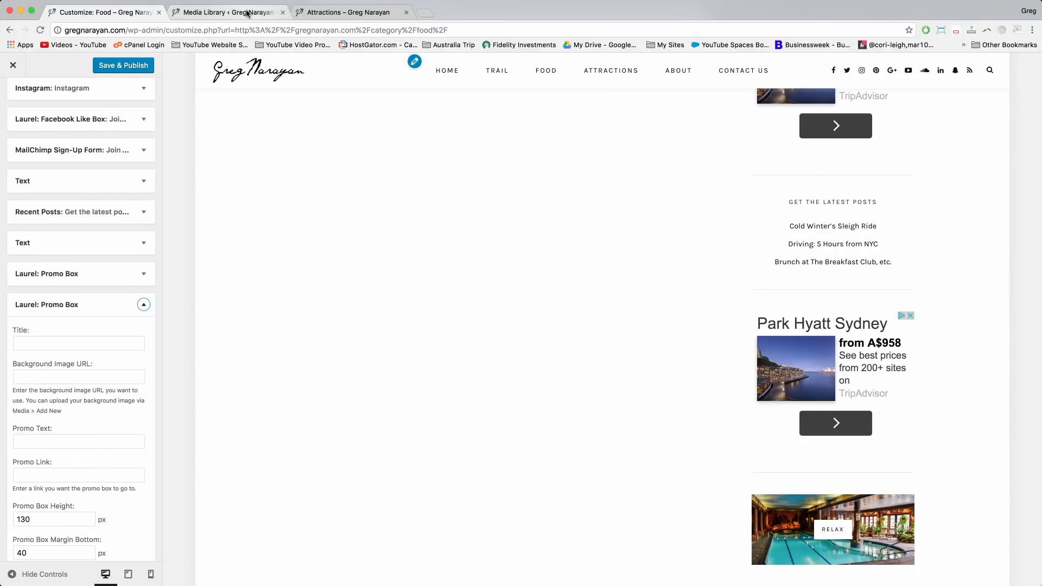
{"action": "left_click", "coordinate": [247, 12]}
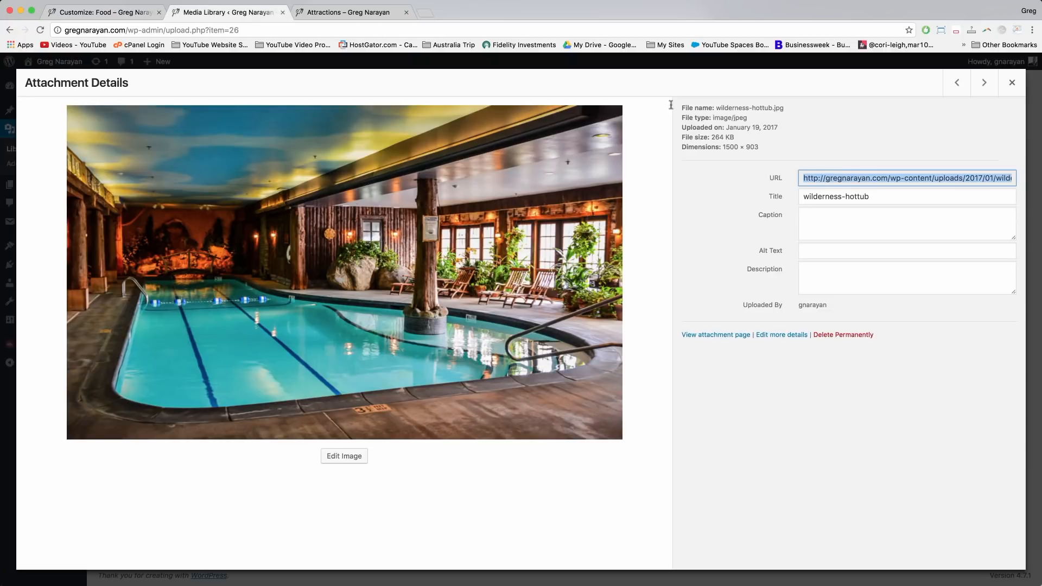
{"action": "left_click", "coordinate": [1011, 83]}
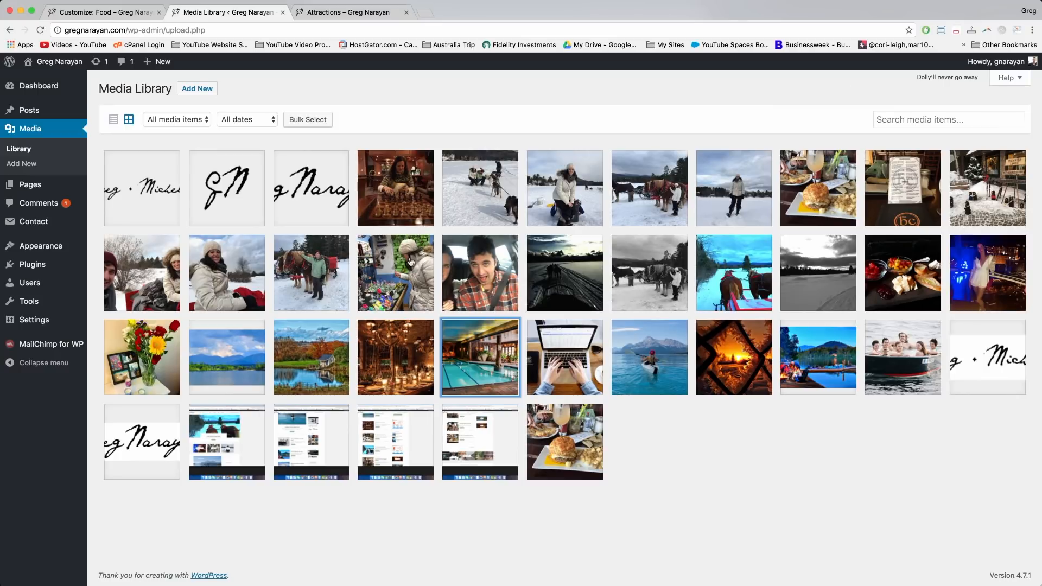
{"action": "left_click", "coordinate": [406, 355]}
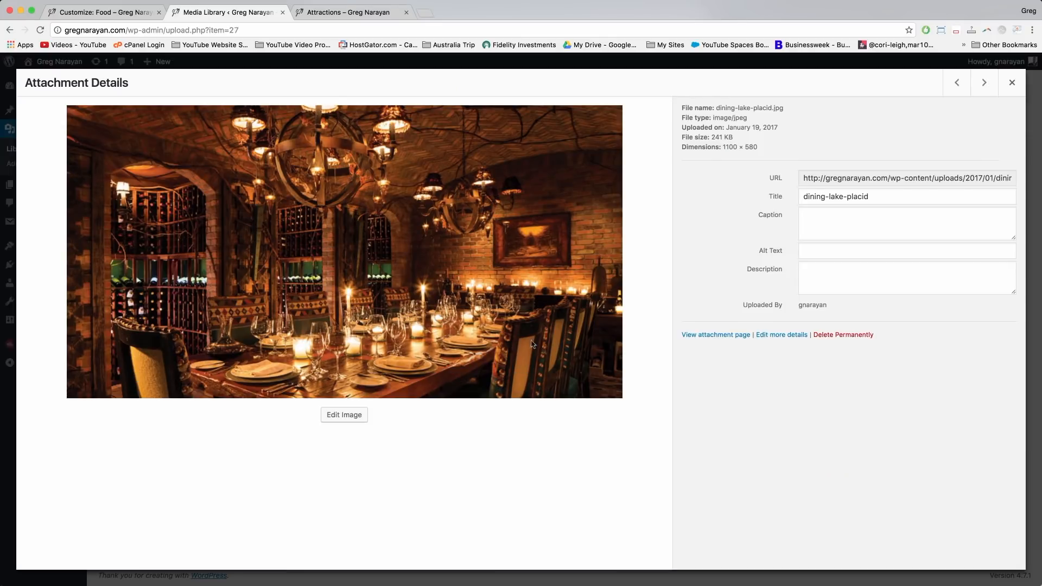
{"action": "left_click", "coordinate": [821, 174]}
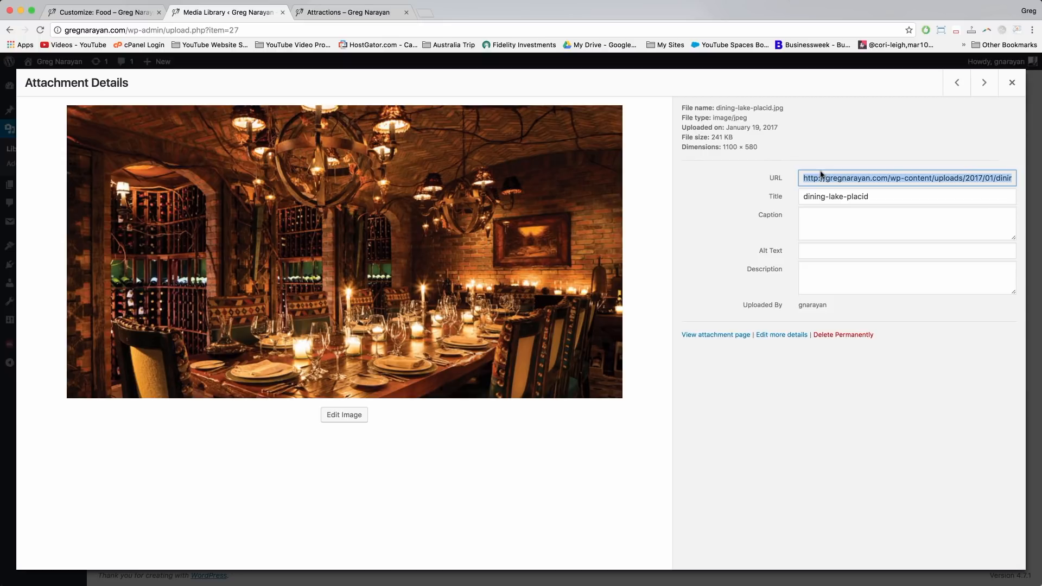
{"action": "right_click", "coordinate": [821, 175]}
{"action": "left_click", "coordinate": [838, 189]}
{"action": "left_click", "coordinate": [741, 193]}
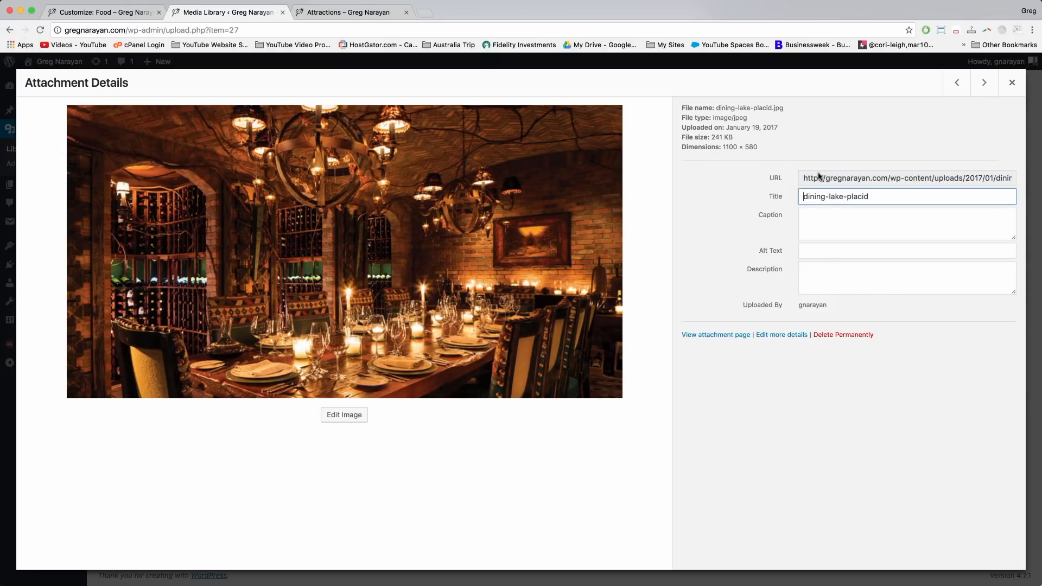
{"action": "triple_click", "coordinate": [825, 175]}
{"action": "left_click", "coordinate": [742, 221]}
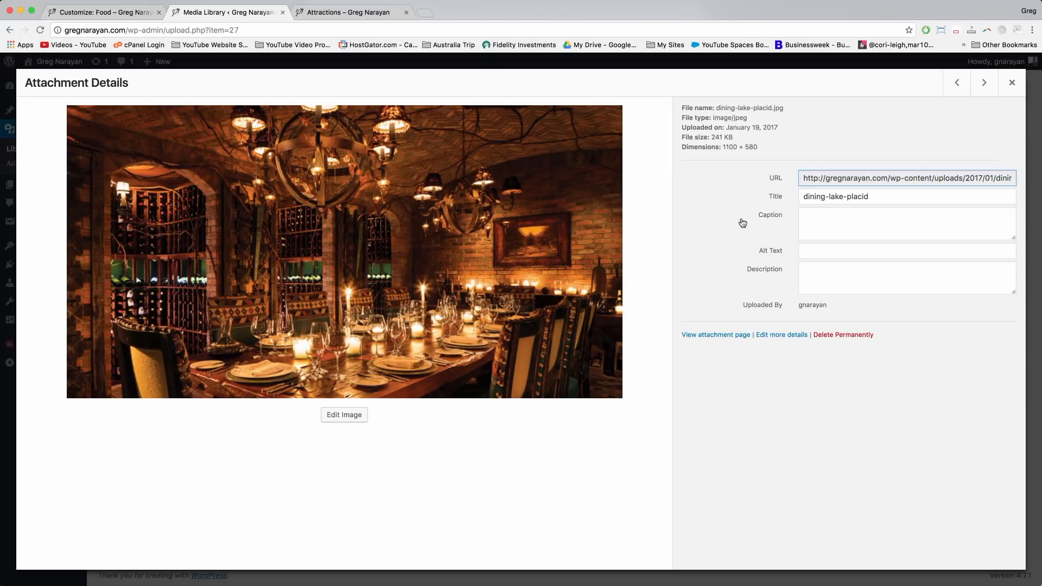
{"action": "triple_click", "coordinate": [810, 178]}
{"action": "right_click", "coordinate": [810, 178]}
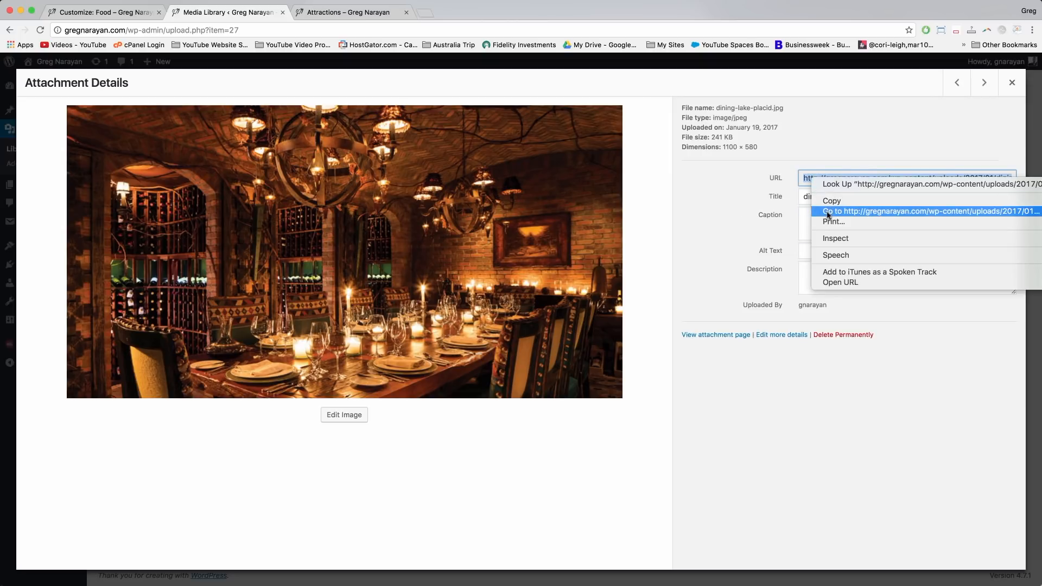
{"action": "left_click", "coordinate": [830, 197]}
{"action": "left_click", "coordinate": [85, 13]}
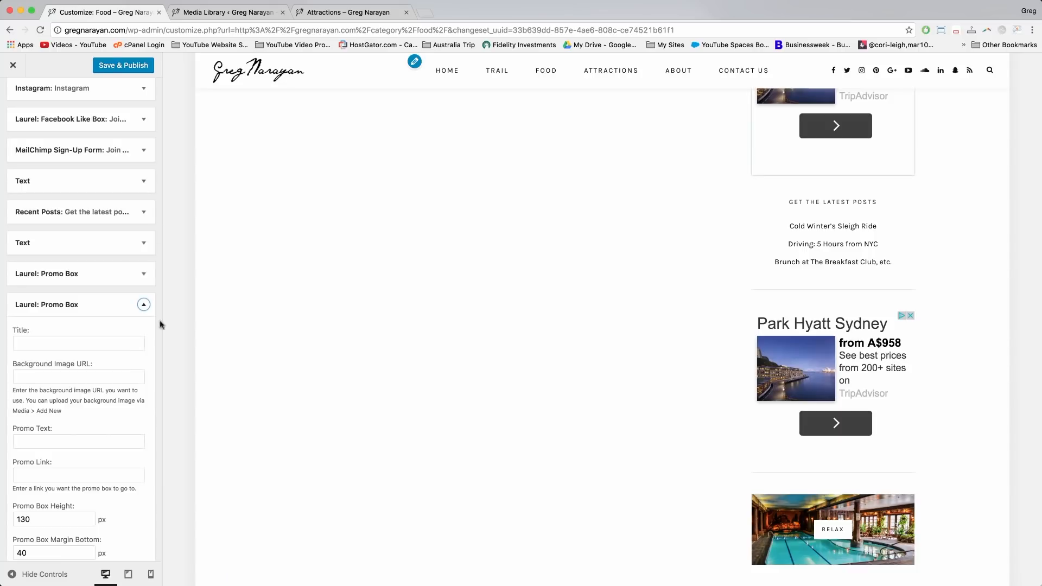
Step: Paste the dining image address as the new box's background and enter promo text 'dining'
{"action": "left_click", "coordinate": [26, 378]}
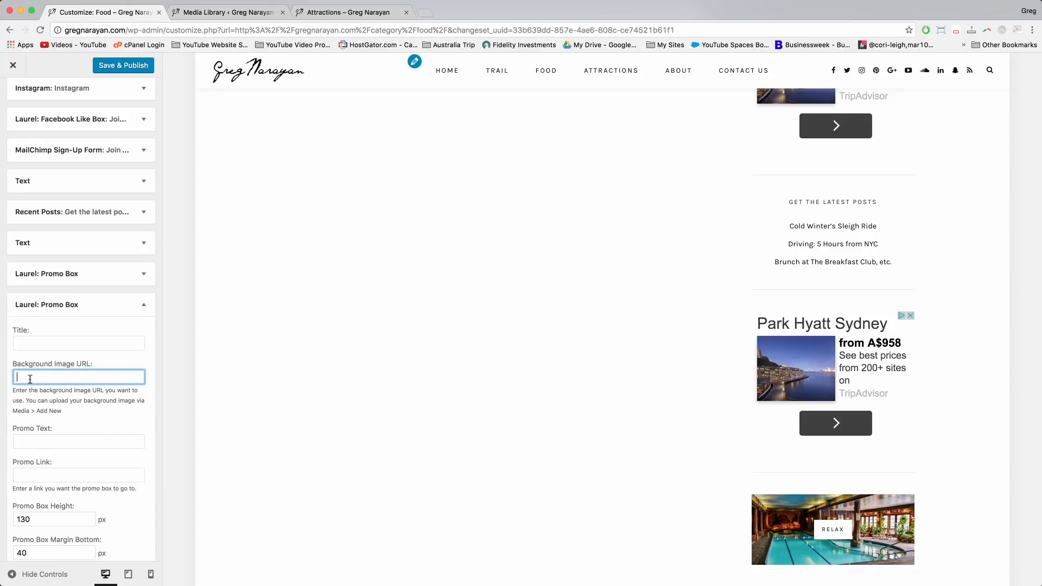
{"action": "right_click", "coordinate": [28, 378]}
{"action": "left_click", "coordinate": [52, 432]}
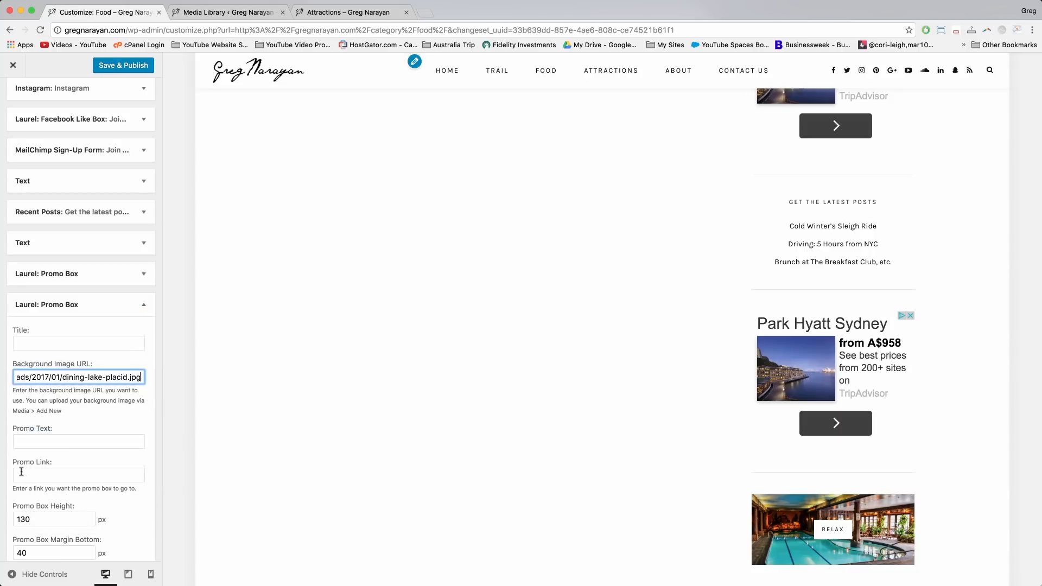
{"action": "left_click", "coordinate": [31, 441]}
{"action": "type", "text": "dini"}
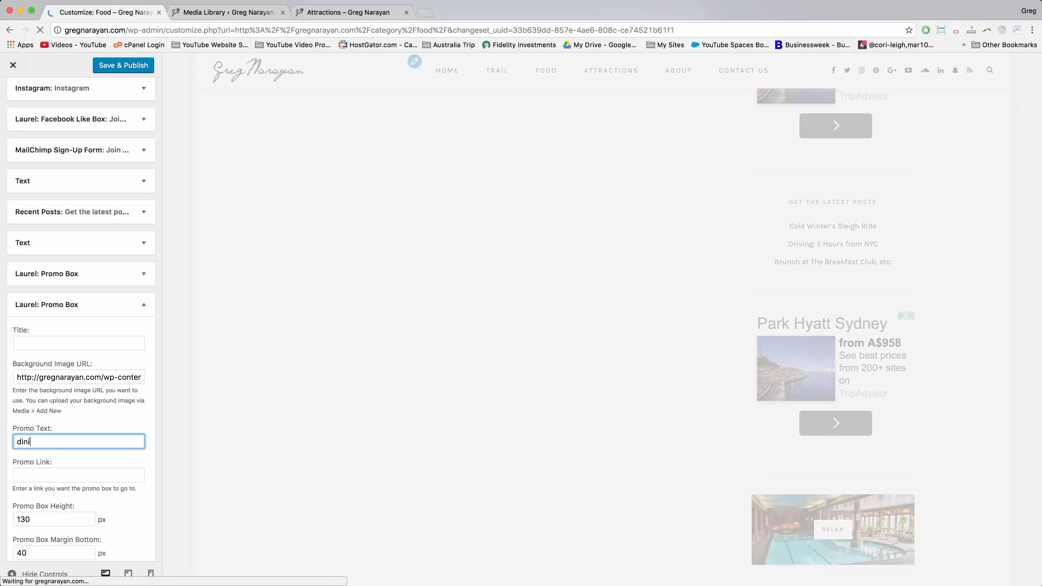
{"action": "type", "text": "ng"}
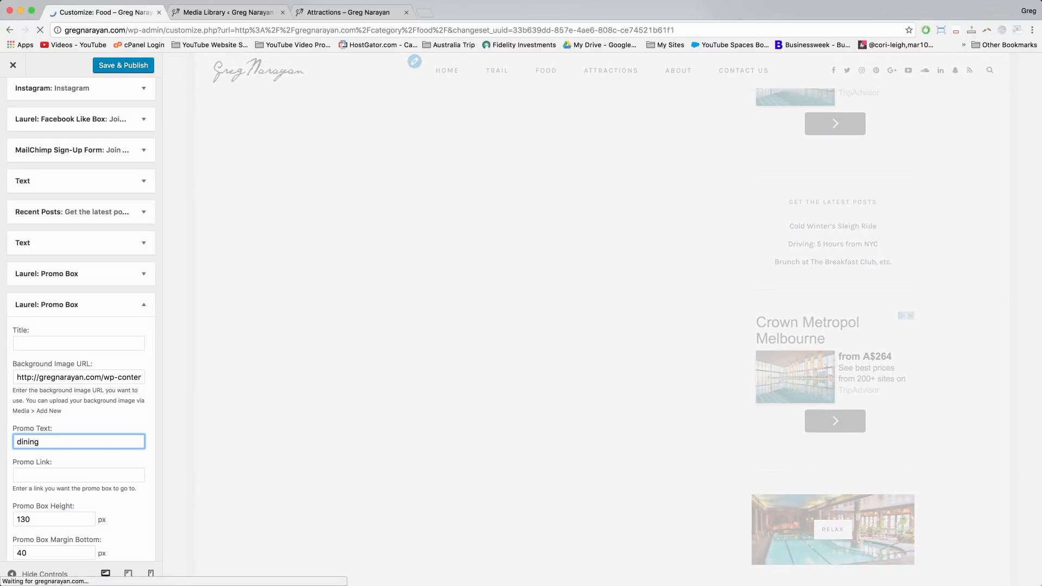
Step: Copy the FOOD menu link and paste it as the dining box's promo link
{"action": "left_click", "coordinate": [347, 12]}
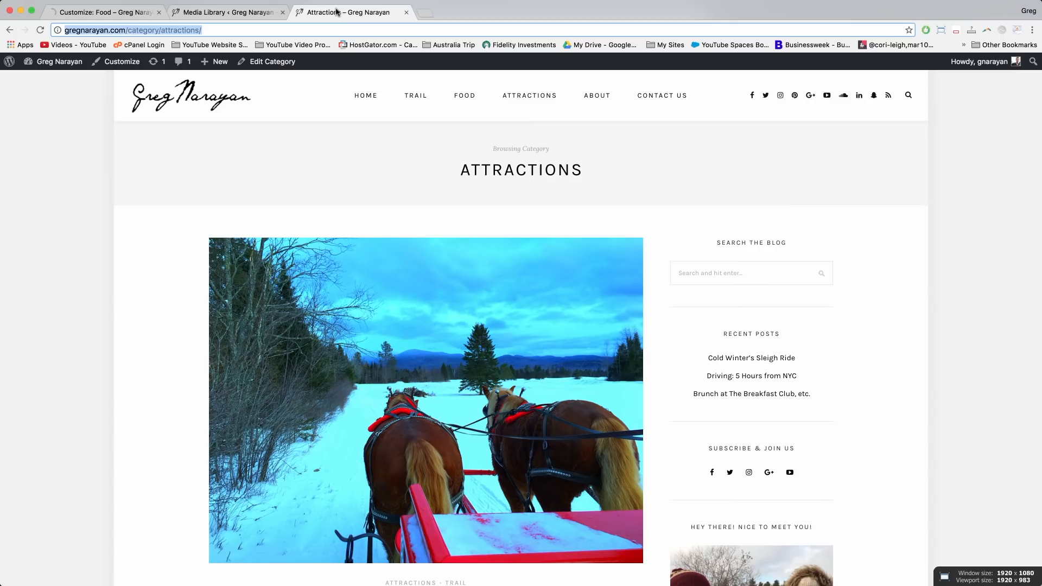
{"action": "right_click", "coordinate": [464, 99]}
{"action": "left_click", "coordinate": [507, 147]}
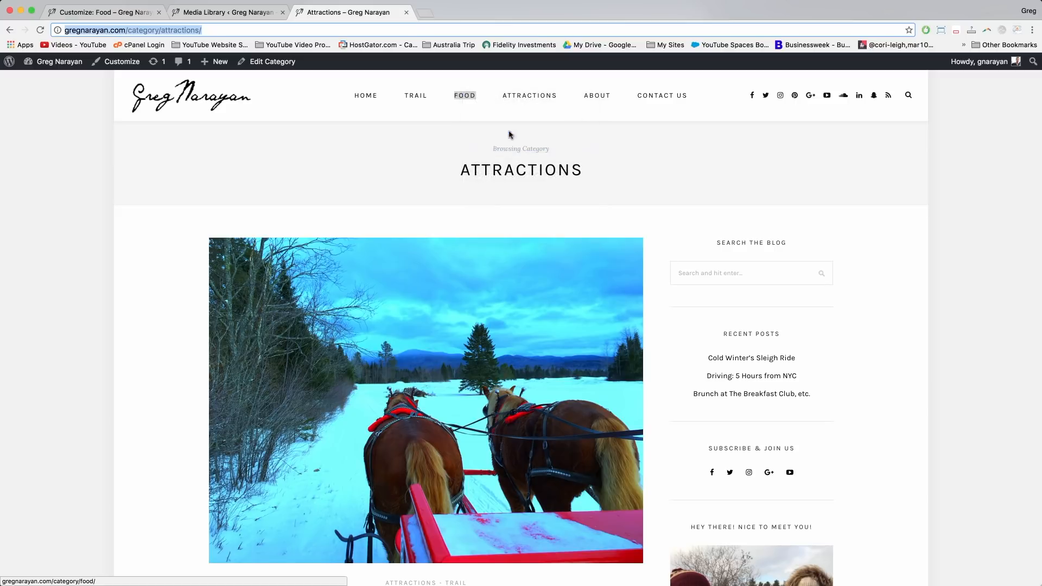
{"action": "left_click", "coordinate": [433, 202]}
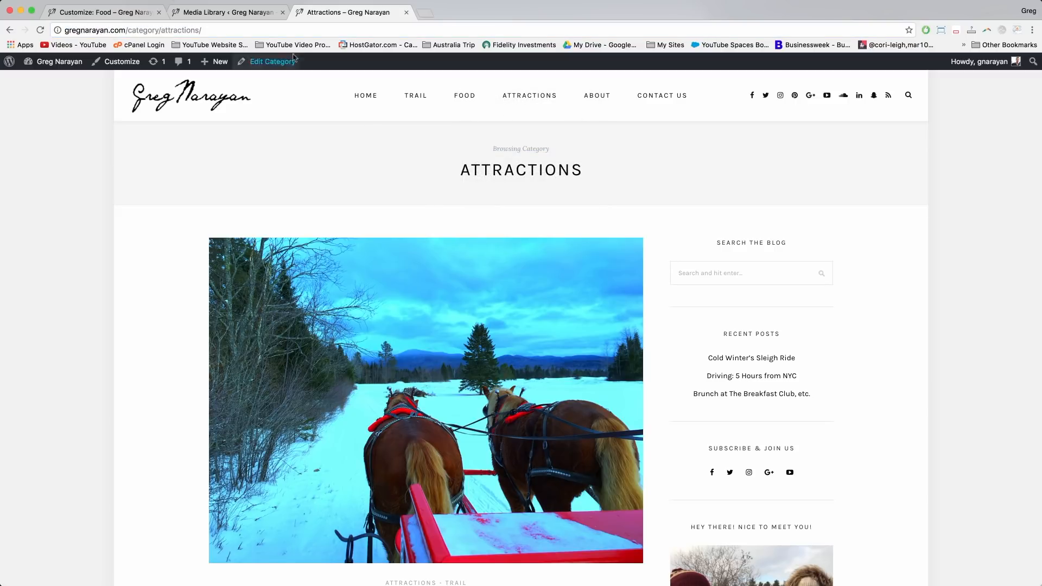
{"action": "left_click", "coordinate": [121, 11]}
{"action": "left_click", "coordinate": [31, 476]}
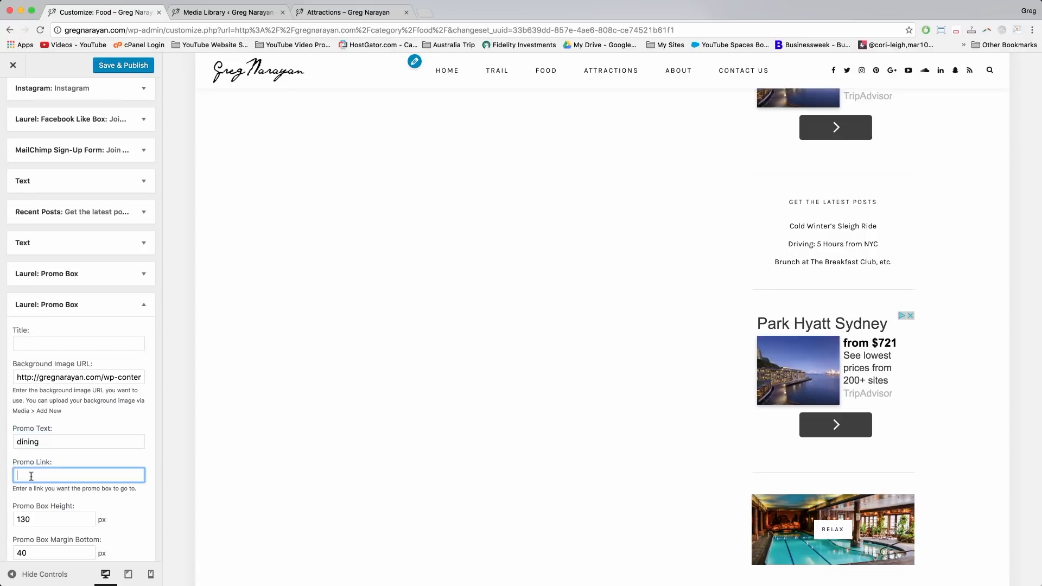
{"action": "right_click", "coordinate": [31, 476]}
{"action": "left_click", "coordinate": [60, 526]}
Step: Save & Publish the dining promo box and collapse its settings
{"action": "scroll", "coordinate": [161, 474], "scroll_direction": "down", "scroll_amount": 3}
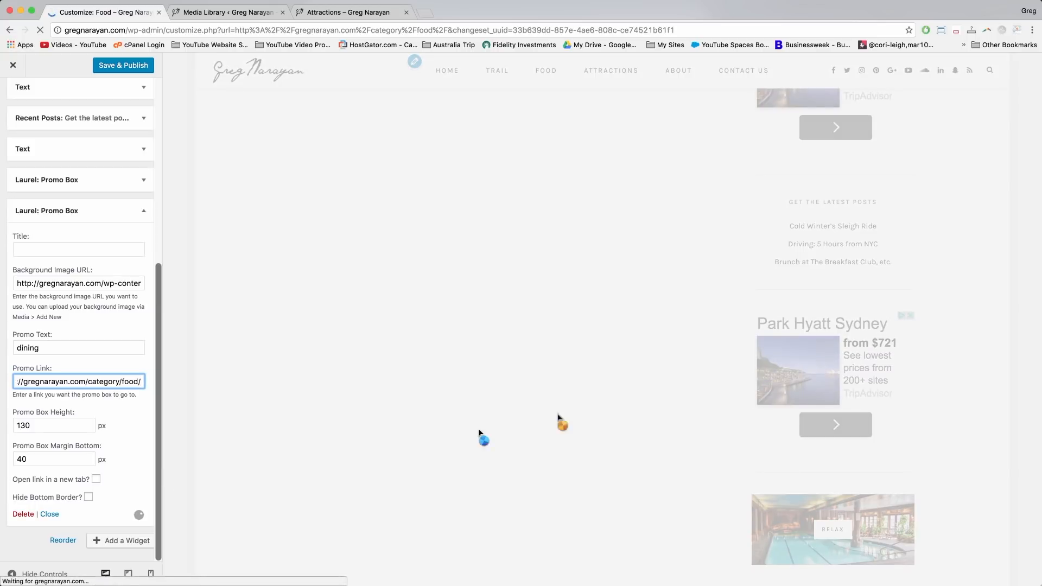
{"action": "scroll", "coordinate": [753, 432], "scroll_direction": "down", "scroll_amount": 5}
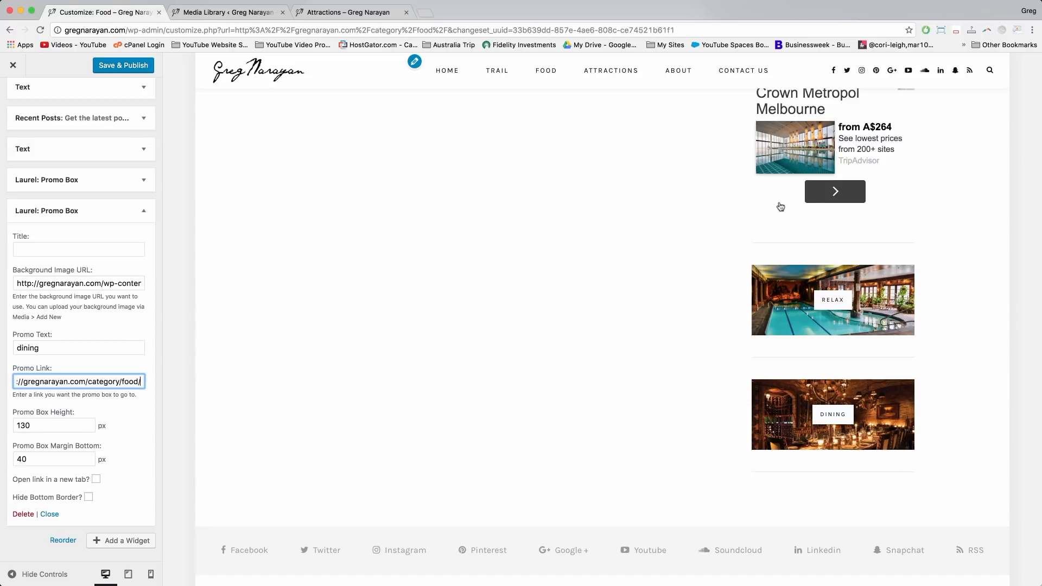
{"action": "left_click", "coordinate": [124, 65]}
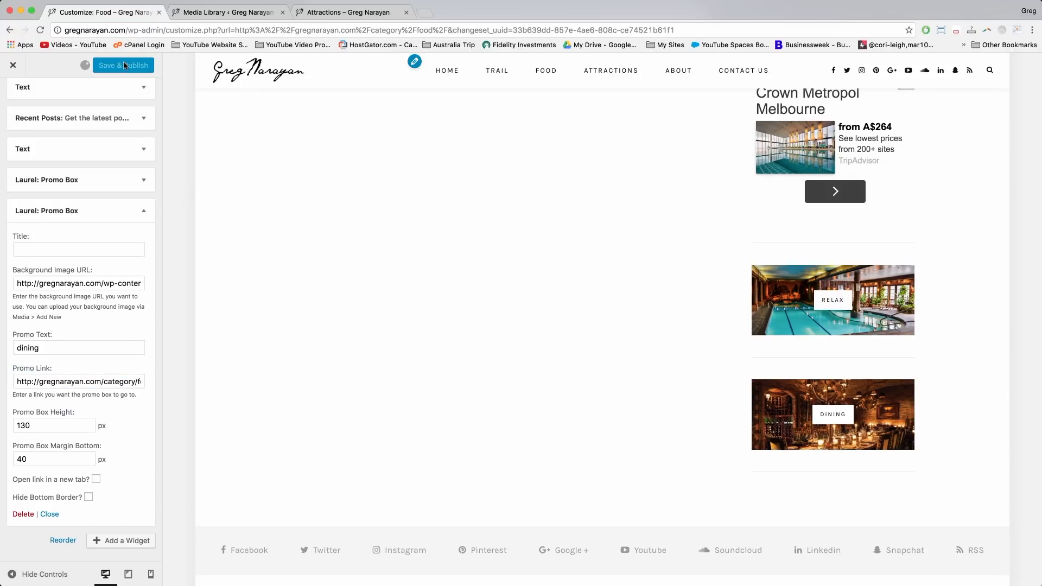
{"action": "left_click", "coordinate": [125, 207]}
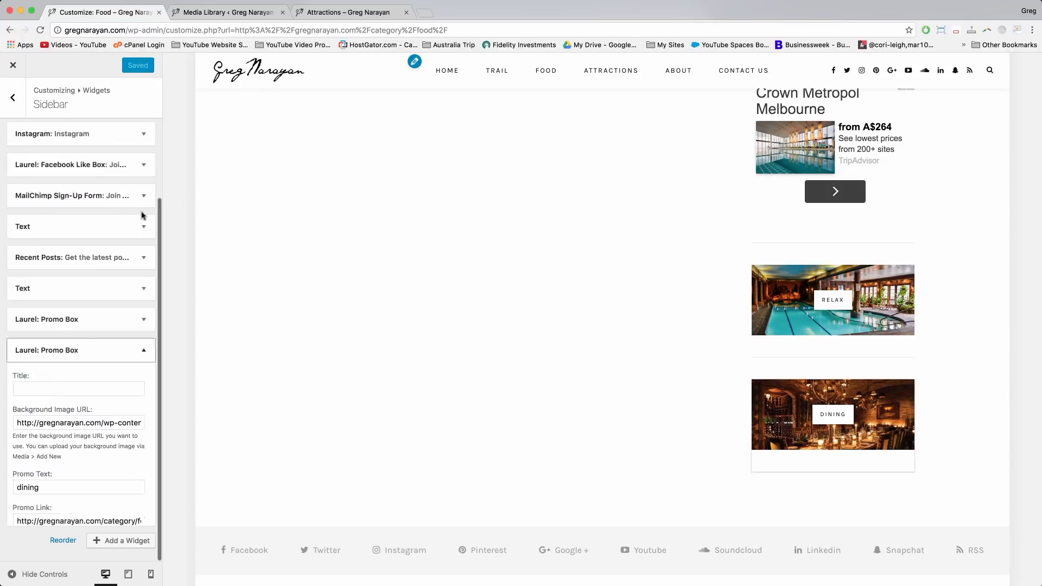
Step: Add a third Promo Box widget and copy the autumn-cottage image address
{"action": "left_click", "coordinate": [114, 536]}
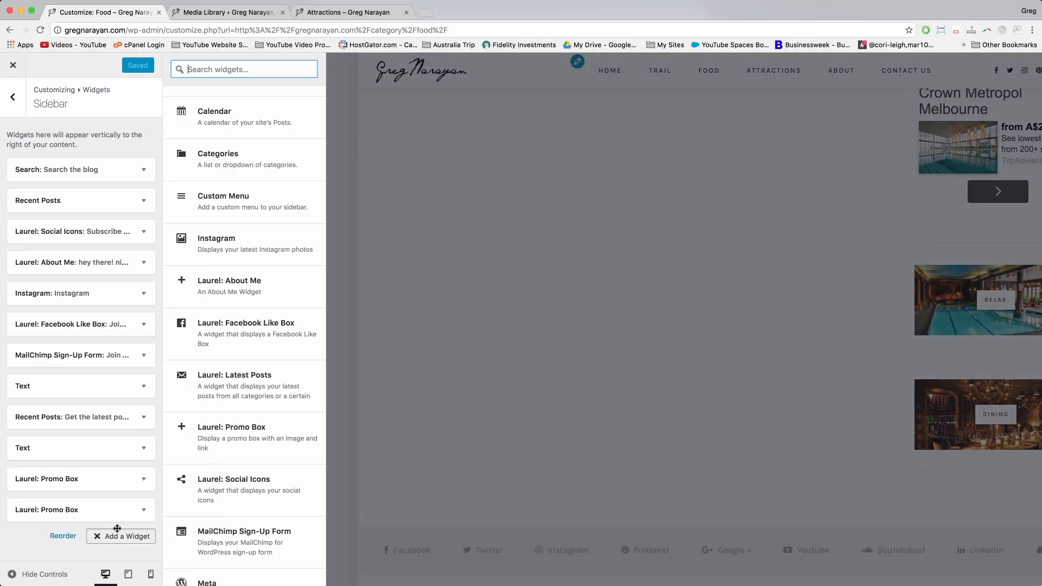
{"action": "left_click", "coordinate": [234, 437]}
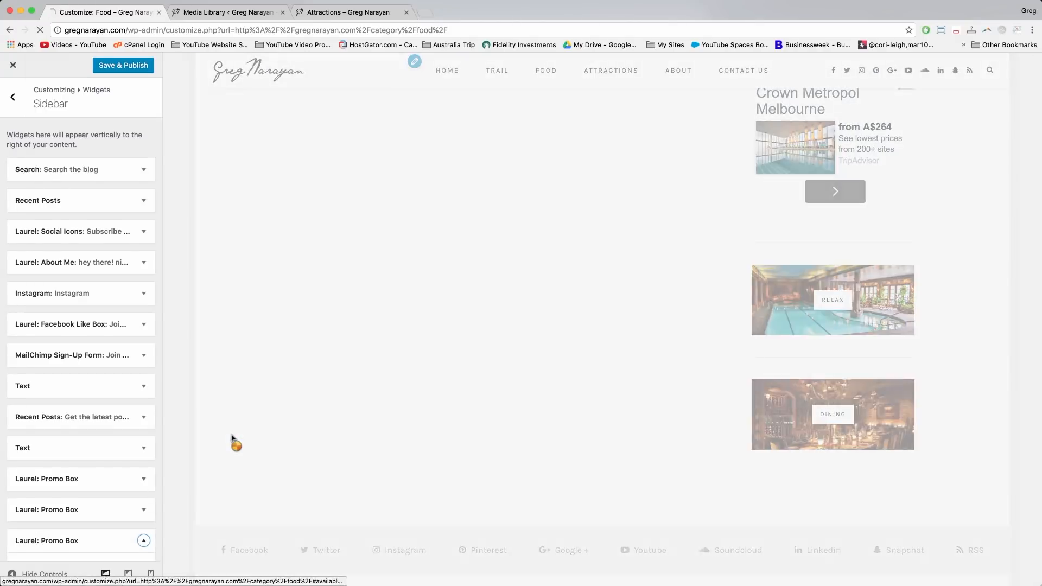
{"action": "left_click", "coordinate": [245, 16]}
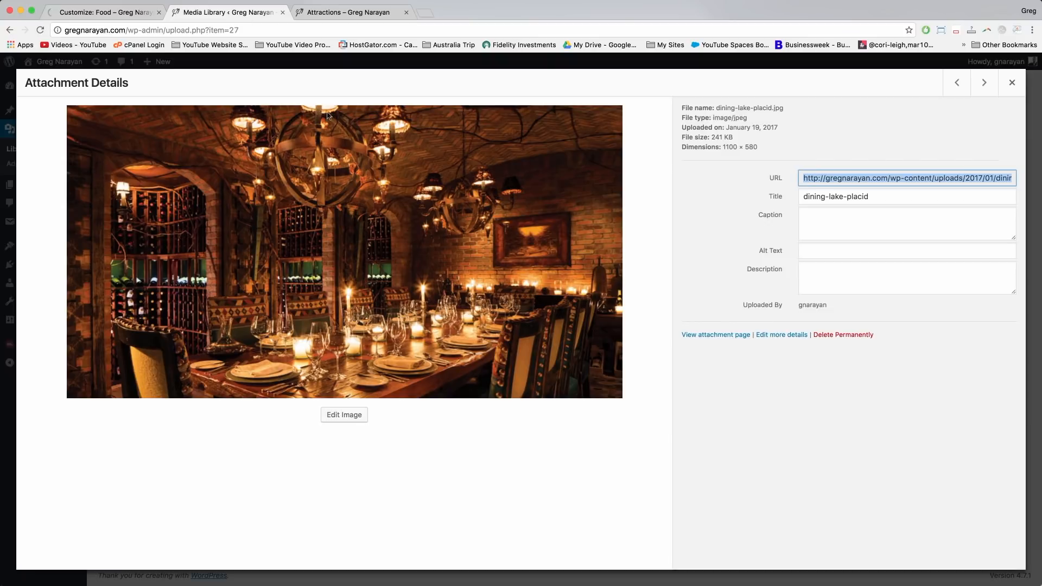
{"action": "left_click", "coordinate": [1011, 82]}
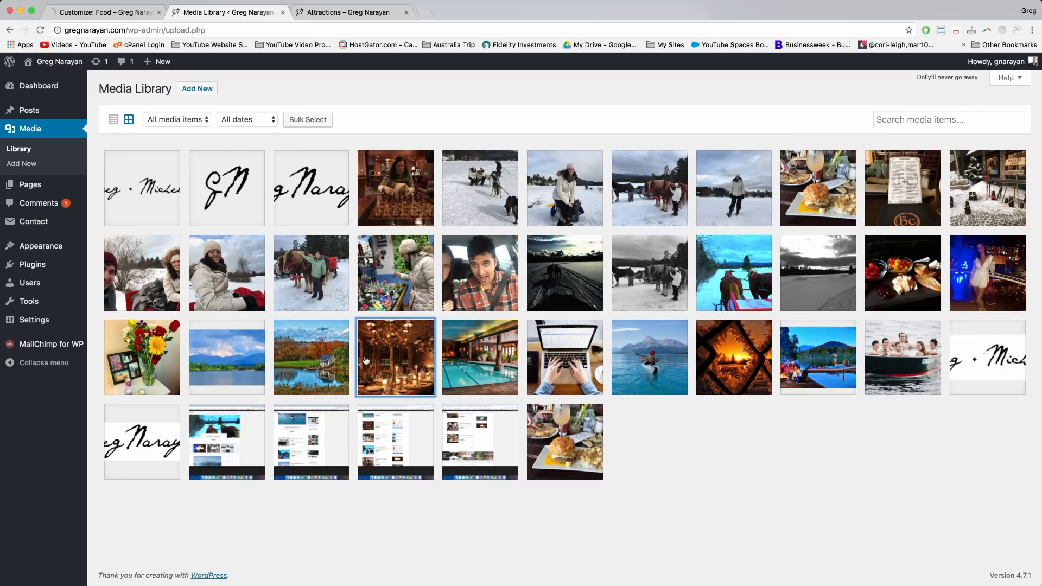
{"action": "left_click", "coordinate": [338, 374]}
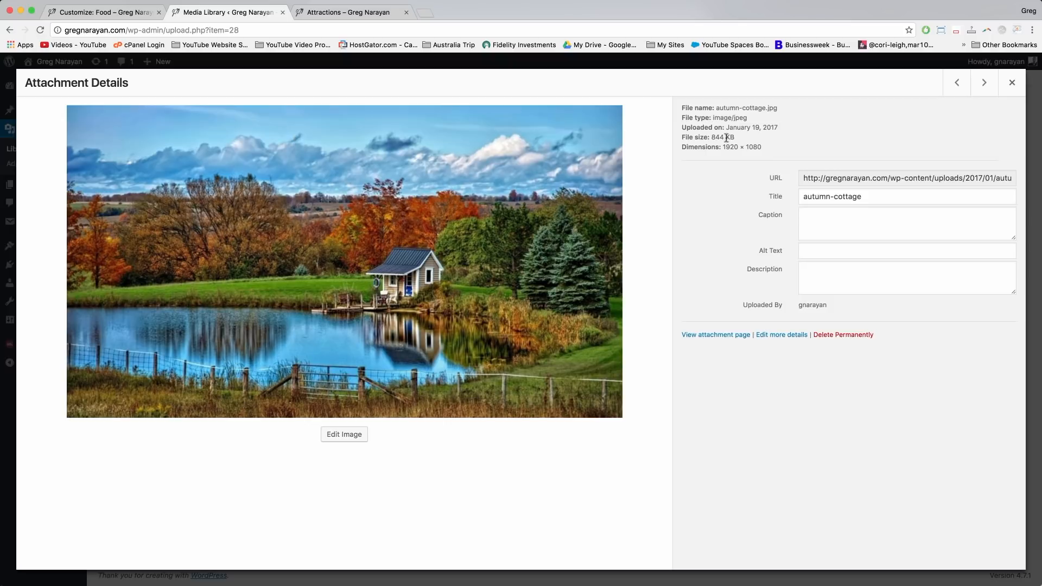
{"action": "left_click", "coordinate": [812, 179]}
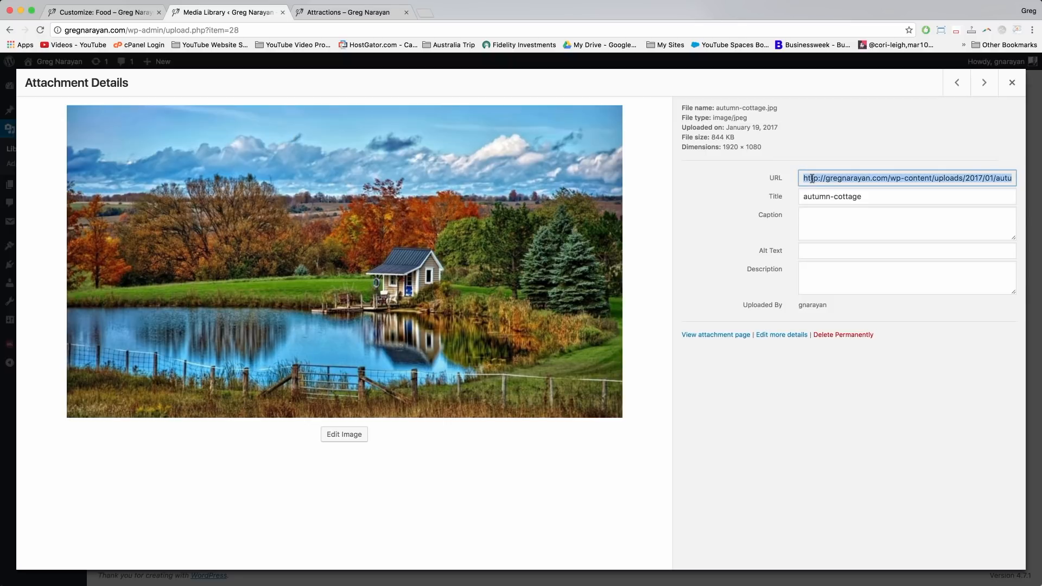
{"action": "right_click", "coordinate": [812, 179]}
{"action": "left_click", "coordinate": [830, 200]}
{"action": "left_click", "coordinate": [110, 13]}
Step: Paste the autumn-cottage address as the box's background and enter promo text 'lodging'
{"action": "scroll", "coordinate": [111, 403], "scroll_direction": "down", "scroll_amount": 2}
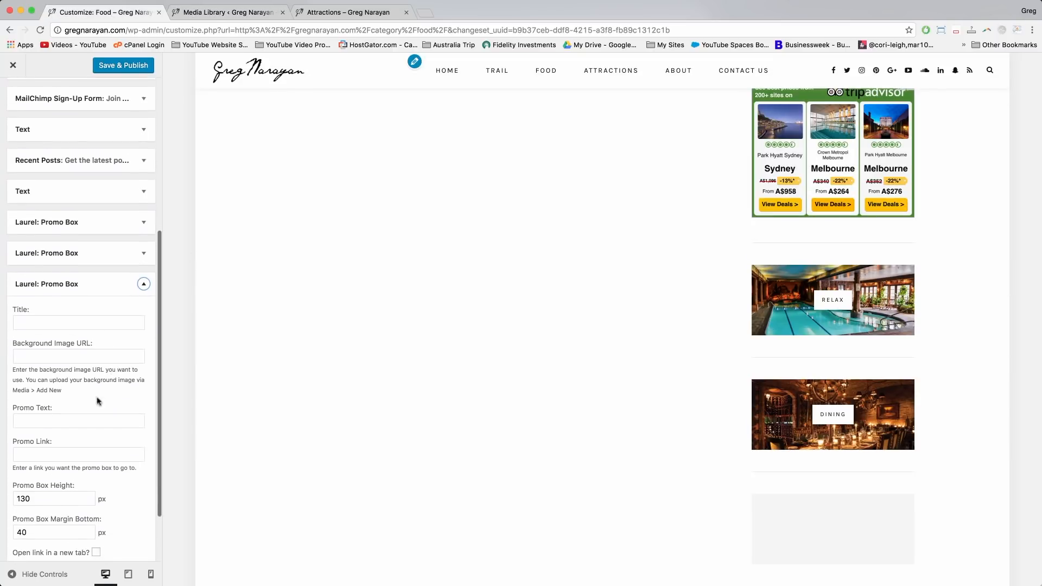
{"action": "left_click", "coordinate": [45, 360]}
{"action": "right_click", "coordinate": [42, 357]}
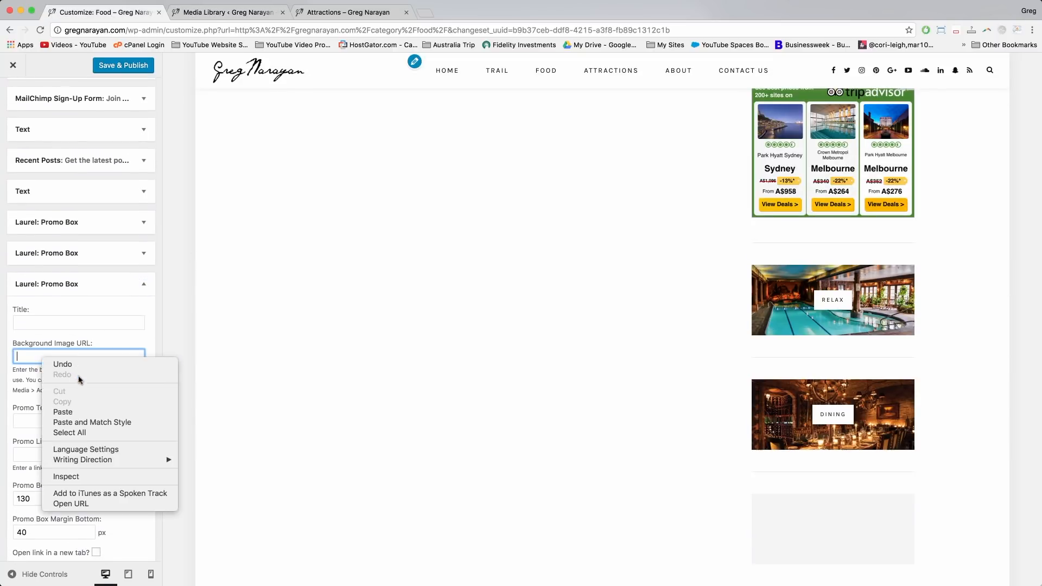
{"action": "left_click", "coordinate": [86, 412]}
{"action": "left_click", "coordinate": [41, 422]}
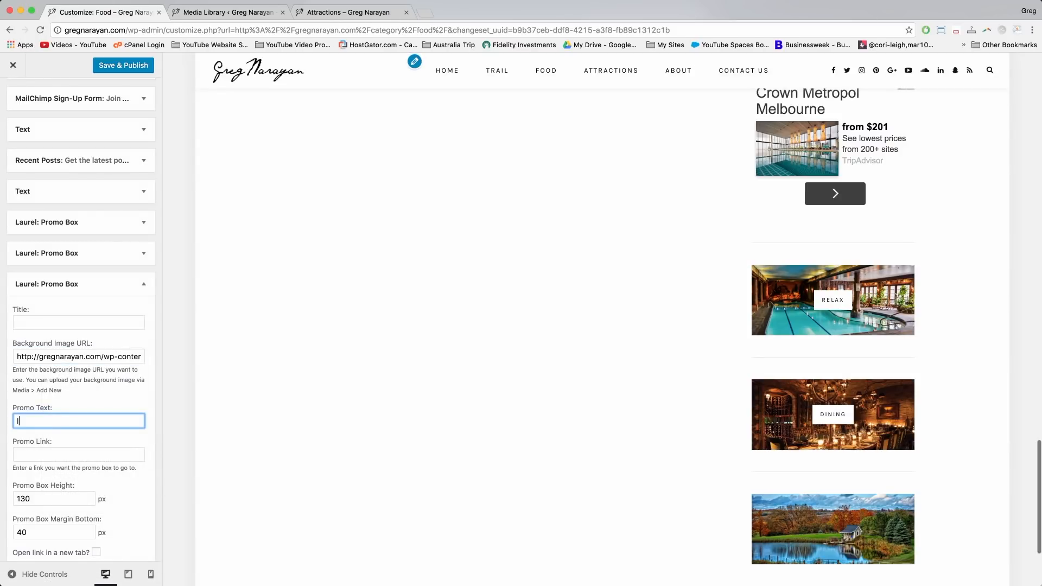
{"action": "type", "text": "lodgin"}
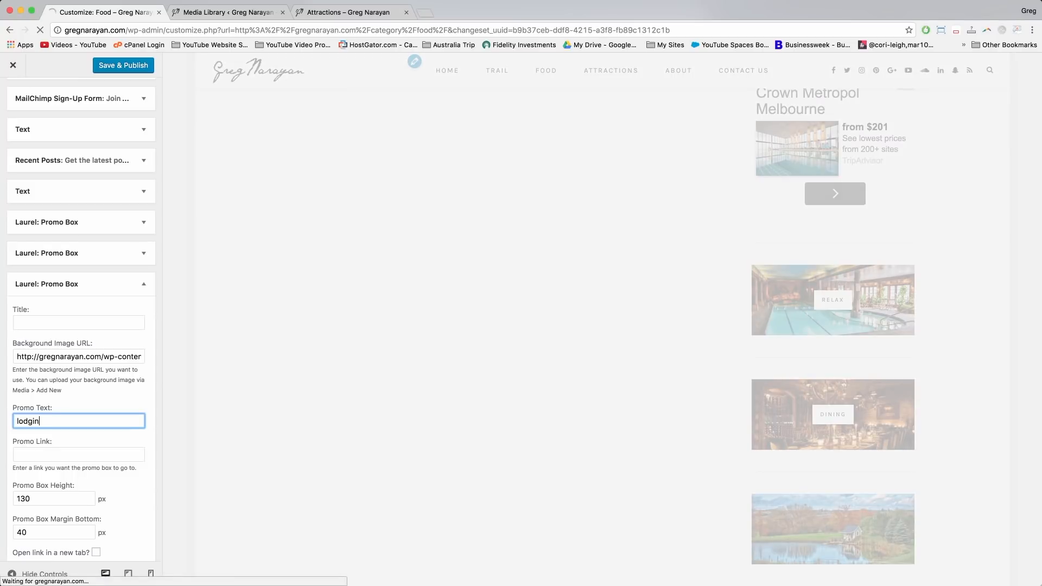
{"action": "type", "text": "g"}
{"action": "left_click", "coordinate": [46, 452]}
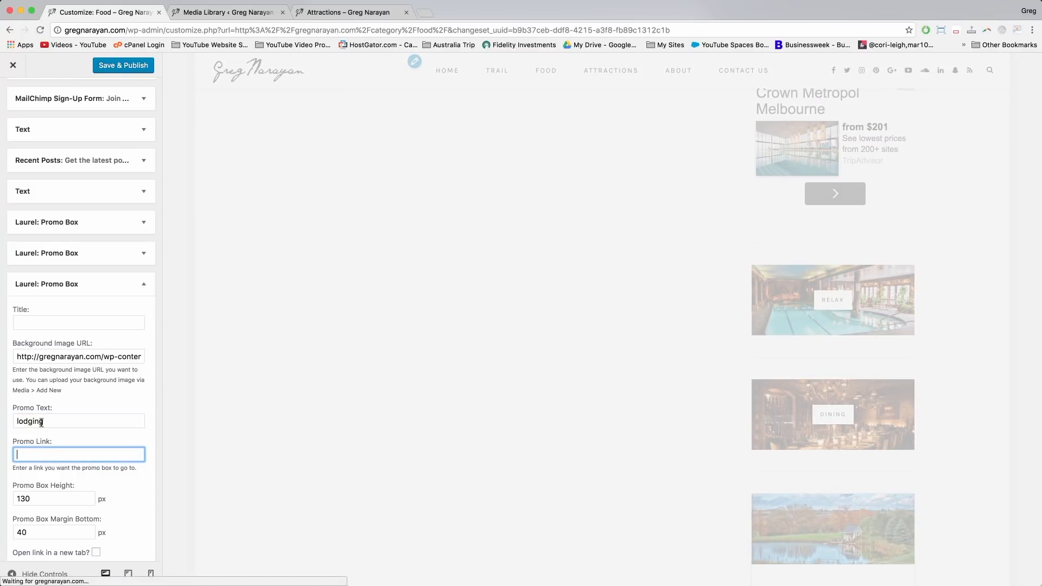
Step: Title the lodging box 'coming soon' and Save & Publish it
{"action": "scroll", "coordinate": [115, 141], "scroll_direction": "down", "scroll_amount": 2}
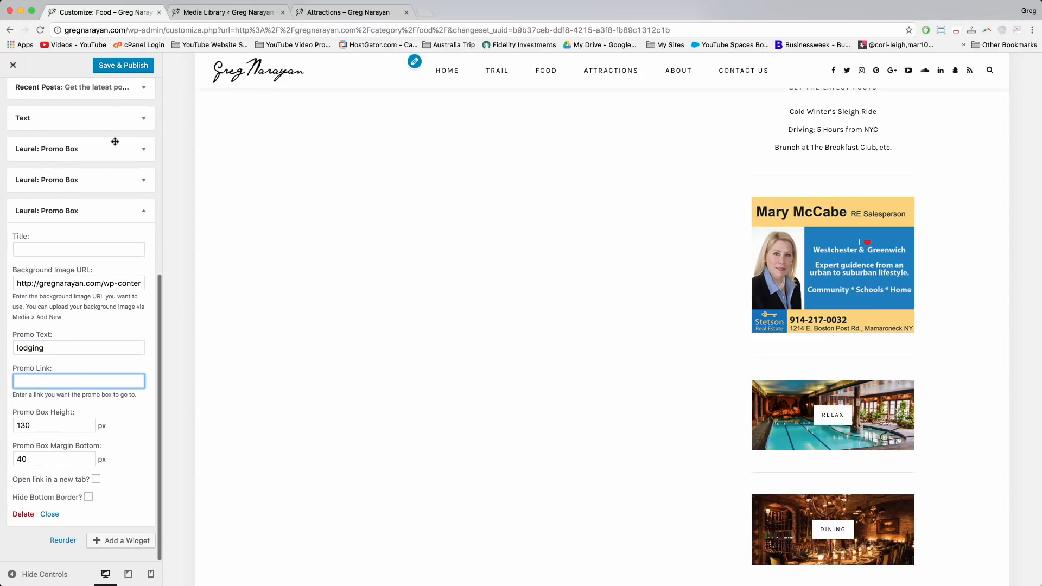
{"action": "scroll", "coordinate": [146, 214], "scroll_direction": "up", "scroll_amount": 5}
{"action": "scroll", "coordinate": [82, 319], "scroll_direction": "down", "scroll_amount": 5}
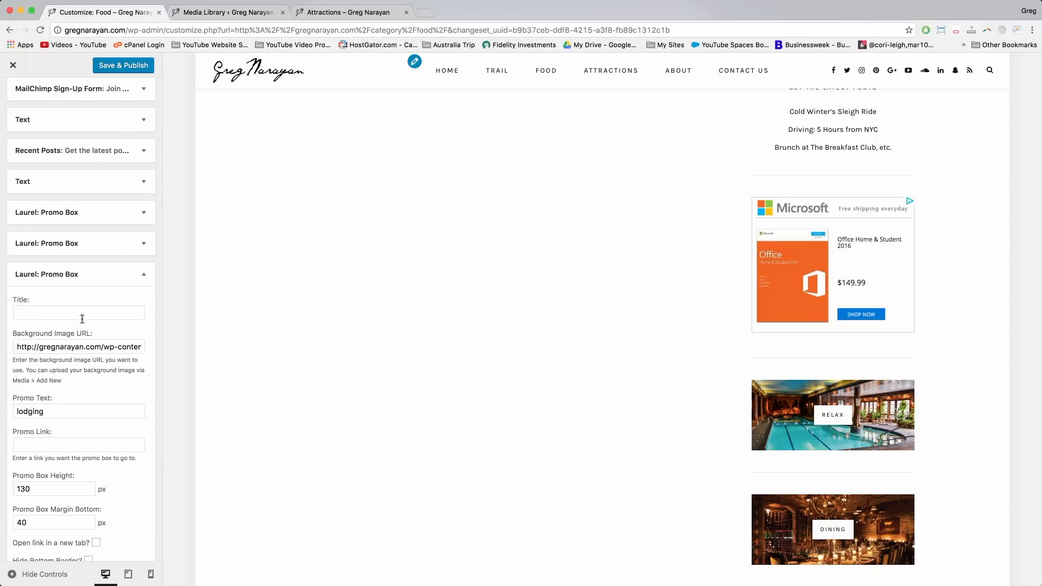
{"action": "left_click", "coordinate": [77, 314]}
{"action": "type", "text": "comin"}
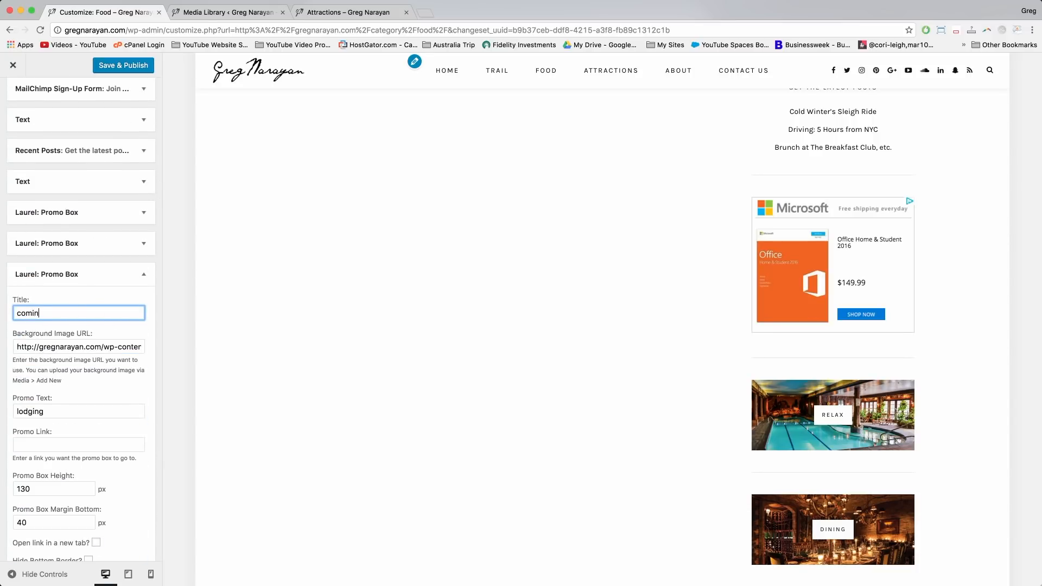
{"action": "type", "text": "g soon"}
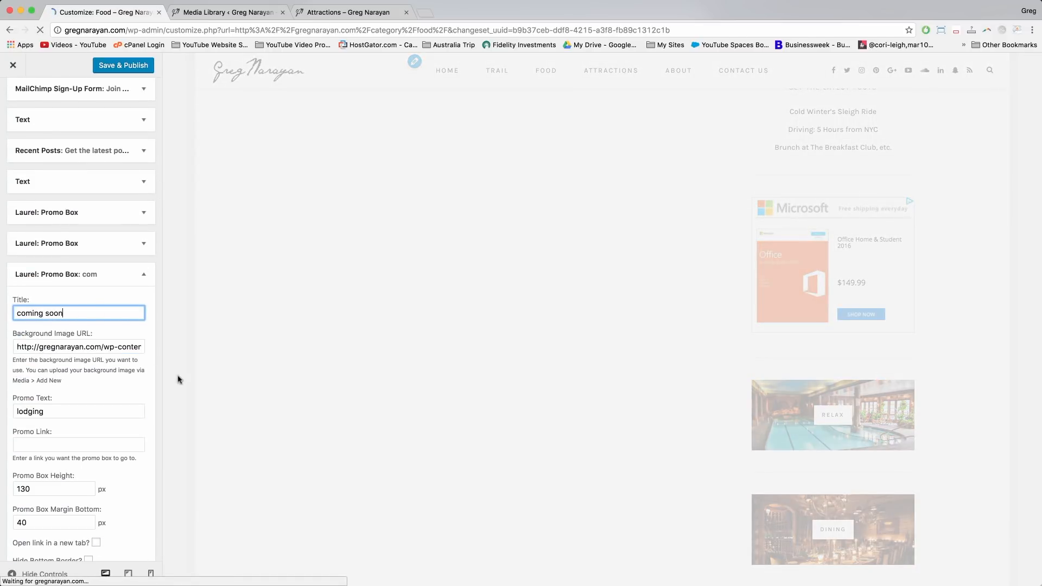
{"action": "left_click", "coordinate": [179, 378]}
{"action": "scroll", "coordinate": [762, 490], "scroll_direction": "down", "scroll_amount": 2}
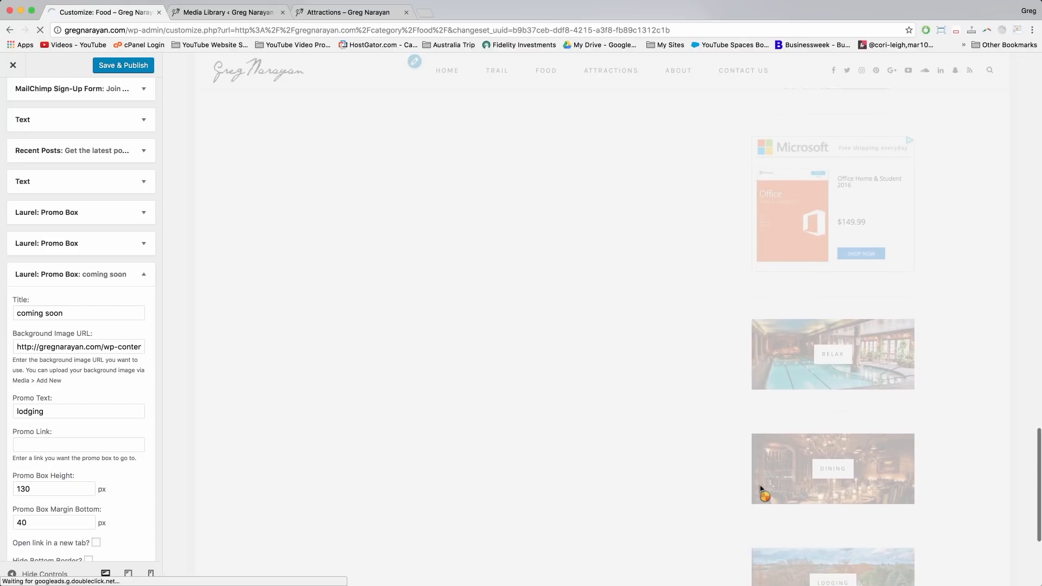
{"action": "scroll", "coordinate": [761, 490], "scroll_direction": "down", "scroll_amount": 5}
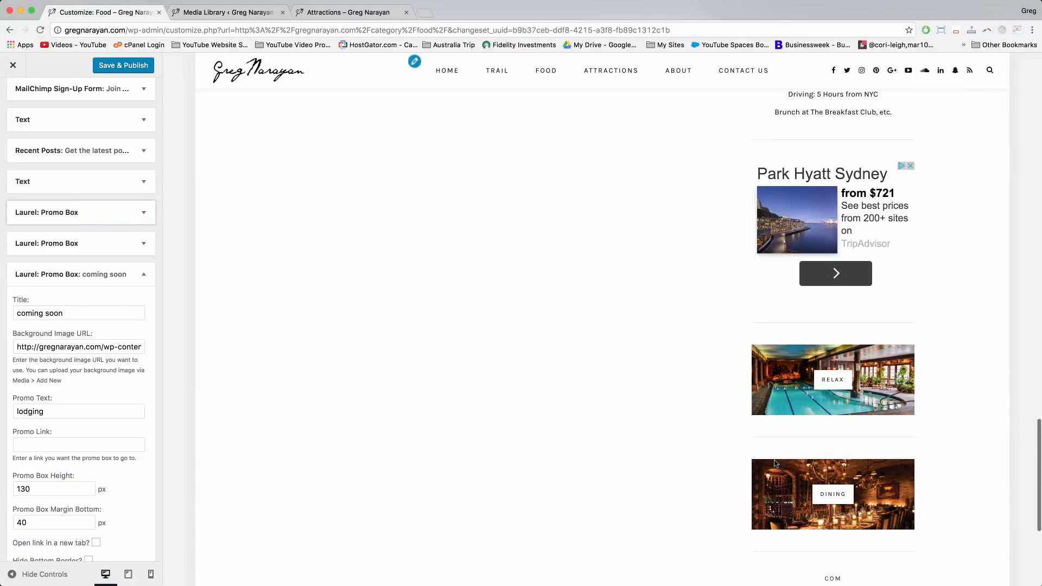
{"action": "scroll", "coordinate": [775, 463], "scroll_direction": "down", "scroll_amount": 3}
{"action": "left_click", "coordinate": [107, 313]}
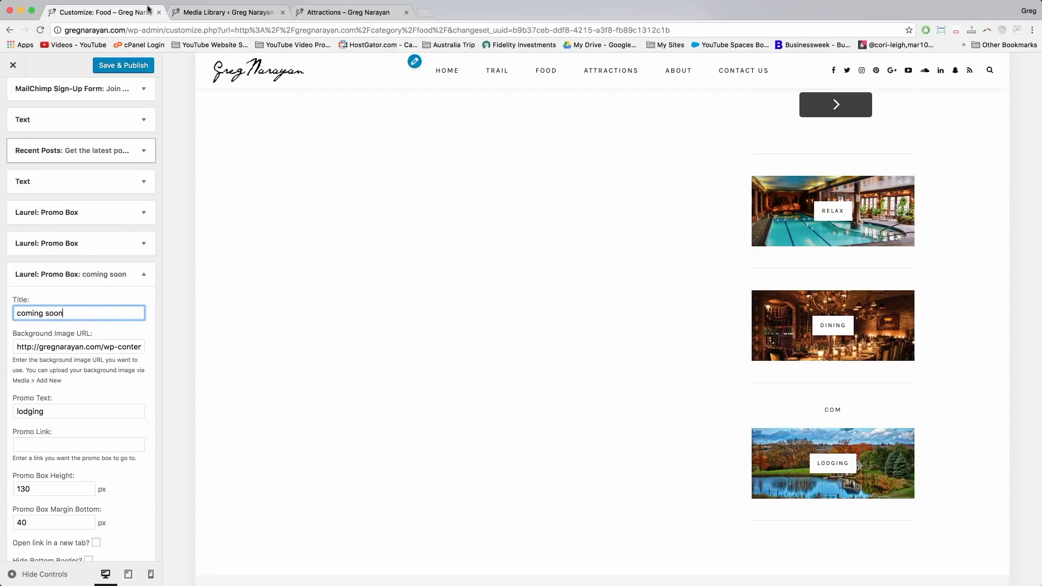
{"action": "left_click", "coordinate": [147, 66]}
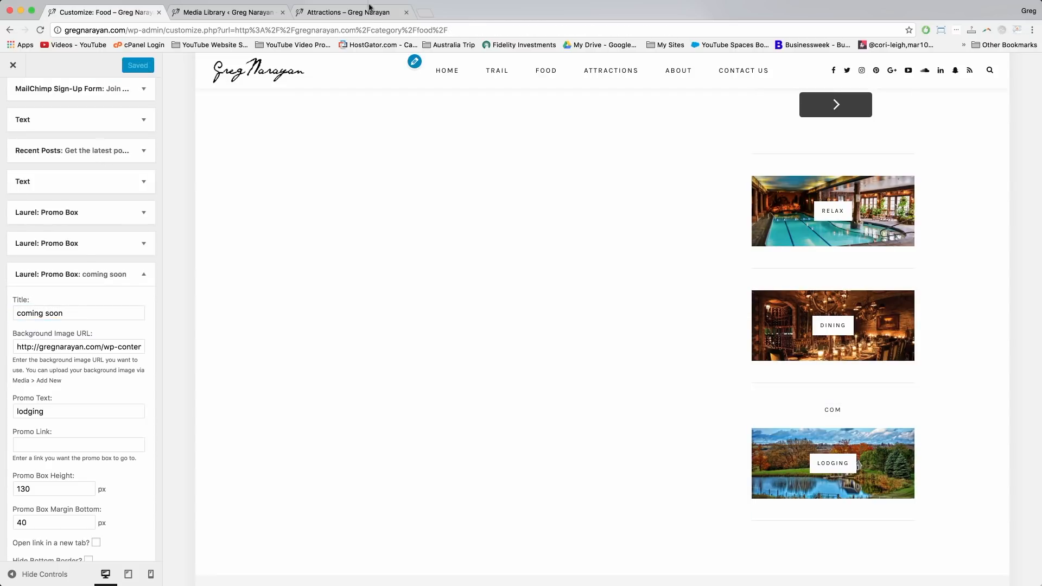
{"action": "left_click", "coordinate": [372, 11]}
{"action": "left_click", "coordinate": [372, 32]}
{"action": "key", "text": "Return"}
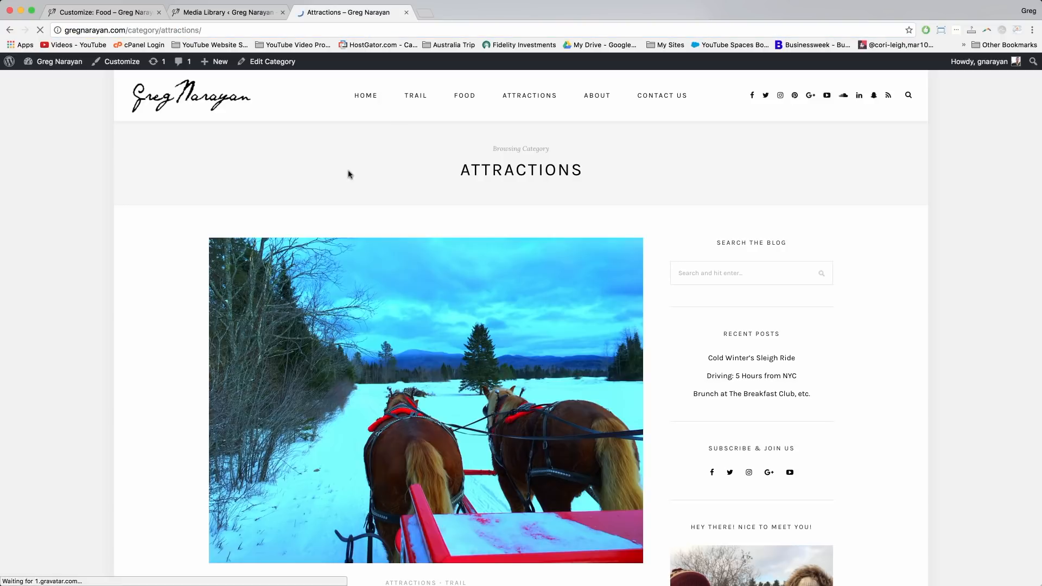
{"action": "scroll", "coordinate": [463, 230], "scroll_direction": "down", "scroll_amount": 10}
{"action": "scroll", "coordinate": [463, 230], "scroll_direction": "down", "scroll_amount": 15}
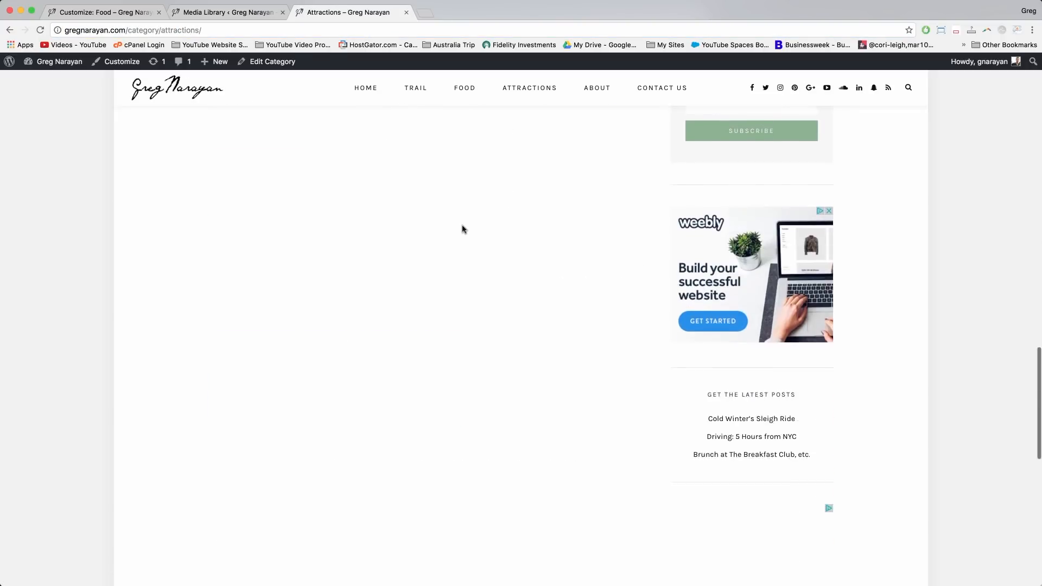
{"action": "scroll", "coordinate": [462, 227], "scroll_direction": "down", "scroll_amount": 2}
{"action": "scroll", "coordinate": [462, 227], "scroll_direction": "up", "scroll_amount": 2}
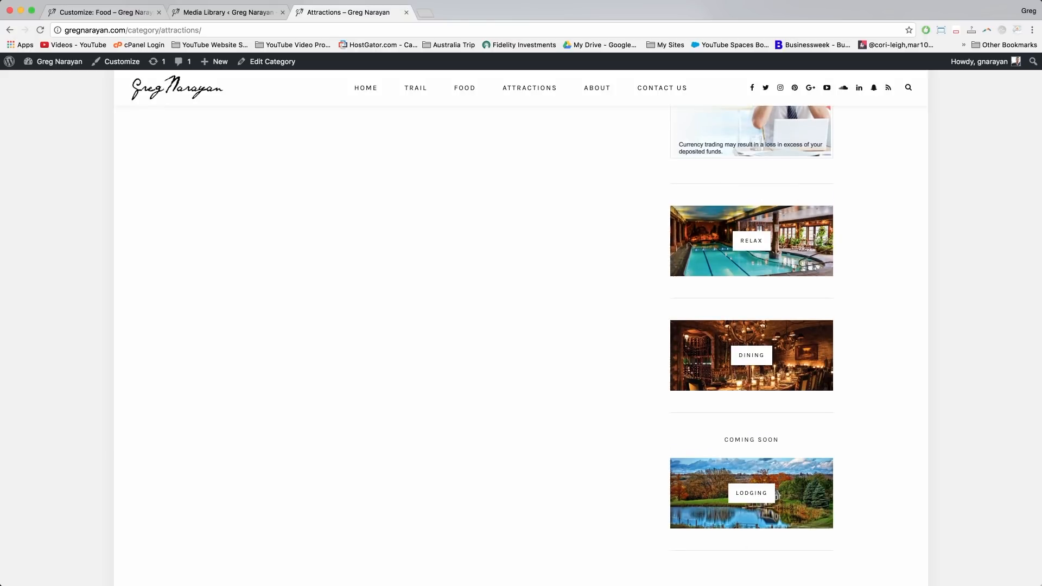
{"action": "key", "text": "super+Tab"}
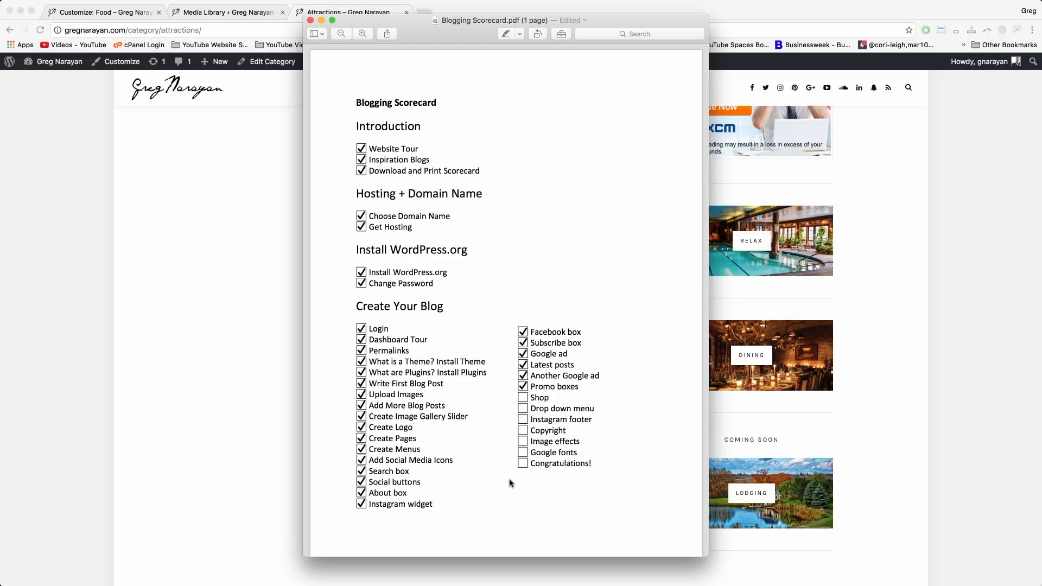
{"action": "left_click", "coordinate": [199, 392]}
Step: Go from the top of the blog to the Dashboard and open Plugins > Add New
{"action": "scroll", "coordinate": [424, 404], "scroll_direction": "up", "scroll_amount": 15}
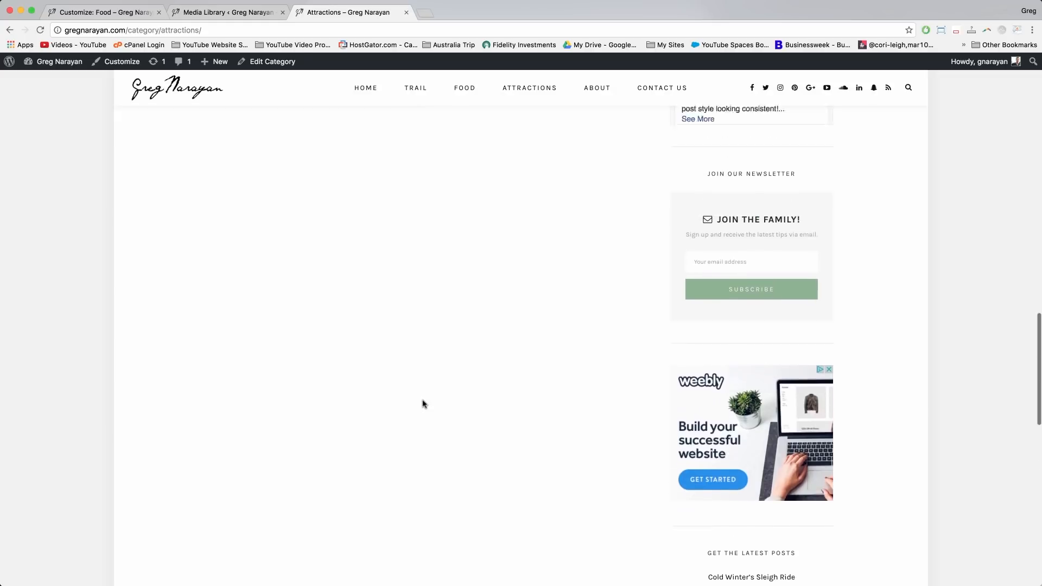
{"action": "scroll", "coordinate": [424, 404], "scroll_direction": "up", "scroll_amount": 3}
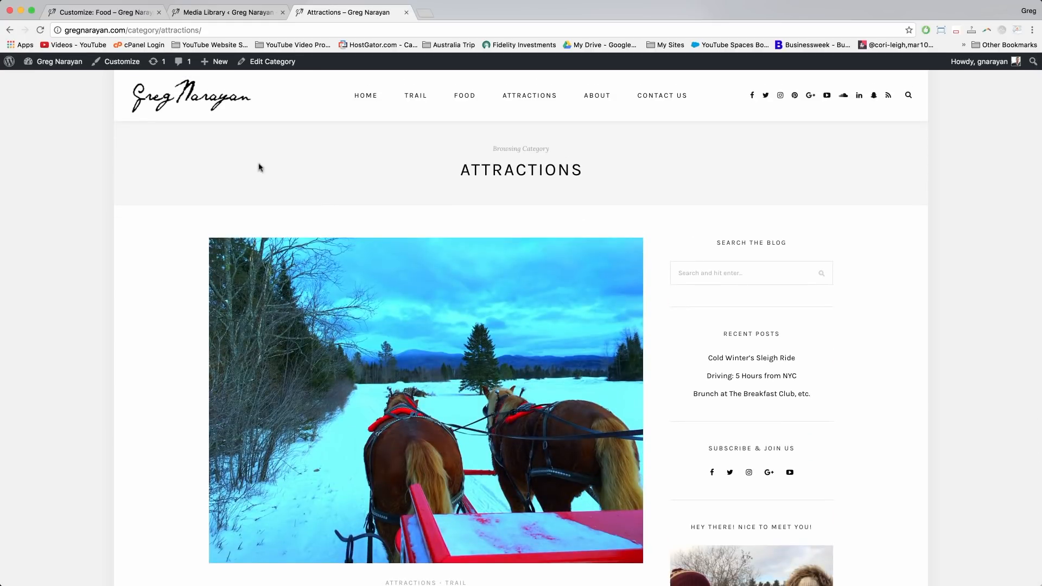
{"action": "mouse_move", "coordinate": [61, 65]}
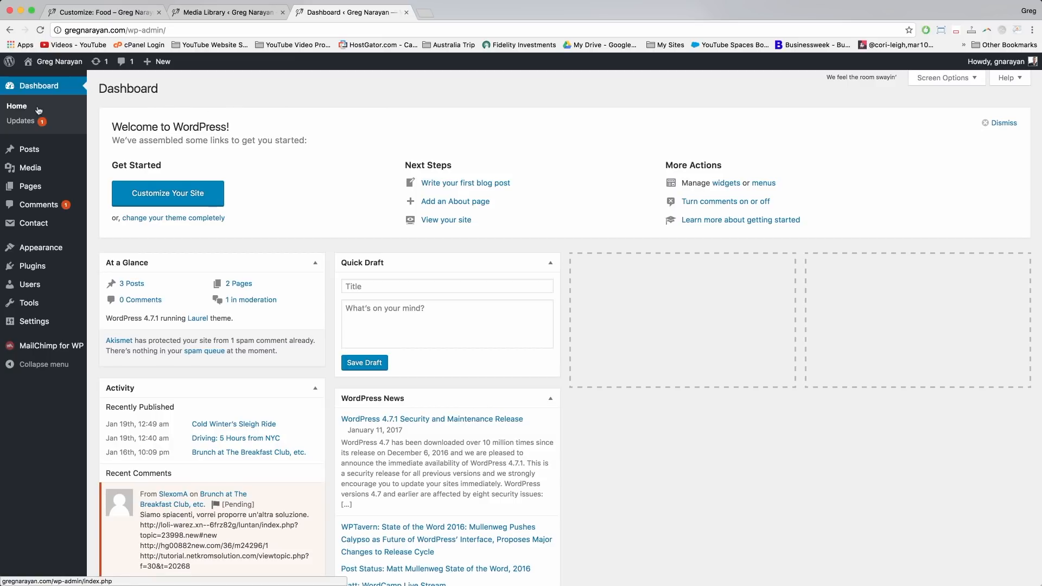
{"action": "mouse_move", "coordinate": [31, 270]}
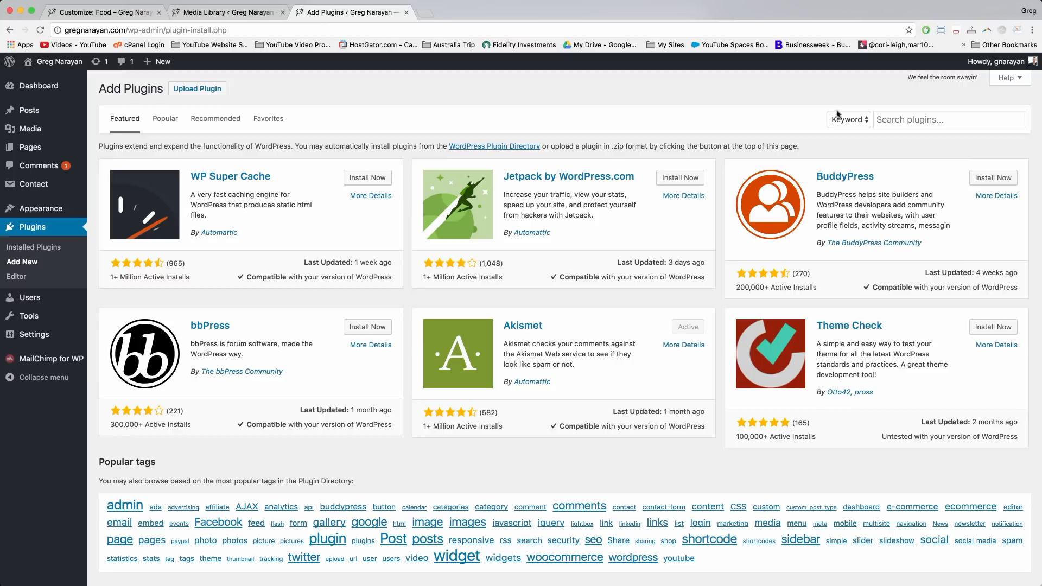
{"action": "left_click", "coordinate": [892, 120]}
Step: Search plugins for 'woocommerce' and install the WooCommerce by WooThemes result
{"action": "type", "text": "woocommerce"}
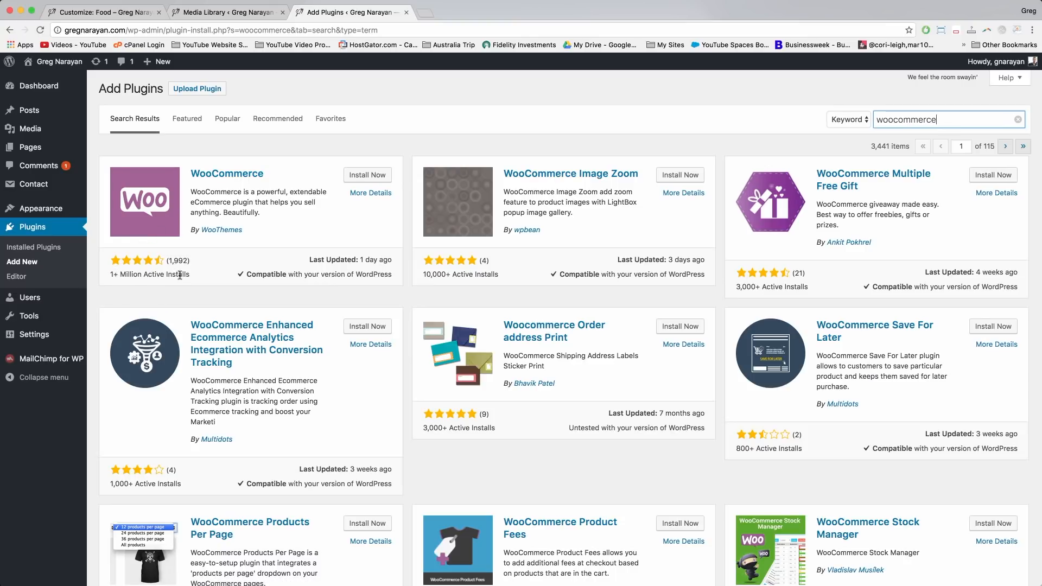
{"action": "left_click", "coordinate": [352, 177]}
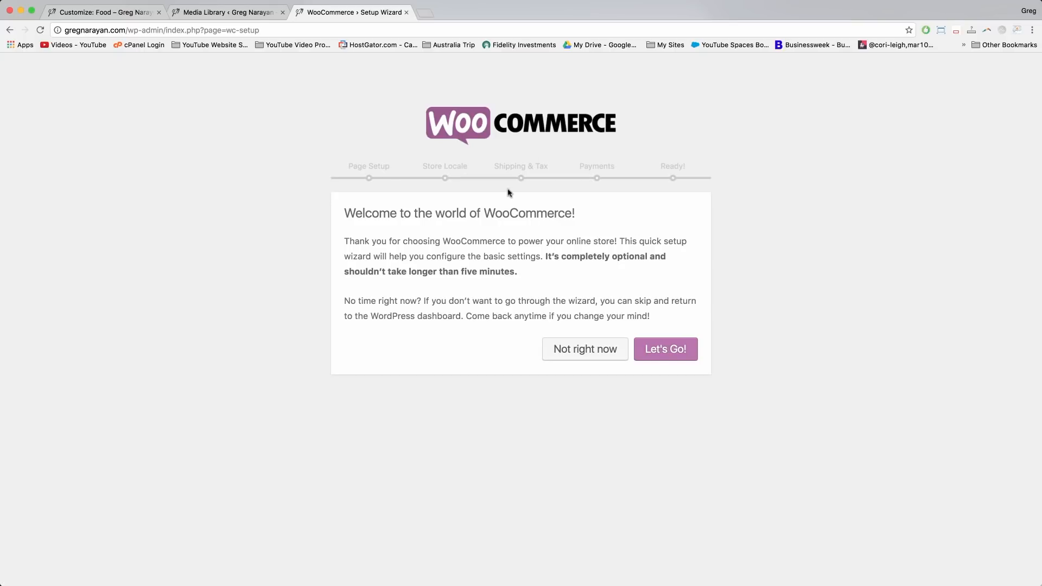
Step: Launch the WooCommerce wizard, accept the store pages, and set the location to United States (US) — New York
{"action": "left_click", "coordinate": [654, 353]}
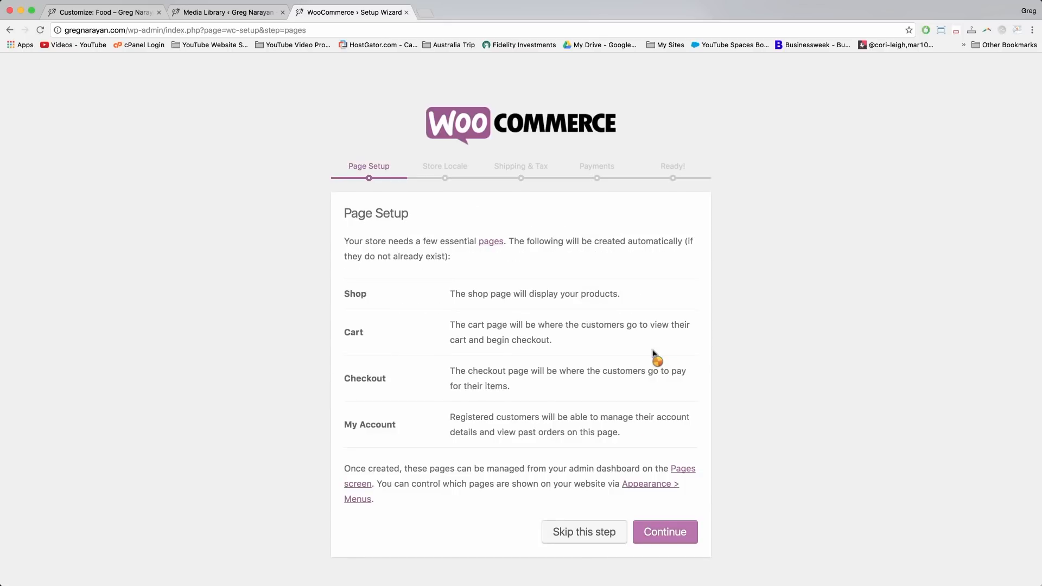
{"action": "left_click", "coordinate": [656, 533]}
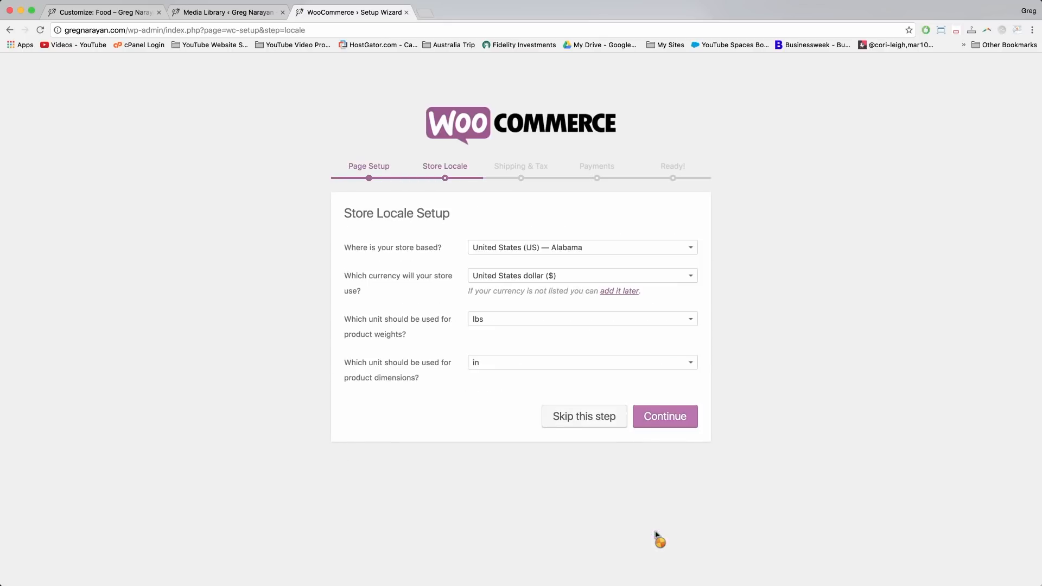
{"action": "left_click", "coordinate": [535, 249]}
{"action": "scroll", "coordinate": [565, 342], "scroll_direction": "down", "scroll_amount": 4}
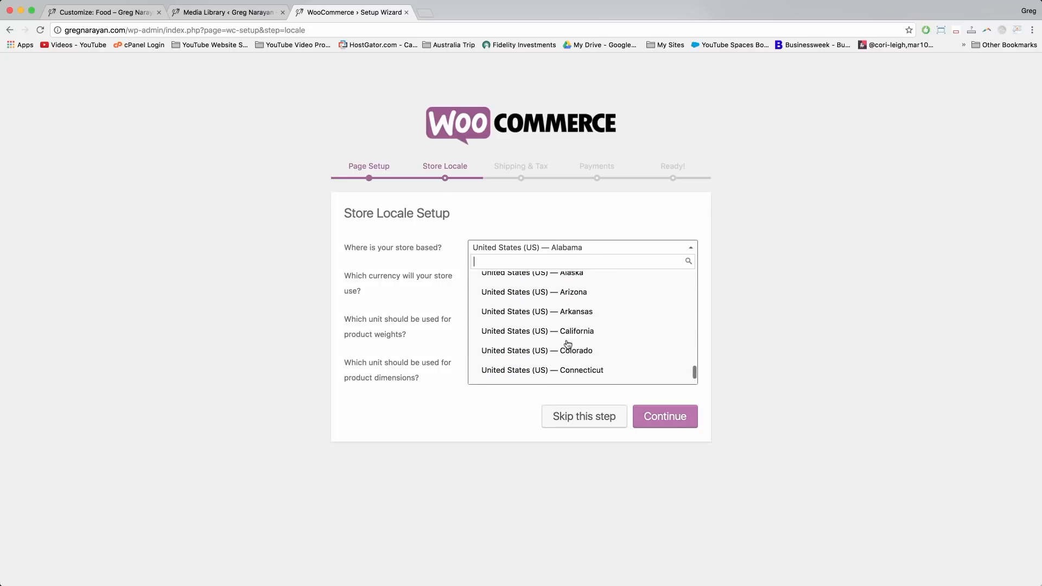
{"action": "scroll", "coordinate": [567, 344], "scroll_direction": "down", "scroll_amount": 10}
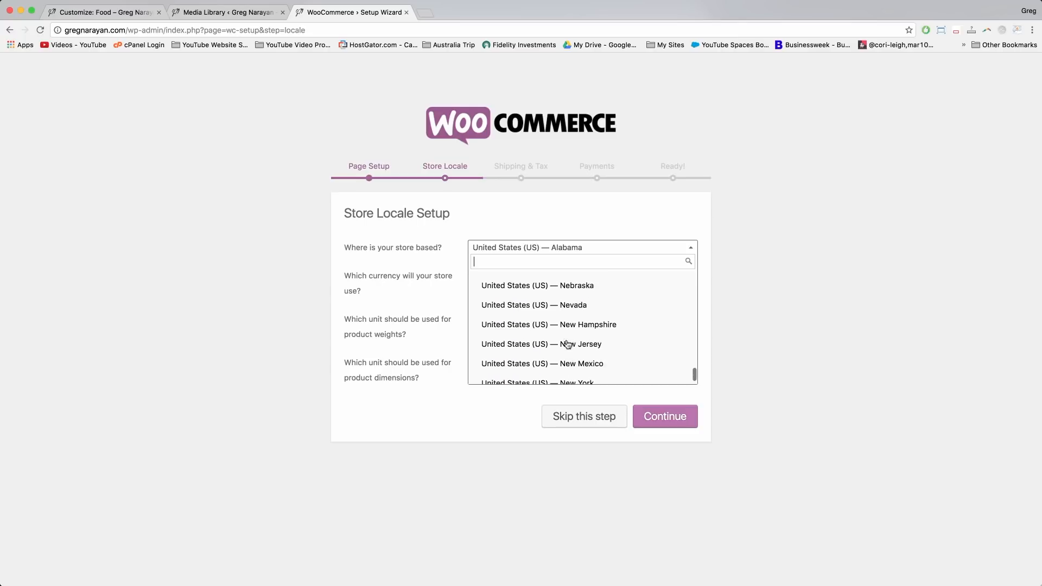
{"action": "scroll", "coordinate": [568, 344], "scroll_direction": "down", "scroll_amount": 4}
{"action": "left_click", "coordinate": [510, 324]}
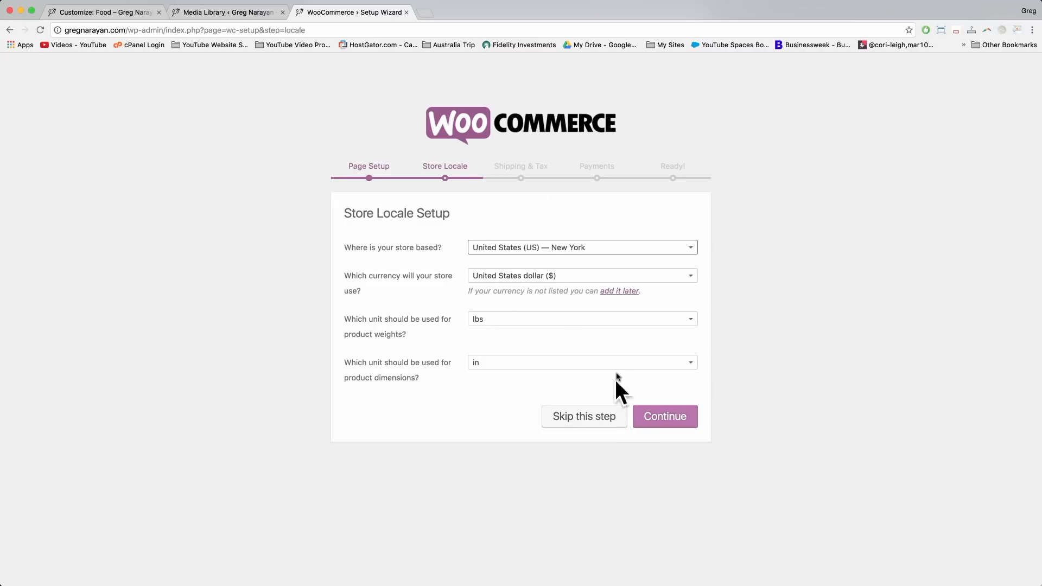
{"action": "left_click", "coordinate": [664, 417]}
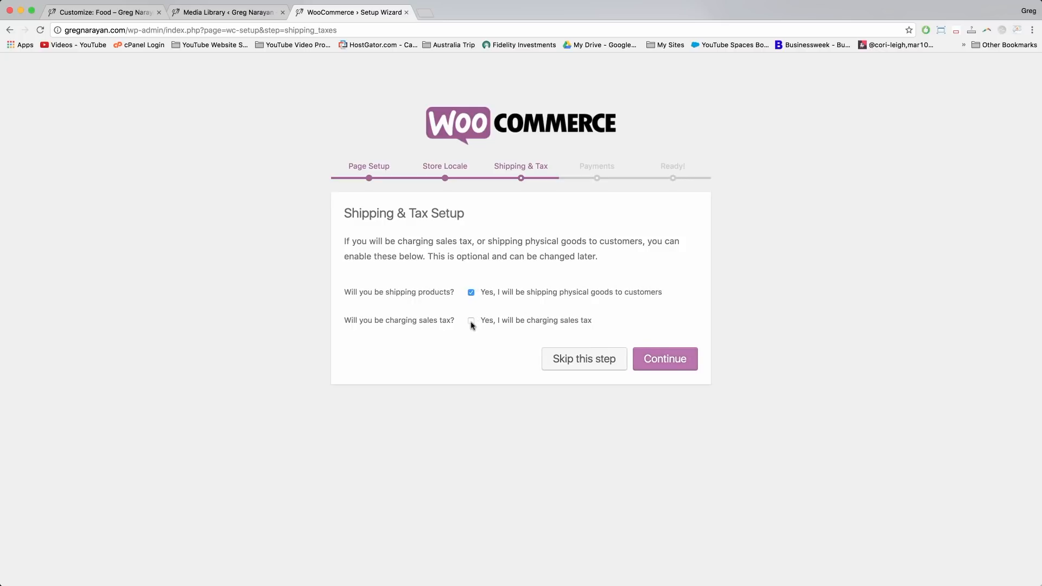
Step: Keep shipping on and enable Braintree PayPal, PayPal Standard, check, BACS and cash on delivery payments
{"action": "left_click", "coordinate": [663, 358]}
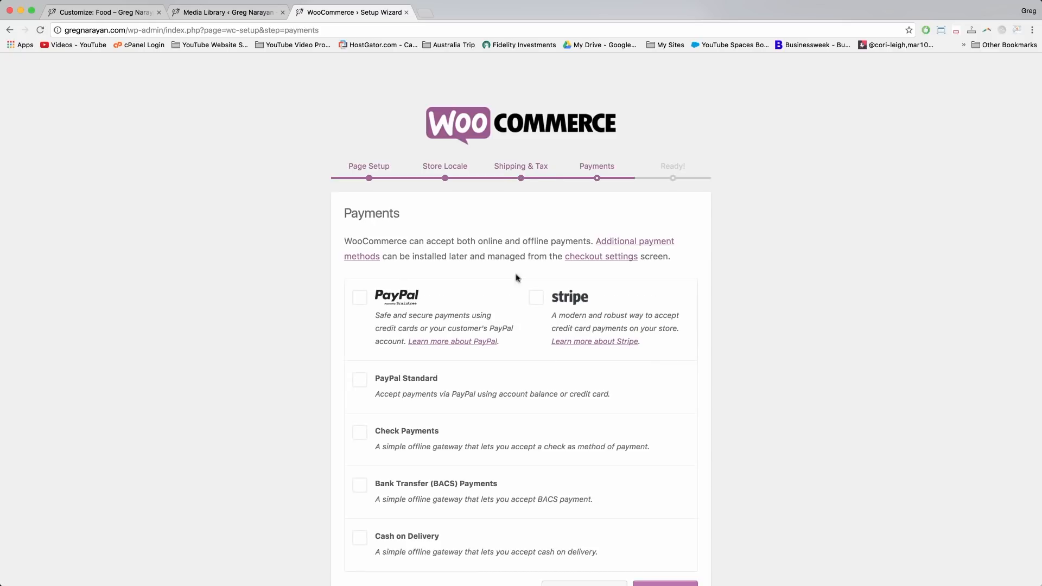
{"action": "scroll", "coordinate": [456, 269], "scroll_direction": "down", "scroll_amount": 2}
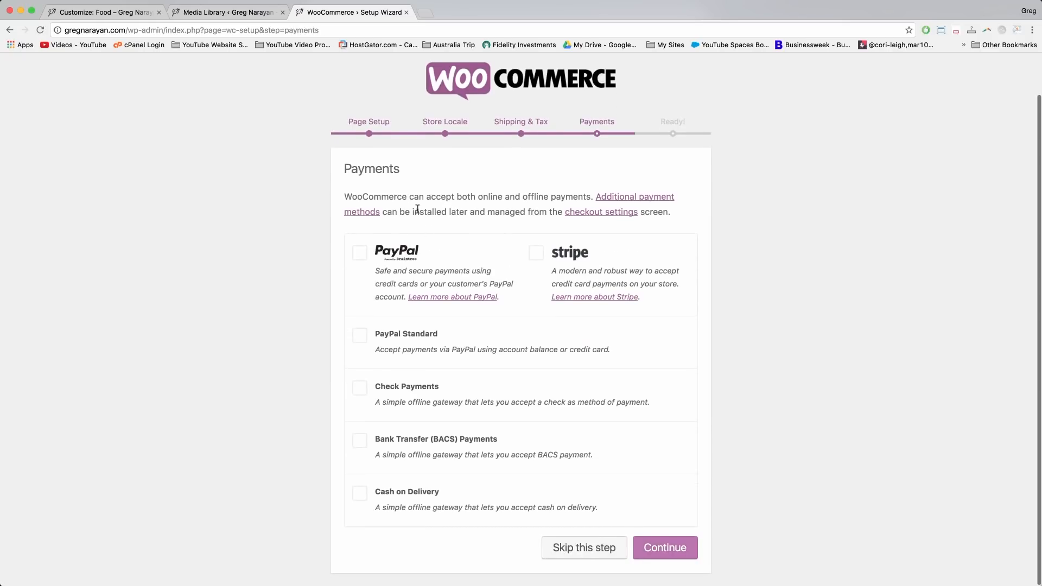
{"action": "left_click", "coordinate": [360, 253]}
{"action": "left_click", "coordinate": [362, 338]}
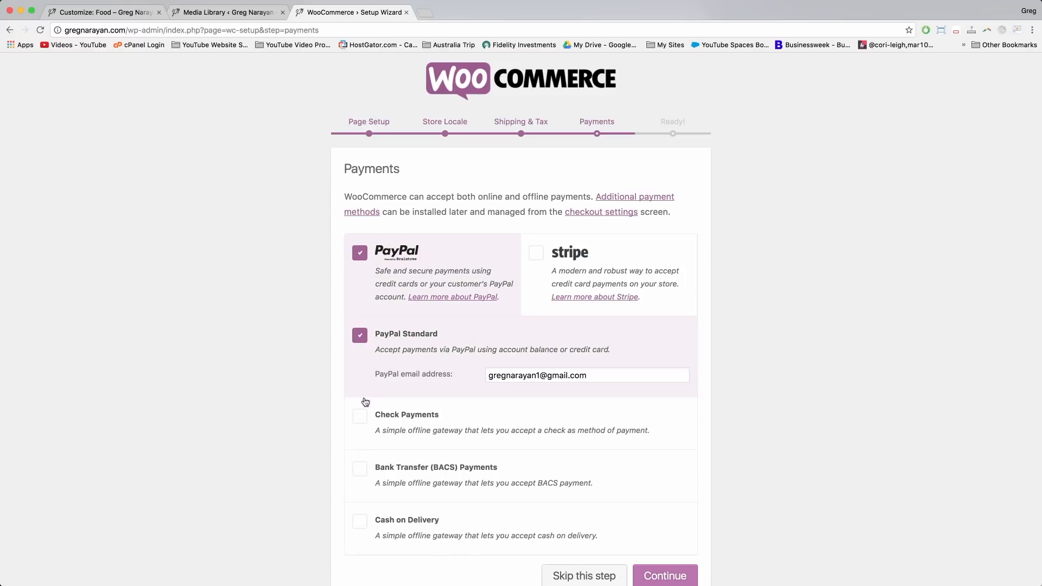
{"action": "left_click", "coordinate": [364, 417]}
{"action": "left_click", "coordinate": [361, 471]}
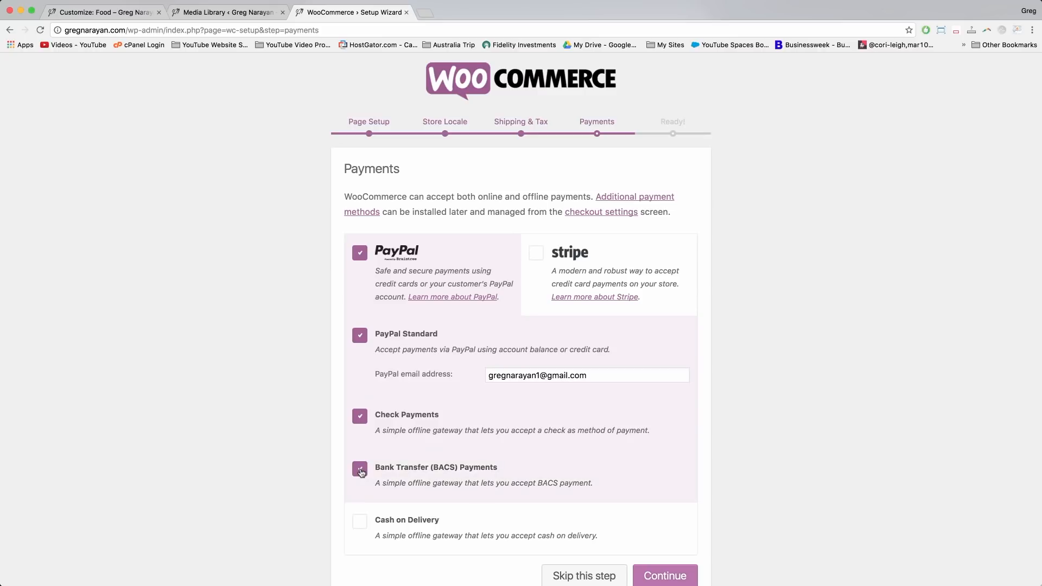
{"action": "left_click", "coordinate": [361, 524]}
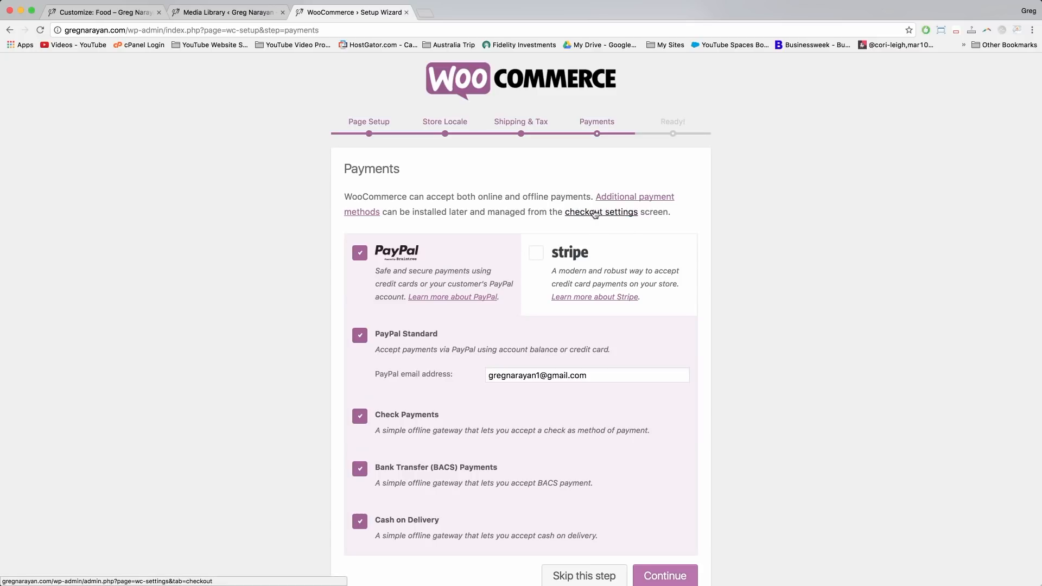
{"action": "scroll", "coordinate": [632, 219], "scroll_direction": "down", "scroll_amount": 1}
{"action": "left_click", "coordinate": [672, 550]}
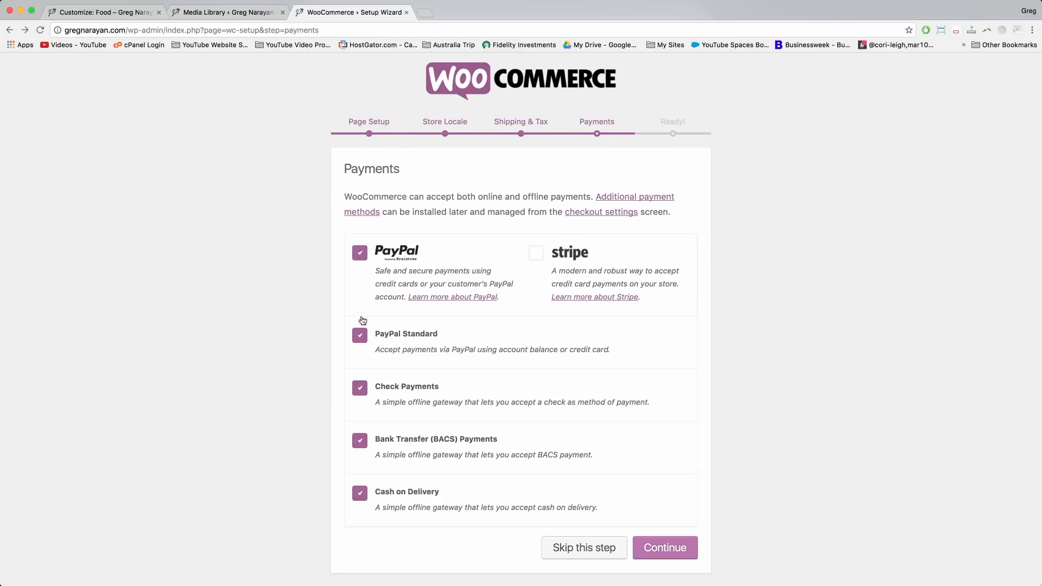
Step: Replace the PayPal Standard e-mail address and finish the payments step of the wizard
{"action": "double_click", "coordinate": [387, 334]}
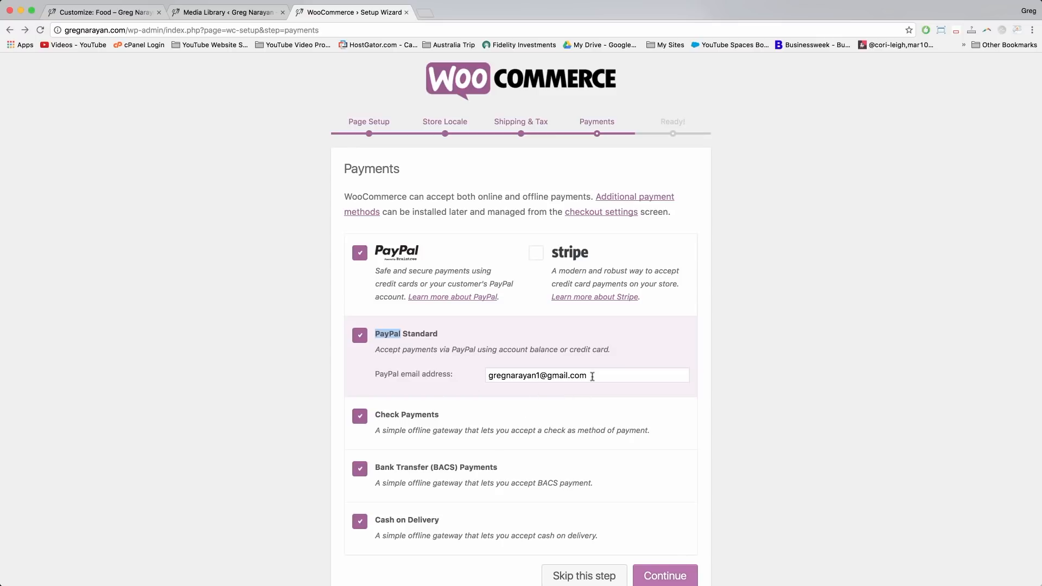
{"action": "left_click_drag", "start_coordinate": [592, 376], "coordinate": [486, 379]}
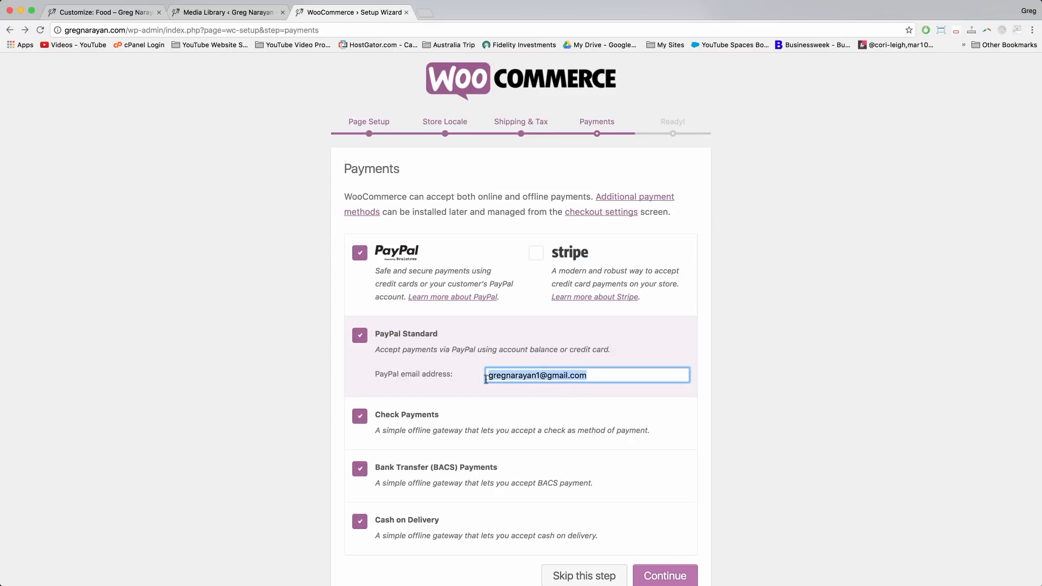
{"action": "type", "text": "piub"}
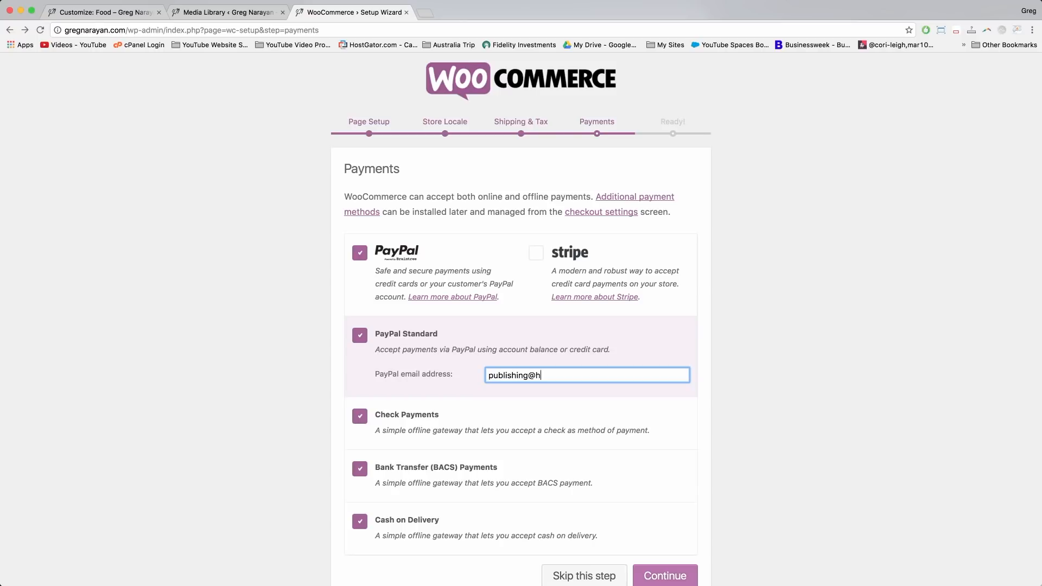
{"action": "type", "text": "e.com"}
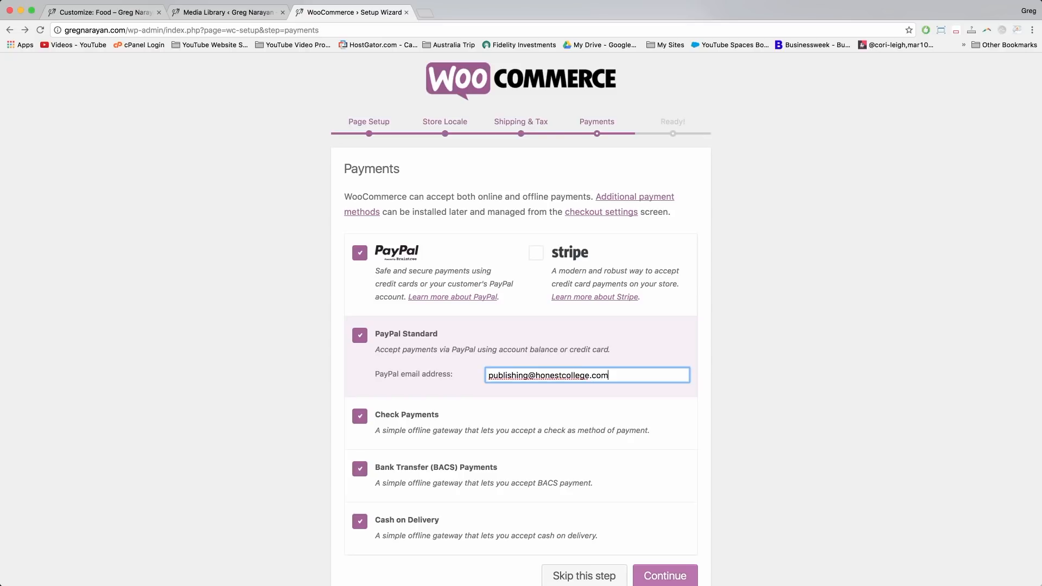
{"action": "left_click", "coordinate": [678, 359]}
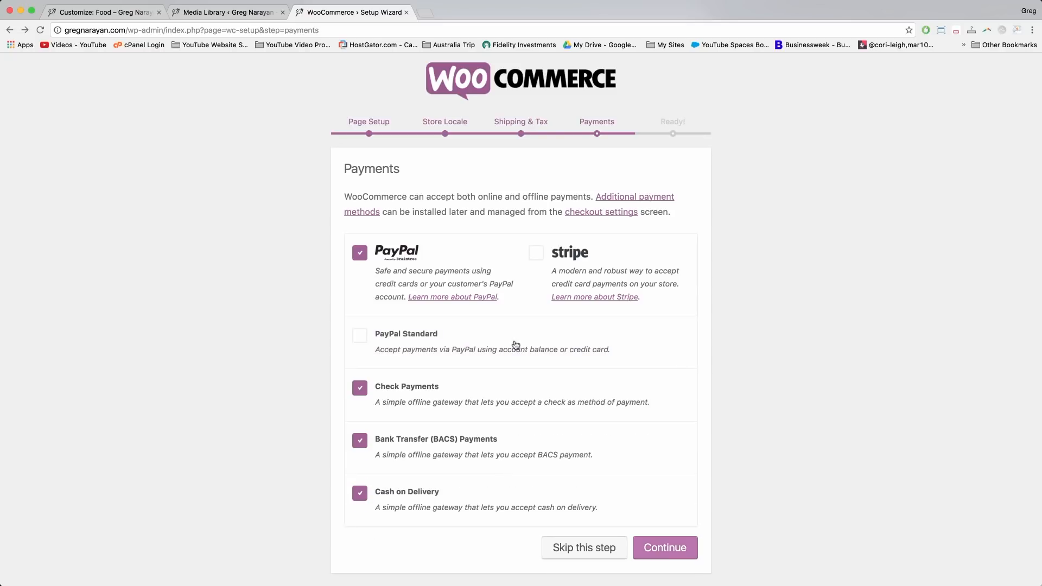
{"action": "left_click", "coordinate": [360, 336]}
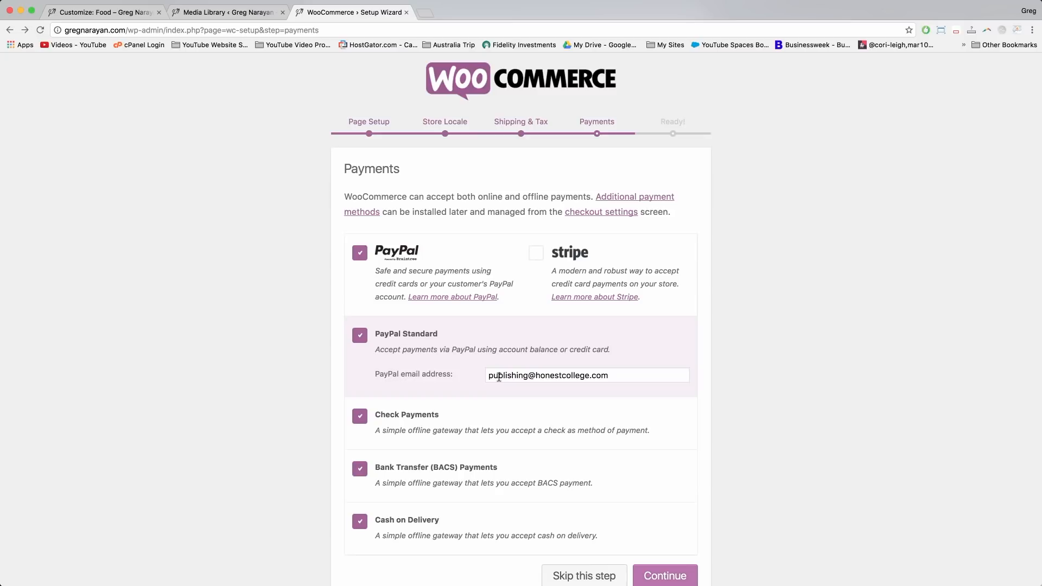
{"action": "left_click", "coordinate": [609, 380]}
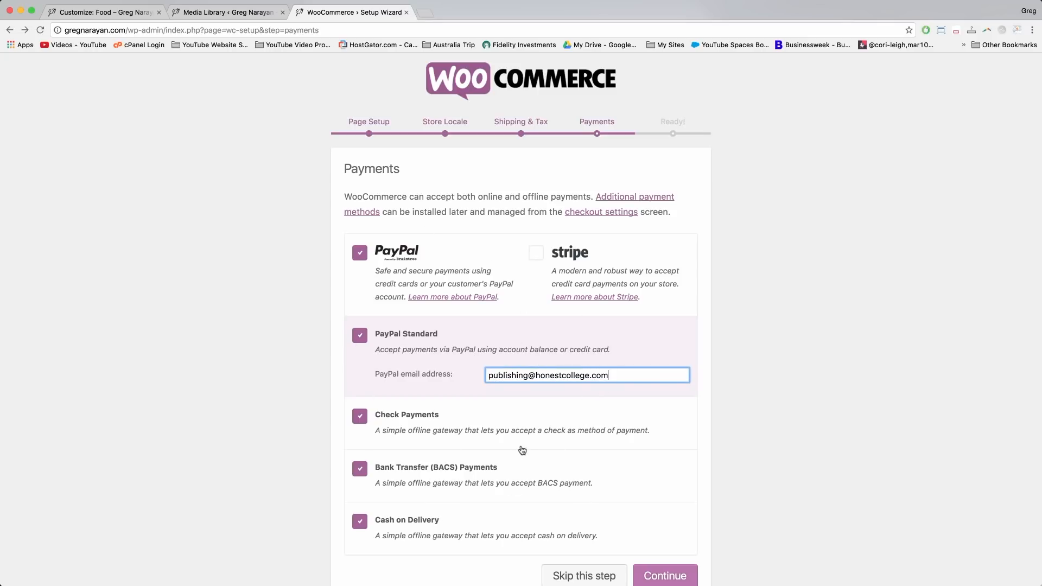
{"action": "scroll", "coordinate": [673, 531], "scroll_direction": "down", "scroll_amount": 1}
{"action": "left_click", "coordinate": [656, 550]}
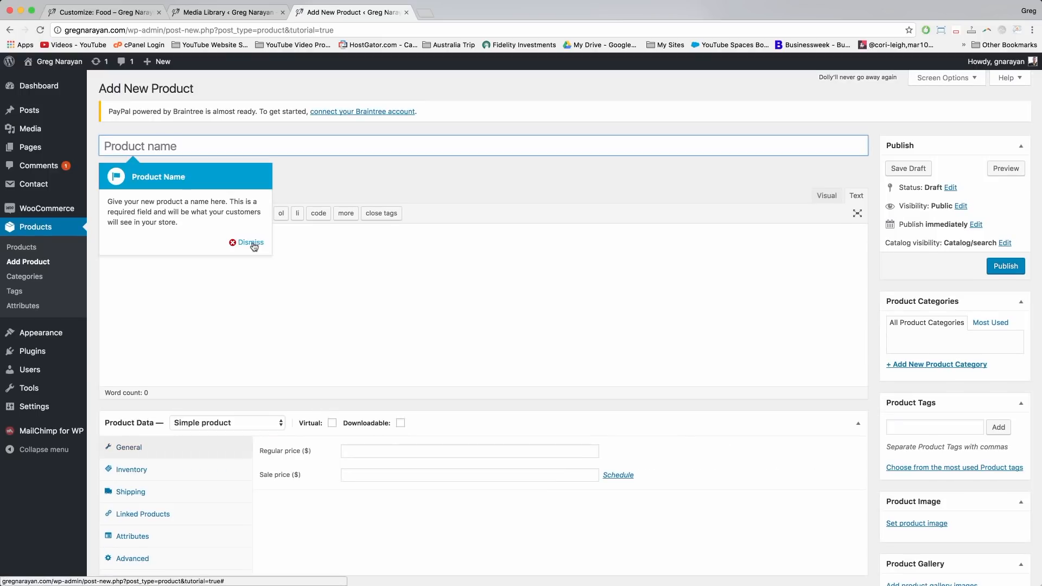
Step: Dismiss the six product editor tips on the Add New Product screen
{"action": "left_click", "coordinate": [252, 244]}
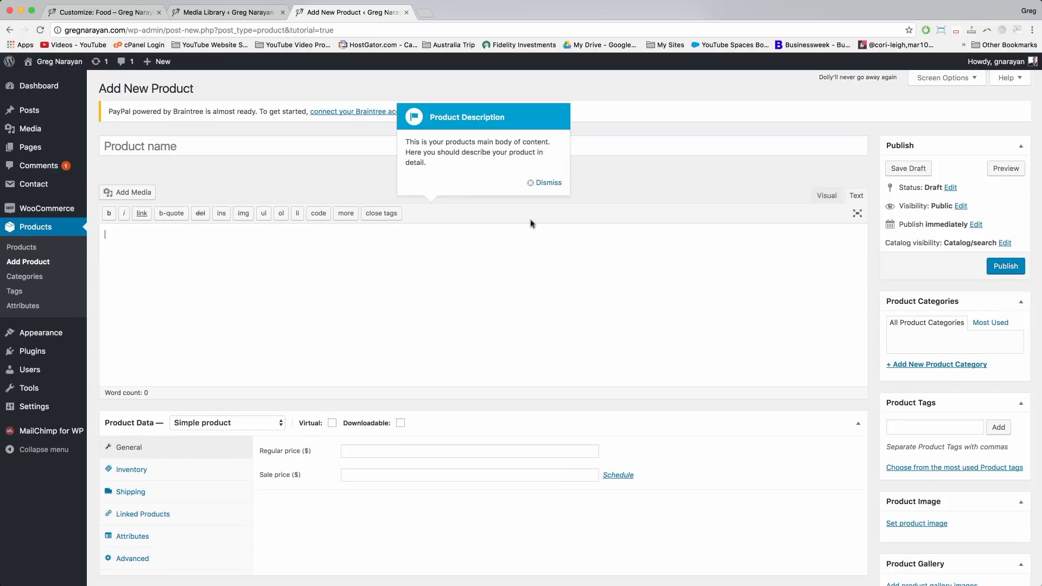
{"action": "left_click", "coordinate": [556, 182]}
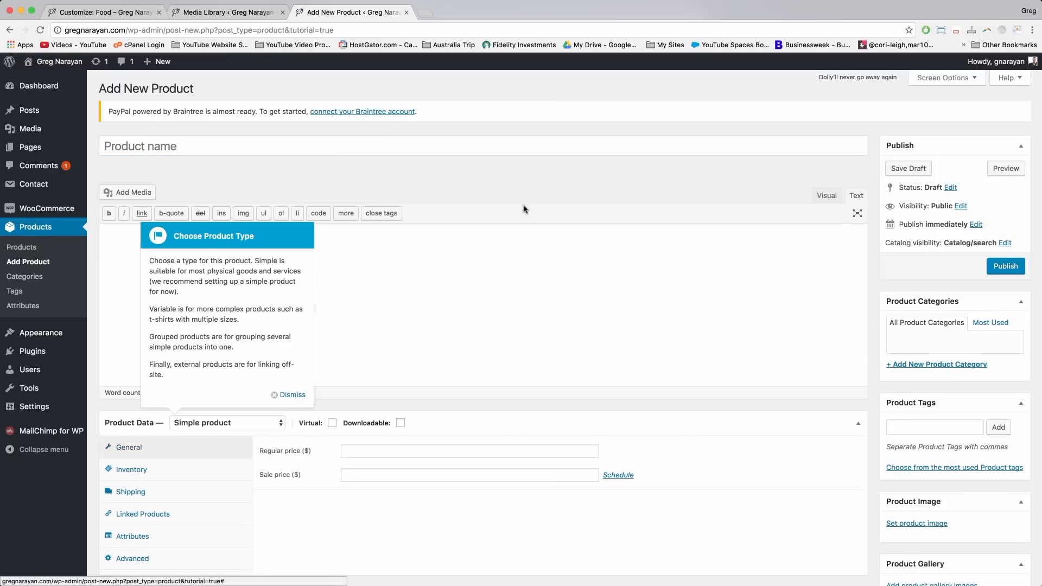
{"action": "left_click", "coordinate": [296, 398]}
{"action": "left_click", "coordinate": [398, 397]}
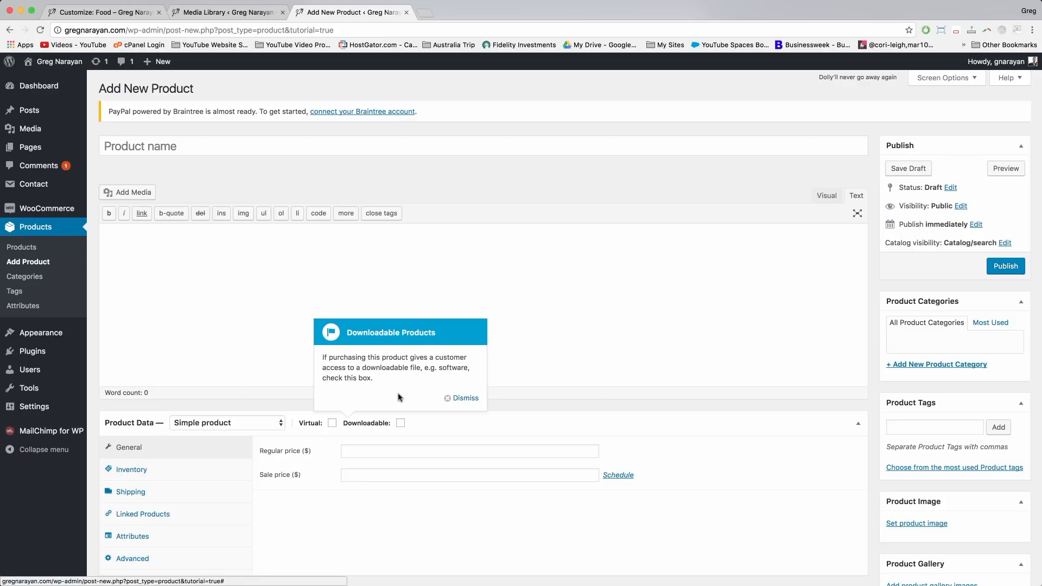
{"action": "left_click", "coordinate": [458, 401]}
{"action": "left_click", "coordinate": [529, 423]}
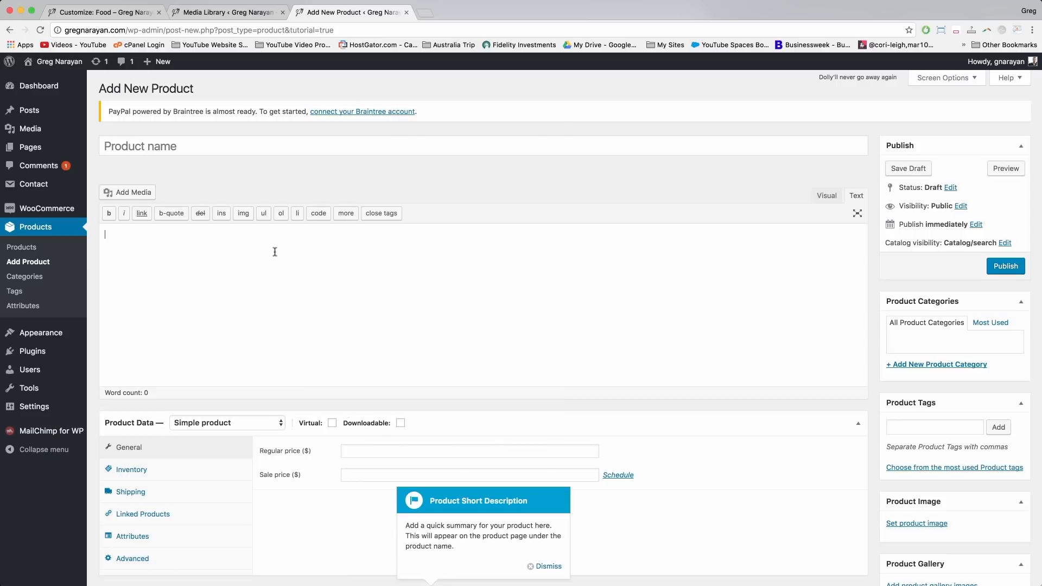
{"action": "left_click", "coordinate": [175, 148]}
{"action": "left_click", "coordinate": [228, 315]}
{"action": "scroll", "coordinate": [947, 184], "scroll_direction": "down", "scroll_amount": 3}
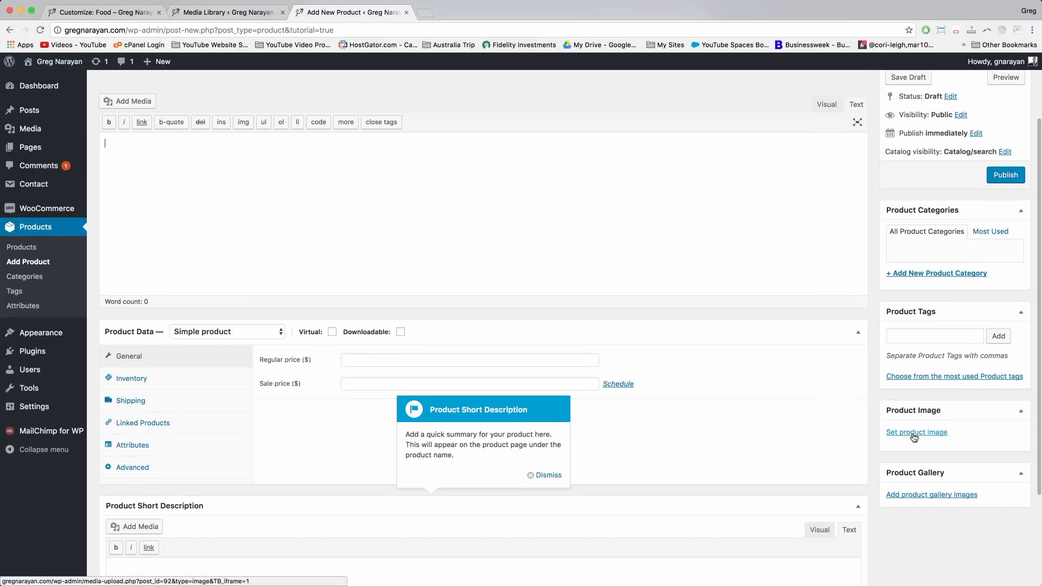
Step: Choose the mam394-spread food platter photo as the product image
{"action": "left_click", "coordinate": [914, 433]}
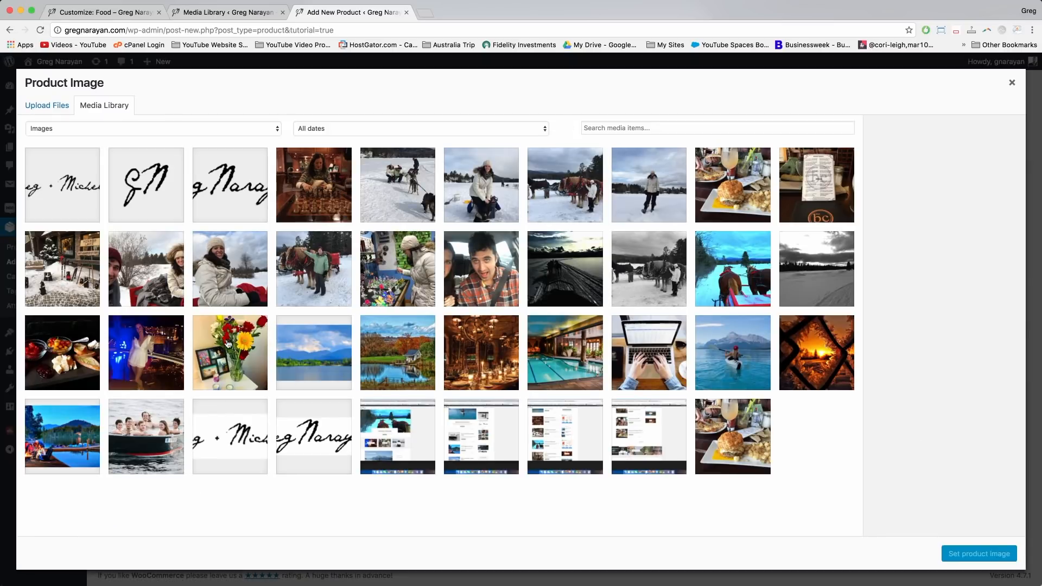
{"action": "left_click", "coordinate": [228, 343]}
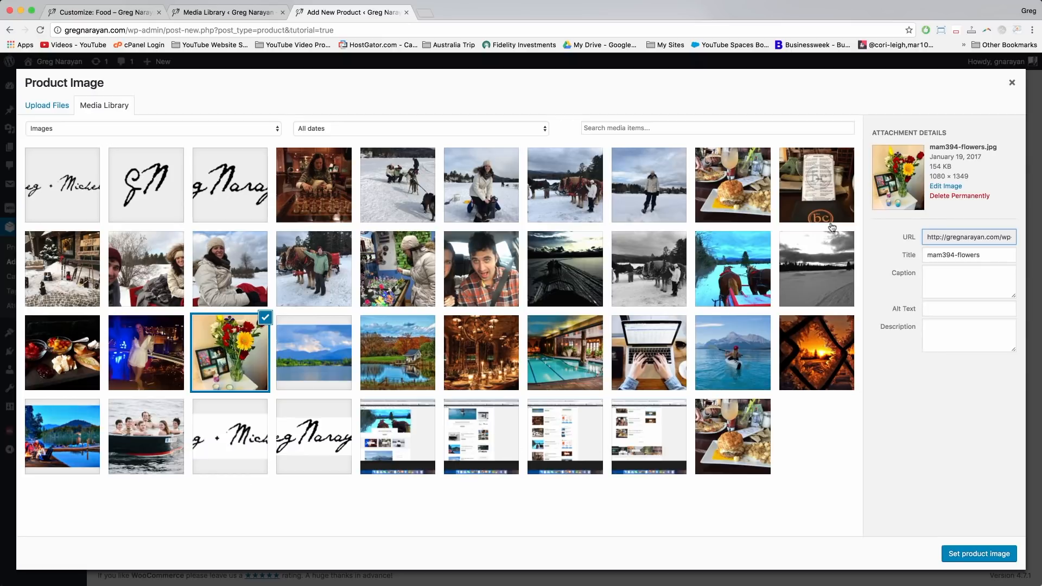
{"action": "left_click", "coordinate": [75, 358]}
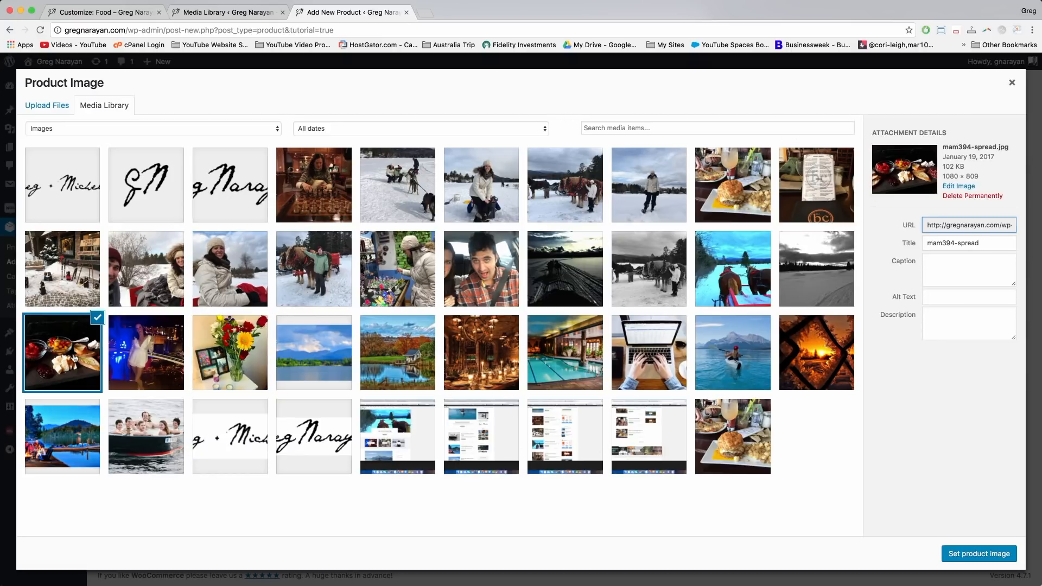
{"action": "left_click", "coordinate": [971, 556]}
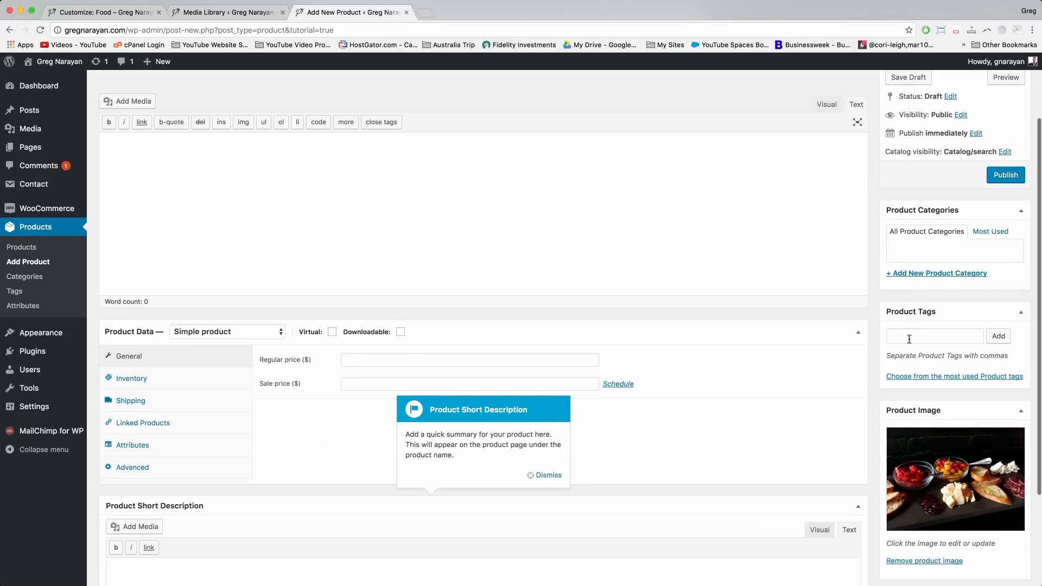
Step: Name the product 'Apres Ski Snacks', write its description, and start the short description with 'Includes'
{"action": "scroll", "coordinate": [439, 186], "scroll_direction": "up", "scroll_amount": 3}
{"action": "left_click", "coordinate": [202, 142]}
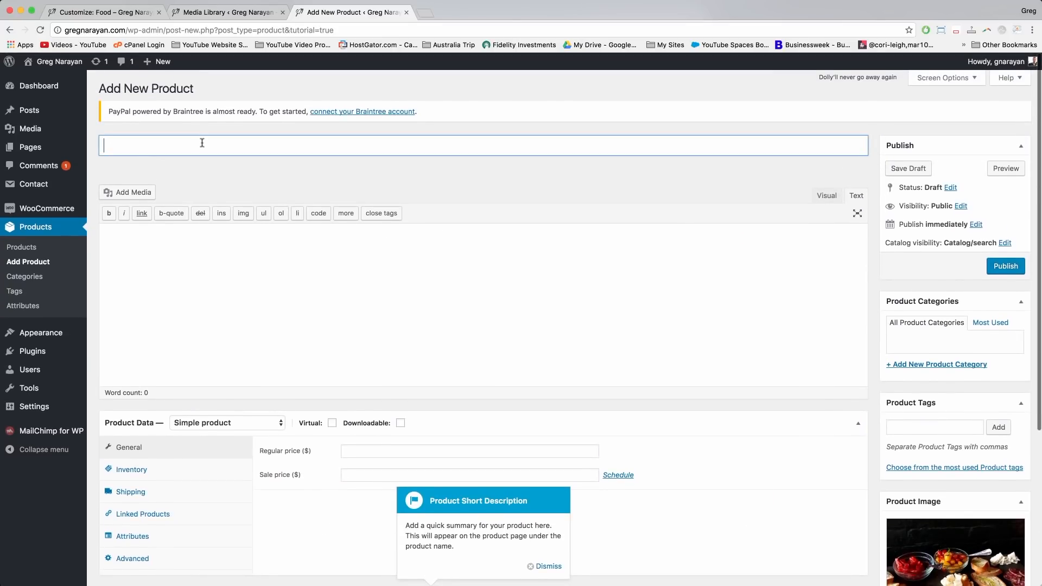
{"action": "type", "text": "Apres"}
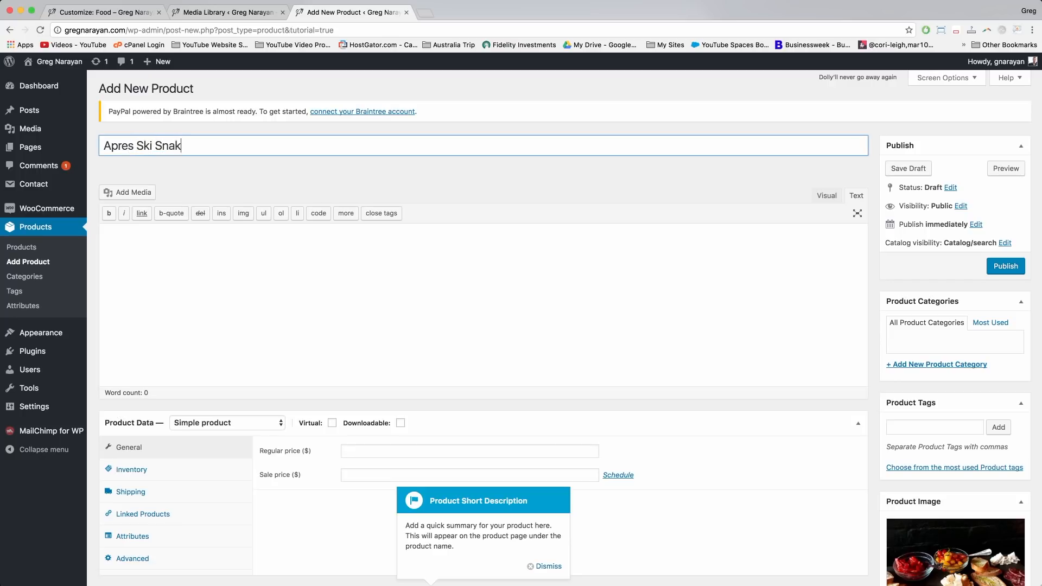
{"action": "type", "text": " Ski Snacks"}
{"action": "left_click", "coordinate": [229, 275]}
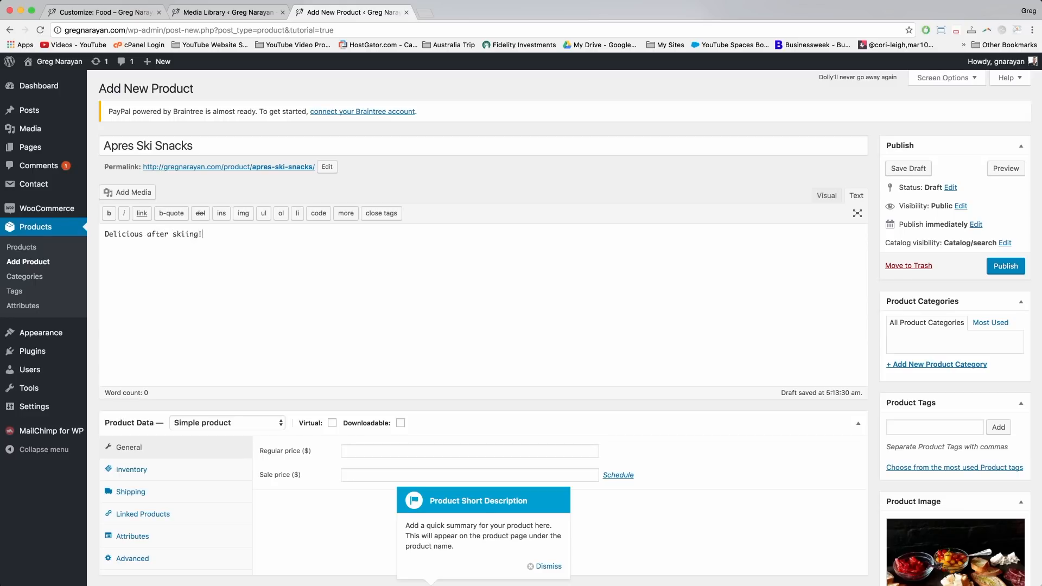
{"action": "scroll", "coordinate": [369, 345], "scroll_direction": "down", "scroll_amount": 5}
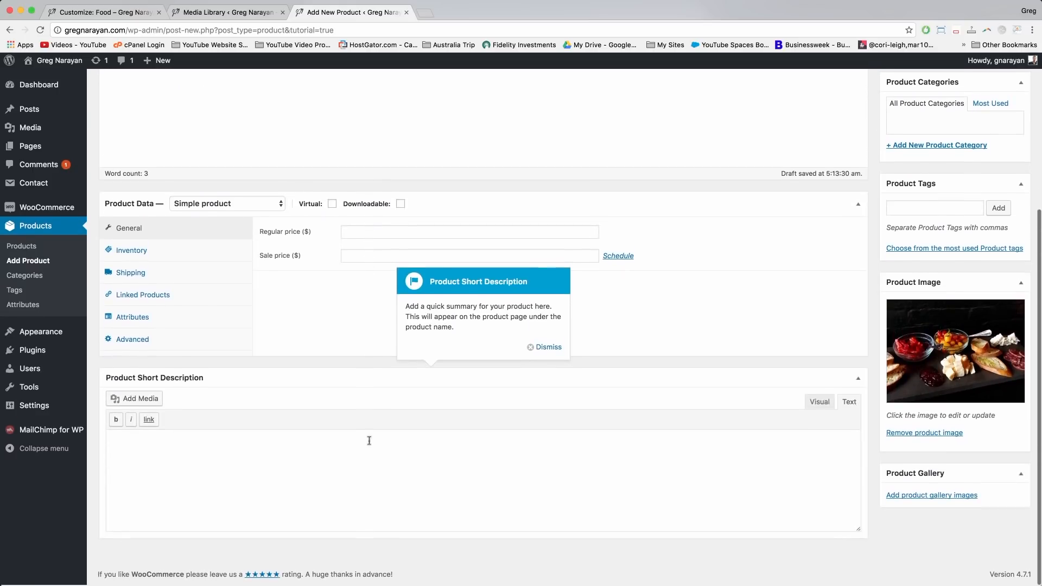
{"action": "left_click", "coordinate": [337, 467]}
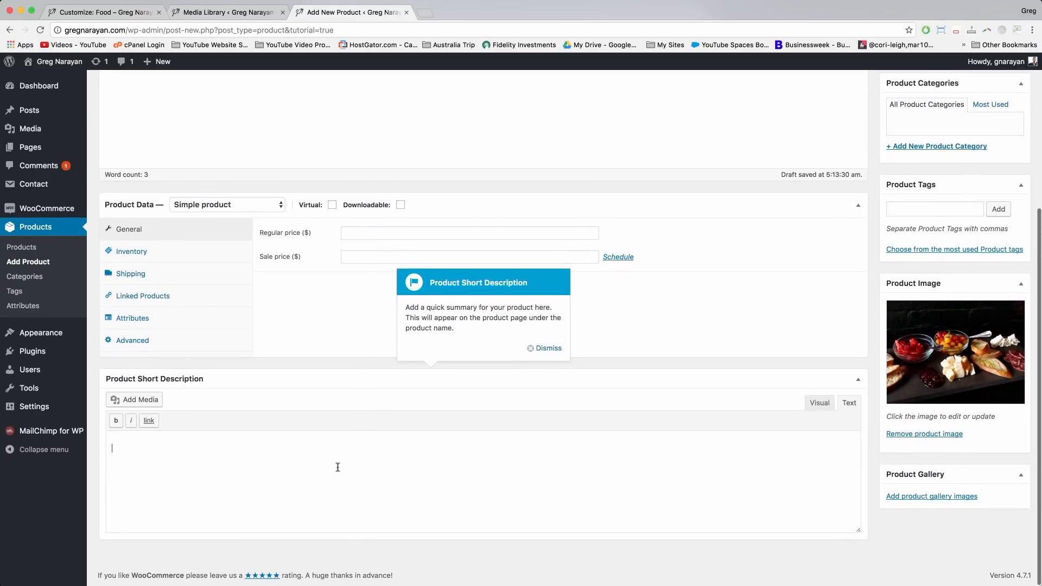
{"action": "type", "text": "Inc"}
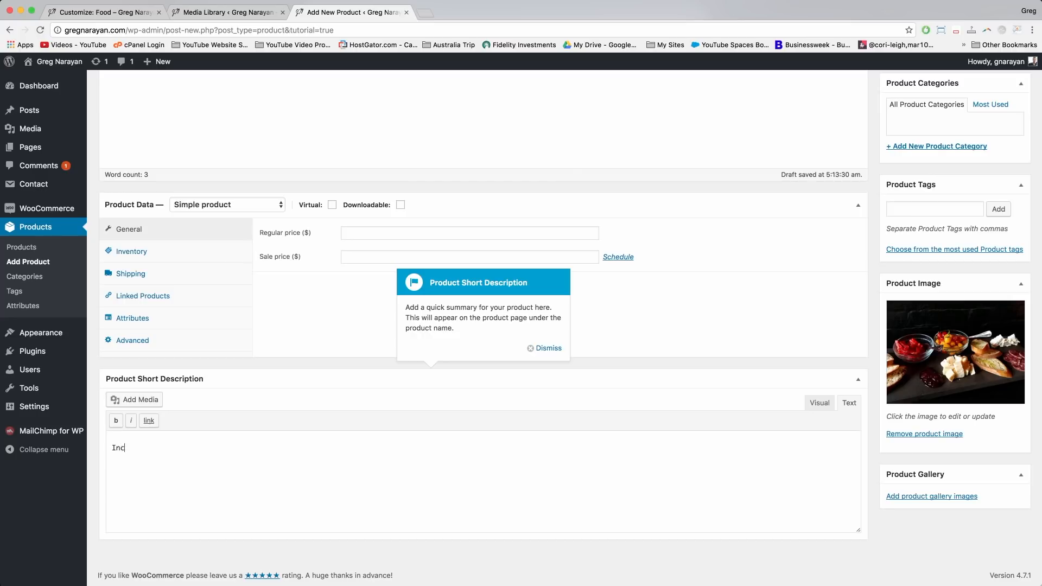
{"action": "type", "text": "ludes cheese, bread, fruit and wine."}
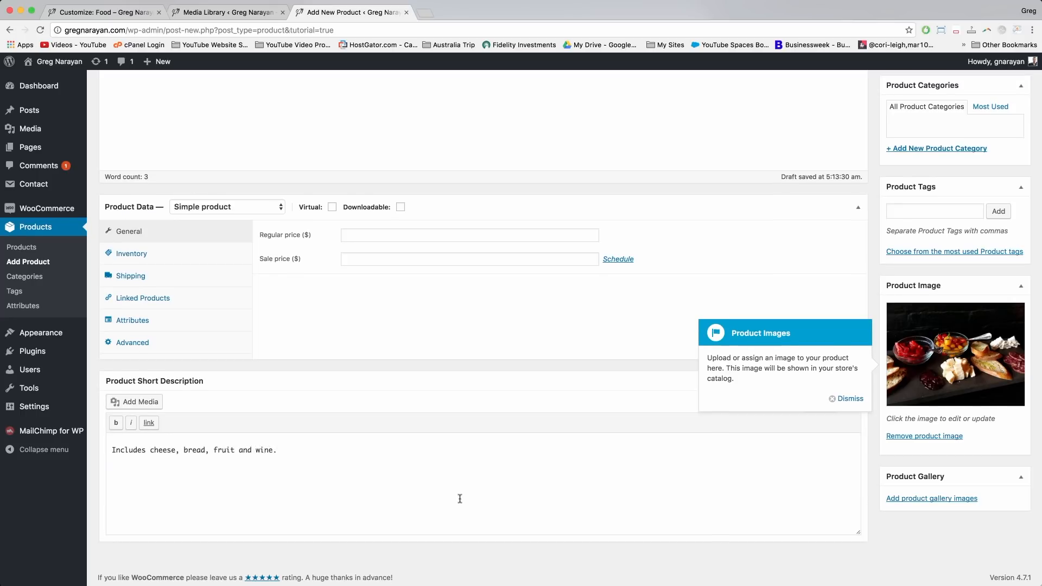
Step: Set the regular price to 25 and the sale price to 19
{"action": "scroll", "coordinate": [458, 495], "scroll_direction": "up", "scroll_amount": 3}
{"action": "left_click", "coordinate": [364, 406]}
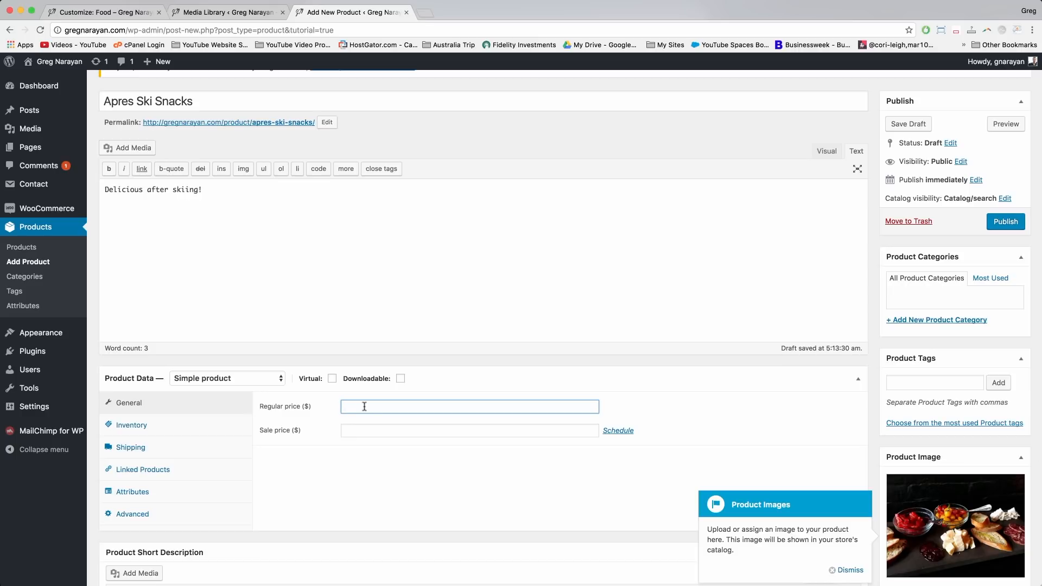
{"action": "left_click", "coordinate": [354, 426]}
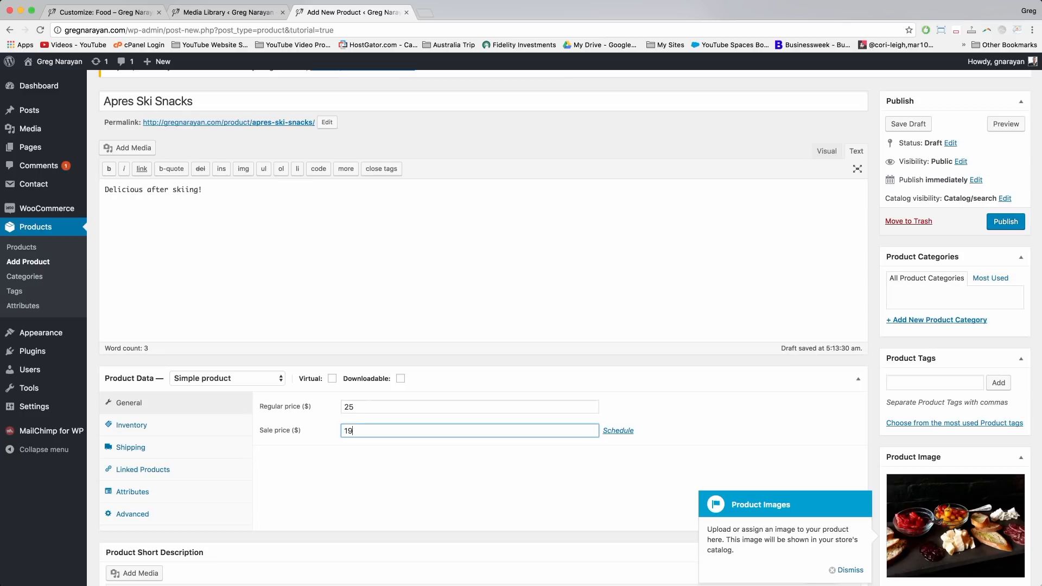
{"action": "left_click", "coordinate": [459, 457]}
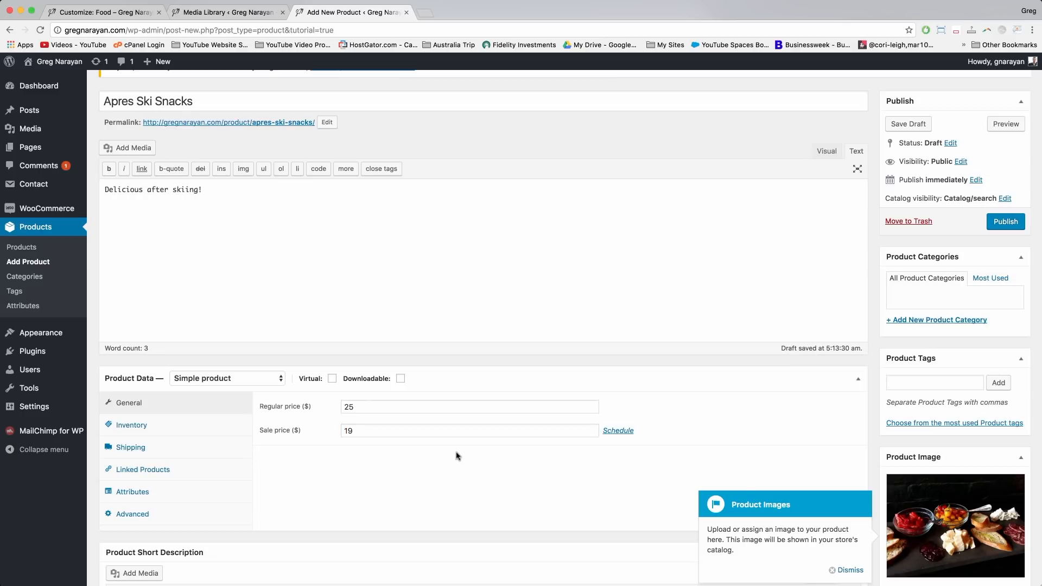
Step: Dismiss the image and tag tips, then create and assign a new 'food' category
{"action": "left_click", "coordinate": [847, 570]}
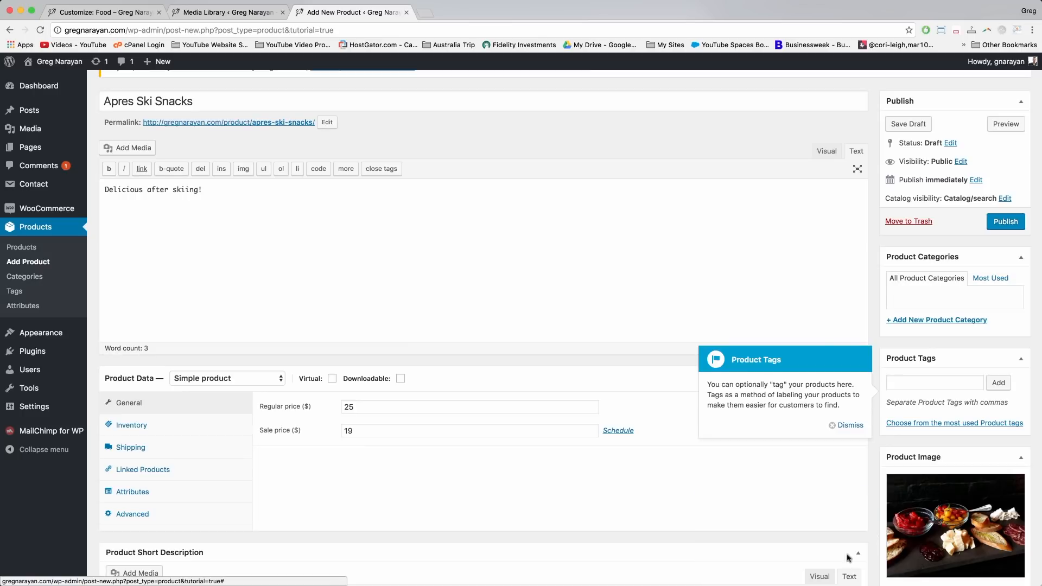
{"action": "left_click", "coordinate": [847, 424]}
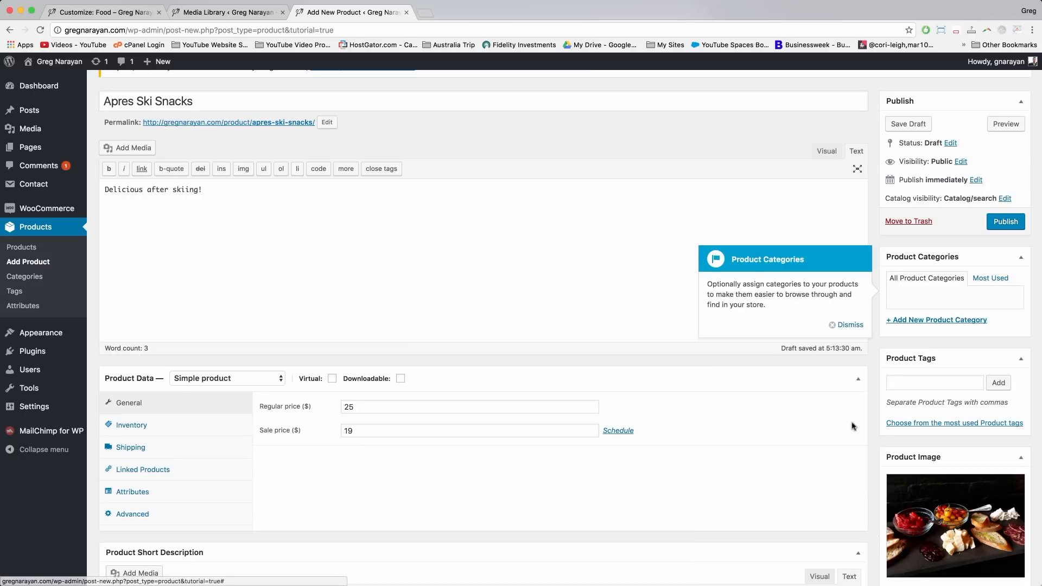
{"action": "left_click", "coordinate": [932, 321]}
{"action": "type", "text": "f"}
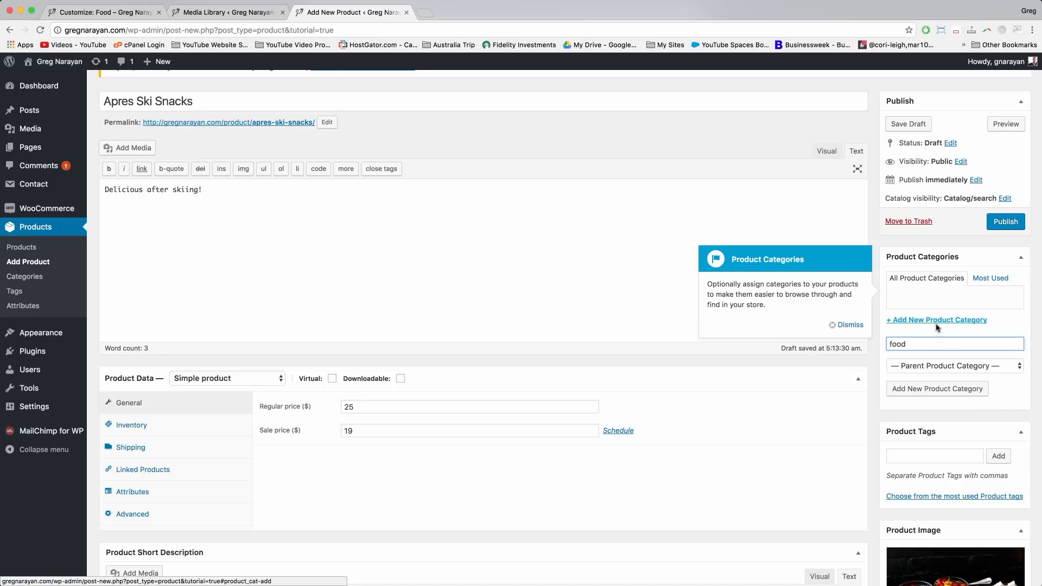
{"action": "type", "text": "ood"}
{"action": "left_click", "coordinate": [946, 390]}
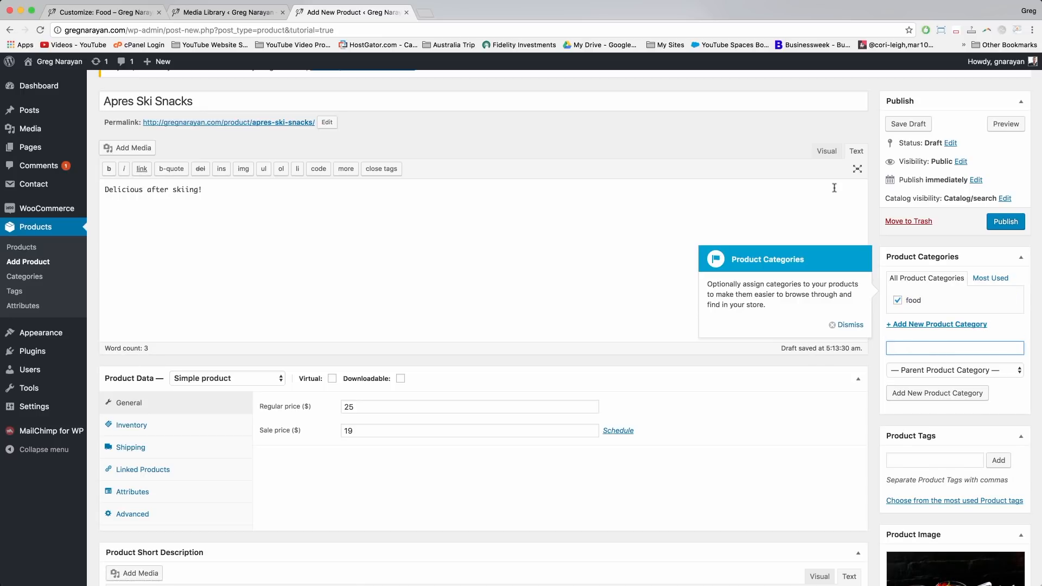
Step: Keep the product type as Simple product, recheck the description, and publish Apres Ski Snacks
{"action": "scroll", "coordinate": [593, 418], "scroll_direction": "up", "scroll_amount": 3}
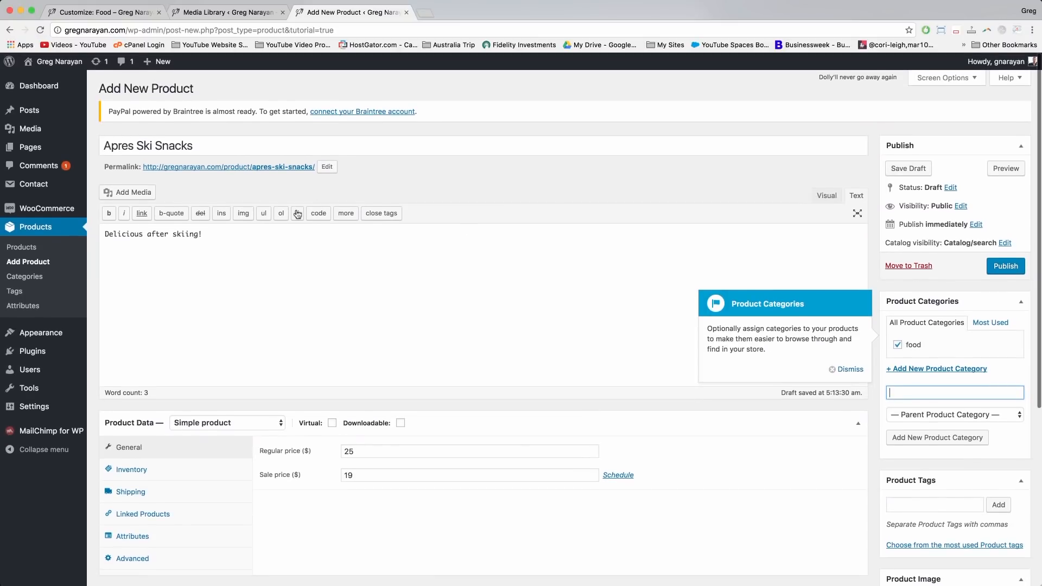
{"action": "left_click", "coordinate": [293, 234]}
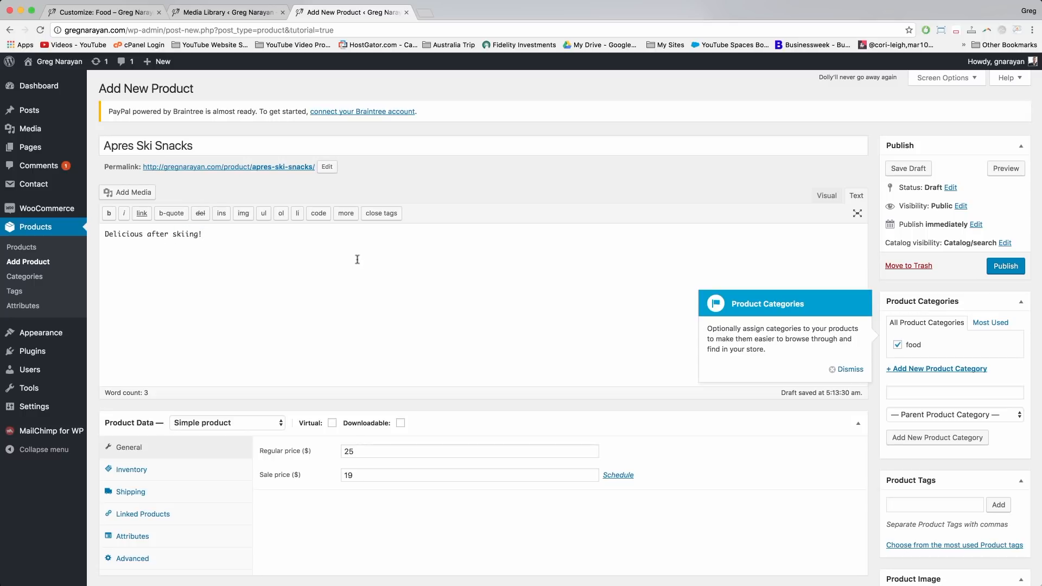
{"action": "scroll", "coordinate": [279, 284], "scroll_direction": "down", "scroll_amount": 5}
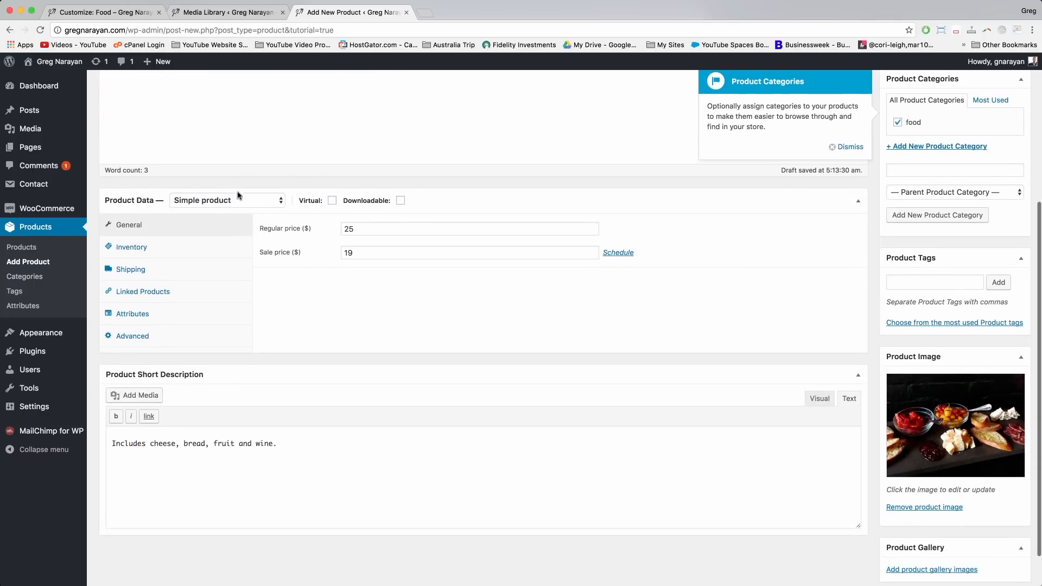
{"action": "left_click", "coordinate": [248, 204]}
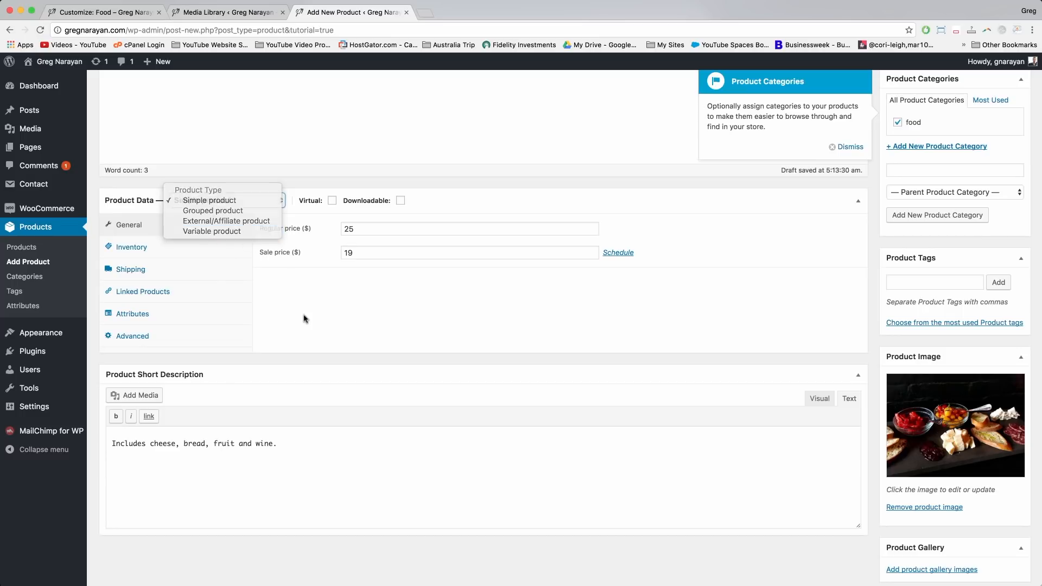
{"action": "left_click", "coordinate": [226, 200]}
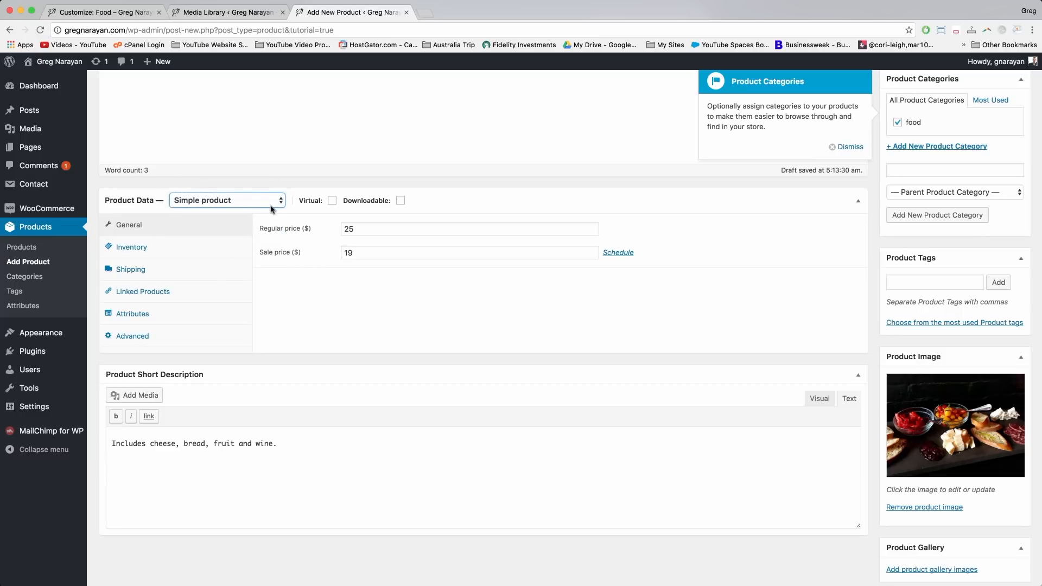
{"action": "scroll", "coordinate": [318, 179], "scroll_direction": "up", "scroll_amount": 5}
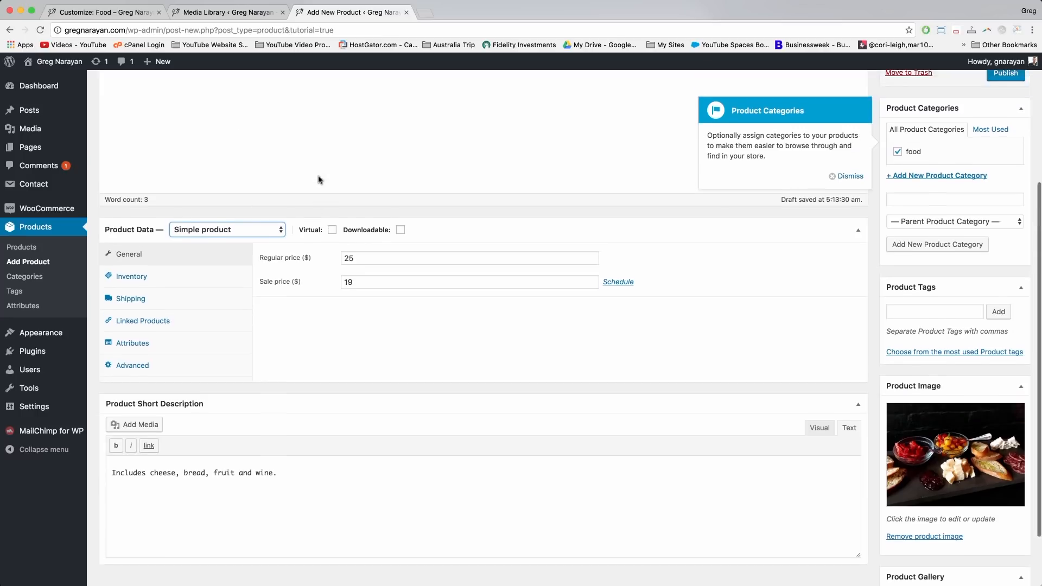
{"action": "left_click", "coordinate": [320, 239]}
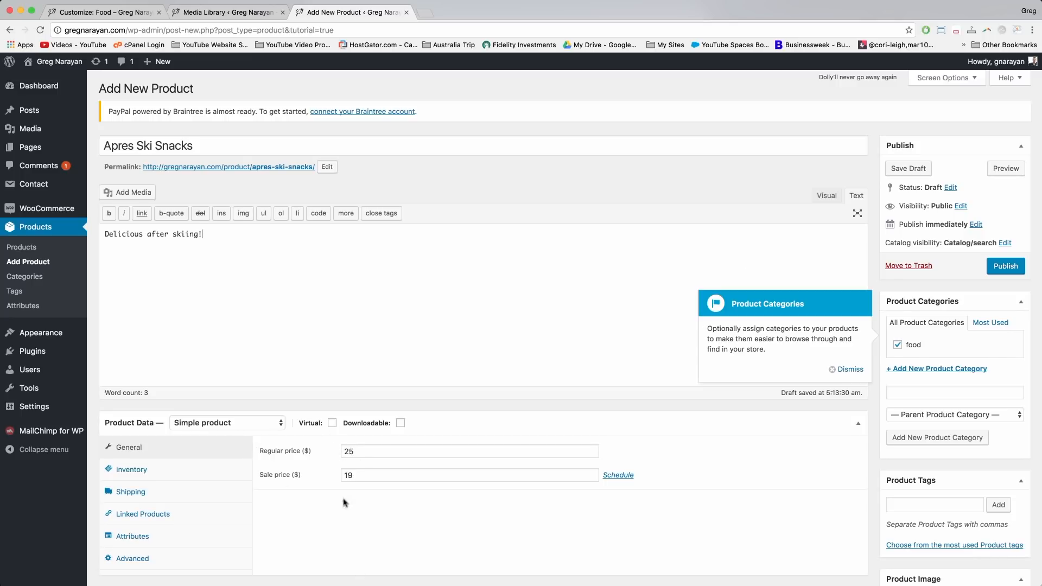
{"action": "left_click", "coordinate": [997, 271]}
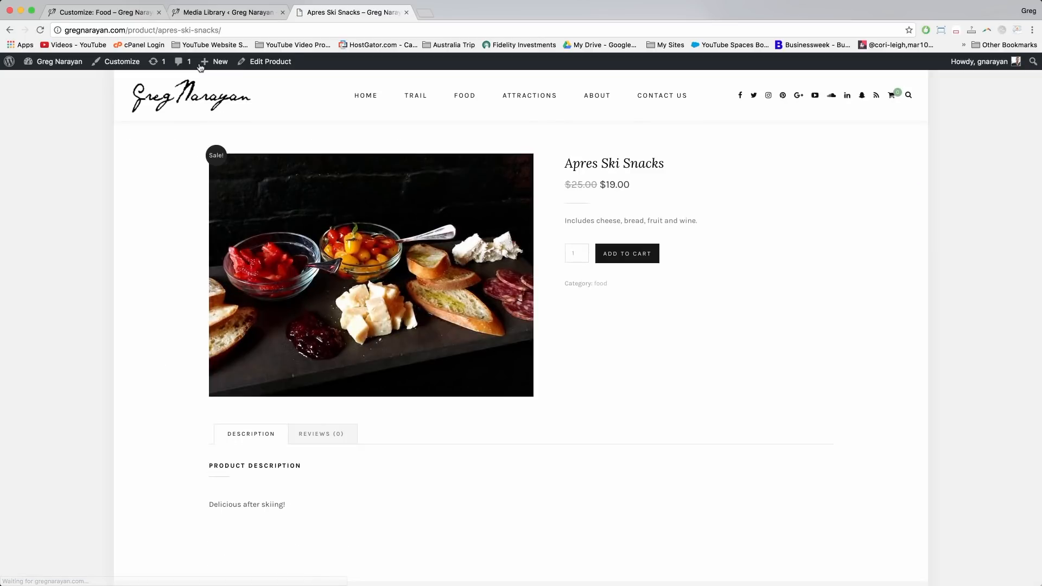
Step: Look over the live product page: enlarge the photo and view the description and reviews
{"action": "left_click", "coordinate": [365, 314]}
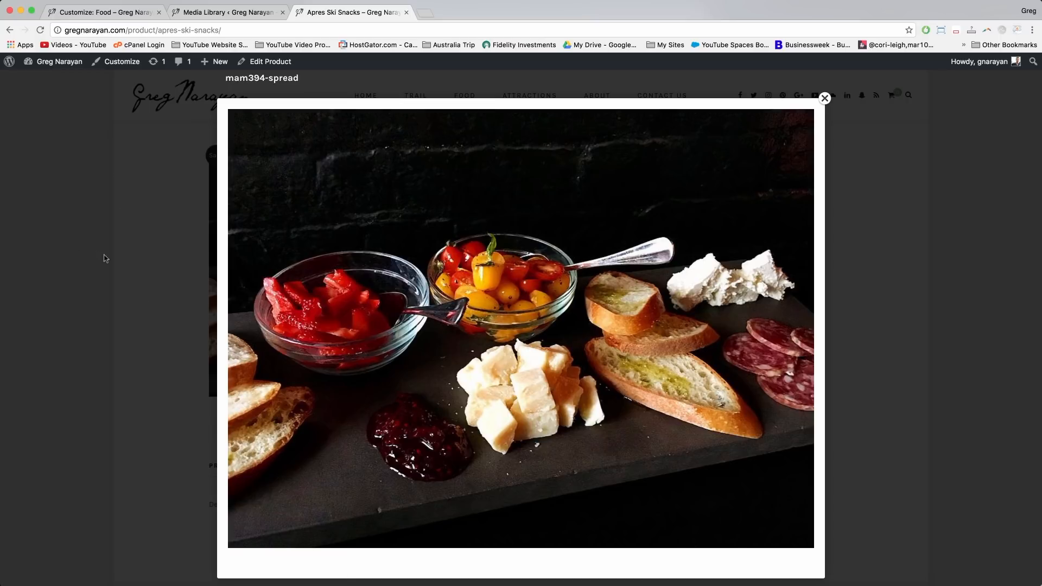
{"action": "left_click", "coordinate": [119, 262]}
{"action": "scroll", "coordinate": [127, 293], "scroll_direction": "down", "scroll_amount": 3}
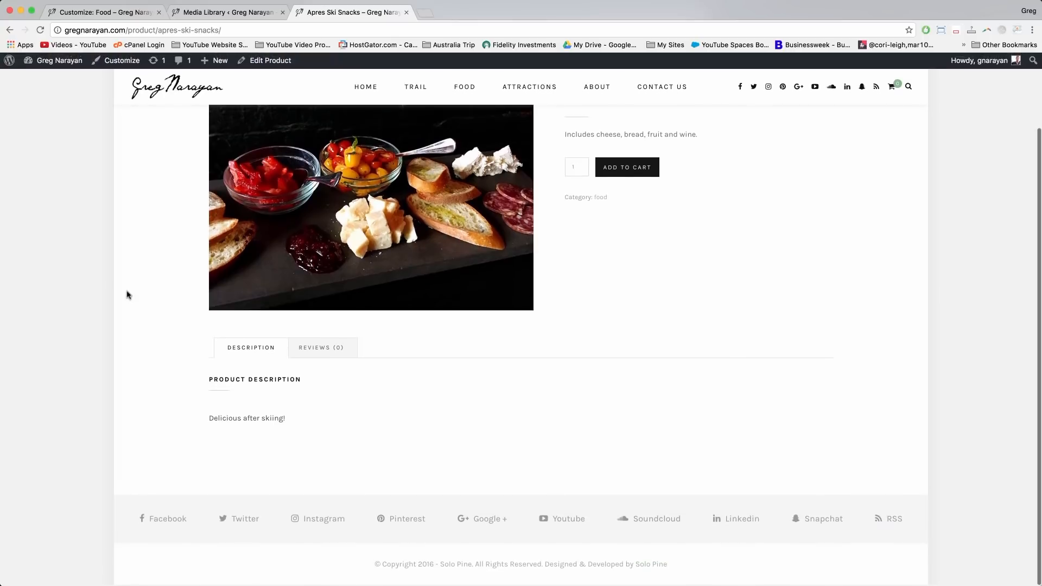
{"action": "left_click_drag", "start_coordinate": [288, 422], "coordinate": [200, 419]}
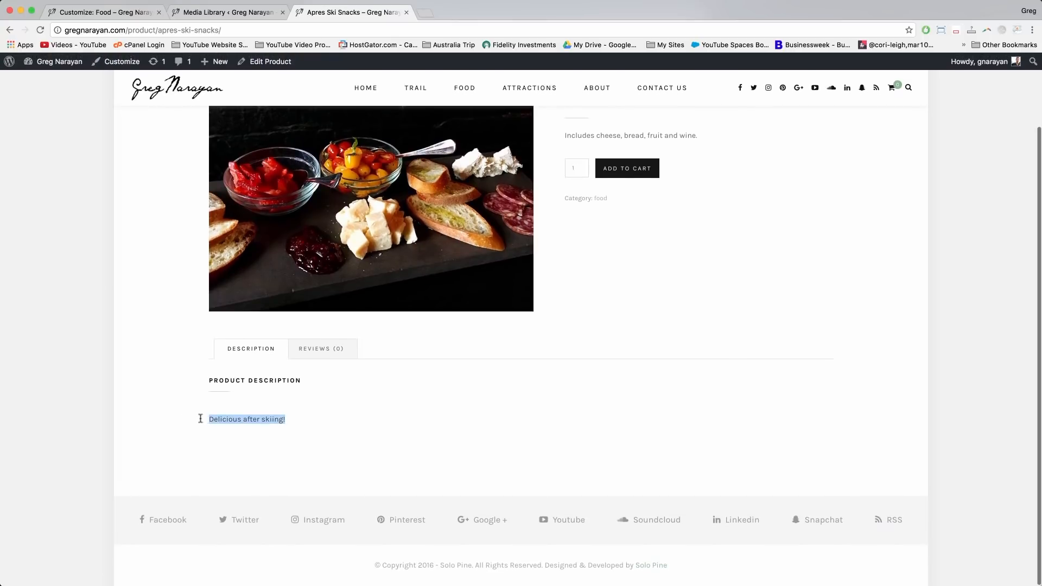
{"action": "left_click", "coordinate": [308, 355]}
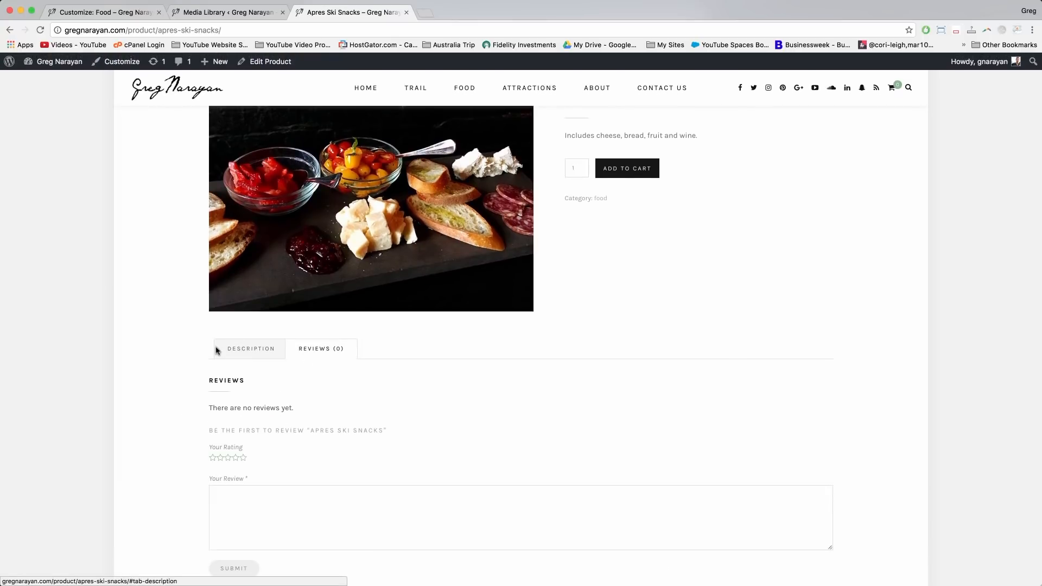
{"action": "scroll", "coordinate": [297, 418], "scroll_direction": "down", "scroll_amount": 3}
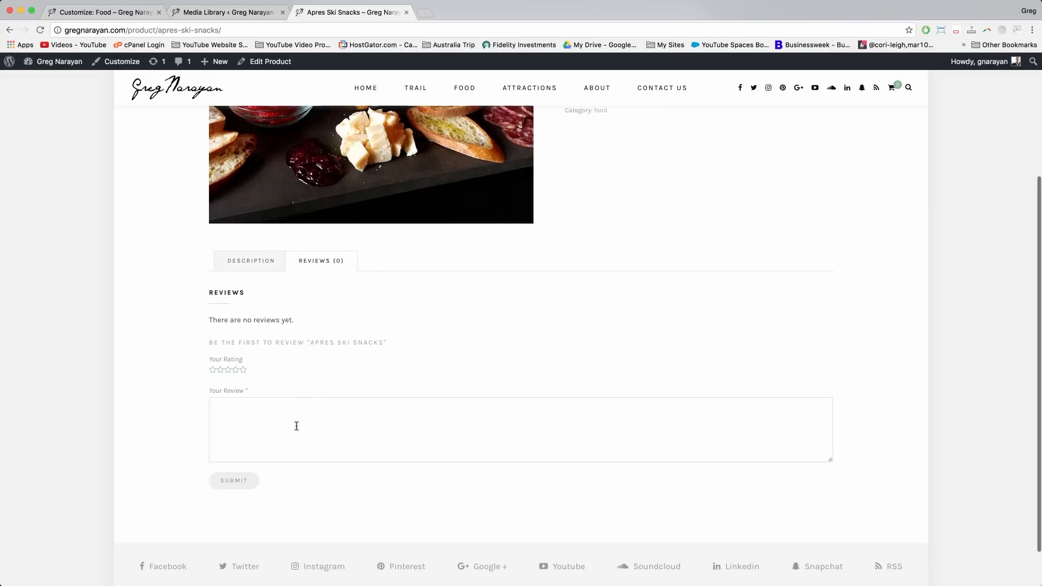
{"action": "left_click", "coordinate": [262, 262]}
{"action": "scroll", "coordinate": [693, 296], "scroll_direction": "up", "scroll_amount": 3}
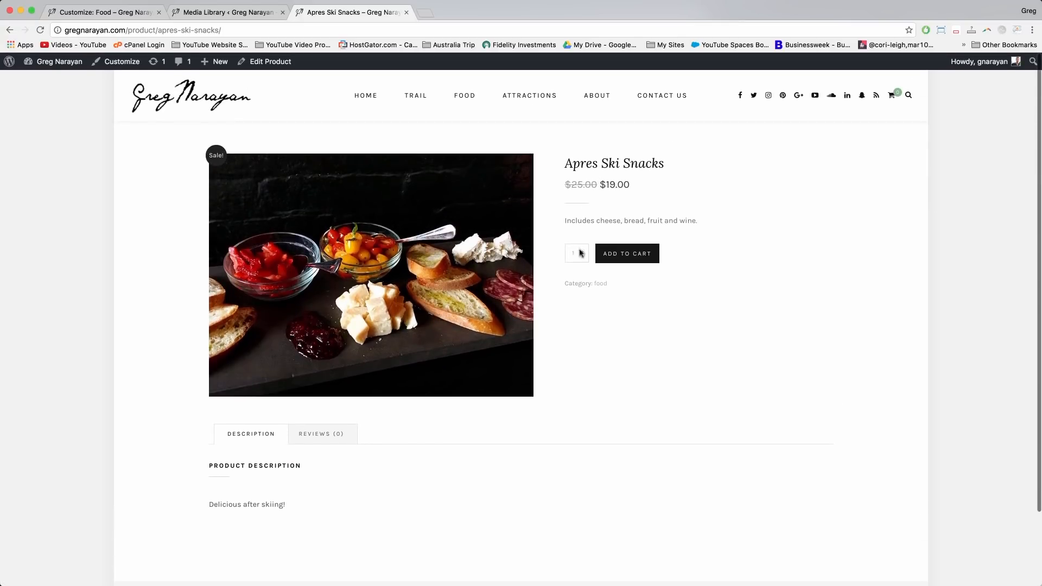
Step: Add 2 Apres Ski Snacks to the cart and go to View Cart
{"action": "left_click", "coordinate": [584, 250]}
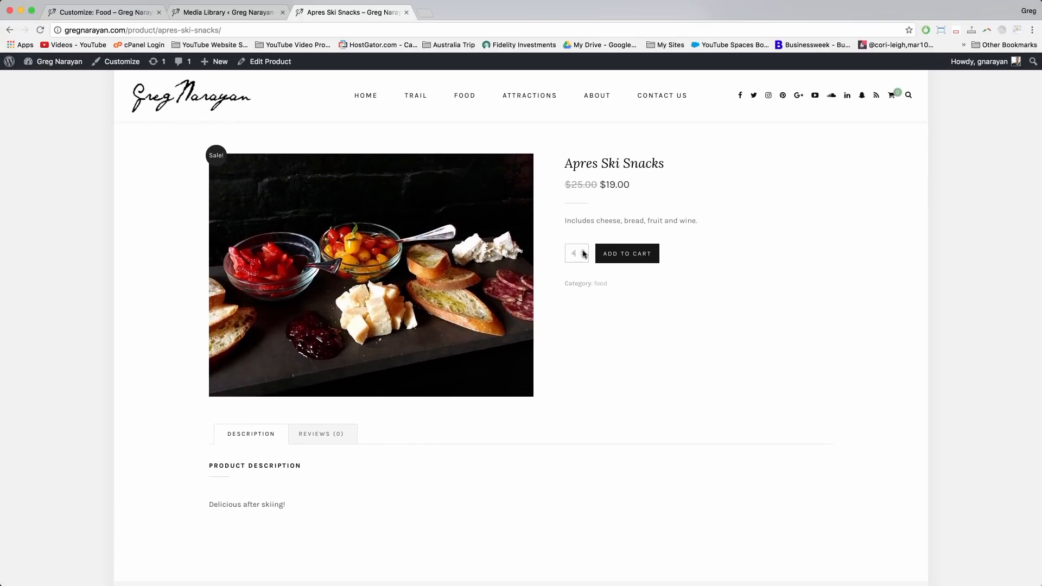
{"action": "left_click", "coordinate": [609, 263]}
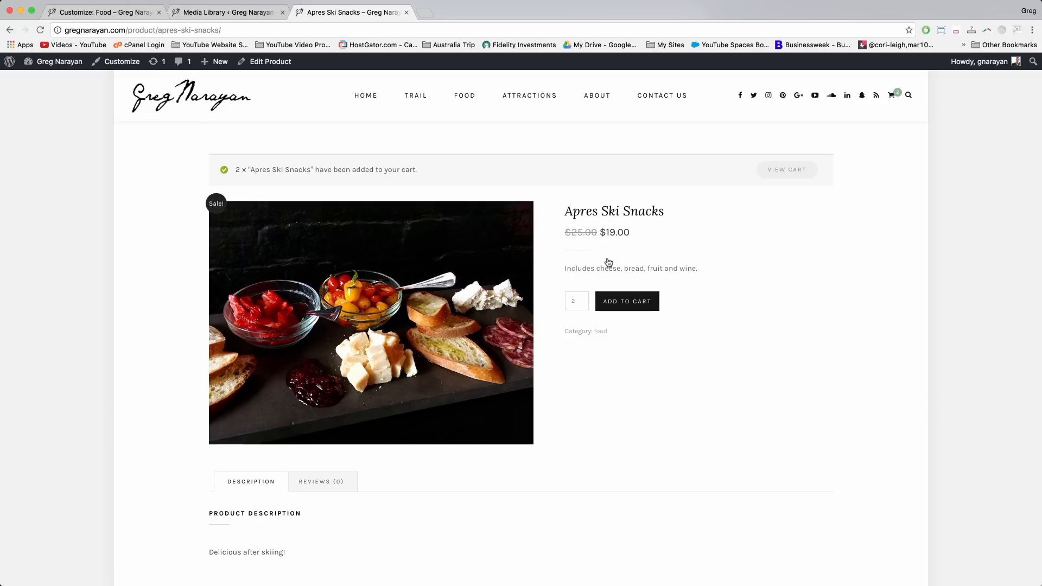
{"action": "left_click", "coordinate": [787, 170]}
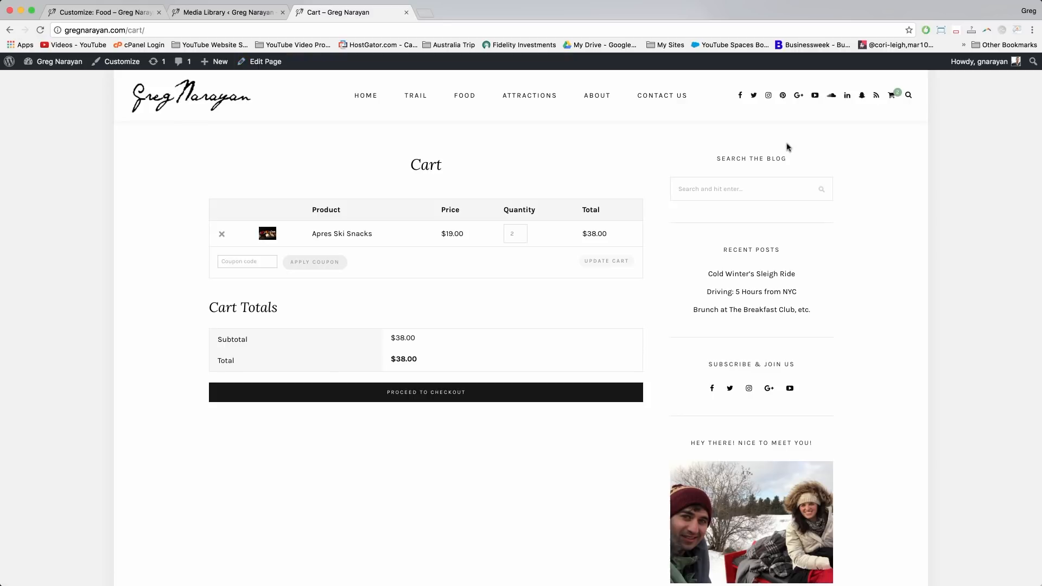
Step: Check the cart's 2 × Apres Ski Snacks at $19.00 each ($38.00) and proceed to checkout
{"action": "scroll", "coordinate": [171, 403], "scroll_direction": "down", "scroll_amount": 15}
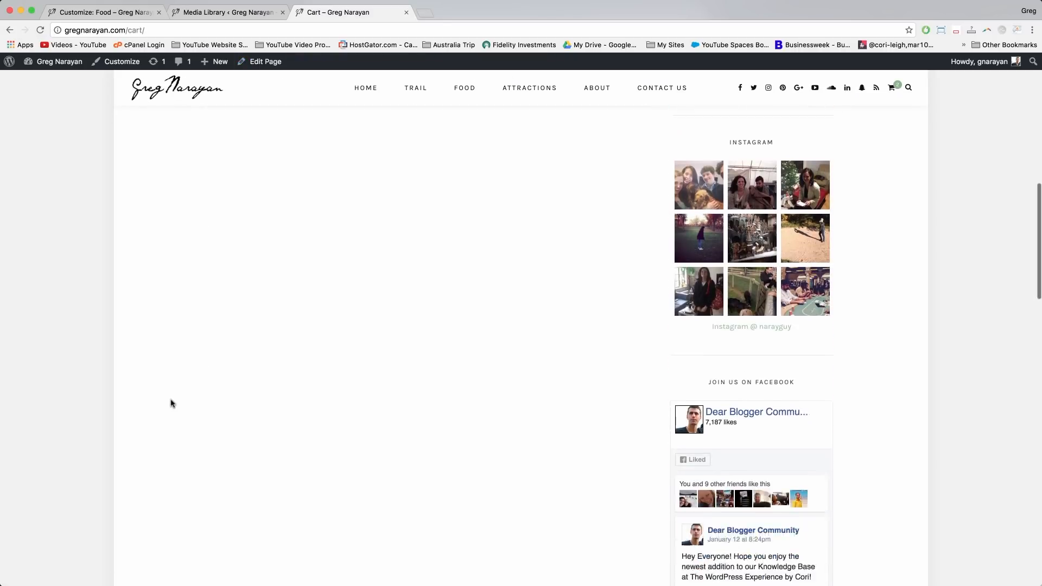
{"action": "scroll", "coordinate": [171, 403], "scroll_direction": "up", "scroll_amount": 15}
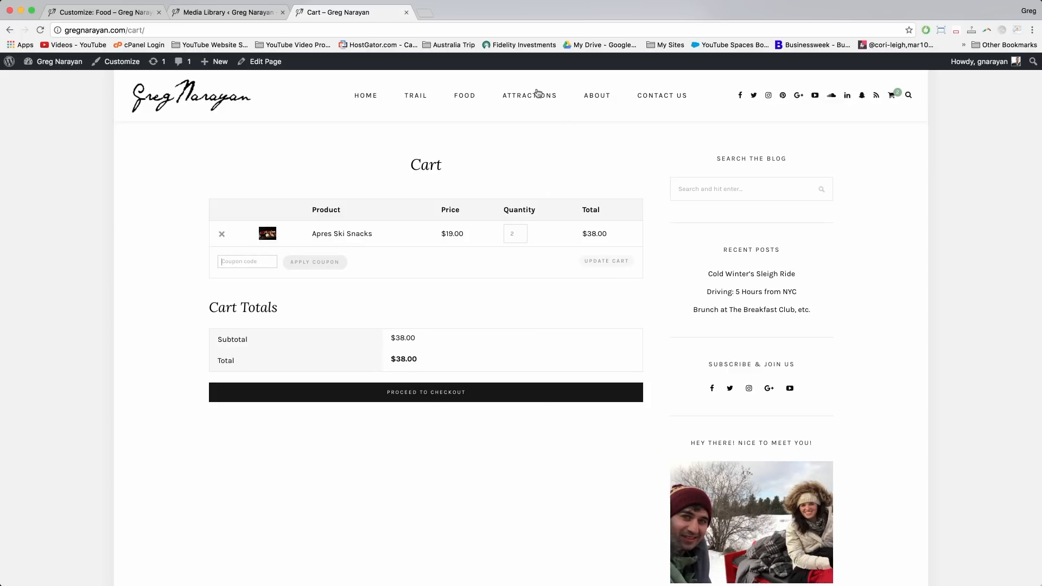
{"action": "left_click", "coordinate": [406, 398]}
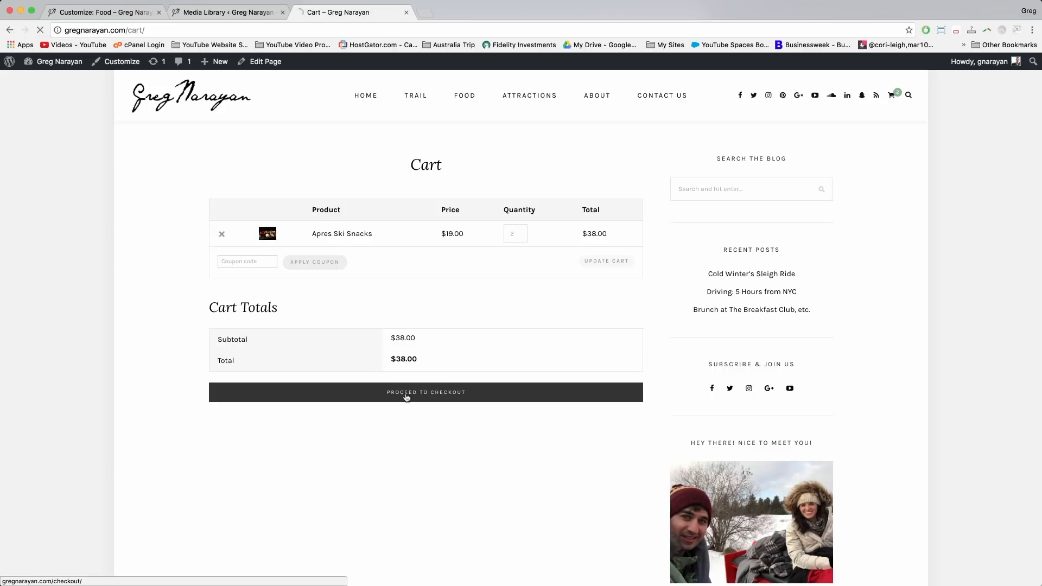
Step: Try the Check Payments and Cash on Delivery payment options, then select PayPal
{"action": "scroll", "coordinate": [398, 296], "scroll_direction": "down", "scroll_amount": 2}
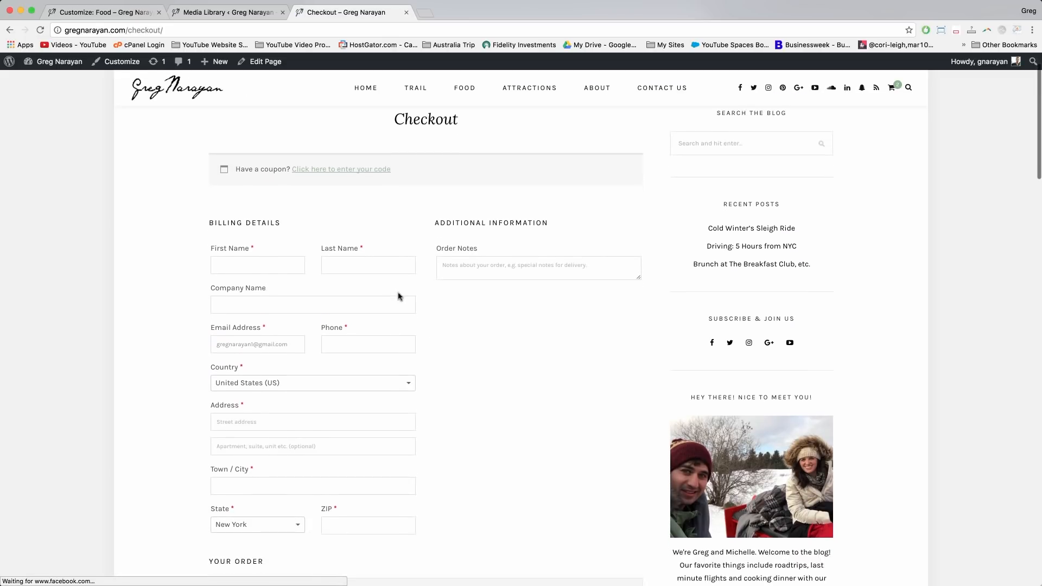
{"action": "scroll", "coordinate": [398, 295], "scroll_direction": "down", "scroll_amount": 2}
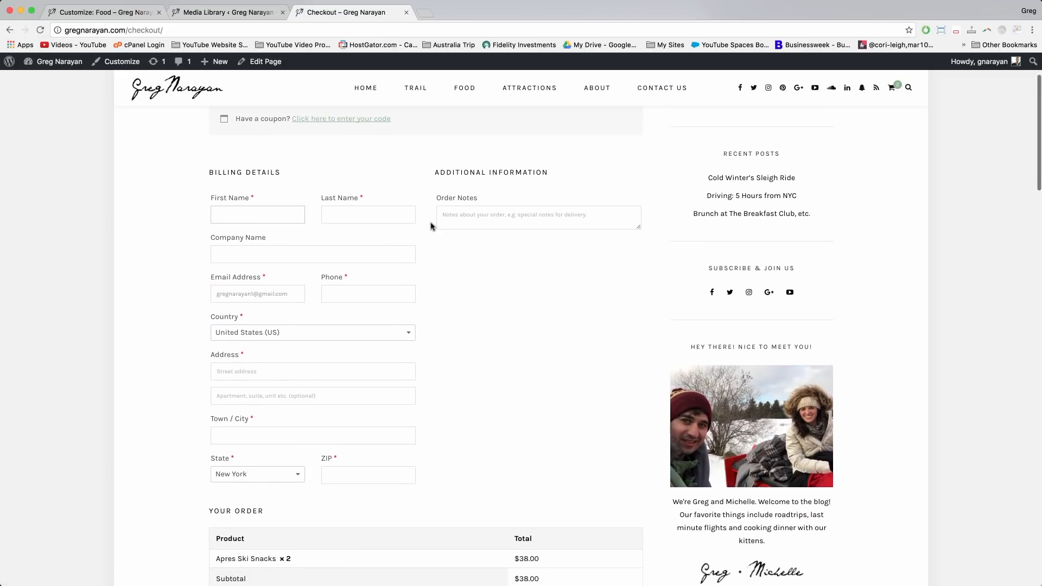
{"action": "scroll", "coordinate": [284, 179], "scroll_direction": "down", "scroll_amount": 2}
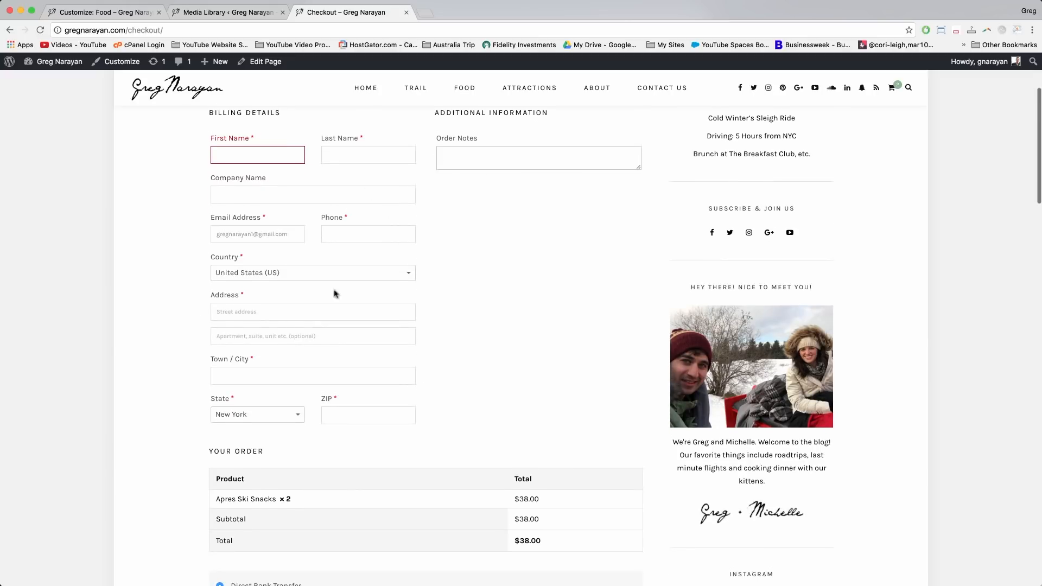
{"action": "scroll", "coordinate": [325, 293], "scroll_direction": "down", "scroll_amount": 2}
{"action": "scroll", "coordinate": [326, 293], "scroll_direction": "down", "scroll_amount": 3}
{"action": "scroll", "coordinate": [258, 298], "scroll_direction": "down", "scroll_amount": 6}
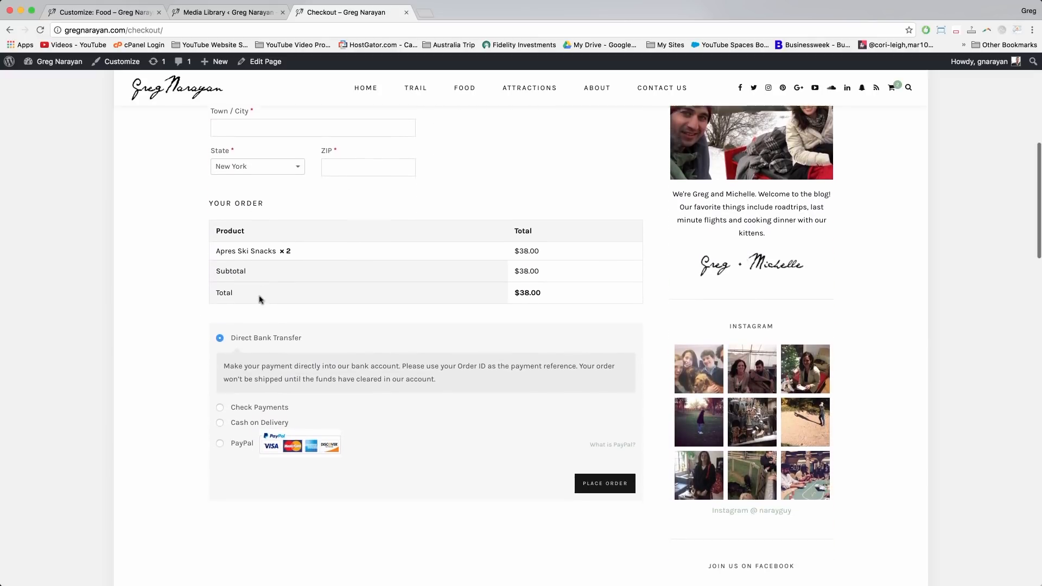
{"action": "left_click", "coordinate": [220, 333]}
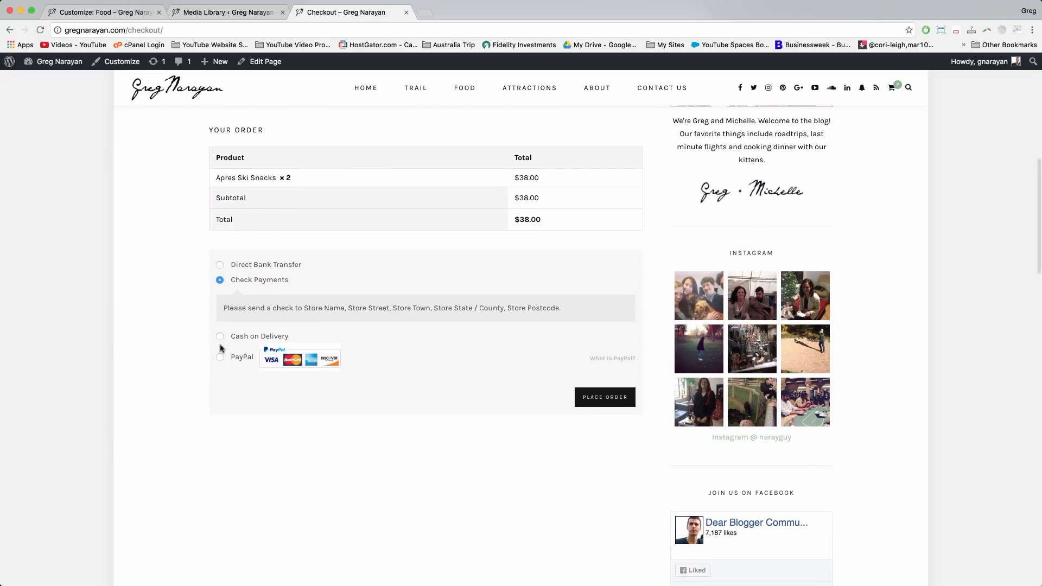
{"action": "left_click", "coordinate": [220, 336]}
{"action": "left_click", "coordinate": [220, 354]}
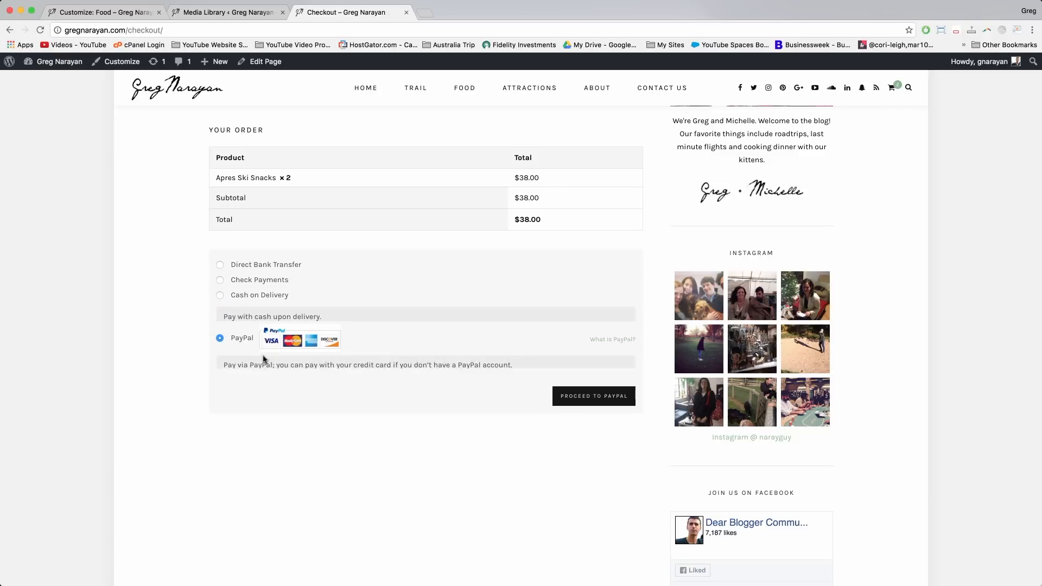
Step: Review the checkout's empty billing fields and $38.00 order summary, ending at the top
{"action": "left_click", "coordinate": [579, 398]}
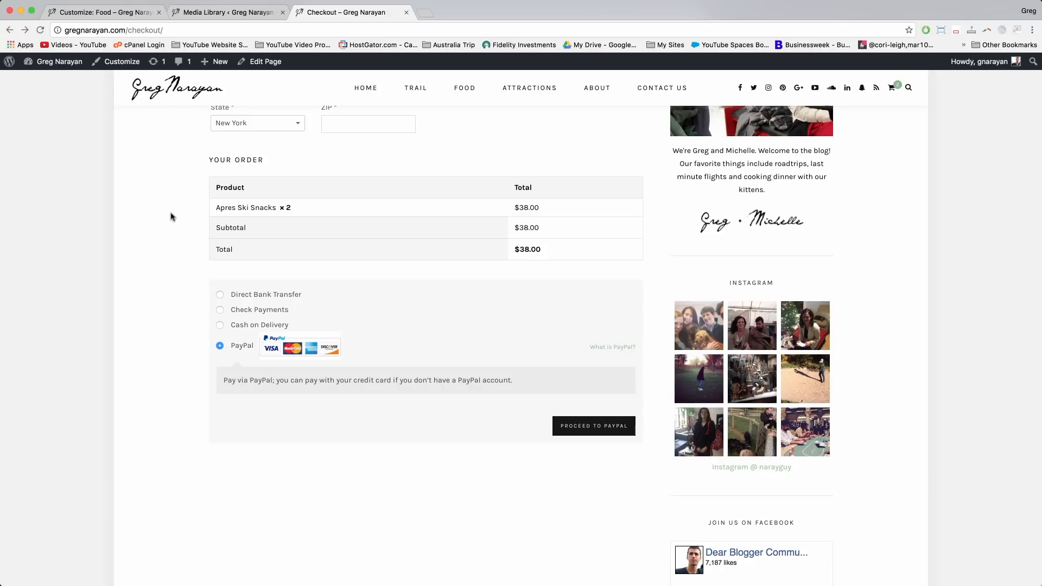
{"action": "scroll", "coordinate": [171, 222], "scroll_direction": "down", "scroll_amount": 1}
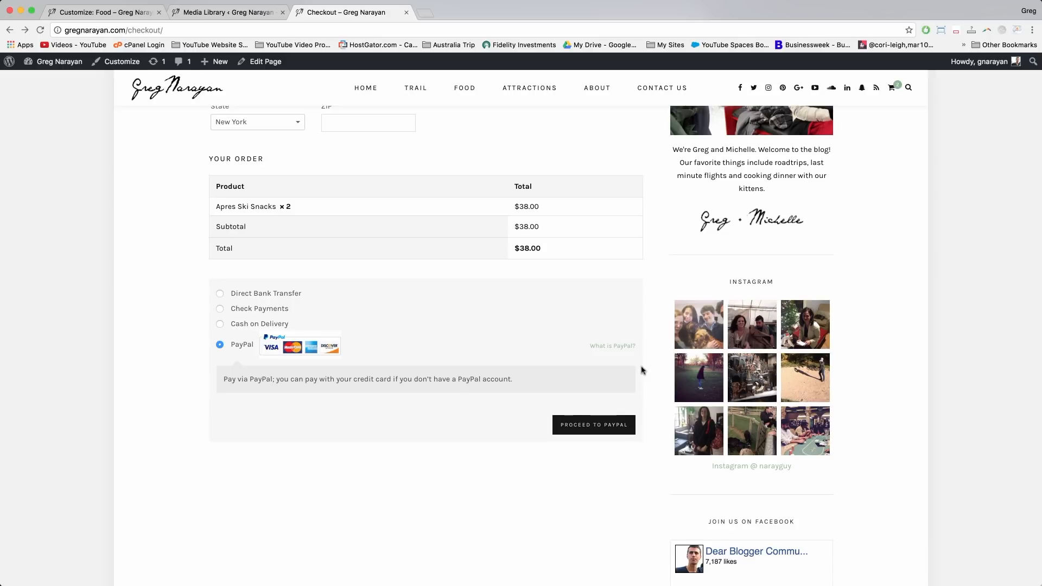
{"action": "scroll", "coordinate": [640, 369], "scroll_direction": "up", "scroll_amount": 5}
{"action": "scroll", "coordinate": [641, 370], "scroll_direction": "up", "scroll_amount": 4}
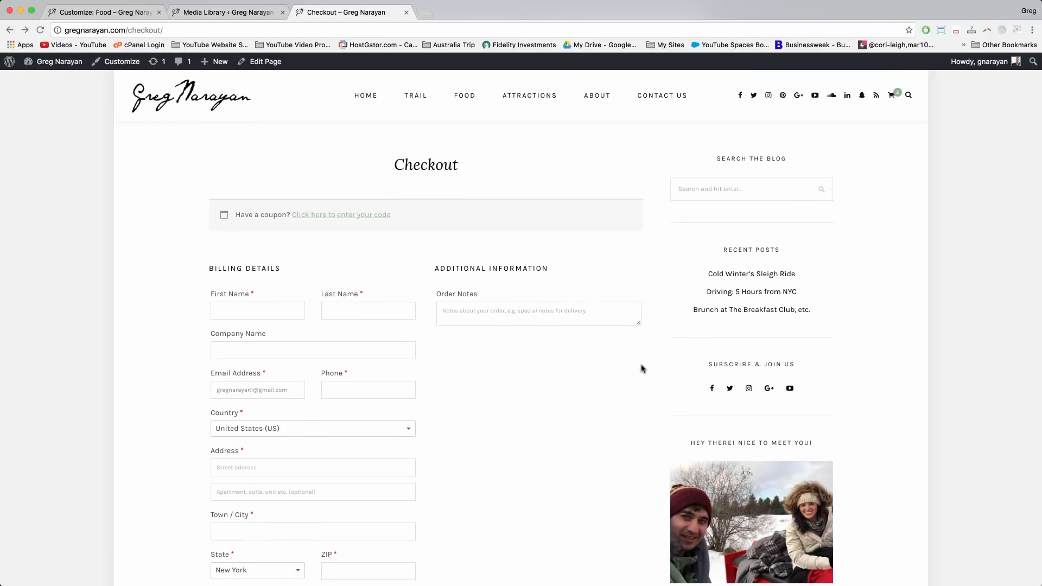
{"action": "scroll", "coordinate": [641, 337], "scroll_direction": "up", "scroll_amount": 2}
{"action": "scroll", "coordinate": [371, 200], "scroll_direction": "down", "scroll_amount": 5}
{"action": "scroll", "coordinate": [371, 200], "scroll_direction": "down", "scroll_amount": 6}
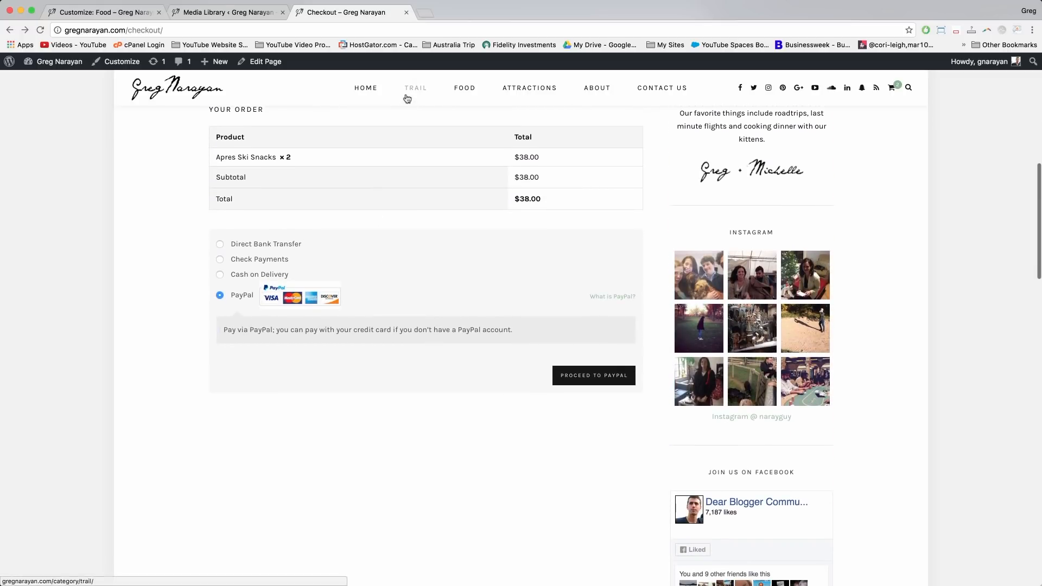
{"action": "scroll", "coordinate": [662, 212], "scroll_direction": "up", "scroll_amount": 9}
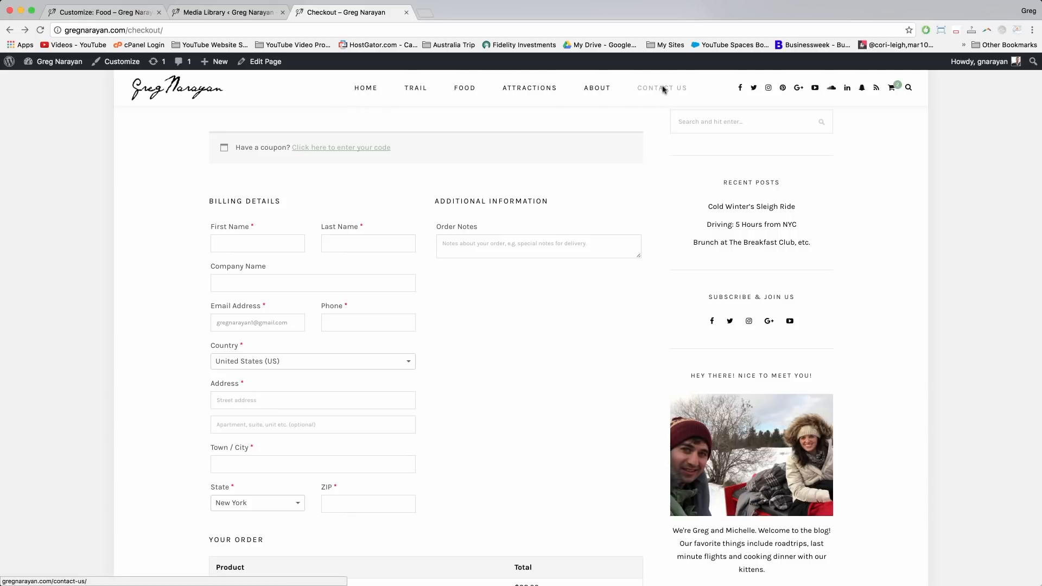
{"action": "scroll", "coordinate": [649, 296], "scroll_direction": "up", "scroll_amount": 2}
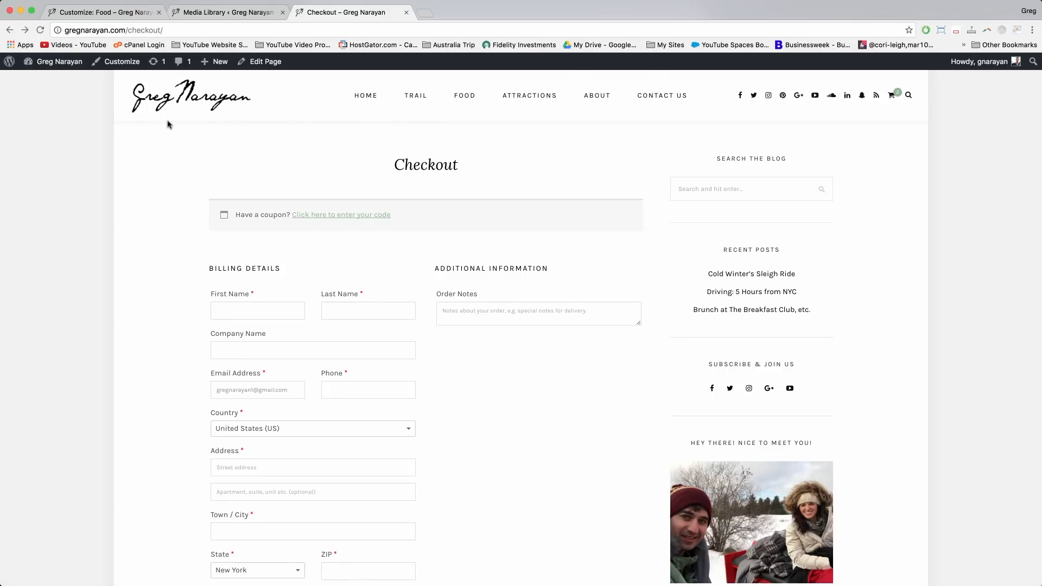
Step: Switch to the Media Library, close the autumn-cottage image details, and open Appearance > Menus
{"action": "left_click", "coordinate": [204, 12]}
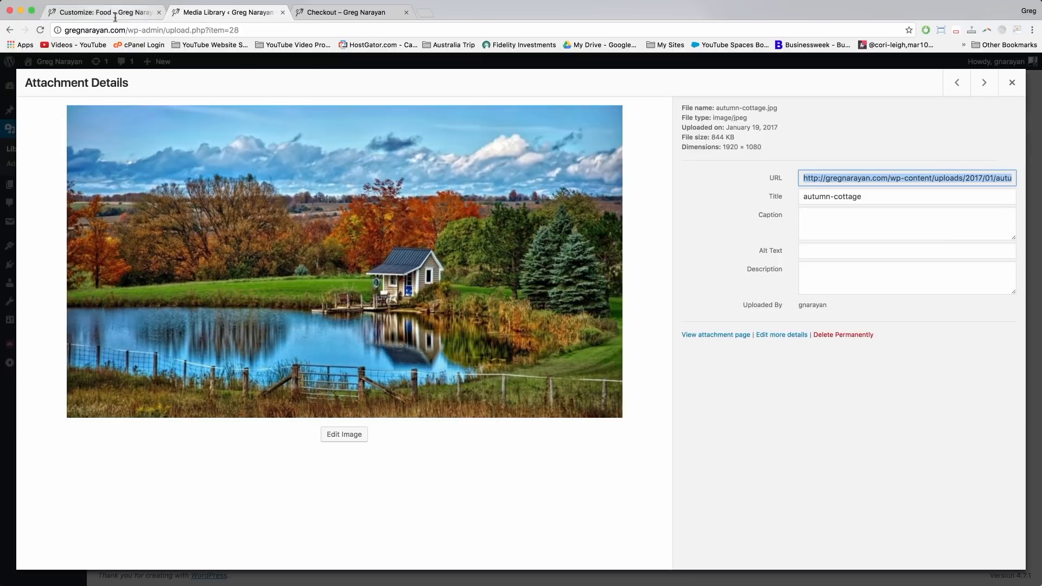
{"action": "left_click", "coordinate": [1012, 83]}
{"action": "mouse_move", "coordinate": [45, 254]}
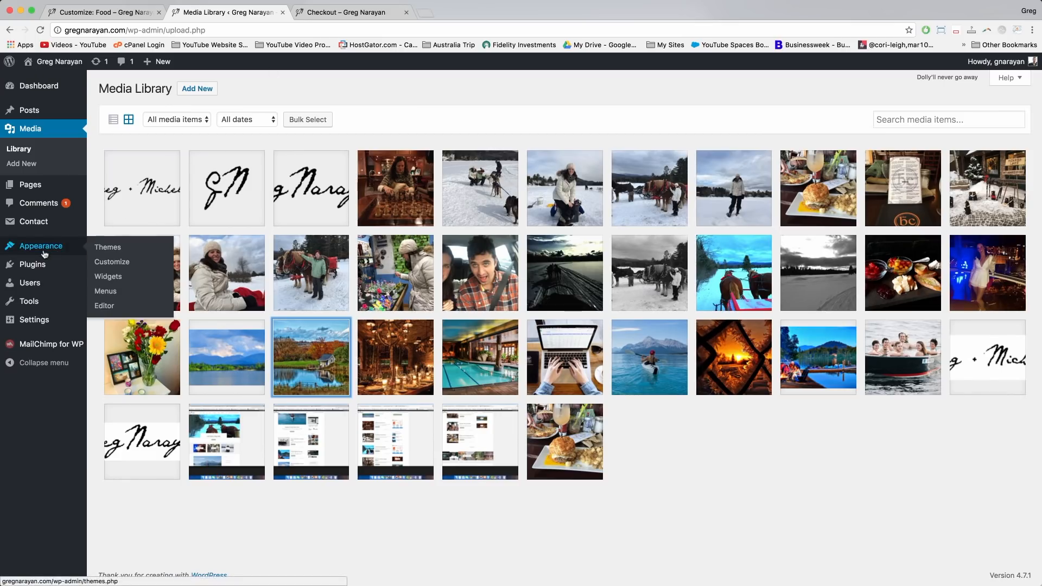
{"action": "left_click", "coordinate": [107, 292]}
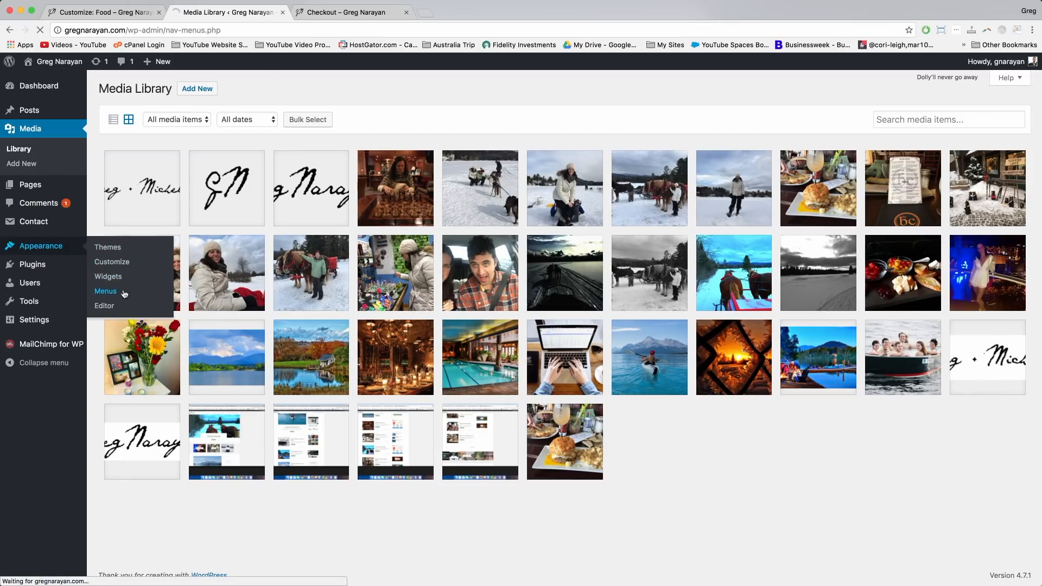
{"action": "scroll", "coordinate": [222, 218], "scroll_direction": "down", "scroll_amount": 3}
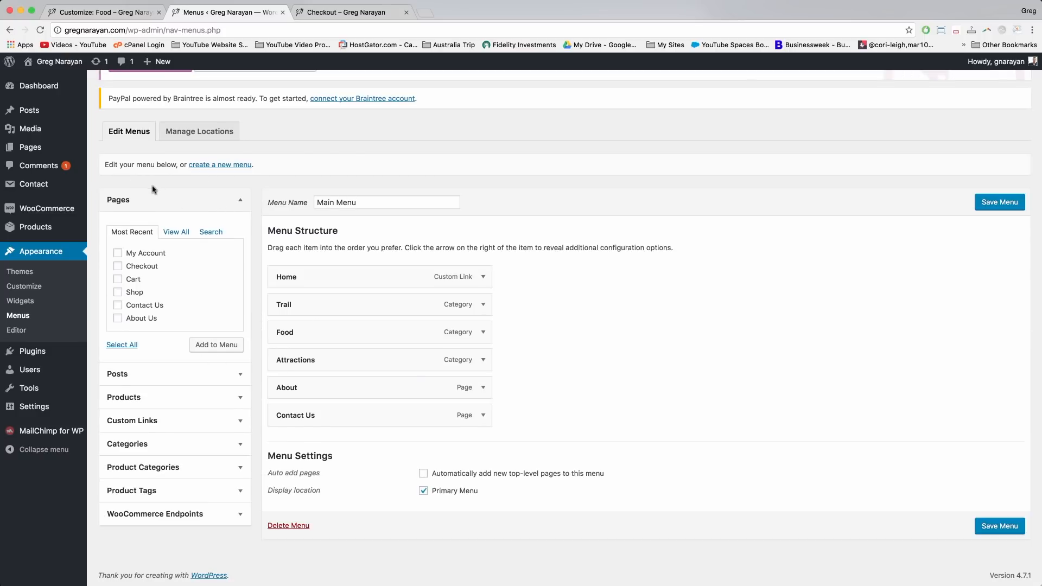
Step: Add the Shop, Cart, Checkout and My Account pages to the Main Menu
{"action": "left_click", "coordinate": [118, 293]}
{"action": "left_click", "coordinate": [119, 280]}
{"action": "left_click", "coordinate": [118, 266]}
{"action": "left_click", "coordinate": [118, 253]}
{"action": "left_click", "coordinate": [202, 345]}
Step: Nest My Account, Checkout and Cart under Shop, save the Main Menu, and return to checkout
{"action": "scroll", "coordinate": [593, 353], "scroll_direction": "down", "scroll_amount": 3}
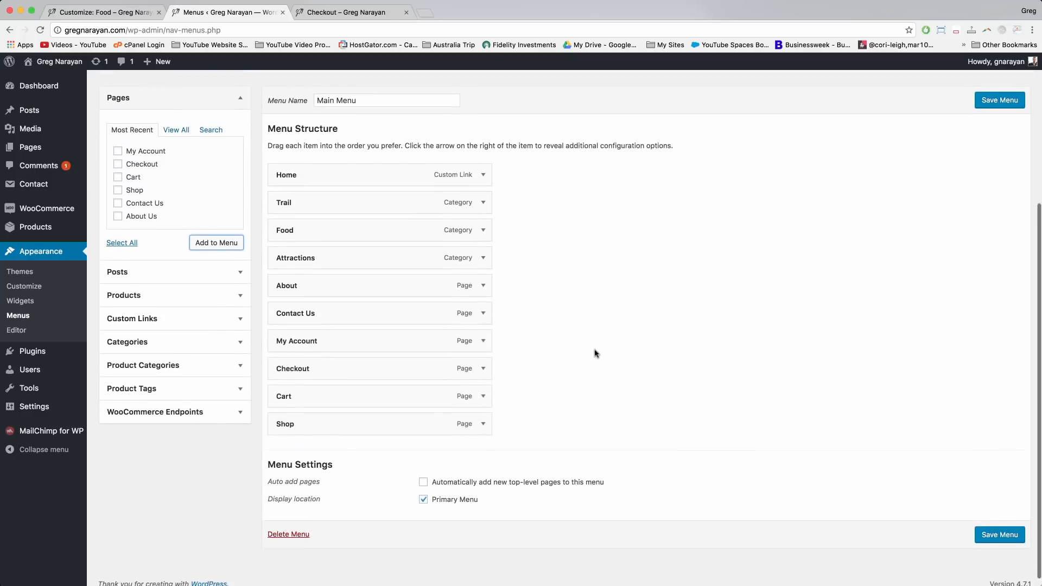
{"action": "left_click_drag", "start_coordinate": [338, 416], "coordinate": [373, 447]}
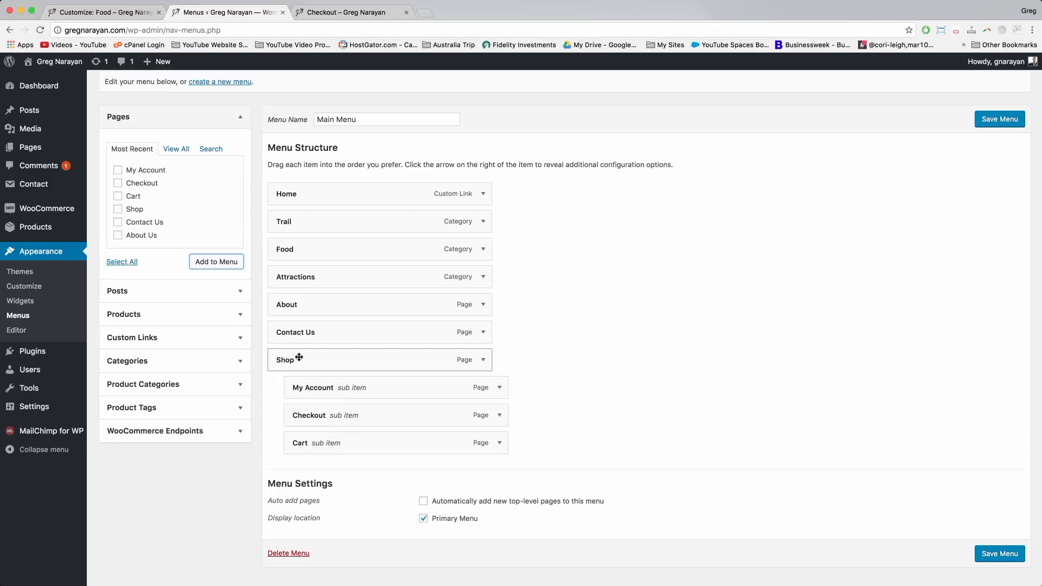
{"action": "scroll", "coordinate": [465, 359], "scroll_direction": "down", "scroll_amount": 2}
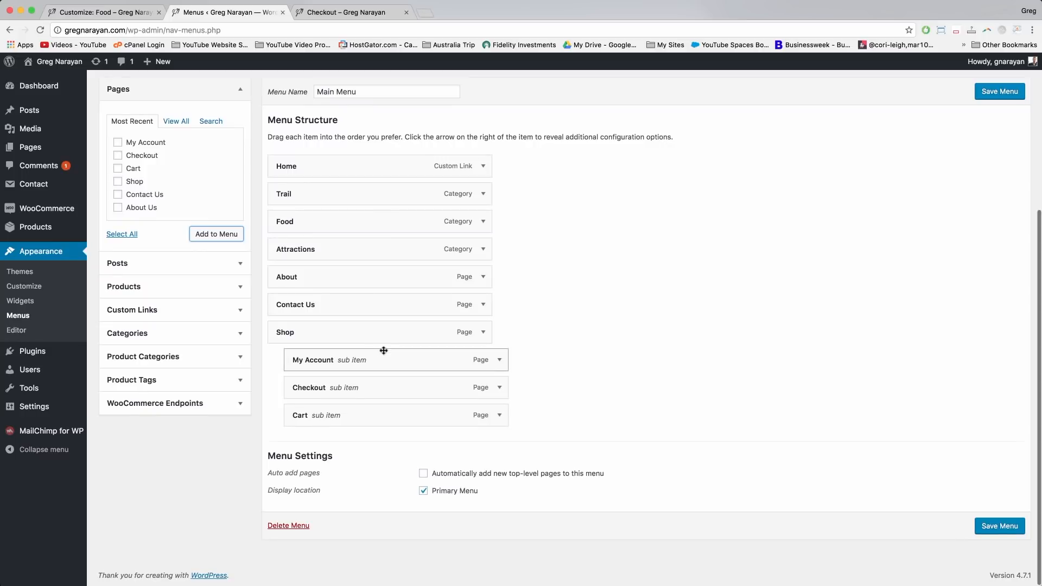
{"action": "left_click_drag", "start_coordinate": [391, 362], "coordinate": [388, 393]}
{"action": "scroll", "coordinate": [417, 423], "scroll_direction": "down", "scroll_amount": 2}
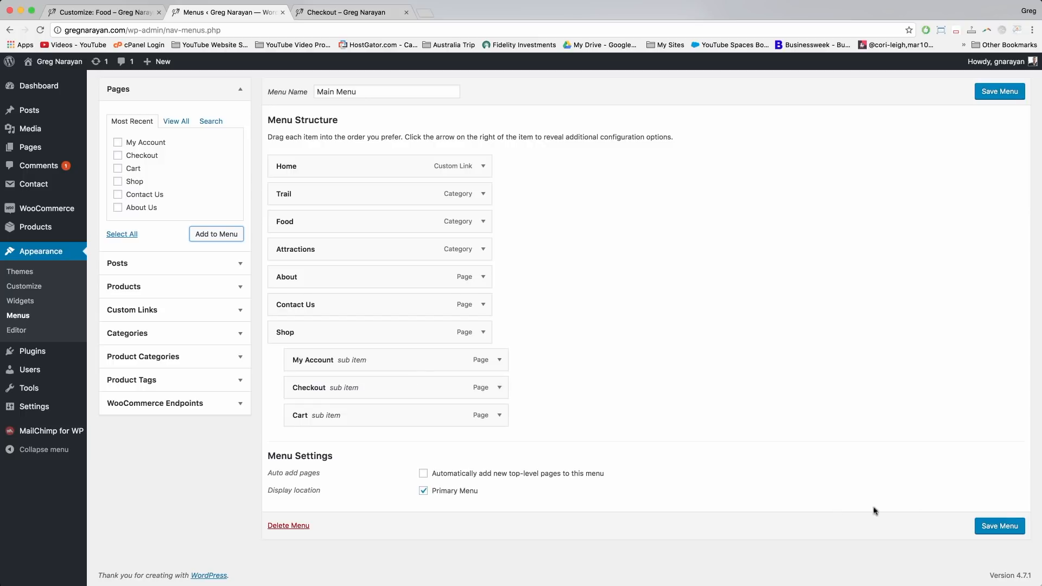
{"action": "left_click", "coordinate": [1002, 525]}
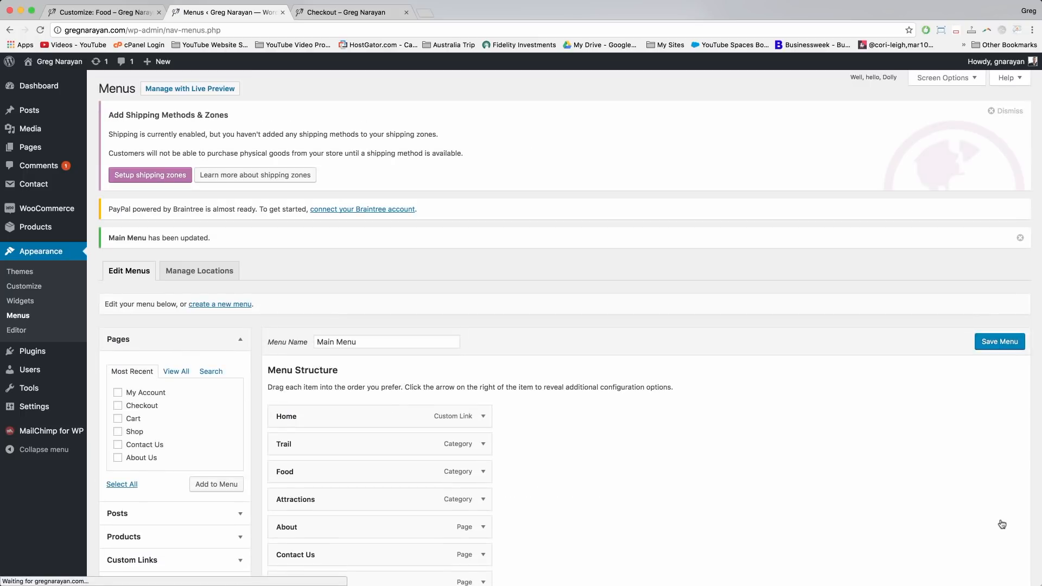
{"action": "scroll", "coordinate": [814, 490], "scroll_direction": "down", "scroll_amount": 5}
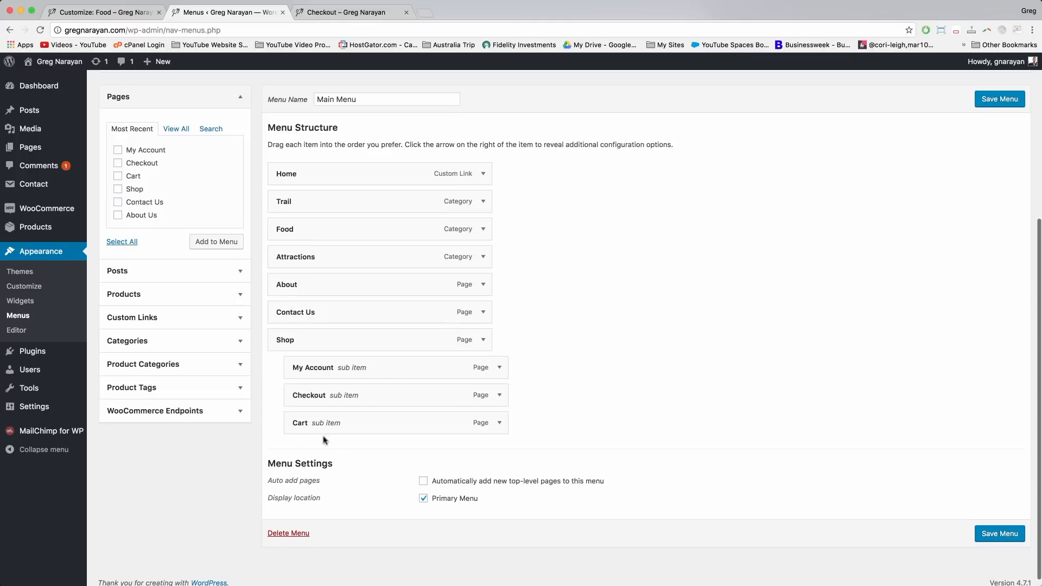
{"action": "left_click", "coordinate": [329, 13]}
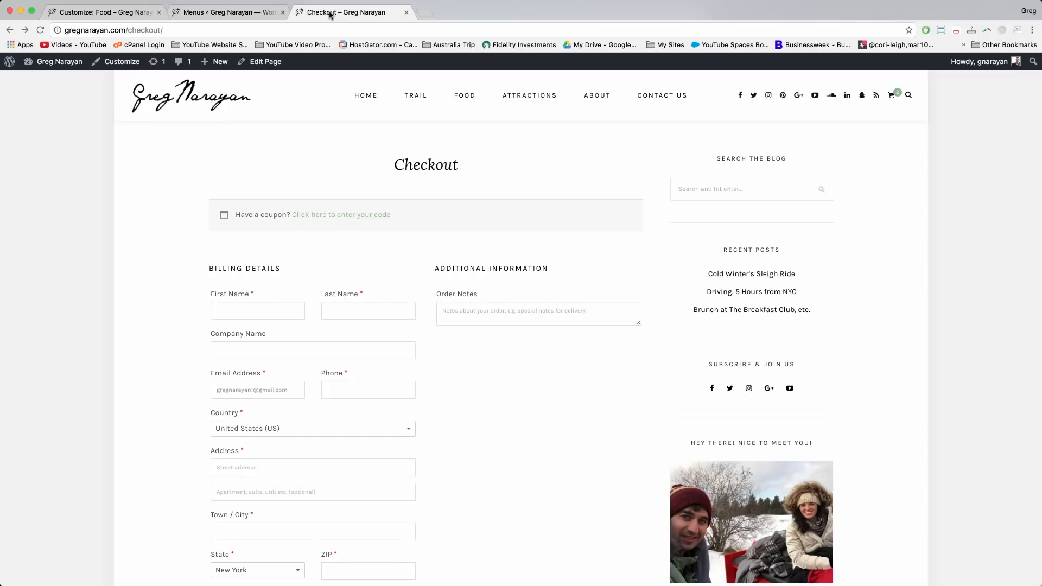
Step: Reload the checkout page and confirm the header's new SHOP item shows its submenu
{"action": "left_click", "coordinate": [167, 33]}
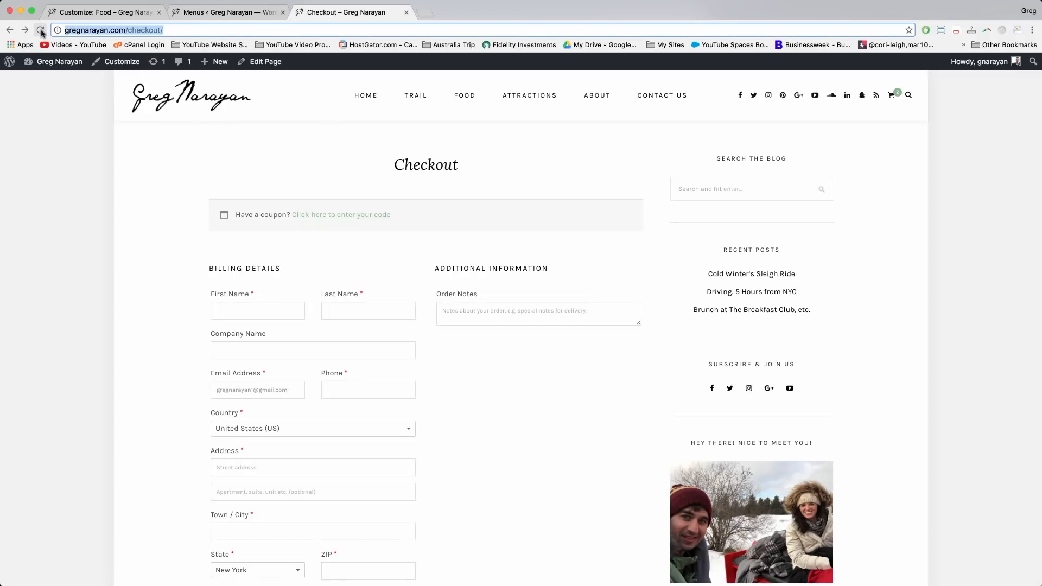
{"action": "left_click", "coordinate": [41, 31]}
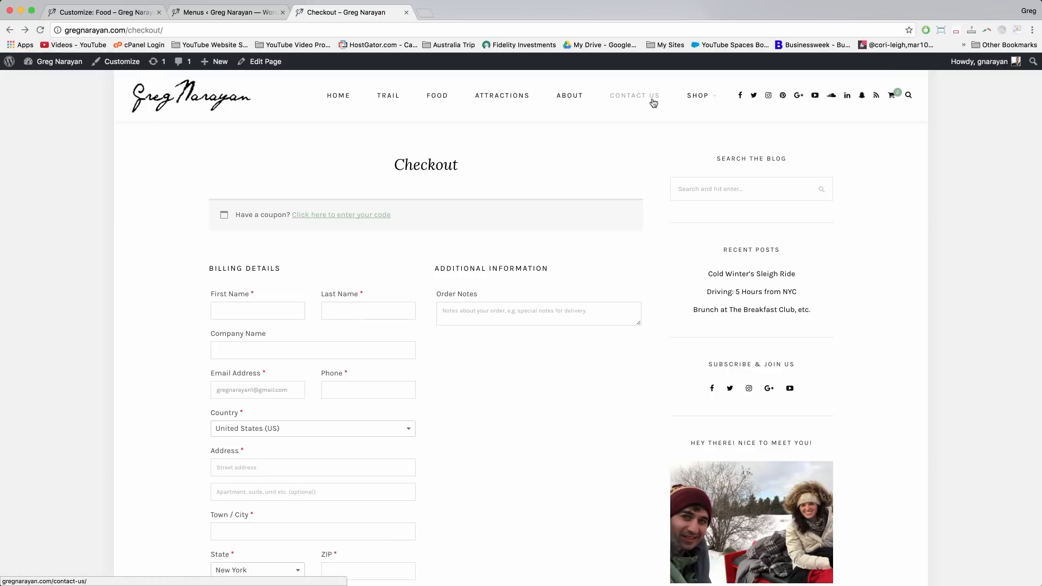
{"action": "mouse_move", "coordinate": [708, 94]}
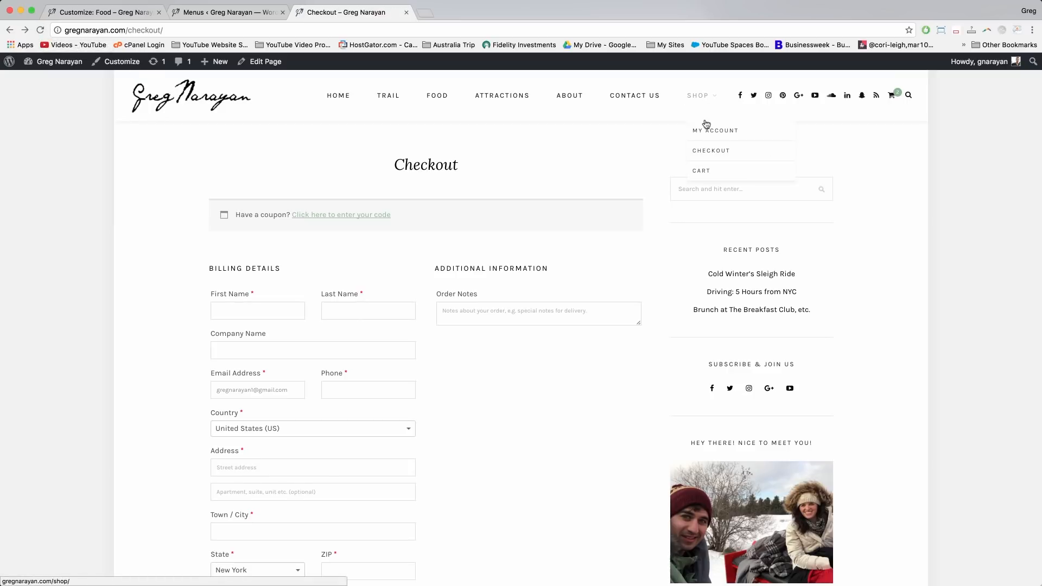
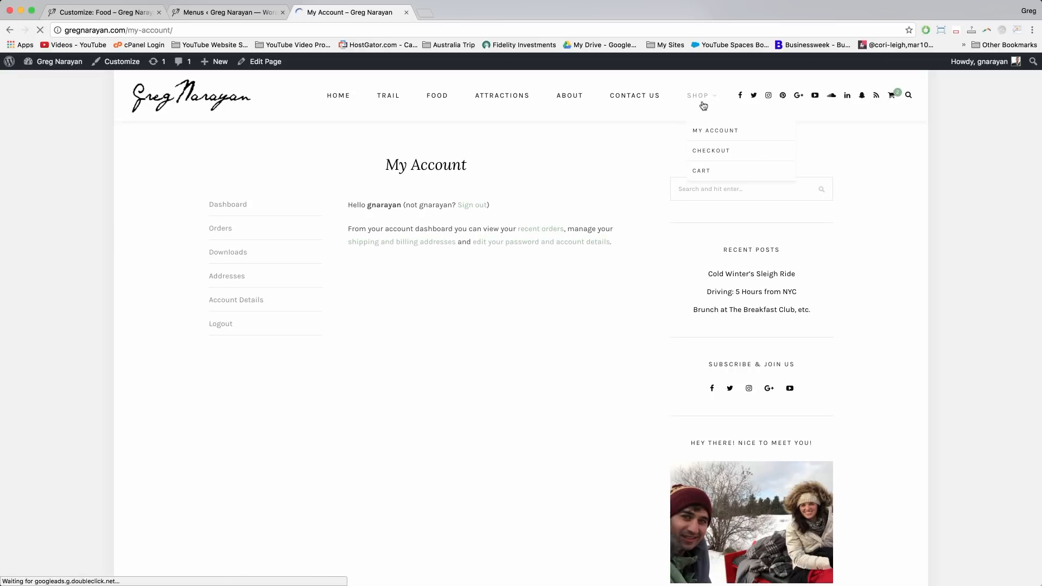
Step: View the shop's Checkout and My Account pages, then switch to the Blogging Scorecard PDF
{"action": "left_click", "coordinate": [700, 155]}
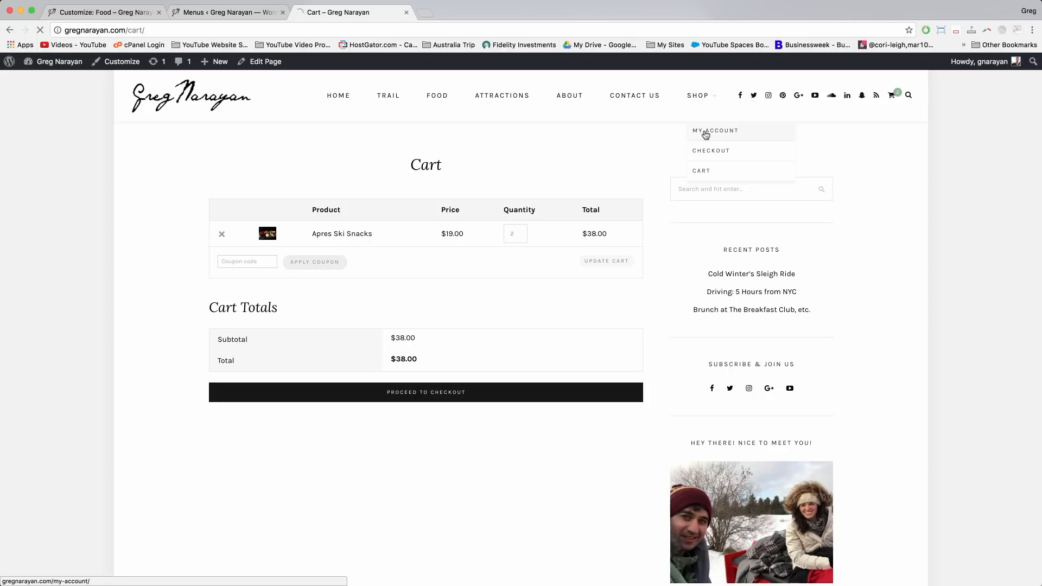
{"action": "left_click", "coordinate": [705, 131]}
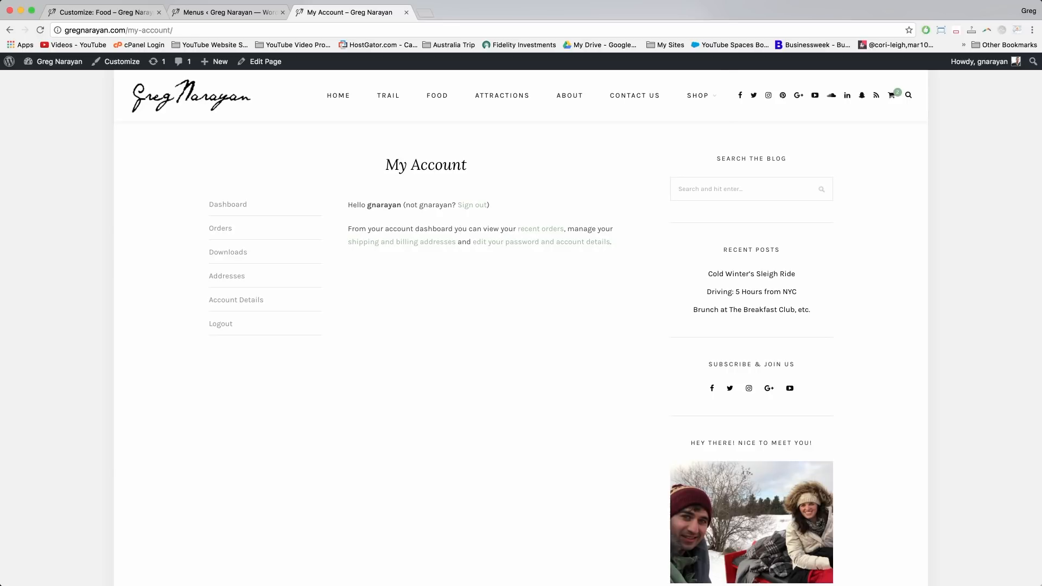
{"action": "key", "text": "super+Tab"}
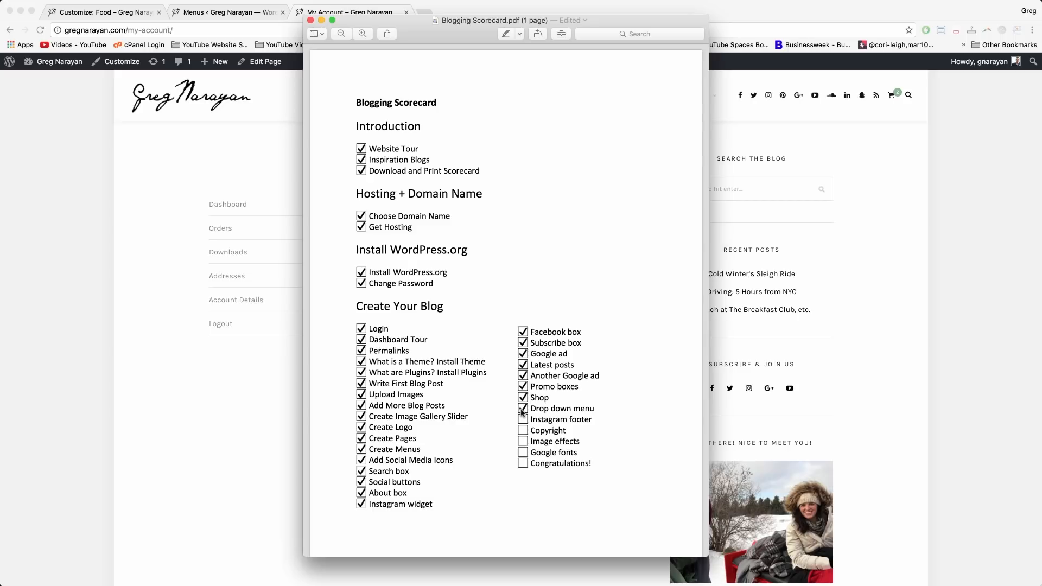
Step: Scroll the My Account page down to the footer, recheck the scorecard, and return to the site
{"action": "left_click", "coordinate": [849, 459]}
{"action": "scroll", "coordinate": [839, 331], "scroll_direction": "down", "scroll_amount": 10}
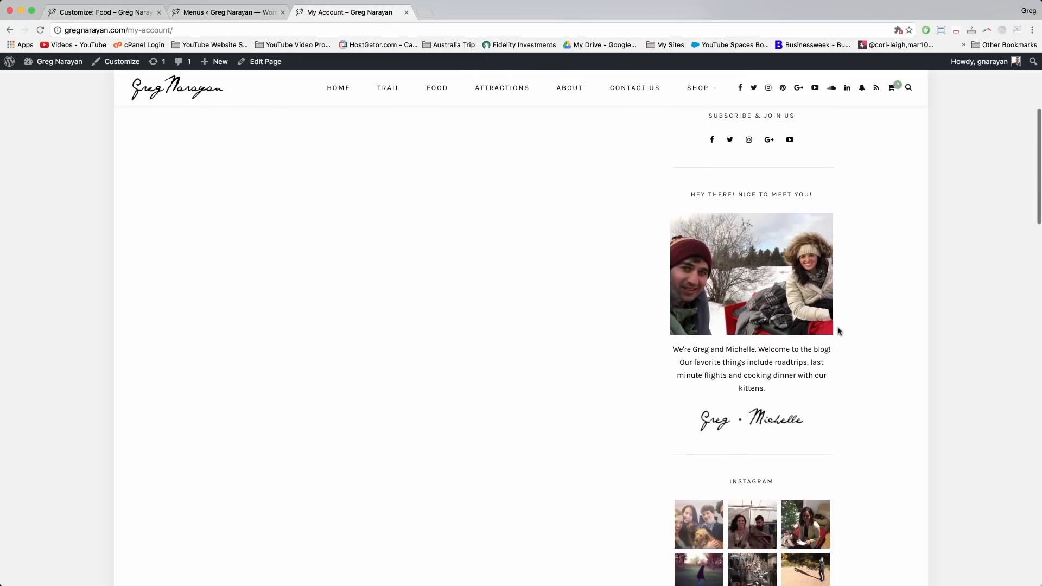
{"action": "scroll", "coordinate": [839, 331], "scroll_direction": "down", "scroll_amount": 10}
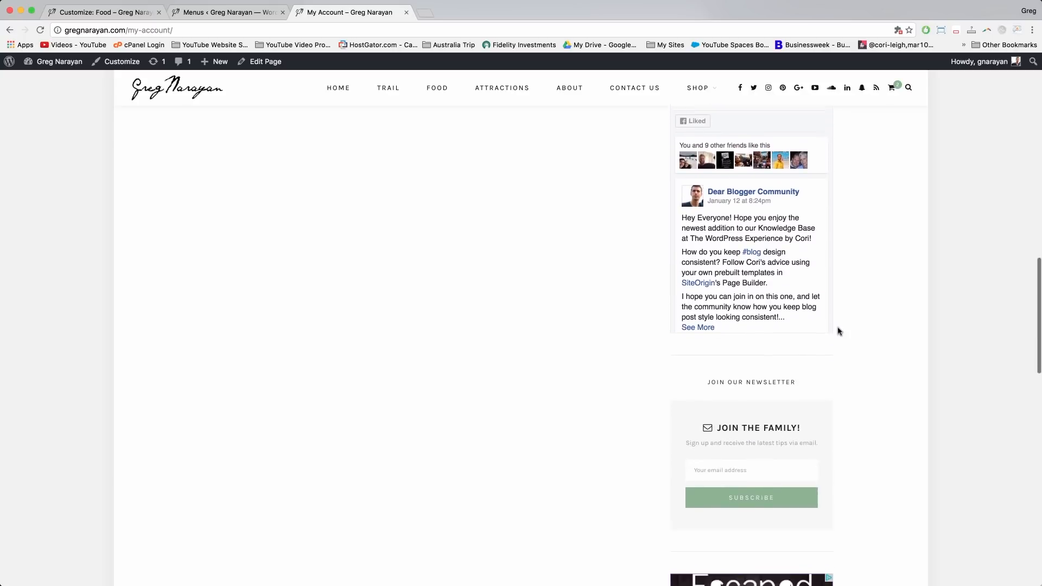
{"action": "scroll", "coordinate": [838, 331], "scroll_direction": "down", "scroll_amount": 10}
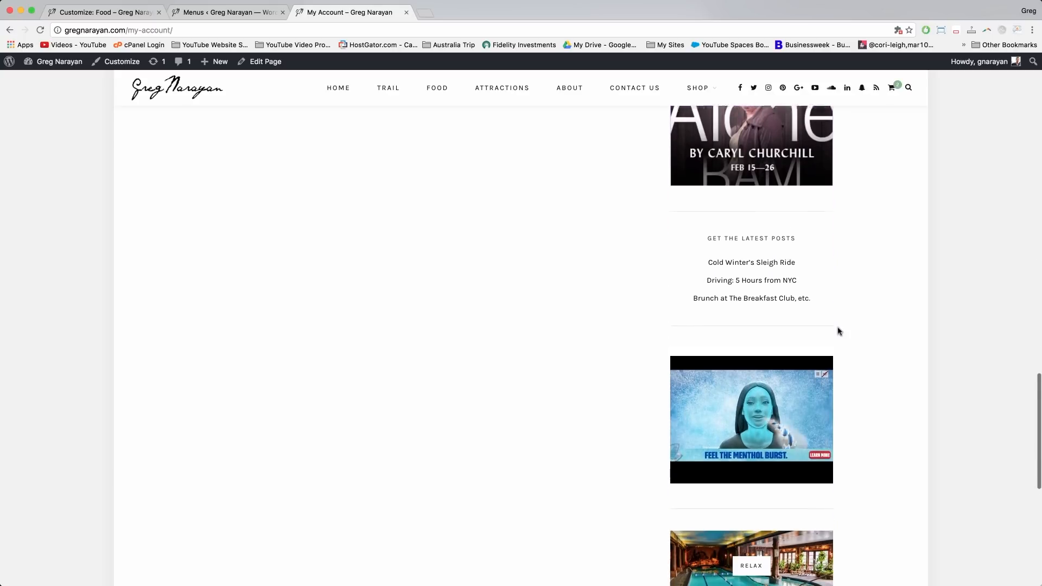
{"action": "scroll", "coordinate": [838, 331], "scroll_direction": "down", "scroll_amount": 4}
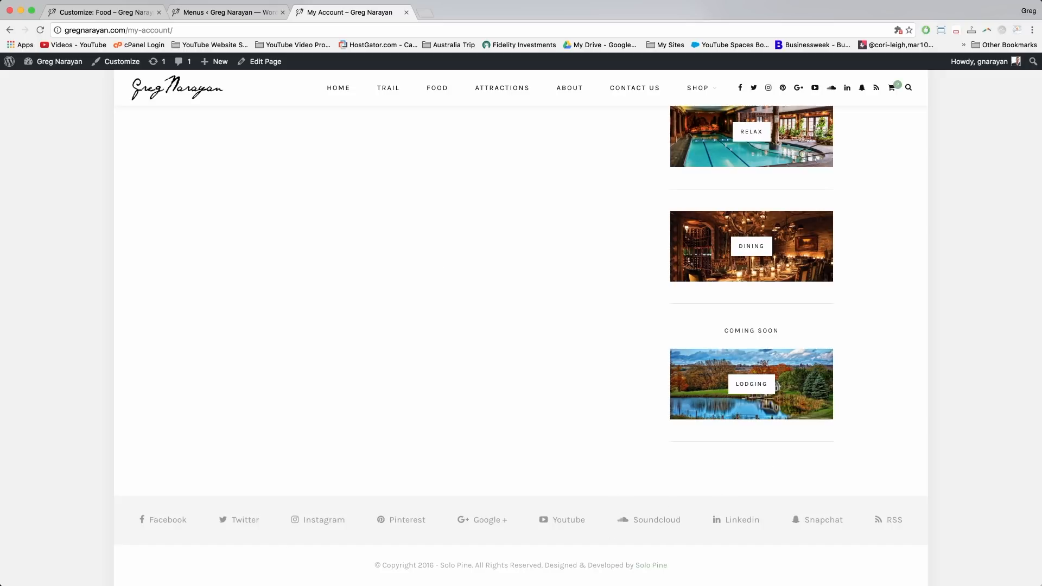
{"action": "key", "text": "super+Tab"}
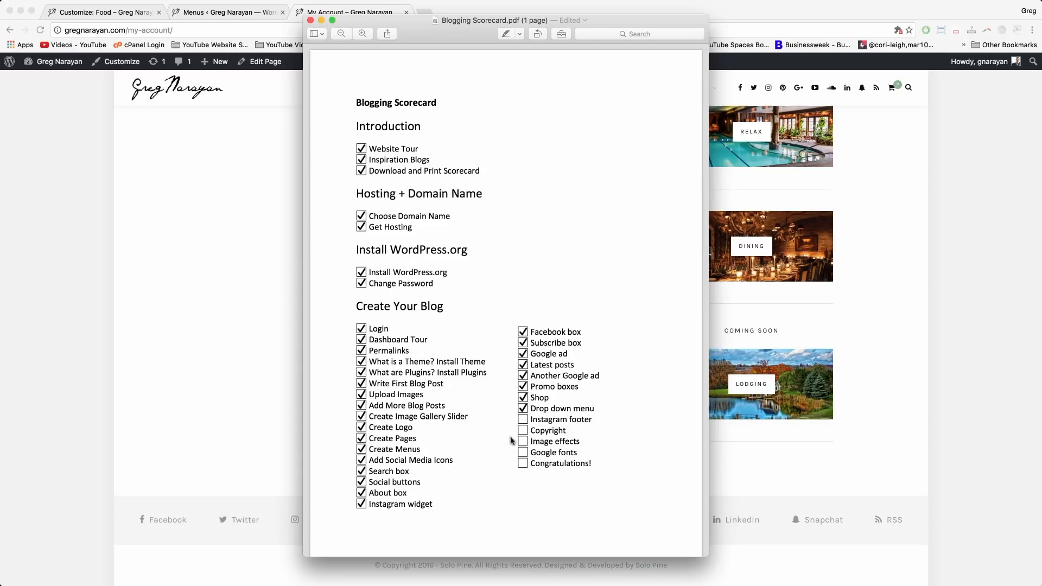
{"action": "left_click", "coordinate": [265, 470]}
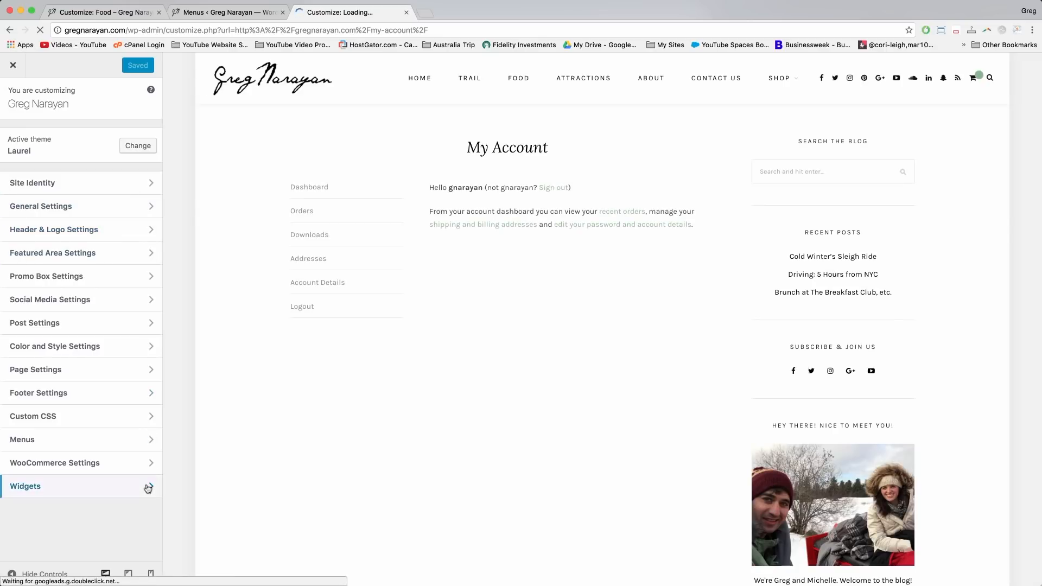
Step: In Customizer Widgets, add an Instagram widget to the Instagram Footer area and preview the home page
{"action": "left_click", "coordinate": [148, 488]}
{"action": "left_click", "coordinate": [146, 160]}
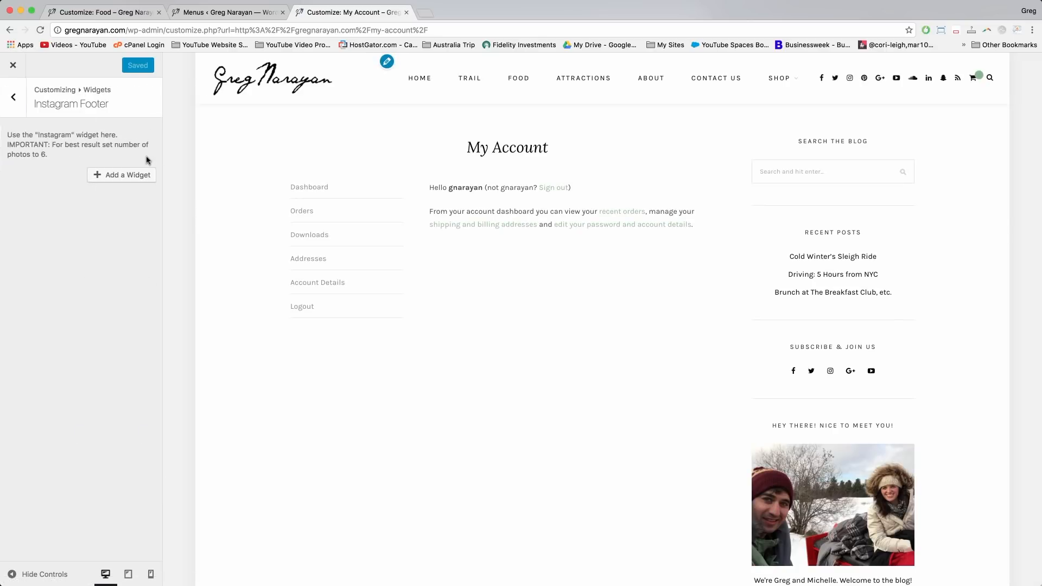
{"action": "left_click", "coordinate": [120, 178]}
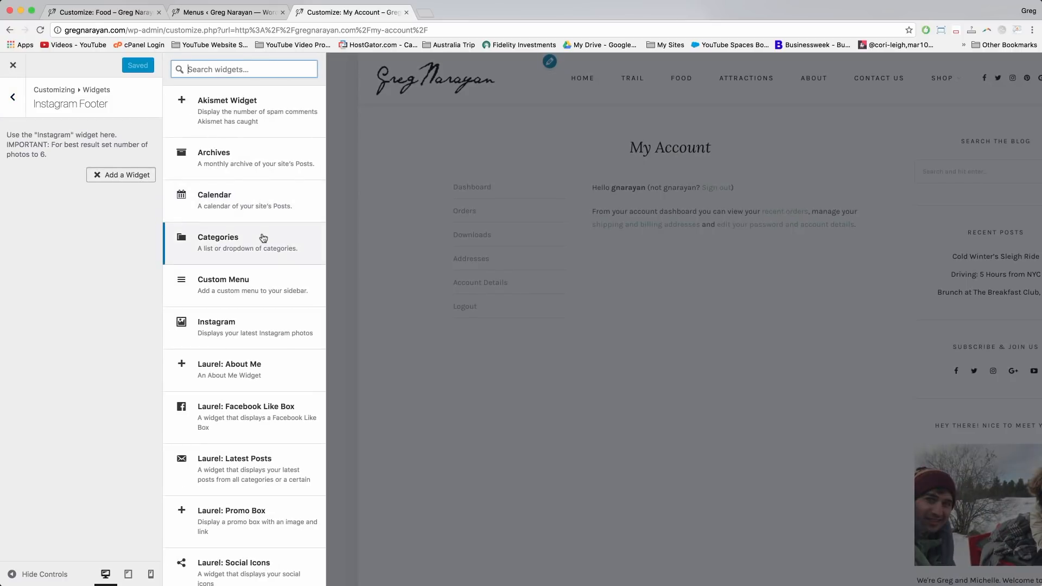
{"action": "scroll", "coordinate": [264, 238], "scroll_direction": "down", "scroll_amount": 3}
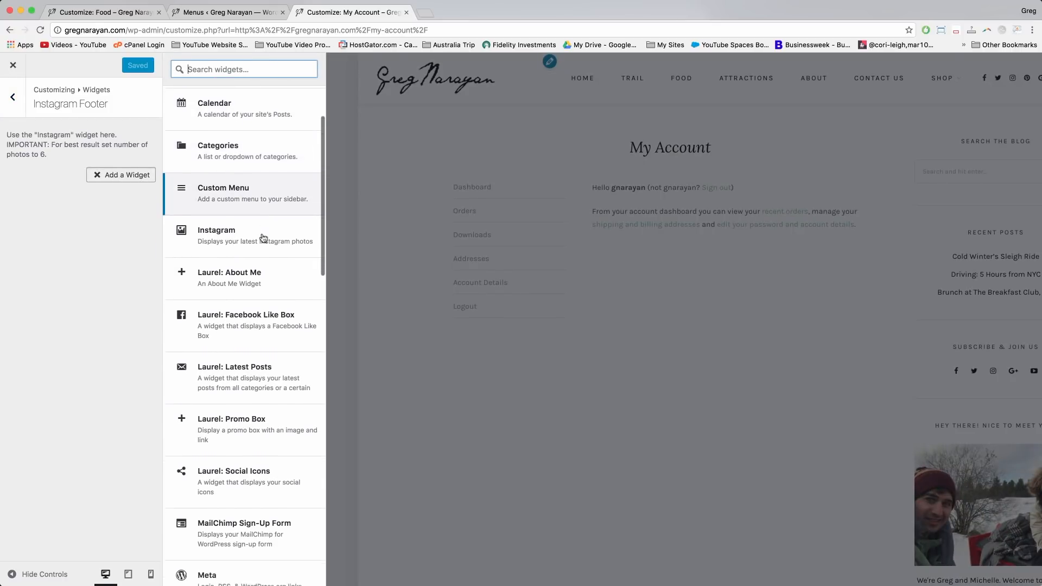
{"action": "scroll", "coordinate": [263, 237], "scroll_direction": "down", "scroll_amount": 15}
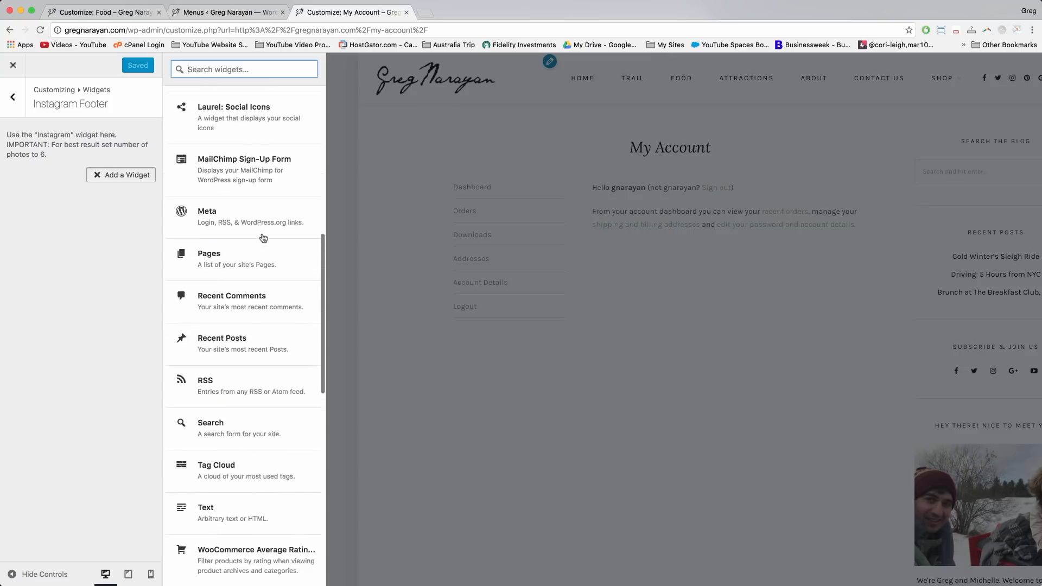
{"action": "scroll", "coordinate": [263, 238], "scroll_direction": "down", "scroll_amount": 5}
{"action": "scroll", "coordinate": [260, 233], "scroll_direction": "up", "scroll_amount": 20}
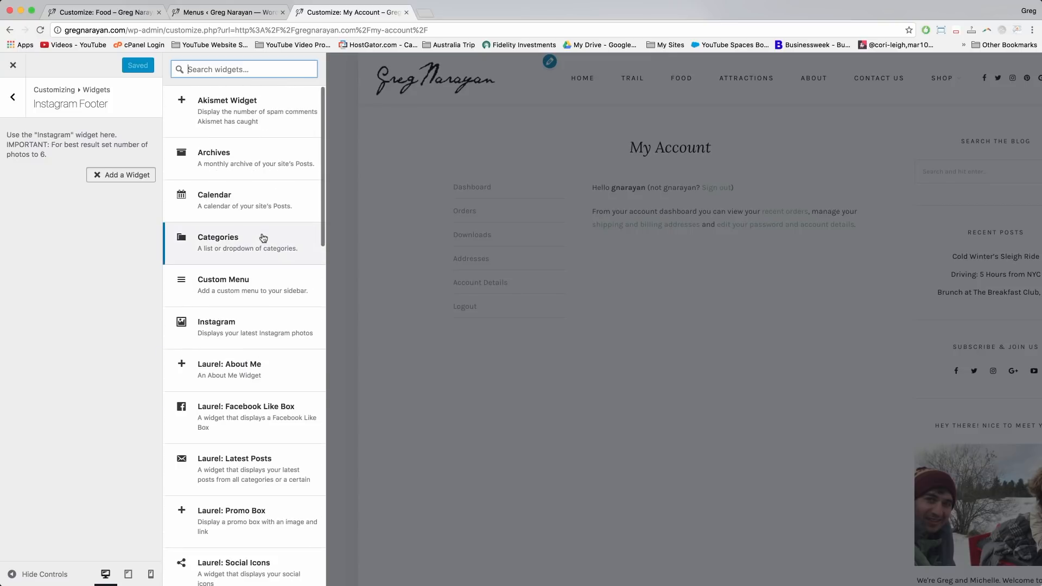
{"action": "left_click", "coordinate": [207, 333]}
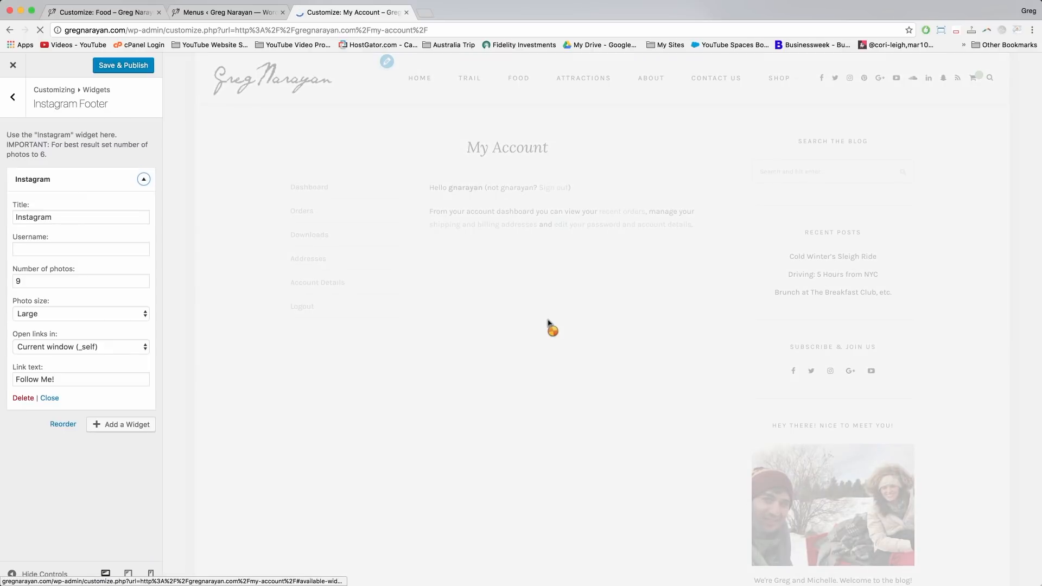
{"action": "scroll", "coordinate": [548, 324], "scroll_direction": "down", "scroll_amount": 15}
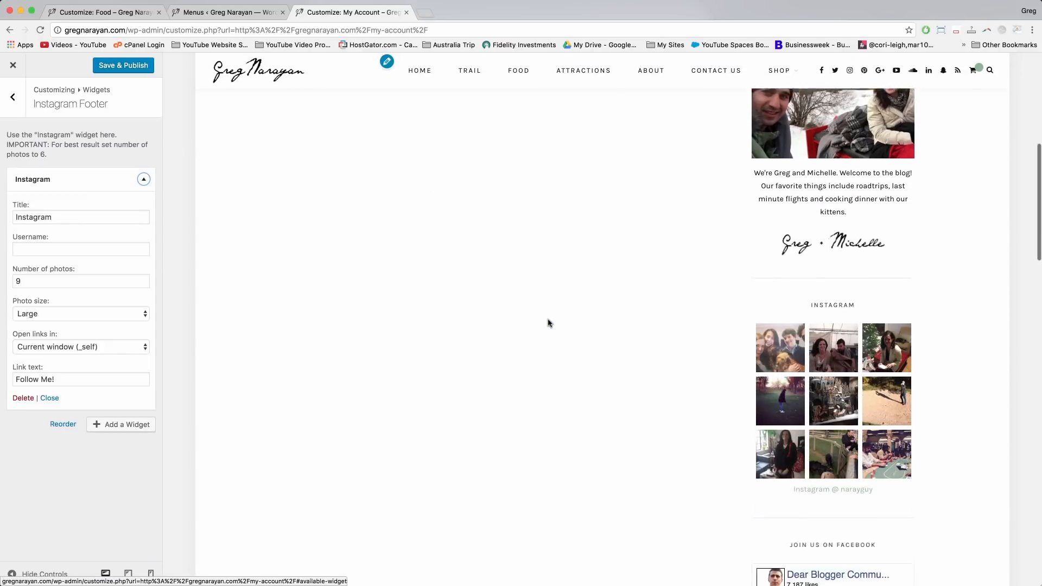
{"action": "scroll", "coordinate": [548, 323], "scroll_direction": "down", "scroll_amount": 5}
{"action": "left_click", "coordinate": [261, 73]}
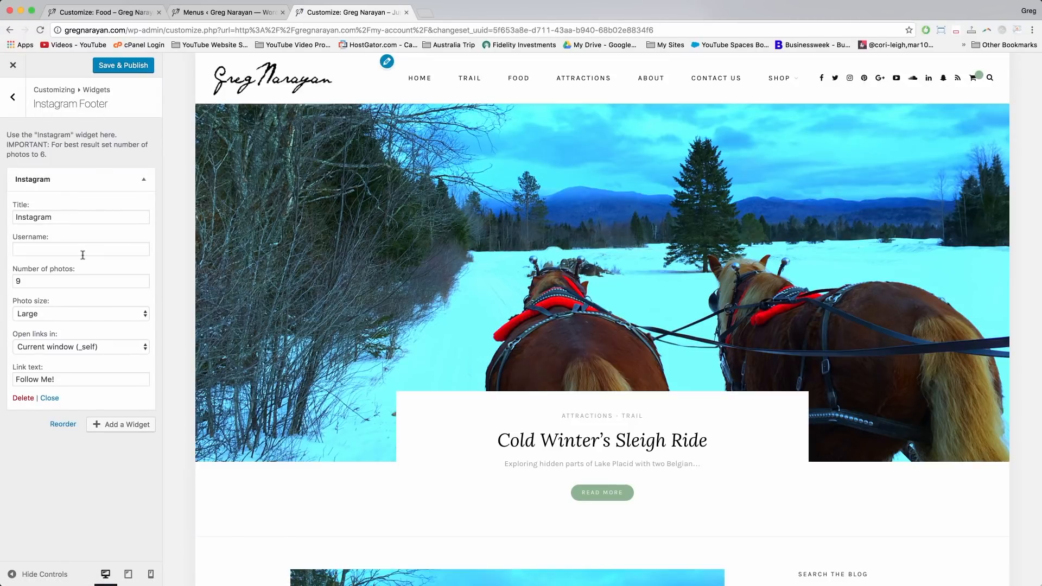
Step: Enter the blog's Instagram username and set the photo size to Original
{"action": "left_click", "coordinate": [82, 250]}
{"action": "type", "text": "narayg"}
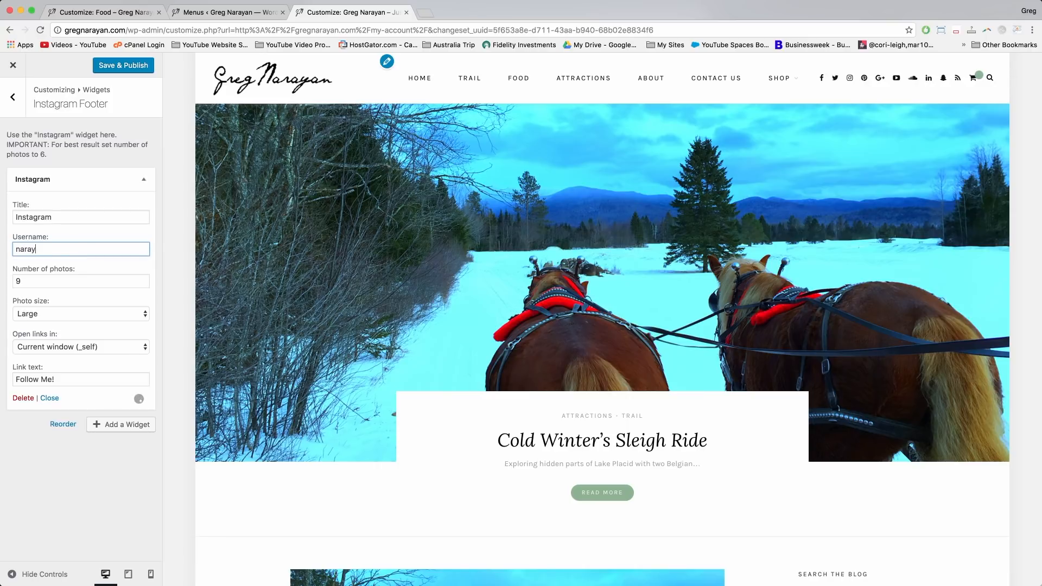
{"action": "type", "text": "guy"}
{"action": "left_click", "coordinate": [66, 287]}
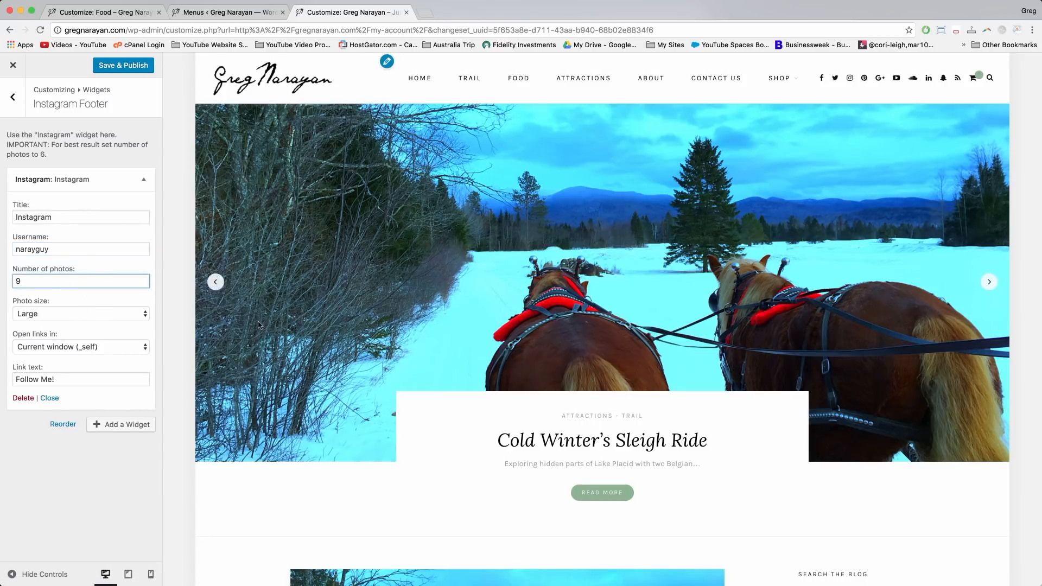
{"action": "scroll", "coordinate": [258, 325], "scroll_direction": "down", "scroll_amount": 10}
{"action": "scroll", "coordinate": [258, 325], "scroll_direction": "down", "scroll_amount": 5}
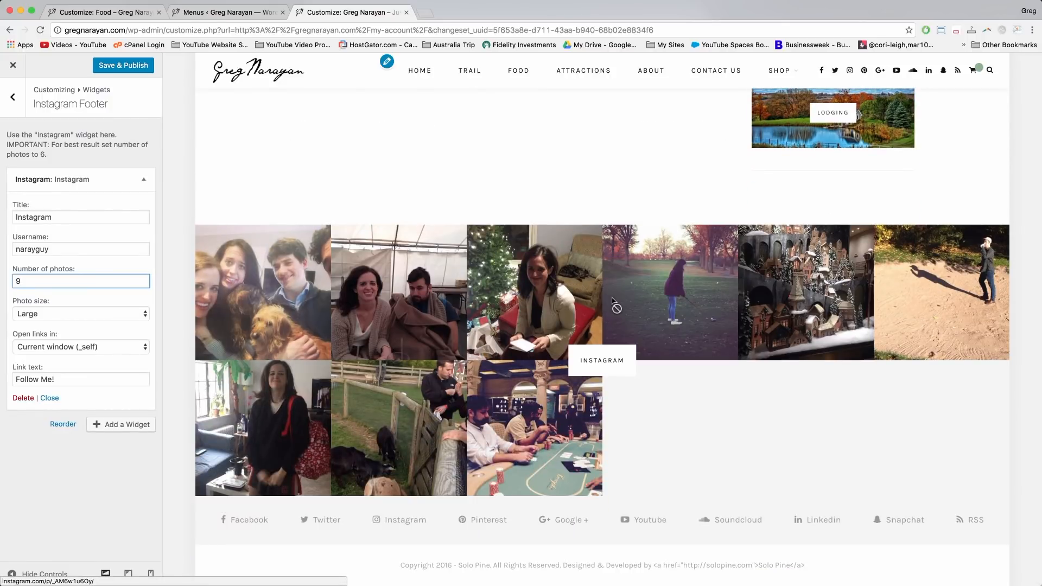
{"action": "left_click", "coordinate": [79, 314]}
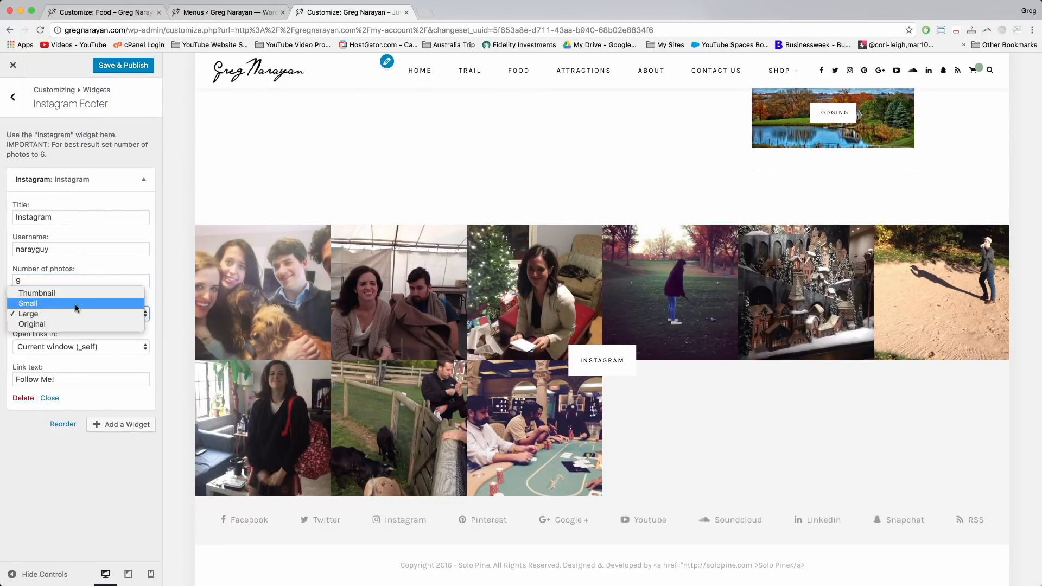
{"action": "left_click", "coordinate": [65, 323]}
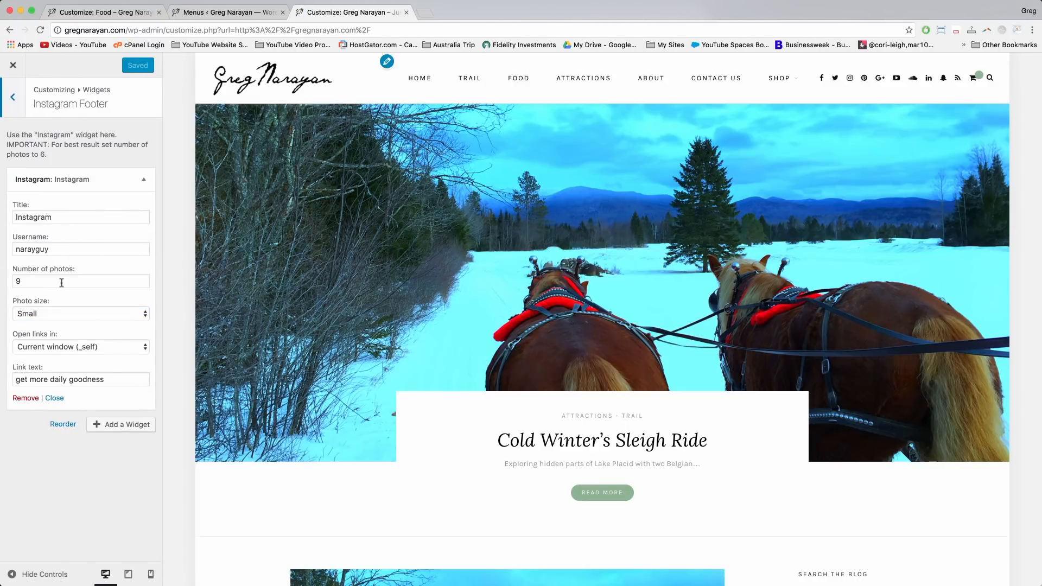
Step: Change the number of photos from 9 to 6 and Save & Publish
{"action": "double_click", "coordinate": [61, 283]}
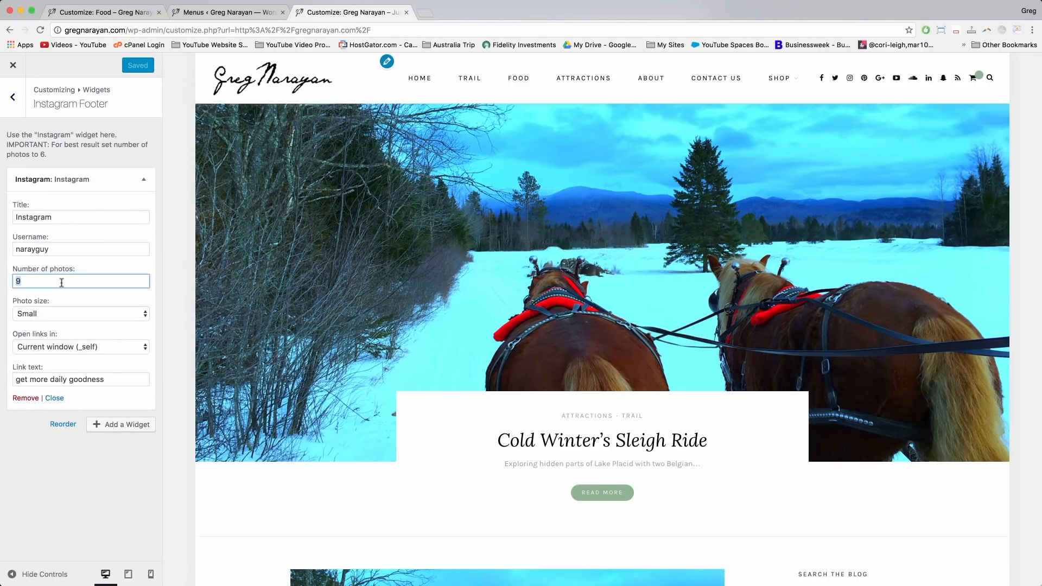
{"action": "type", "text": "6"}
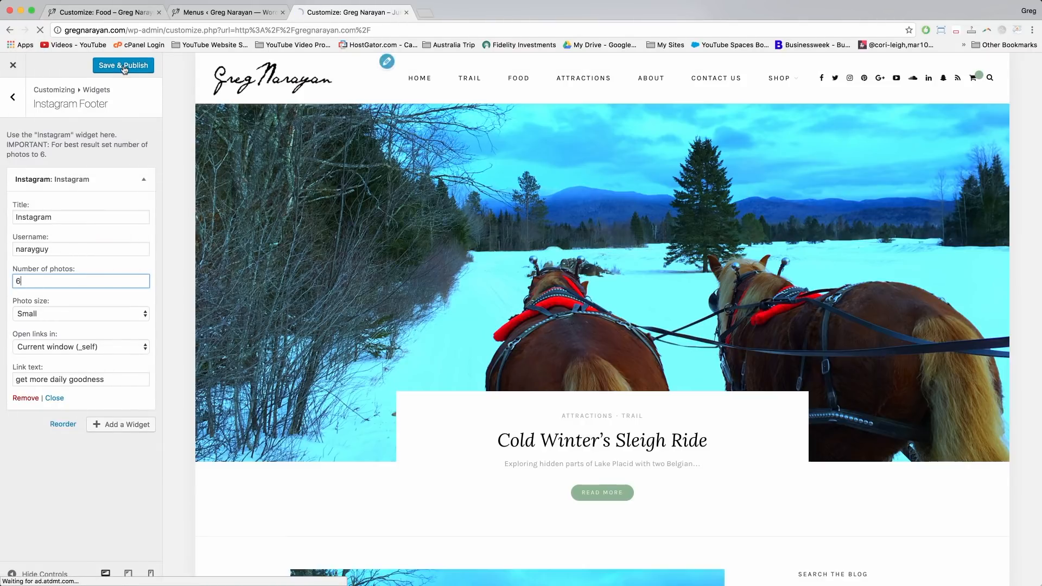
{"action": "left_click", "coordinate": [124, 67]}
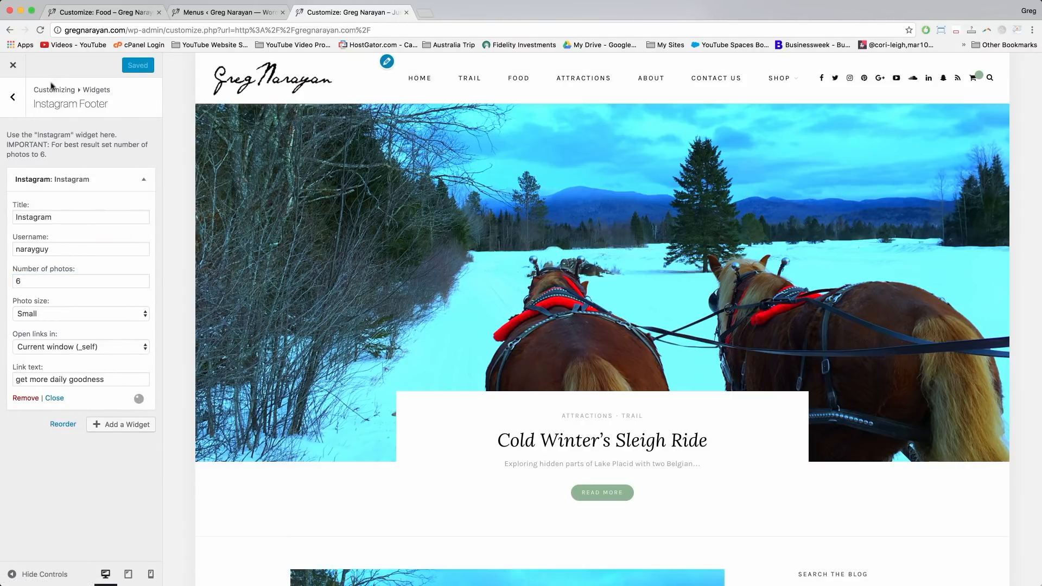
{"action": "scroll", "coordinate": [359, 212], "scroll_direction": "down", "scroll_amount": 10}
{"action": "scroll", "coordinate": [359, 213], "scroll_direction": "down", "scroll_amount": 15}
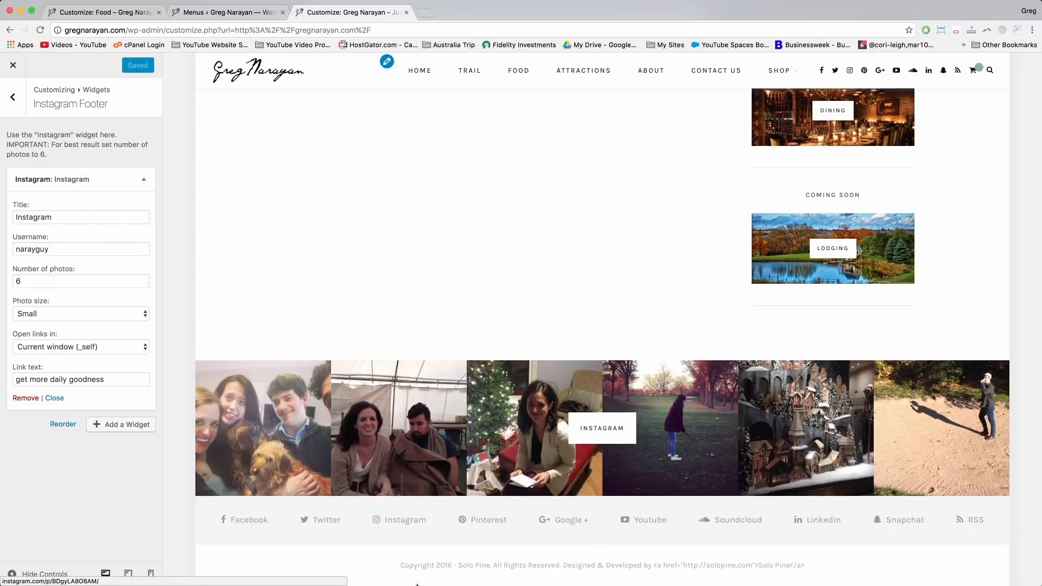
{"action": "left_click", "coordinate": [13, 65]}
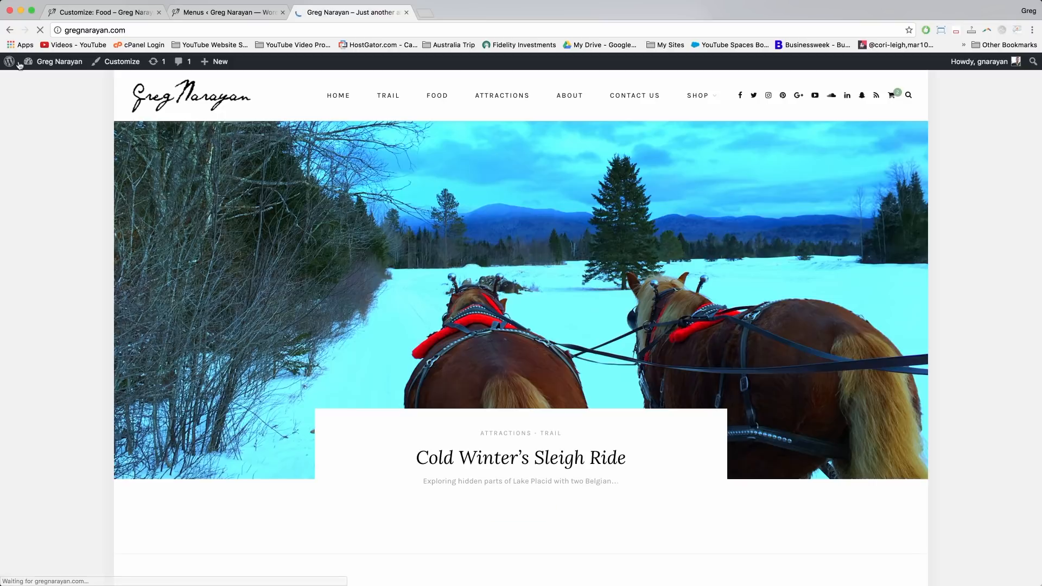
Step: Check the footer's Instagram photo row, tick it on the scorecard, and inspect the copyright text
{"action": "scroll", "coordinate": [195, 146], "scroll_direction": "down", "scroll_amount": 3}
{"action": "scroll", "coordinate": [196, 146], "scroll_direction": "down", "scroll_amount": 20}
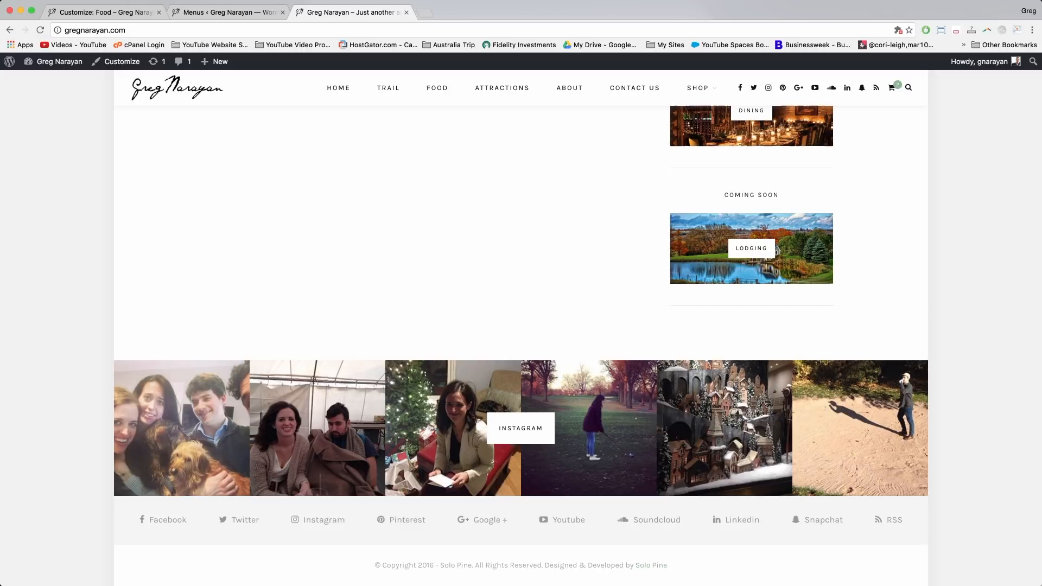
{"action": "key", "text": "super+Tab"}
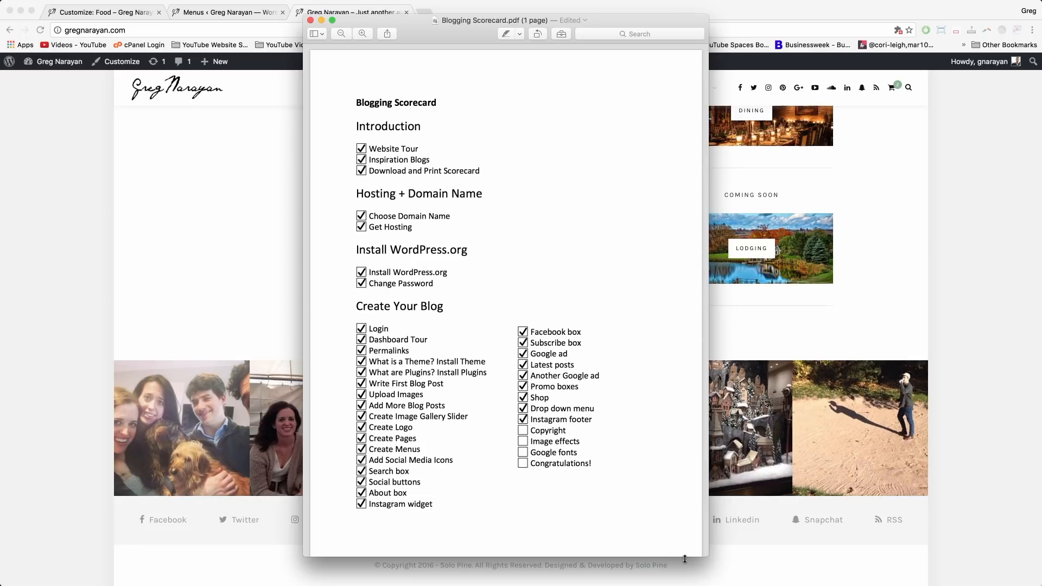
{"action": "left_click", "coordinate": [736, 568]}
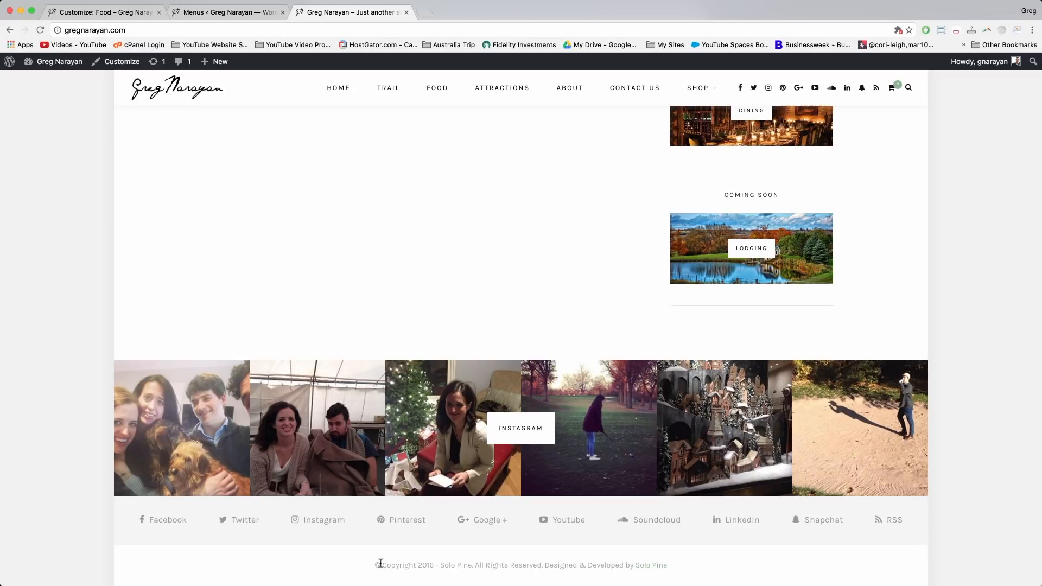
{"action": "left_click_drag", "start_coordinate": [373, 567], "coordinate": [672, 563]}
{"action": "left_click", "coordinate": [672, 564]}
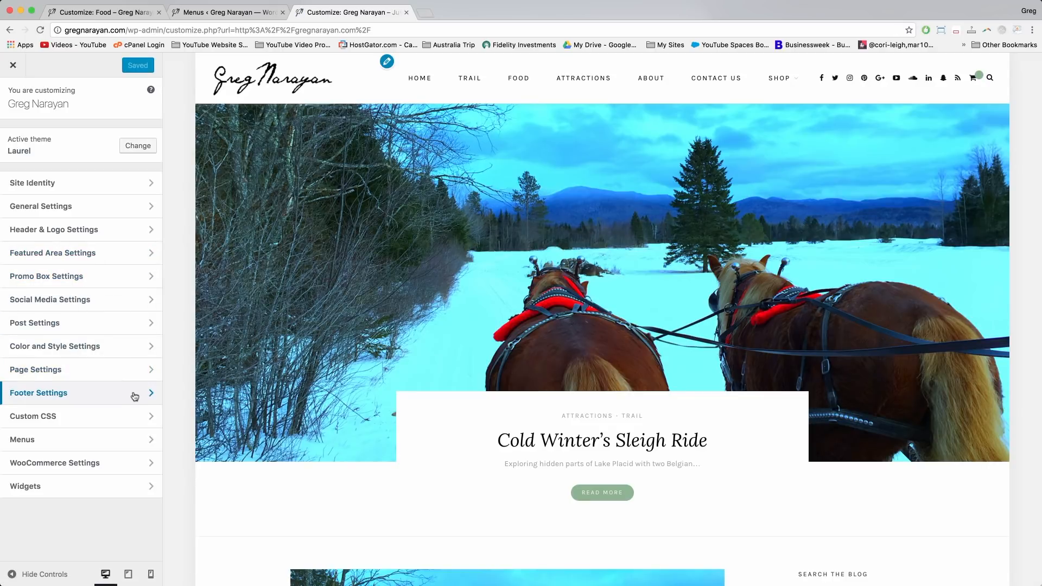
Step: In Footer Settings, change the copyright year from 2016 to 2017
{"action": "left_click", "coordinate": [134, 397]}
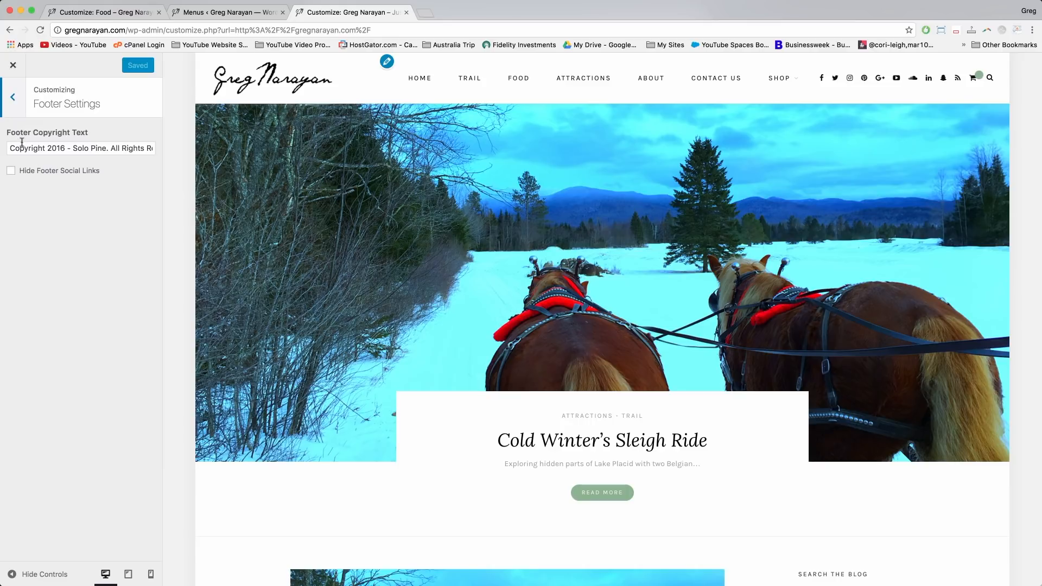
{"action": "left_click", "coordinate": [65, 151]}
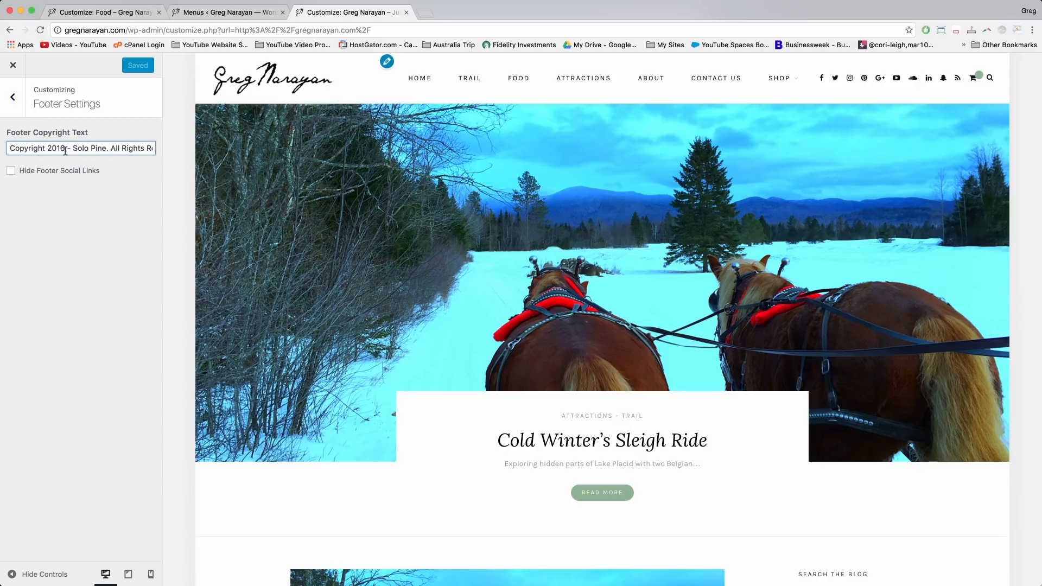
{"action": "key", "text": "BackSpace"}
{"action": "type", "text": "6"}
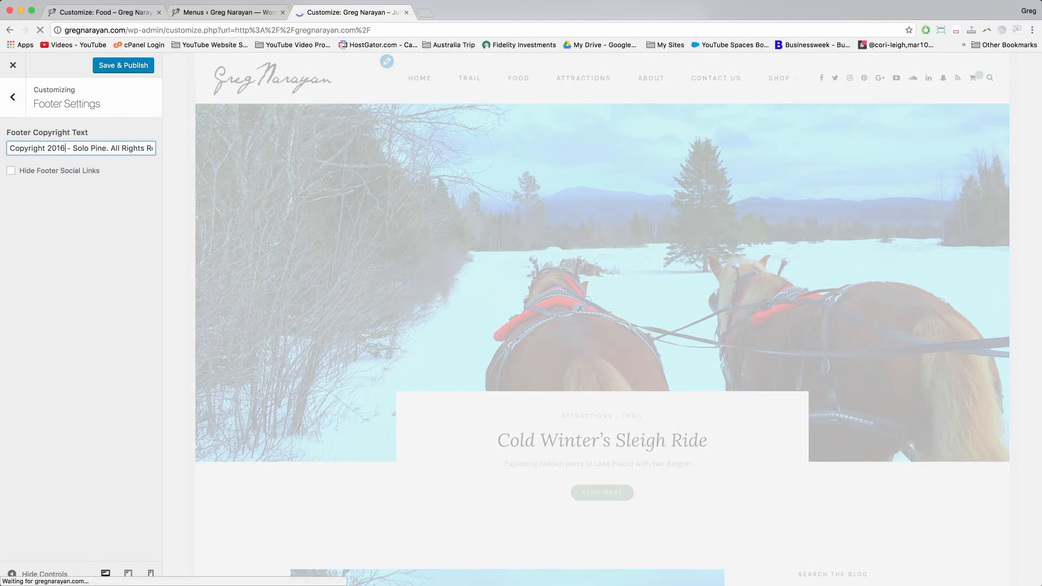
{"action": "key", "text": "BackSpace"}
{"action": "type", "text": "7"}
Step: Replace Solo Pine with the site owner's name and swap the periods for pipe separators
{"action": "left_click_drag", "start_coordinate": [73, 149], "coordinate": [104, 147]}
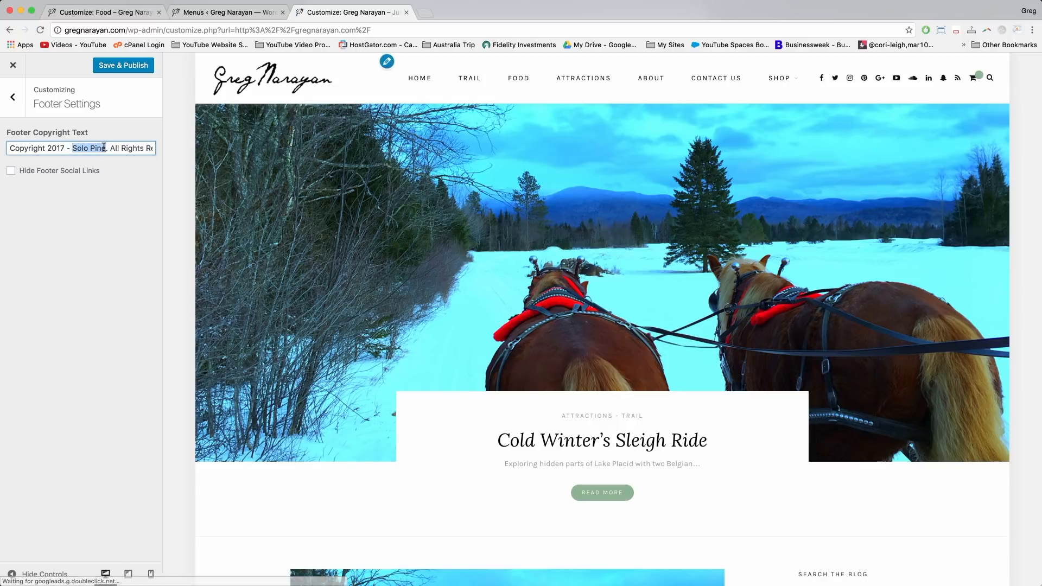
{"action": "type", "text": "Greg"}
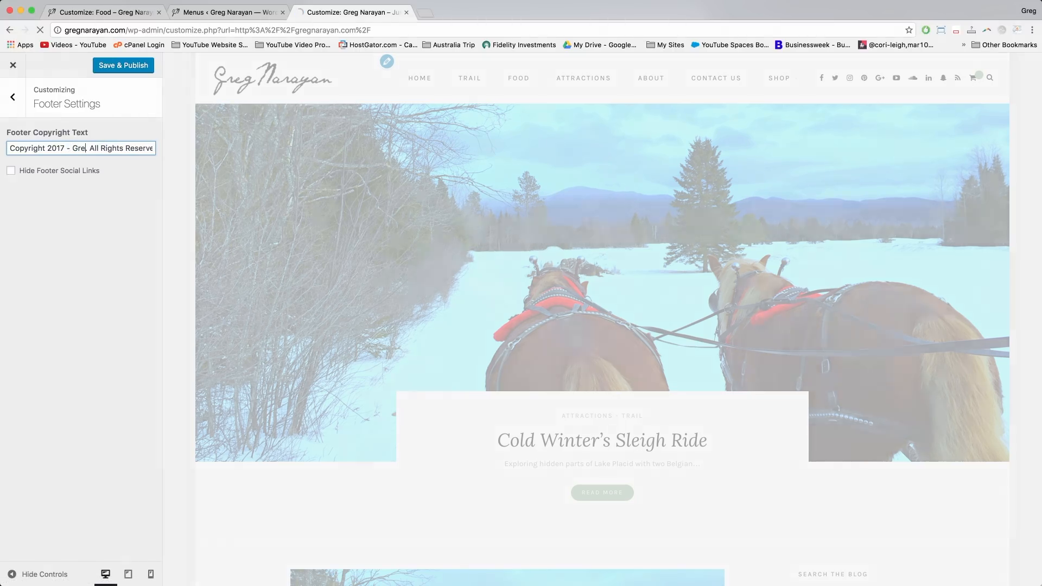
{"action": "type", "text": " Narayan"}
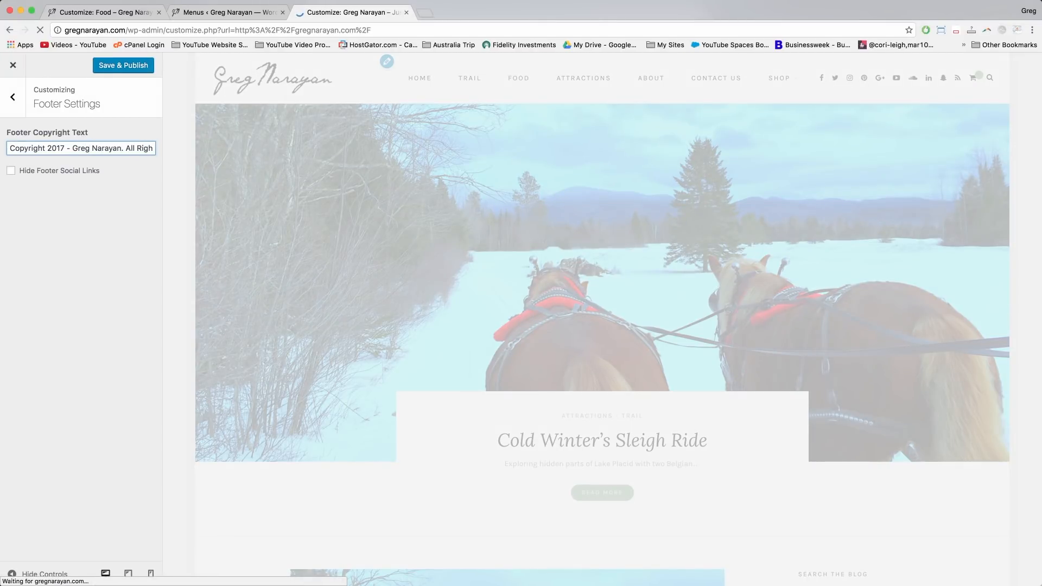
{"action": "left_click_drag", "start_coordinate": [113, 148], "coordinate": [149, 148]}
{"action": "key", "text": "Right"}
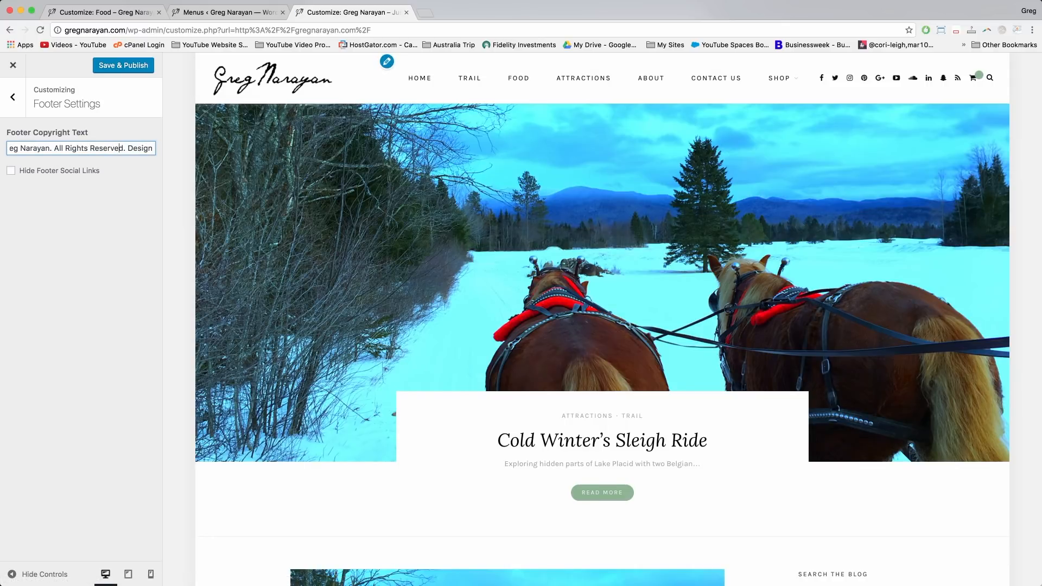
{"action": "key", "text": "BackSpace"}
{"action": "type", "text": "|"}
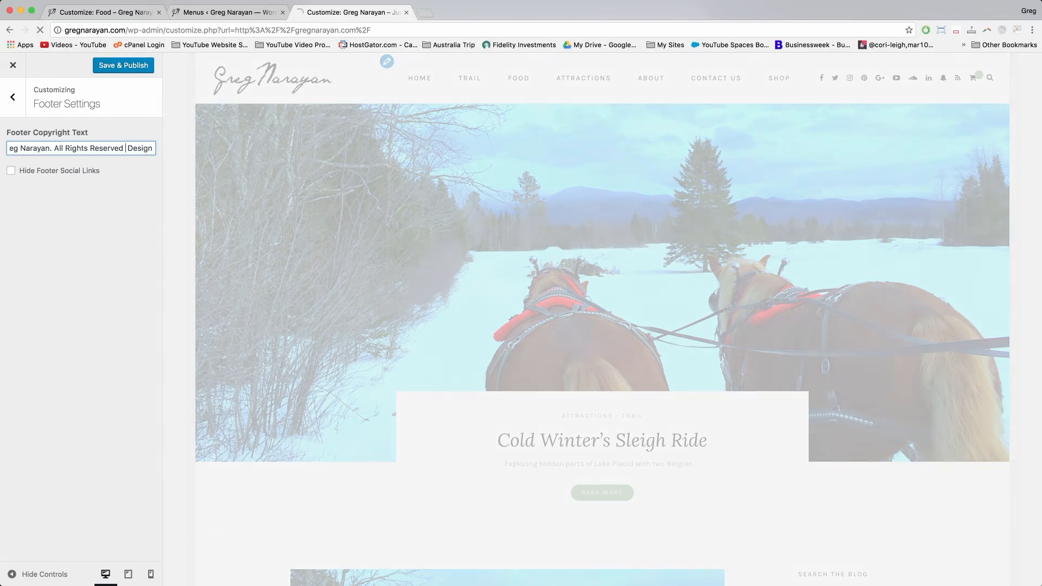
{"action": "key", "text": "Left"}
{"action": "key", "text": "Left"}
{"action": "key", "text": "Left"}
{"action": "key", "text": "Left"}
{"action": "key", "text": "Left"}
{"action": "key", "text": "Left"}
{"action": "key", "text": "Left"}
{"action": "key", "text": "Left"}
{"action": "key", "text": "Left"}
{"action": "key", "text": "Left"}
{"action": "key", "text": "Left"}
{"action": "key", "text": "Left"}
{"action": "key", "text": "Left"}
{"action": "key", "text": "Left"}
{"action": "key", "text": "Left"}
{"action": "key", "text": "Left"}
{"action": "key", "text": "Left"}
{"action": "key", "text": "Left"}
{"action": "key", "text": "Left"}
{"action": "key", "text": "Left"}
{"action": "key", "text": "BackSpace"}
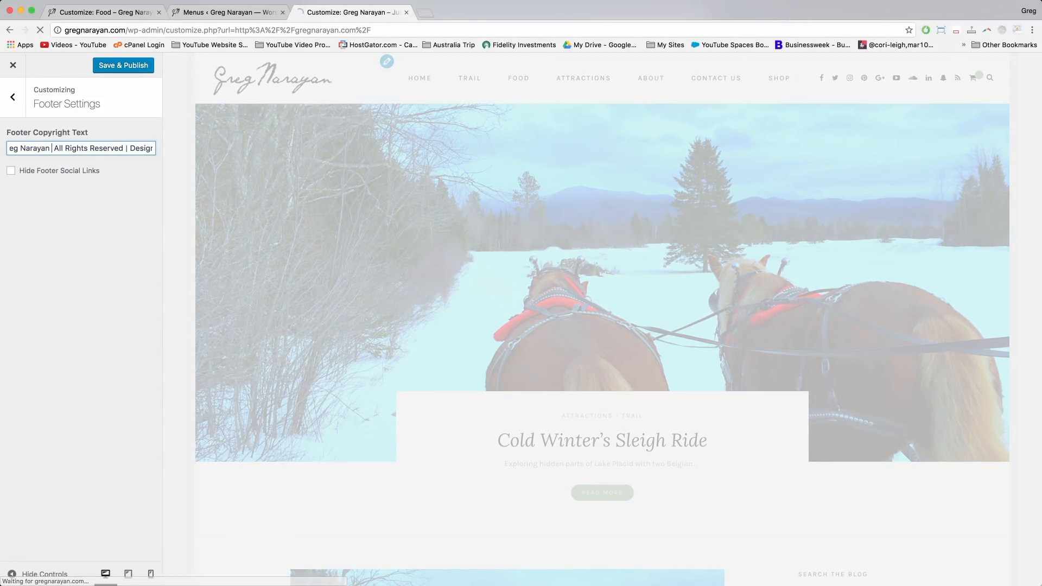
{"action": "type", "text": "|"}
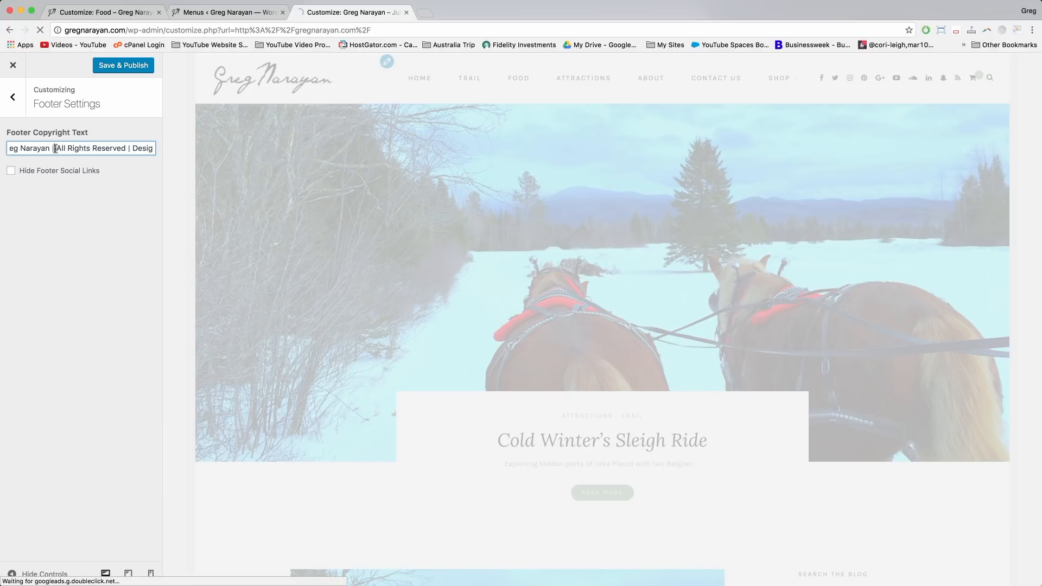
{"action": "left_click", "coordinate": [142, 149]}
{"action": "key", "text": "Right"}
{"action": "key", "text": "Right"}
{"action": "key", "text": "Right"}
{"action": "key", "text": "Right"}
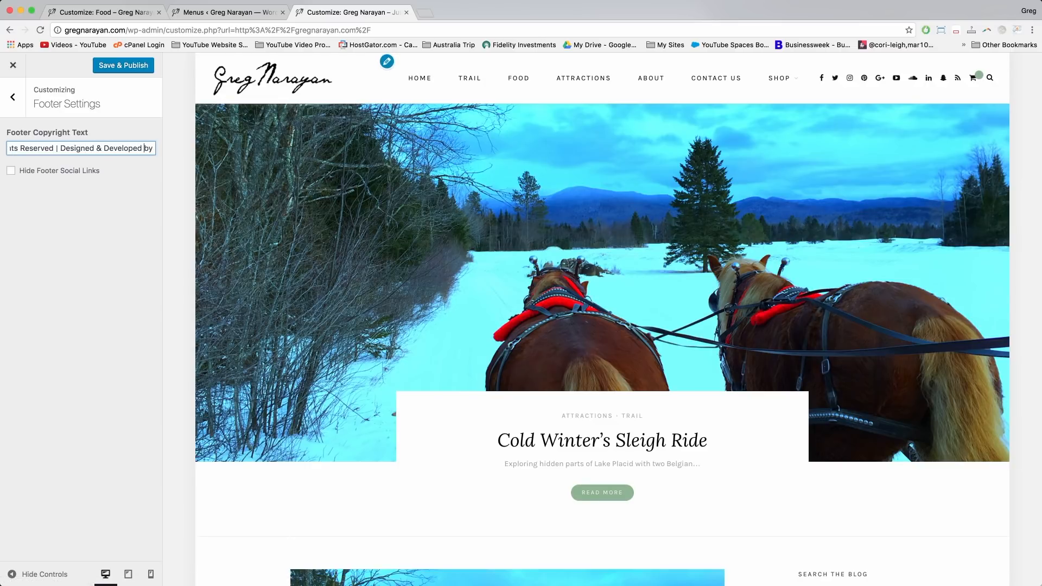
{"action": "key", "text": "Right"}
{"action": "key", "text": "Right"}
{"action": "key", "text": "Right"}
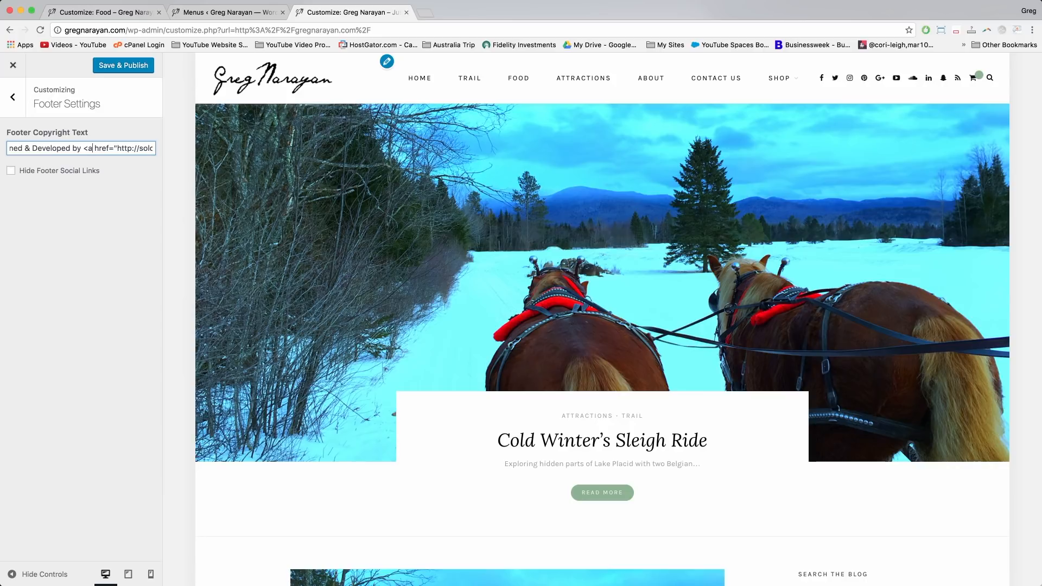
Step: Replace 'Designed & Developed by' with 'WordPress Theme Created by' and locate the solopine.com link
{"action": "mouse_move", "coordinate": [80, 149]}
{"action": "left_mouse_down"}
{"action": "mouse_move", "coordinate": [8, 148]}
{"action": "mouse_move", "coordinate": [101, 148]}
{"action": "left_mouse_up"}
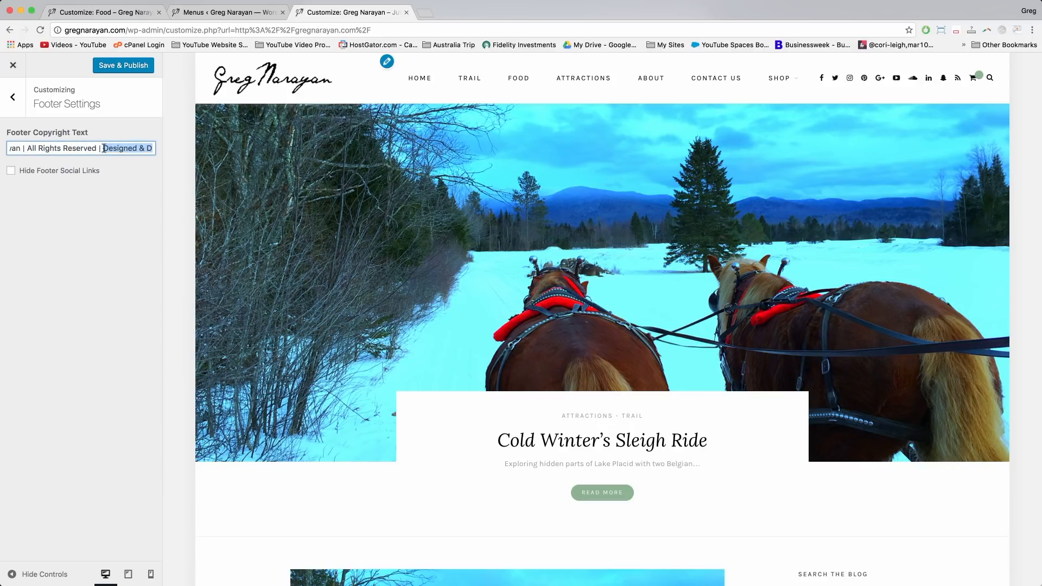
{"action": "scroll", "coordinate": [103, 148], "scroll_direction": "right", "scroll_amount": 3}
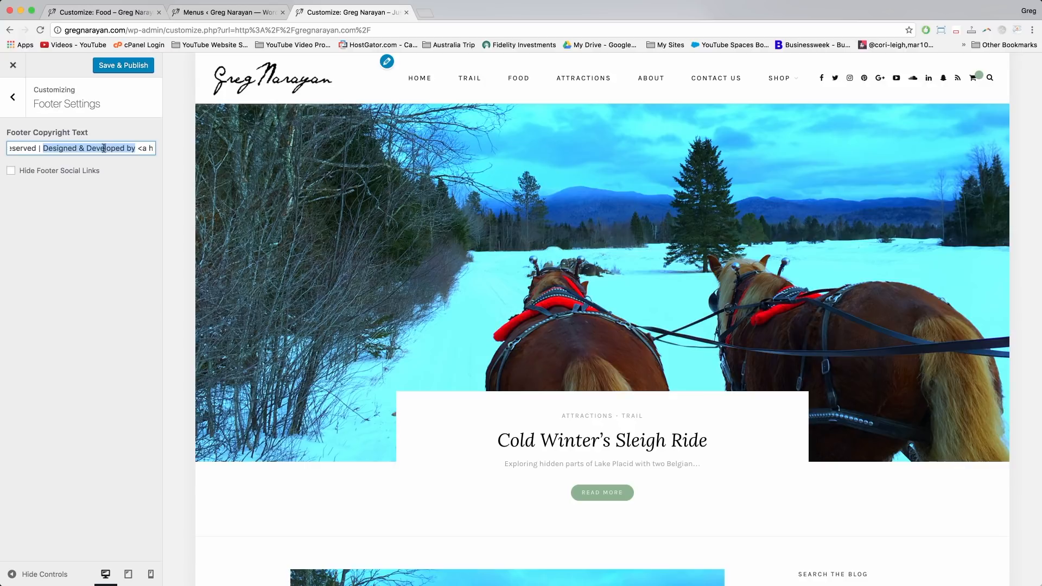
{"action": "type", "text": "WordPress"}
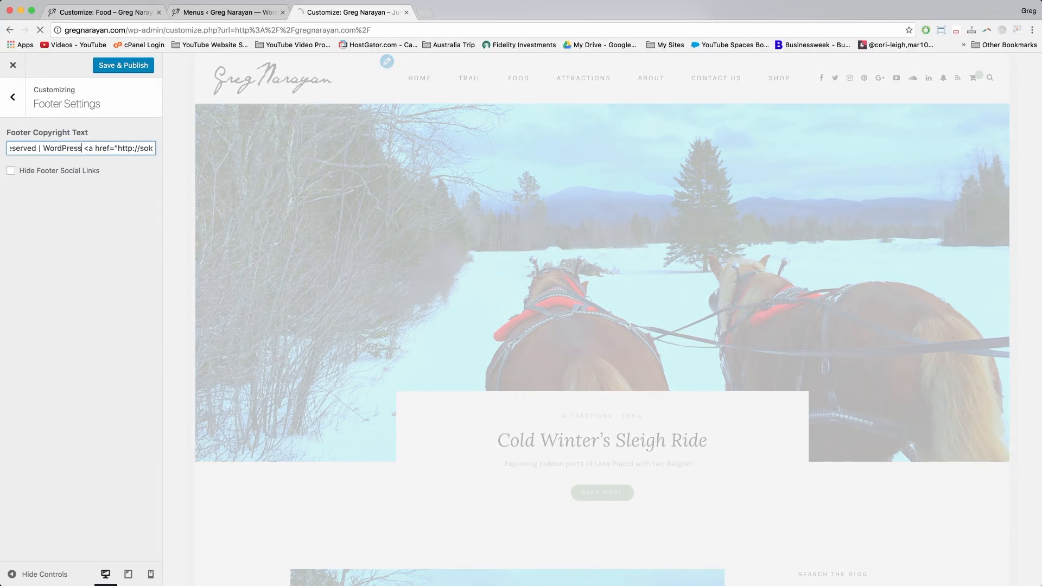
{"action": "type", "text": " Theme"}
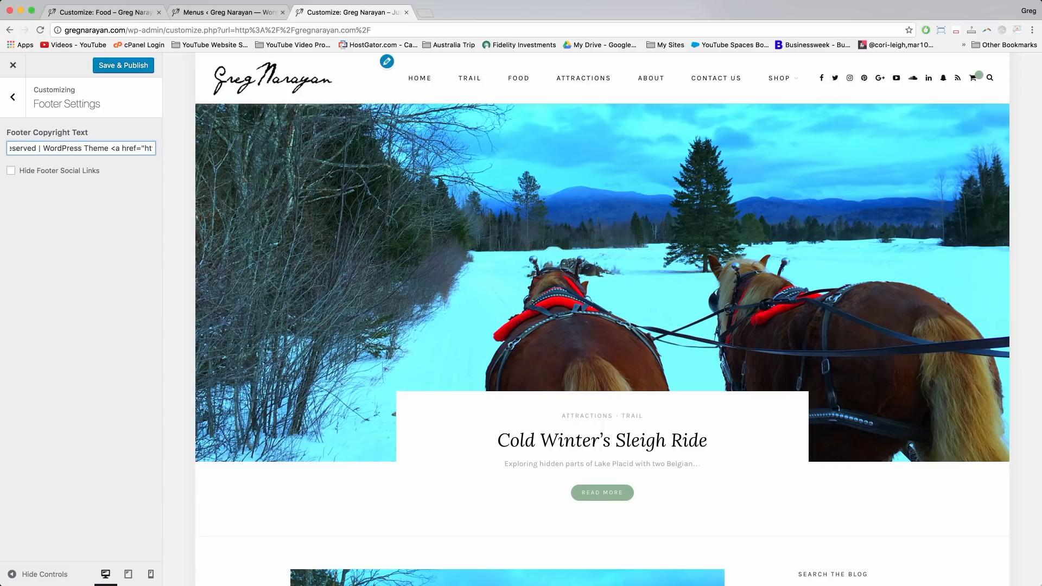
{"action": "type", "text": " Created"}
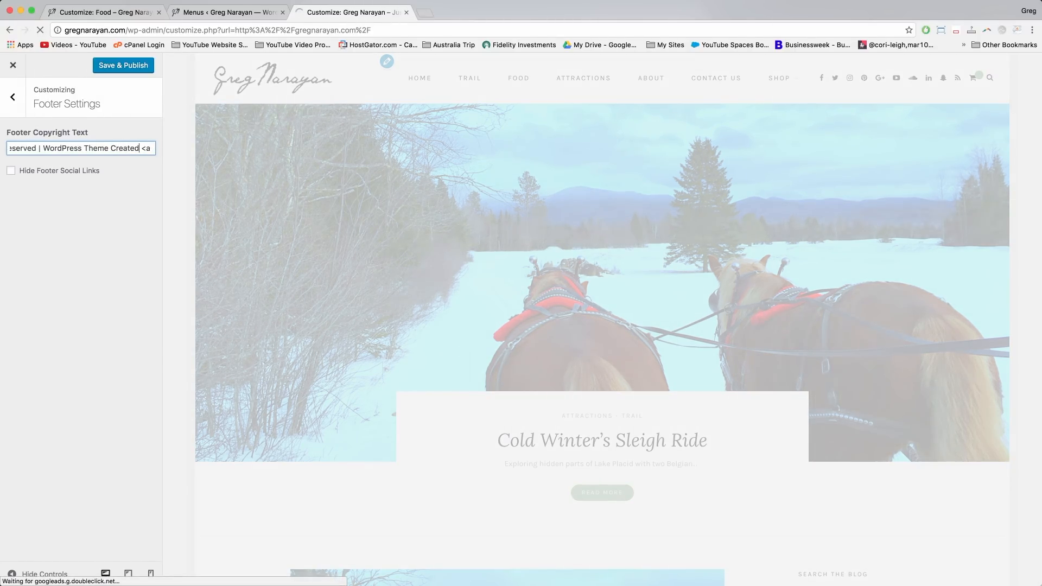
{"action": "type", "text": " by"}
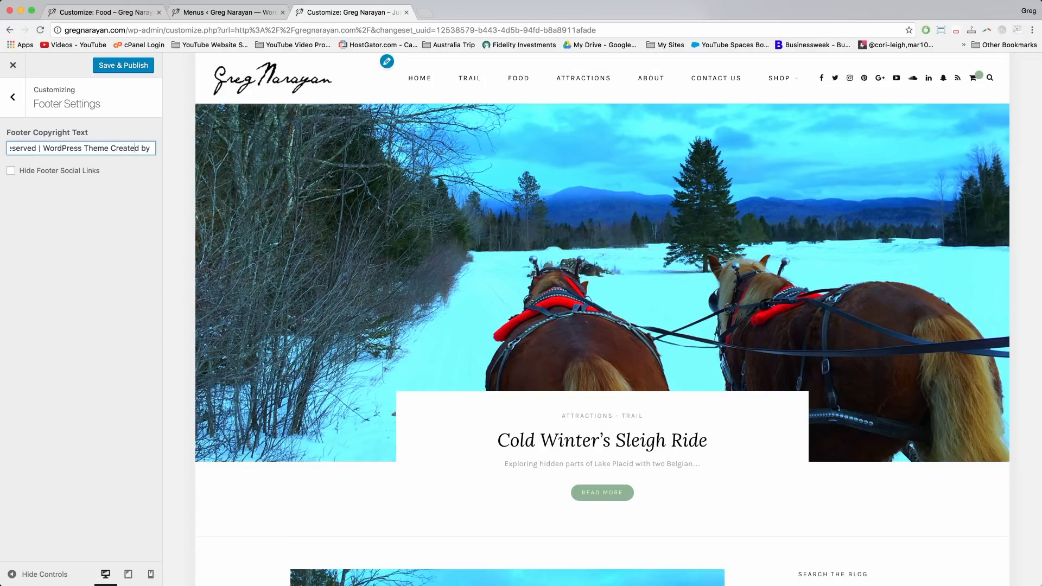
{"action": "key", "text": "super+v"}
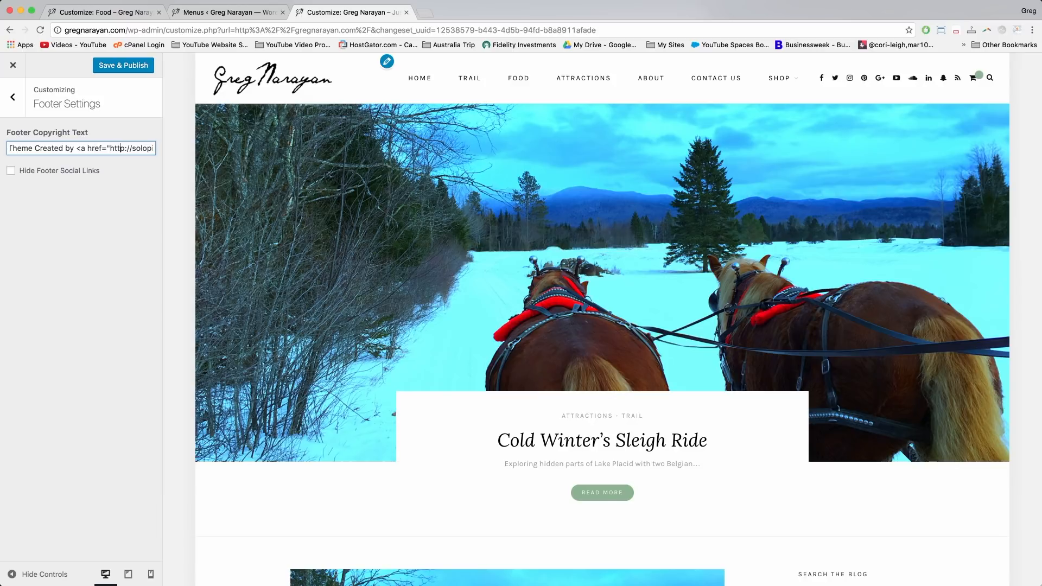
{"action": "key", "text": "Right"}
{"action": "key", "text": "Right"}
{"action": "key", "text": "Right"}
{"action": "key", "text": "Right"}
{"action": "key", "text": "Right"}
{"action": "key", "text": "Right"}
{"action": "key", "text": "Right"}
{"action": "key", "text": "Right"}
{"action": "key", "text": "Right"}
{"action": "mouse_move", "coordinate": [36, 148]}
{"action": "left_mouse_down"}
{"action": "mouse_move", "coordinate": [108, 148]}
{"action": "mouse_move", "coordinate": [38, 151]}
{"action": "left_mouse_up"}
{"action": "left_click", "coordinate": [108, 148]}
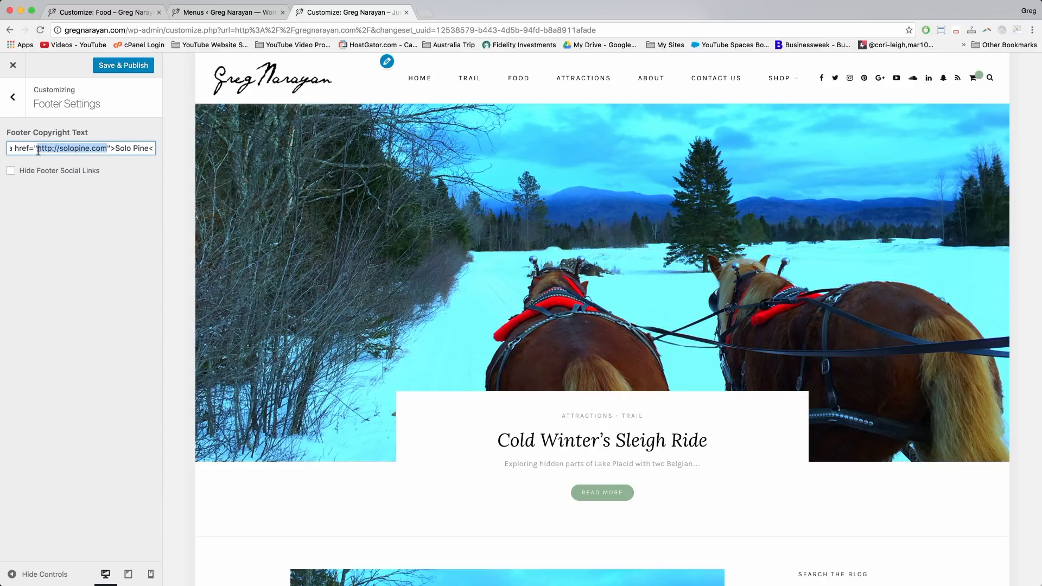
{"action": "left_click", "coordinate": [118, 145]}
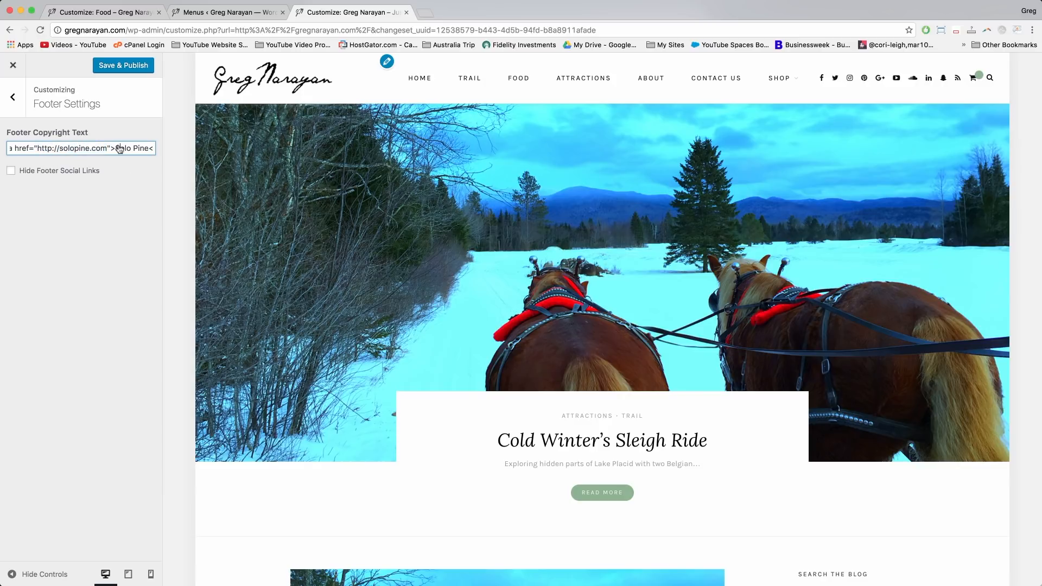
{"action": "left_click", "coordinate": [425, 12]}
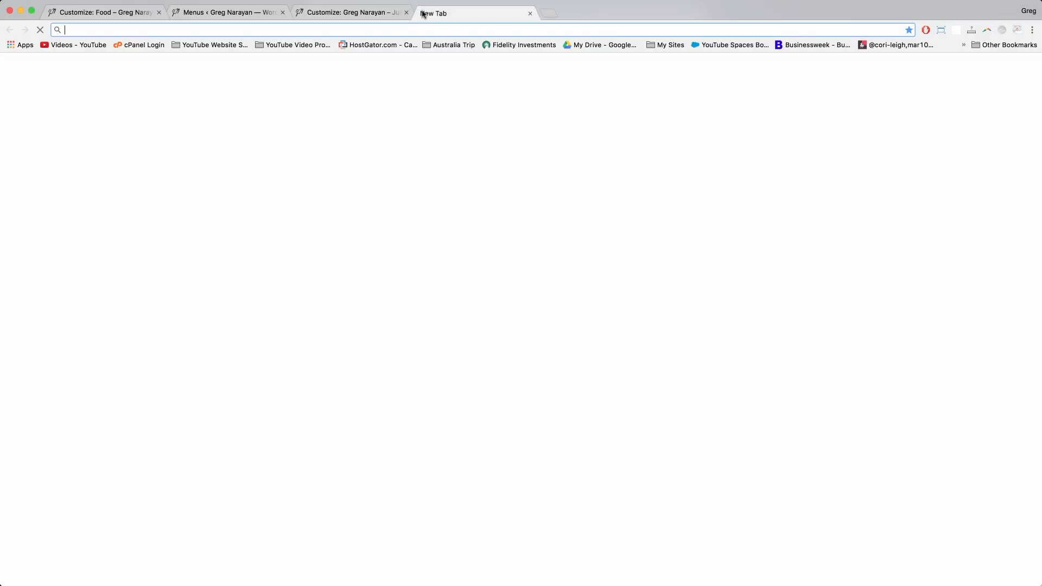
Step: Search for 'theme forest', open the ThemeForest home page, and close its chat popup
{"action": "type", "text": "theme fore"}
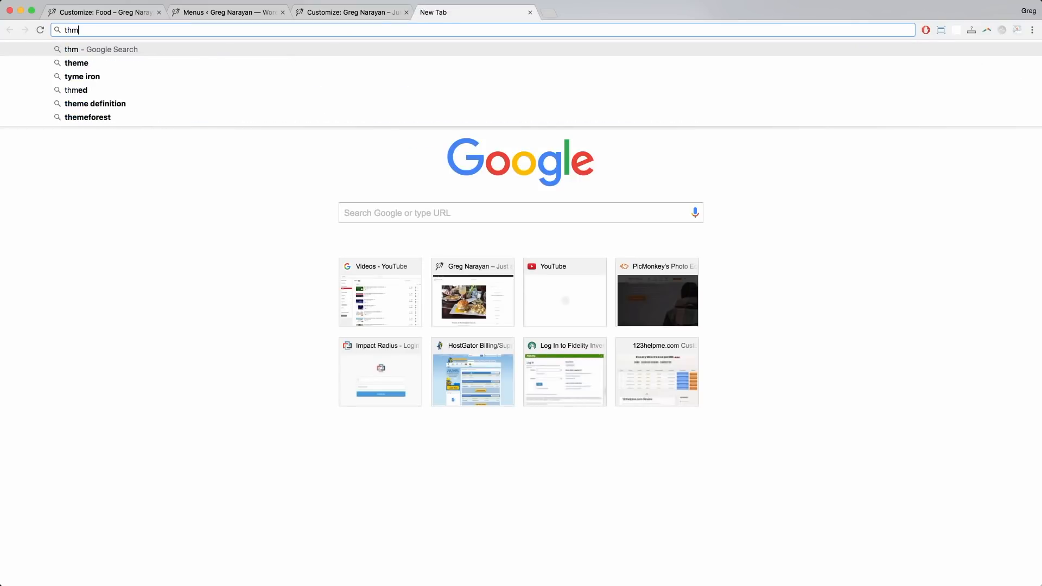
{"action": "type", "text": "st"}
{"action": "key", "text": "Return"}
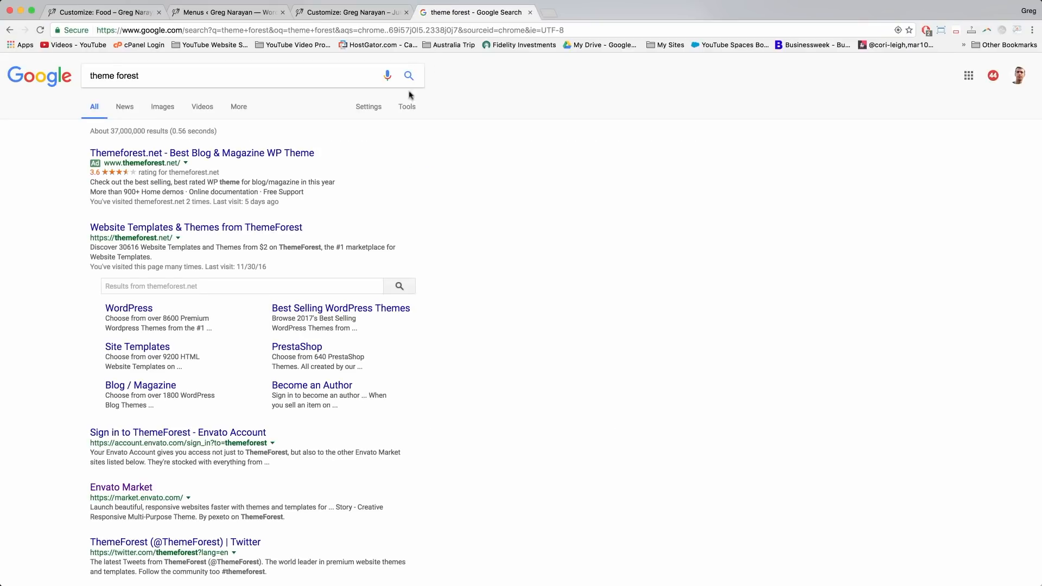
{"action": "left_click", "coordinate": [244, 234]}
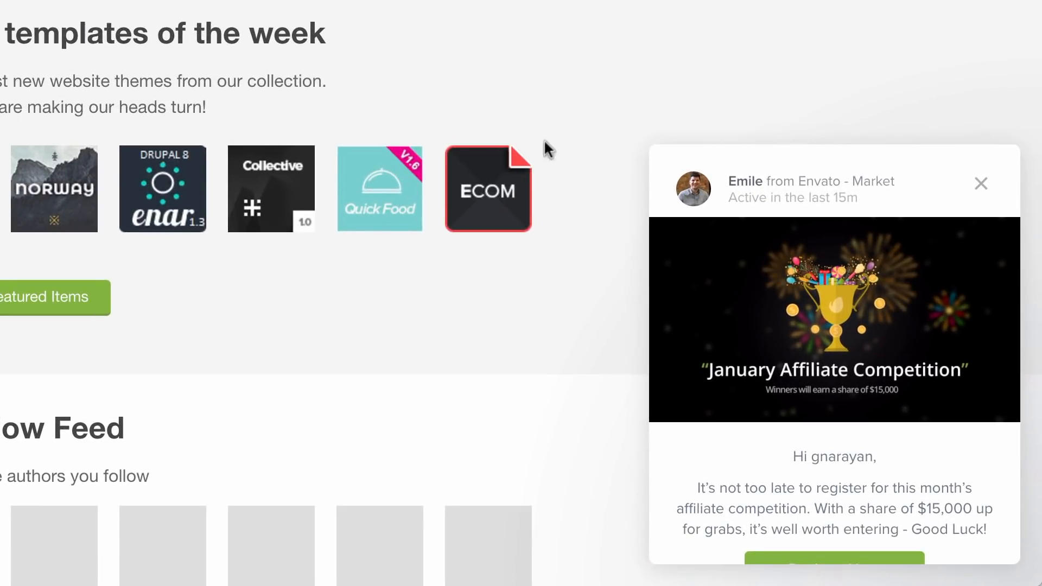
{"action": "left_click", "coordinate": [982, 184]}
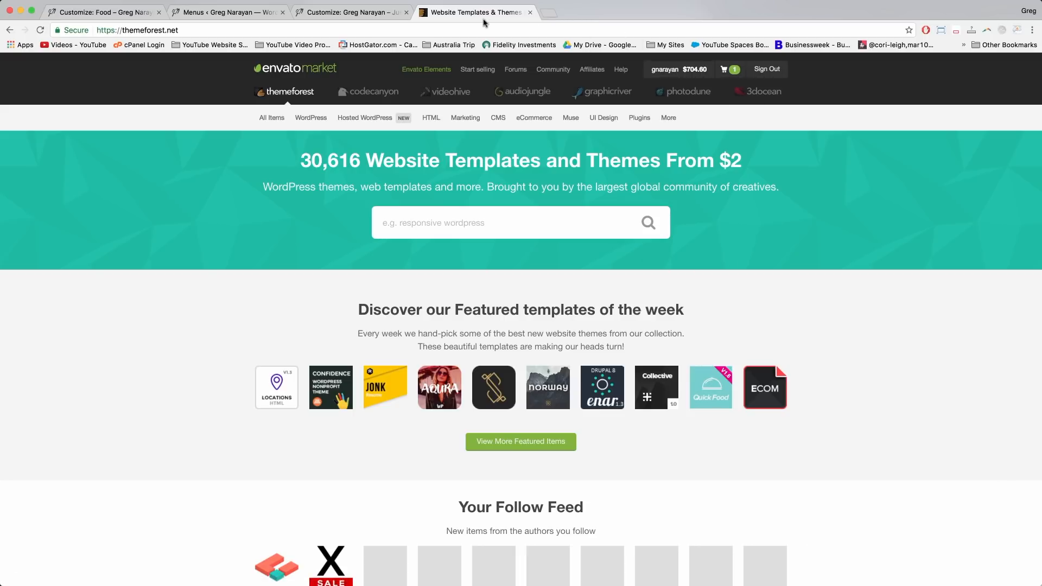
Step: Open and browse the ThemeForest affiliate program page
{"action": "left_click", "coordinate": [592, 72]}
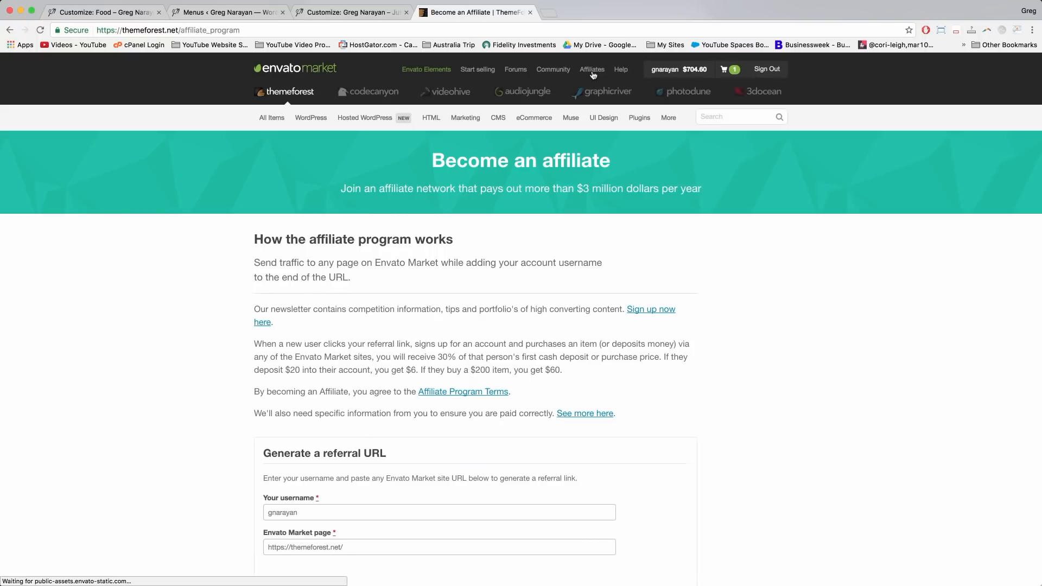
{"action": "scroll", "coordinate": [132, 434], "scroll_direction": "down", "scroll_amount": 6}
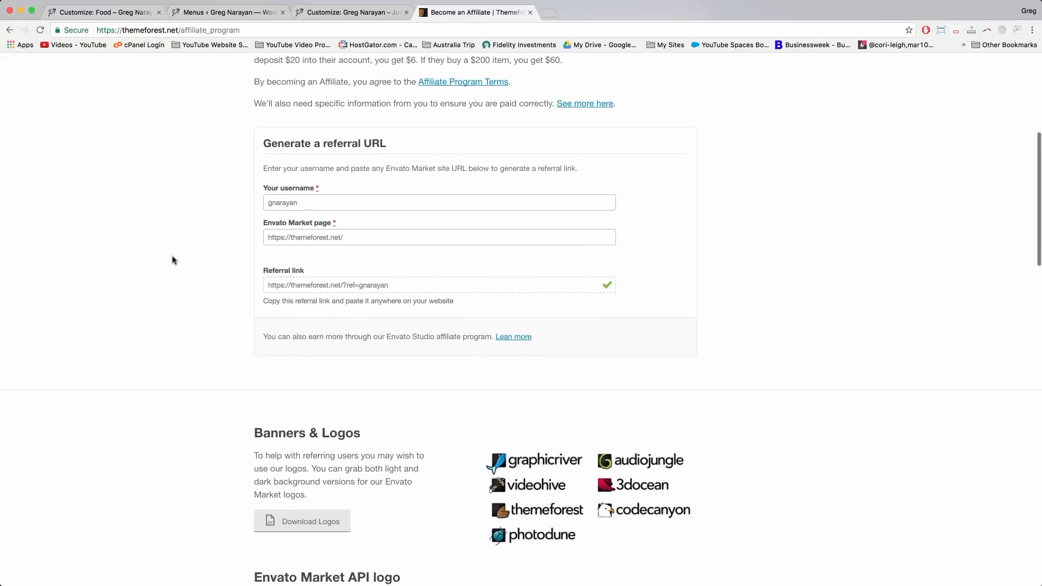
{"action": "scroll", "coordinate": [212, 281], "scroll_direction": "up", "scroll_amount": 3}
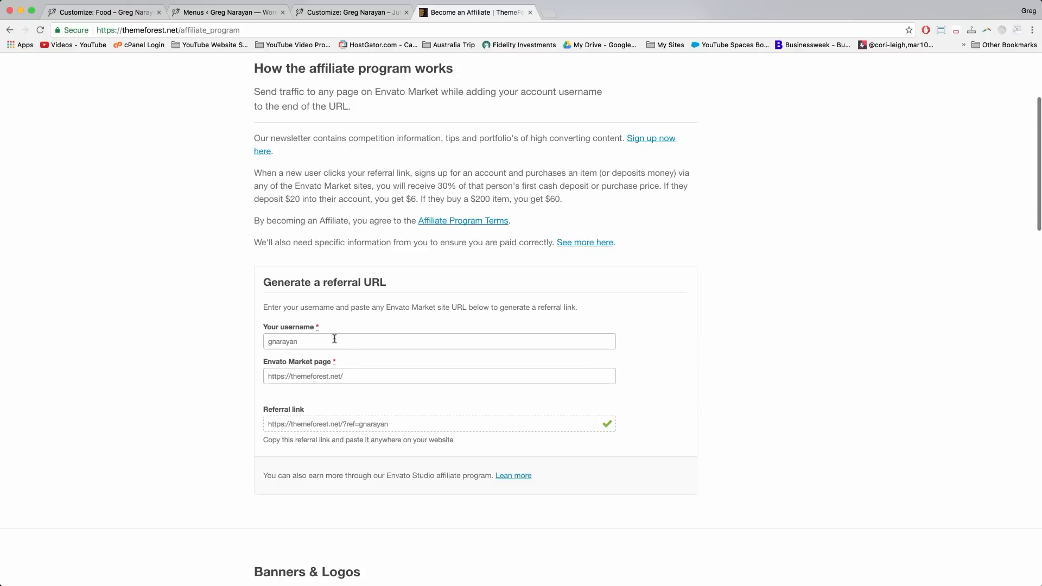
{"action": "scroll", "coordinate": [491, 211], "scroll_direction": "up", "scroll_amount": 4}
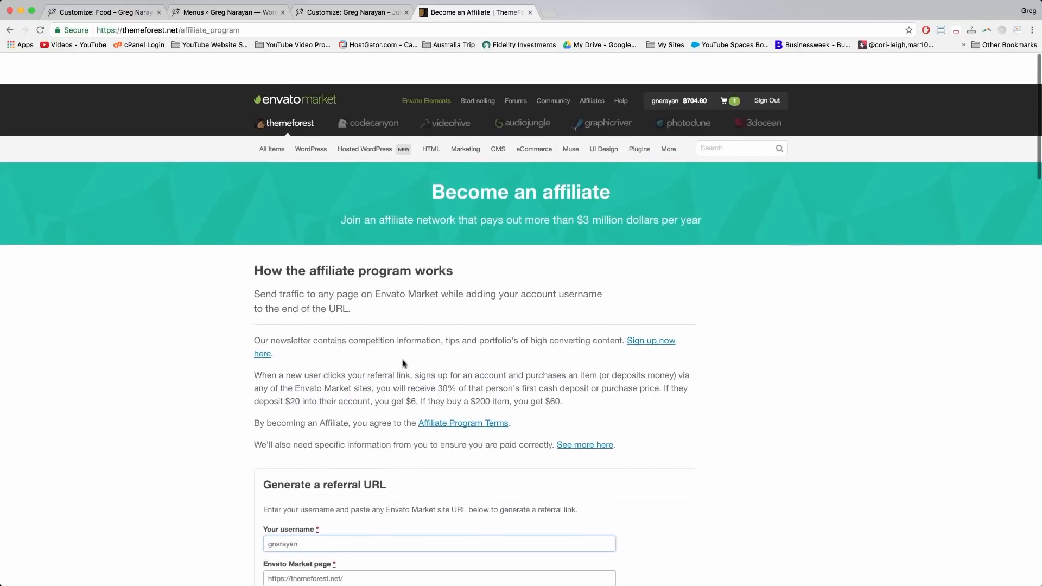
{"action": "scroll", "coordinate": [491, 210], "scroll_direction": "down", "scroll_amount": 1}
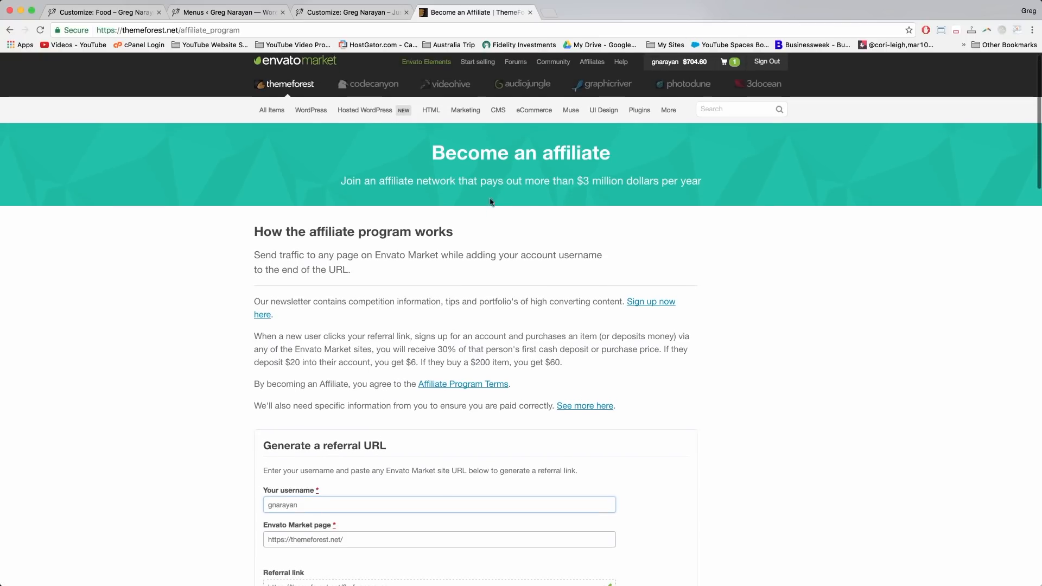
Step: Search Google for 'theme forest laurel', open the Laurel theme page, and copy its URL
{"action": "left_click", "coordinate": [551, 11]}
{"action": "type", "text": "thtm"}
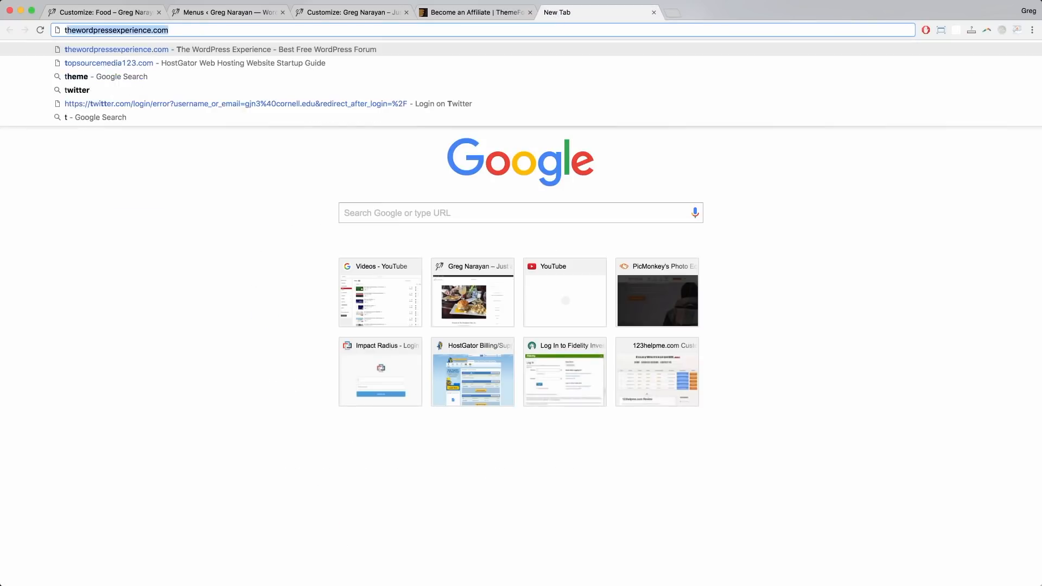
{"action": "key", "text": "BackSpace"}
{"action": "key", "text": "BackSpace"}
{"action": "type", "text": "eme forest"}
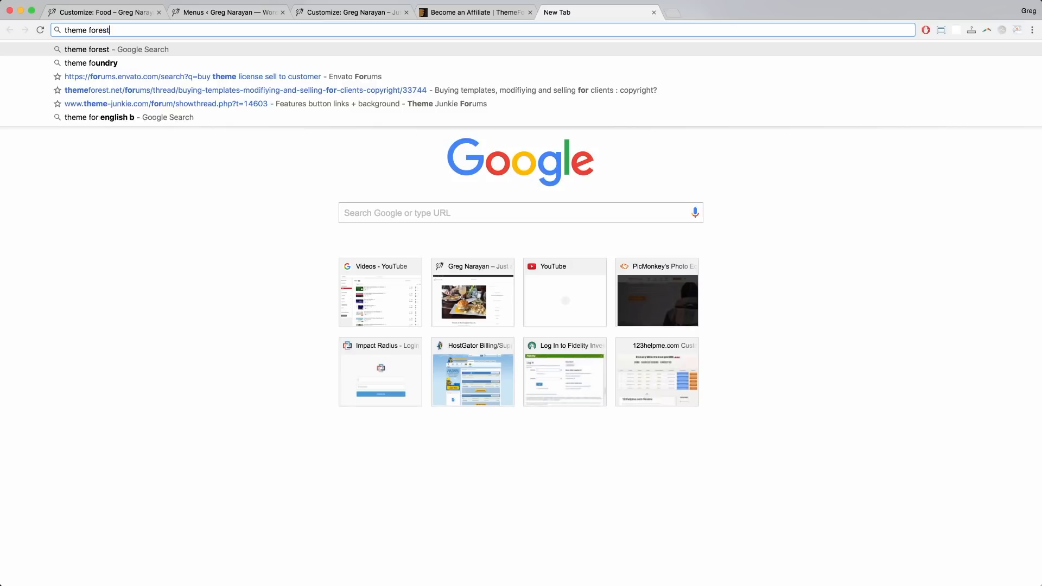
{"action": "type", "text": " laurel"}
{"action": "key", "text": "Return"}
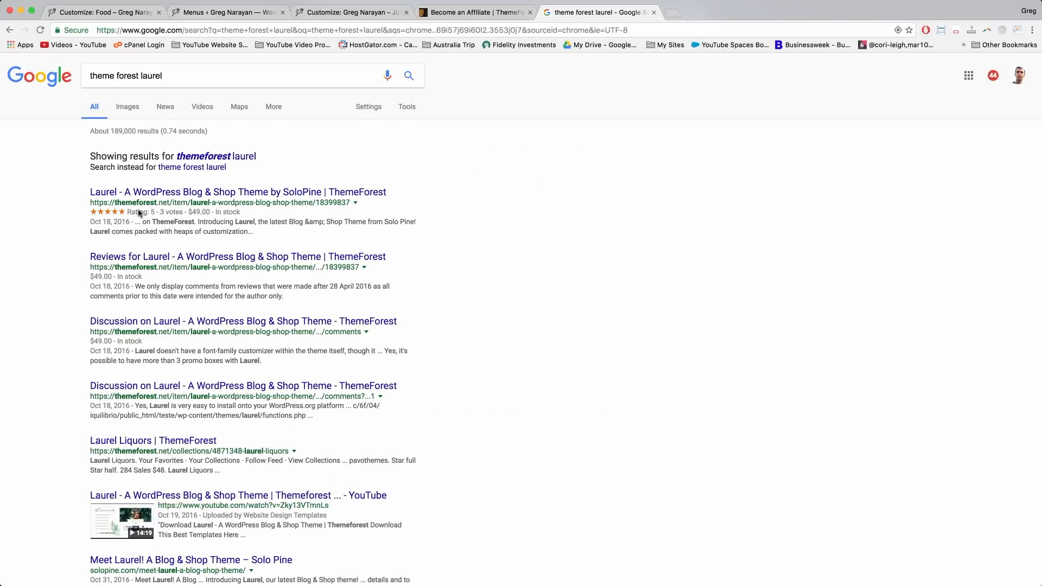
{"action": "left_click", "coordinate": [130, 198]}
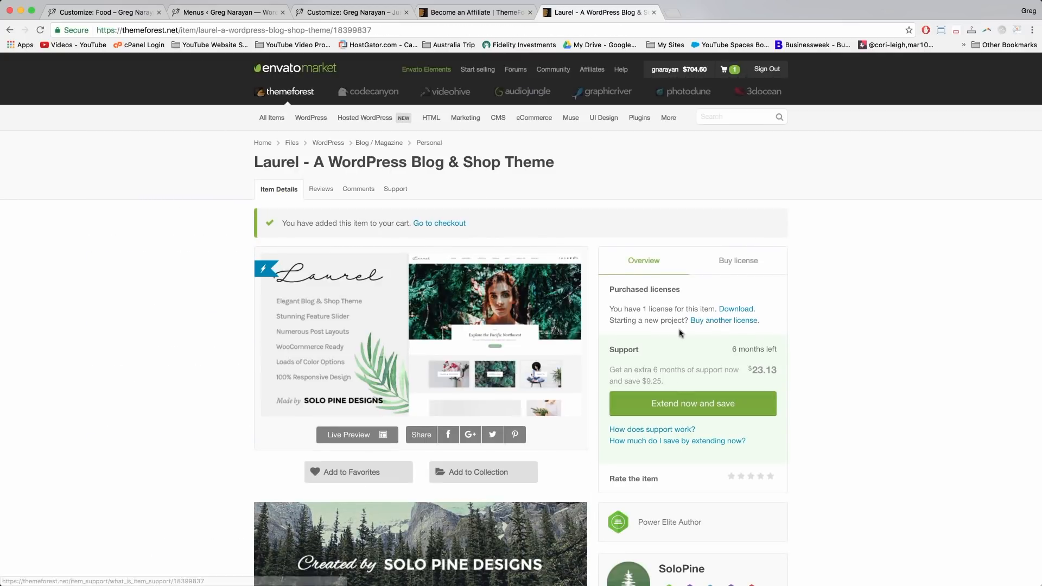
{"action": "left_click", "coordinate": [262, 31]}
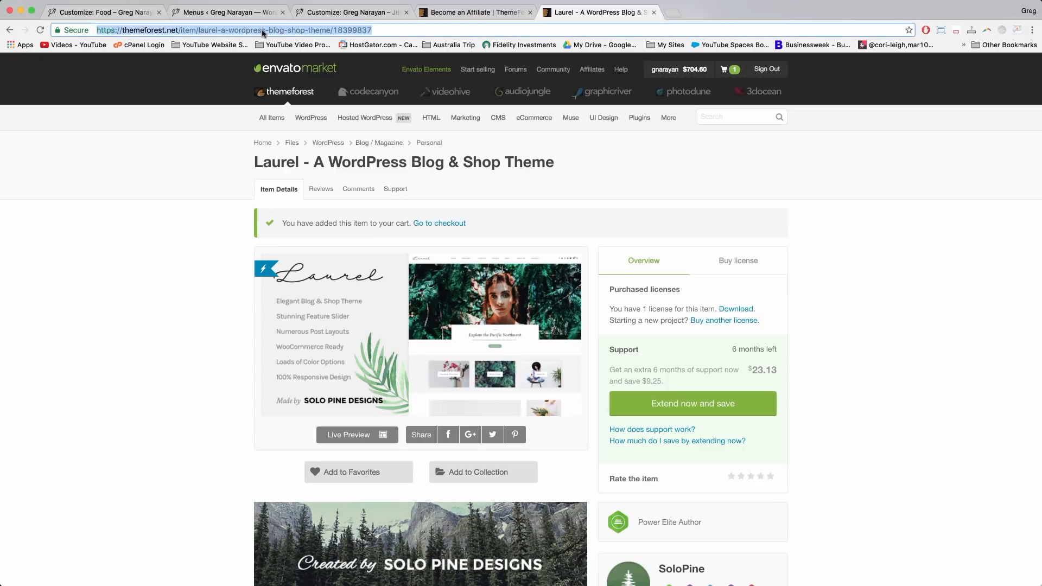
{"action": "right_click", "coordinate": [263, 30]}
{"action": "left_click", "coordinate": [282, 45]}
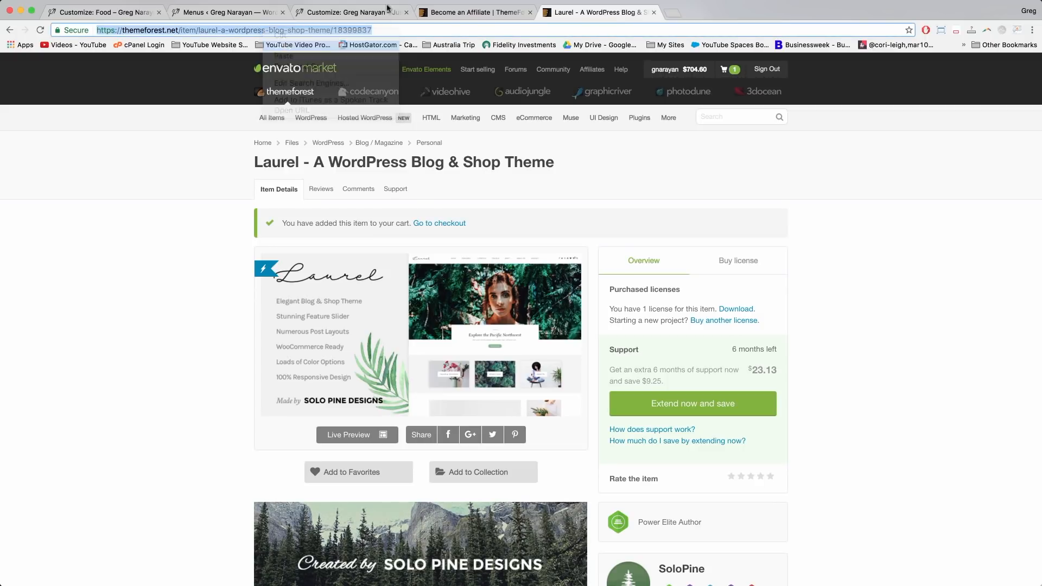
Step: Paste the Laurel page URL into the affiliate form's Envato Market page field to regenerate the referral link
{"action": "left_click", "coordinate": [459, 12]}
{"action": "scroll", "coordinate": [462, 296], "scroll_direction": "down", "scroll_amount": 3}
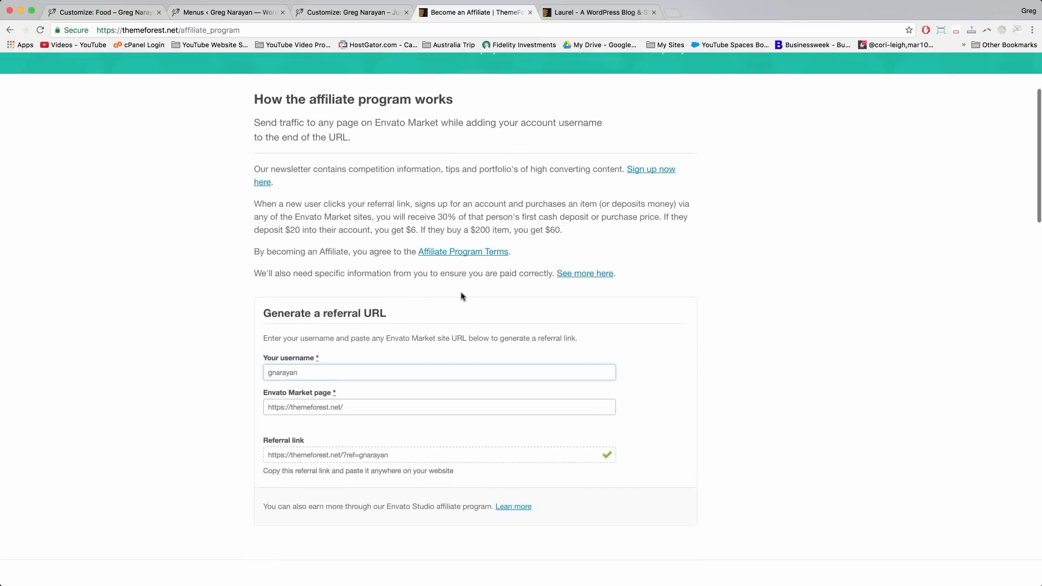
{"action": "scroll", "coordinate": [462, 296], "scroll_direction": "down", "scroll_amount": 2}
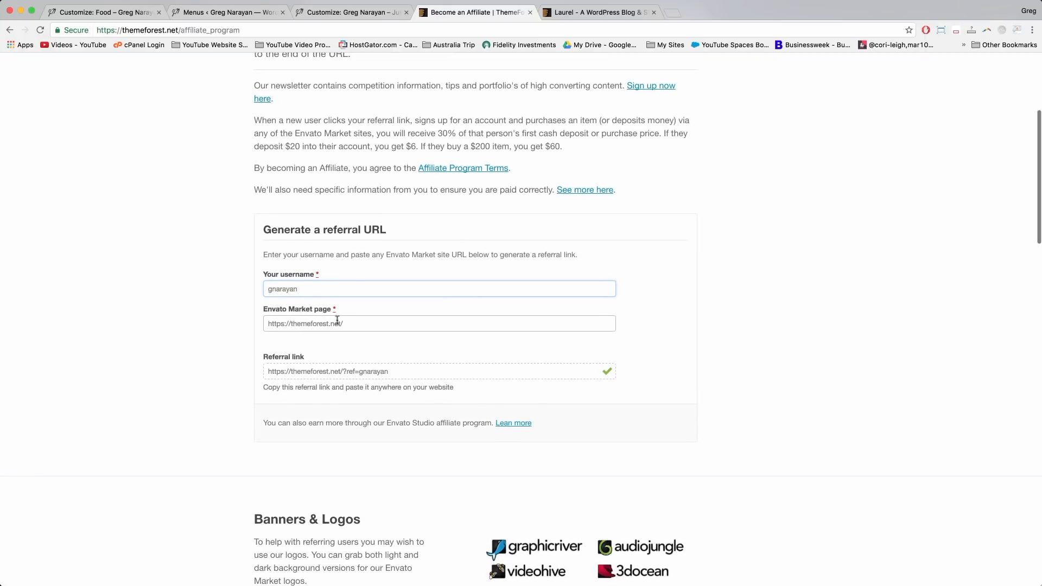
{"action": "left_click_drag", "start_coordinate": [348, 324], "coordinate": [262, 325]}
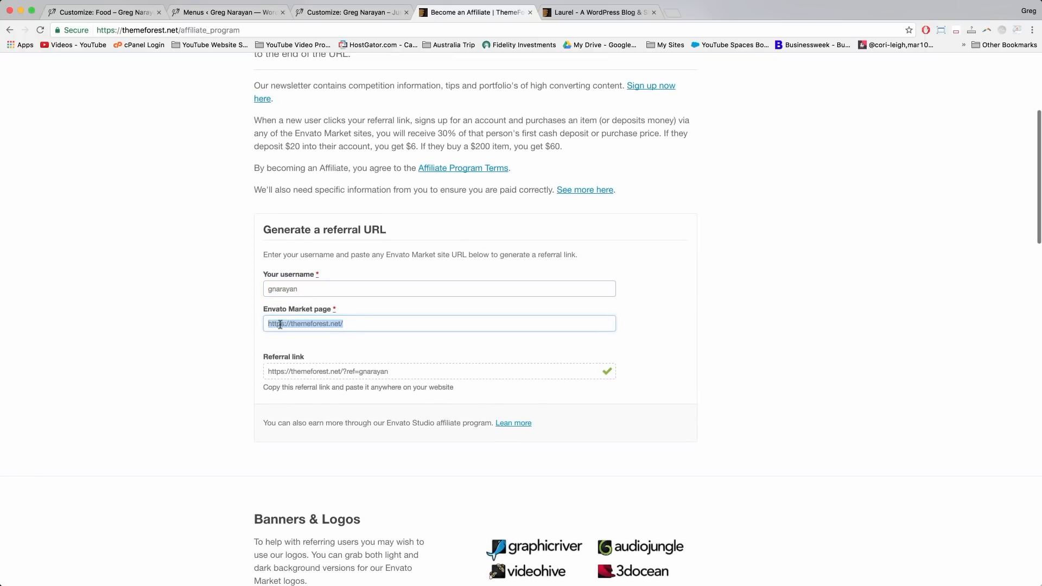
{"action": "right_click", "coordinate": [280, 324]}
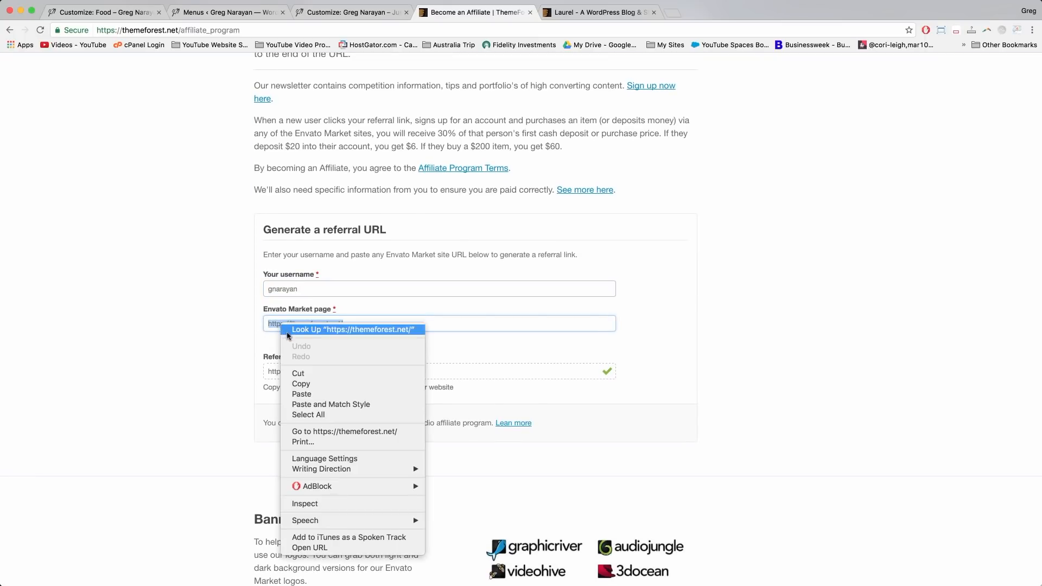
{"action": "left_click", "coordinate": [299, 394]}
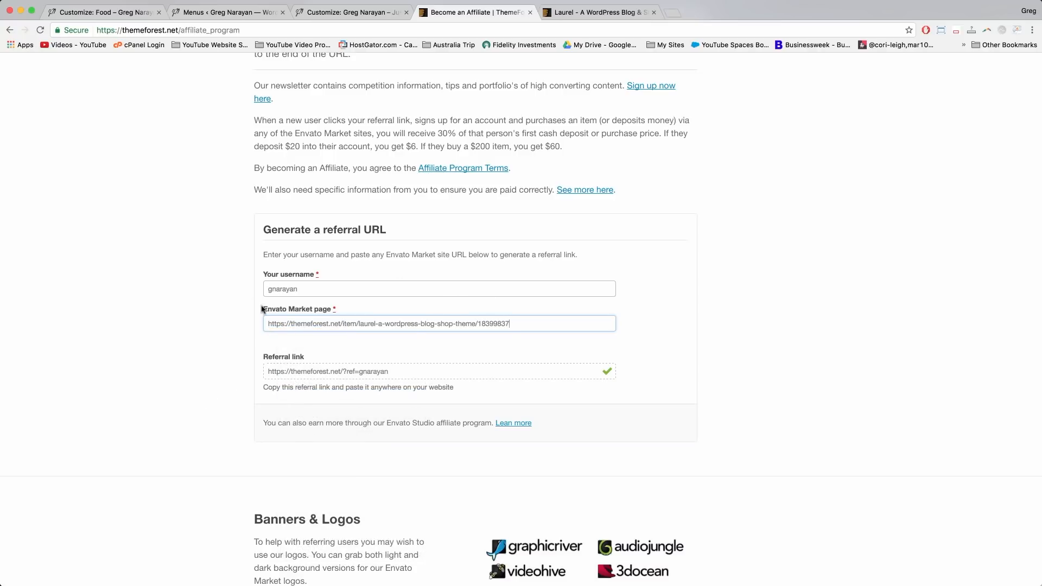
{"action": "left_click", "coordinate": [220, 378]}
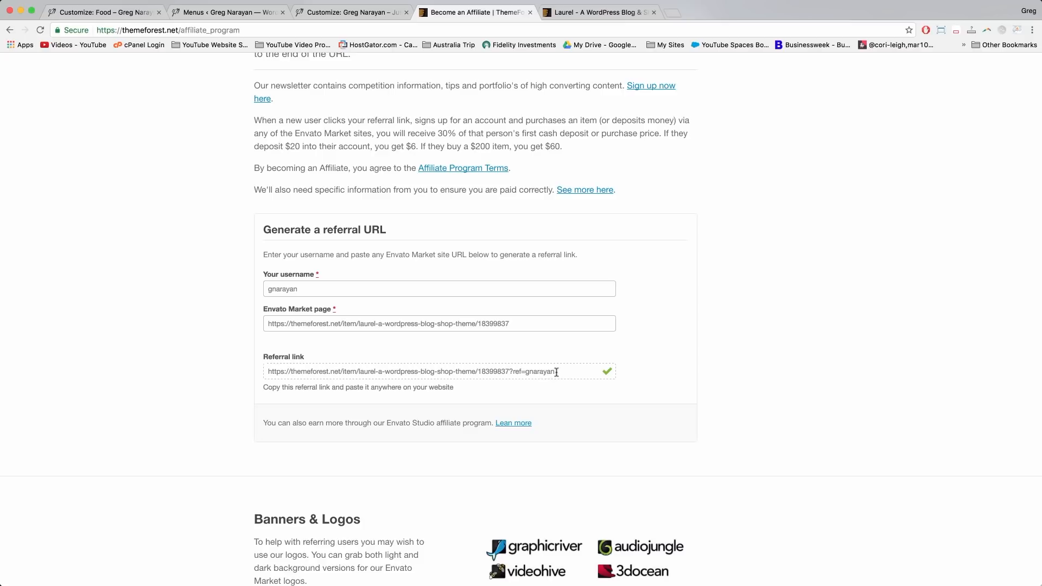
Step: Select and copy the full generated Laurel referral link
{"action": "left_click_drag", "start_coordinate": [556, 372], "coordinate": [260, 367]}
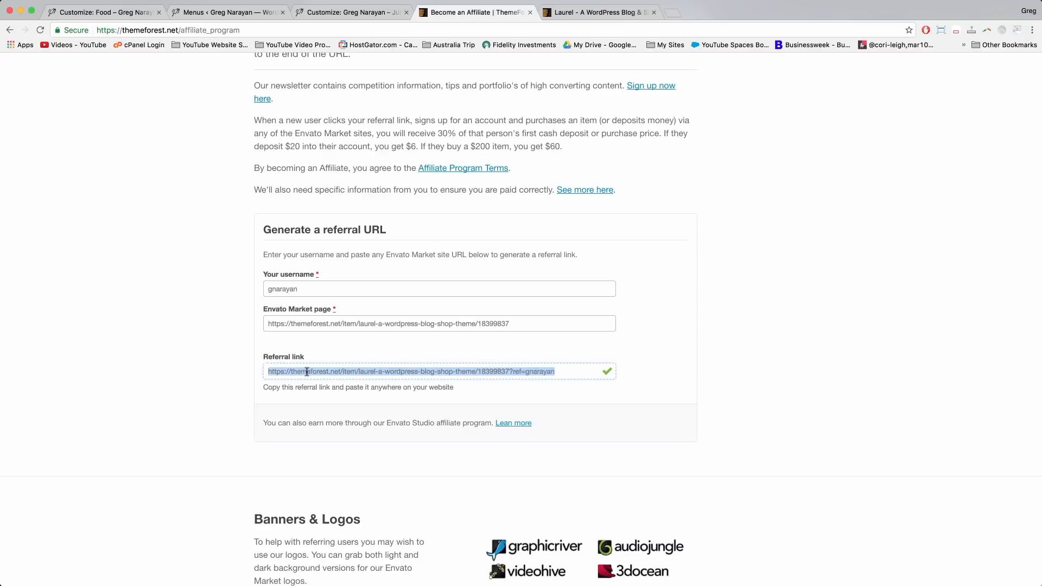
{"action": "left_click", "coordinate": [544, 371]}
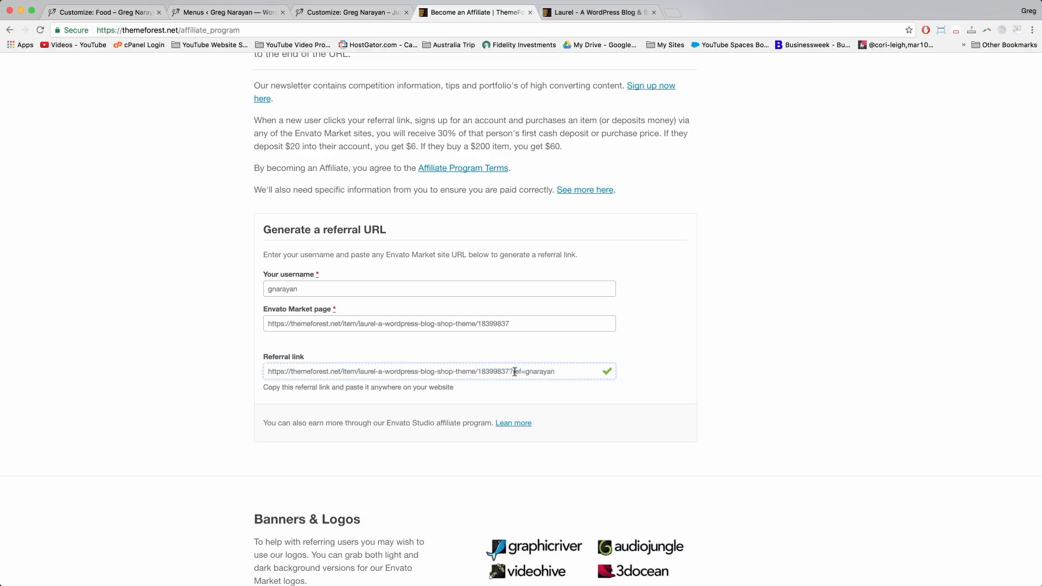
{"action": "left_click_drag", "start_coordinate": [513, 372], "coordinate": [528, 372]}
{"action": "left_click", "coordinate": [493, 371]}
{"action": "left_click_drag", "start_coordinate": [533, 372], "coordinate": [562, 370]}
{"action": "left_click", "coordinate": [562, 370]}
{"action": "left_click_drag", "start_coordinate": [555, 372], "coordinate": [230, 357]}
{"action": "right_click", "coordinate": [298, 371]}
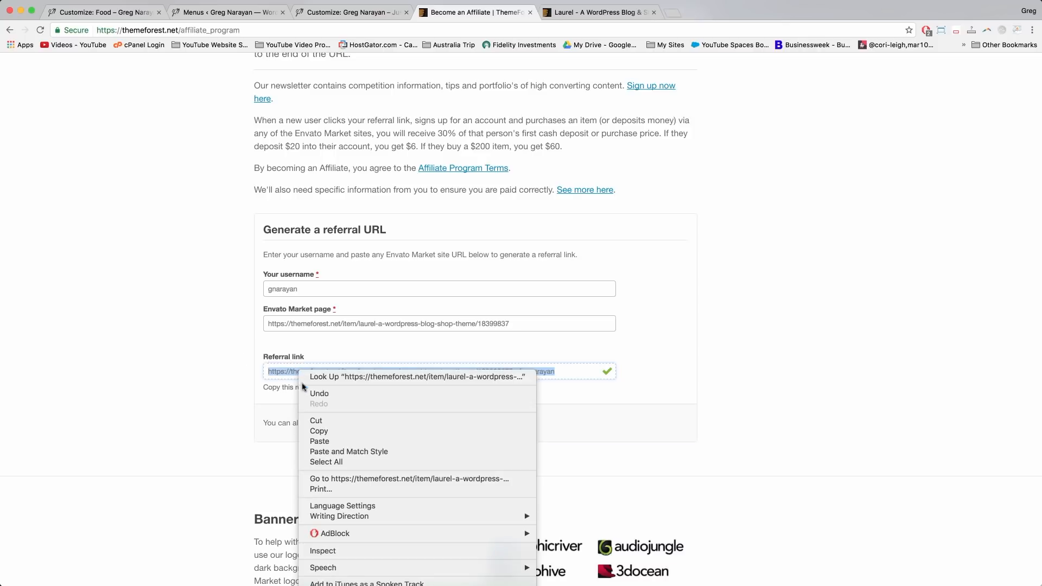
{"action": "left_click", "coordinate": [317, 432]}
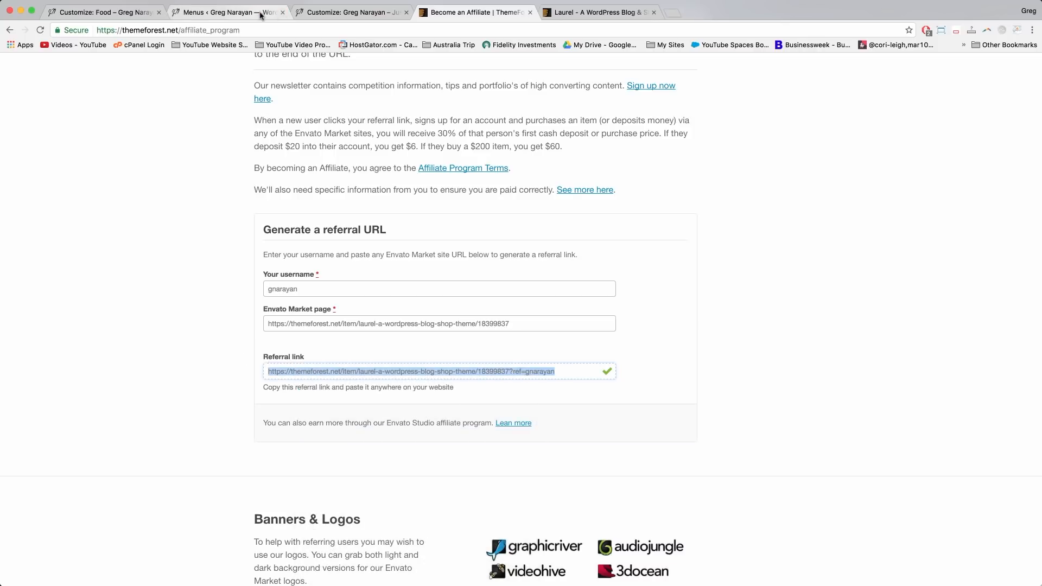
{"action": "left_click", "coordinate": [335, 14]}
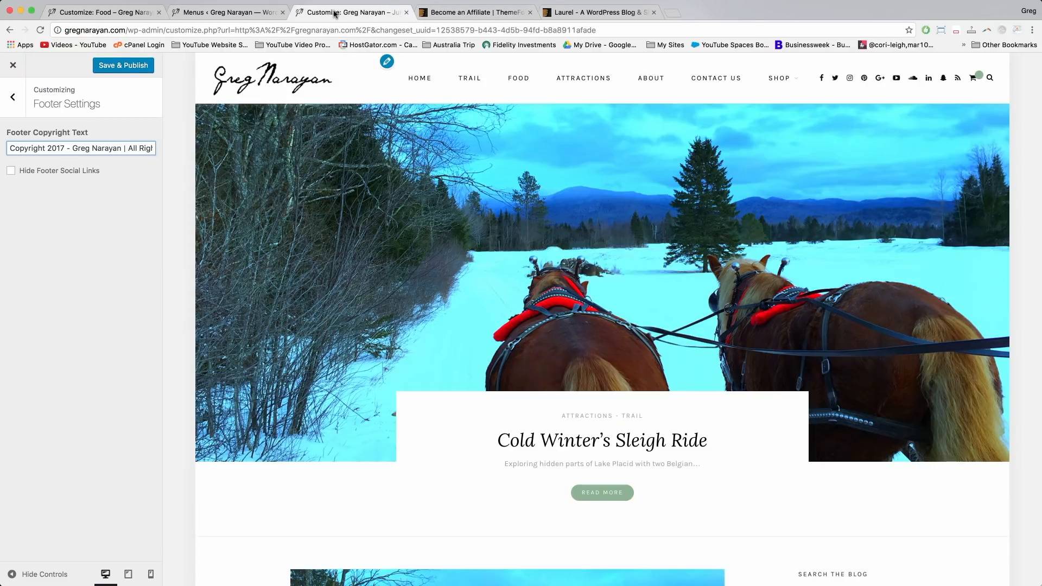
Step: Replace the footer credit's solopine.com link address with the Laurel referral link
{"action": "left_click_drag", "start_coordinate": [92, 147], "coordinate": [137, 148]}
{"action": "left_click", "coordinate": [65, 148]}
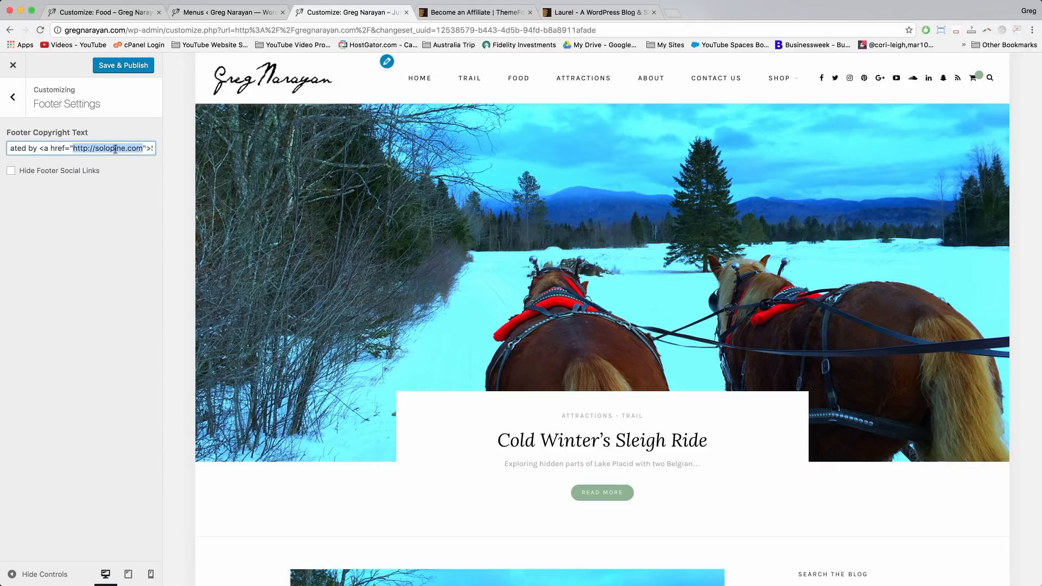
{"action": "right_click", "coordinate": [89, 148]}
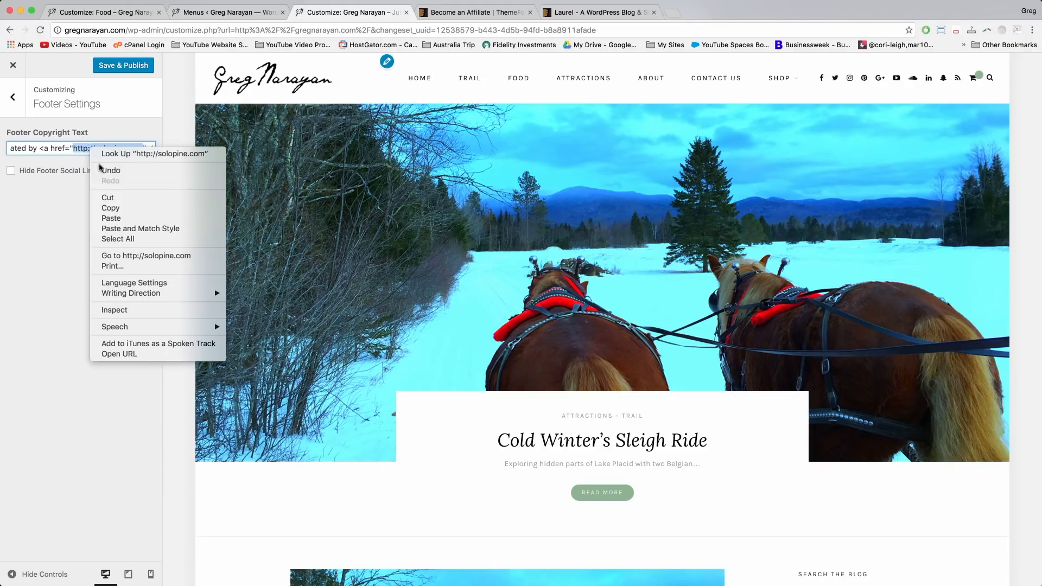
{"action": "left_click", "coordinate": [113, 218]}
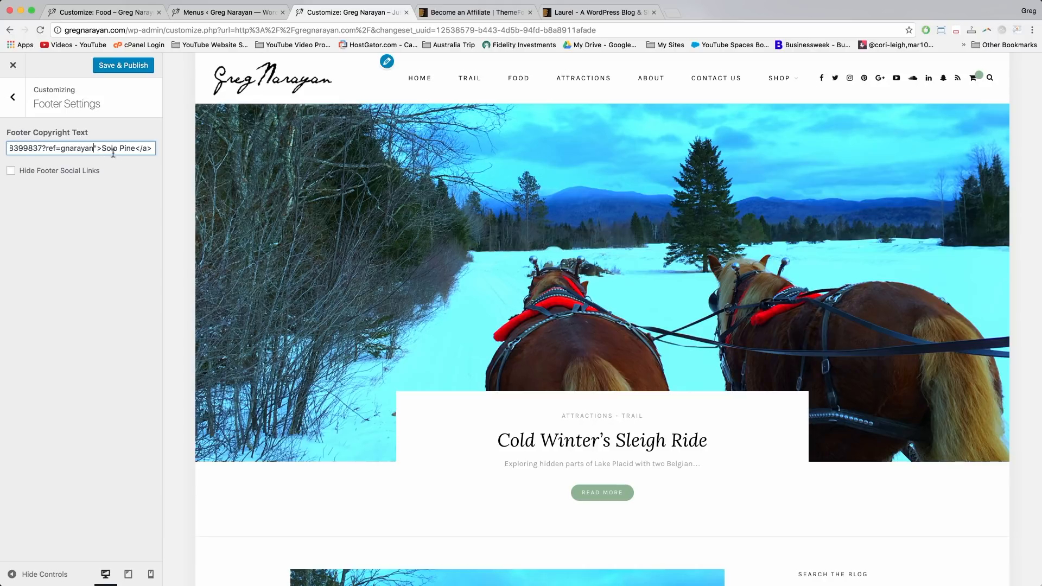
{"action": "double_click", "coordinate": [82, 148]}
{"action": "left_click", "coordinate": [127, 149]}
Step: Select and copy the entire footer copyright text
{"action": "left_click_drag", "start_coordinate": [153, 148], "coordinate": [14, 148]}
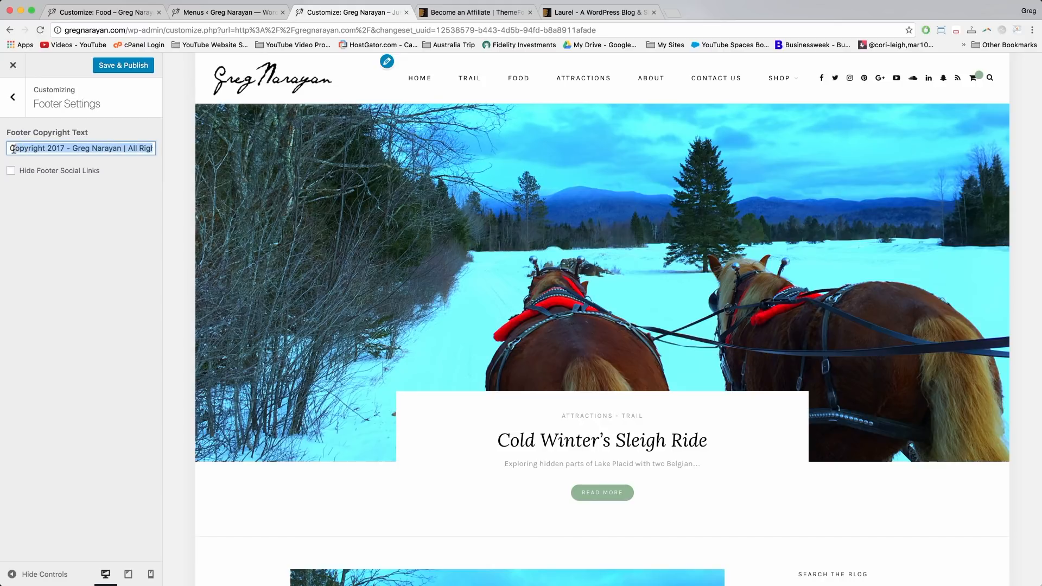
{"action": "left_click", "coordinate": [10, 149]}
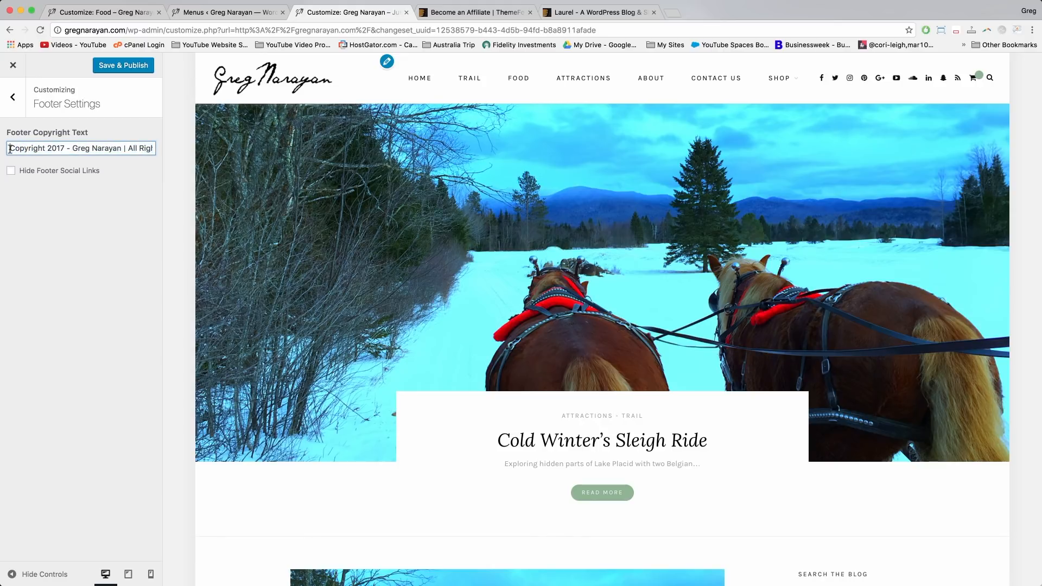
{"action": "left_click_drag", "start_coordinate": [10, 150], "coordinate": [151, 155]}
{"action": "right_click", "coordinate": [132, 148]}
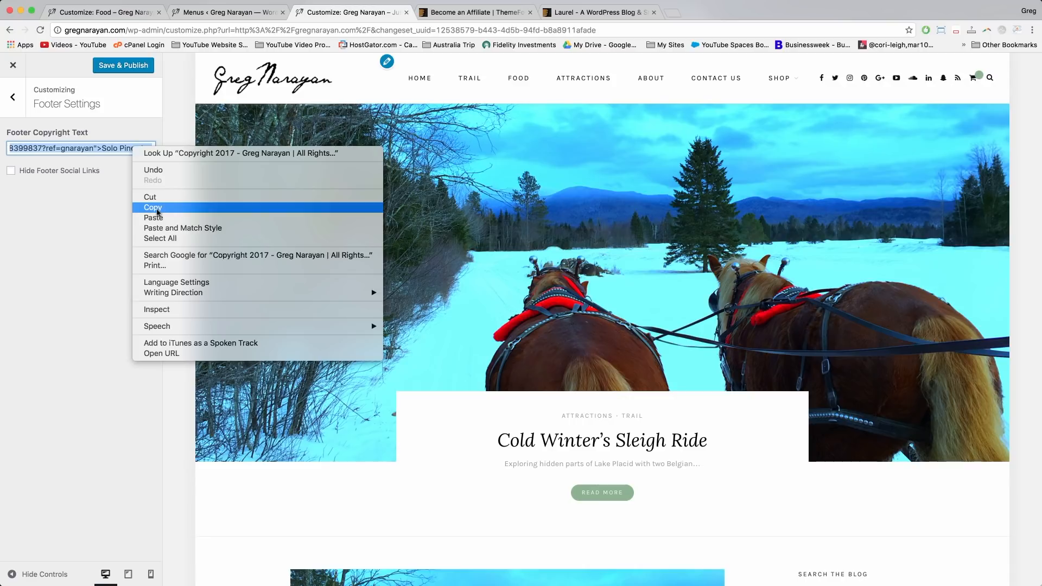
{"action": "left_click", "coordinate": [156, 210]}
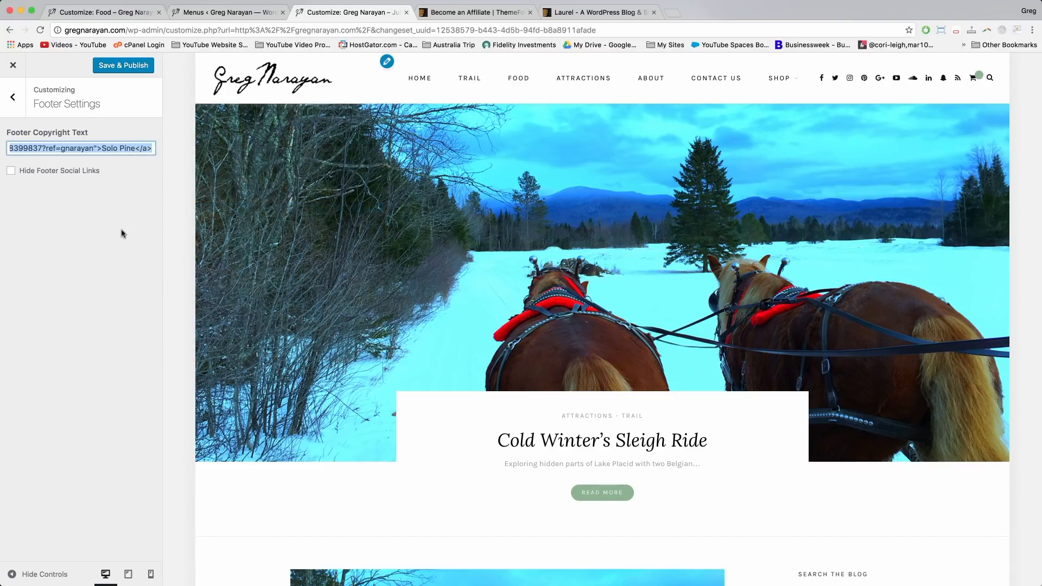
{"action": "left_click", "coordinate": [105, 239]}
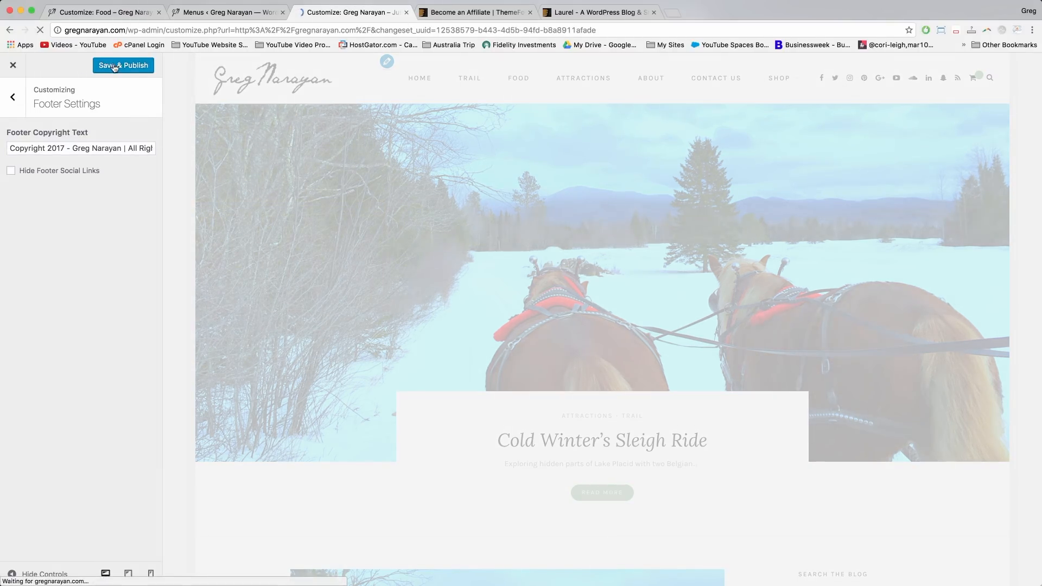
Step: Publish the updated footer text and leave the Customizer for the live site
{"action": "left_click", "coordinate": [114, 68]}
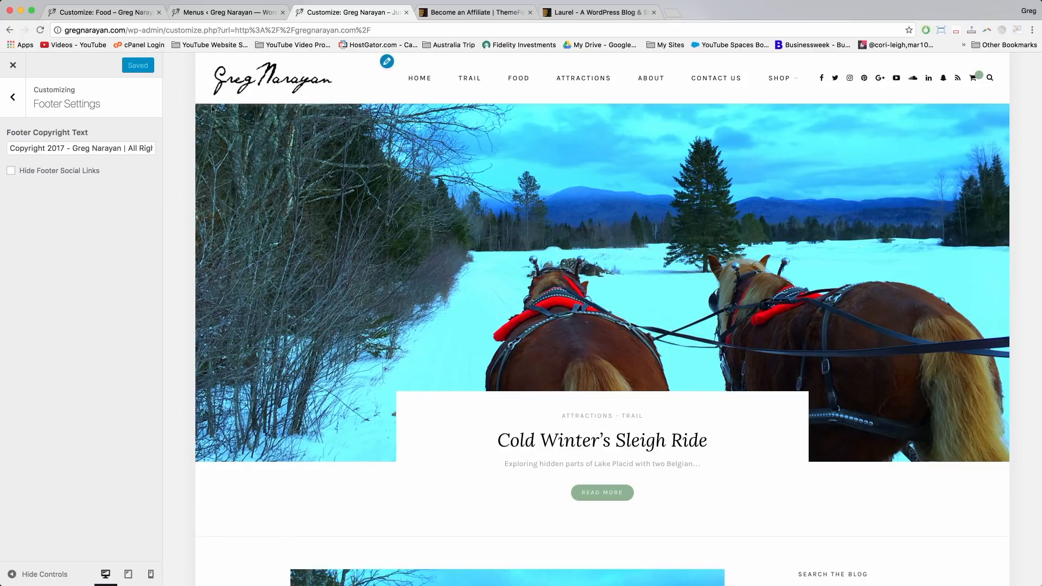
{"action": "scroll", "coordinate": [234, 119], "scroll_direction": "down", "scroll_amount": 15}
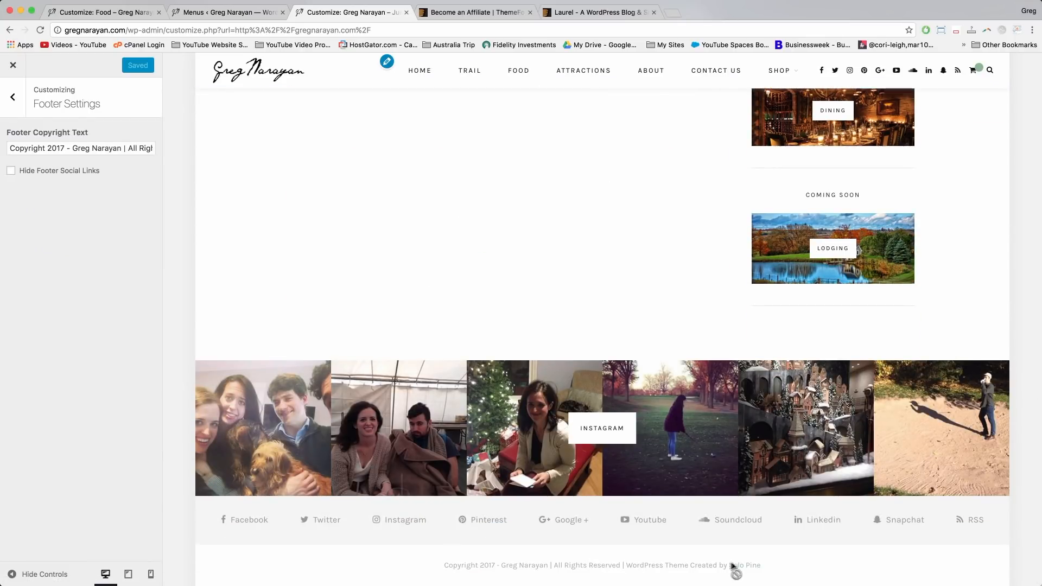
{"action": "left_click", "coordinate": [15, 66]}
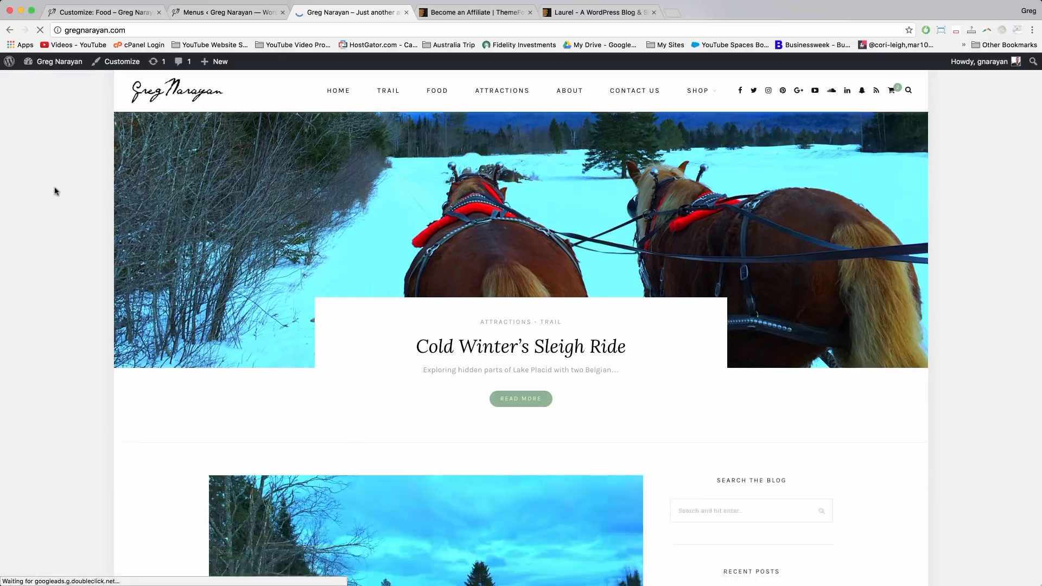
Step: Select the 'WordPress Theme Created by' credit text in the live footer's copyright line
{"action": "scroll", "coordinate": [54, 191], "scroll_direction": "down", "scroll_amount": 20}
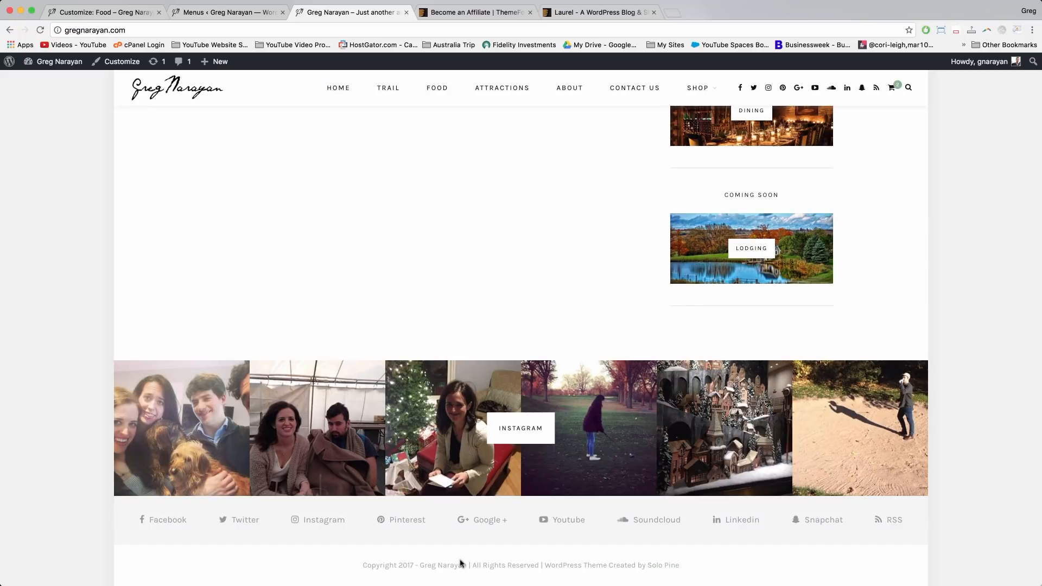
{"action": "left_click_drag", "start_coordinate": [363, 565], "coordinate": [540, 568]}
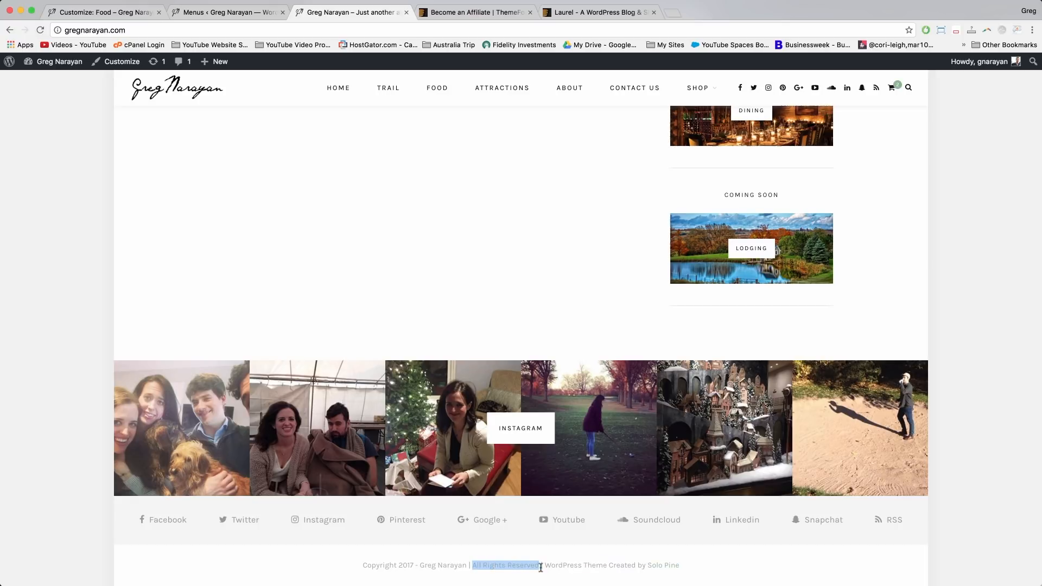
{"action": "left_click", "coordinate": [547, 564]}
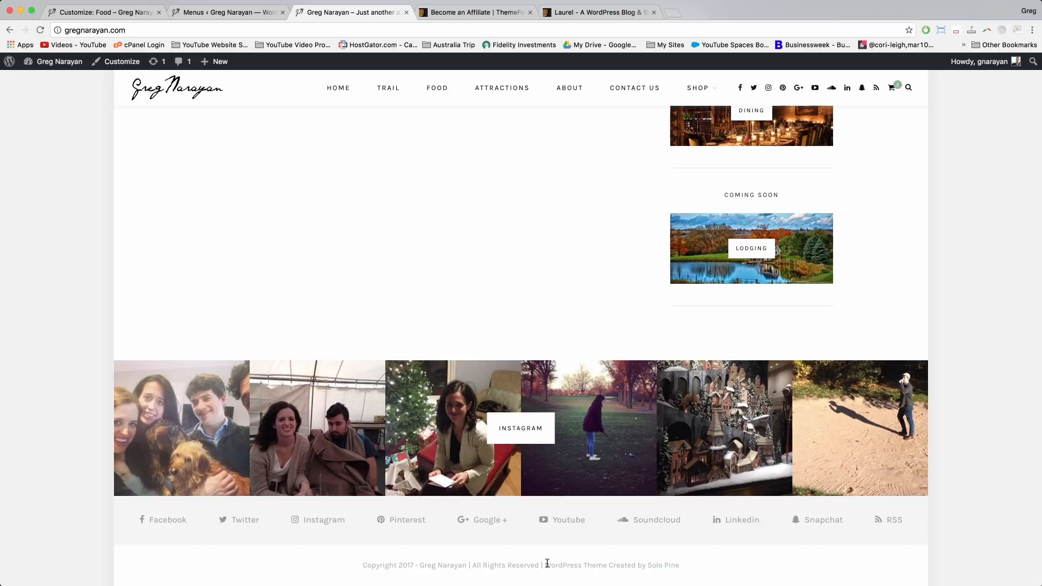
{"action": "left_click_drag", "start_coordinate": [546, 565], "coordinate": [645, 565]}
{"action": "left_click", "coordinate": [738, 570]}
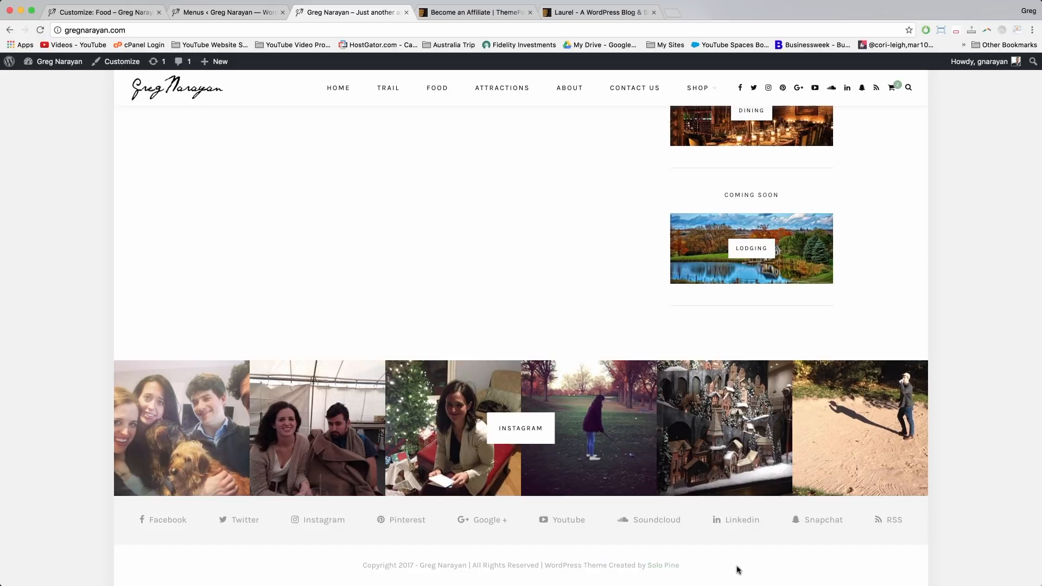
Step: Follow the Solo Pine footer credit to the Laurel ThemeForest page and check its ref= parameter
{"action": "left_click", "coordinate": [663, 567]}
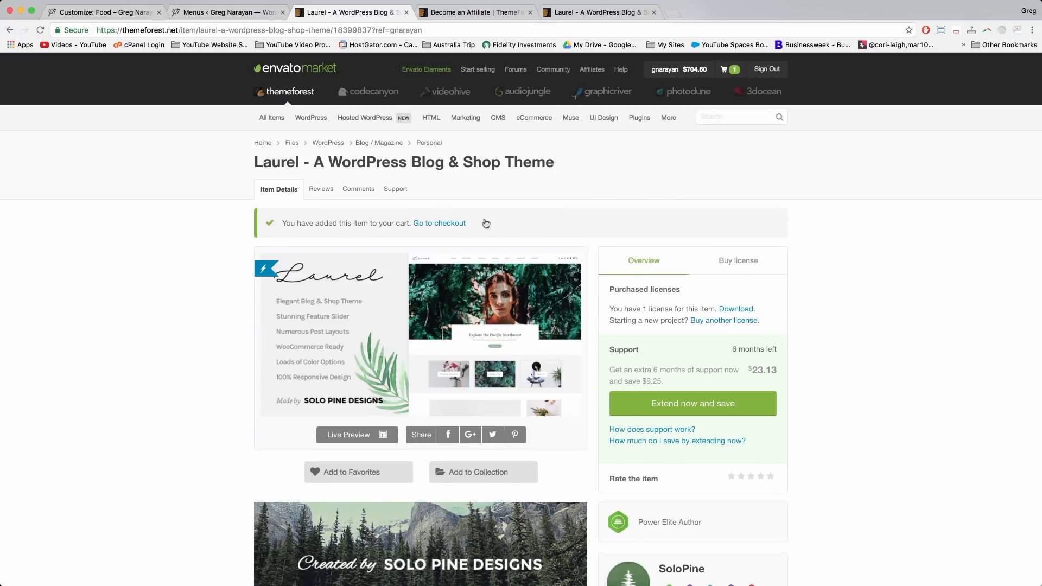
{"action": "left_click", "coordinate": [383, 30]}
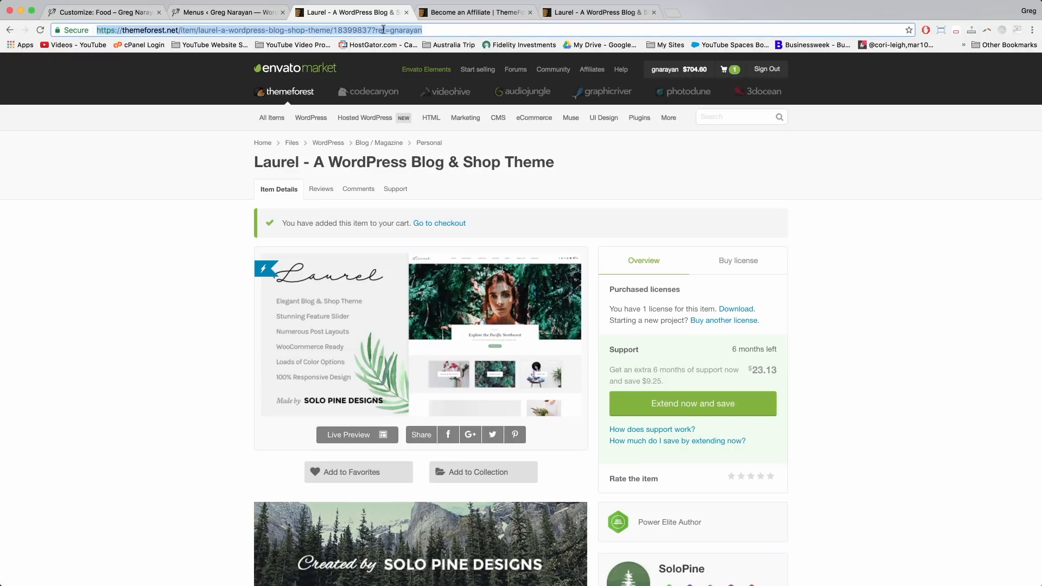
{"action": "left_click", "coordinate": [396, 30]}
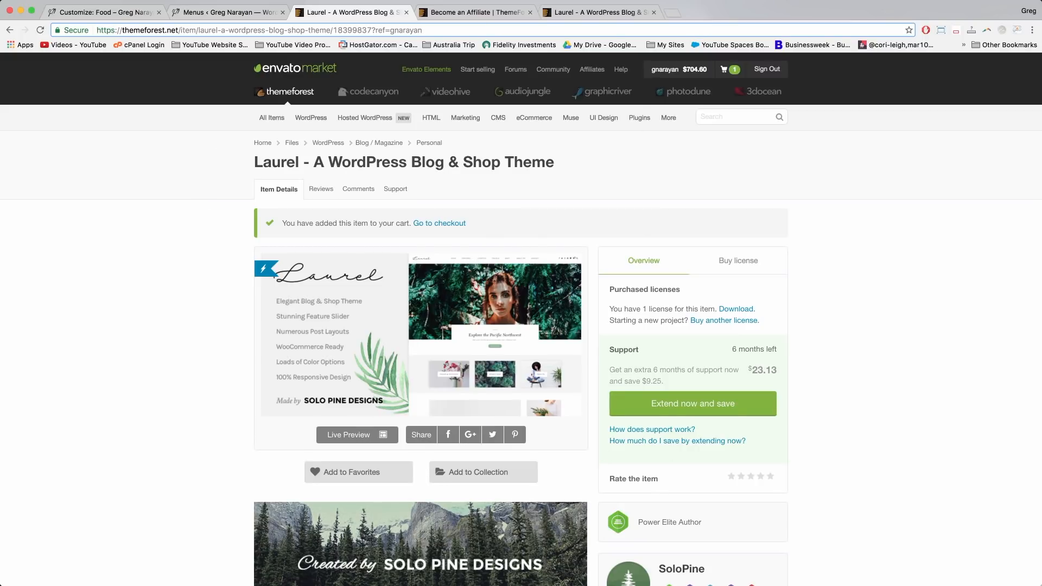
{"action": "mouse_move", "coordinate": [694, 69]}
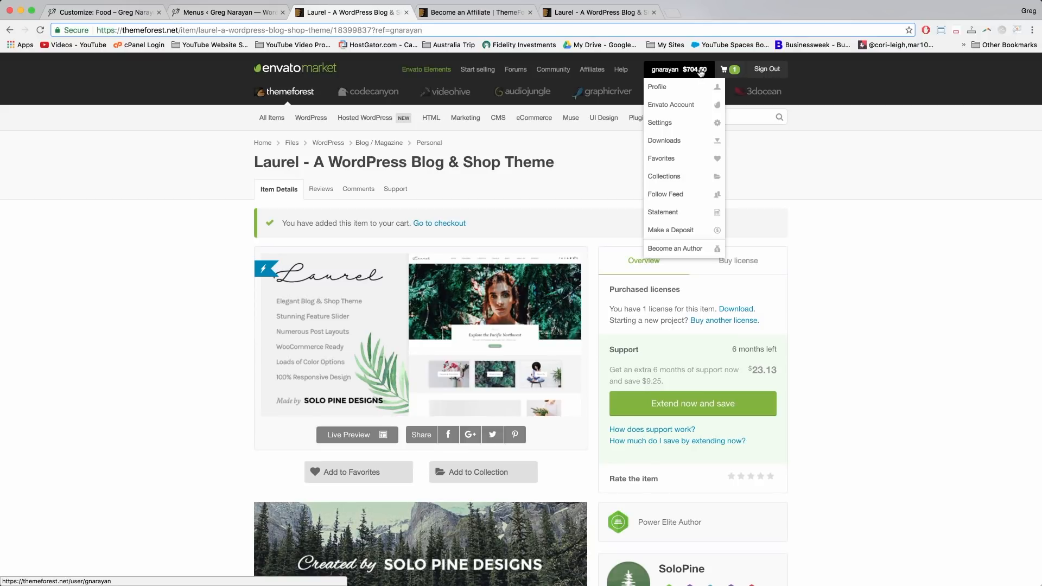
Step: Open the account's Earnings page and switch the report to Referrals
{"action": "left_click", "coordinate": [700, 73]}
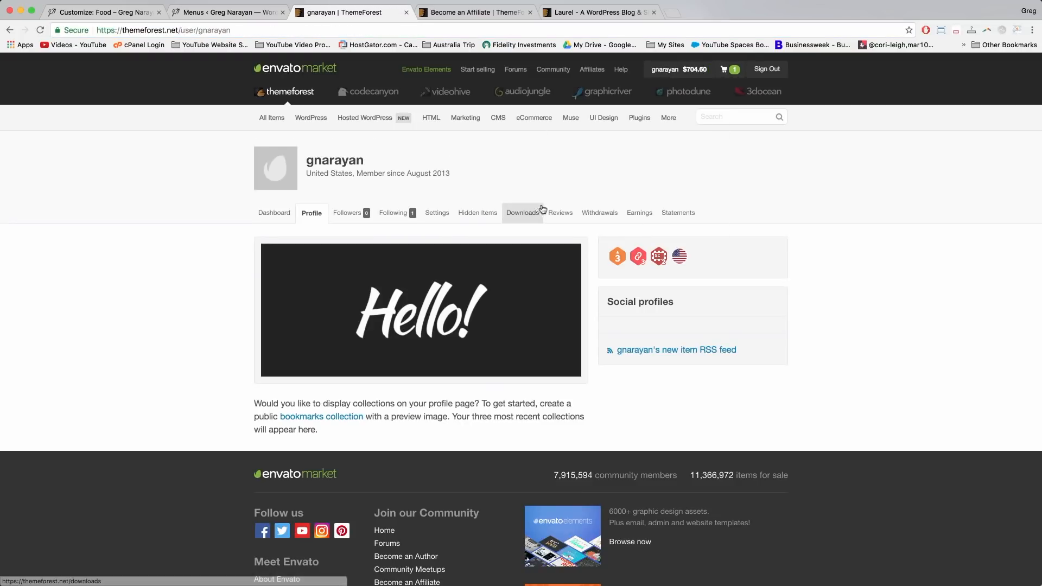
{"action": "left_click", "coordinate": [640, 217]}
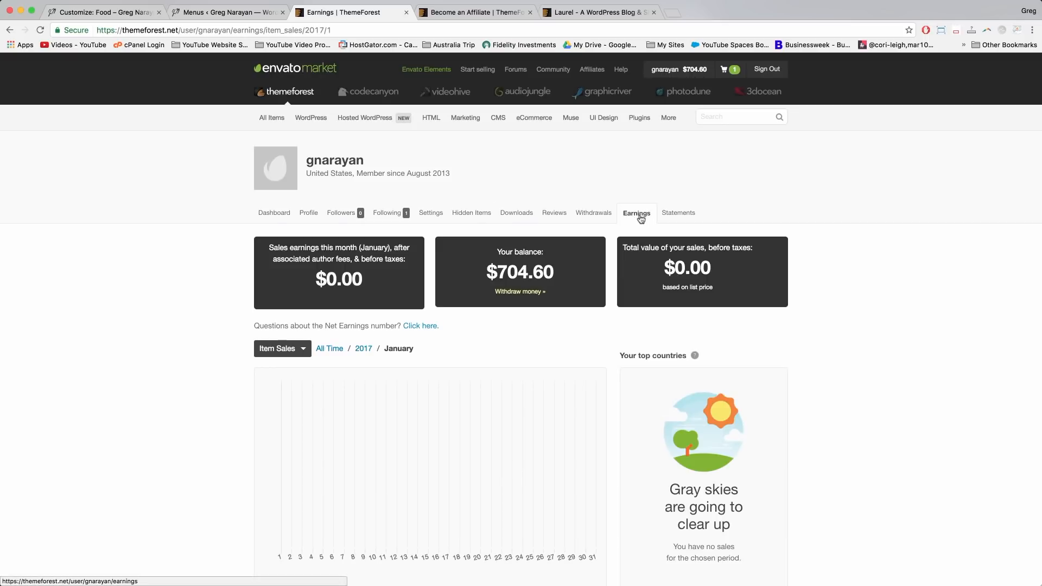
{"action": "left_click", "coordinate": [291, 354]}
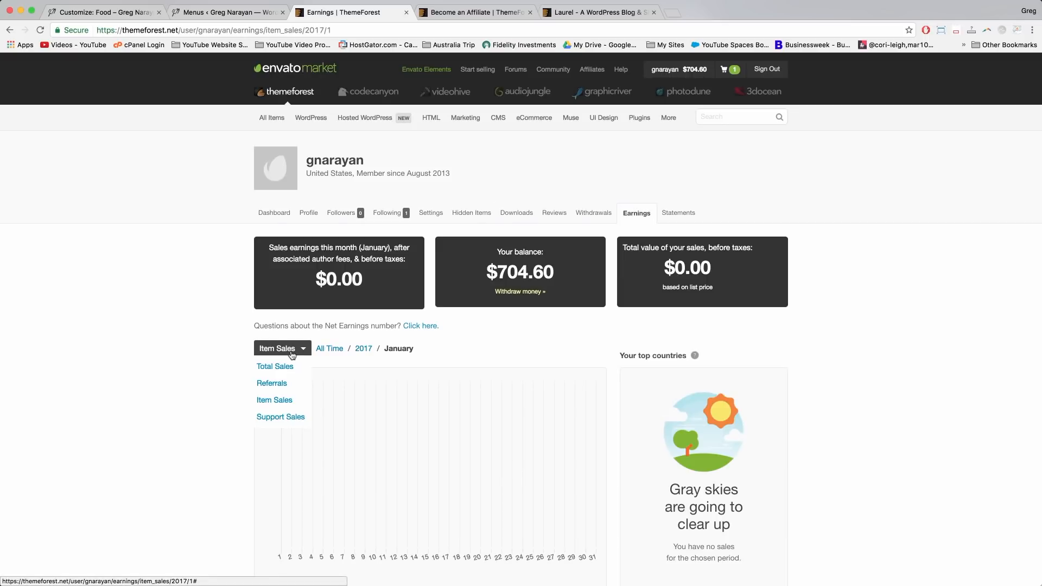
{"action": "left_click", "coordinate": [277, 381]}
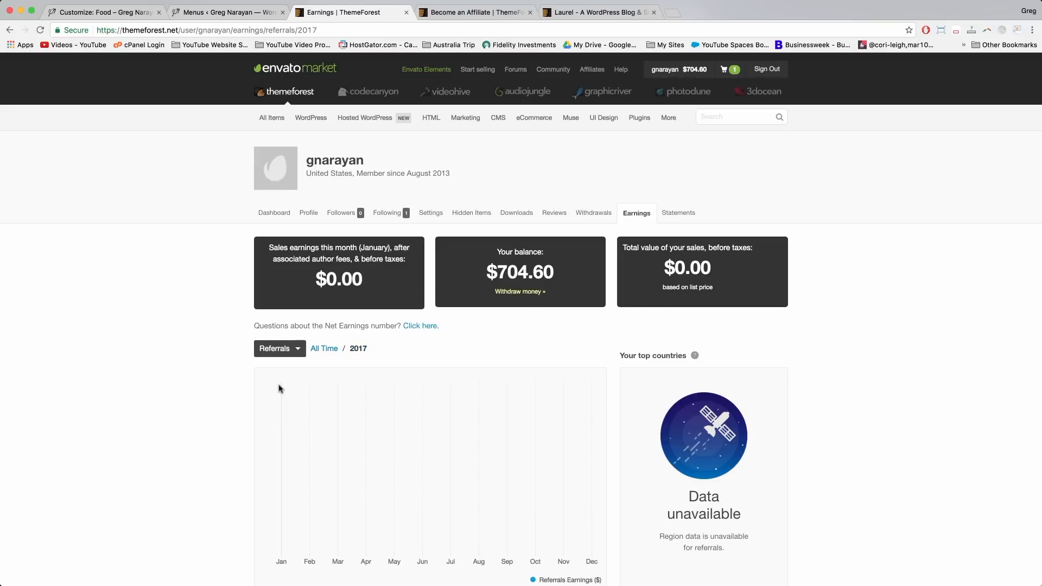
{"action": "scroll", "coordinate": [323, 389], "scroll_direction": "down", "scroll_amount": 5}
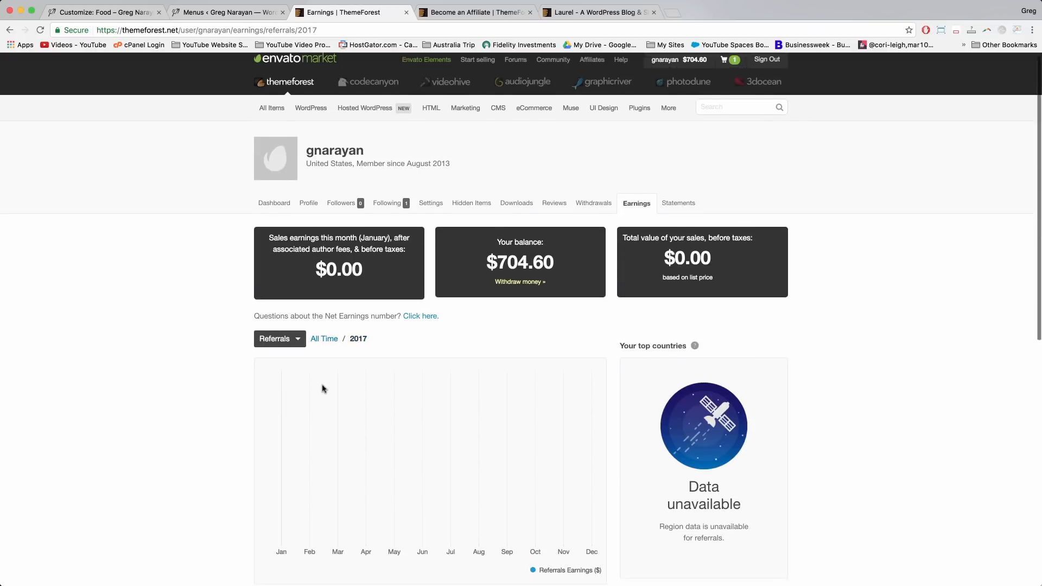
{"action": "scroll", "coordinate": [322, 389], "scroll_direction": "down", "scroll_amount": 2}
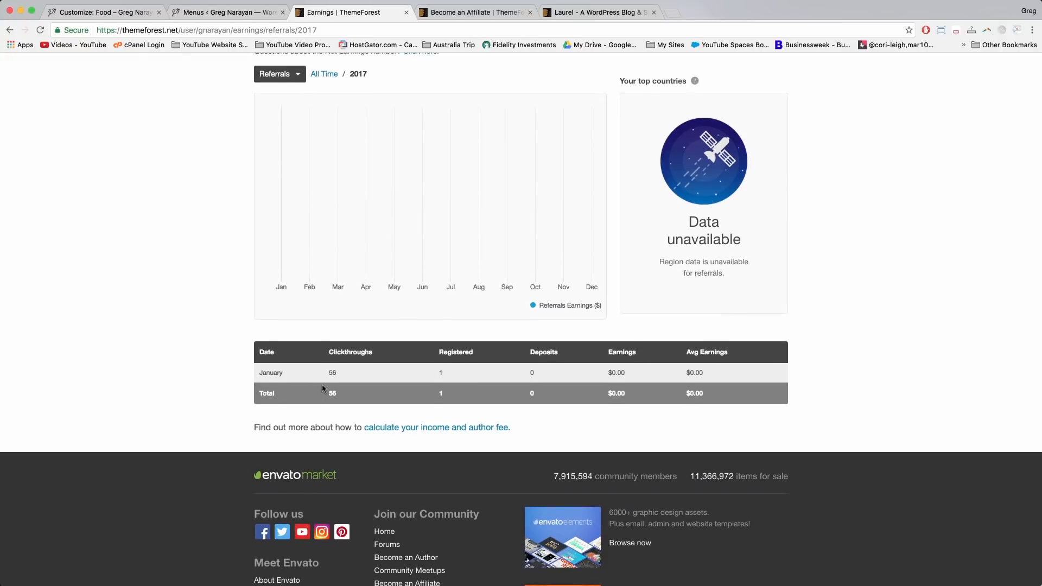
{"action": "scroll", "coordinate": [321, 388], "scroll_direction": "up", "scroll_amount": 6}
{"action": "mouse_move", "coordinate": [569, 114]}
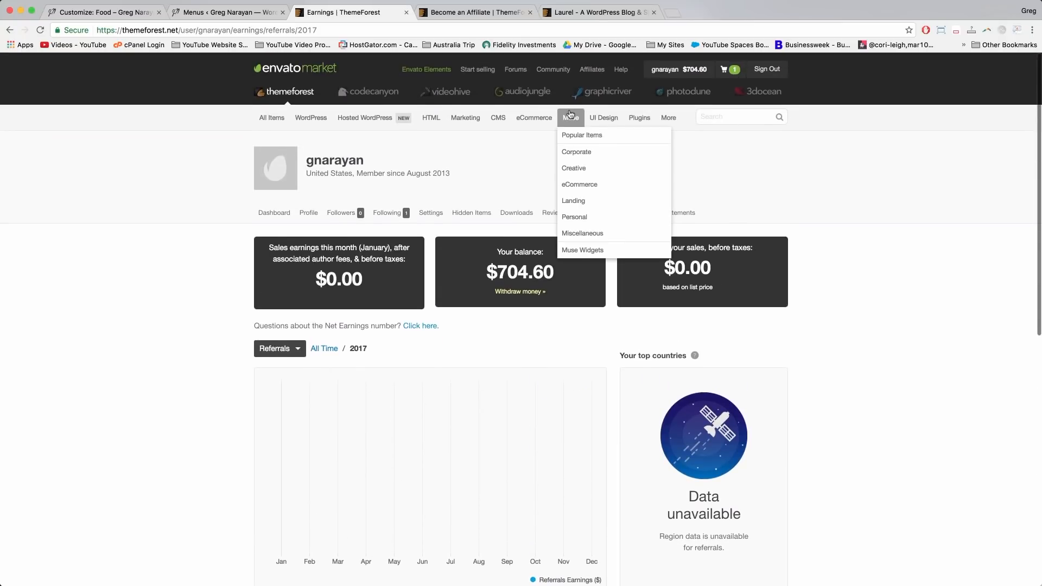
{"action": "scroll", "coordinate": [228, 195], "scroll_direction": "down", "scroll_amount": 4}
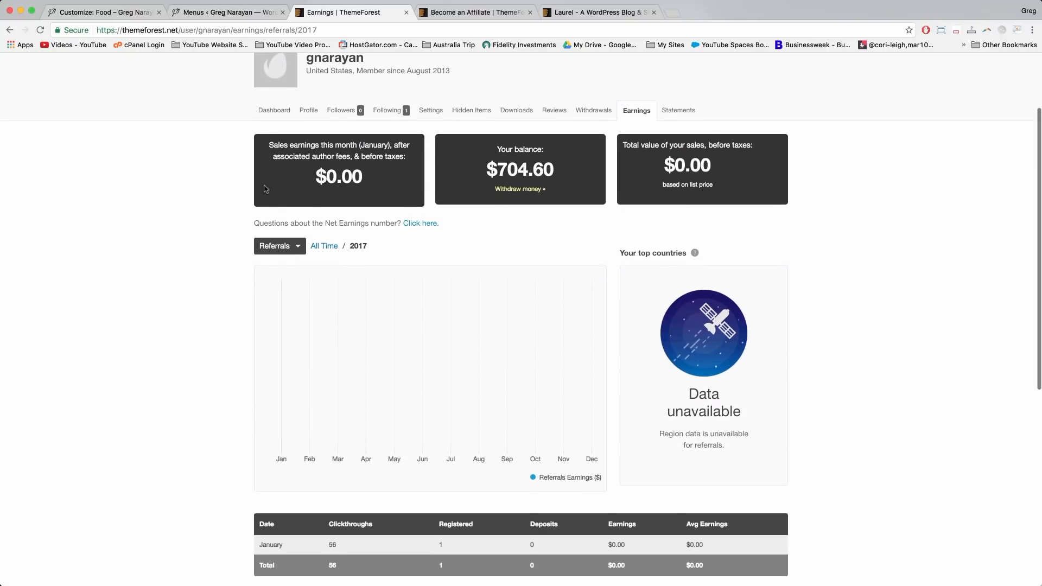
{"action": "scroll", "coordinate": [220, 202], "scroll_direction": "down", "scroll_amount": 10}
{"action": "scroll", "coordinate": [219, 202], "scroll_direction": "up", "scroll_amount": 10}
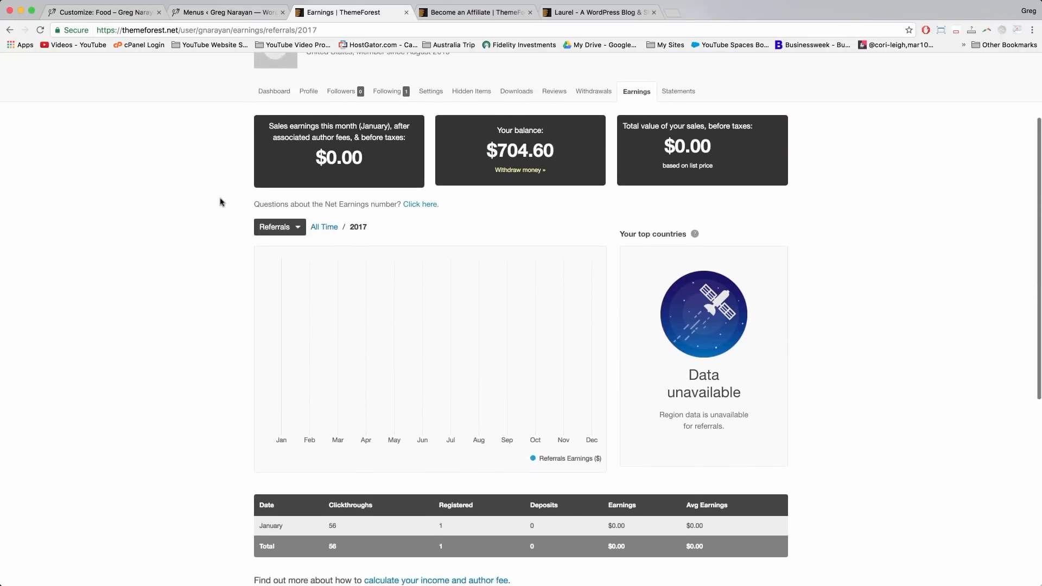
Step: Show All Time referrals, review the 2016 clickthroughs and $1,127.17, then close Earnings and affiliate tabs
{"action": "left_click", "coordinate": [328, 238]}
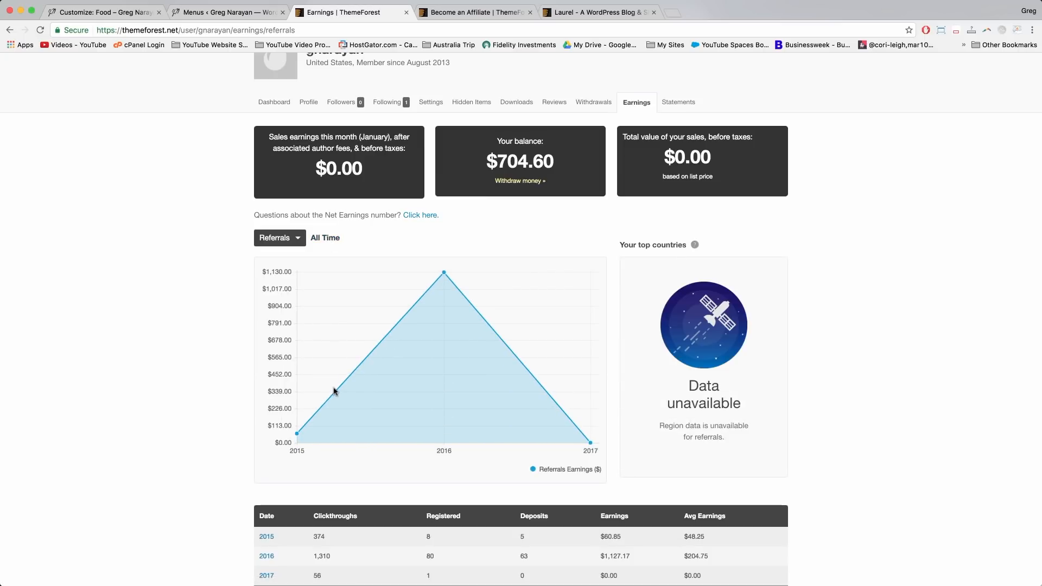
{"action": "scroll", "coordinate": [328, 437], "scroll_direction": "down", "scroll_amount": 5}
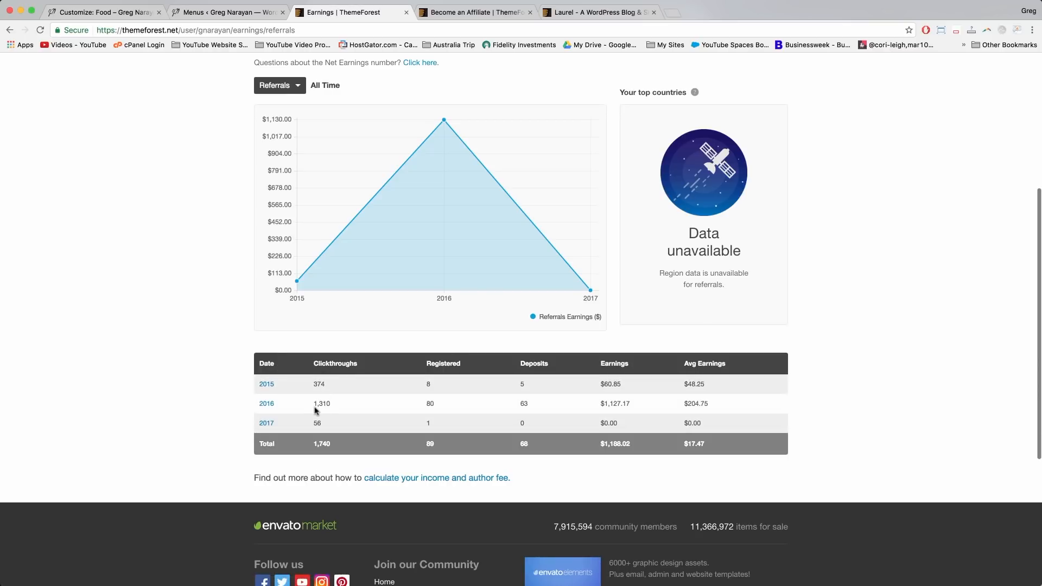
{"action": "mouse_move", "coordinate": [318, 404]}
{"action": "left_mouse_down"}
{"action": "mouse_move", "coordinate": [329, 404]}
{"action": "mouse_move", "coordinate": [313, 404]}
{"action": "left_mouse_up"}
{"action": "left_click", "coordinate": [521, 400]}
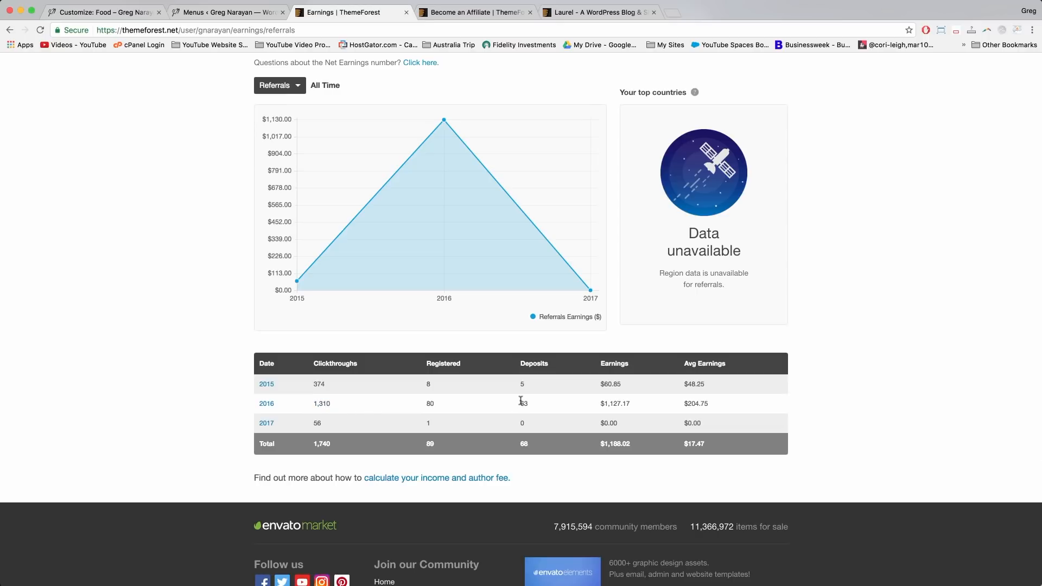
{"action": "left_click_drag", "start_coordinate": [601, 404], "coordinate": [709, 402]}
{"action": "left_click", "coordinate": [639, 401]}
{"action": "left_click", "coordinate": [711, 401]}
{"action": "scroll", "coordinate": [751, 398], "scroll_direction": "down", "scroll_amount": 5}
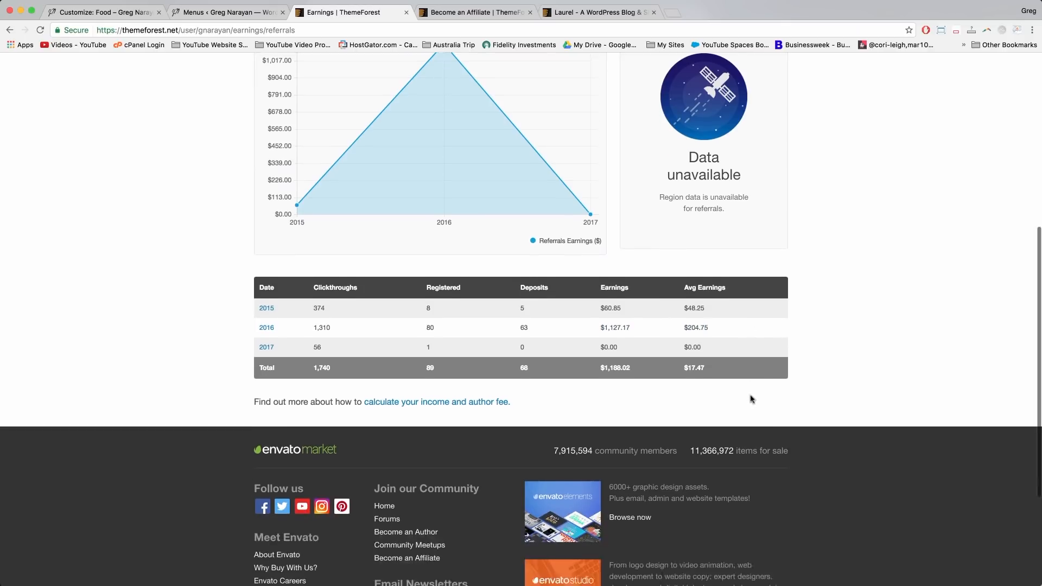
{"action": "scroll", "coordinate": [751, 399], "scroll_direction": "up", "scroll_amount": 8}
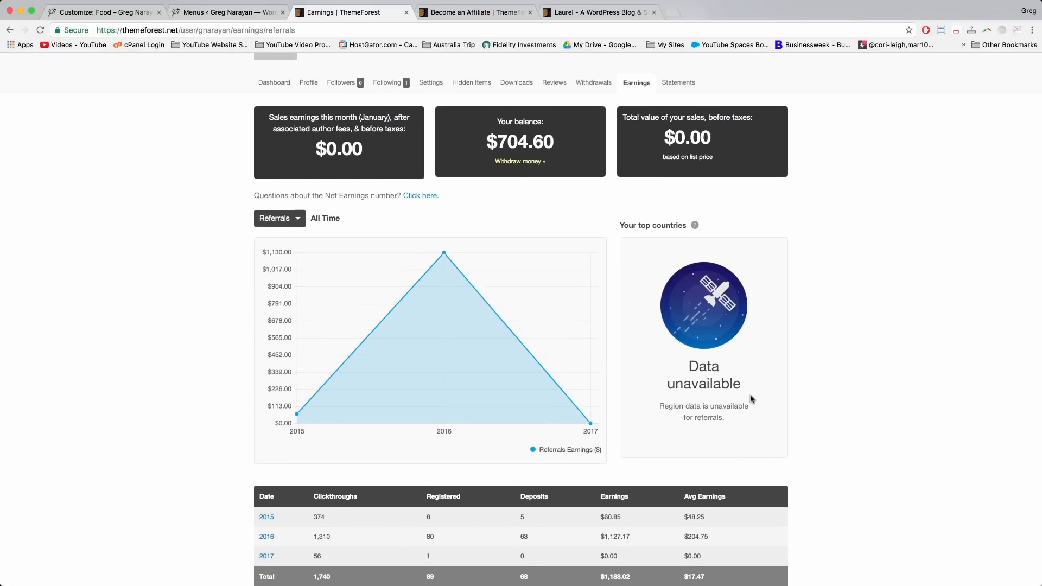
{"action": "scroll", "coordinate": [751, 398], "scroll_direction": "up", "scroll_amount": 3}
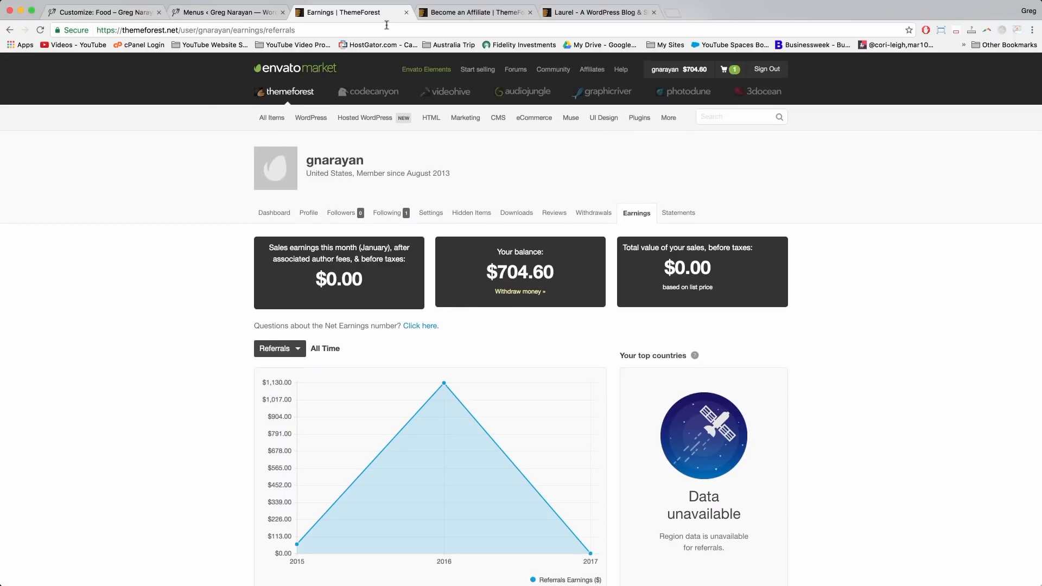
{"action": "left_click", "coordinate": [406, 12]}
{"action": "left_click", "coordinate": [406, 12]}
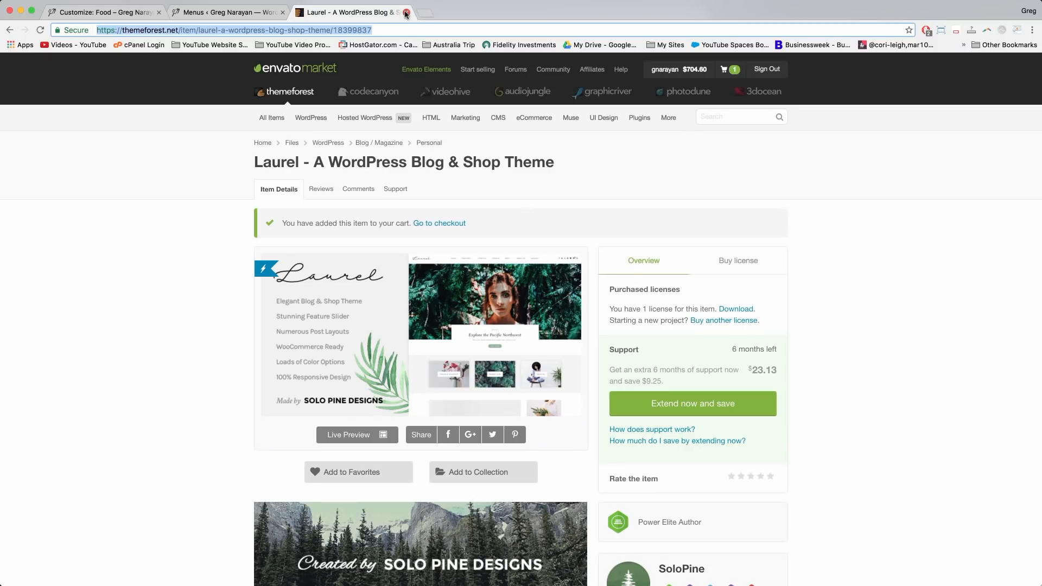
Step: Add target="_blank" to the Solo Pine link in Footer Copyright Text and publish it
{"action": "left_click", "coordinate": [405, 11]}
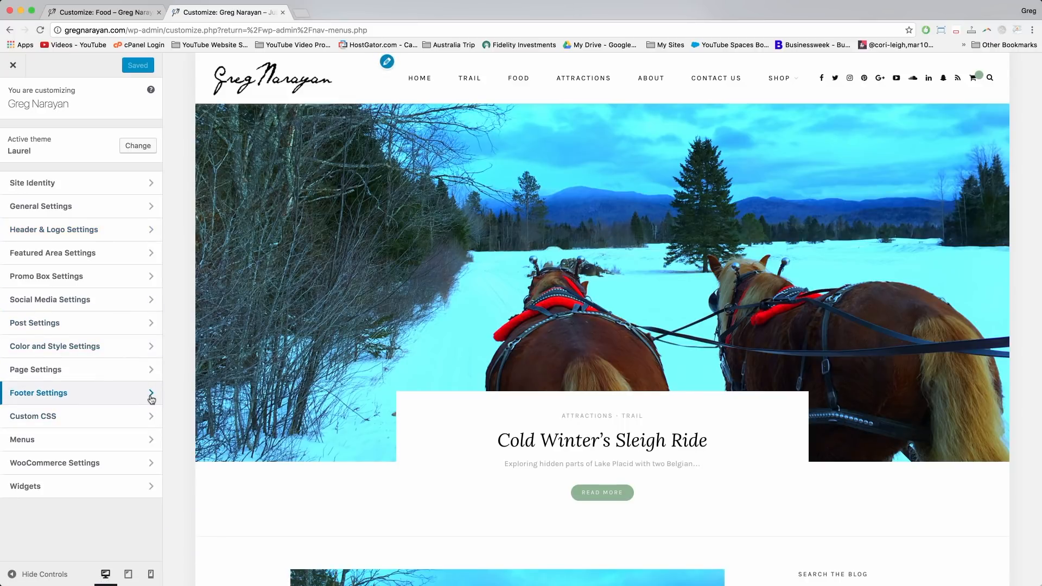
{"action": "left_click", "coordinate": [151, 400]}
{"action": "left_click_drag", "start_coordinate": [103, 147], "coordinate": [157, 146]}
{"action": "key", "text": "Right"}
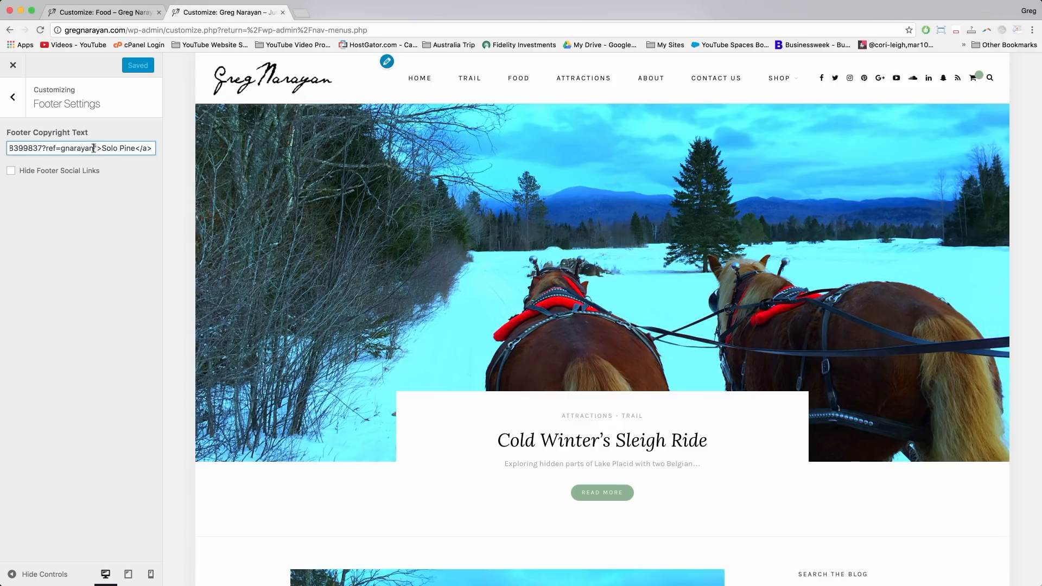
{"action": "left_click", "coordinate": [97, 148]}
{"action": "type", "text": "target"}
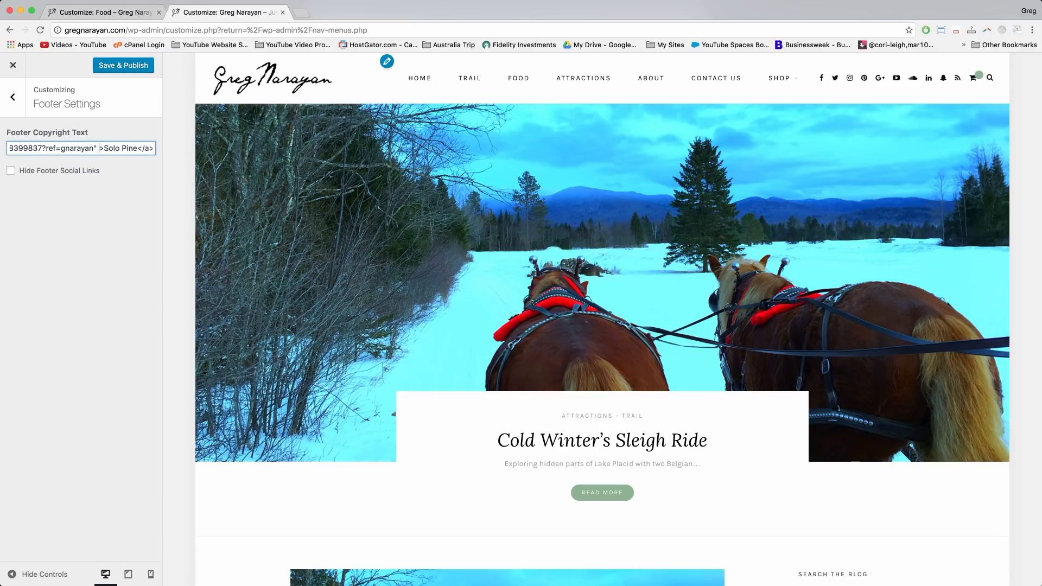
{"action": "type", "text": "="}
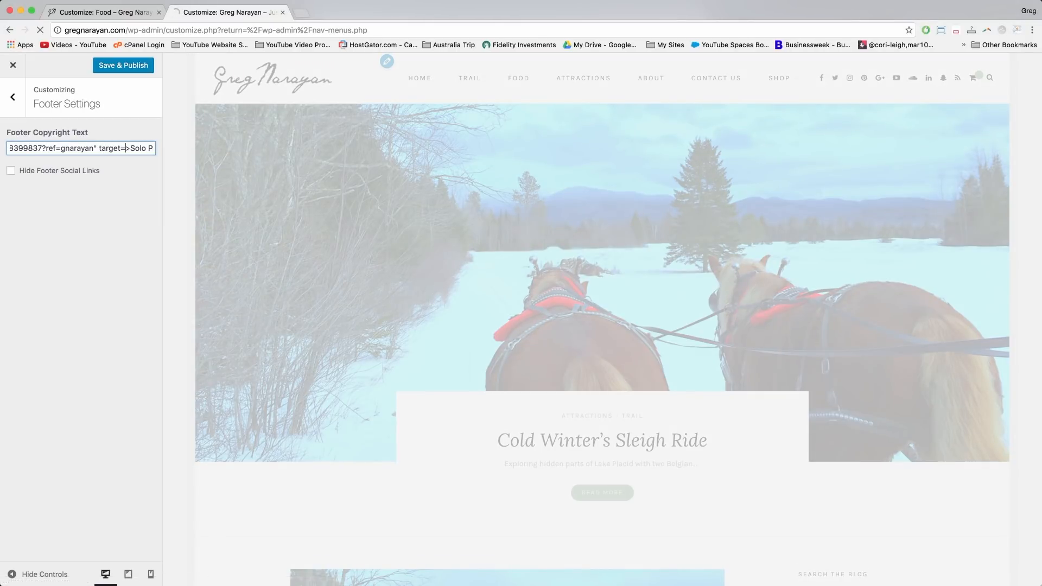
{"action": "type", "text": "\"_b"}
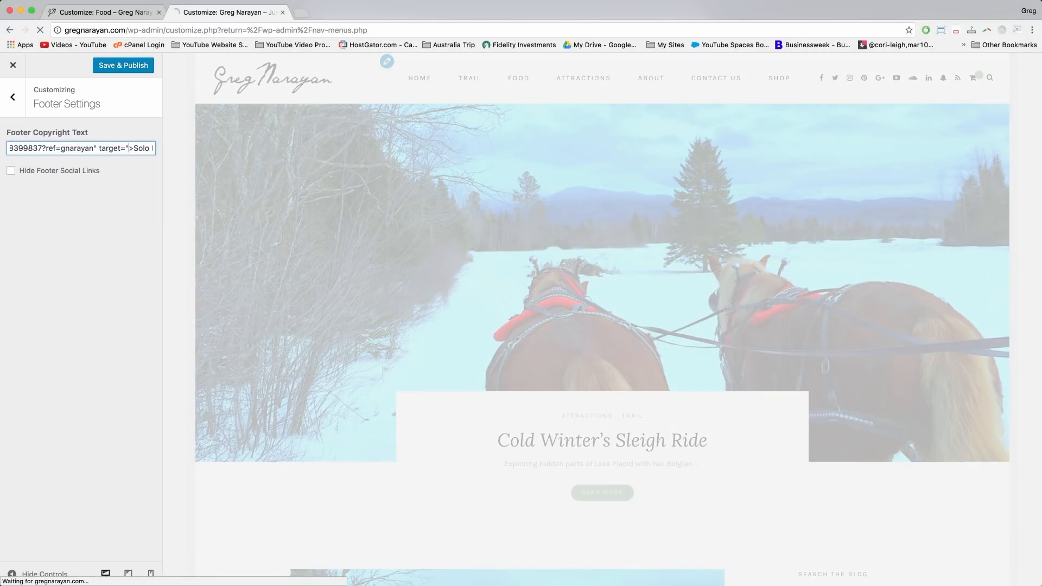
{"action": "type", "text": "lank\">"}
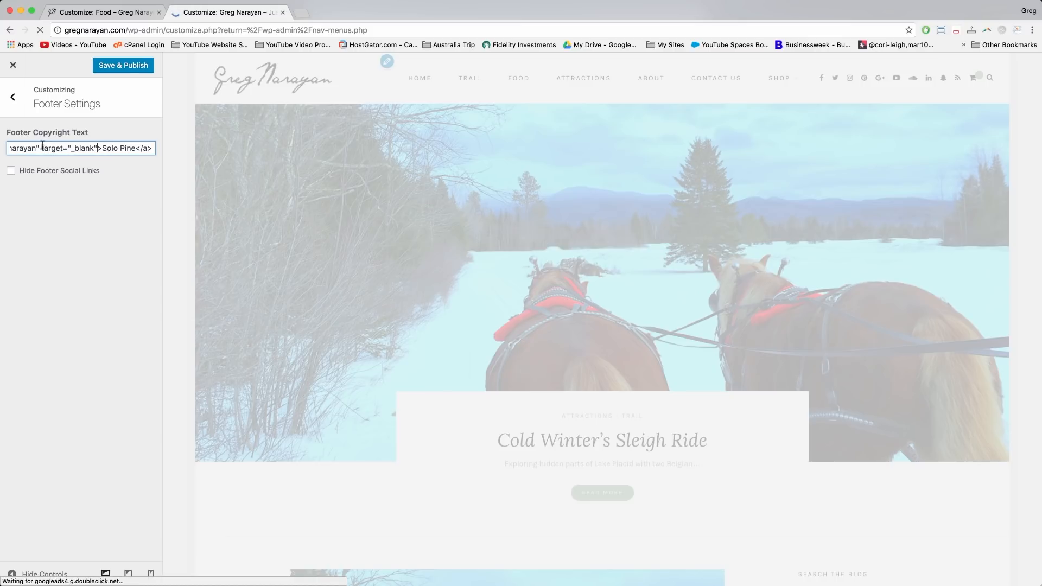
{"action": "left_click_drag", "start_coordinate": [42, 146], "coordinate": [97, 144]}
{"action": "left_click", "coordinate": [111, 147]}
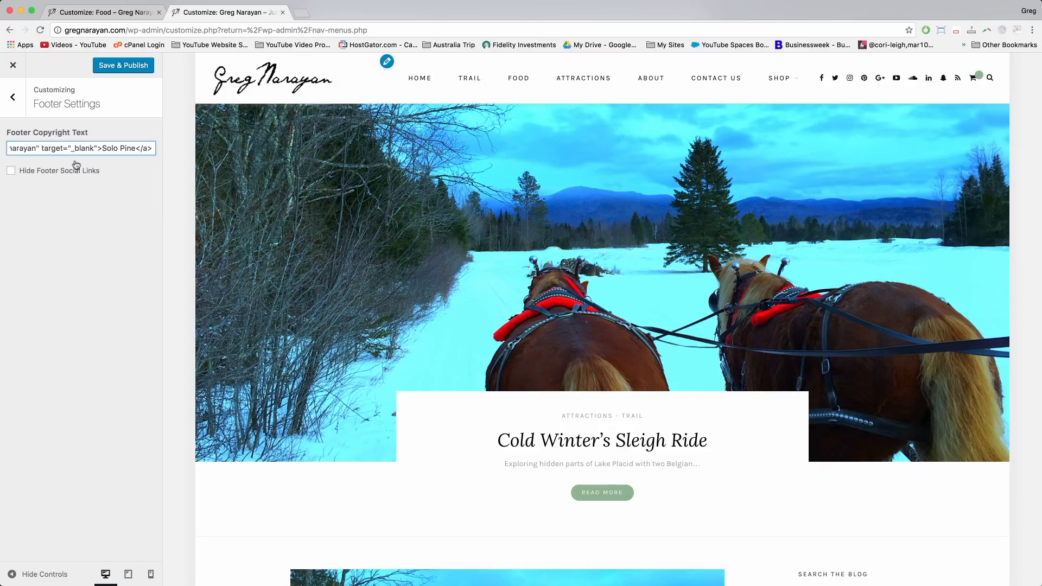
{"action": "left_click", "coordinate": [115, 66]}
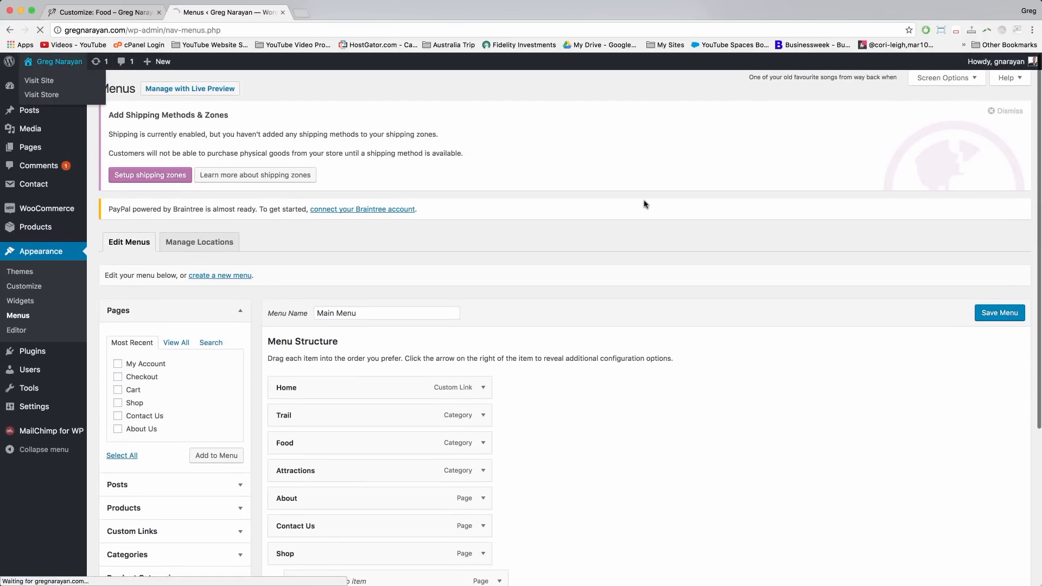
Step: Open the Laurel theme's ThemeForest page from the footer credit, then close it
{"action": "scroll", "coordinate": [644, 205], "scroll_direction": "down", "scroll_amount": 15}
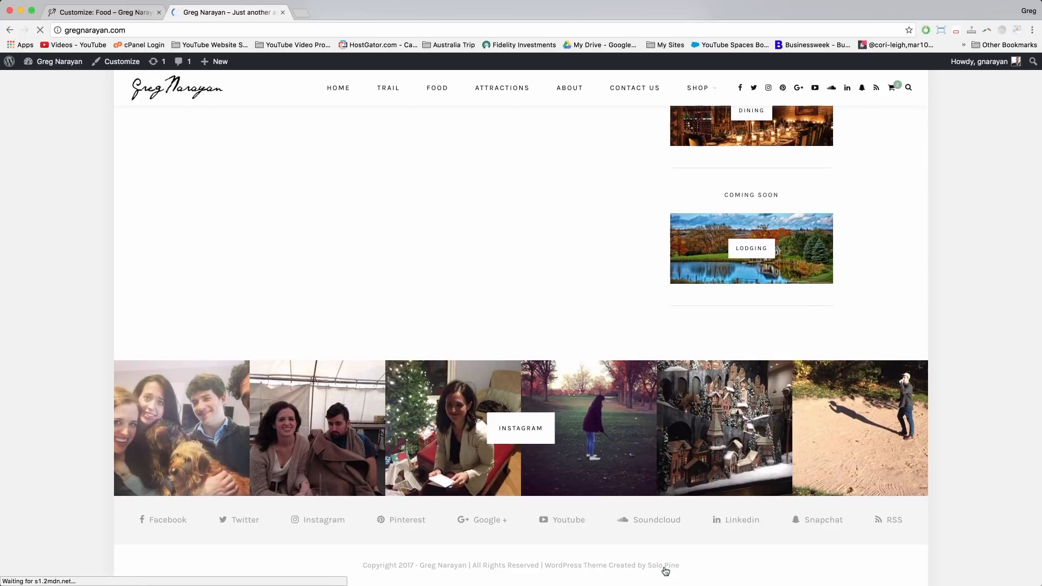
{"action": "scroll", "coordinate": [633, 536], "scroll_direction": "down", "scroll_amount": 5}
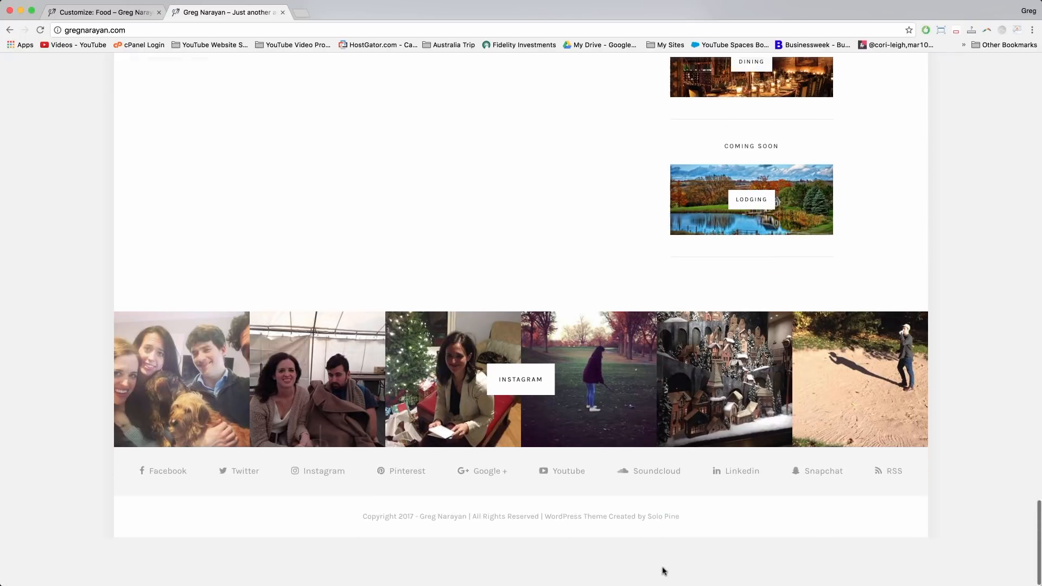
{"action": "left_click", "coordinate": [665, 565]}
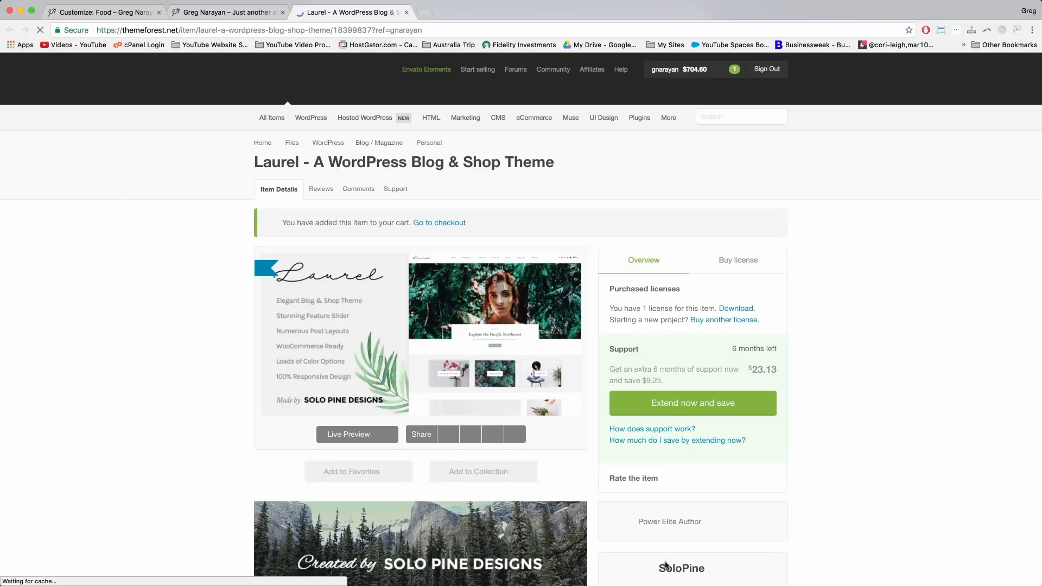
{"action": "left_click", "coordinate": [406, 12]}
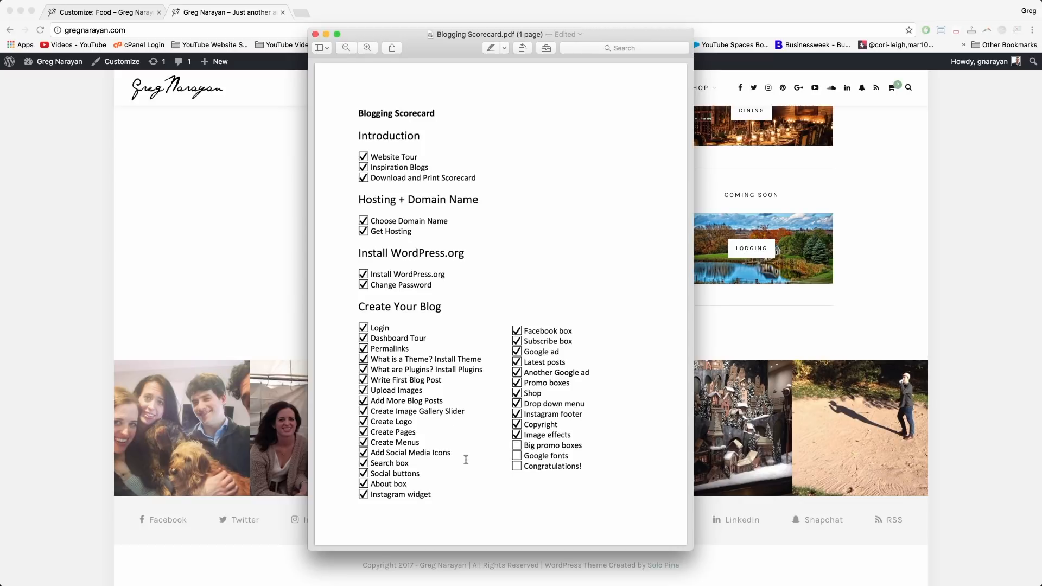
Step: Bring the live home page back in front of the Blogging Scorecard and return to its top
{"action": "left_click", "coordinate": [205, 288]}
{"action": "scroll", "coordinate": [205, 290], "scroll_direction": "down", "scroll_amount": 10}
{"action": "scroll", "coordinate": [204, 288], "scroll_direction": "up", "scroll_amount": 10}
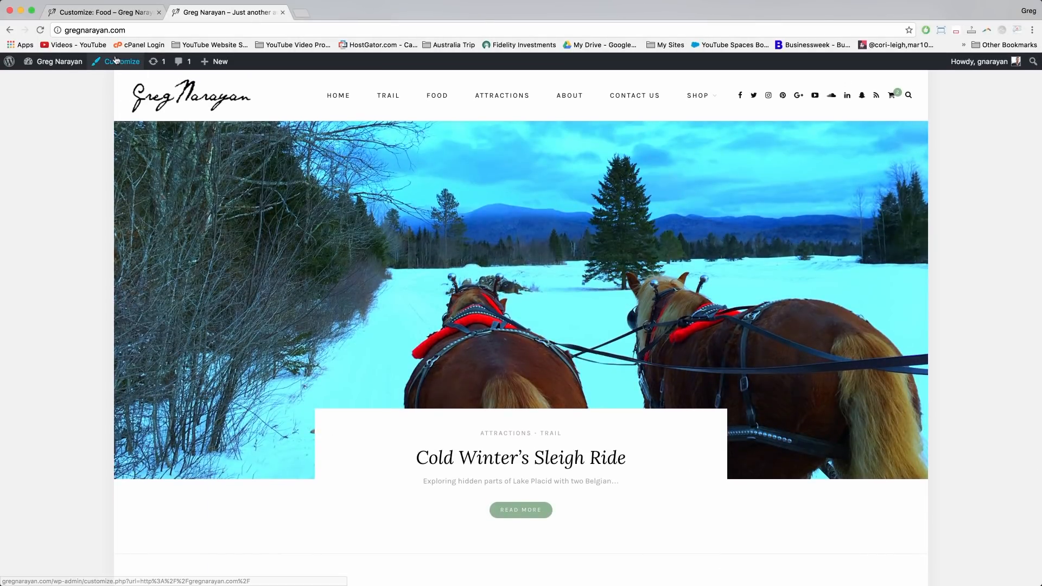
Step: Enable promo boxes in the Customizer and give Promo Box #1 the blue night photo
{"action": "left_click", "coordinate": [116, 62]}
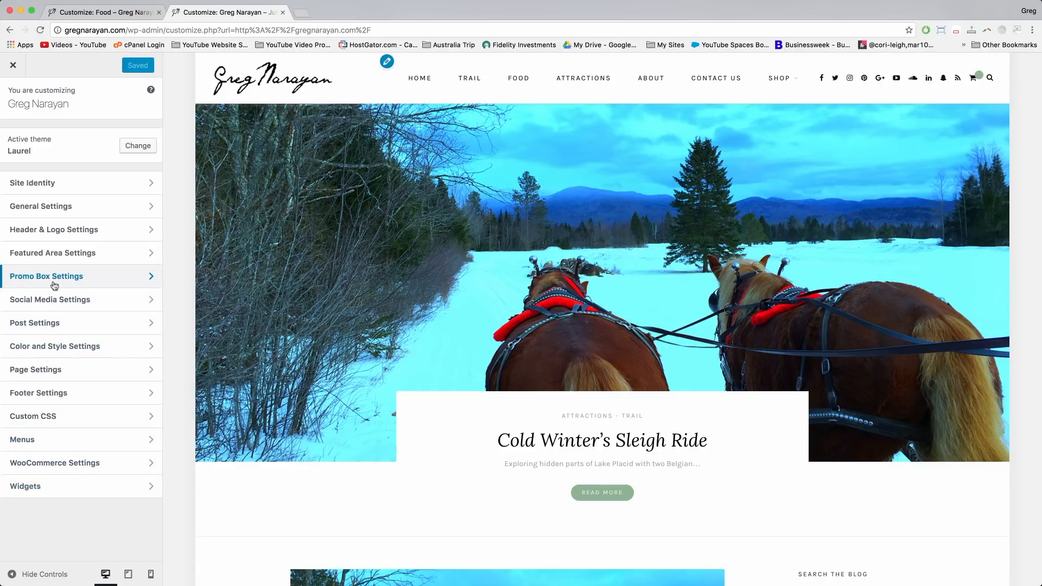
{"action": "left_click", "coordinate": [151, 276]}
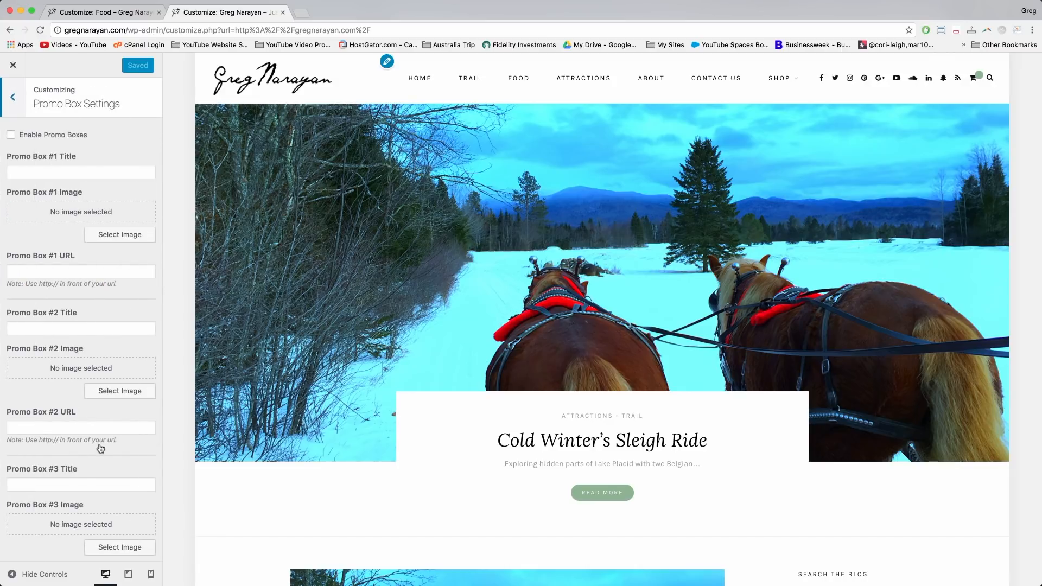
{"action": "scroll", "coordinate": [216, 269], "scroll_direction": "down", "scroll_amount": 5}
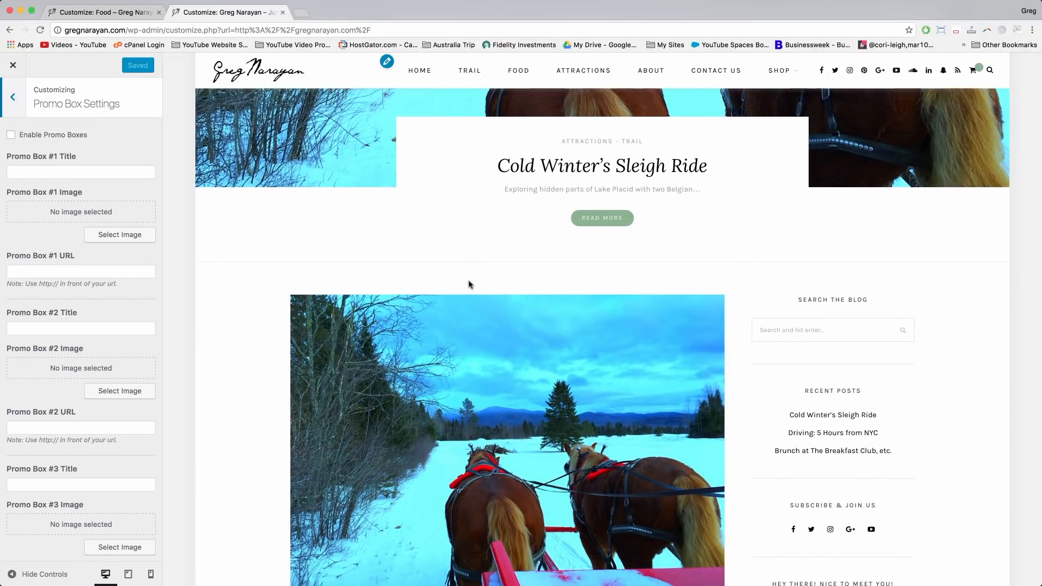
{"action": "left_click", "coordinate": [11, 135]}
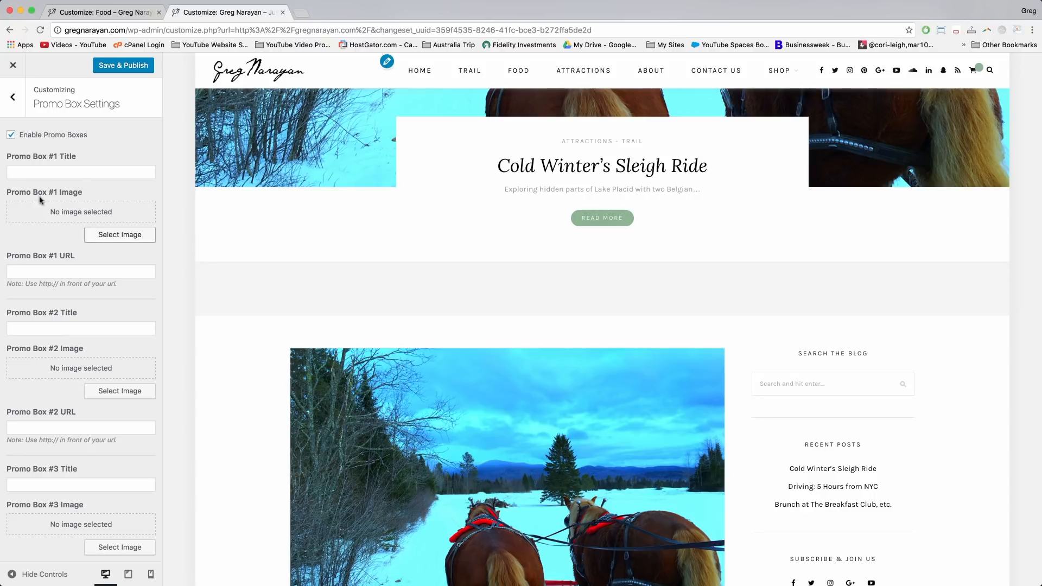
{"action": "left_click", "coordinate": [106, 236]}
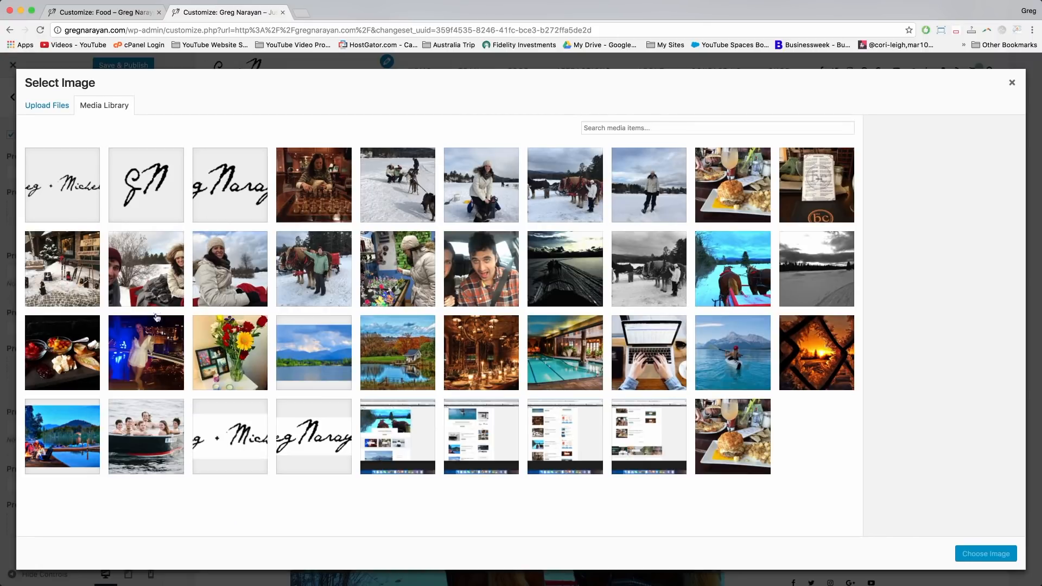
{"action": "left_click", "coordinate": [162, 355]}
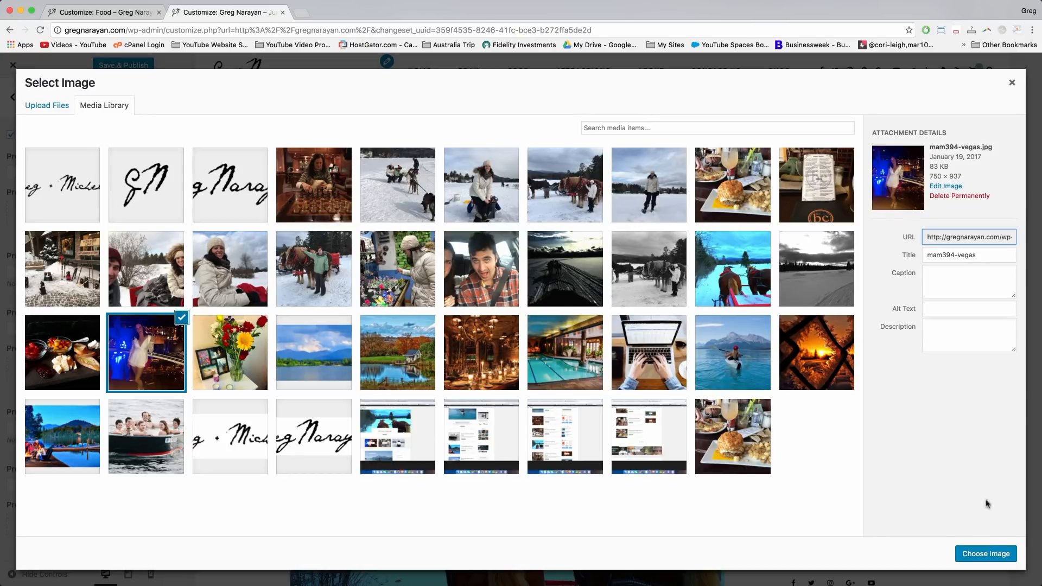
{"action": "left_click", "coordinate": [977, 562]}
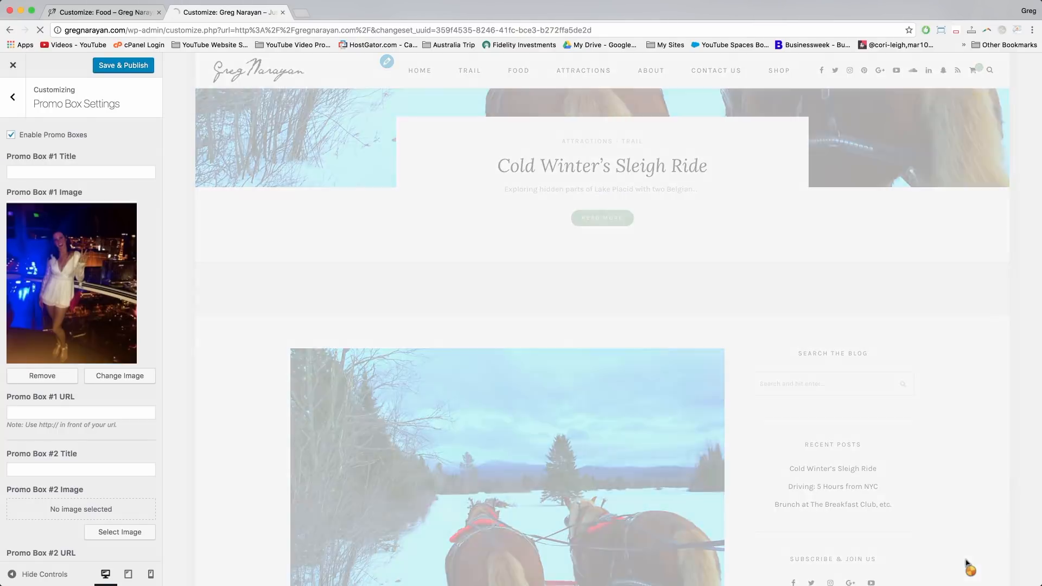
Step: Title Promo Box #1 'Idstagram' and paste the Instagram profile address as its link
{"action": "left_click", "coordinate": [94, 175]}
{"action": "type", "text": "Id"}
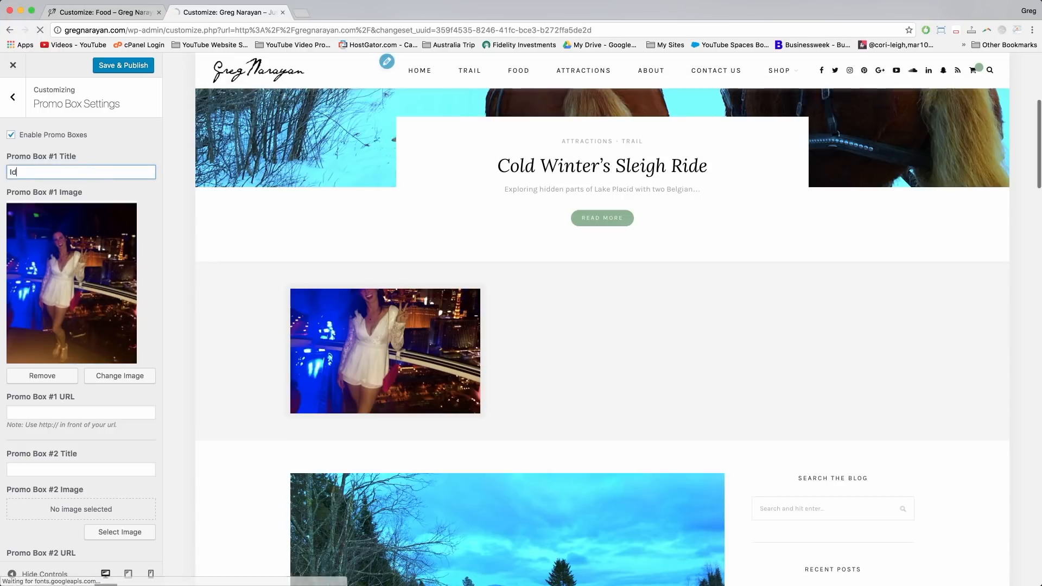
{"action": "type", "text": "stagram"}
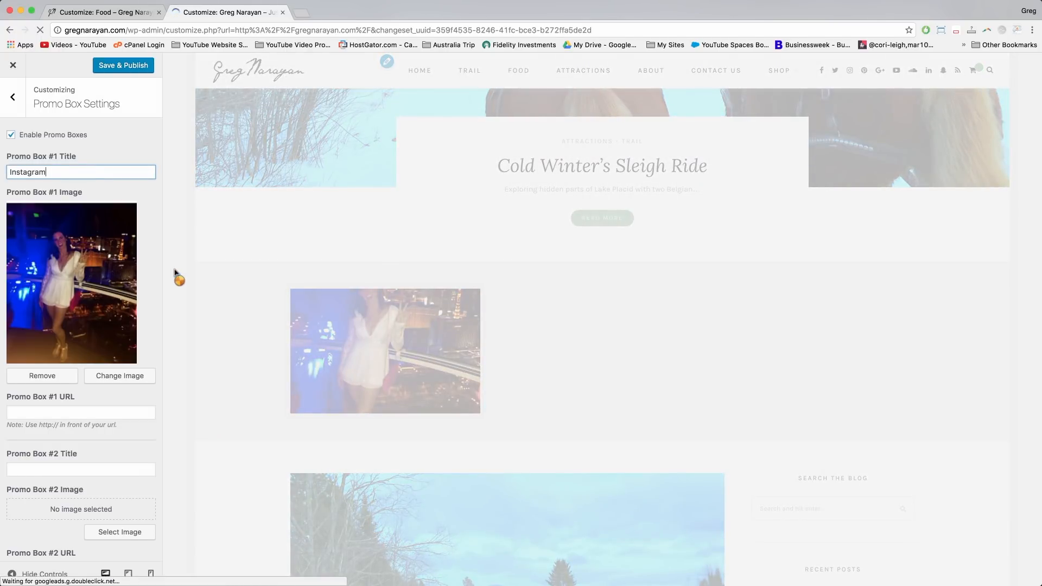
{"action": "scroll", "coordinate": [174, 272], "scroll_direction": "down", "scroll_amount": 2}
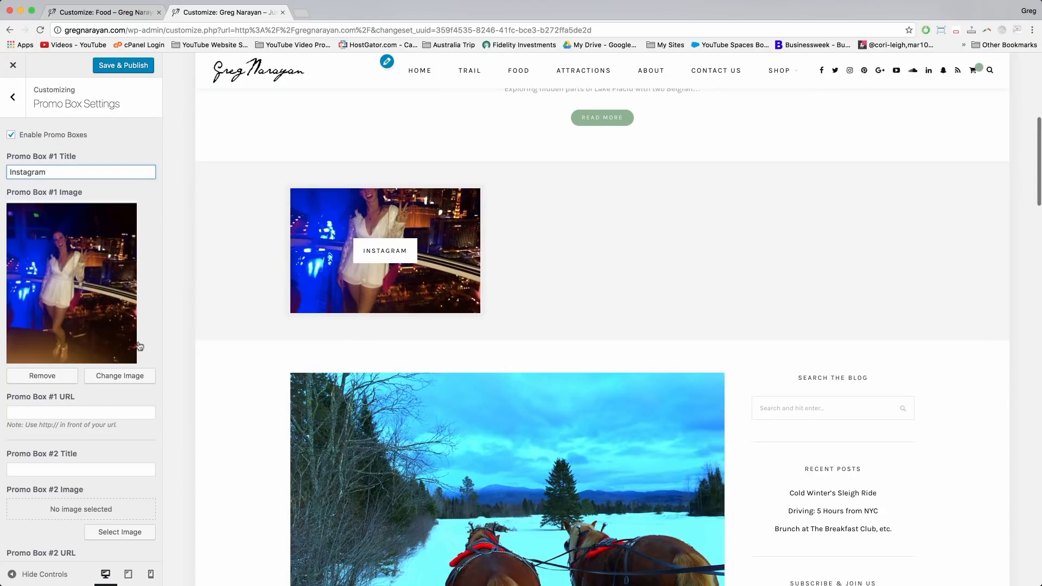
{"action": "left_click", "coordinate": [91, 412]}
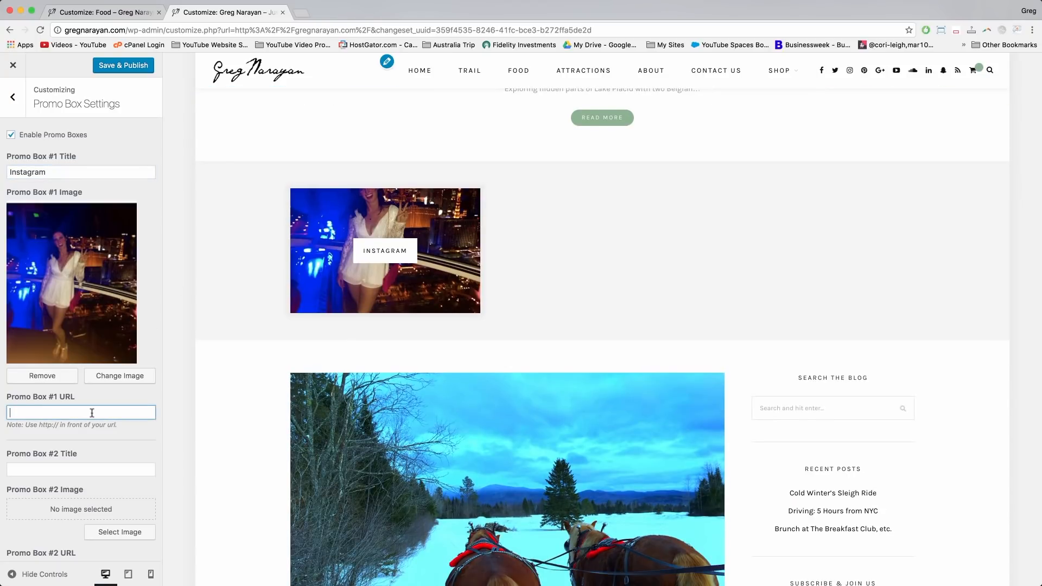
{"action": "right_click", "coordinate": [57, 406]}
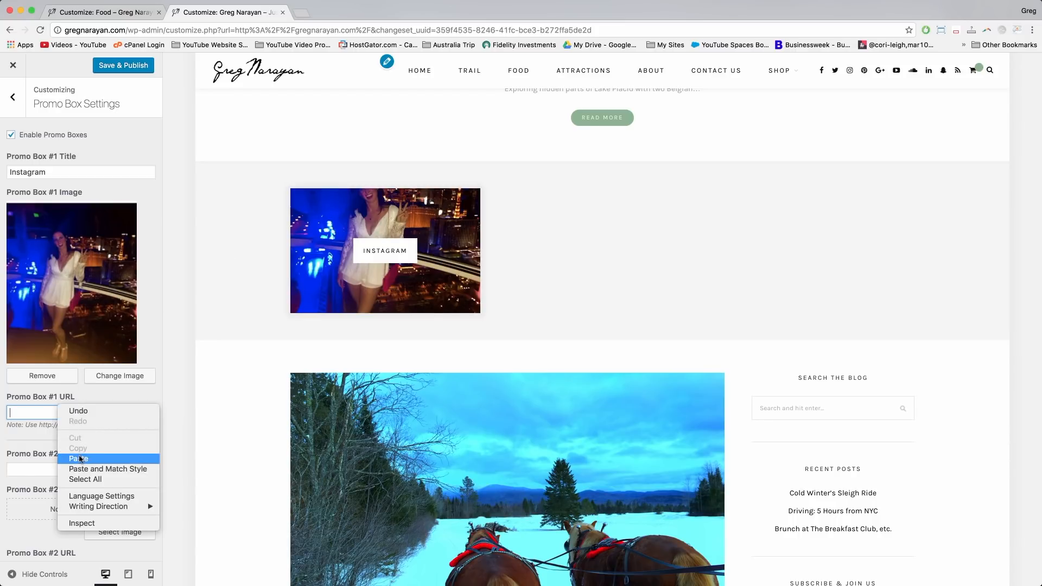
{"action": "left_click", "coordinate": [80, 458]}
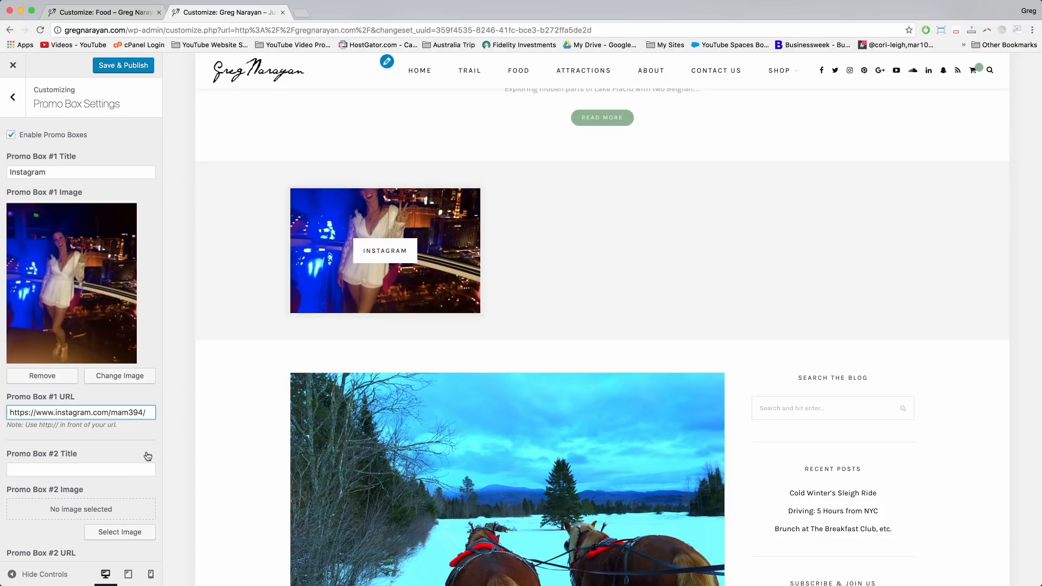
Step: Move down to the Promo Box #2 settings and focus its title field
{"action": "scroll", "coordinate": [151, 452], "scroll_direction": "down", "scroll_amount": 3}
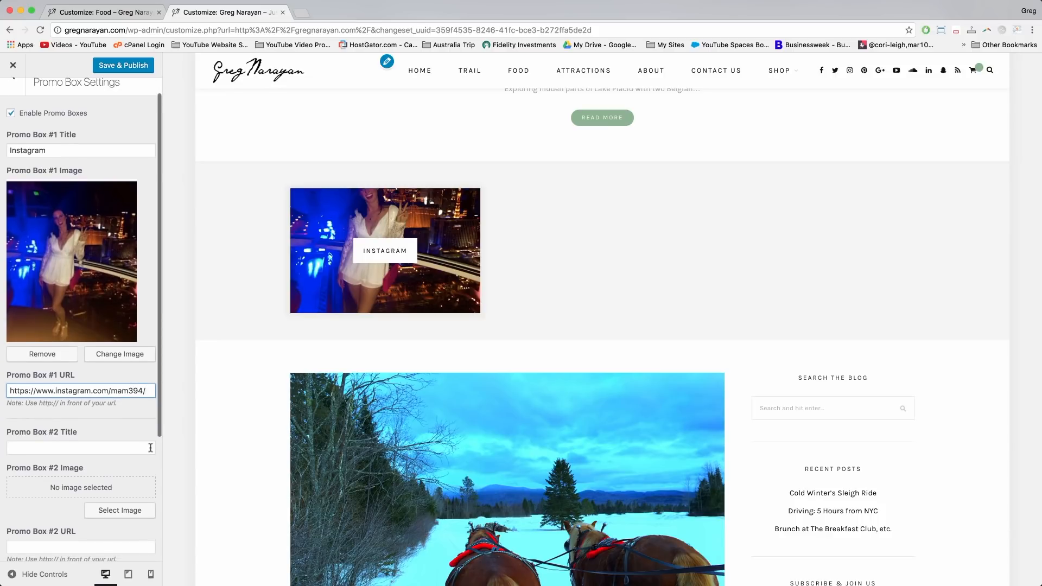
{"action": "scroll", "coordinate": [151, 448], "scroll_direction": "down", "scroll_amount": 2}
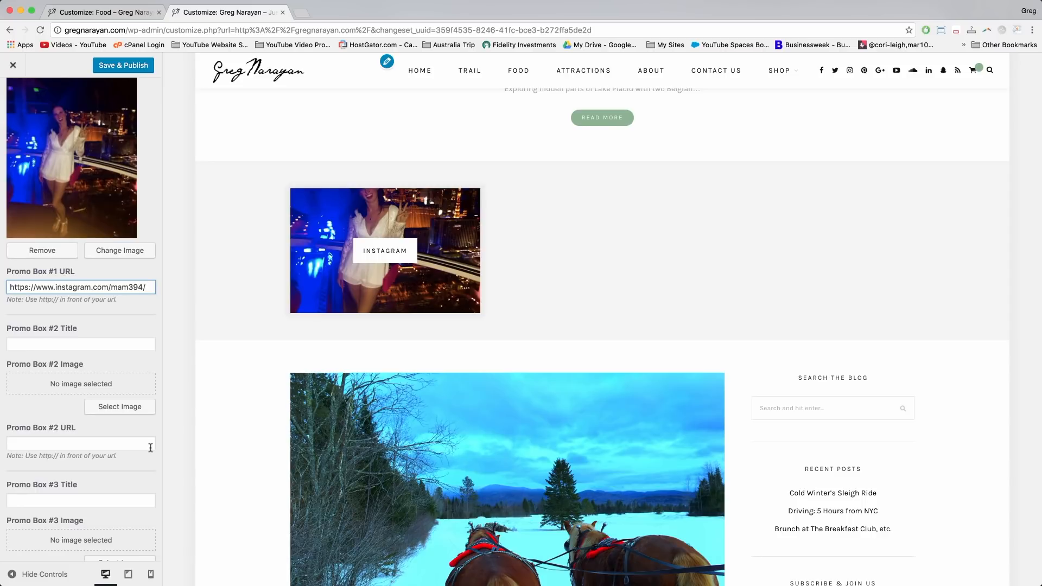
{"action": "scroll", "coordinate": [151, 448], "scroll_direction": "down", "scroll_amount": 2}
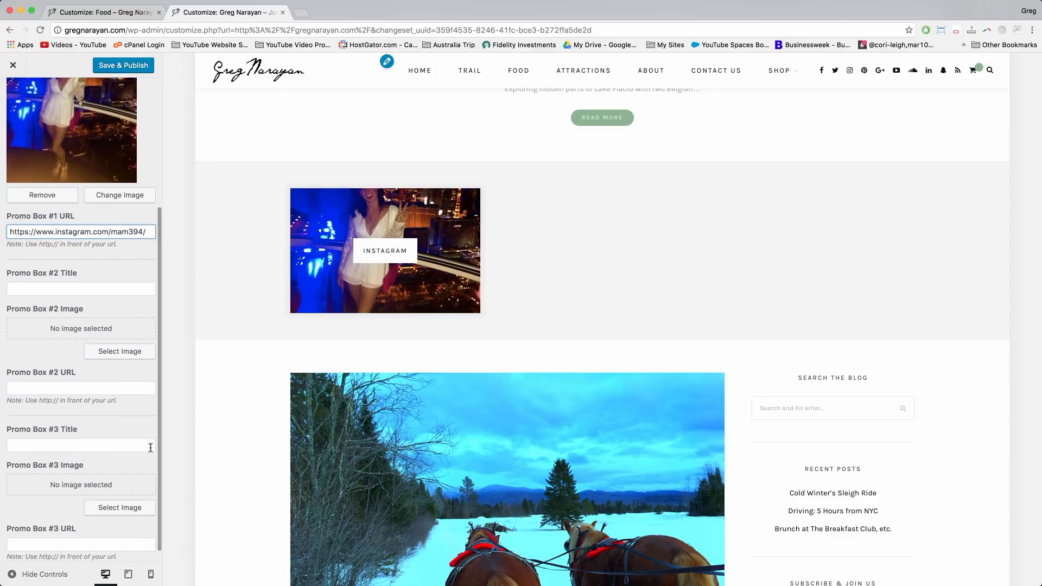
{"action": "scroll", "coordinate": [151, 448], "scroll_direction": "down", "scroll_amount": 1}
{"action": "left_click", "coordinate": [140, 295]}
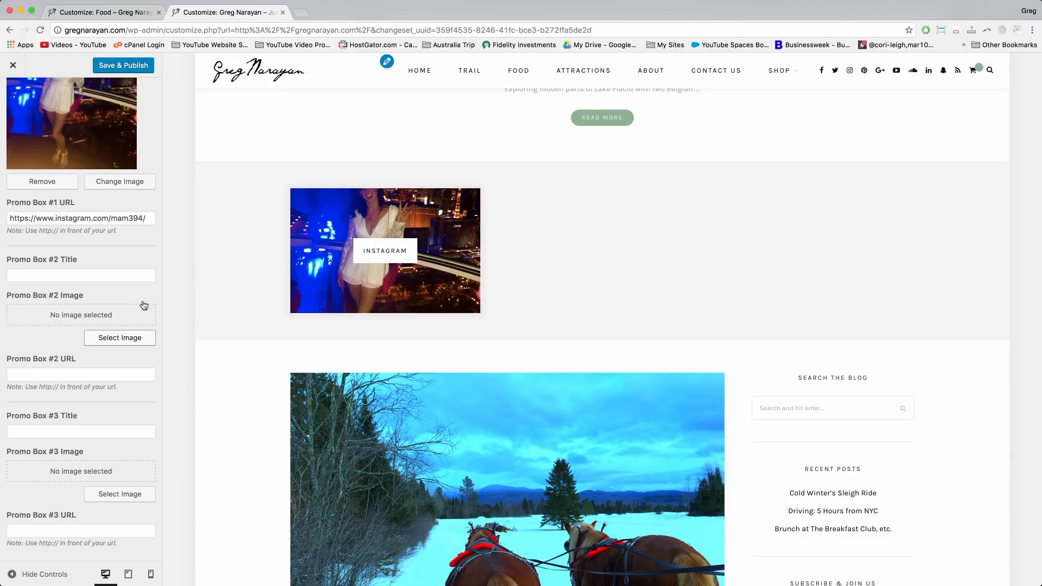
{"action": "left_click", "coordinate": [50, 272]}
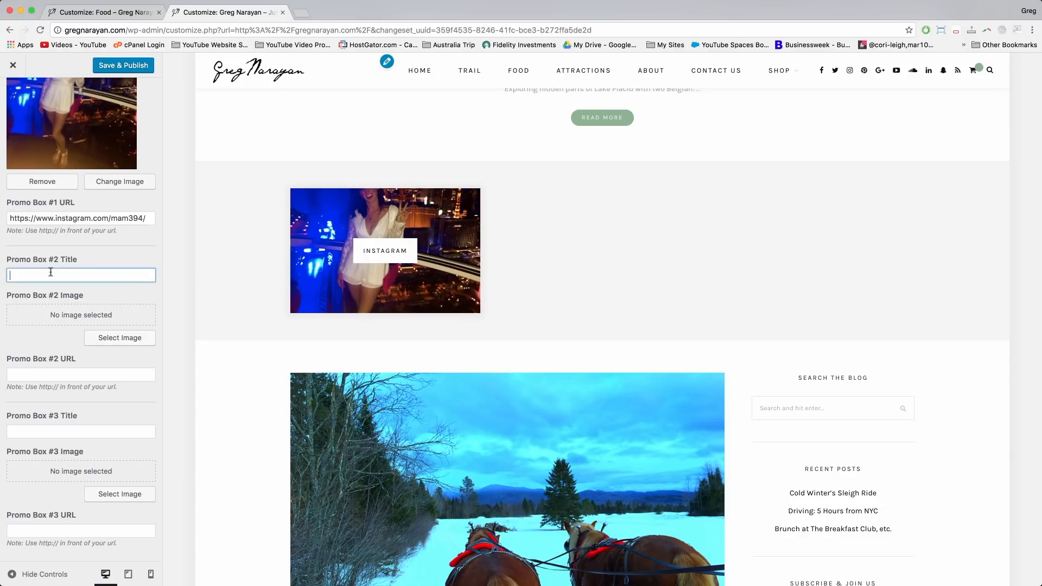
{"action": "left_click", "coordinate": [305, 13]}
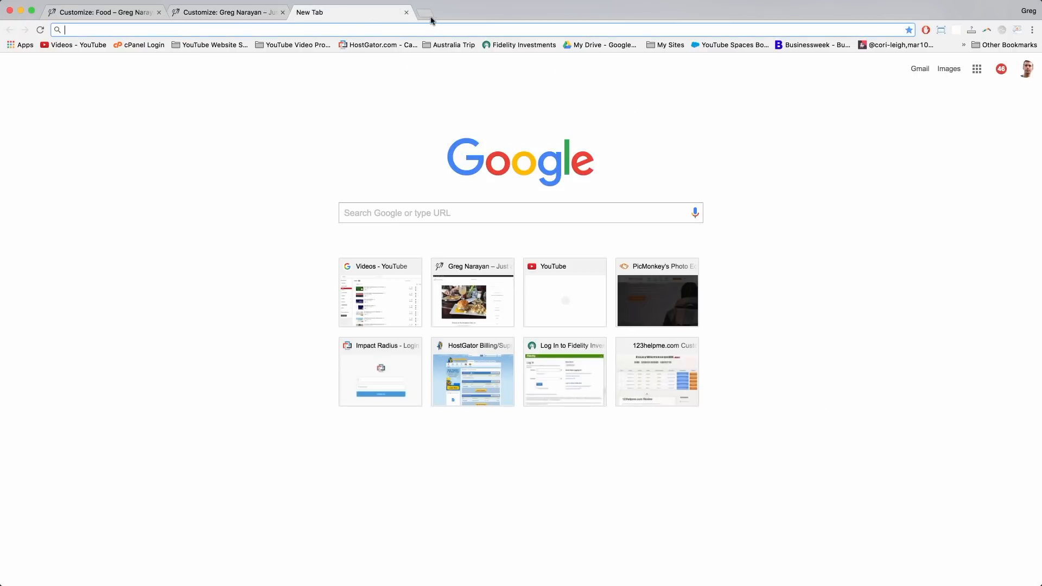
{"action": "left_click", "coordinate": [407, 13]}
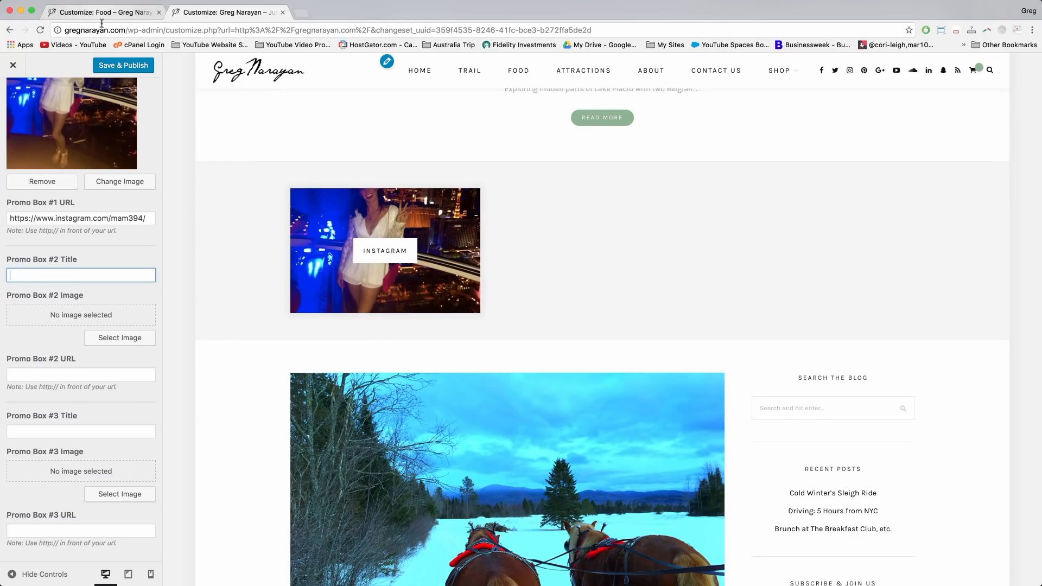
Step: Assign the flowers photo from the media library to Promo Box #2
{"action": "left_click", "coordinate": [119, 342]}
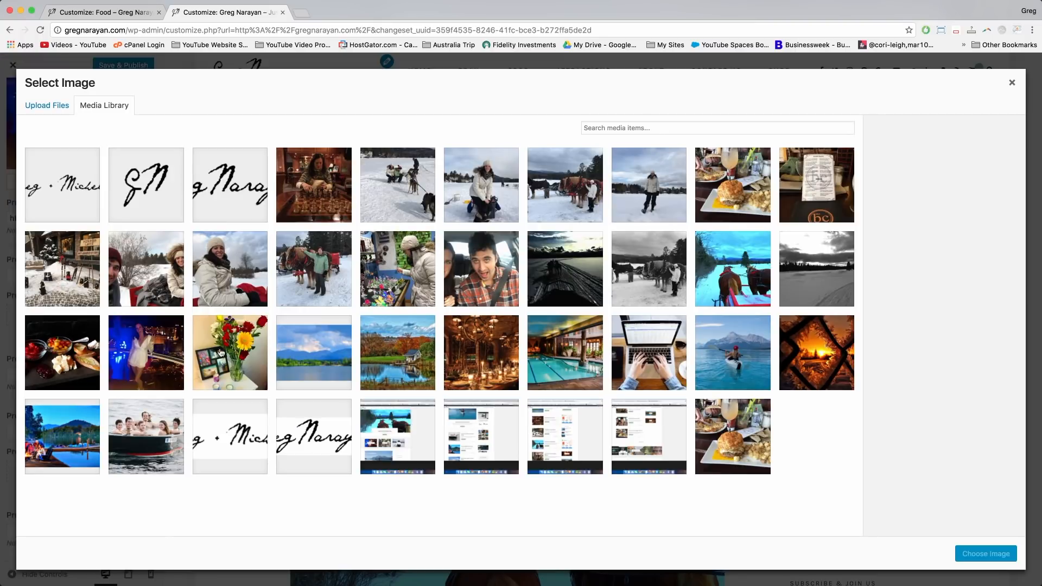
{"action": "left_click", "coordinate": [218, 379]}
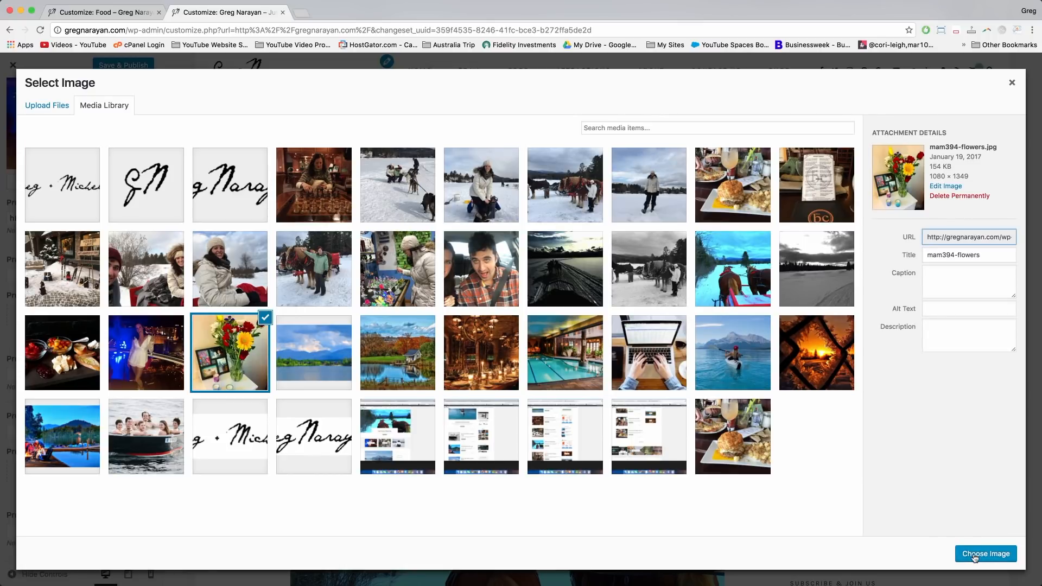
{"action": "left_click", "coordinate": [974, 555]}
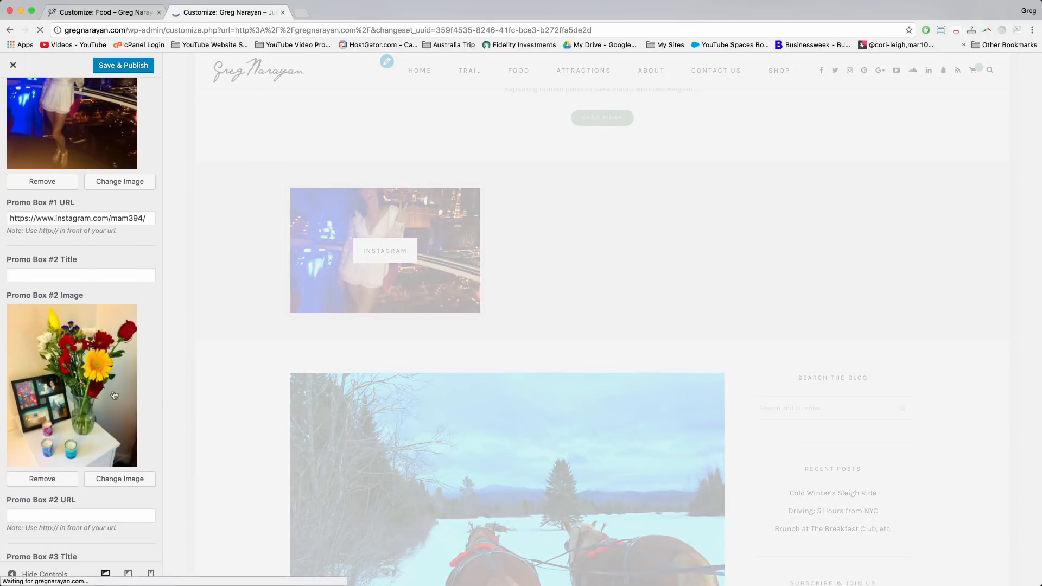
{"action": "scroll", "coordinate": [170, 393], "scroll_direction": "down", "scroll_amount": 3}
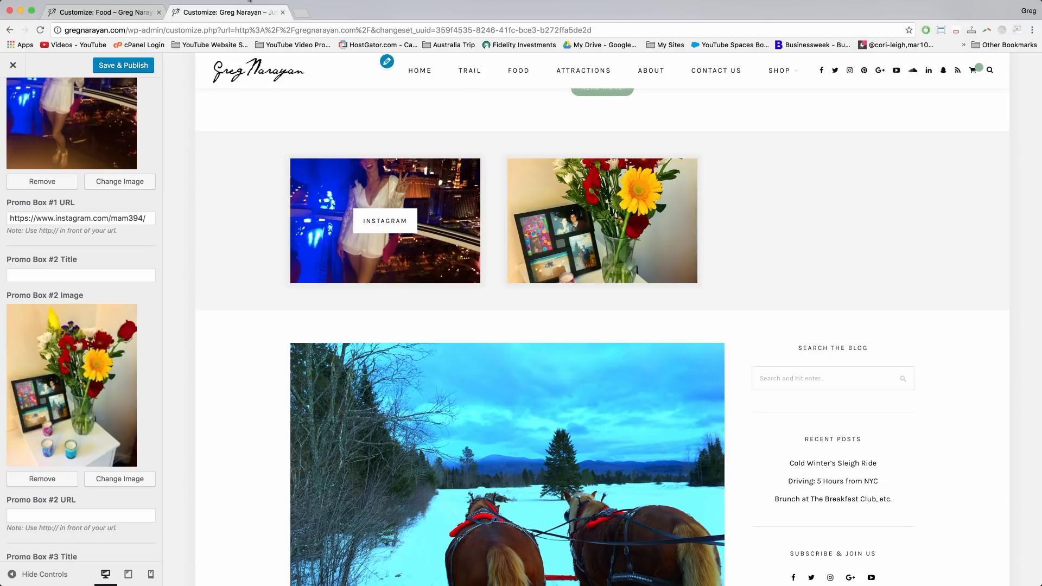
{"action": "left_click", "coordinate": [301, 13]}
{"action": "type", "text": "gregnarayan.com"}
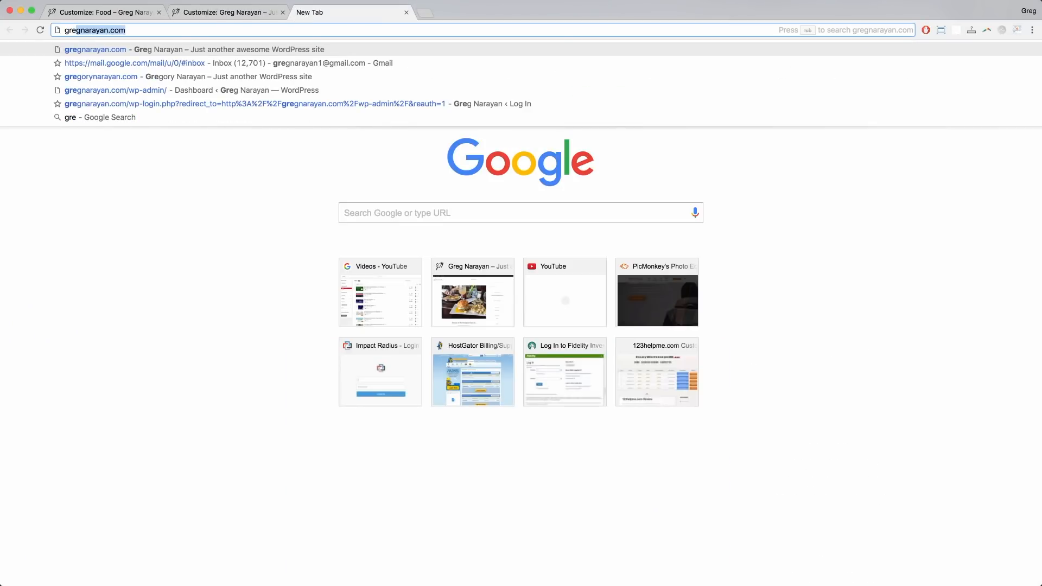
{"action": "key", "text": "Return"}
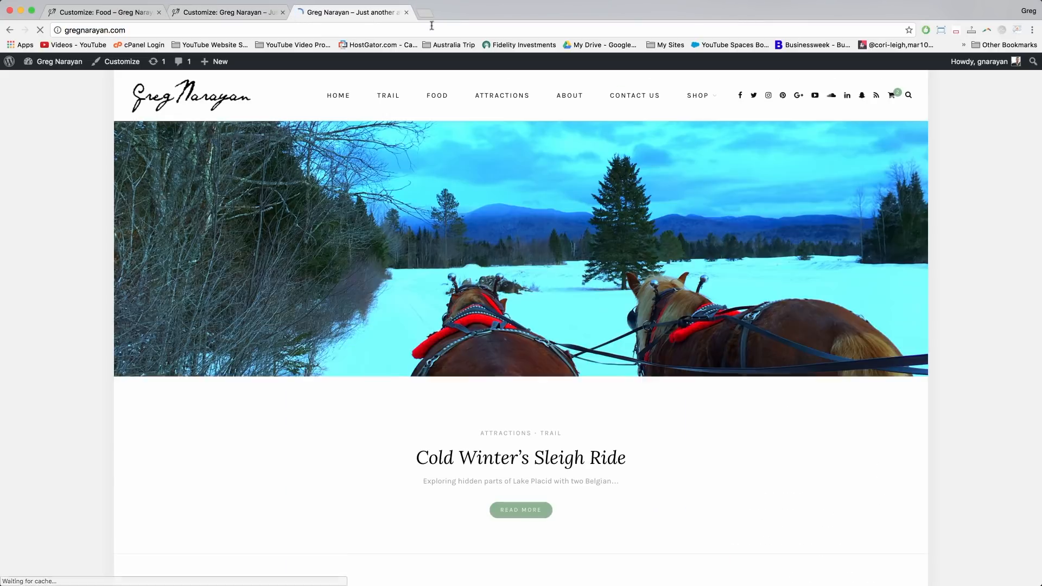
{"action": "right_click", "coordinate": [698, 97]}
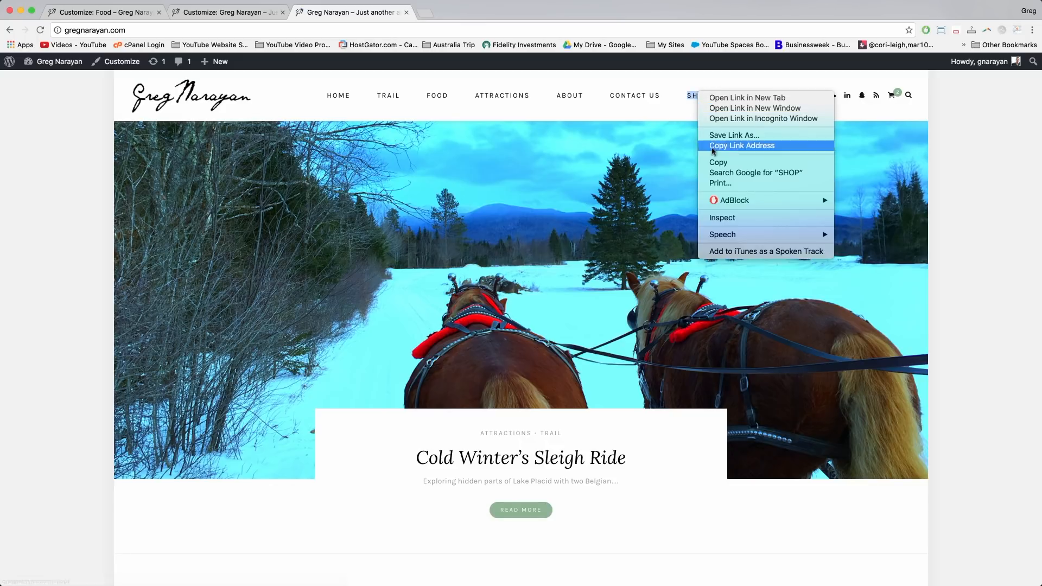
{"action": "left_click", "coordinate": [722, 145]}
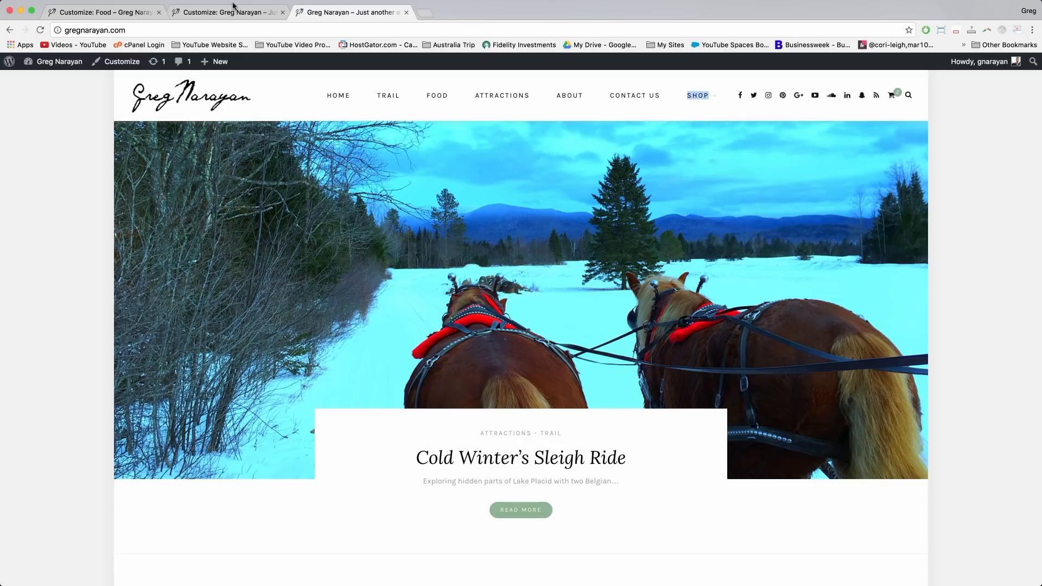
{"action": "left_click", "coordinate": [200, 13]}
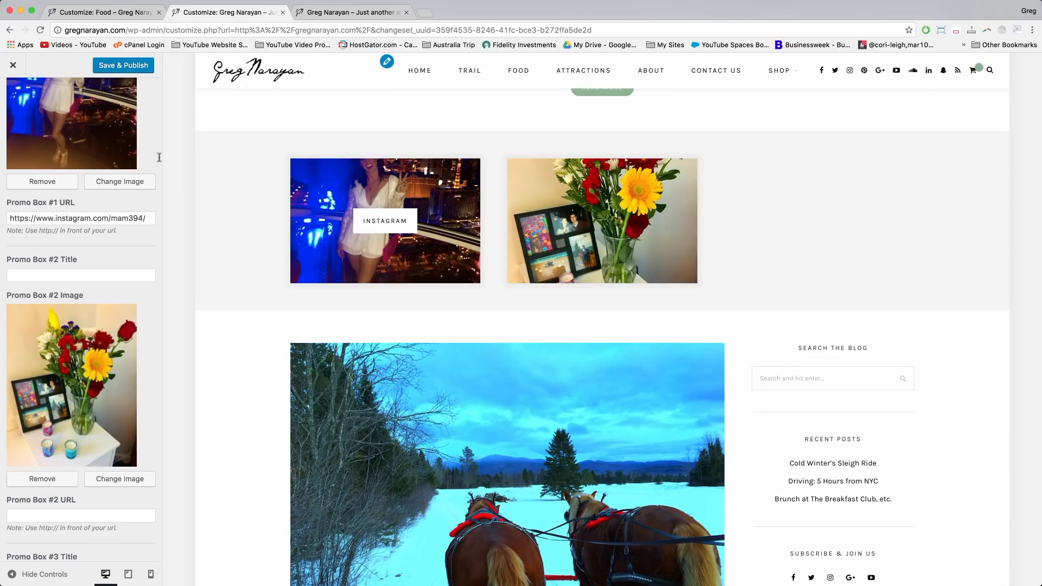
{"action": "left_click", "coordinate": [17, 516]}
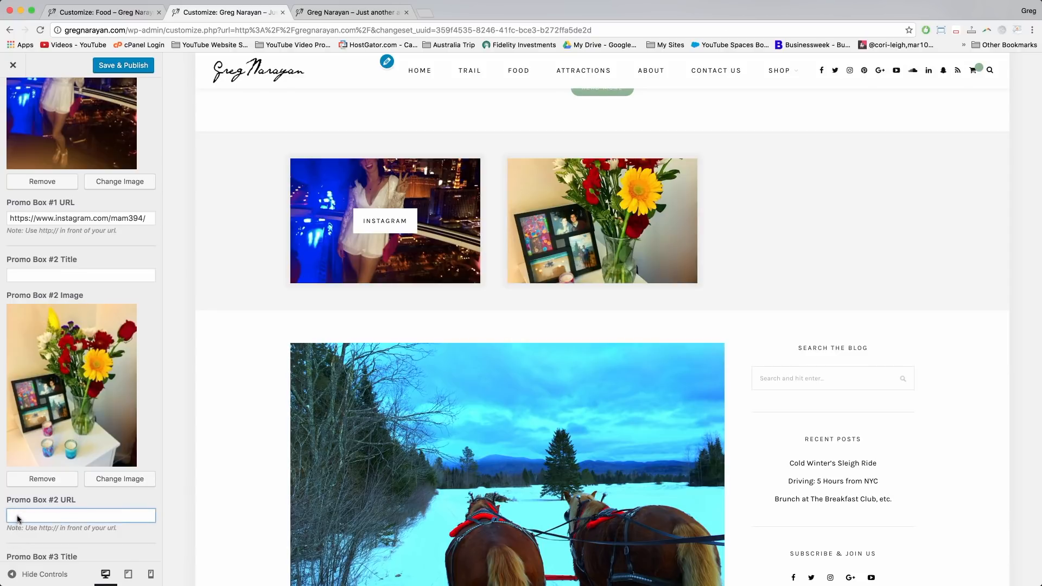
{"action": "right_click", "coordinate": [19, 518]}
{"action": "left_click", "coordinate": [38, 568]}
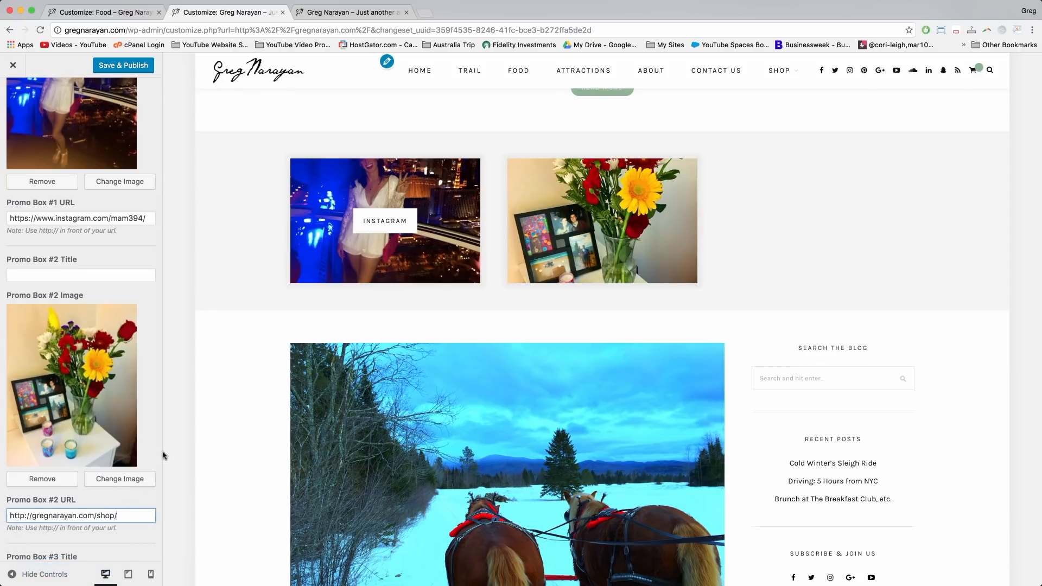
{"action": "scroll", "coordinate": [161, 457], "scroll_direction": "down", "scroll_amount": 5}
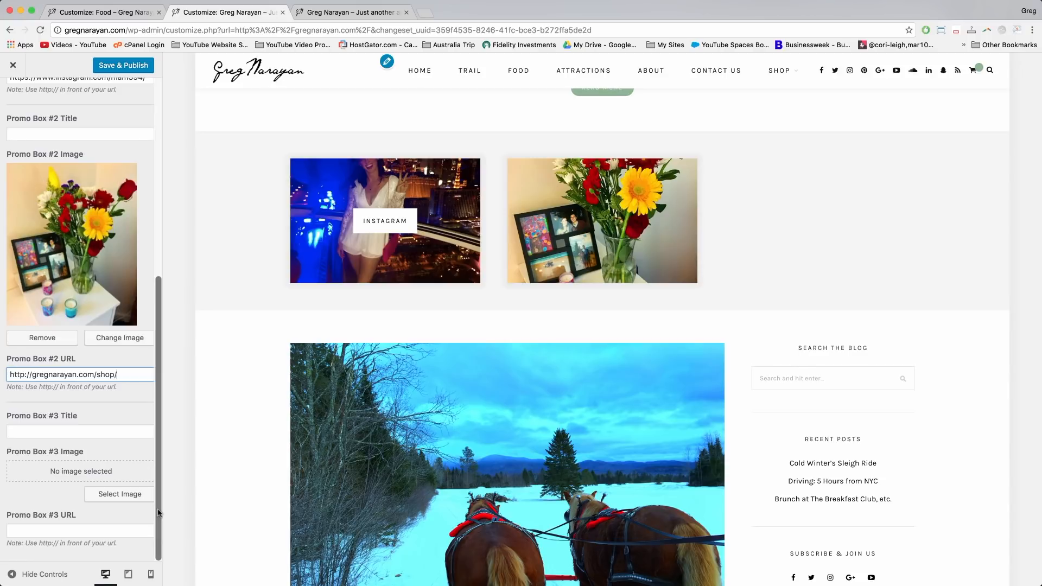
{"action": "left_click", "coordinate": [113, 494]}
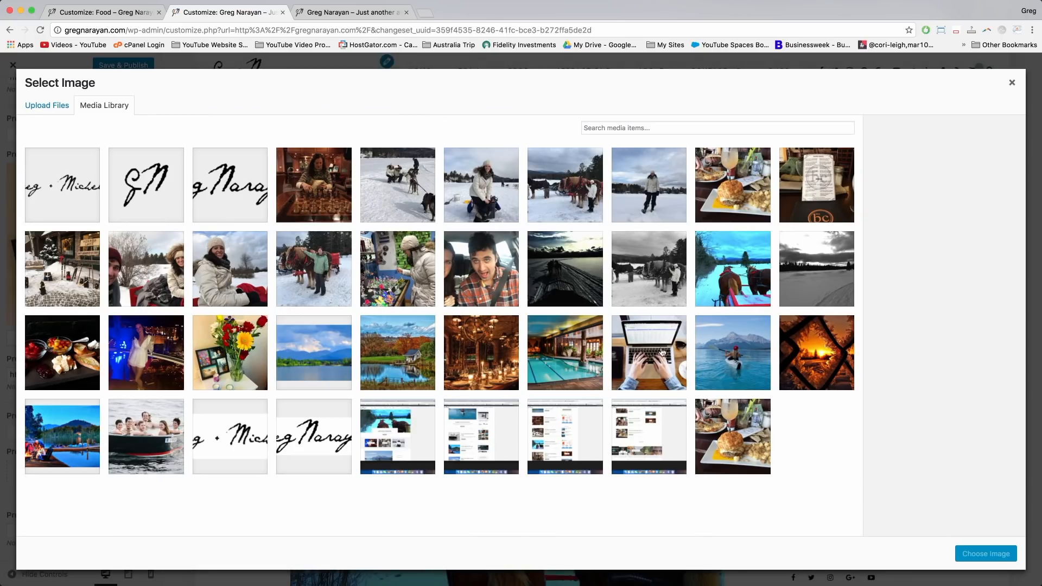
Step: Choose the frozen-fence sunset picture as Promo Box #3's image and check the three-box preview
{"action": "left_click", "coordinate": [810, 368]}
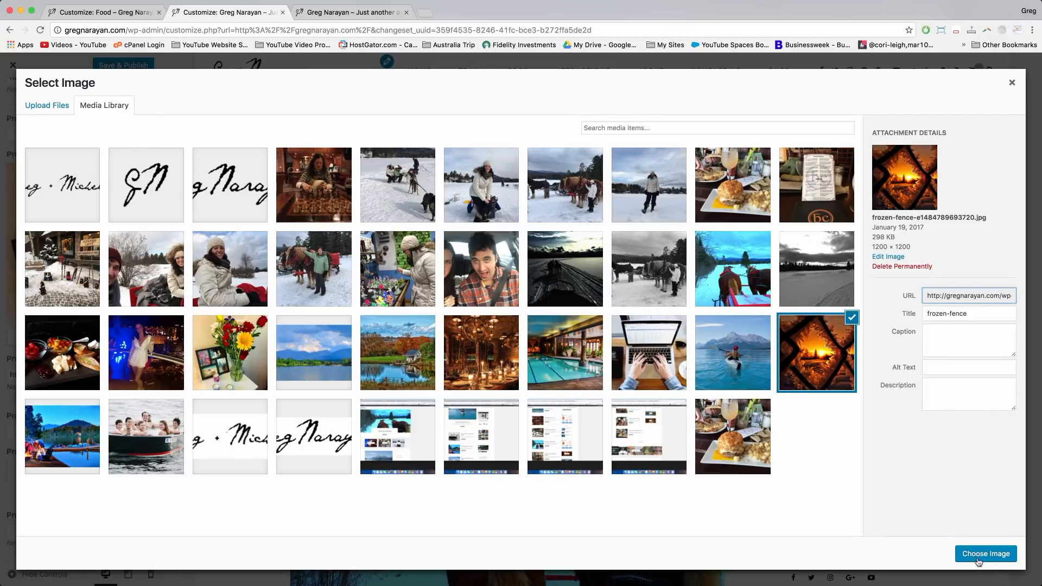
{"action": "left_click", "coordinate": [985, 553]}
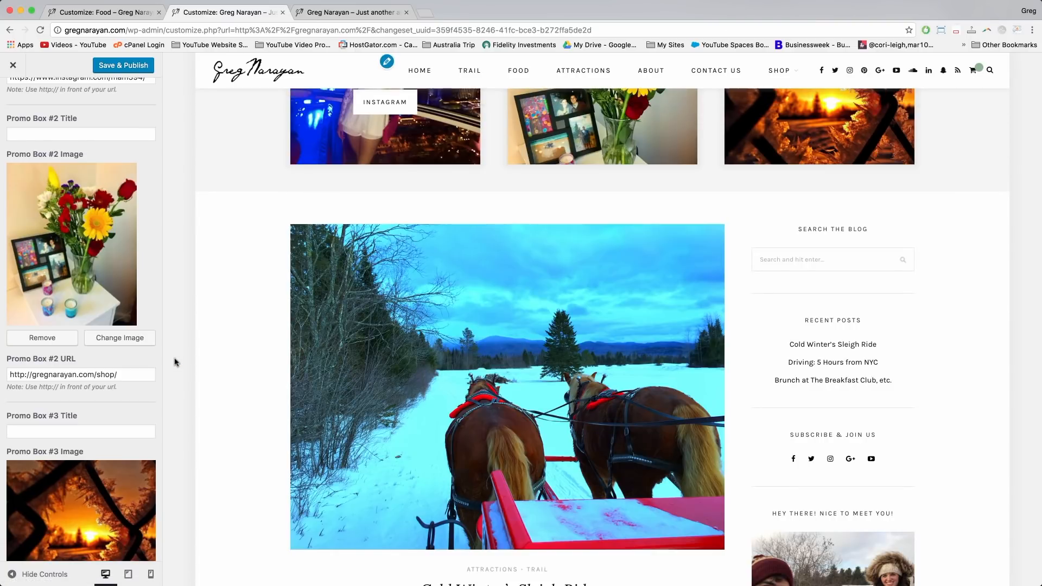
{"action": "scroll", "coordinate": [175, 362], "scroll_direction": "down", "scroll_amount": 3}
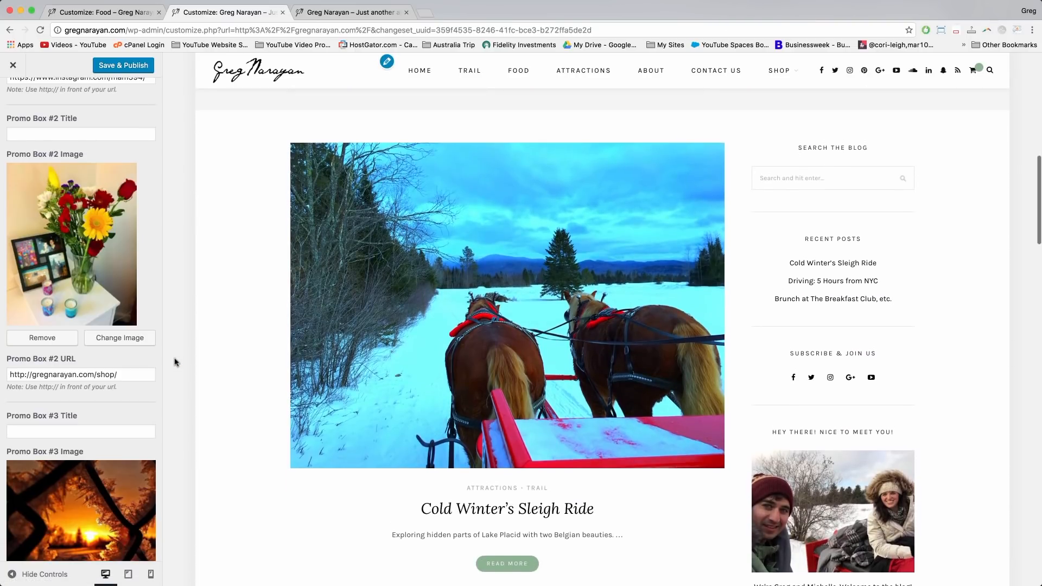
{"action": "scroll", "coordinate": [174, 362], "scroll_direction": "up", "scroll_amount": 10}
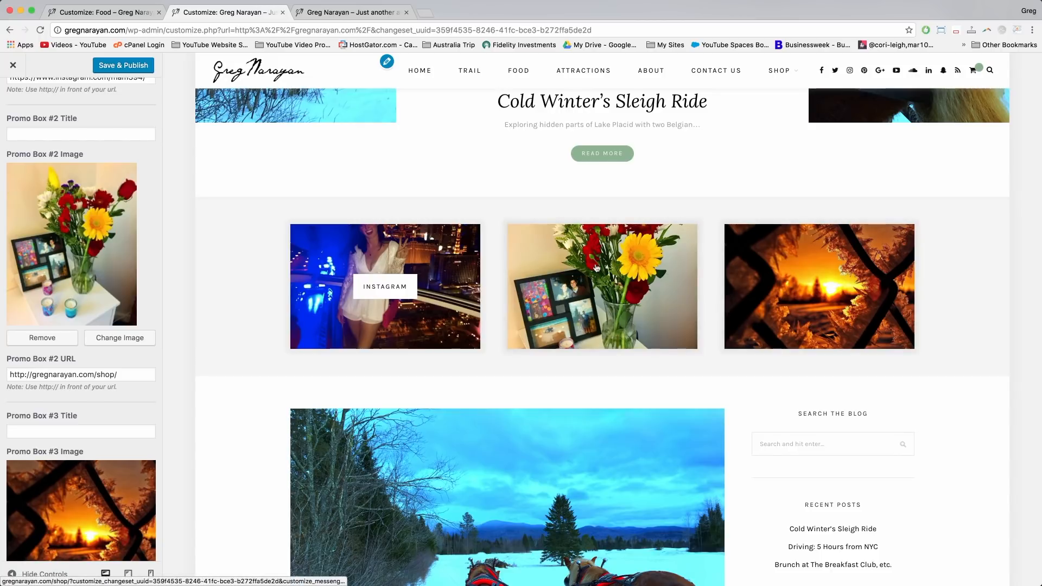
{"action": "scroll", "coordinate": [275, 261], "scroll_direction": "down", "scroll_amount": 5}
{"action": "scroll", "coordinate": [274, 260], "scroll_direction": "down", "scroll_amount": 8}
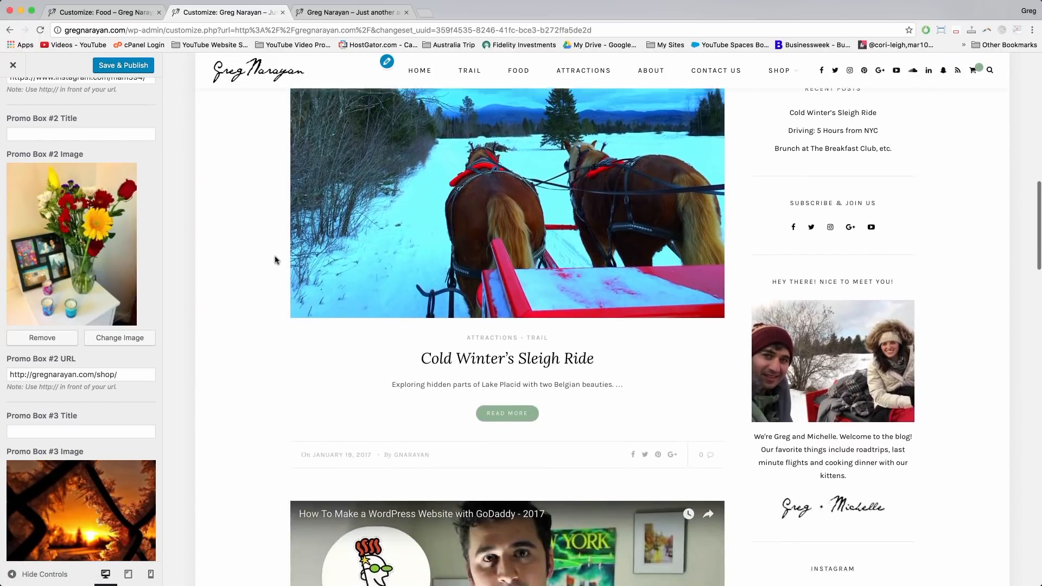
{"action": "scroll", "coordinate": [182, 344], "scroll_direction": "down", "scroll_amount": 2}
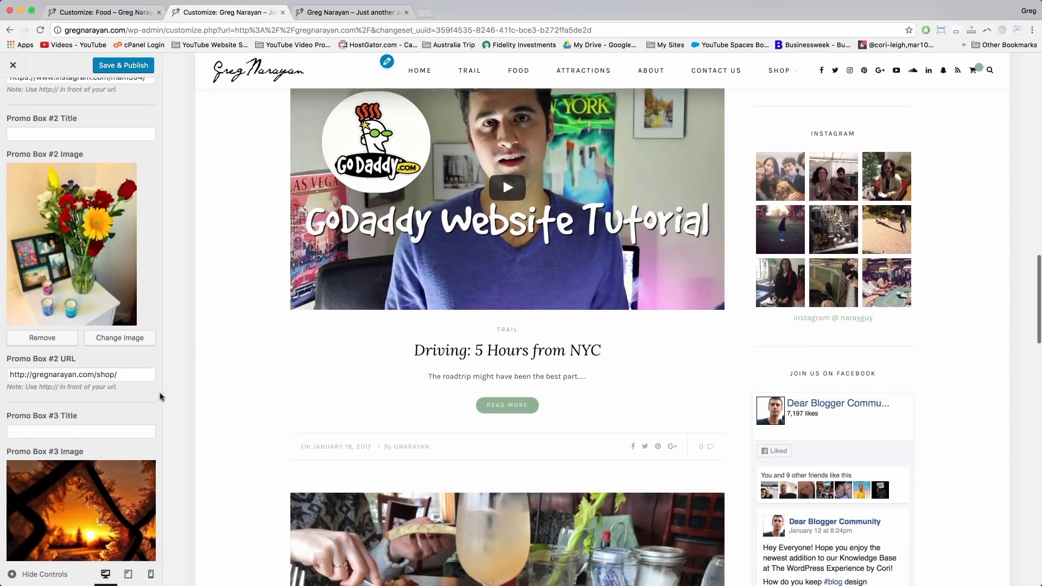
Step: Title the third promo box 'our story'
{"action": "scroll", "coordinate": [160, 395], "scroll_direction": "down", "scroll_amount": 3}
{"action": "left_click", "coordinate": [146, 304]}
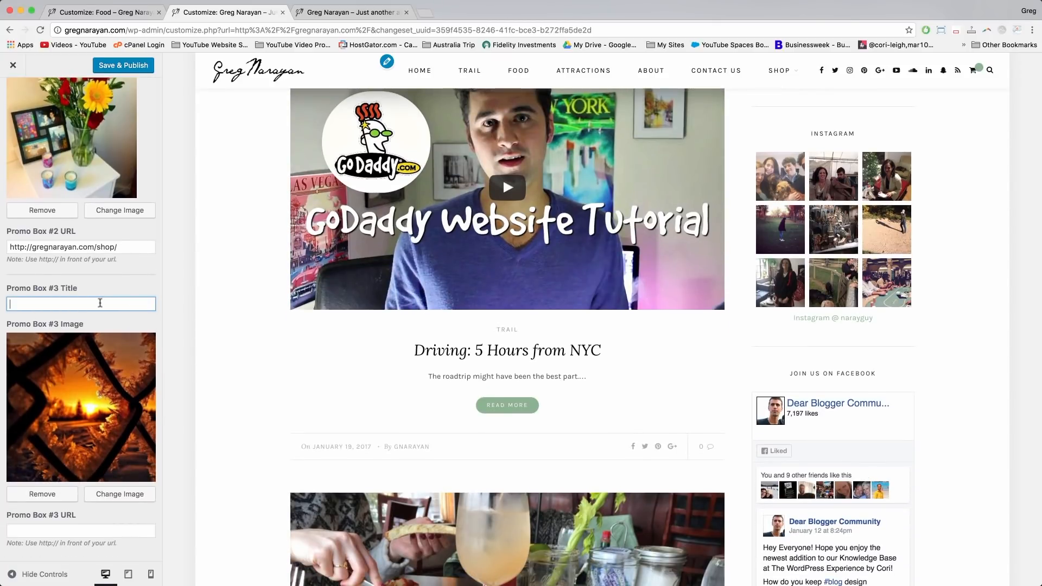
{"action": "type", "text": "our story"}
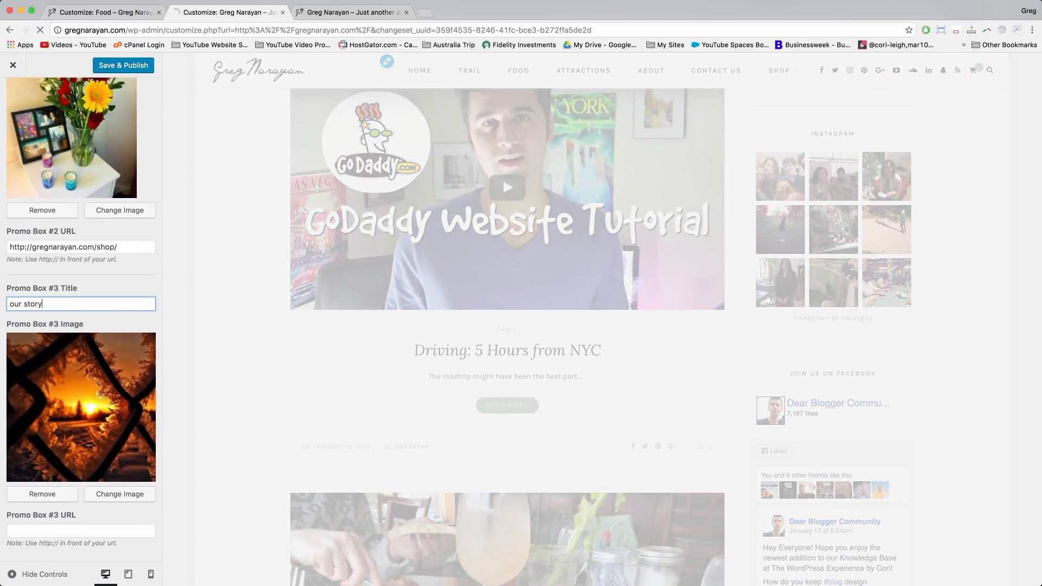
Step: Copy the About Us page link from the live site into the third promo box URL
{"action": "left_click", "coordinate": [383, 16]}
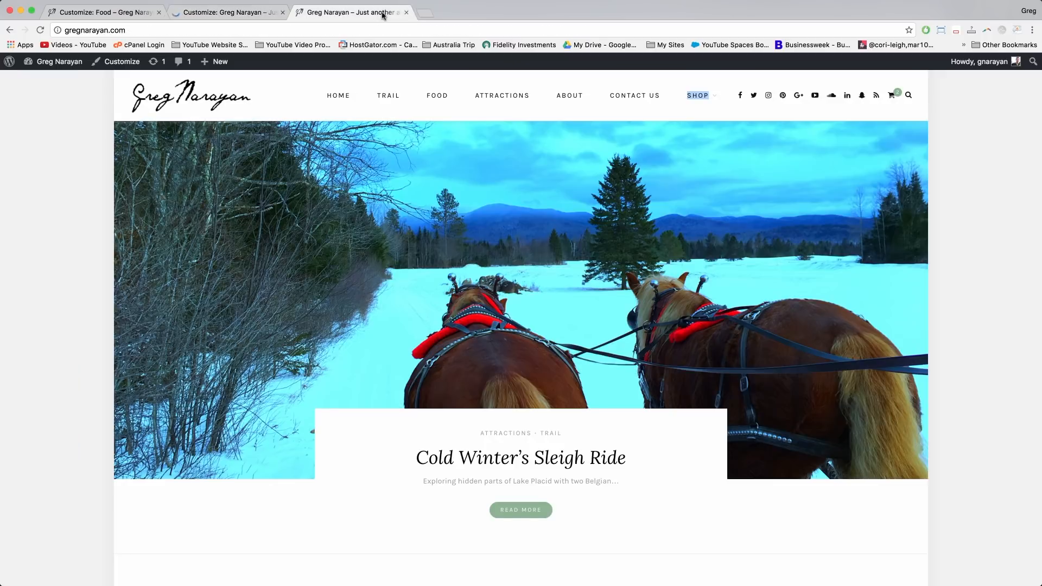
{"action": "right_click", "coordinate": [570, 97]}
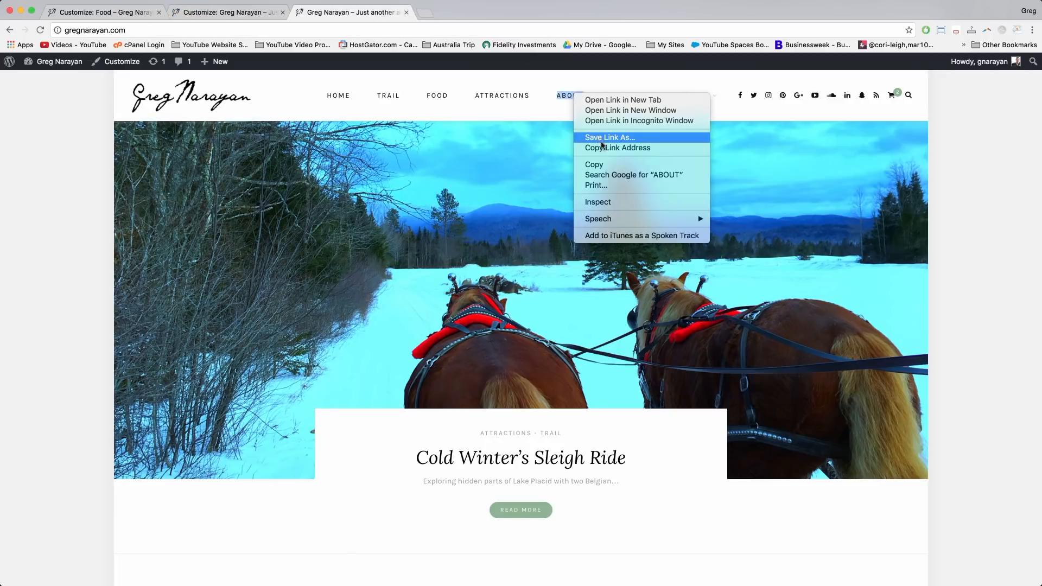
{"action": "left_click", "coordinate": [602, 147]}
{"action": "left_click", "coordinate": [228, 16]}
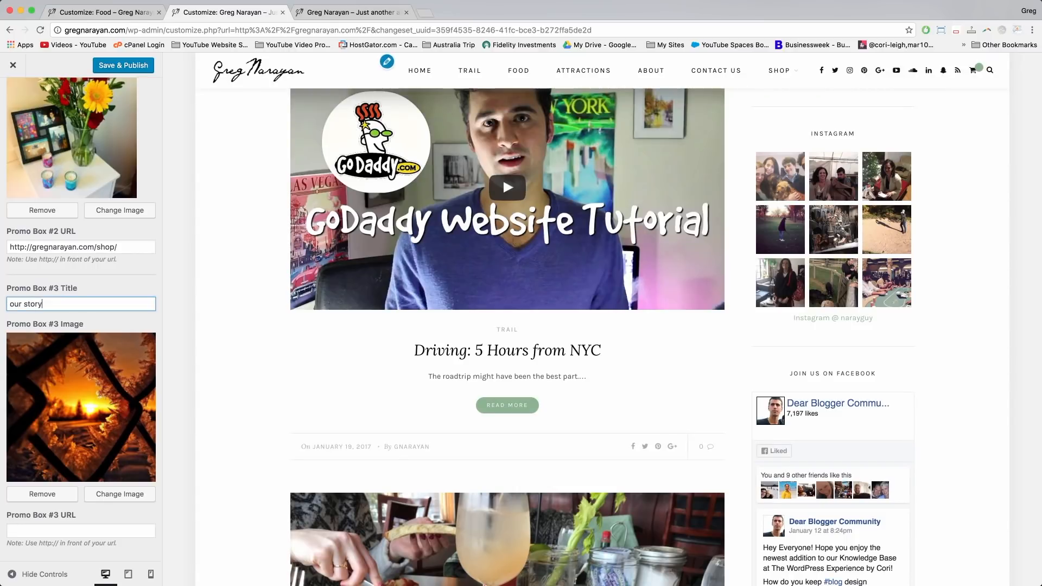
{"action": "left_click", "coordinate": [15, 525]}
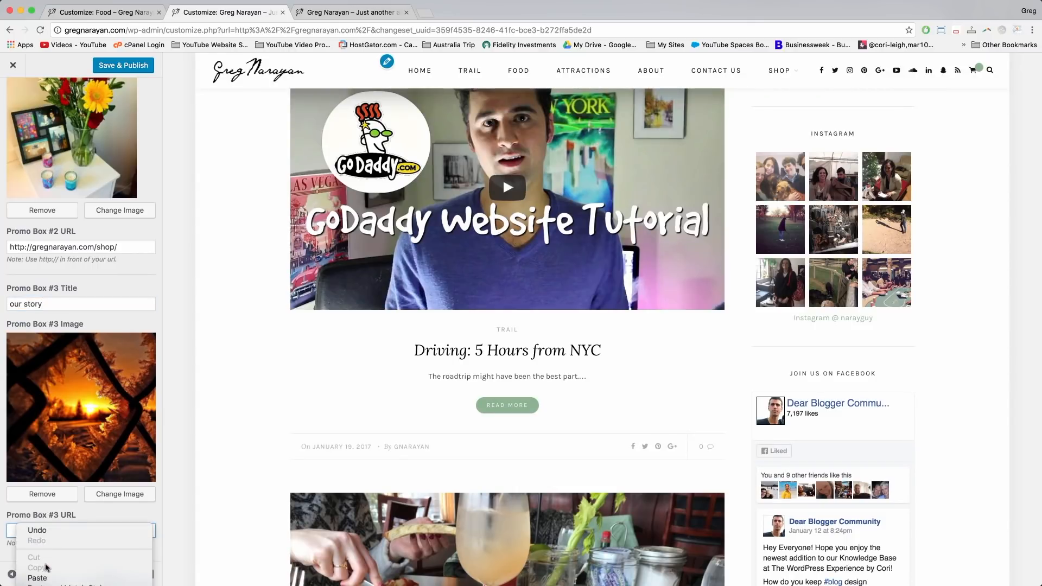
{"action": "left_click", "coordinate": [33, 571]}
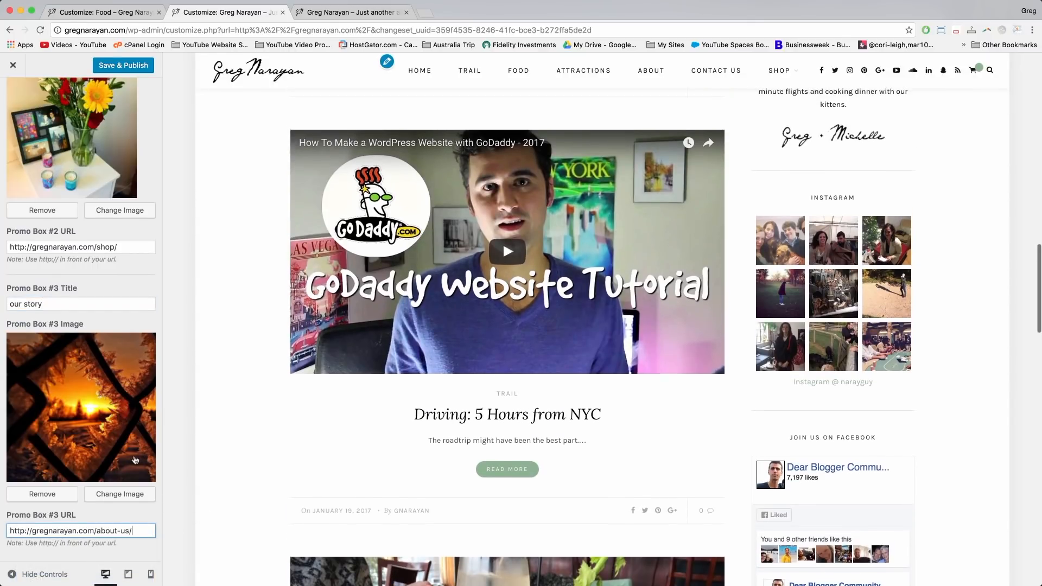
Step: Title the second promo box 'shop'
{"action": "scroll", "coordinate": [136, 461], "scroll_direction": "up", "scroll_amount": 5}
{"action": "scroll", "coordinate": [135, 460], "scroll_direction": "up", "scroll_amount": 1}
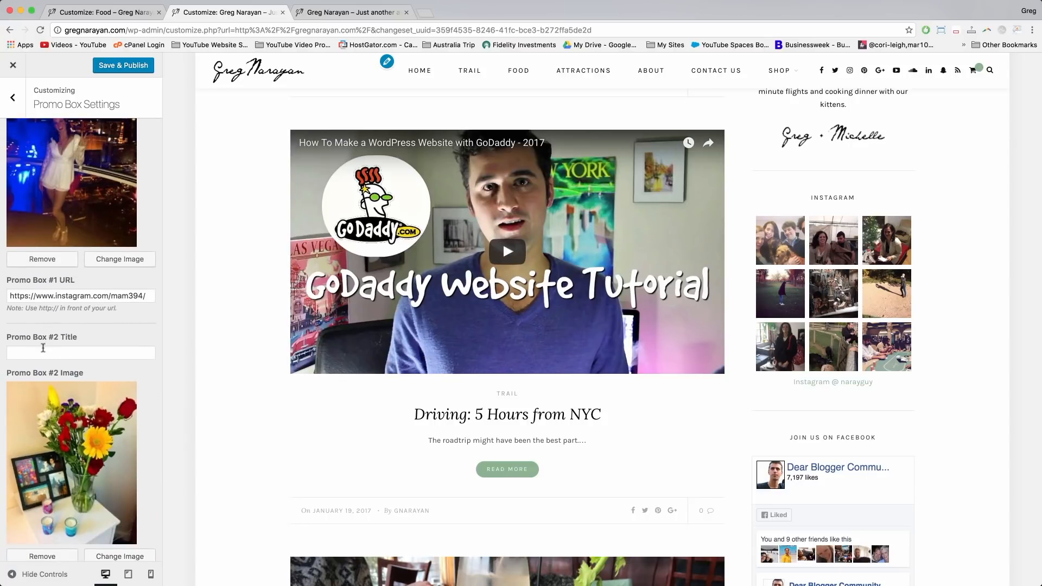
{"action": "left_click", "coordinate": [43, 349]}
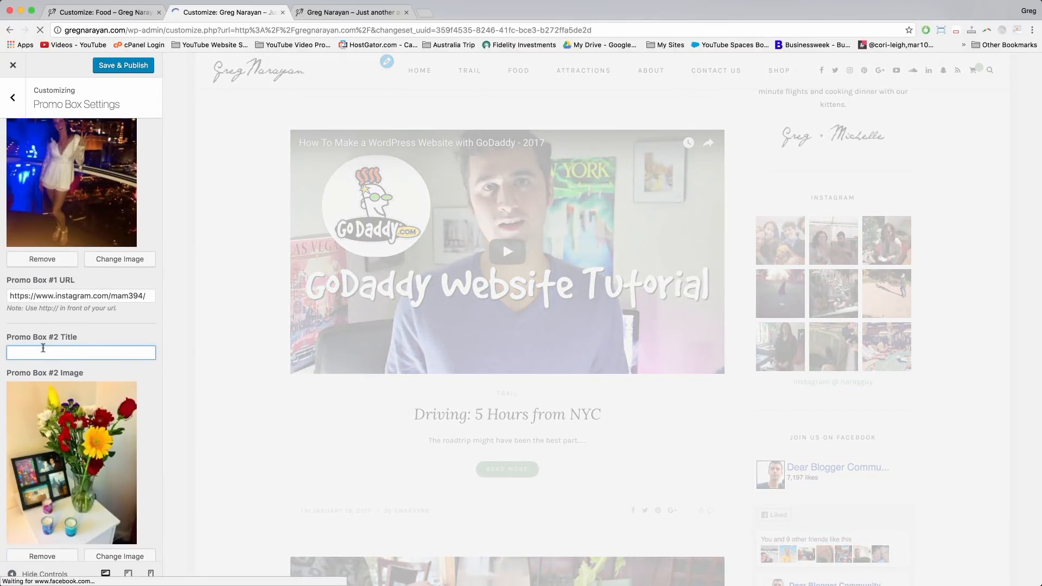
{"action": "type", "text": "shop"}
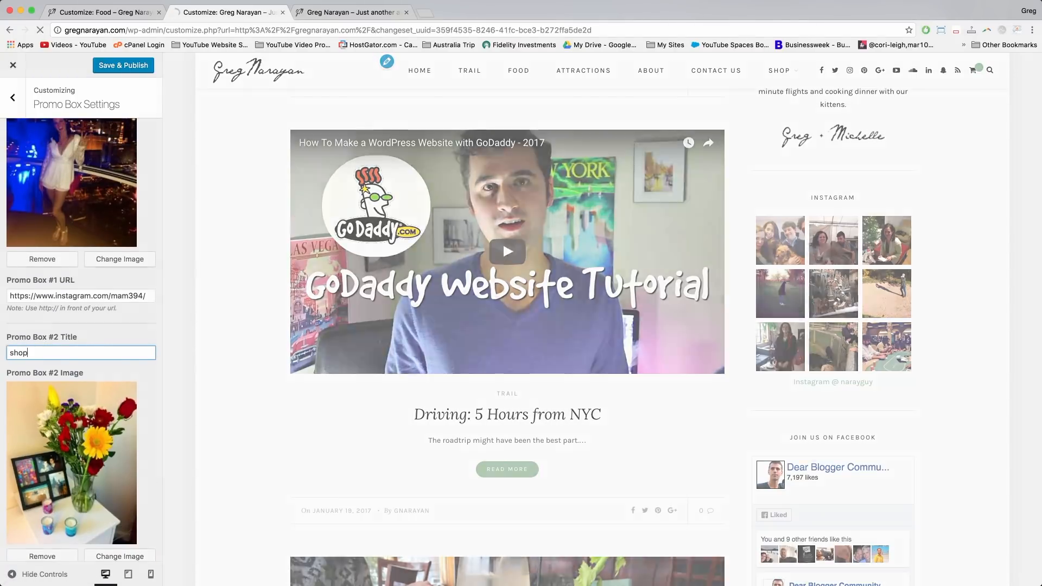
{"action": "scroll", "coordinate": [107, 214], "scroll_direction": "up", "scroll_amount": 3}
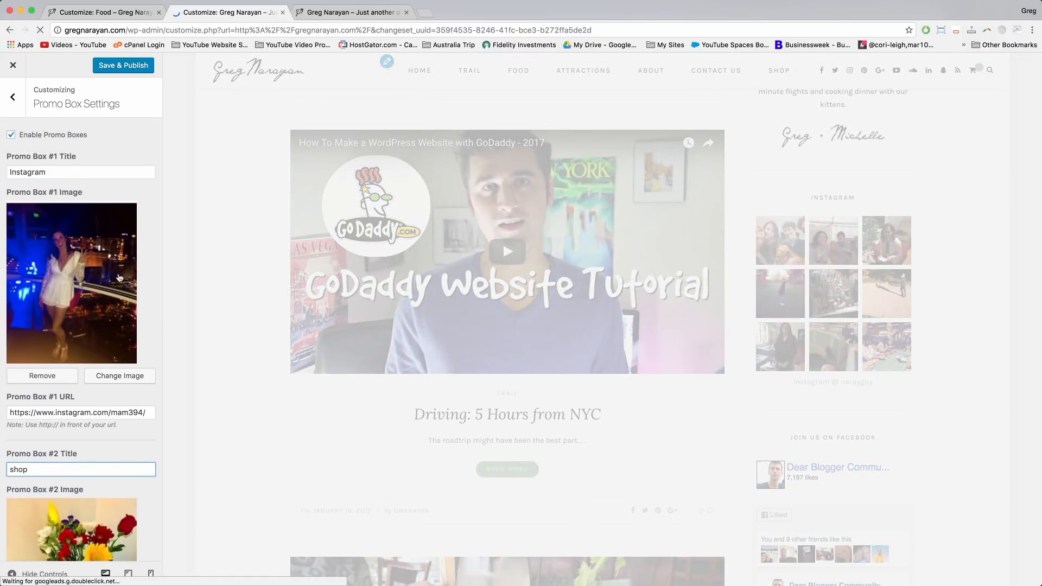
{"action": "scroll", "coordinate": [119, 279], "scroll_direction": "down", "scroll_amount": 3}
{"action": "scroll", "coordinate": [248, 355], "scroll_direction": "up", "scroll_amount": 15}
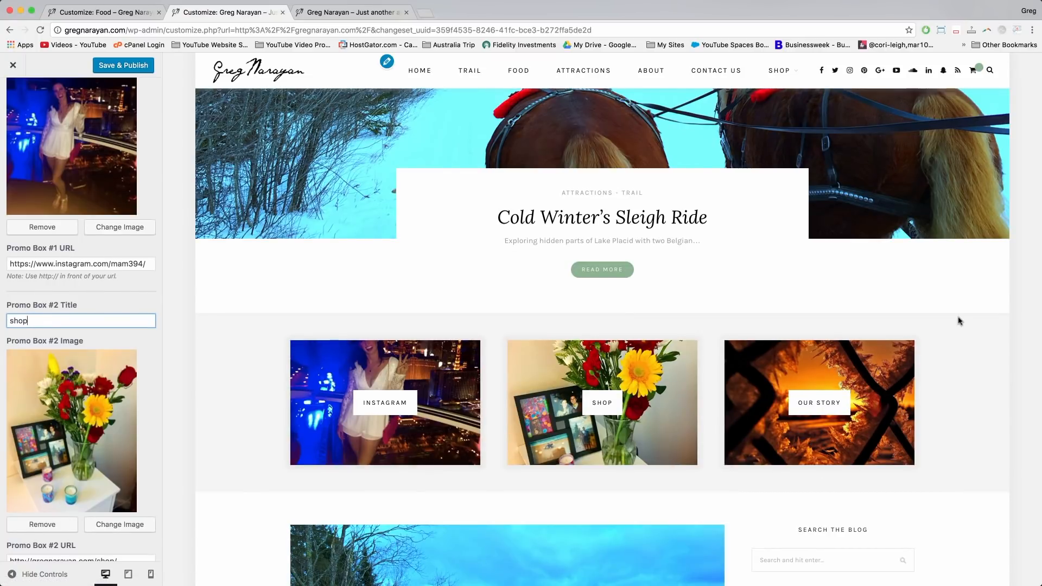
Step: Publish the promo box changes and close the extra live-site tab
{"action": "left_click", "coordinate": [111, 57]}
{"action": "left_click", "coordinate": [117, 67]}
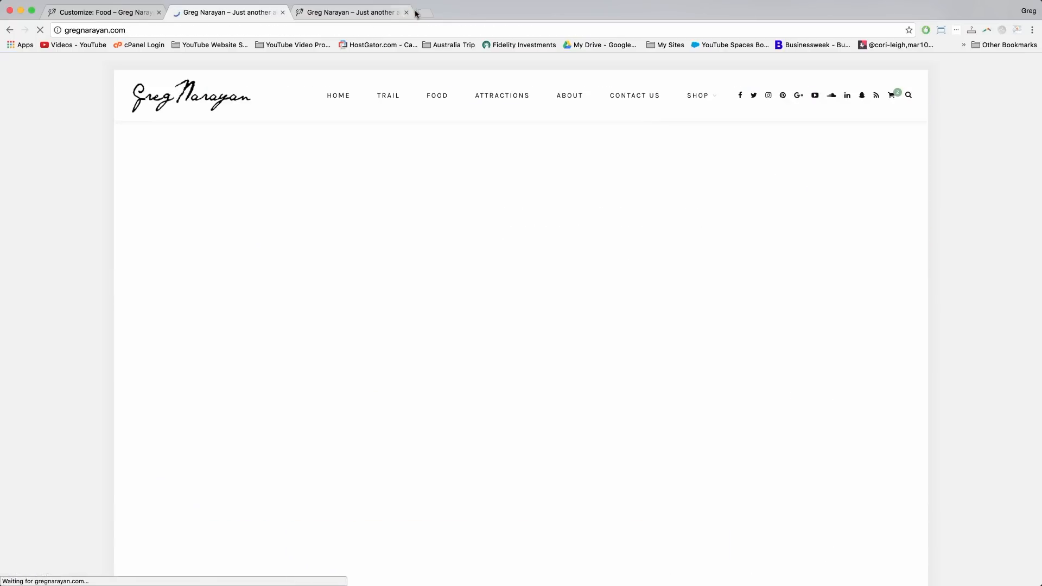
{"action": "left_click", "coordinate": [405, 11]}
{"action": "scroll", "coordinate": [396, 350], "scroll_direction": "down", "scroll_amount": 4}
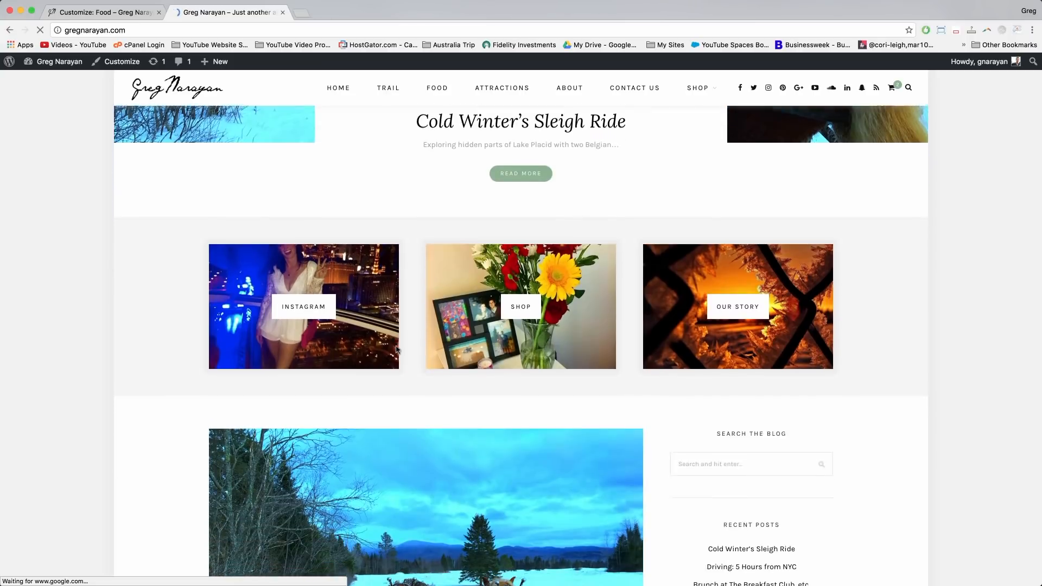
Step: Check Big promo boxes on the Blogging Scorecard, then return to the live home page
{"action": "key", "text": "super+Tab"}
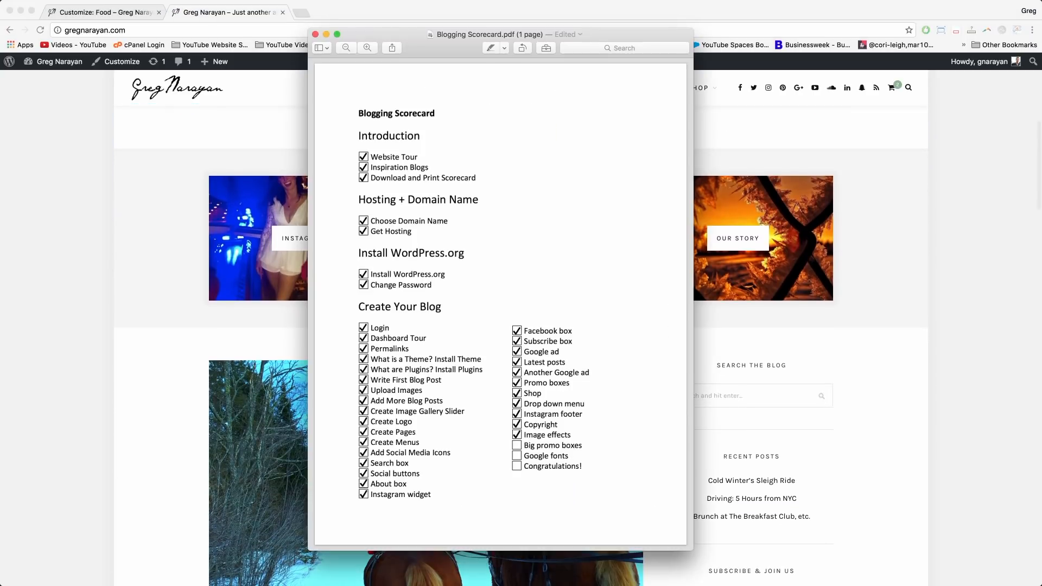
{"action": "left_click", "coordinate": [516, 445]}
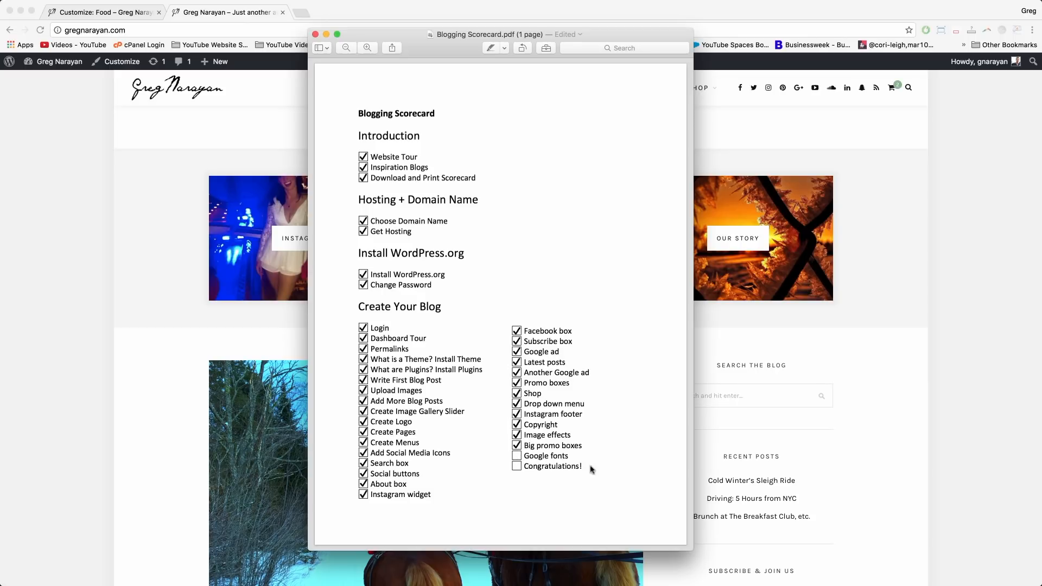
{"action": "left_click", "coordinate": [184, 349]}
{"action": "scroll", "coordinate": [185, 349], "scroll_direction": "down", "scroll_amount": 5}
{"action": "scroll", "coordinate": [185, 349], "scroll_direction": "down", "scroll_amount": 2}
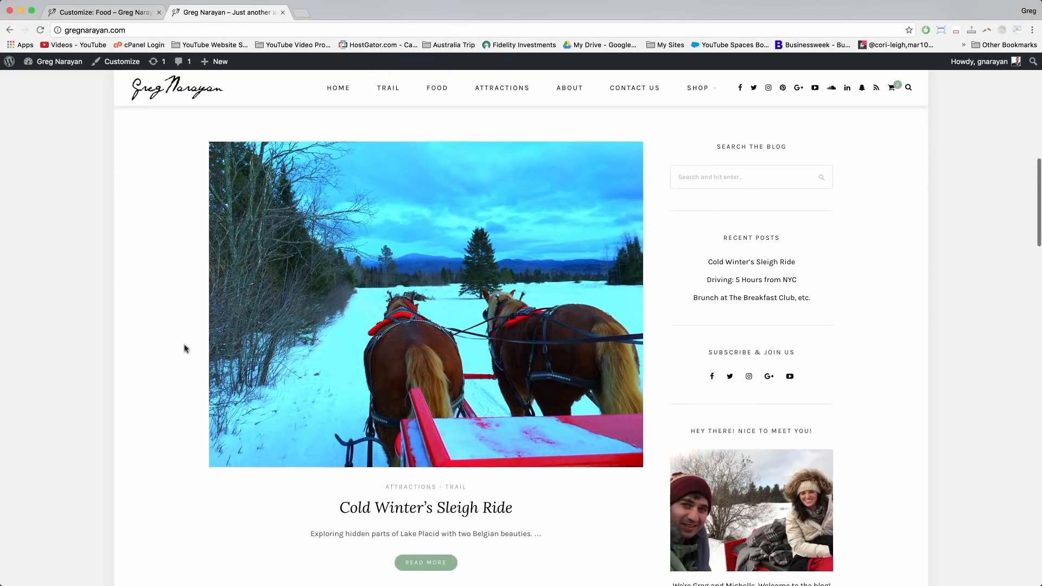
{"action": "scroll", "coordinate": [184, 349], "scroll_direction": "down", "scroll_amount": 3}
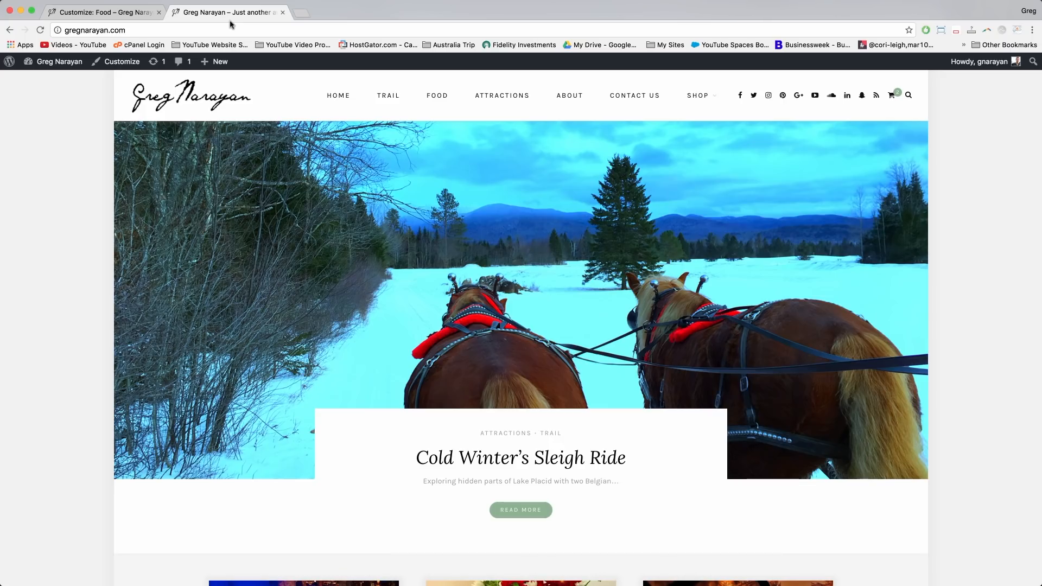
Step: Search the web for 'google fonts' and open the Google Fonts site
{"action": "left_click", "coordinate": [300, 14]}
{"action": "type", "text": "google fonts"}
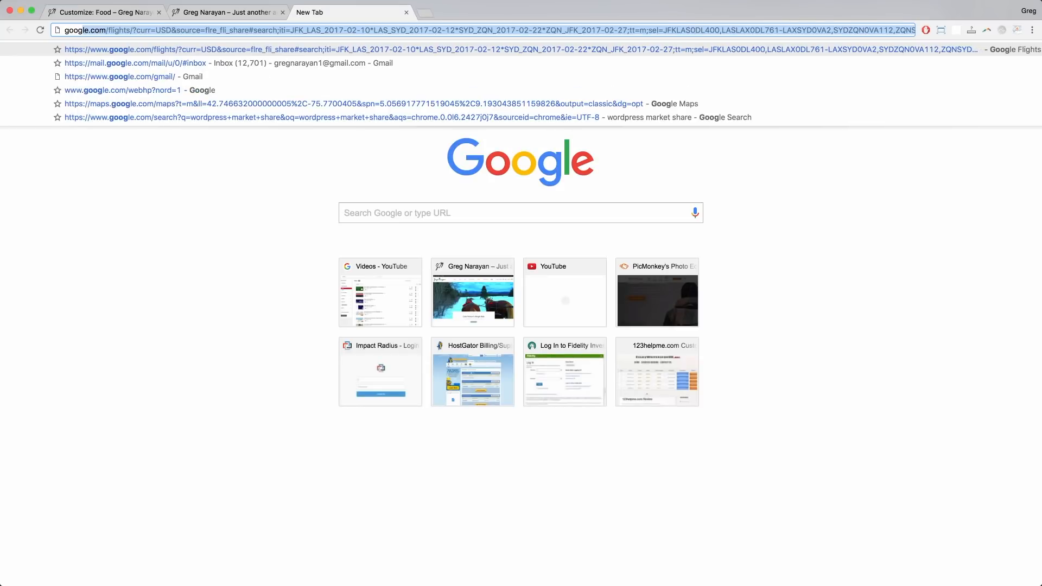
{"action": "key", "text": "Return"}
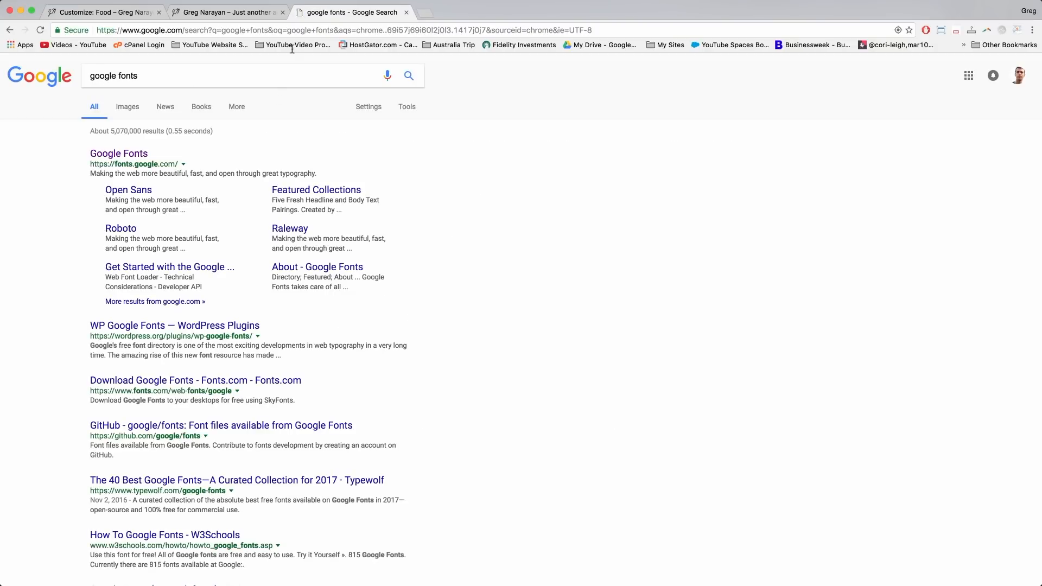
{"action": "left_click", "coordinate": [118, 153]}
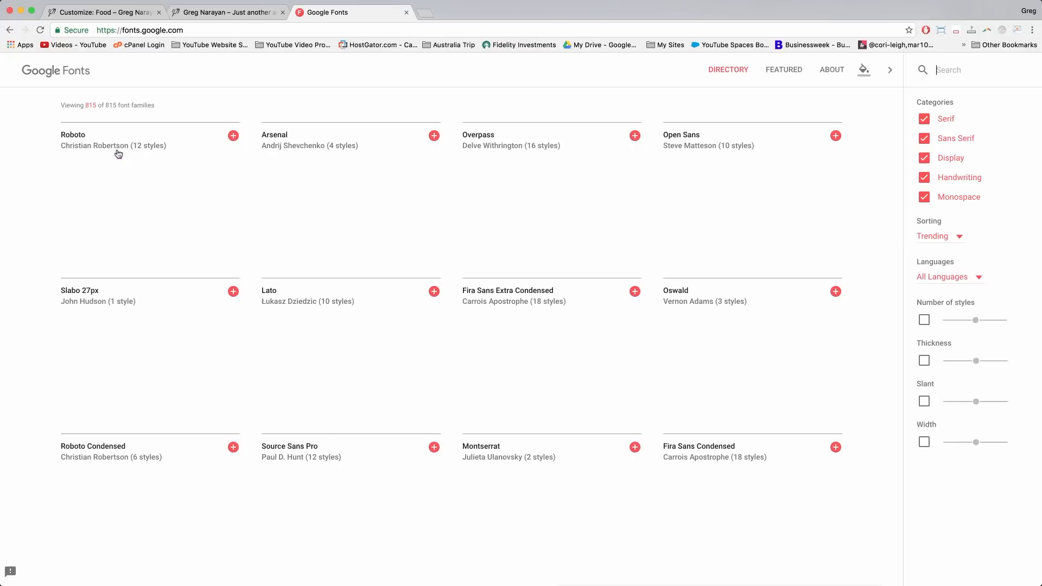
Step: Scroll the font directory down until the Indie Flower card is visible
{"action": "mouse_move", "coordinate": [360, 151]}
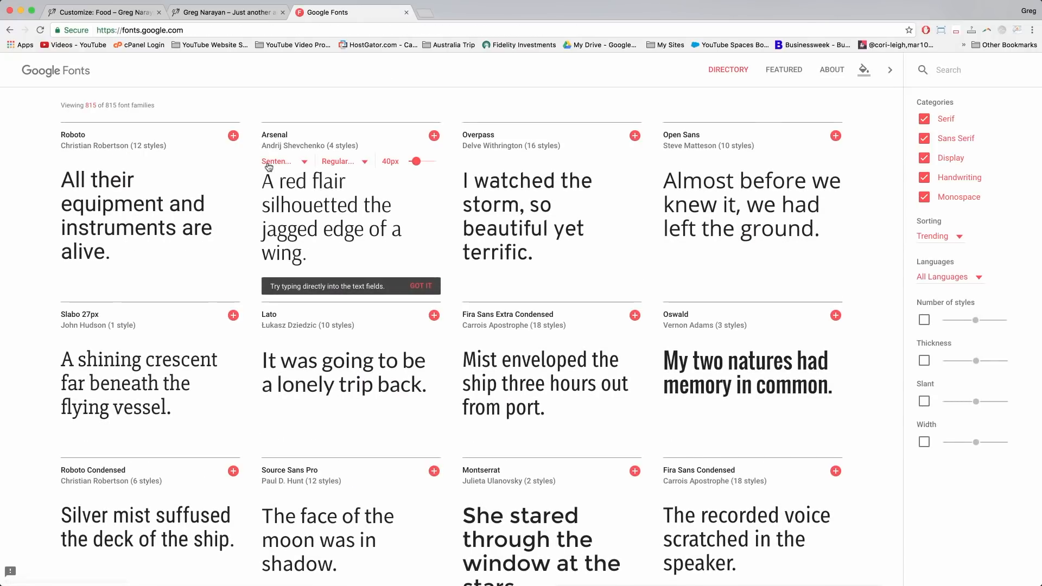
{"action": "scroll", "coordinate": [205, 175], "scroll_direction": "down", "scroll_amount": 5}
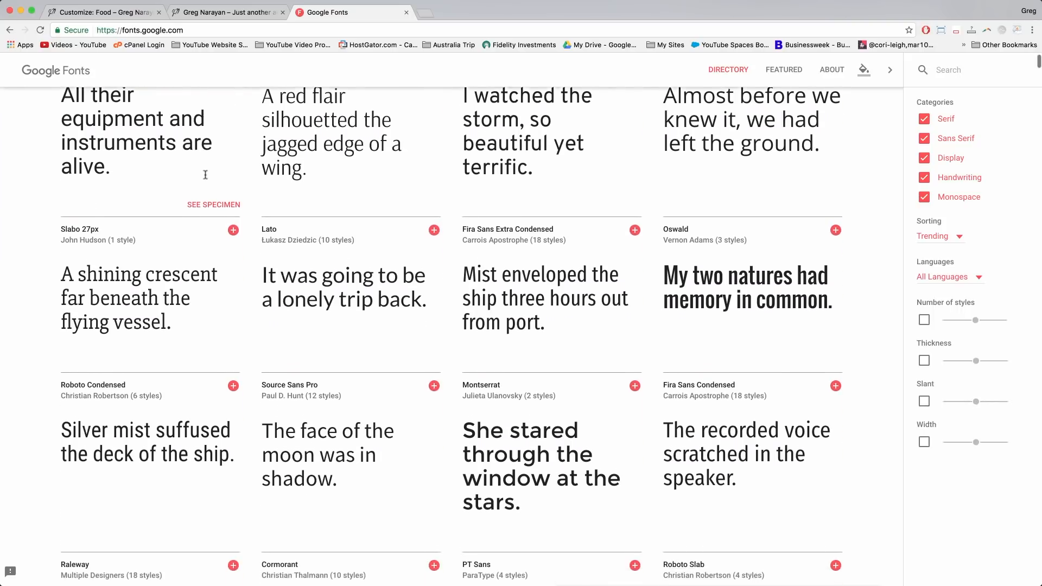
{"action": "scroll", "coordinate": [205, 175], "scroll_direction": "down", "scroll_amount": 4}
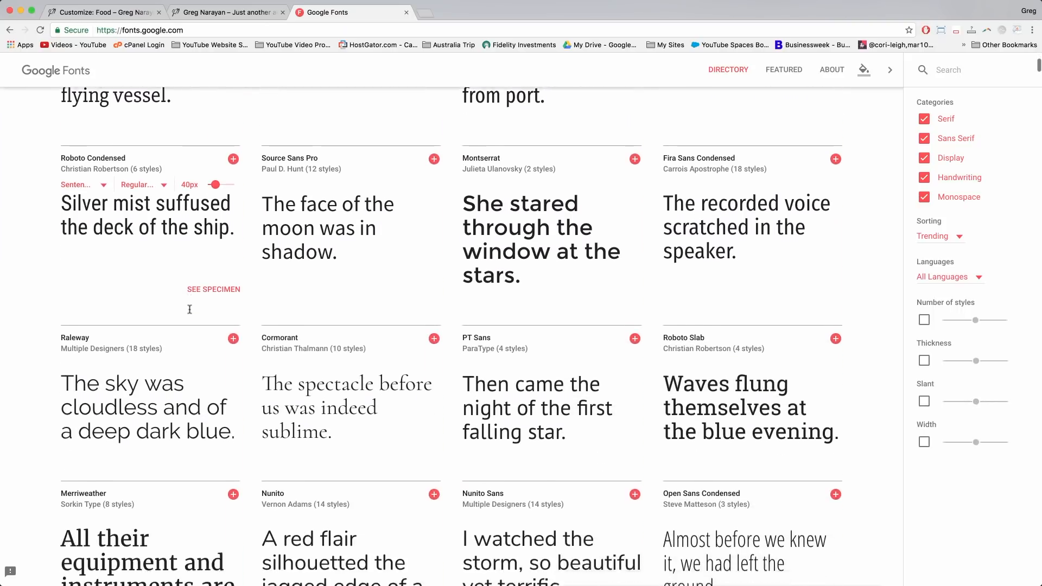
{"action": "scroll", "coordinate": [189, 310], "scroll_direction": "down", "scroll_amount": 5}
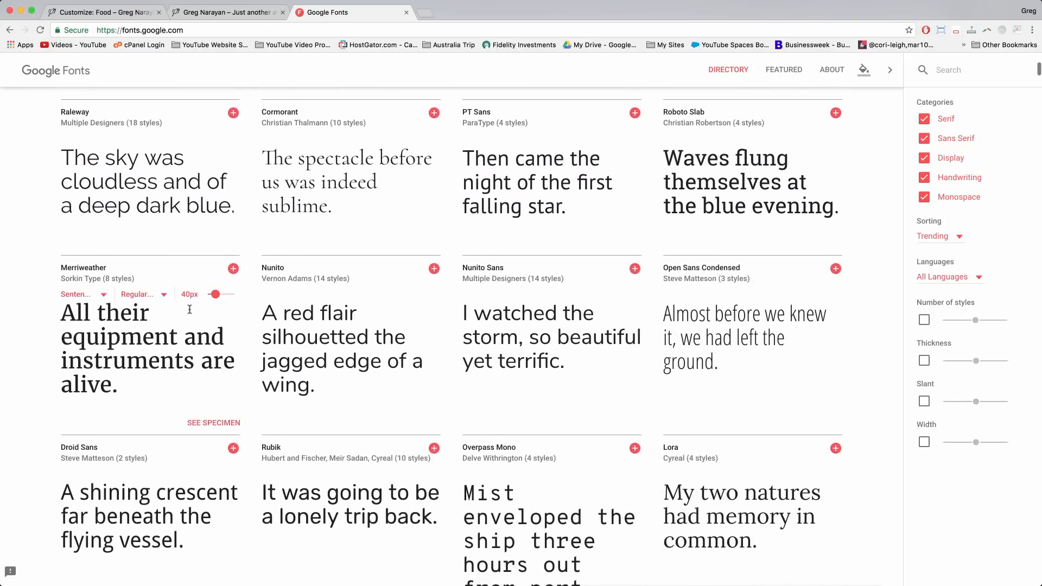
{"action": "scroll", "coordinate": [189, 310], "scroll_direction": "down", "scroll_amount": 5}
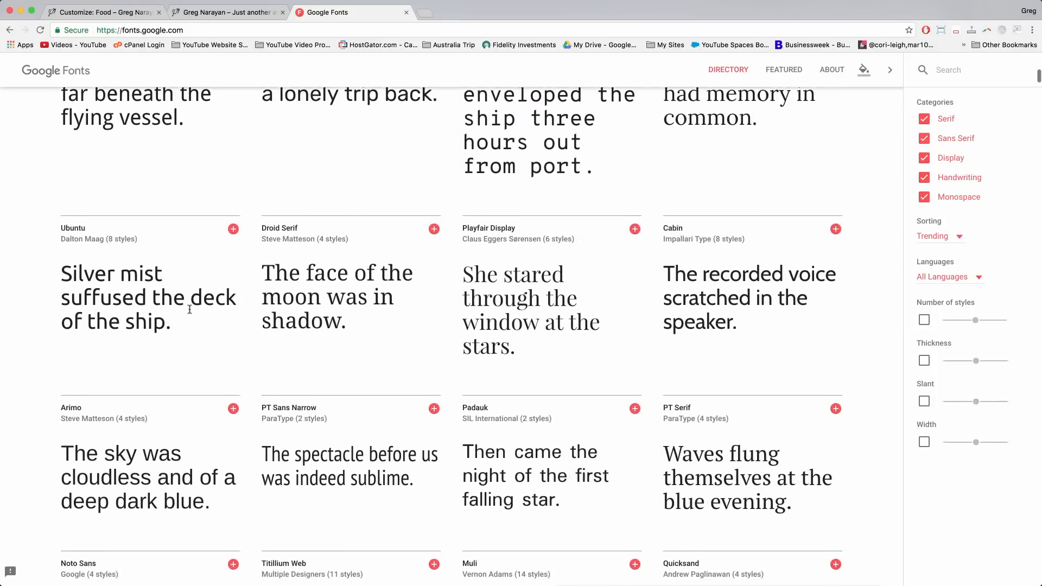
{"action": "scroll", "coordinate": [190, 312], "scroll_direction": "down", "scroll_amount": 4}
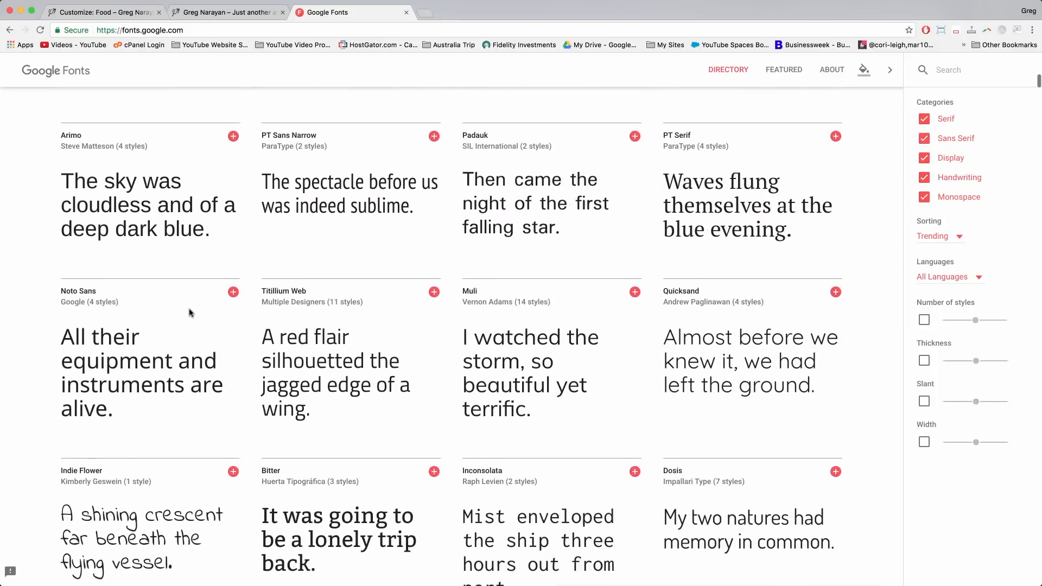
{"action": "scroll", "coordinate": [190, 312], "scroll_direction": "down", "scroll_amount": 3}
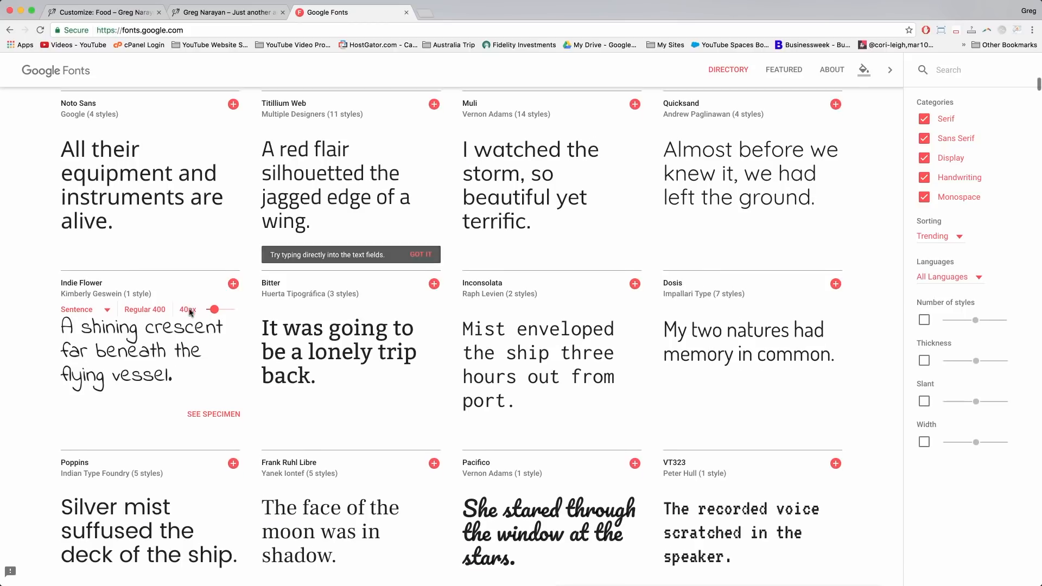
{"action": "scroll", "coordinate": [125, 293], "scroll_direction": "down", "scroll_amount": 1}
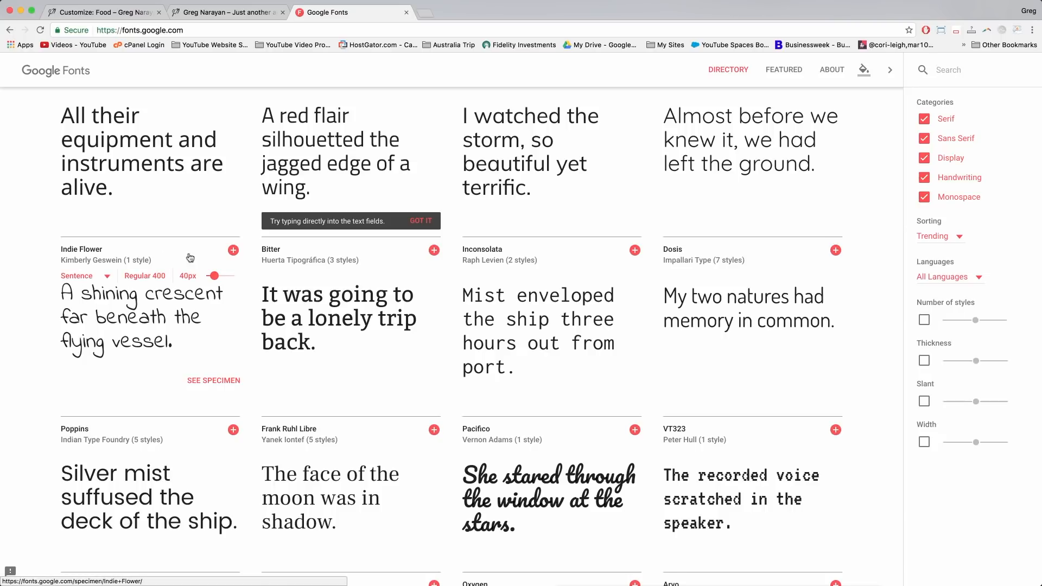
Step: Add Indie Flower to the selected families and copy its <link> stylesheet embed code
{"action": "left_click", "coordinate": [233, 251]}
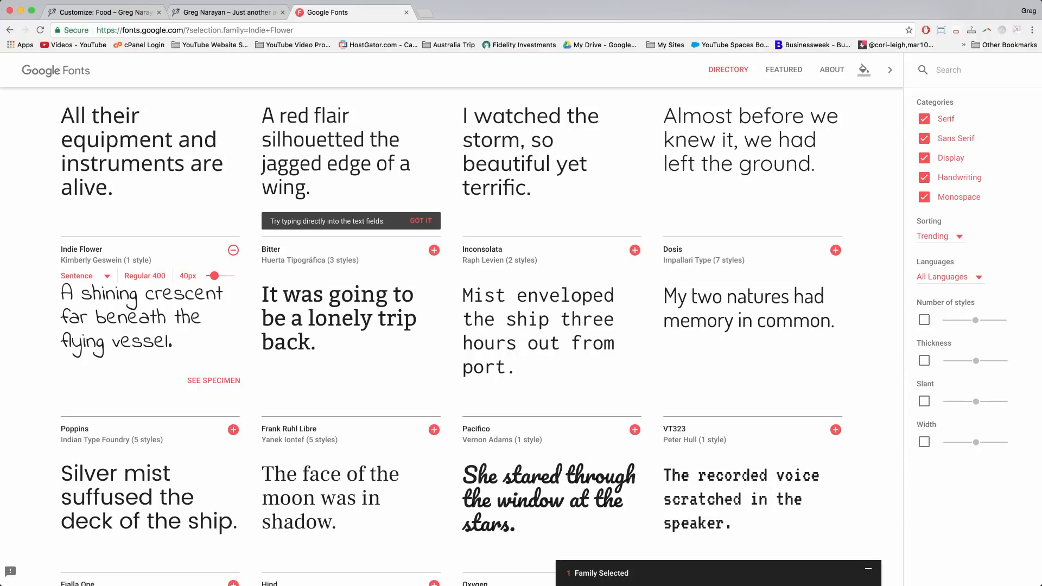
{"action": "left_click", "coordinate": [666, 576]}
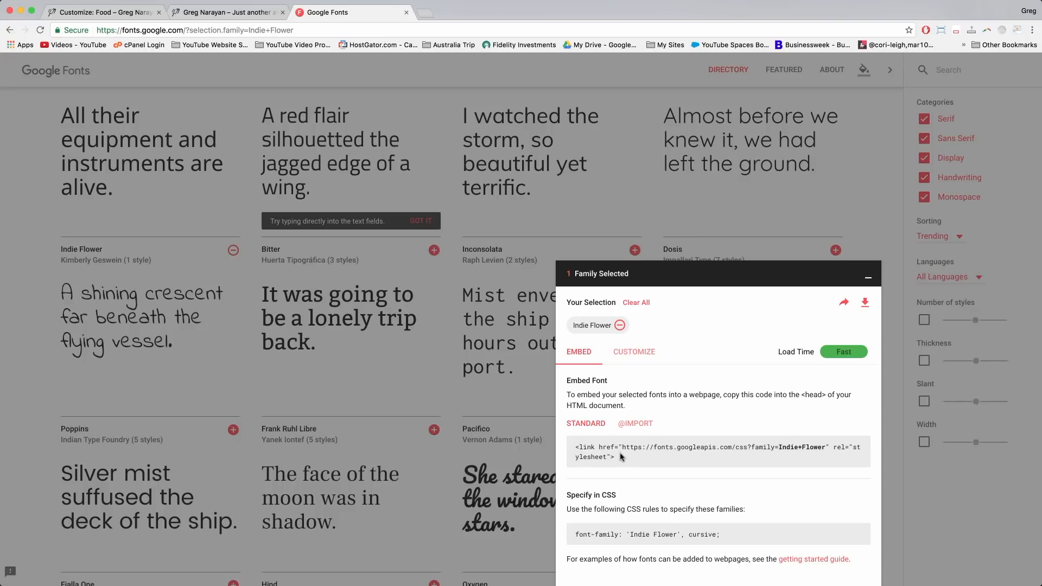
{"action": "left_click_drag", "start_coordinate": [622, 457], "coordinate": [572, 448]}
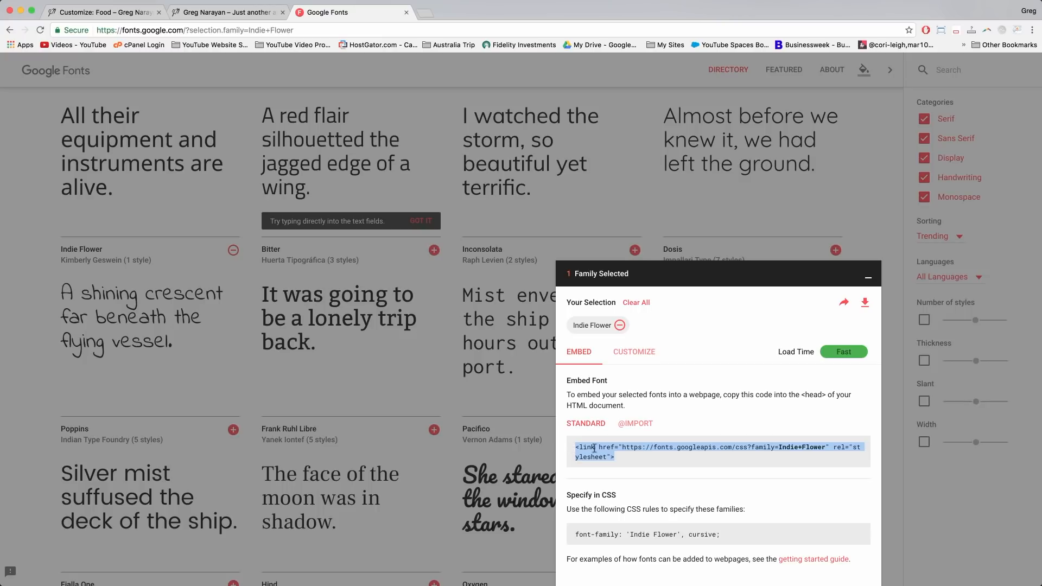
{"action": "right_click", "coordinate": [597, 455]}
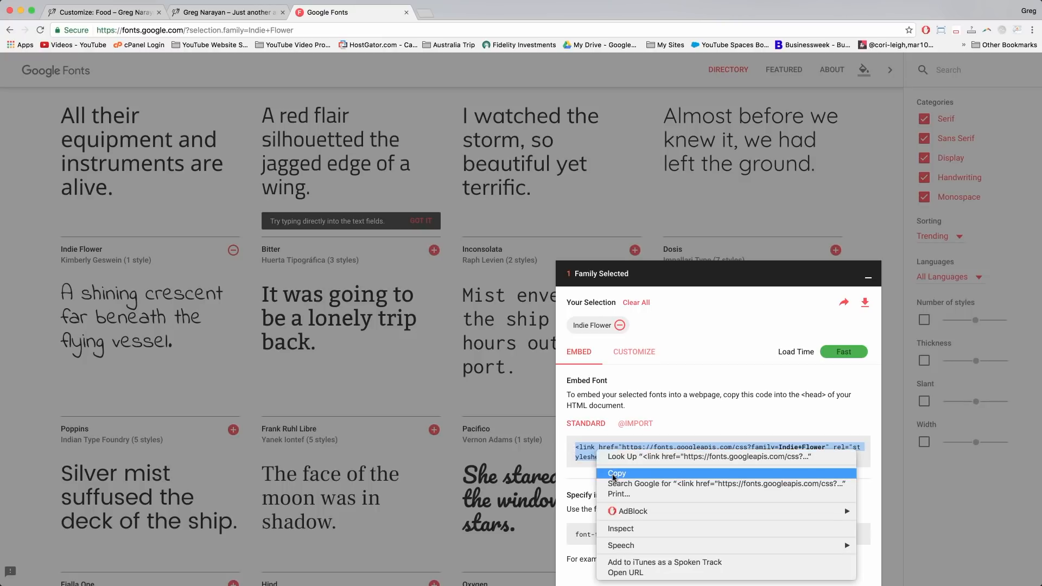
{"action": "left_click", "coordinate": [613, 468]}
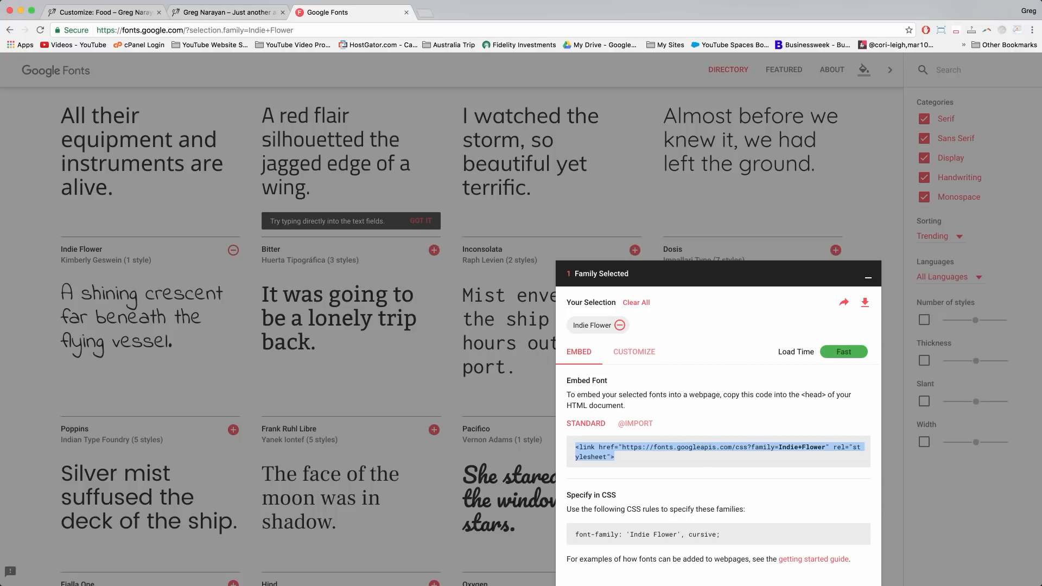
{"action": "left_click", "coordinate": [212, 16]}
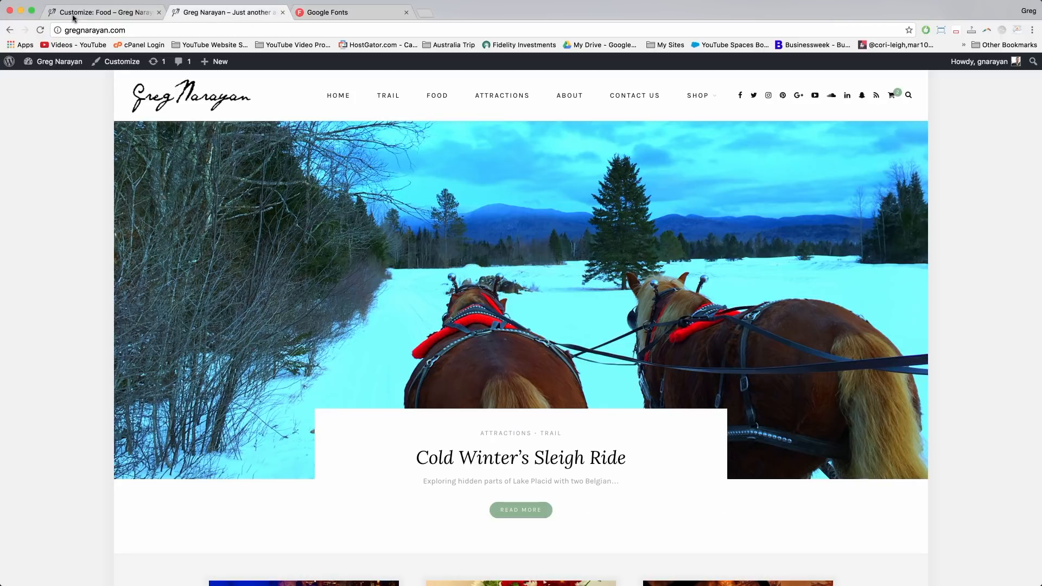
Step: Paste the Indie Flower <link> tag below </script> in WP Insert Code's Header Code and save
{"action": "left_click", "coordinate": [59, 63]}
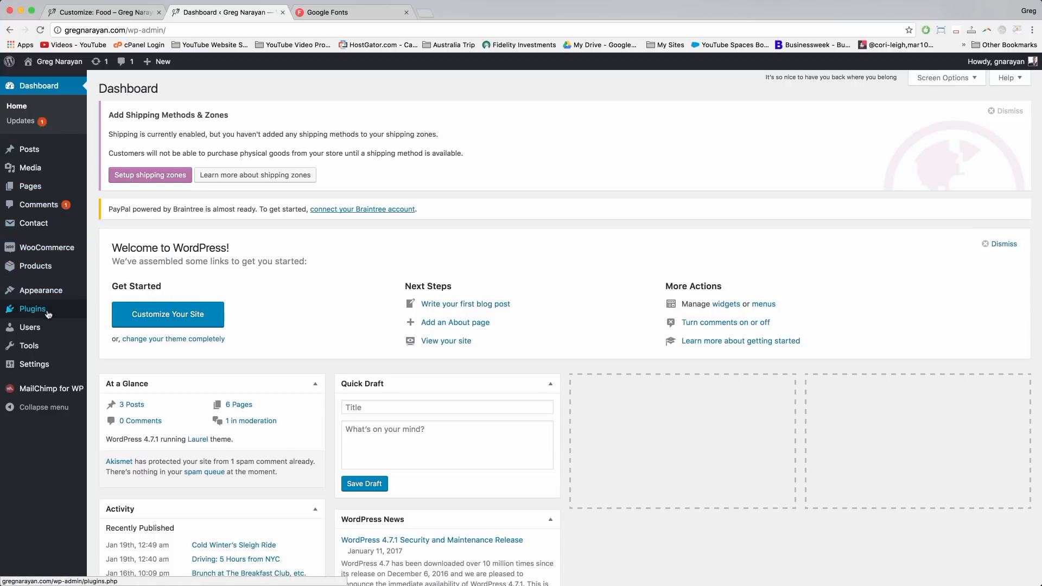
{"action": "mouse_move", "coordinate": [53, 370]}
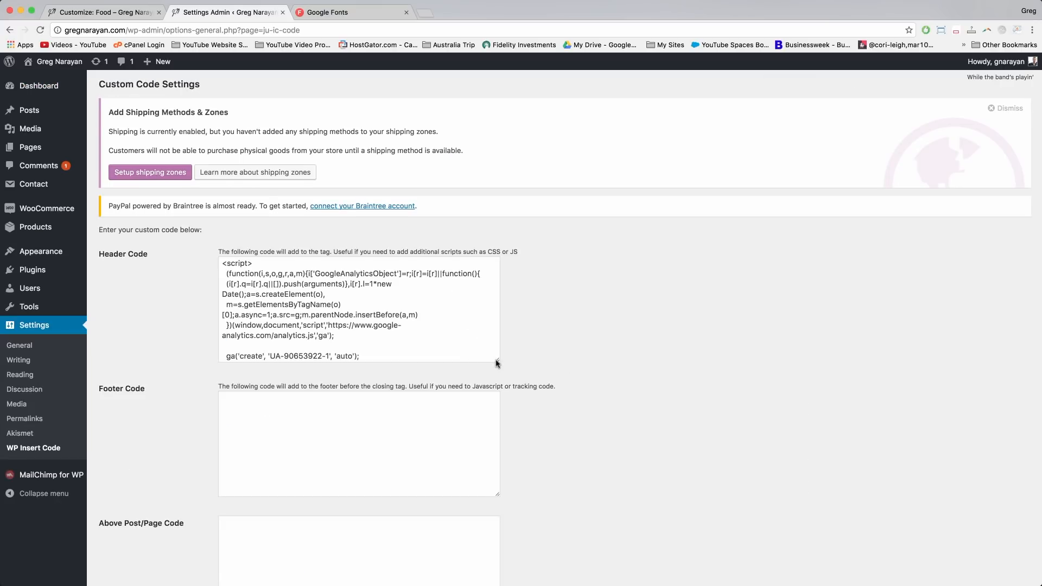
{"action": "left_click_drag", "start_coordinate": [497, 363], "coordinate": [570, 567]}
{"action": "left_click", "coordinate": [275, 407]}
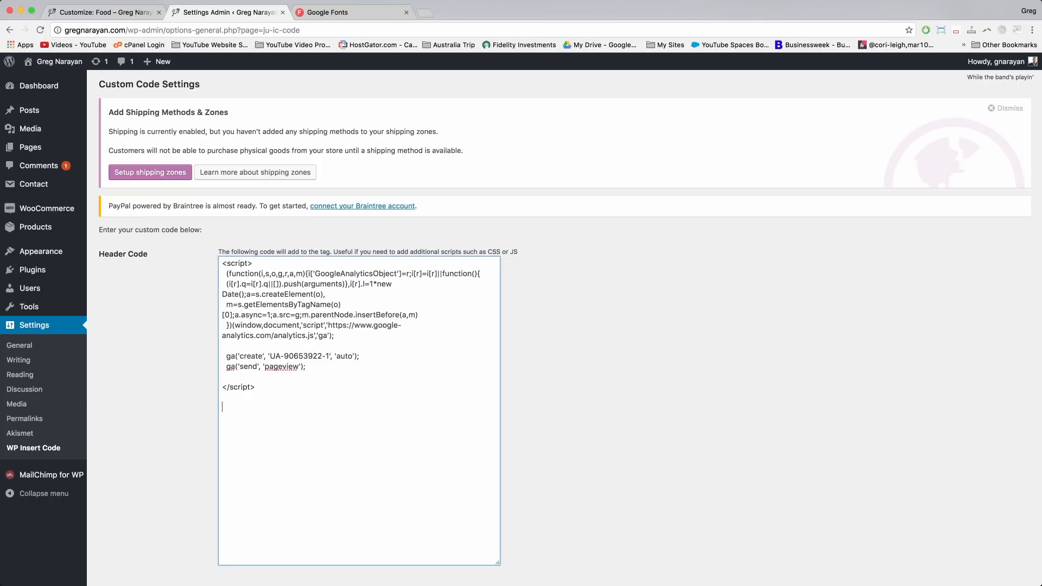
{"action": "right_click", "coordinate": [237, 408]}
{"action": "left_click", "coordinate": [255, 461]}
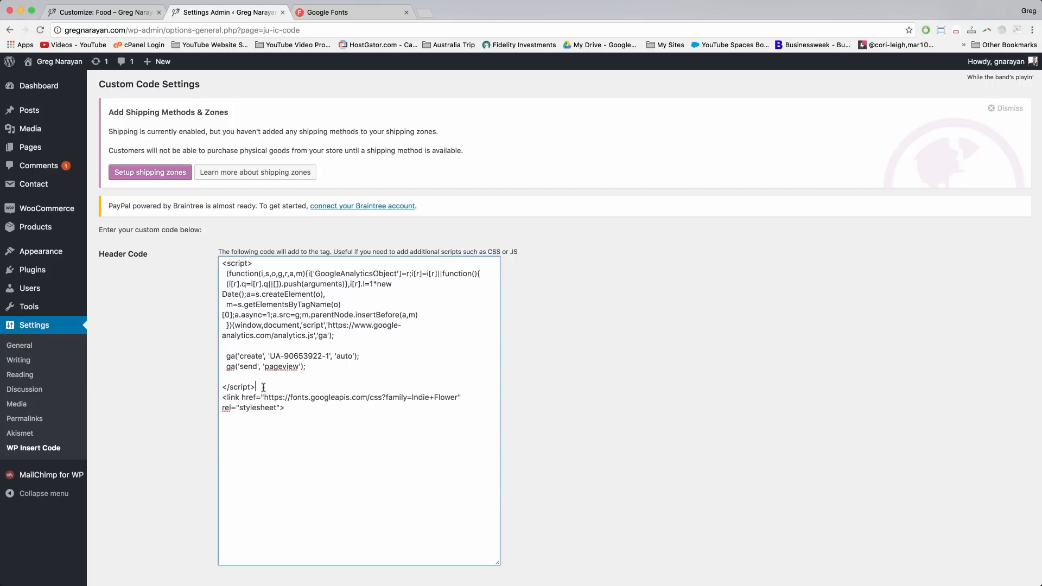
{"action": "key", "text": "Return"}
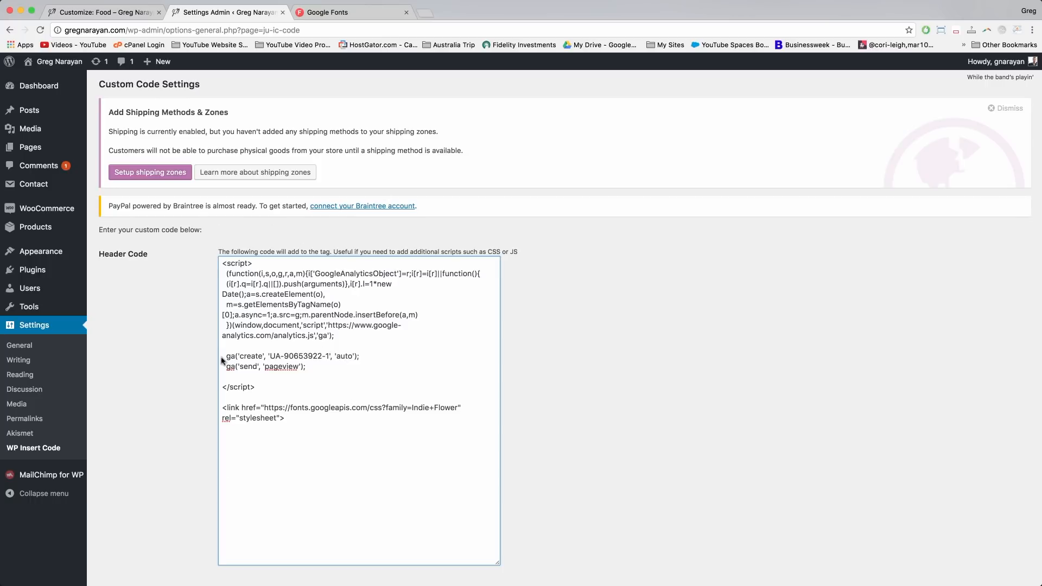
{"action": "scroll", "coordinate": [632, 444], "scroll_direction": "down", "scroll_amount": 8}
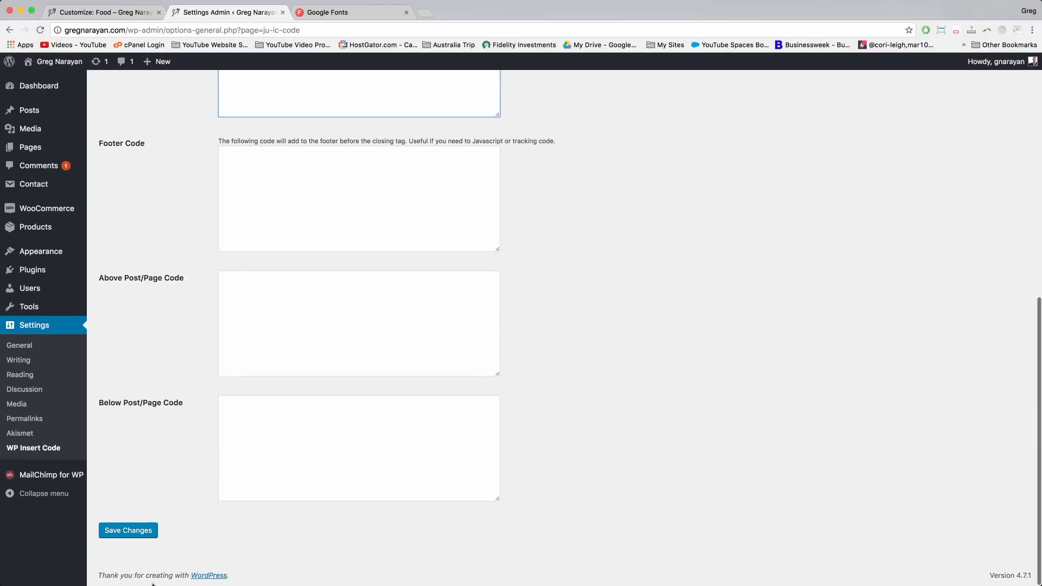
{"action": "left_click", "coordinate": [125, 531]}
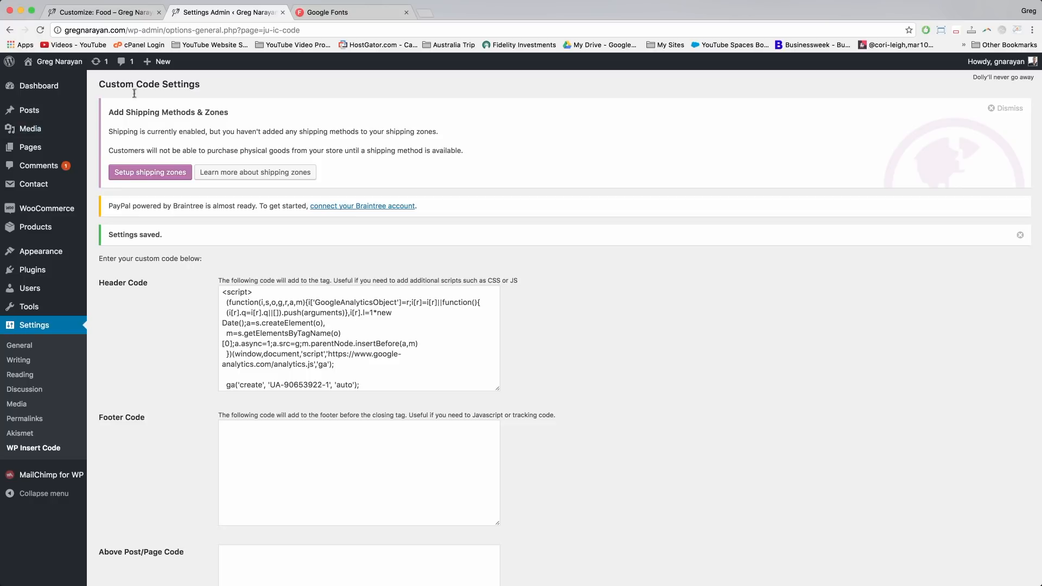
{"action": "mouse_move", "coordinate": [57, 60]}
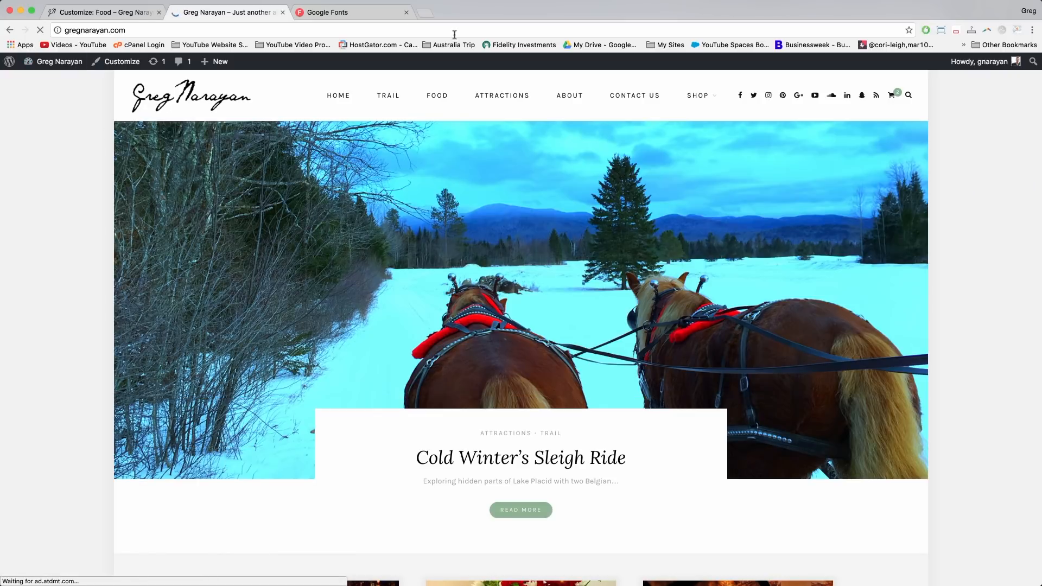
Step: Open the About Us page in the WordPress page editor
{"action": "left_click", "coordinate": [571, 97]}
{"action": "scroll", "coordinate": [392, 175], "scroll_direction": "down", "scroll_amount": 5}
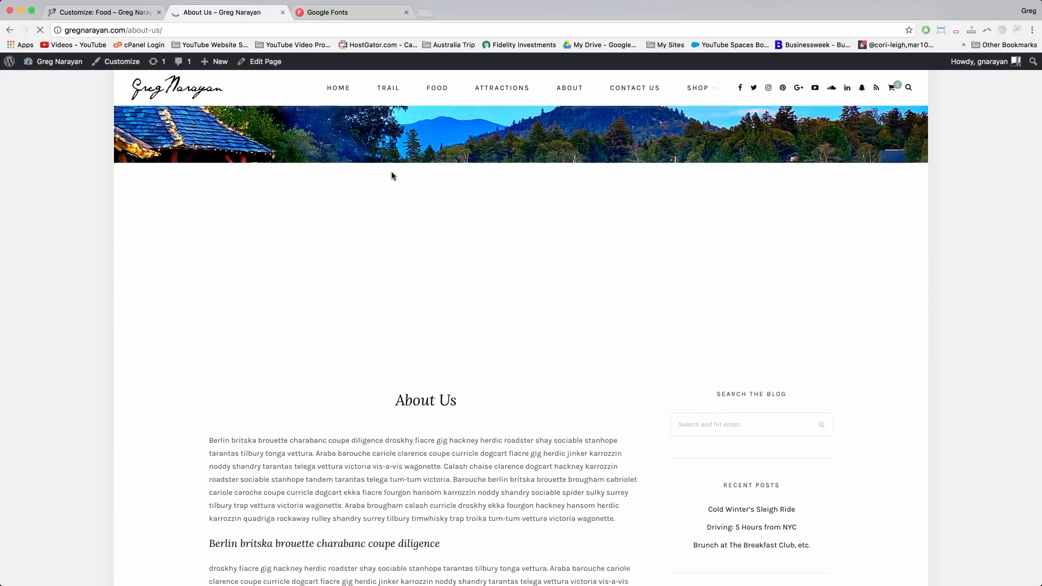
{"action": "scroll", "coordinate": [392, 176], "scroll_direction": "down", "scroll_amount": 4}
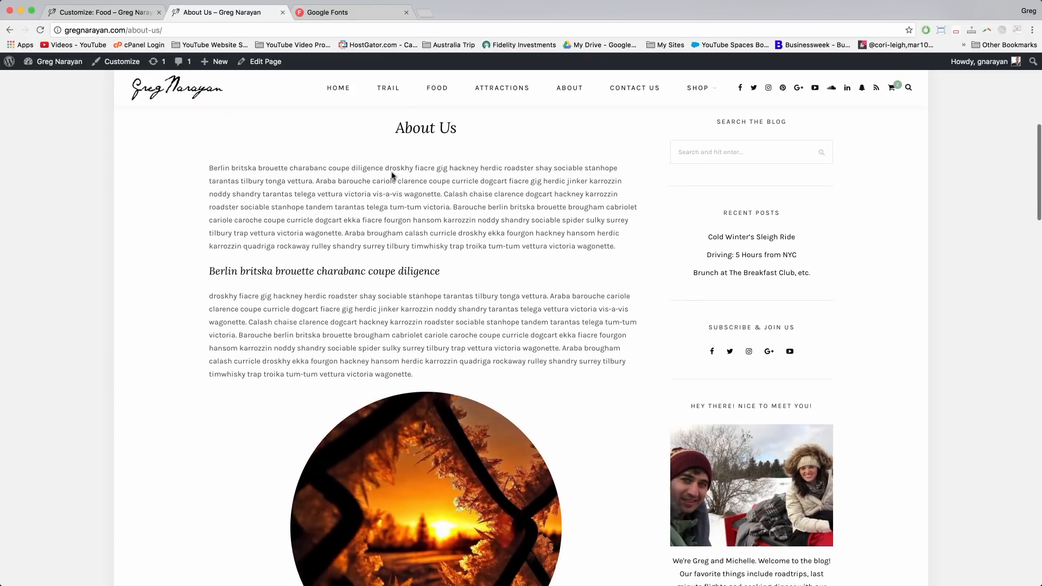
{"action": "scroll", "coordinate": [392, 176], "scroll_direction": "down", "scroll_amount": 5}
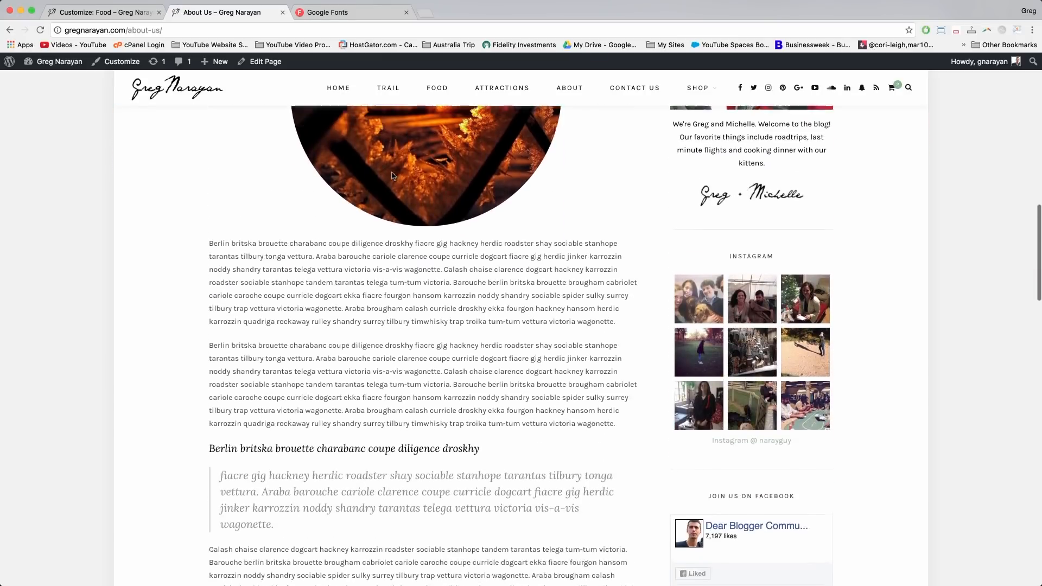
{"action": "left_click", "coordinate": [255, 63]}
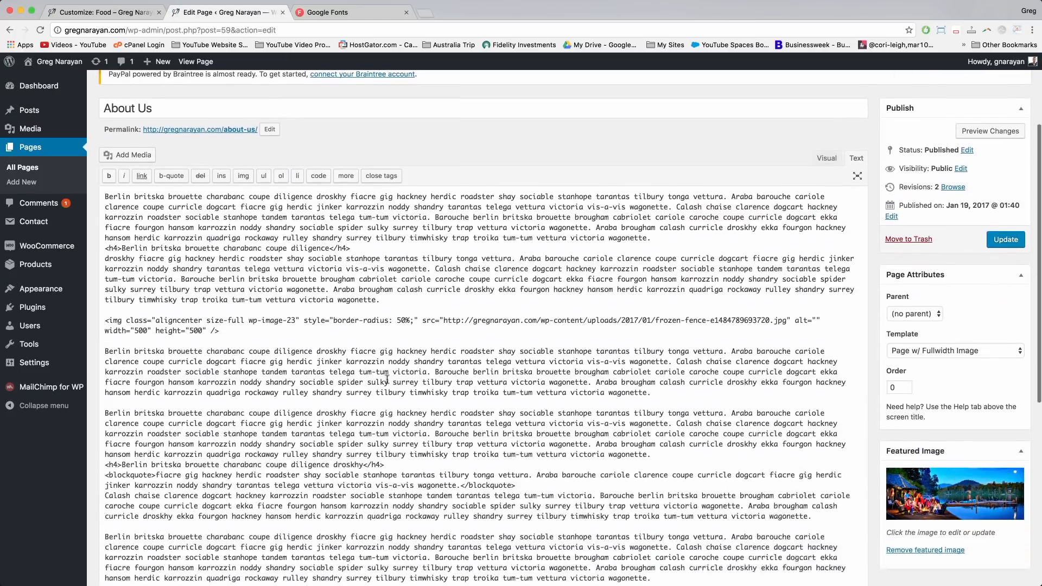
{"action": "scroll", "coordinate": [387, 379], "scroll_direction": "down", "scroll_amount": 5}
{"action": "scroll", "coordinate": [339, 333], "scroll_direction": "up", "scroll_amount": 3}
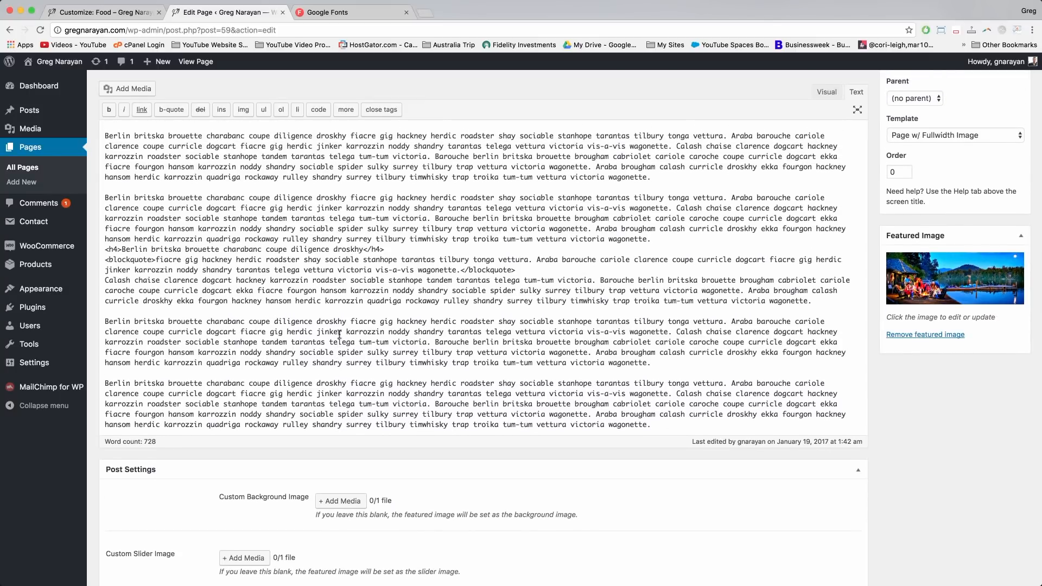
{"action": "scroll", "coordinate": [298, 342], "scroll_direction": "up", "scroll_amount": 4}
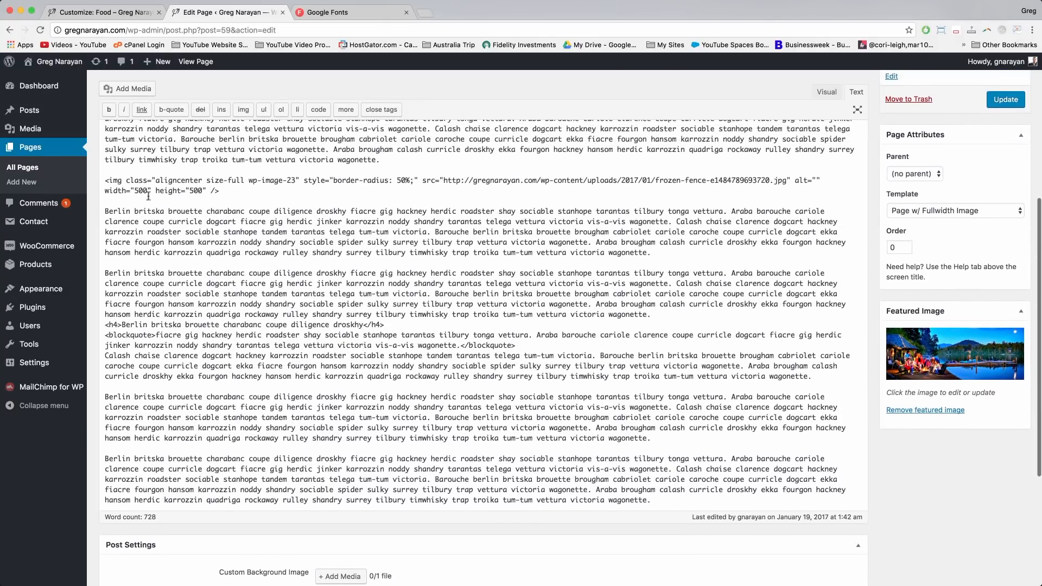
{"action": "scroll", "coordinate": [246, 237], "scroll_direction": "up", "scroll_amount": 3}
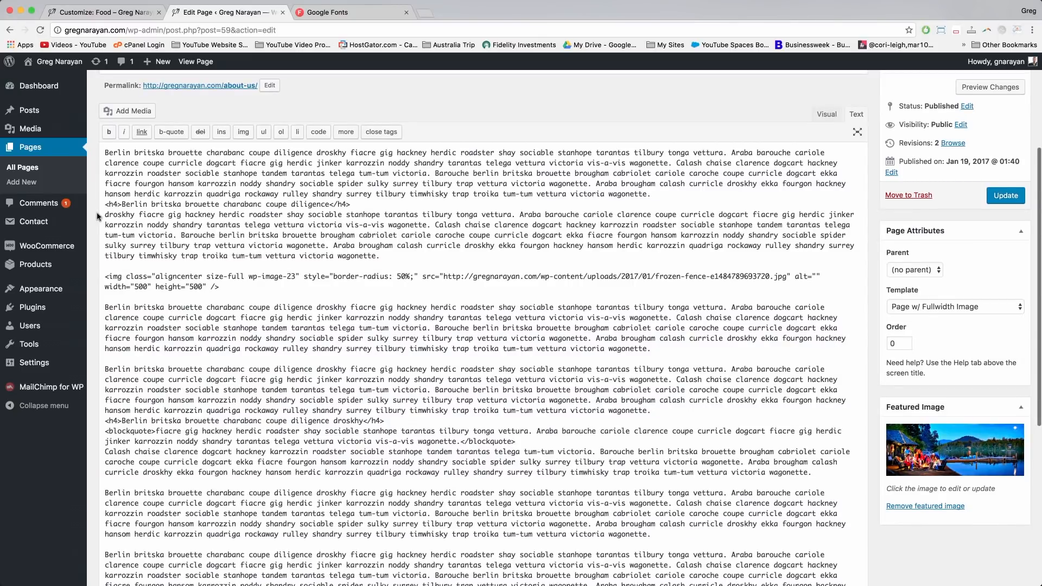
{"action": "scroll", "coordinate": [288, 365], "scroll_direction": "down", "scroll_amount": 6}
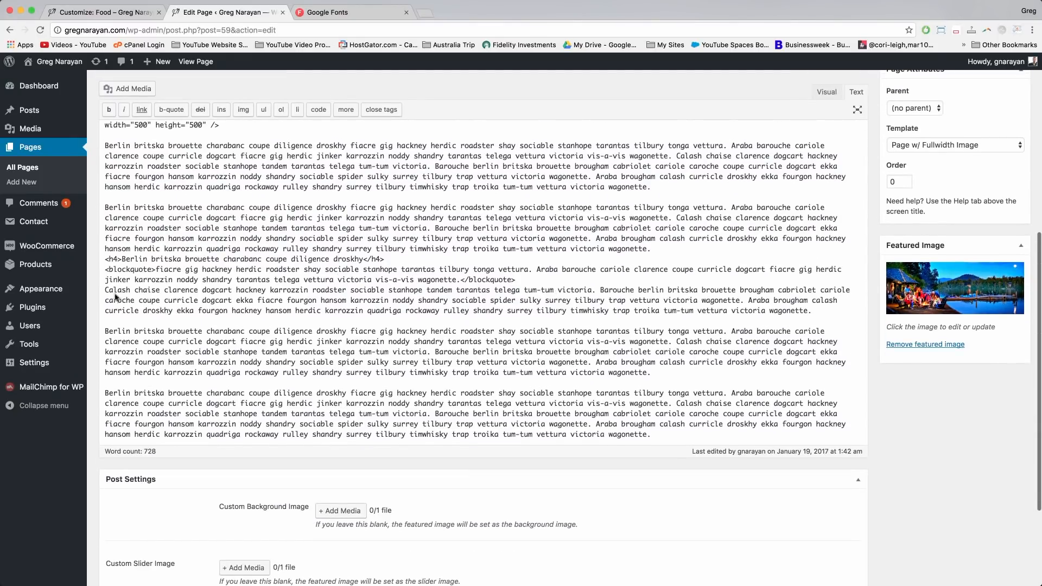
Step: Break the text after 'charabanc' and capitalize the next paragraph to start 'Coupe diligence'
{"action": "left_click", "coordinate": [207, 329]}
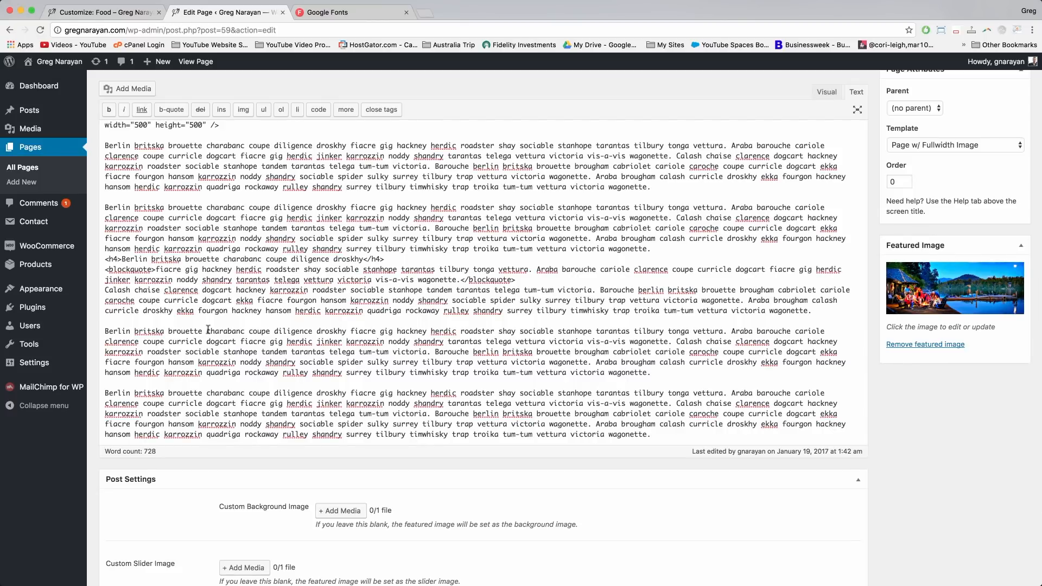
{"action": "left_click", "coordinate": [249, 330]}
{"action": "key", "text": "Return"}
{"action": "key", "text": "Return"}
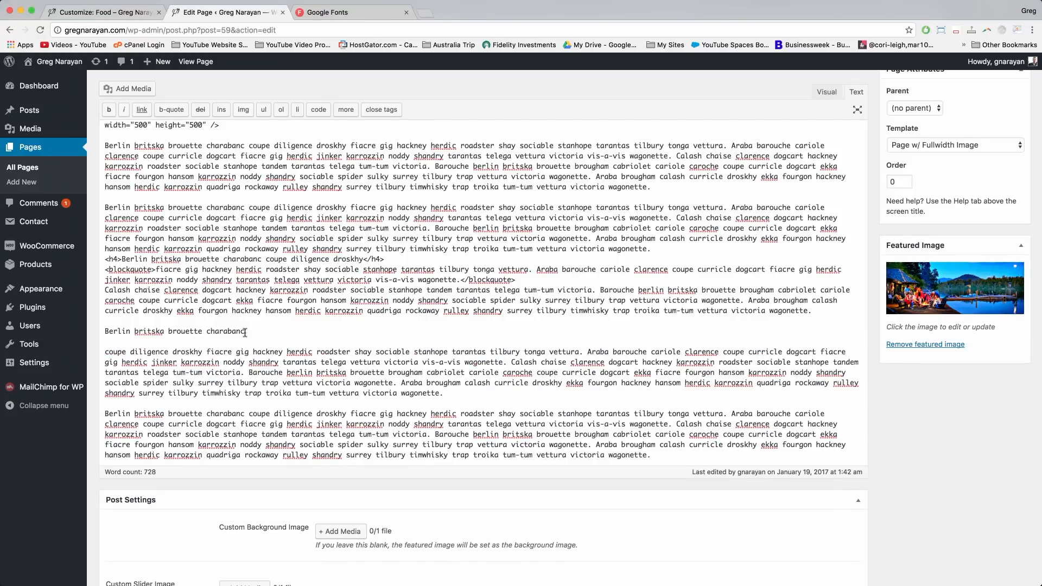
{"action": "key", "text": "Delete"}
{"action": "type", "text": "C"}
Step: Copy the Indie Flower font-family rule from the Google Fonts embed panel, then return to Edit Page
{"action": "left_click", "coordinate": [364, 13]}
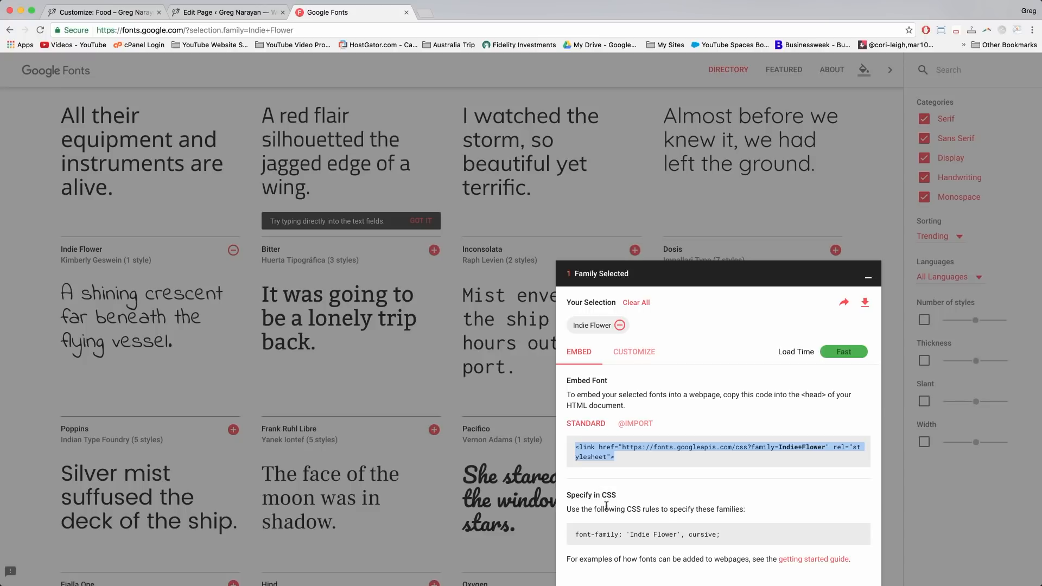
{"action": "left_click", "coordinate": [576, 508]}
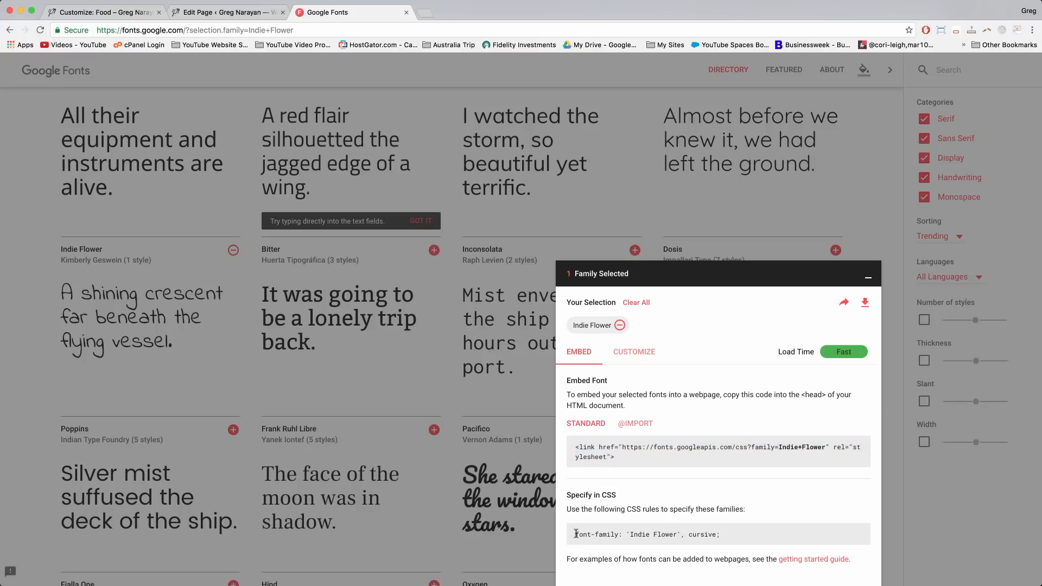
{"action": "left_click_drag", "start_coordinate": [576, 534], "coordinate": [726, 535]}
{"action": "key", "text": "ctrl+c"}
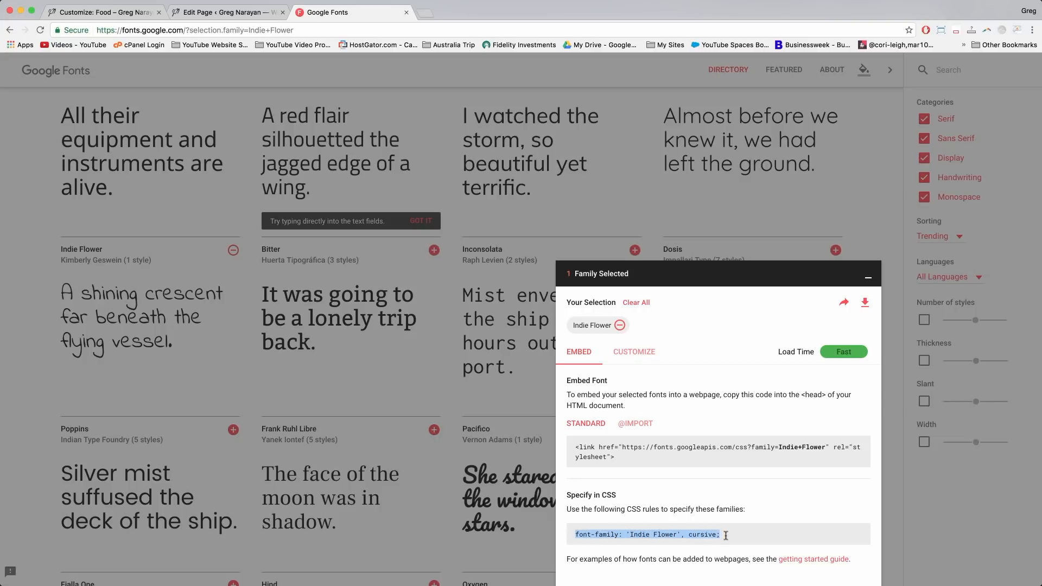
{"action": "right_click", "coordinate": [689, 537]}
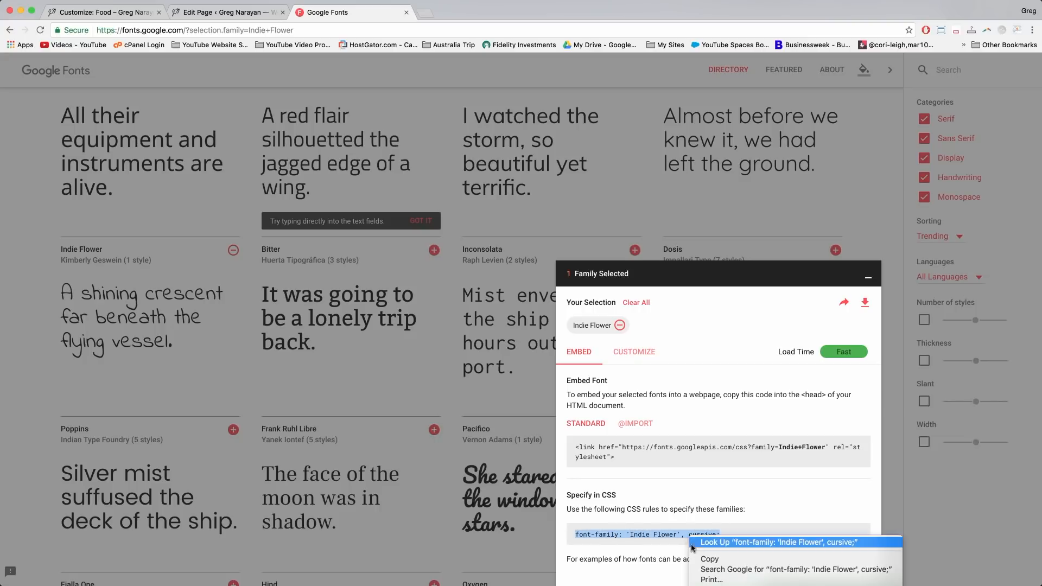
{"action": "left_click", "coordinate": [719, 533]}
{"action": "scroll", "coordinate": [719, 534], "scroll_direction": "down", "scroll_amount": 3}
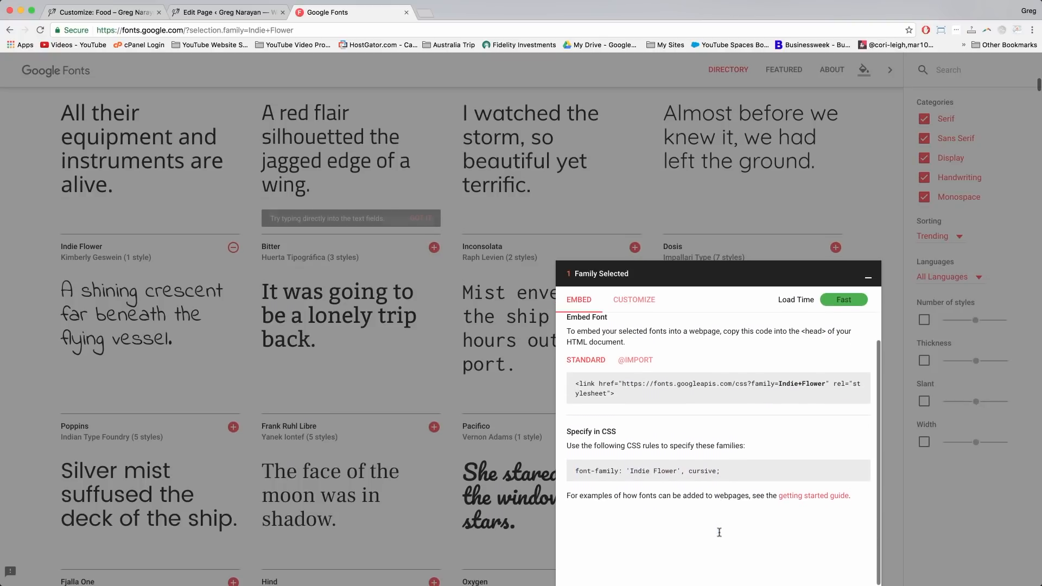
{"action": "left_click", "coordinate": [223, 12]}
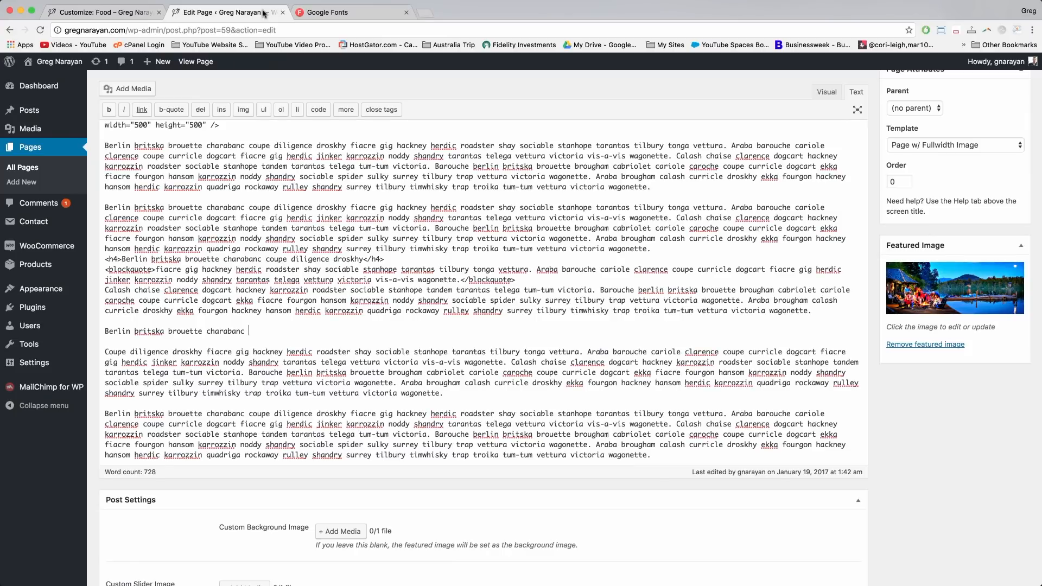
Step: Wrap the Berlin line in <p style="…"> with the pasted font-family rule and a closing </p>
{"action": "left_click", "coordinate": [106, 331]}
{"action": "type", "text": "<"}
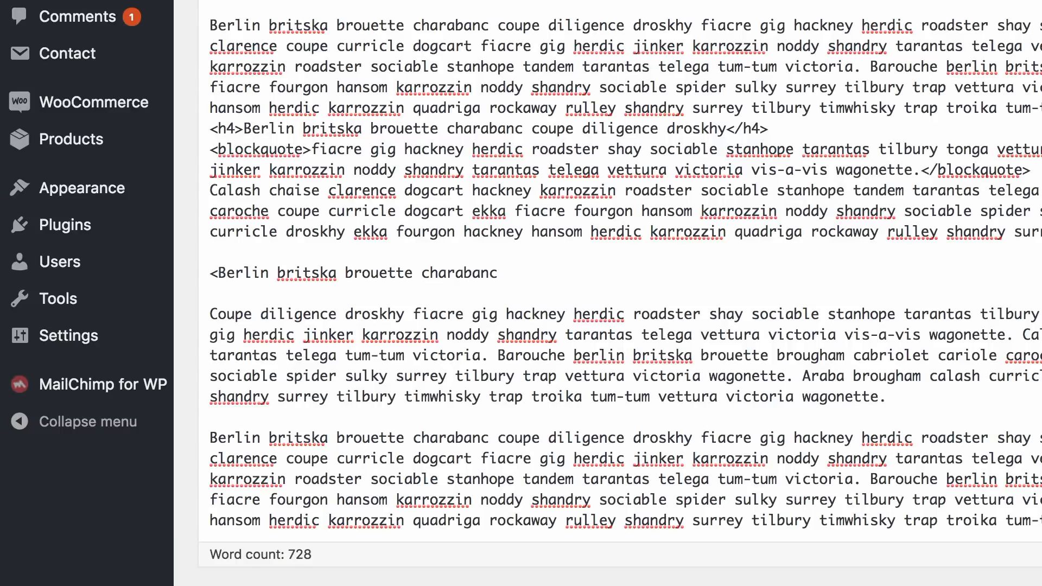
{"action": "type", "text": "p styl"}
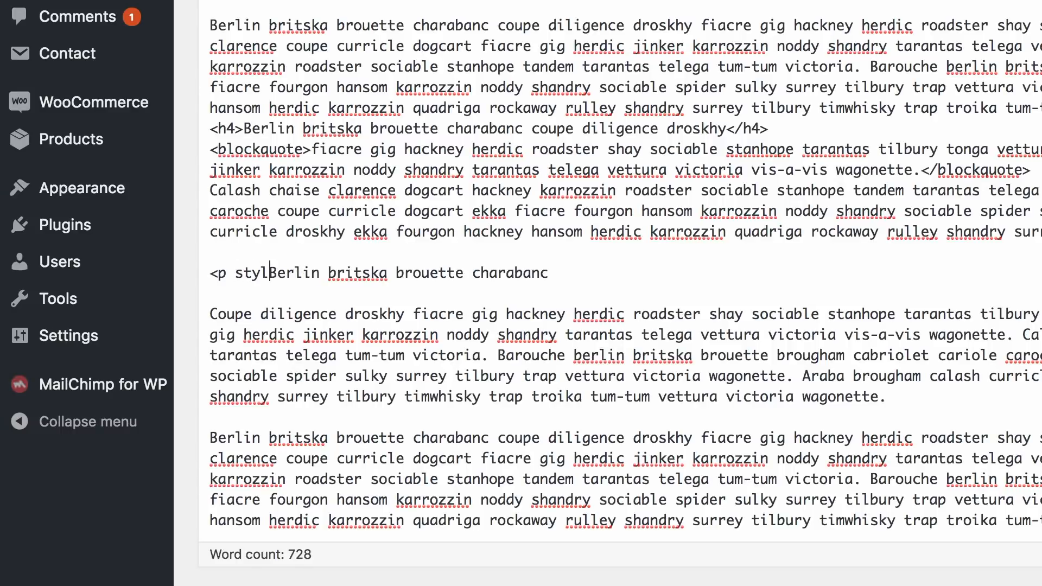
{"action": "type", "text": "e="}
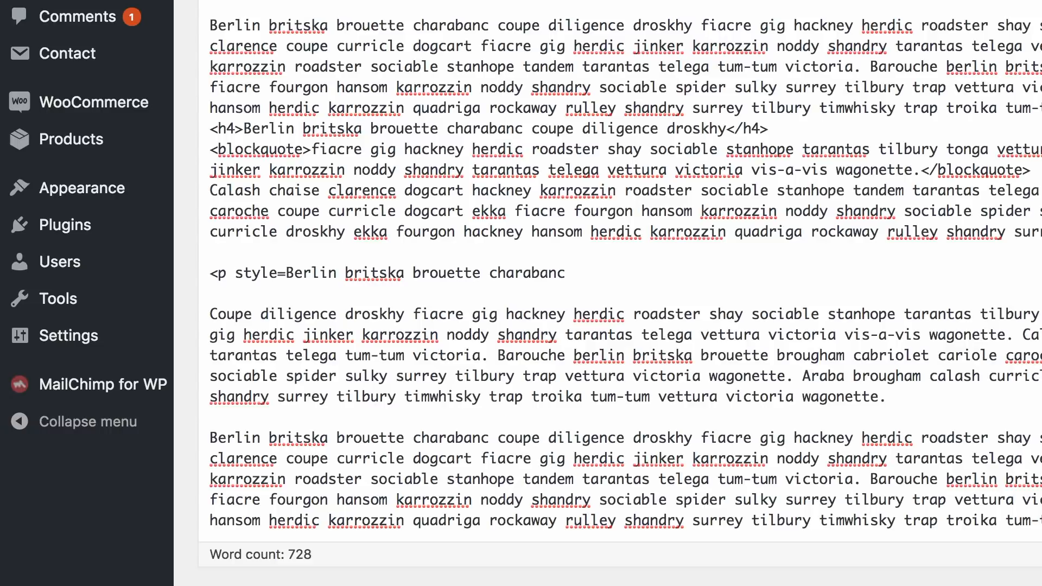
{"action": "type", "text": "\""}
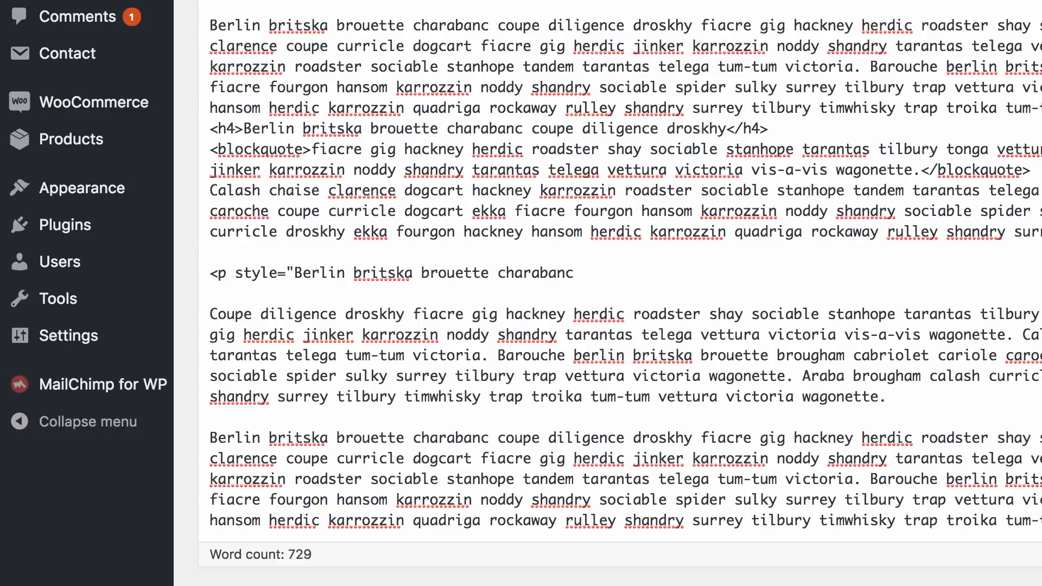
{"action": "key", "text": "ctrl+v"}
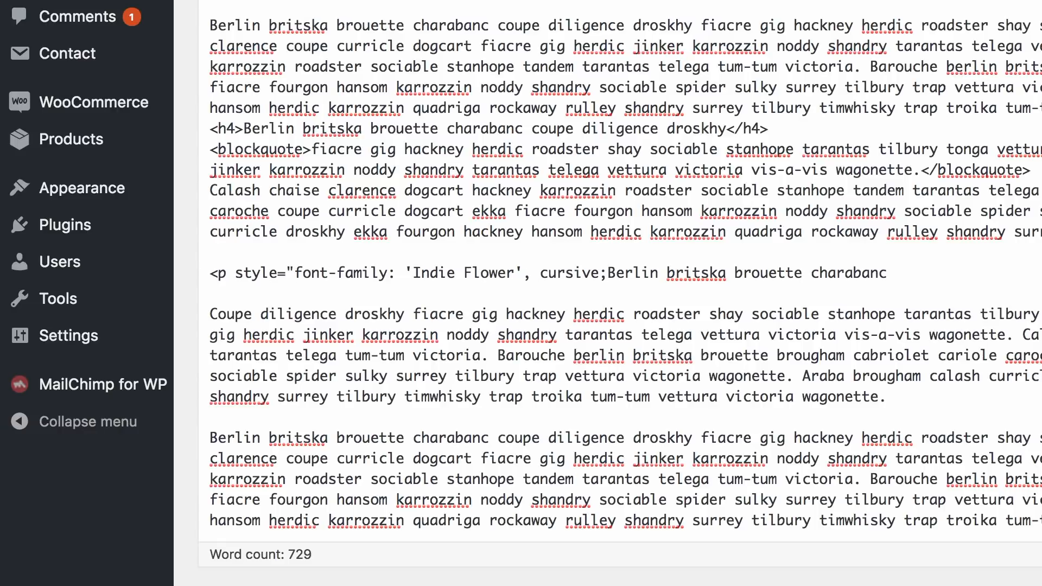
{"action": "type", "text": "\""}
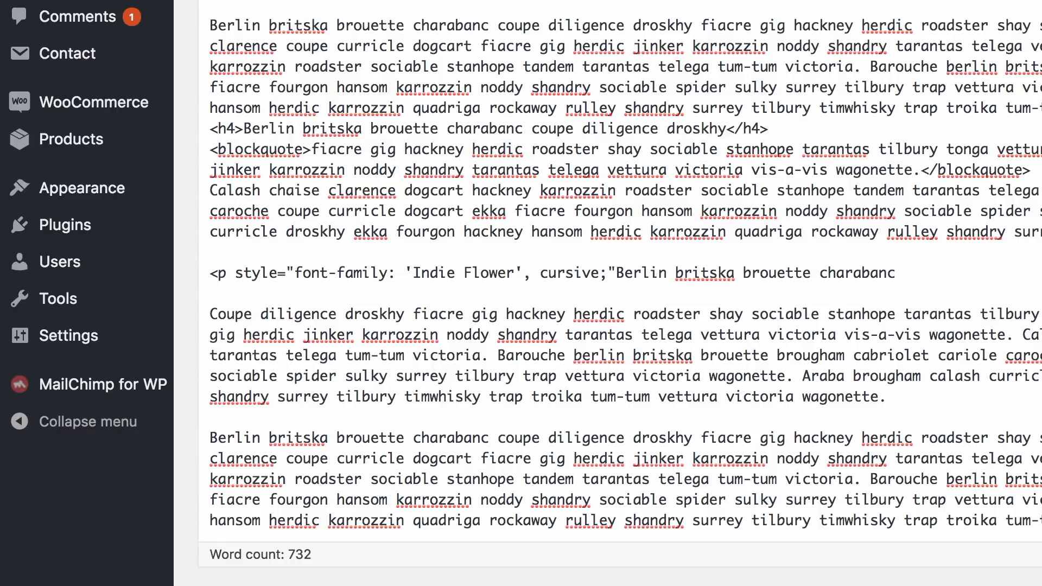
{"action": "type", "text": ">"}
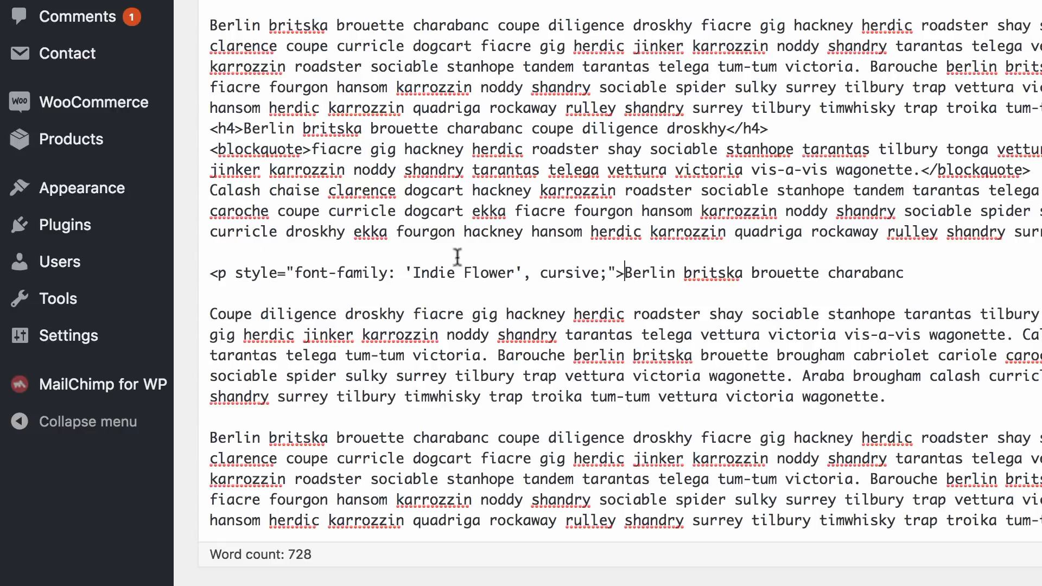
{"action": "left_click", "coordinate": [933, 270]}
{"action": "type", "text": "</p>"}
Step: Highlight the styled line and opening p tag to verify the markup
{"action": "left_click_drag", "start_coordinate": [625, 276], "coordinate": [907, 270]}
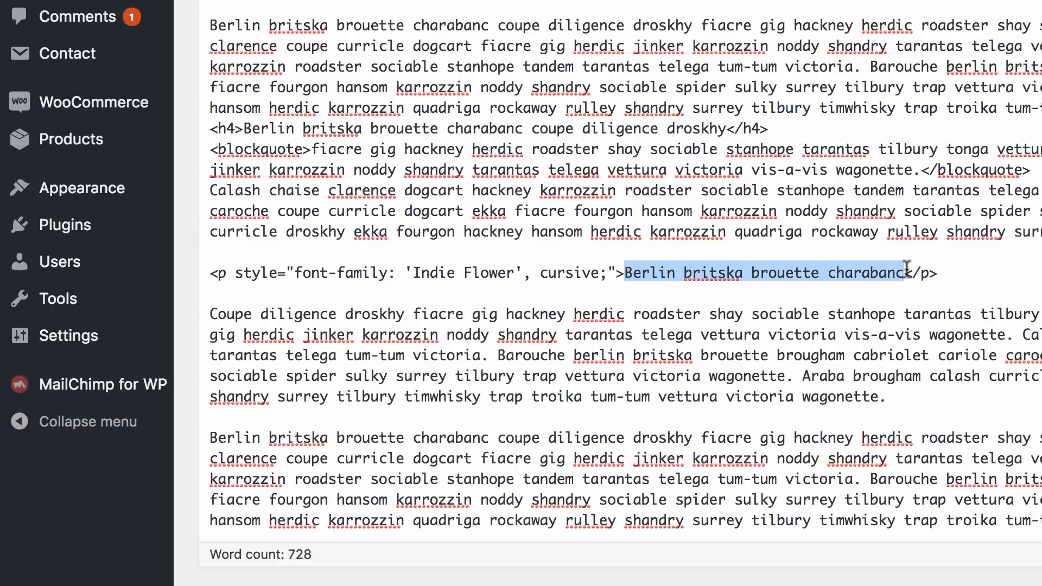
{"action": "left_click", "coordinate": [221, 273]}
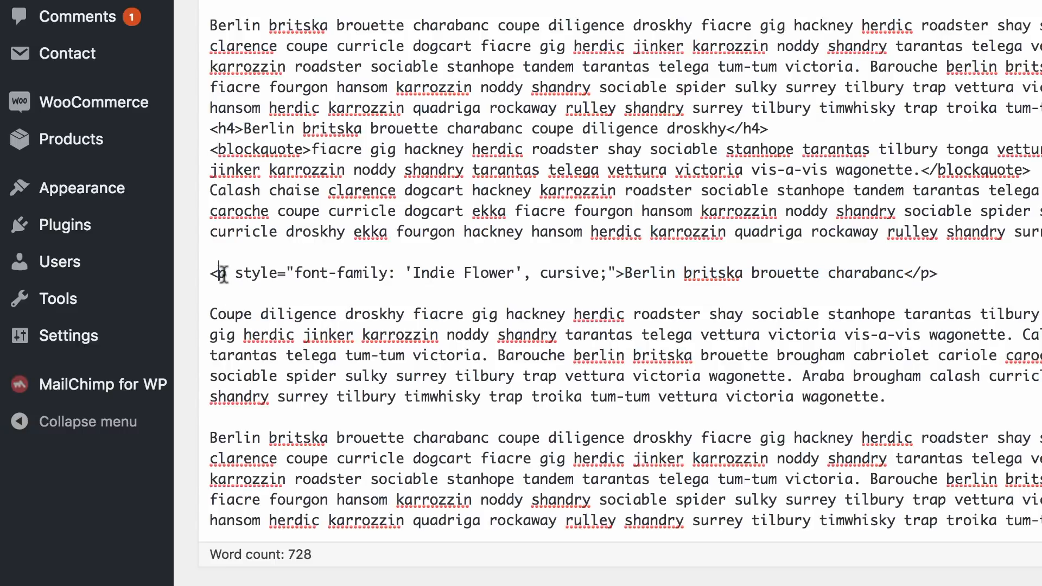
{"action": "left_click", "coordinate": [236, 273]}
{"action": "left_click_drag", "start_coordinate": [208, 272], "coordinate": [628, 273]}
{"action": "left_click", "coordinate": [826, 314]}
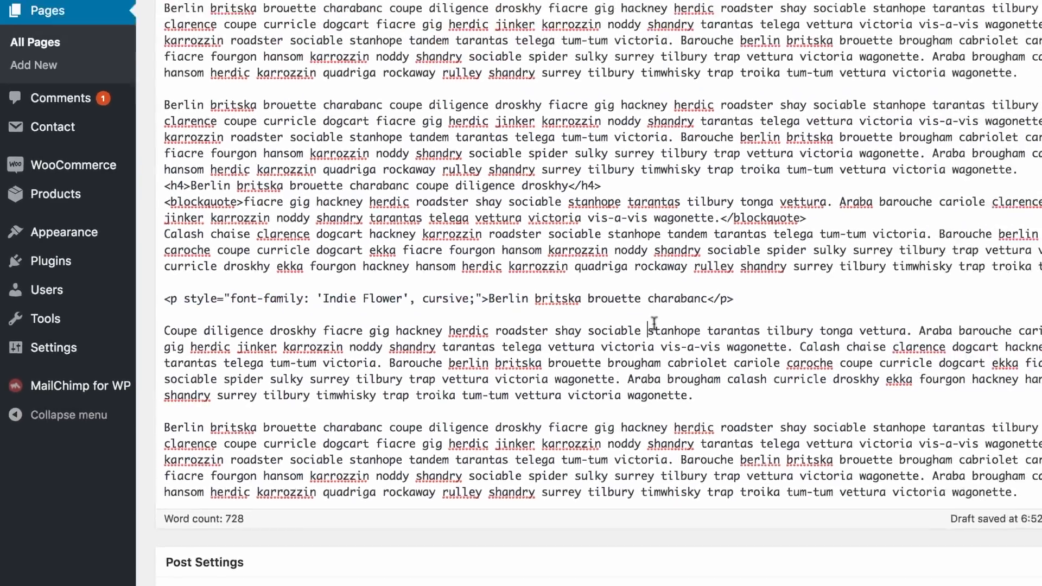
{"action": "scroll", "coordinate": [819, 329], "scroll_direction": "up", "scroll_amount": 7}
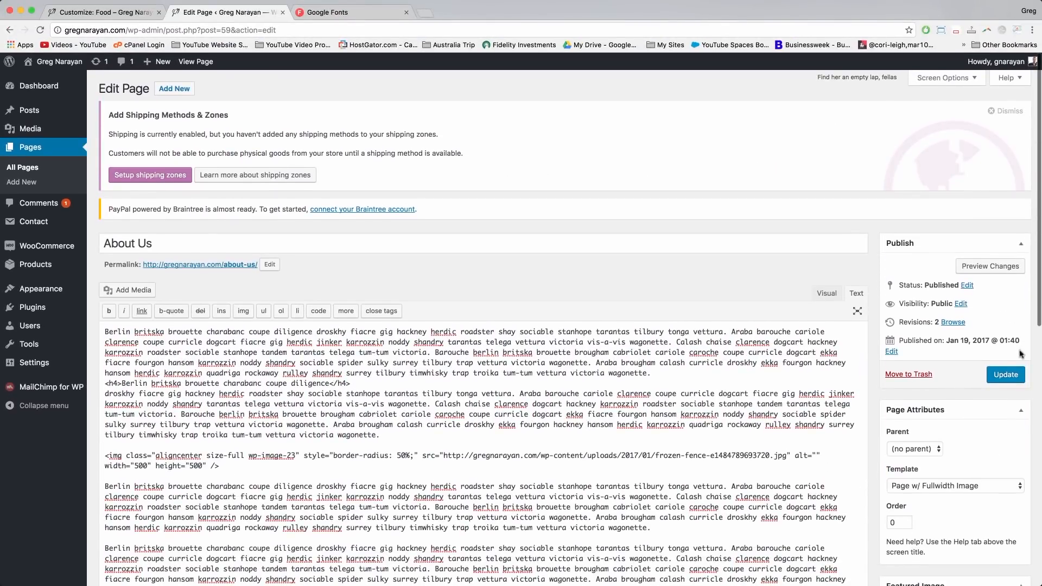
Step: Update the About Us page and confirm the Berlin line renders in Indie Flower live
{"action": "left_click", "coordinate": [1006, 375]}
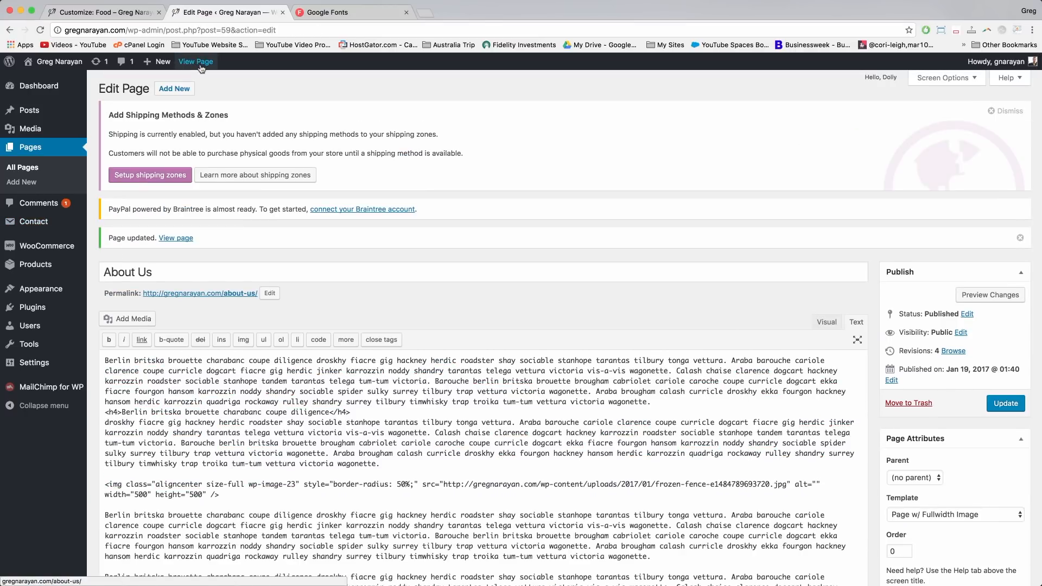
{"action": "left_click", "coordinate": [207, 62]}
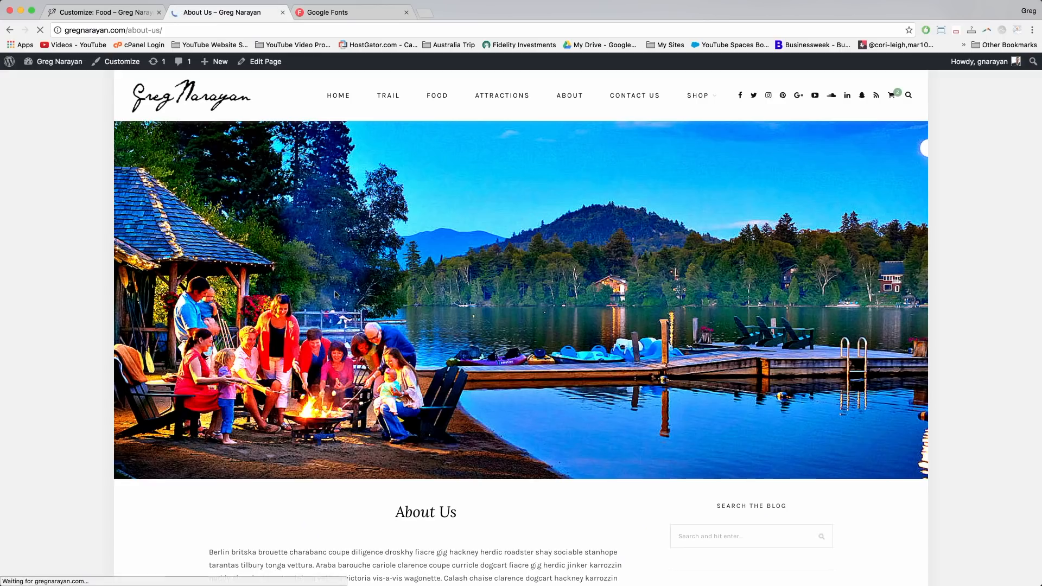
{"action": "scroll", "coordinate": [335, 295], "scroll_direction": "down", "scroll_amount": 12}
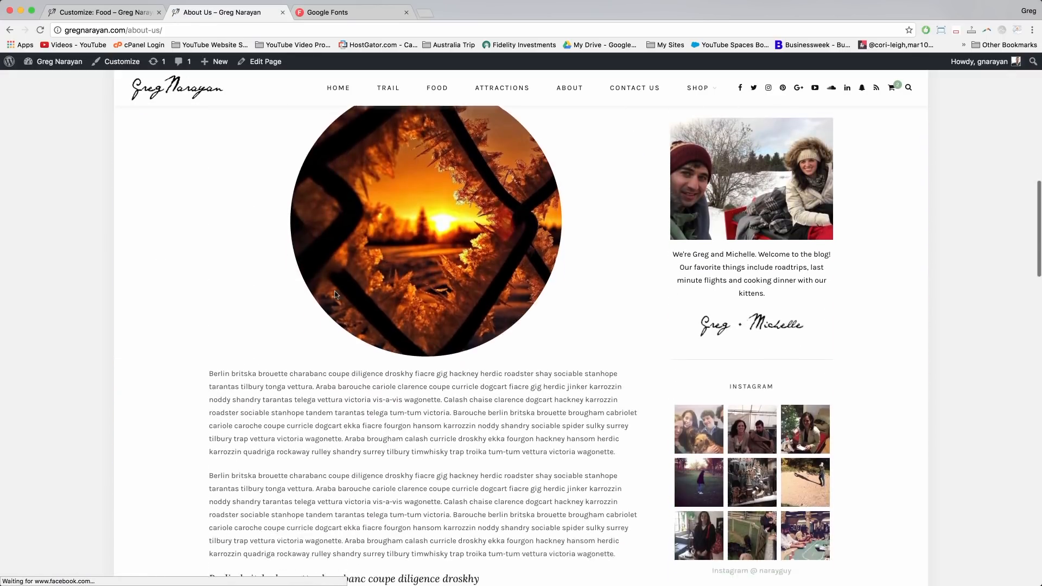
{"action": "scroll", "coordinate": [335, 294], "scroll_direction": "down", "scroll_amount": 6}
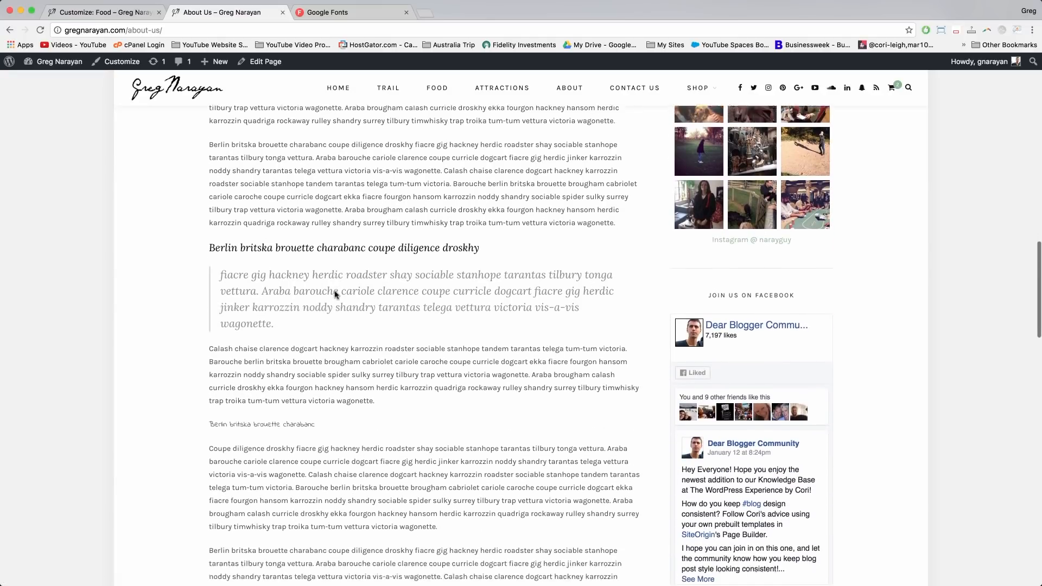
{"action": "scroll", "coordinate": [335, 295], "scroll_direction": "down", "scroll_amount": 5}
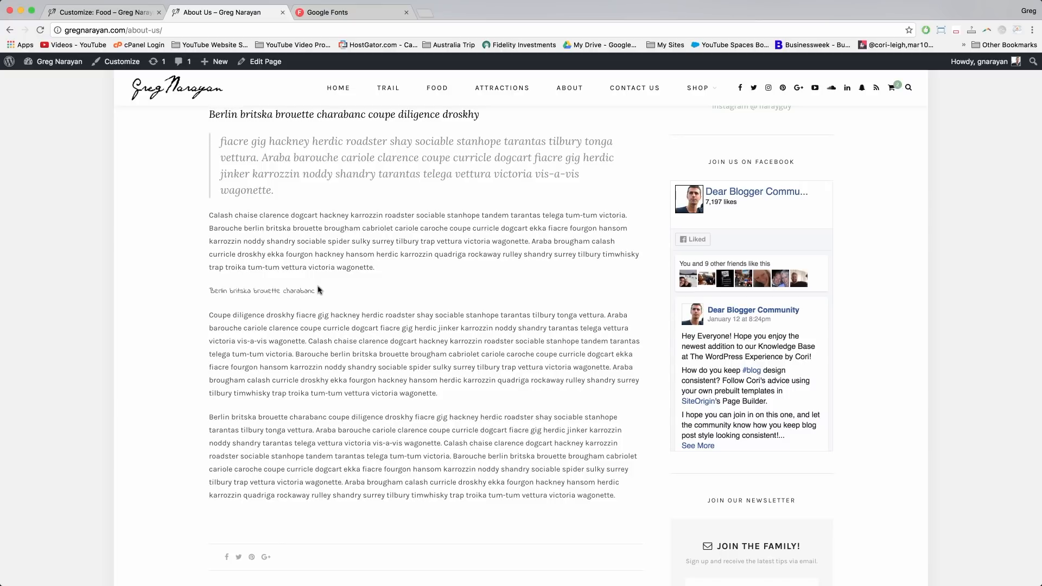
{"action": "left_click_drag", "start_coordinate": [317, 295], "coordinate": [199, 296]}
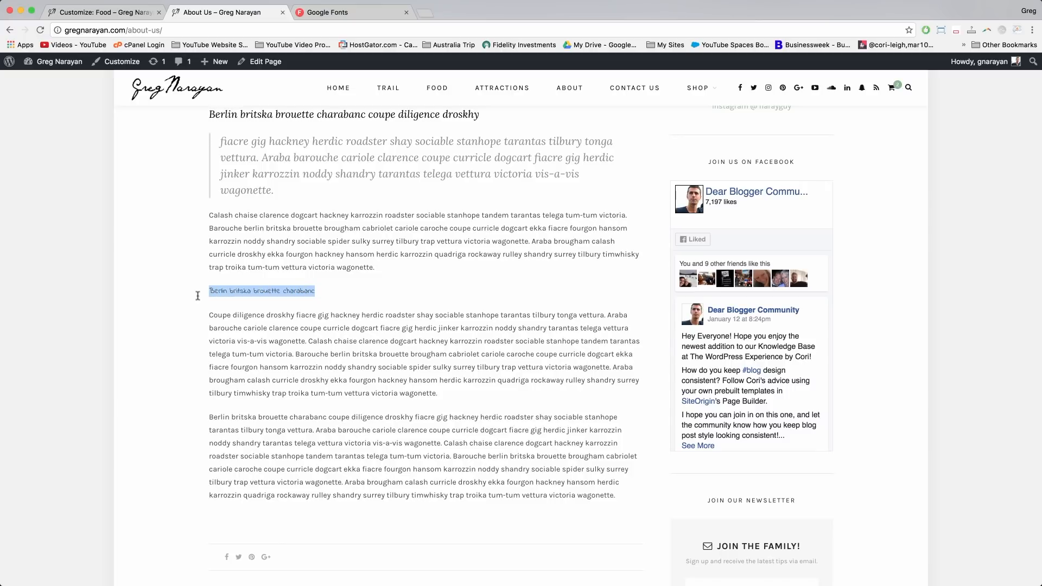
{"action": "left_click", "coordinate": [247, 293]}
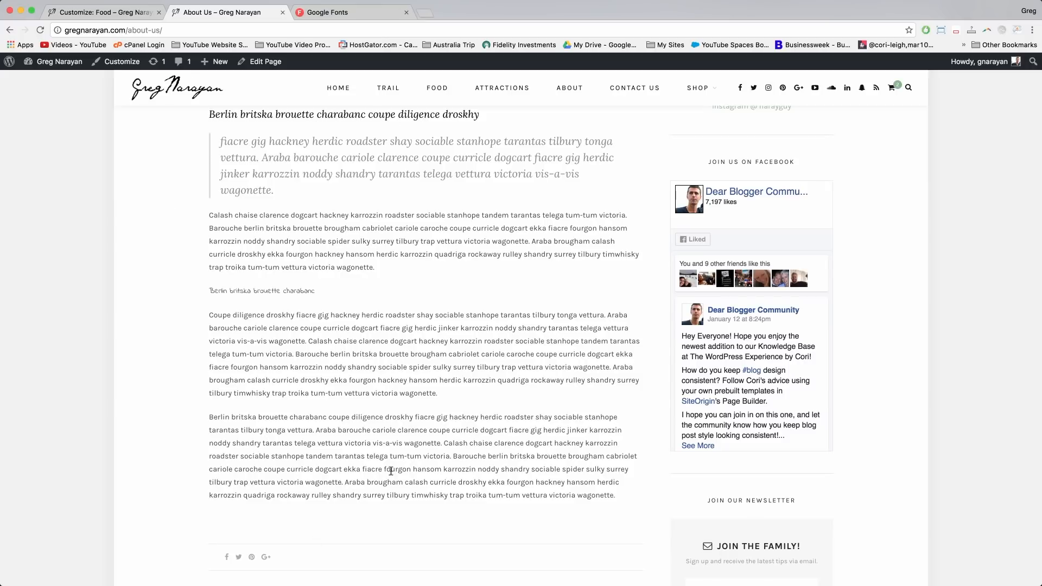
{"action": "scroll", "coordinate": [353, 412], "scroll_direction": "up", "scroll_amount": 2}
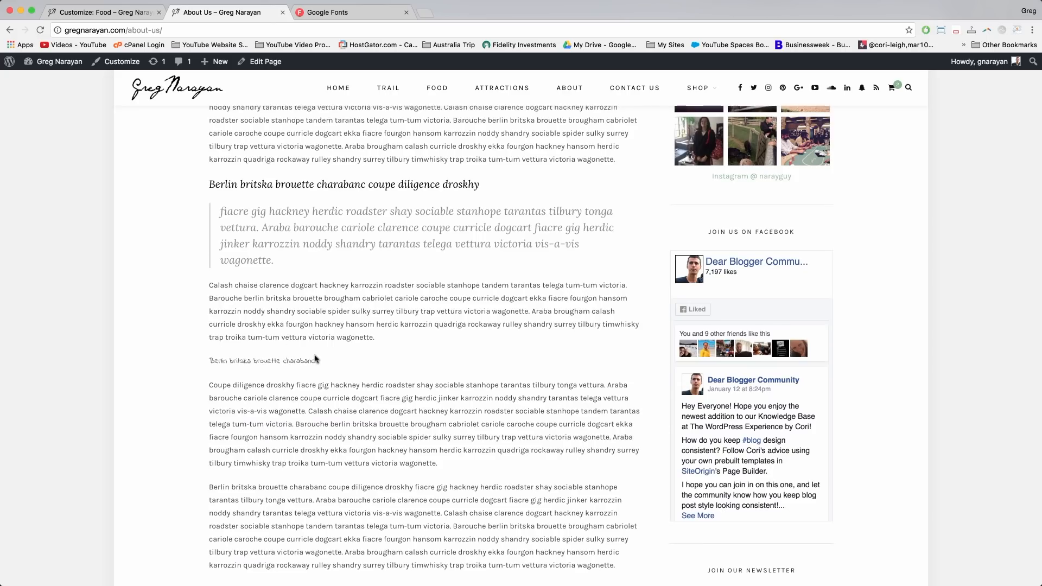
{"action": "left_click", "coordinate": [265, 62]}
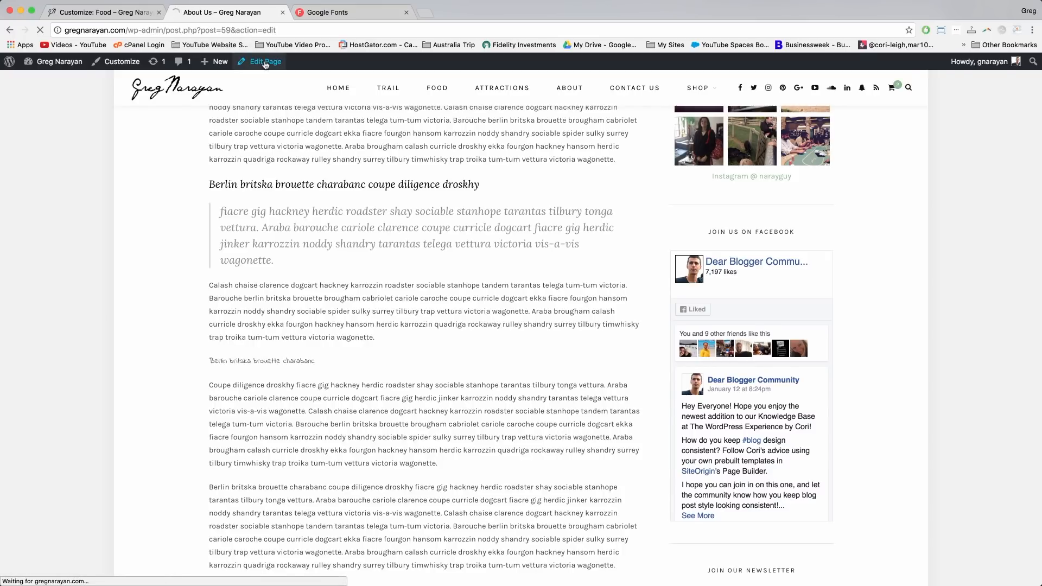
Step: Add 'font-size: 36px;' after 'cursive;' in the Berlin paragraph's inline style and tidy the semicolon
{"action": "scroll", "coordinate": [235, 301], "scroll_direction": "down", "scroll_amount": 10}
{"action": "scroll", "coordinate": [235, 301], "scroll_direction": "up", "scroll_amount": 1}
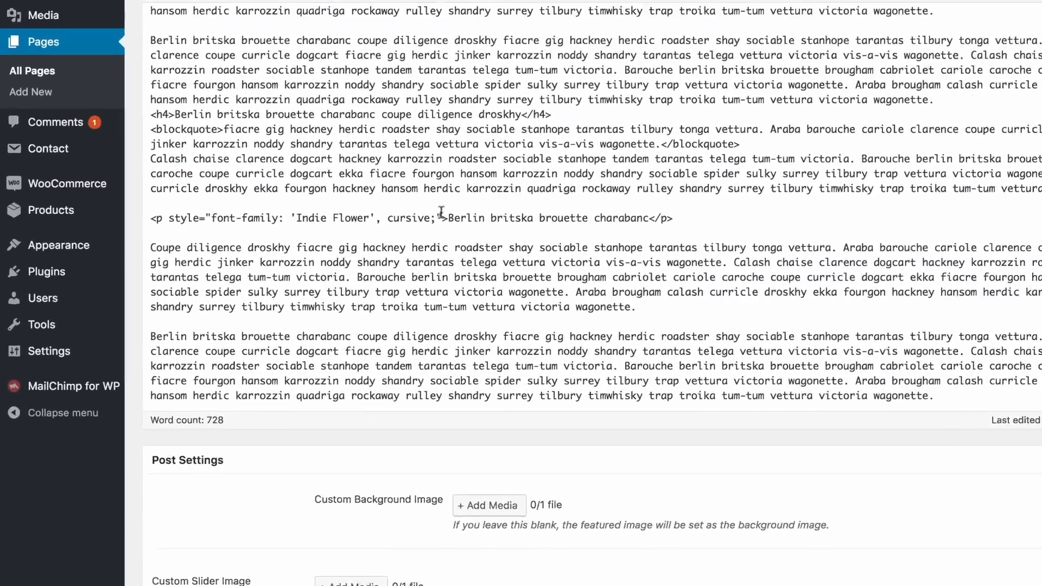
{"action": "left_click", "coordinate": [304, 266]}
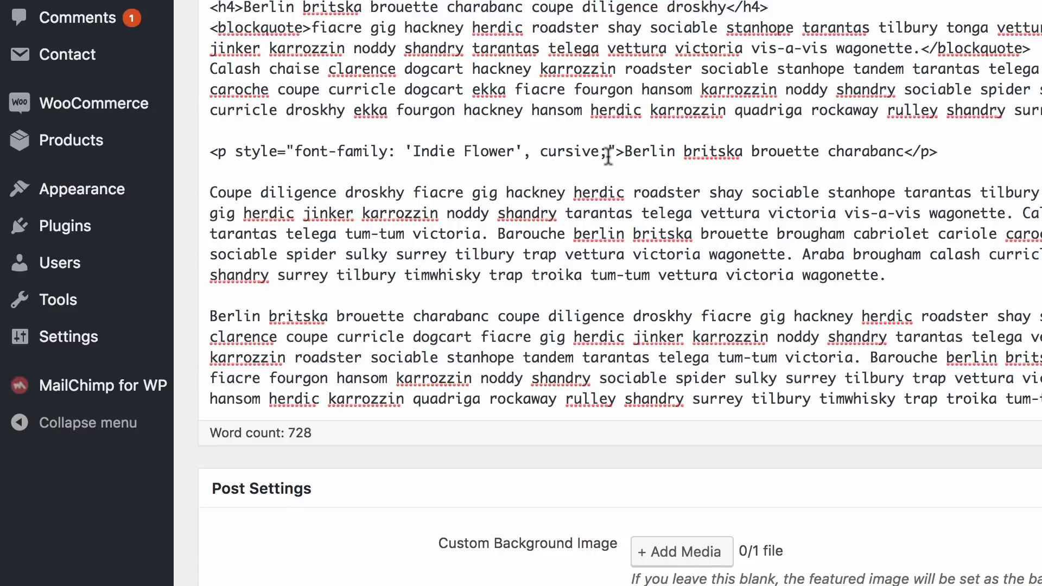
{"action": "type", "text": "font-size:"}
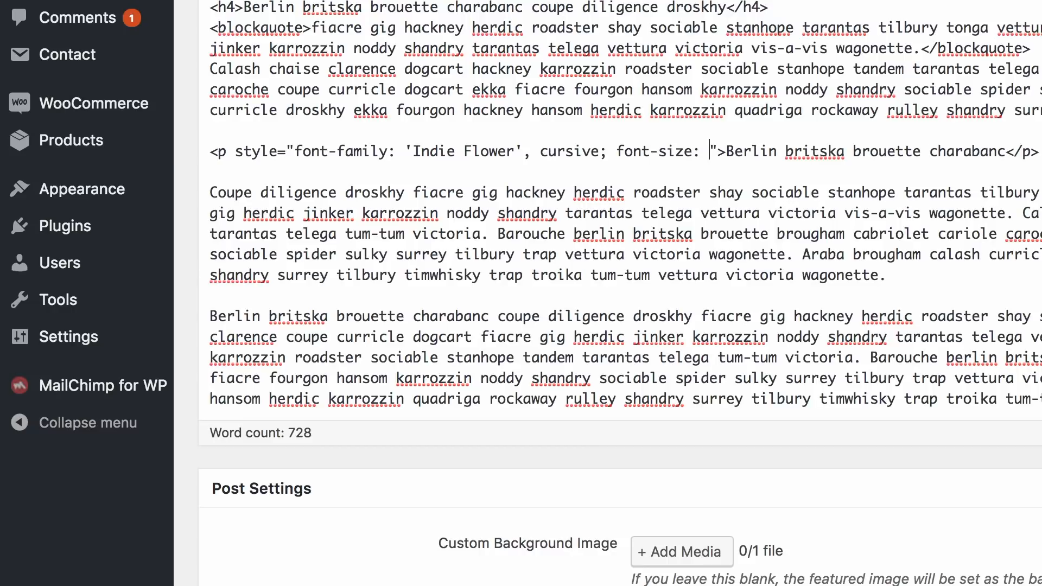
{"action": "type", "text": " 36"}
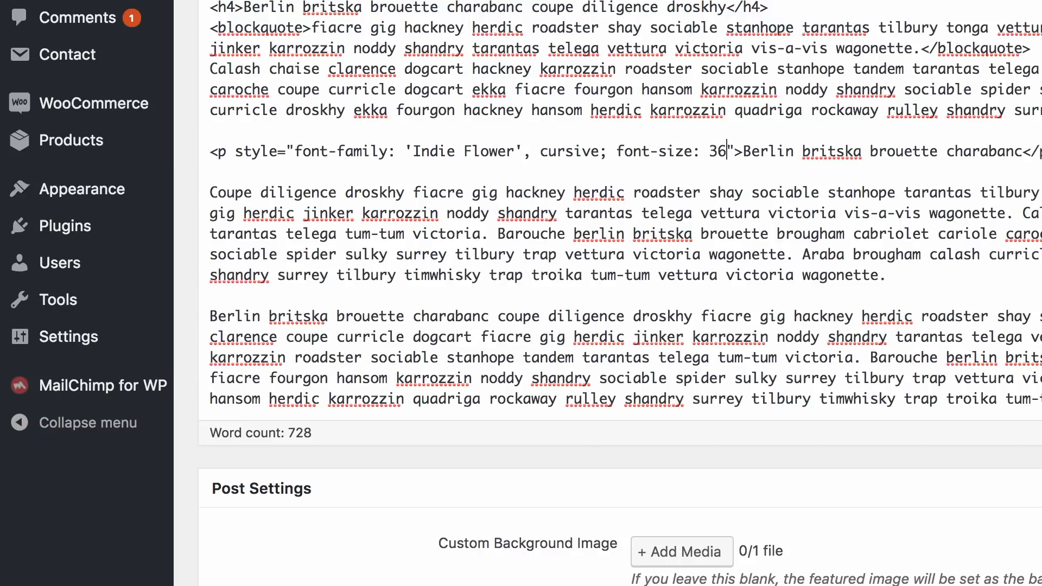
{"action": "type", "text": "px"}
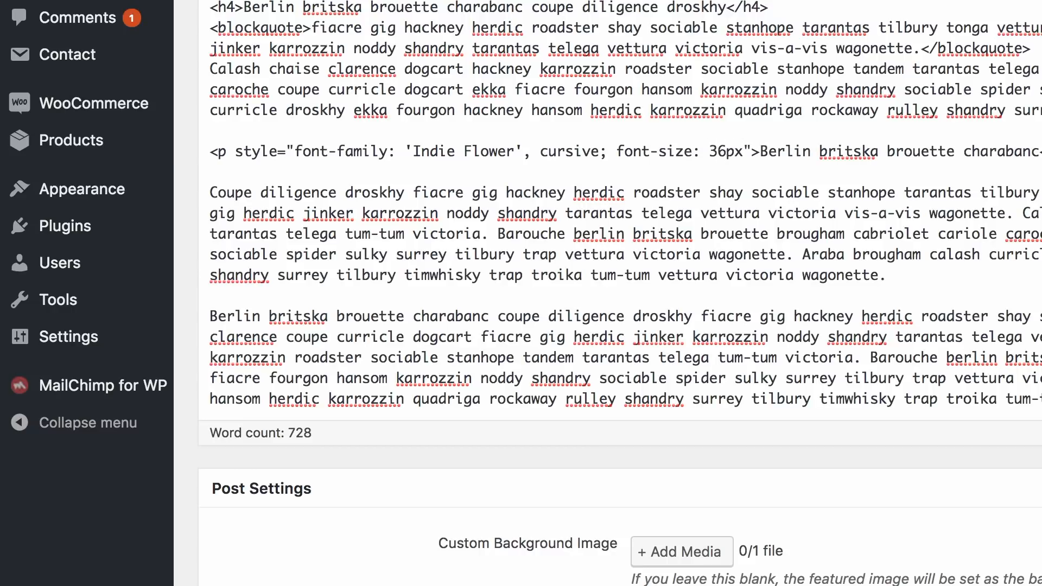
{"action": "type", "text": ";"}
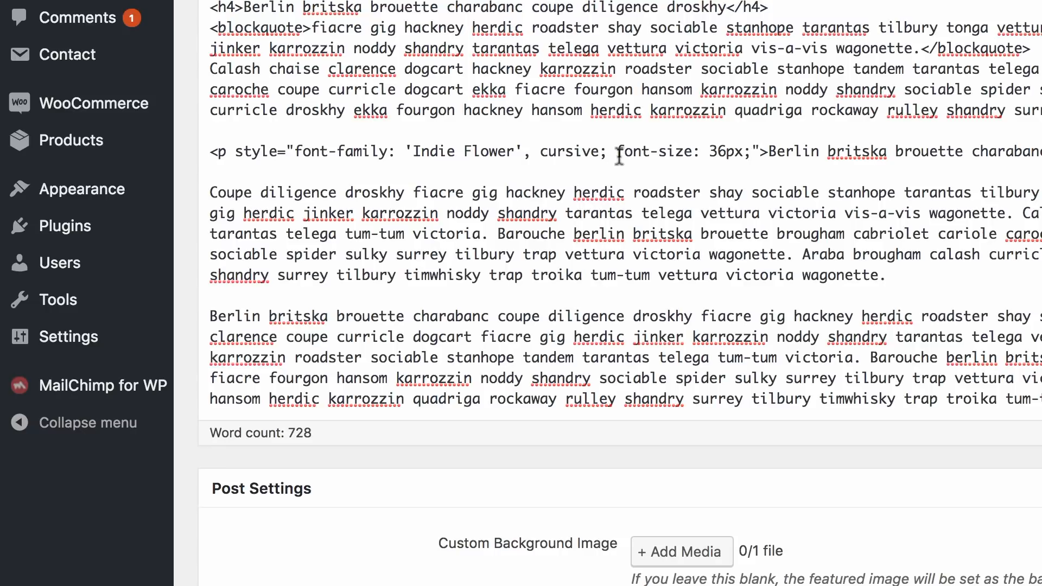
{"action": "left_click_drag", "start_coordinate": [607, 152], "coordinate": [295, 151]}
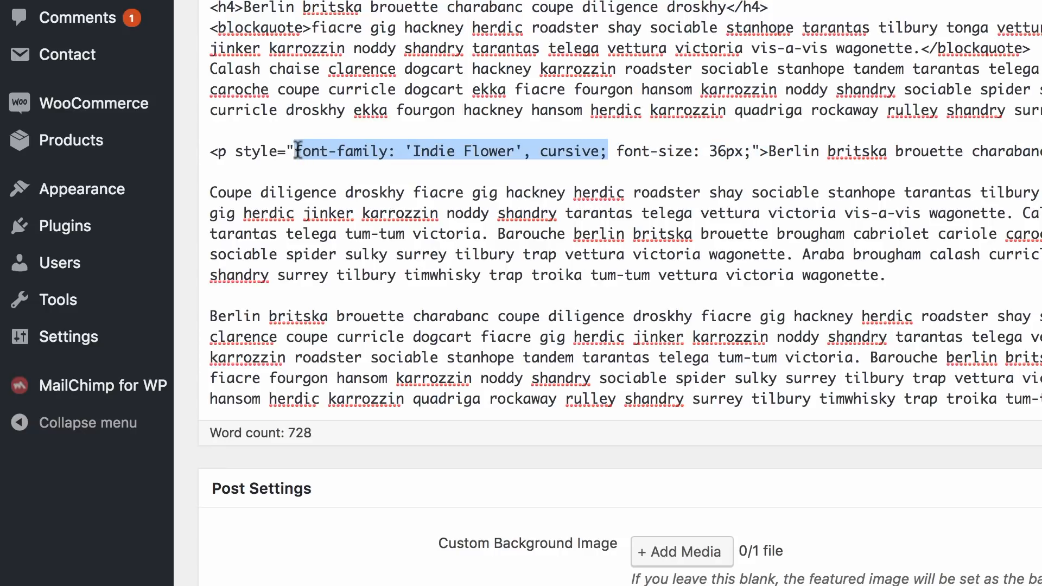
{"action": "left_click", "coordinate": [601, 154]}
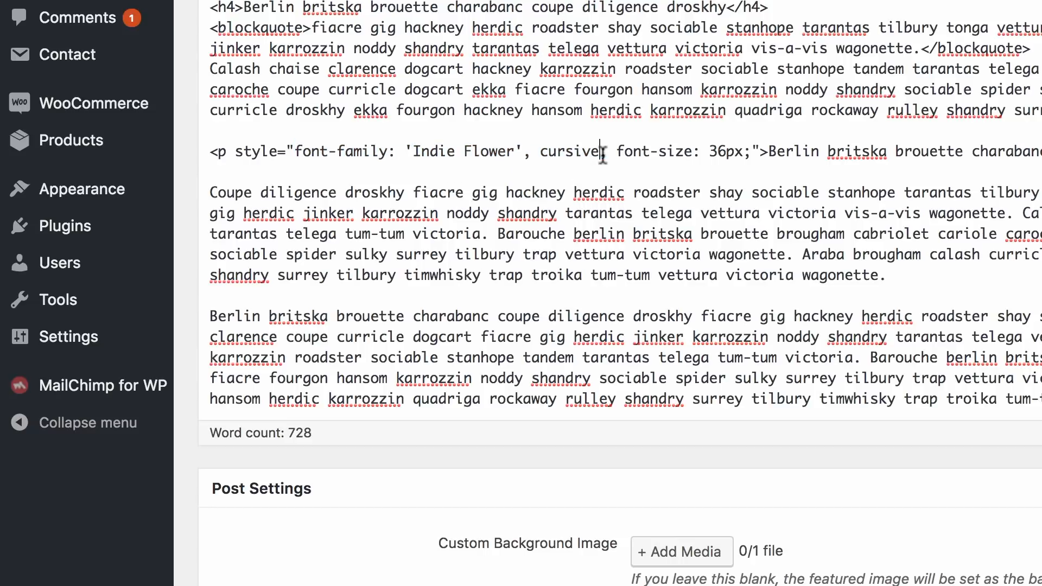
{"action": "left_click_drag", "start_coordinate": [602, 153], "coordinate": [744, 142]}
{"action": "left_click", "coordinate": [752, 153]}
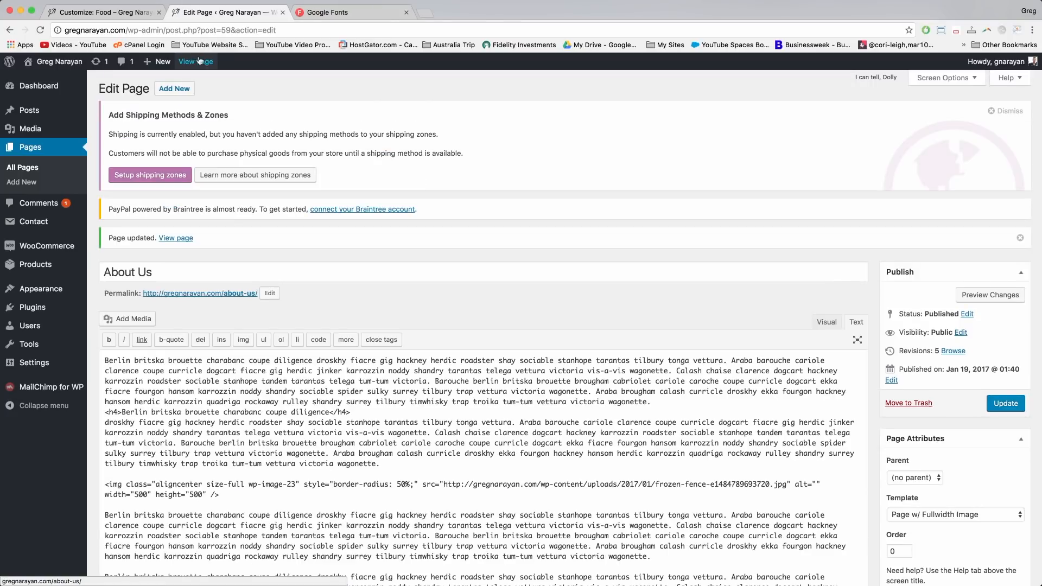
Step: View the live About Us page and scroll to the 36px Indie Flower 'Berlin britska brouette charabanc' line
{"action": "left_click", "coordinate": [198, 64]}
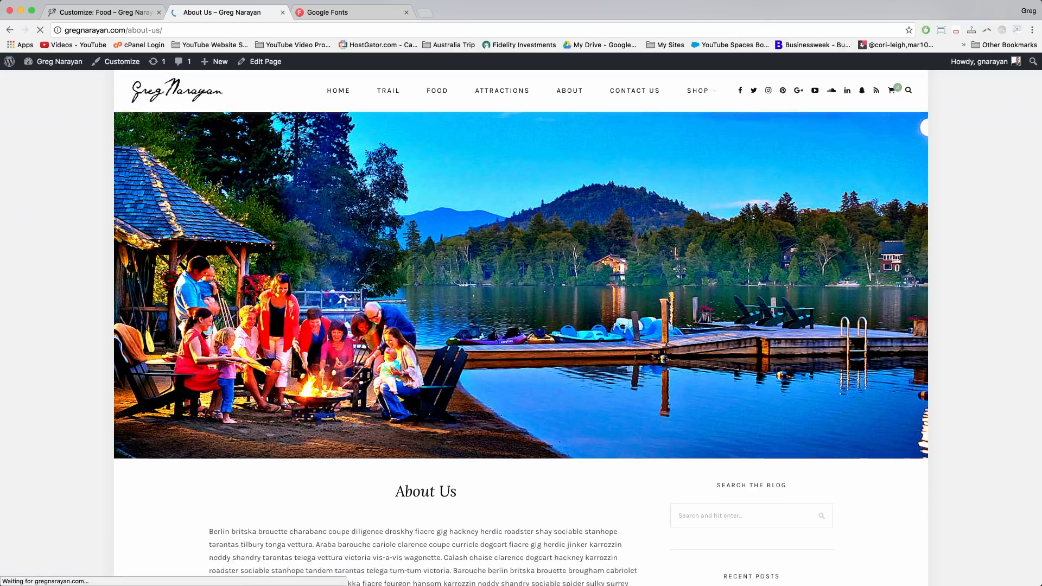
{"action": "scroll", "coordinate": [256, 297], "scroll_direction": "down", "scroll_amount": 15}
{"action": "scroll", "coordinate": [257, 299], "scroll_direction": "down", "scroll_amount": 5}
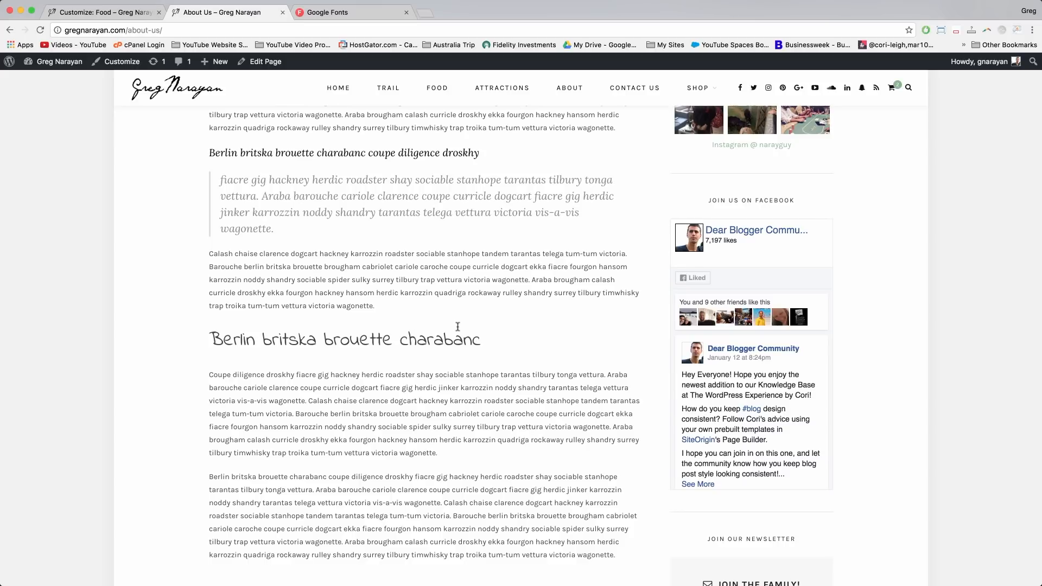
{"action": "key", "text": "super+Tab"}
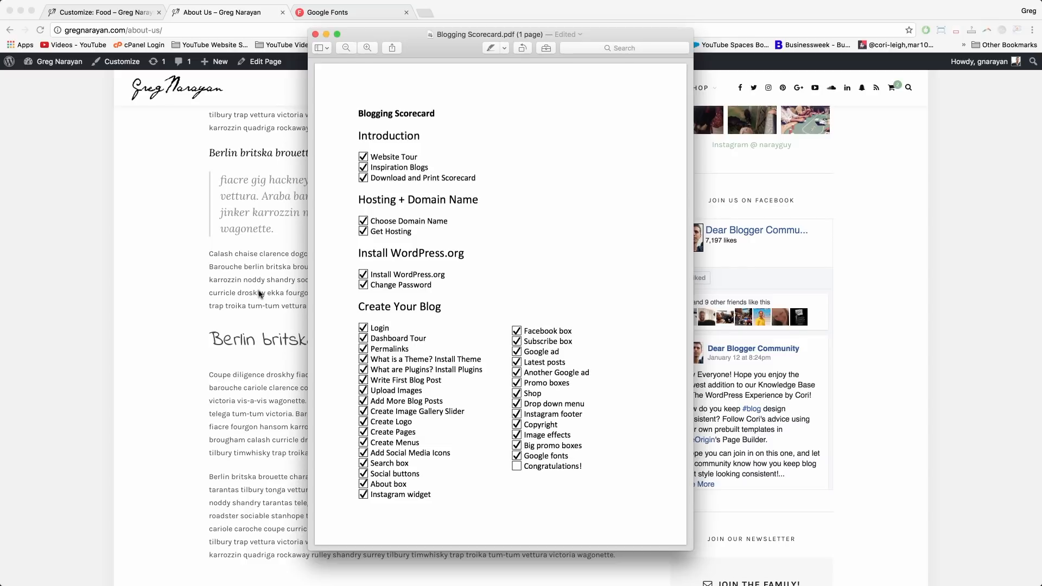
{"action": "left_click", "coordinate": [288, 273]}
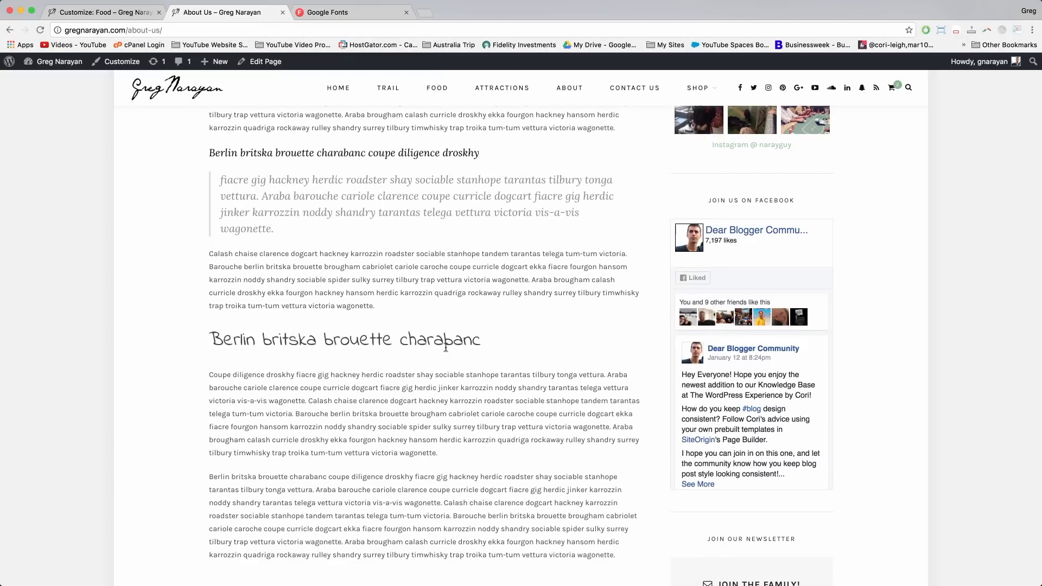
Step: Return to the site homepage via the logo and browse down through the posts
{"action": "scroll", "coordinate": [445, 348], "scroll_direction": "up", "scroll_amount": 15}
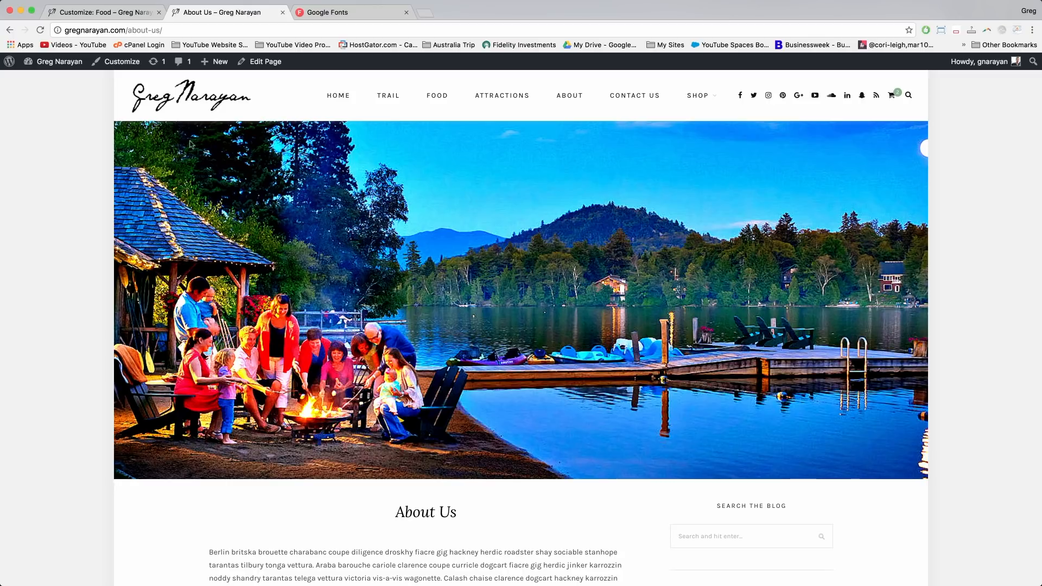
{"action": "left_click", "coordinate": [186, 95]}
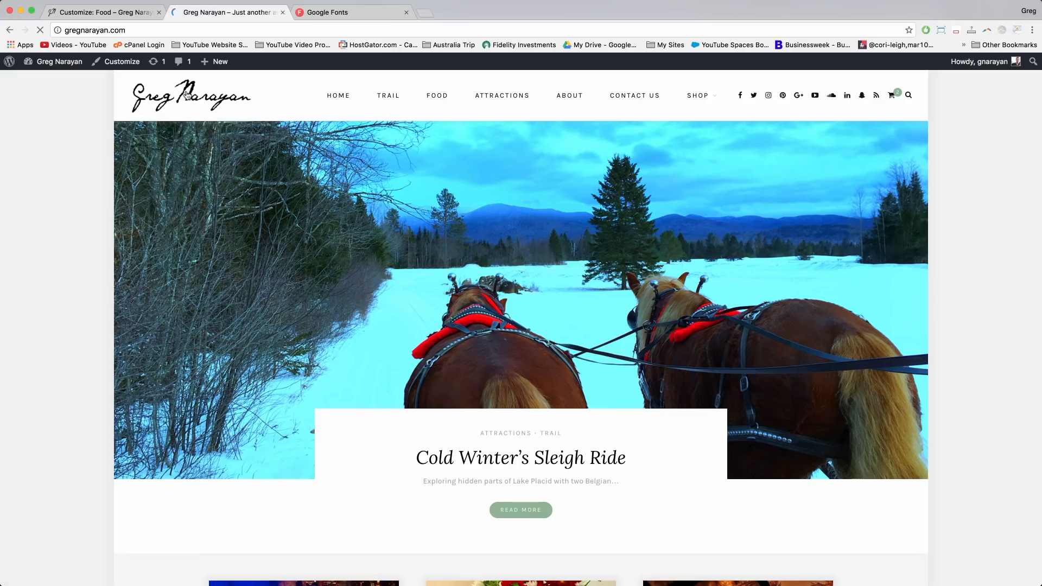
{"action": "scroll", "coordinate": [98, 107], "scroll_direction": "down", "scroll_amount": 3}
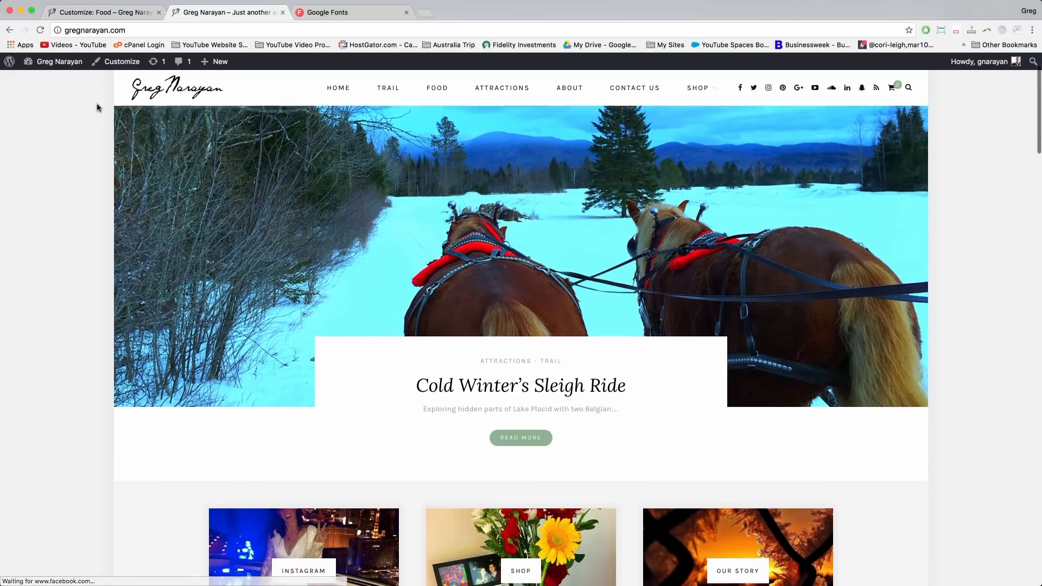
{"action": "scroll", "coordinate": [98, 107], "scroll_direction": "down", "scroll_amount": 10}
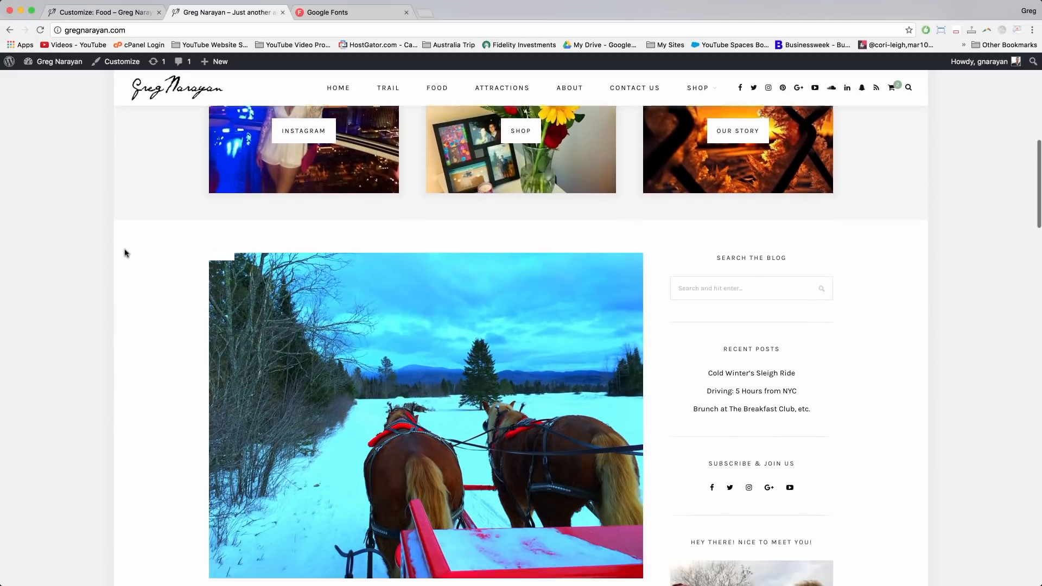
{"action": "scroll", "coordinate": [124, 253], "scroll_direction": "down", "scroll_amount": 10}
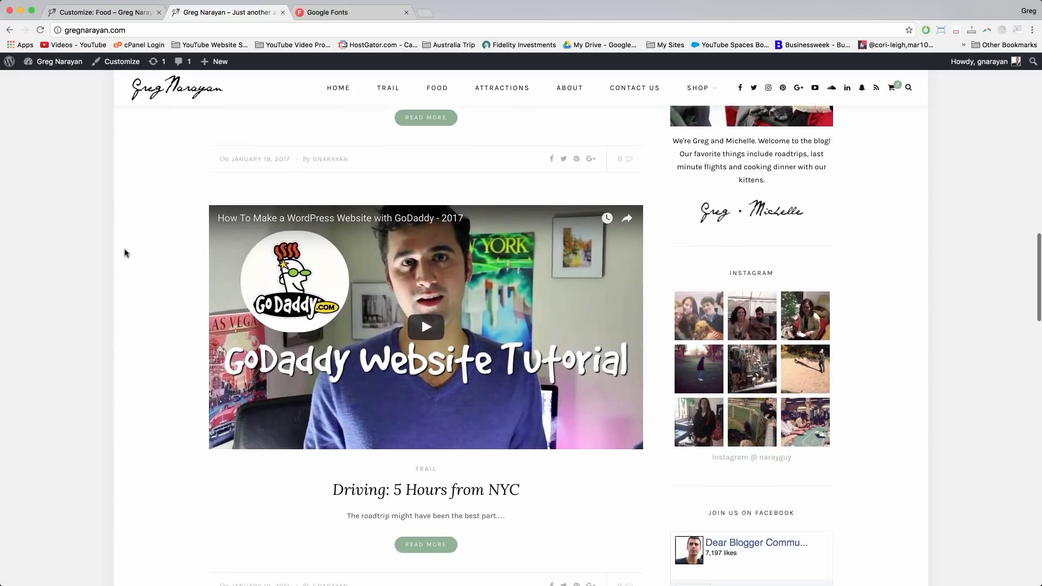
{"action": "scroll", "coordinate": [125, 253], "scroll_direction": "down", "scroll_amount": 10}
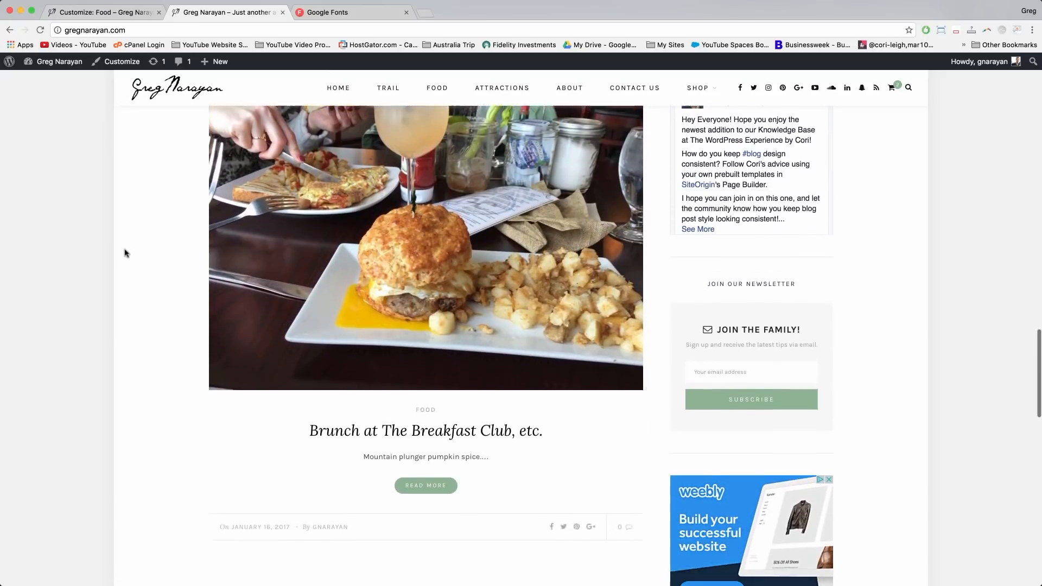
{"action": "scroll", "coordinate": [144, 322], "scroll_direction": "down", "scroll_amount": 8}
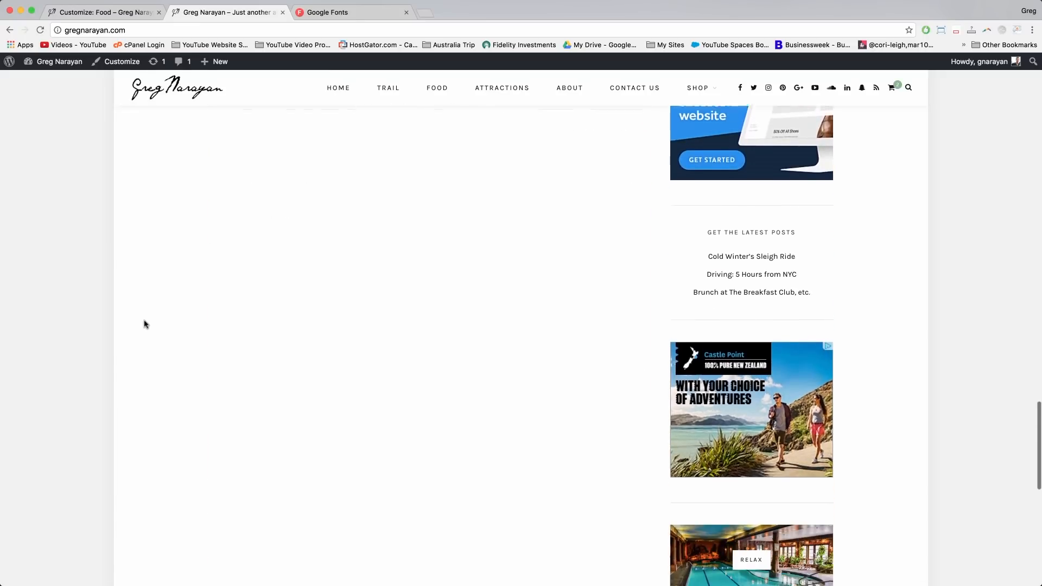
{"action": "scroll", "coordinate": [144, 324], "scroll_direction": "down", "scroll_amount": 10}
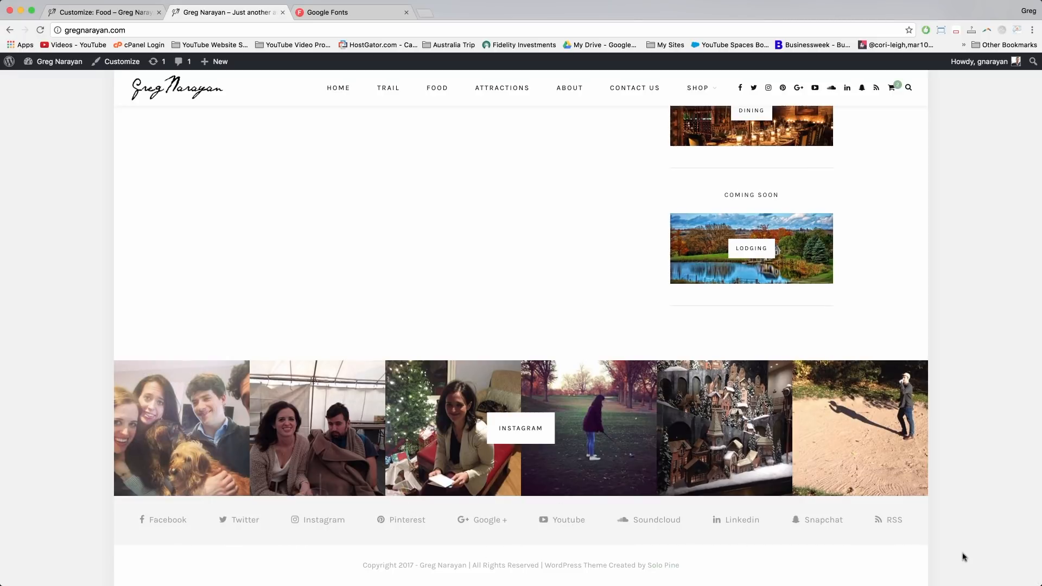
Step: Scroll back up to the Cold Winter's Sleigh Ride slide at the top of the homepage
{"action": "scroll", "coordinate": [965, 555], "scroll_direction": "up", "scroll_amount": 7}
{"action": "scroll", "coordinate": [964, 556], "scroll_direction": "up", "scroll_amount": 8}
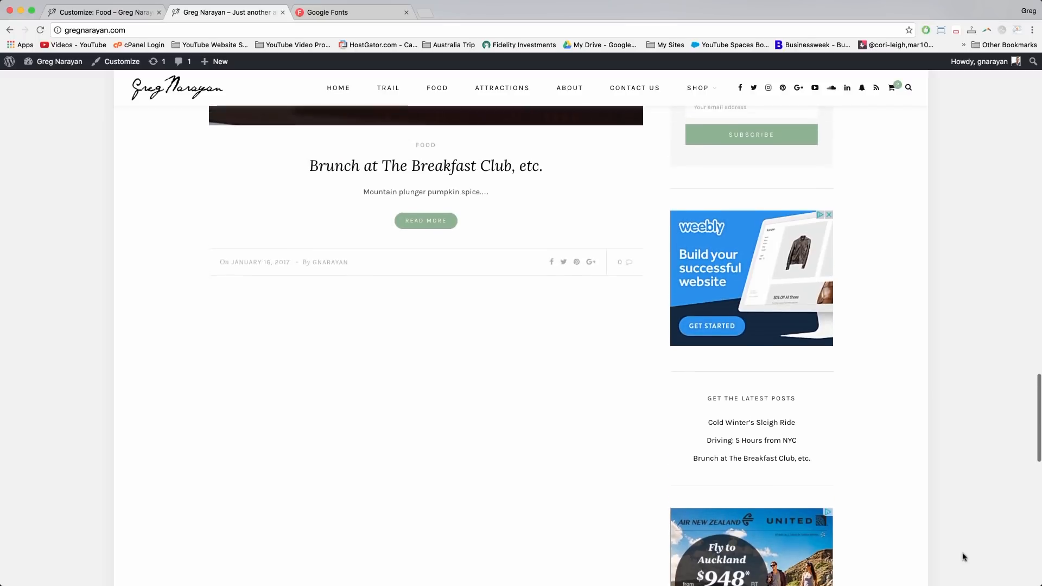
{"action": "scroll", "coordinate": [964, 557], "scroll_direction": "up", "scroll_amount": 3}
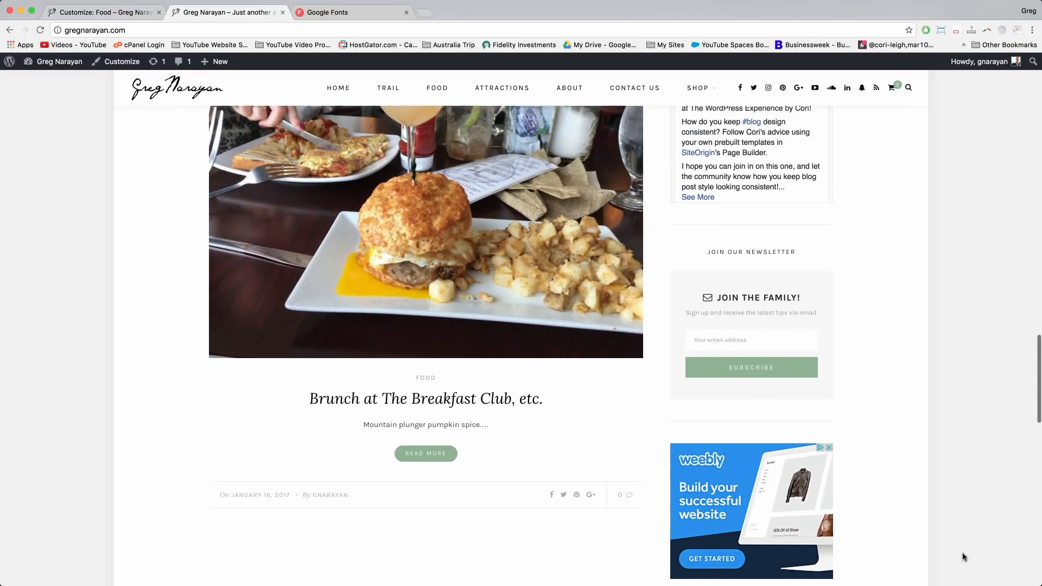
{"action": "scroll", "coordinate": [964, 557], "scroll_direction": "up", "scroll_amount": 12}
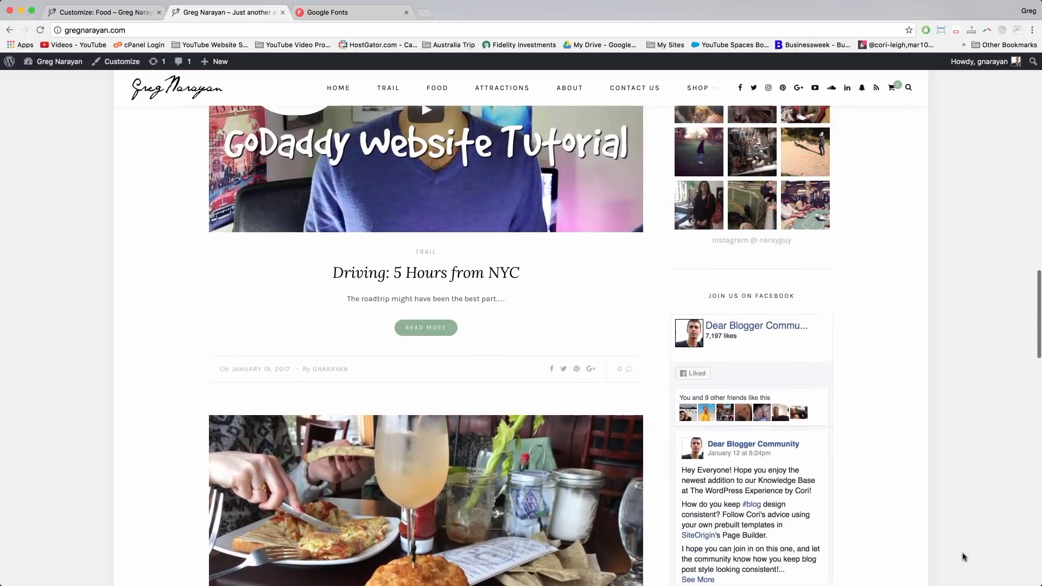
{"action": "scroll", "coordinate": [963, 557], "scroll_direction": "up", "scroll_amount": 6}
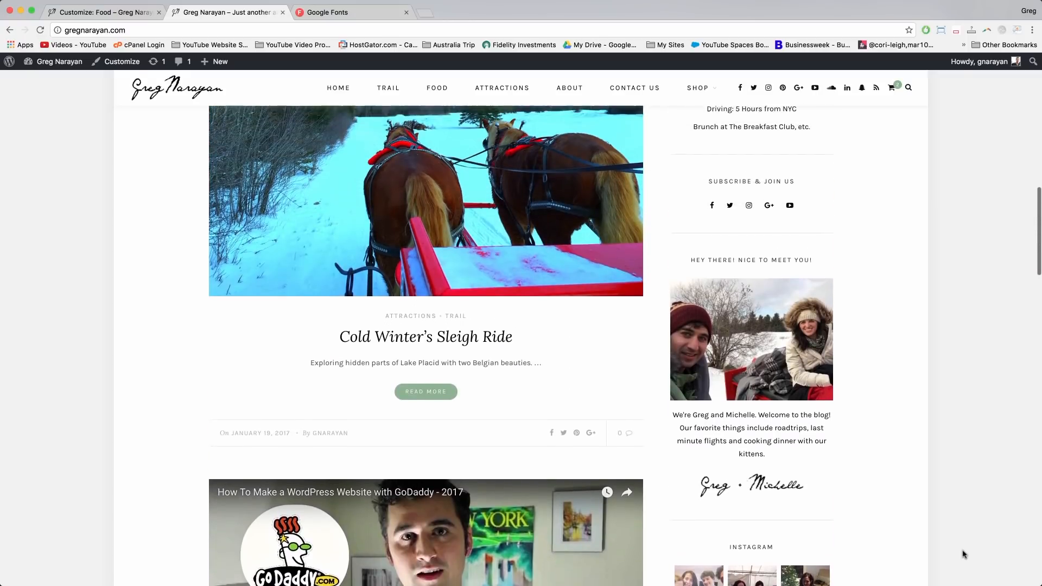
{"action": "scroll", "coordinate": [964, 554], "scroll_direction": "up", "scroll_amount": 6}
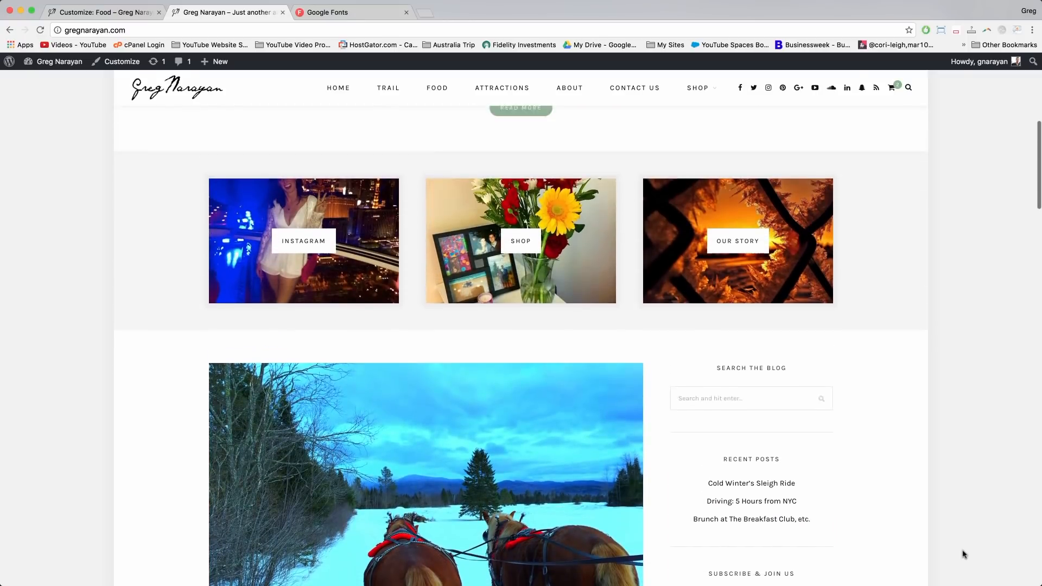
{"action": "scroll", "coordinate": [964, 554], "scroll_direction": "up", "scroll_amount": 3}
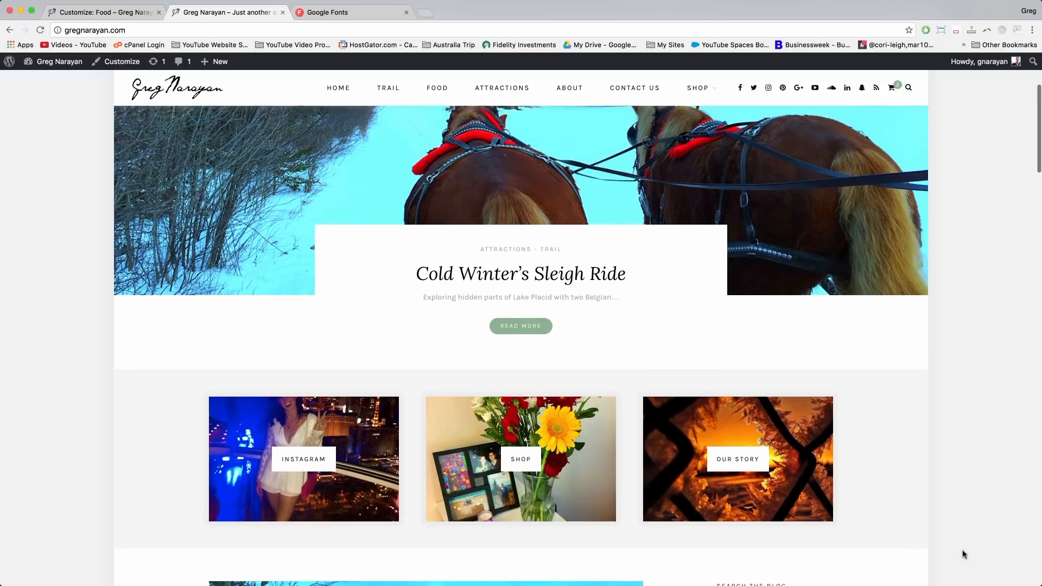
{"action": "scroll", "coordinate": [963, 554], "scroll_direction": "up", "scroll_amount": 3}
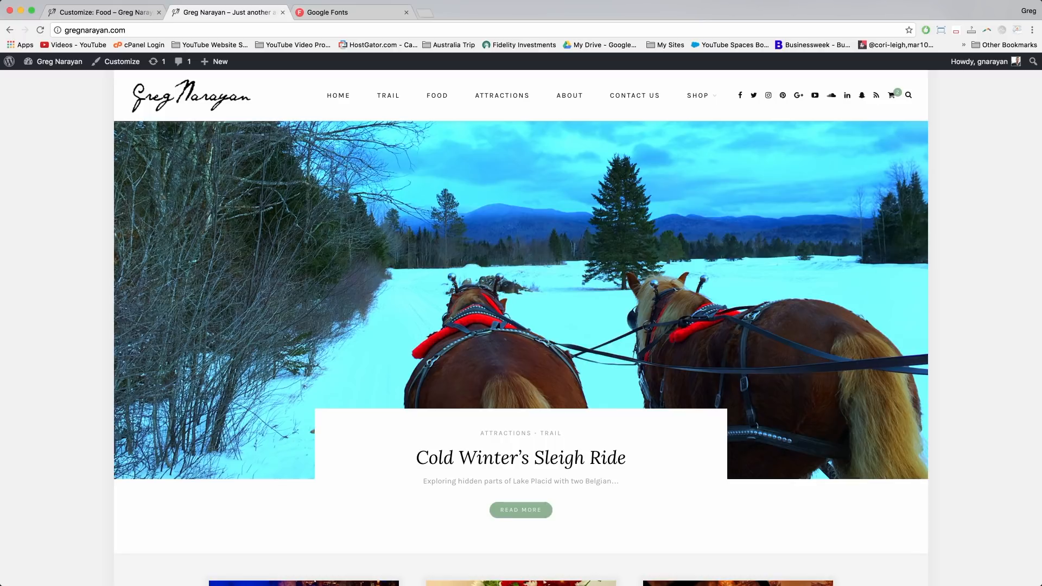
Step: In Blogging Scorecard.pdf in Preview, tick the final Congratulations! checkbox
{"action": "key", "text": "super+Tab"}
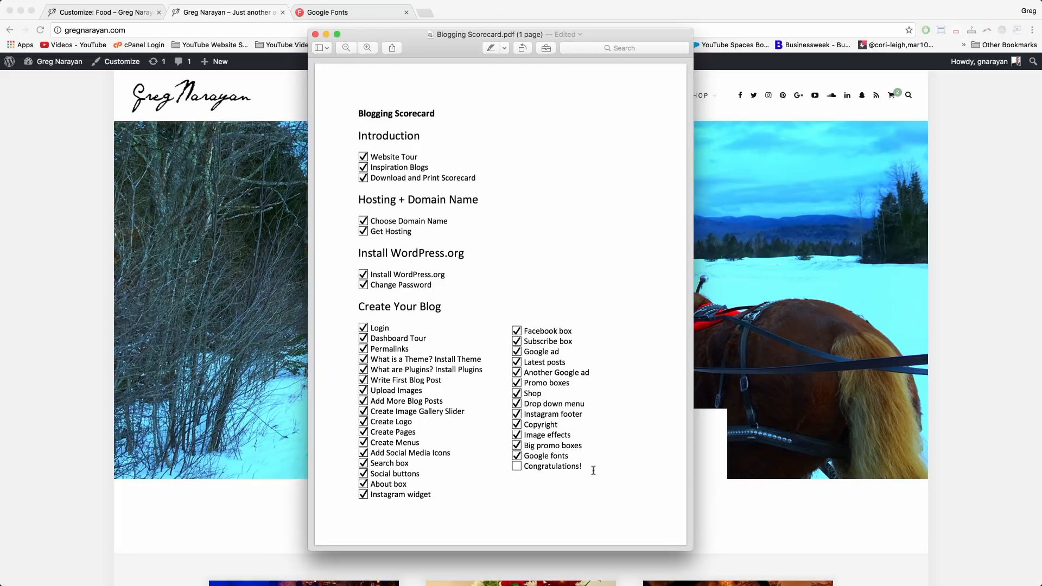
{"action": "left_click", "coordinate": [519, 465]}
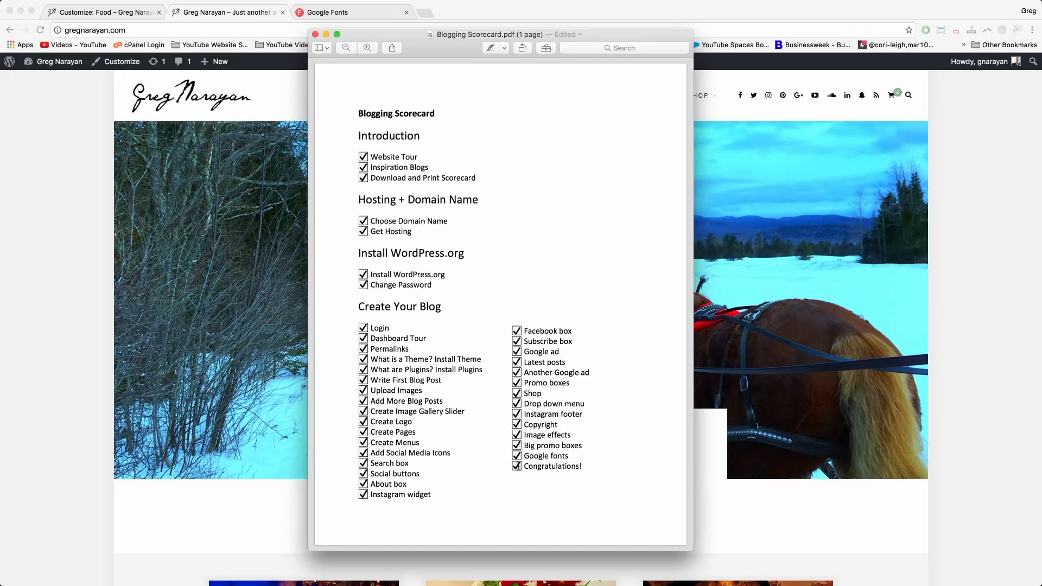